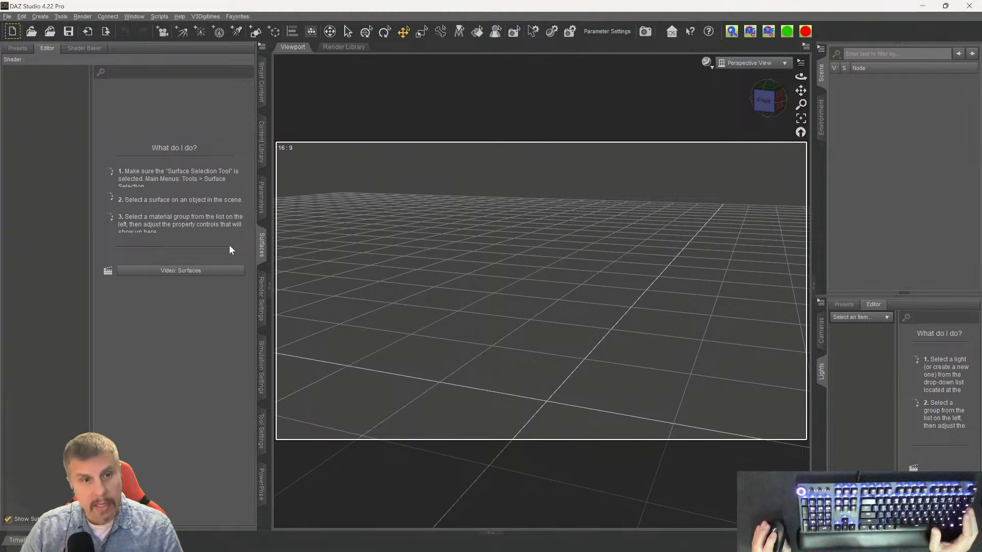
- Browse the Smart Content products to the Default > Environments category and expand its subcategories
left_click(260, 81)
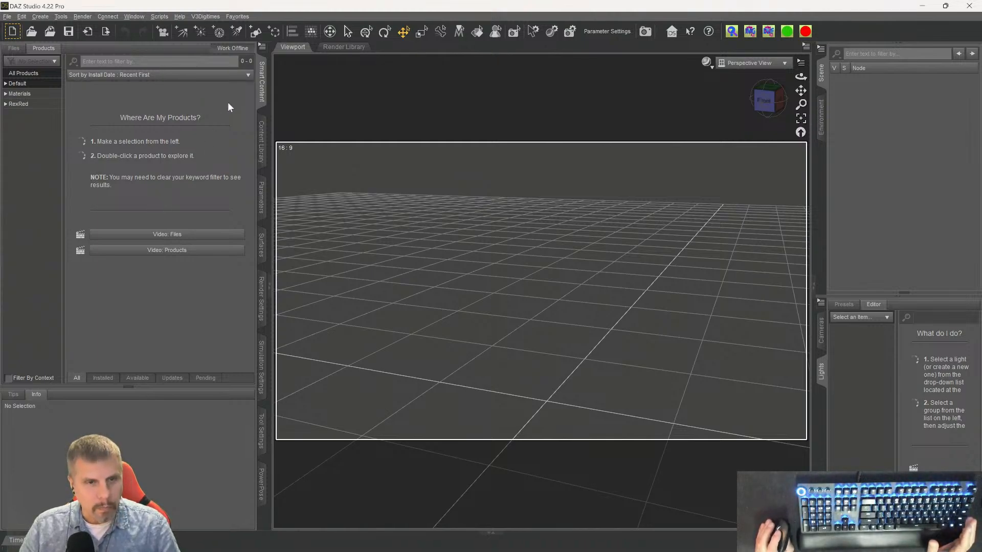
left_click(5, 84)
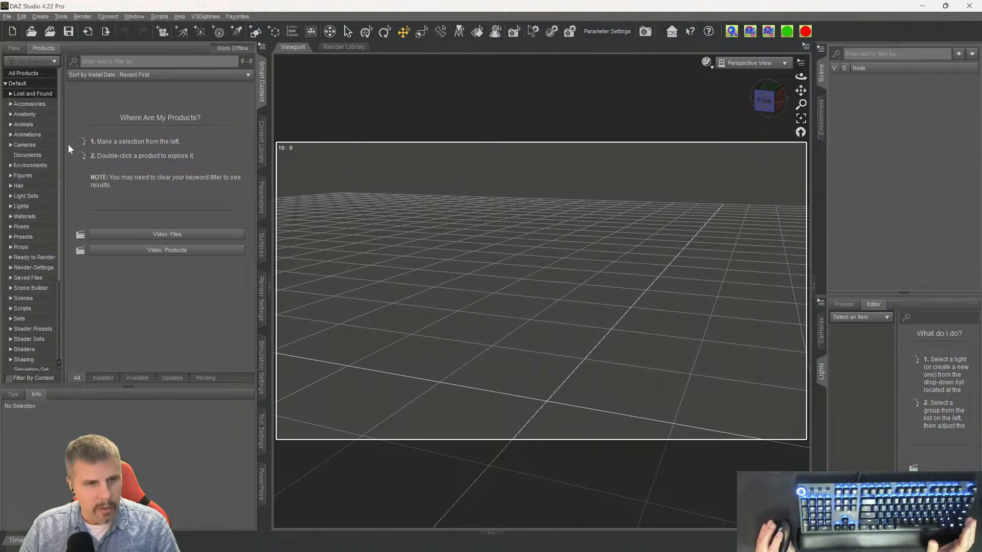
left_click(27, 169)
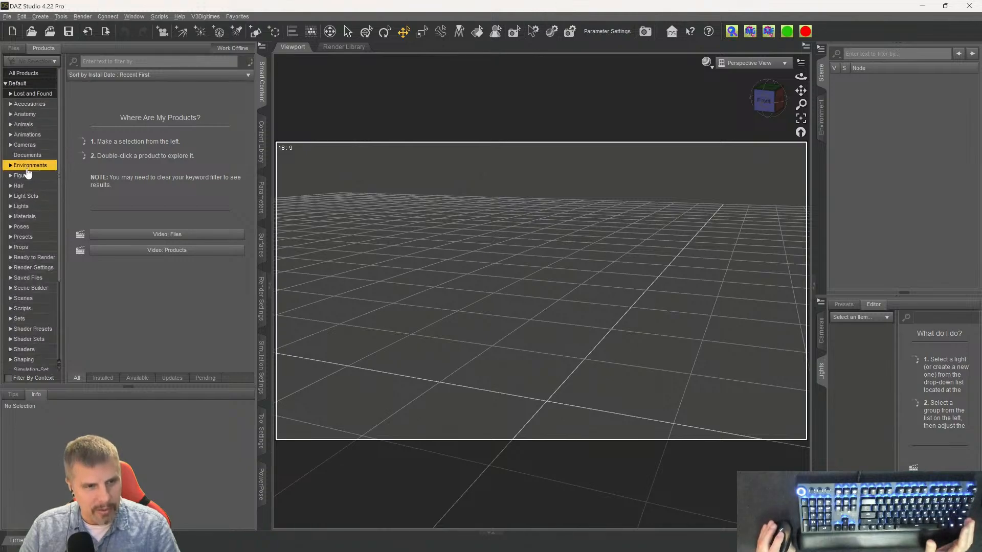
left_click(10, 165)
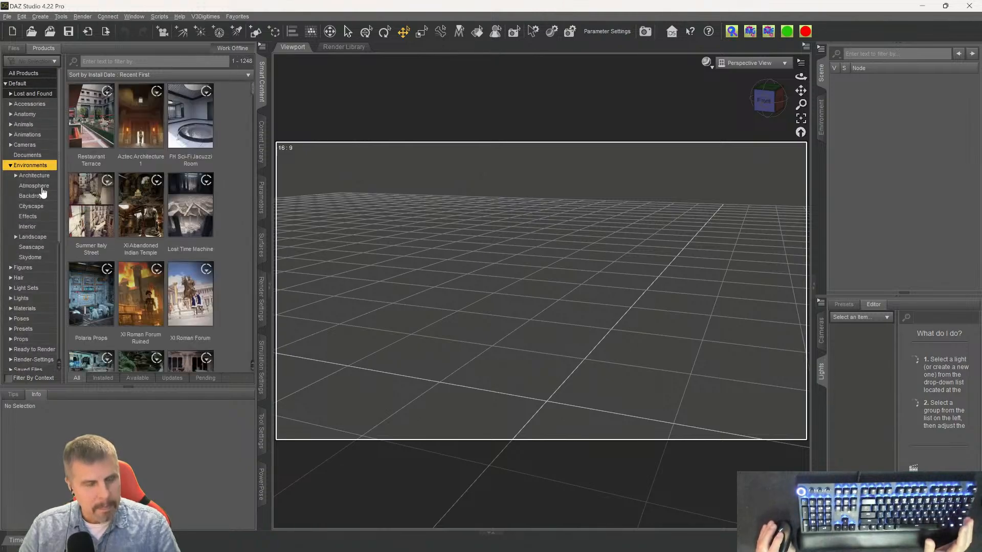
- Open the FH Sci-Fi Jacuzzi Room product and load its FH SciFi Jacuzzi Room environment set into the scene
left_click(199, 135)
mouse_move(199, 138)
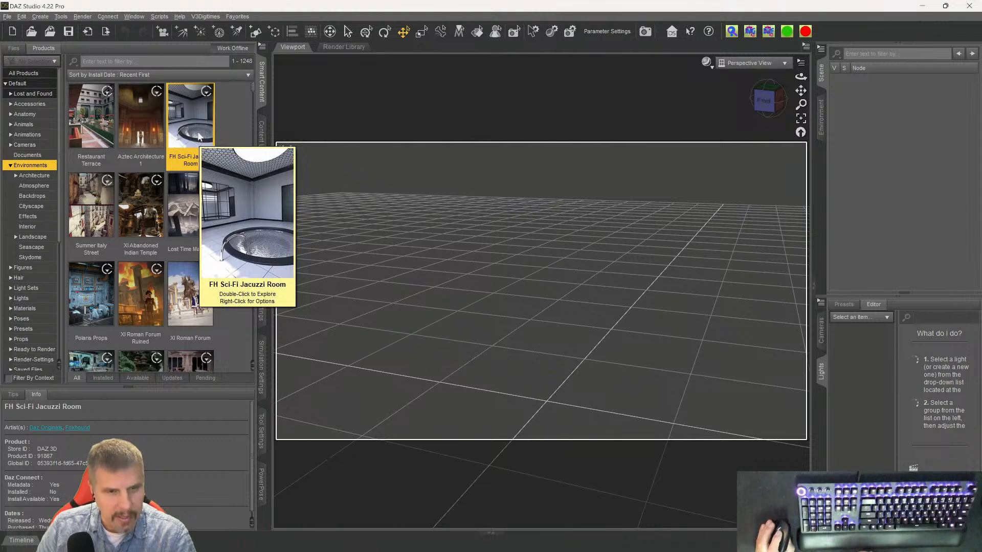
double_click(185, 121)
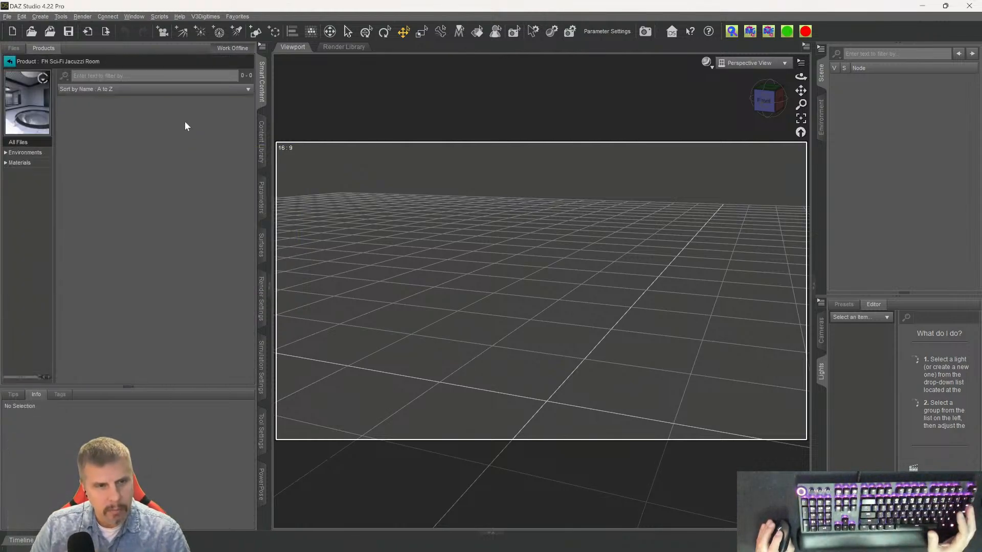
left_click(13, 153)
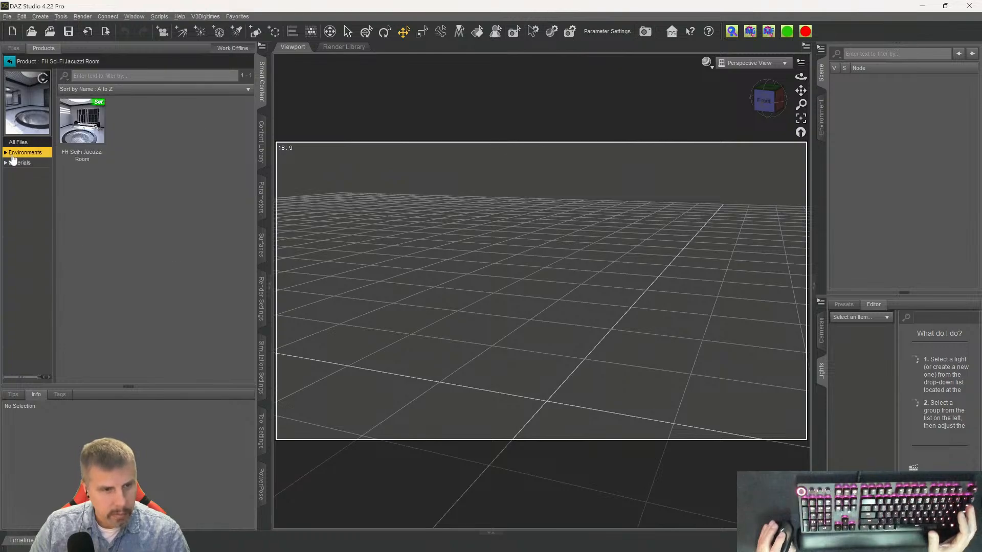
double_click(78, 133)
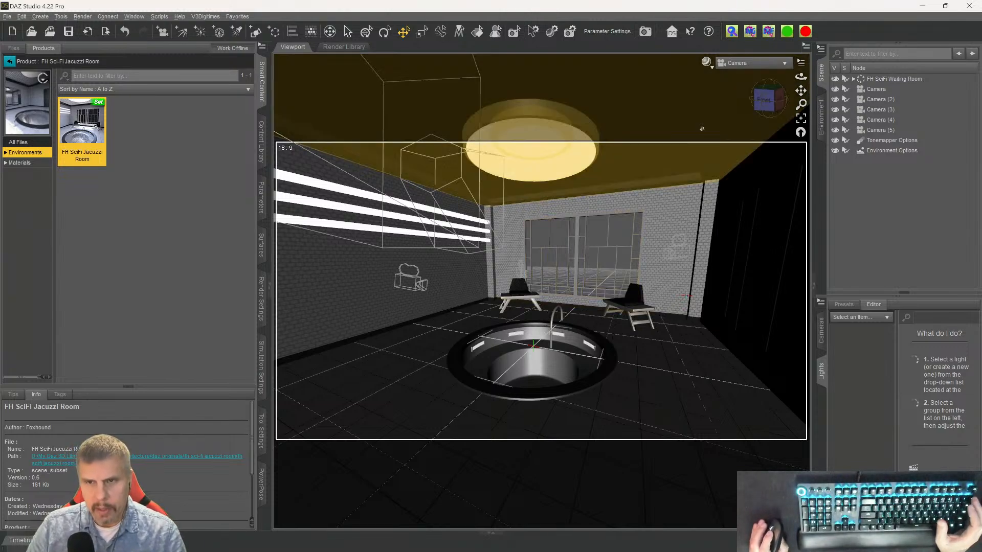
- Switch the viewport to the rendered preview and show the room through the first camera, Camera
key("ctrl+0")
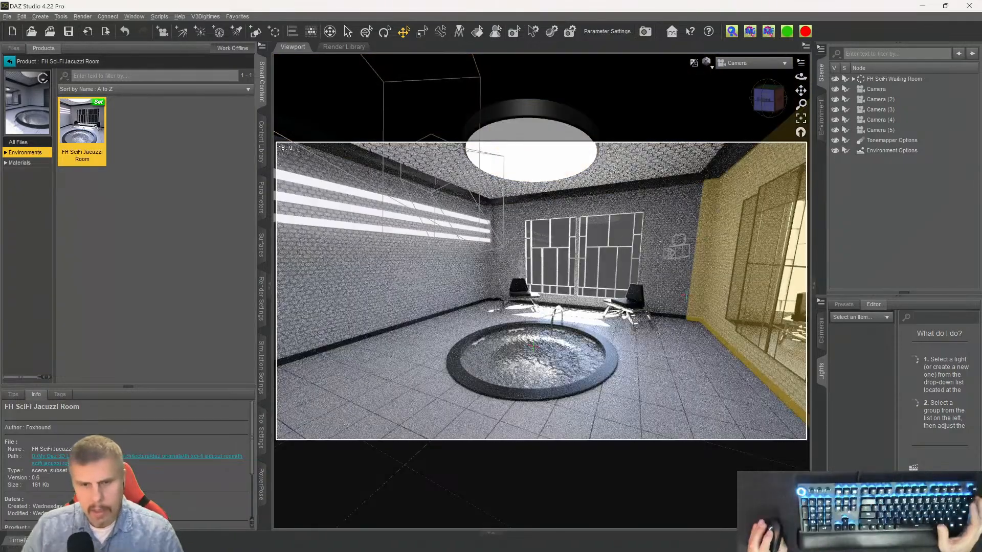
scroll(633, 366, "down", 1)
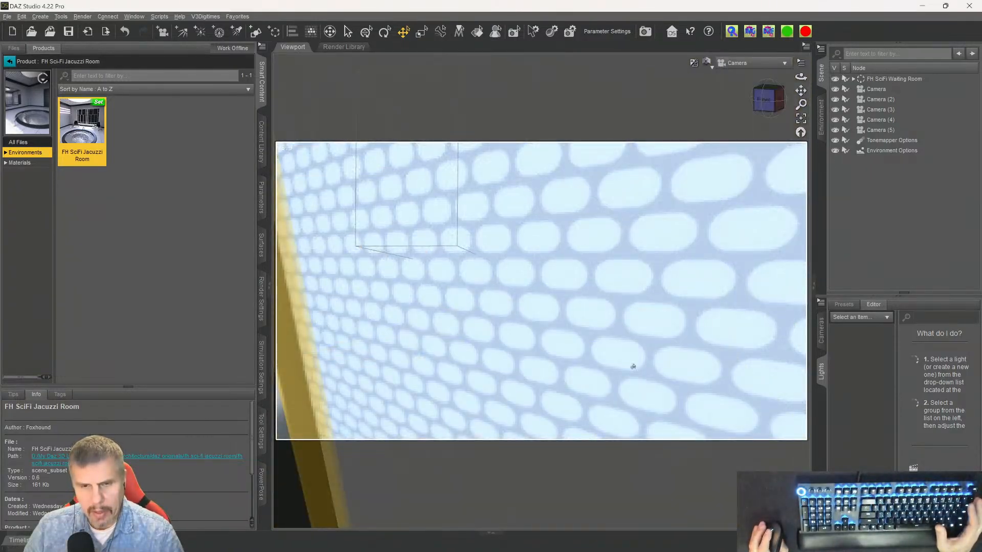
scroll(633, 367, "up", 1)
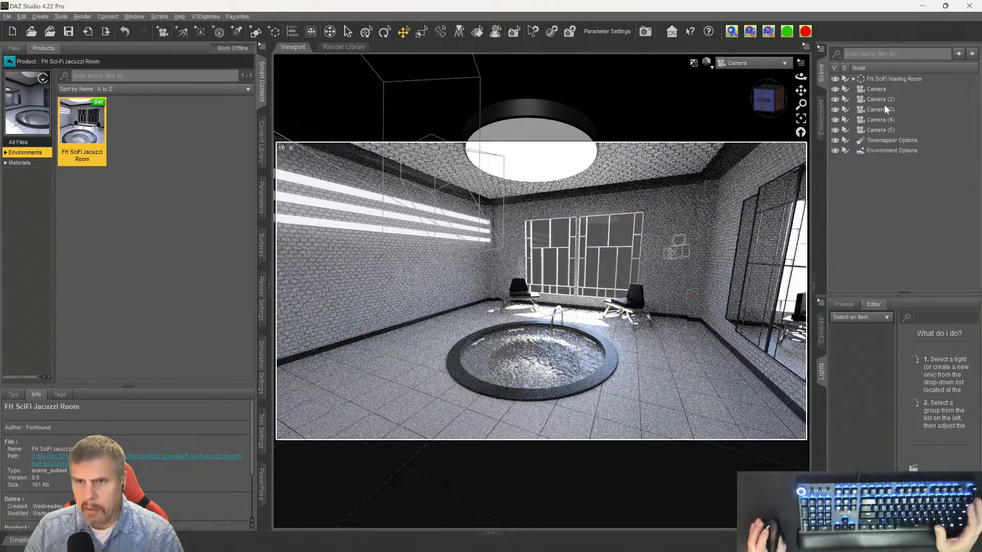
left_click(759, 67)
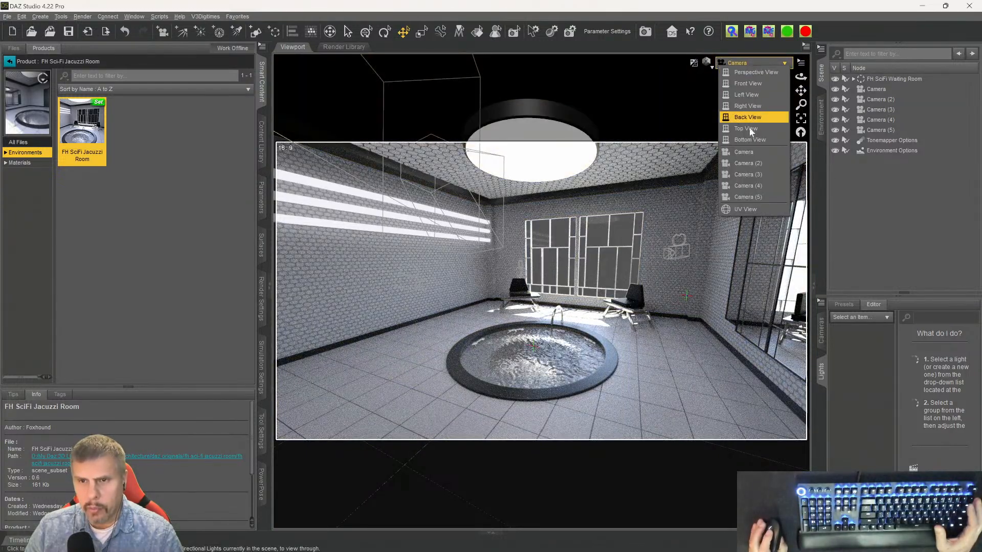
left_click(750, 152)
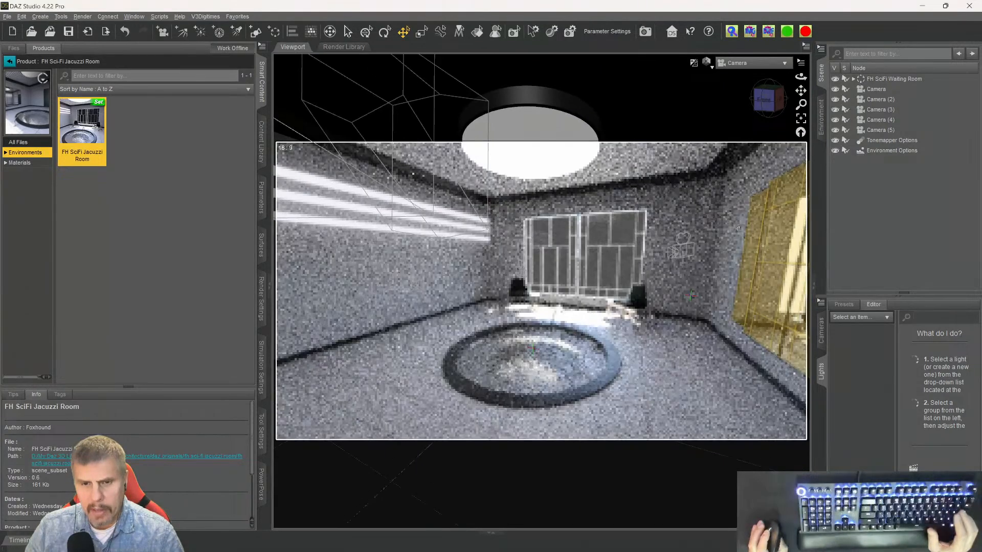
- Examine the jacuzzi room through Camera from closer, lower and higher angles around the pool
scroll(739, 226, "down", 10)
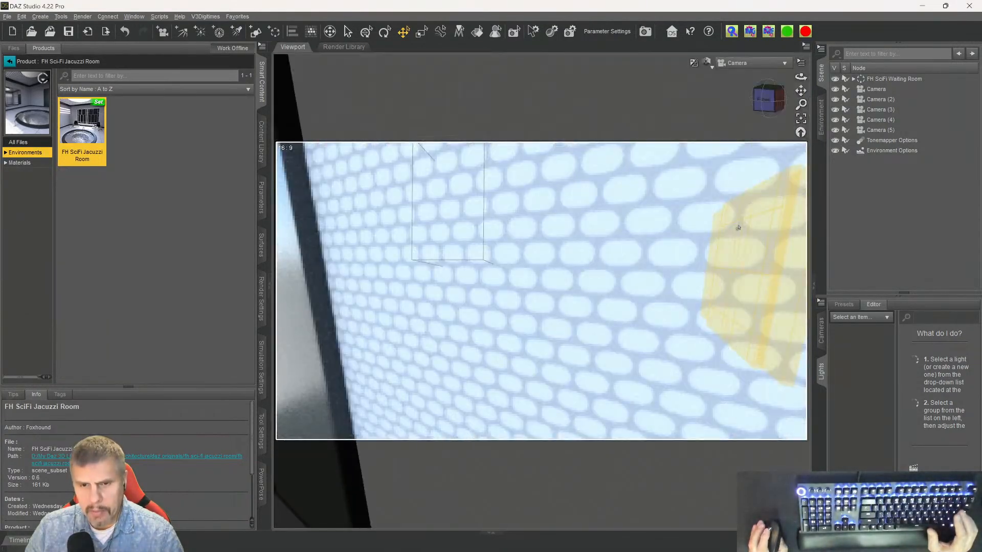
scroll(739, 226, "up", 10)
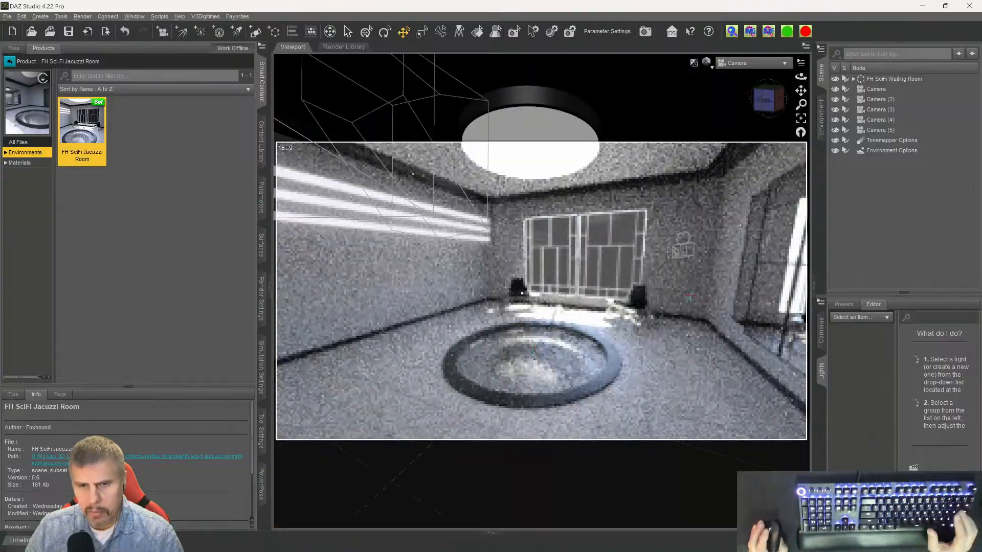
scroll(739, 225, "up", 1)
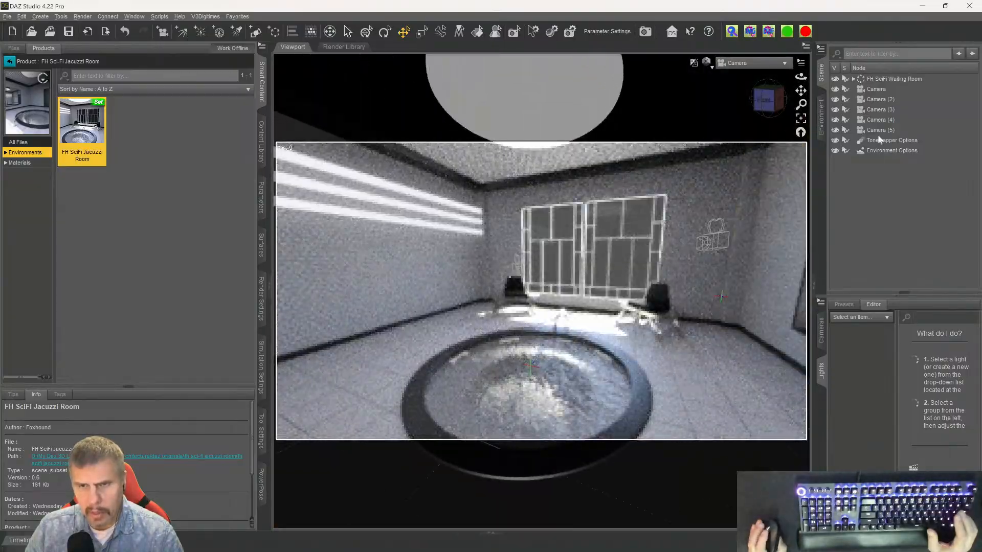
left_click_drag(770, 111, 802, 79)
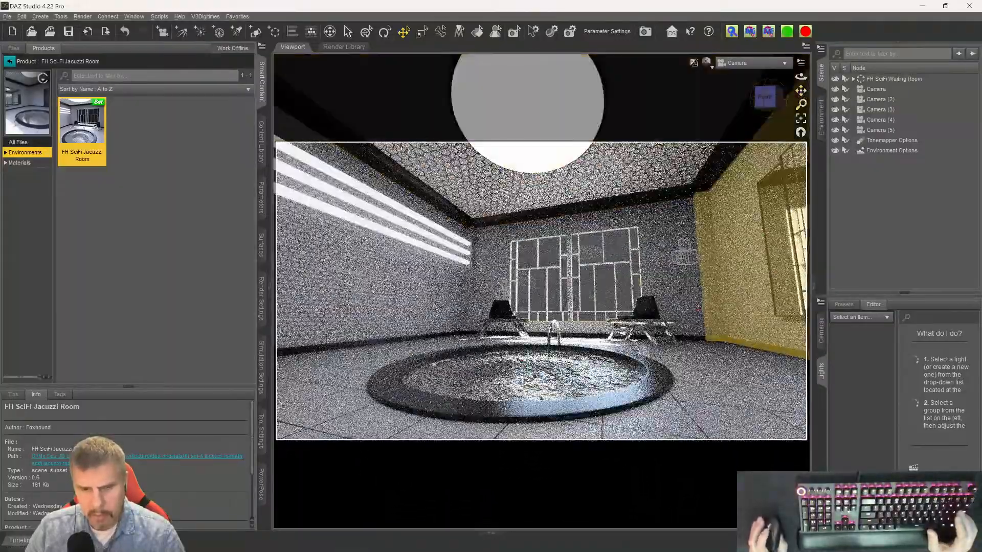
scroll(588, 255, "down", 1)
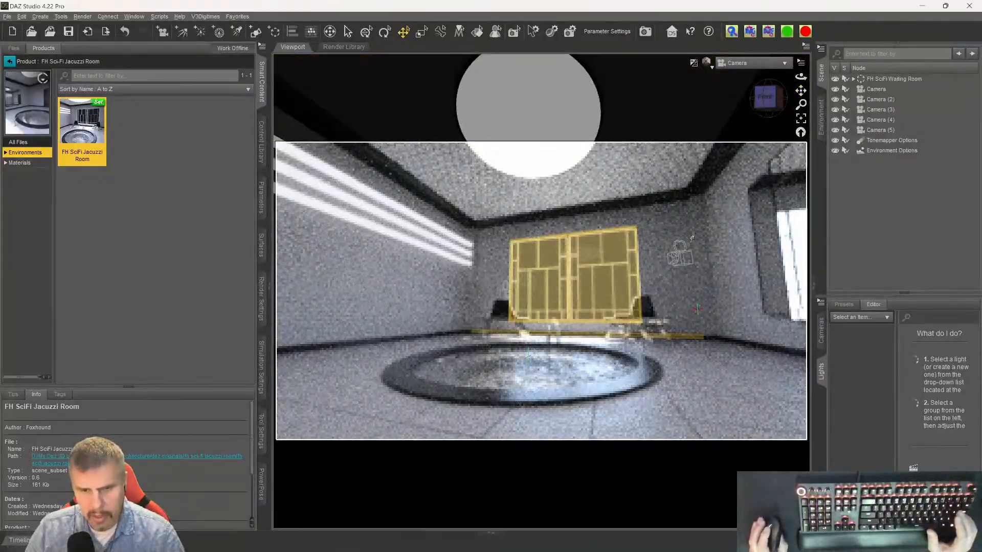
scroll(572, 276, "up", 1)
scroll(572, 276, "up", 2)
scroll(573, 276, "down", 2)
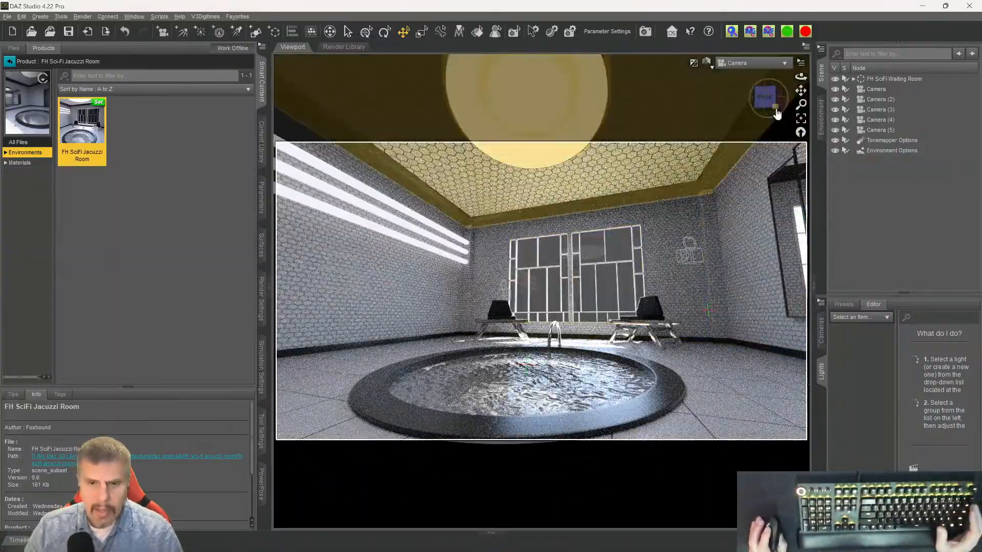
left_click_drag(767, 104, 748, 114)
- Delete all five cameras, Camera through Camera (5), from the scene
left_click(861, 91)
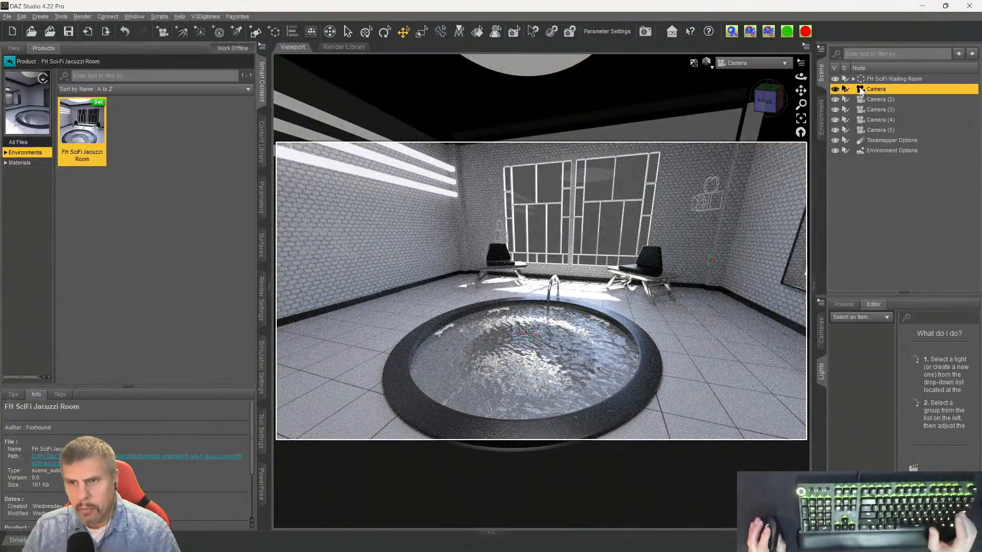
left_click(876, 132, "shift")
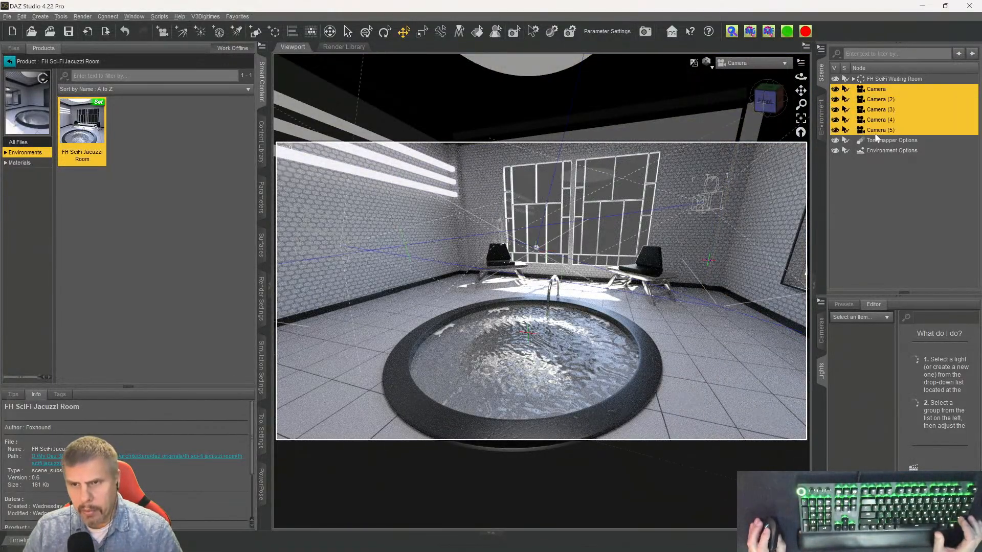
key("Delete")
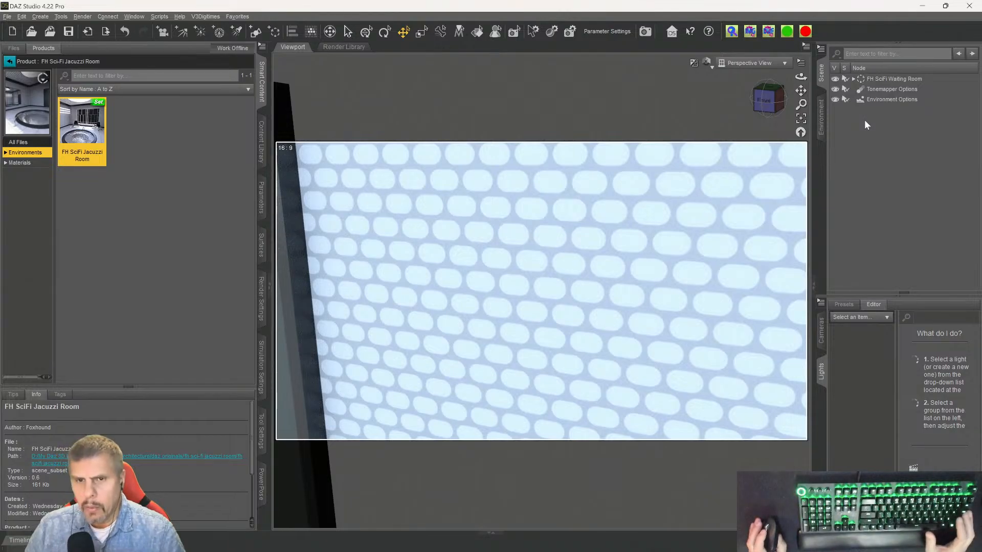
- Examine the room's interior in the perspective view, looking across the jacuzzi toward the two chairs and the window wall
scroll(666, 230, "up", 8)
scroll(667, 243, "down", 5)
scroll(671, 240, "up", 8)
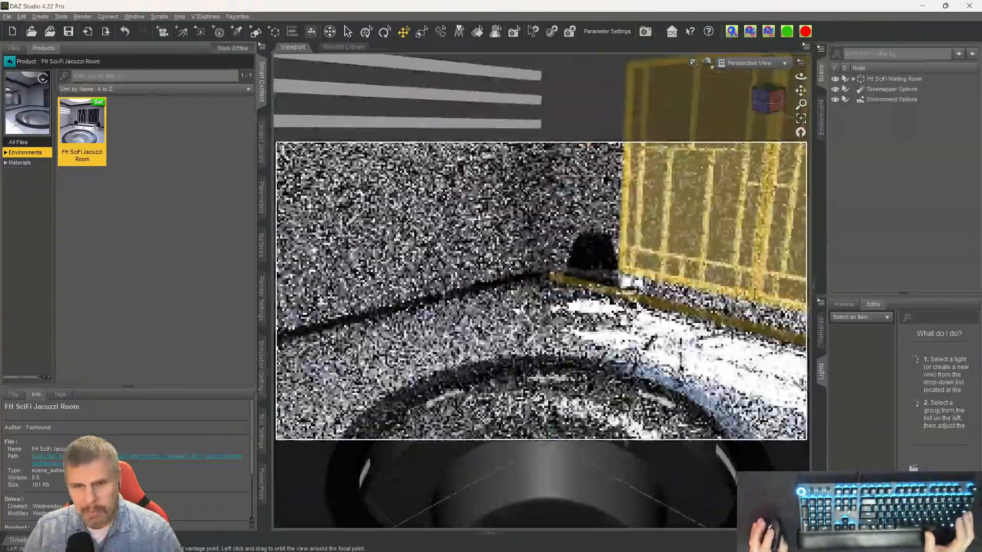
scroll(632, 282, "up", 6)
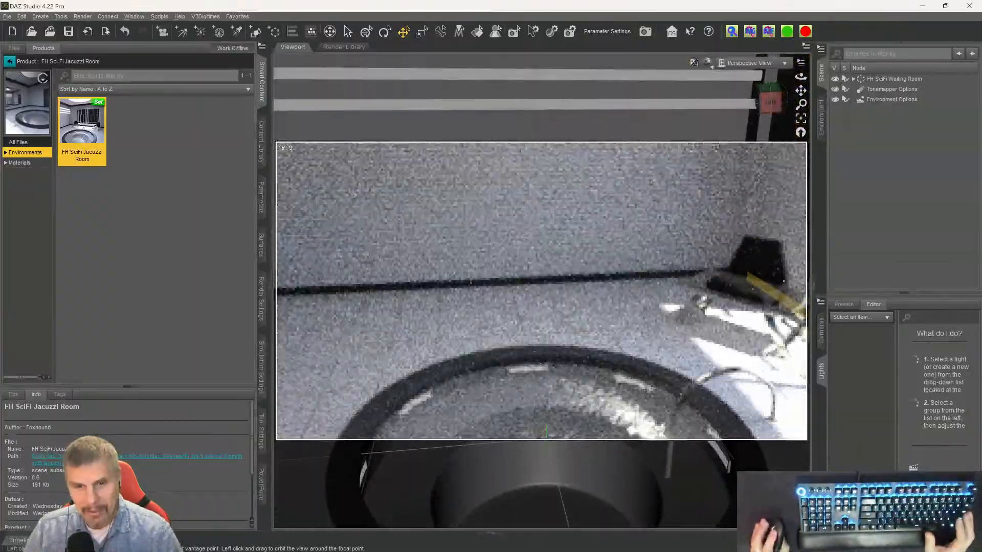
left_click_drag(763, 109, 788, 111)
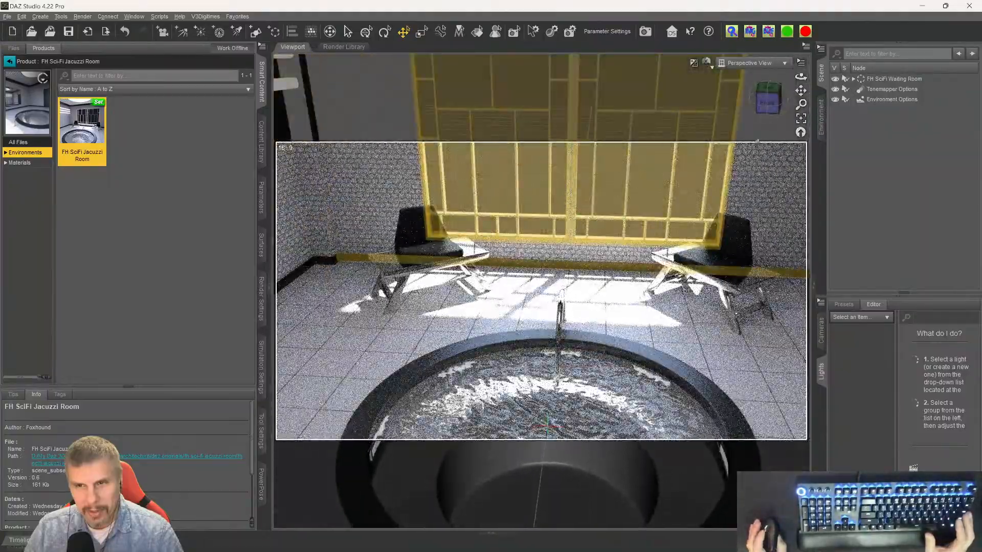
scroll(757, 142, "down", 4)
scroll(757, 142, "up", 3)
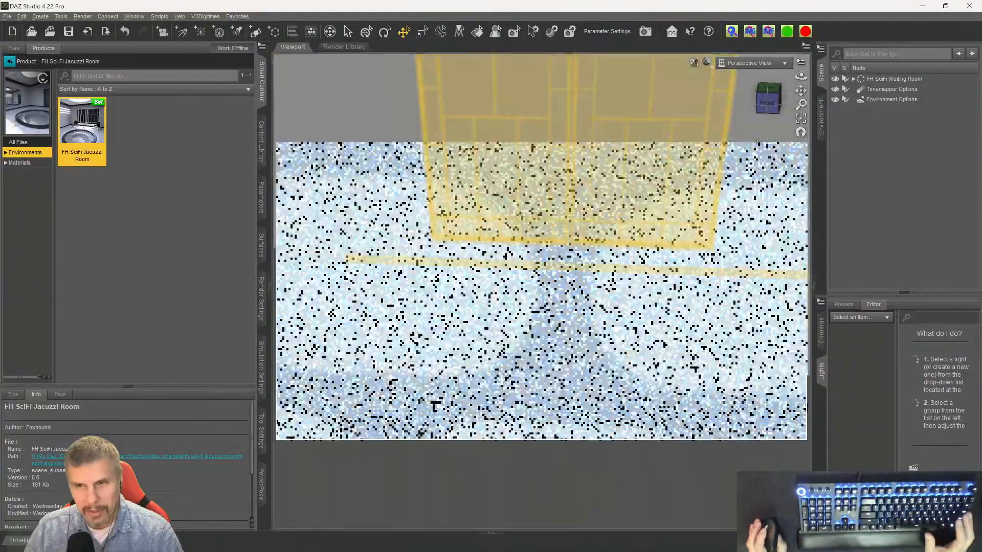
scroll(757, 142, "down", 3)
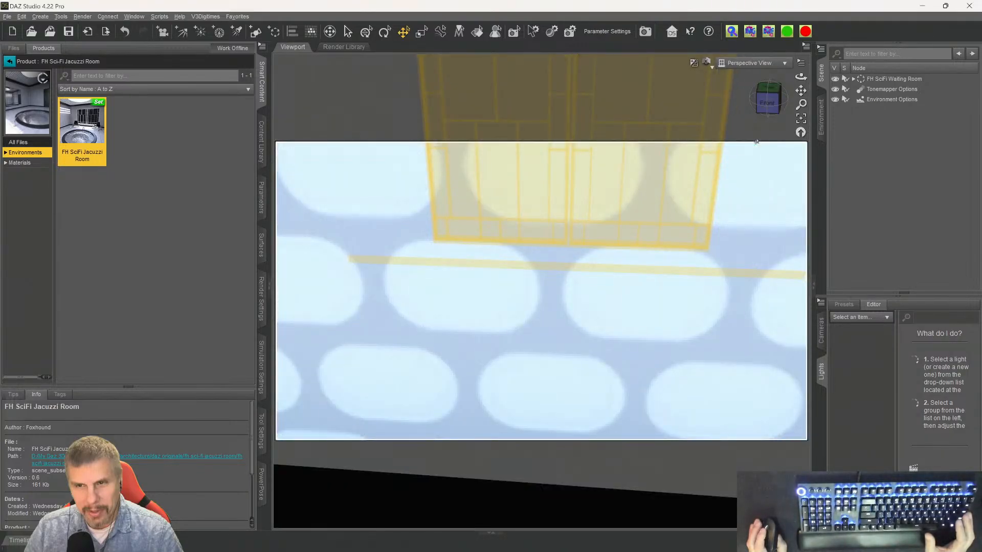
scroll(757, 142, "down", 4)
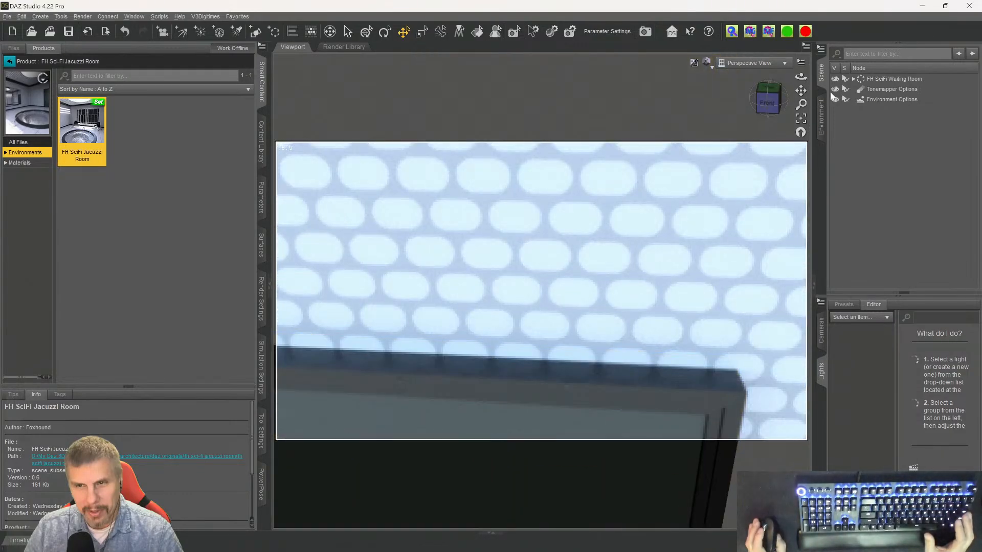
scroll(686, 205, "down", 4)
scroll(682, 212, "up", 4)
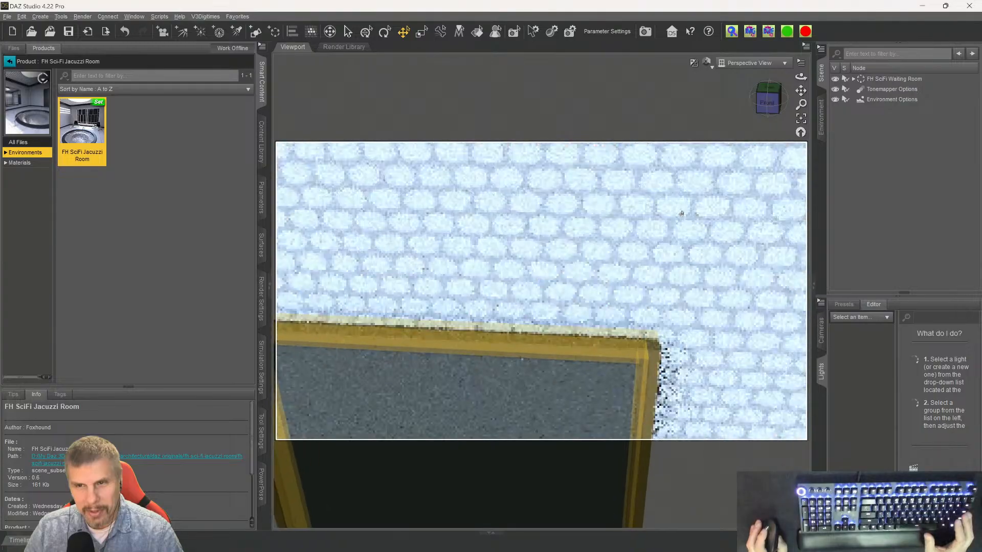
scroll(681, 212, "up", 6)
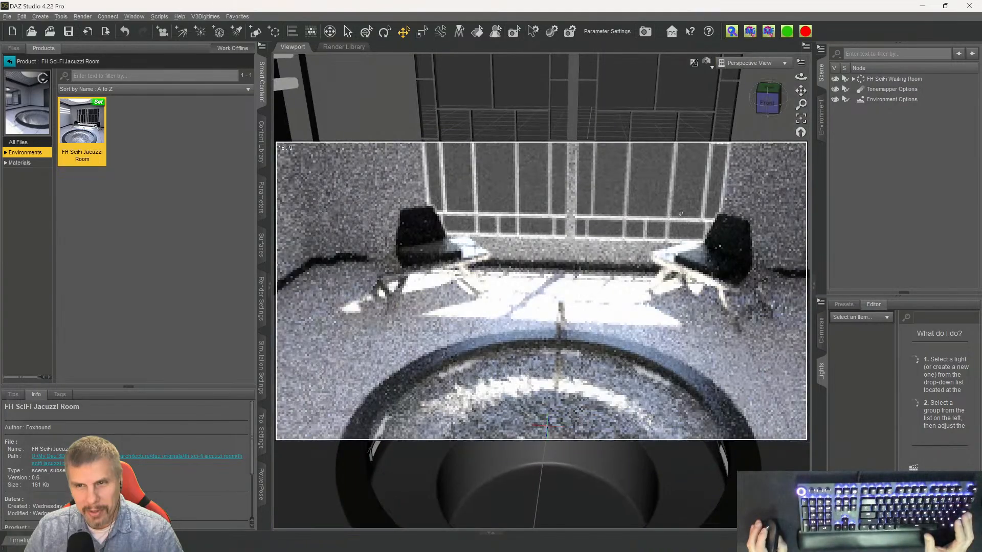
- Frame the jacuzzi low and straight on in the perspective view, with both chairs and the window wall behind it
mouse_move(801, 91)
left_mouse_down()
mouse_move(801, 41)
mouse_move(800, 97)
left_mouse_up()
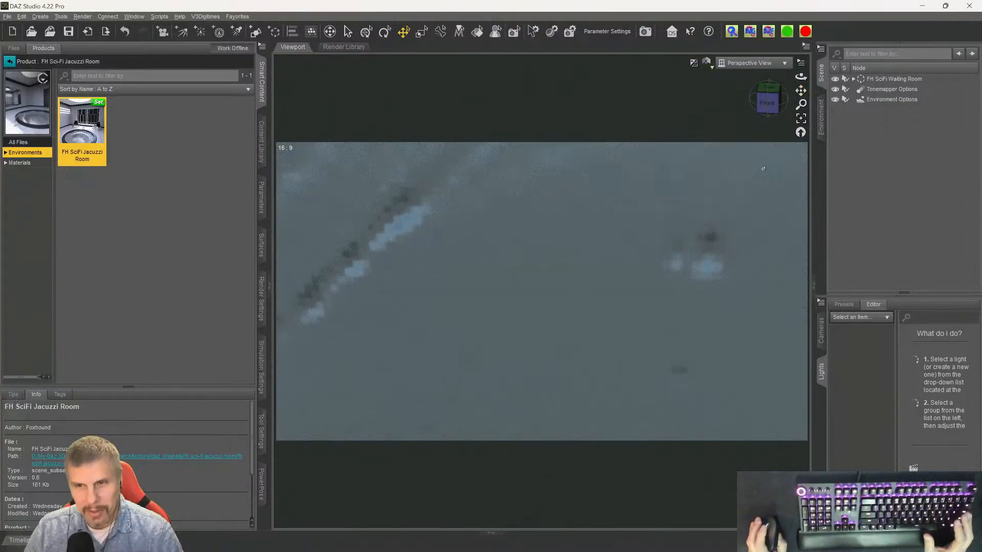
scroll(762, 168, "down", 3)
scroll(762, 168, "up", 4)
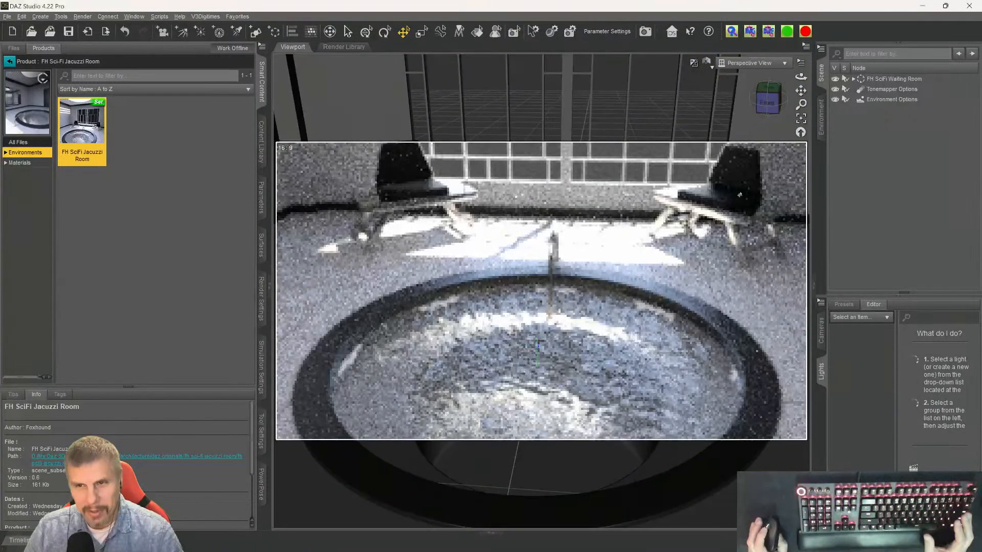
left_click_drag(767, 101, 768, 77)
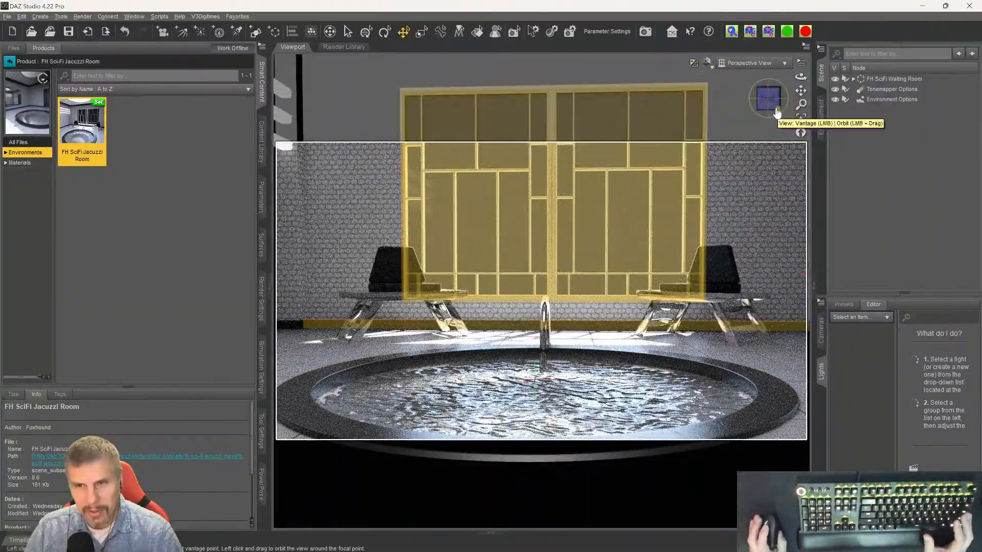
scroll(729, 167, "down", 1)
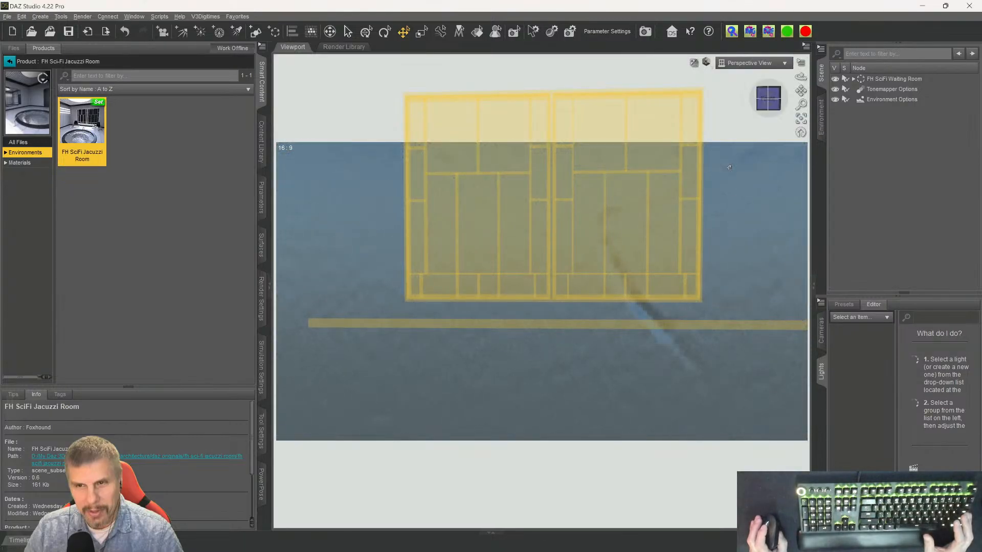
scroll(729, 167, "up", 1)
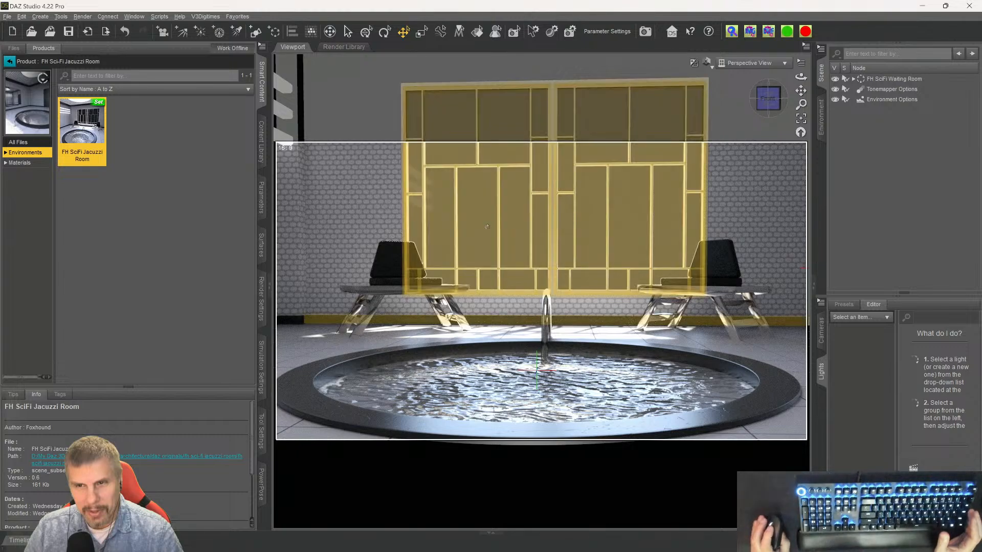
- Examine the FH SciFi Waiting Room hierarchy, expanding Wall01, Wall02 and Wall03 to inspect their nested parts
left_click(860, 100)
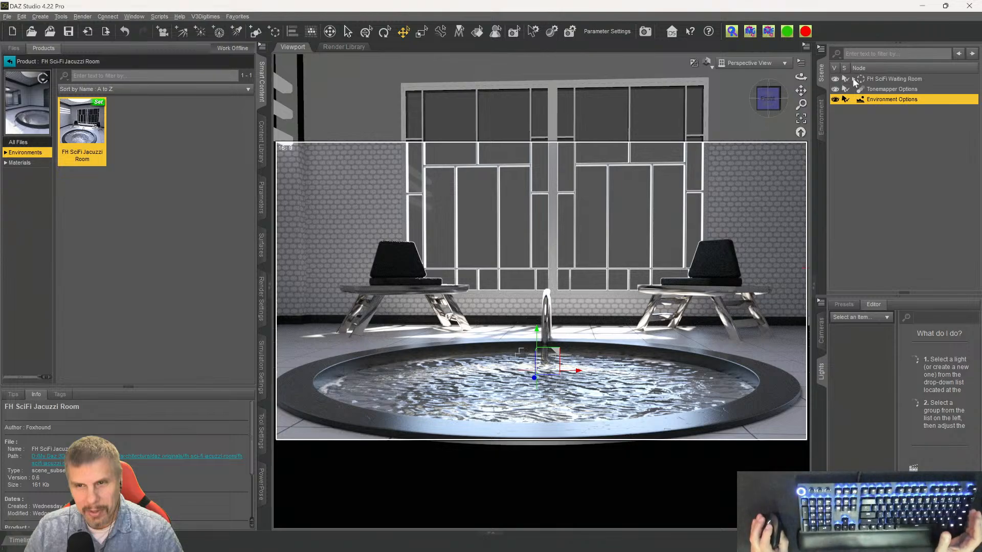
left_click(852, 79)
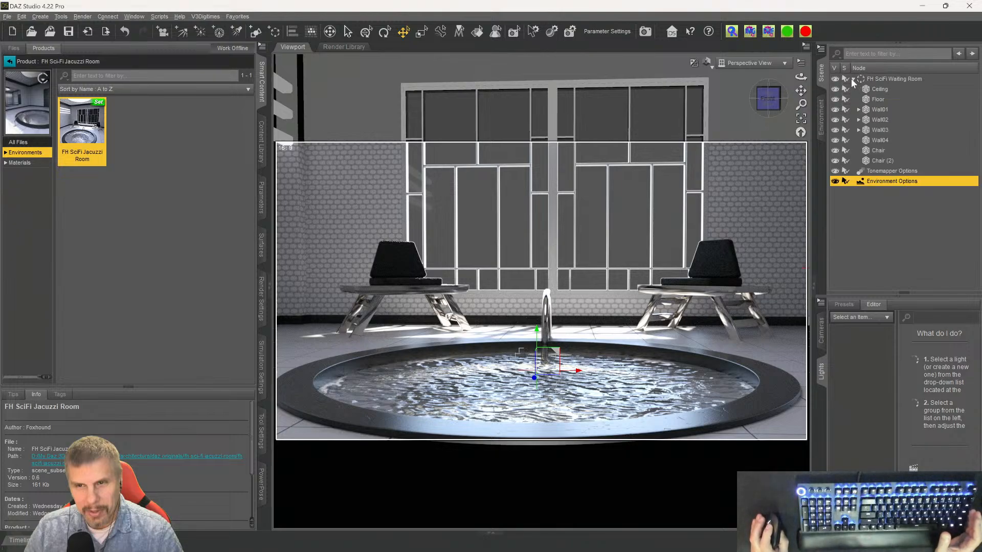
left_click(861, 172)
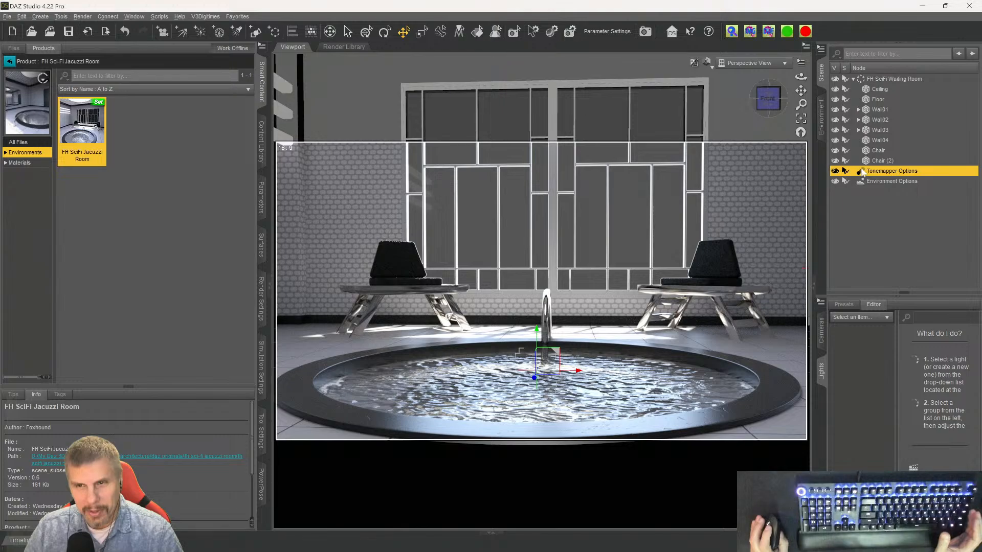
left_click(874, 161)
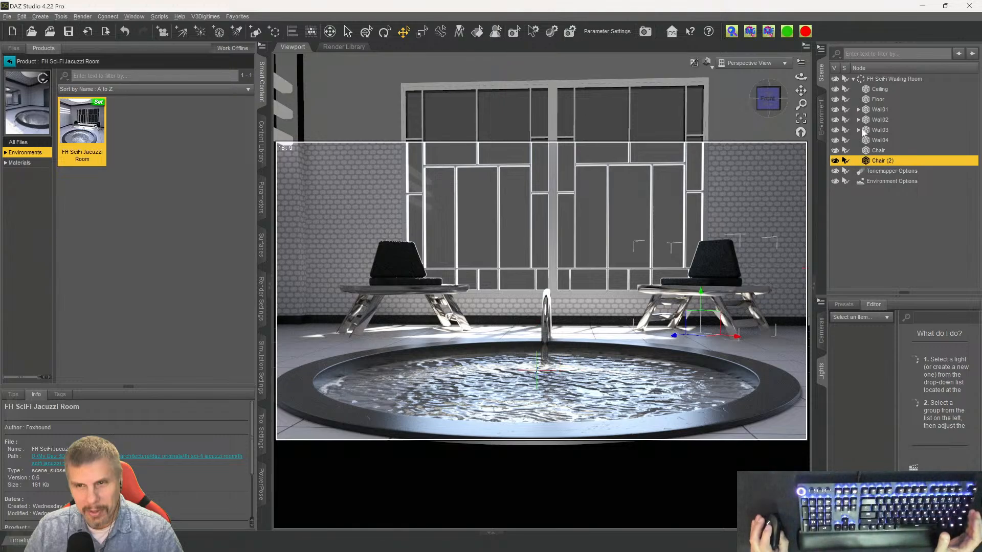
left_click(859, 130)
left_click(880, 143)
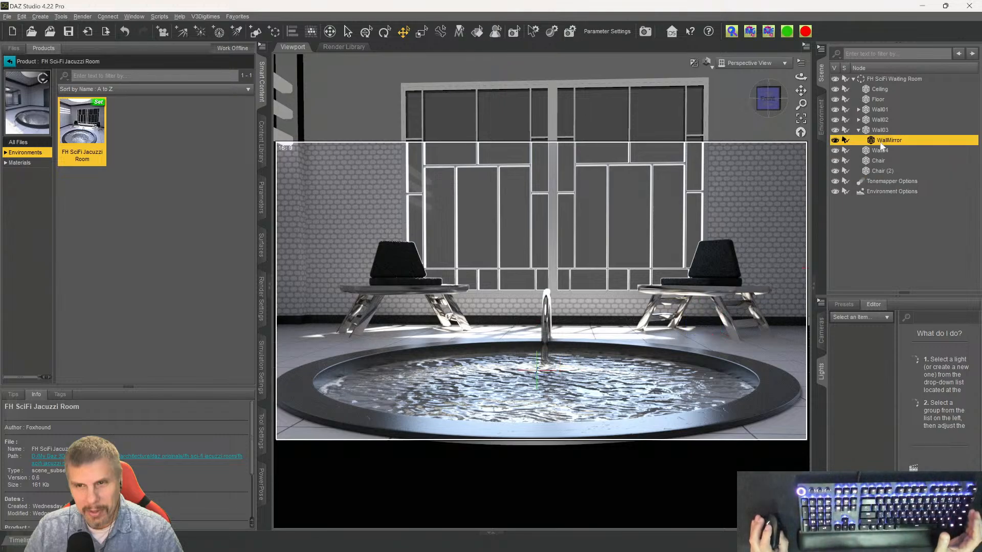
left_click(858, 120)
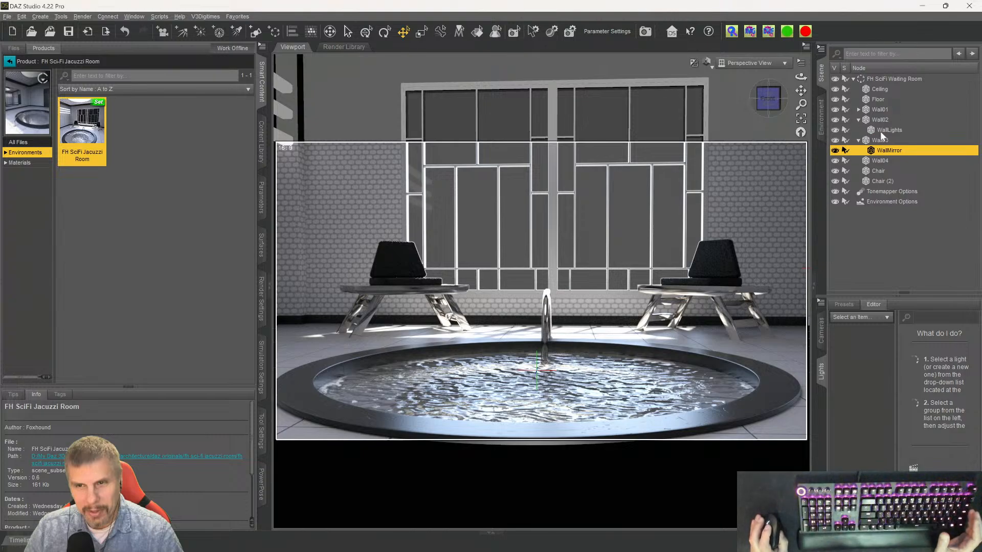
left_click(885, 131)
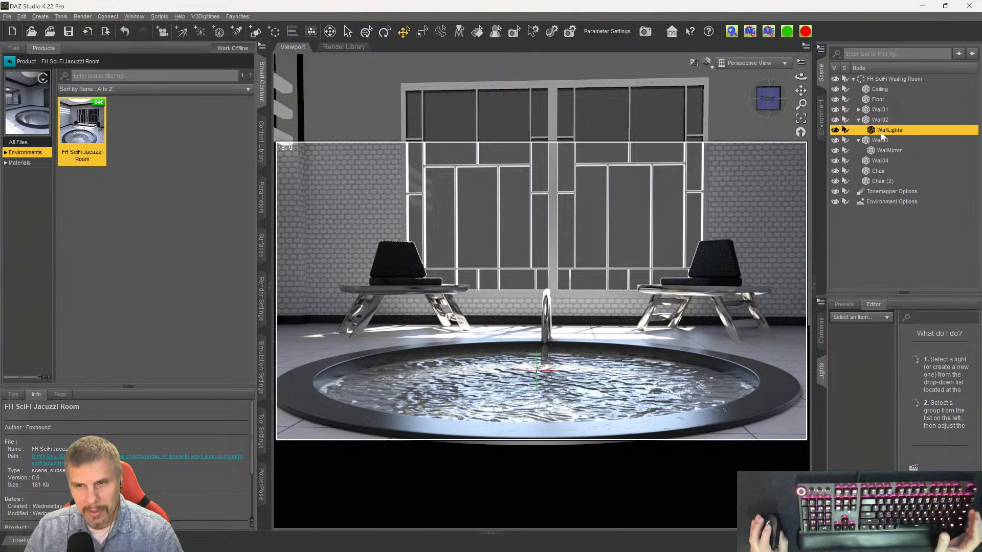
left_click(859, 110)
left_click(871, 121)
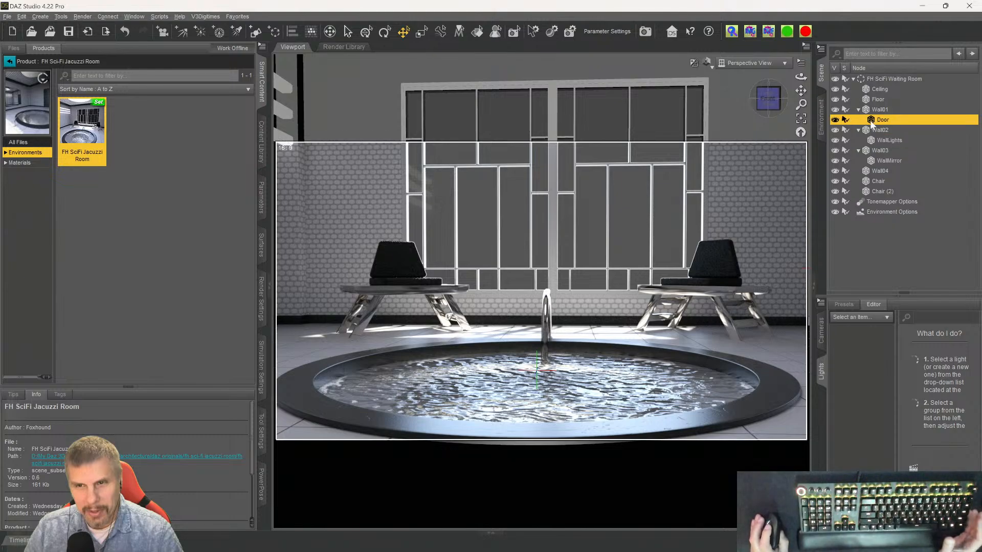
left_click(866, 112)
left_click(871, 121)
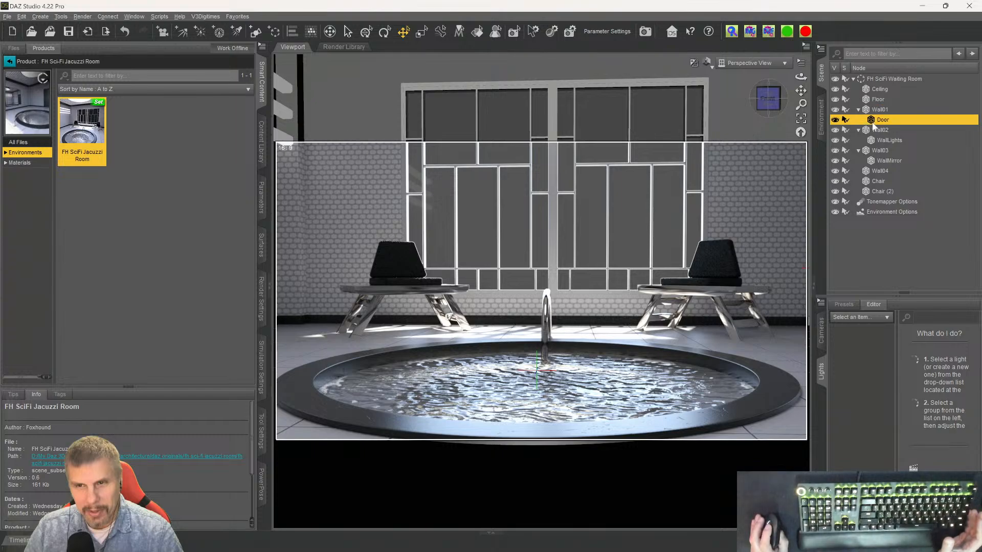
left_click(866, 113)
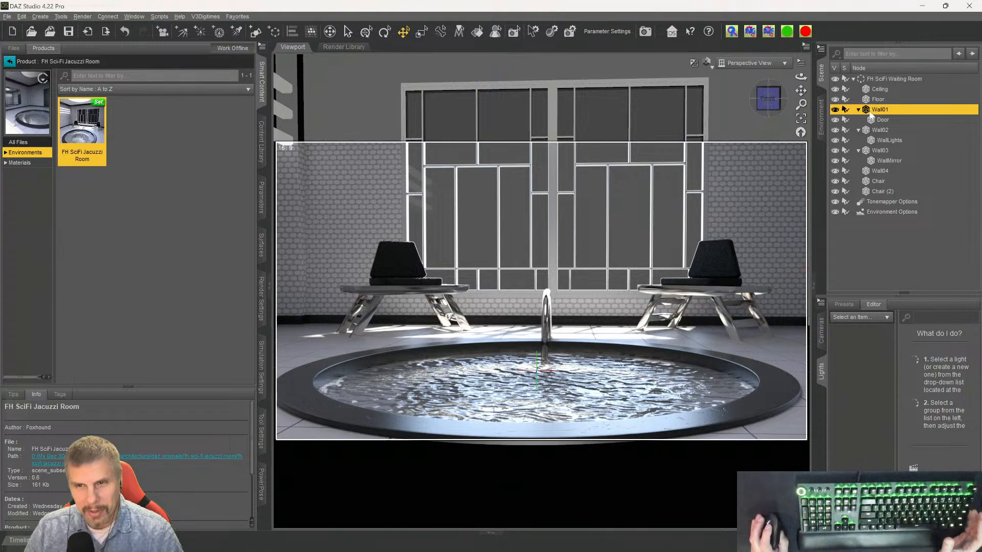
- Unparent Door, WallLights and WallMirror from Wall01, Wall02 and Wall03
left_click(869, 121)
right_click(869, 119)
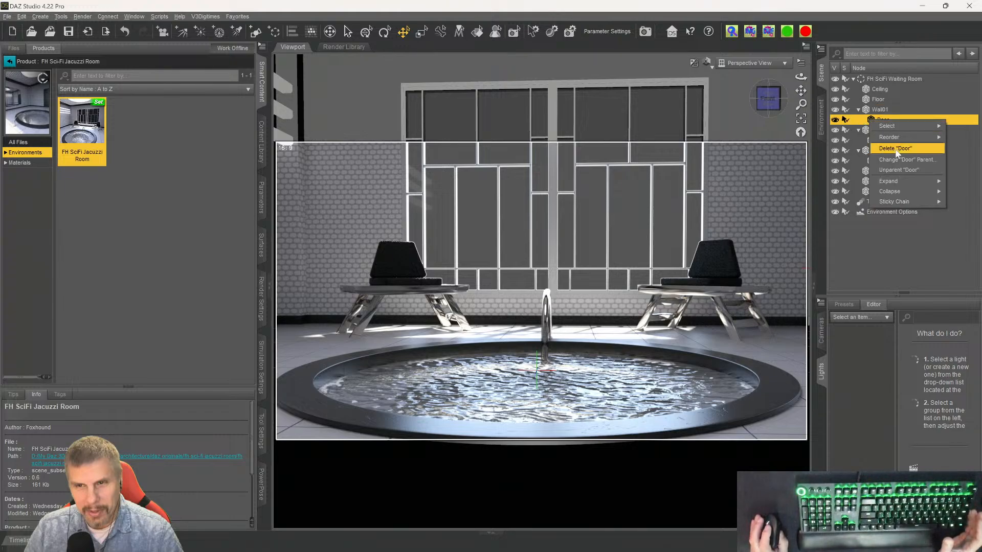
left_click(894, 170)
left_click(873, 130)
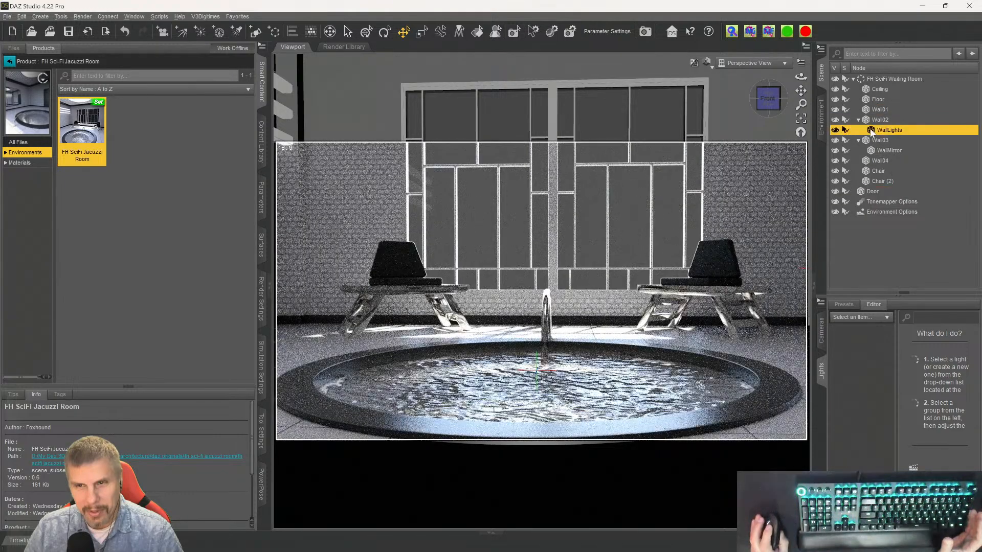
right_click(875, 134)
left_click(894, 177)
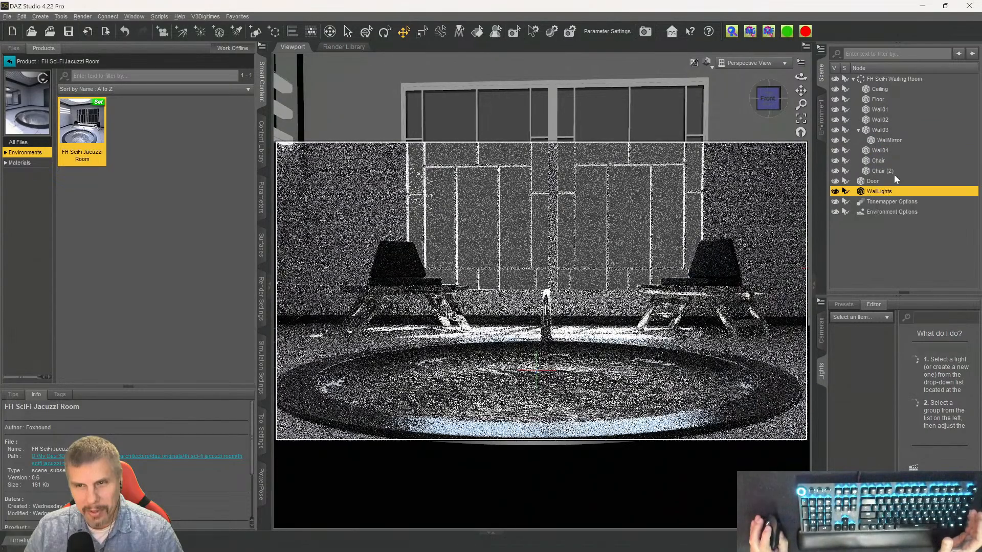
left_click(873, 142)
right_click(875, 142)
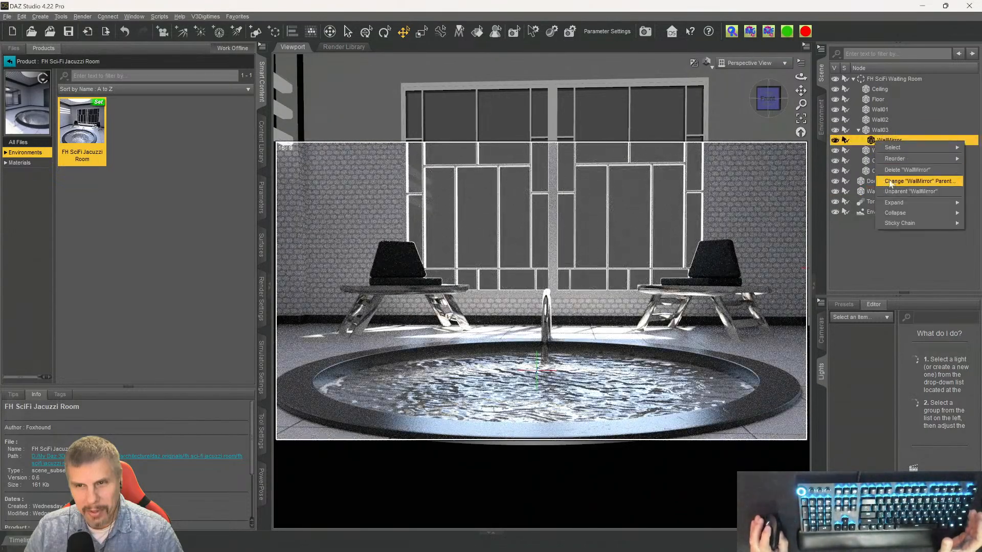
left_click(891, 192)
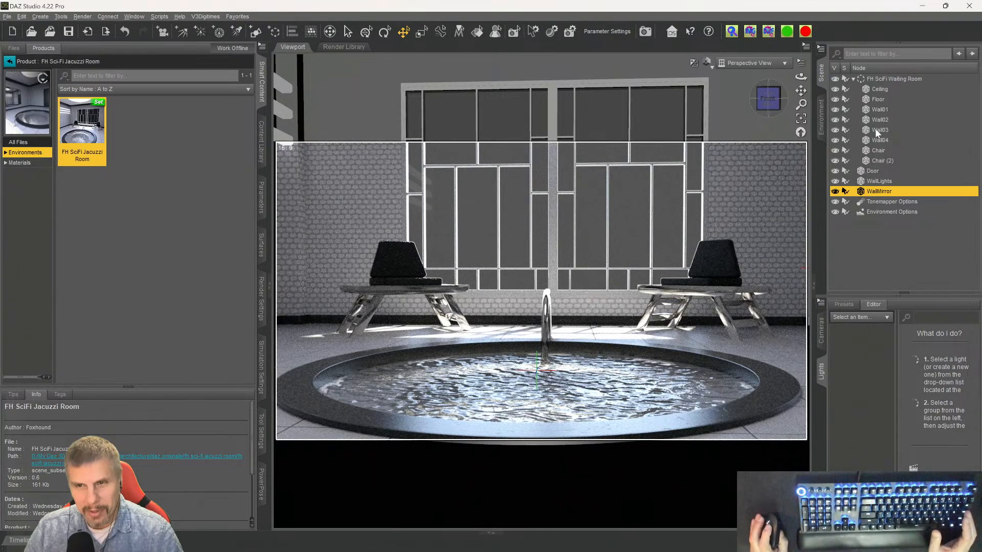
- Parent Door, WallLights and WallMirror together directly under the FH SciFi Waiting Room group
left_click(872, 119)
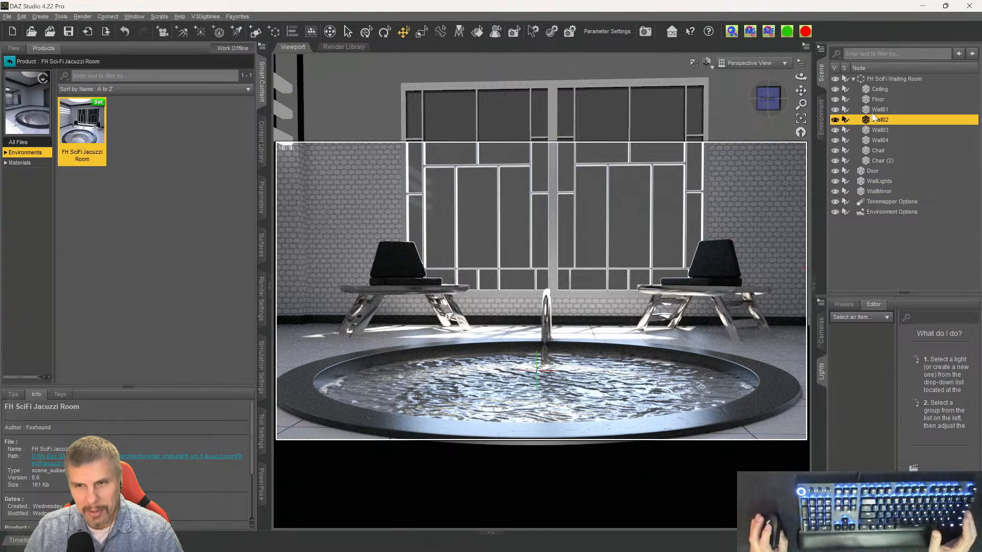
left_click(873, 131)
left_click(870, 180)
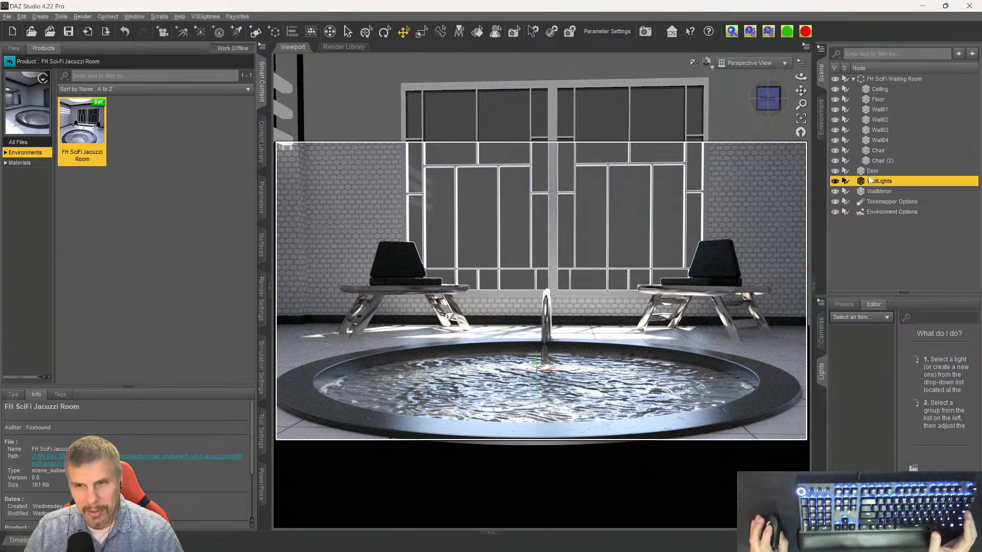
left_click(869, 172)
left_click(869, 141)
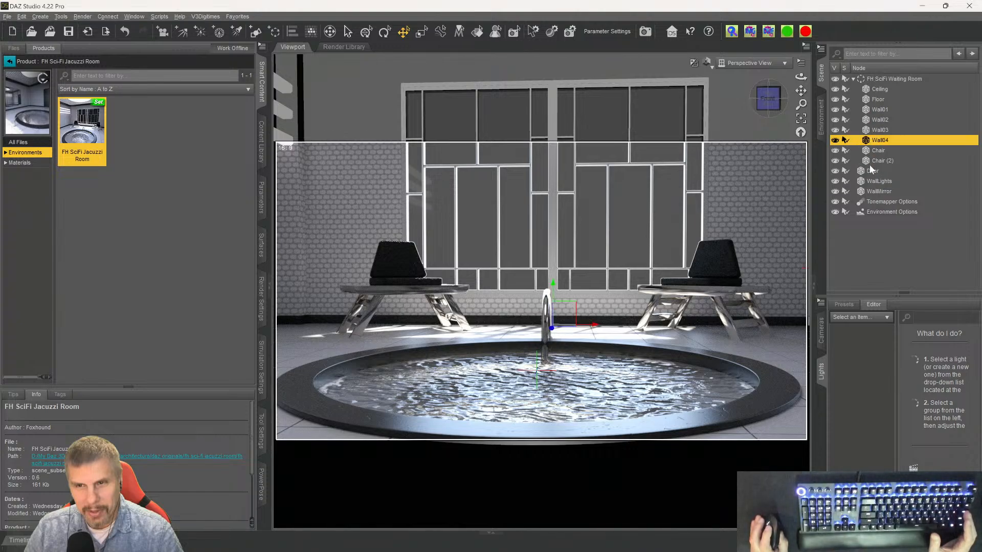
left_click(875, 150)
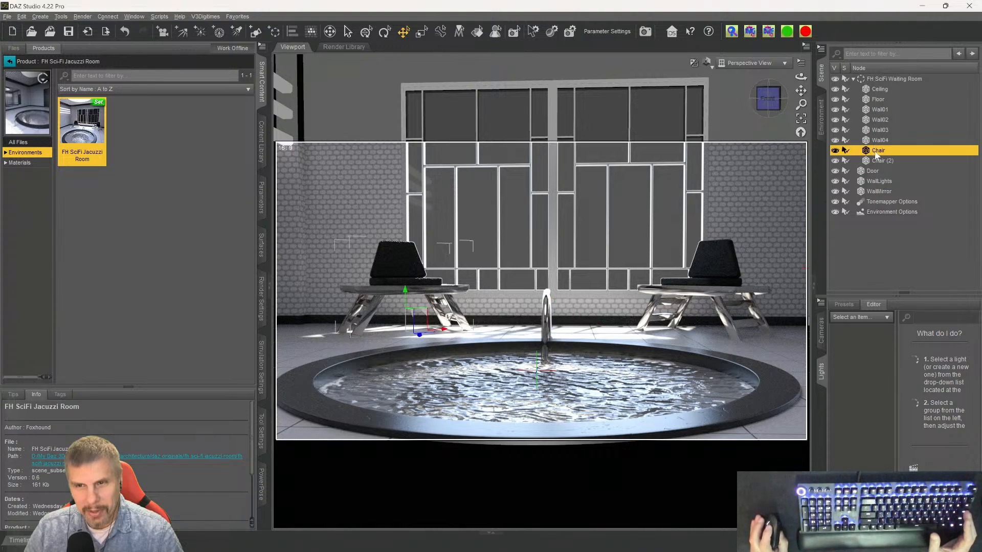
left_click(875, 160)
left_click(871, 171)
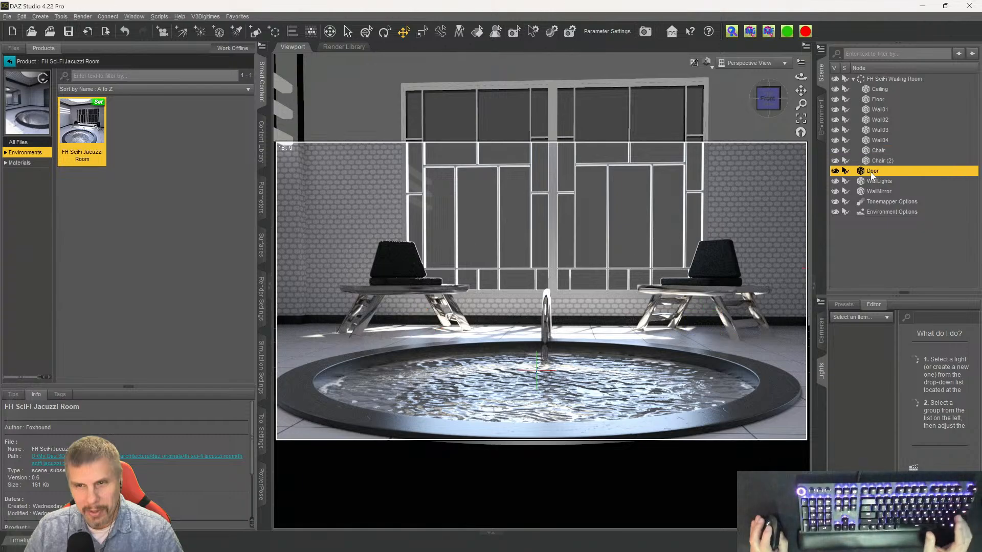
left_click(870, 192, "shift")
left_click_drag(862, 173, 873, 80)
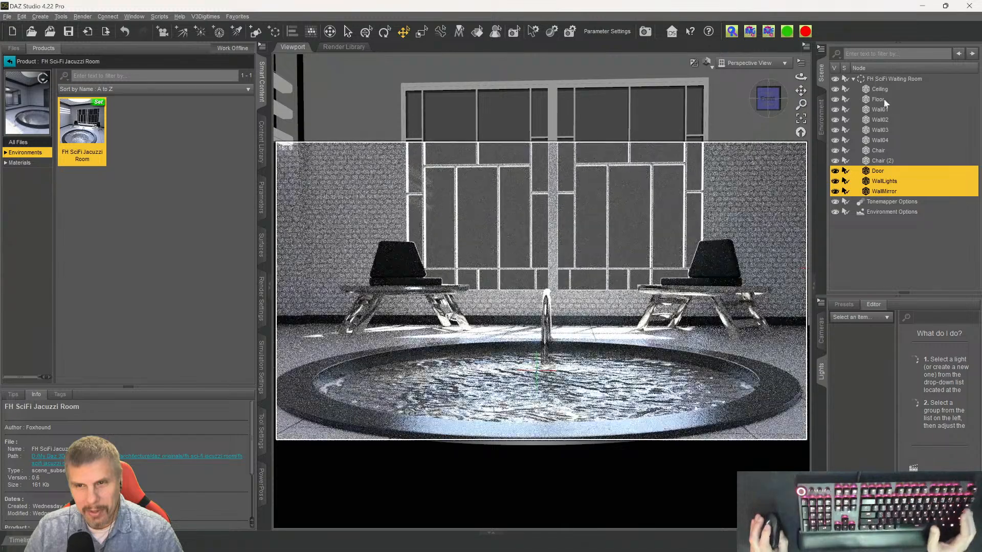
left_click(915, 150)
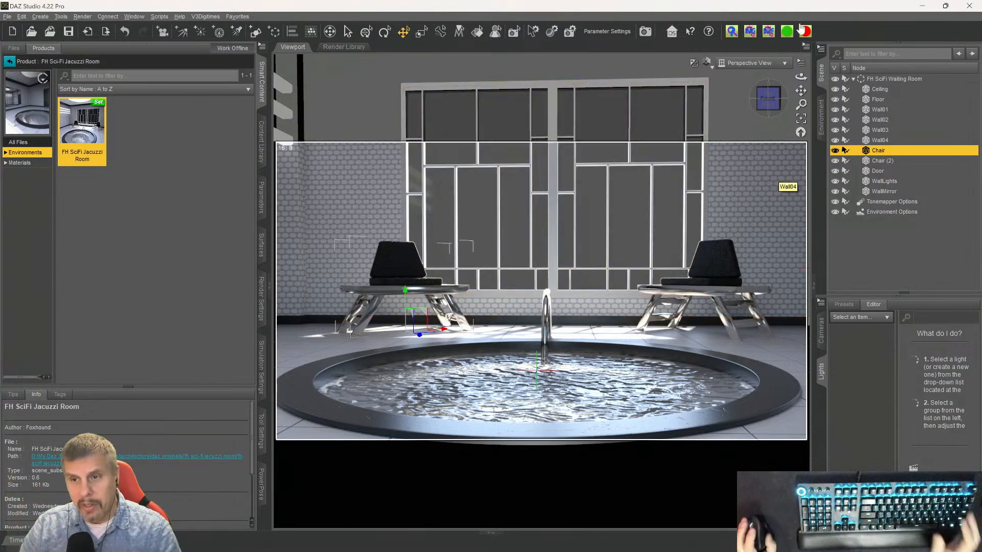
- Examine the surface settings of Wall04's Wall material, from base color and glossiness to normal map and tiling
left_click(366, 225)
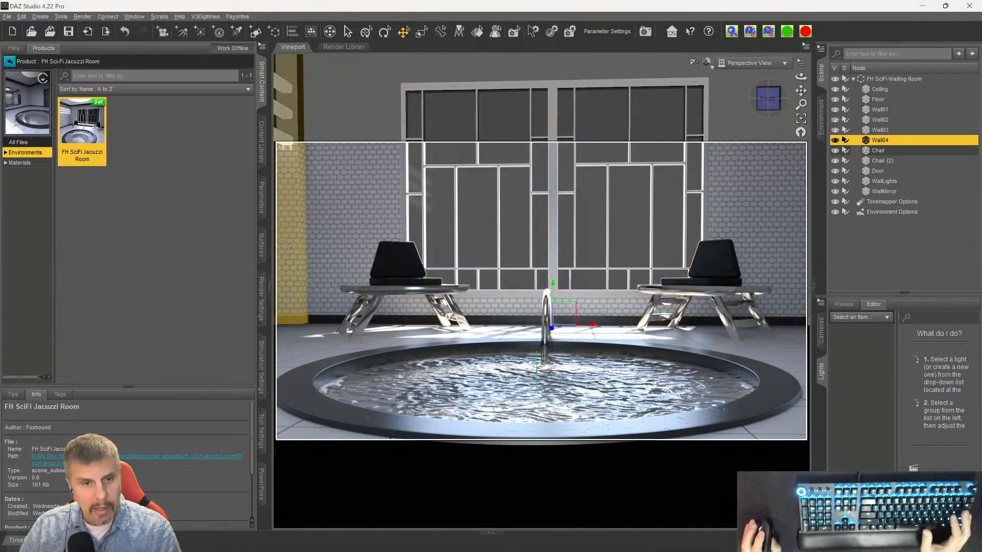
left_click(262, 247)
left_click(32, 104)
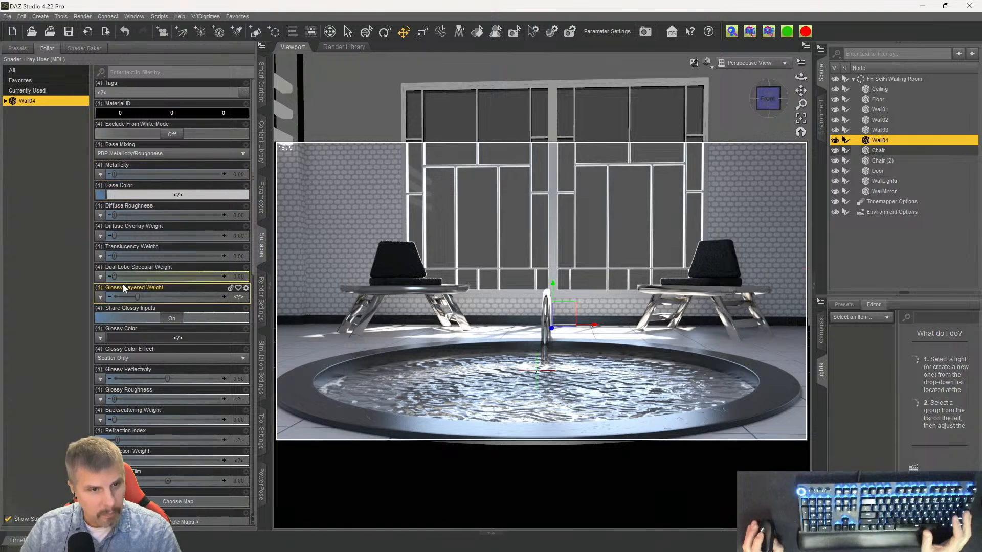
left_click(5, 102)
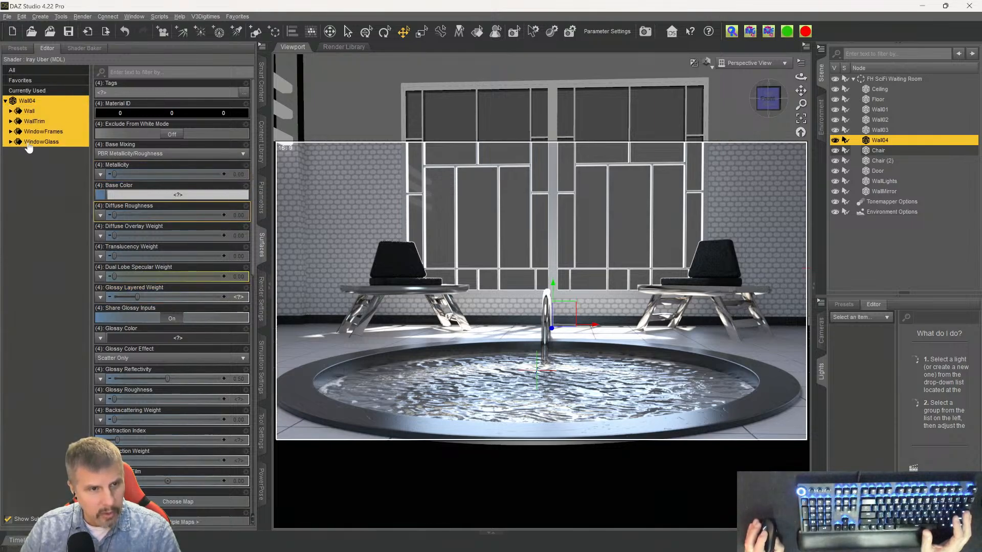
left_click(26, 111)
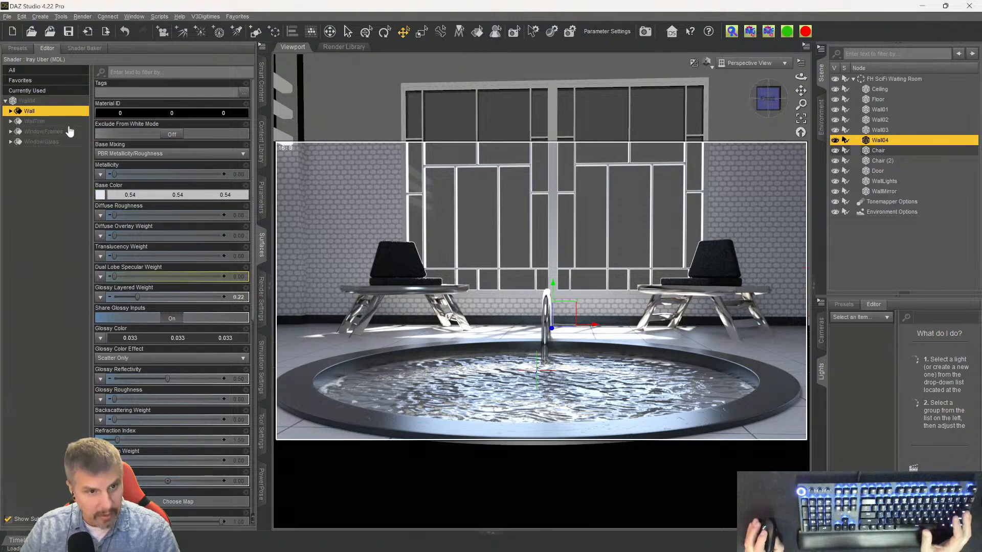
mouse_move(101, 196)
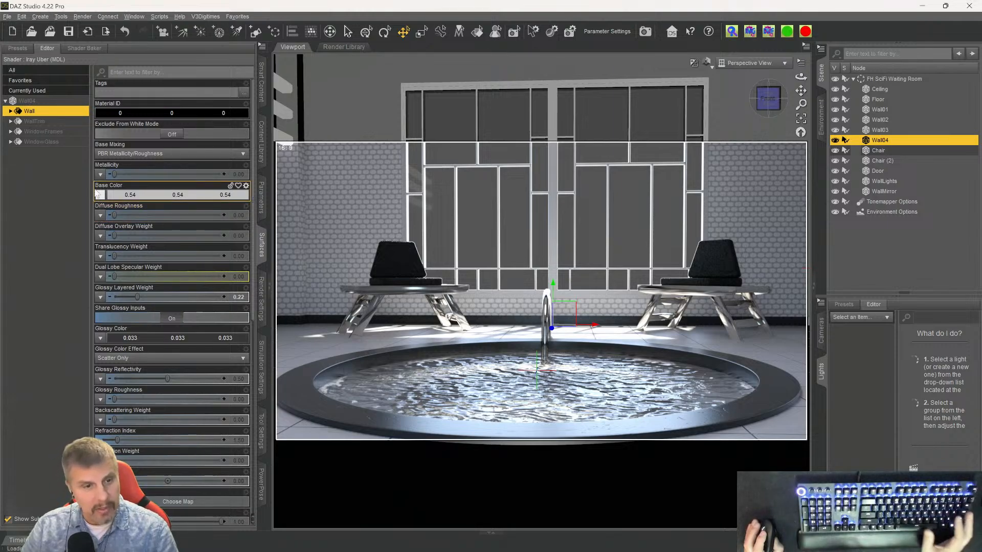
scroll(123, 353, "down", 5)
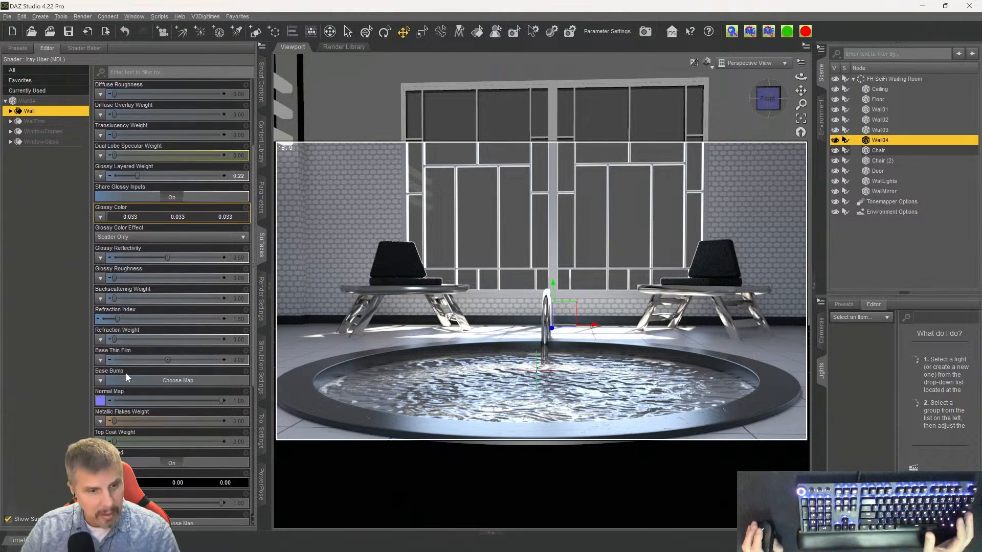
mouse_move(102, 219)
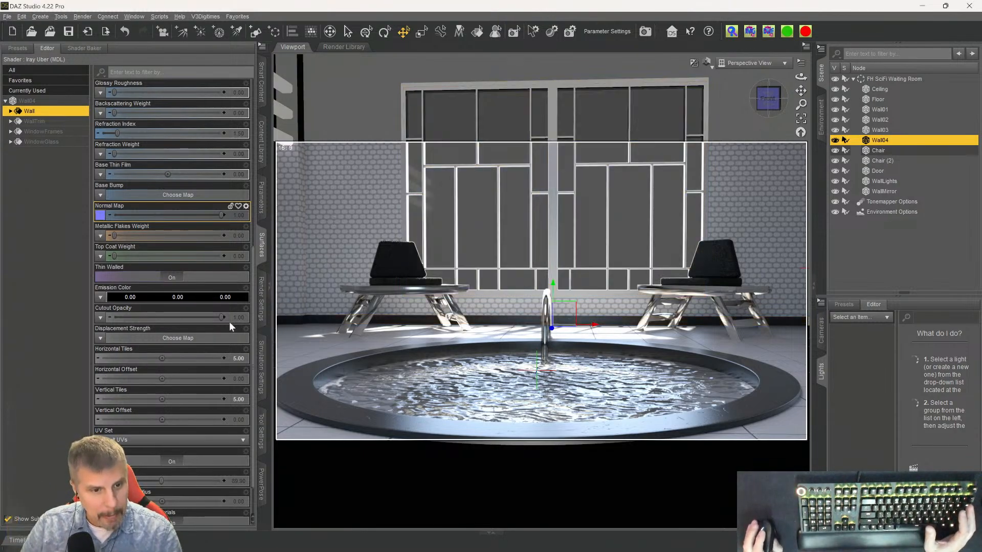
scroll(117, 360, "up", 5)
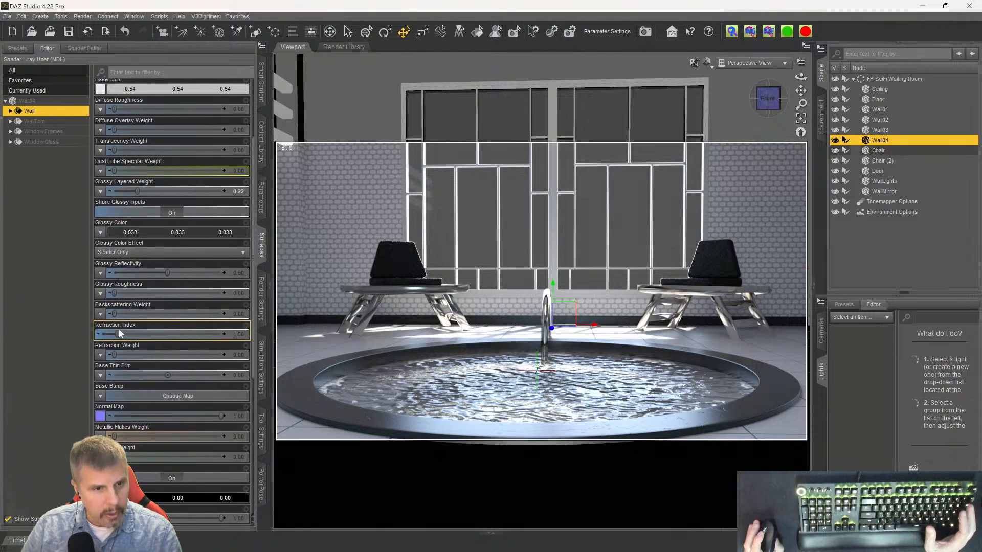
scroll(100, 281, "up", 3)
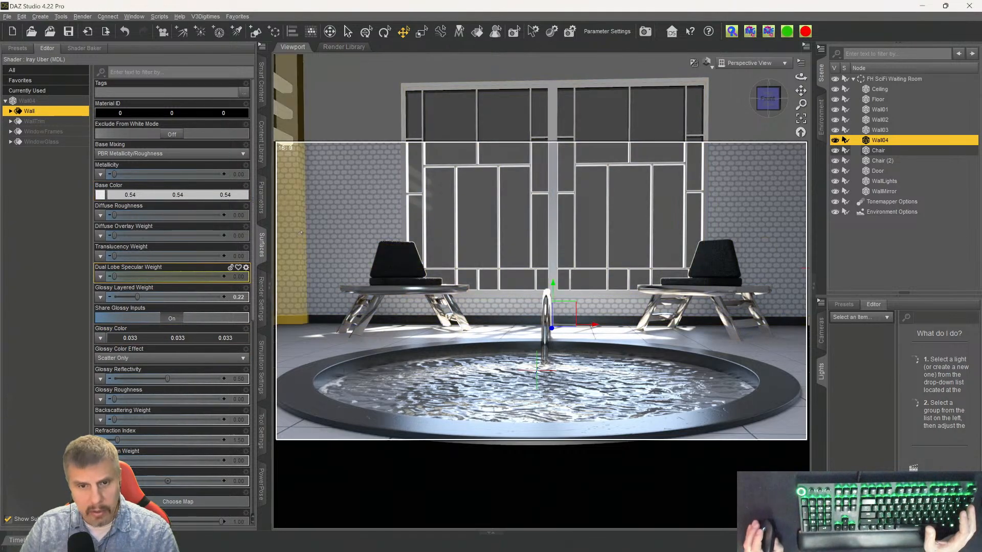
- Pull the perspective view back to frame the whole jacuzzi with more floor around it
scroll(330, 215, "down", 1)
scroll(329, 213, "up", 1)
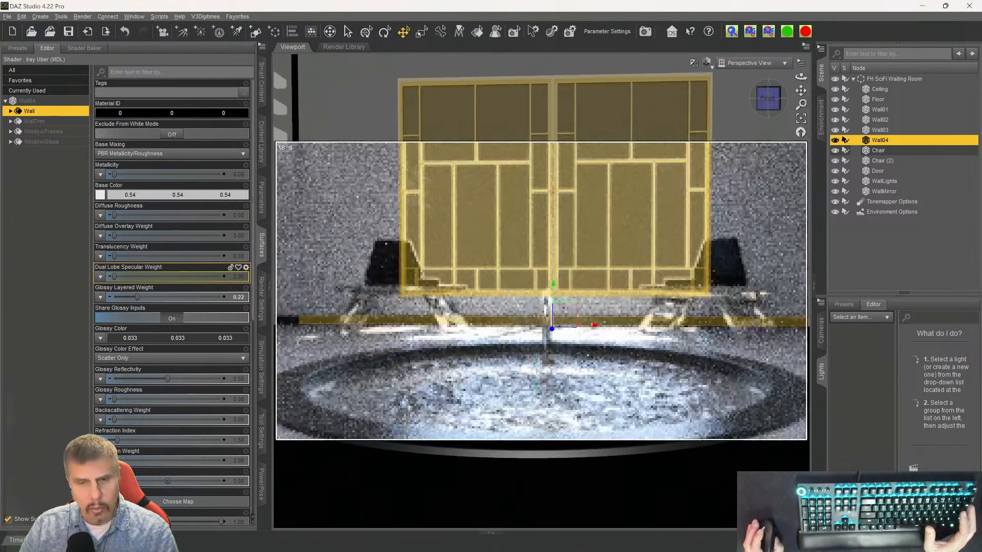
scroll(327, 211, "down", 1)
scroll(328, 210, "down", 1)
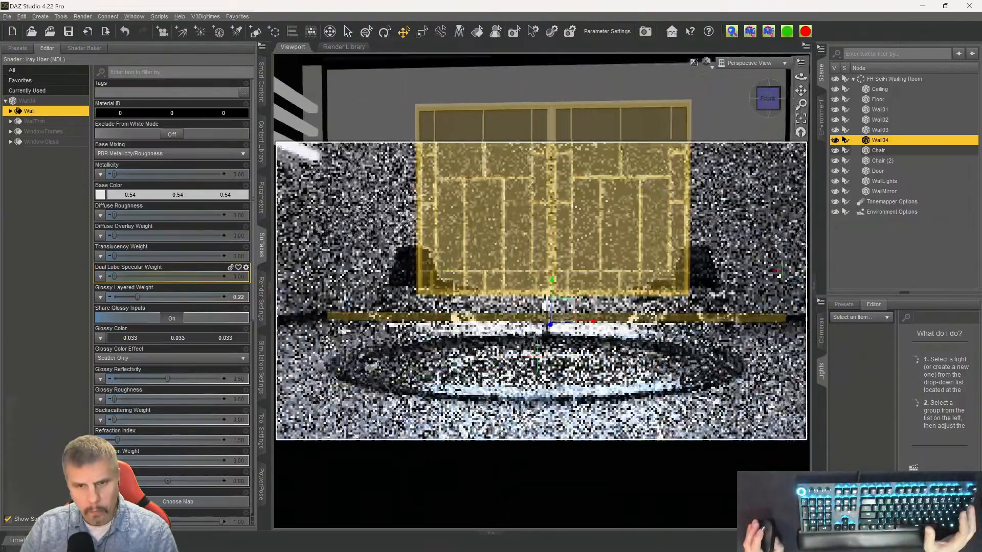
scroll(327, 210, "up", 1)
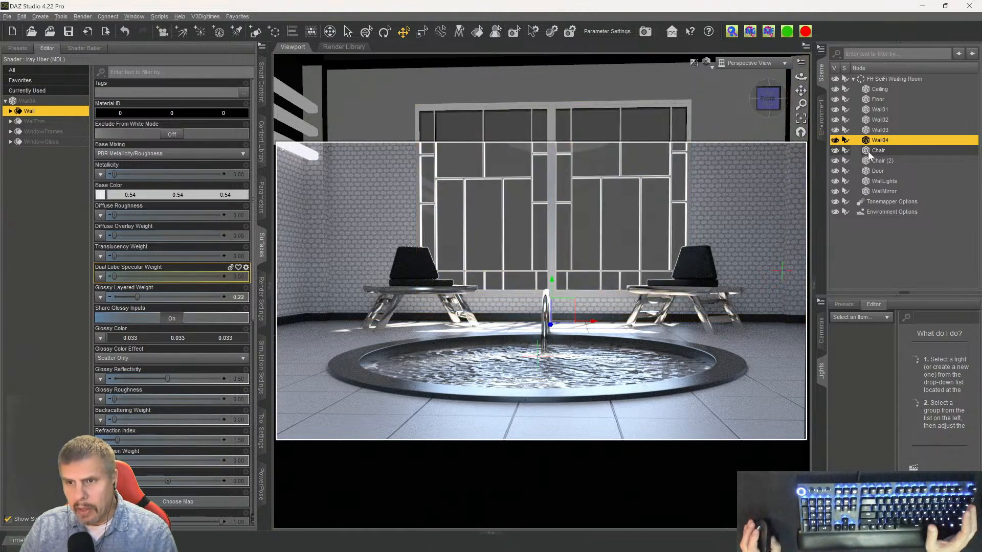
- Examine the Chair's ChairLegs and Cushion surface settings, including metallicity, base color, glossiness and normal map
left_click(872, 152)
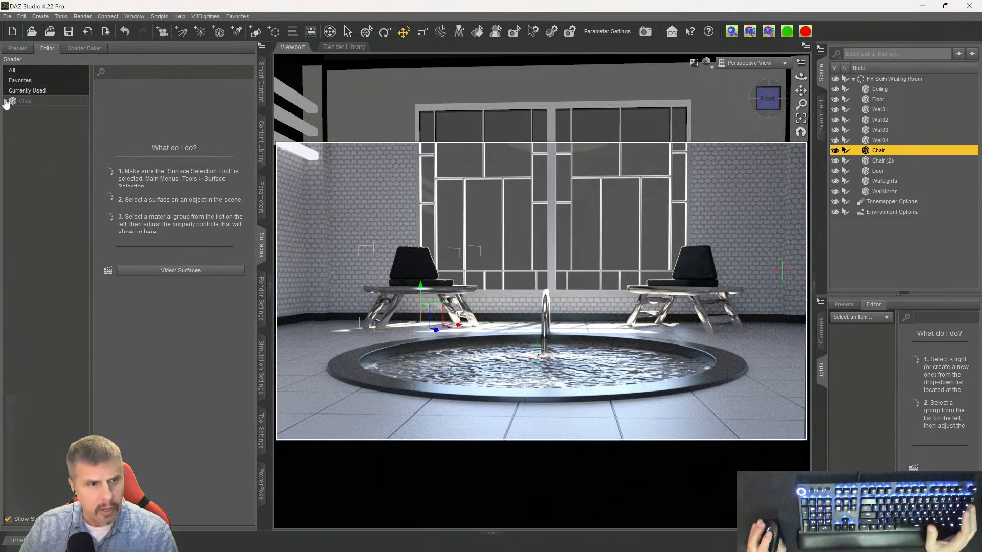
left_click(31, 111)
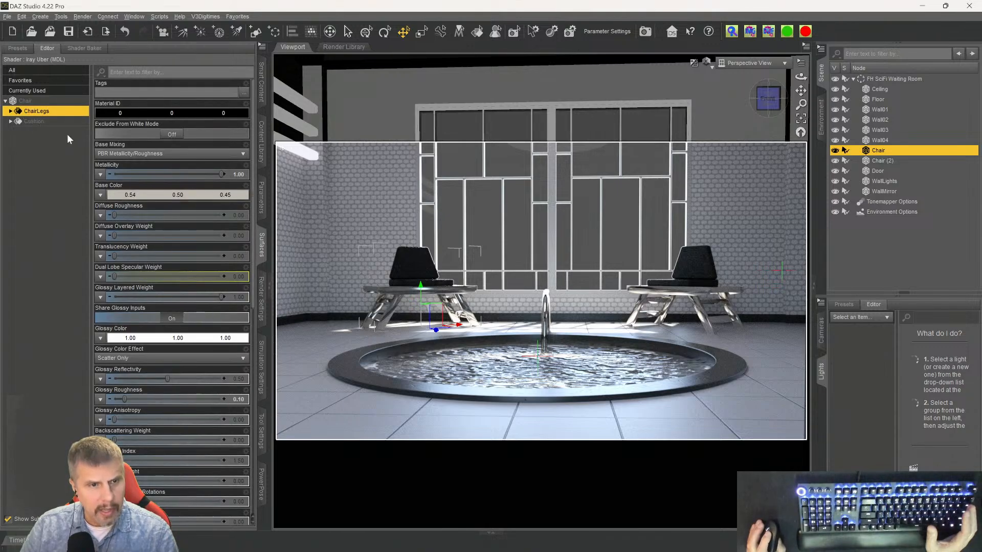
left_click(26, 122)
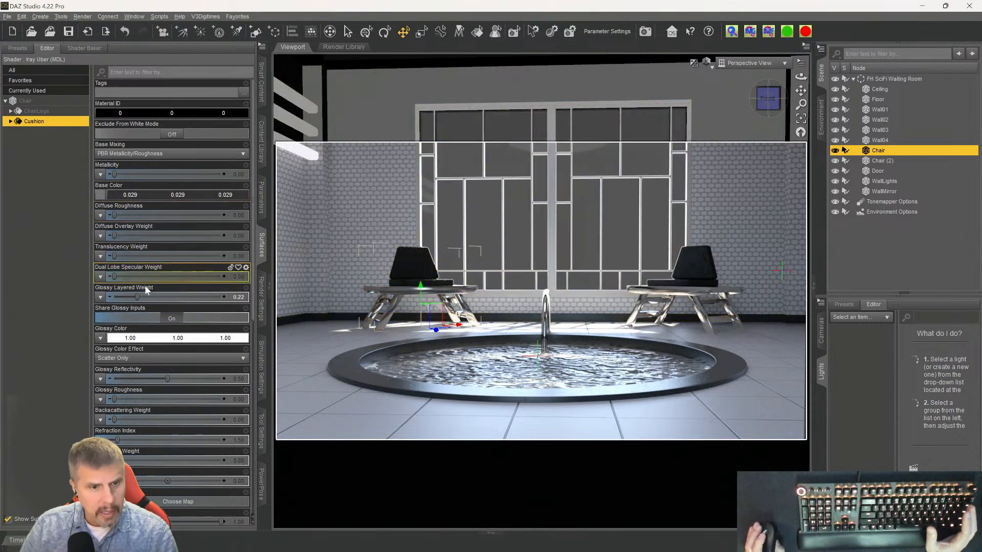
scroll(109, 414, "down", 4)
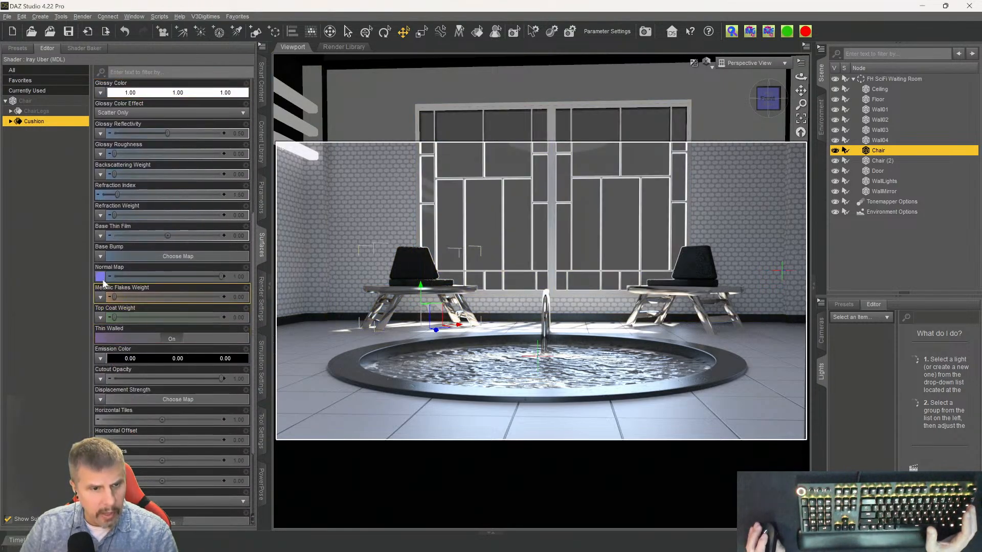
mouse_move(101, 279)
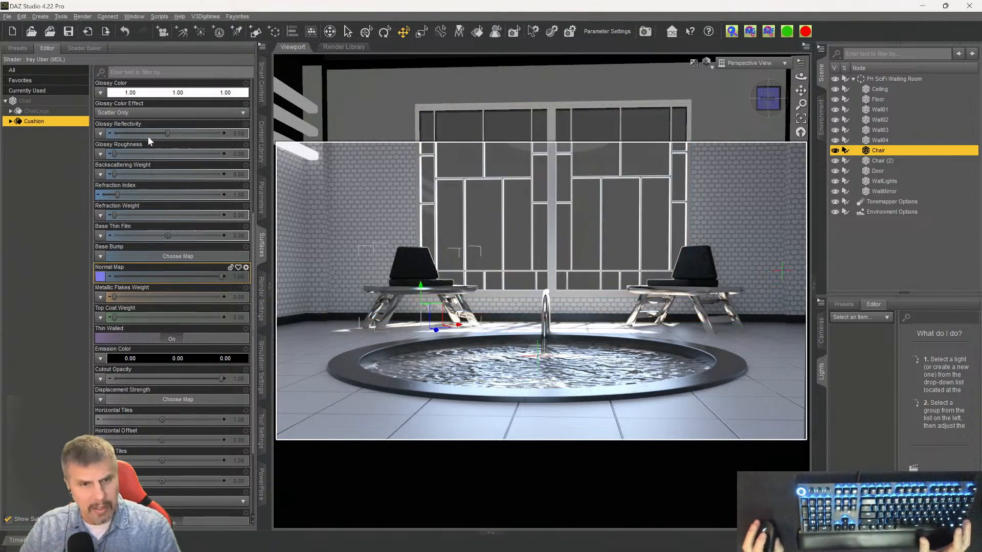
- Examine the WallLights object's surface settings, from its tags and base color down to its emission properties
right_click(342, 260)
left_click(379, 196)
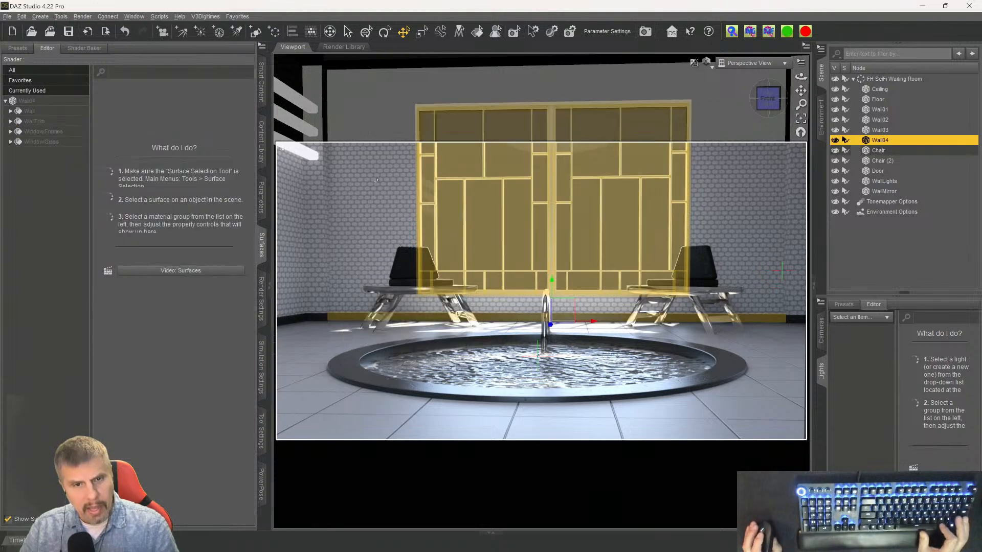
left_click(289, 145)
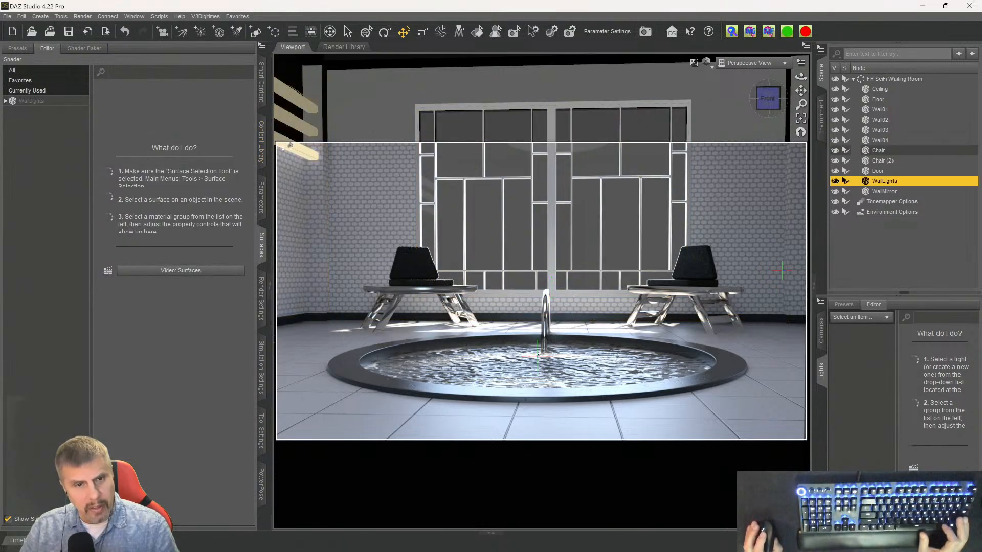
left_click(5, 100)
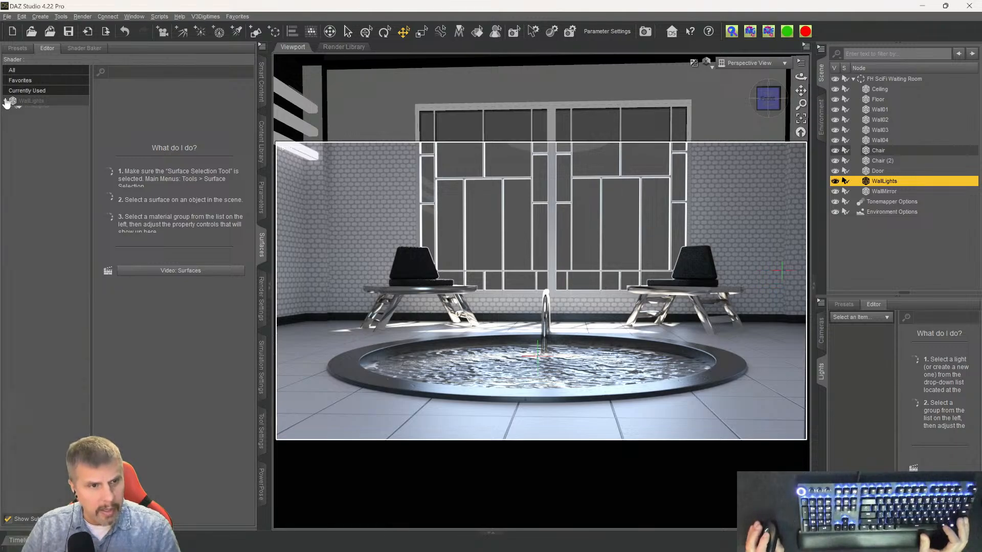
left_click(11, 111)
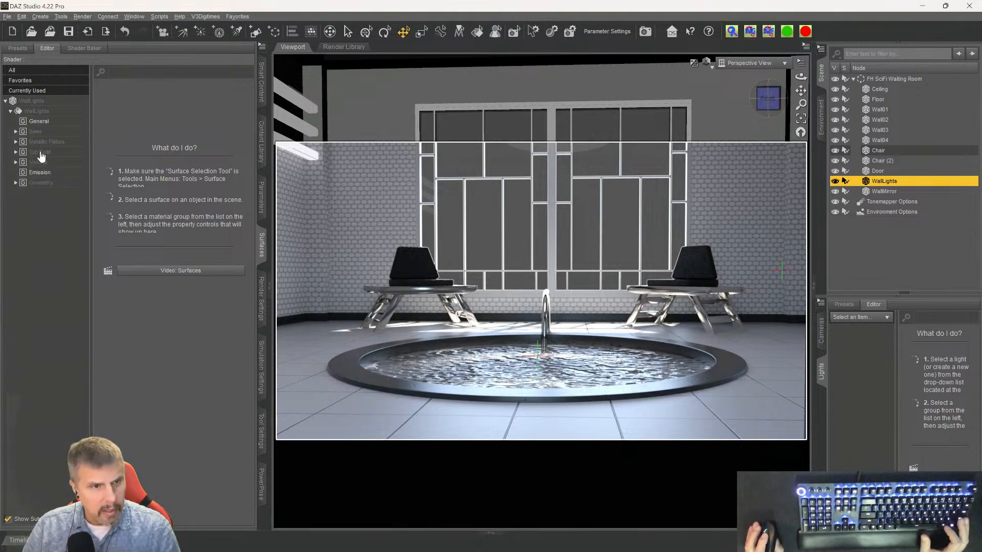
left_click(35, 111)
scroll(105, 144, "up", 3)
scroll(103, 250, "down", 6)
scroll(102, 250, "up", 3)
scroll(102, 250, "up", 6)
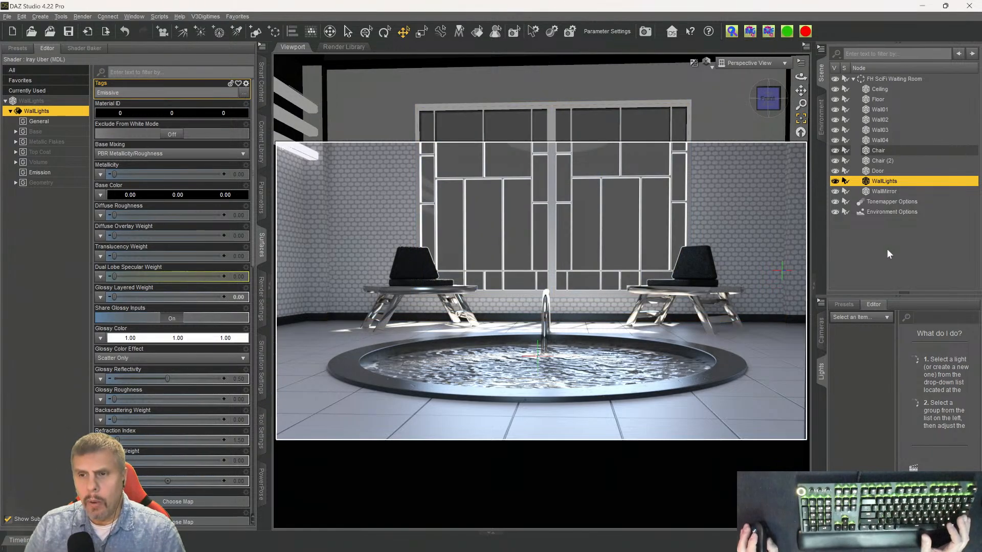
- Collapse the FH SciFi Waiting Room group in the scene hierarchy and switch the viewport from the Iray preview to a simple shaded display
left_click(885, 250)
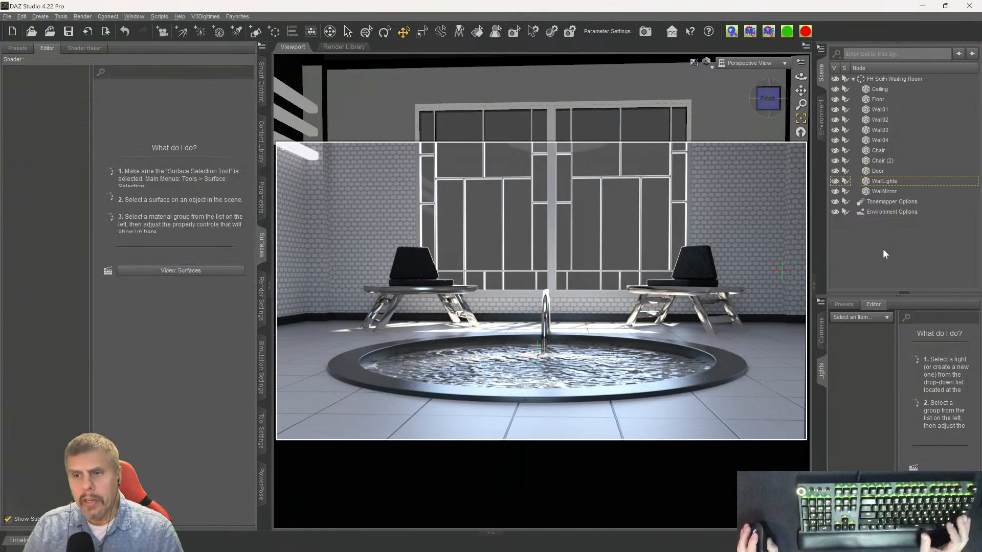
left_click(868, 79)
left_click(853, 79)
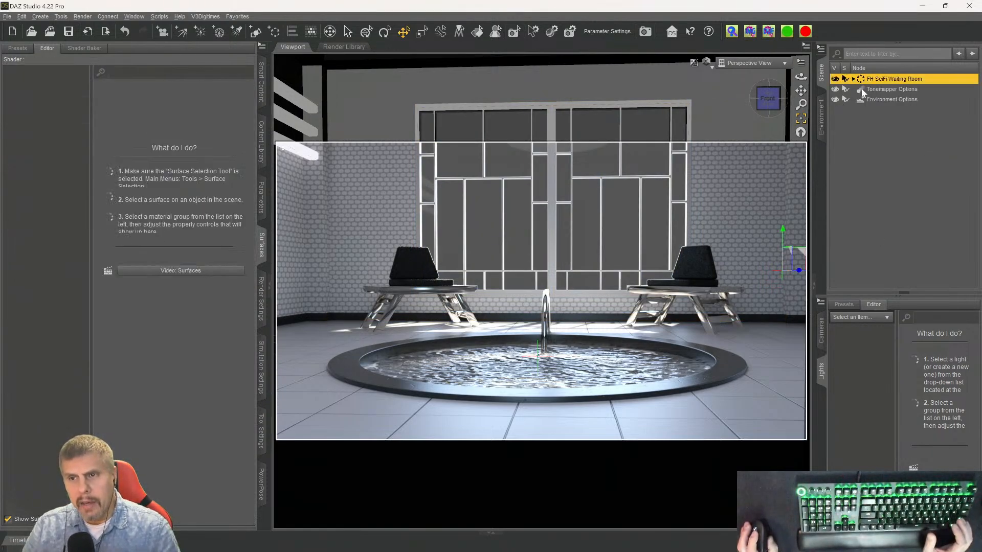
left_click(867, 90)
left_click(871, 81)
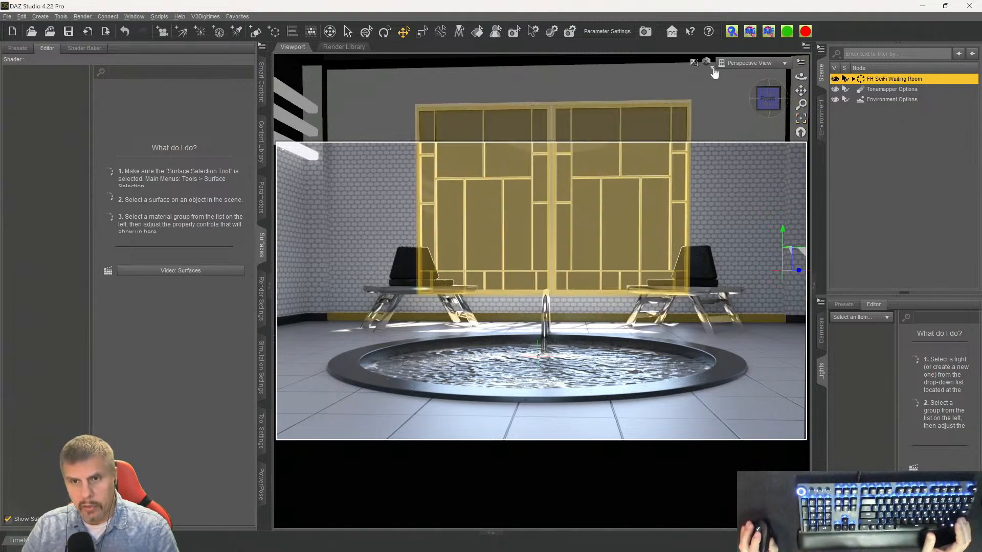
left_click(706, 62)
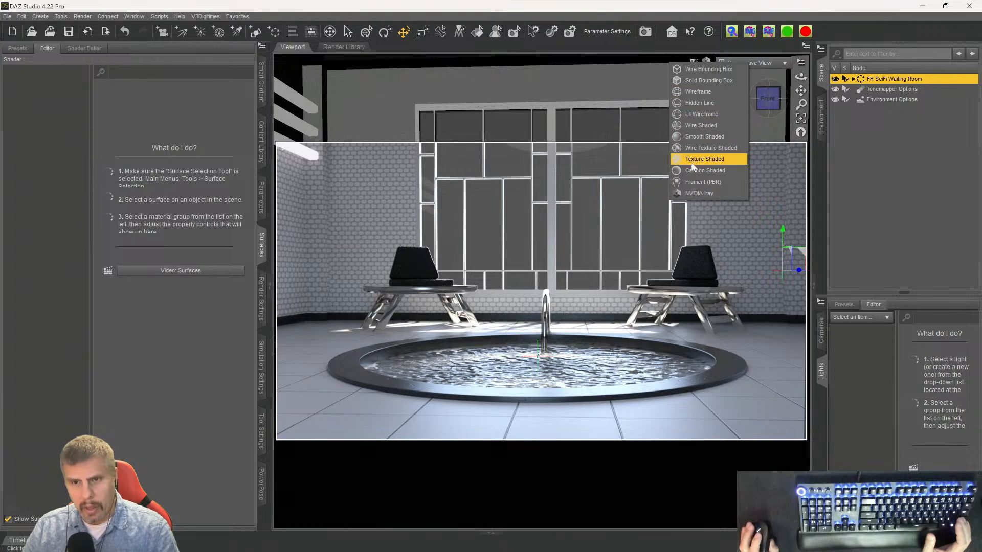
left_click(697, 137)
- Delete the Tonemapper Options and Environment Options nodes from the scene
left_click(866, 90)
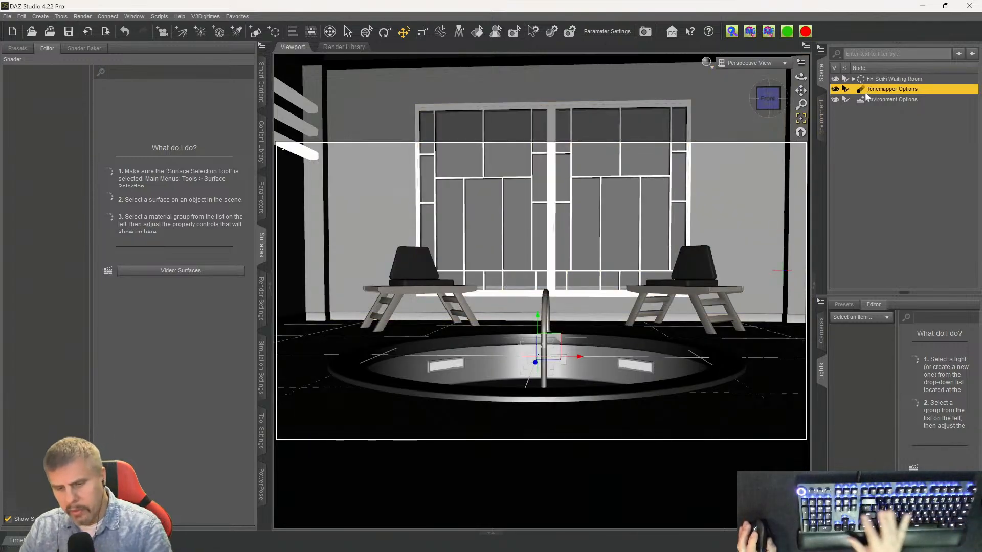
key("Delete")
left_click(860, 90)
key("Delete")
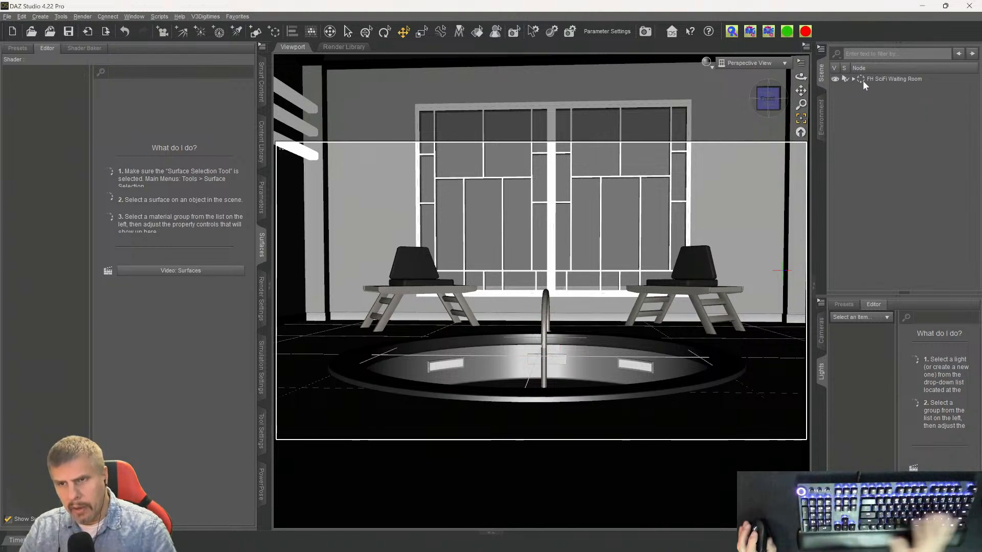
- Start an Autodesk FBX export of the FH SciFi Waiting Room group into the Desktop FBX folder, naming the file Sci-Fi Waiting Room
left_click(863, 79)
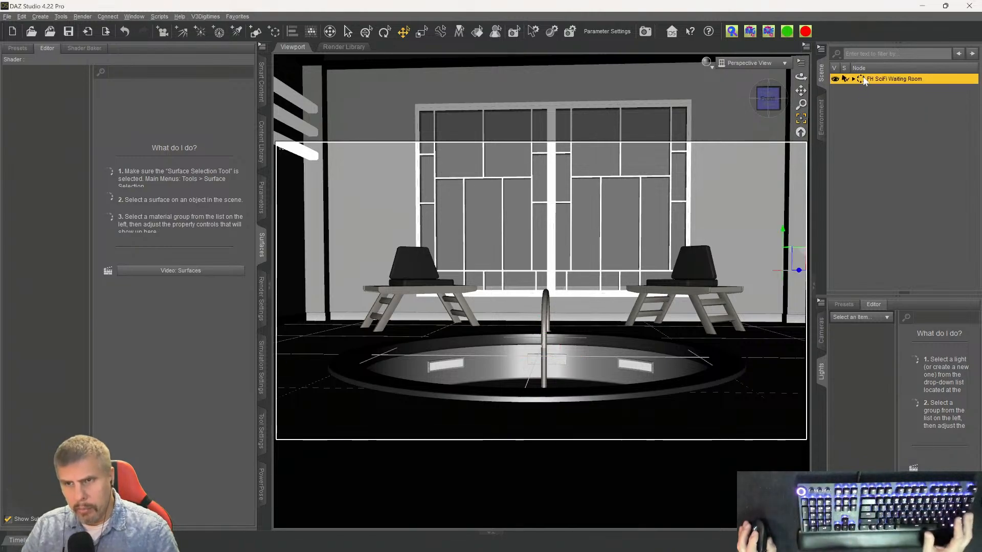
left_click(7, 16)
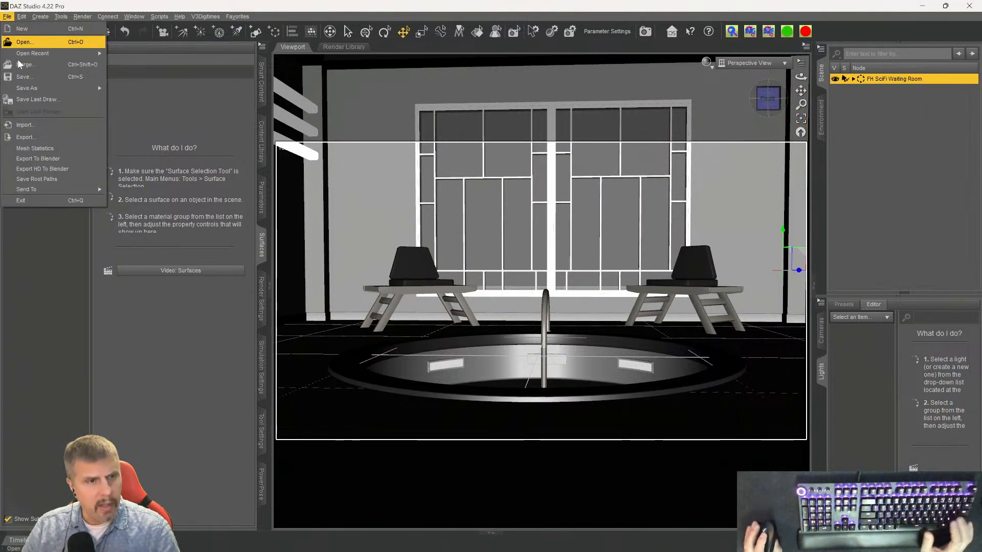
left_click(25, 137)
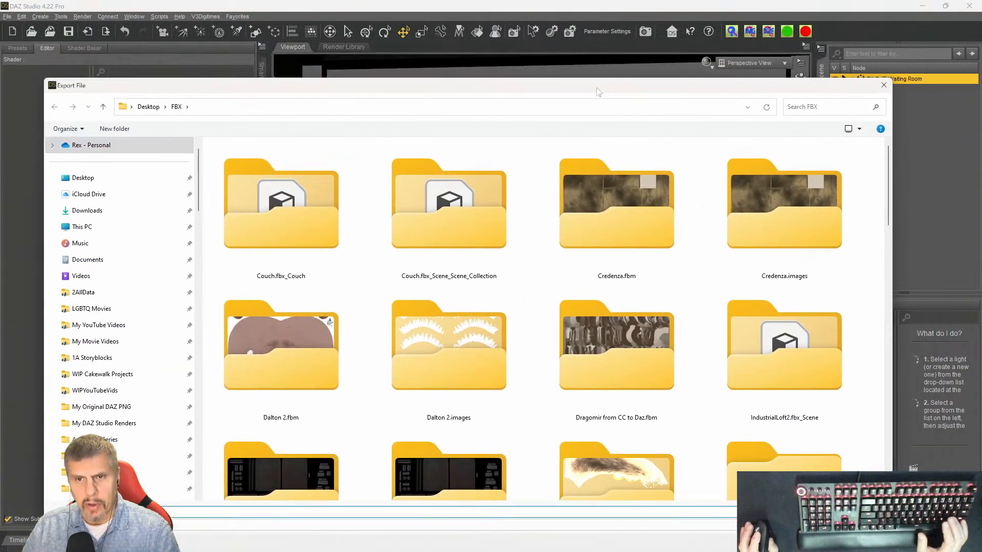
left_click_drag(599, 92, 622, 49)
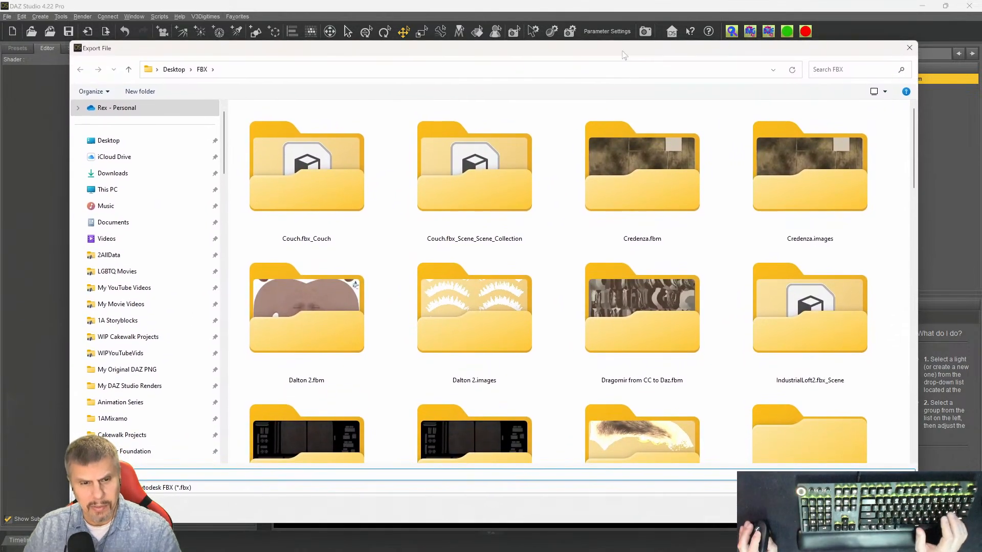
type("RooFi W")
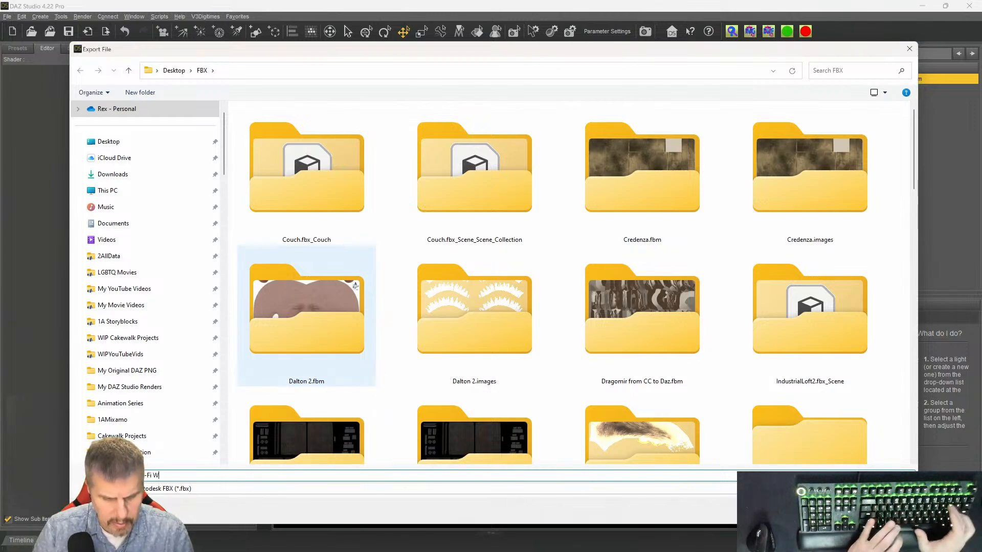
type("aiting Room")
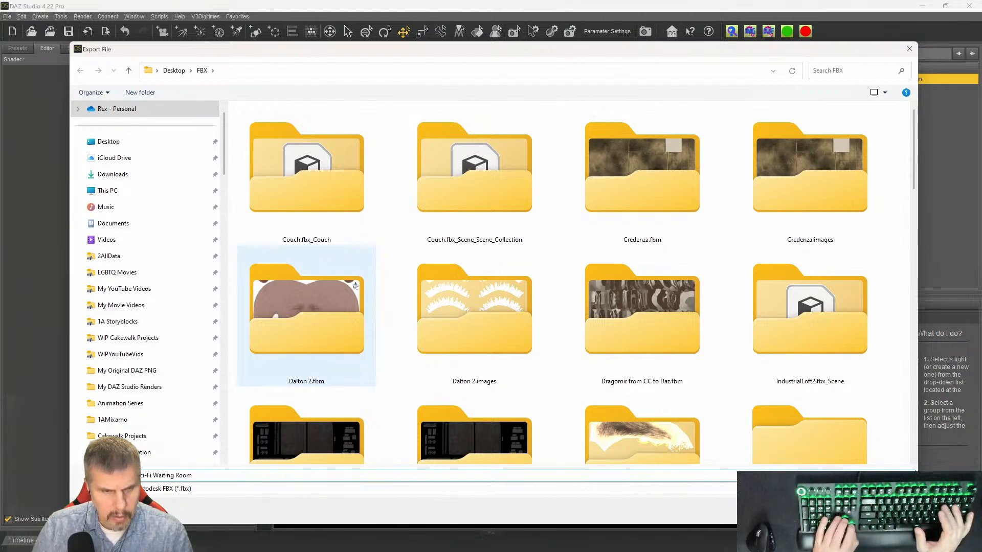
key("Left")
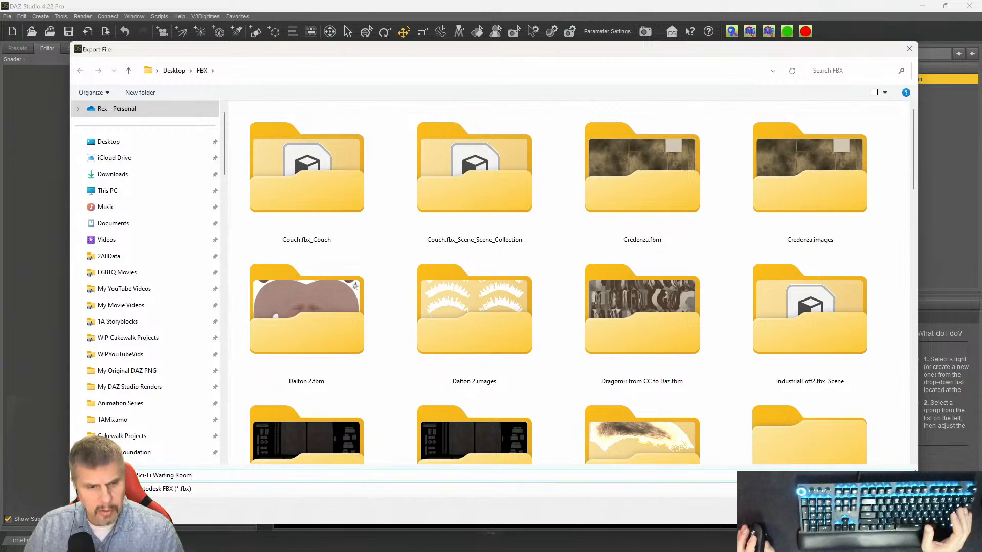
key("Return")
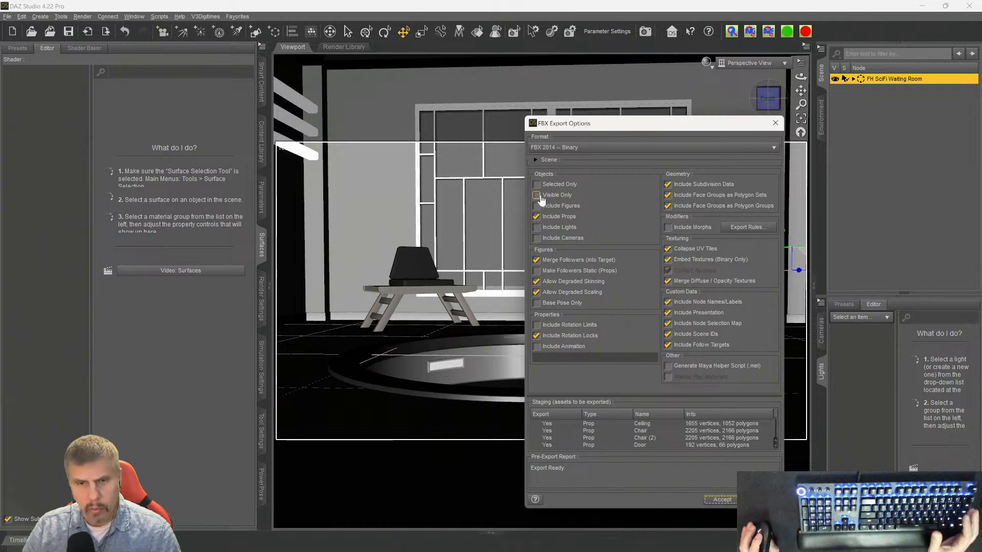
- Run the FBX 2014 Binary export with props, subdivision data, face groups, collapsed UV tiles, embedded textures and merged diffuse/opacity textures included
left_click(537, 217)
left_click(535, 282)
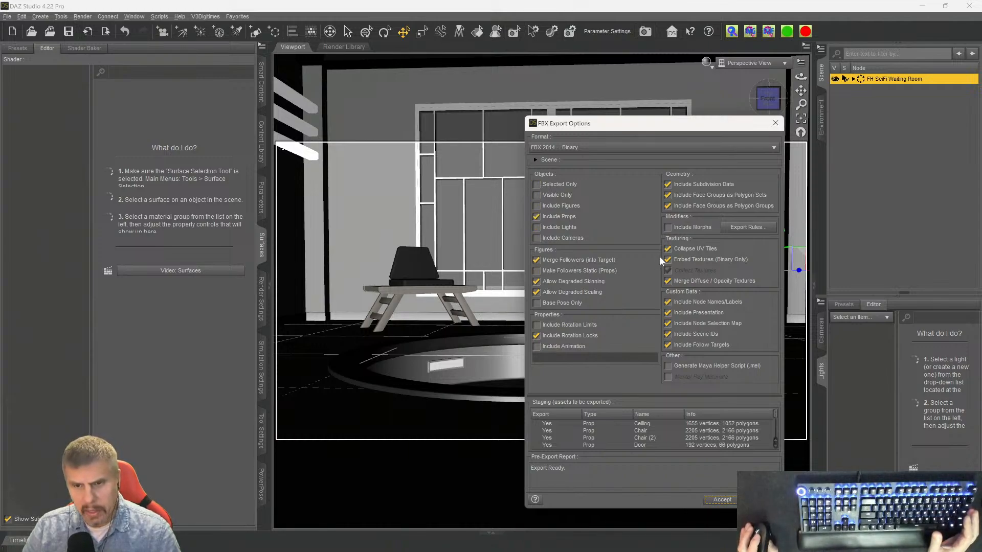
left_click(667, 248)
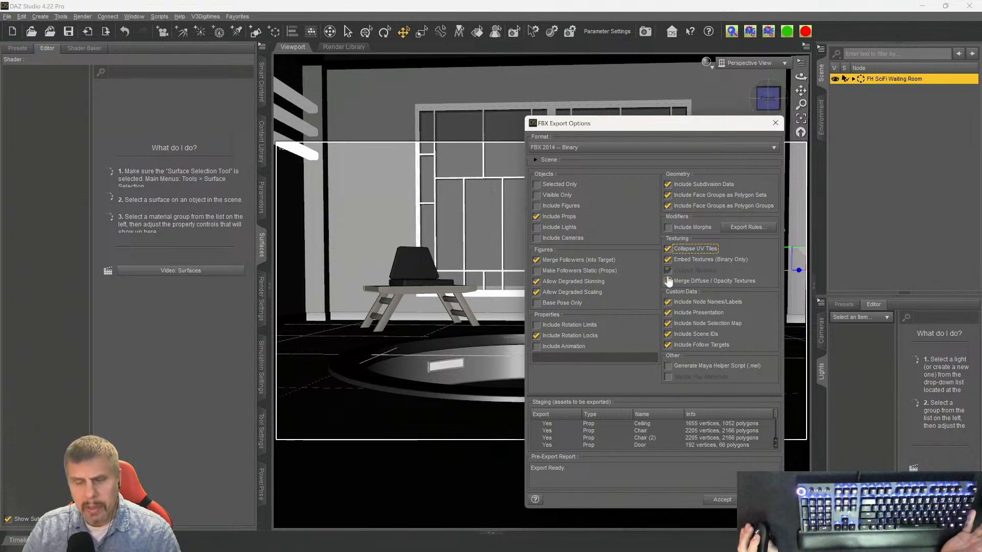
left_click(669, 207)
left_click(667, 249)
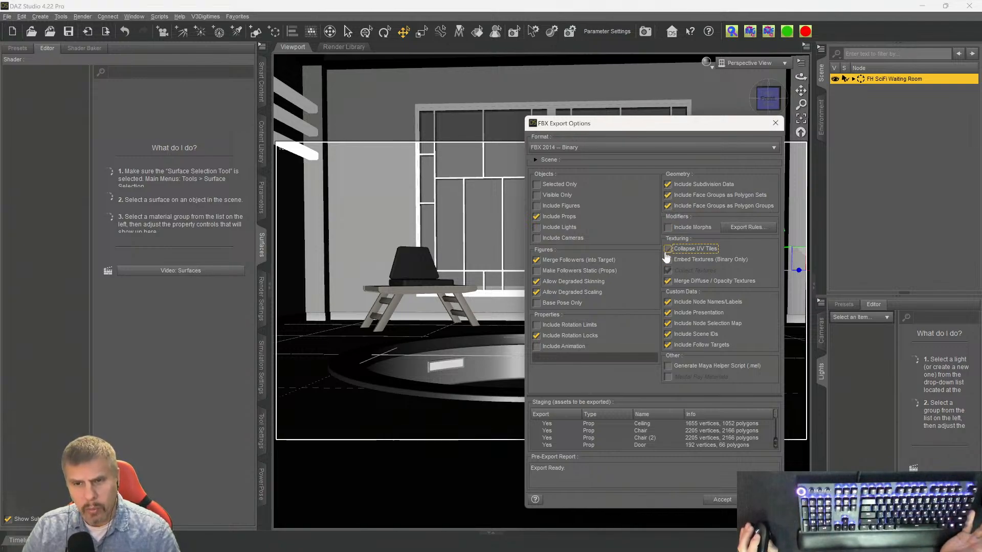
left_click(668, 282)
left_click(708, 259)
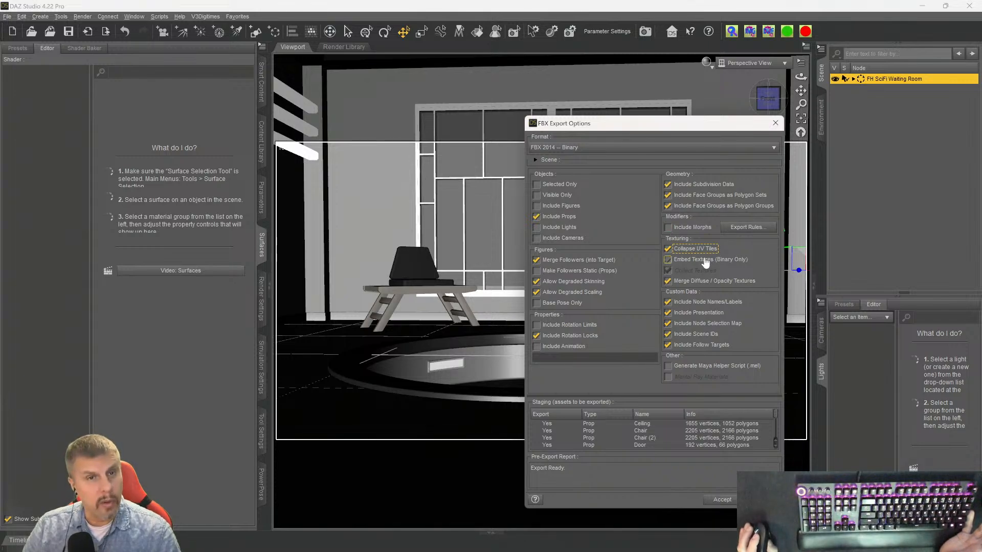
left_click(704, 261)
left_click(668, 185)
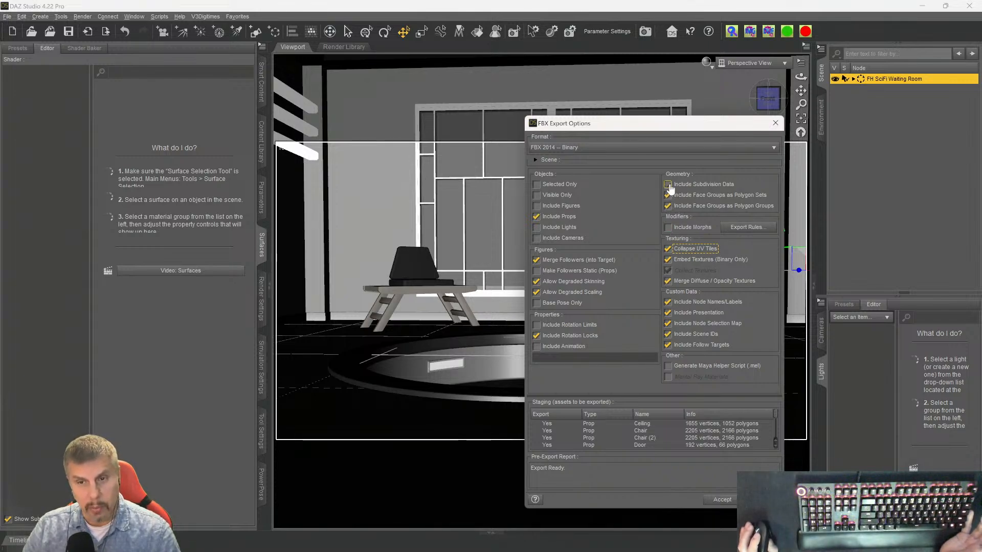
left_click(668, 185)
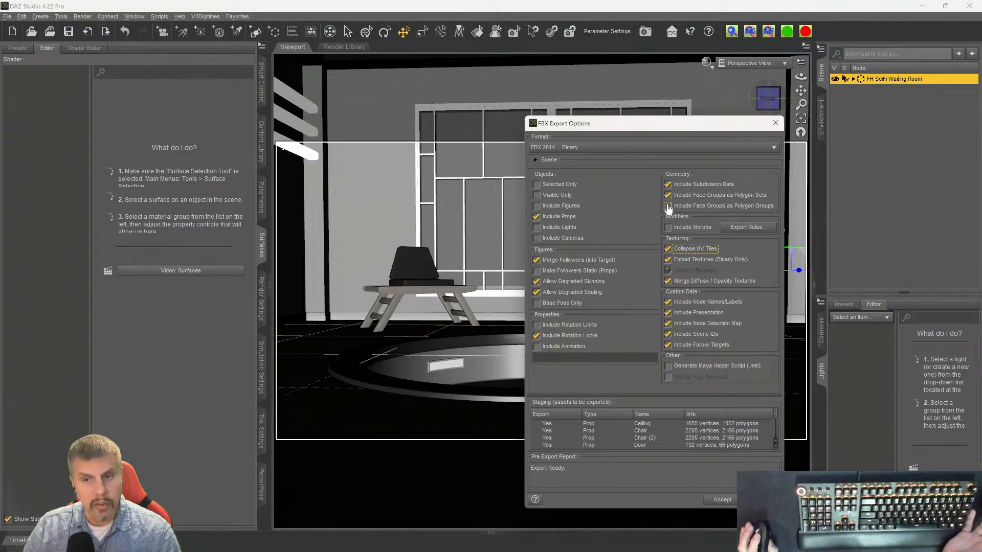
left_click(668, 206)
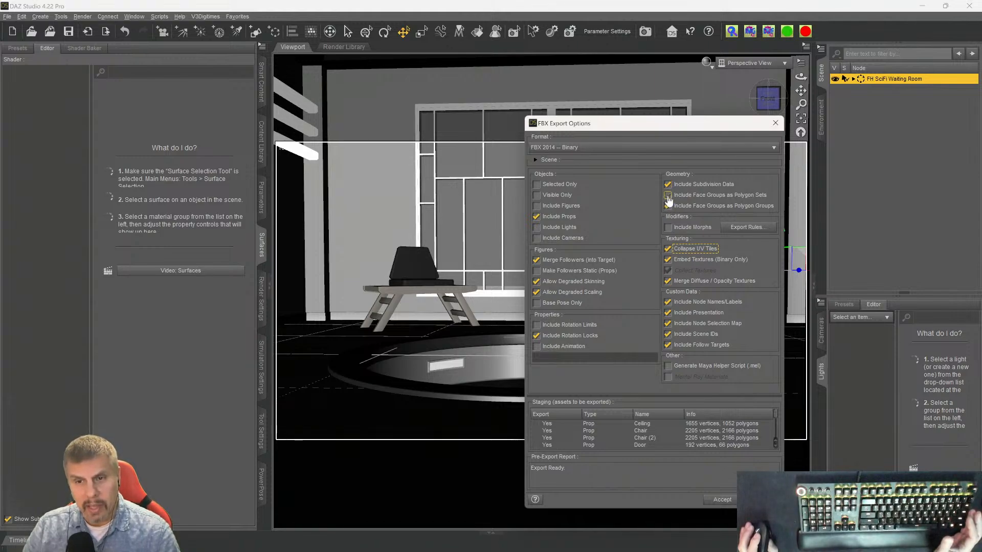
left_click(667, 206)
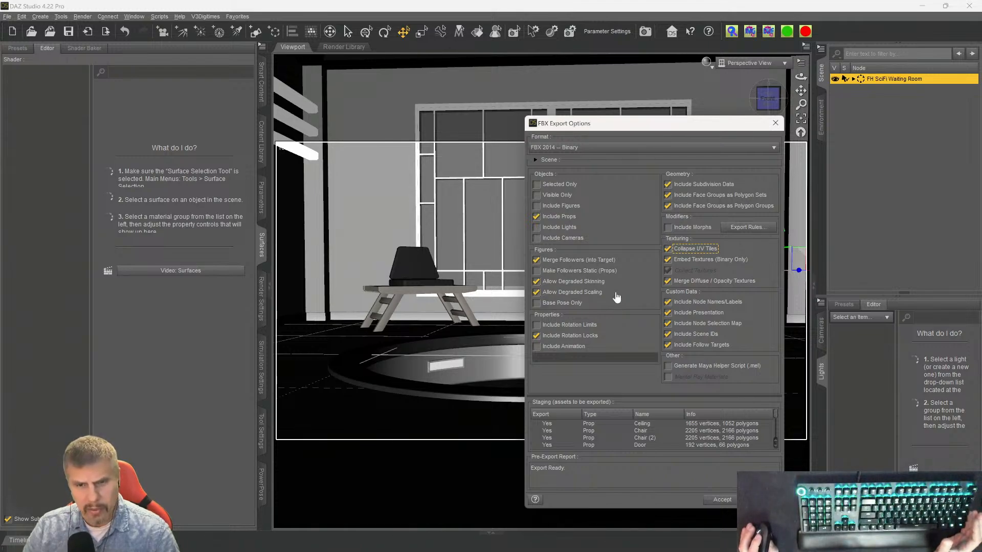
left_click(668, 312)
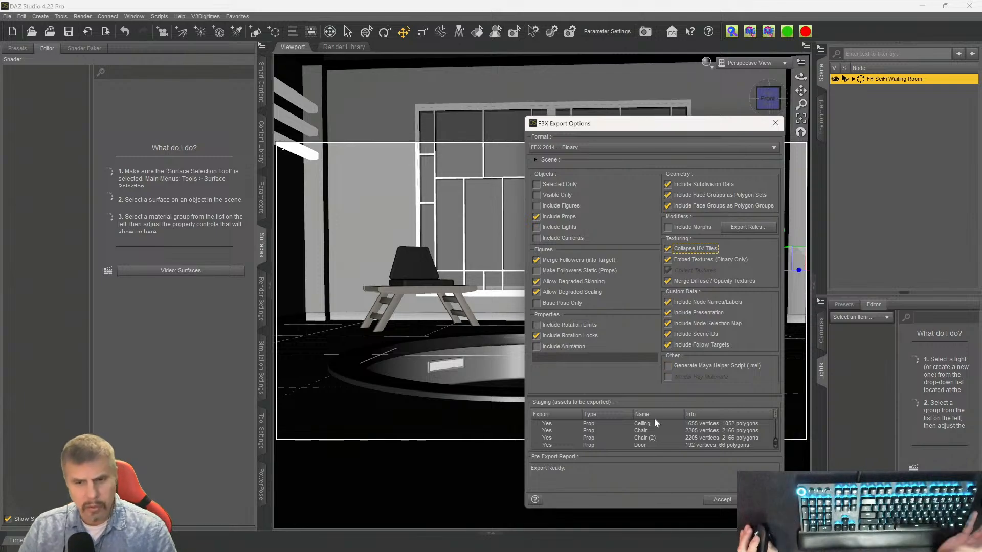
left_click(722, 500)
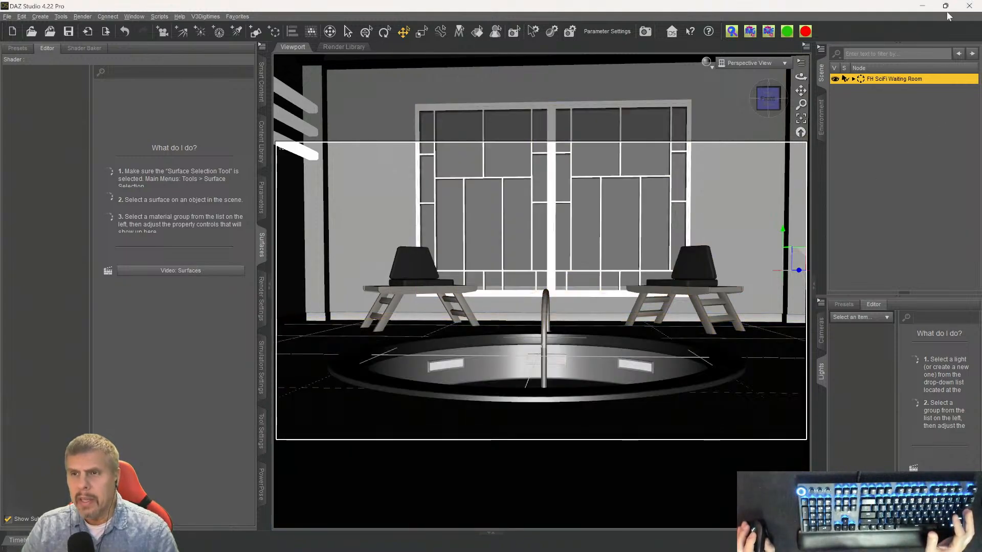
mouse_move(613, 551)
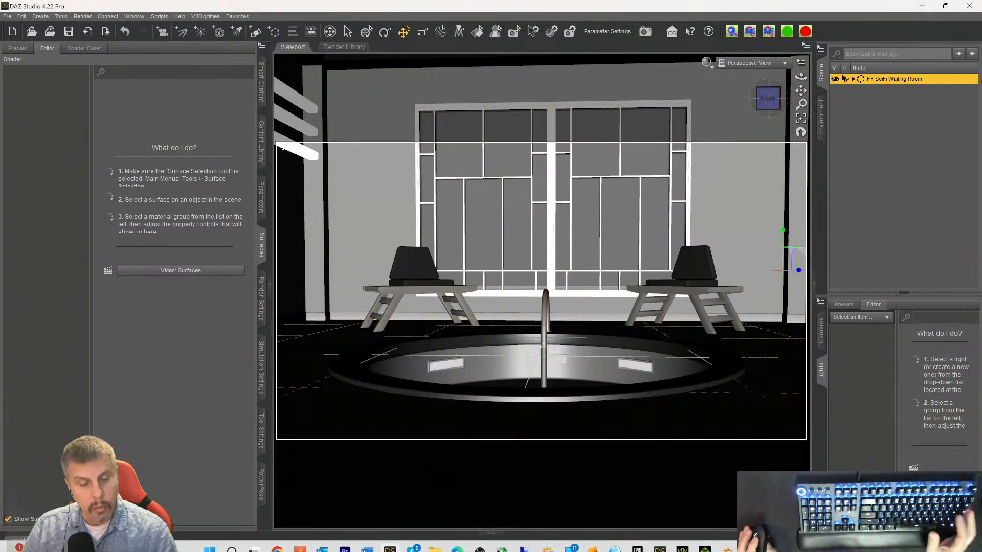
- Launch Character Creator 4 and try to import Sci-Fi Waiting Room.fbx from the Desktop FBX folder as a prop, breaking its meshes into sub-props
key("super")
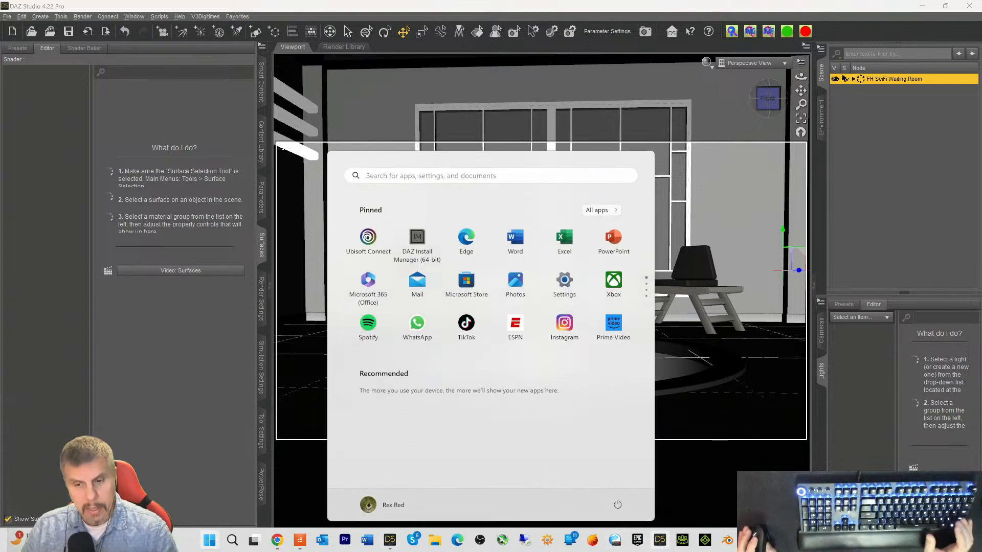
left_click(682, 539)
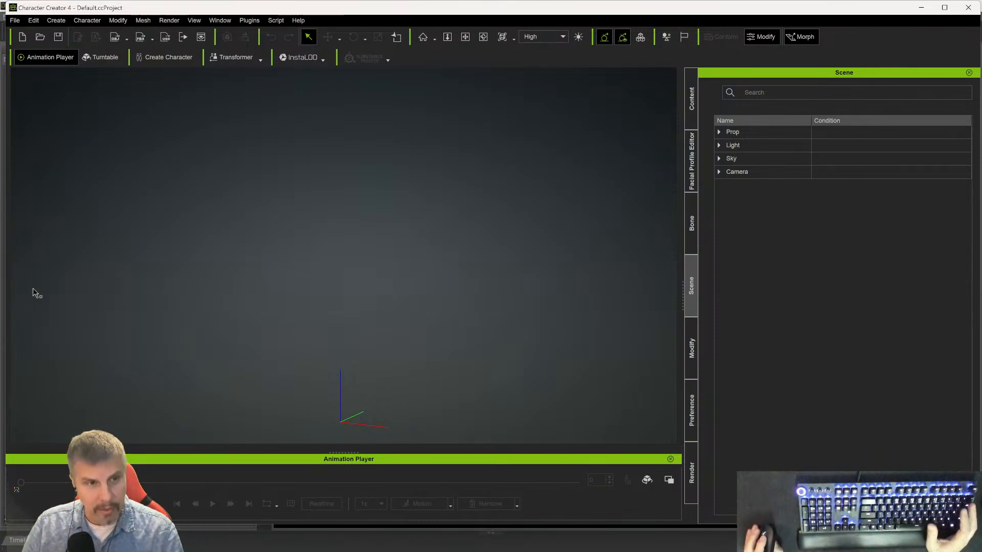
left_click(15, 21)
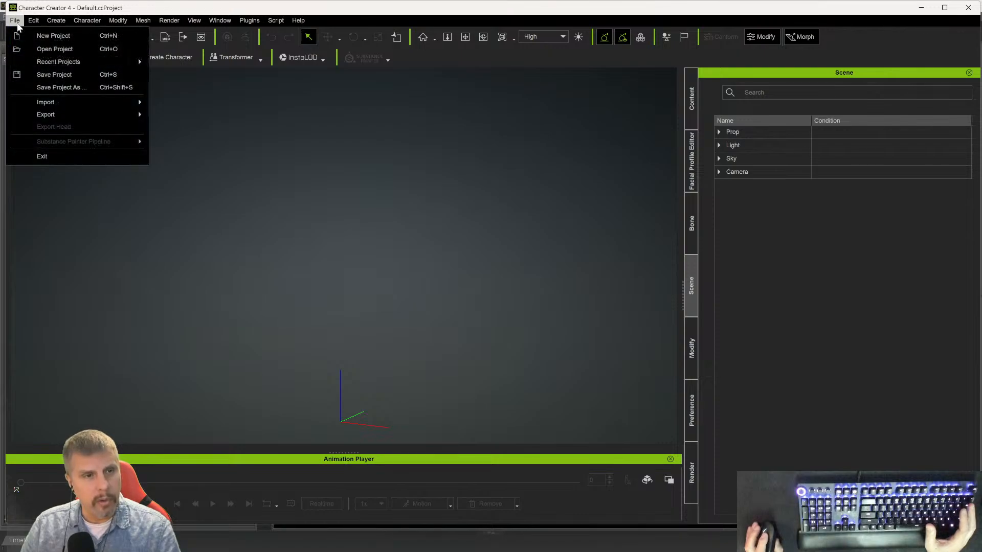
mouse_move(62, 103)
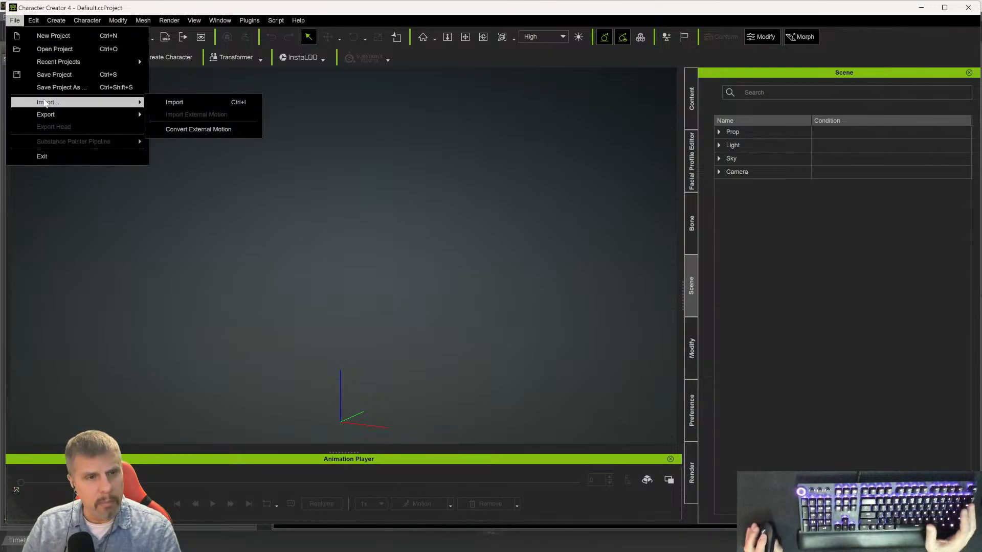
left_click(173, 102)
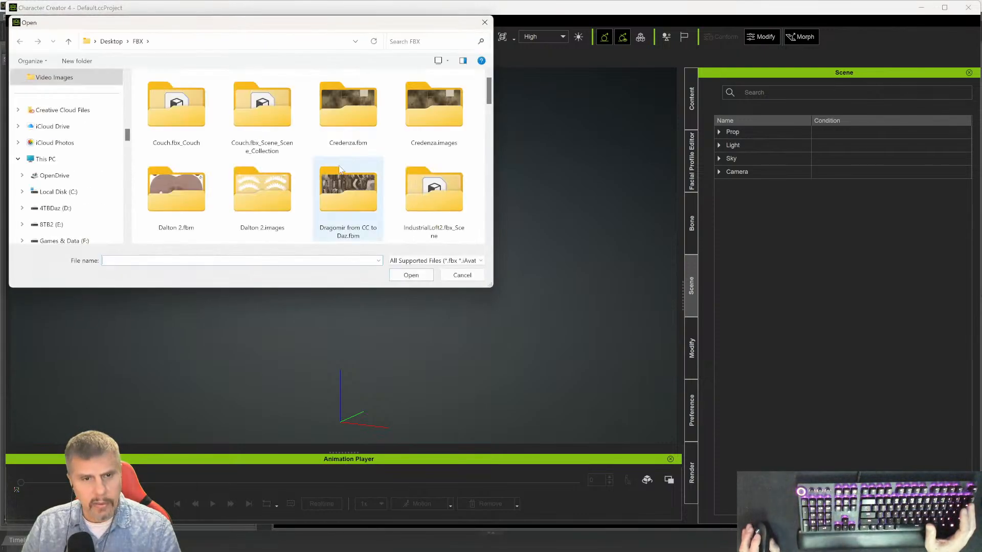
scroll(337, 138, "down", 5)
scroll(337, 138, "down", 8)
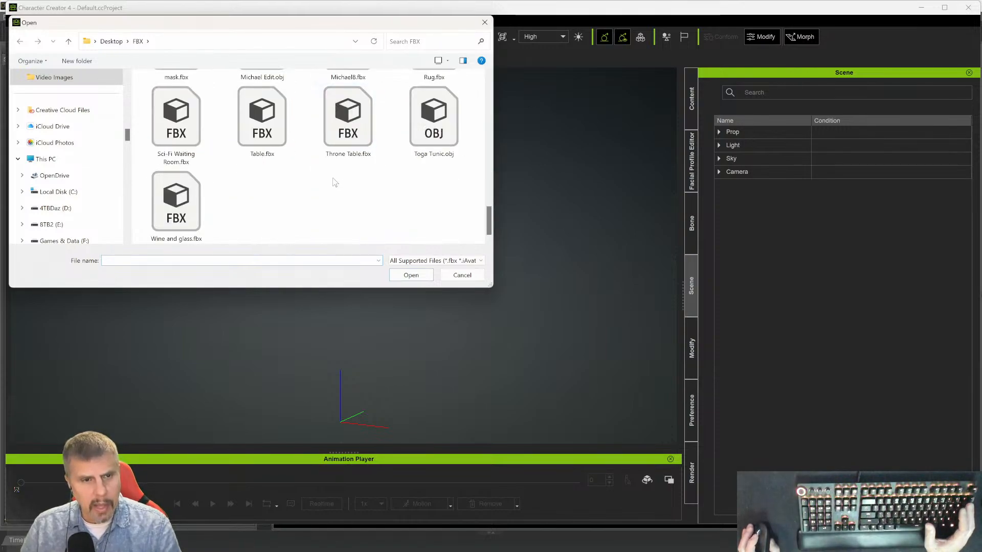
double_click(169, 134)
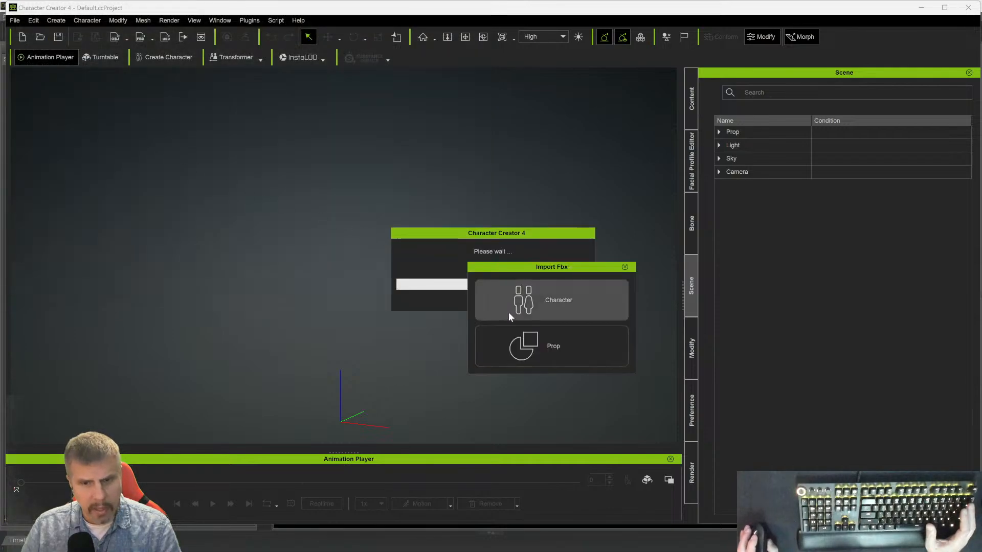
left_click(509, 337)
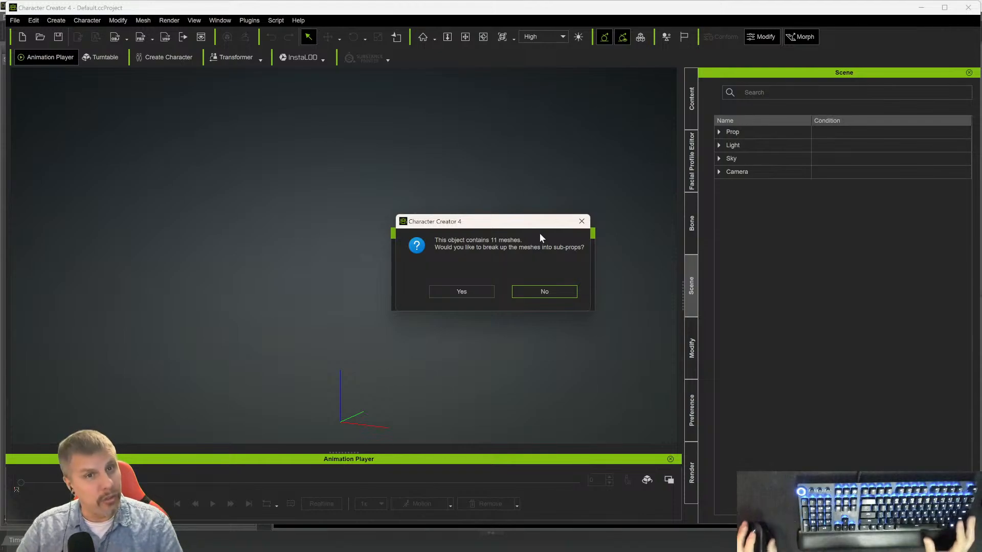
left_click(461, 291)
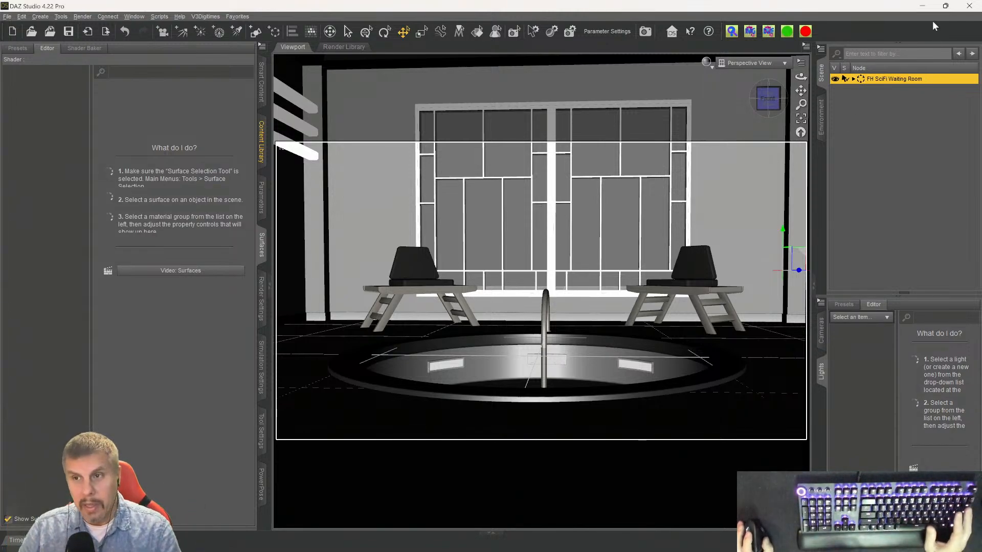
- Minimize DAZ Studio, relaunch Character Creator 4 and decline to restore the unsaved project data
left_click(922, 7)
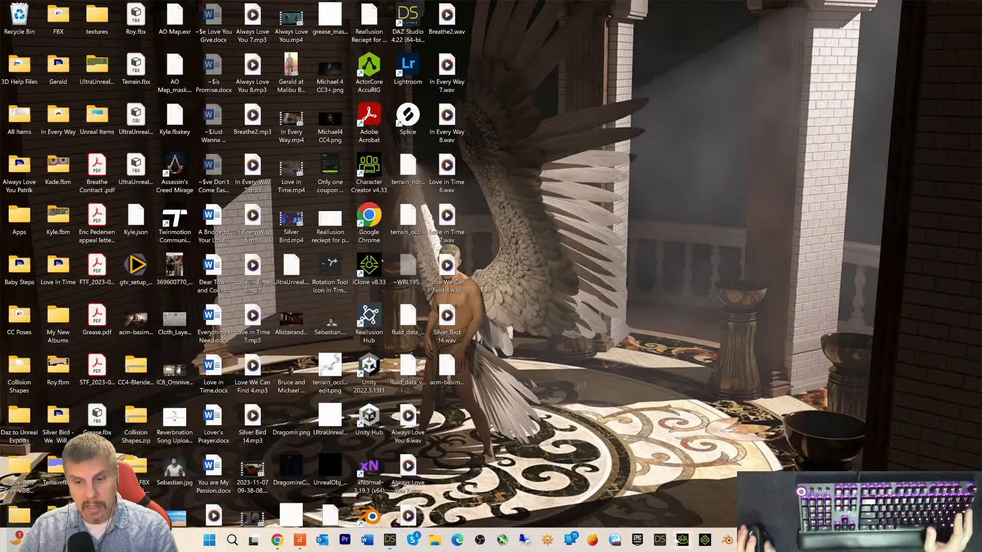
left_click(684, 543)
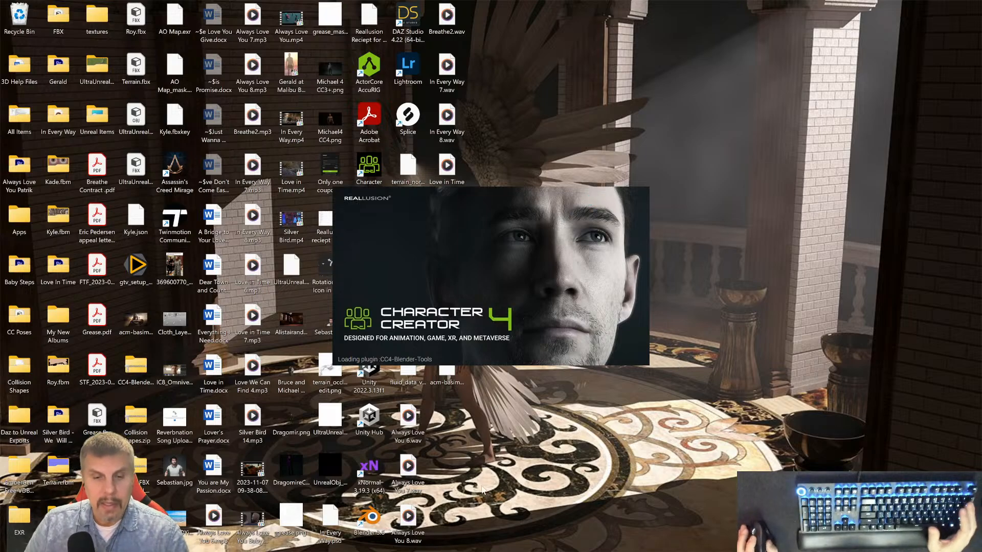
mouse_move(457, 549)
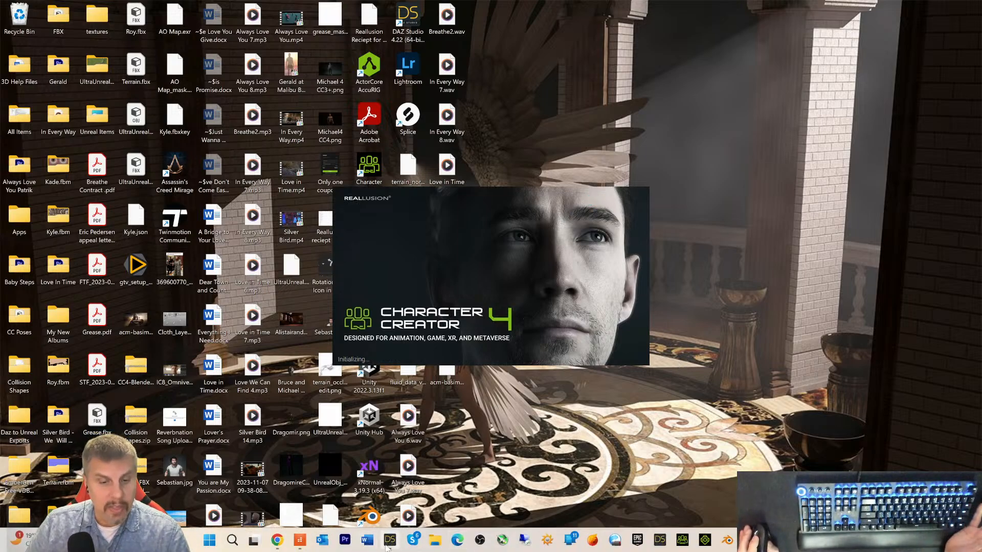
mouse_move(390, 546)
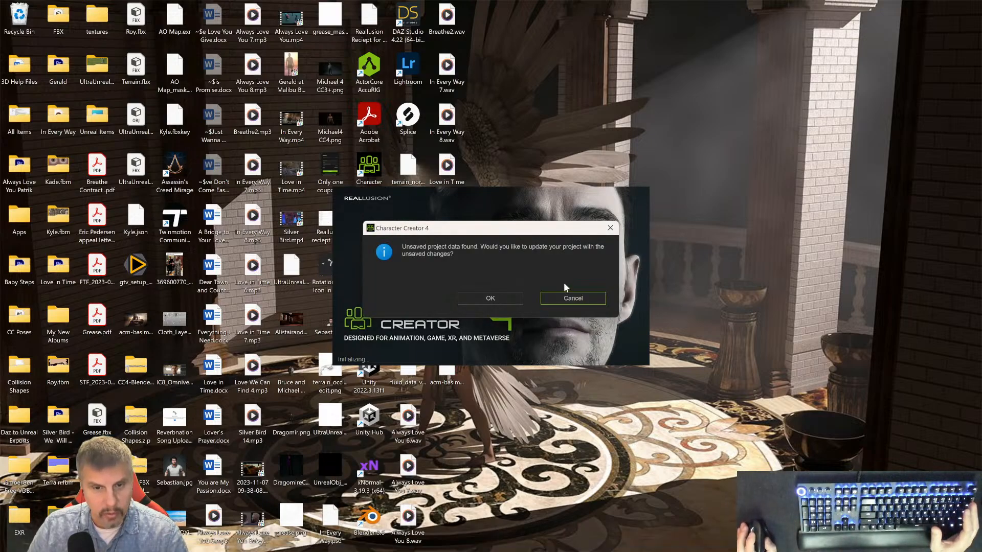
left_click(555, 302)
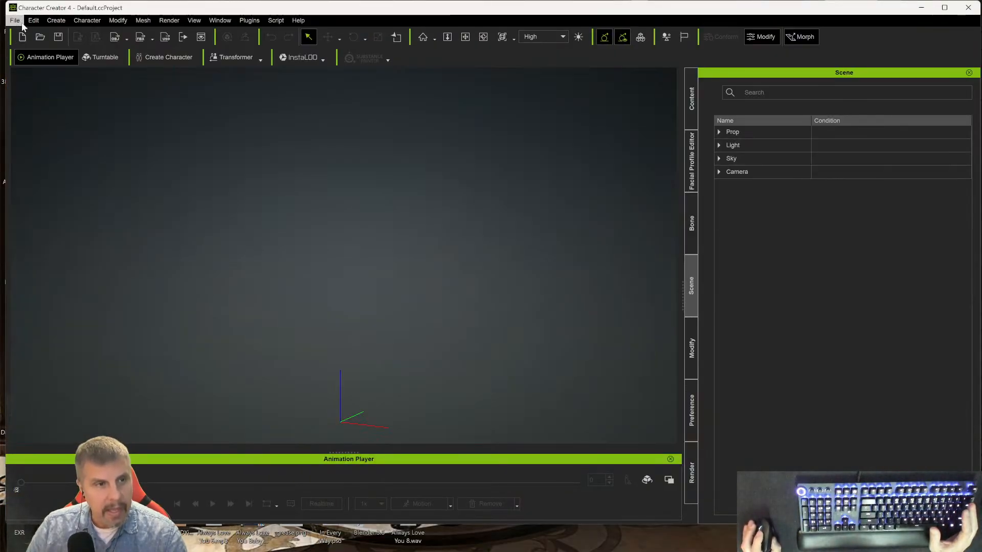
- Try again to import Sci-Fi Waiting Room.fbx into the empty project as a prop split into sub-props
left_click(15, 21)
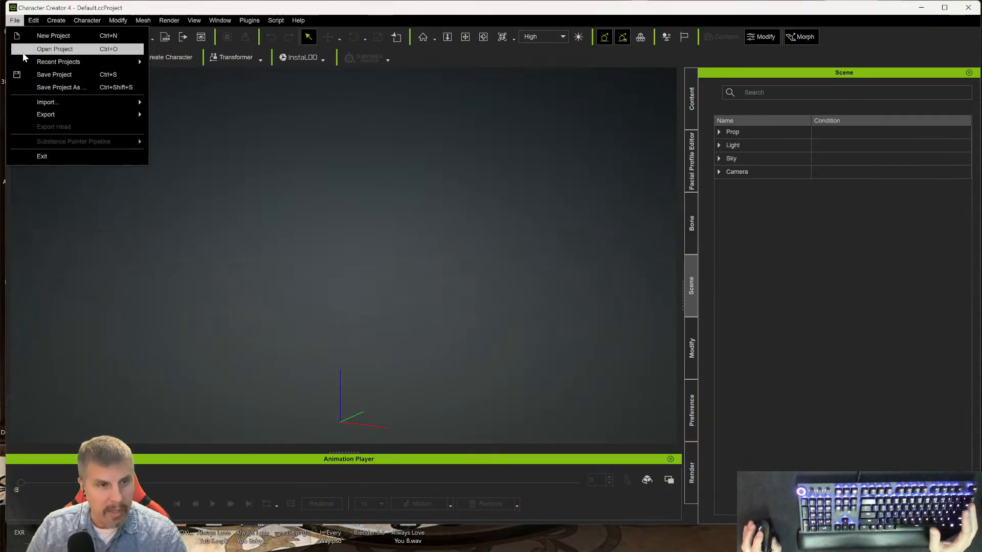
mouse_move(39, 100)
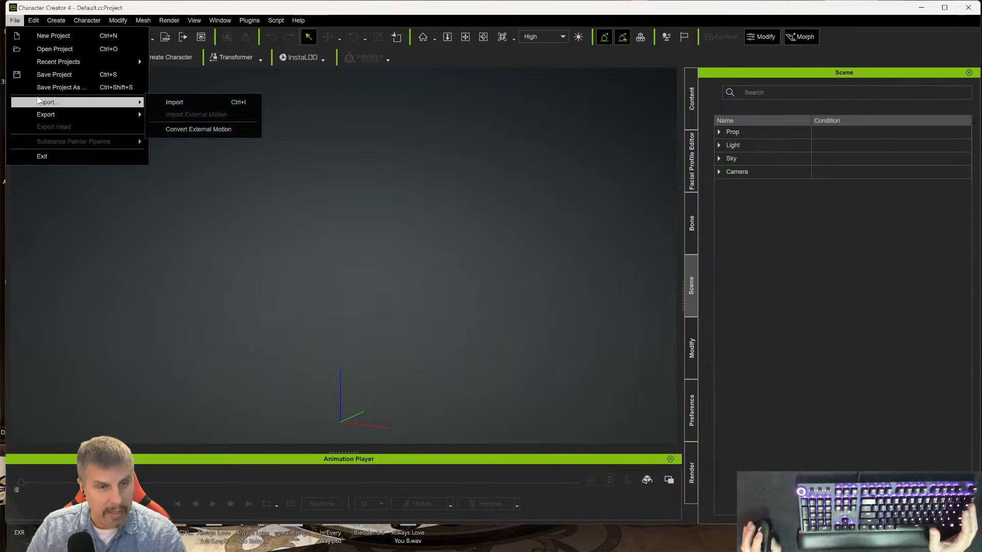
left_click(159, 99)
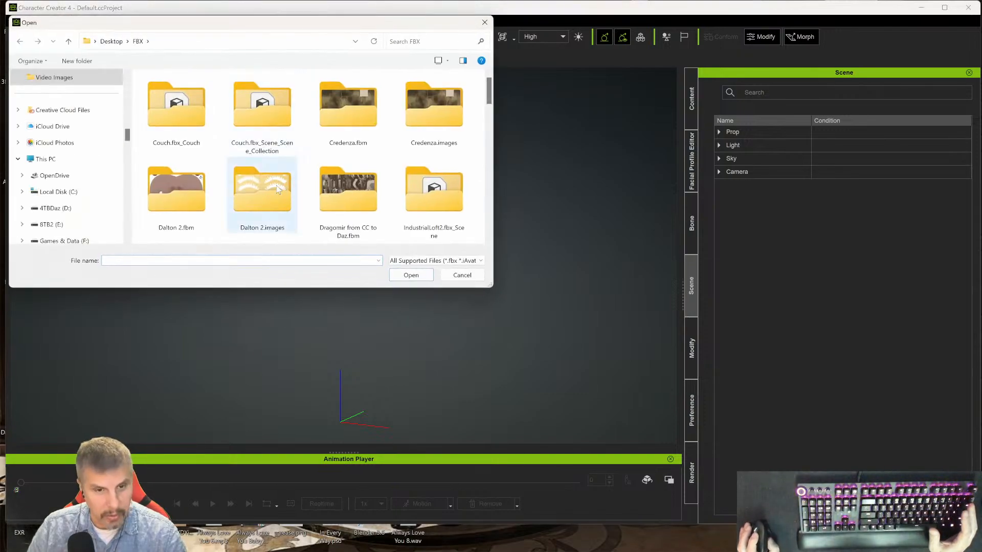
scroll(264, 162, "down", 10)
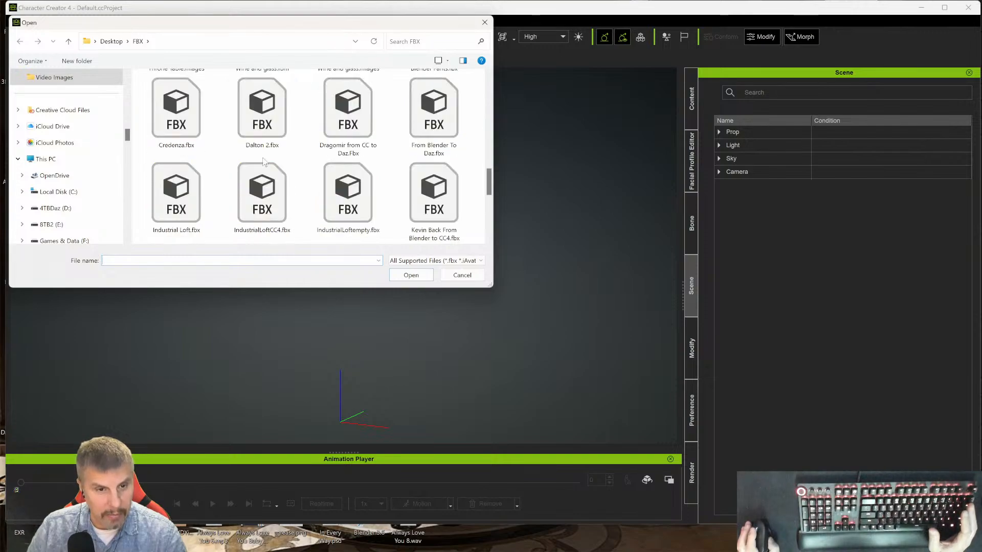
scroll(263, 162, "down", 3)
left_click(262, 184)
left_click(410, 275)
left_click(529, 359)
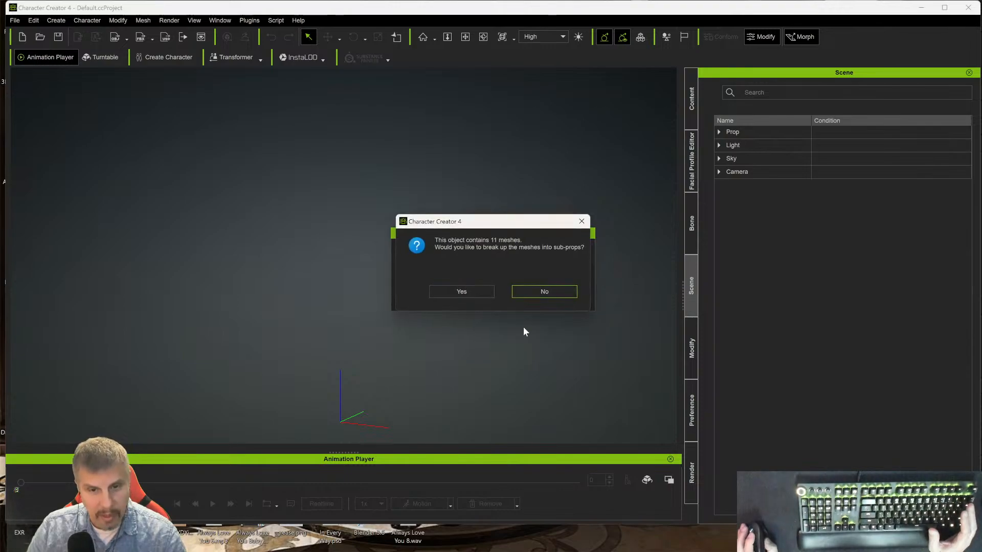
left_click(449, 293)
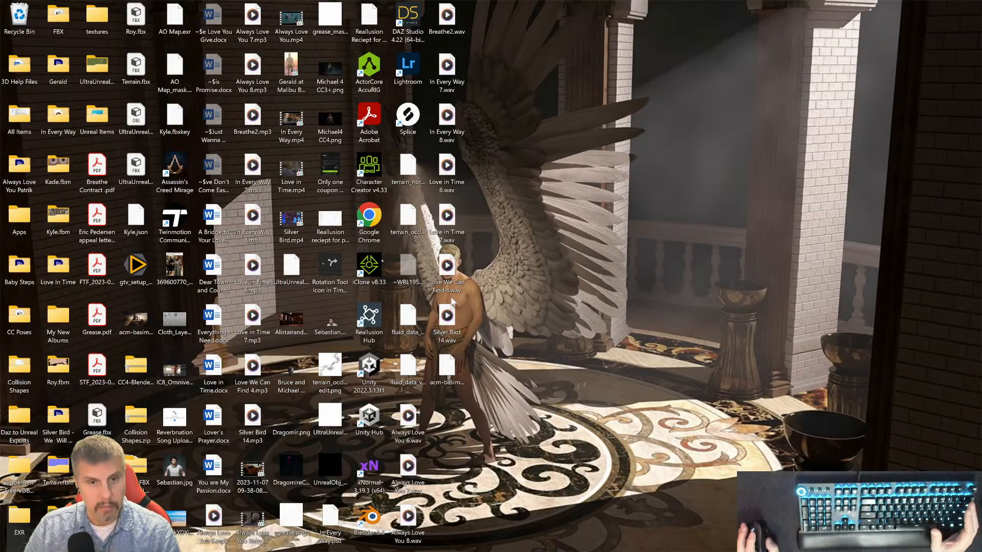
- Switch back to DAZ Studio, expand the FH SciFi Waiting Room group and start an FBX export replacing the existing Sci-Fi Waiting Room.fbx
mouse_move(613, 549)
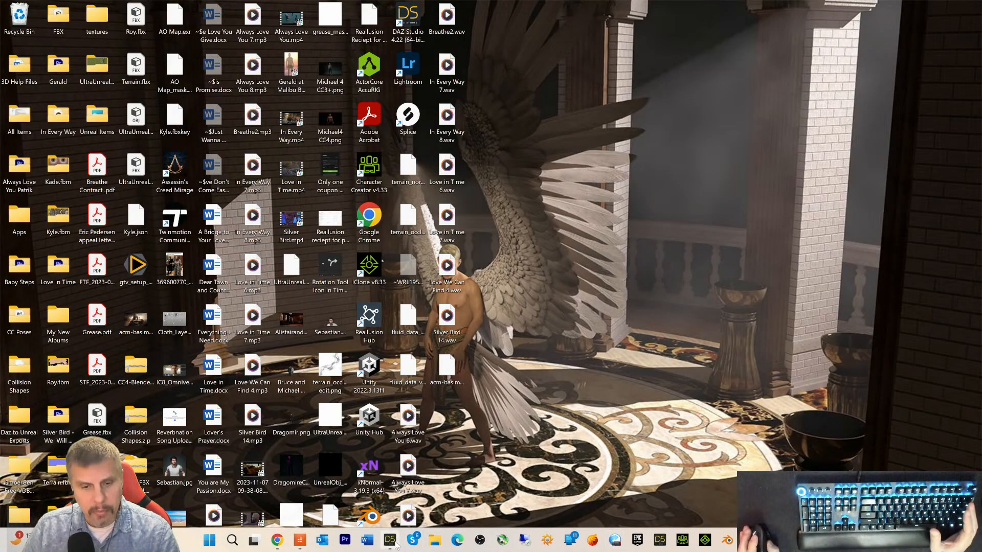
left_click(393, 543)
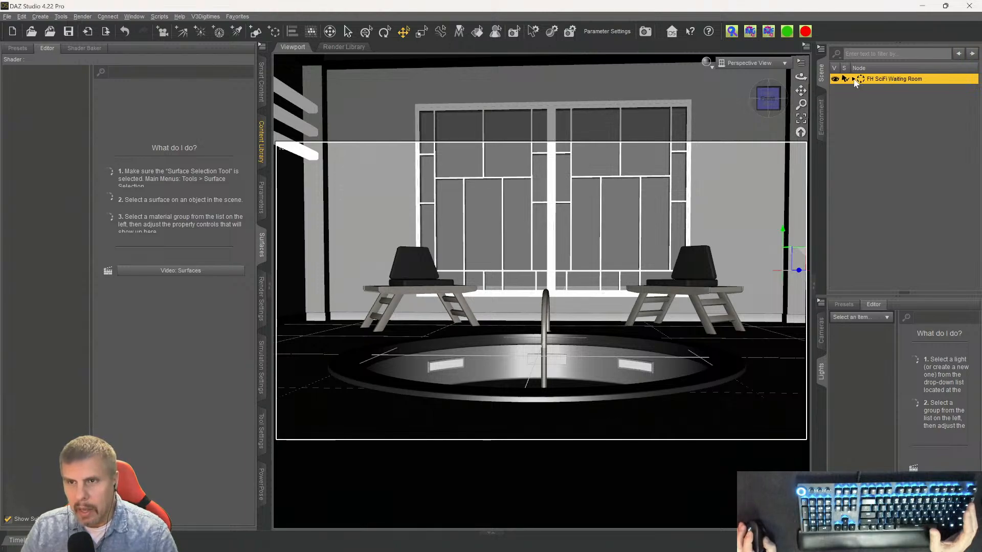
left_click(853, 80)
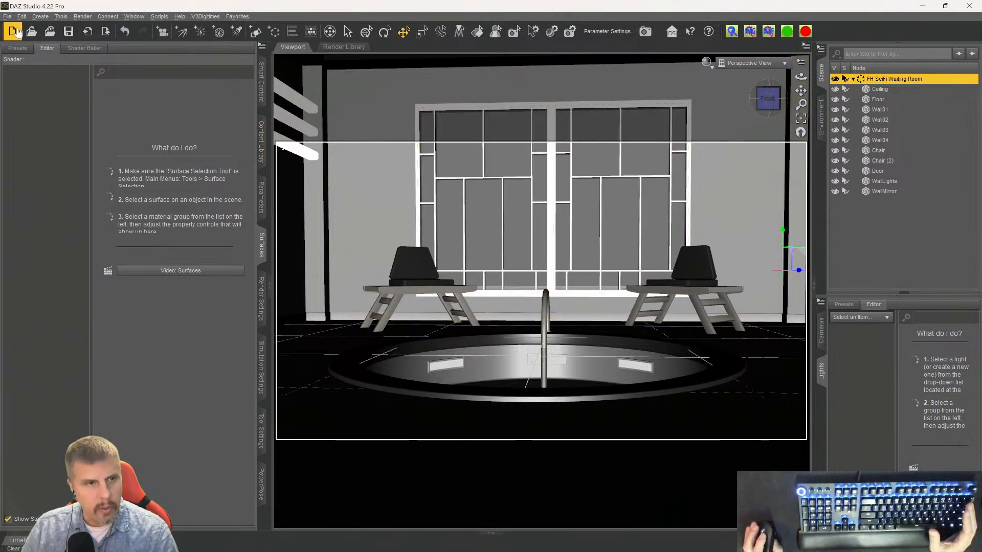
left_click(7, 16)
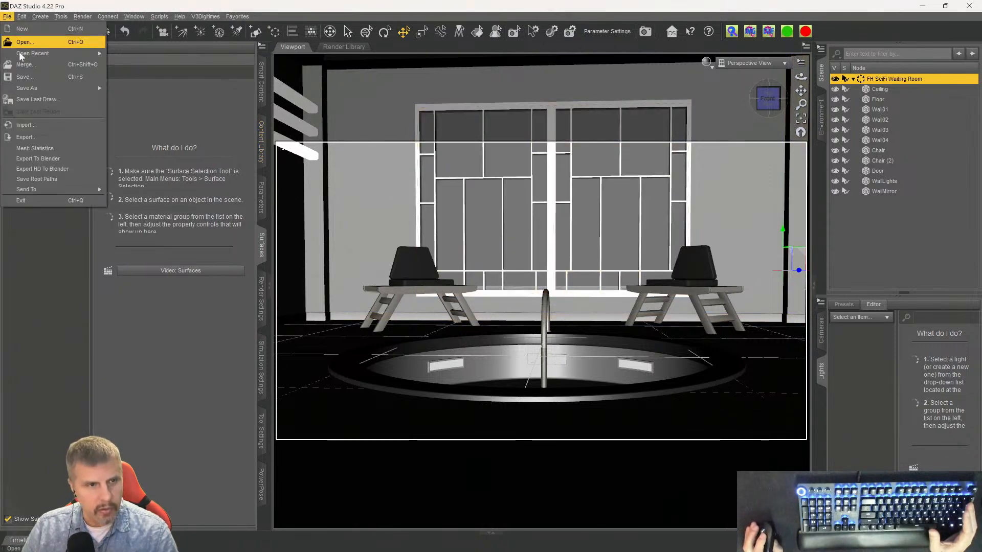
left_click(23, 137)
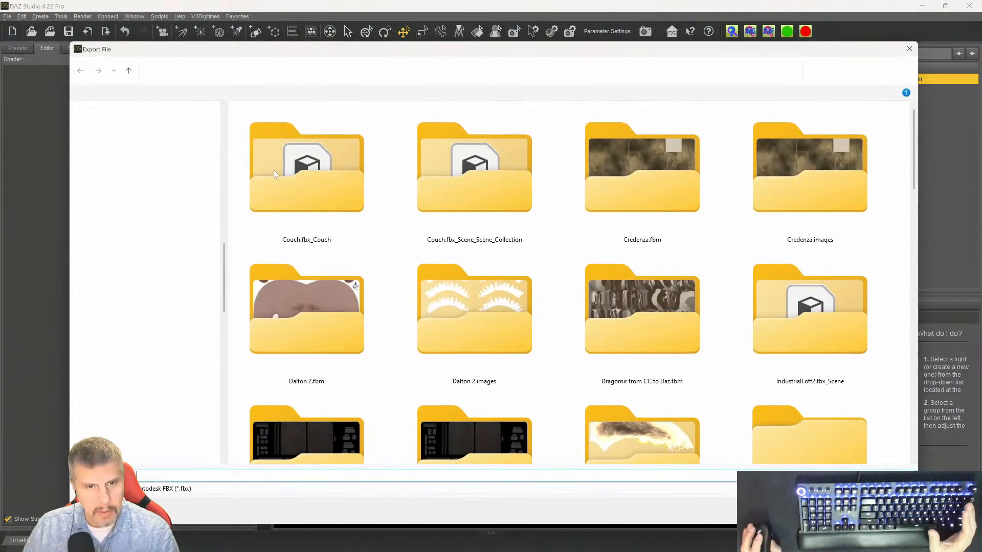
scroll(424, 268, "down", 5)
scroll(424, 267, "down", 5)
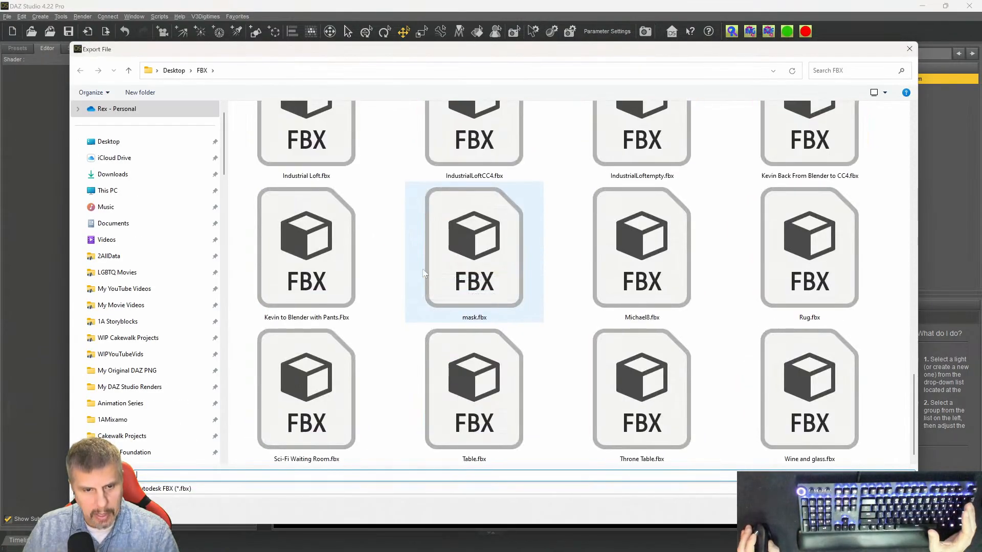
left_click(306, 392)
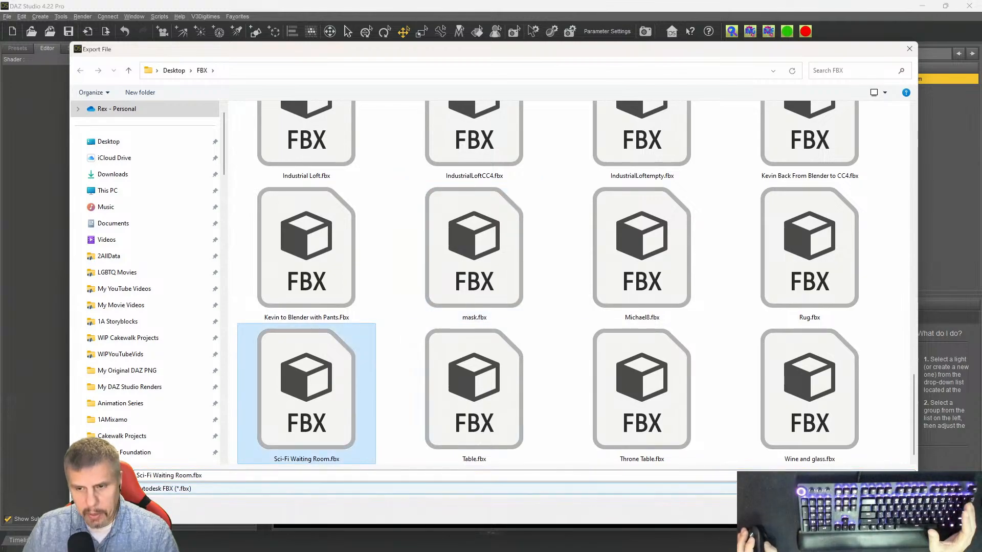
key("Return")
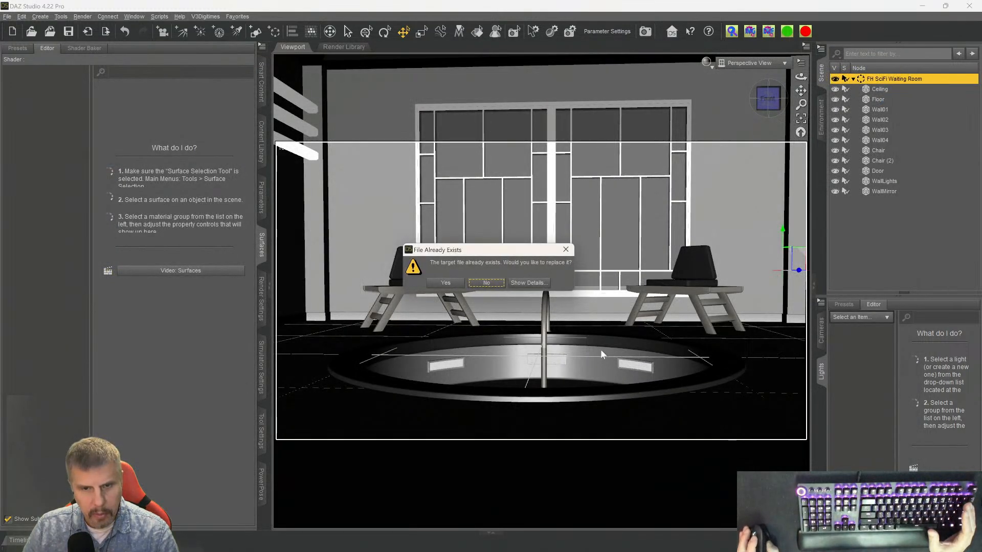
left_click(446, 283)
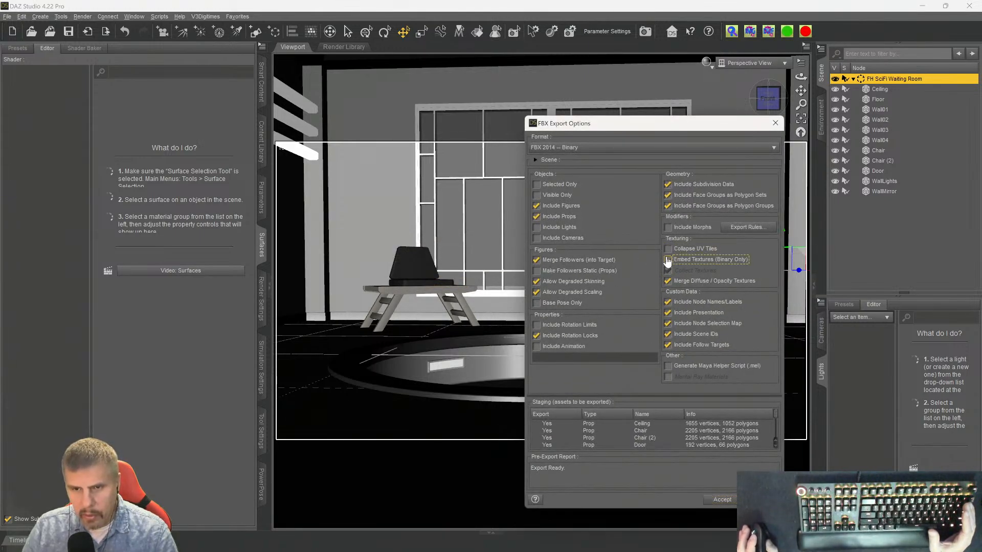
- Turn off collapsed UV tiles, merged diffuse/opacity textures, both face group options and subdivision data, keeping embedded and collected textures on
left_click(668, 282)
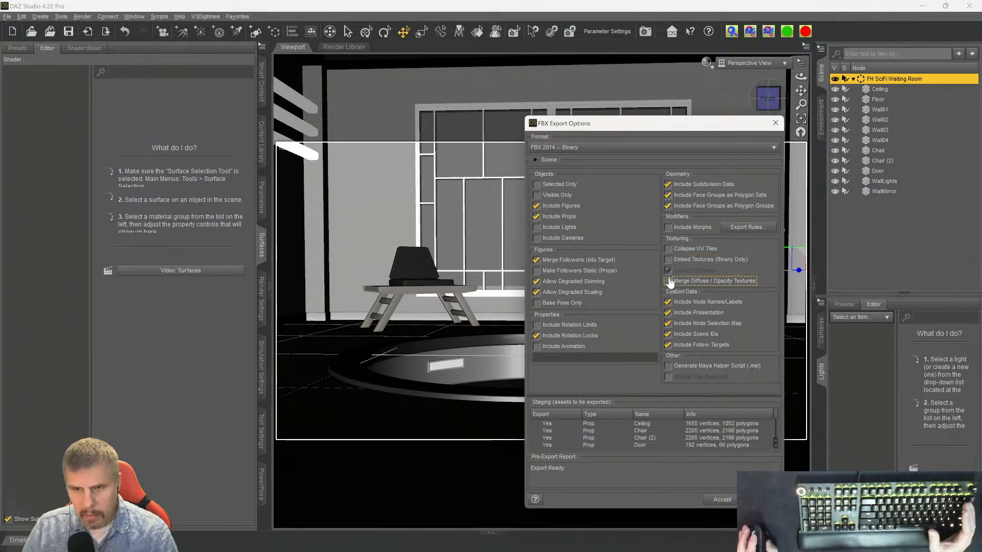
left_click(667, 195)
left_click(667, 206)
left_click(668, 185)
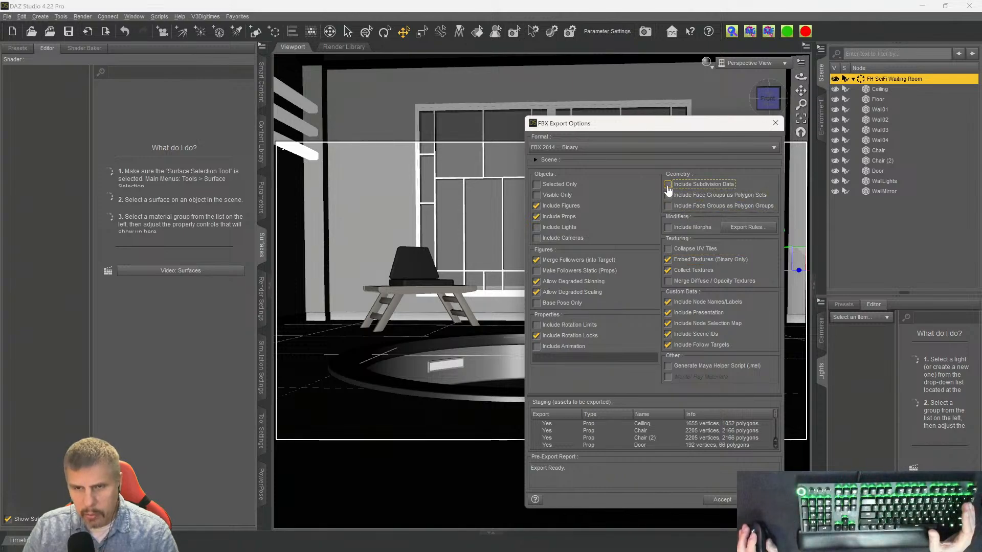
- Exclude node names/labels, presentation, node selection map, scene IDs and follow targets from the FBX export's custom data
left_click(668, 324)
left_click(668, 313)
left_click(668, 302)
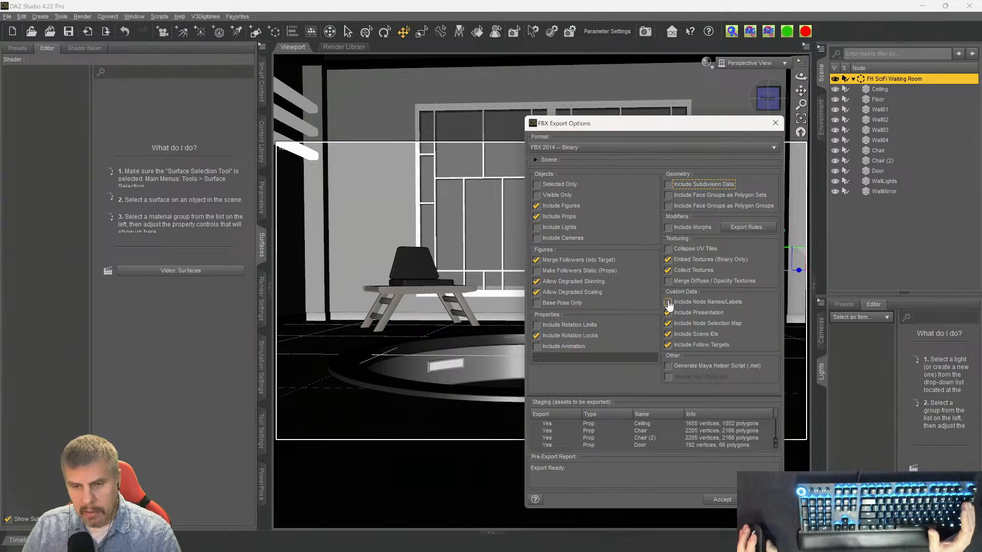
left_click(668, 305)
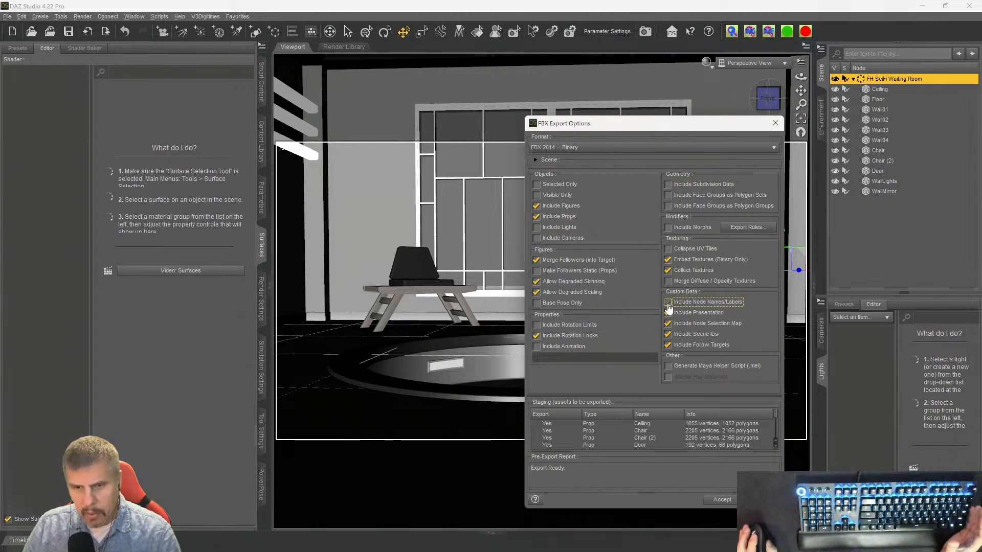
left_click(667, 313)
left_click(668, 323)
left_click(668, 335)
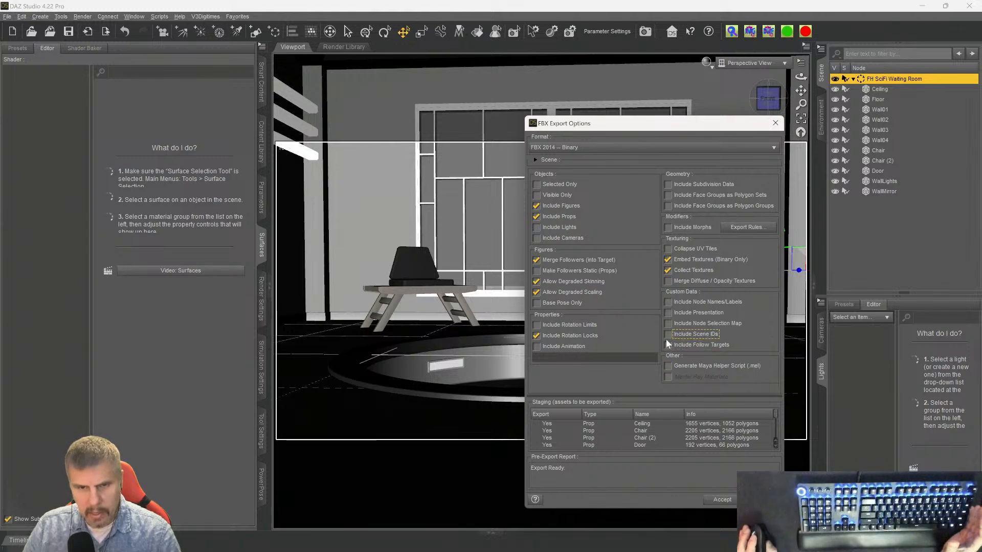
- Turn off rotation locks, figures and collected textures, keeping props and embedded textures on, and run the FBX export
left_click(537, 336)
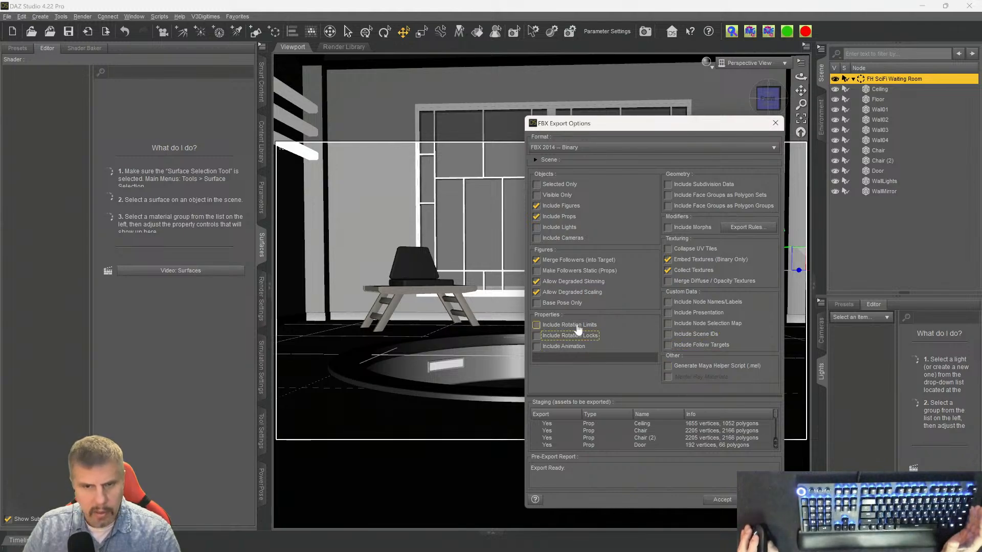
left_click(537, 206)
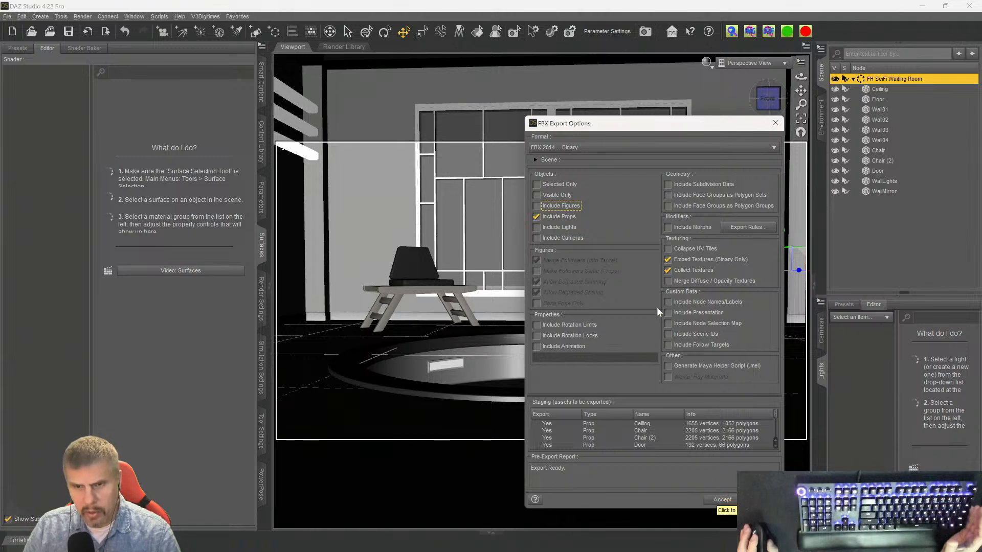
left_click(707, 270)
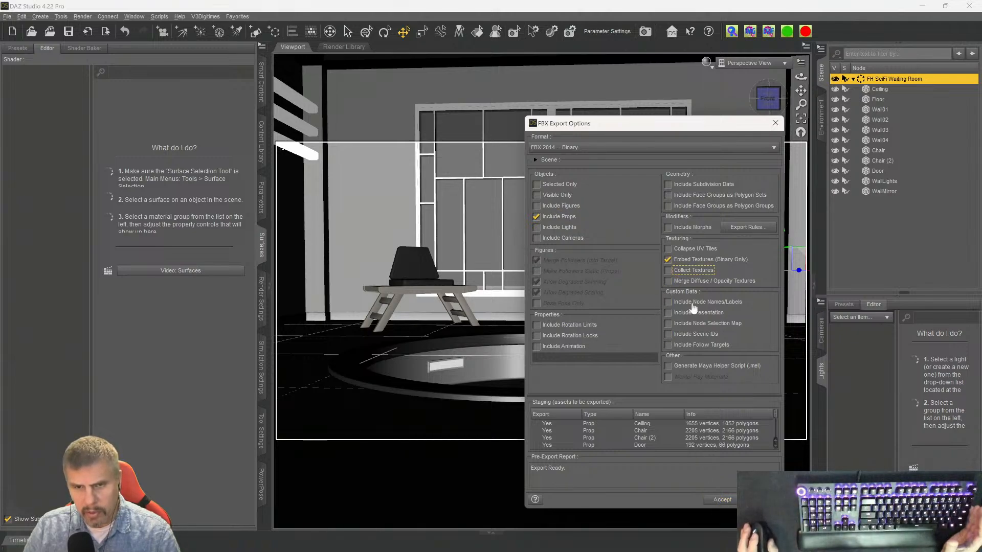
left_click(721, 499)
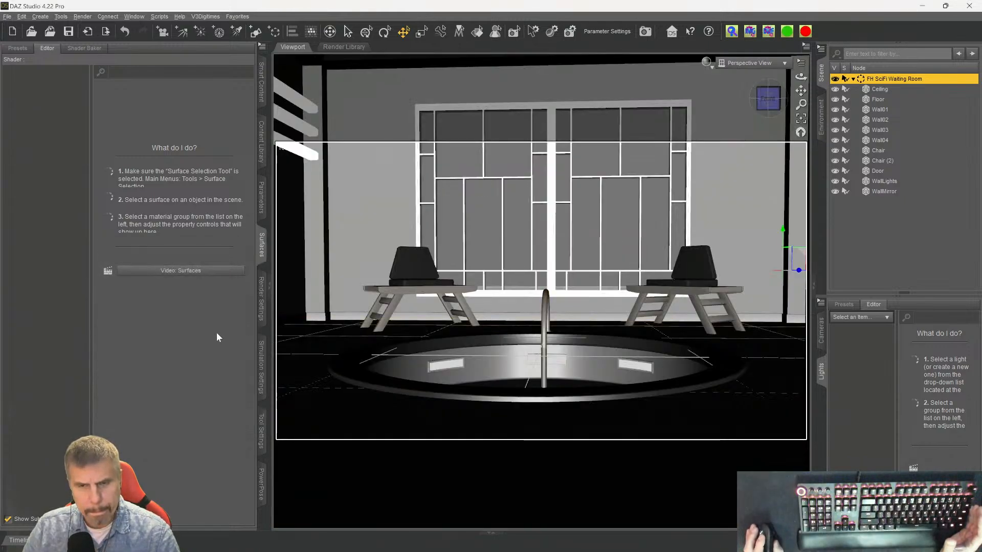
- Minimize DAZ Studio, reopen Character Creator 4 and refuse to update the project with the unsaved changes
left_click(922, 6)
left_click(682, 539)
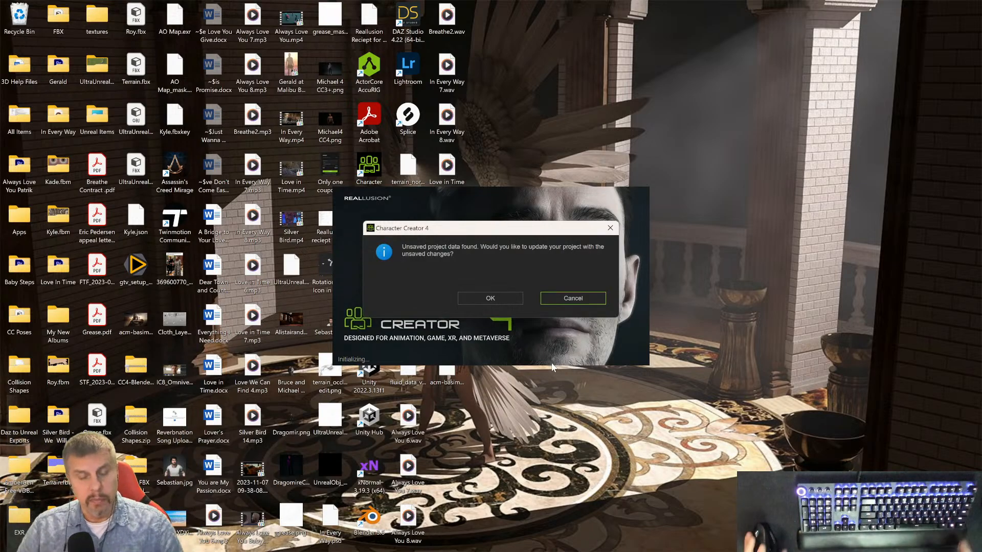
left_click(573, 298)
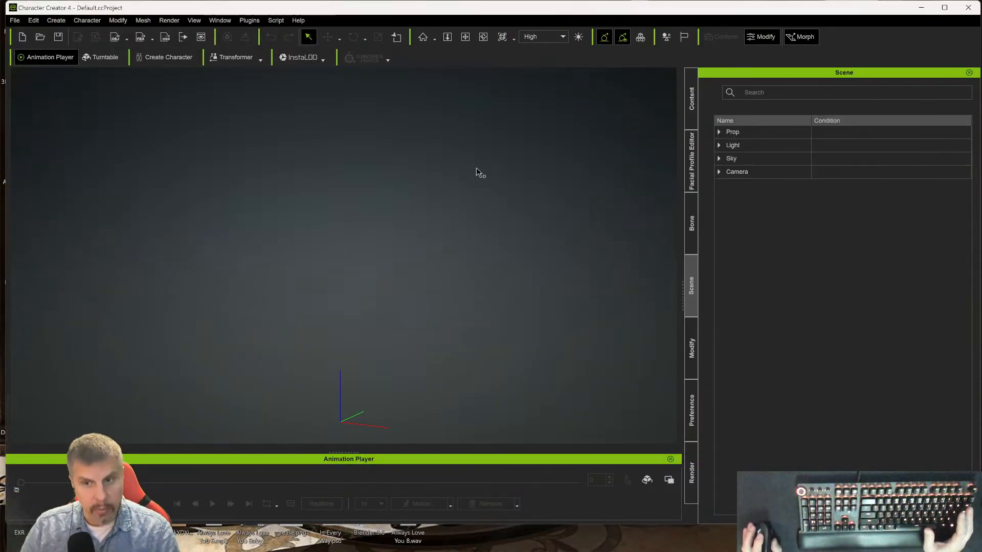
- Try to import the re-exported Sci-Fi Waiting Room.fbx from the Desktop FBX folder as a prop
left_click(15, 20)
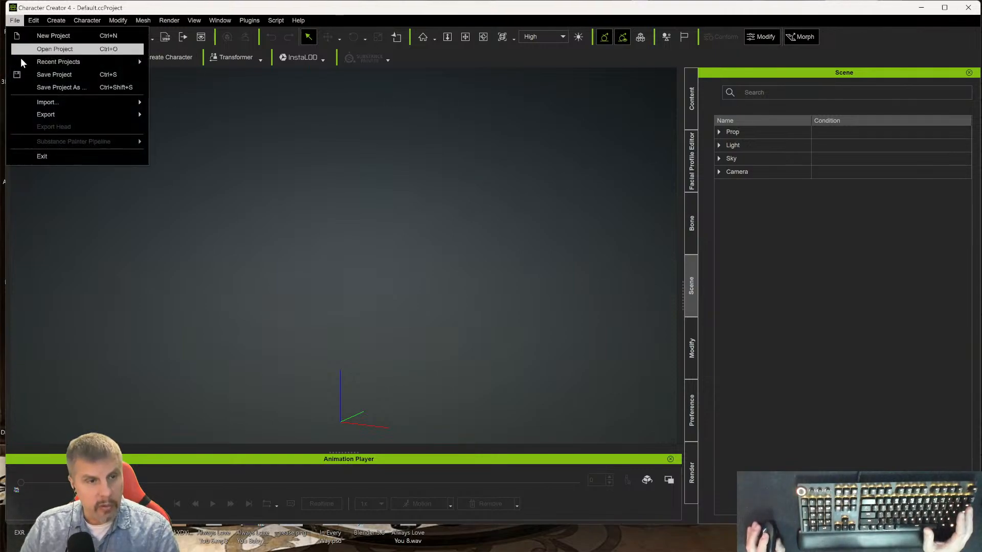
mouse_move(90, 116)
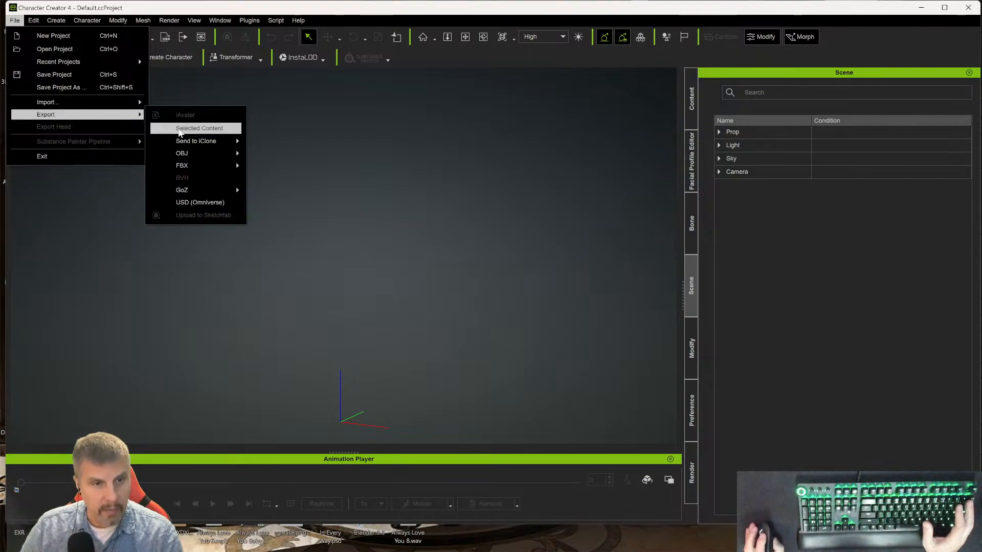
mouse_move(189, 164)
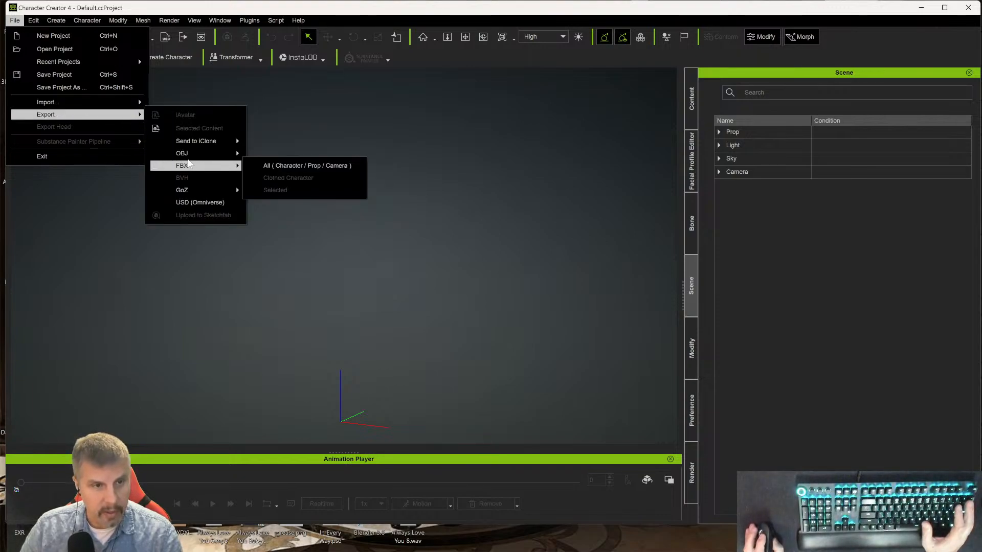
mouse_move(123, 102)
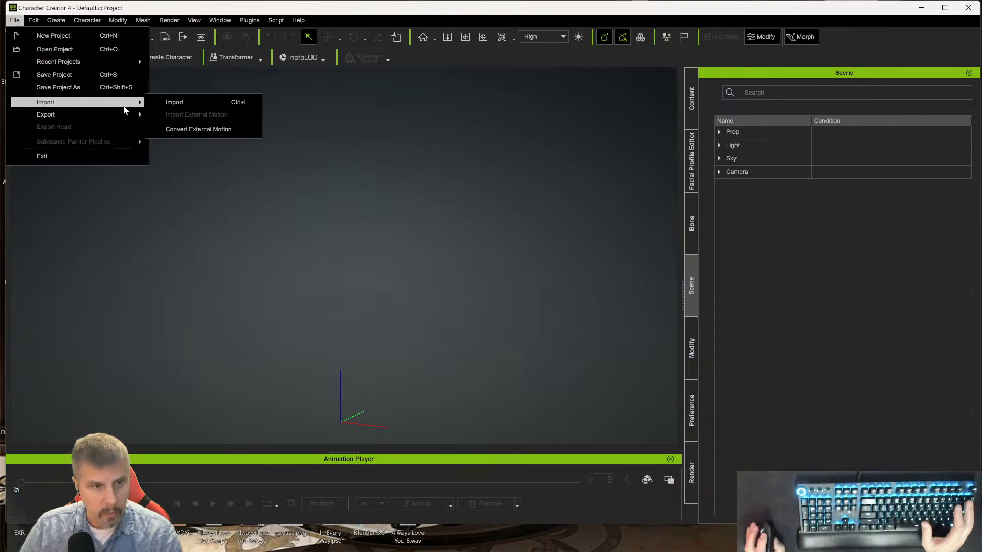
left_click(178, 105)
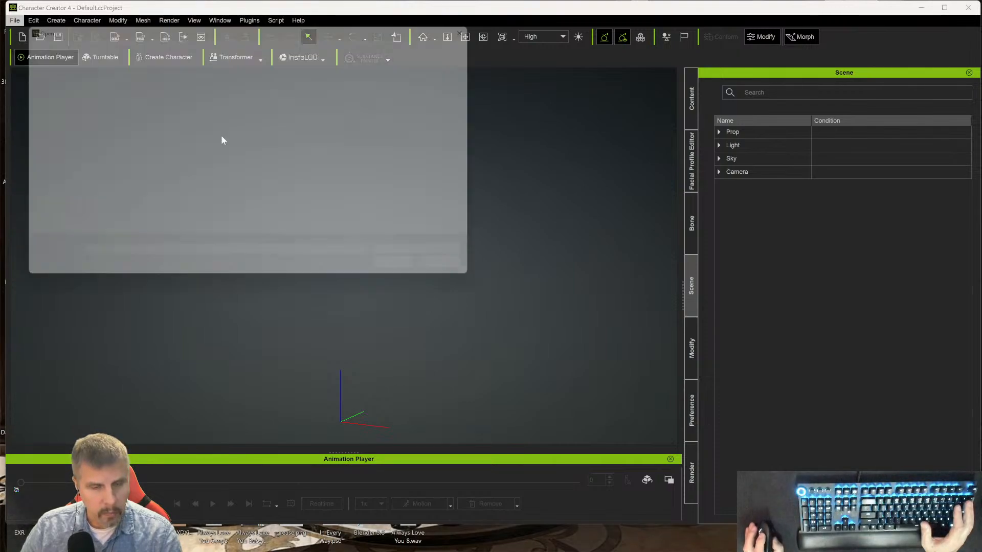
scroll(281, 195, "down", 5)
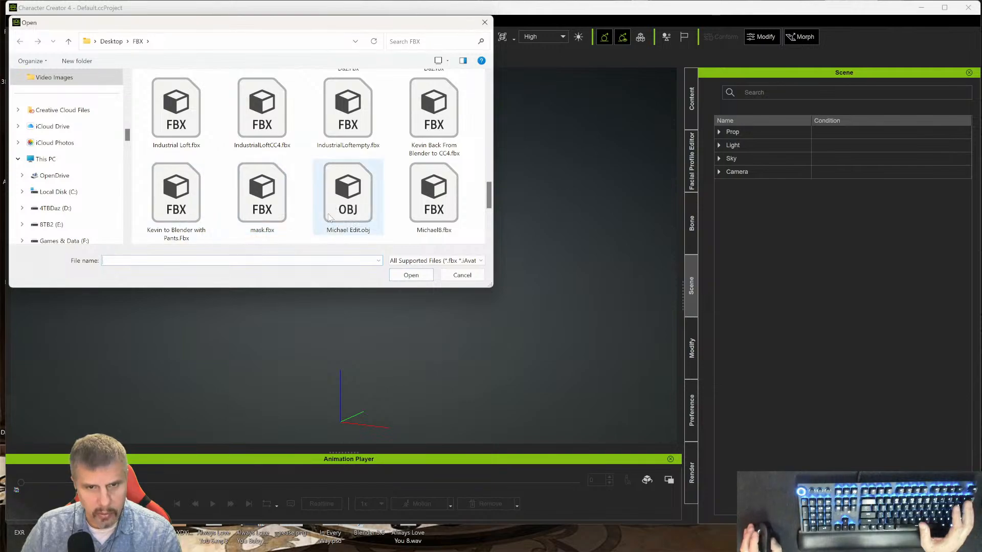
scroll(329, 218, "down", 3)
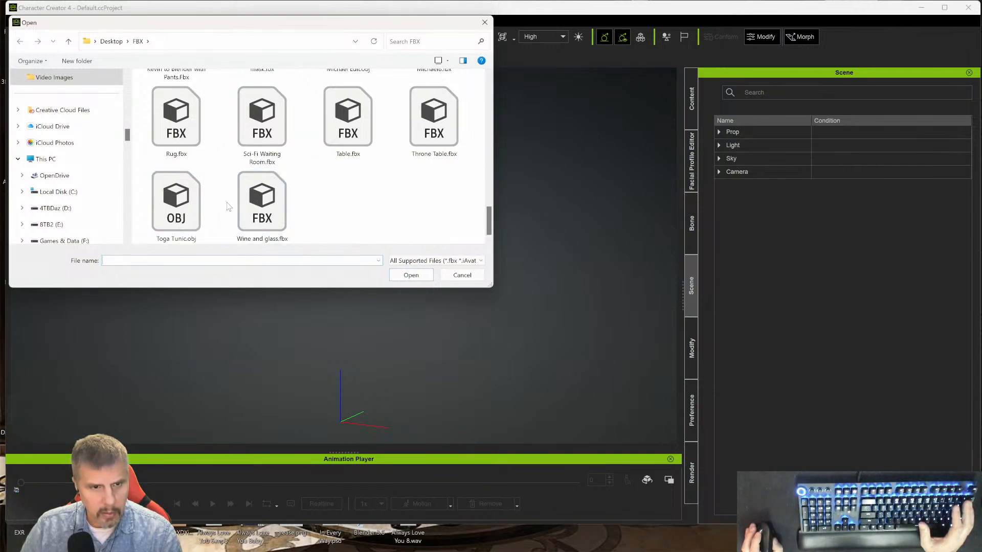
scroll(238, 197, "up", 3)
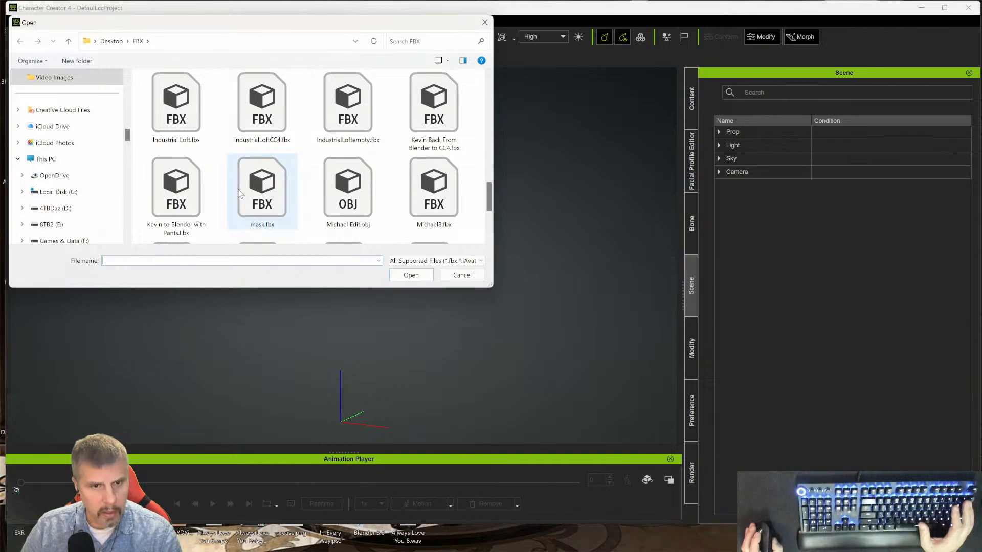
scroll(240, 194, "up", 1)
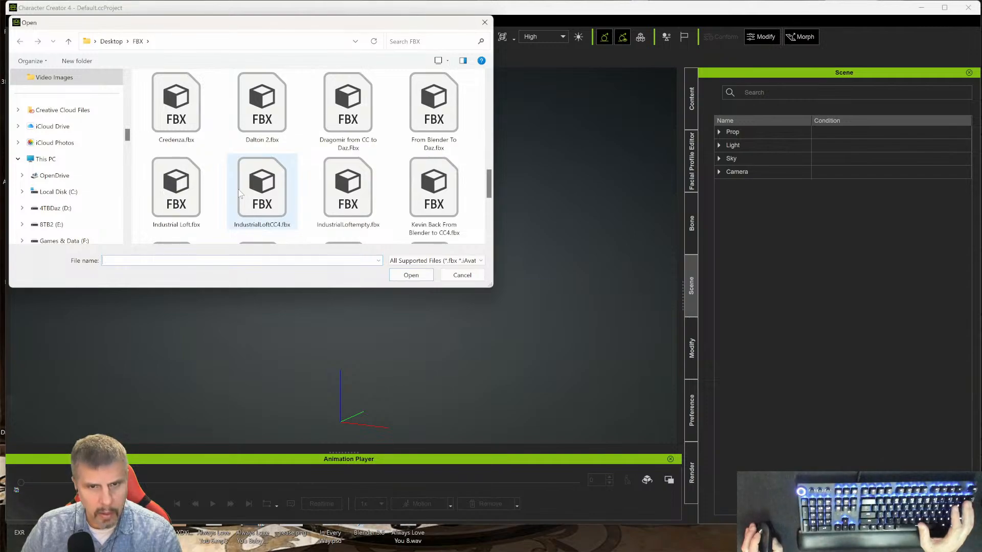
scroll(239, 189, "up", 3)
scroll(238, 189, "down", 4)
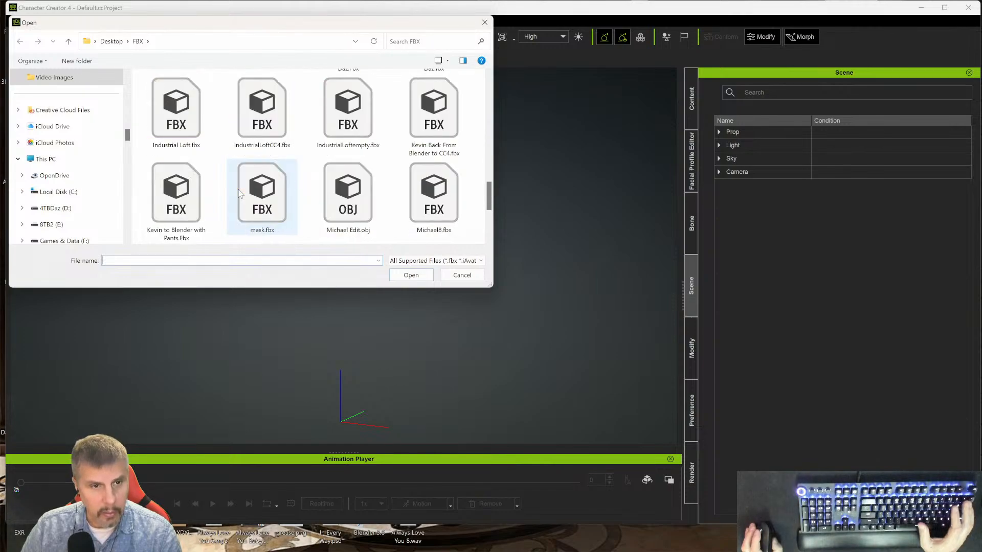
scroll(238, 193, "down", 3)
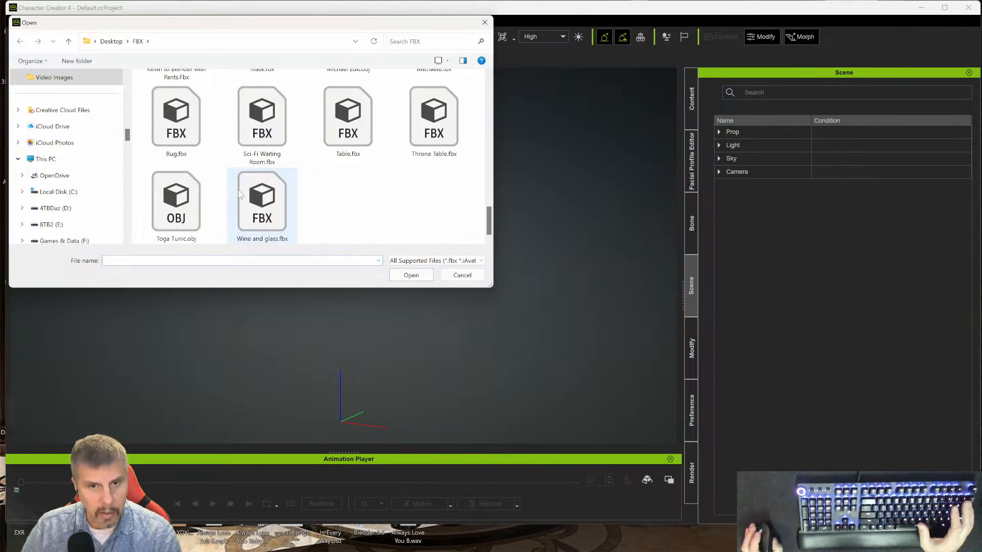
left_click(261, 120)
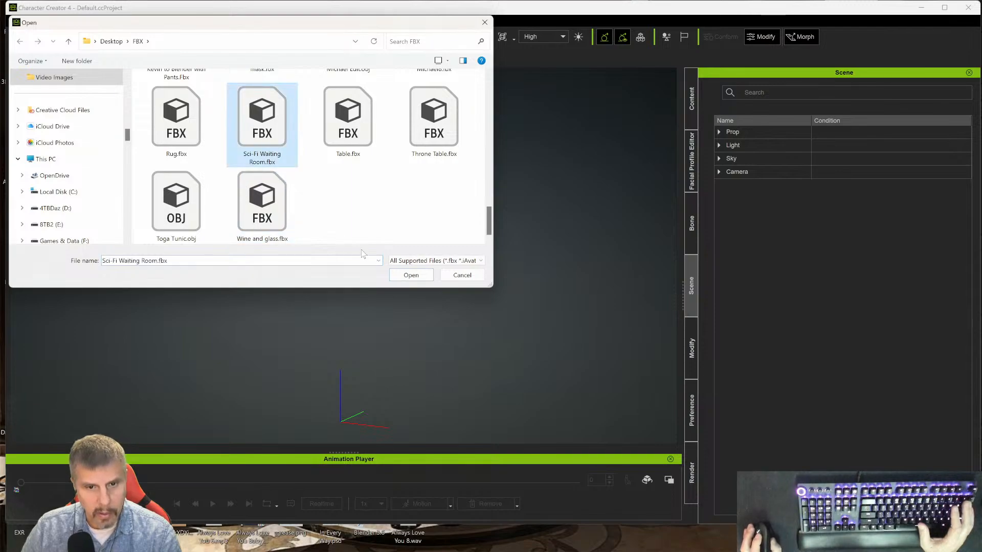
left_click(409, 278)
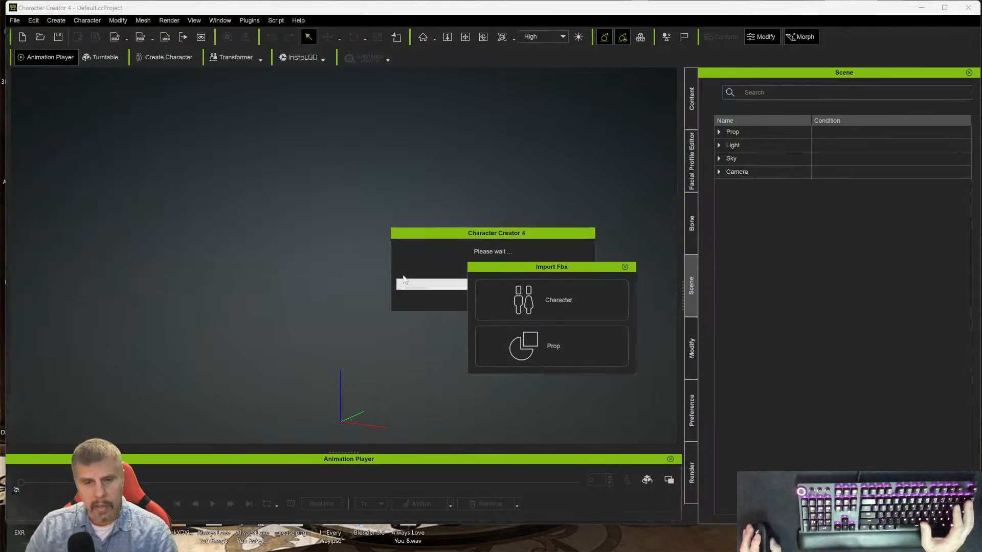
left_click(492, 350)
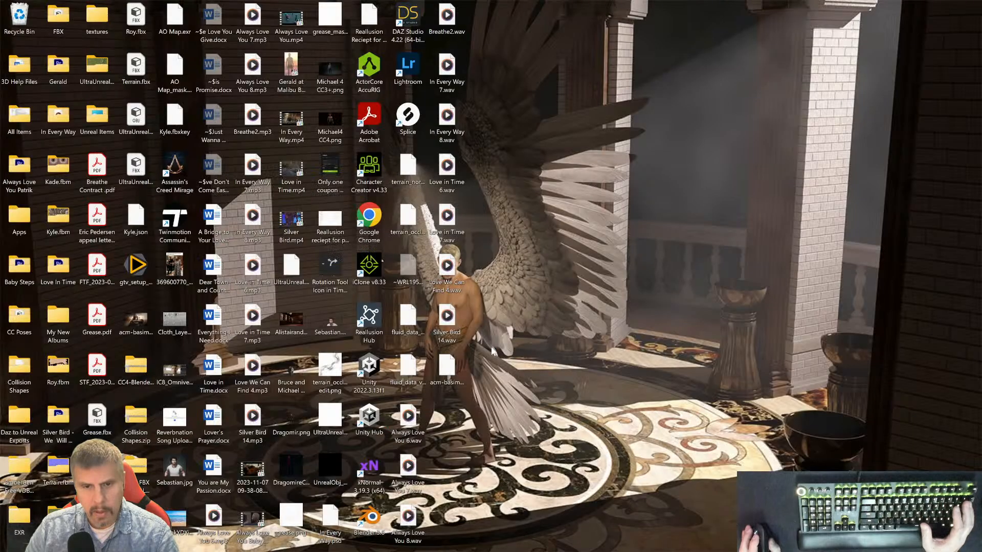
- Switch back to DAZ Studio and delete both chairs, Chair and Chair (2), from the FH SciFi Waiting Room group
mouse_move(361, 542)
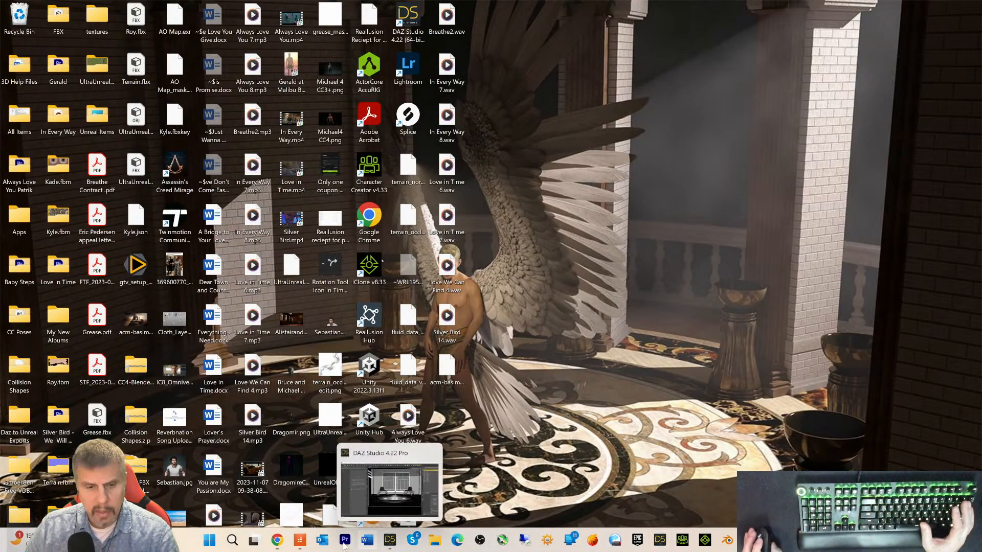
mouse_move(304, 541)
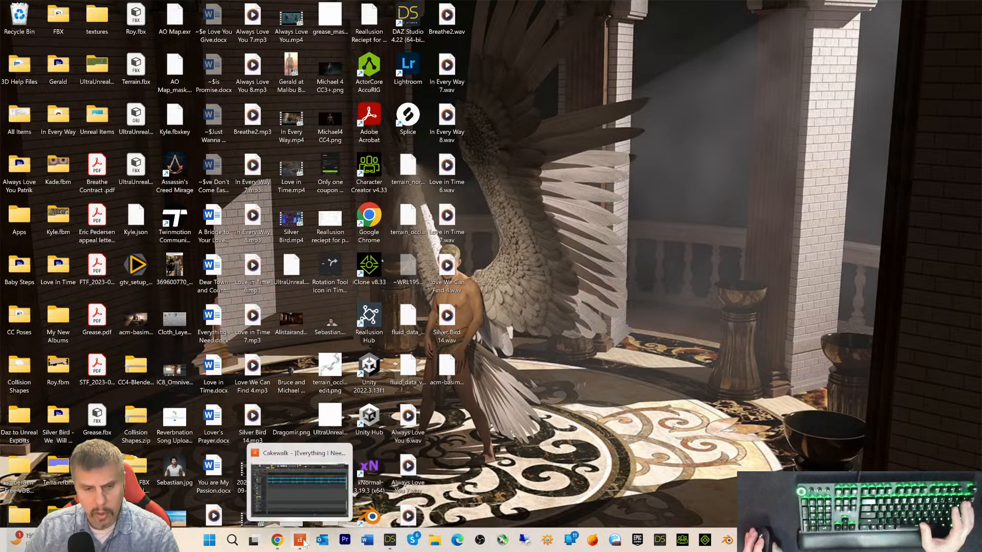
left_click(390, 540)
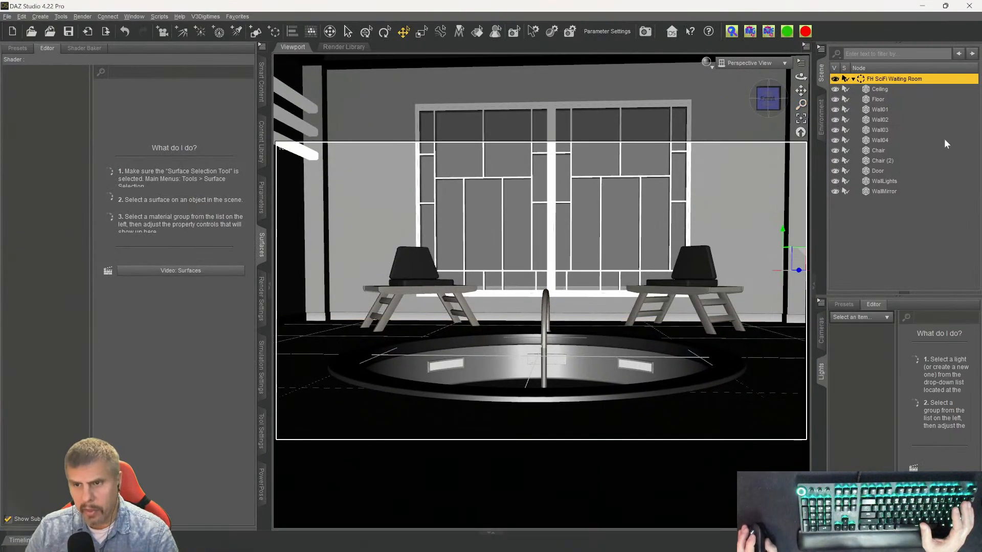
left_click(873, 151)
key("Delete")
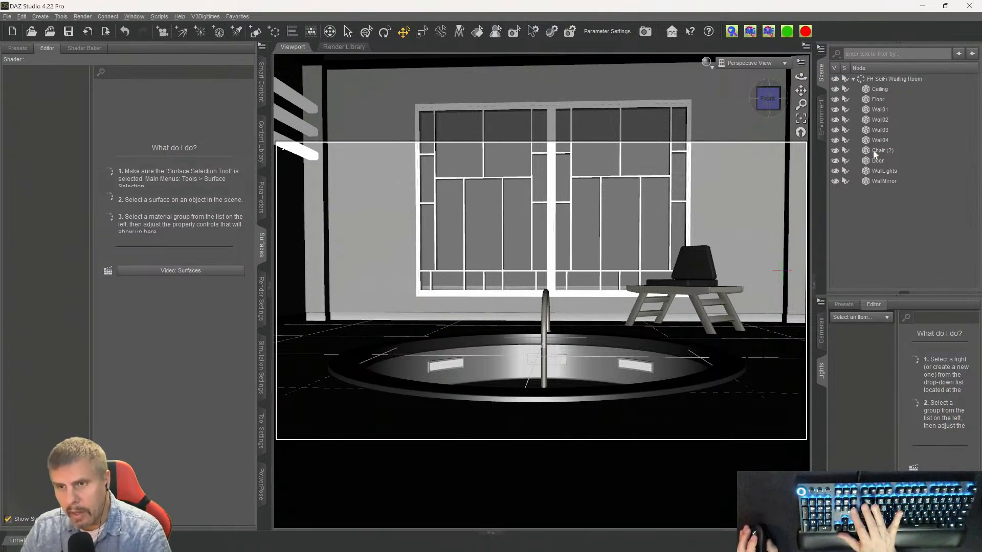
left_click(879, 150)
key("Delete")
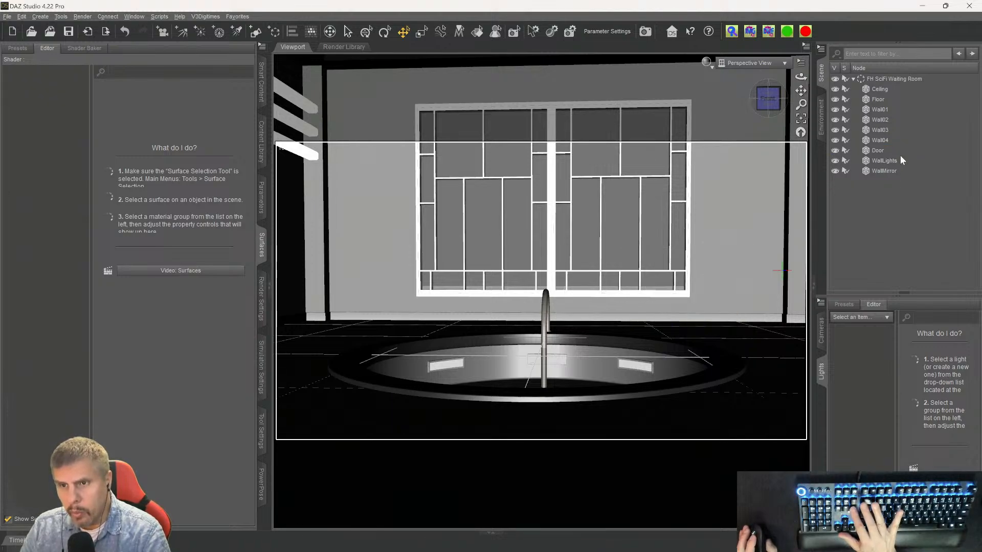
- Delete the WallLights, WallMirror and Door objects from the FH SciFi Waiting Room group
left_click(875, 160)
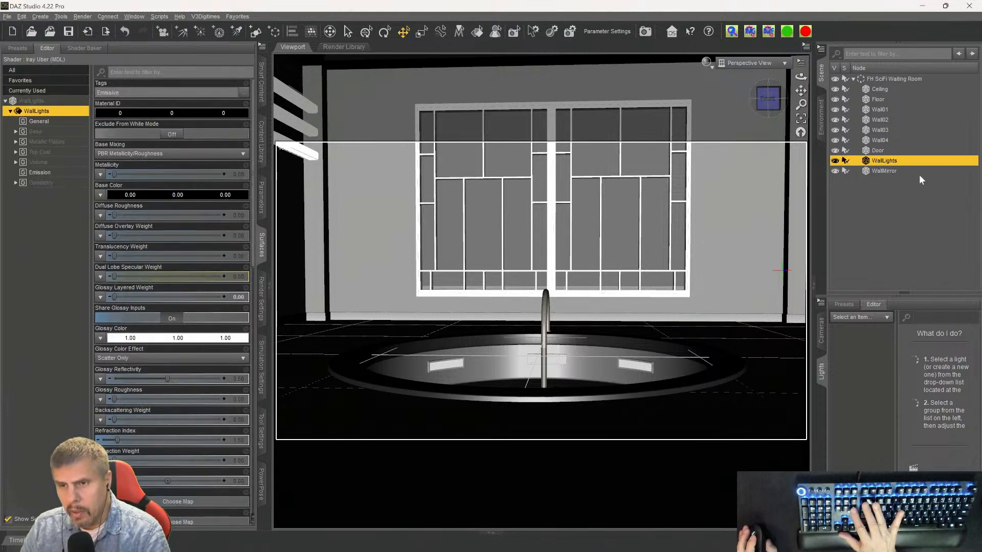
key("Delete")
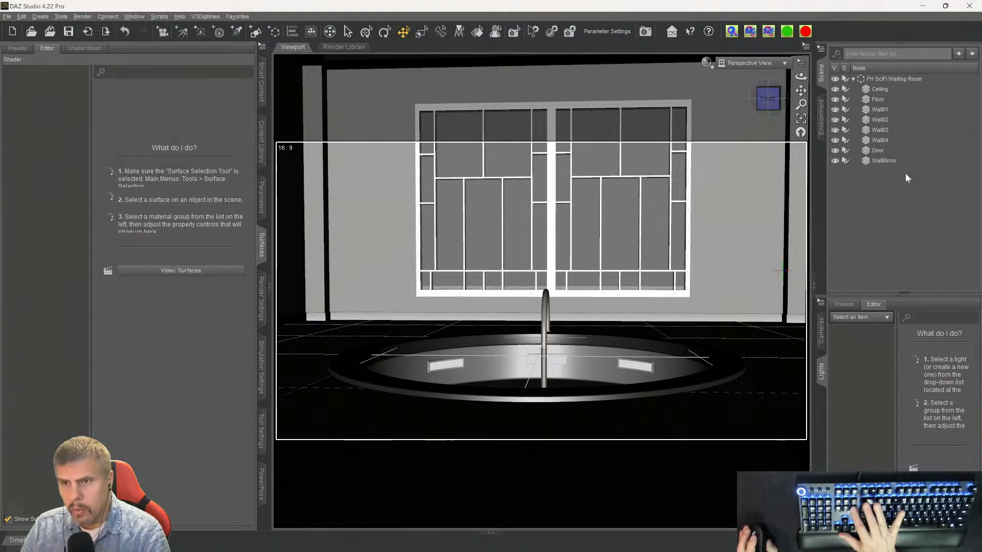
left_click(873, 102)
left_click(877, 91)
left_click(876, 161)
key("Delete")
left_click(872, 148)
key("Delete")
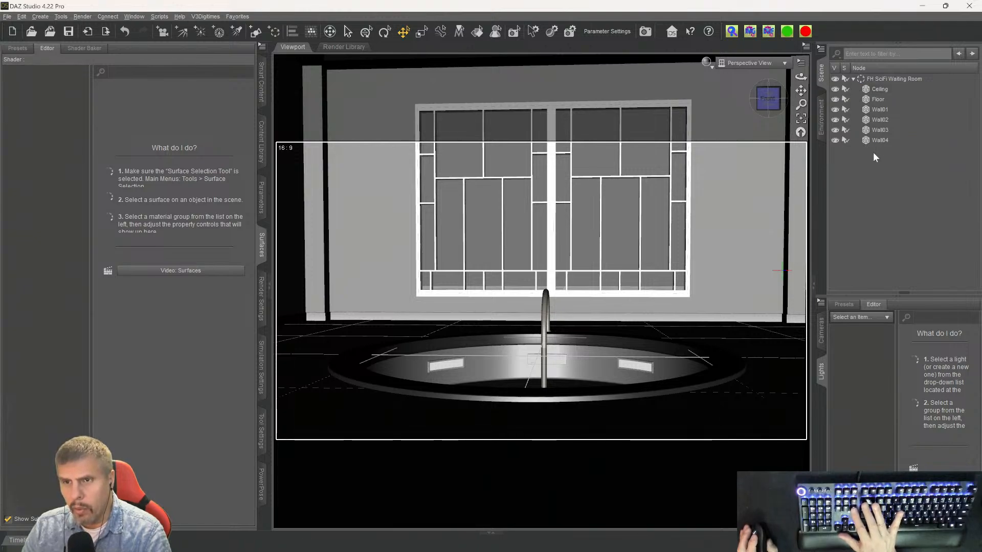
- Export the FH SciFi Waiting Room group as FBX with props and embedded textures, replacing Sci-Fi Waiting Room.fbx in the Desktop FBX folder
left_click(873, 80)
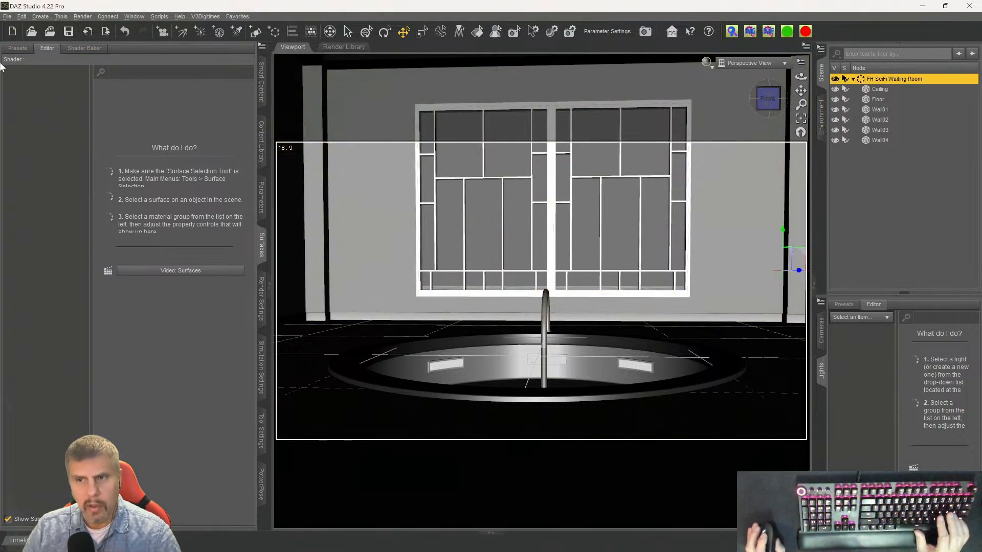
left_click(7, 16)
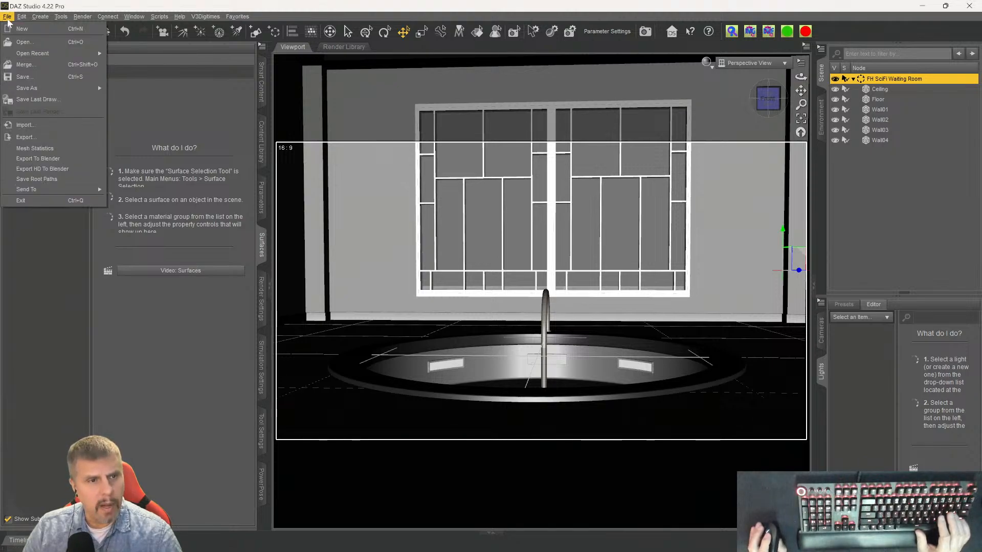
left_click(31, 132)
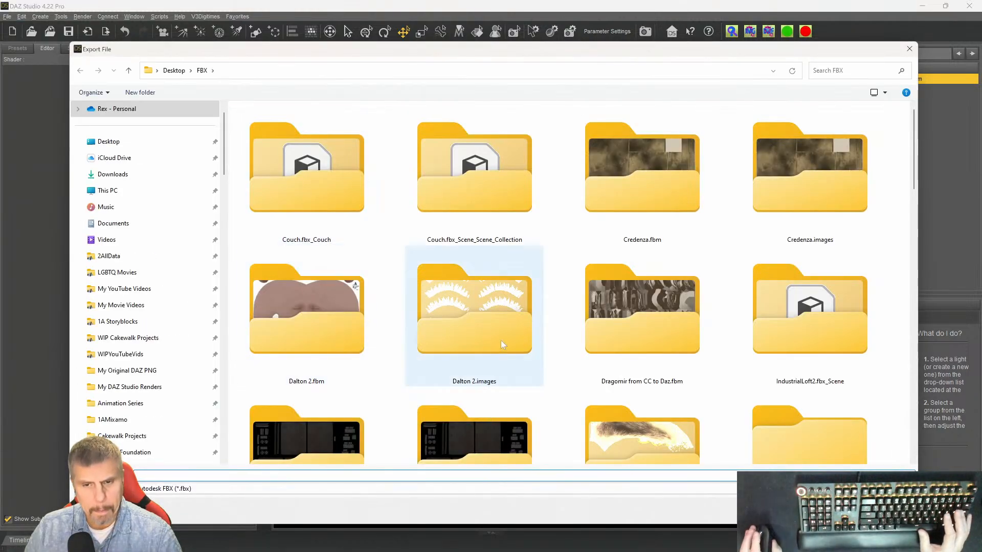
scroll(490, 348, "down", 10)
scroll(482, 372, "down", 2)
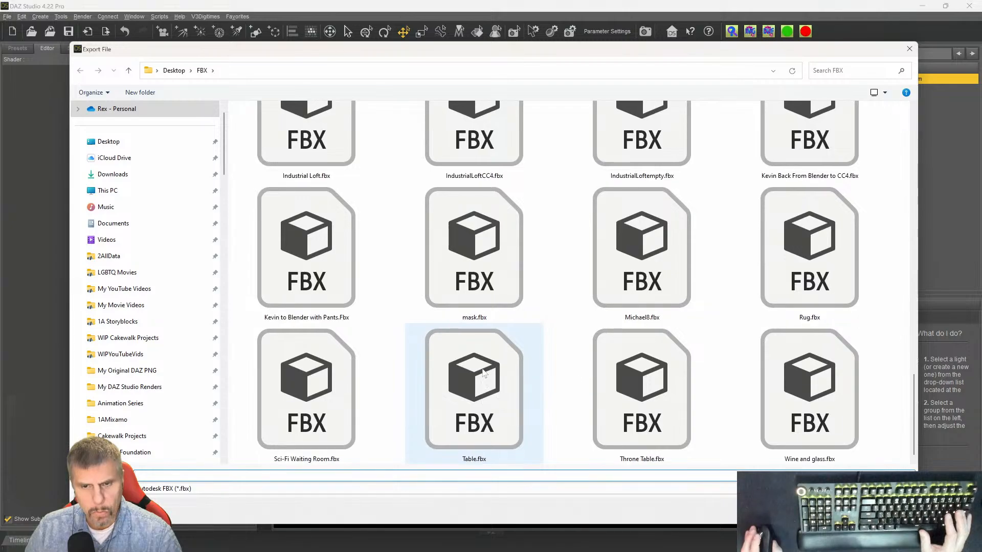
left_click(327, 391)
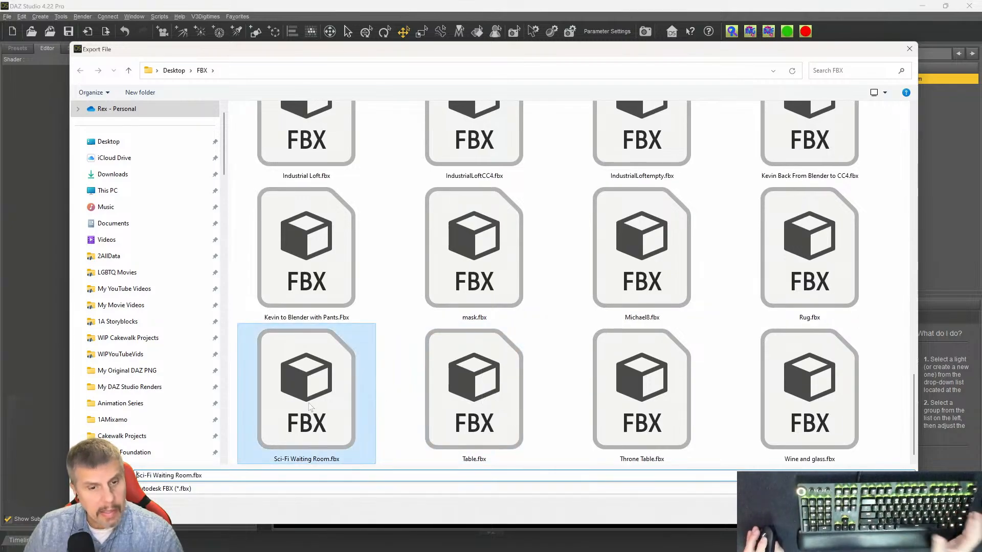
left_click(838, 512)
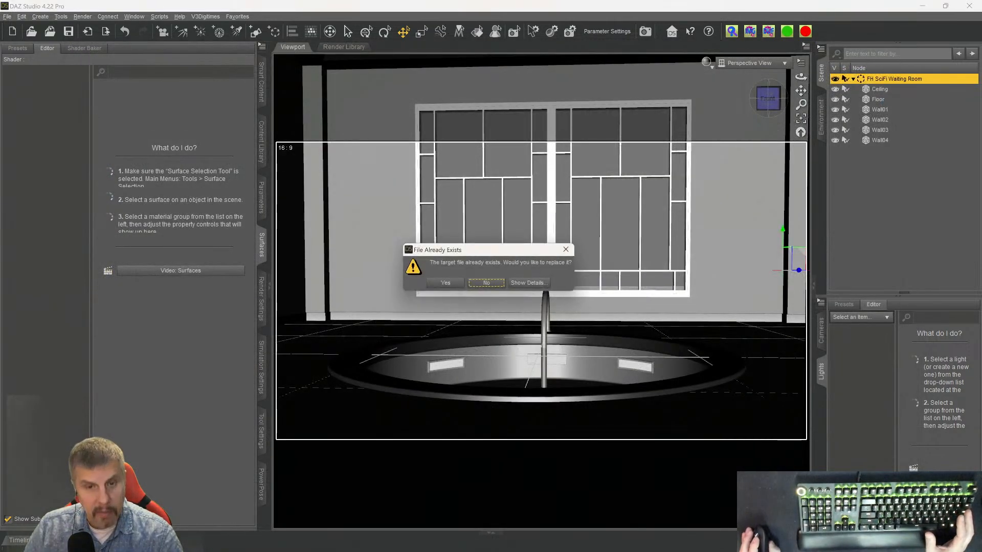
left_click(446, 283)
left_click(636, 277)
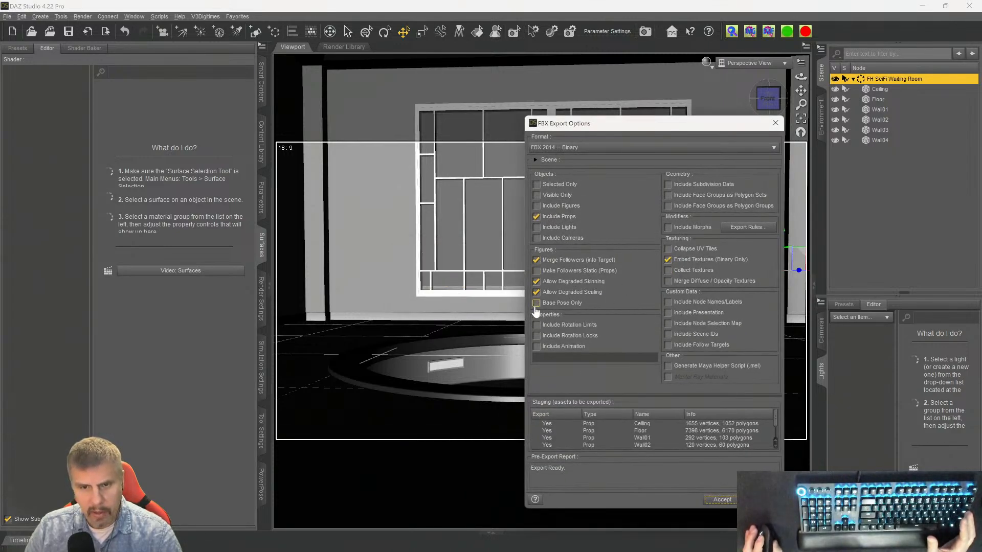
left_click(561, 283)
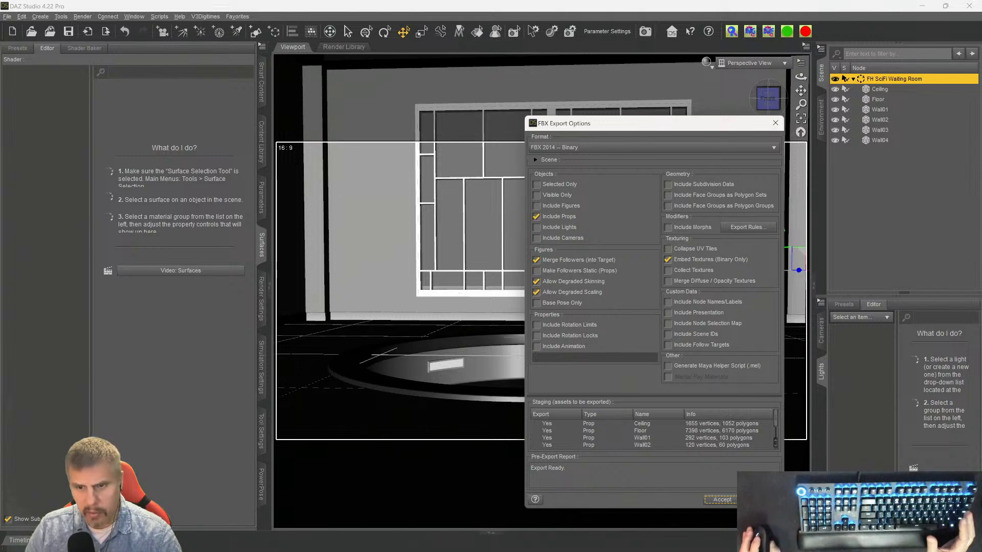
left_click(722, 500)
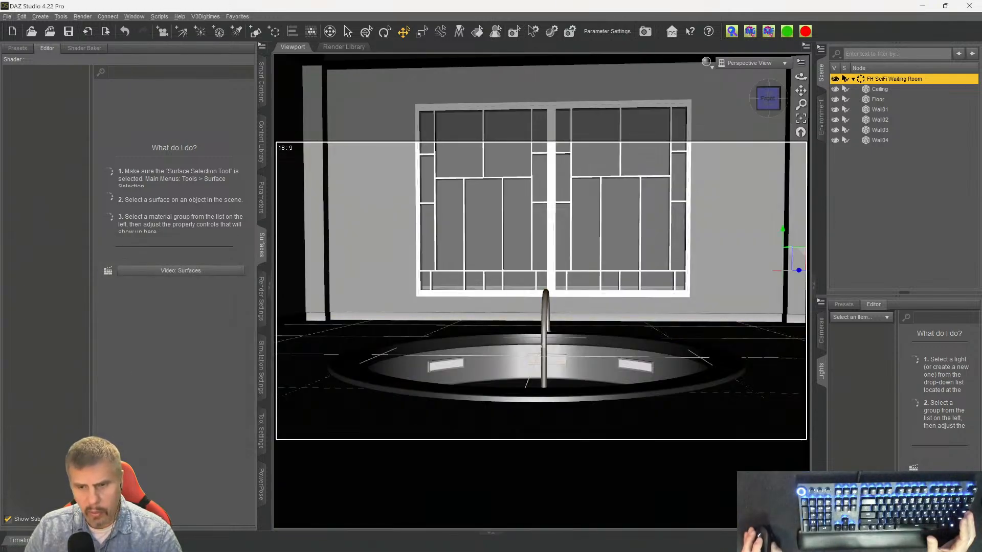
- Reopen Character Creator 4 without the unsaved project changes and try to import Sci-Fi Waiting Room.fbx from the Desktop FBX folder as a prop
left_click(685, 543)
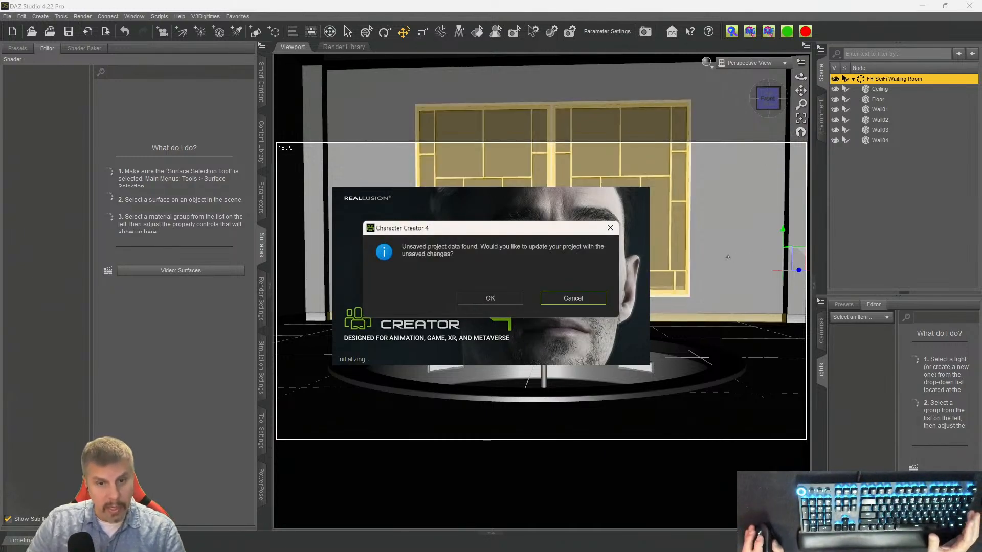
left_click(562, 300)
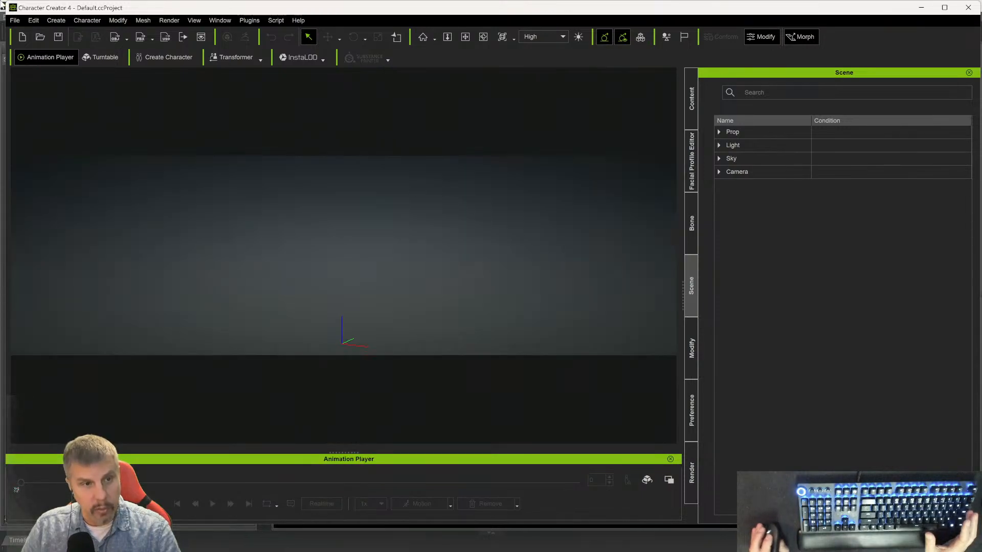
left_click(14, 21)
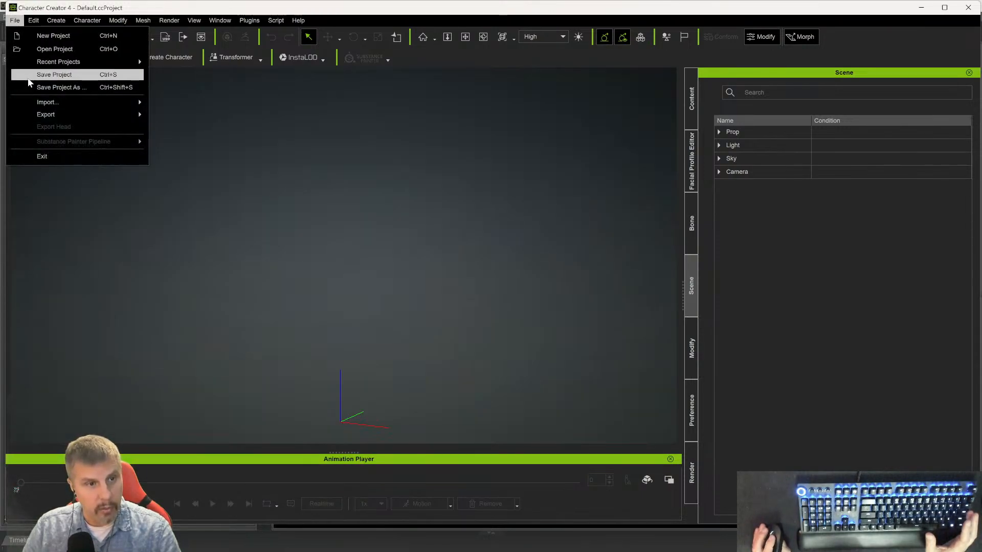
mouse_move(40, 104)
left_click(176, 103)
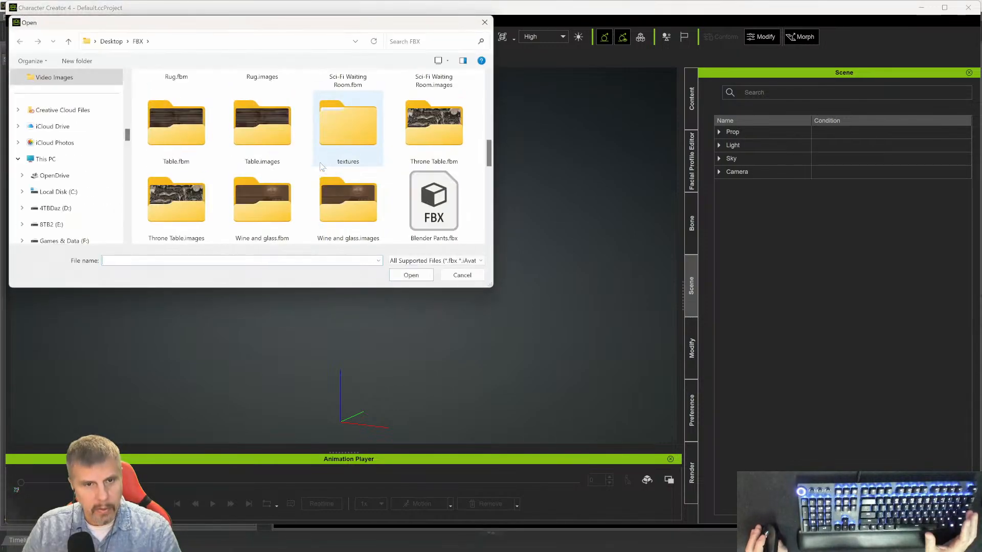
scroll(322, 166, "down", 5)
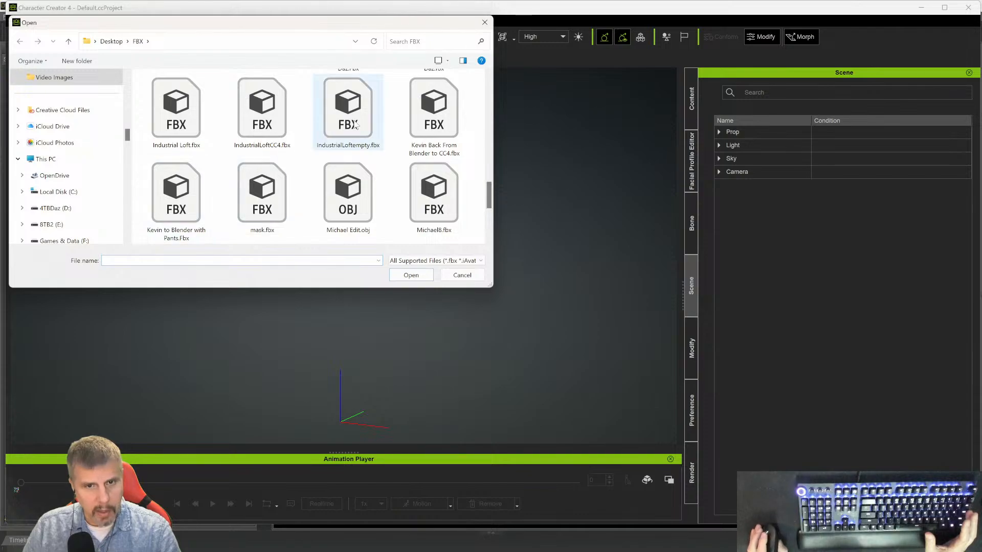
scroll(356, 124, "down", 3)
double_click(272, 136)
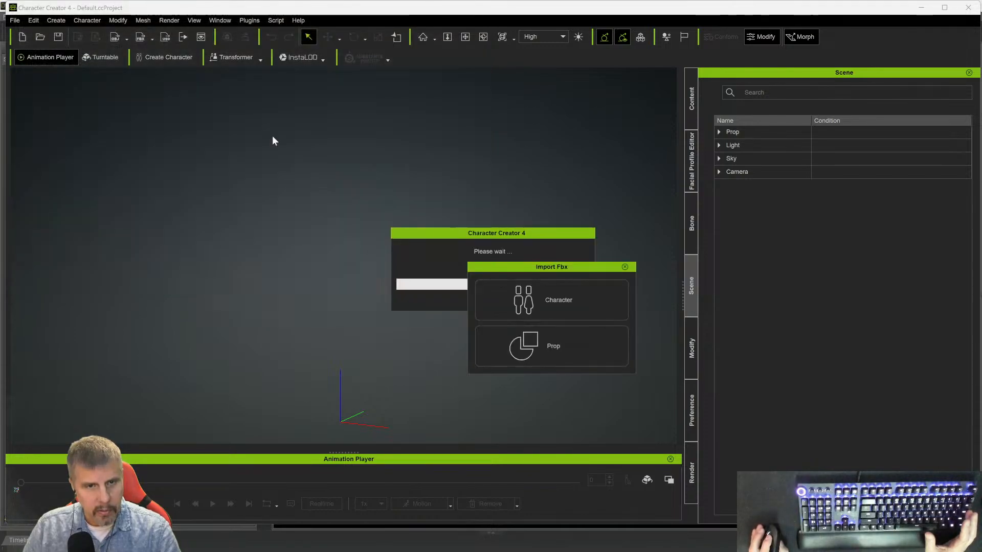
left_click(495, 328)
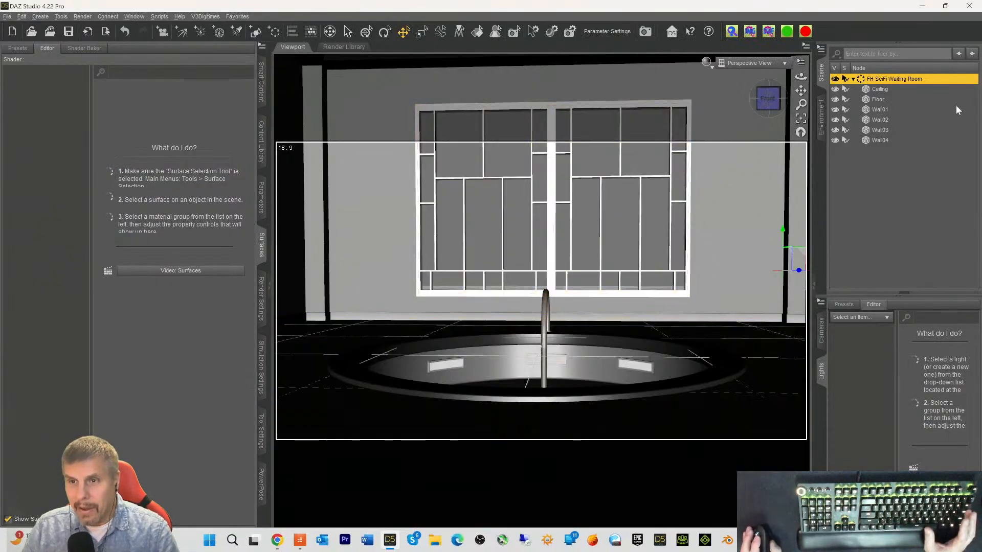
- Switch back to DAZ Studio and examine the remaining ceiling, floor and wall objects in the FH SciFi Waiting Room group
left_click(880, 89)
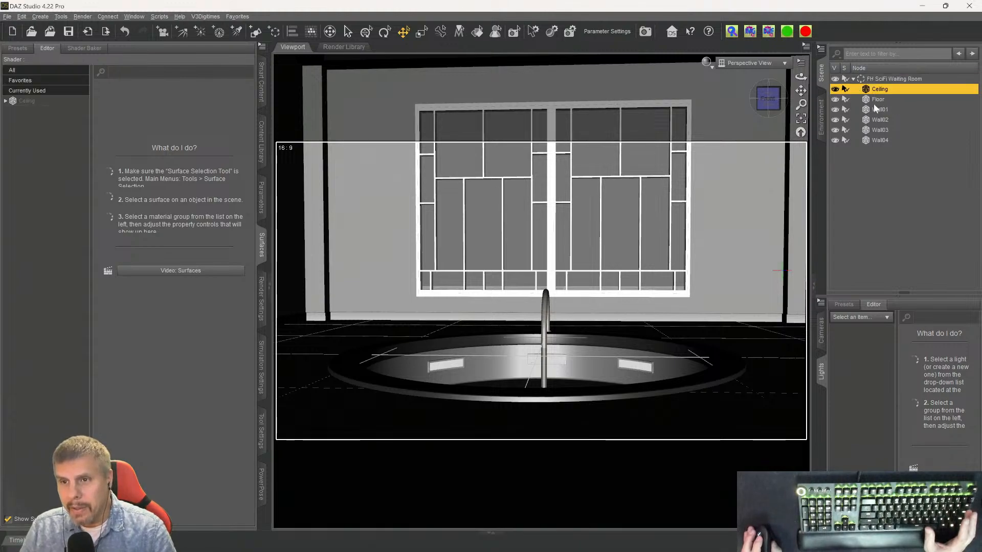
left_click(876, 102)
left_click(874, 110)
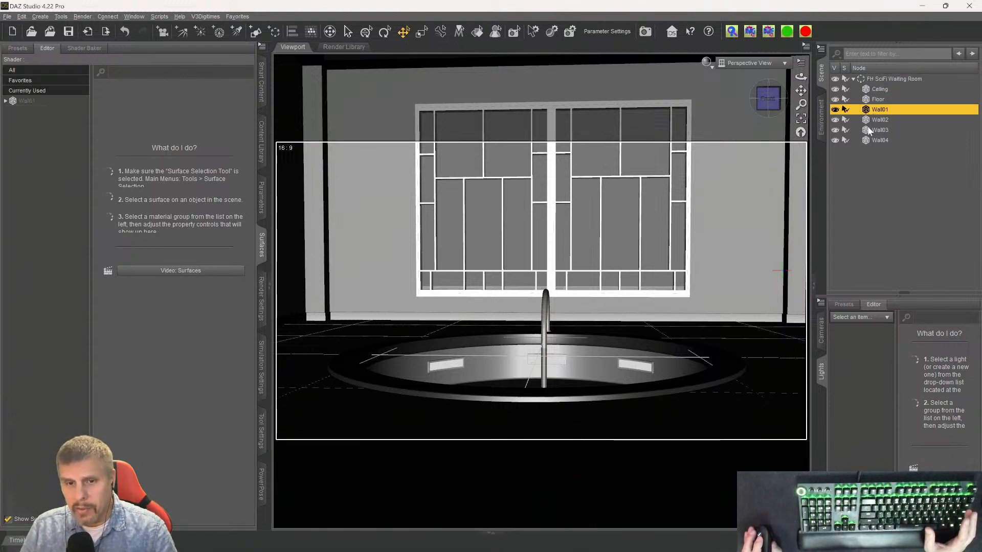
left_click(867, 129)
left_click(616, 367)
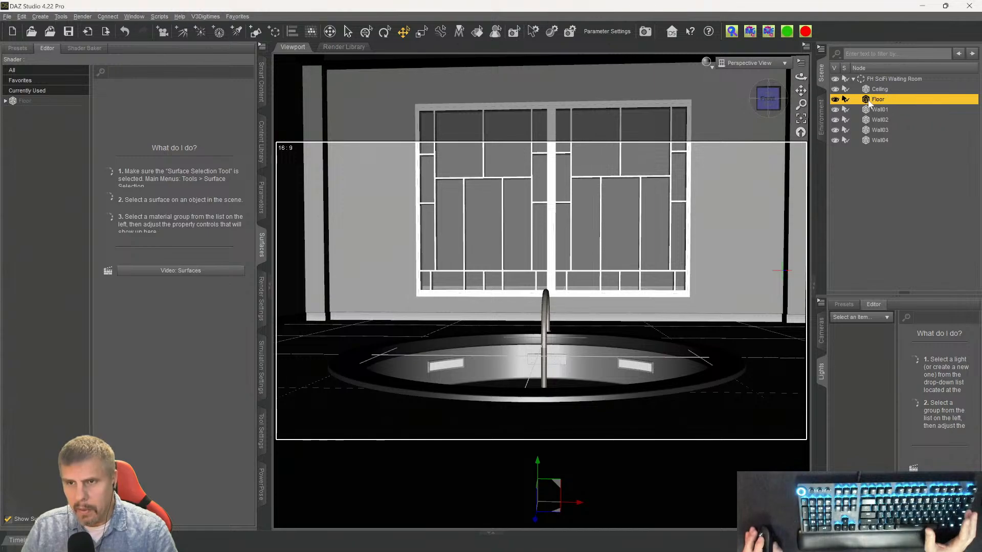
left_click(872, 81)
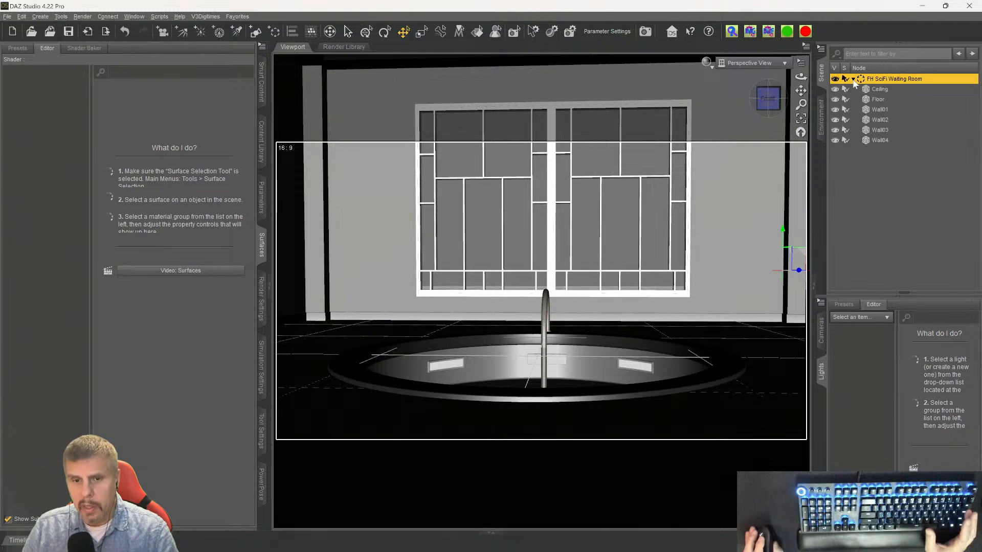
left_click(852, 79)
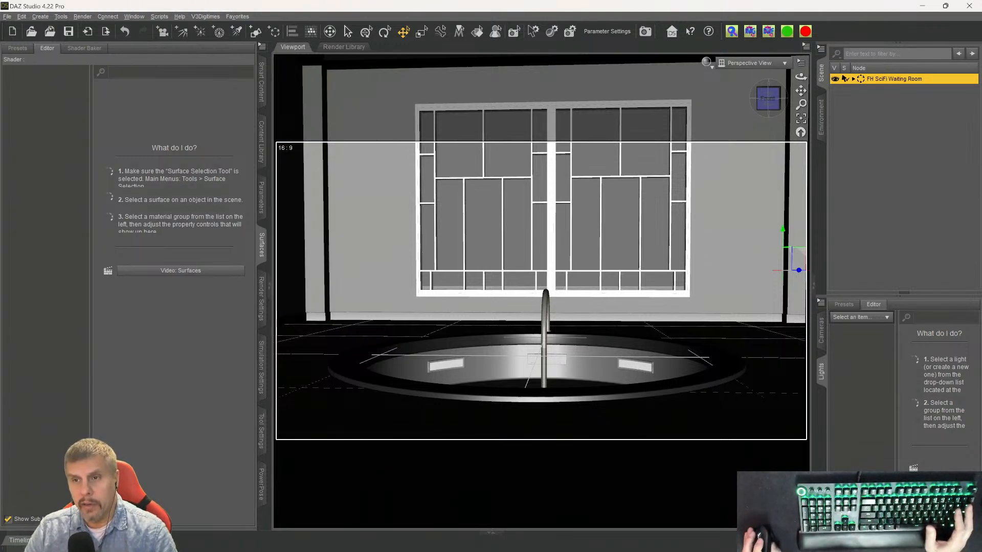
left_click(852, 80)
- Unparent Ceiling, Floor and Wall01 to Wall04 from the FH SciFi Waiting Room group and delete the empty group
left_click(867, 91)
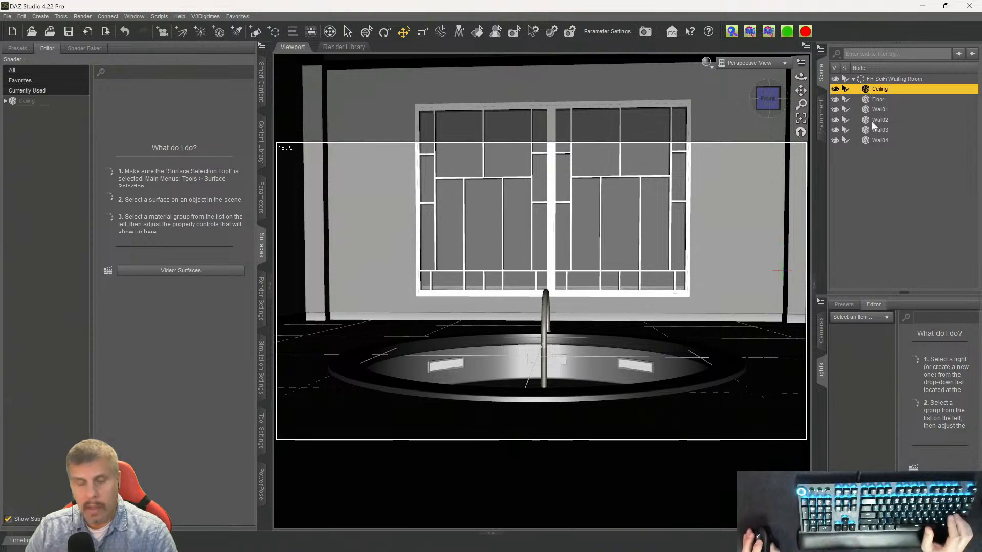
left_click(871, 142, "shift")
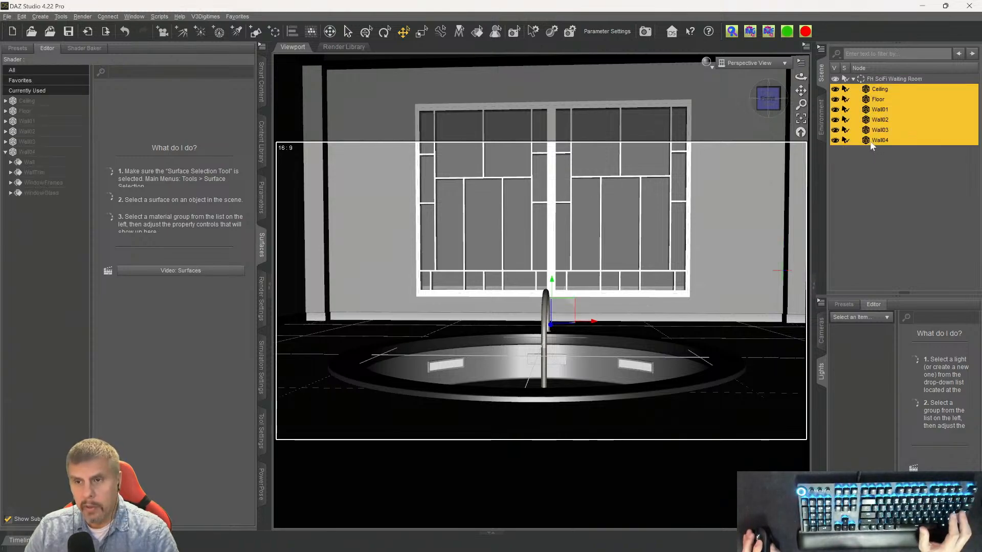
right_click(871, 145)
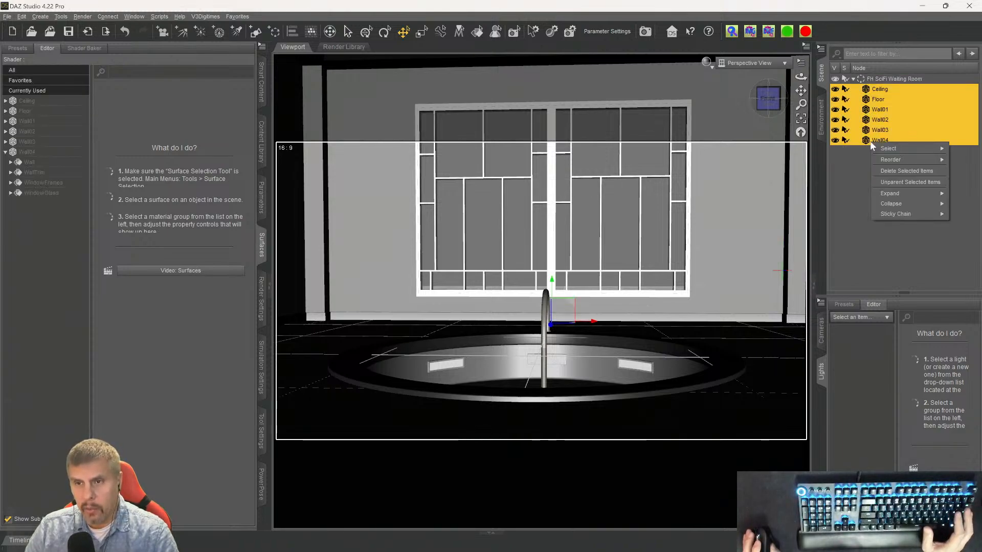
left_click(894, 182)
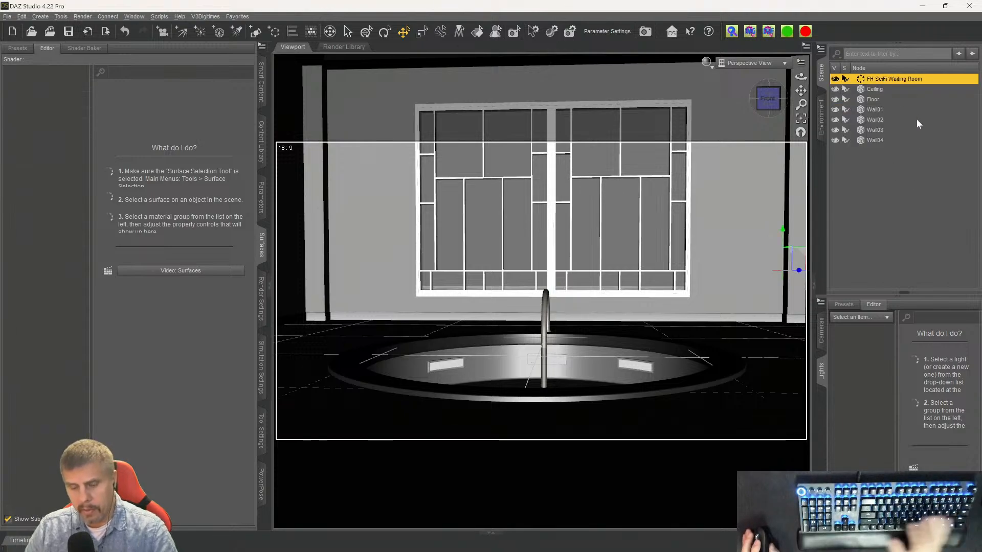
key("Delete")
- Identify the Ceiling object in the room, hide it, and delete it from the scene
left_click(870, 78)
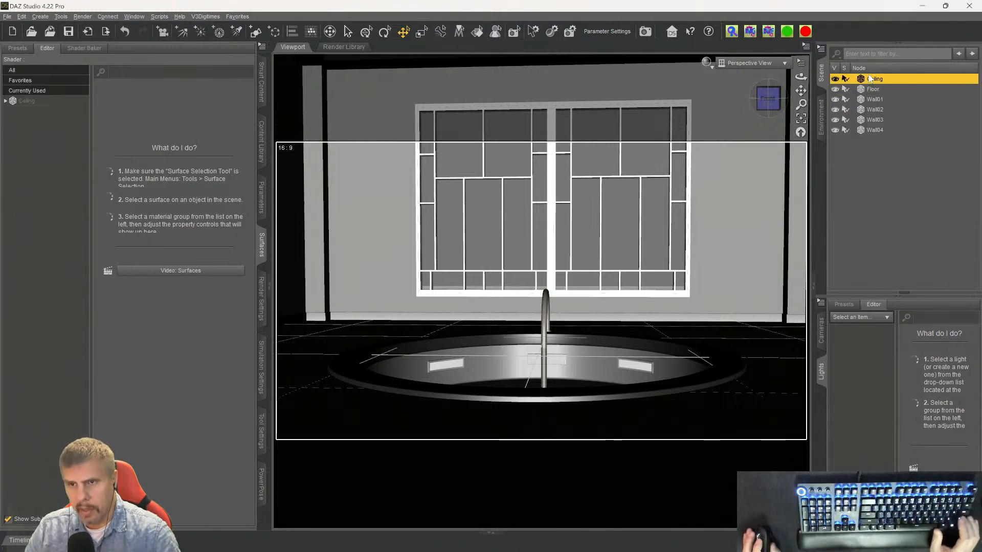
left_click(862, 90)
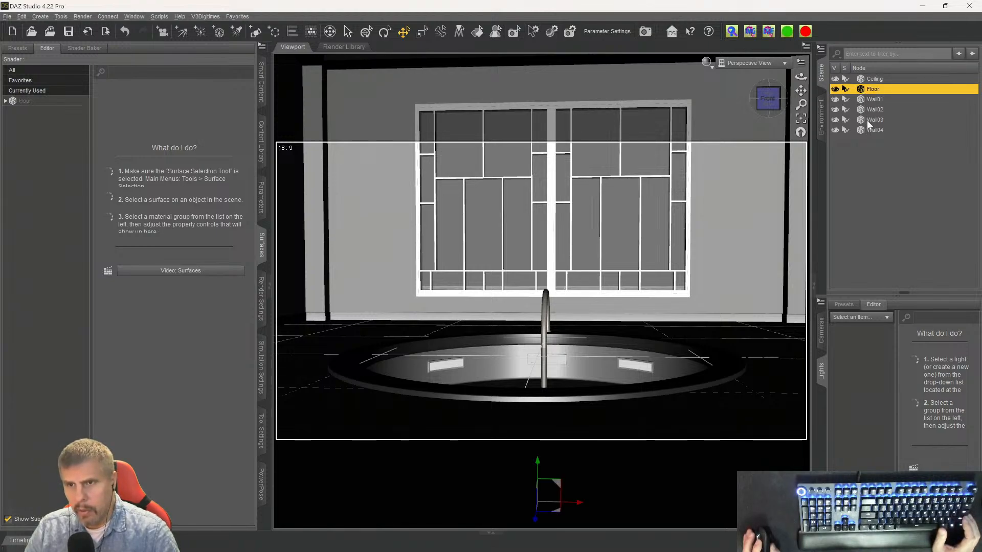
scroll(725, 227, "up", 5)
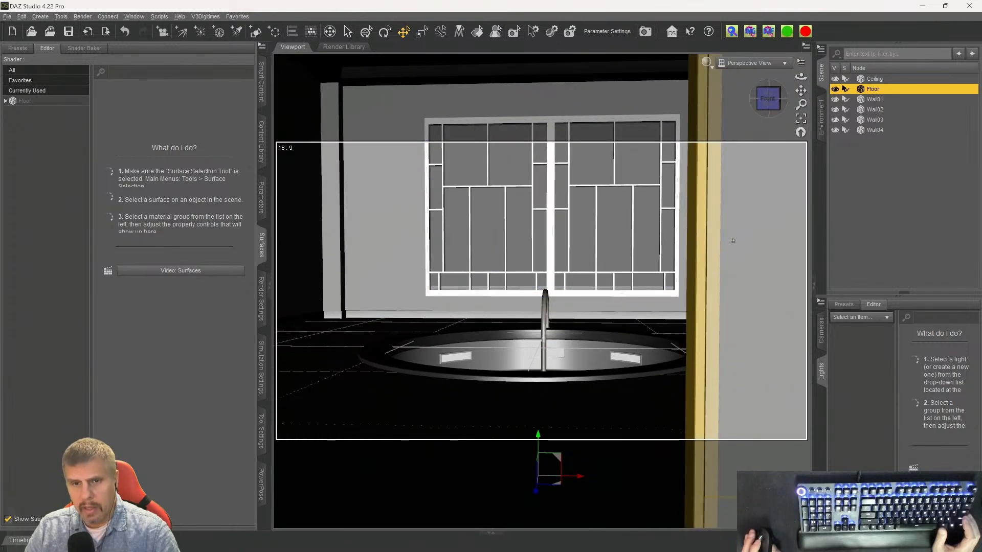
scroll(725, 228, "down", 5)
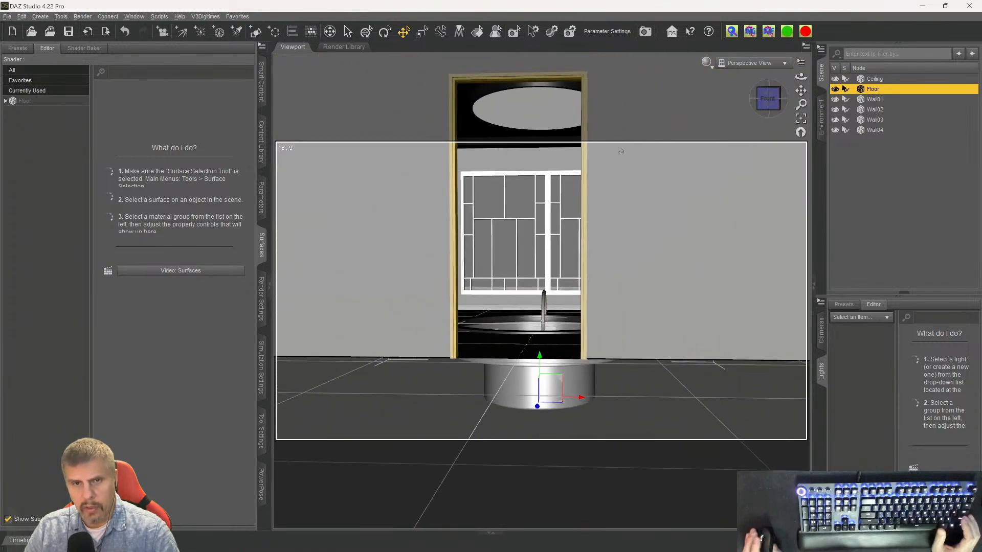
left_click(517, 109)
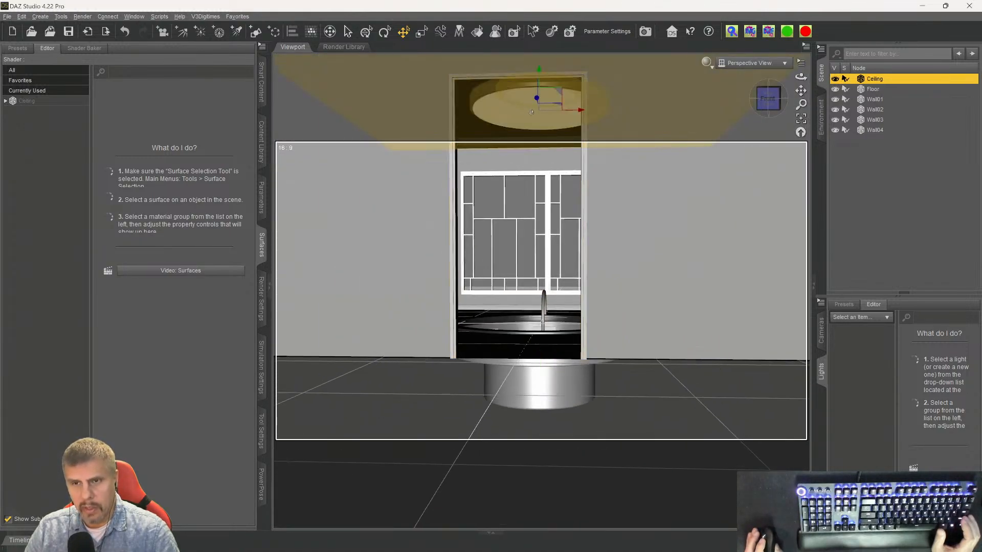
left_click(835, 78)
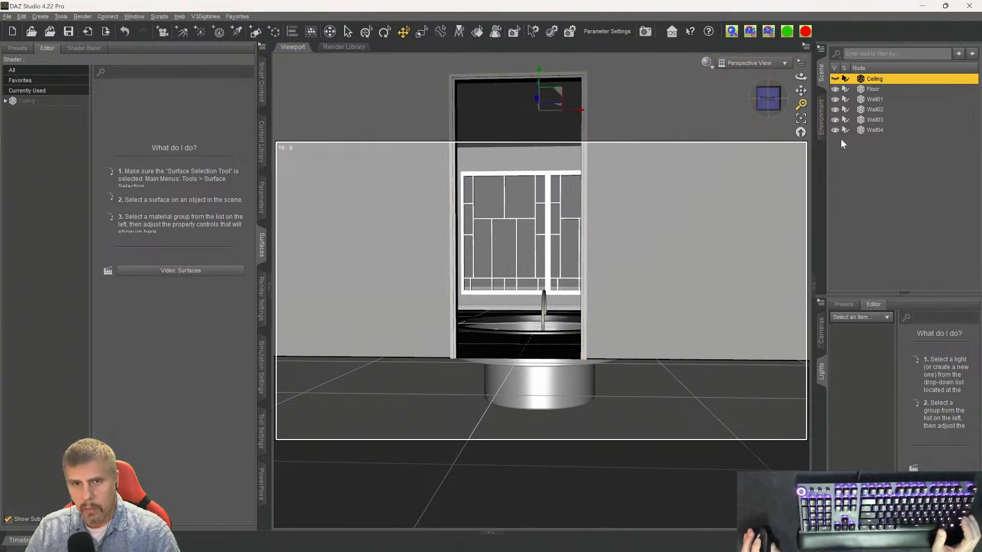
left_click(869, 89)
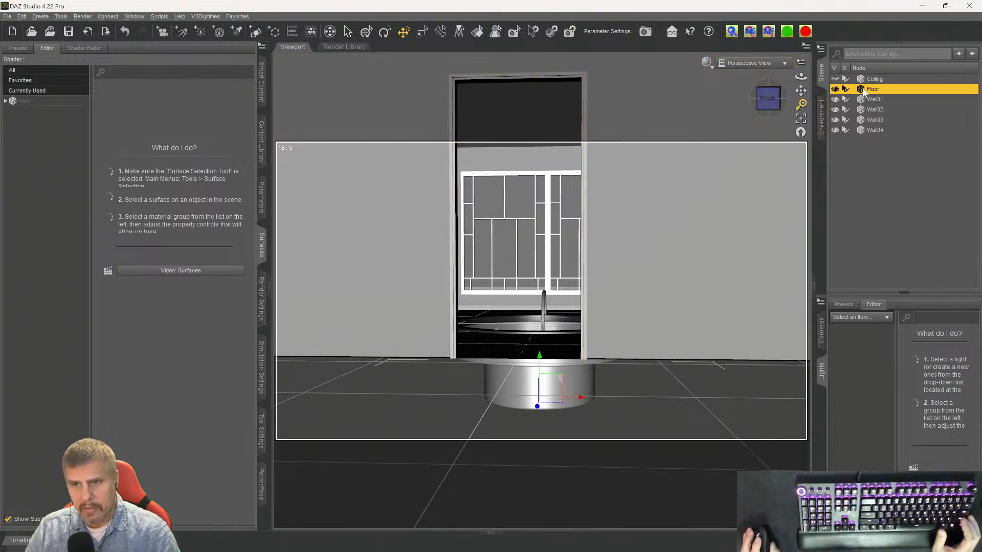
left_click(868, 129, "shift")
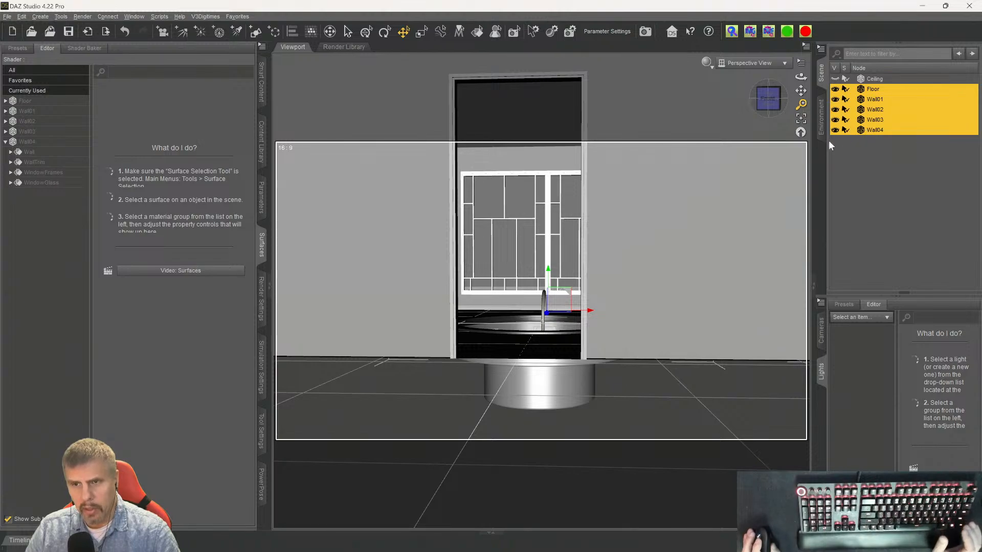
left_click(872, 79)
key("Delete")
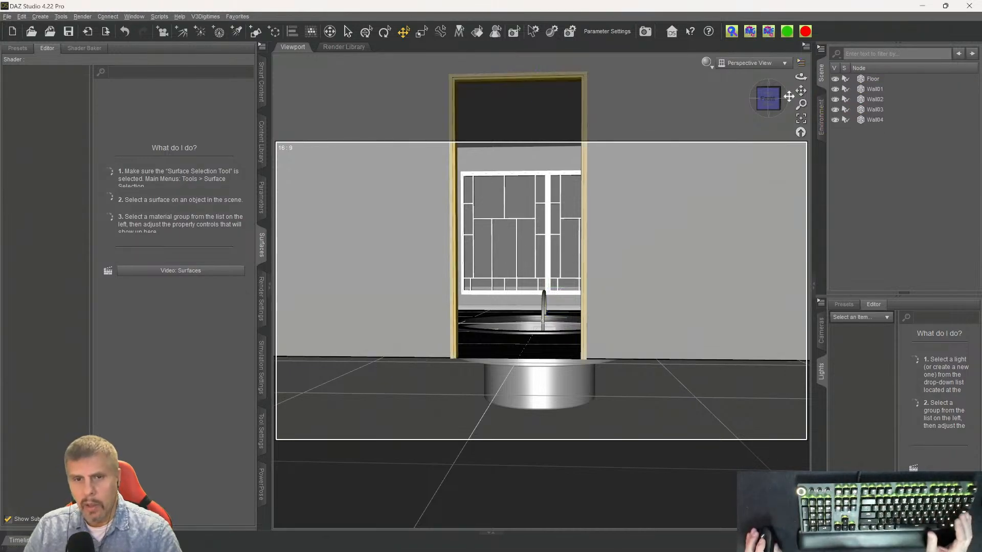
- Select Floor and Wall01 to Wall04 and set them to export over Sci-Fi Waiting Room.fbx in the Desktop FBX folder, replacing the existing file
left_click(873, 79)
left_click(868, 121, "shift")
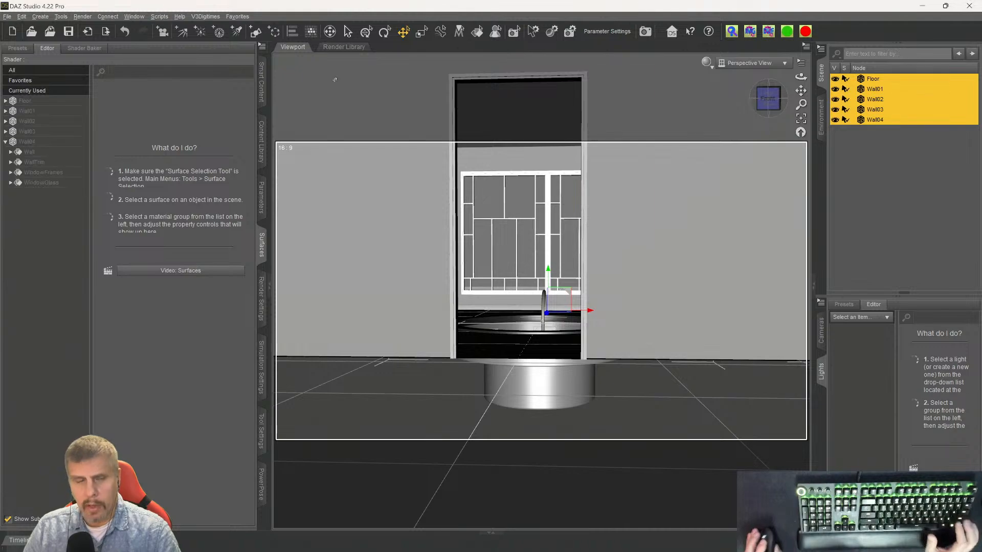
left_click(8, 17)
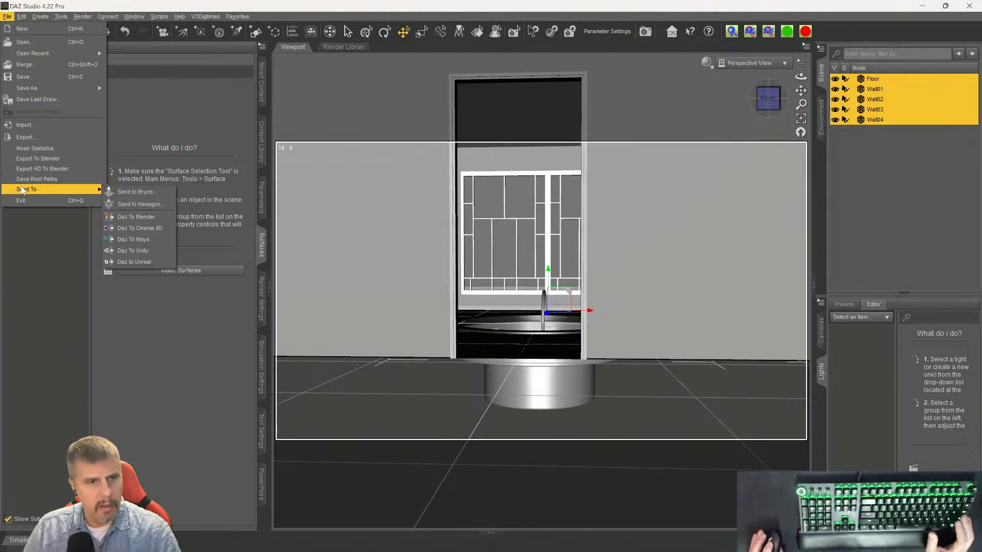
left_click(29, 136)
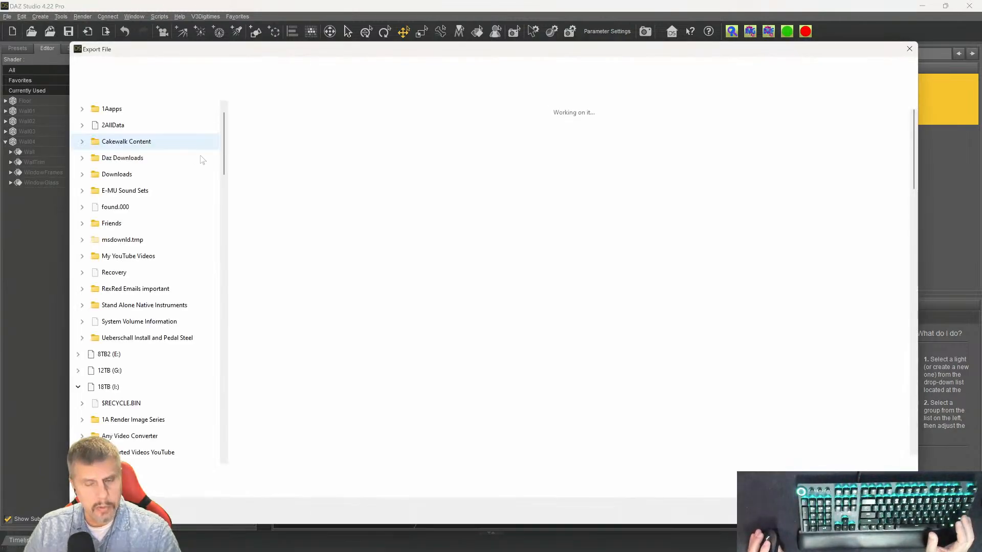
scroll(445, 219, "down", 15)
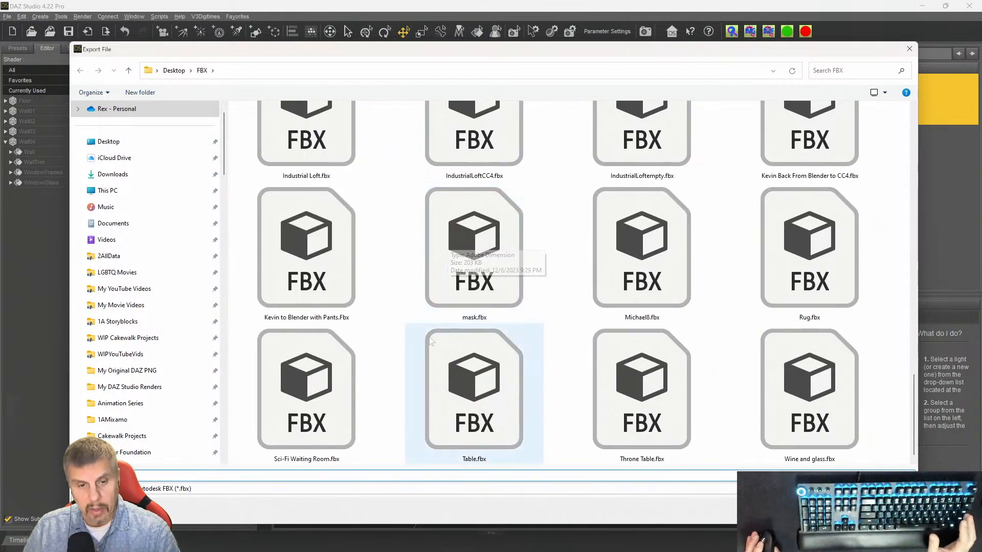
left_click(327, 409)
left_click(837, 510)
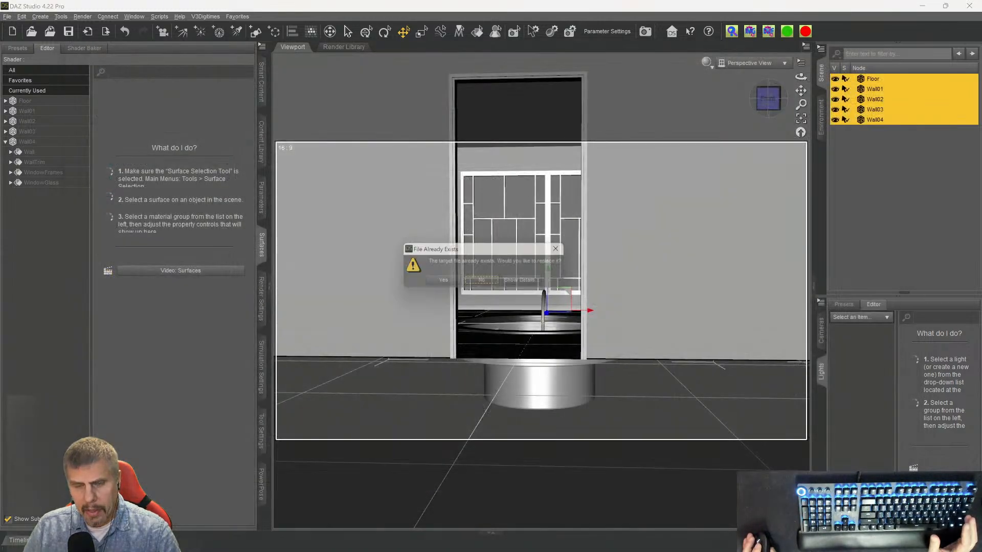
left_click(439, 283)
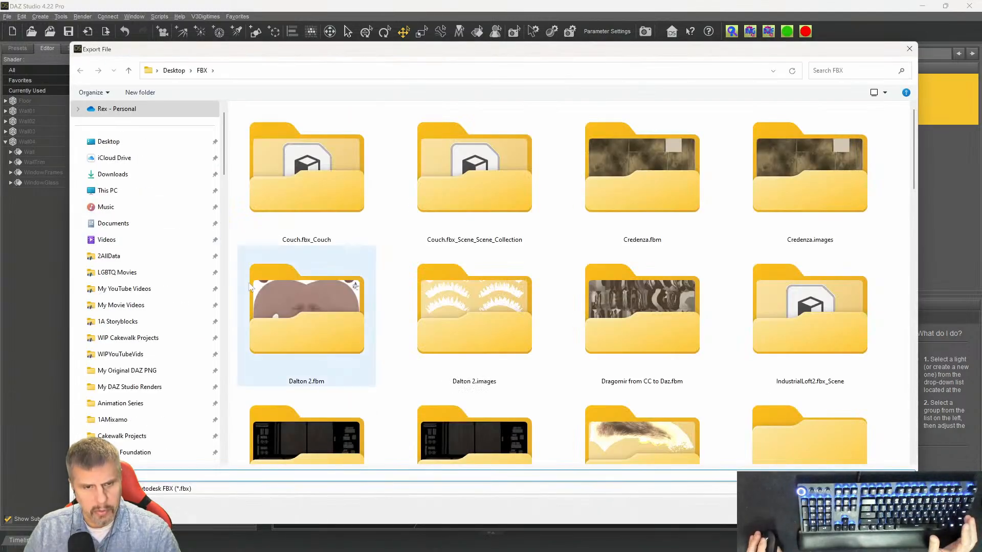
scroll(268, 336, "down", 10)
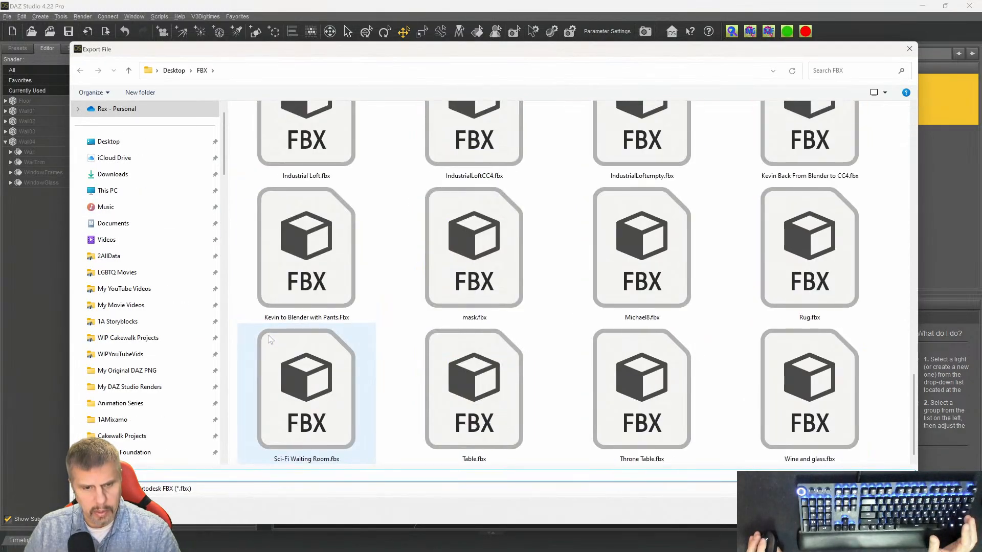
left_click(296, 368)
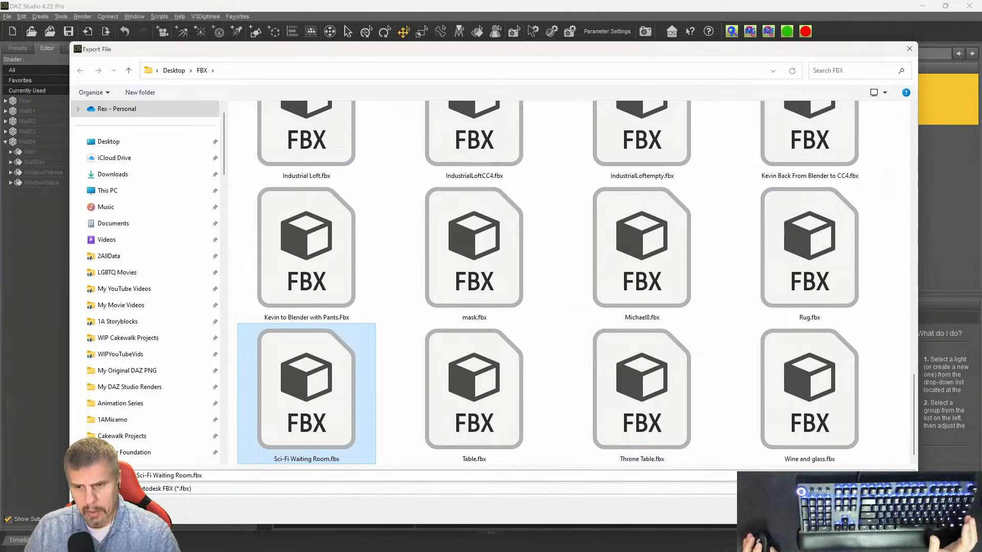
key("Return")
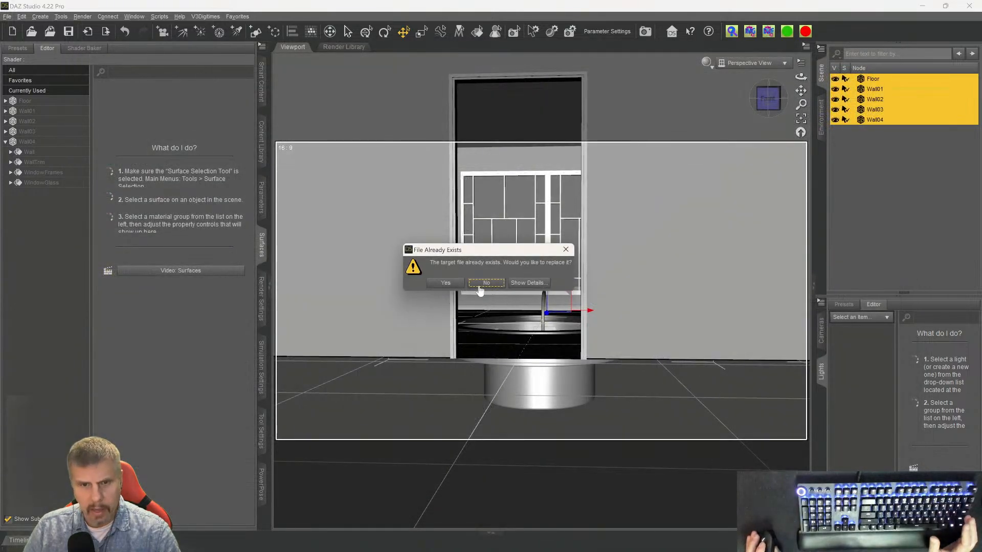
left_click(445, 283)
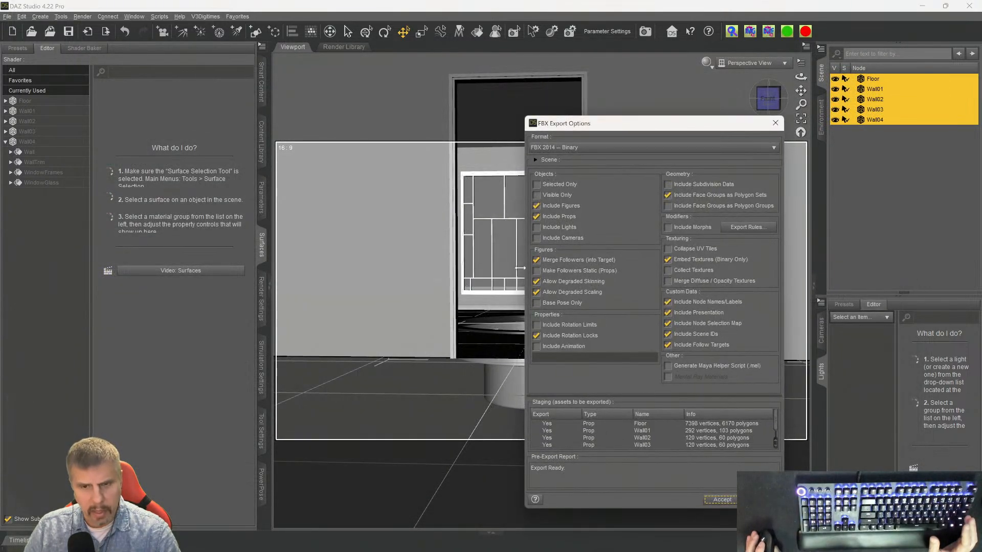
- Enable Include Lights in the FBX export options and run the FBX 2014 Binary export with embedded textures
left_click(536, 260)
left_click(538, 230)
left_click(542, 230)
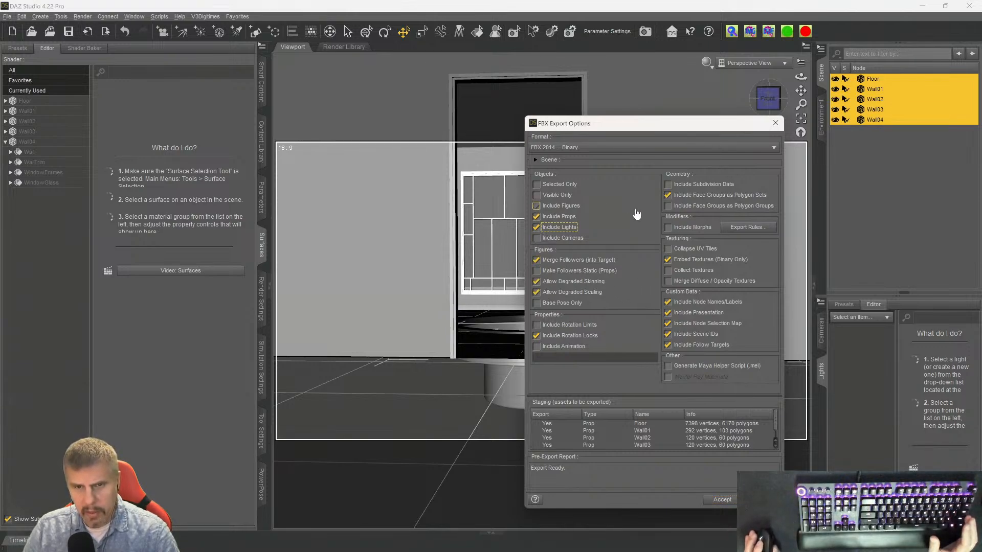
left_click(584, 229)
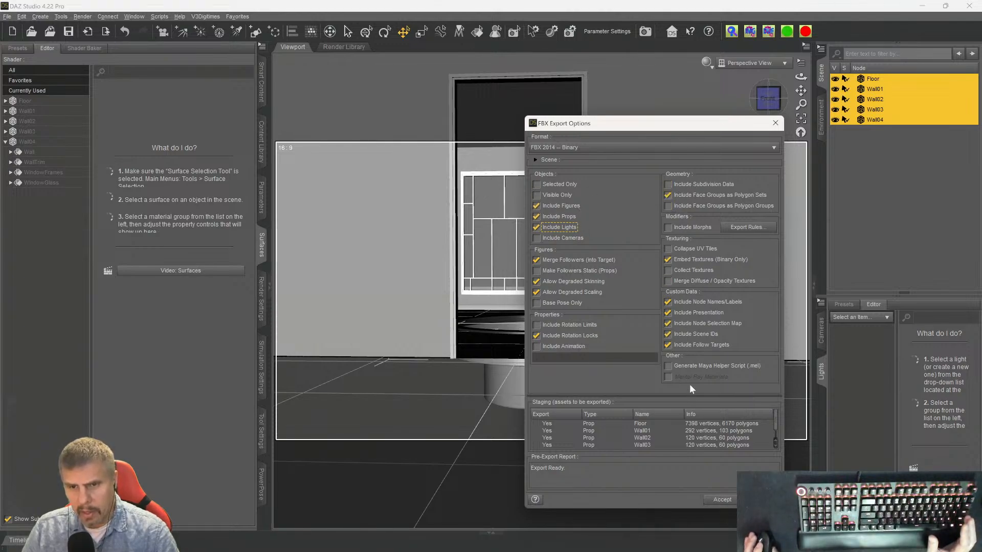
left_click(541, 284)
left_click(542, 286)
left_click(561, 294)
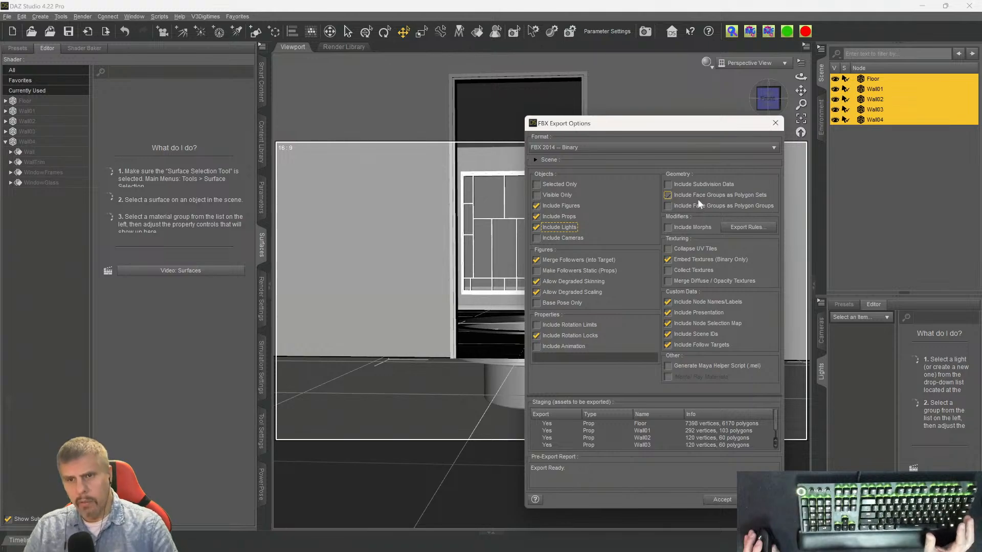
left_click(684, 314)
left_click(668, 312)
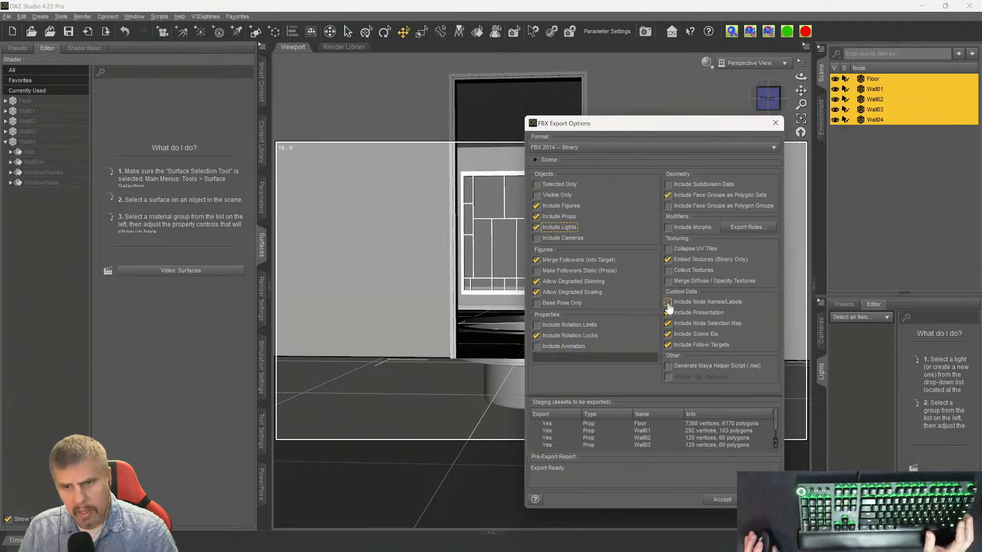
left_click(720, 500)
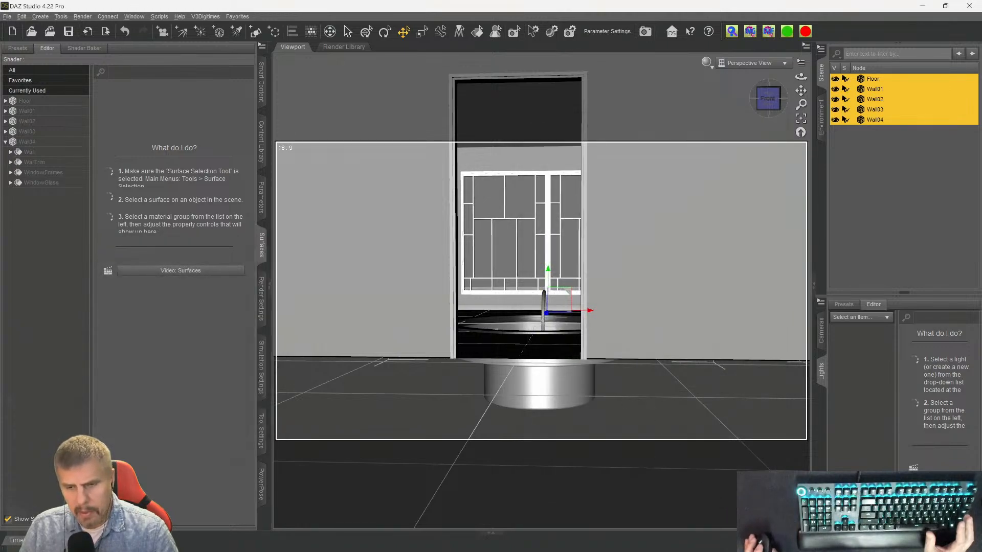
- Reopen Character Creator 4, decline the unsaved project data, and try to import the re-exported Sci-Fi Waiting Room.fbx as a prop
left_click(682, 539)
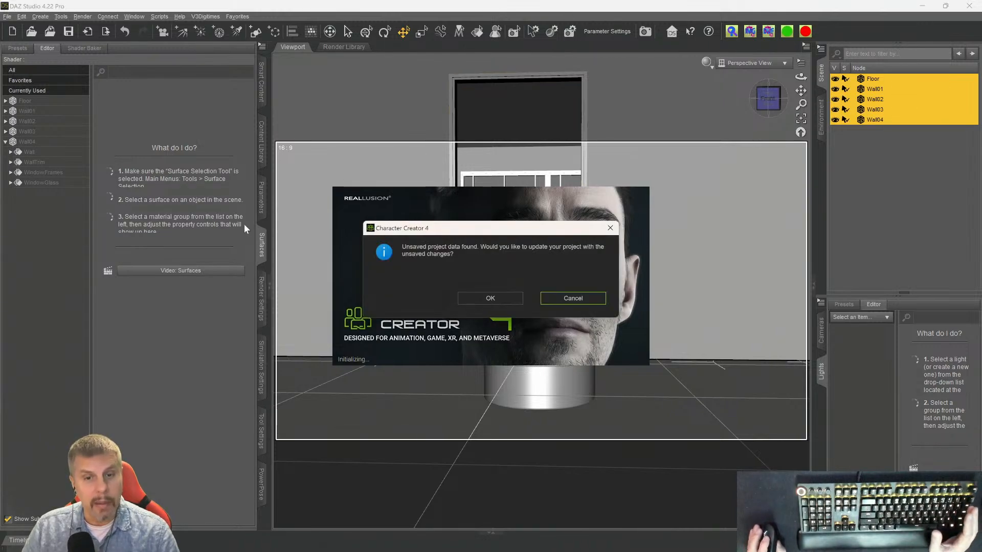
left_click(544, 299)
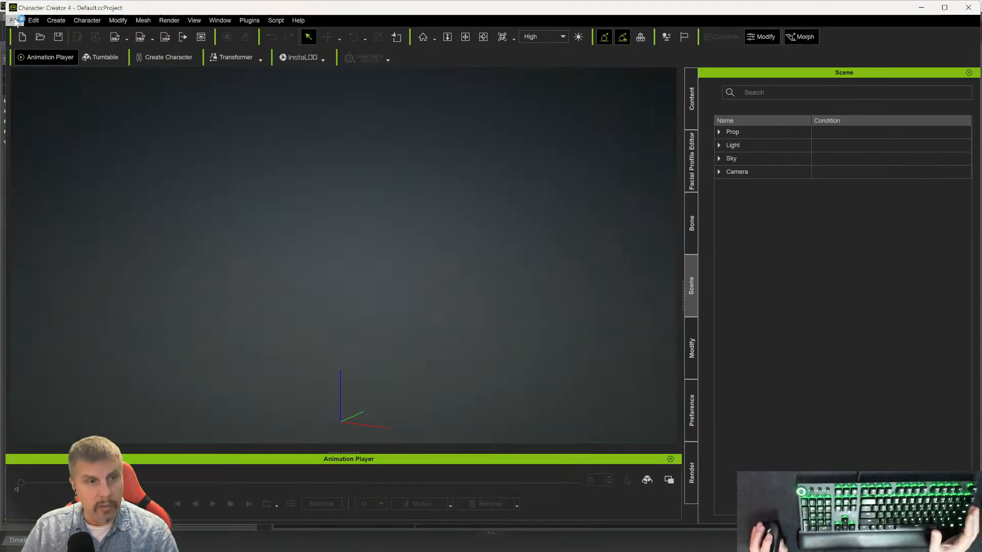
left_click(14, 19)
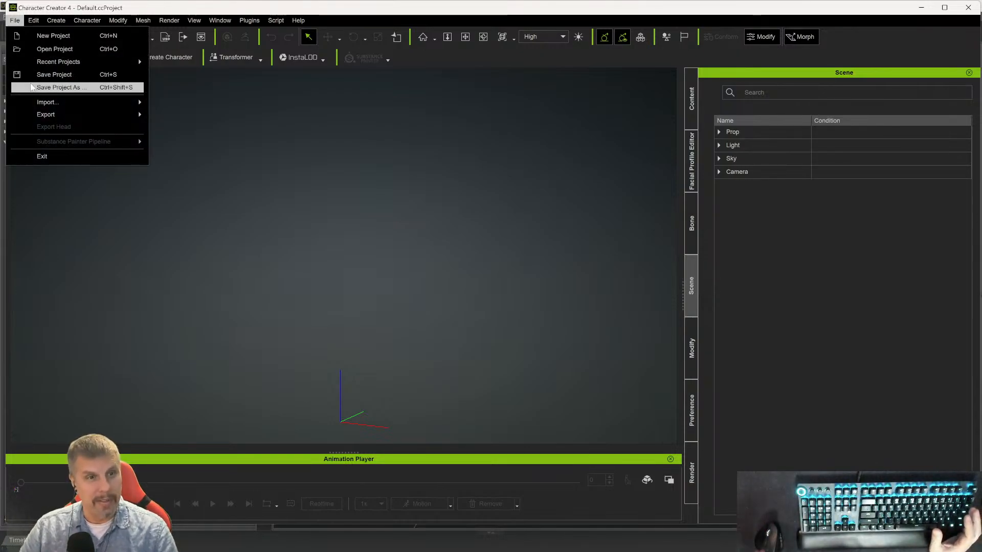
mouse_move(58, 102)
left_click(180, 98)
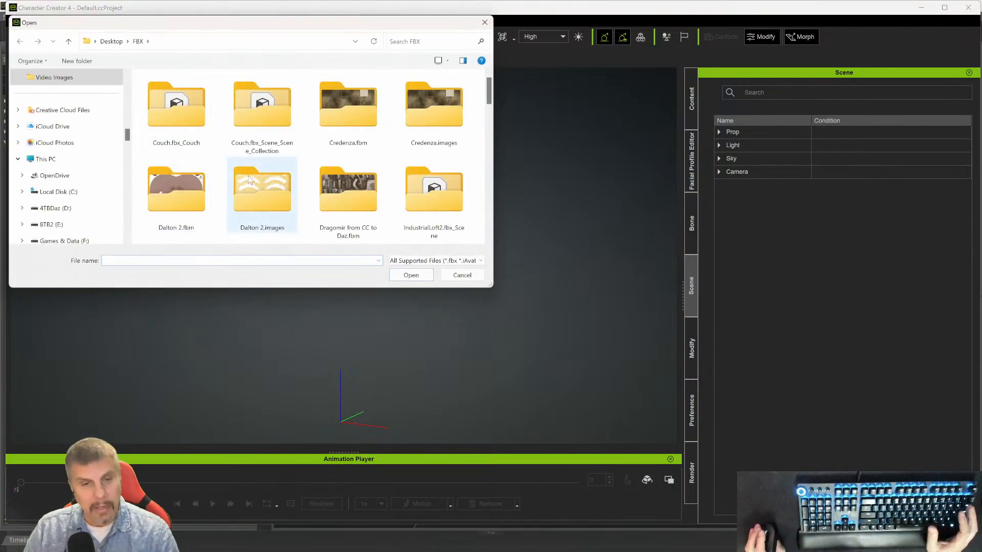
scroll(249, 178, "down", 8)
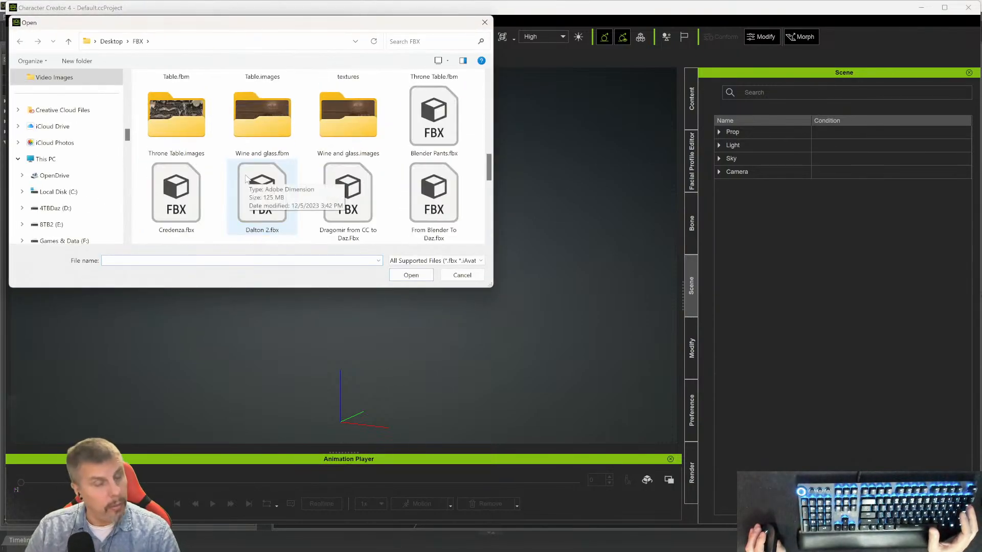
scroll(244, 179, "down", 5)
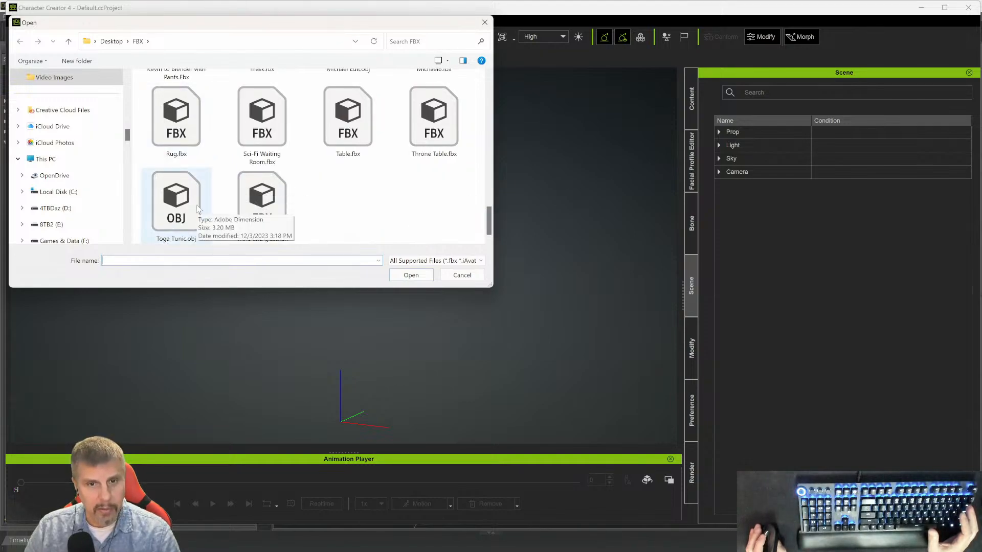
scroll(192, 207, "up", 3)
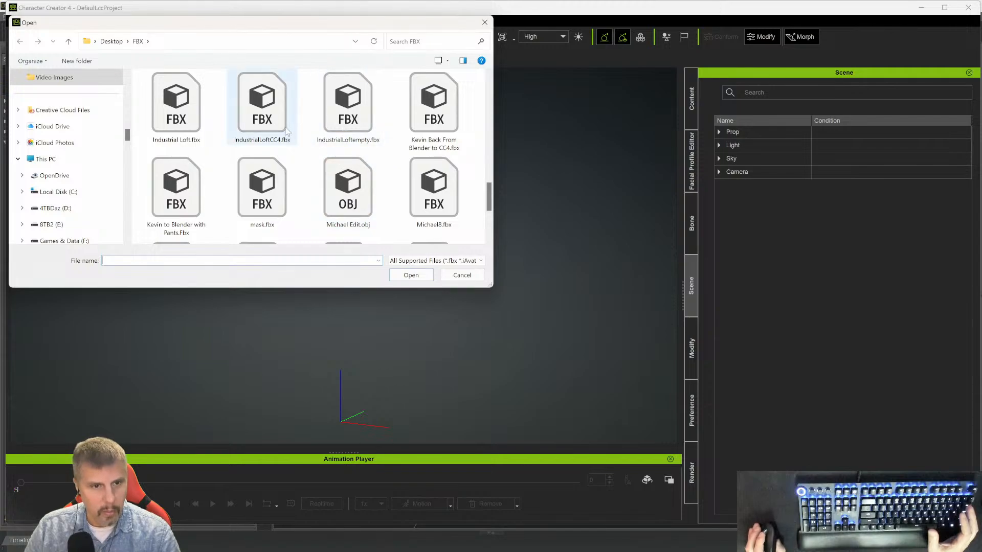
scroll(250, 163, "up", 2)
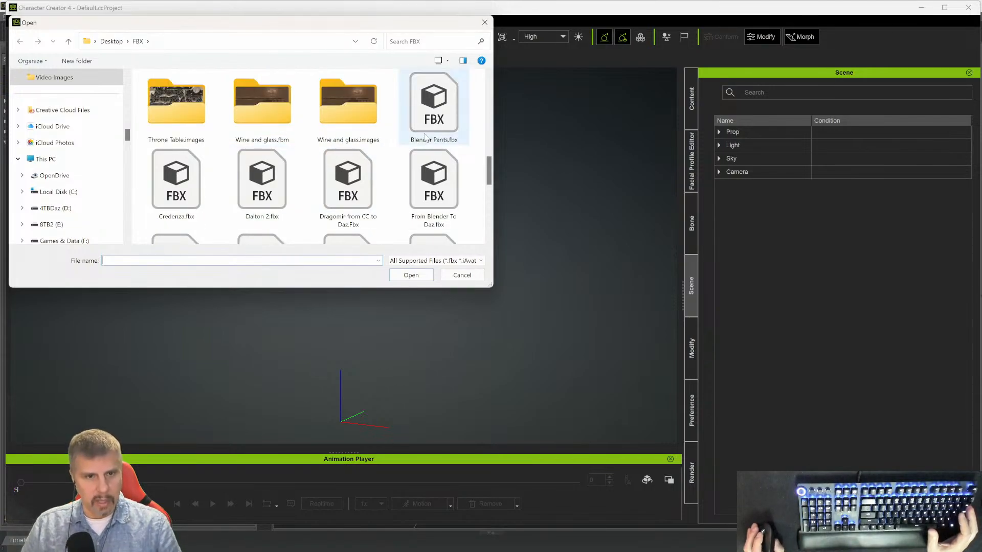
scroll(327, 175, "down", 2)
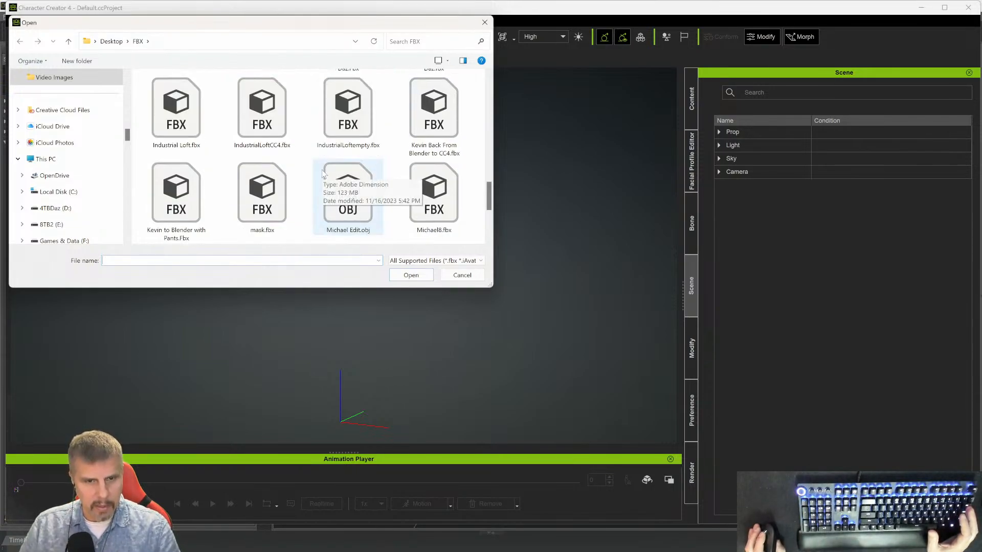
scroll(351, 175, "down", 1)
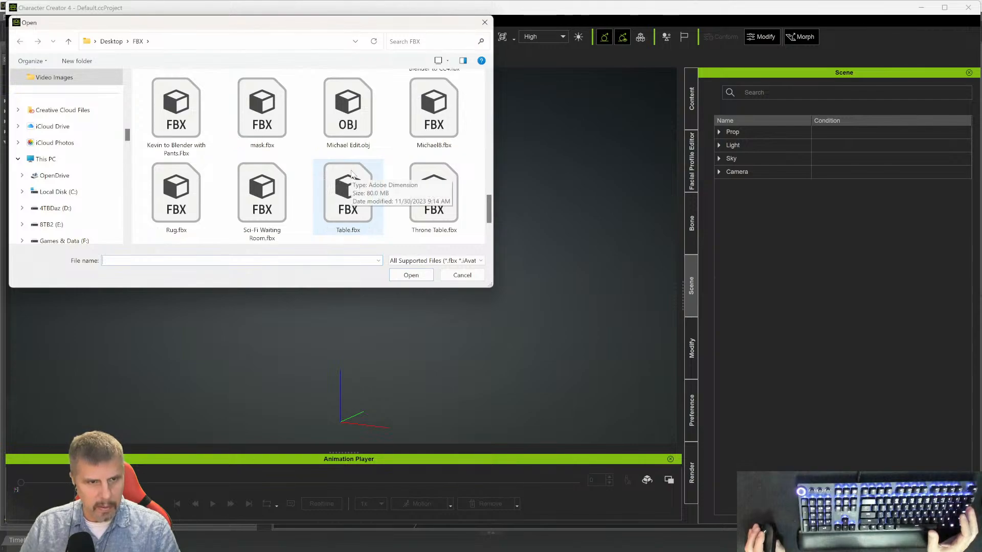
scroll(351, 174, "up", 1)
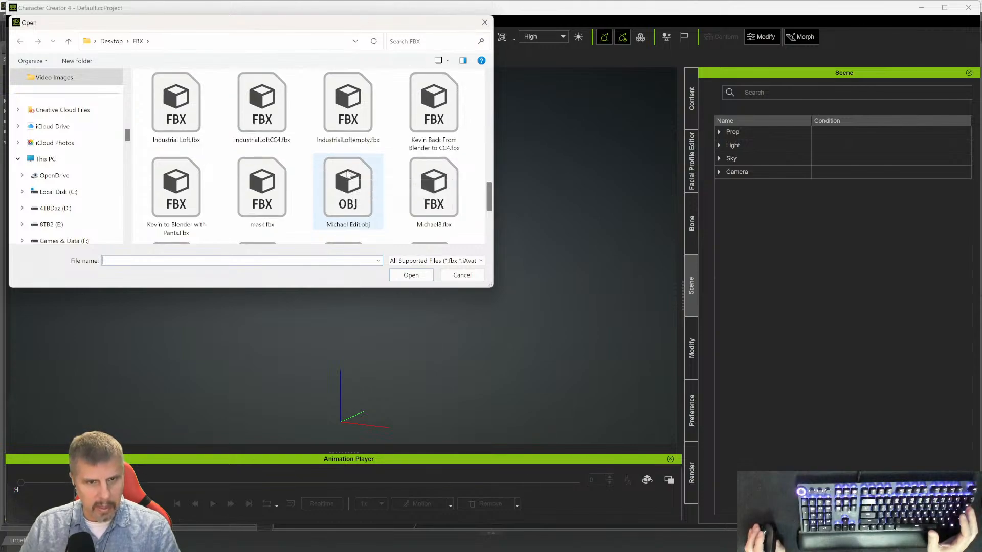
scroll(347, 174, "down", 1)
left_click(261, 197)
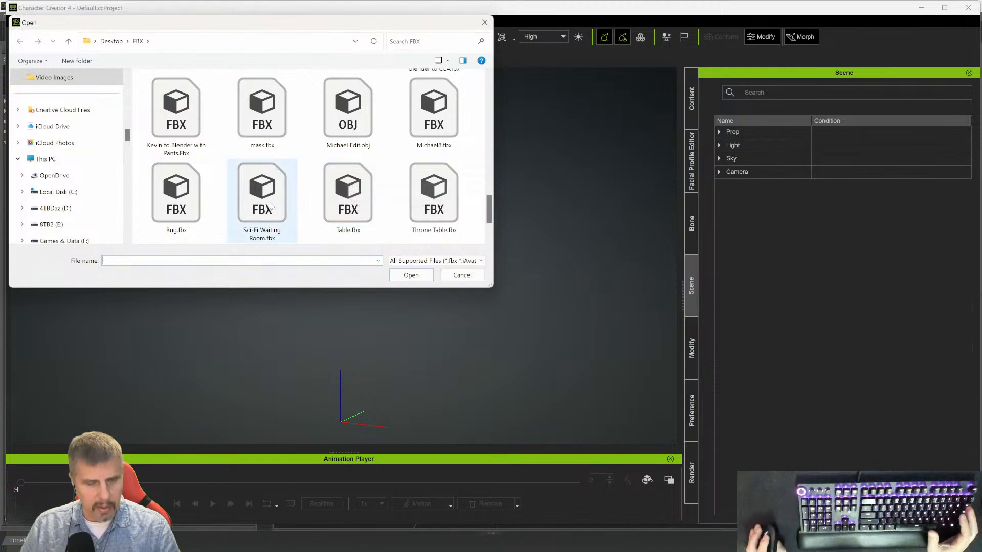
left_click(417, 279)
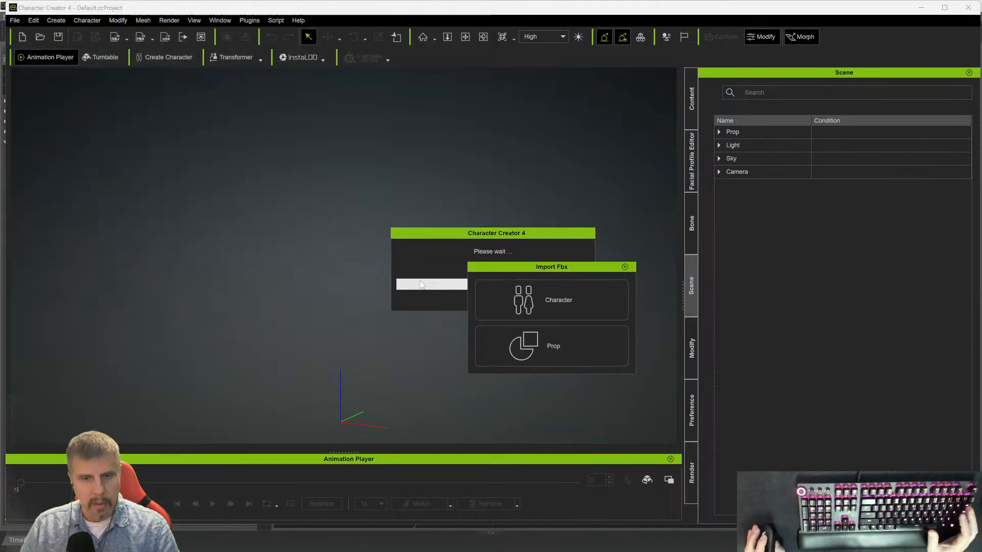
left_click(491, 342)
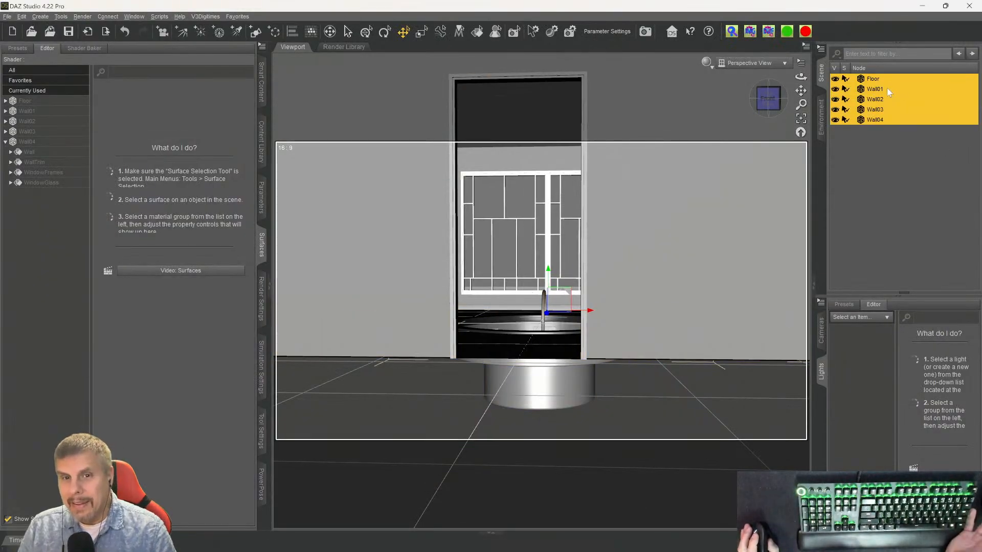
- Examine the doorway, window wall and round floor fixture of the remaining room in DAZ Studio and clear the object selection
scroll(547, 210, "up", 6)
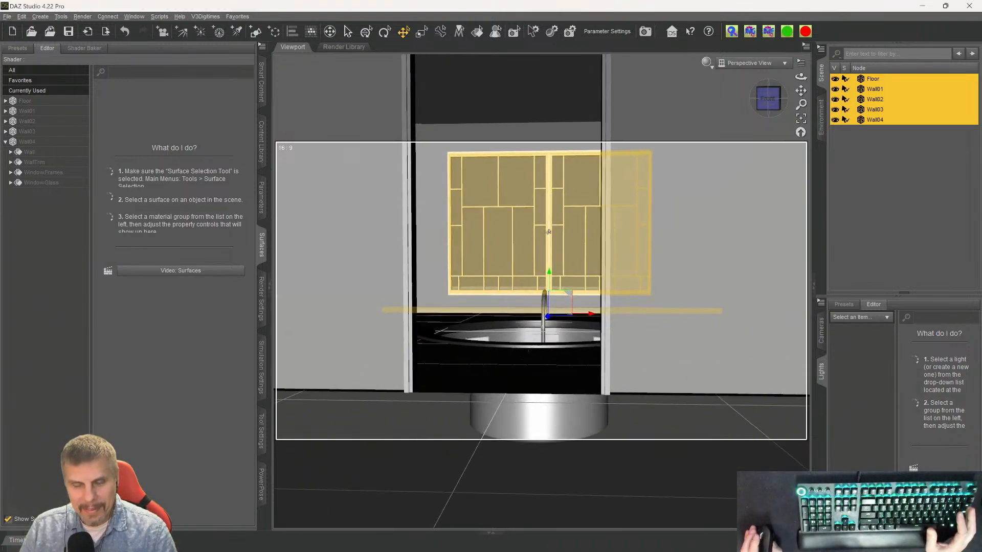
scroll(548, 231, "up", 8)
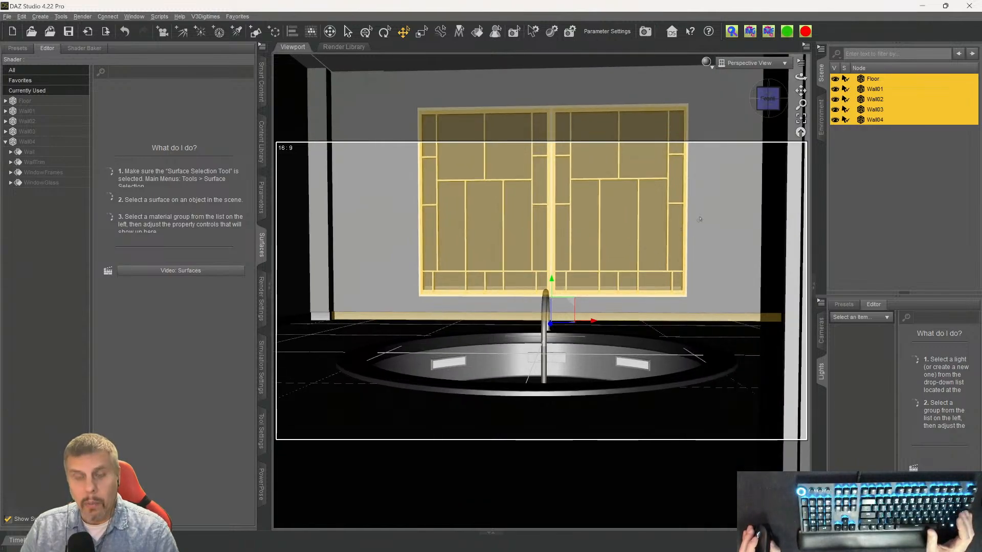
scroll(698, 219, "down", 8)
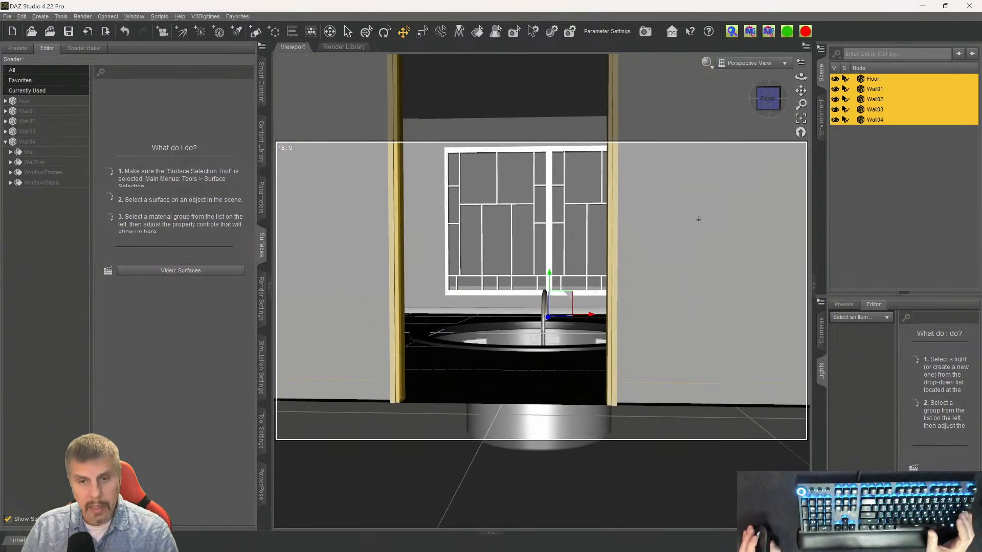
scroll(699, 219, "down", 4)
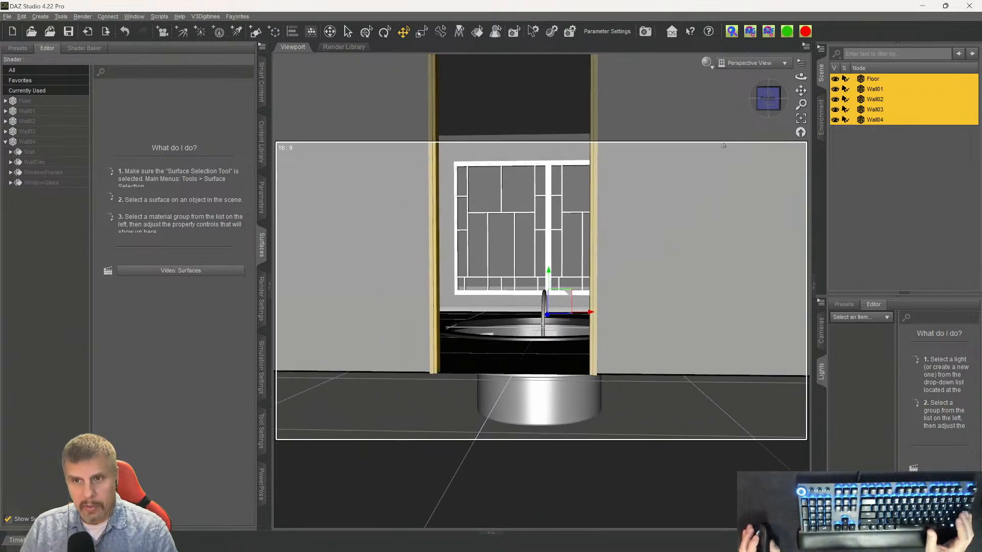
left_click(601, 436)
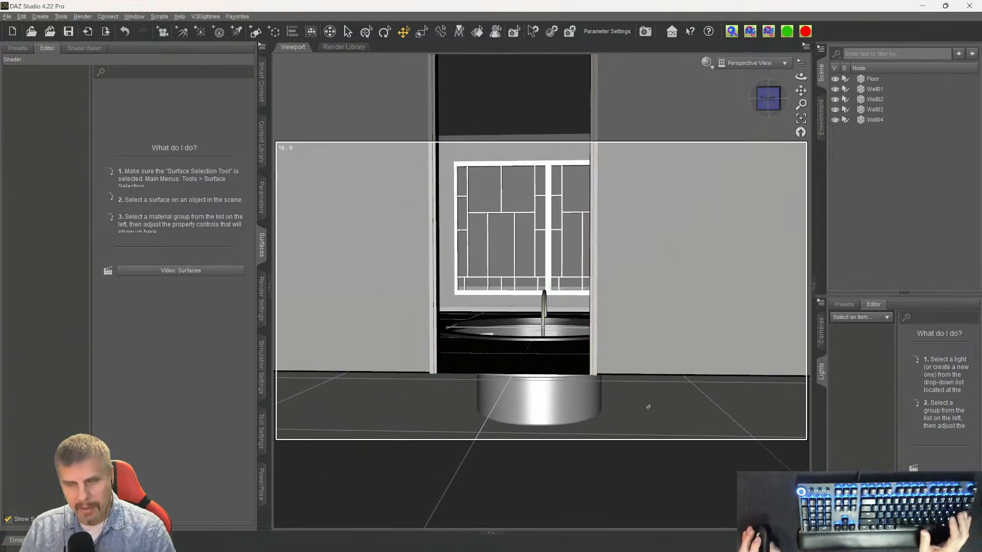
scroll(758, 172, "down", 2)
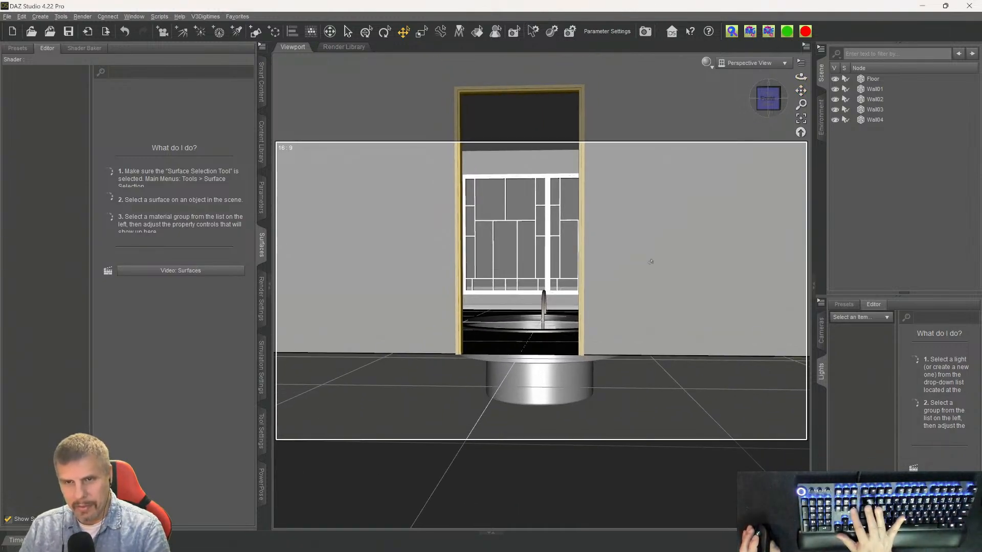
- Delete the Floor and Wall01 to Wall04 from the scene and load the complete FH SciFi Jacuzzi Room set again
left_click(867, 79)
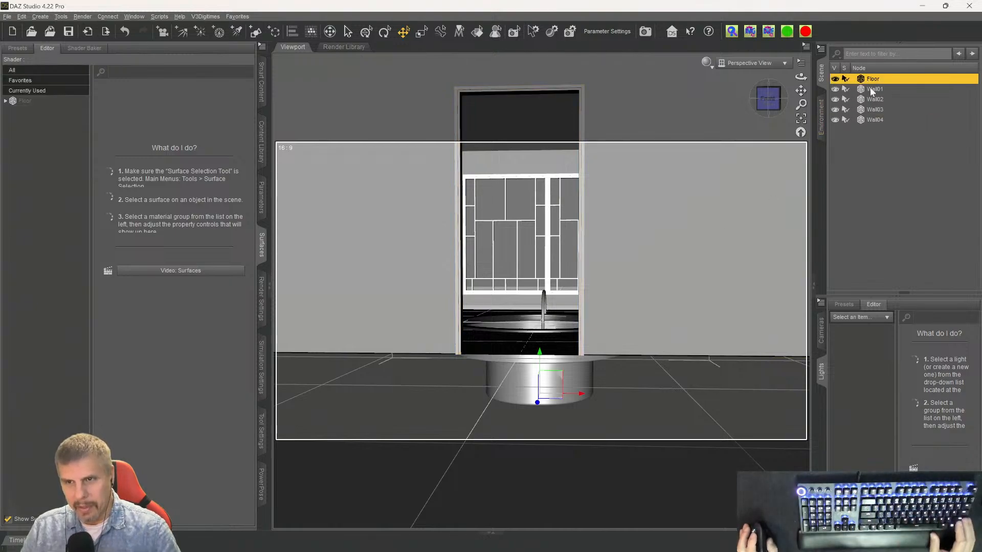
left_click(874, 120, "shift")
key("Delete")
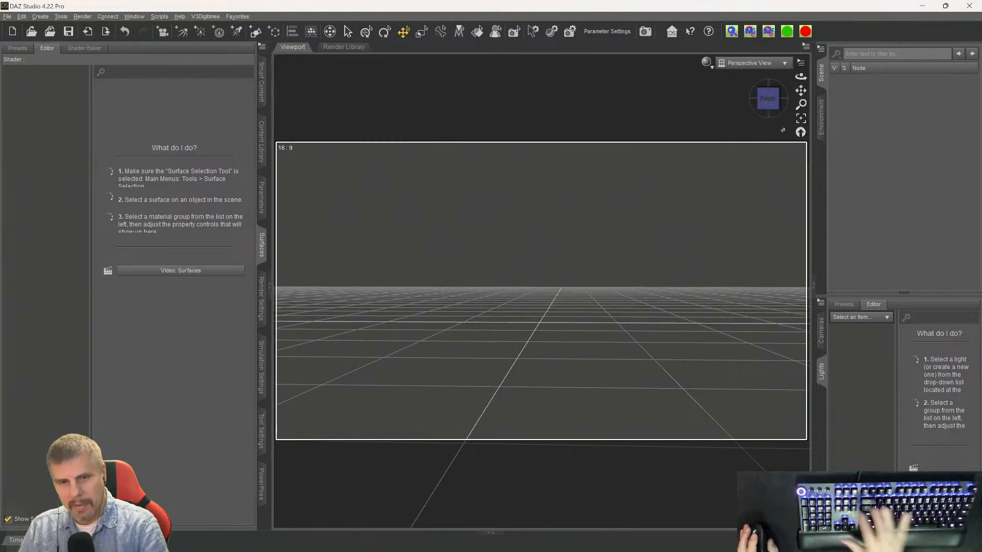
left_click(266, 93)
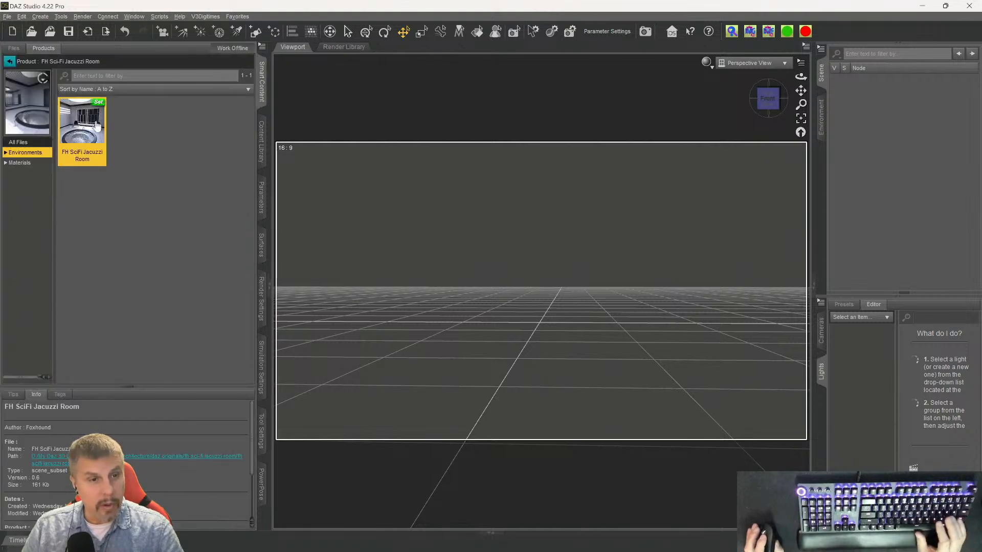
double_click(79, 130)
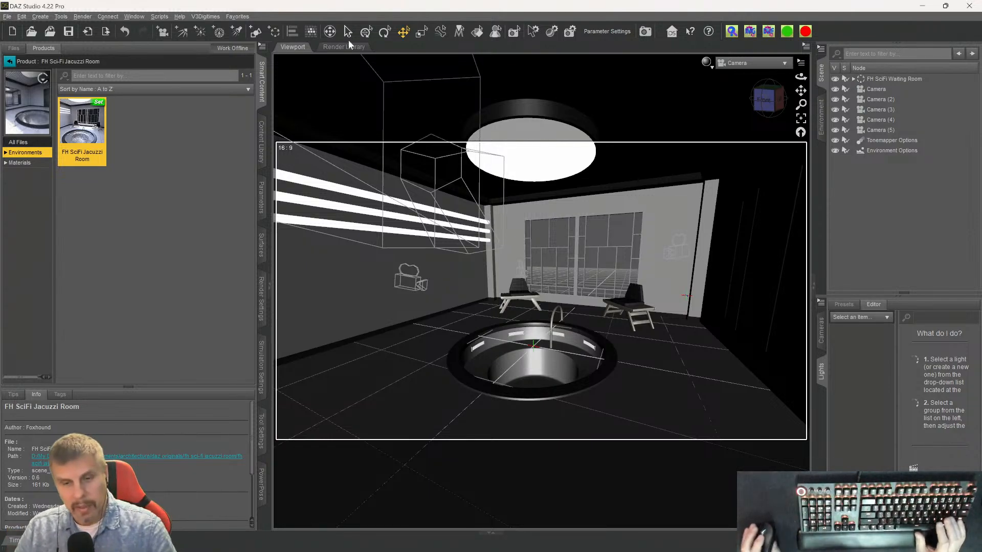
- Delete the five cameras, Tonemapper Options and Environment Options, and select the expanded FH SciFi Waiting Room group
left_click(876, 90)
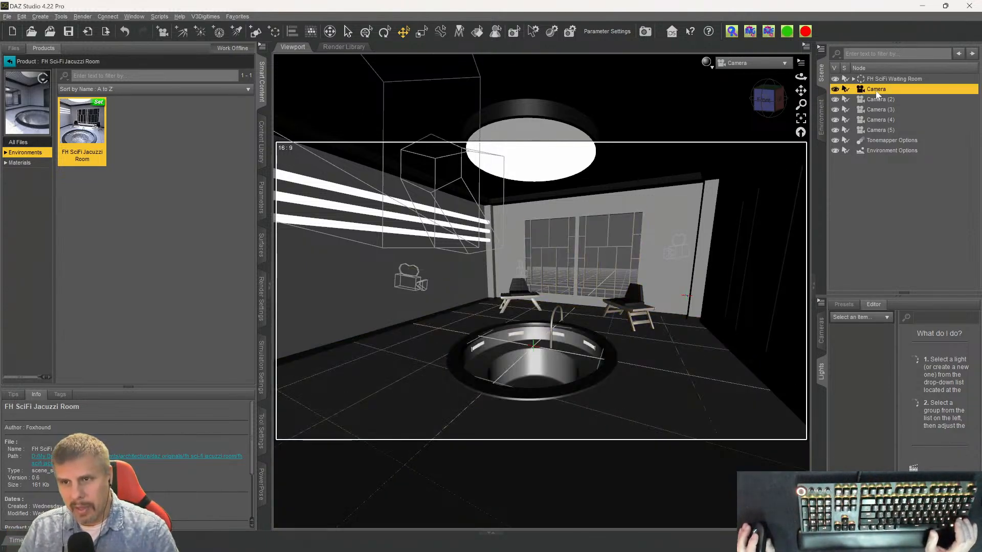
left_click(879, 131, "shift")
key("Delete")
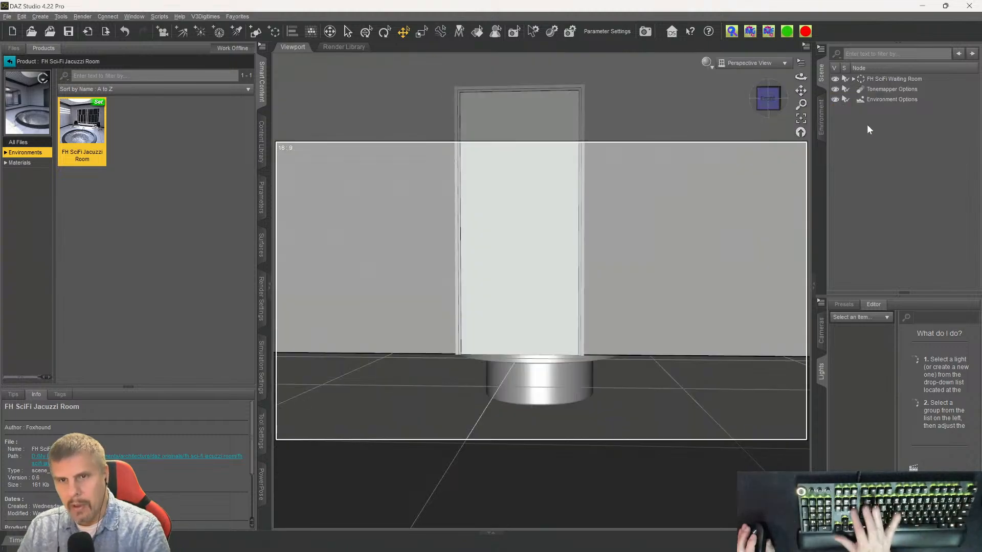
left_click(869, 92)
key("Delete")
left_click(853, 79)
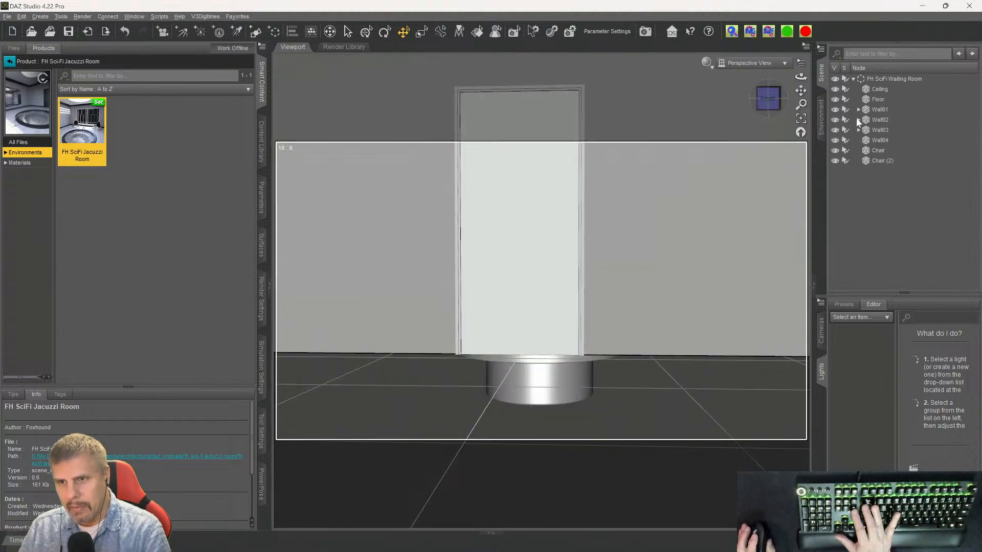
left_click(876, 80)
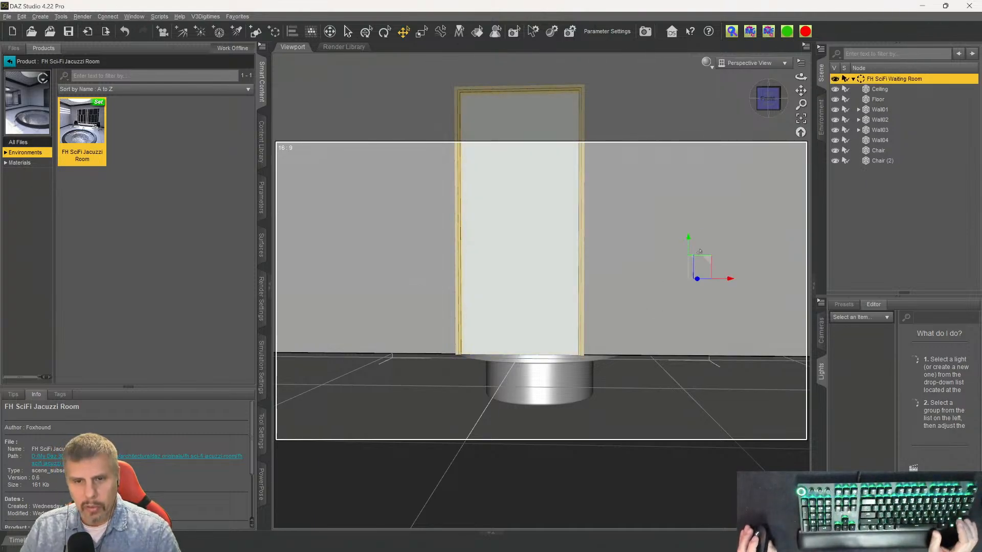
left_click(762, 109)
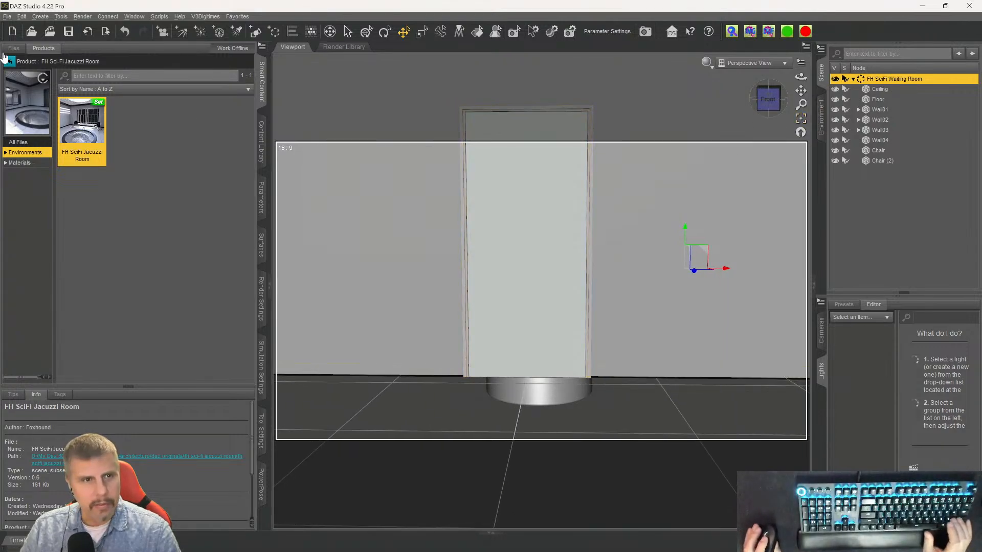
left_click(7, 17)
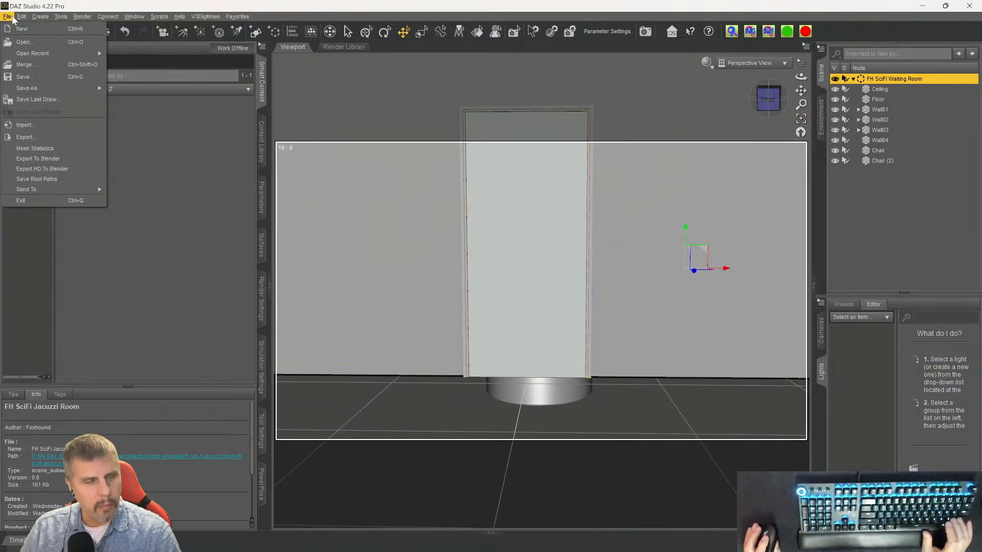
left_click(24, 137)
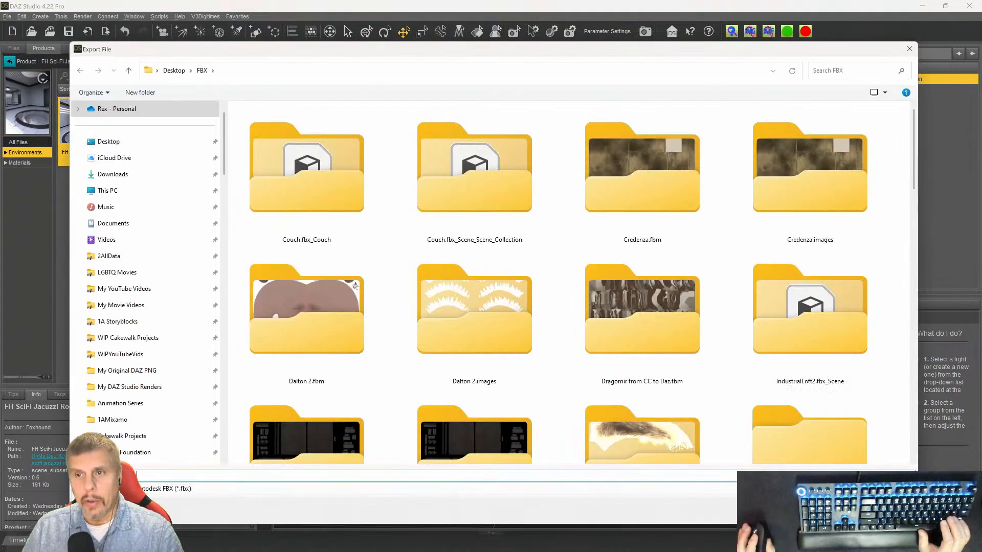
left_click(909, 48)
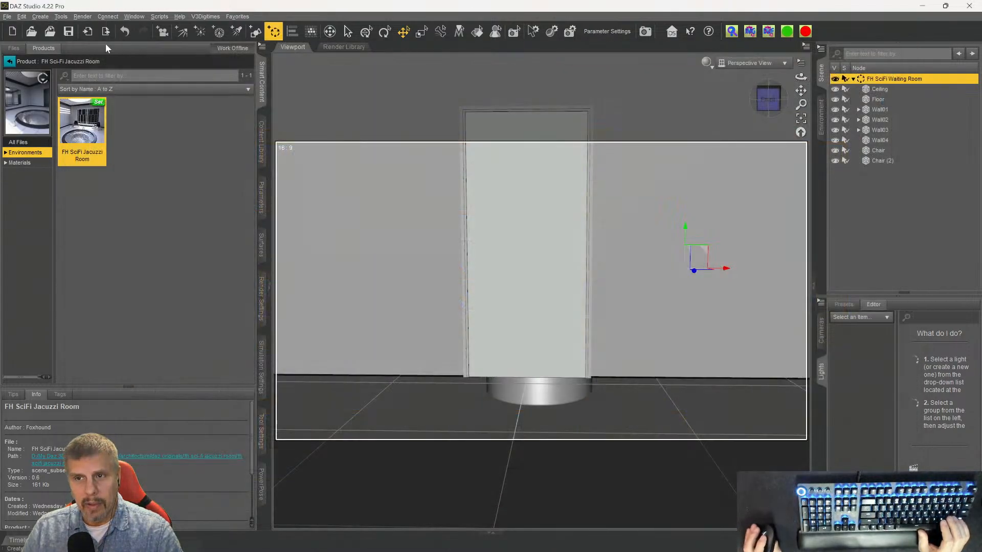
- Save the scene as Sci-Fi Waiting Room in the 1A Blender Projects folder with the default scene save options
left_click(6, 16)
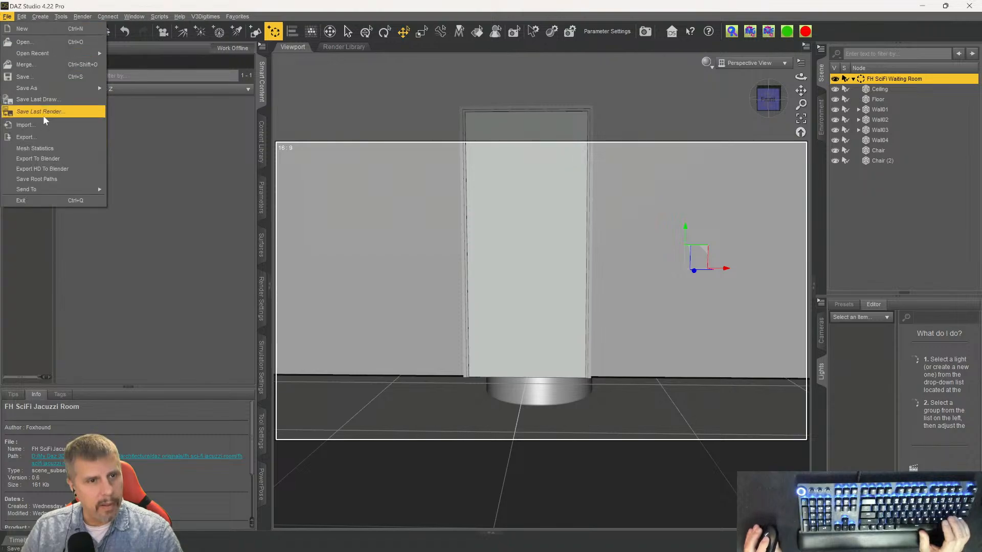
mouse_move(51, 88)
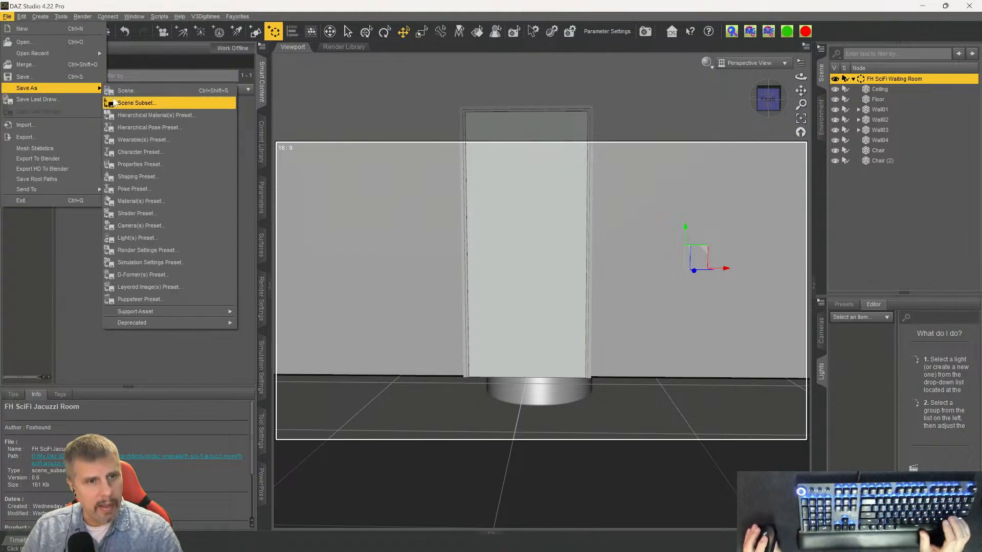
left_click(117, 93)
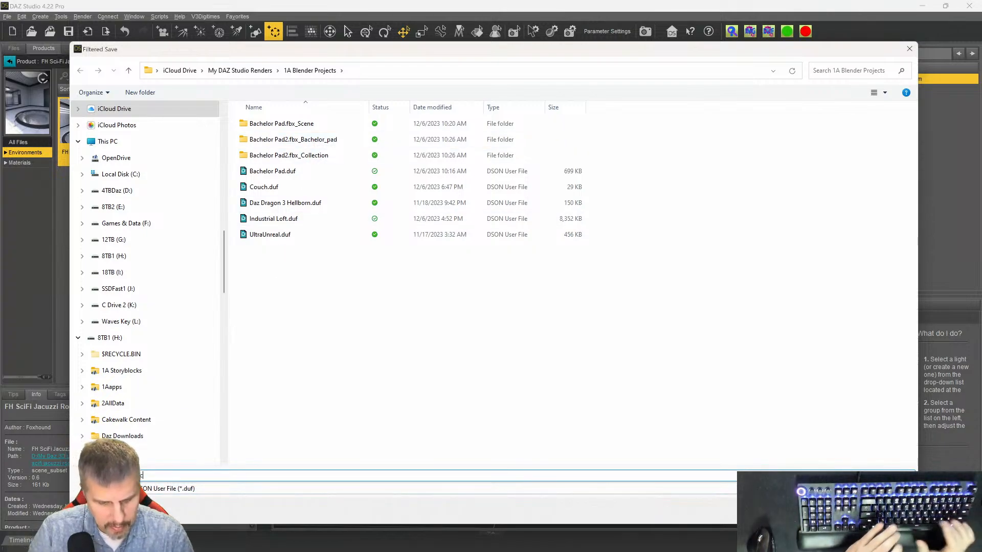
type("Sci-Fi Wai")
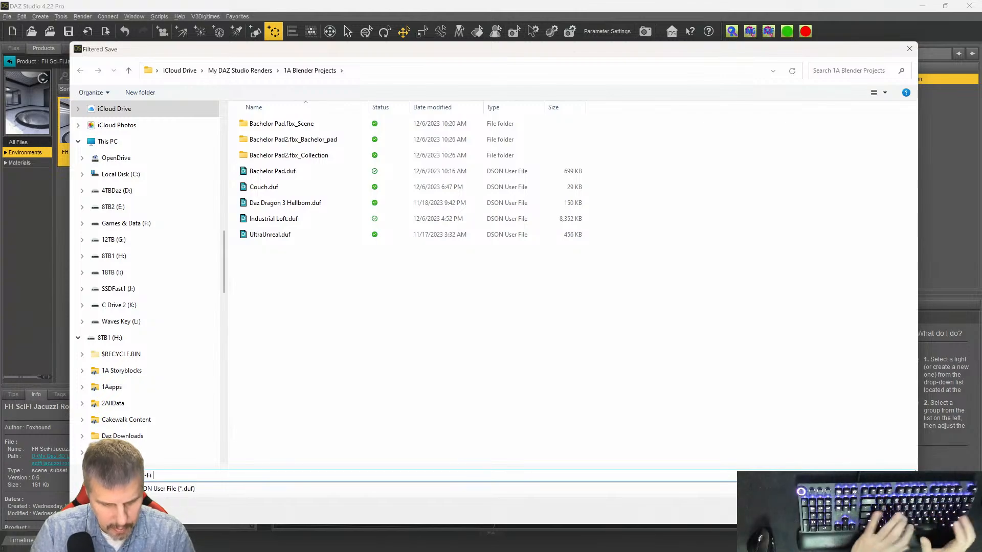
type("ting Room")
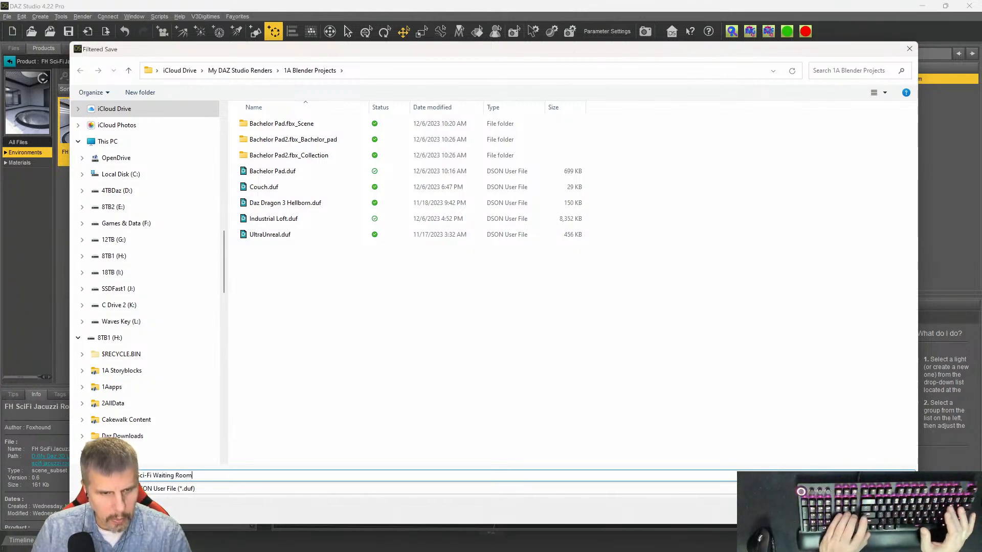
key("Return")
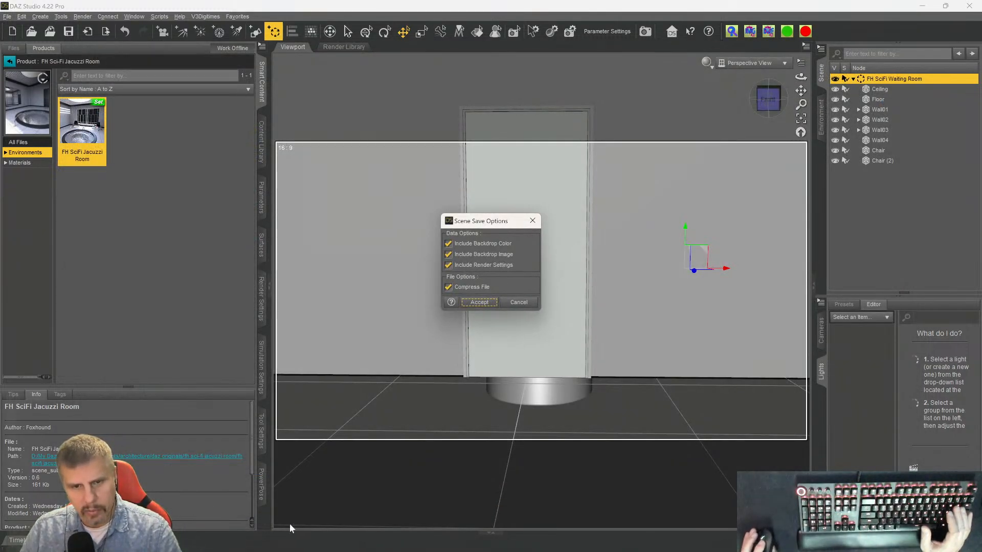
left_click(483, 303)
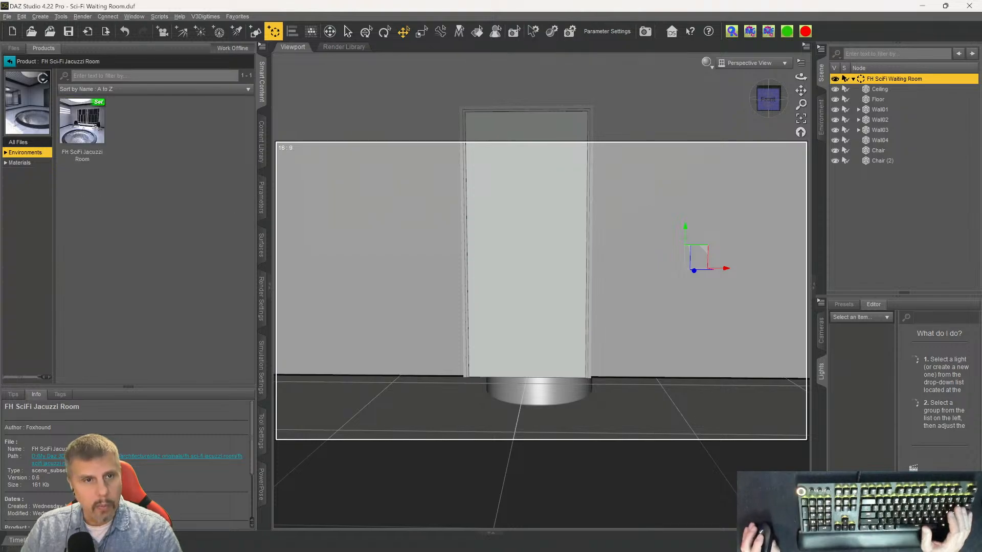
- Run the export_to_blender script and save Sci-Fi Waiting Room.dbz alongside the scene file in 1A Blender Projects
left_click(236, 16)
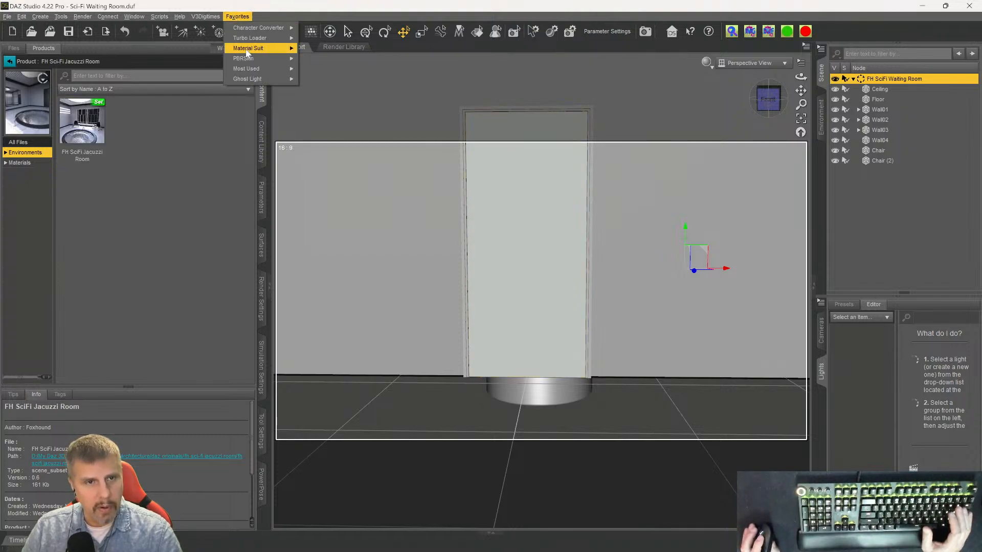
mouse_move(249, 70)
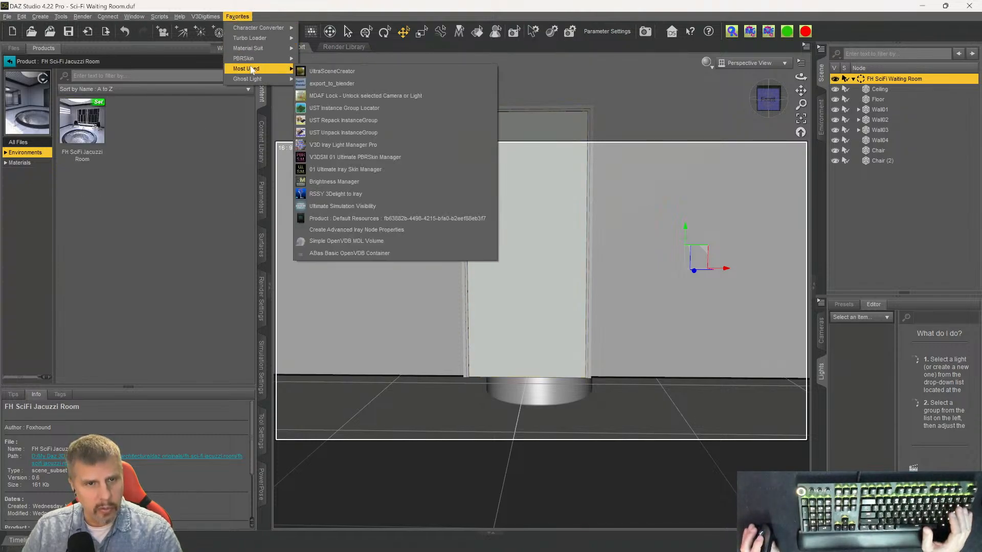
left_click(337, 83)
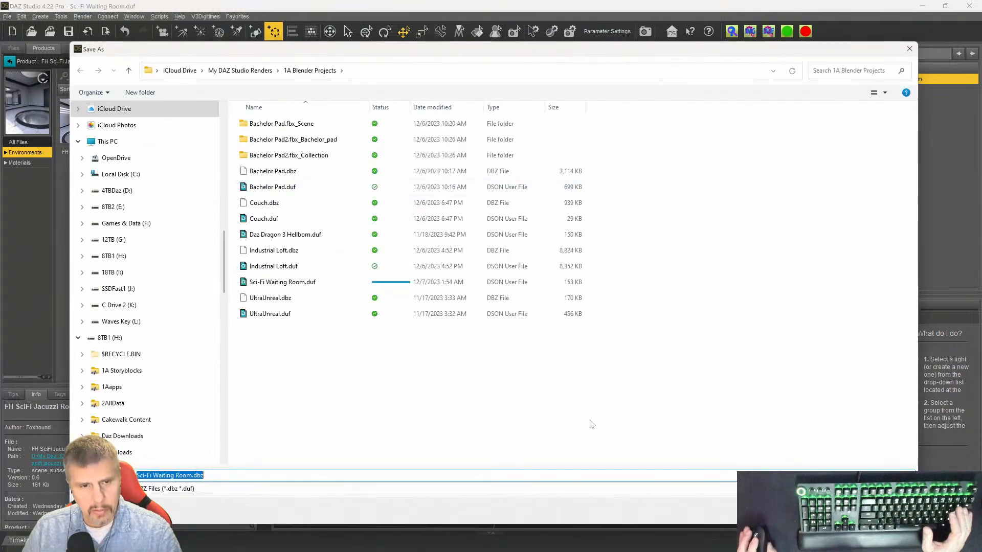
key("Return")
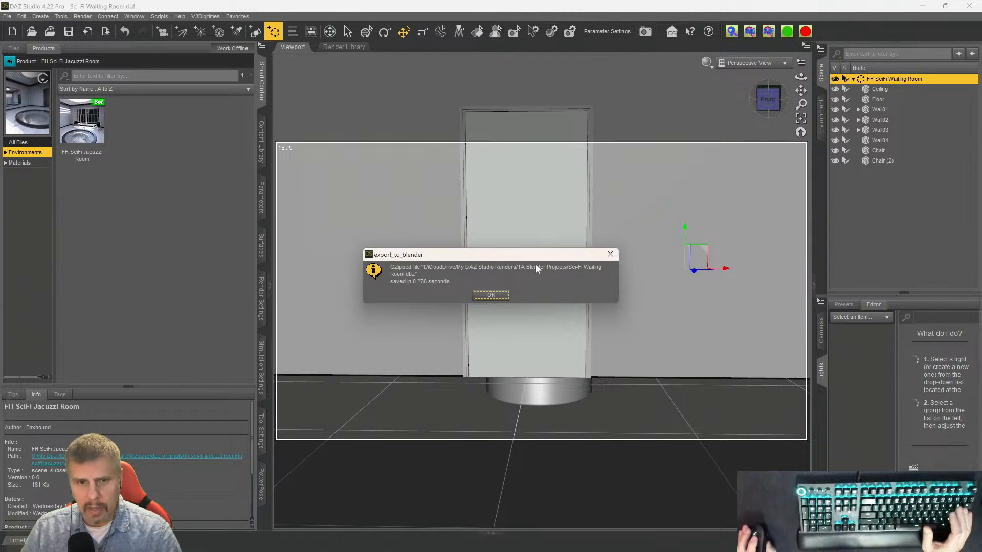
left_click(494, 299)
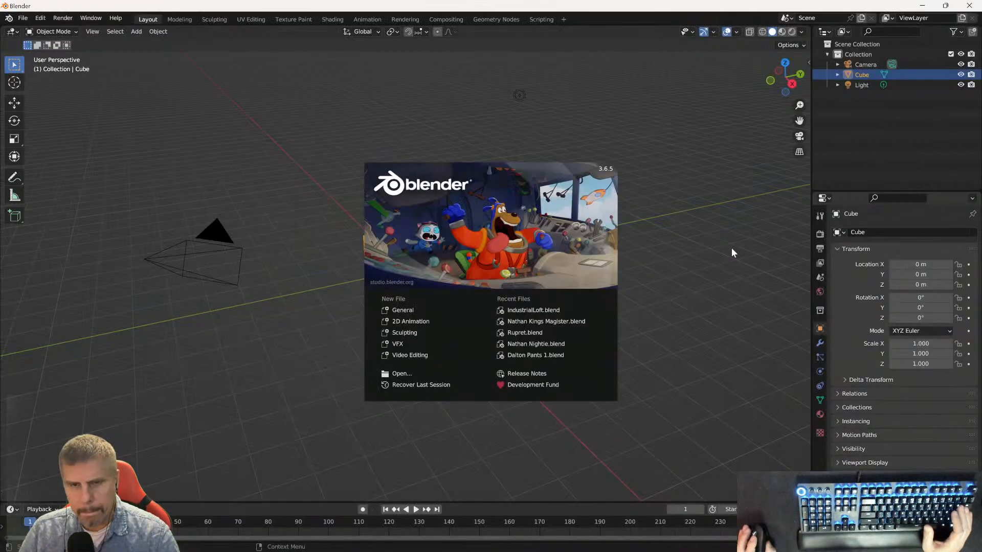
- Switch to Blender, dismiss the splash screen, delete the default cube and display the DAZ Importer tools
left_click(732, 253)
key("Delete")
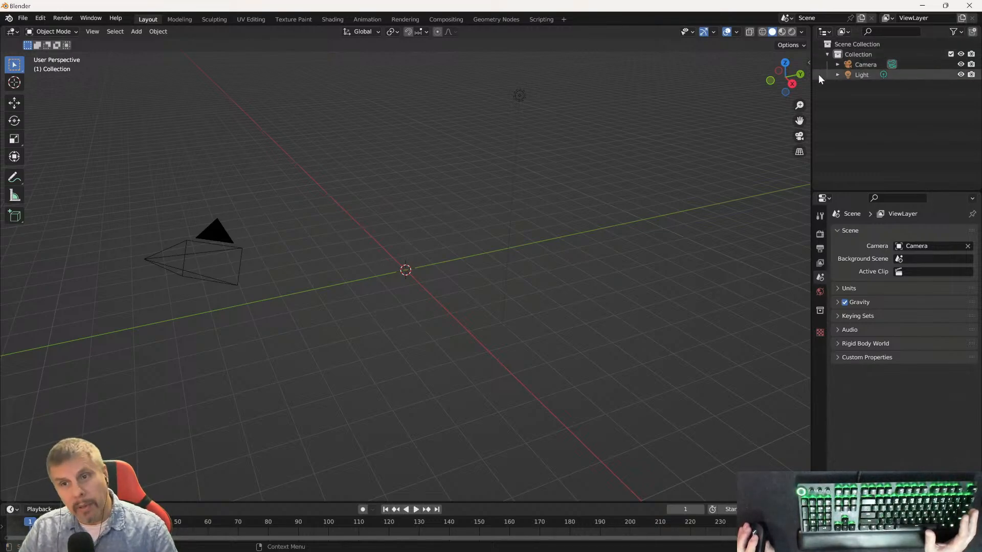
left_click(807, 62)
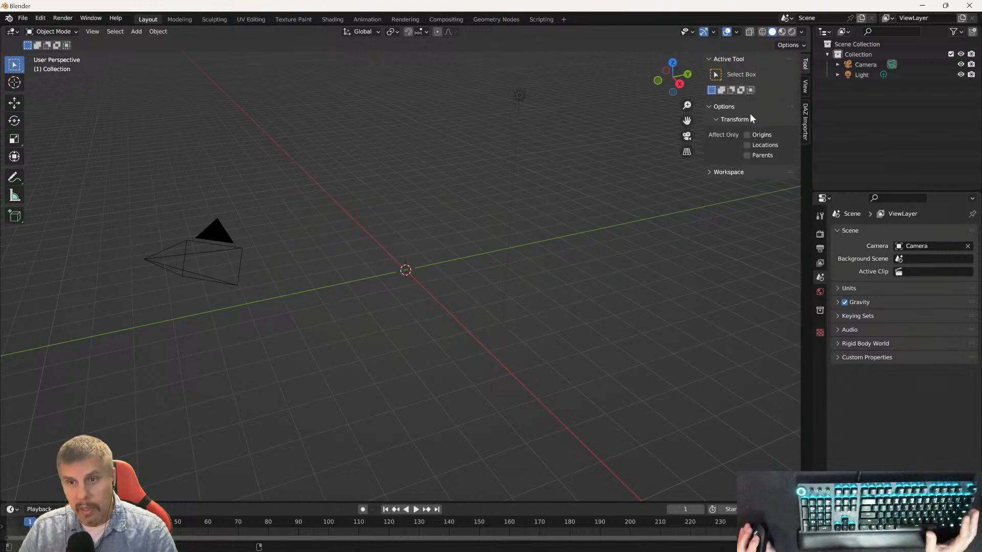
left_click(805, 122)
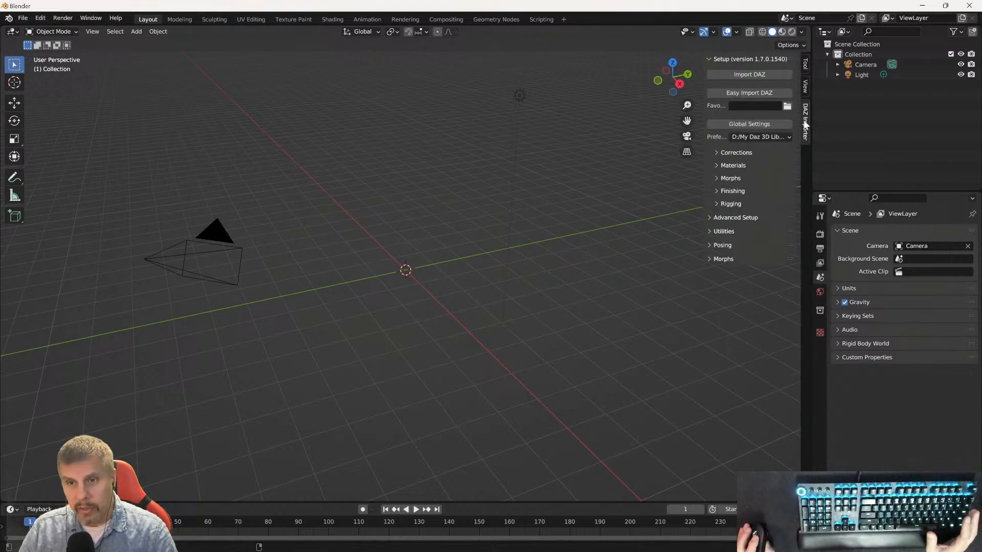
- Import Sci-Fi Waiting Room.duf from the 1A Blender Projects folder with Import DAZ, keeping DBZ File mesh fitting and Extended Principled materials
left_click(747, 74)
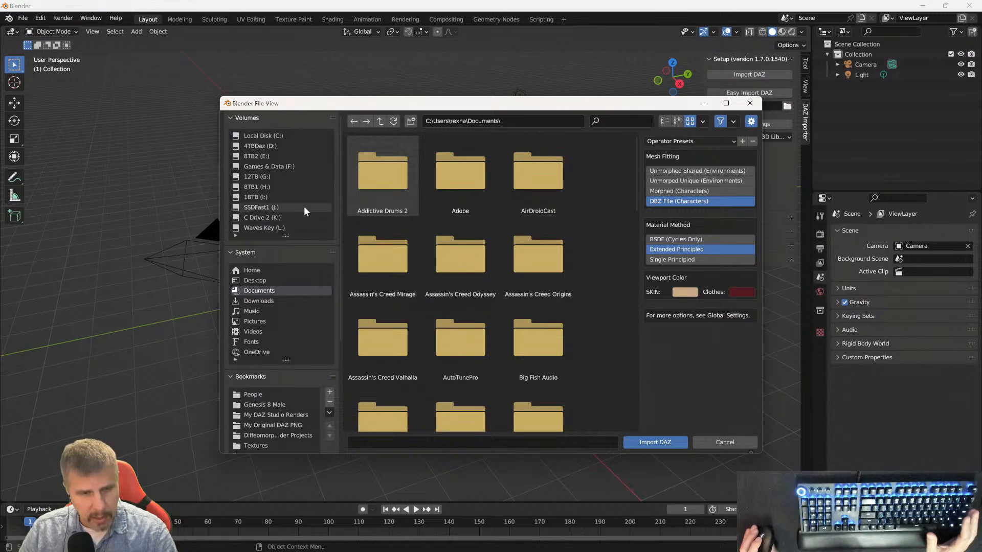
scroll(276, 306, "down", 2)
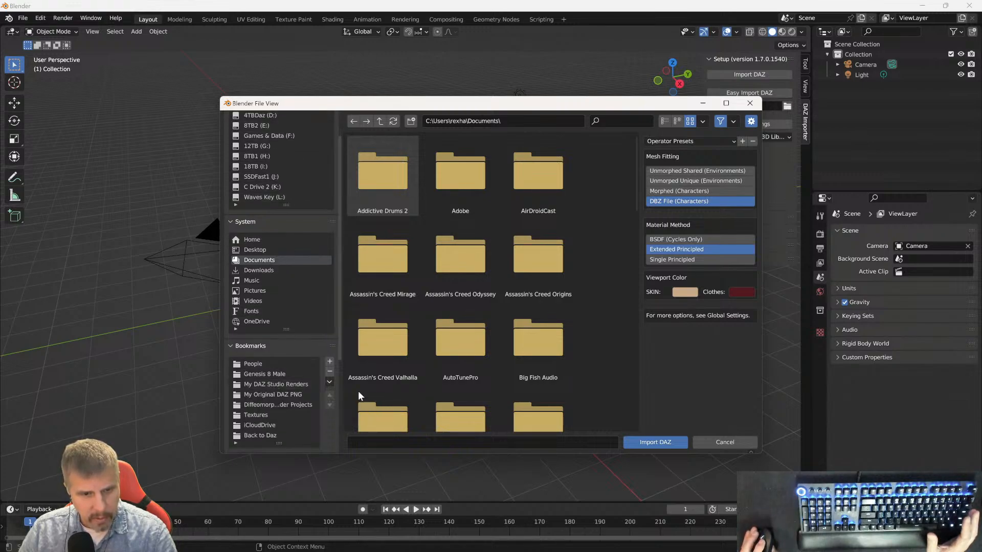
left_click(278, 384)
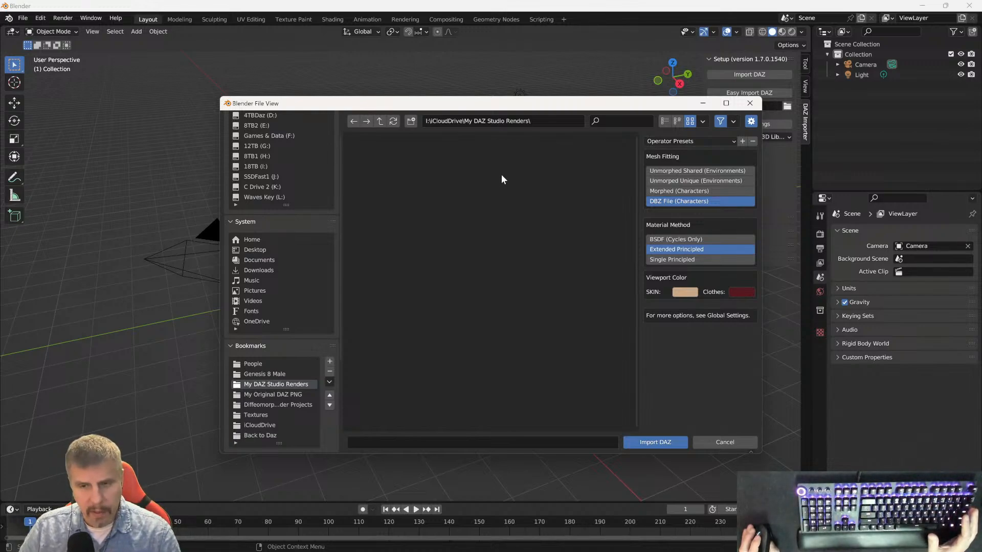
left_click(457, 189)
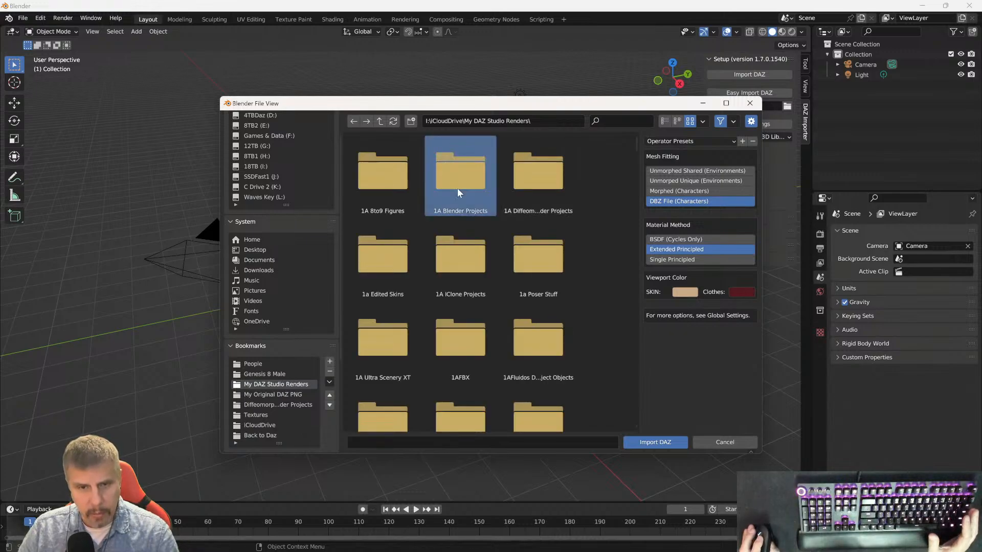
double_click(457, 193)
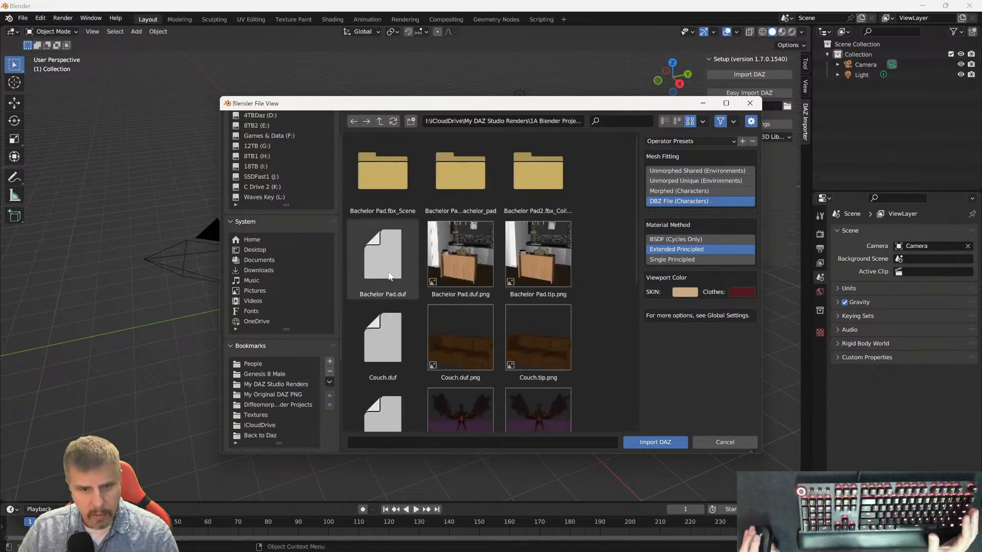
scroll(385, 298, "down", 2)
scroll(384, 294, "down", 5)
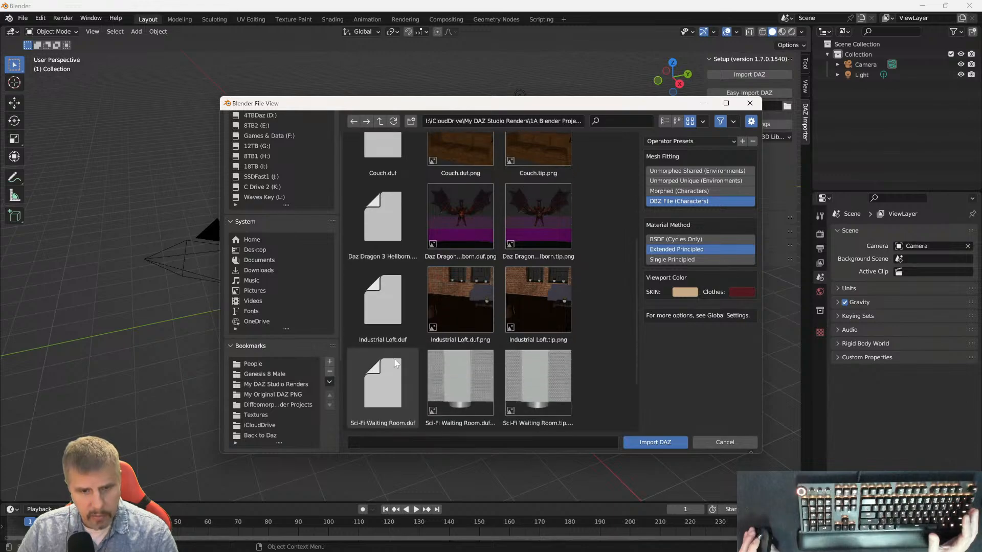
left_click(395, 363)
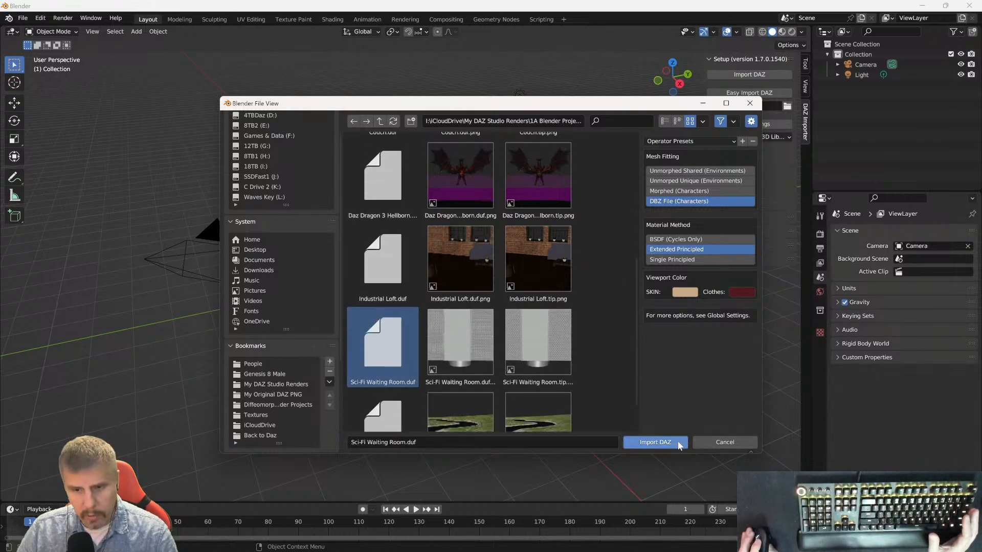
left_click(654, 442)
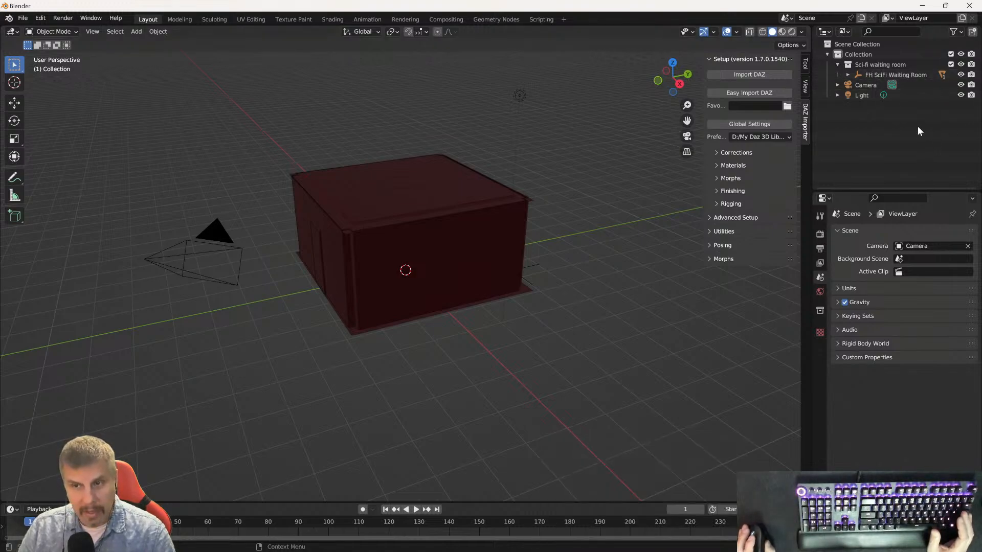
- Select the FH SciFi Waiting Room object together with all its children, from Ceiling through Wall04
left_click(847, 74)
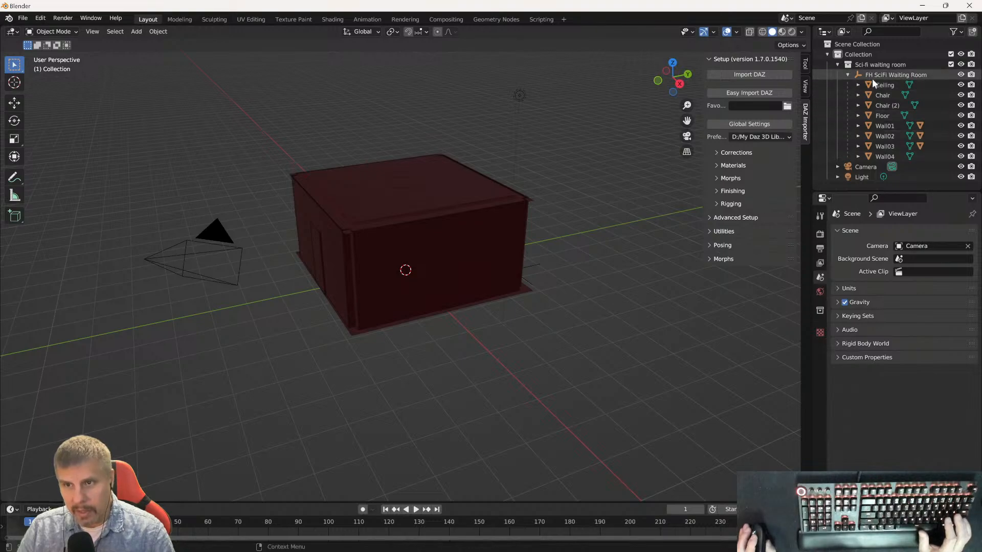
left_click(872, 77)
left_click(886, 157, "shift")
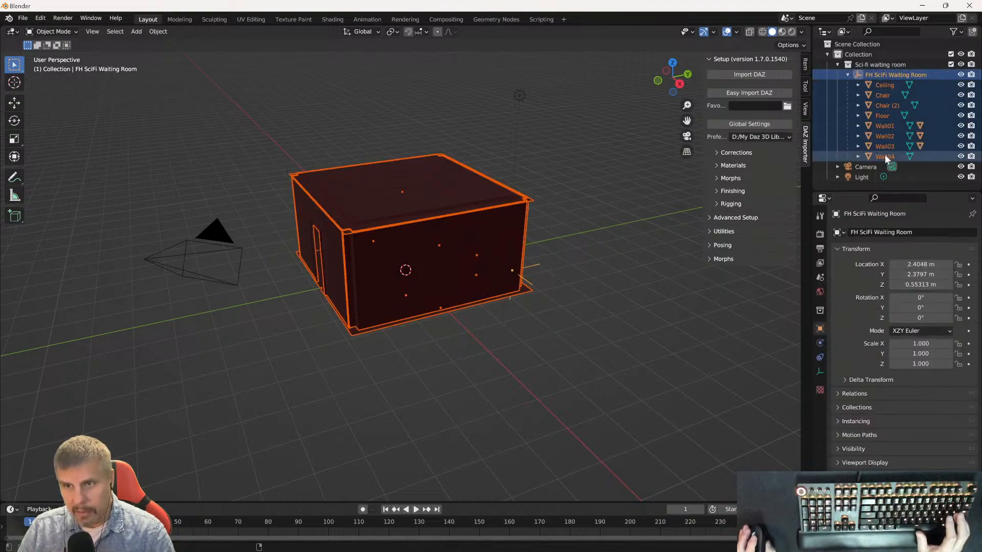
- Start an FBX export and choose the existing Sci-Fi Waiting Room.fbx in the Desktop's FBX folder as the target file
left_click(21, 18)
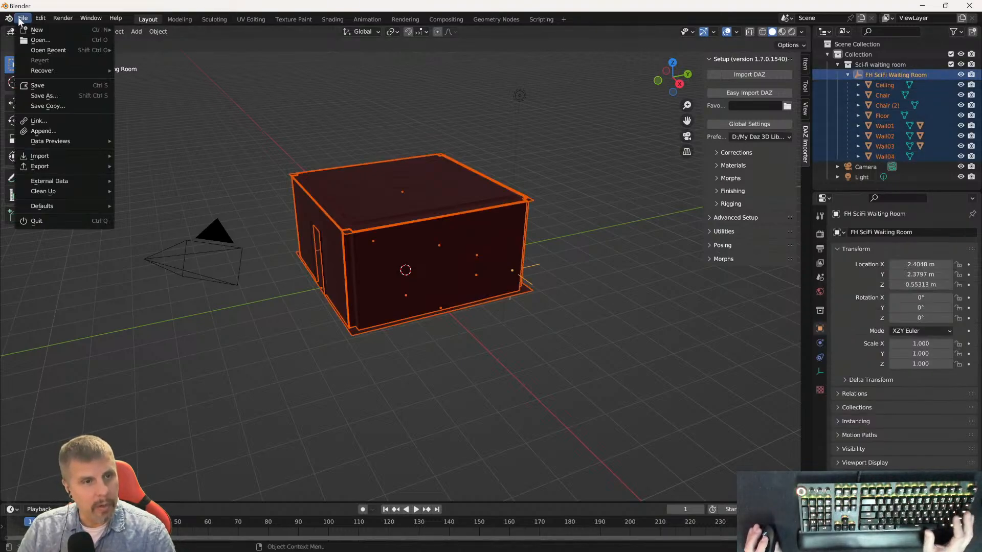
mouse_move(40, 157)
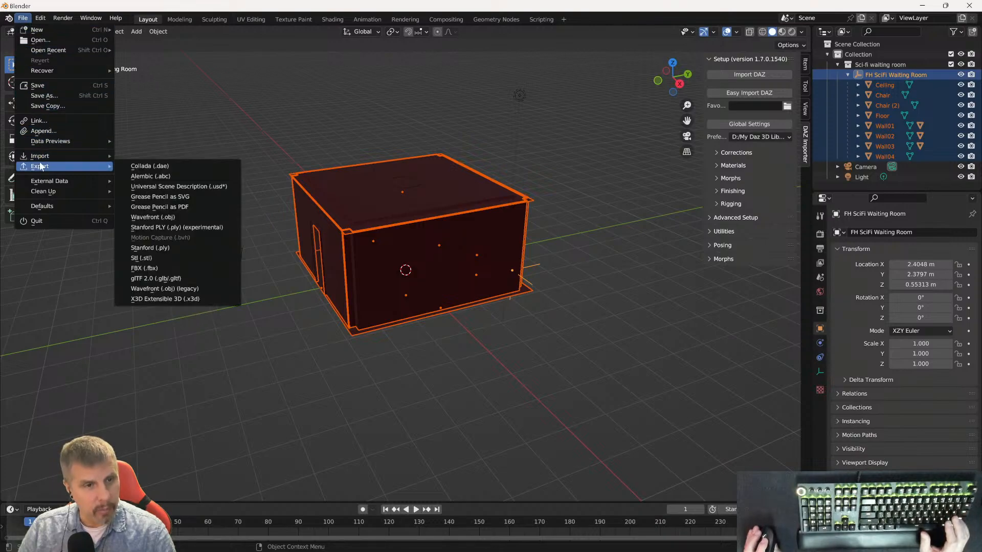
left_click(148, 268)
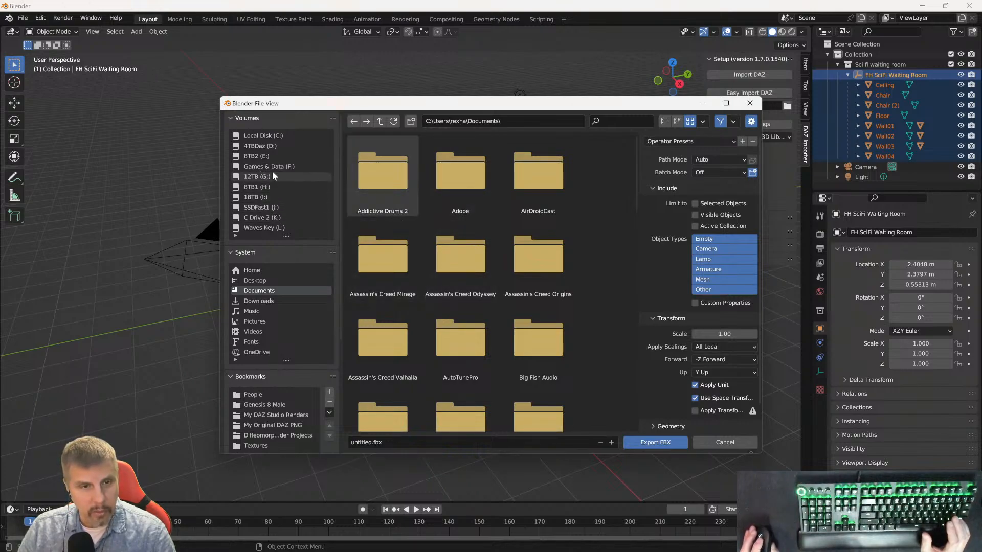
left_click(253, 279)
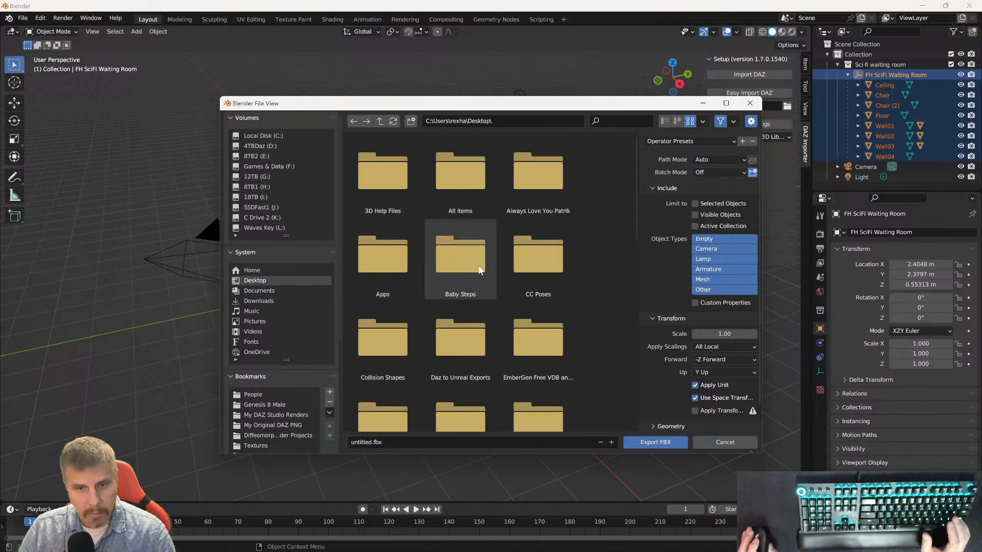
scroll(457, 317, "down", 3)
double_click(456, 380)
scroll(454, 322, "down", 5)
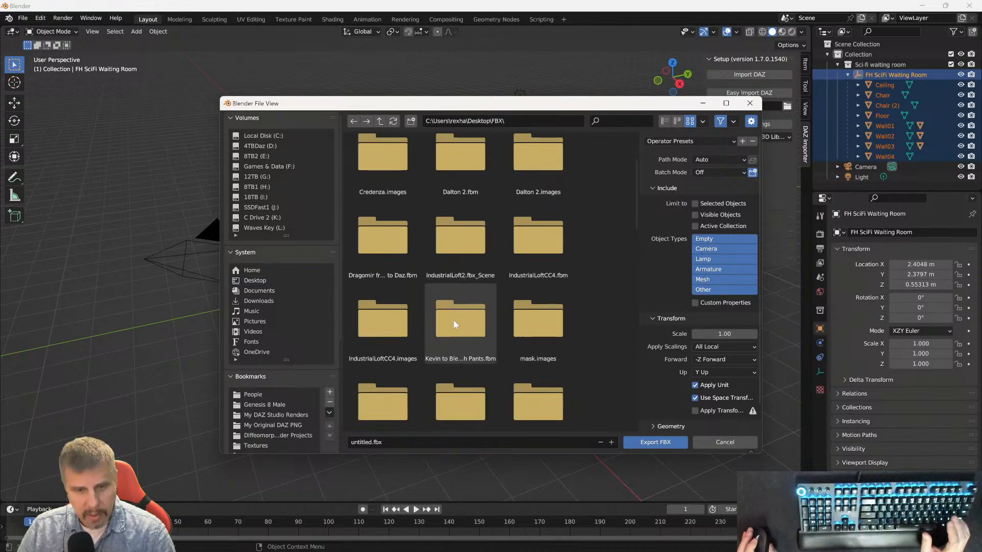
scroll(455, 321, "down", 5)
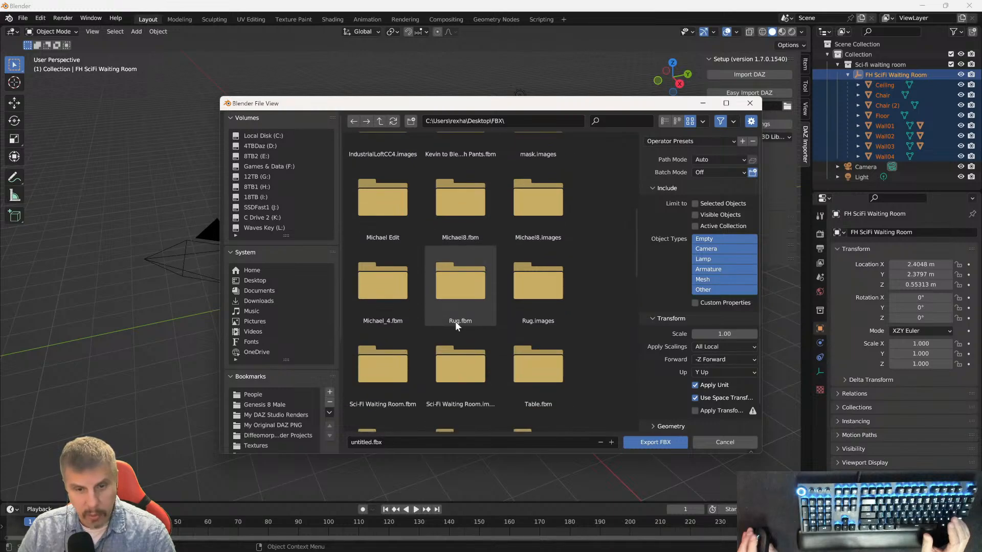
scroll(455, 322, "down", 6)
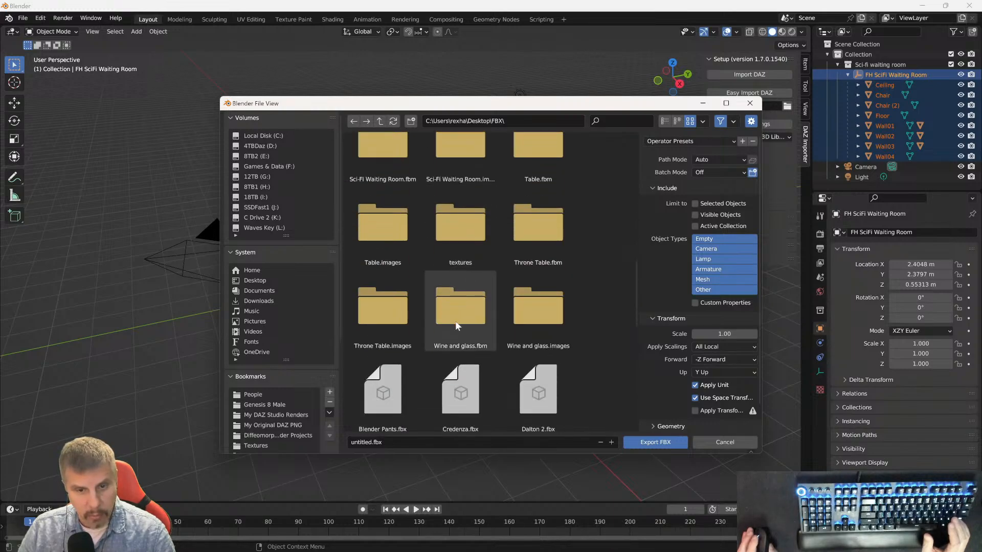
scroll(456, 325, "down", 4)
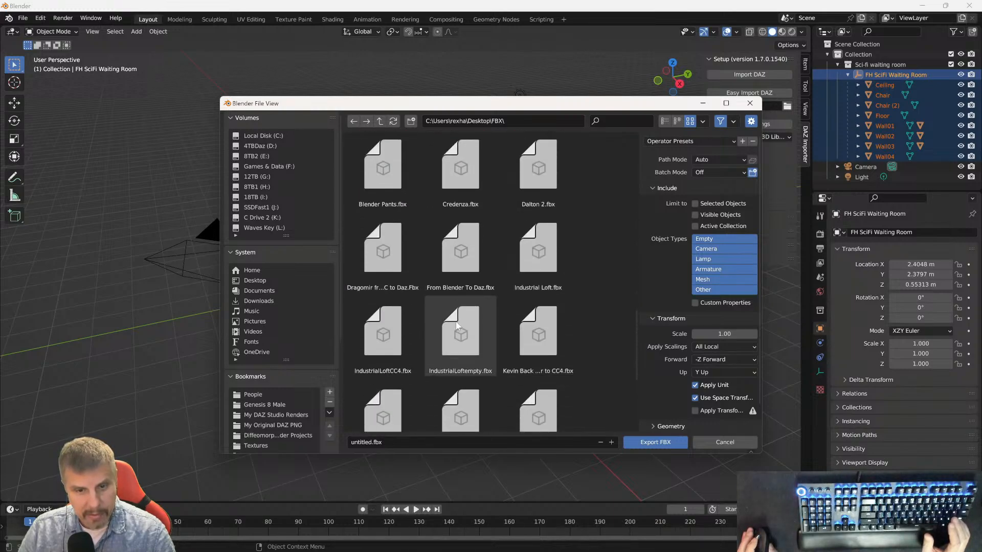
scroll(456, 321, "down", 3)
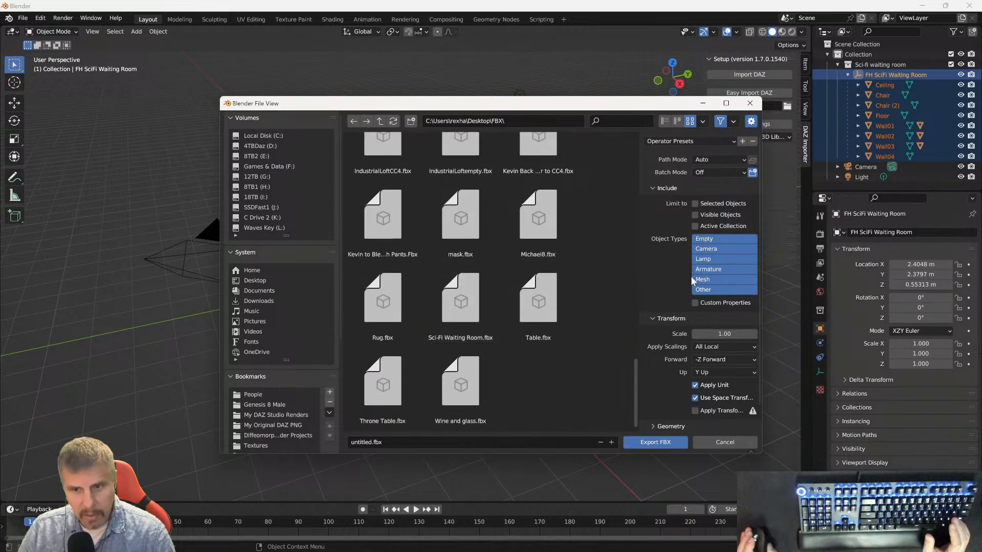
left_click(455, 306)
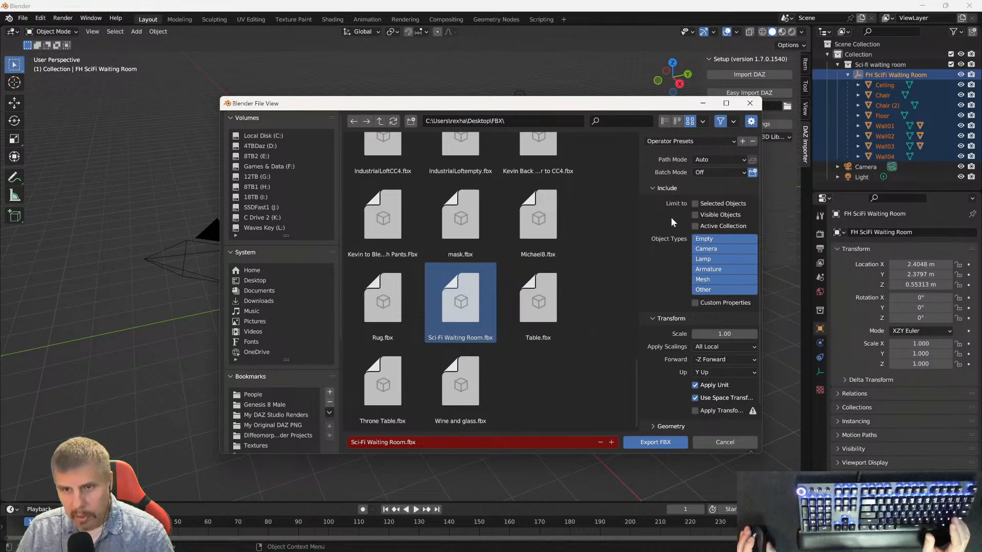
left_click(728, 171)
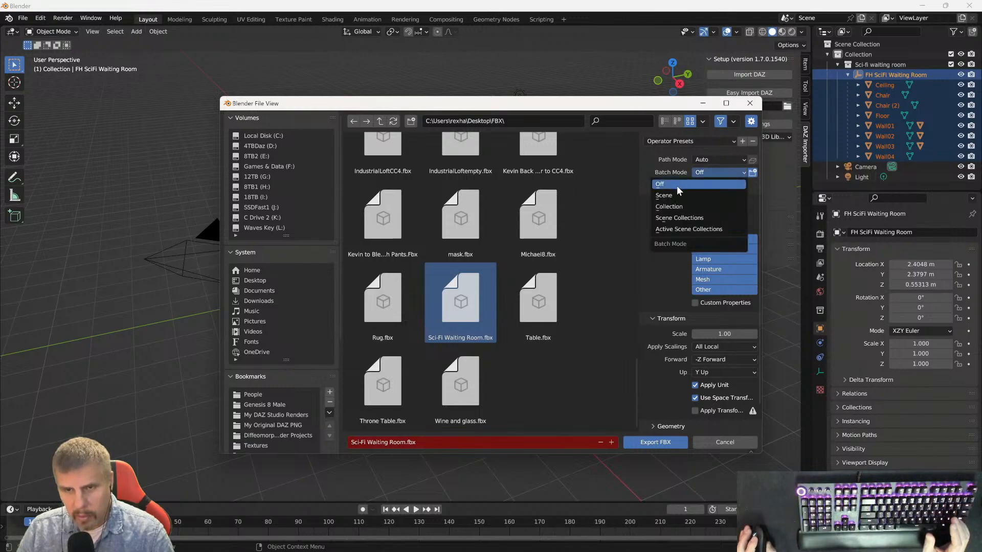
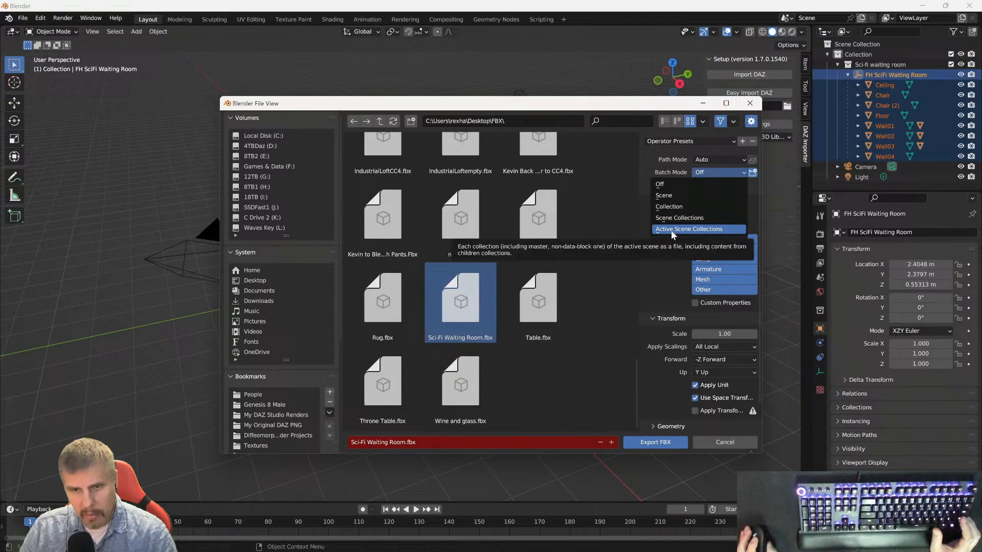
left_click(670, 230)
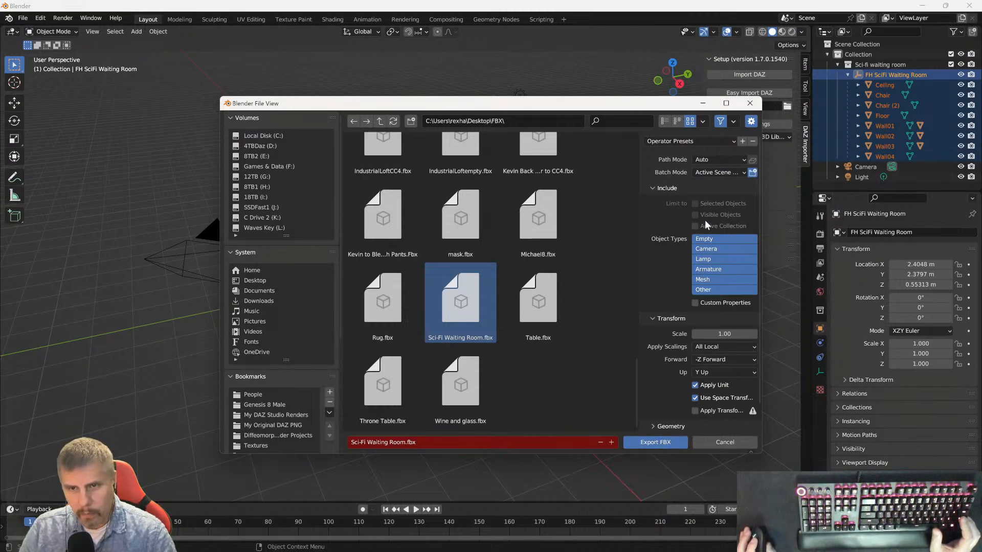
left_click(708, 174)
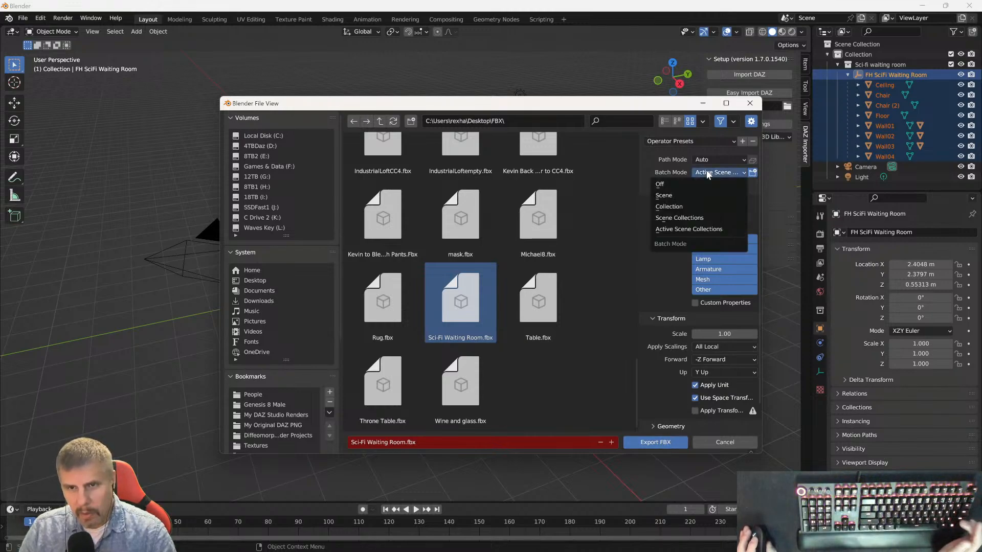
left_click(673, 183)
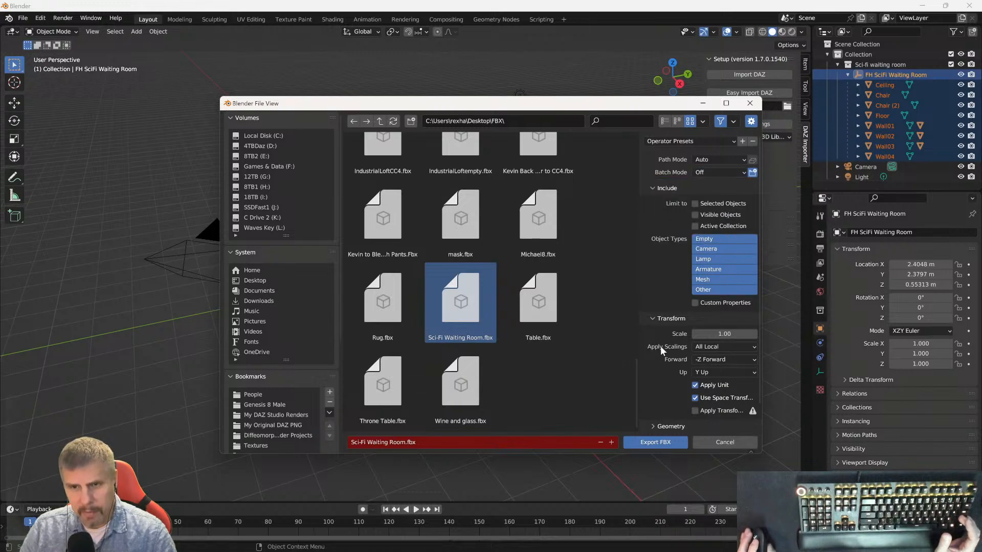
- Limit the FBX export to Selected Objects and export the room, overwriting Sci-Fi Waiting Room.fbx
left_click(694, 204)
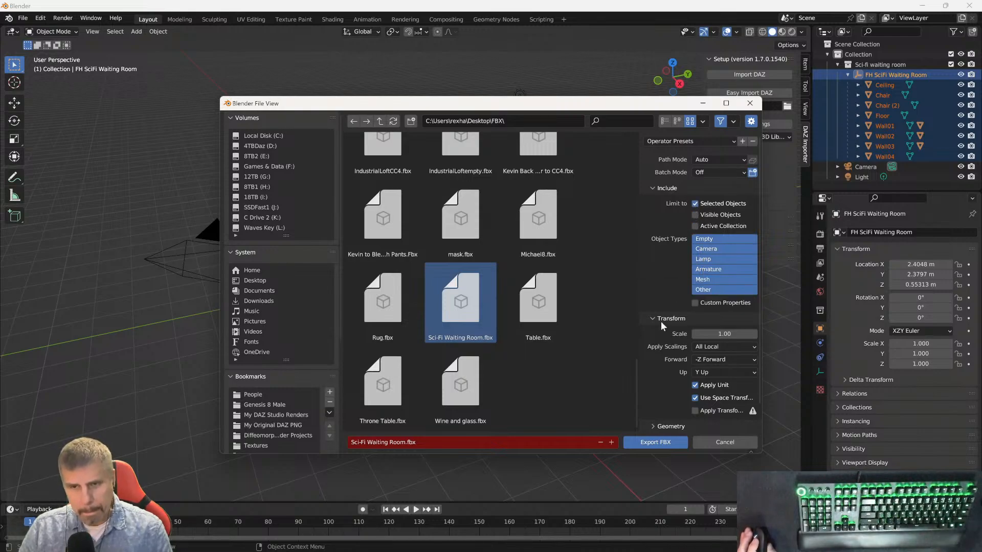
left_click(695, 225)
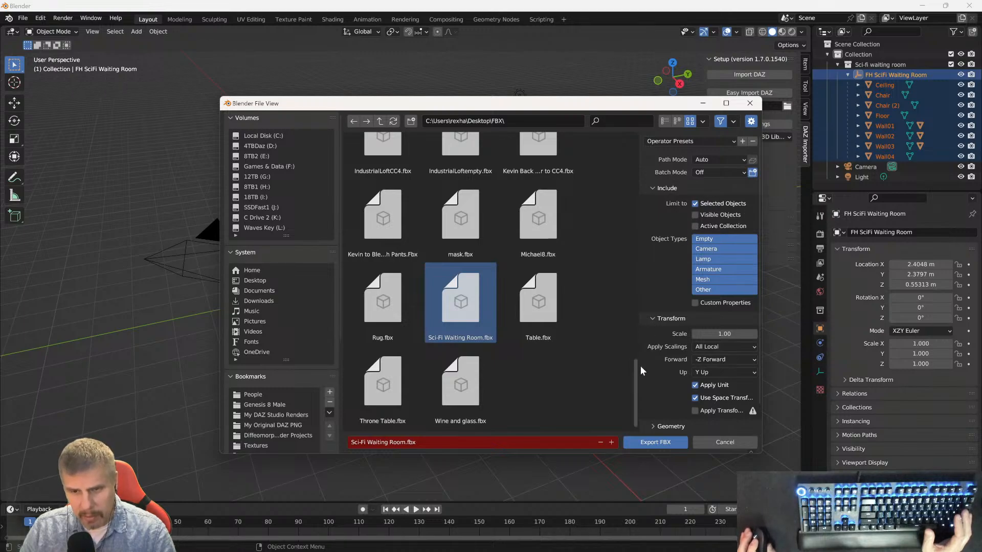
left_click(654, 443)
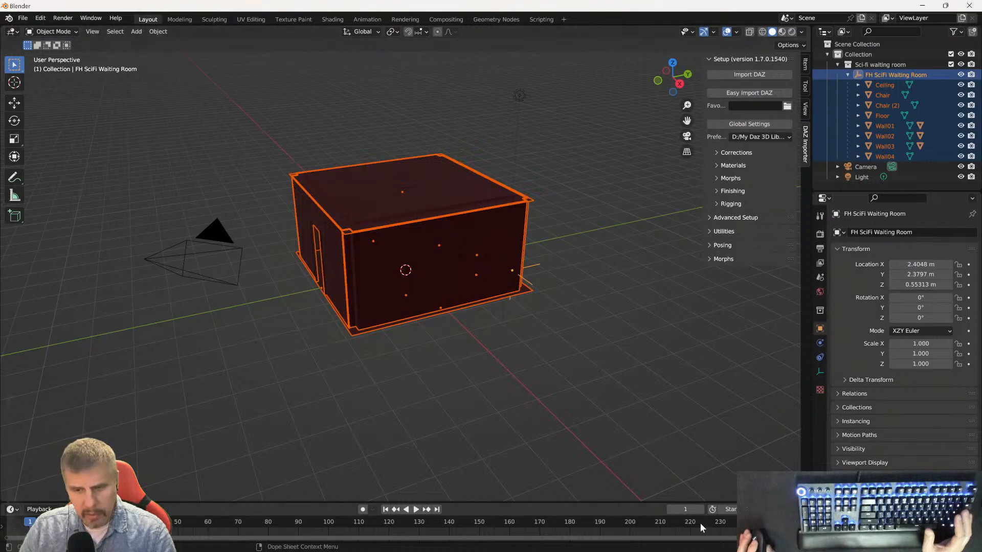
- Launch Character Creator 4 and decline updating the project with the unsaved changes
left_click(671, 539)
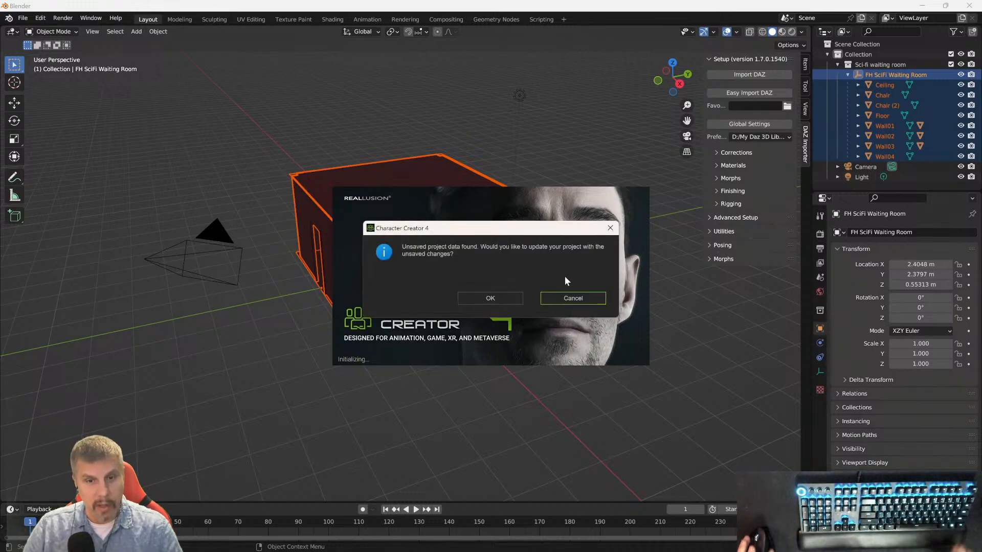
left_click(560, 298)
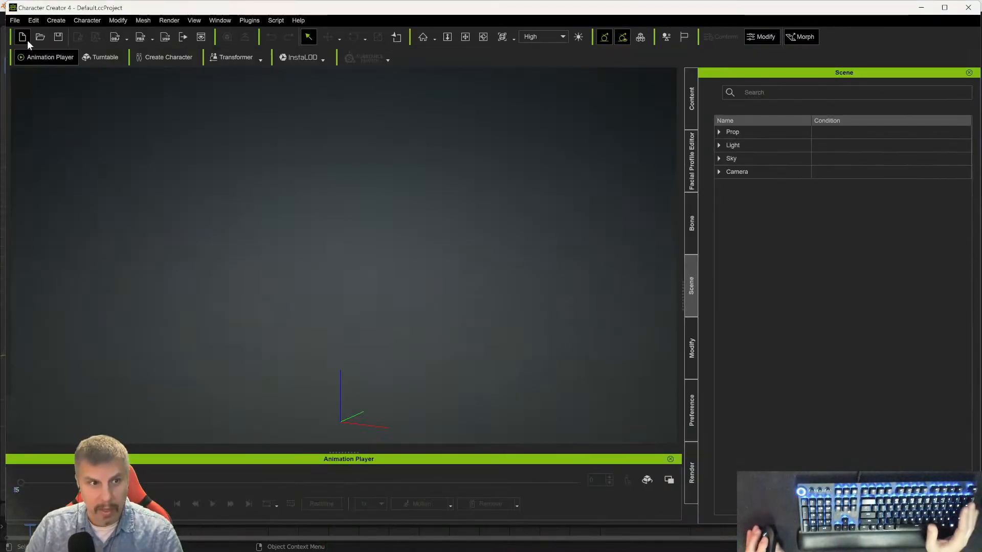
- Import Sci-Fi Waiting Room.fbx from the Desktop's FBX folder as a prop, breaking its meshes into sub-props
left_click(14, 21)
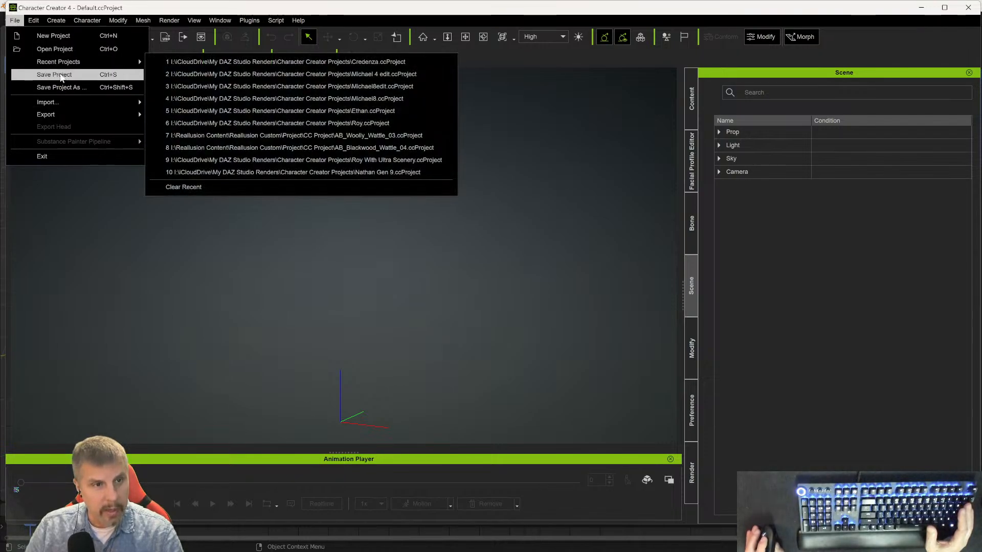
mouse_move(57, 100)
left_click(157, 101)
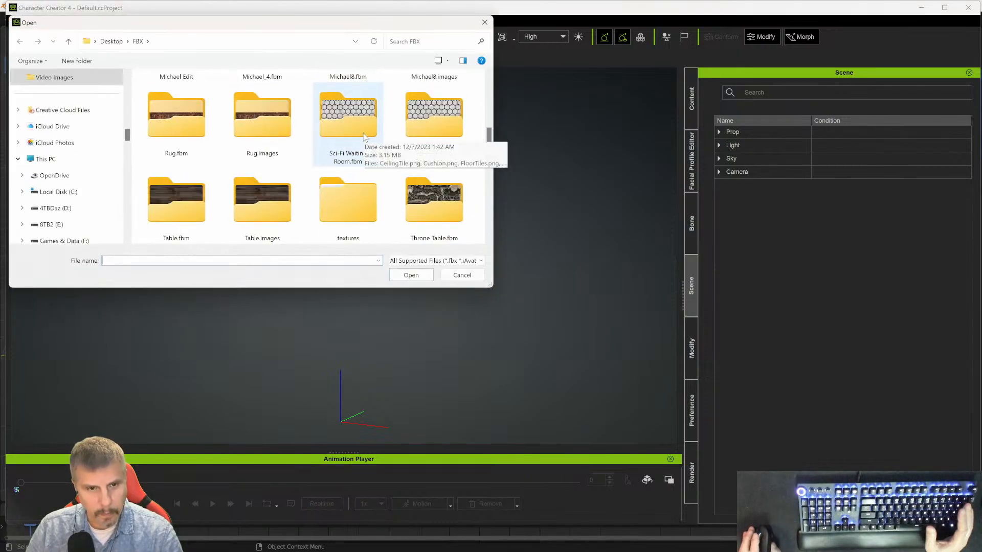
scroll(355, 153, "down", 10)
left_click(273, 148)
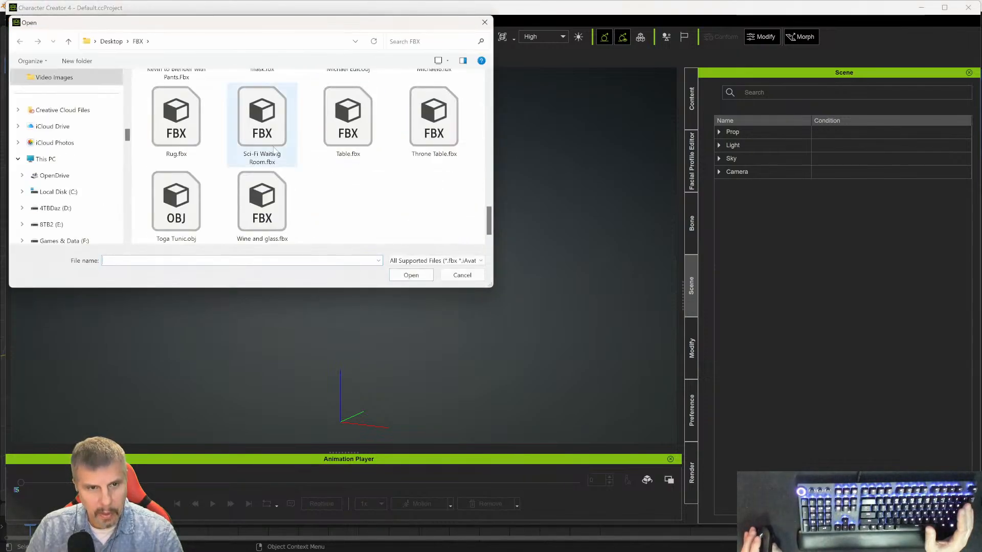
left_click(411, 275)
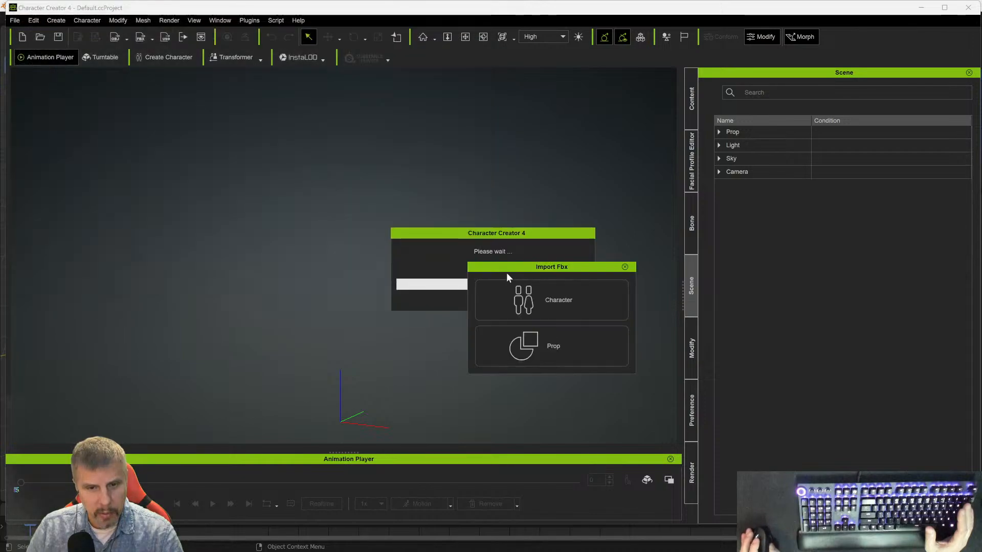
left_click(526, 340)
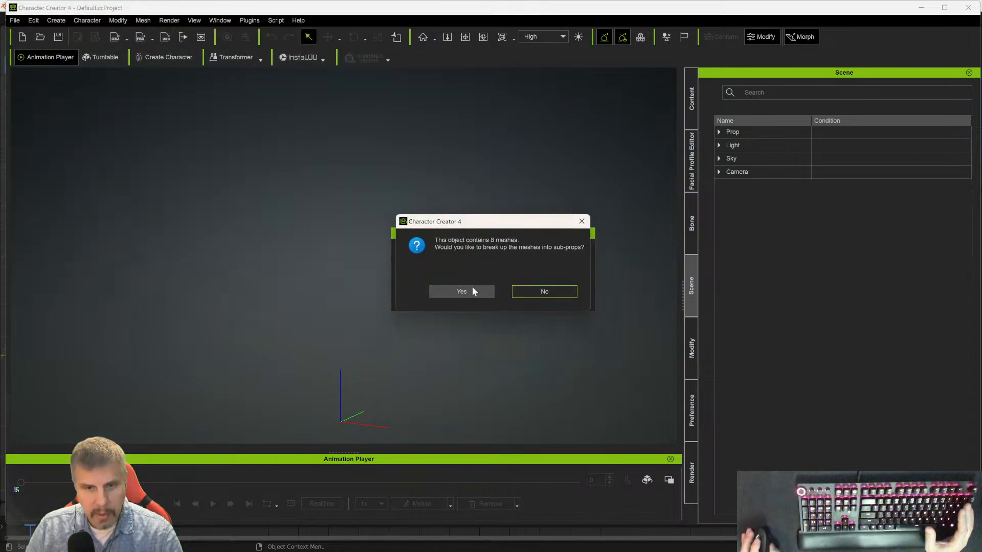
left_click(462, 291)
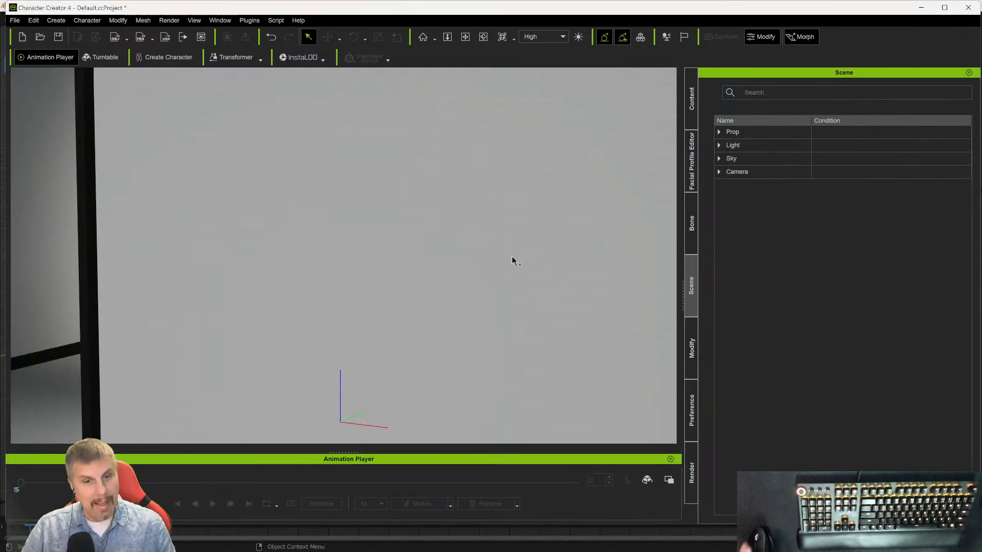
- Examine the imported waiting room from outside and through its doorway, checking the walls, chairs and floor
scroll(448, 149, "down", 3)
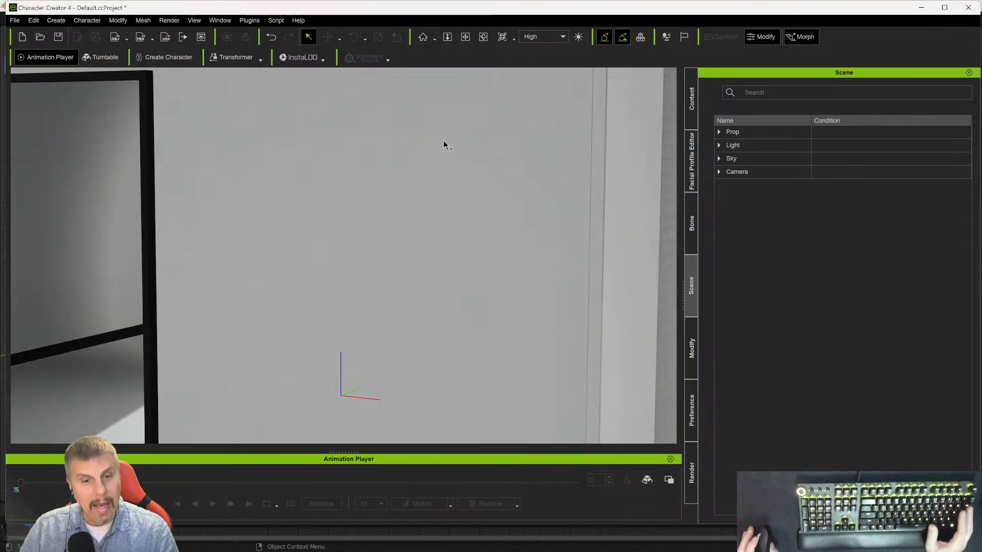
scroll(443, 149, "down", 5)
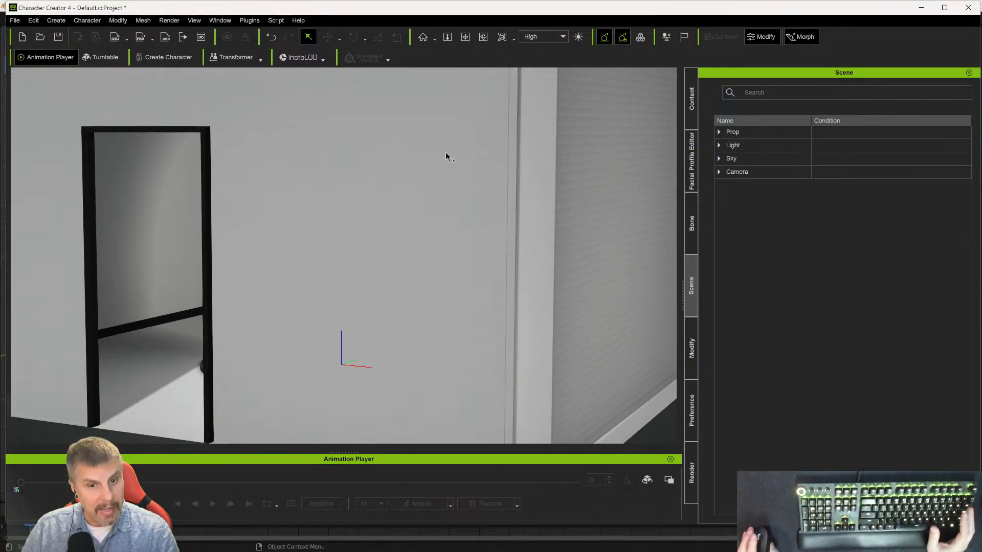
scroll(446, 152, "down", 3)
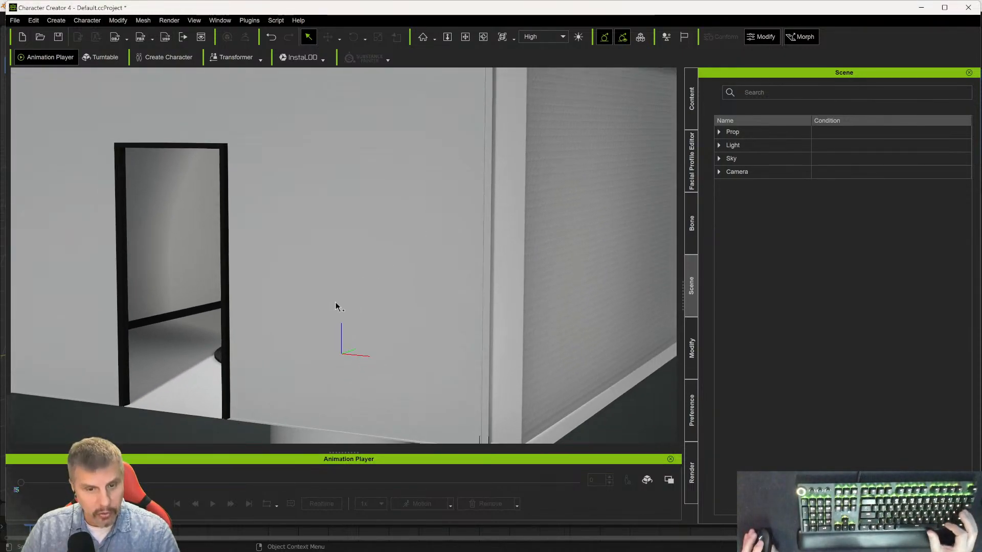
left_click_drag(328, 320, 443, 331, "alt")
scroll(377, 295, "up", 3)
scroll(374, 275, "up", 6)
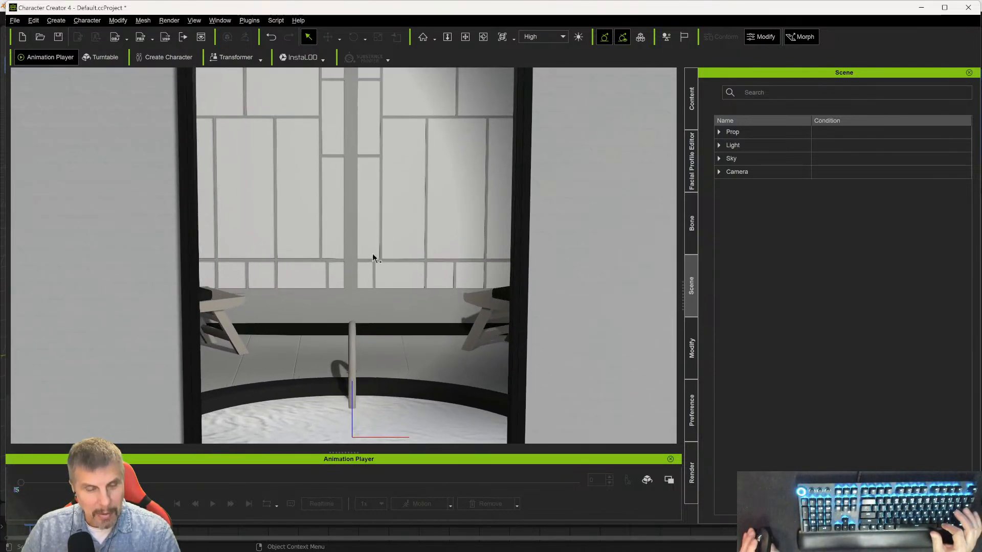
scroll(372, 253, "up", 2)
scroll(369, 162, "up", 4)
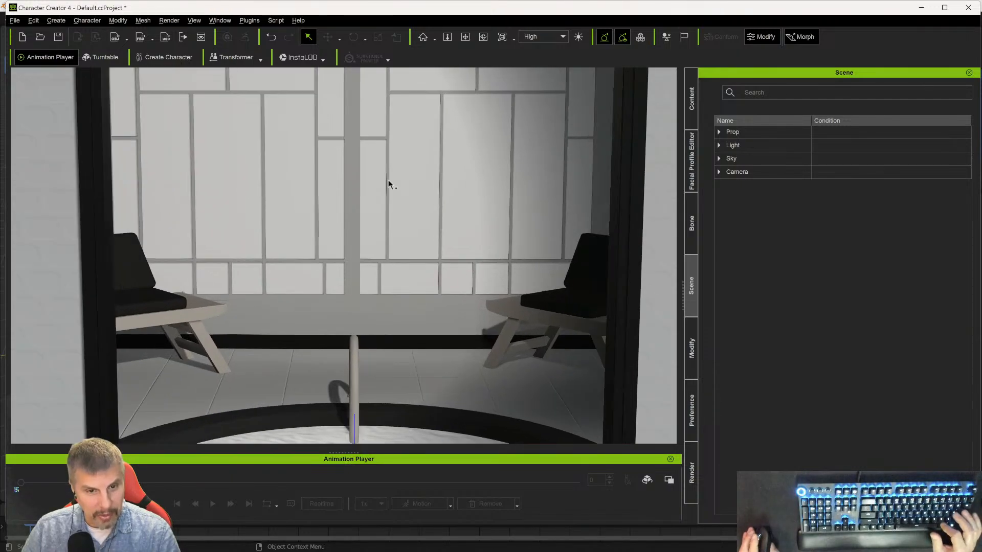
scroll(388, 184, "down", 8)
scroll(389, 206, "down", 3)
- Check the room's separate sub-props by selecting the Floor, Wall01 to Wall04 and the first Chair in turn
left_click(379, 377)
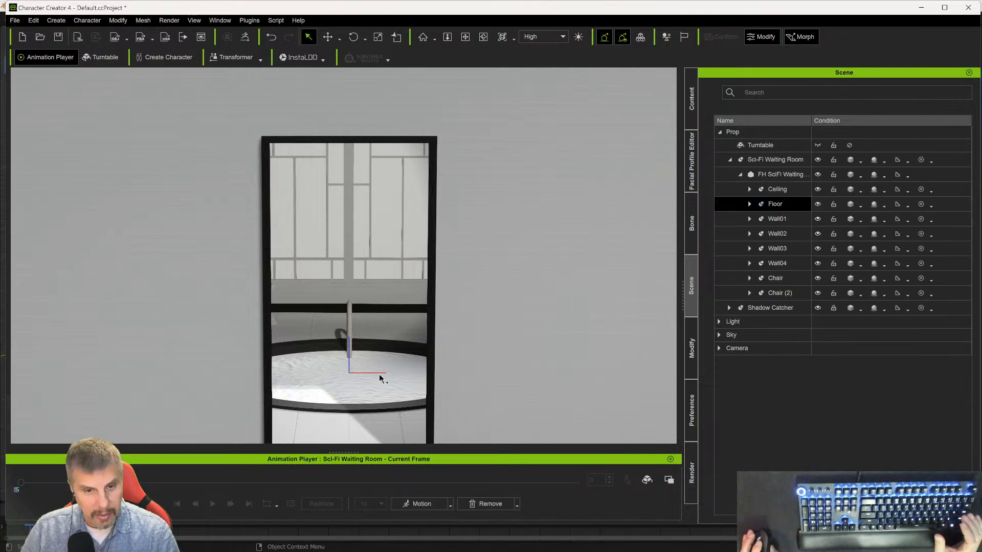
left_click(775, 223)
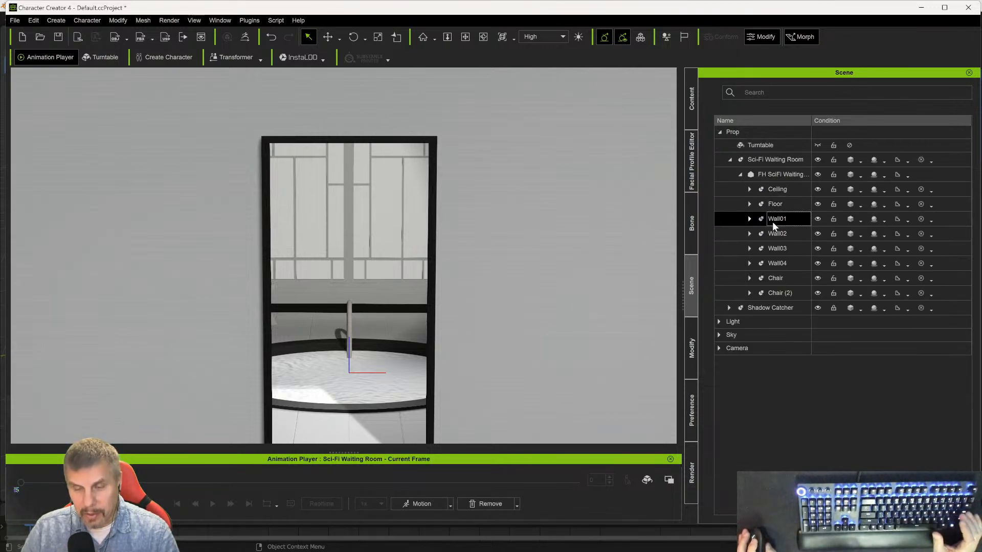
left_click(773, 235)
left_click(773, 248)
left_click(773, 262)
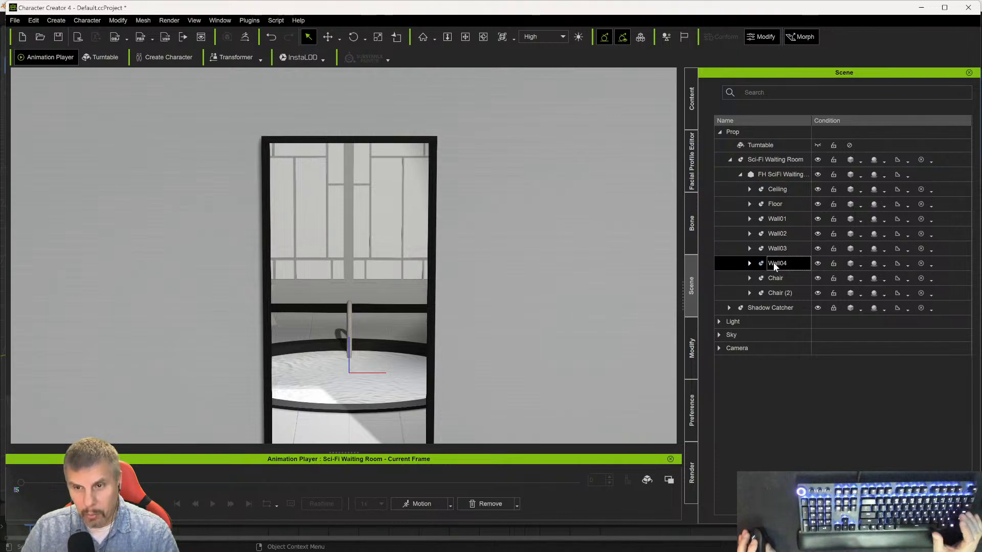
left_click(774, 277)
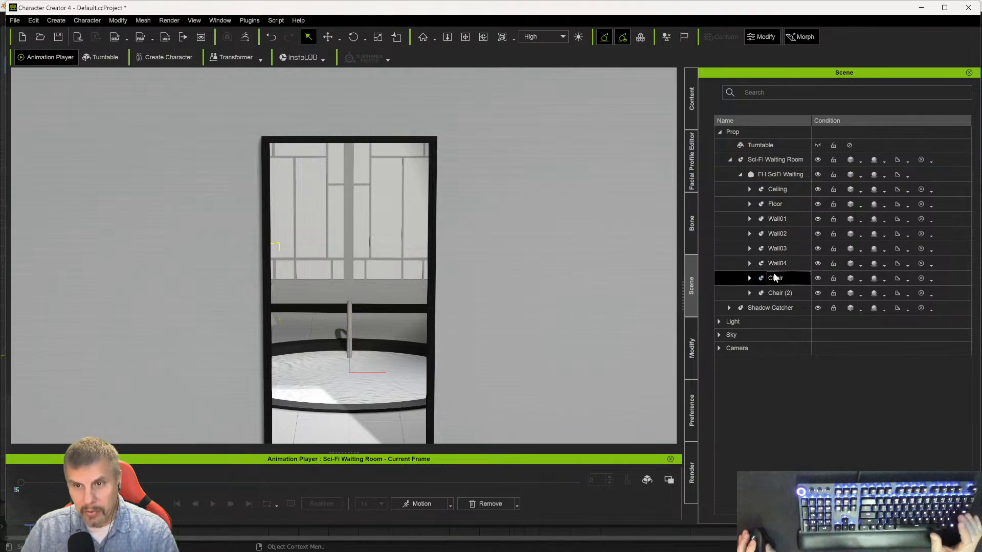
- Select the Floor mesh inside the Floor sub-prop and display its material list
left_click(770, 207)
left_click(750, 205)
left_click(772, 218)
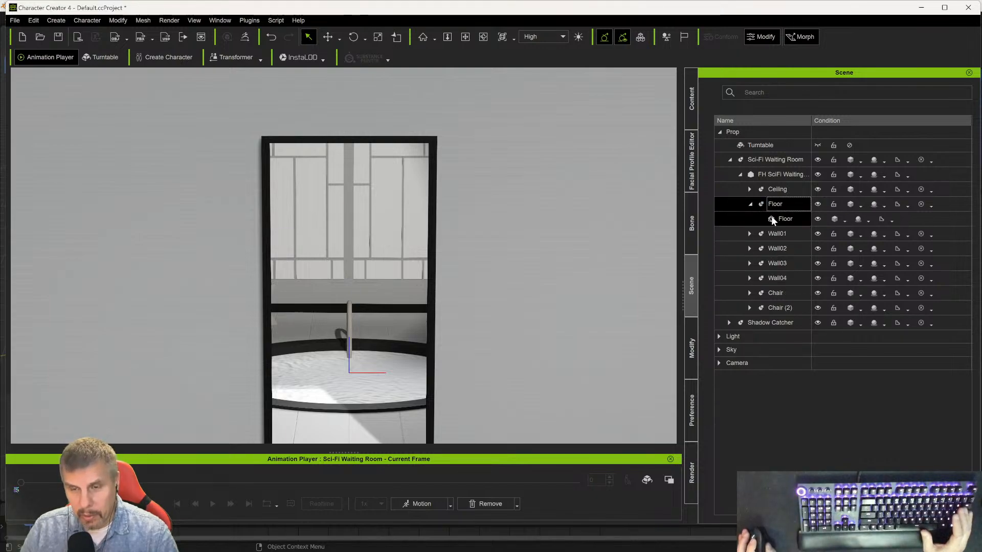
left_click(691, 348)
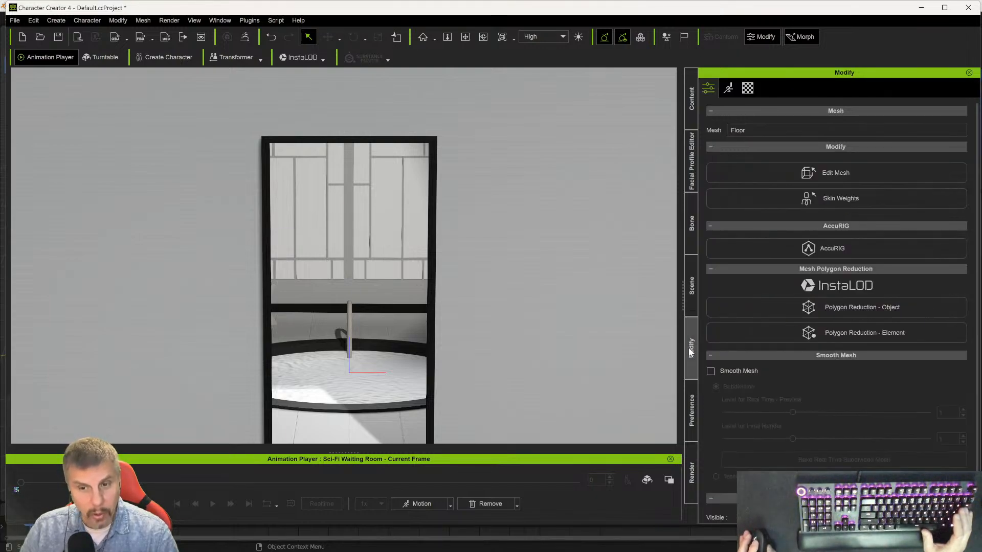
left_click(746, 89)
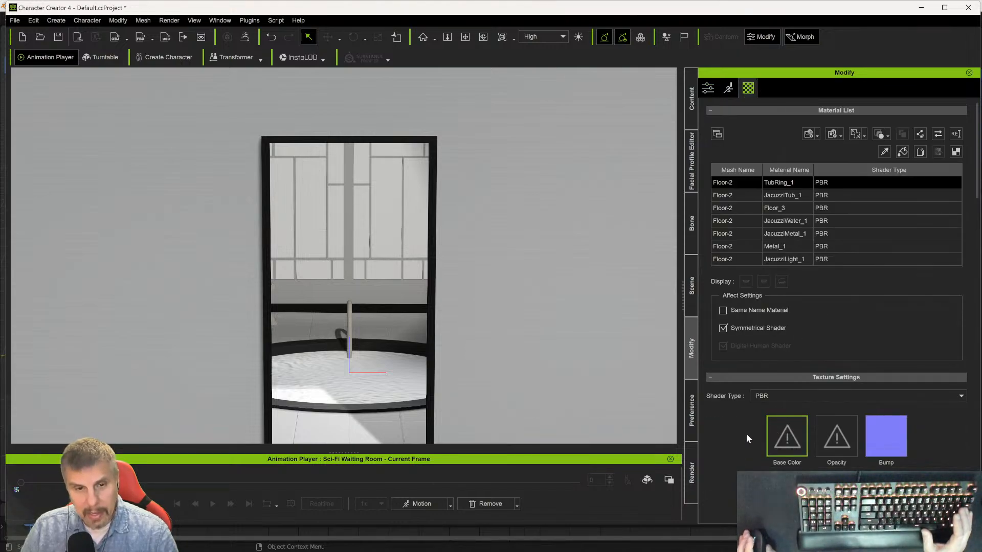
- Review the texture maps of the TubRing_1 material and check the JacuzziTub_1 entry among the floor's materials
scroll(747, 432, "down", 2)
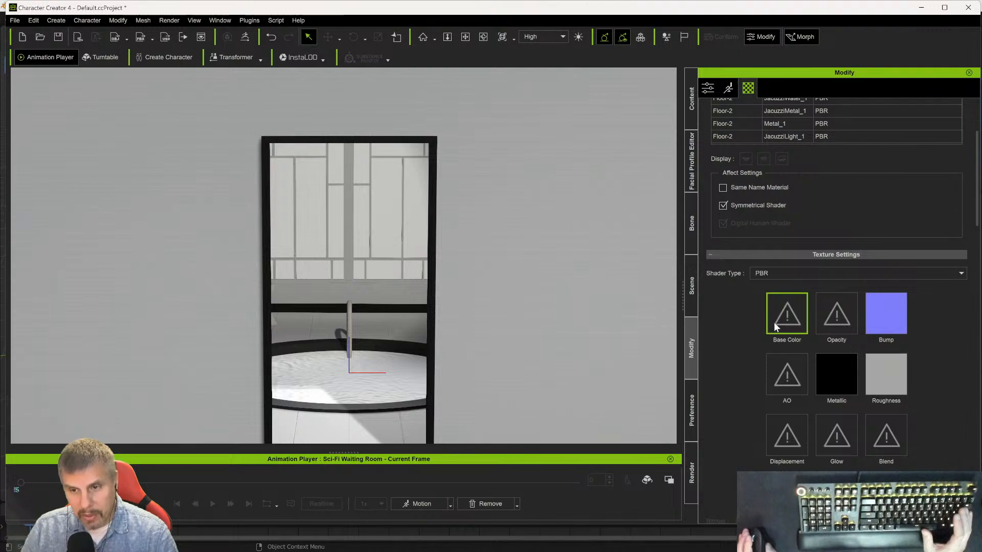
scroll(748, 343, "down", 2)
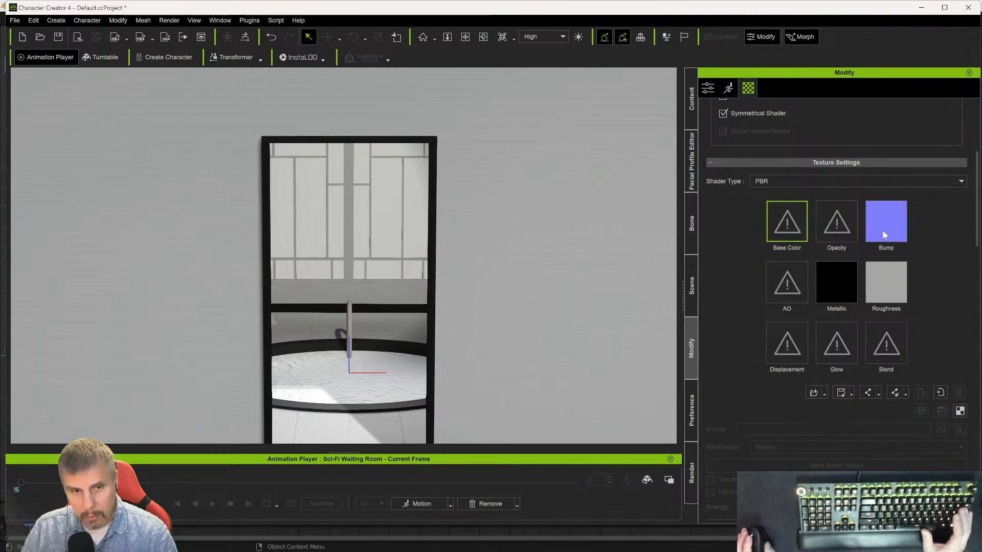
scroll(740, 239, "up", 4)
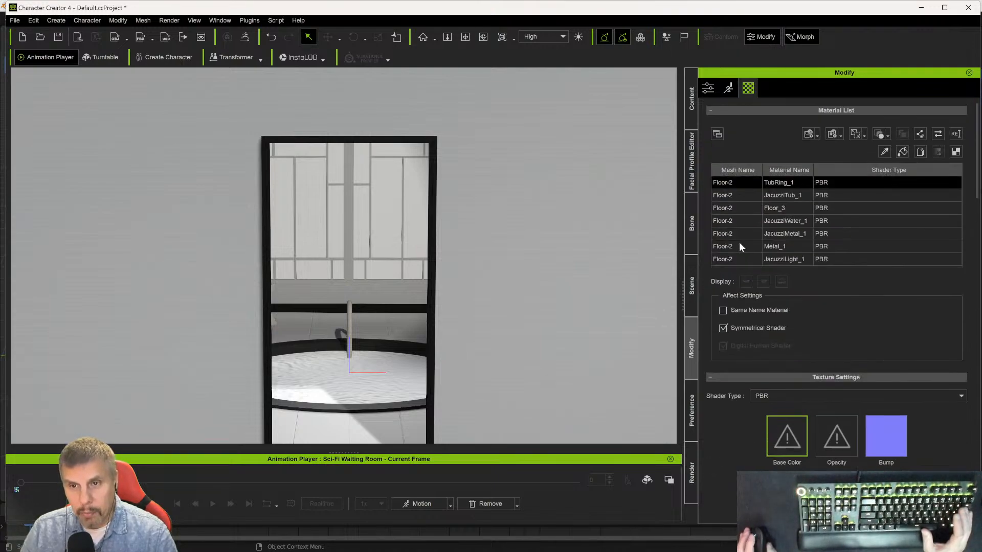
left_click(784, 185)
left_click(780, 196)
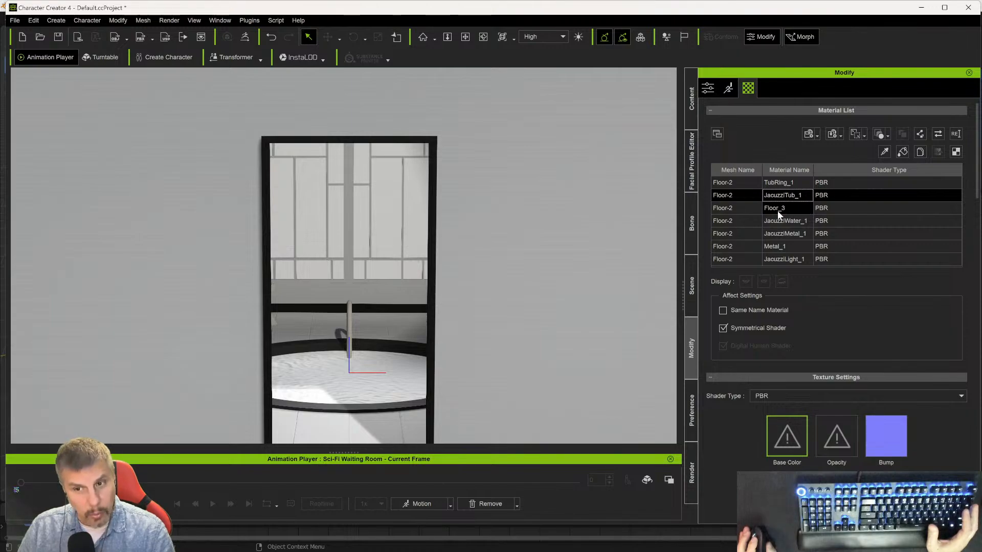
scroll(784, 207, "down", 2)
scroll(784, 207, "up", 2)
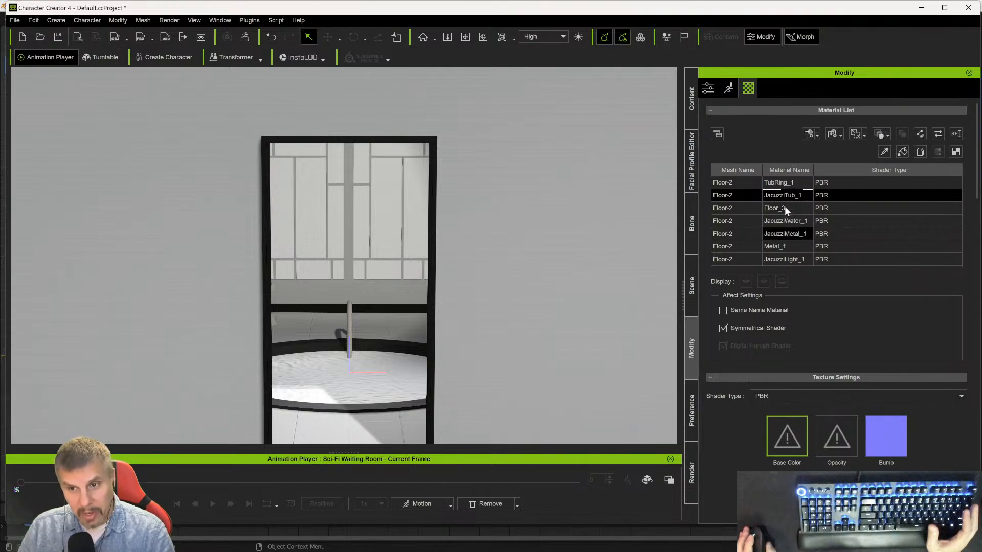
- Examine the JacuzziLight_1 material's texture maps and its colour, opacity and self-illumination settings
left_click(778, 258)
scroll(842, 286, "down", 10)
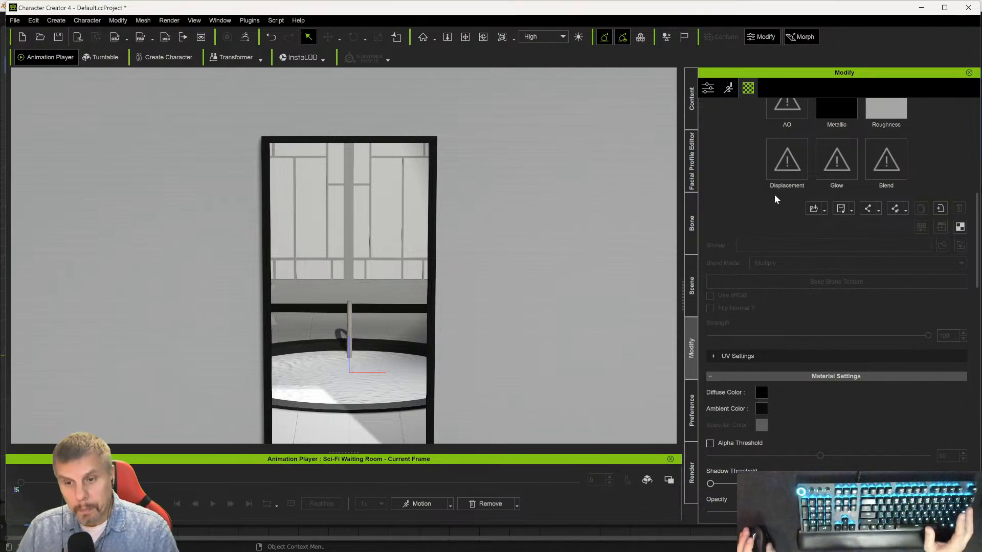
scroll(735, 199, "up", 1)
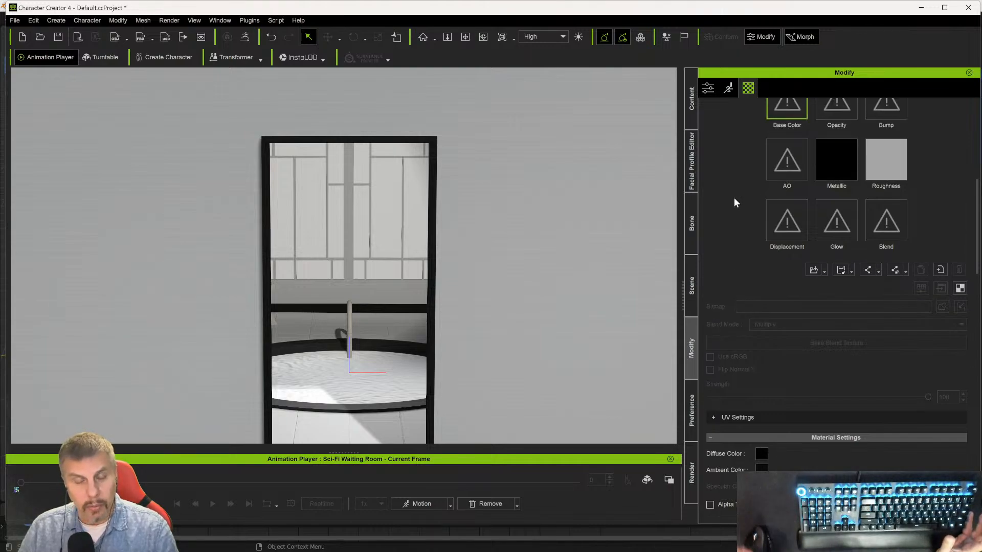
scroll(740, 184, "up", 1)
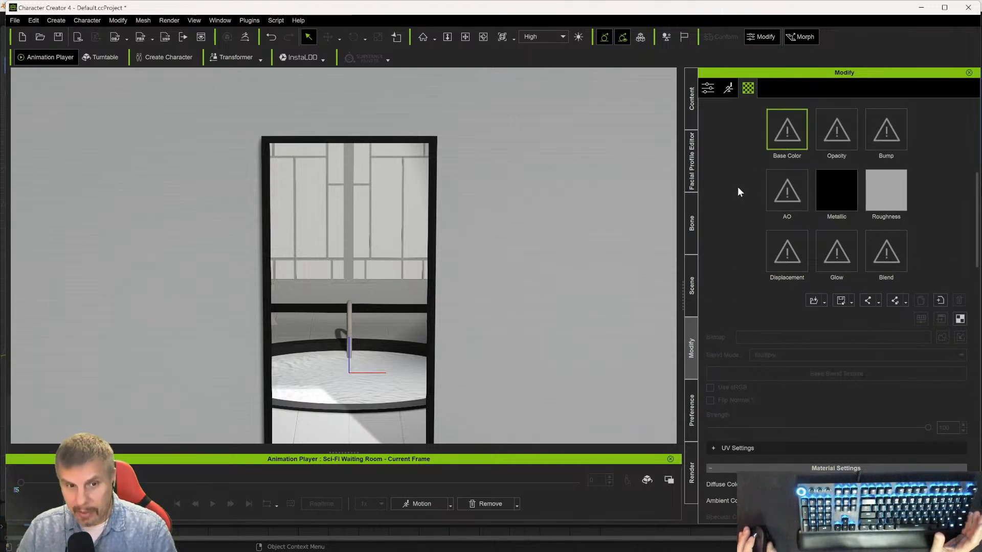
scroll(740, 195, "up", 2)
scroll(739, 200, "up", 4)
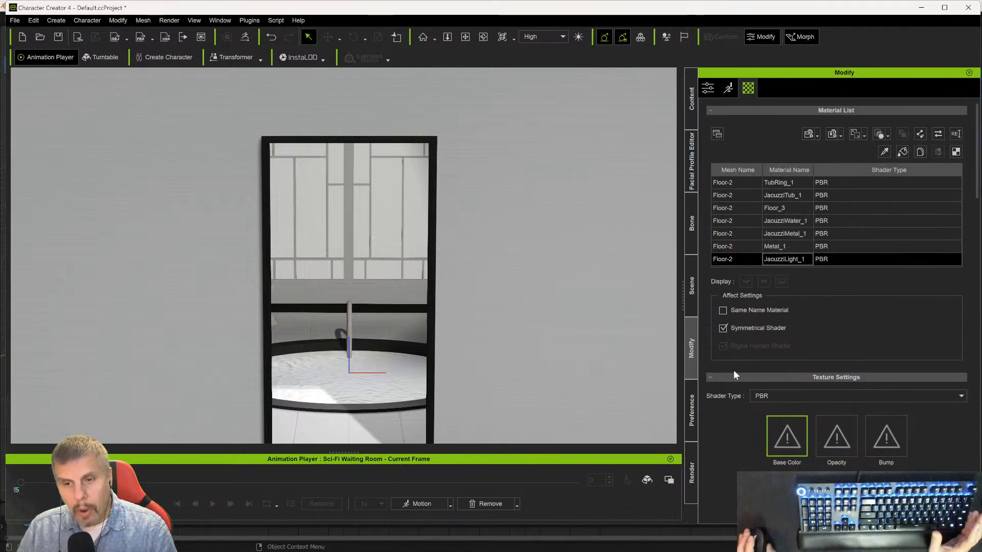
scroll(716, 450, "down", 6)
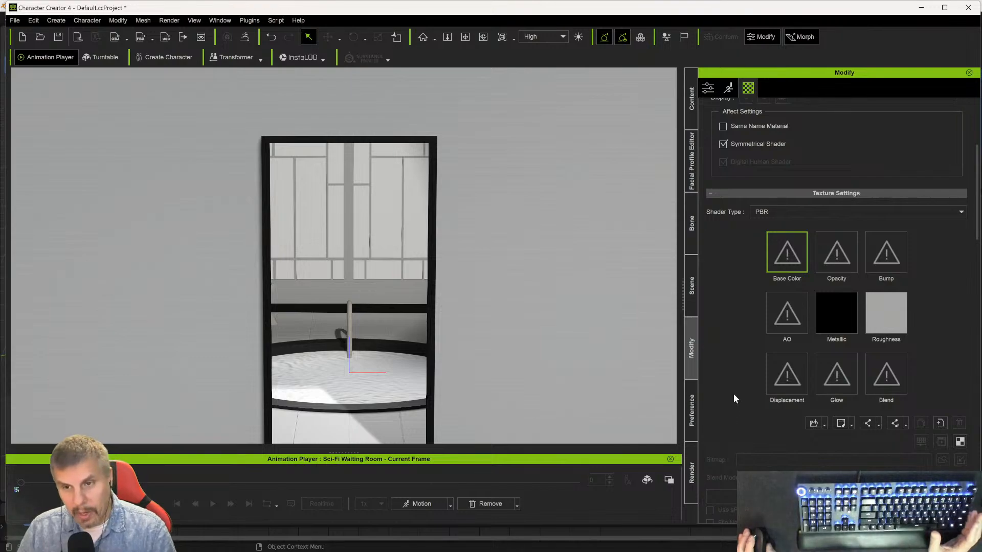
scroll(734, 399, "down", 11)
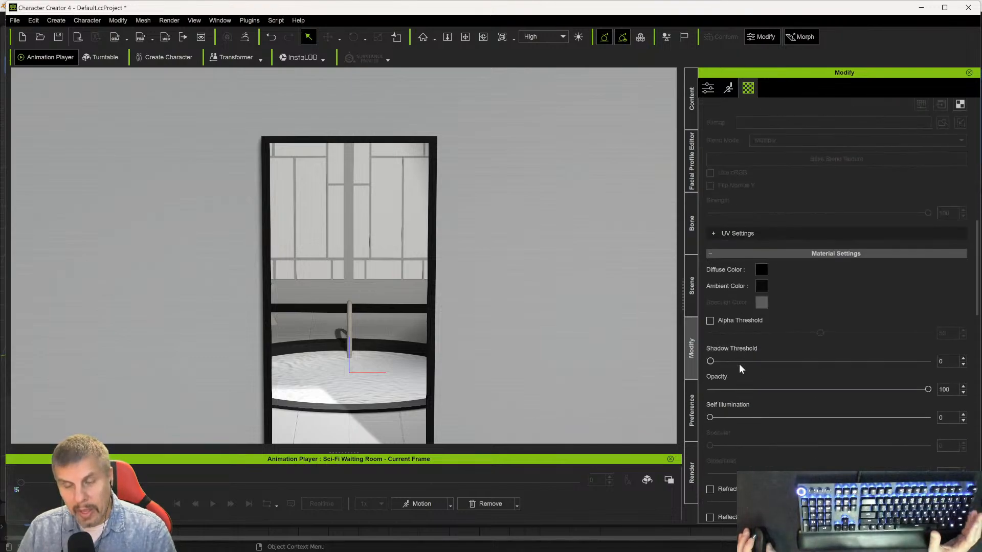
scroll(742, 359, "up", 15)
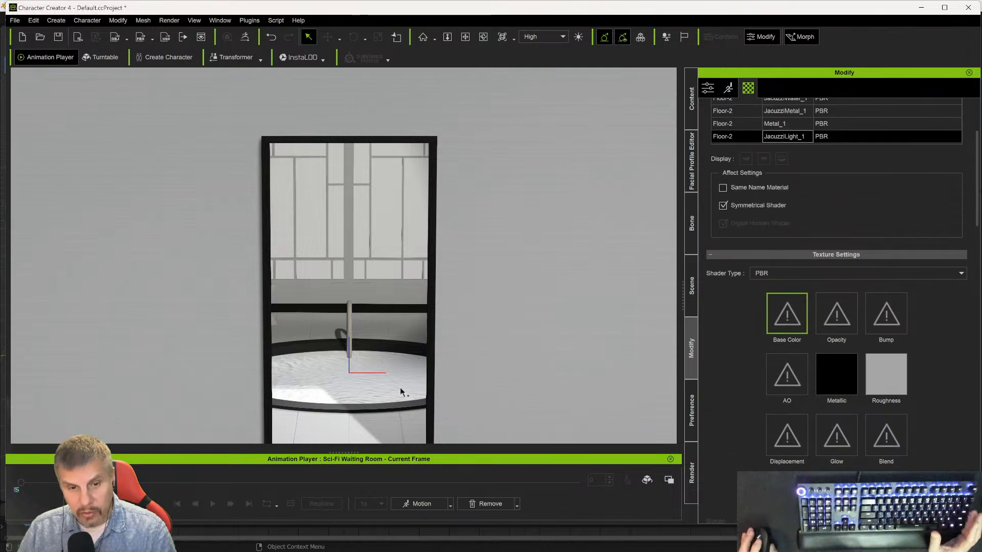
scroll(711, 324, "up", 4)
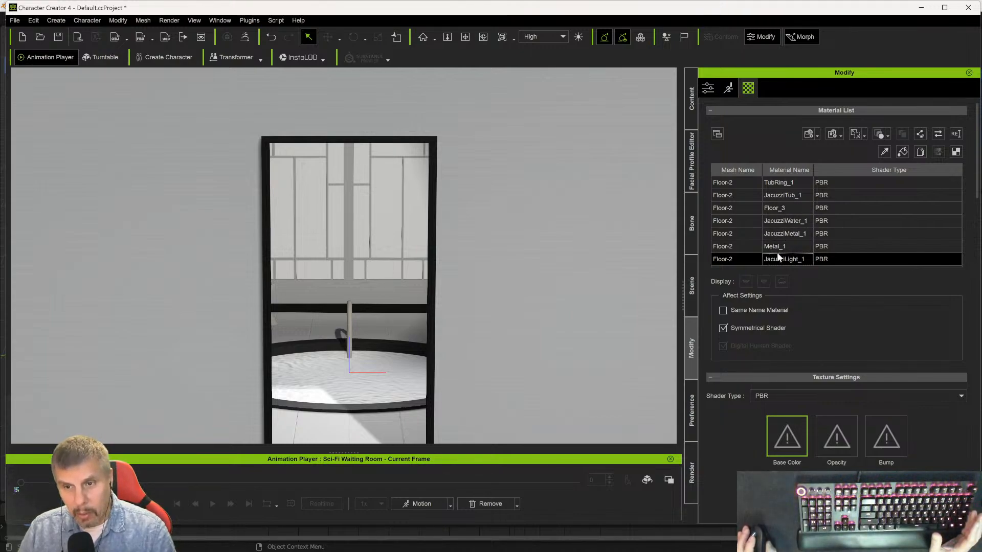
- Select the JacuzziTub_1 material and look through its settings for the refraction option
left_click(775, 193)
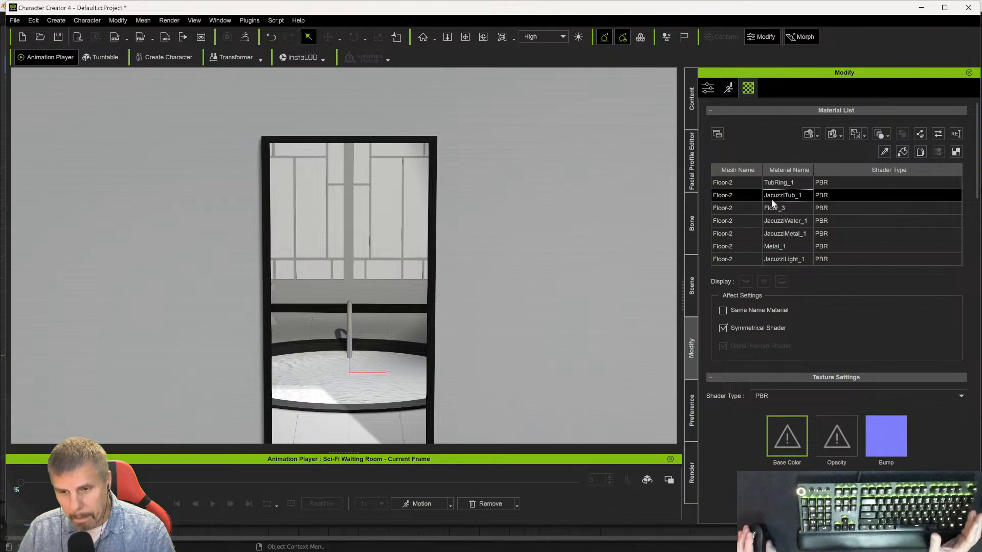
scroll(750, 379, "down", 3)
scroll(749, 376, "down", 12)
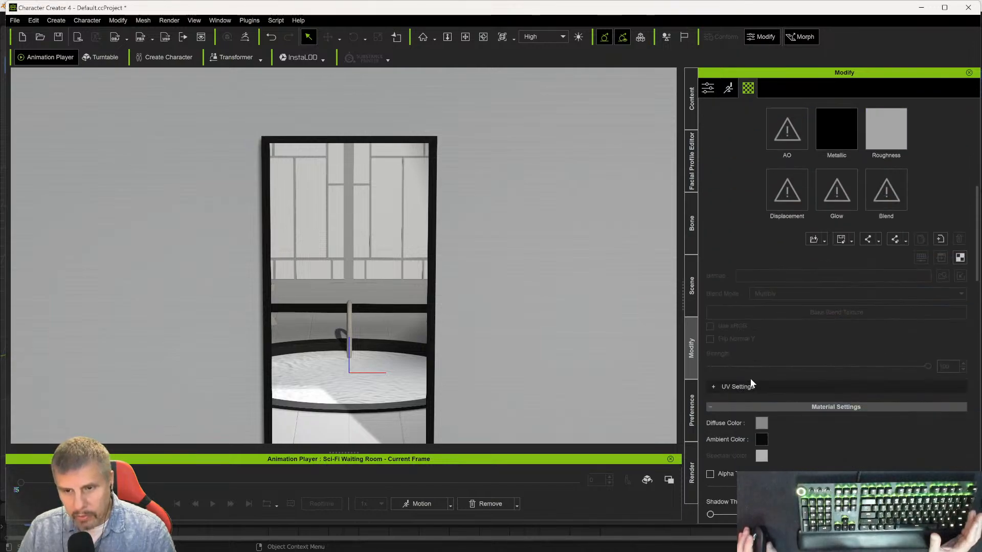
scroll(750, 378, "down", 14)
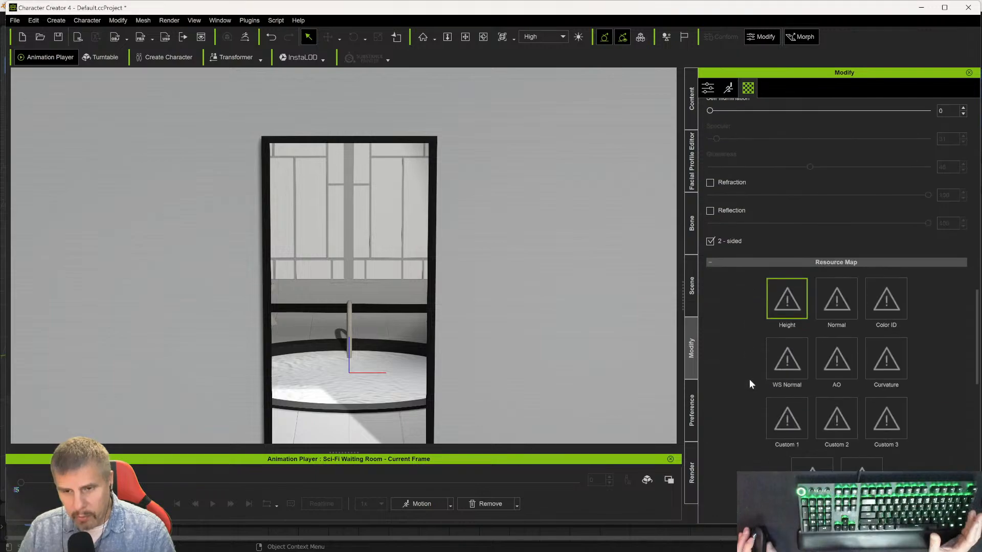
scroll(749, 381, "down", 8)
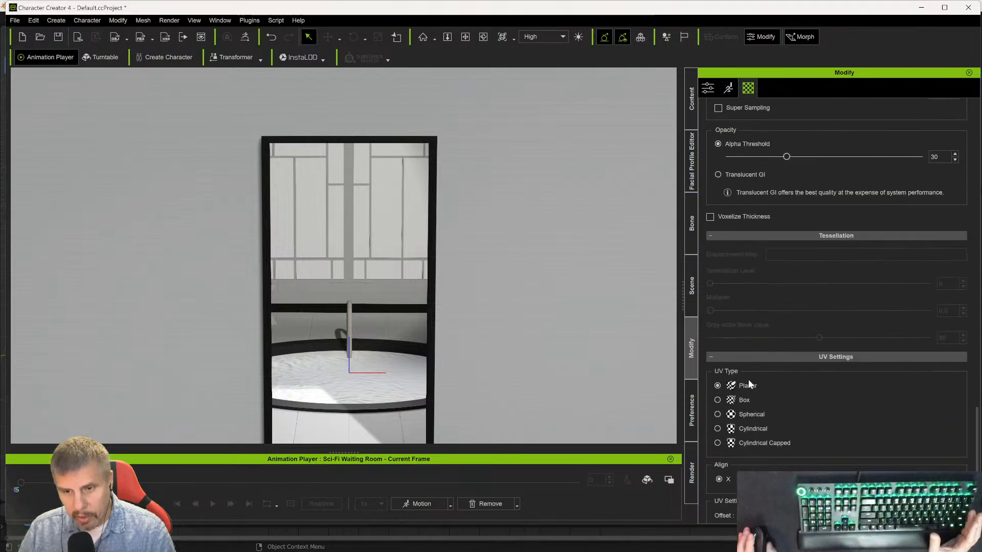
scroll(747, 379, "up", 10)
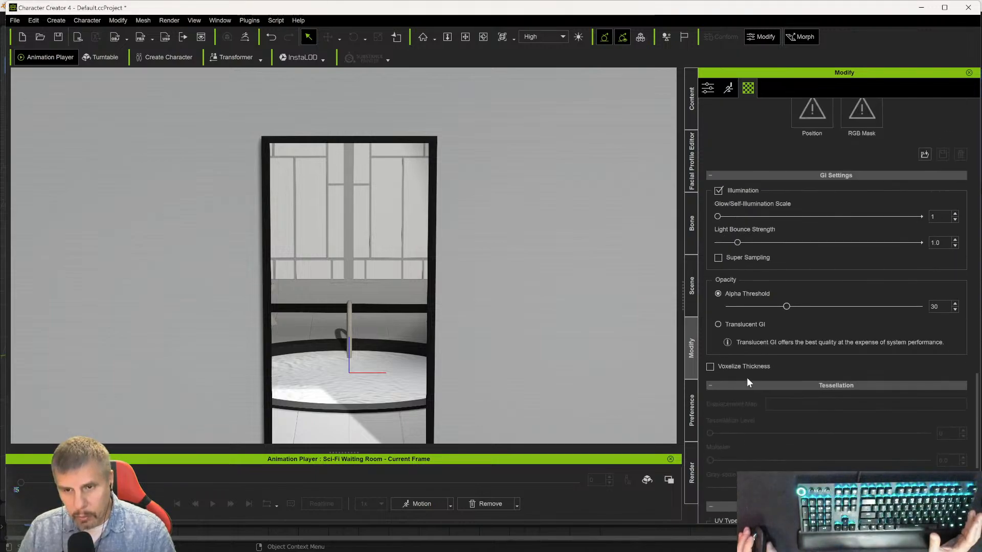
scroll(744, 360, "up", 5)
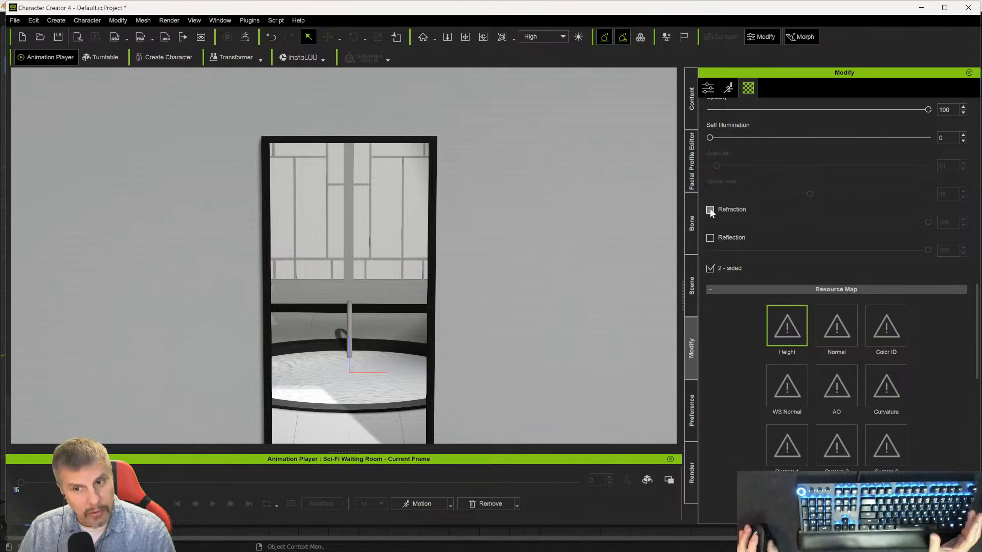
- Save the project as Sci-Fi Waiting Room in the Character Creator Projects folder
left_click(15, 21)
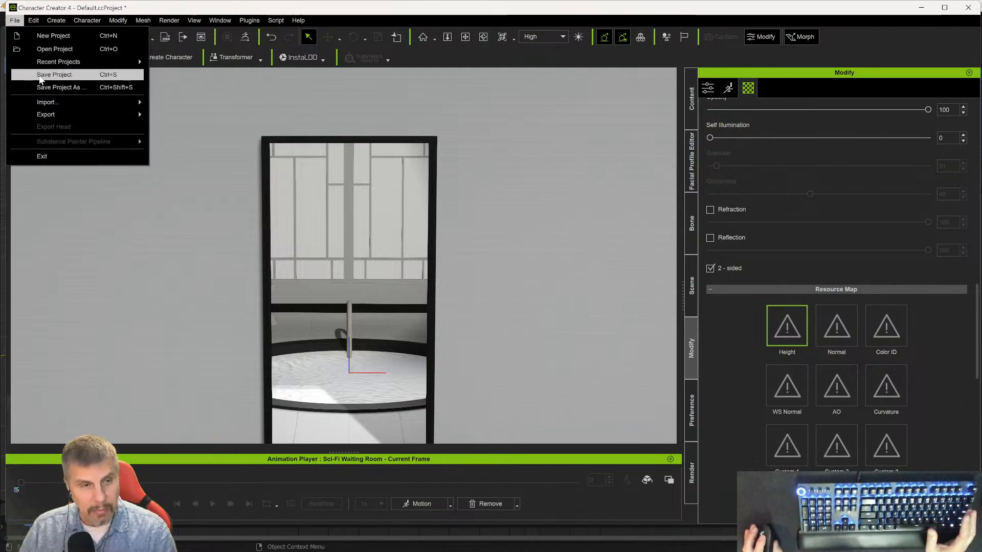
left_click(39, 75)
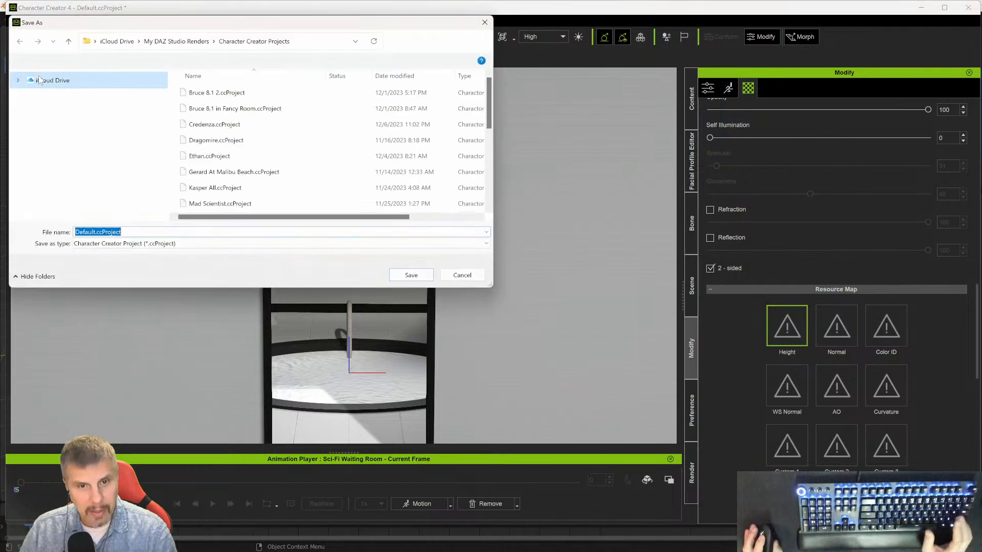
left_click(101, 232)
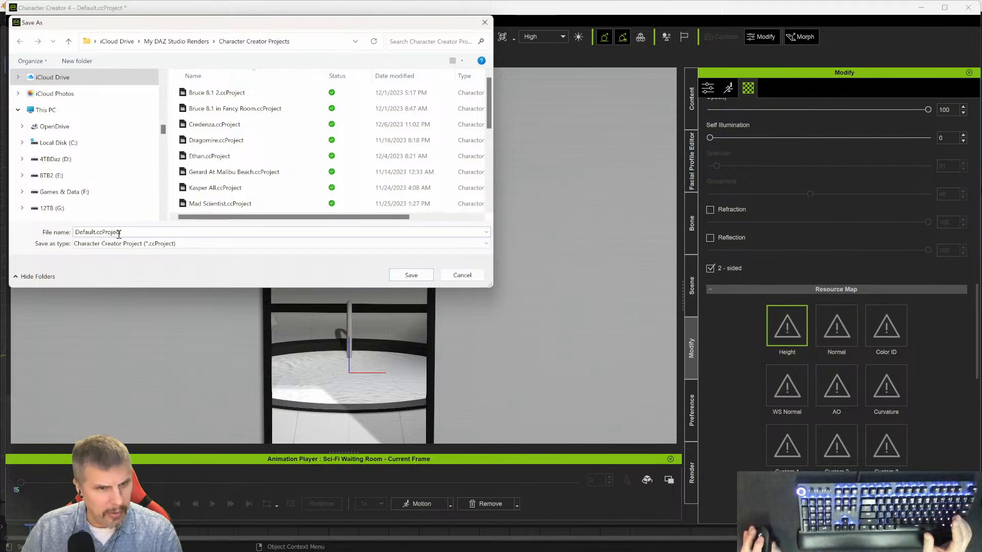
double_click(108, 232)
type("S")
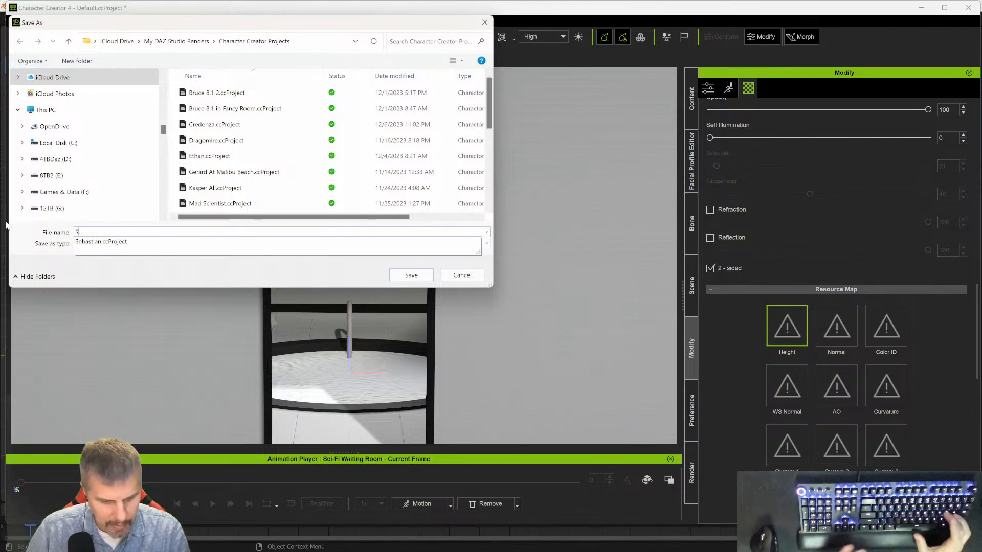
type("ci-")
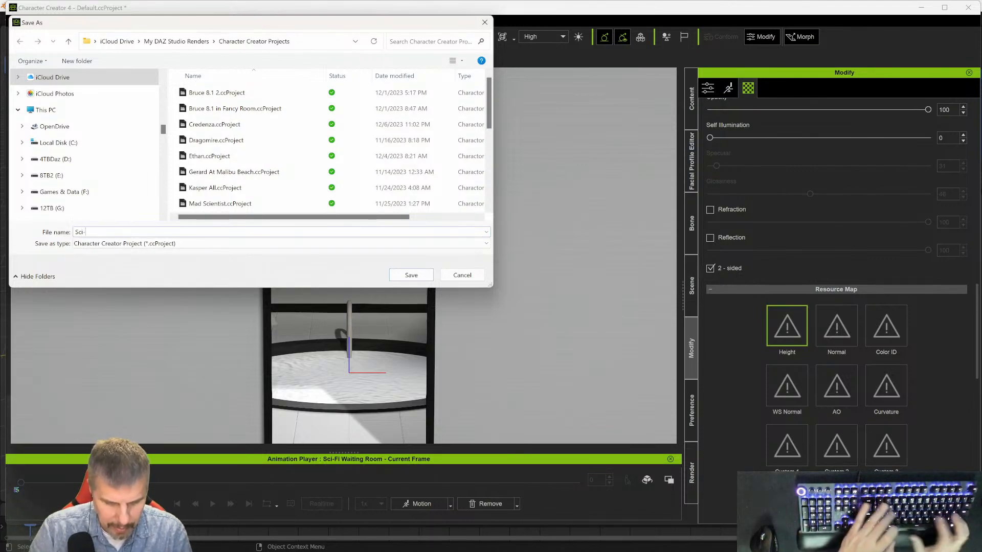
type("Fi Waiting Room")
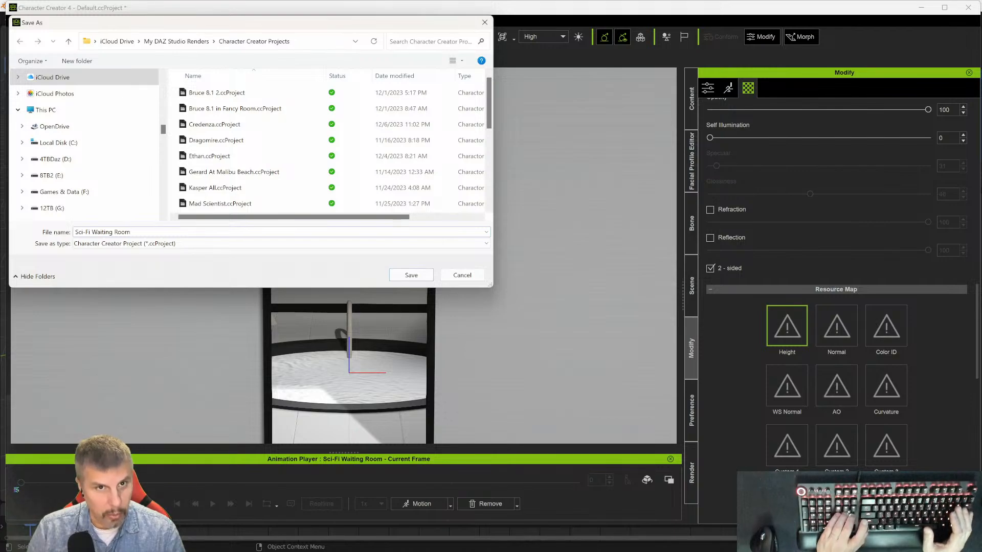
key("Return")
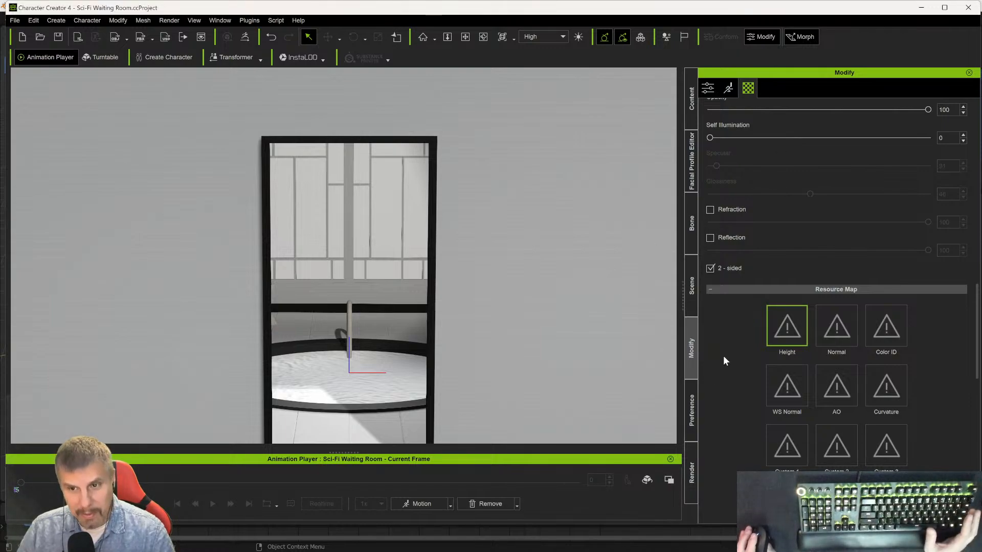
- Enable Refraction on the JacuzziTub_1 material and check its effect on the tub through the doorway
left_click(710, 210)
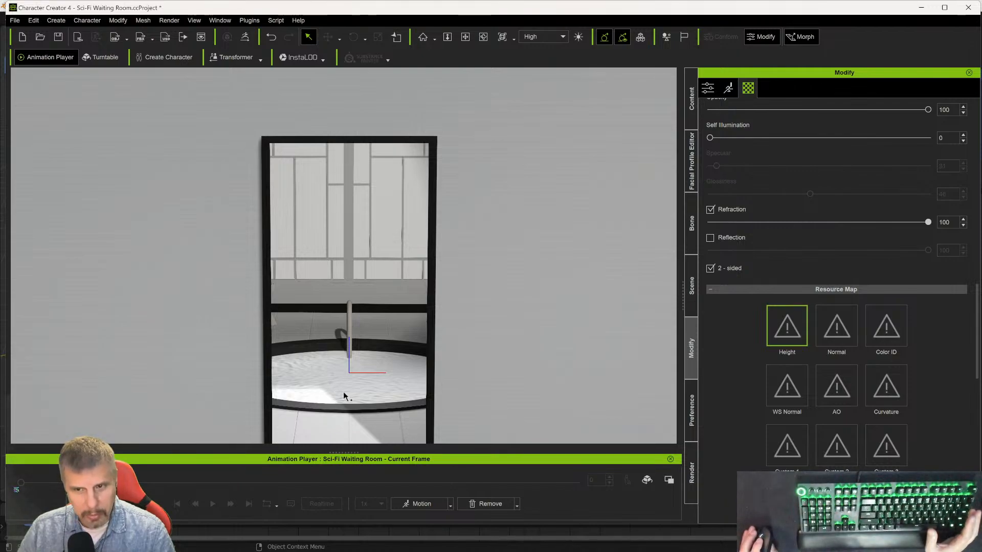
scroll(435, 373, "up", 5)
scroll(422, 372, "down", 4)
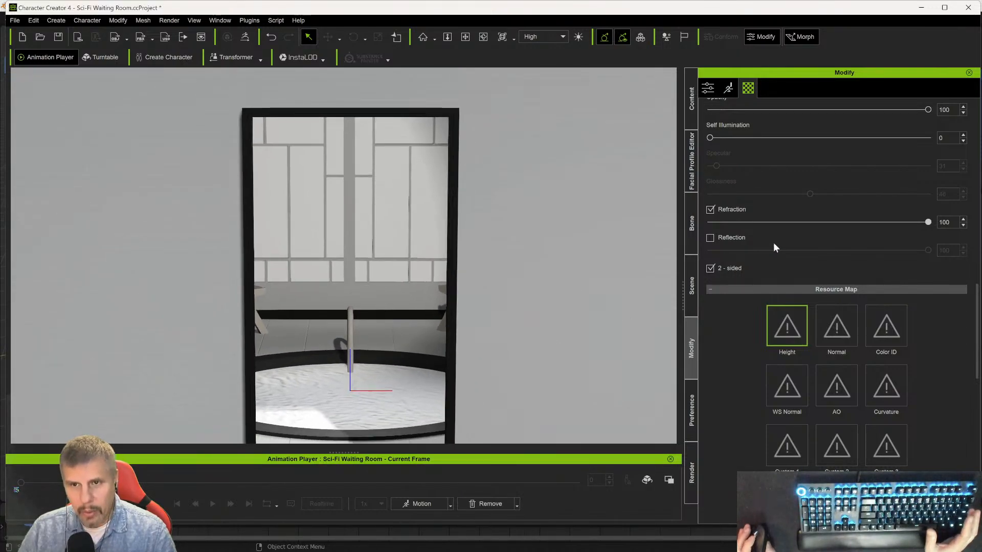
- Set the JacuzziTub_1 material's opacity back to 100 and disable its Refraction
scroll(775, 235, "up", 3)
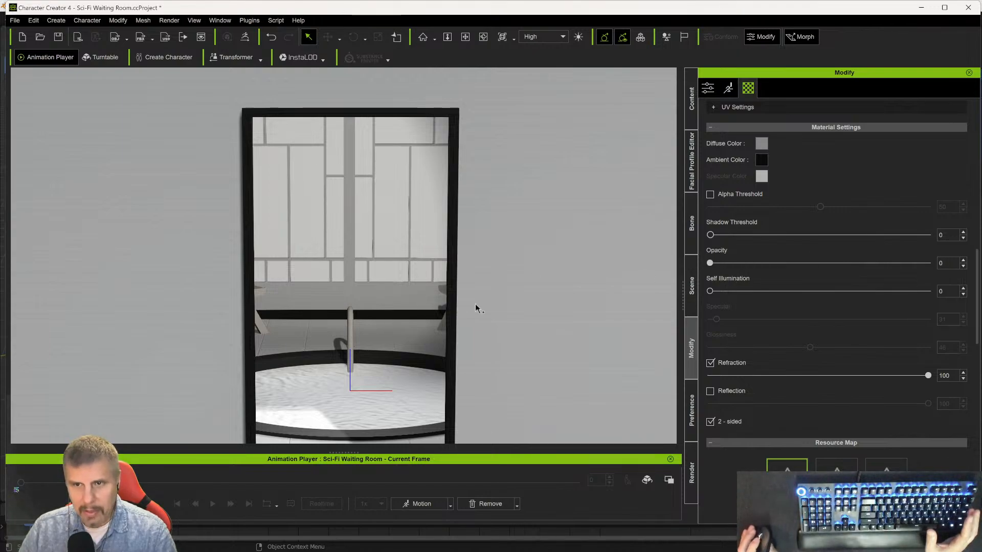
left_click_drag(719, 262, 927, 262)
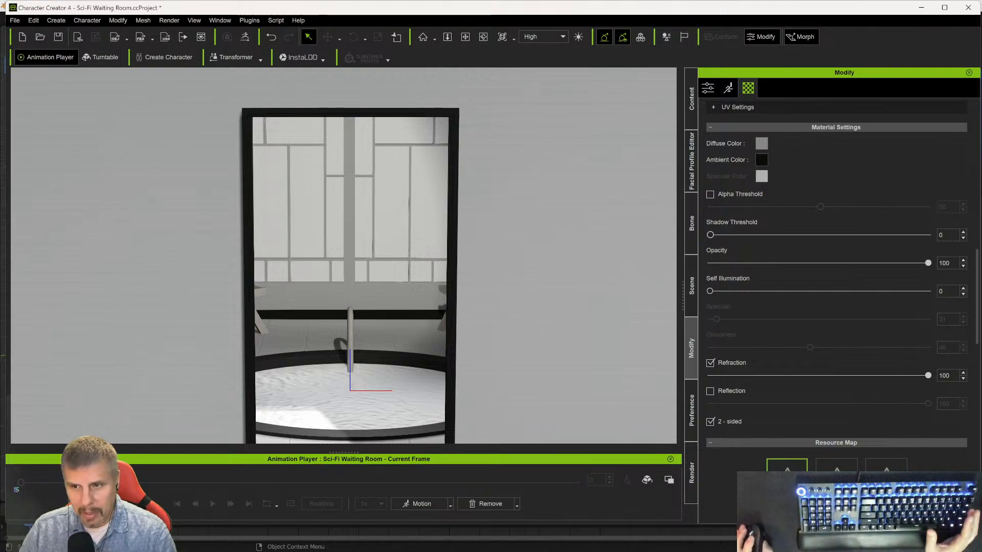
scroll(789, 375, "down", 3)
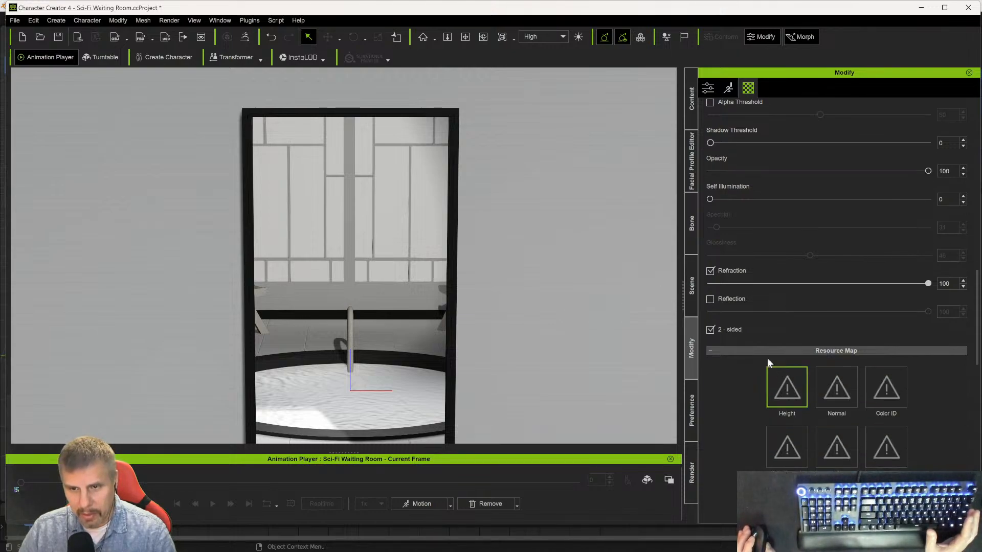
left_click(710, 271)
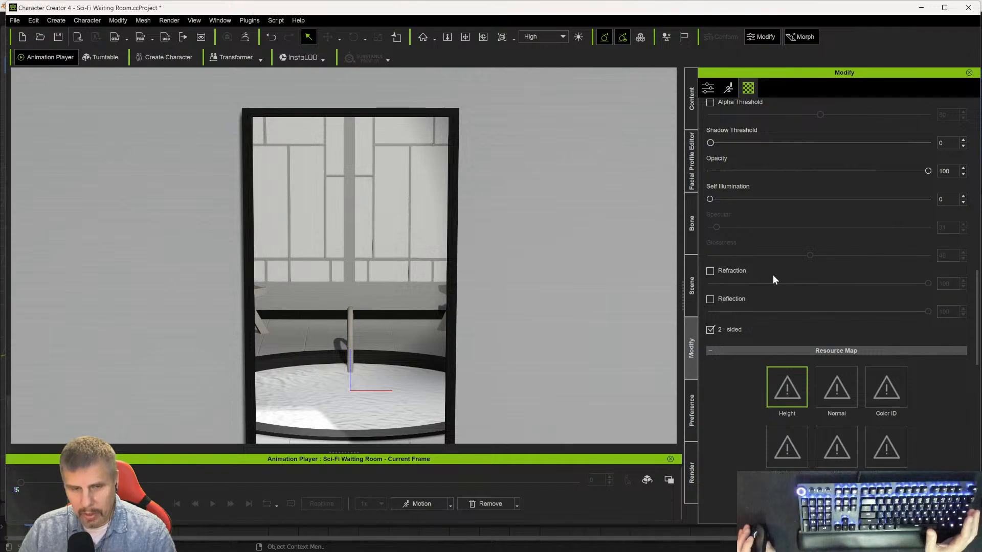
- Enable Refraction on the JacuzziWater_1 material and lower its opacity to 1
scroll(775, 271, "up", 10)
scroll(776, 269, "up", 5)
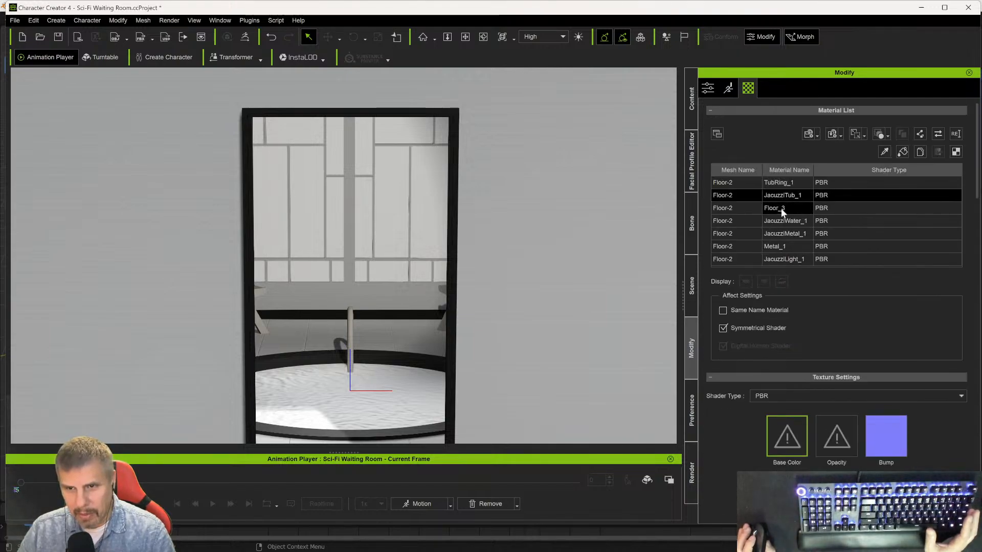
left_click(774, 226)
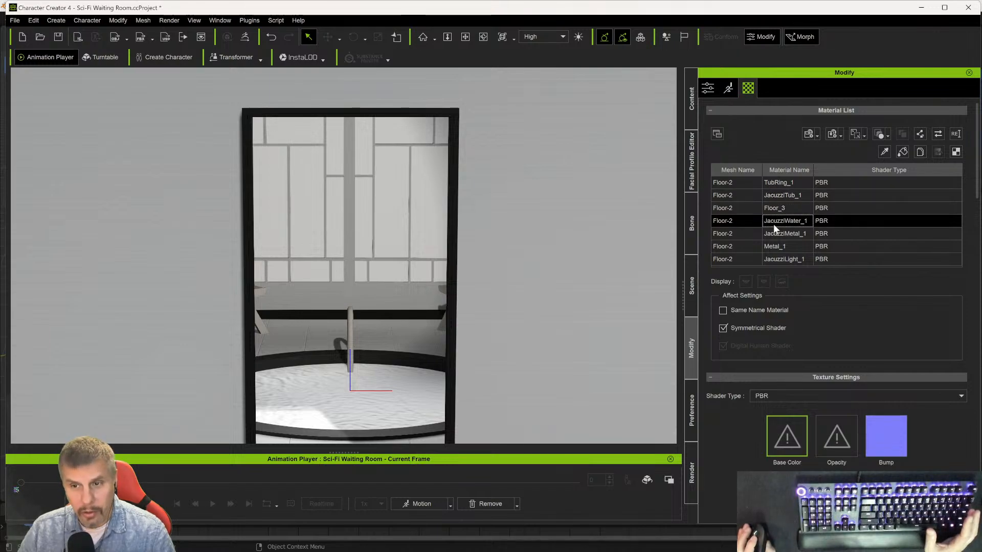
scroll(737, 423, "down", 2)
scroll(737, 421, "down", 8)
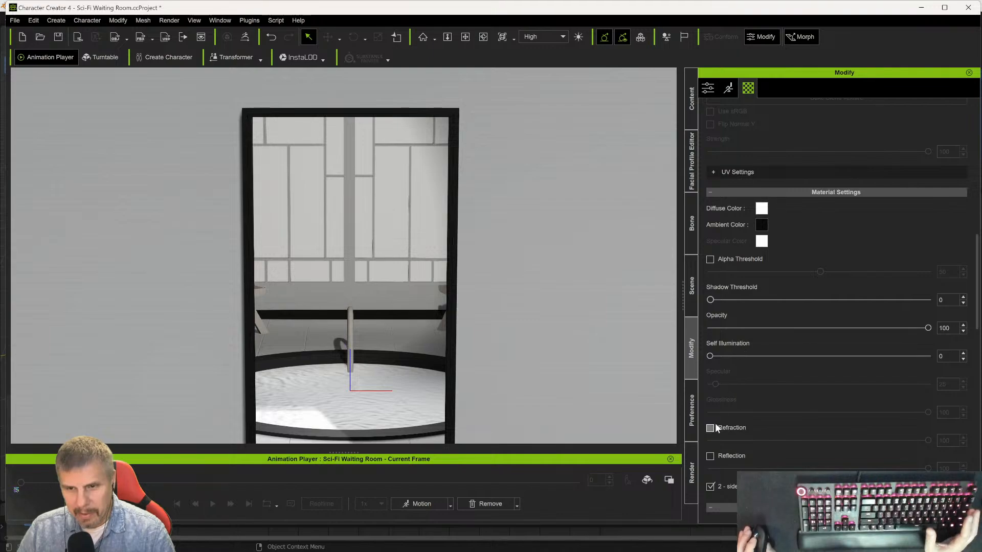
left_click(713, 428)
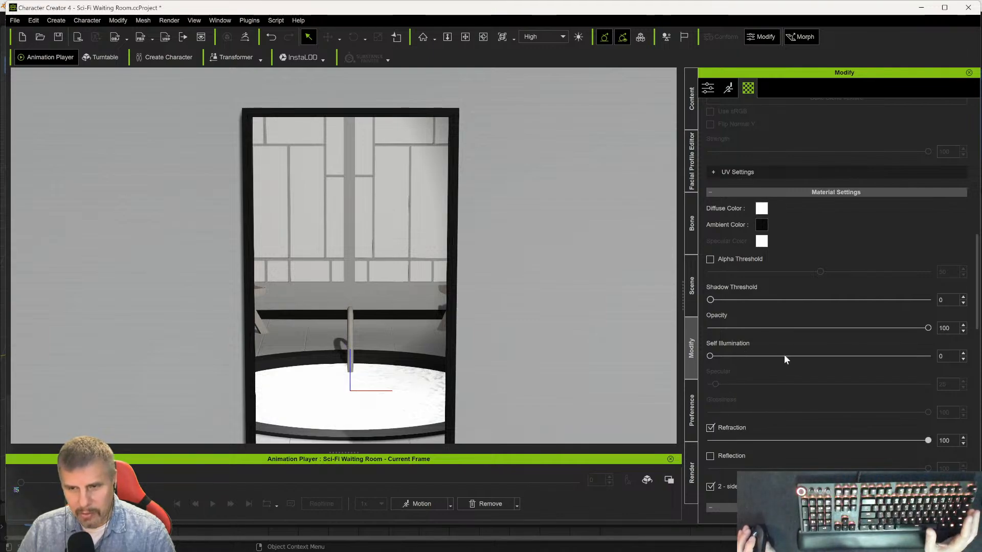
left_click_drag(926, 328, 711, 332)
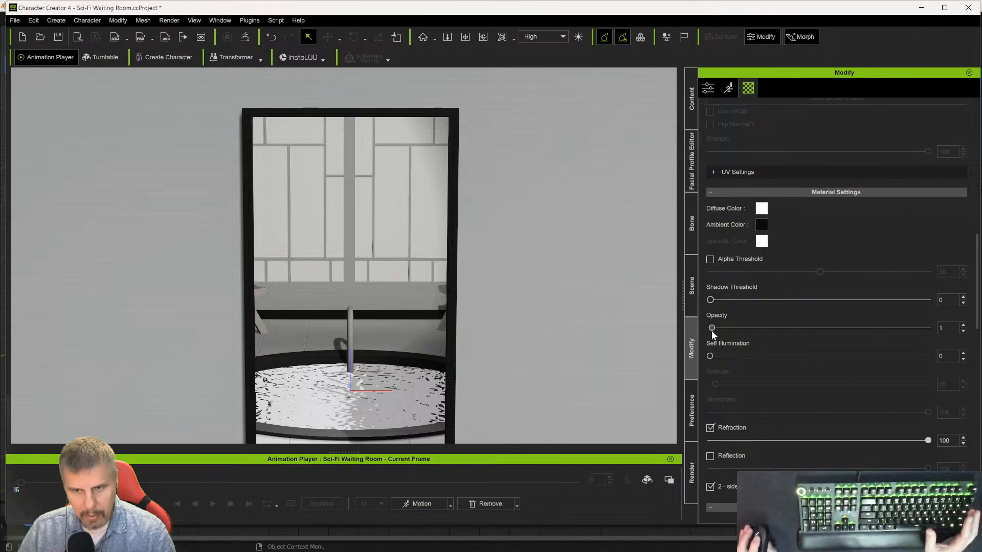
- Examine the refracting jacuzzi water up close through the doorway and from above the tub
scroll(416, 383, "up", 6)
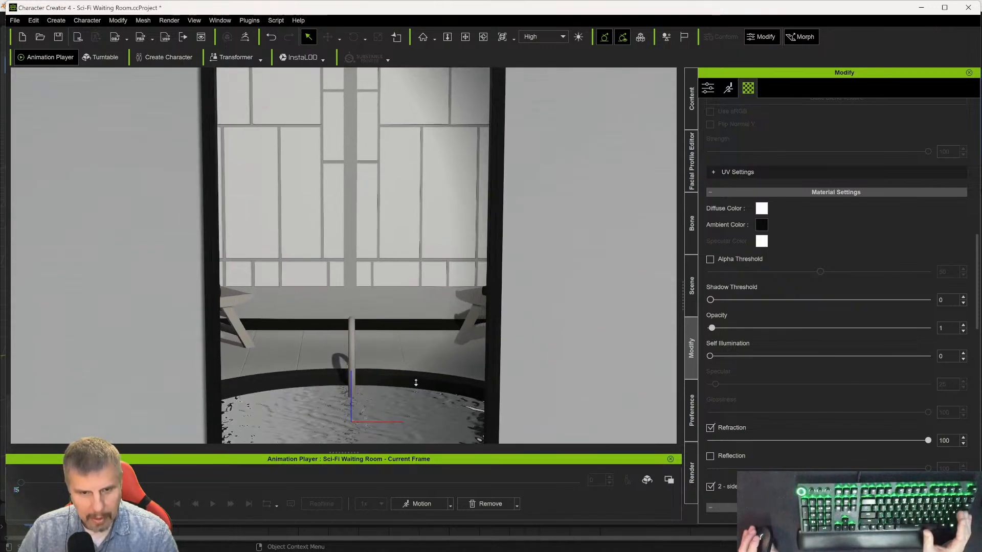
mouse_move(439, 329)
right_mouse_down("alt")
mouse_move(315, 371)
mouse_move(397, 355)
mouse_move(412, 381)
mouse_move(432, 305)
mouse_move(430, 355)
mouse_move(437, 324)
right_mouse_up("alt")
scroll(422, 348, "up", 8)
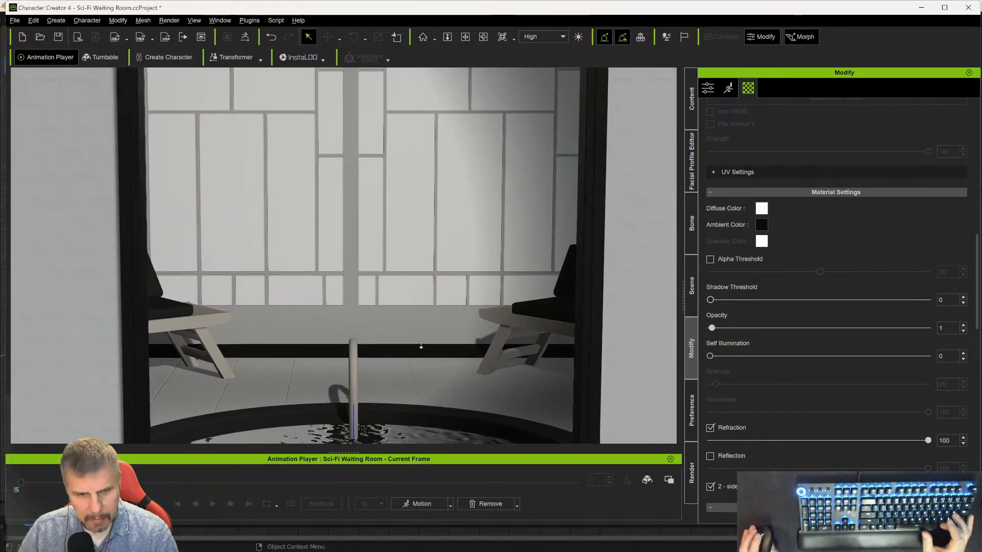
scroll(424, 348, "up", 2)
right_click_drag(428, 345, 571, 390, "alt")
scroll(478, 353, "up", 4)
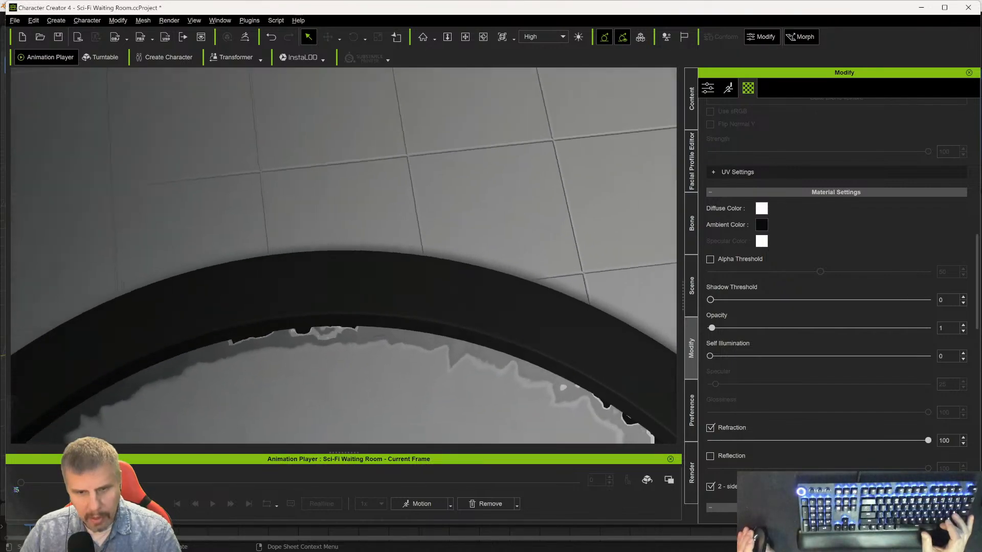
right_click_drag(651, 403, 550, 394, "alt")
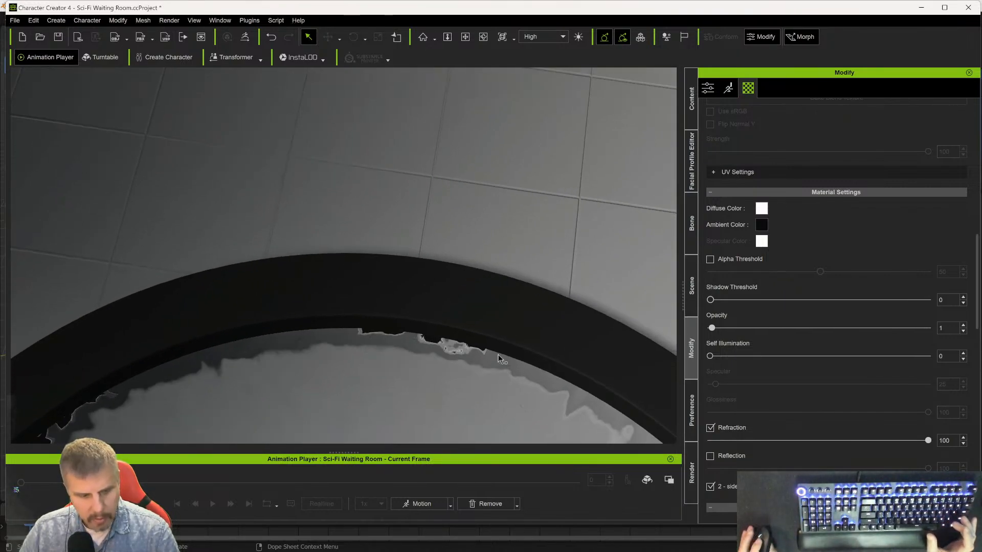
middle_click_drag(498, 352, 552, 0)
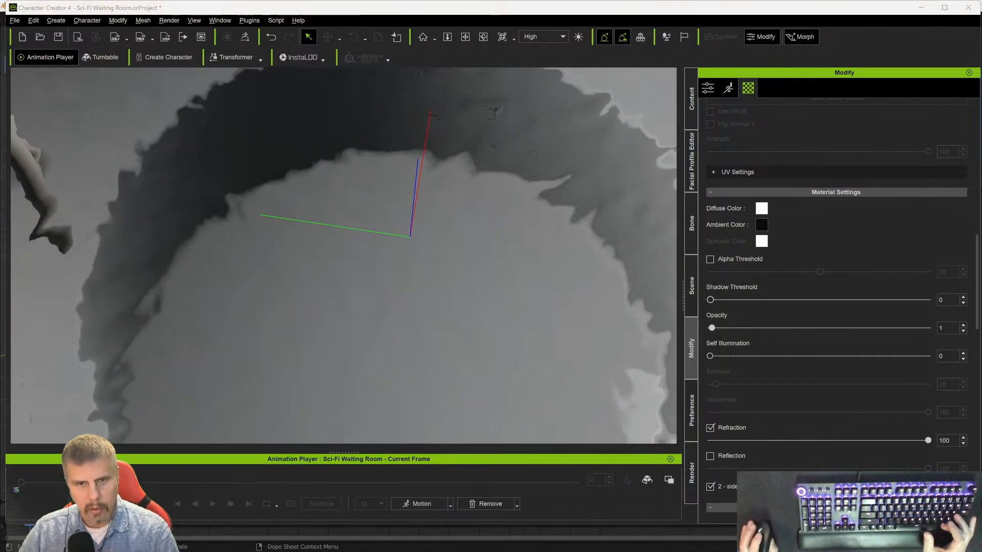
- Test the jacuzzi water material with Alpha Threshold on and opacity 0, and go back to threshold off with opacity 2
right_click_drag(537, 272, 536, 169)
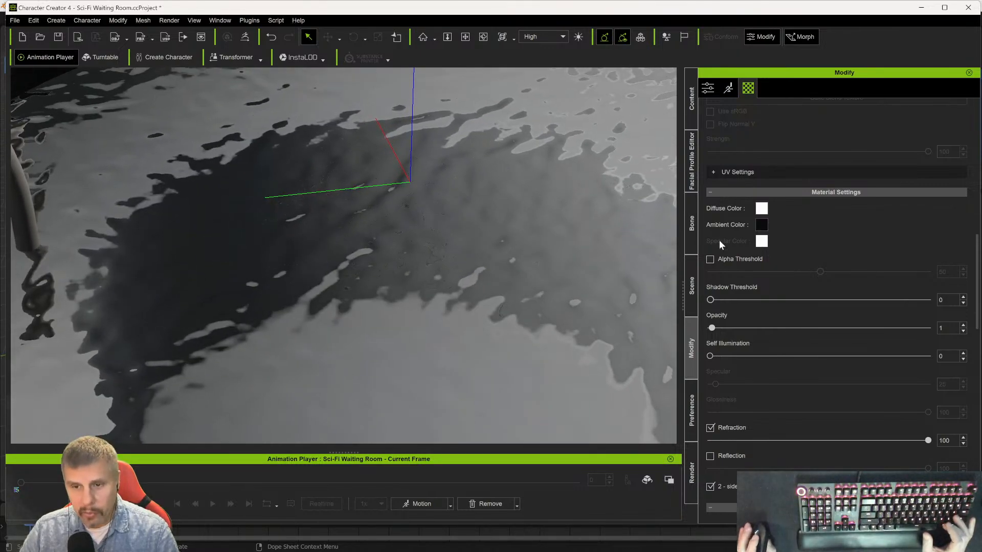
left_click_drag(712, 328, 712, 329)
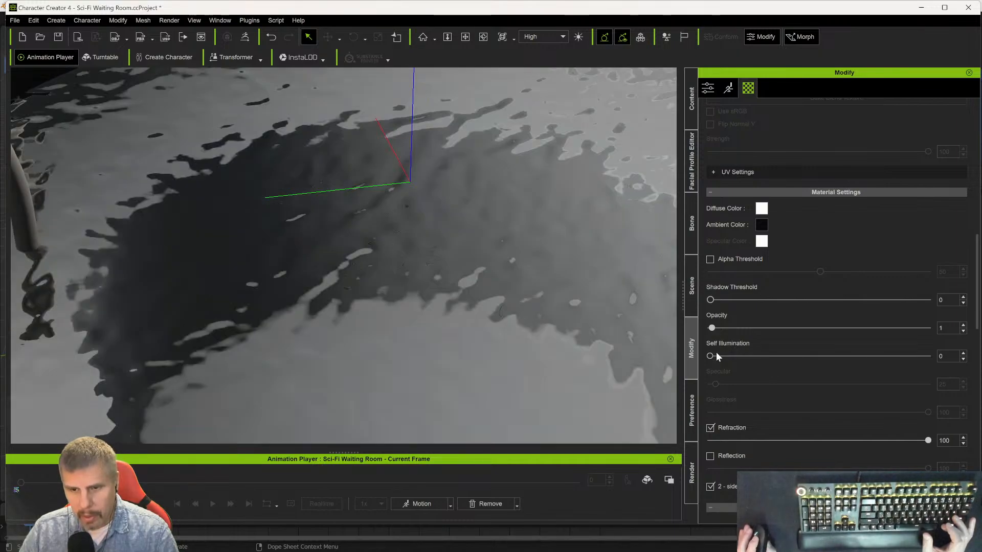
scroll(741, 408, "up", 3)
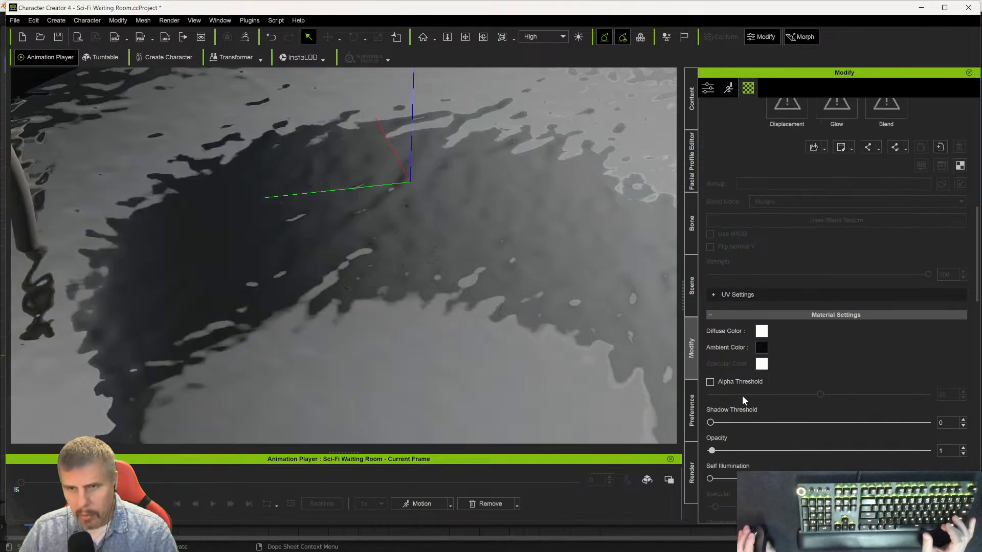
left_click(711, 384)
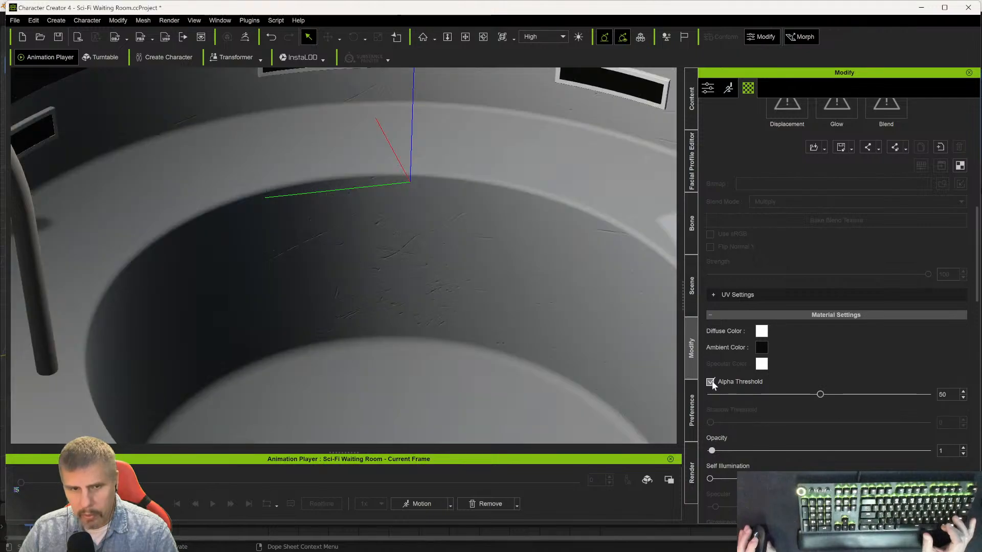
left_click(711, 383)
left_click(711, 382)
mouse_move(713, 450)
left_mouse_down()
mouse_move(890, 451)
mouse_move(708, 449)
left_mouse_up()
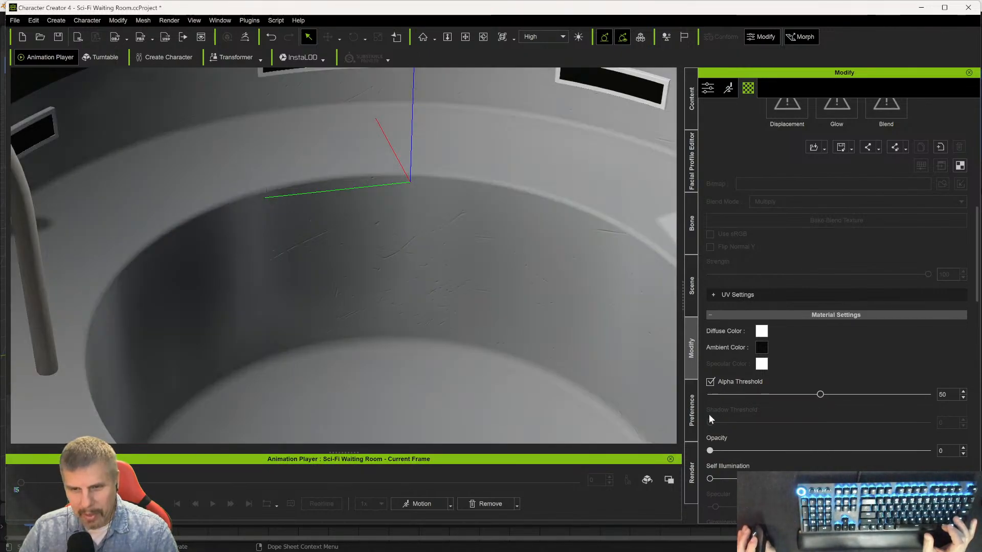
left_click(710, 383)
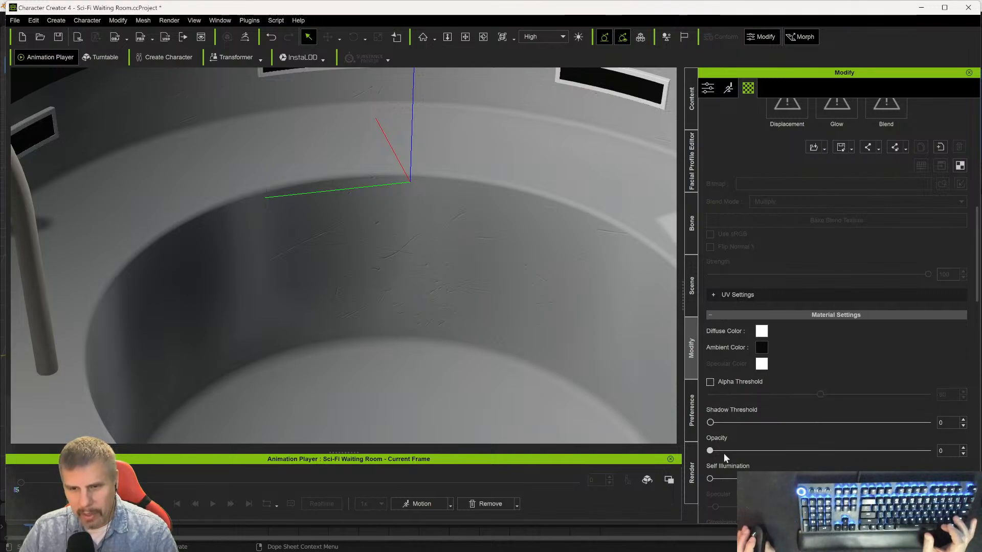
left_click_drag(709, 449, 715, 451)
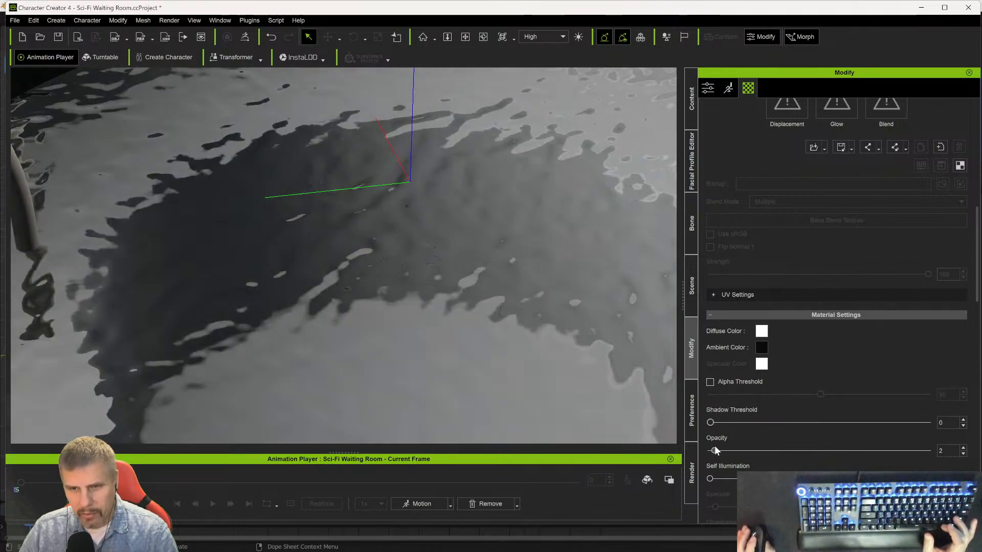
- Set the jacuzzi water material's diffuse color to black (#000000)
left_click(764, 331)
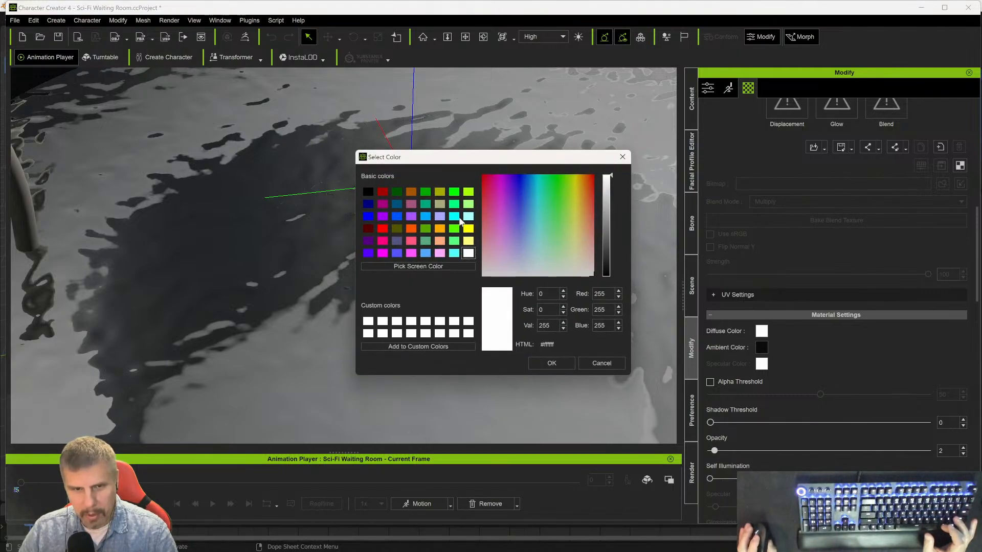
left_click_drag(600, 252, 604, 279)
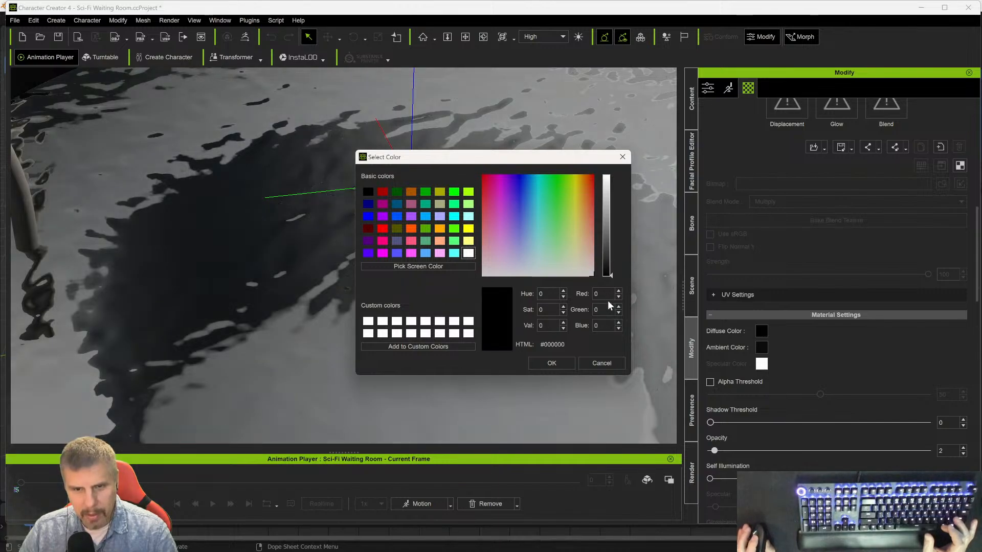
left_click(551, 363)
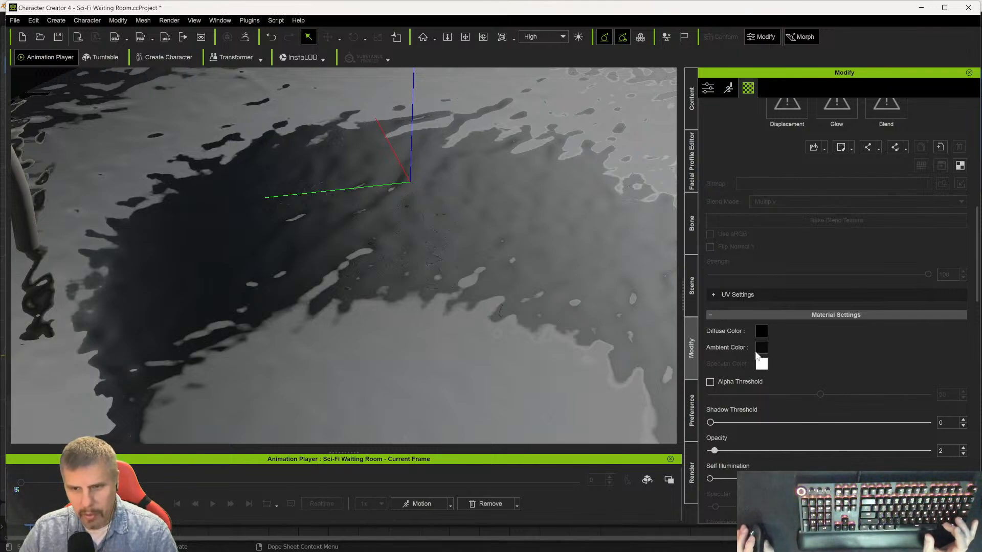
- Try different Shadow Threshold and Refraction values on the JacuzziWater_1 material and return them to 0 and 100
scroll(732, 369, "up", 8)
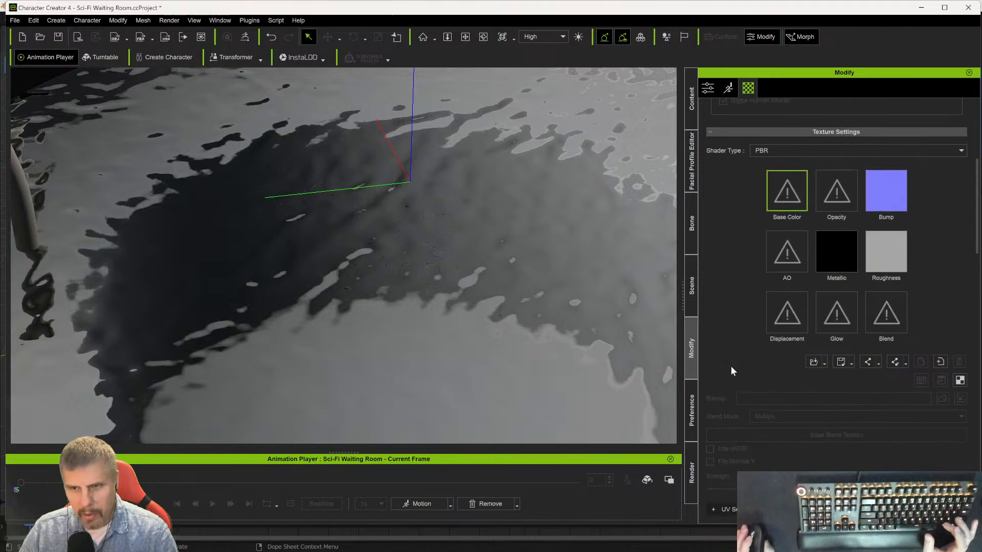
scroll(732, 366, "up", 3)
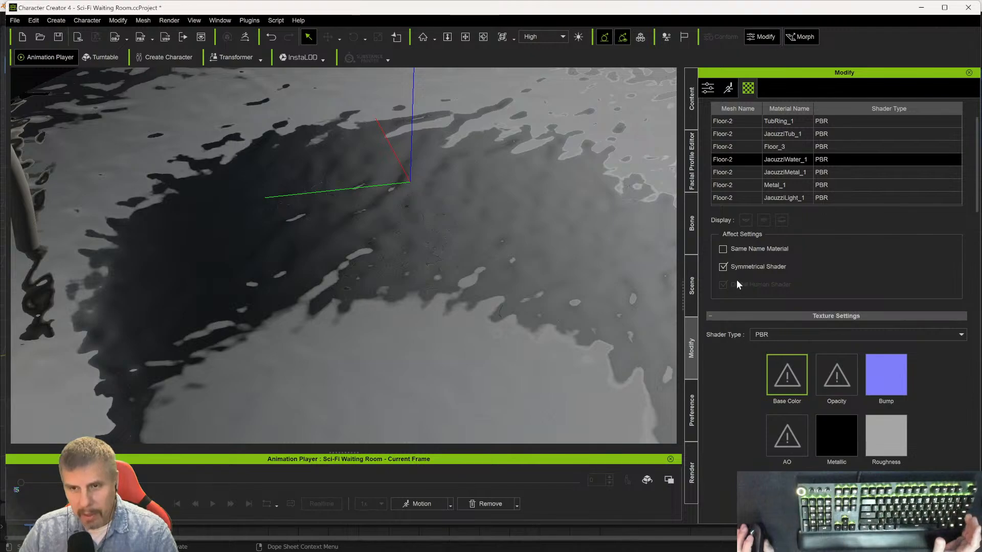
scroll(787, 242, "up", 2)
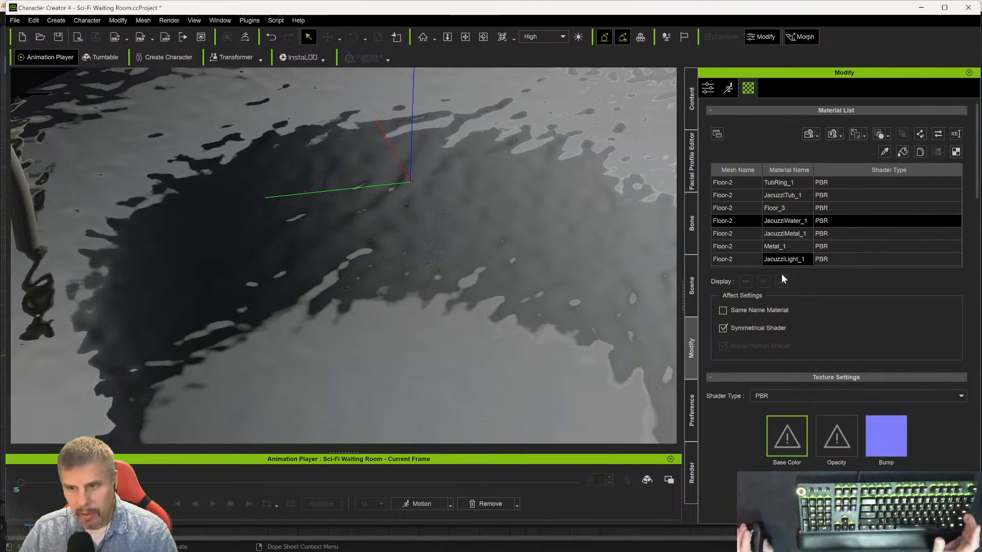
scroll(761, 317, "down", 4)
scroll(744, 363, "down", 15)
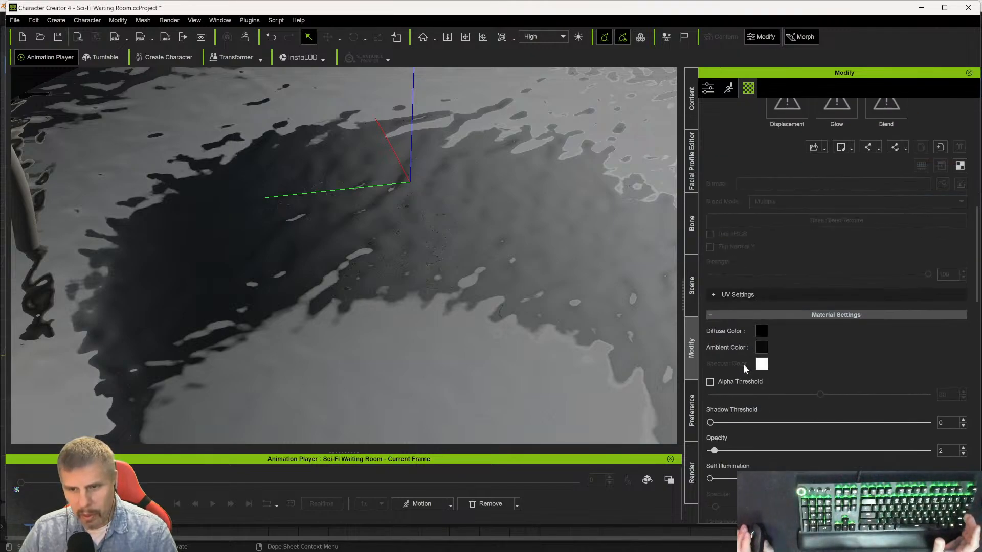
left_click_drag(711, 300, 844, 322)
left_click_drag(741, 314, 710, 315)
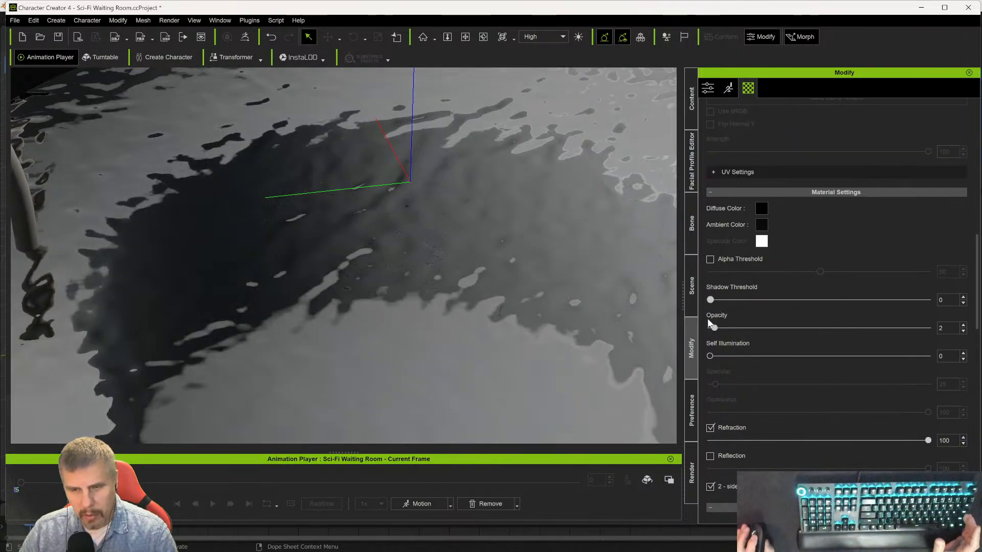
scroll(739, 358, "down", 3)
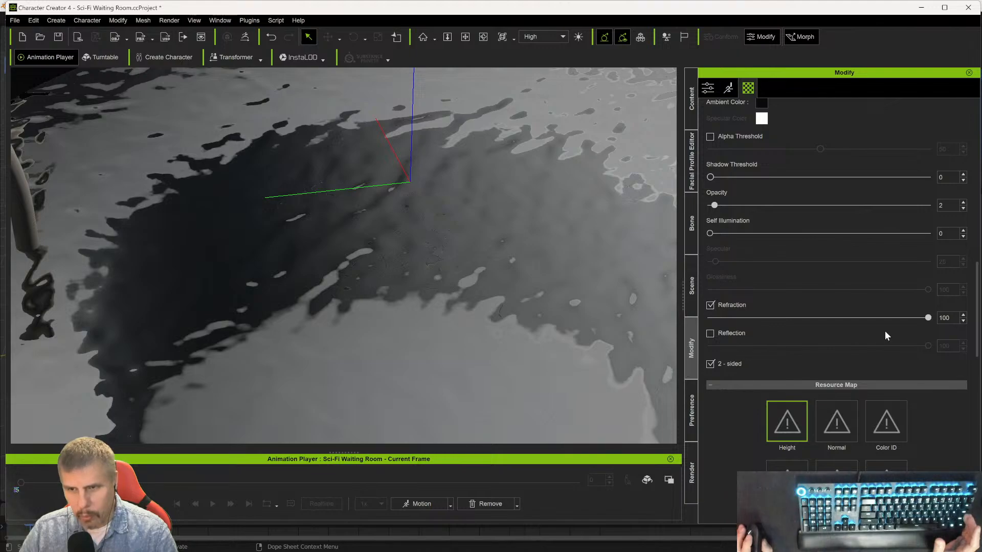
mouse_move(927, 317)
left_mouse_down()
mouse_move(801, 317)
mouse_move(928, 317)
left_mouse_up()
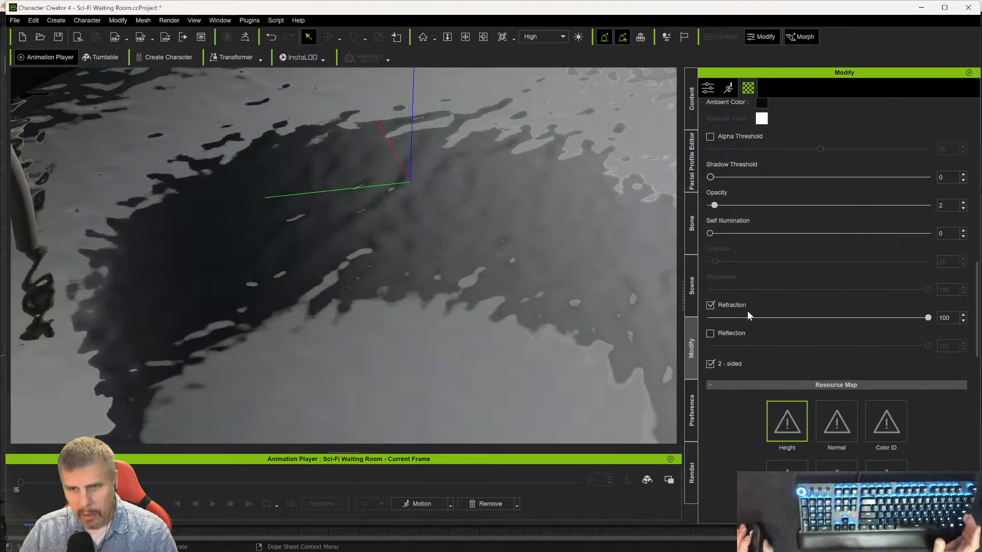
- Try an opacity of 5 on the jacuzzi water material and set it back to 1
scroll(747, 312, "up", 2)
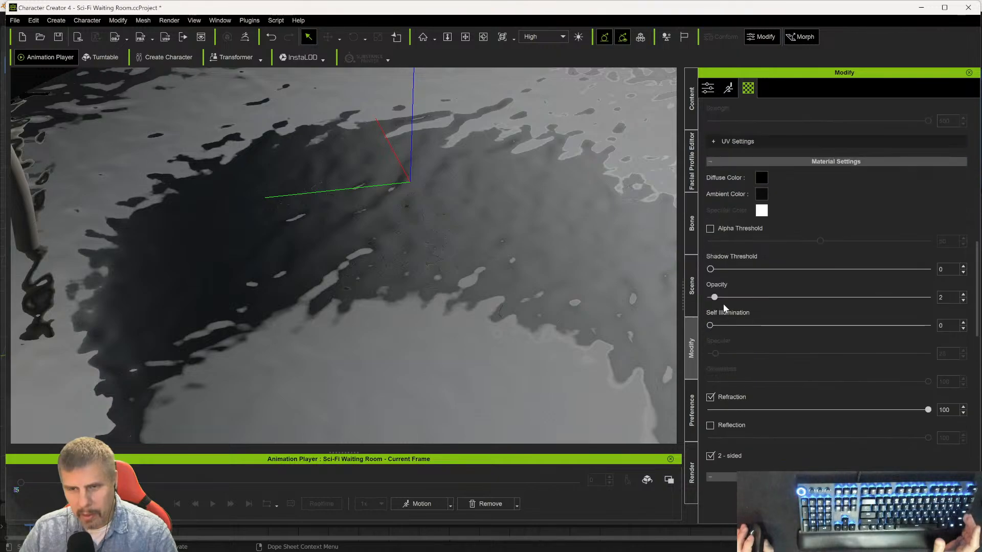
left_click_drag(715, 298, 712, 298)
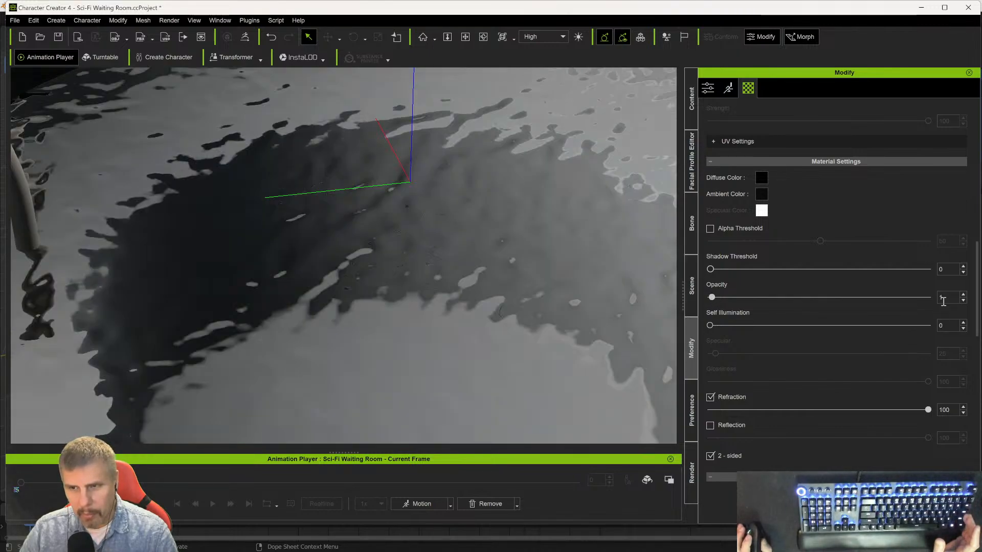
type("5")
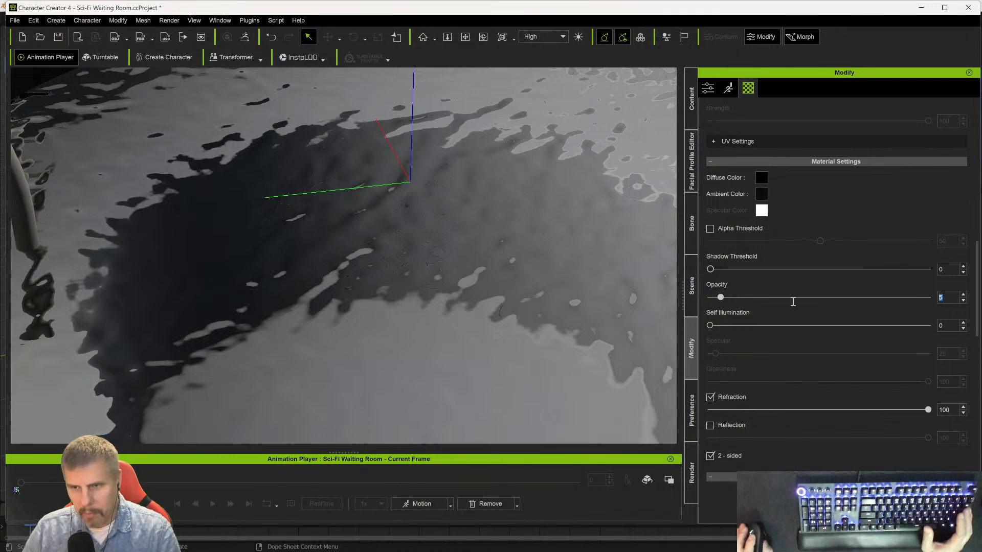
type("5")
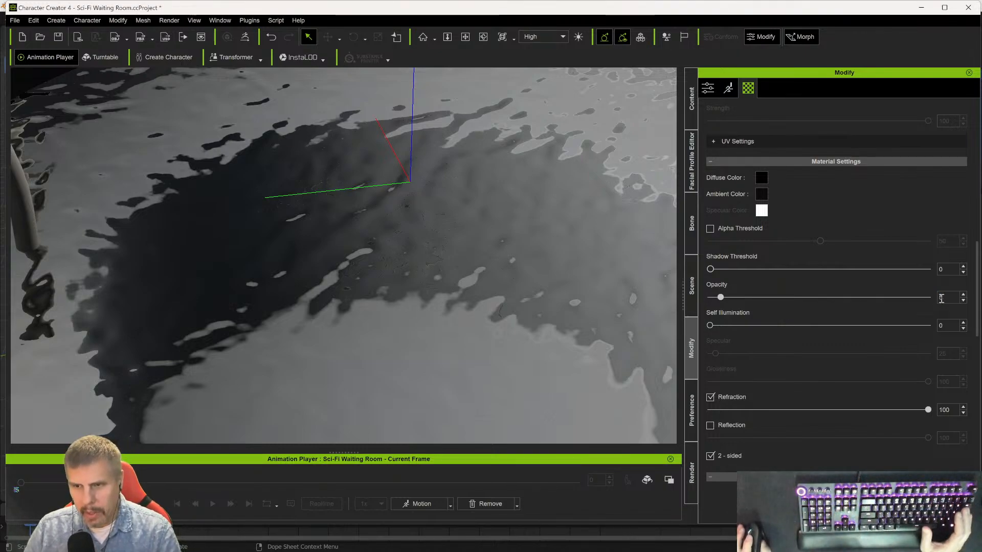
type("1")
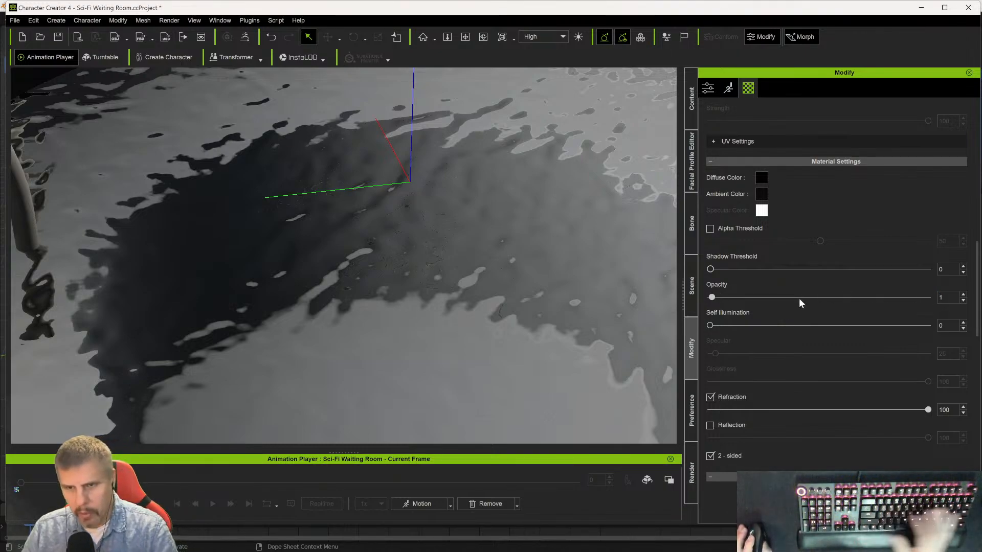
- Review the JacuzziWater_1 texture settings and examine the refracting water surface in the tub from other angles
scroll(801, 276, "up", 10)
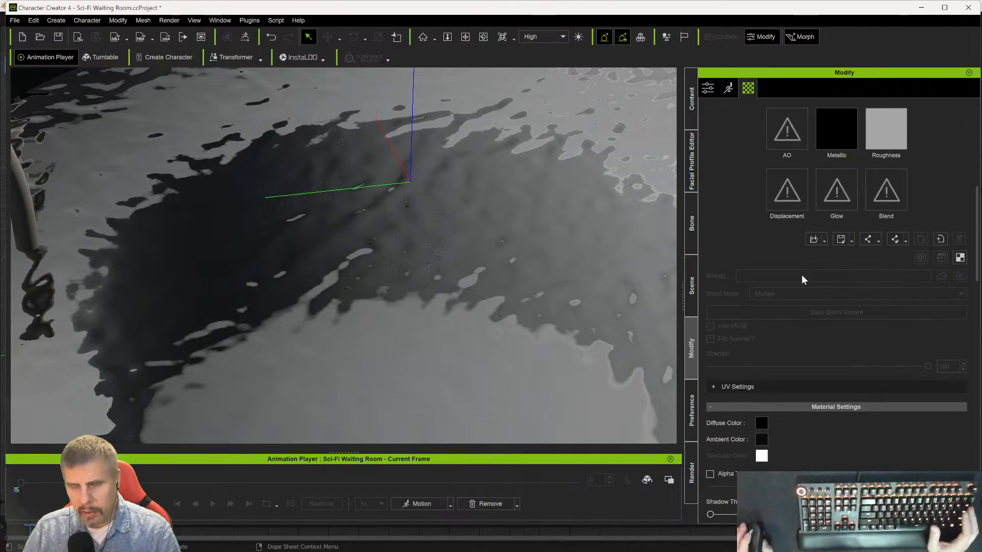
scroll(758, 284, "up", 5)
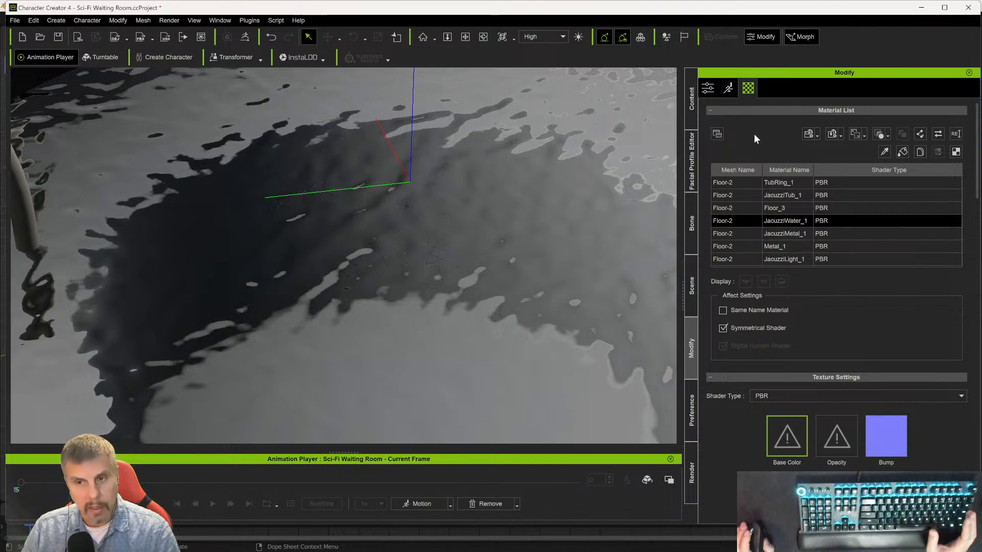
scroll(725, 440, "down", 3)
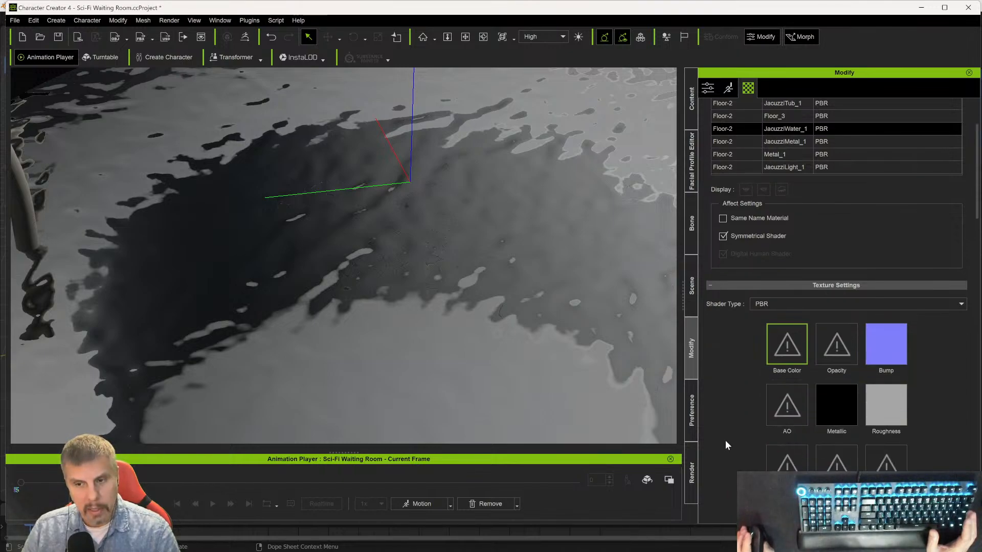
scroll(725, 440, "down", 2)
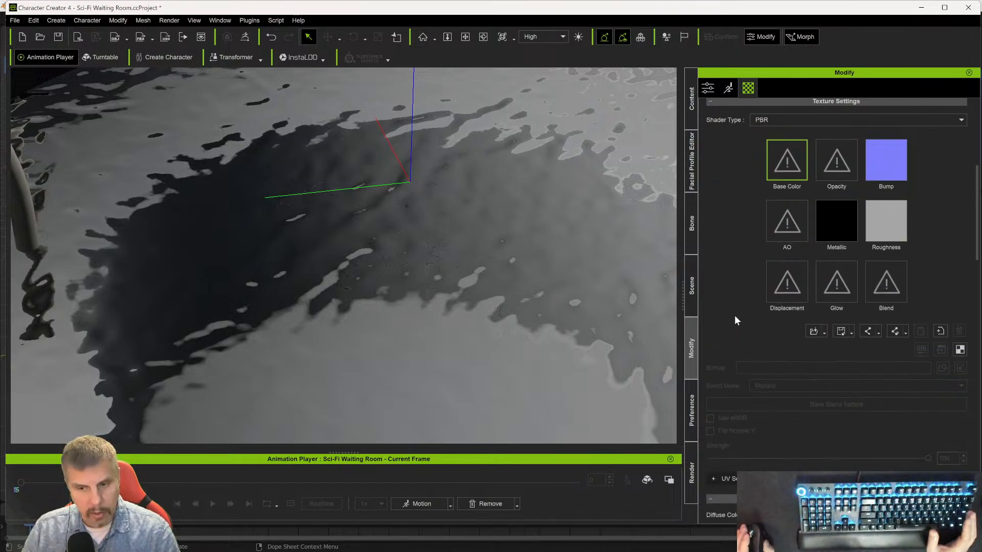
scroll(337, 286, "down", 5)
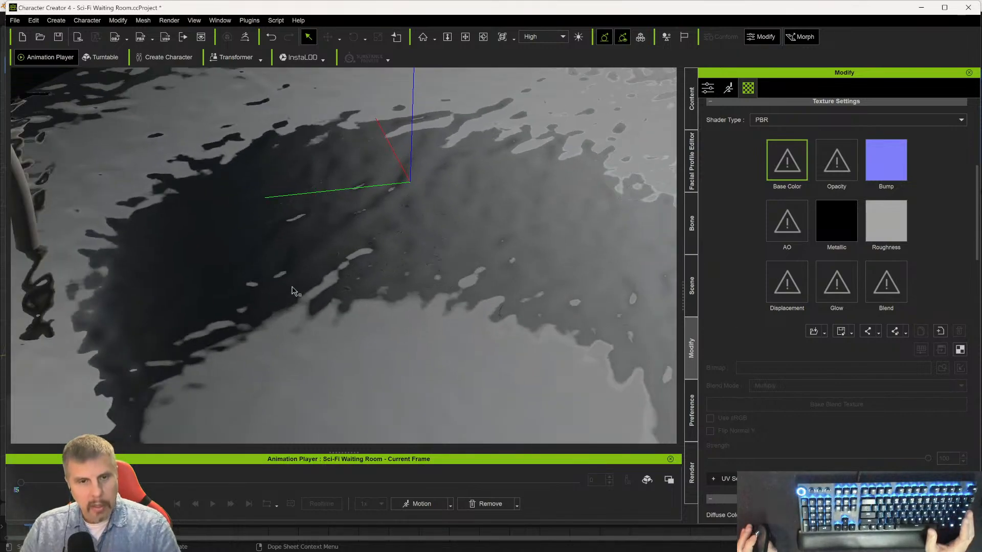
scroll(316, 276, "up", 4)
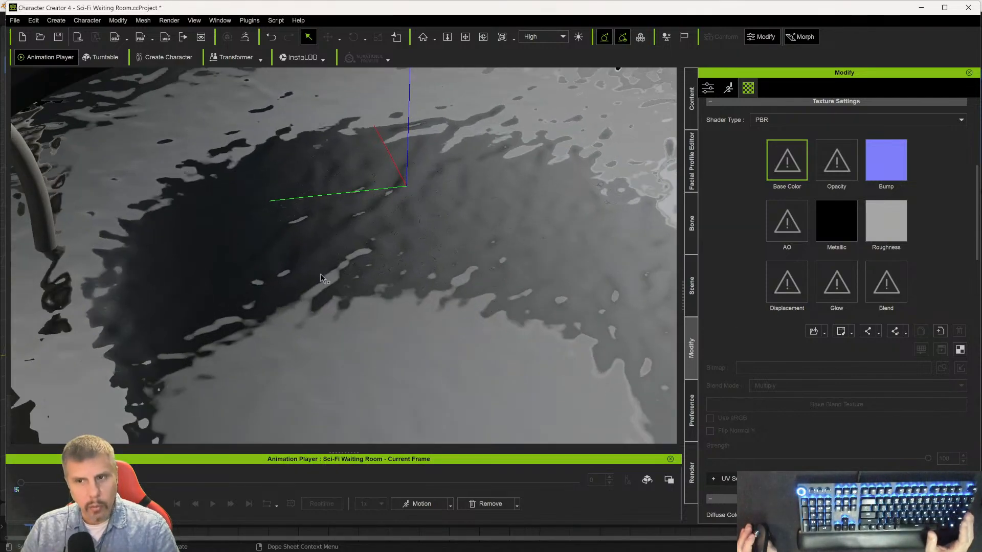
right_click_drag(453, 301, 299, 267)
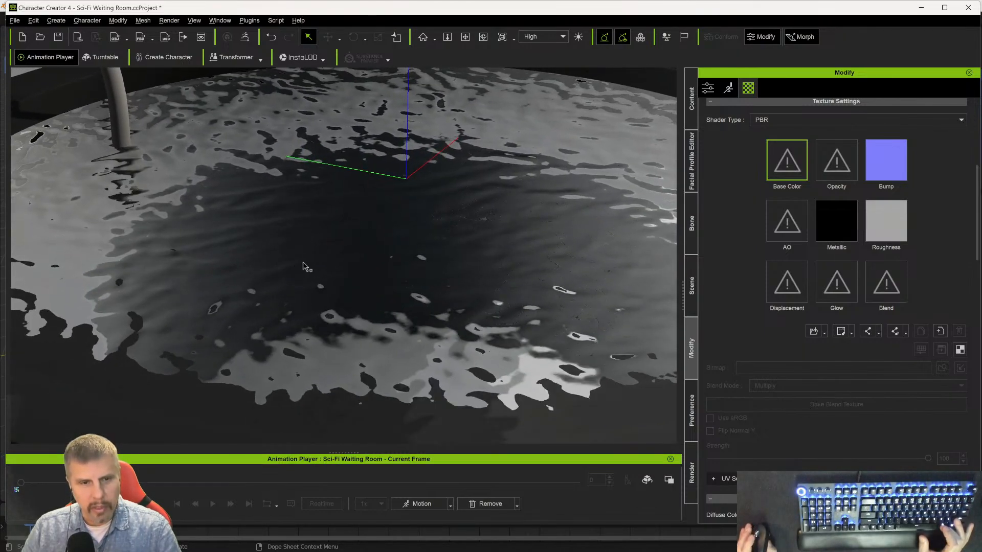
scroll(304, 262, "down", 4)
scroll(300, 259, "up", 4)
- Select the window wall behind the jacuzzi and bring up the material settings of its WindowGlass_1 material
right_click_drag(302, 260, 374, 134)
middle_click_drag(375, 128, 384, 375)
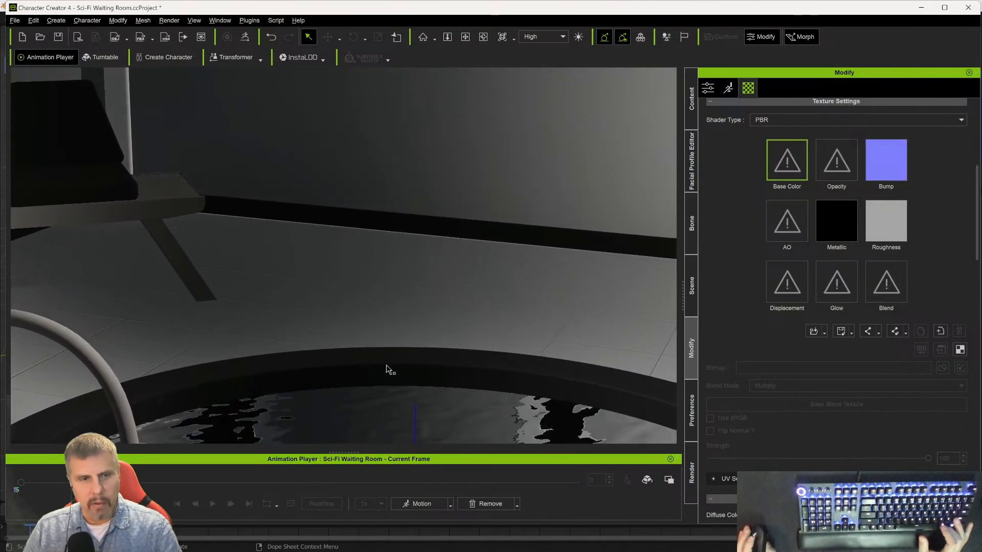
middle_click_drag(442, 335, 433, 335)
right_click_drag(434, 335, 143, 265)
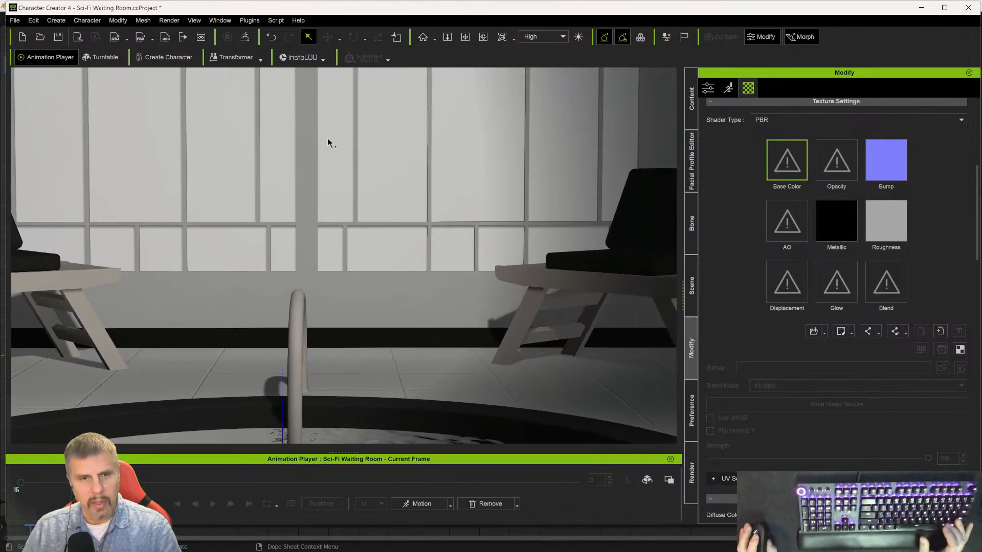
scroll(727, 142, "up", 5)
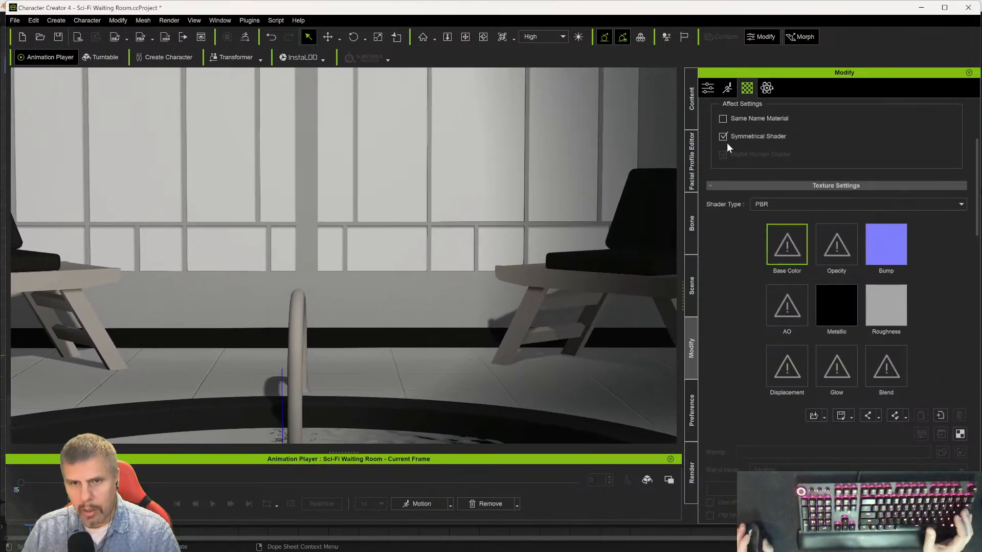
left_click(776, 196)
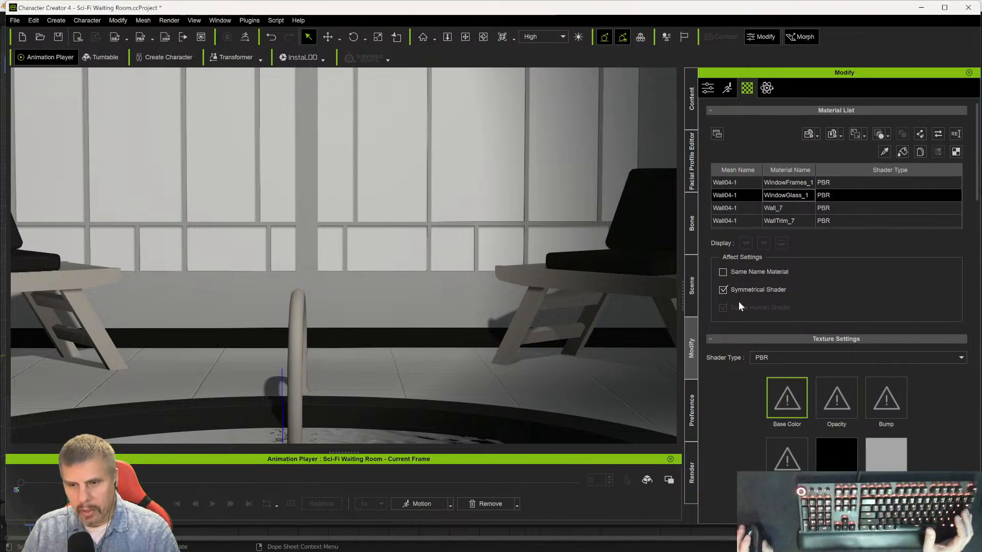
scroll(734, 420, "down", 12)
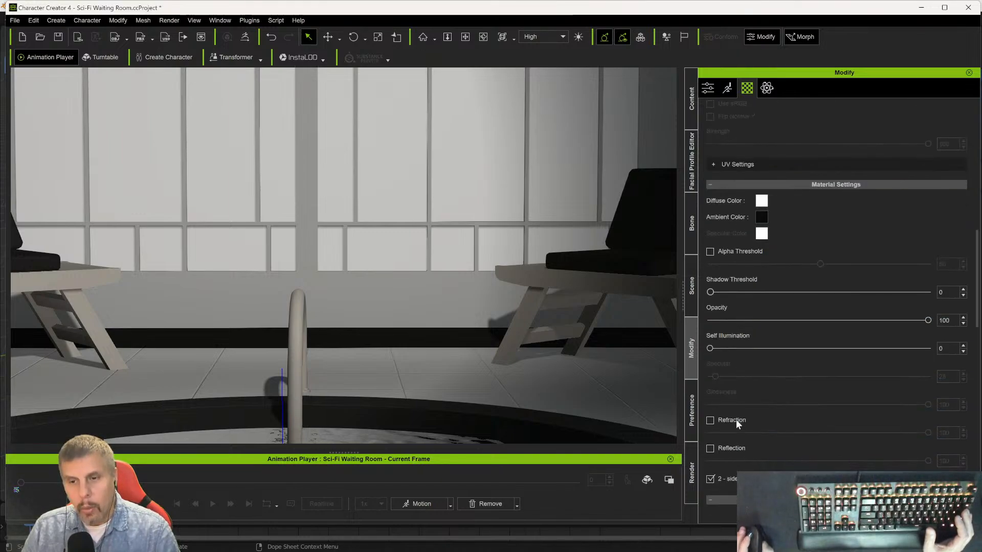
scroll(735, 424, "down", 2)
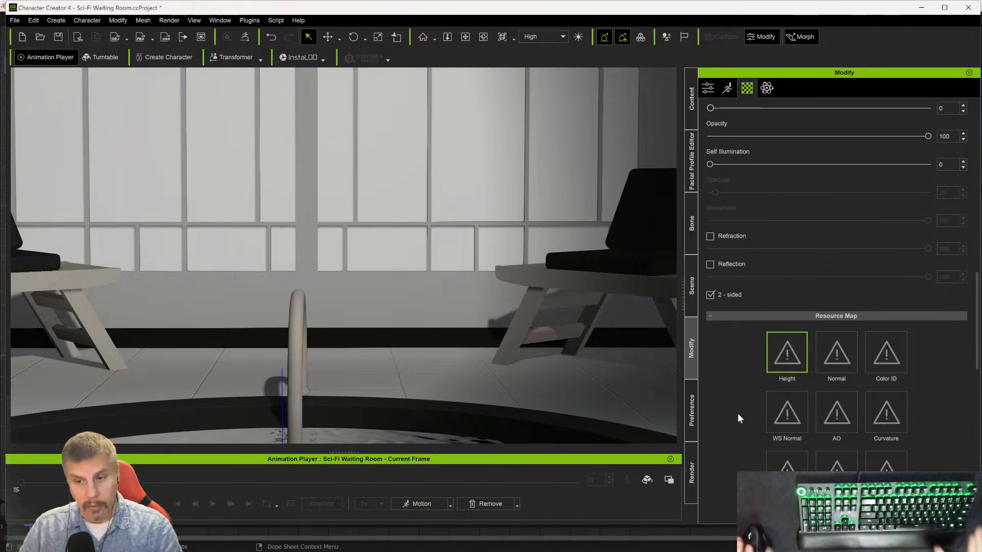
- Enable refraction at 100 on the WindowGlass_1 material, lower its opacity to 1, and check the see-through window behind the jacuzzi
scroll(736, 409, "down", 5)
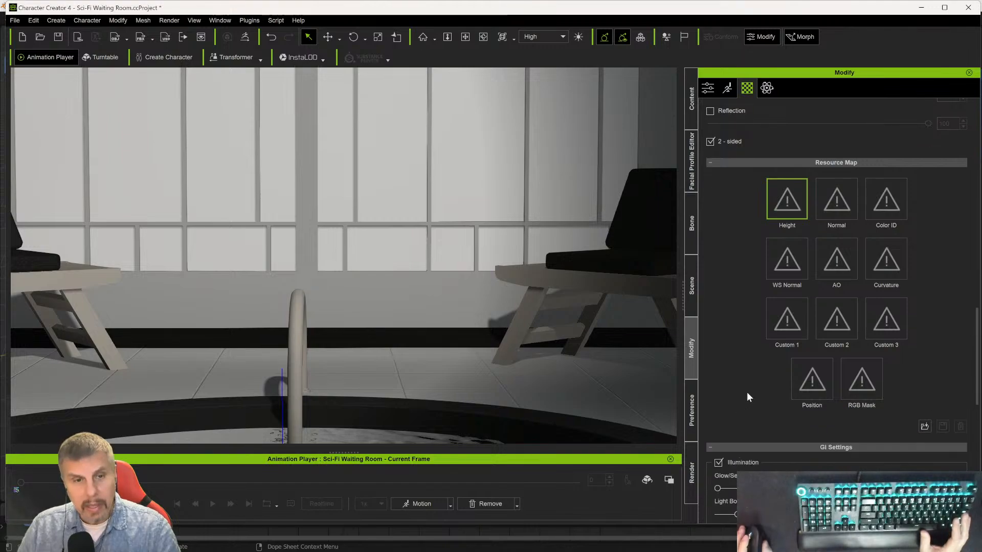
scroll(746, 402, "down", 10)
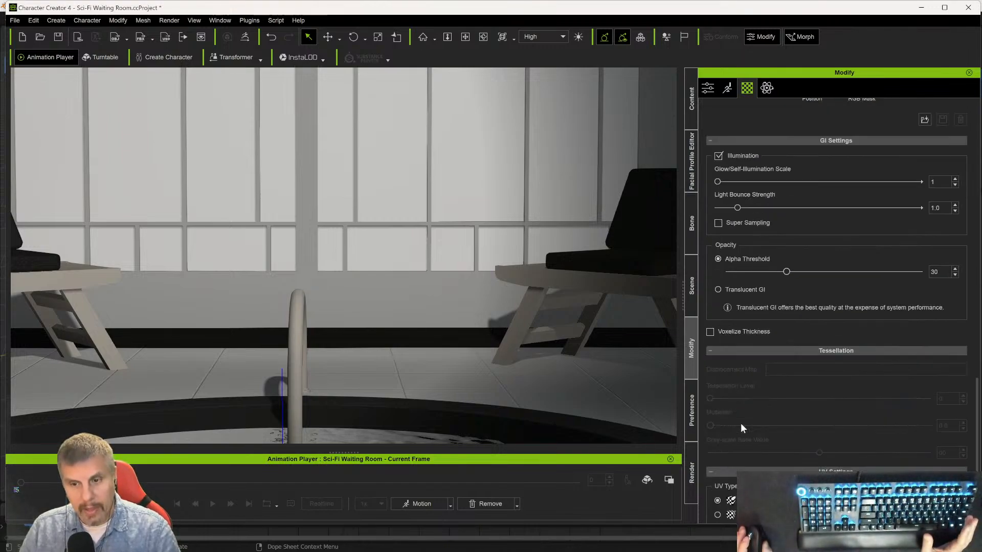
scroll(743, 413, "down", 4)
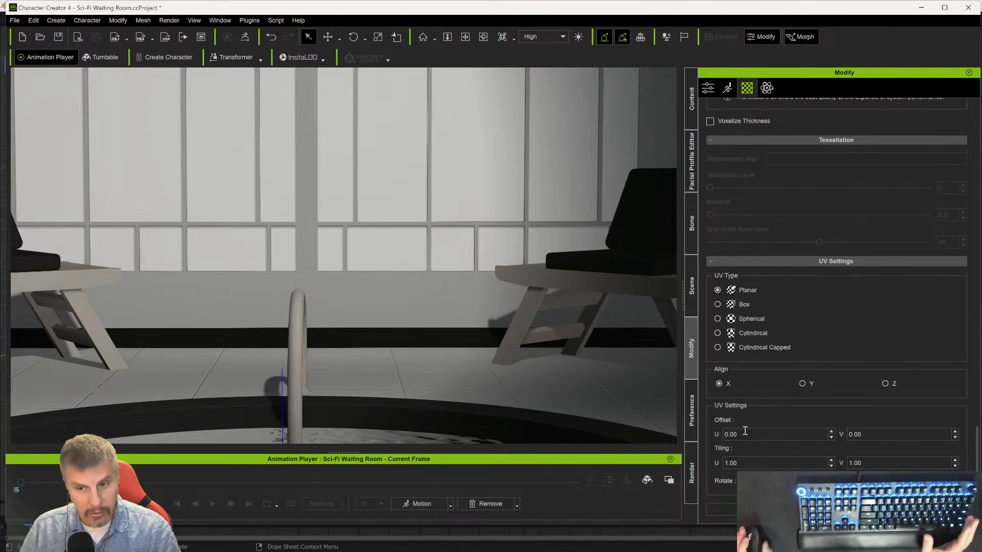
scroll(744, 433, "up", 6)
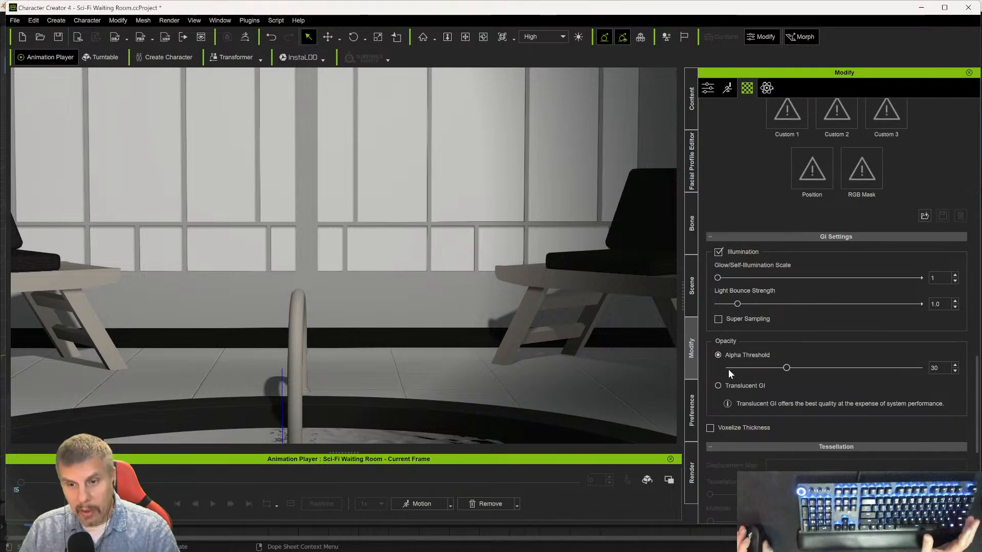
scroll(732, 228, "up", 5)
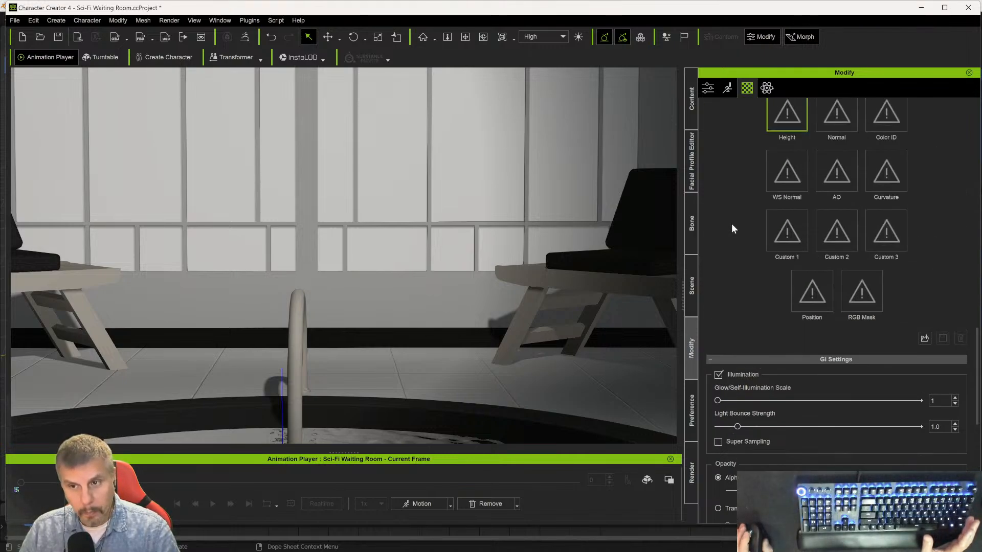
scroll(731, 228, "up", 2)
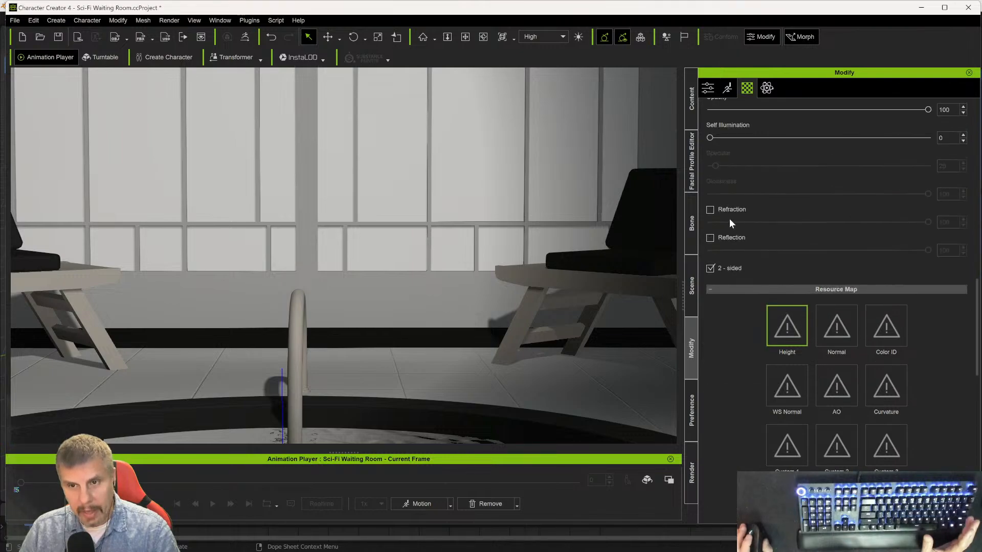
left_click(710, 209)
scroll(790, 207, "up", 4)
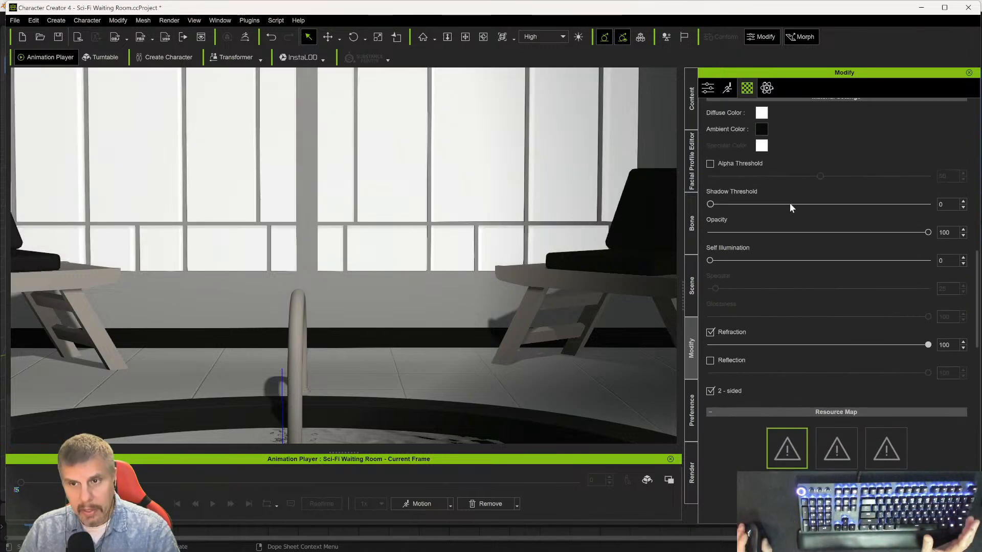
left_click_drag(927, 294, 710, 300)
scroll(418, 331, "up", 2)
scroll(418, 331, "down", 6)
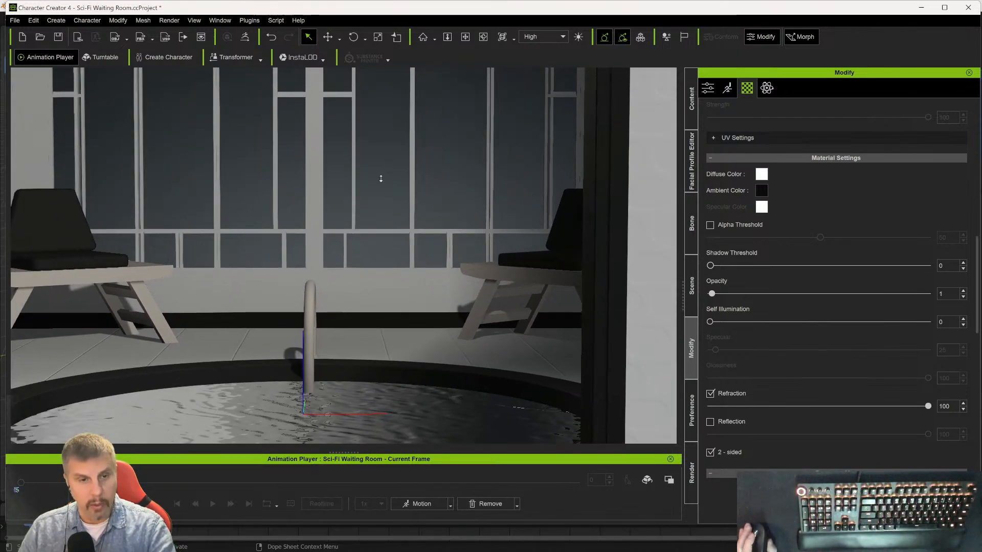
scroll(382, 184, "down", 3)
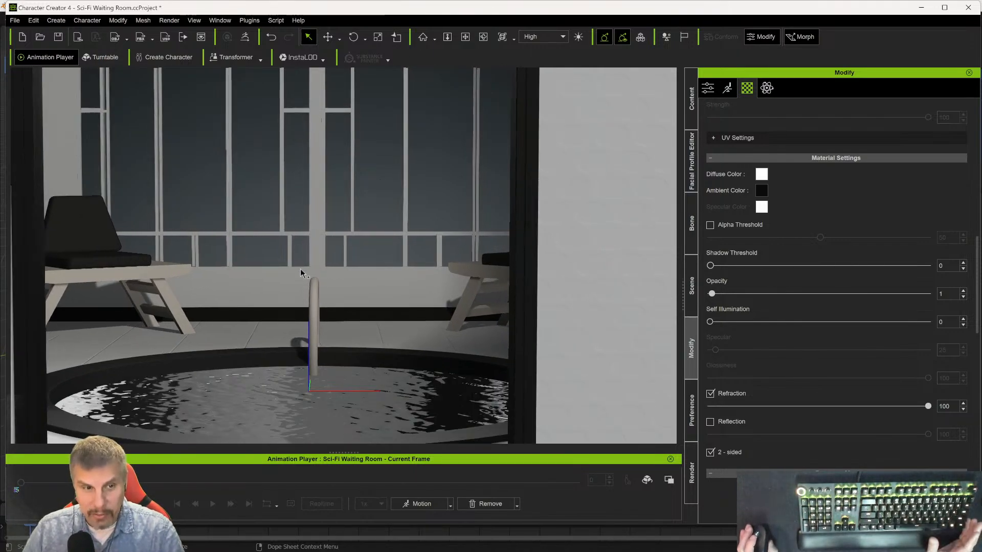
left_click(111, 256)
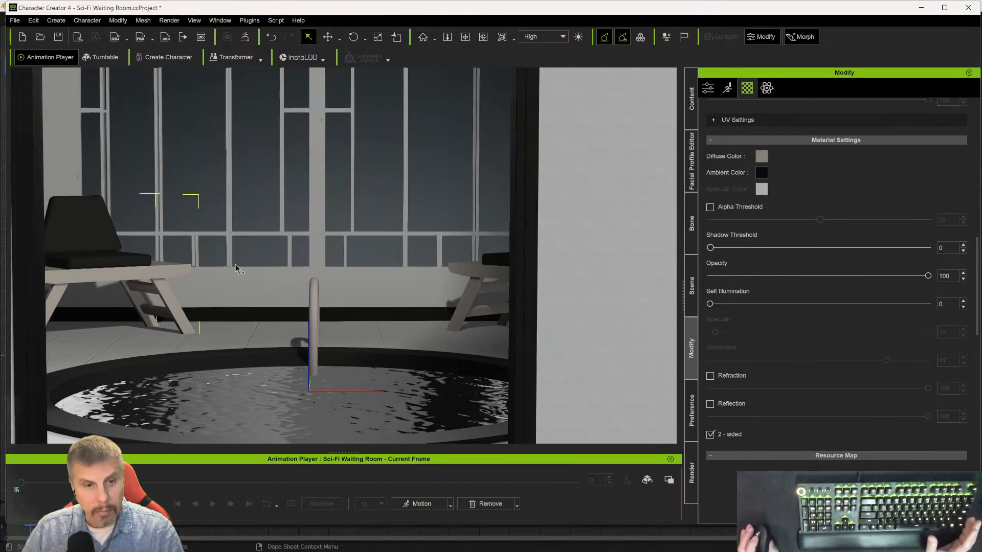
scroll(236, 269, "up", 1)
scroll(236, 268, "down", 1)
scroll(235, 269, "up", 2)
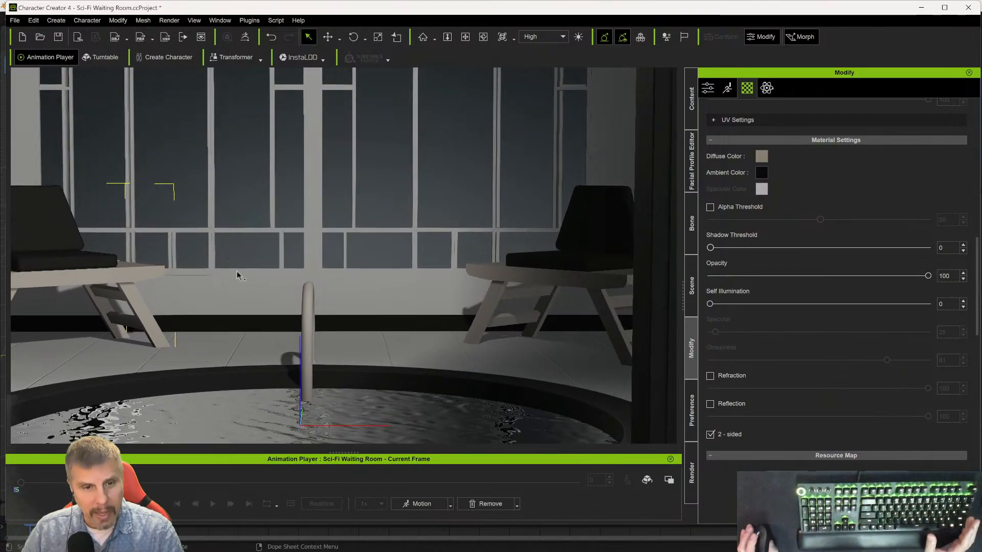
left_click(279, 298)
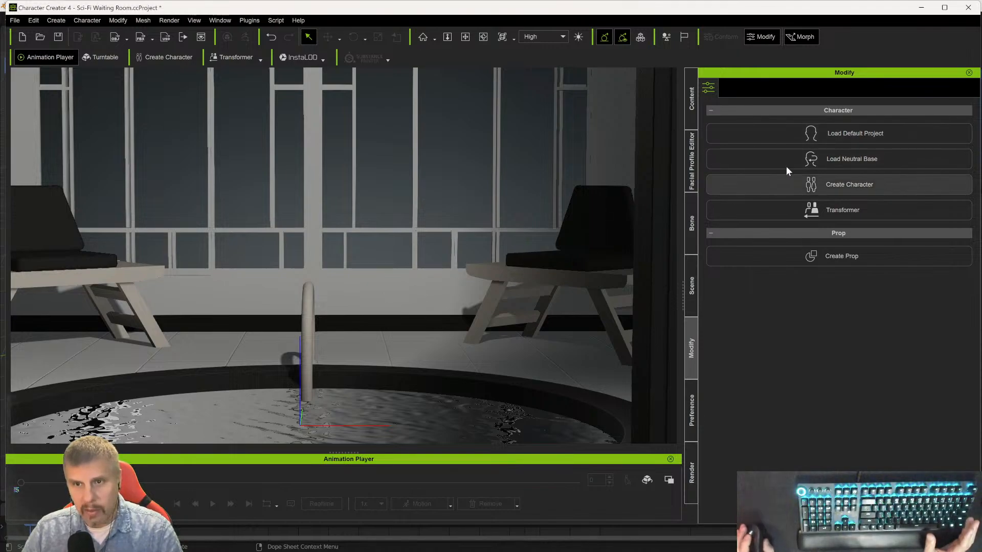
- Select and expand Wall01 in the scene hierarchy and examine its exterior surface around the doorway
left_click(690, 295)
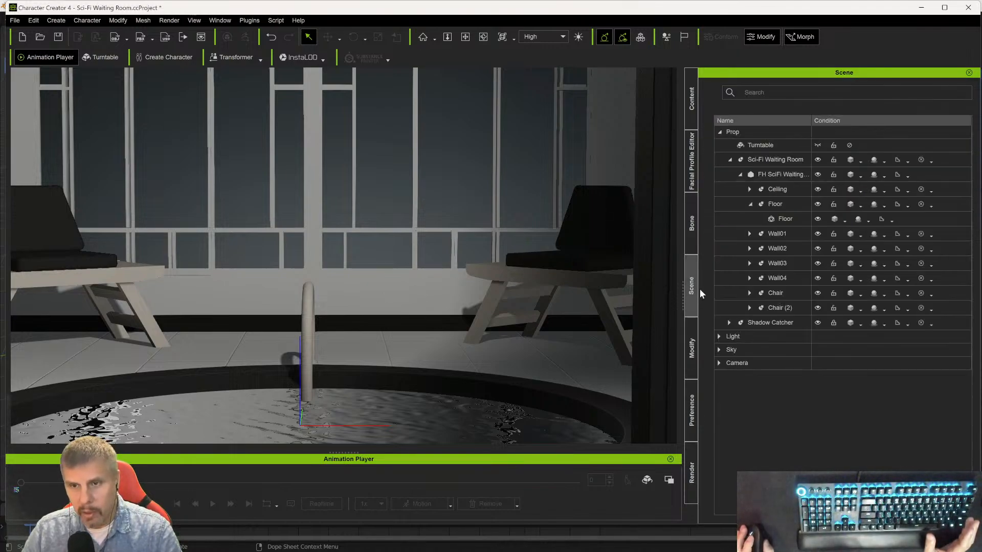
left_click(764, 235)
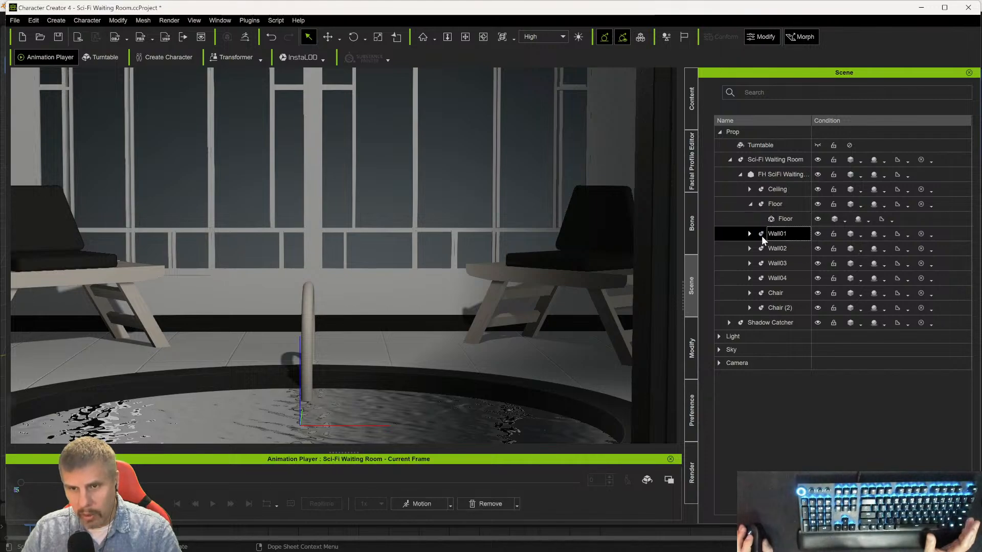
left_click(749, 233)
scroll(476, 207, "down", 6)
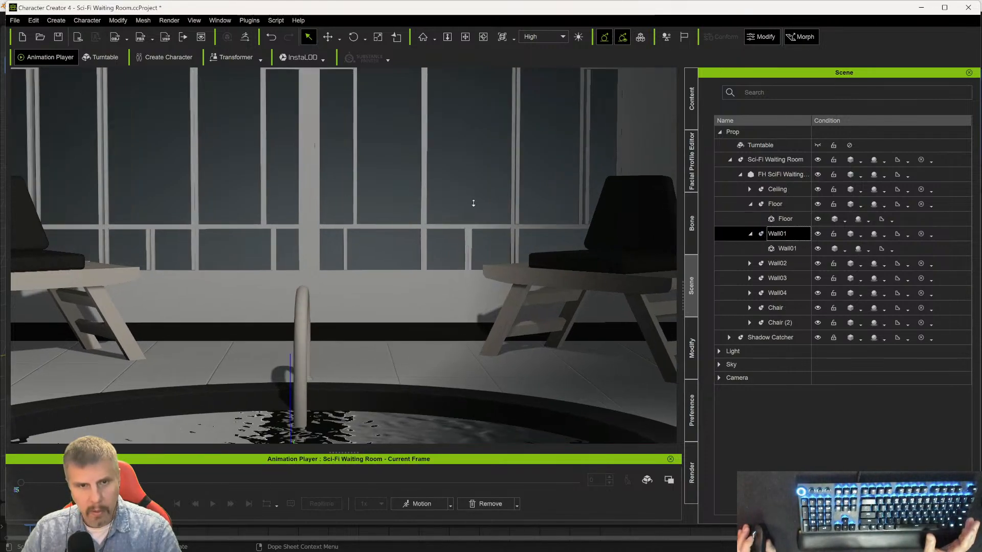
scroll(476, 207, "down", 8)
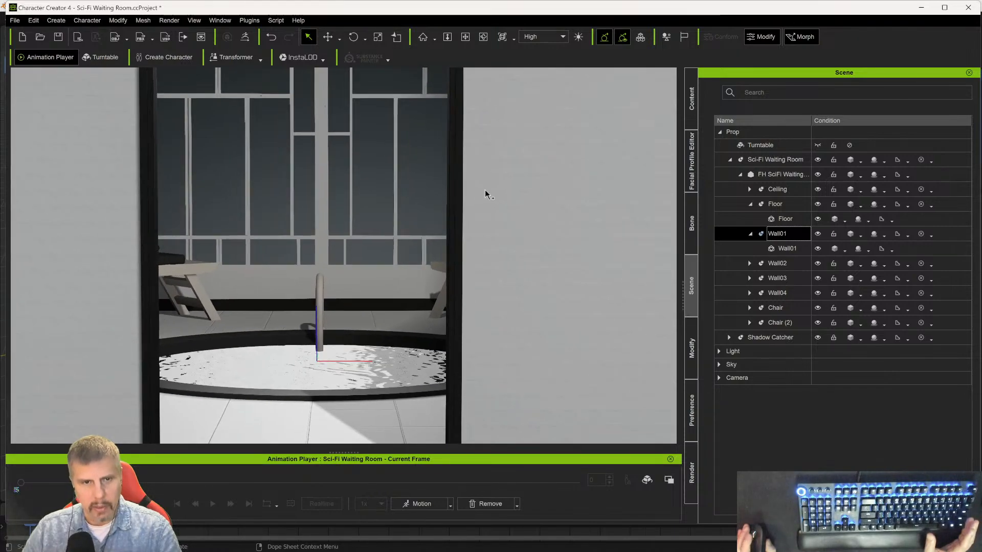
scroll(482, 197, "down", 8)
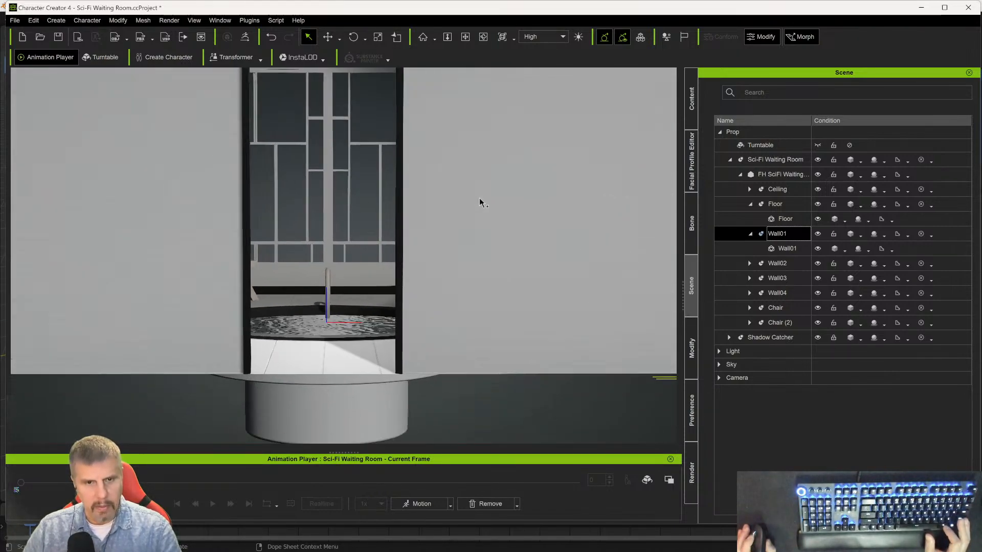
left_click_drag(471, 154, 497, 299, "alt")
left_click_drag(535, 266, 523, 218, "alt")
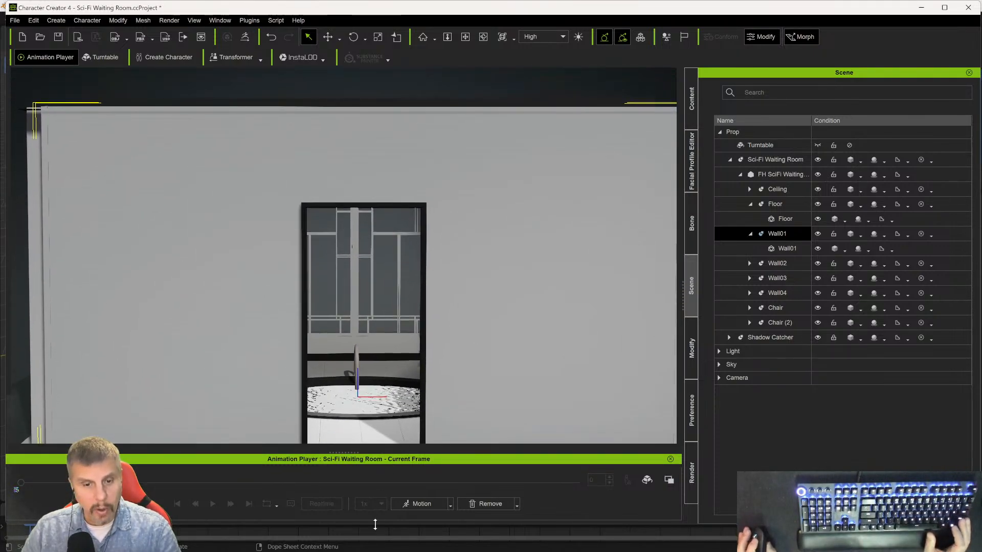
- Switch to DAZ Studio, show the room in the Iray rendered viewport, and select the front wall with the doorway
left_click(382, 541)
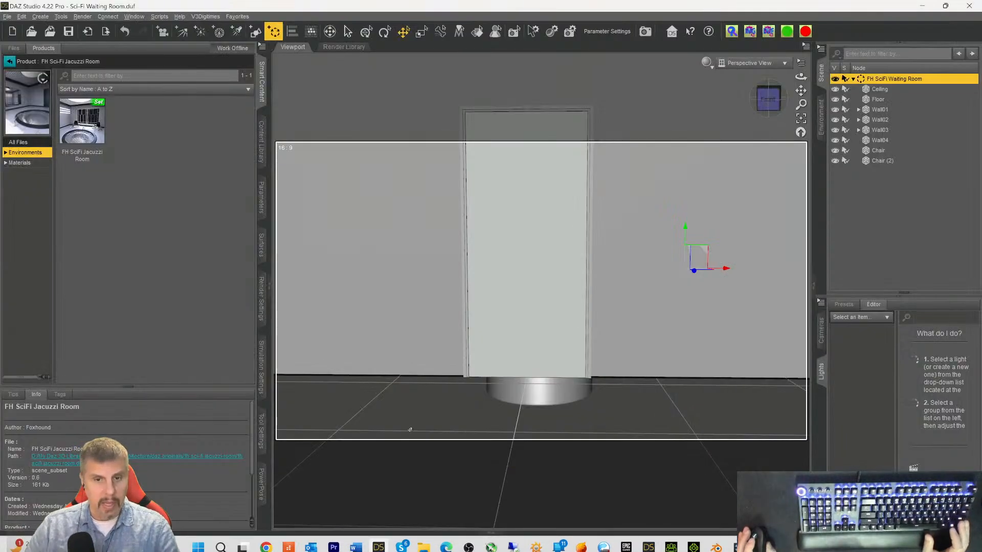
scroll(586, 286, "down", 1)
scroll(587, 286, "down", 1)
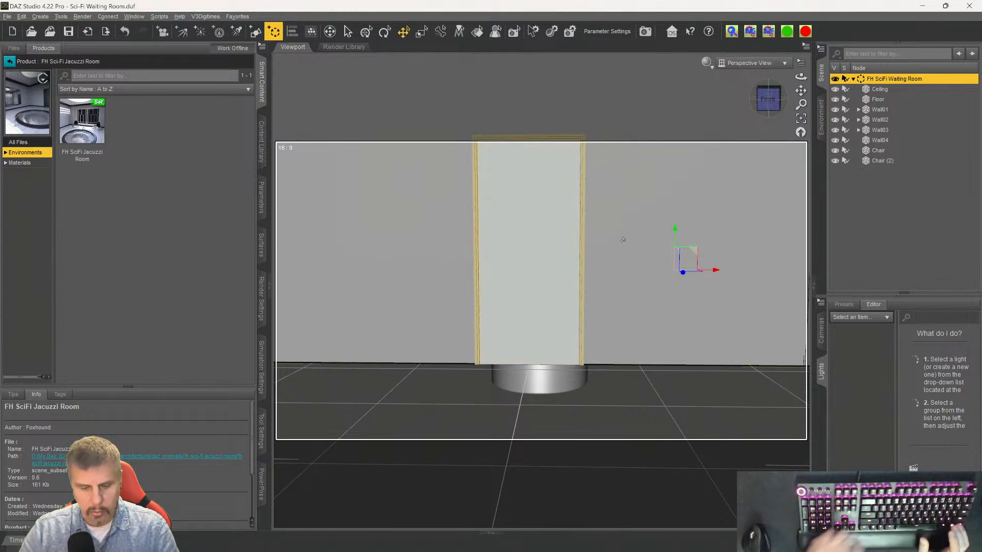
key("ctrl+o")
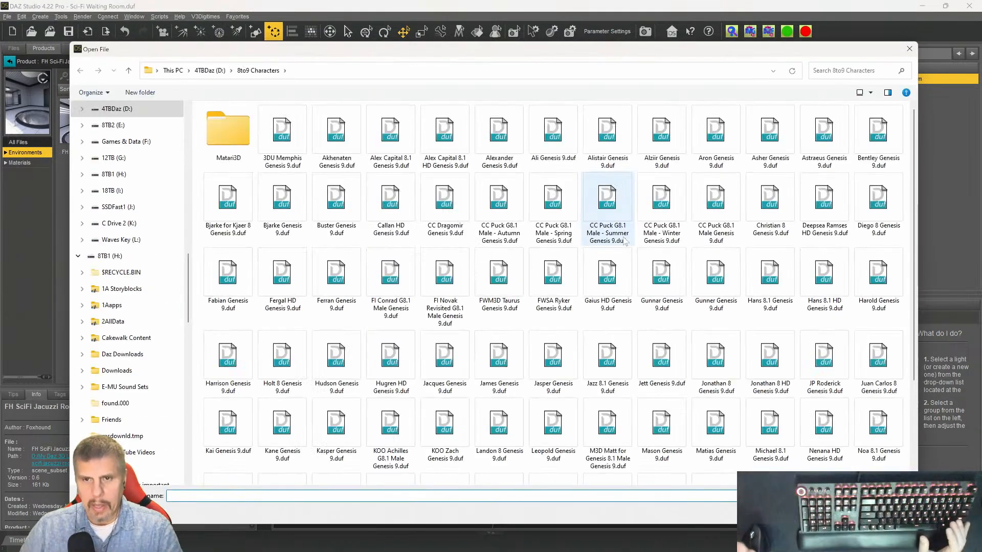
left_click(904, 51)
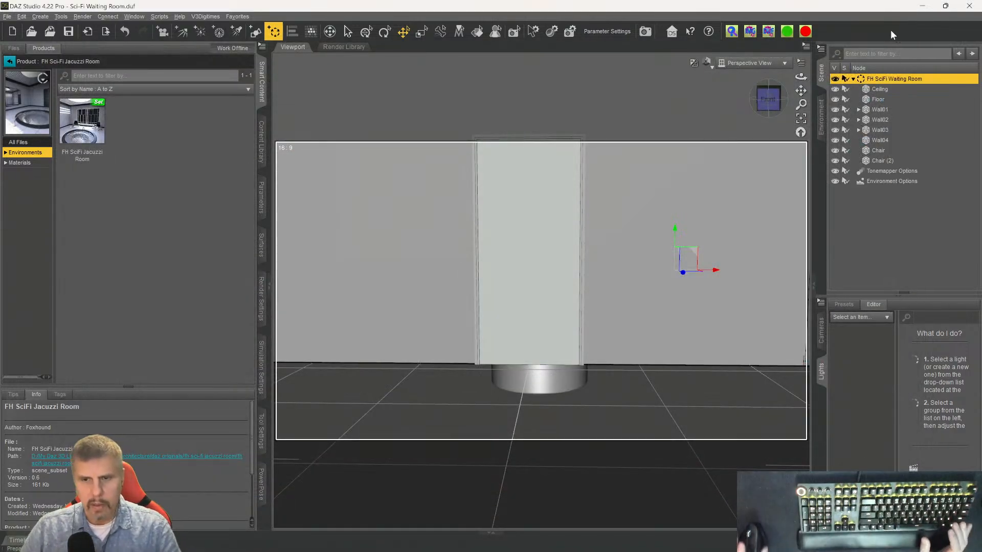
scroll(588, 176, "down", 3)
left_click(588, 175)
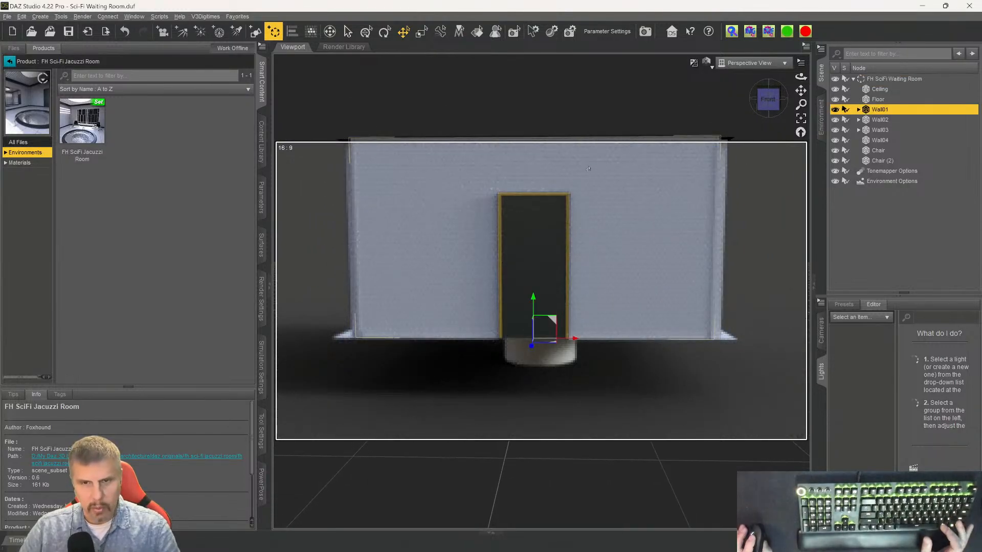
- Examine the rendered room from above, the front and the side, checking the ceiling and brick walls against their scene nodes
left_click_drag(801, 91, 792, 148)
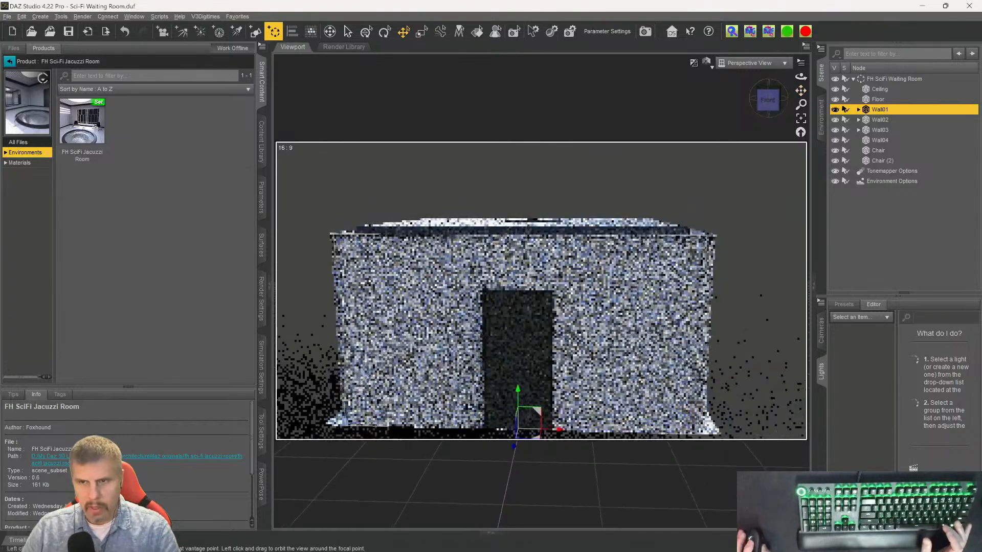
left_click(521, 339)
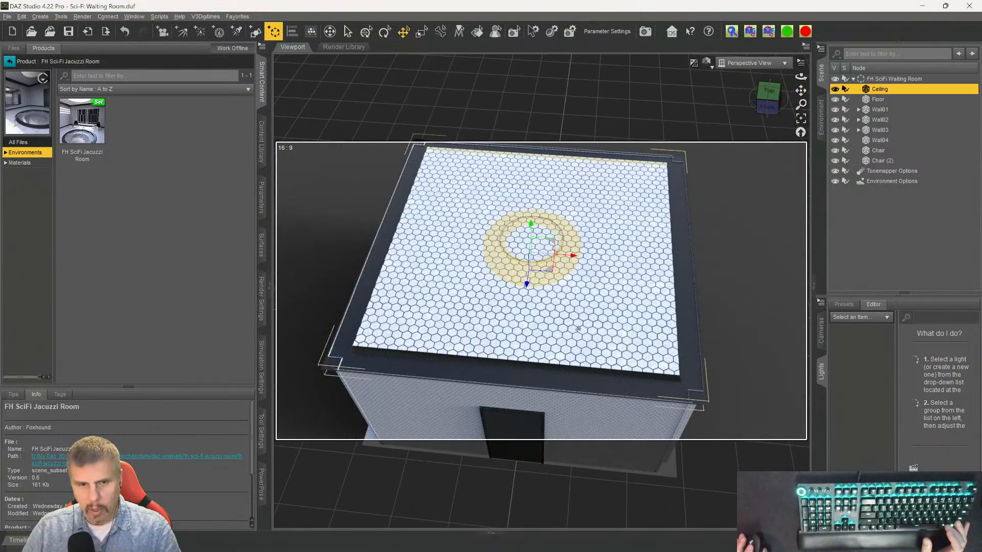
left_click(879, 110)
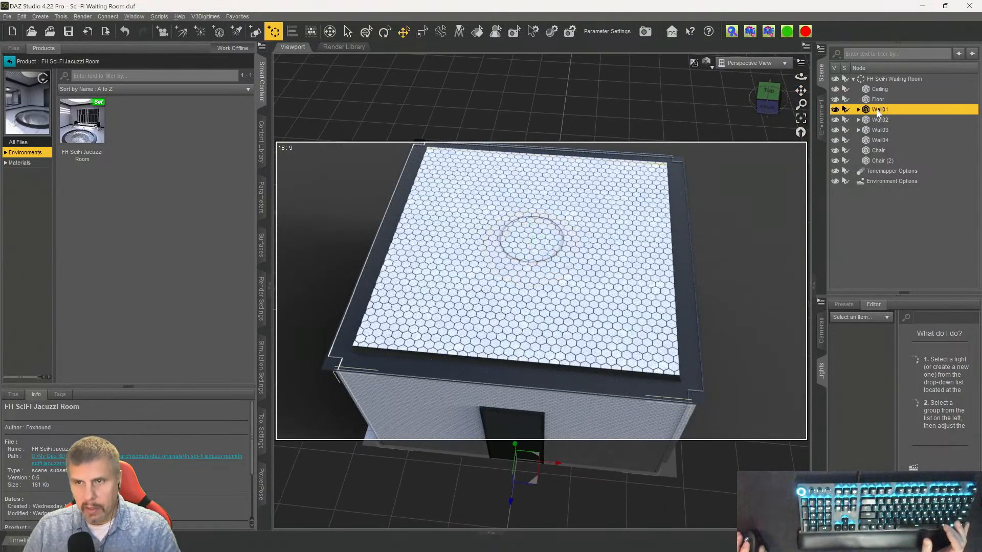
left_click(874, 120)
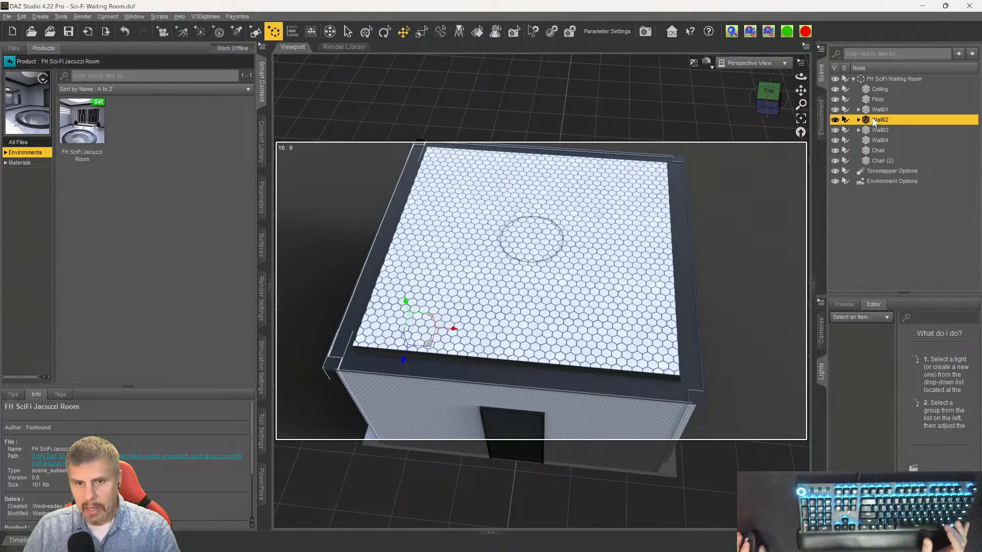
left_click(632, 327)
left_click(767, 107)
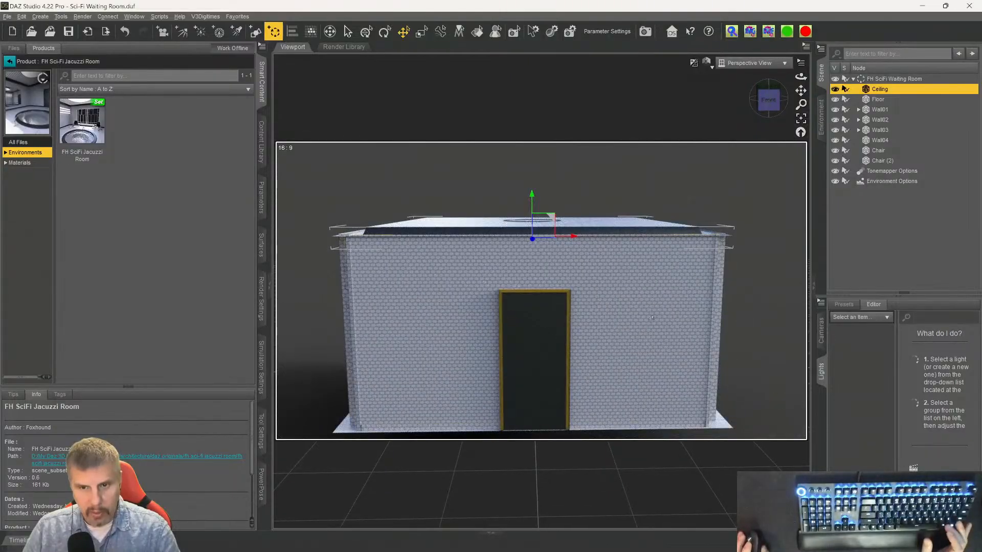
left_click(768, 89)
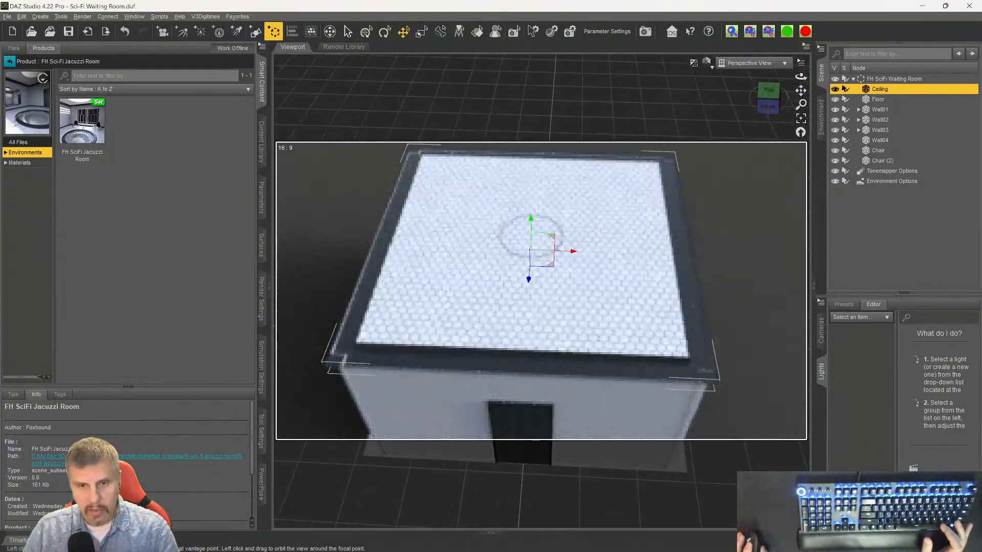
left_click(768, 107)
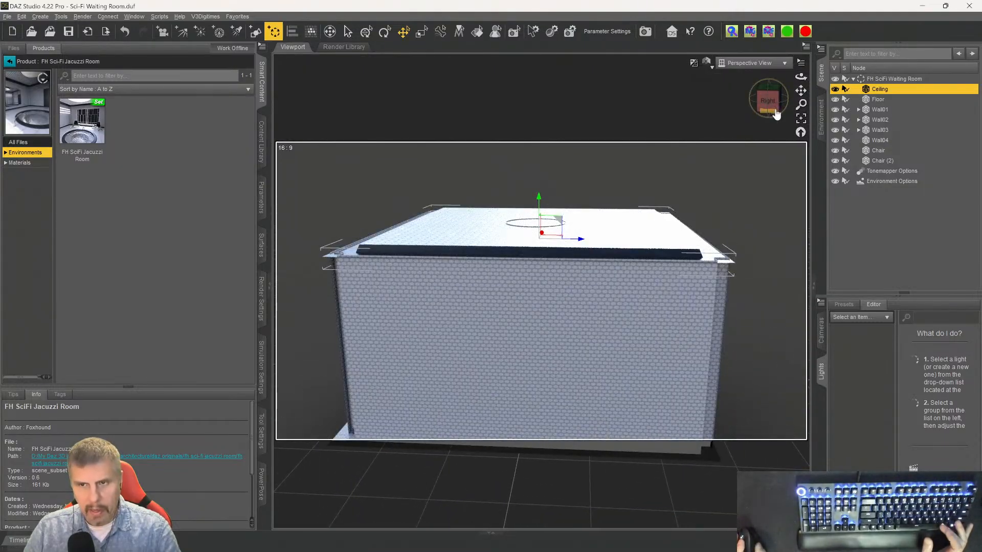
left_click(773, 112)
left_click_drag(774, 112, 746, 112)
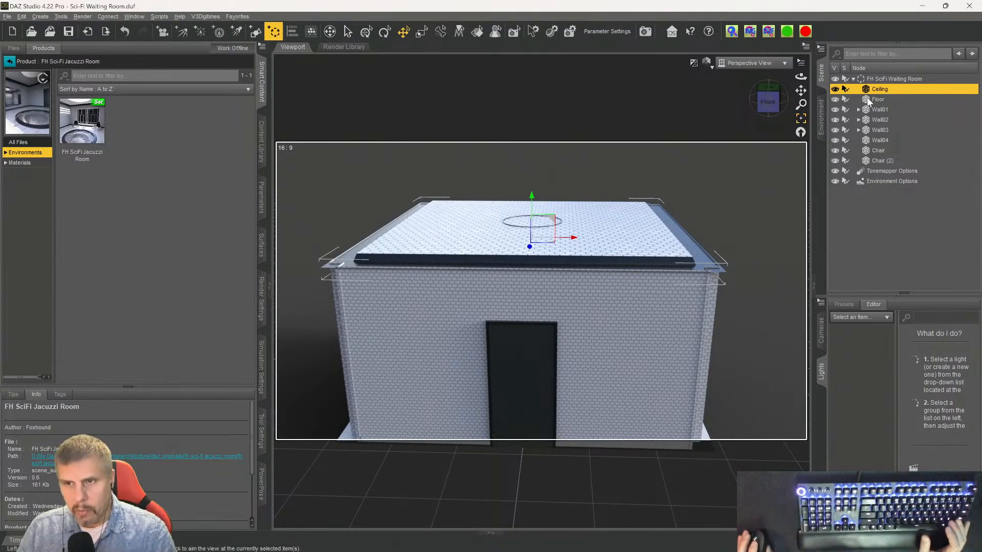
- Select Wall01 and bring up the surface settings of its Wall material
left_click(868, 110)
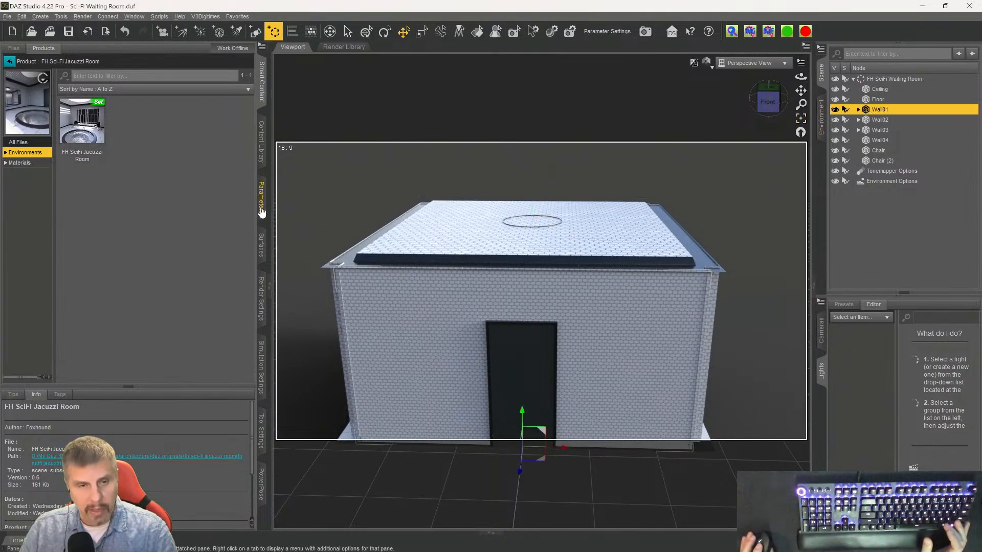
left_click(262, 247)
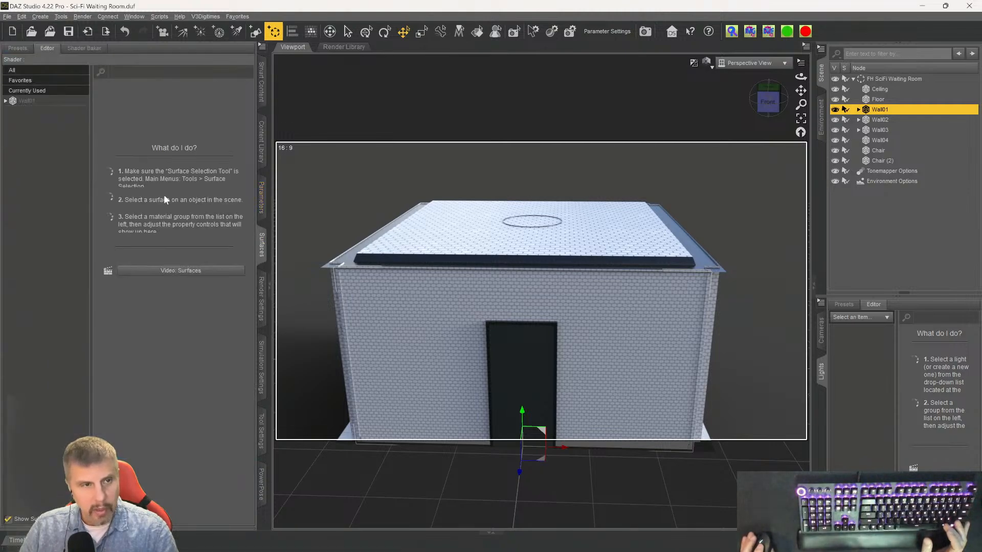
left_click(13, 104)
left_click(5, 101)
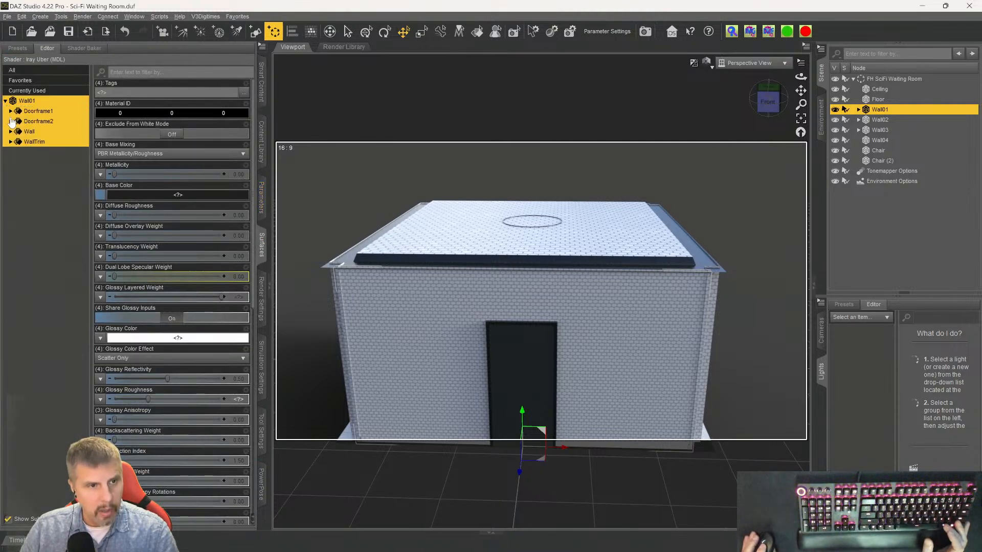
left_click(26, 132)
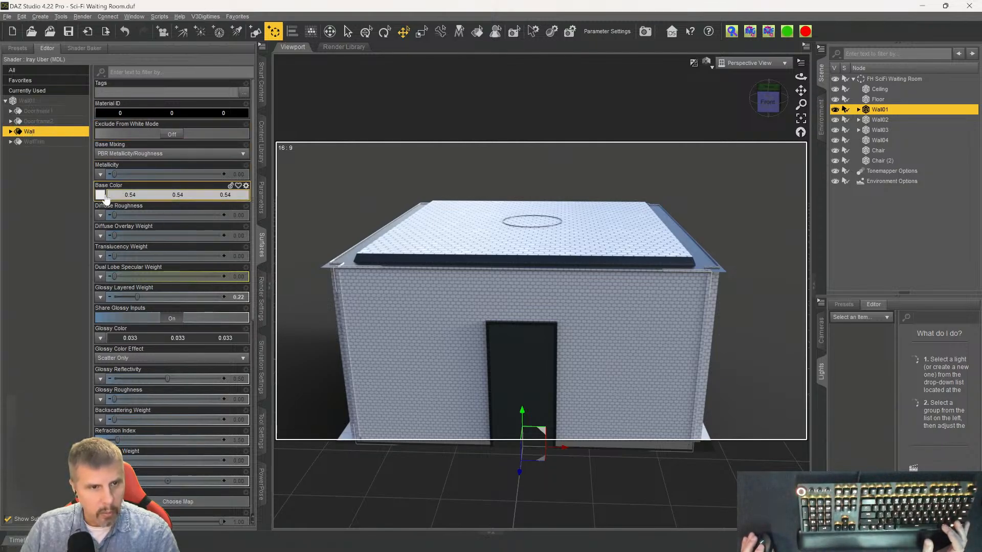
- Browse for the Wall material's Base Color image and select WallPanel.png in the SciFi Interior Room texture folder
mouse_move(98, 199)
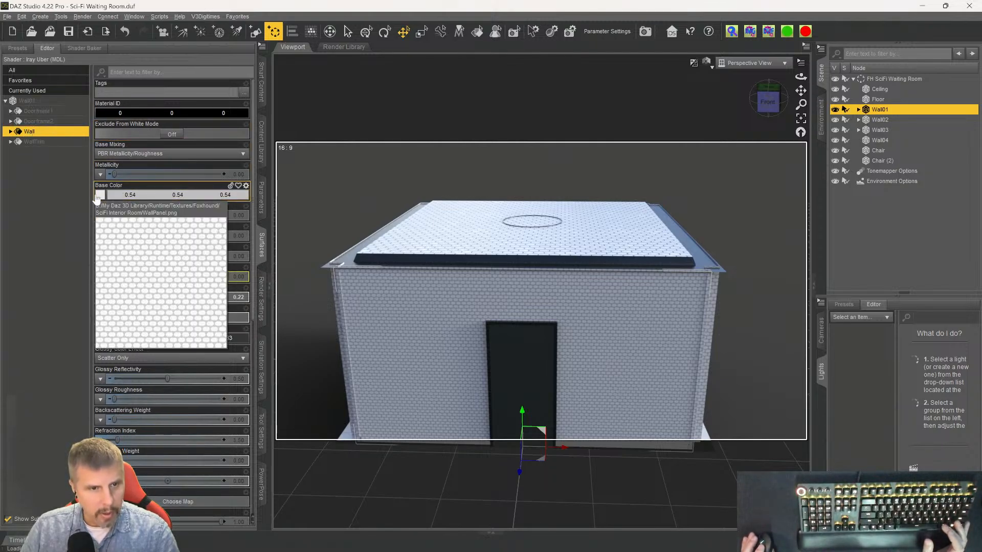
left_click(100, 196)
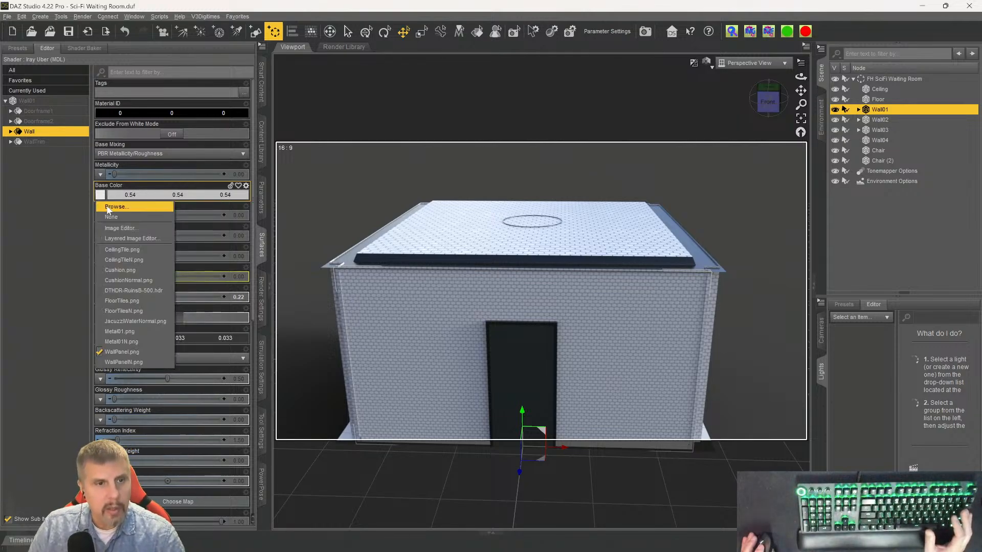
left_click(115, 206)
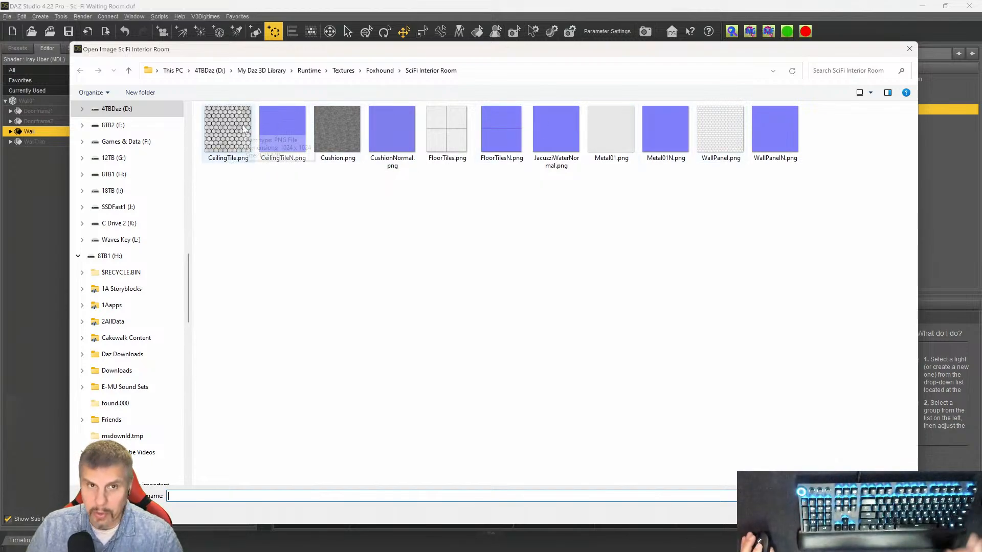
left_click(721, 137)
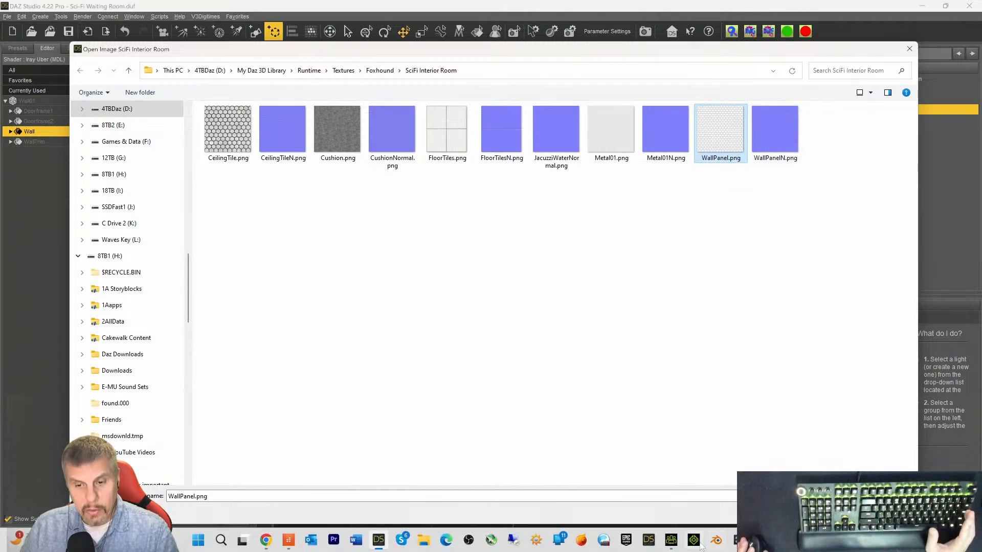
- Switch to Character Creator, select the Wall01 mesh, and bring up the texture channels in its material settings
left_click(671, 540)
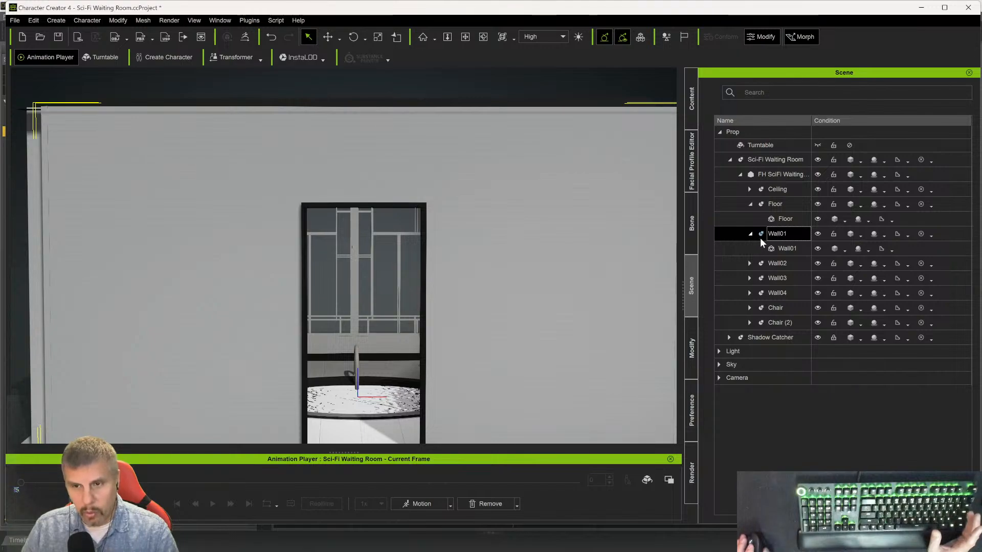
left_click(775, 249)
left_click(775, 234)
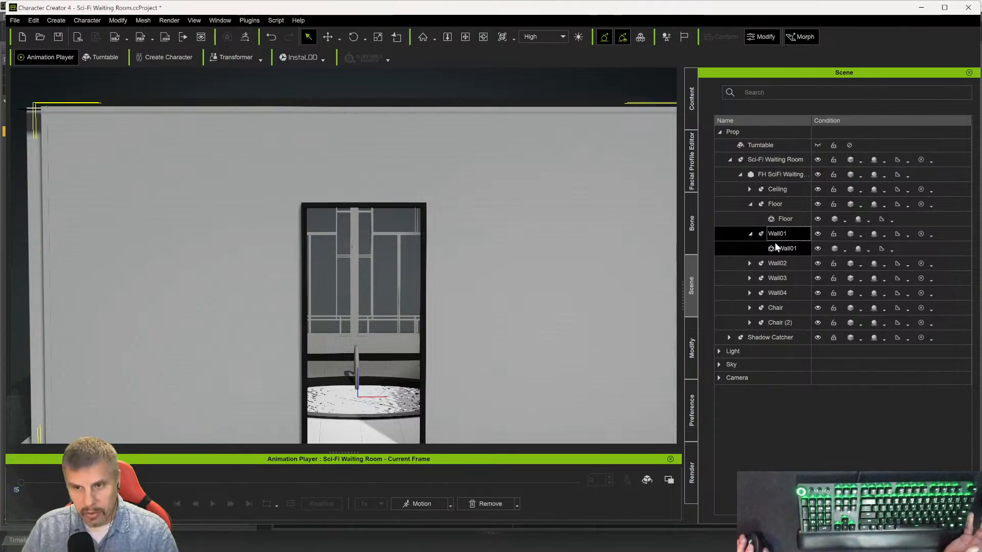
left_click(774, 247)
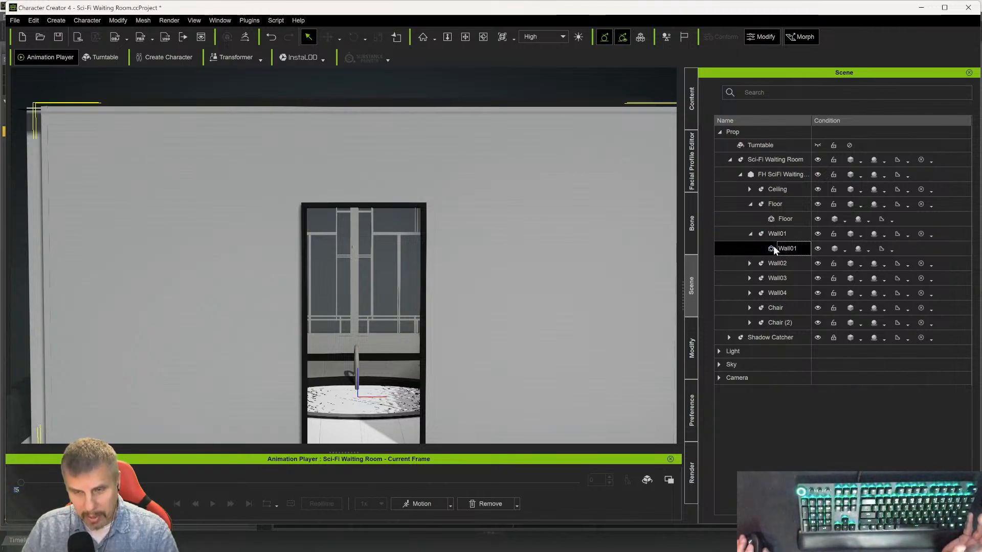
left_click(691, 353)
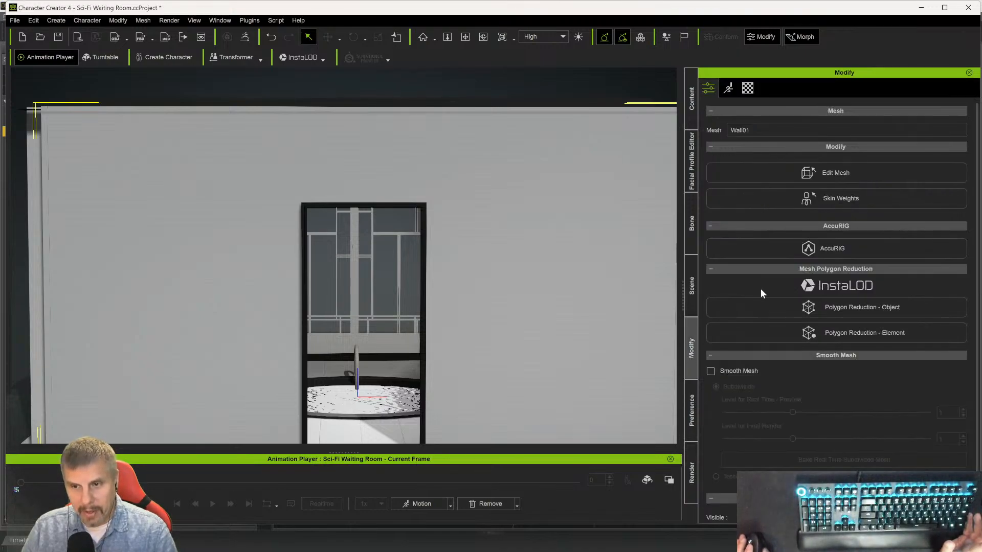
scroll(756, 307, "down", 2)
scroll(737, 333, "up", 2)
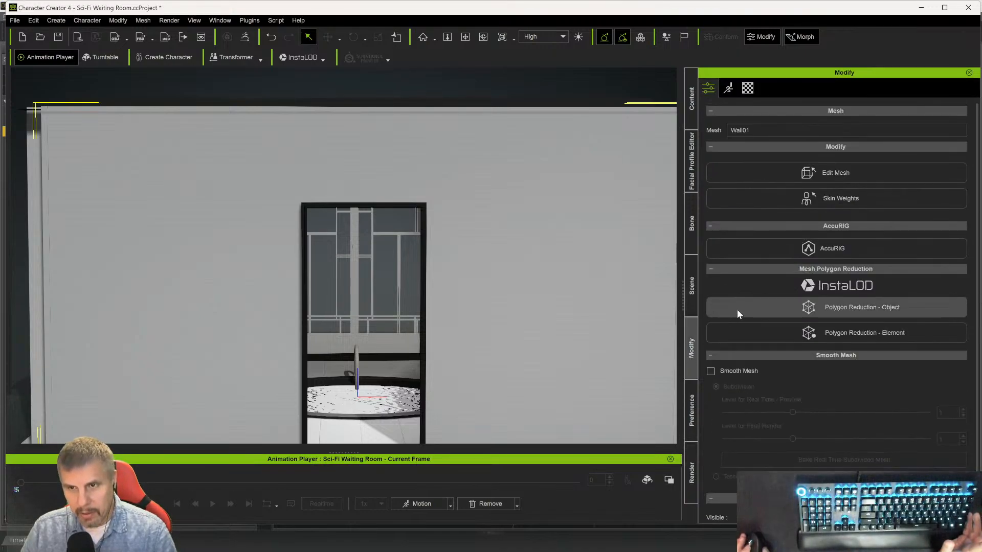
left_click(748, 89)
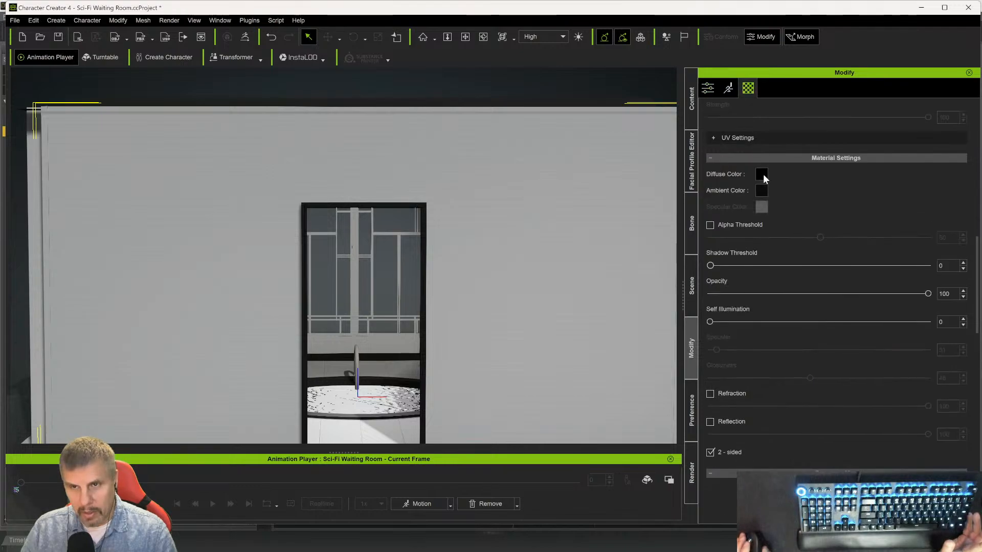
scroll(776, 370, "down", 8)
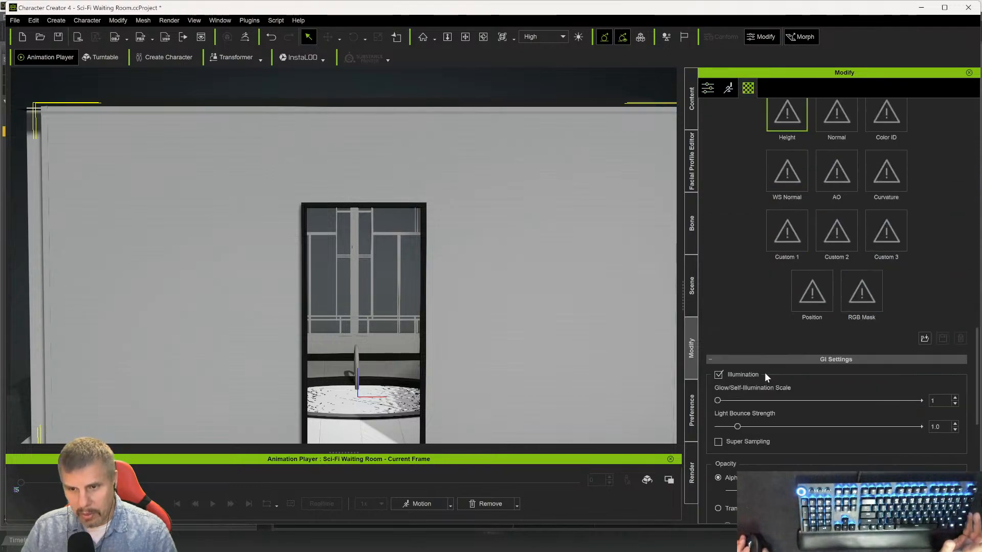
scroll(760, 363, "up", 12)
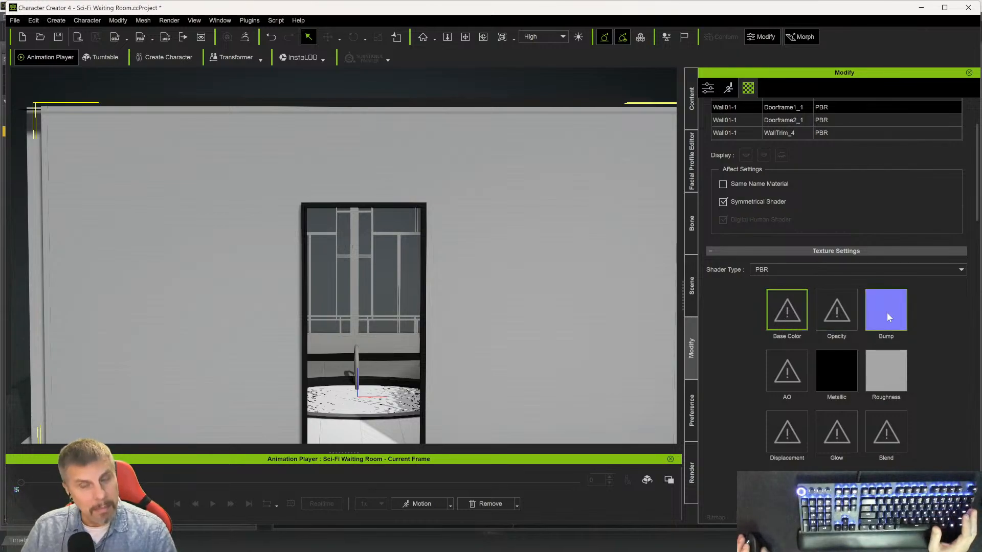
mouse_move(884, 327)
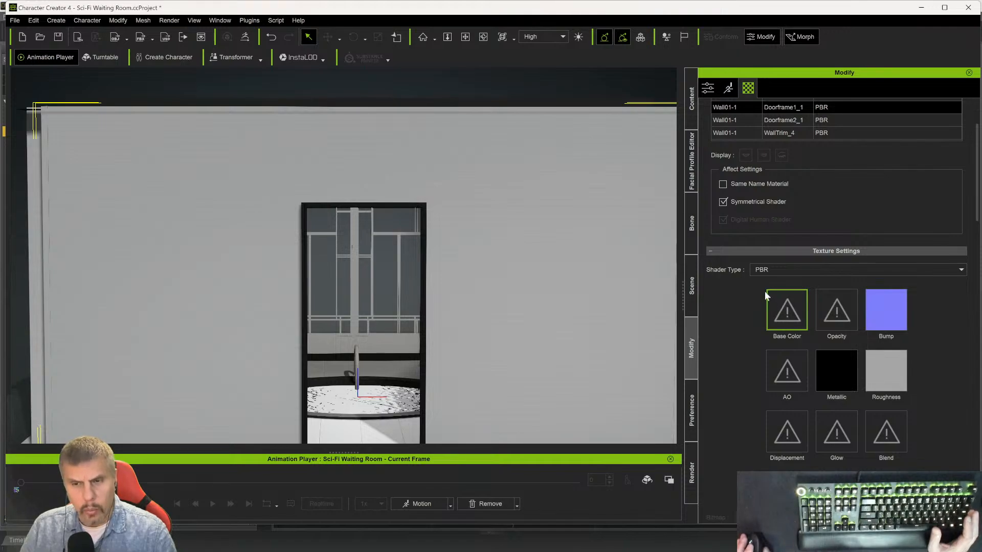
- Load WallPanel.png from DAZ Studio's open image folder into the Base Color channel of the Doorframe1_1 material
mouse_move(450, 543)
left_click(379, 539)
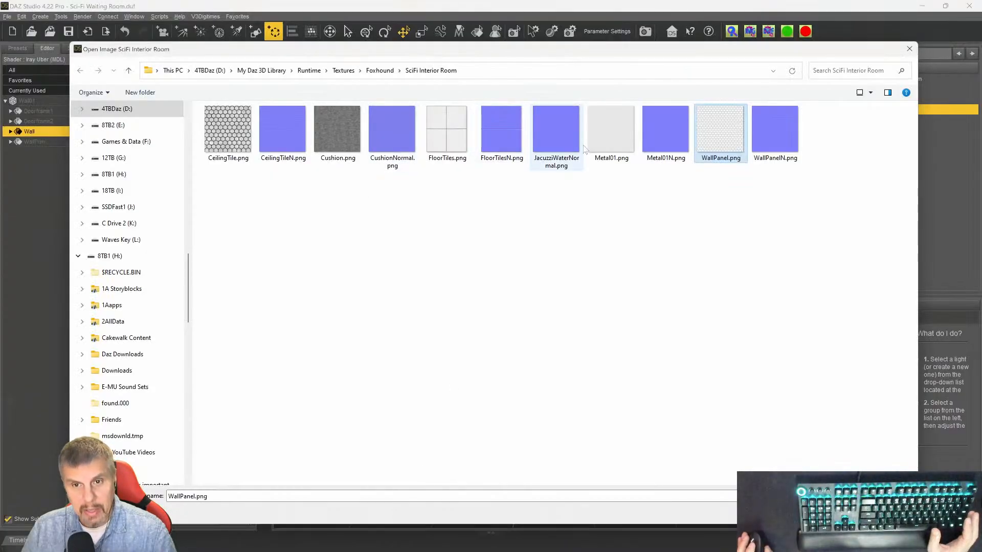
left_click_drag(709, 133, 792, 316)
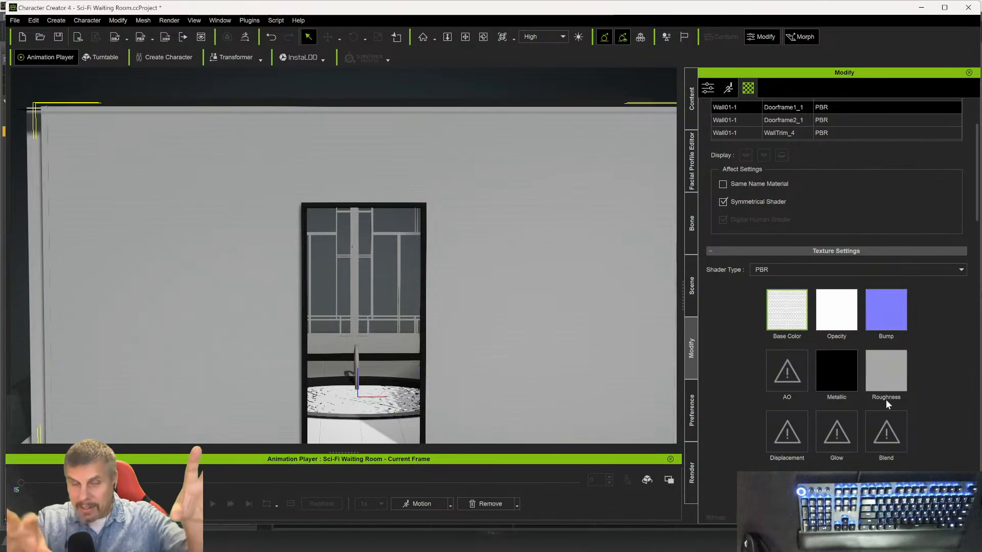
scroll(886, 400, "up", 3)
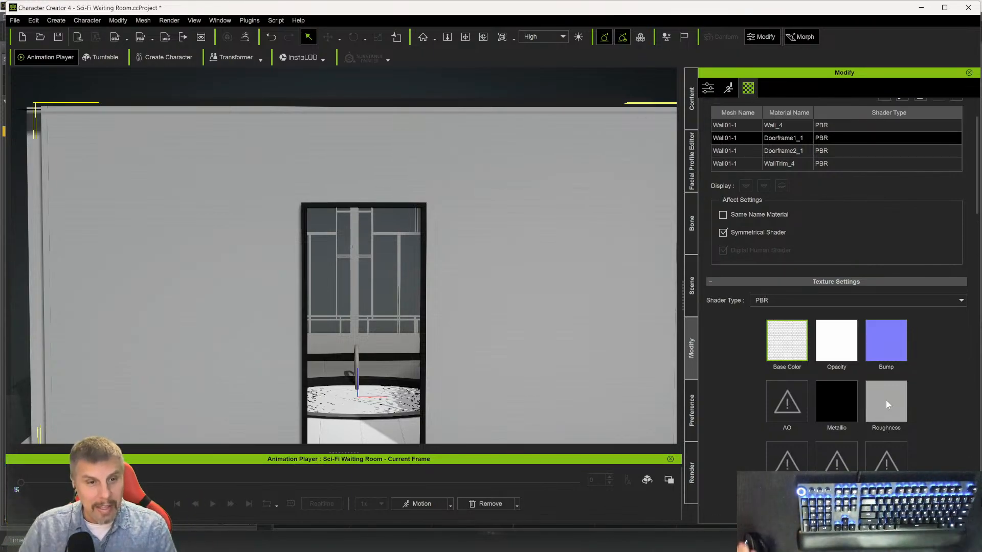
scroll(890, 422, "down", 2)
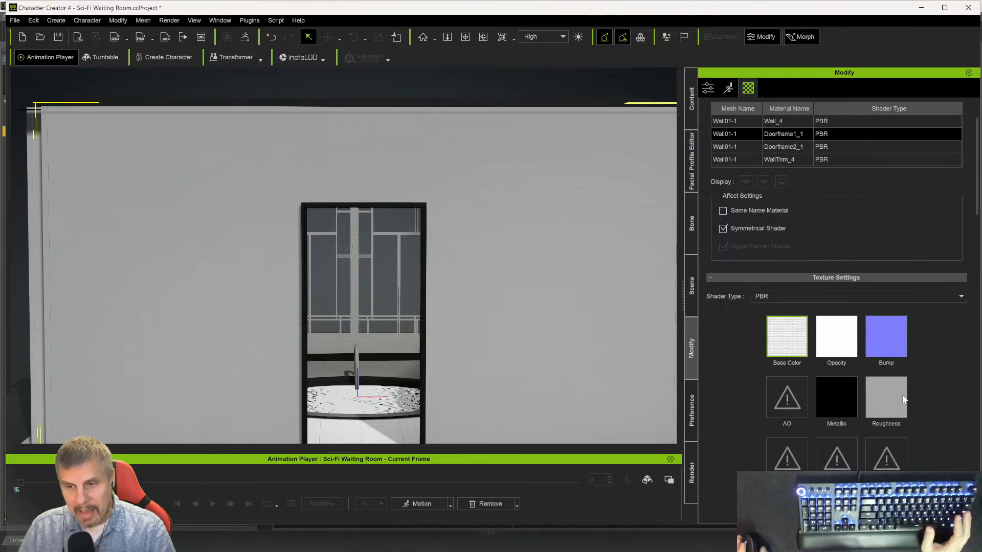
- Load WallPanelN.png from the same folder into Doorframe1_1's Bump channel, using the Bump input type
mouse_move(461, 551)
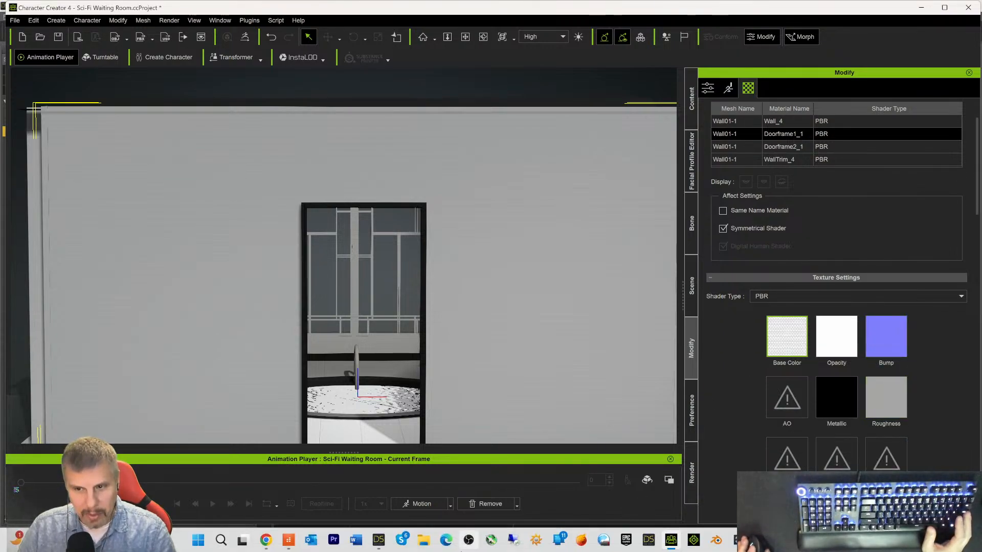
left_click(380, 543)
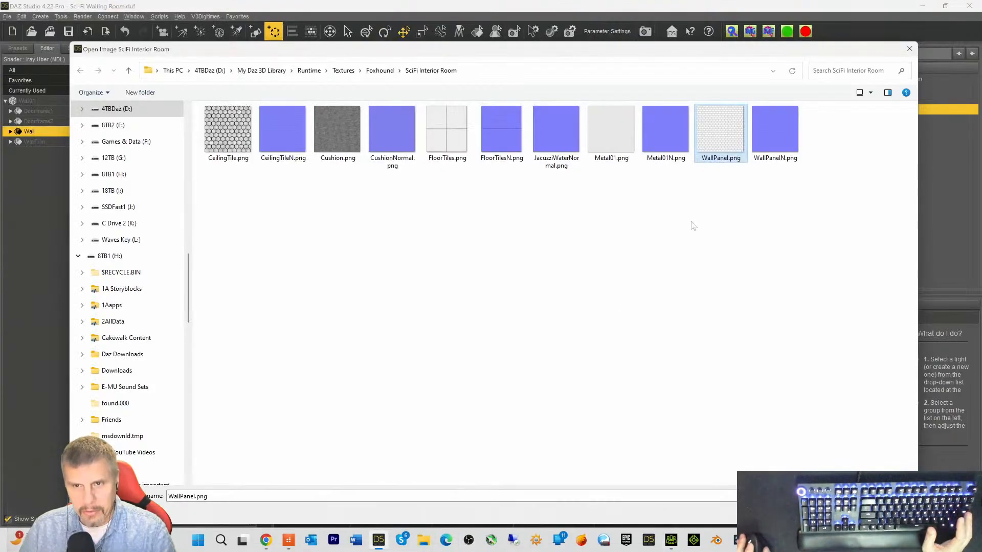
left_click_drag(775, 124, 874, 337)
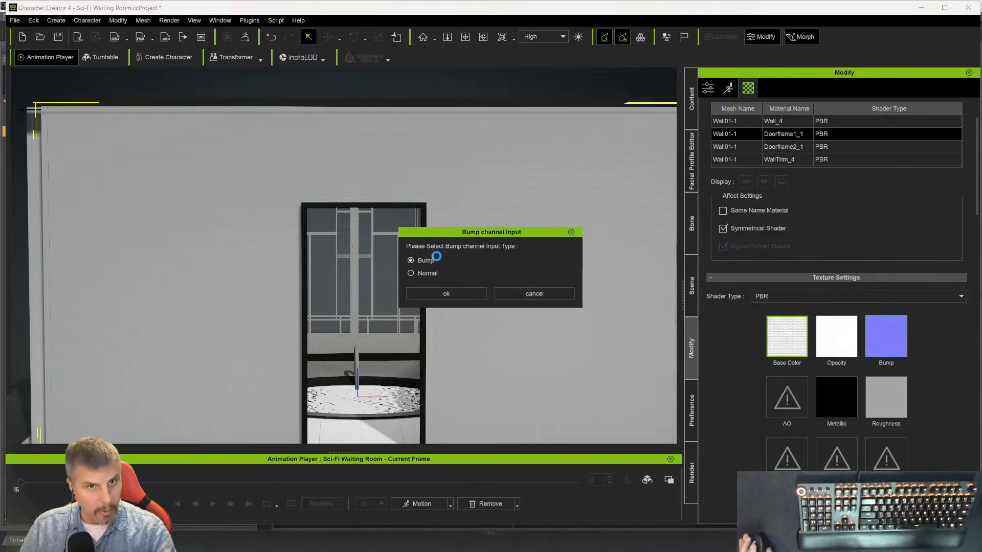
left_click(436, 296)
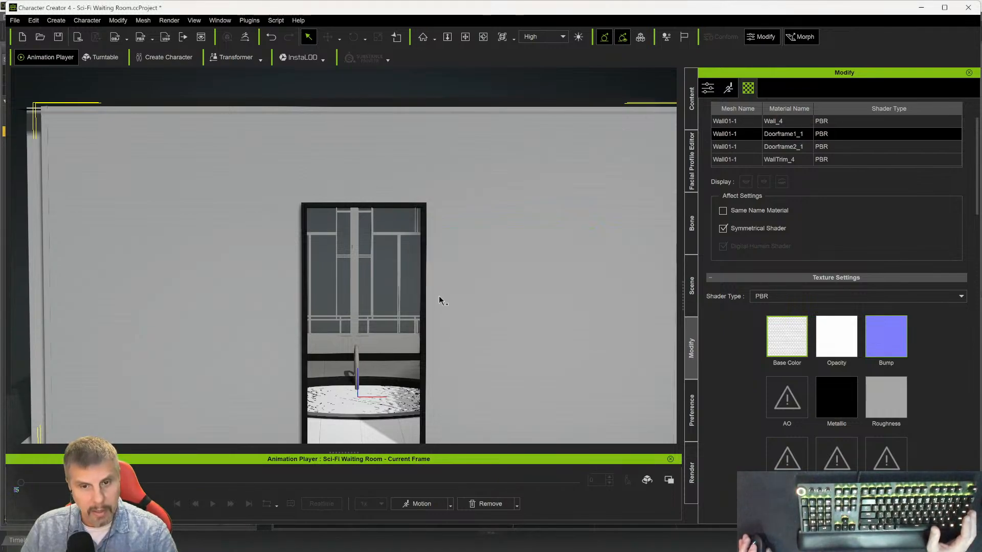
- Examine the doorway wall from the outside corner and compare its surface with the adjoining brick-patterned side wall
right_click_drag(563, 281, 544, 296)
scroll(539, 288, "down", 5)
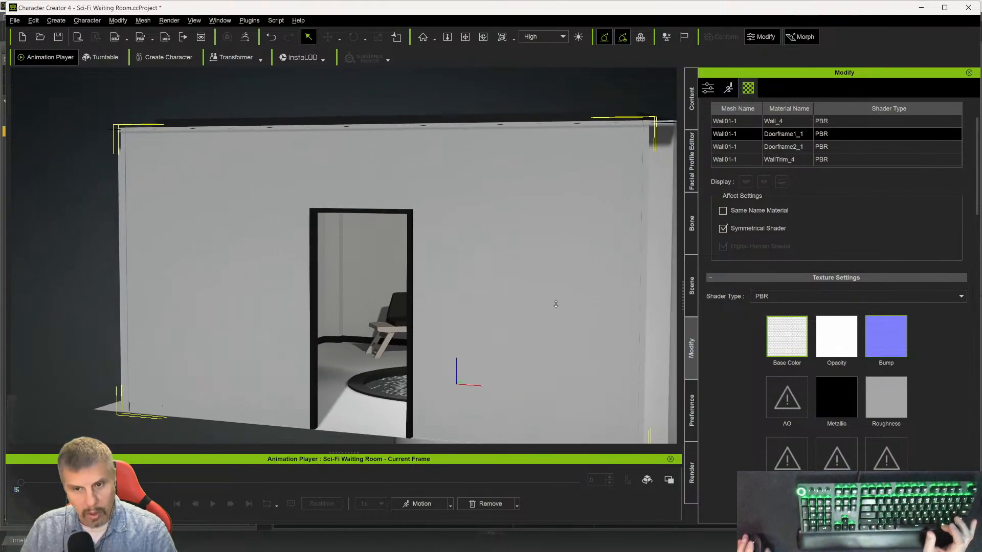
middle_click_drag(647, 312, 425, 327)
right_click_drag(476, 320, 358, 318)
middle_click_drag(527, 311, 383, 309)
right_click_drag(455, 303, 11, 285)
right_click_drag(324, 302, 432, 293)
scroll(749, 240, "up", 2)
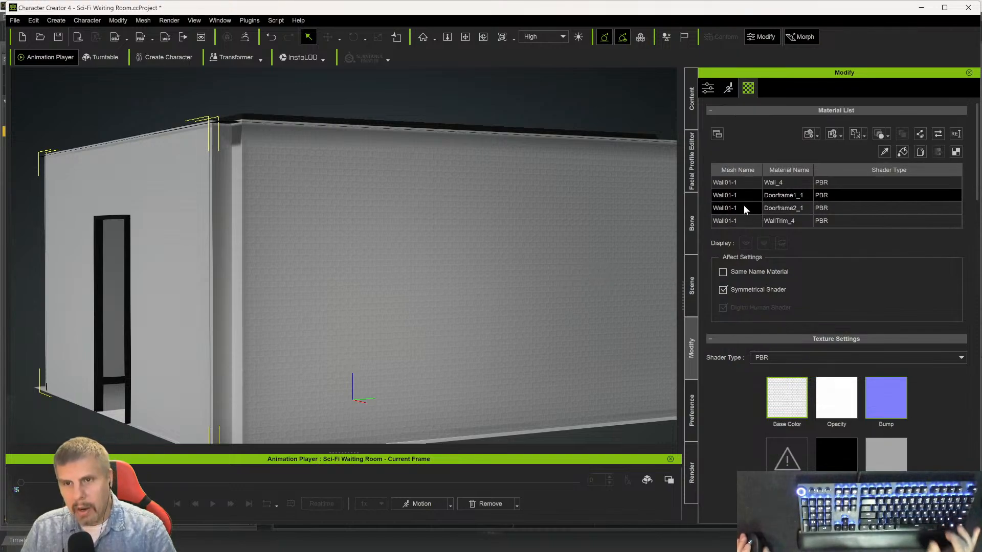
- Copy the Base Color texture of Doorframe1_1 and paste it into the Base Color channel of Wall_4
left_click(775, 198)
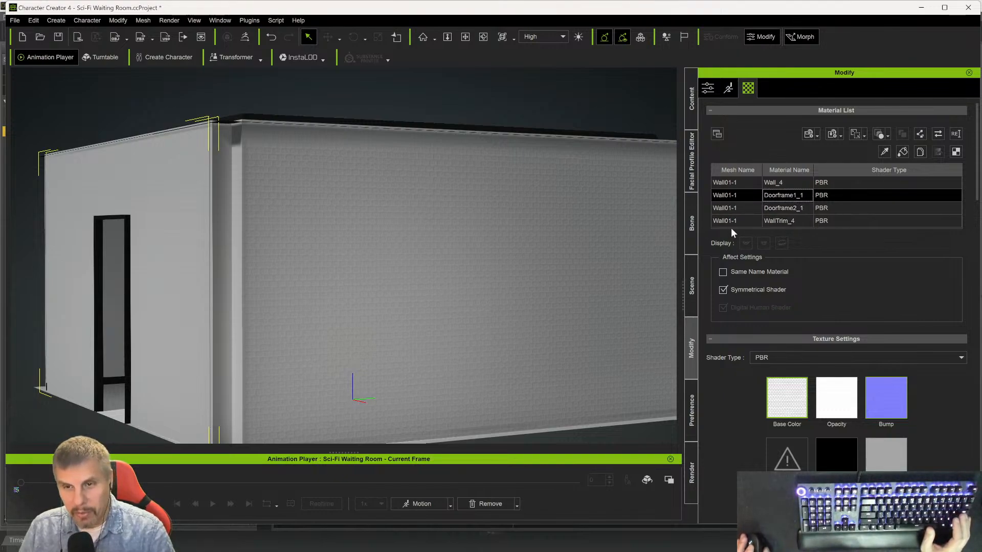
left_click(780, 396)
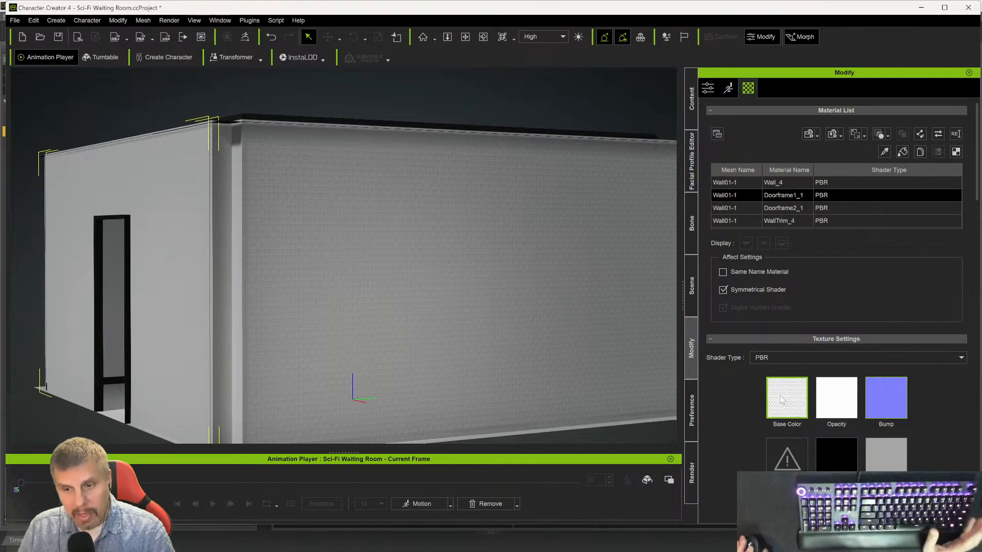
right_click(785, 405)
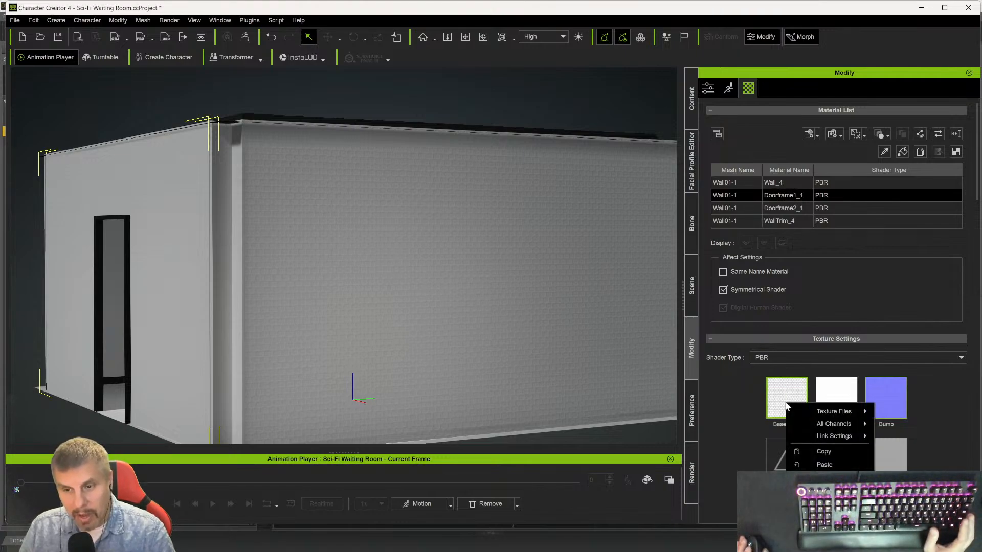
left_click(826, 452)
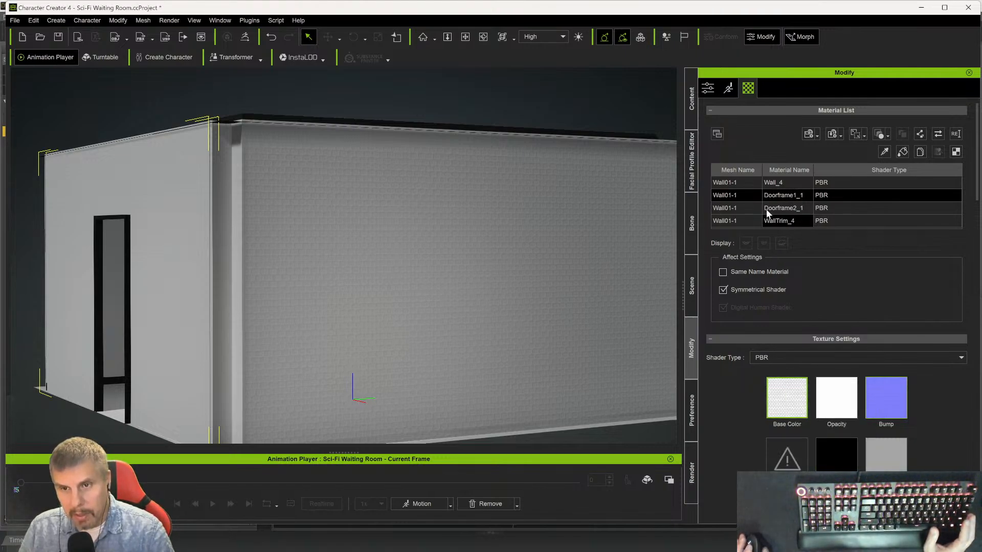
left_click(728, 185)
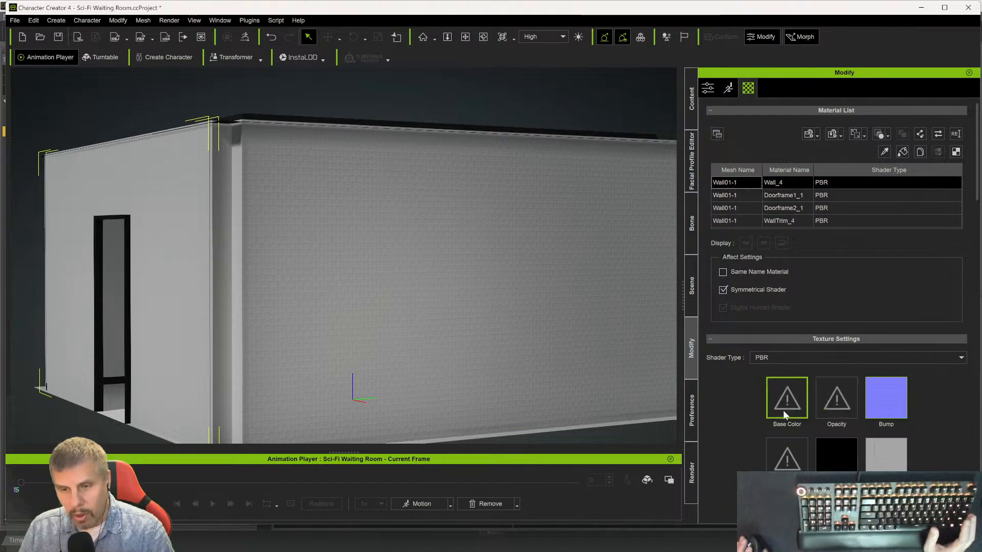
right_click(784, 410)
left_click(808, 456)
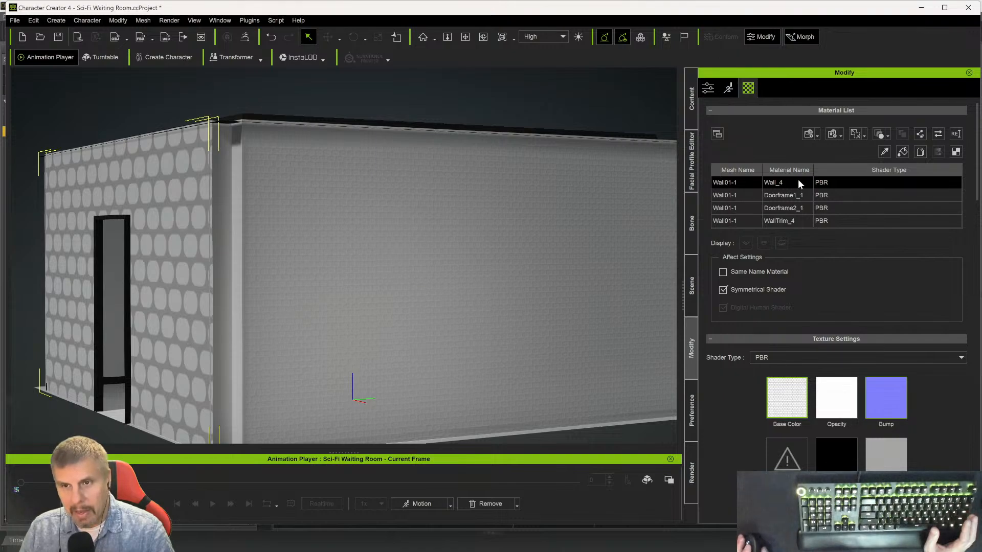
right_click(891, 400)
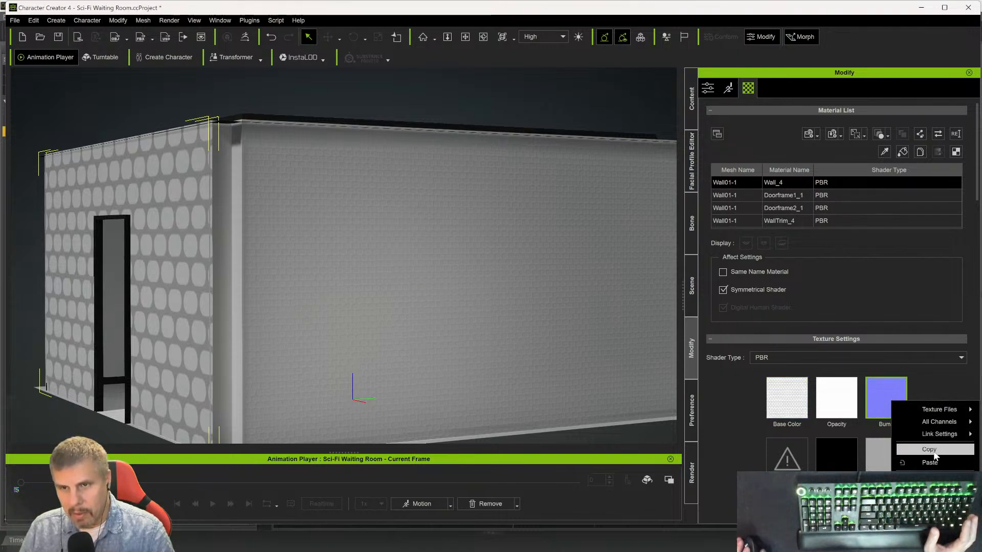
left_click(937, 463)
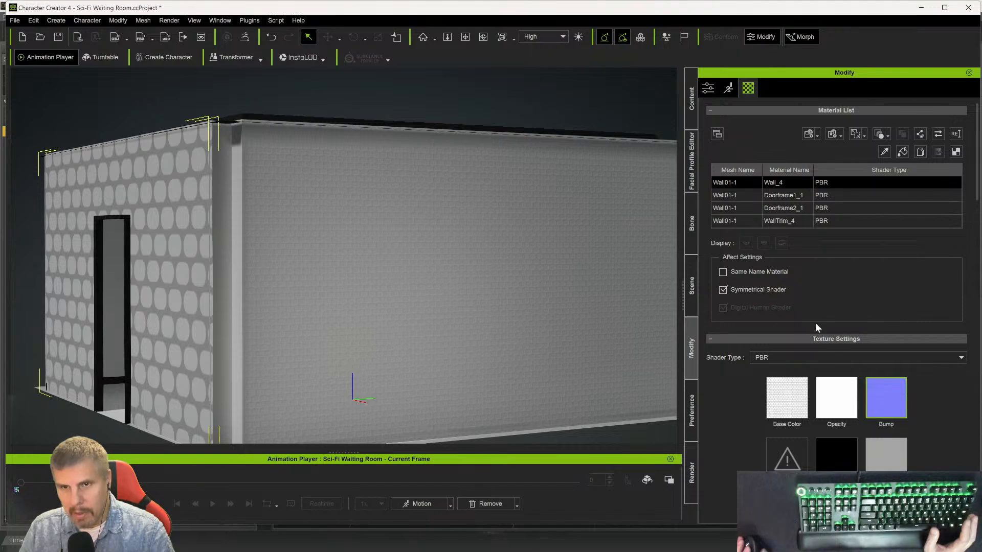
left_click(728, 185)
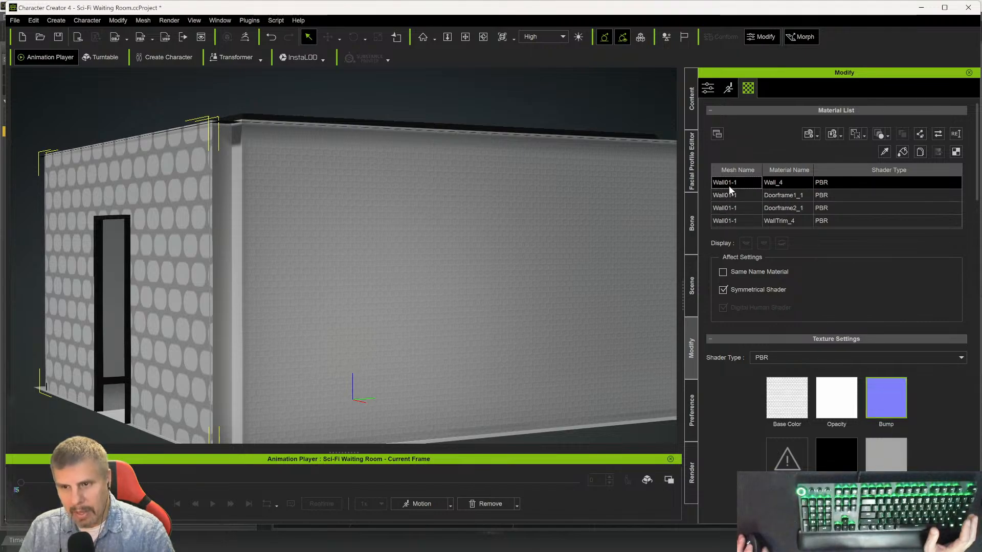
right_click(891, 402)
key("Escape")
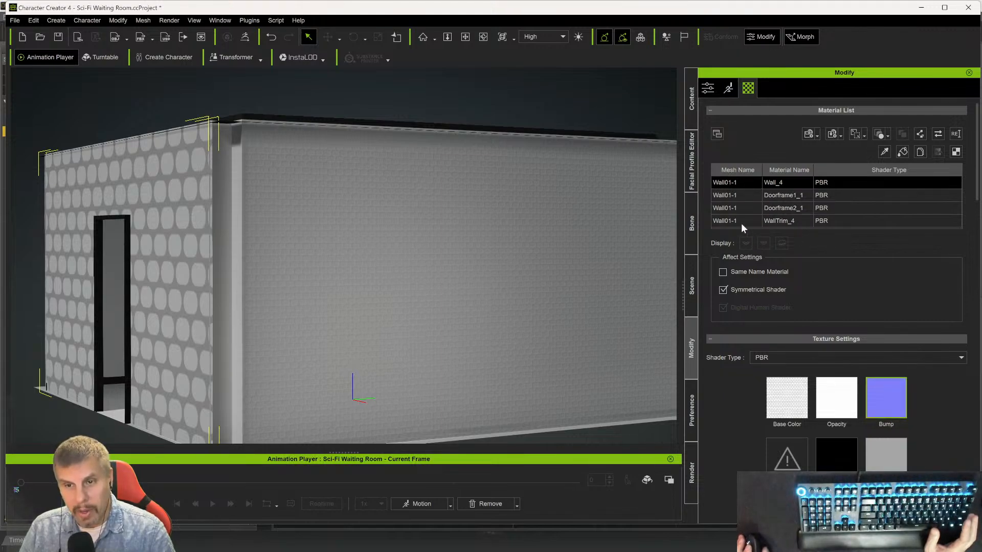
- Copy the Bump texture of Doorframe1_1 and paste it into Wall_4's Bump channel, using the Normal input type
left_click(731, 195)
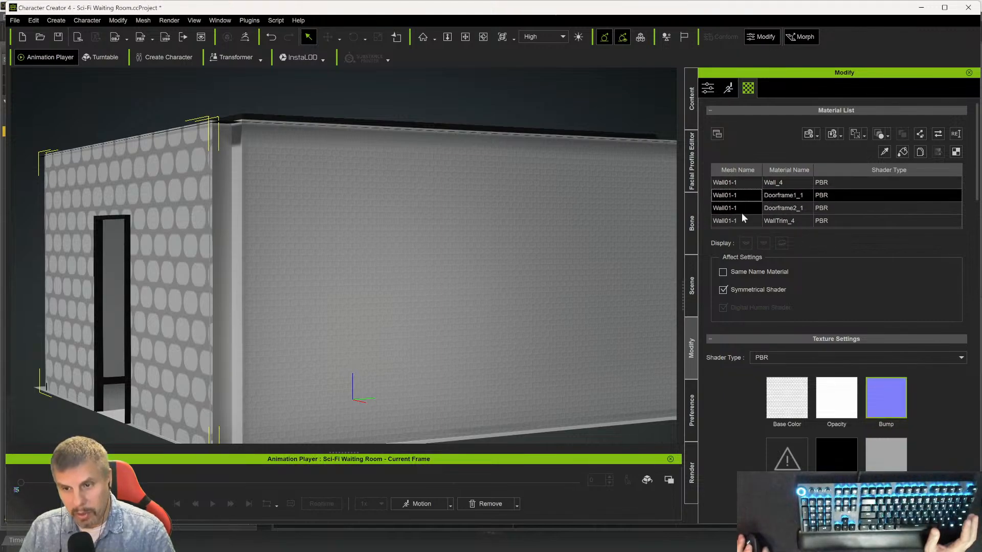
right_click(875, 404)
left_click(911, 449)
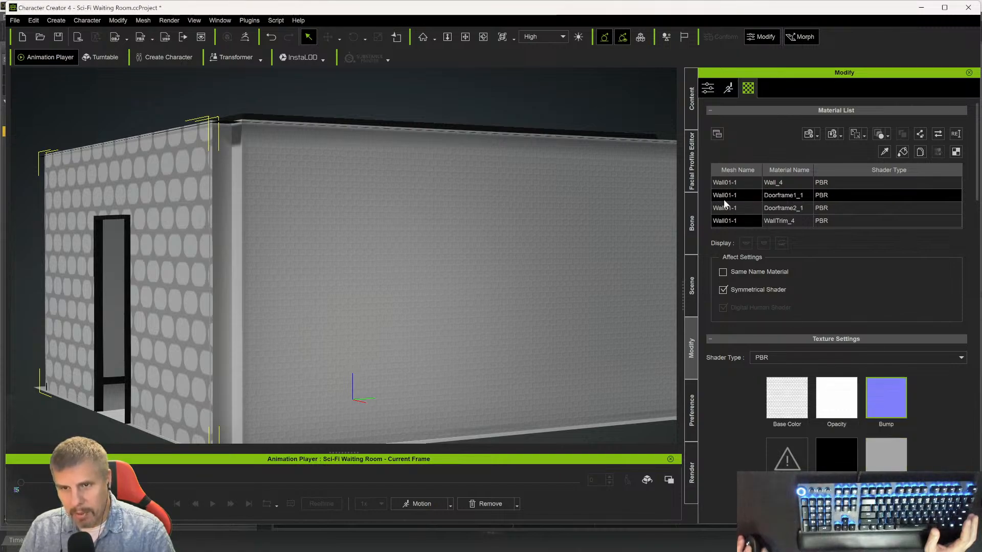
left_click(714, 183)
right_click(871, 391)
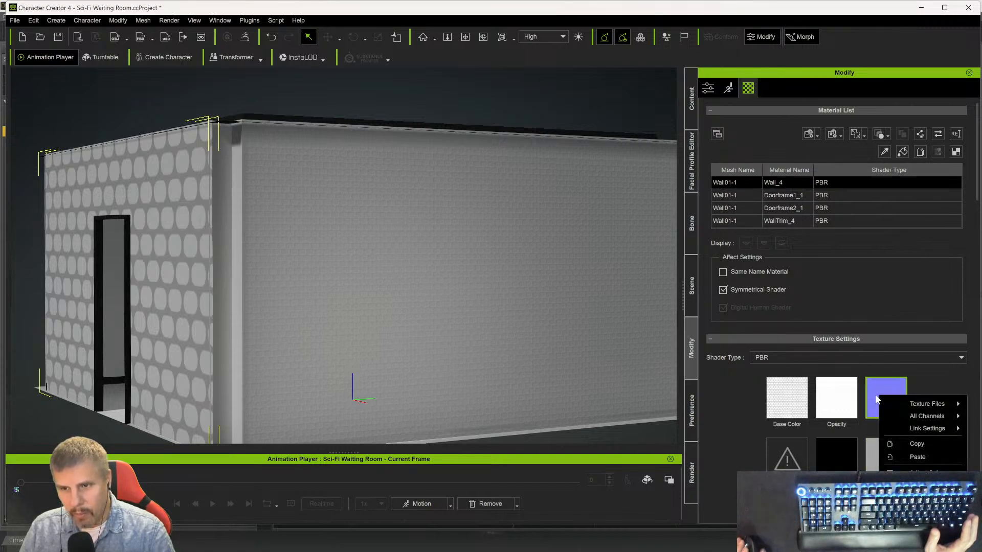
left_click(910, 458)
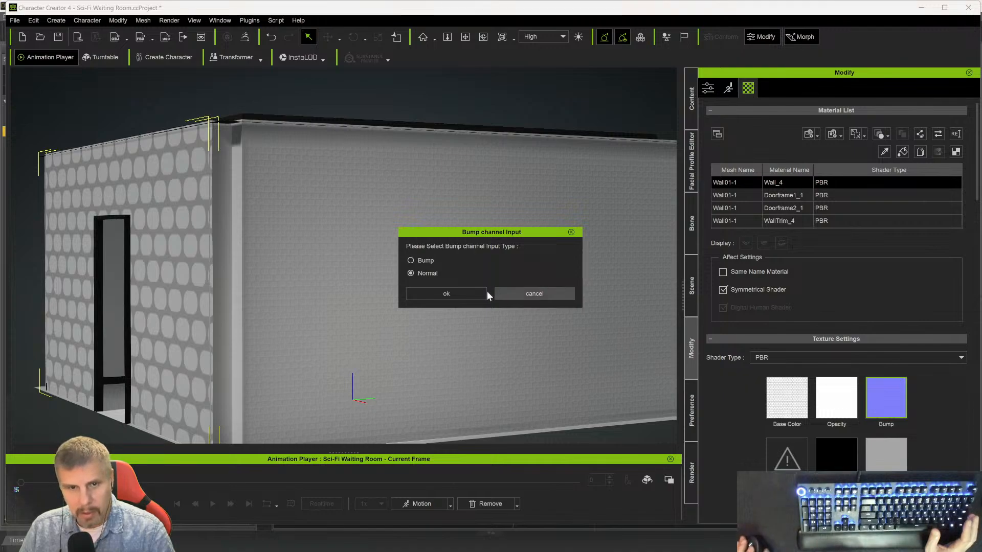
left_click(473, 293)
- Set the UV tiling of the Wall_4 material to 10 in both U and V
right_click_drag(173, 324, 354, 328)
middle_click_drag(348, 317, 409, 309)
right_click_drag(381, 324, 434, 325)
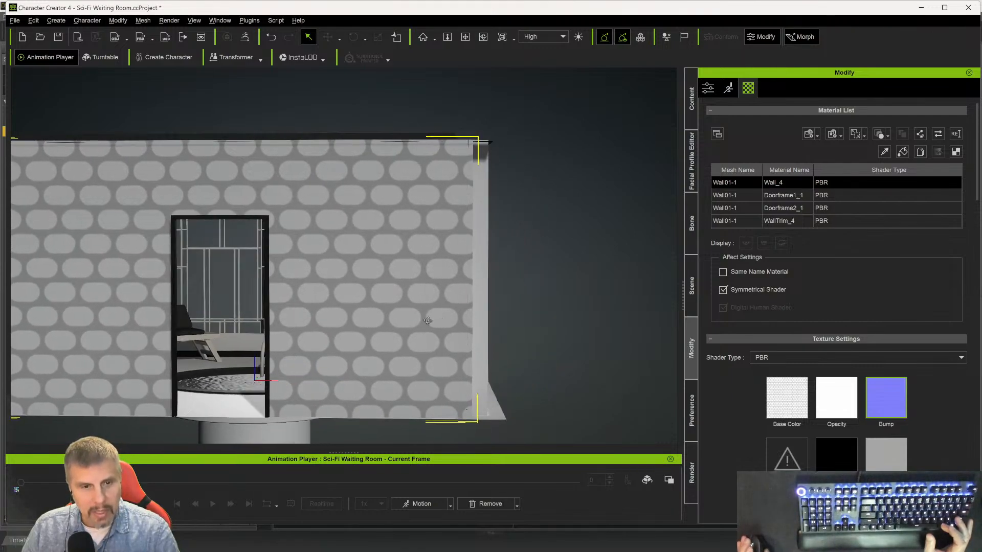
scroll(726, 402, "down", 10)
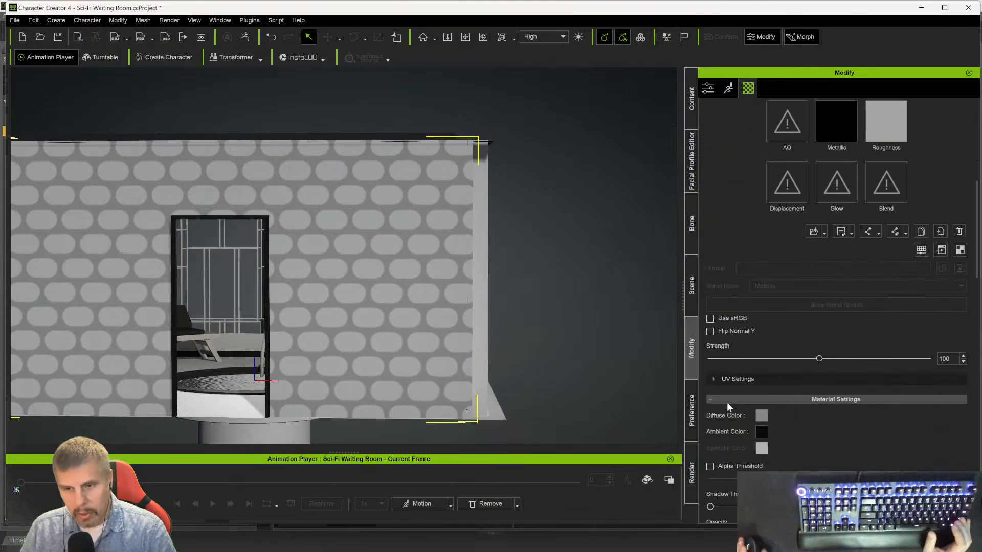
scroll(728, 402, "down", 12)
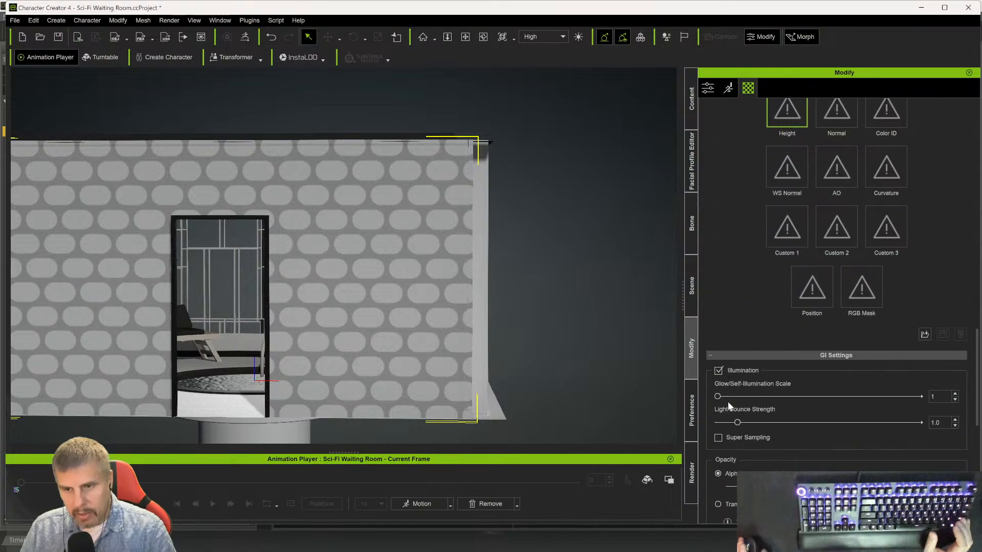
scroll(728, 402, "down", 5)
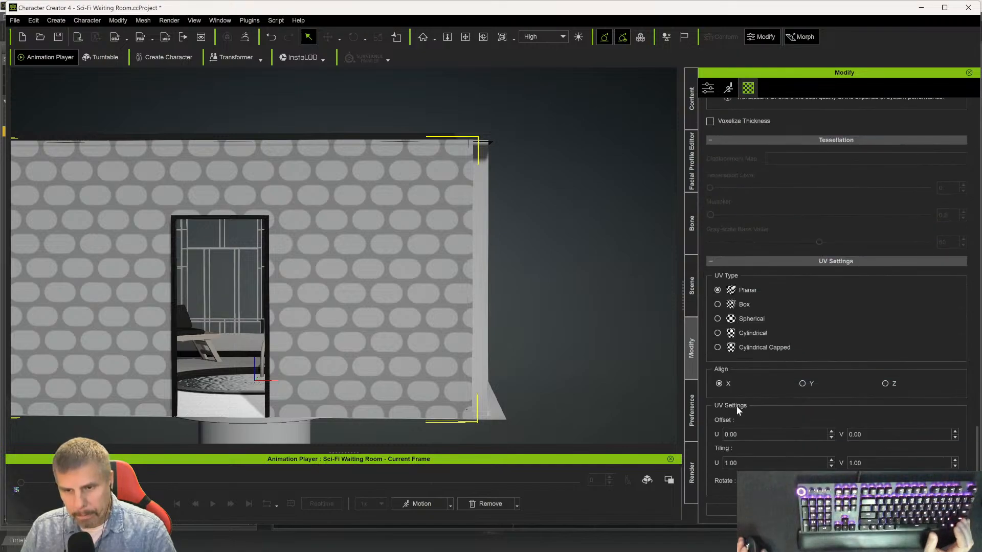
double_click(730, 463)
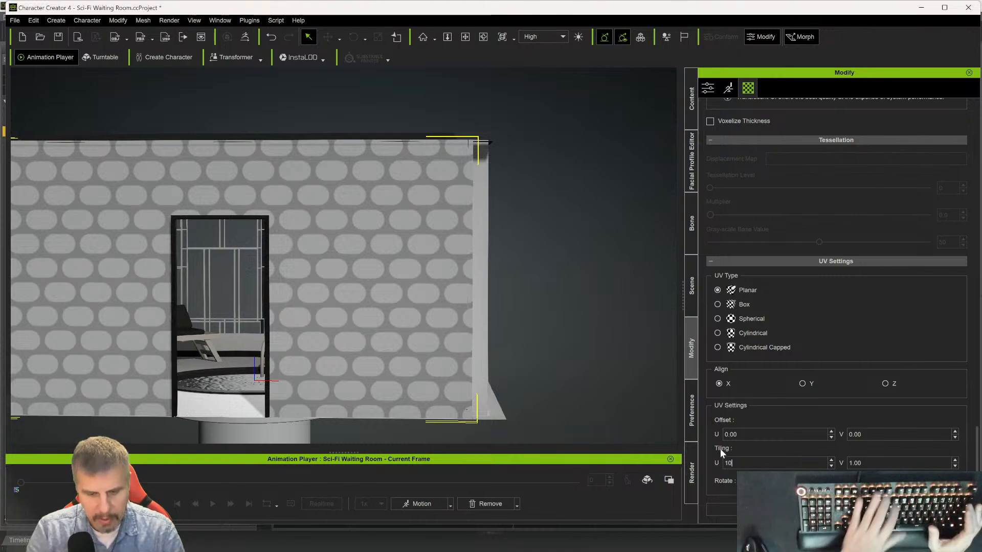
type("10")
key("Return")
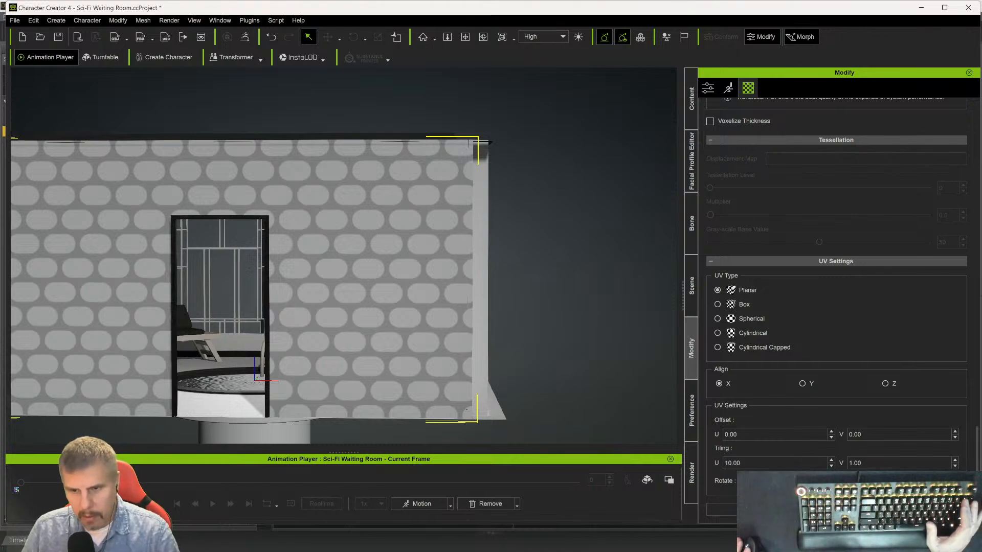
left_click_drag(866, 464, 747, 462)
type("10")
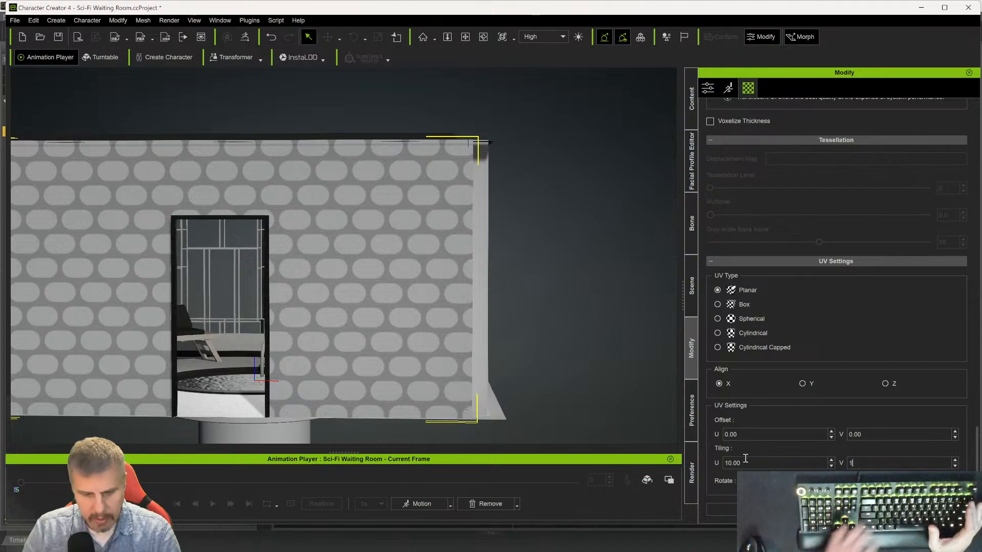
key("Return")
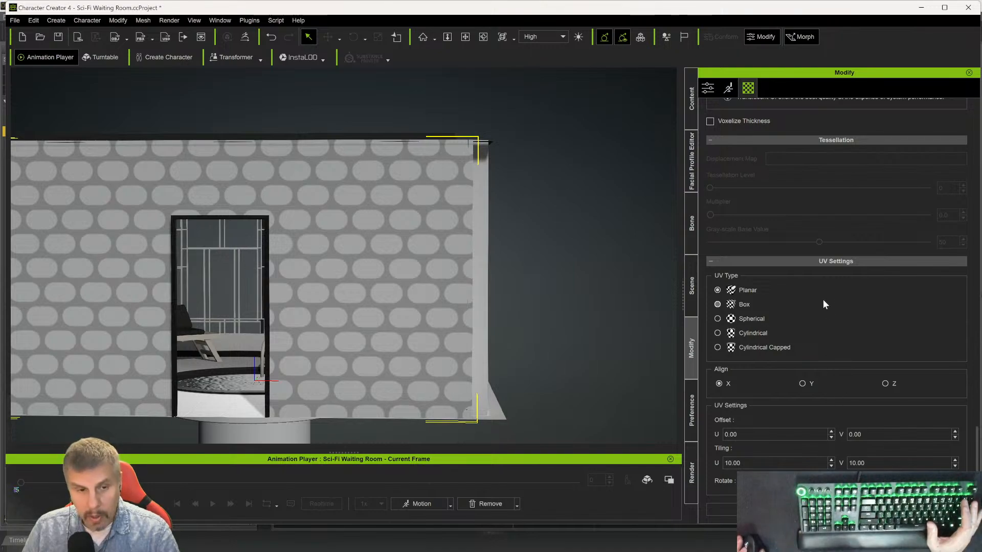
- Examine the doorway wall from the front and from above with Wall_4 selected to check its texture pattern size
scroll(823, 299, "up", 10)
scroll(823, 230, "up", 10)
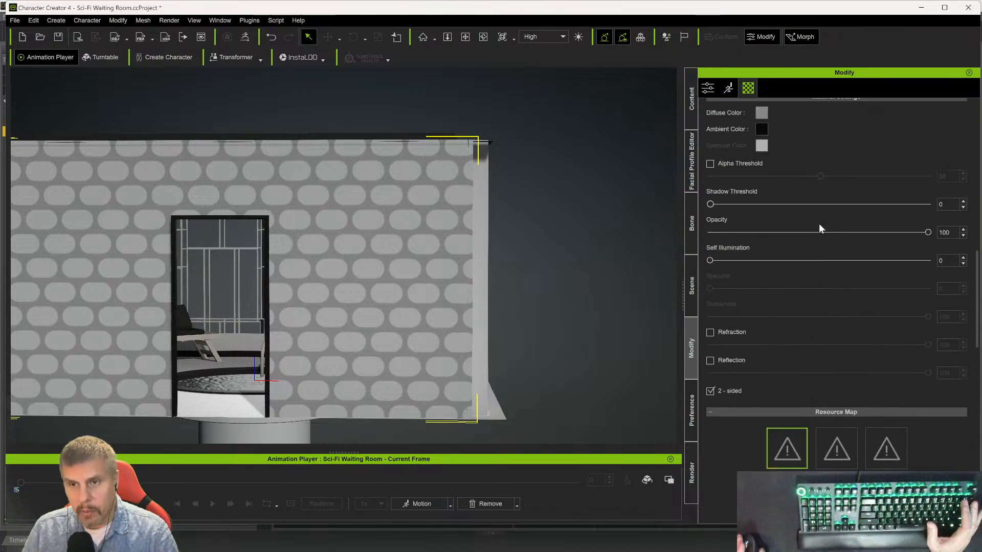
scroll(818, 208, "up", 3)
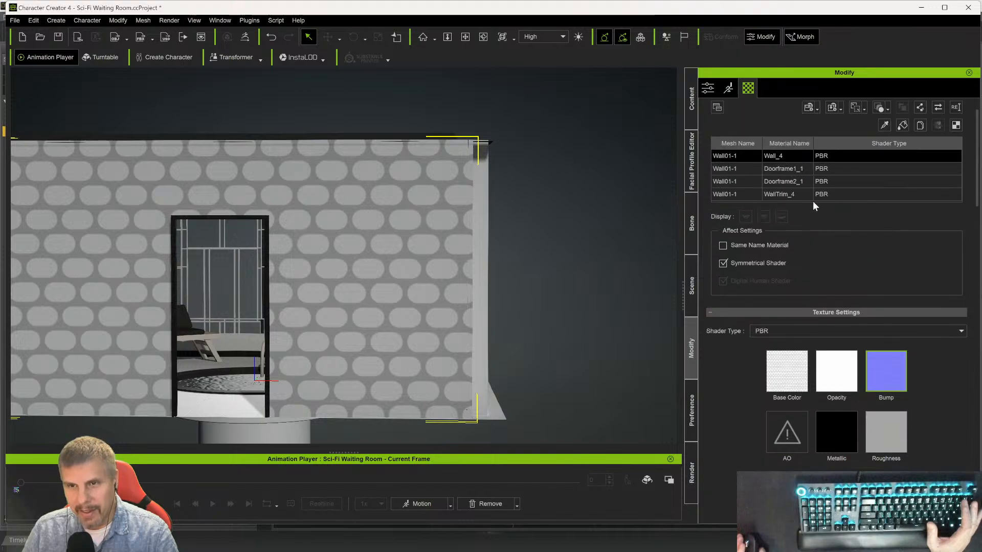
left_click(731, 183)
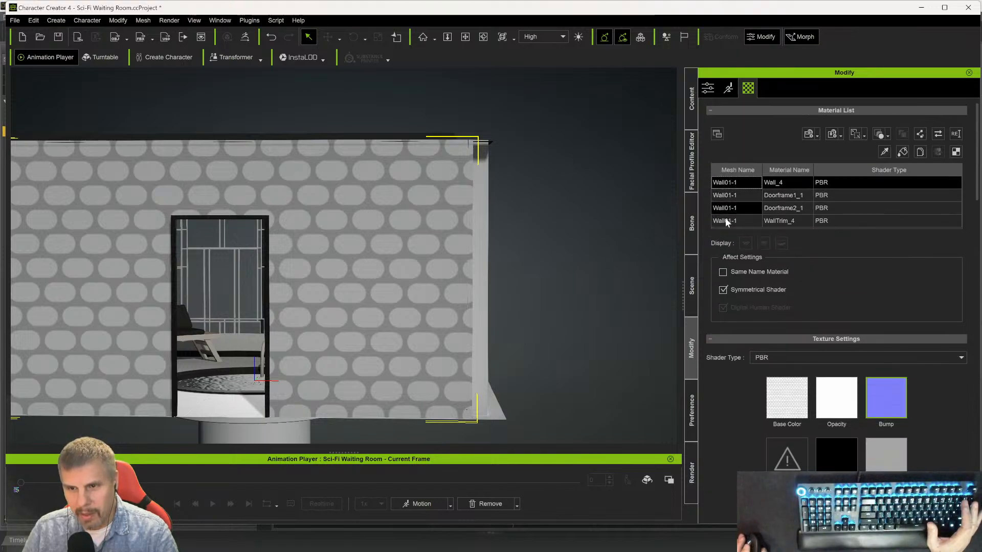
right_click_drag(548, 344, 754, 348, "alt")
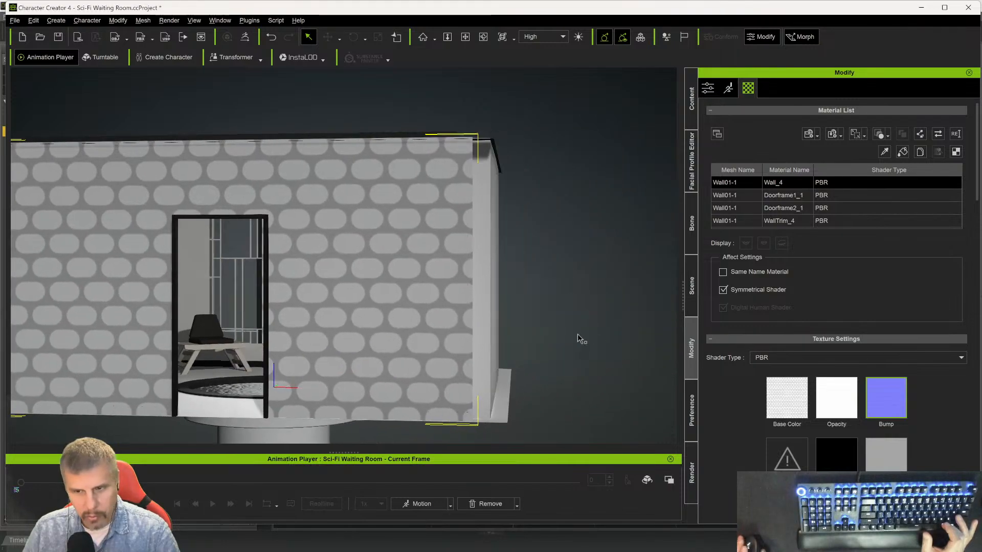
right_click_drag(515, 335, 618, 302, "alt")
left_click(734, 183)
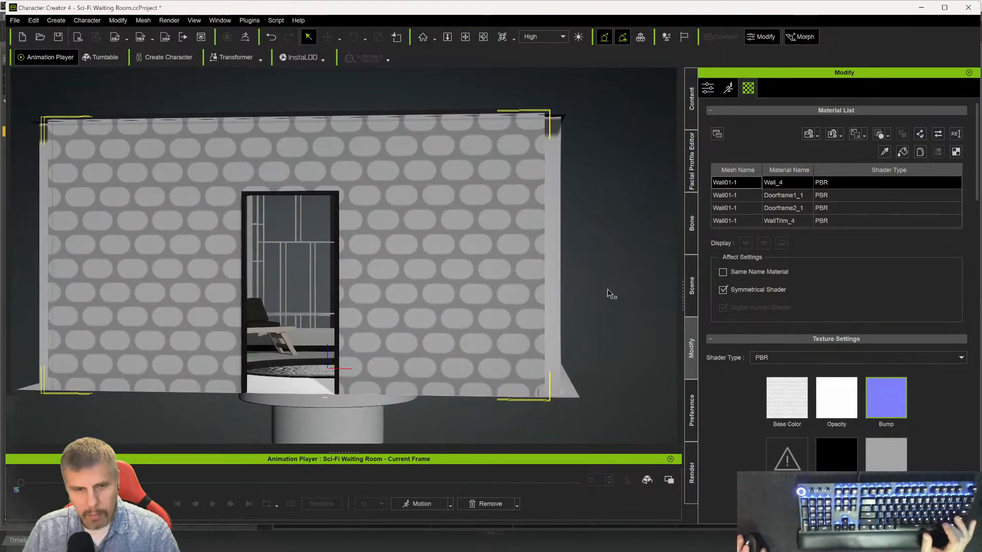
scroll(613, 315, "down", 2)
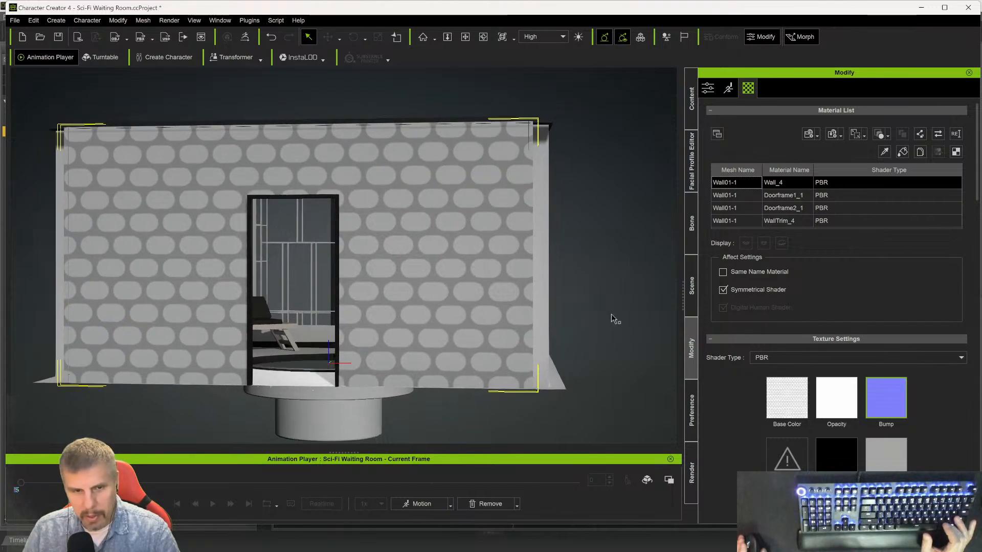
right_click_drag(581, 237, 518, 317, "alt")
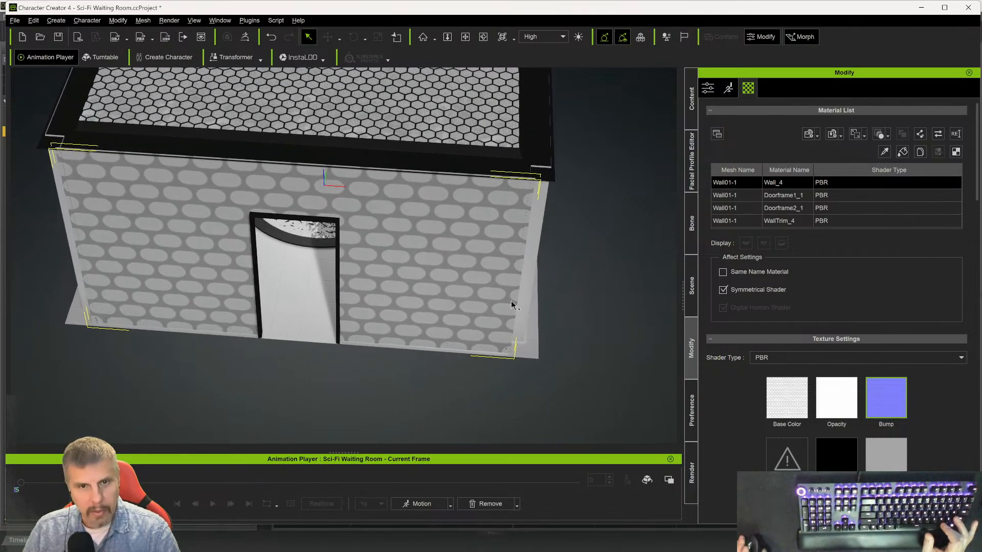
right_click_drag(502, 195, 605, 144, "alt")
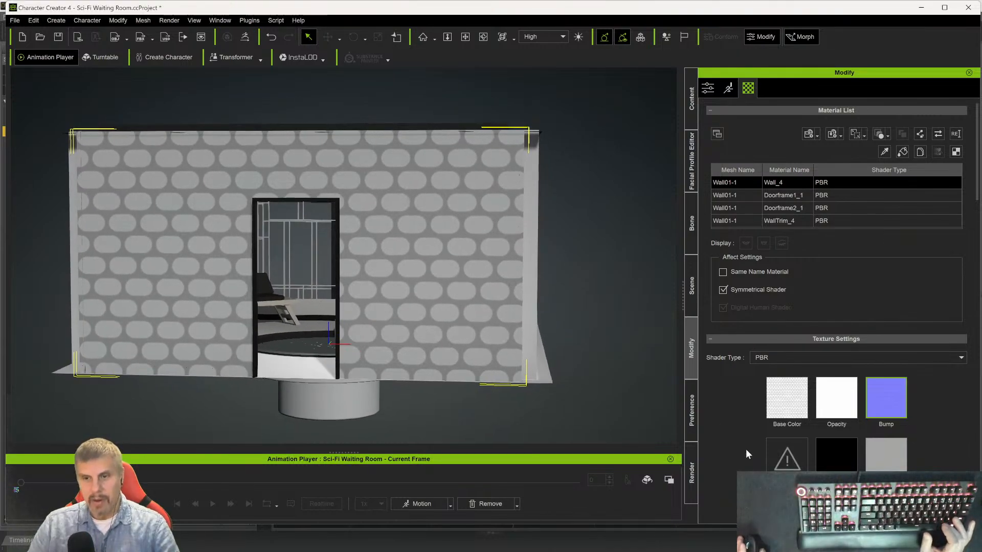
- Apply the planar UV mapping with 10 by 10 tiling to Wall_4
scroll(732, 407, "down", 10)
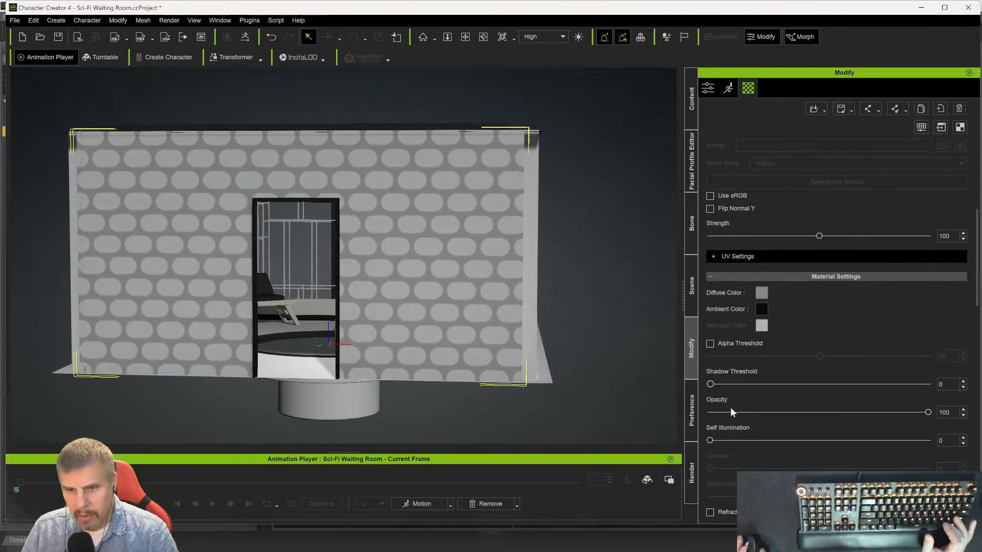
scroll(731, 409, "down", 10)
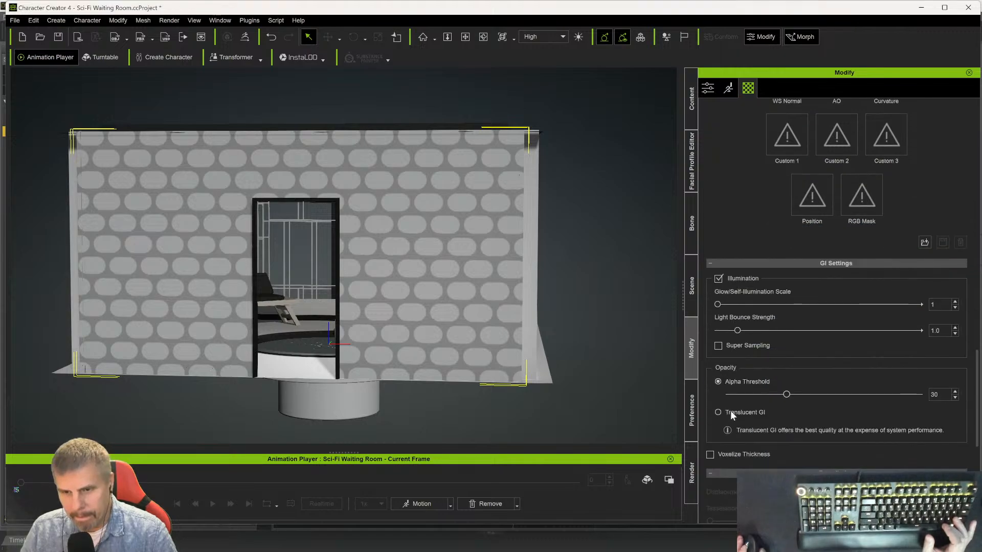
scroll(750, 433, "down", 9)
scroll(750, 430, "up", 5)
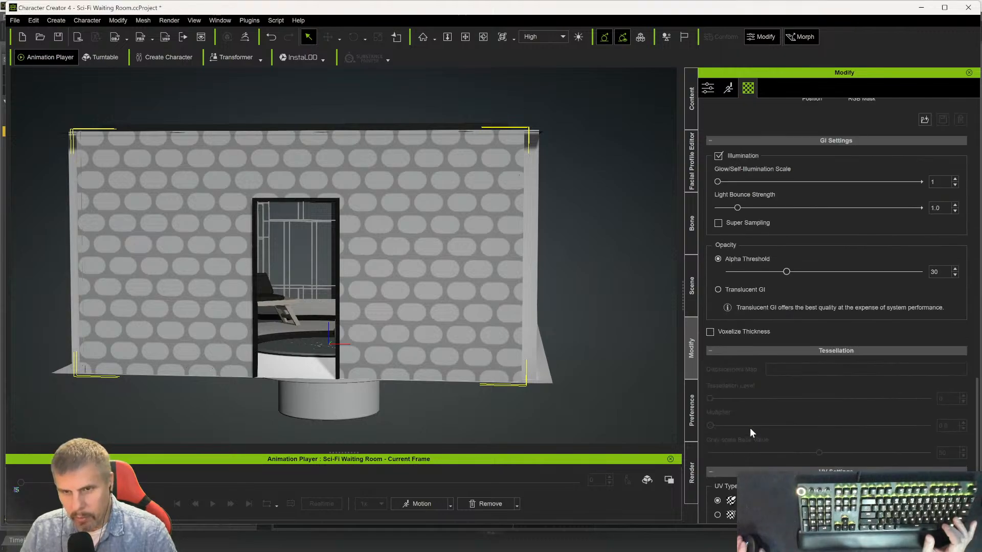
scroll(750, 428, "down", 5)
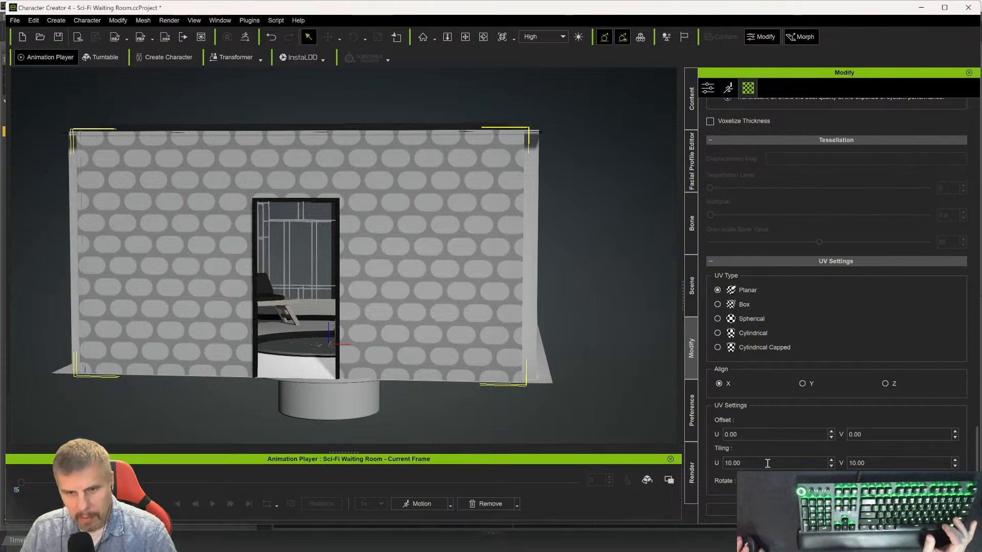
left_click(836, 509)
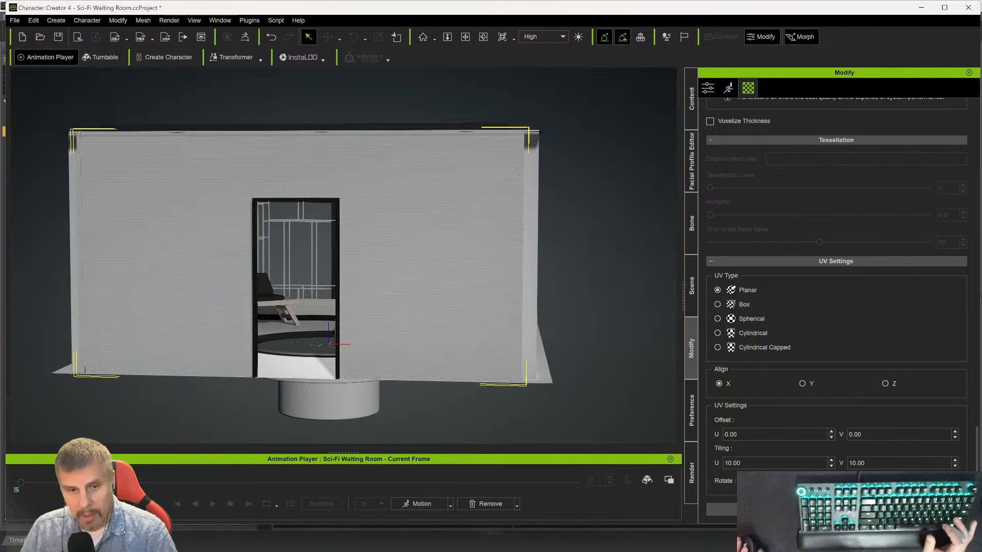
- Set Wall_4's UV tiling to 3 in both U and V and apply the planar mapping
left_click_drag(759, 459, 625, 451)
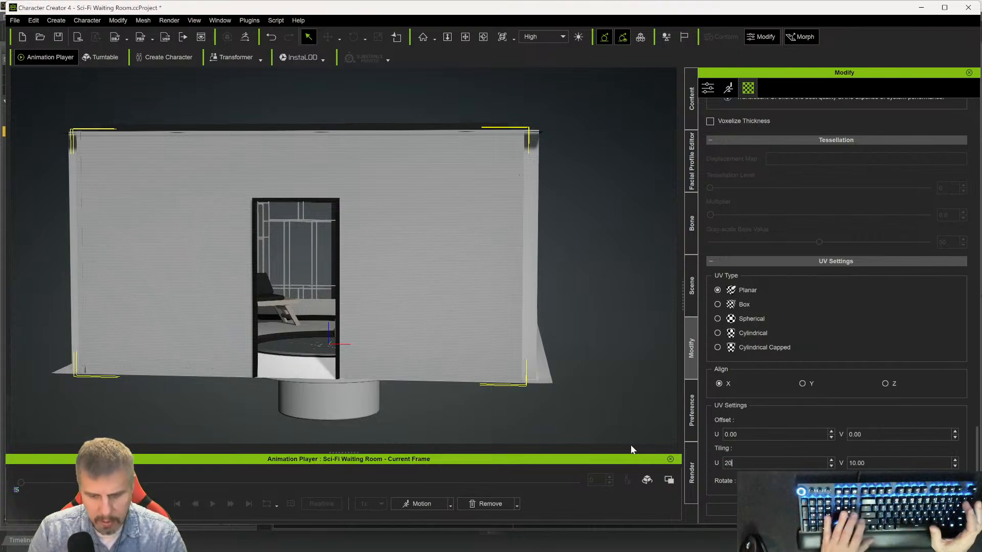
key("BackSpace")
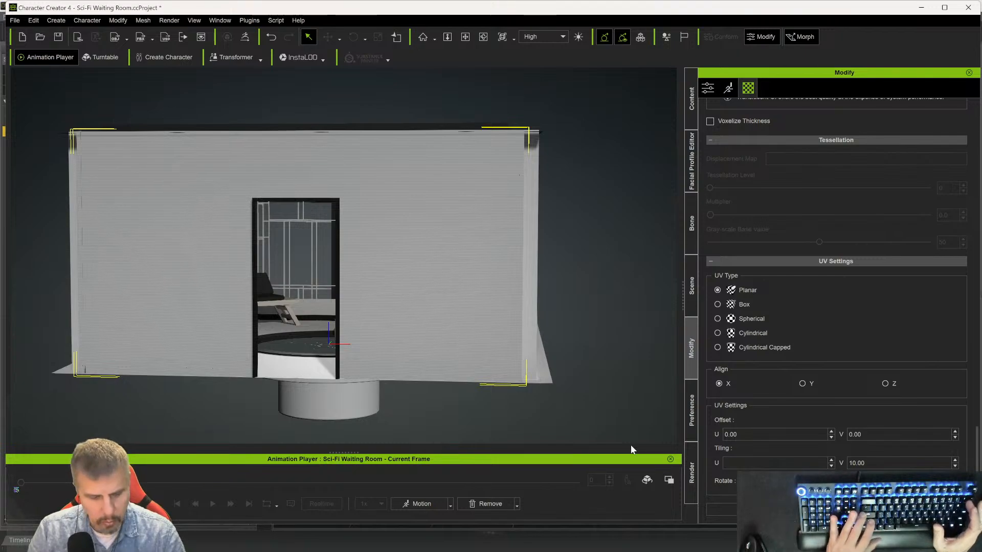
type("3")
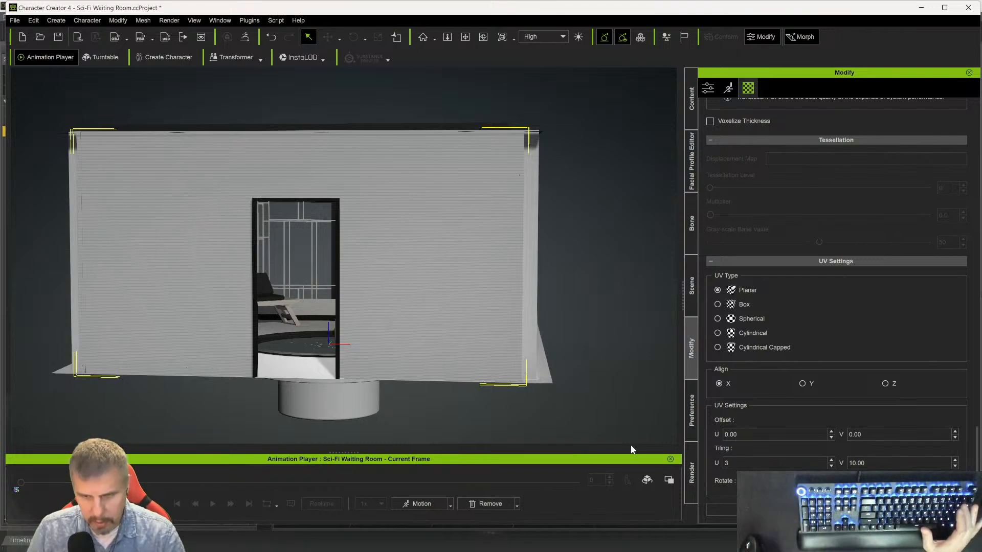
key("Tab")
type("3")
key("Return")
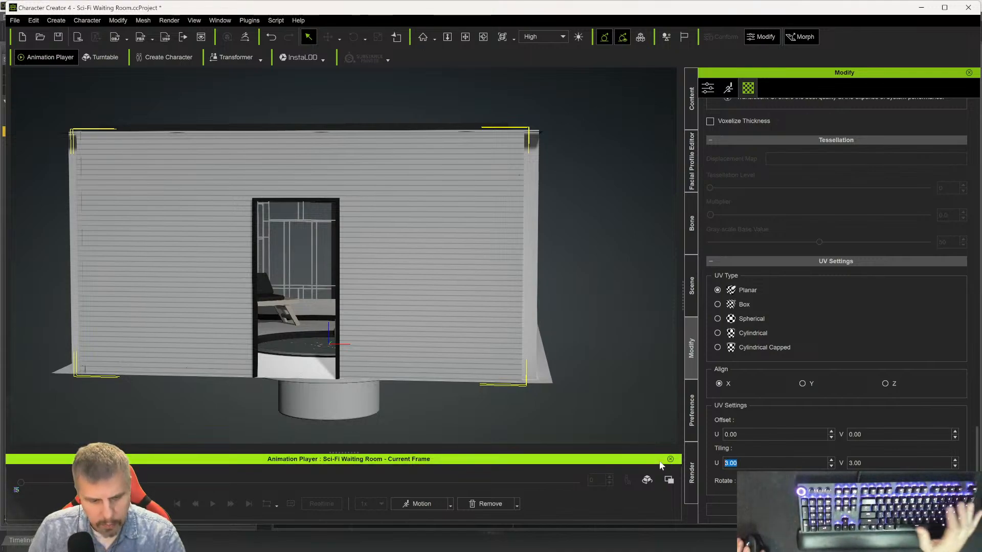
- Set Wall_4's UV tiling to 5 in both U and V, apply it, and inspect the wall around the doorway
type("5")
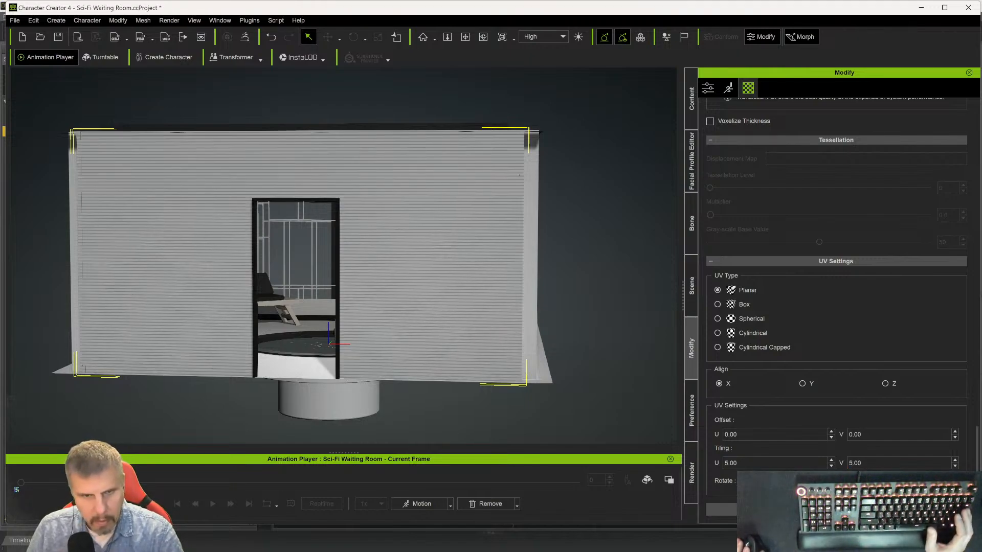
scroll(438, 293, "up", 3)
scroll(438, 294, "up", 5)
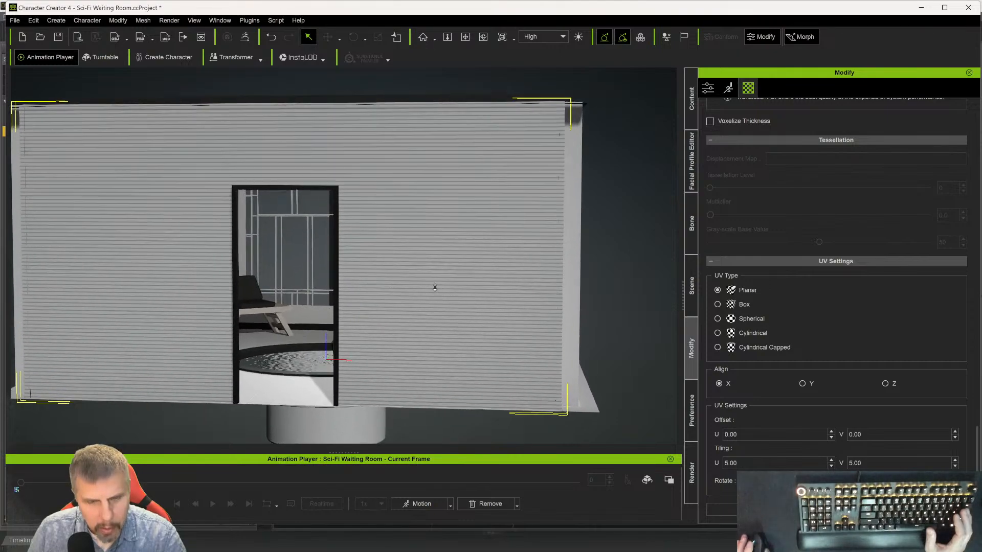
scroll(437, 287, "up", 4)
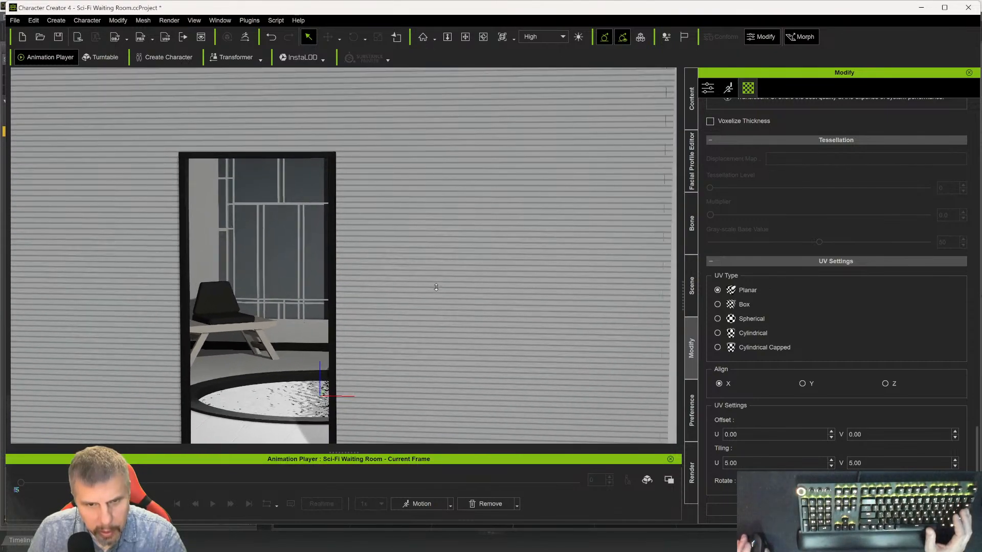
scroll(442, 286, "down", 2)
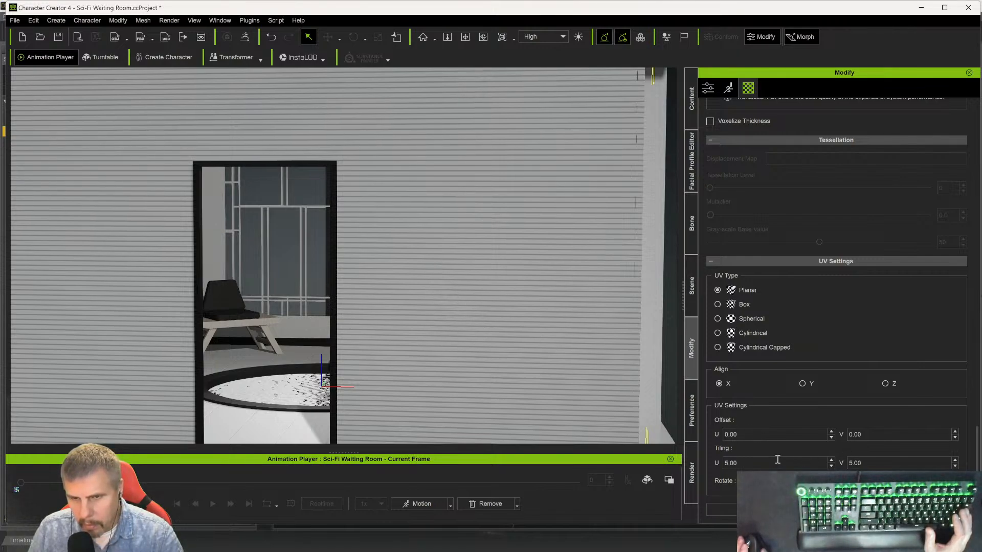
- Set Wall_4's UV tiling to 1 in both U and V, apply the X-aligned planar mapping, and view the whole wall
double_click(757, 467)
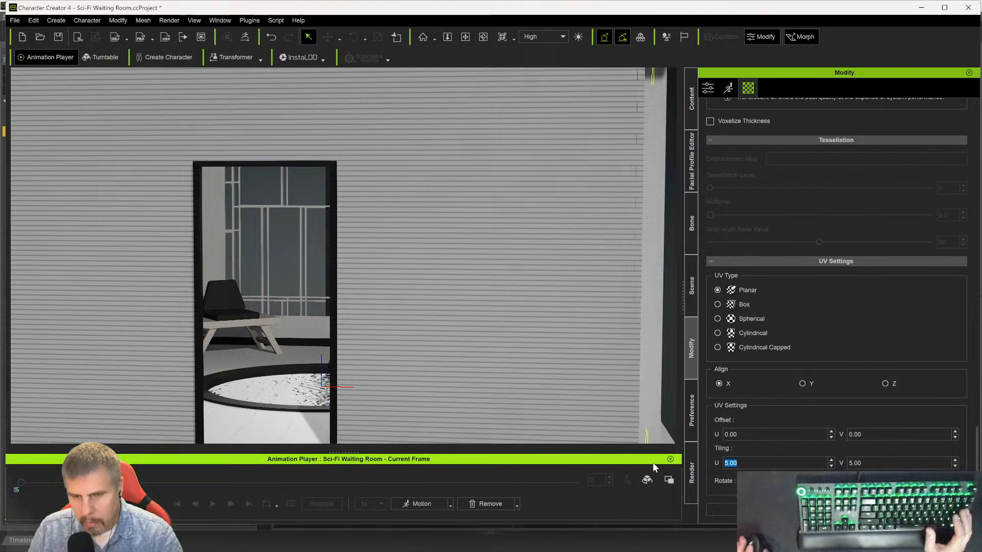
type("1")
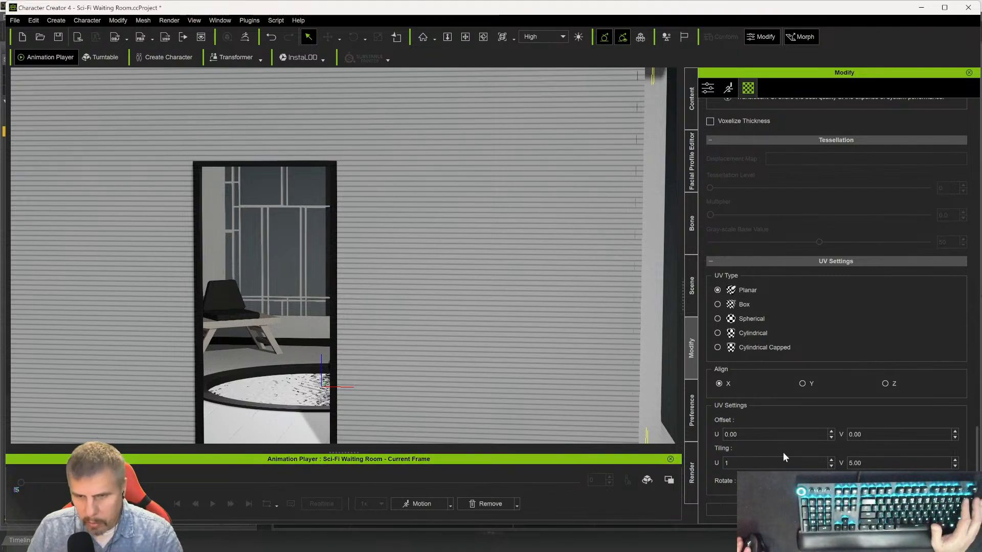
key("Tab")
type("1")
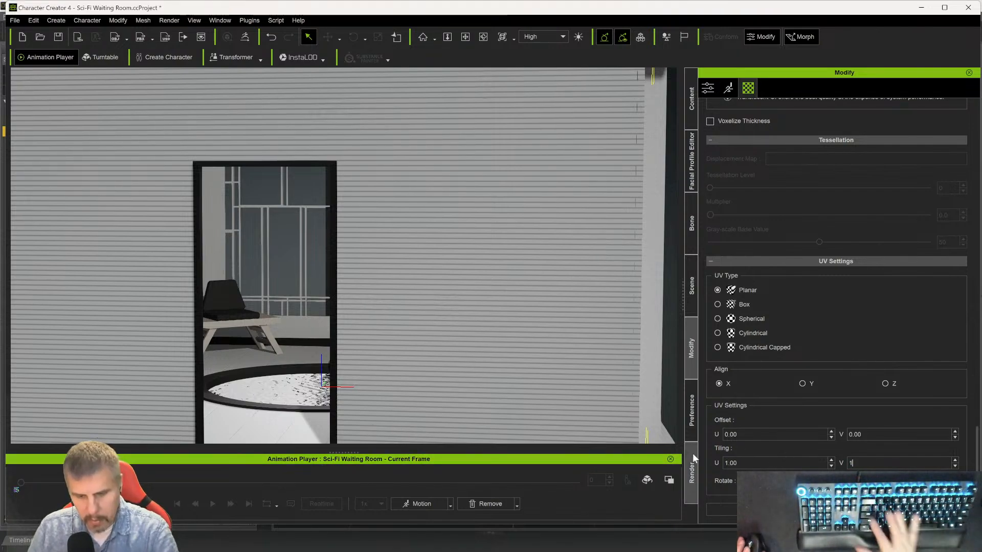
key("Tab")
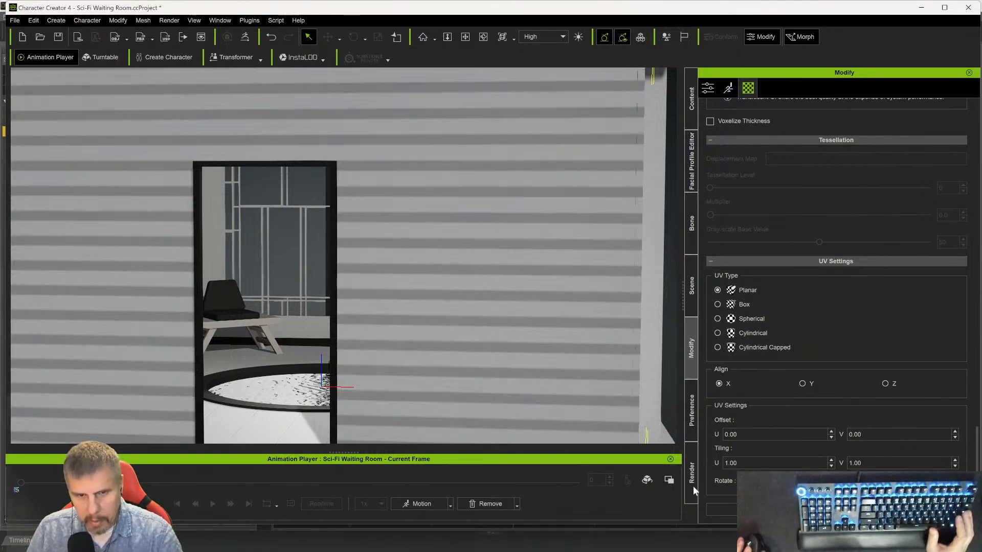
scroll(464, 315, "down", 4)
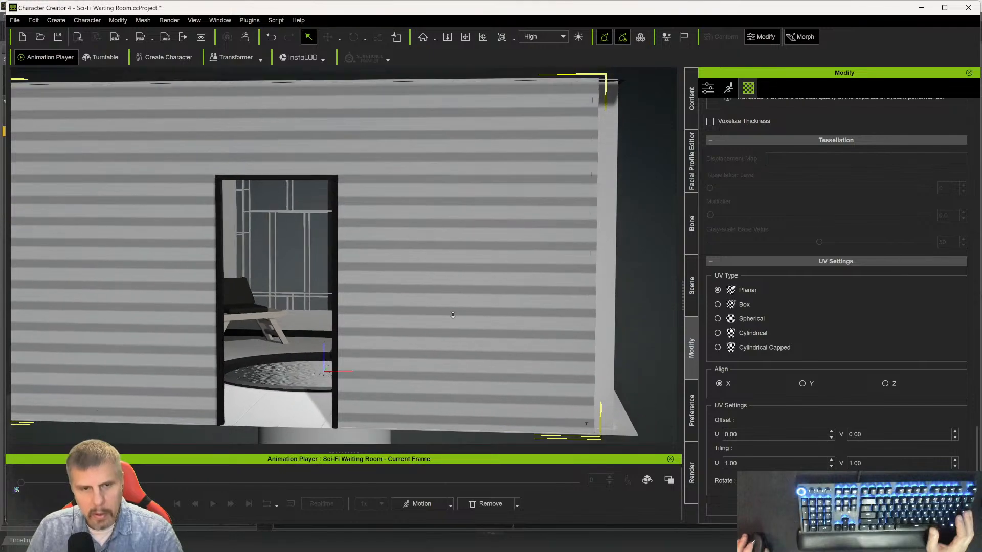
scroll(452, 315, "down", 1)
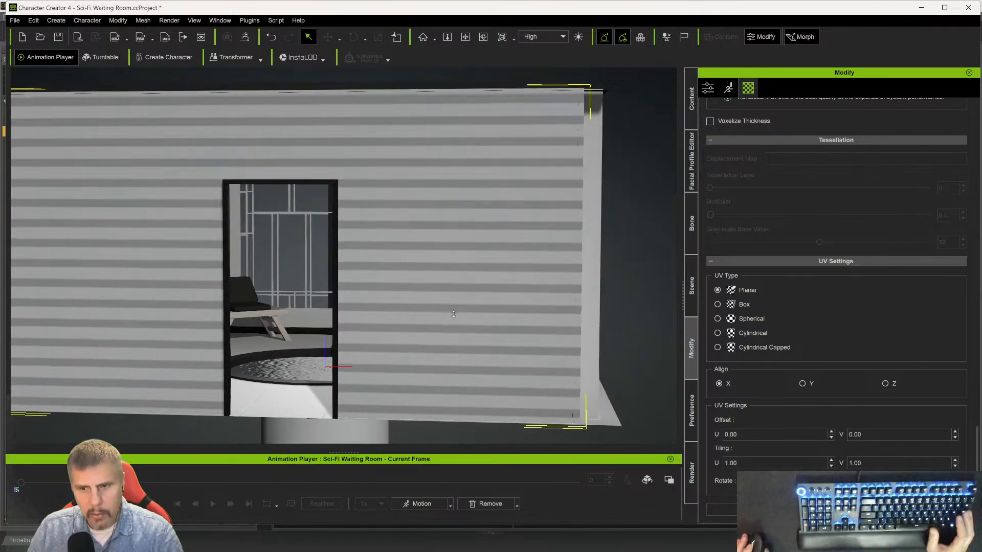
- Reselect Wall_4 in the material list and inspect its Base Color texture against the doorway wall
scroll(848, 299, "up", 5)
scroll(832, 245, "up", 15)
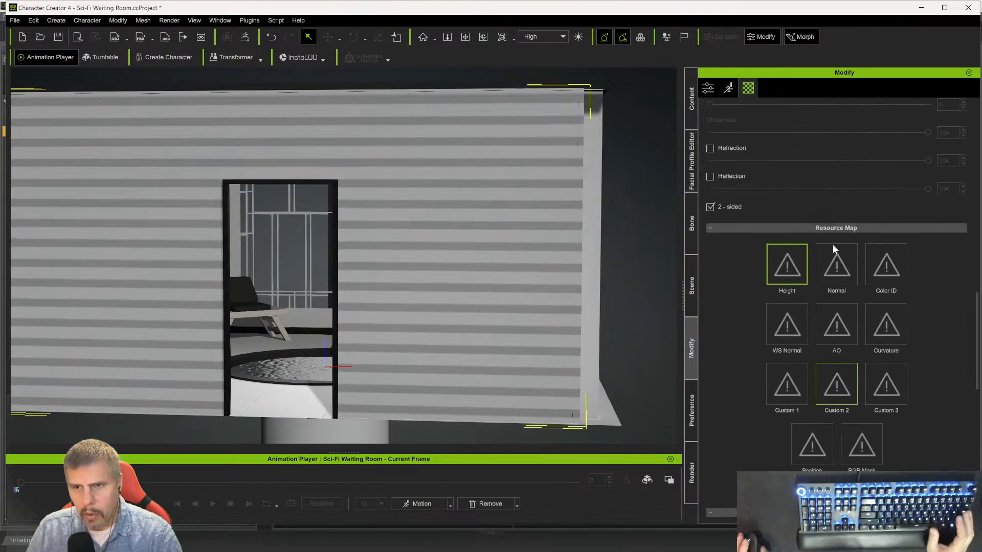
scroll(807, 241, "up", 3)
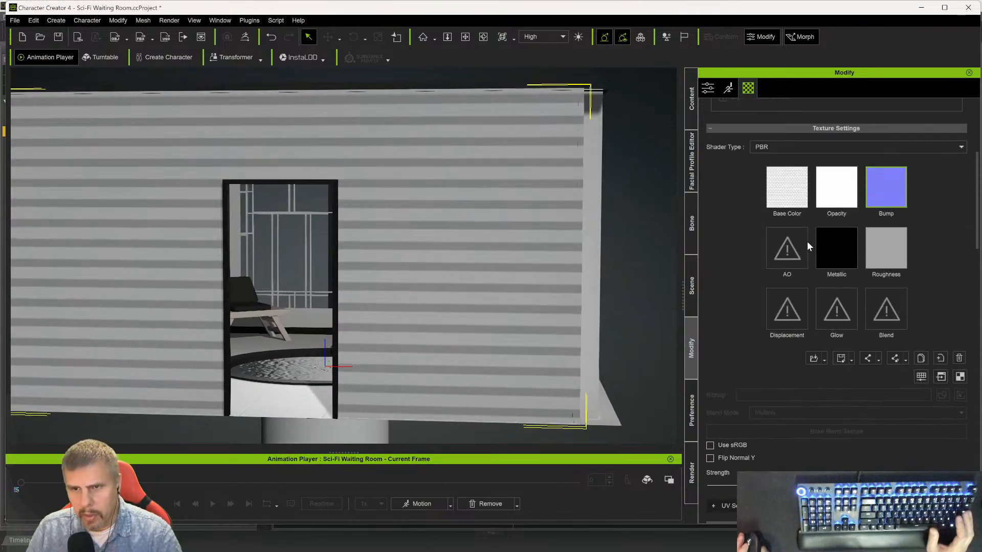
scroll(759, 210, "up", 5)
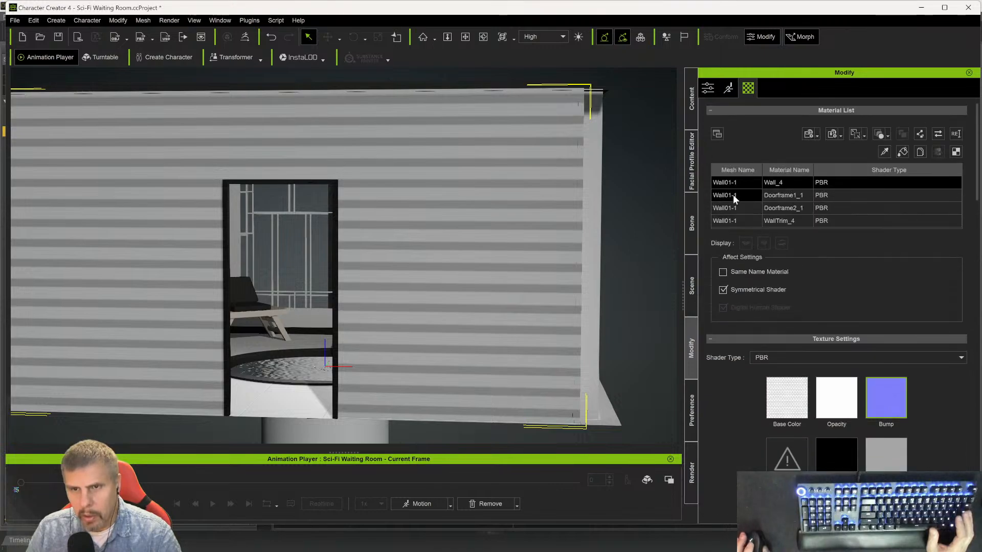
left_click(742, 196)
left_click(737, 184)
left_click(774, 400)
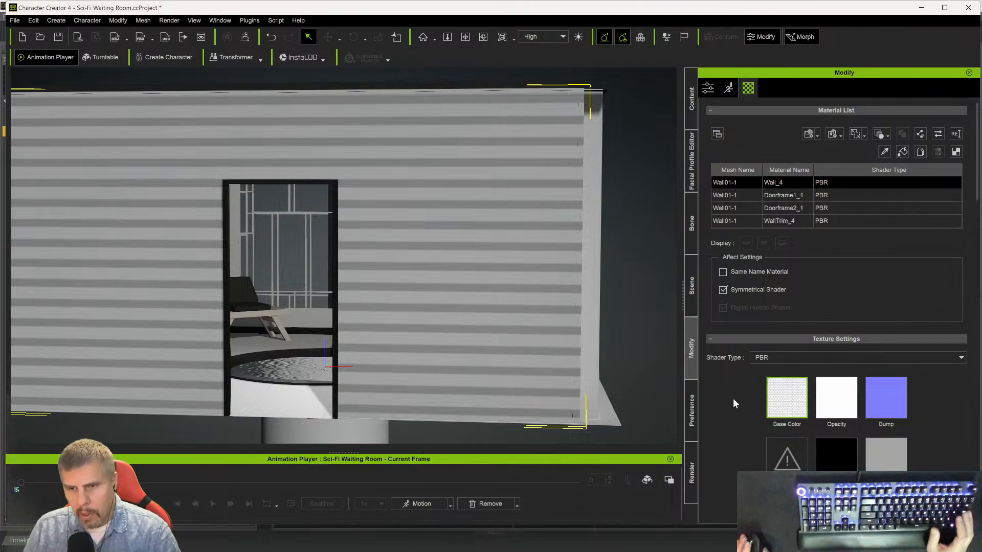
scroll(733, 402, "down", 3)
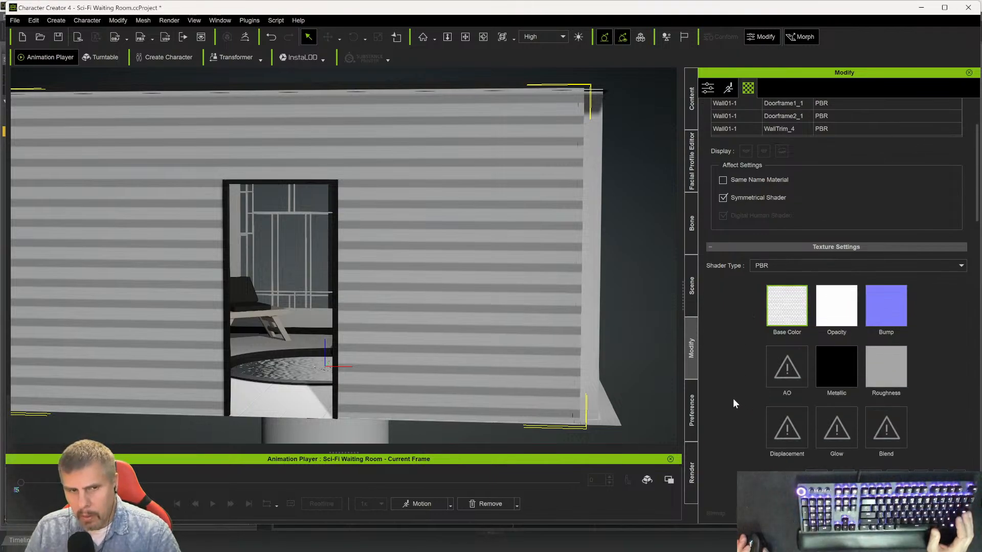
right_click_drag(545, 308, 359, 277)
- Remove the Opacity, Roughness and Metallic textures from Wall_4
left_click(836, 321)
key("Delete")
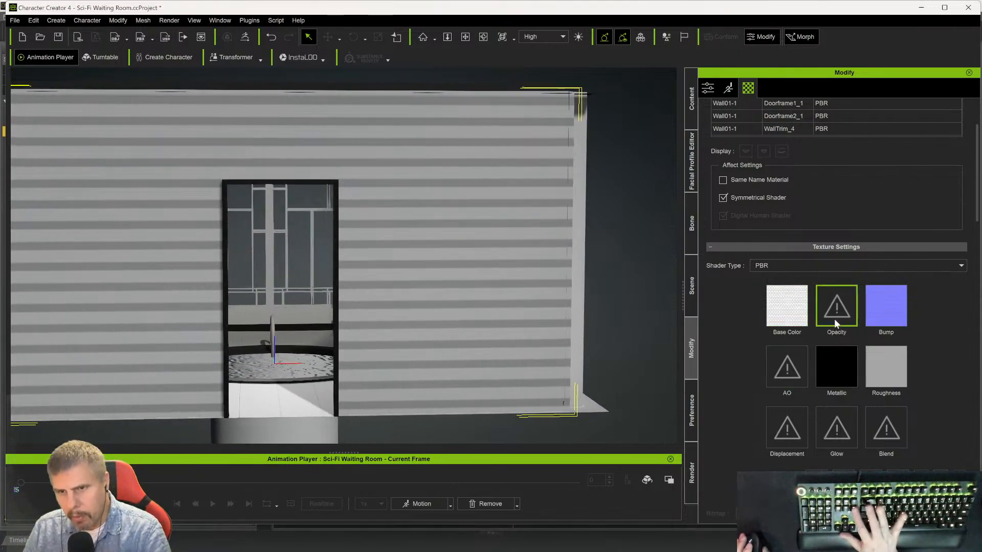
left_click(889, 364)
key("Delete")
left_click(842, 378)
key("Delete")
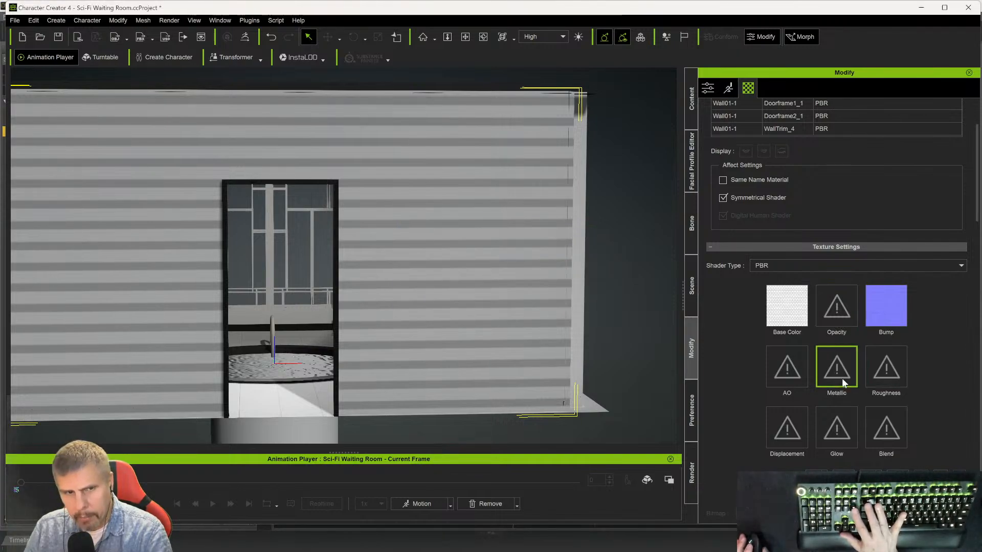
- Apply Wall_4's planar UV mapping aligned to Y, compare it with Z alignment, and reapply the Y alignment
scroll(859, 373, "down", 5)
scroll(856, 374, "down", 8)
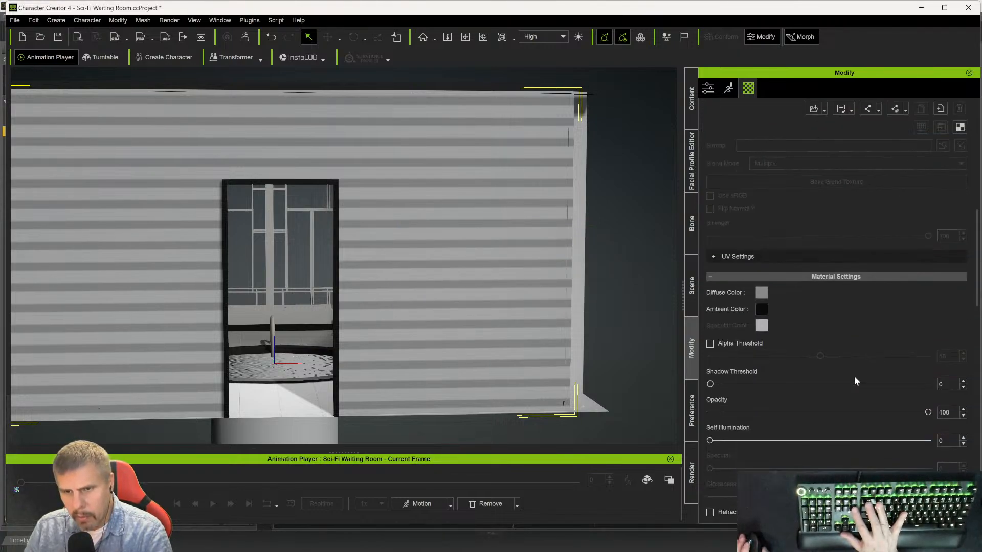
scroll(842, 451, "down", 8)
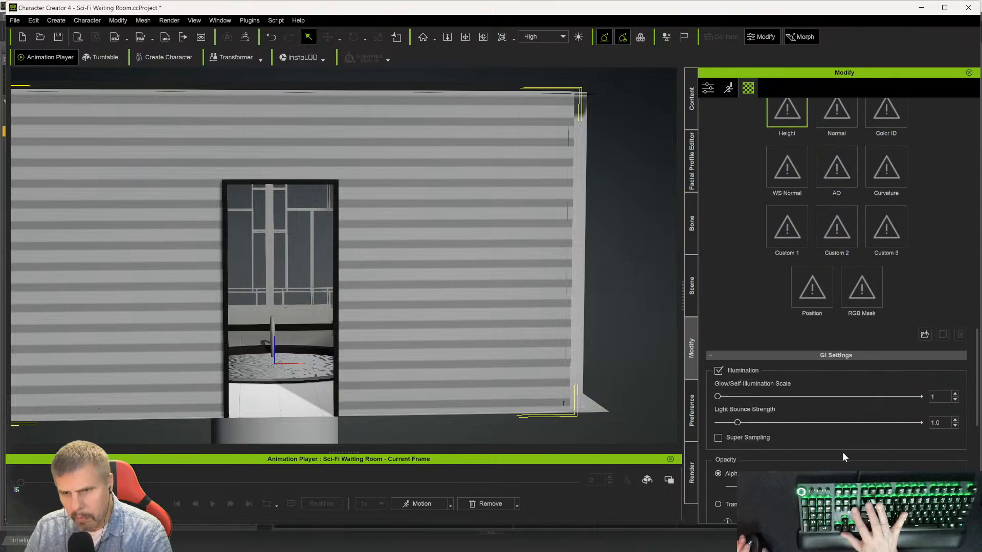
scroll(841, 470, "down", 3)
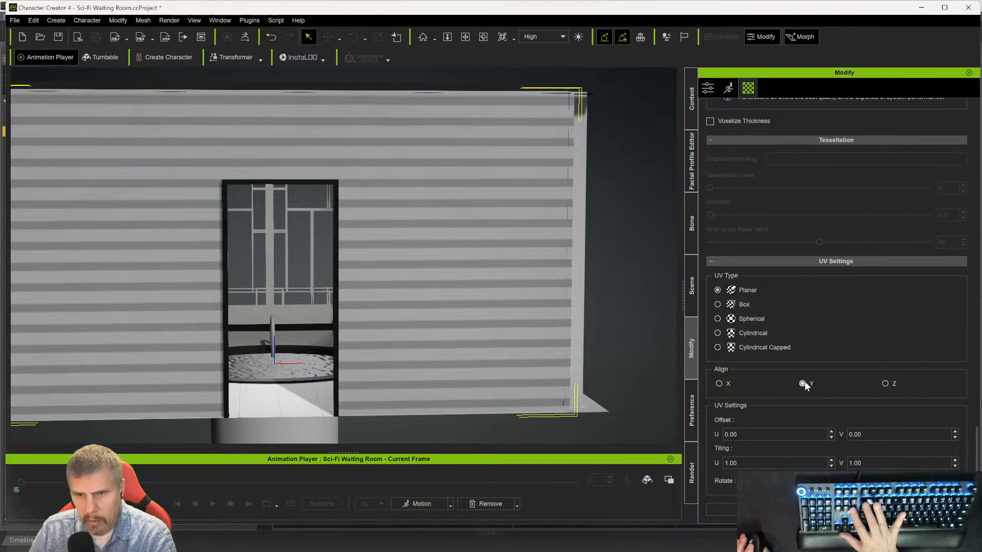
left_click(835, 509)
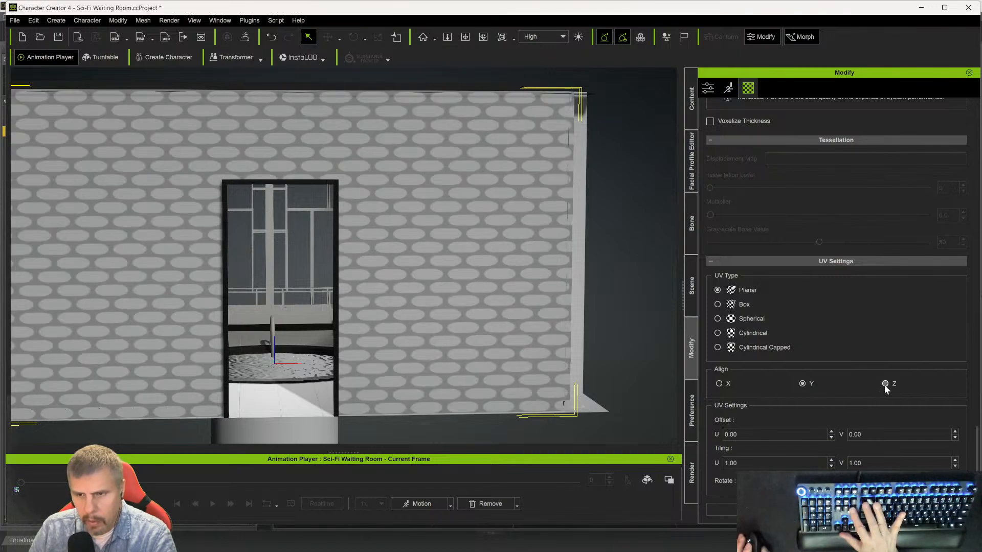
left_click(835, 510)
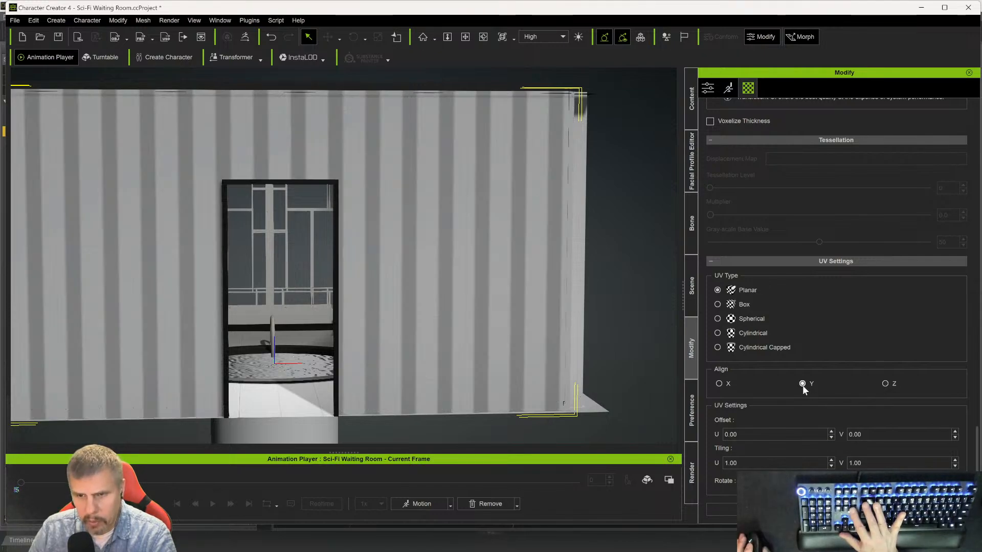
left_click(835, 509)
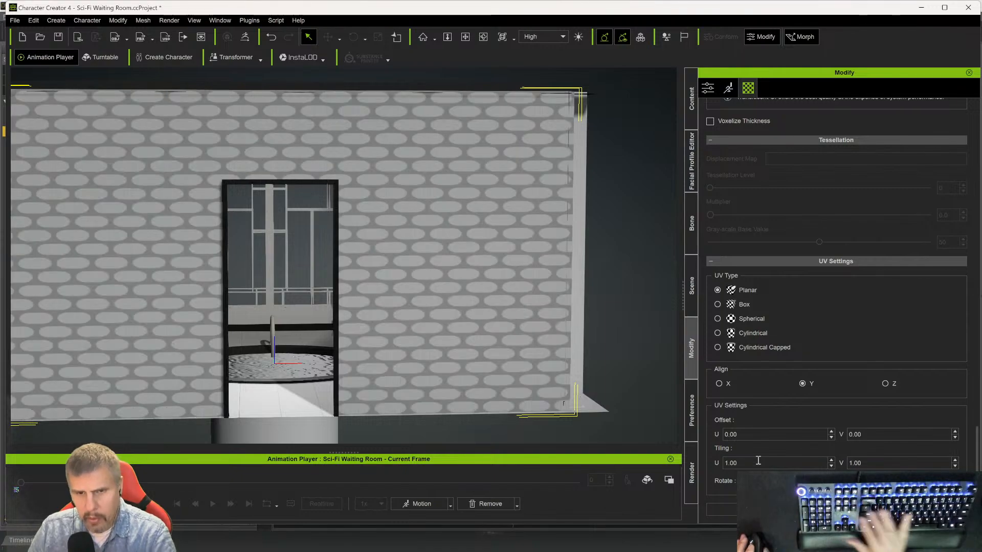
- Set Wall_4's UV tiling to 4 in both U and V and apply the Y-aligned planar mapping
left_click_drag(745, 463, 640, 464)
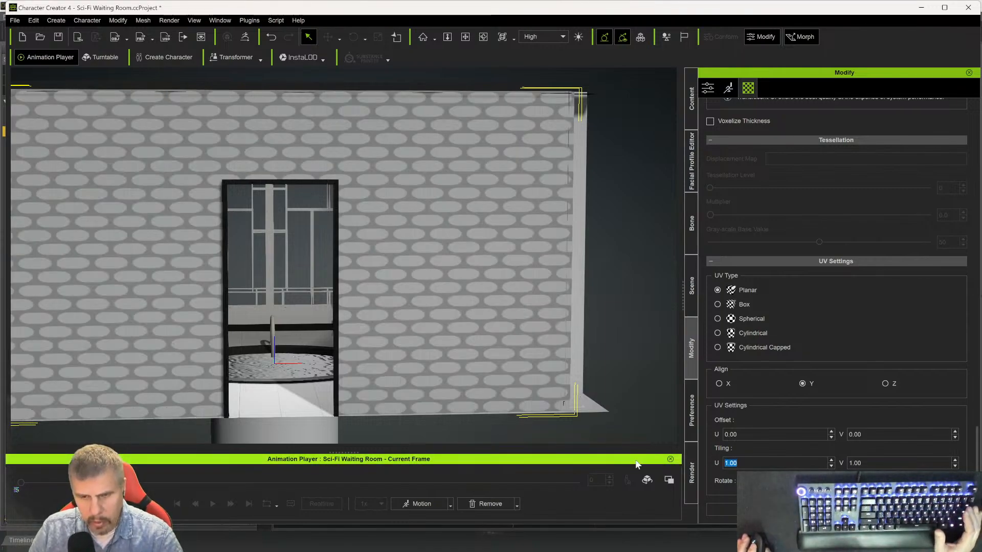
type("4")
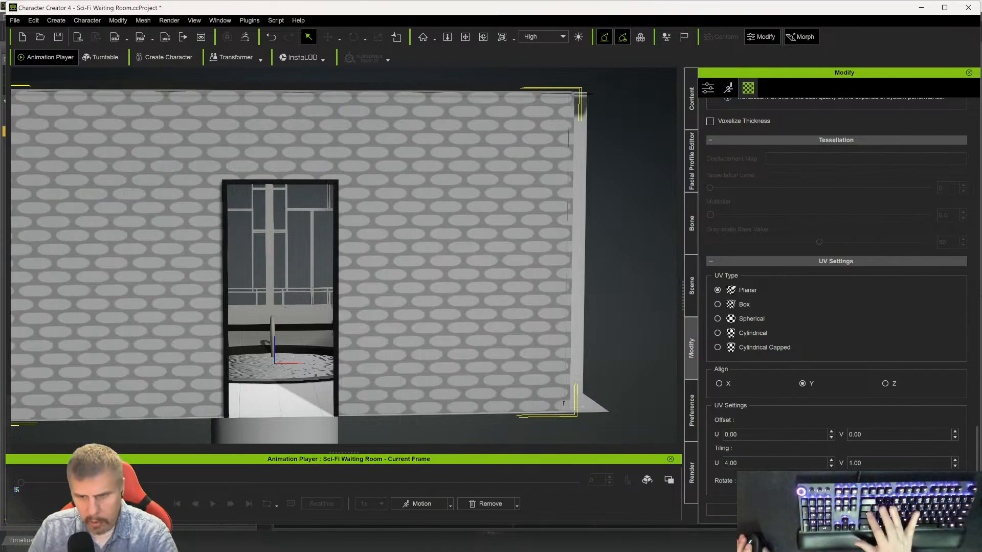
key("Tab")
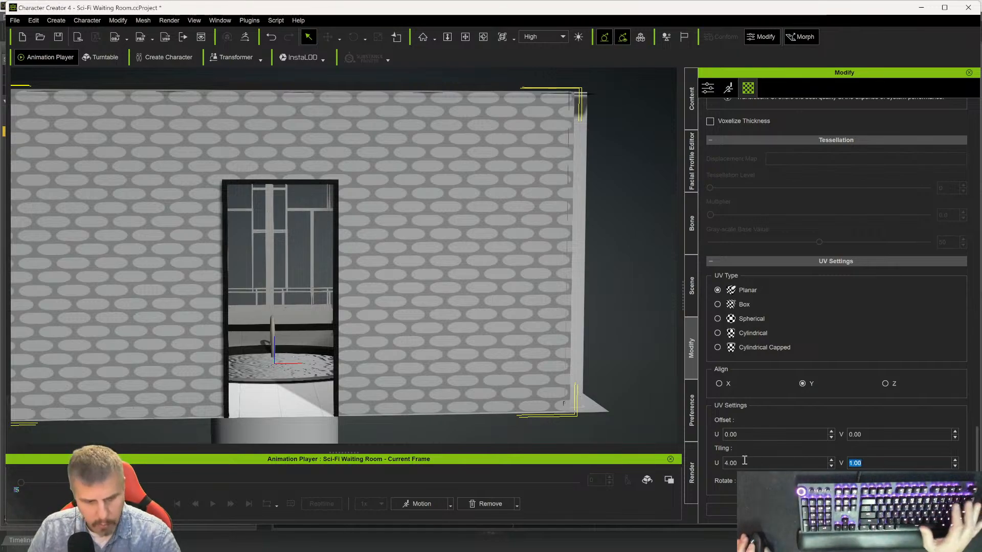
type("4")
key("Return")
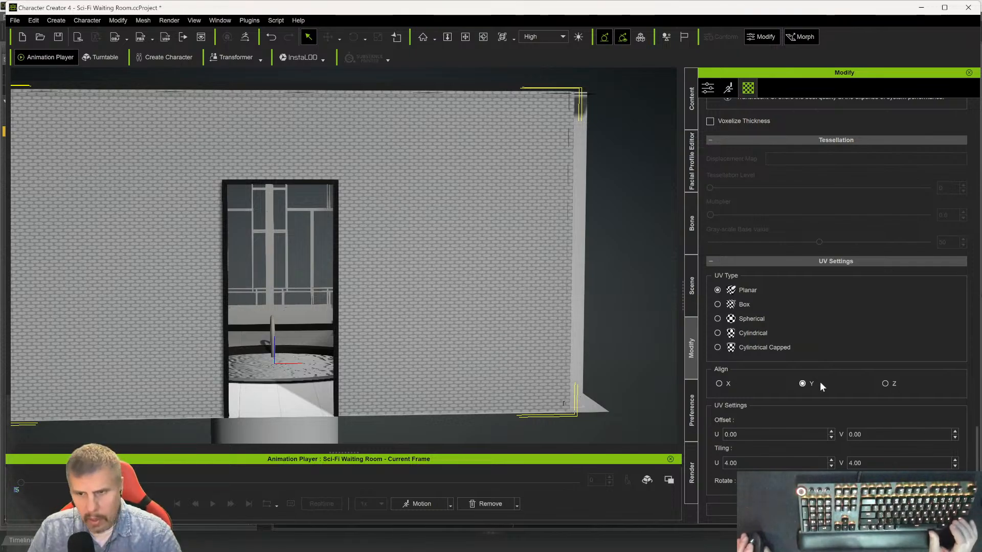
- Select Wall01's Doorframe1_1 material to check its texture maps
scroll(834, 347, "up", 15)
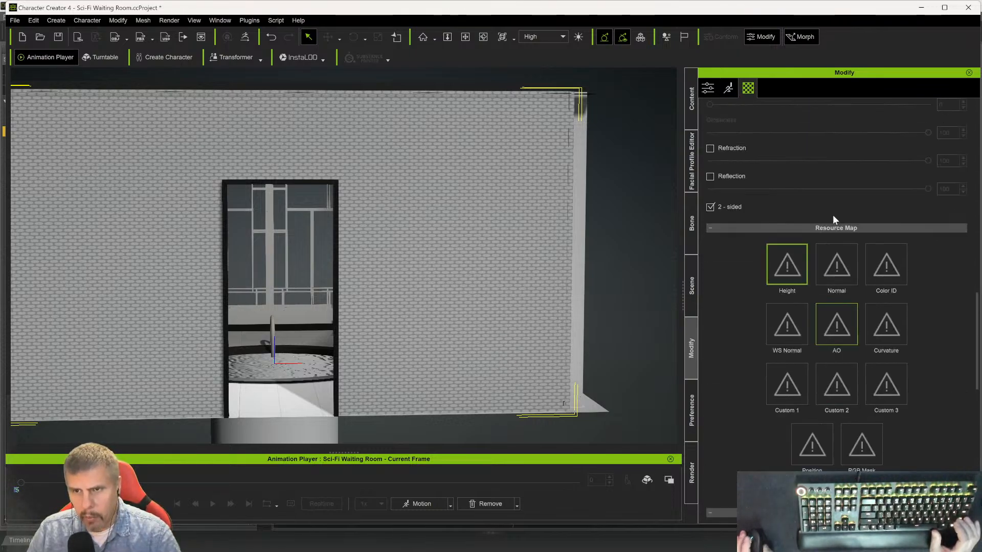
scroll(835, 225, "up", 12)
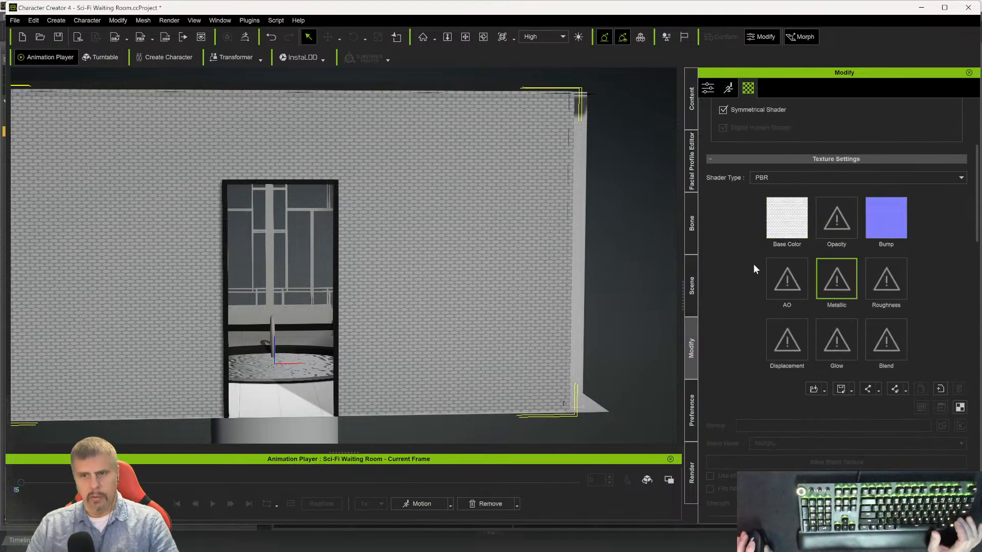
scroll(745, 228, "up", 5)
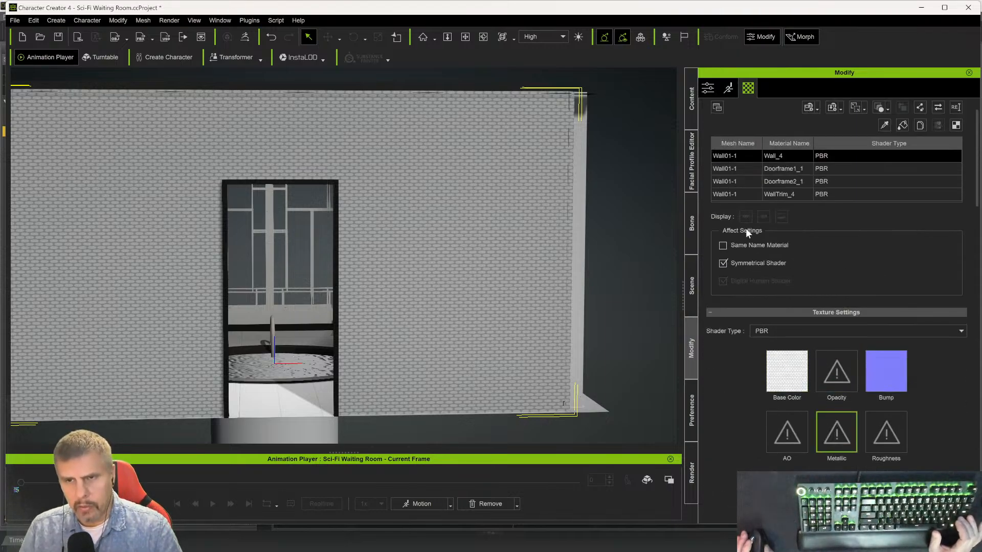
left_click(772, 171)
- Switch to DAZ Studio to review the texture files in the SciFi Interior Room folder, and return to Character Creator
mouse_move(460, 551)
left_click(378, 544)
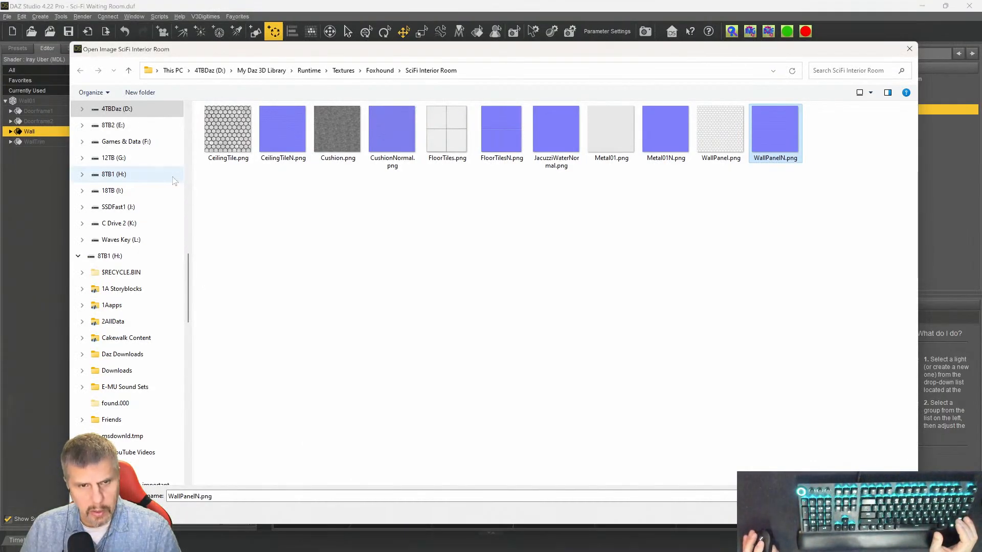
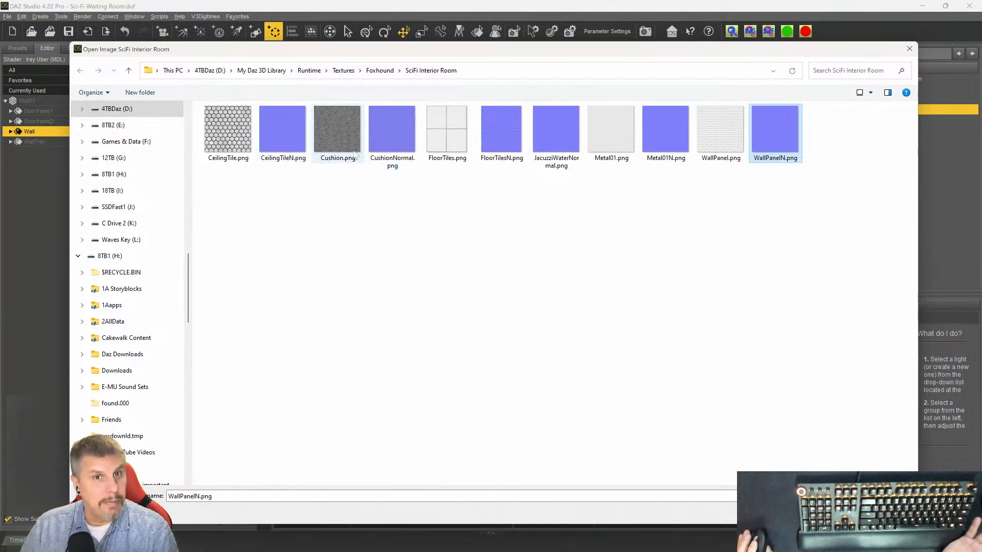
left_click_drag(852, 50, 830, 50)
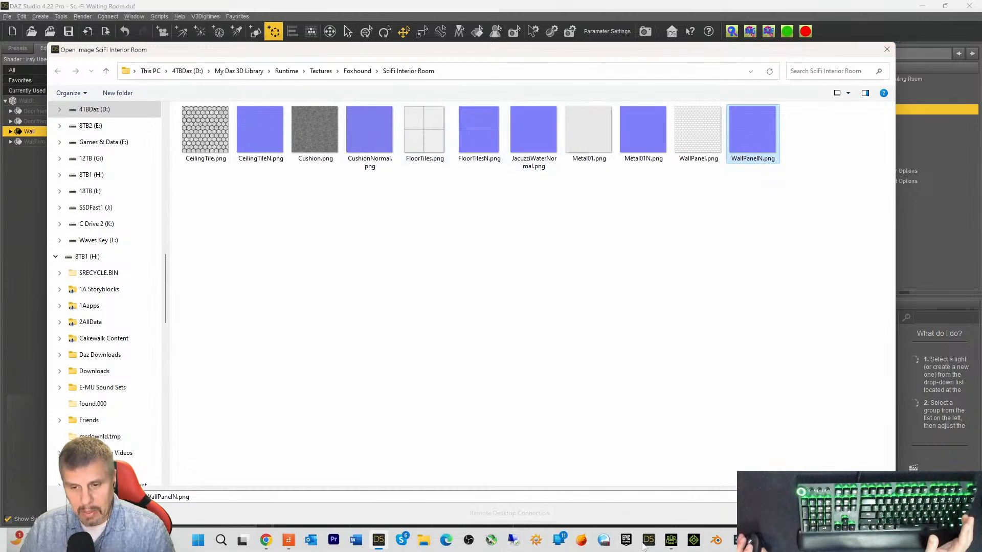
left_click(671, 541)
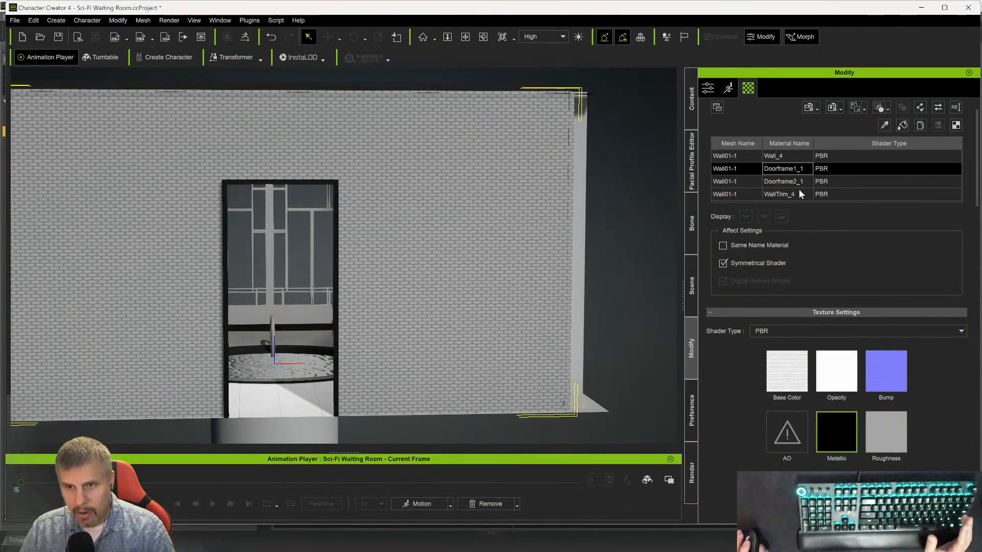
- Check the texture maps assigned to the Doorframe1_1 and WallTrim_4 materials of Wall01
left_click(738, 169)
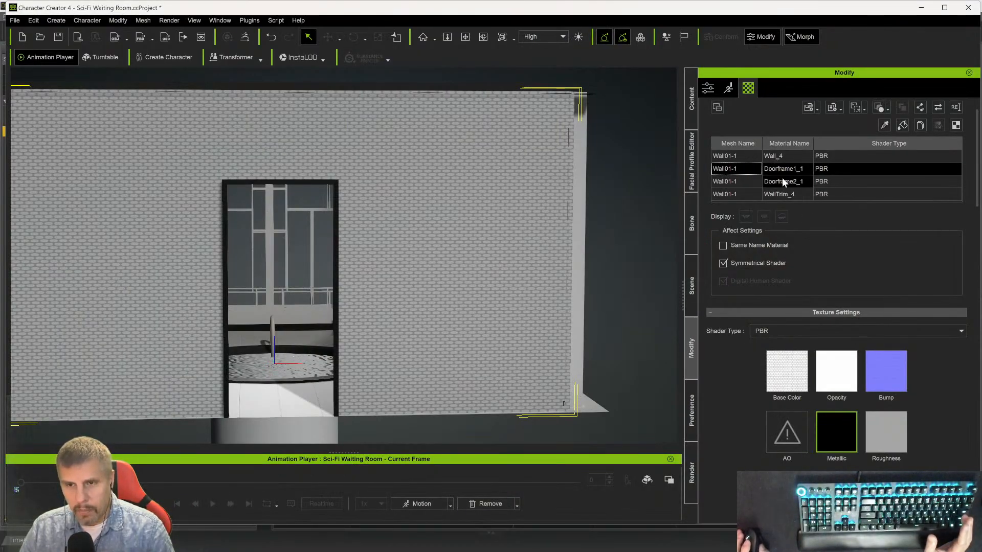
left_click(746, 196)
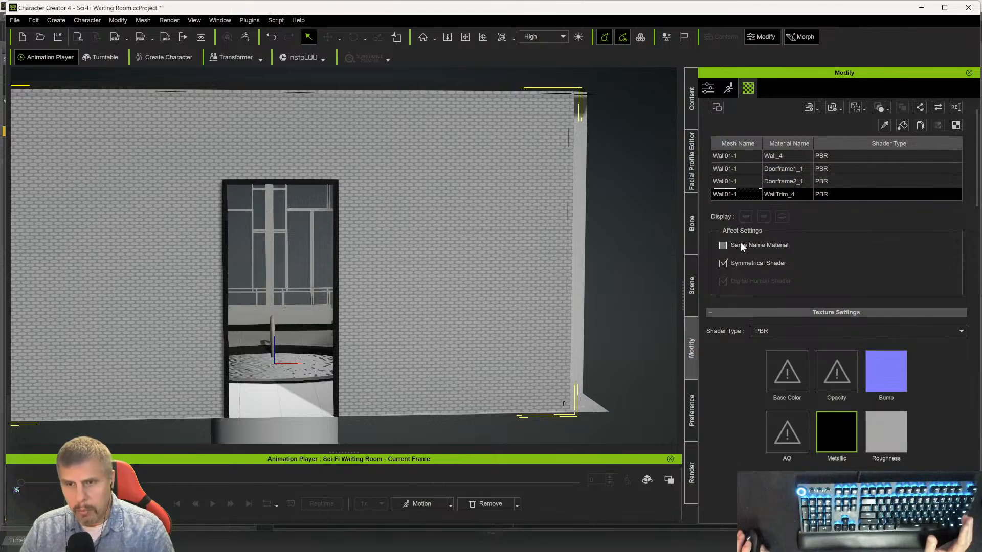
scroll(728, 167, "up", 1)
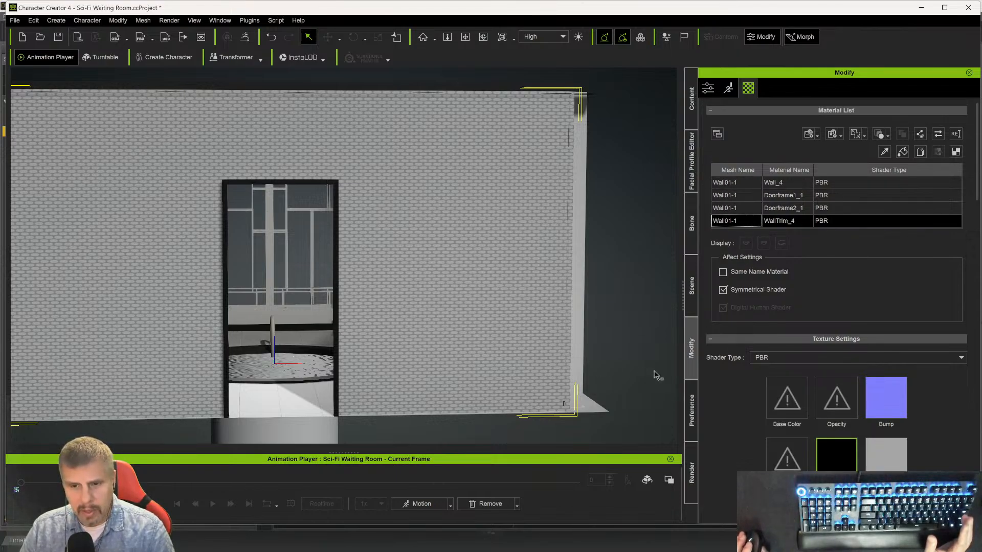
- Expand Wall02 in the scene hierarchy and display its mesh's materials
left_click(688, 298)
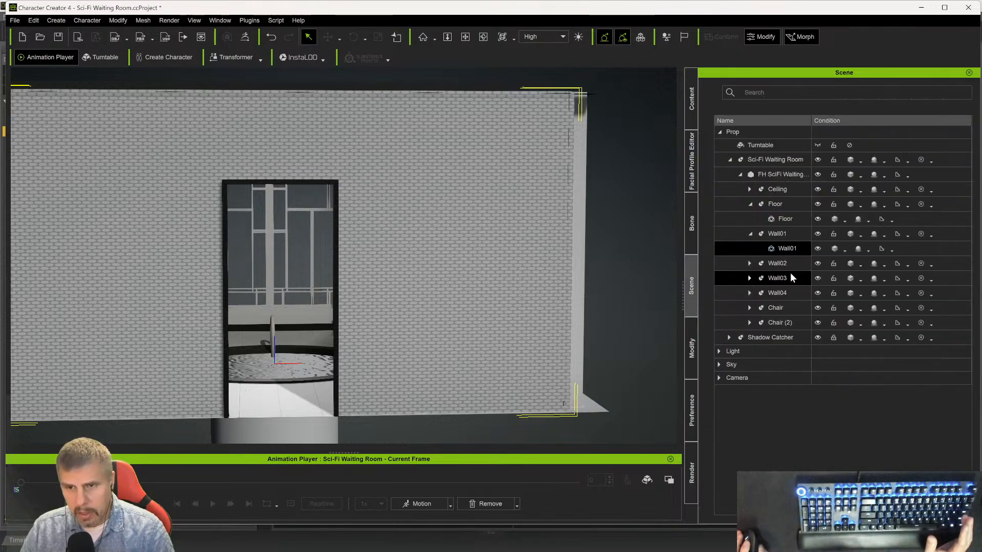
left_click(749, 263)
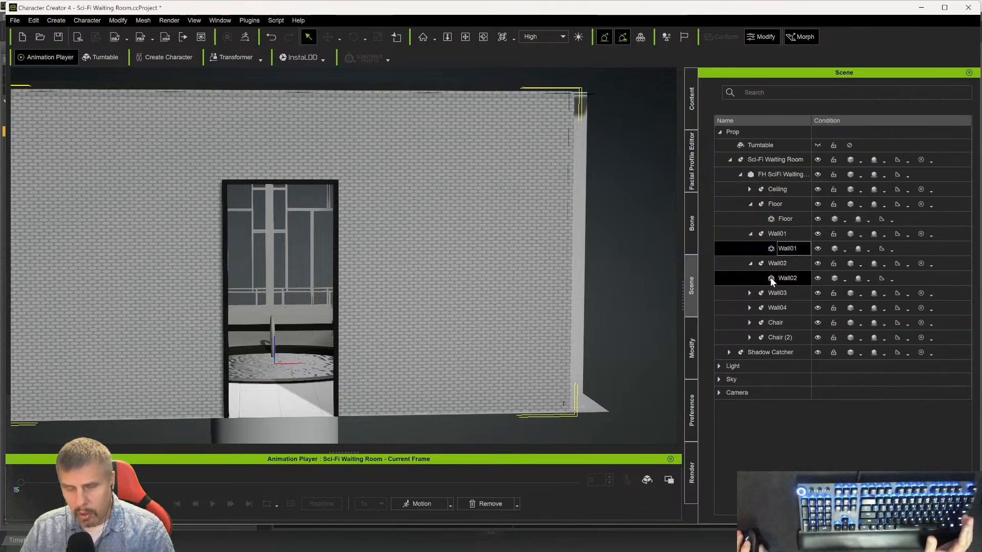
left_click(773, 278)
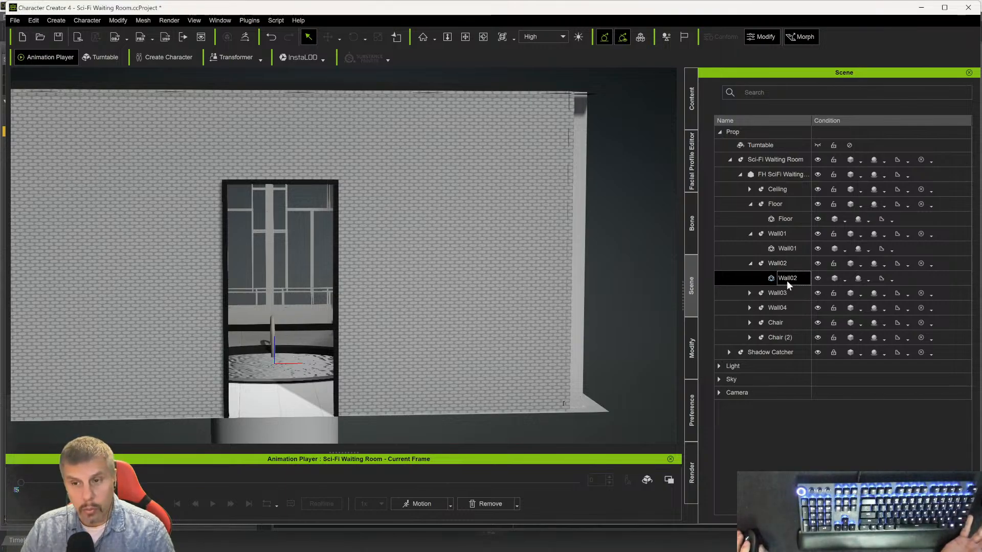
left_click(691, 358)
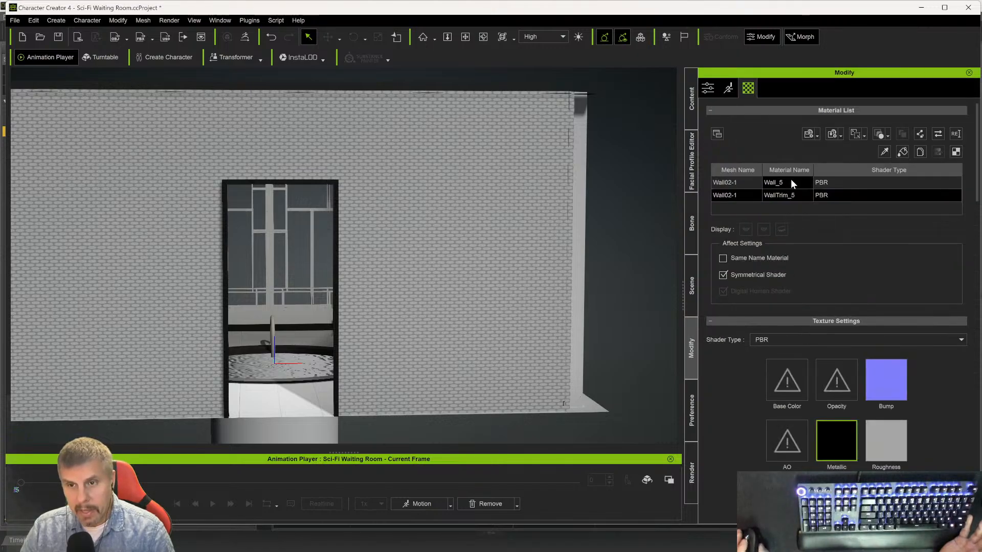
- Copy the shader parameters of Wall01's Wall_4 material
left_click(687, 291)
left_click(780, 246)
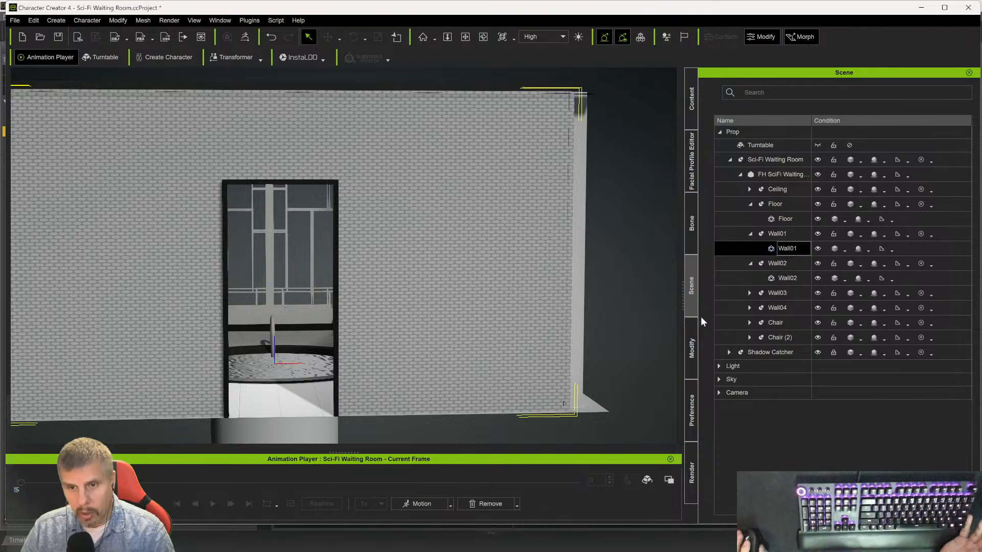
left_click(692, 351)
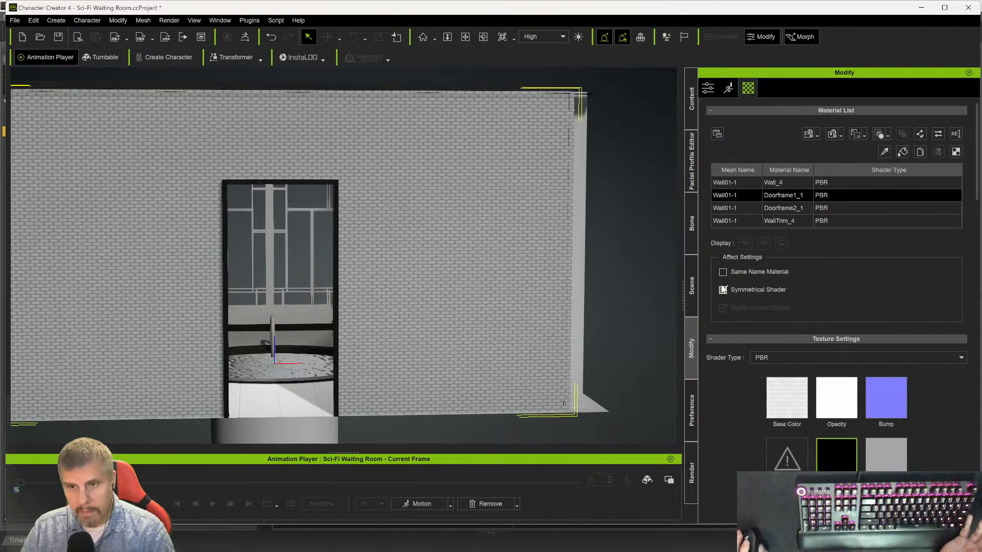
left_click(732, 184)
right_click(732, 188)
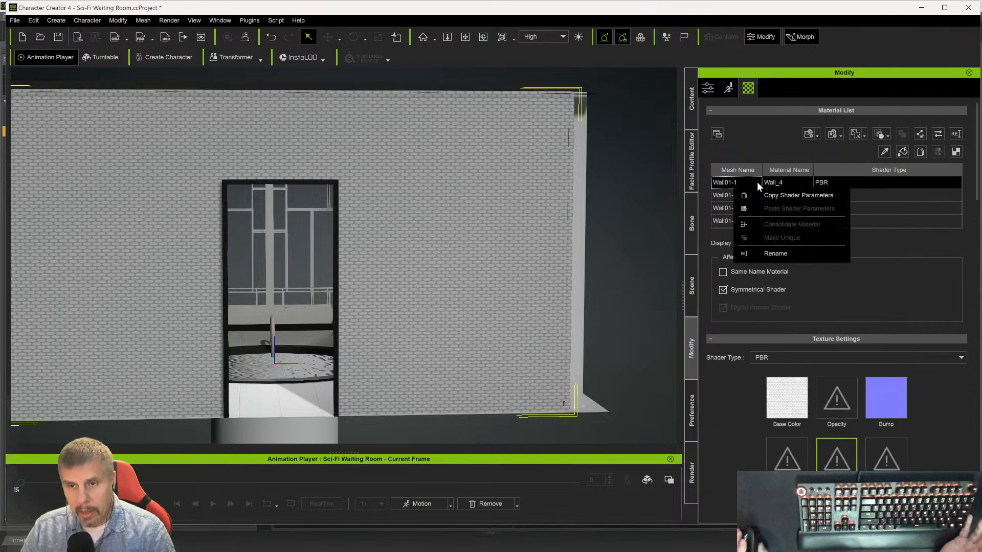
left_click(774, 193)
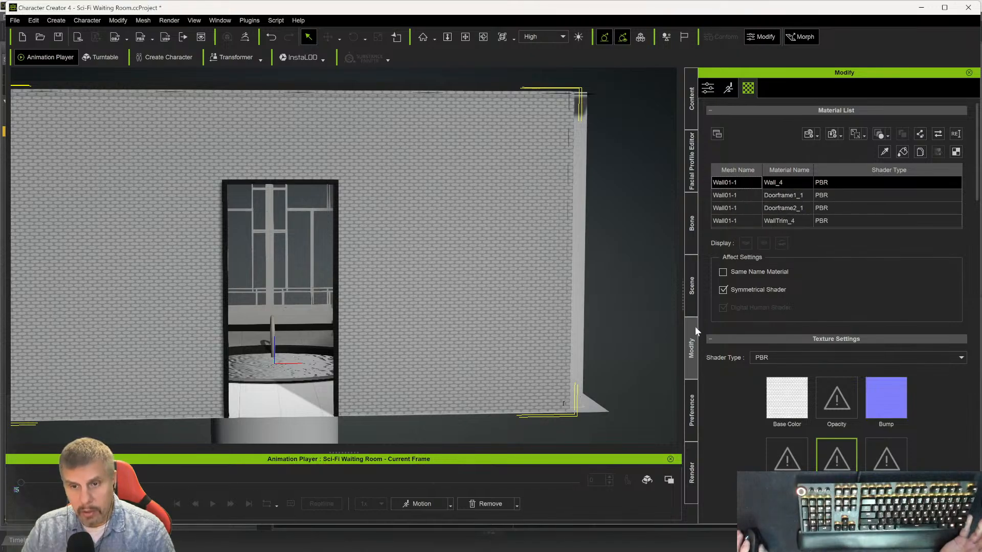
- Try to paste the copied shader parameters onto Wall02's Wall_5 material
left_click(691, 294)
left_click(778, 223)
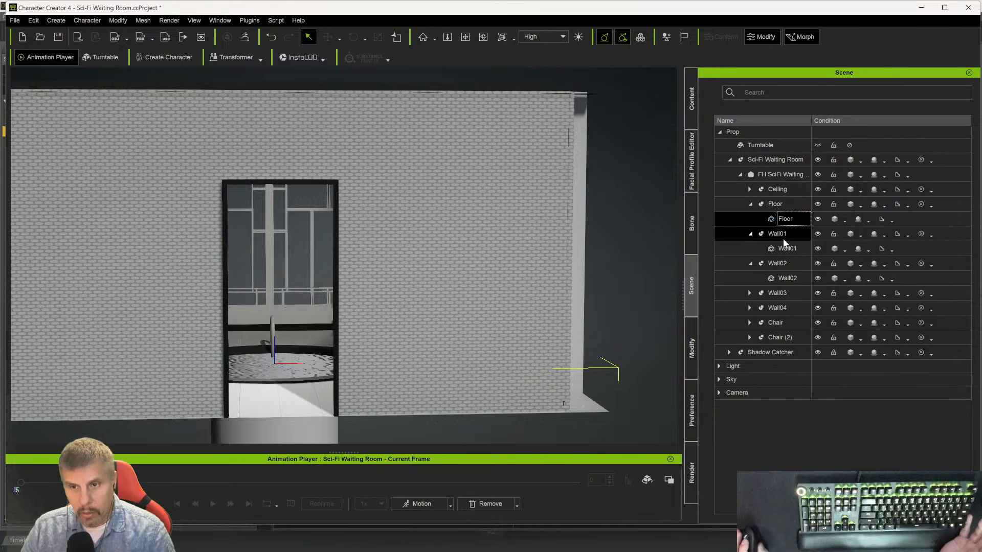
left_click(778, 278)
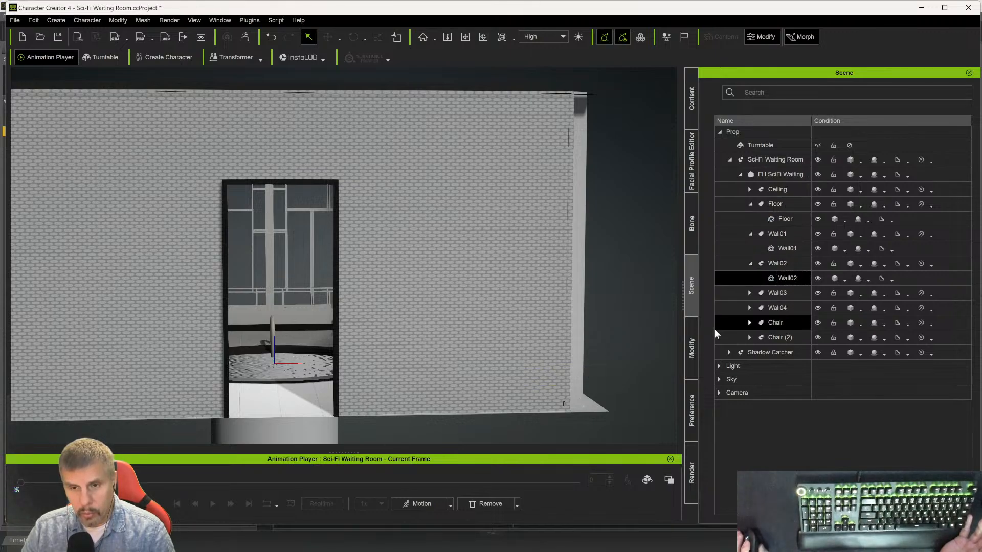
left_click(690, 349)
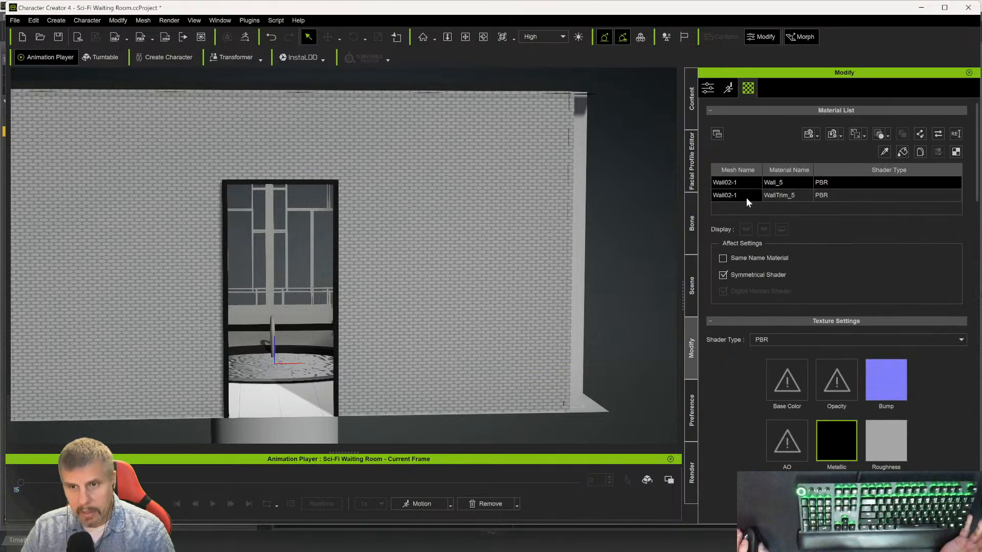
right_click(732, 182)
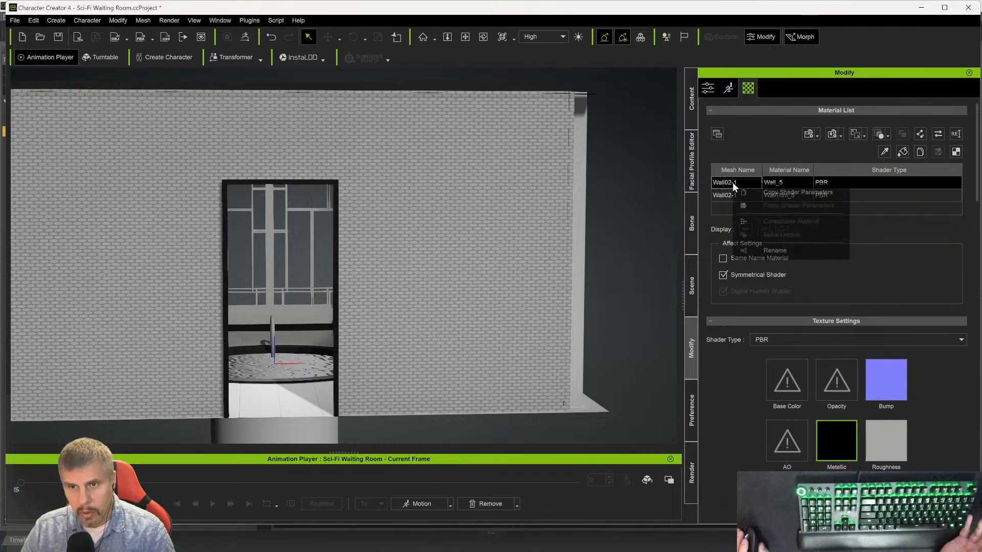
left_click(775, 189)
right_click(780, 180)
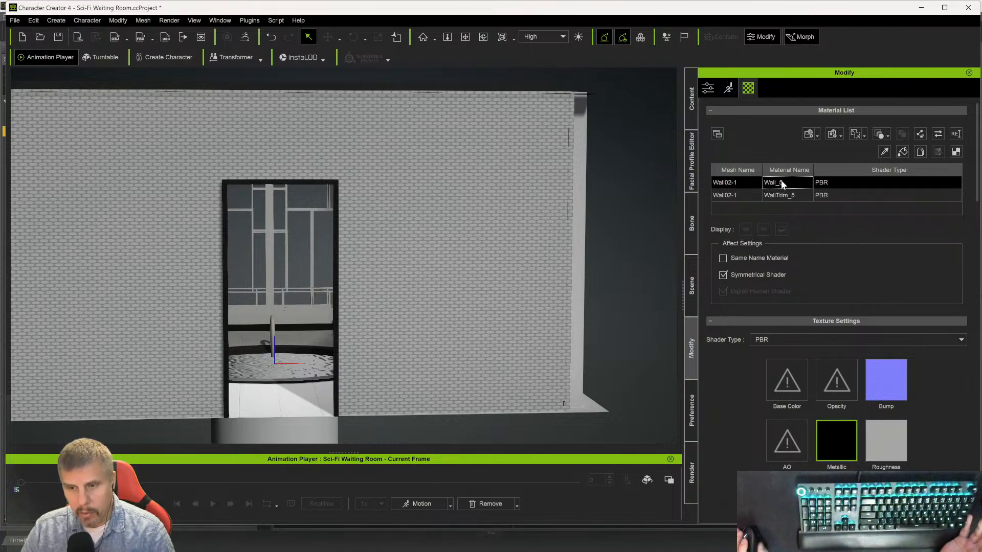
left_click(720, 369)
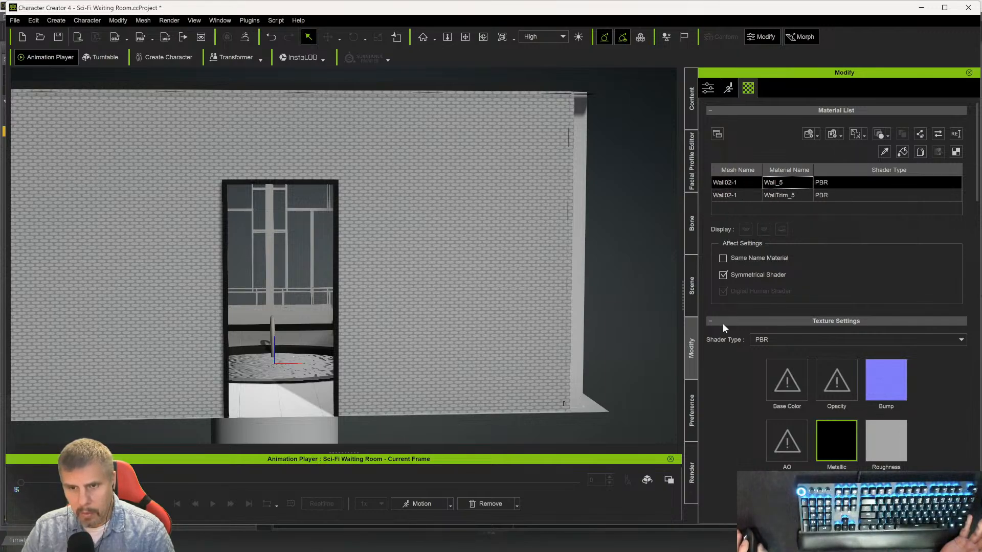
- Return to Wall01 and copy the Wall_4 material's shader parameters again
left_click(690, 299)
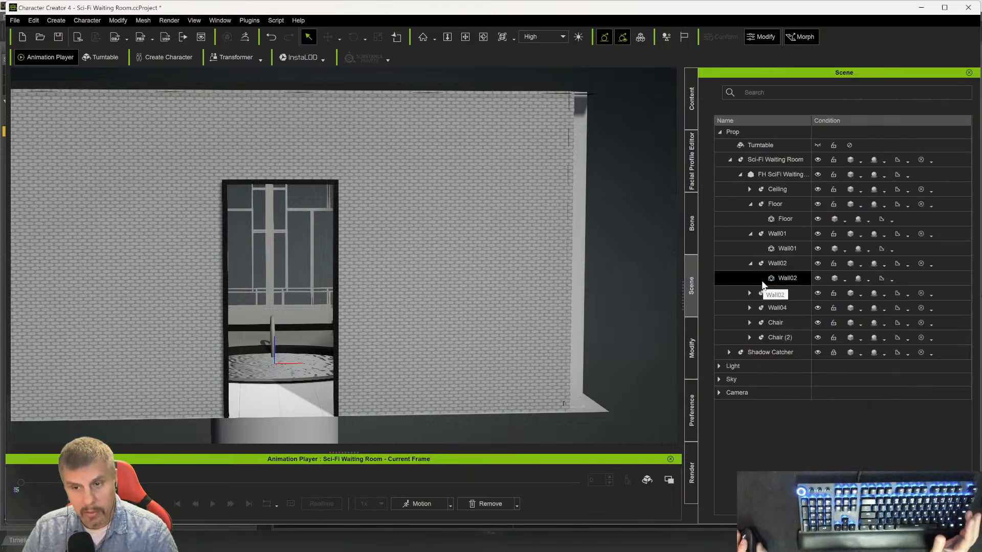
left_click(782, 250)
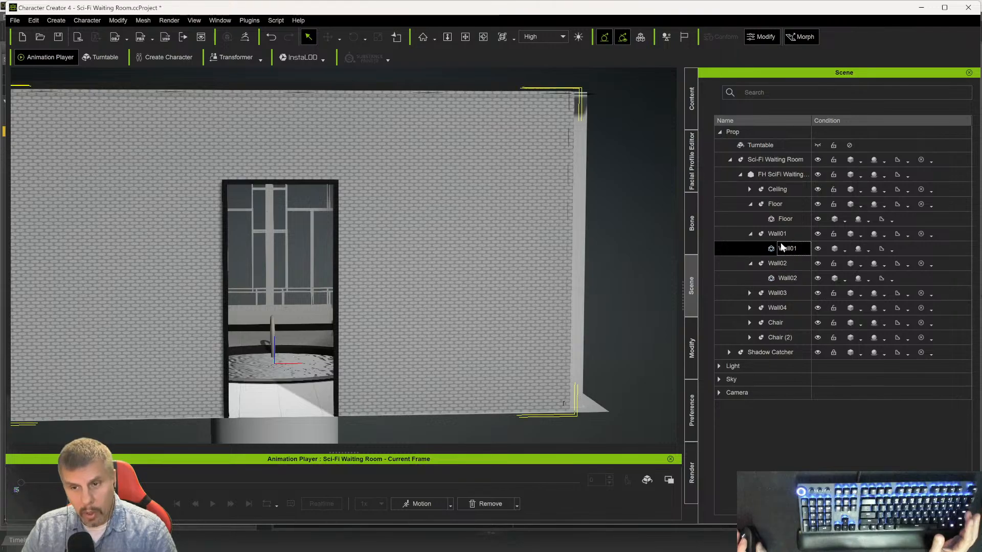
left_click(690, 348)
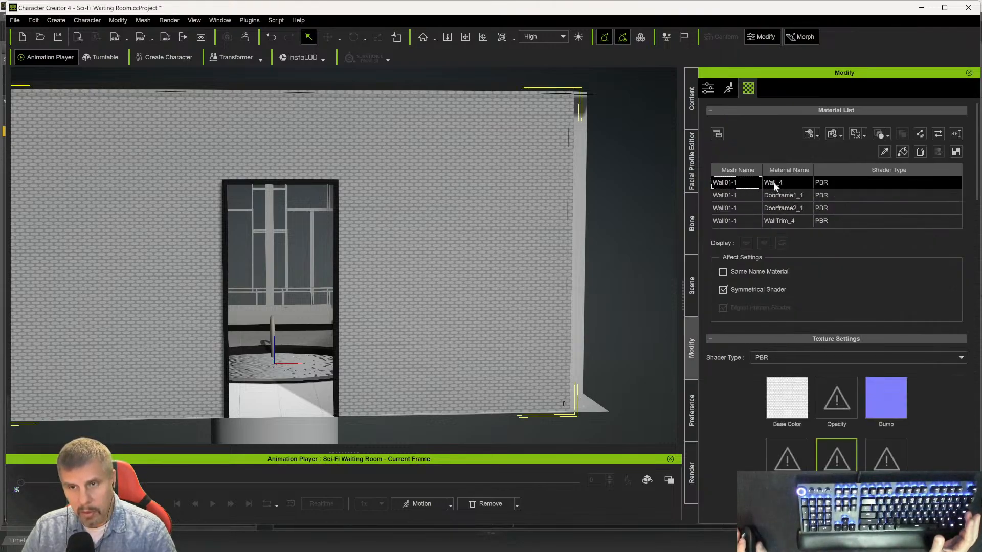
right_click(739, 184)
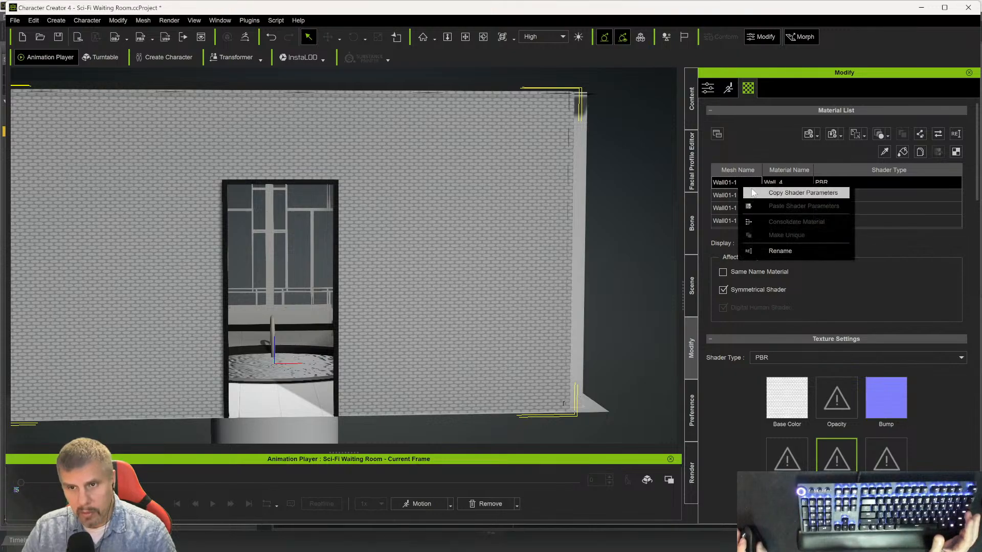
left_click(765, 197)
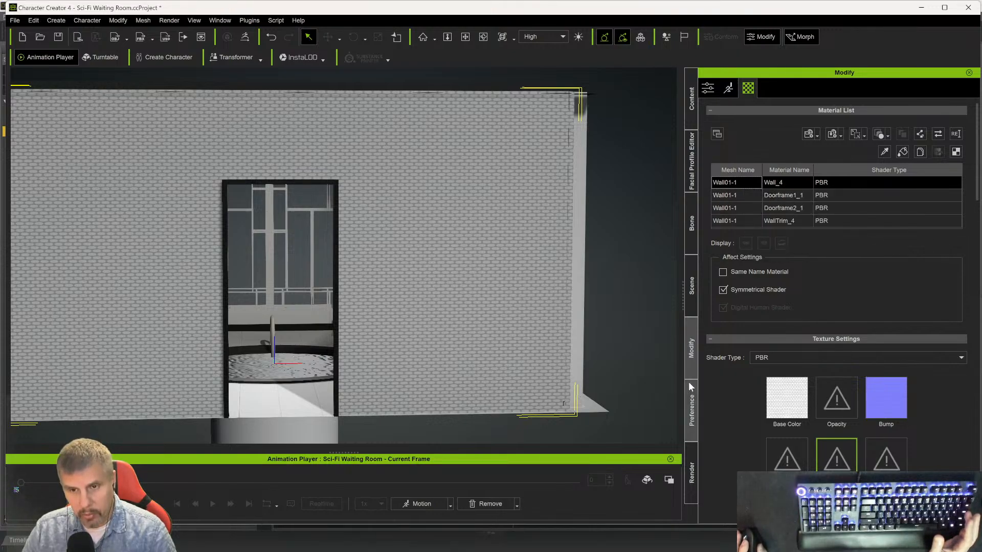
- Retry pasting Wall_4's shader parameters onto the Wall_5 material of Wall02
left_click(690, 285)
left_click(782, 277, "ctrl")
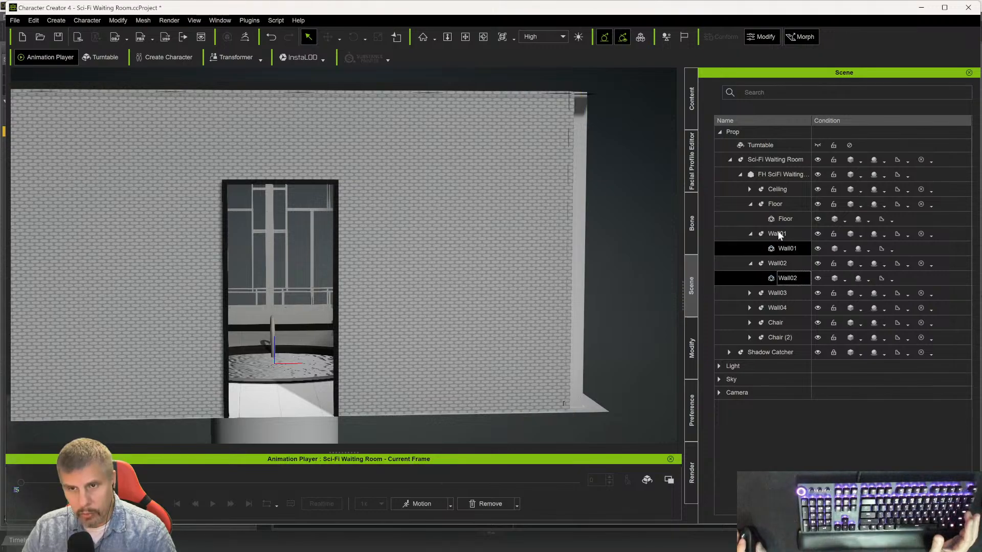
left_click(695, 366)
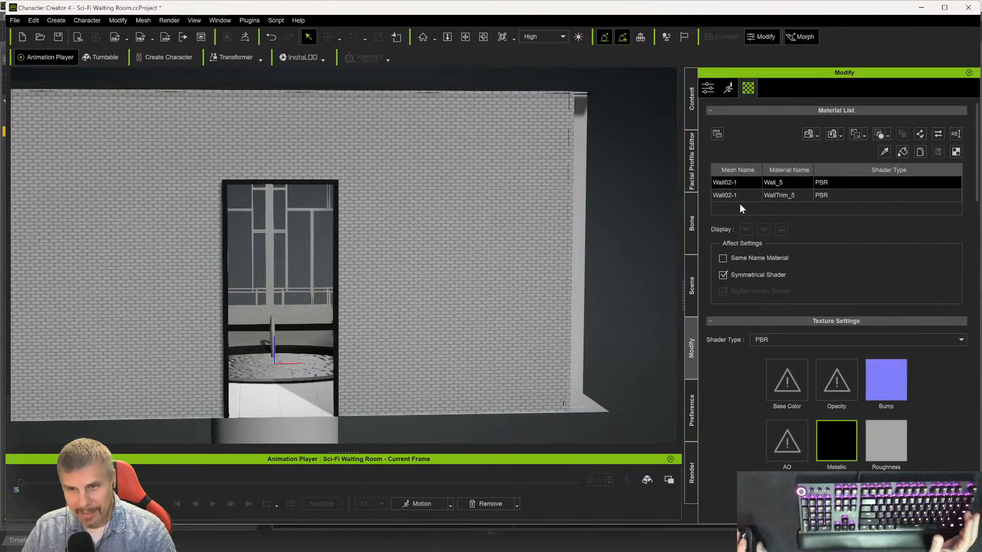
right_click(733, 184)
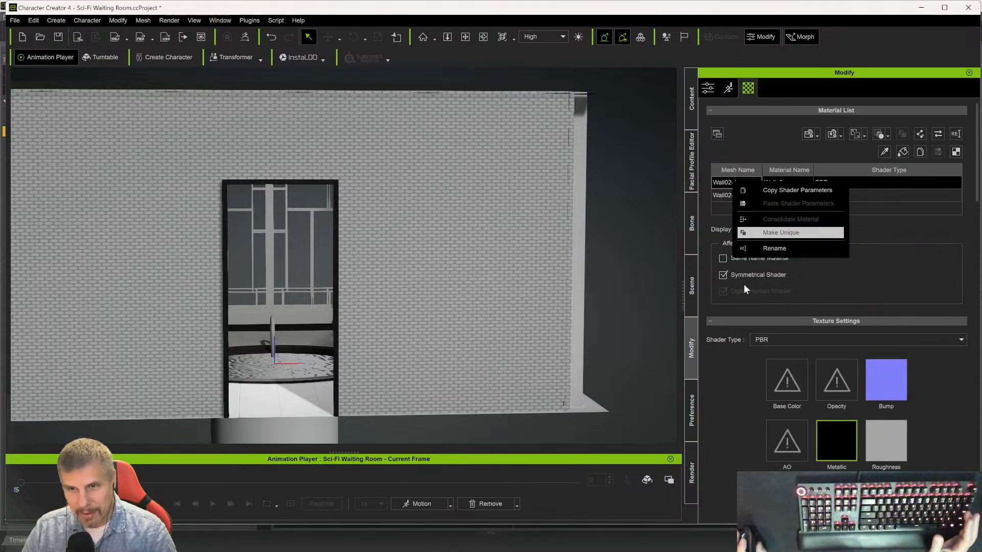
left_click(716, 413)
right_click(778, 185)
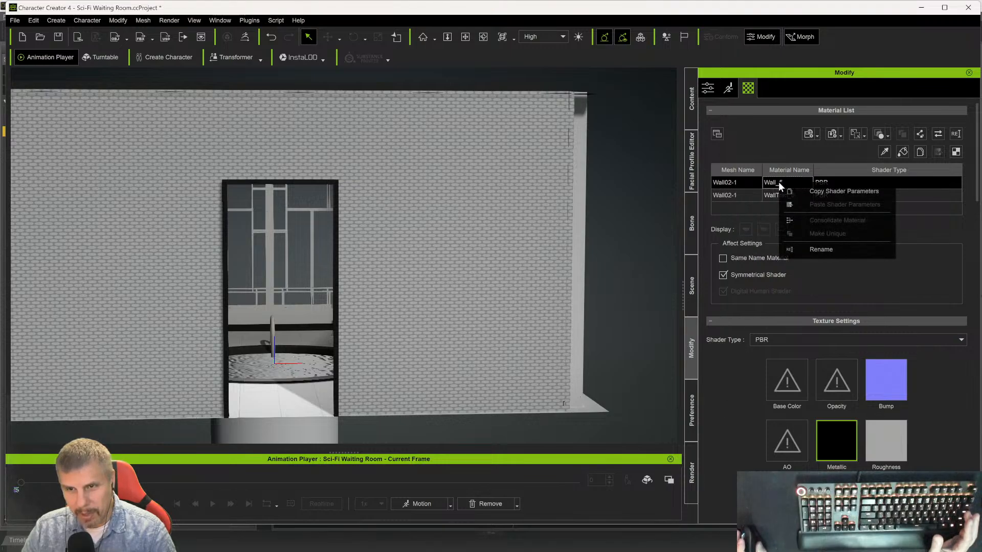
left_click(722, 411)
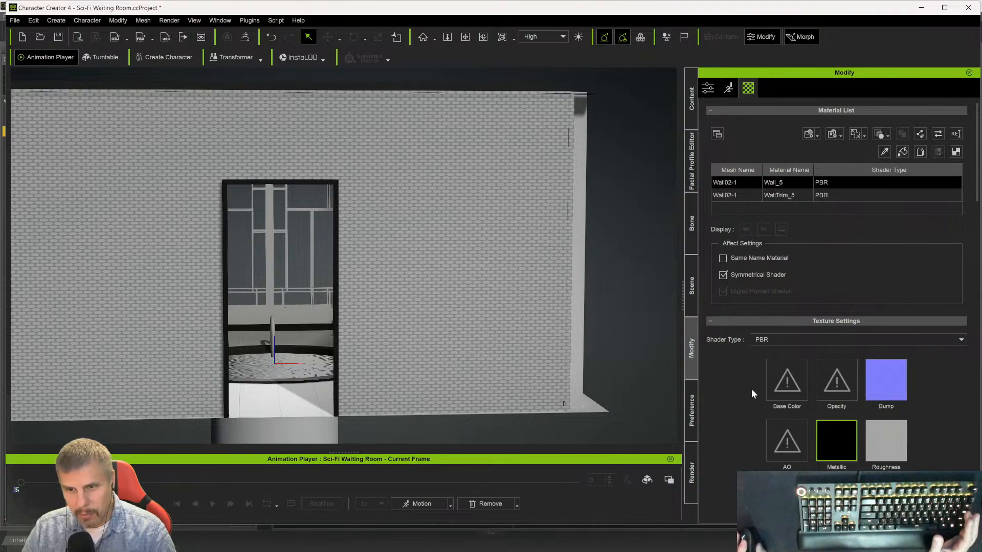
- Paste the previously copied texture into the Base Color channel of Wall02's Wall_5 material
right_click(792, 388)
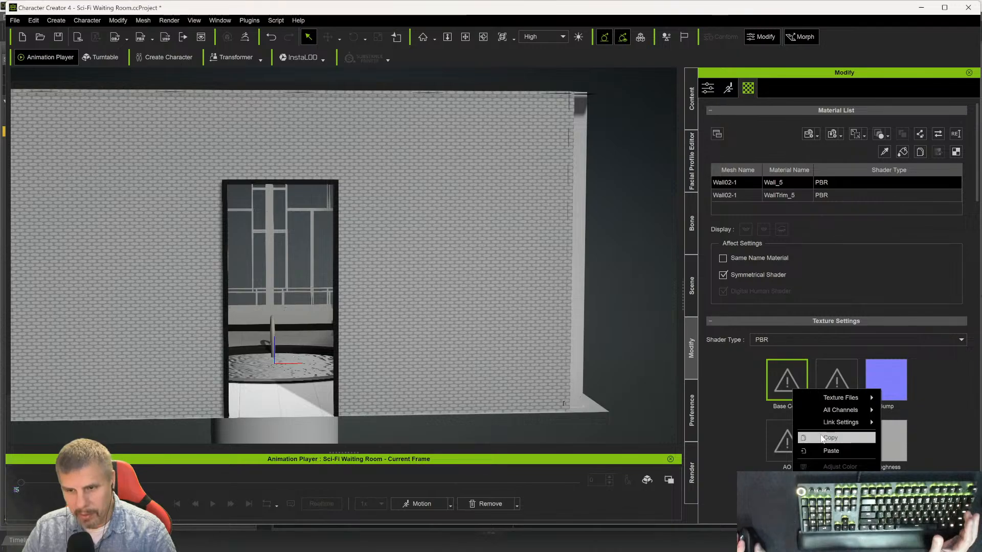
left_click(828, 450)
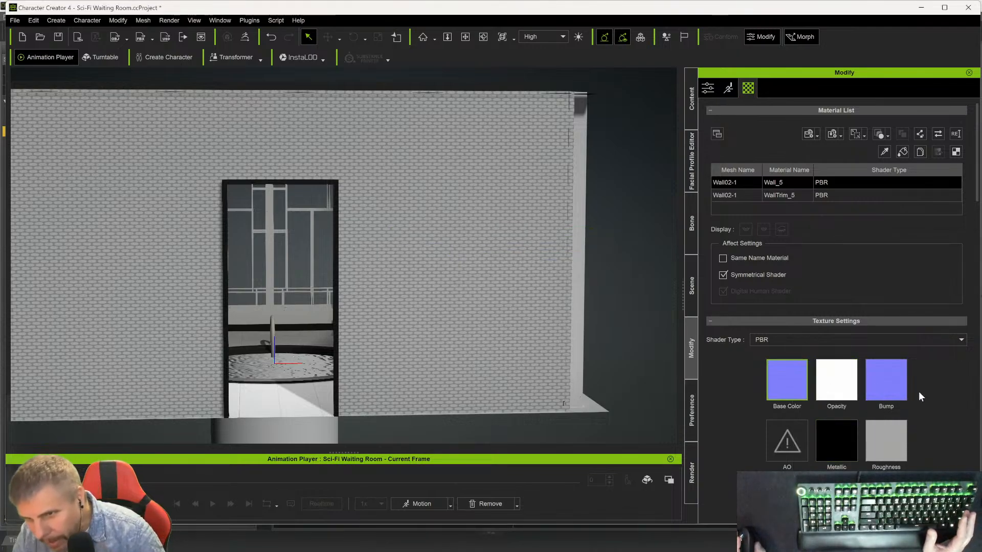
- Compare the UV type, alignment and tiling settings of Wall02's Wall_5 material with those of Wall01
scroll(731, 419, "down", 2)
scroll(726, 450, "down", 8)
scroll(728, 472, "down", 12)
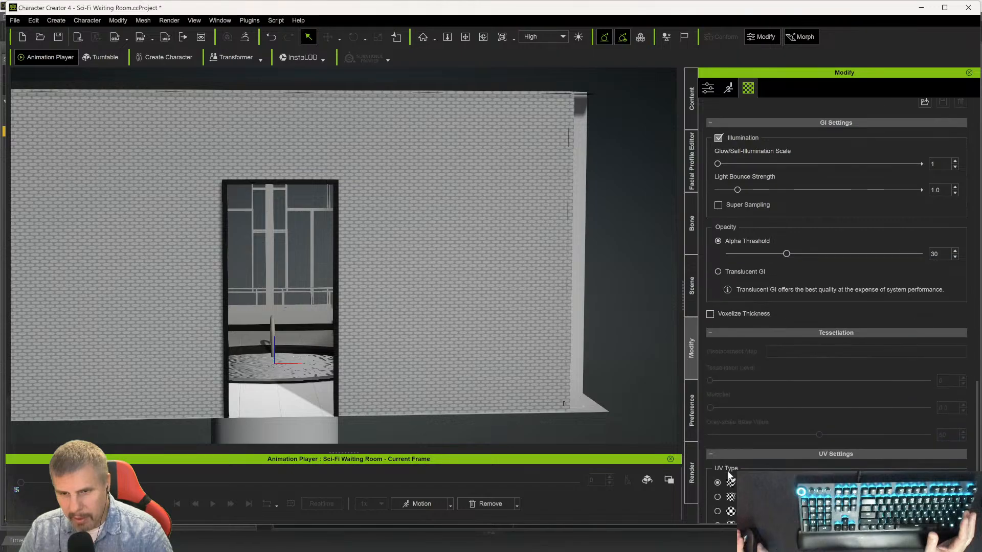
scroll(728, 473, "down", 4)
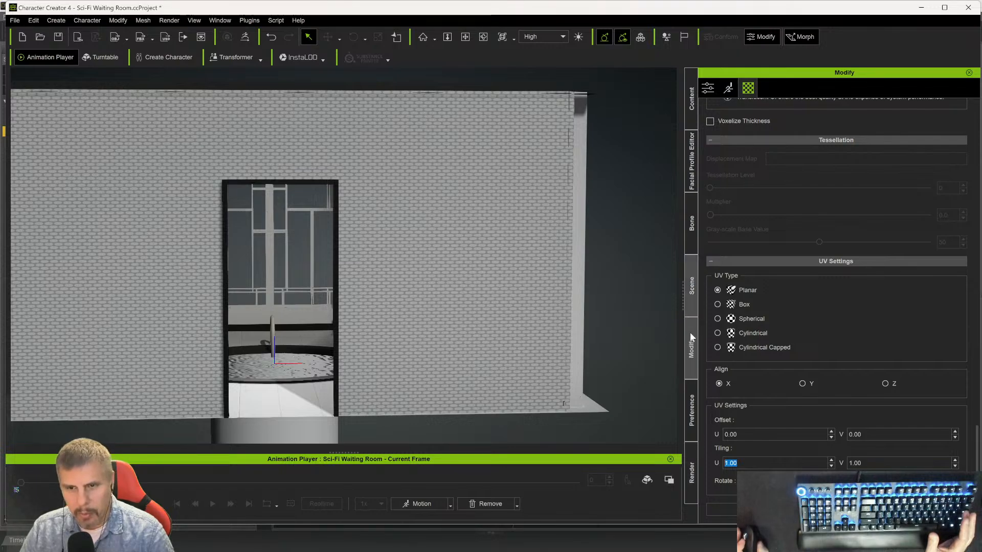
left_click(691, 310)
left_click(786, 250)
left_click(692, 358)
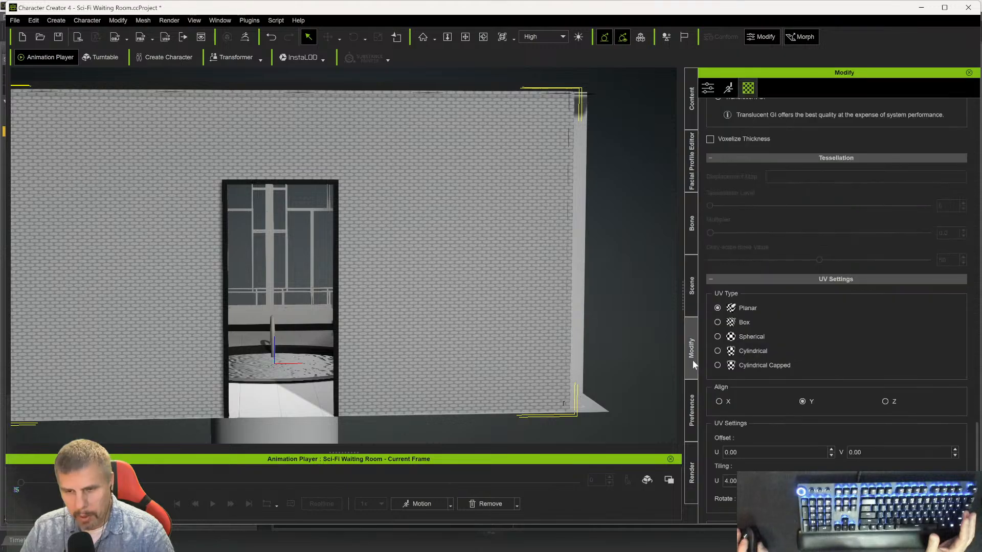
- Set the UV tiling of Wall02's Wall_5 material to 4 in both U and V
left_click(689, 285)
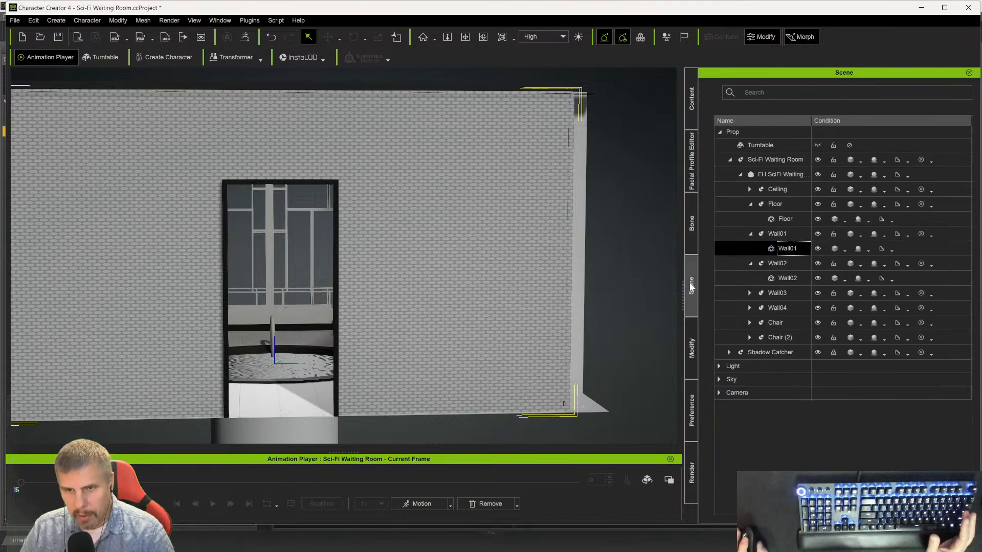
left_click(774, 277)
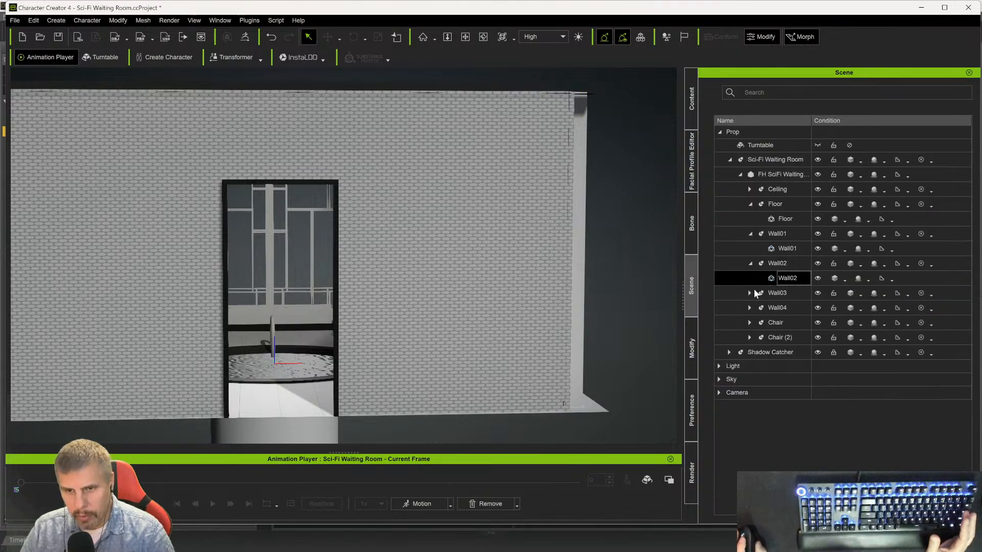
left_click(694, 354)
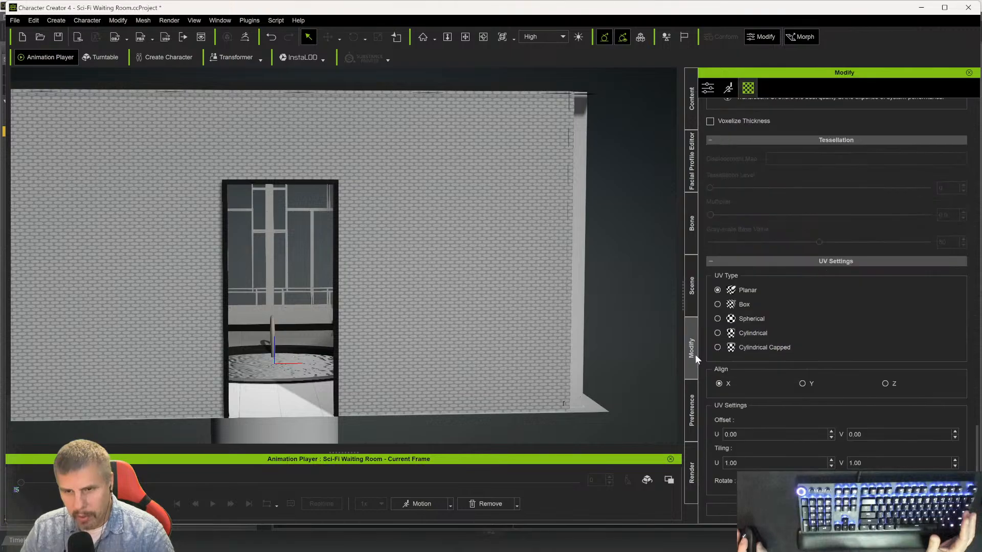
double_click(741, 463)
type("4")
double_click(865, 462)
type("4")
key("Return")
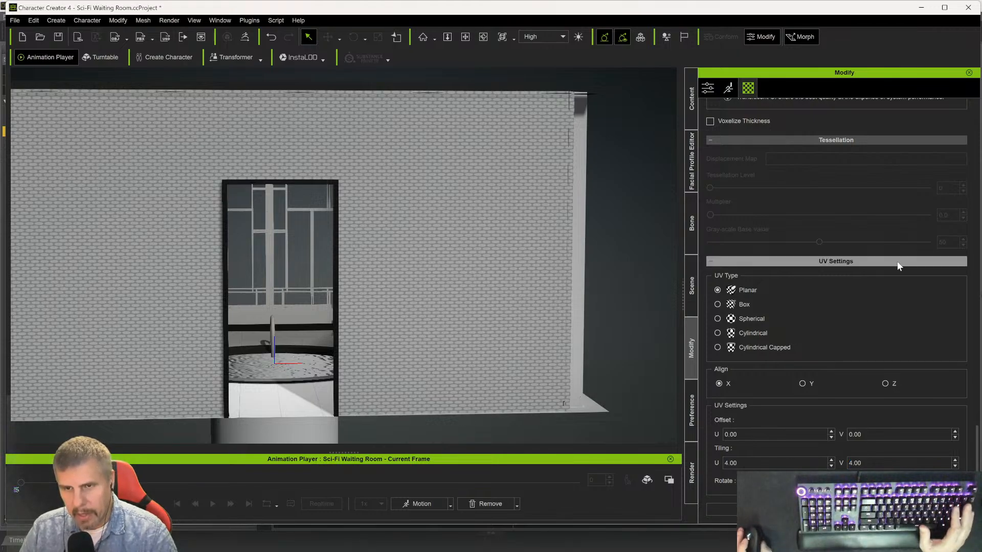
- Select the Wall02 mesh and bring up the texture channels of its Wall_5 material
scroll(893, 256, "up", 10)
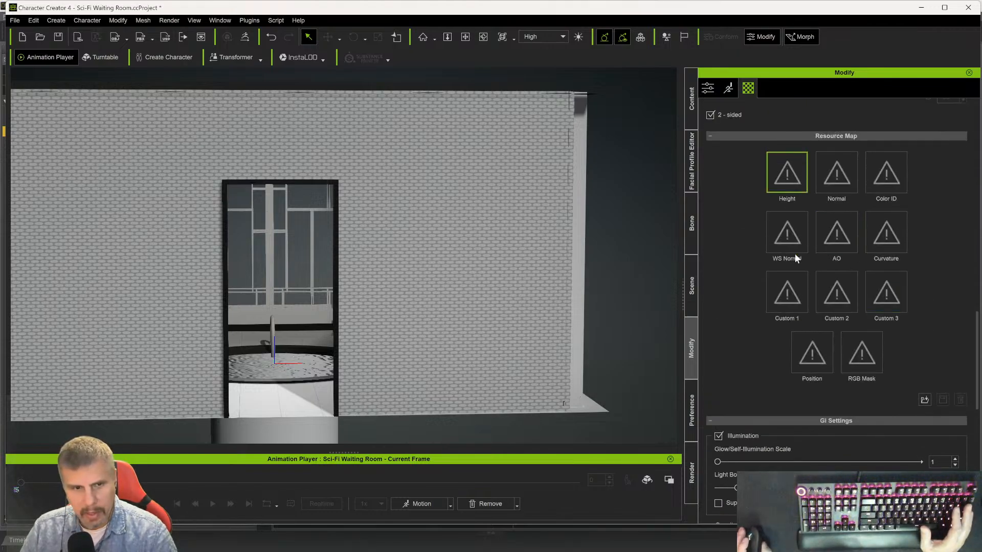
right_click_drag(537, 311, 136, 265)
left_click(310, 279)
middle_click_drag(310, 279, 603, 247)
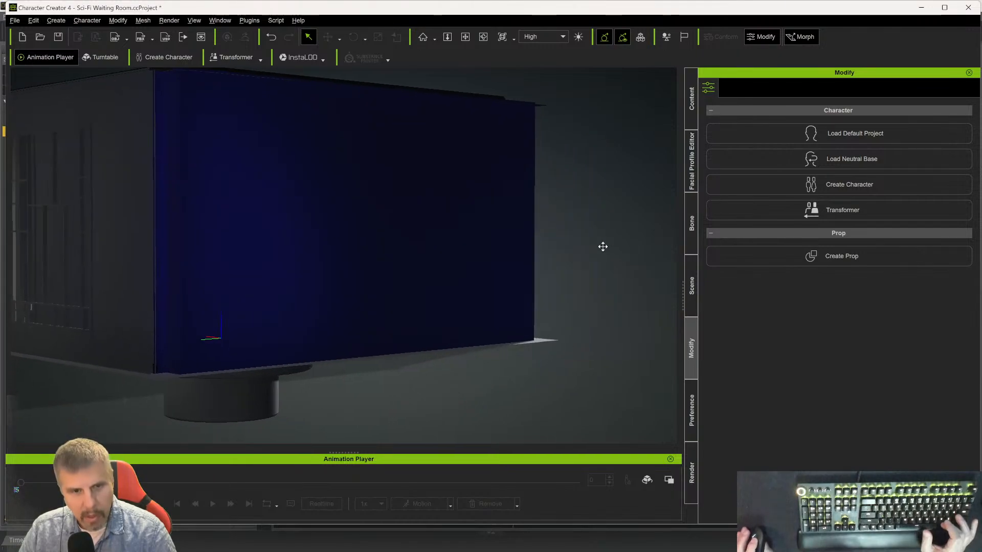
middle_click_drag(366, 264, 385, 269)
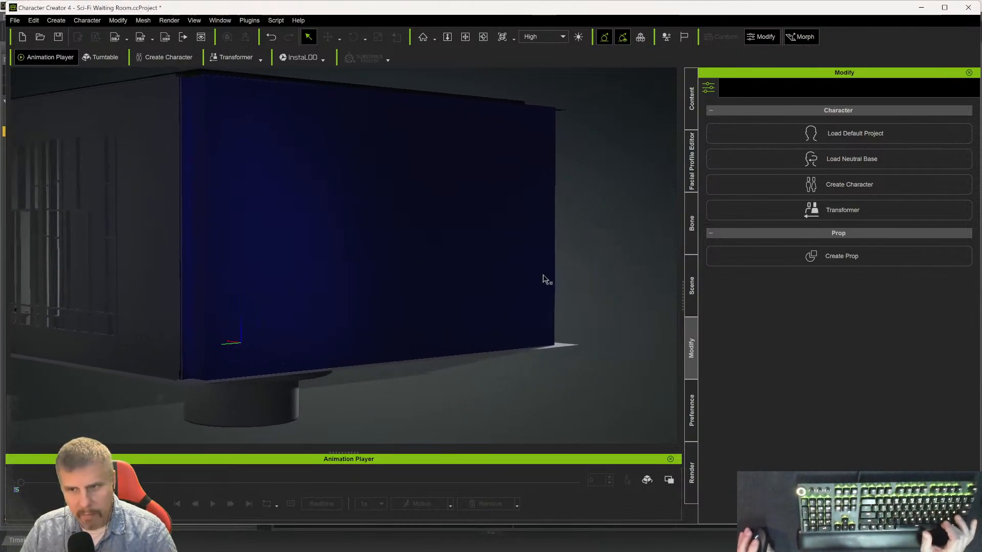
left_click(691, 289)
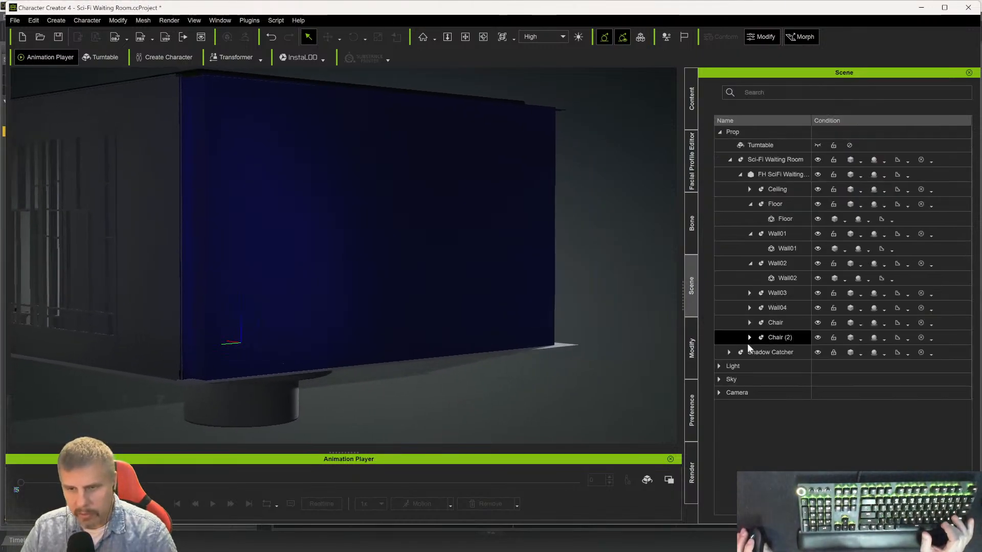
left_click(780, 280)
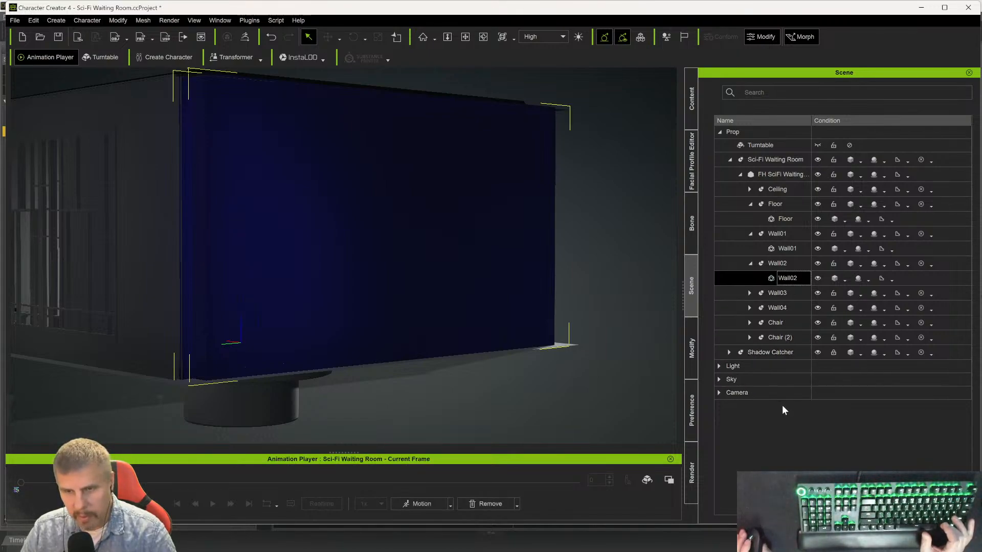
left_click(692, 358)
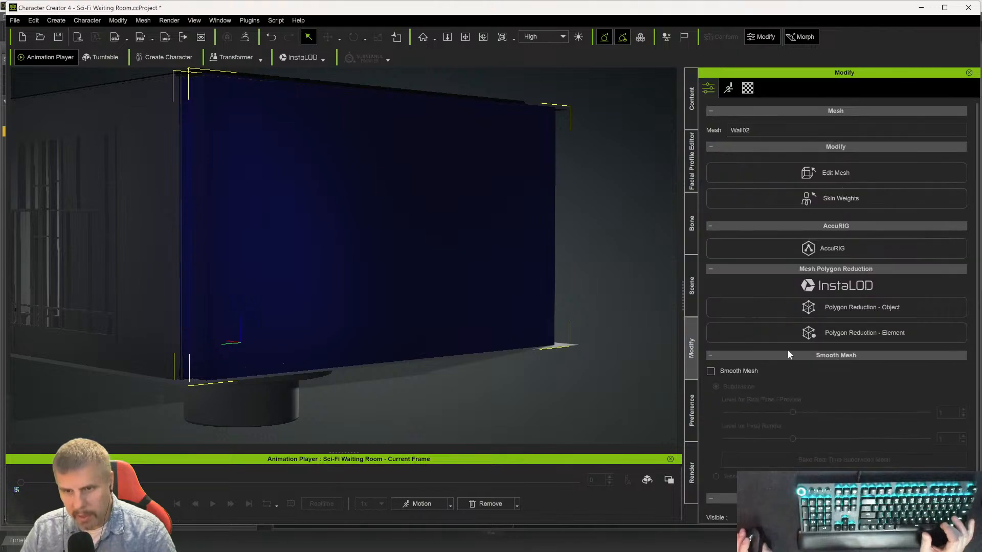
left_click(749, 89)
scroll(753, 256, "up", 10)
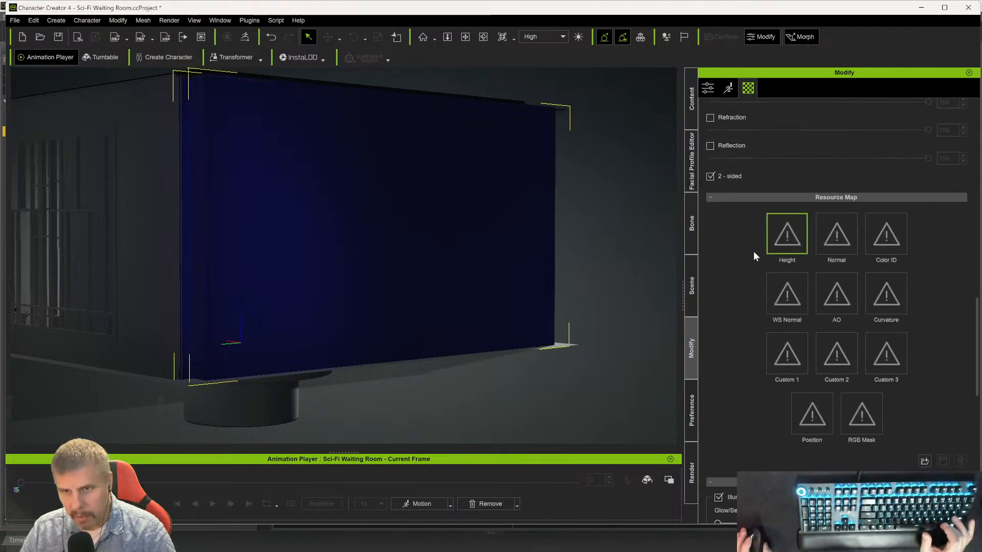
scroll(754, 246, "up", 7)
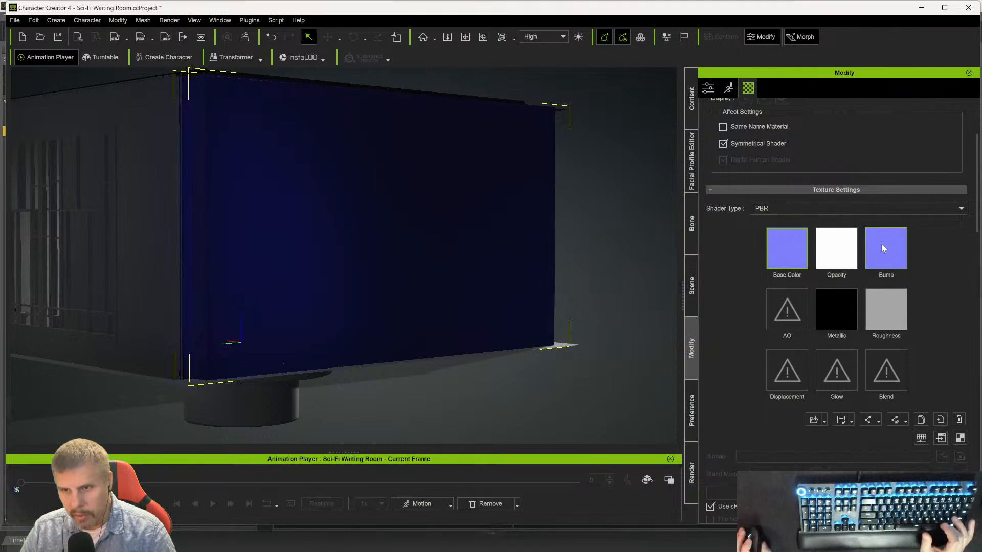
- Remove the Opacity, Metallic and Roughness textures from Wall02's Wall_5 material
left_click(834, 255)
key("Delete")
left_click(832, 305)
key("Delete")
left_click(878, 316)
key("Delete")
- Examine the UV settings and texture channels of Wall02's Wall_5 material and inspect the wall's outer face
scroll(916, 286, "up", 5)
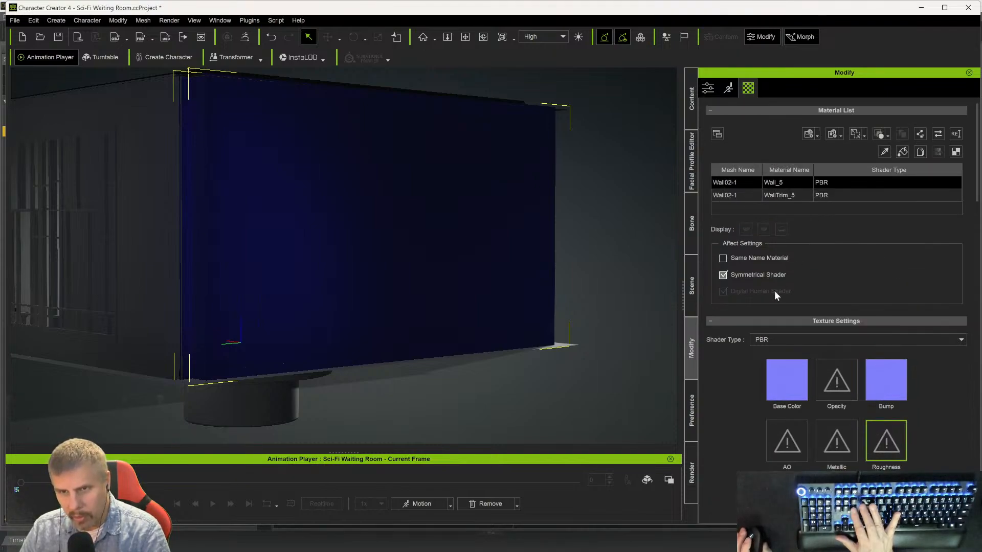
scroll(737, 412, "down", 2)
scroll(741, 406, "down", 6)
scroll(739, 407, "down", 10)
scroll(741, 409, "down", 9)
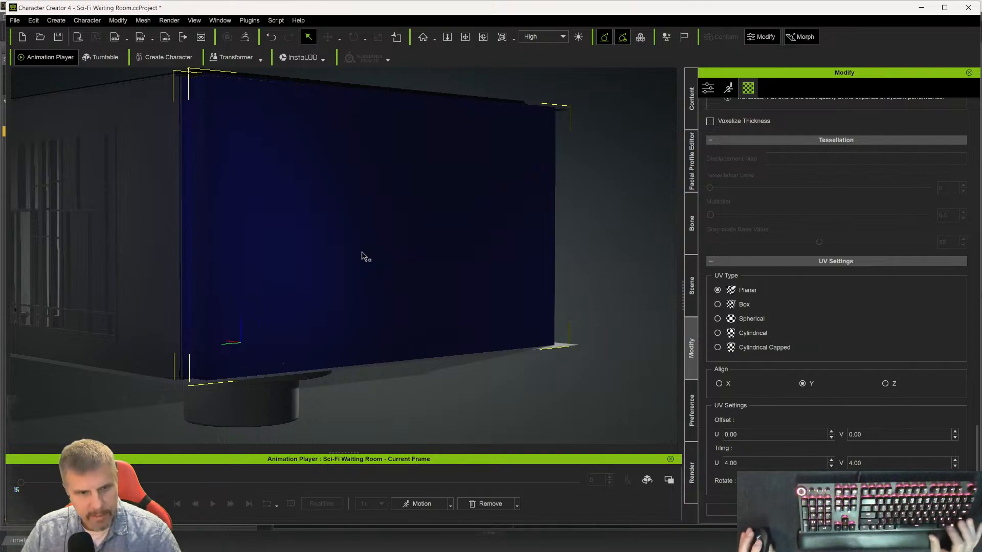
middle_click_drag(364, 256, 379, 267)
middle_click_drag(441, 270, 472, 287)
right_click_drag(471, 288, 348, 386)
right_click_drag(466, 279, 4, 258)
right_click_drag(475, 325, 790, 296)
right_click_drag(546, 294, 629, 254)
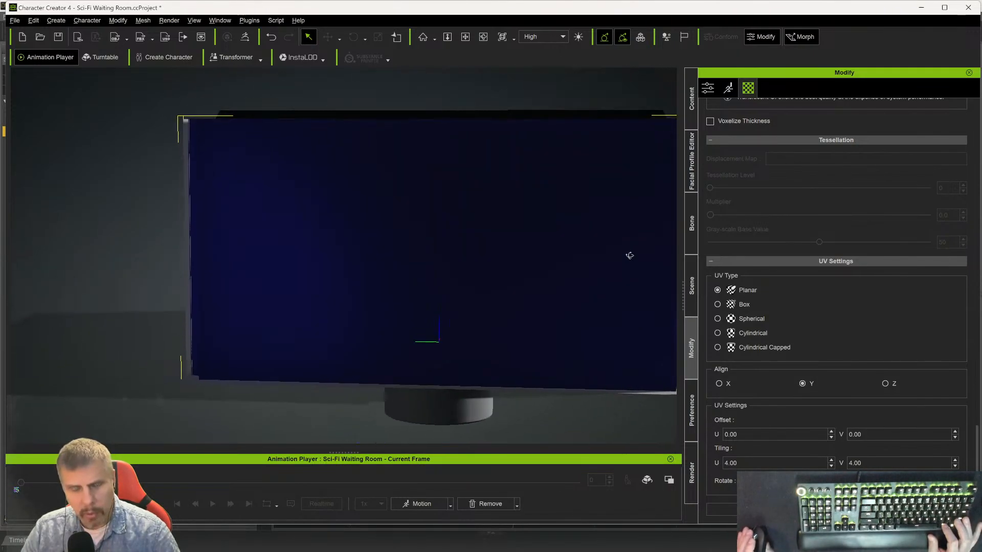
scroll(809, 286, "up", 3)
scroll(817, 253, "up", 10)
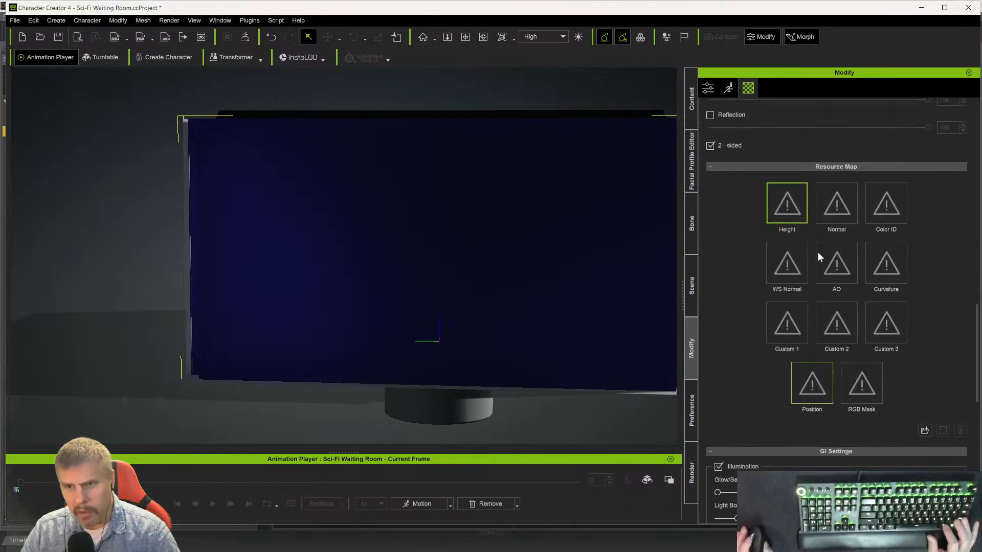
scroll(817, 253, "up", 8)
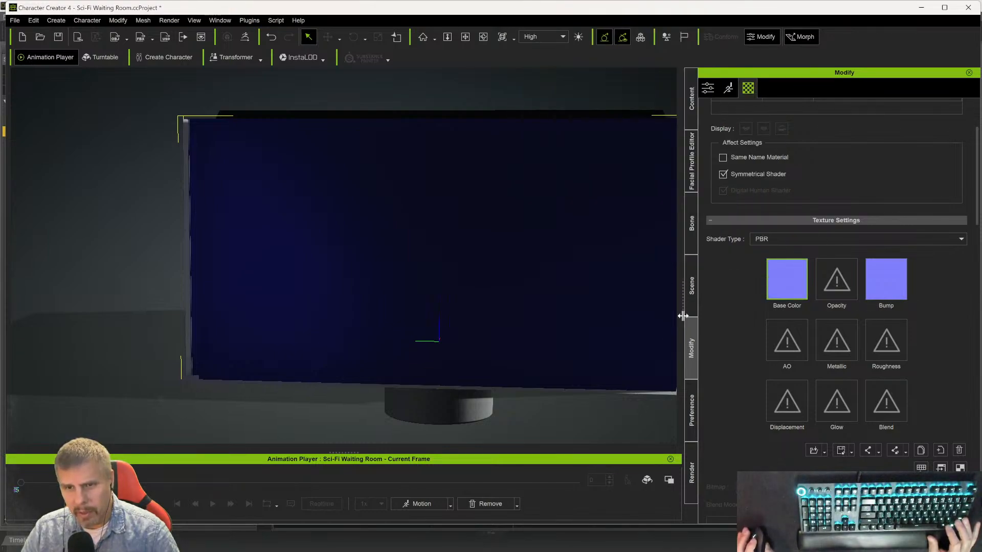
- Copy the Base Color texture from Wall01's wall material
left_click(689, 286)
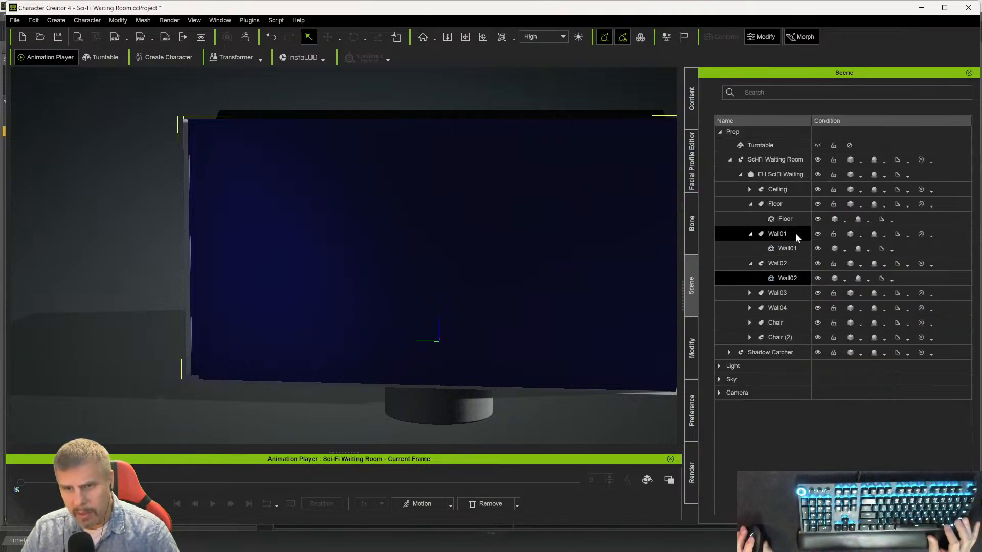
left_click(781, 249)
left_click(690, 349)
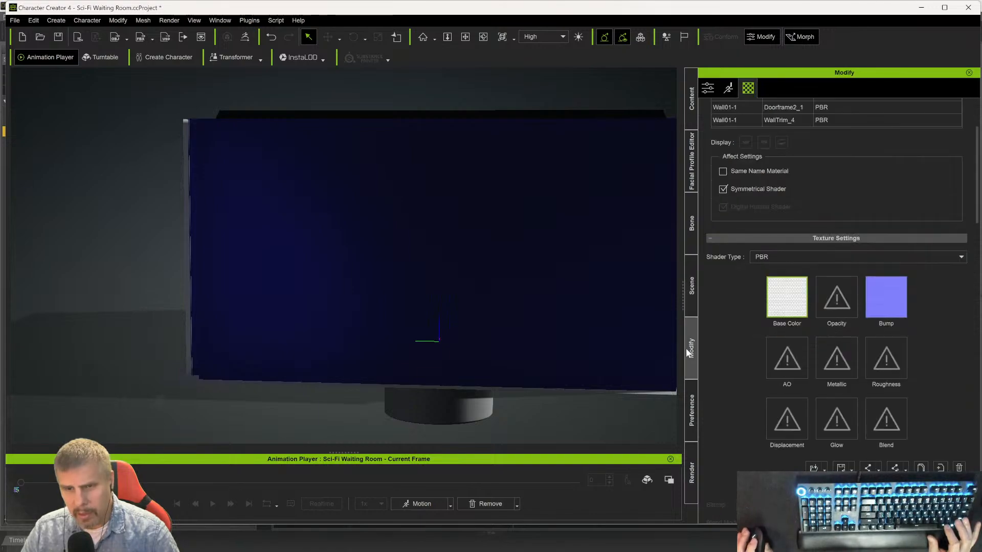
right_click(782, 308)
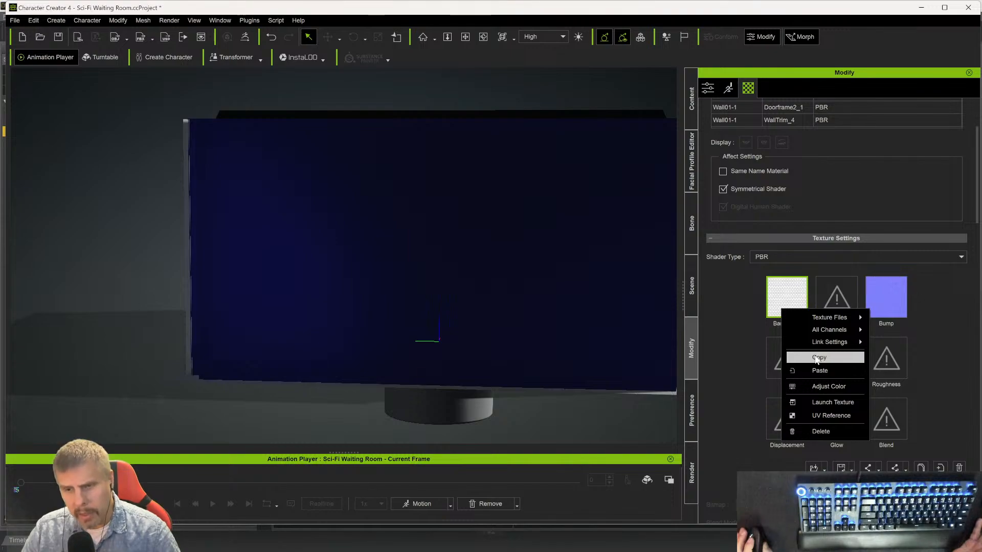
left_click(816, 358)
- Paste the copied texture into the Base Color channel of Wall02's Wall_5 material
left_click(690, 285)
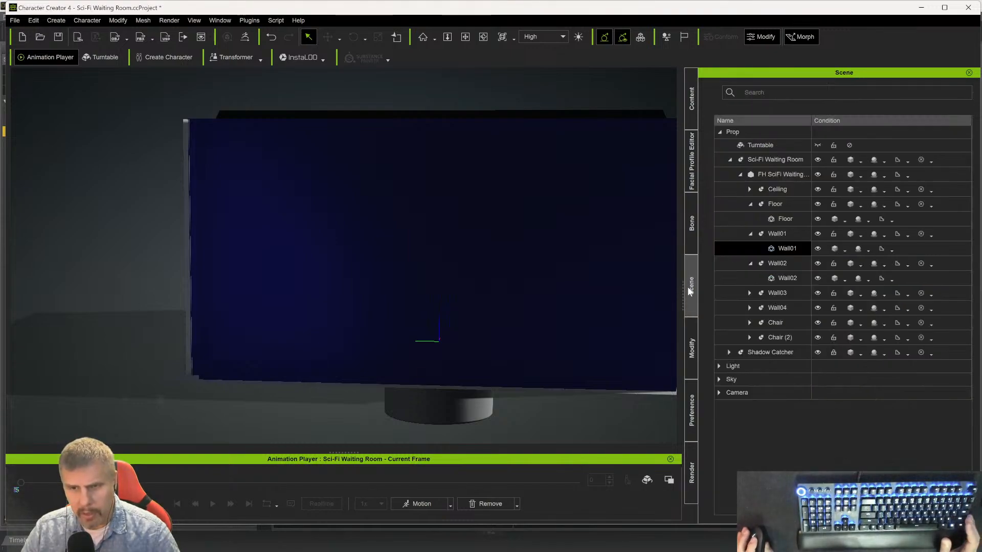
left_click(774, 277)
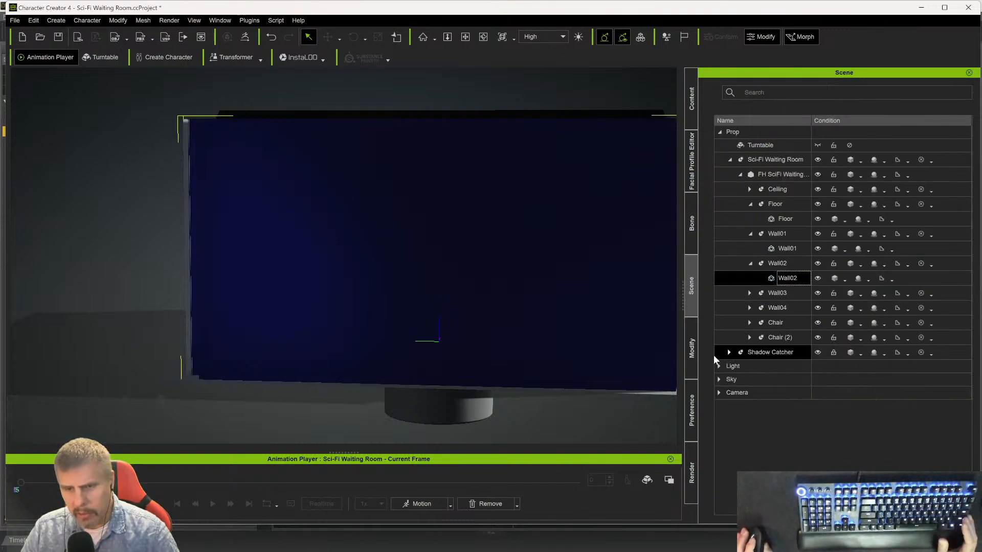
left_click(690, 360)
right_click(770, 301)
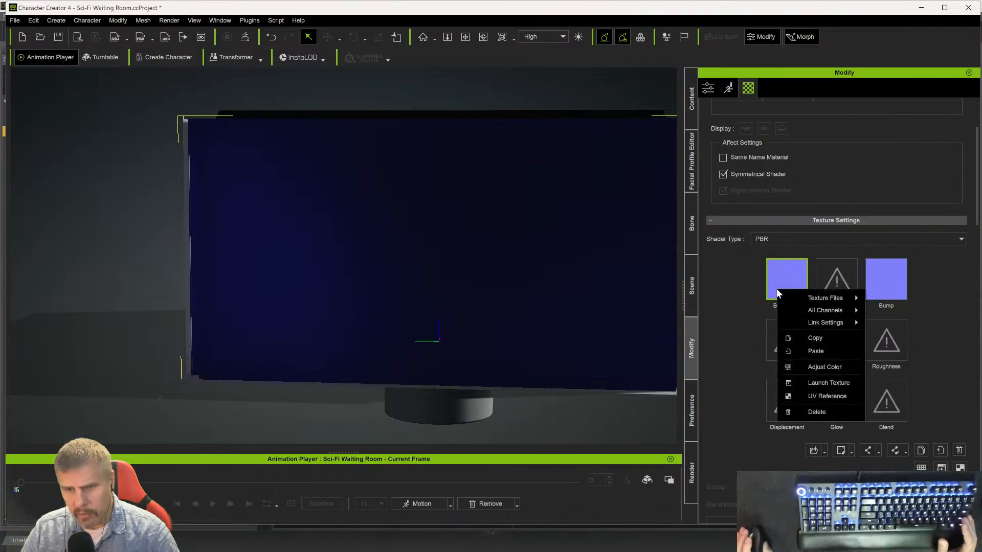
left_click(812, 349)
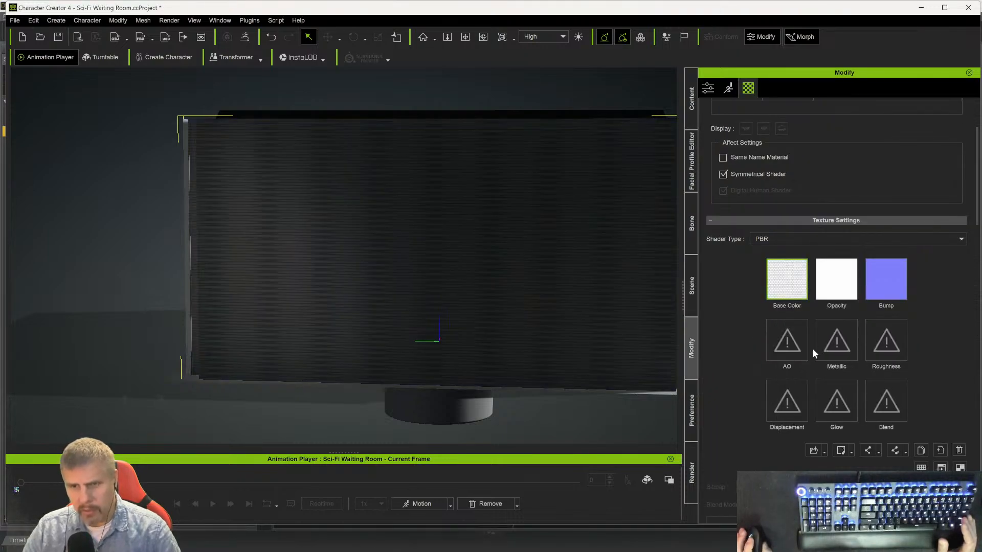
left_click(834, 297)
key("Delete")
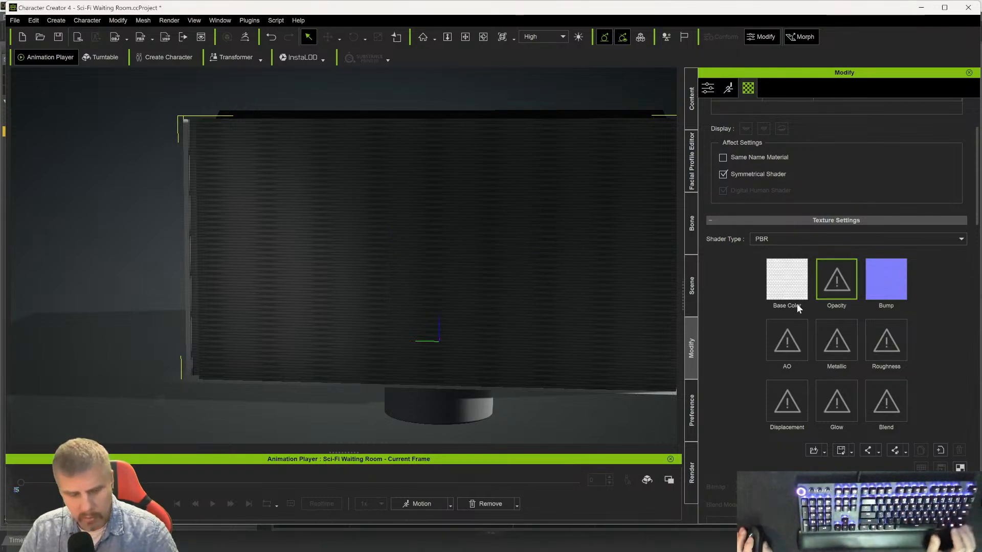
key("ctrl+z")
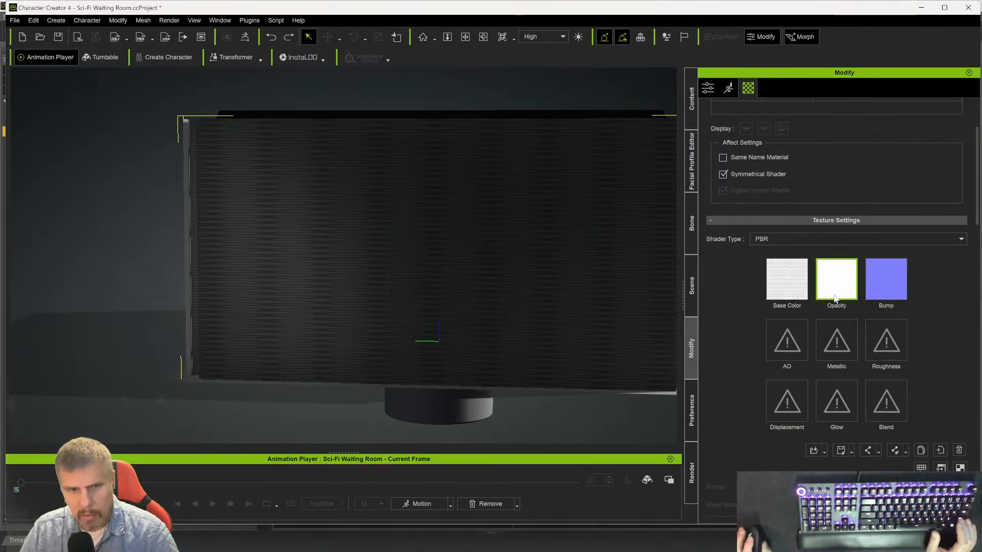
- Set the UV alignment of Wall02's Wall_5 material to X and inspect the wall from the opposite side
left_click_drag(977, 212, 976, 512)
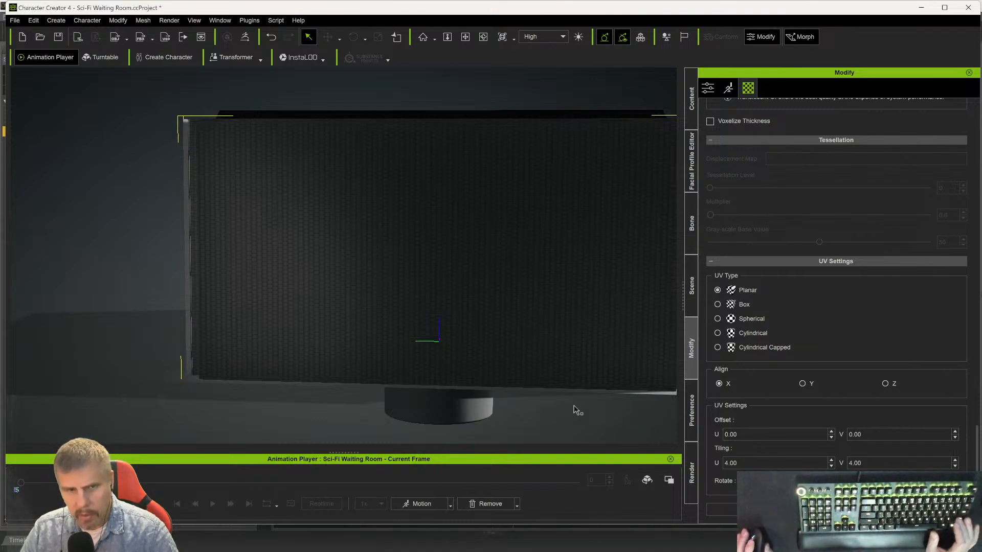
right_click_drag(593, 384, 519, 340)
left_click(532, 336)
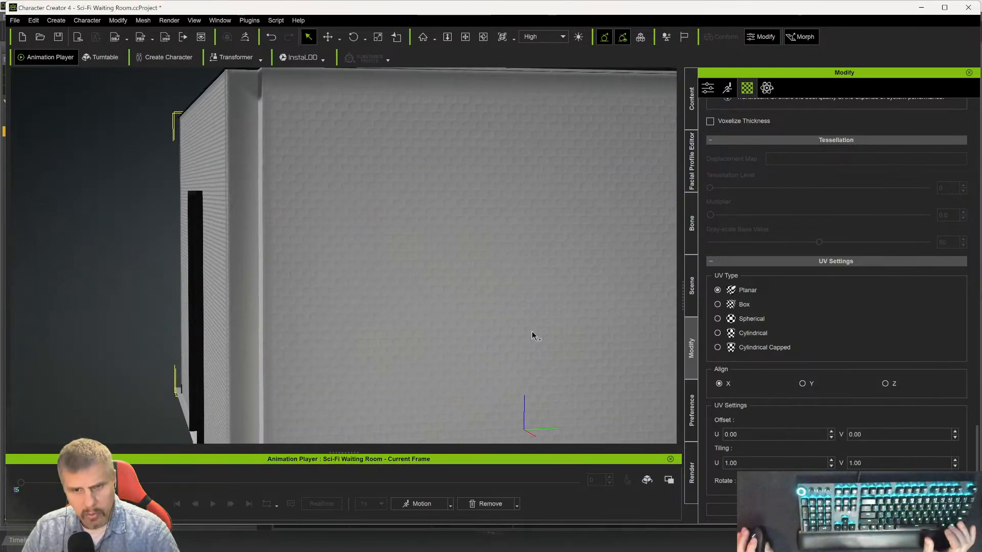
- Paste the copied wall texture into the Base Color channel of Wall04's WindowFrames_1 material
left_click(691, 296)
left_click(749, 278)
left_click(783, 294)
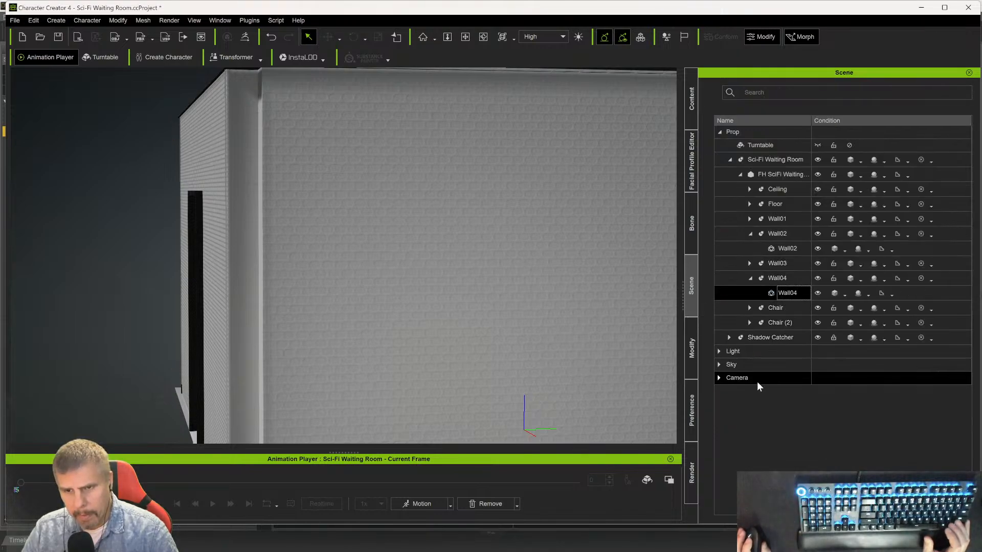
left_click(691, 358)
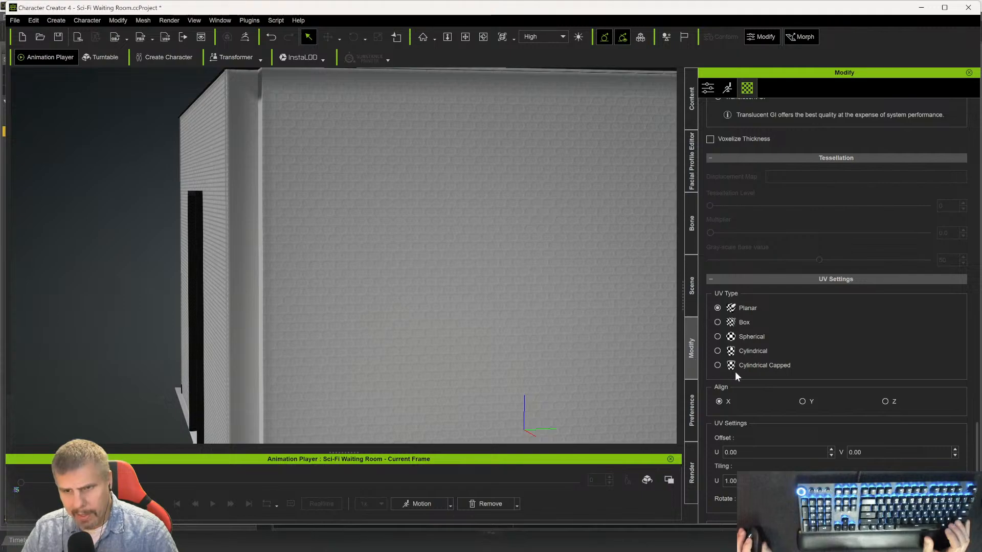
scroll(805, 295, "up", 7)
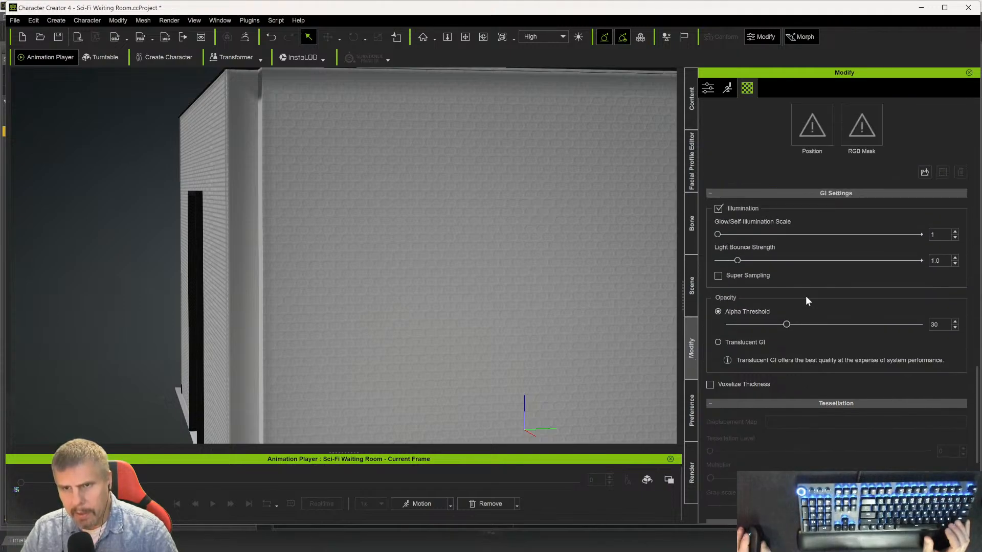
scroll(805, 296, "up", 2)
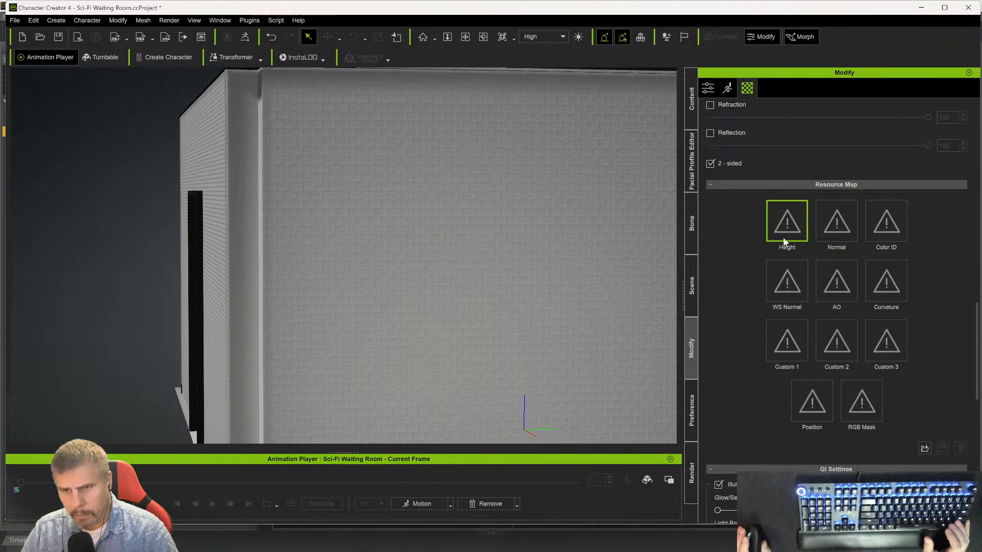
scroll(731, 250, "up", 3)
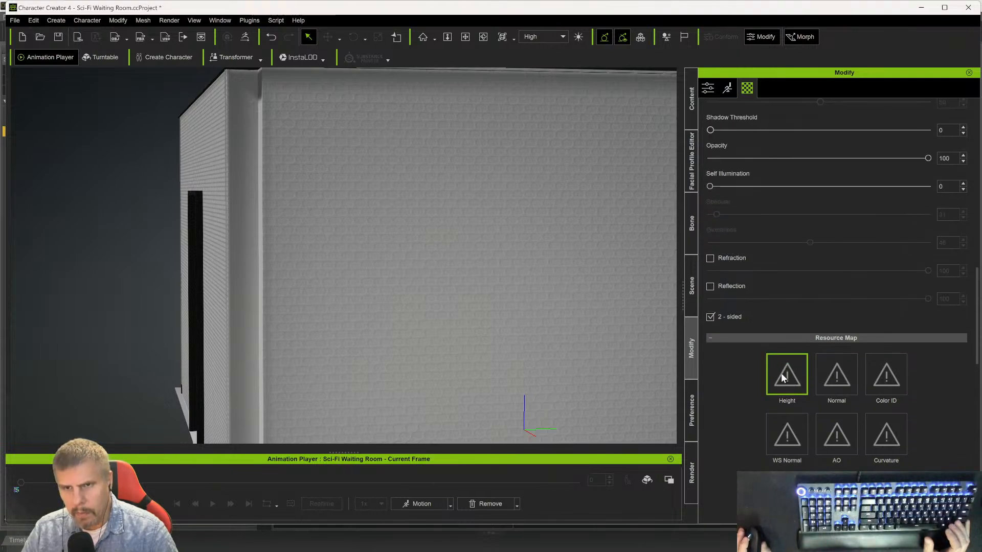
scroll(781, 377, "up", 10)
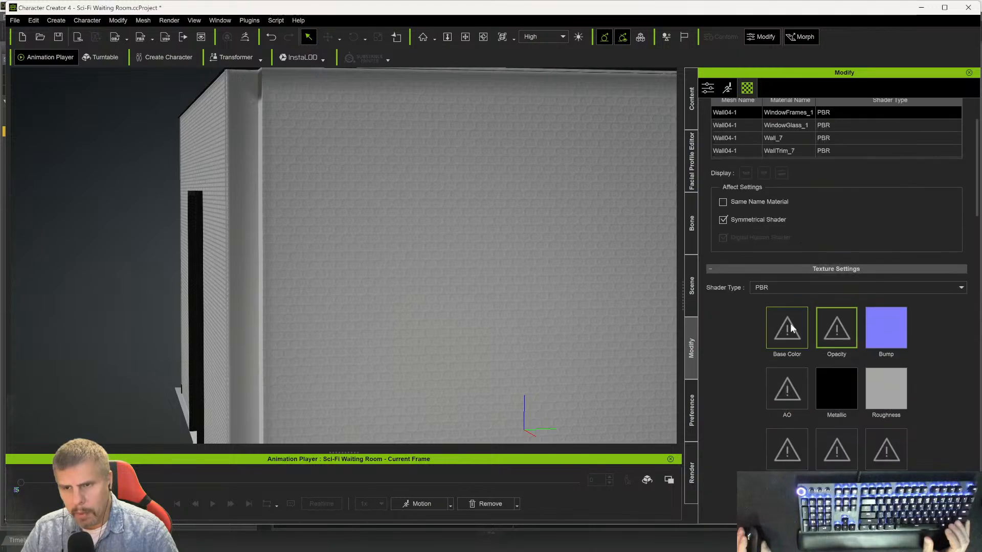
right_click(789, 330)
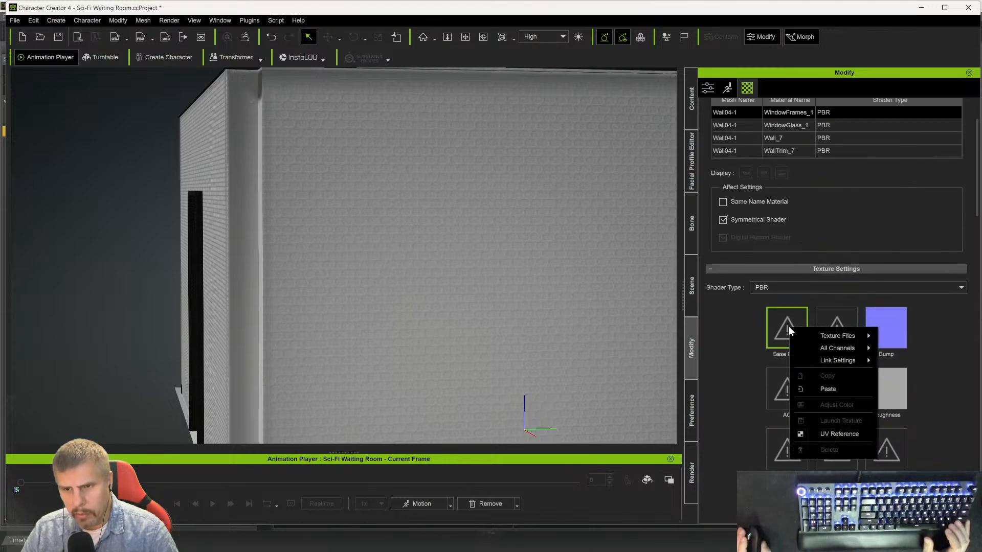
left_click(820, 387)
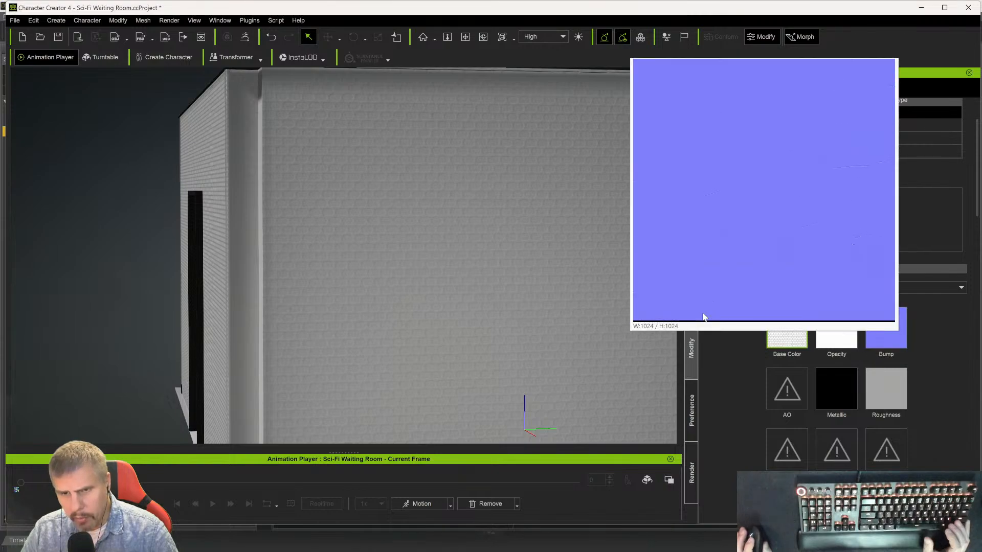
- Compare the texture channels of Wall04's WindowFrames_1 material with those of Wall02's Wall_5 material
mouse_move(892, 340)
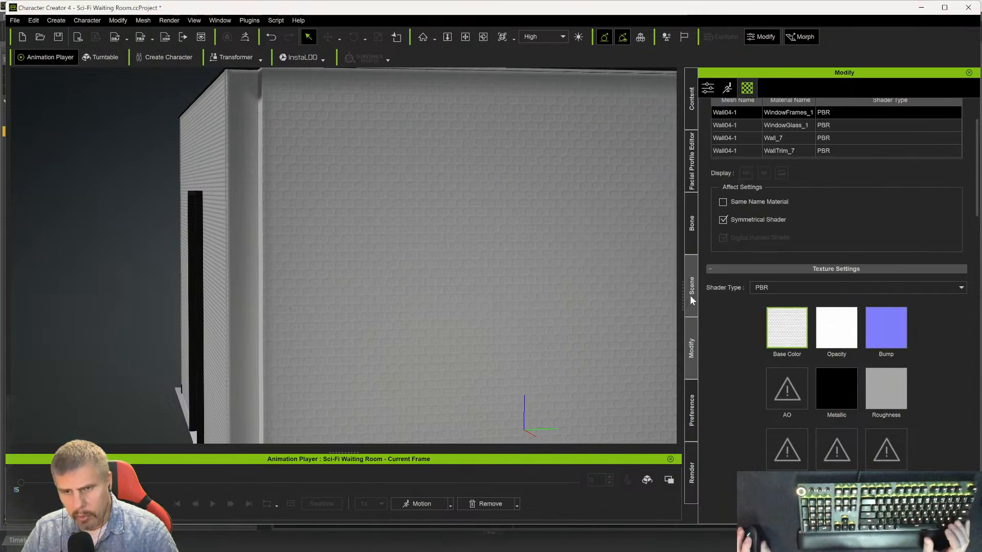
left_click(690, 297)
left_click(762, 249)
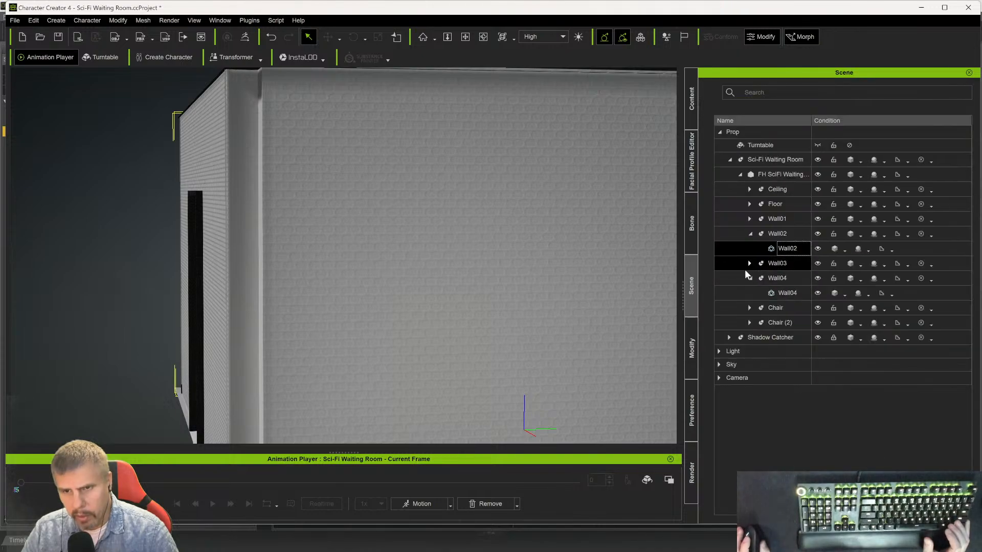
left_click(691, 346)
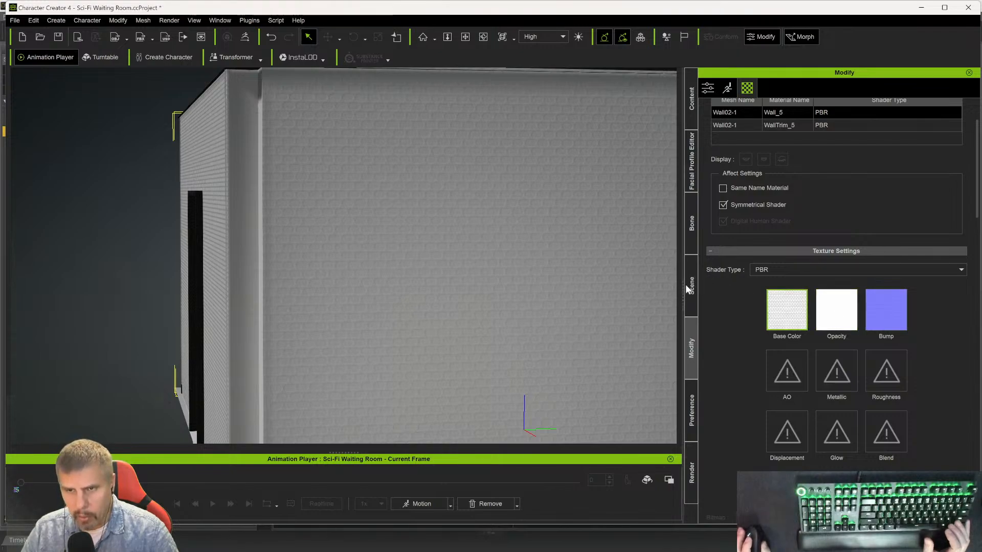
- Copy the Bump texture of Wall02's Wall_5 material into the Bump channel of Wall04's WindowFrames_1 material as Normal input
scroll(745, 221, "up", 3)
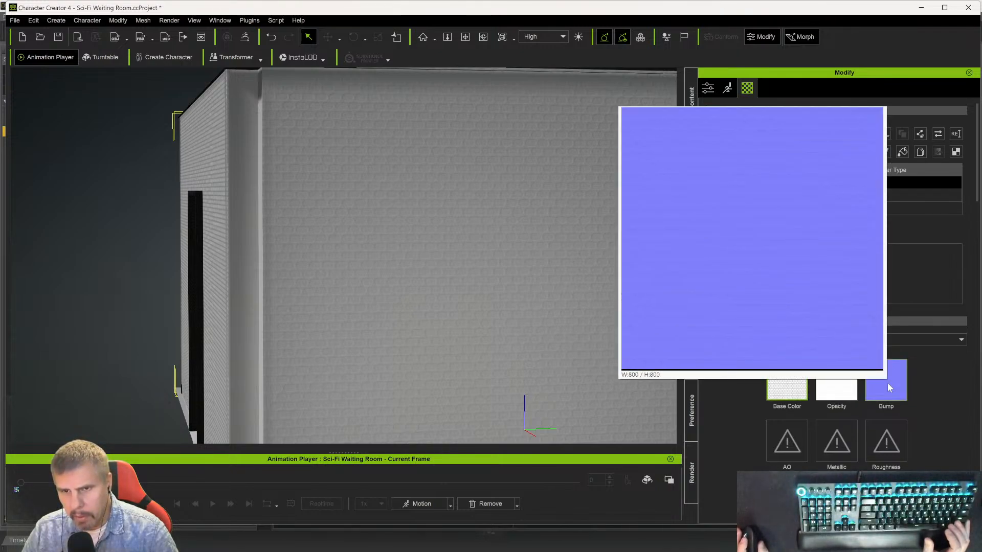
right_click(887, 387)
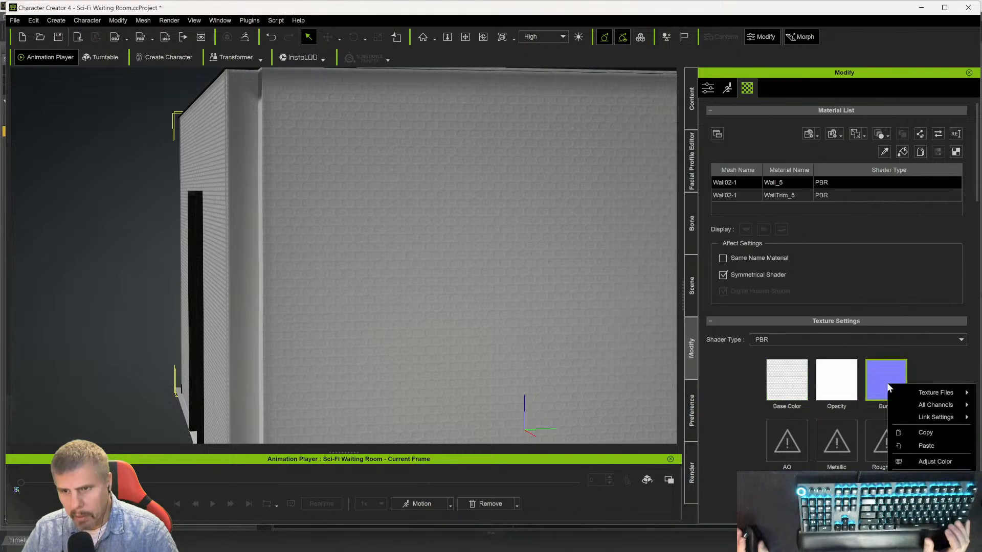
left_click(925, 436)
left_click(686, 290)
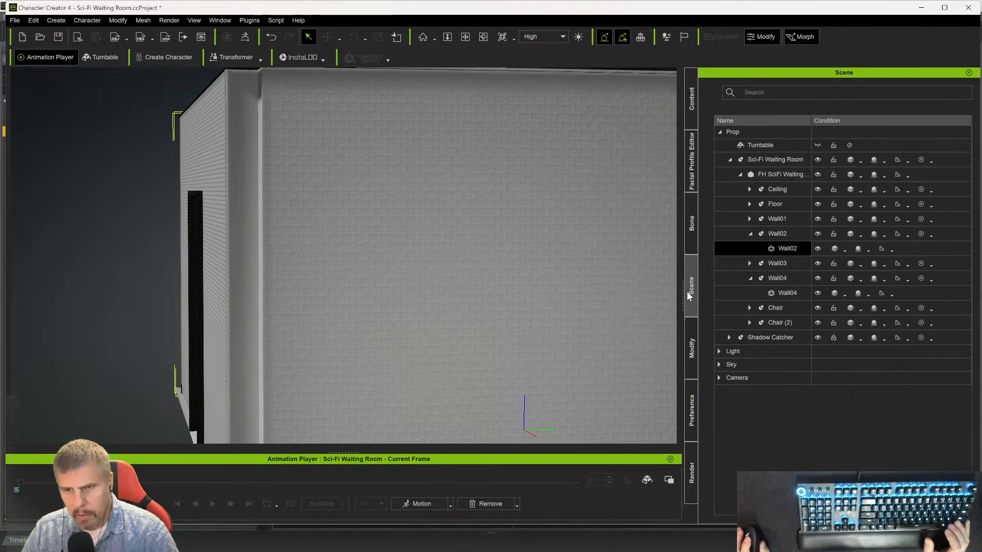
left_click(779, 292)
left_click(691, 353)
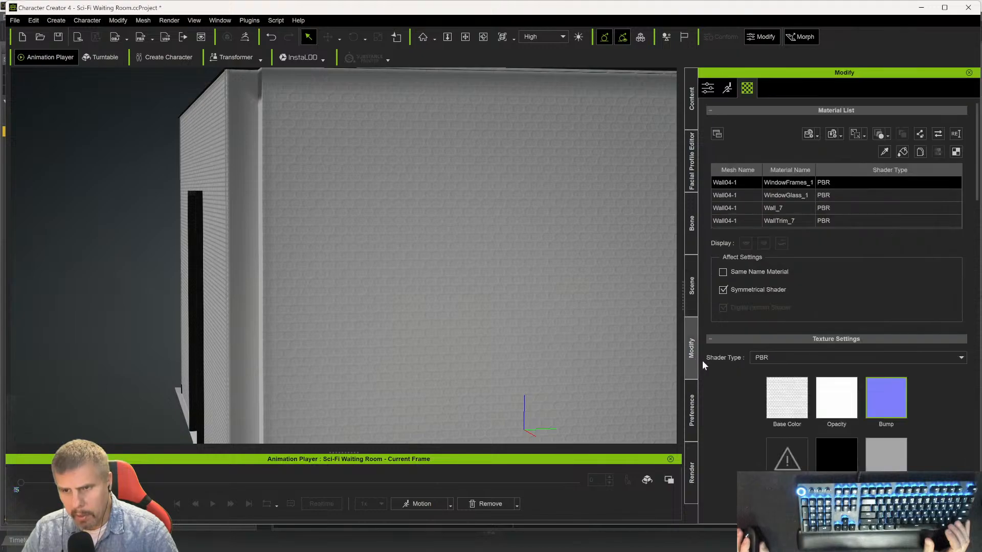
right_click(882, 405)
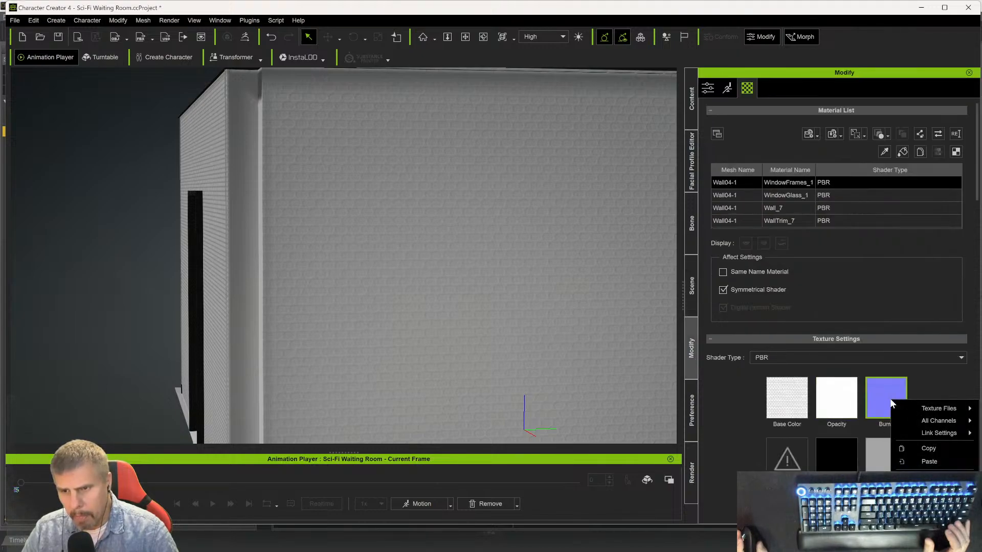
left_click(928, 459)
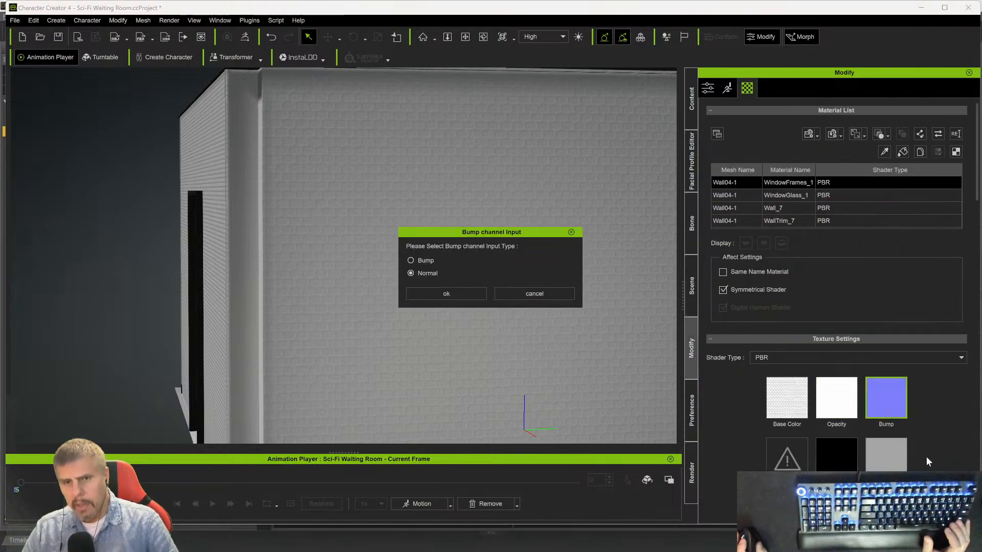
left_click(434, 293)
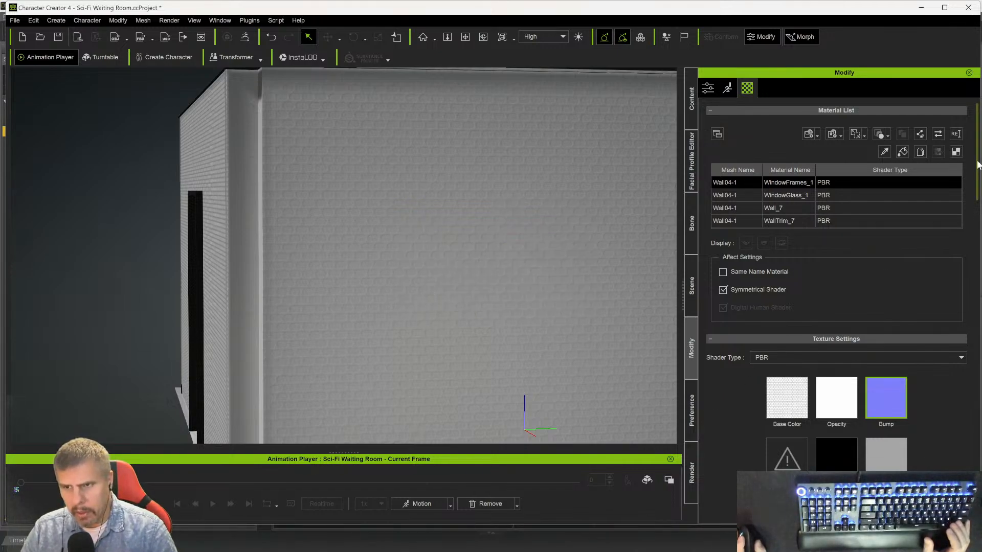
- Set the UV tiling of Wall04's WindowFrames_1 material to 4 in both U and V
scroll(936, 363, "down", 15)
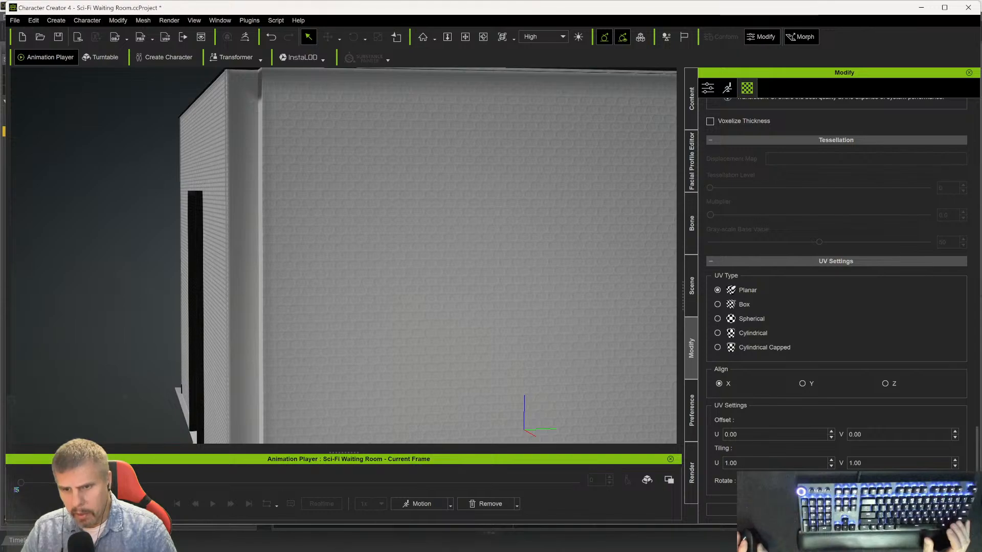
double_click(752, 463)
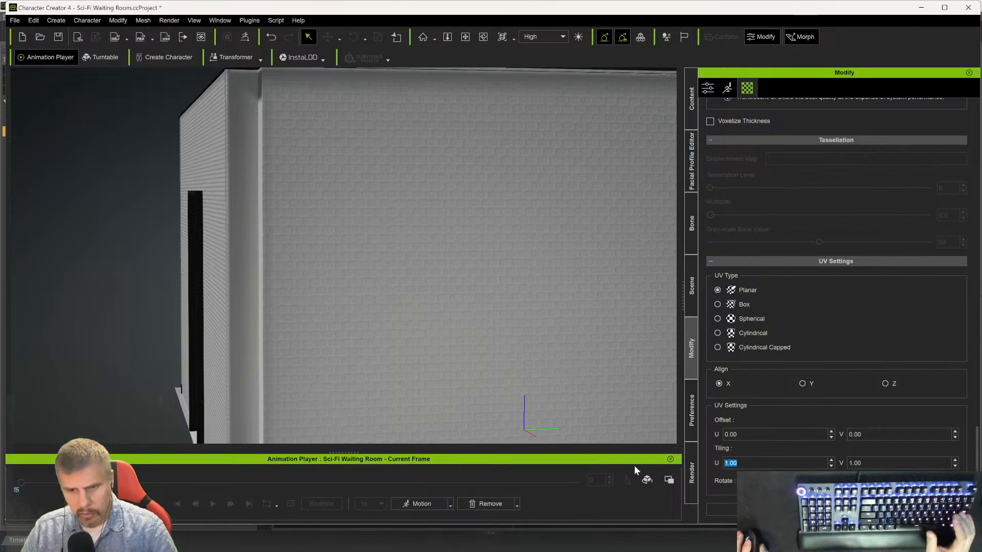
type("4")
key("Tab")
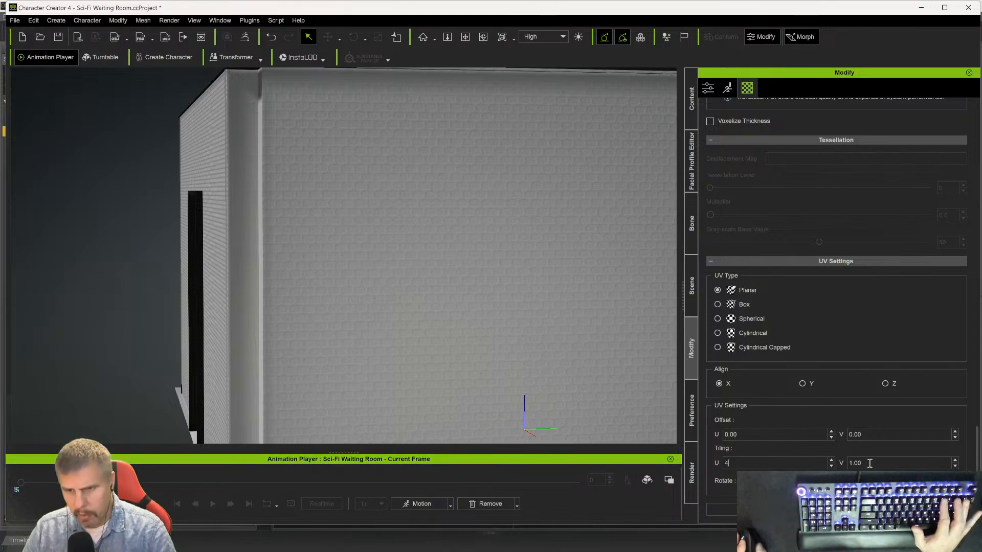
type("4")
key("Tab")
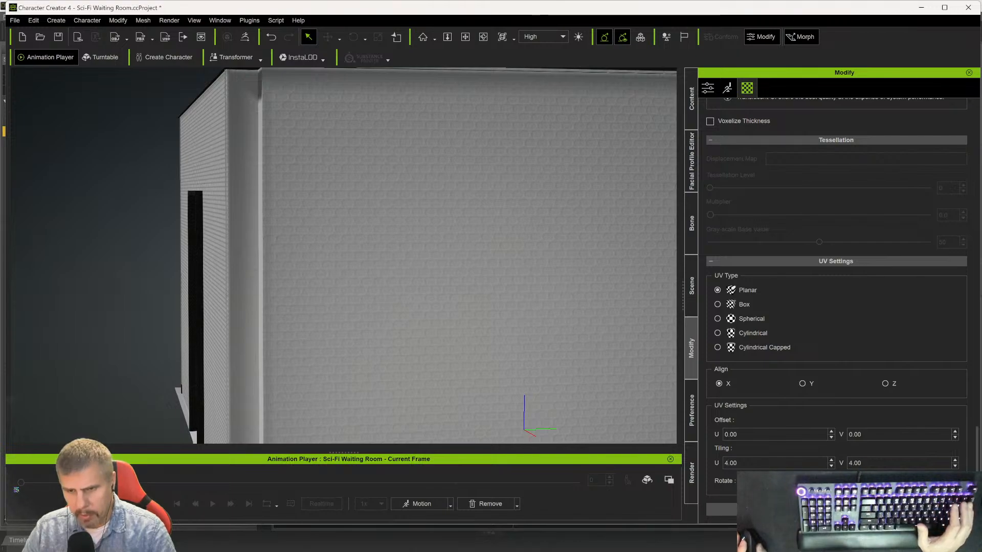
- Try UV alignment Y on Wall04's WindowFrames_1 material, return it to X, and inspect the window frames from outside the room
left_click(801, 383)
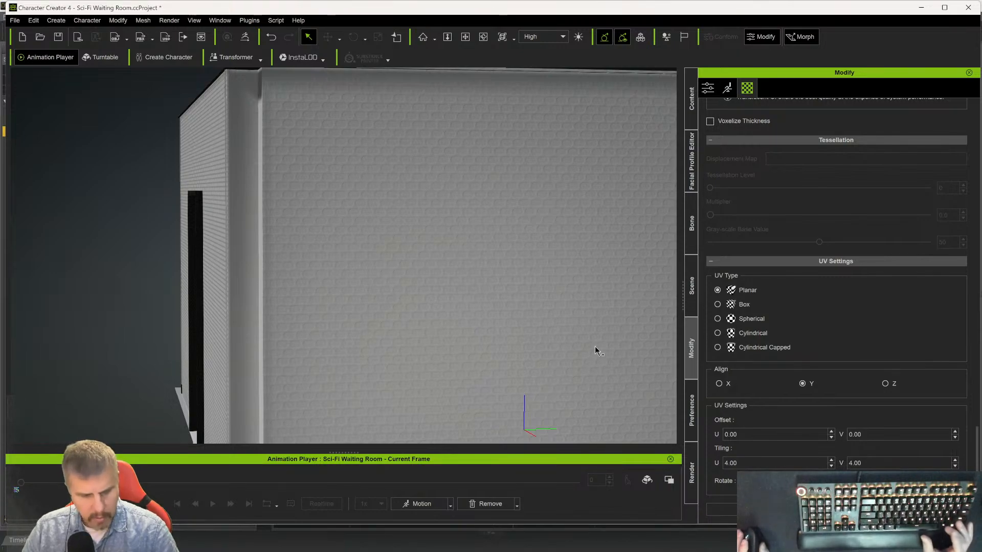
right_click_drag(594, 345, 475, 360)
middle_click_drag(442, 316, 71, 291)
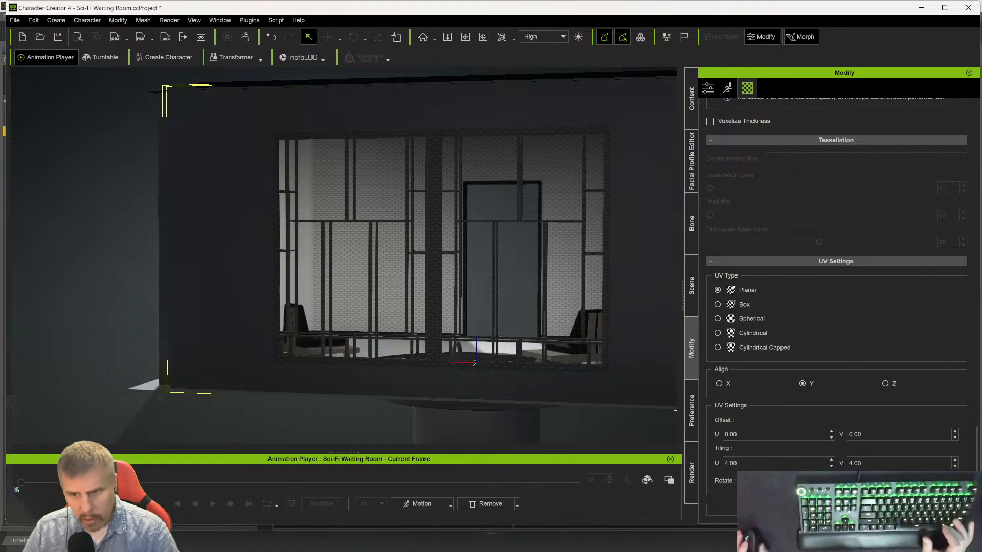
left_click(718, 384)
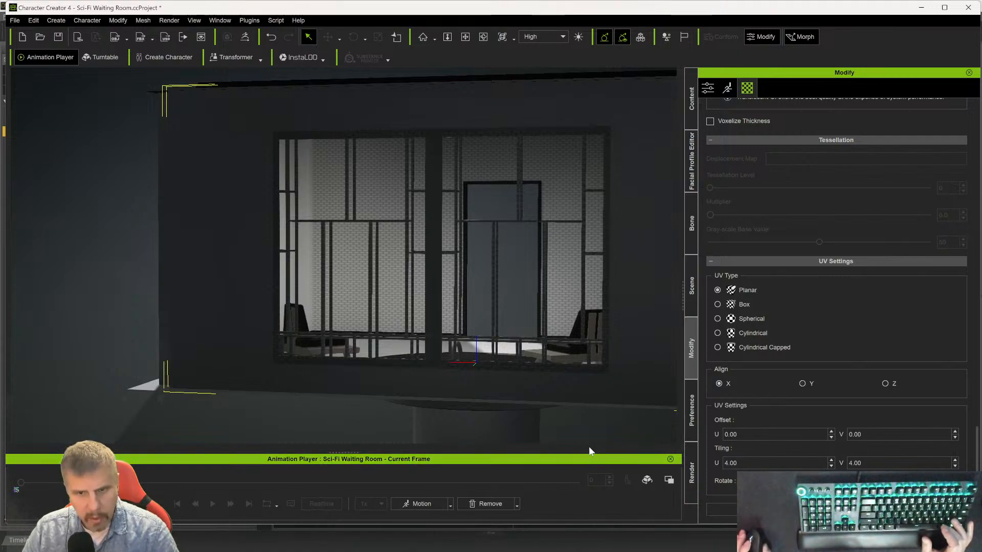
scroll(598, 428, "up", 1)
scroll(548, 408, "up", 4)
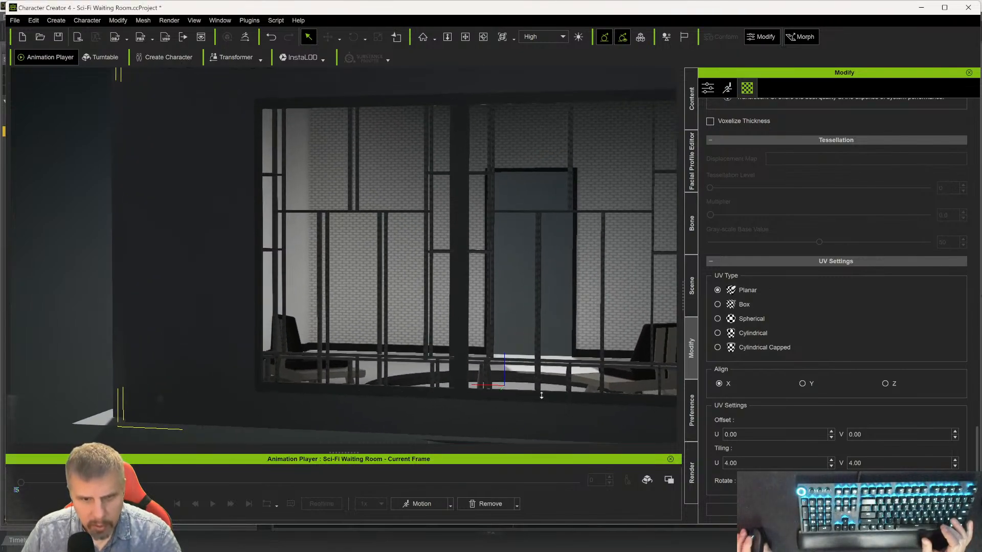
scroll(548, 396, "up", 1)
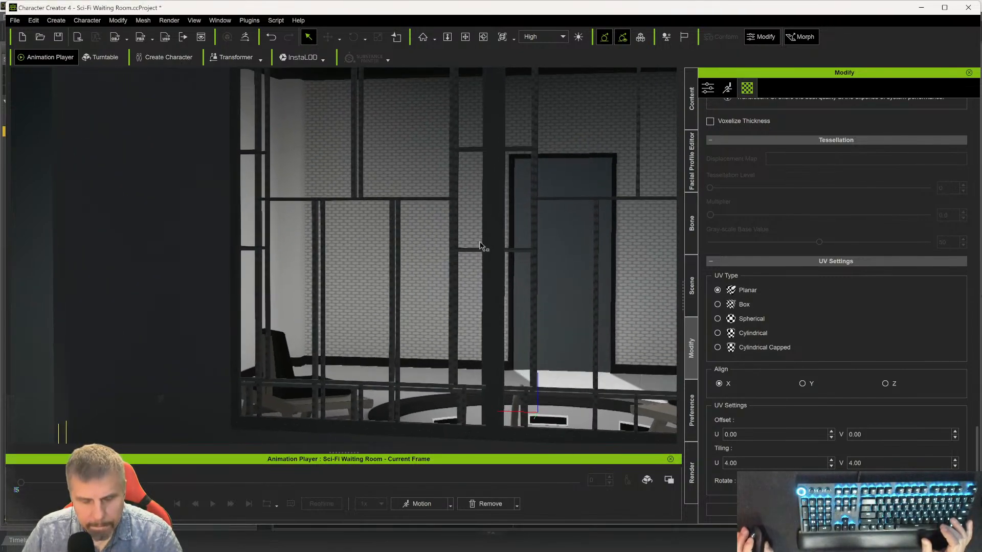
scroll(594, 266, "down", 2)
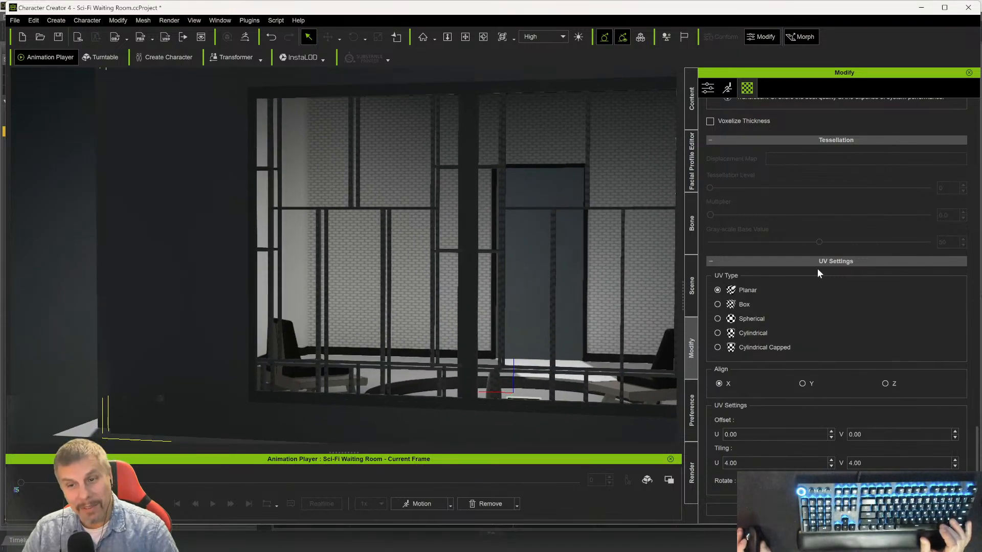
- Copy the Base Color texture of Wall04's WindowFrames_1 material into the Base Color channel of its Wall_7 material
scroll(816, 262, "up", 10)
scroll(816, 266, "up", 10)
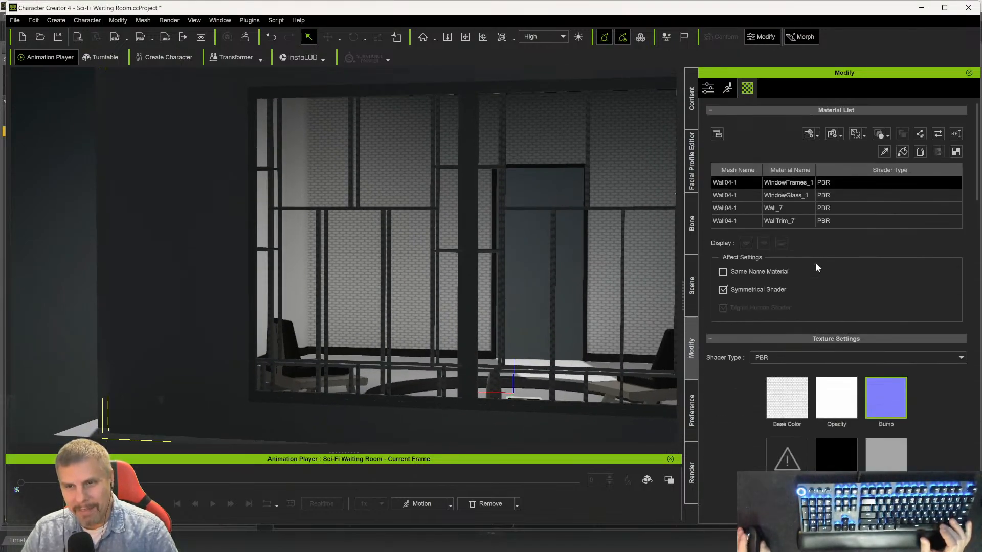
left_click(732, 208)
left_click(739, 184)
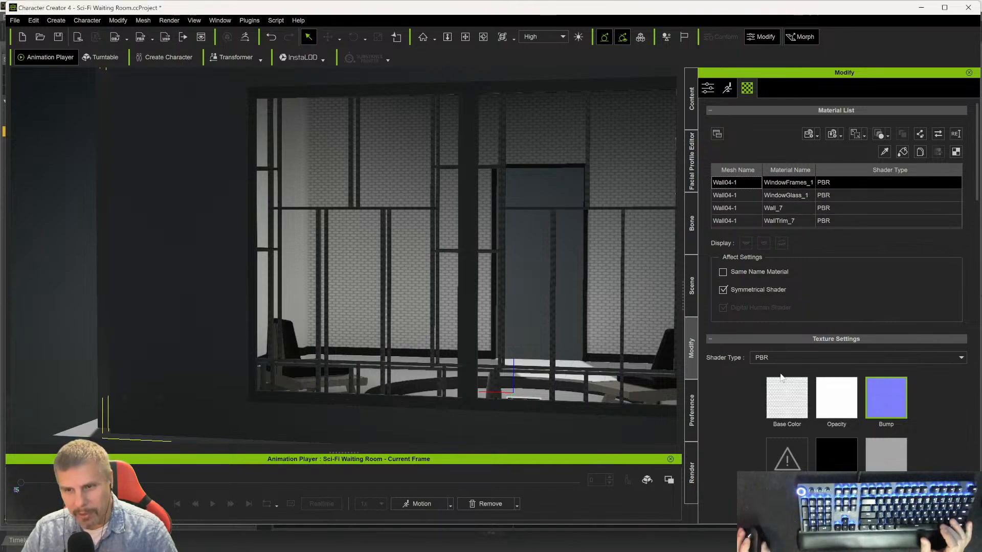
right_click(782, 403)
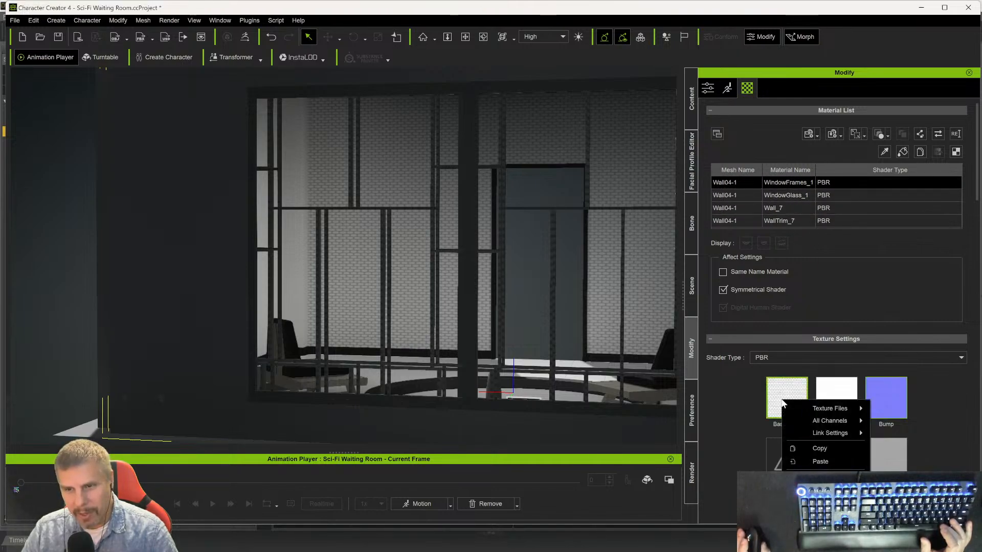
left_click(818, 448)
left_click(735, 209)
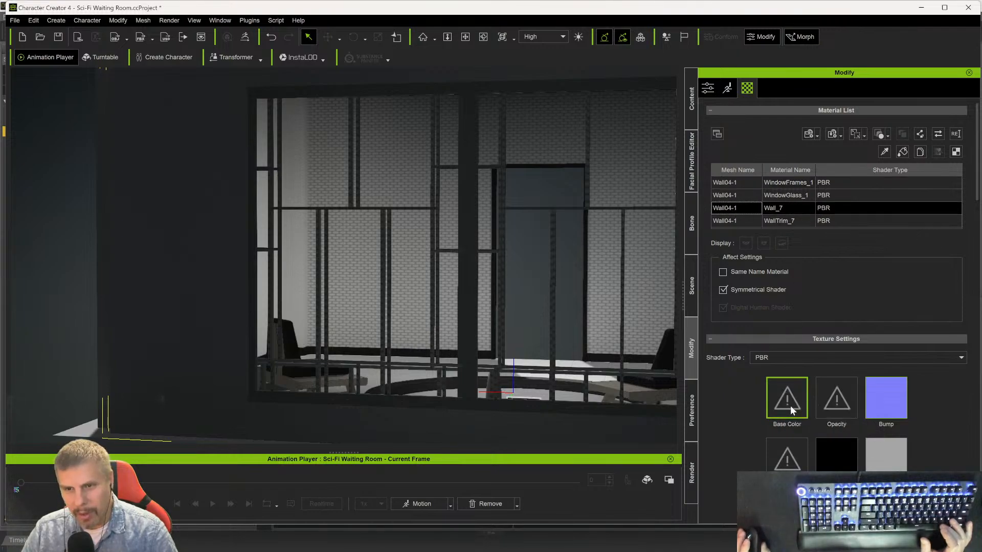
right_click(789, 406)
left_click(823, 466)
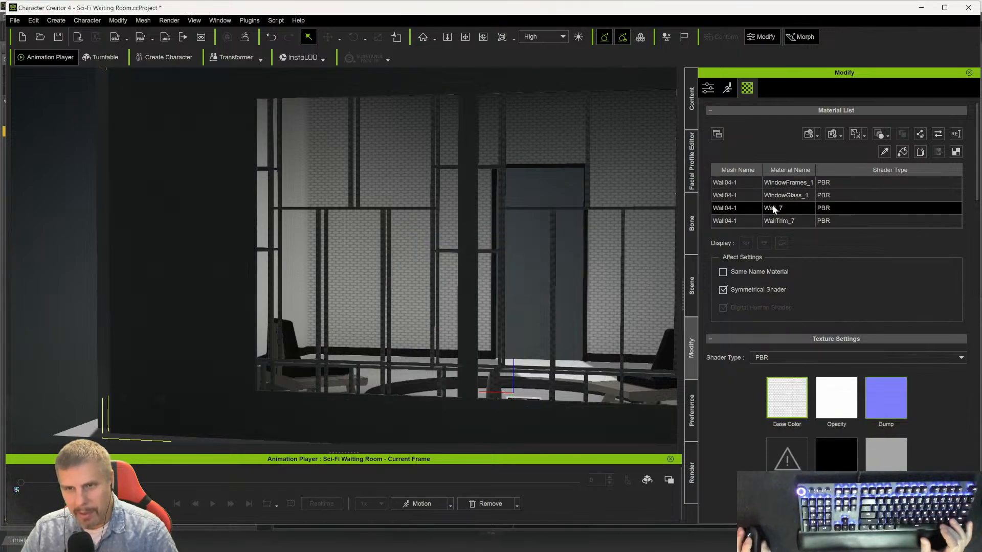
left_click(729, 183)
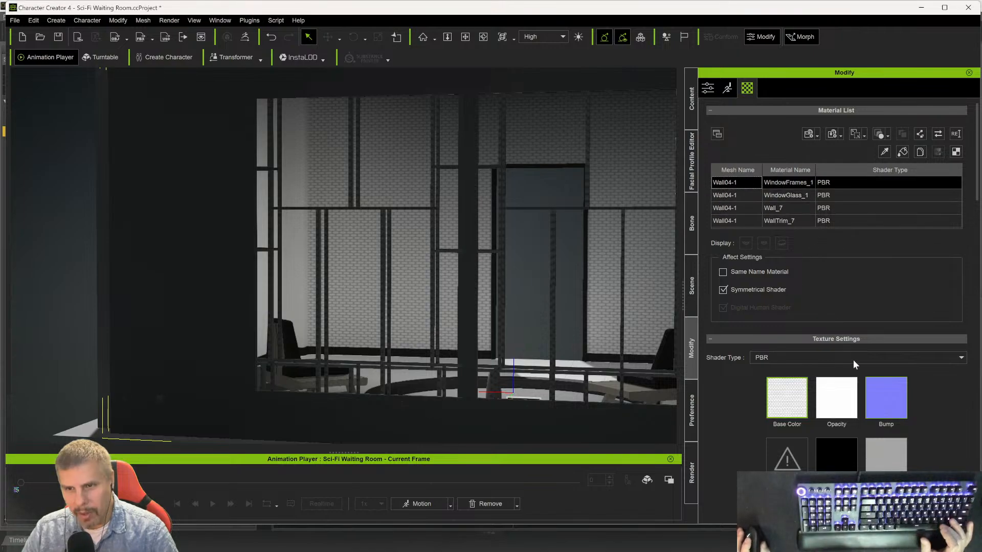
right_click(884, 400)
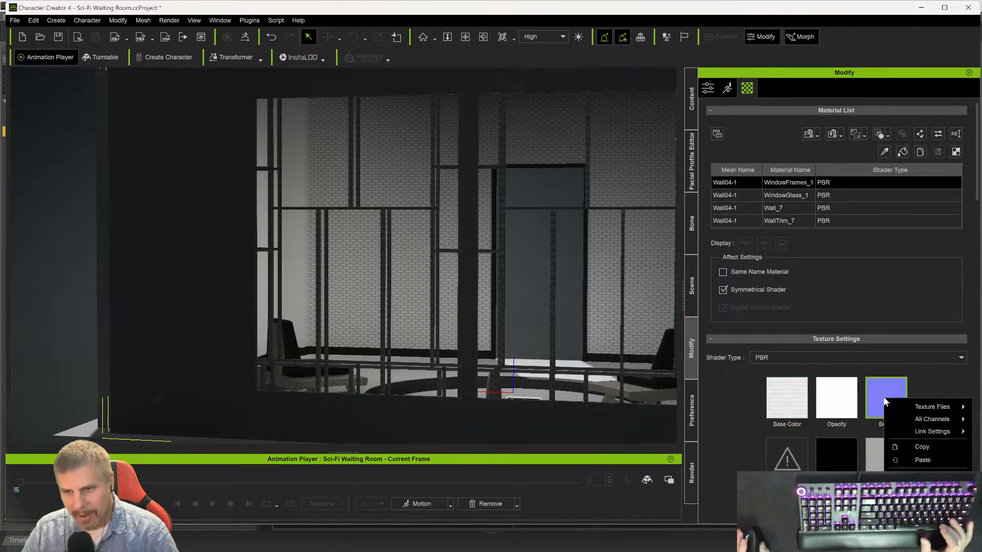
left_click(917, 460)
left_click(444, 295)
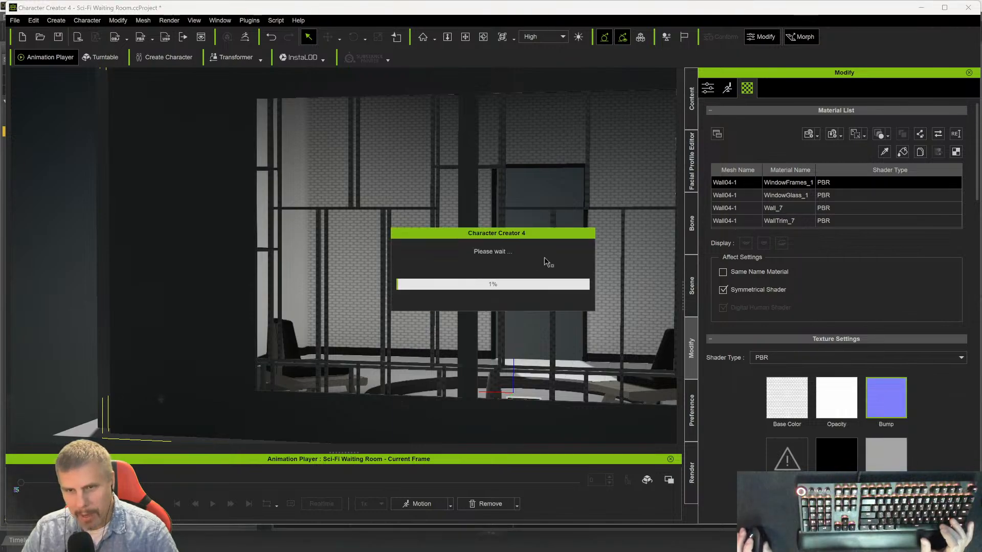
right_click(881, 393)
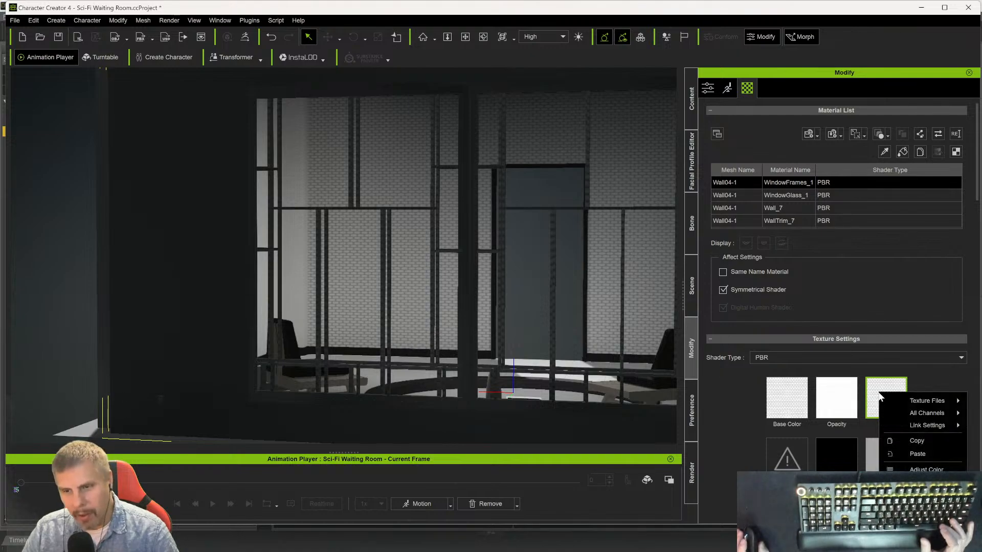
left_click(916, 443)
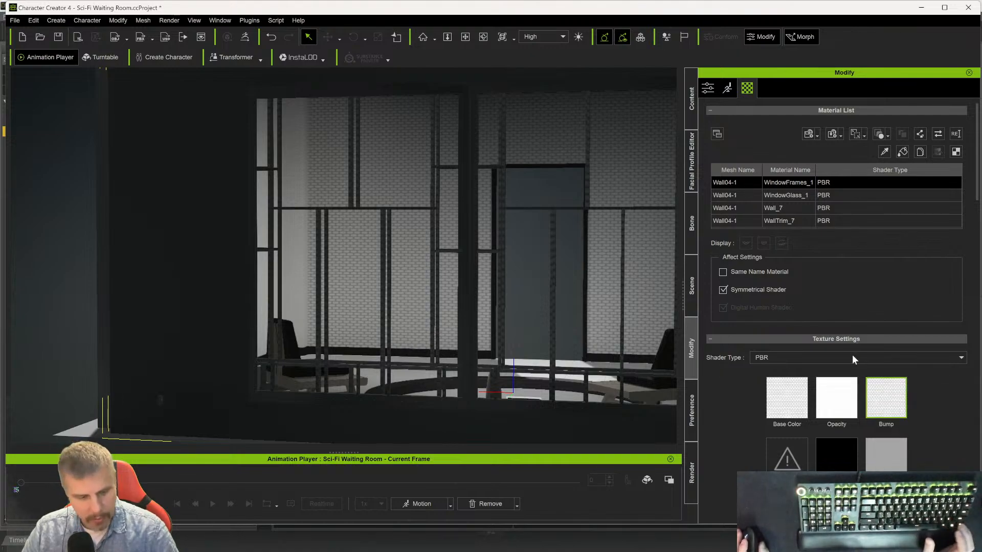
- Copy WindowFrames_1's Bump texture into the Bump channel of Wall04's Wall_7 material as Normal input and inspect the wall from outside
right_click(888, 403)
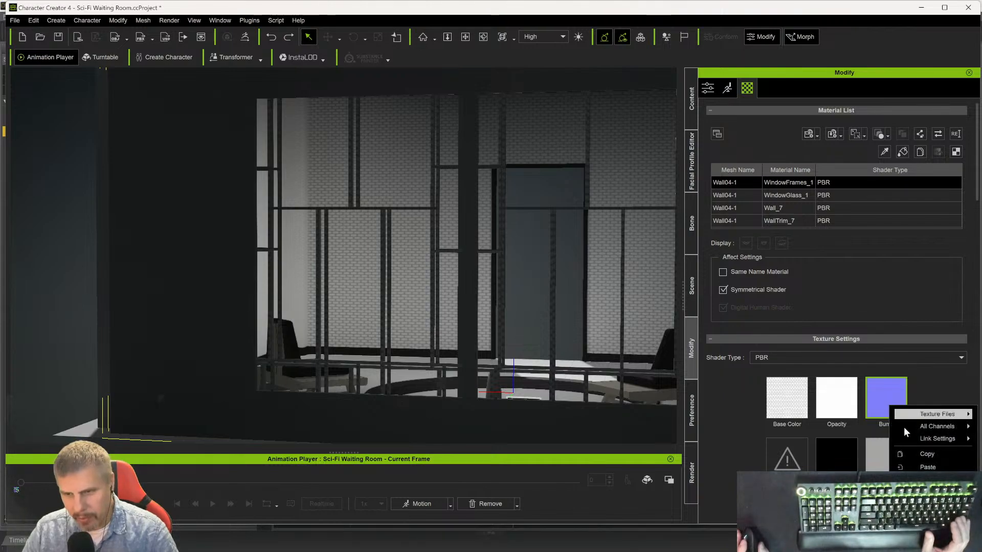
left_click(922, 454)
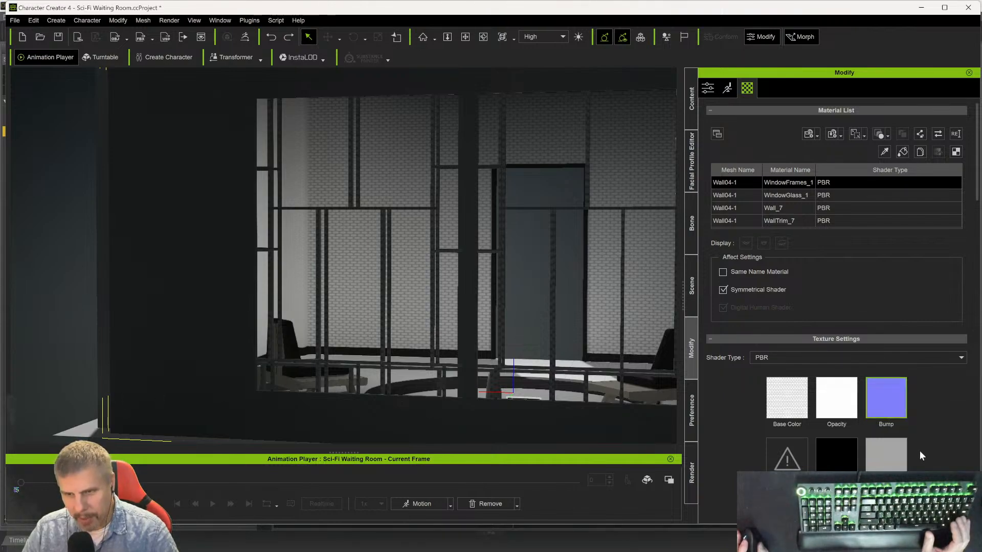
left_click(732, 206)
right_click(883, 397)
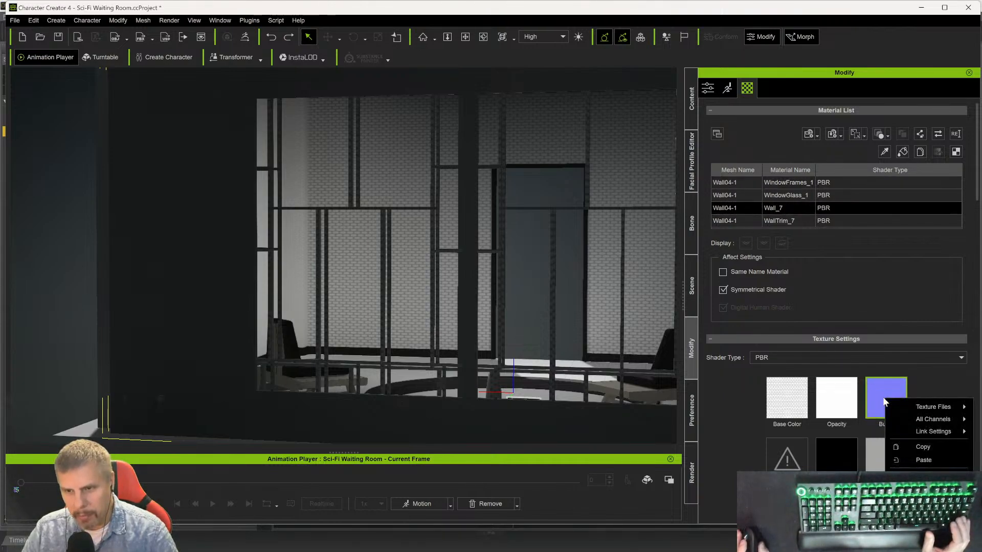
left_click(915, 459)
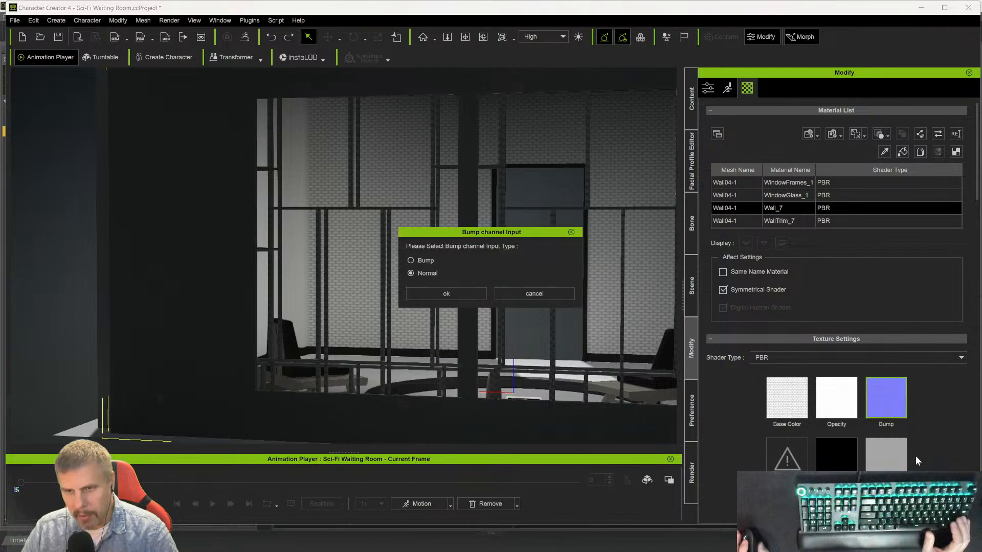
left_click(463, 297)
scroll(401, 328, "up", 1)
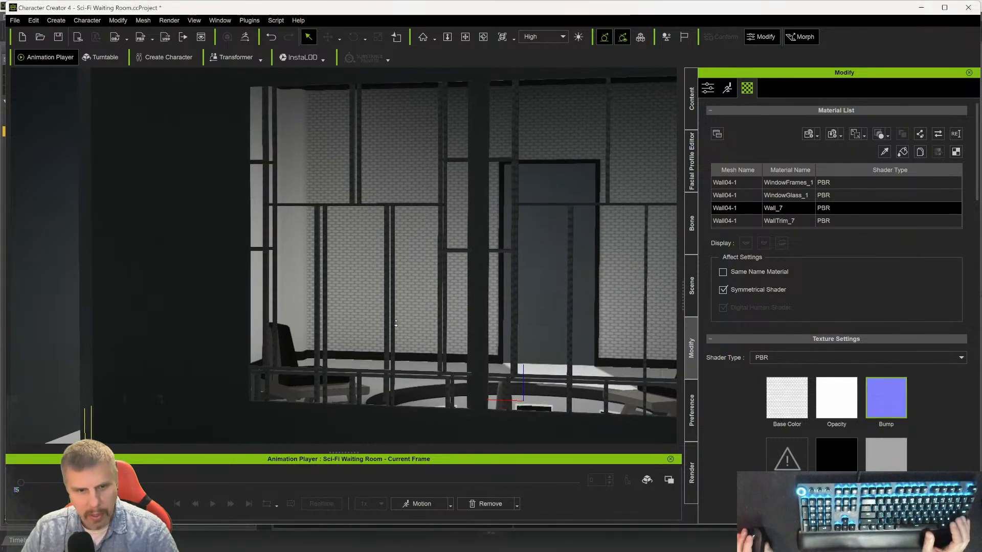
scroll(223, 304, "down", 2)
scroll(225, 303, "down", 4)
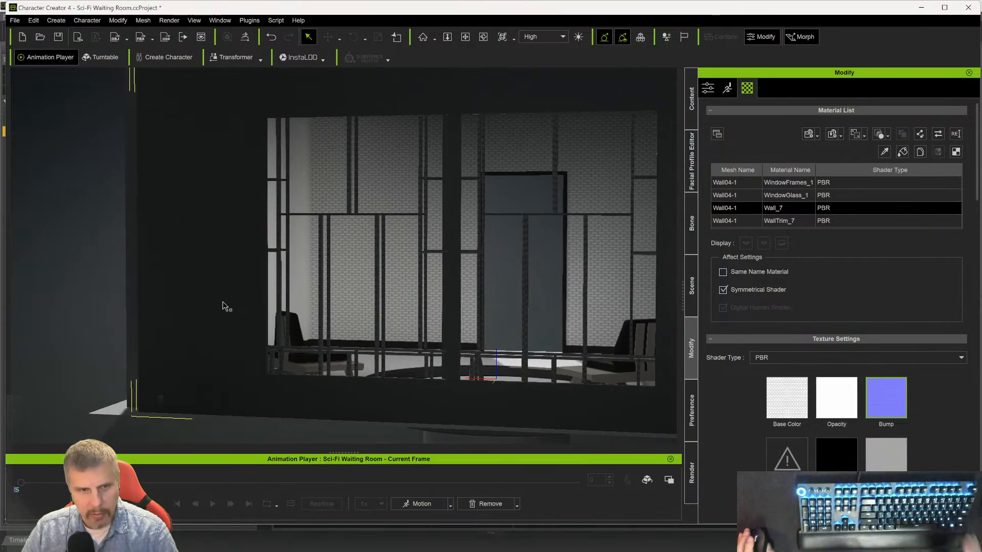
scroll(234, 300, "down", 4)
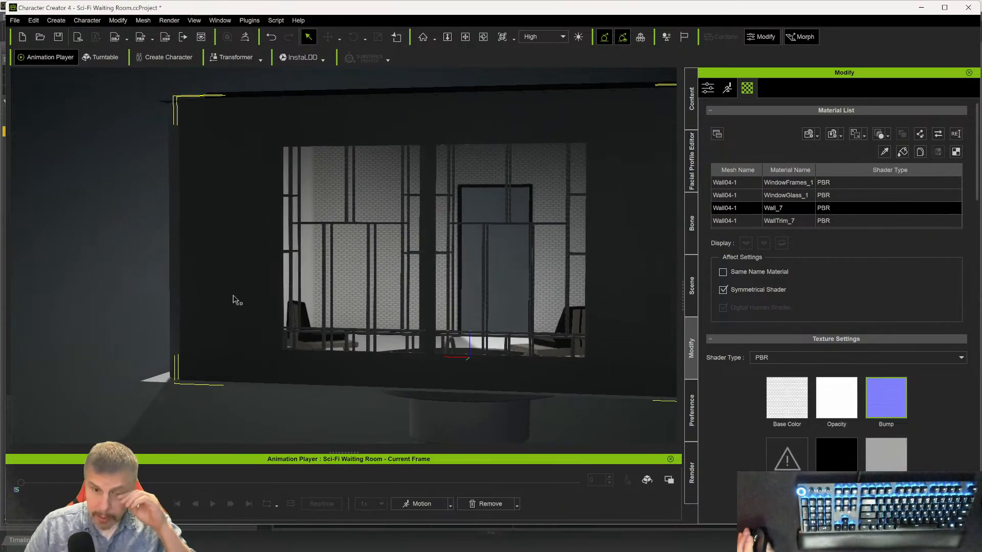
scroll(238, 297, "down", 1)
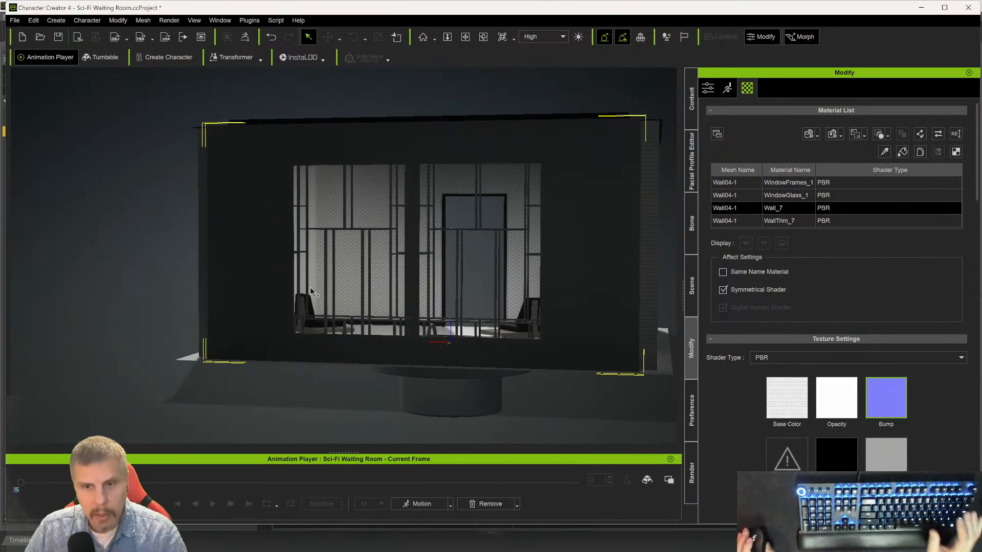
- Set the UV alignment of Wall04's Wall_7 material to Y, keeping the Planar UV type
left_click_drag(976, 184, 977, 208)
left_click(837, 349)
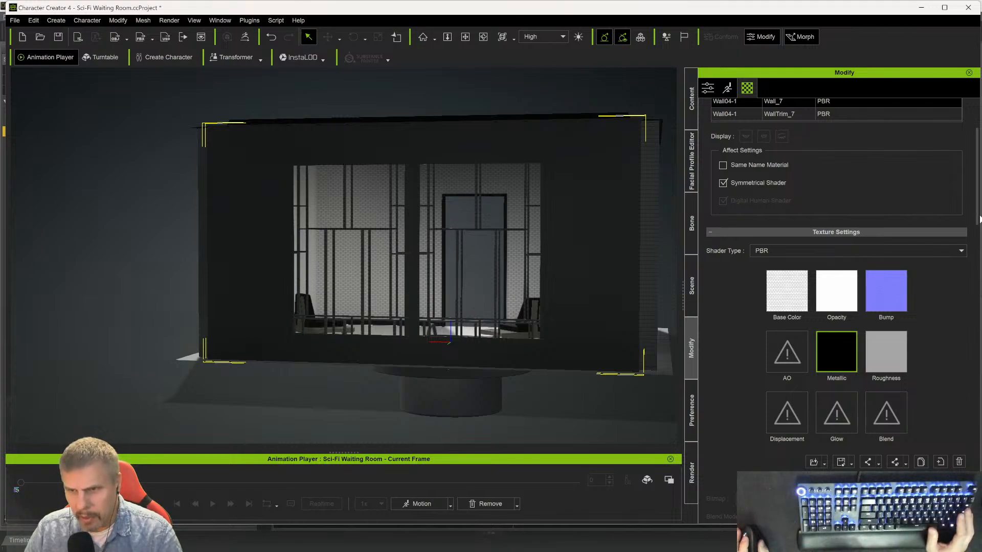
left_click_drag(978, 220, 964, 520)
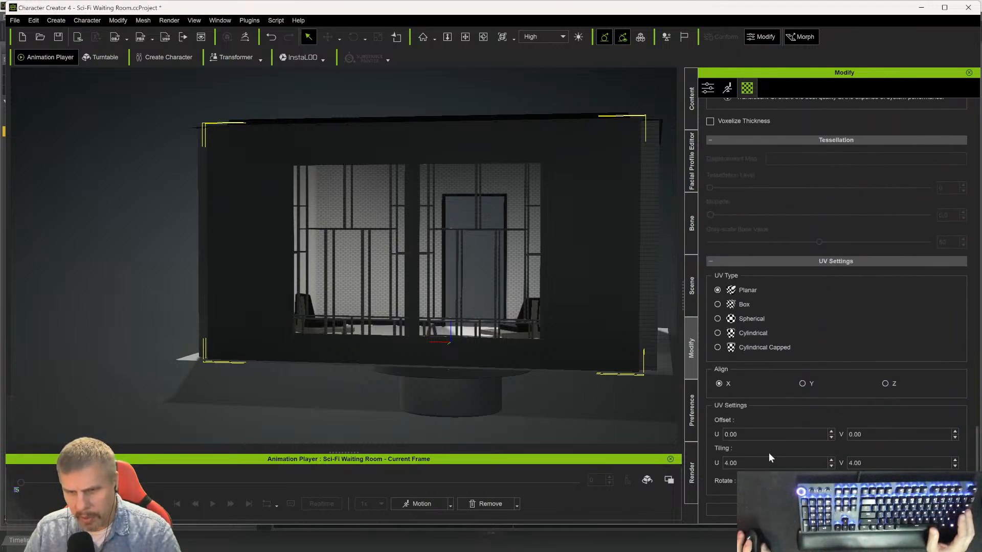
left_click(803, 384)
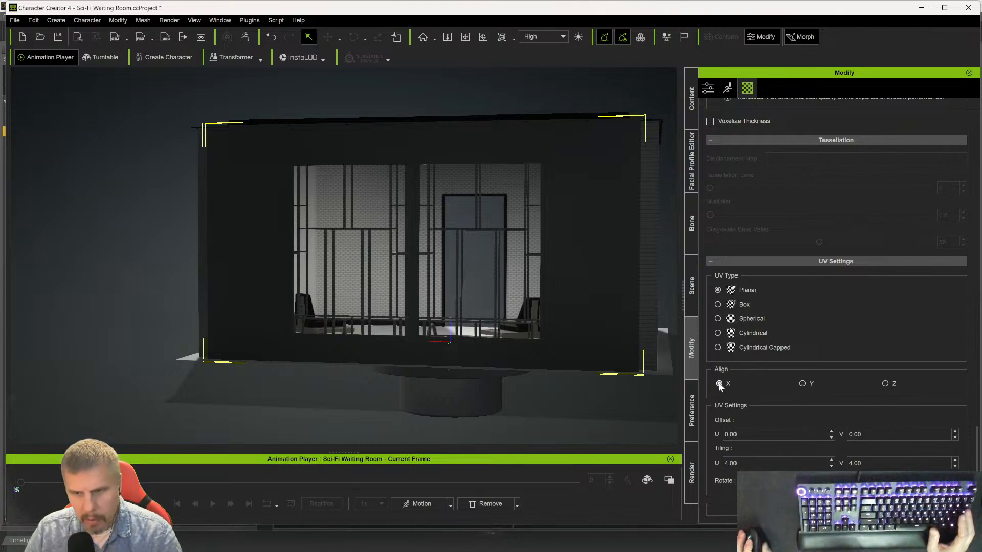
left_click(802, 384)
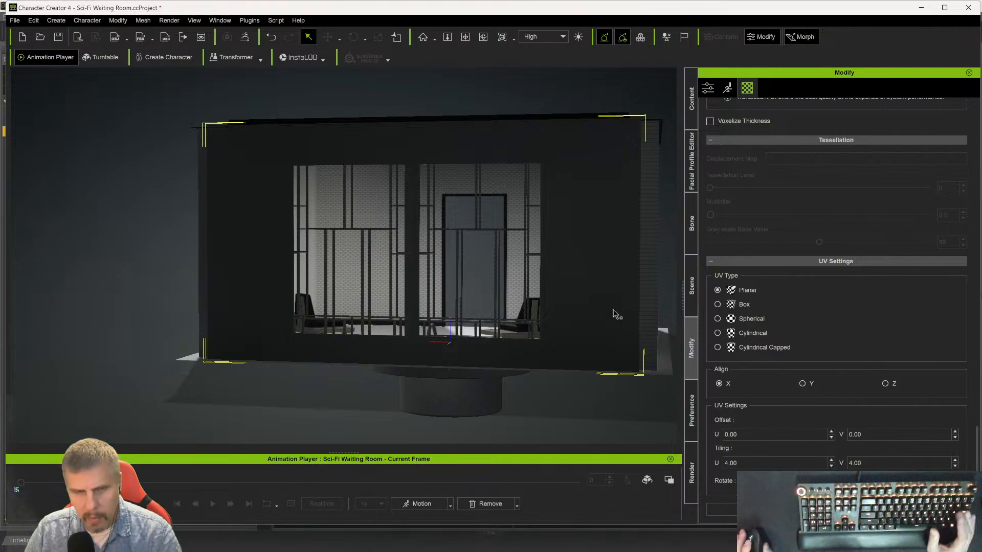
- Examine the brick texture on Wall04 and its window frames up close through the doorway opposite
right_click_drag(647, 294, 256, 327)
right_click_drag(577, 340, 165, 310)
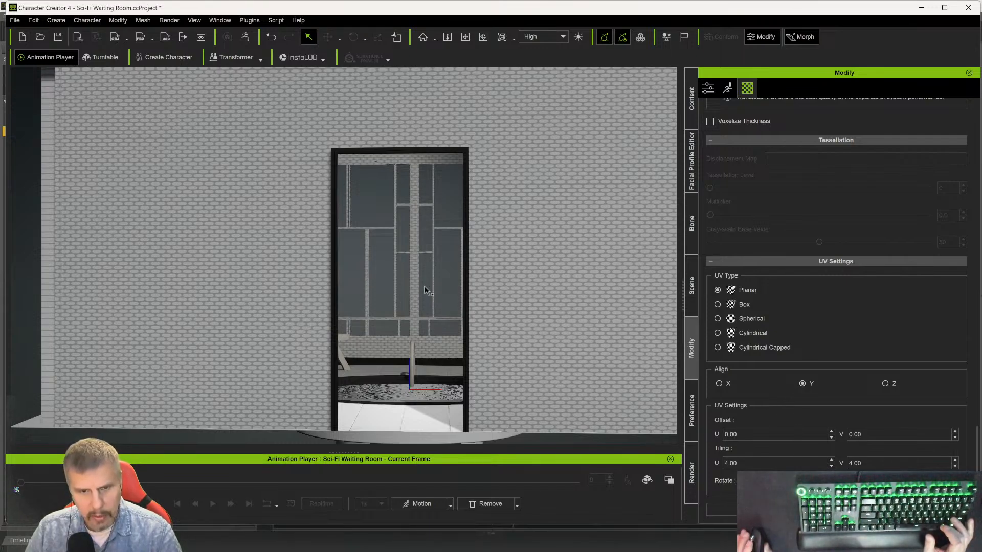
scroll(417, 310, "up", 3)
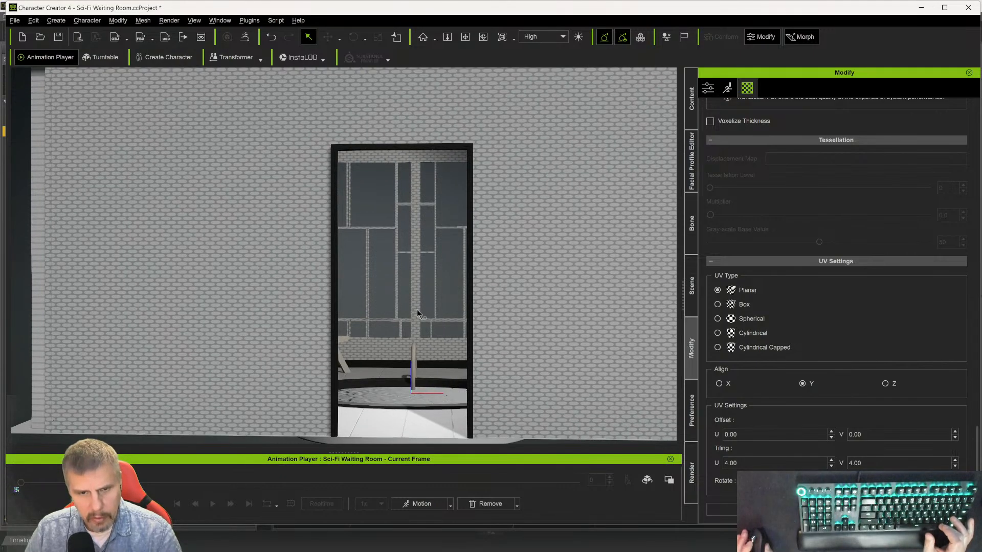
scroll(415, 309, "up", 5)
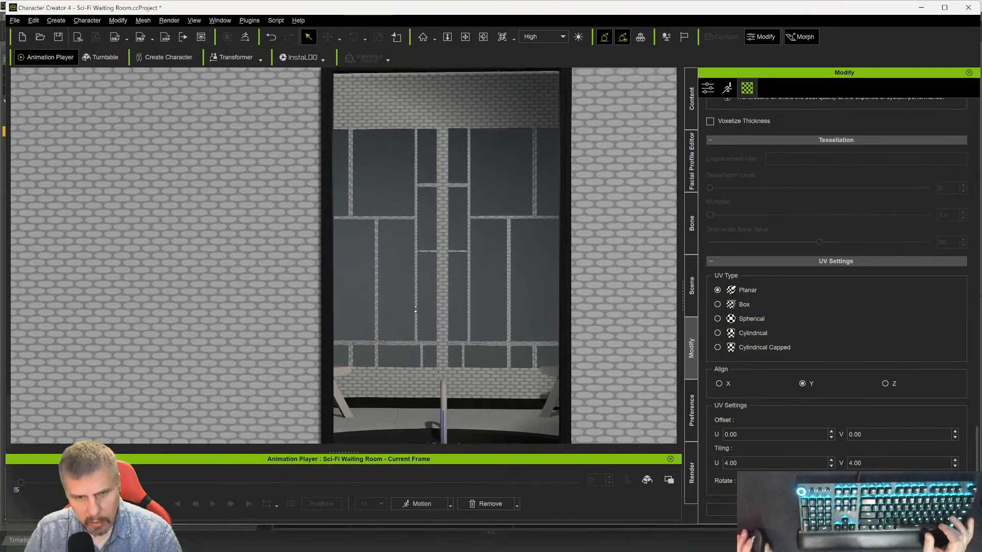
scroll(416, 308, "up", 6)
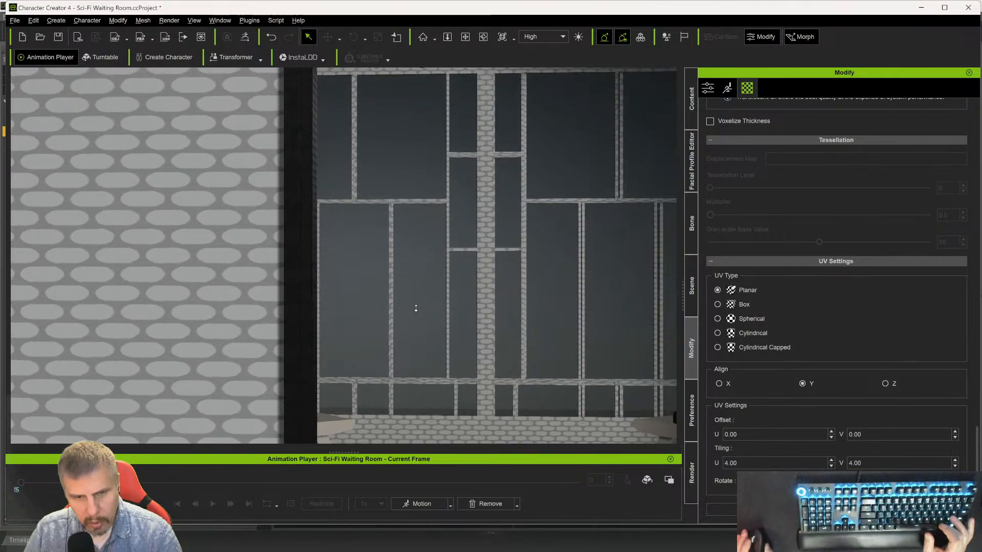
scroll(417, 310, "up", 3)
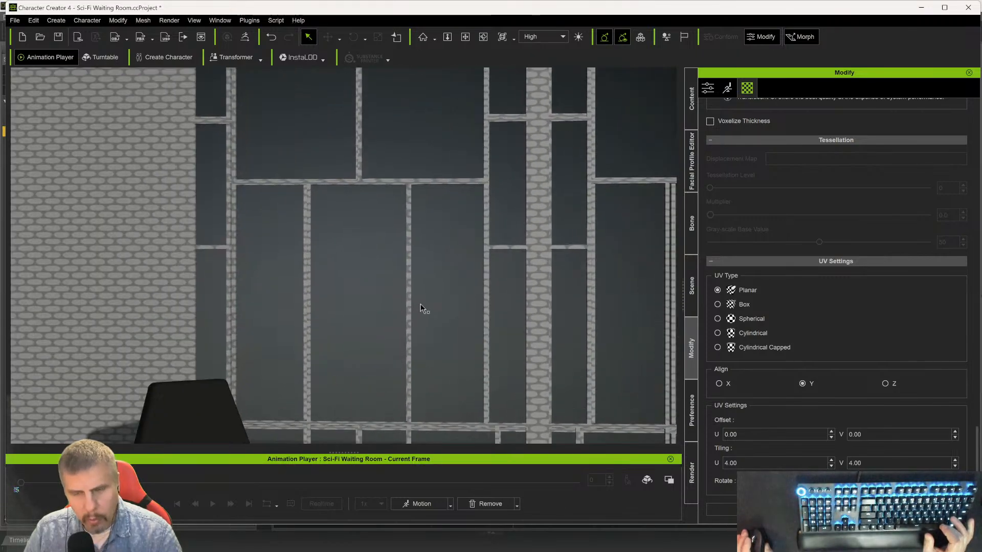
scroll(418, 305, "down", 4)
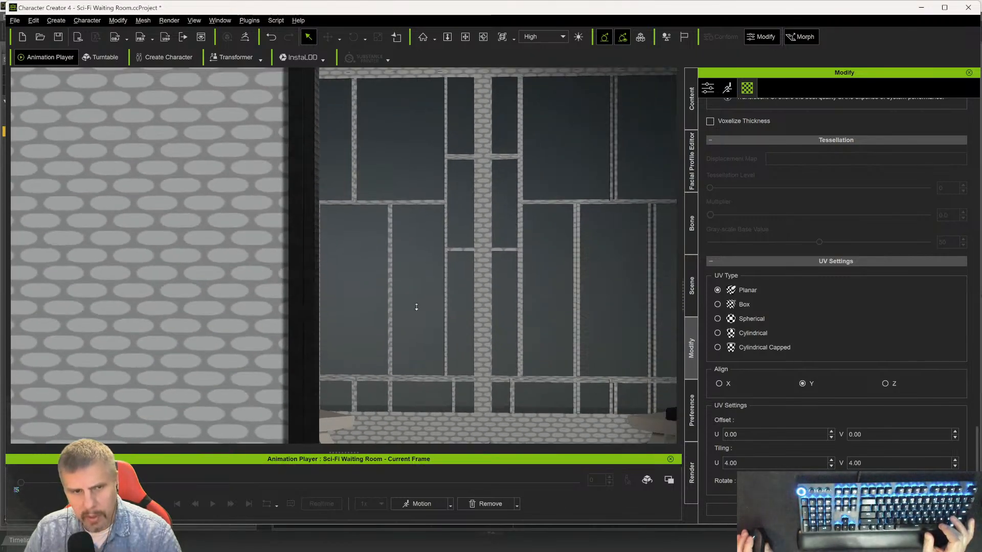
scroll(416, 306, "down", 6)
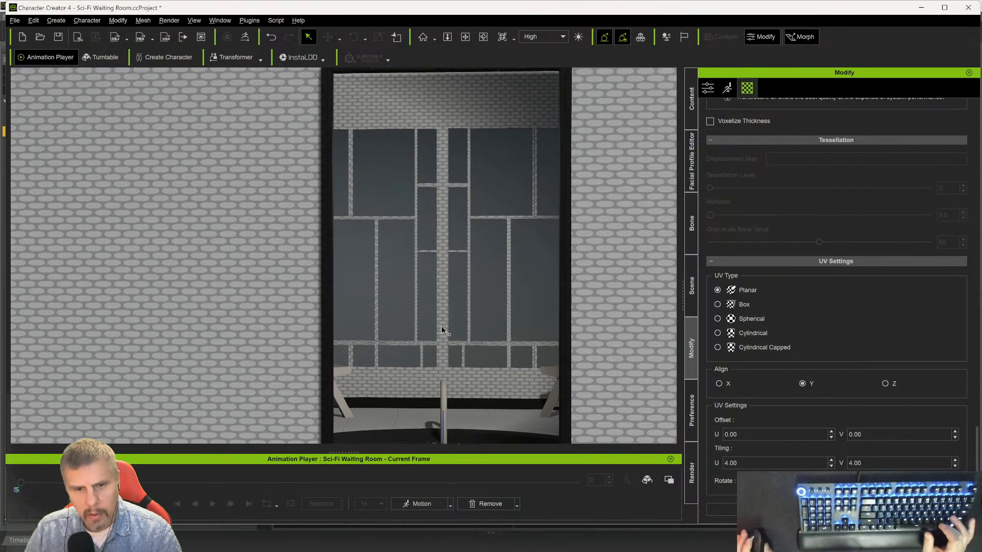
- Copy the shader parameters of Wall04's WallTrim_7 material and try to paste them onto its WindowFrames_1 material
left_click(462, 402)
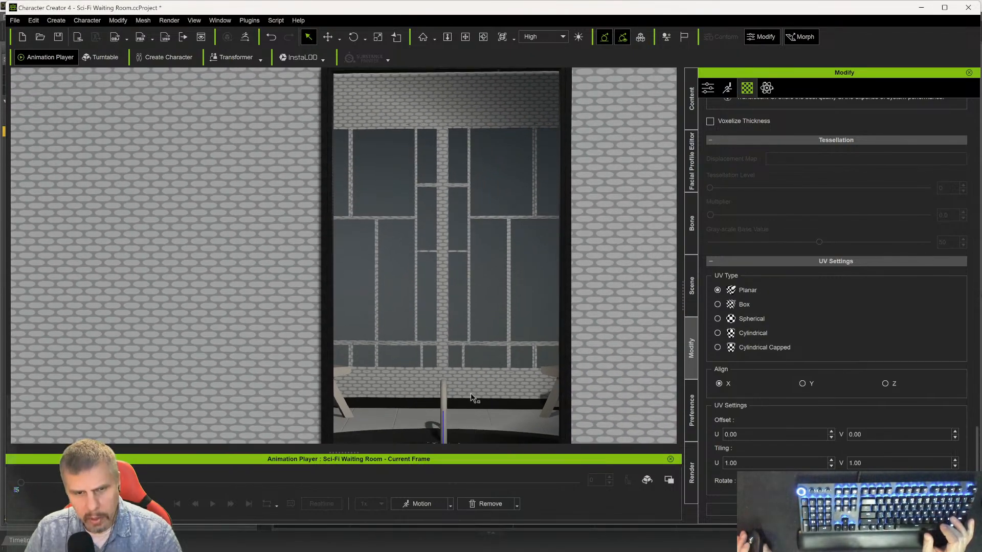
scroll(469, 393, "up", 2)
scroll(765, 168, "up", 3)
scroll(763, 164, "up", 10)
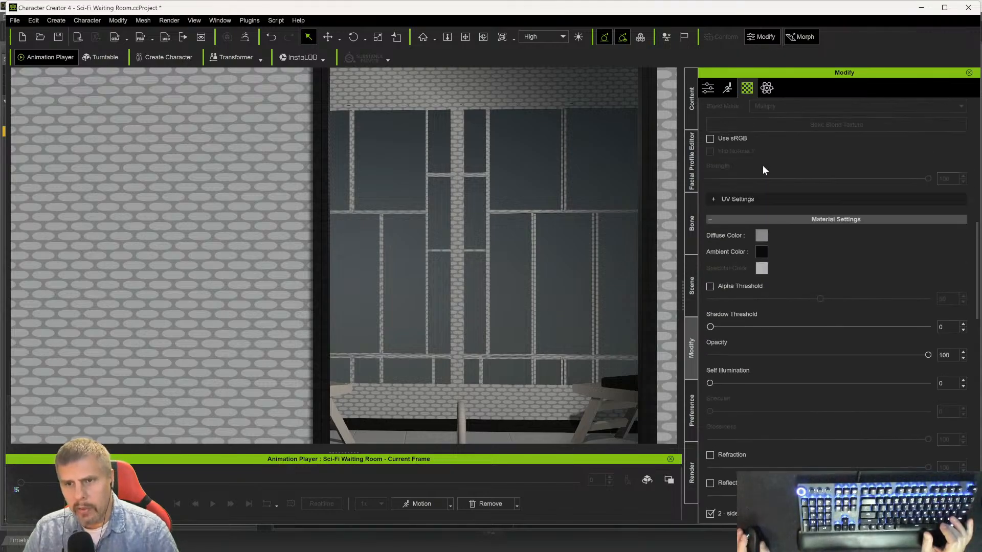
scroll(760, 184, "up", 8)
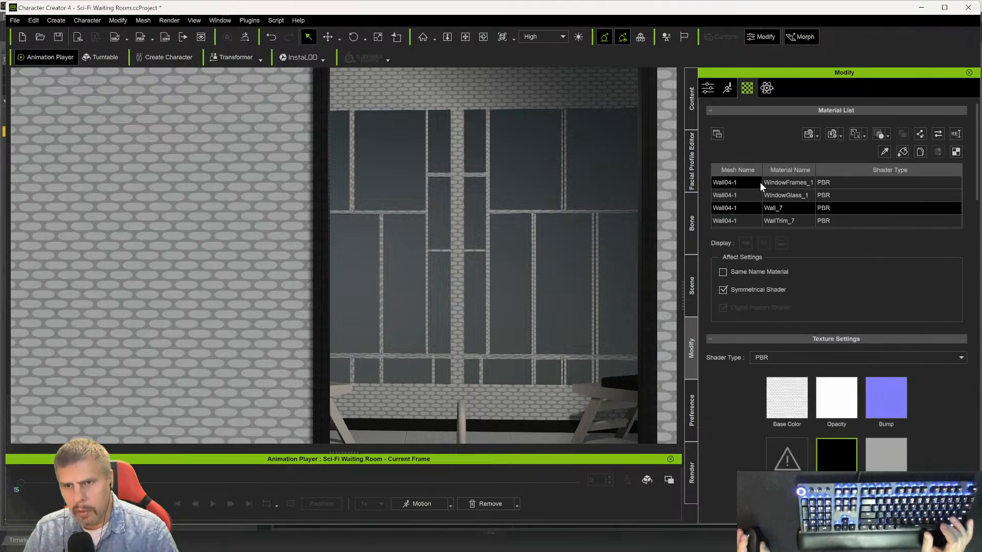
left_click(771, 222)
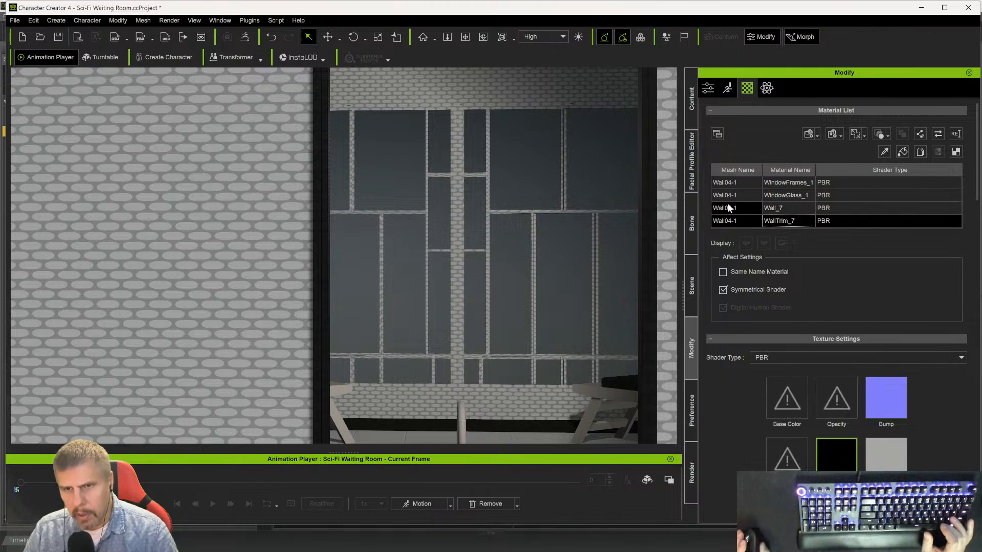
right_click(723, 222)
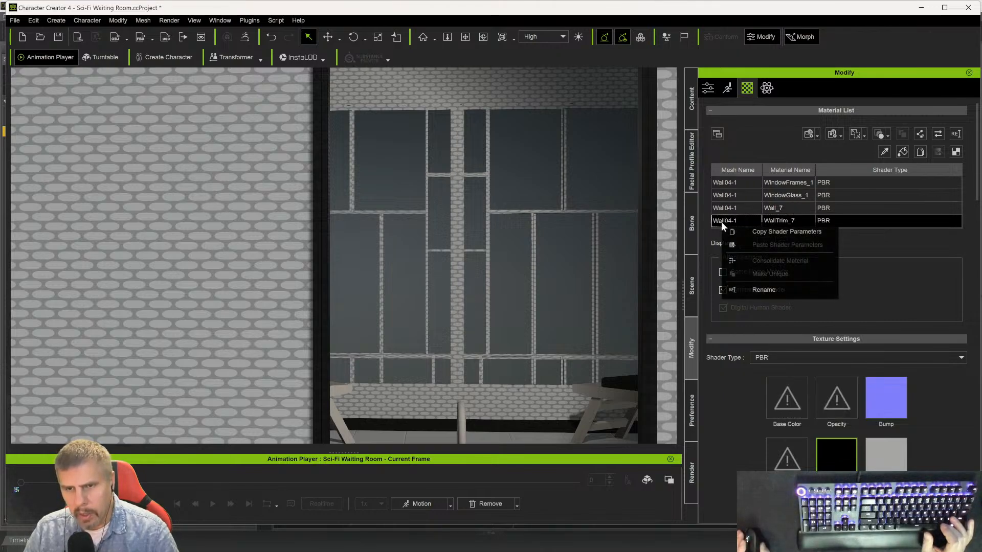
left_click(755, 229)
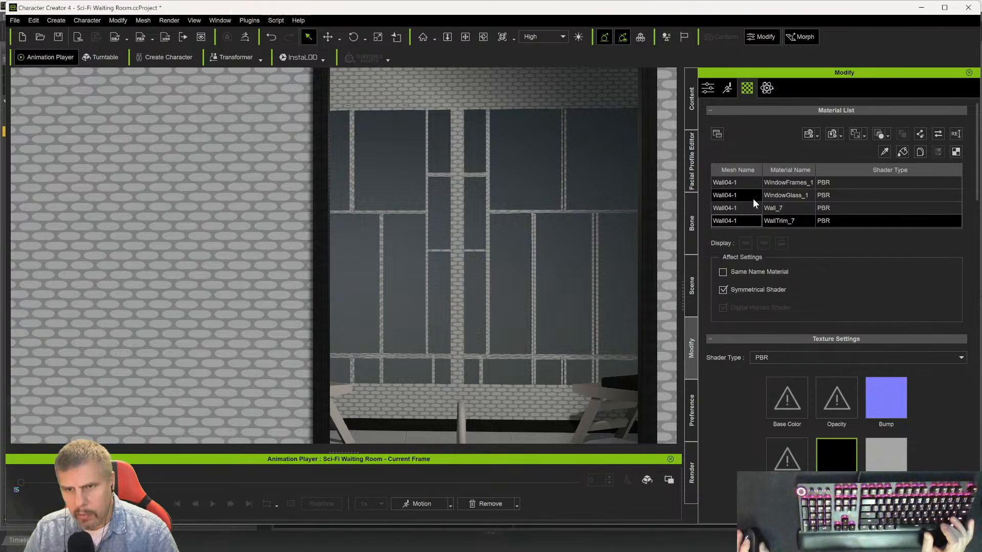
left_click(741, 184)
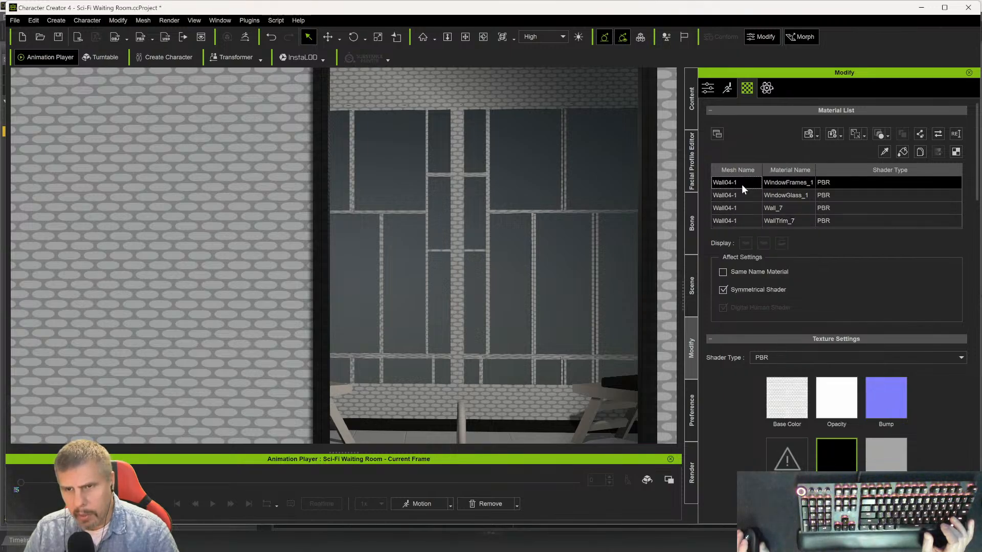
right_click(741, 185)
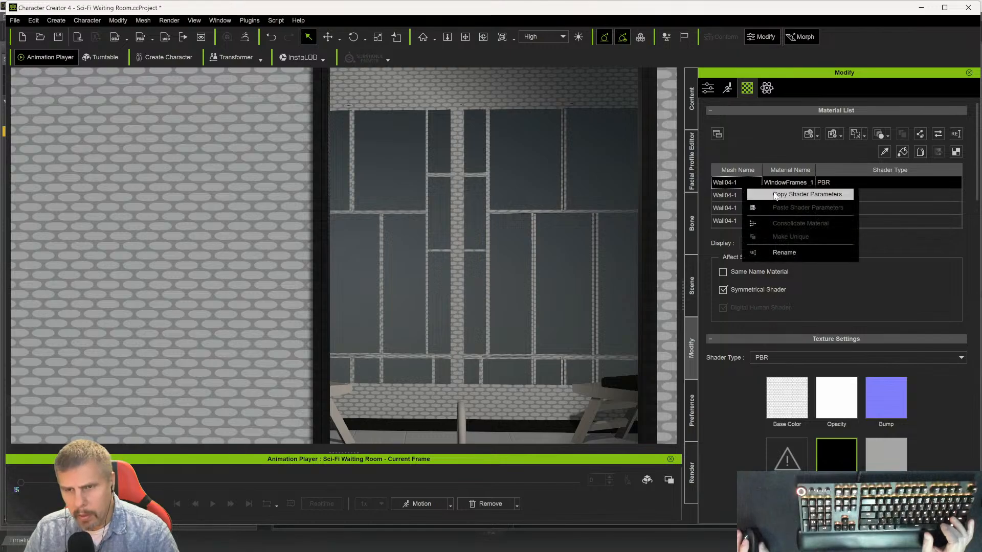
left_click(717, 250)
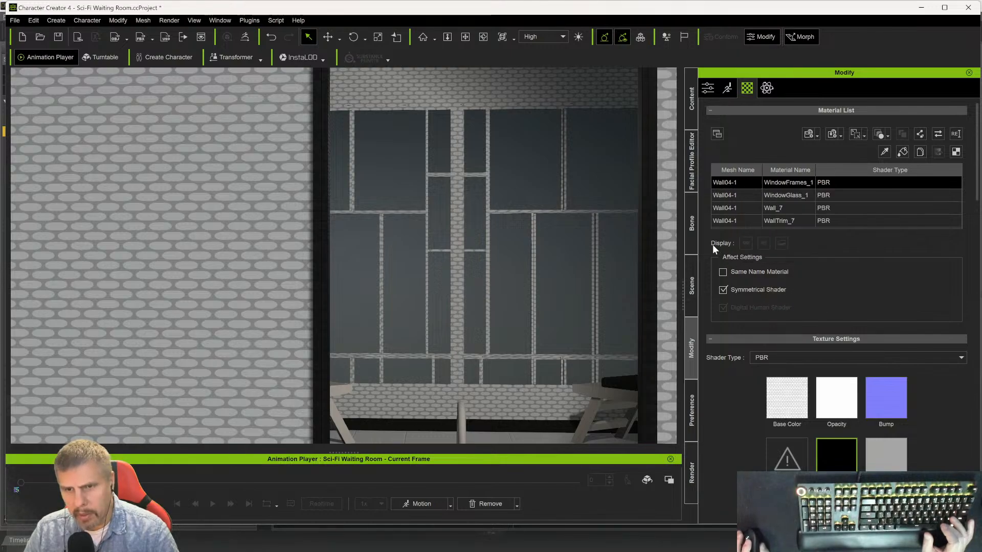
- Retry transferring WallTrim_7's shader parameters to Wall04's WindowFrames_1 material
left_click(784, 179)
right_click(786, 182)
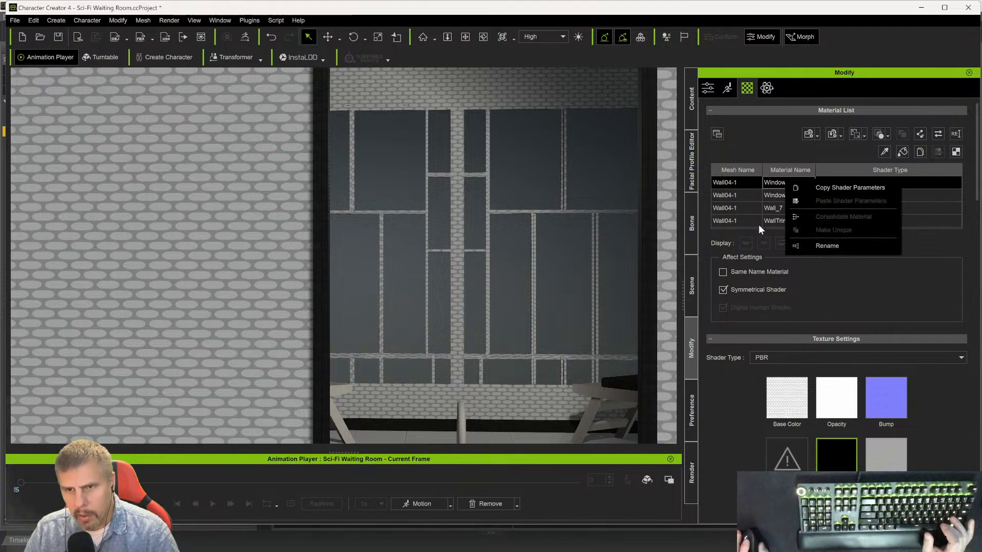
left_click(765, 223)
right_click(772, 222)
left_click(803, 229)
left_click(786, 182)
right_click(786, 182)
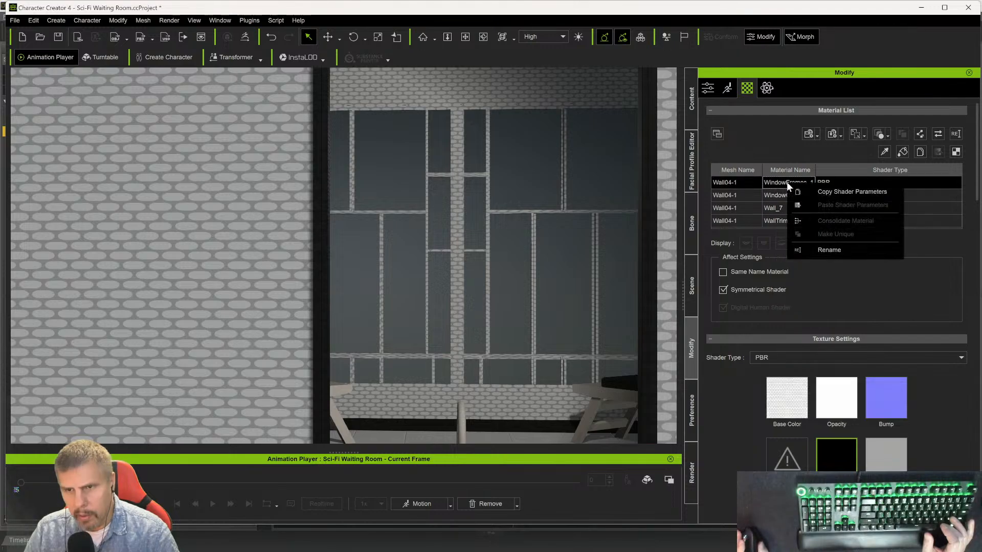
left_click(808, 292)
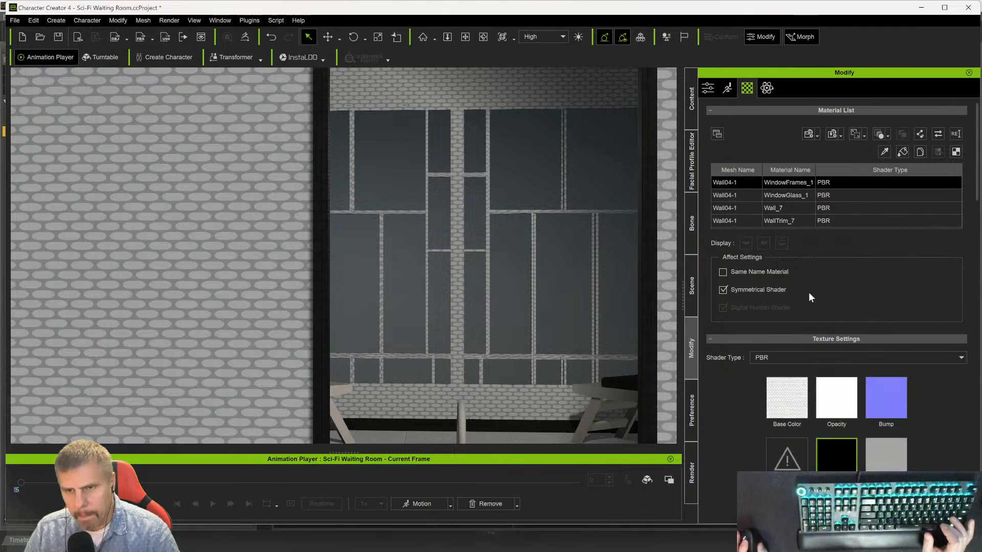
- Paste the copied texture into the Base Color channel of Wall04's WindowFrames_1 material
scroll(818, 319, "down", 3)
right_click(786, 315)
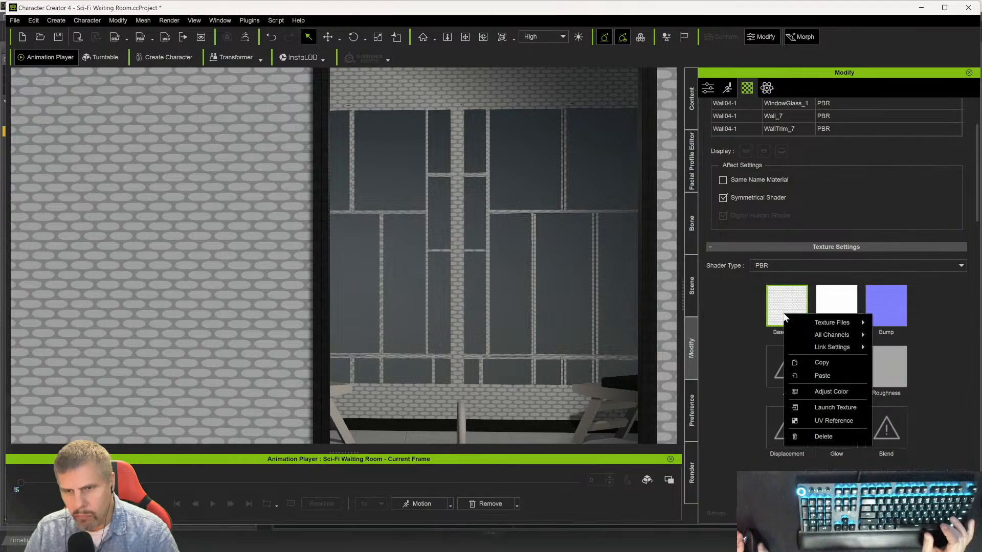
left_click(827, 376)
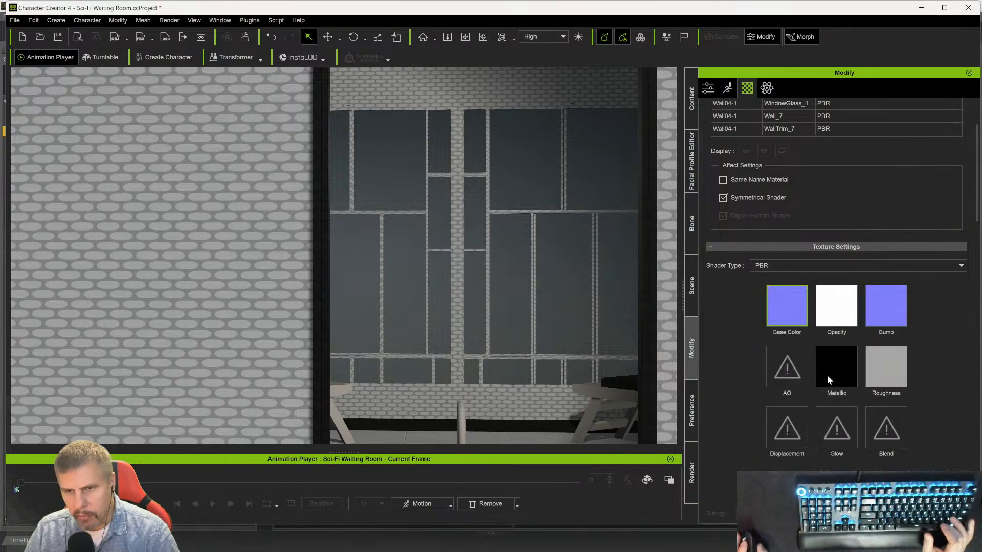
right_click(794, 321)
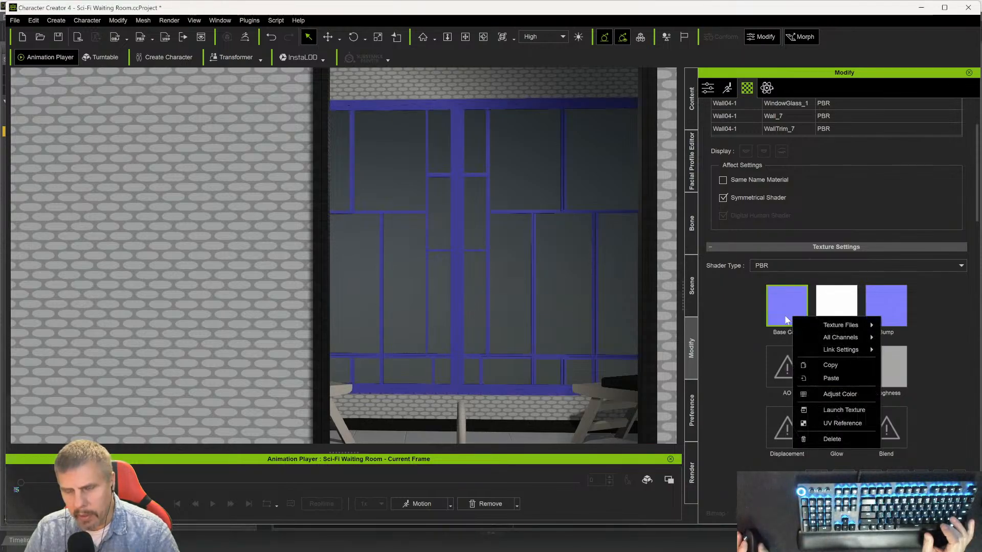
left_click(742, 301)
- Copy the Bump texture of Wall04's WallTrim_7 material
scroll(769, 226, "up", 2)
left_click(780, 150)
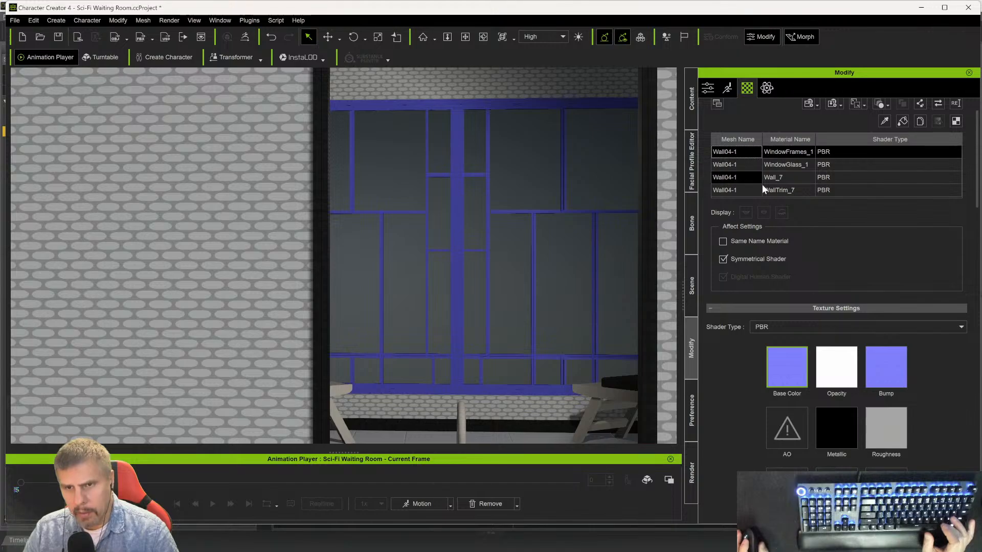
left_click(778, 192)
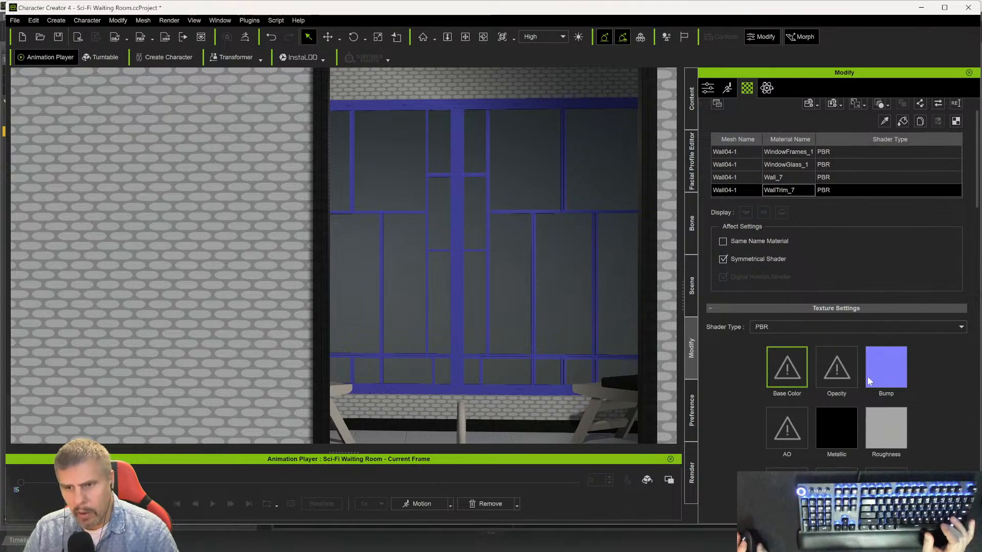
right_click(891, 364)
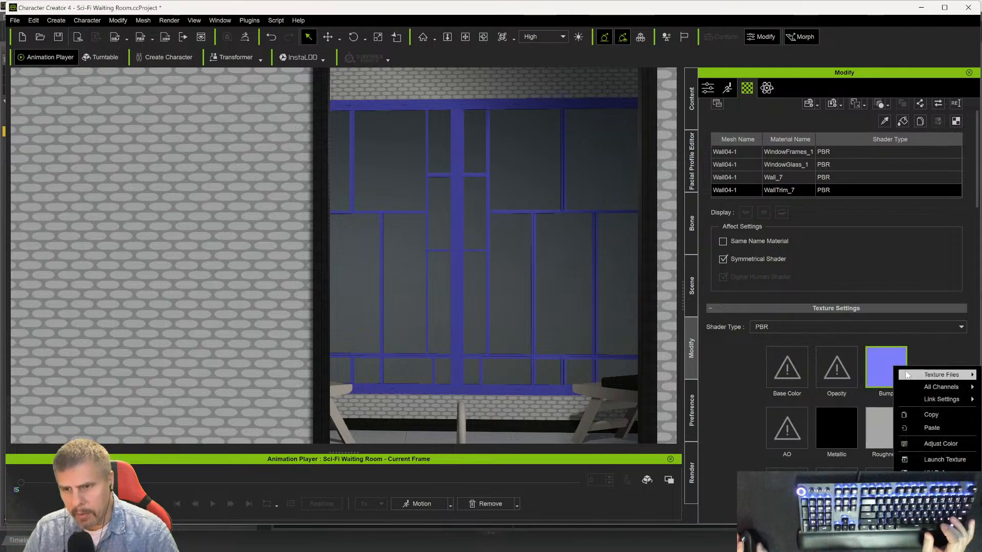
left_click(930, 415)
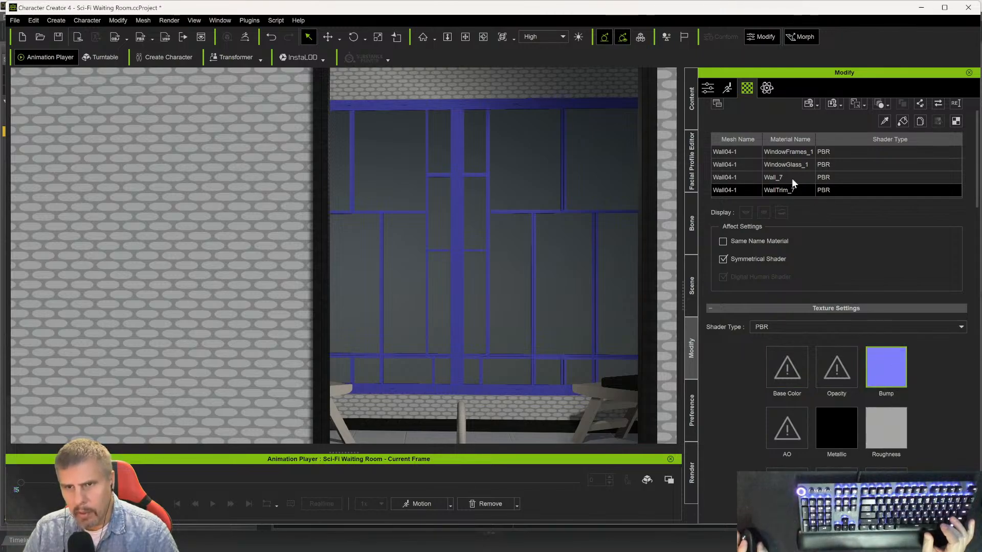
- Delete the Base Color and Opacity textures from Wall04's WindowFrames_1 material
left_click(781, 152)
left_click(778, 364)
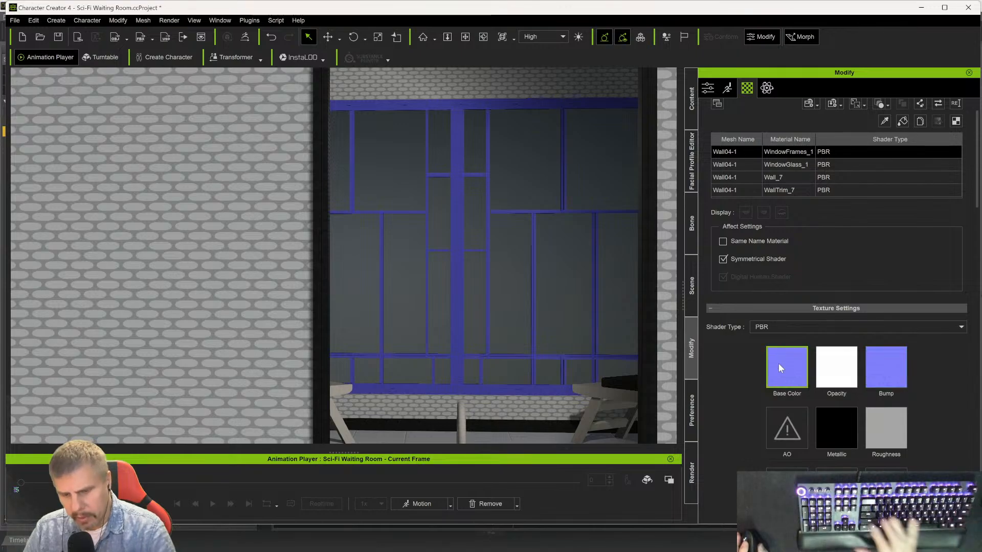
key("Delete")
left_click(834, 367)
key("Delete")
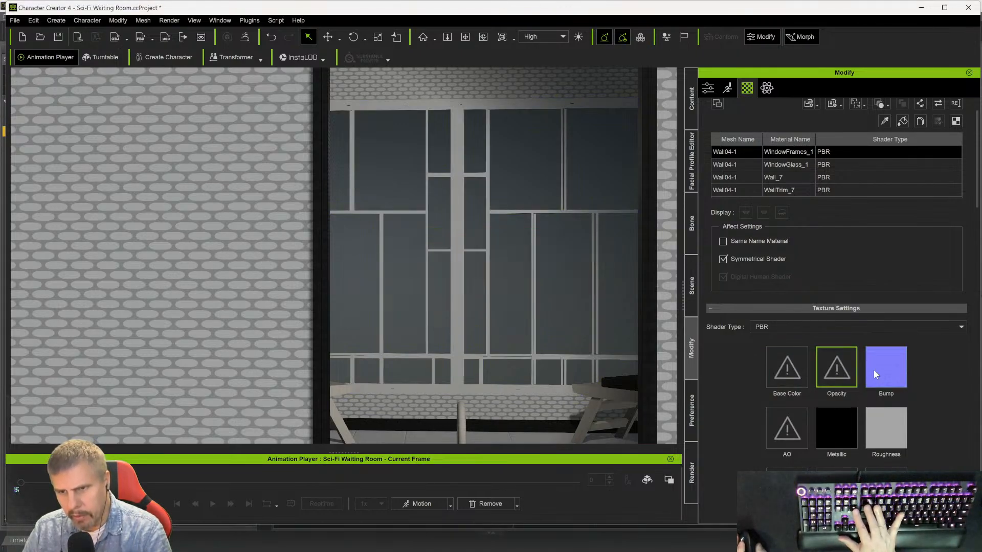
- Paste the copied WallTrim_7 texture into the Bump channel of WindowFrames_1 with Normal as the input type
right_click(878, 370)
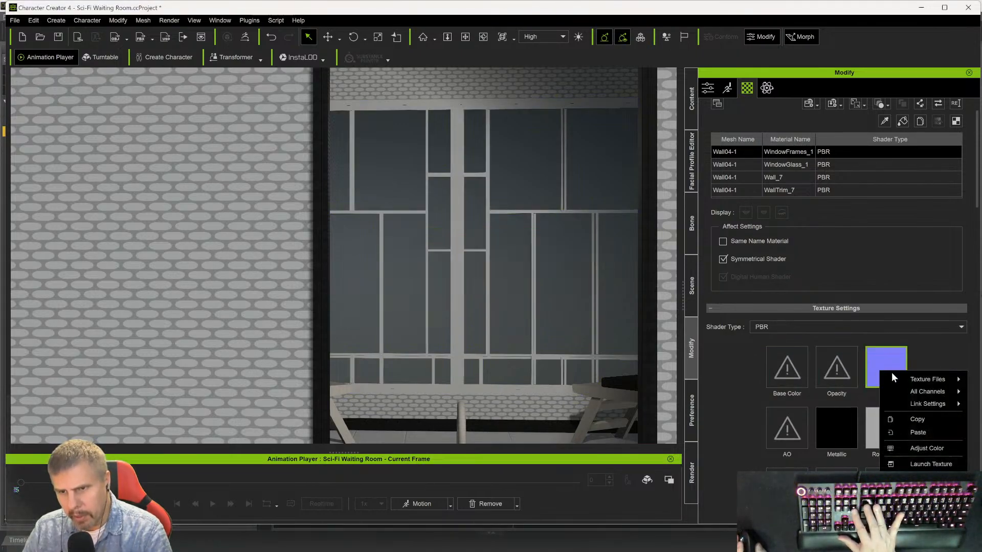
left_click(915, 433)
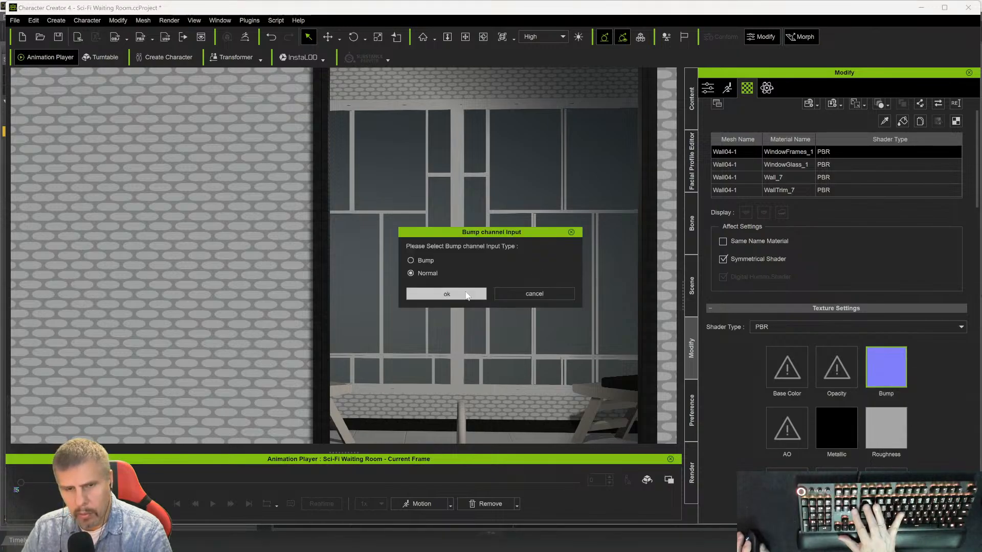
left_click(430, 293)
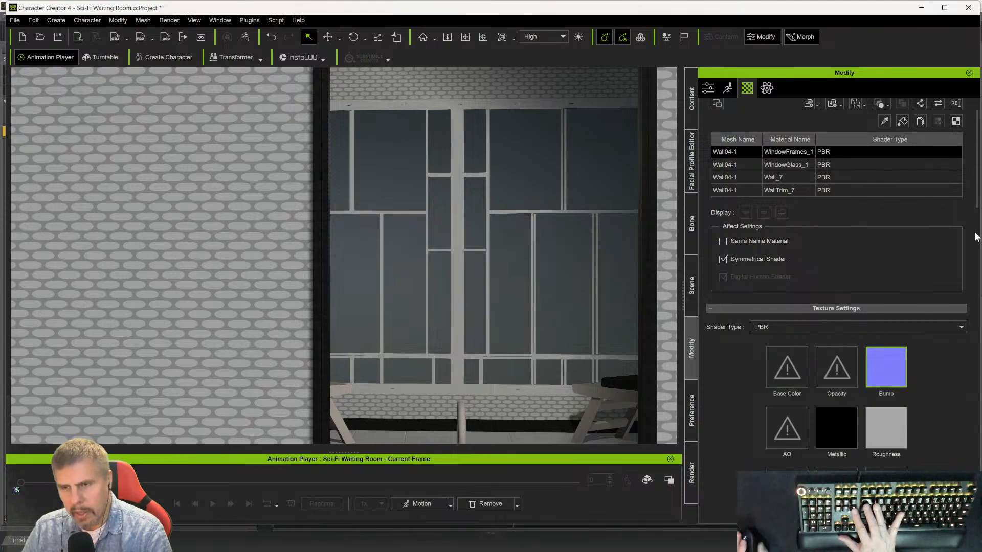
- Try a planar UV mapping aligned to X with 1.00 tiling on Wall04's WindowFrames_1 material
left_click_drag(977, 201, 977, 517)
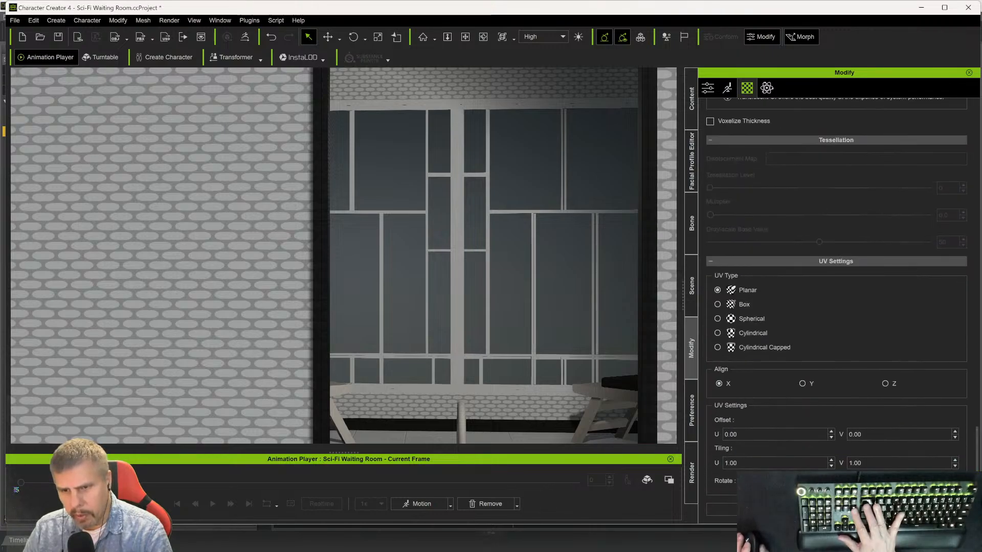
left_click(837, 510)
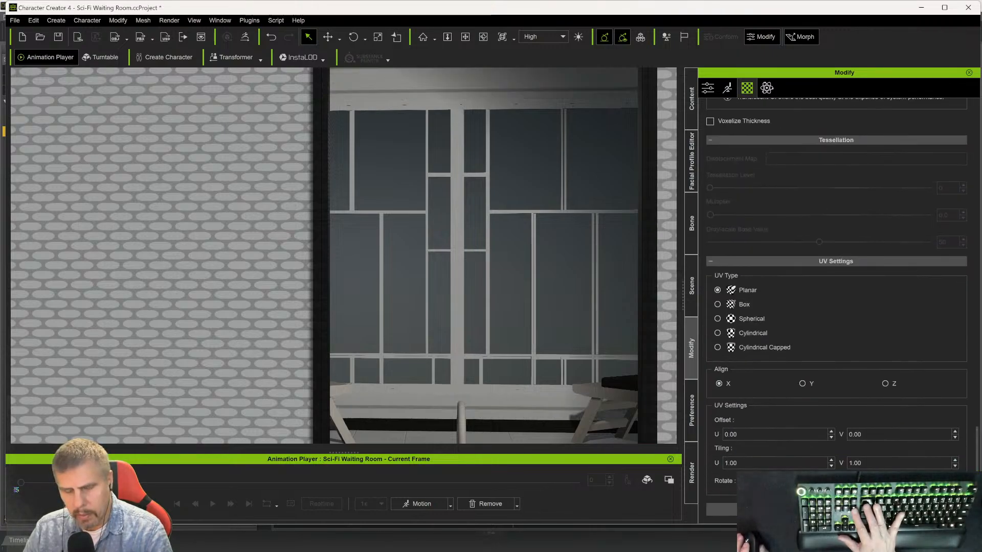
- Compare the texture channels of Wall04's WallTrim_7, WindowFrames_1 and WindowGlass_1 materials
scroll(808, 371, "up", 10)
scroll(809, 368, "up", 10)
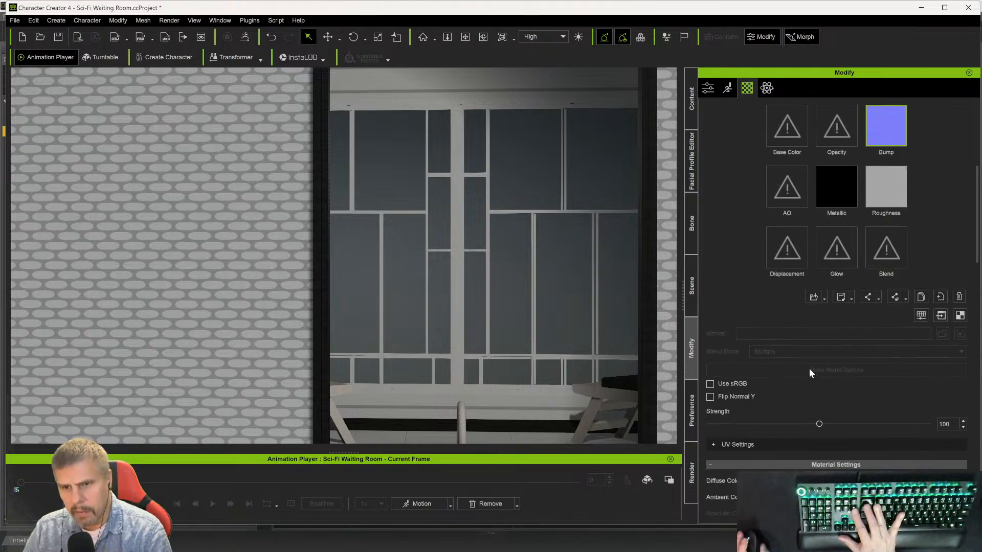
scroll(809, 369, "up", 2)
scroll(837, 276, "up", 4)
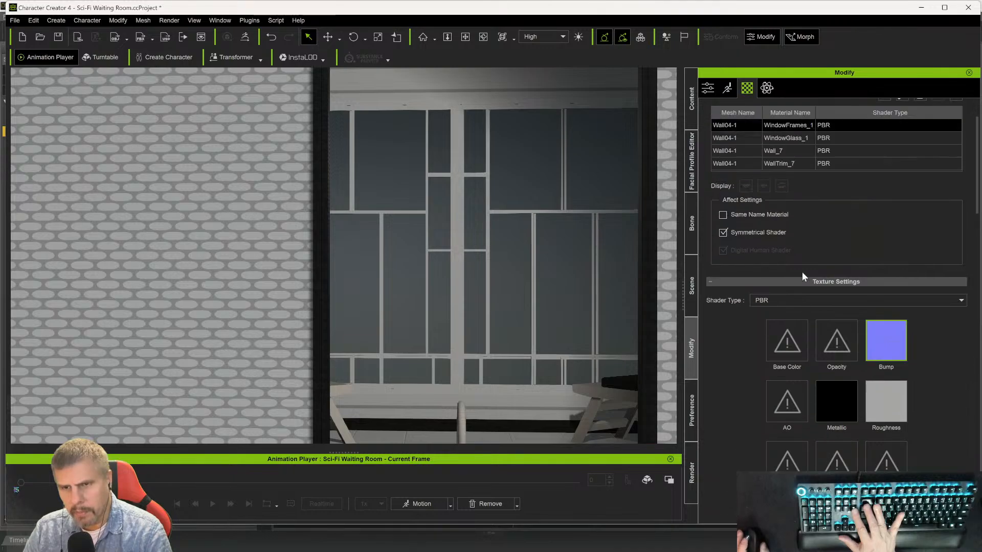
left_click(773, 222)
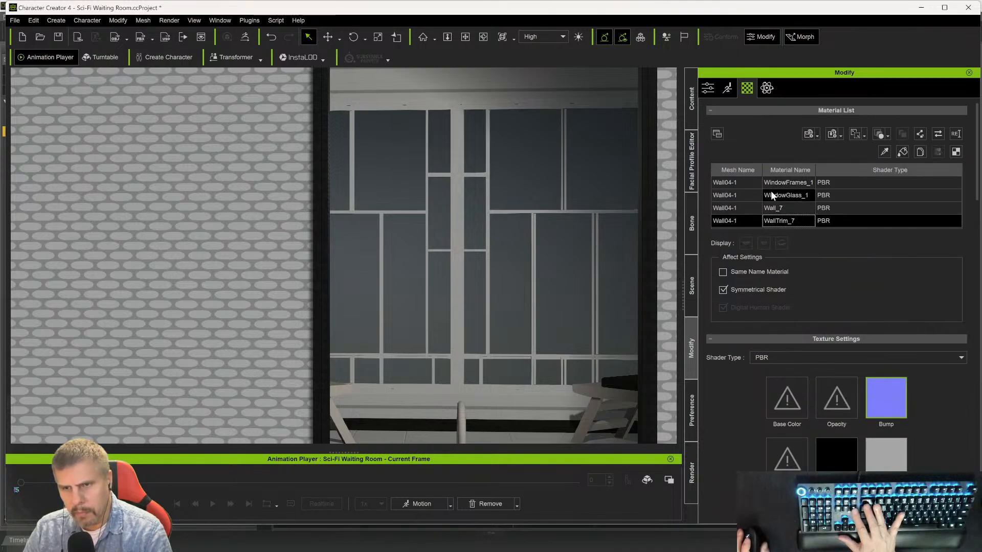
left_click(785, 182)
left_click(771, 221)
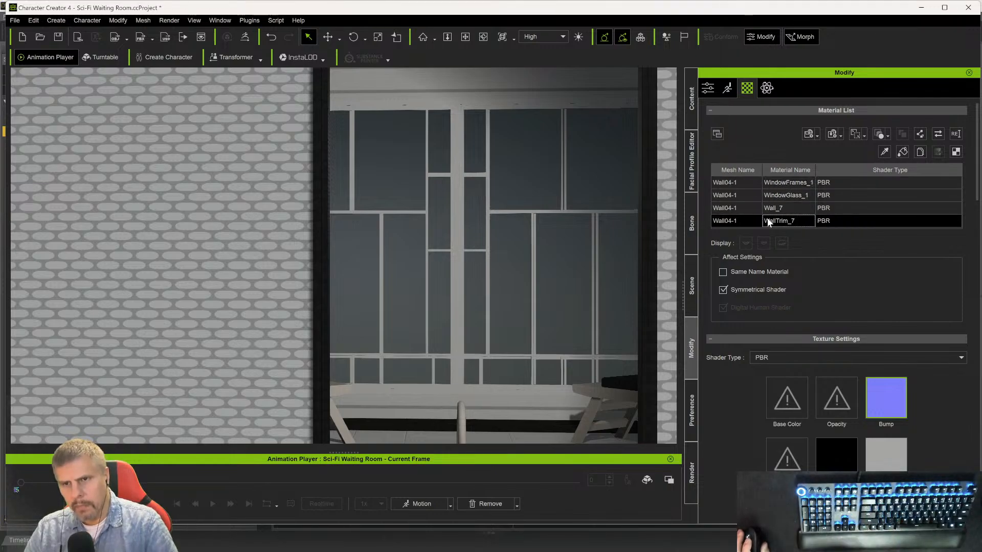
left_click(779, 199)
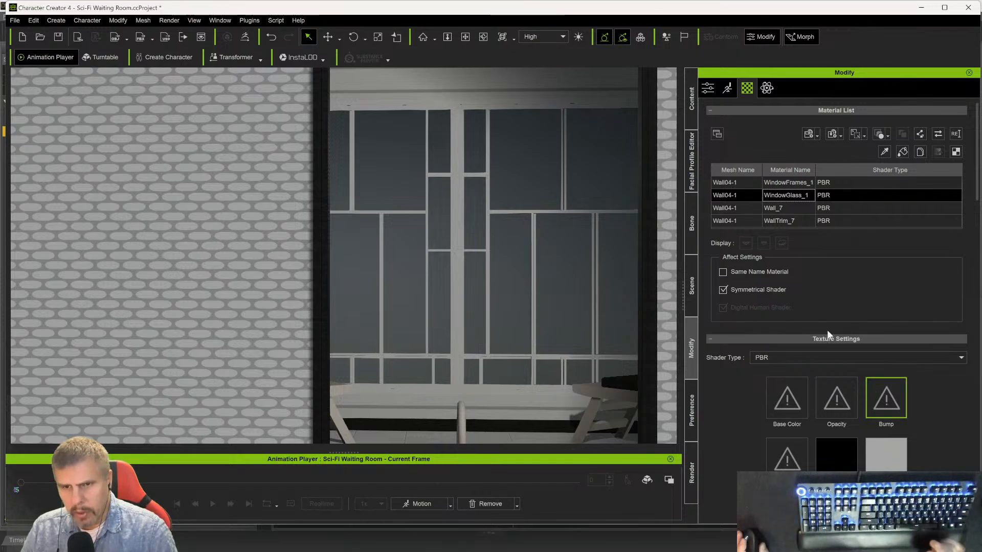
- Examine the room through the doorway and check which prop the window wall belongs to
mouse_move(567, 327)
right_mouse_down()
mouse_move(558, 338)
mouse_move(477, 345)
mouse_move(415, 337)
mouse_move(426, 335)
right_mouse_up()
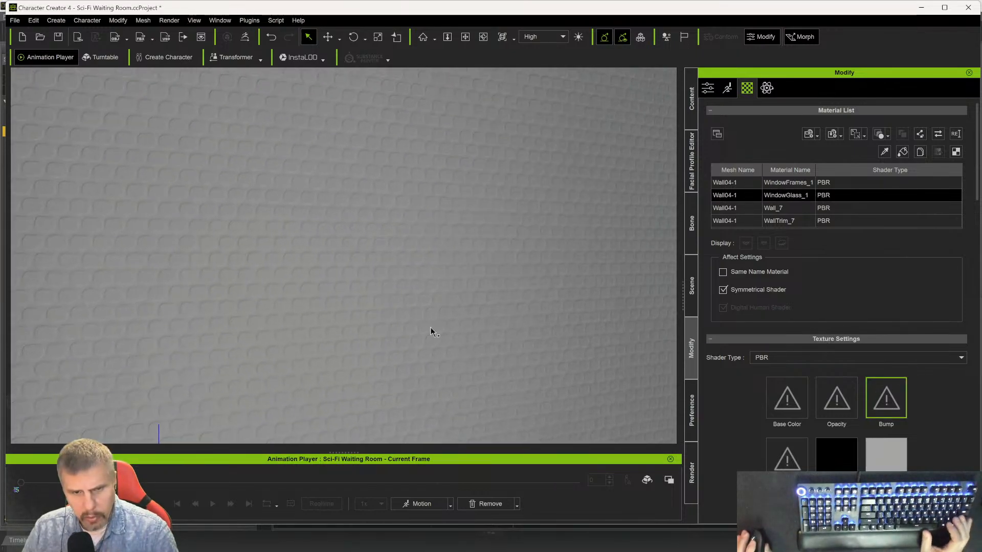
scroll(417, 345, "down", 3)
scroll(419, 350, "down", 3)
right_click_drag(342, 343, 494, 351)
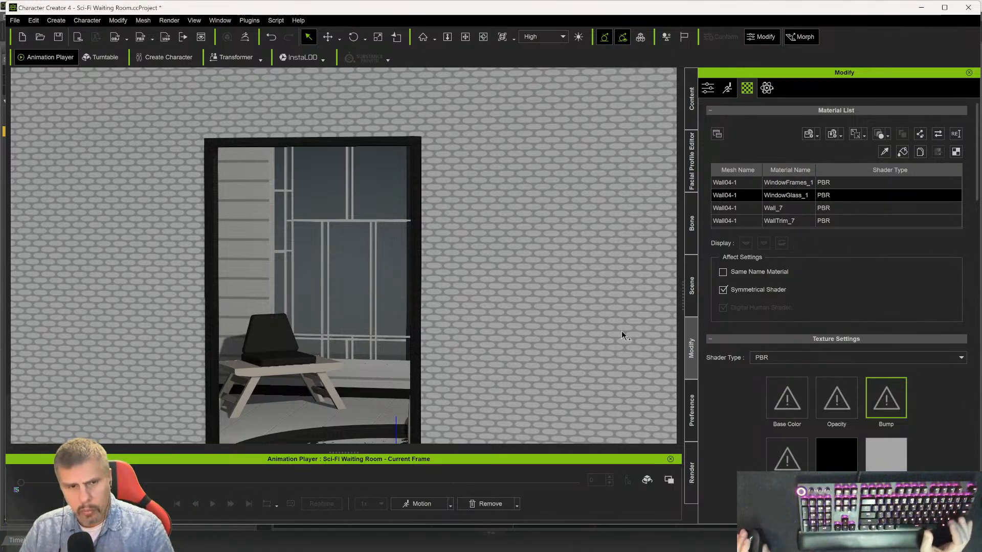
scroll(284, 288, "up", 1)
middle_click_drag(325, 308, 370, 309)
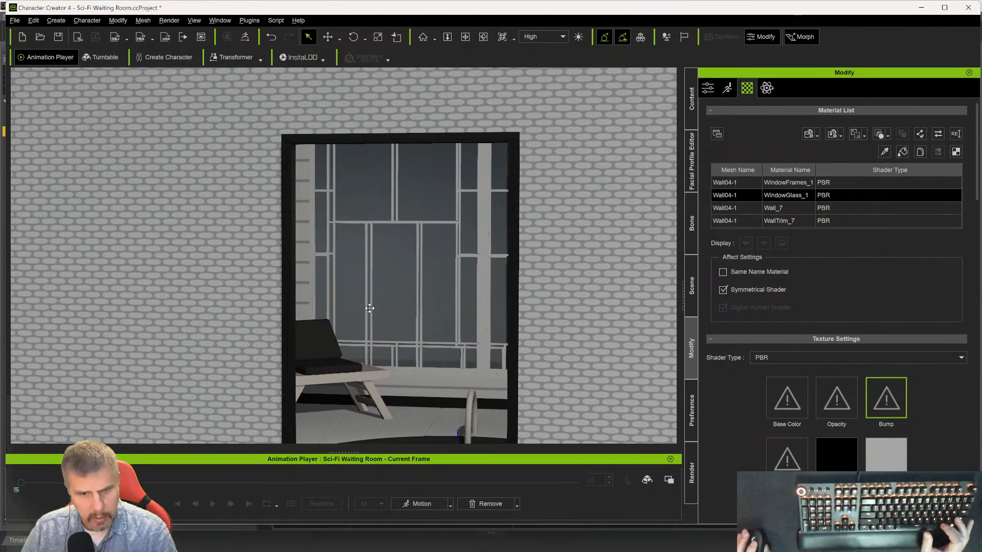
left_click(308, 266)
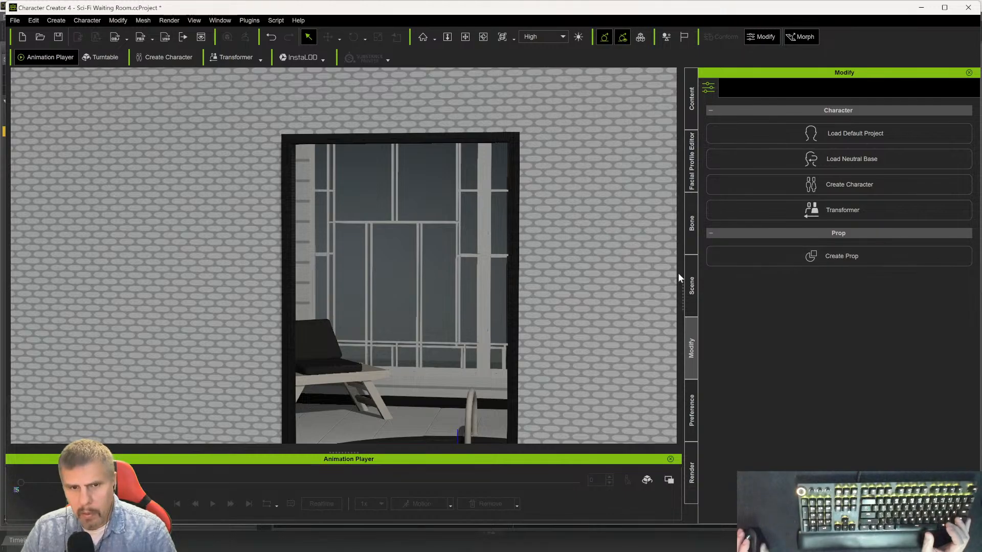
left_click(478, 304)
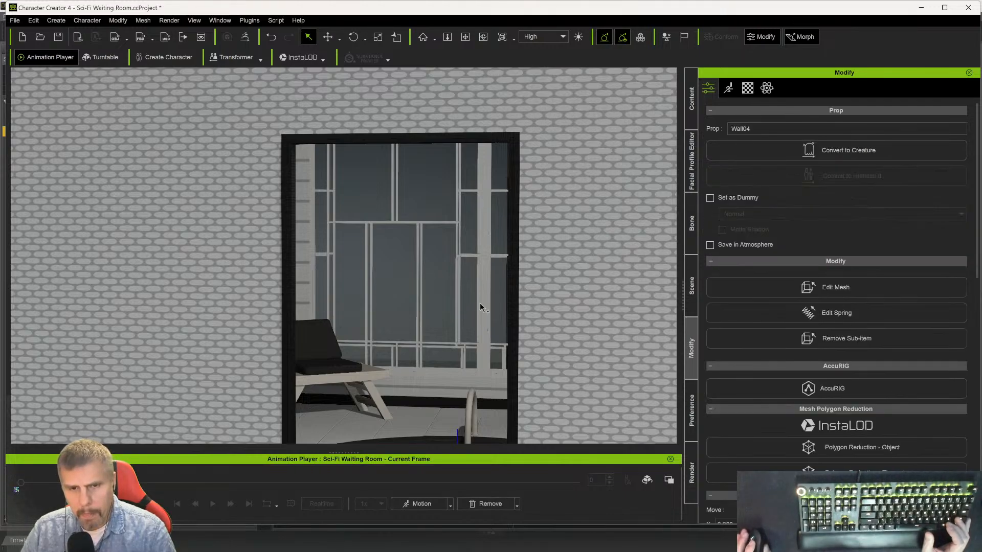
left_click(301, 261)
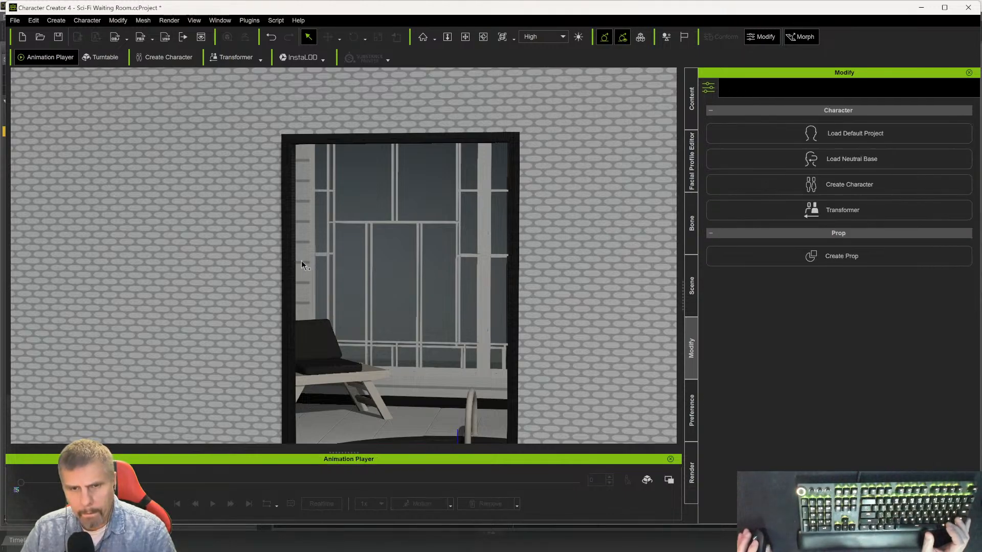
- Apply planar UV mapping aligned to Y with U and V tiling of 4 to the Wall04 mesh, and save the project
left_click(689, 308)
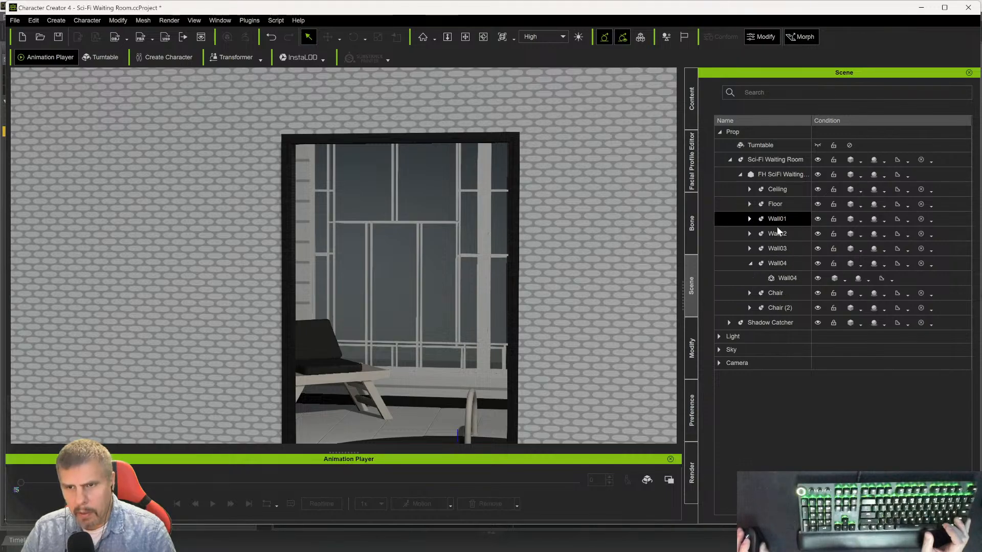
left_click(775, 279)
left_click_drag(633, 148, 649, 168, "alt")
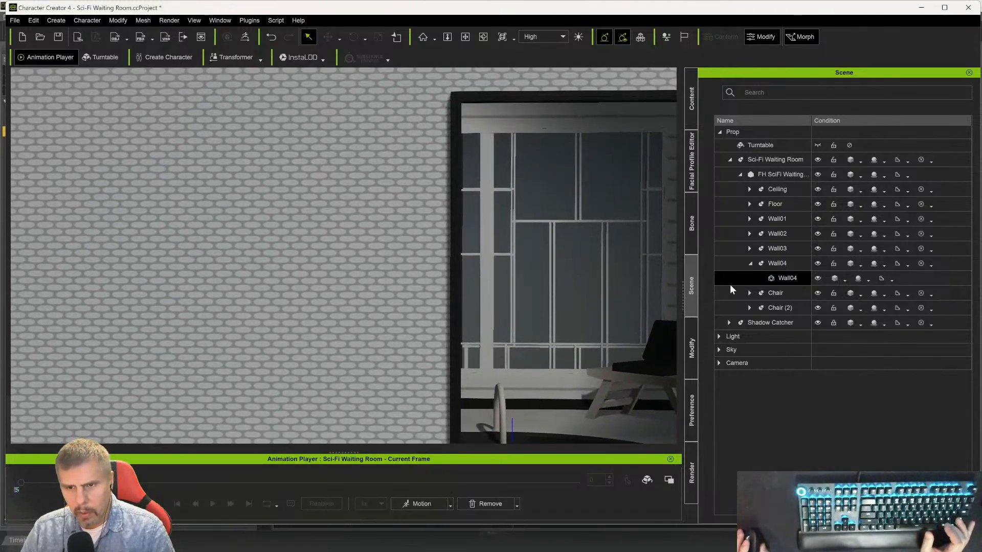
left_click(691, 347)
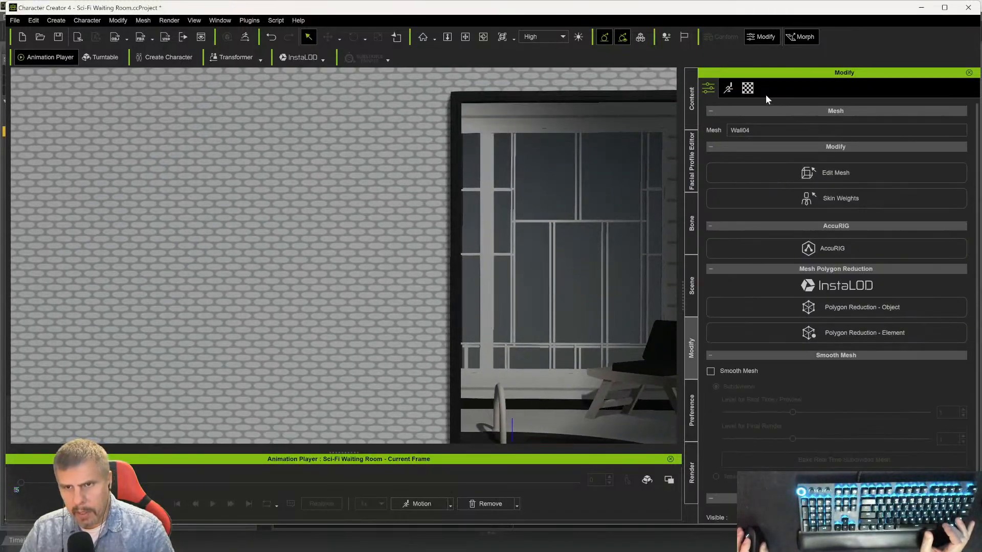
left_click(747, 87)
scroll(974, 182, "down", 1)
left_click_drag(974, 178, 974, 495)
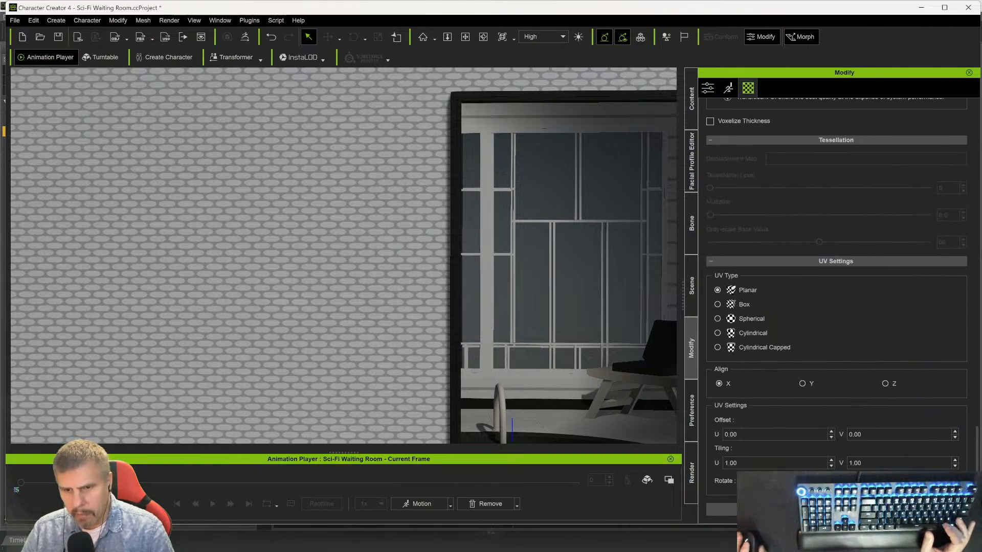
type("4")
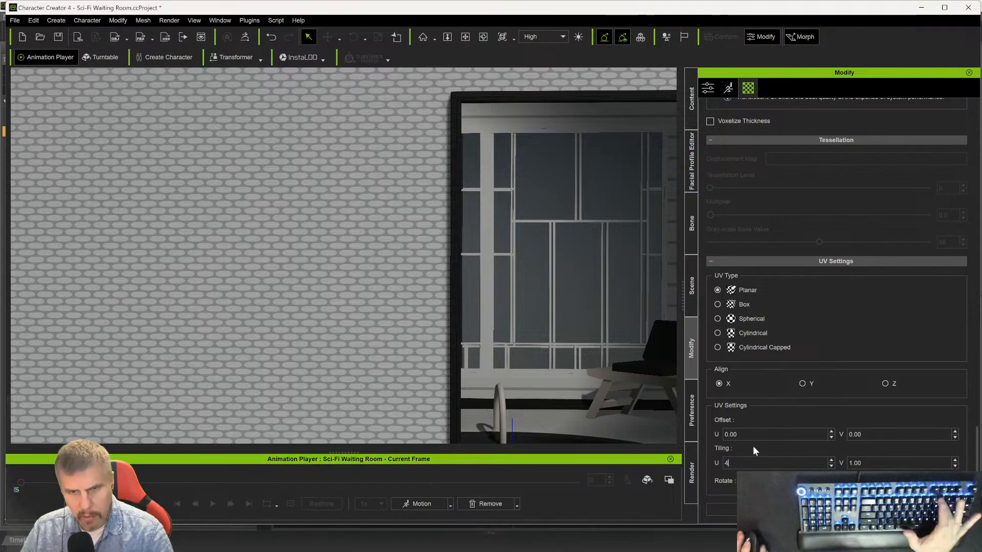
left_click(849, 509)
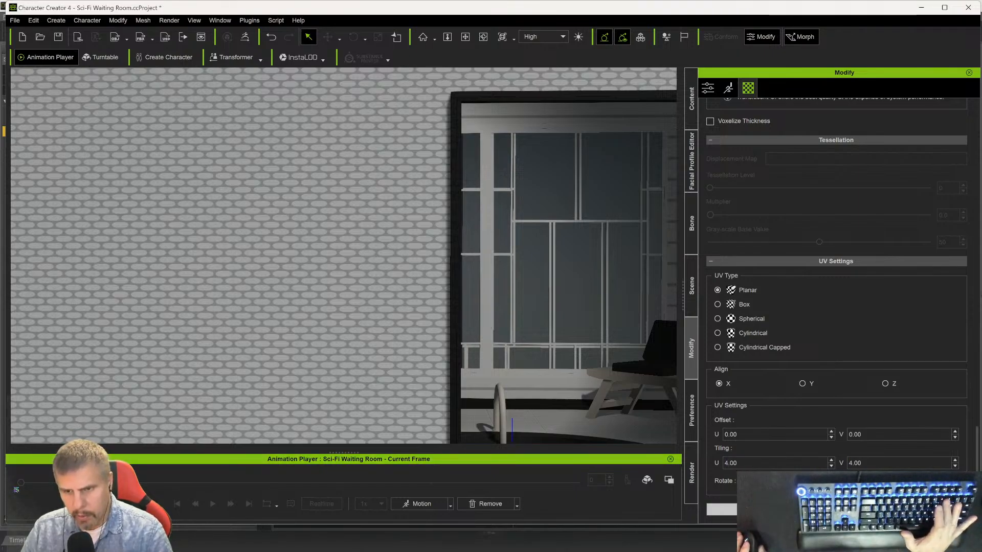
left_click(801, 384)
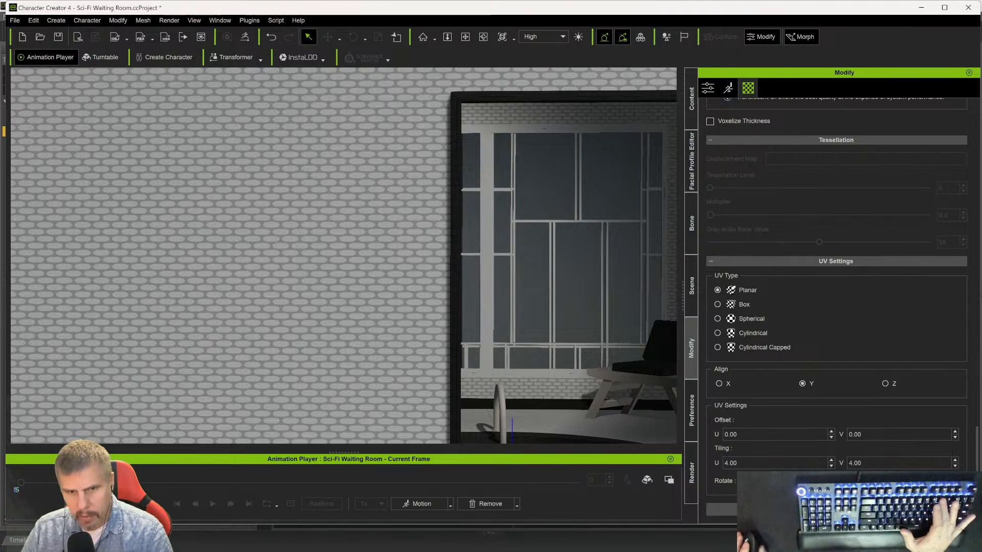
key("ctrl+s")
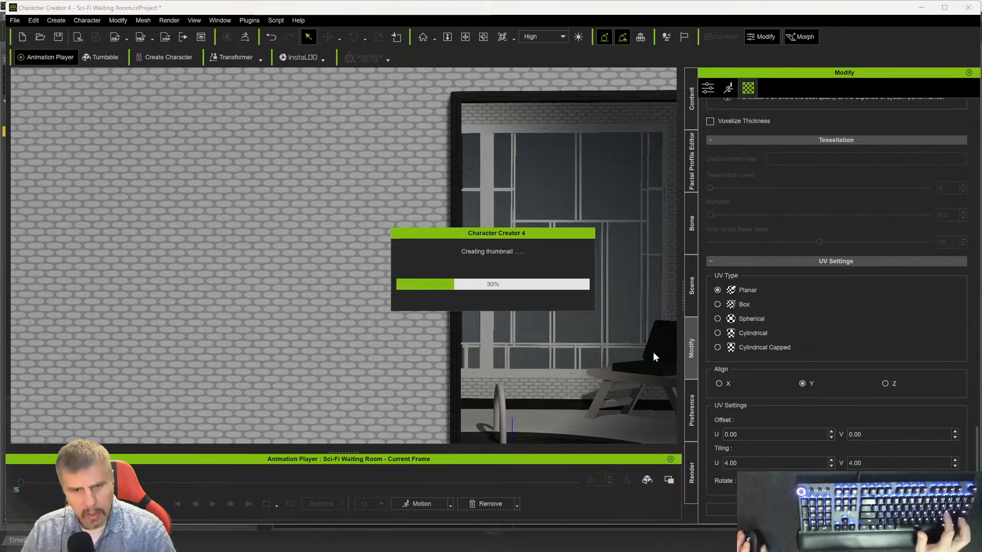
- Inspect the brick pattern on the room's inner and outer walls, comparing the doorway wall with the window wall Wall04
left_click(617, 293)
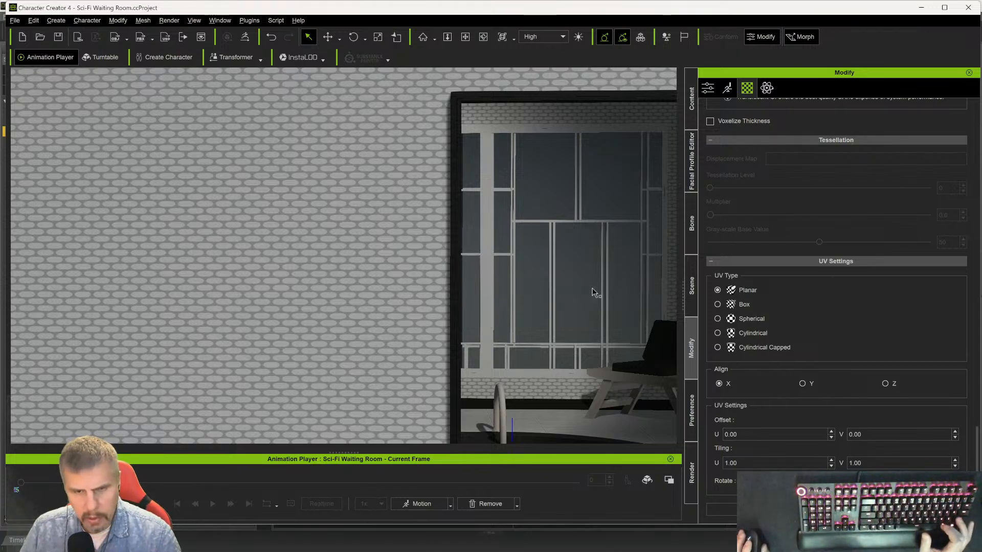
middle_click_drag(587, 293, 417, 250)
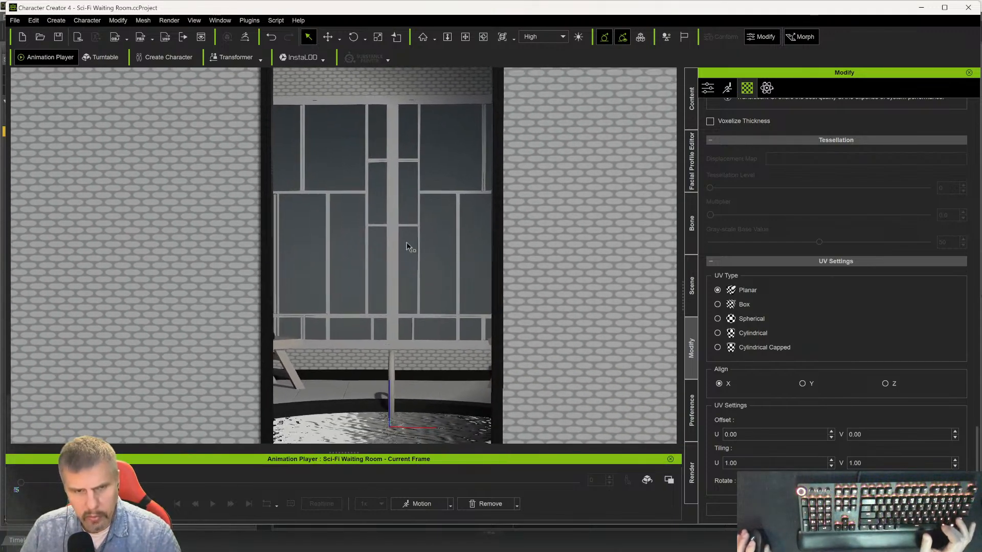
middle_click_drag(448, 321, 414, 266)
right_click_drag(488, 295, 357, 285)
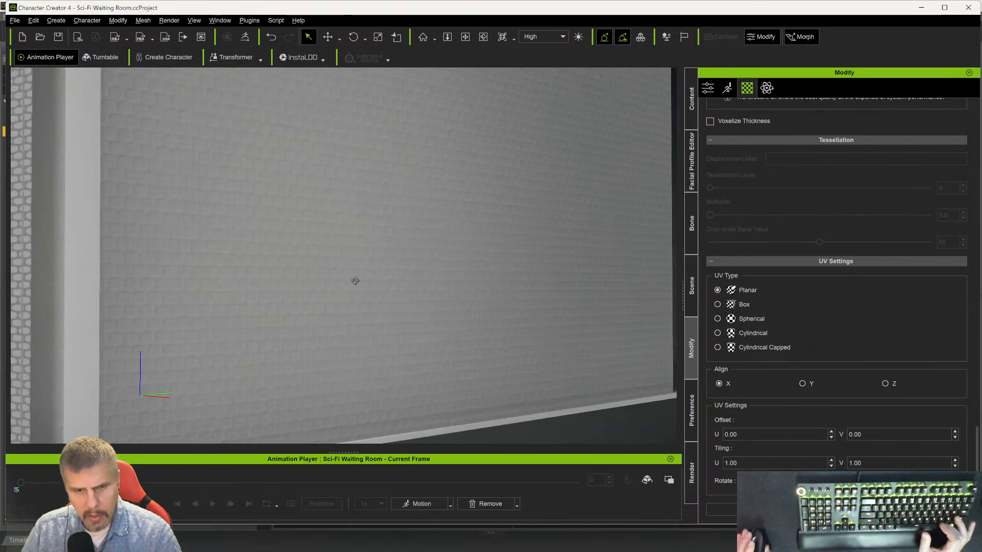
middle_click_drag(287, 302, 590, 305)
middle_click_drag(512, 313, 594, 312)
right_click_drag(429, 287, 482, 301)
middle_click_drag(594, 245, 505, 241)
left_click(468, 243)
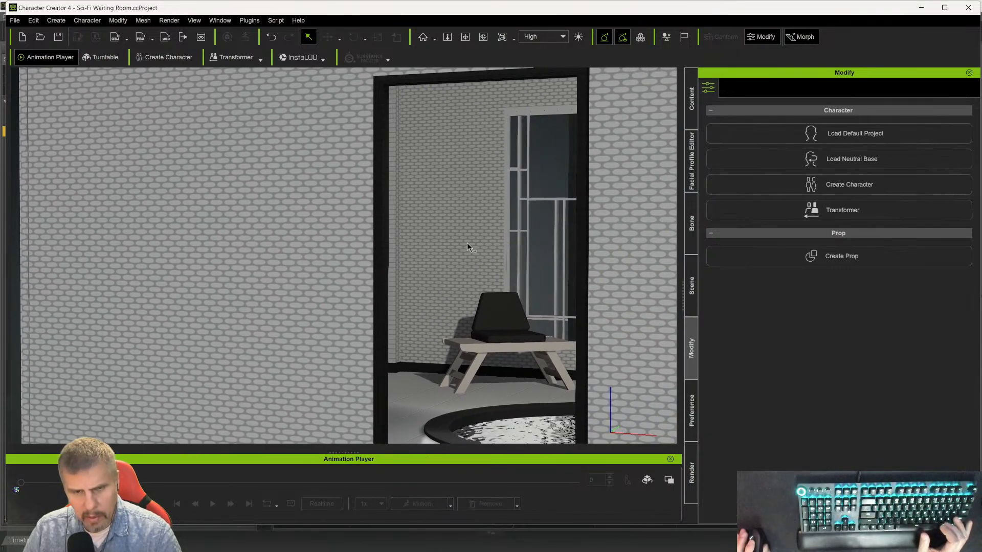
left_click(483, 289)
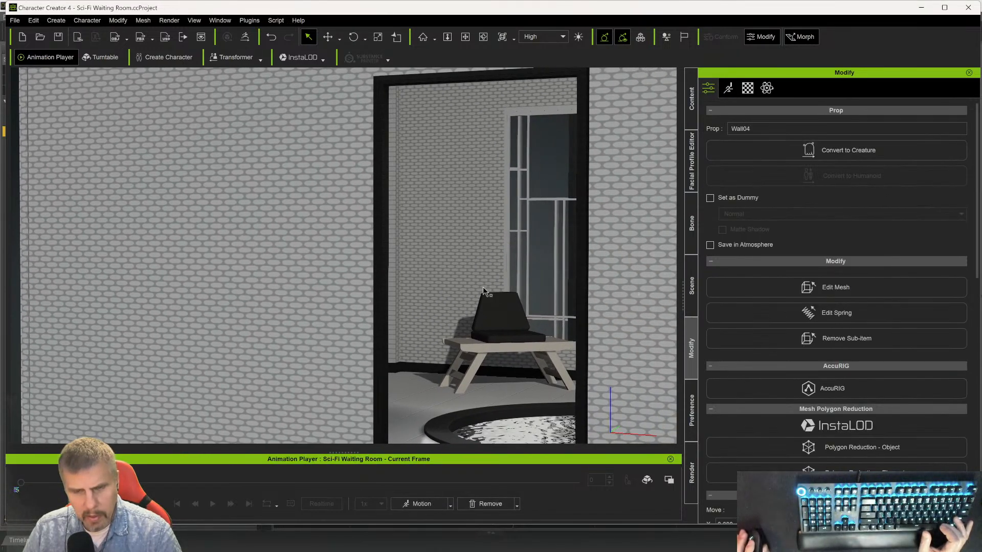
middle_click_drag(508, 278, 438, 267)
right_click_drag(431, 267, 453, 268)
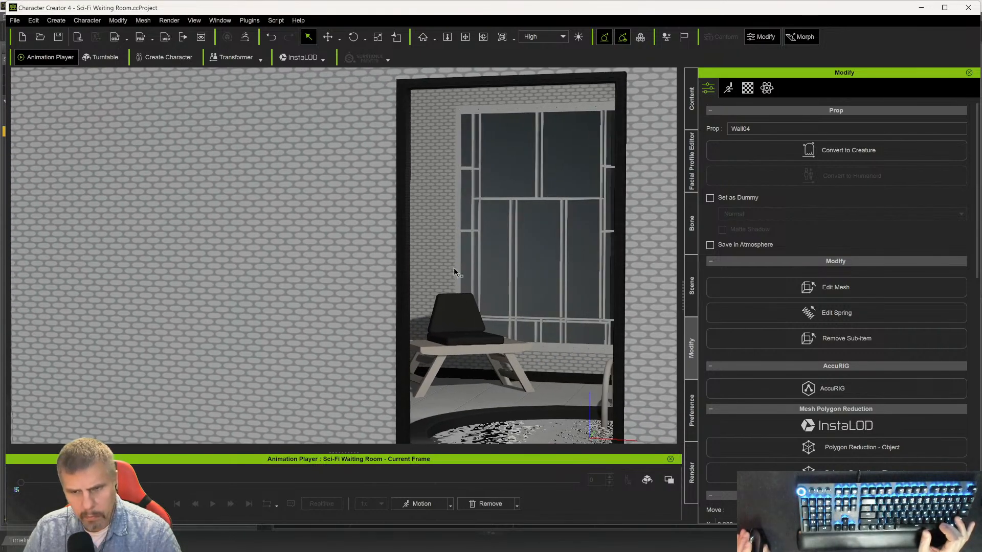
scroll(753, 416, "down", 3)
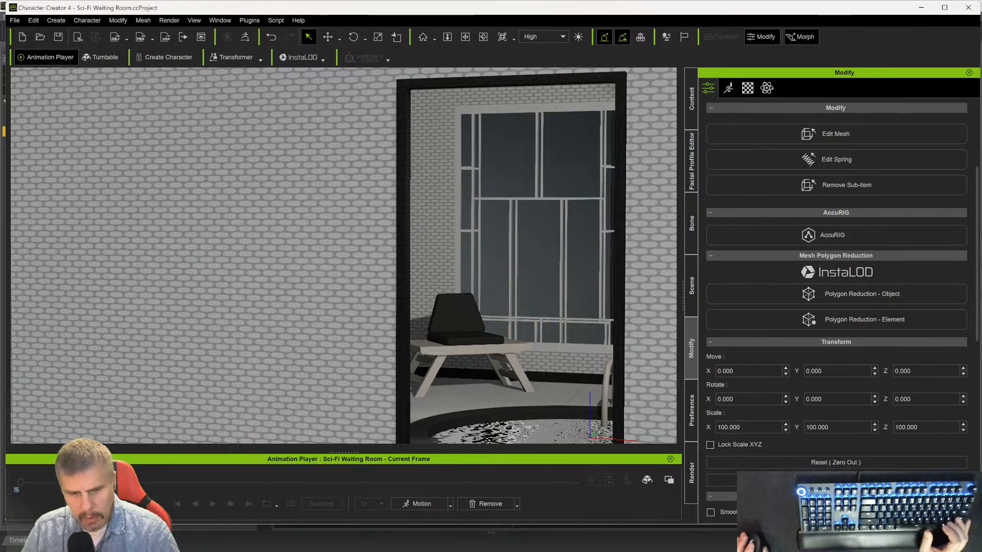
- Switch to DAZ Studio, dismiss the image file dialog, and check the Wall surface's base color map and tile values on Wall01
left_click(380, 534)
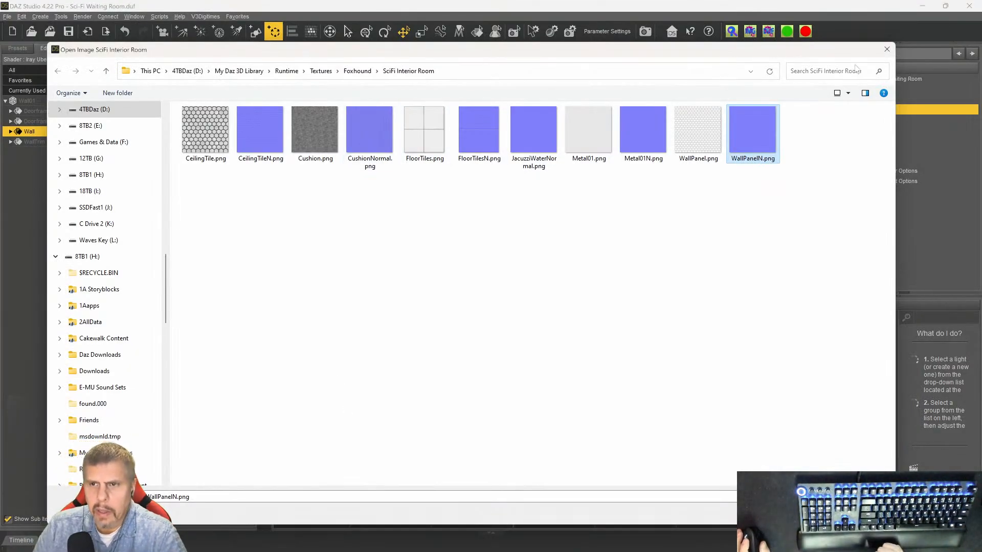
left_click(887, 49)
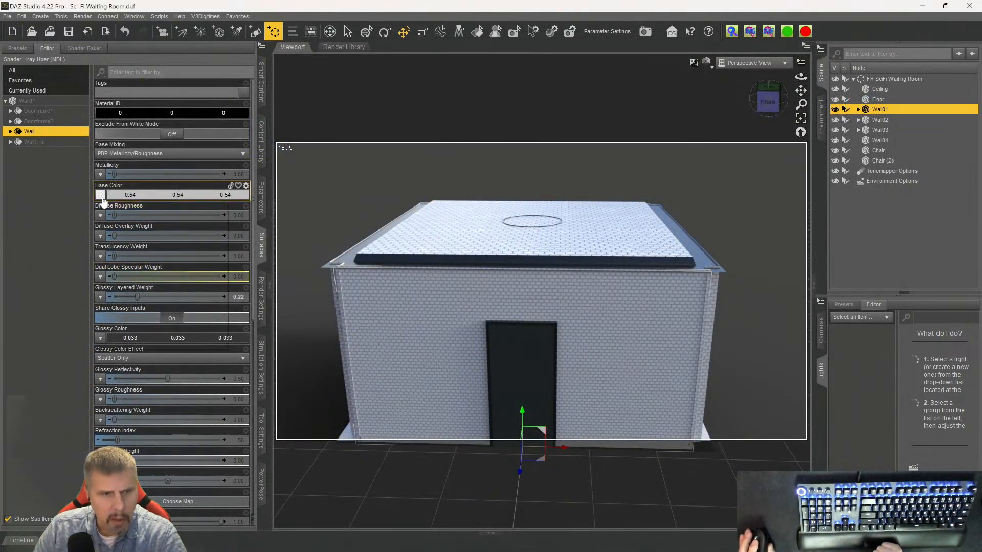
mouse_move(99, 194)
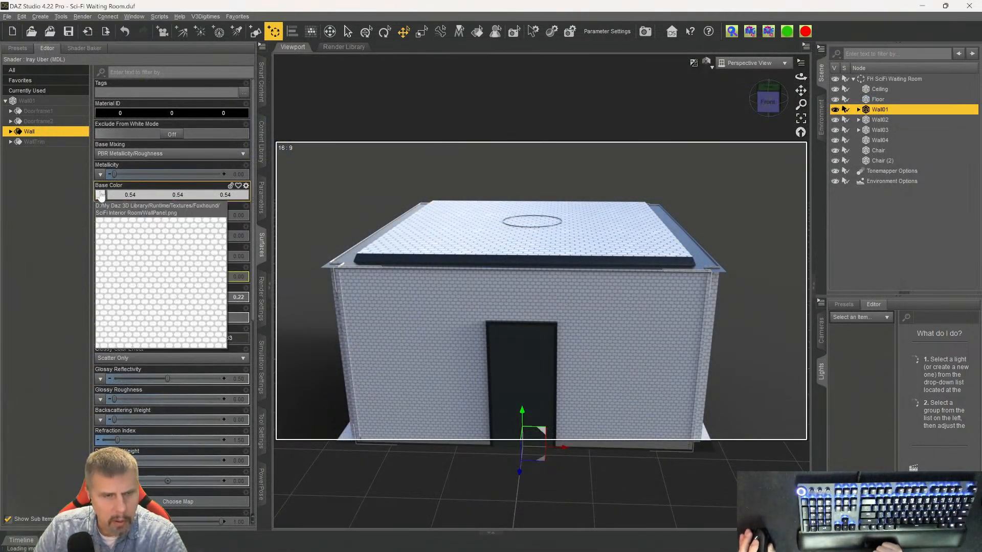
scroll(174, 434, "down", 7)
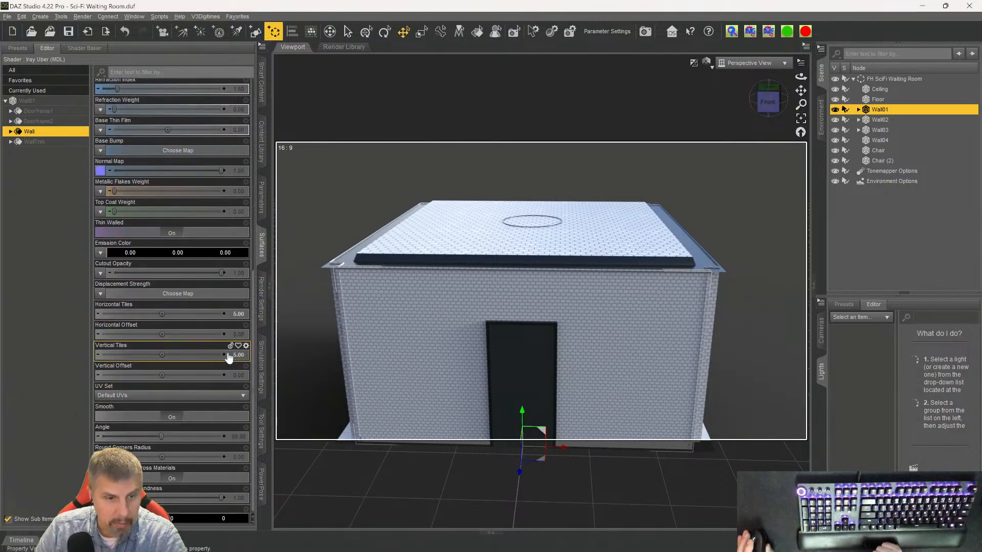
- Switch back to Character Creator and set the Wall04 mesh's planar UV tiling to 5 for both U and V
left_click(923, 7)
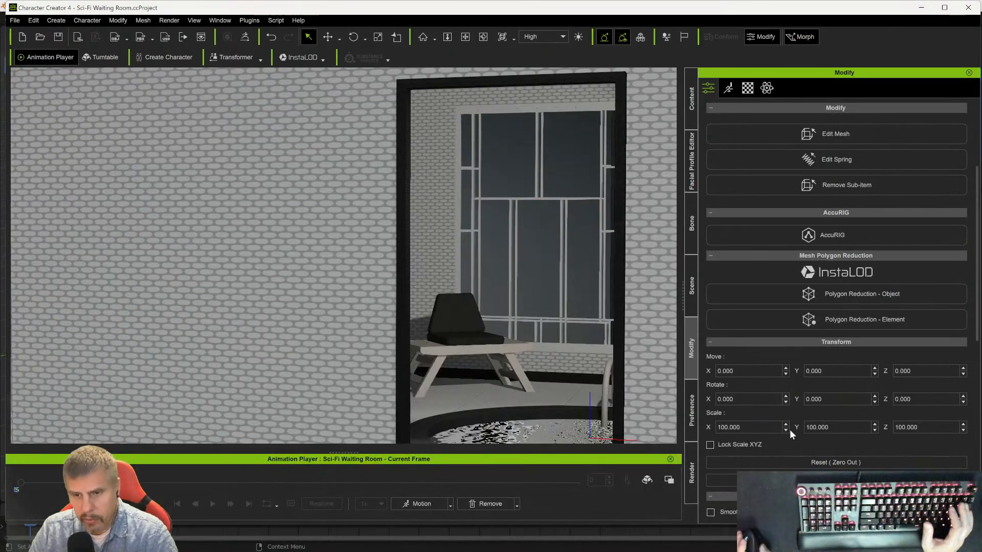
scroll(770, 435, "down", 15)
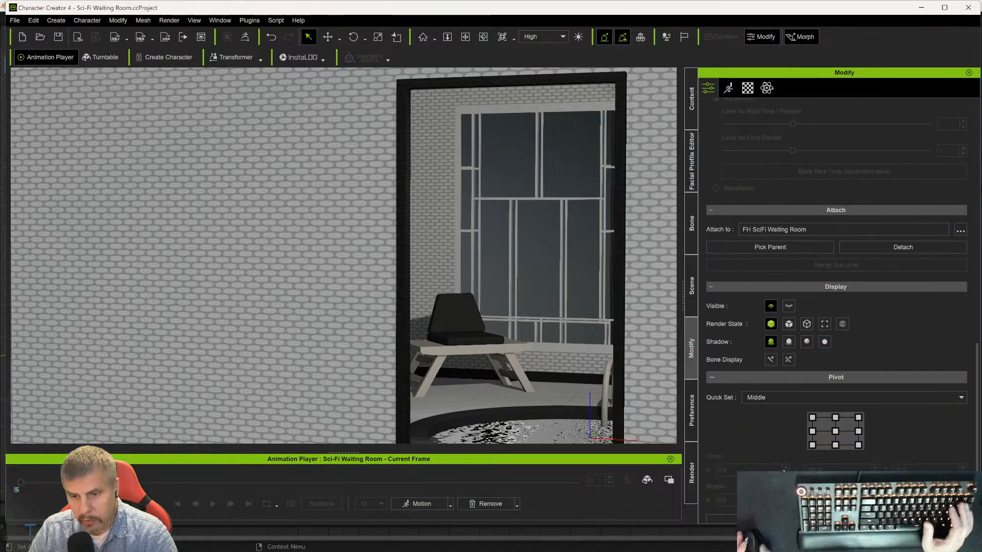
left_click(450, 236)
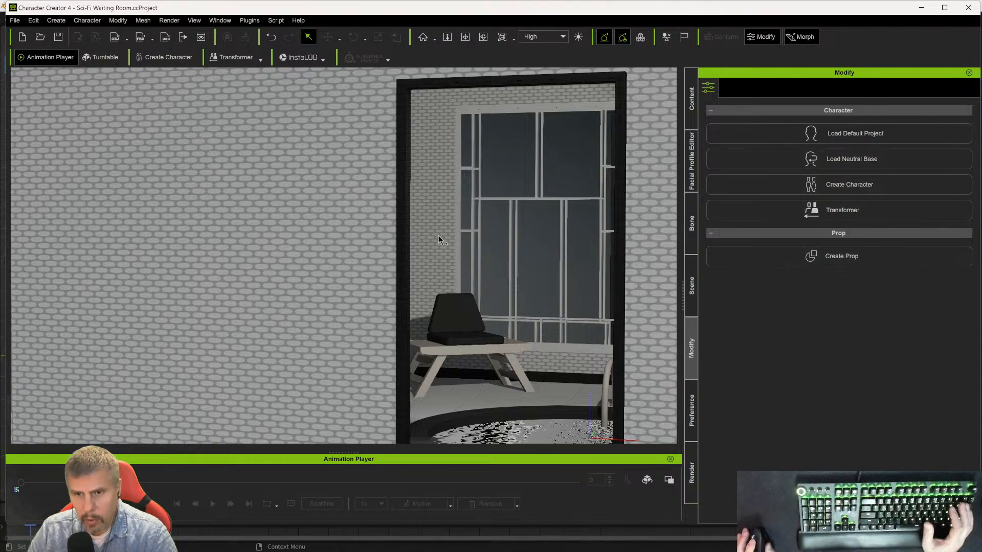
left_click(691, 302)
left_click(749, 278)
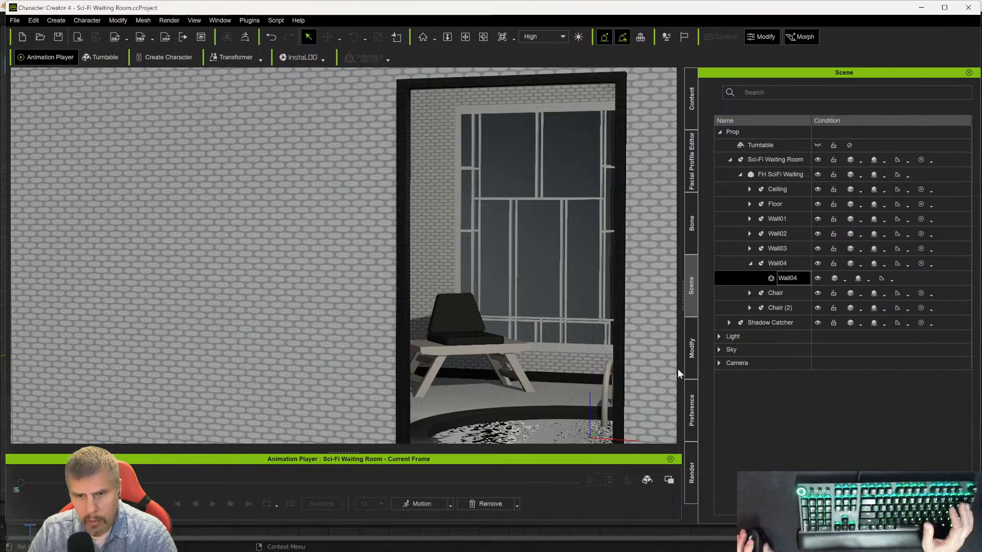
left_click(692, 348)
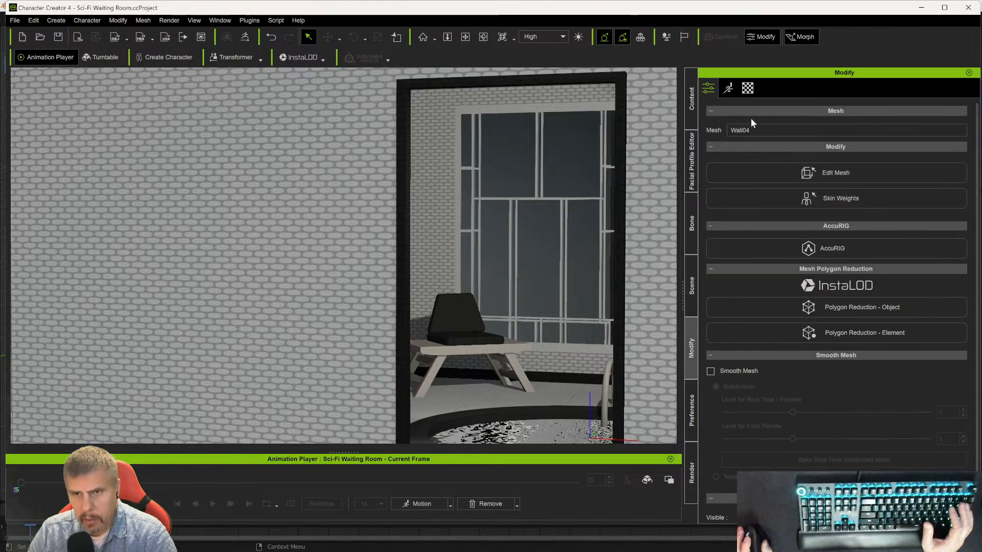
left_click(748, 92)
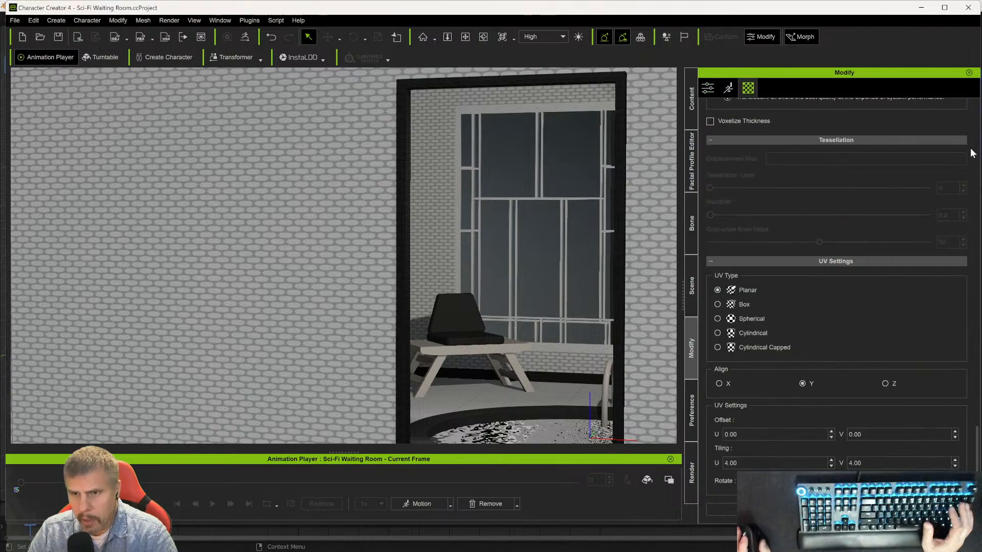
double_click(747, 462)
type("5")
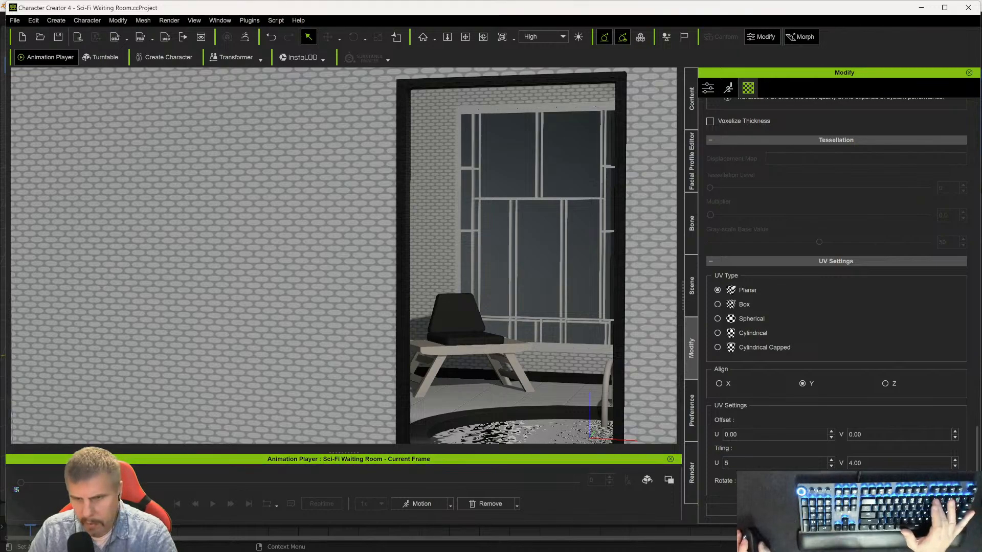
key("Tab")
type("5")
key("Tab")
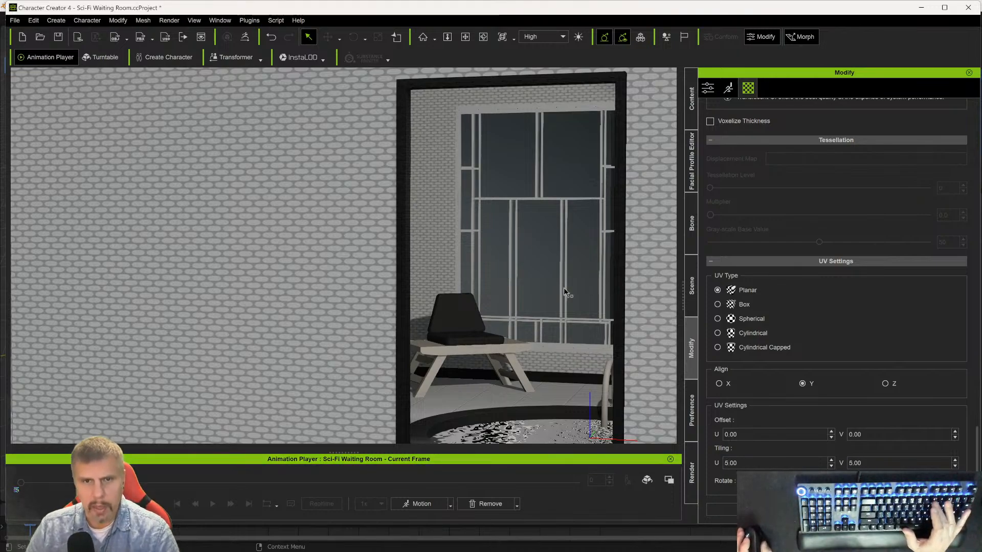
- Examine the brick scale on the room's exterior walls and select the doorway wall to check its UV settings
right_click_drag(573, 355, 401, 351, "alt")
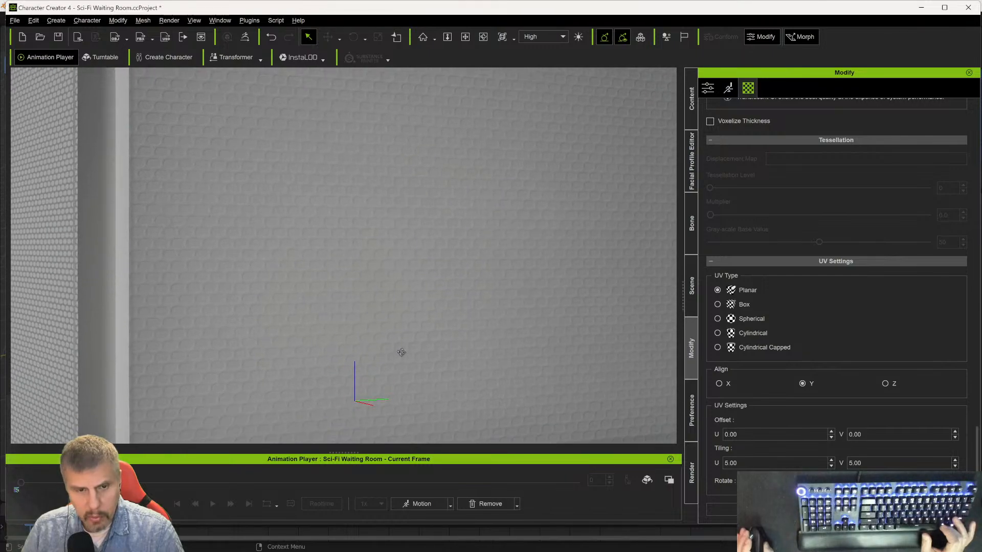
scroll(403, 354, "down", 5)
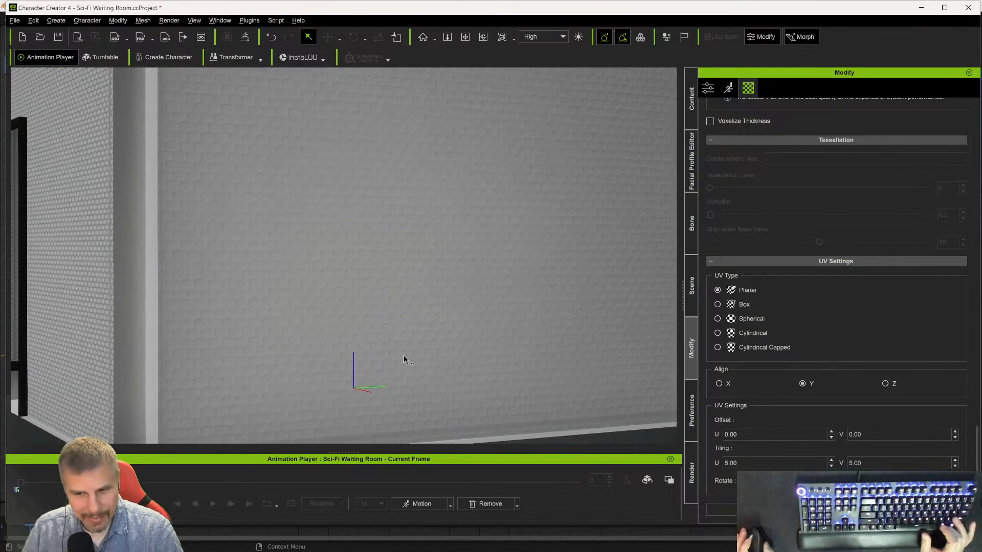
scroll(403, 355, "down", 6)
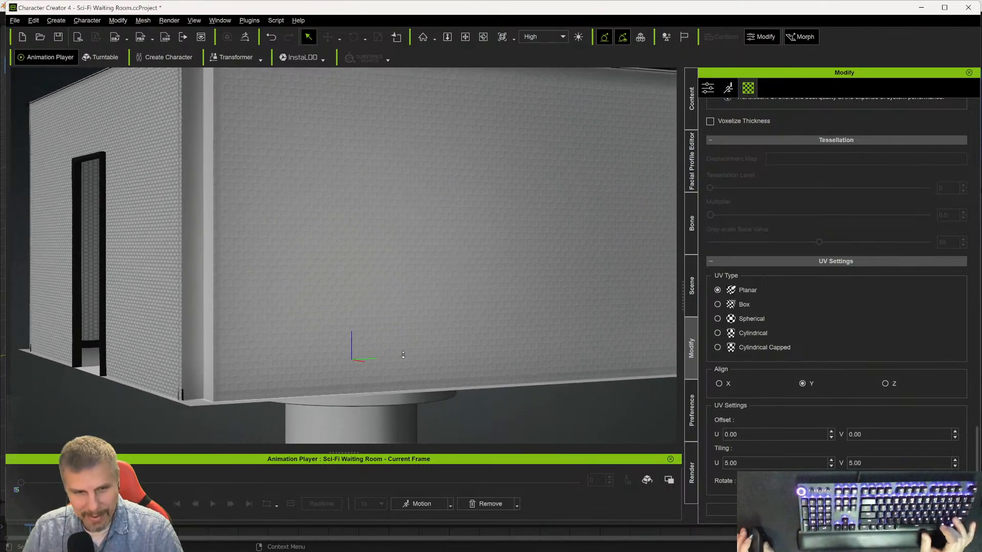
scroll(403, 354, "down", 2)
right_click_drag(348, 304, 453, 309)
left_click(420, 307)
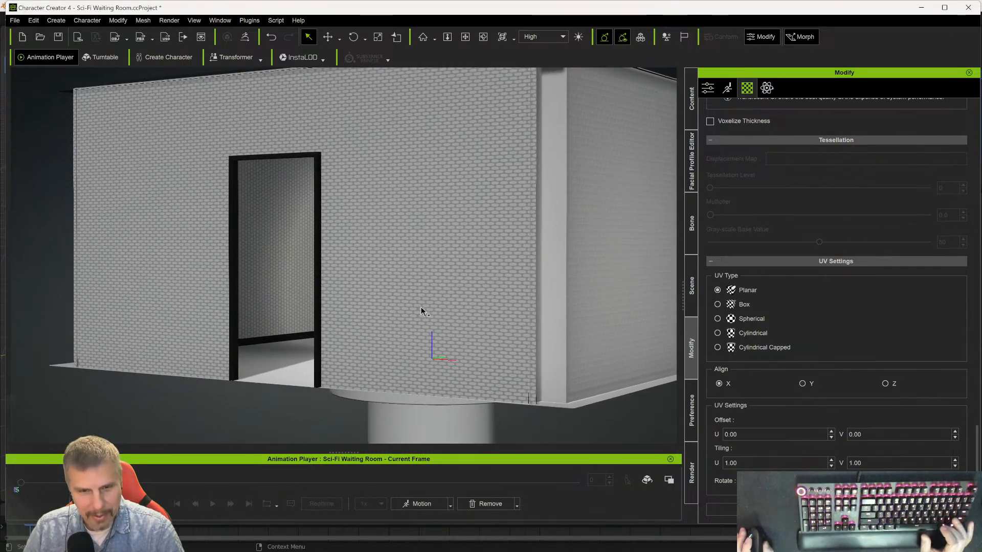
- Set the UV tiling of the Wall01 mesh's material to 5.00 in both U and V
left_click(688, 297)
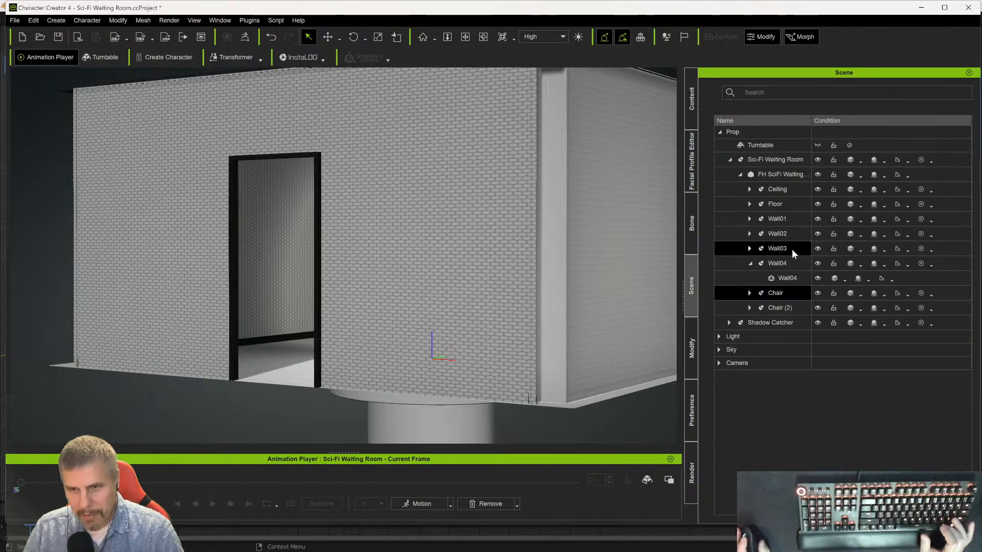
left_click(750, 219)
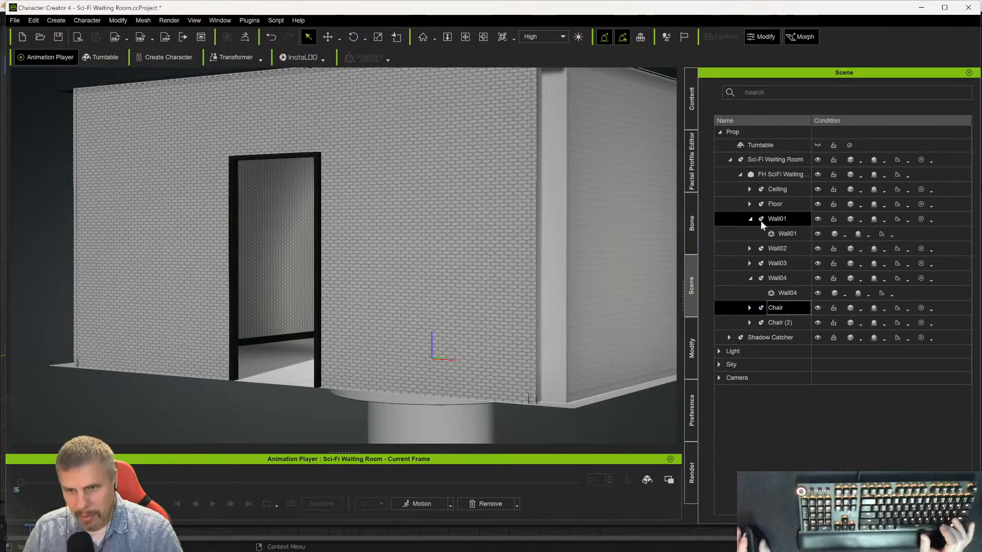
left_click(784, 234)
left_click(692, 348)
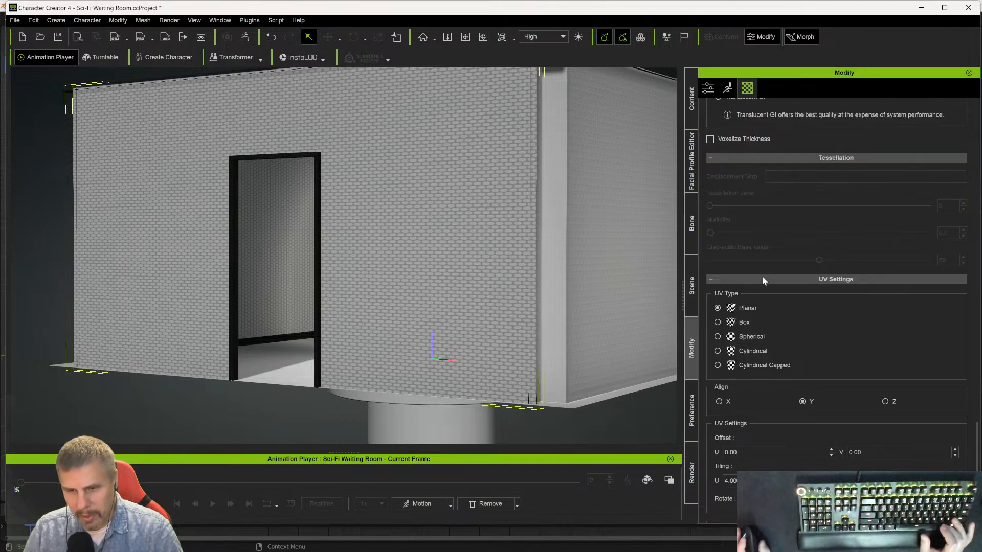
left_click_drag(768, 482, 612, 483)
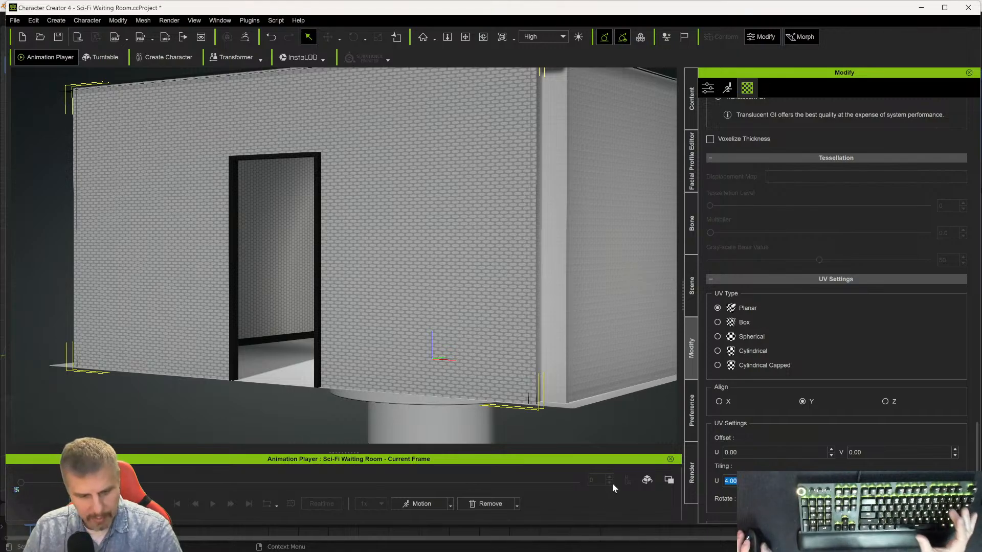
type("5")
key("Return")
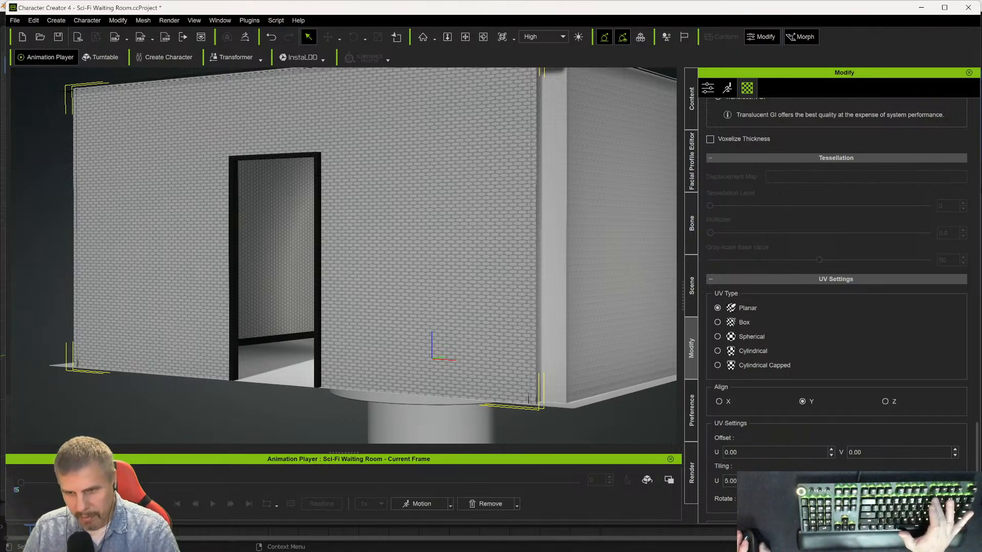
scroll(777, 465, "down", 1)
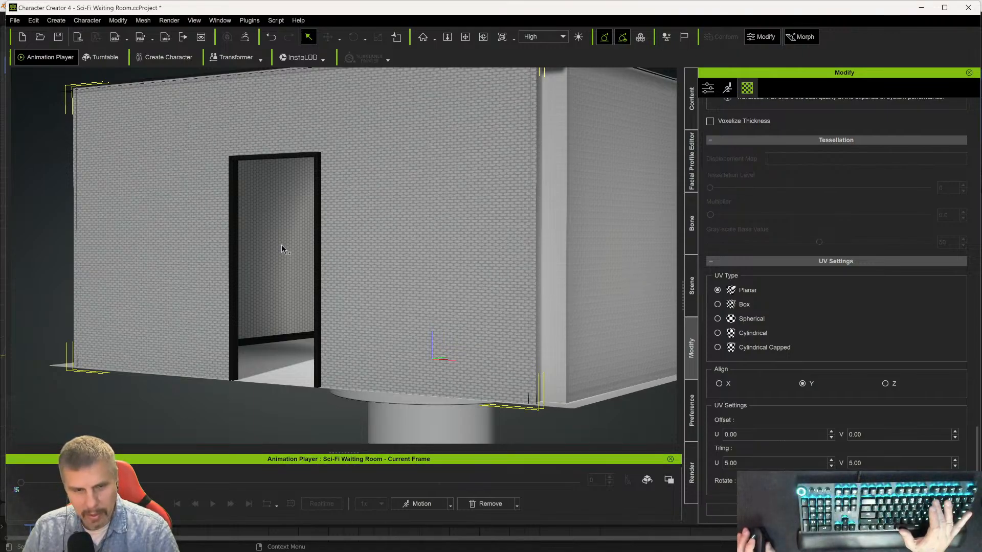
left_click(590, 313)
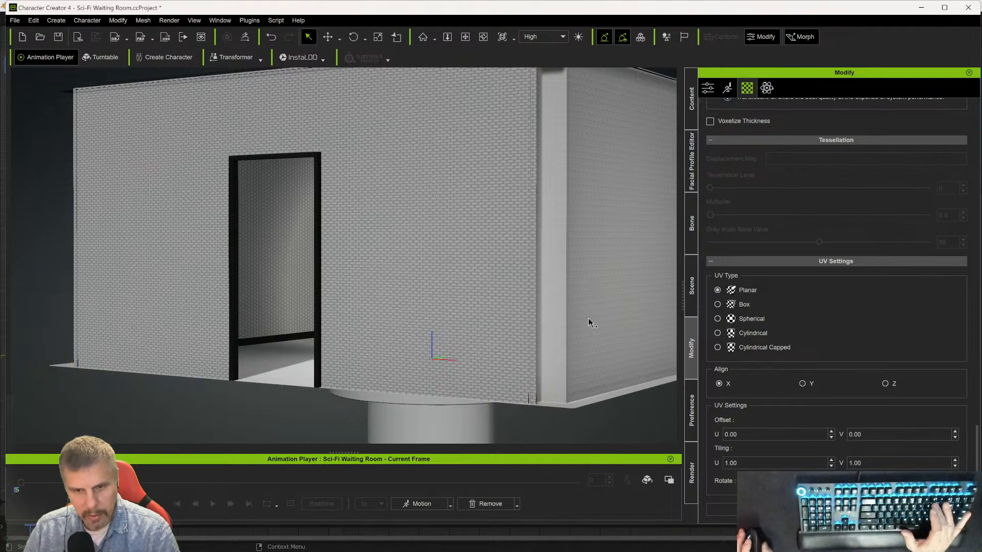
scroll(738, 316, "up", 10)
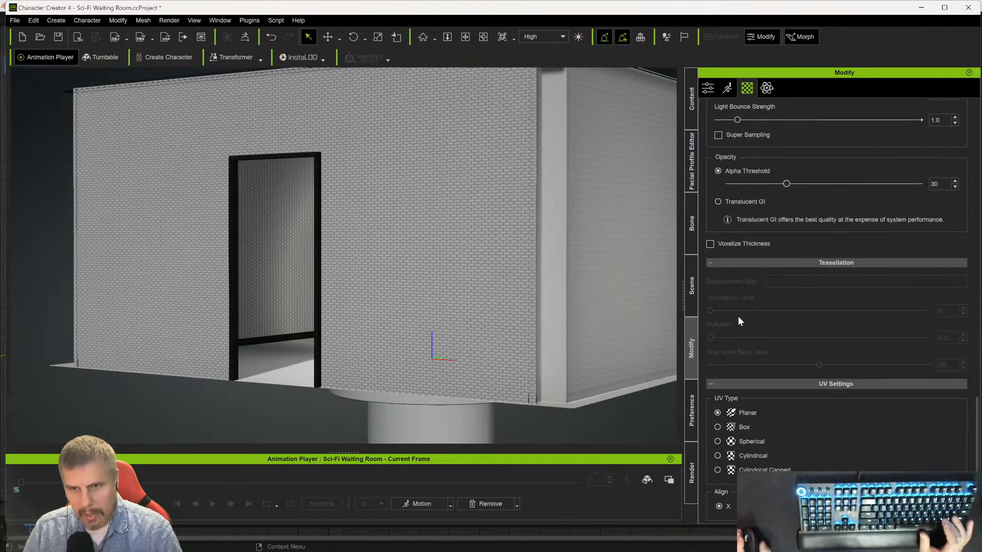
scroll(739, 294, "up", 10)
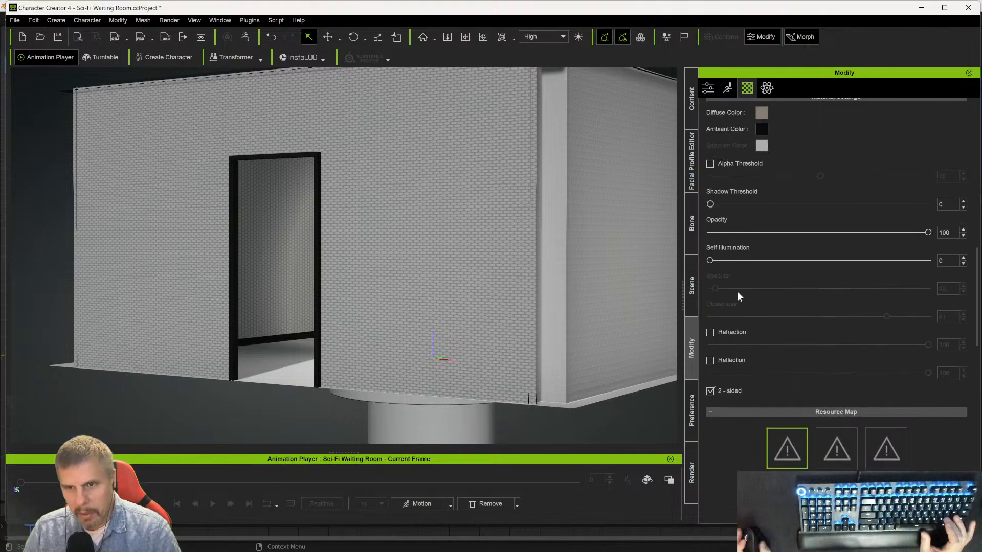
scroll(738, 286, "up", 5)
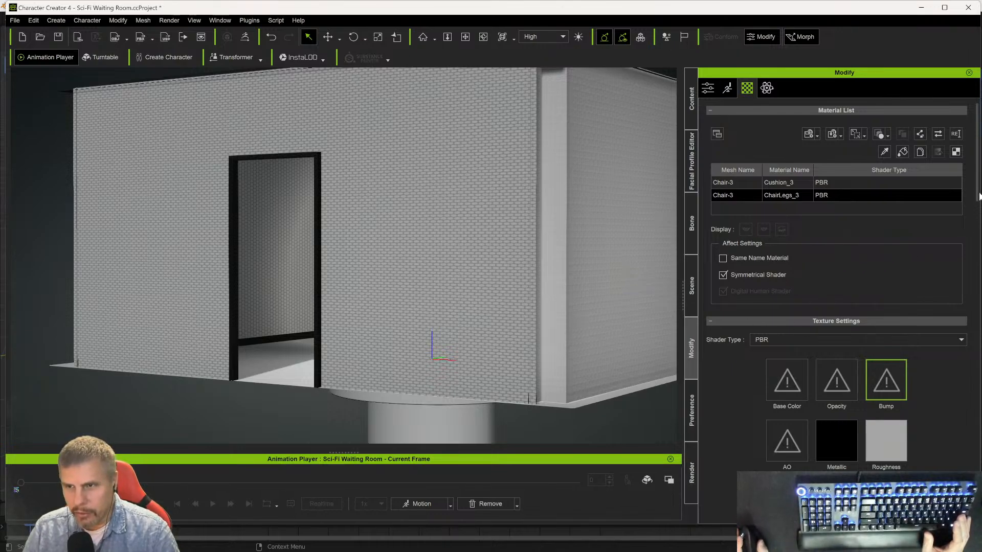
left_click_drag(976, 192, 961, 480)
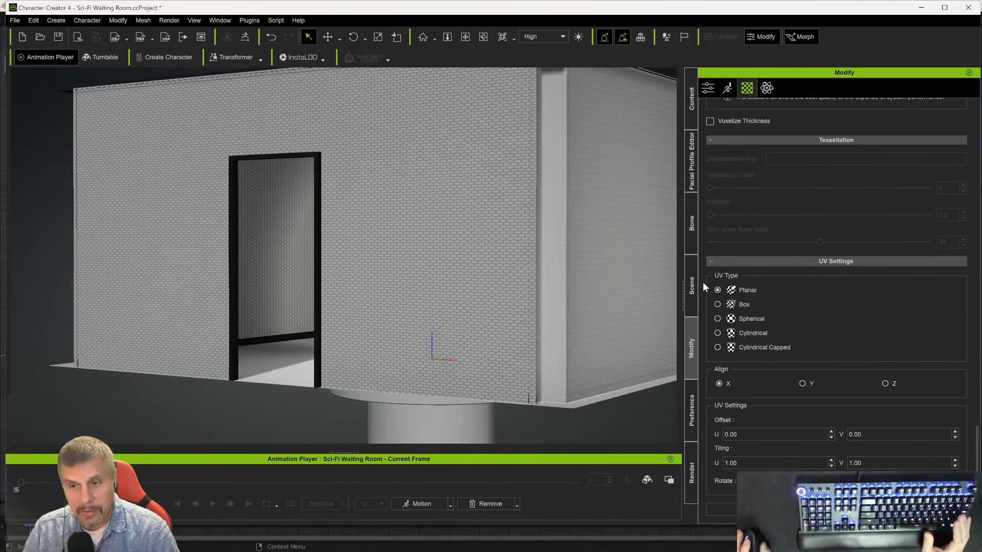
- Copy the Base Color texture from the Wall_7 material of the Wall04 mesh
left_click(692, 288)
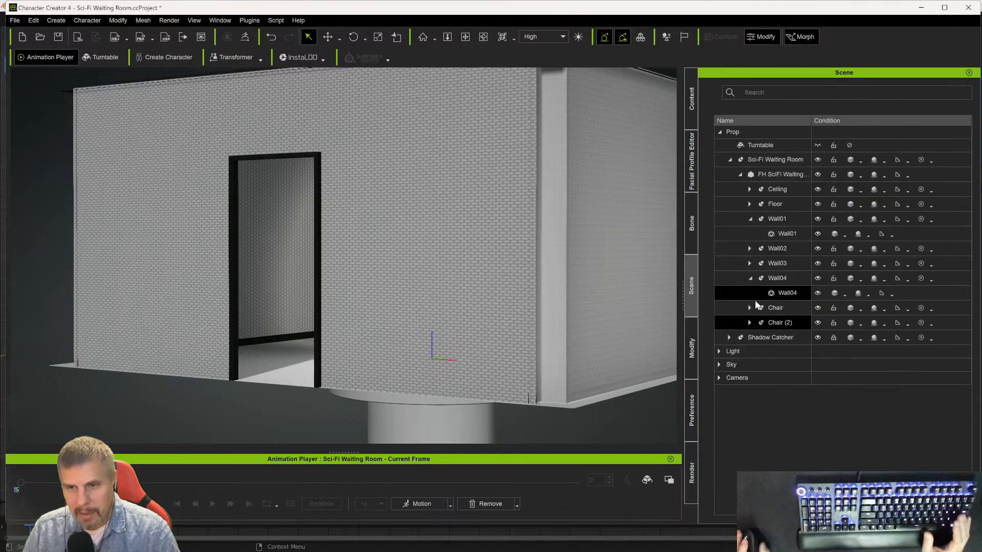
left_click(774, 290)
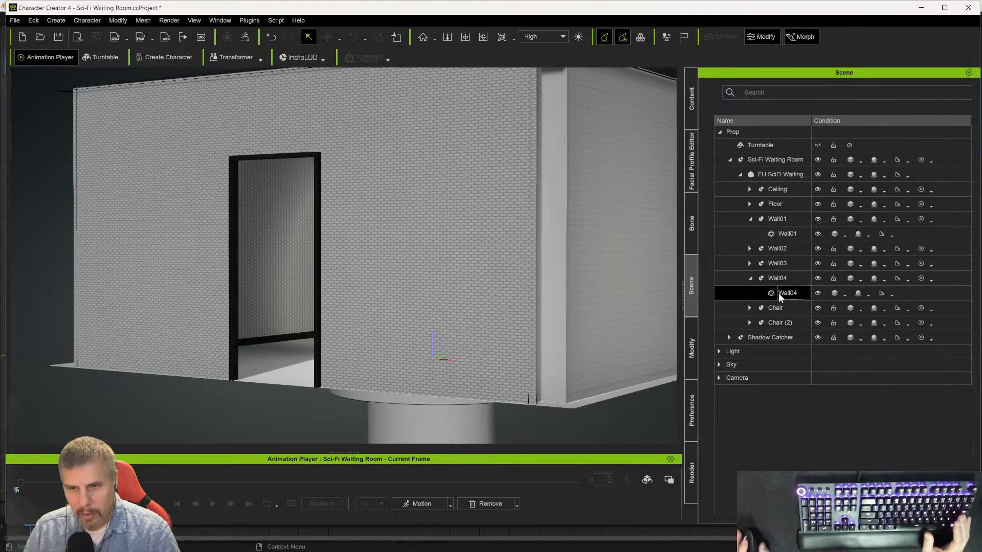
left_click(690, 351)
scroll(775, 289, "up", 10)
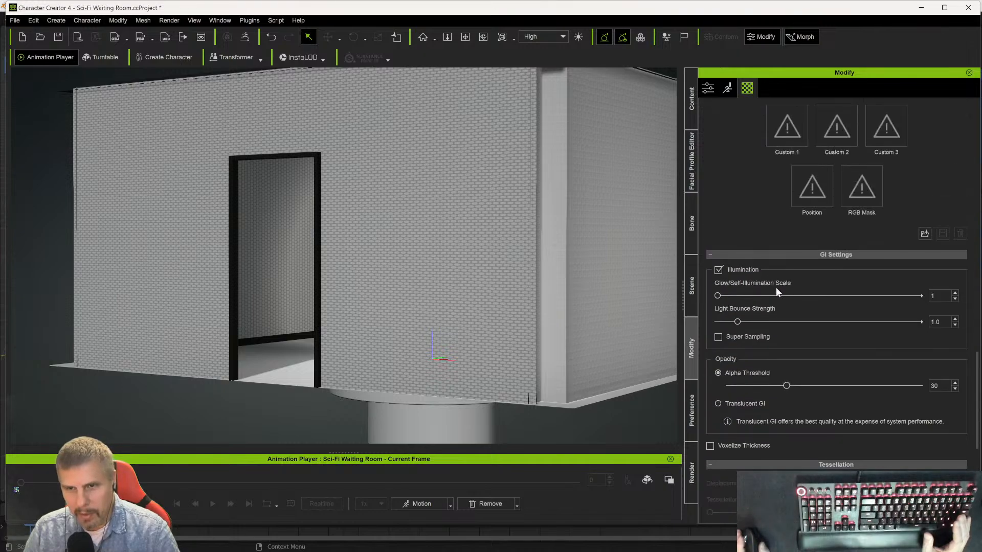
scroll(773, 256, "up", 12)
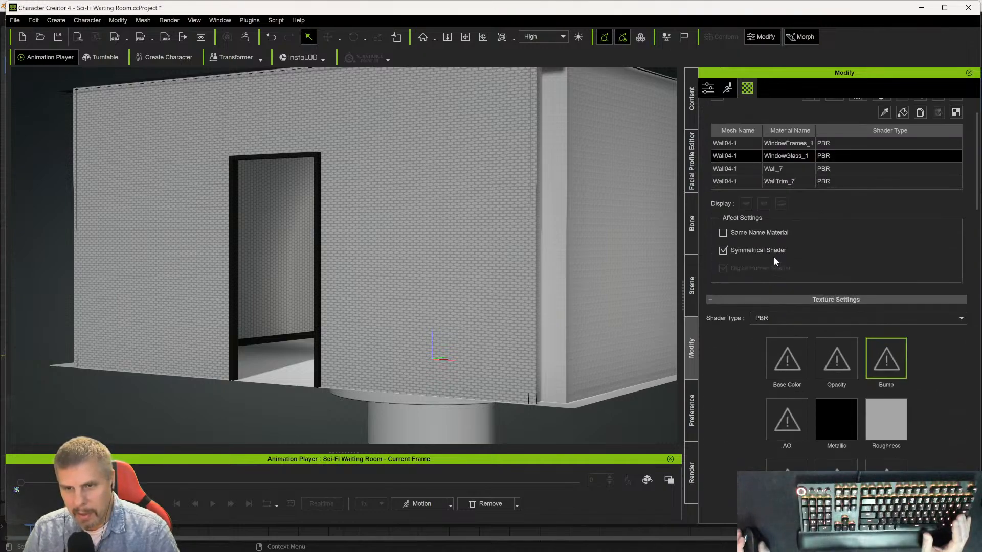
left_click(775, 169)
right_click(779, 342)
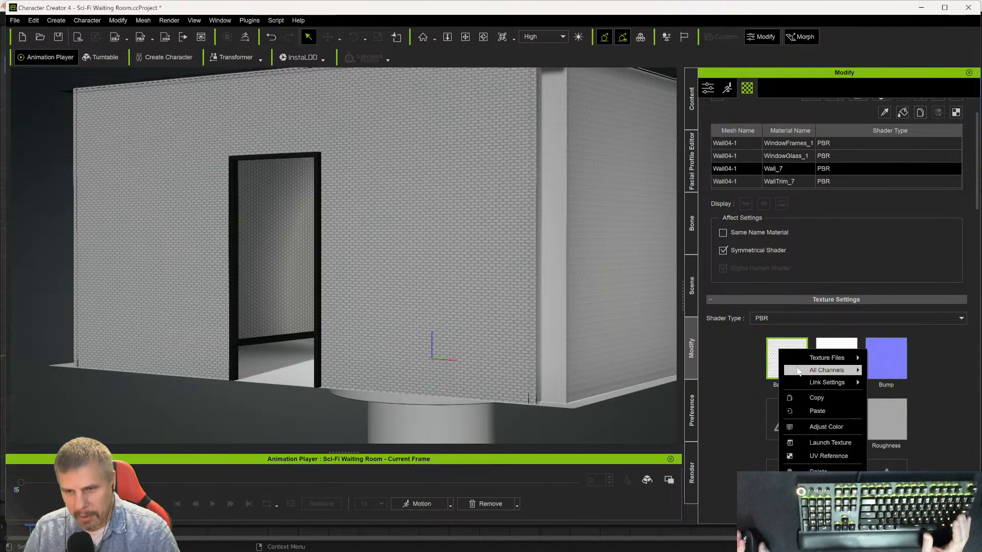
left_click(810, 399)
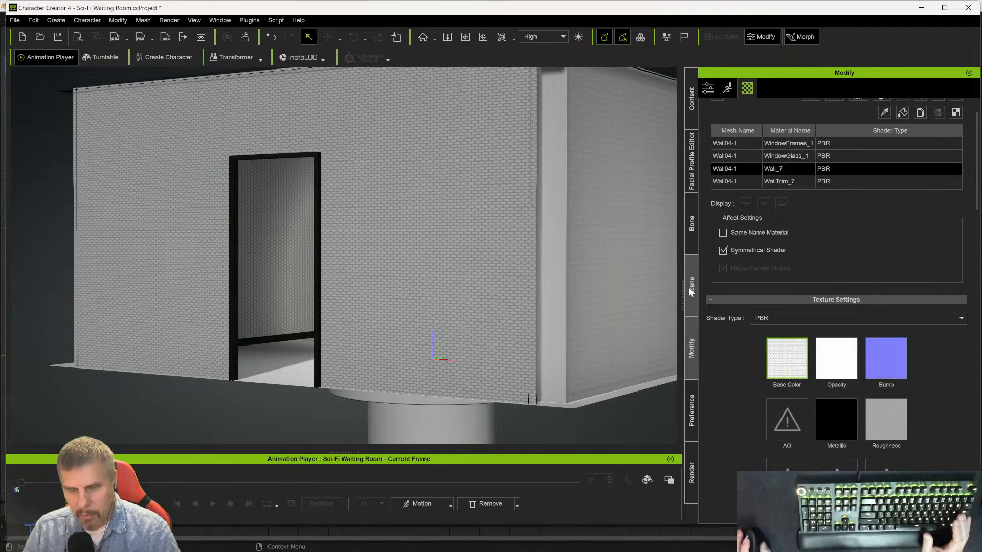
- Inspect the texture maps of the Wall_5 material on the Wall02 mesh
left_click(688, 288)
left_click(748, 263)
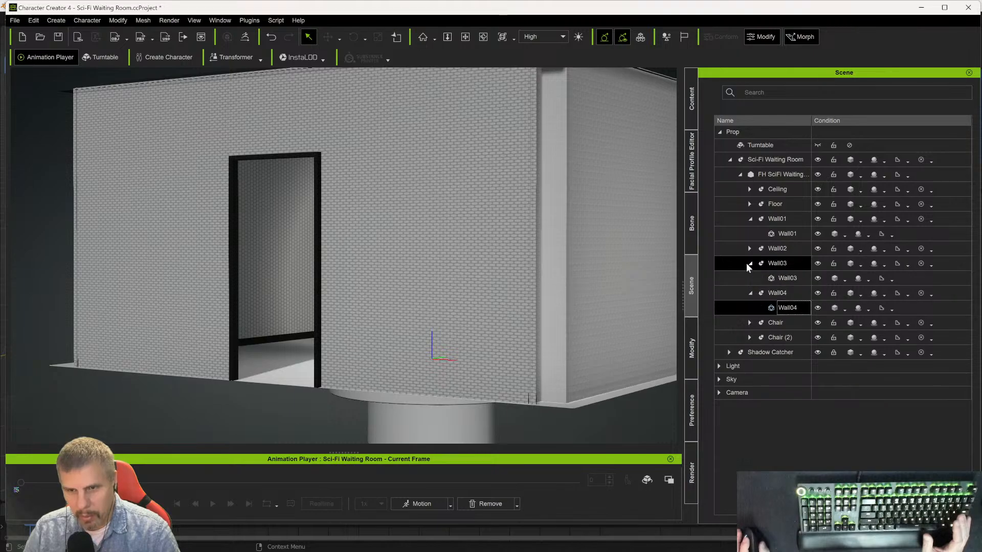
left_click(749, 249)
left_click(775, 263)
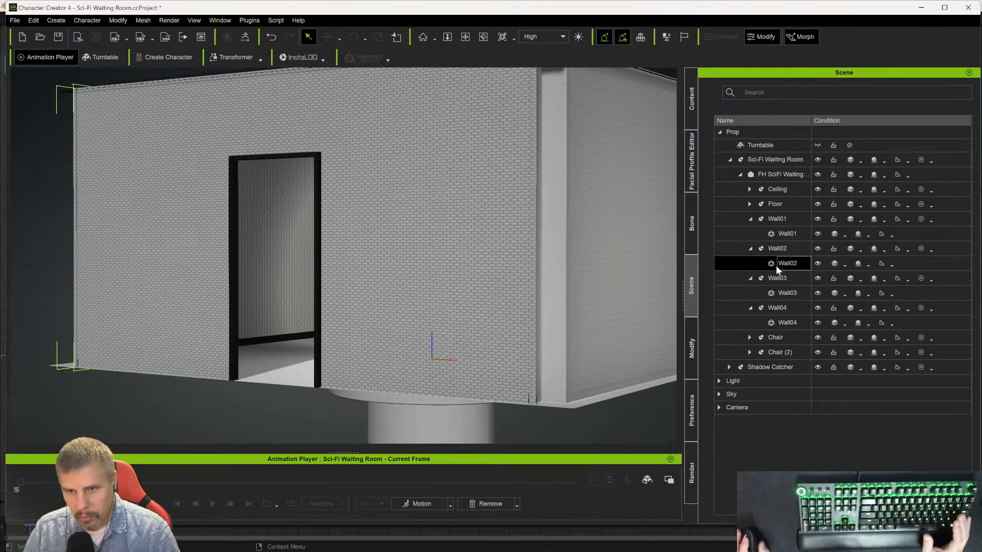
left_click(692, 352)
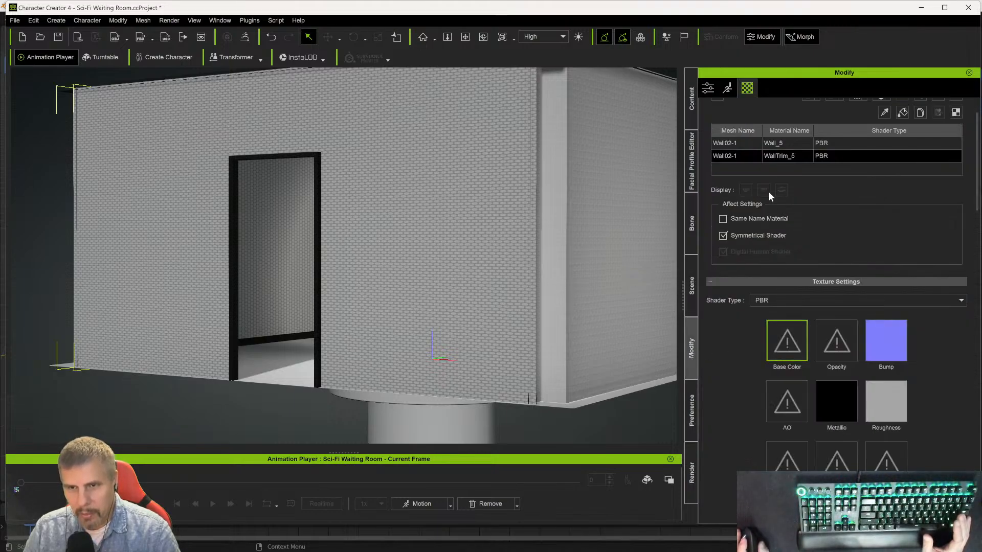
left_click(765, 144)
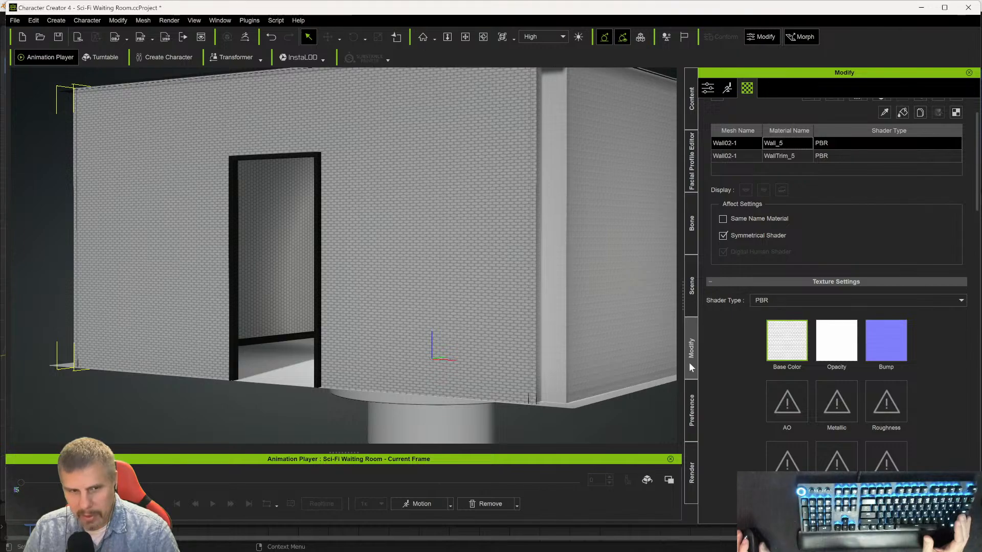
- Paste the copied texture into the Base Color channel of the Wall03 mesh's Wall_6 material
left_click(688, 290)
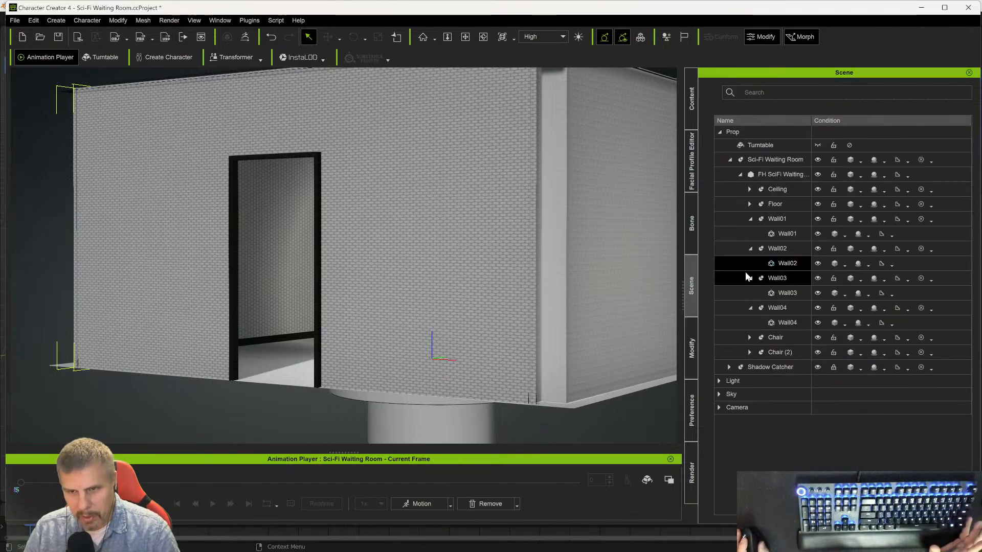
left_click(773, 290)
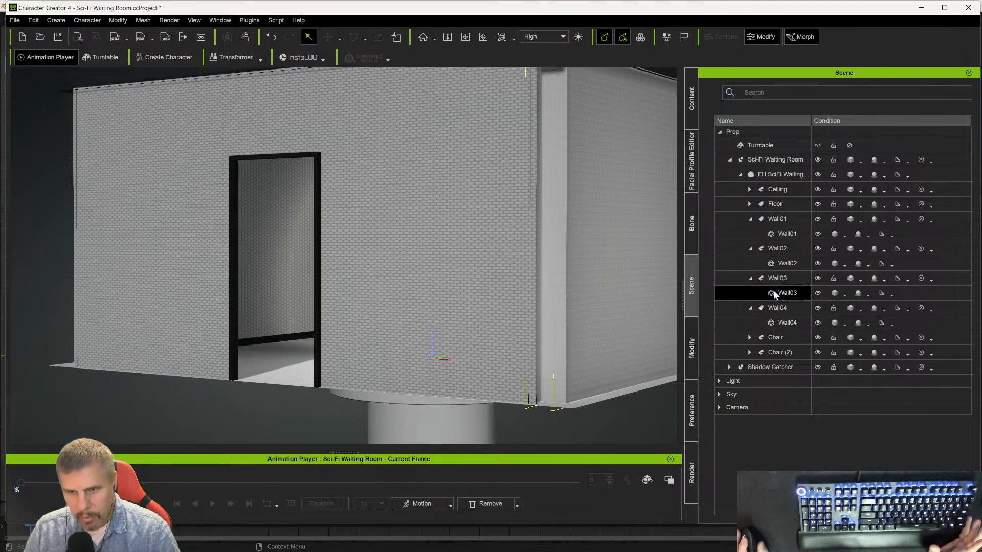
left_click(692, 348)
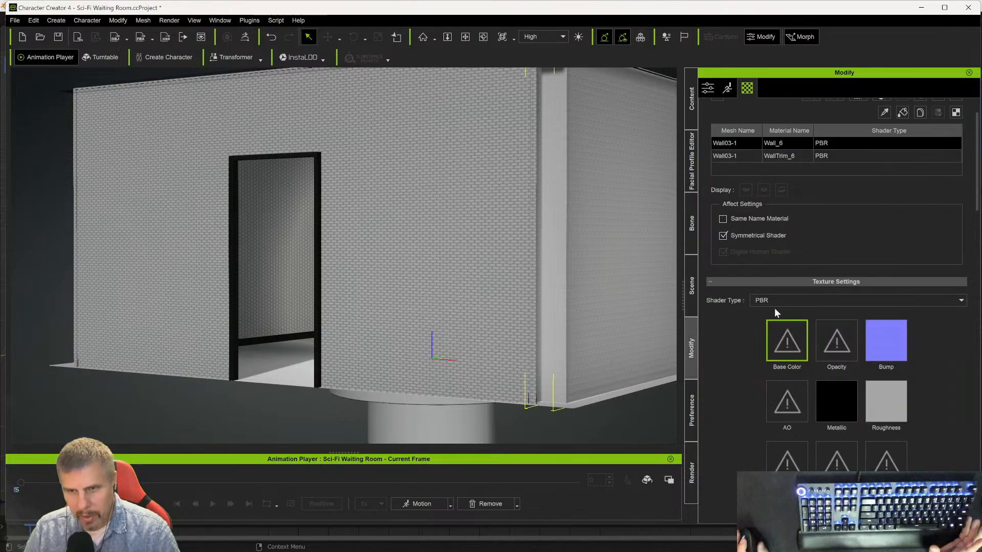
right_click(786, 343)
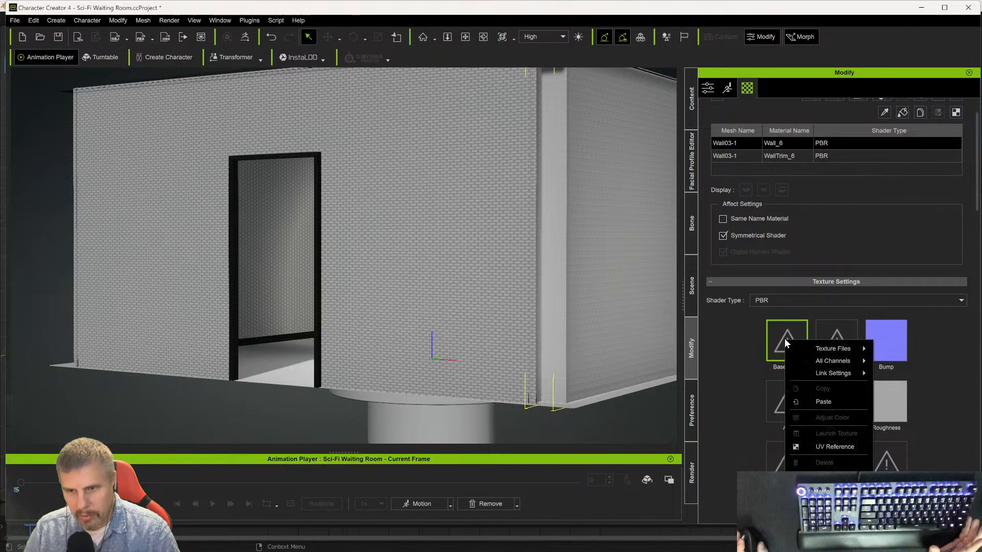
left_click(821, 400)
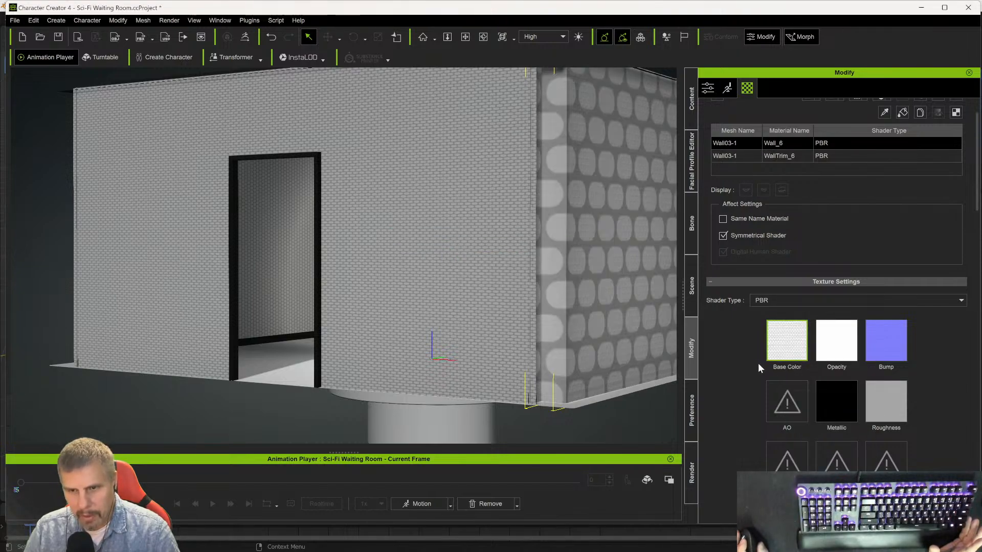
- Copy the Bump texture from the Wall_5 material of the Wall02 mesh
left_click(696, 289)
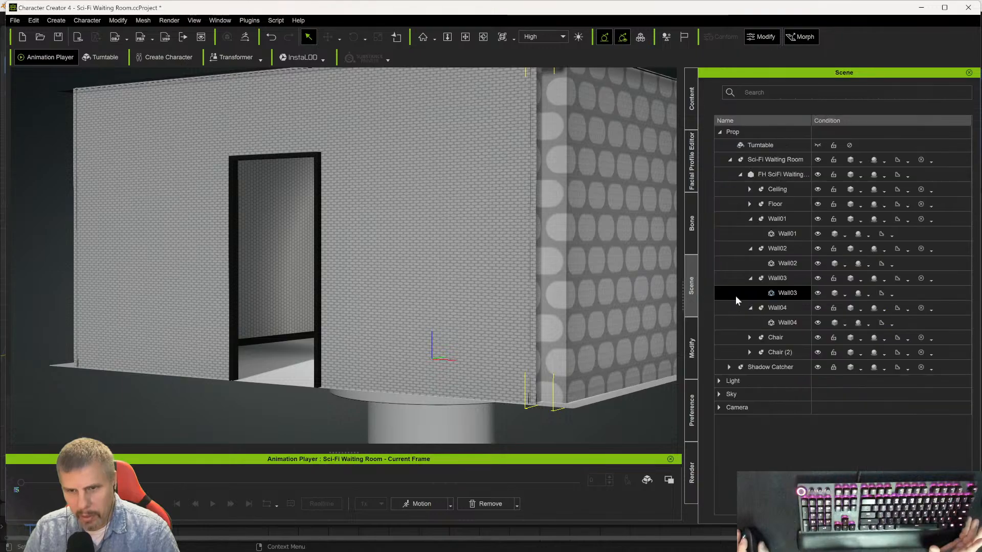
left_click(786, 263)
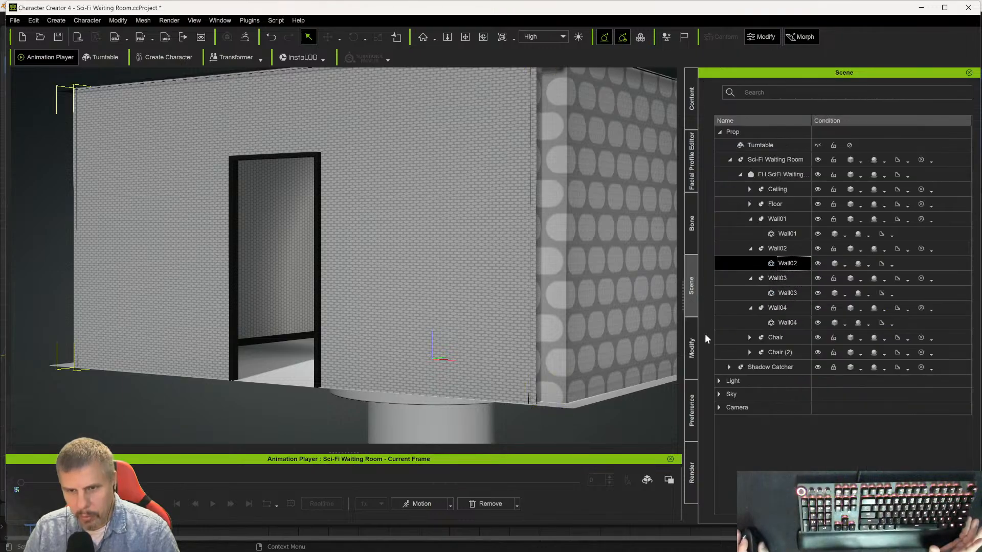
left_click(691, 352)
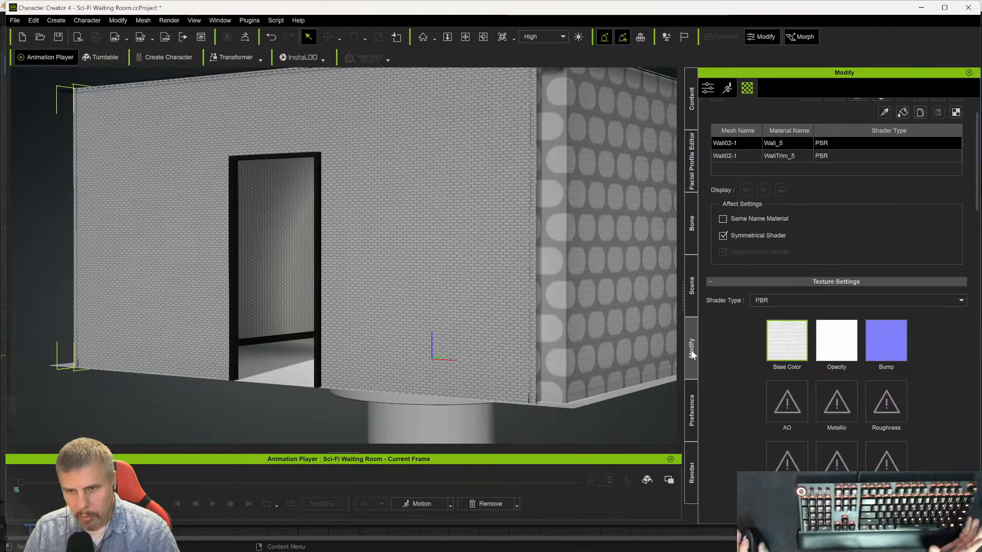
right_click(882, 338)
left_click(914, 386)
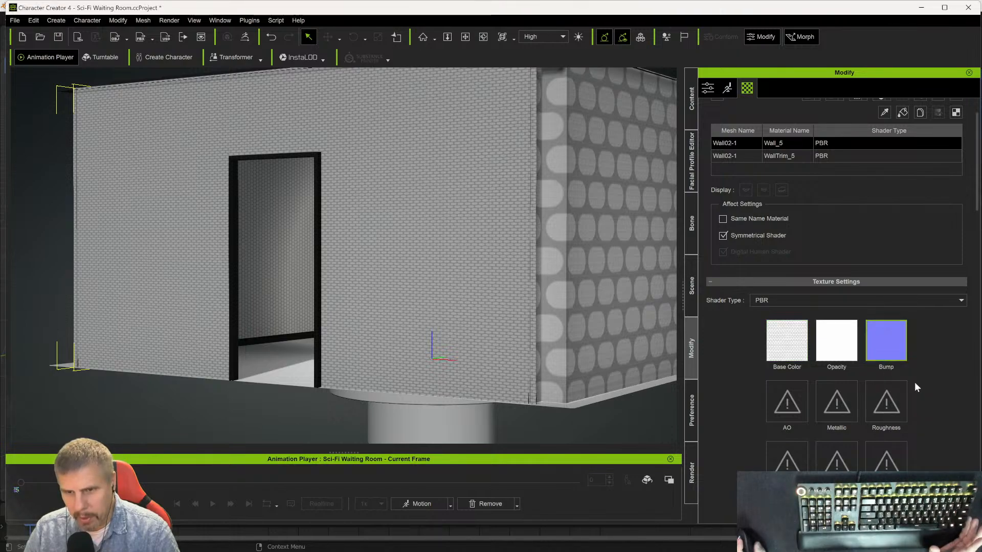
- Paste the copied texture into the Bump channel of the Wall03 mesh's Wall_6 material
left_click(690, 303)
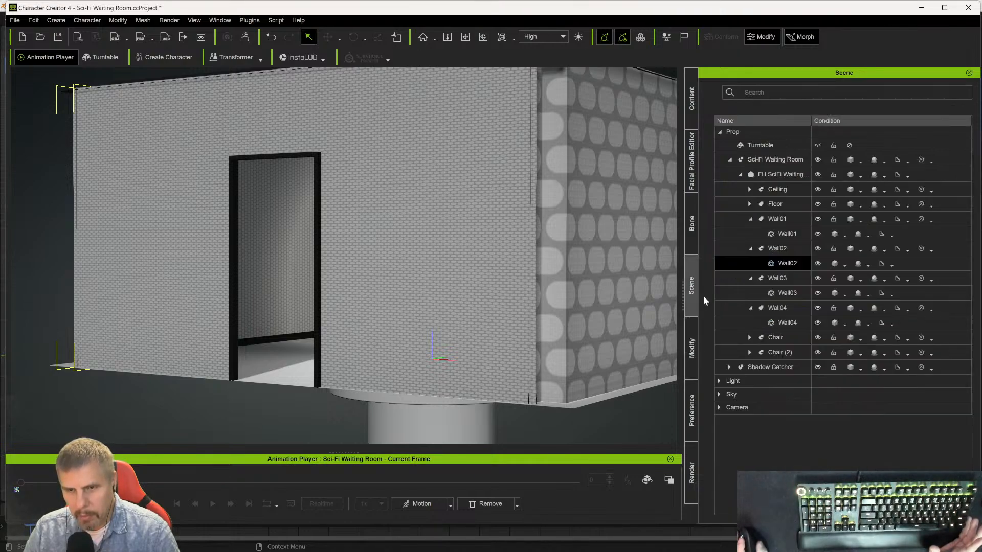
left_click(772, 295)
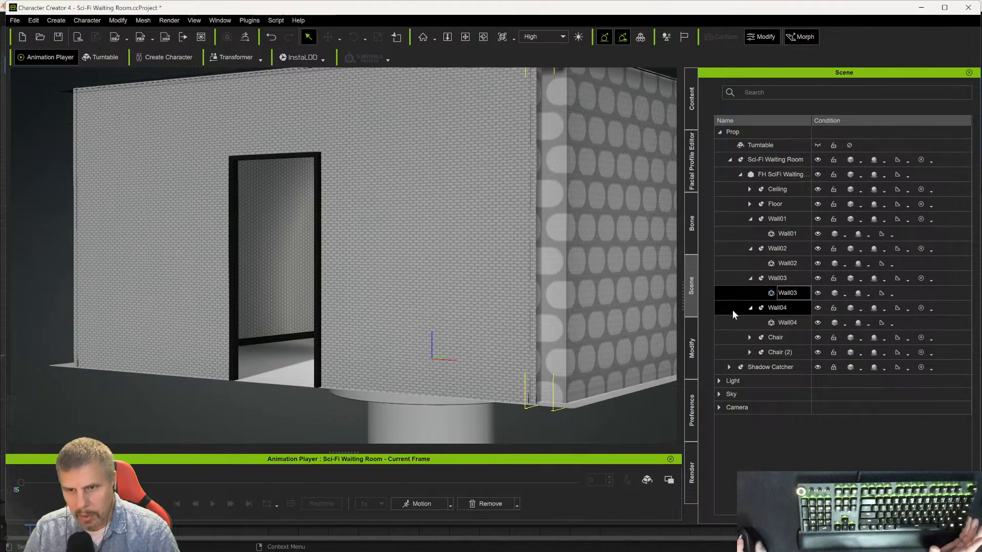
left_click(690, 348)
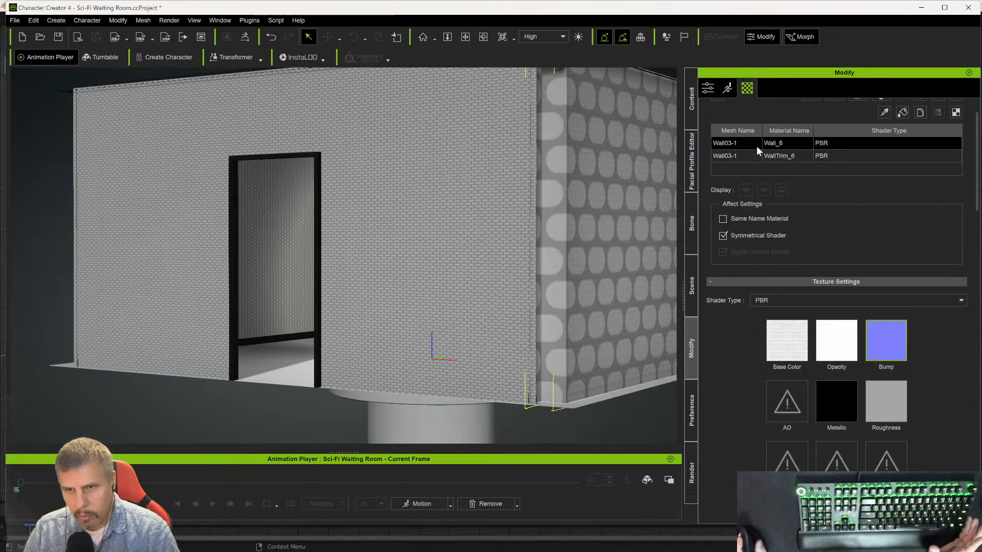
right_click(894, 351)
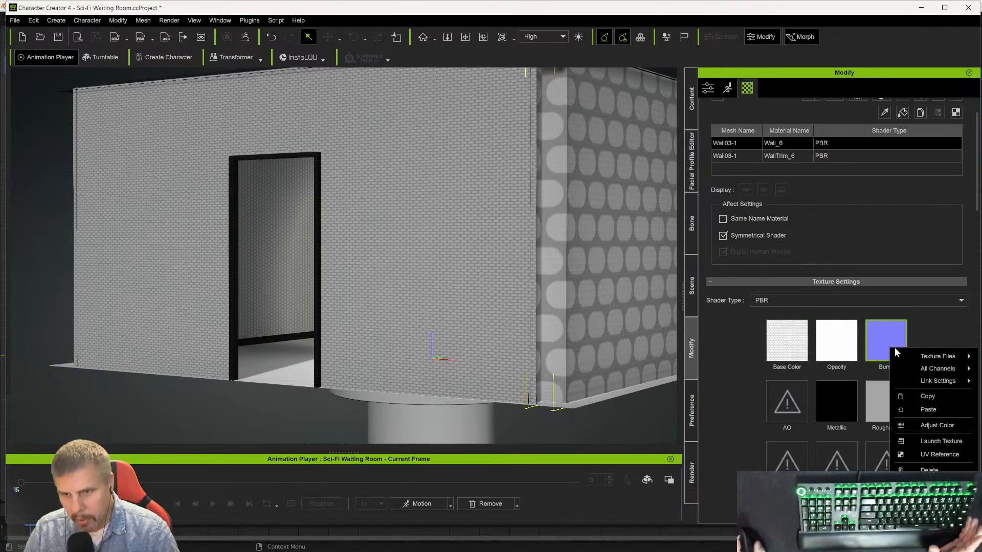
left_click(927, 409)
left_click(476, 294)
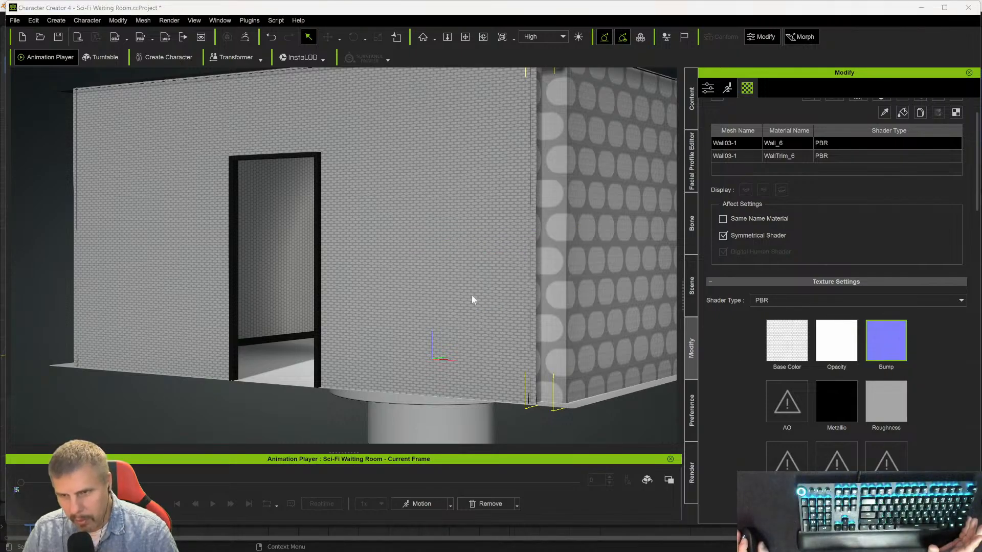
left_click(692, 409)
scroll(952, 343, "down", 3)
scroll(896, 433, "down", 10)
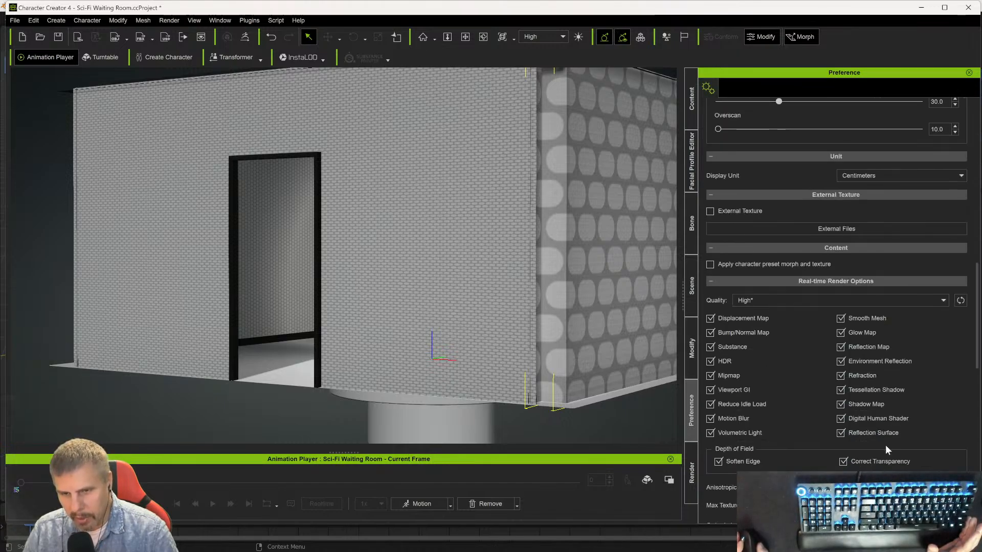
scroll(884, 447, "down", 10)
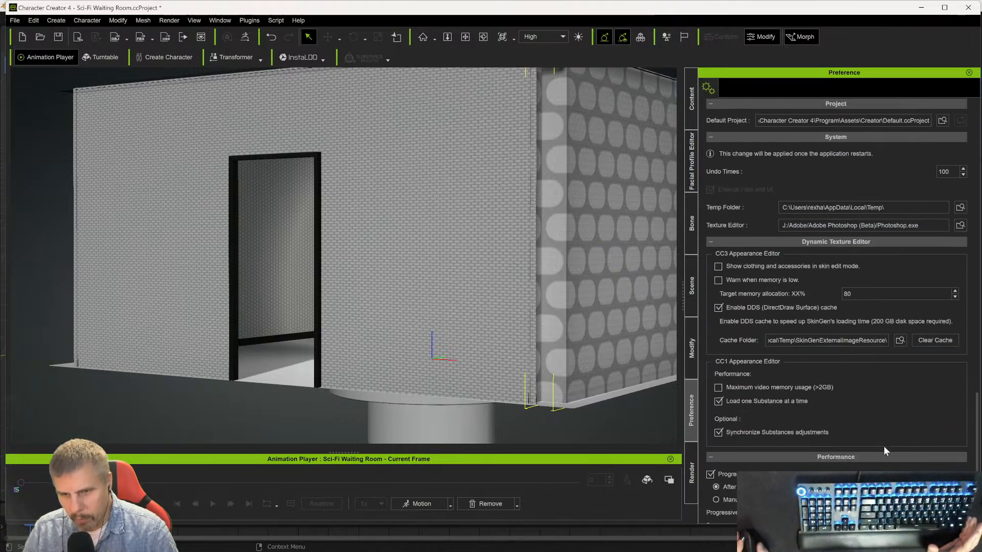
scroll(857, 432, "up", 3)
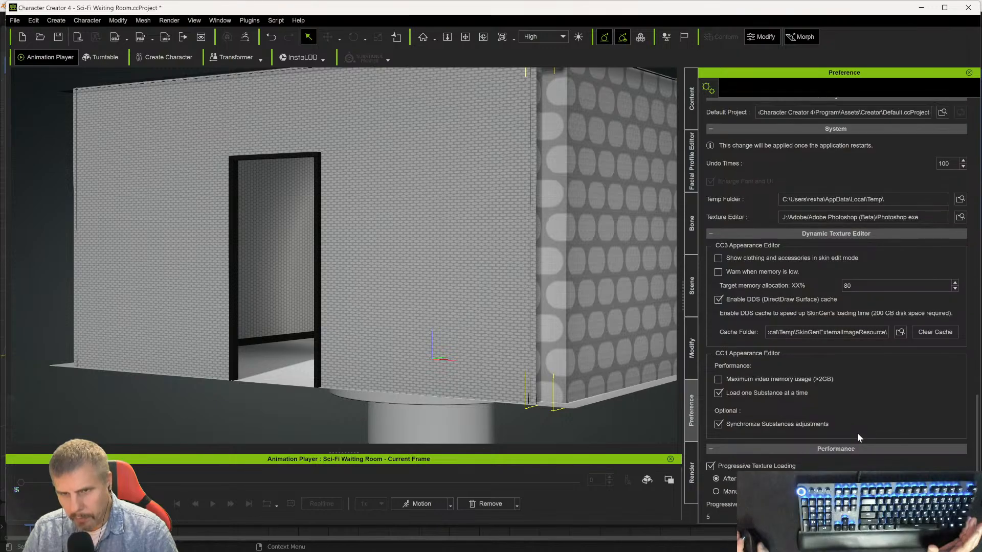
- Set the UV tiling of the Wall03 mesh's Wall_6 material to 5 in both U and V and apply it
left_click(689, 363)
scroll(752, 407, "down", 6)
scroll(770, 460, "down", 10)
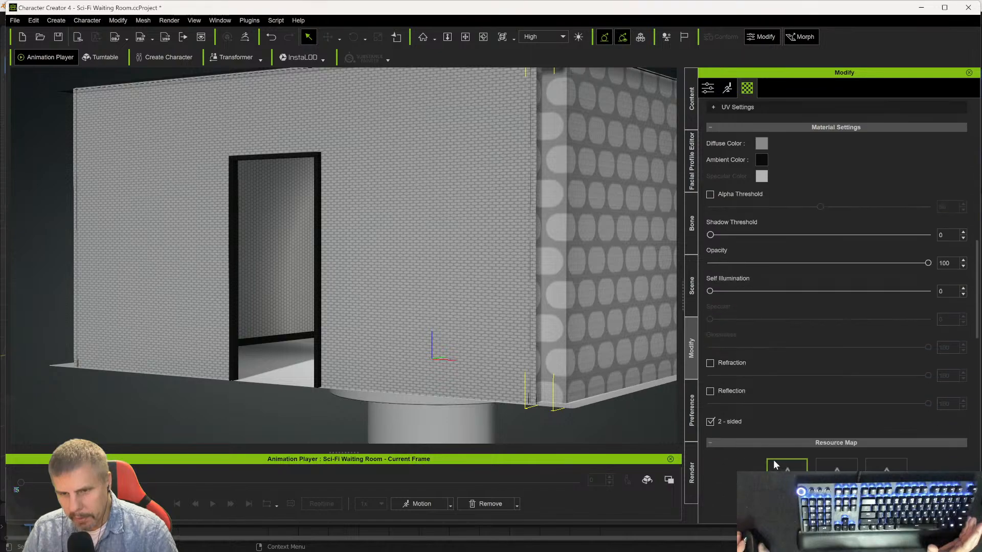
scroll(768, 462, "down", 8)
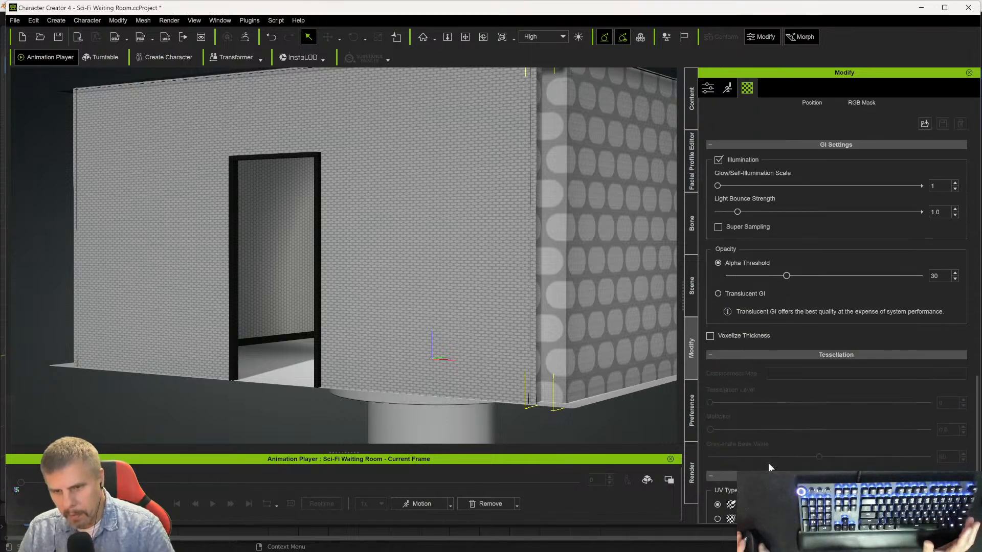
double_click(769, 462)
type("5")
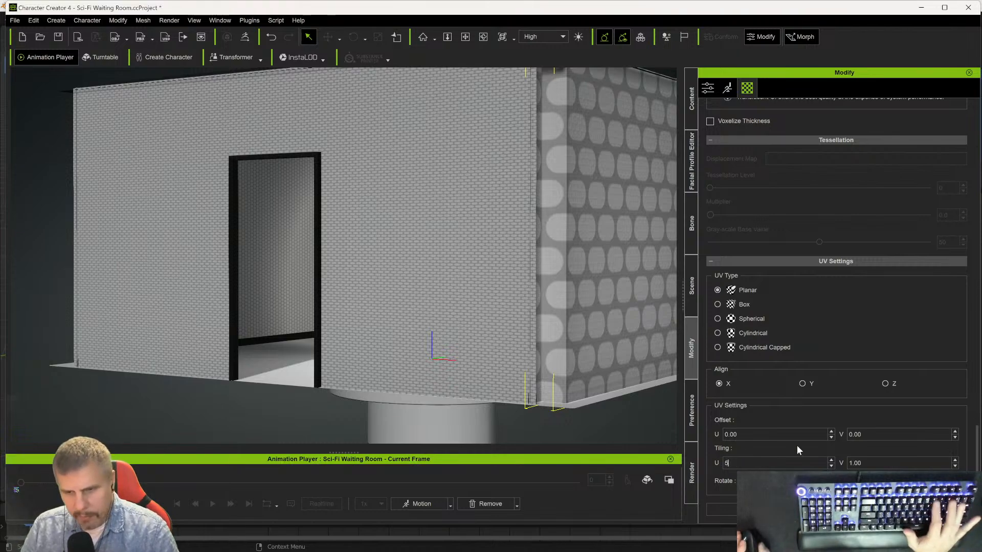
double_click(868, 462)
type("5")
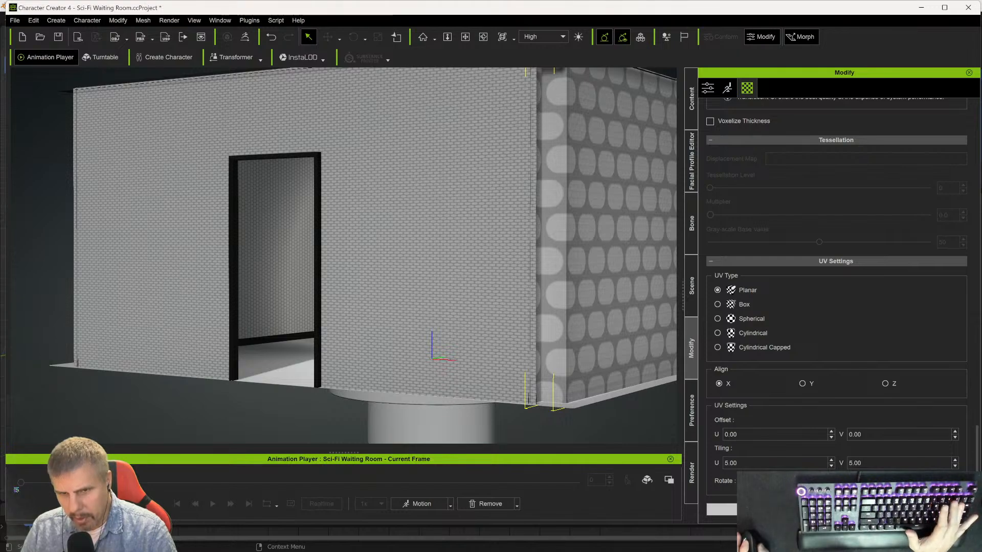
key("Return")
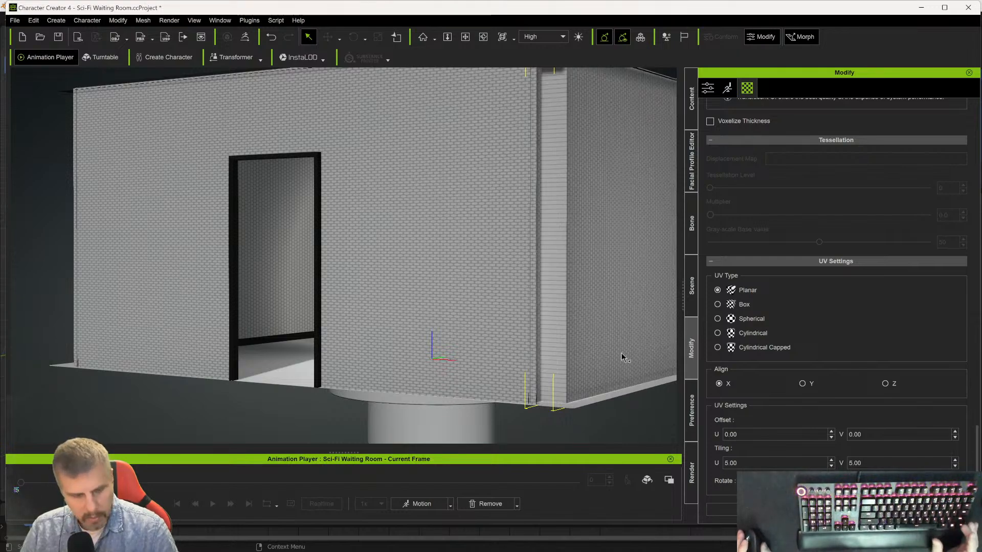
- Select the Wall02 mesh and examine the UV settings and texture maps of its Wall_5 material
key("super")
left_click(564, 142)
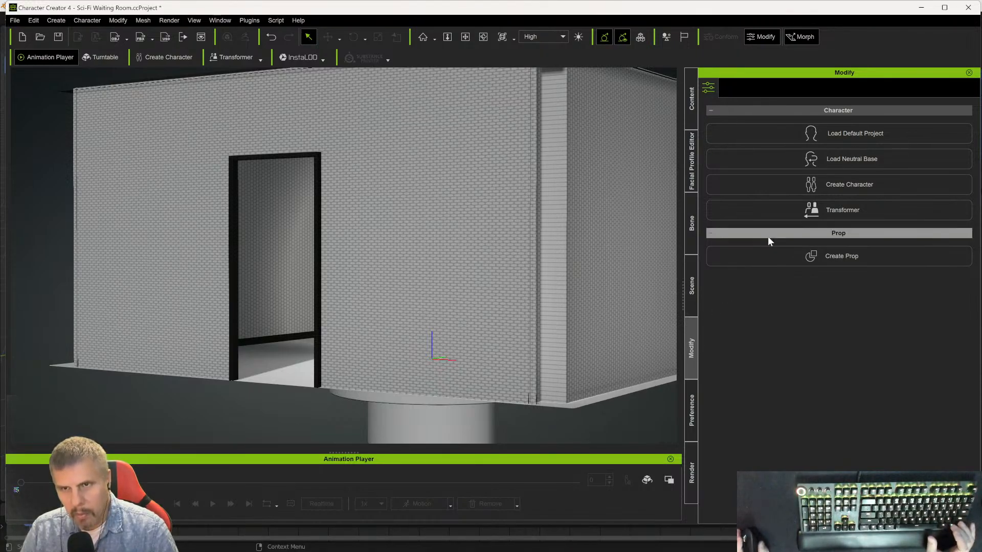
left_click(692, 303)
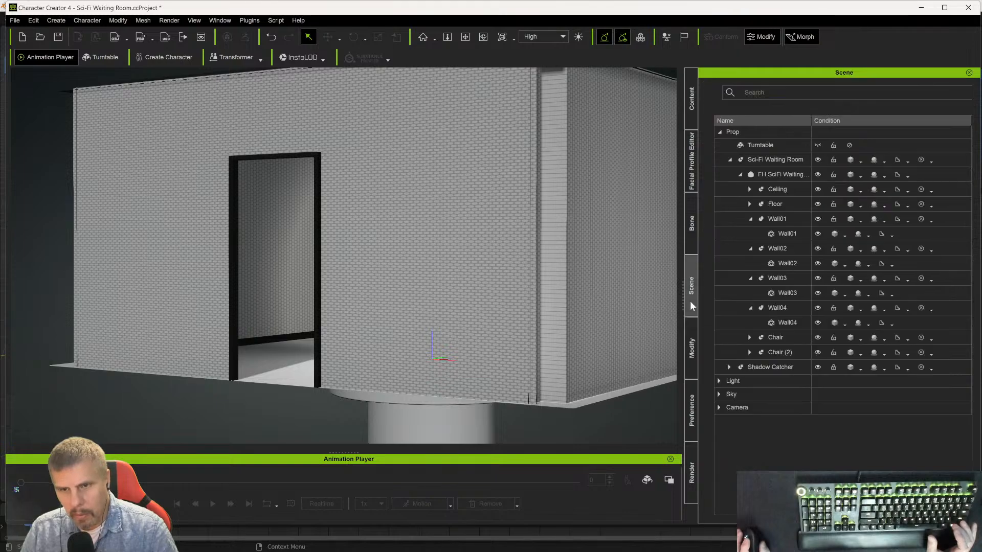
left_click(775, 261)
left_click(689, 373)
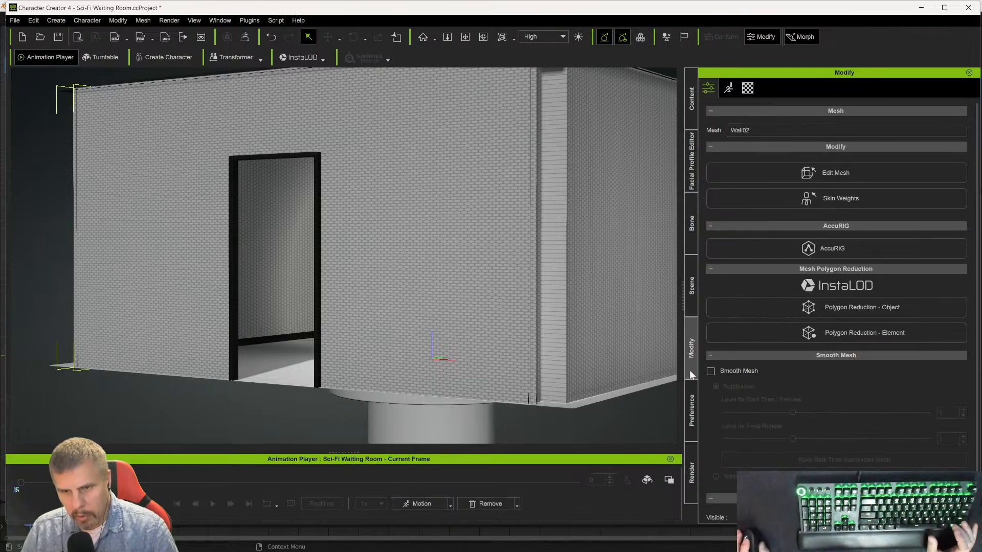
right_click_drag(621, 421, 483, 418)
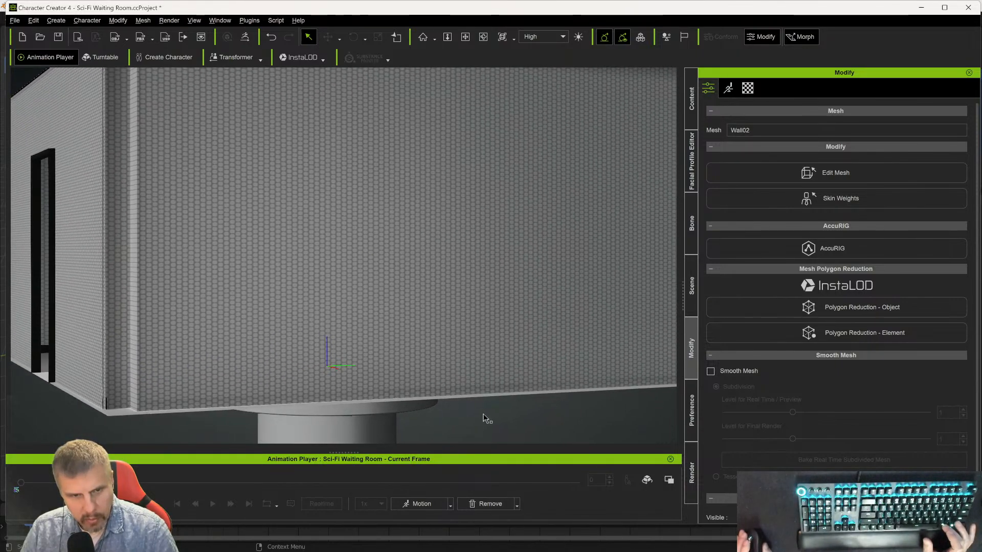
right_click_drag(452, 351, 477, 357)
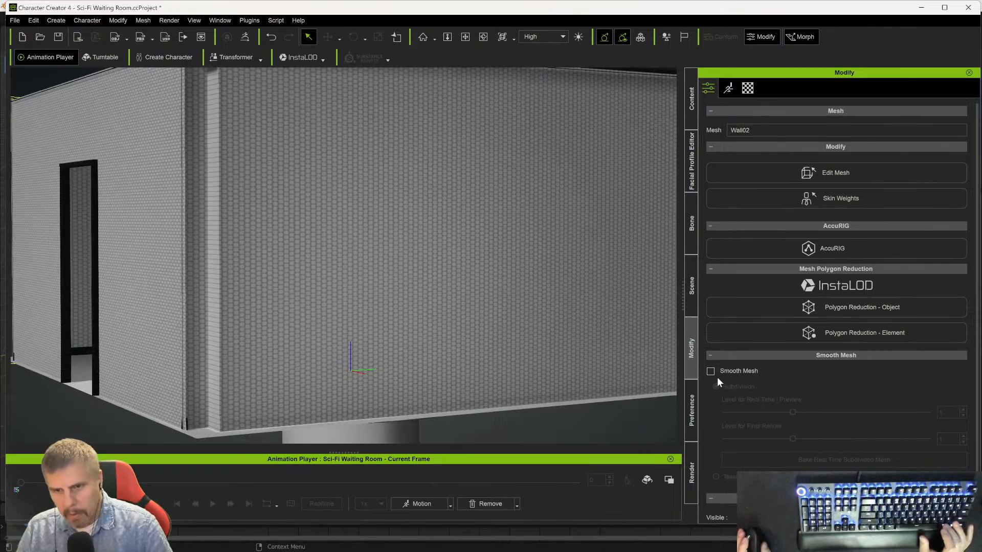
left_click(690, 303)
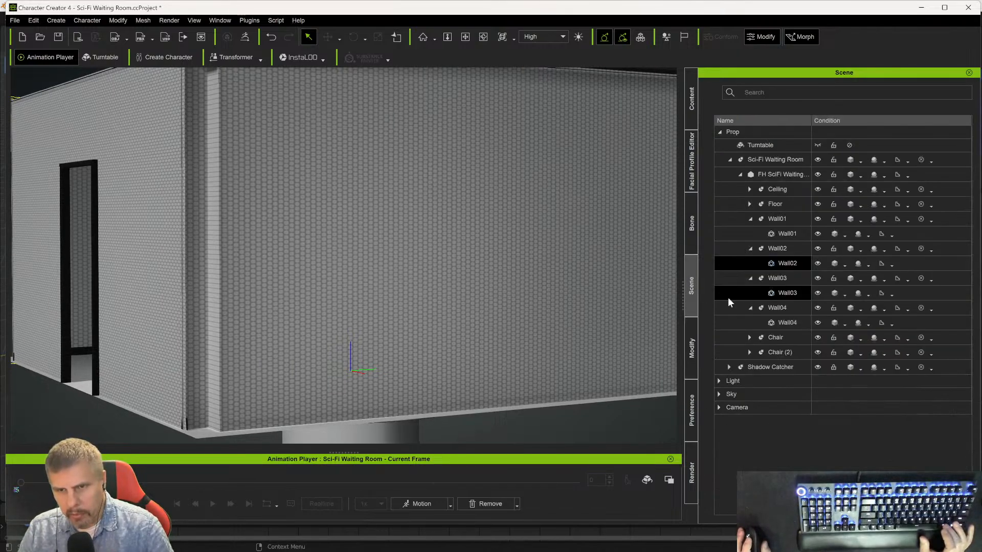
left_click(693, 353)
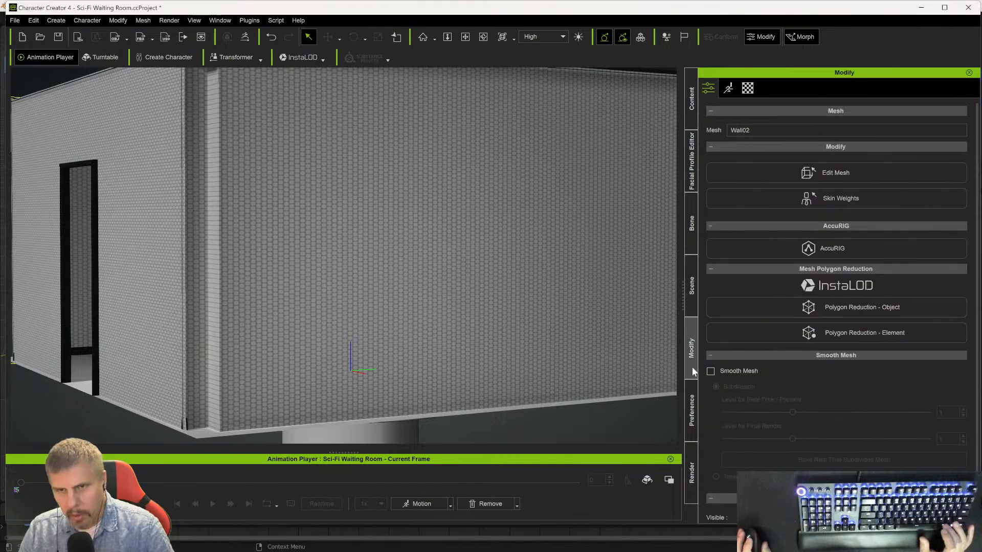
left_click(748, 89)
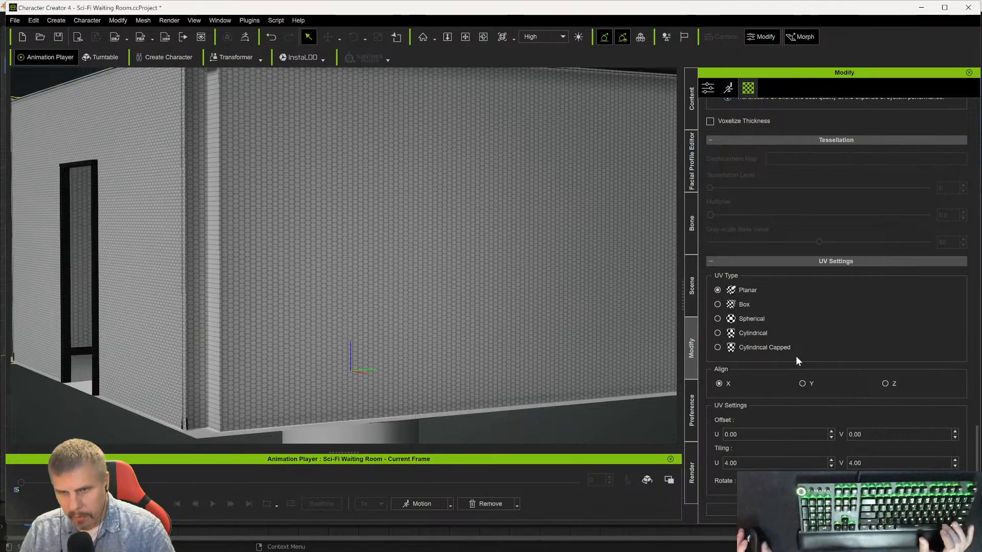
scroll(796, 353, "up", 6)
scroll(797, 346, "up", 10)
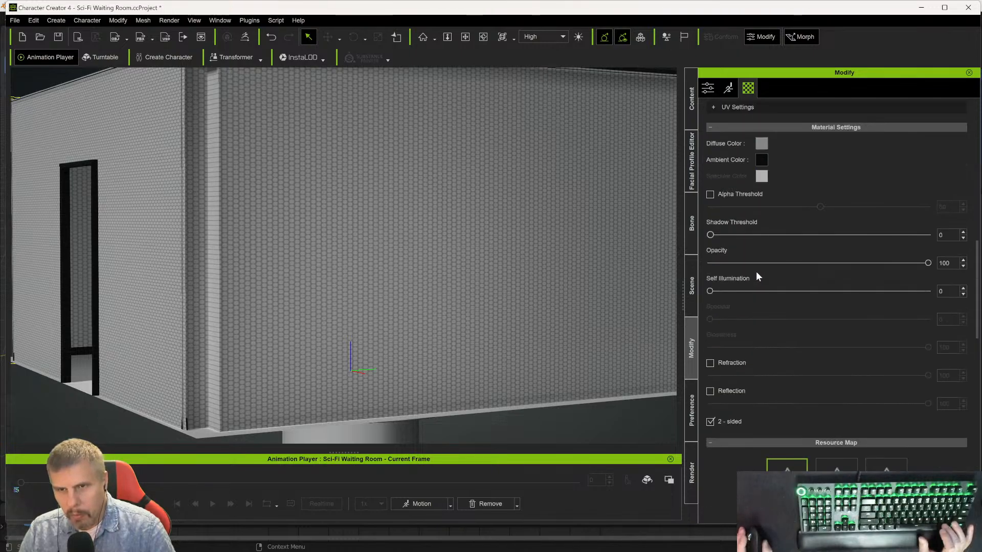
scroll(759, 260, "up", 5)
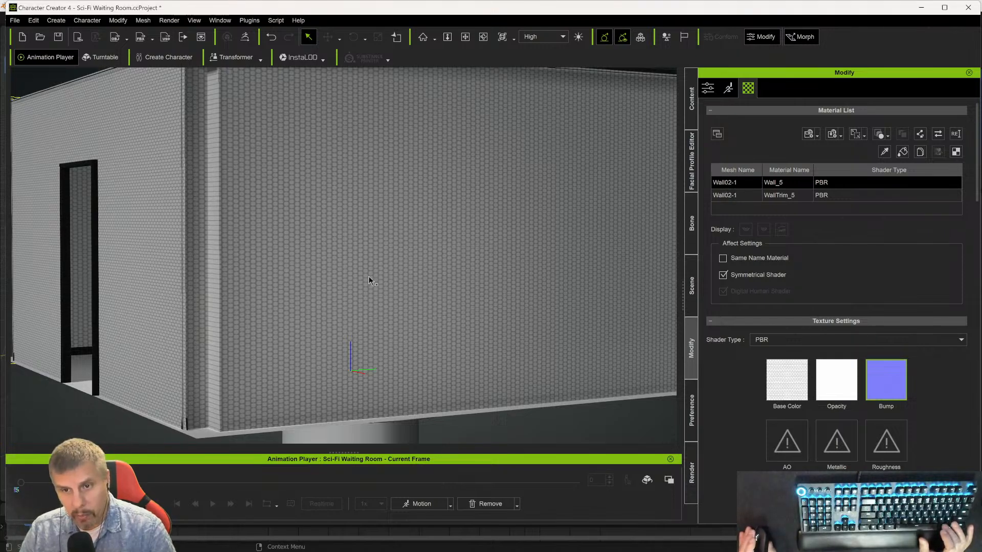
- Try the Y and Z planar UV alignments on Wall02's Wall_5 material and return the alignment to X
right_click_drag(145, 379, 682, 421)
scroll(784, 444, "down", 10)
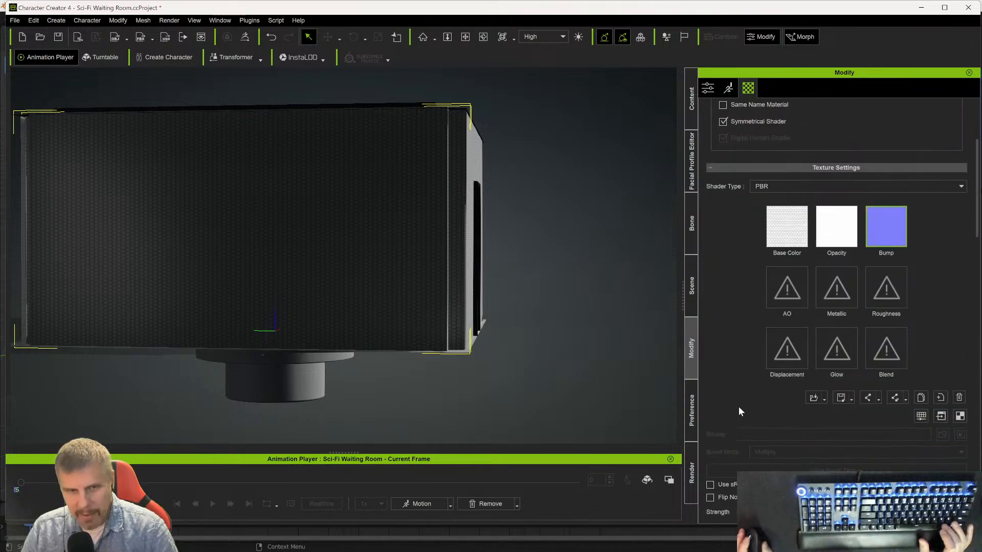
scroll(759, 438, "down", 10)
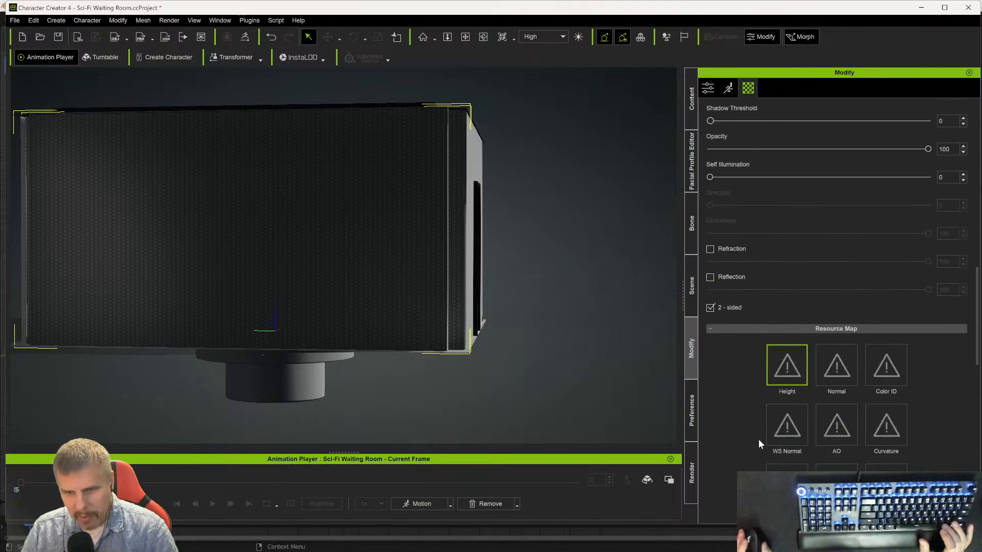
scroll(745, 443, "down", 6)
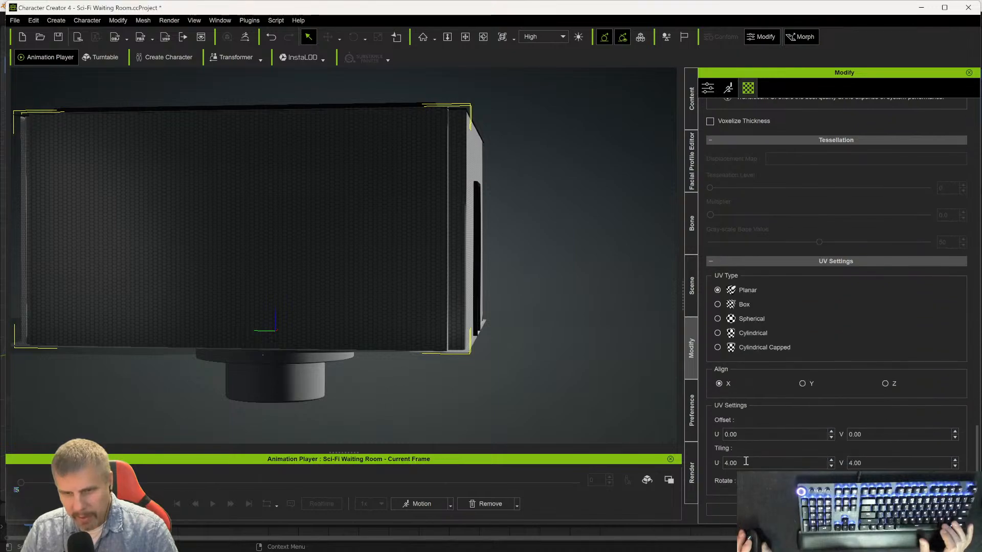
scroll(506, 350, "up", 5)
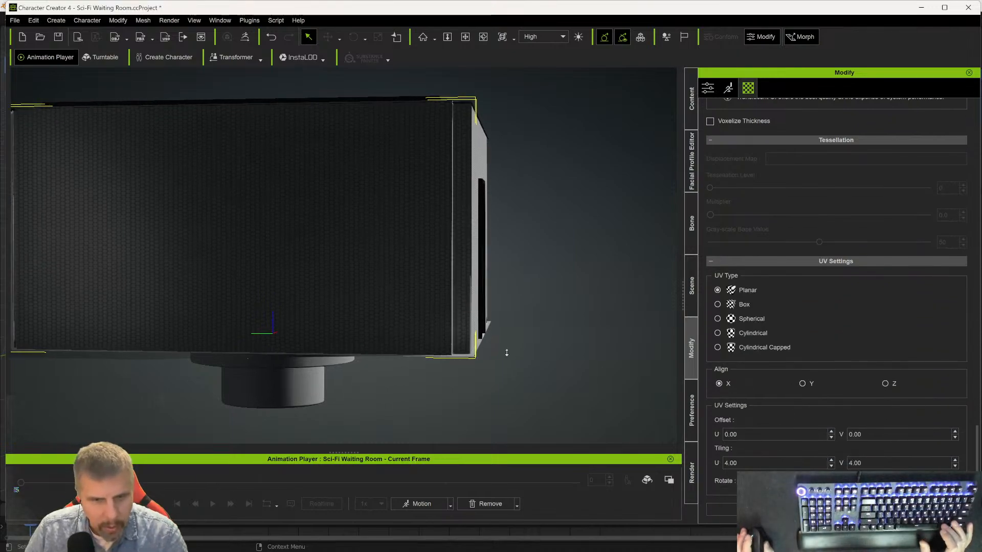
scroll(510, 348, "up", 5)
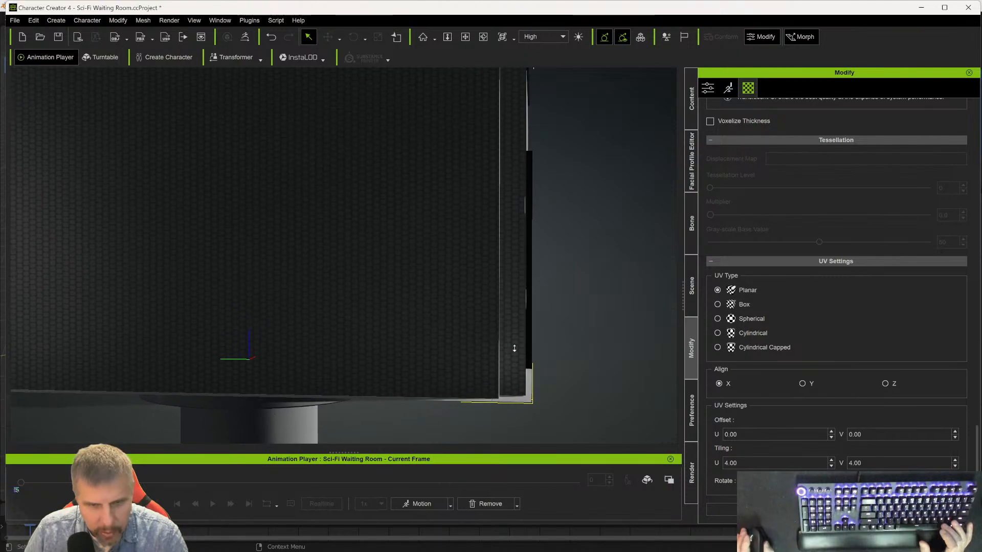
scroll(514, 348, "up", 5)
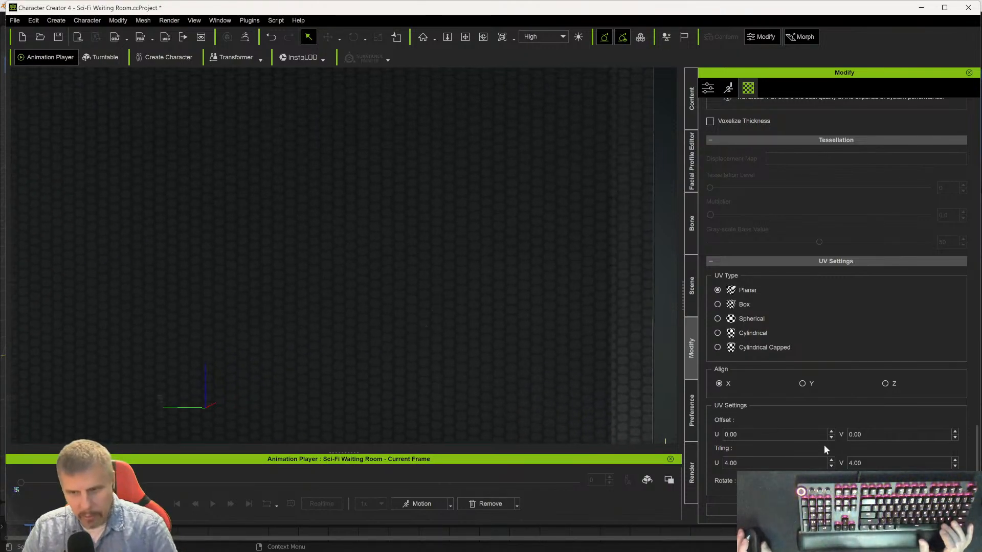
left_click(818, 510)
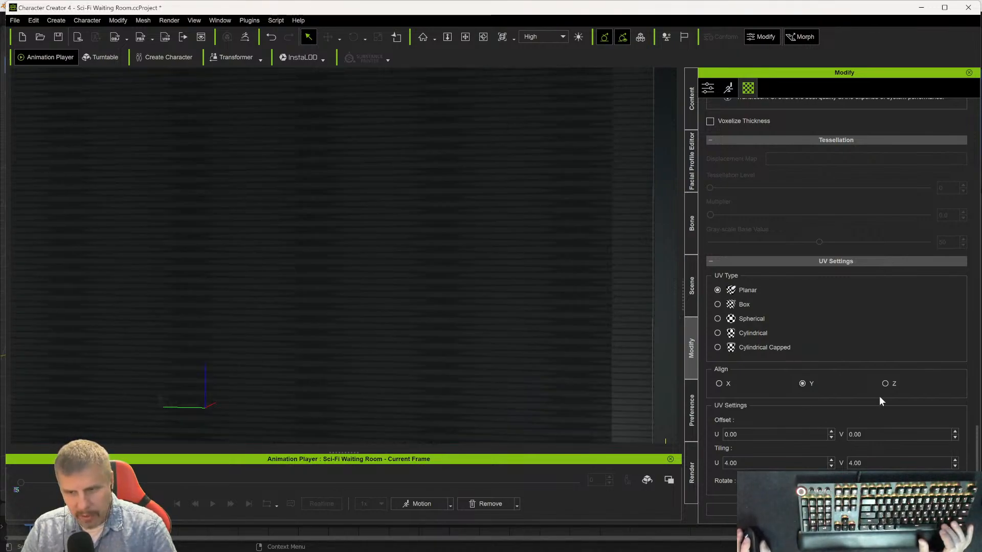
left_click(884, 383)
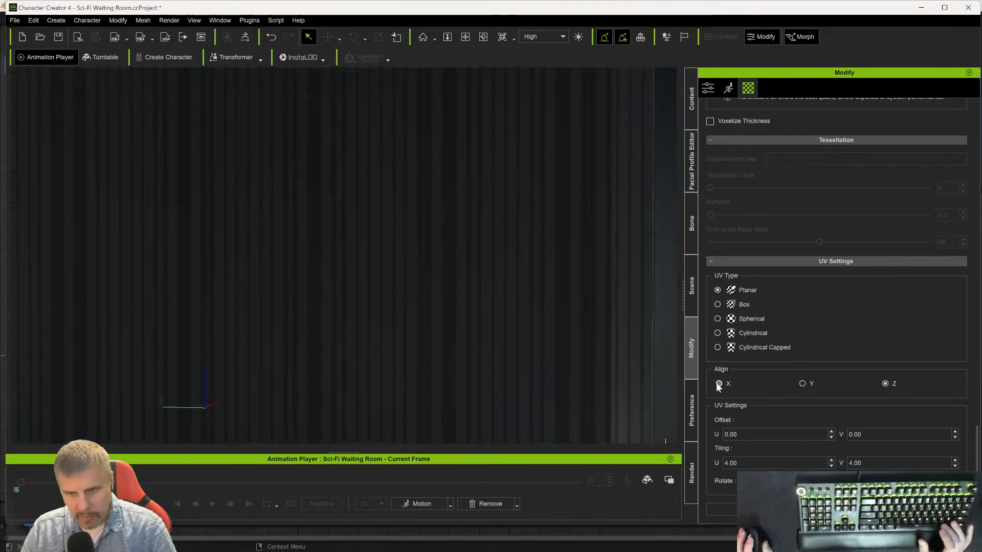
left_click(818, 510)
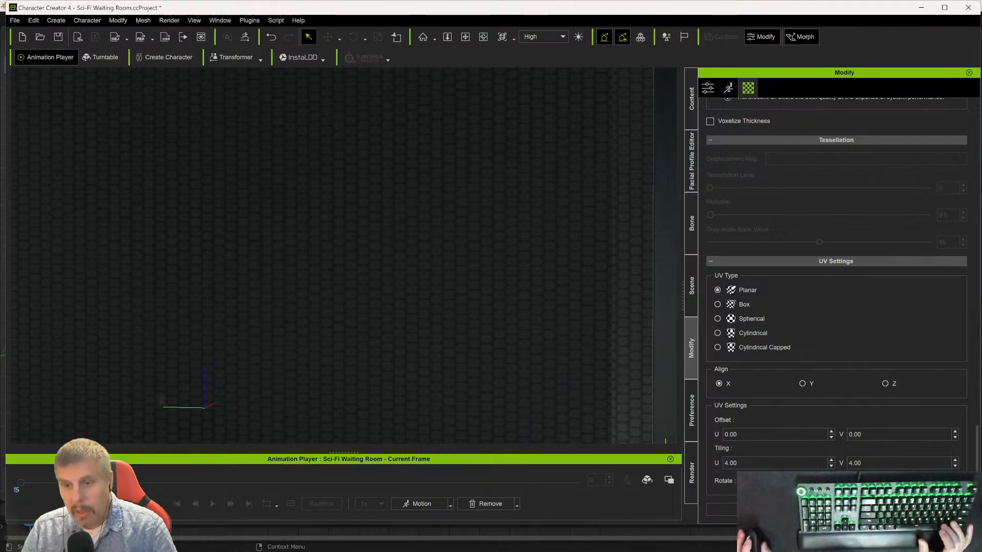
- Set the UV tiling of Wall02's Wall_5 material to 5 in both U and V and apply it
type("5")
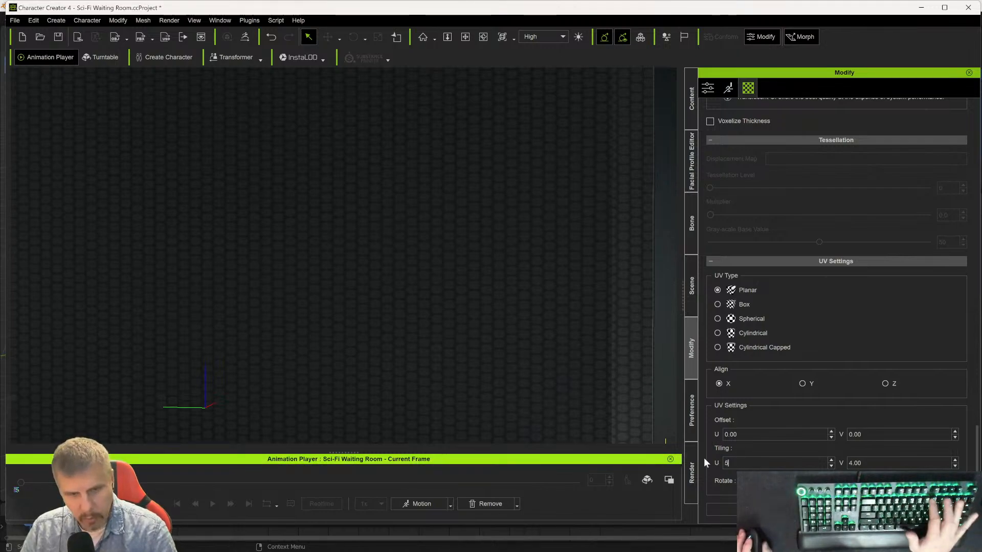
left_click(879, 464)
left_click_drag(880, 464, 775, 466)
type("5")
left_click(818, 510)
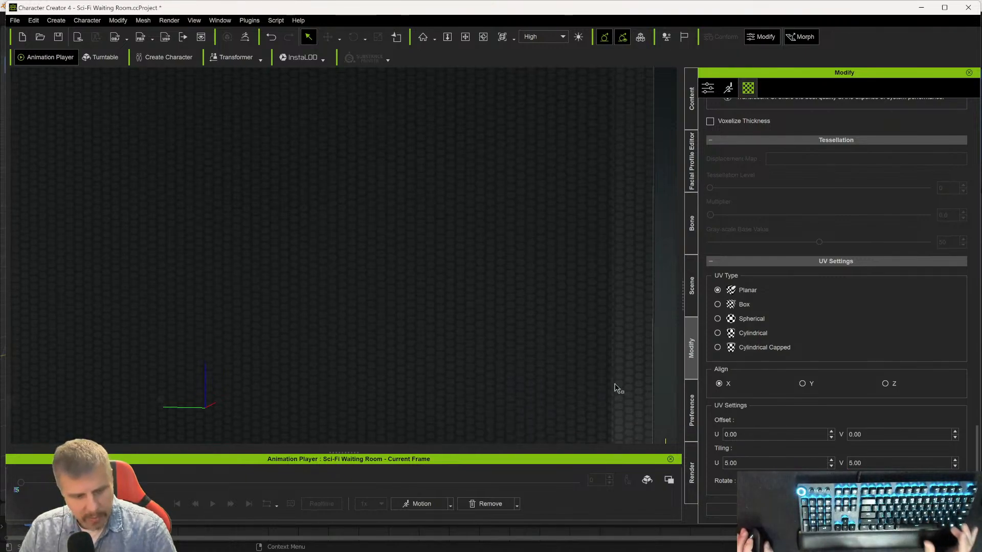
- Compare the brick patterns where the walls meet at the corner, and select Wall04 to show its material list
right_click_drag(628, 392, 361, 374, "alt")
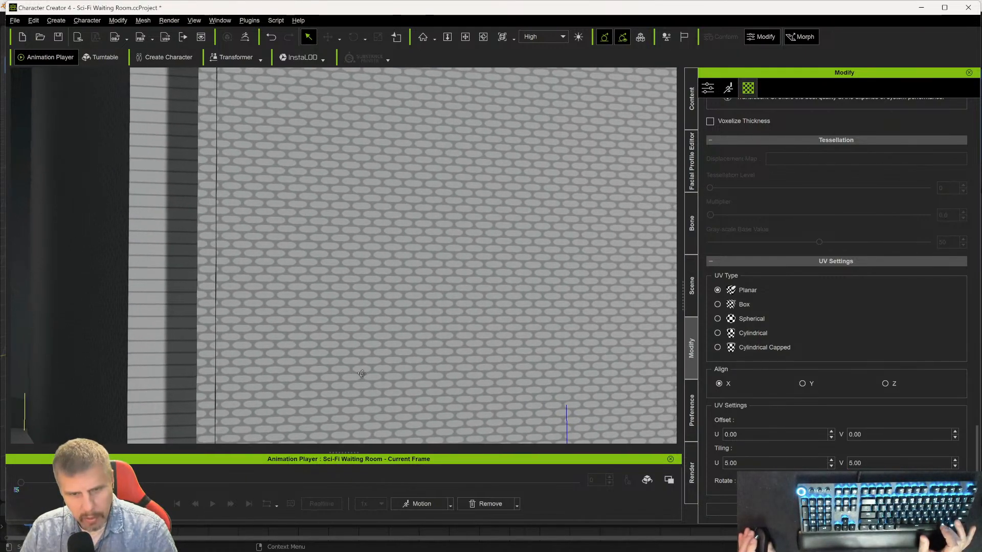
scroll(509, 370, "up", 2)
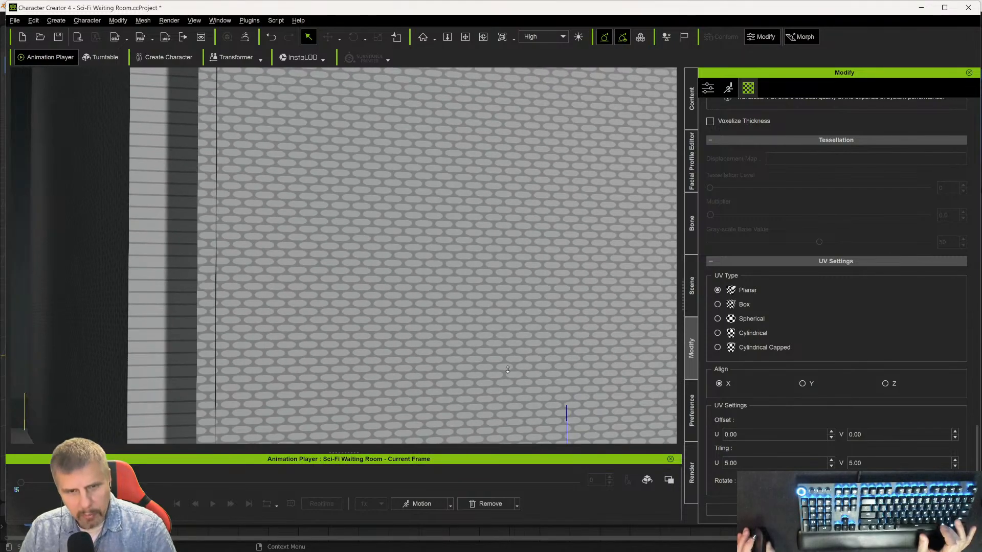
scroll(507, 369, "down", 8)
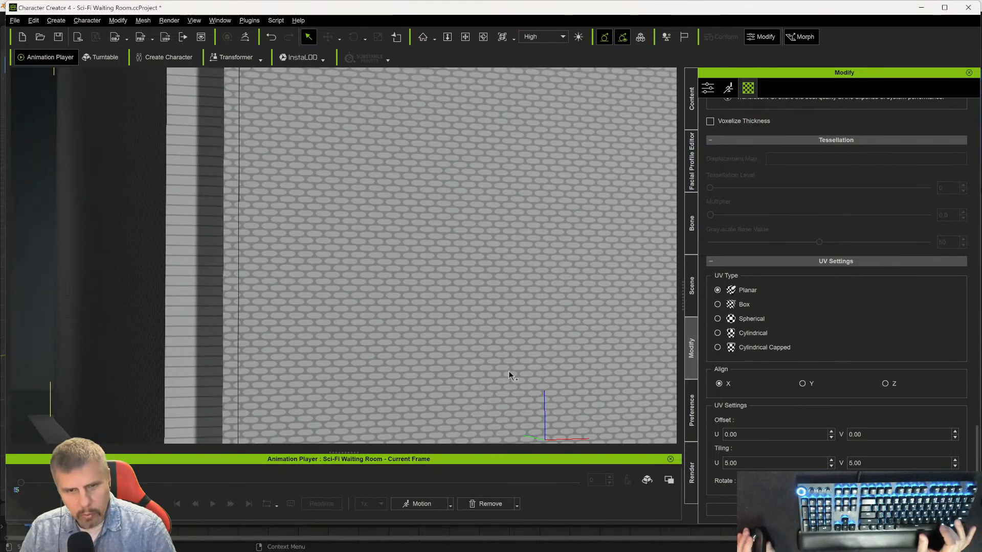
scroll(508, 371, "down", 2)
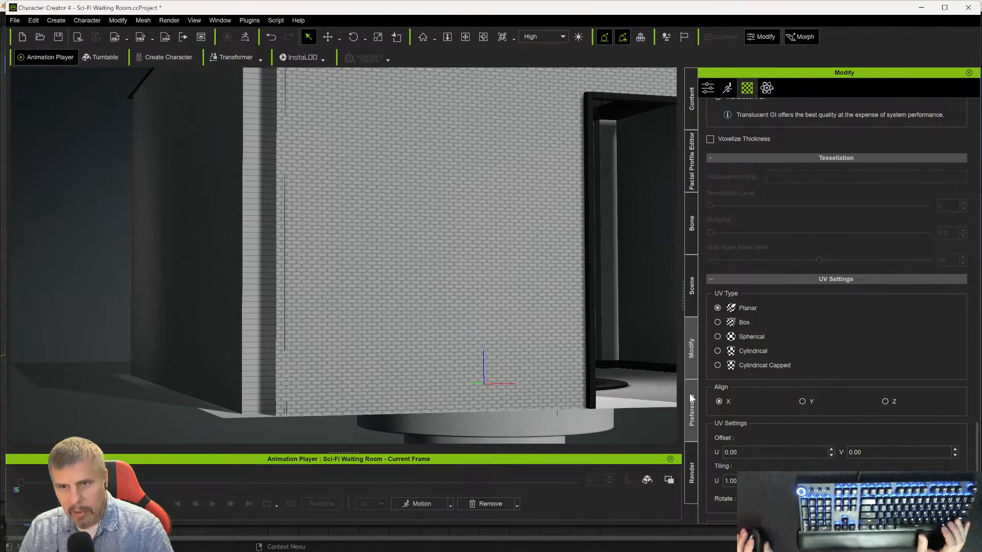
scroll(729, 265, "up", 10)
scroll(731, 230, "up", 10)
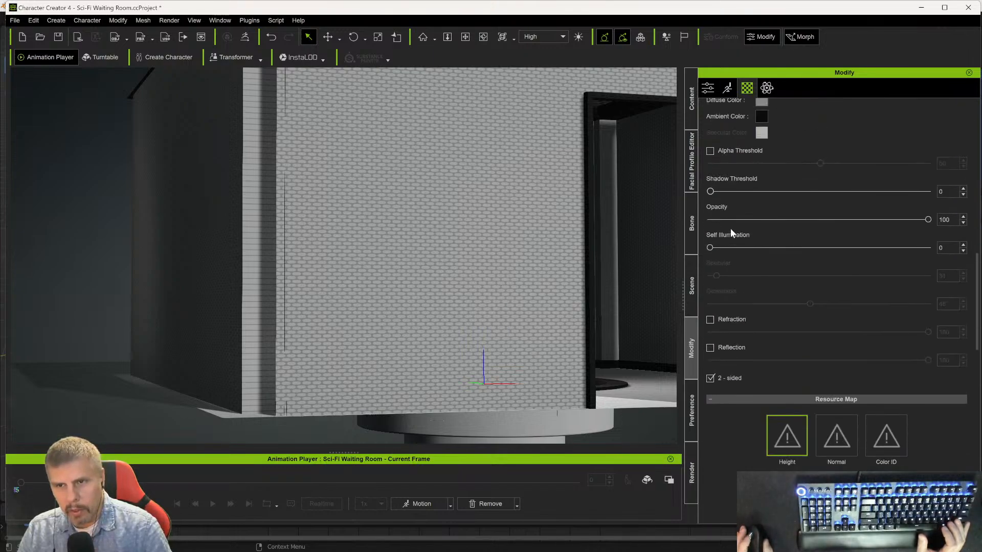
scroll(729, 229, "up", 2)
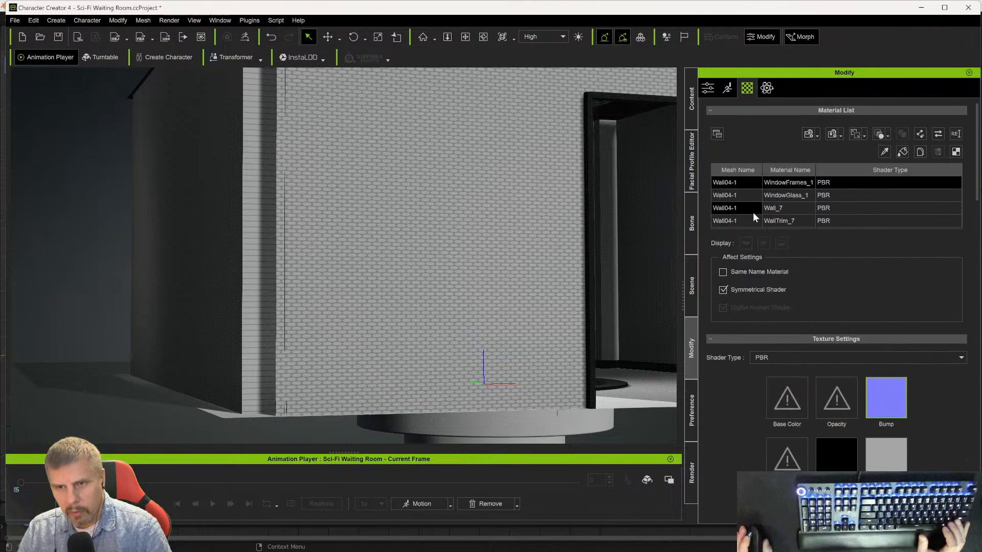
- Set the UV tiling of Wall04's Wall_7 material to 5 in both U and V, and try the Y planar alignment
left_click(776, 208)
scroll(729, 394, "down", 8)
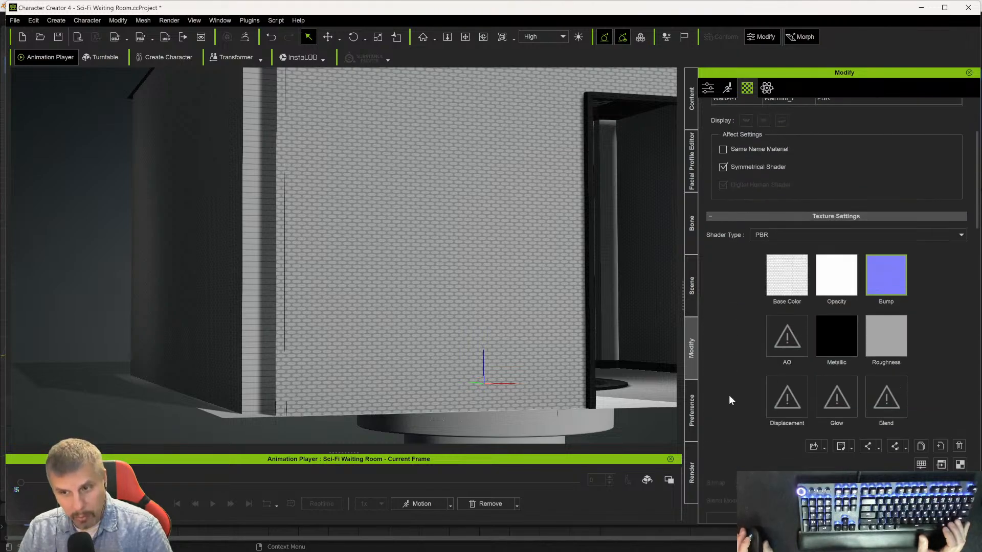
scroll(729, 399, "down", 10)
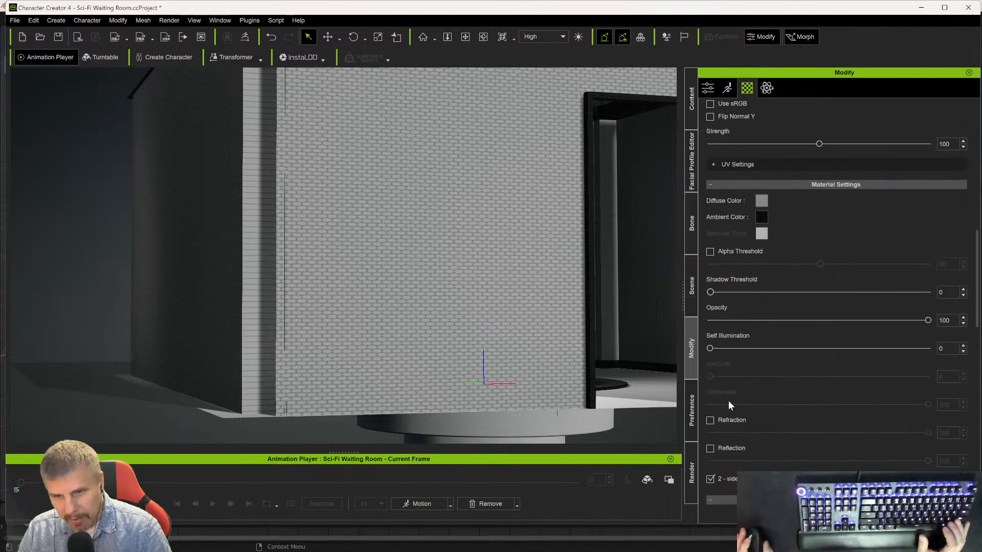
scroll(729, 405, "down", 8)
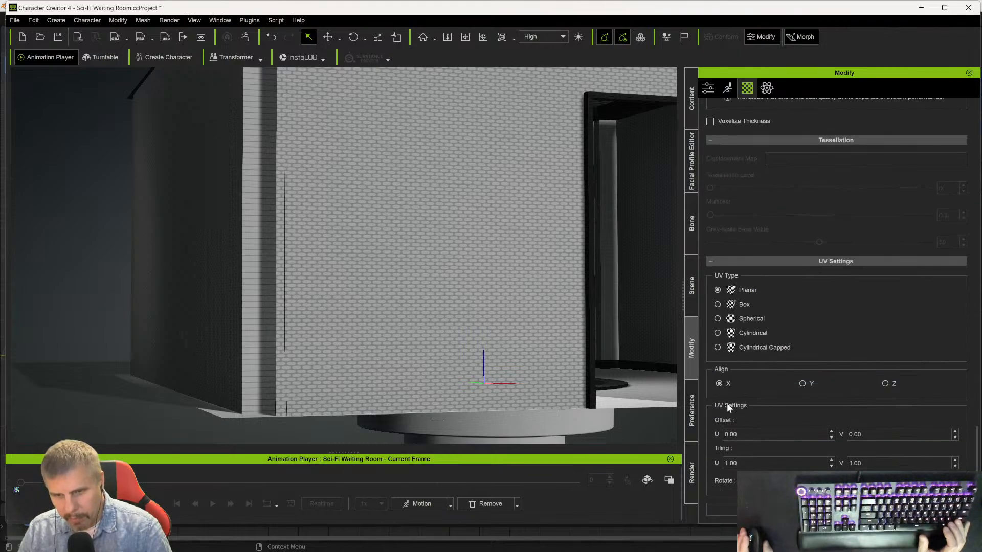
double_click(741, 462)
type("5")
double_click(885, 463)
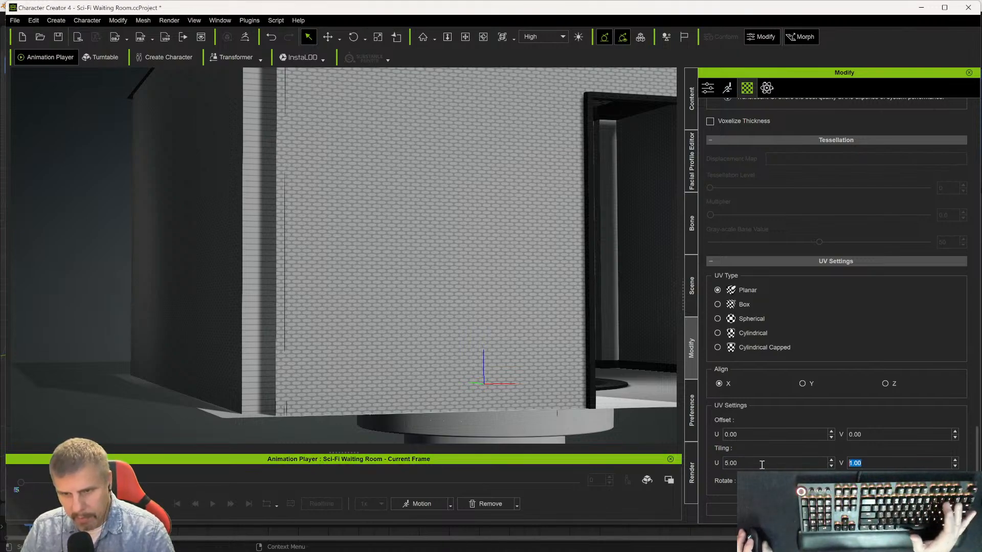
type("5")
key("Return")
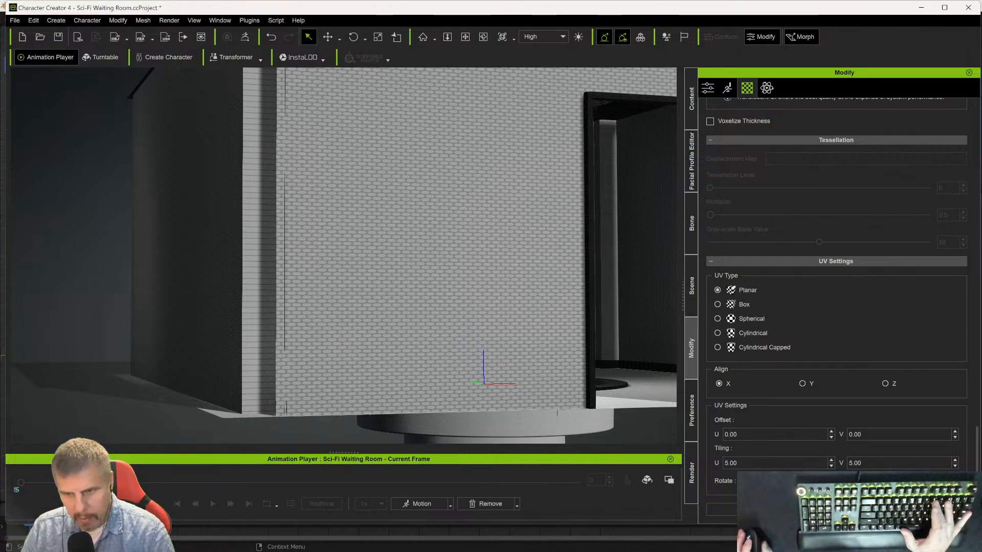
left_click(802, 384)
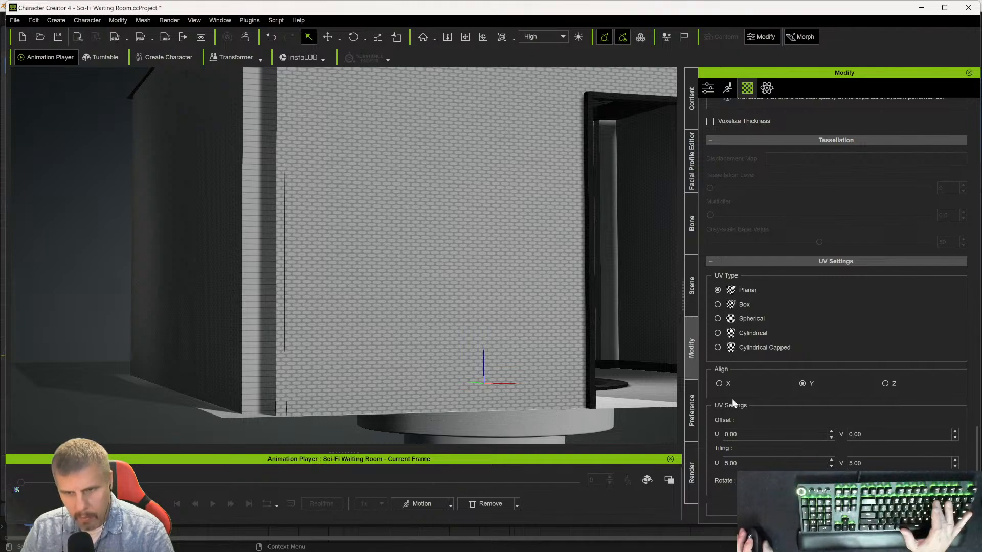
scroll(563, 362, "up", 2)
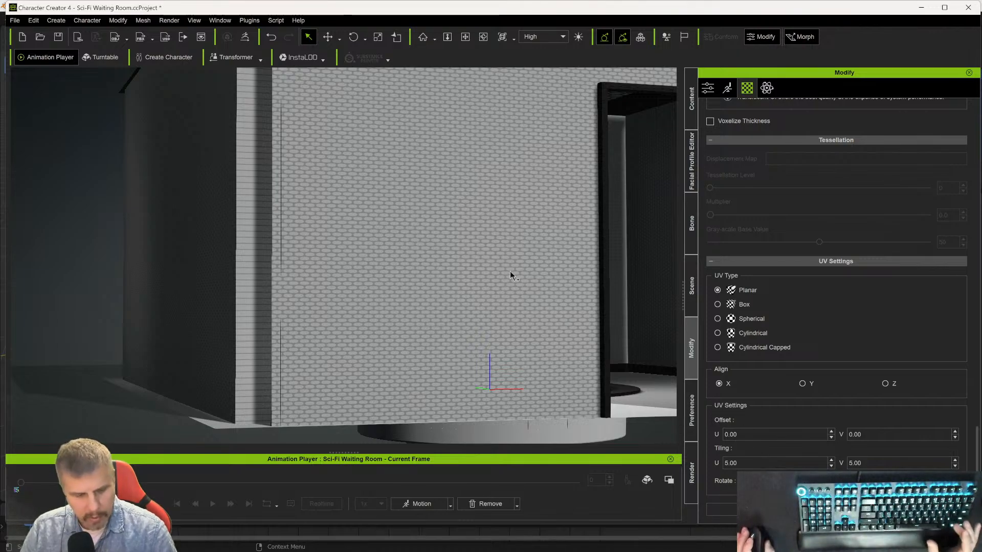
- Select the Wall01 mesh, try the X and Z planar UV alignments on its wall material, and return the alignment to Y
left_click_drag(486, 229, 368, 259, "alt")
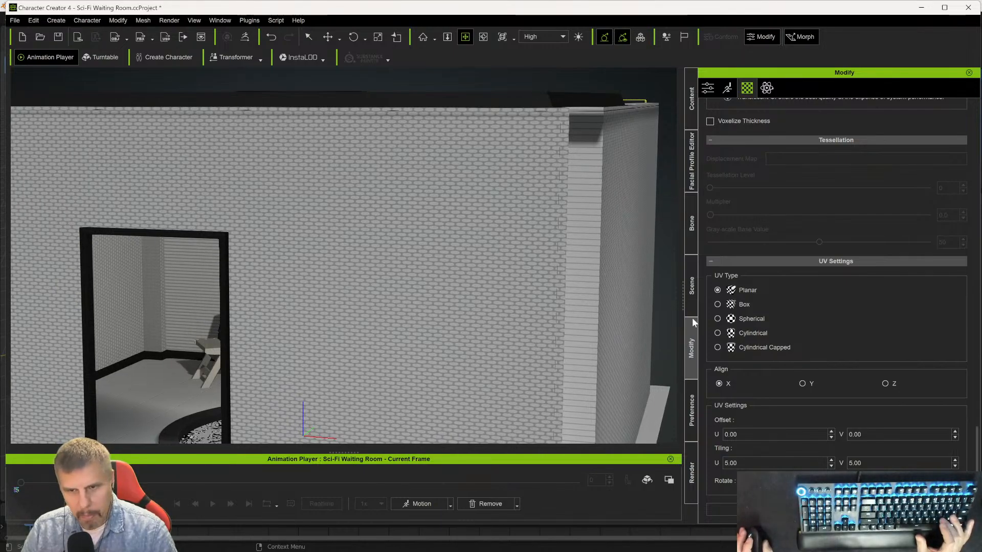
left_click(690, 286)
scroll(585, 310, "up", 1)
scroll(579, 309, "down", 5)
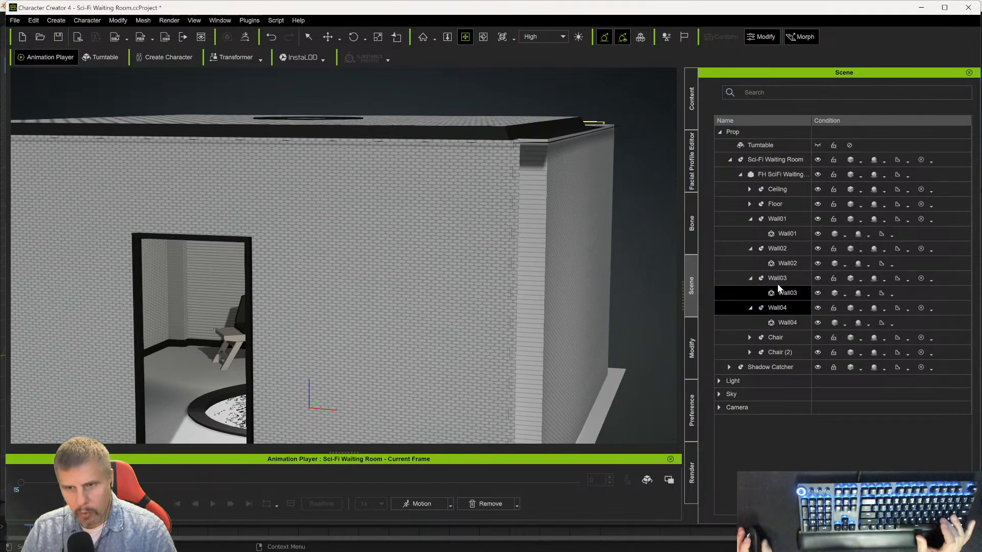
left_click(777, 233)
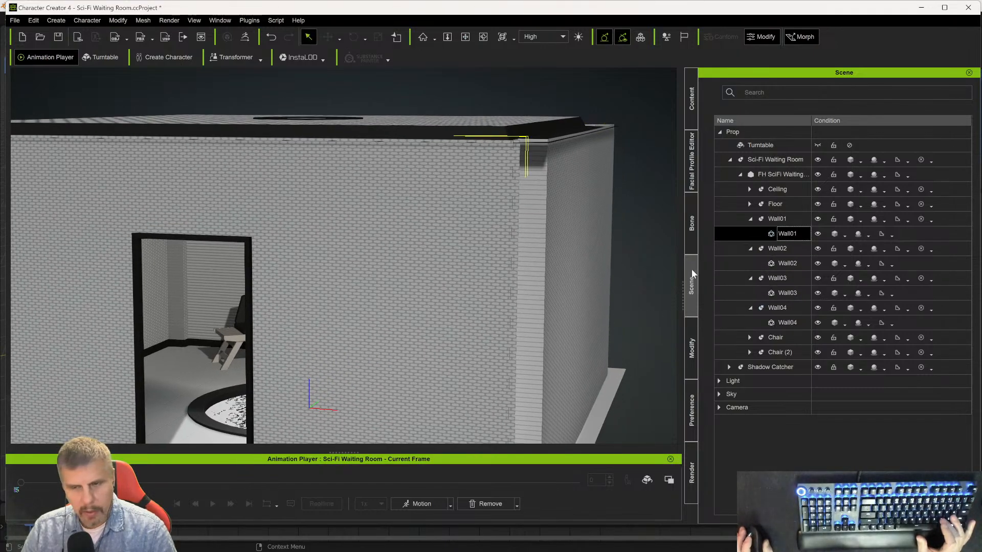
left_click(691, 349)
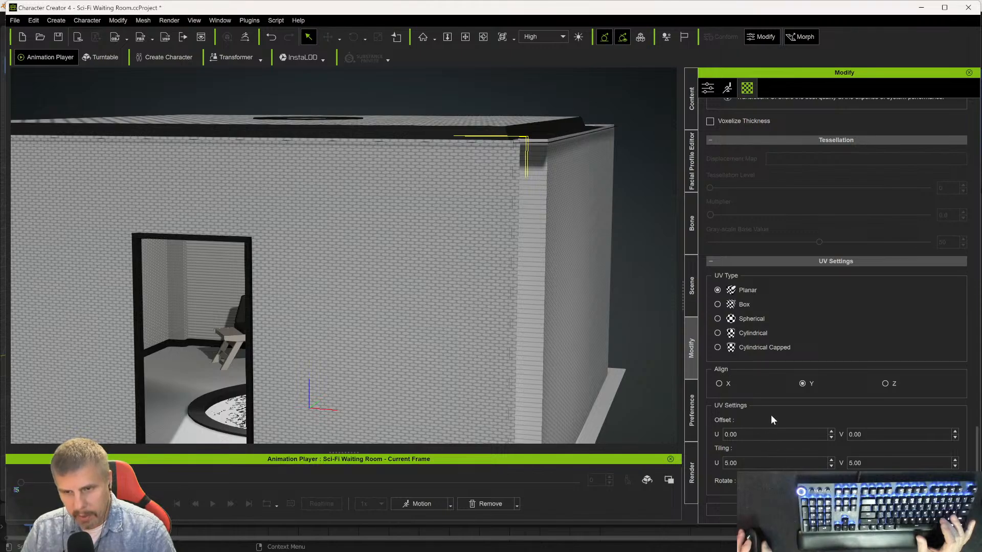
left_click(719, 383)
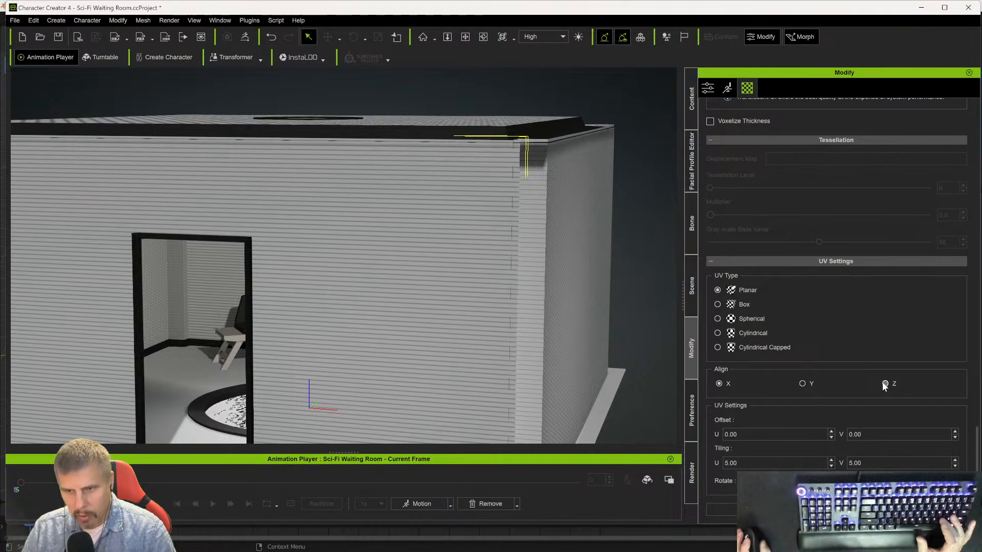
left_click(828, 509)
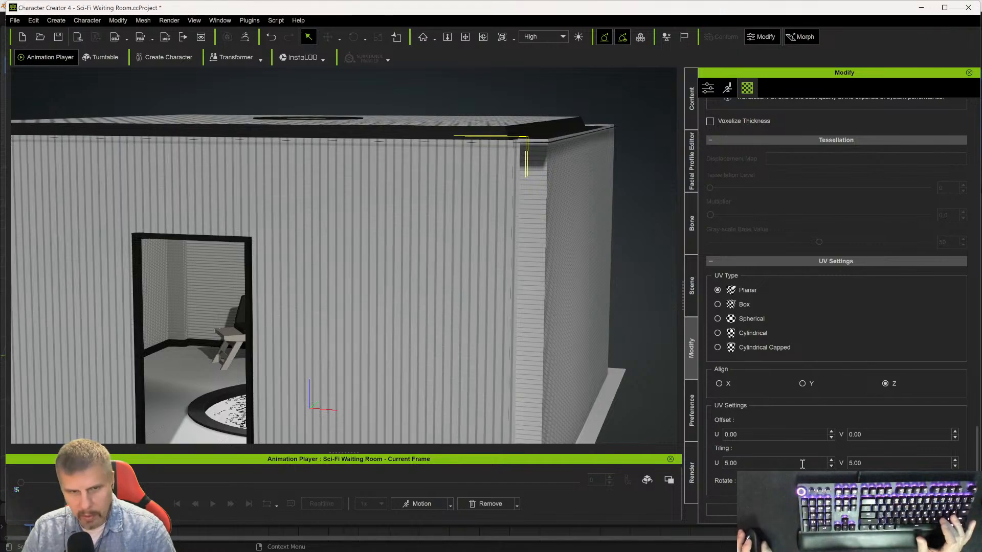
left_click(718, 383)
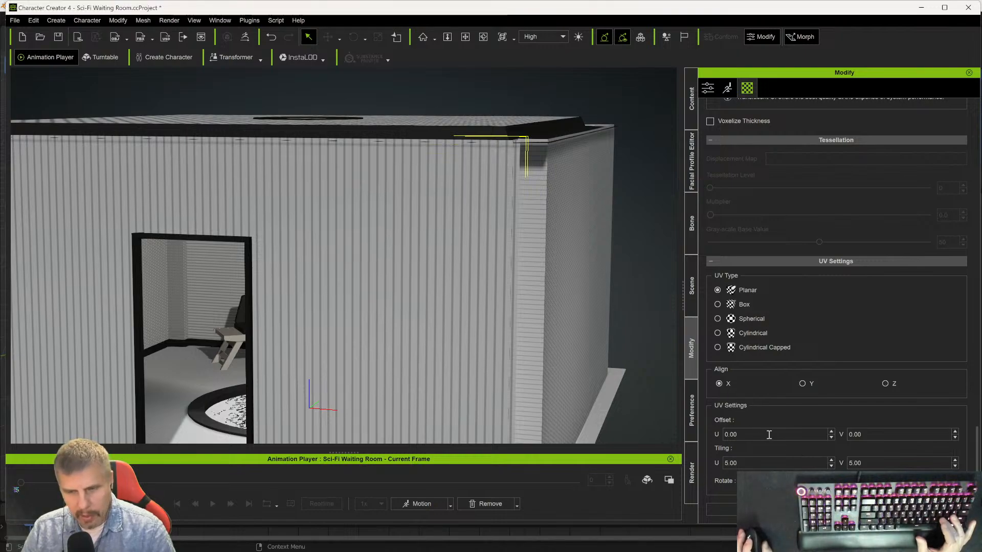
left_click(828, 509)
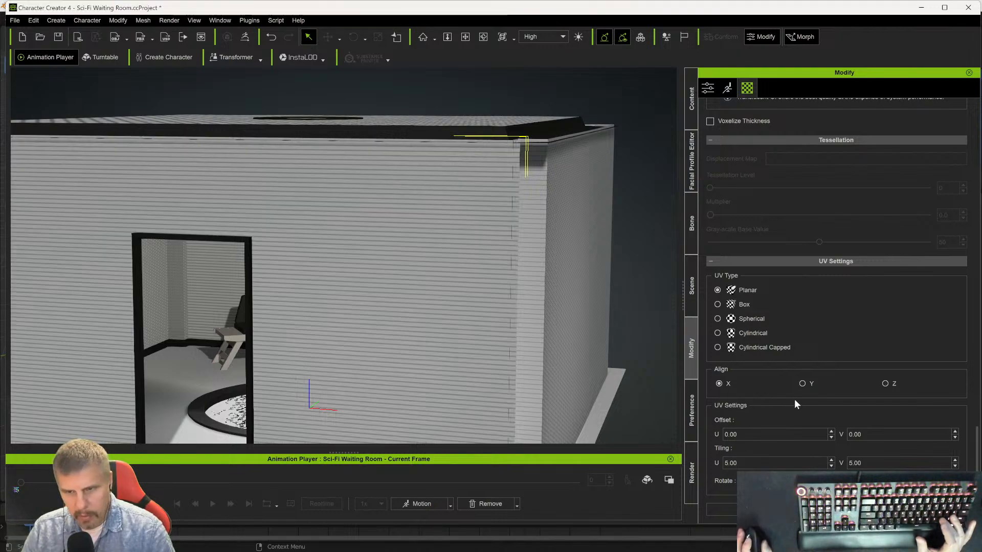
left_click(828, 509)
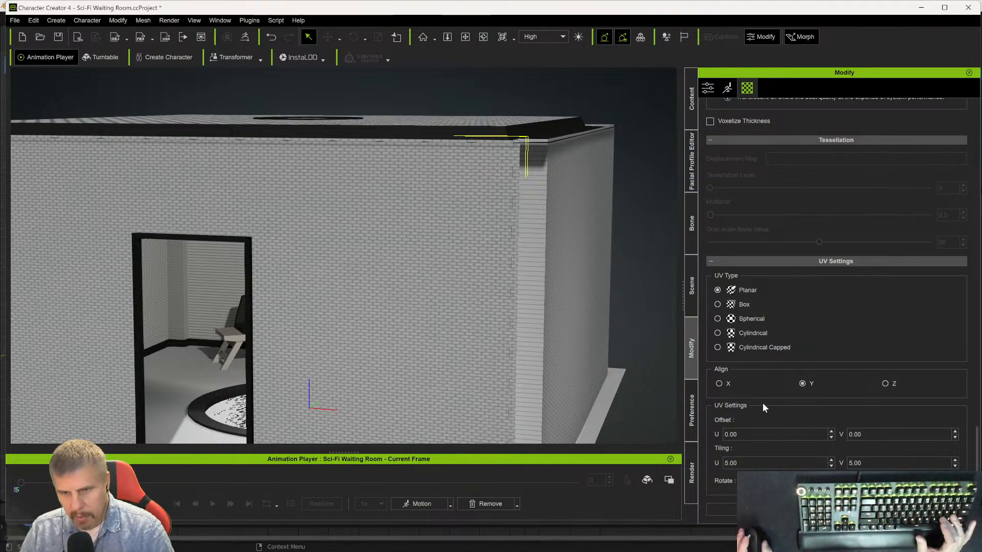
- Examine the brick patterns on the exterior of the doorway wall and the windowed wall
right_click_drag(405, 368, 75, 309)
left_click(59, 304)
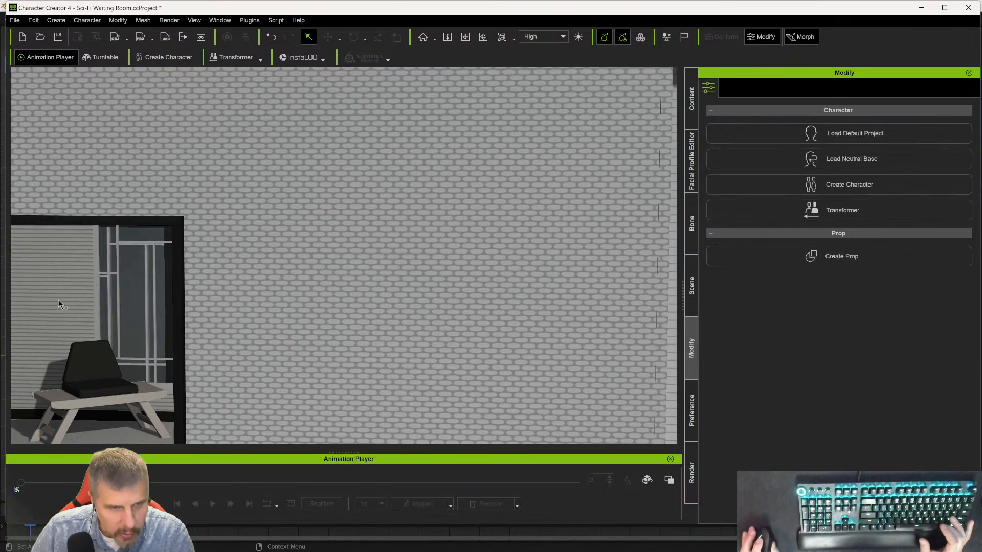
scroll(146, 317, "down", 5)
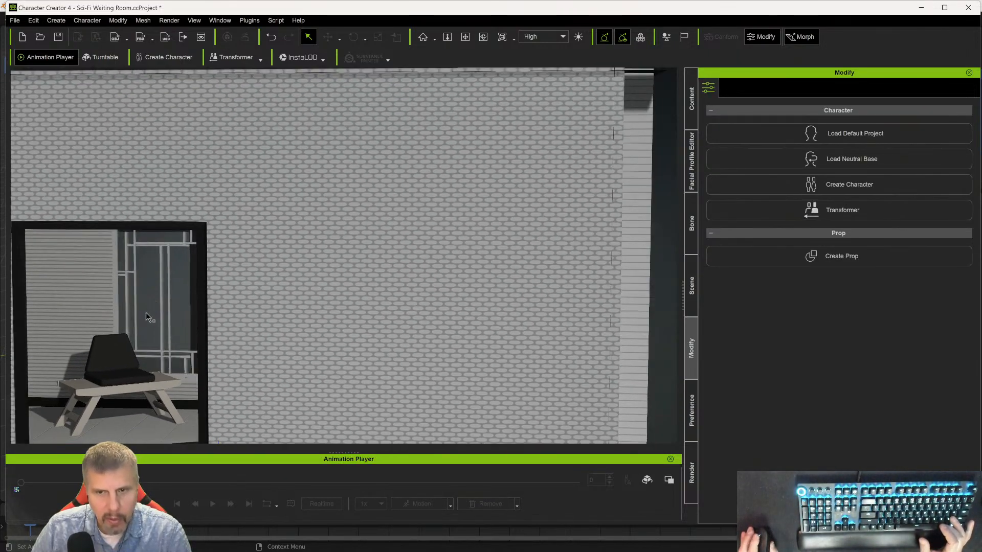
scroll(146, 320, "down", 3)
right_click_drag(606, 317, 1, 304)
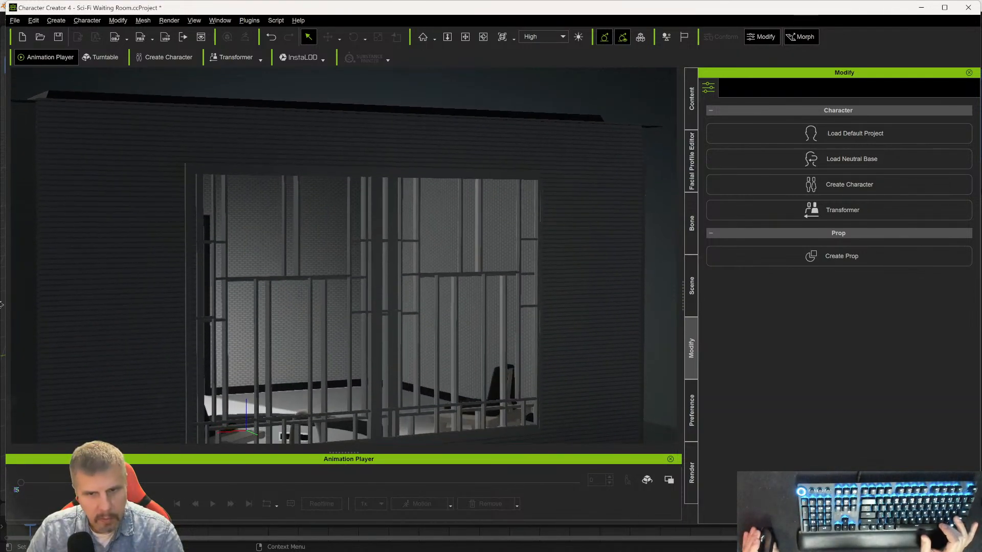
scroll(435, 296, "up", 3)
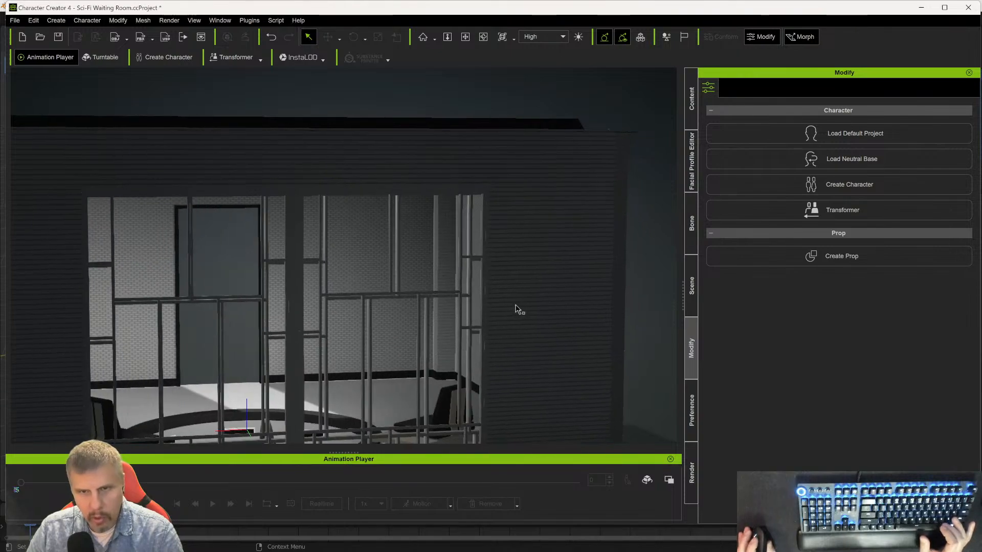
scroll(516, 308, "down", 2)
- Select the Wall04 mesh and apply the Y planar UV alignment to its Wall_7 material
left_click(688, 297)
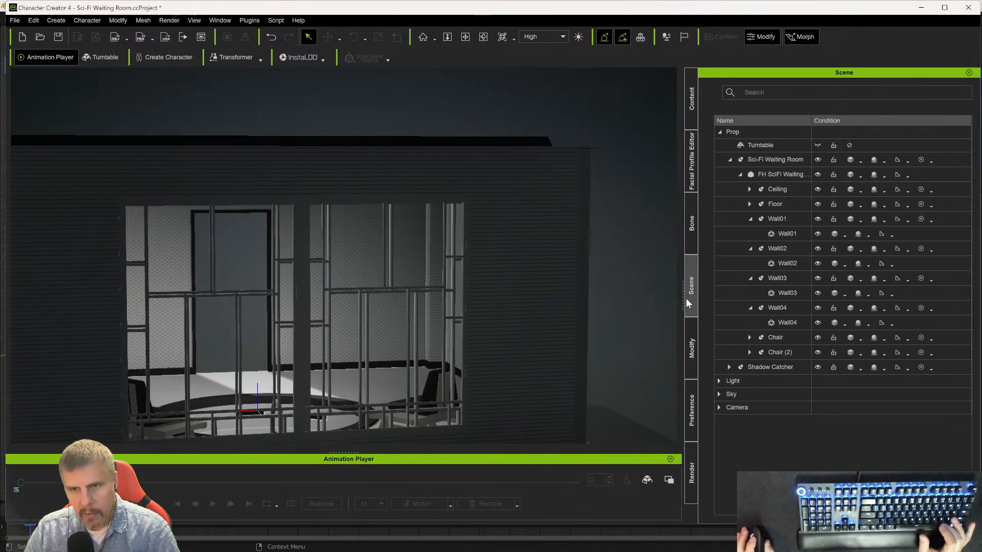
left_click(769, 266)
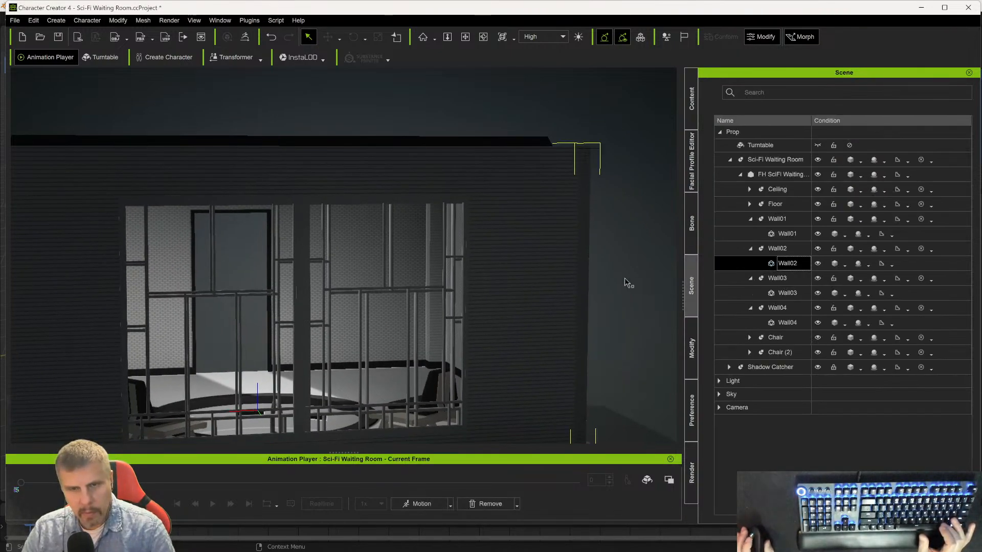
left_click(783, 323)
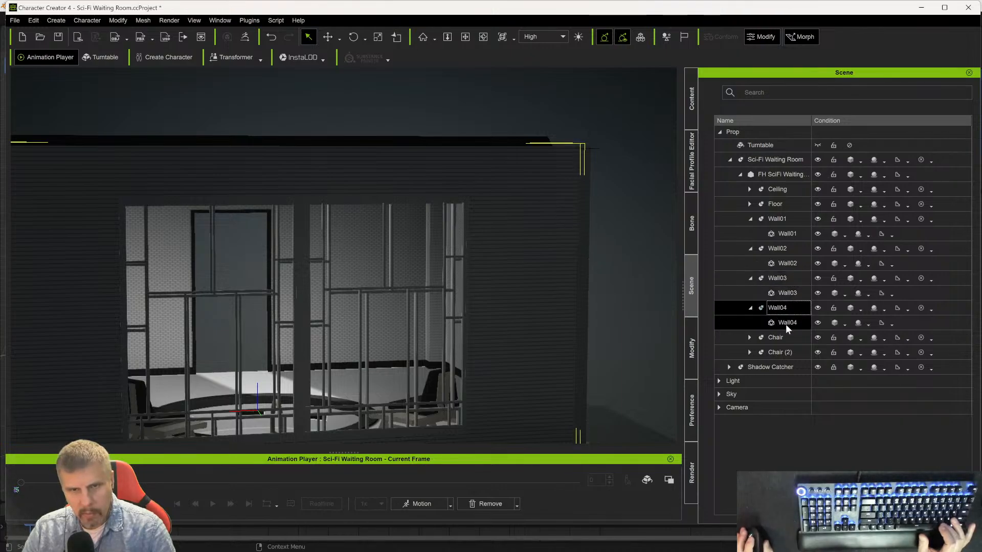
right_click_drag(492, 253, 429, 243)
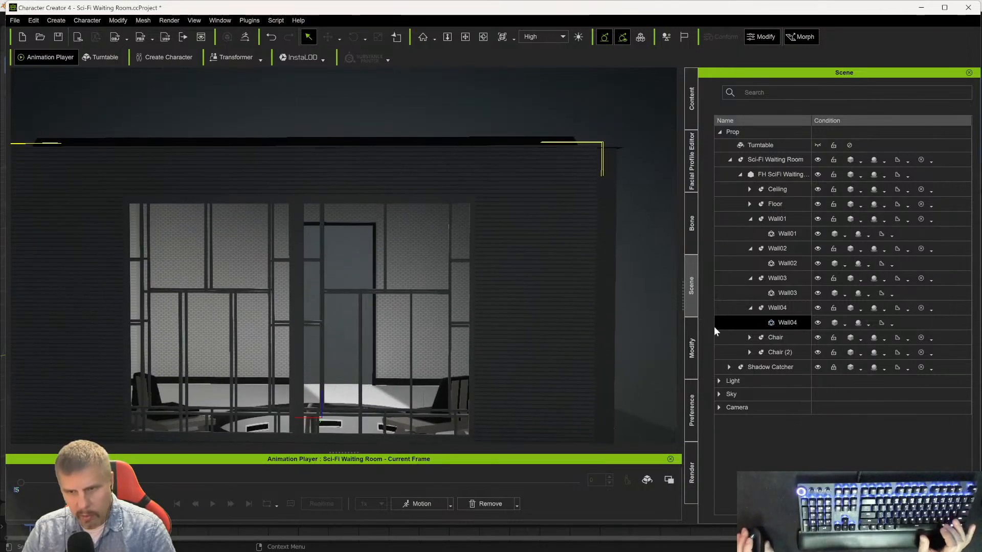
left_click(689, 348)
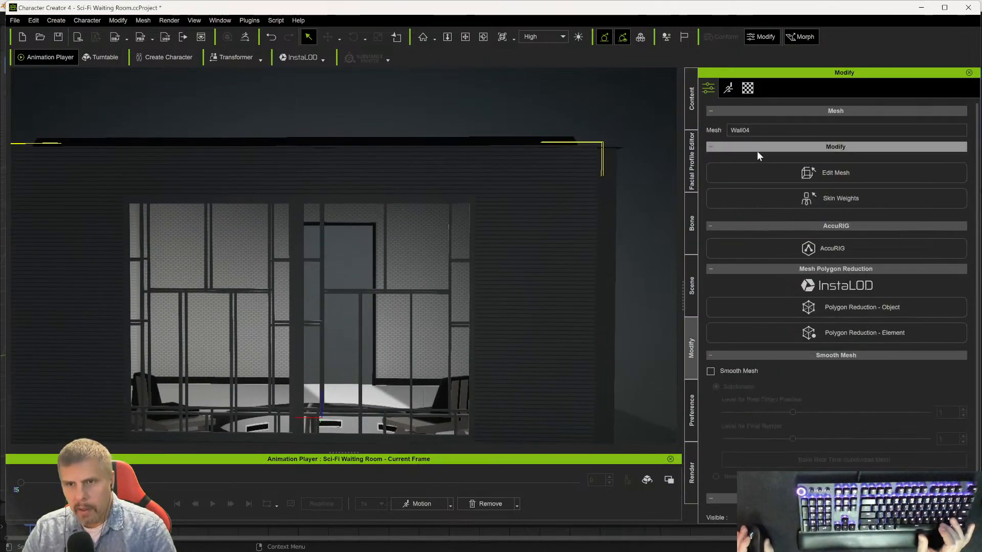
scroll(752, 134, "down", 1)
left_click(747, 88)
scroll(777, 208, "up", 8)
scroll(777, 206, "up", 10)
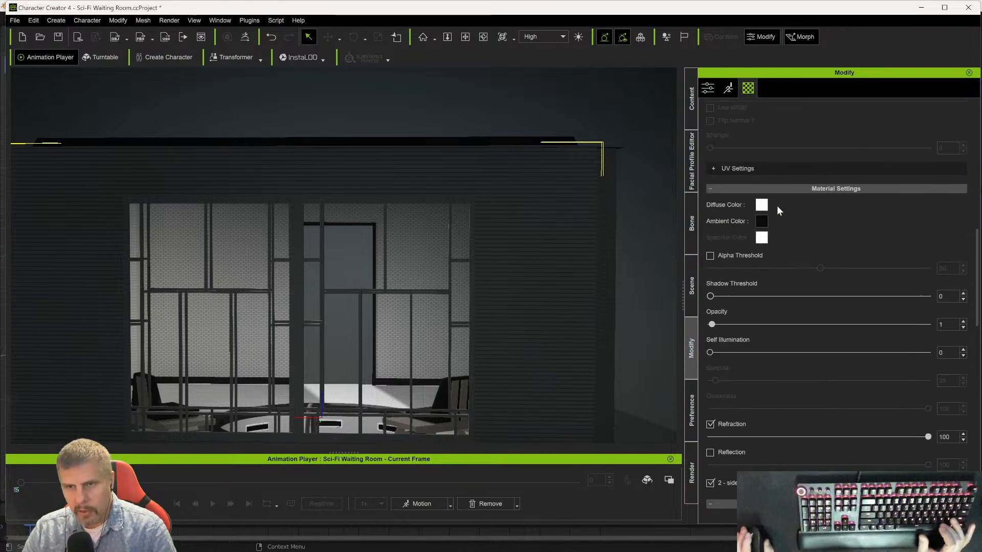
scroll(777, 205, "up", 4)
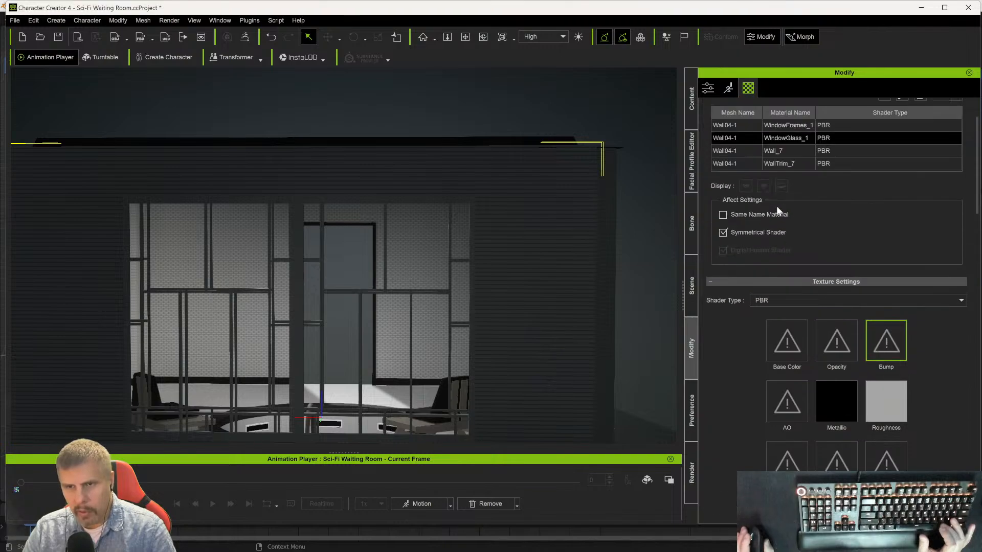
left_click(777, 181)
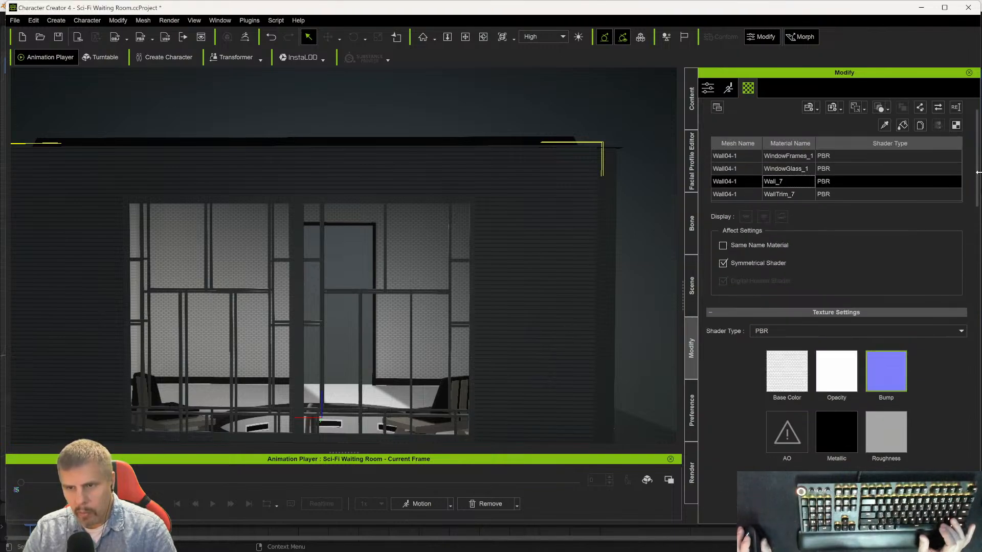
scroll(959, 268, "down", 15)
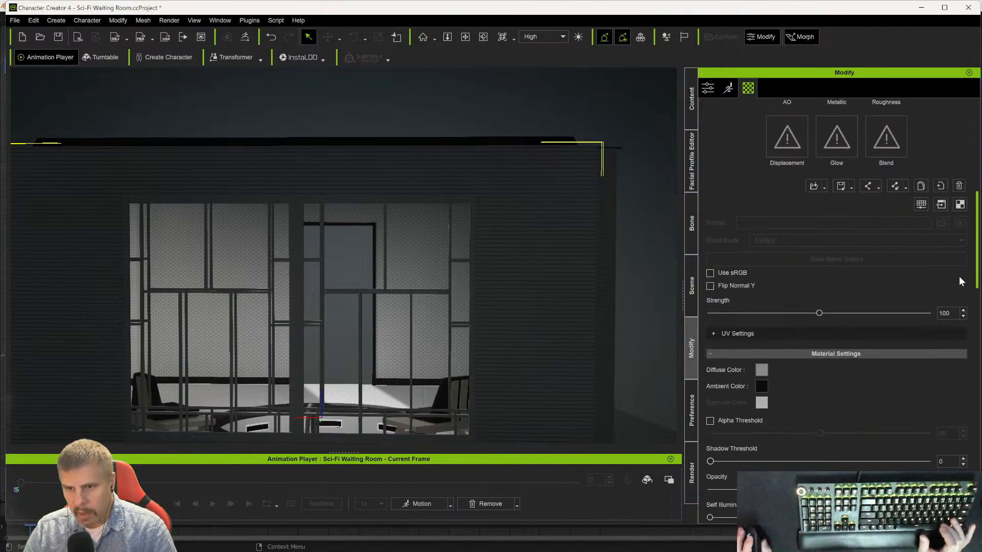
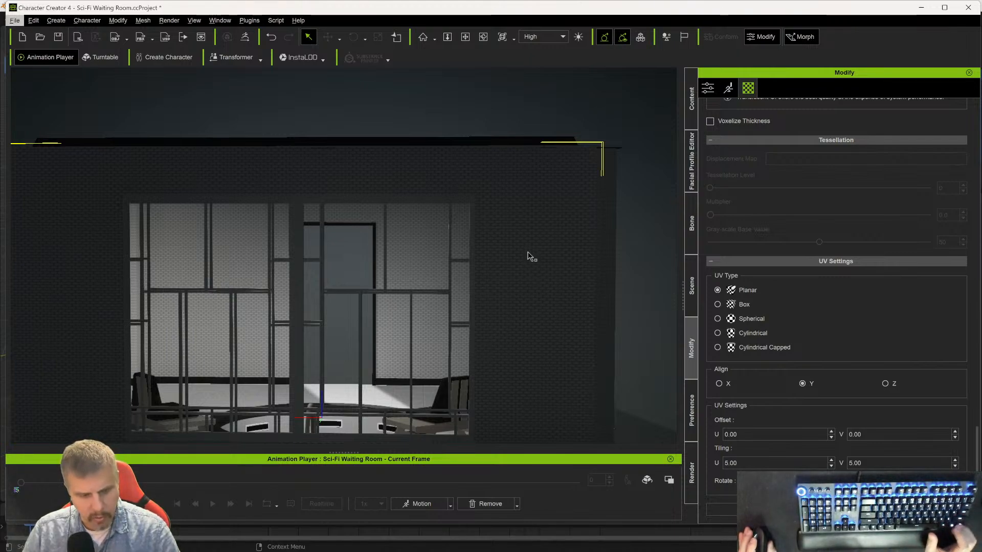
- Save the project under its existing name, Sci-Fi Waiting Room.ccProject
key("ctrl+shift+s")
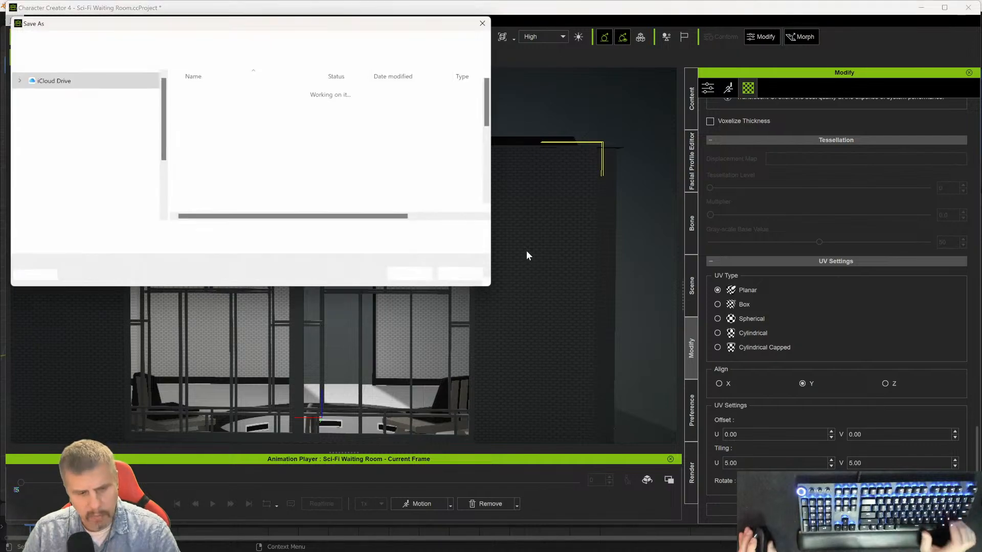
left_click(452, 275)
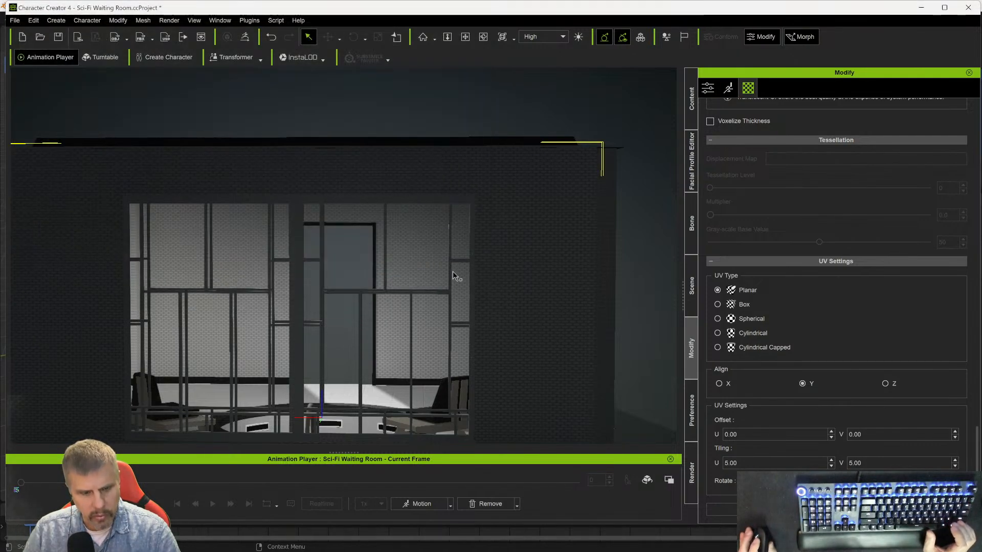
- View the hexagon-patterned roof from above and select the Ceiling mesh inside the Ceiling prop
right_click_drag(507, 266, 509, 393, "alt")
left_click_drag(447, 182, 498, 404, "alt")
right_click_drag(481, 235, 464, 323, "alt")
left_click(470, 308)
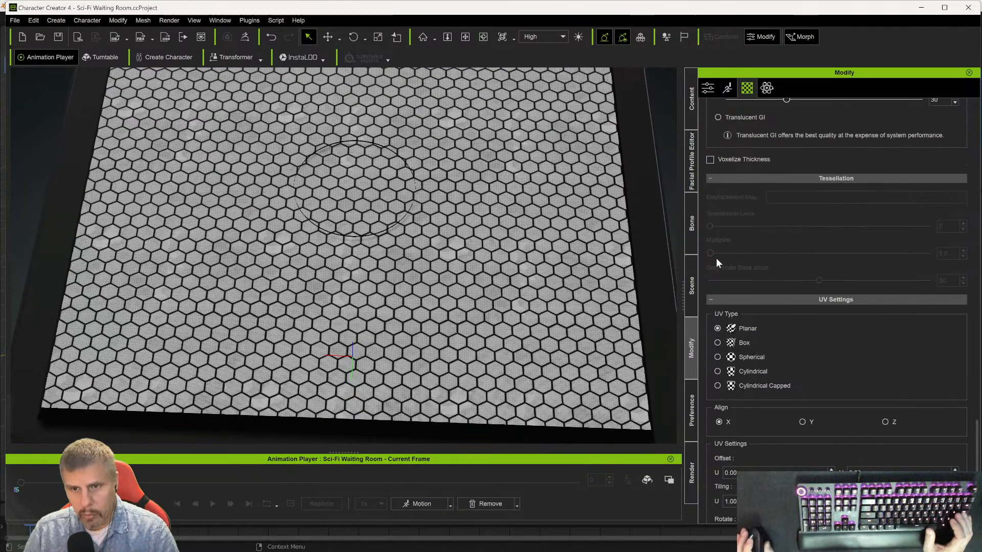
left_click(686, 294)
left_click(768, 188)
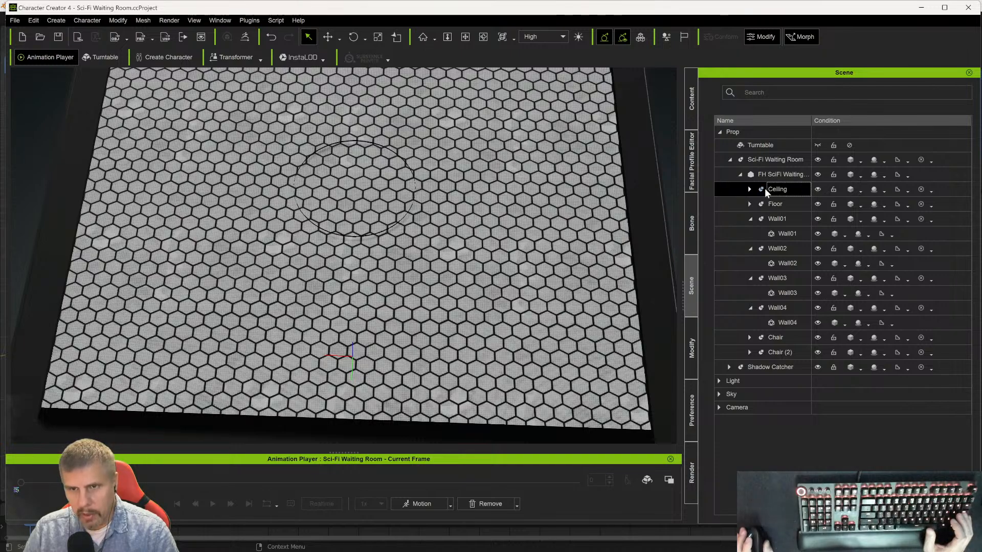
left_click(749, 189)
left_click(771, 204)
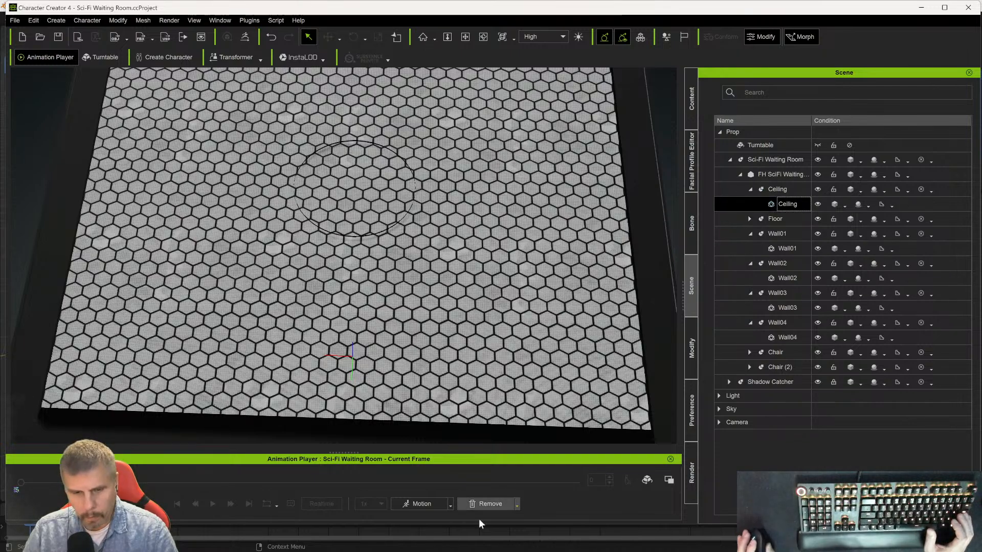
- Examine the texture maps of the Ceiling1_1, CeilingLight_1 and LightBulb_1 materials on the Ceiling mesh
mouse_move(460, 548)
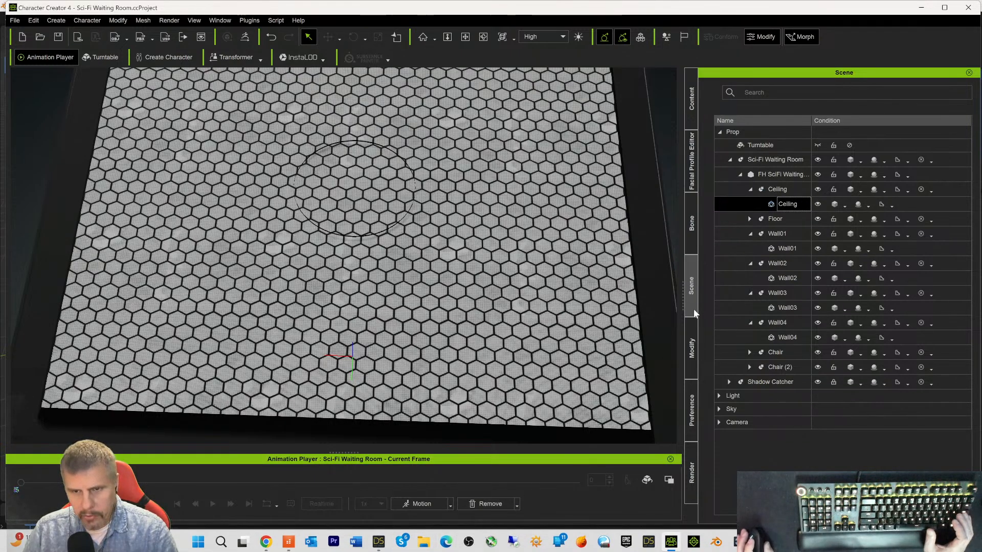
left_click(690, 348)
scroll(758, 219, "up", 10)
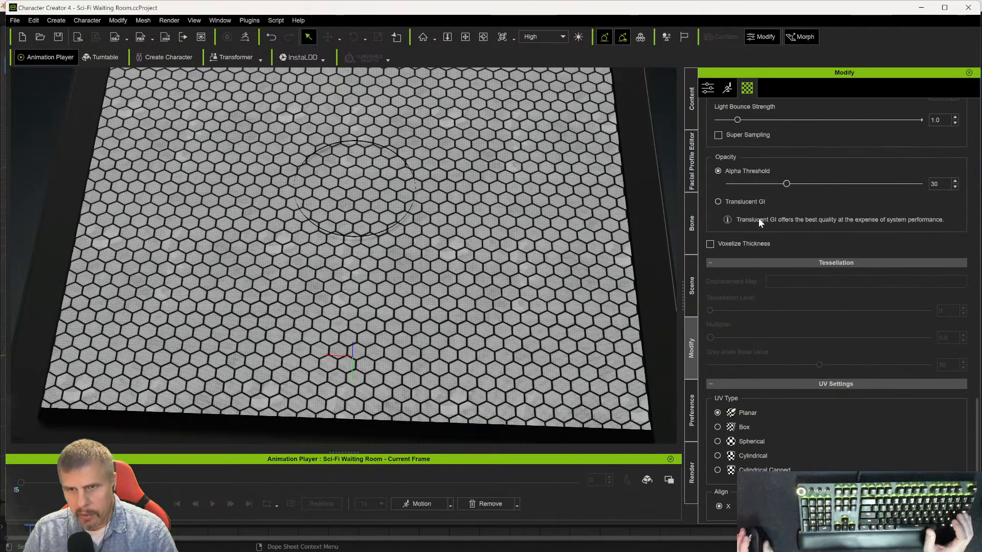
scroll(743, 182, "up", 10)
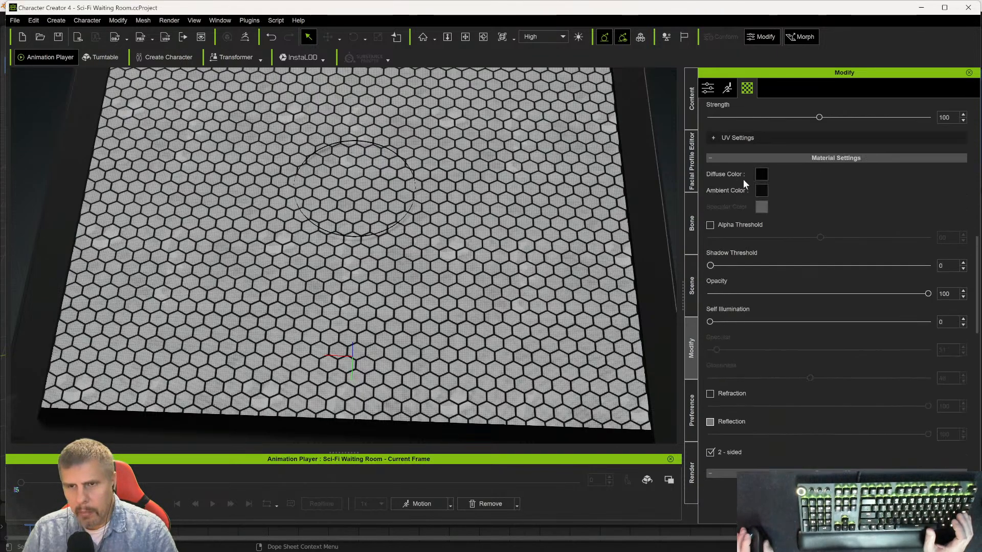
scroll(743, 180, "up", 6)
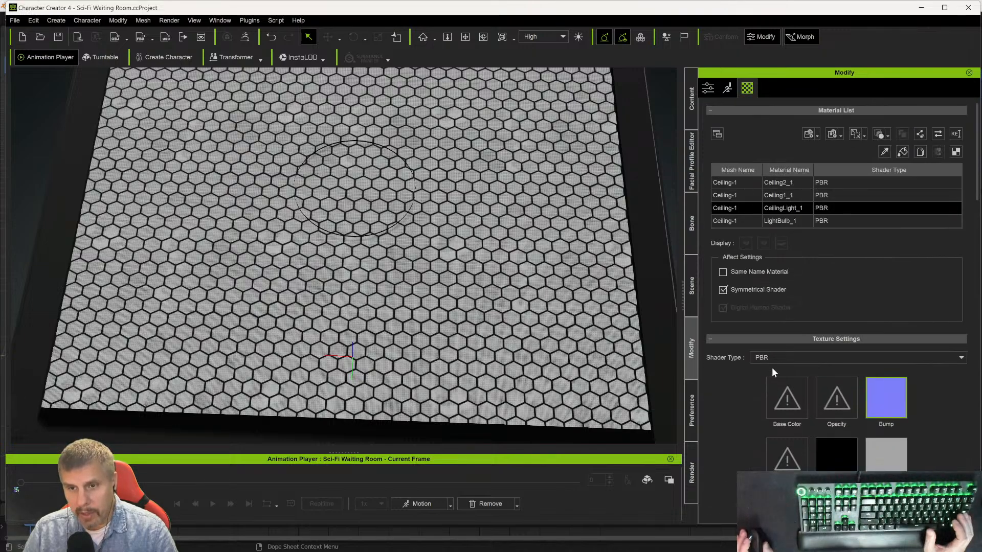
left_click(779, 196)
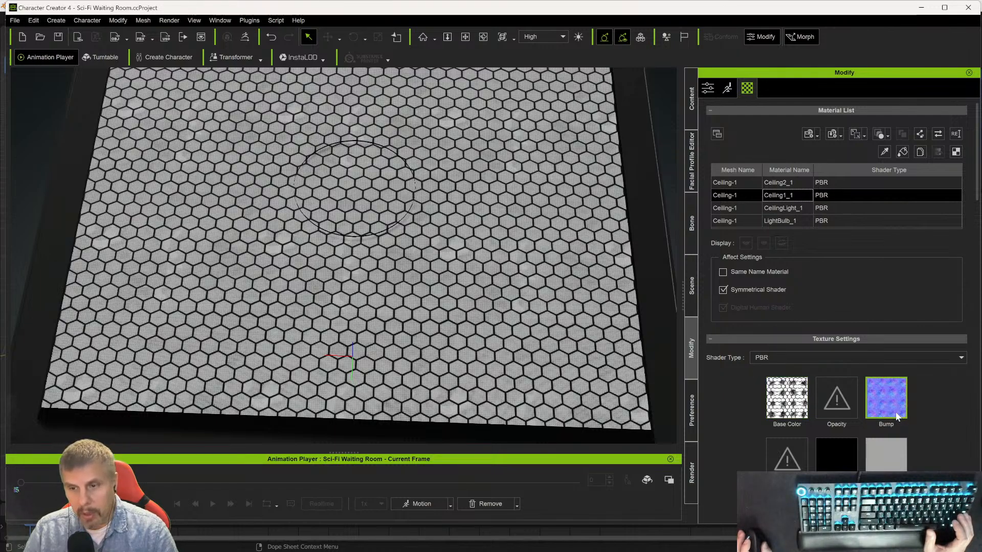
left_click(774, 209)
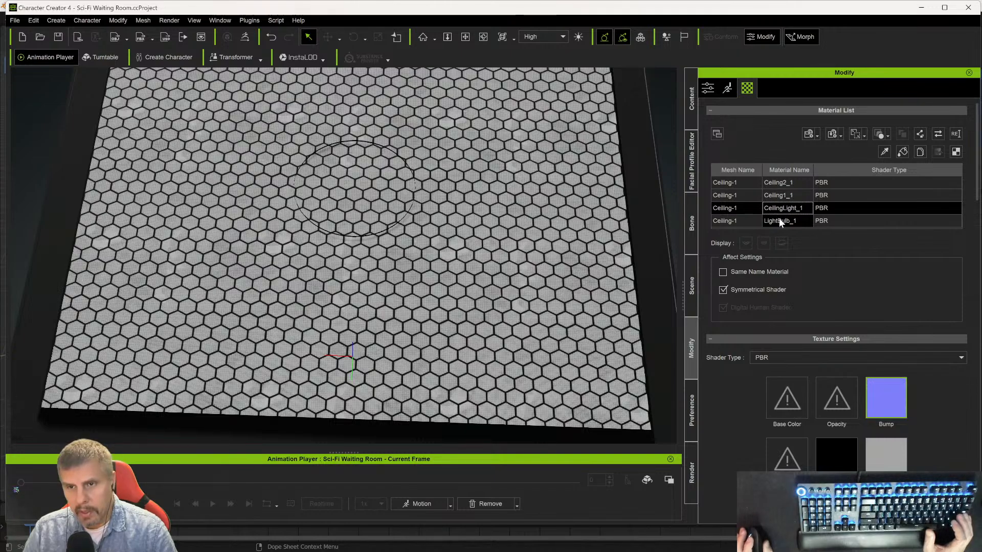
left_click(777, 221)
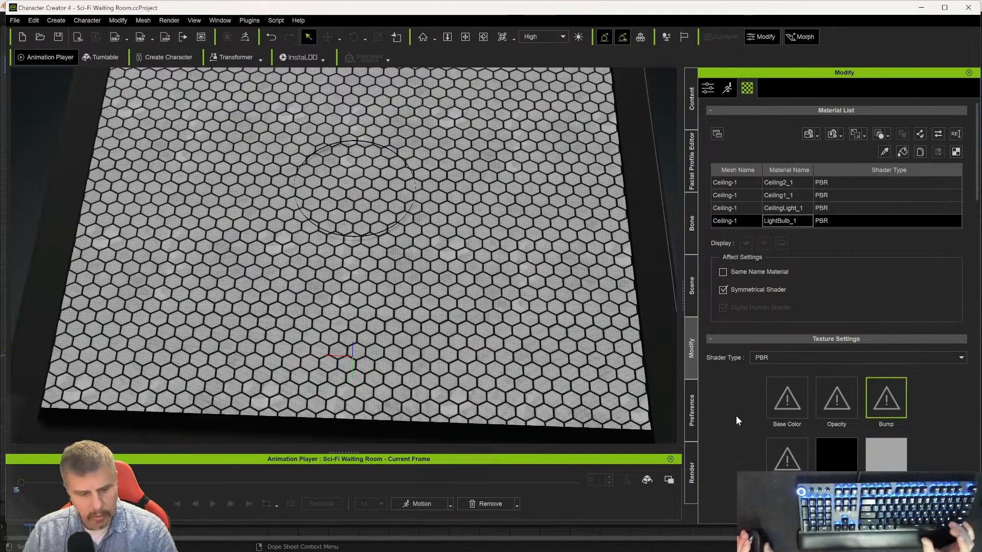
- View the doorway wall and select the Floor_3 material of the Floor mesh inside the Floor prop
key("z")
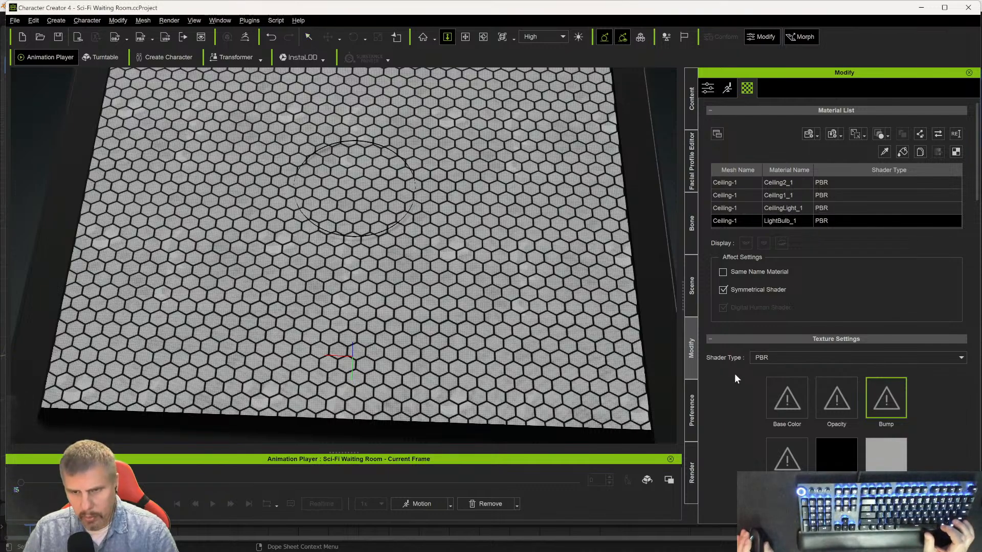
left_click(690, 289)
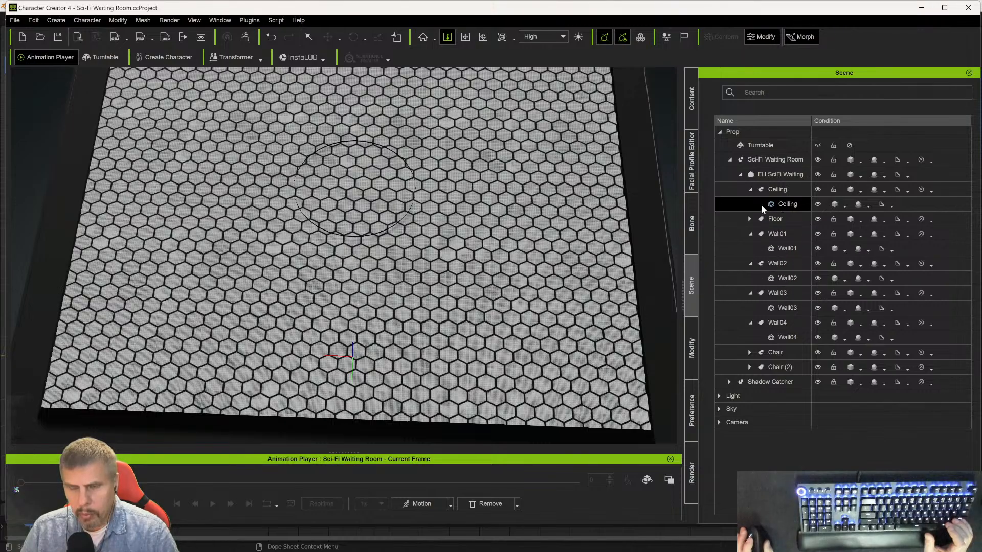
left_click_drag(508, 353, 667, 297, "alt")
right_click_drag(362, 391, 406, 252, "alt")
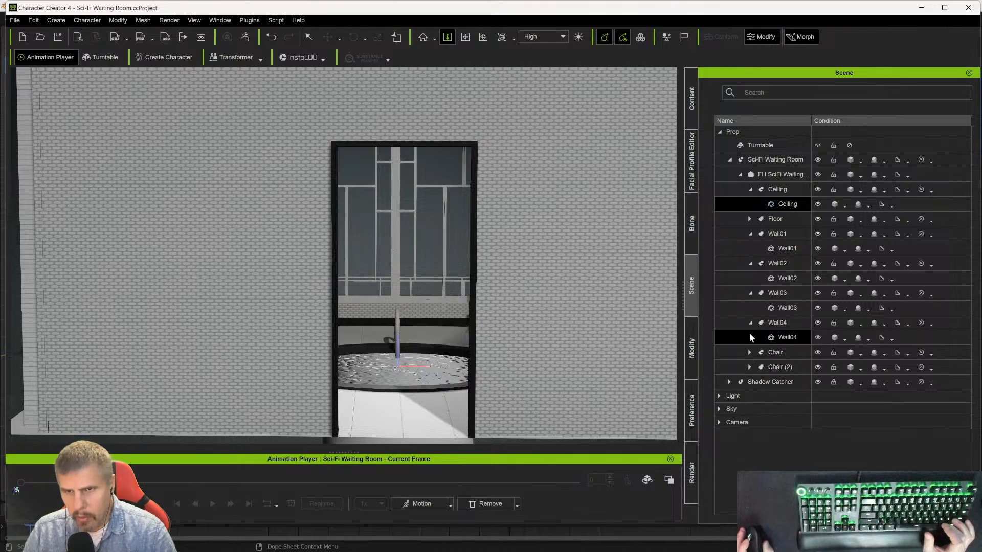
left_click(750, 219)
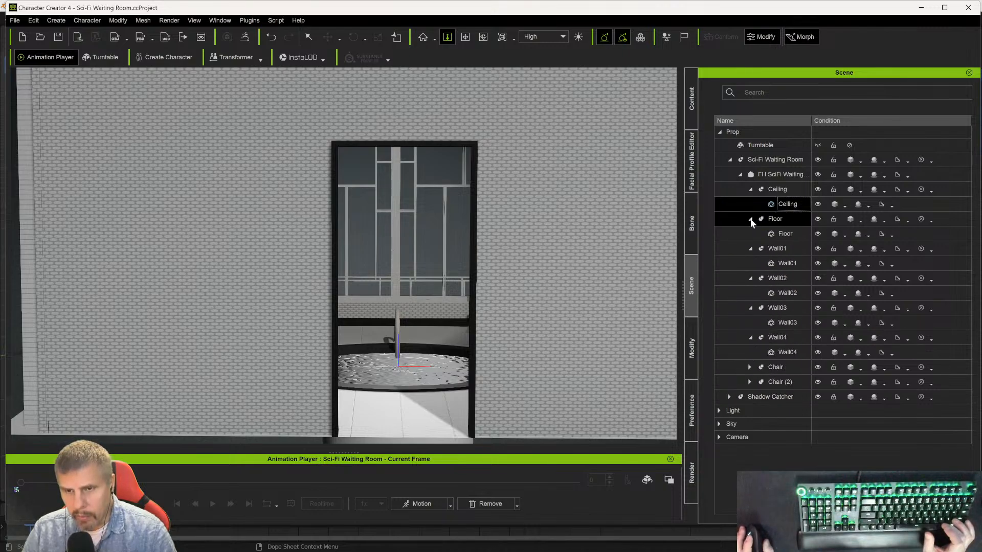
left_click(778, 234)
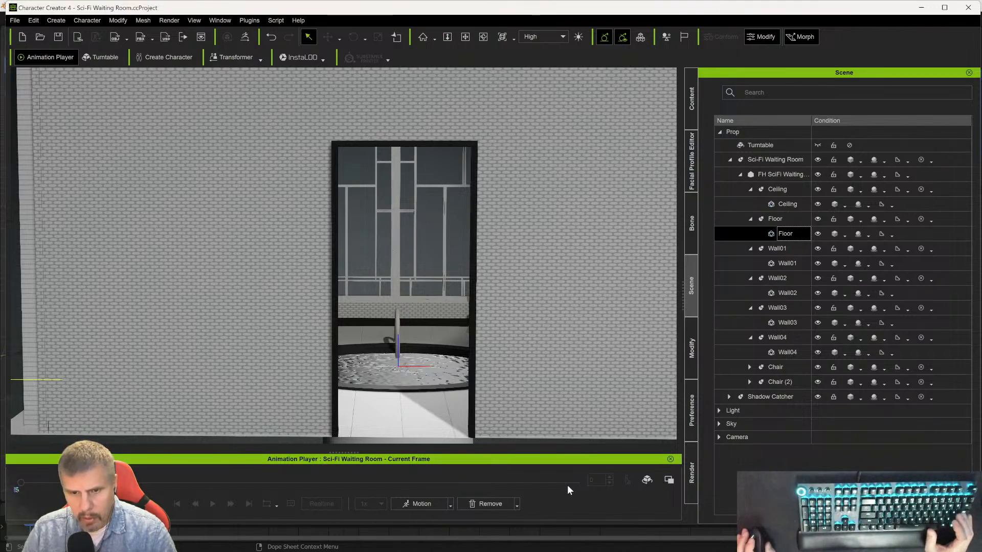
left_click(691, 349)
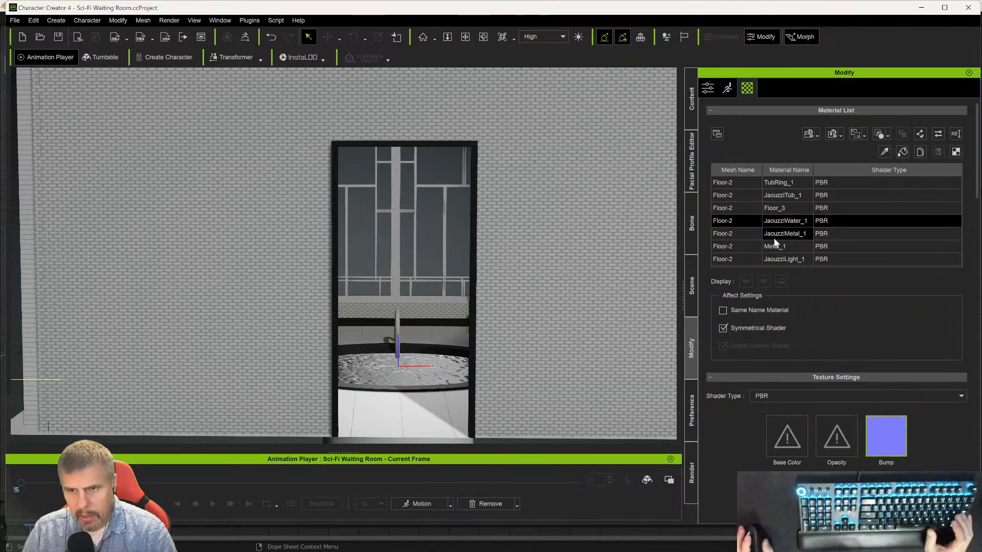
left_click(778, 205)
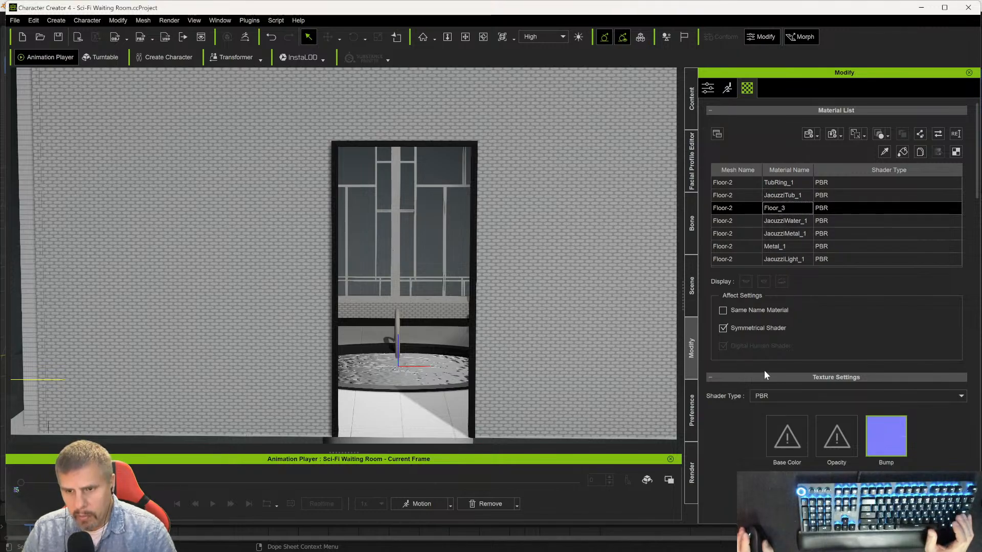
scroll(757, 399, "down", 3)
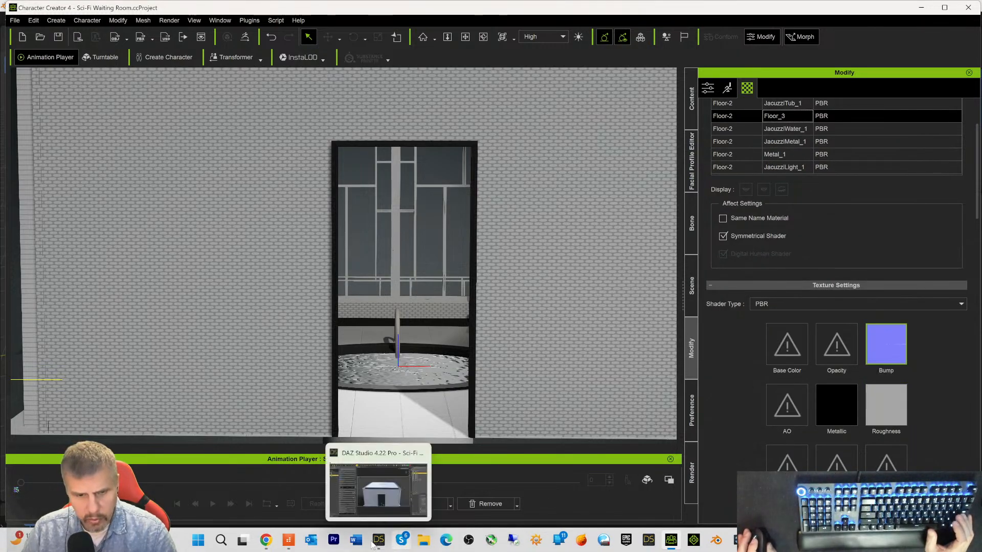
- Switch to DAZ Studio and select the Floor surface of the Floor object
left_click(378, 542)
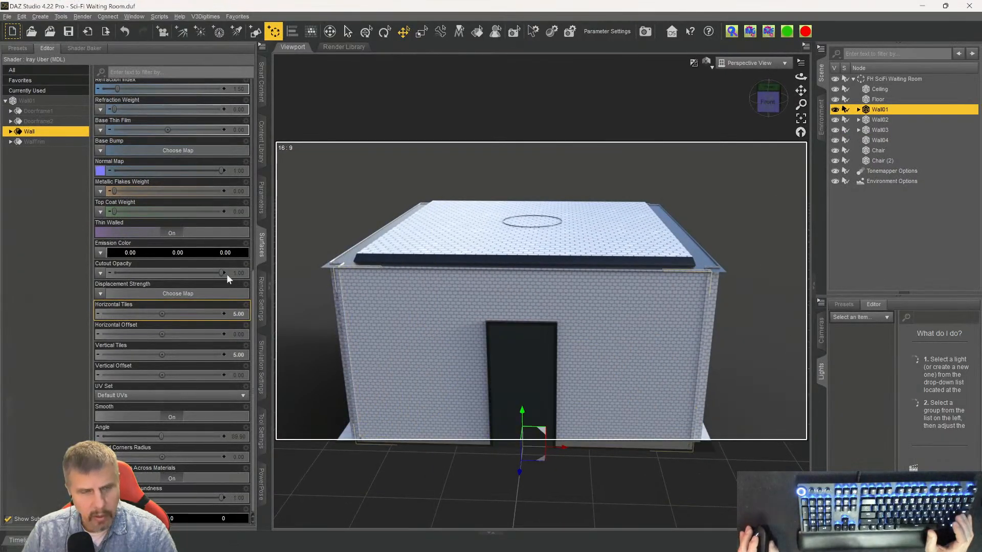
left_click(867, 101)
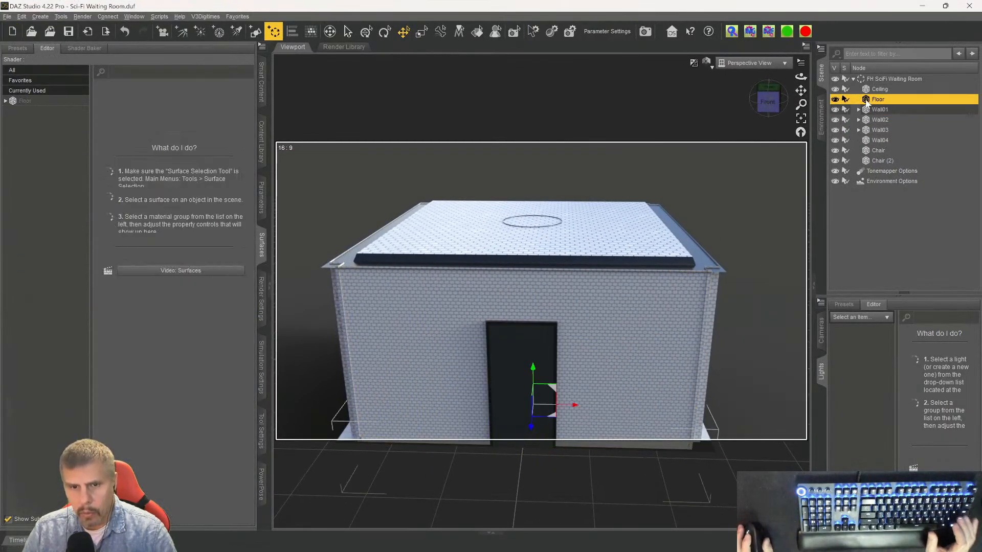
left_click(22, 103)
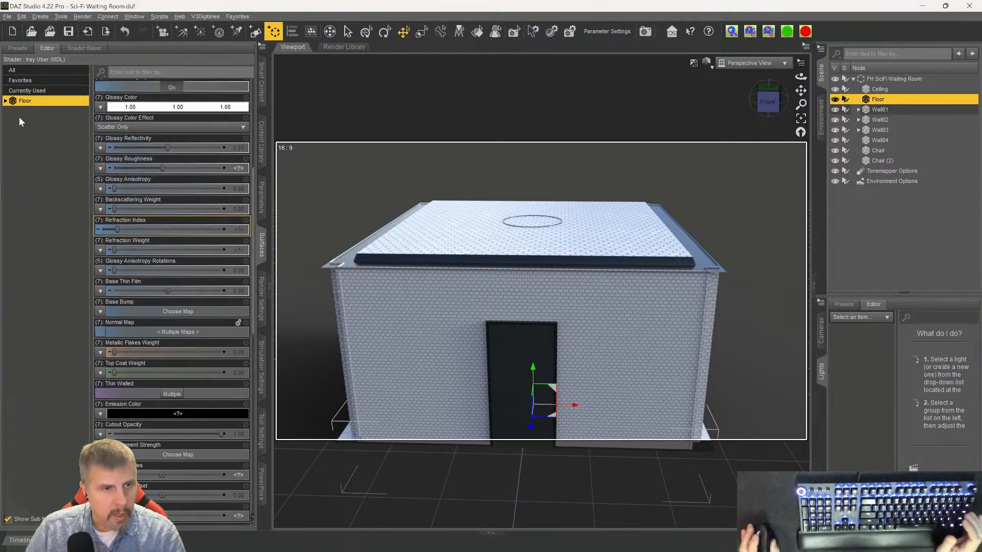
left_click(6, 101)
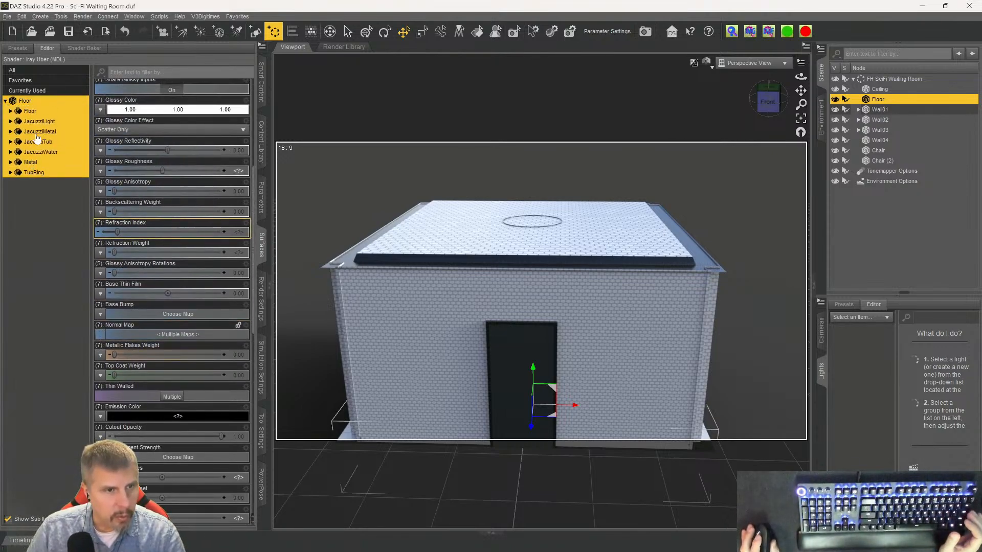
left_click(36, 113)
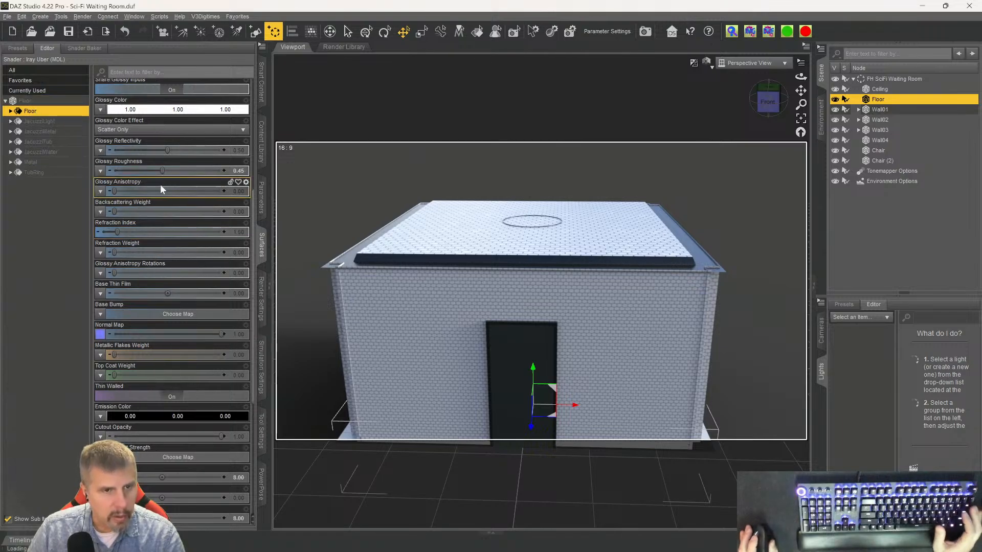
- Browse for the Floor surface's Base Color image, bringing up the SciFi Interior Room texture folder that holds FloorTiles.png
scroll(121, 181, "up", 2)
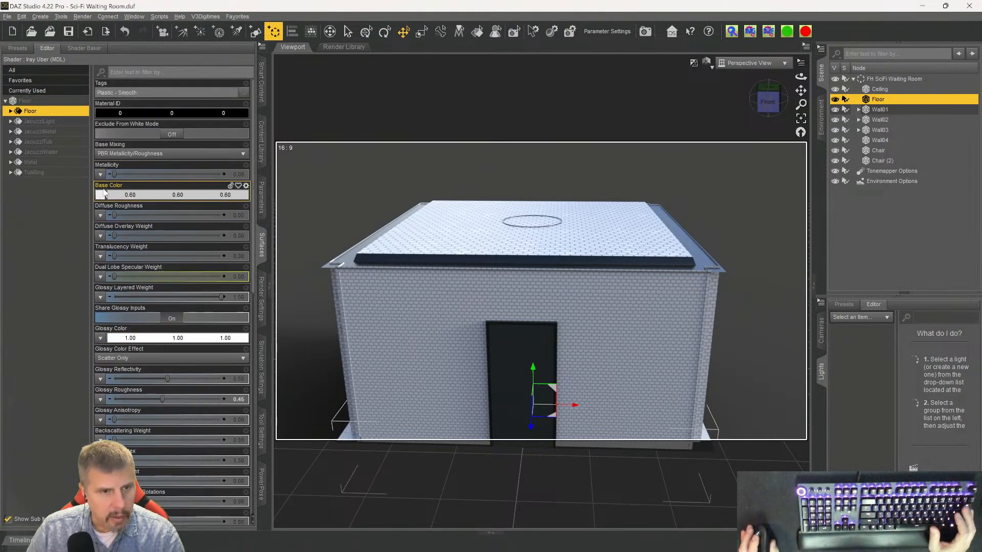
mouse_move(97, 199)
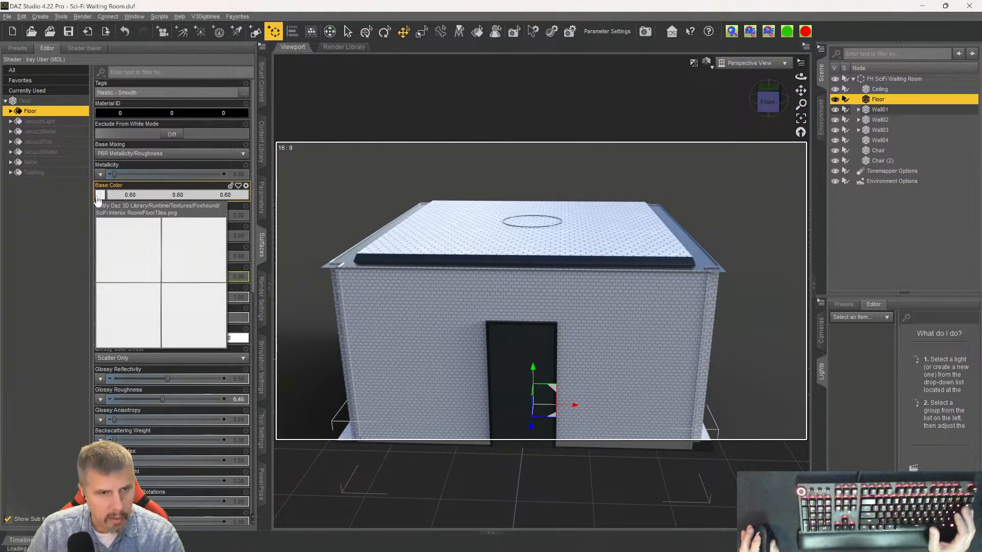
left_click(99, 197)
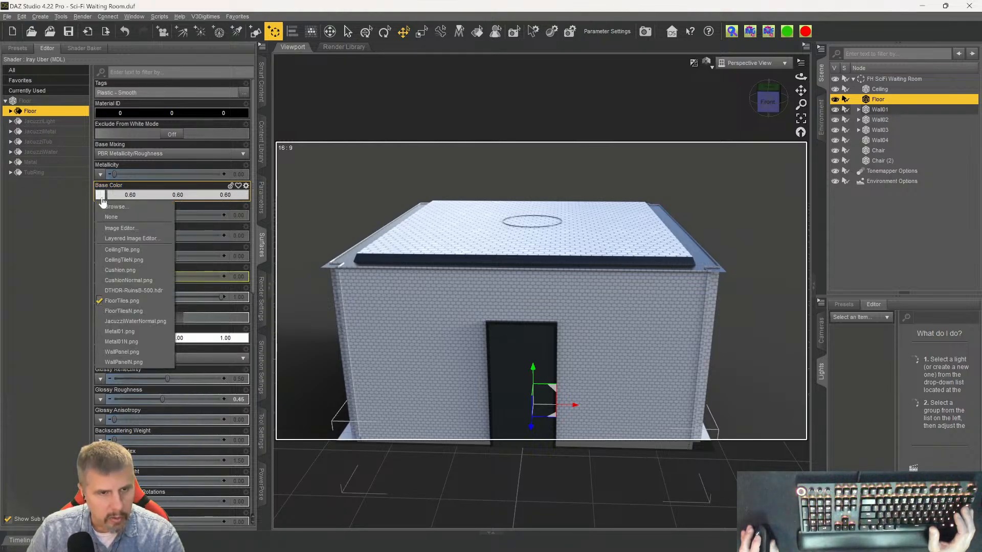
left_click(106, 208)
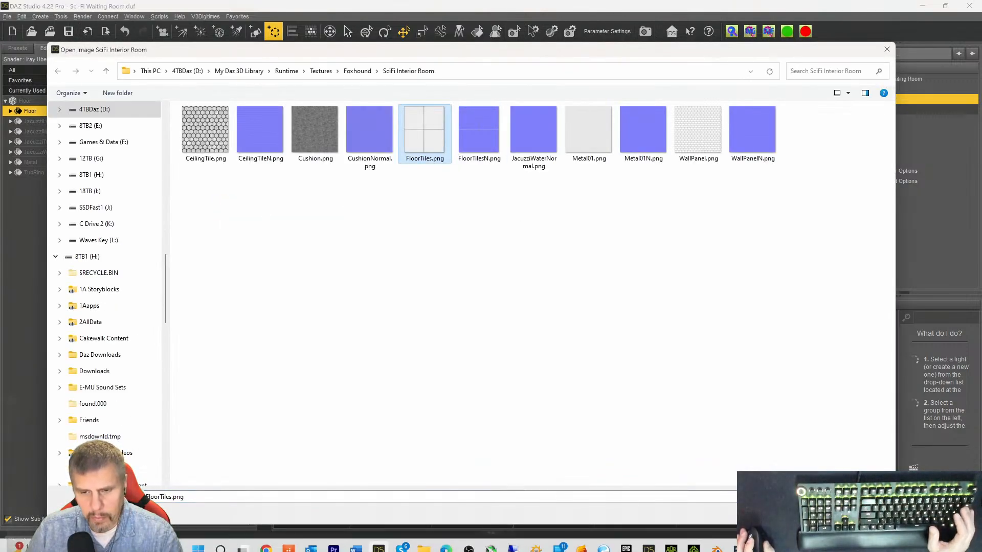
- Switch back to Character Creator and show the texture slots of the Floor_3 material
left_click(671, 542)
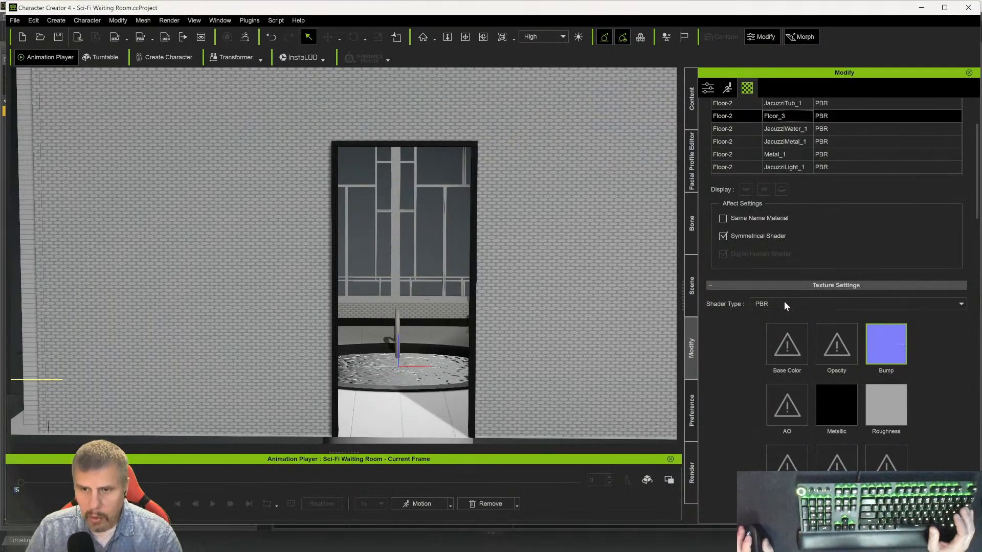
scroll(764, 225, "up", 3)
left_click(730, 178)
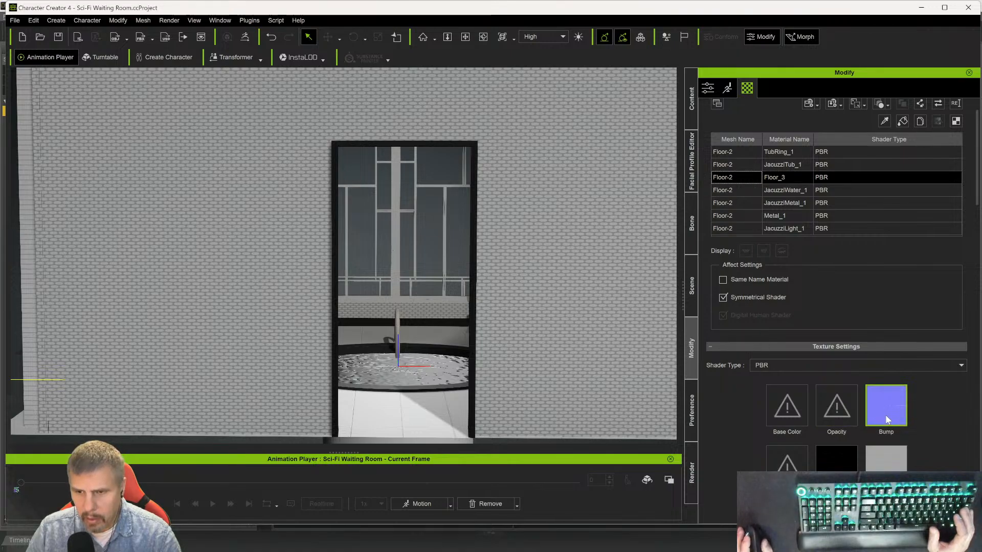
scroll(740, 415, "down", 3)
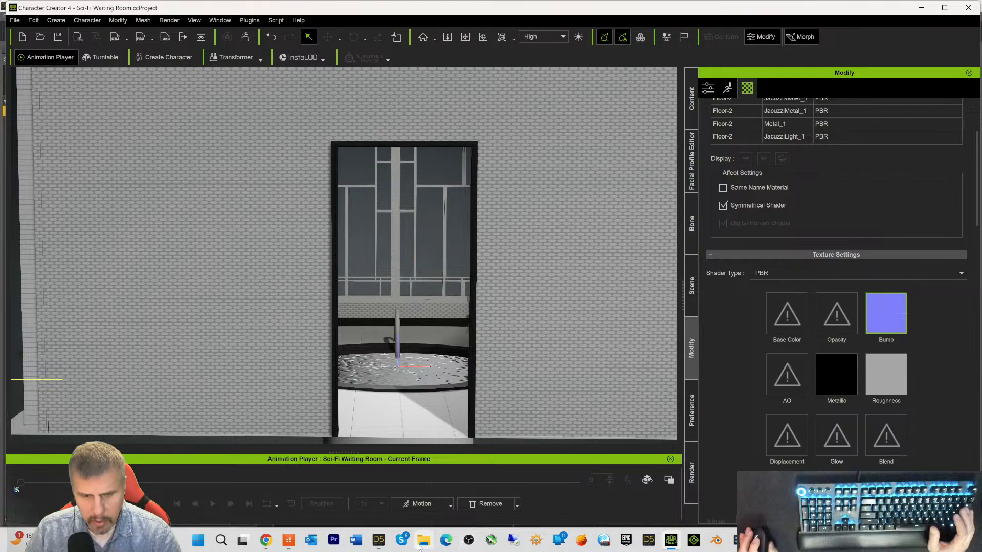
- Try to assign FloorTiles.png from DAZ Studio's image browser to the Base Color slot of the Floor_3 material
left_click(379, 540)
left_click_drag(419, 184, 781, 321)
double_click(779, 317)
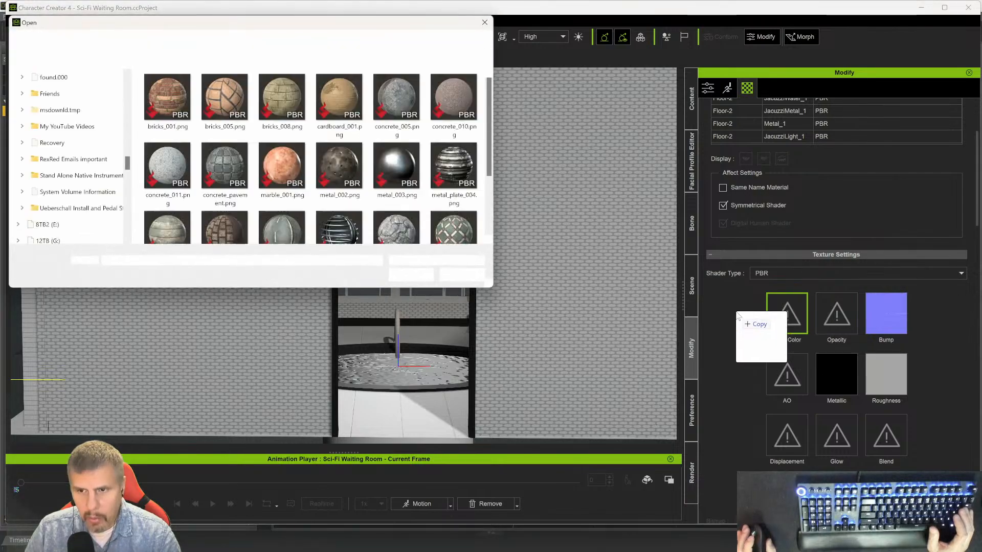
left_click(463, 275)
scroll(727, 313, "up", 3)
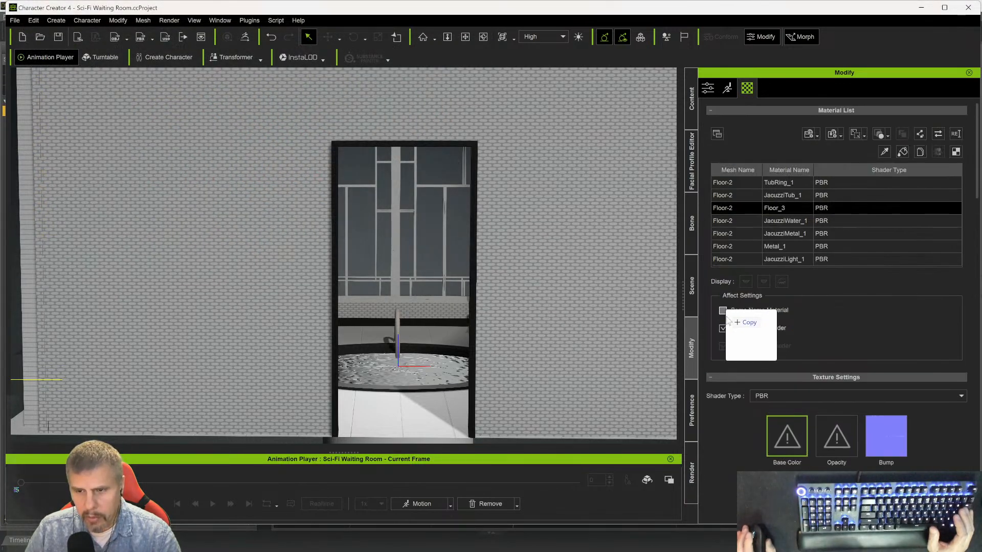
scroll(727, 313, "down", 3)
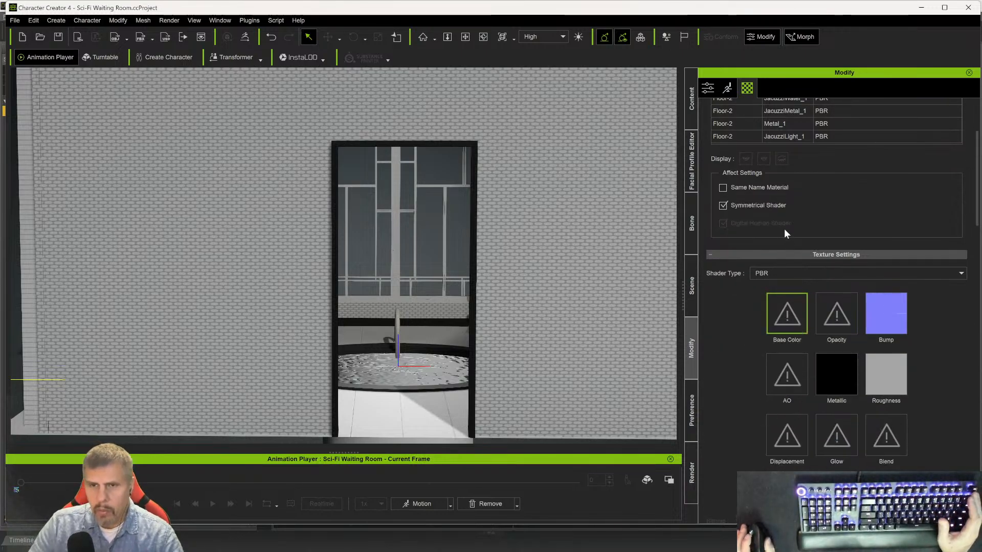
- Turn off the Symmetrical Shader option for the Floor_3 material
scroll(775, 284, "up", 3)
left_click(750, 328)
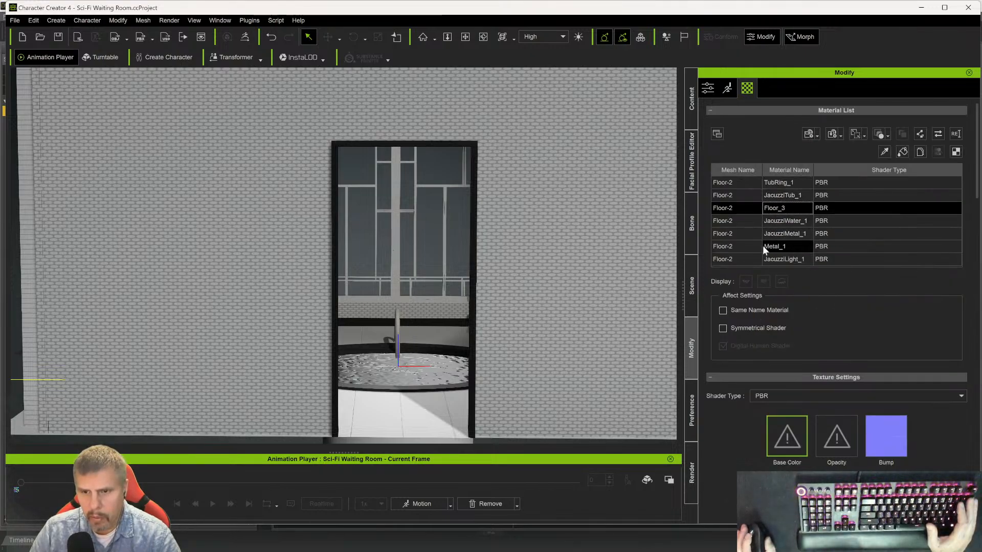
scroll(745, 333, "down", 2)
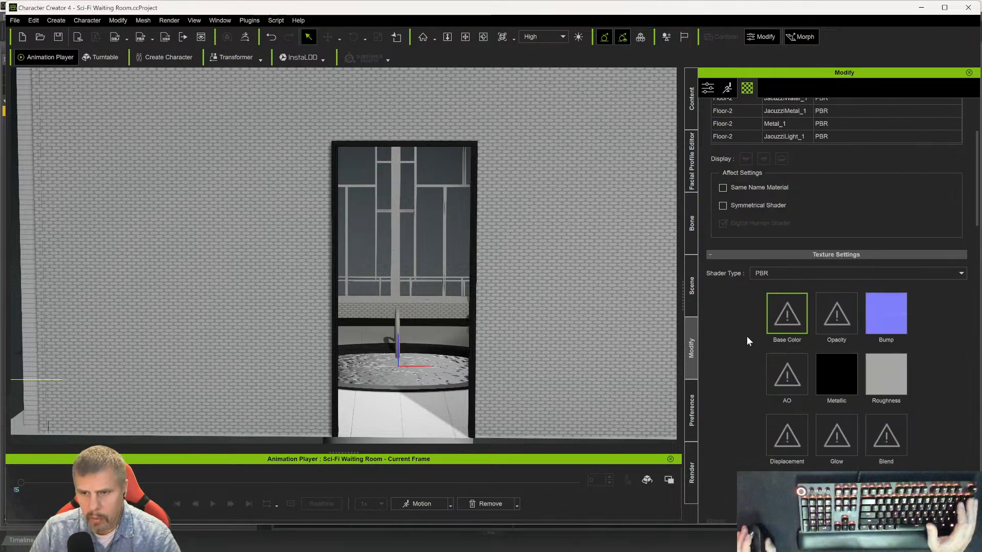
- Close the Animation Player to enlarge the viewport while keeping Floor_3's texture slots in view
scroll(746, 336, "down", 2)
scroll(747, 335, "up", 2)
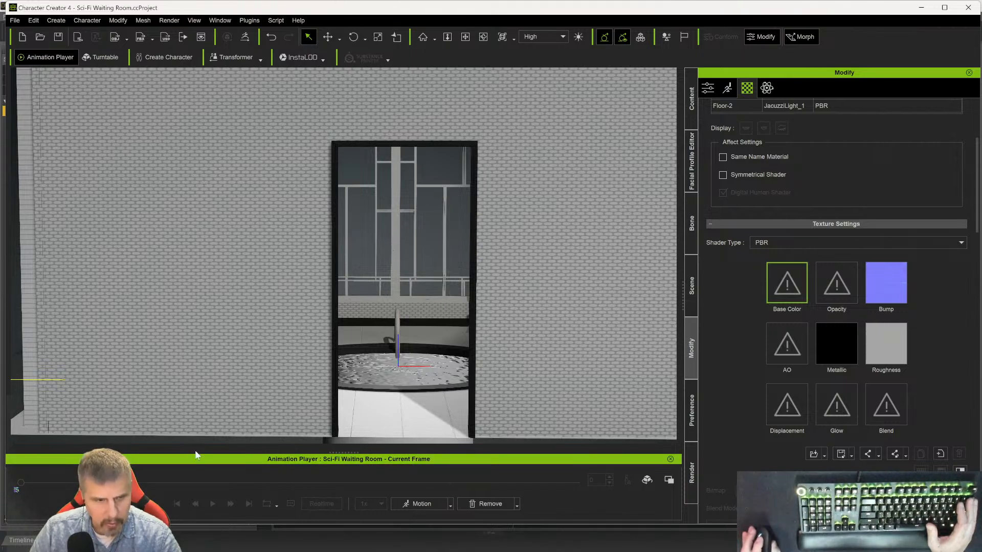
left_click(670, 459)
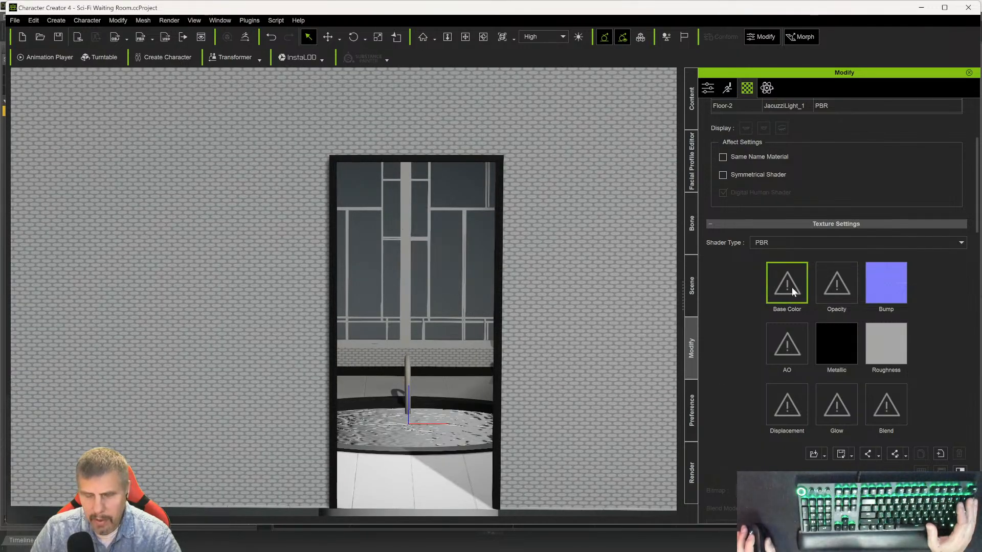
mouse_move(486, 546)
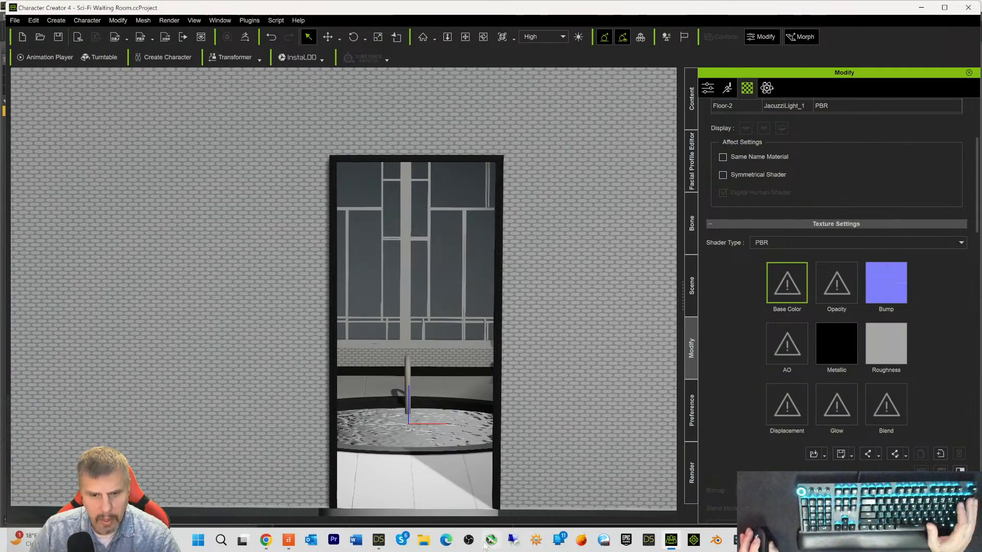
- Assign FloorTiles.png from DAZ Studio's image browser to the Base Color slot of the selected floor material in Character Creator
left_click(378, 540)
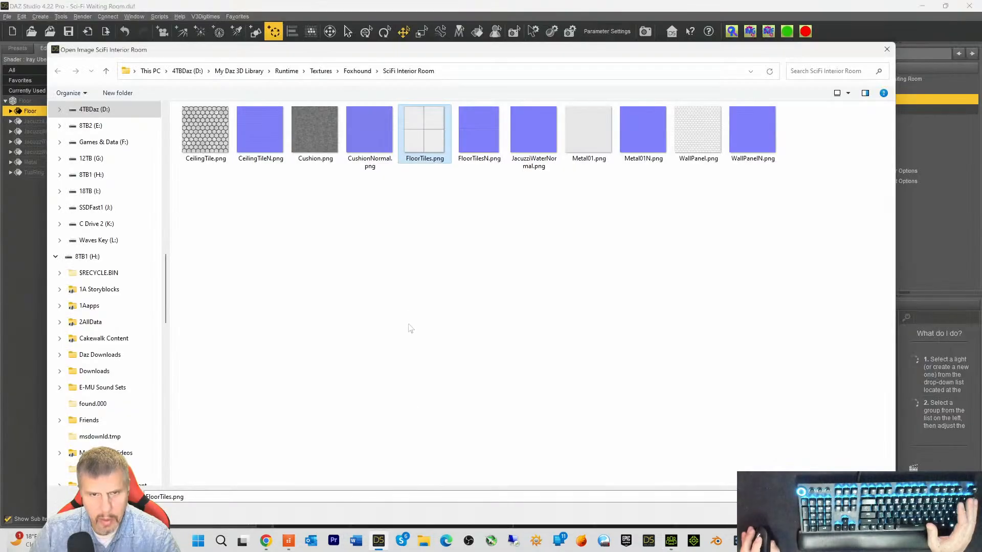
left_click_drag(492, 290, 791, 301)
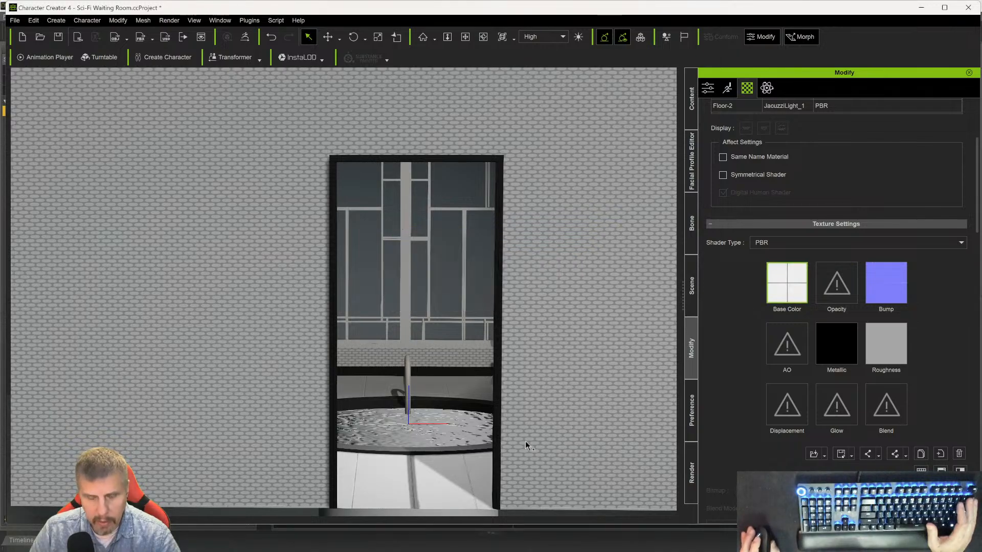
left_click_drag(440, 410, 388, 461, "alt")
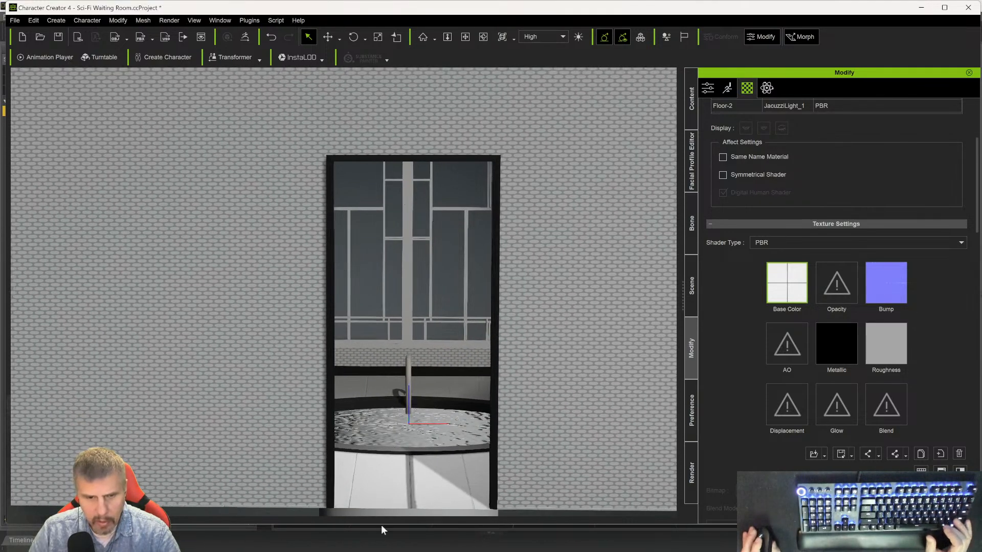
- Assign FloorTilesN.png from DAZ Studio's image browser to the floor material's Bump slot as a Normal map
left_click(378, 541)
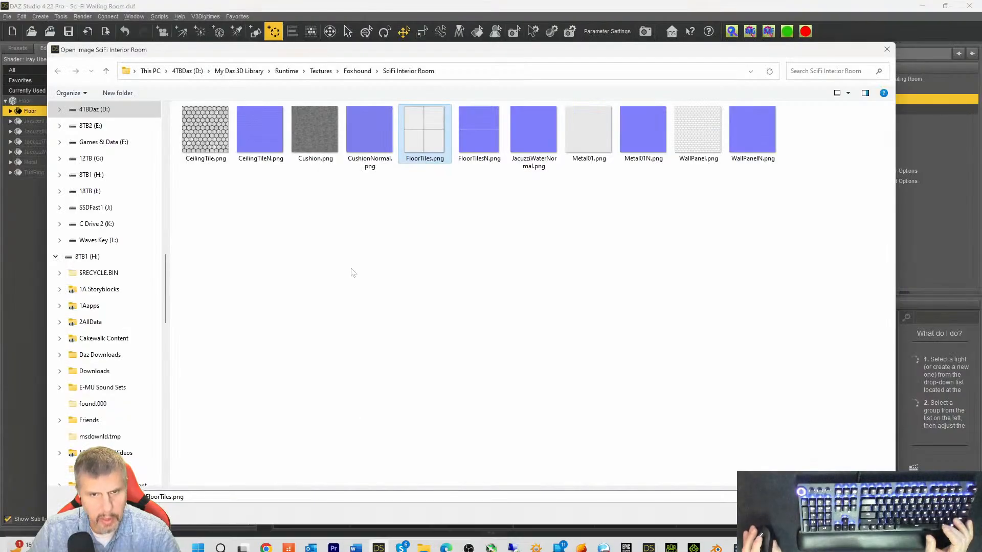
left_click_drag(473, 134, 879, 280)
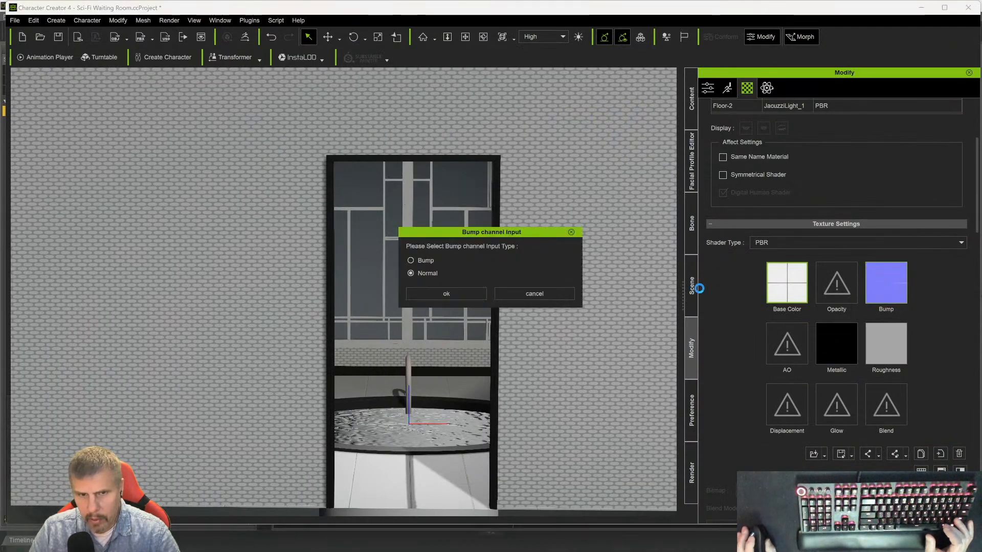
left_click(468, 295)
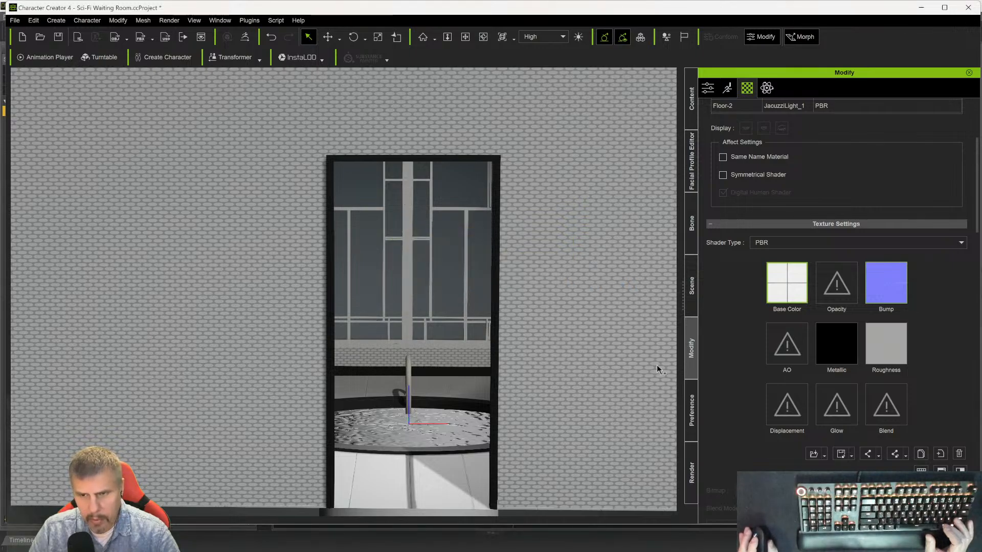
- Remove the Metallic and Roughness maps from the floor material and check the floor through the doorway
left_click(837, 353)
key("Delete")
left_click(866, 353)
key("Delete")
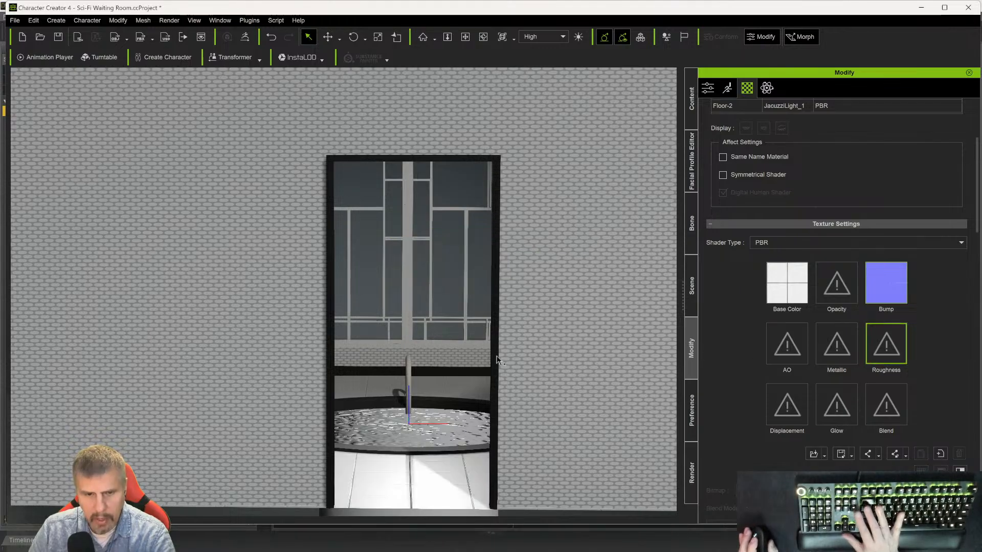
mouse_move(394, 358)
left_mouse_down("alt")
mouse_move(367, 376)
mouse_move(405, 372)
mouse_move(398, 378)
mouse_move(358, 388)
mouse_move(215, 390)
mouse_move(306, 368)
mouse_move(390, 320)
mouse_move(394, 101)
mouse_move(378, 362)
left_mouse_up("alt")
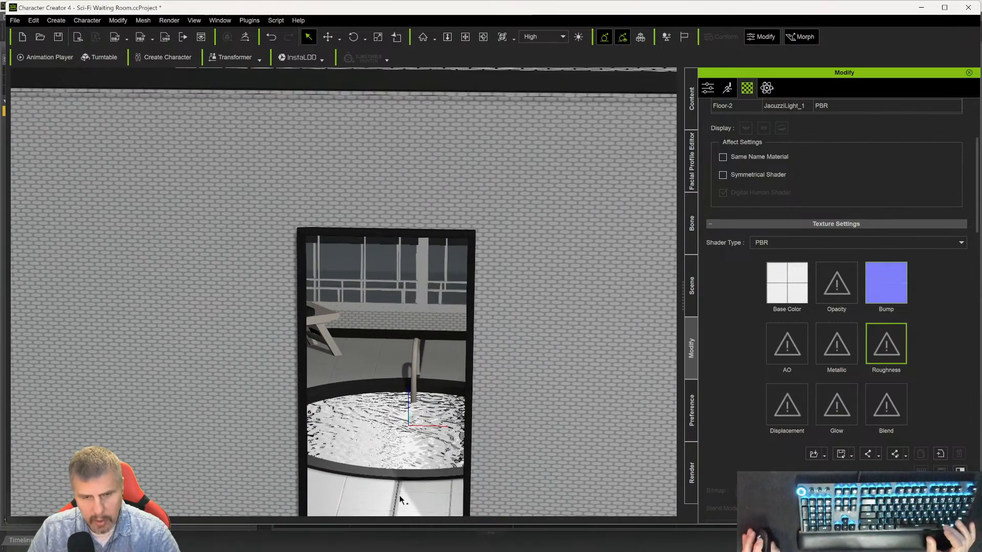
left_click_drag(401, 491, 414, 453, "alt")
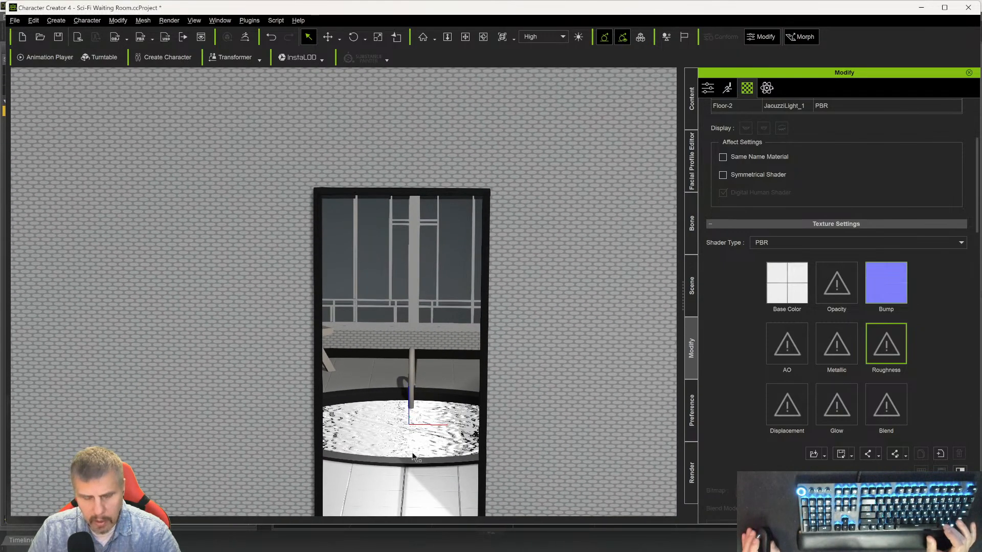
- Switch to DAZ Studio, close the image browser and examine the floor's tile layout inside the room
left_click(379, 542)
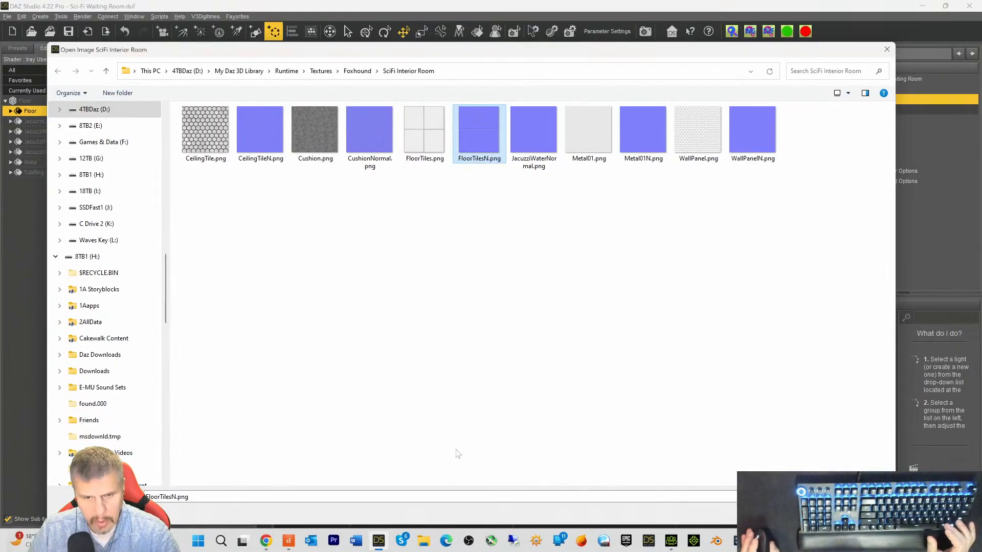
left_click(886, 50)
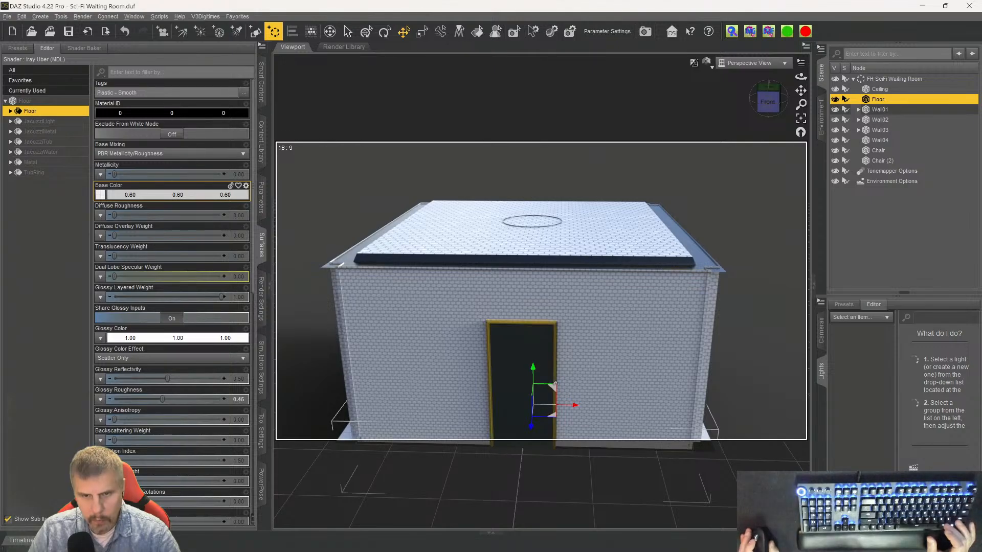
scroll(552, 389, "up", 4)
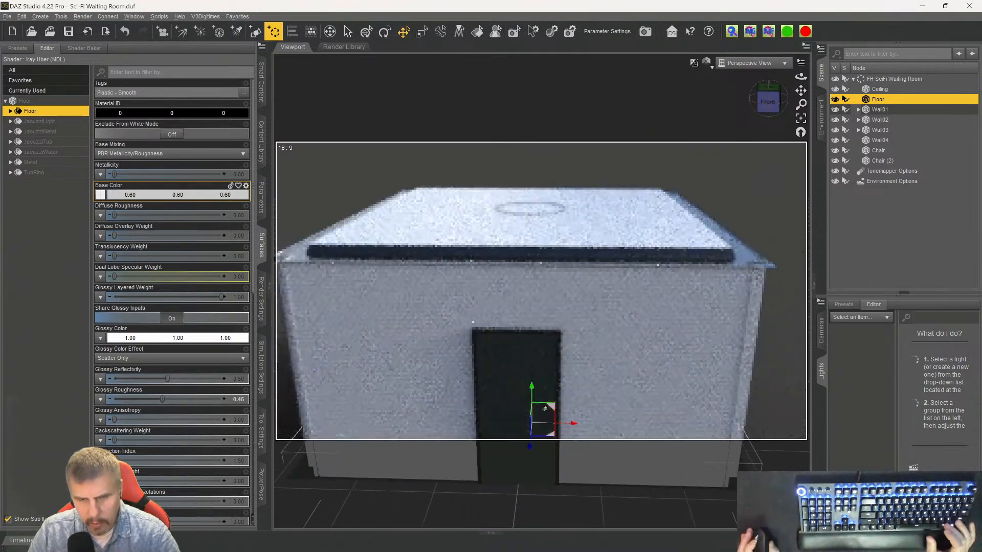
scroll(544, 409, "up", 5)
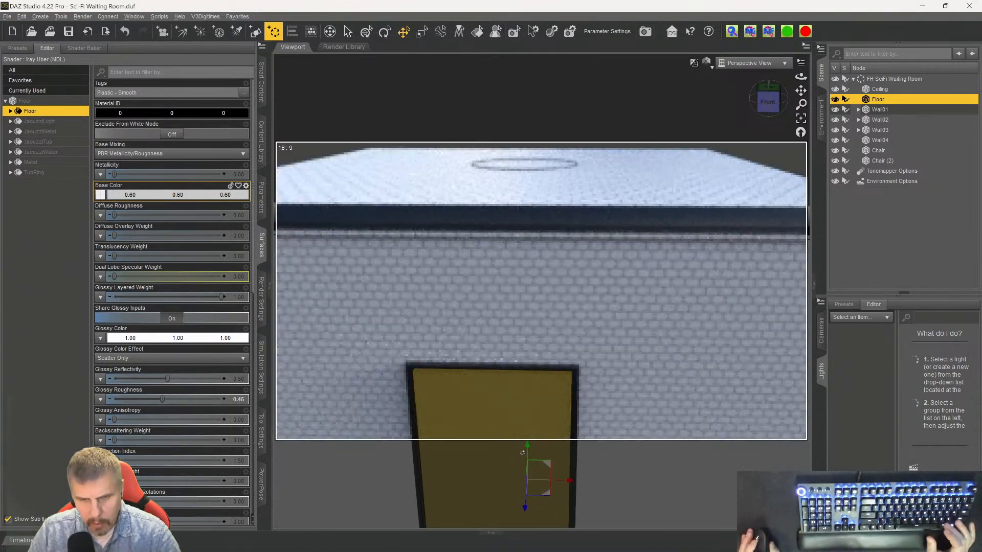
scroll(522, 453, "up", 6)
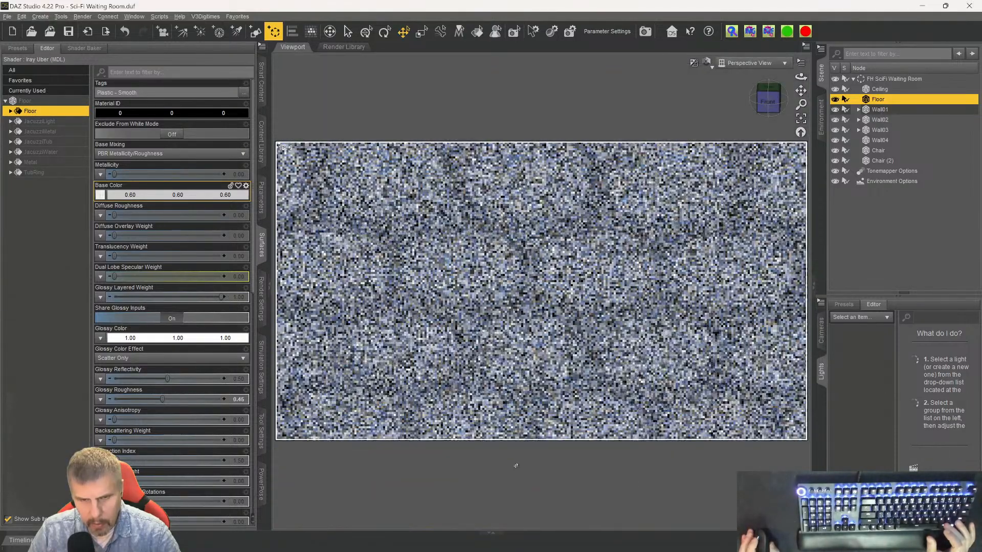
scroll(515, 466, "up", 2)
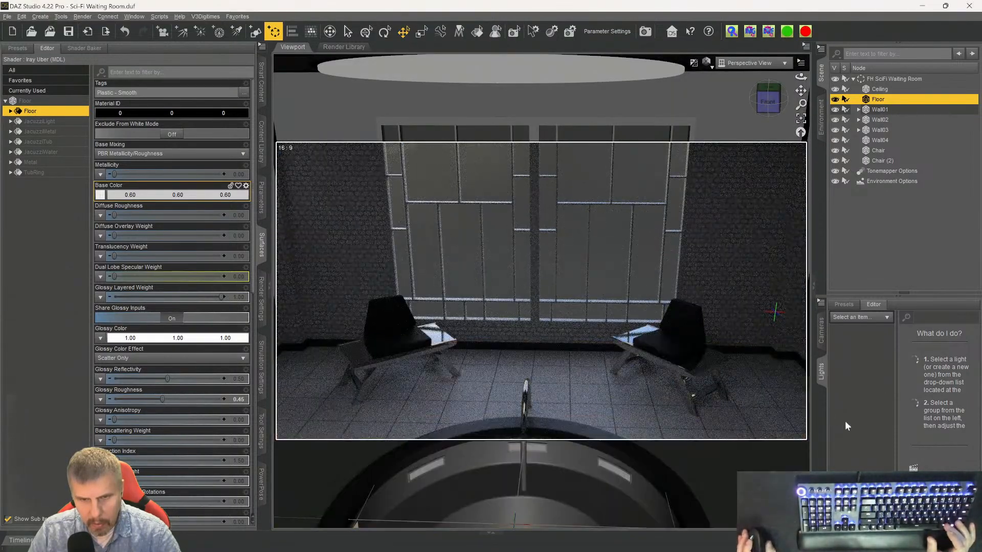
right_click(742, 427)
left_click(761, 456)
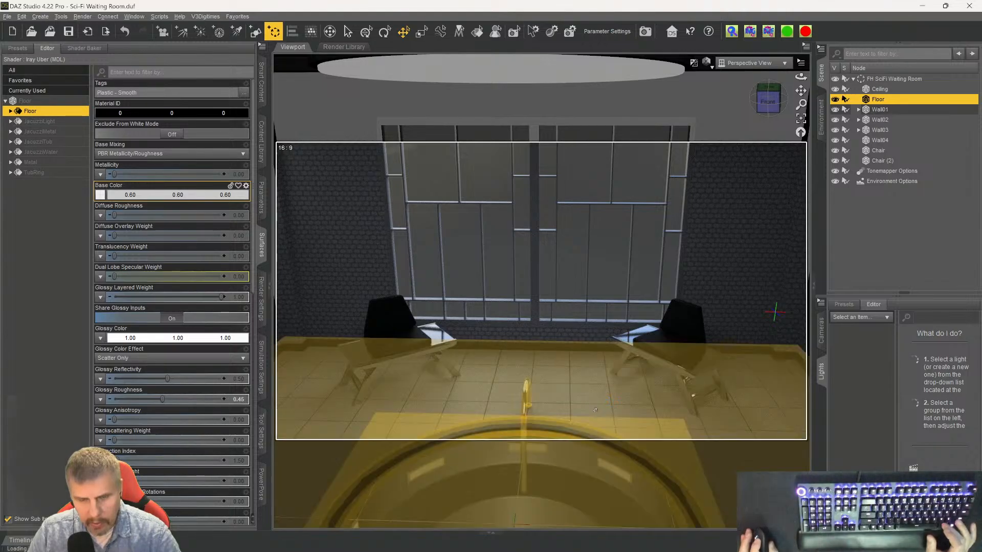
mouse_move(768, 106)
left_mouse_down()
mouse_move(734, 119)
mouse_move(770, 104)
left_mouse_up()
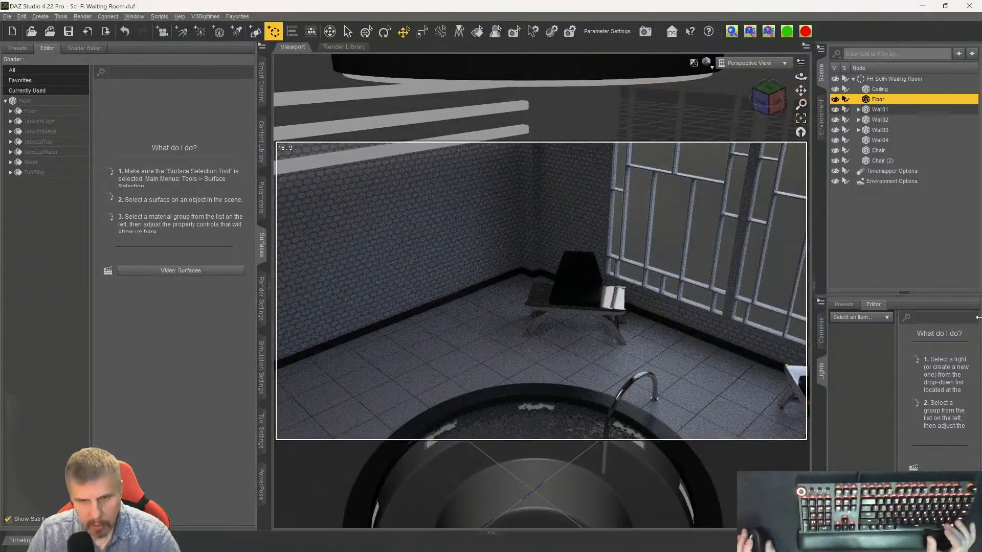
left_click_drag(767, 105, 792, 101)
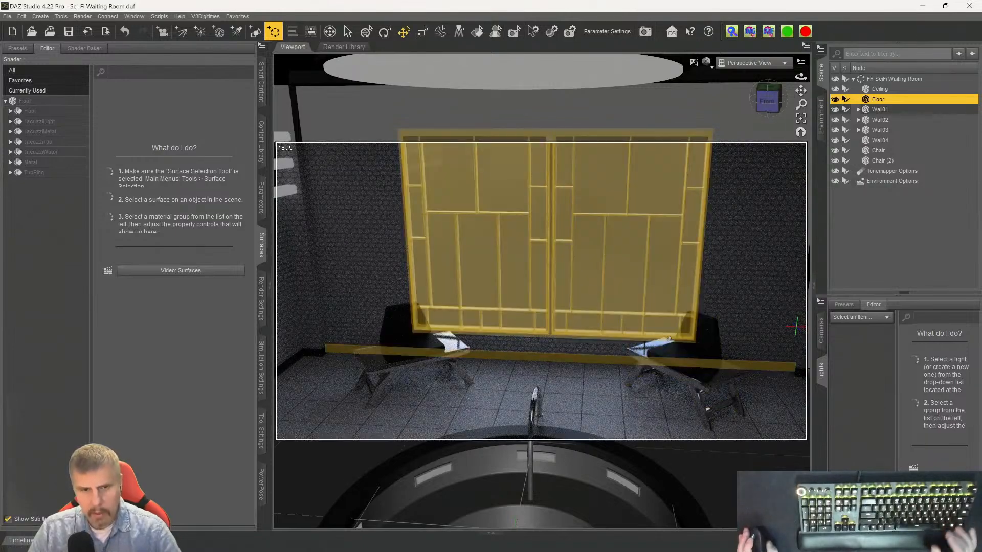
left_click(764, 101)
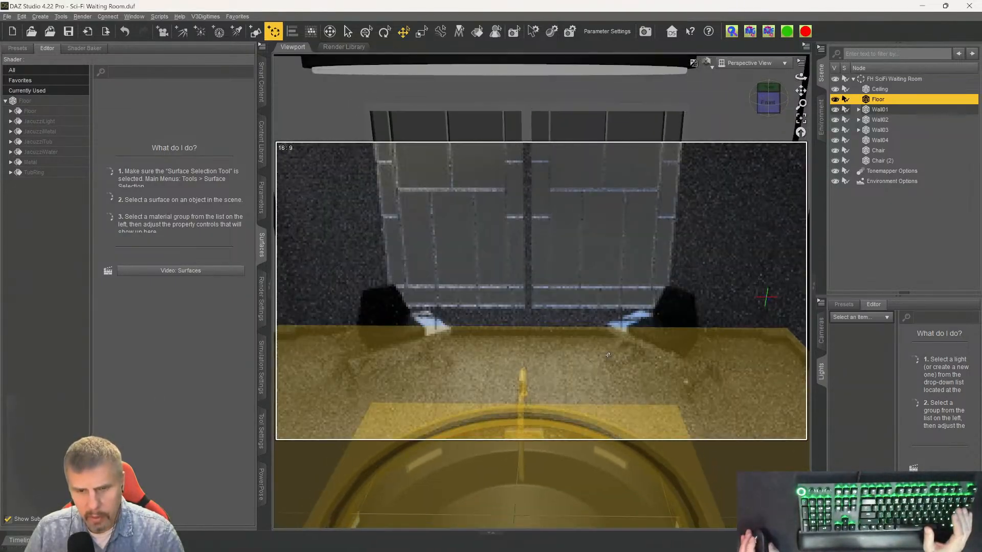
left_click(801, 119)
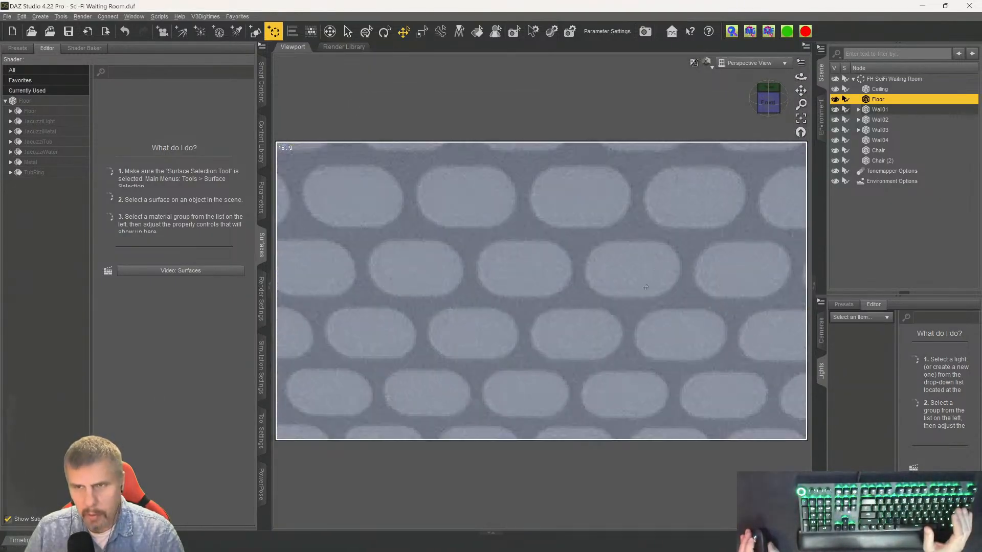
- Switch back to Character Creator and try the Spherical, Cylindrical, Cylindrical Capped and Planar UV types on the floor, viewed from below
left_click(922, 7)
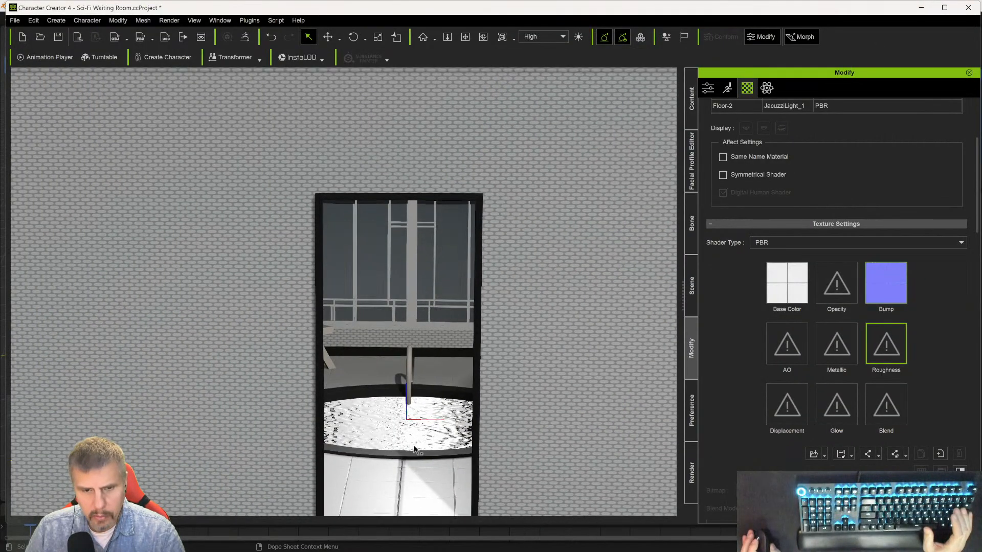
scroll(415, 439, "down", 2)
right_click_drag(415, 439, 429, 237, "alt")
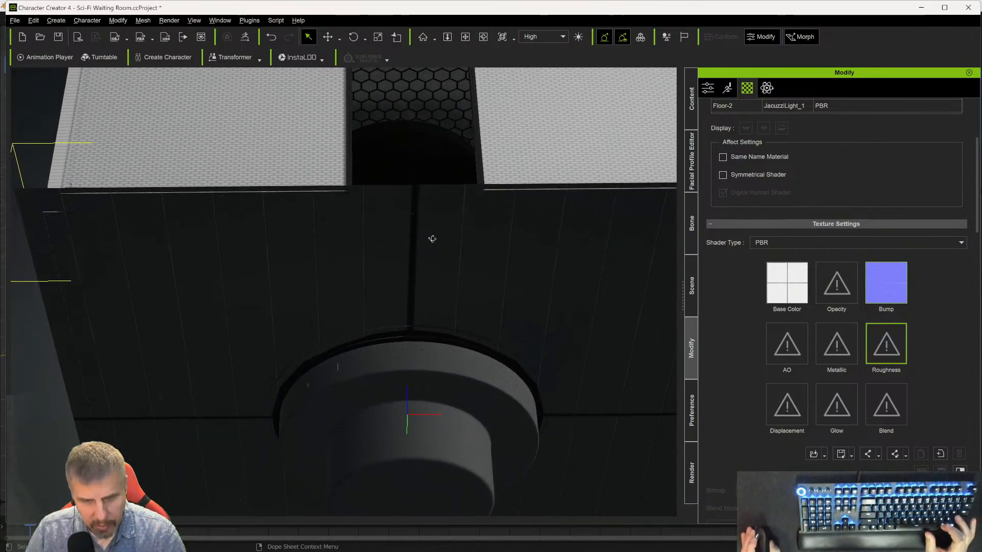
right_click_drag(426, 192, 423, 192, "alt")
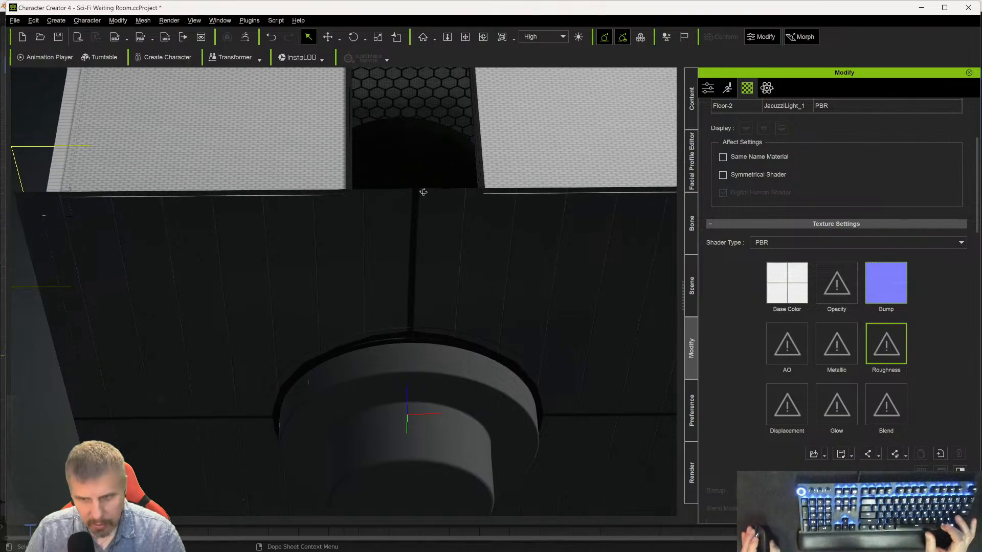
left_click_drag(976, 227, 977, 519)
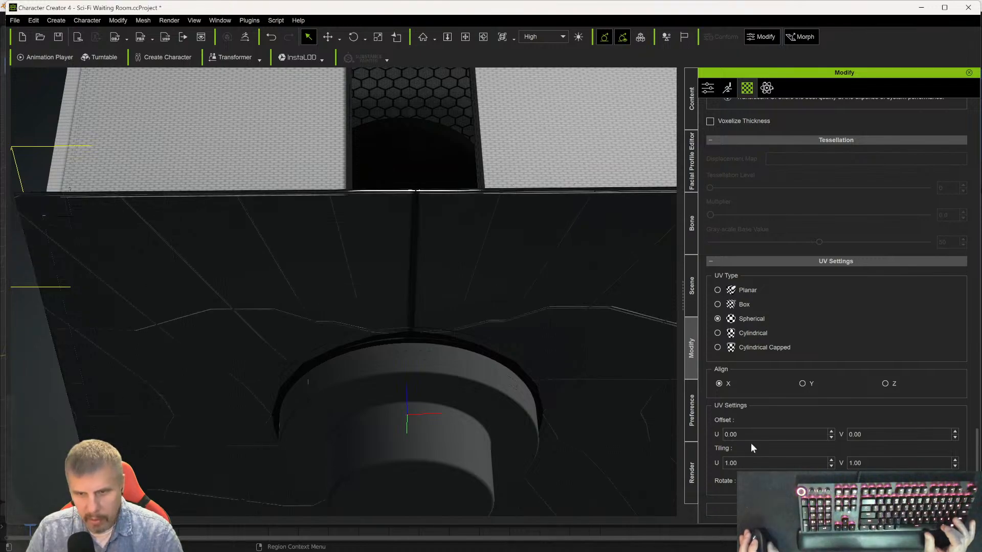
left_click(717, 333)
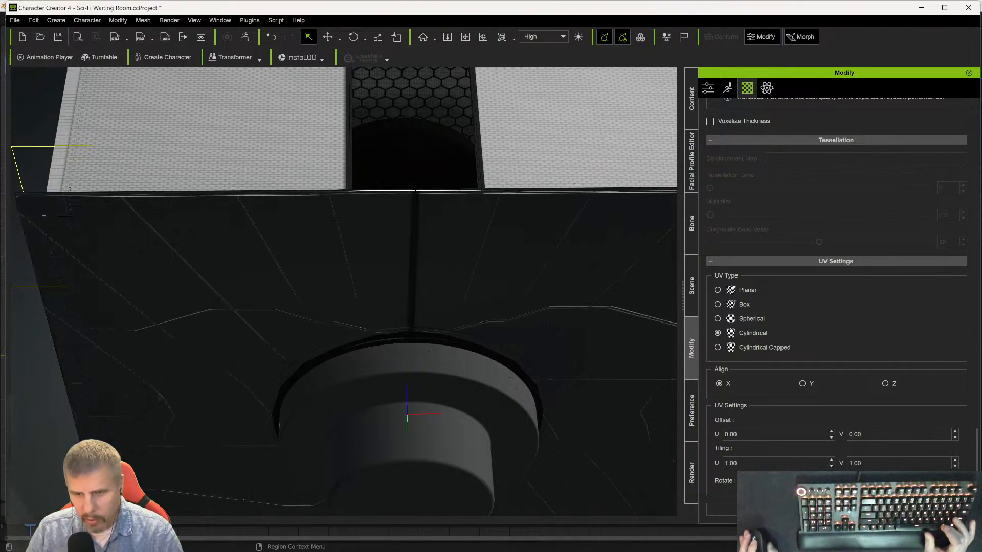
left_click(718, 347)
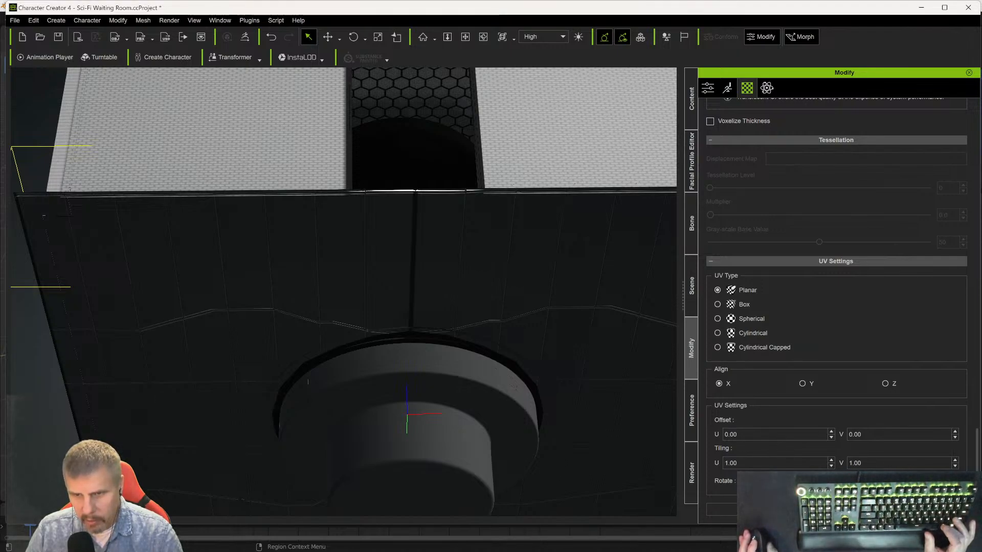
left_click(802, 384)
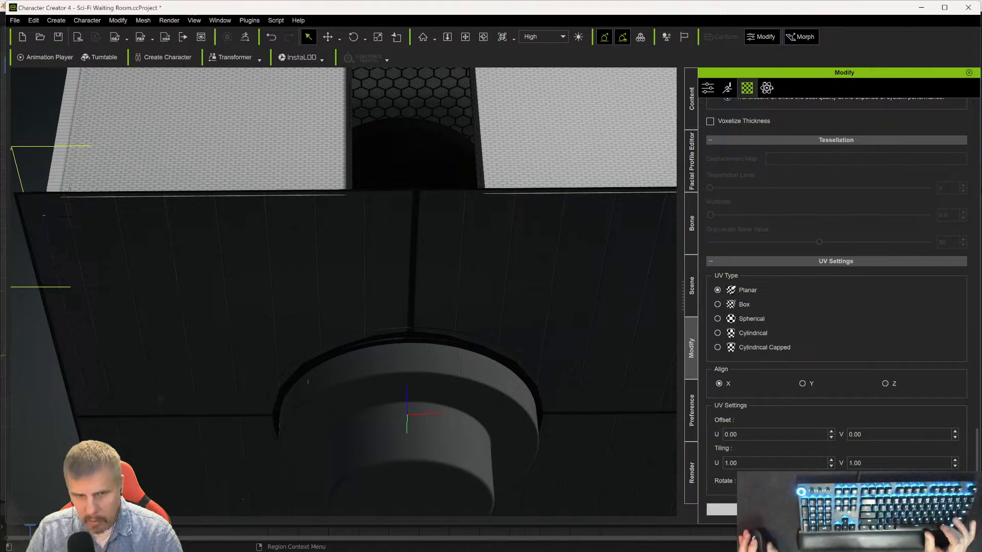
- Open the floor's U tiling value for editing, then switch to DAZ Studio and examine how the floor tiles repeat inside the room
left_click_drag(465, 281, 460, 323, "alt")
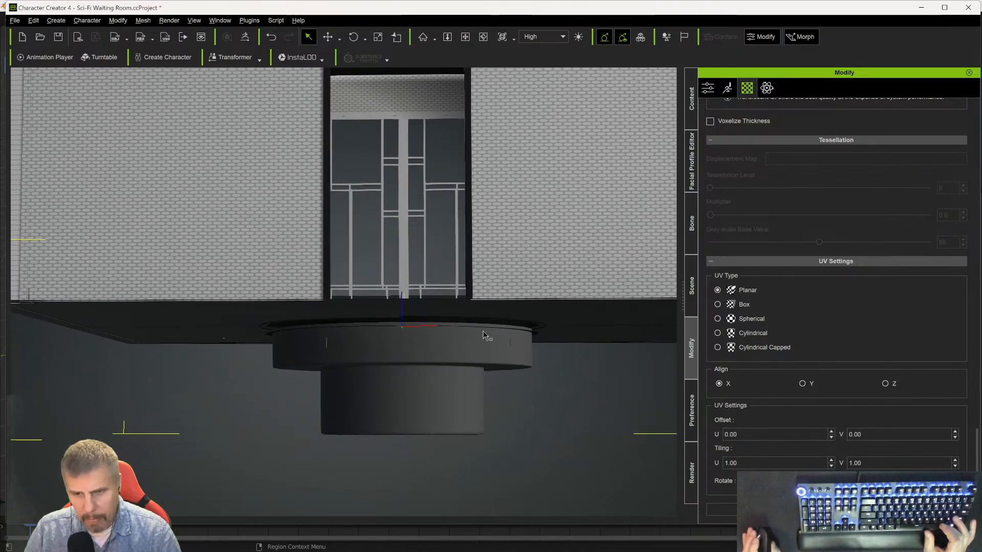
double_click(752, 460)
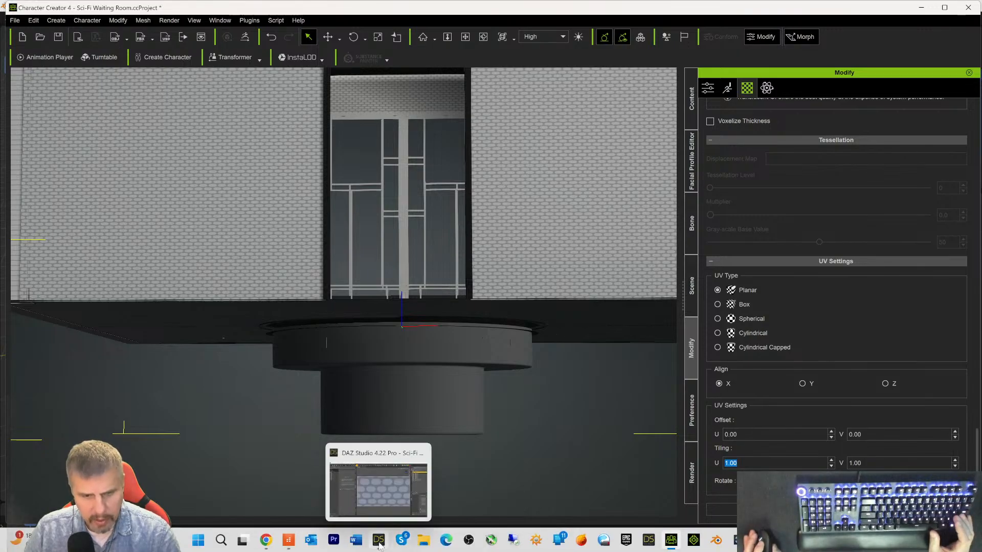
left_click(379, 545)
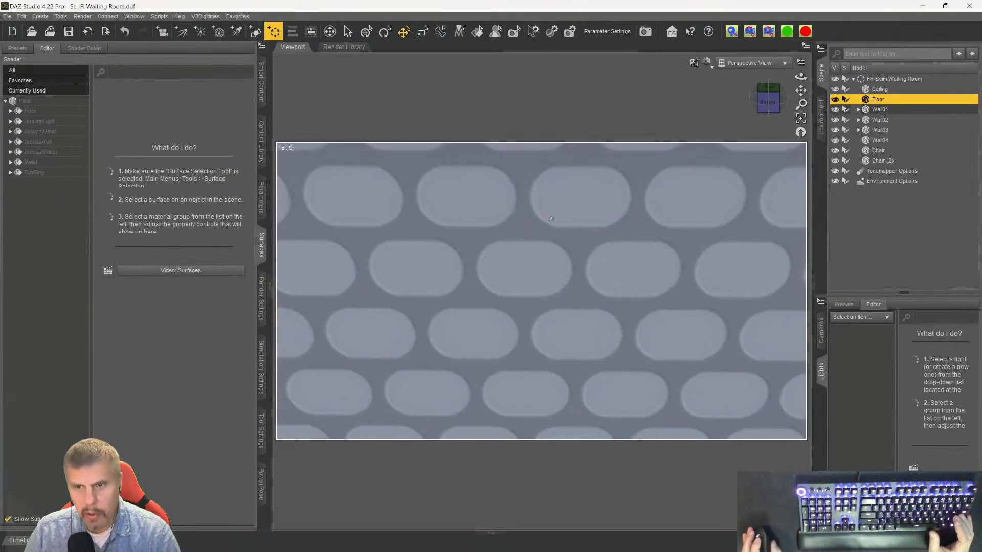
scroll(708, 232, "down", 6)
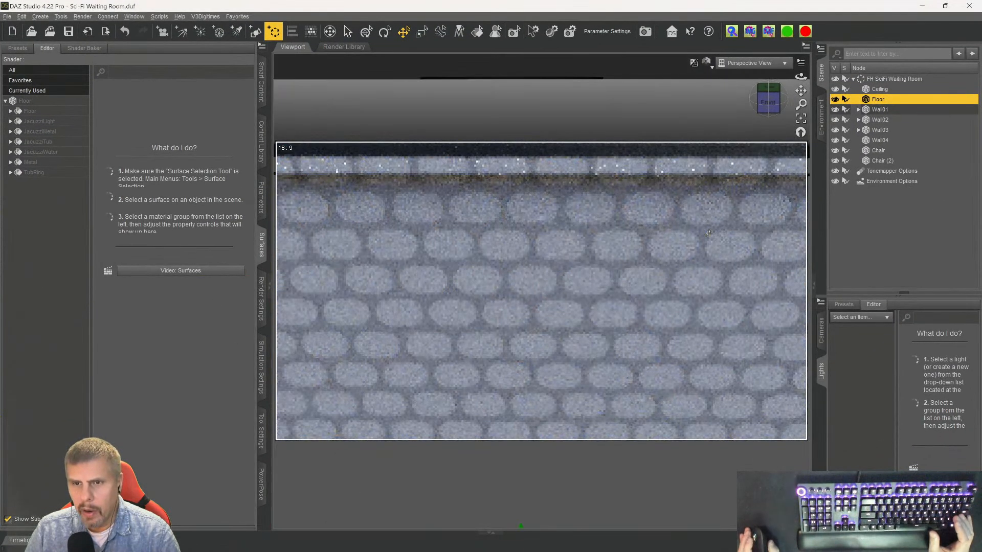
scroll(701, 250, "up", 3)
scroll(695, 271, "down", 5)
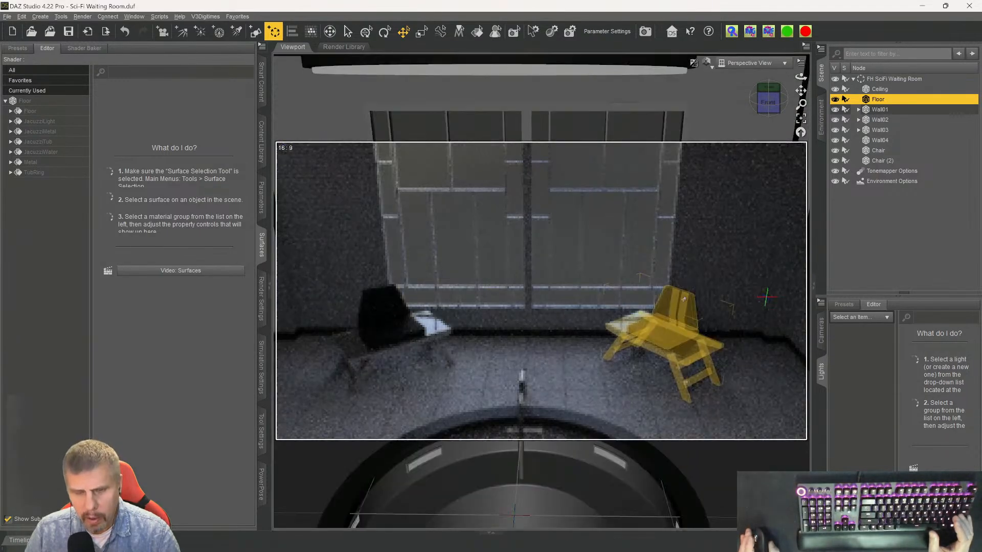
scroll(688, 302, "down", 1)
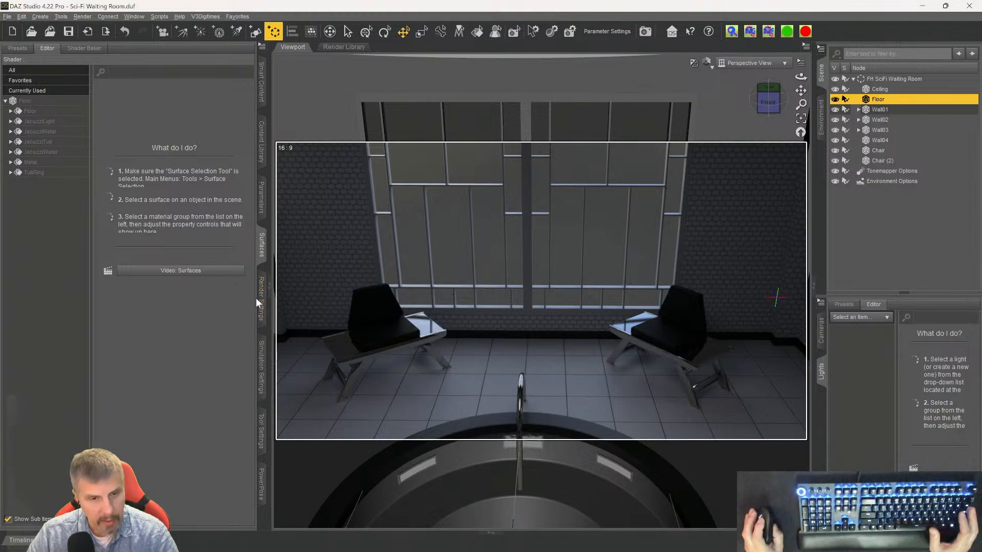
- Show the surface settings of the Floor material in DAZ Studio
left_click(261, 278)
left_click(262, 246)
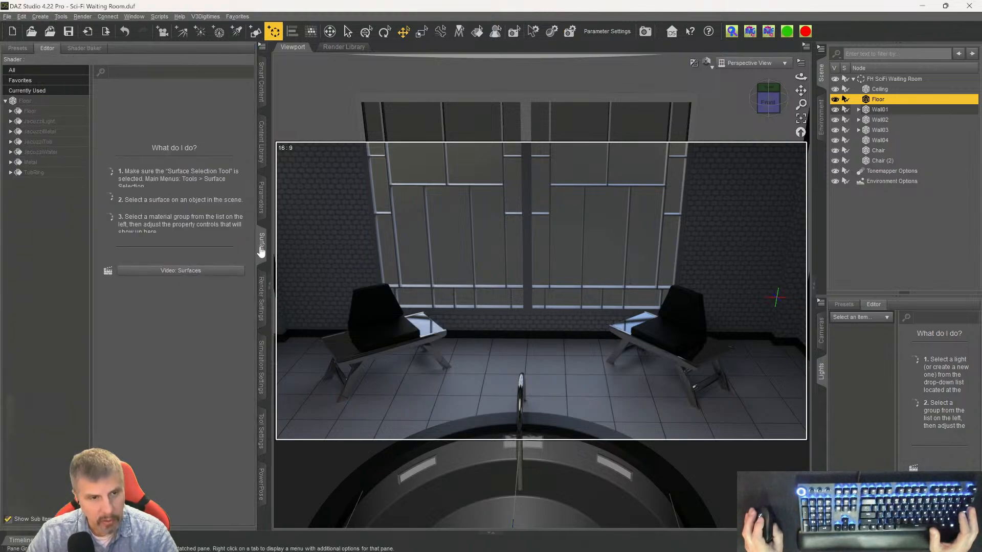
left_click(31, 111)
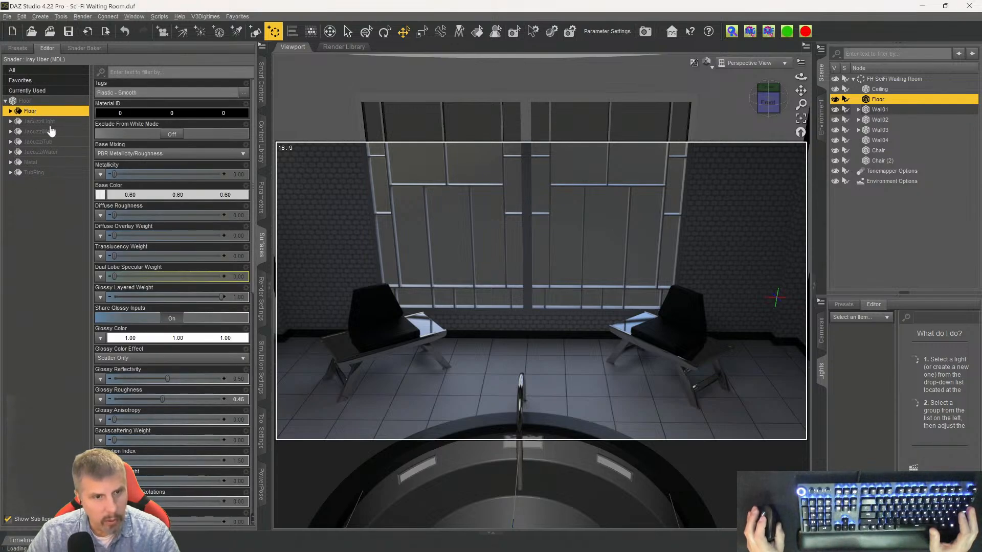
- Check the Floor material's horizontal and vertical tiling in DAZ Studio, then switch to Character Creator and set the floor's U and V tiling to 8
scroll(140, 375, "down", 15)
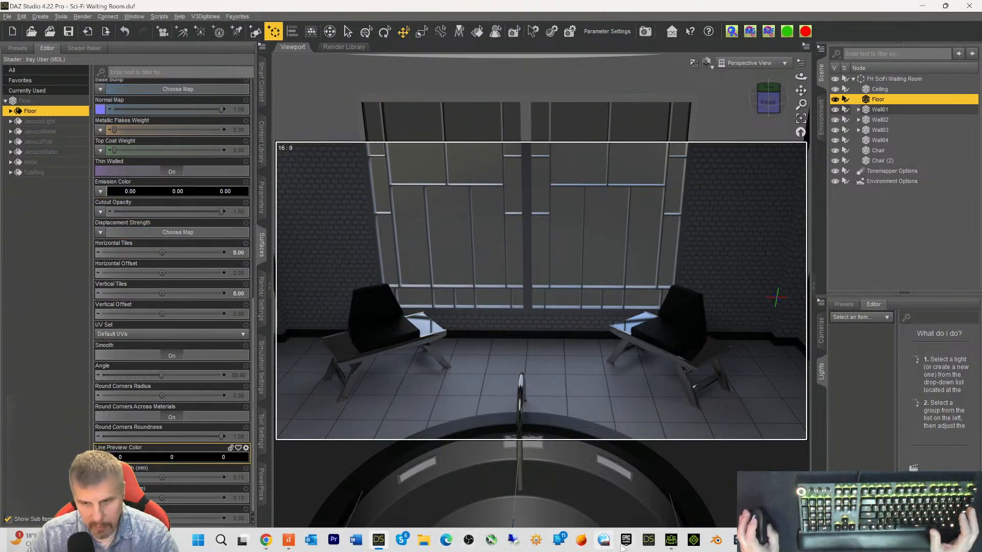
left_click(669, 542)
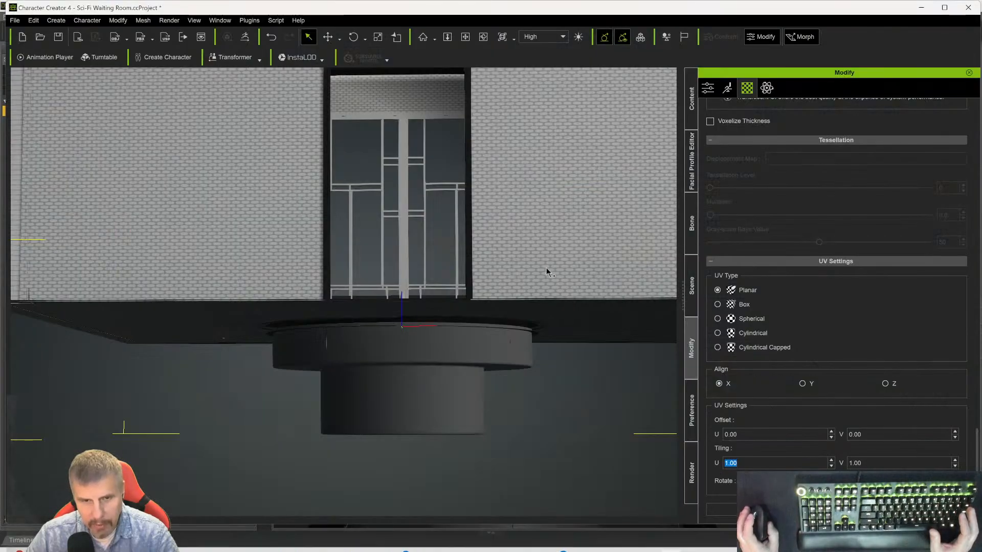
right_click_drag(409, 242, 407, 366, "alt")
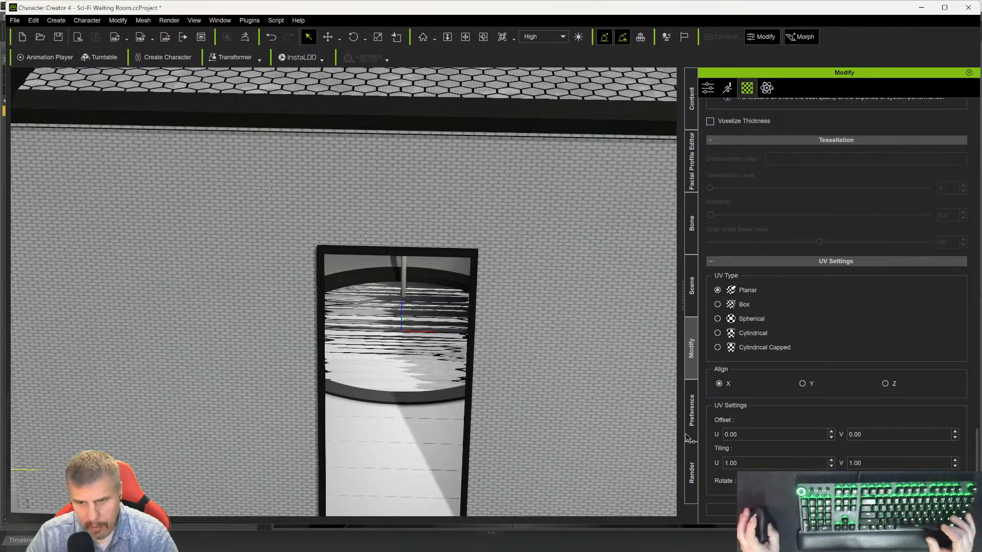
type("8")
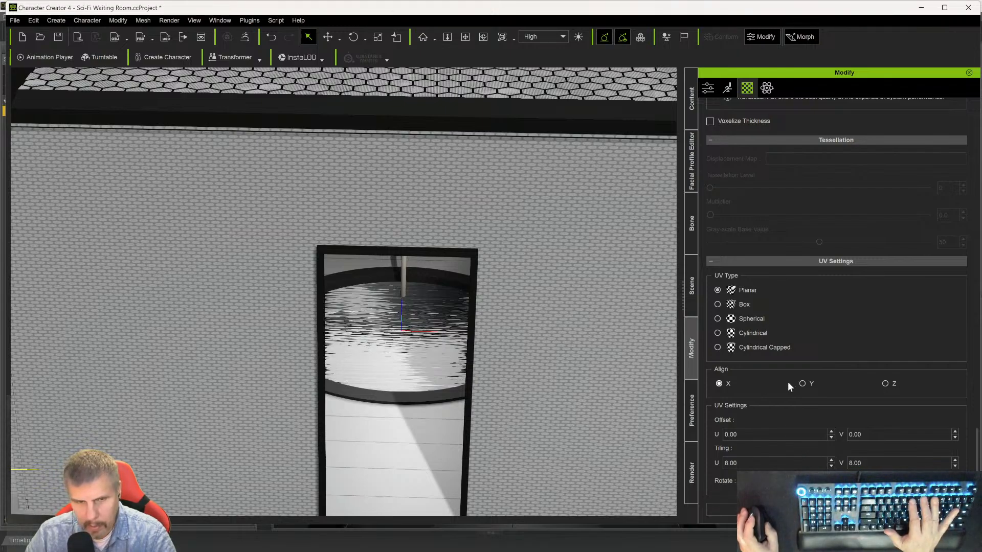
- Align the floor's planar UV mapping to the Z axis, check the tiles through the doorway and save the project
left_click(800, 384)
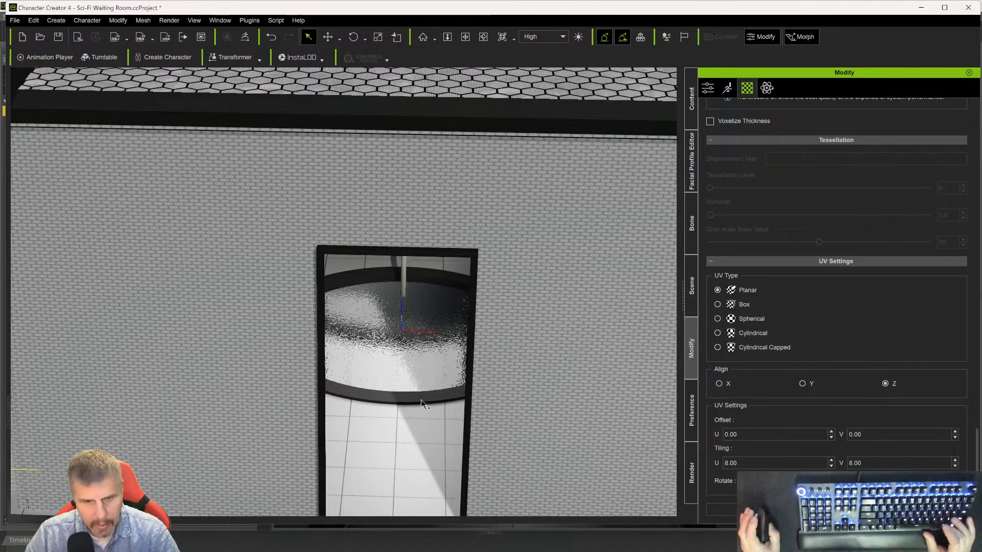
middle_click_drag(412, 401, 432, 322)
left_click_drag(432, 322, 436, 270, "alt")
scroll(434, 303, "up", 3)
scroll(434, 303, "up", 1)
middle_click_drag(454, 267, 438, 351)
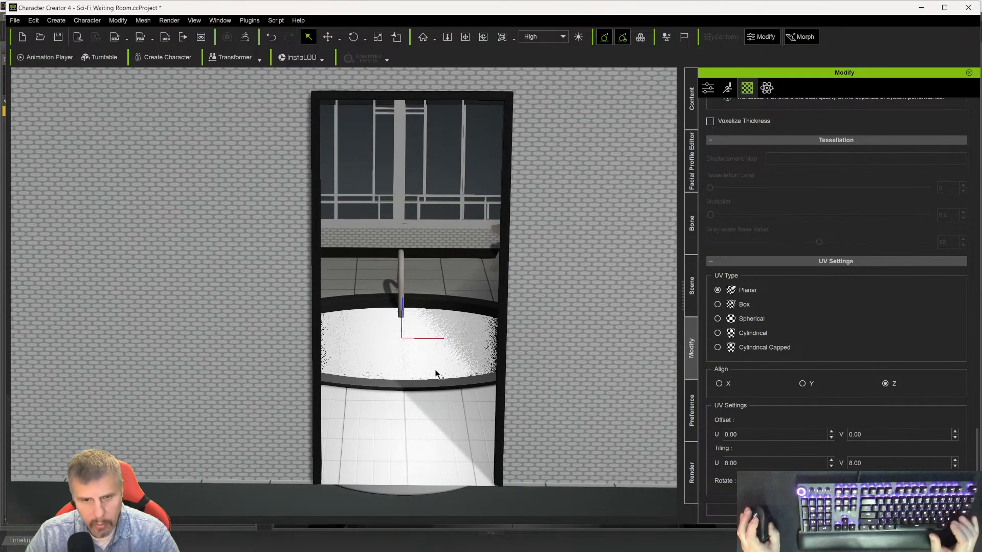
key("ctrl+s")
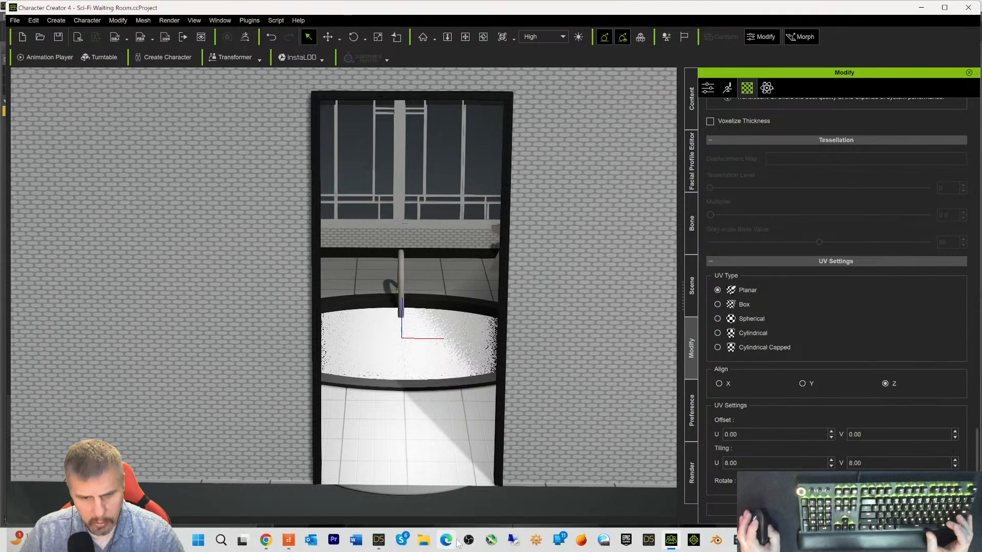
- Switch to DAZ Studio and examine the floor tiles between the jacuzzi and the window wall up close
left_click(384, 542)
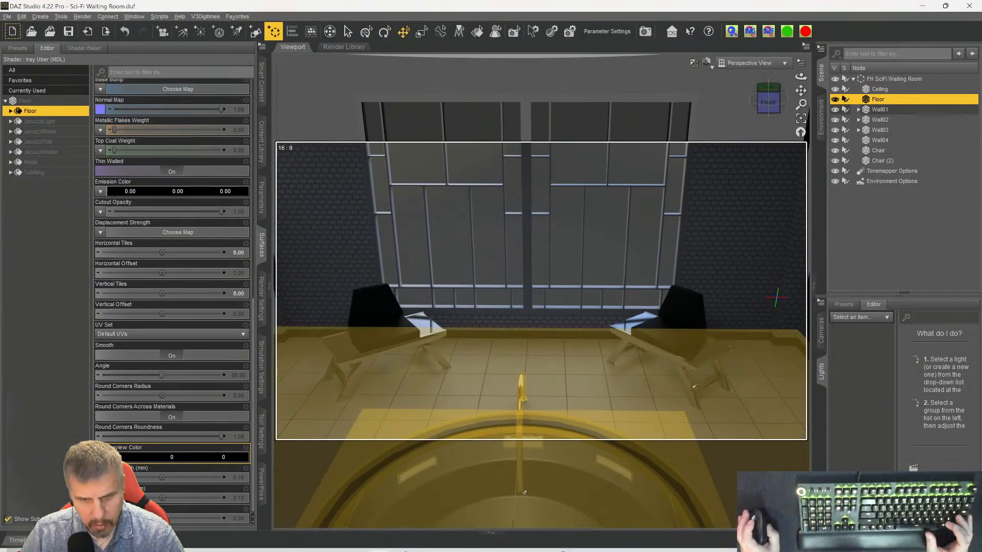
right_click(553, 452)
left_click(542, 452)
scroll(543, 453, "up", 1)
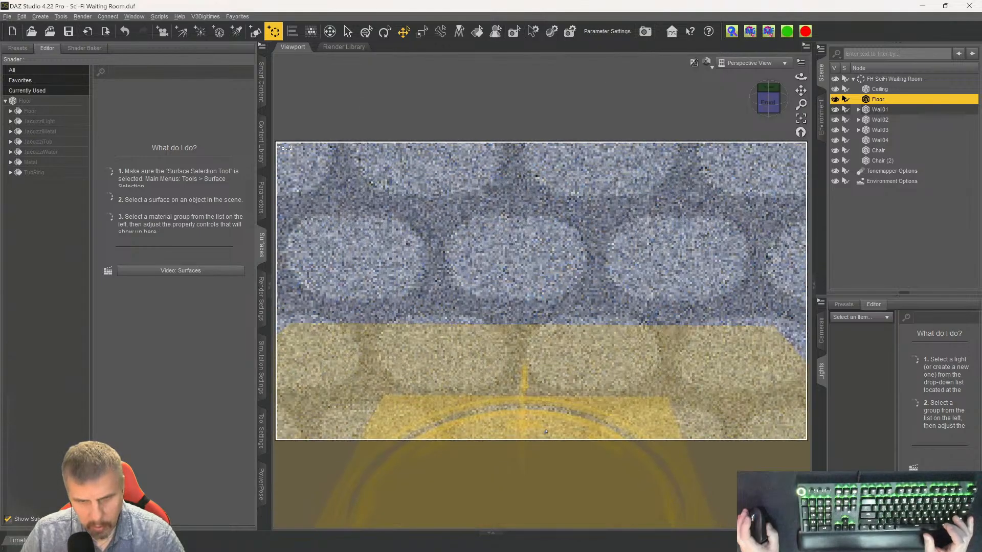
scroll(542, 452, "down", 1)
scroll(543, 452, "up", 4)
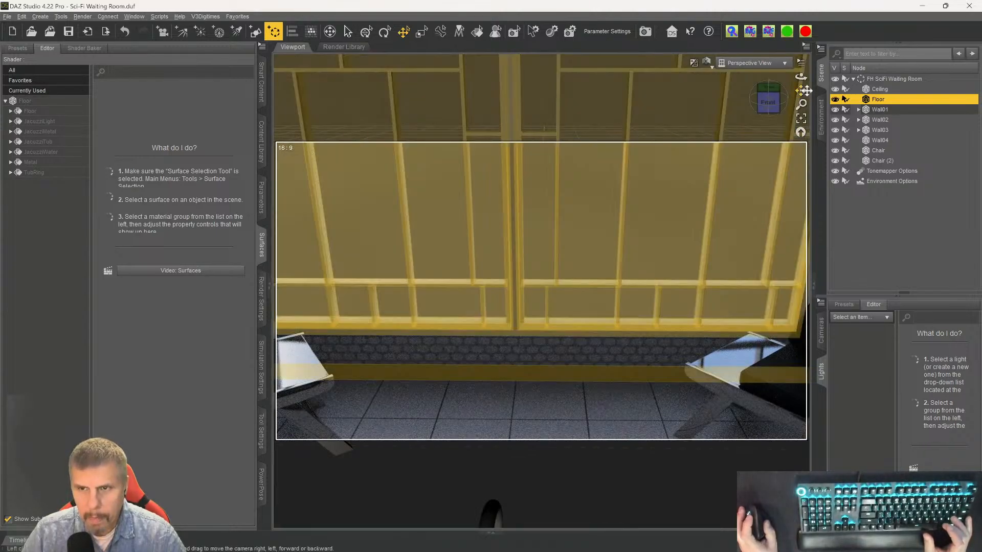
left_click_drag(804, 90, 728, 263)
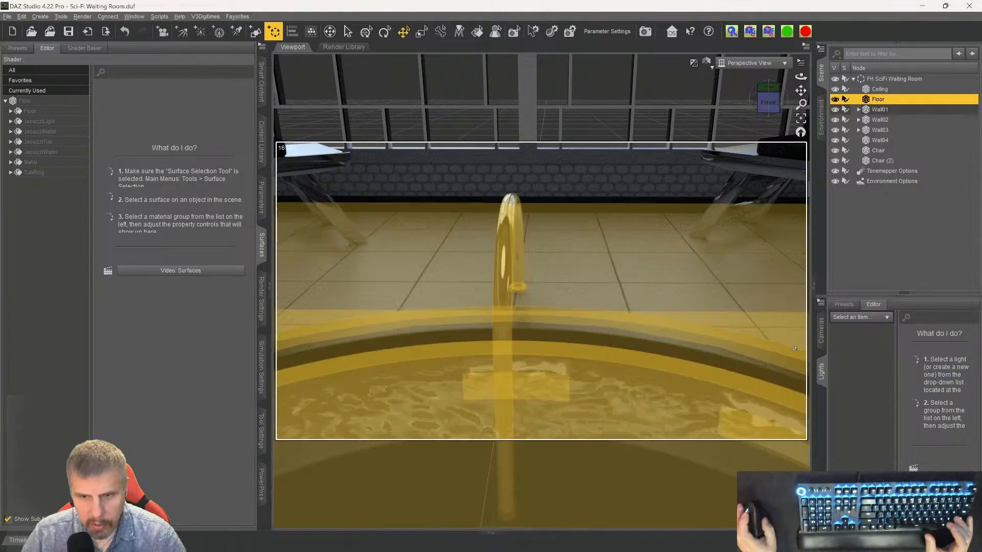
right_click(751, 319)
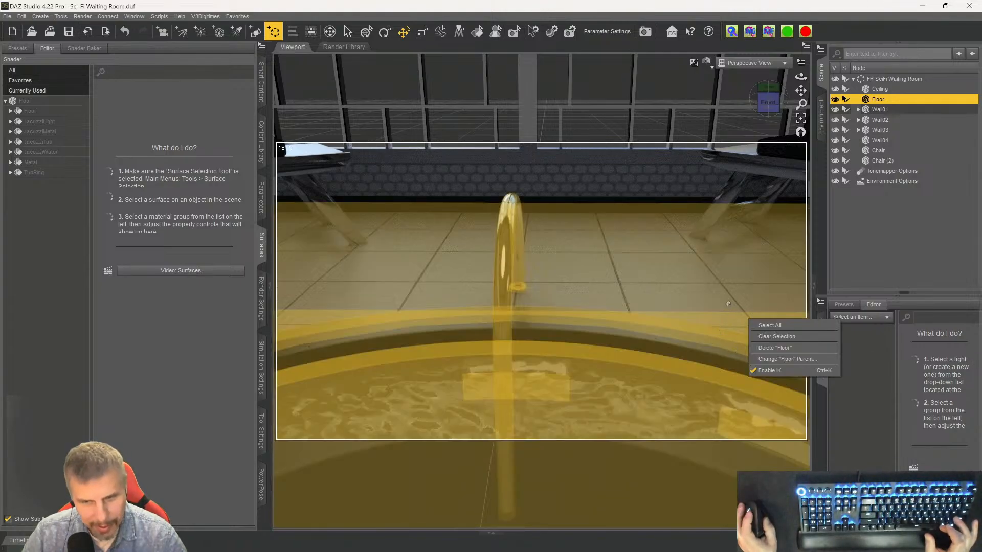
- Examine the floor's tile size and layout around the jacuzzi and along the other walls from several angles
left_click_drag(769, 108, 730, 108)
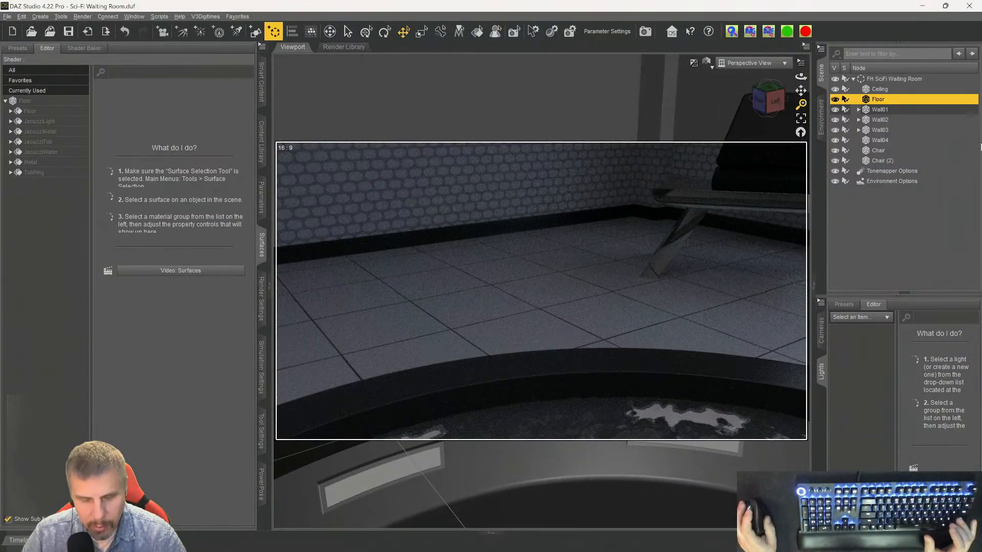
mouse_move(761, 109)
left_mouse_down()
mouse_move(815, 107)
mouse_move(764, 118)
left_mouse_up()
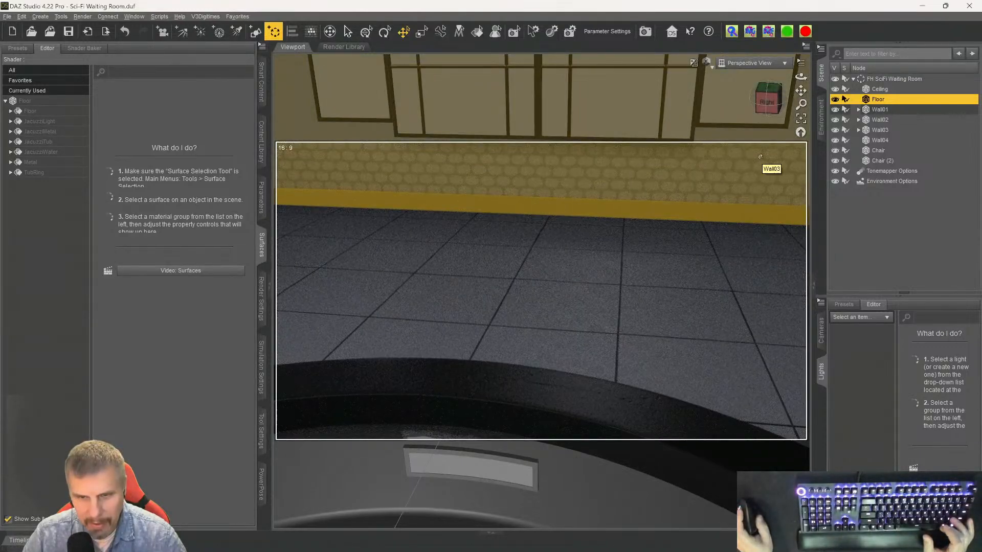
left_click_drag(764, 106, 764, 98)
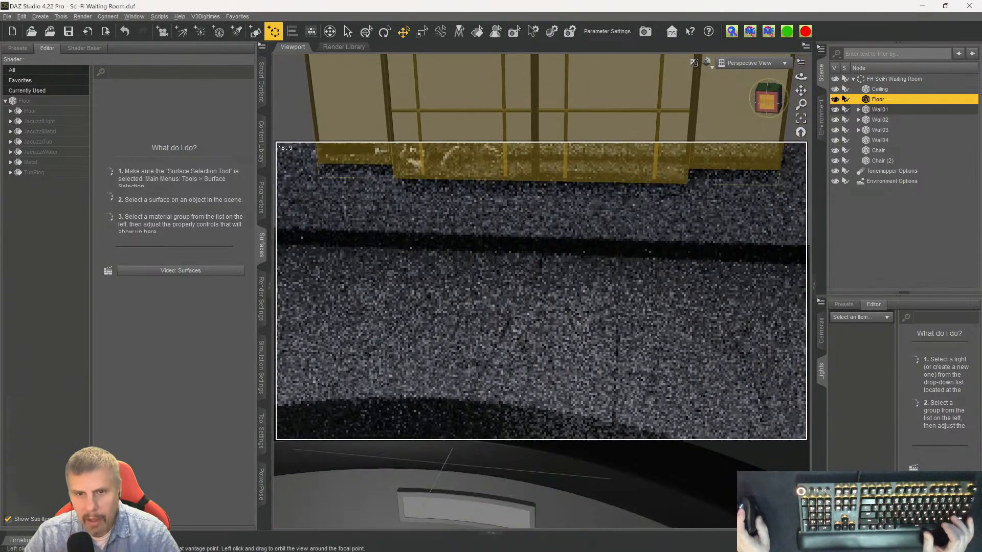
left_click_drag(766, 102, 791, 97)
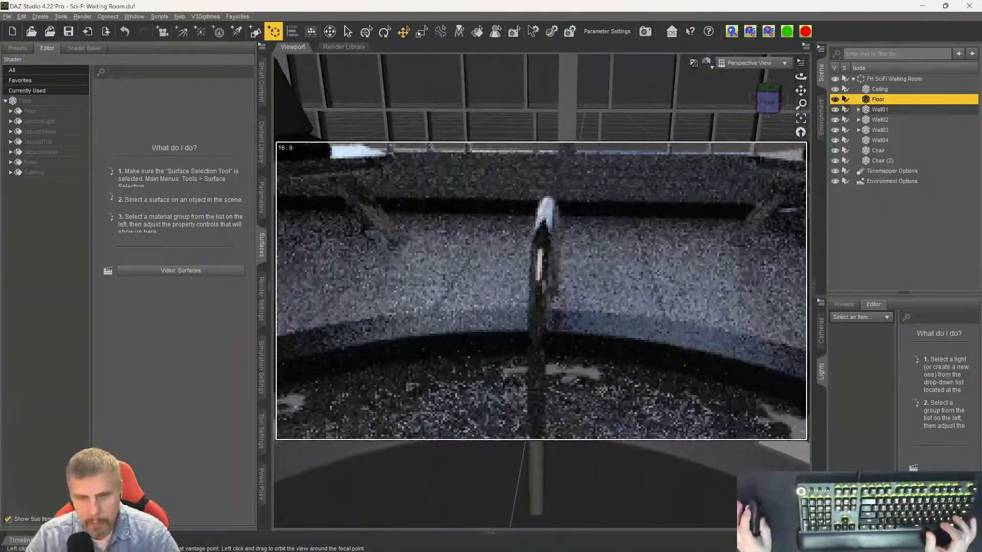
scroll(696, 271, "up", 5)
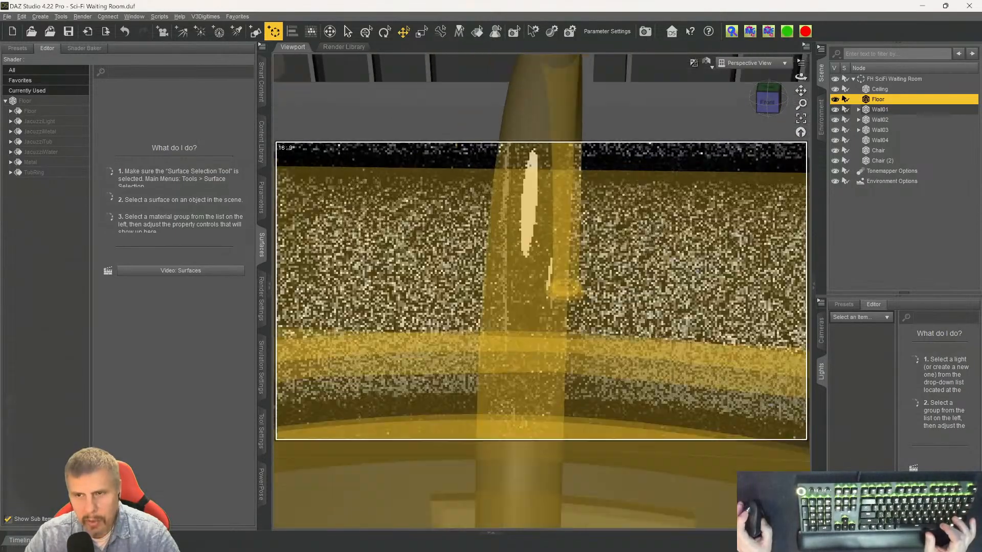
scroll(696, 271, "down", 8)
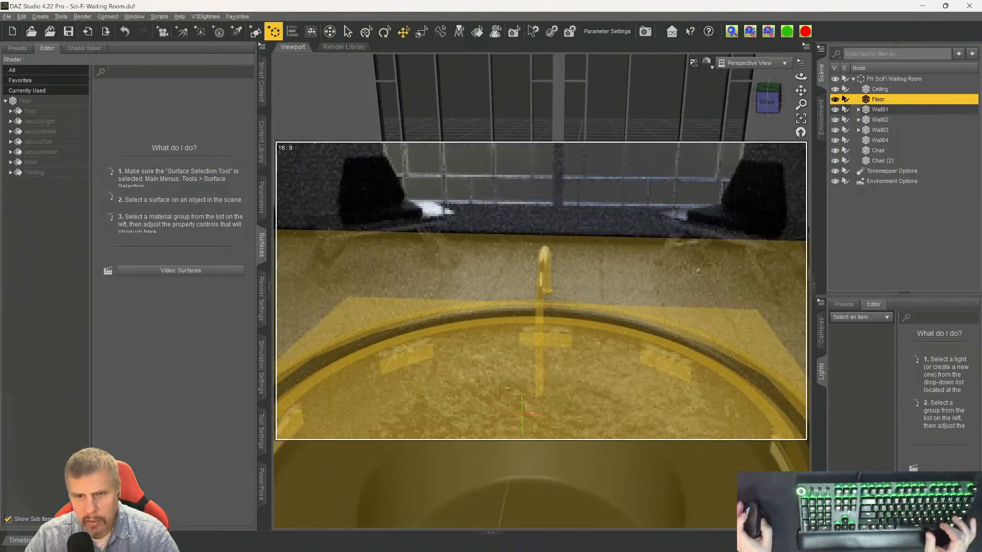
scroll(698, 271, "down", 9)
scroll(567, 383, "up", 1)
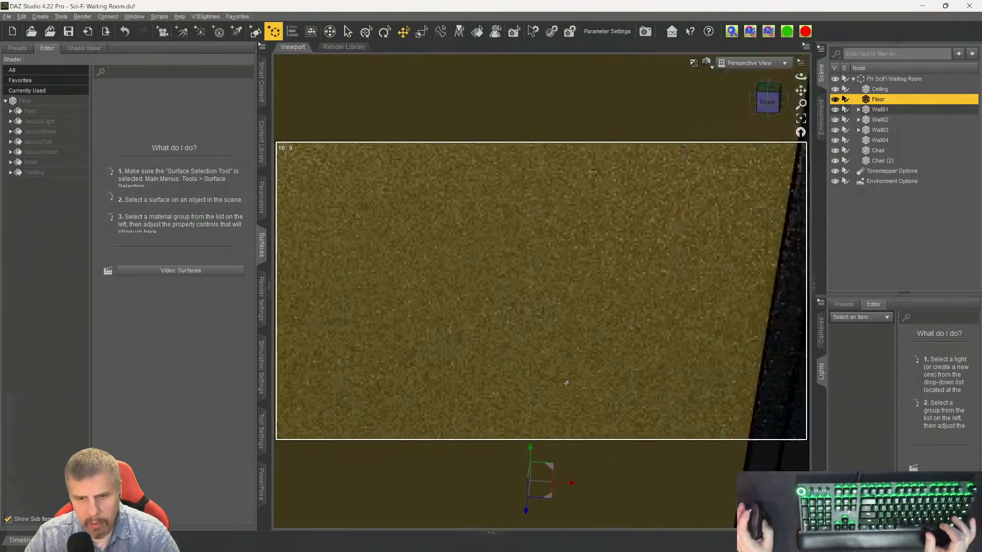
scroll(567, 383, "up", 4)
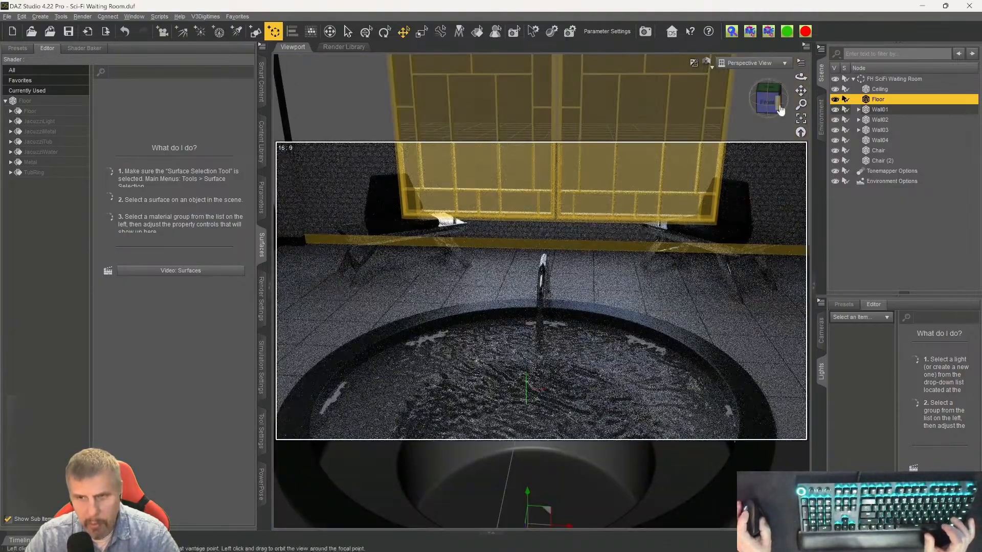
mouse_move(773, 104)
left_mouse_down()
mouse_move(772, 89)
mouse_move(772, 108)
left_mouse_up()
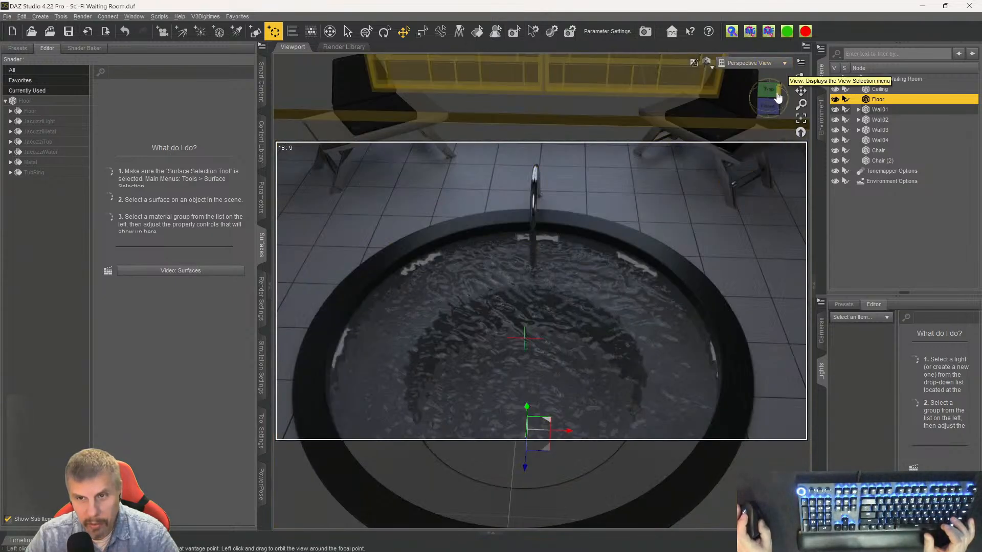
left_click_drag(776, 95, 776, 69)
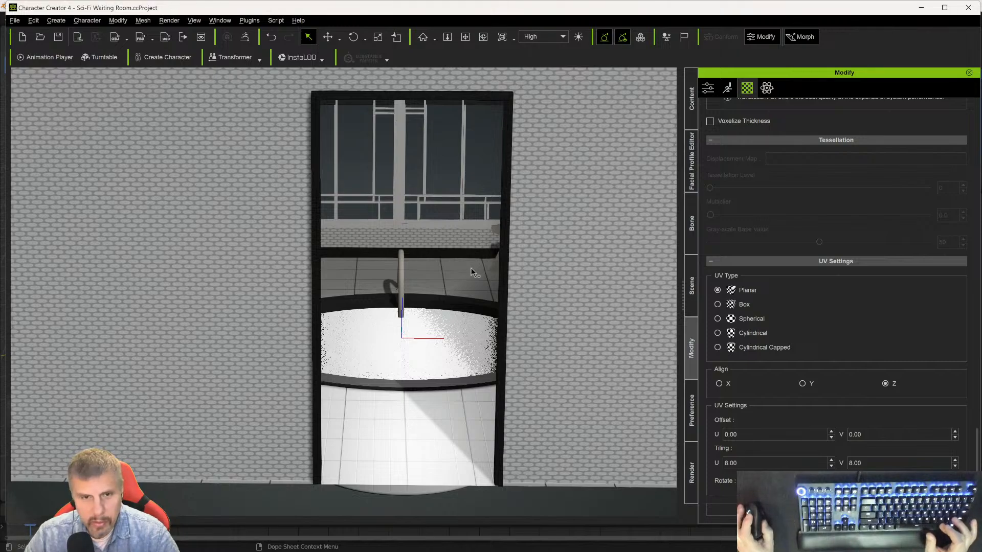
- Switch back to Character Creator and set the floor's U and V tiling to 1
right_click_drag(515, 195, 491, 247)
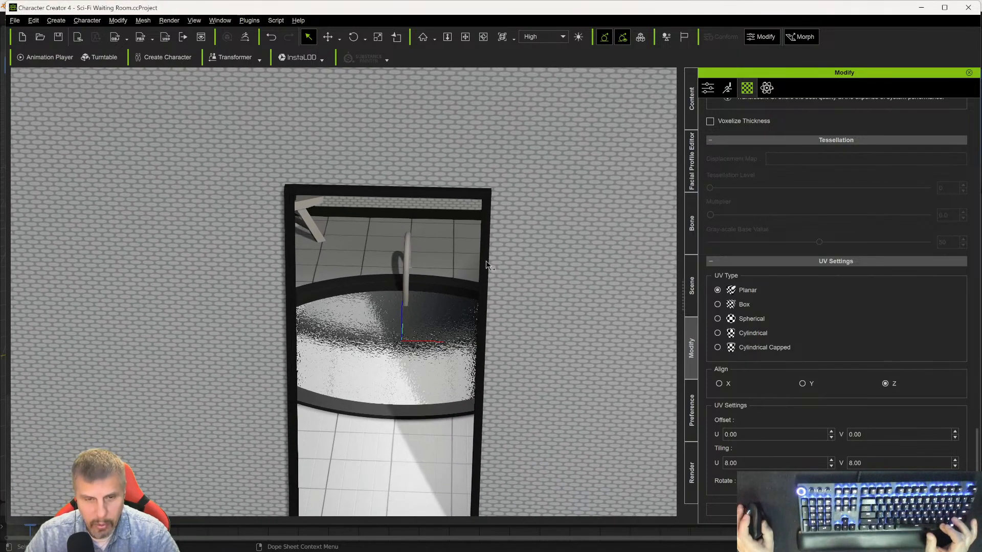
middle_click_drag(469, 278, 487, 235)
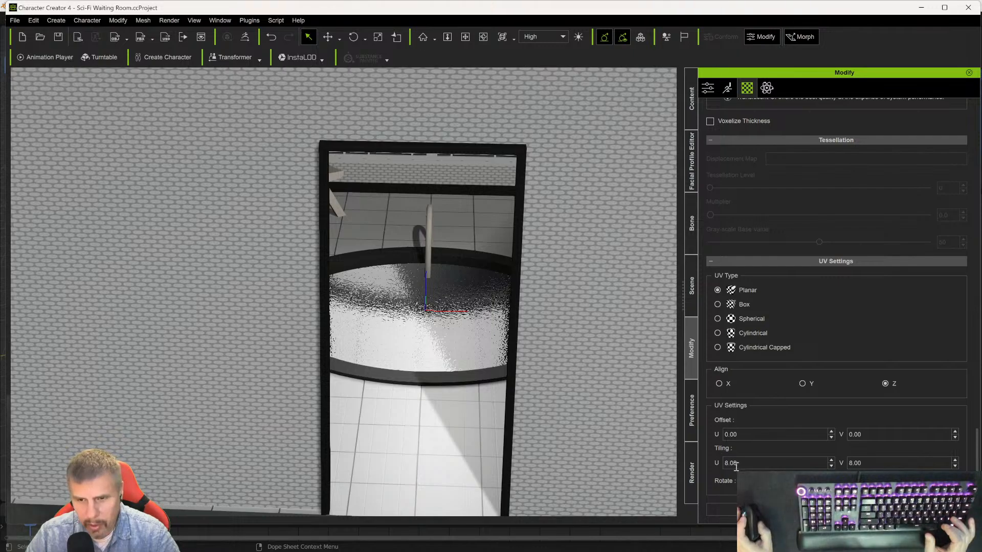
double_click(761, 467)
type("1")
key("Tab")
type("1")
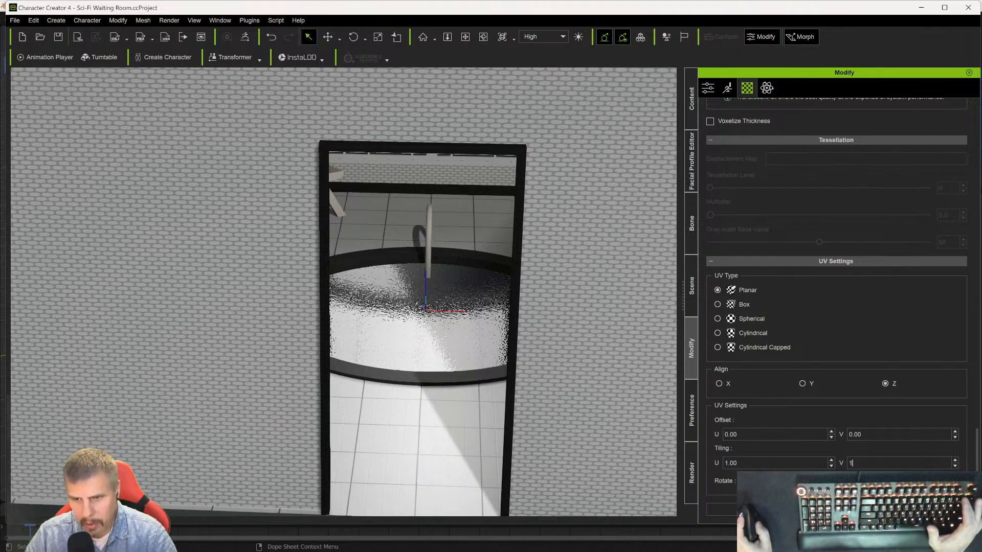
key("Return")
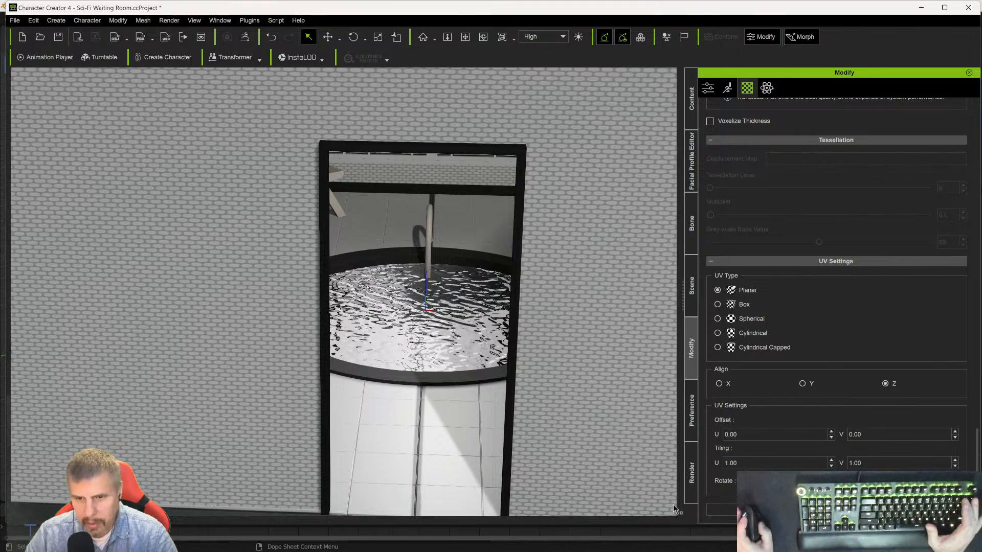
scroll(834, 281, "up", 10)
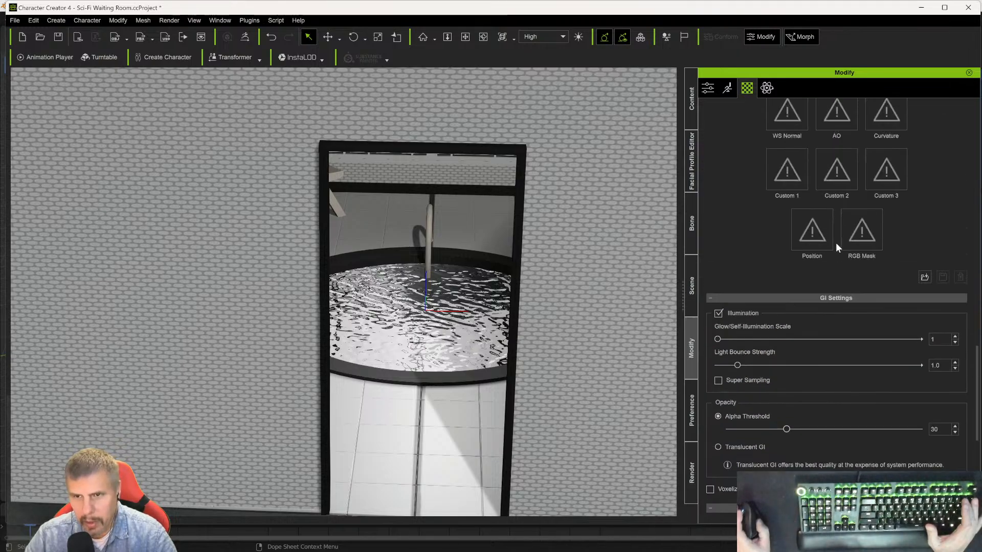
scroll(836, 243, "up", 15)
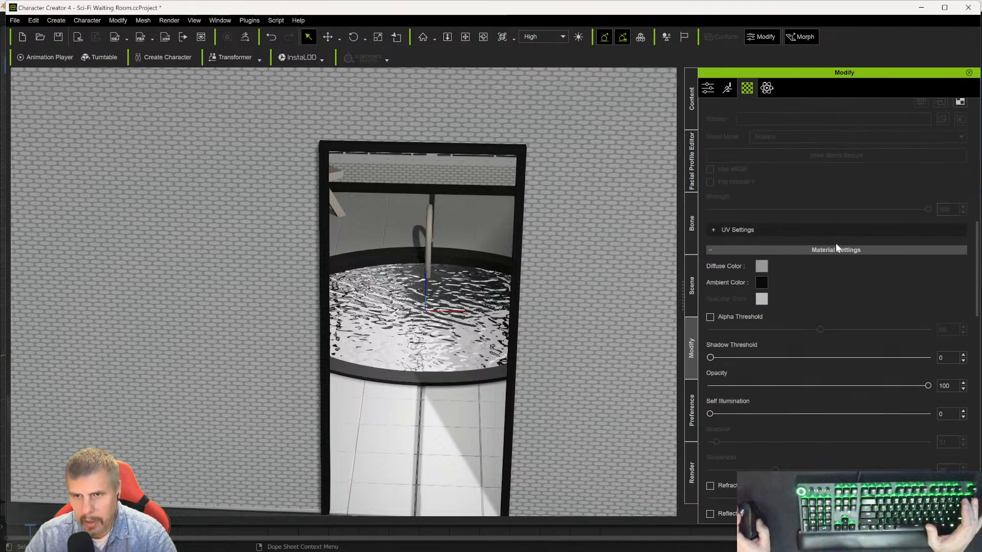
scroll(836, 244, "up", 5)
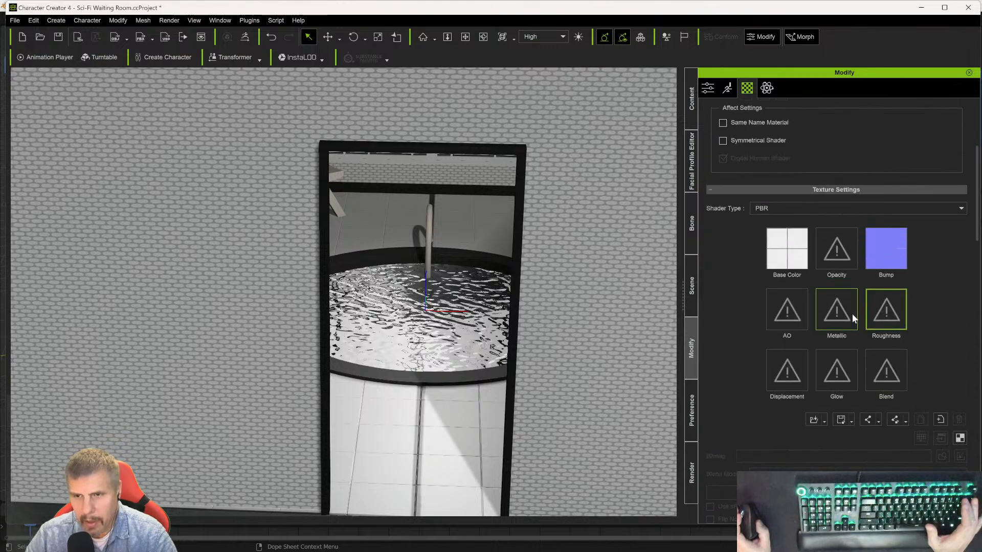
left_click(837, 321)
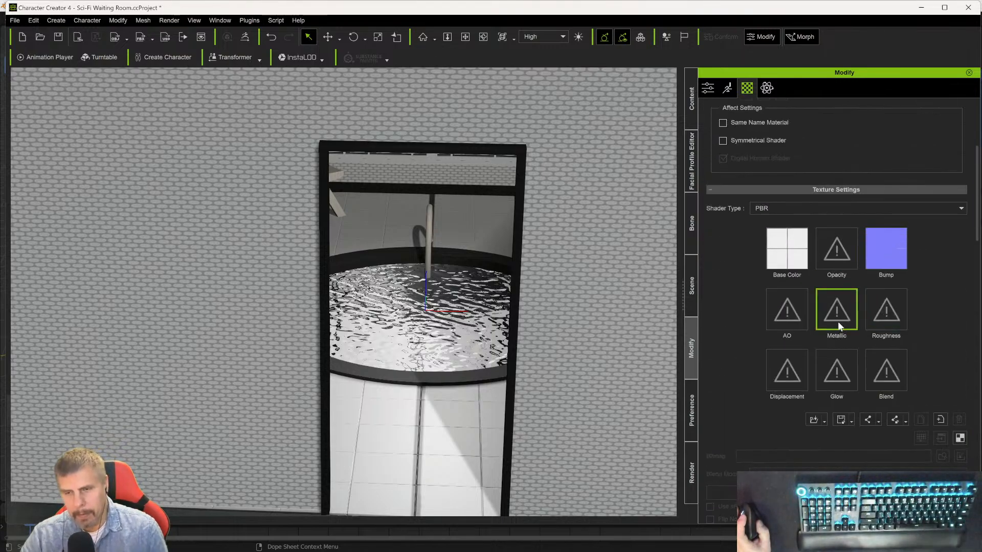
double_click(839, 322)
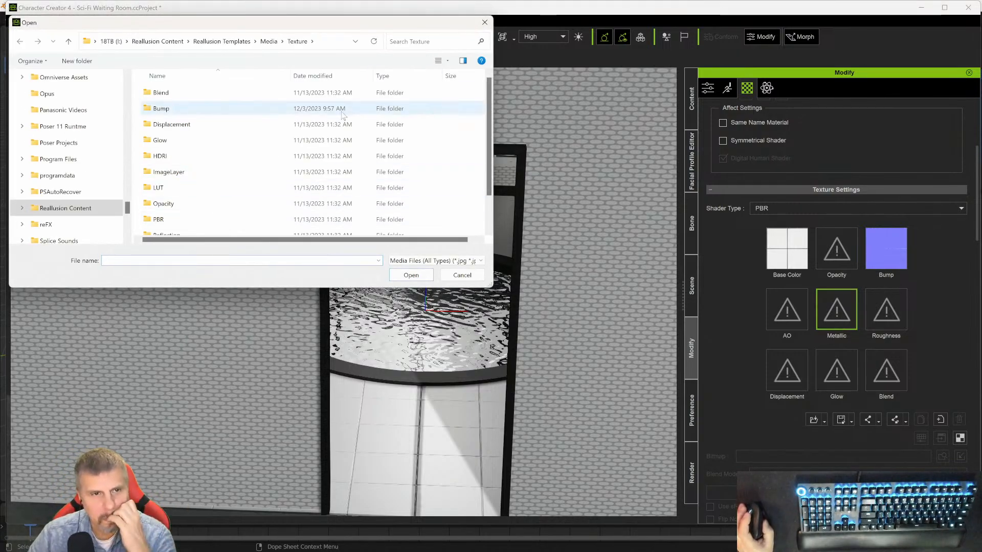
left_click(484, 22)
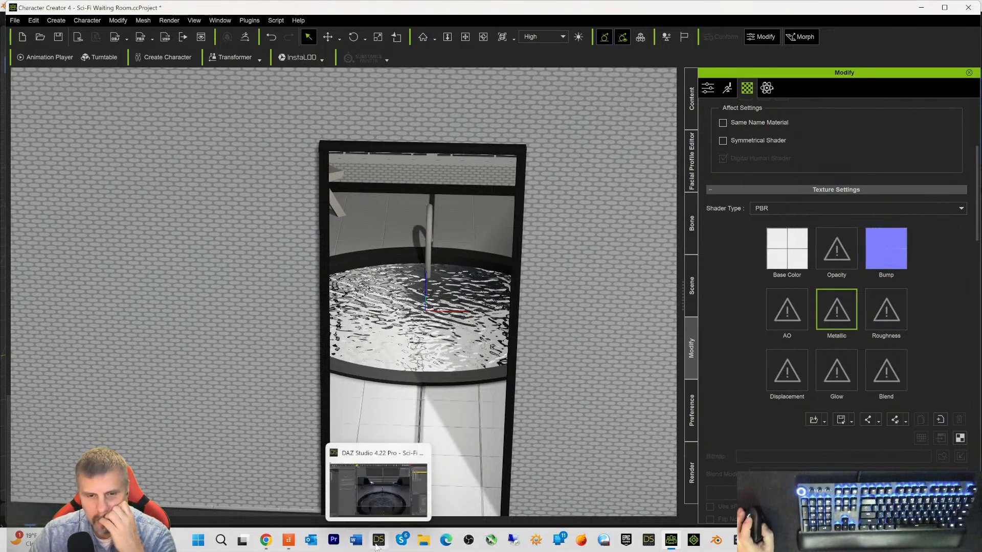
- Switch to DAZ Studio and examine the Floor material's normal map and tiling settings
left_click(376, 546)
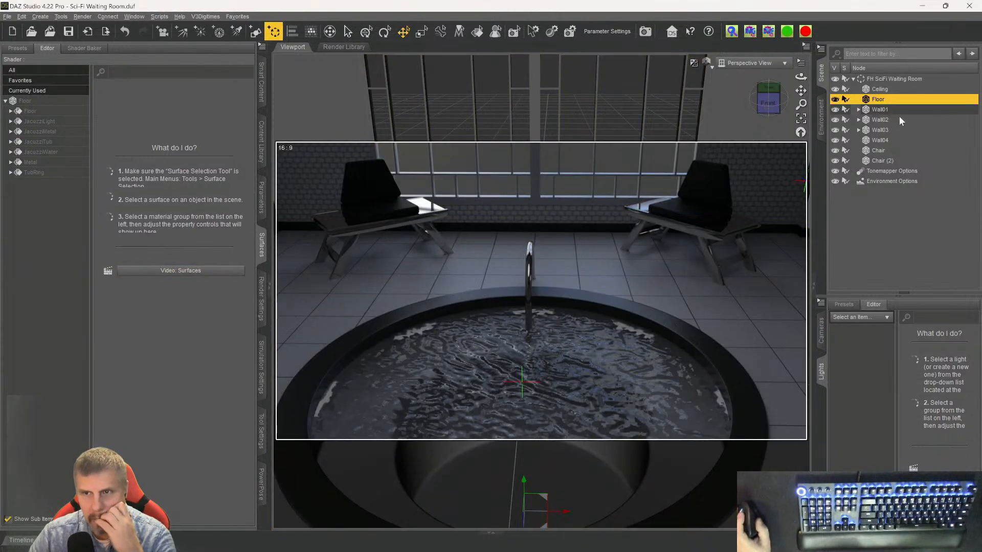
left_click(29, 111)
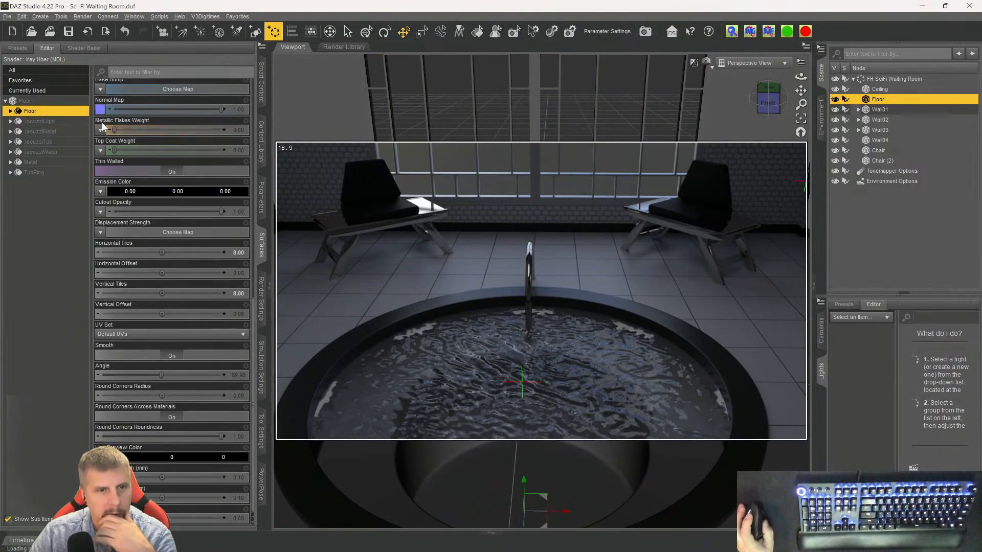
mouse_move(97, 113)
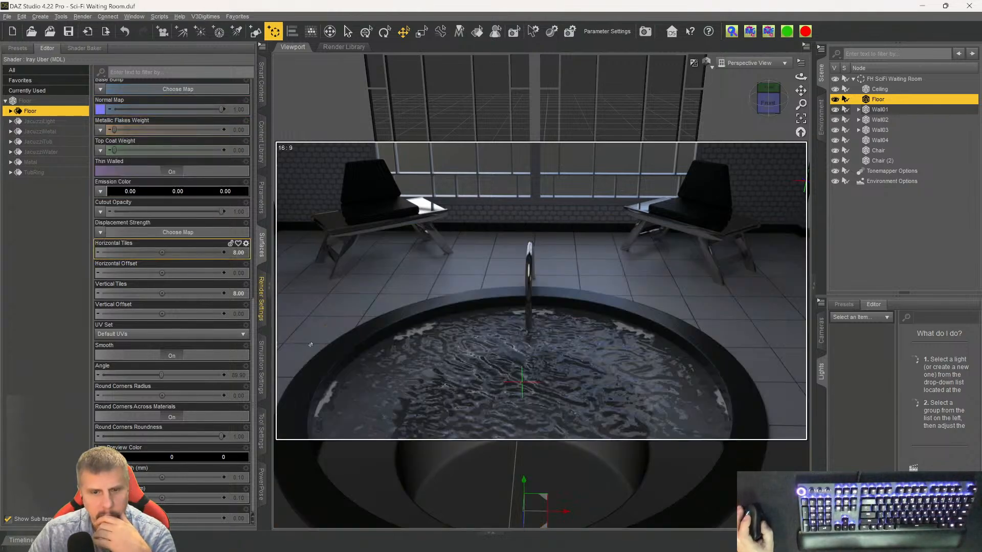
- Switch to Character Creator and examine the floor material's bump map
mouse_move(438, 549)
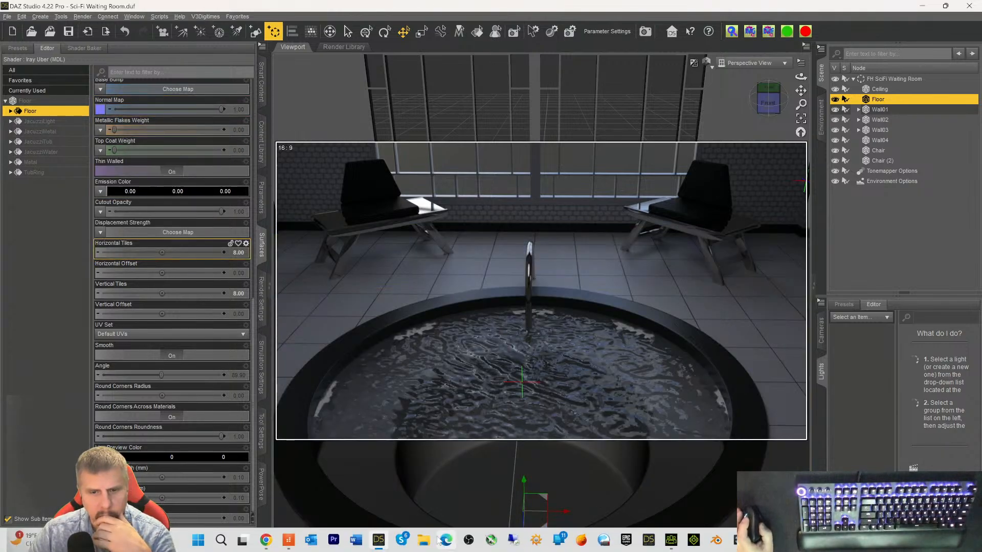
left_click(670, 540)
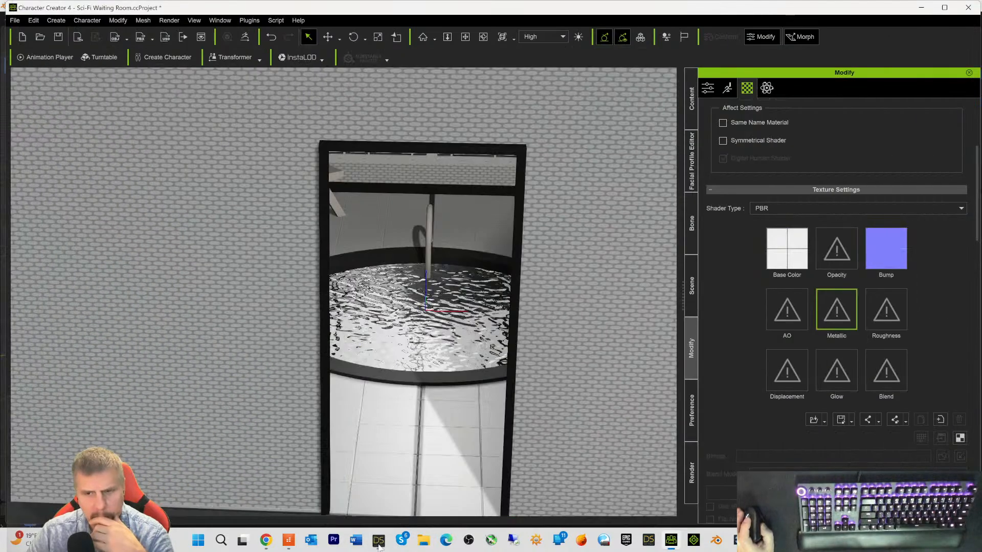
left_click(888, 250)
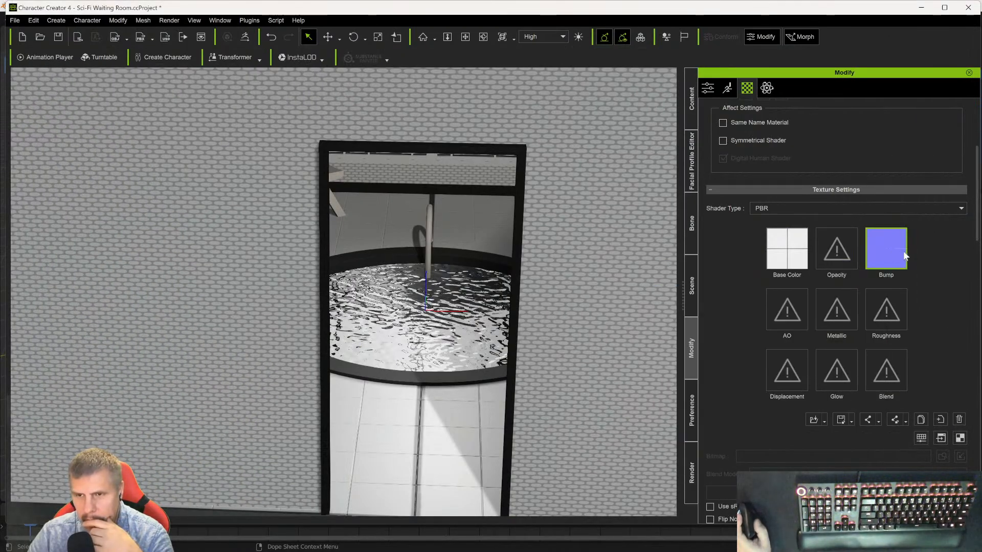
mouse_move(897, 263)
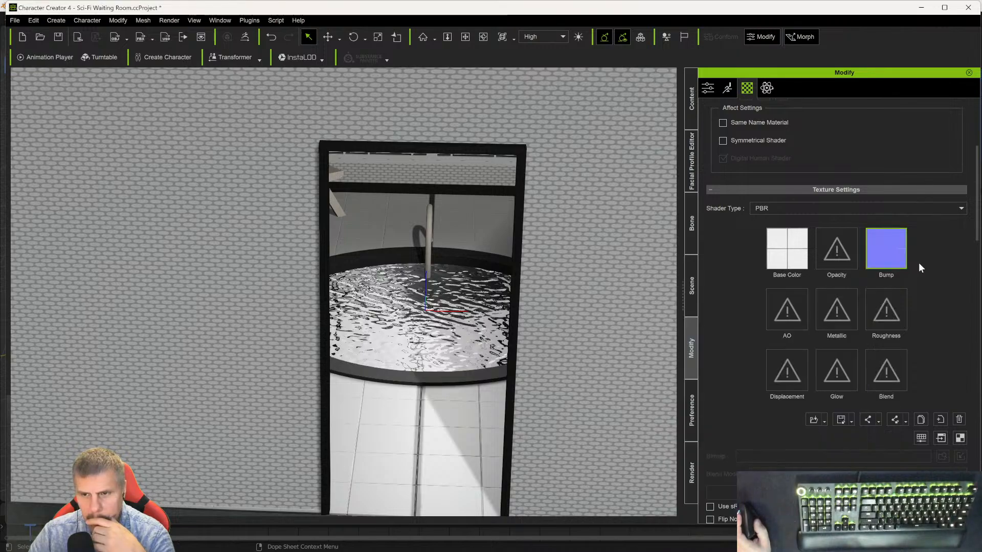
- Switch to DAZ Studio and examine the surface settings of the Floor material and of the Metal material
mouse_move(335, 551)
left_click(374, 543)
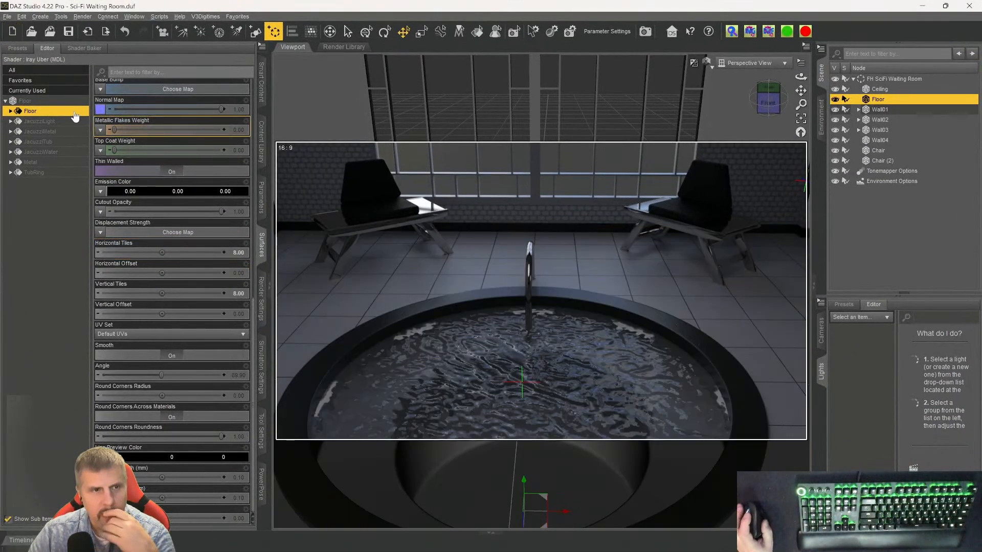
scroll(127, 350, "up", 6)
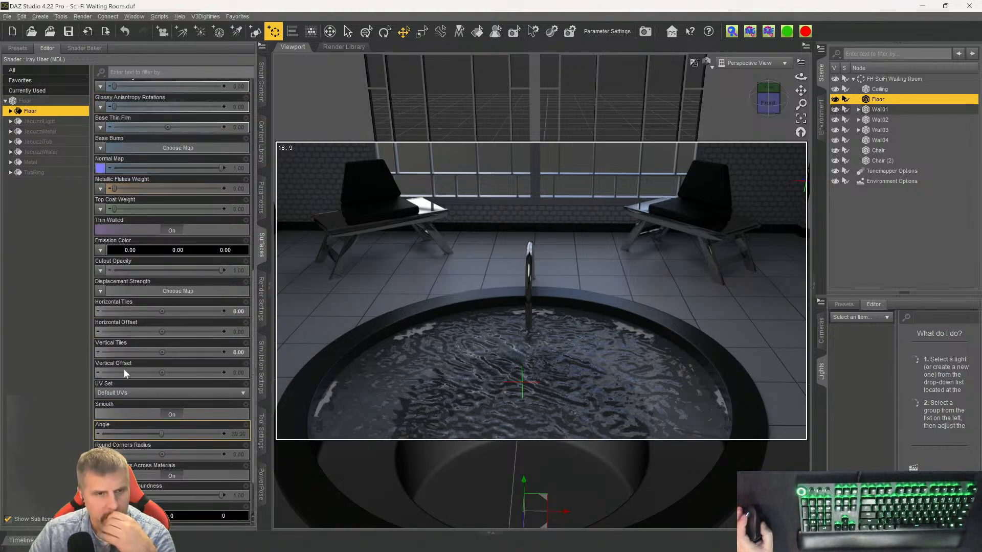
scroll(127, 351, "up", 10)
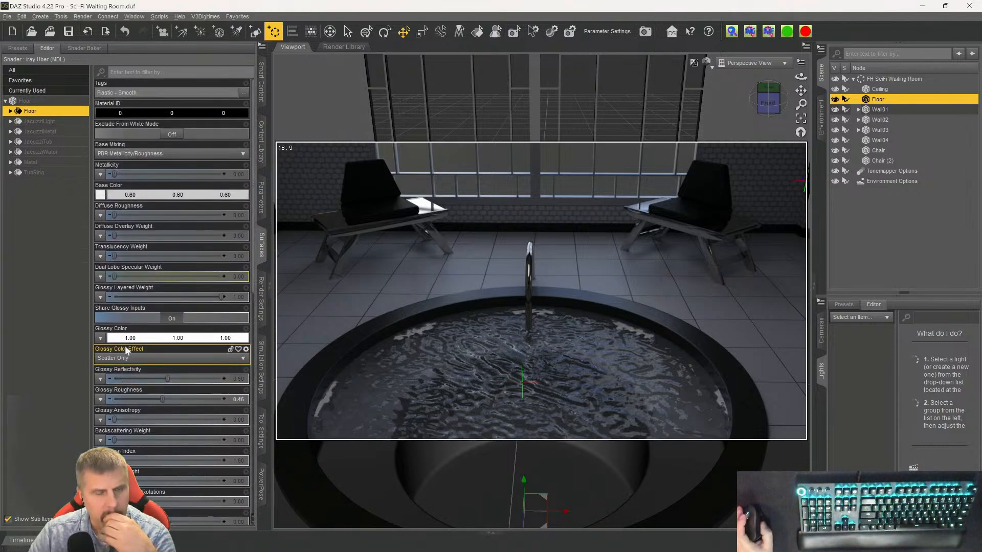
scroll(106, 301, "down", 1)
scroll(106, 302, "down", 10)
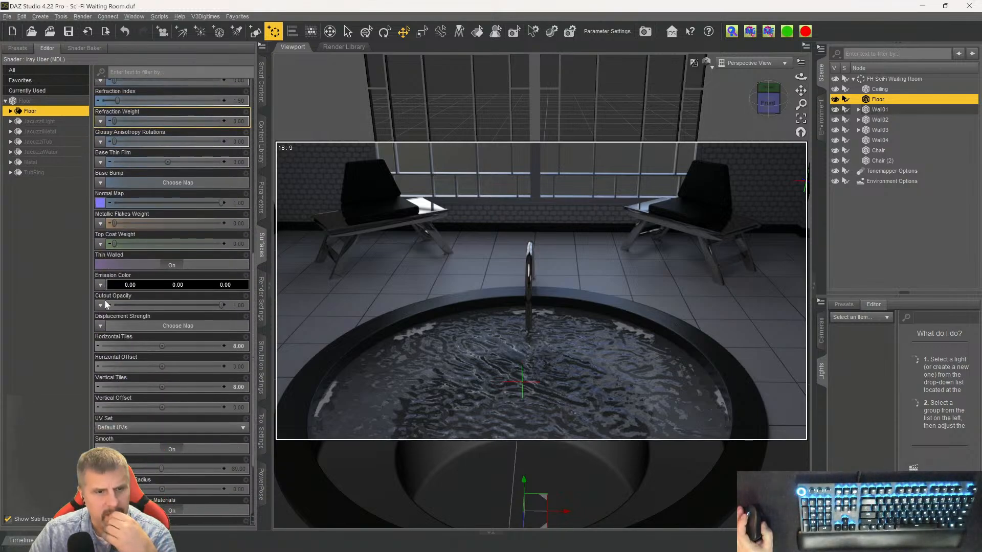
scroll(104, 318, "down", 2)
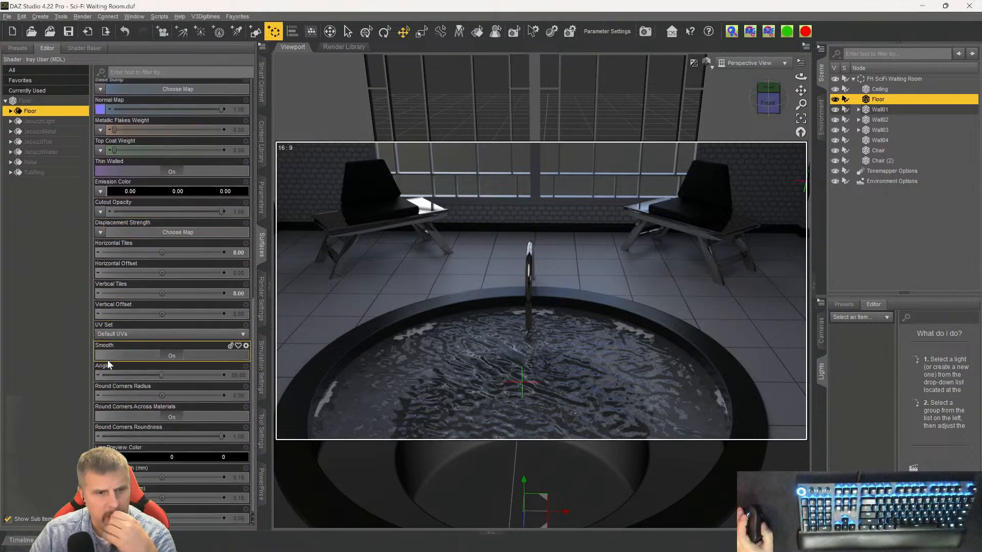
scroll(102, 438, "up", 5)
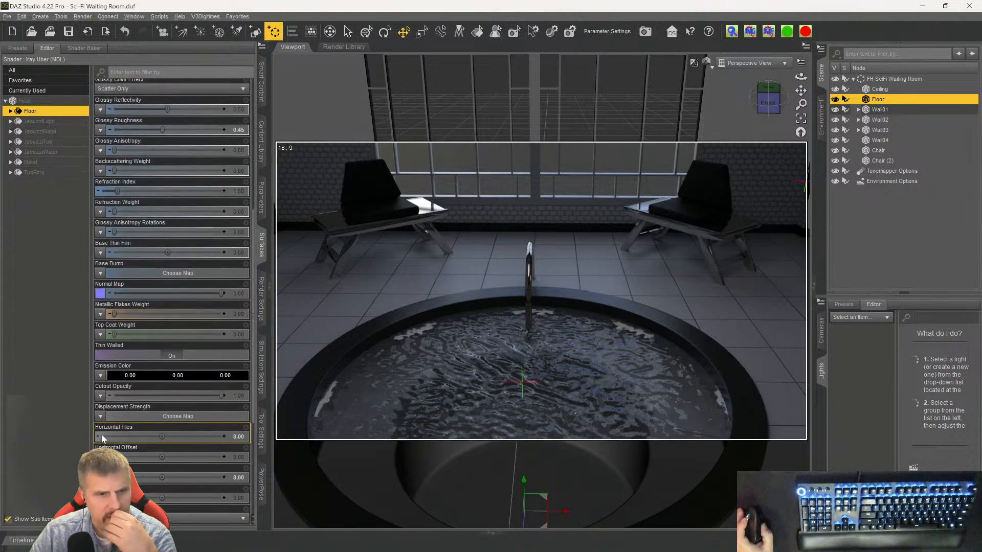
scroll(109, 368, "up", 5)
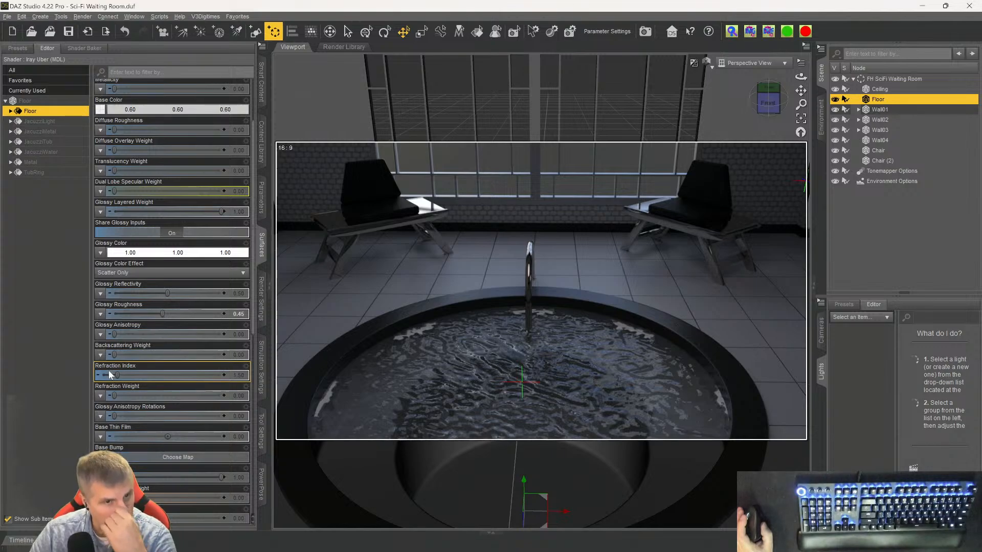
scroll(107, 366, "up", 3)
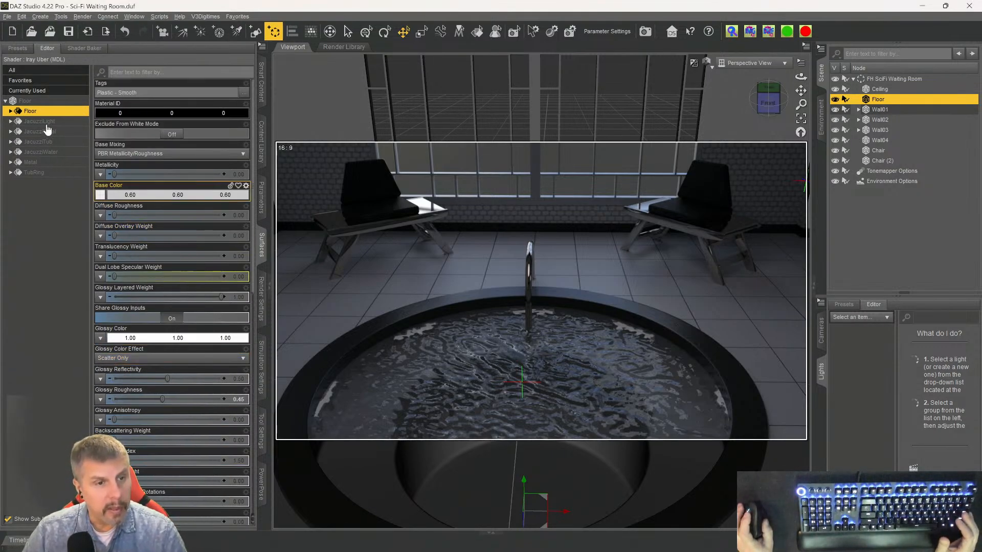
left_click(30, 162)
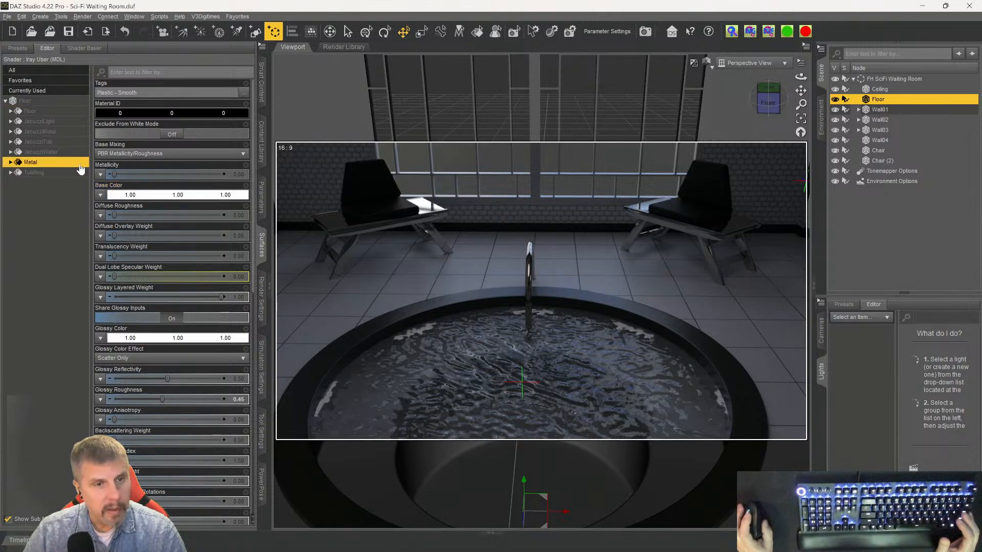
- Switch back to Character Creator, select the Floor mesh in the scene and show its material list
left_click(922, 6)
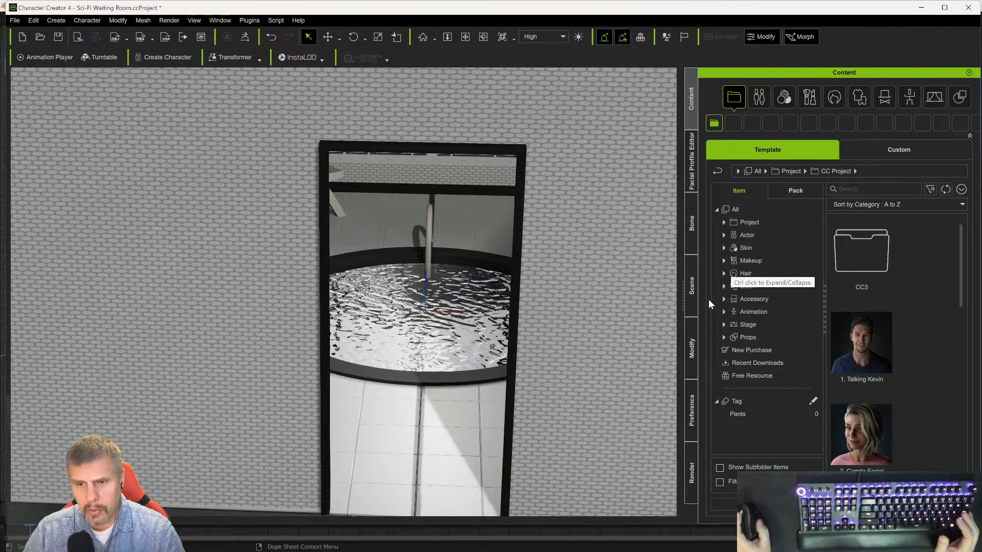
left_click(693, 335)
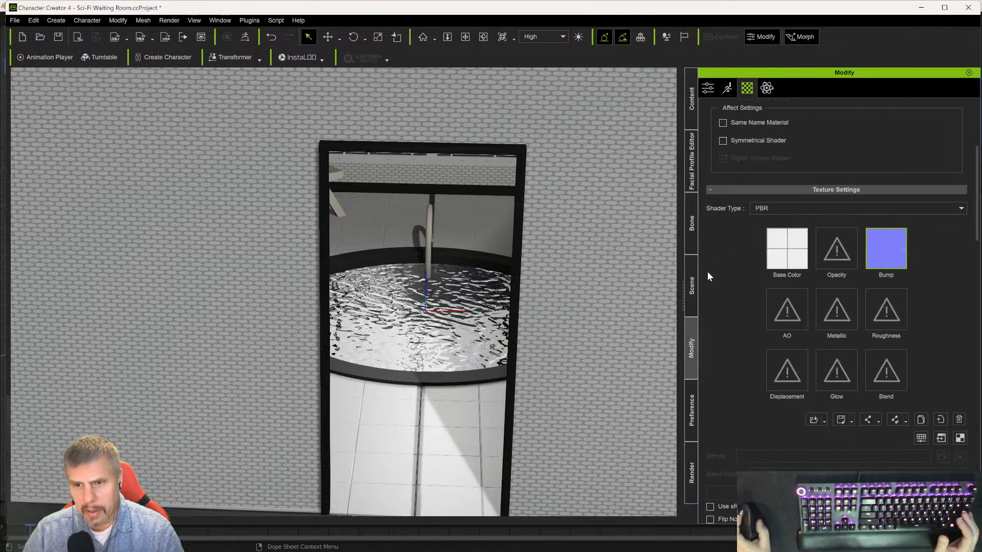
left_click(691, 289)
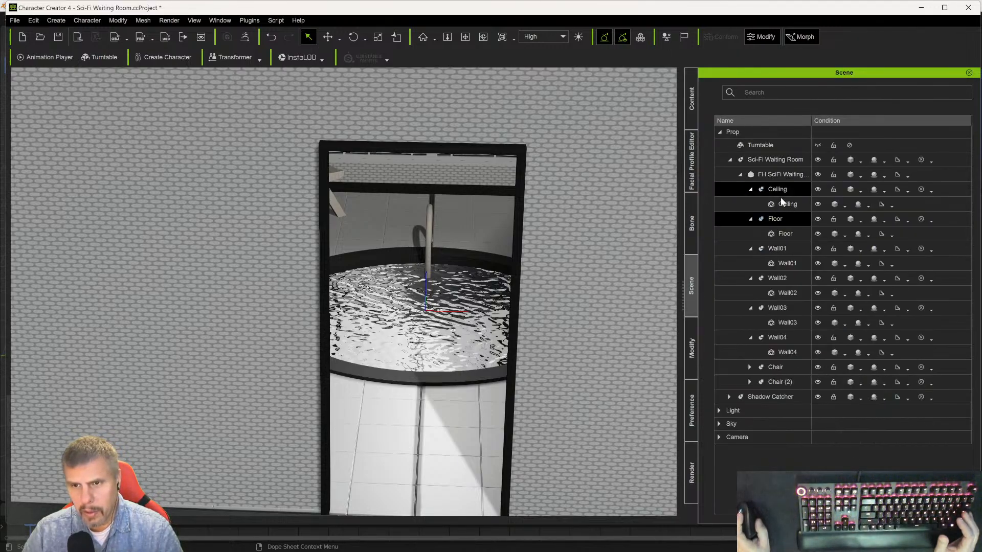
left_click(781, 232)
left_click(693, 347)
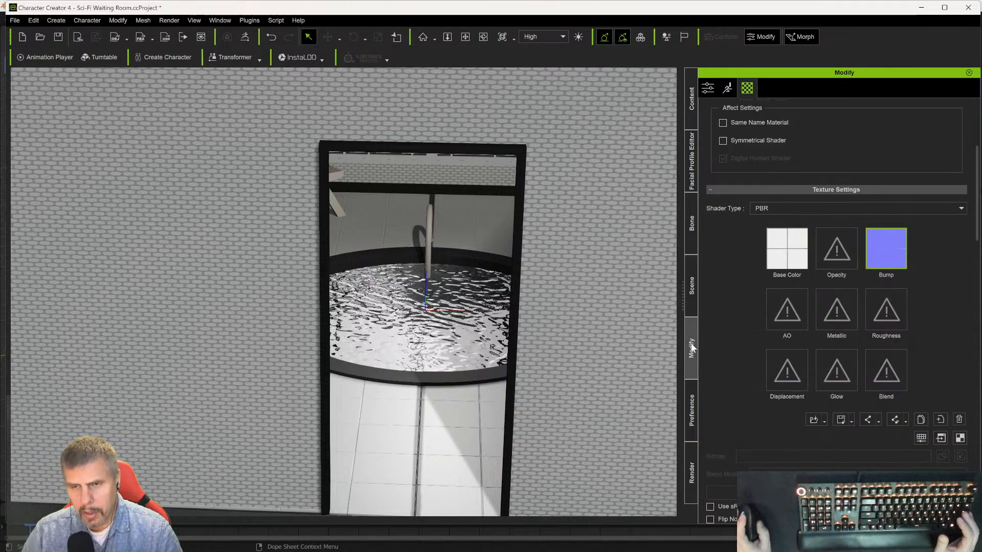
scroll(777, 181, "up", 4)
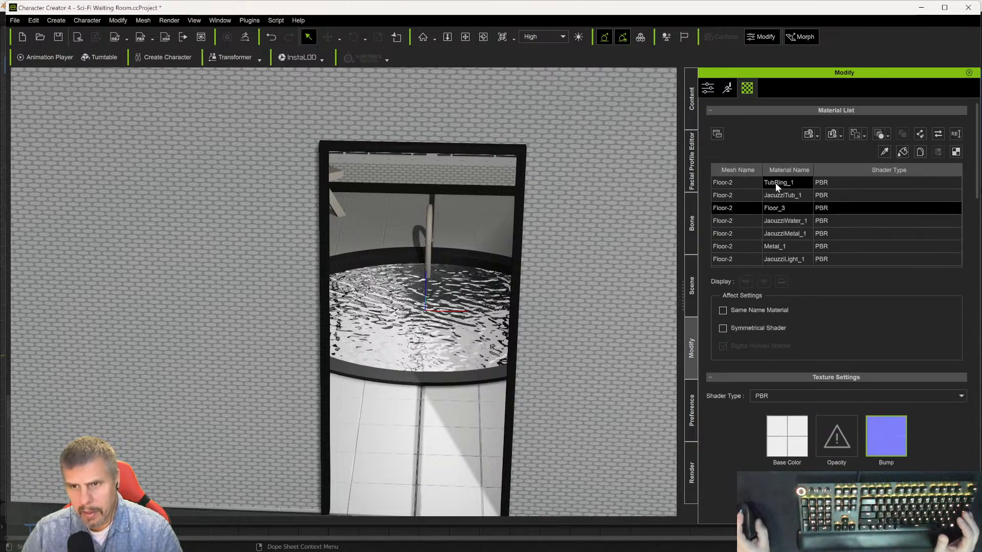
- Examine the texture maps of the TubRing_1, JacuzziTub_1, JacuzziWater_1, JacuzziMetal_1, Metal_1 and JacuzziLight_1 materials
left_click(775, 184)
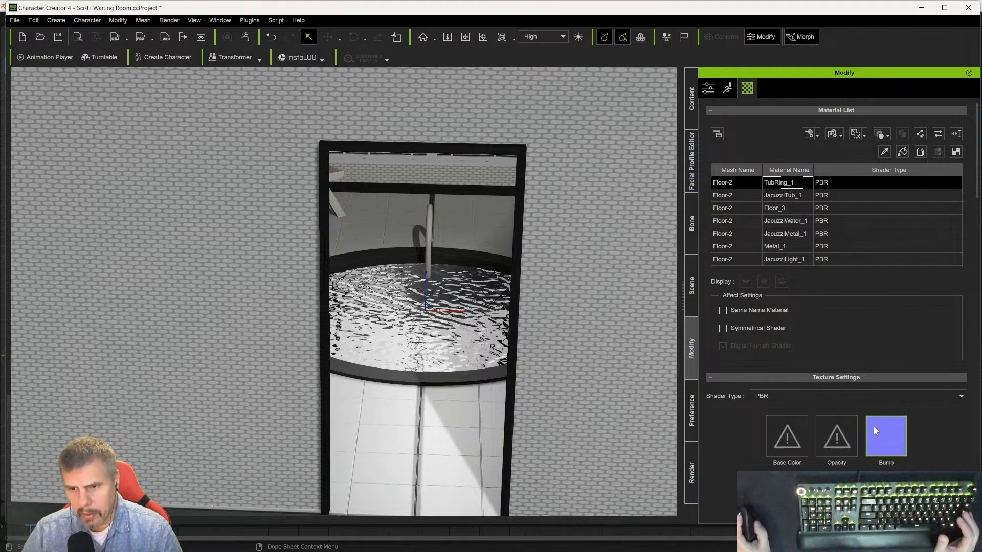
left_click(765, 194)
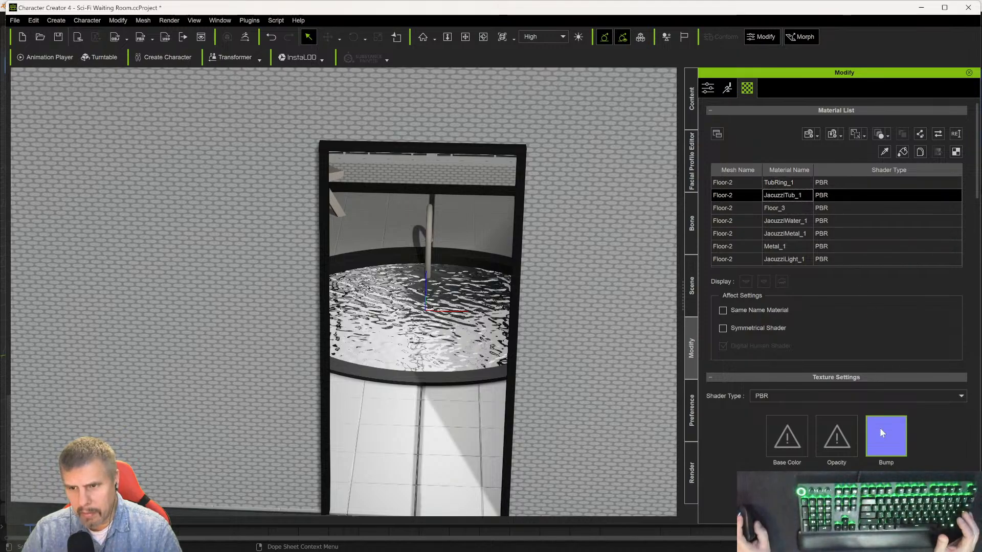
mouse_move(881, 431)
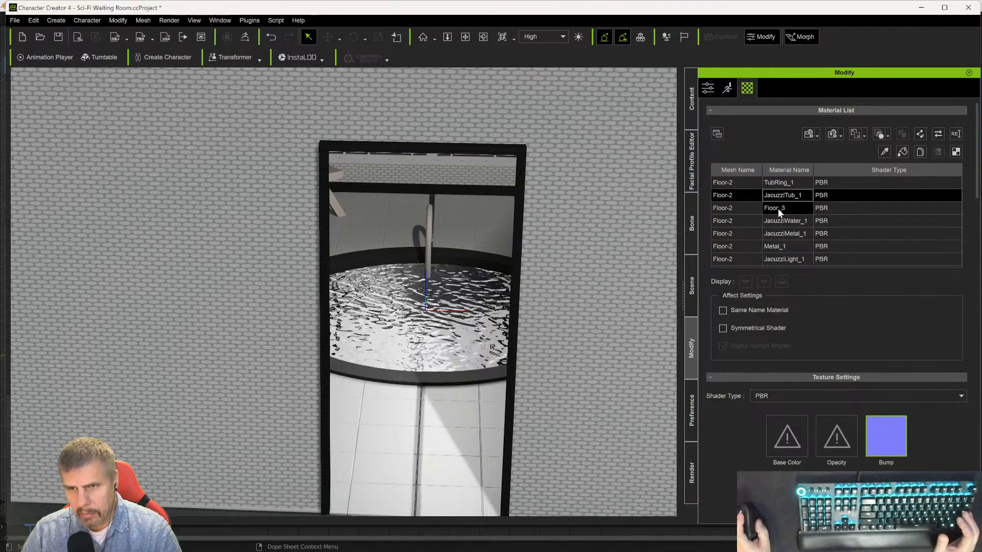
left_click(777, 222)
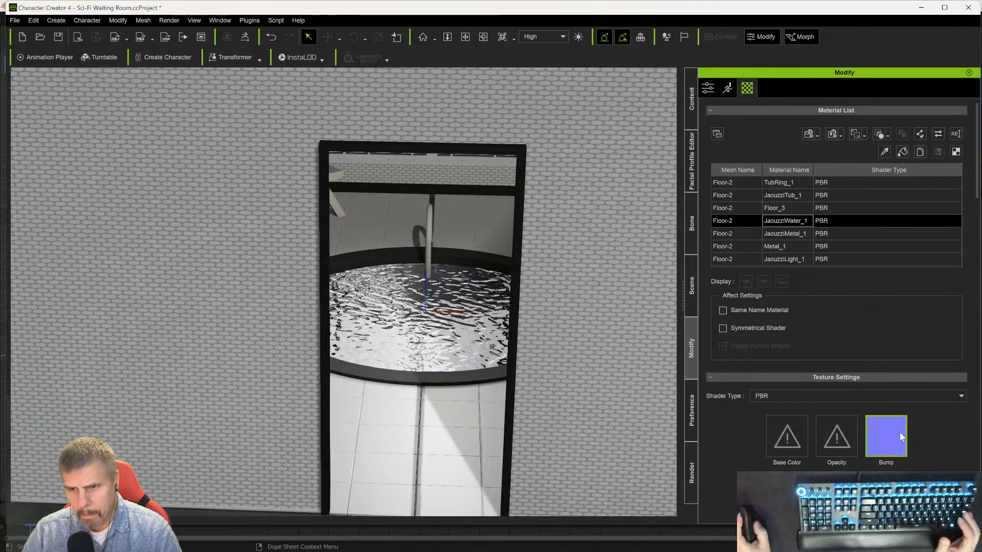
left_click(775, 233)
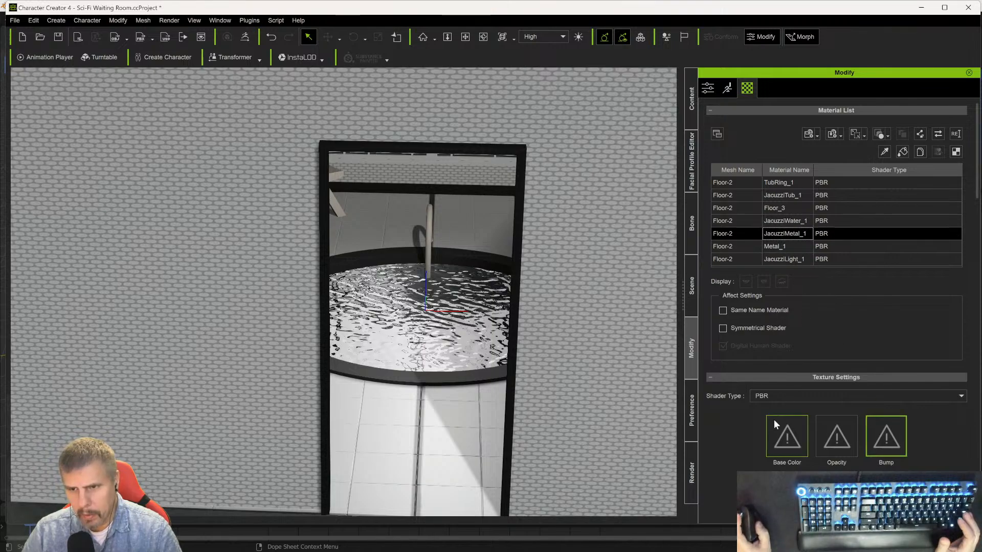
scroll(768, 428, "down", 2)
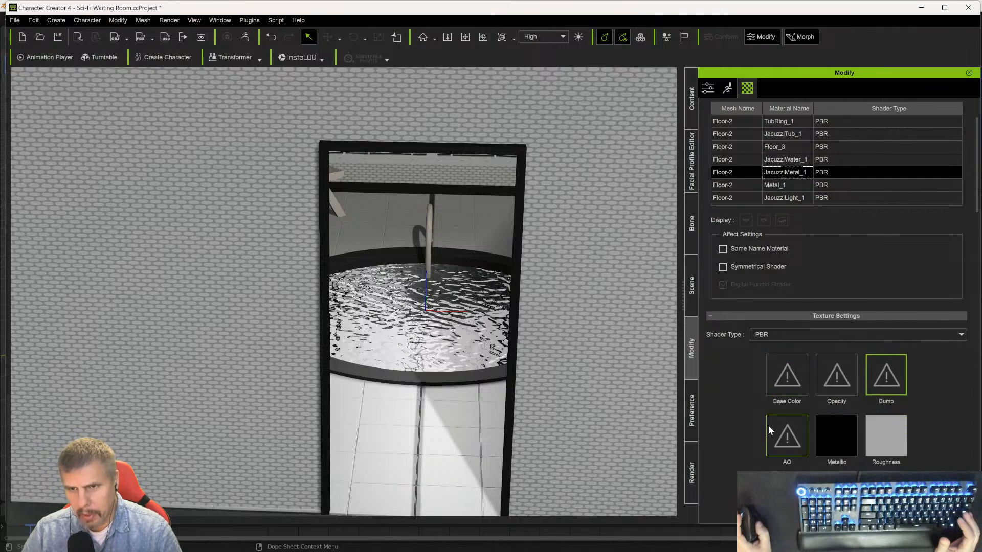
left_click(781, 186)
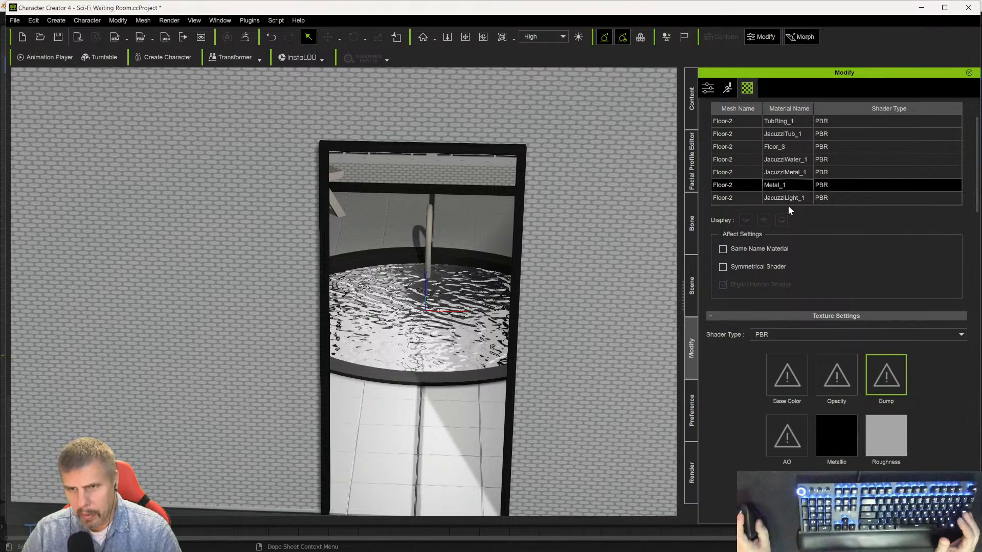
left_click(788, 202)
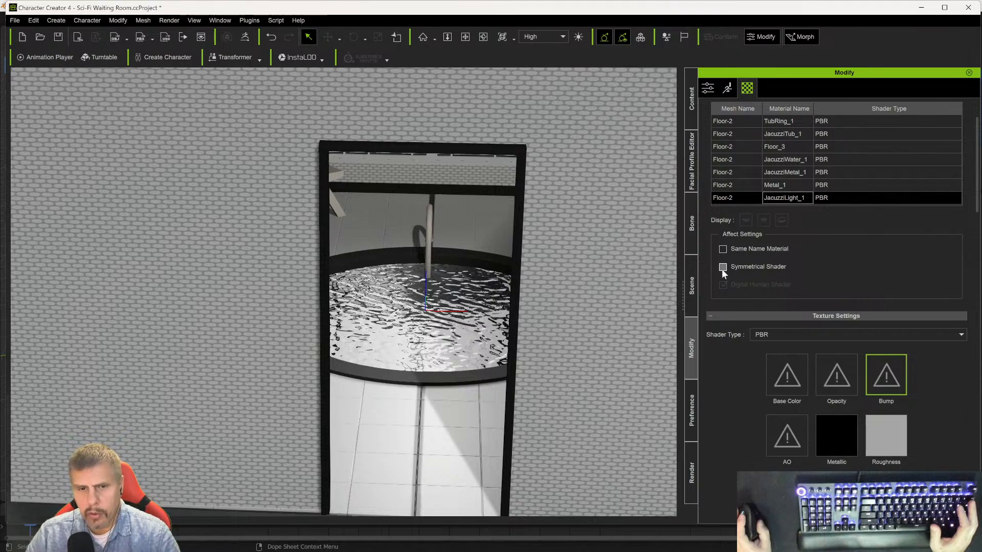
- Apply planar UV mapping aligned to X, with U and V tiling of 1, with the Floor_3 material selected
left_click(782, 144)
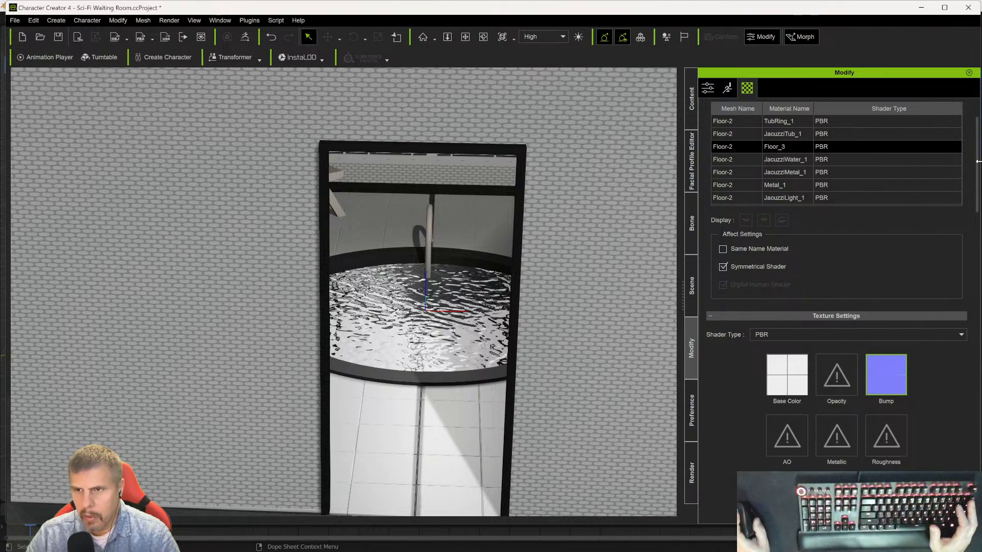
left_click_drag(979, 167, 978, 450)
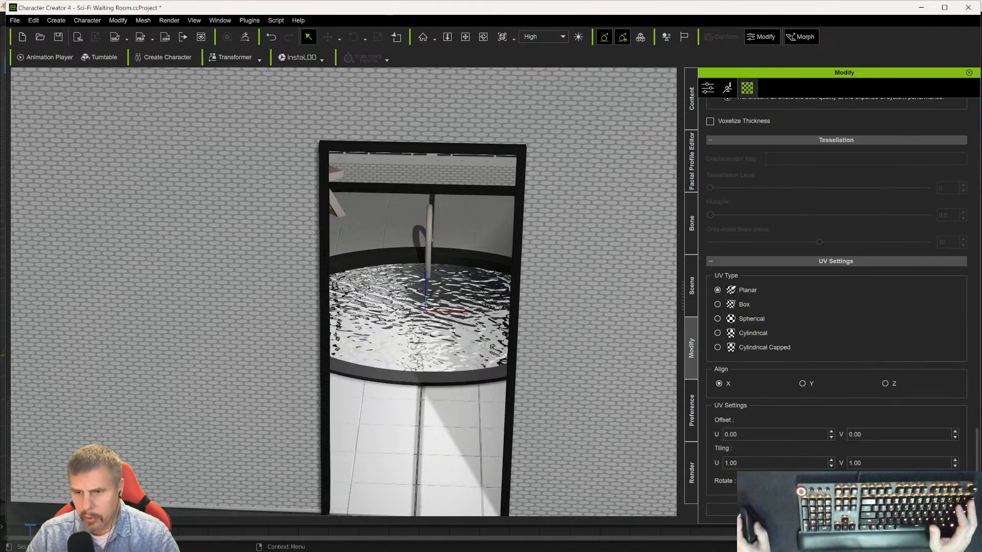
left_click(836, 510)
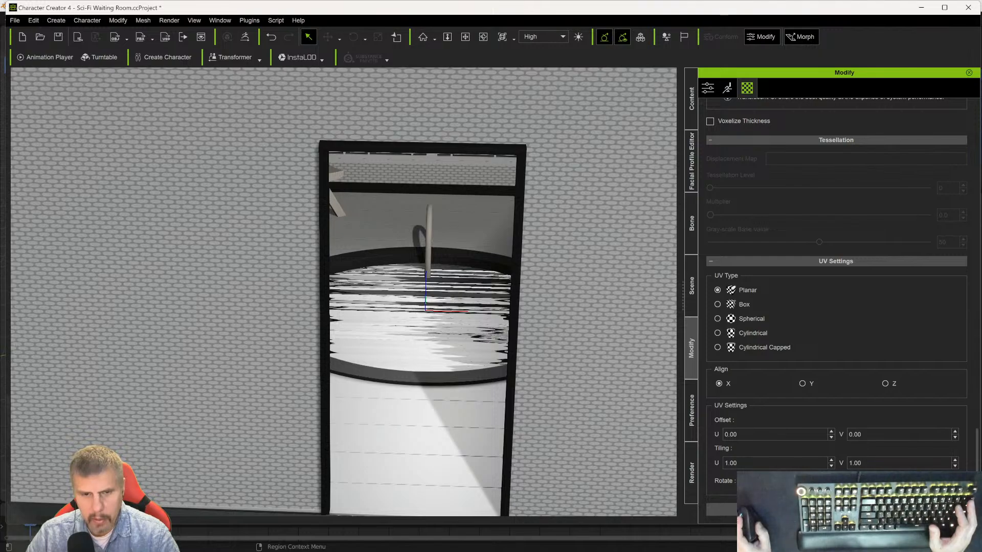
- Examine the Floor_3 material's settings from the UV section back up to its texture maps
scroll(849, 243, "up", 4)
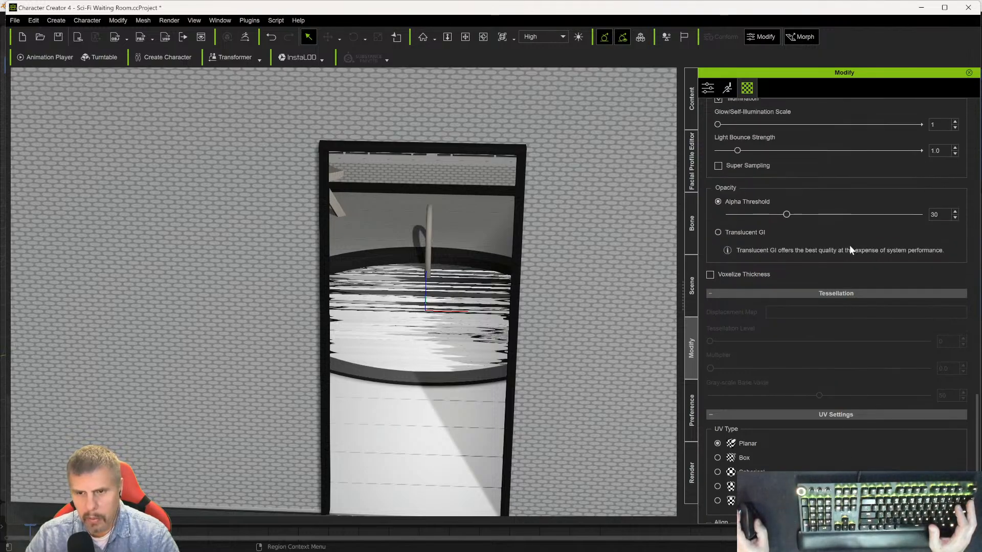
scroll(849, 243, "down", 3)
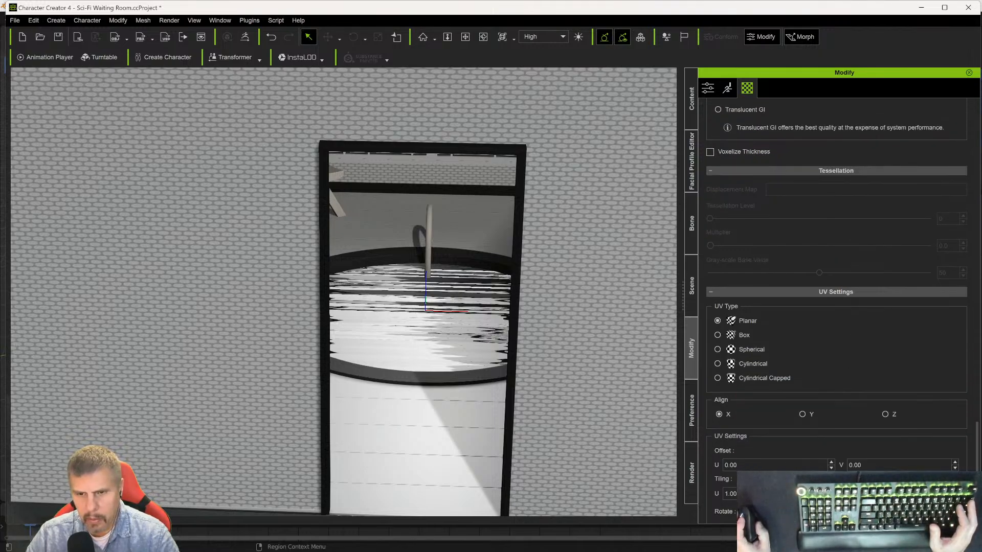
scroll(826, 296, "up", 10)
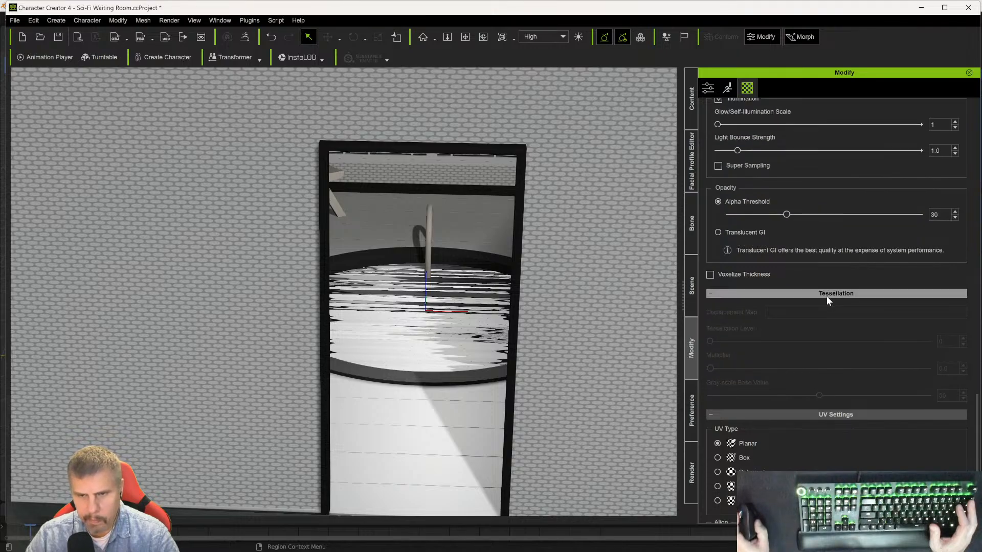
scroll(826, 296, "up", 10)
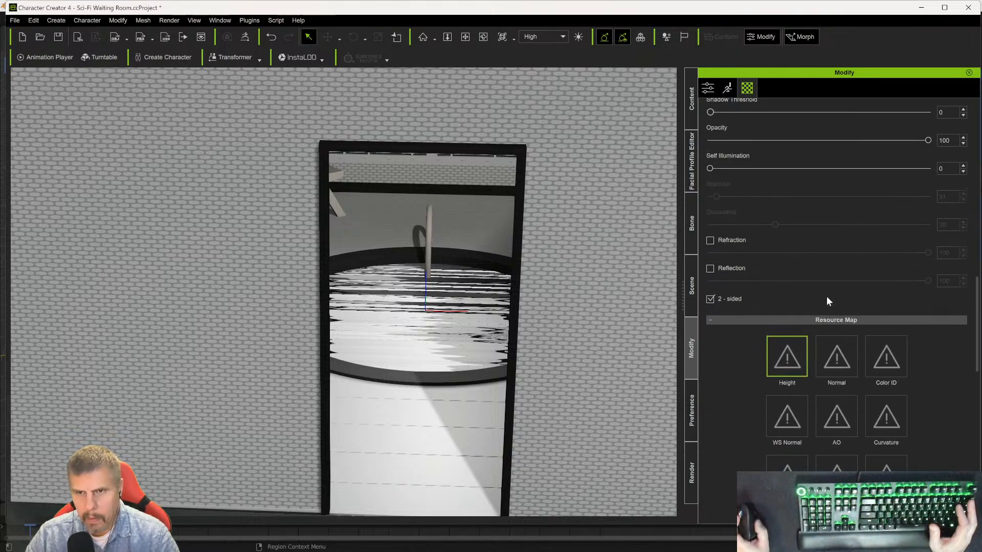
scroll(828, 302, "up", 10)
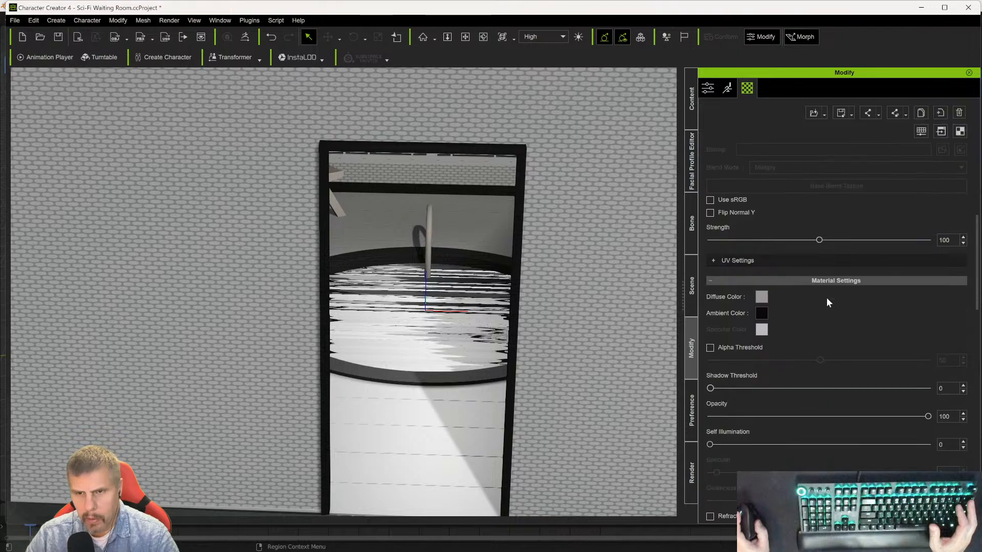
scroll(824, 301, "up", 6)
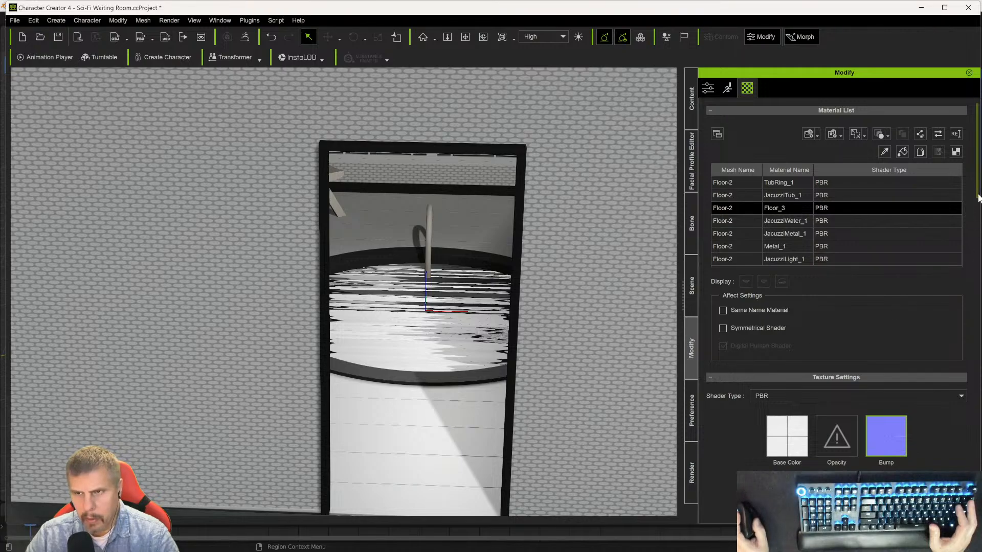
- Try the Y alignment for the Floor_3 material's planar UV mapping
left_click_drag(976, 190, 964, 514)
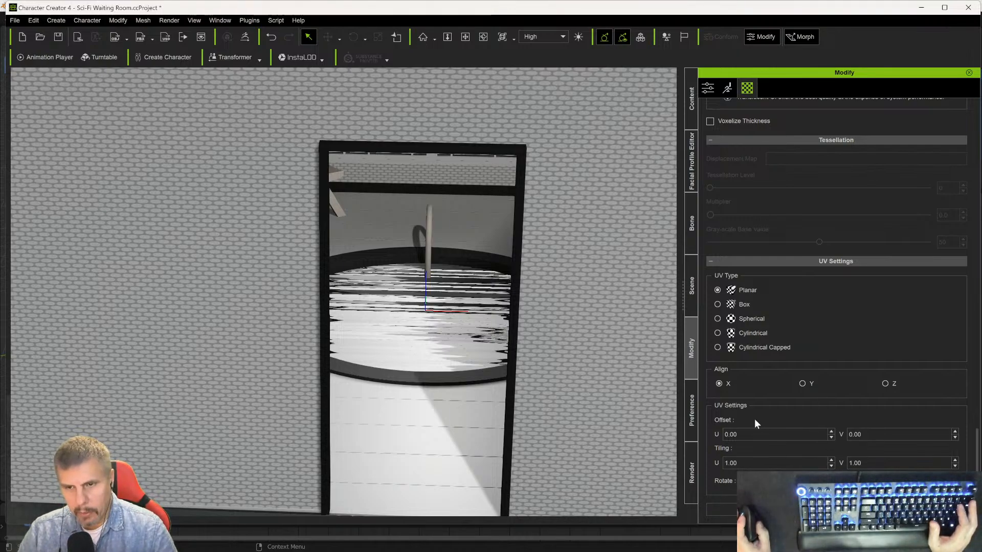
left_click(802, 384)
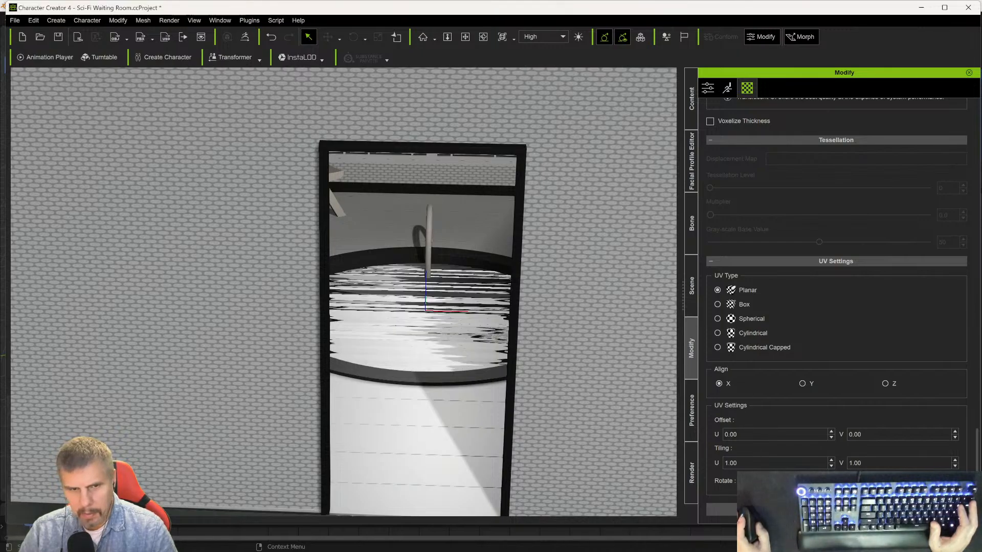
left_click(751, 318)
scroll(789, 278, "up", 1)
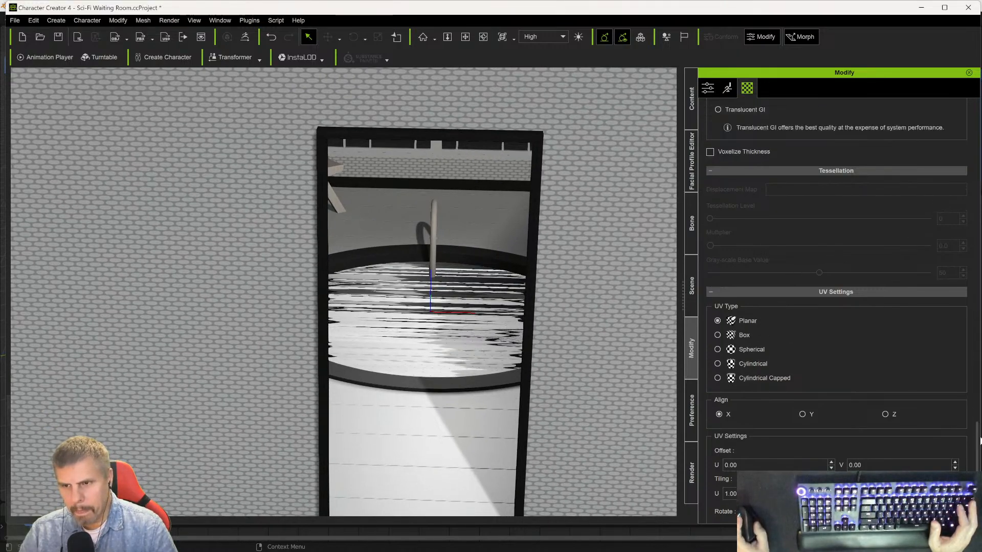
left_click_drag(977, 430, 934, 99)
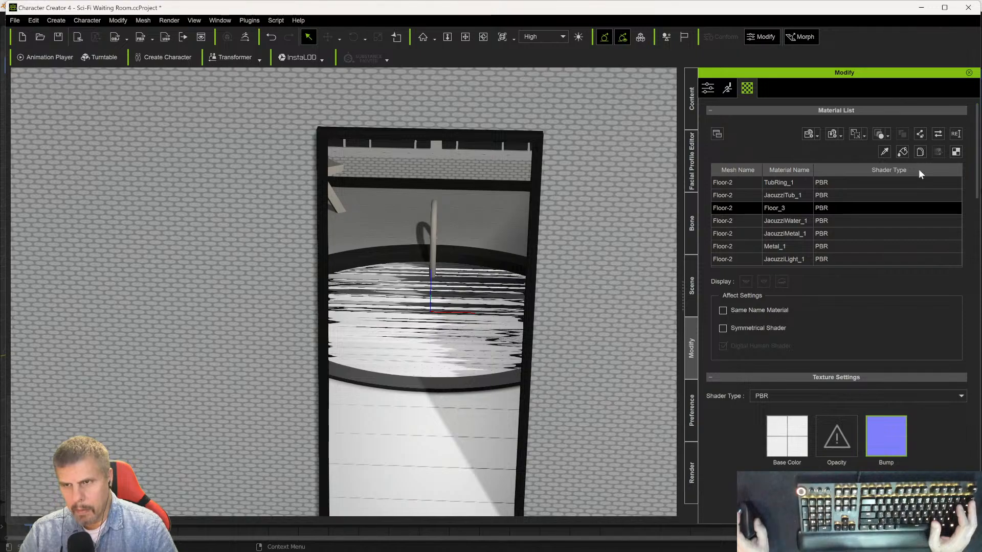
- Enable Flip Normal Y for the Floor_3 material's bump map
scroll(918, 249, "down", 5)
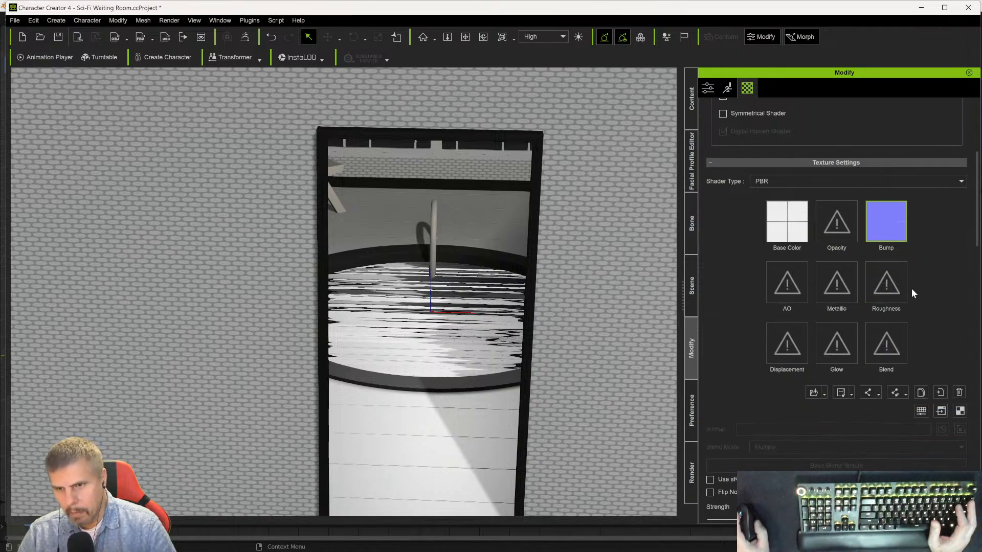
scroll(911, 289, "down", 2)
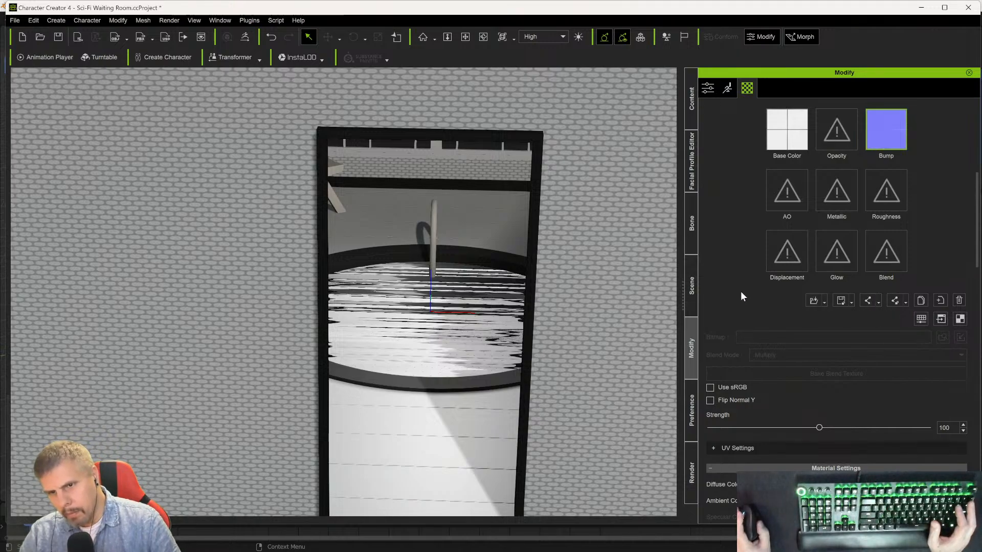
scroll(740, 294, "down", 2)
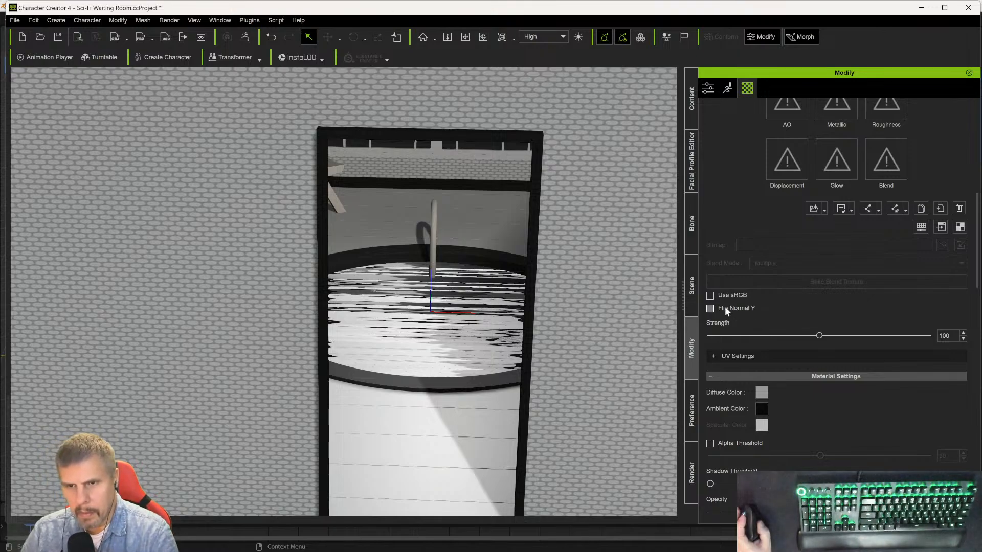
left_click(710, 308)
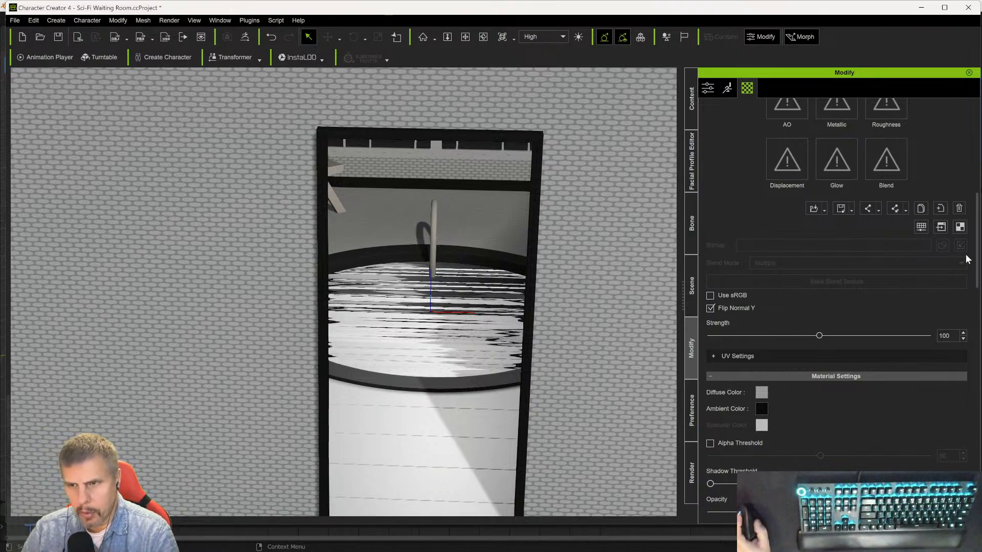
- Try planar UV mapping aligned to Y on the Floor_3 material, and apply it aligned to Z instead
left_click_drag(976, 262, 975, 501)
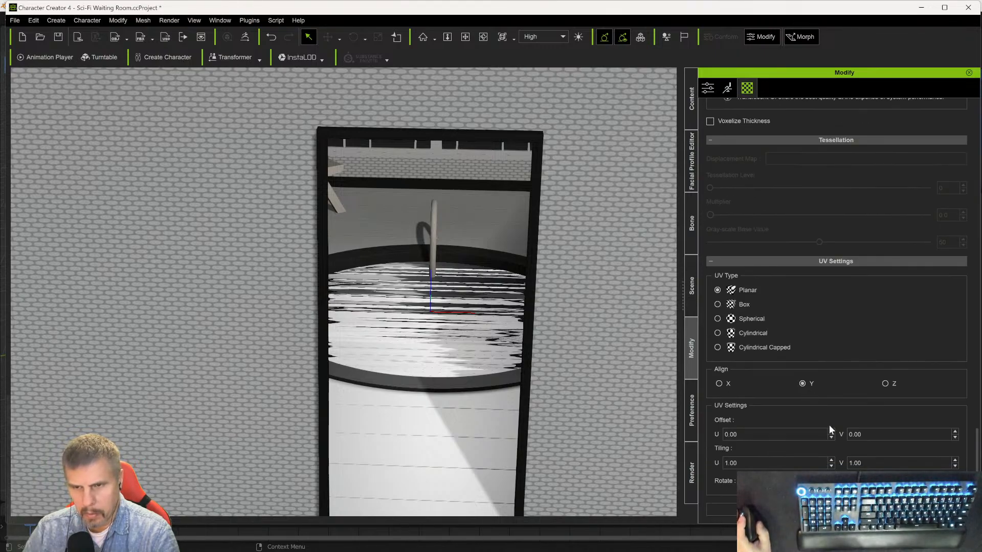
left_click(855, 509)
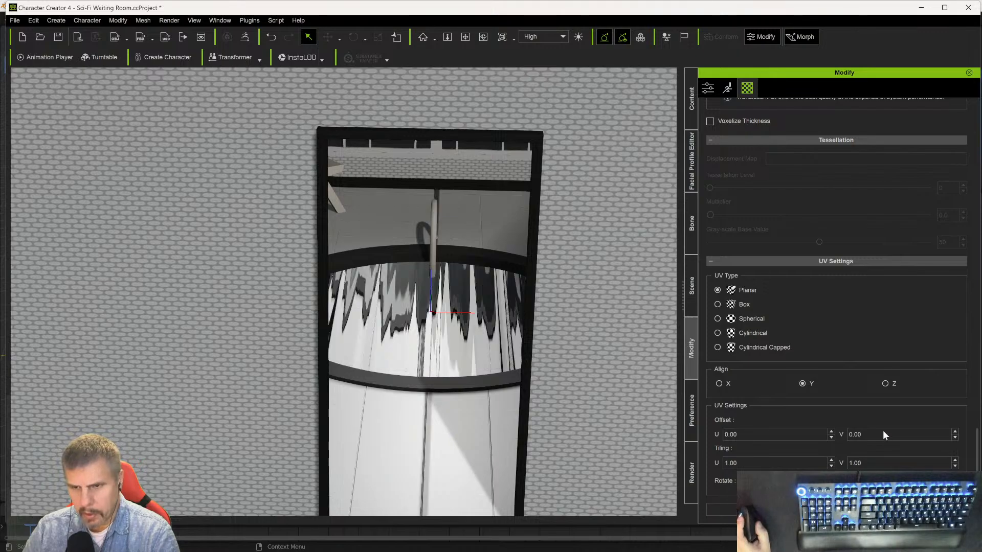
left_click(883, 382)
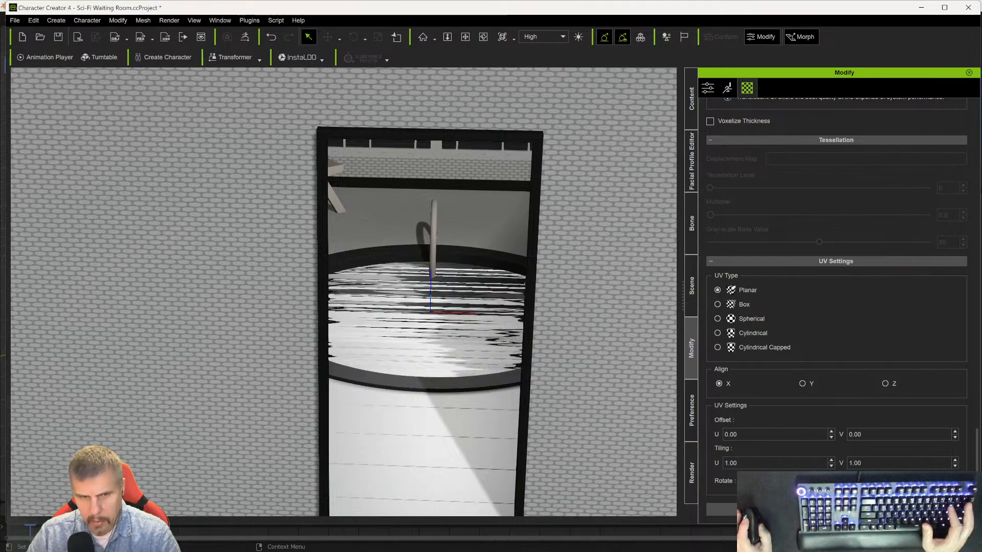
left_click(885, 384)
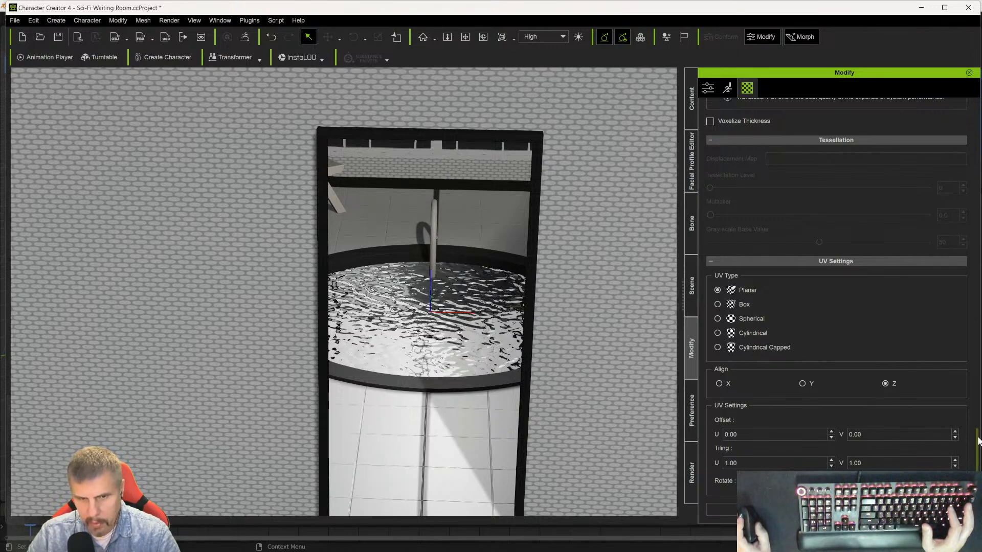
- Expand the first Chair object in the scene tree and select its Chair mesh
left_click_drag(978, 441, 977, 110)
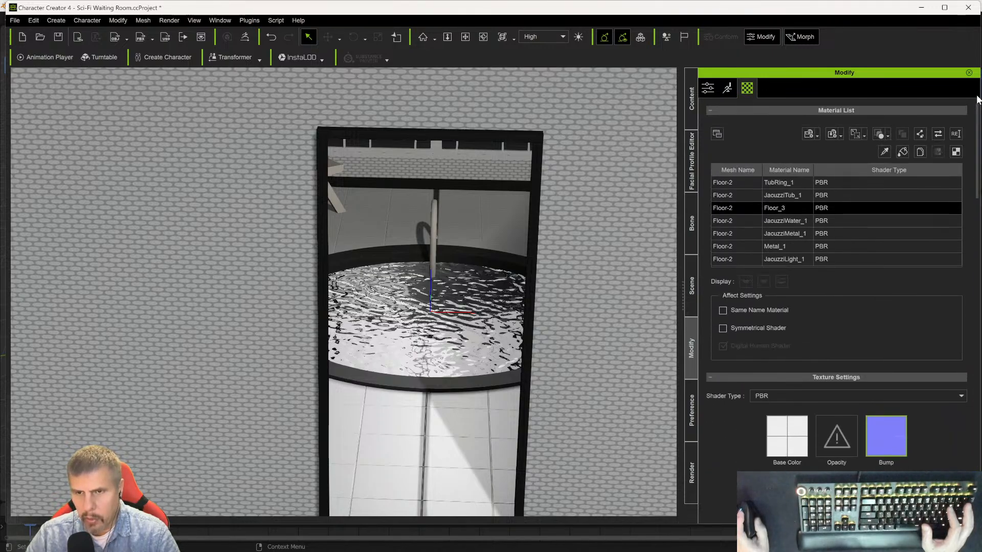
scroll(739, 412, "down", 3)
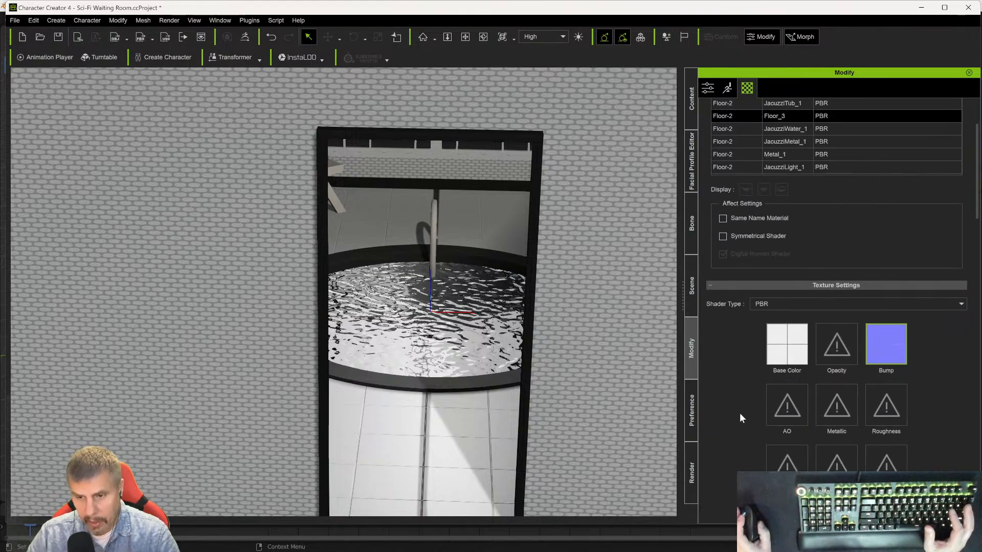
scroll(739, 412, "up", 3)
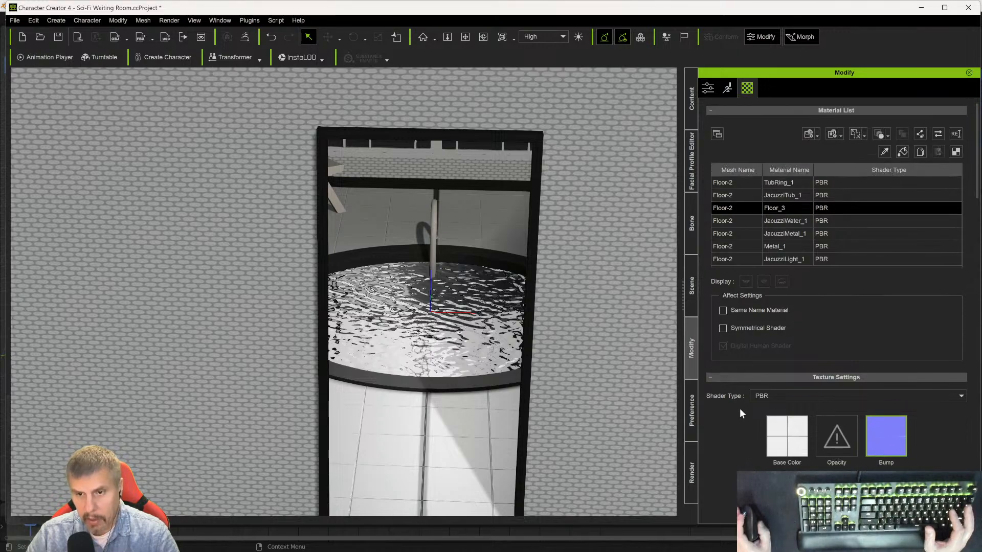
left_click(693, 301)
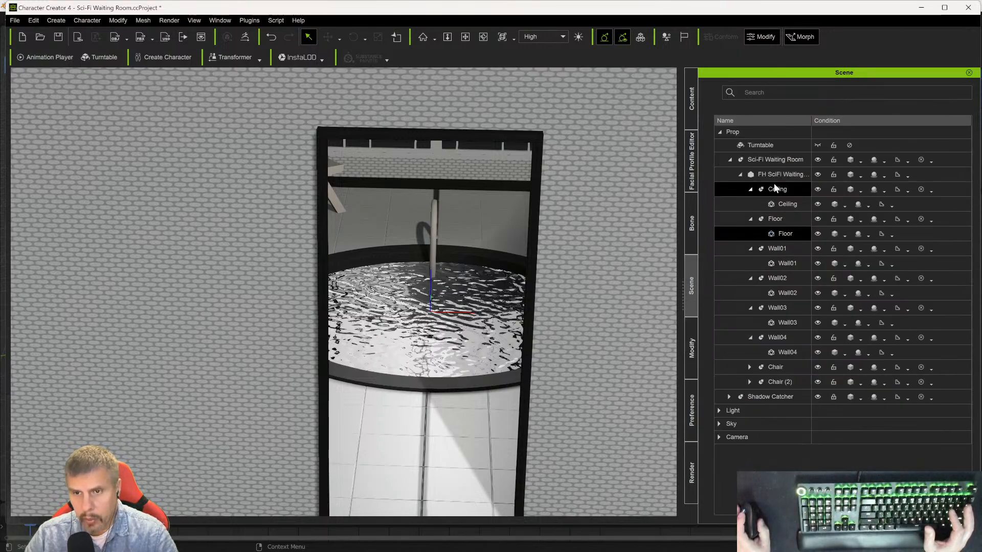
left_click(750, 367)
left_click(771, 381)
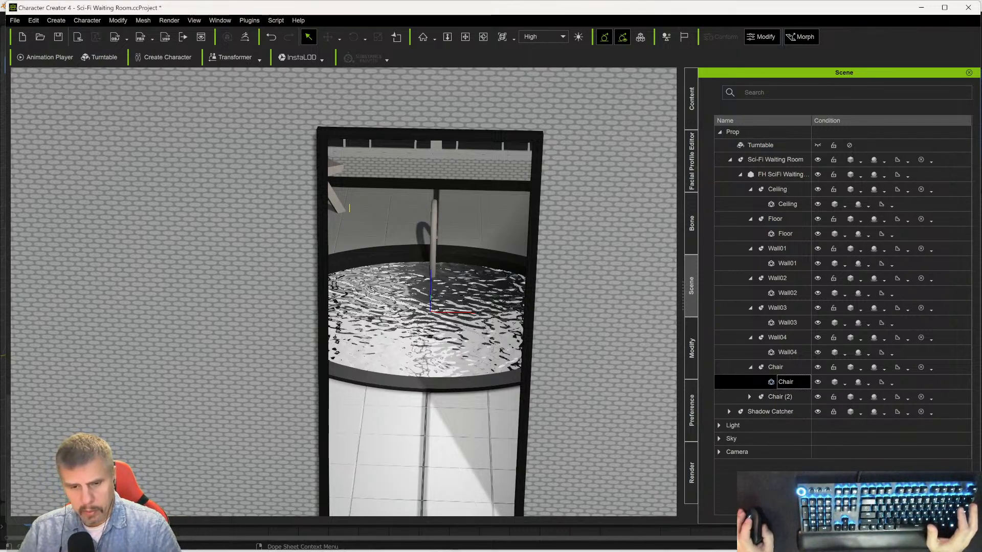
- Switch to DAZ Studio, select the same chair's Cushion surface and browse to the folder holding its Base Color texture
left_click(378, 541)
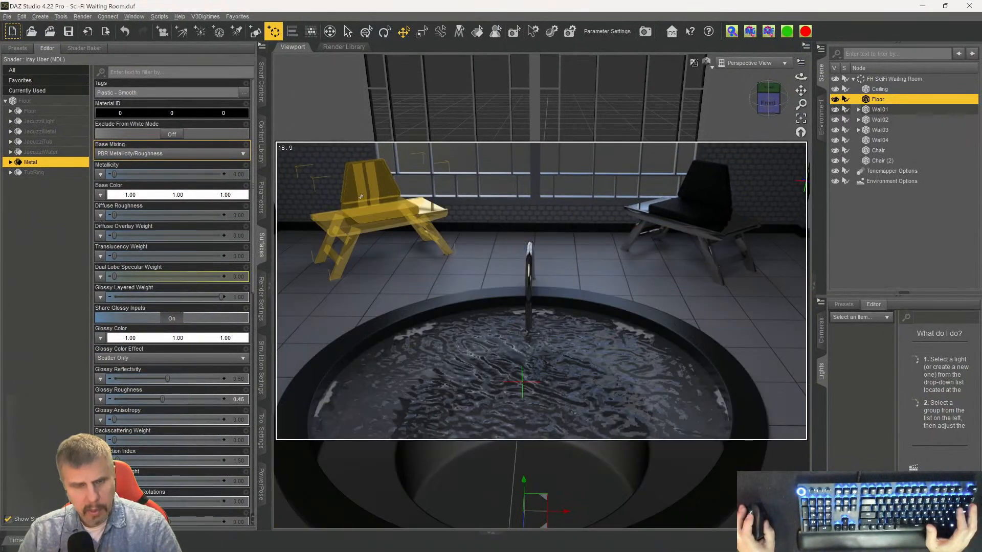
left_click(361, 196)
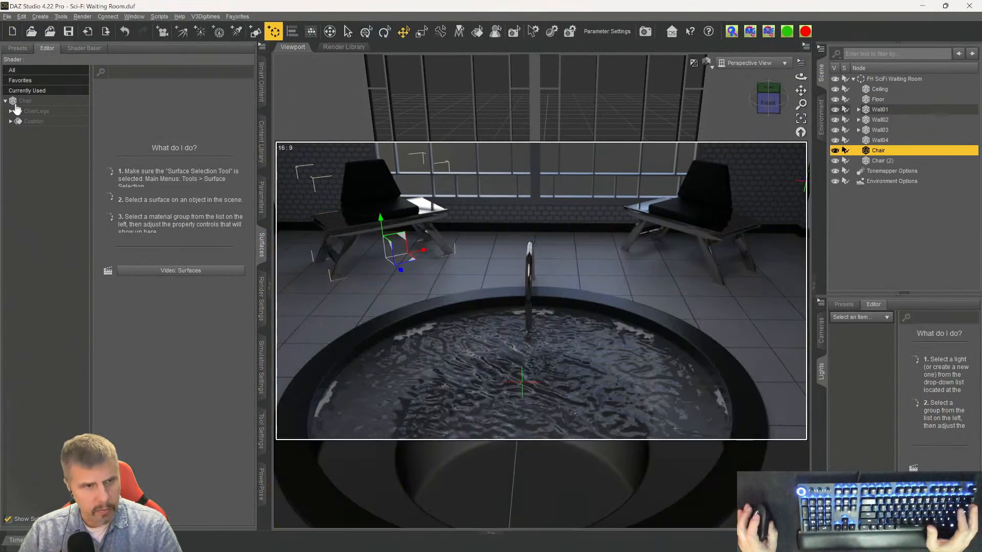
left_click(32, 121)
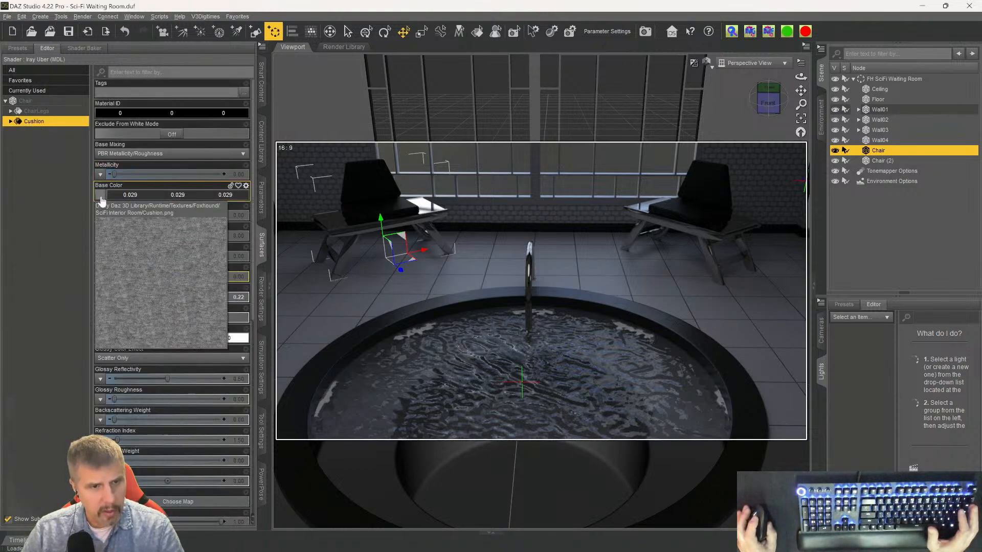
left_click(100, 197)
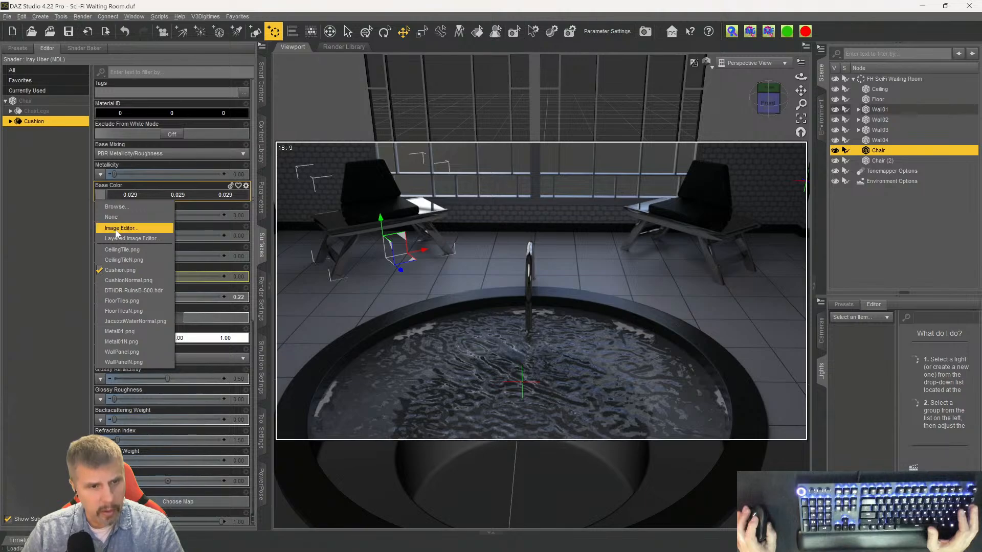
left_click(113, 207)
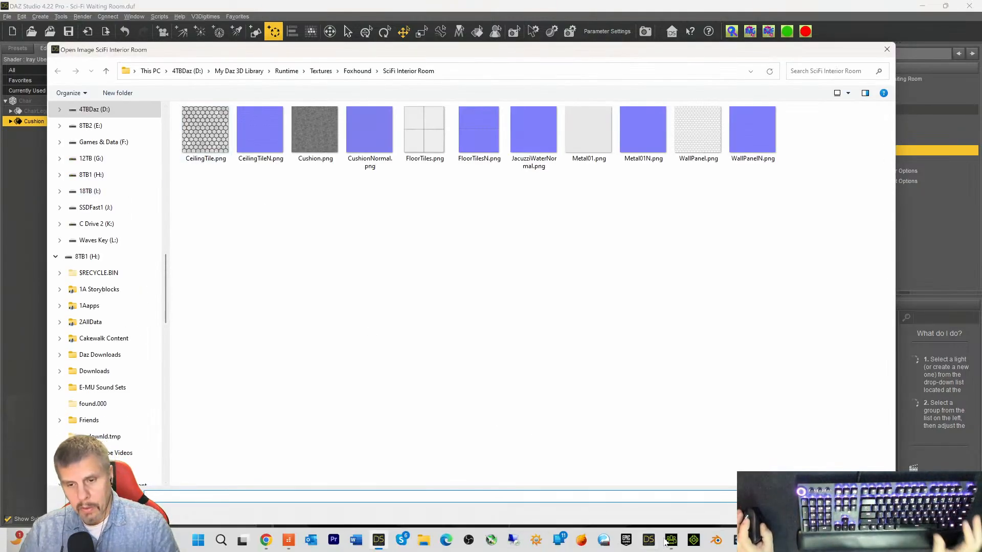
- Switch back to Character Creator and select the Cushion_2 material in the Chair mesh's material list
left_click(672, 539)
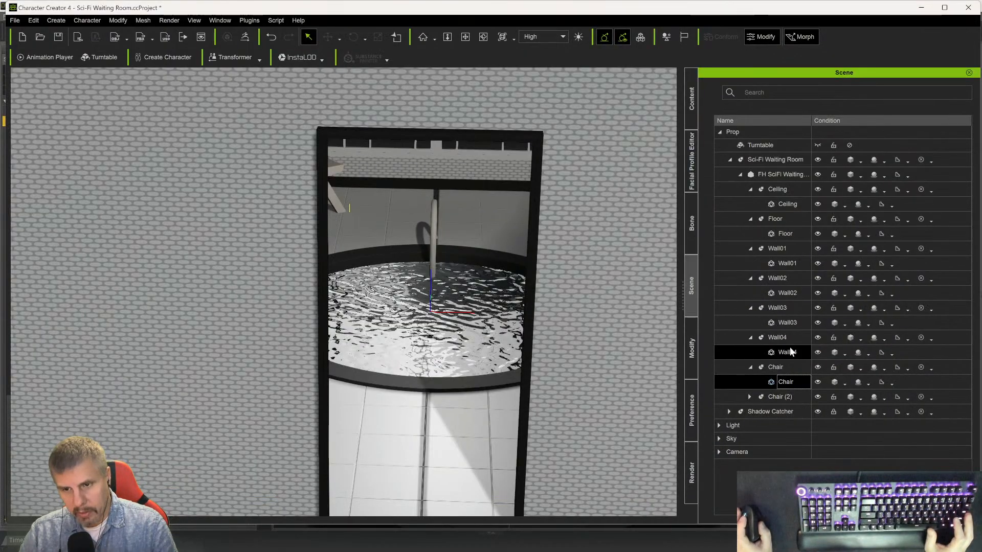
left_click(690, 355)
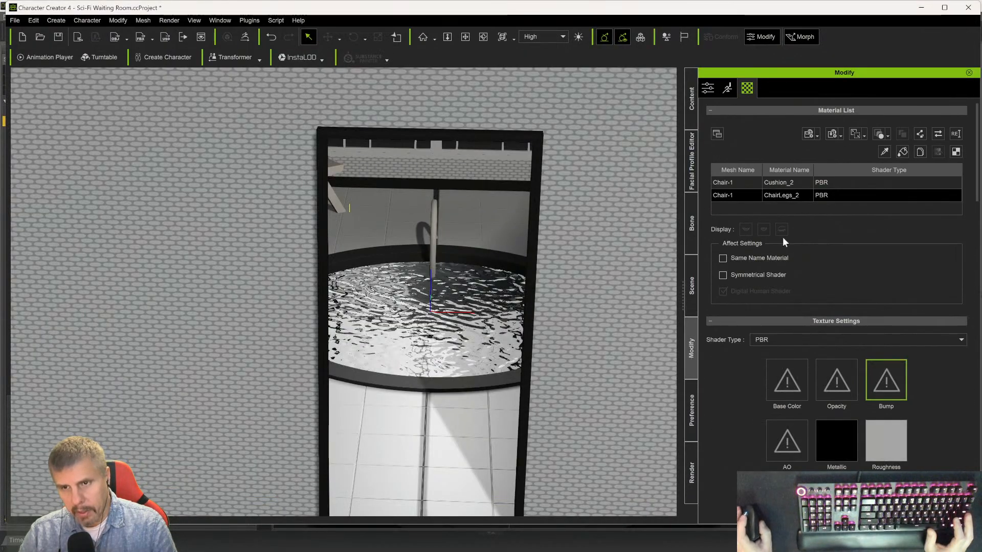
left_click(782, 184)
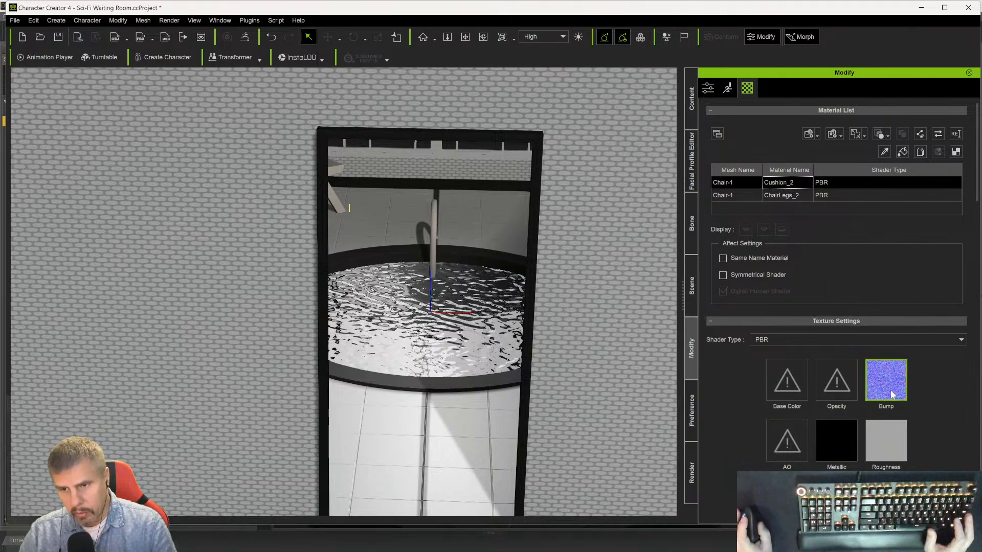
- Load Cushion.png from the open DAZ texture folder as the Cushion_2 material's Base Color map
mouse_move(594, 550)
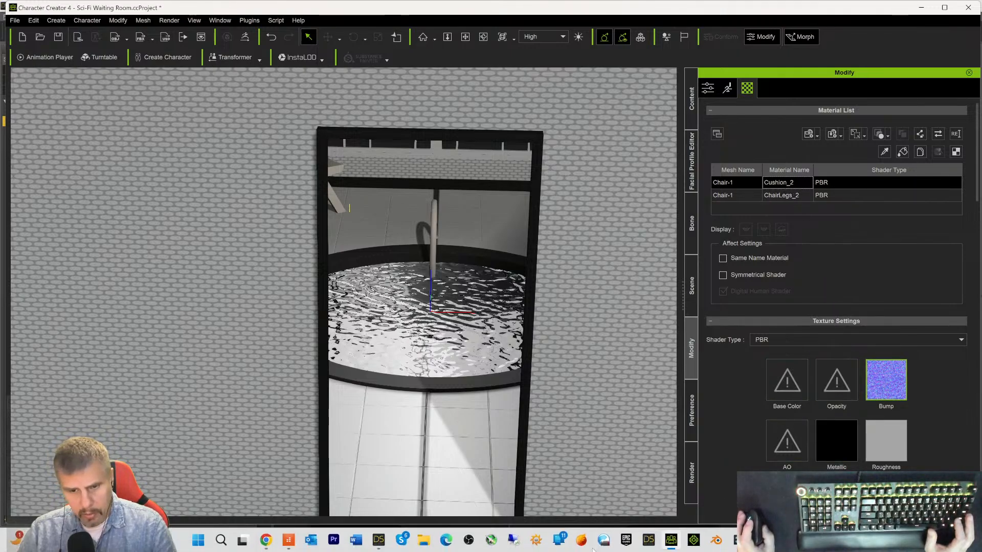
left_click(379, 540)
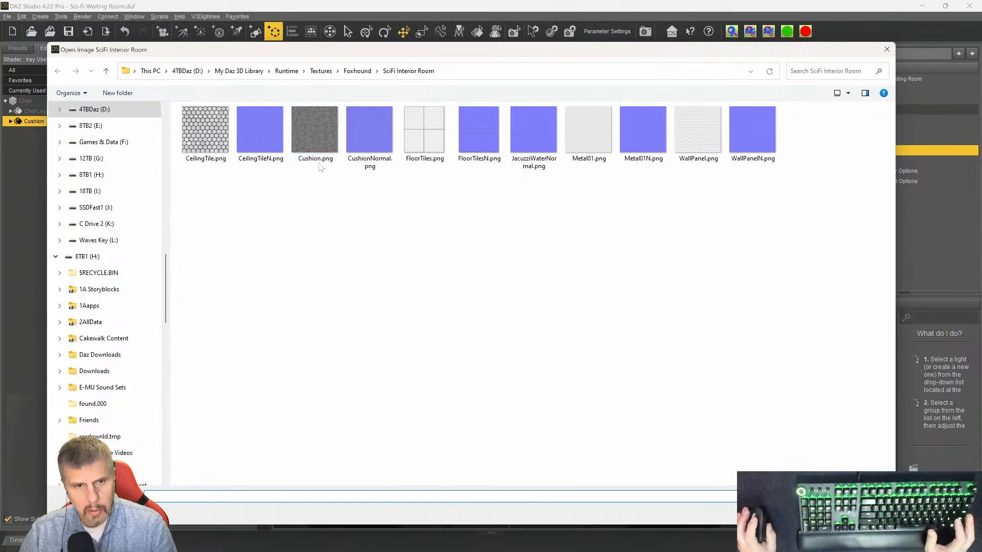
left_click(318, 127)
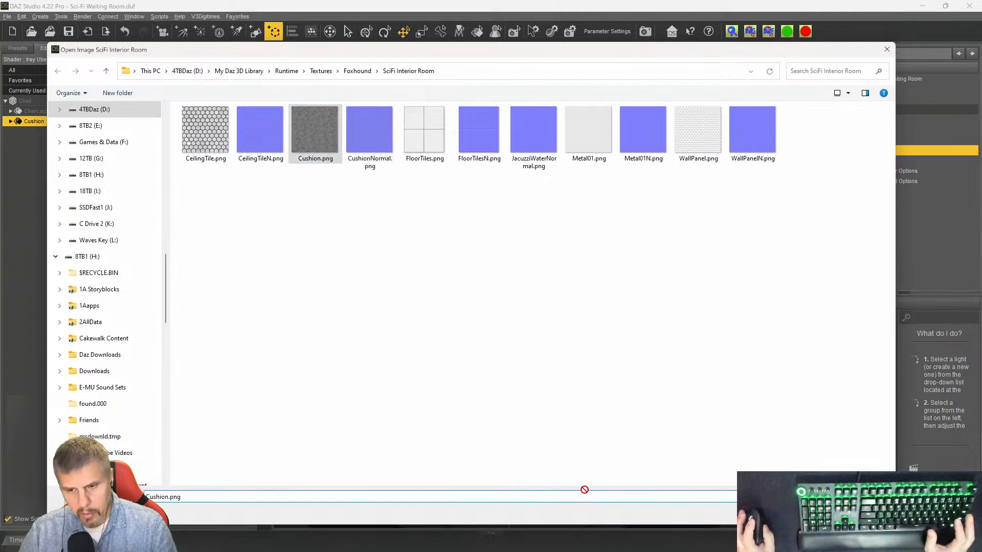
left_click_drag(664, 549, 774, 386)
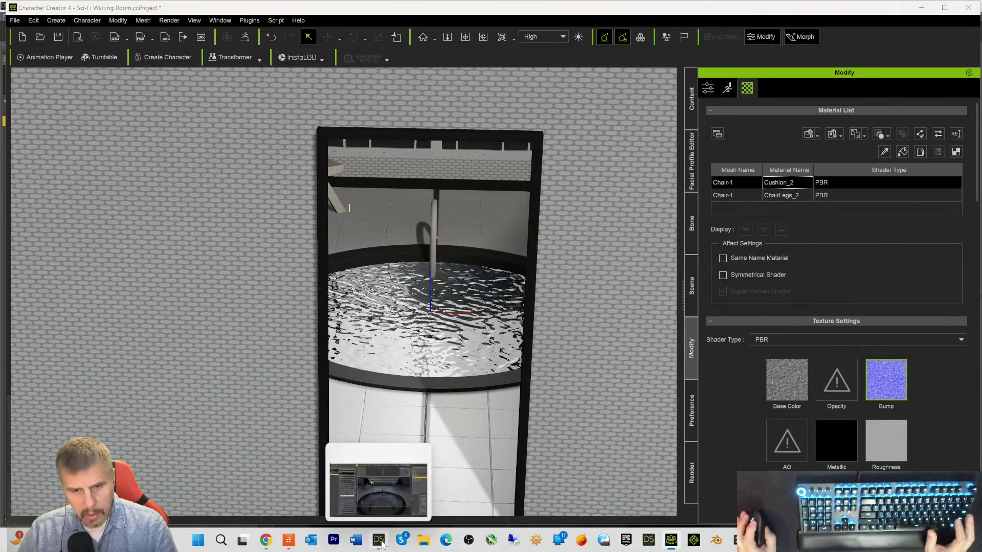
- Load CushionNormal.png from the DAZ texture folder into the Cushion_2 material's Bump channel as a Normal map
left_click(378, 540)
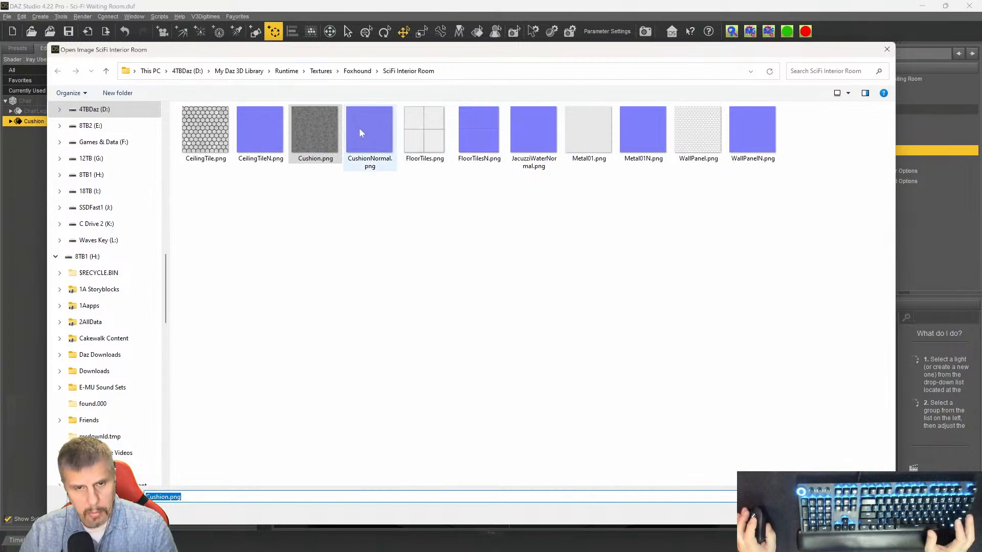
left_click(361, 128)
left_click_drag(364, 124, 887, 386)
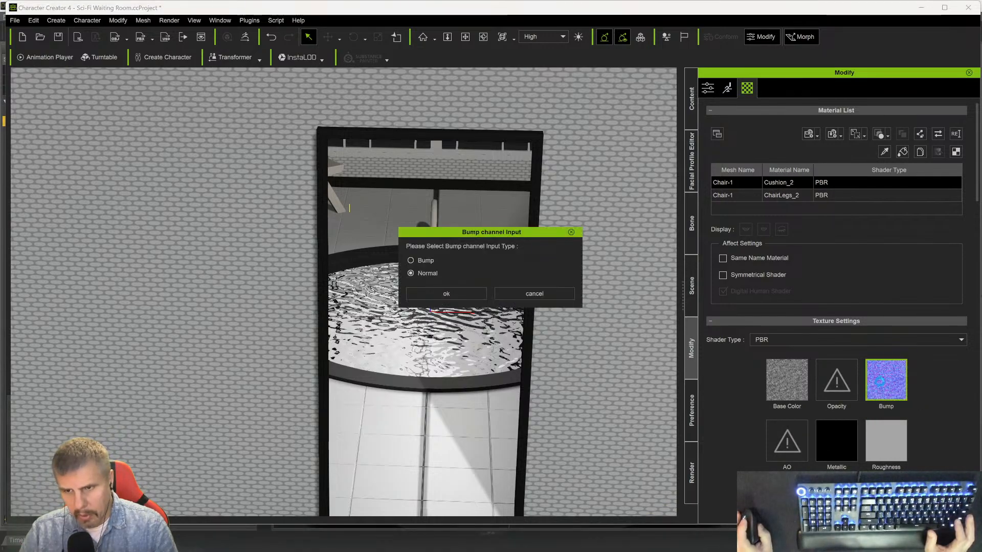
left_click(436, 294)
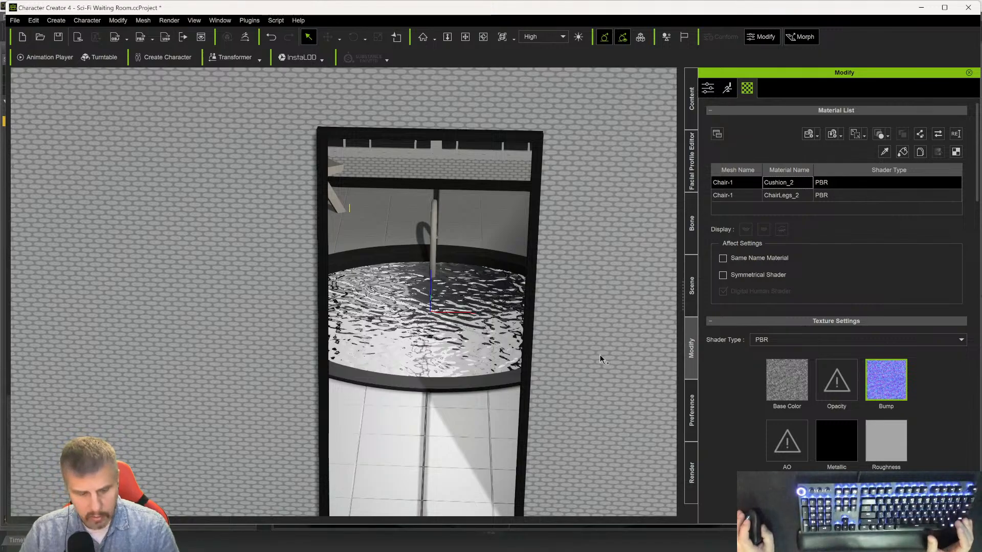
right_click_drag(569, 346, 547, 315, "alt")
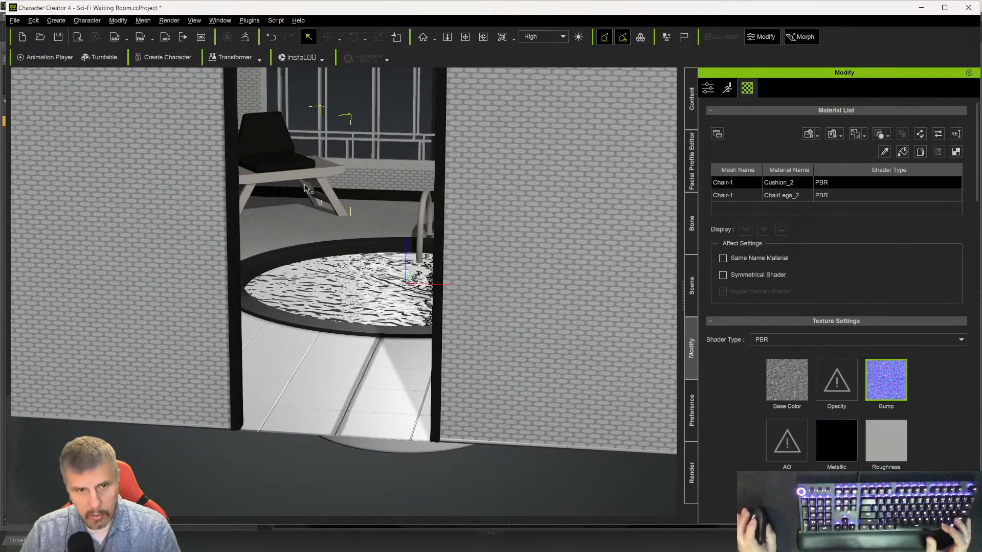
scroll(322, 225, "up", 5)
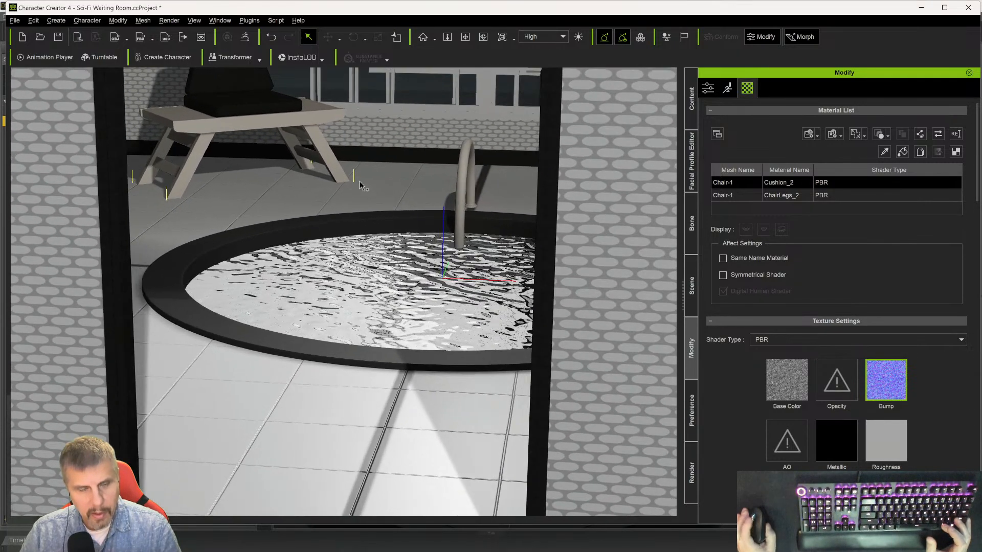
middle_click_drag(360, 185, 361, 296)
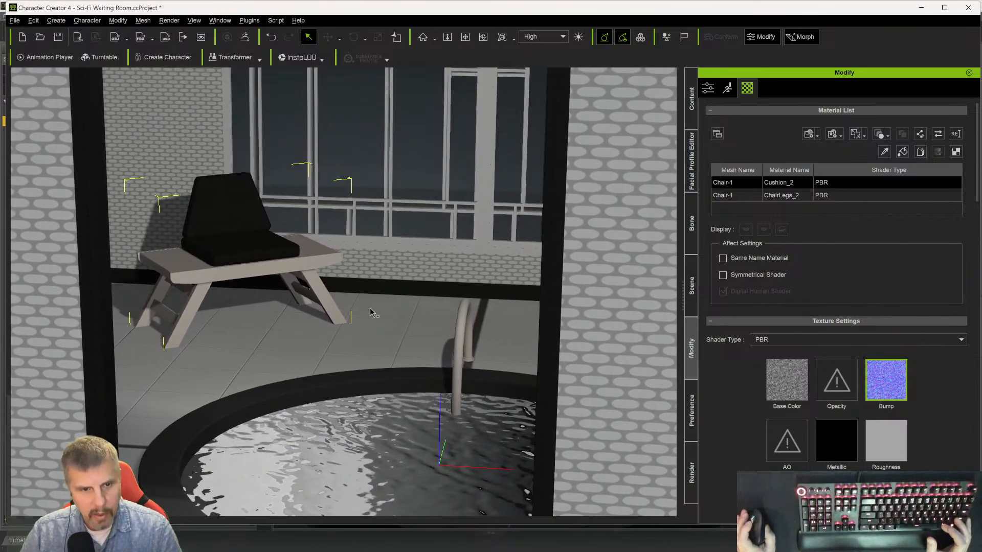
- Compare the materials of the two pool chairs and copy the Base Color texture from Chair-1's Cushion_2 material
scroll(374, 313, "up", 4)
right_click_drag(477, 318, 652, 360)
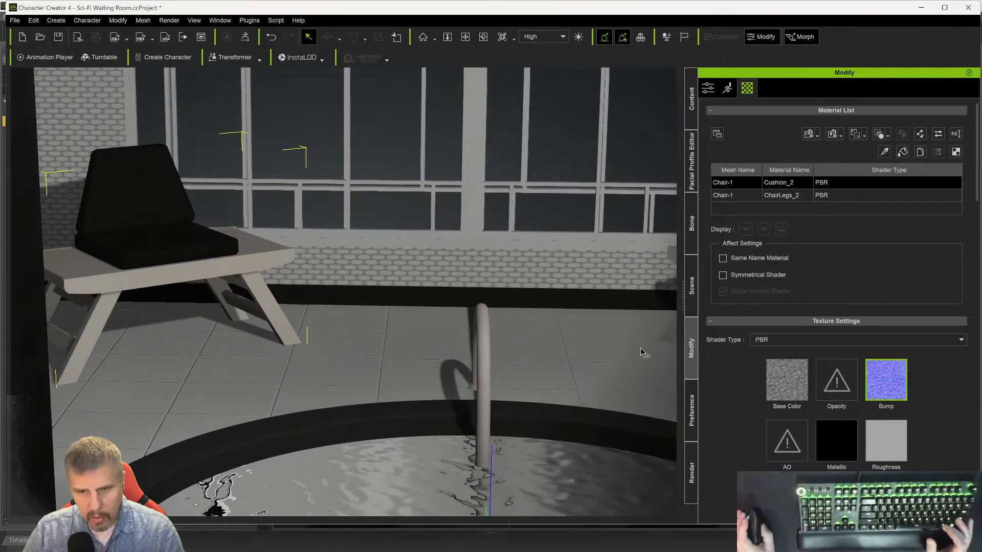
middle_click_drag(646, 355, 528, 345)
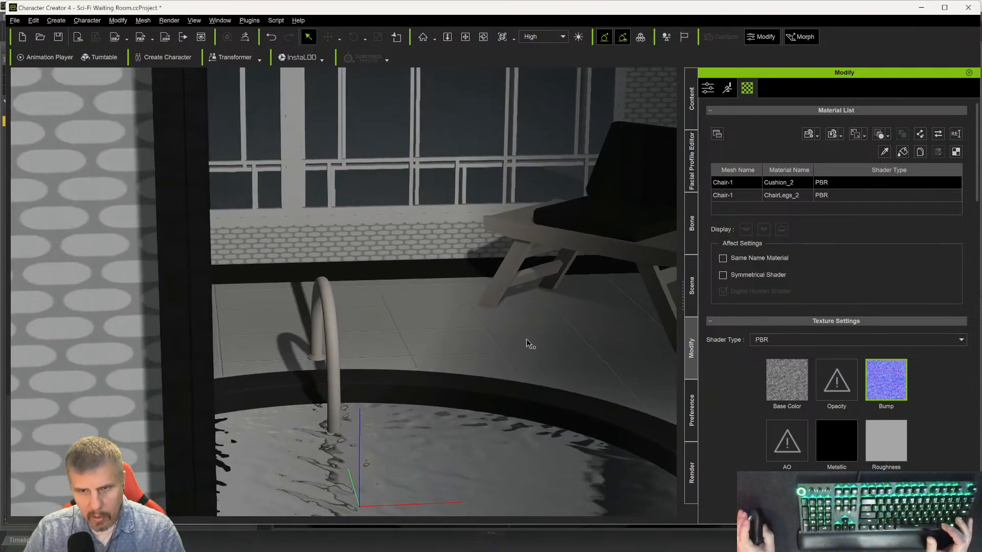
left_click(617, 208)
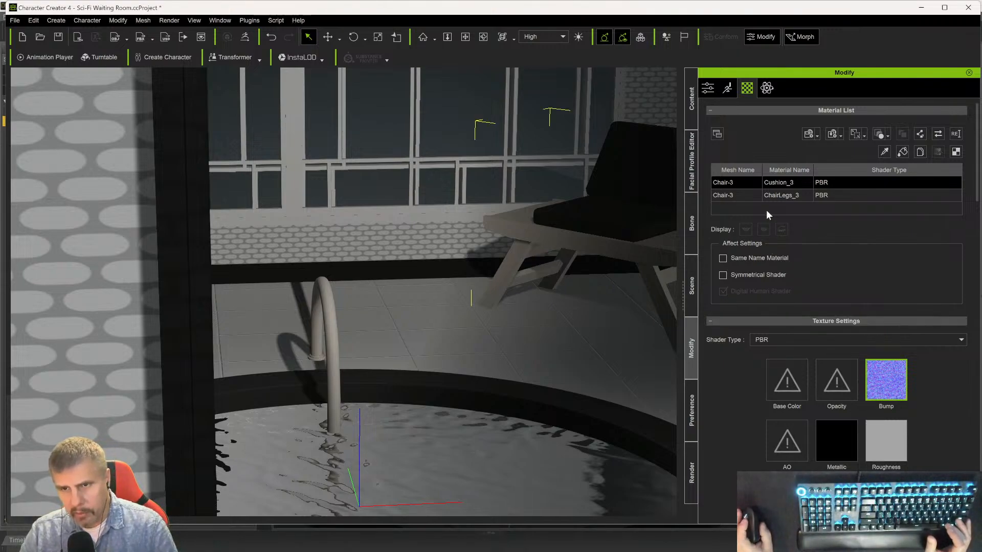
left_click_drag(425, 269, 352, 281, "alt")
left_click(67, 225)
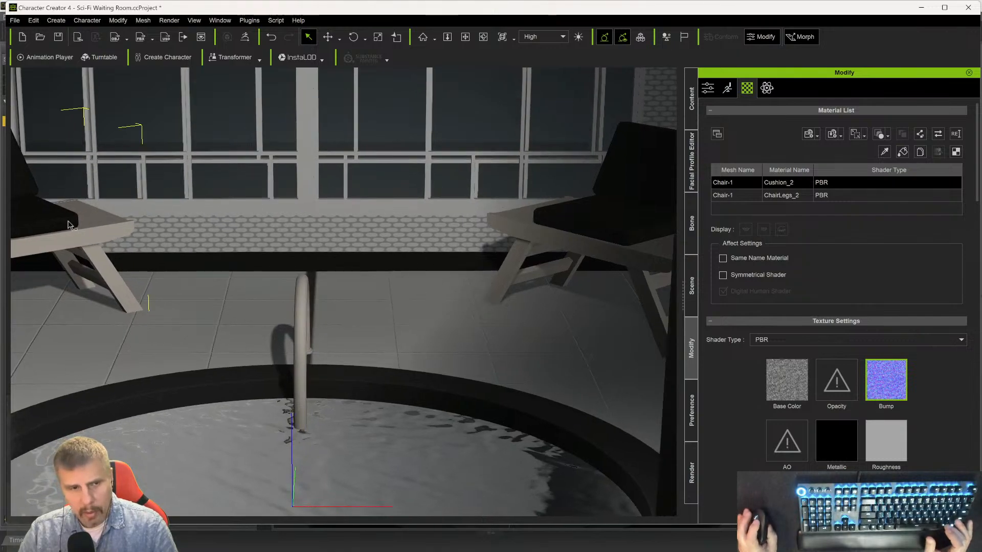
right_click(781, 385)
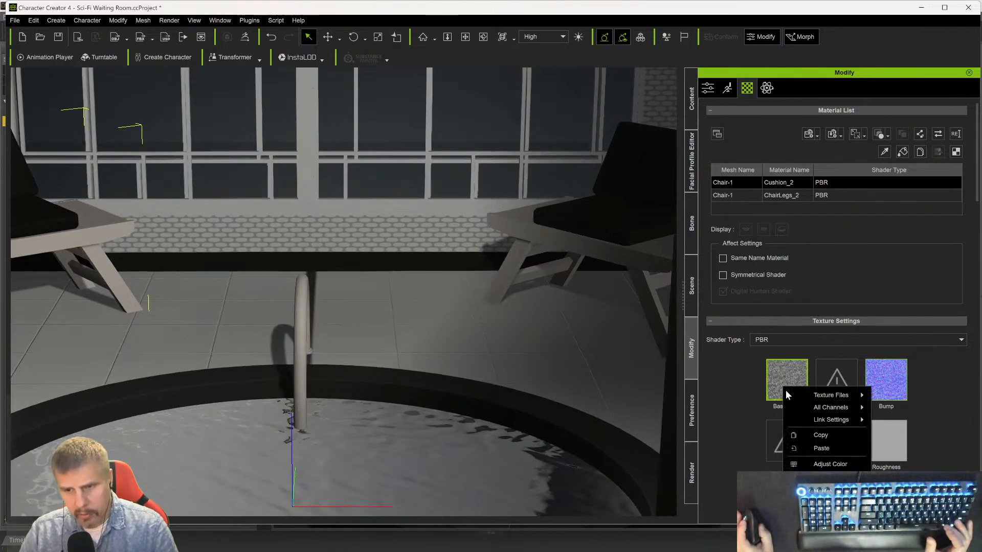
left_click(810, 435)
- Paste the copied texture into the Base Color channel of Chair-3's Cushion_3 material
left_click(629, 251)
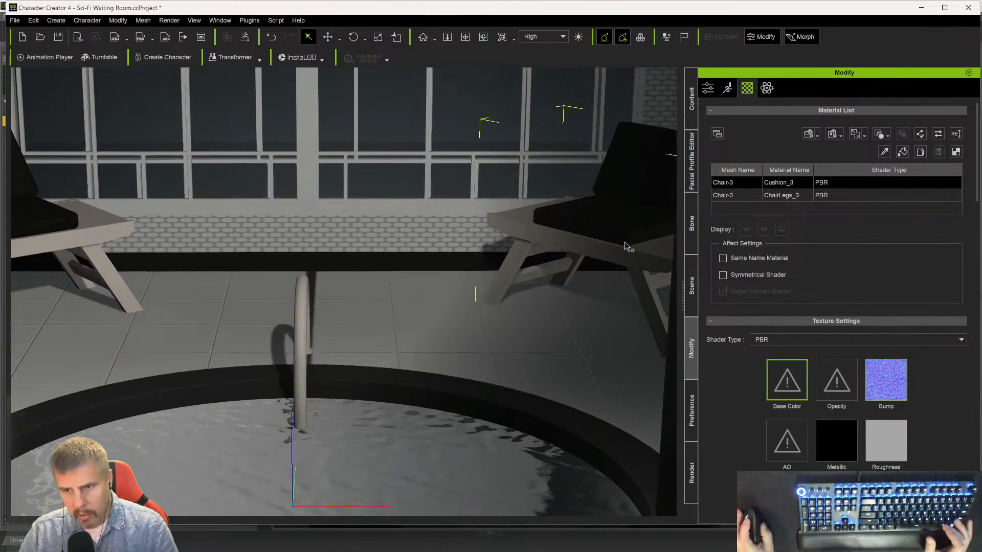
right_click(790, 377)
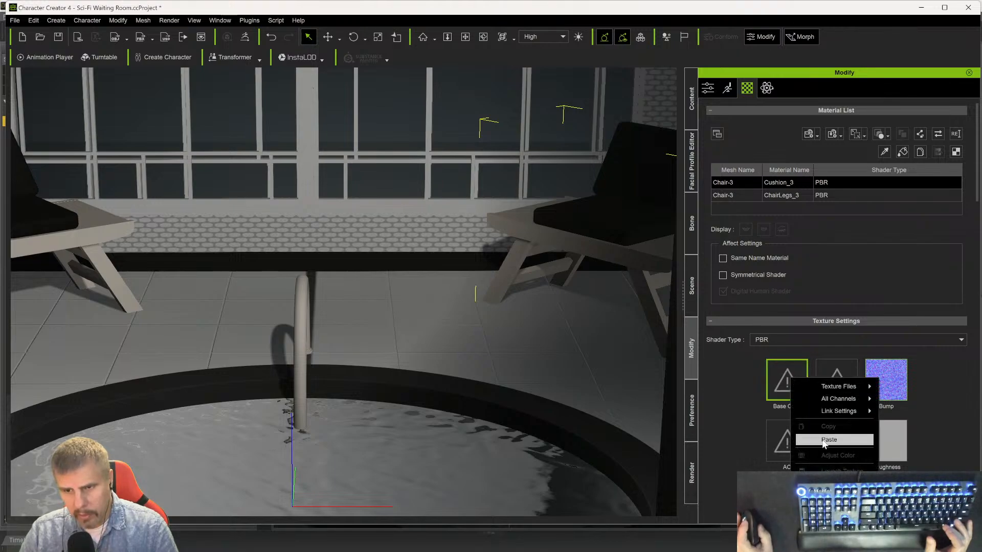
left_click(728, 375)
left_click(763, 179)
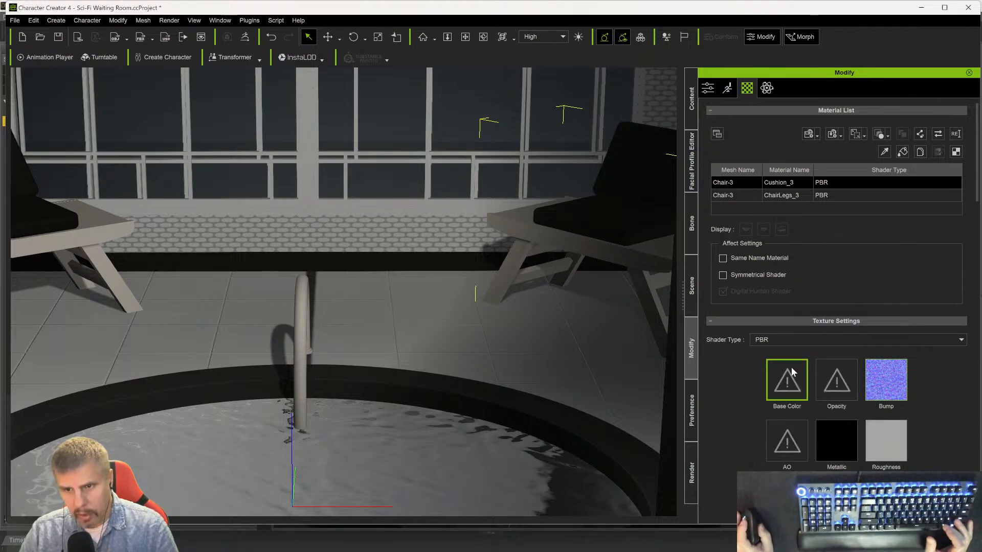
right_click(788, 383)
left_click(825, 444)
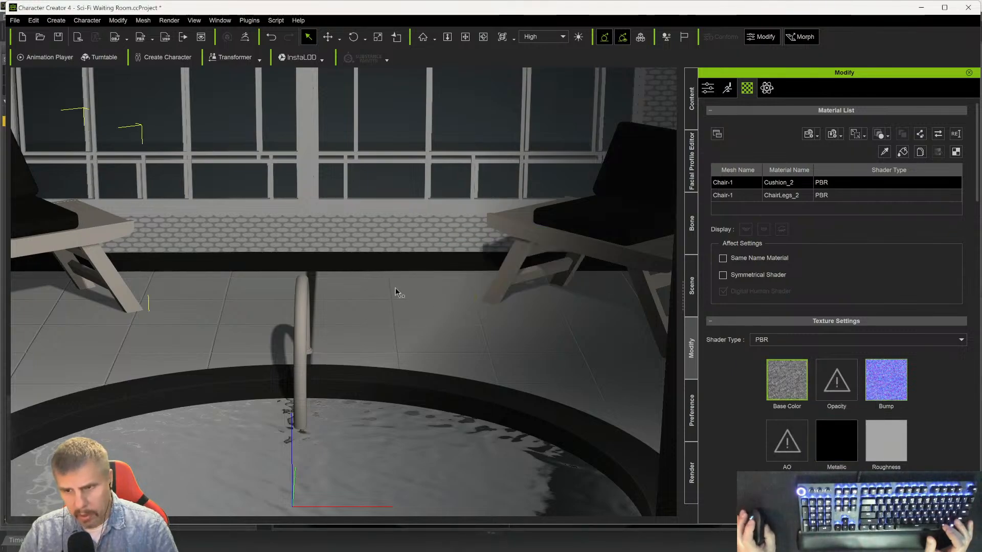
- Copy the Bump texture from Chair-1's Cushion_2 material and paste it into Chair-3's Cushion_3 Bump channel as a Normal map
right_click(886, 390)
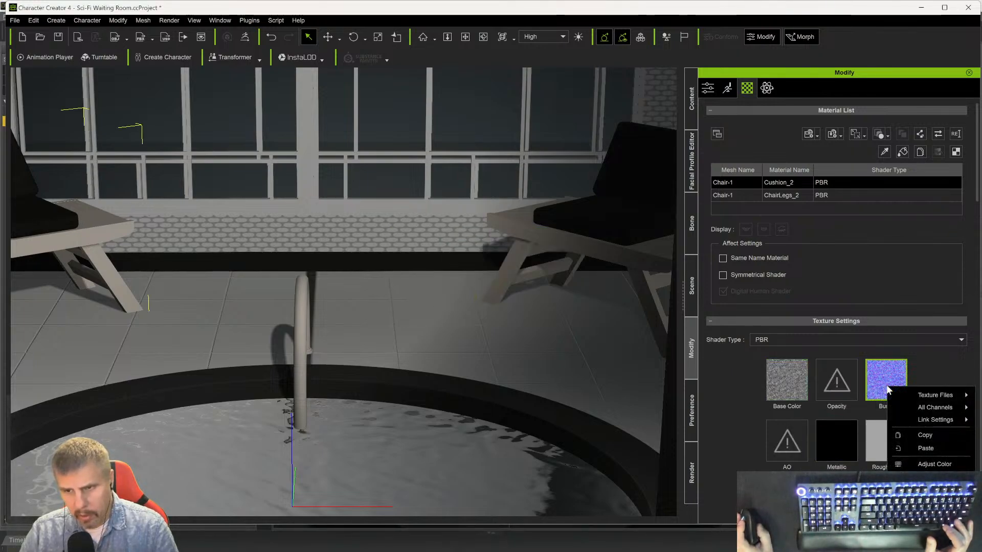
left_click(923, 435)
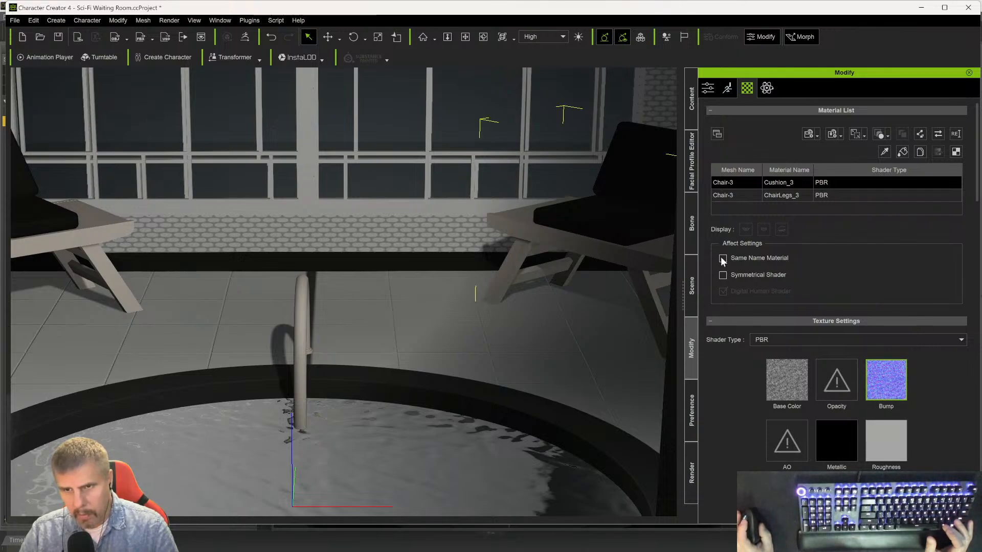
left_click(725, 183)
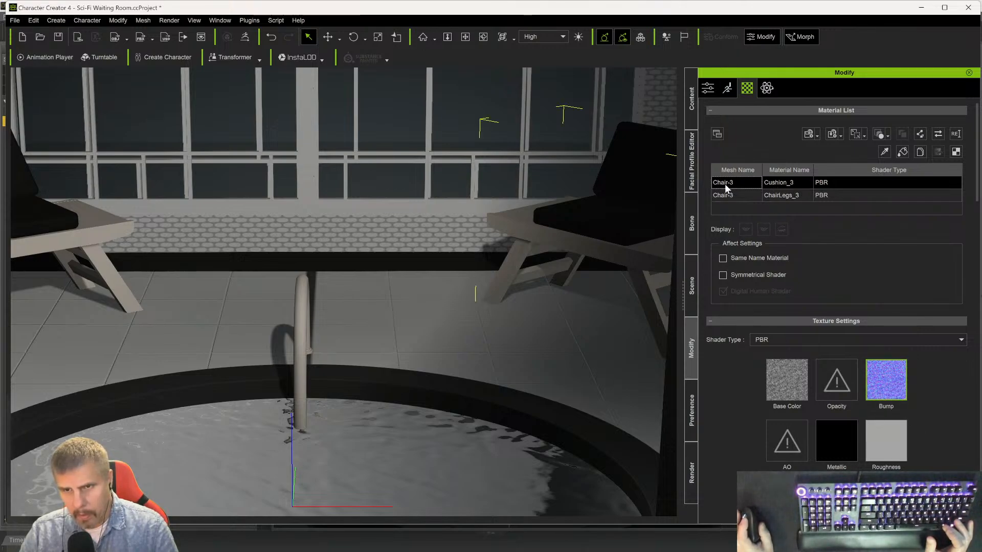
right_click(884, 387)
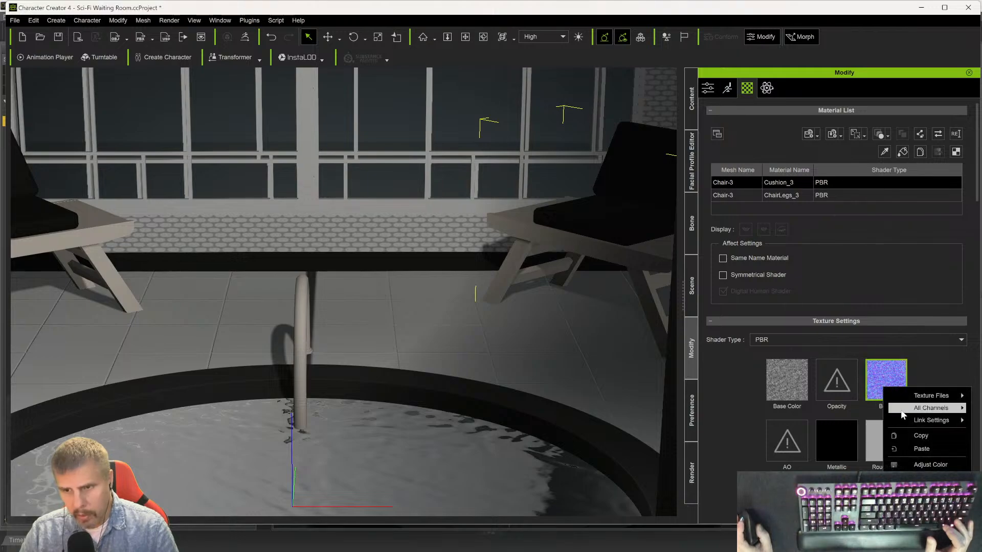
left_click(910, 447)
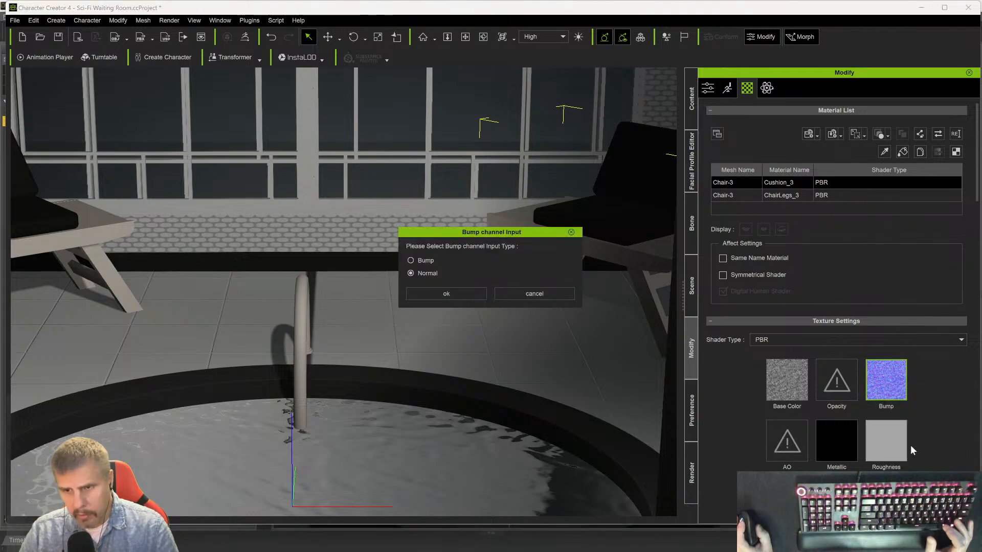
left_click(482, 296)
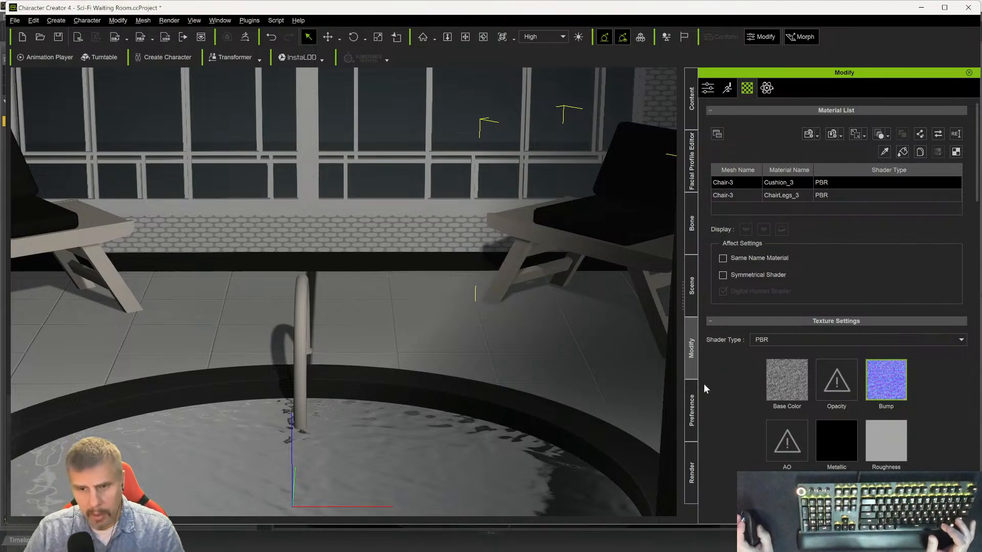
- Check the retextured chairs from outside the doorway and save the project
right_click_drag(567, 357, 543, 334)
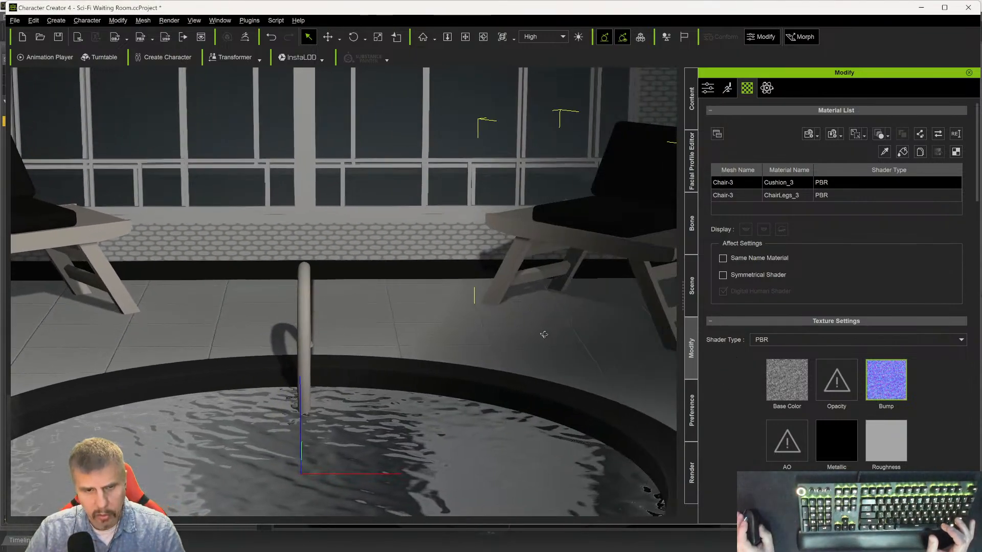
scroll(539, 338, "down", 5)
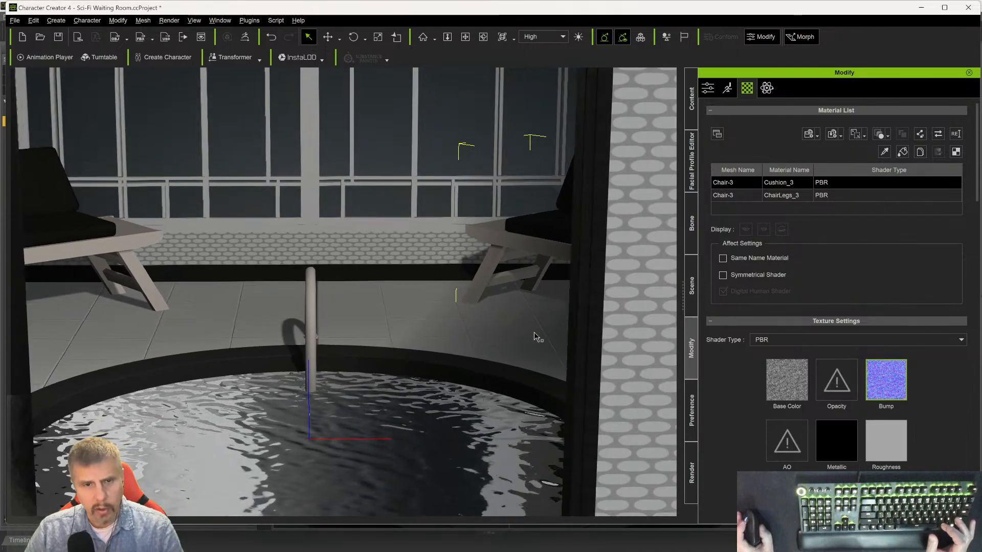
scroll(531, 335, "down", 6)
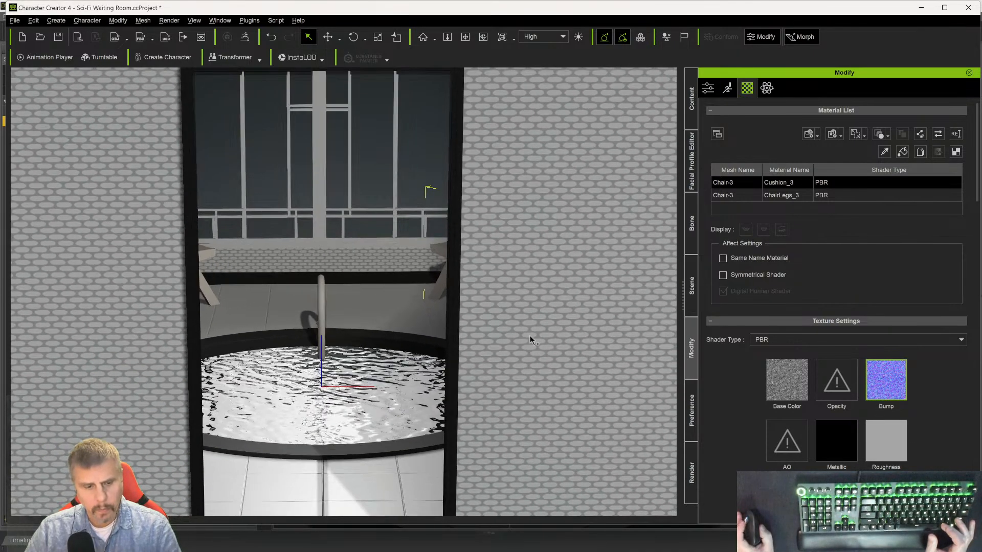
key("ctrl+s")
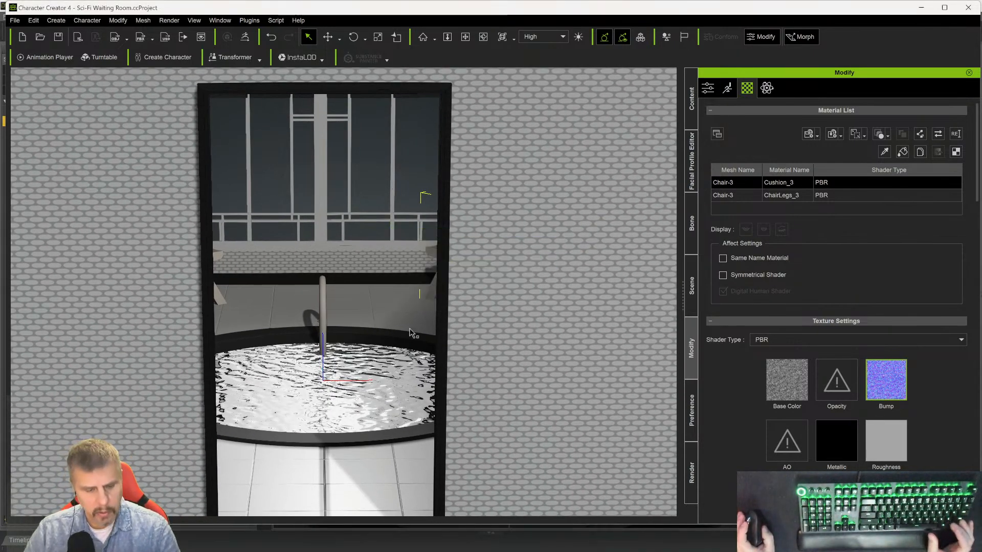
- Examine the waiting room's exterior from the doorway and window sides with the scene hierarchy shown, and save the project again
scroll(392, 307, "up", 2)
right_click_drag(392, 307, 401, 312)
scroll(401, 312, "up", 1)
scroll(401, 312, "down", 1)
scroll(401, 312, "down", 4)
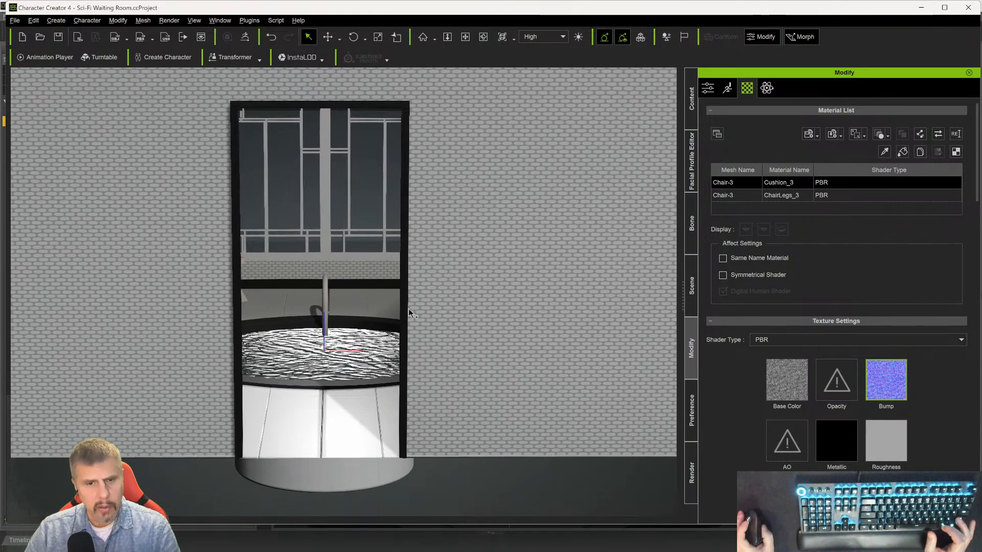
scroll(409, 308, "down", 5)
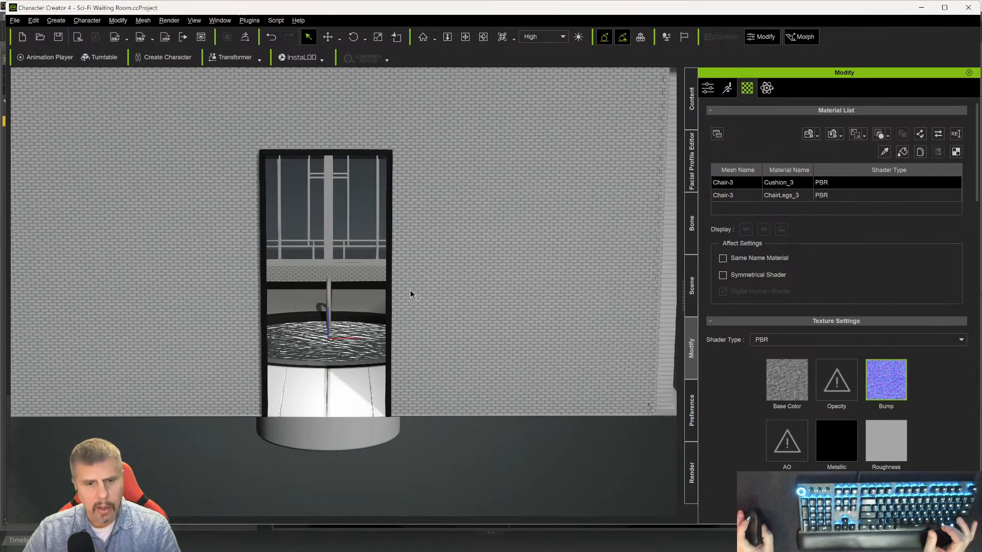
scroll(409, 290, "down", 1)
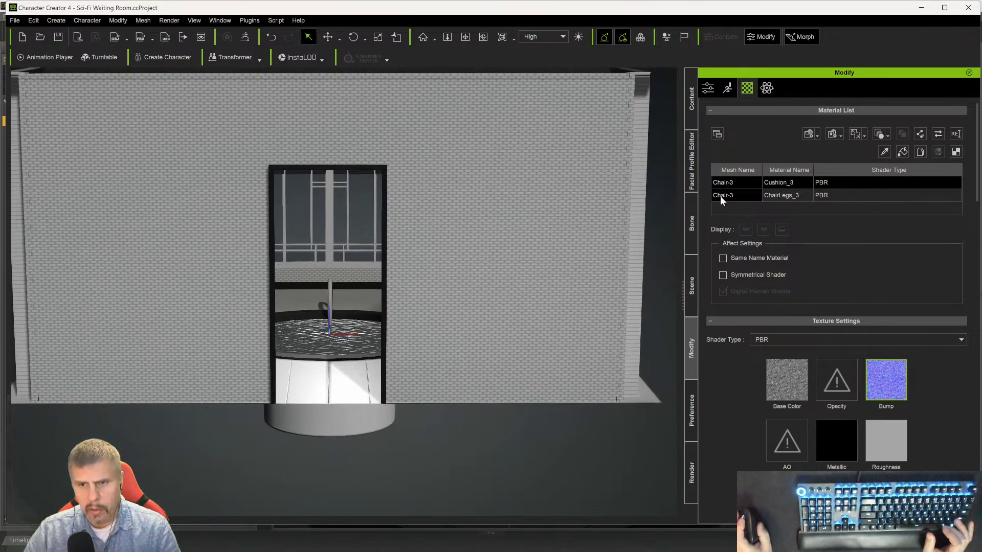
left_click(693, 282)
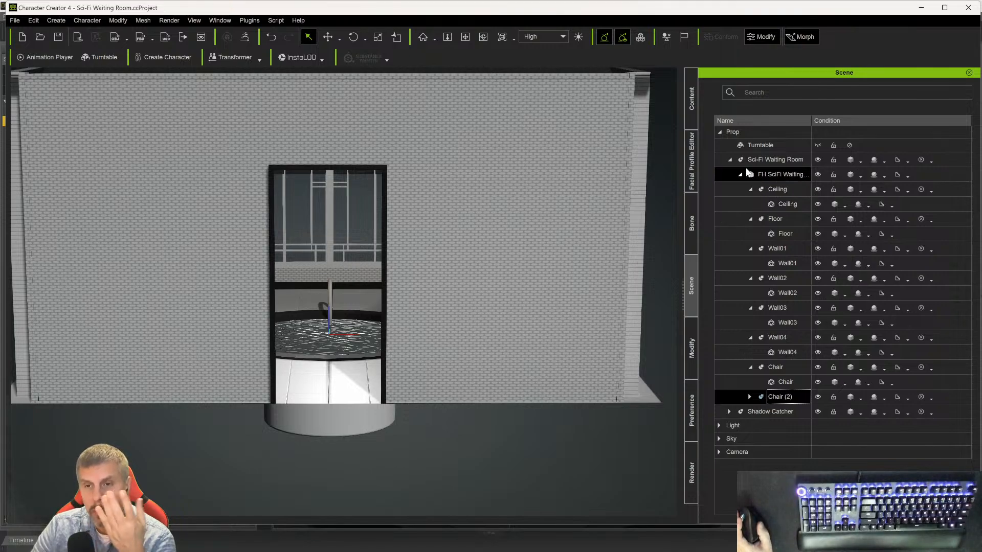
scroll(572, 234, "up", 1)
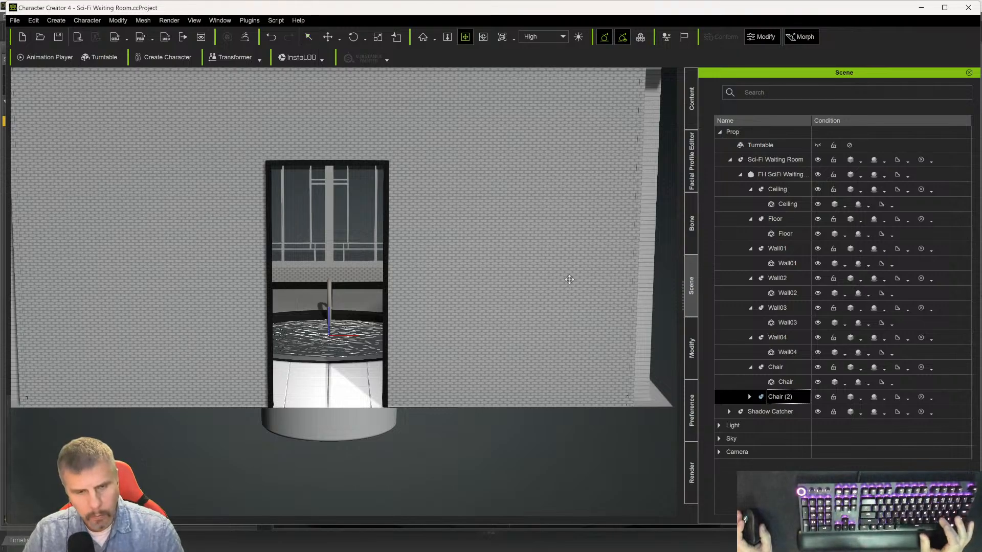
right_click_drag(590, 322, 197, 274, "alt")
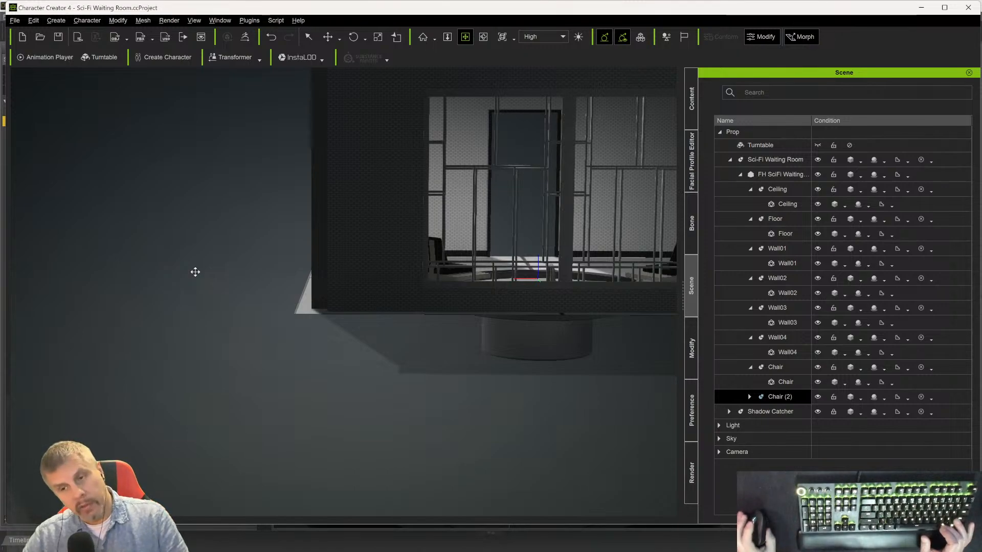
middle_click_drag(565, 375, 416, 381)
right_click_drag(574, 279, 6, 300)
right_click_drag(316, 306, 203, 294)
mouse_move(531, 276)
right_mouse_down()
mouse_move(576, 276)
mouse_move(532, 286)
right_mouse_up()
middle_click_drag(176, 359, 330, 371)
right_click_drag(379, 388, 379, 393)
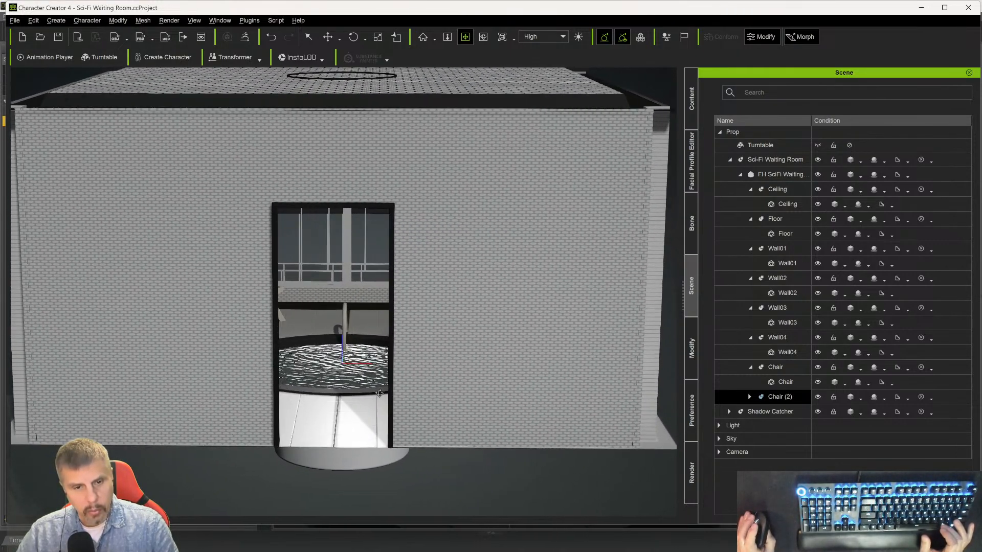
right_click_drag(432, 210, 433, 211)
key("ctrl+s")
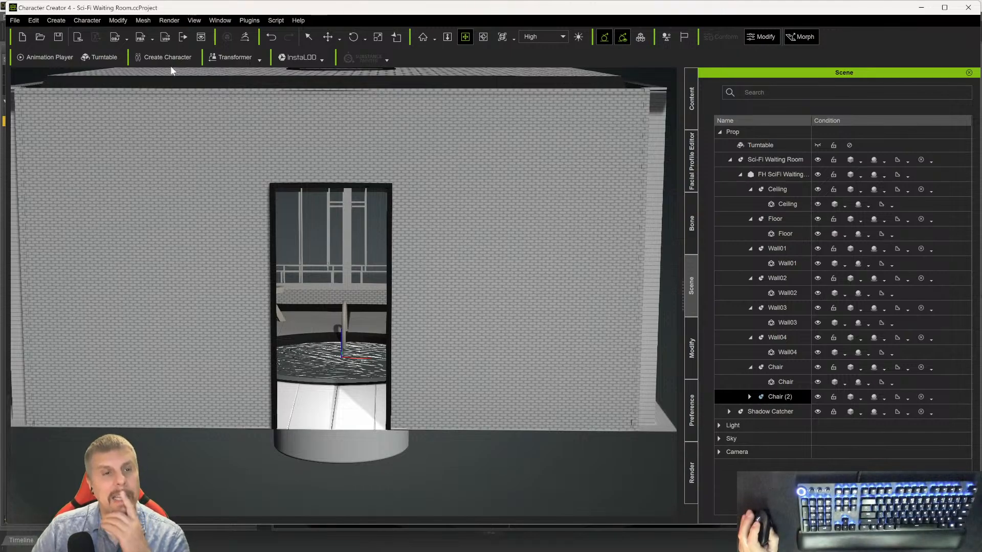
- Switch to the Epic Games Launcher, launch Unreal Engine and open the MyProject5 project
mouse_move(378, 551)
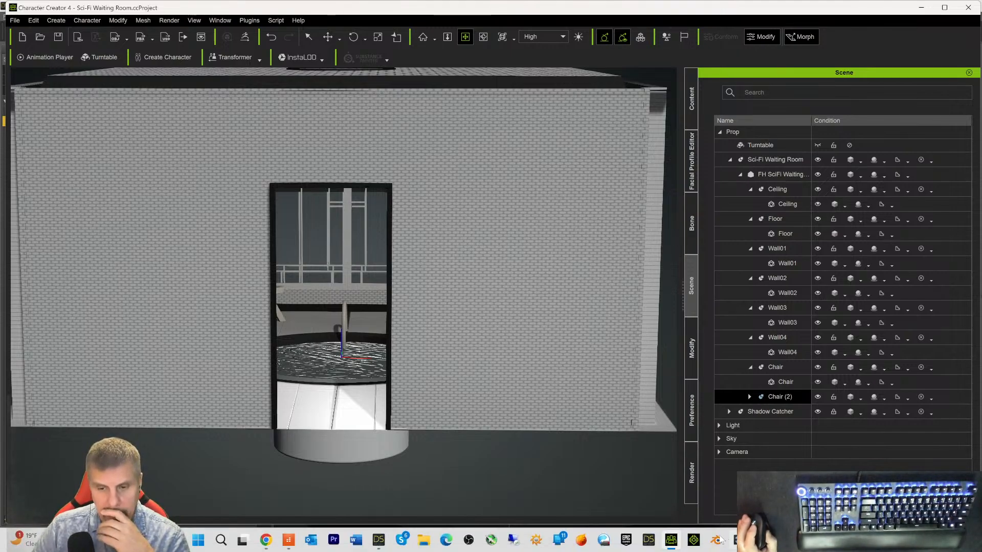
left_click(628, 541)
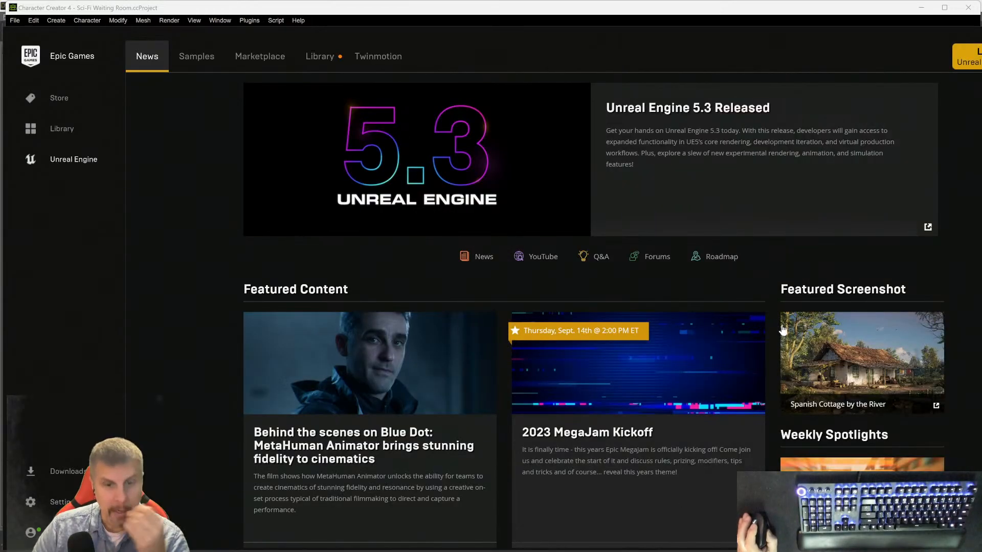
left_click(966, 60)
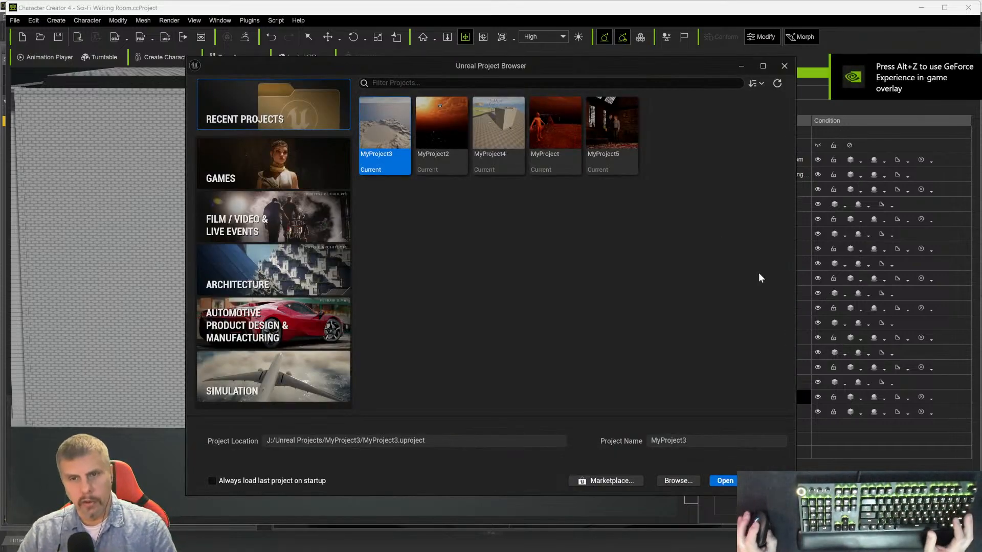
double_click(609, 124)
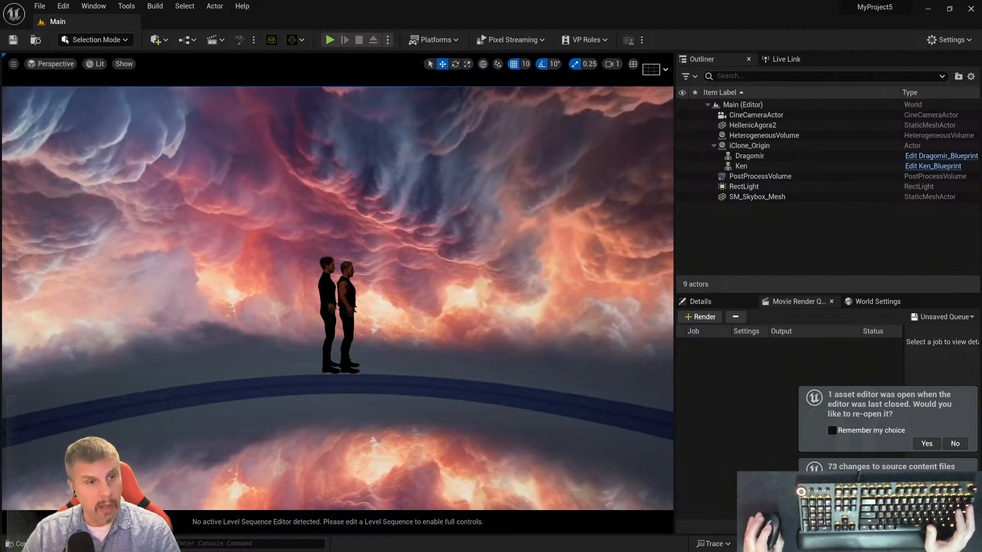
- Create a new level in MyProject5 from the Basic template
left_click(39, 6)
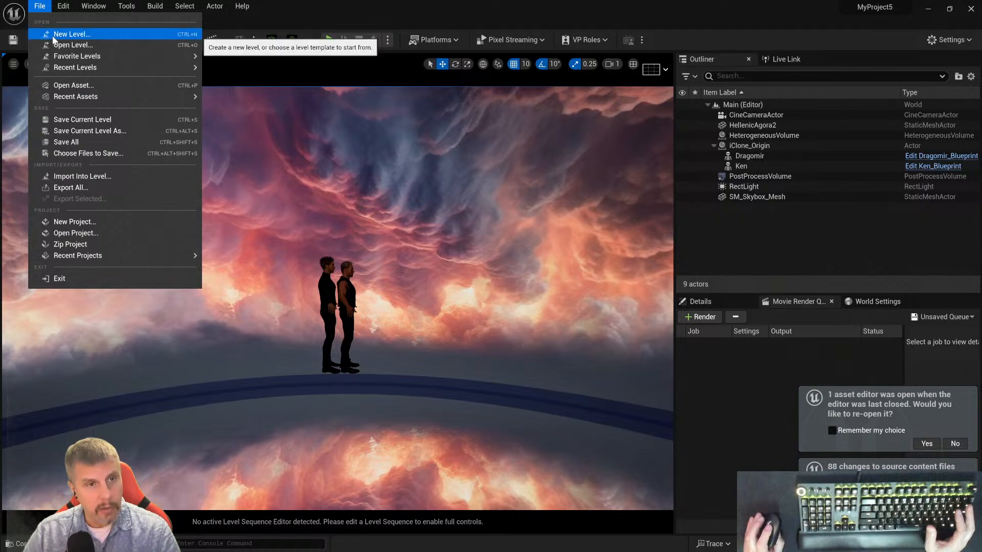
left_click(71, 34)
left_click(504, 234)
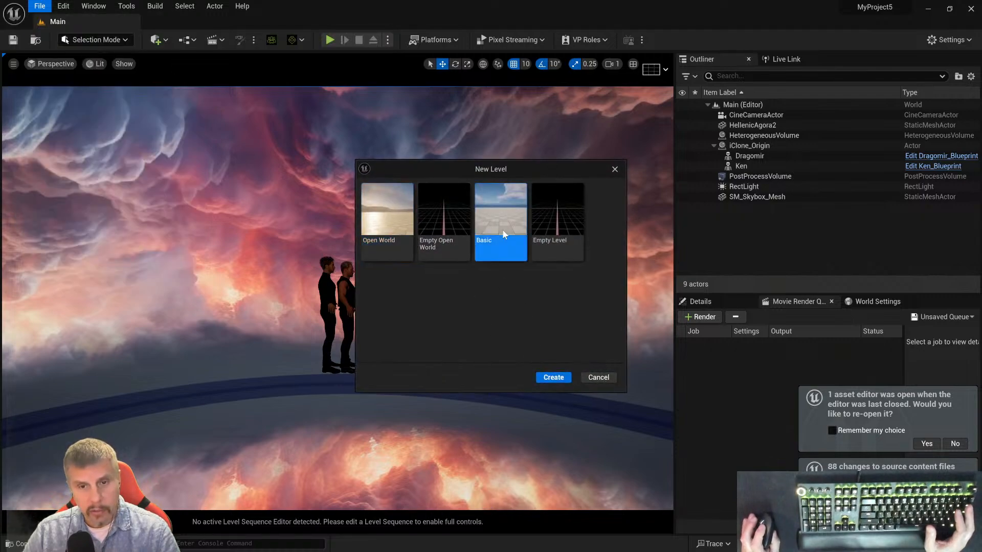
left_click(552, 378)
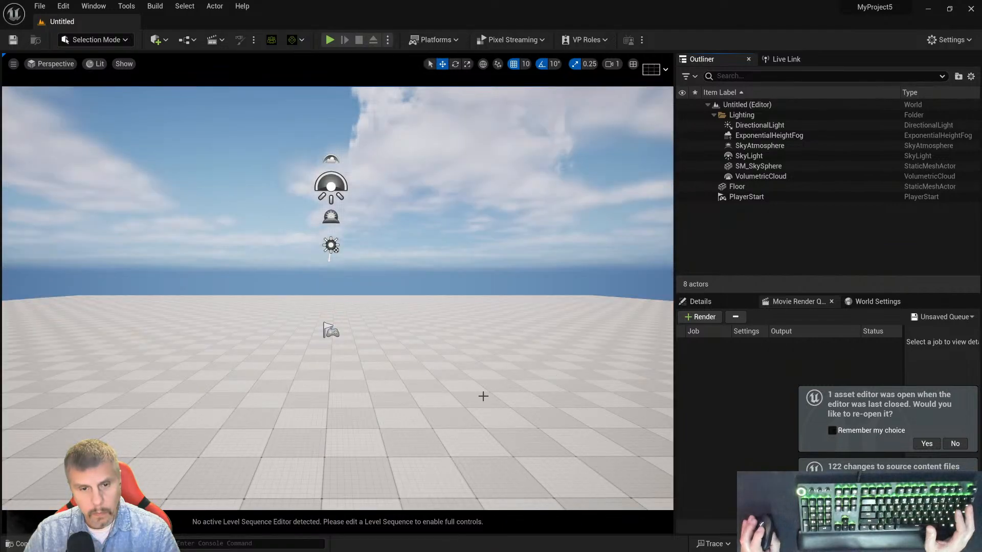
- Delete the floor from the new level and save the level as Sci-FiWaitingRoom in the Levels folder
left_click(473, 412)
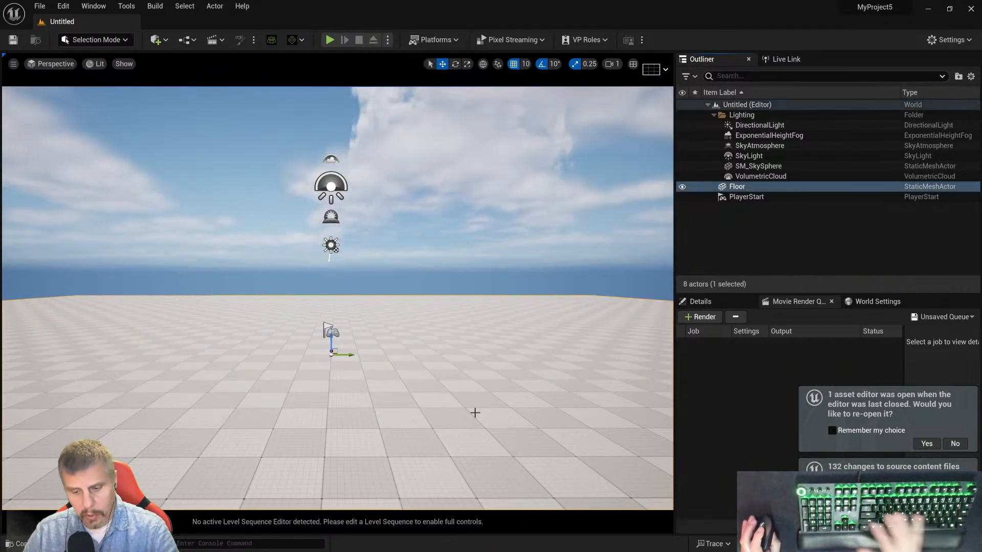
key("Delete")
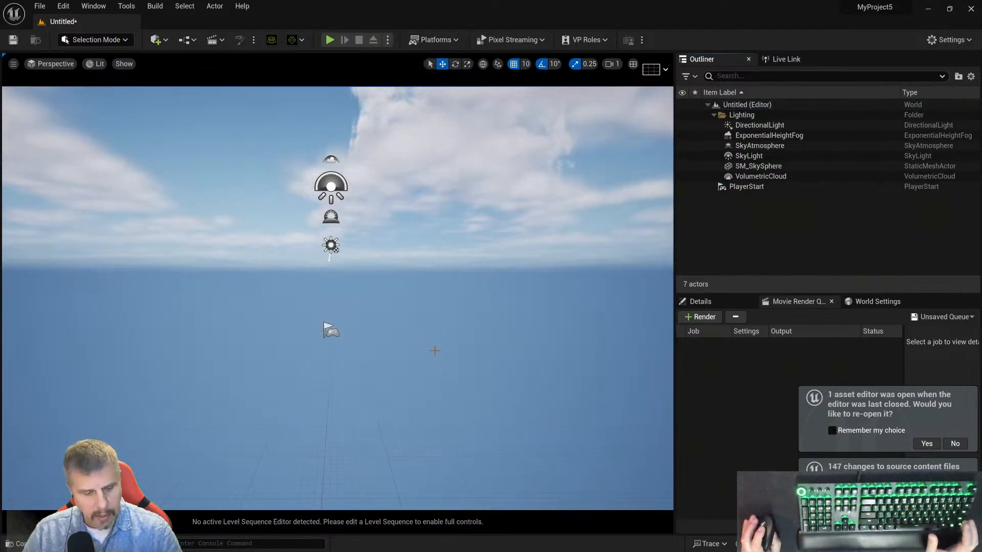
key("ctrl+s")
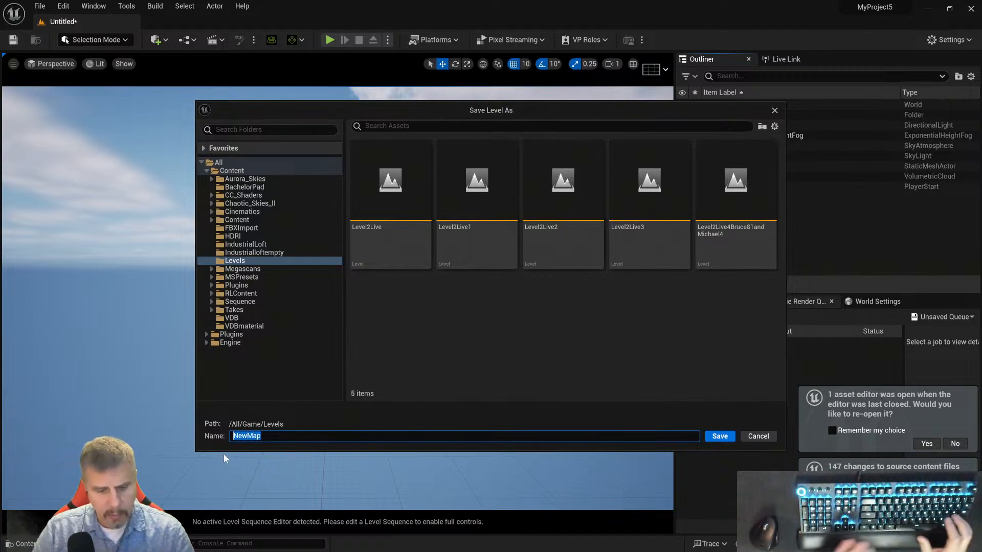
type("Sci")
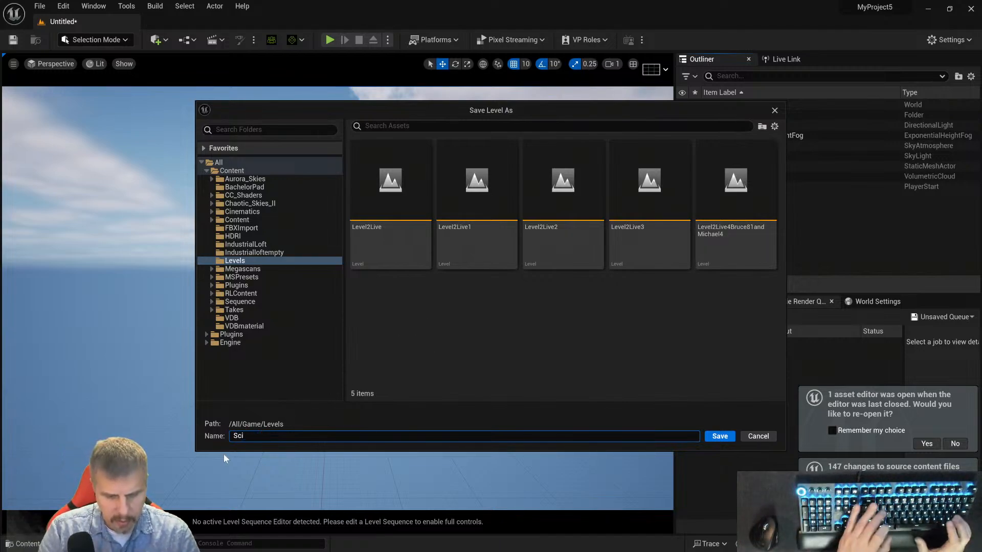
type("-Fi ")
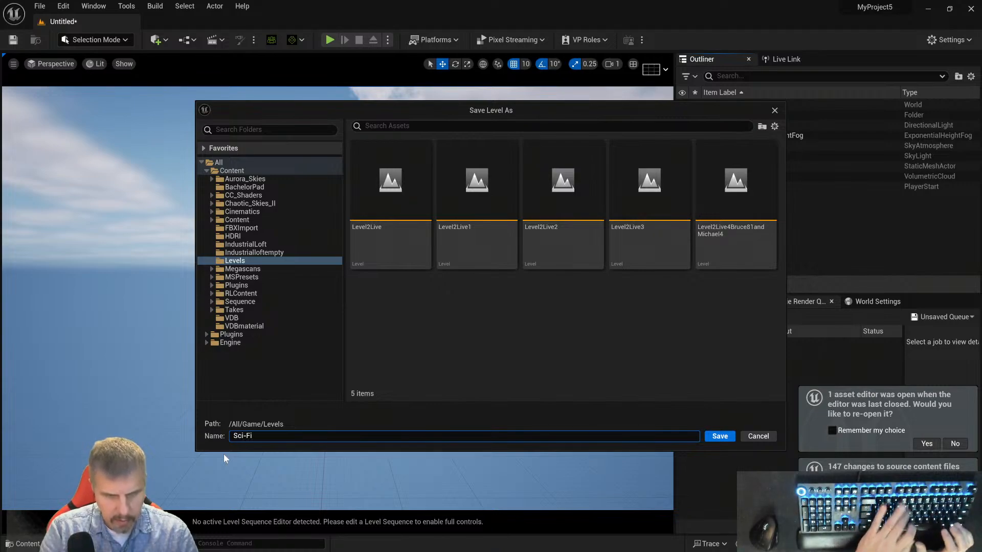
type("Waiting")
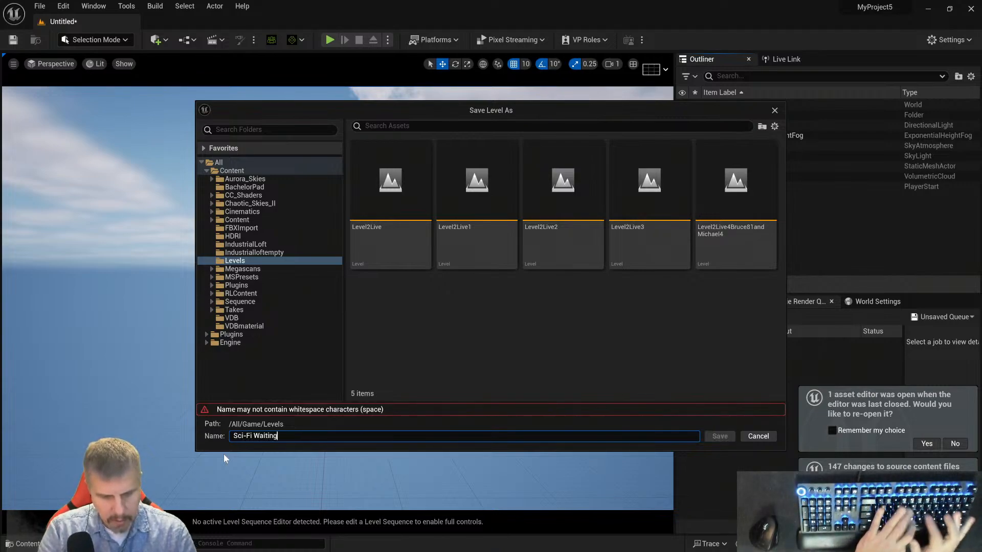
type(" Room")
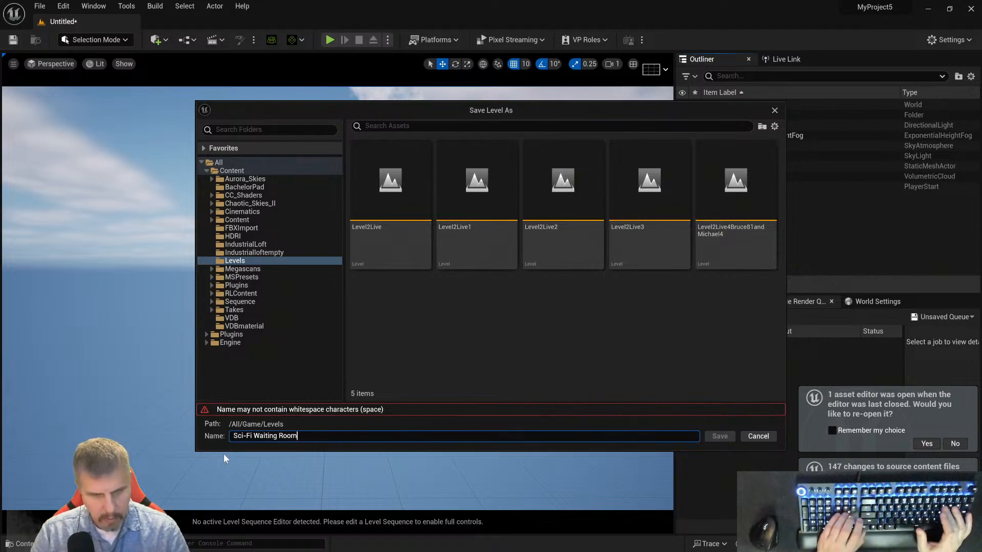
key("Left")
key("Left")
key("Left")
key("Left")
key("Left")
key("Left")
key("Left")
key("Left")
key("Left")
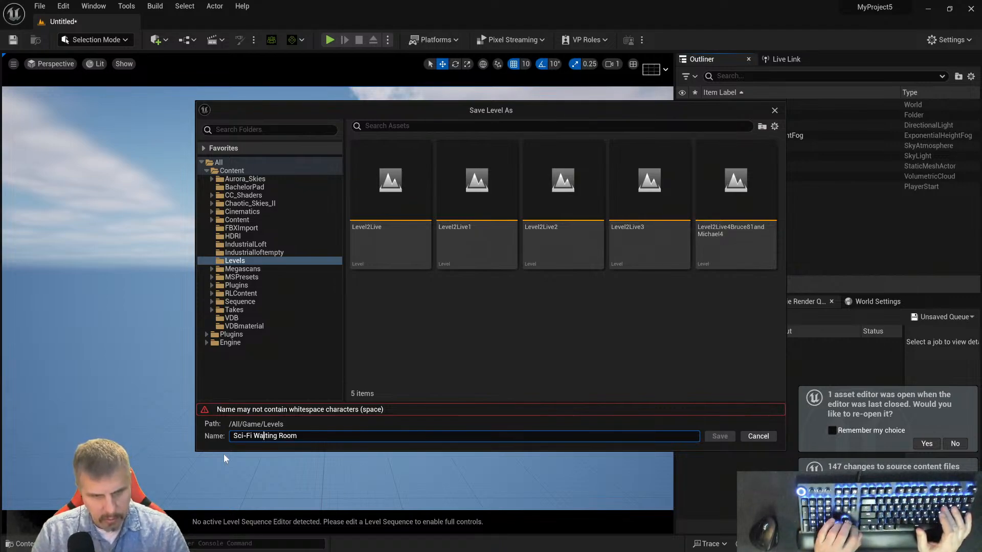
key("Left")
key("Left")
key("BackSpace")
key("Right")
key("Right")
key("Right")
key("Right")
key("Right")
key("Right")
key("Right")
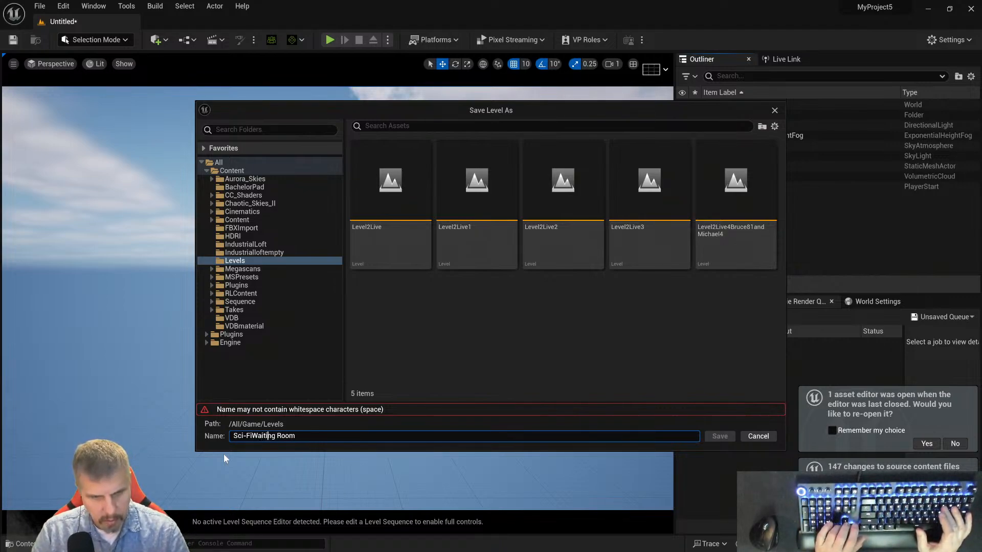
key("Delete")
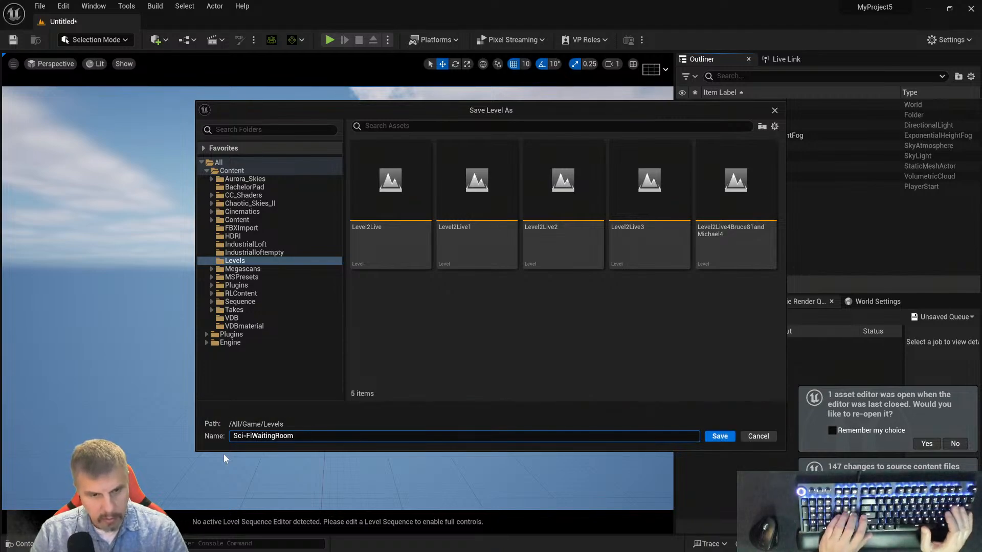
key("Return")
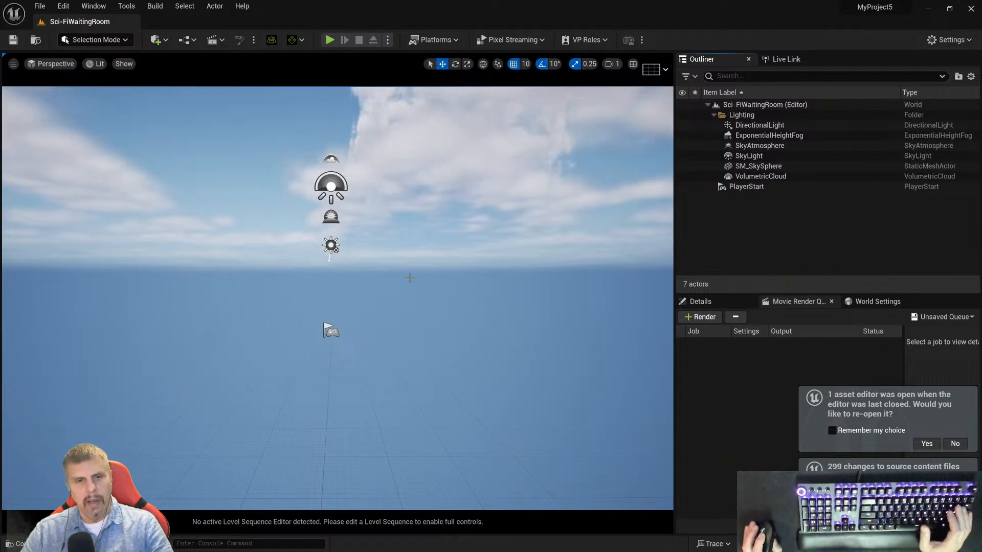
- Add the iClone Live Link origin actor to the Sci-FiWaitingRoom level
left_click(302, 40)
left_click(314, 69)
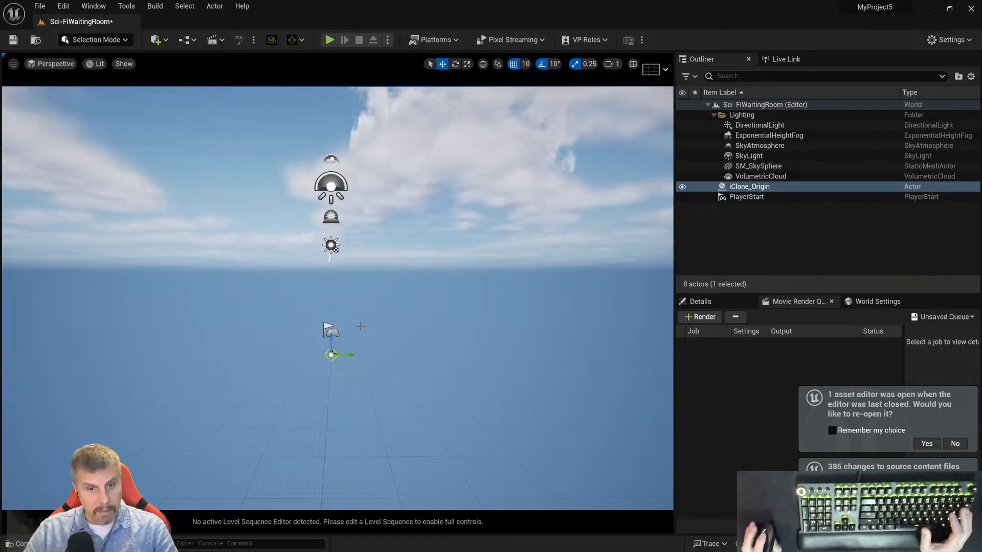
right_click_drag(436, 372, 435, 372)
key("w")
key("s")
right_click_drag(379, 235, 378, 235)
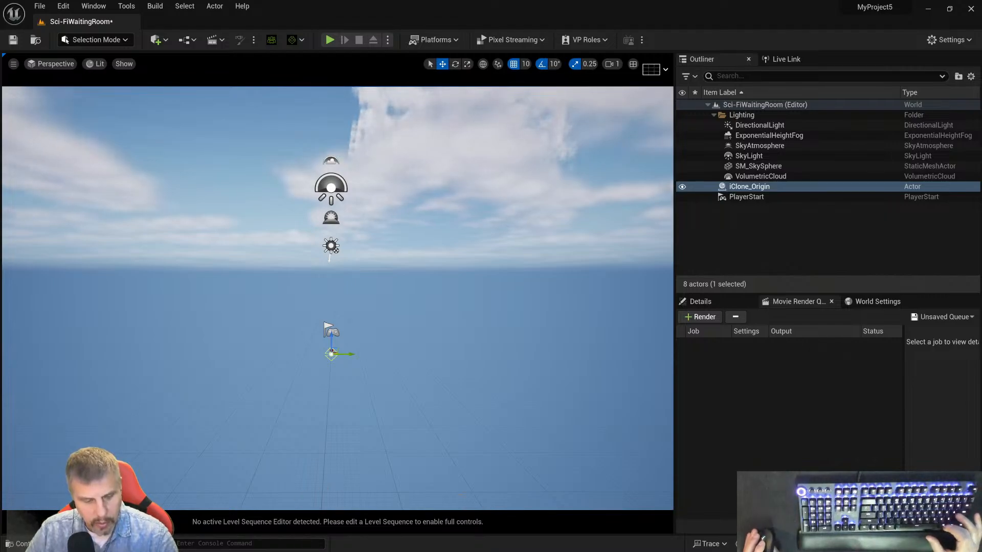
- Switch to Character Creator, select the whole Sci-Fi Waiting Room prop and collapse its hierarchy in the scene list
key("super")
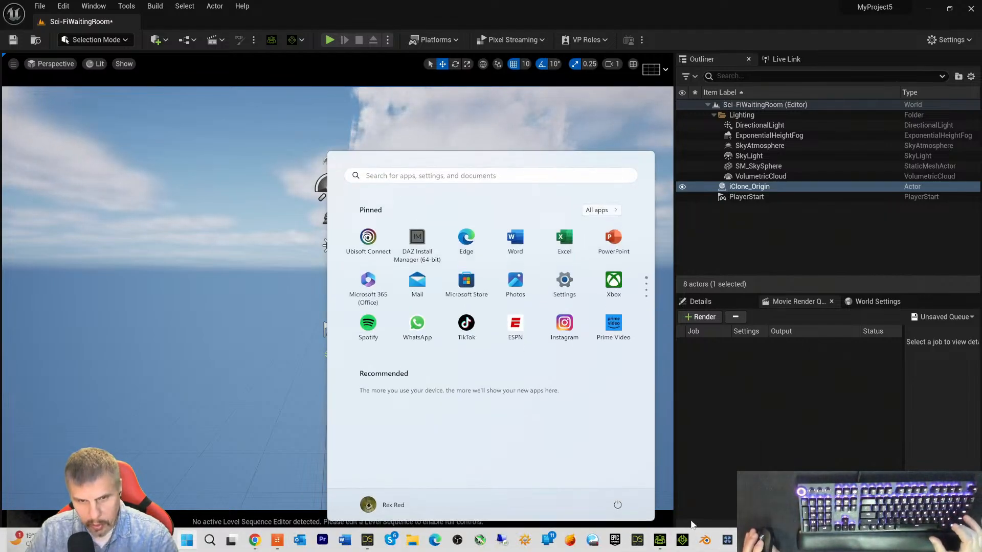
left_click(660, 541)
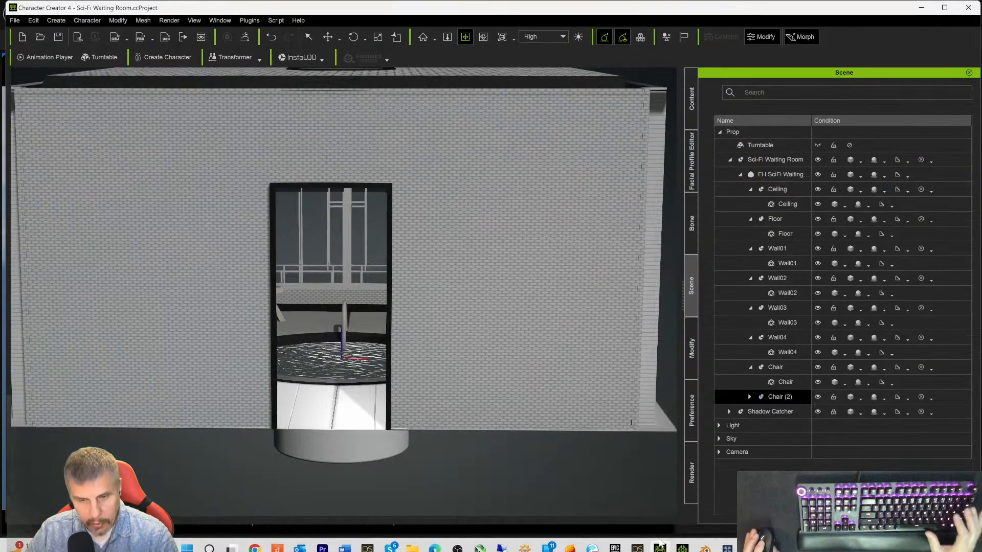
left_click(778, 174)
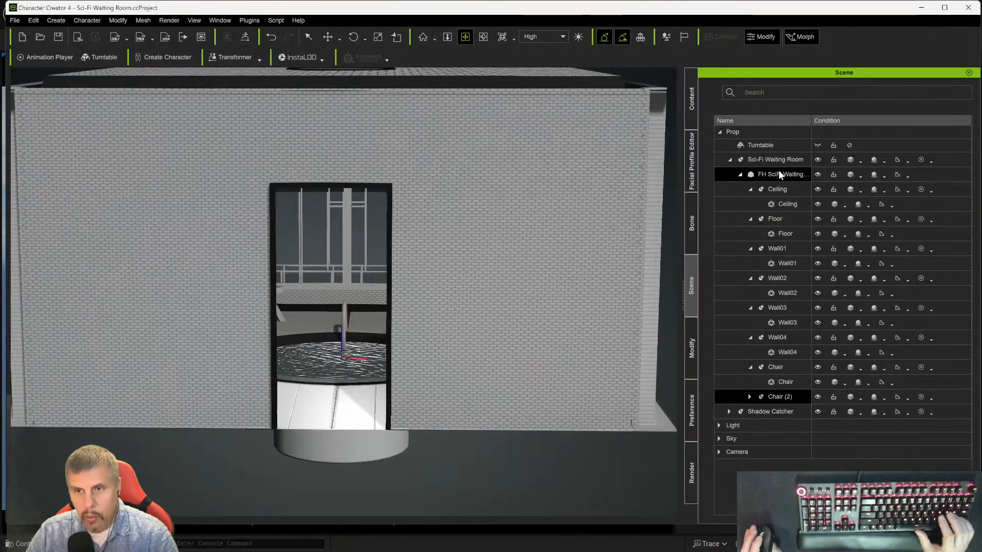
left_click(773, 159)
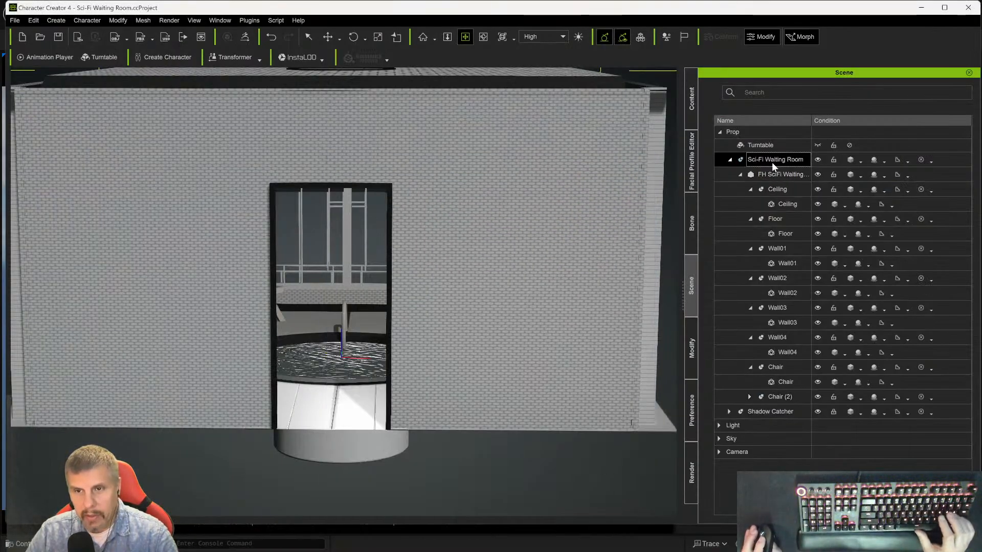
left_click(729, 159)
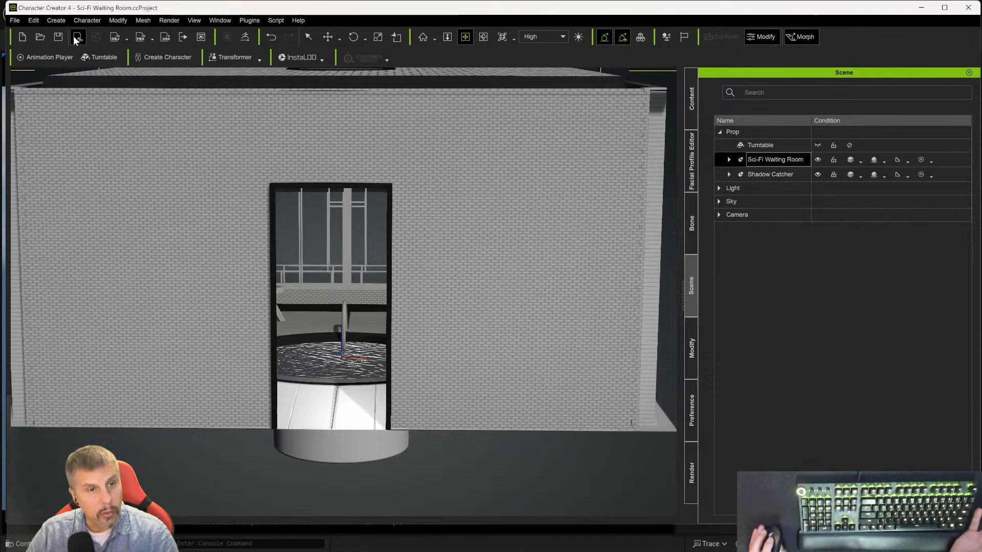
- Launch iClone 8, close its Curve Editor and minimize it to return to Character Creator
mouse_move(706, 550)
left_click(680, 540)
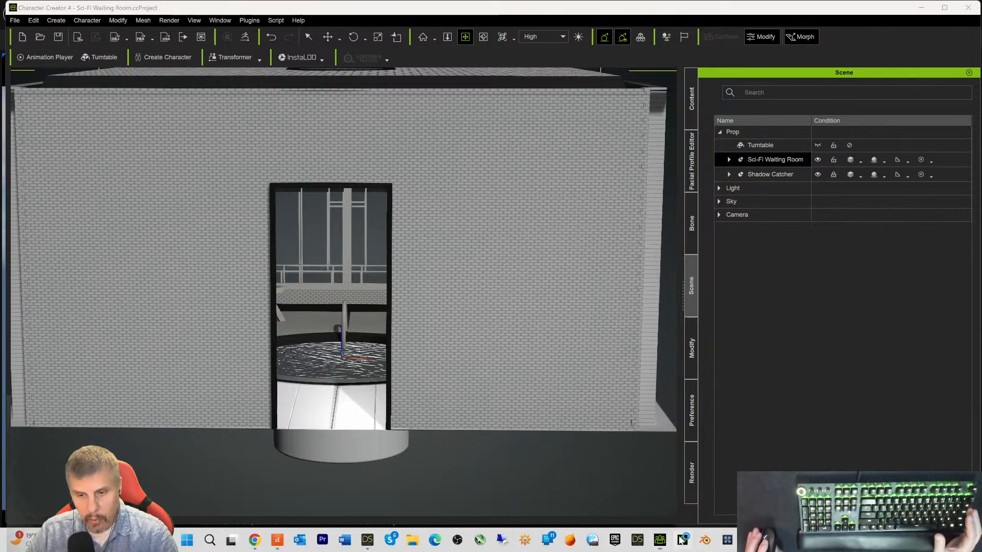
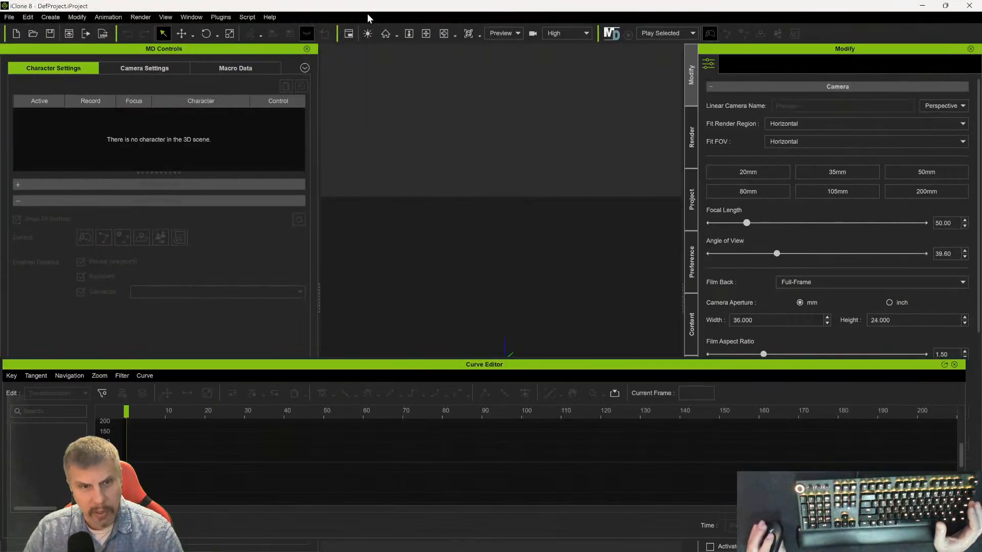
left_click_drag(368, 11, 327, 0)
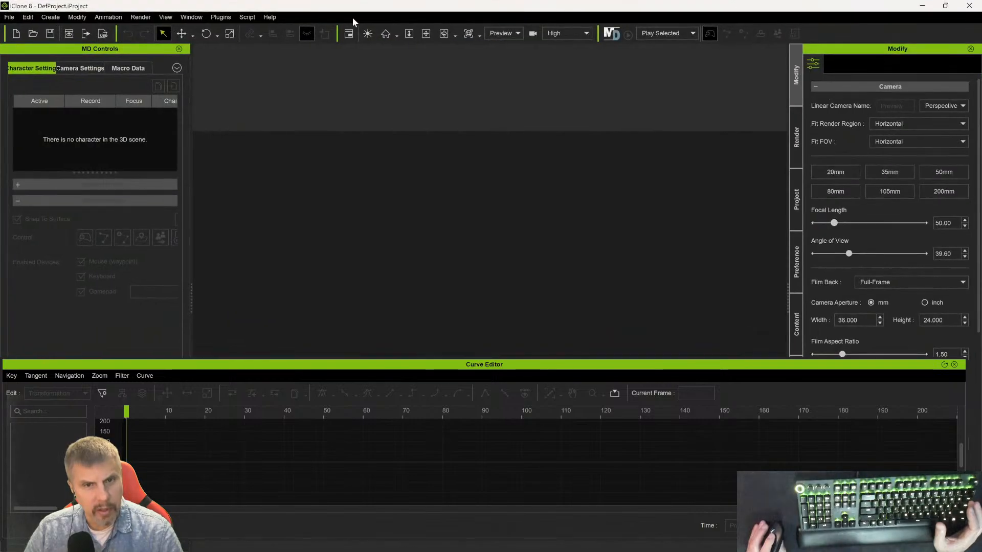
left_click(954, 364)
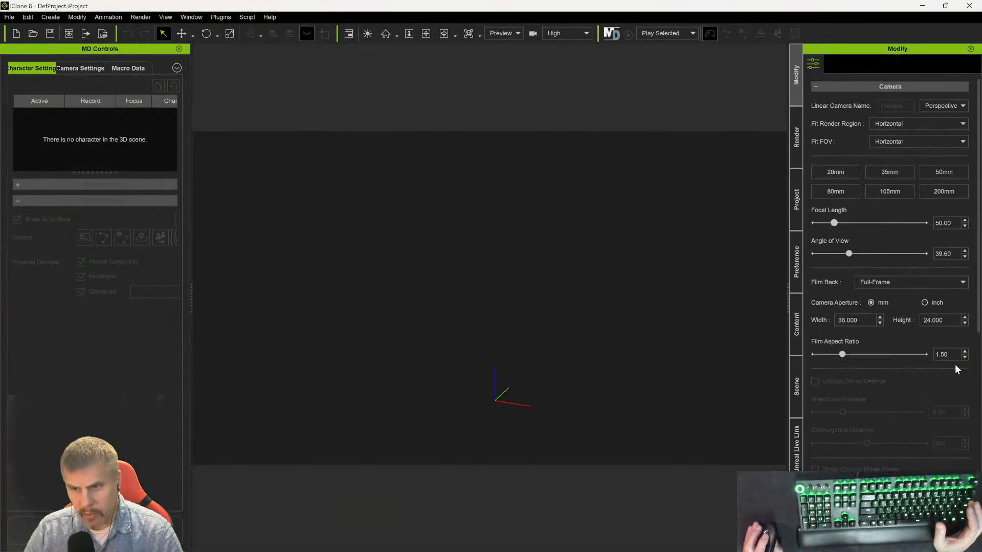
left_click(921, 8)
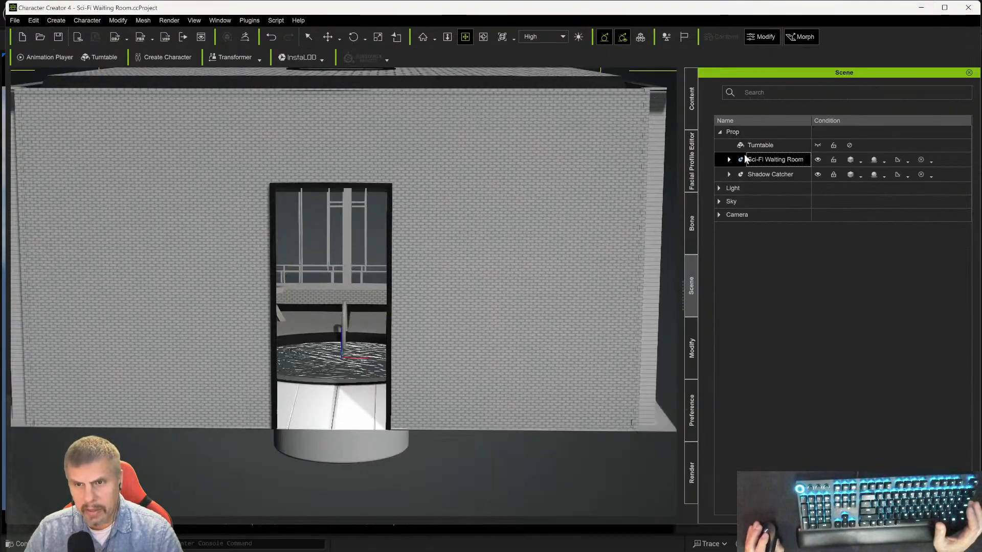
- Send the Sci-Fi Waiting Room prop to iClone, switch to iClone and check the room's exterior from several sides
left_click(14, 23)
mouse_move(63, 114)
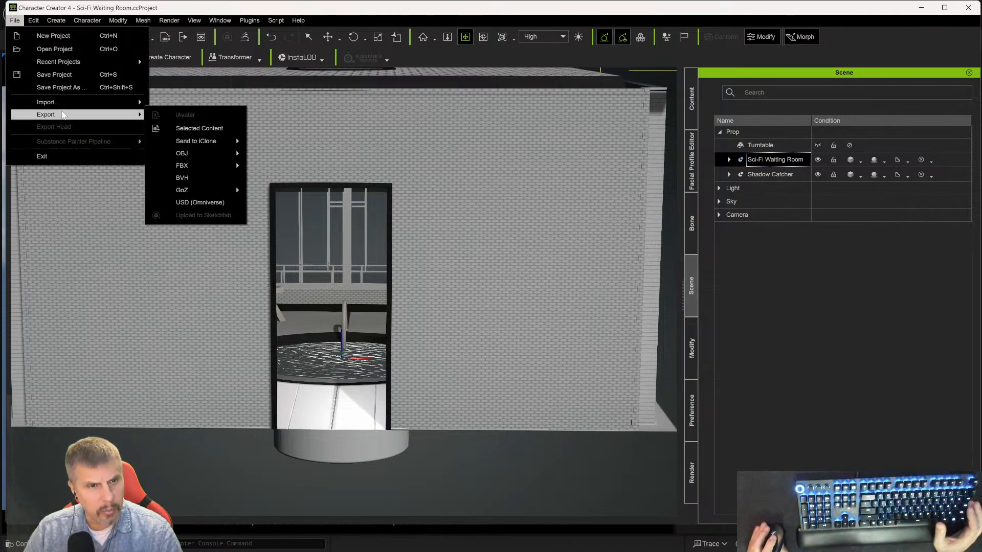
mouse_move(190, 142)
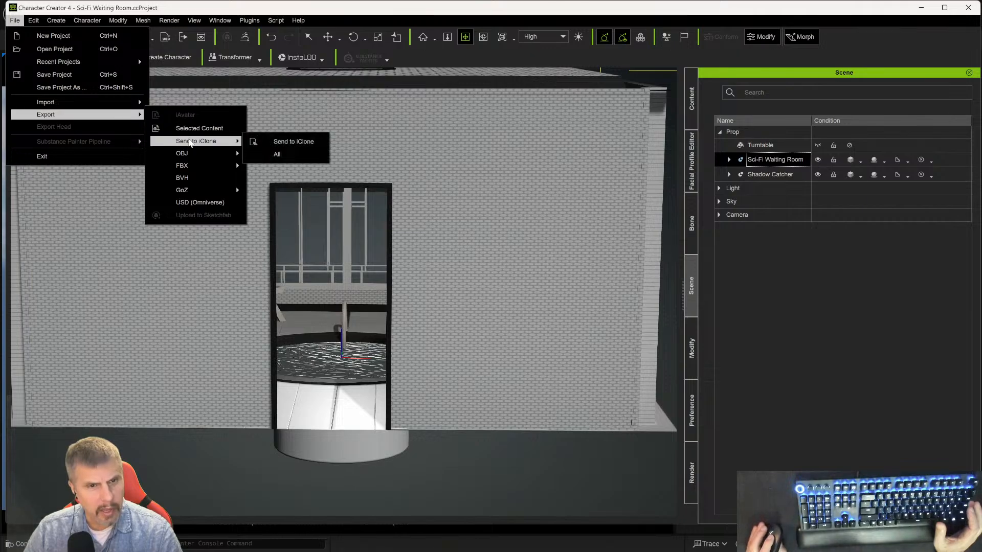
left_click(271, 147)
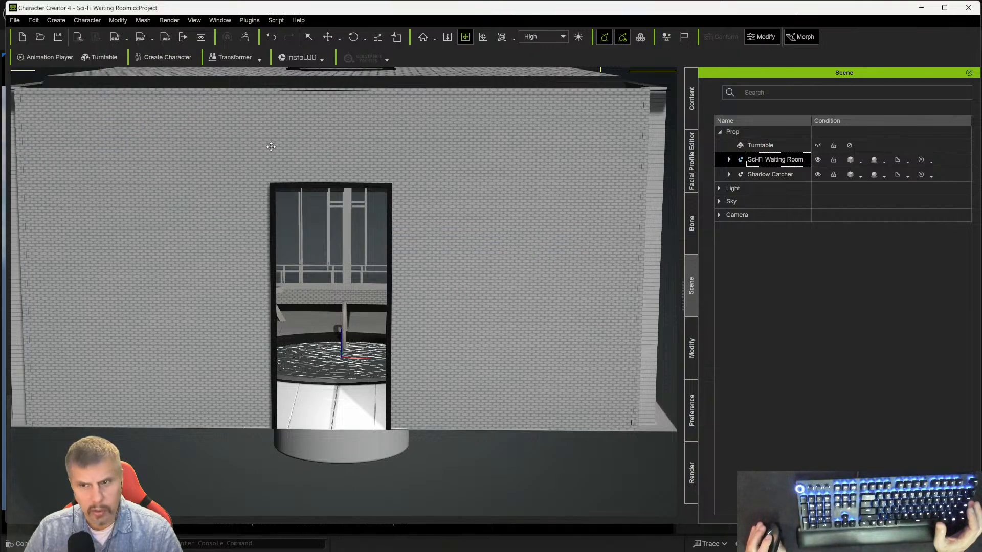
left_click(676, 542)
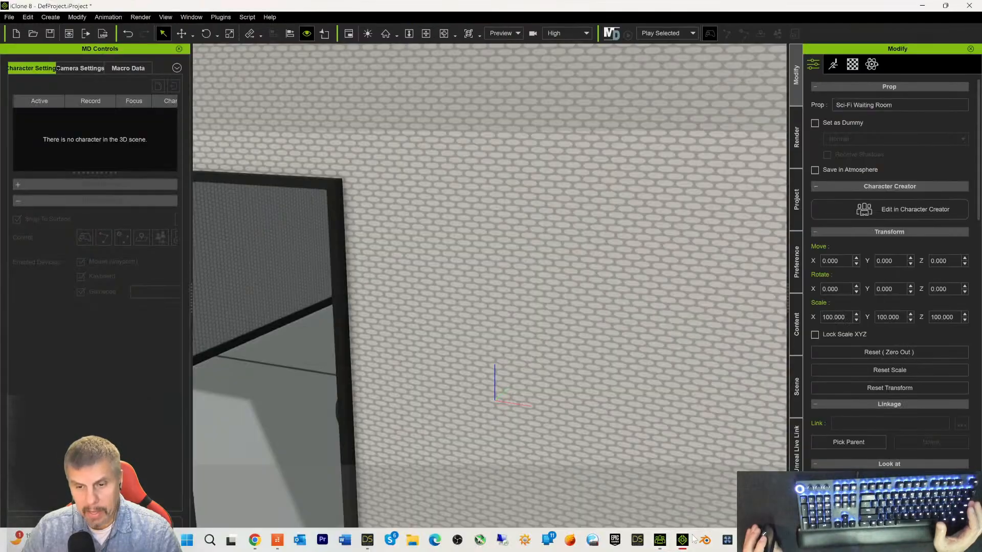
left_click(684, 540)
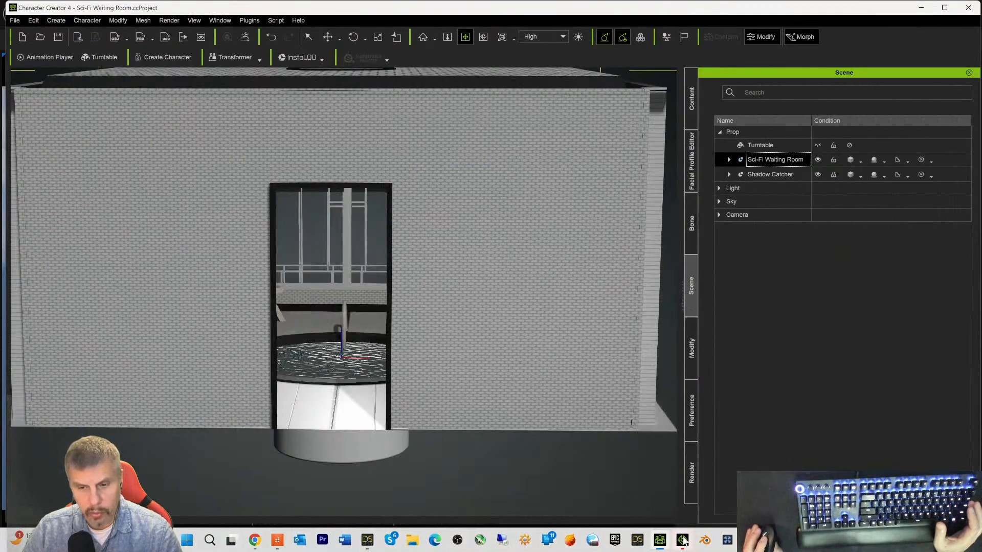
left_click(683, 541)
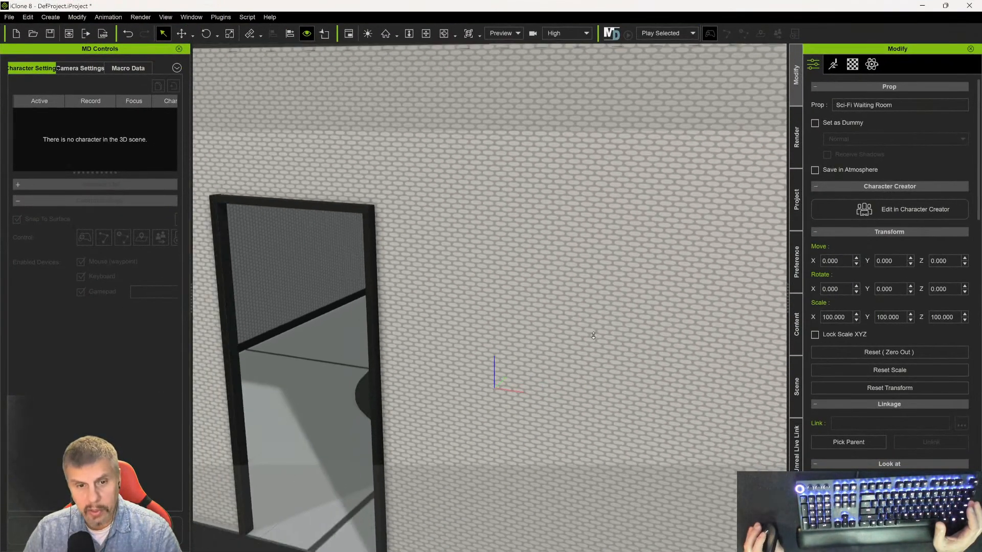
scroll(594, 336, "down", 10)
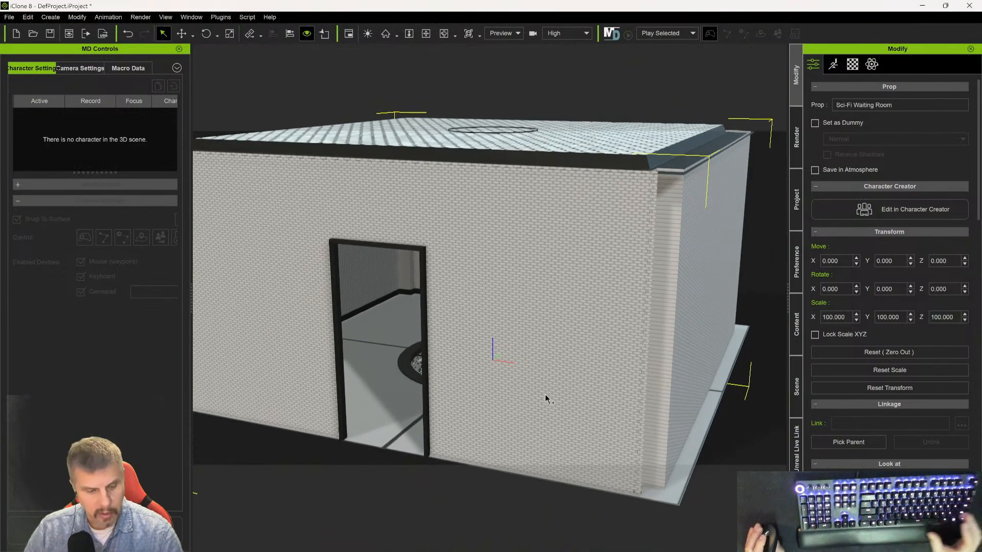
right_click_drag(526, 396, 971, 380)
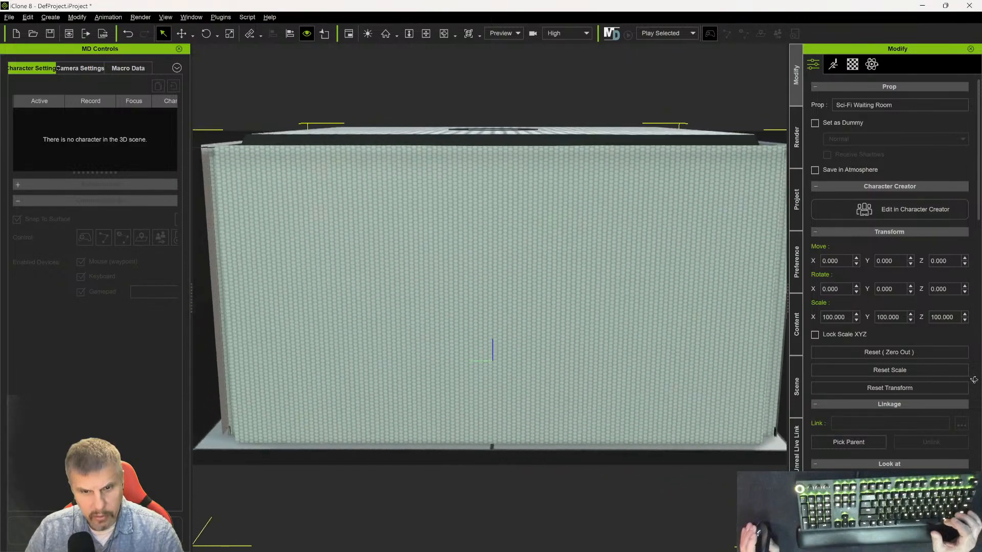
right_click_drag(572, 325, 335, 310)
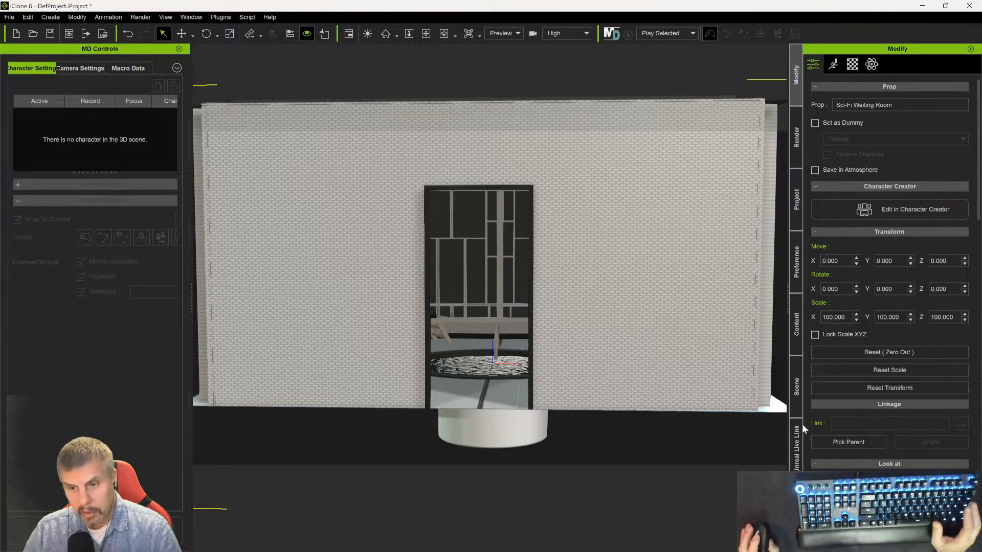
- Transfer only the Sci-Fi Waiting Room prop to Unreal Engine through Unreal Live Link, excluding the camera and lights, and view it in the level
left_click(797, 443)
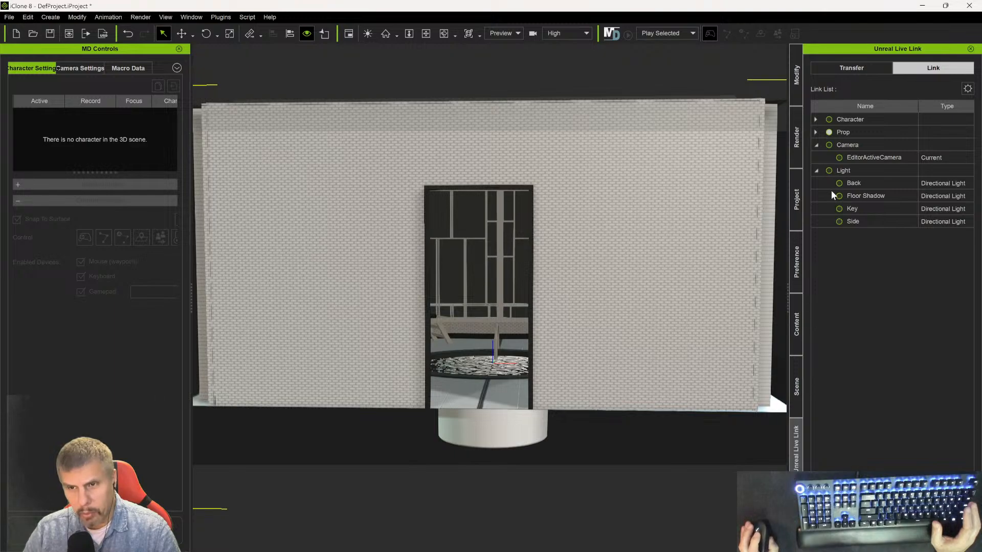
left_click(815, 132)
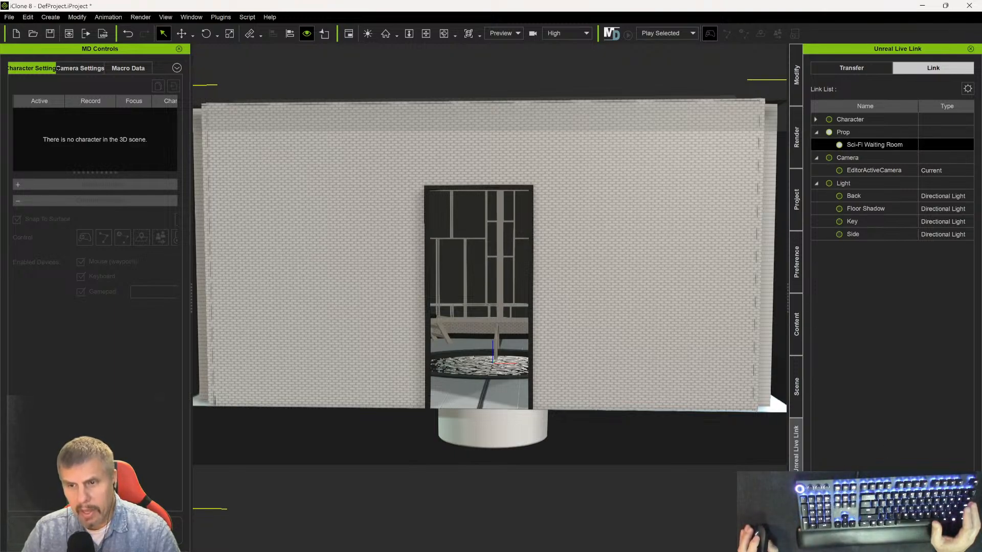
left_click(842, 70)
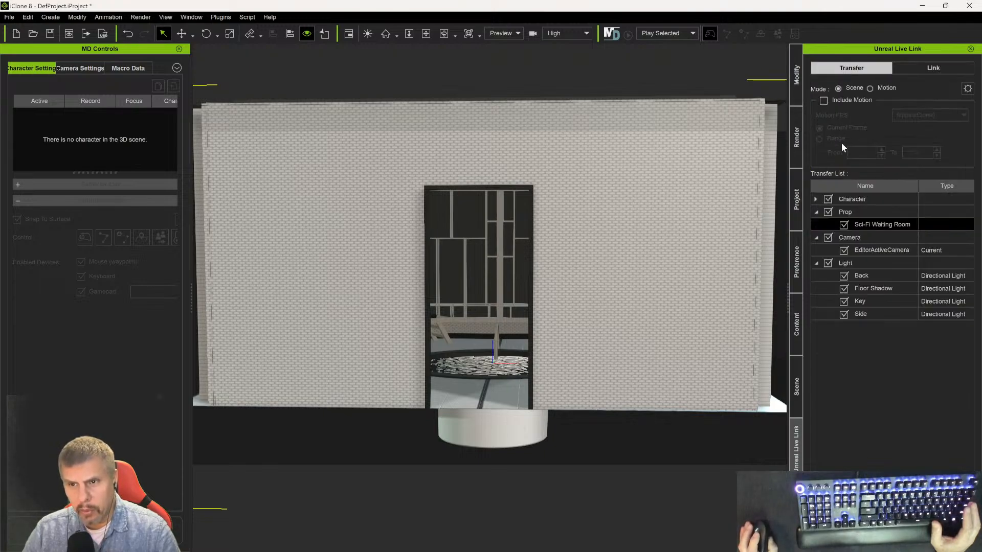
left_click(828, 240)
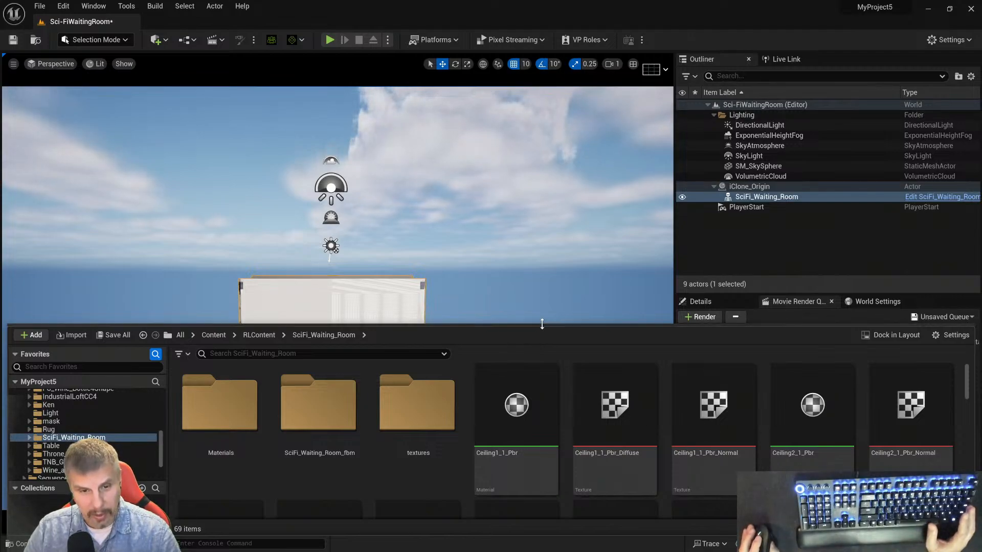
left_click(527, 310)
scroll(492, 359, "down", 2)
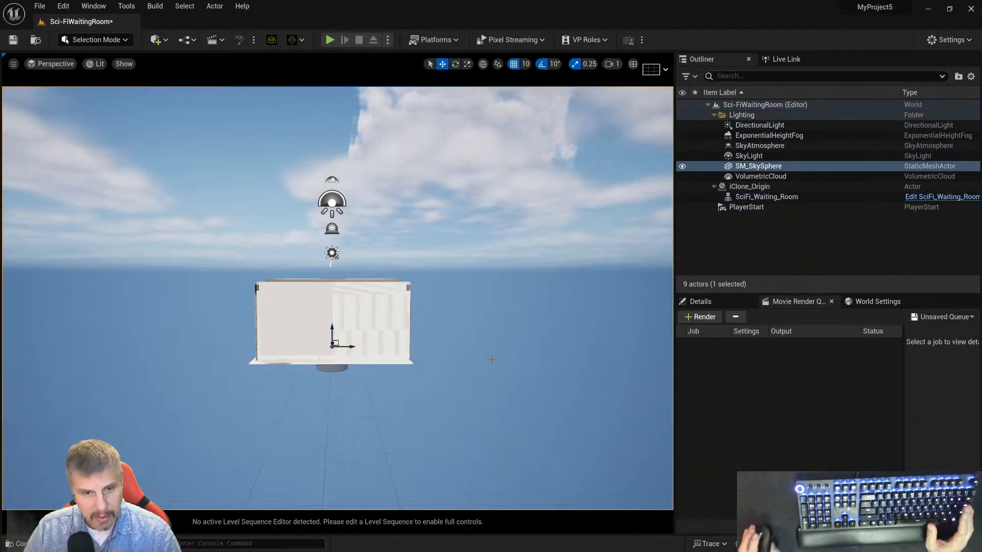
- Examine the outside of the waiting room building, from the plain wall around to the large window side
scroll(492, 360, "up", 3)
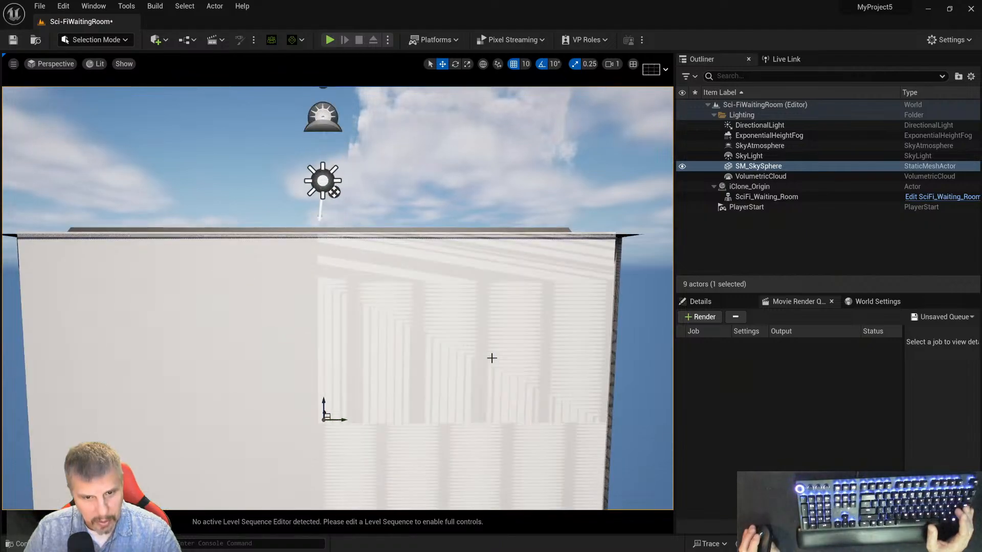
scroll(492, 358, "down", 2)
scroll(492, 358, "up", 1)
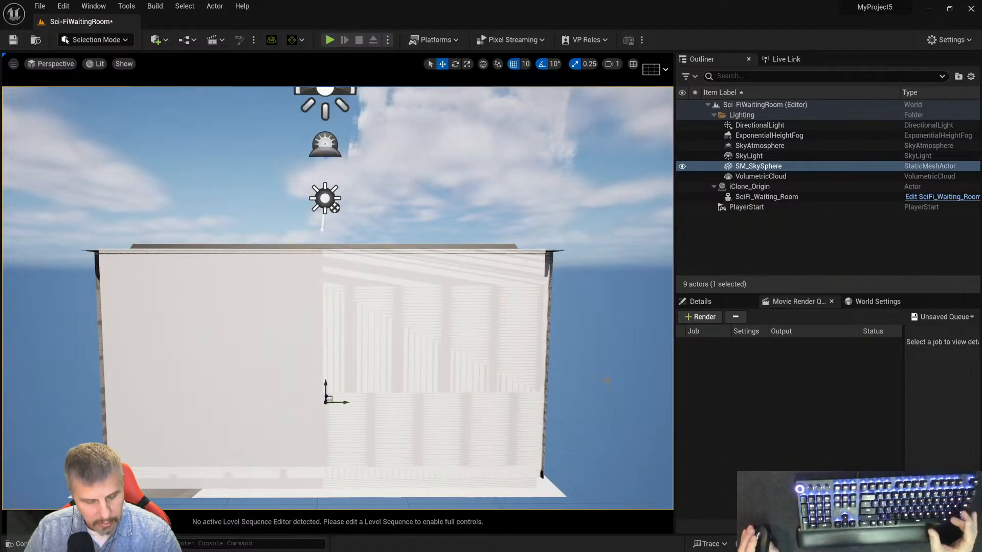
scroll(492, 358, "down", 2)
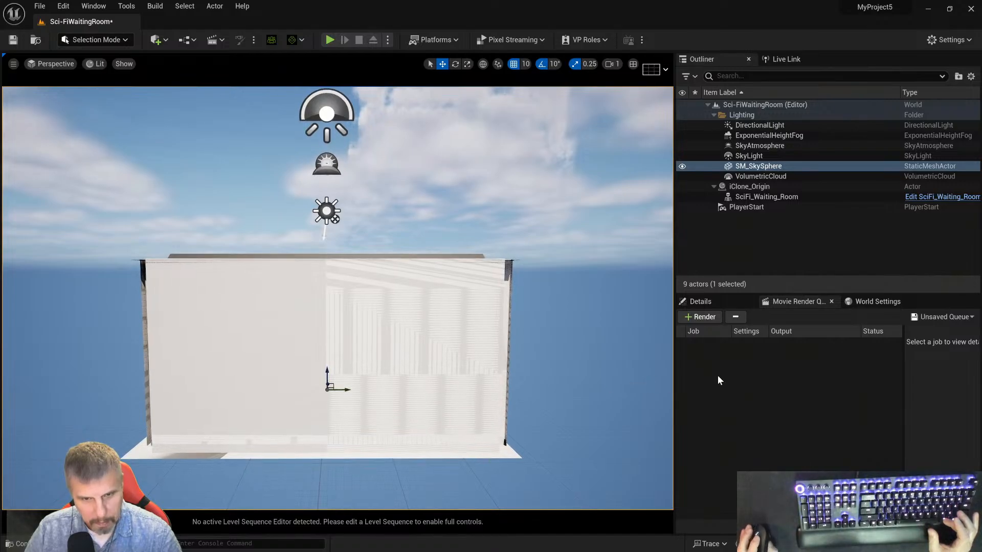
left_click_drag(460, 333, 289, 327, "alt")
right_click_drag(289, 327, 222, 327, "alt")
right_click_drag(658, 355, 661, 356, "alt")
mouse_move(319, 359)
left_mouse_down("alt")
mouse_move(293, 359)
mouse_move(319, 358)
left_mouse_up("alt")
mouse_move(248, 360)
left_mouse_down("alt")
mouse_move(220, 358)
mouse_move(409, 374)
mouse_move(247, 360)
left_mouse_up("alt")
left_click_drag(399, 390, 464, 346, "alt")
scroll(428, 352, "up", 3)
right_click_drag(464, 346, 477, 361)
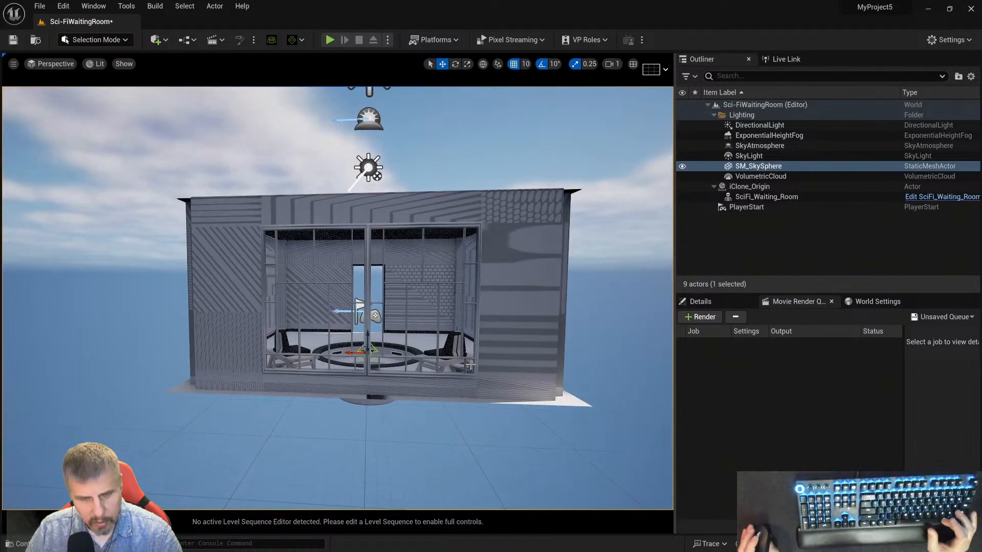
- Inspect the wall textures around the open doorway on the far side of the building
scroll(471, 365, "up", 4)
scroll(470, 364, "down", 2)
scroll(470, 364, "down", 4)
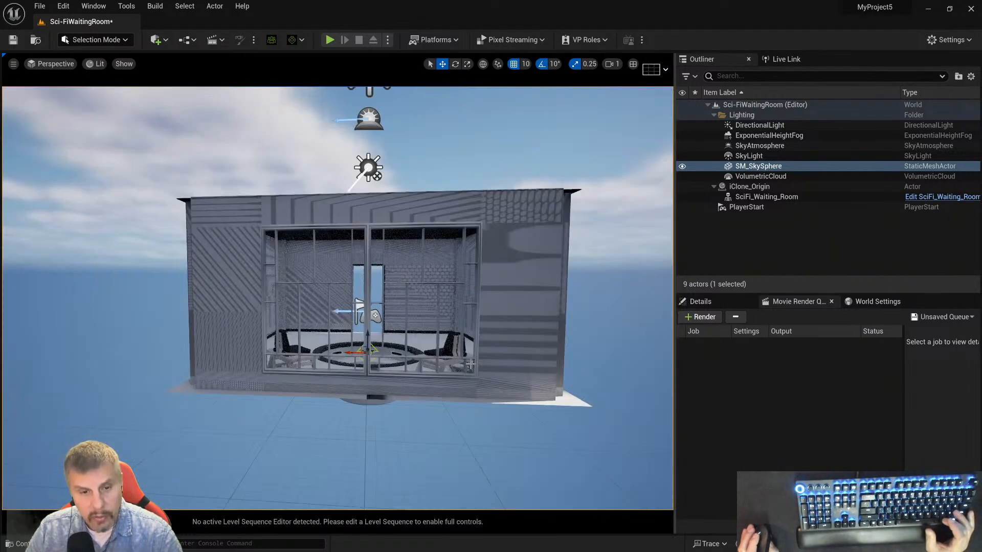
key("s")
right_click_drag(481, 362, 480, 361)
key("w")
left_click_drag(633, 373, 258, 377, "alt")
left_click_drag(516, 314, 488, 302, "alt")
scroll(511, 311, "up", 6)
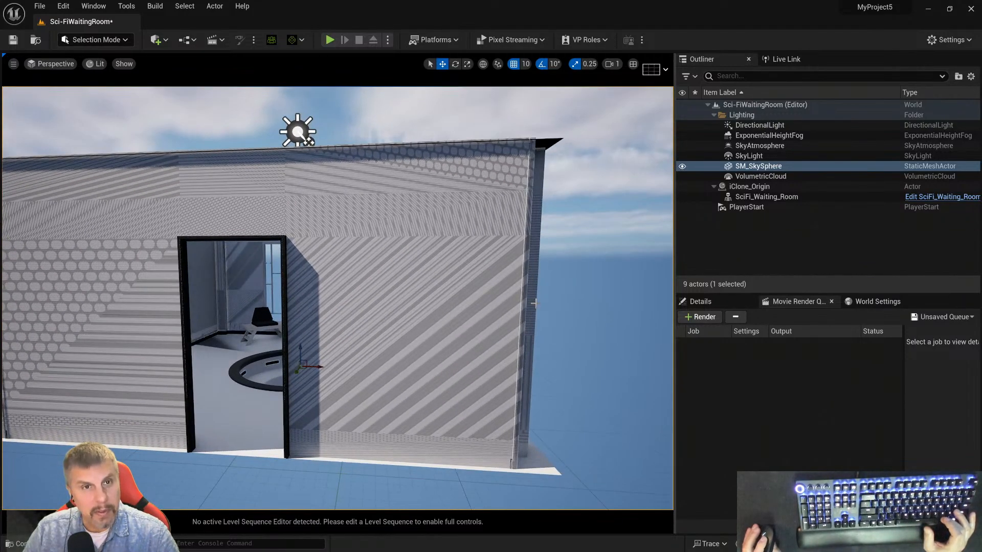
mouse_move(557, 303)
left_mouse_down("alt")
mouse_move(577, 303)
mouse_move(566, 300)
left_mouse_up("alt")
right_click_drag(566, 301, 578, 300, "alt")
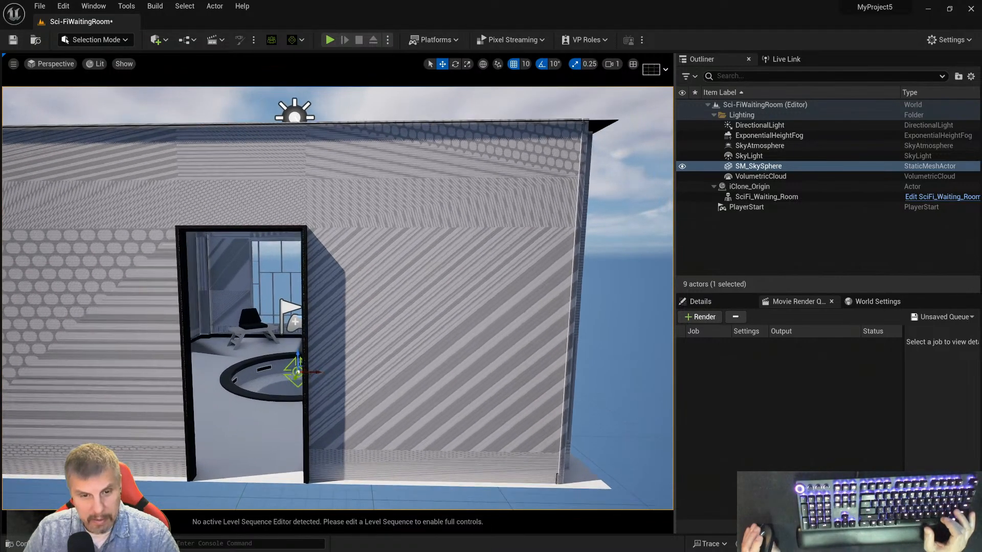
right_click_drag(495, 314, 478, 314, "alt")
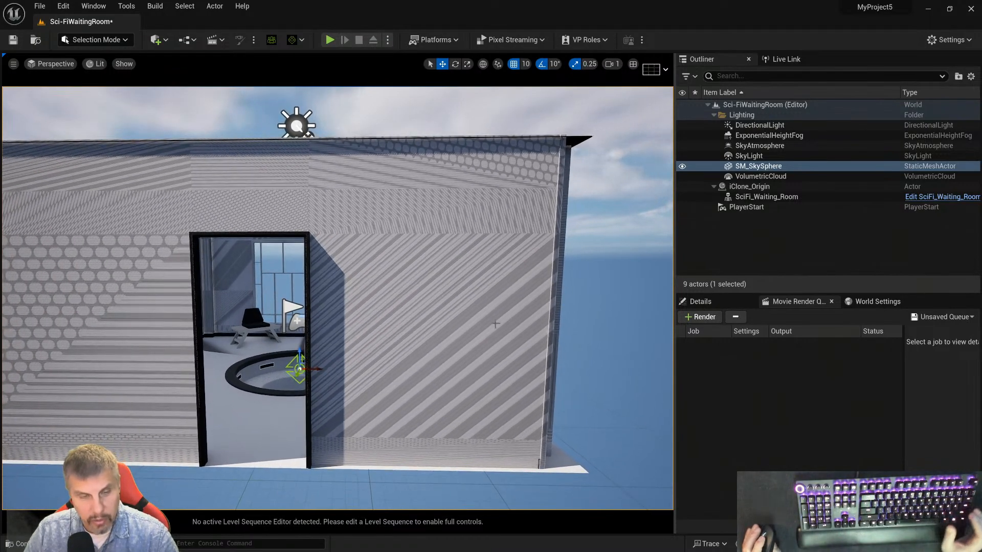
- Inspect the waiting room interior, including the ceiling, walls, chairs, window and empty tub
scroll(335, 325, "up", 3)
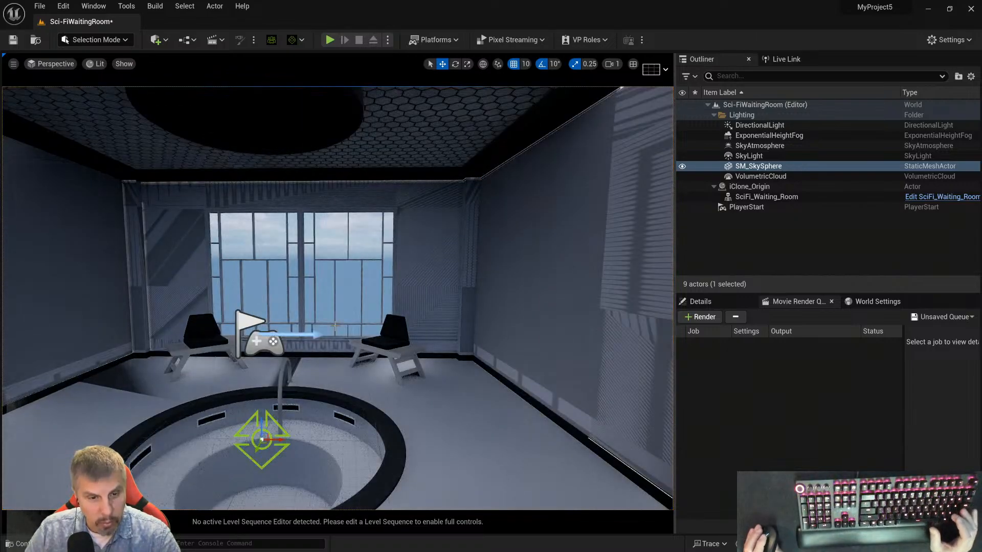
left_click_drag(364, 414, 382, 393, "alt")
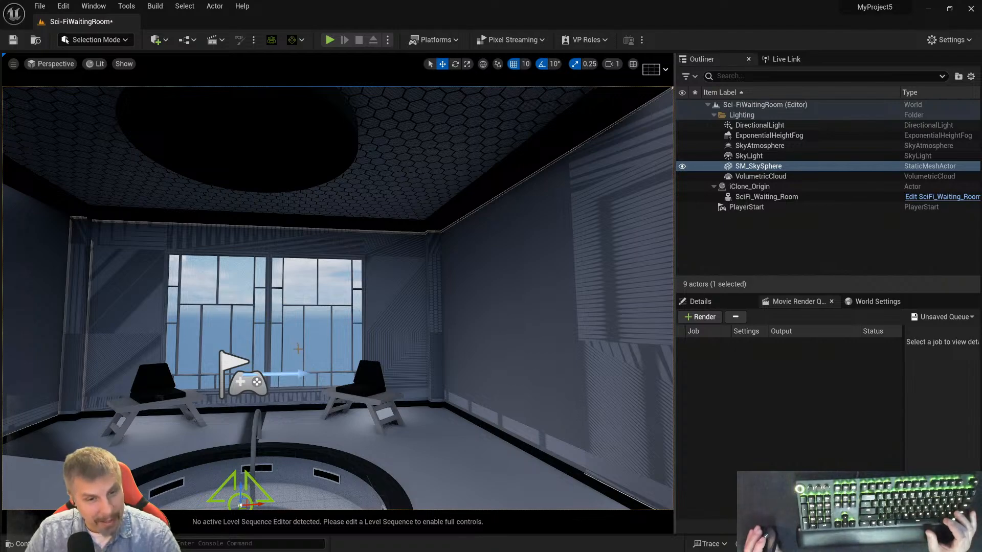
mouse_move(382, 394)
right_mouse_down("alt")
mouse_move(380, 374)
mouse_move(379, 386)
right_mouse_up("alt")
left_click_drag(469, 248, 429, 247, "alt")
left_click_drag(387, 329, 380, 349, "alt")
mouse_move(380, 348)
right_mouse_down("alt")
mouse_move(380, 333)
mouse_move(381, 346)
right_mouse_up("alt")
left_click_drag(385, 400, 395, 398, "alt")
middle_click_drag(413, 381, 458, 378, "alt")
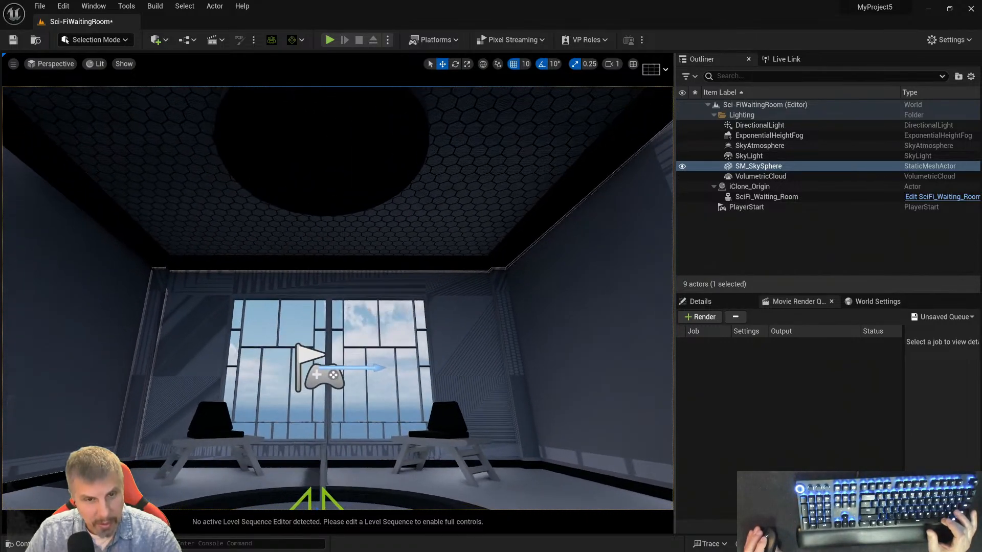
middle_click_drag(376, 416, 402, 375, "alt")
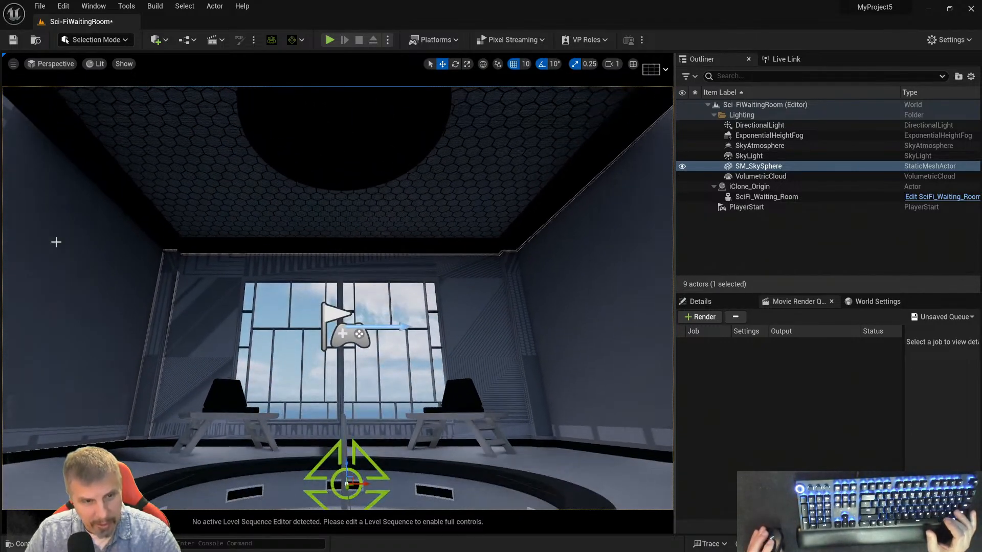
key("f")
left_click_drag(497, 333, 475, 400, "alt")
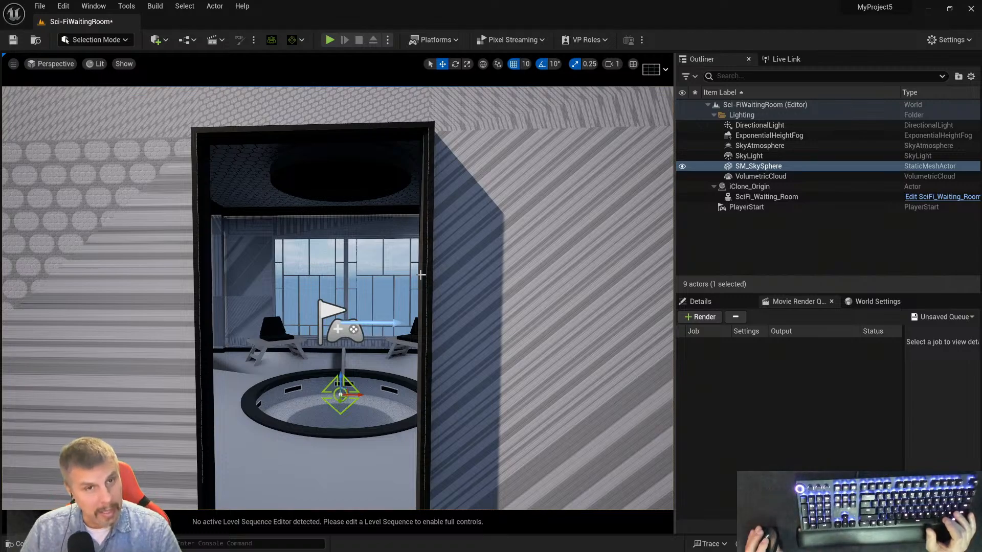
- Save the current Sci-FiWaitingRoom level and all other modified assets in the project
key("ctrl+s")
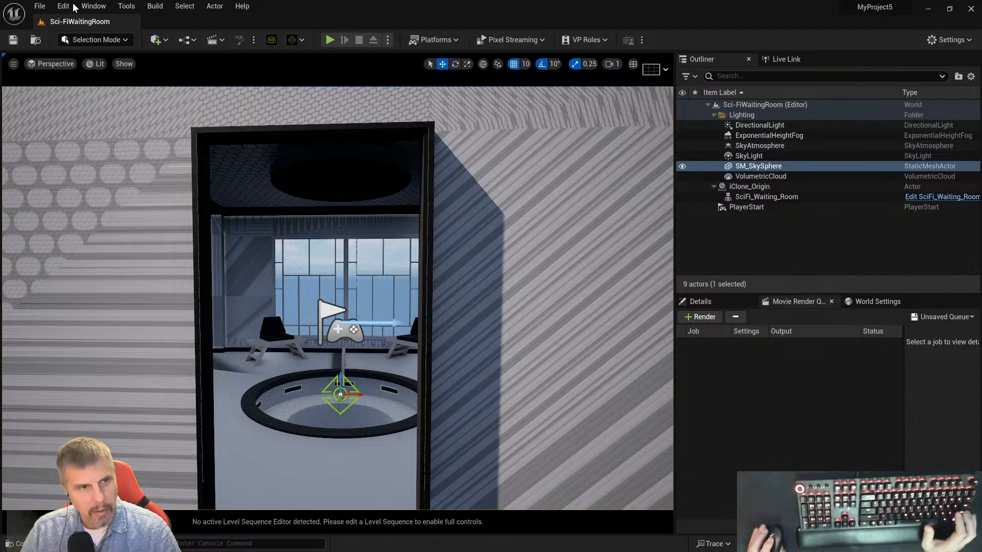
left_click(39, 6)
mouse_move(69, 101)
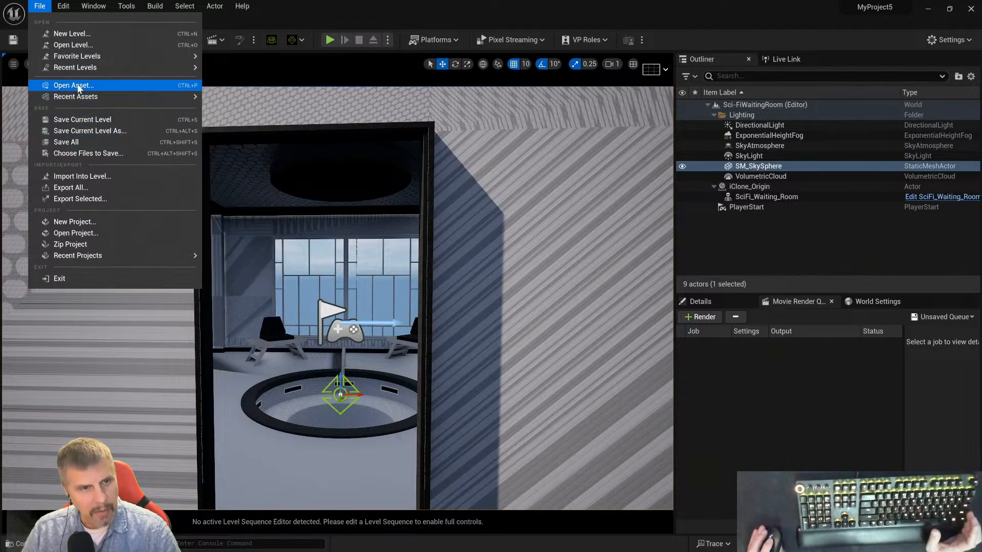
left_click(71, 141)
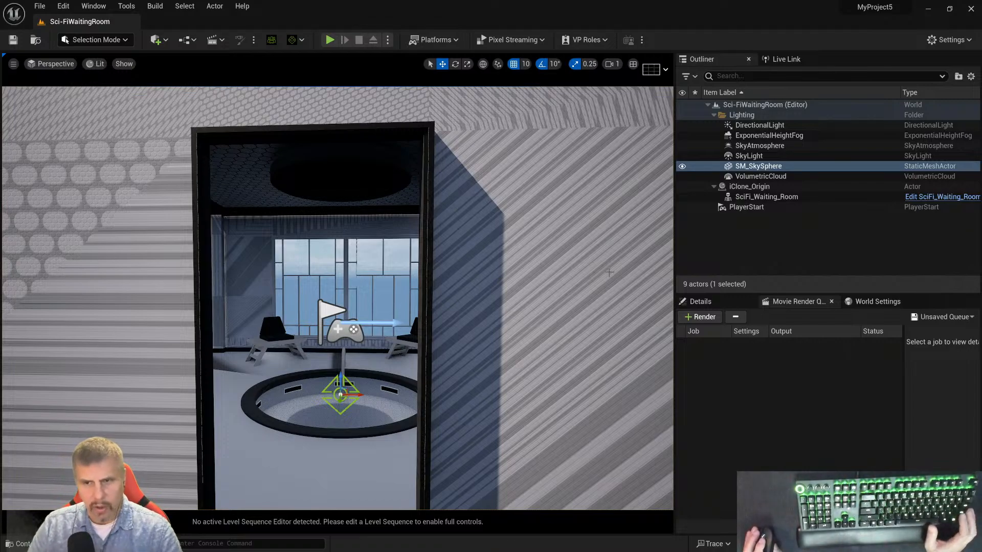
- Look through the doorway into the room and check the window, seating and tub from different distances
scroll(574, 265, "up", 2)
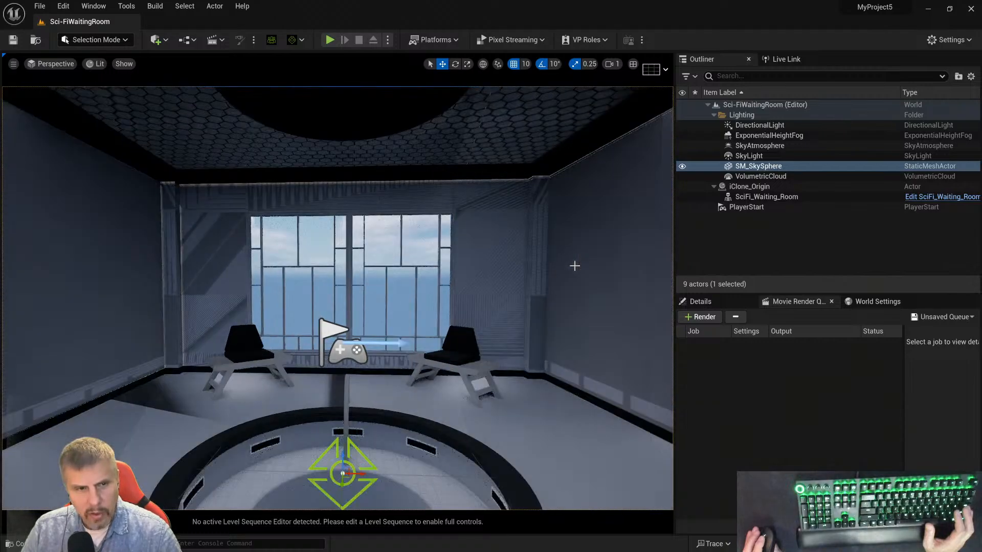
scroll(575, 266, "down", 3)
scroll(575, 266, "up", 2)
scroll(574, 266, "up", 2)
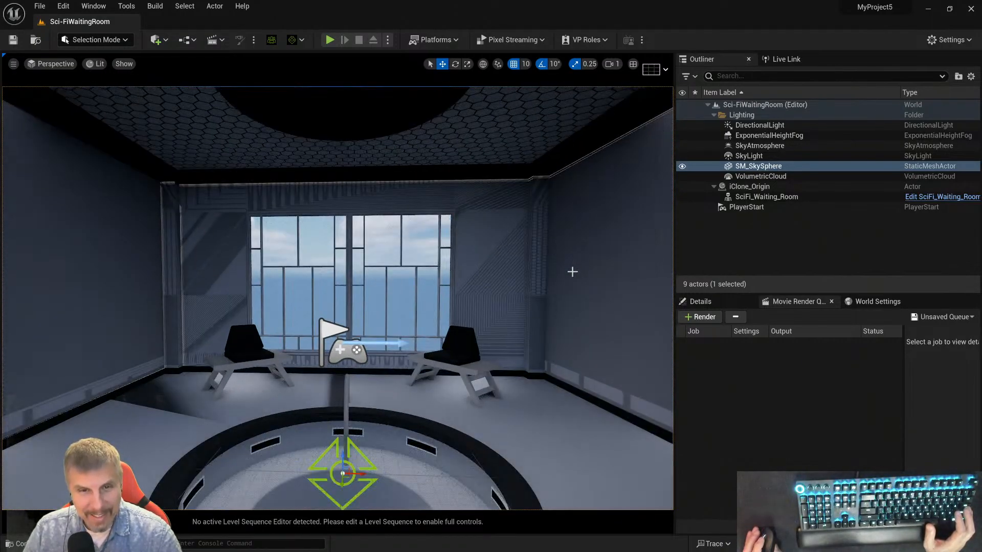
scroll(573, 268, "up", 2)
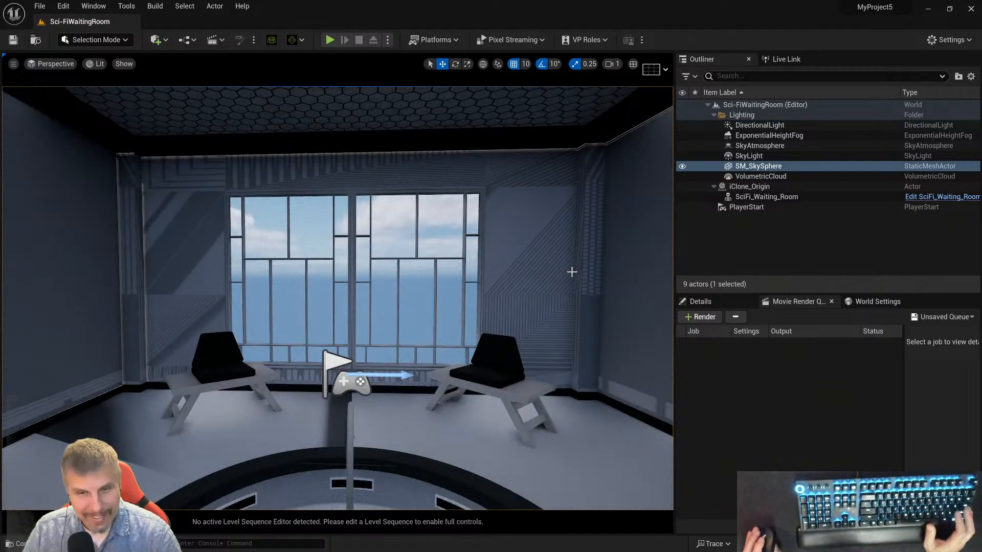
scroll(568, 265, "down", 3)
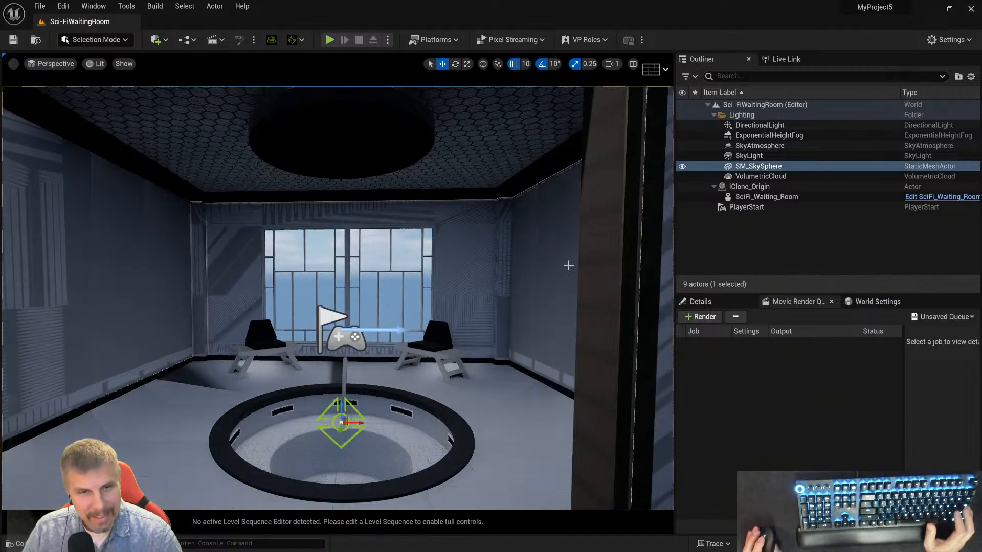
scroll(568, 265, "up", 3)
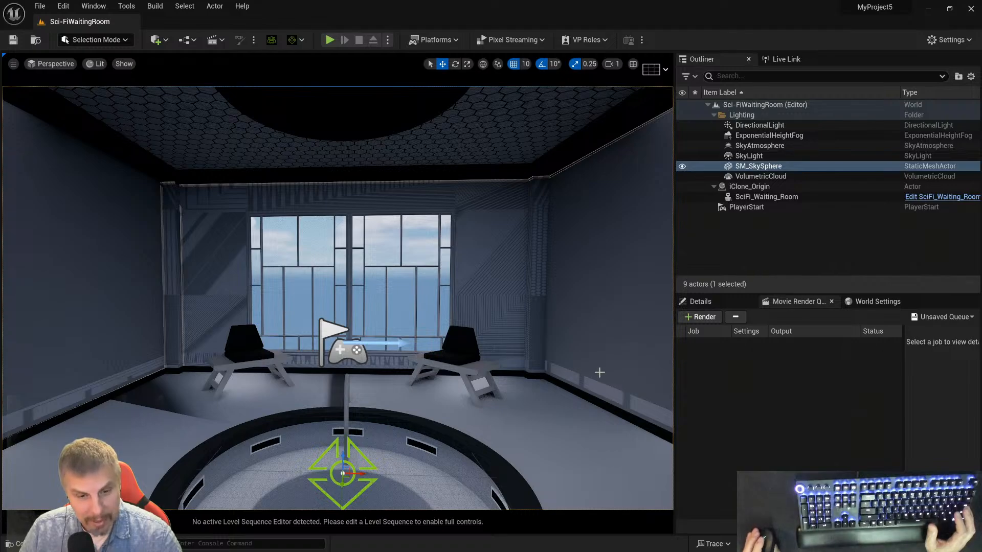
scroll(599, 372, "down", 2)
scroll(582, 359, "up", 3)
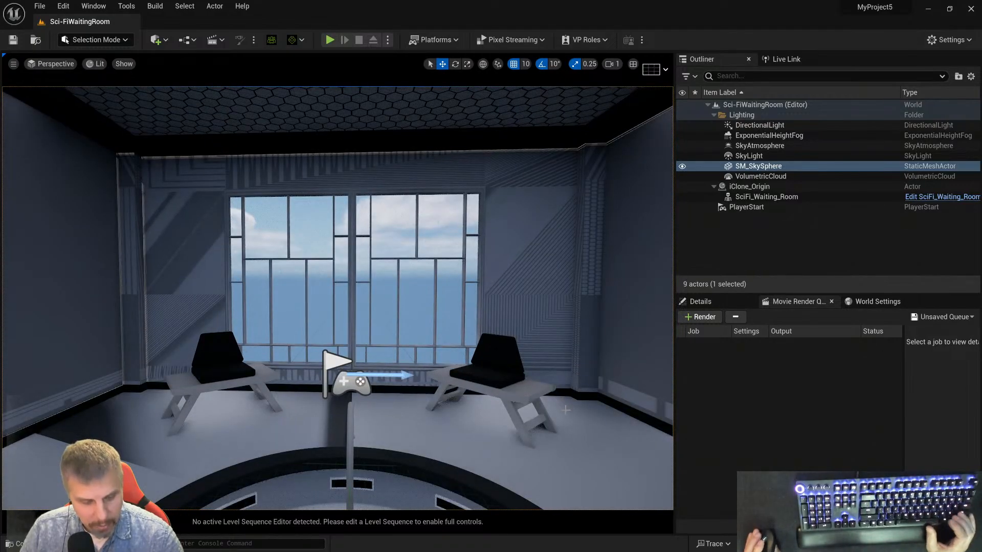
right_click_drag(558, 436, 547, 448, "alt")
mouse_move(558, 435)
left_mouse_down("alt")
mouse_move(558, 417)
mouse_move(557, 427)
left_mouse_up("alt")
right_click_drag(557, 437, 548, 445, "alt")
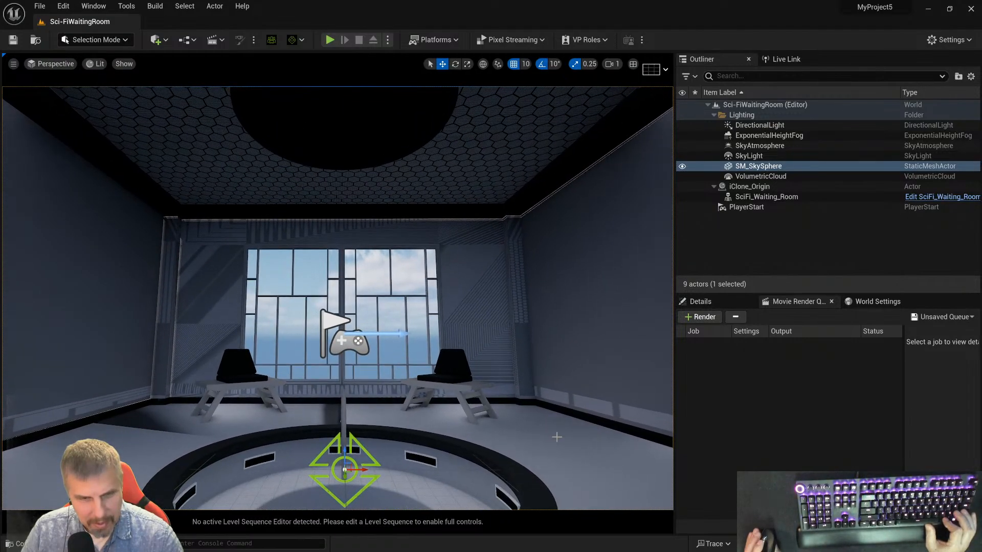
mouse_move(553, 438)
left_mouse_down("alt")
mouse_move(548, 447)
mouse_move(548, 438)
left_mouse_up("alt")
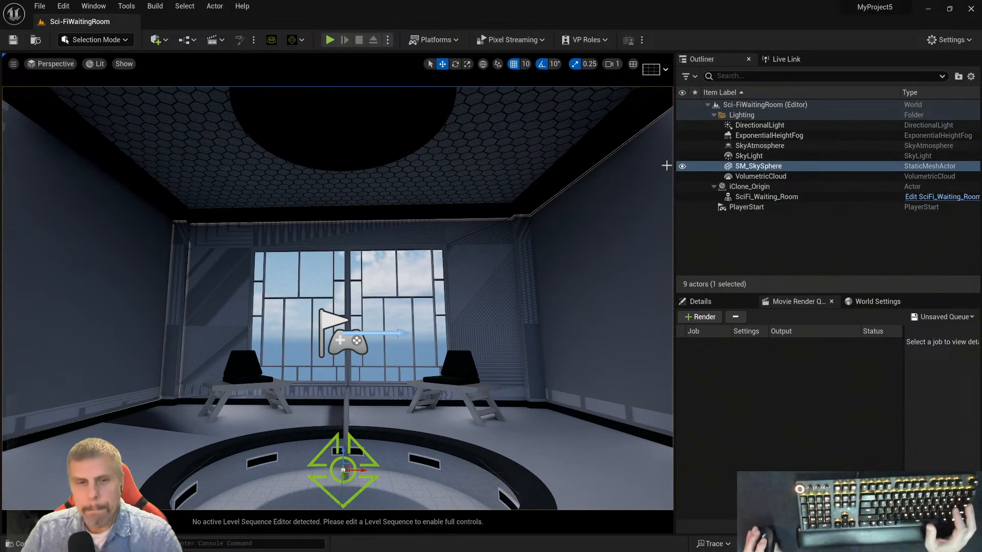
- Select the ExponentialHeightFog actor and view the room's tub and ceiling from a low viewpoint inside
left_click(744, 137)
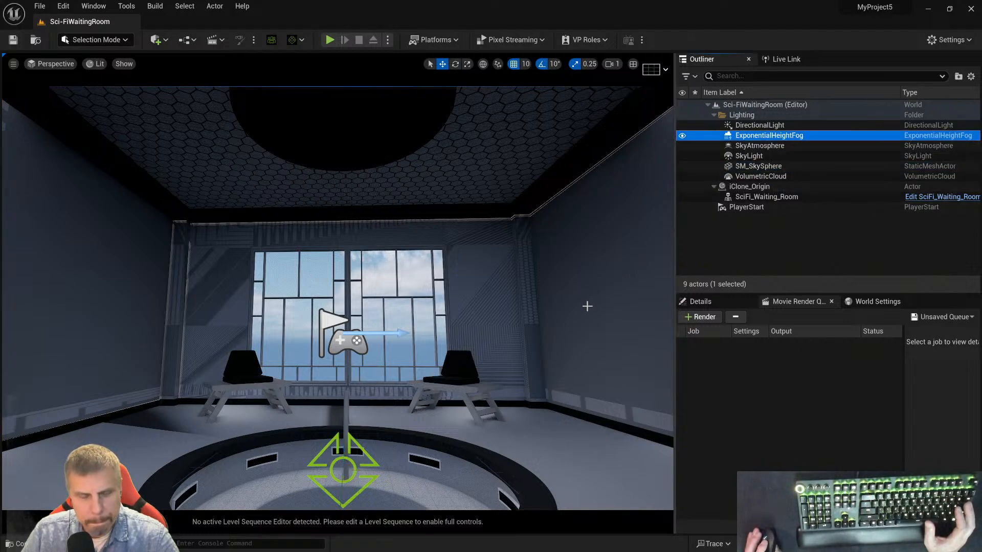
key("w")
mouse_move(581, 319)
right_mouse_down()
mouse_move(561, 323)
mouse_move(590, 312)
mouse_move(574, 314)
right_mouse_up()
key("s")
key("w")
key("w")
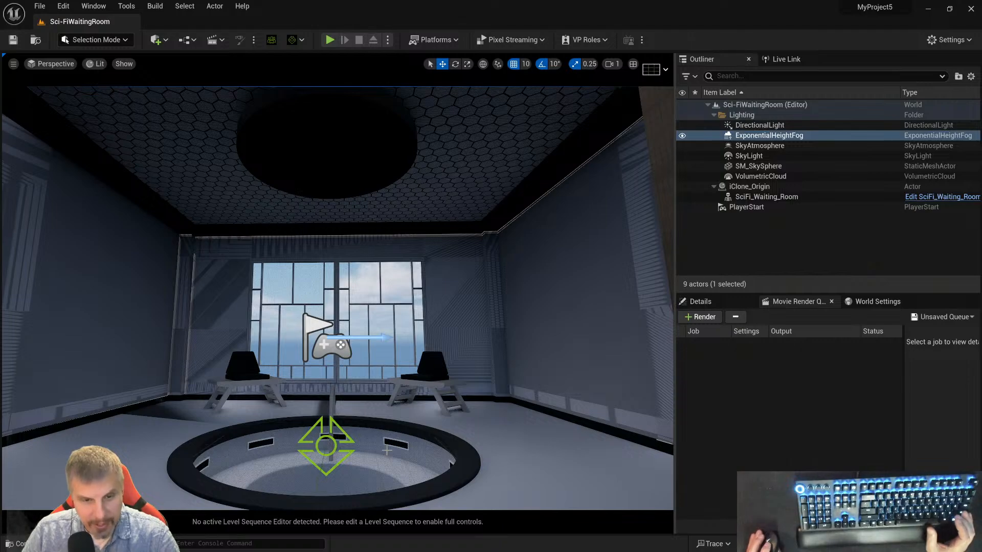
key("q")
right_click_drag(373, 446, 416, 469)
key("q")
key("e")
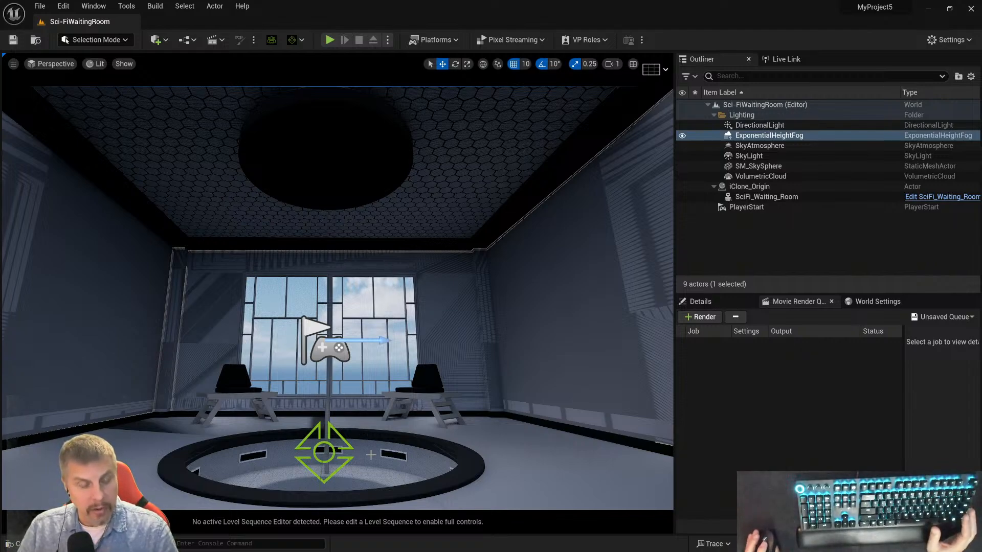
- Switch to DAZ Studio and close the image file chooser without loading a texture
key("super")
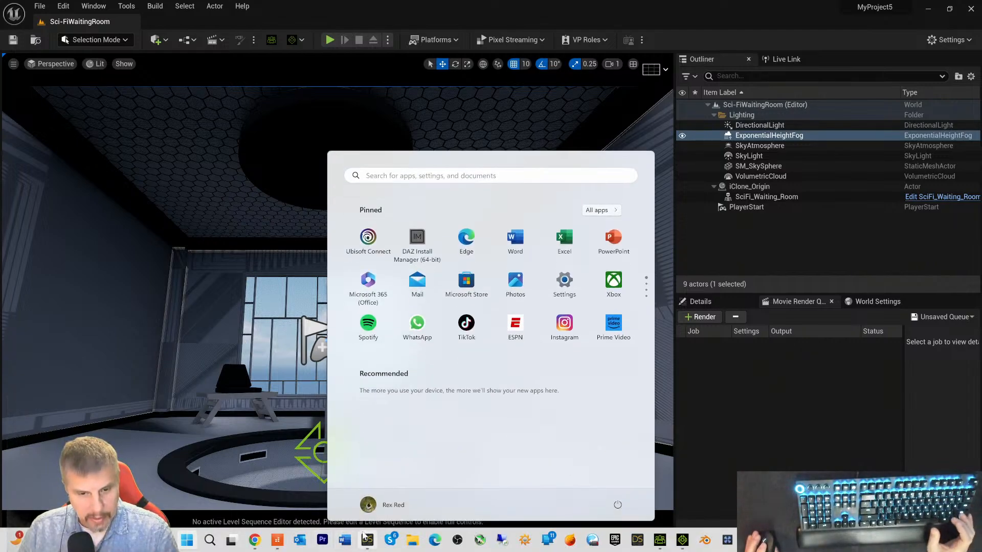
left_click(364, 543)
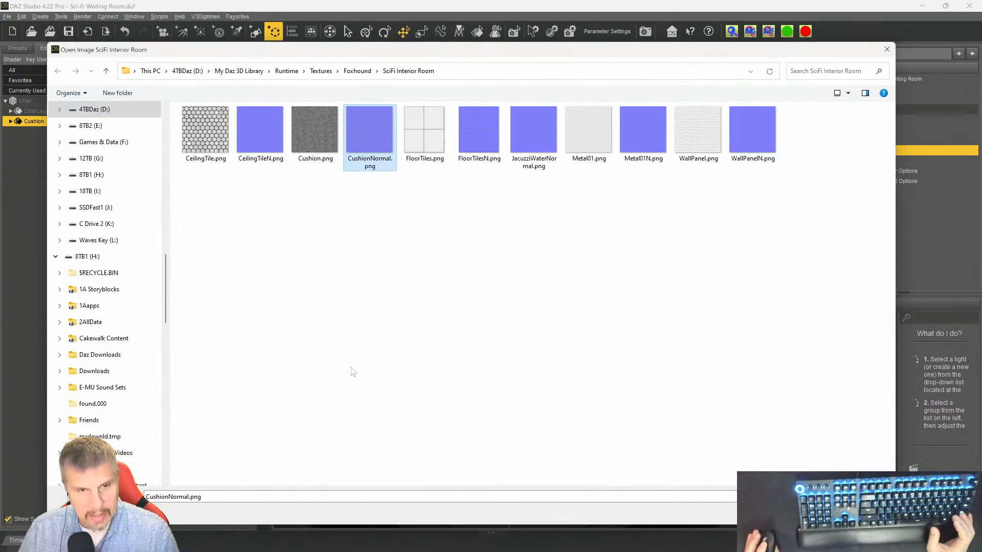
left_click(880, 54)
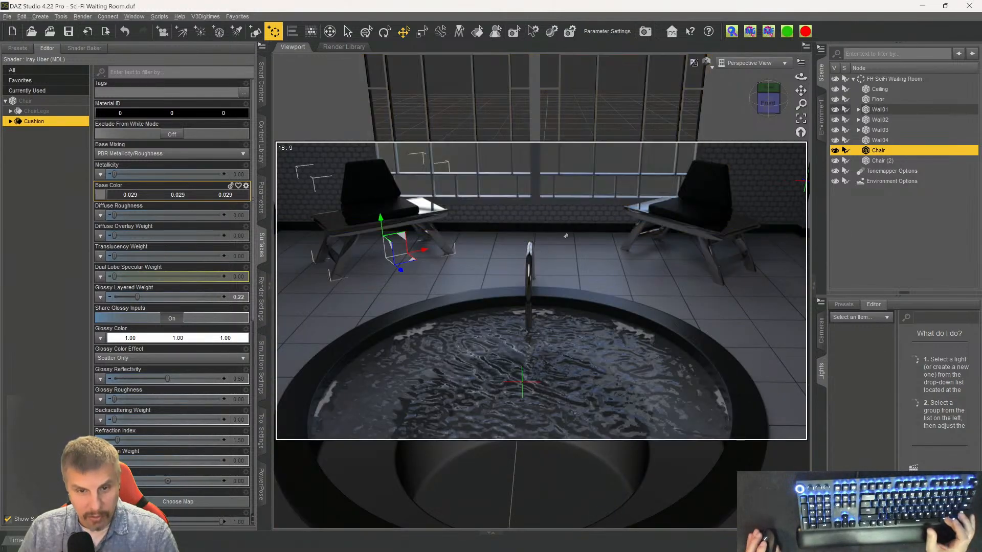
- Select the Floor object in the DAZ scene to show its surface list
right_click(565, 223)
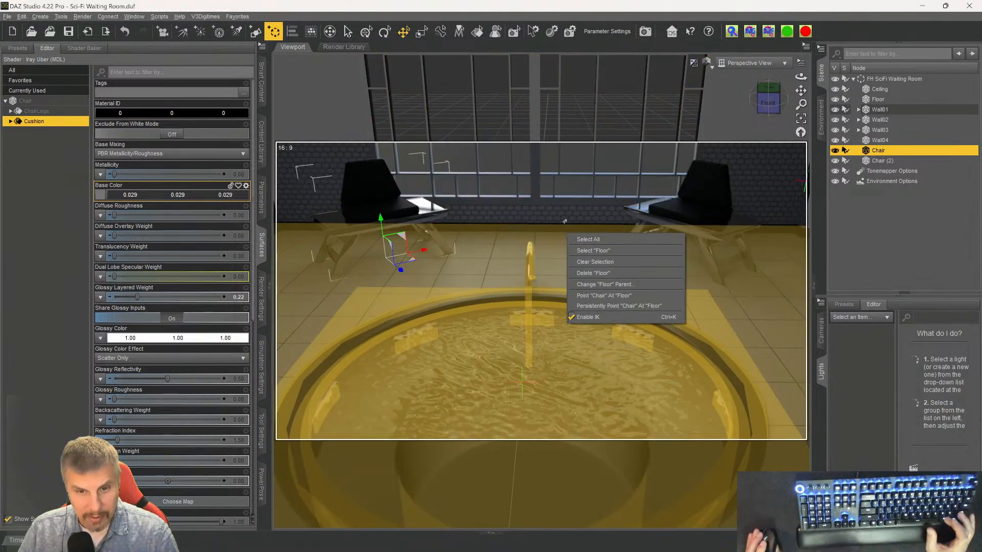
left_click(521, 248)
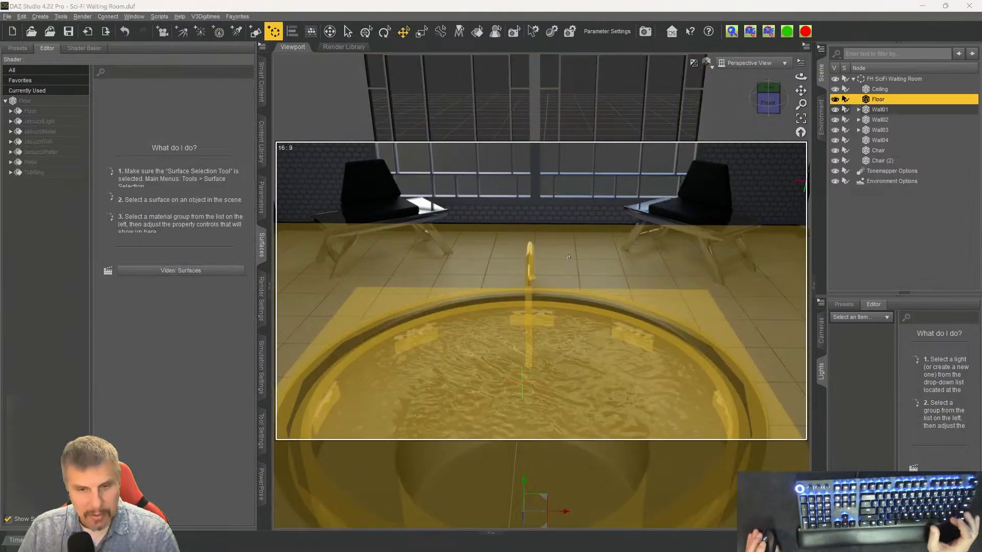
key("super")
key("super")
right_click(595, 262)
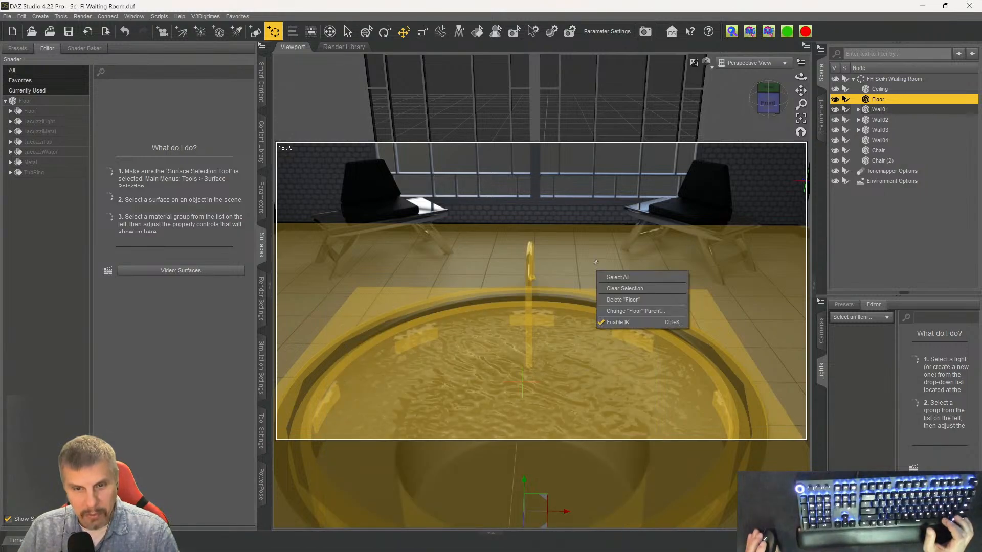
left_click(719, 307)
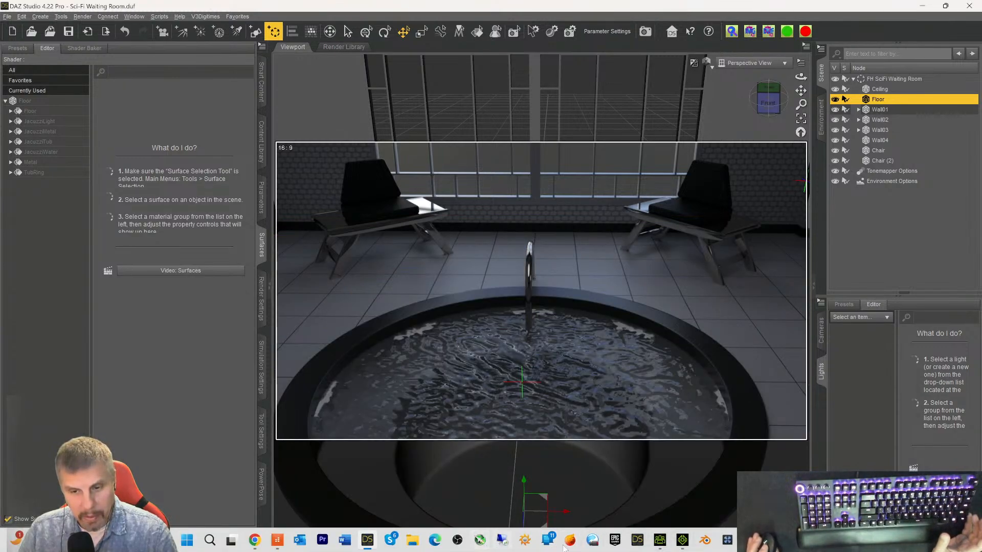
- Switch to Character Creator 4 with the Sci-Fi Waiting Room project
mouse_move(660, 540)
left_click(645, 514)
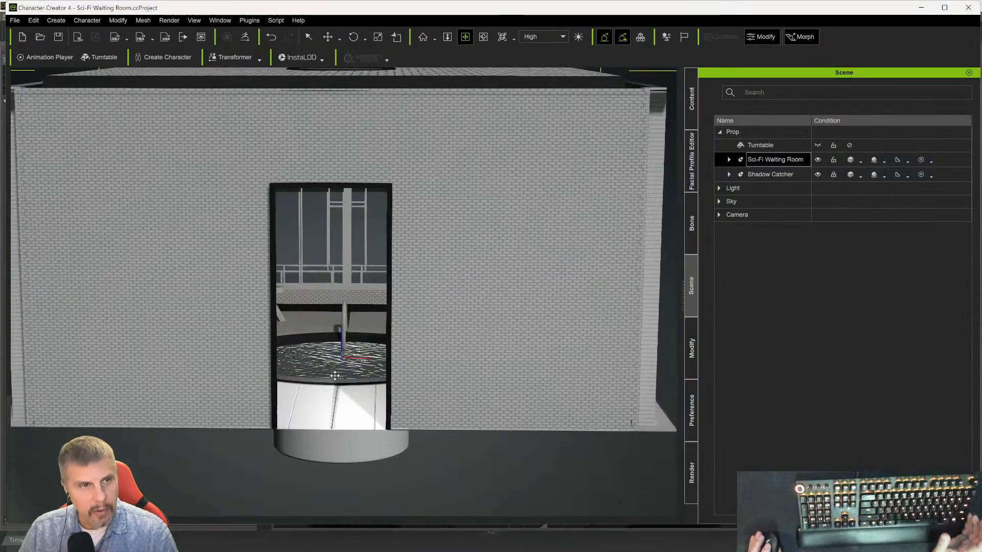
- Select the Floor mesh inside the Sci-Fi Waiting Room prop after viewing the tub through the doorway
scroll(337, 373, "up", 5)
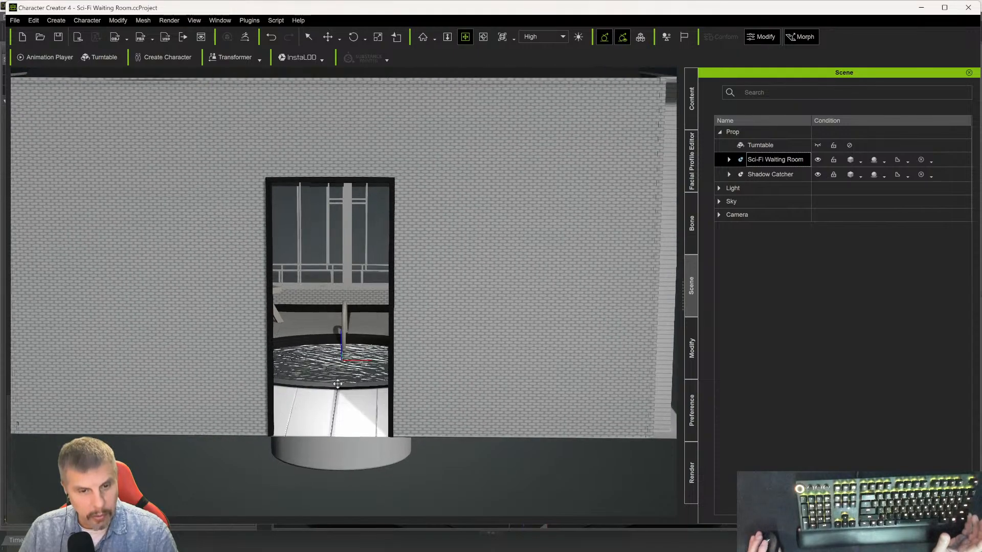
scroll(338, 383, "up", 5)
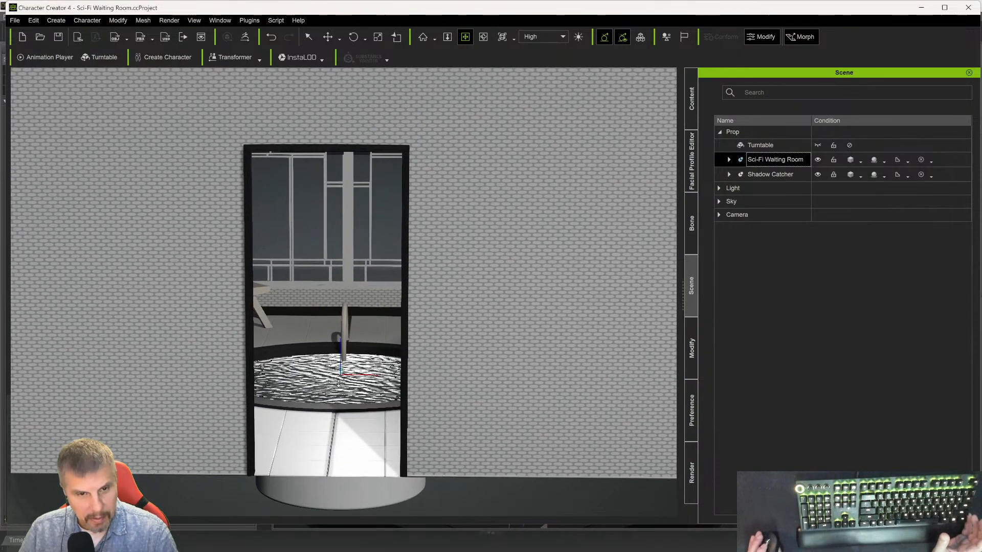
scroll(339, 384, "up", 4)
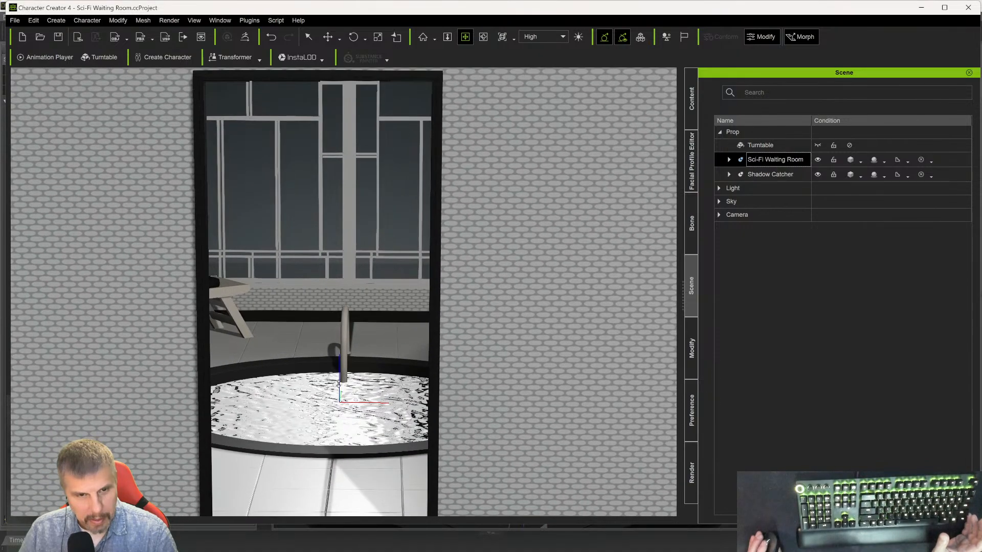
scroll(338, 384, "down", 5)
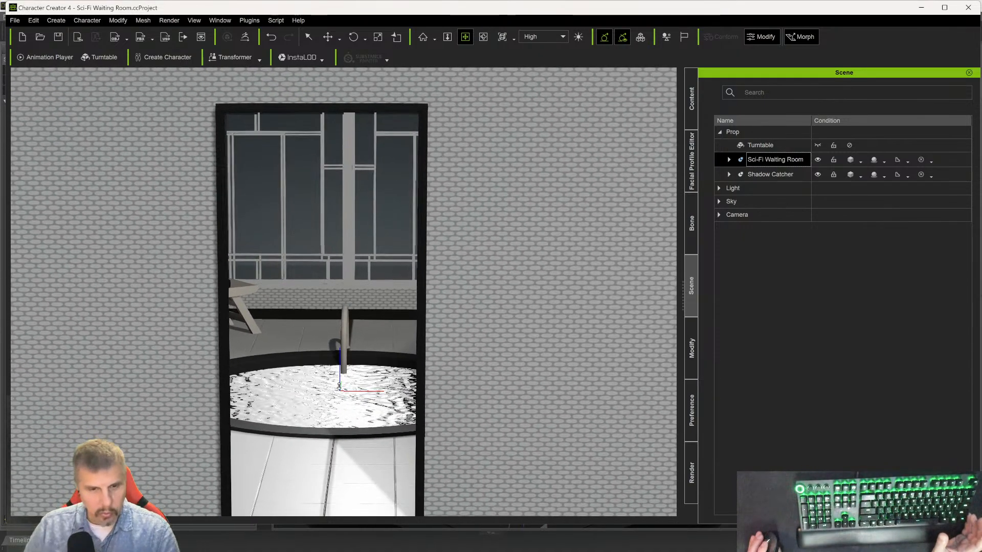
scroll(339, 384, "down", 3)
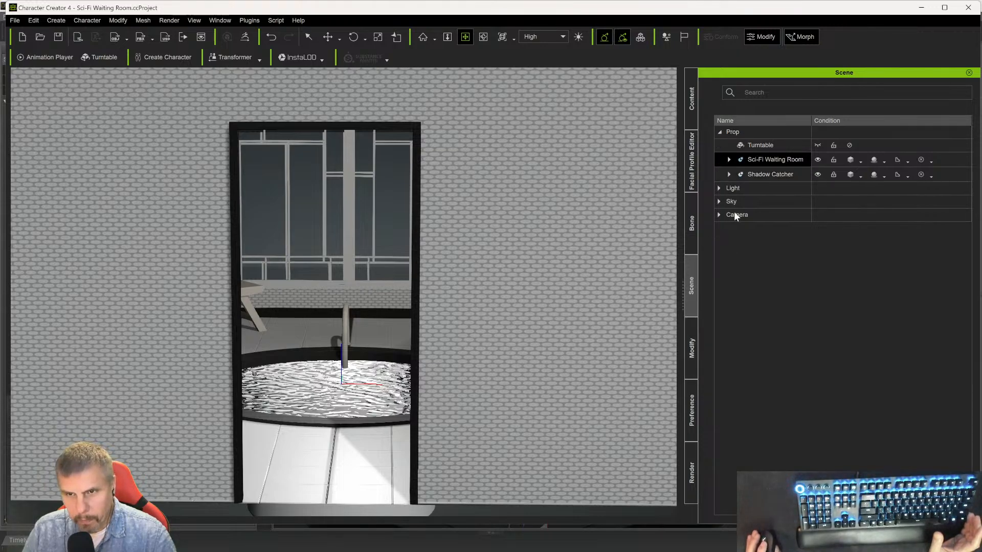
left_click(728, 160)
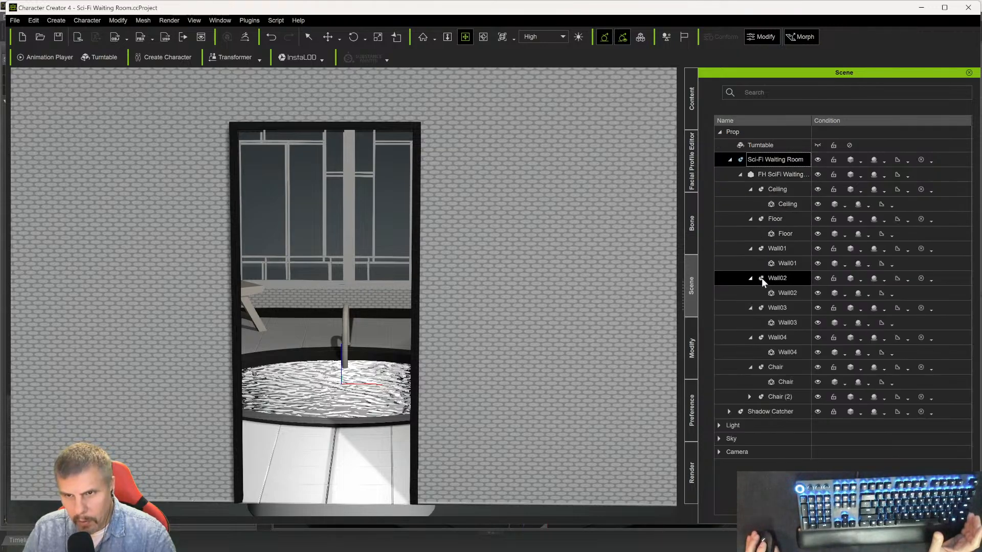
left_click(771, 219)
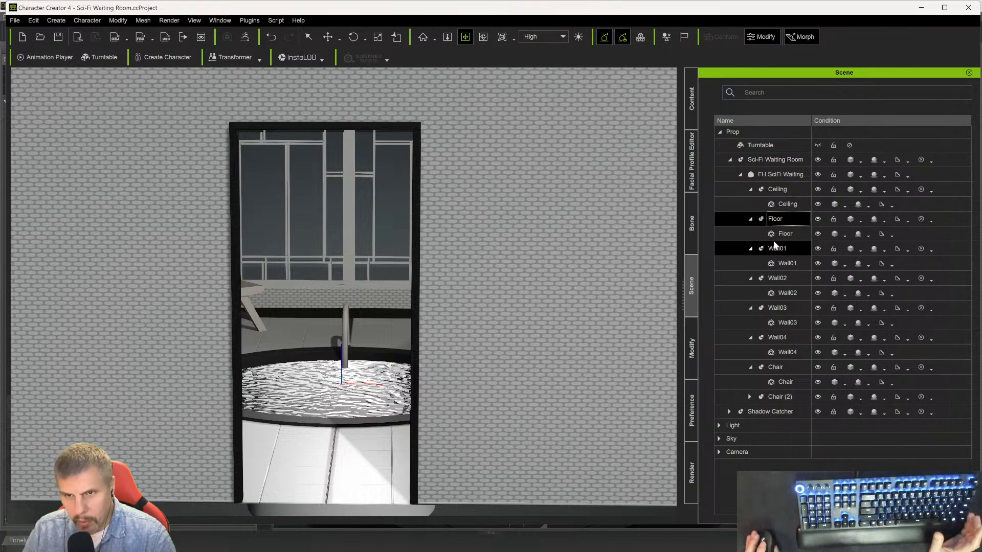
left_click(774, 234)
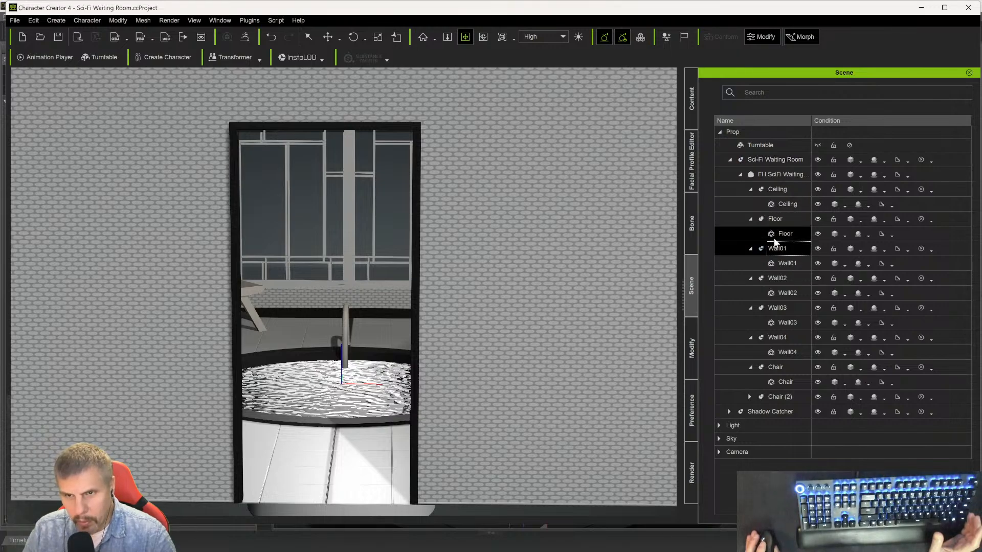
- Select the floor's JacuzziWater_1 material and preview its bump texture at enlarged size
left_click(691, 360)
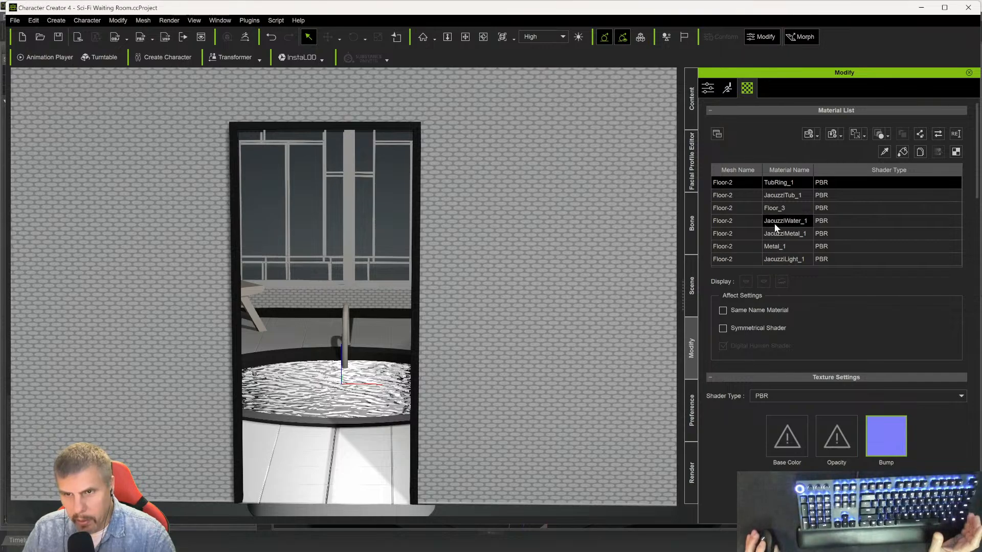
left_click(786, 222)
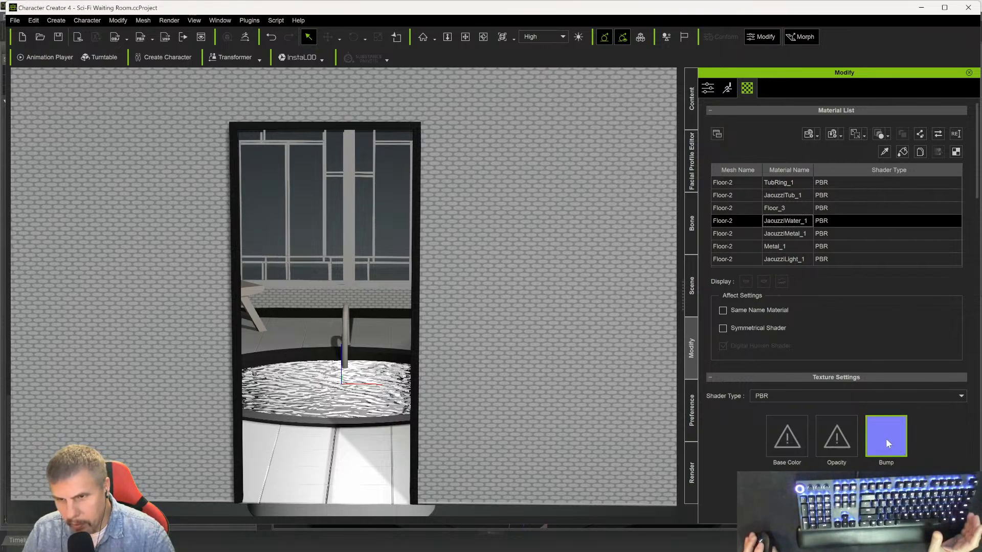
mouse_move(886, 442)
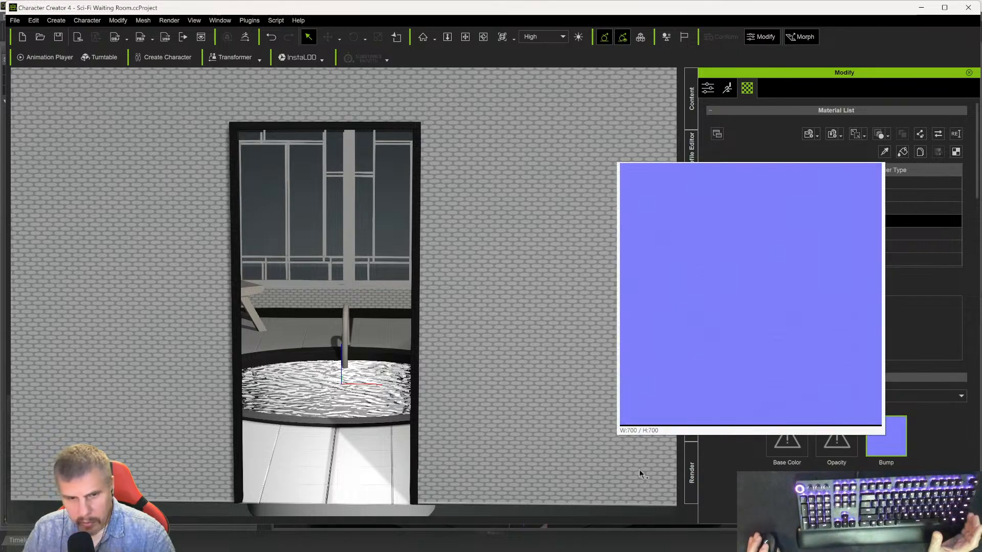
- Switch to DAZ Studio, select the floor's JacuzziWater surface and examine its normal map and base color settings
mouse_move(413, 548)
left_click(370, 540)
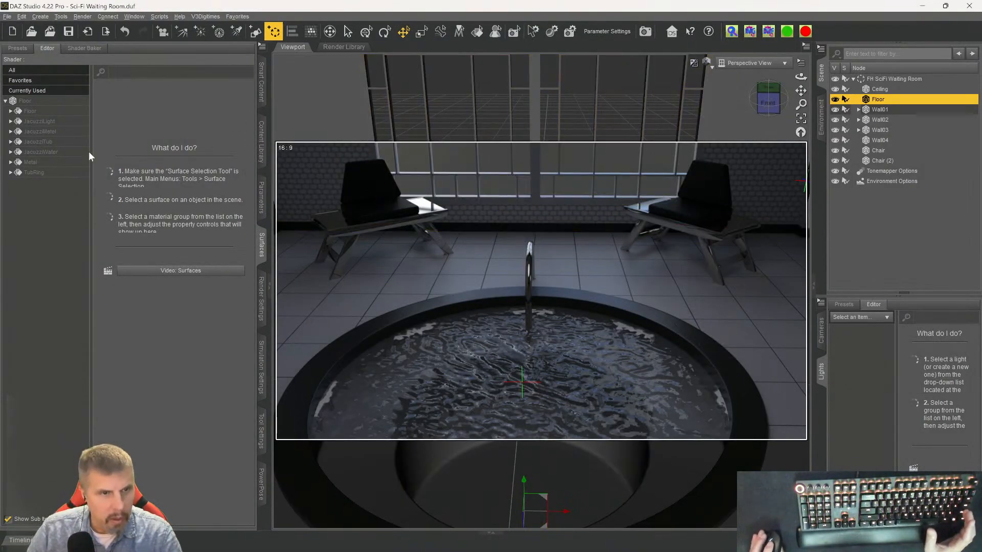
left_click(50, 153)
scroll(107, 235, "down", 5)
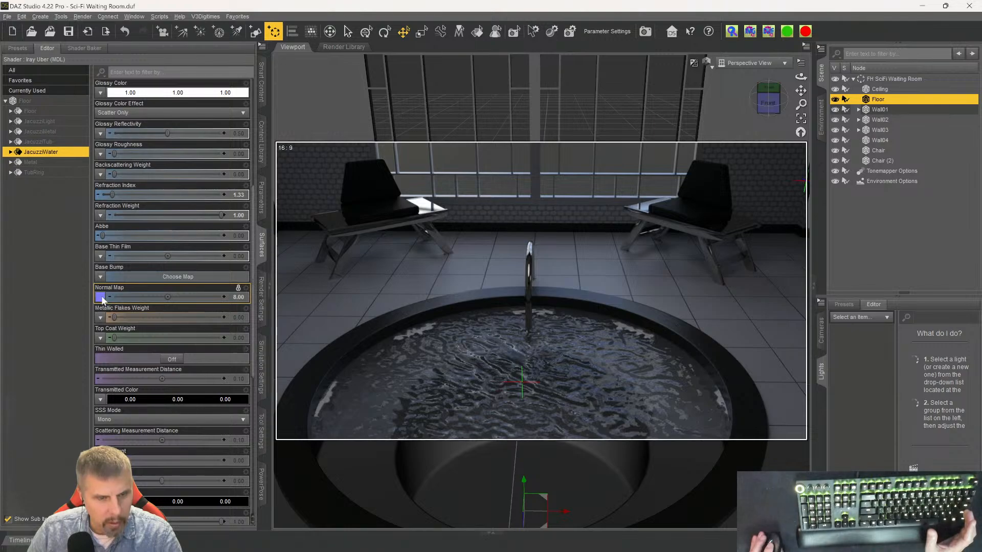
mouse_move(98, 299)
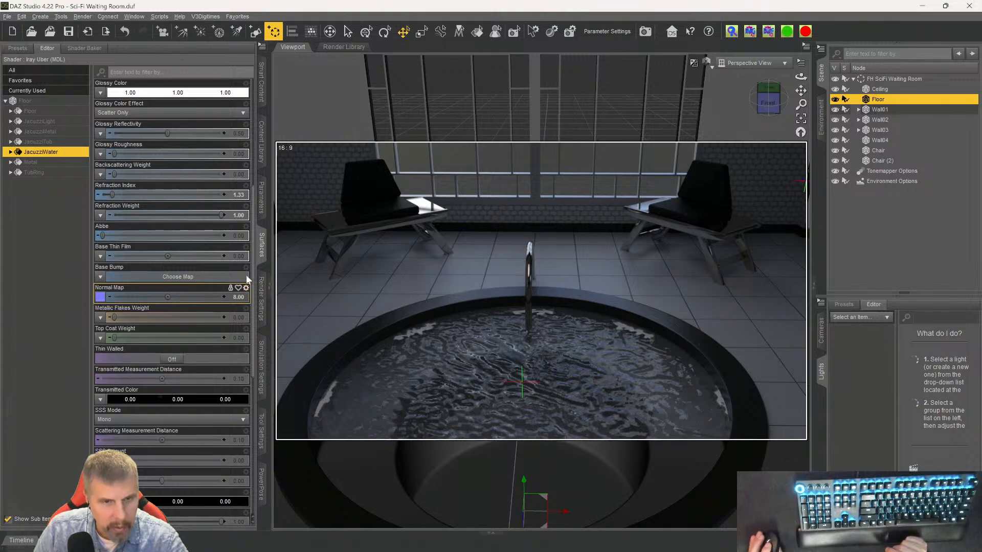
left_click_drag(254, 251, 251, 148)
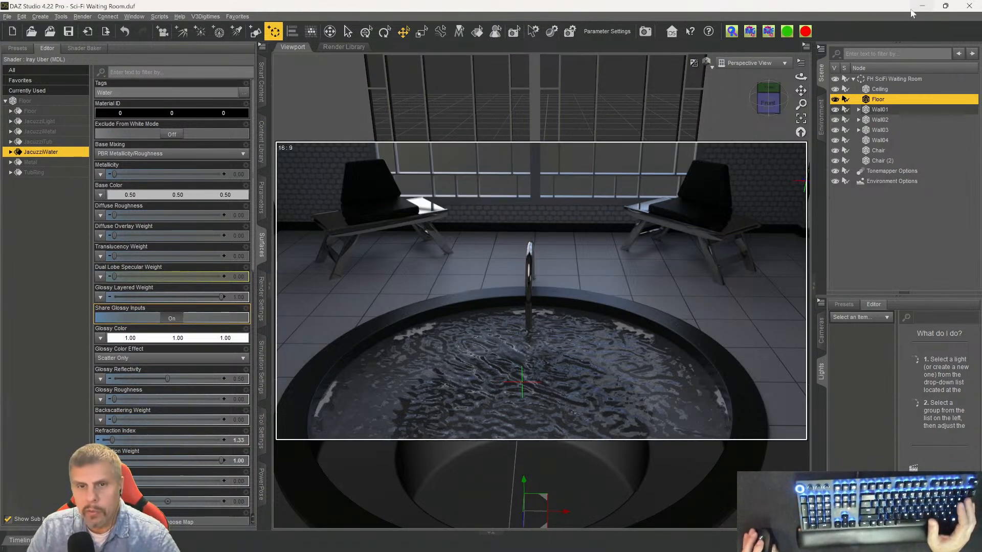
- Return to the Unreal Engine level and view the room's tub and floor from above
left_click(923, 8)
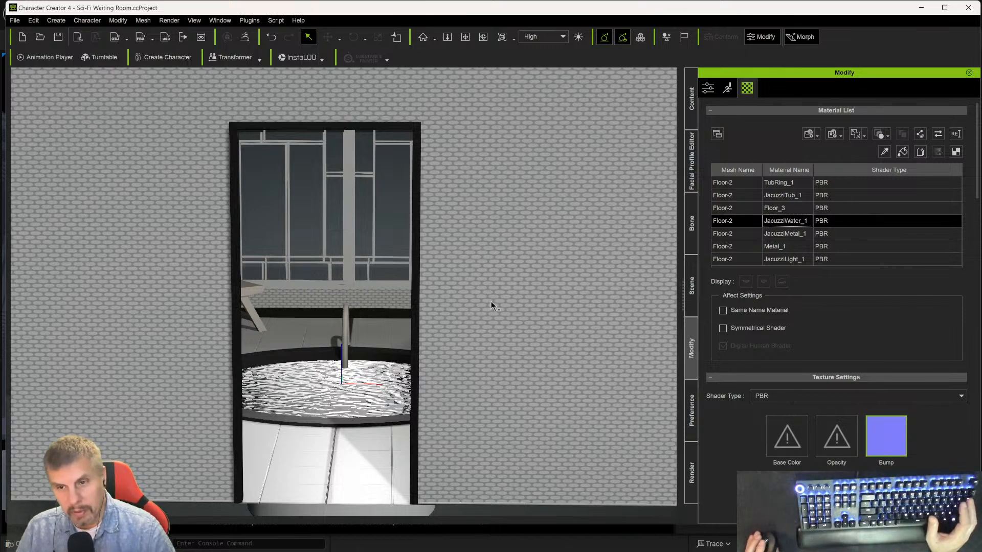
scroll(491, 300, "down", 1)
scroll(490, 299, "up", 1)
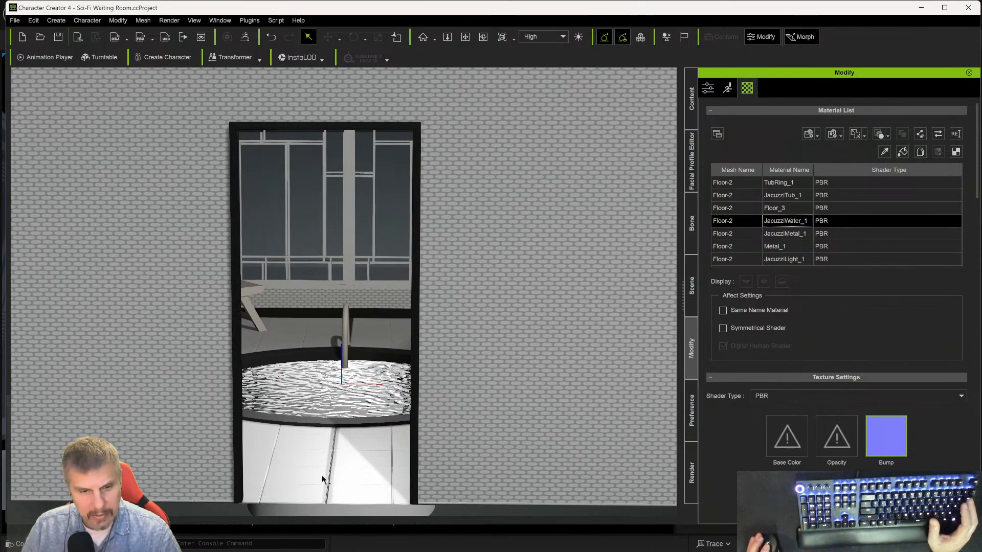
left_click(921, 7)
key("w")
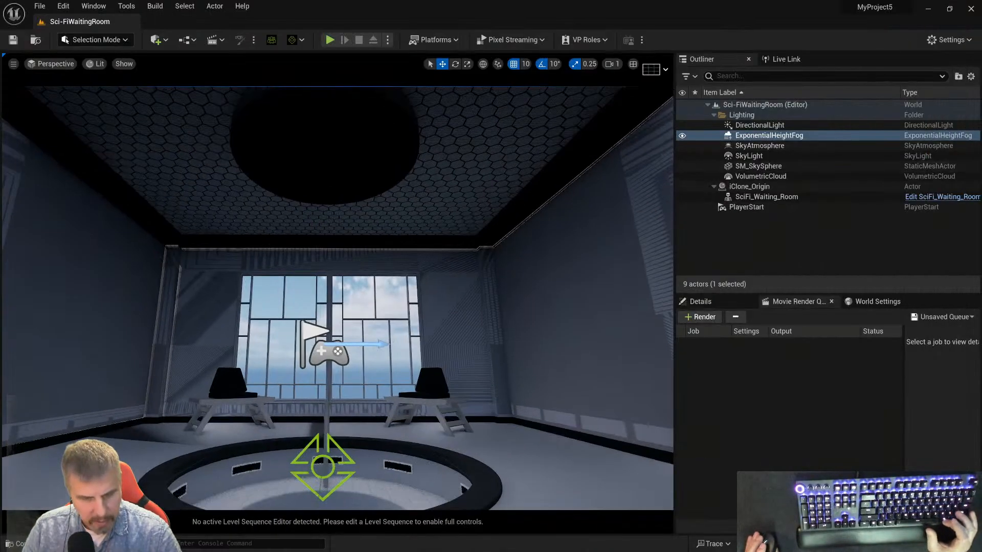
key("e")
right_click_drag(338, 287, 337, 348)
key("e")
mouse_move(337, 286)
right_mouse_down()
mouse_move(337, 328)
mouse_move(337, 276)
right_mouse_up()
key("q")
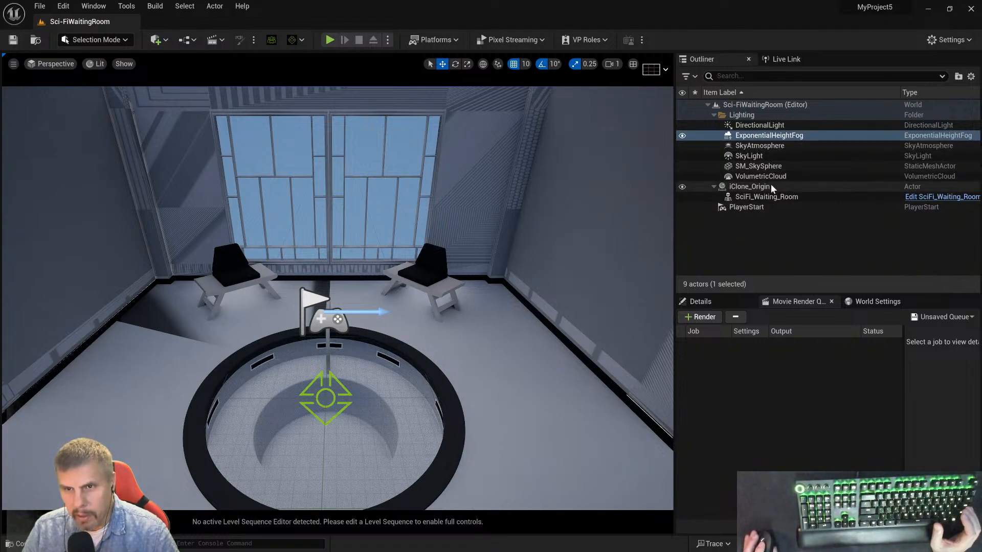
- Detach the SciFi_Waiting_Room actor from the iClone_Origin actor
left_click(712, 187)
left_click(712, 187)
left_click(764, 197)
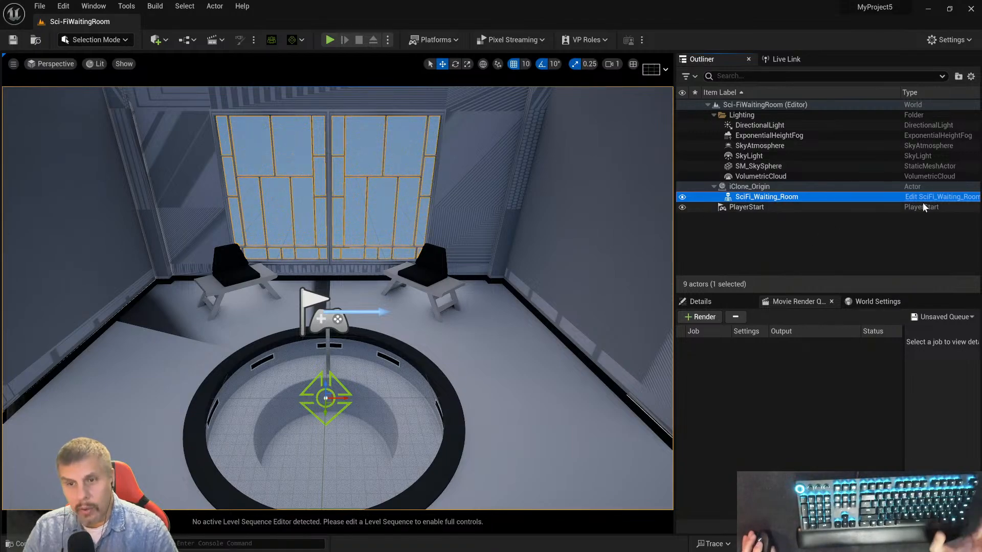
left_click(737, 198)
key("Escape")
right_click(737, 198)
left_click(731, 197)
right_click(730, 197)
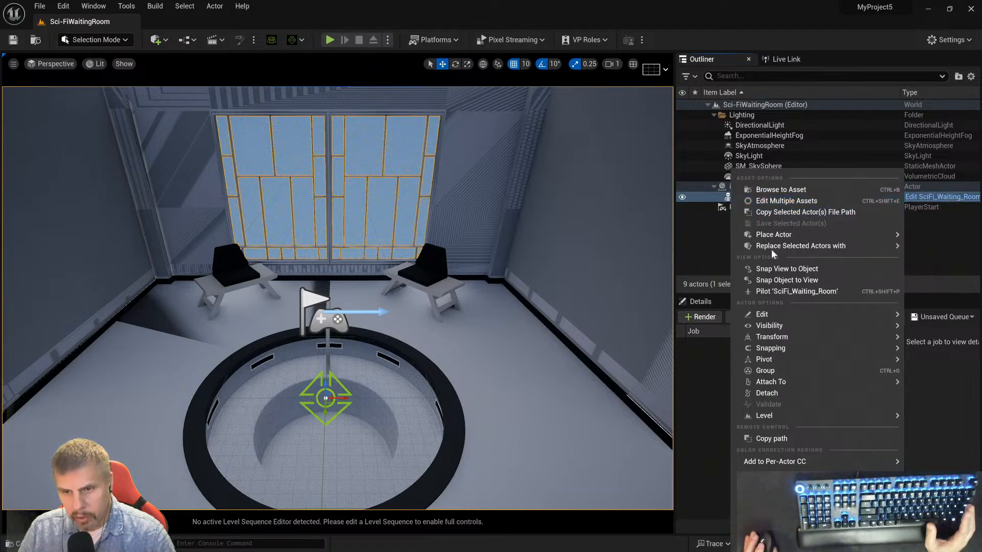
left_click(830, 393)
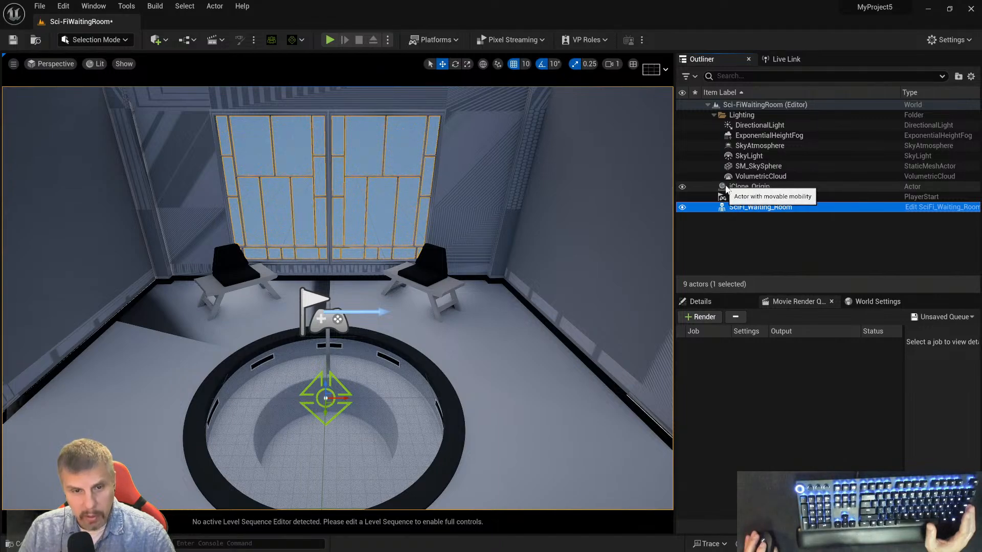
left_click(726, 188)
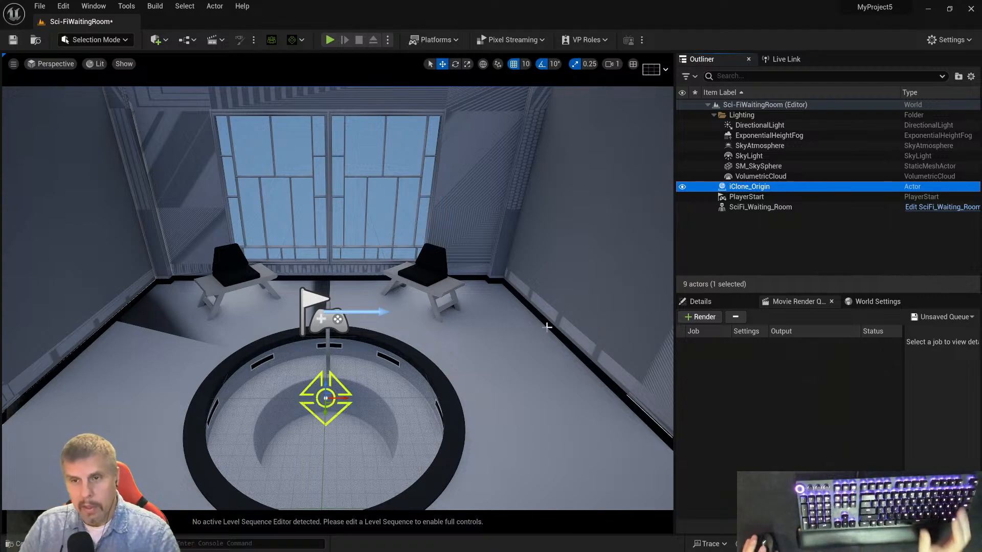
right_click(731, 187)
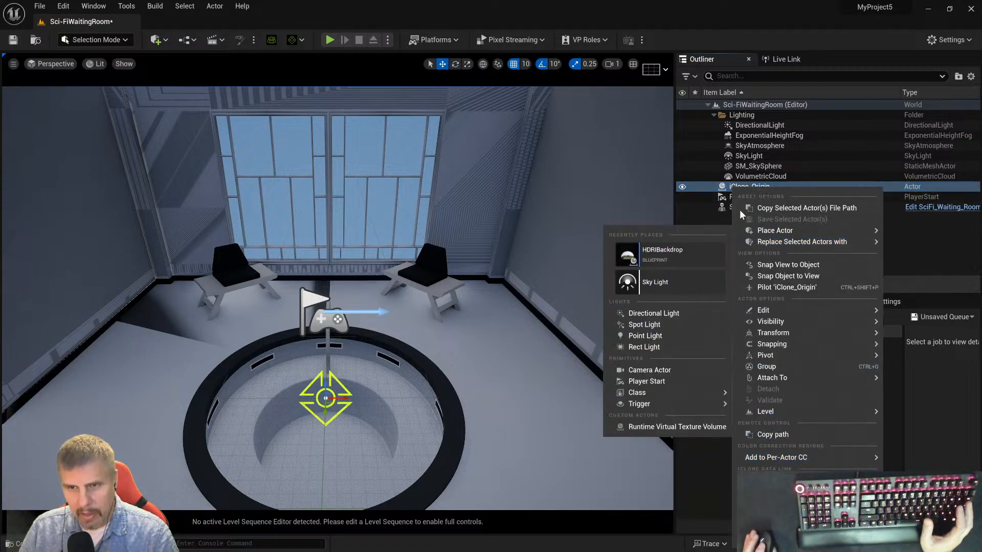
left_click(724, 192)
- Open the SciFi_Waiting_Room actor's blueprint and display its list of material elements
left_click(731, 209)
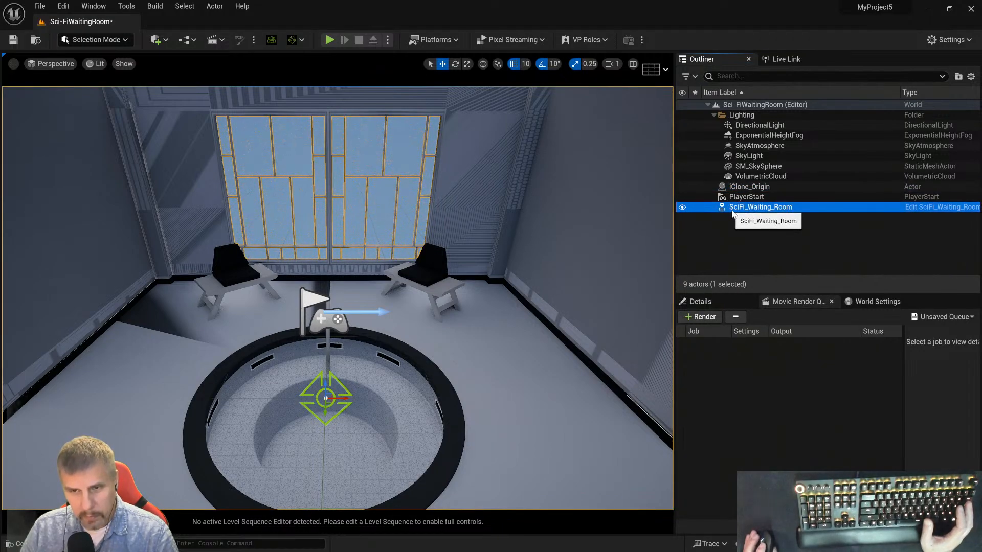
left_click(937, 208)
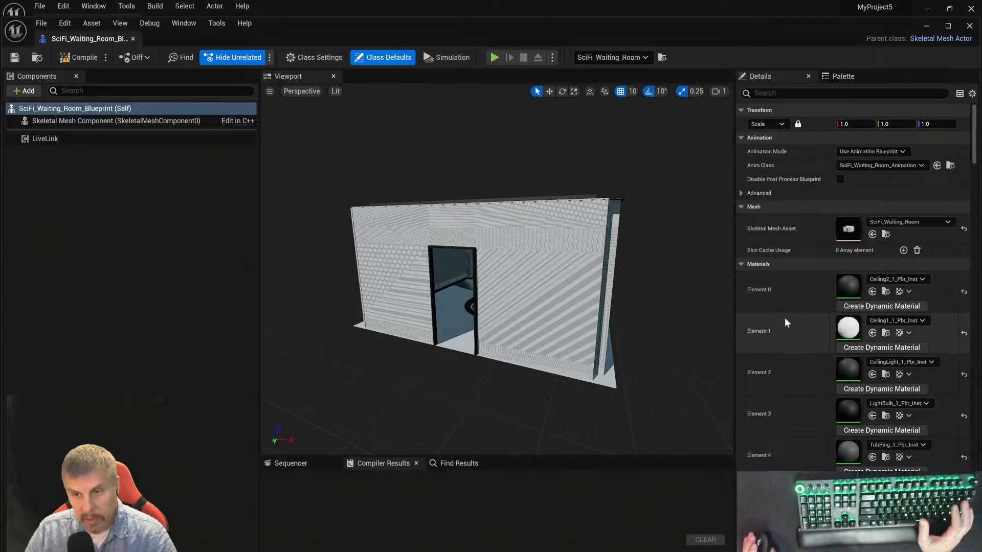
scroll(785, 301, "down", 2)
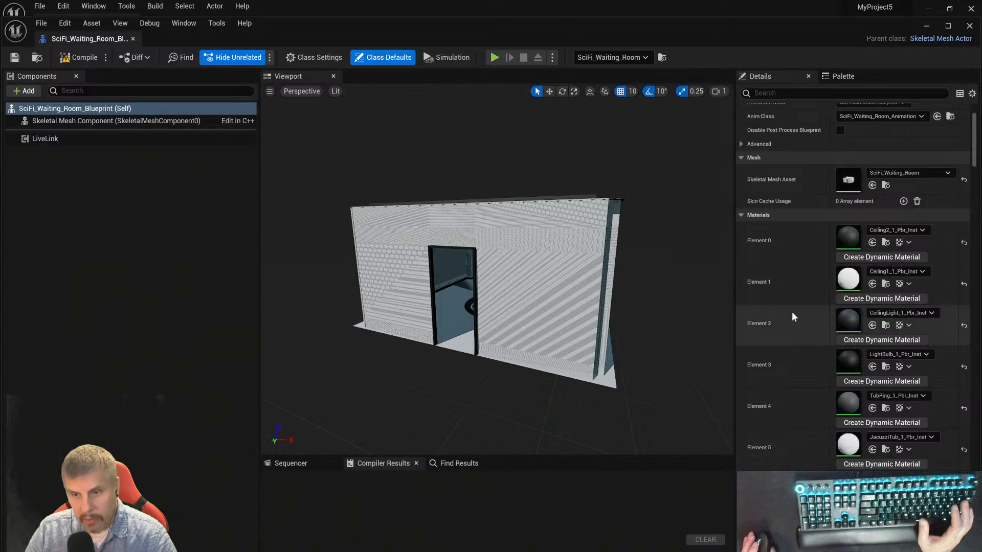
scroll(817, 315, "down", 3)
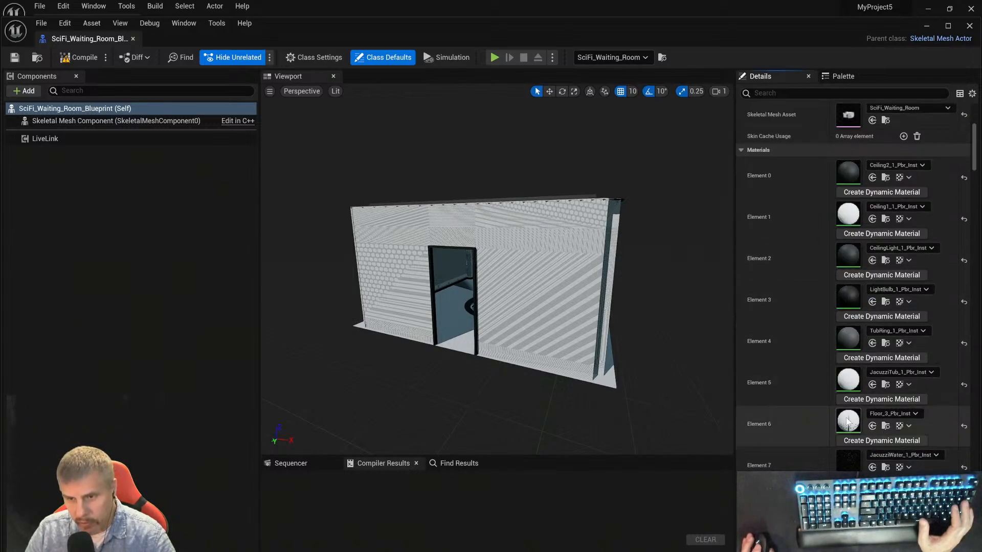
- Open the Floor_3_Pbr_Inst material instance and examine its parameters from Base Color through Normal
double_click(849, 418)
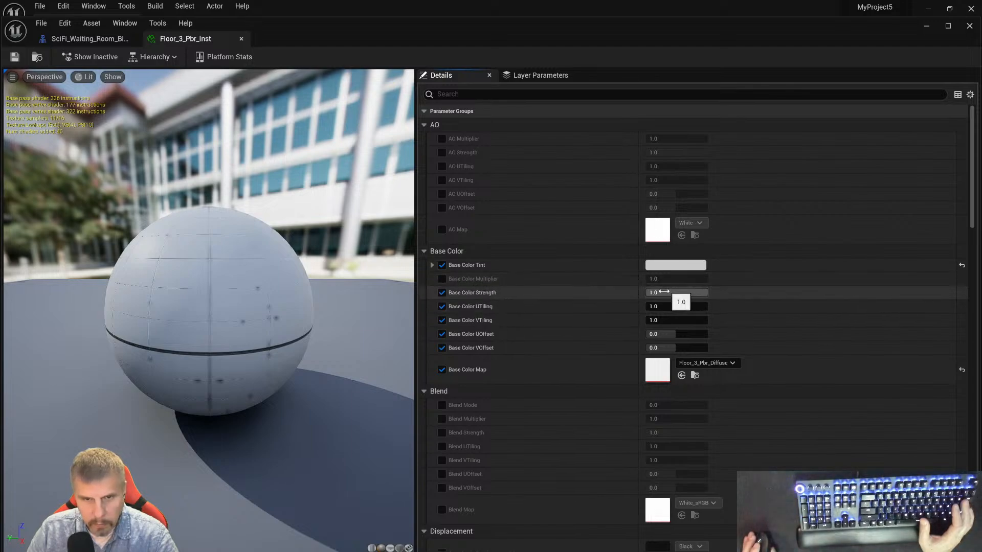
scroll(561, 290, "down", 1)
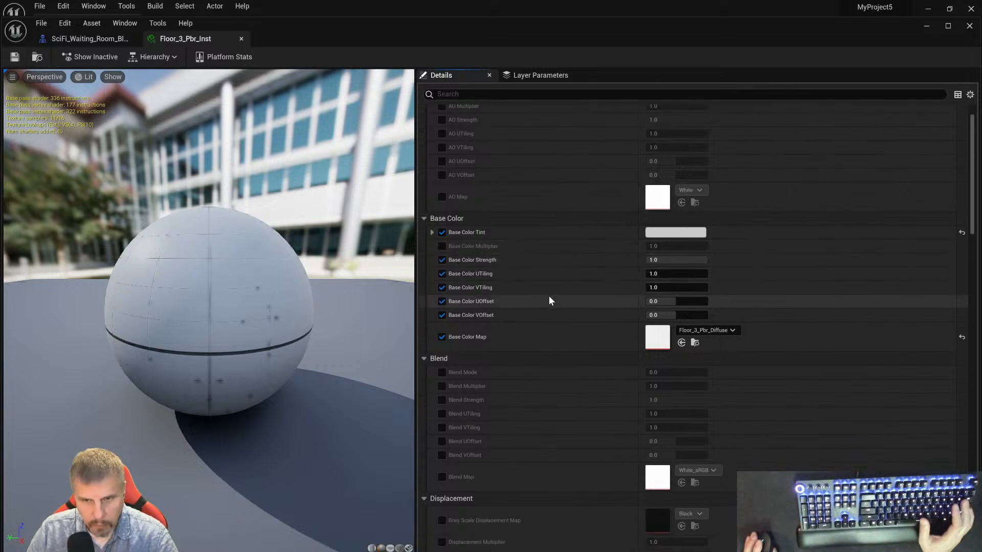
scroll(550, 303, "down", 6)
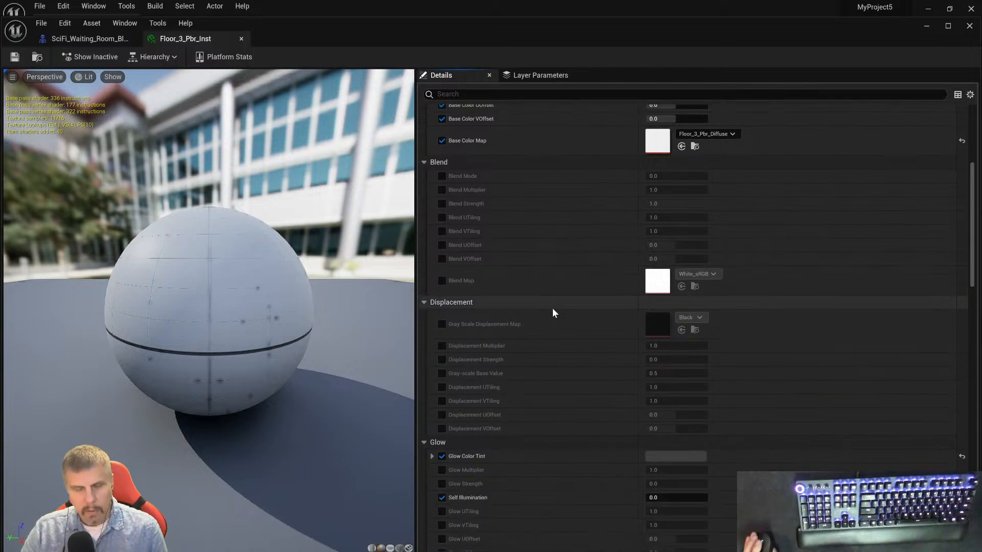
scroll(554, 312, "down", 5)
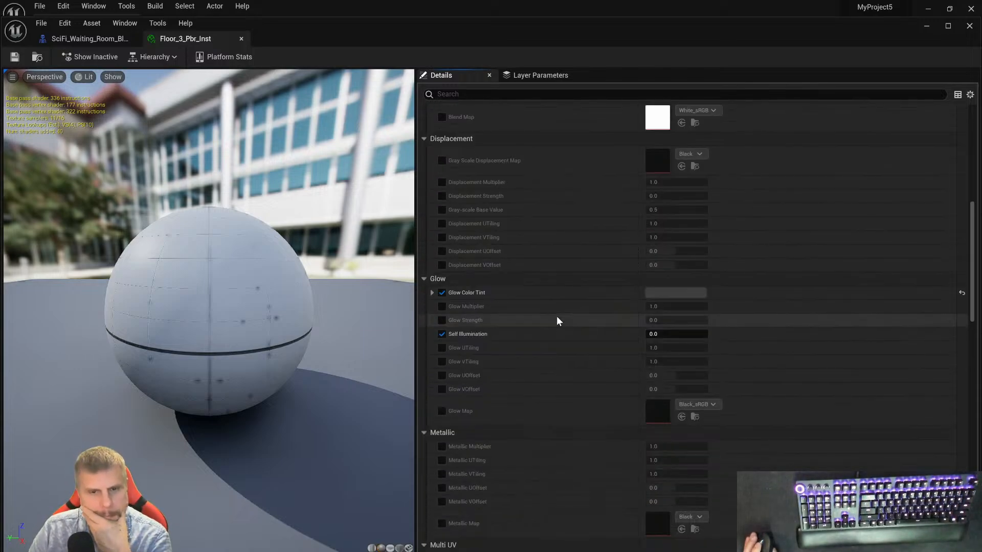
scroll(557, 320, "down", 6)
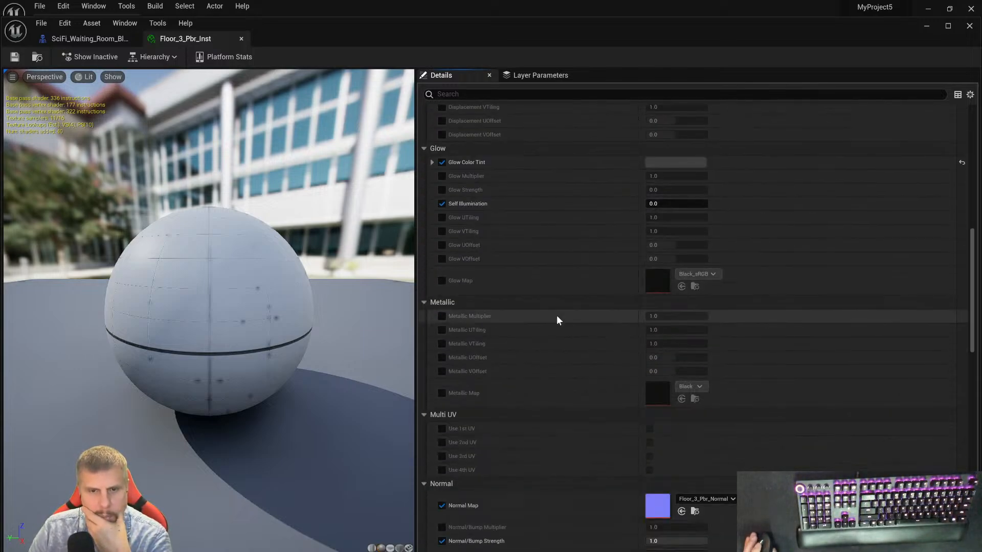
scroll(557, 317, "down", 3)
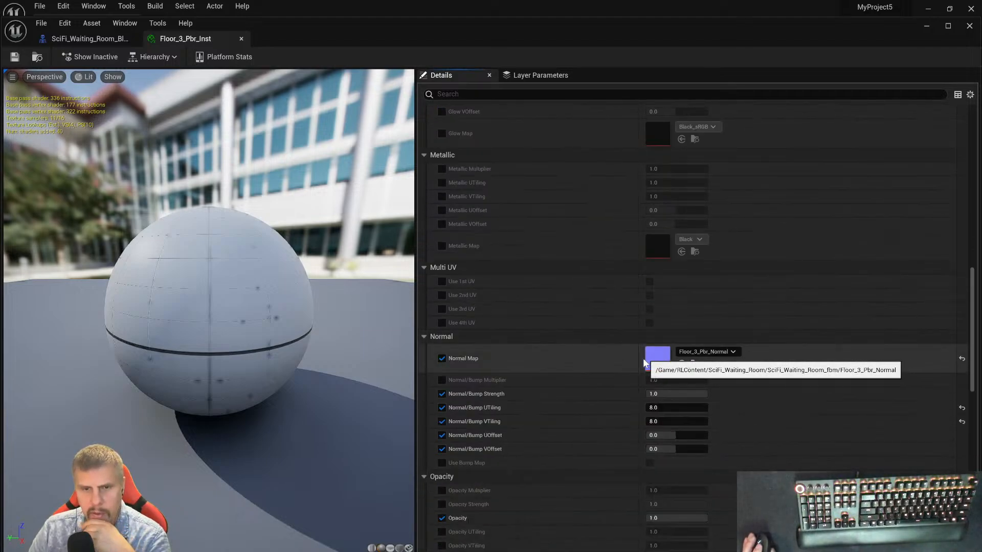
scroll(592, 358, "down", 2)
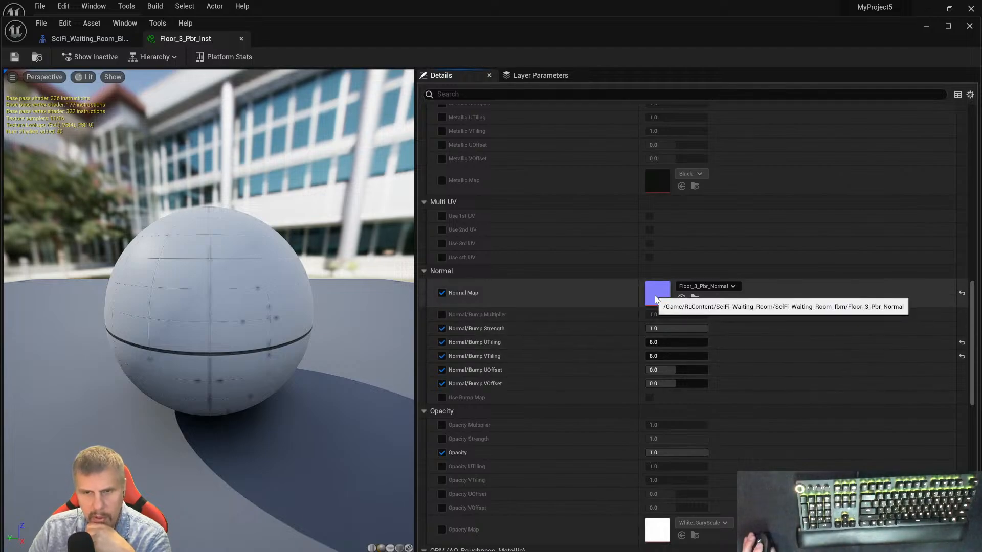
- Inspect the Floor_3_Pbr_Normal texture assigned as the floor's normal map, and close the asset editor
double_click(656, 296)
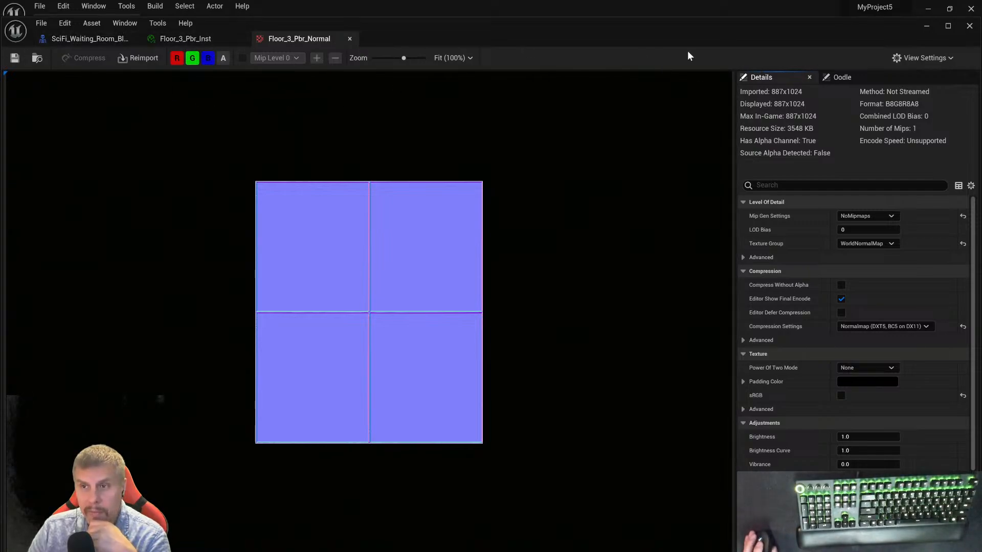
left_click(969, 26)
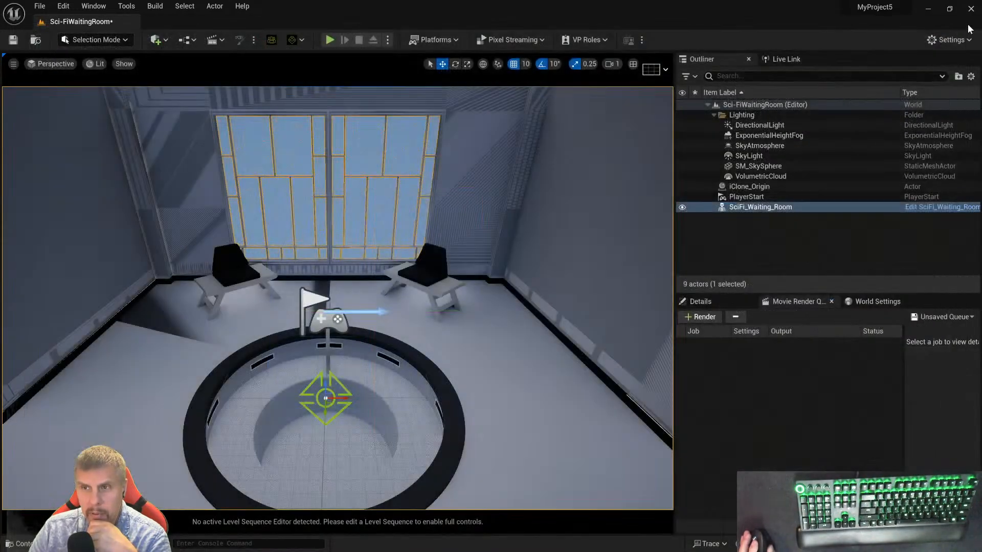
- Reopen the SciFi_Waiting_Room actor's blueprint and open the JacuzziWater_1_Pbr_Inst material instance from its material elements
left_click(927, 208)
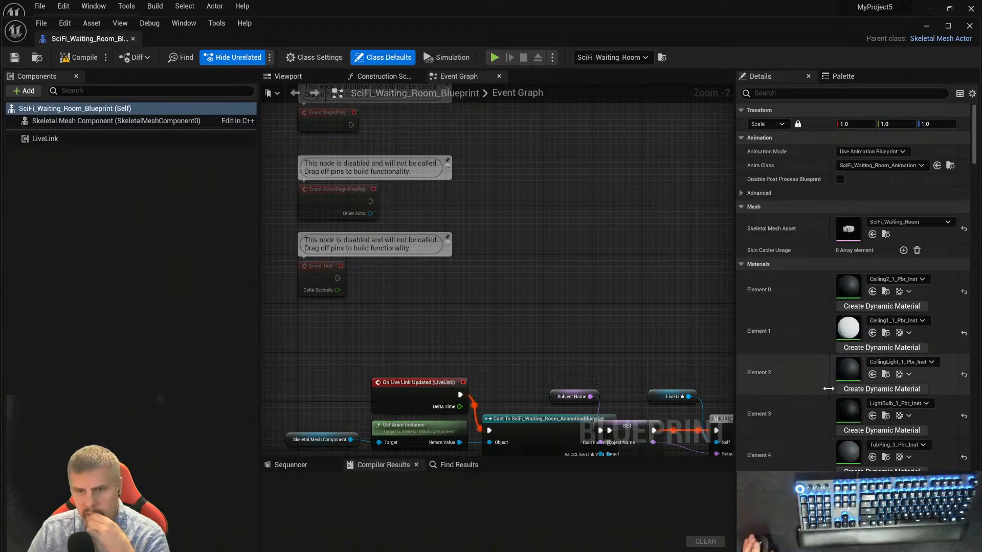
scroll(838, 365, "down", 2)
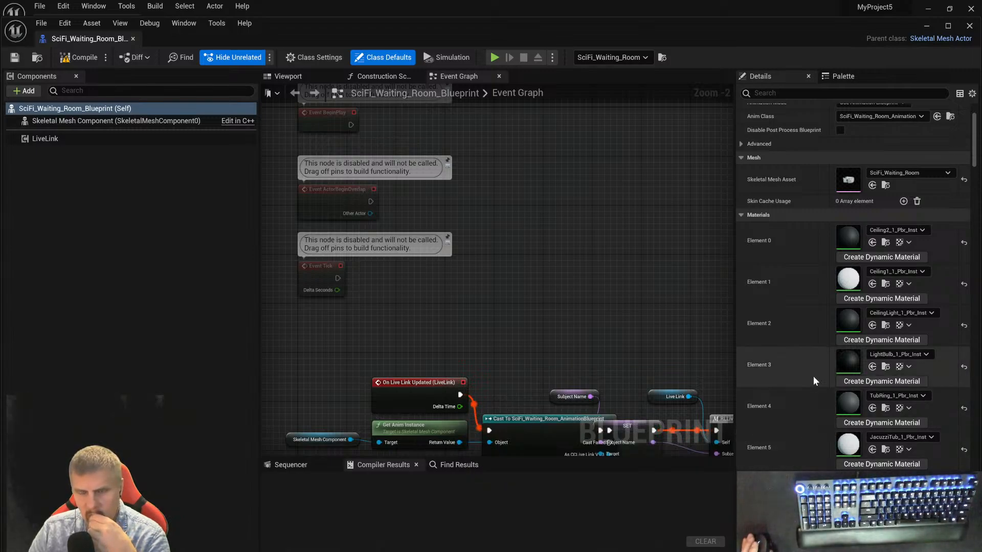
scroll(858, 409, "down", 5)
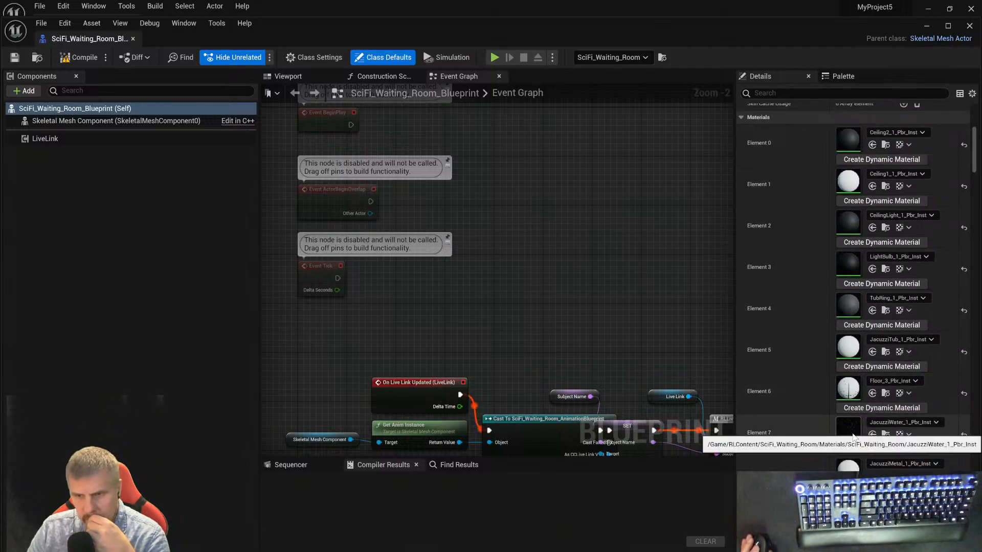
double_click(850, 428)
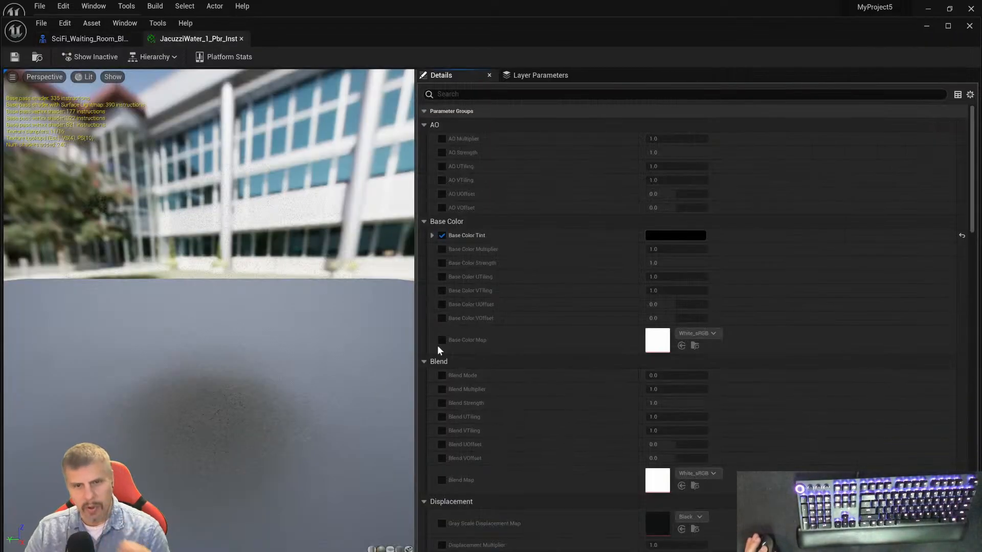
- Enable the Opacity Mask Clip Value override in the water material's Material Property Overrides
scroll(972, 215, "down", 1)
left_click_drag(972, 215, 972, 440)
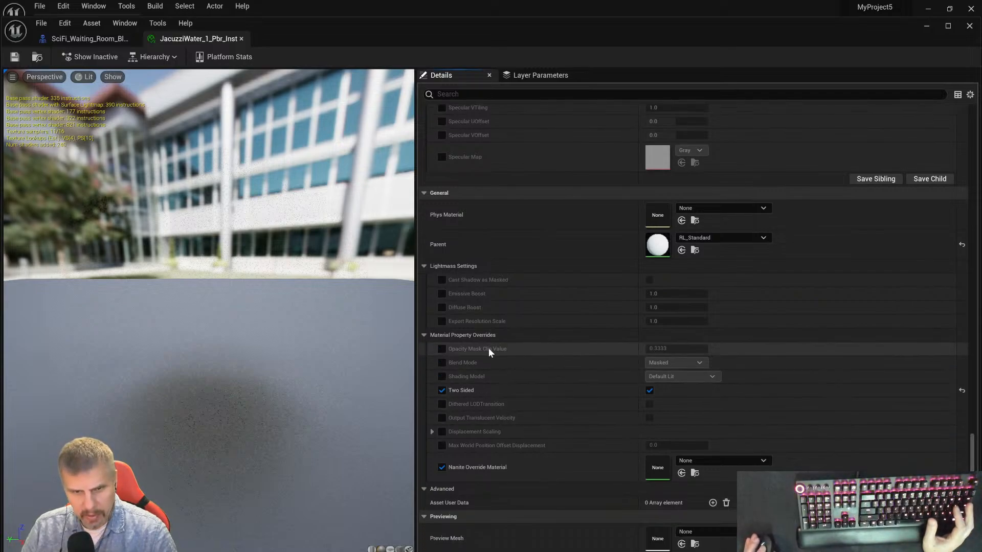
left_click(442, 348)
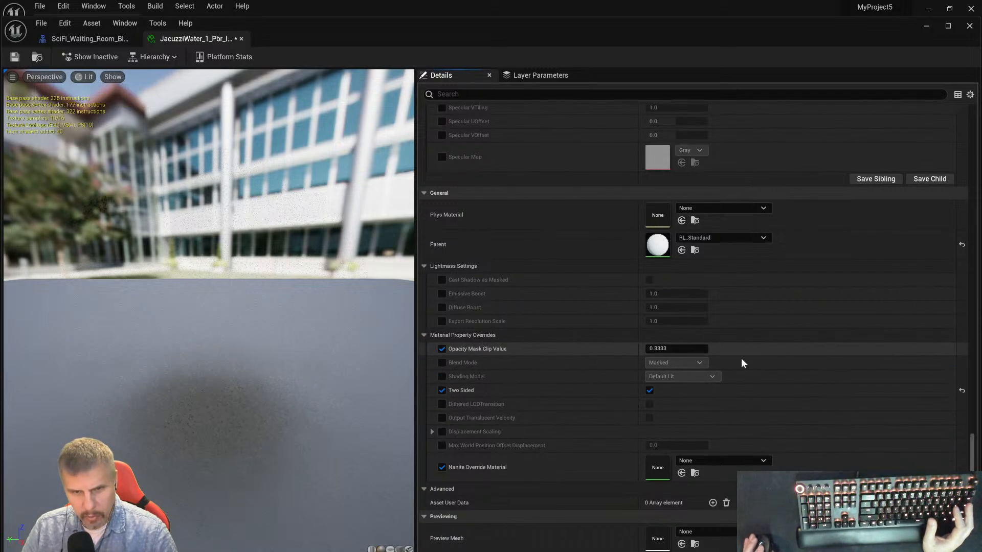
- Enable the water material's Opacity Multiplier and raise it to about 3.45
scroll(972, 450, "up", 1)
left_click_drag(972, 450, 976, 371)
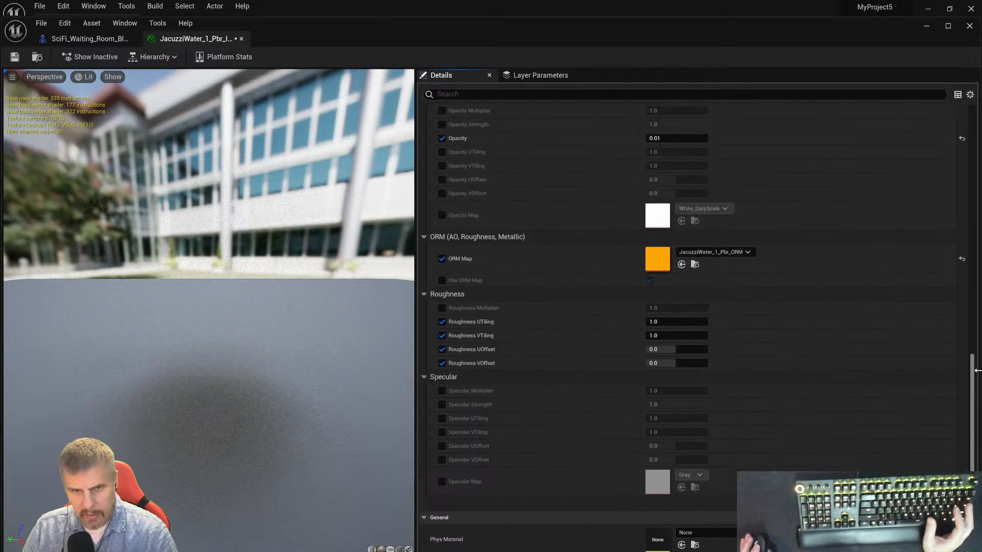
scroll(526, 299, "up", 3)
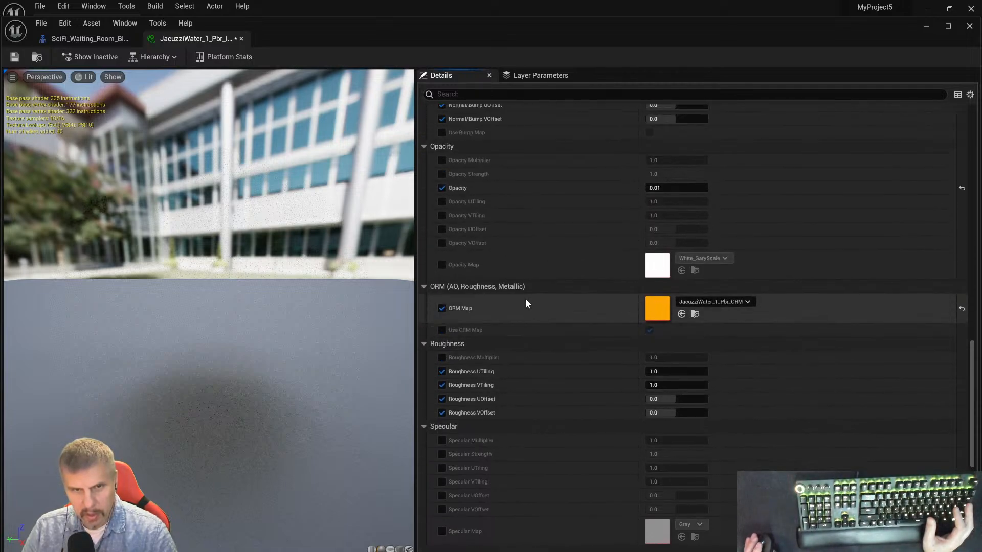
left_click(442, 160)
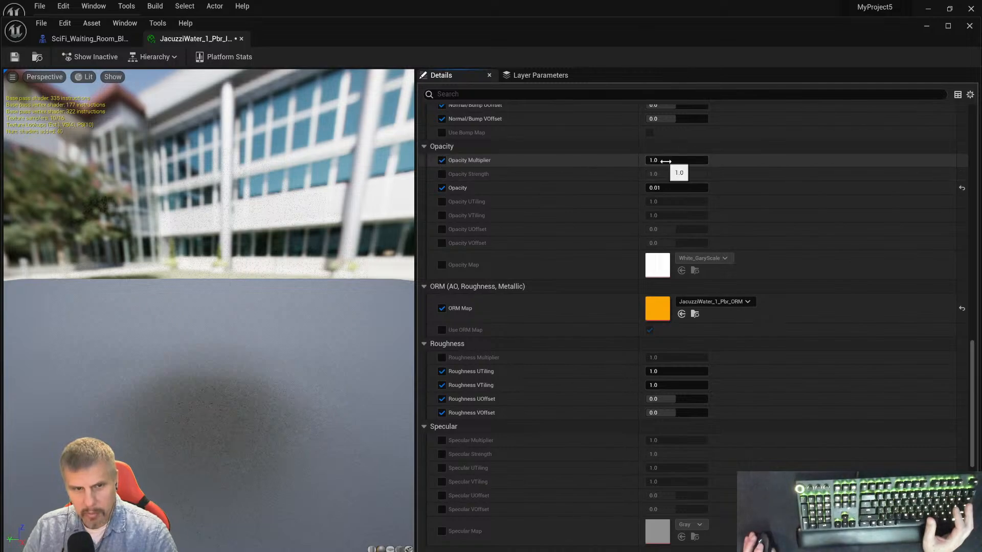
left_click_drag(662, 160, 670, 161)
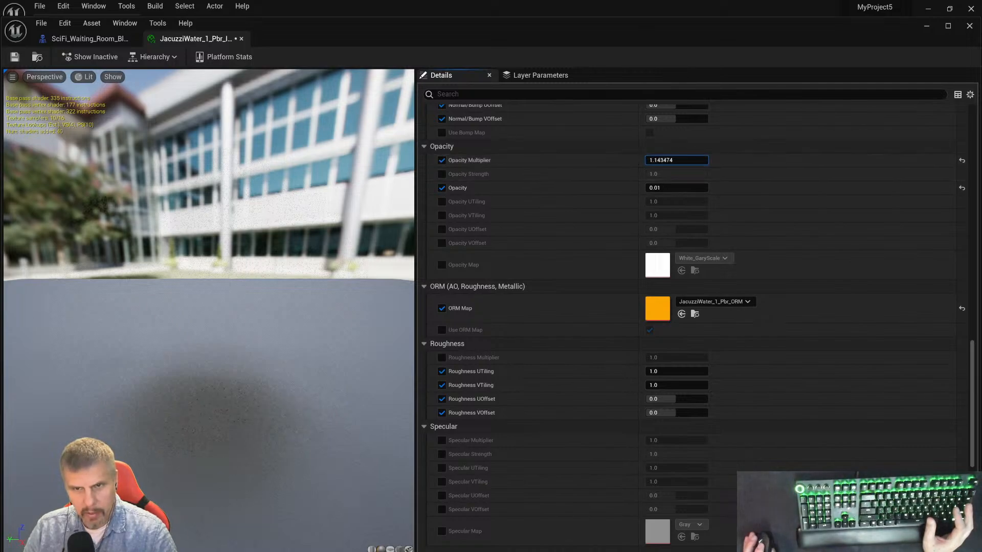
left_click(659, 160)
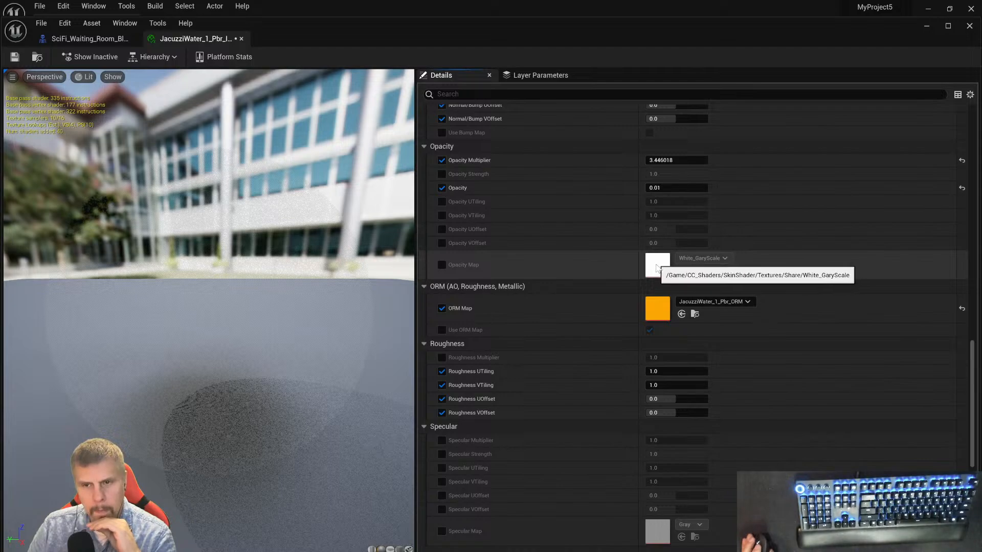
- Examine the water material's parameters from AO and Base Color through Opacity and Material Property Overrides, and close the asset editor
scroll(532, 218, "up", 3)
scroll(532, 218, "up", 1)
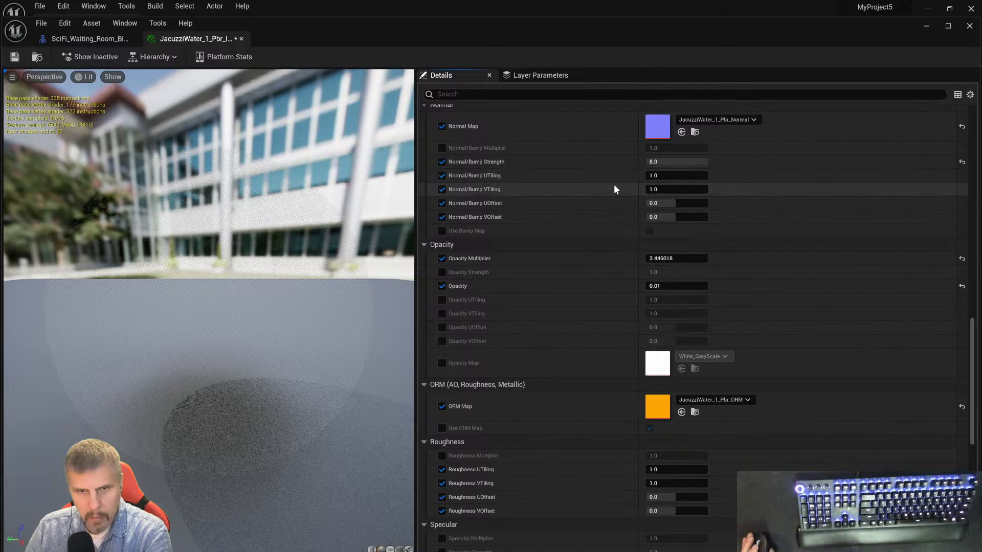
scroll(623, 199, "up", 6)
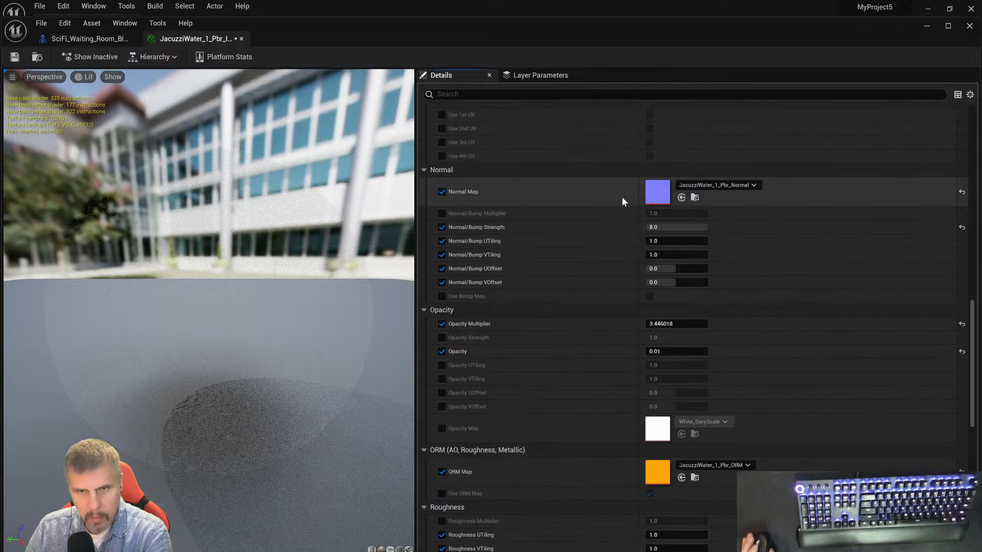
scroll(622, 201, "up", 10)
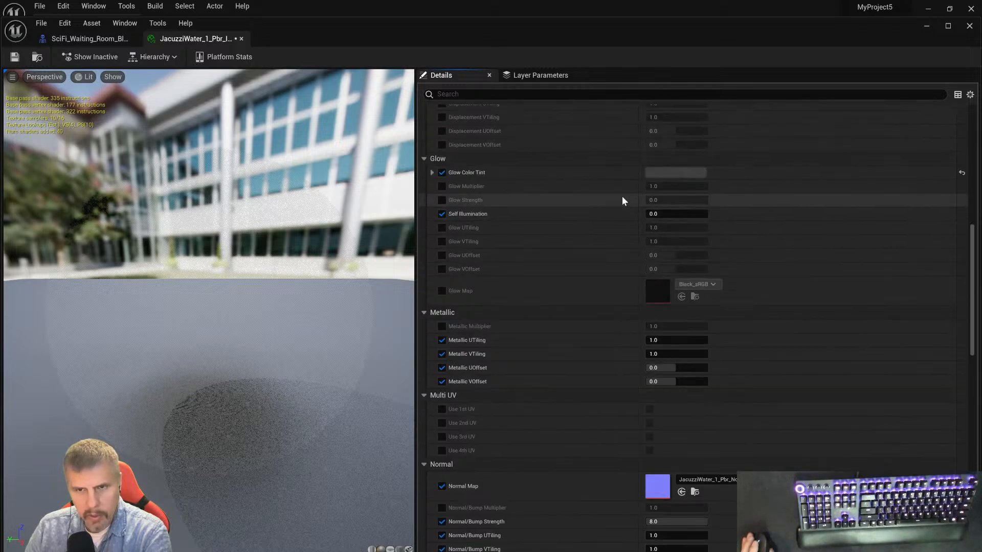
scroll(623, 200, "up", 7)
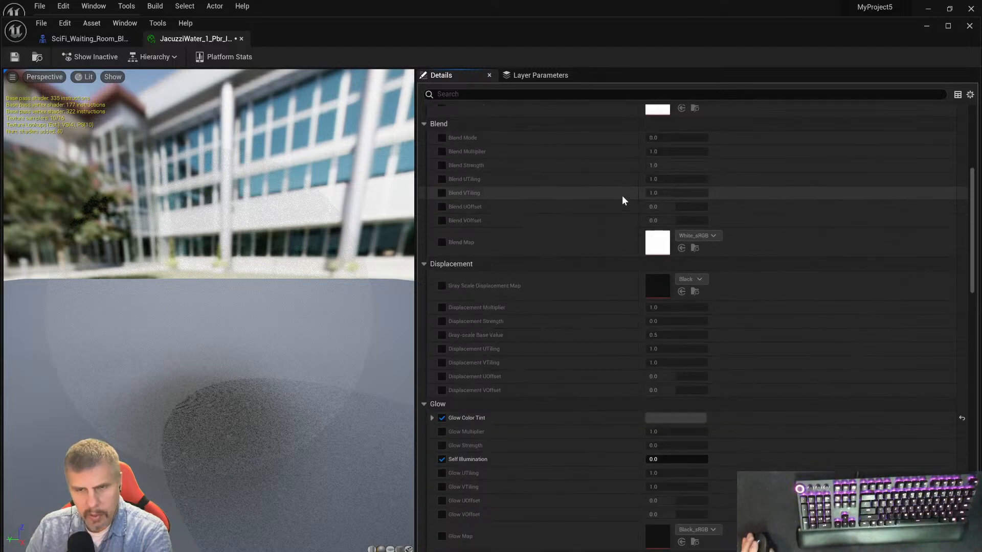
scroll(622, 198, "up", 4)
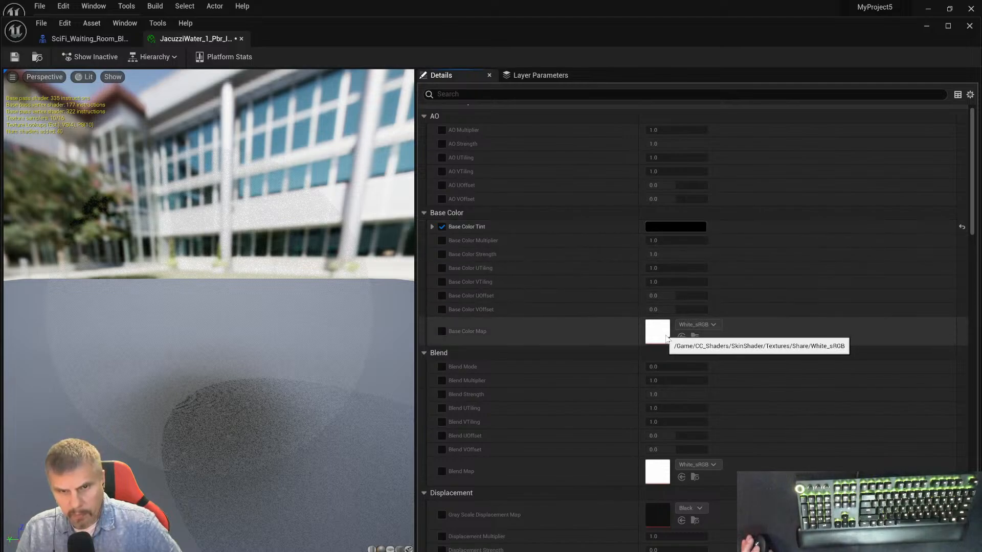
scroll(588, 333, "up", 1)
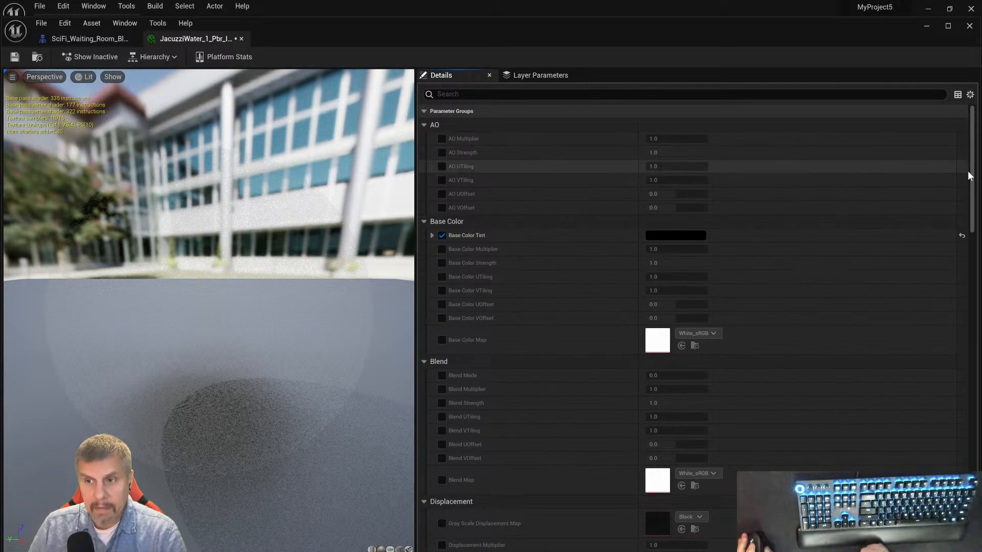
left_click_drag(971, 171, 971, 171)
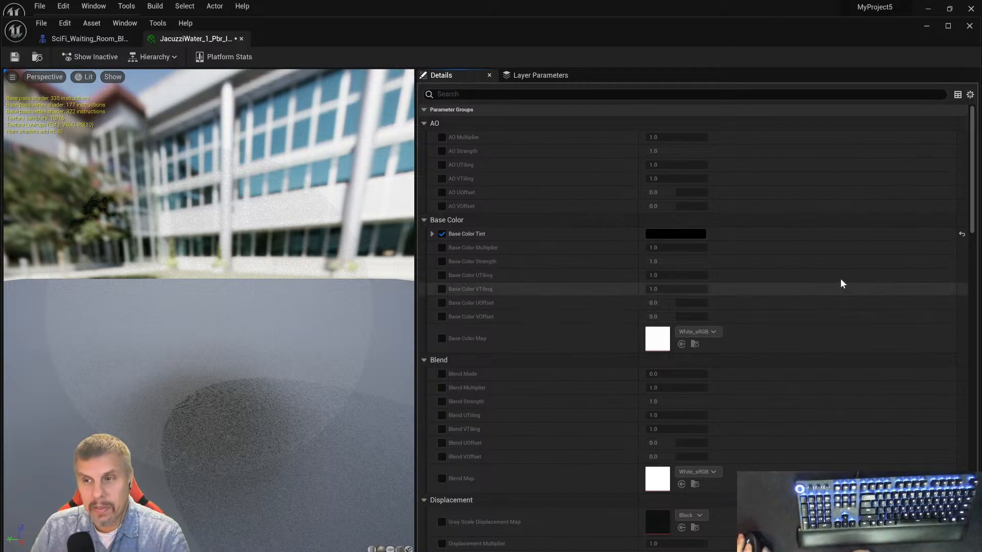
left_click_drag(971, 174, 972, 455)
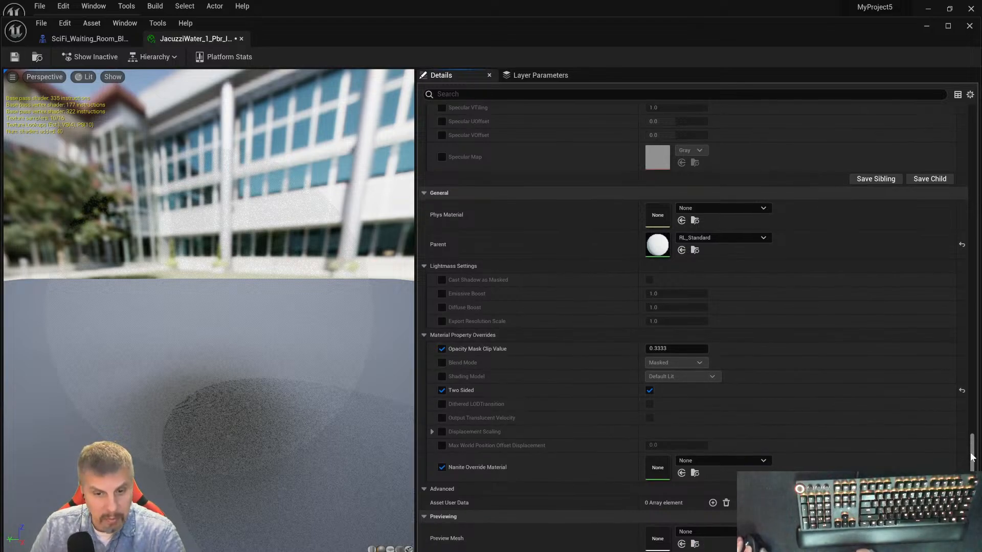
left_click_drag(972, 455, 969, 190)
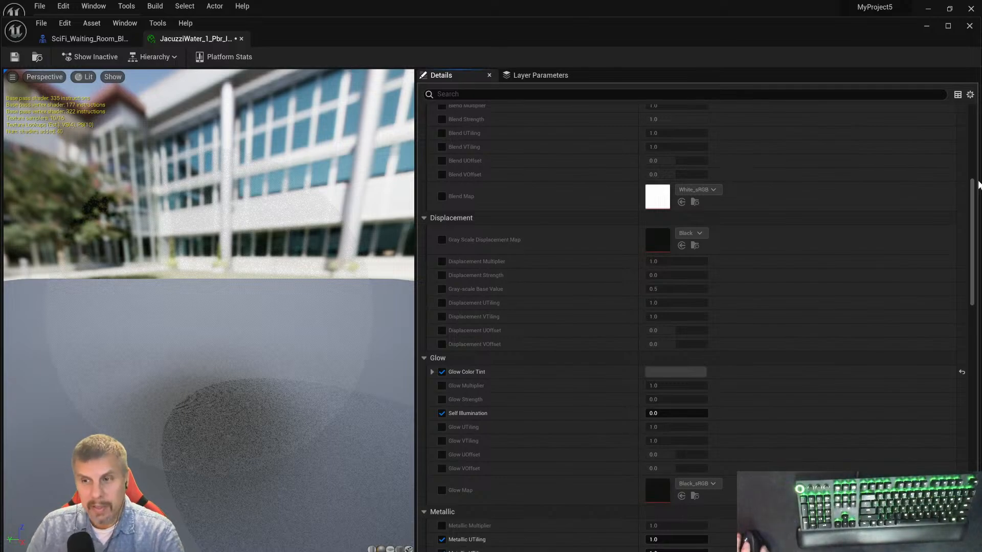
left_click_drag(975, 203, 975, 268)
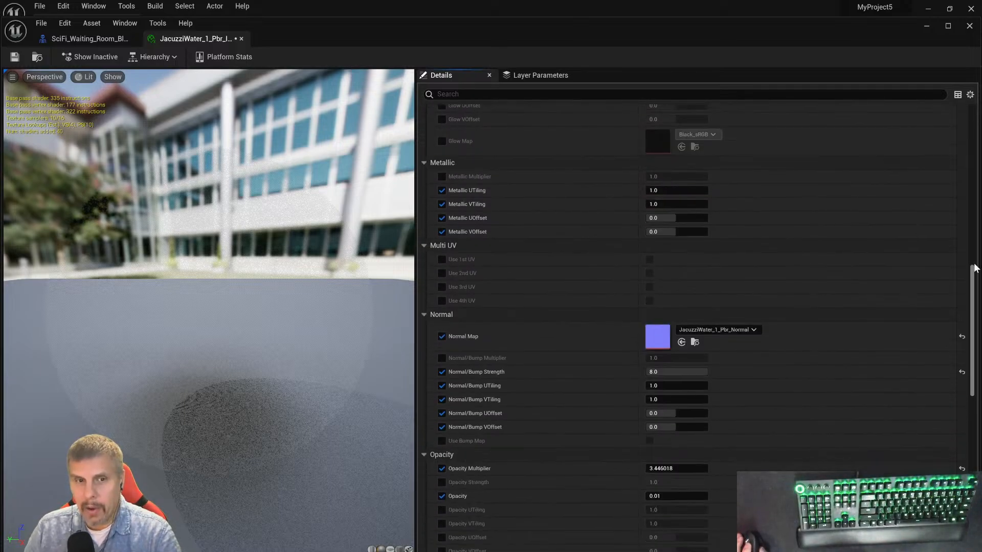
left_click(969, 27)
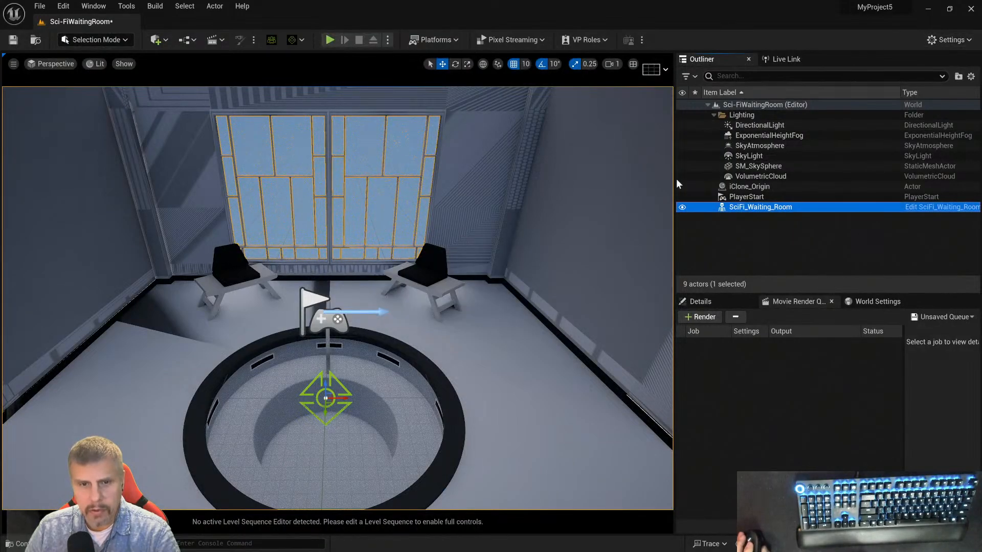
left_click(923, 9)
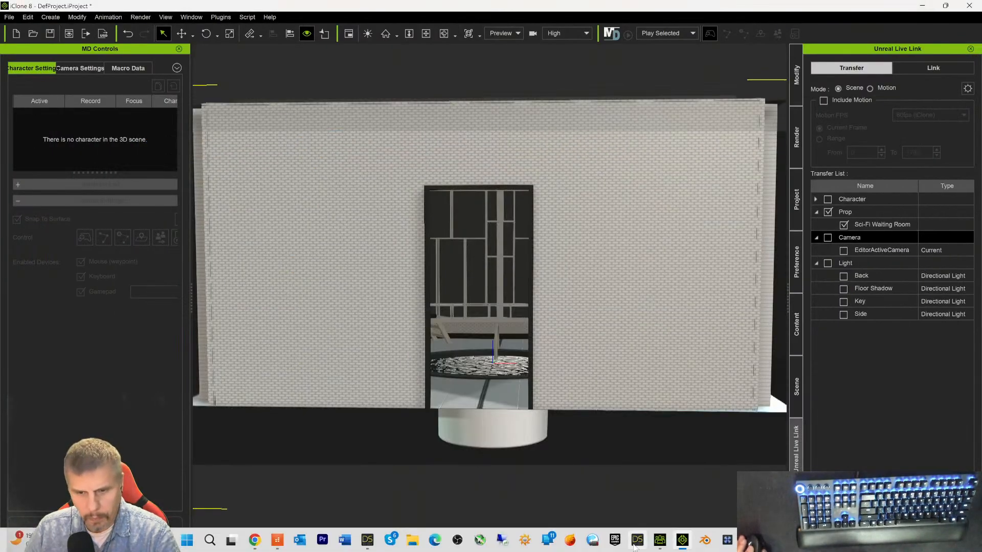
left_click(684, 539)
left_click(685, 540)
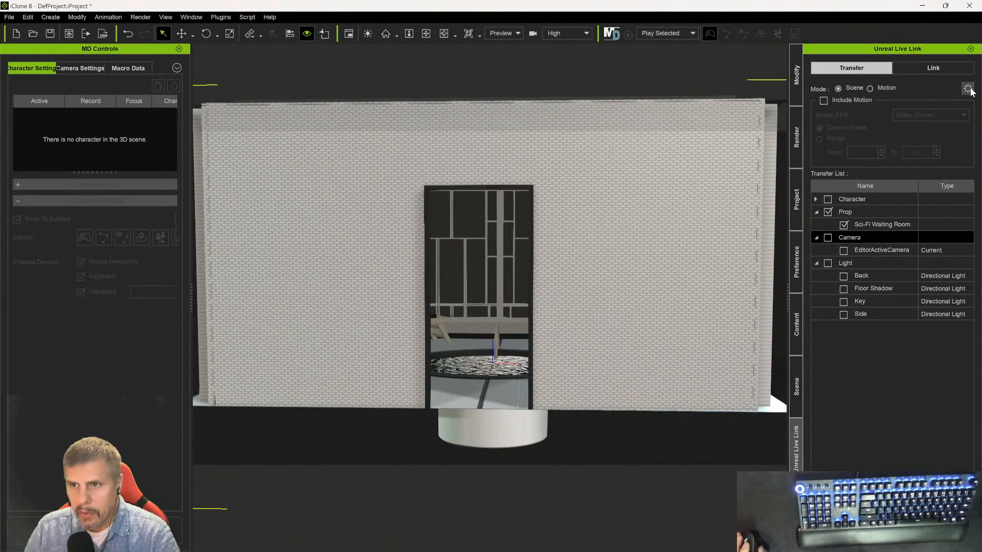
mouse_move(711, 547)
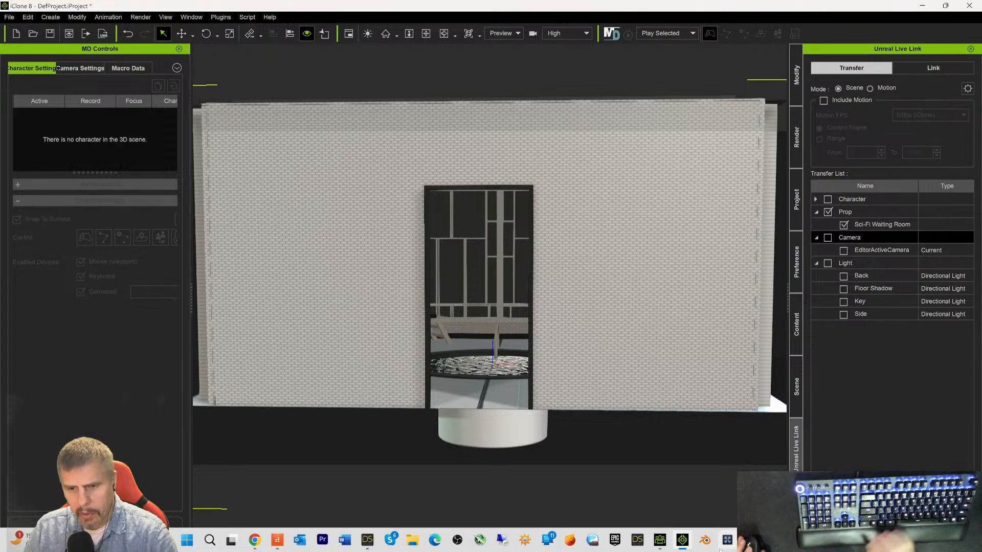
- Return to Unreal Engine and delete the SciFi_Waiting_Room actor from the level
left_click(794, 540)
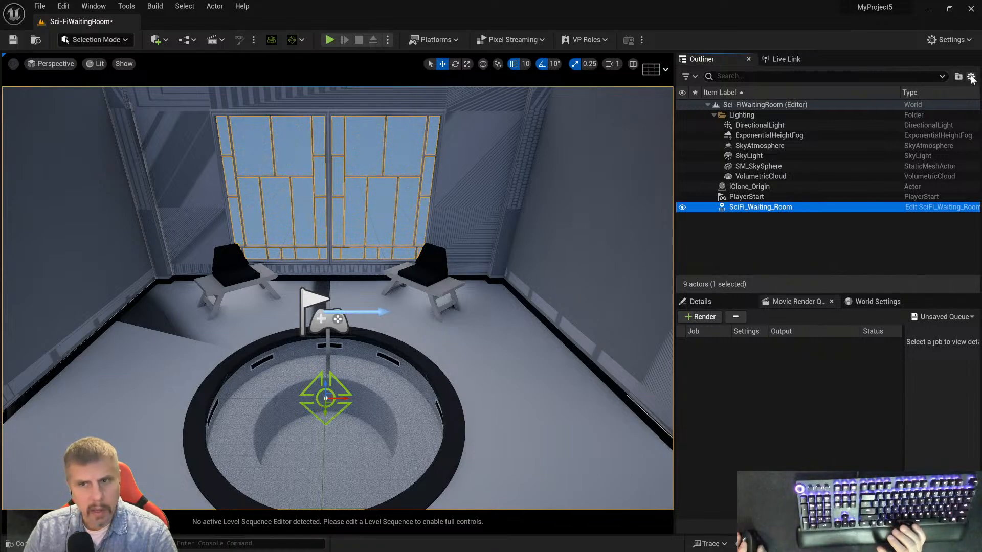
key("Delete")
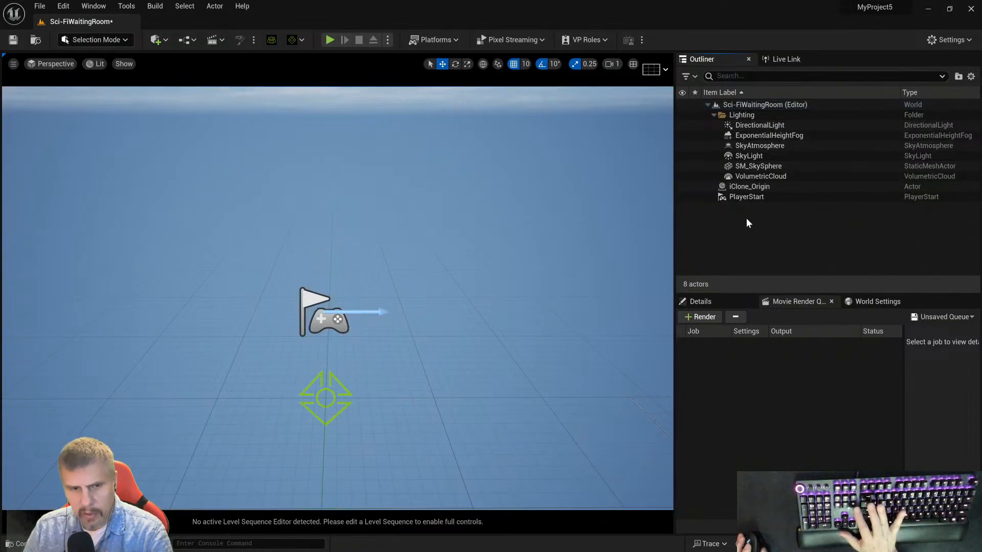
- Switch to iClone and configure the Unreal Live Link transfer file settings: Max Image Size 4096, Subdivision Mesh on, Delete Hidden Mesh off
left_click(929, 9)
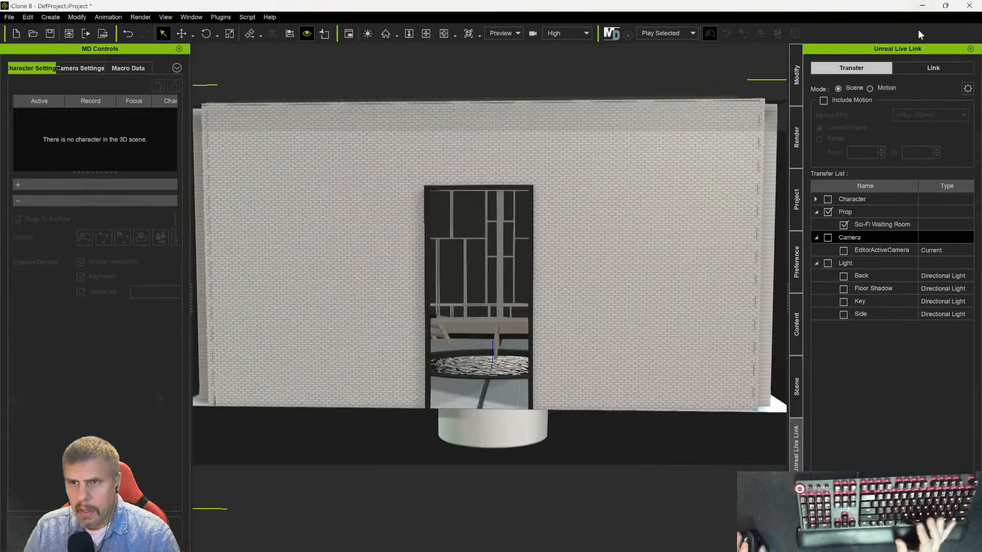
left_click(966, 89)
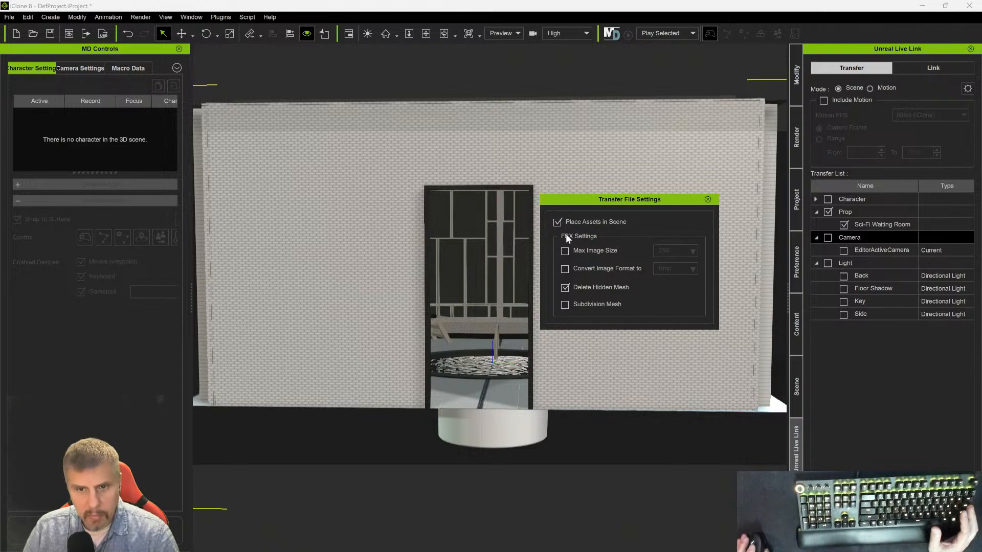
left_click(666, 251)
left_click(668, 298)
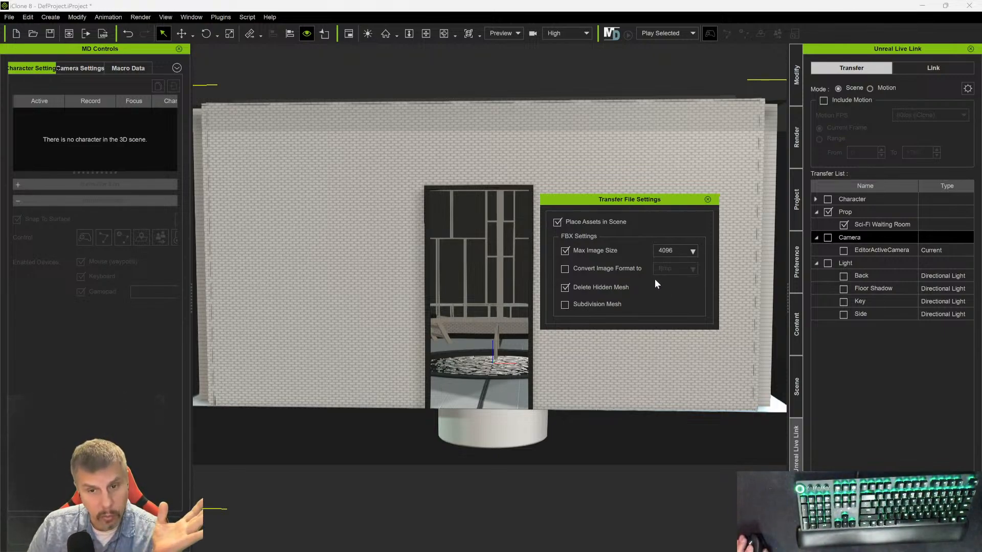
left_click(565, 305)
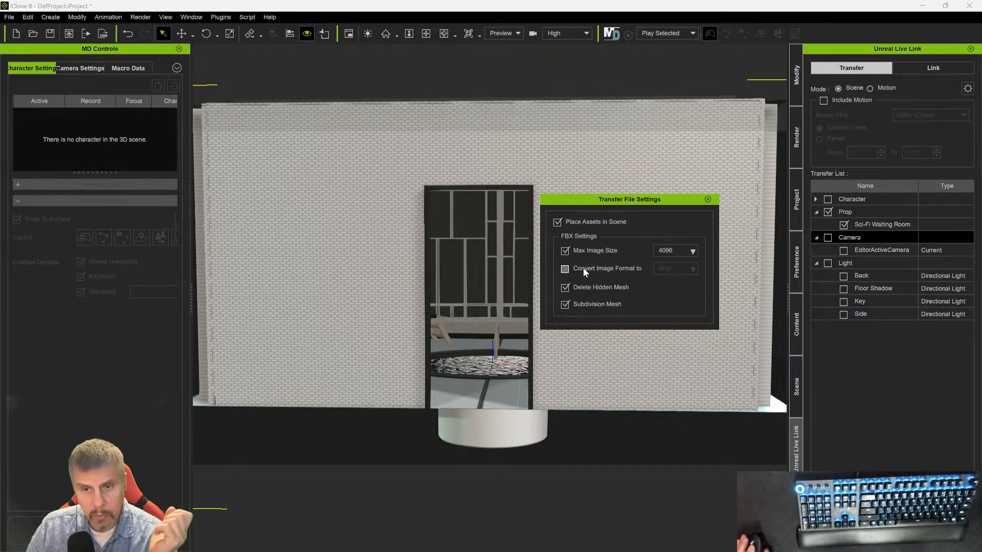
left_click(565, 288)
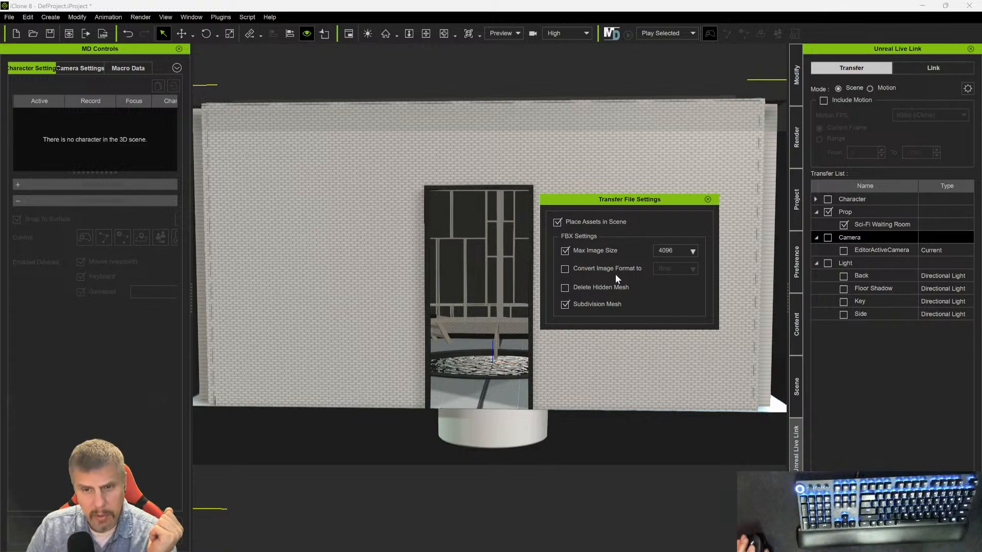
left_click(708, 199)
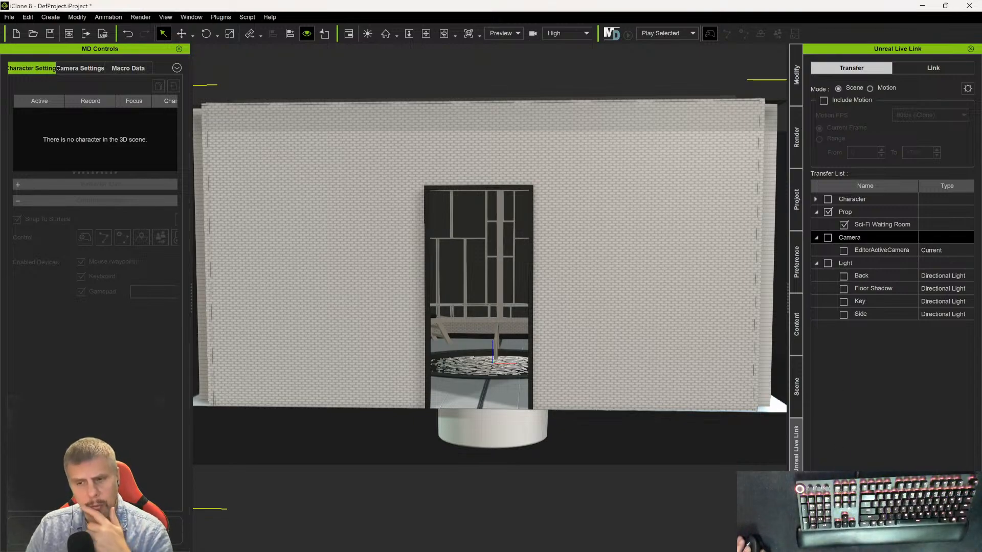
- Switch from iClone to Unreal Engine and view the transferred SciFi_Waiting_Room with the content drawer closed
mouse_move(839, 551)
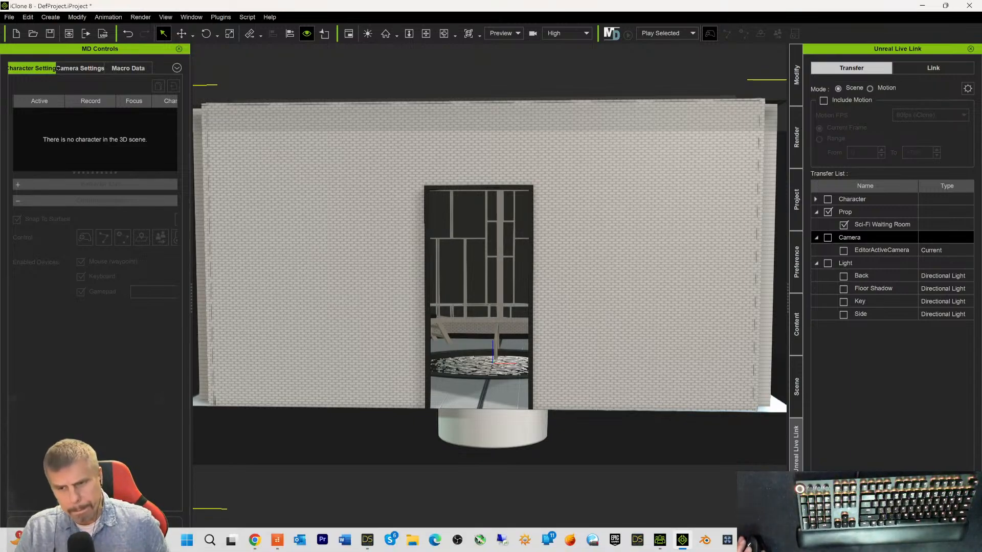
left_click(794, 540)
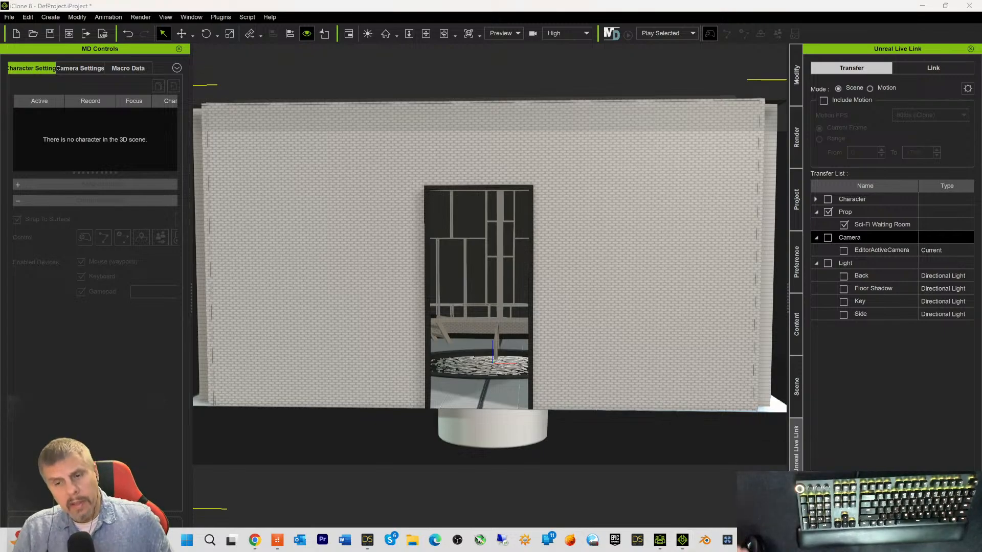
key("alt+Tab")
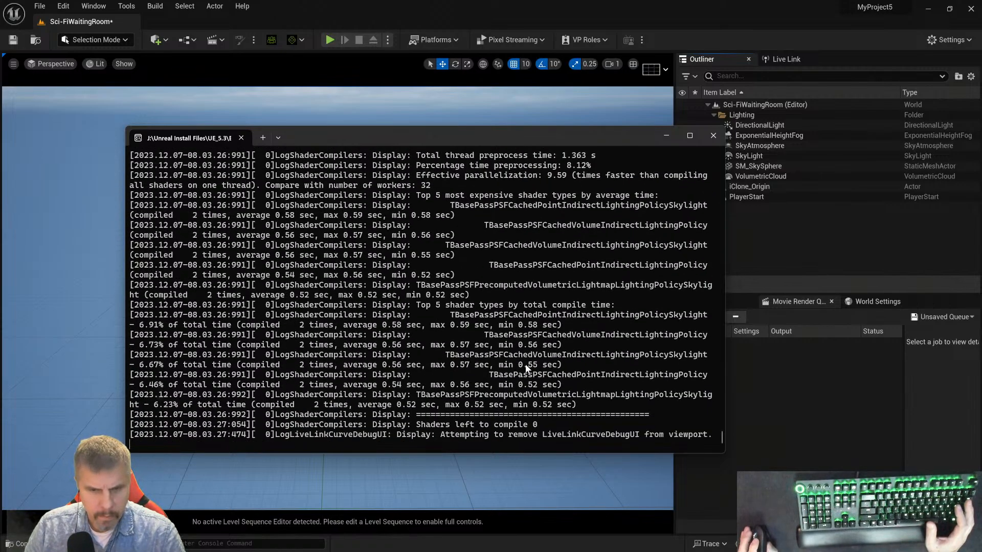
left_click(642, 537)
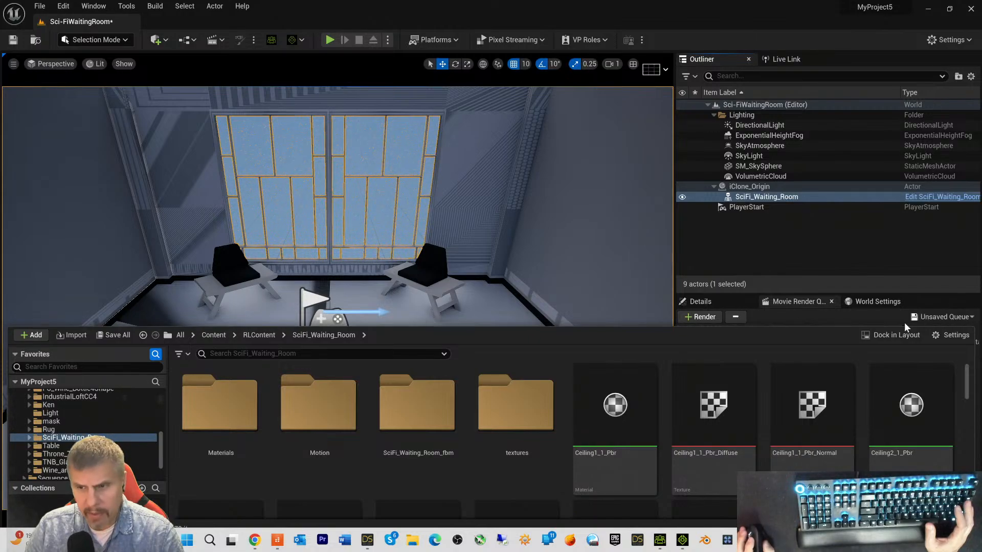
left_click(544, 299)
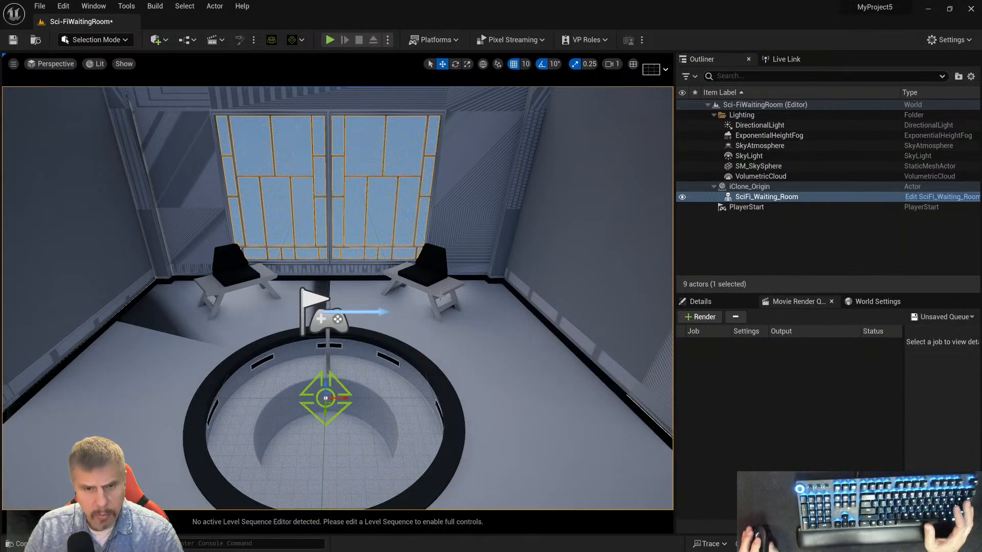
right_click_drag(439, 292, 440, 291)
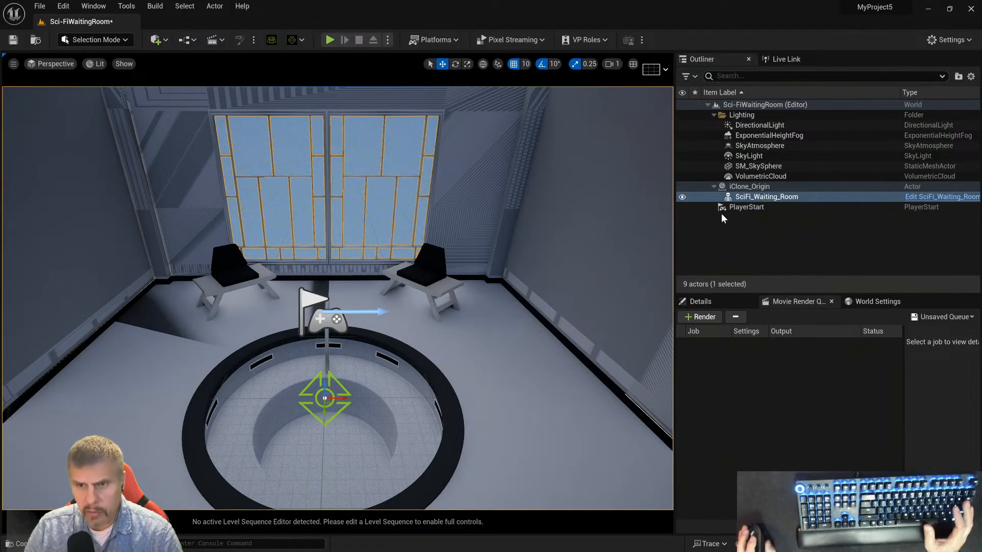
- Open the SciFi_Waiting_Room blueprint, examine its material elements and LiveLink component, and minimize the blueprint editor
left_click(946, 197)
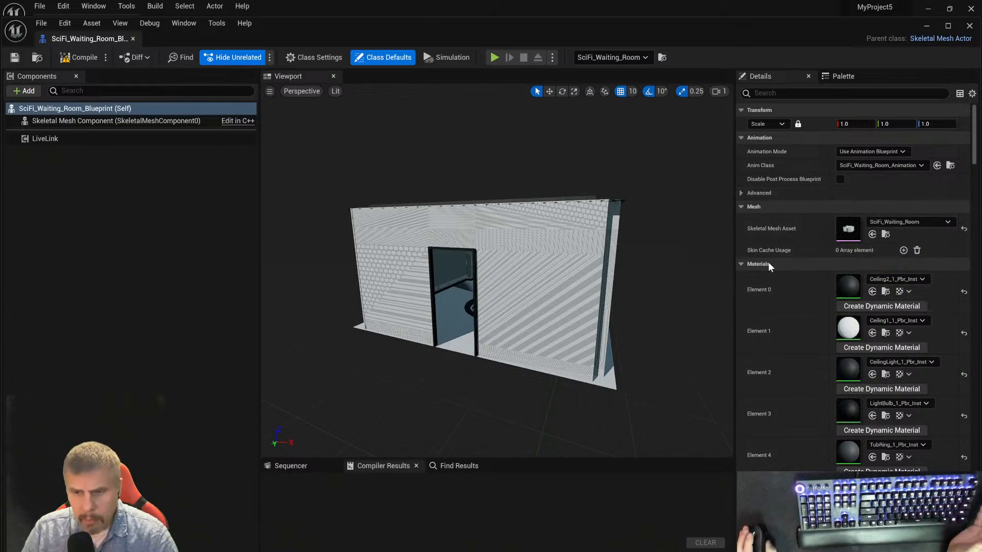
scroll(778, 307, "down", 1)
scroll(776, 312, "down", 10)
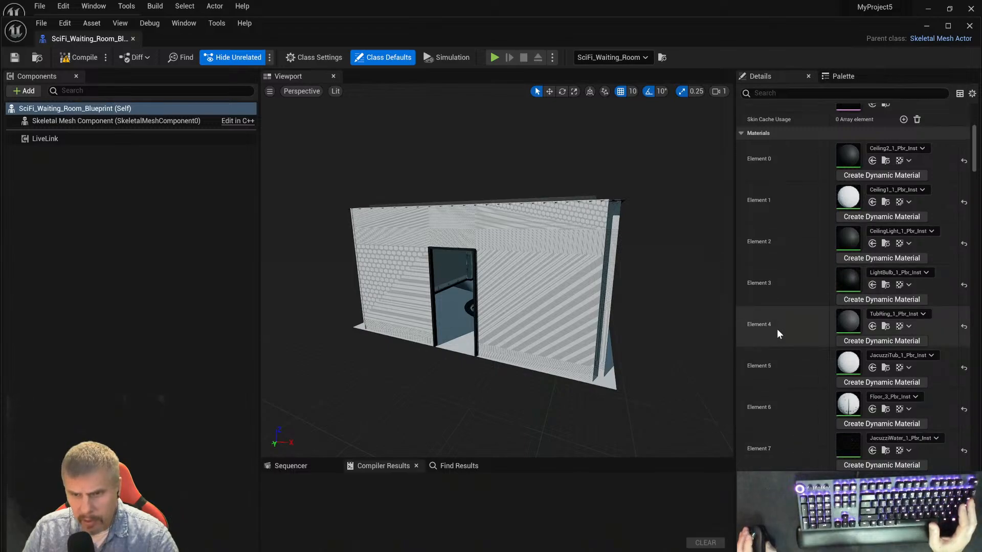
left_click(65, 142)
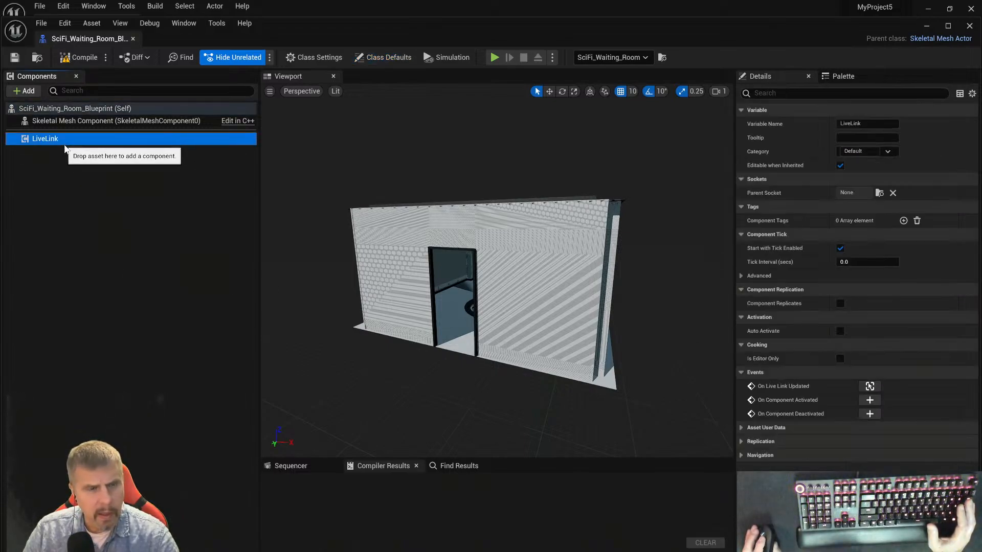
left_click(927, 26)
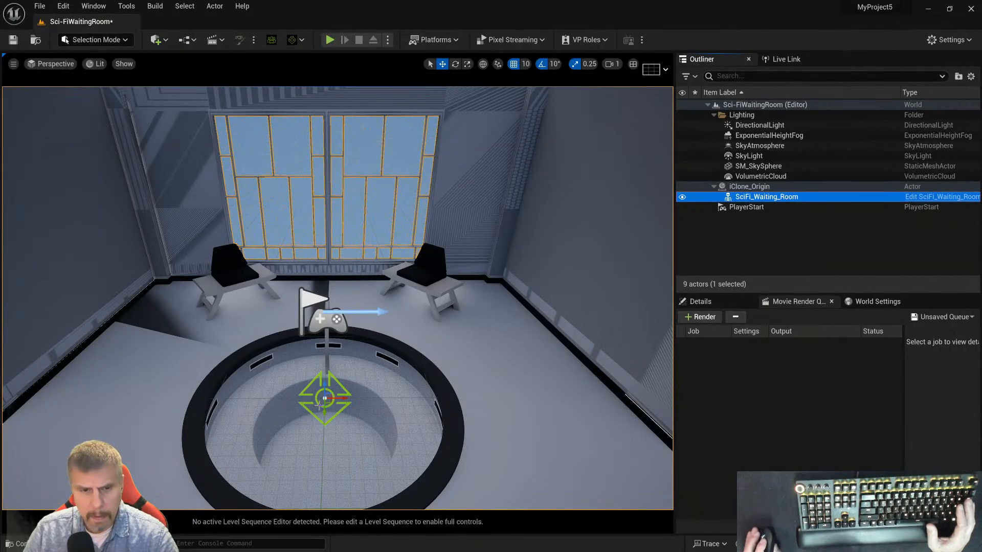
- Detach the SciFi_Waiting_Room actor from iClone_Origin
right_click(730, 200)
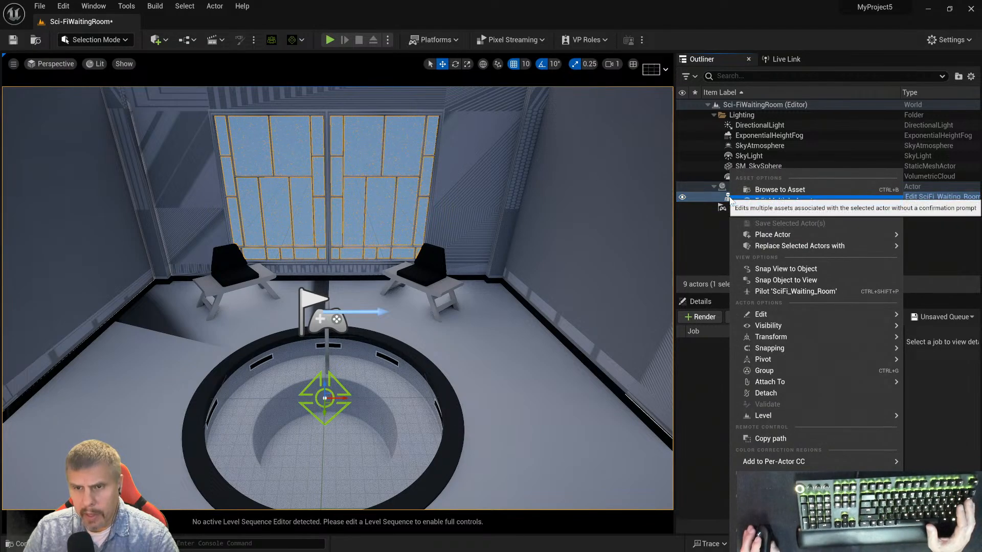
left_click(765, 393)
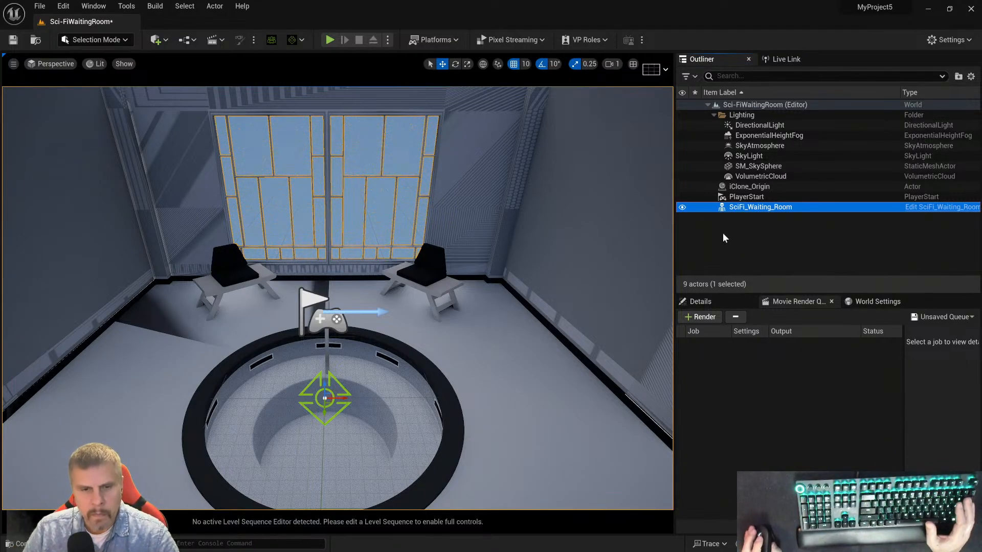
right_click_drag(625, 263, 628, 264)
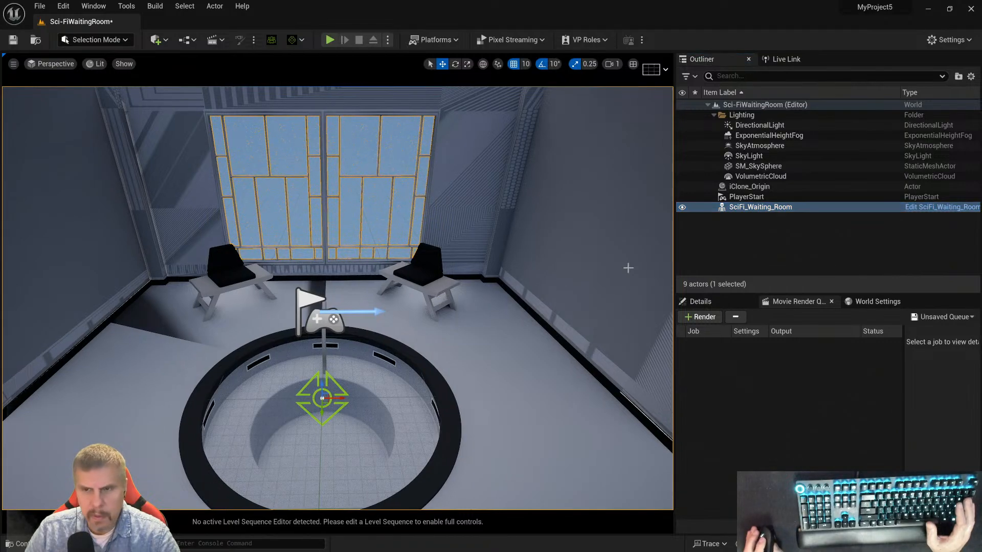
right_click(932, 211)
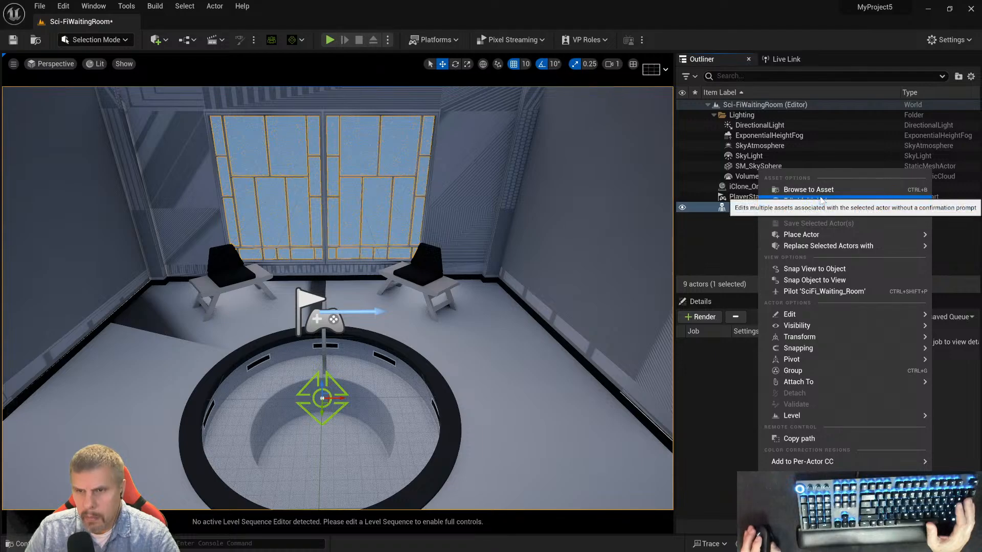
mouse_move(812, 249)
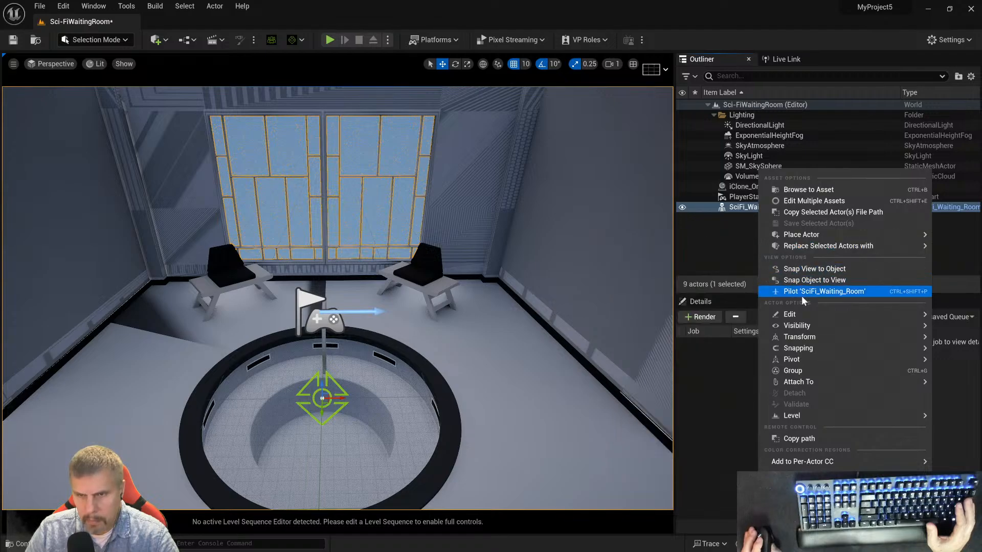
mouse_move(806, 326)
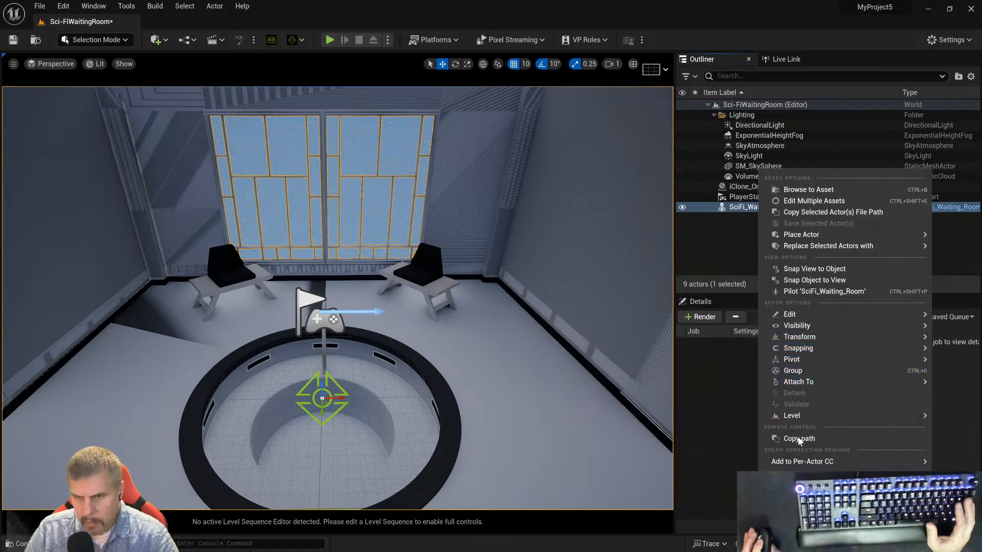
mouse_move(805, 463)
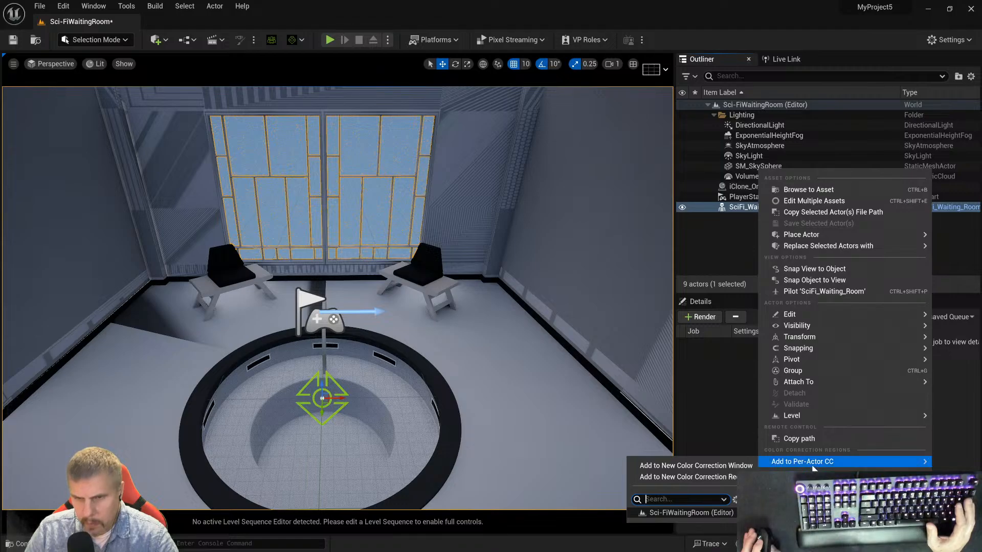
mouse_move(802, 484)
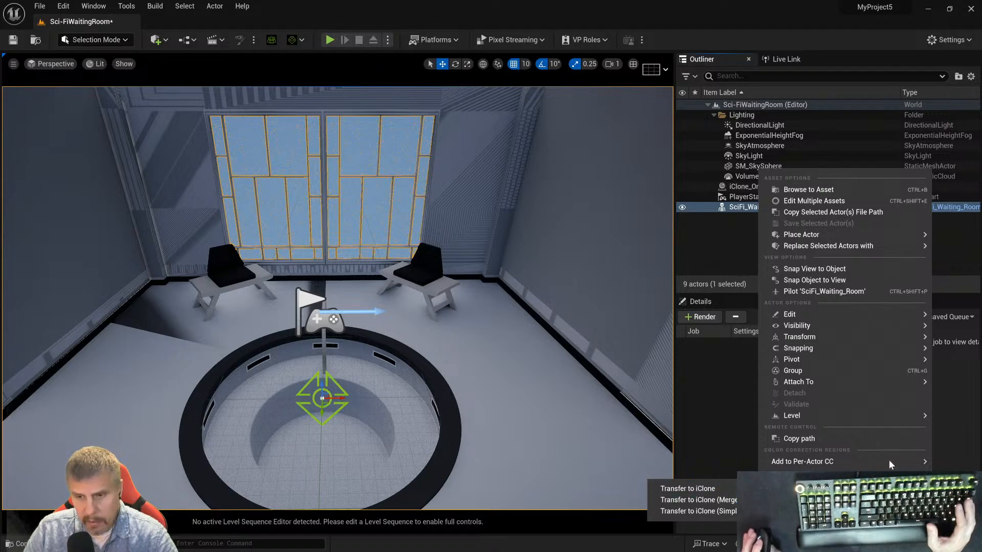
left_click(947, 252)
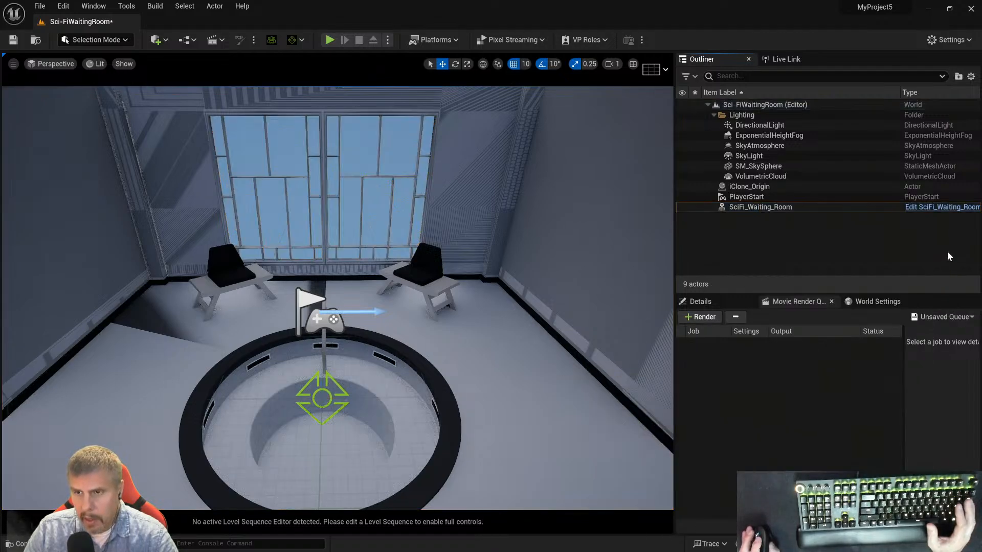
- Reopen the SciFi_Waiting_Room blueprint, select its skeletal mesh component, and inspect the room from its doorway side
left_click(941, 207)
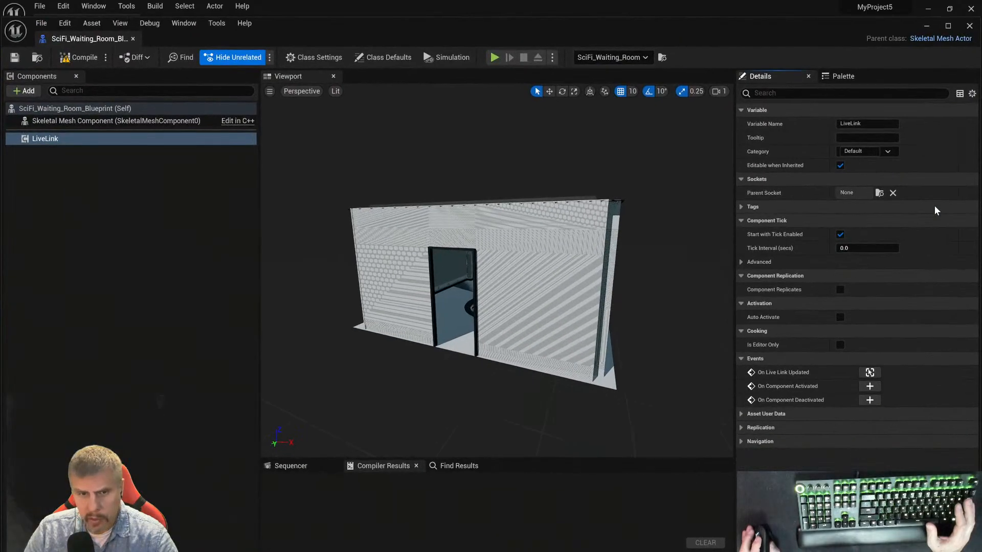
left_click(558, 290)
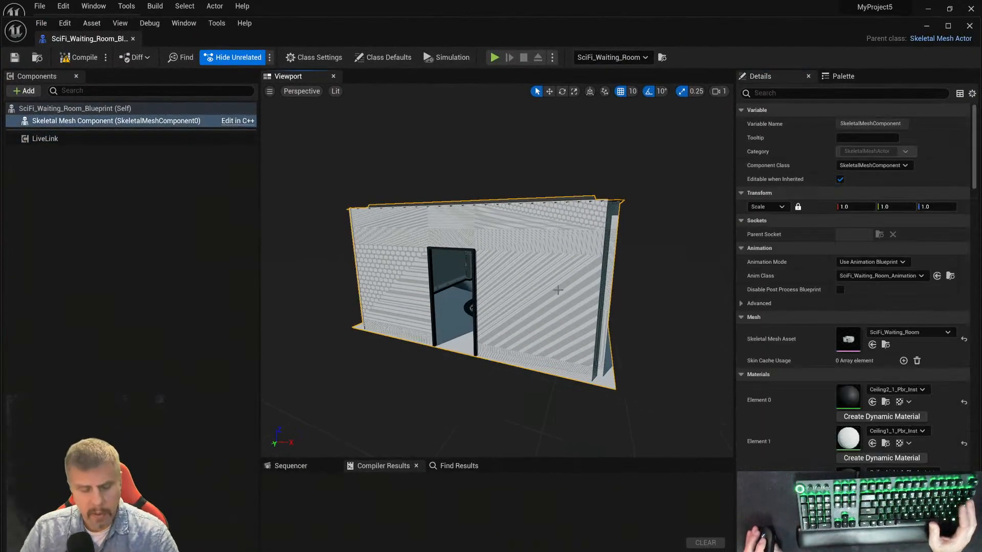
right_click_drag(558, 288, 599, 291)
mouse_move(480, 292)
right_mouse_down()
mouse_move(506, 292)
mouse_move(473, 292)
right_mouse_up()
mouse_move(531, 299)
right_mouse_down()
mouse_move(511, 296)
mouse_move(530, 294)
right_mouse_up()
key("a")
key("d")
right_click_drag(607, 293, 602, 291)
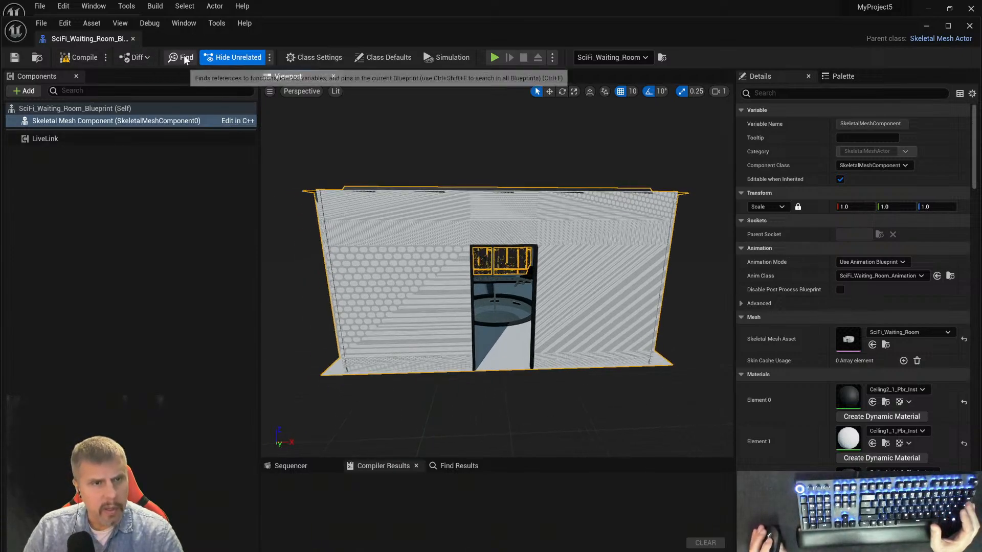
- Compile the SciFi_Waiting_Room blueprint, clear the compiler messages, and close the Compiler Results and Find Results panels
left_click(81, 58)
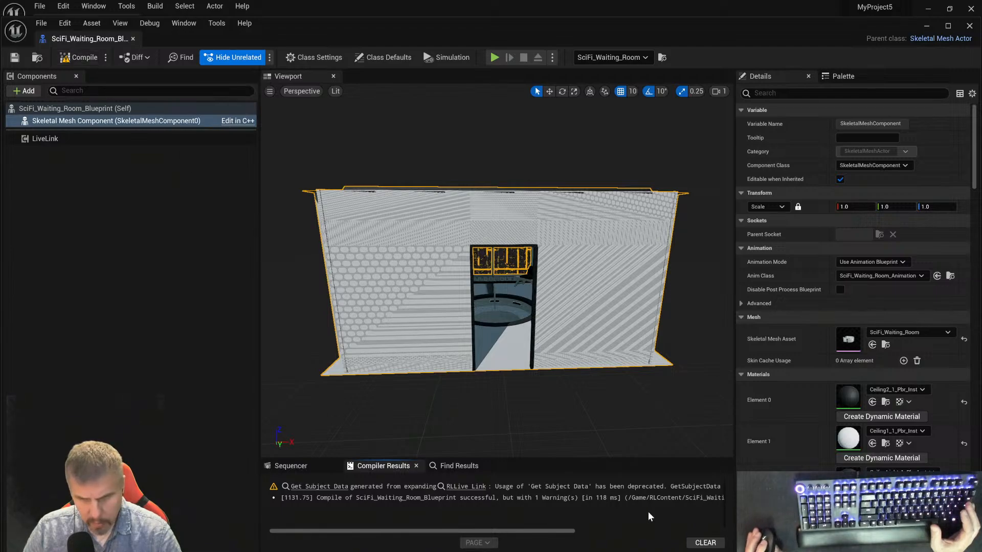
left_click(698, 542)
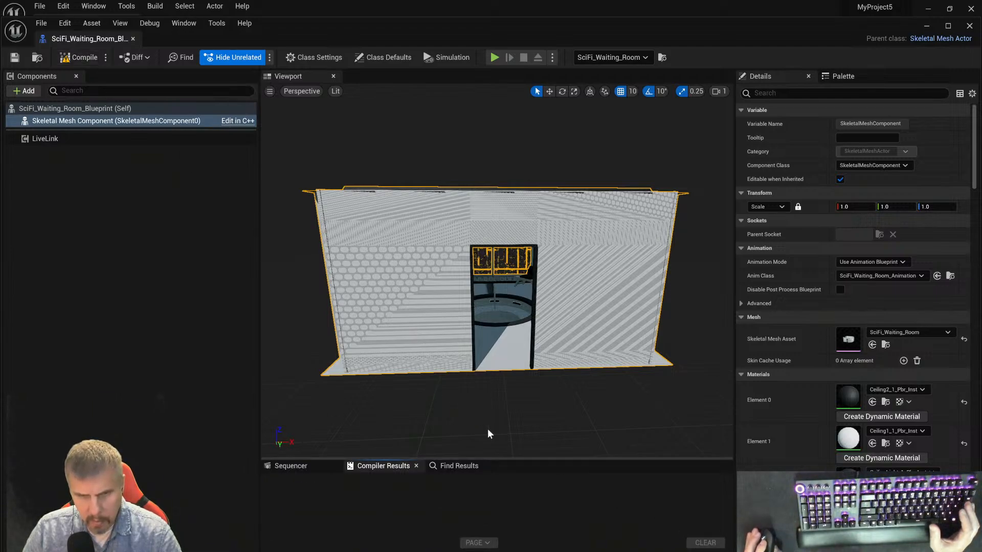
left_click(416, 465)
left_click(415, 466)
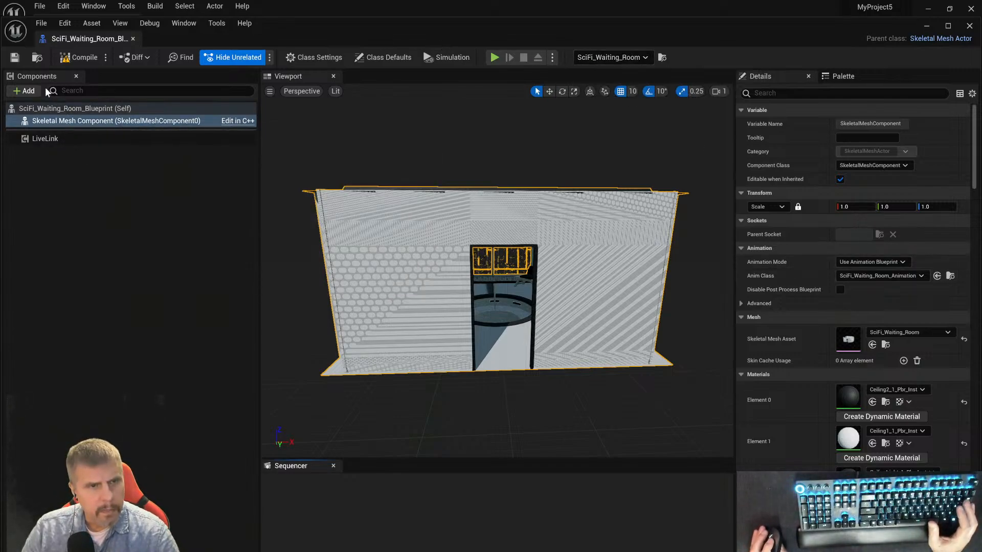
left_click(28, 91)
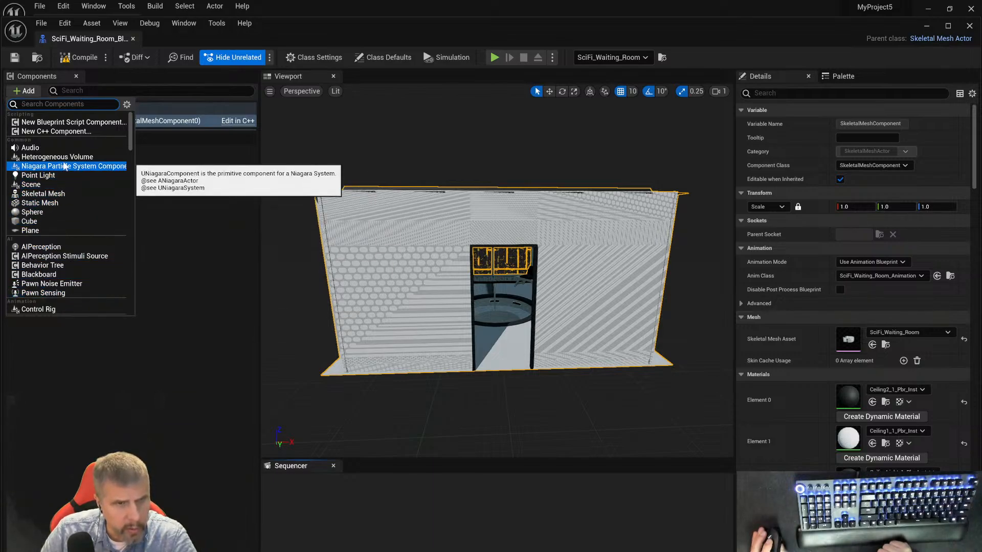
left_click(162, 176)
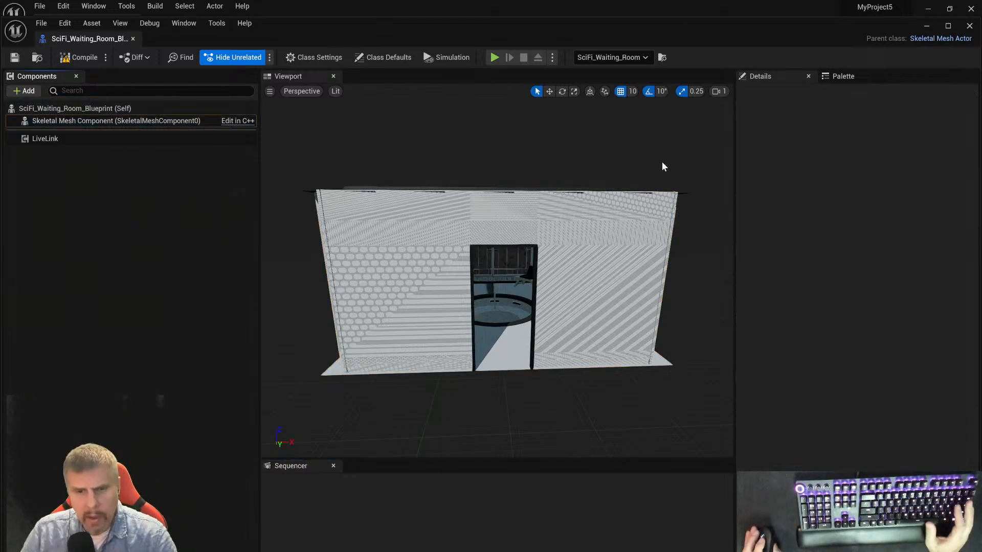
mouse_move(717, 326)
left_mouse_down("alt")
mouse_move(718, 341)
mouse_move(704, 328)
mouse_move(721, 311)
left_mouse_up("alt")
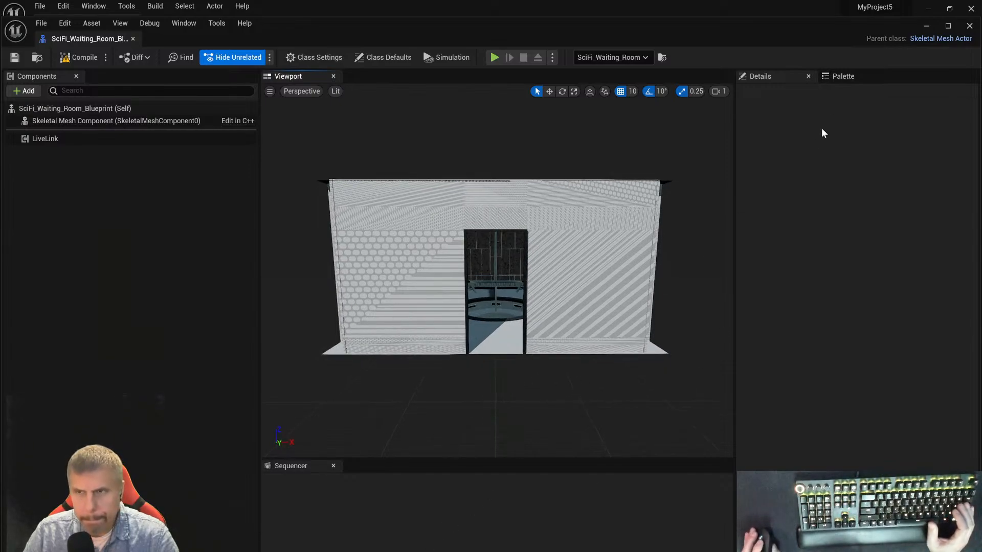
- Minimize Unreal Engine, switch to DAZ Studio, and delete the WallMirror nested under Wall03
left_click(927, 9)
mouse_move(437, 551)
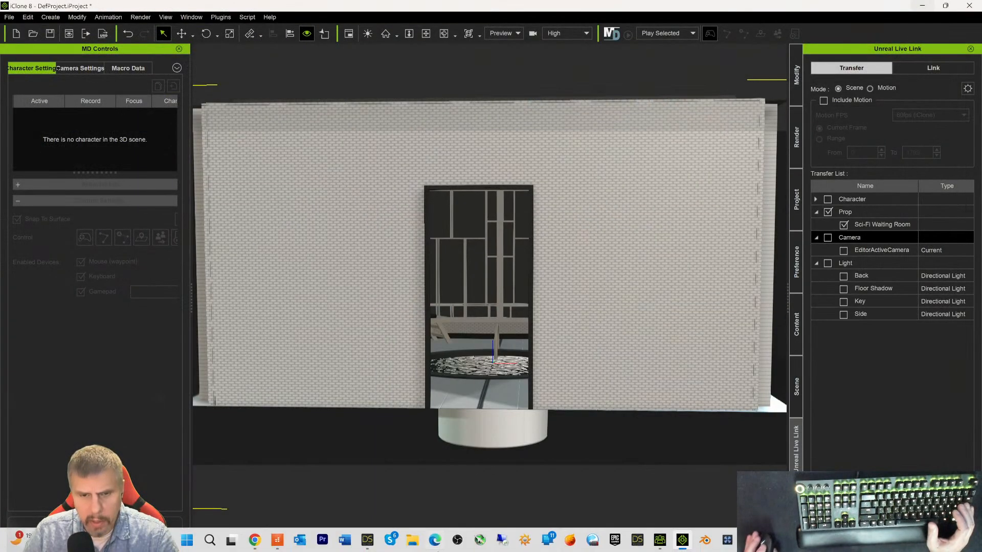
left_click(367, 540)
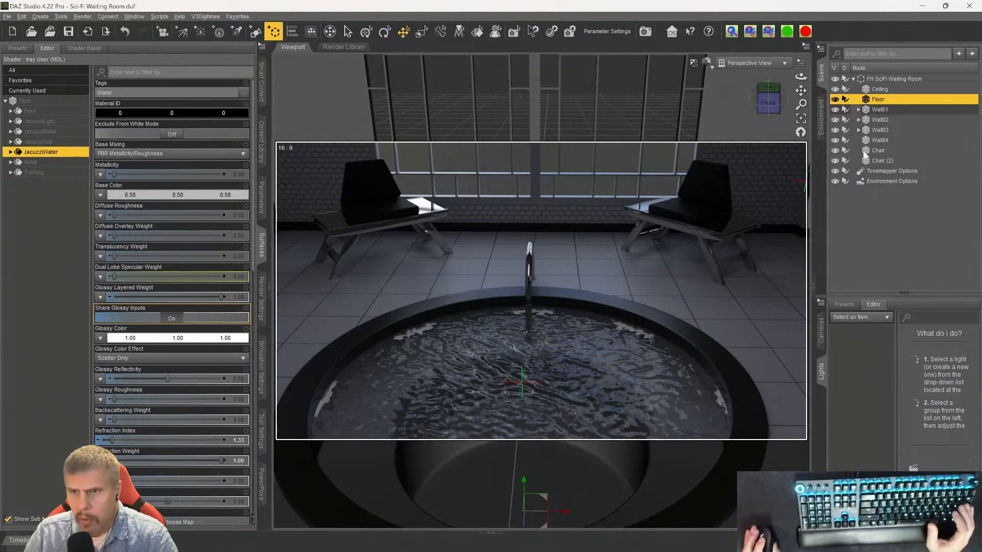
left_click(862, 131)
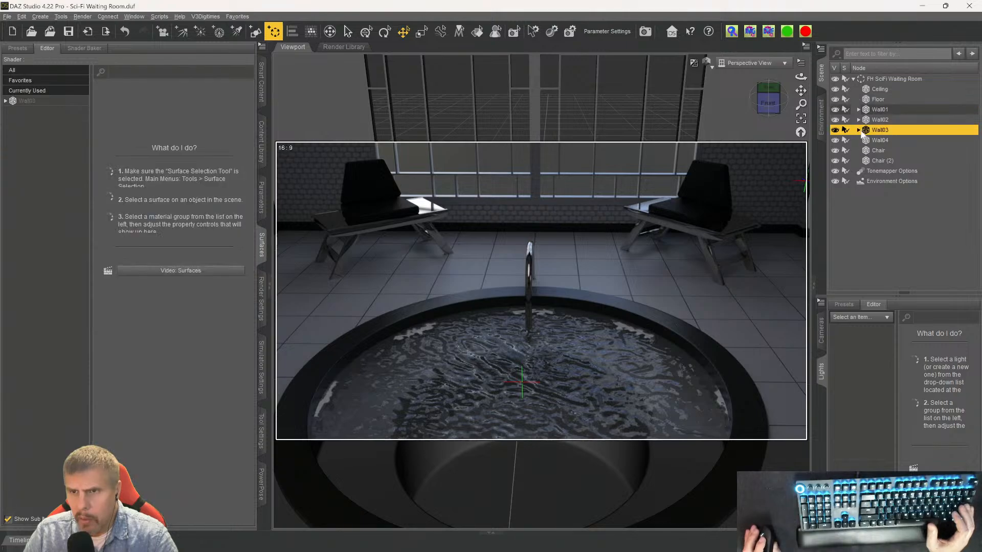
left_click(858, 131)
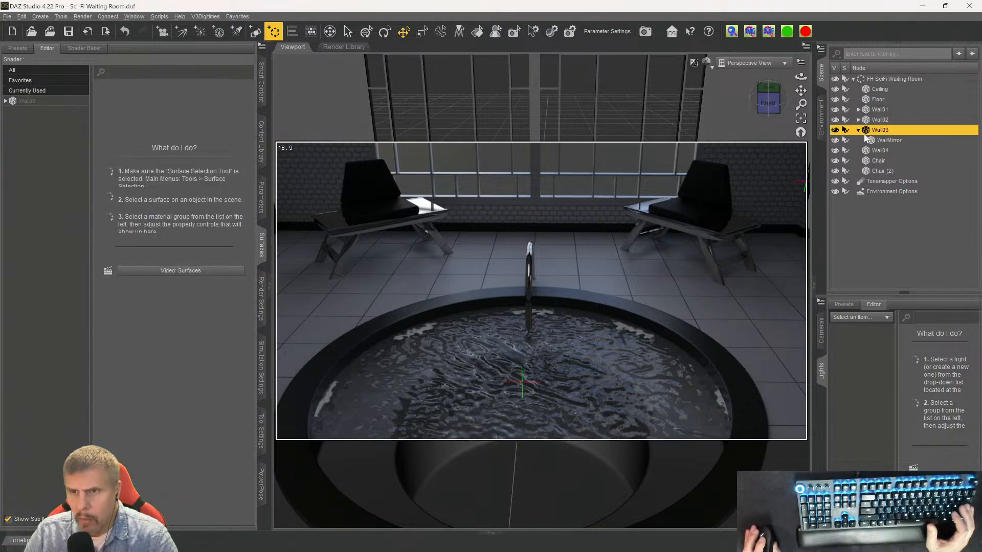
left_click(879, 140)
key("Delete")
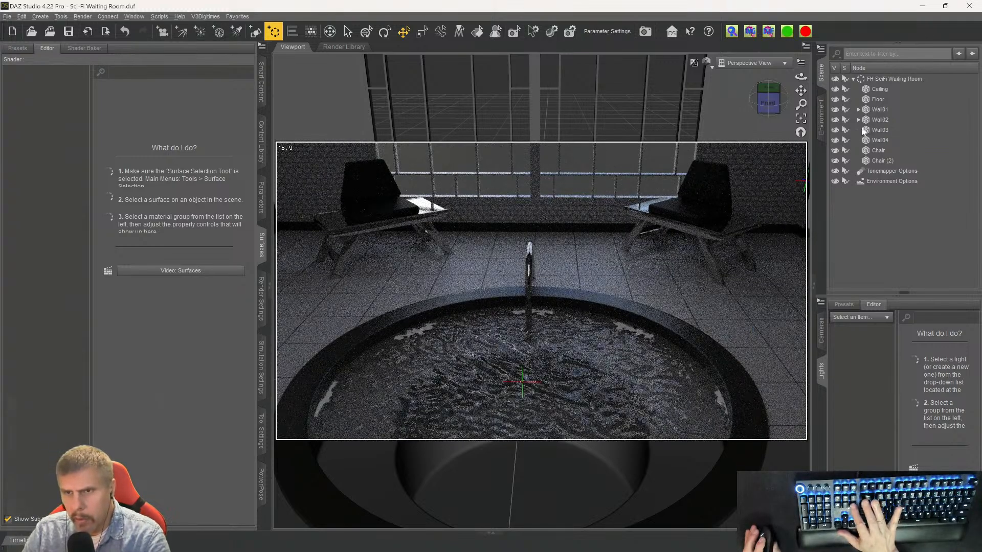
- Delete the object nested under Wall02 and the Door nested under Wall01 from the scene
left_click(859, 119)
left_click(875, 130)
key("Delete")
left_click(858, 109)
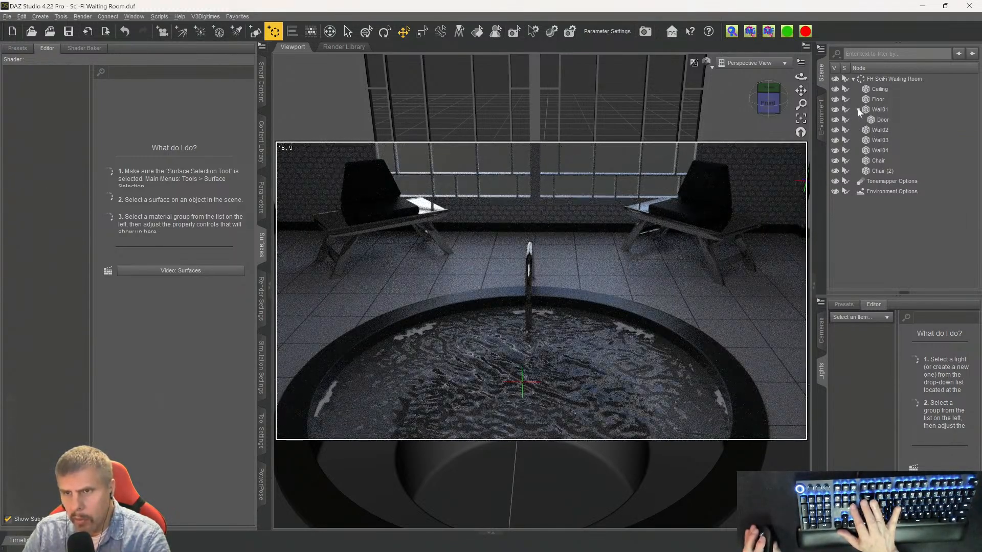
left_click(879, 119)
key("Delete")
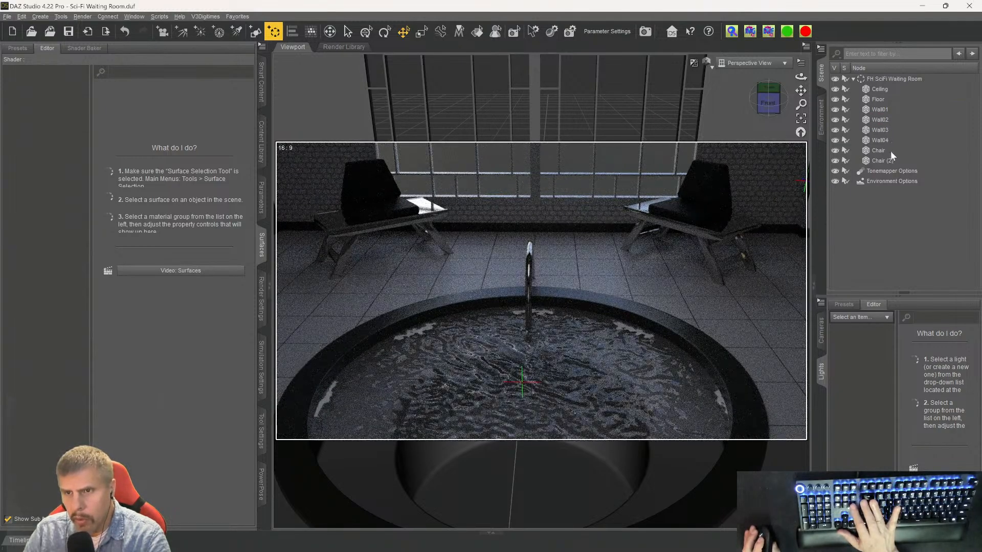
- Switch the viewport to a faster shaded draw style, and delete the Tonemapper Options and Environment Options nodes from the scene
left_click(880, 172)
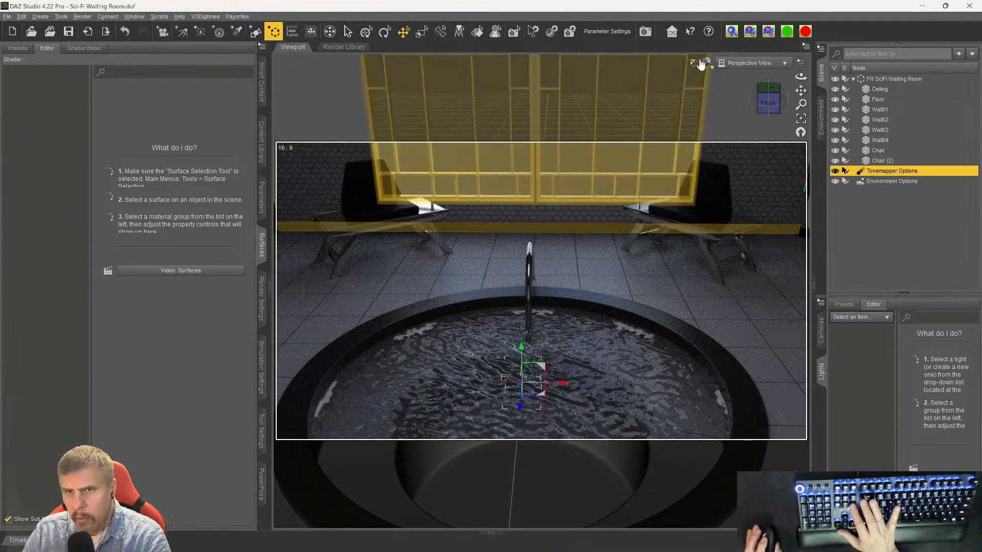
left_click(707, 63)
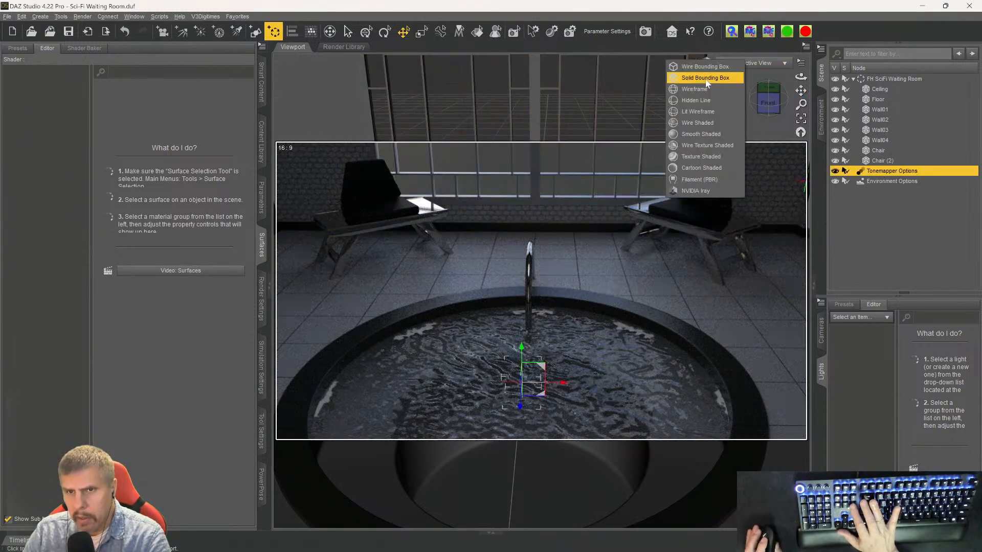
left_click(696, 169)
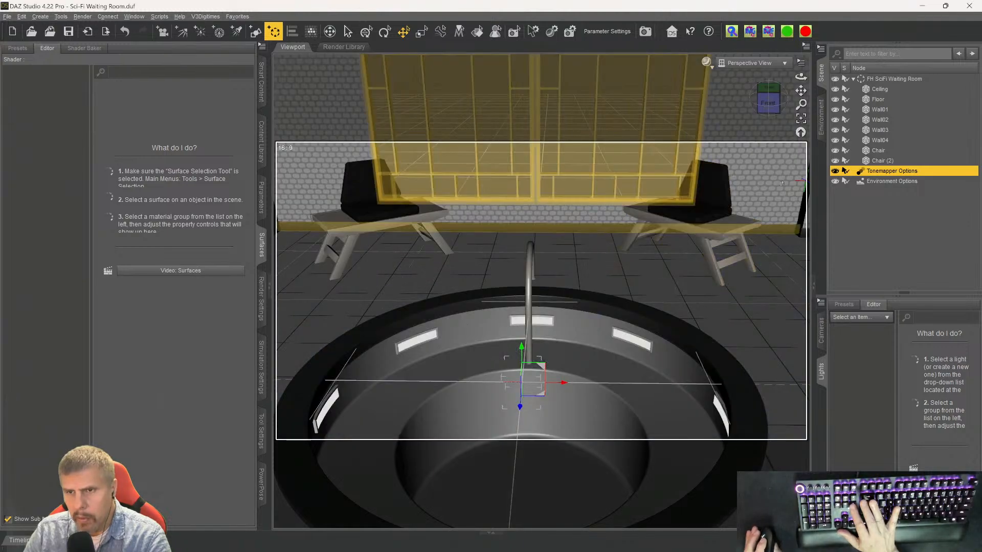
left_click(856, 171)
key("Delete")
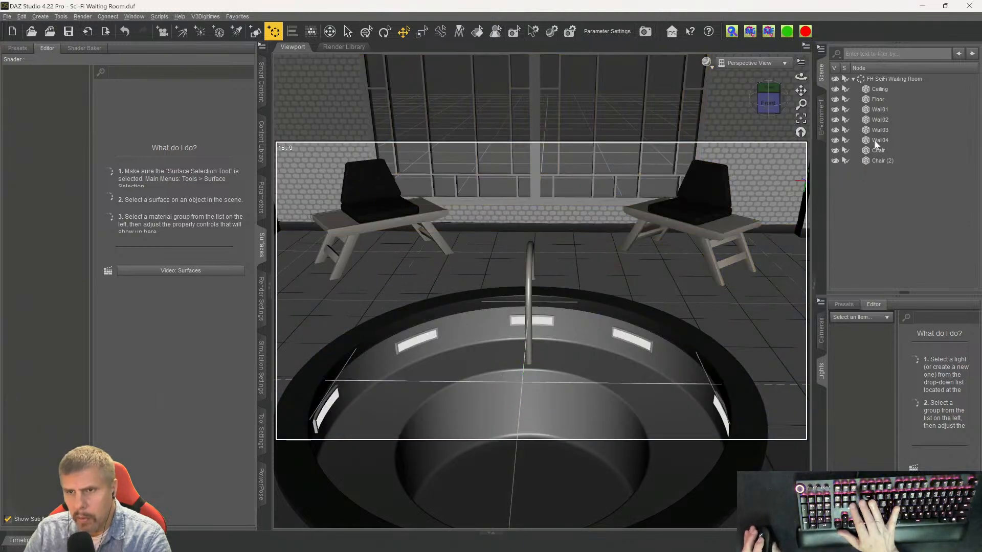
- Inspect the remaining room nodes, including Chair and Floor, from farther back outside the doorway
left_click(875, 80)
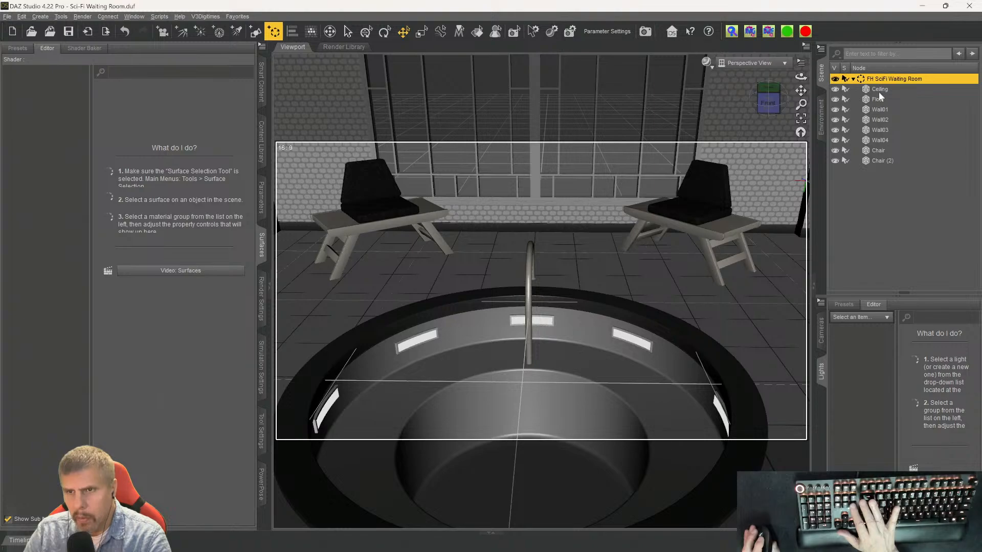
left_click(874, 154)
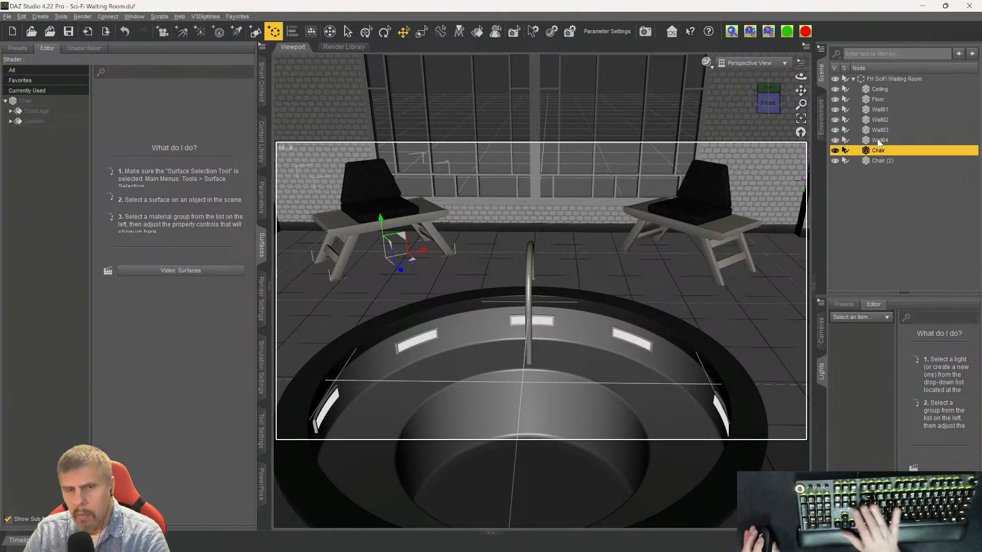
scroll(755, 185, "up", 3)
scroll(756, 186, "down", 1)
scroll(756, 185, "down", 6)
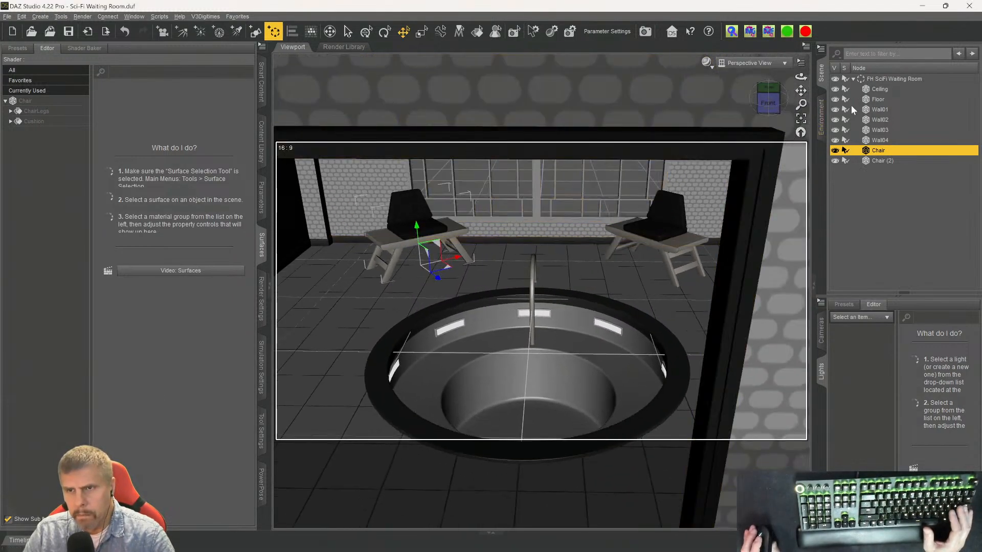
left_click(869, 101)
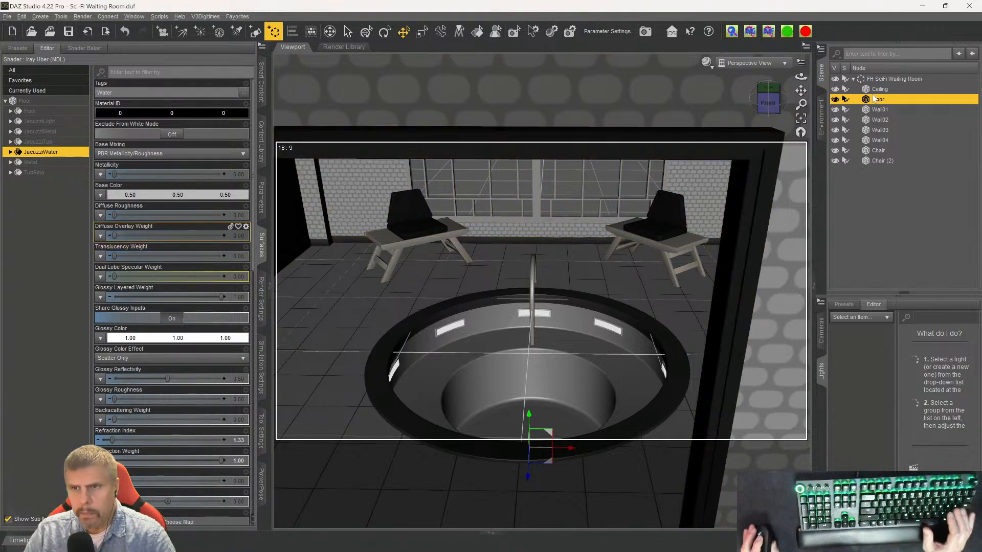
- Start an FBX export of the FH SciFi Waiting Room into the desktop FBX folder, naming the file Sci-Fi Waiting Room2.fbx
left_click(878, 80)
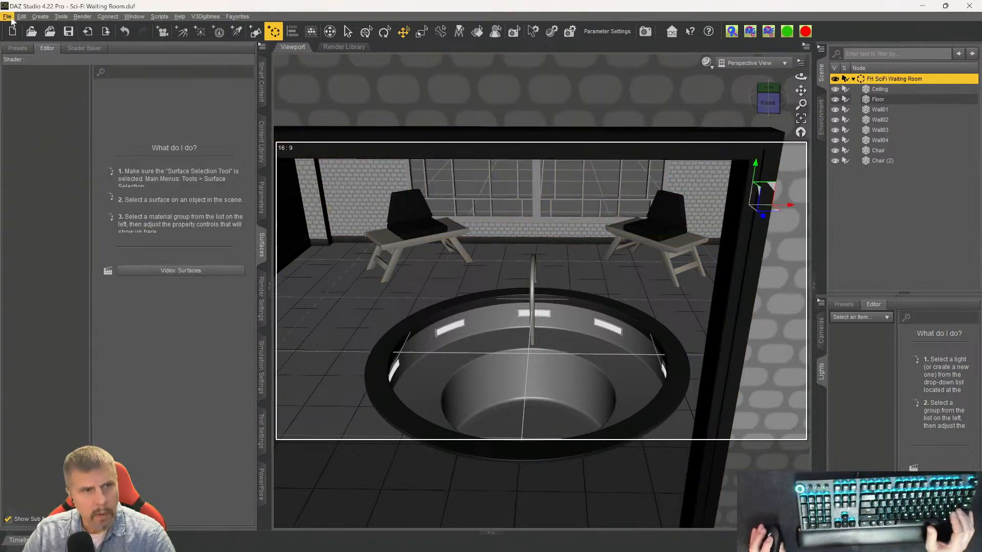
left_click(9, 17)
mouse_move(29, 91)
left_click(33, 137)
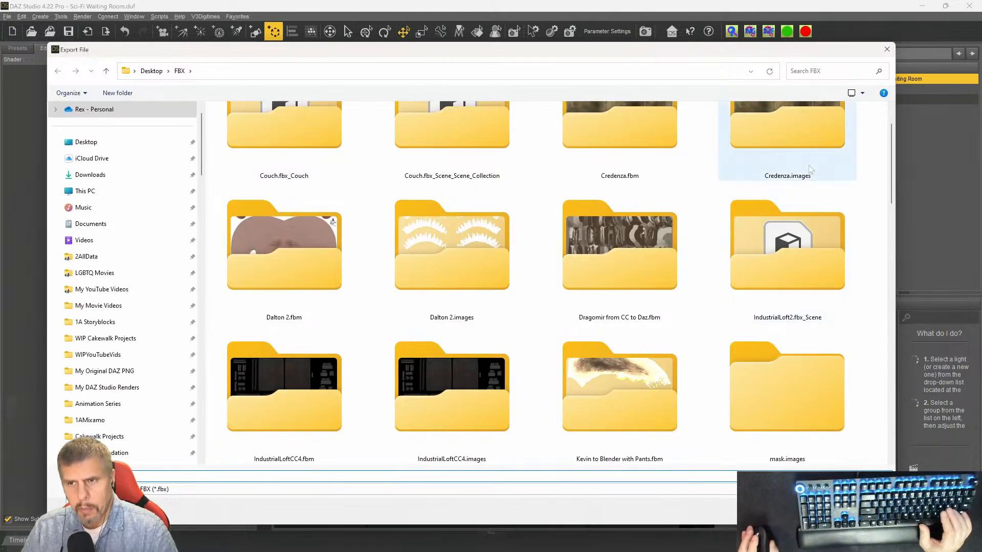
scroll(692, 240, "down", 10)
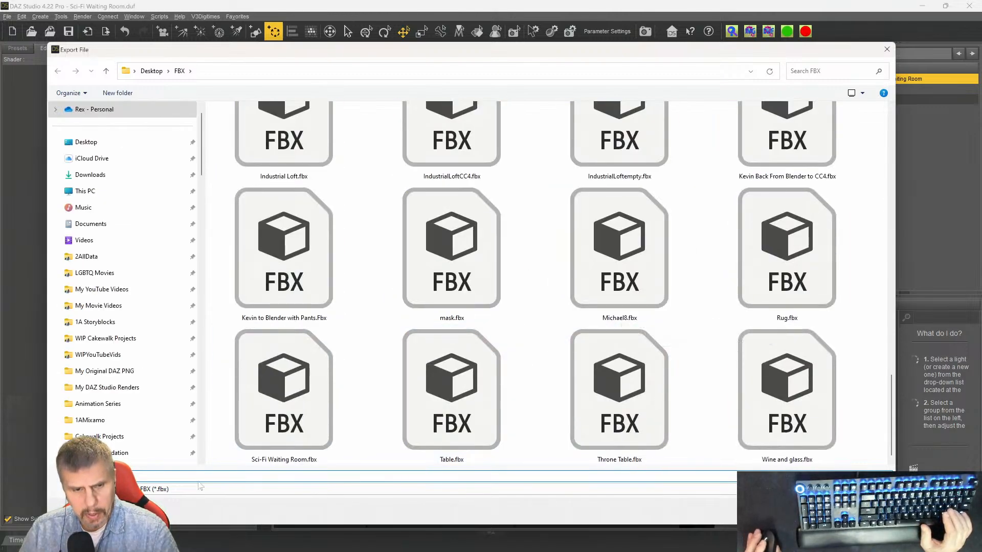
left_click(242, 461)
left_click(171, 476)
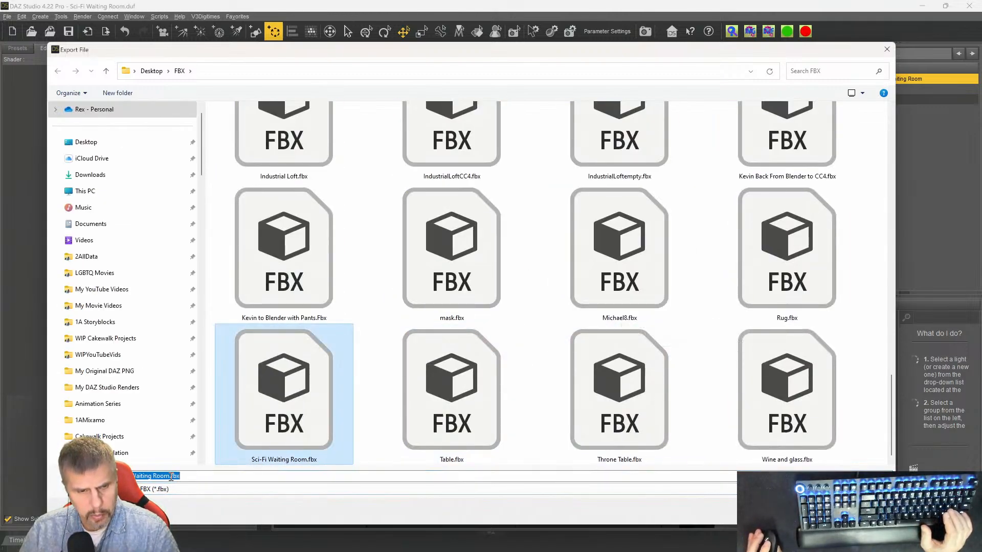
left_click(170, 476)
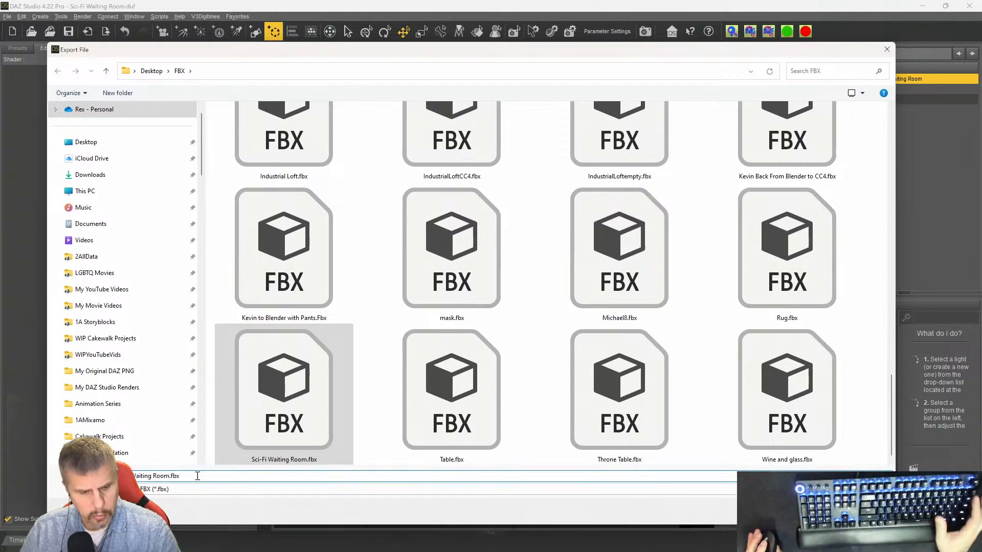
type("2")
key("Return")
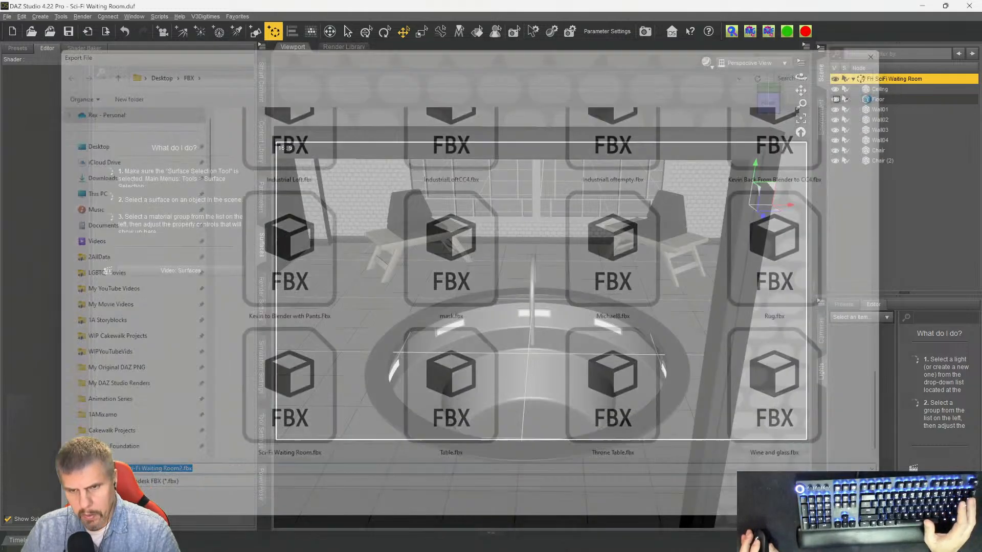
- Exclude figures and enable Collect Textures in the FBX export options, keep props, lights and embedded textures included, and run the export
left_click(573, 219)
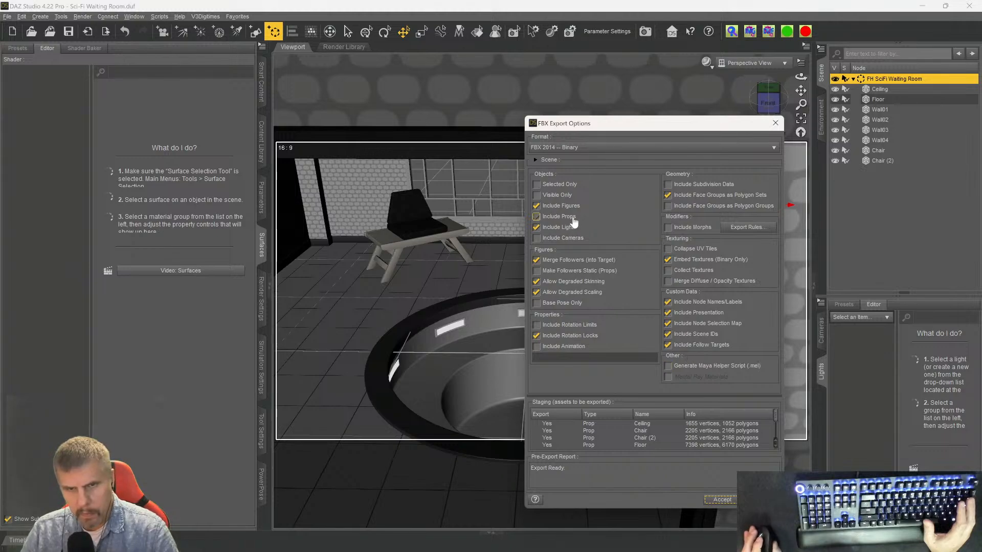
left_click(535, 206)
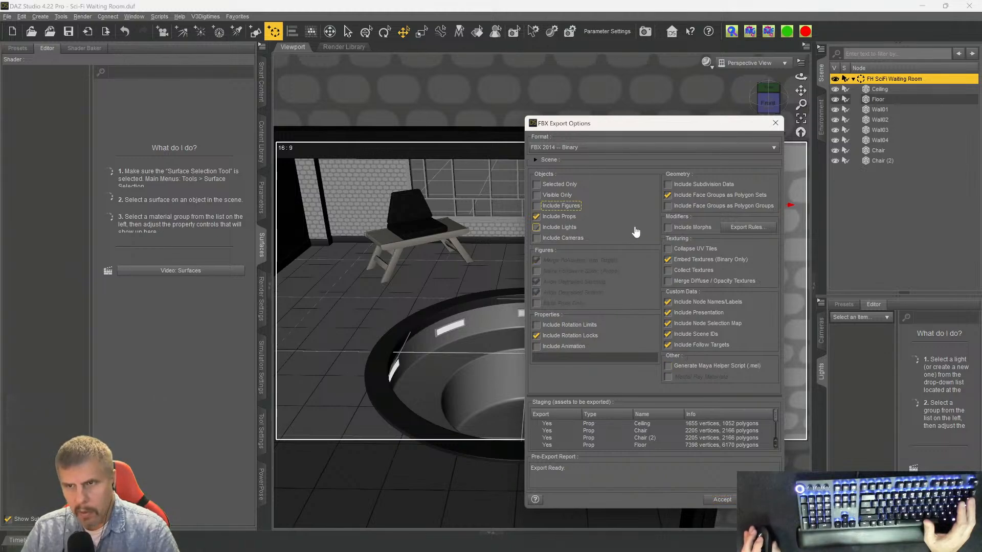
left_click(668, 198)
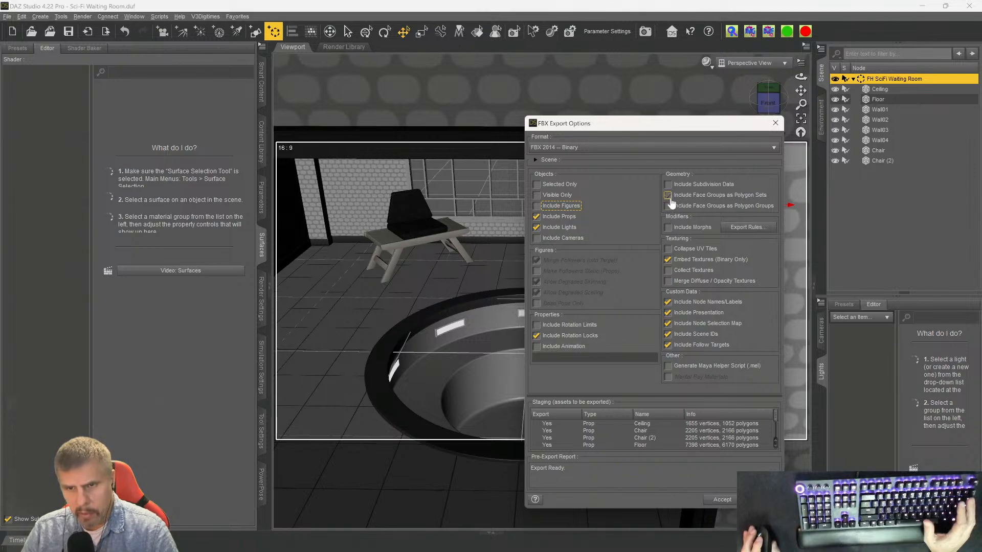
left_click(669, 198)
left_click(669, 261)
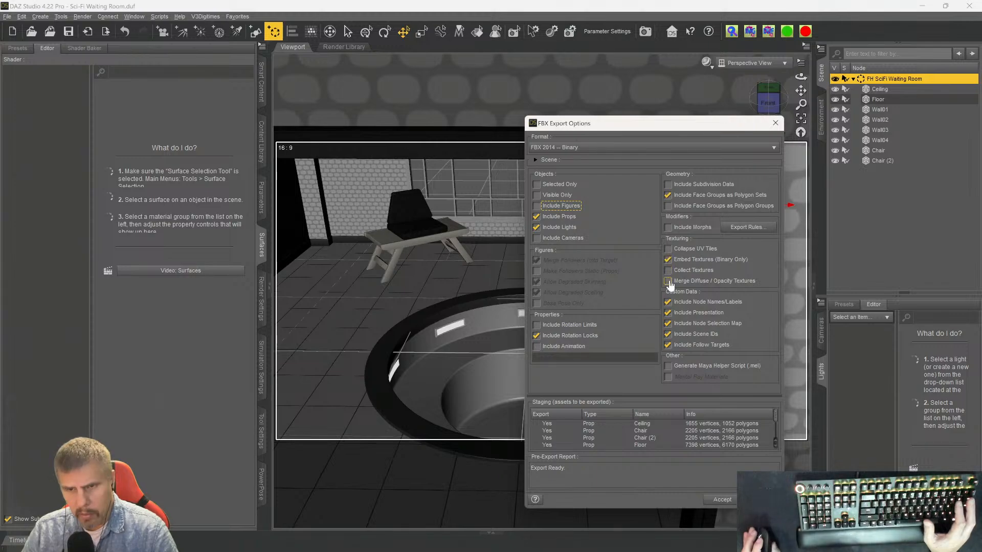
left_click(669, 271)
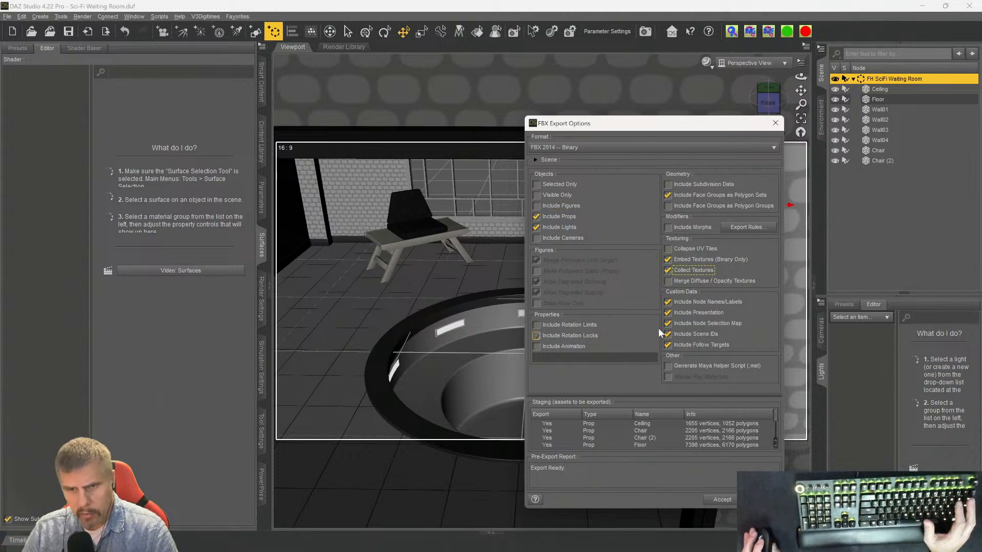
left_click(668, 314)
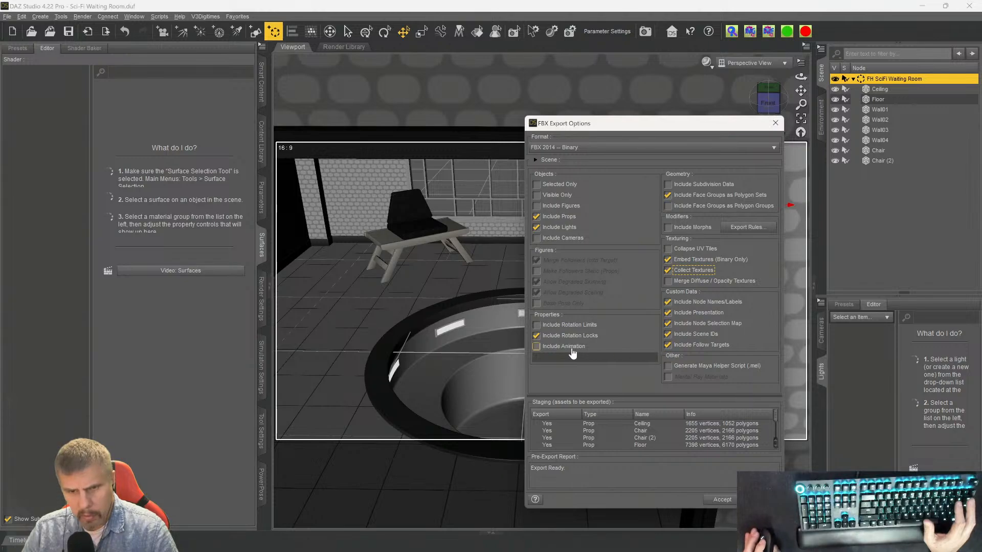
left_click(536, 228)
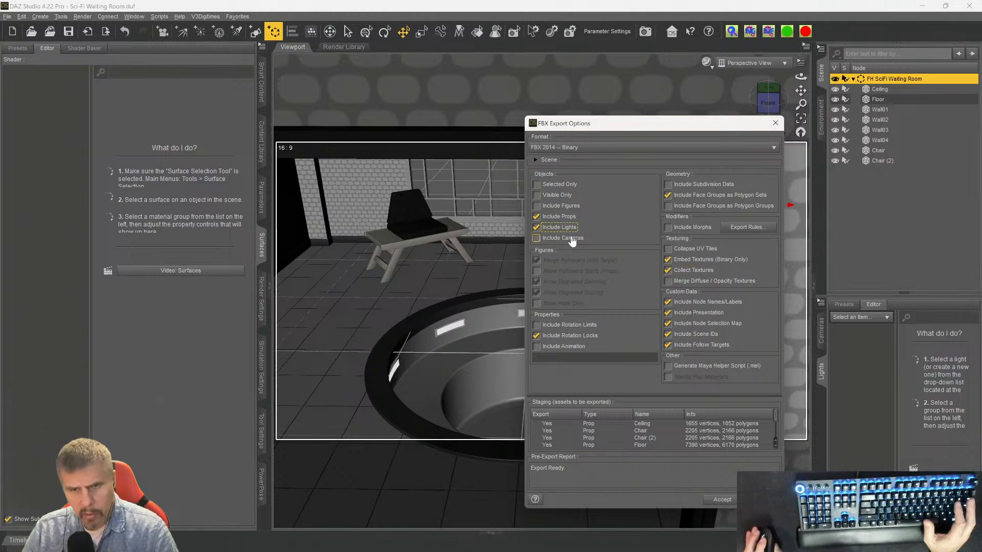
left_click(721, 497)
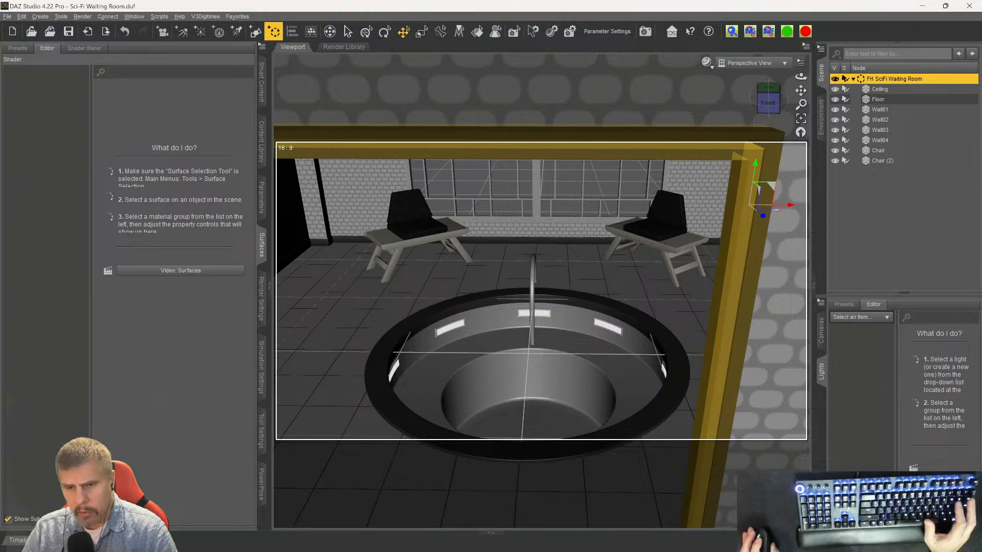
- Switch to iClone and delete the existing Sci-Fi Waiting Room prop from the project
mouse_move(728, 546)
left_click(682, 540)
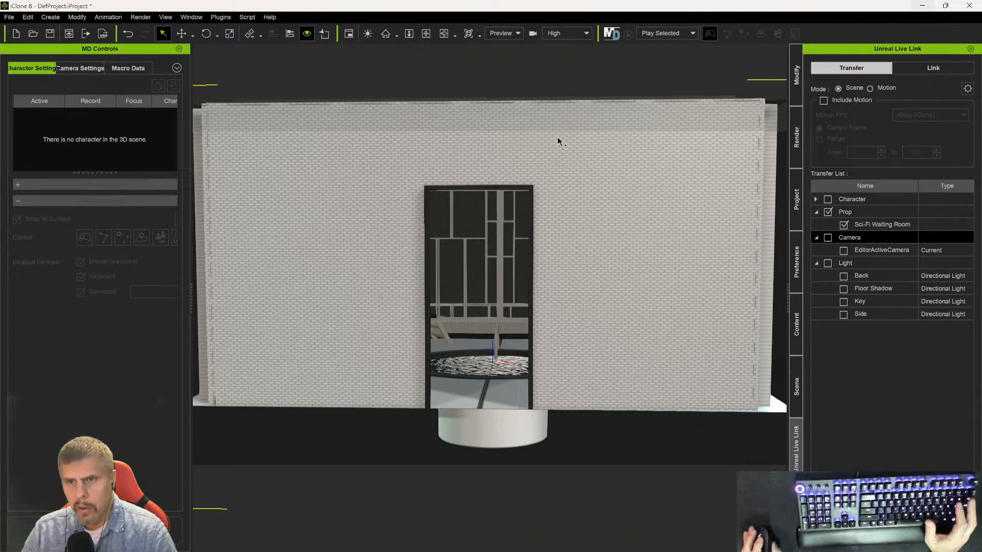
key("Delete")
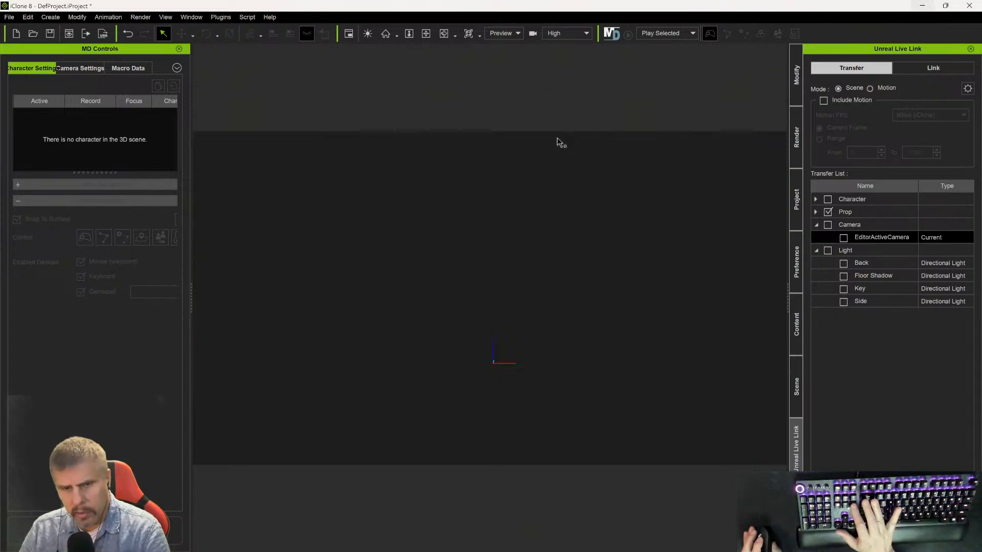
- Import Sci-Fi Waiting Room2.fbx from the desktop FBX folder into the empty iClone project
left_click(9, 17)
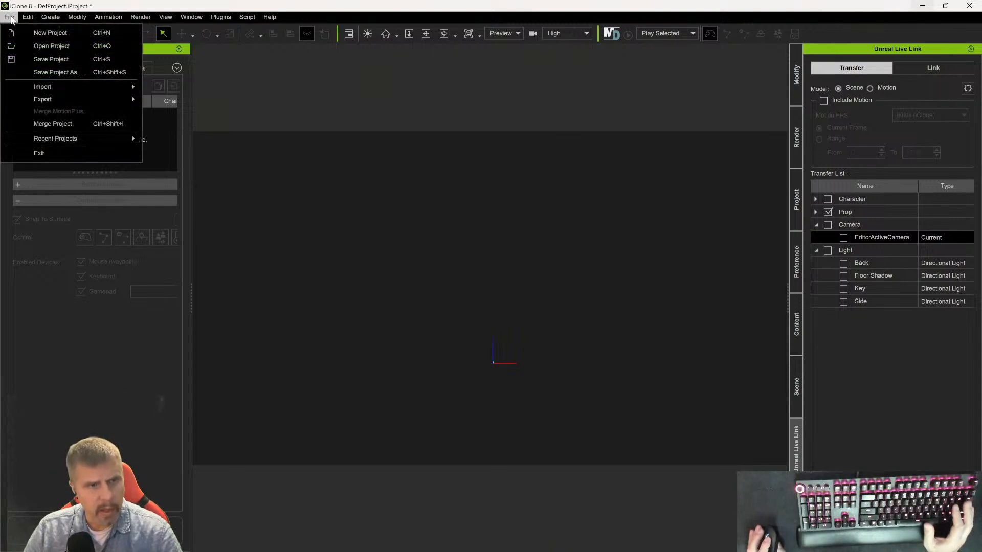
mouse_move(40, 91)
left_click(159, 89)
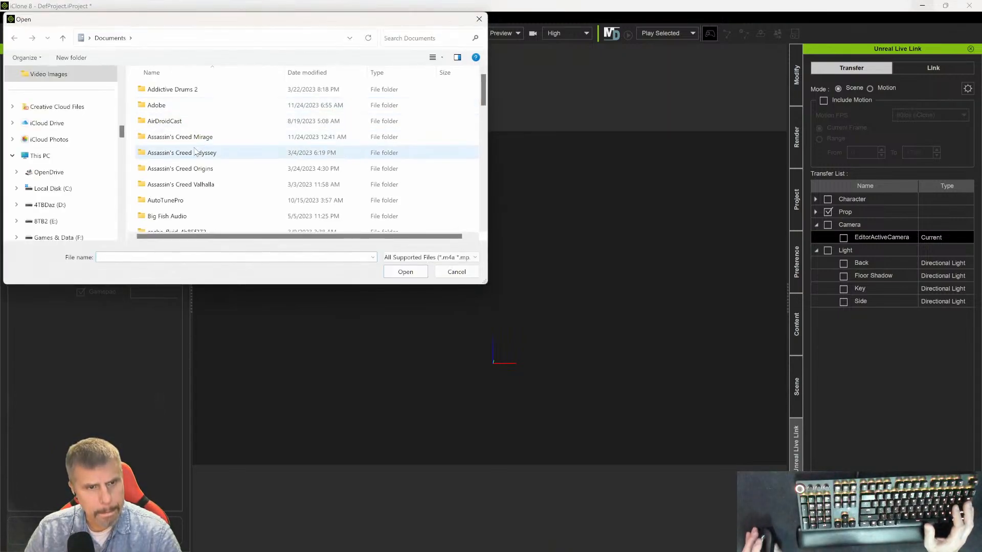
scroll(65, 134, "up", 5)
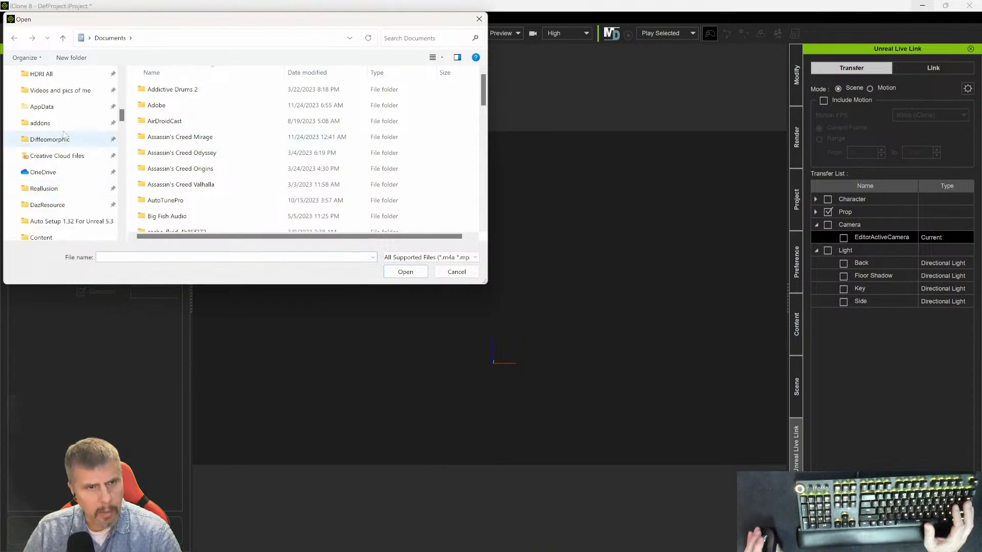
scroll(65, 134, "up", 5)
left_click(57, 127)
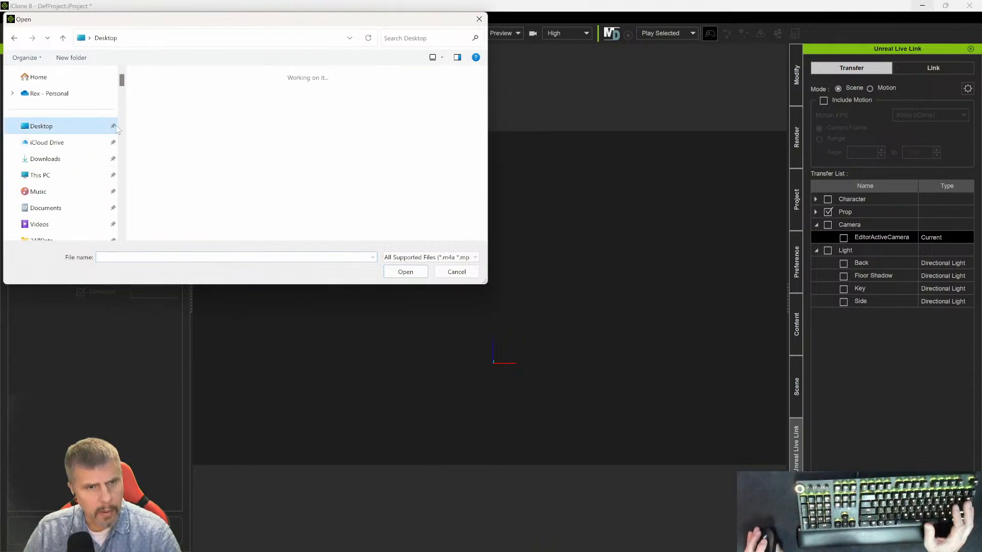
double_click(375, 159)
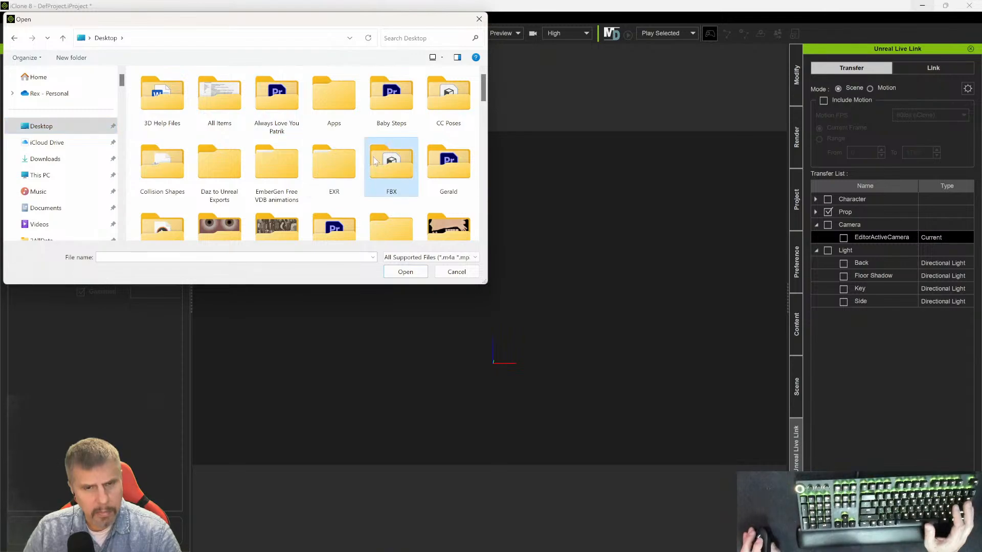
scroll(373, 157, "down", 10)
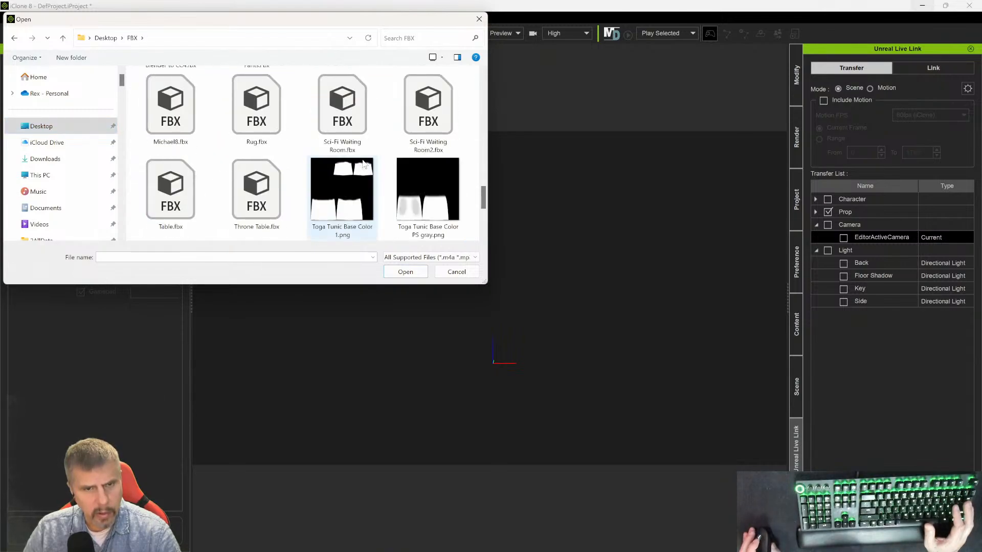
scroll(364, 163, "down", 3)
scroll(364, 163, "up", 2)
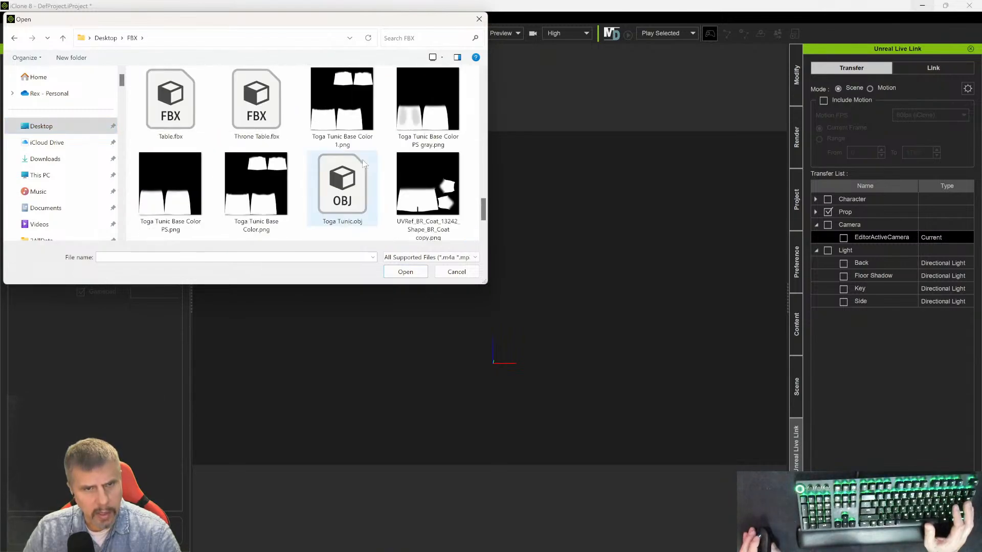
scroll(364, 164, "up", 2)
left_click(437, 122)
left_click(404, 268)
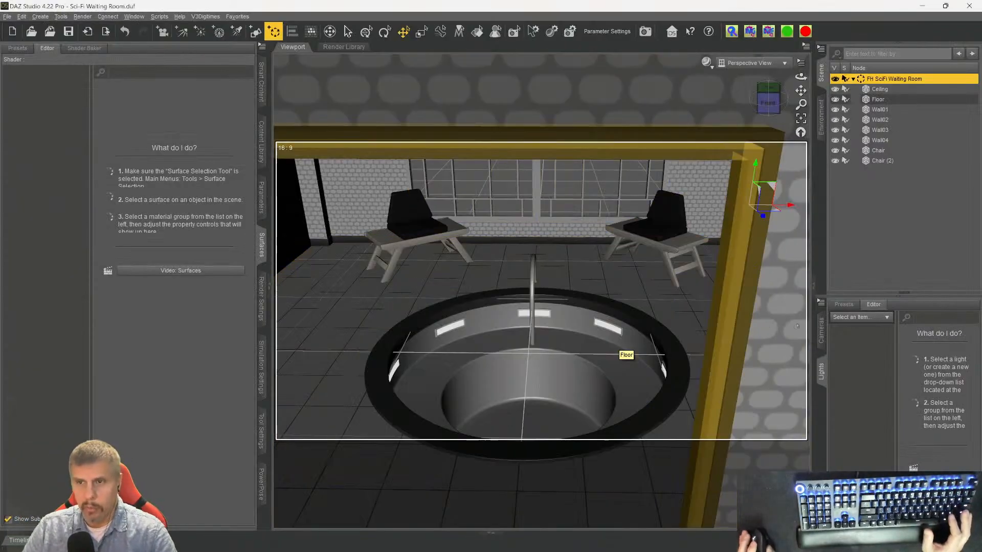
- Switch from DAZ Studio to Blender, and return to the SciFi_Waiting_Room blueprint in Unreal Engine
mouse_move(726, 550)
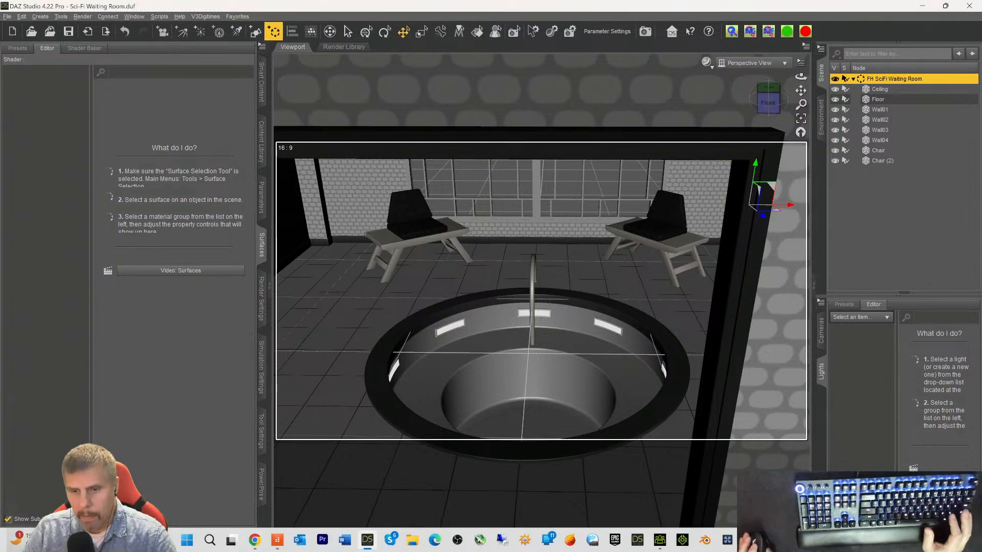
left_click(680, 547)
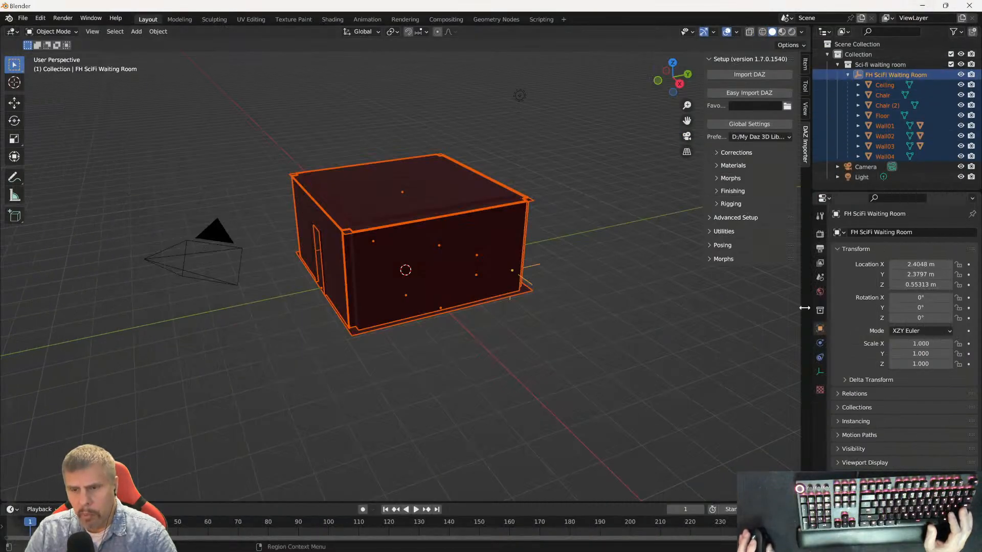
mouse_move(797, 551)
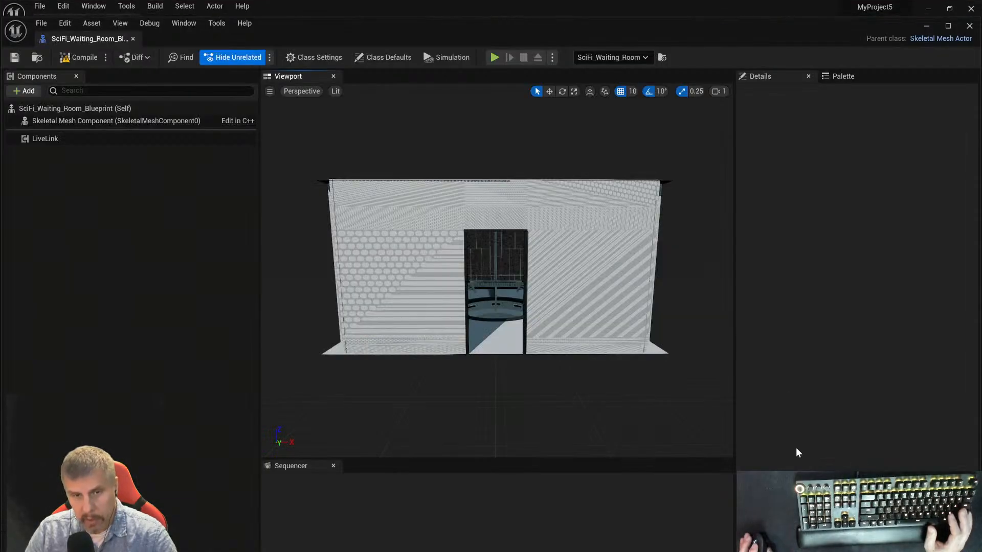
- Close the SciFi_Waiting_Room blueprint and delete the SciFi_Waiting_Room actor from the level
left_click(552, 253)
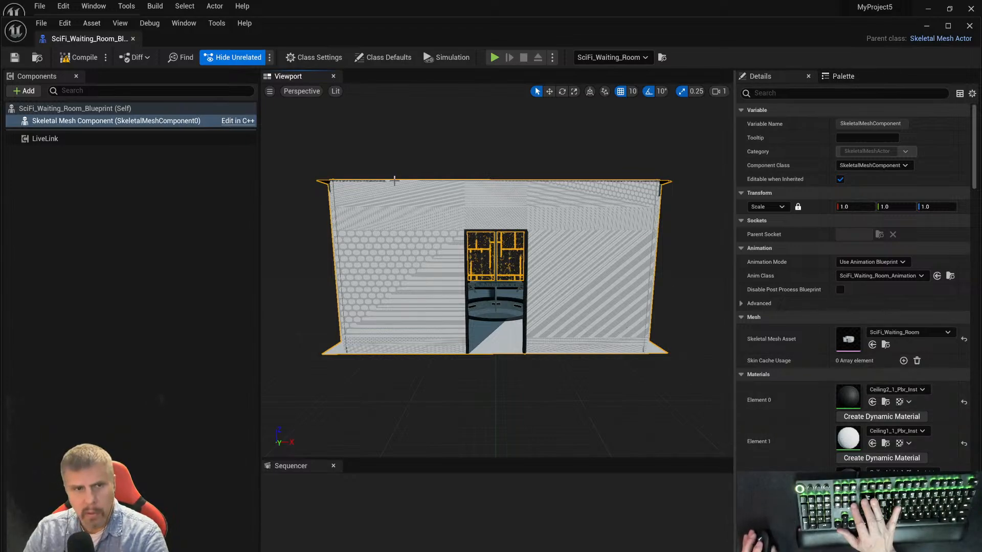
left_click(133, 39)
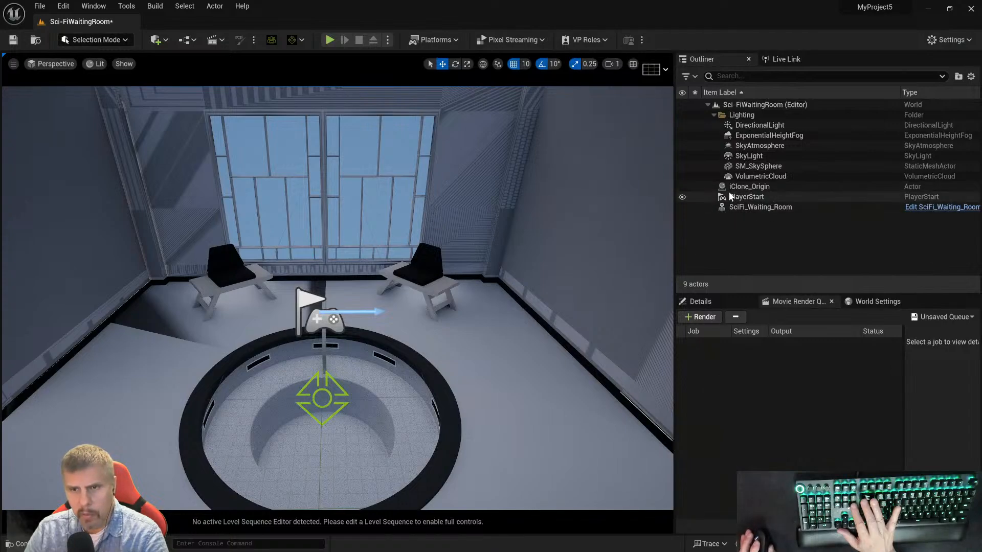
left_click(729, 209)
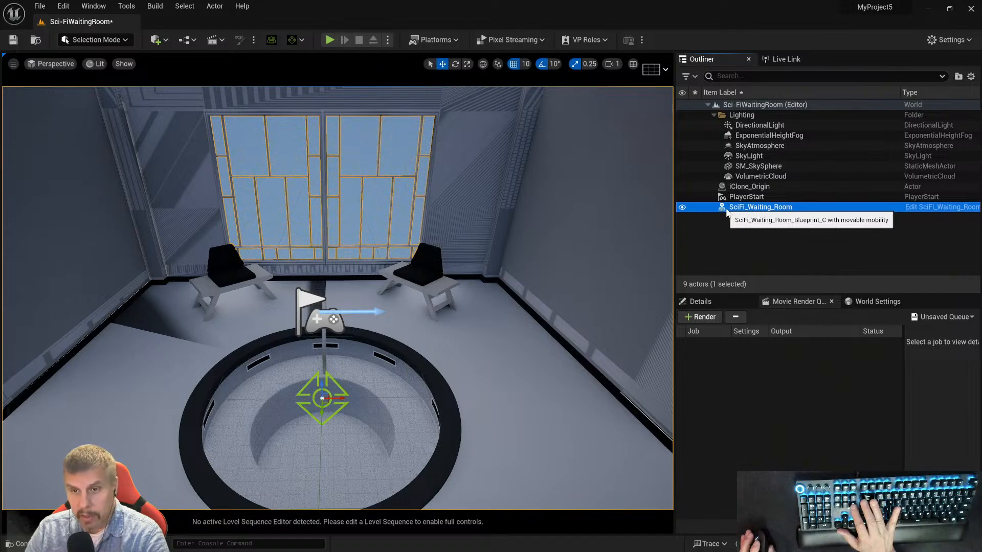
key("Delete")
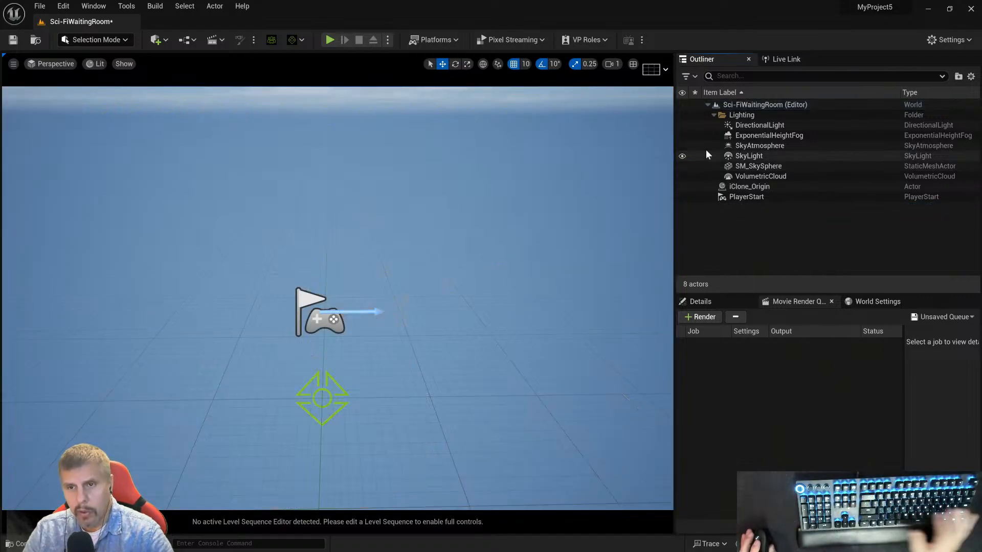
- Choose Sci-Fi Waiting Room2.fbx from the desktop FBX folder to import into the current level
left_click(39, 6)
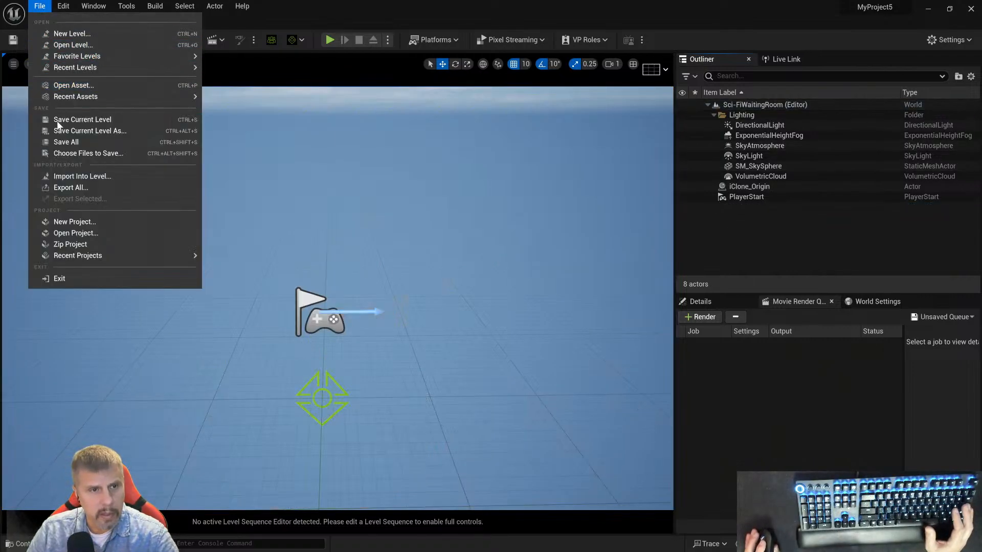
left_click(77, 179)
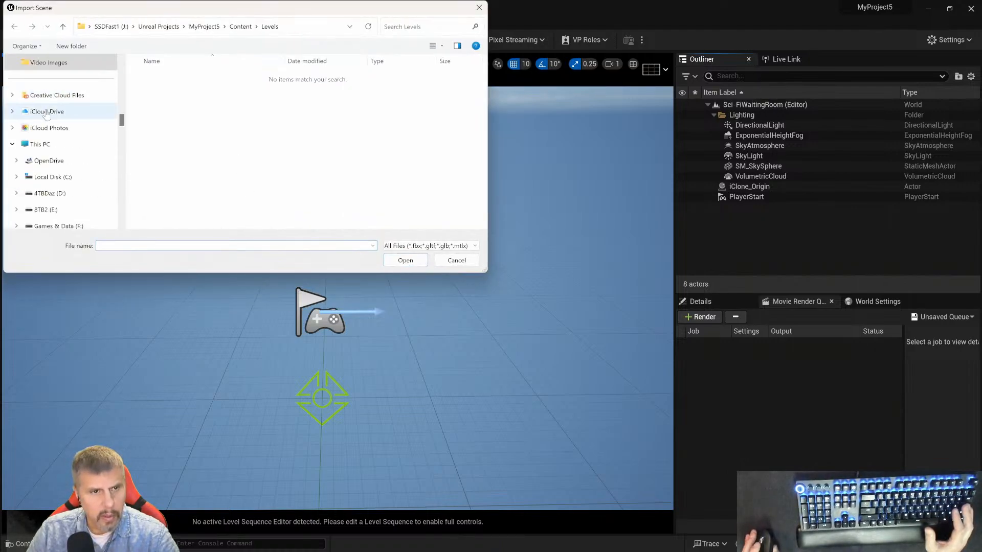
scroll(47, 113, "up", 5)
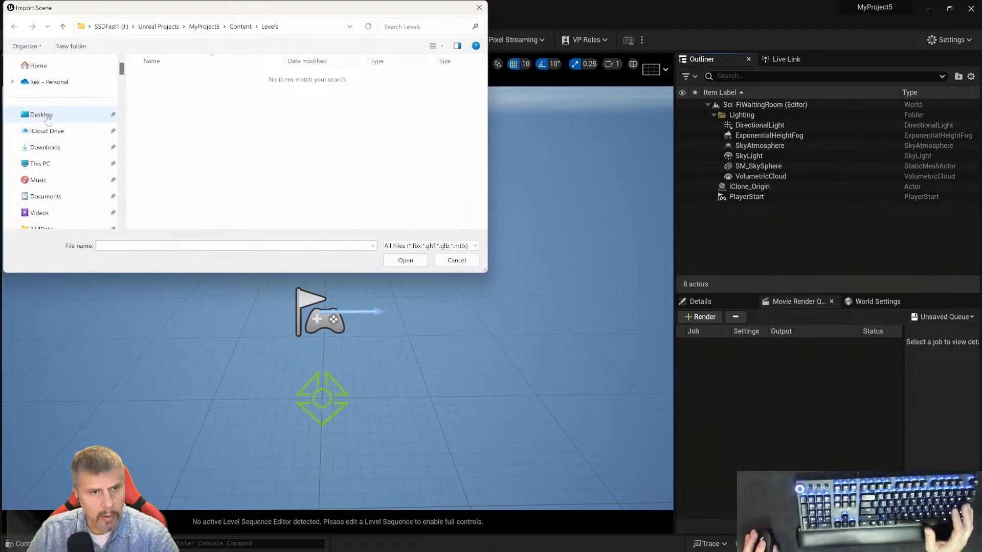
left_click(41, 114)
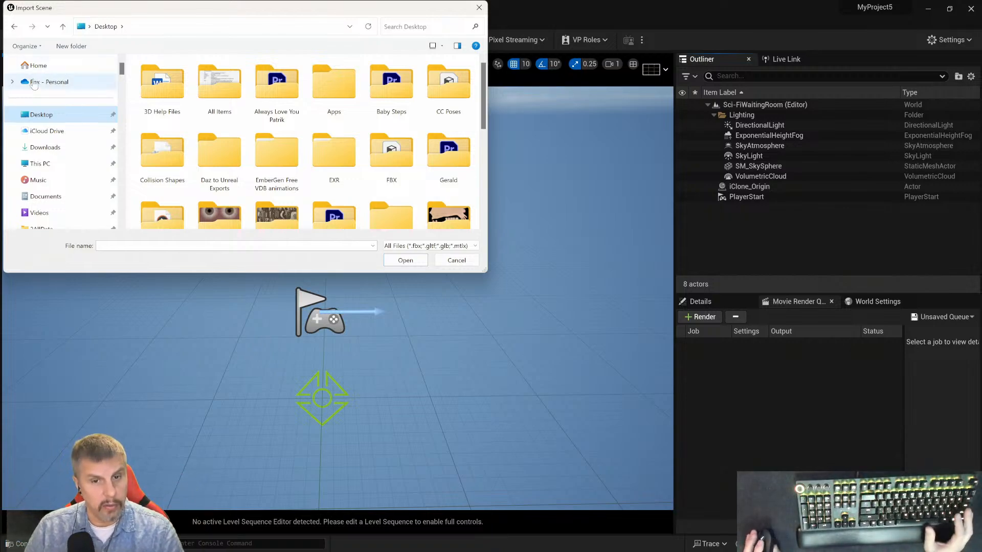
scroll(228, 120, "down", 5)
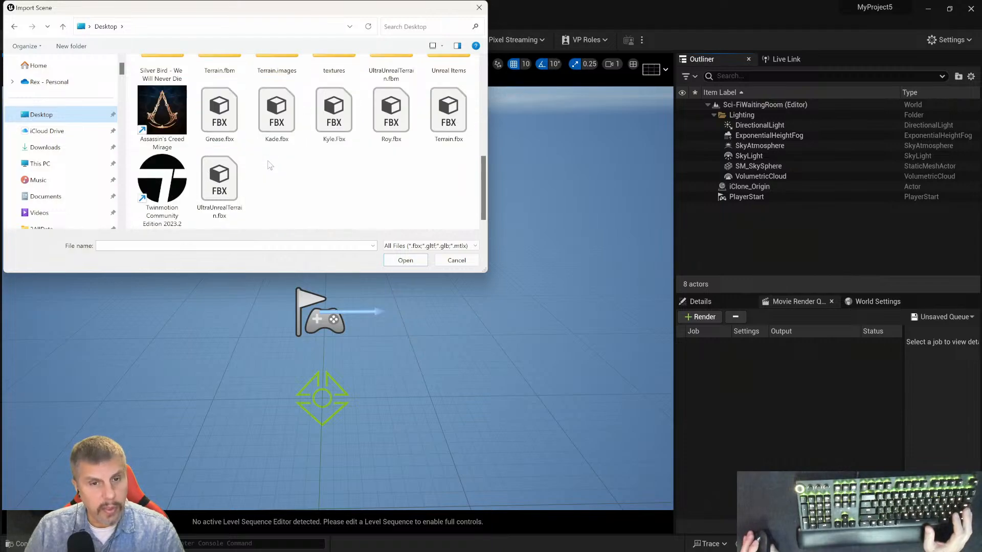
scroll(284, 177, "up", 1)
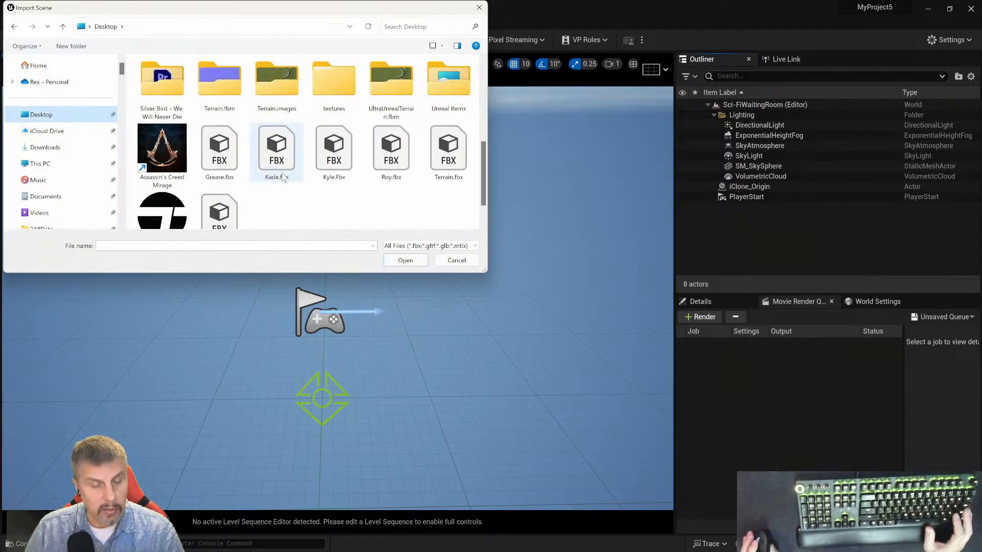
scroll(284, 177, "up", 3)
scroll(284, 177, "down", 5)
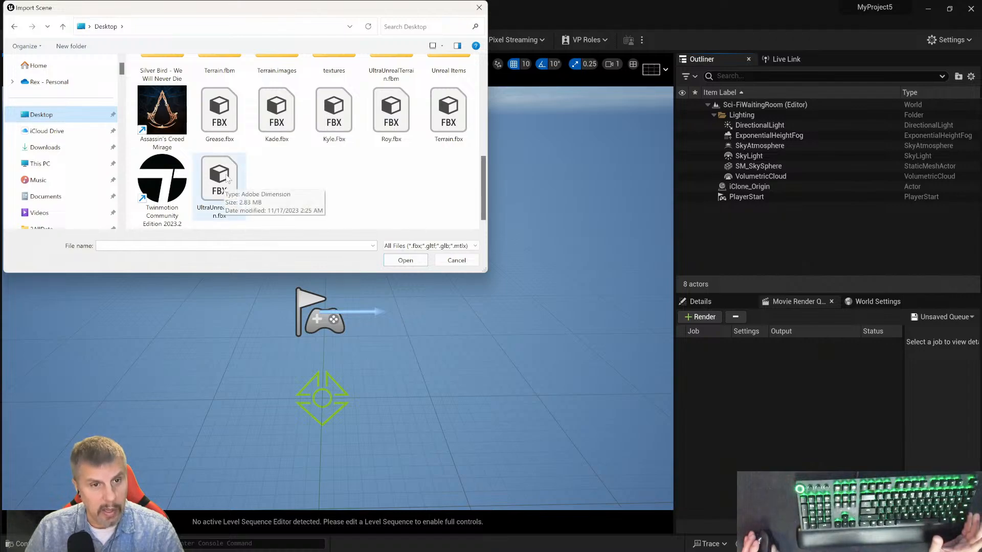
scroll(225, 183, "up", 10)
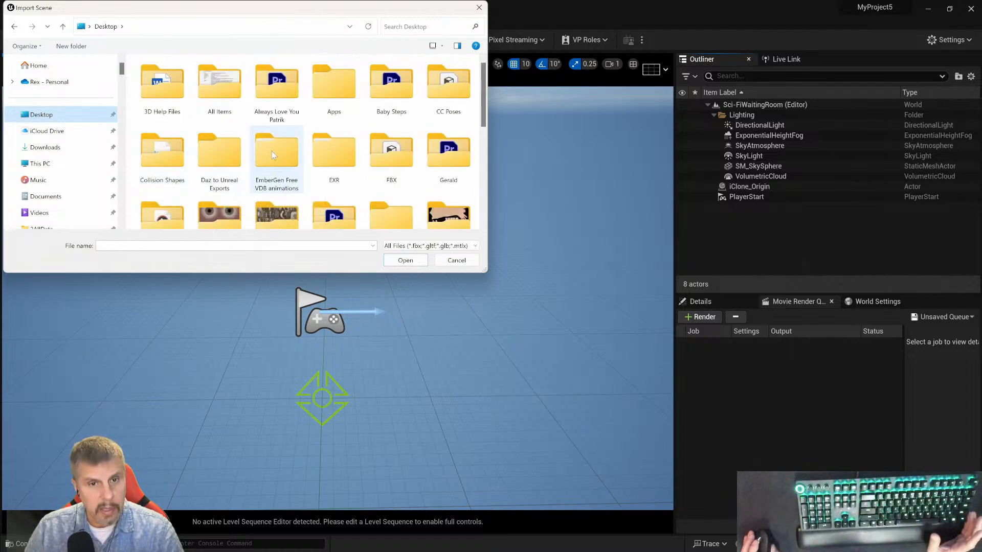
double_click(375, 153)
scroll(309, 179, "down", 10)
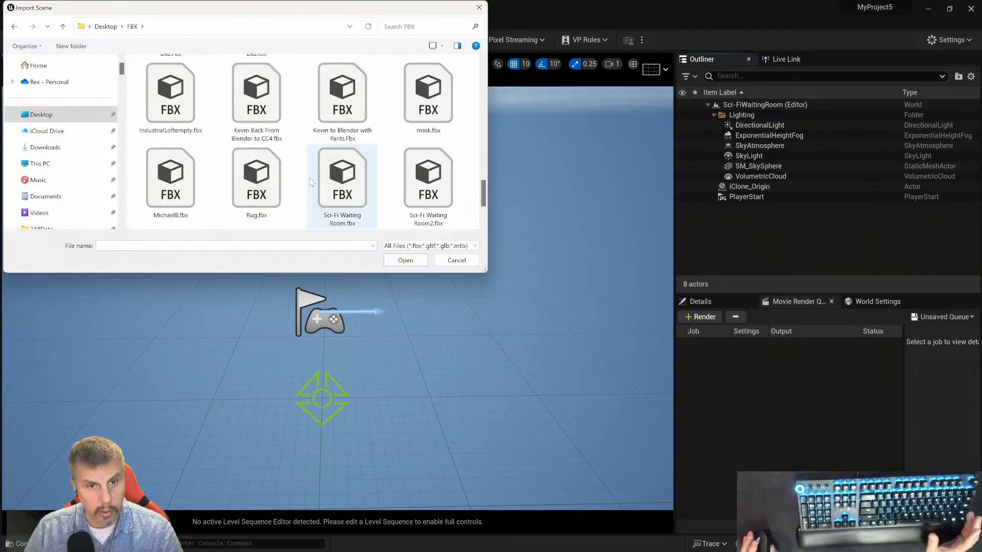
scroll(300, 172, "down", 1)
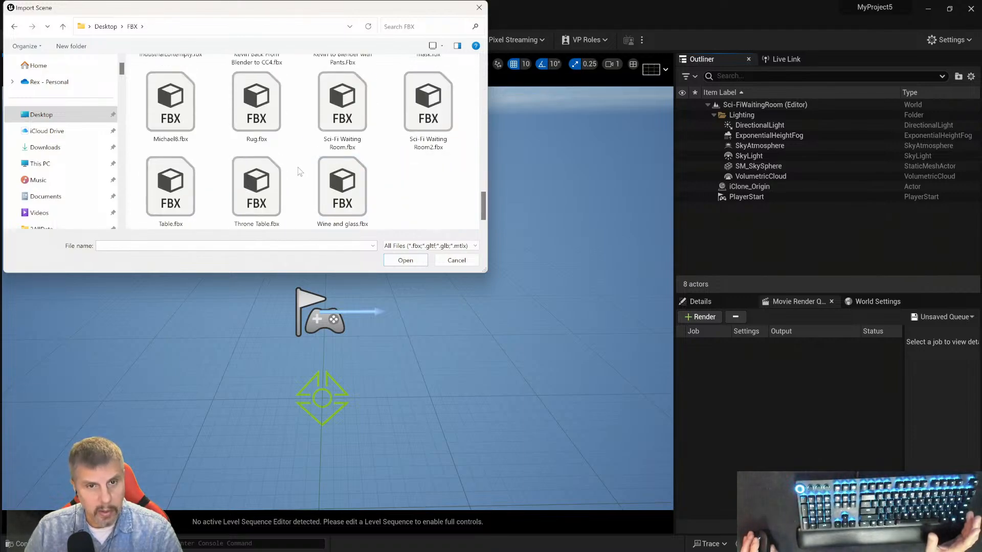
scroll(300, 172, "up", 1)
double_click(438, 181)
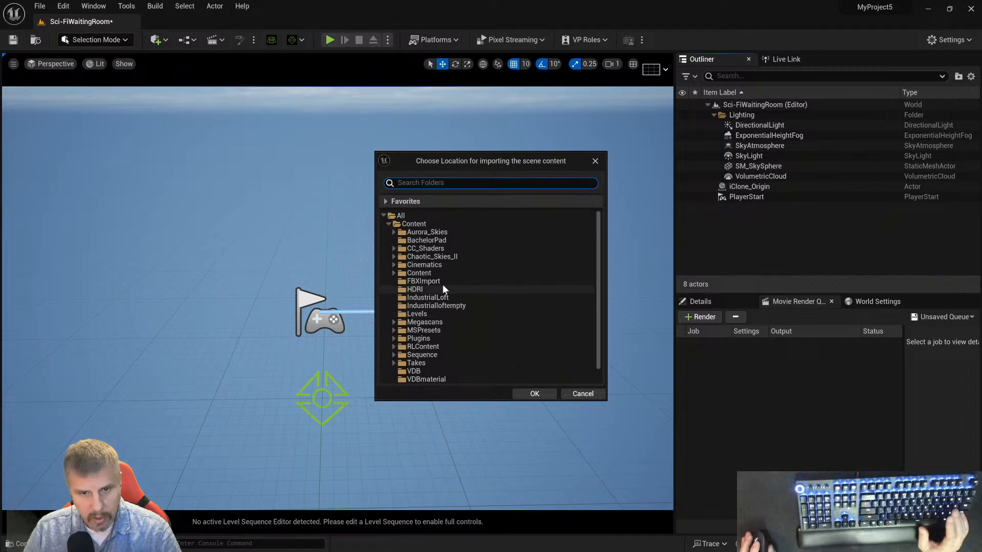
- Create a SciFiWaitingRoom folder under Content as the import location and import the FBX scene with the default options
left_click(414, 225)
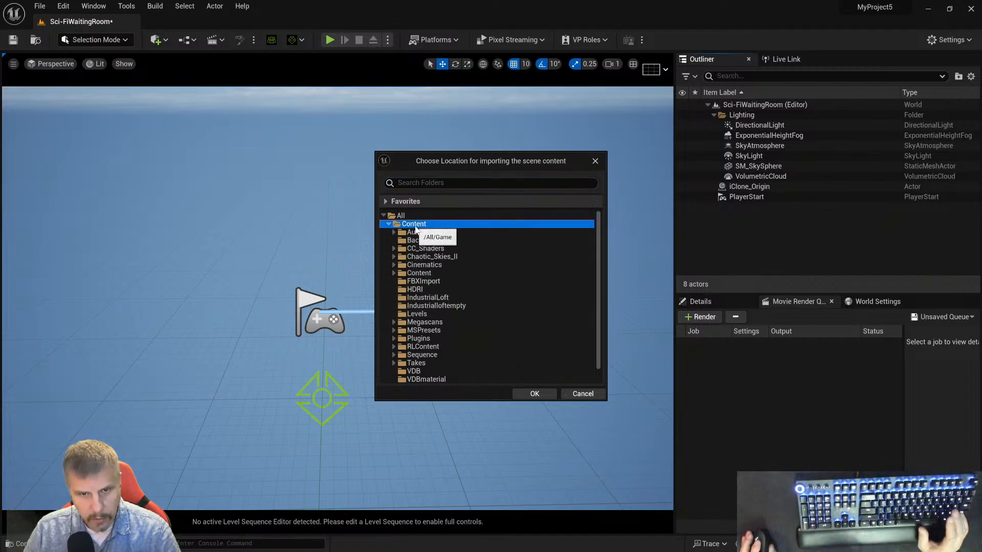
right_click(415, 230)
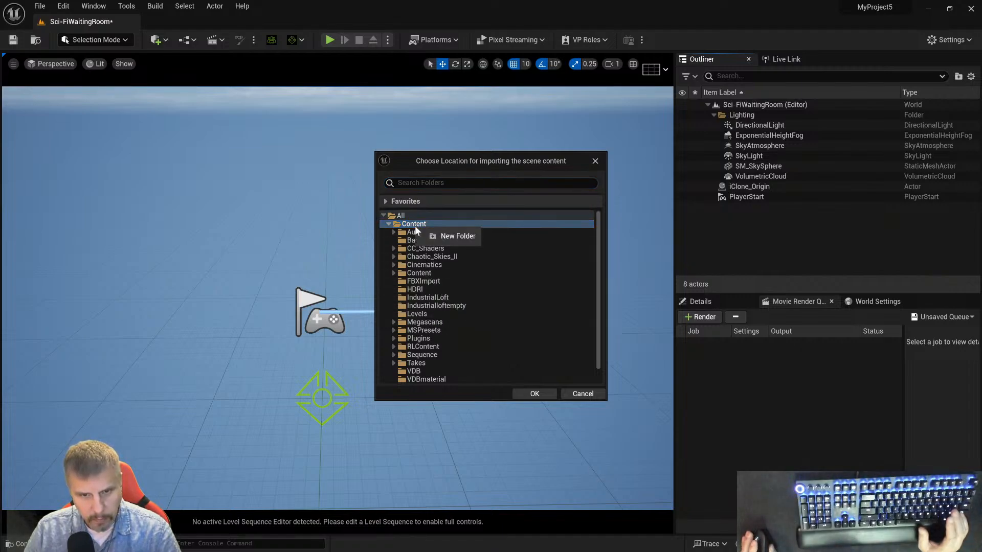
left_click(449, 236)
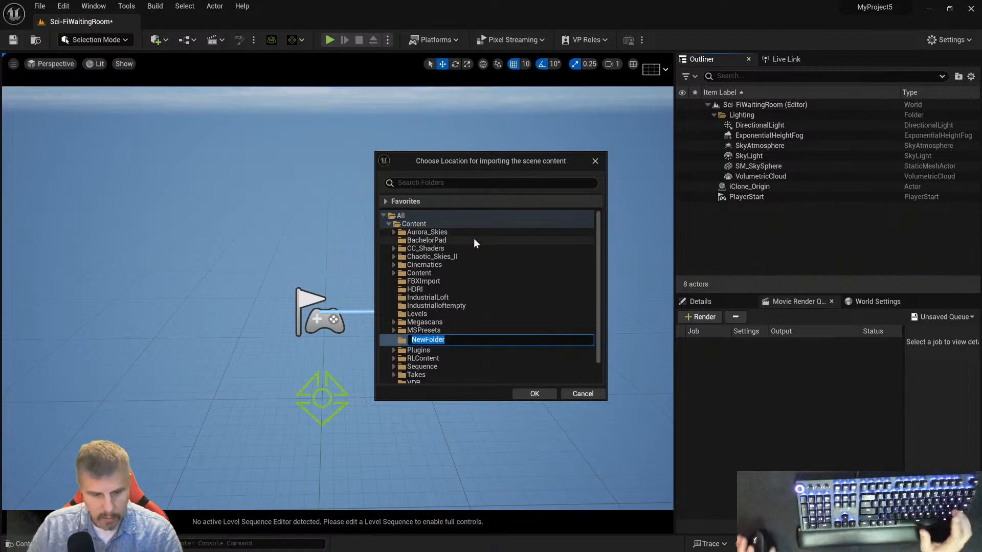
type("S")
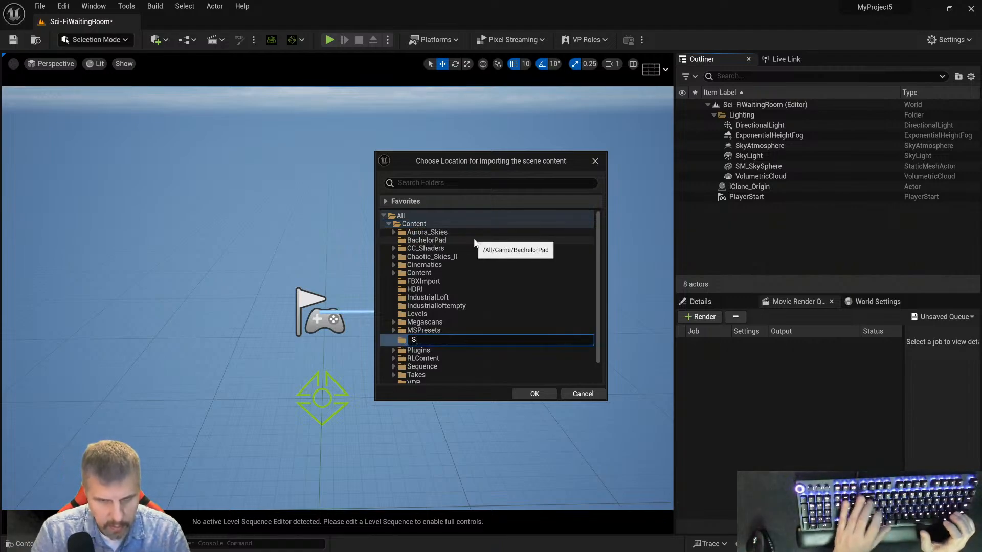
type("ciFI")
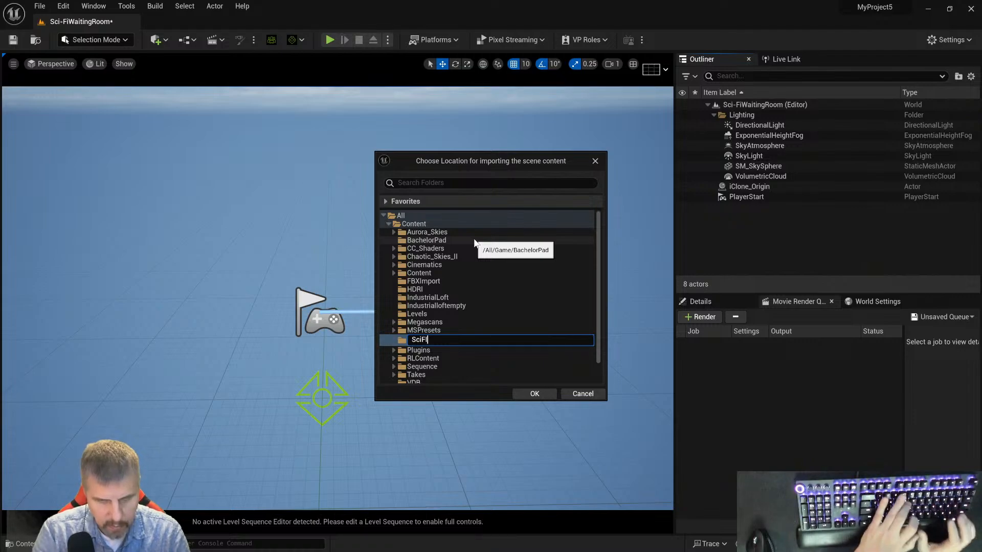
key("BackSpace")
type("itin")
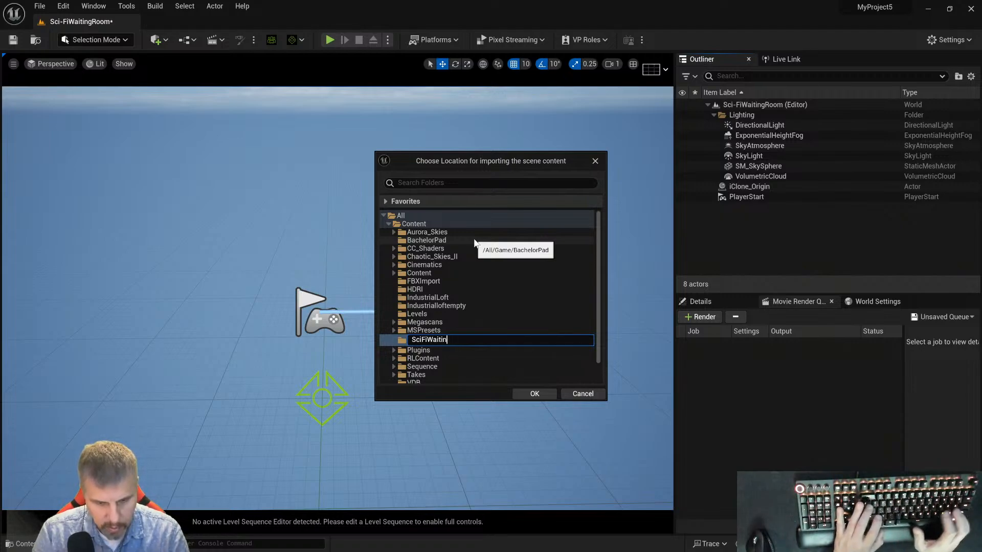
type("WaitingRoom")
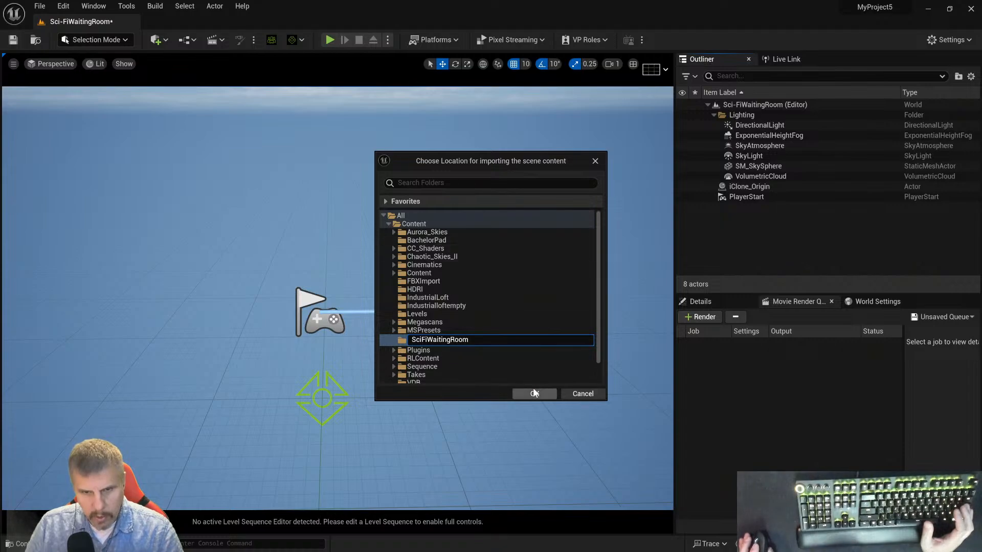
key("Return")
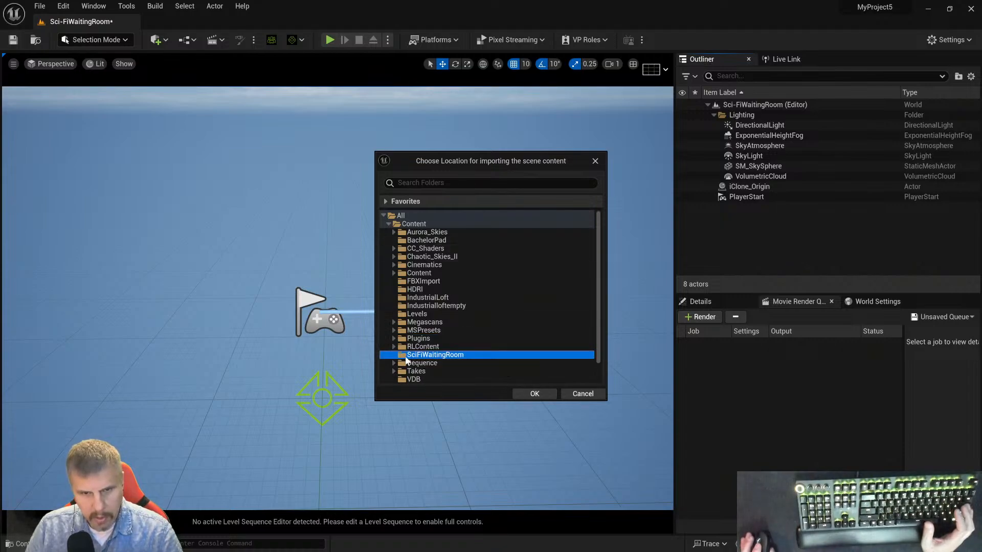
left_click(531, 396)
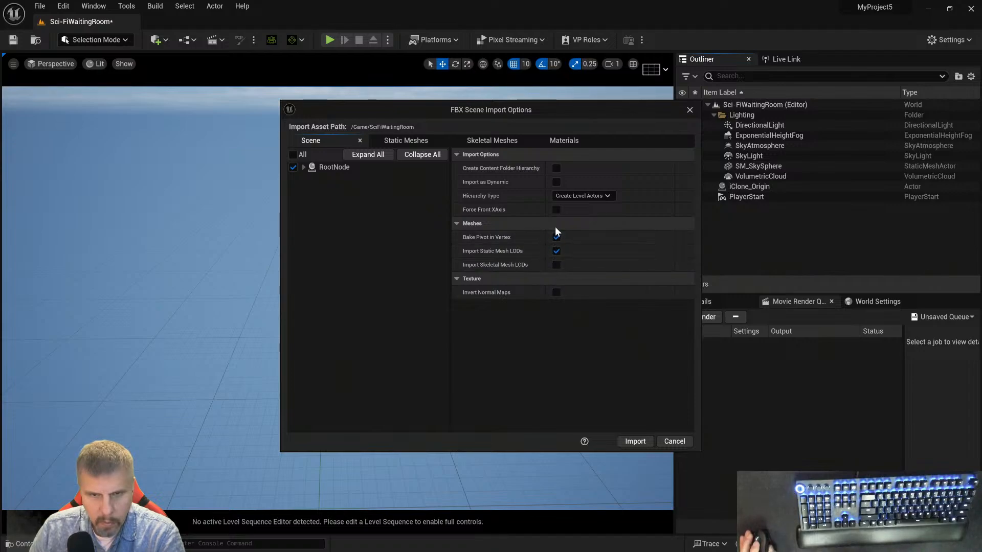
left_click(635, 442)
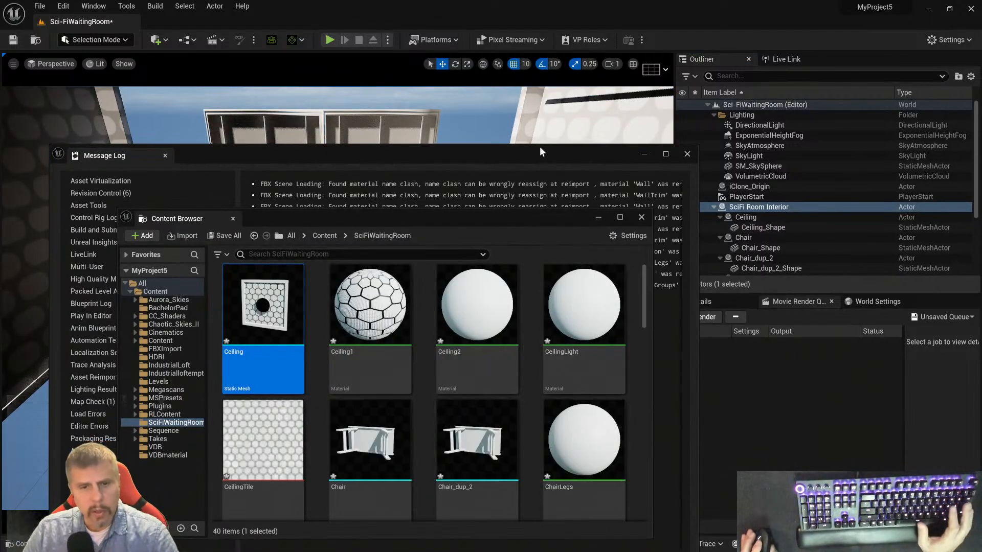
- Clear and close the FBX import message log, and minimize the Content Browser to reveal the imported room
left_click_drag(539, 147, 538, 88)
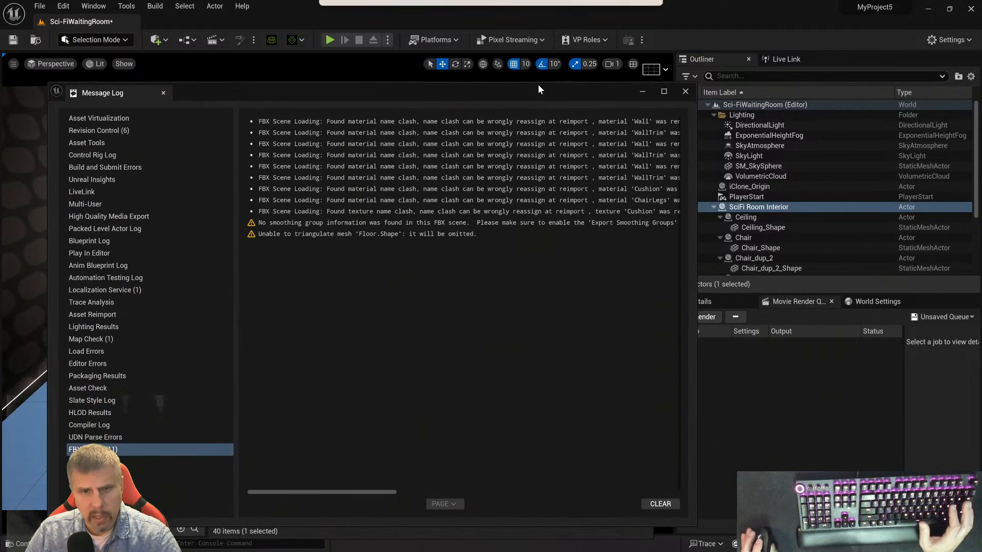
left_click(660, 506)
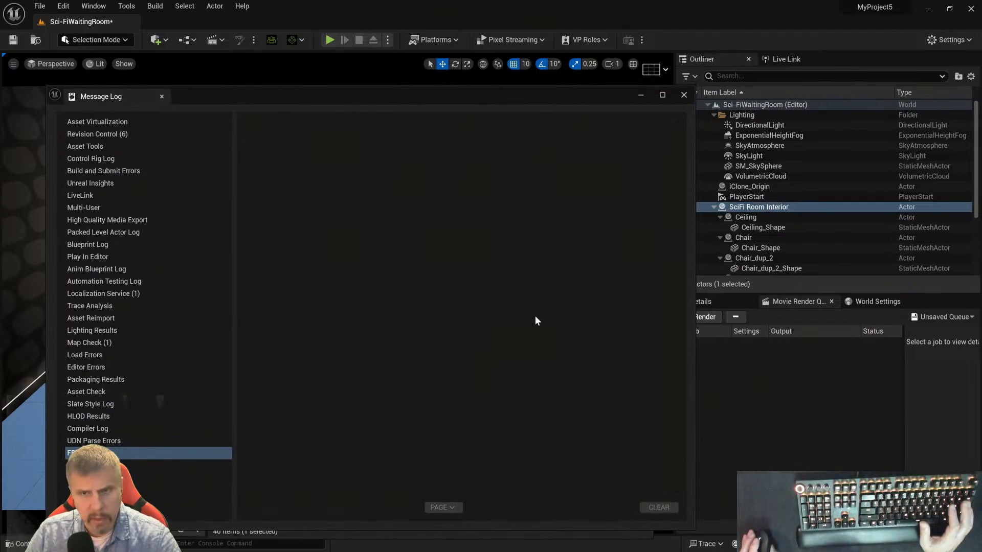
left_click(684, 96)
scroll(452, 326, "down", 2)
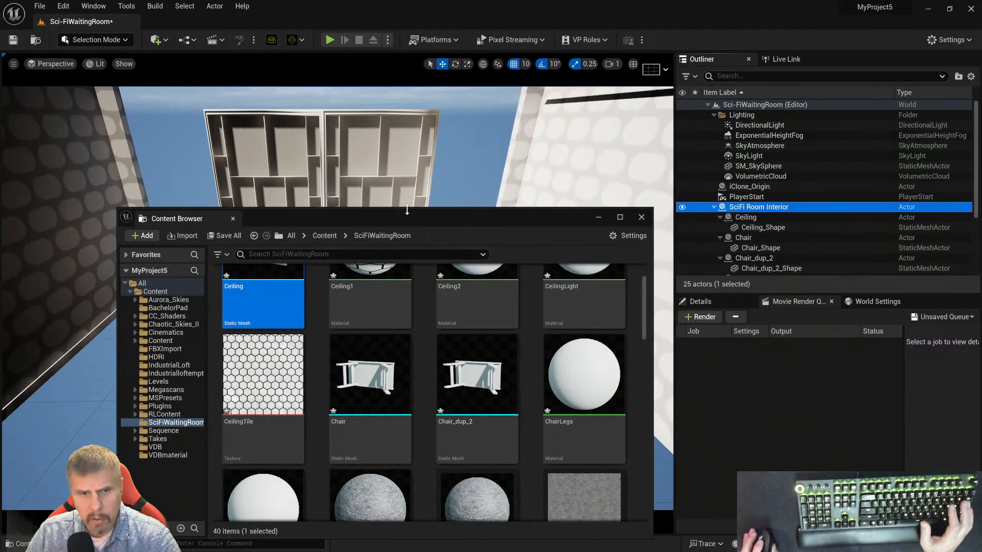
left_click(598, 217)
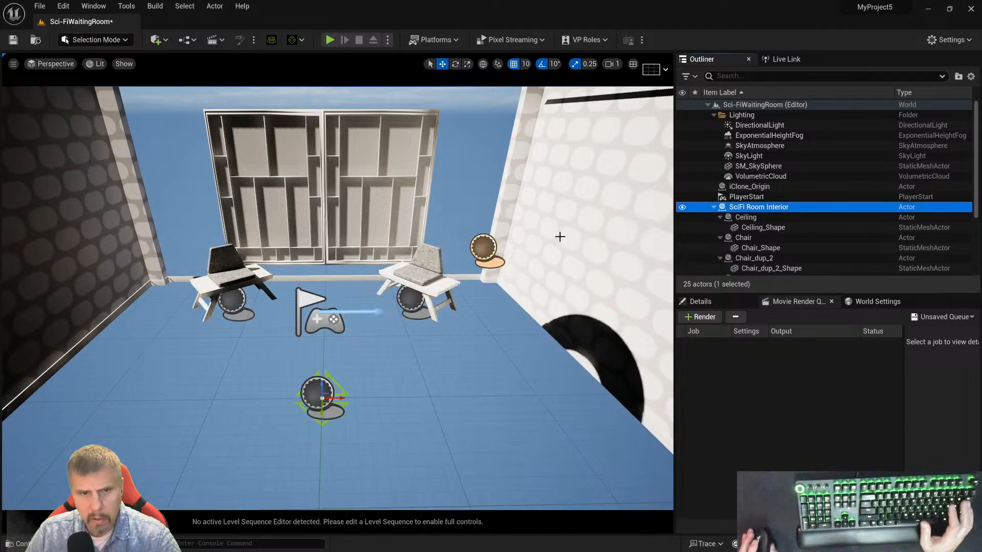
- Select all imported room parts from Ceiling through Wall04_Shape and reset their location to 0, 0, 0
scroll(504, 262, "down", 5)
scroll(503, 262, "down", 3)
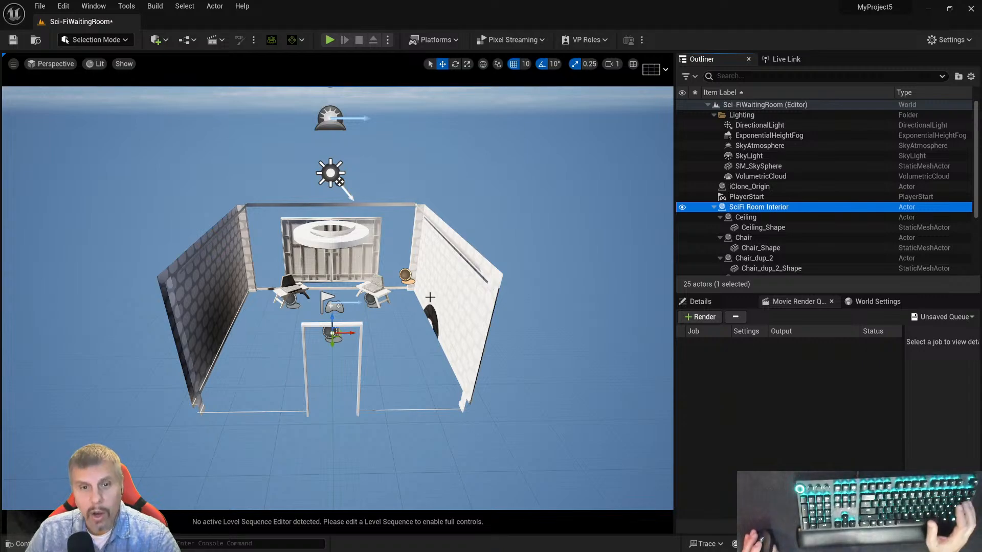
mouse_move(460, 292)
left_mouse_down()
mouse_move(532, 314)
mouse_move(469, 320)
mouse_move(468, 309)
left_mouse_up()
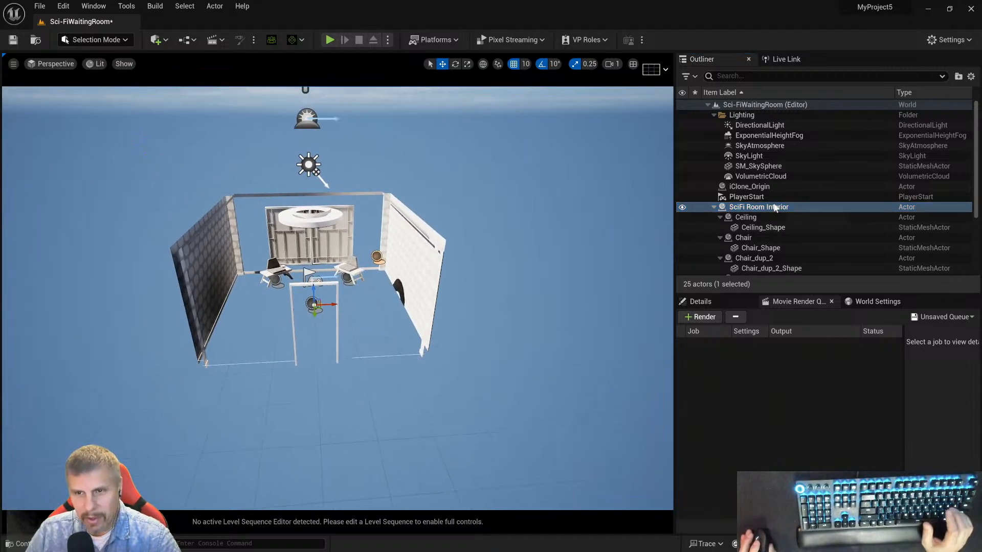
left_click(750, 216)
scroll(783, 246, "down", 4)
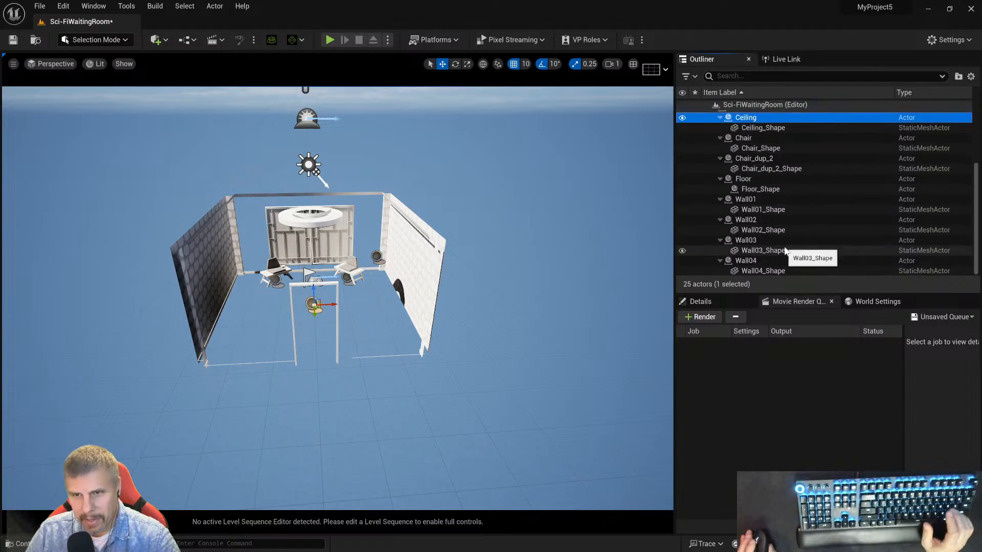
left_click(749, 267, "shift")
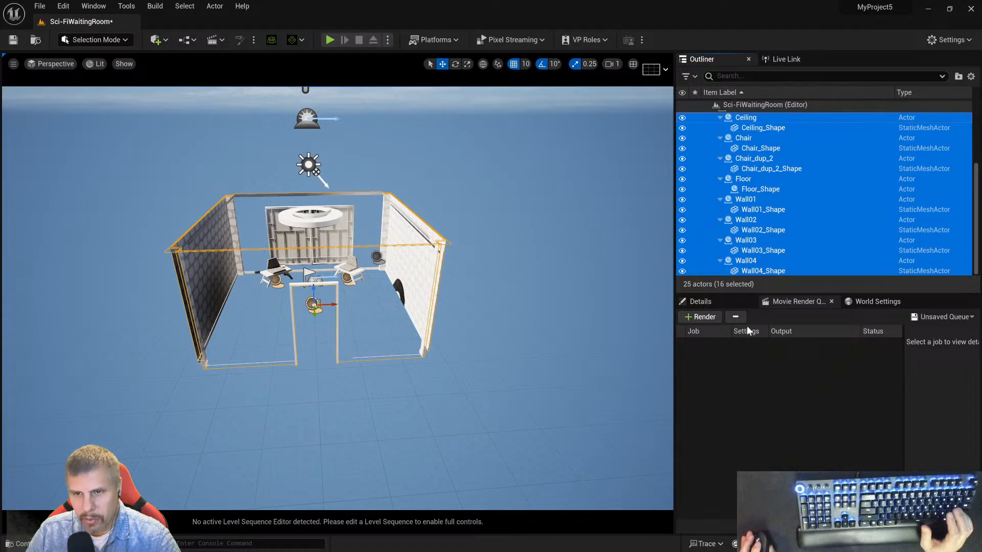
left_click(728, 304)
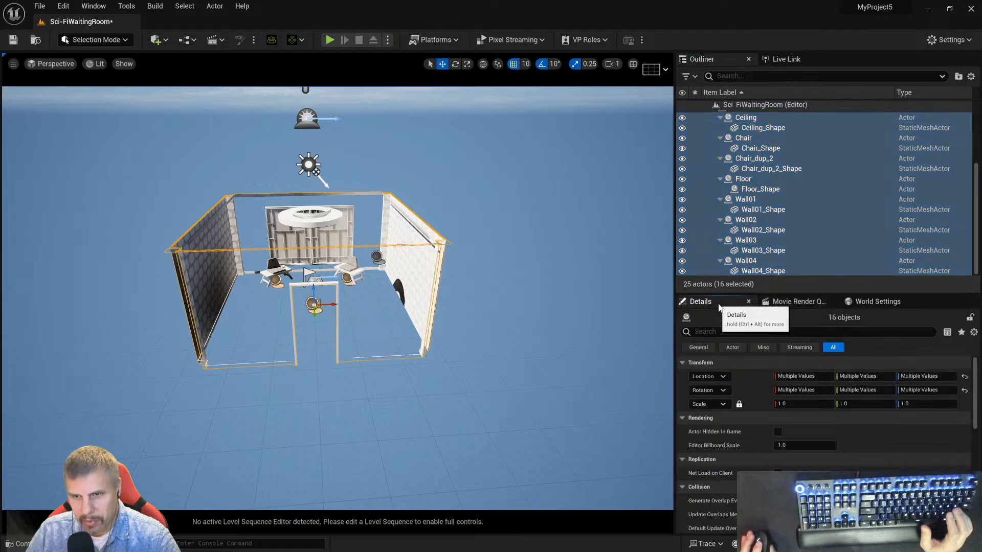
left_click(963, 376)
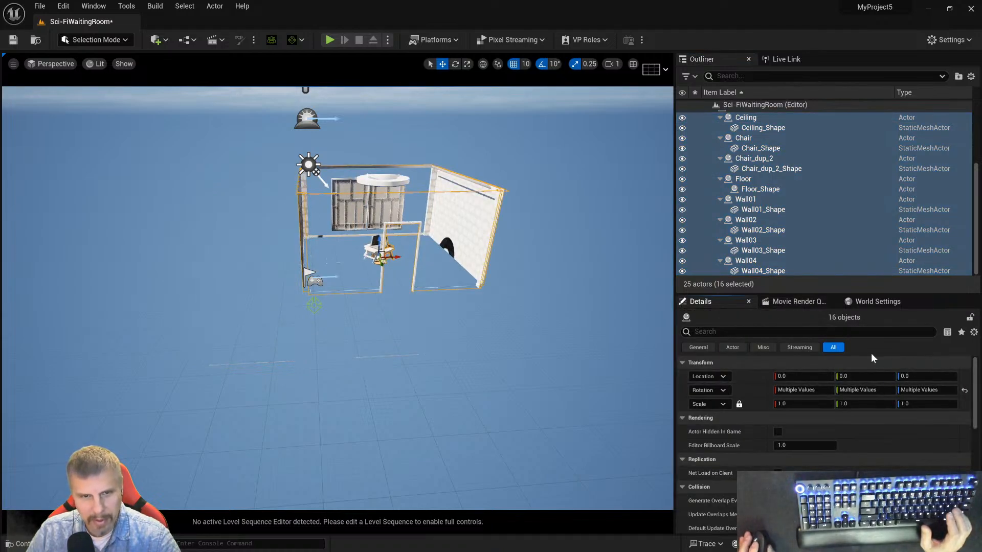
- Reset the rotation of all selected room parts to 0, 0, 0
left_click(963, 390)
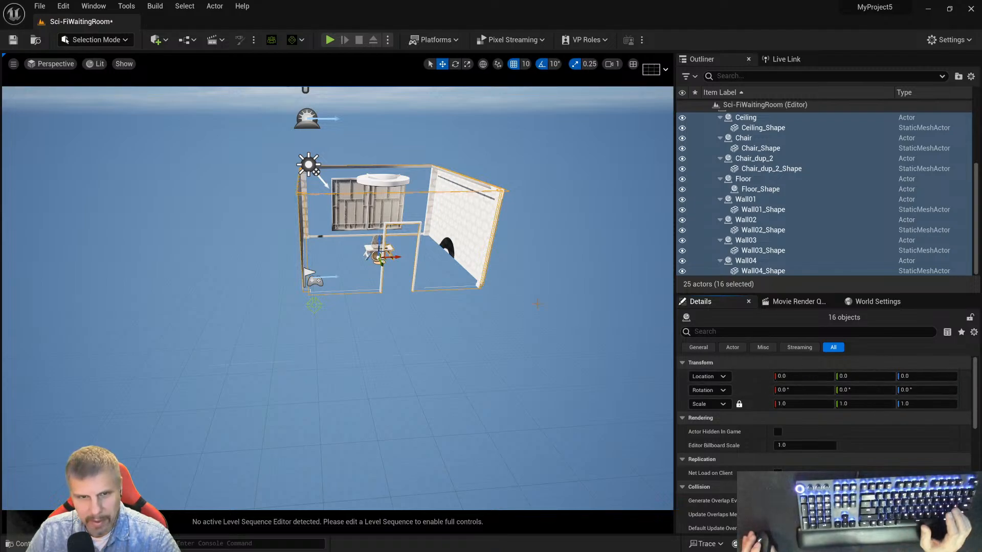
left_click_drag(472, 299, 434, 300)
key("s")
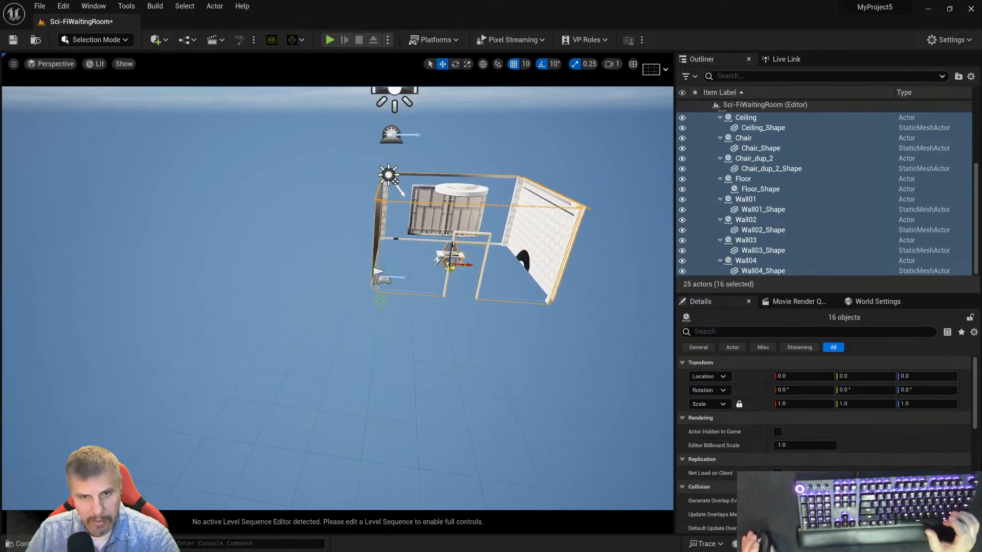
key("w")
mouse_move(434, 300)
left_mouse_down()
mouse_move(394, 299)
mouse_move(445, 300)
mouse_move(420, 299)
left_mouse_up()
key("d")
right_click_drag(421, 299, 410, 291)
key("w")
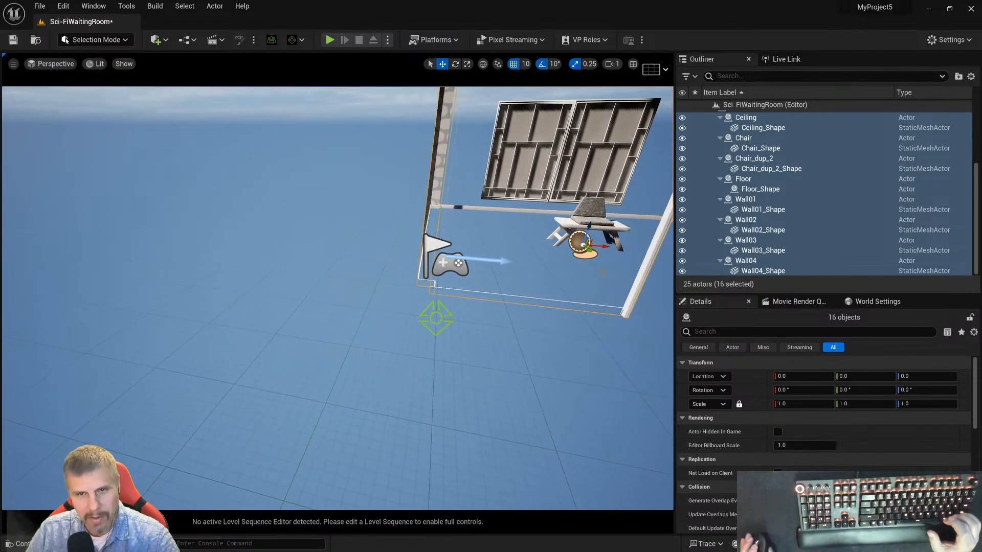
- Select Wall04_Shape and examine how the walls, ceiling and furniture are arranged in the imported room
left_click(556, 158)
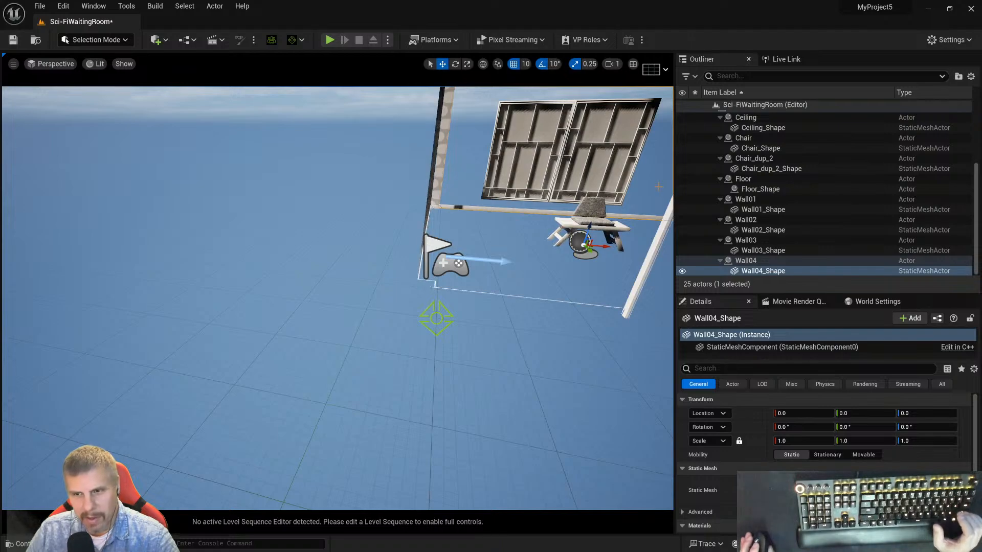
scroll(579, 263, "up", 6)
scroll(579, 263, "down", 2)
key("f")
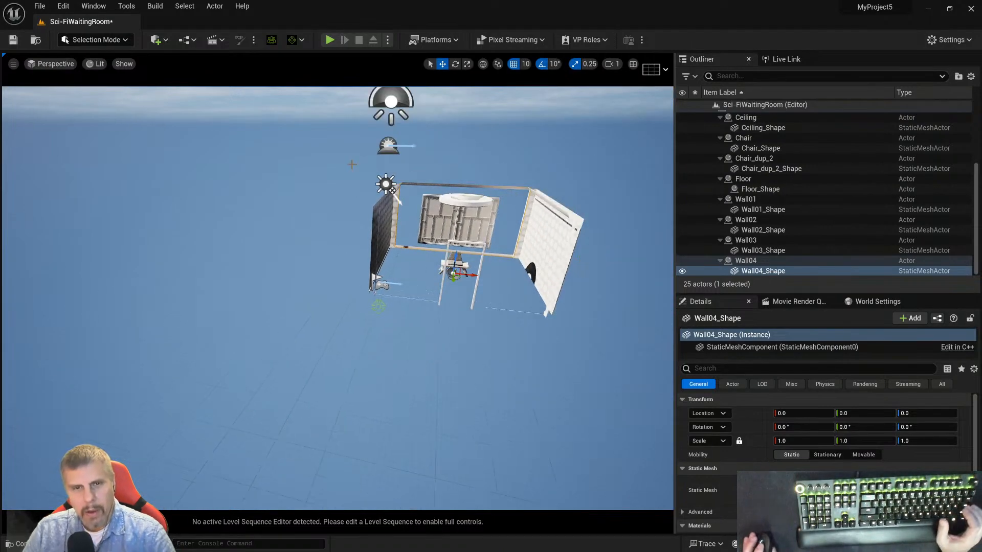
left_click_drag(458, 124, 485, 148)
left_click_drag(230, 214, 242, 185)
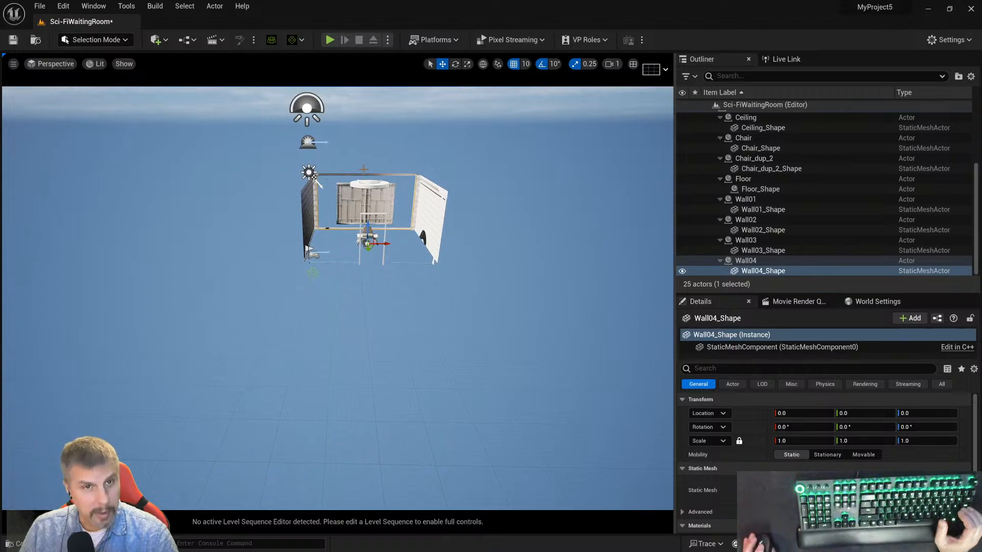
- Check the transforms of SciFi Room Interior and its Ceiling child, and delete the SciFi Room Interior parent actor
scroll(753, 213, "up", 5)
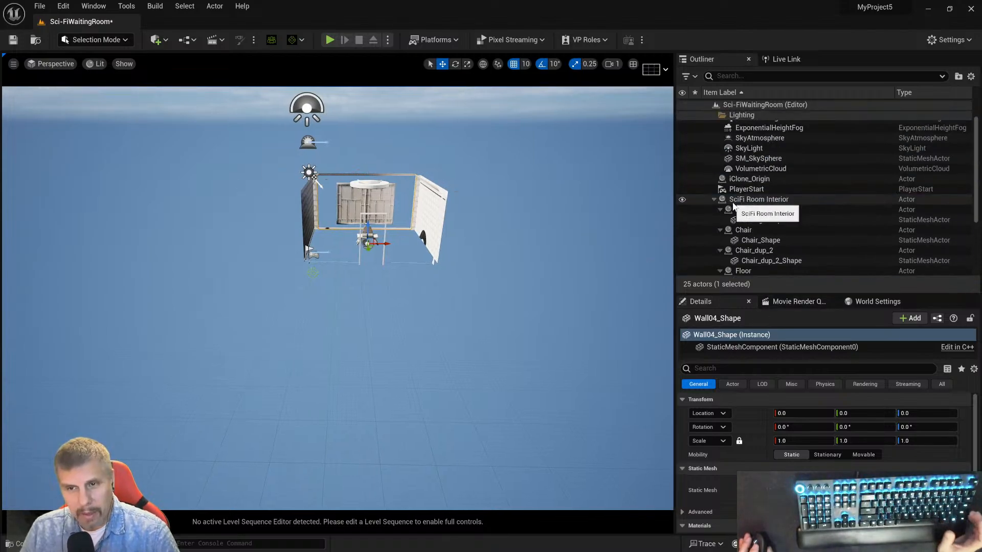
left_click(733, 202)
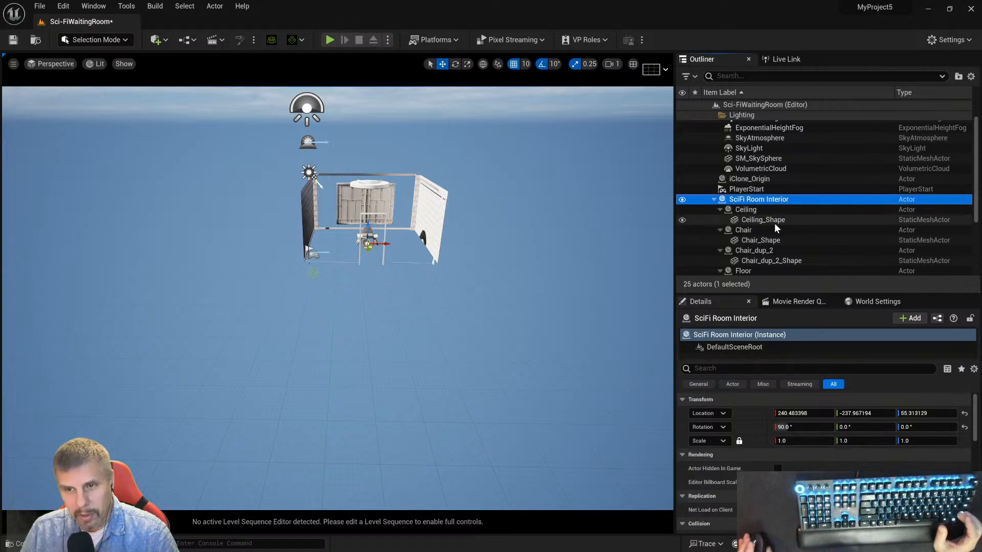
left_click(746, 210)
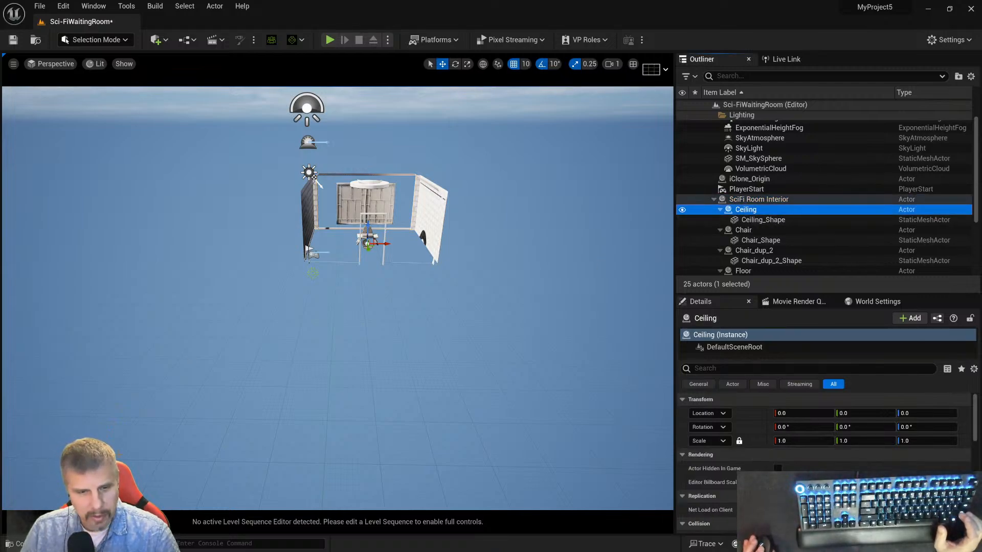
left_click(732, 202)
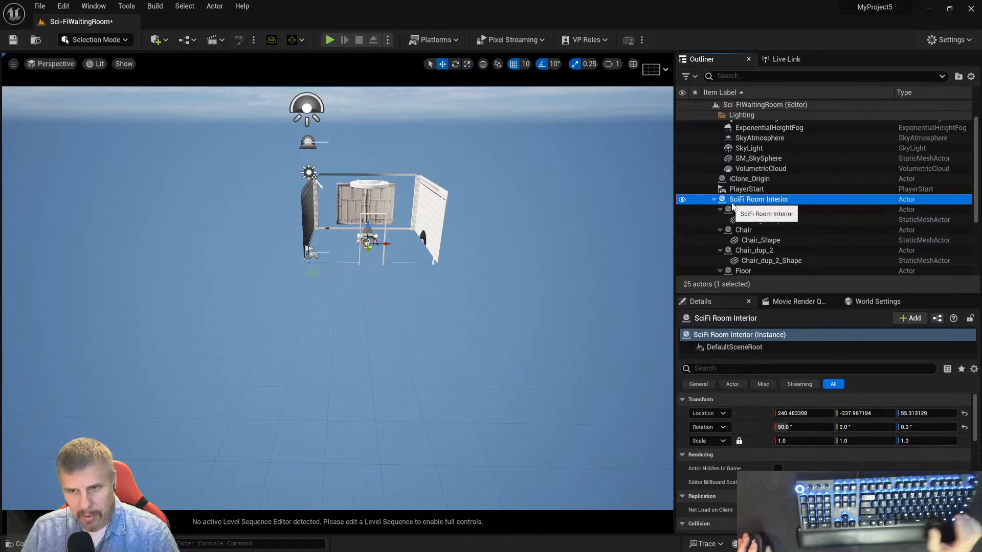
key("Delete")
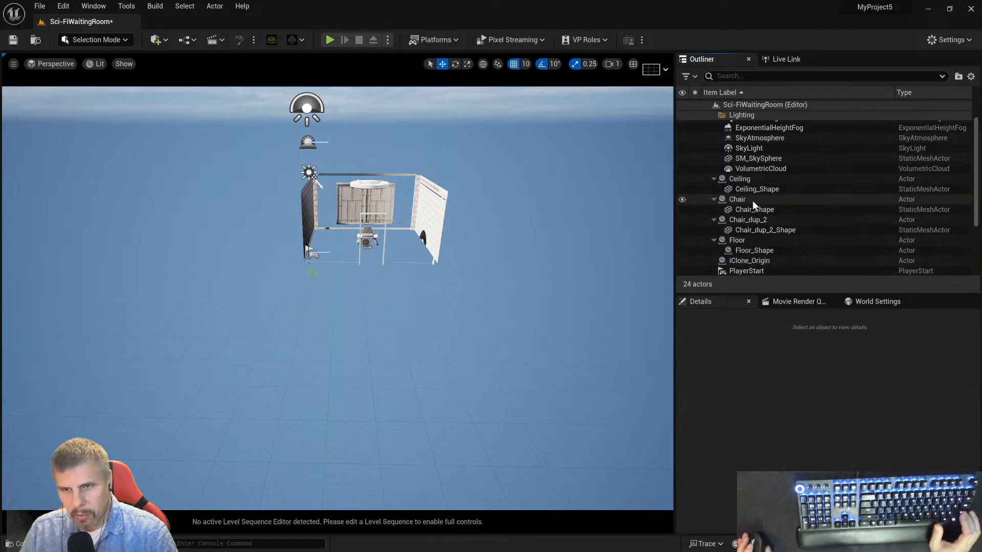
- Delete every actor from Ceiling through Wall04_Shape, including iClone_Origin and PlayerStart, leaving only the Lighting folder's contents
left_click(739, 179)
scroll(746, 230, "down", 3)
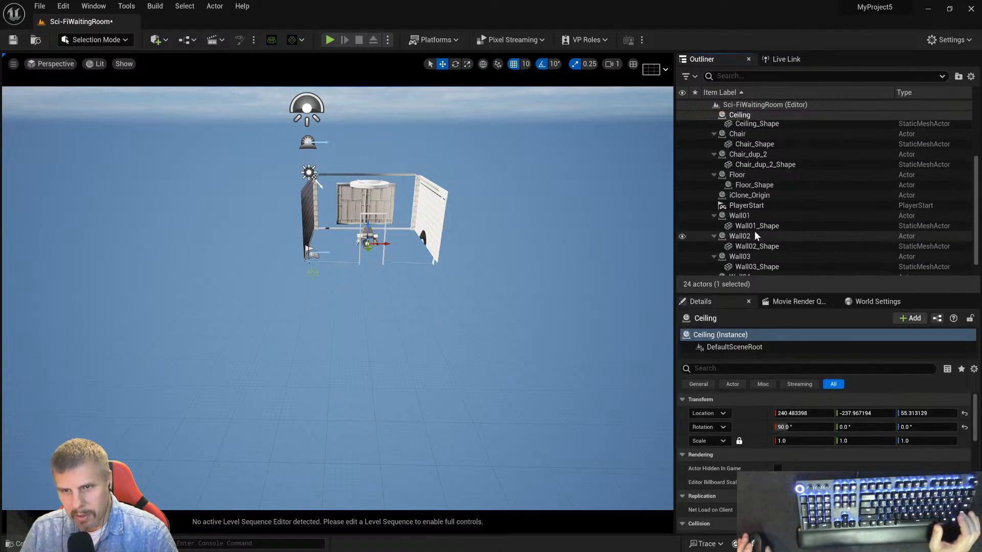
scroll(756, 237, "down", 1)
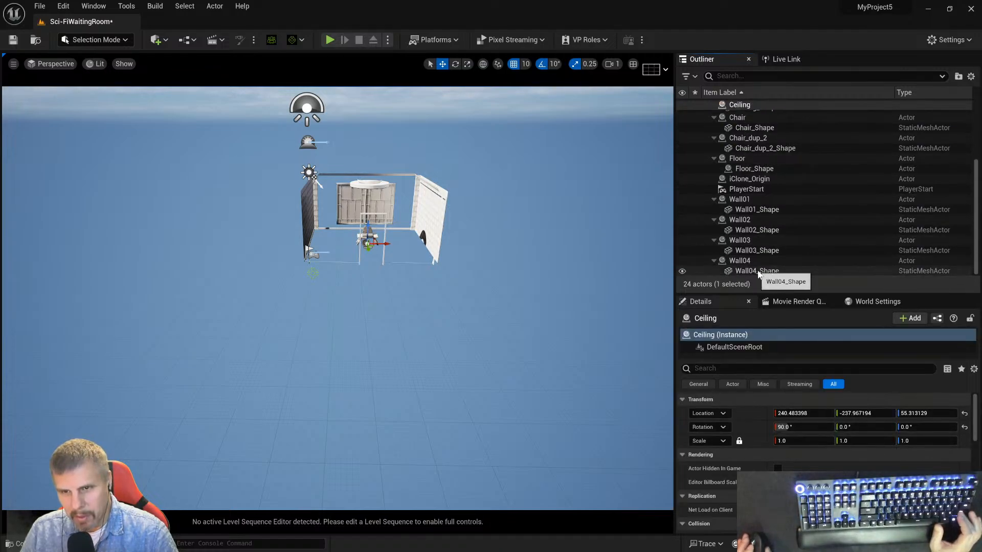
left_click(756, 271, "shift")
key("Delete")
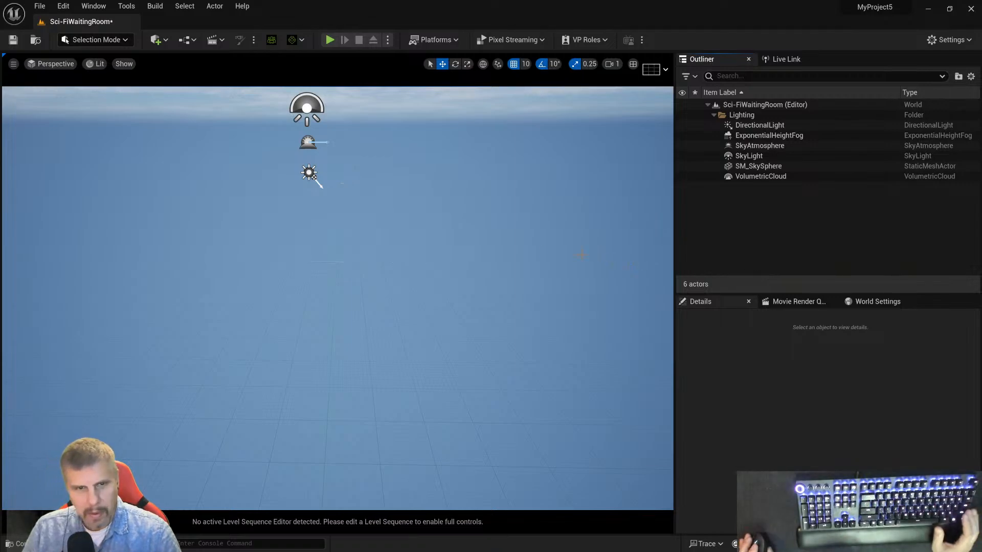
scroll(320, 230, "up", 3)
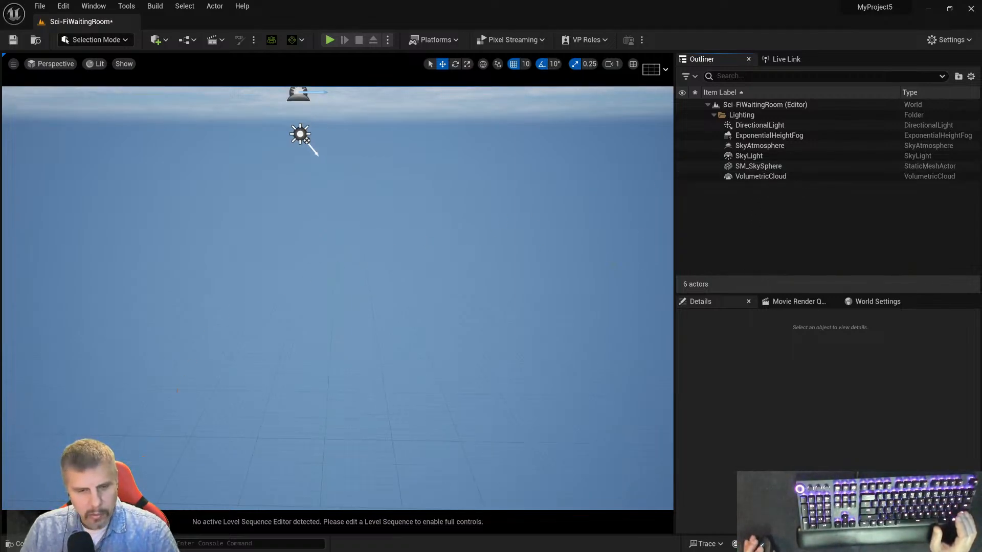
- Switch to DAZ Studio and delete the FH SciFi Waiting Room group from the scene
left_click(361, 543)
left_click(376, 543)
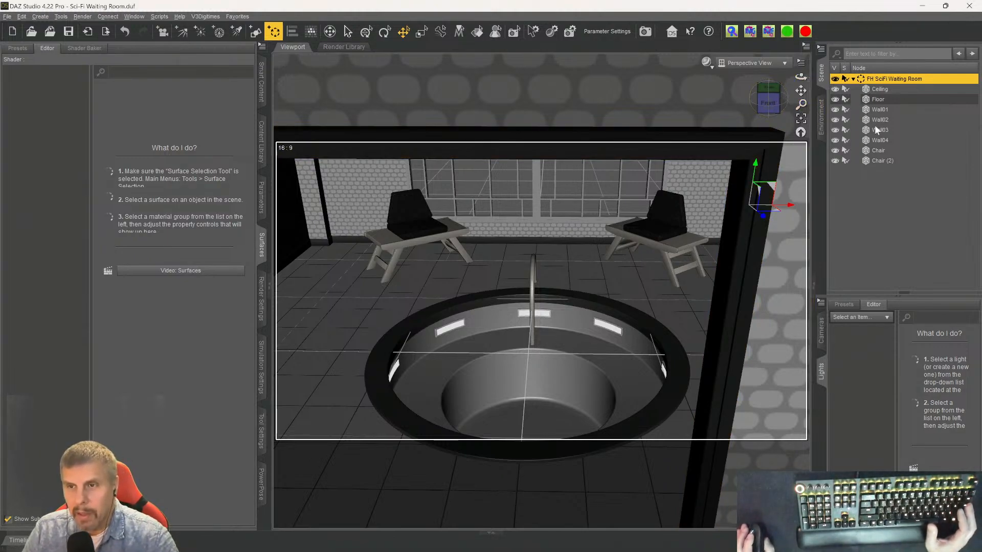
double_click(864, 81)
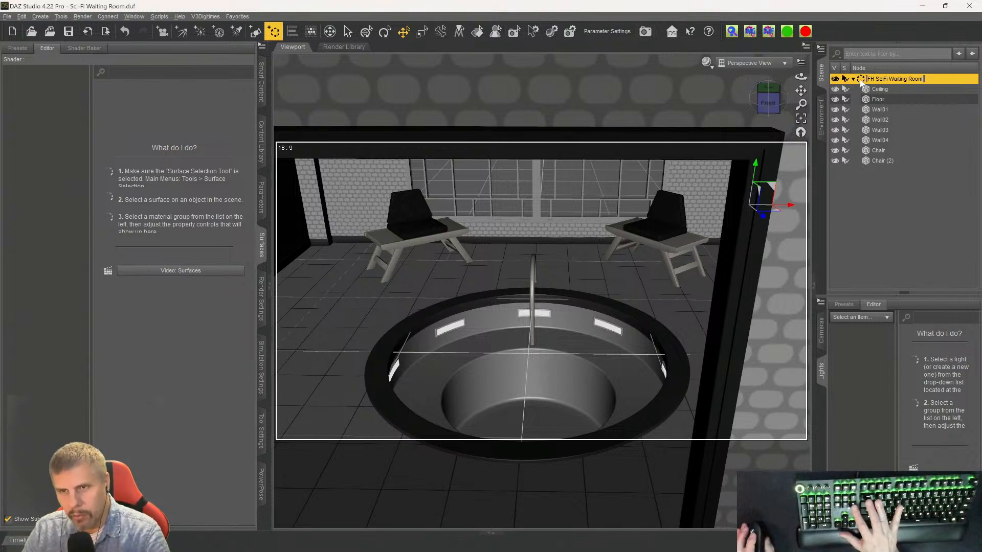
key("Delete")
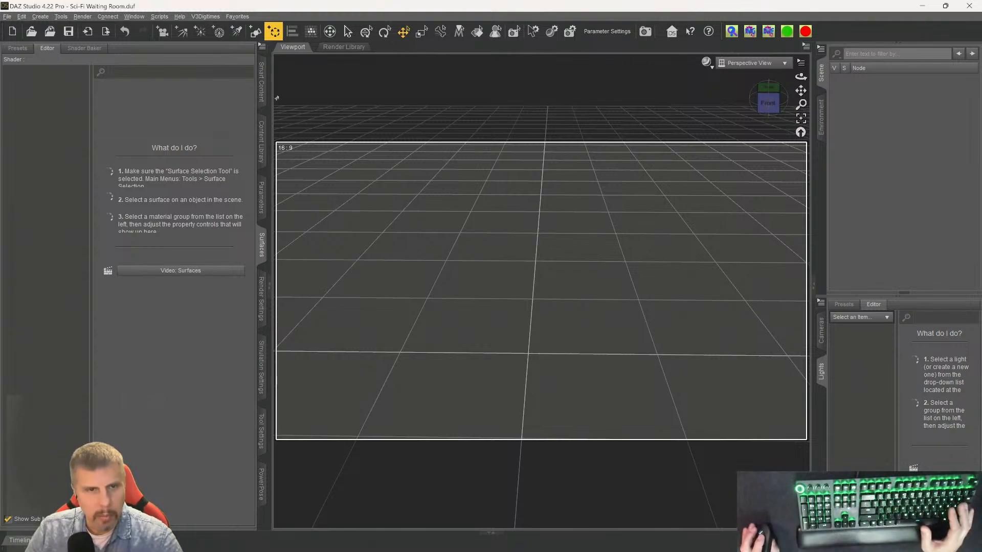
- Load the FH SciFi Jacuzzi Room environment set and try to apply its MDL material preset
left_click(261, 82)
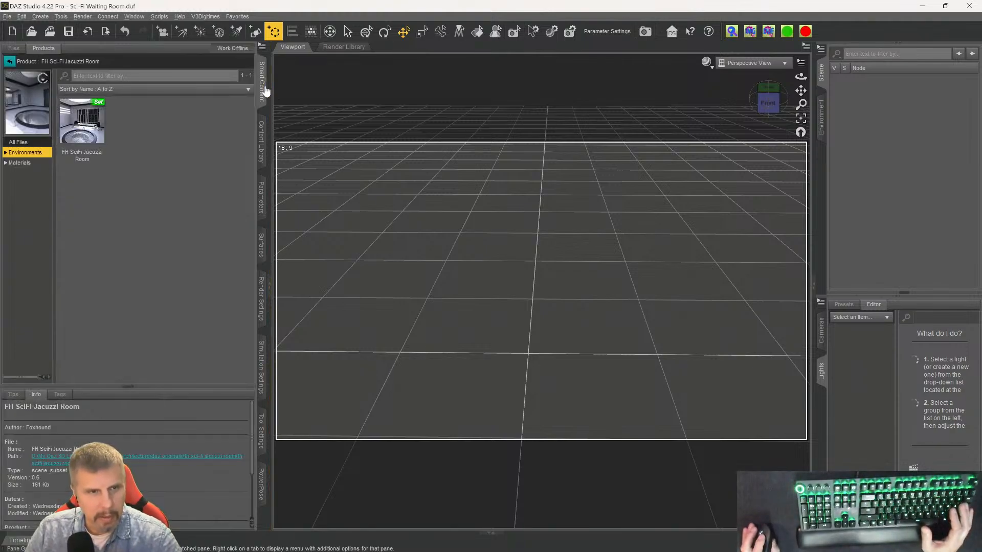
double_click(75, 131)
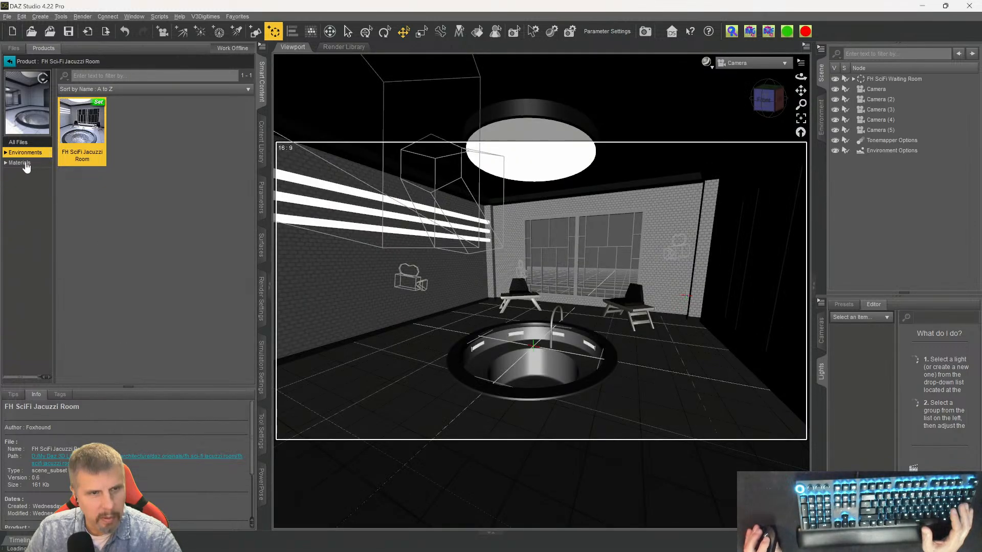
left_click(20, 162)
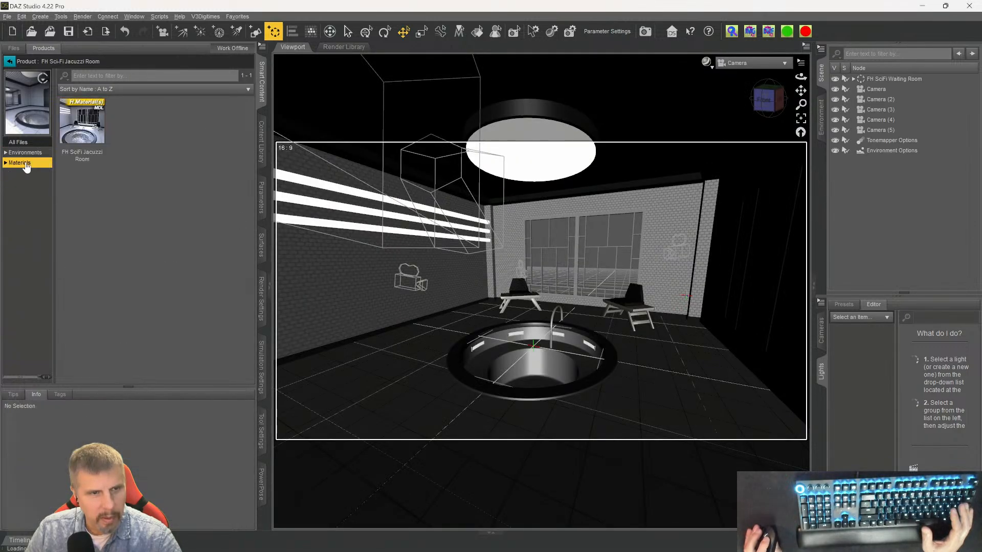
double_click(88, 146)
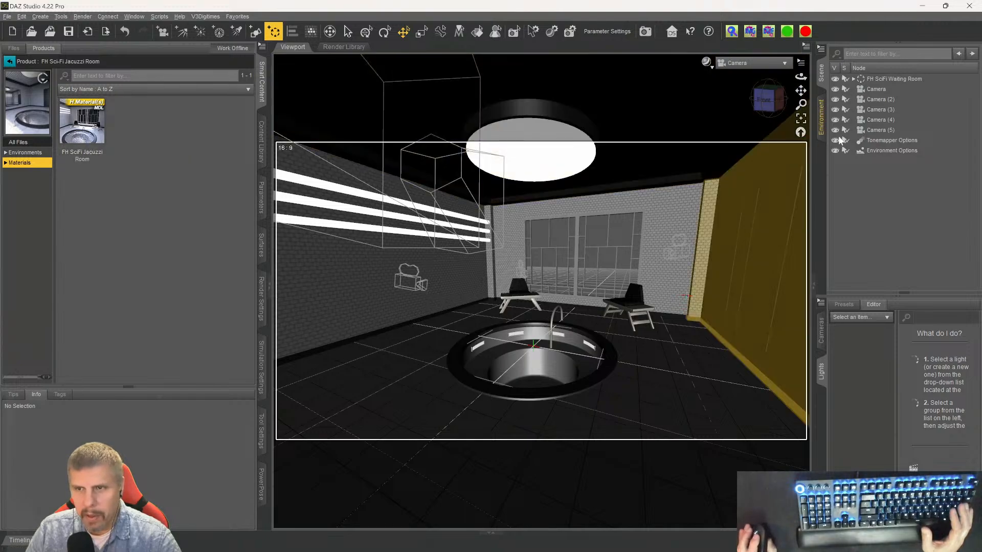
- Delete all five cameras, Camera through Camera (5), from the scene
left_click(875, 92)
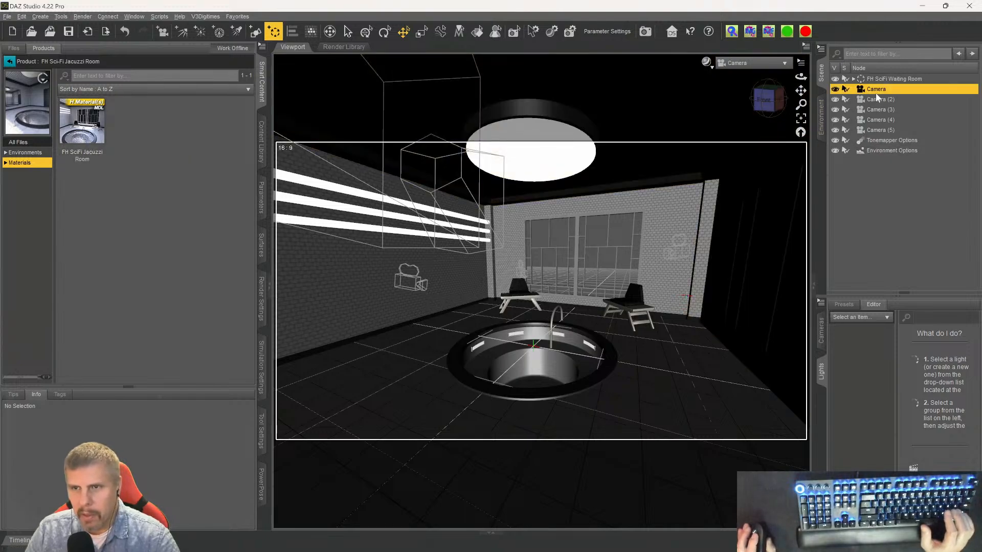
left_click(866, 130, "shift")
key("Delete")
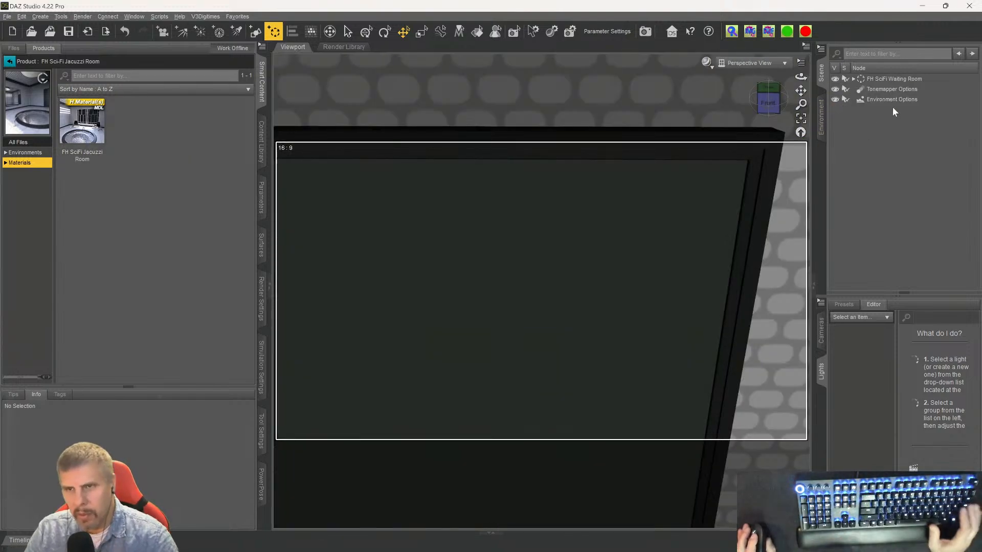
- Apply the FH SciFi Jacuzzi Room MDL material preset to the FH SciFi Waiting Room group
left_click(881, 79)
double_click(83, 131)
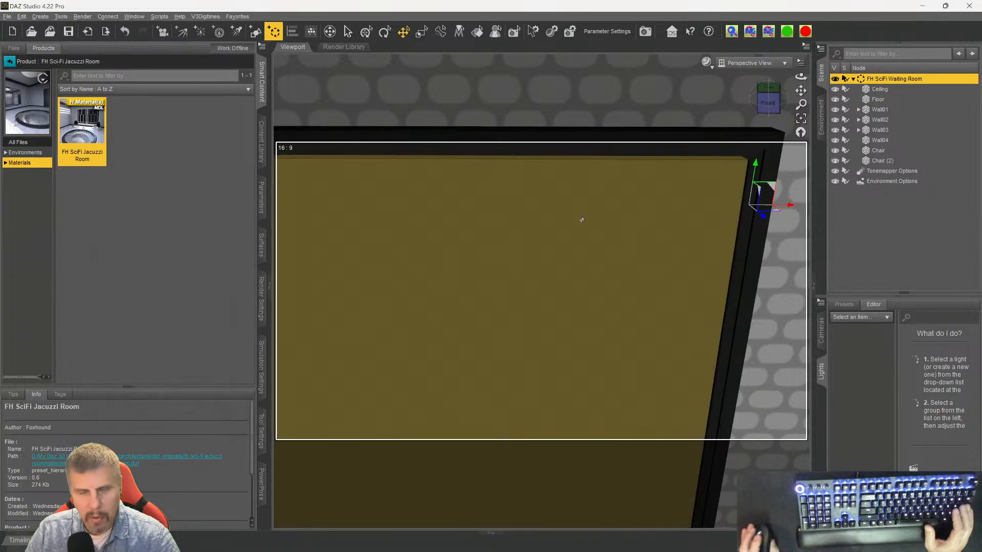
scroll(589, 225, "down", 5)
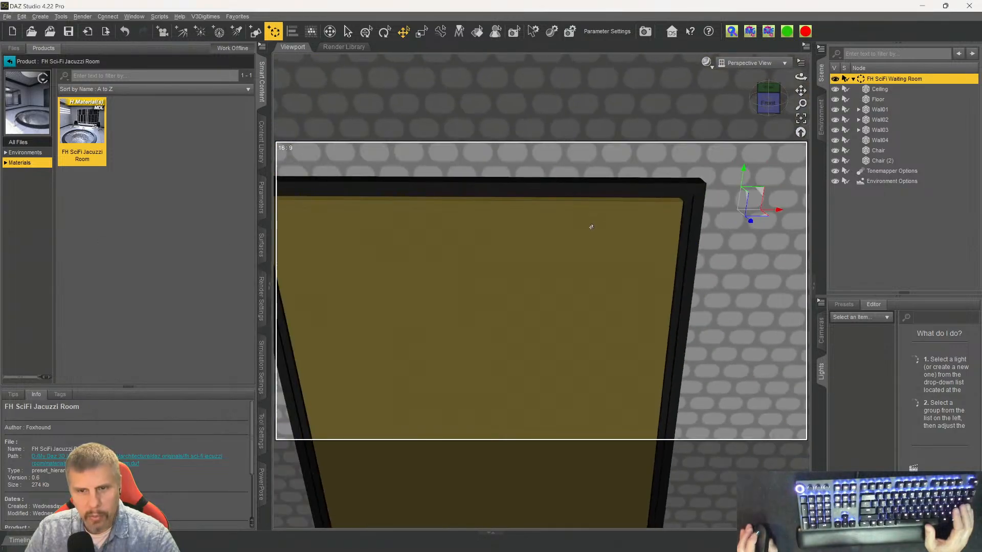
scroll(591, 227, "down", 8)
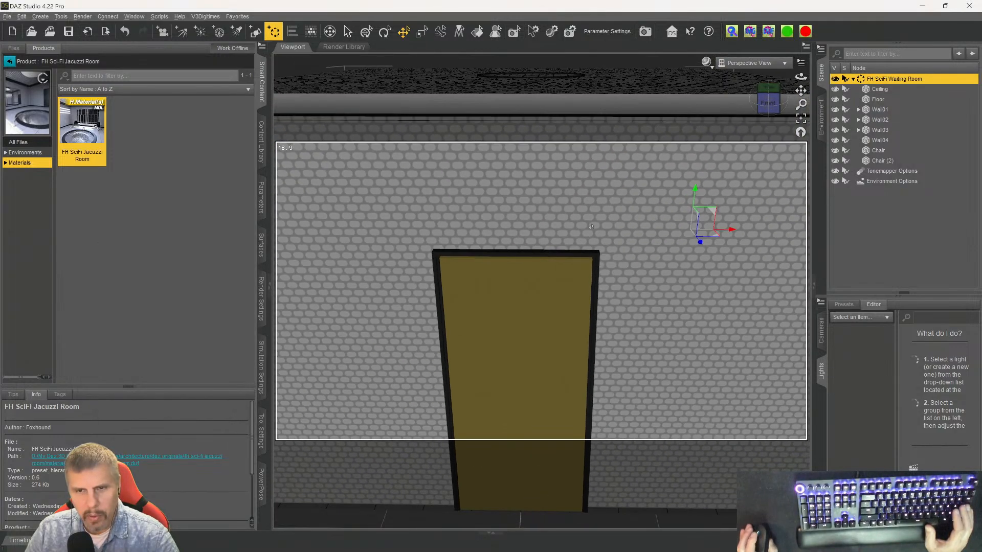
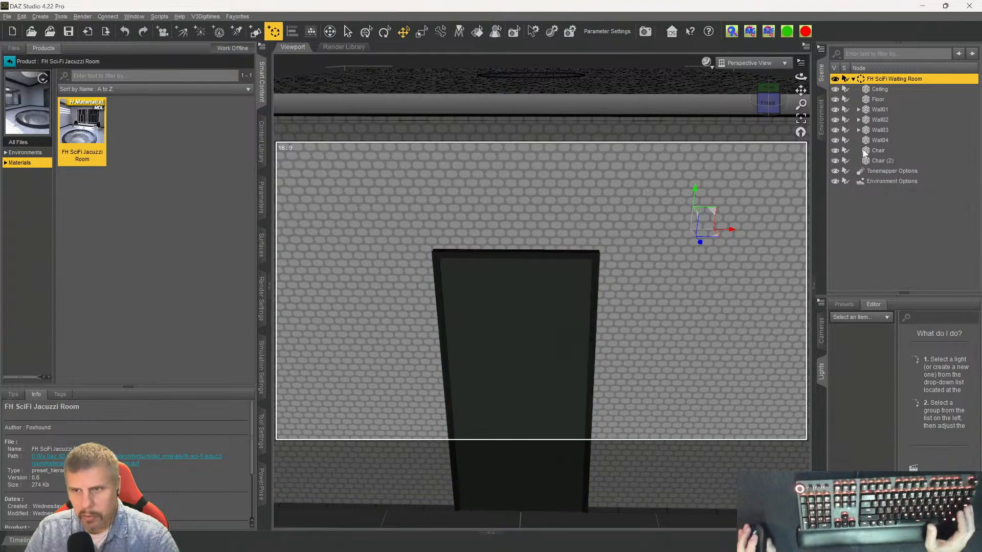
- Examine the surface settings of Wall02
left_click(877, 120)
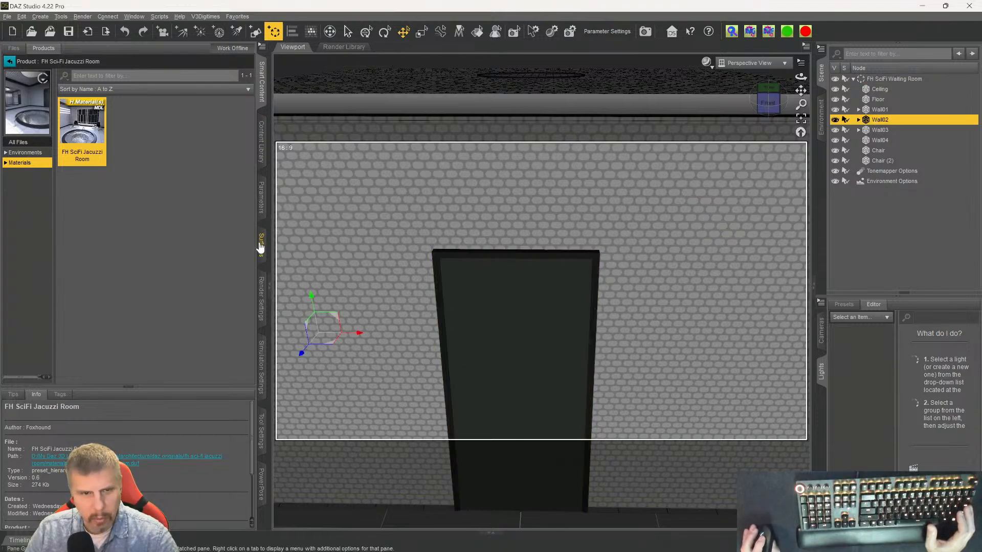
left_click(260, 244)
left_click(26, 102)
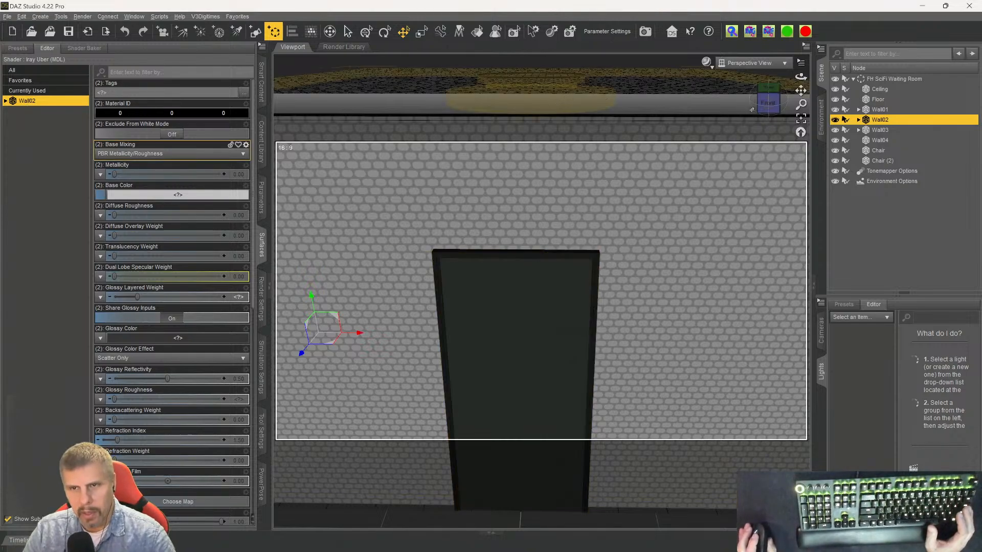
- Delete the Tonemapper Options and Environment Options nodes from the scene
left_click(880, 80)
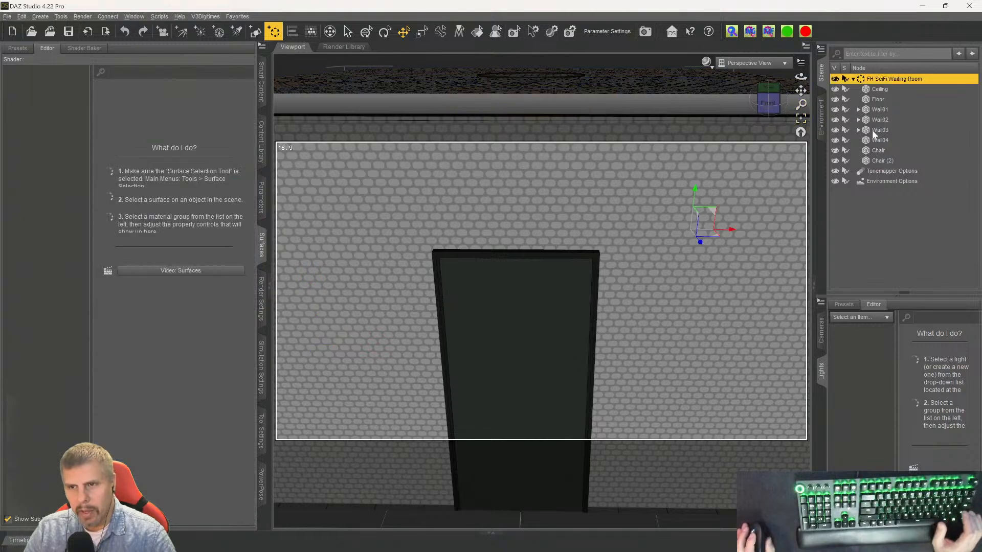
left_click(858, 172)
key("Delete")
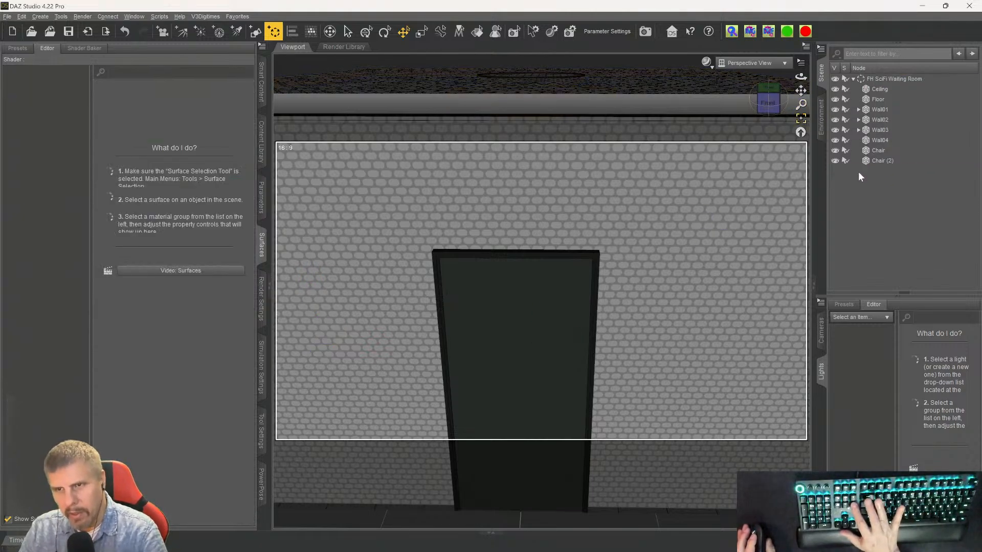
- Select the FH SciFi Waiting Room group together with all its parts down to Chair (2)
left_click(881, 80)
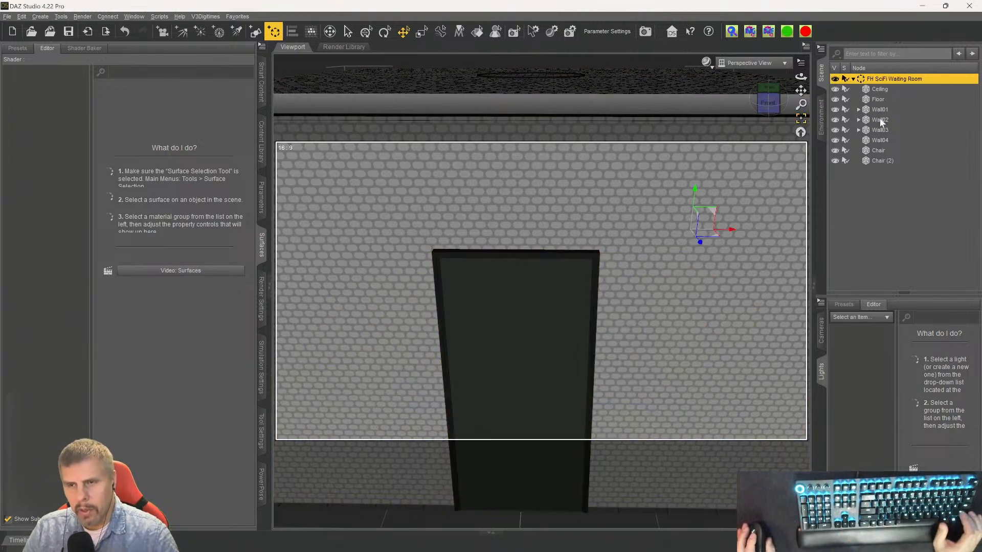
left_click(870, 162, "shift")
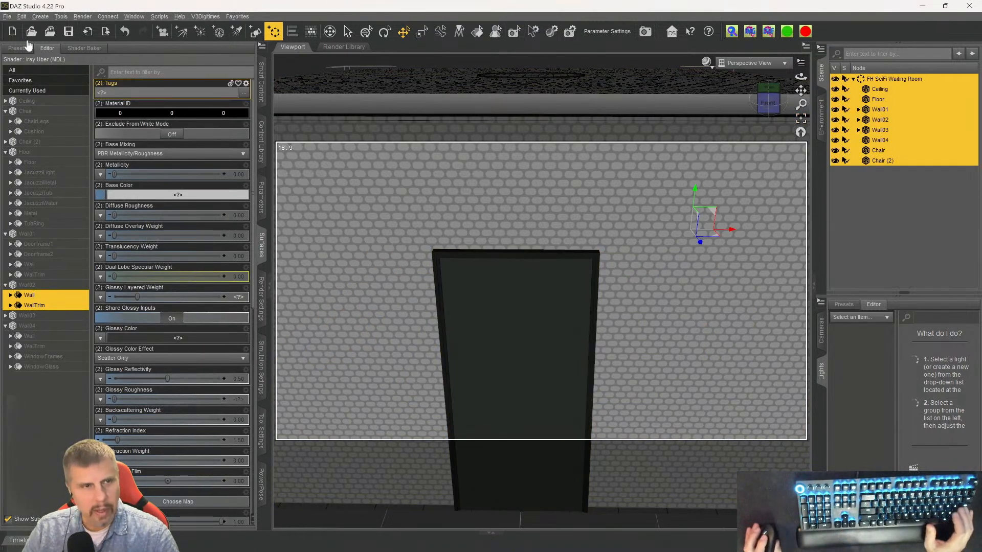
left_click(7, 17)
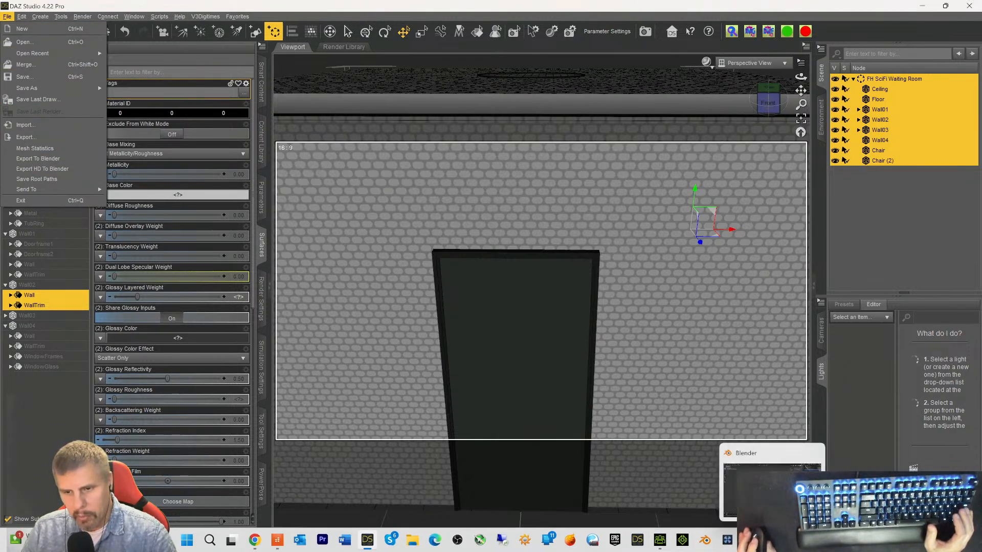
- Switch to Unreal Engine, delete the SciFiWaitingRoom folder with its assets from the project and close the Content Browser
left_click(794, 540)
left_click(847, 489)
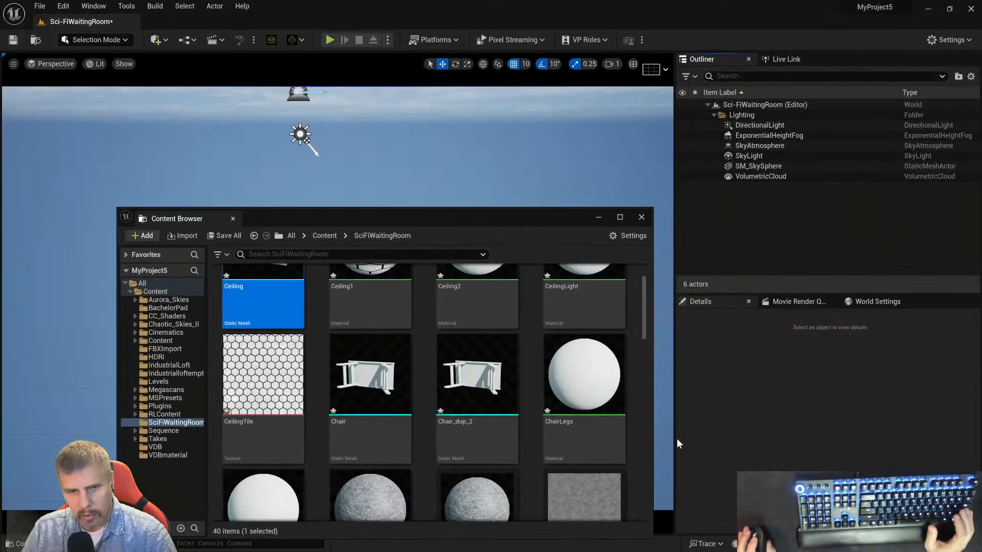
right_click(145, 424)
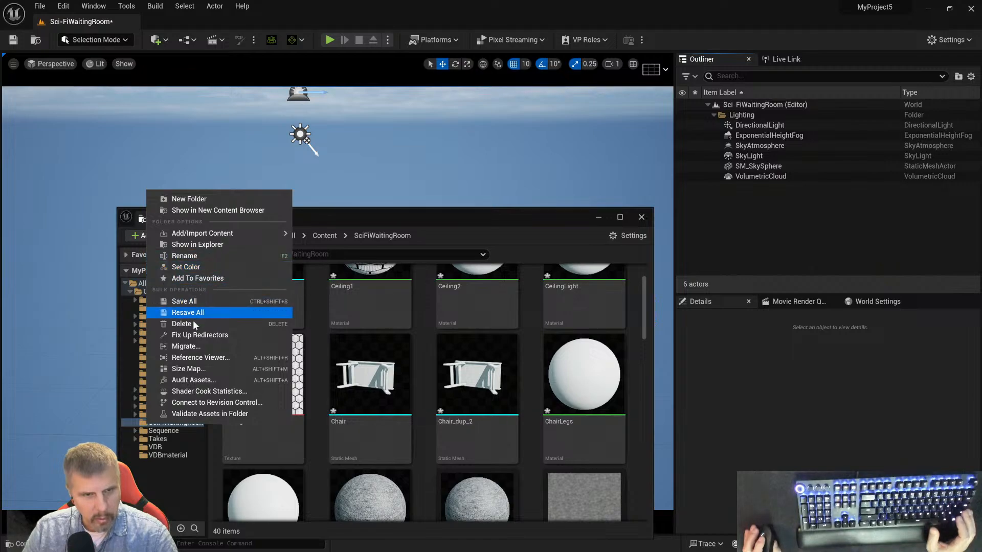
left_click(190, 333)
left_click_drag(189, 331, 189, 341)
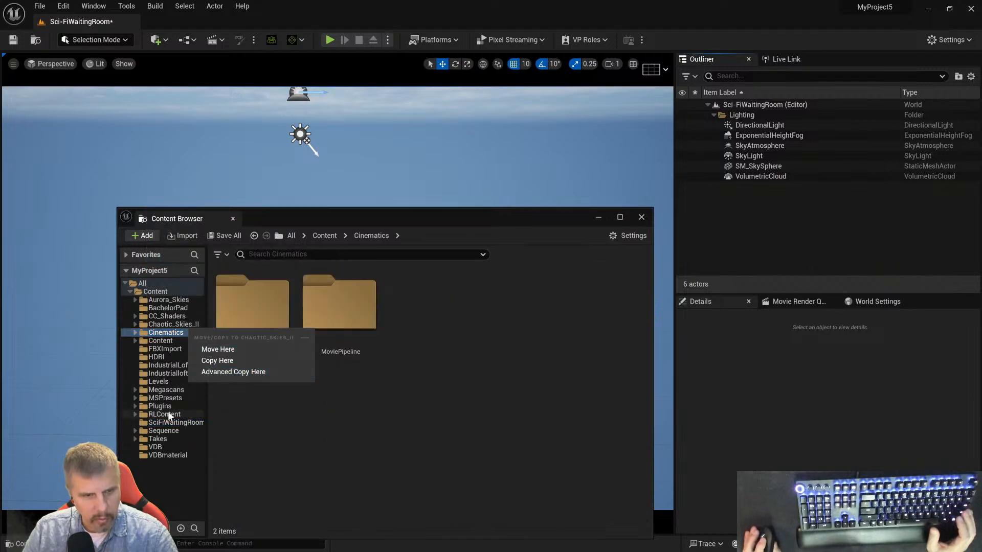
left_click(163, 423)
right_click(160, 424)
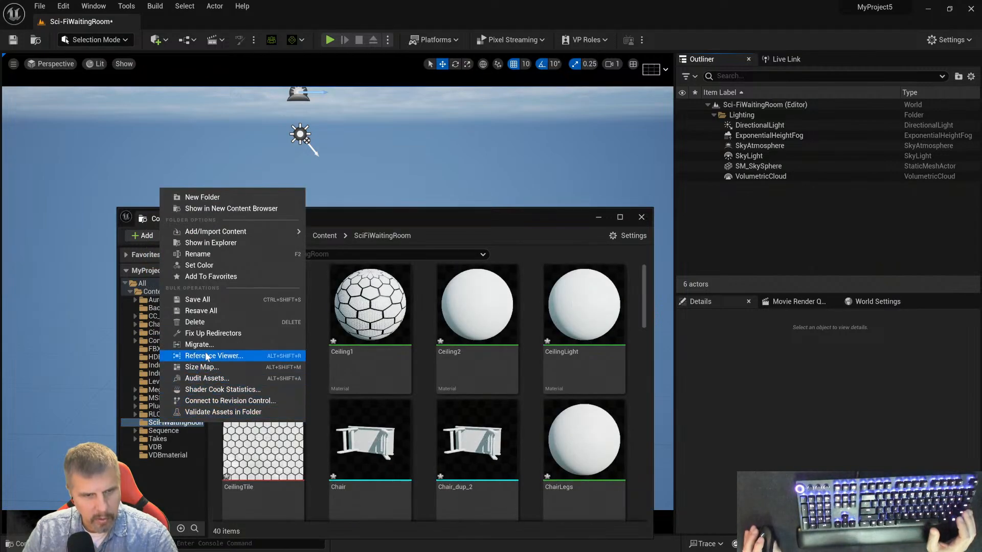
left_click(294, 322)
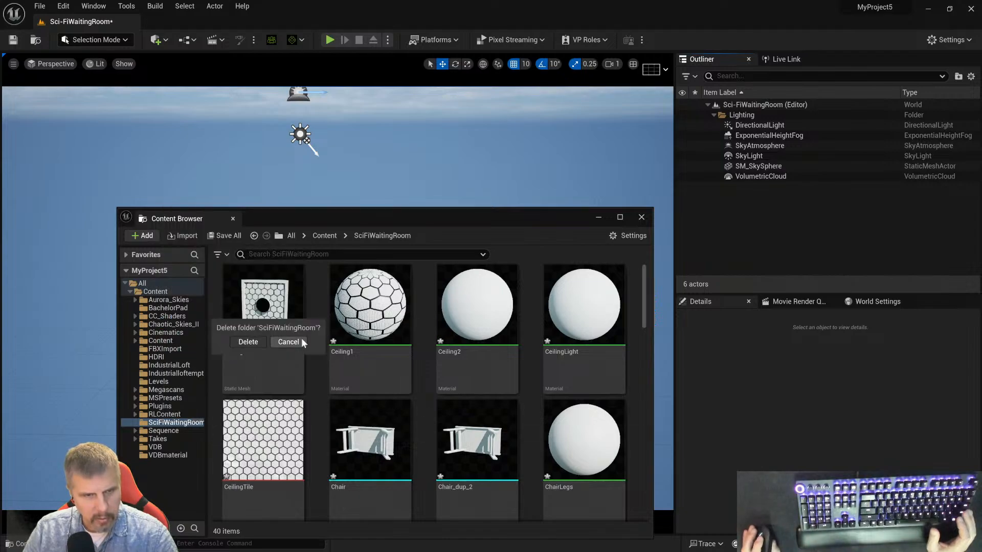
left_click(259, 342)
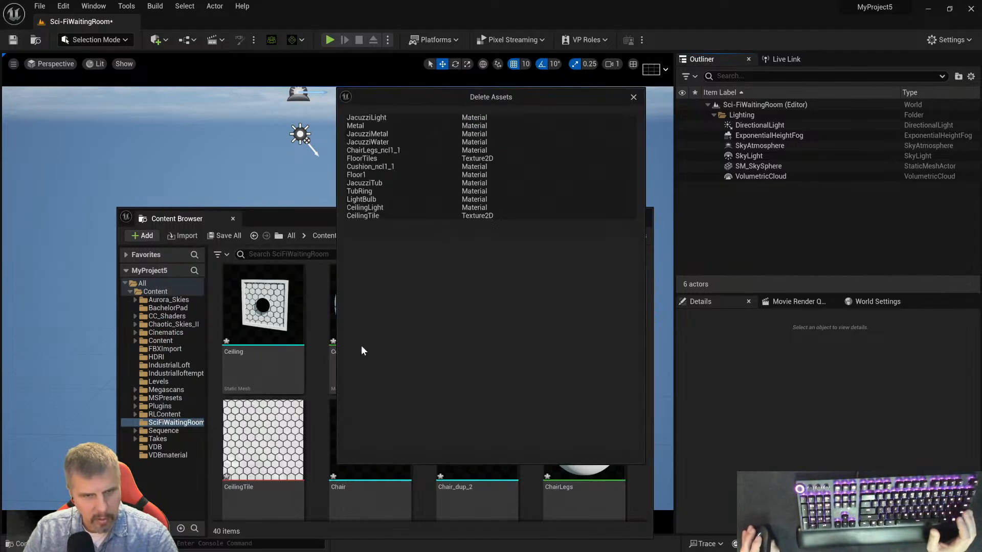
left_click(427, 447)
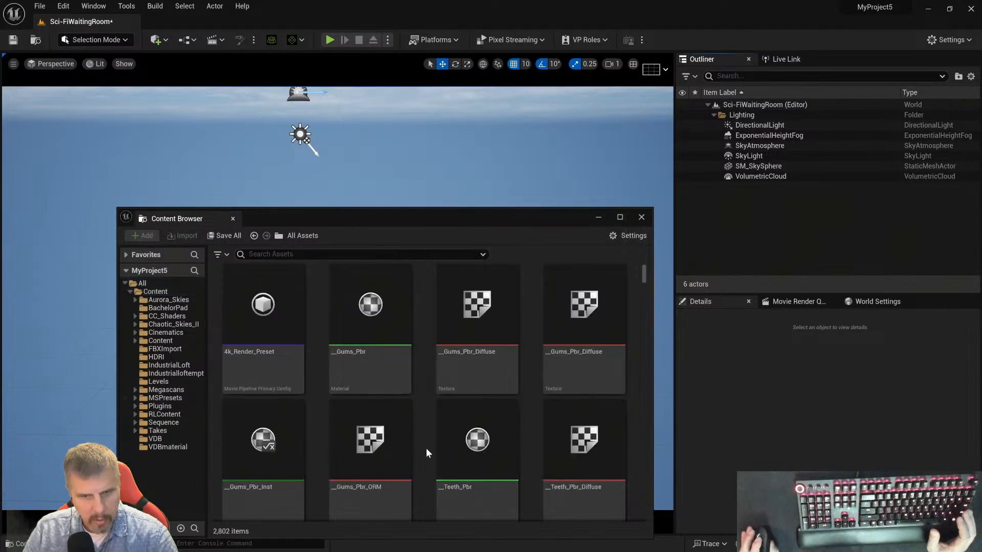
left_click_drag(484, 217, 449, 158)
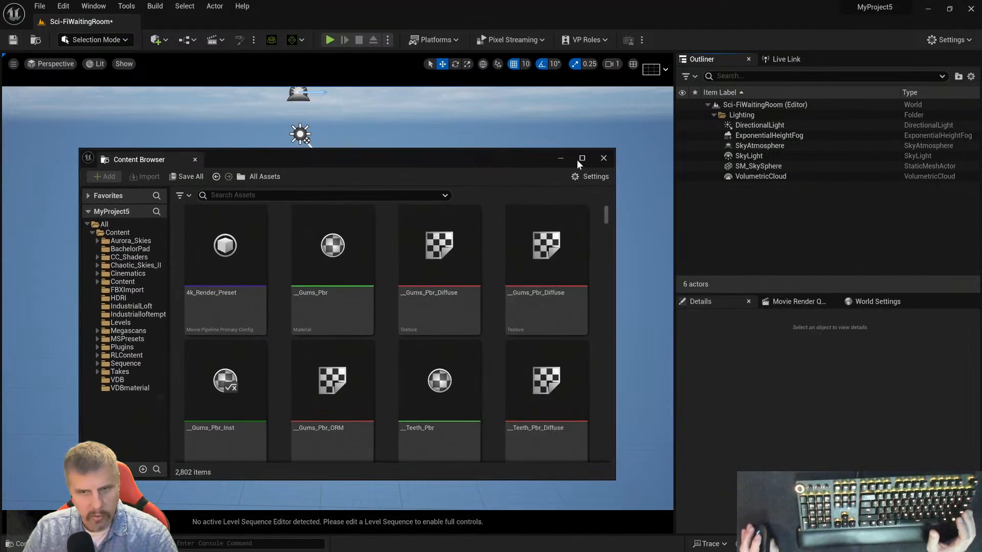
left_click(603, 159)
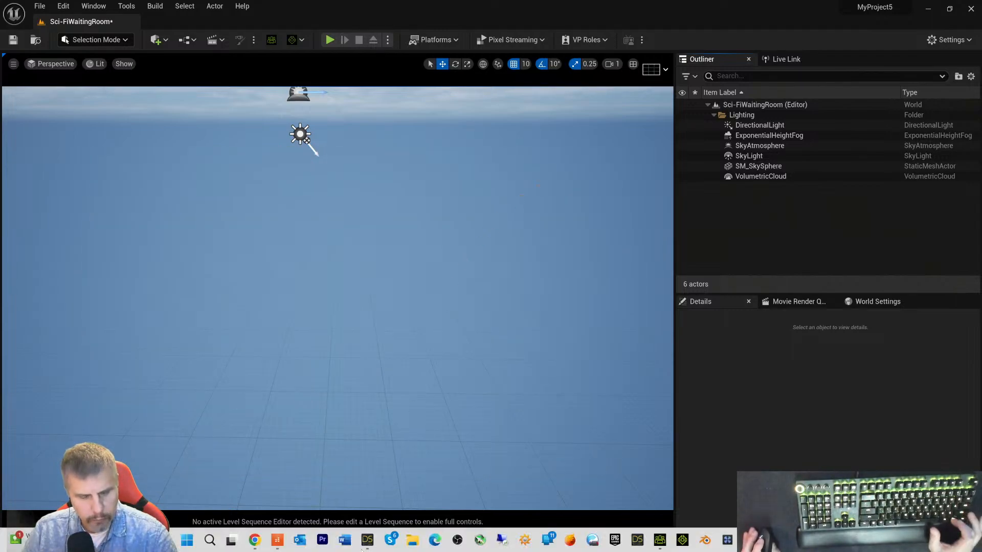
- Switch back to DAZ Studio and send the selected room to Unreal through the Daz To Unreal bridge as a Static Mesh
key("super")
left_click(367, 540)
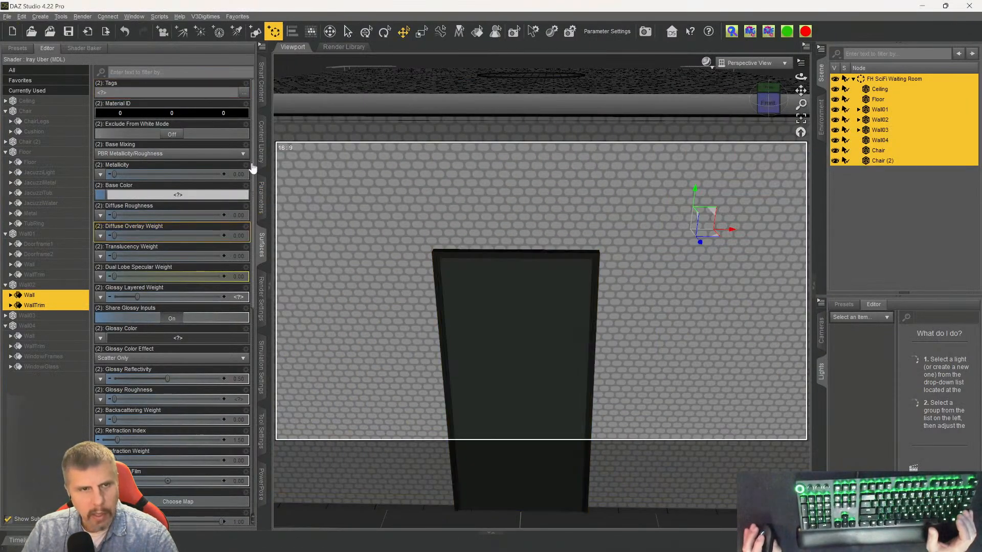
left_click(11, 17)
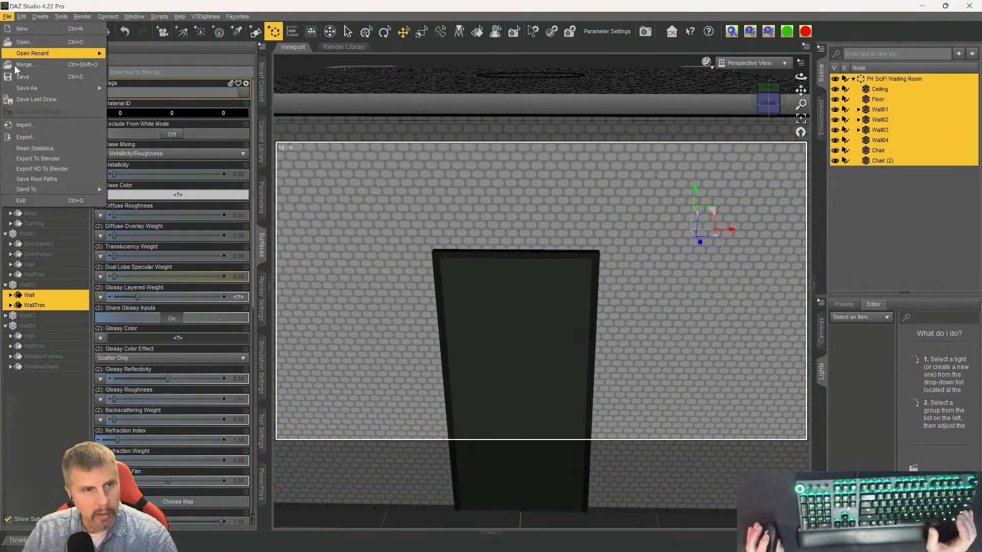
mouse_move(36, 191)
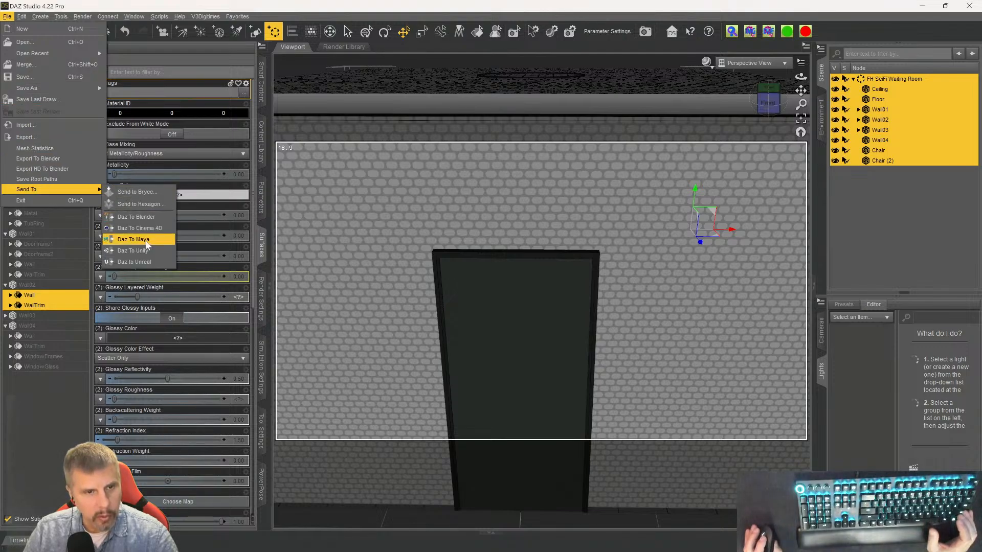
left_click(140, 263)
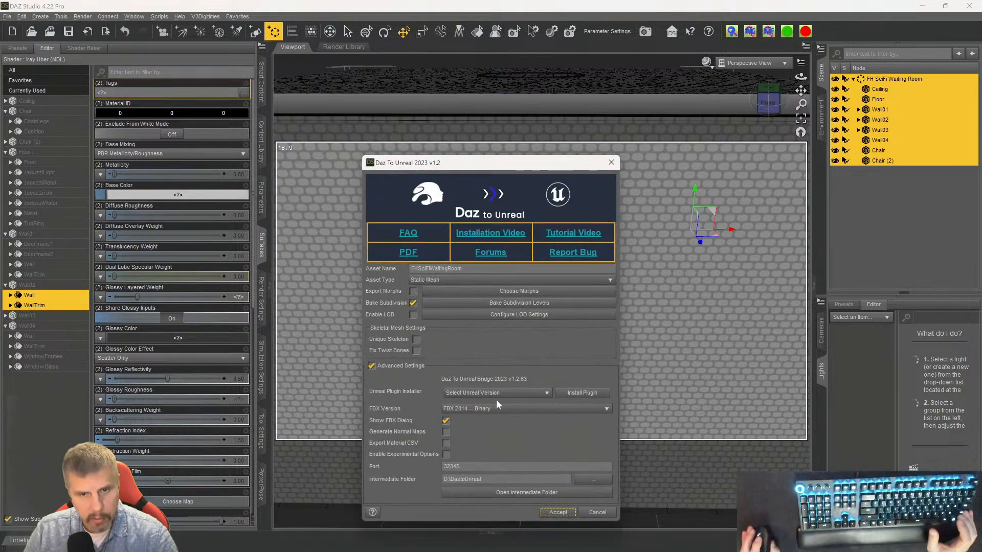
left_click(557, 513)
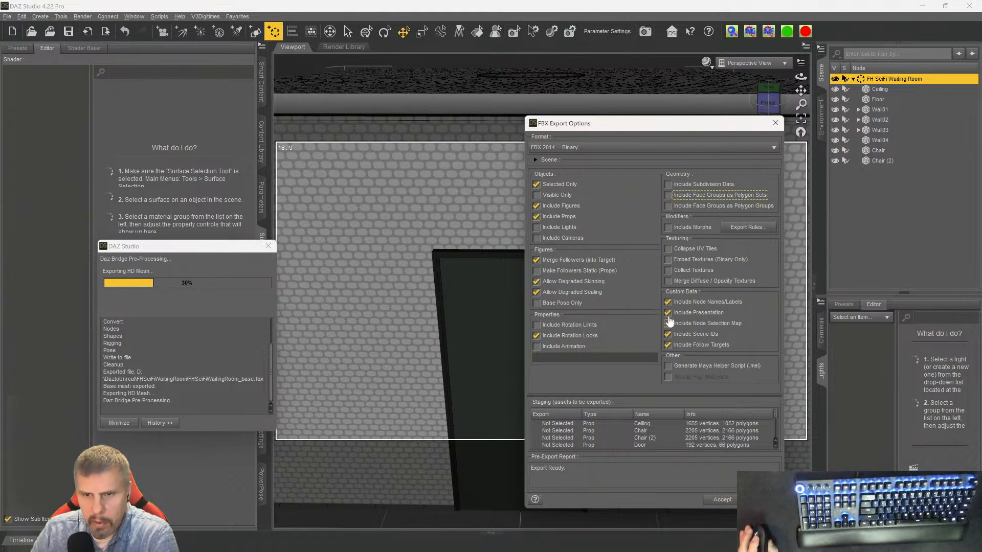
- Limit the FBX export to props, clearing Selected Only and the figure, rotation-lock and custom-data options, and complete the bridge export
left_click(668, 304)
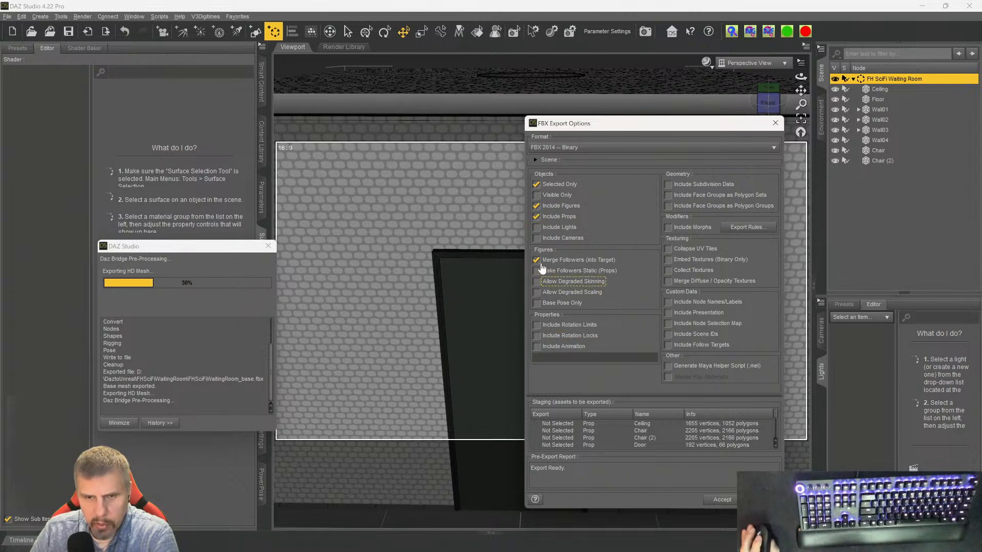
left_click(540, 207)
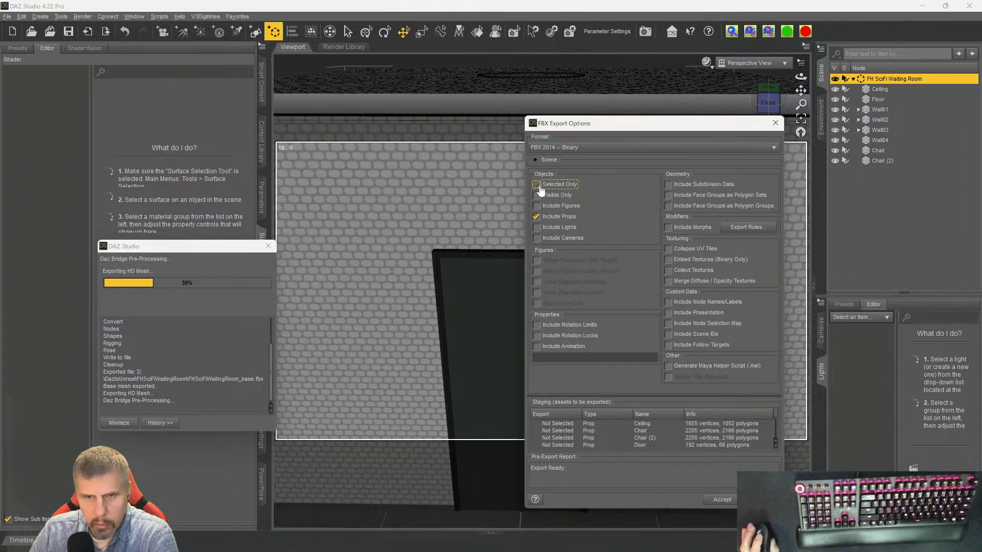
left_click(719, 501)
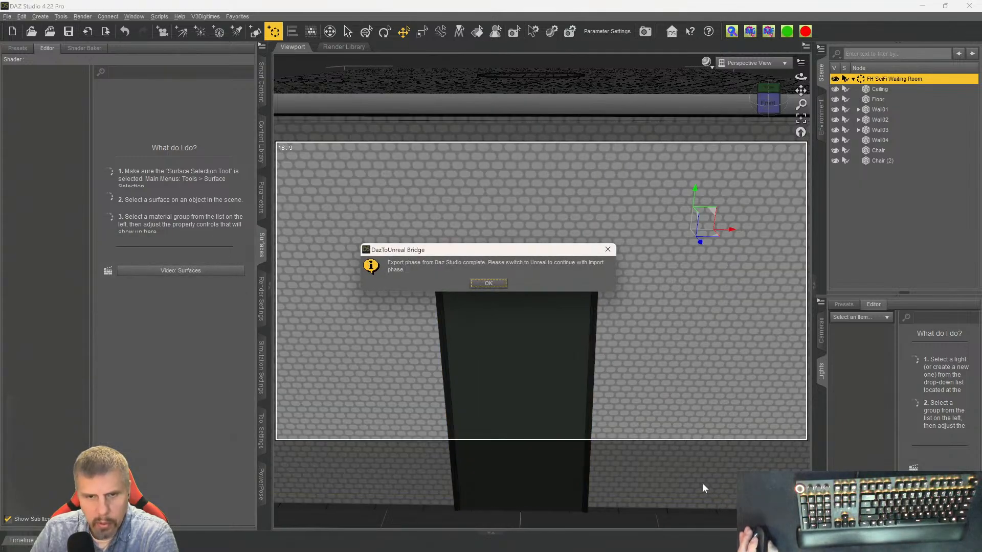
left_click(488, 283)
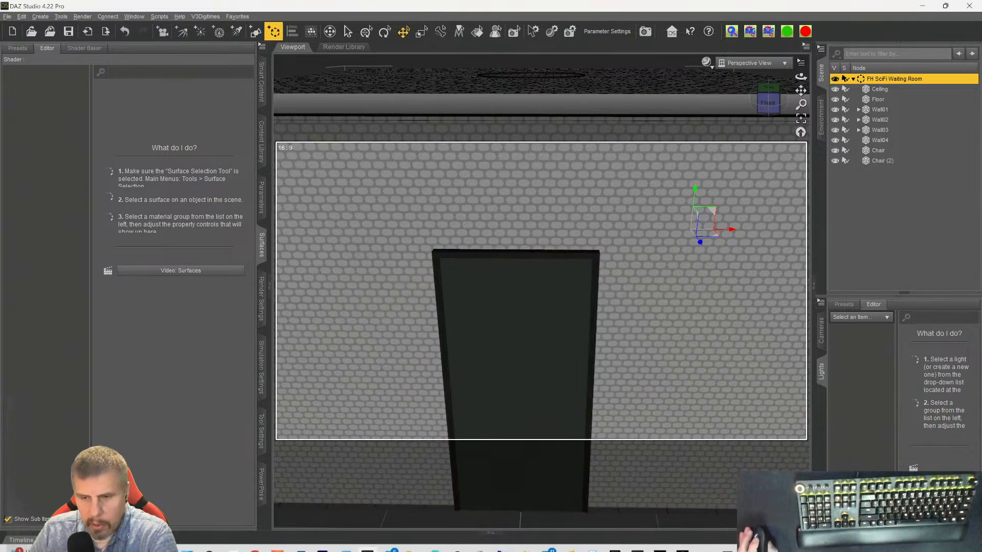
- Switch to Unreal Engine, dismiss the import log and place all ten FHSciFiWaitingRoom static meshes in the level together
left_click(762, 540)
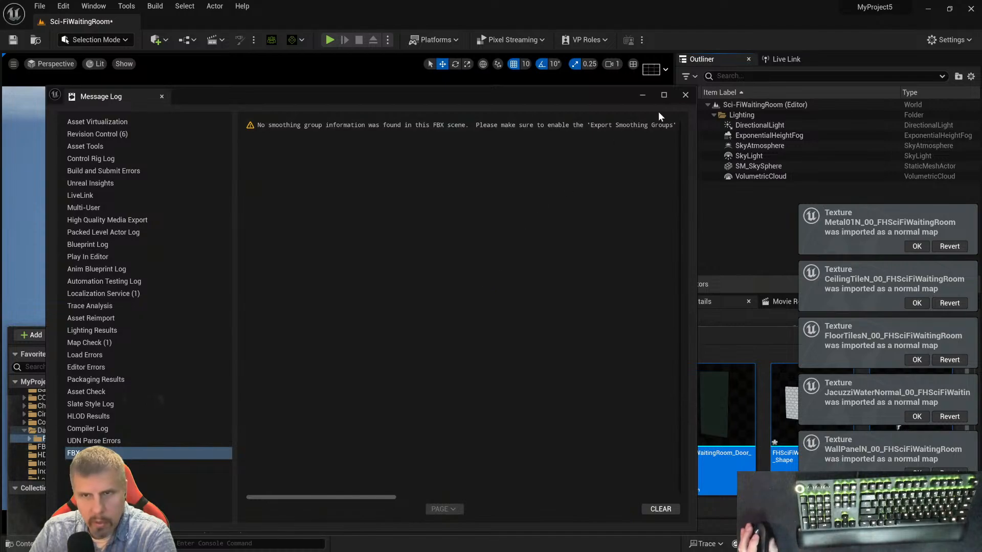
left_click(685, 96)
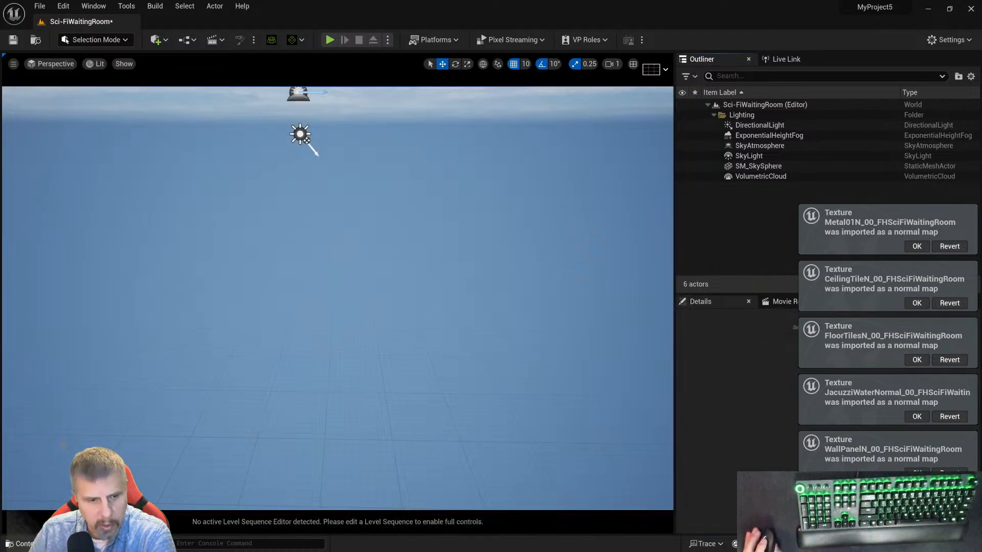
key("ctrl+space")
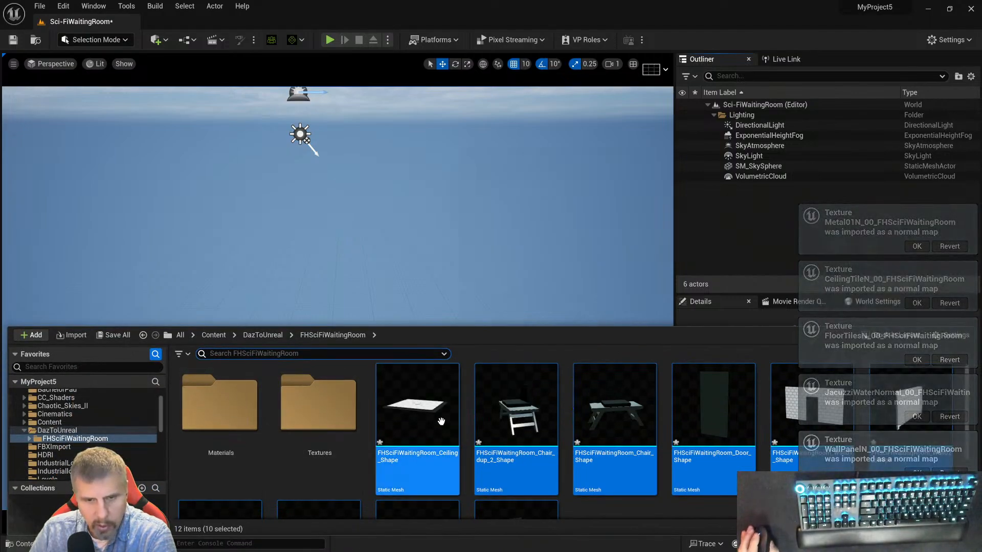
scroll(441, 421, "down", 2)
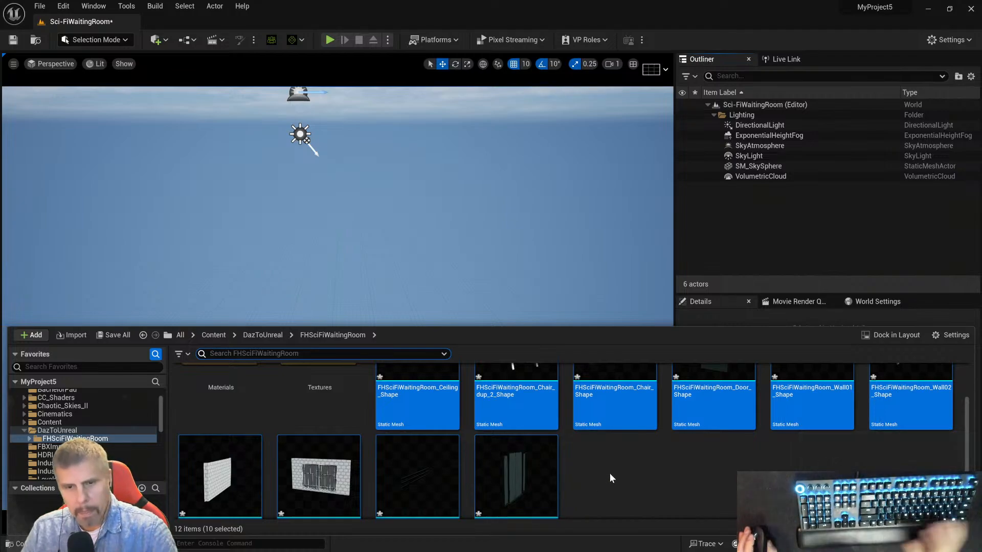
scroll(610, 462, "down", 2)
scroll(610, 461, "up", 2)
mouse_move(310, 488)
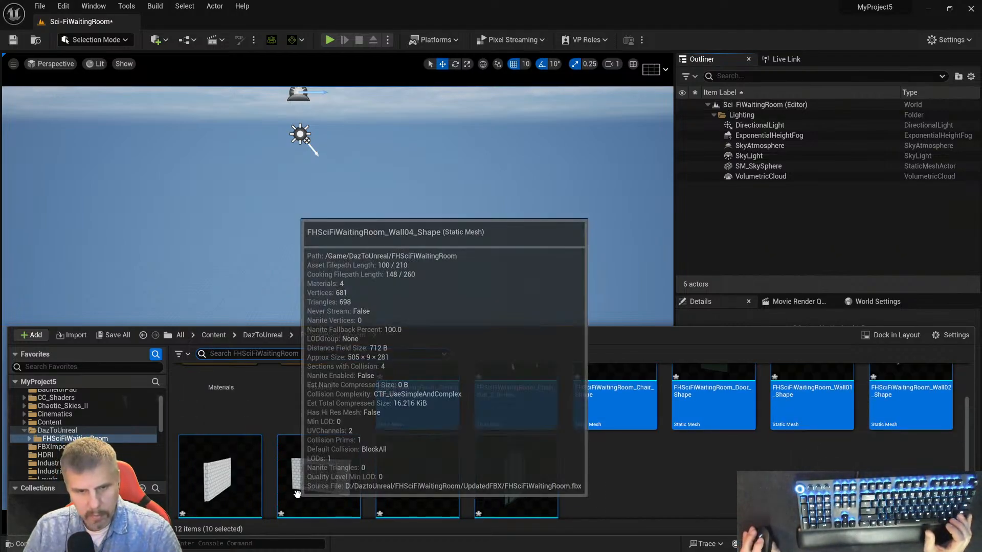
left_click_drag(310, 488, 340, 319)
left_click_drag(349, 361, 350, 361)
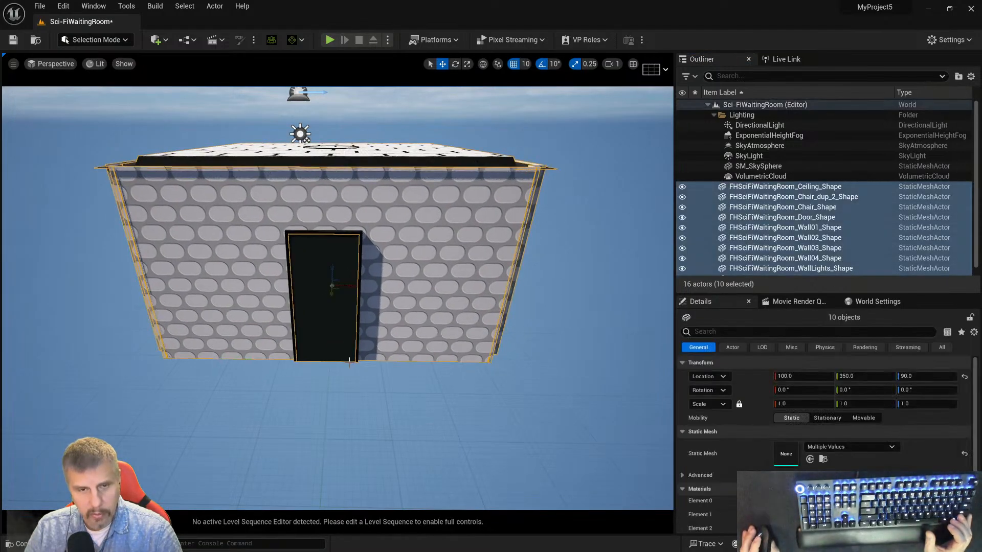
scroll(531, 363, "down", 5)
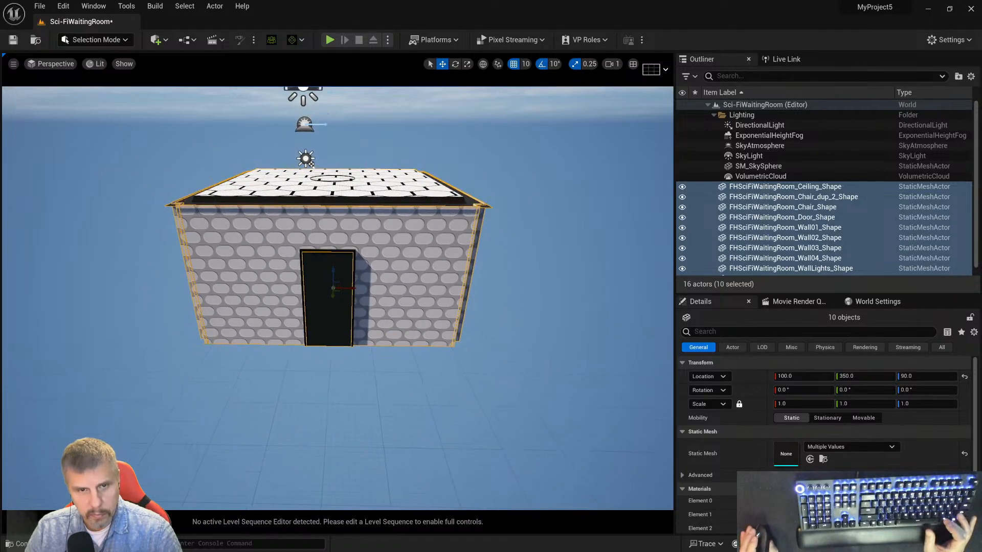
left_click_drag(531, 363, 485, 387, "alt")
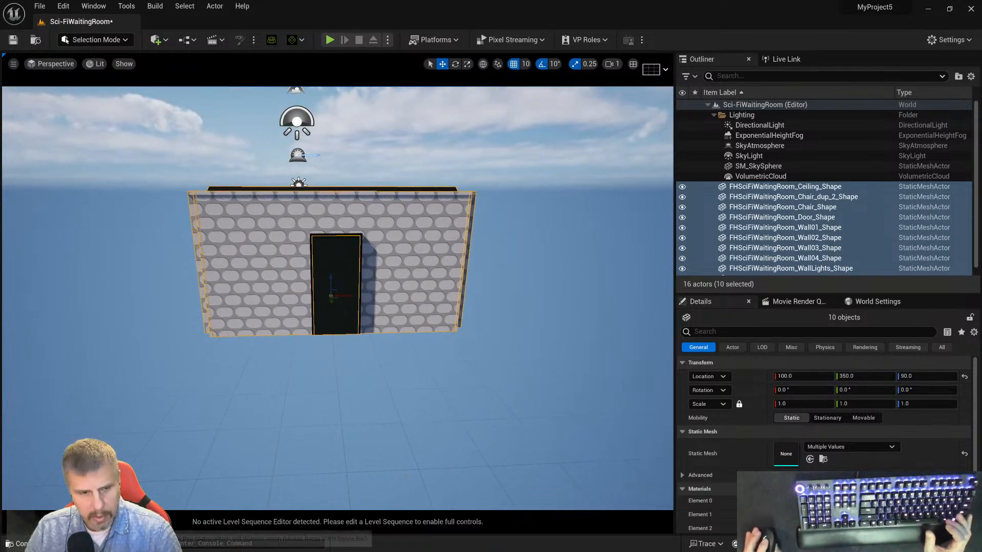
- Try to place a second set of the FHSciFiWaitingRoom meshes next to the first room
key("ctrl+b")
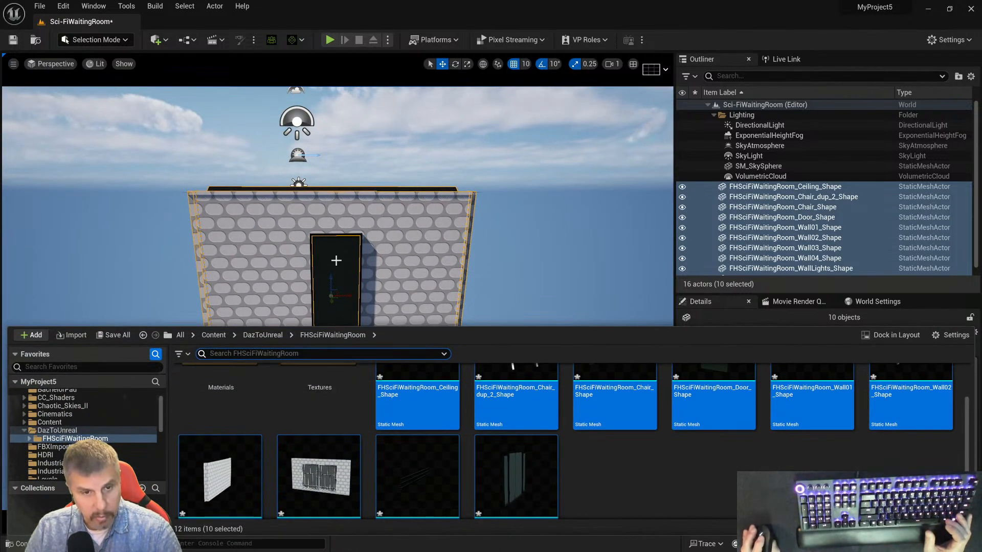
left_click_drag(505, 469, 276, 362)
scroll(483, 369, "up", 3)
scroll(483, 368, "down", 4)
- Try to delete the sky sphere and the windowed Wall04 of the second room
left_click(492, 357)
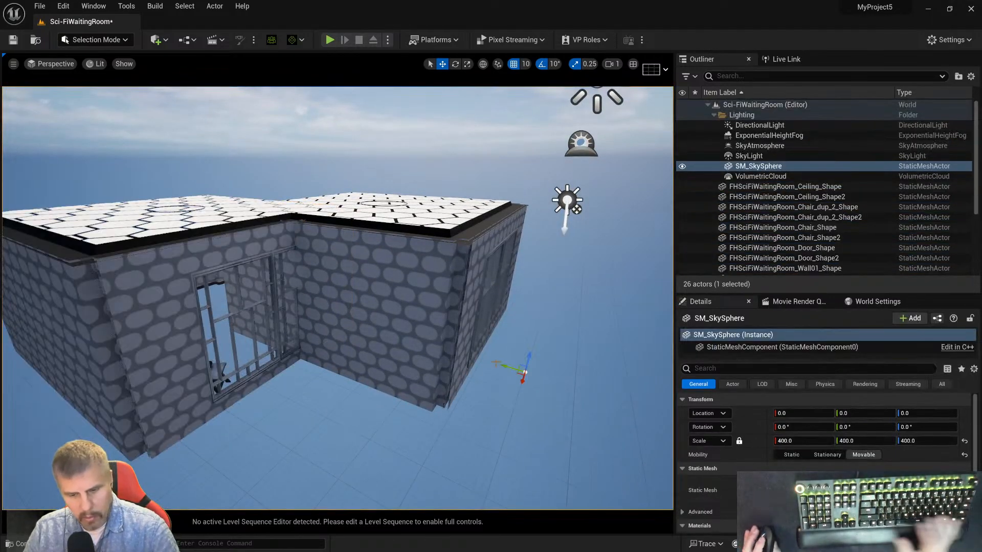
key("Delete")
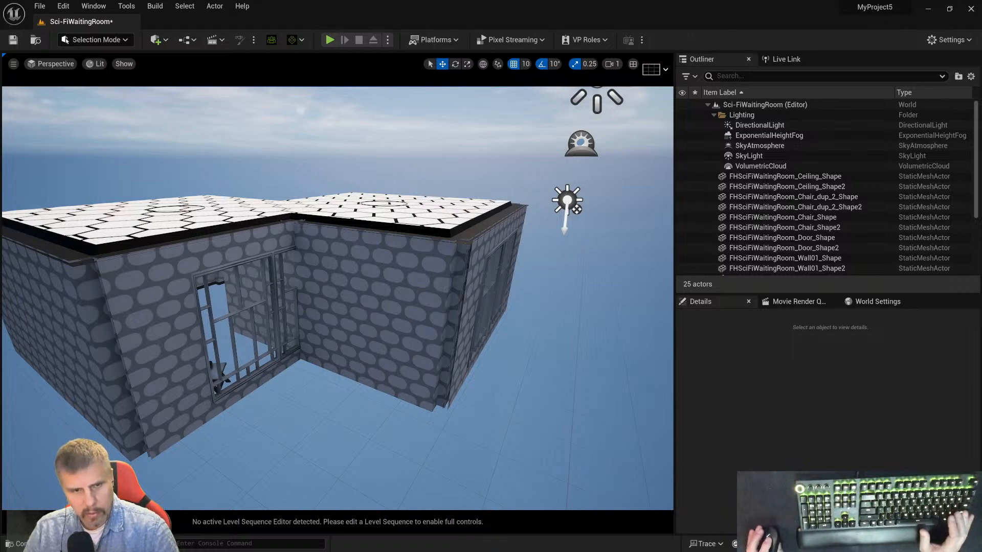
left_click(151, 292)
key("Delete")
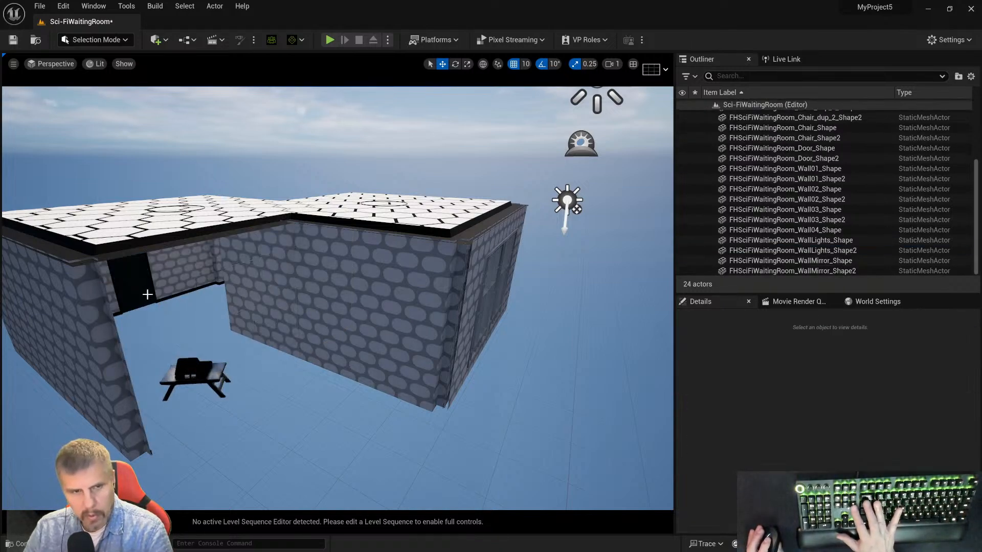
- Undo the wall and sky sphere deletions and the placement of the second room
key("ctrl+z")
key("ctrl+z")
key("ctrl+z")
key("ctrl+z")
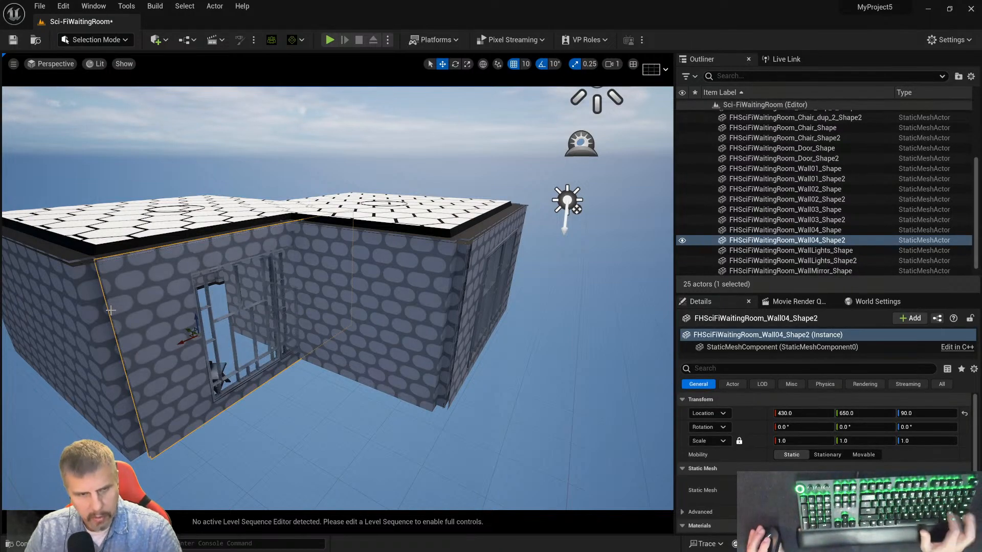
key("ctrl+z")
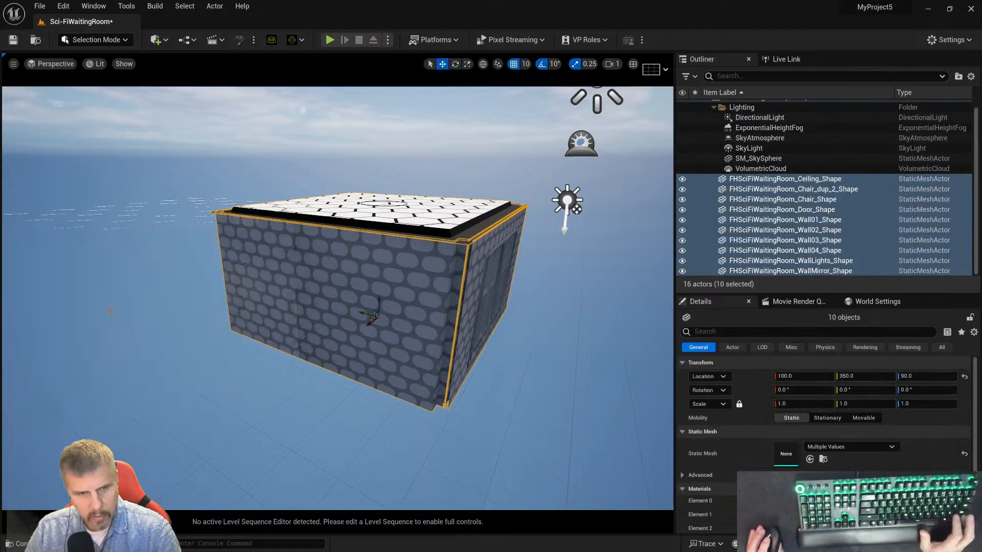
- Inspect the placed room from its door side and select the FHSciFiWaitingRoom_Door_Shape mesh
key("f")
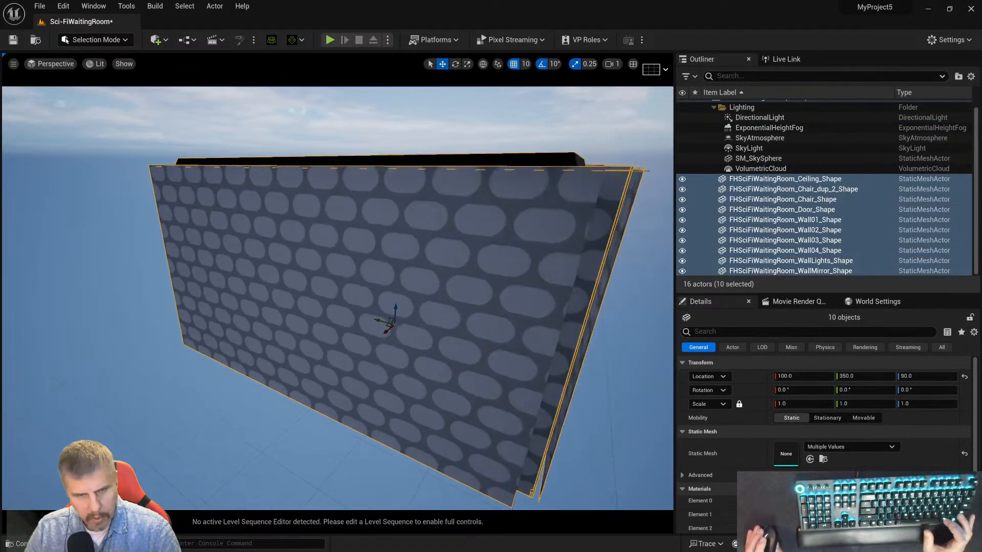
left_click_drag(338, 298, 519, 243, "alt")
scroll(332, 220, "down", 3)
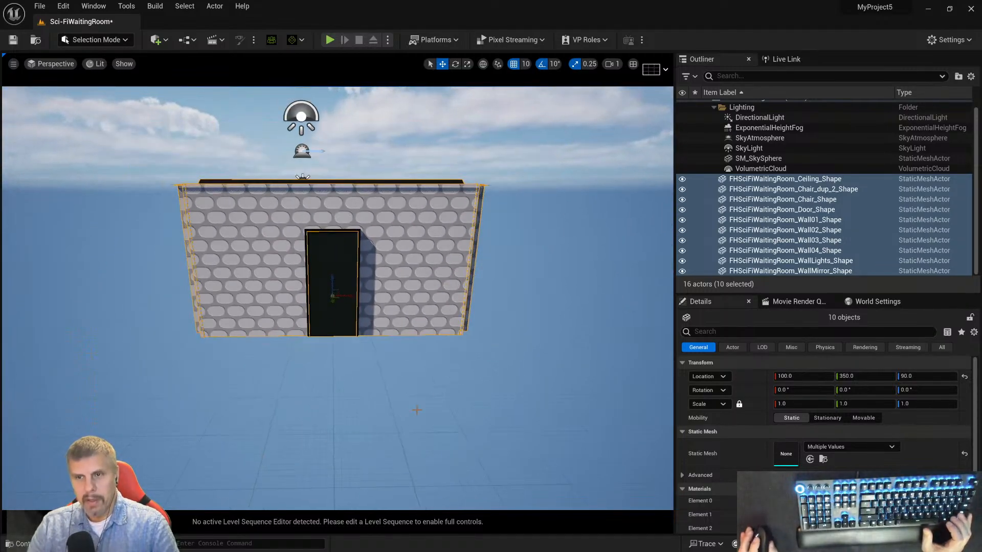
left_click(788, 209)
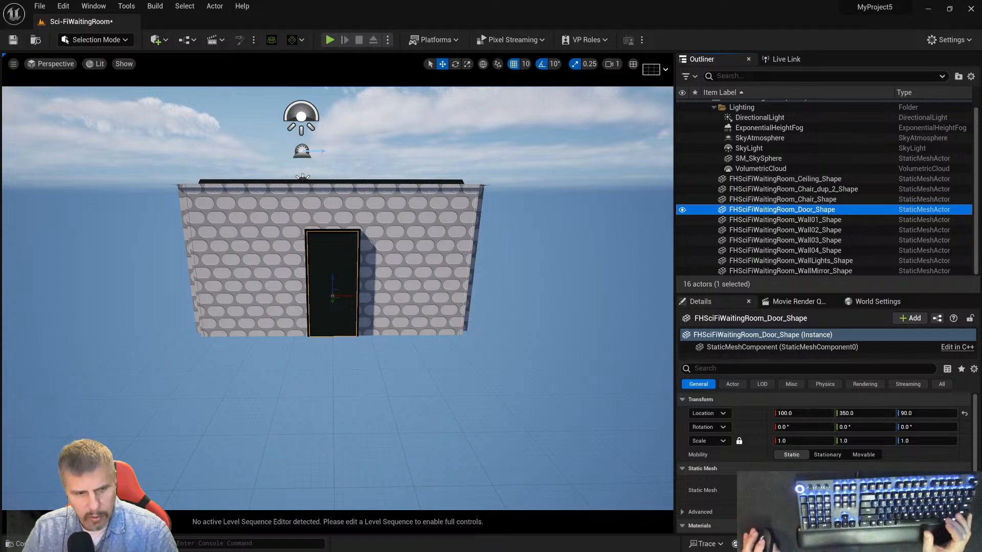
- Review the separate static mesh assets in the FHSciFiWaitingRoom content folder, starting from the ceiling mesh
left_click(37, 544)
scroll(546, 451, "up", 3)
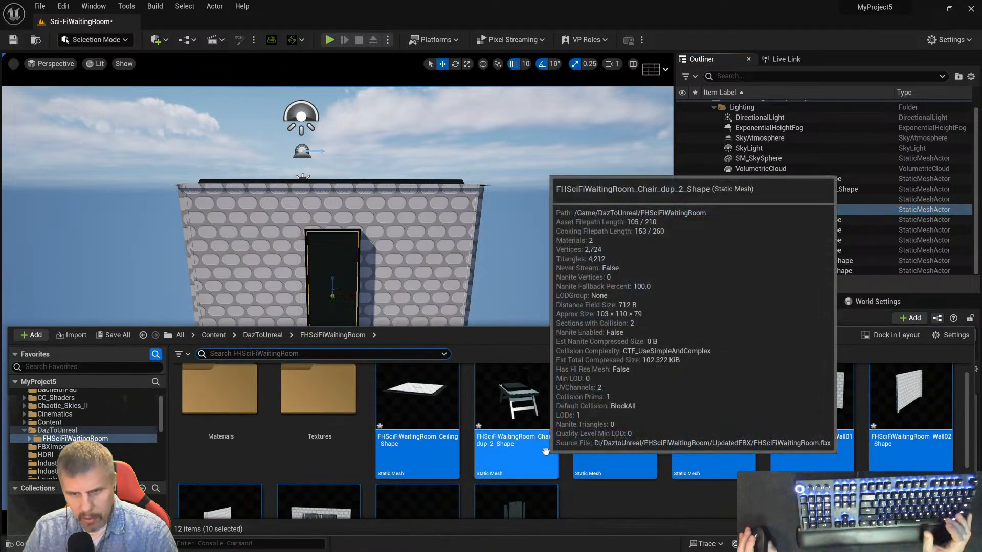
scroll(902, 425, "up", 1)
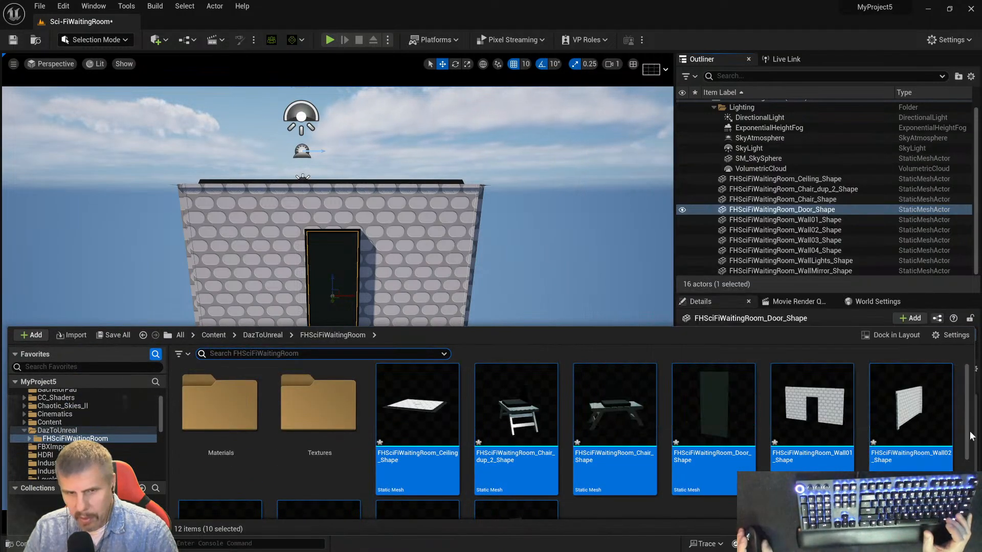
left_click(415, 424)
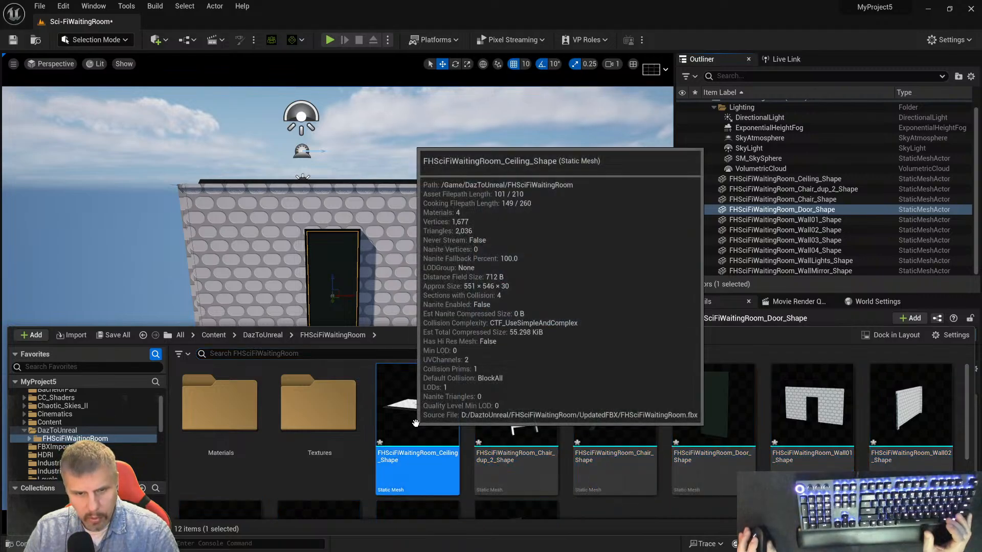
scroll(570, 421, "down", 1)
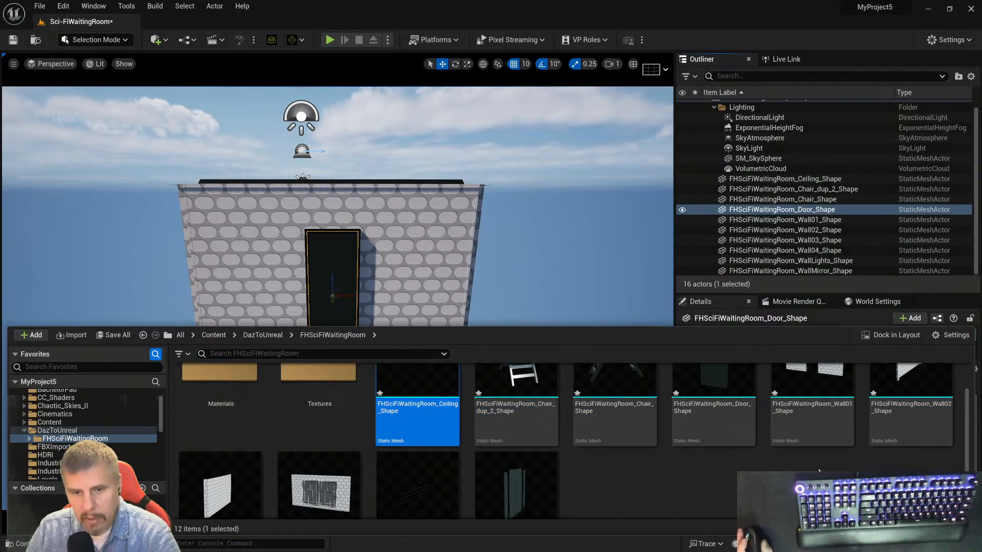
scroll(820, 450, "up", 1)
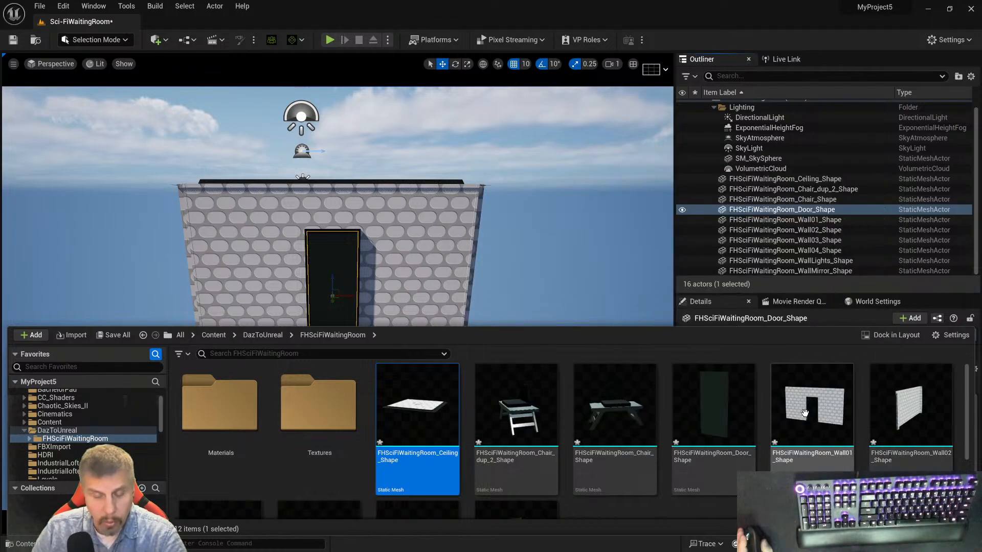
scroll(662, 452, "down", 2)
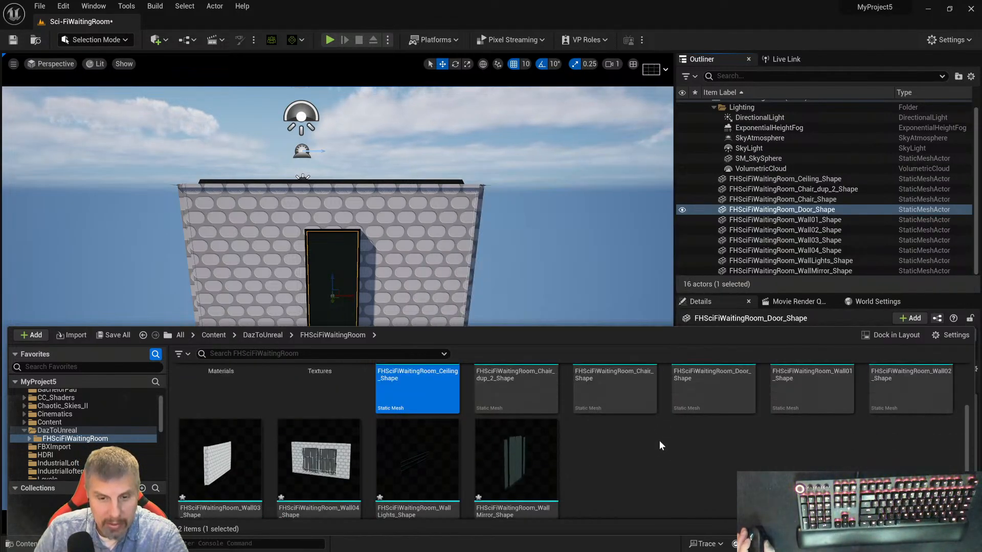
scroll(660, 440, "up", 2)
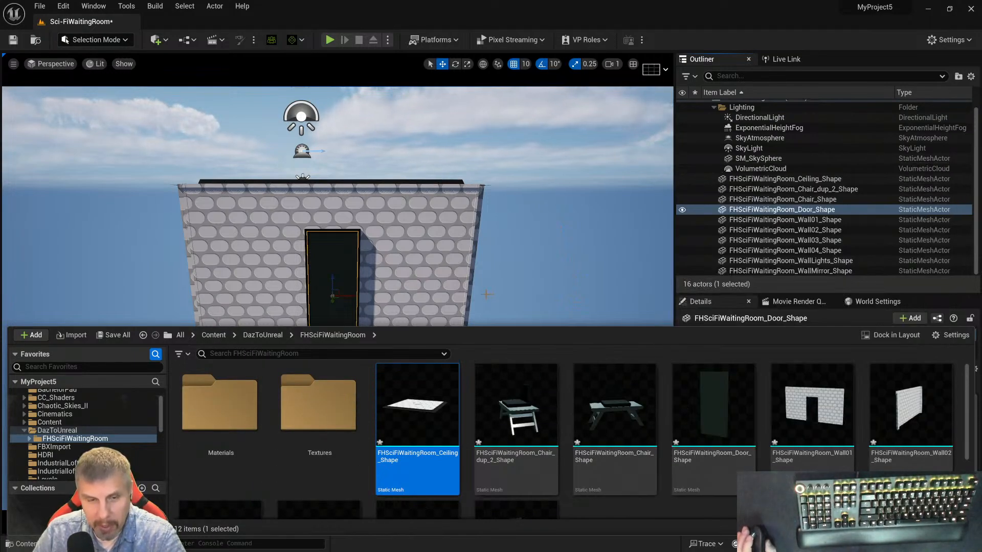
- Move inside the room, look around at the chairs, ceiling and windows, and select the windowed Wall04 mesh
scroll(352, 281, "up", 6)
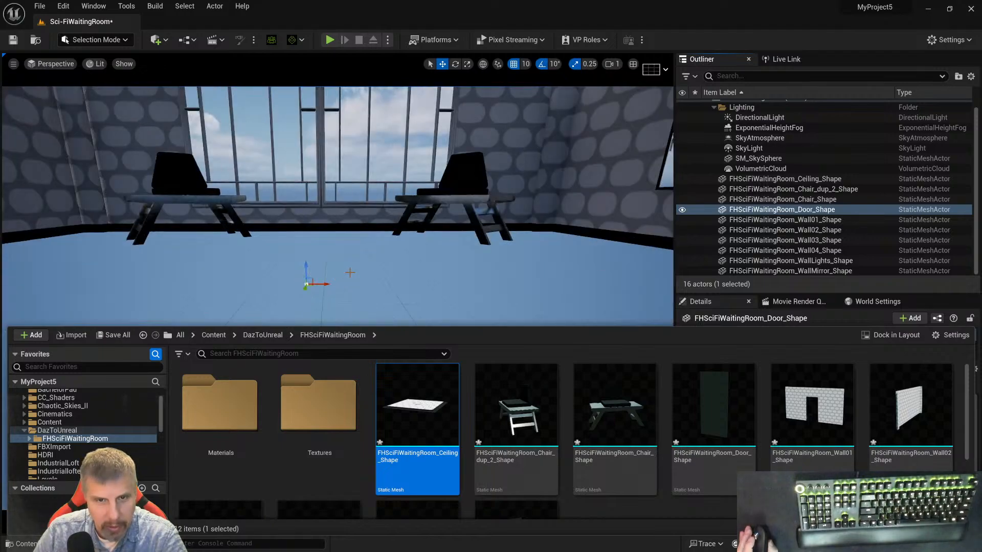
right_click_drag(398, 181, 453, 152)
right_click_drag(546, 172, 552, 182)
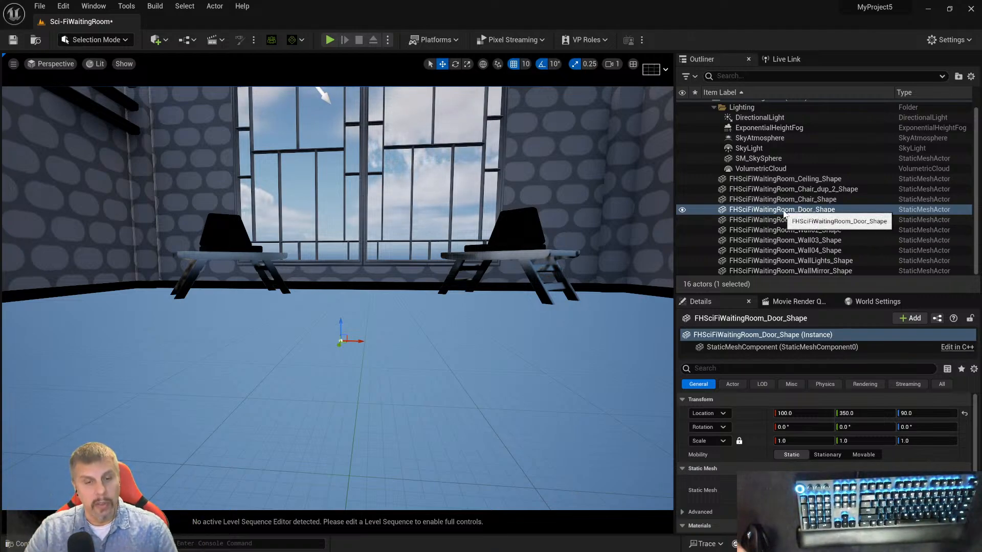
middle_click_drag(544, 324, 559, 248)
mouse_move(559, 247)
right_mouse_down()
mouse_move(534, 212)
mouse_move(529, 169)
mouse_move(556, 251)
right_mouse_up()
left_click_drag(556, 250, 554, 286, "alt")
key("super")
left_click(357, 333)
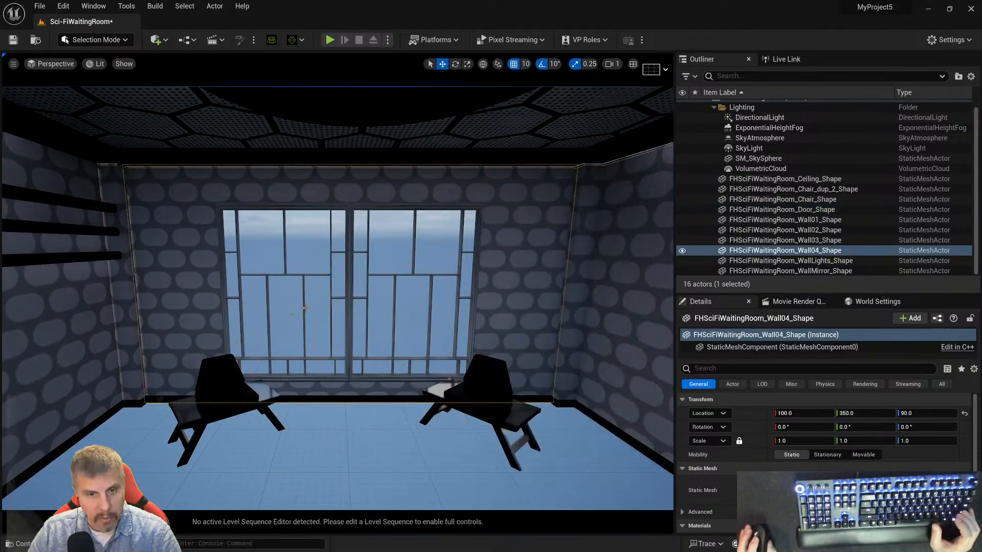
- Examine the windows and frames of Wall04 up close and from the opposite side of the room
scroll(357, 333, "up", 5)
scroll(357, 333, "down", 5)
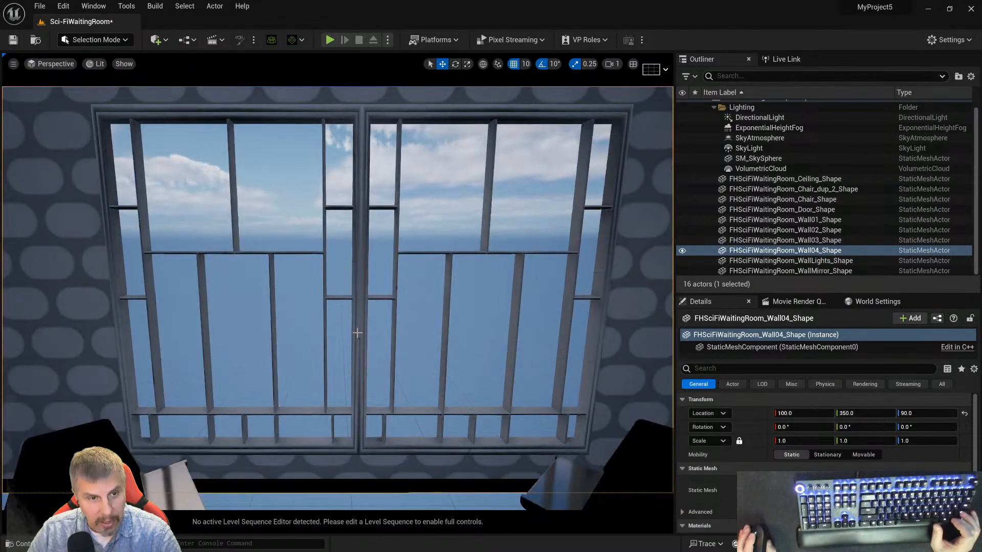
scroll(357, 333, "down", 3)
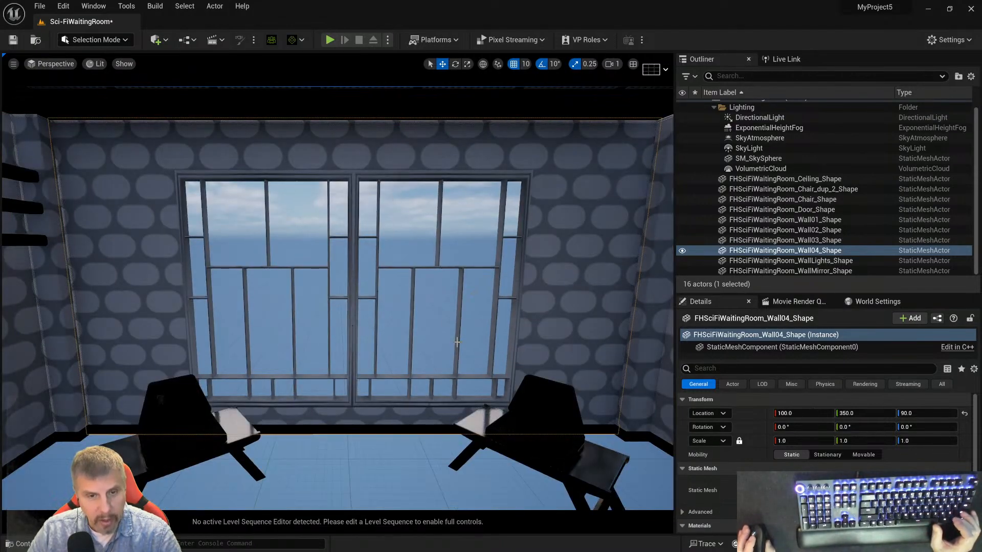
scroll(414, 334, "up", 4)
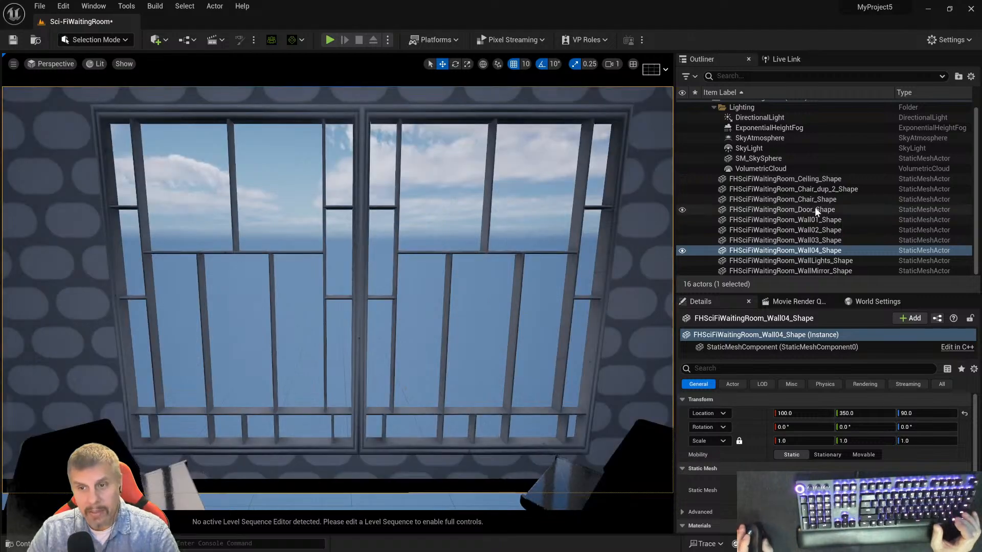
scroll(555, 353, "down", 6)
key("super")
scroll(557, 333, "down", 2)
left_click(201, 314)
scroll(224, 316, "down", 3)
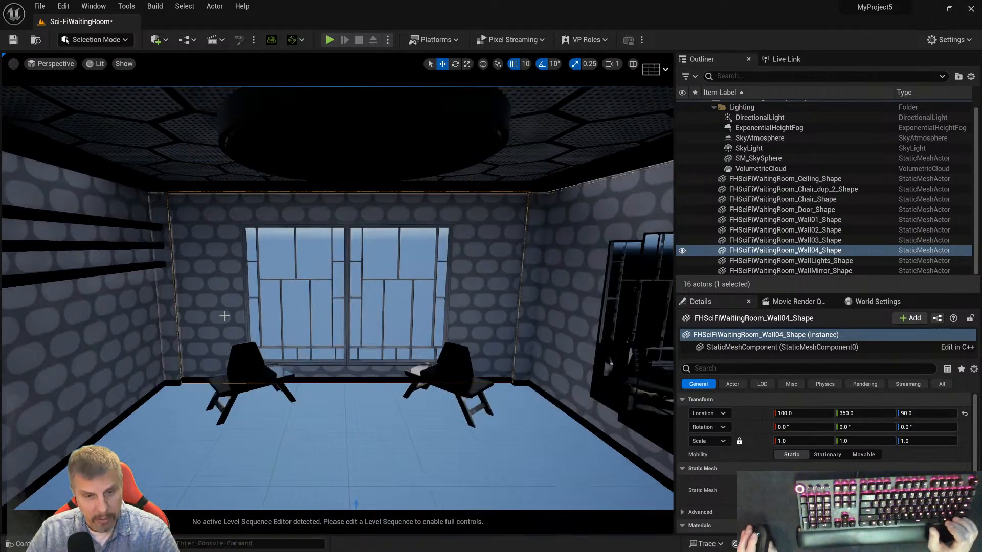
scroll(224, 317, "up", 1)
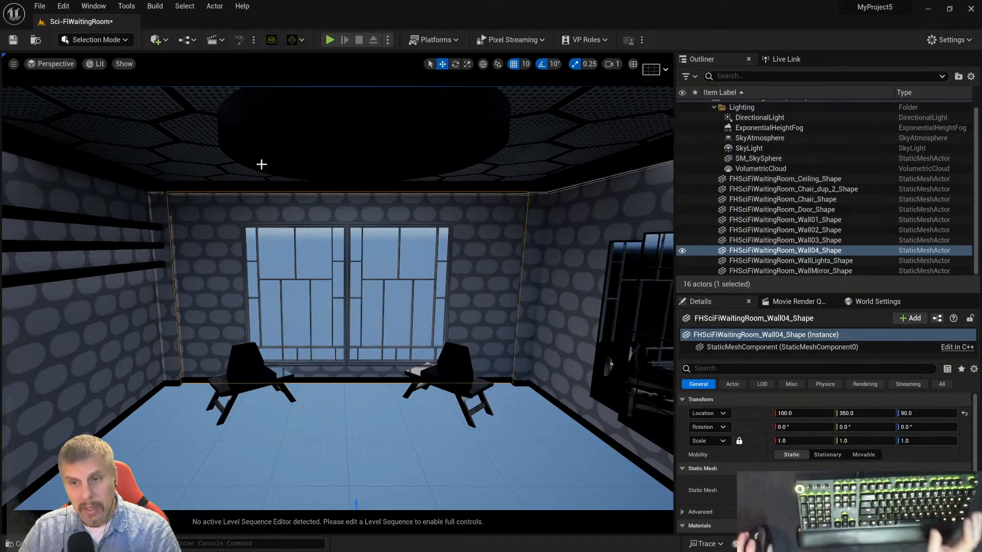
- Select the Wall01 mesh and open Quixel Bridge
left_click(808, 220)
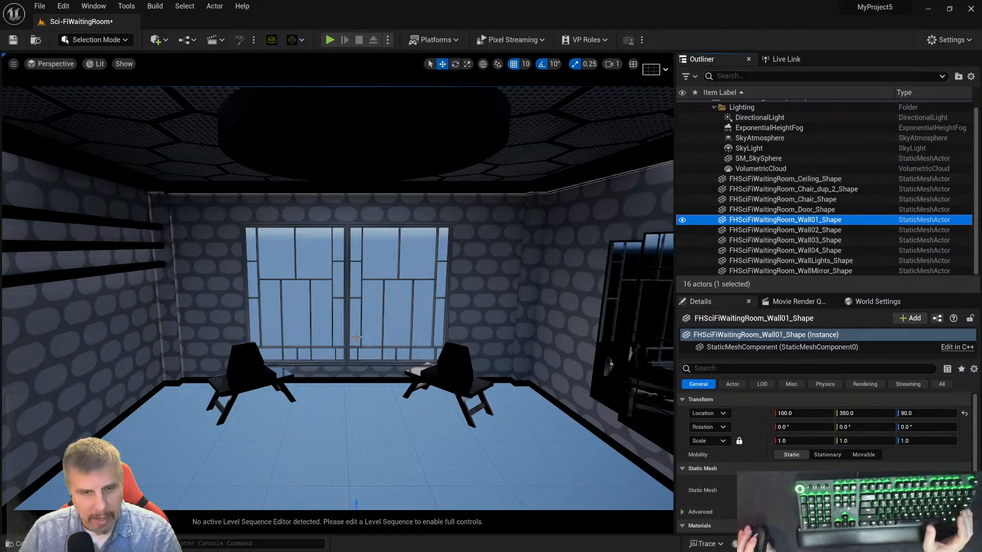
left_click(158, 40)
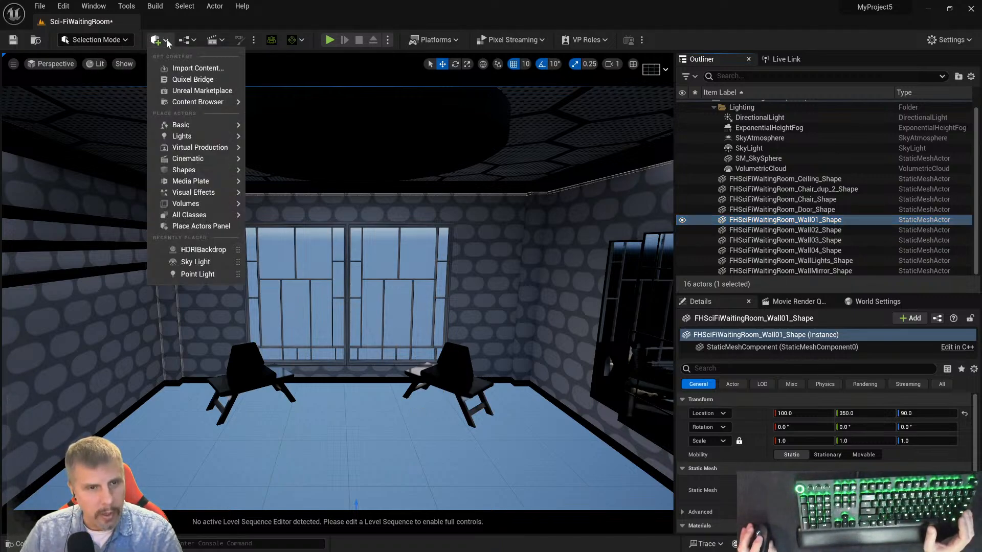
left_click(179, 83)
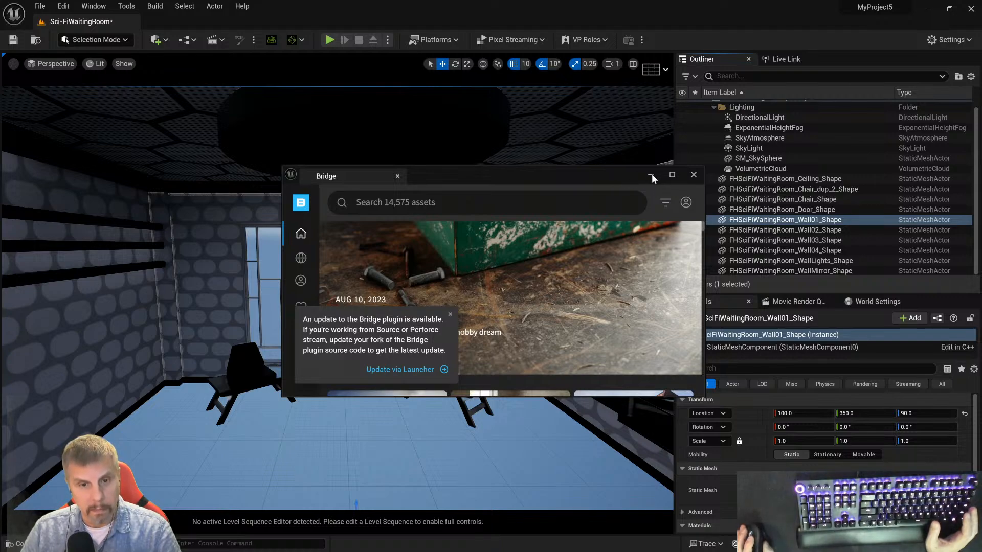
- Try to update the Bridge plugin via the launcher and switch back to Unreal Engine
left_click(443, 370)
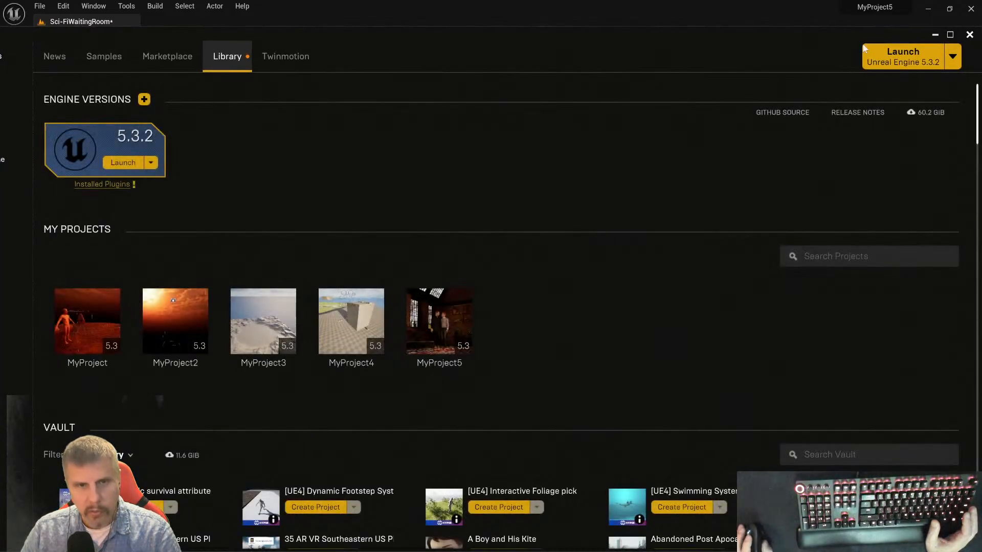
left_click(930, 9)
left_click(930, 9)
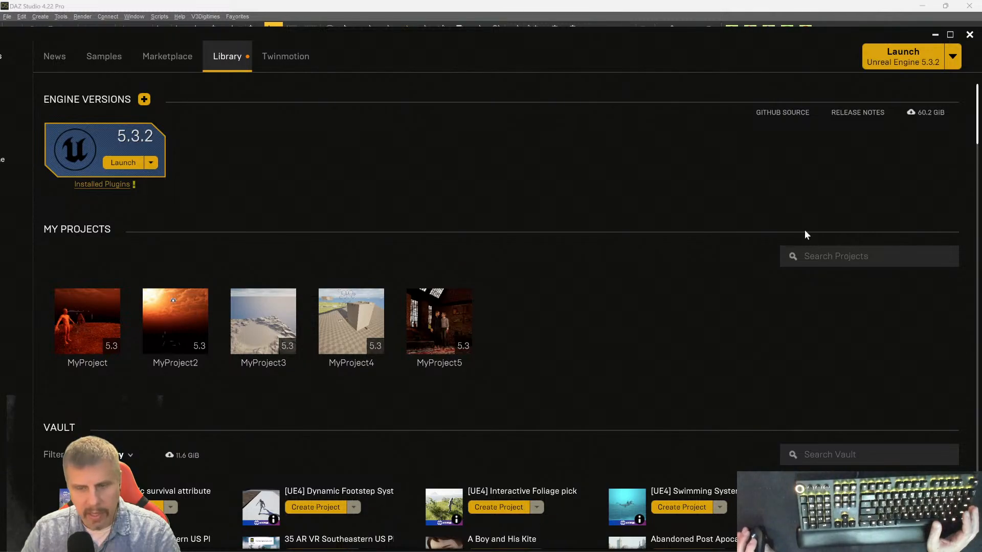
left_click(929, 9)
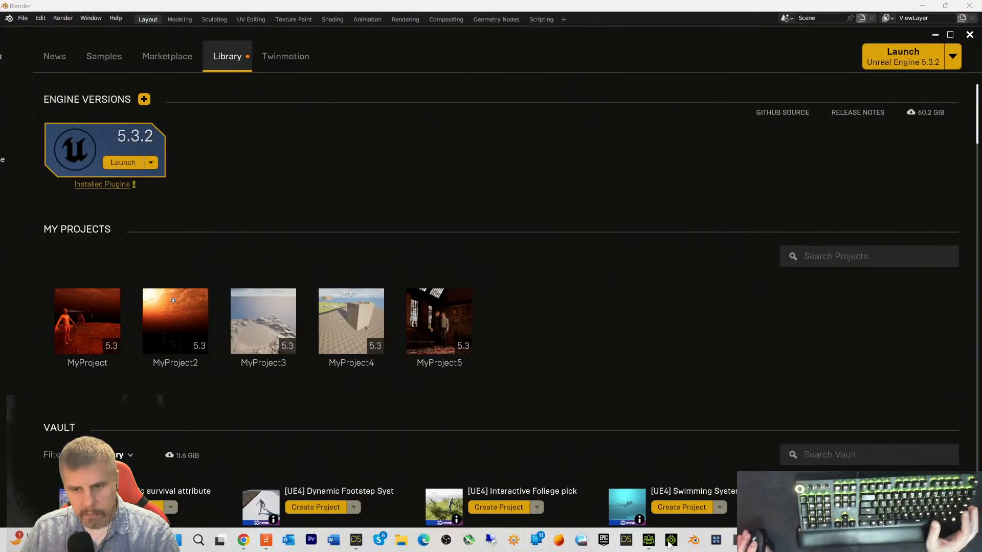
left_click(742, 539)
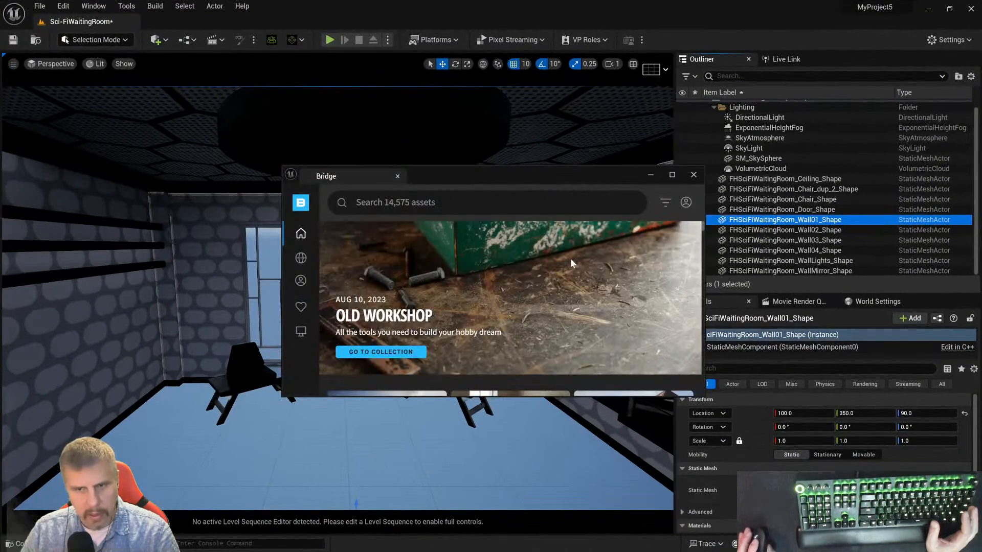
- Maximize the Bridge window and browse the material categories under Surfaces
double_click(547, 176)
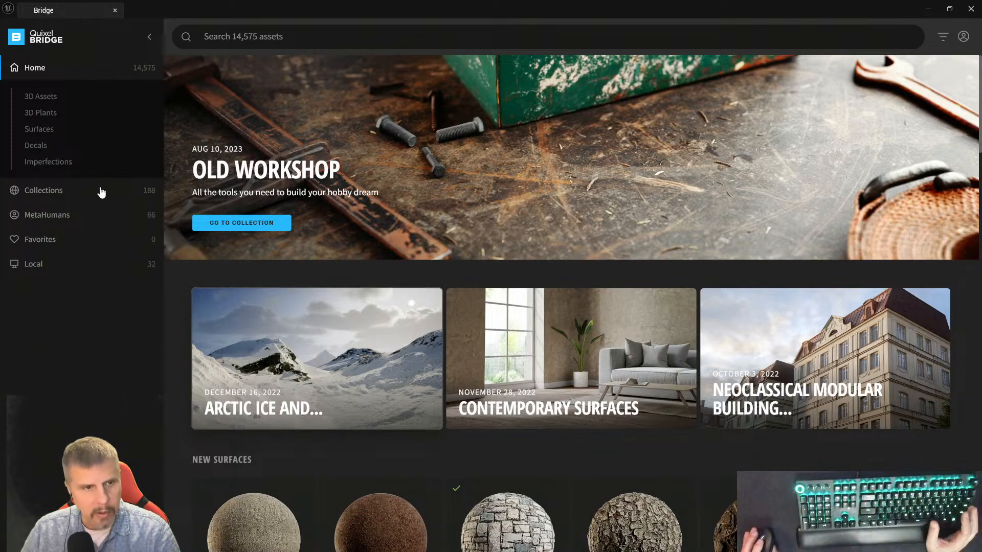
left_click(51, 130)
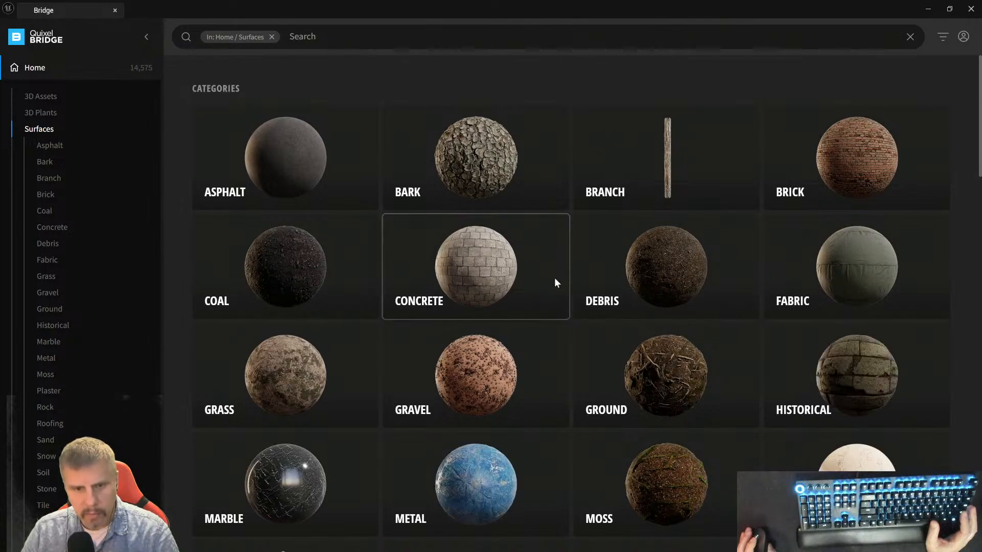
scroll(555, 286, "down", 4)
scroll(555, 289, "down", 3)
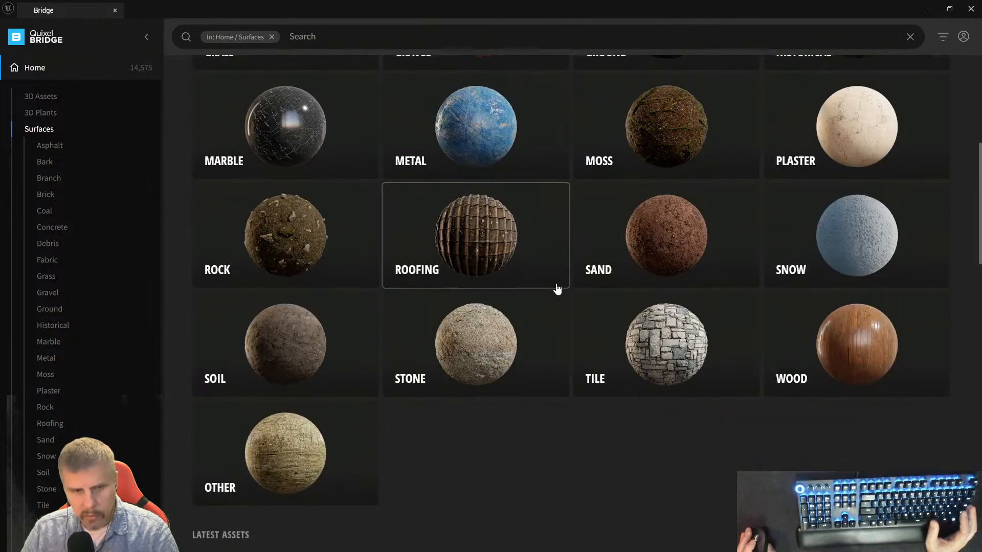
scroll(556, 288, "up", 7)
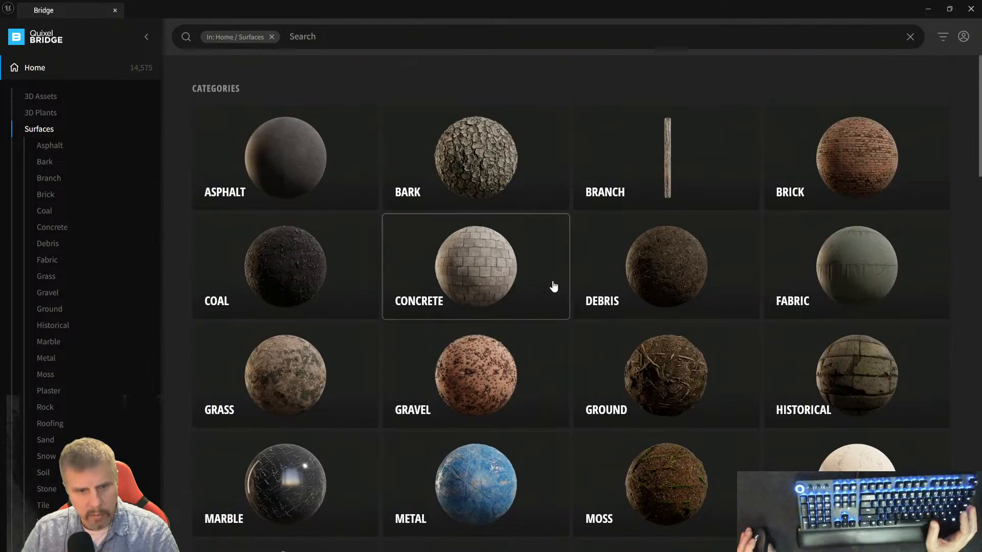
scroll(637, 276, "down", 3)
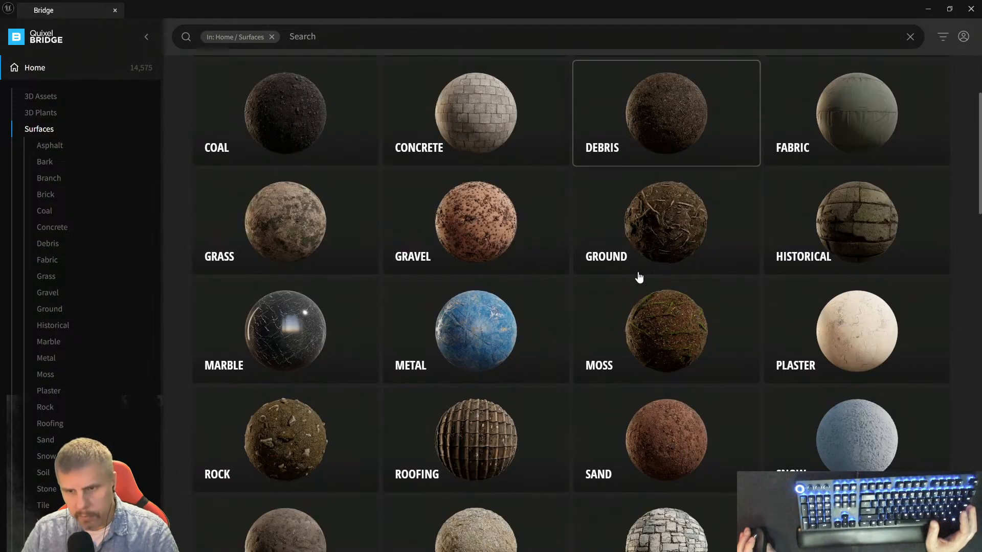
scroll(638, 276, "down", 2)
scroll(613, 275, "down", 1)
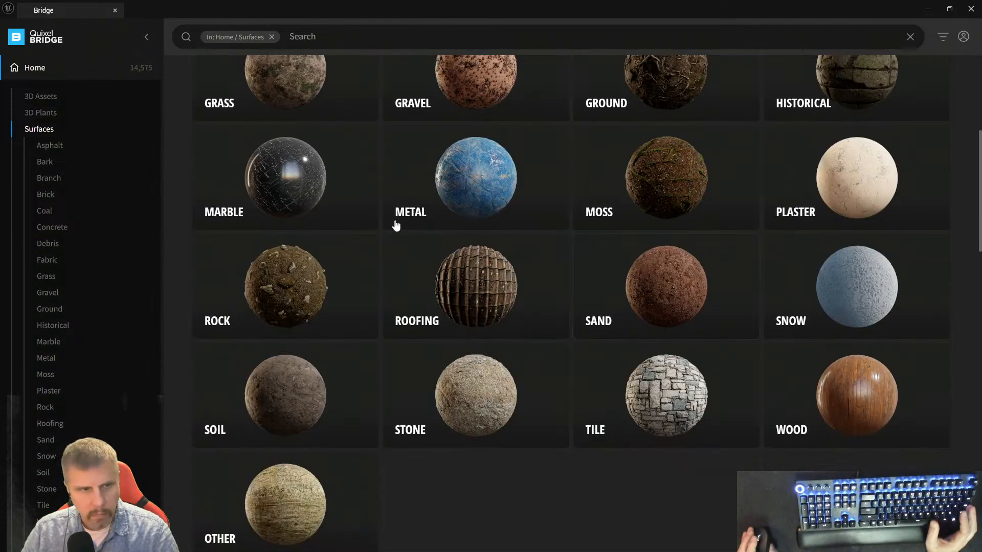
scroll(410, 226, "up", 4)
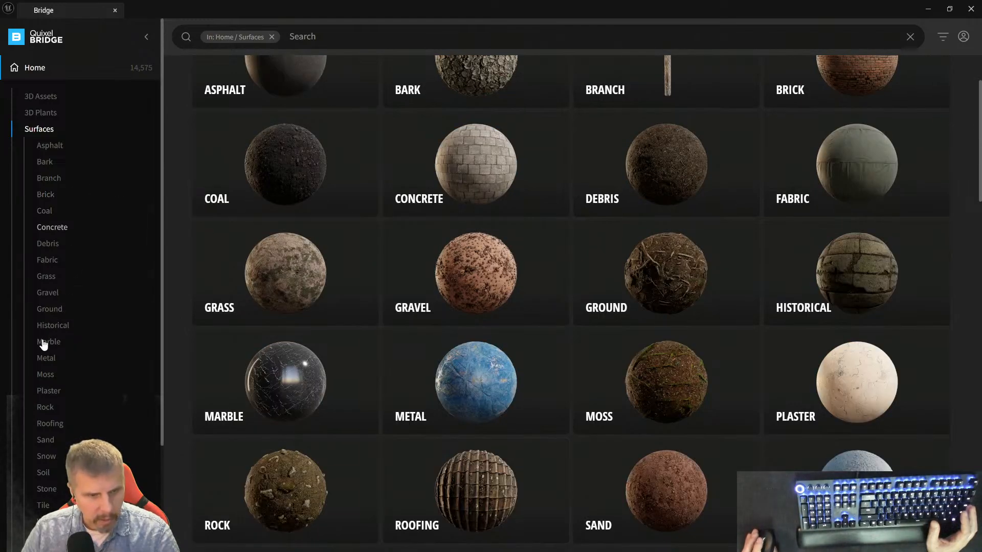
- Open the Gun subcategory of the Metal surfaces
scroll(58, 368, "down", 1)
scroll(55, 401, "down", 2)
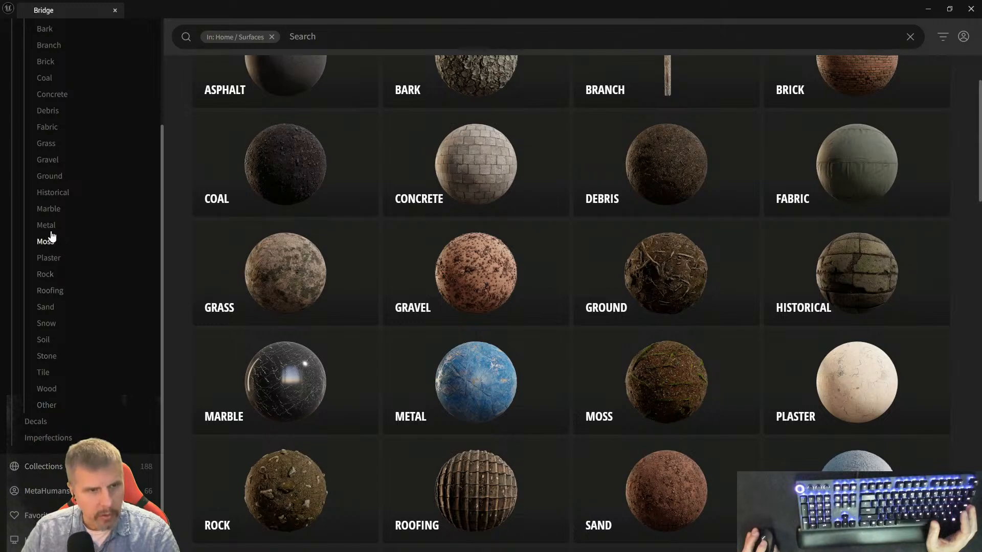
left_click(47, 226)
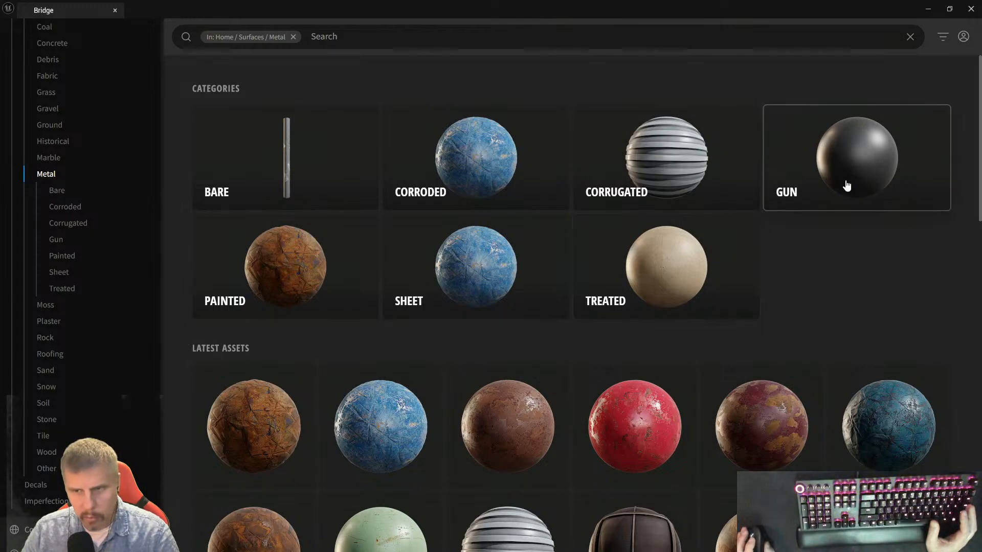
left_click(846, 185)
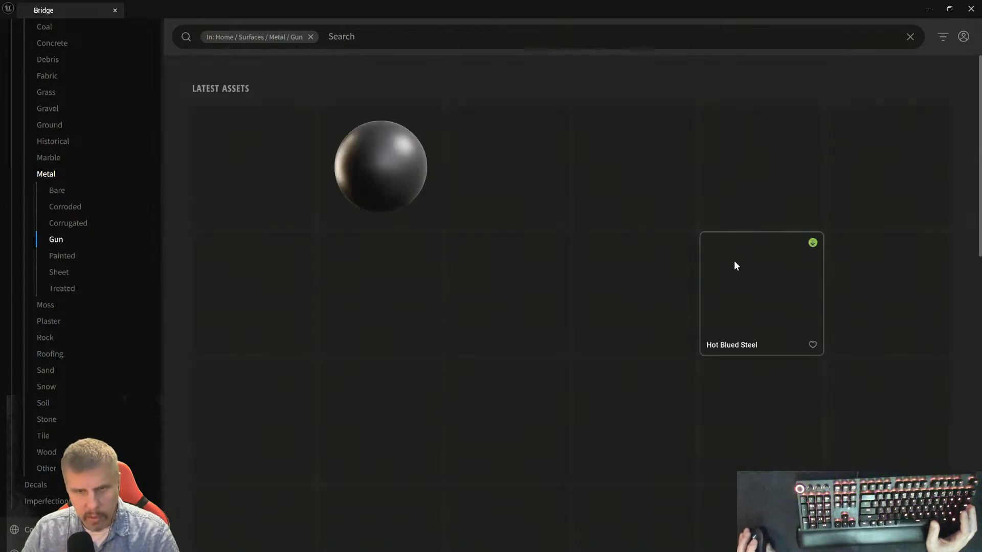
- Shrink the Bridge window, then download the Hot Blued Steel surface from the Gun metals by placing it into the level
scroll(623, 297, "down", 2)
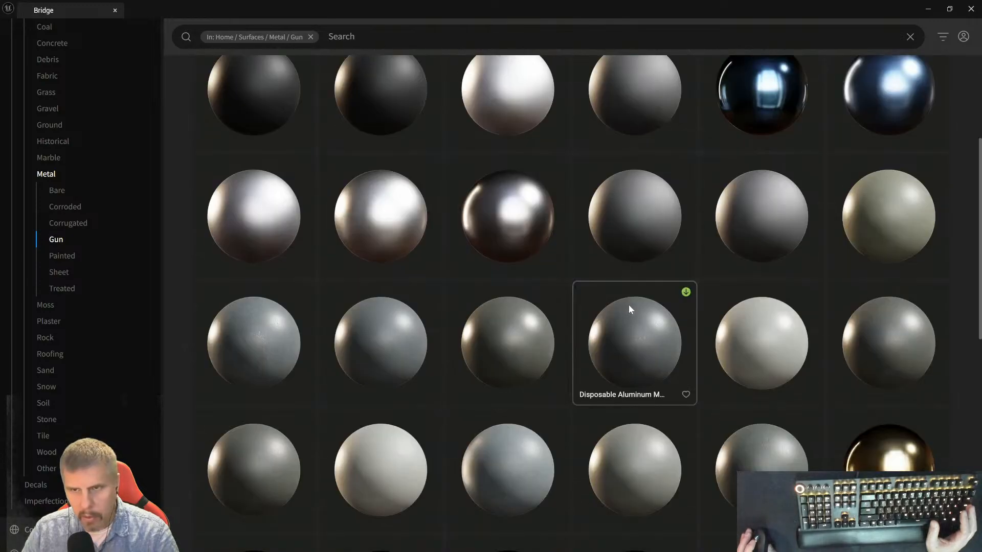
scroll(629, 306, "up", 1)
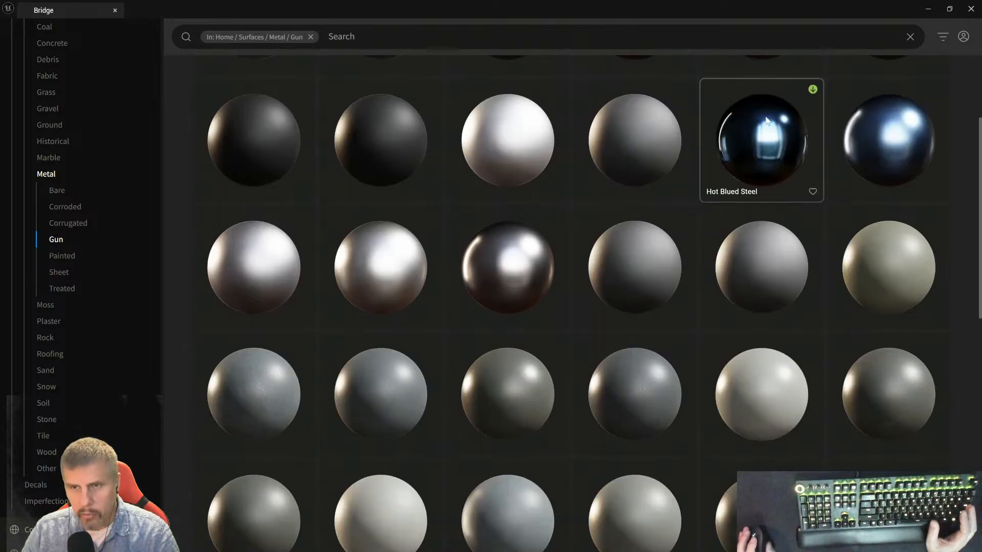
left_click_drag(732, 17, 666, 124)
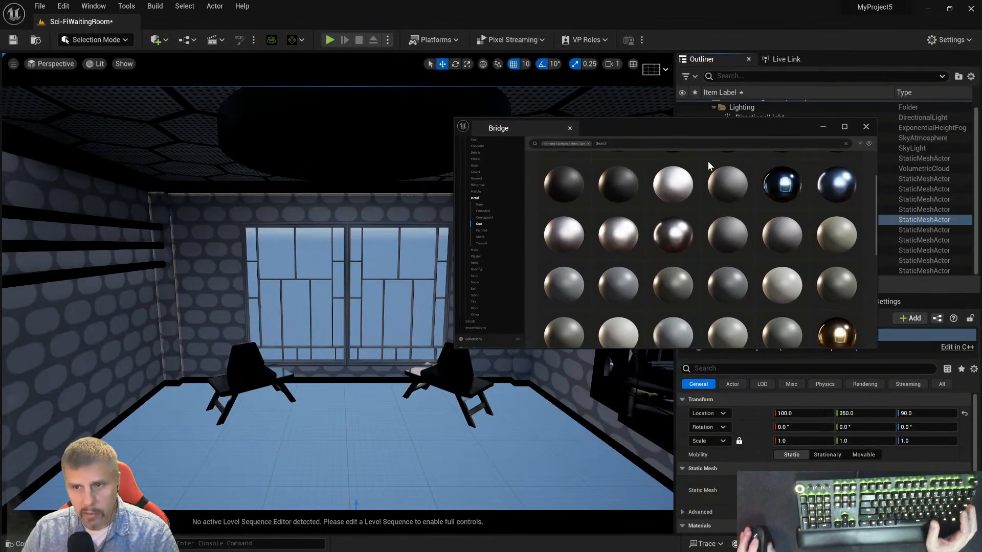
scroll(743, 264, "up", 3)
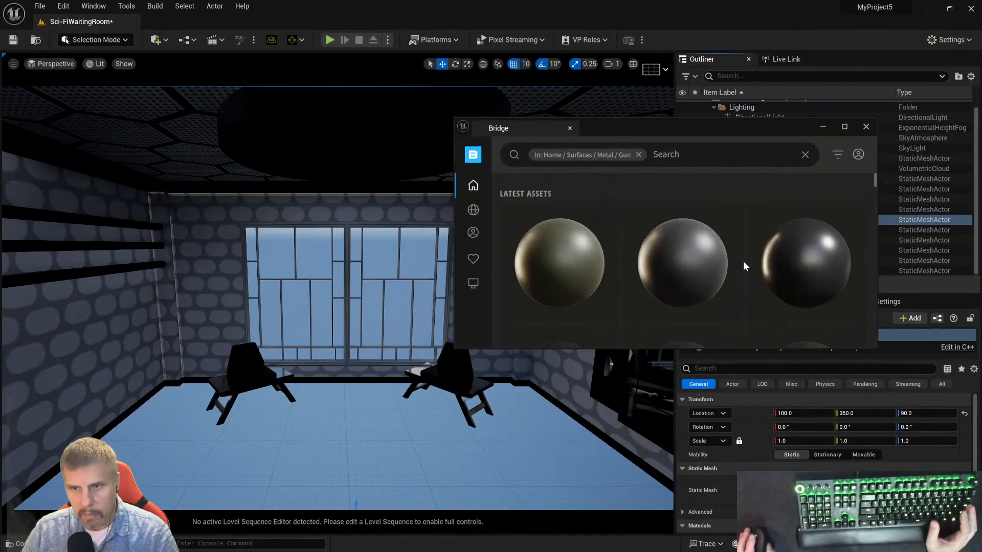
scroll(744, 260, "down", 3)
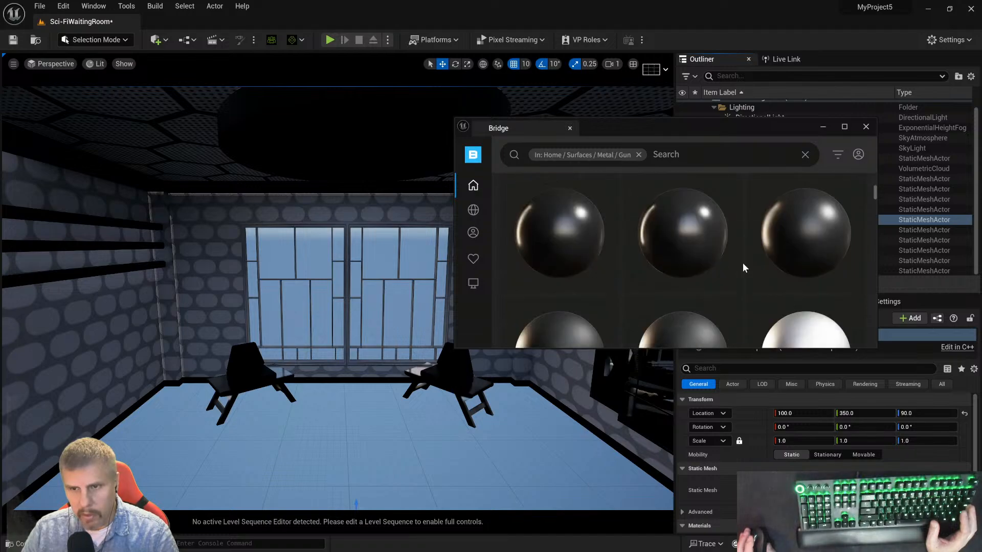
left_click_drag(679, 279, 475, 411)
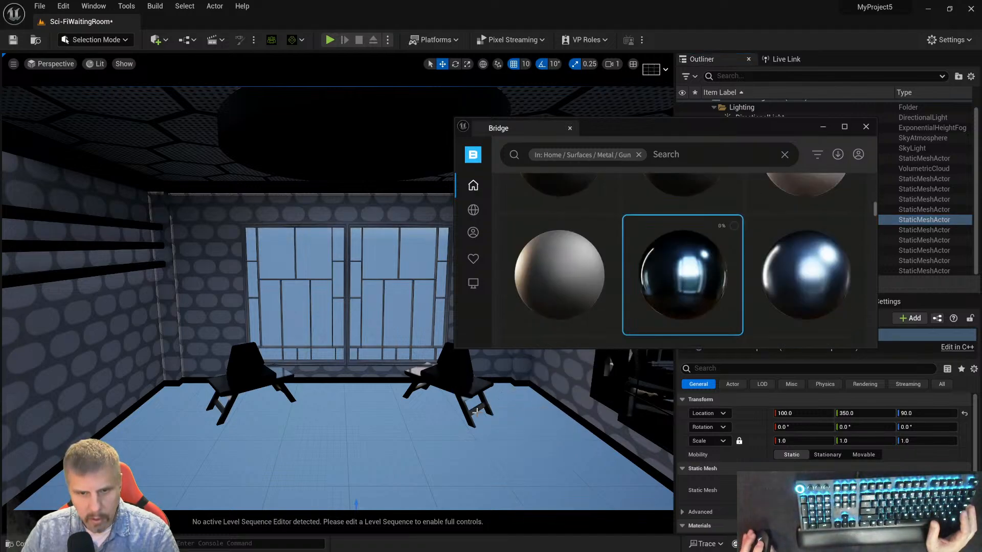
scroll(408, 408, "up", 3)
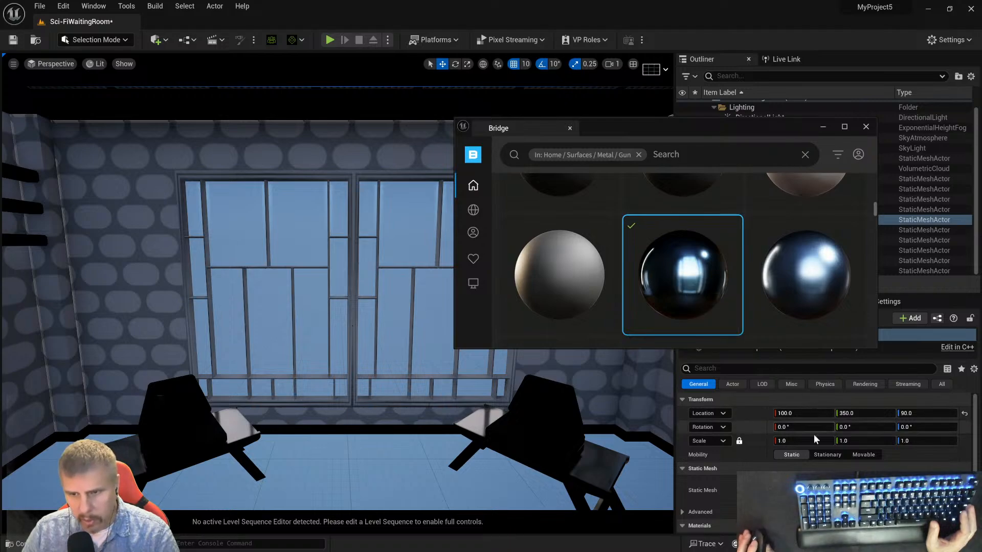
- Maximize the Bridge window, download the Brass surface and add it to the project, then minimize the Content Browser
left_click(844, 127)
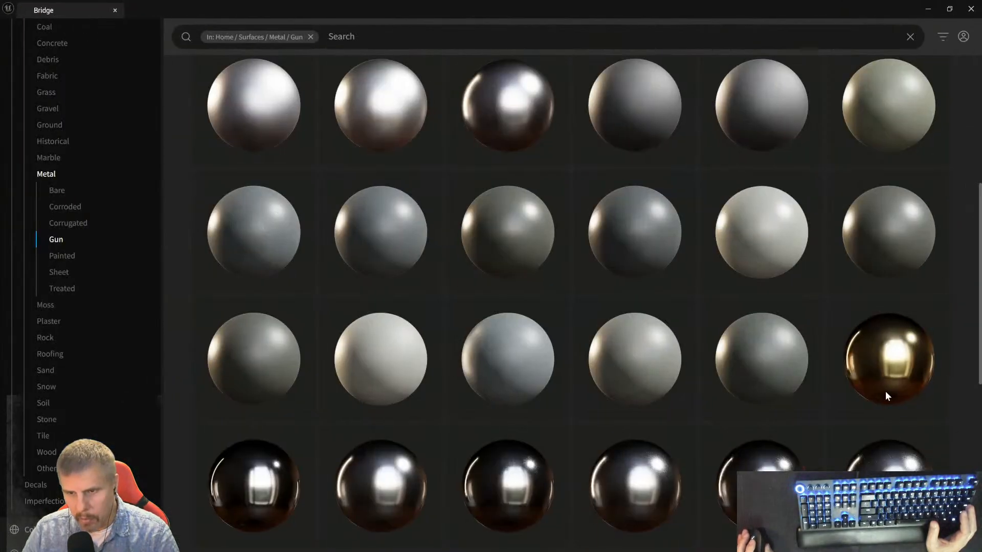
scroll(769, 348, "down", 3)
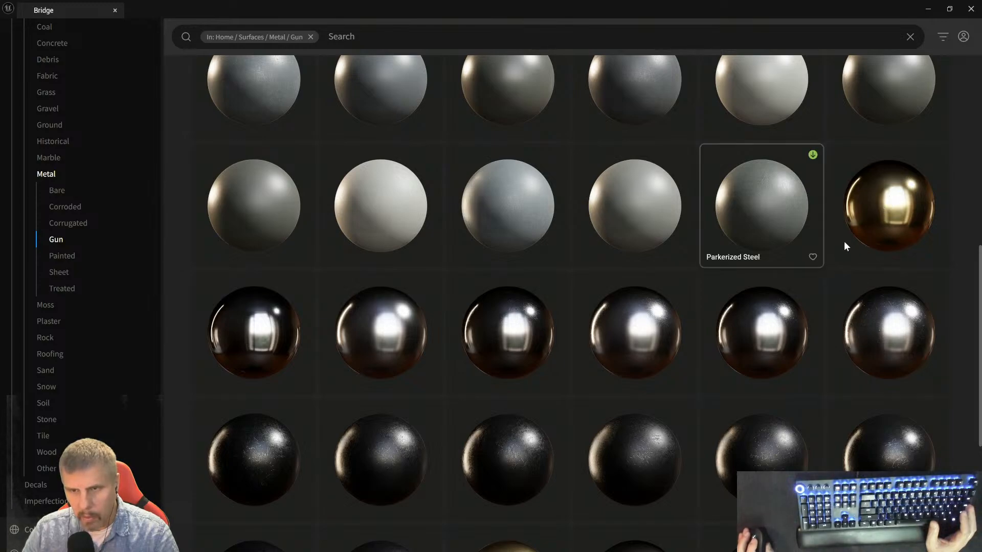
left_click(860, 220)
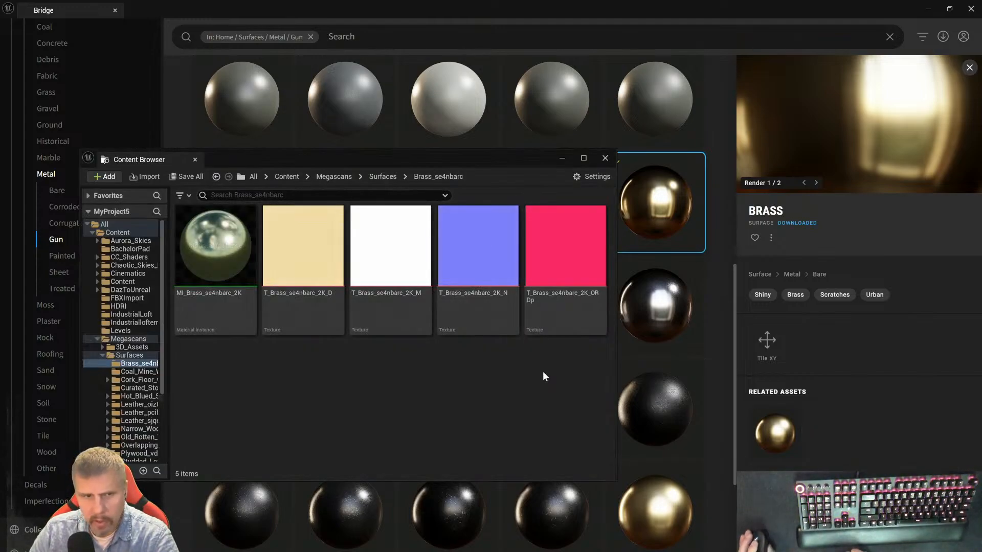
left_click(563, 158)
- Open the details of the downloaded Hot Blued Steel surface in Bridge
scroll(614, 204, "up", 5)
scroll(615, 210, "up", 4)
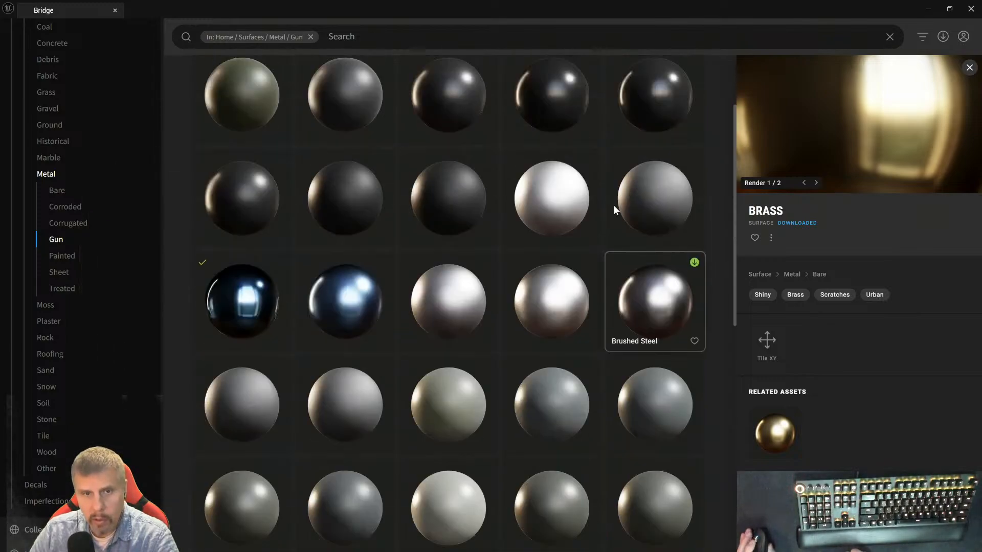
left_click(247, 355)
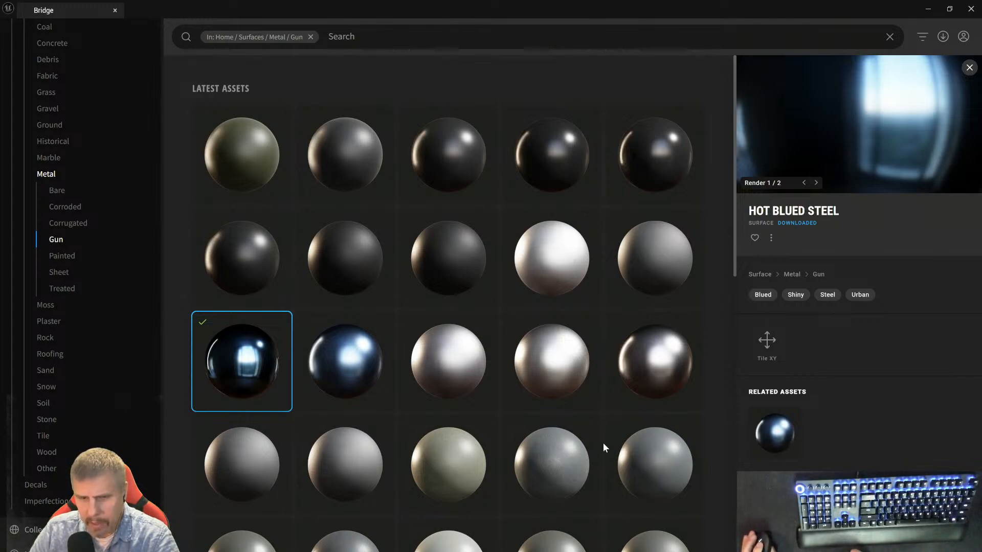
- Browse the remaining Gun metals, then download the smooth, shiny Steel surface below Hot Blued Steel and add it to the project
scroll(559, 409, "down", 2)
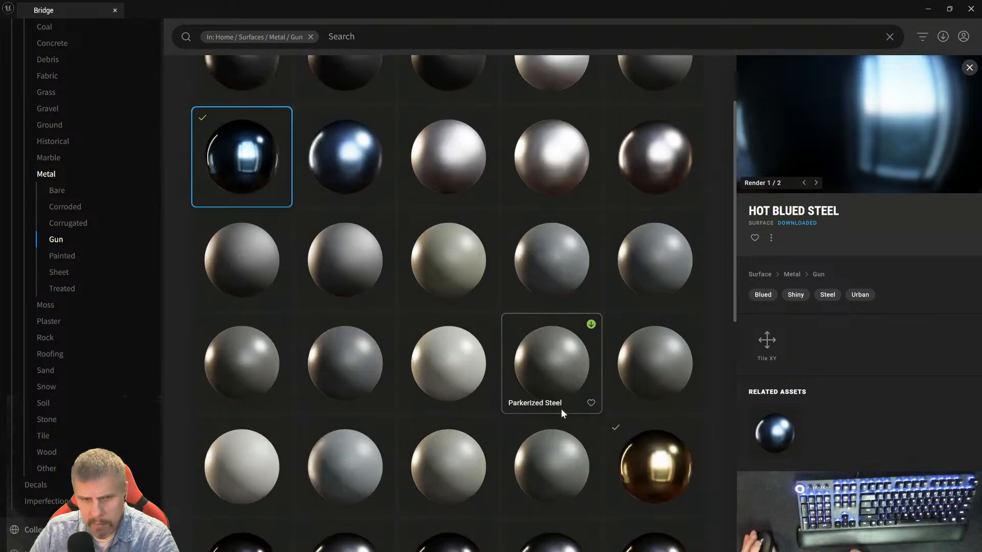
scroll(572, 397, "down", 3)
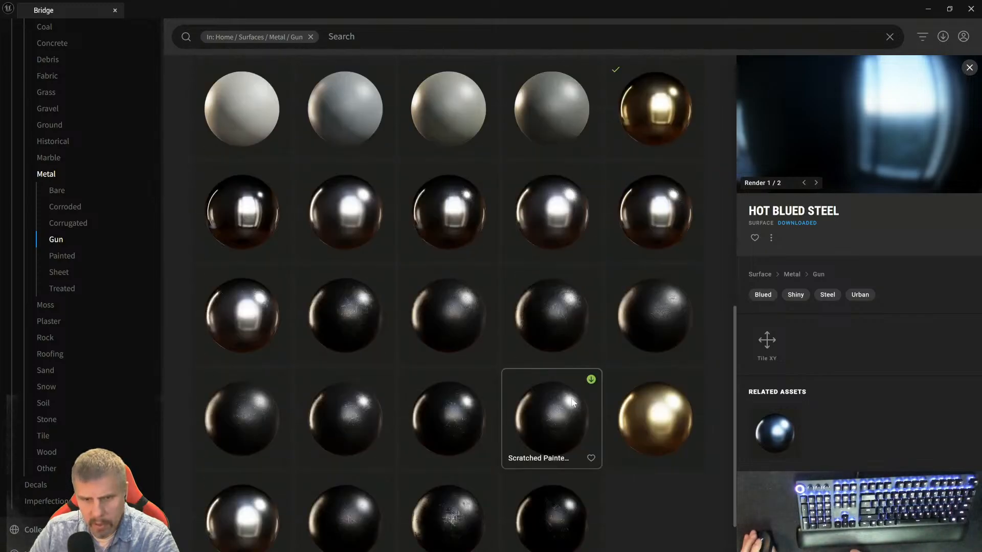
scroll(571, 403, "down", 1)
scroll(572, 402, "up", 3)
scroll(571, 403, "down", 2)
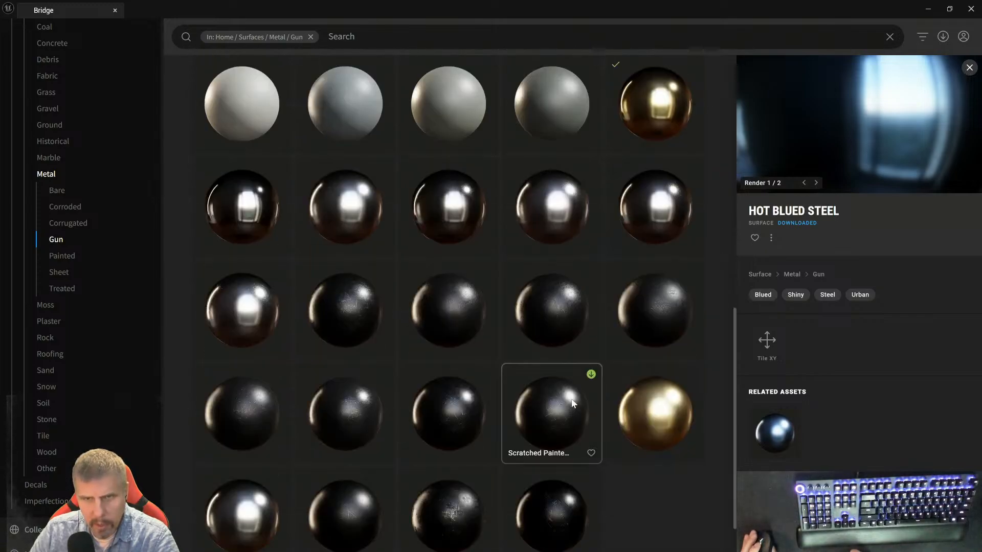
scroll(597, 379, "up", 3)
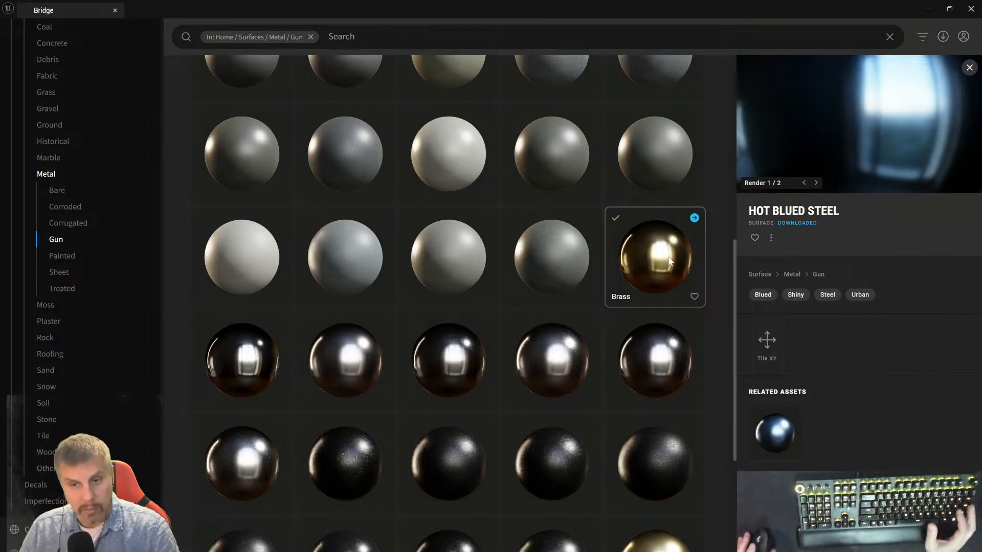
scroll(658, 255, "up", 5)
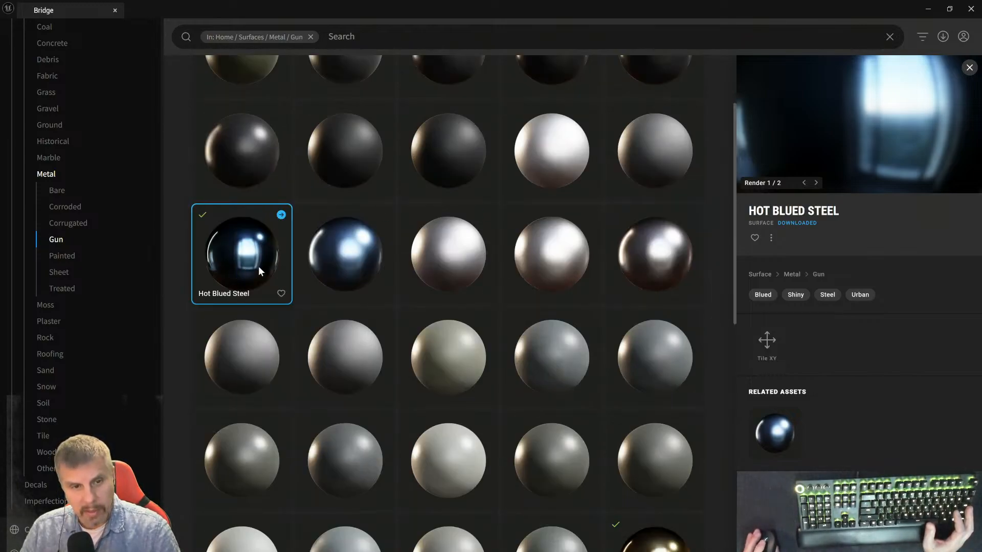
scroll(426, 280, "down", 3)
scroll(452, 335, "down", 2)
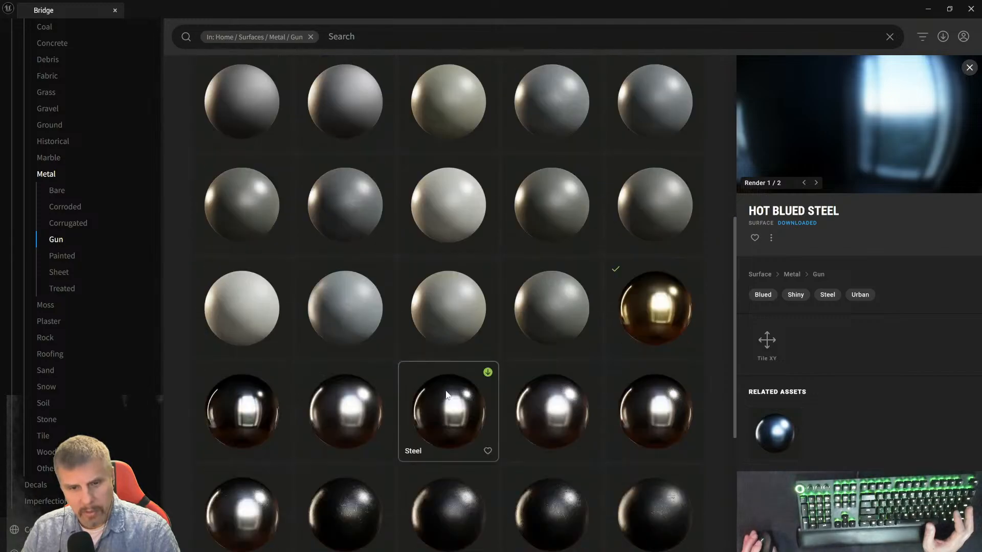
scroll(281, 387, "down", 3)
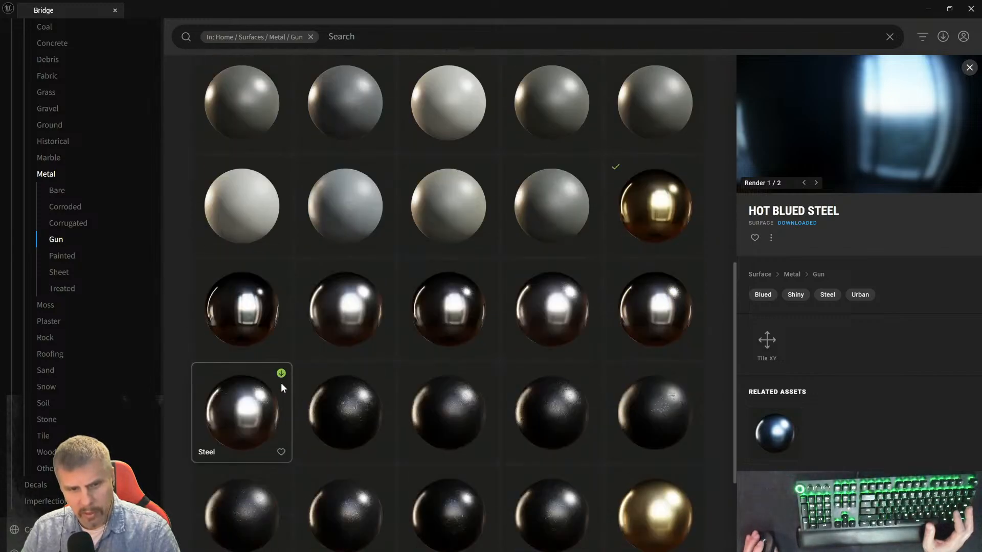
left_click(247, 218)
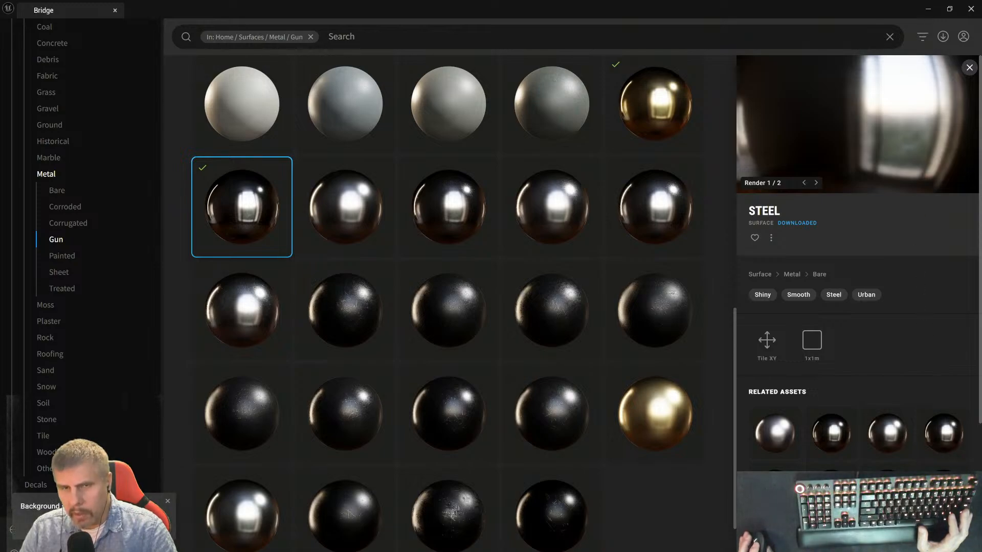
- Minimize Bridge, check the FHSciFiWaitingRoom folder in the Content Browser, and dismiss the Login window
left_click(928, 11)
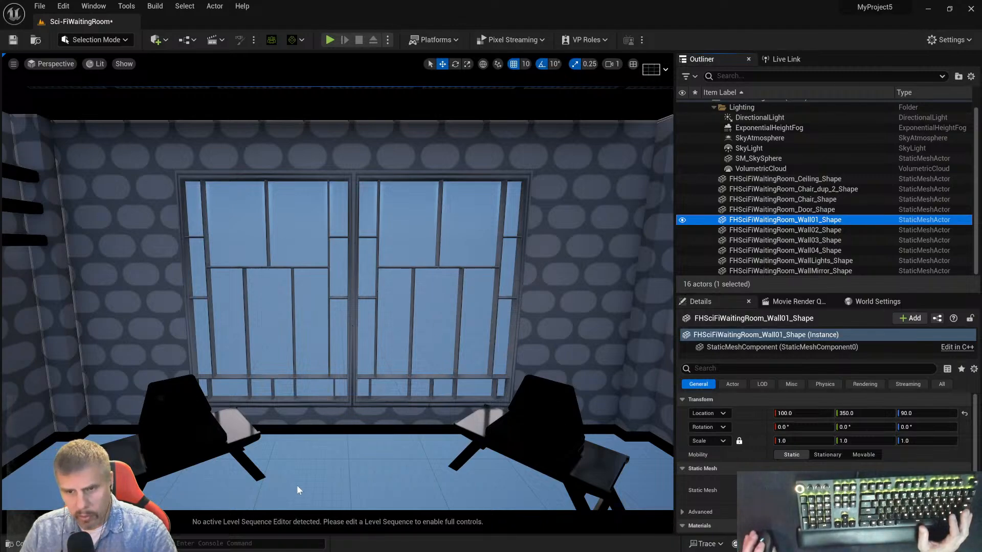
key("ctrl+space")
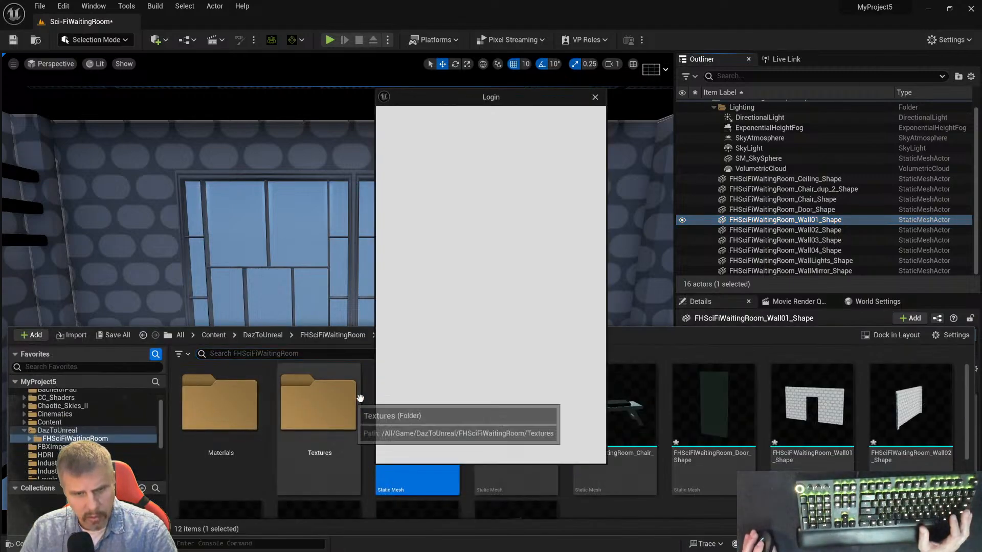
left_click(594, 97)
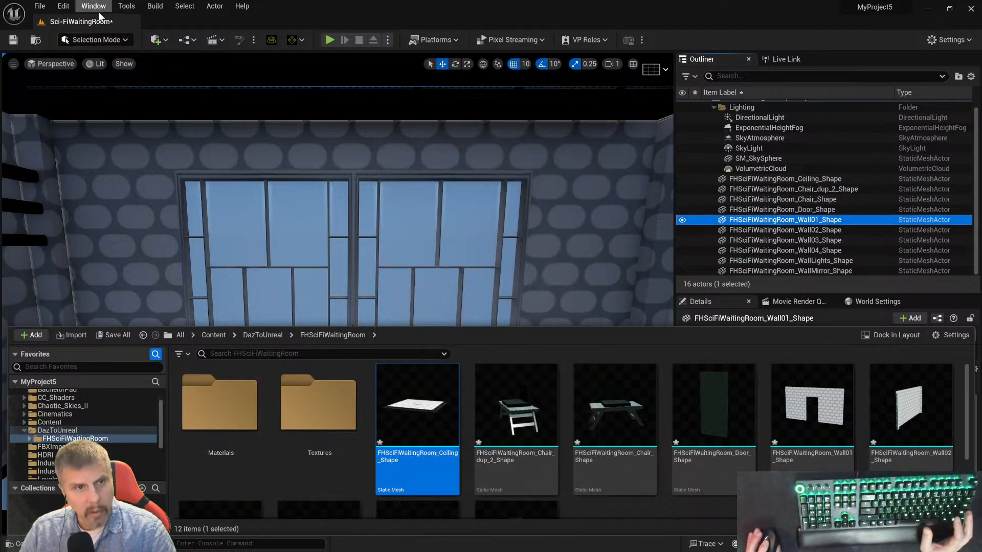
key("ctrl+space")
- Reopen Quixel Bridge from the level editor and maximize its window
left_click(165, 40)
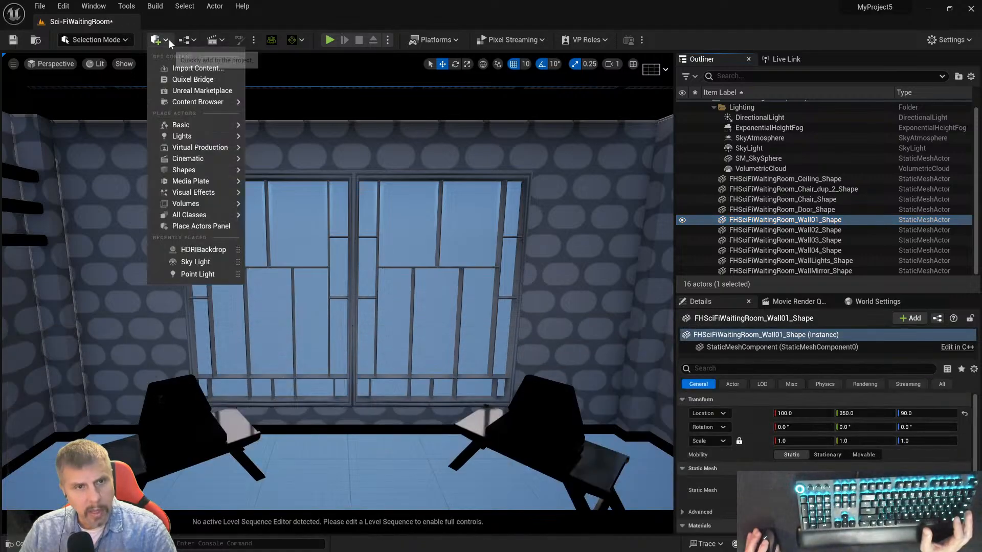
left_click(192, 80)
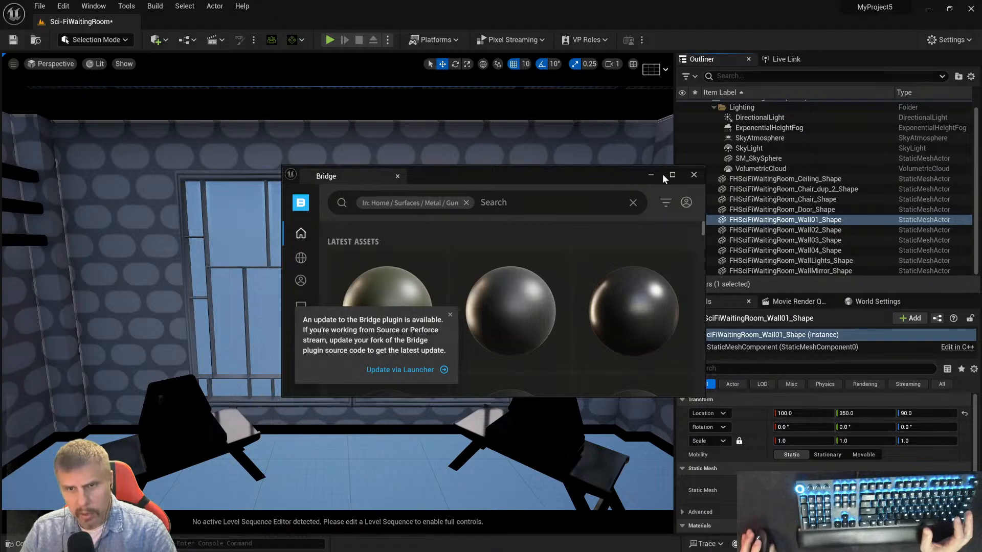
left_click(671, 174)
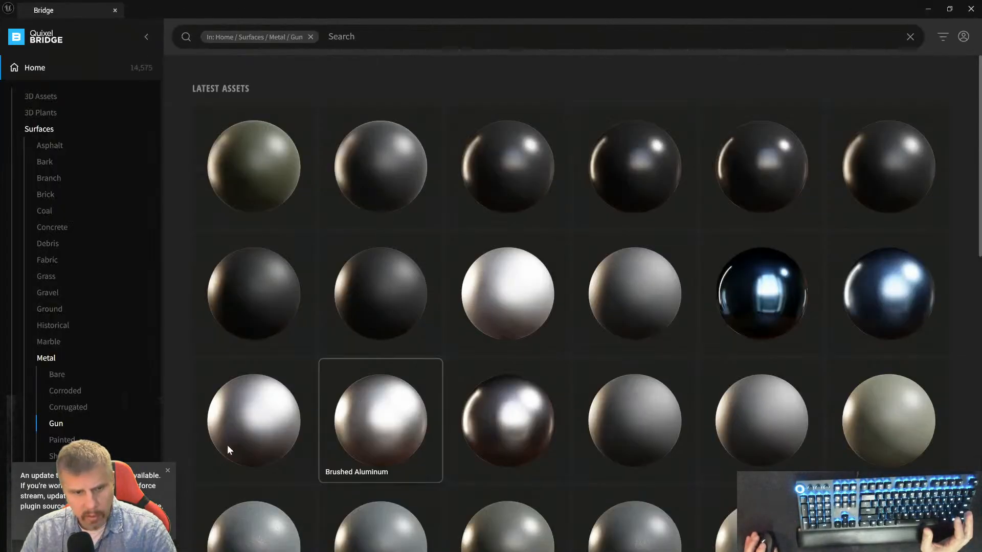
- Switch to the Epic Games Launcher library, search My Projects for "quixel", and clear that search
key("alt+Tab")
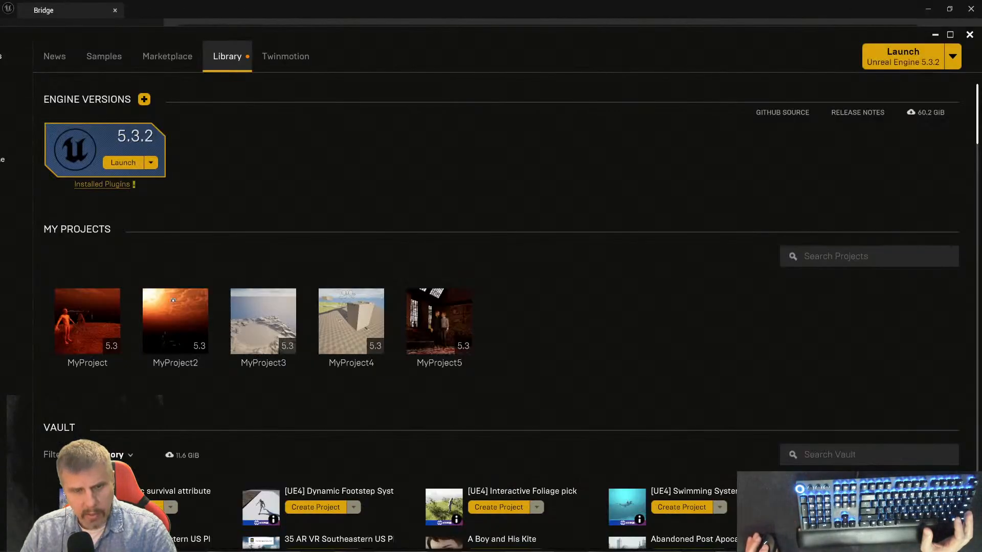
scroll(564, 338, "down", 1)
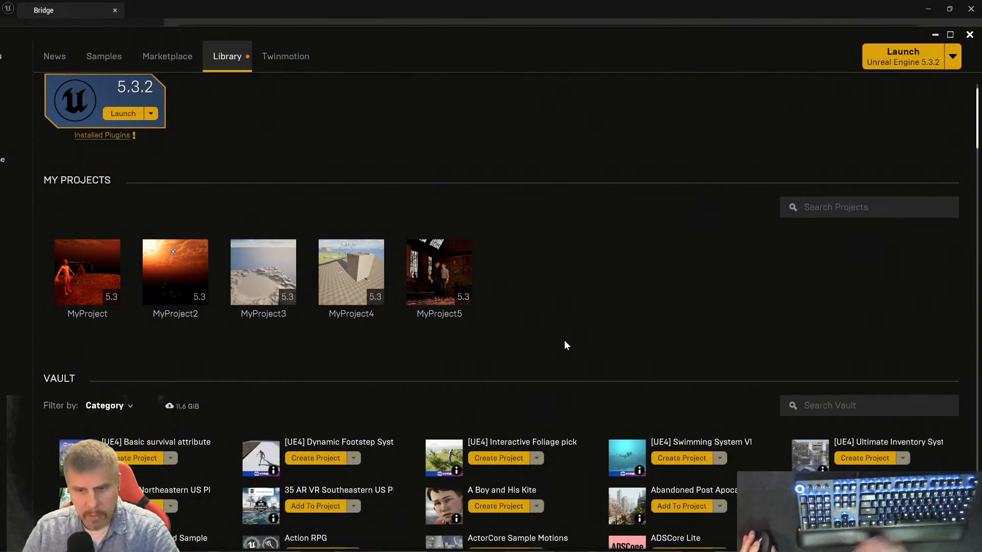
left_click(804, 213)
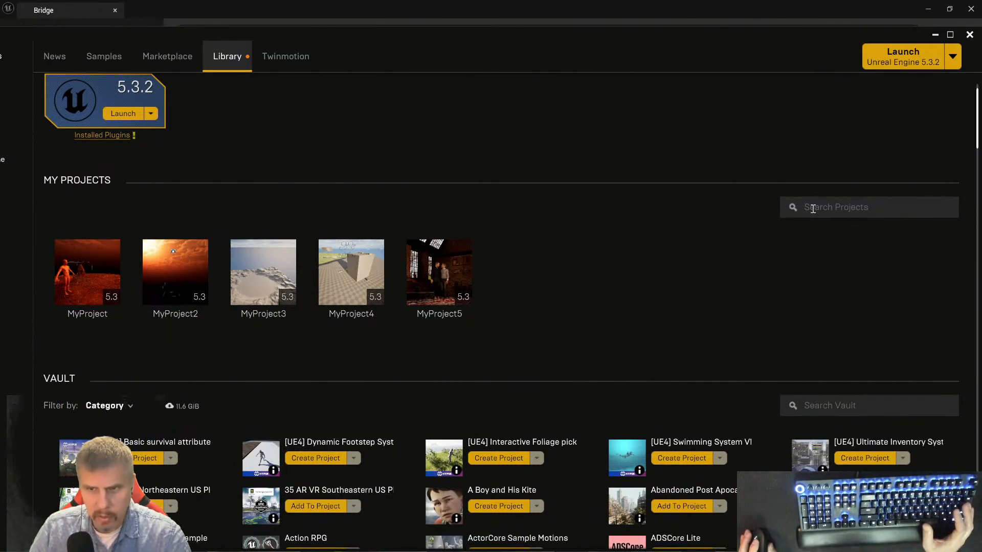
type("quixel")
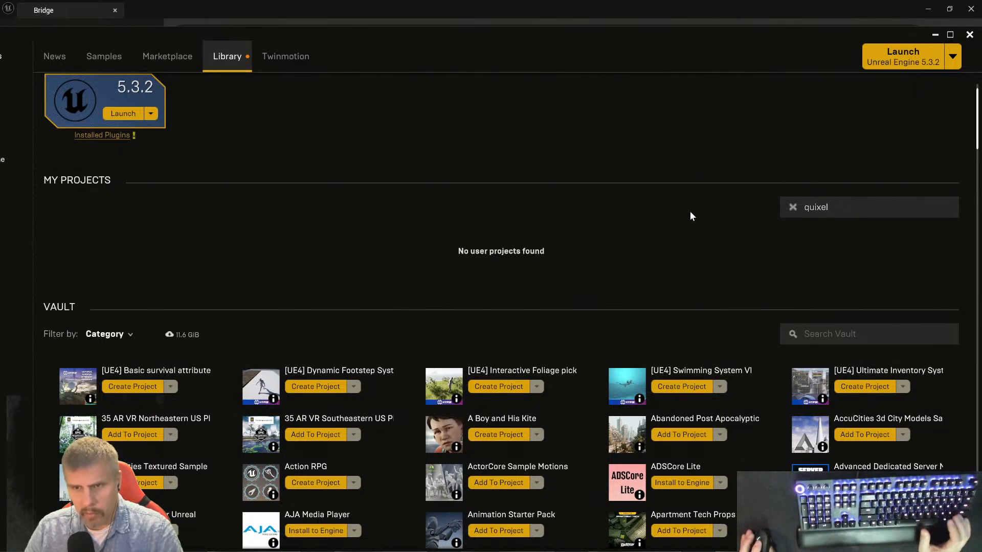
double_click(814, 209)
key("BackSpace")
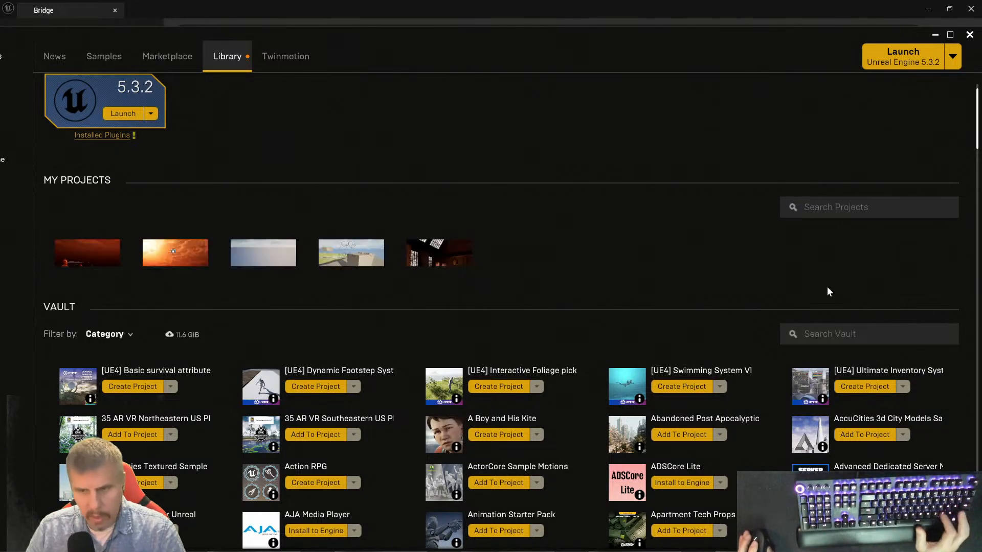
- Search the Vault for "quixel" and try to install the Quixel Bridge plugin to the engine
left_click(811, 409)
type("quixel")
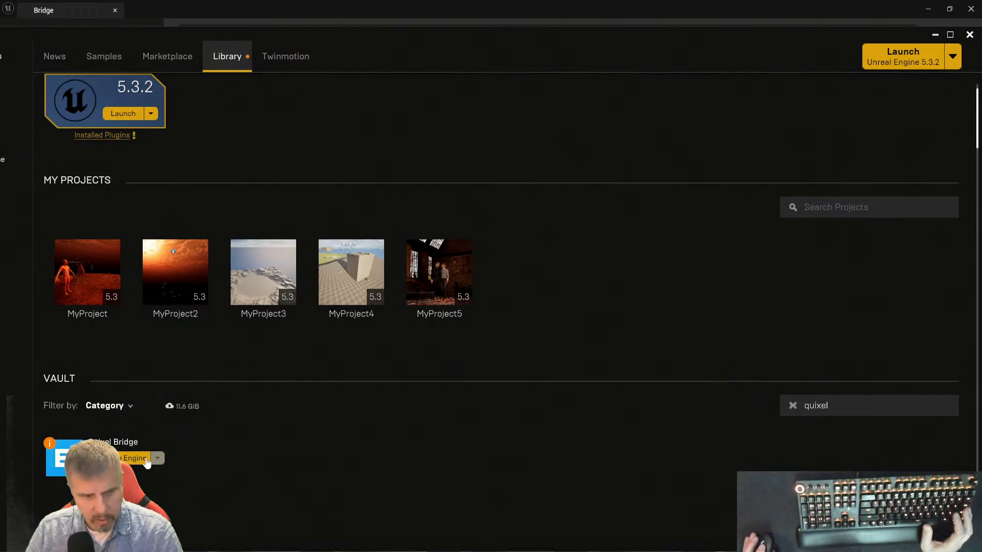
left_click(133, 459)
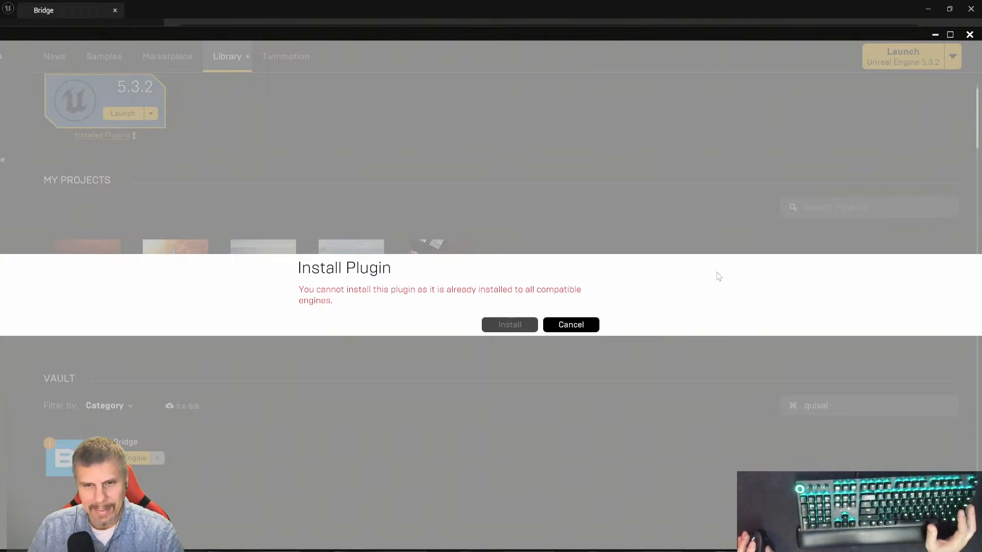
left_click(568, 324)
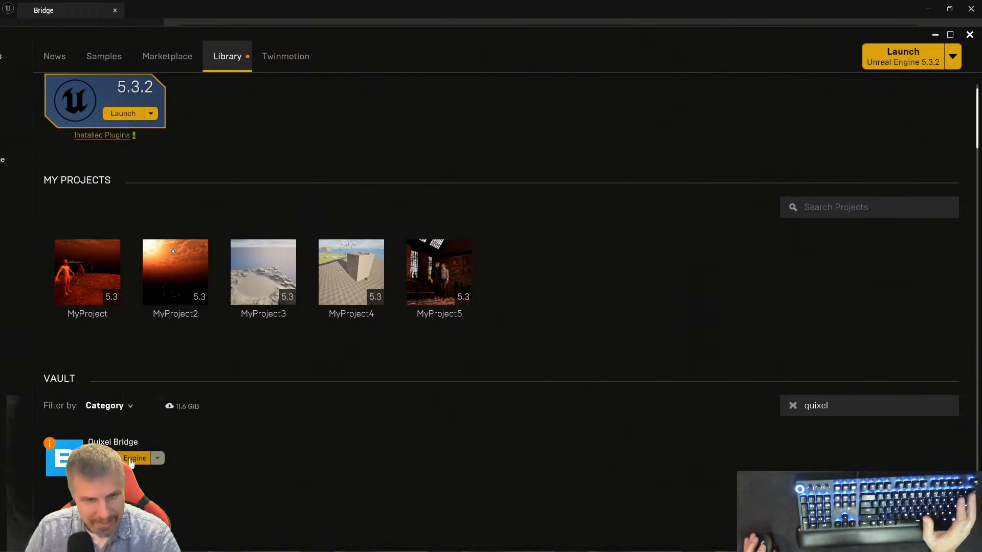
left_click(136, 458)
left_click(571, 325)
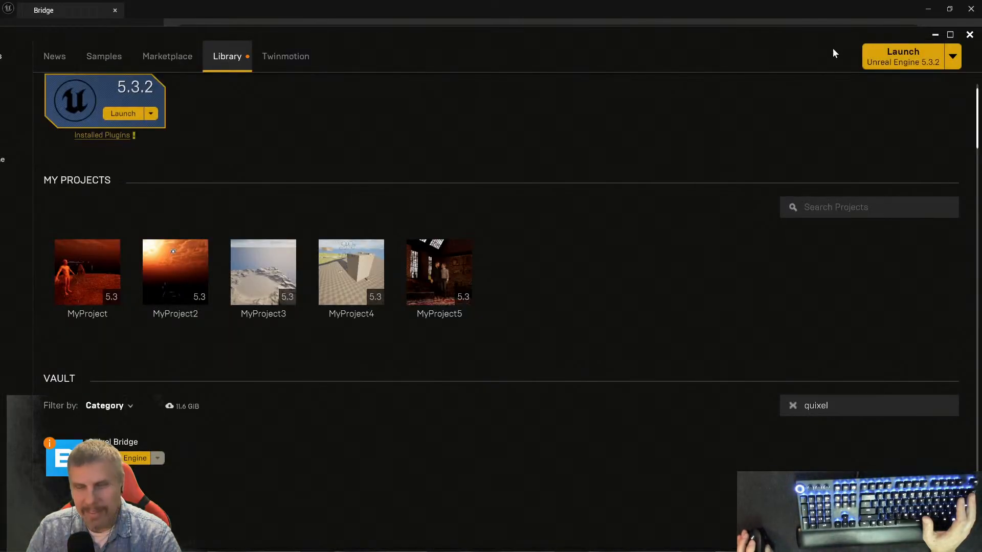
- Return to Unreal Engine and bring the Bridge window and the floating Content Browser with the Steel surface assets to the front
left_click(930, 8)
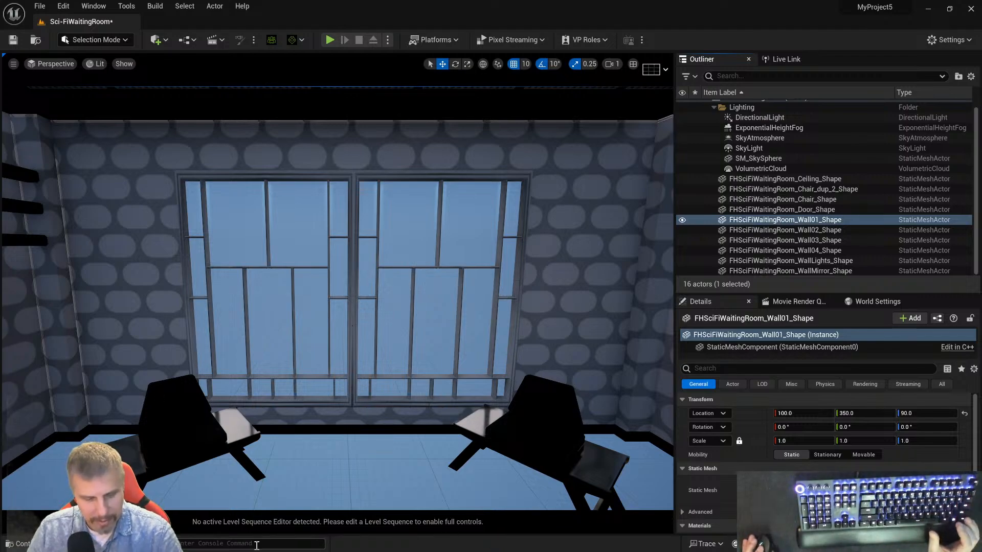
key("super")
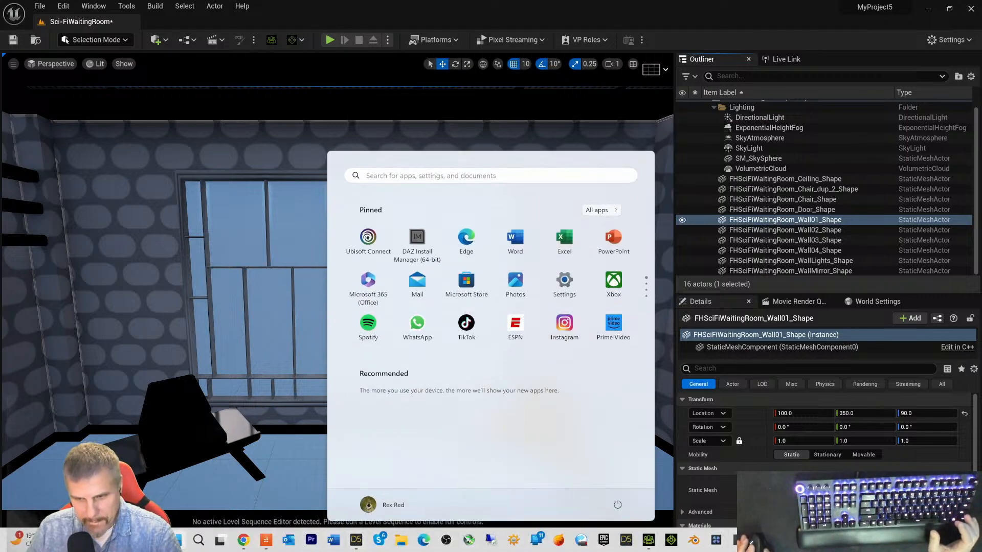
mouse_move(783, 539)
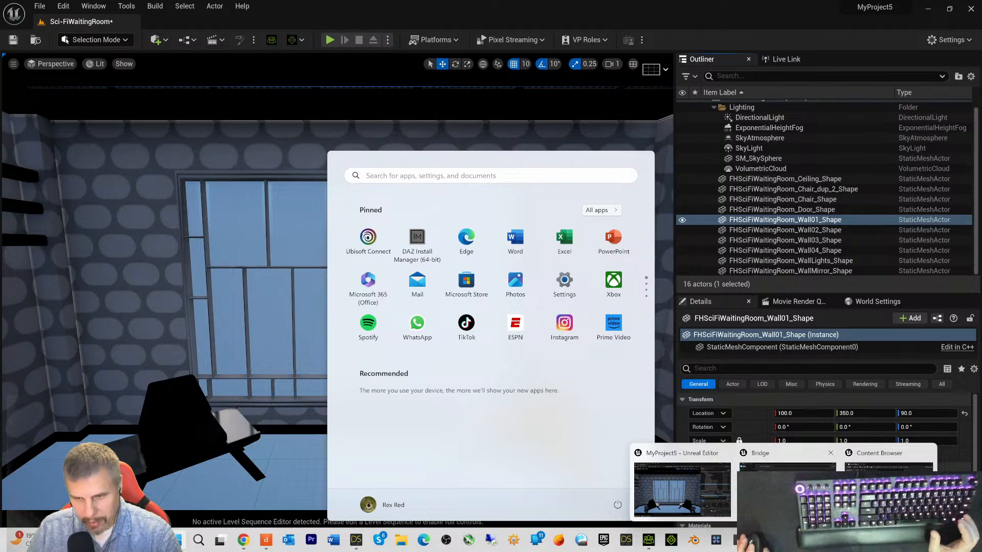
left_click(787, 475)
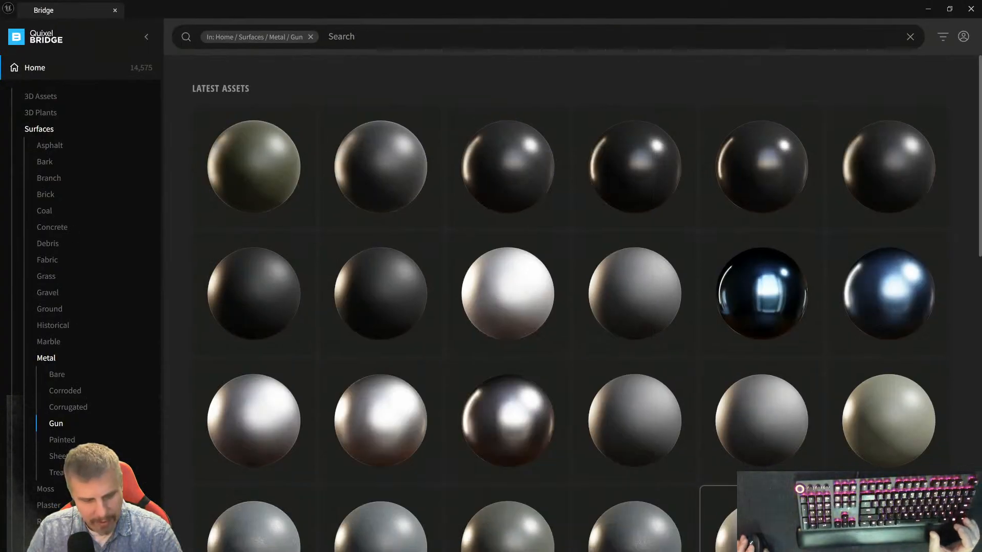
key("super")
key("super")
key("super")
left_click(890, 486)
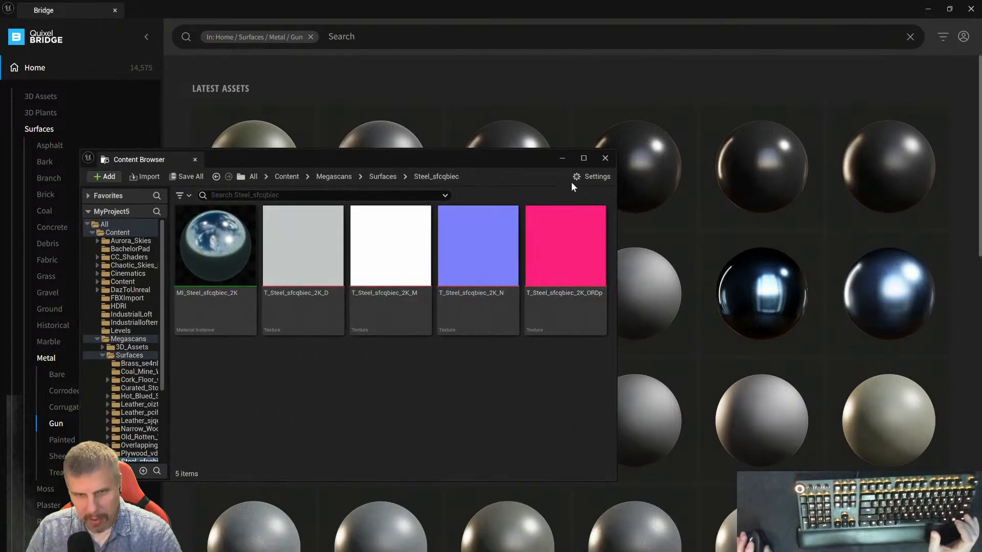
- Find the Brass surface among the gun metals in Bridge, add it to the project, and close the Content Browser that shows its files
left_click(605, 158)
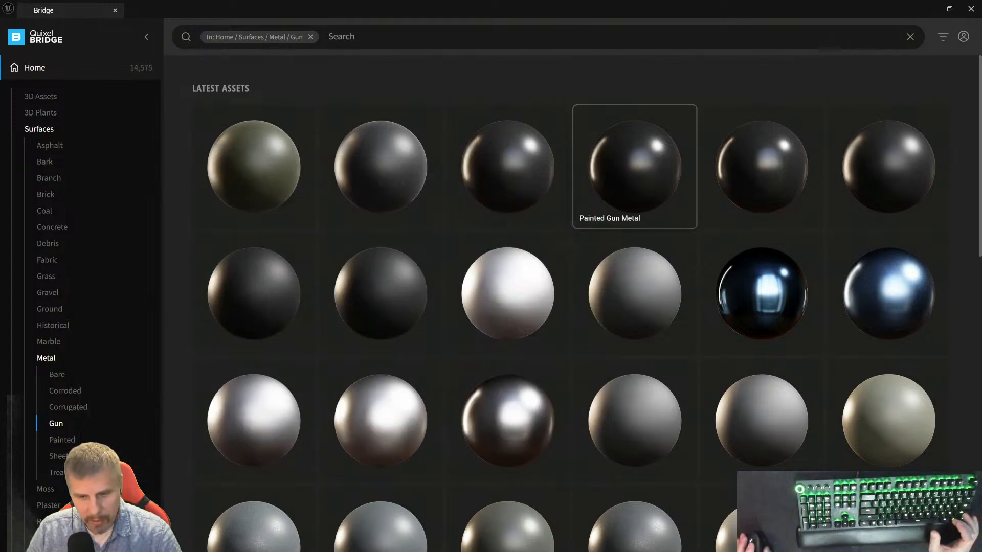
key("super")
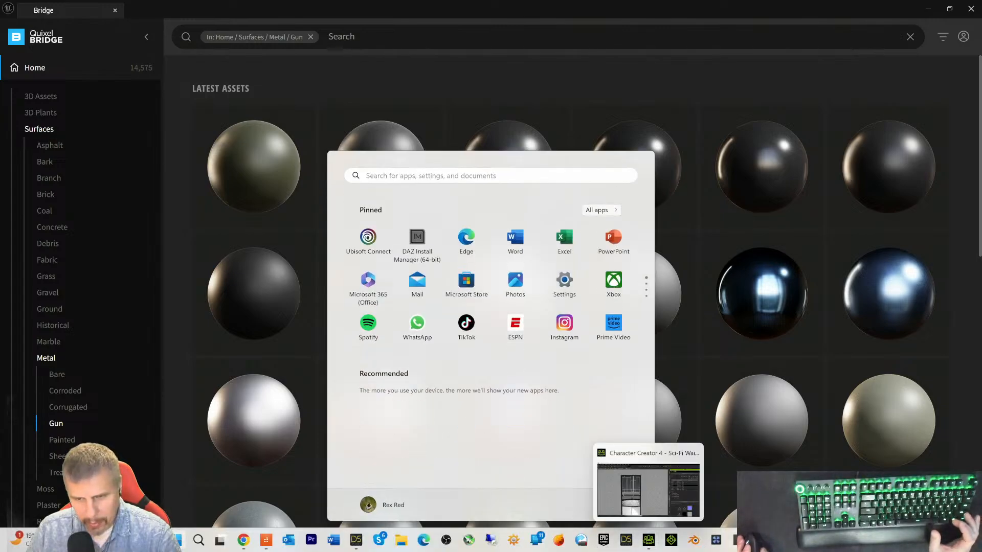
mouse_move(783, 540)
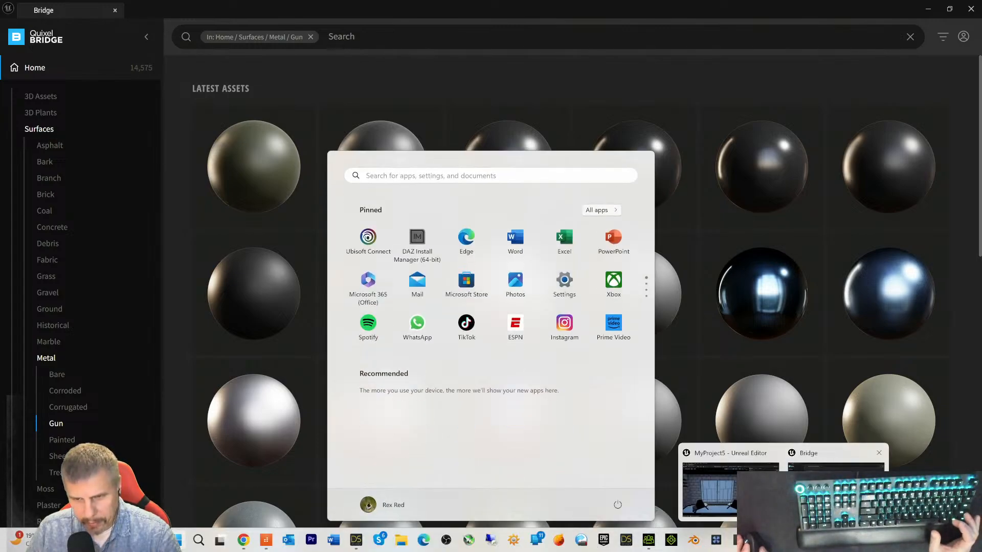
left_click(818, 494)
scroll(739, 358, "down", 6)
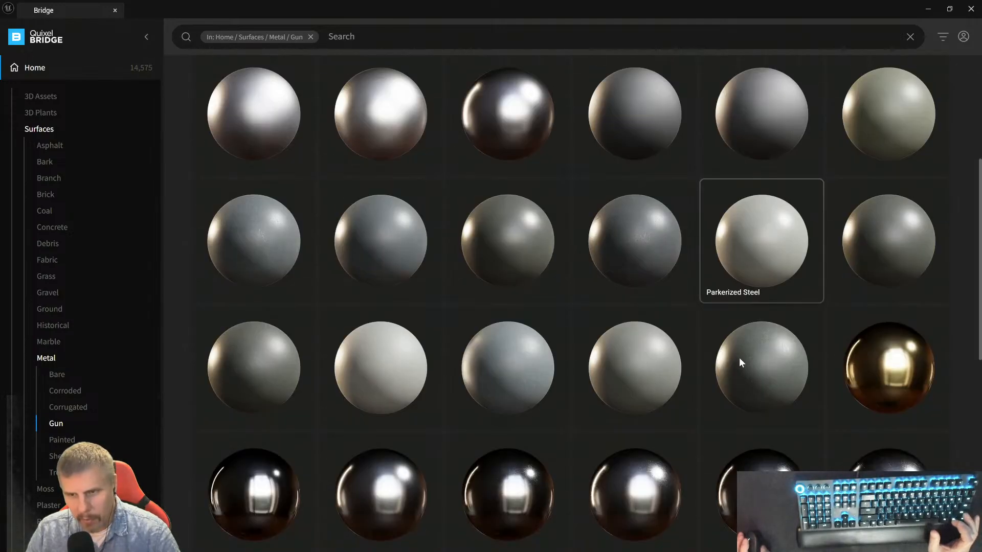
scroll(740, 362, "down", 2)
left_click(906, 285)
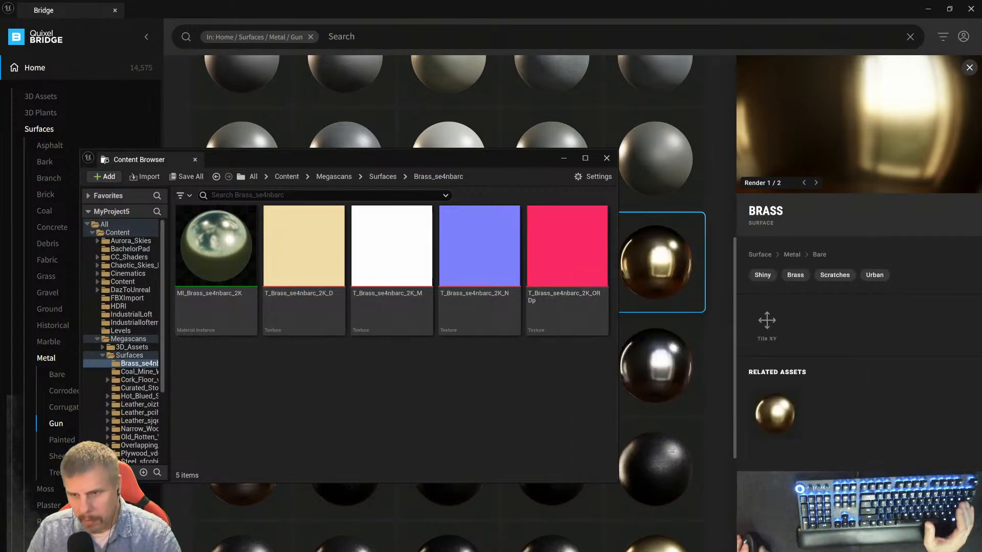
left_click(838, 511)
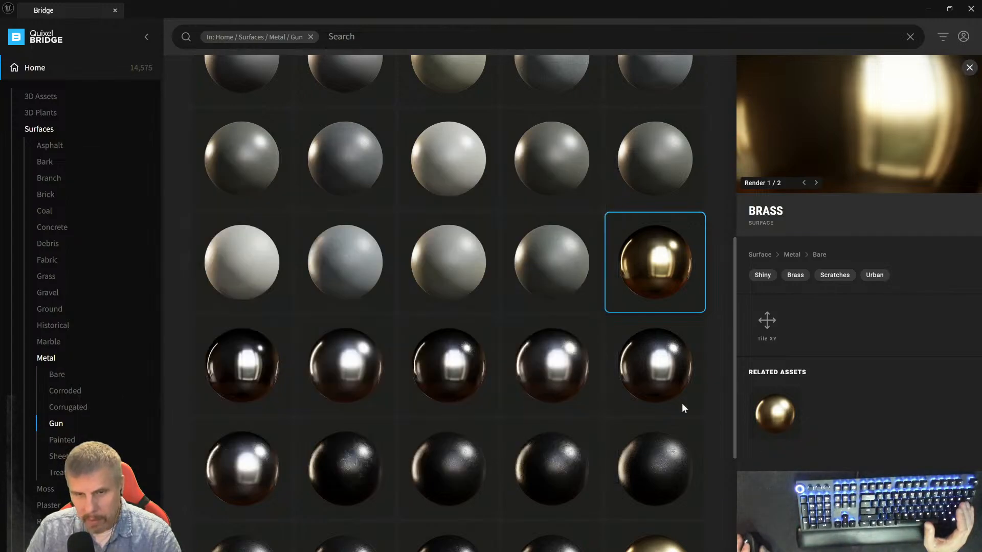
key("alt+Tab")
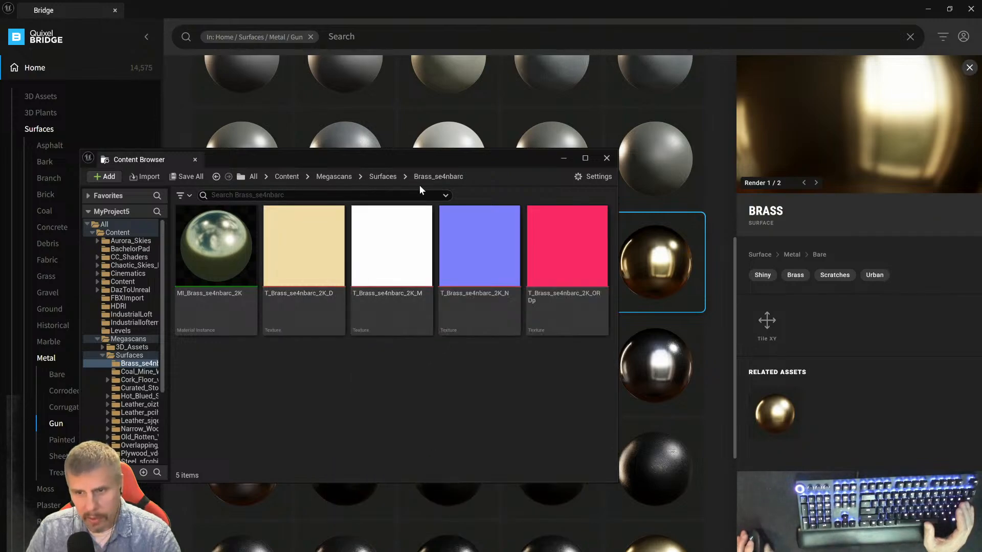
left_click(606, 158)
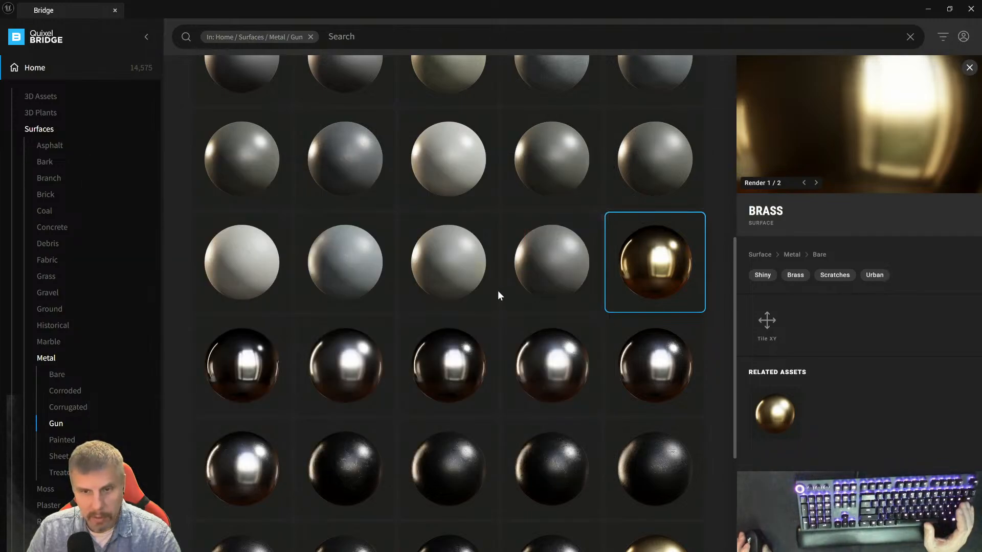
- Browse the gun metal surfaces, choose a shiny Steel surface from the related assets, and add its 4K version to the project
scroll(498, 290, "up", 8)
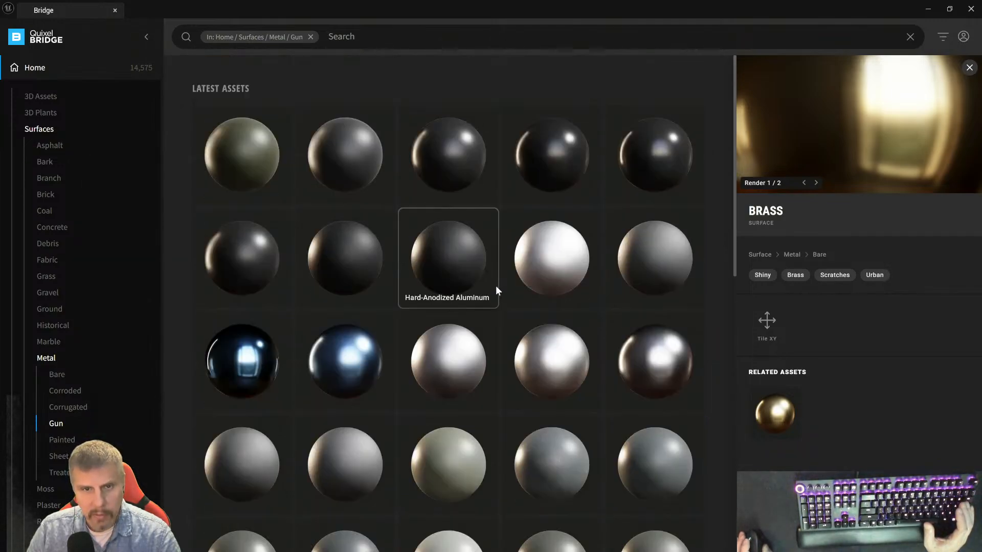
scroll(496, 289, "down", 7)
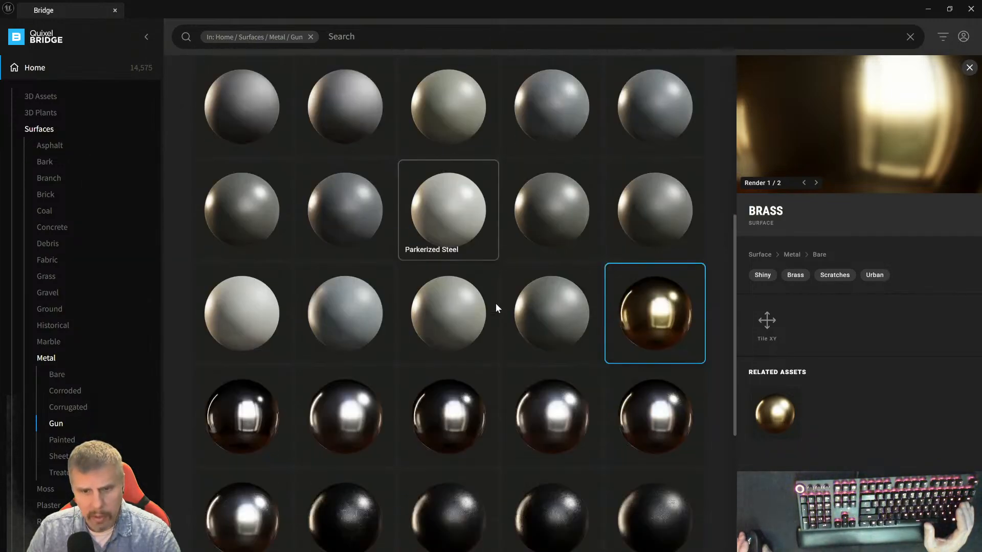
scroll(496, 307, "down", 4)
scroll(495, 303, "down", 1)
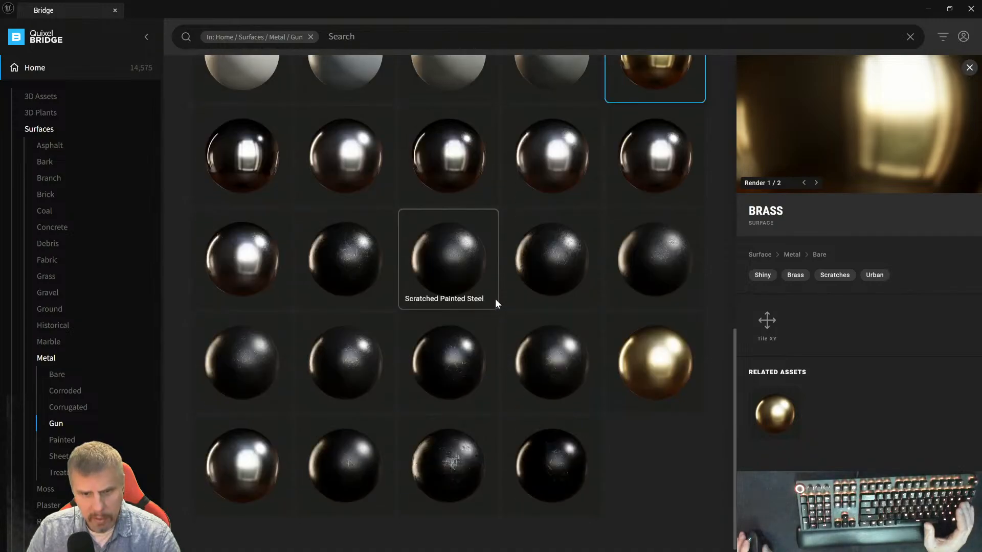
scroll(495, 302, "up", 1)
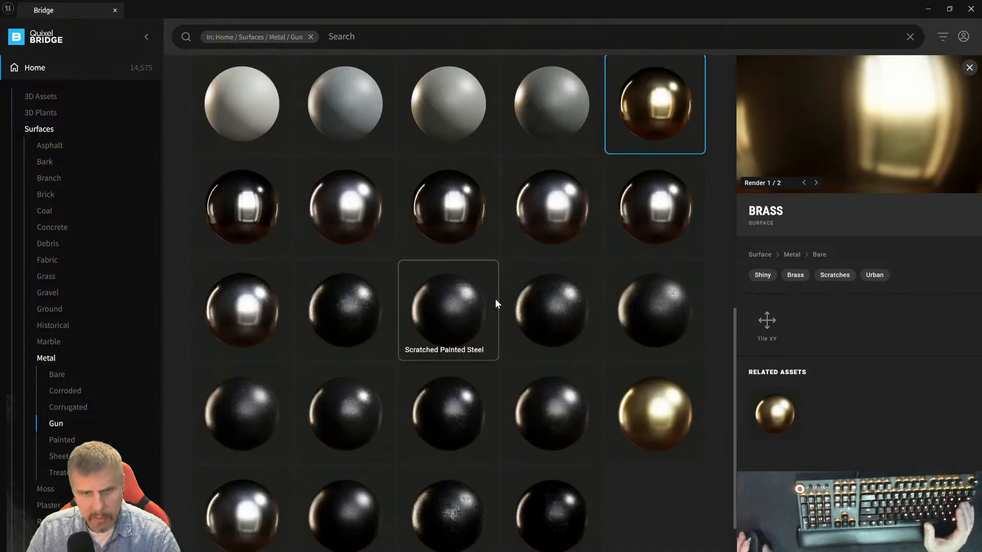
left_click(449, 218)
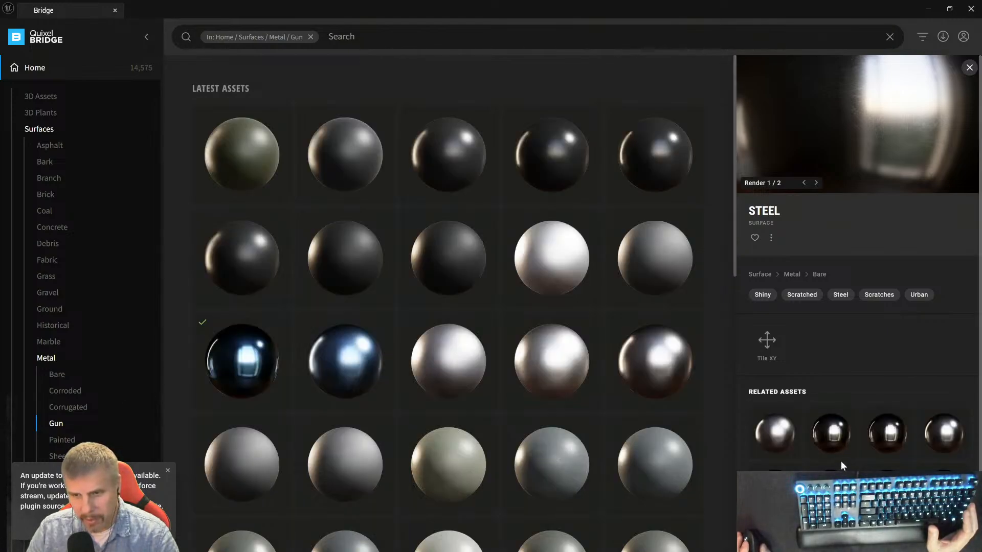
left_click(832, 436)
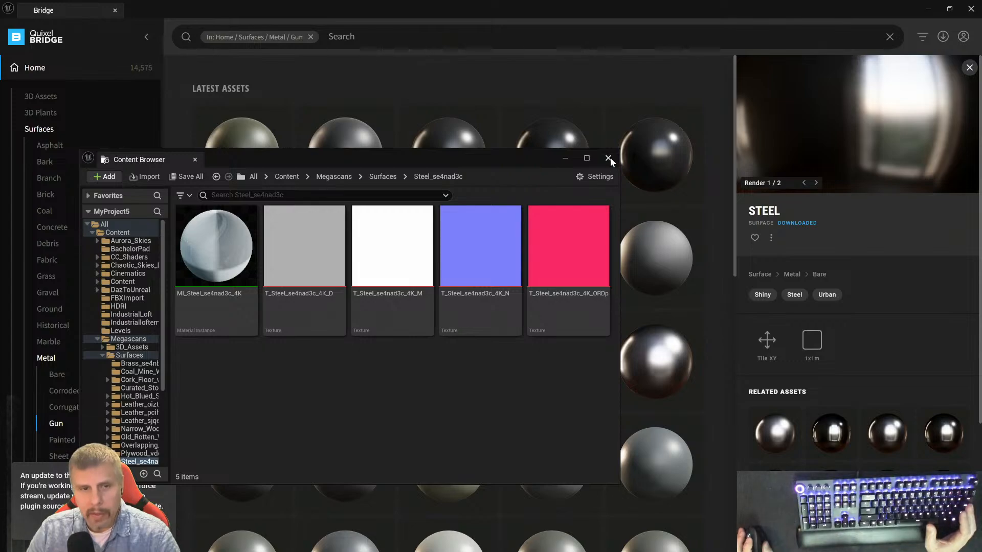
- Close Bridge and try to apply the MI_Steel_se4nad3c_4K material to the chair in the waiting room
left_click(969, 11)
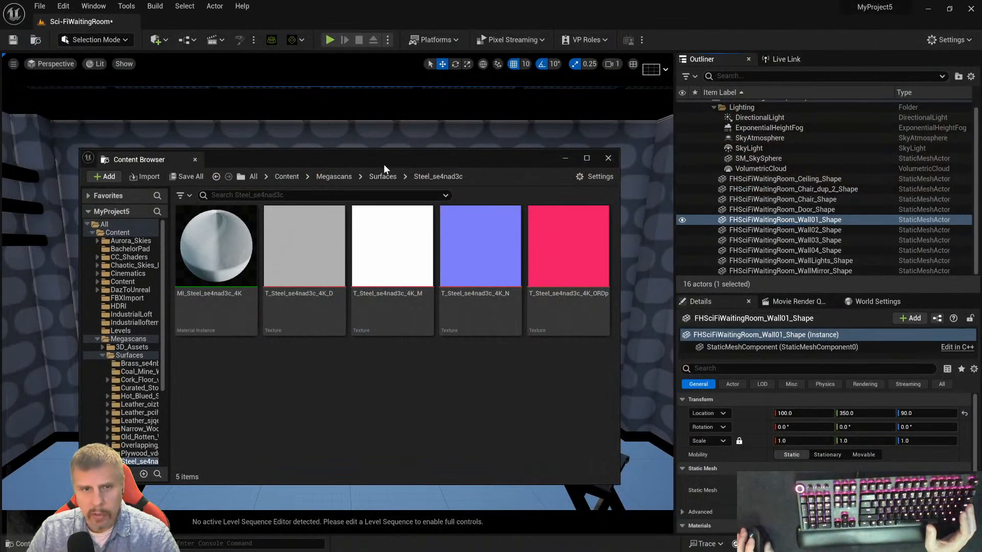
left_click_drag(384, 162, 692, 198)
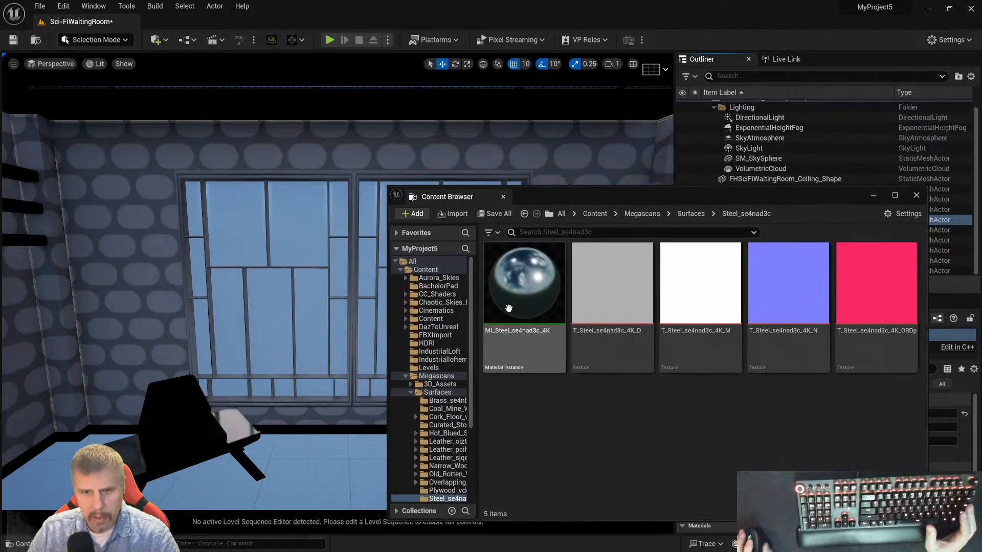
left_click_drag(528, 293, 237, 439)
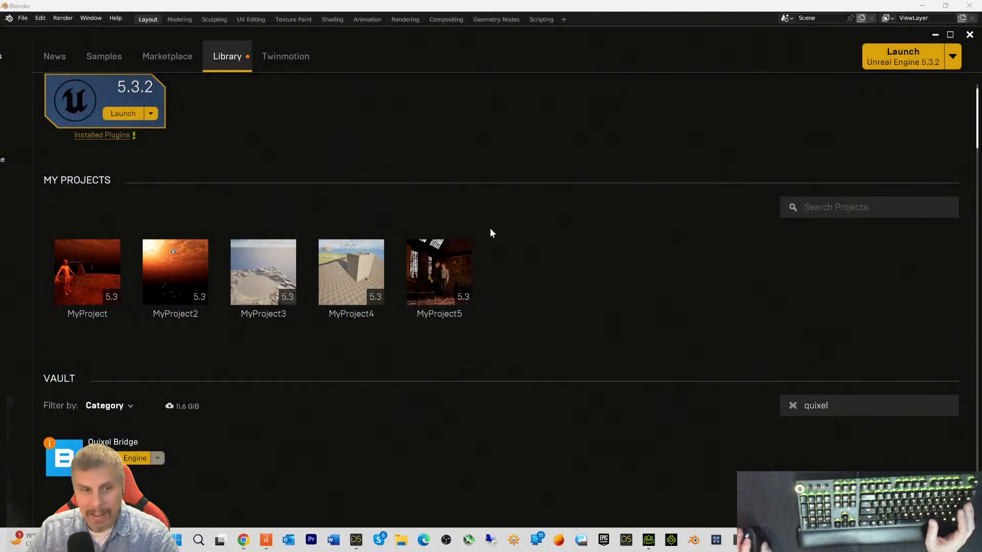
- Try to install the Quixel Bridge plugin to the engine from the Epic Games Launcher library
left_click(134, 461)
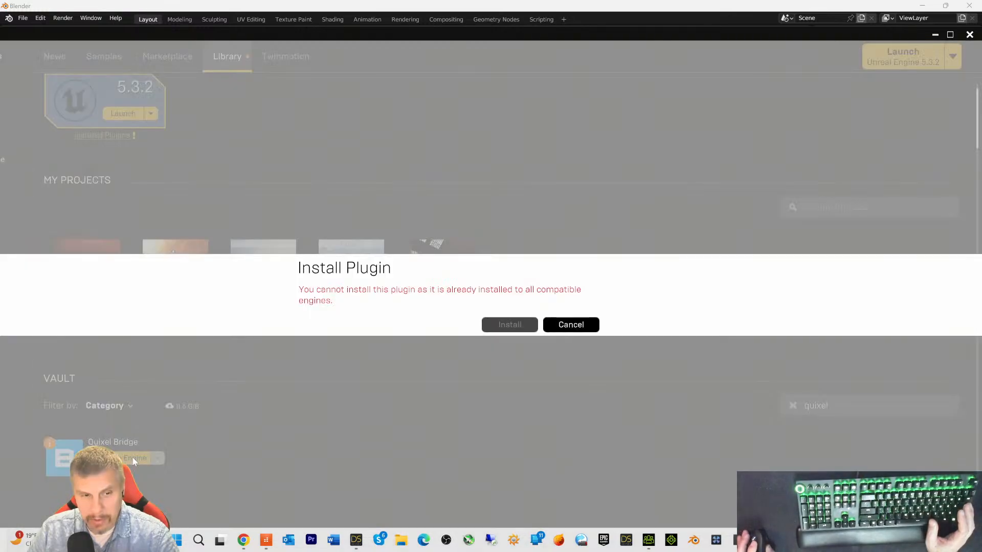
left_click(572, 327)
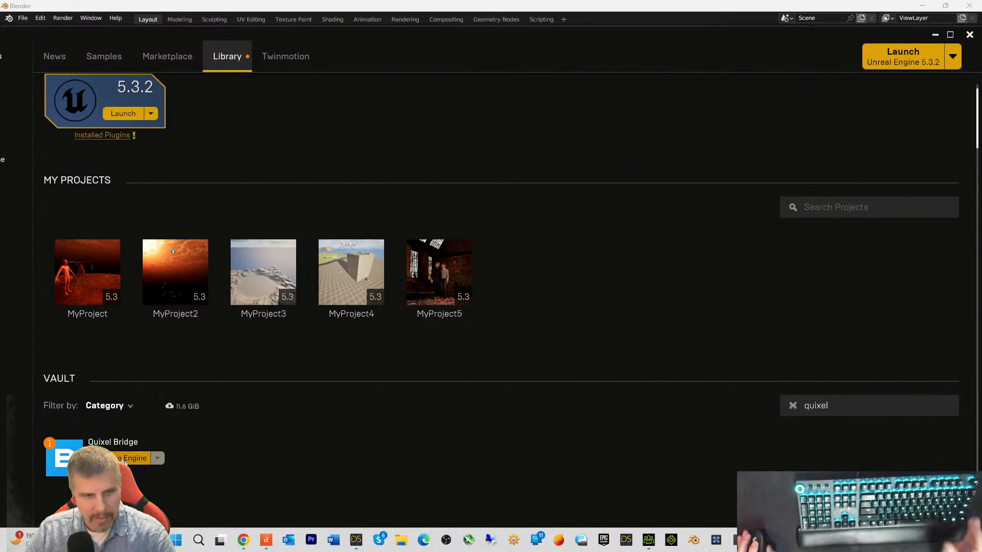
left_click(156, 460)
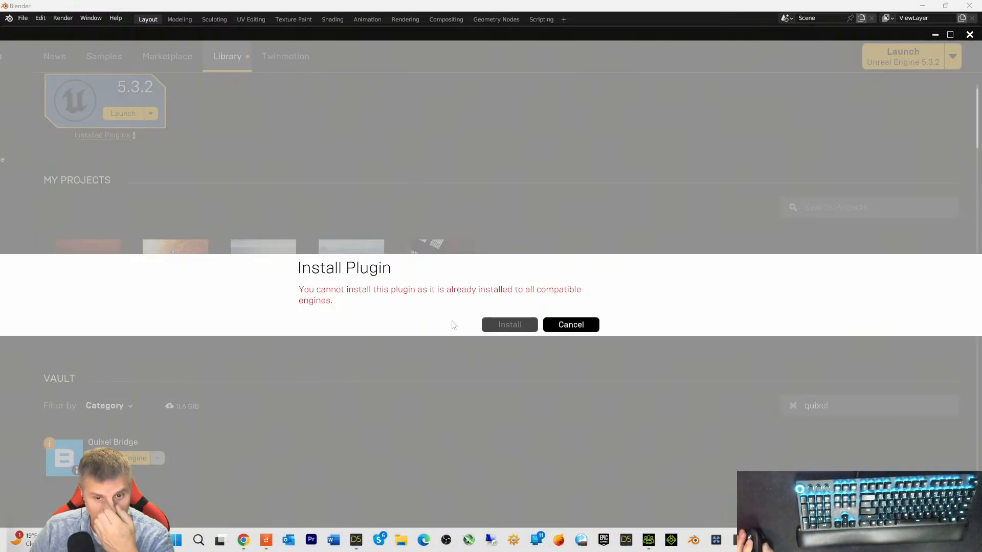
left_click(563, 331)
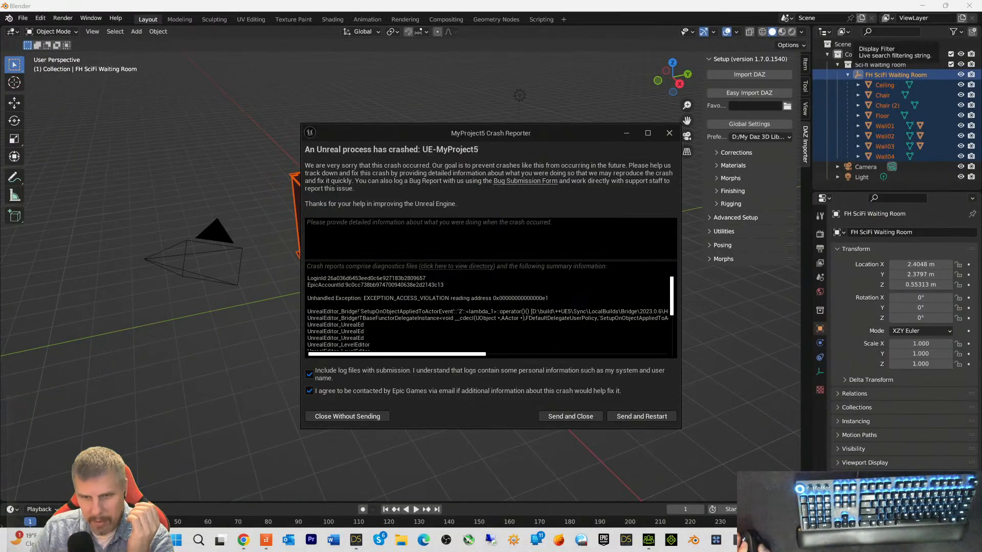
- Send the MyProject5 crash report with a restart of the editor, and close Blender
left_click(650, 417)
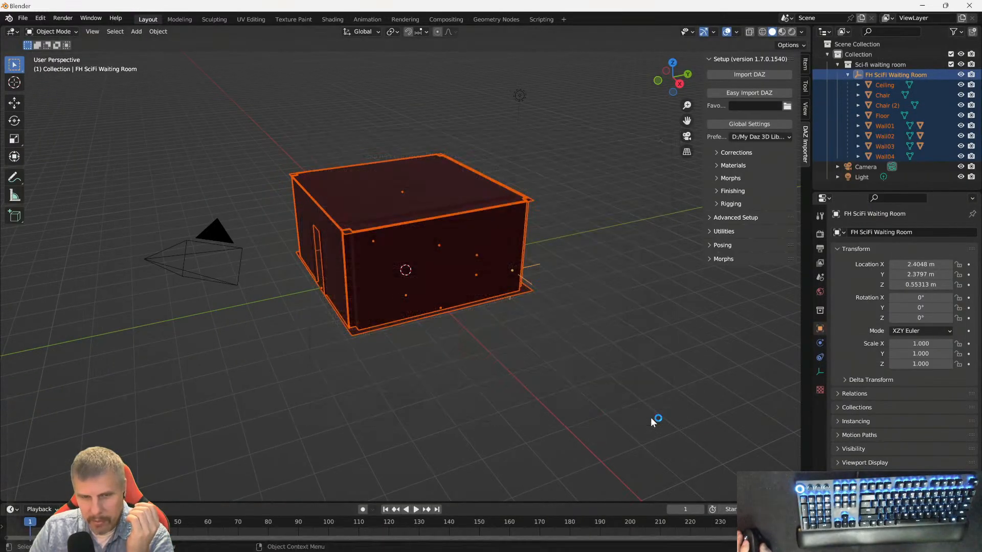
left_click(969, 6)
left_click(509, 299)
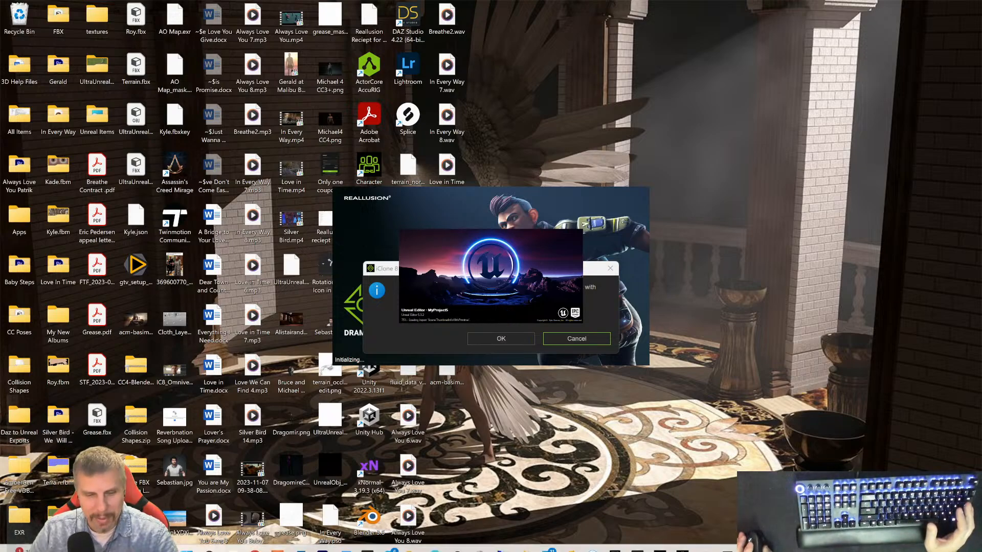
- Bring up the Character Creator window with the Sci-Fi Waiting Room project and minimise it
mouse_move(373, 545)
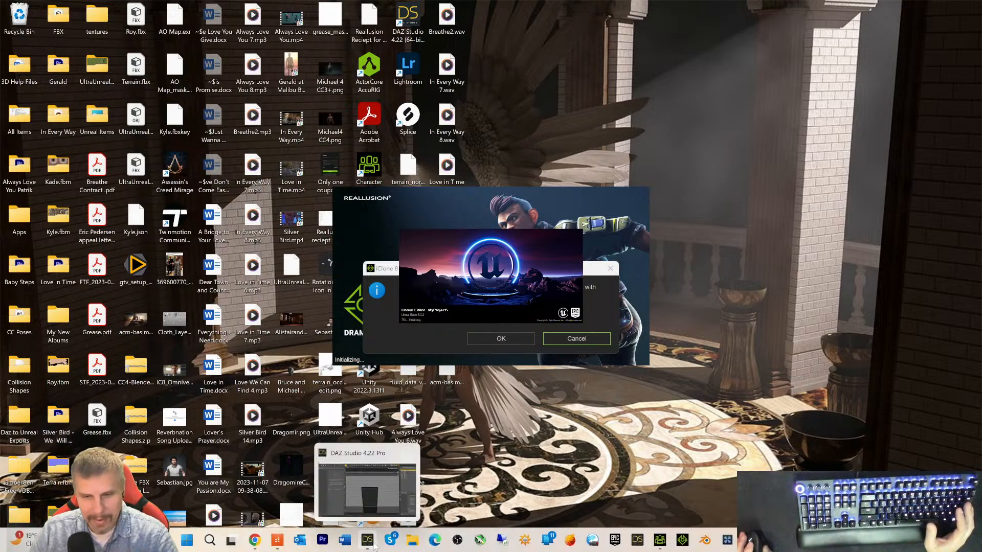
left_click(660, 541)
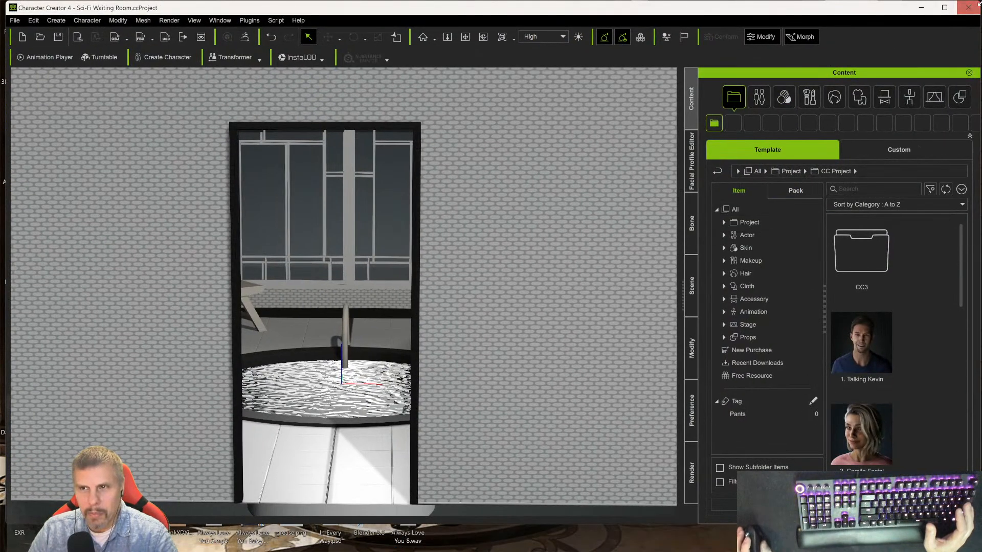
left_click(922, 8)
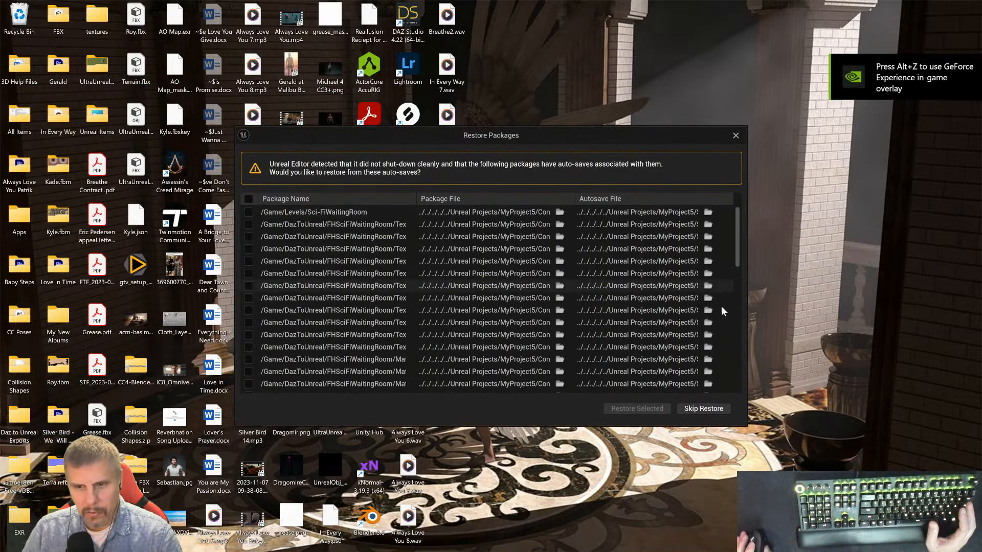
- Skip restoring the auto-saved packages and open the Sci-FiWaitingRoom level from the Levels folder
left_click(703, 409)
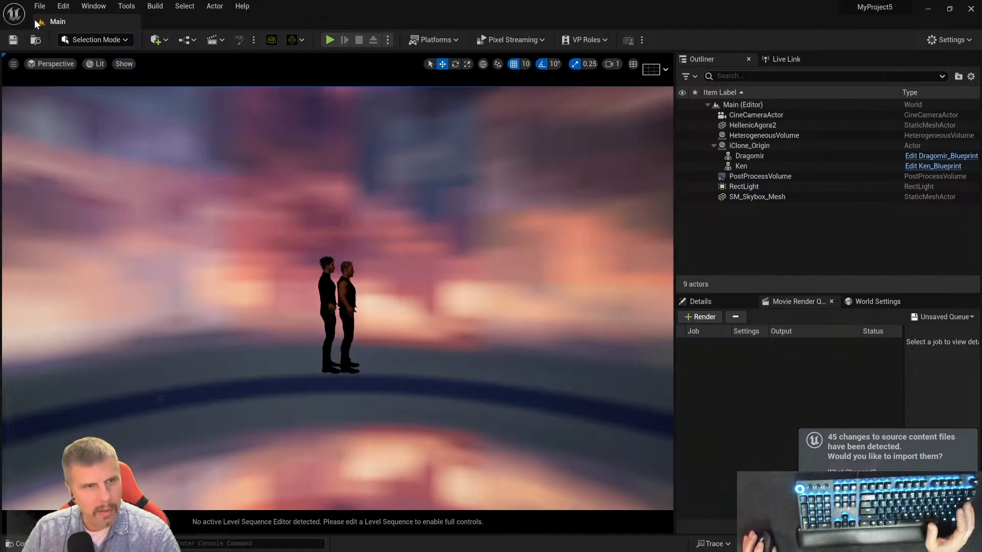
left_click(43, 7)
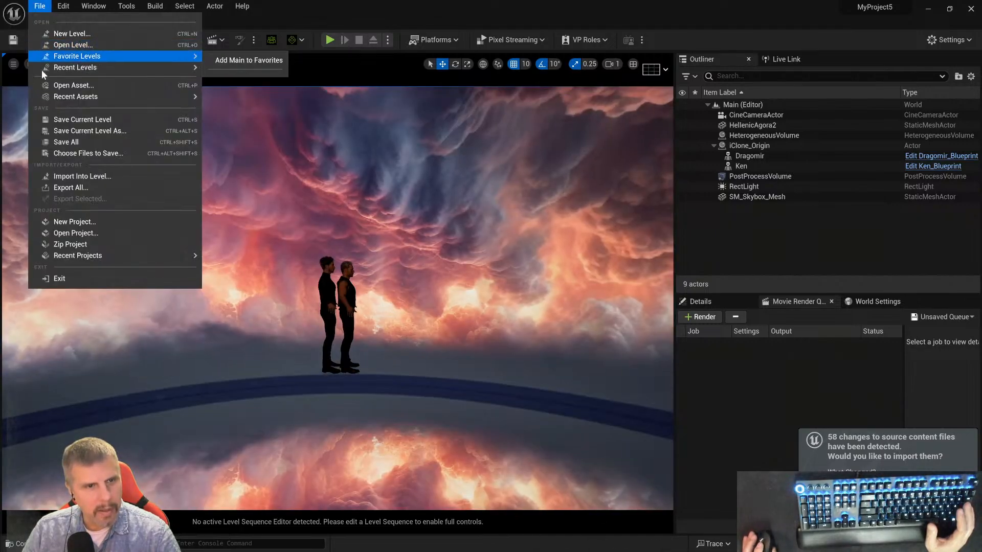
left_click(62, 45)
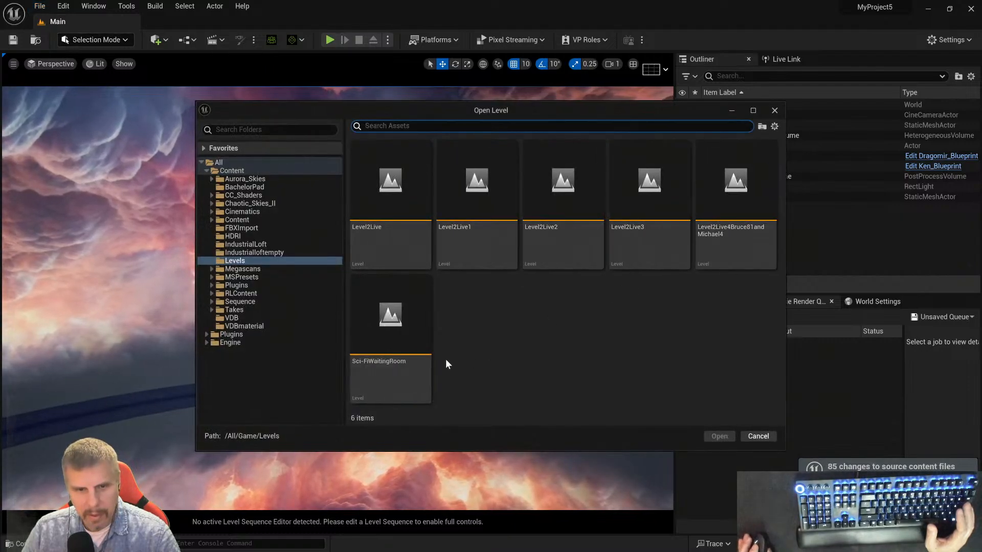
double_click(394, 335)
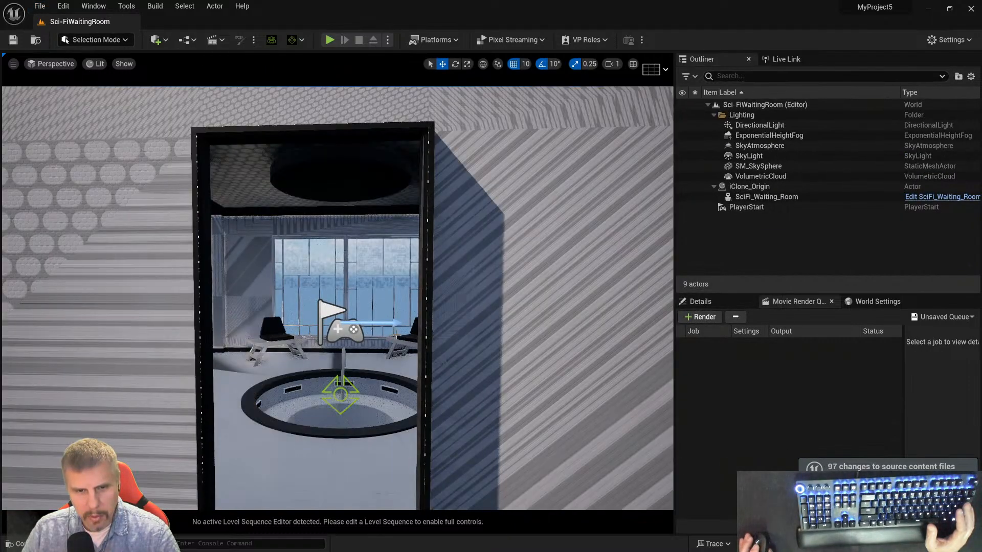
- Delete the SciFi_Waiting_Room actor from the level and select the iClone_Origin actor
left_click(756, 199)
key("Delete")
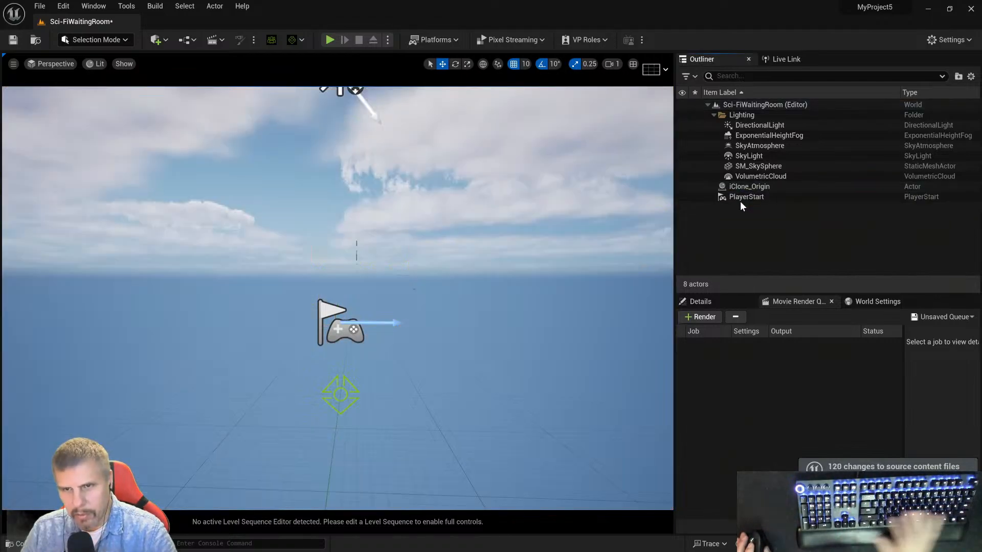
left_click(742, 187)
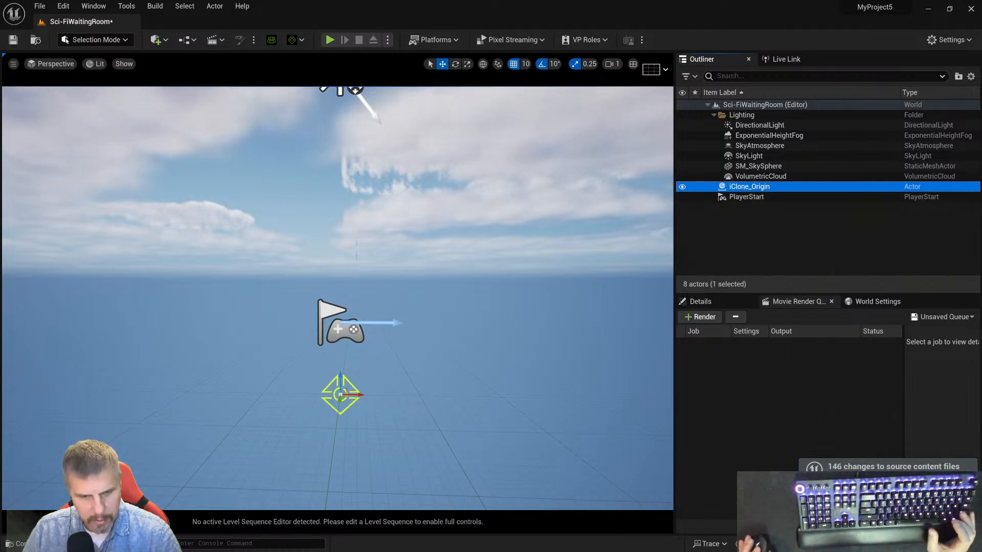
- Switch to DAZ Studio and delete the Floor from the FH SciFi Waiting Room group
key("super")
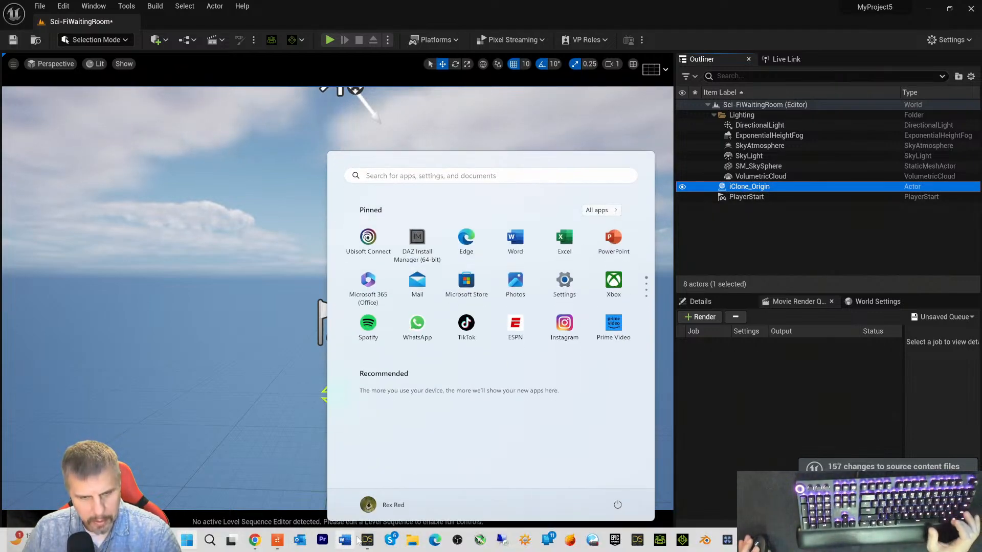
left_click(367, 540)
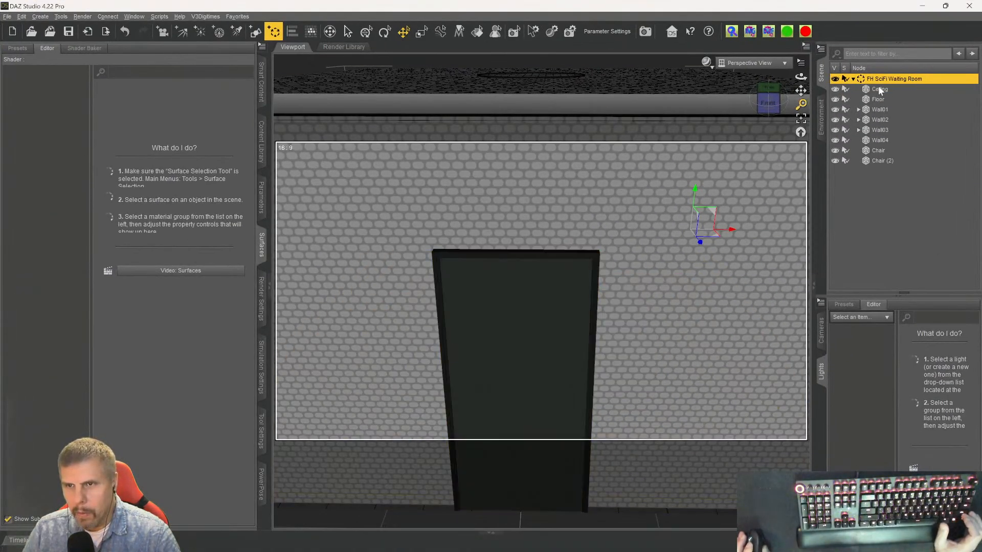
left_click(869, 100)
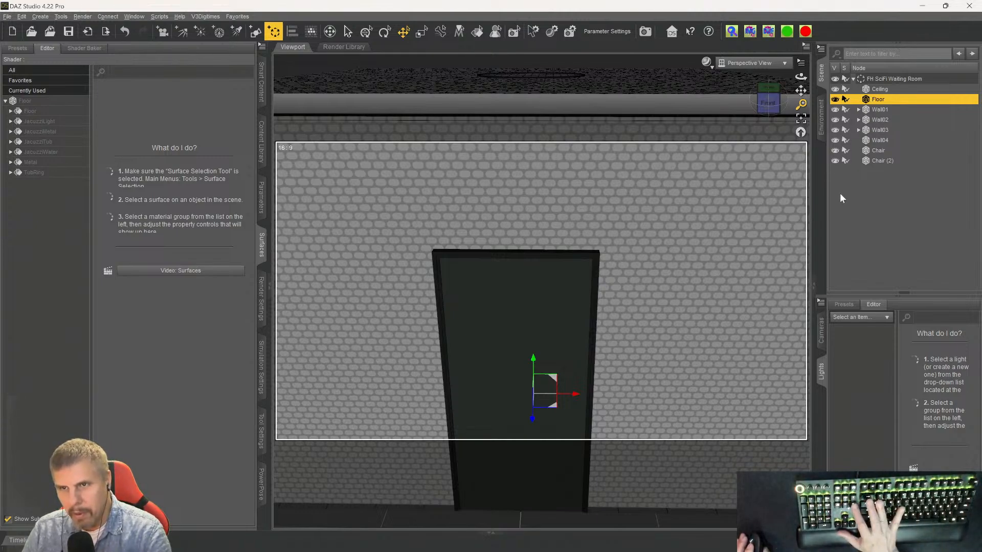
key("Delete")
- Select only the FH SciFi Waiting Room parent node and open the Daz to Unreal transfer settings for it
left_click(878, 80)
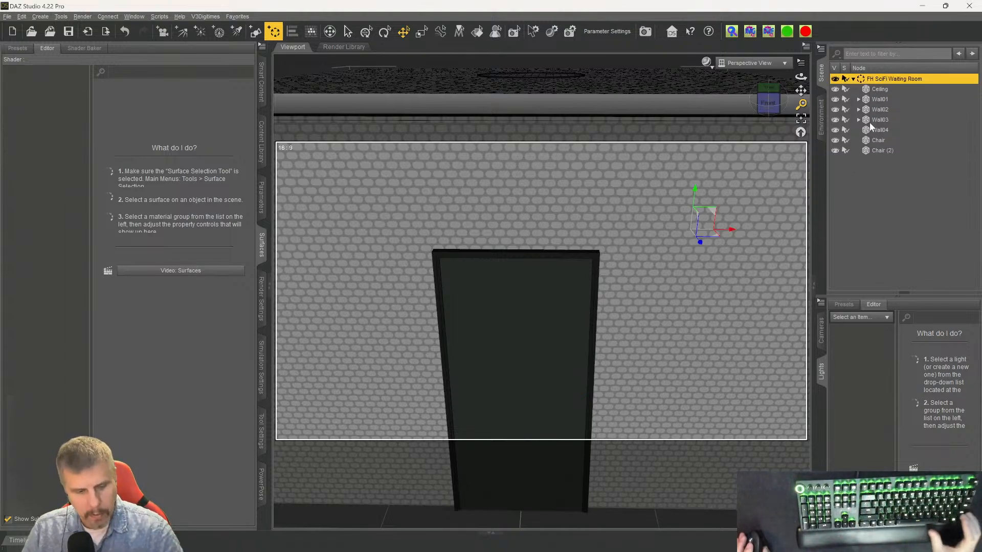
left_click(868, 149, "shift")
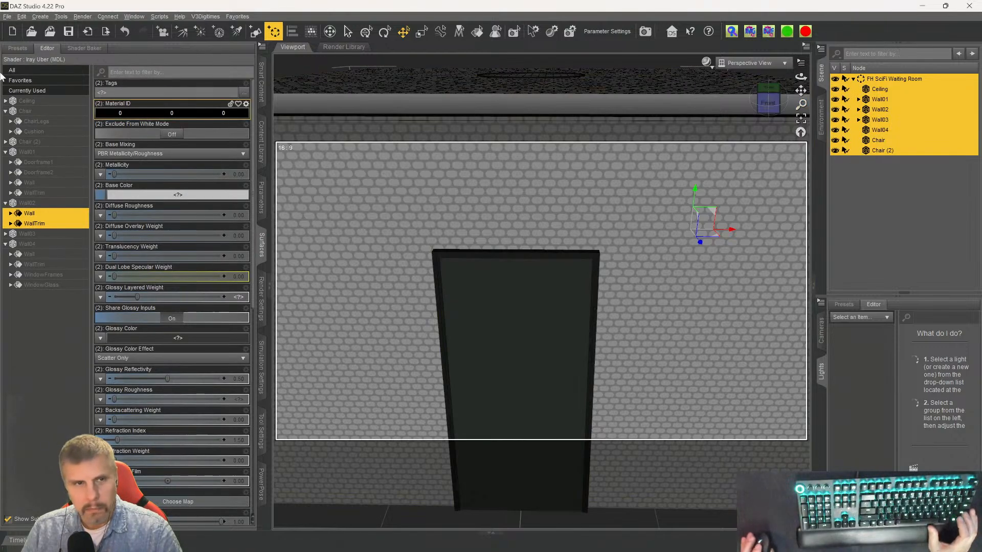
left_click(884, 80)
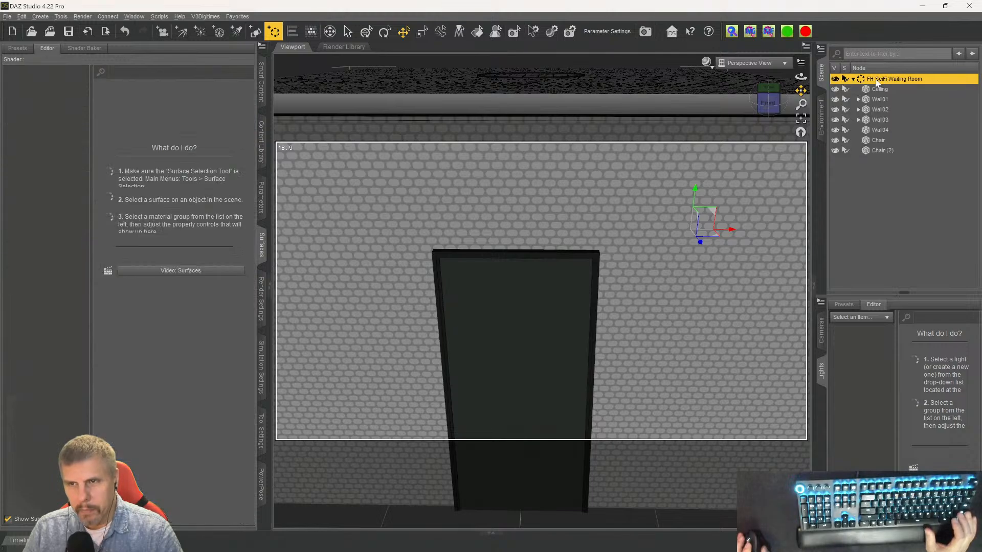
left_click(853, 80)
left_click(853, 80)
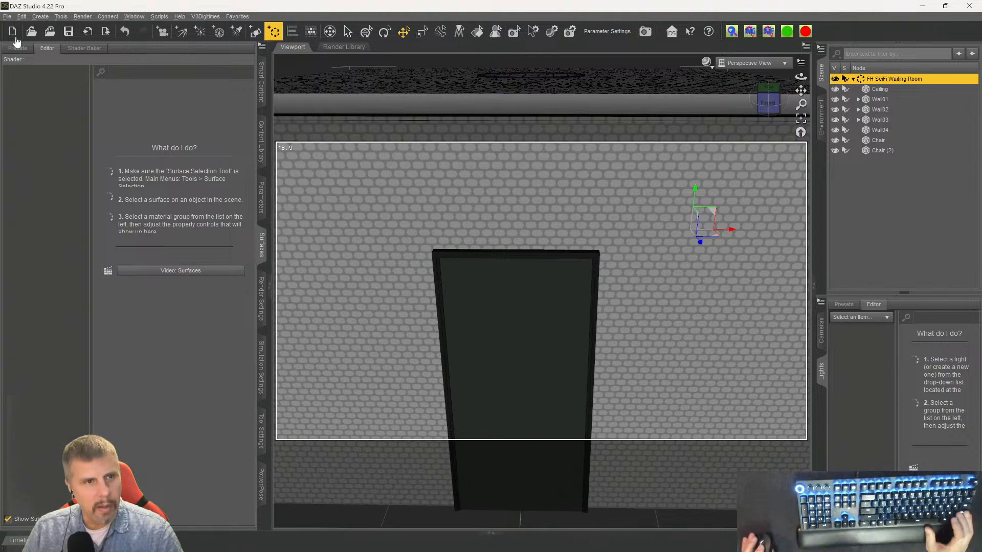
left_click(8, 17)
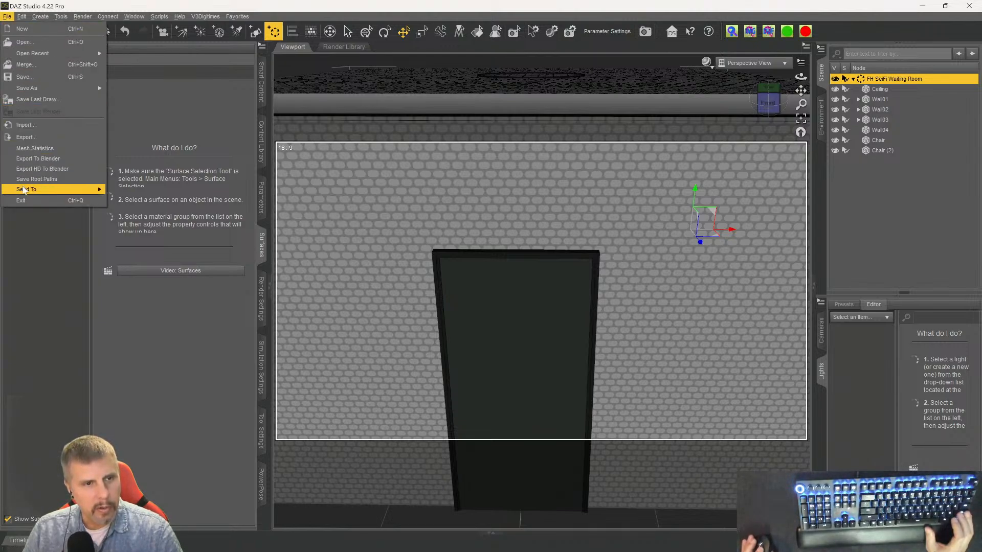
mouse_move(26, 189)
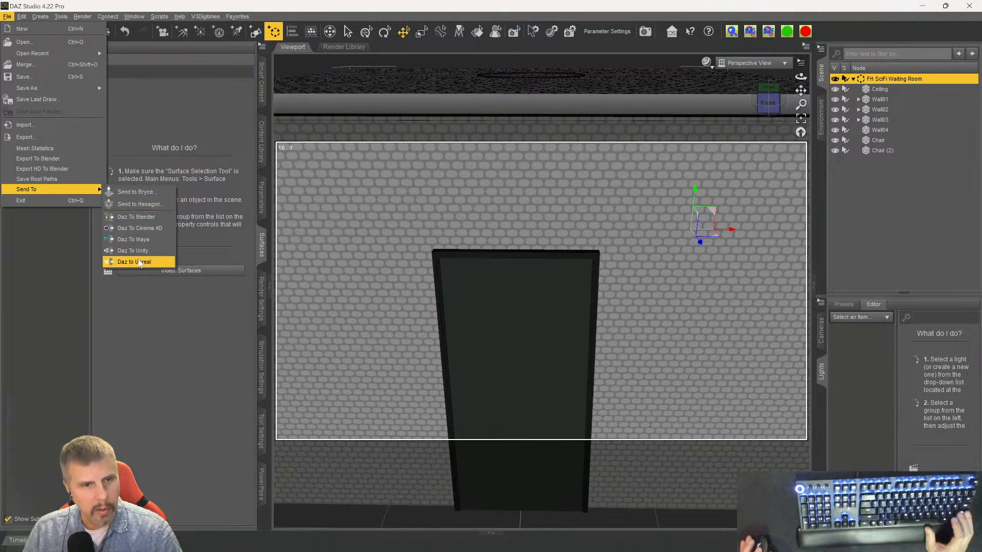
left_click(147, 261)
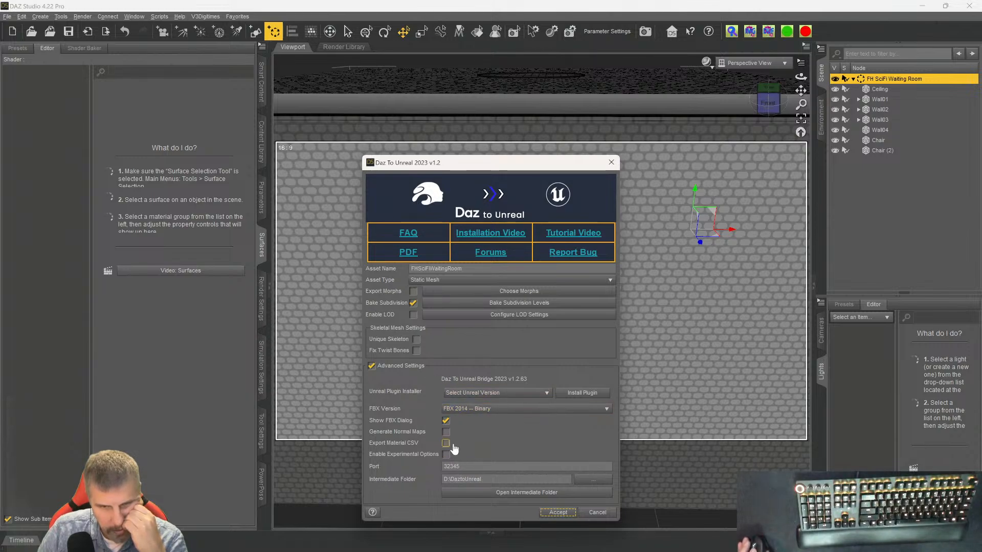
- Turn on Generate Normal Maps for the Daz to Unreal transfer, keep FBX 2014 -- Binary, and accept the settings
left_click(447, 433)
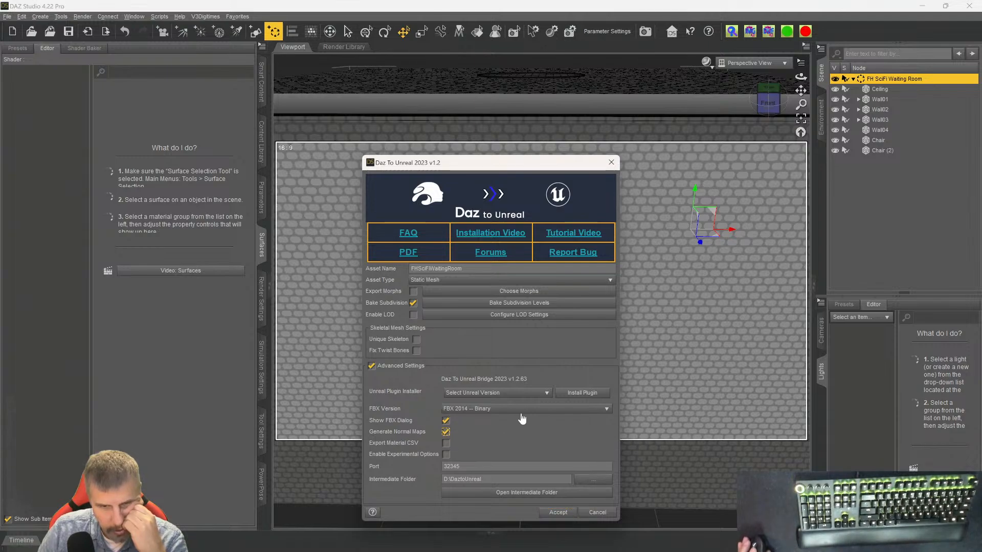
left_click(512, 409)
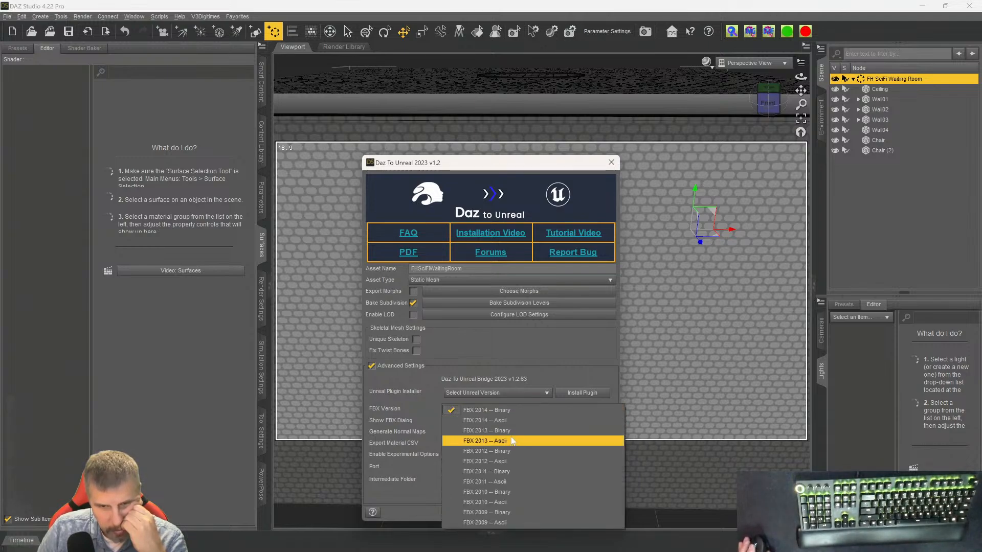
left_click(407, 379)
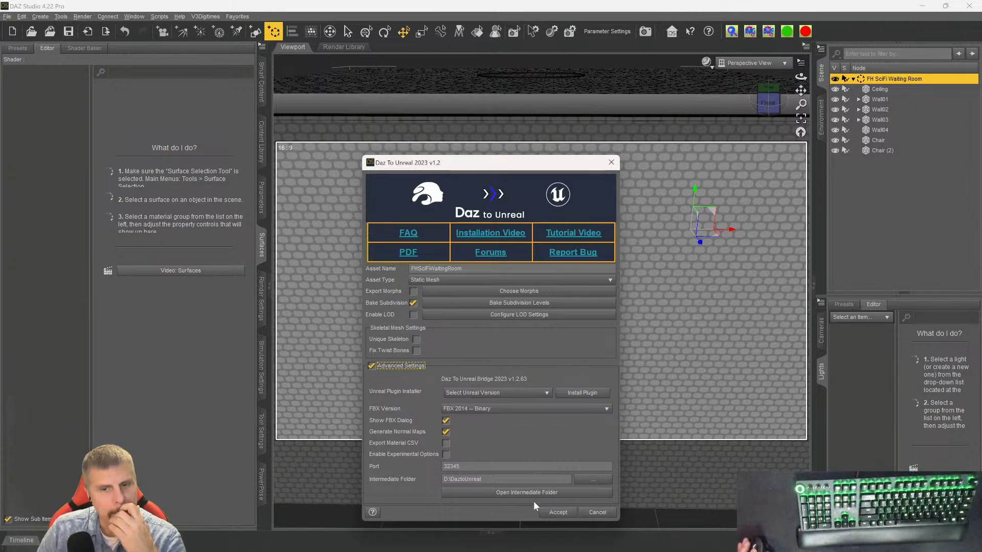
left_click(557, 512)
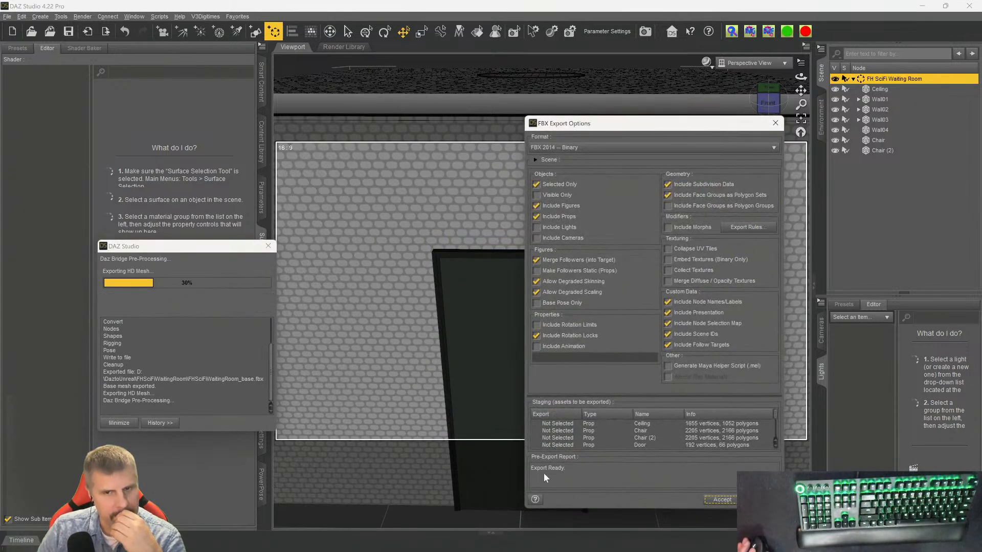
- Set the FBX export format to FBX 2020 -- Binary and turn off Selected Only and Include Figures, keeping props and subdivision data
left_click(565, 147)
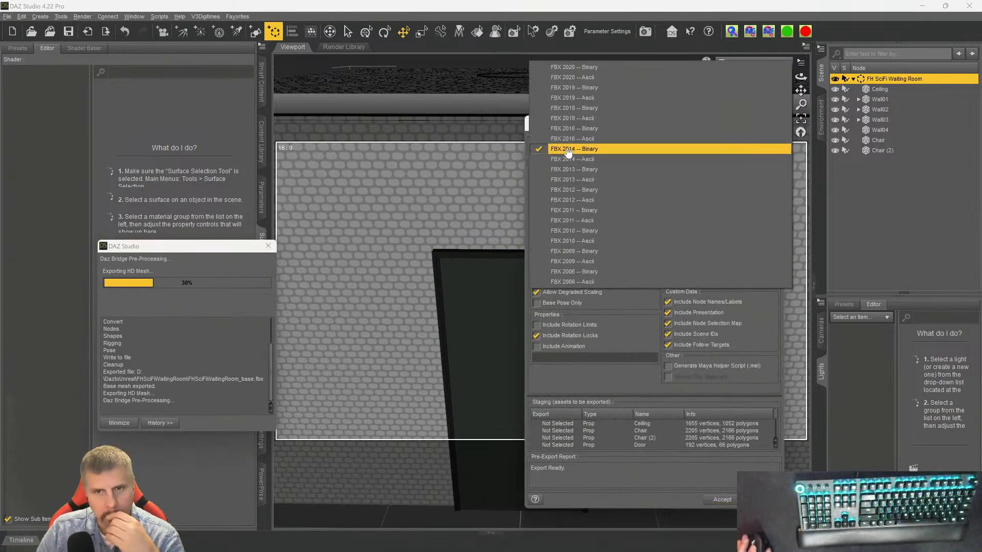
left_click(596, 67)
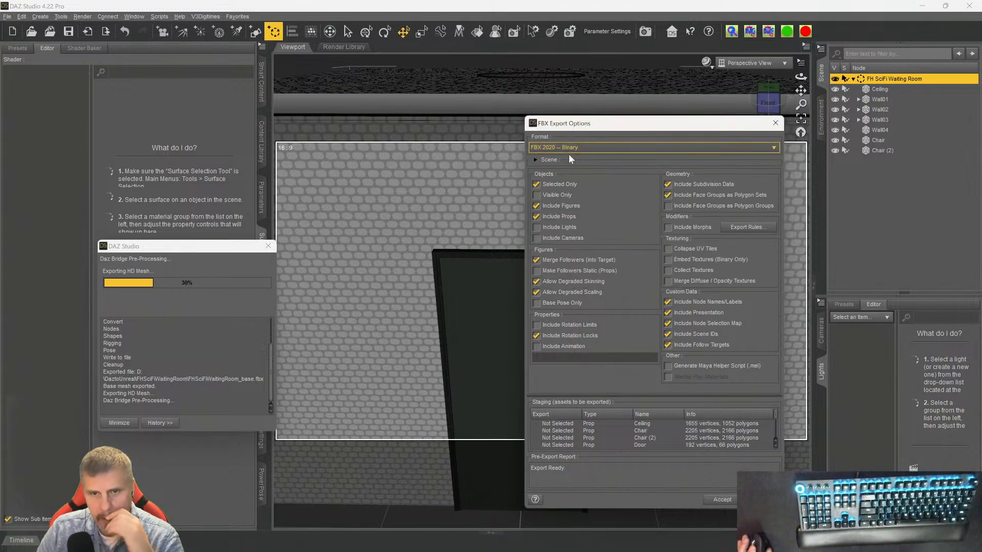
left_click(536, 205)
left_click(536, 216)
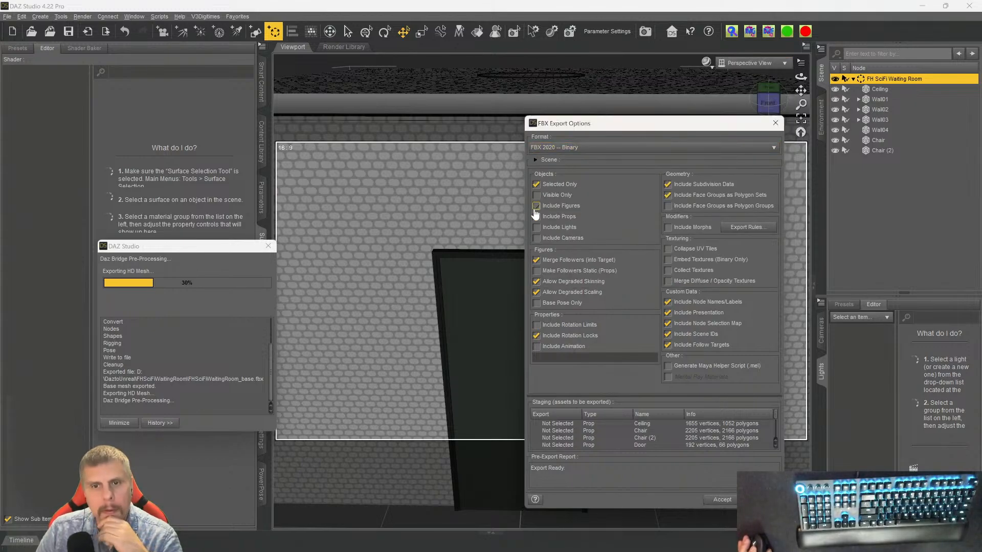
left_click(536, 184)
left_click(668, 185)
left_click(668, 185)
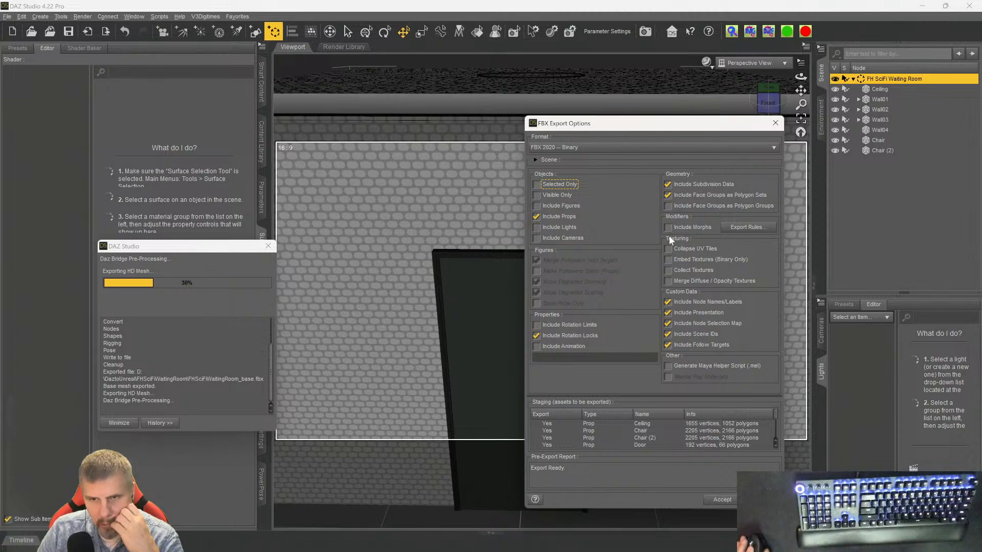
- Enable Include Face Groups as Polygon Groups and Collect Textures, then run the FBX export and acknowledge its completion
left_click(668, 206)
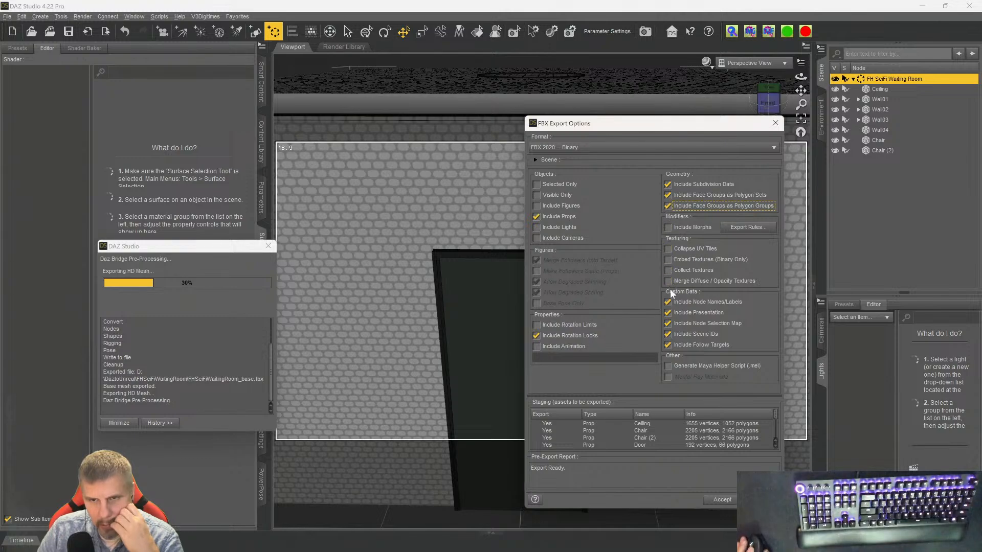
left_click(668, 260)
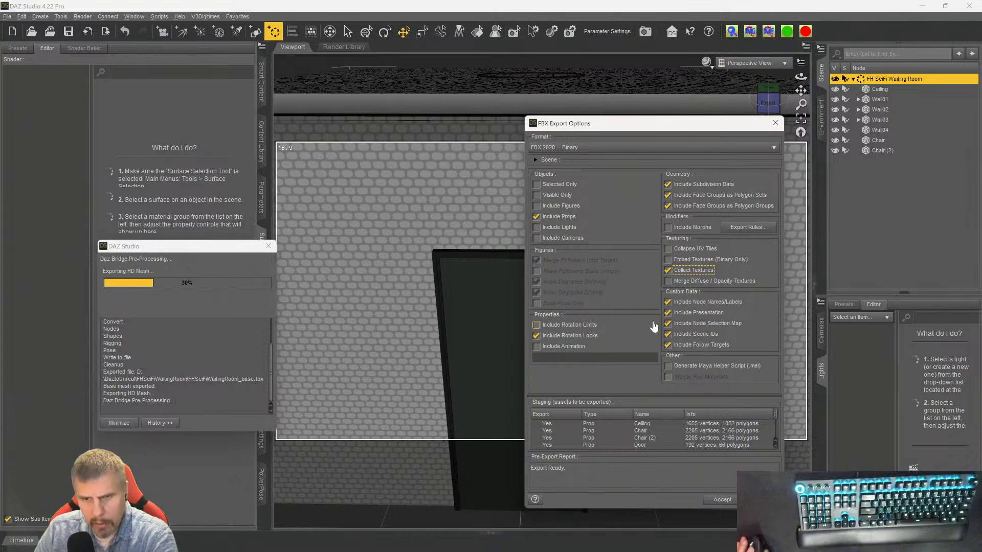
left_click(722, 499)
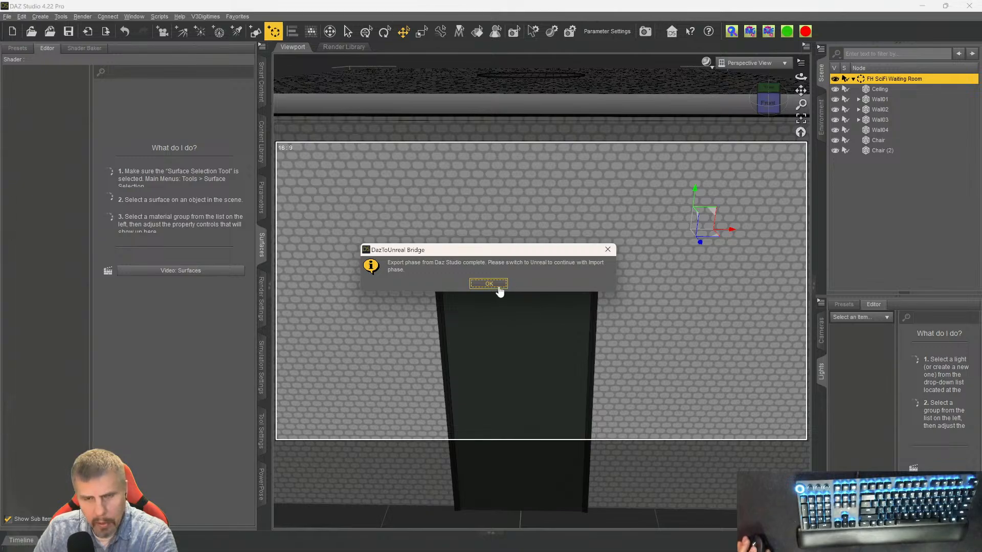
left_click(499, 288)
- Switch to the Unreal Editor with the Sci-FiWaitingRoom level and close the Message Log
mouse_move(772, 540)
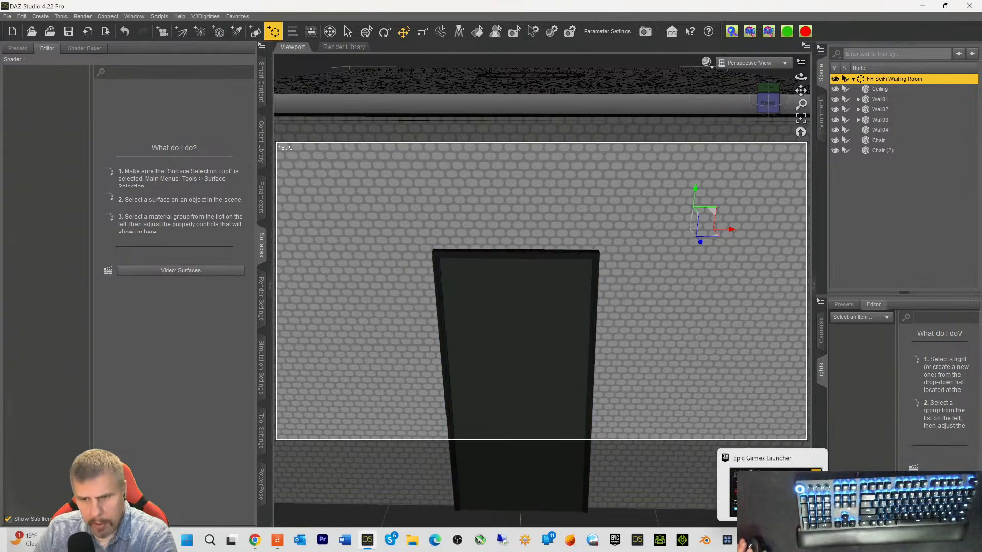
left_click(843, 463)
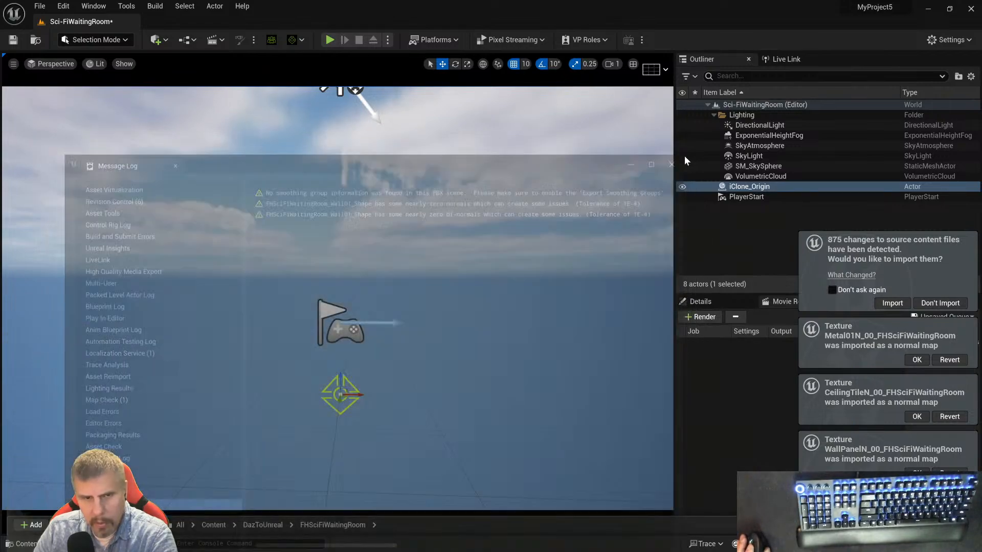
left_click(686, 154)
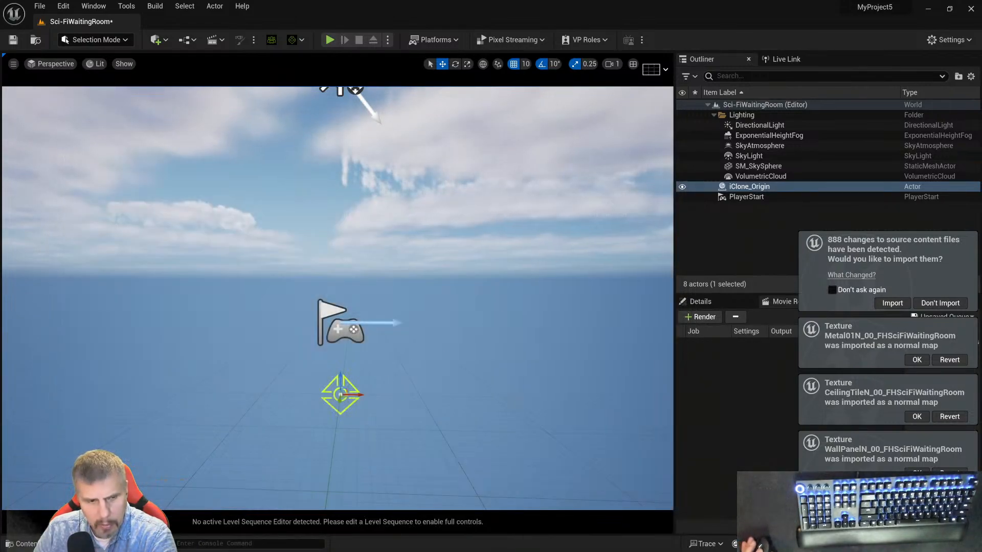
- Place the ten selected static meshes from the DazToUnreal/FHSciFiWaitingRoom folder into the level
left_click(23, 543)
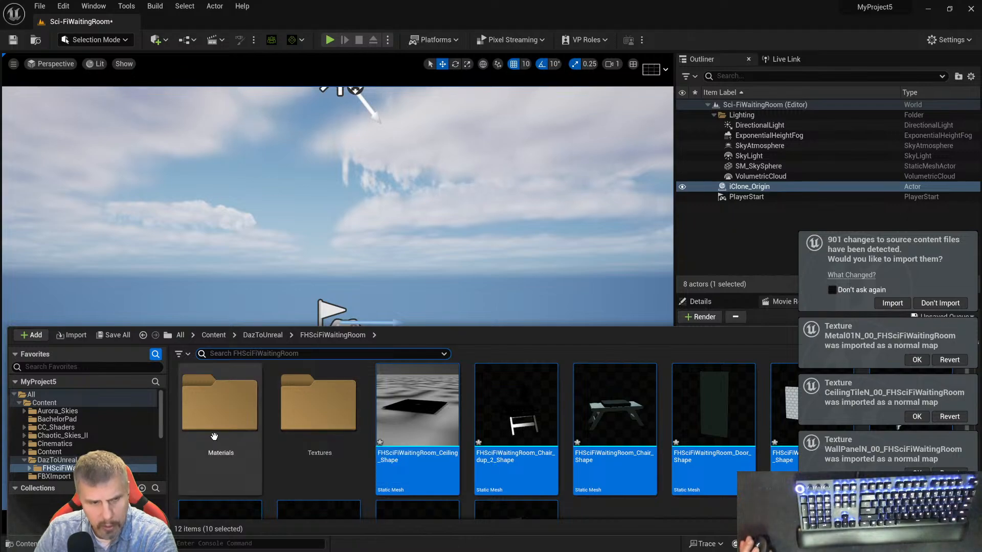
left_click(29, 469)
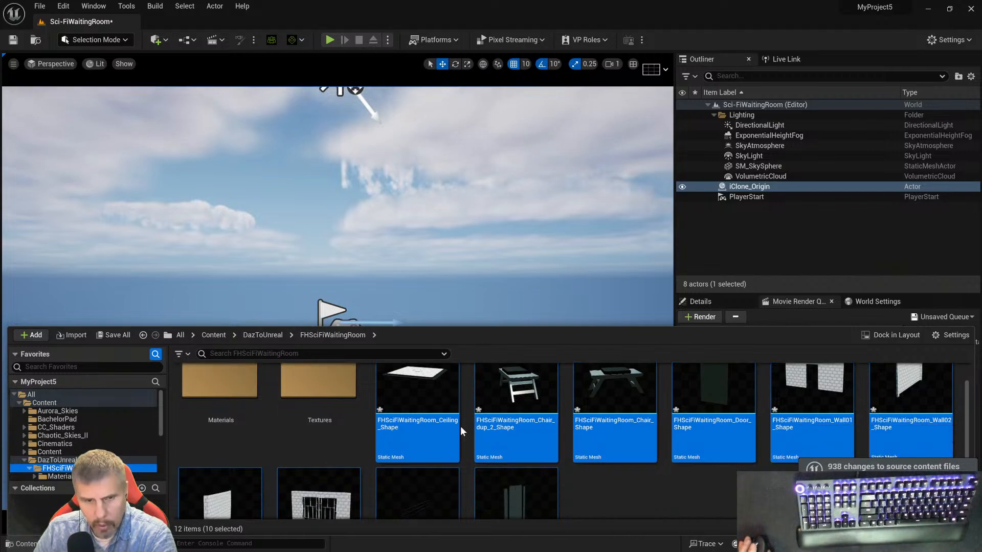
scroll(461, 425, "down", 1)
scroll(456, 435, "up", 1)
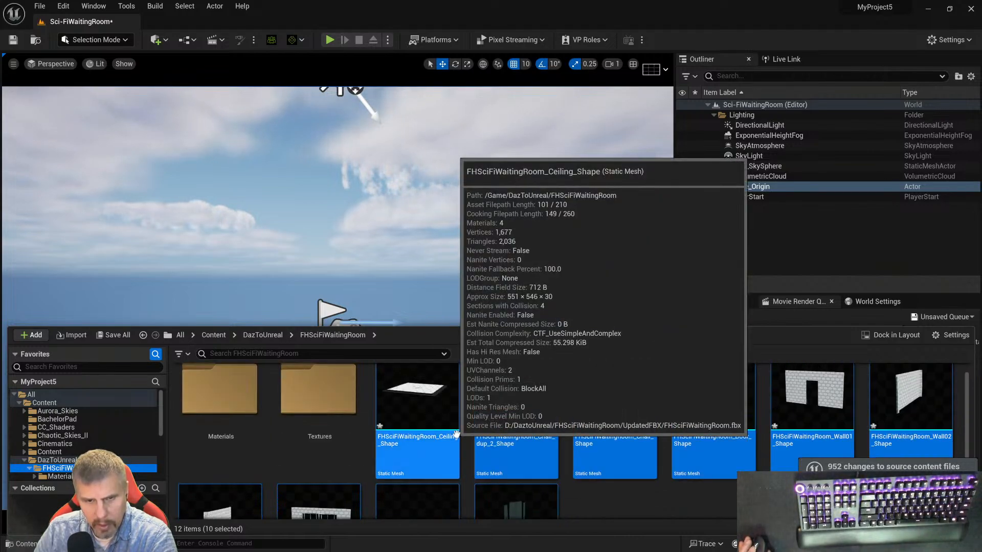
scroll(581, 454, "down", 1)
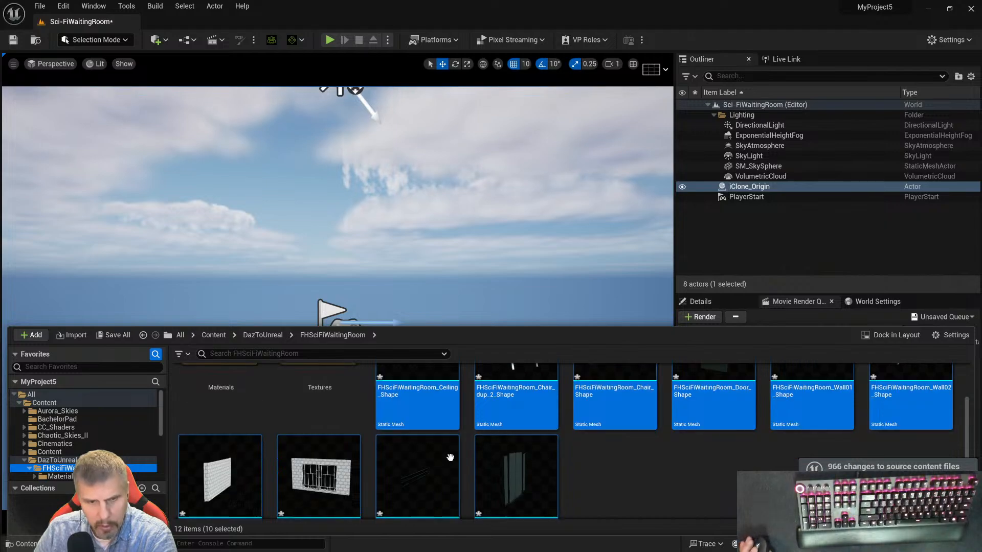
scroll(358, 468, "up", 1)
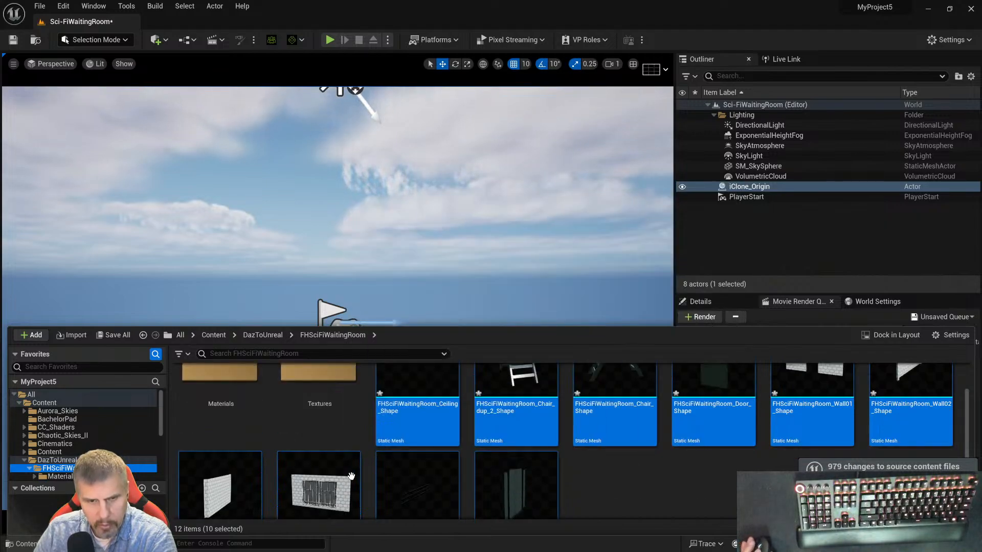
left_click_drag(354, 475, 414, 331)
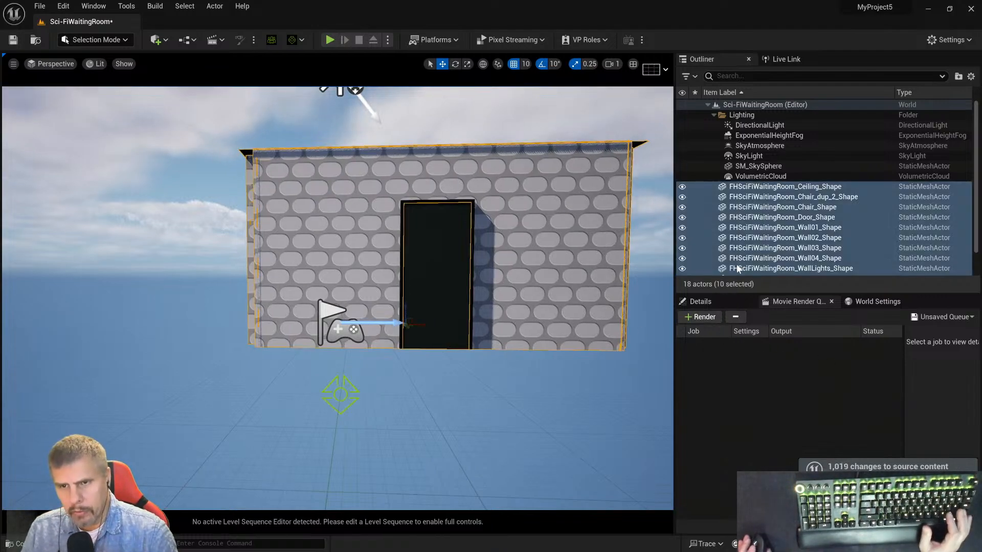
- Reset the location of the placed waiting room meshes to 0, 0, 0 and bring the room's interior into view
left_click(695, 302)
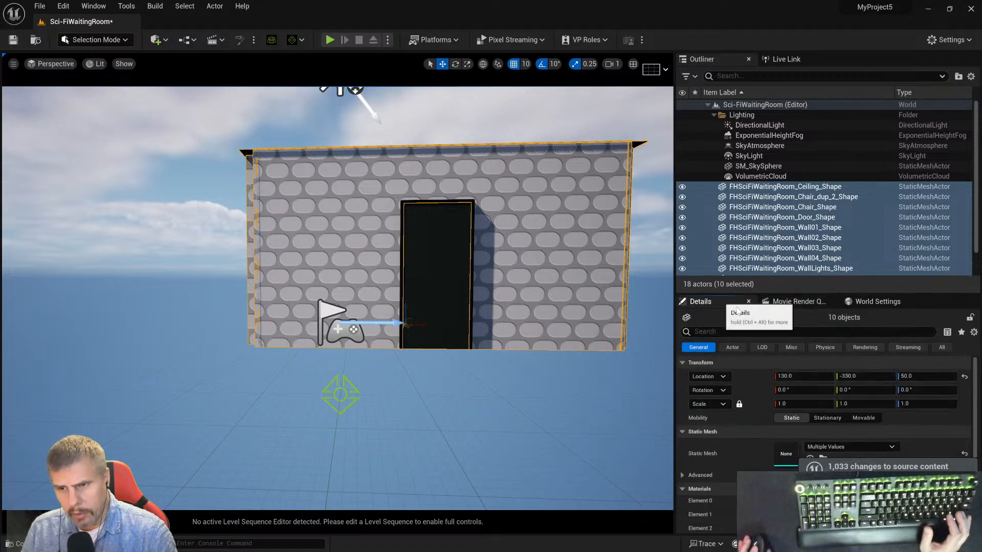
left_click(964, 378)
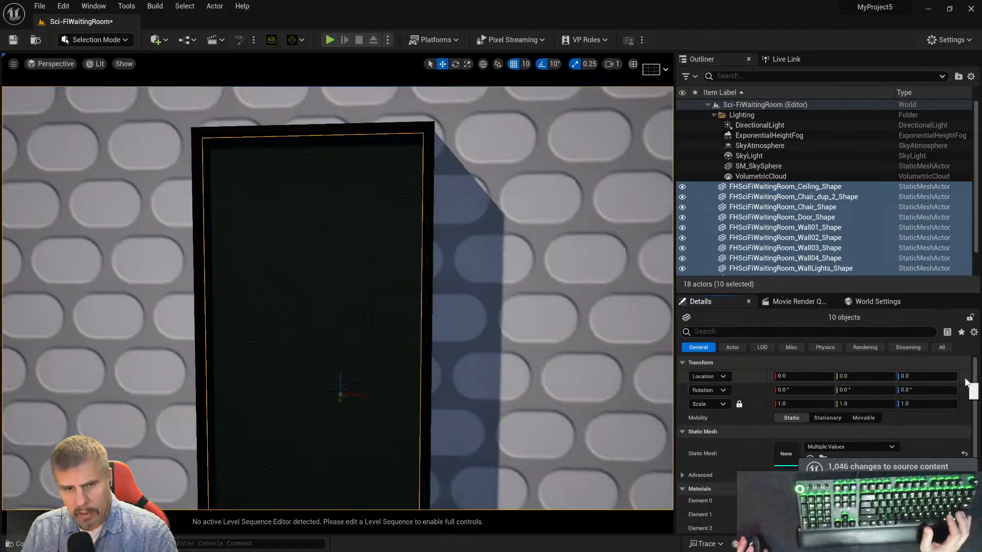
key("f")
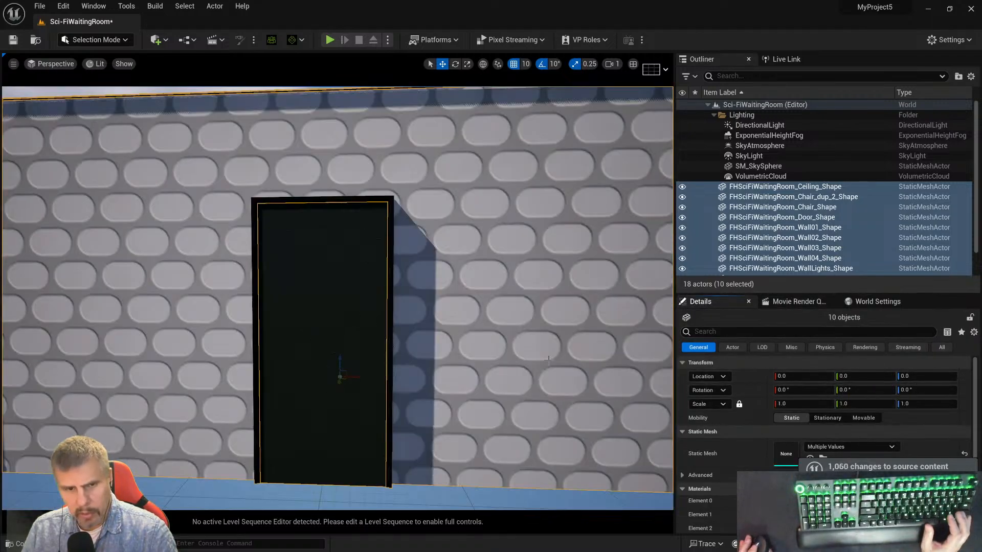
scroll(490, 334, "up", 3)
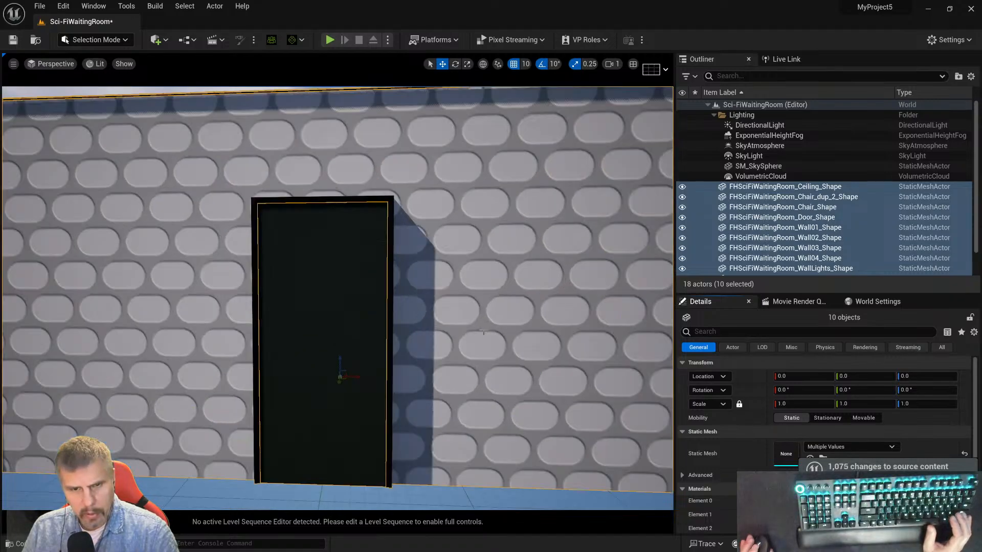
scroll(428, 322, "up", 3)
scroll(413, 322, "up", 3)
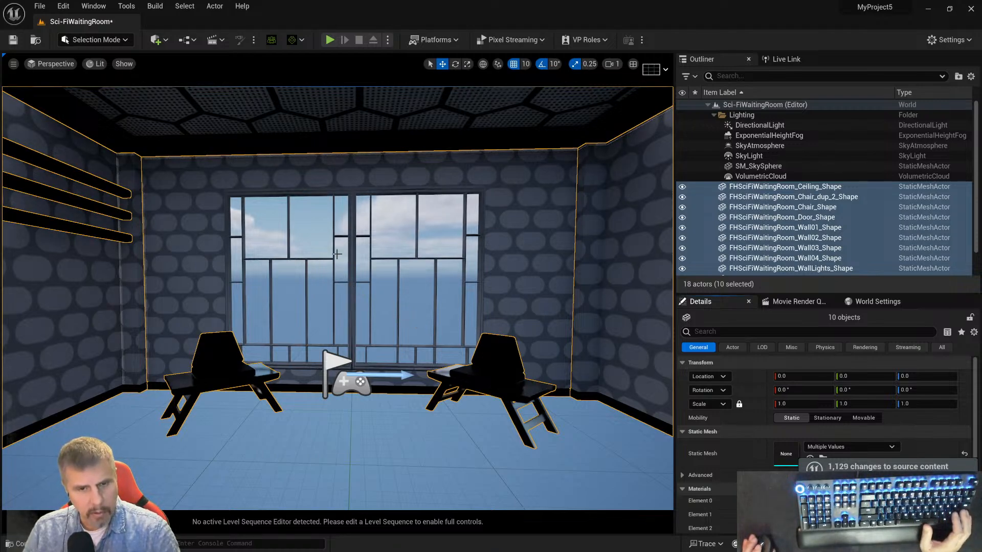
- Save the Sci-FiWaitingRoom level and open Quixel Bridge
key("ctrl+s")
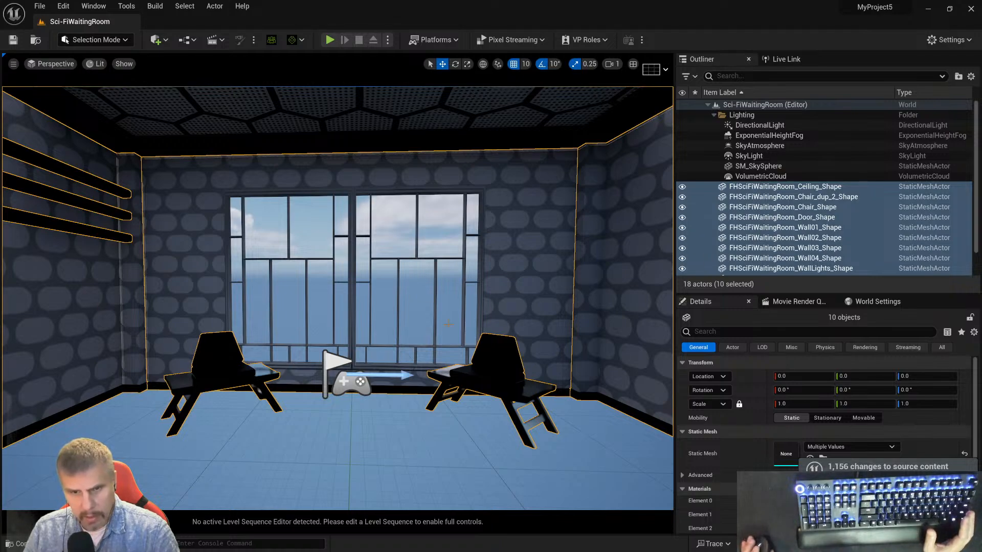
left_click(163, 40)
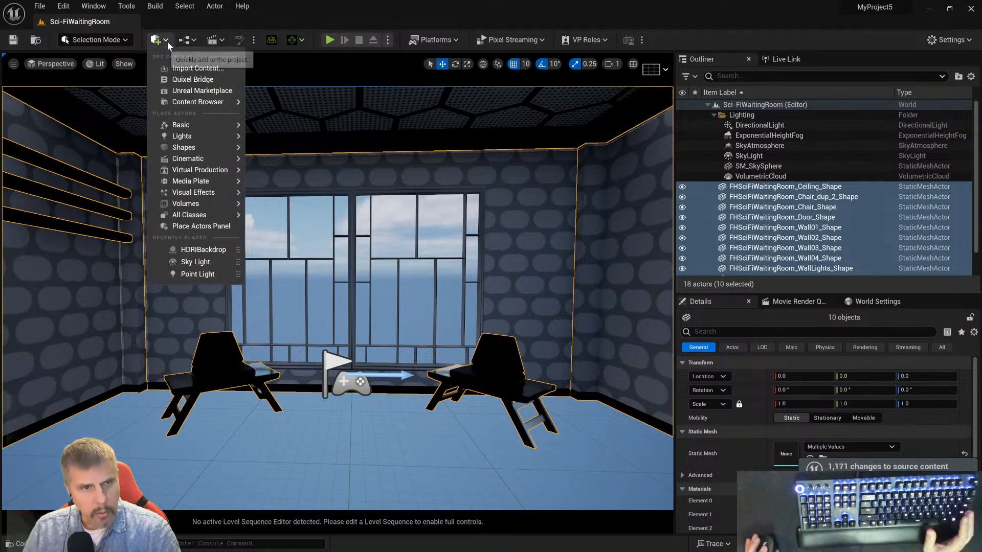
left_click(180, 83)
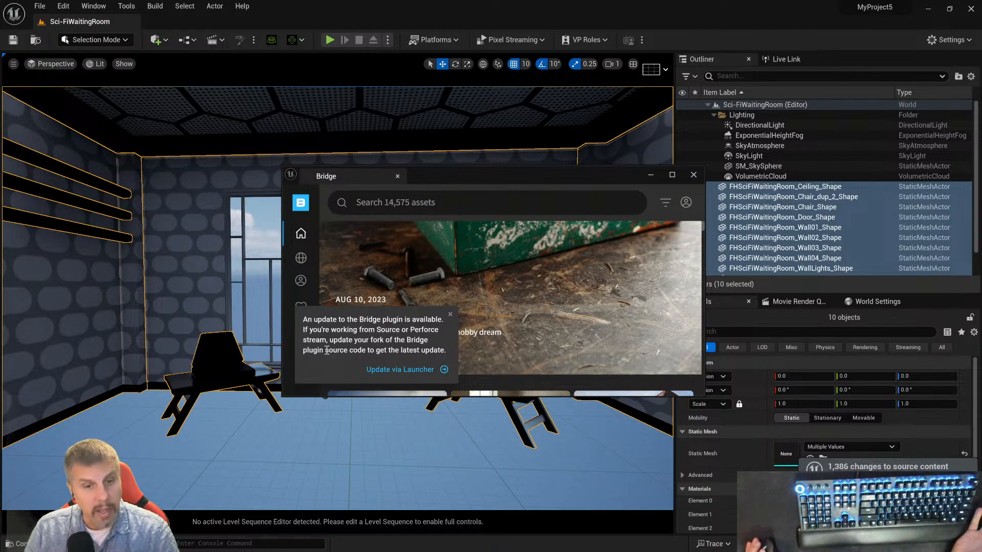
- Dismiss the Bridge plugin update notice, skim the Bridge home page and close Bridge
left_click(450, 316)
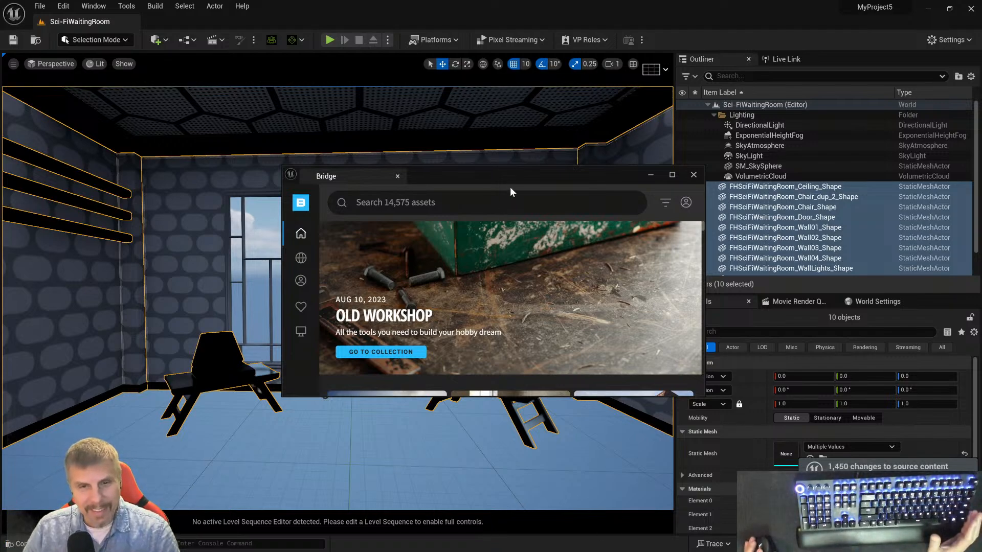
left_click_drag(510, 179, 516, 220)
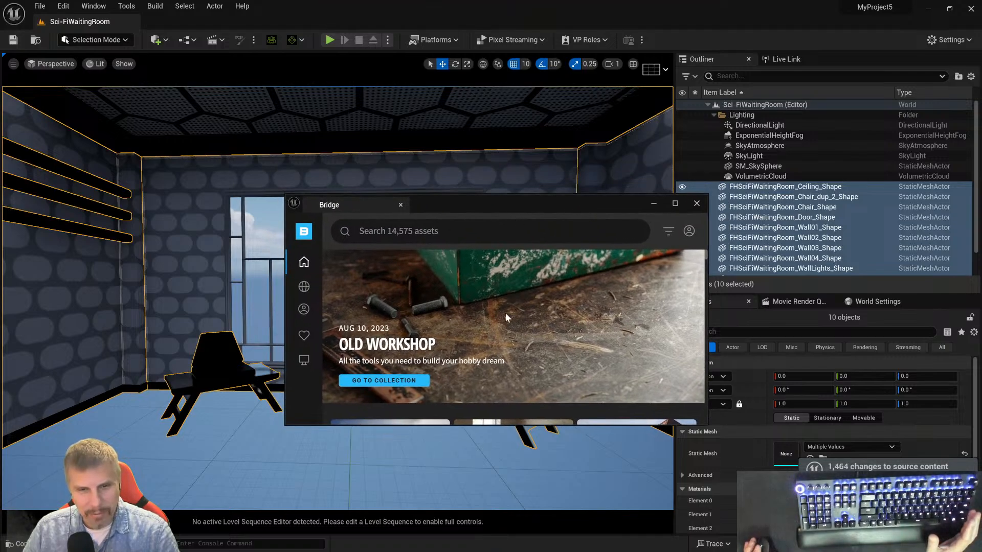
scroll(506, 317, "down", 3)
scroll(548, 332, "up", 2)
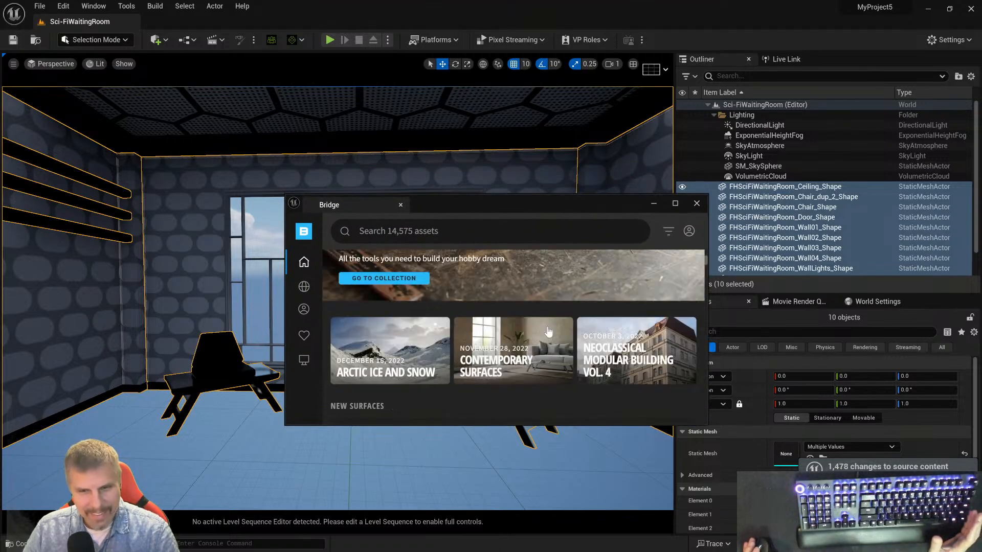
scroll(385, 315, "up", 1)
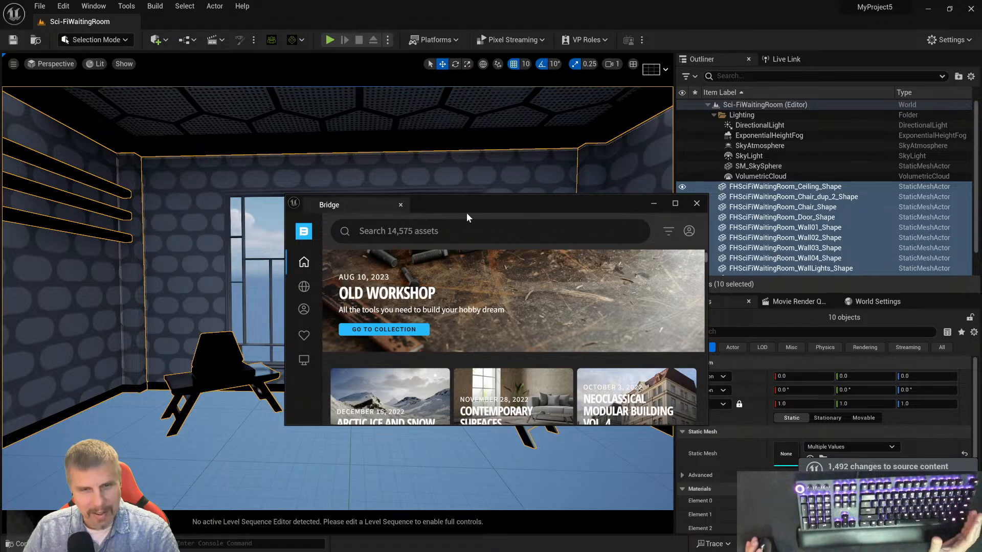
left_click(696, 204)
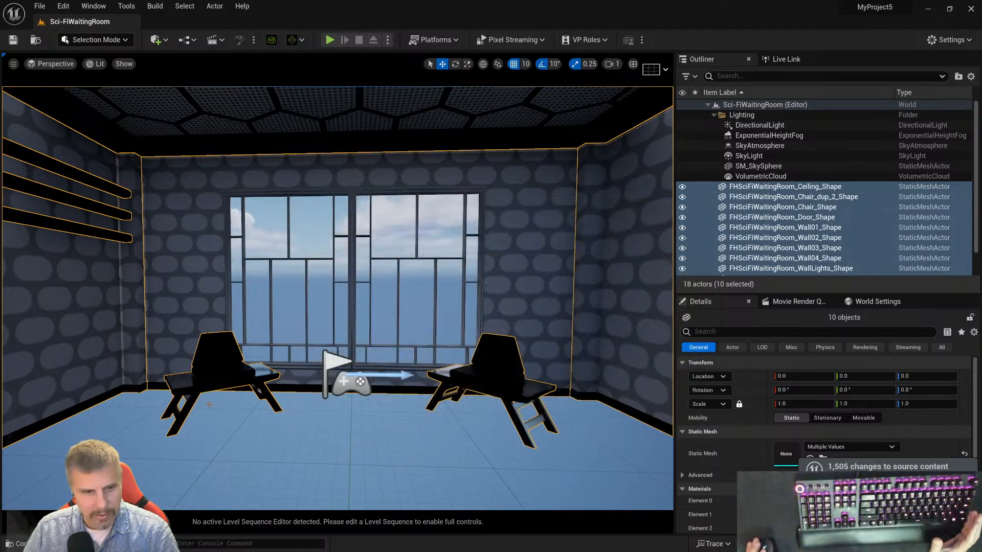
- Open the DazToUnreal/FHSciFiWaitingRoom/Materials folder and look through its material instances
key("ctrl+b")
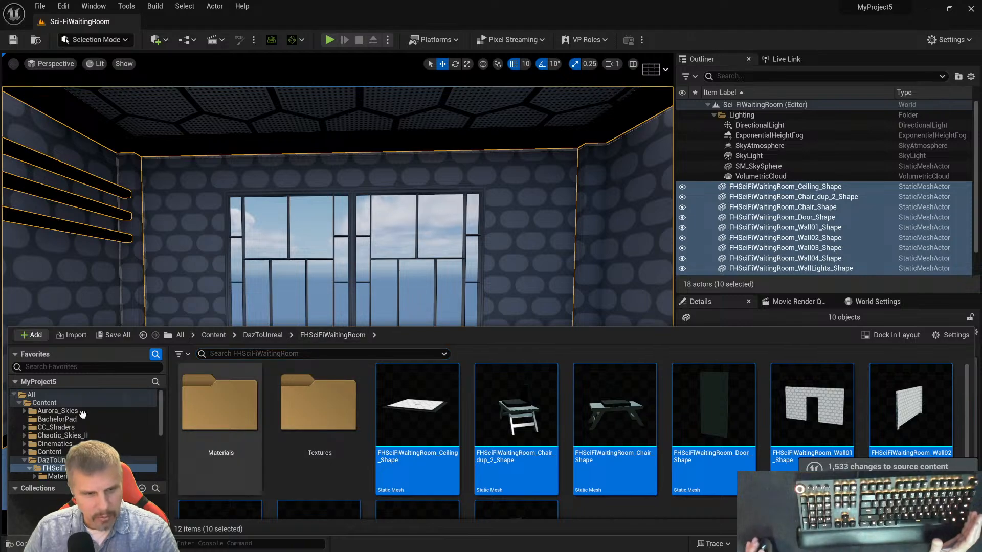
scroll(60, 463, "down", 3)
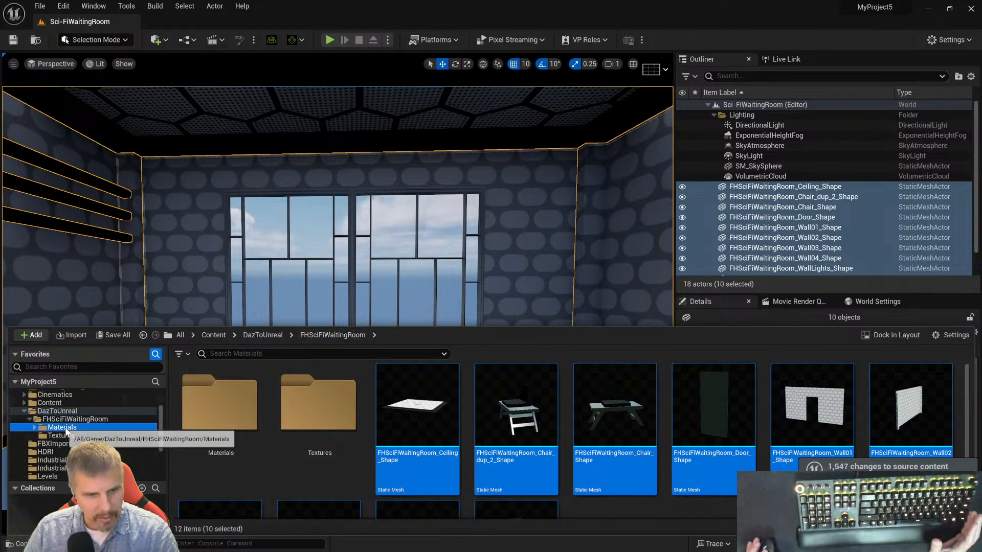
left_click(62, 428)
scroll(355, 463, "down", 3)
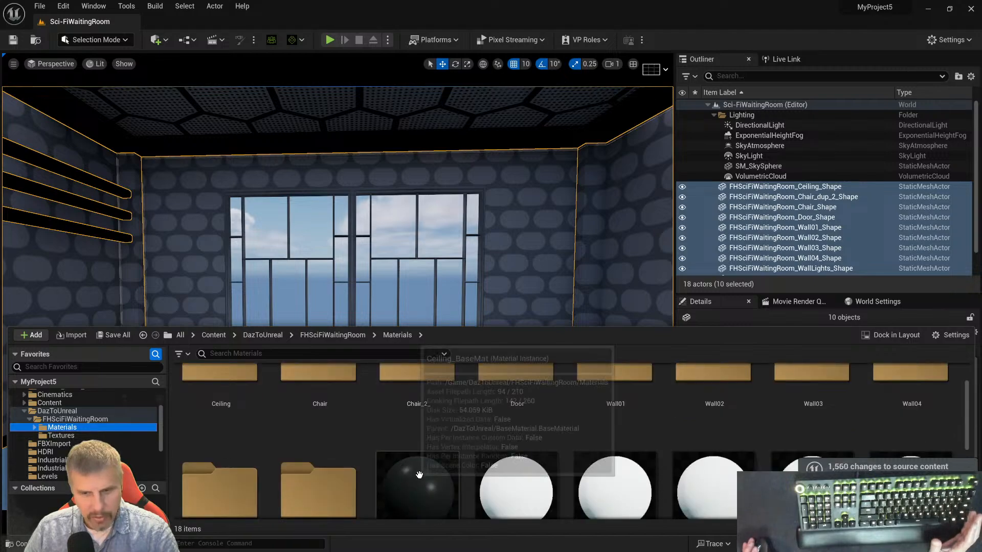
scroll(118, 452, "down", 3)
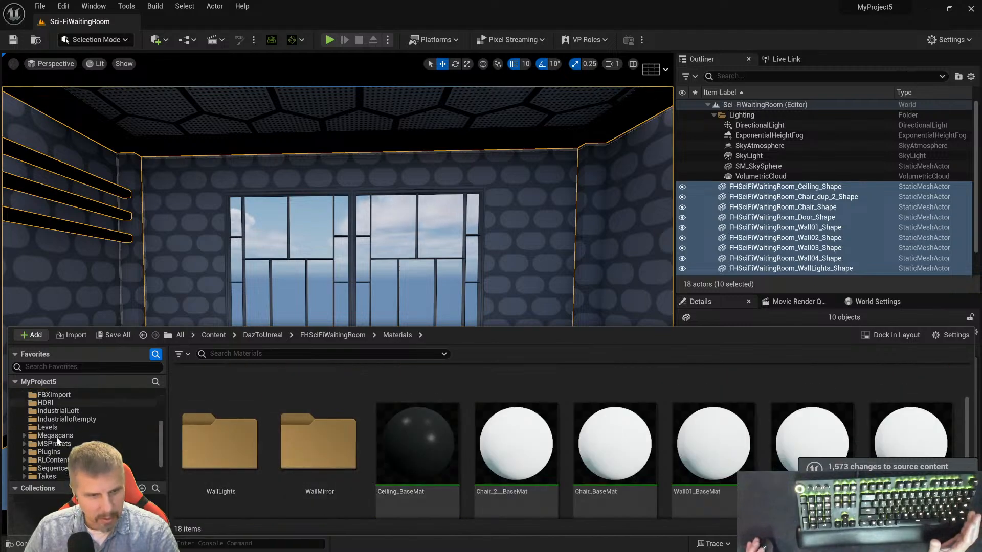
scroll(117, 451, "down", 1)
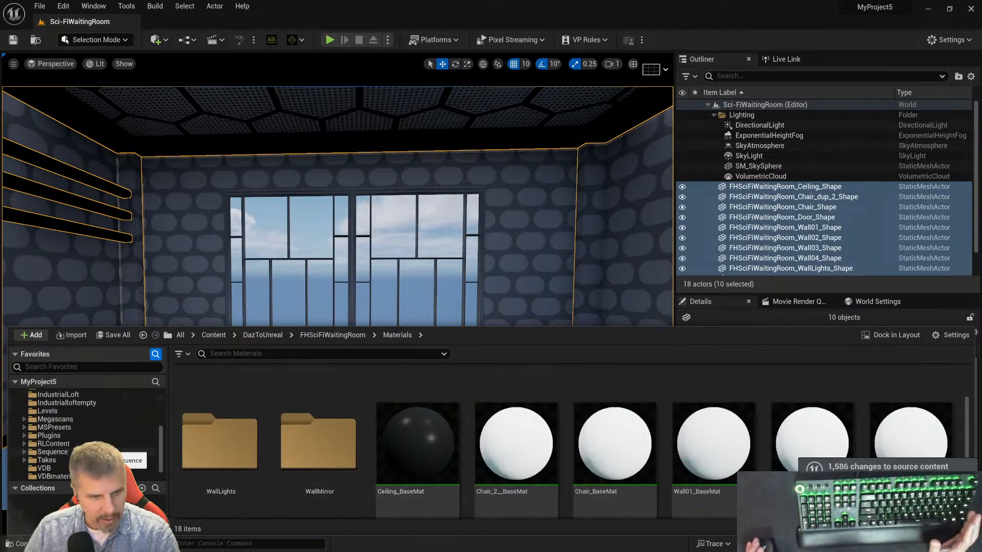
- Look through the subfolders of RLContent and MSPresets for usable surface materials
left_click(24, 443)
scroll(26, 440, "down", 3)
scroll(118, 452, "down", 2)
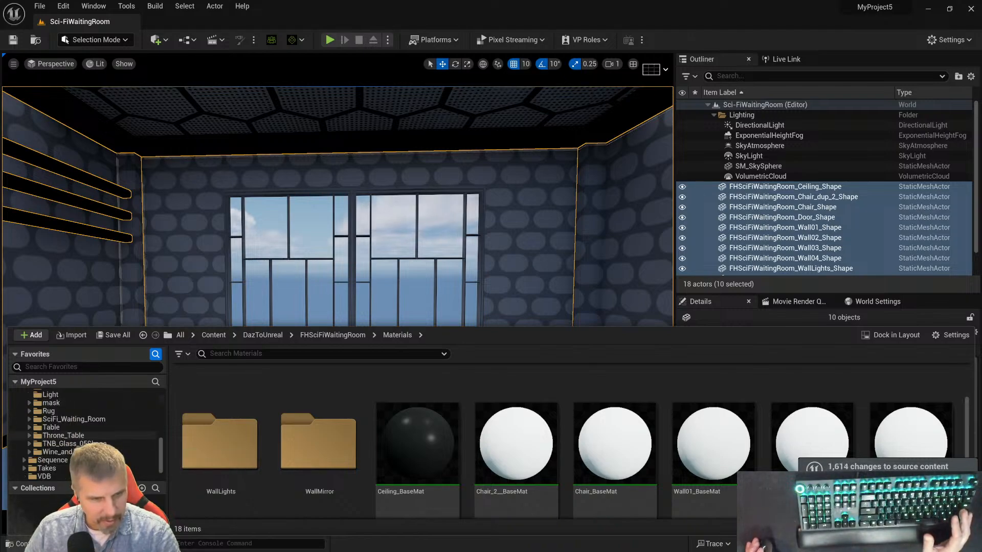
scroll(117, 452, "down", 3)
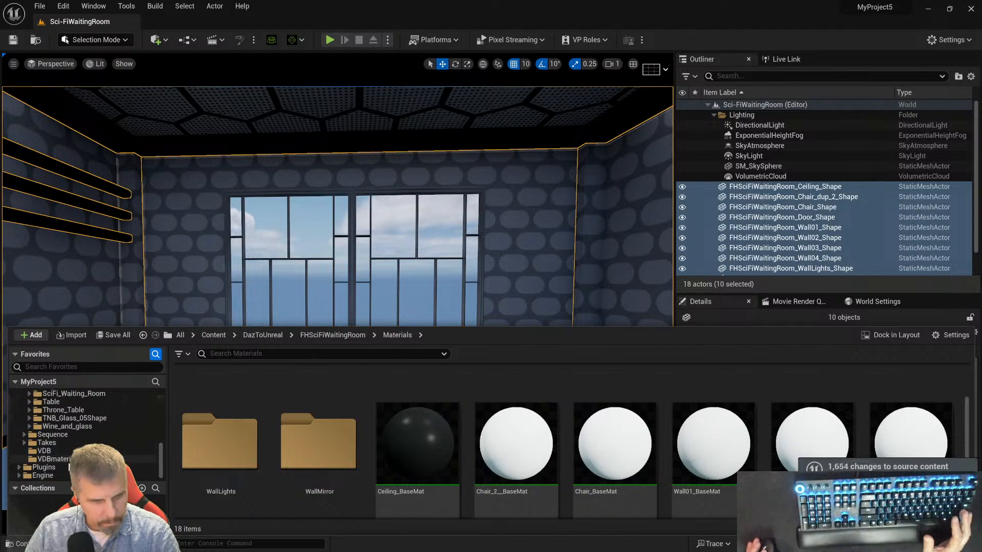
scroll(66, 460, "up", 4)
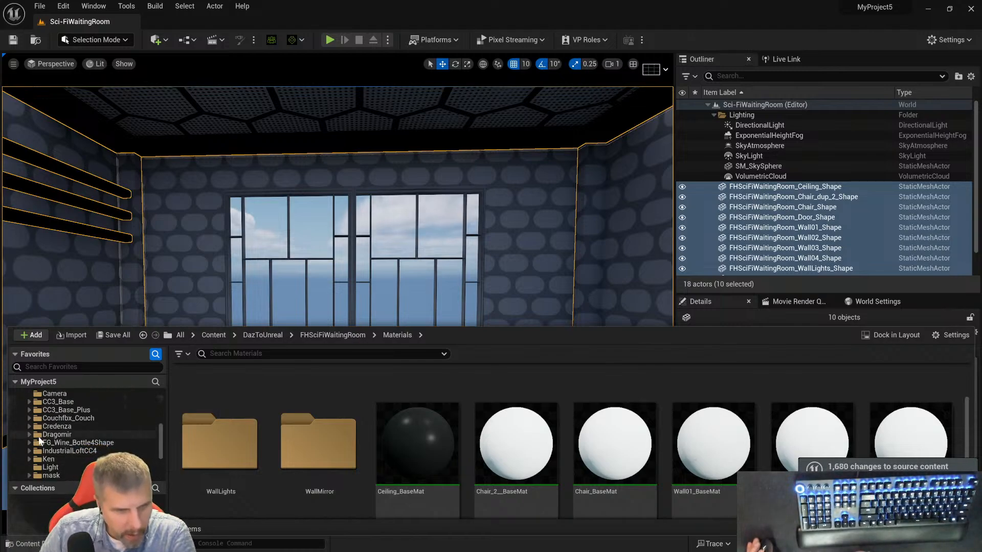
scroll(41, 410, "up", 2)
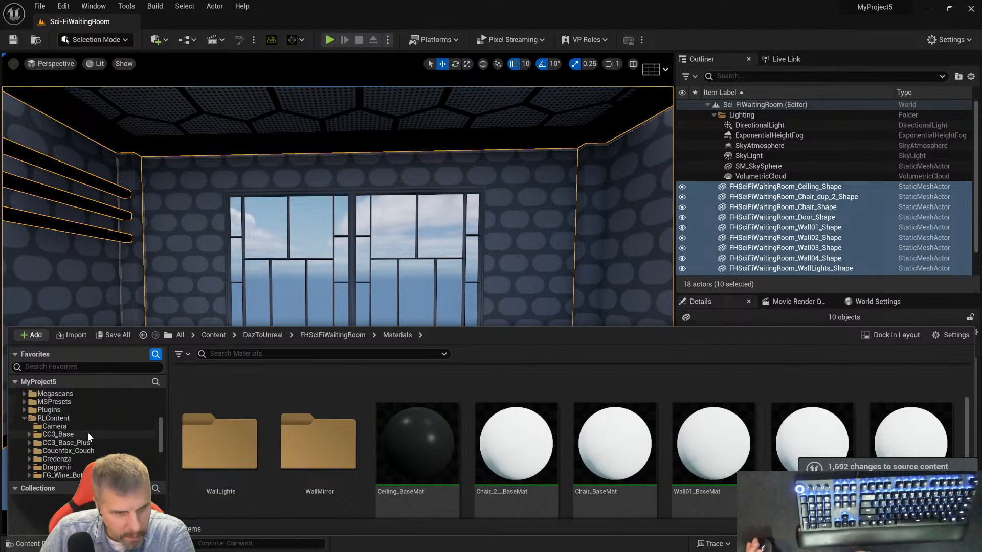
left_click(25, 402)
scroll(42, 426, "down", 5)
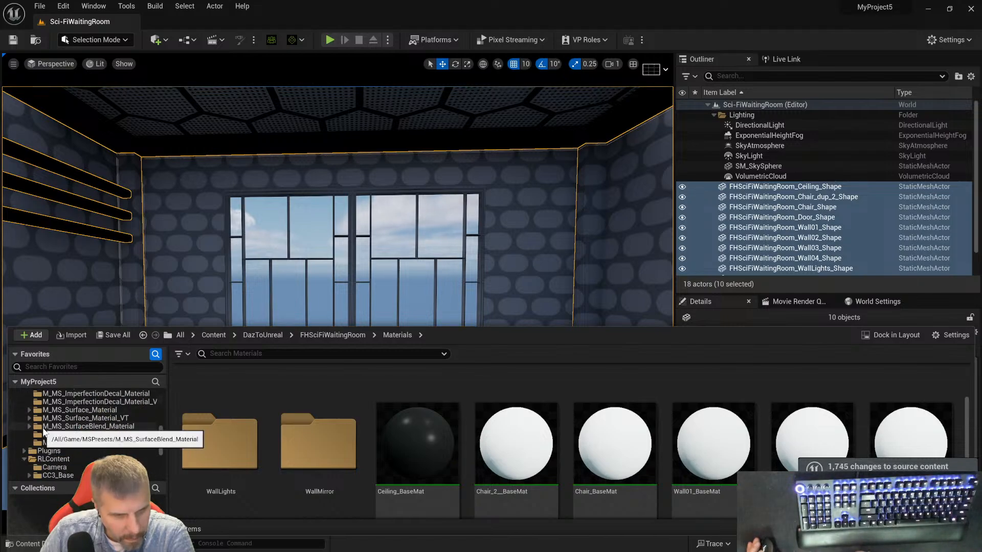
scroll(42, 427, "up", 3)
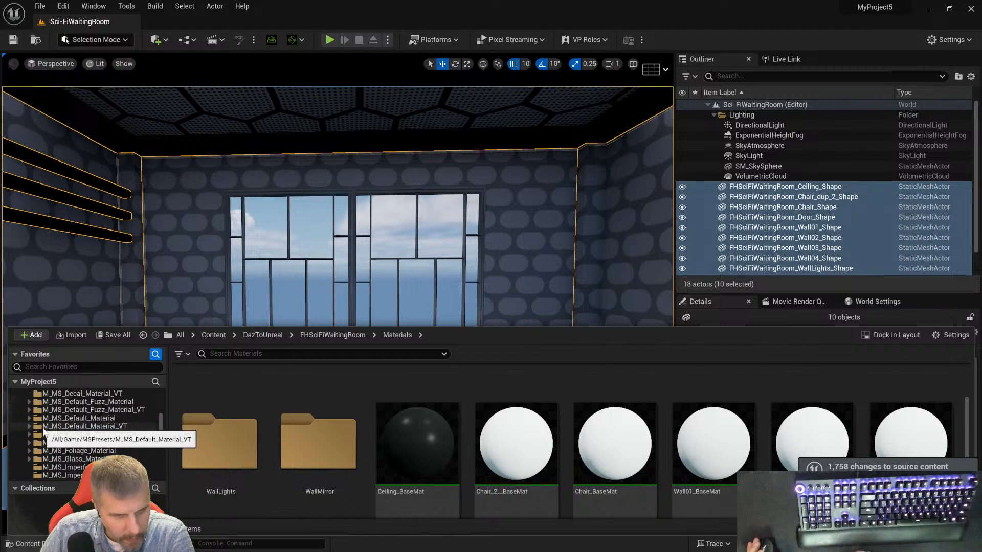
scroll(43, 431, "up", 3)
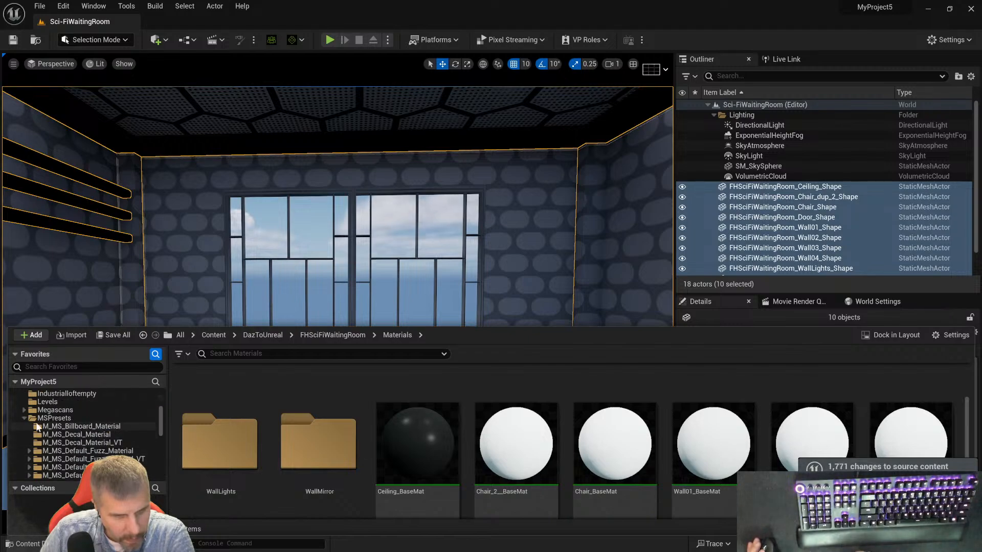
- Expand Megascans/Surfaces and open the Steel_se4nad3c folder
left_click(24, 410)
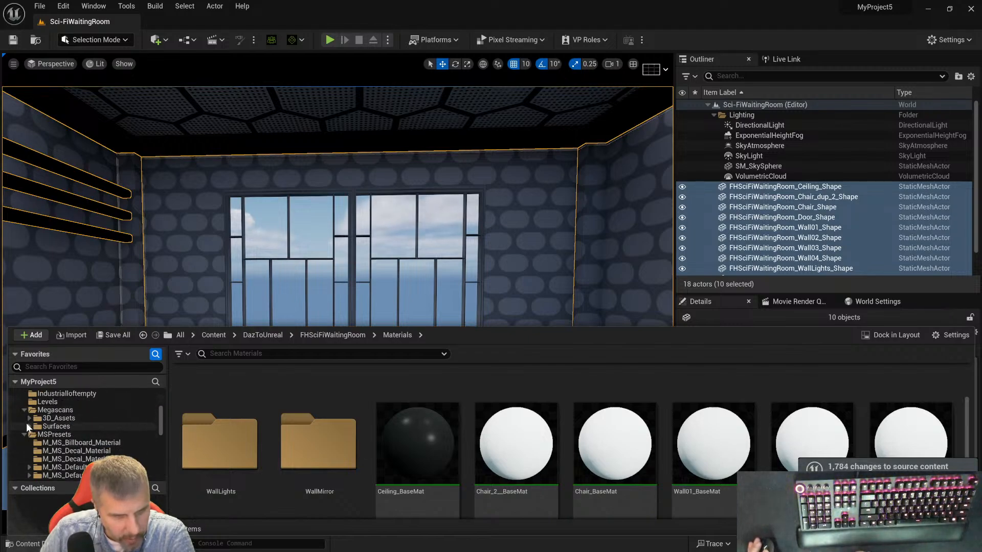
left_click(28, 427)
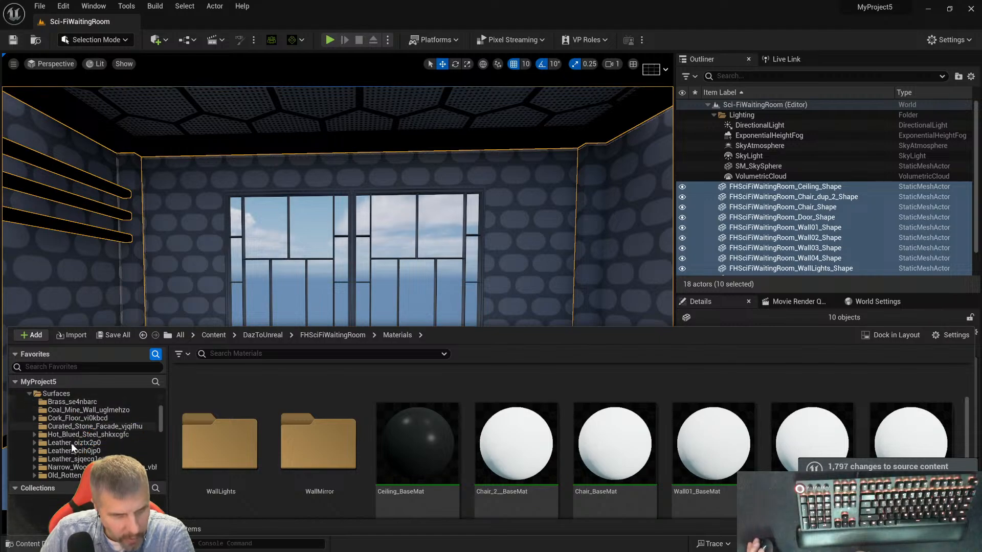
scroll(72, 442, "down", 3)
scroll(71, 446, "down", 2)
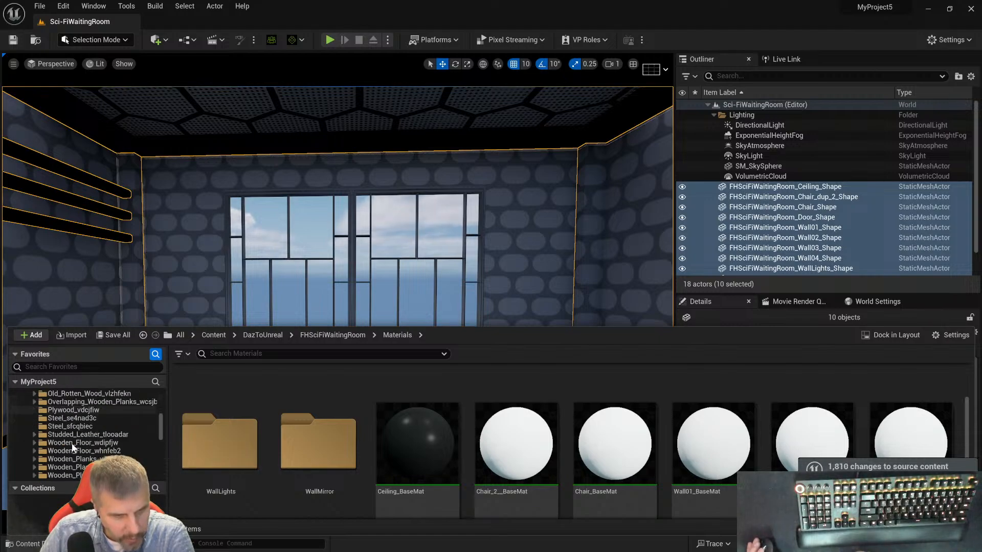
left_click(69, 426)
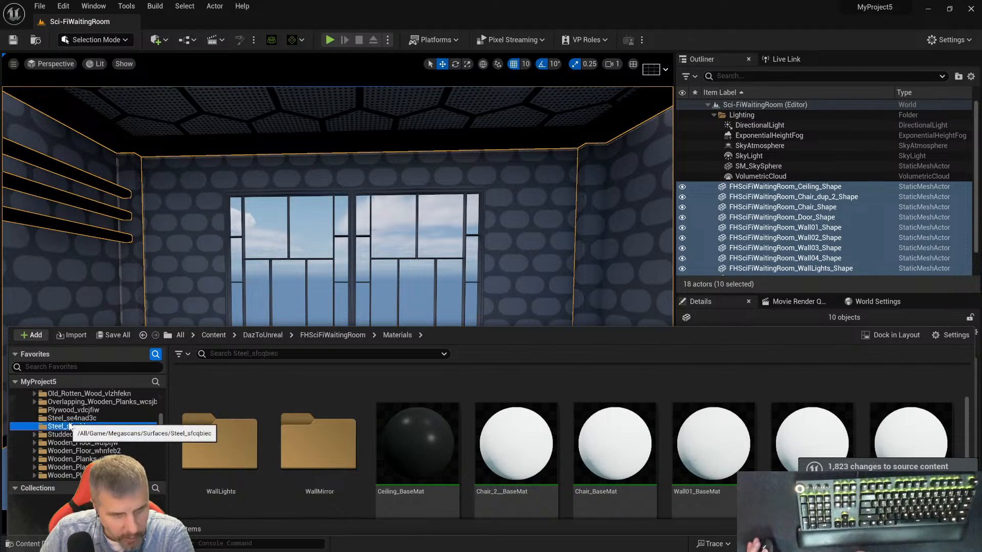
left_click(81, 418)
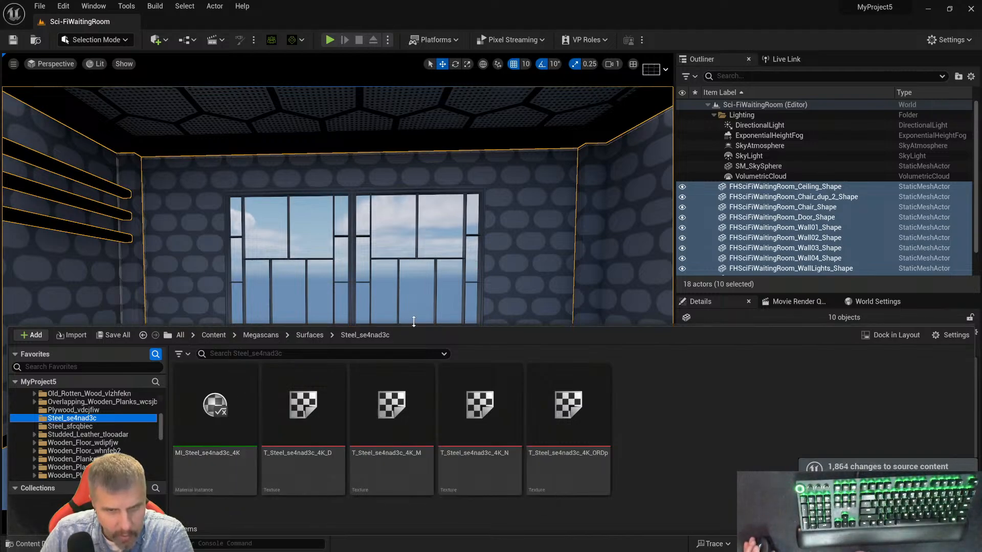
- Open the Megascans Steel_sfcqbiec folder and check the details of its MI_Steel_sfcqbiec_2K material instance
scroll(436, 300, "down", 3)
scroll(437, 300, "up", 3)
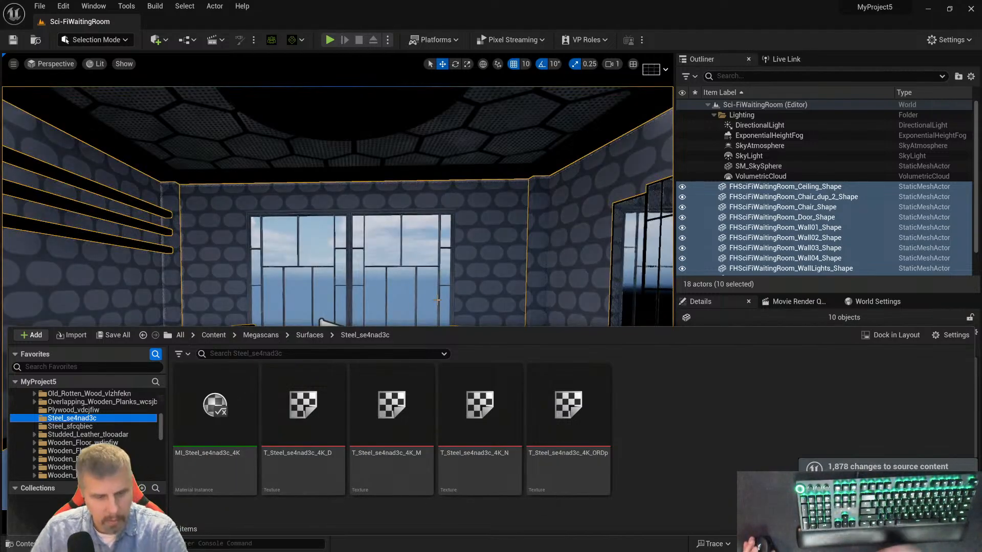
mouse_move(436, 300)
right_mouse_down()
mouse_move(437, 311)
mouse_move(435, 297)
right_mouse_up()
mouse_move(434, 296)
left_mouse_down("alt")
mouse_move(445, 261)
mouse_move(437, 281)
left_mouse_up("alt")
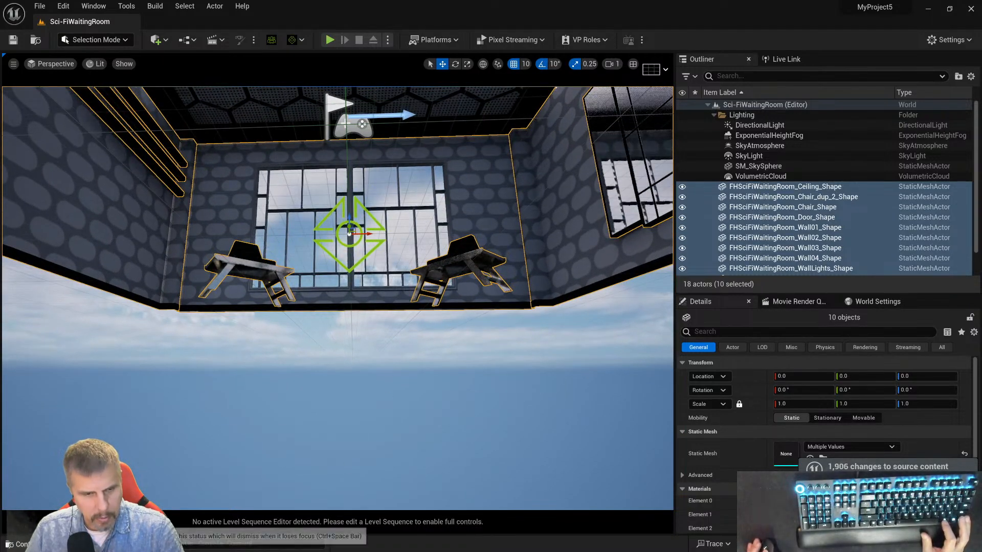
left_click(20, 543)
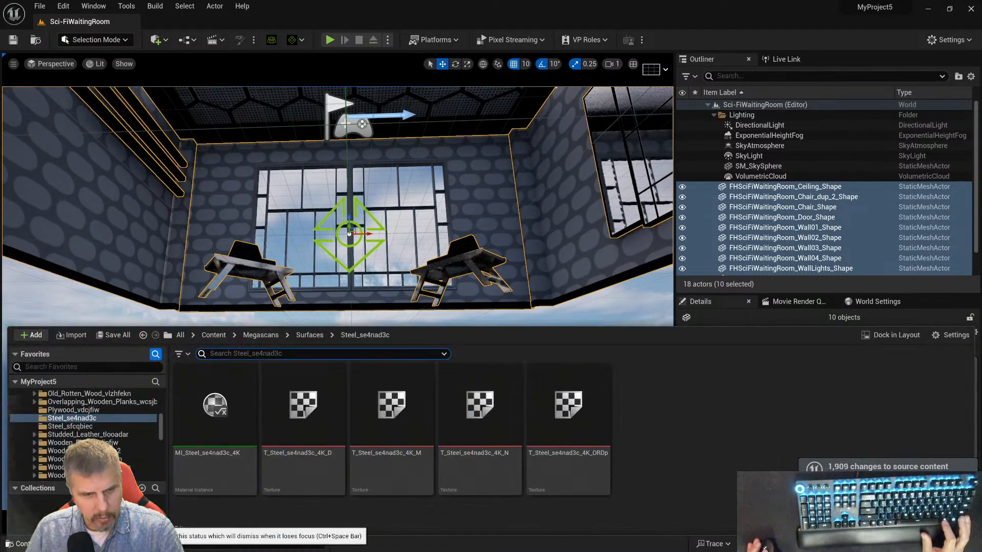
left_click(78, 427)
scroll(80, 428, "up", 5)
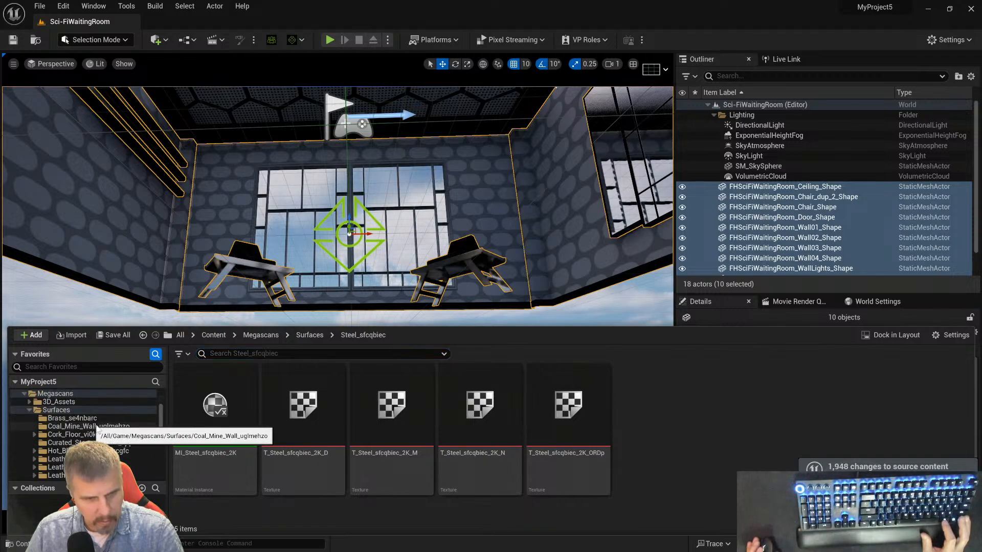
mouse_move(230, 423)
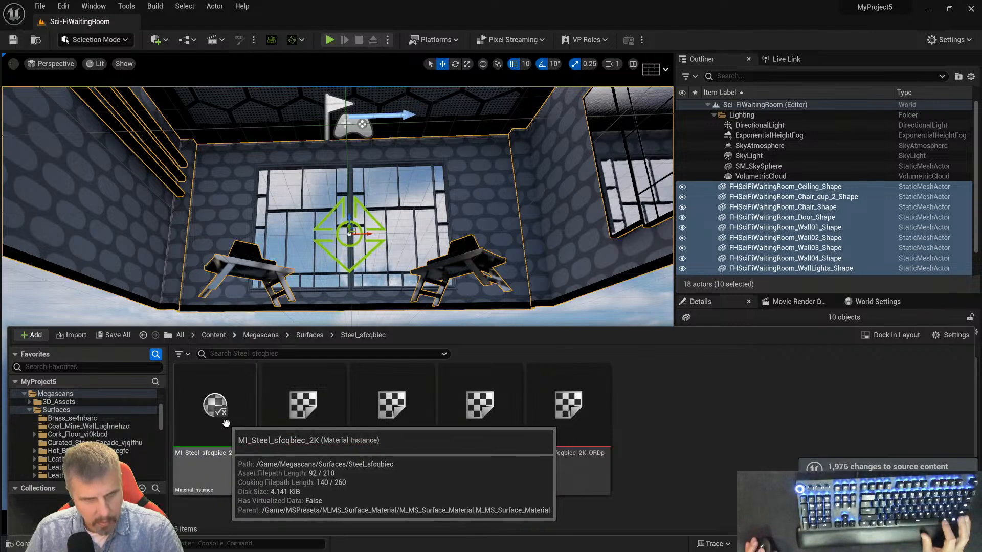
- Select the window wall FHSciFiWaitingRoom_Wall04_Shape and show the material elements in its details
right_click_drag(332, 289, 346, 361)
key("e")
key("q")
key("w")
key("s")
key("w")
key("f")
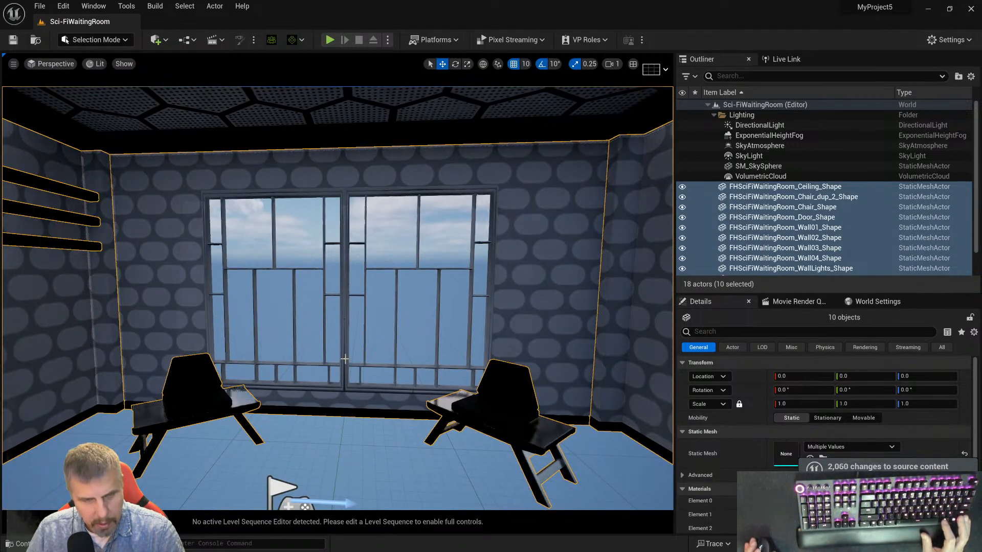
left_click(785, 258)
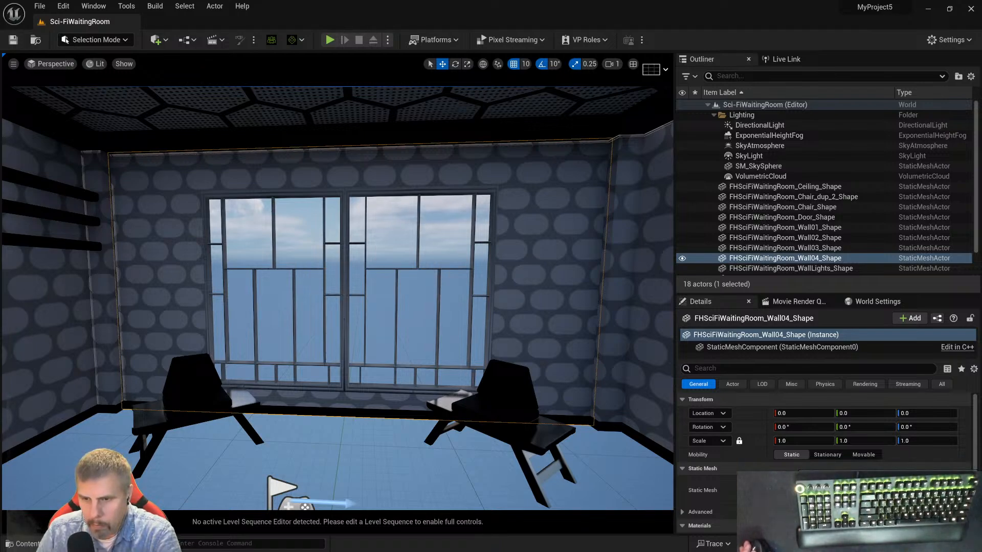
scroll(796, 462, "down", 2)
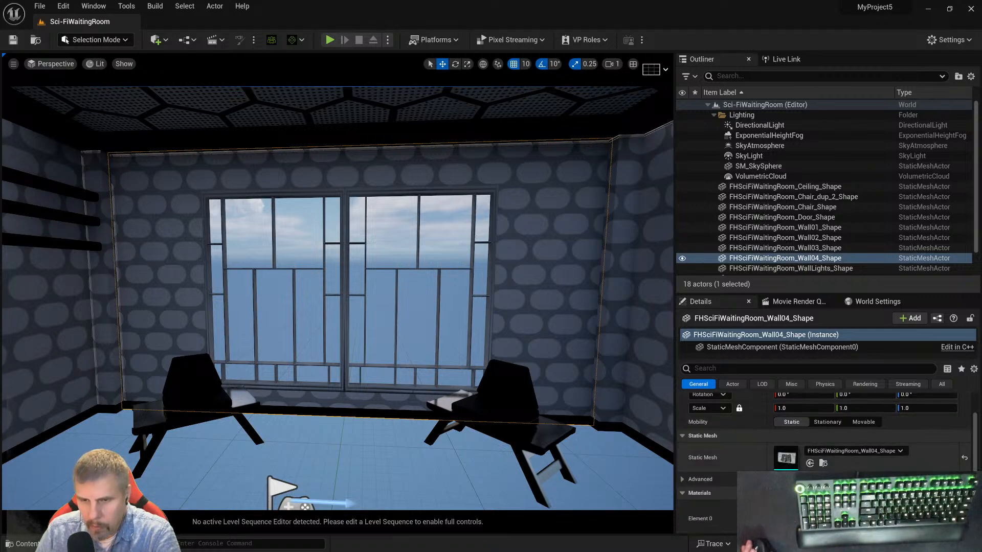
scroll(796, 462, "down", 1)
scroll(796, 462, "up", 3)
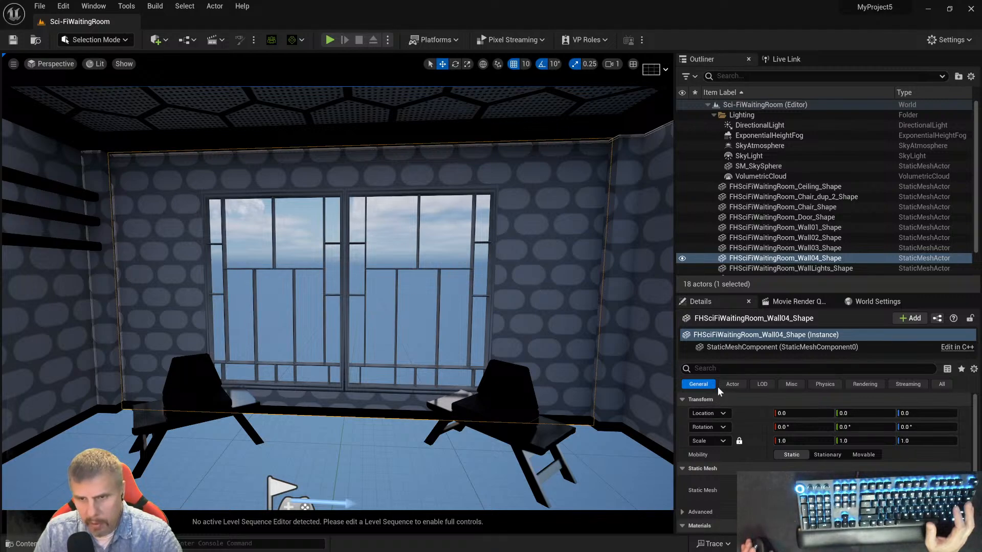
scroll(716, 450, "down", 5)
scroll(743, 471, "down", 2)
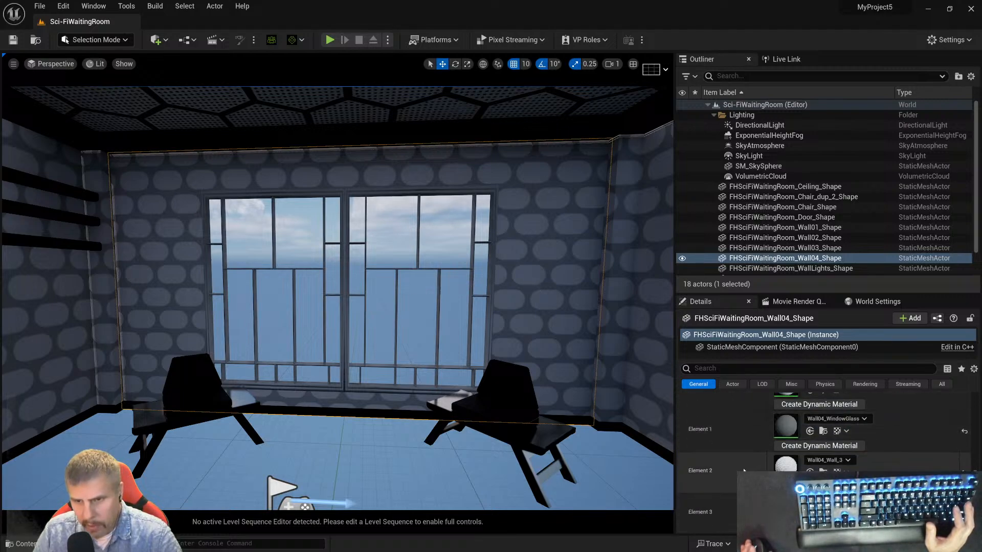
- Open the Wall04_Wall_3 material instance of the wall's Element 2 and look through its parameter groups and property overrides
scroll(742, 471, "up", 1)
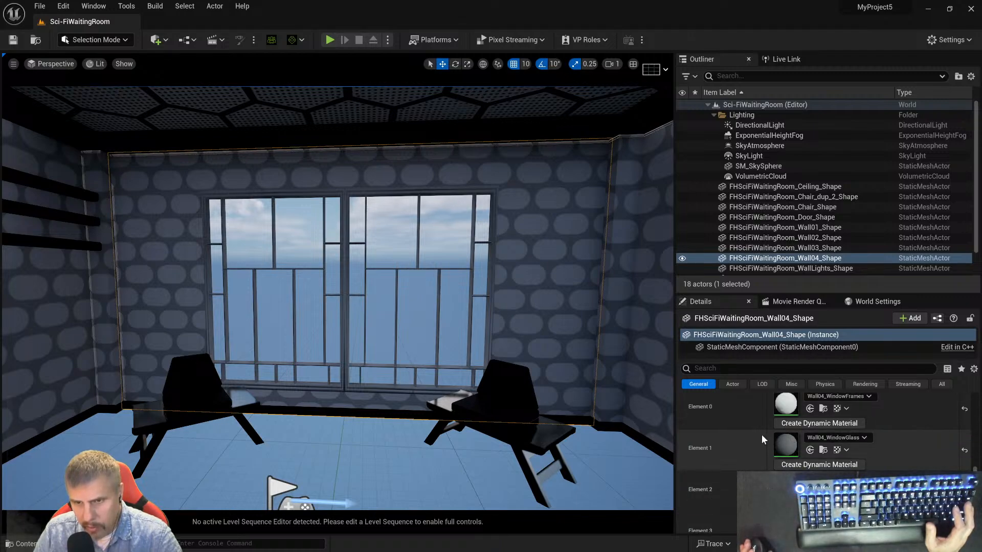
scroll(761, 435, "up", 1)
scroll(761, 434, "down", 1)
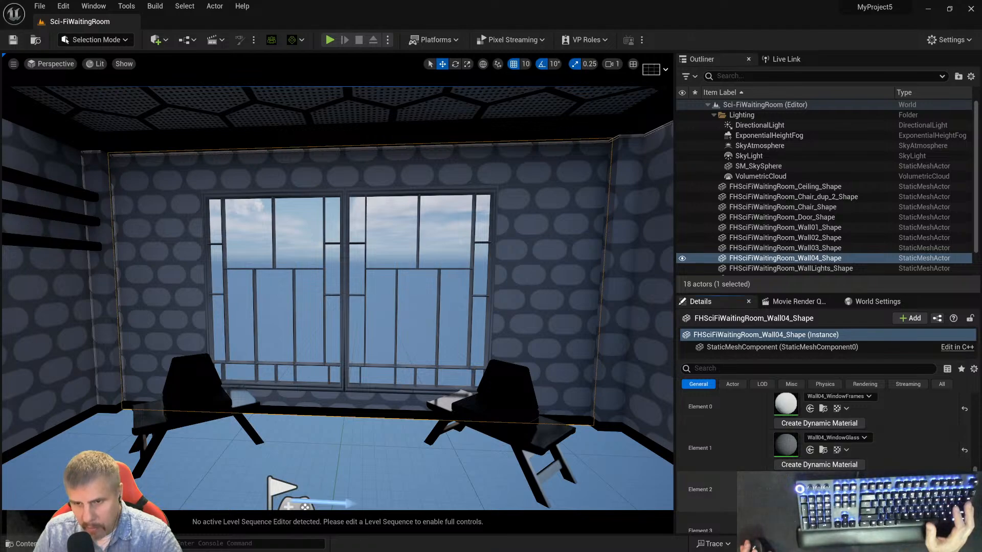
double_click(786, 487)
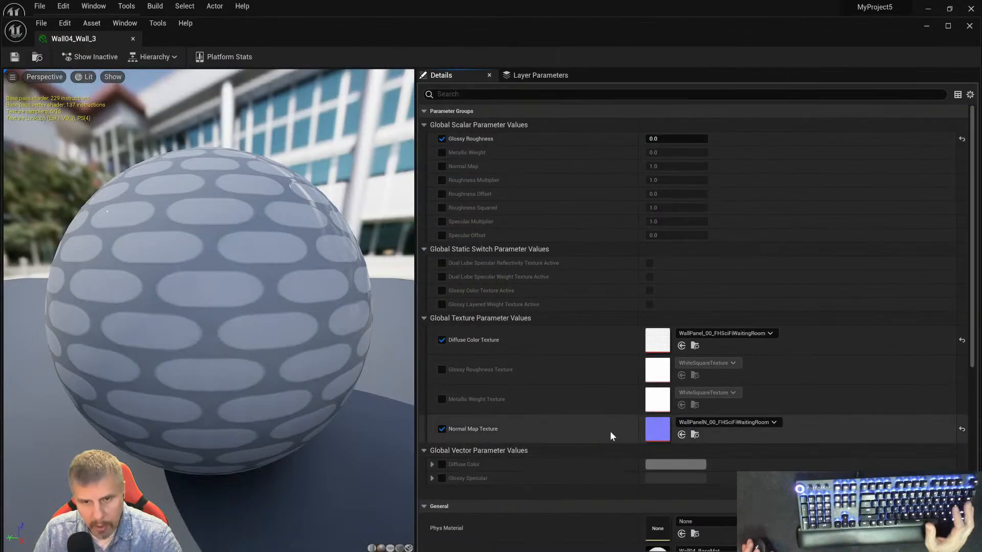
left_click_drag(972, 286, 971, 463)
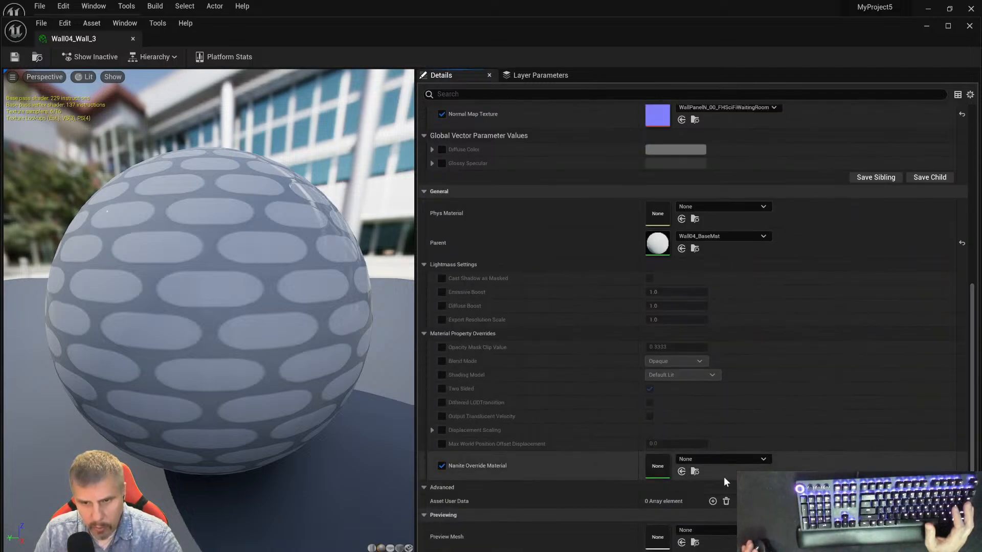
scroll(543, 429, "up", 1)
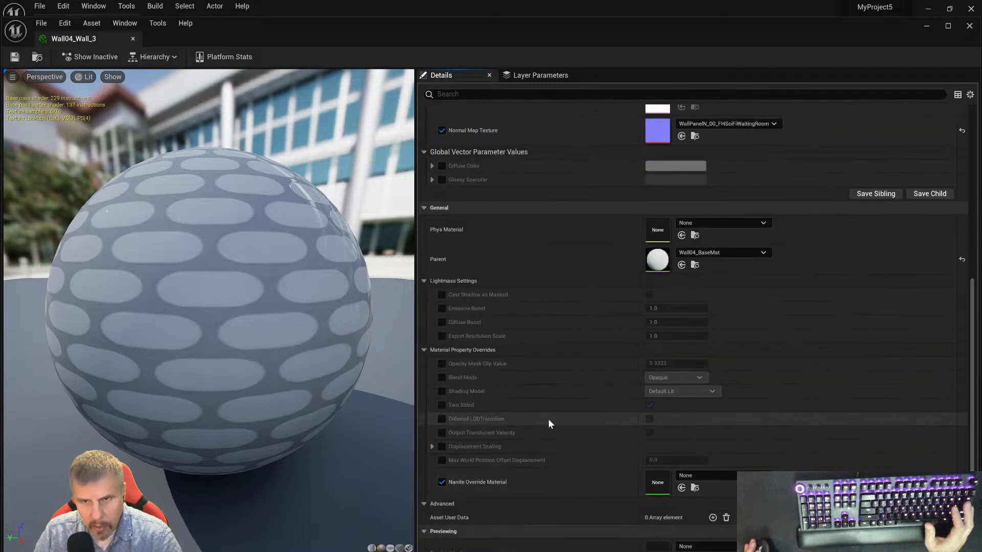
scroll(548, 419, "up", 4)
scroll(548, 419, "up", 5)
scroll(549, 422, "up", 2)
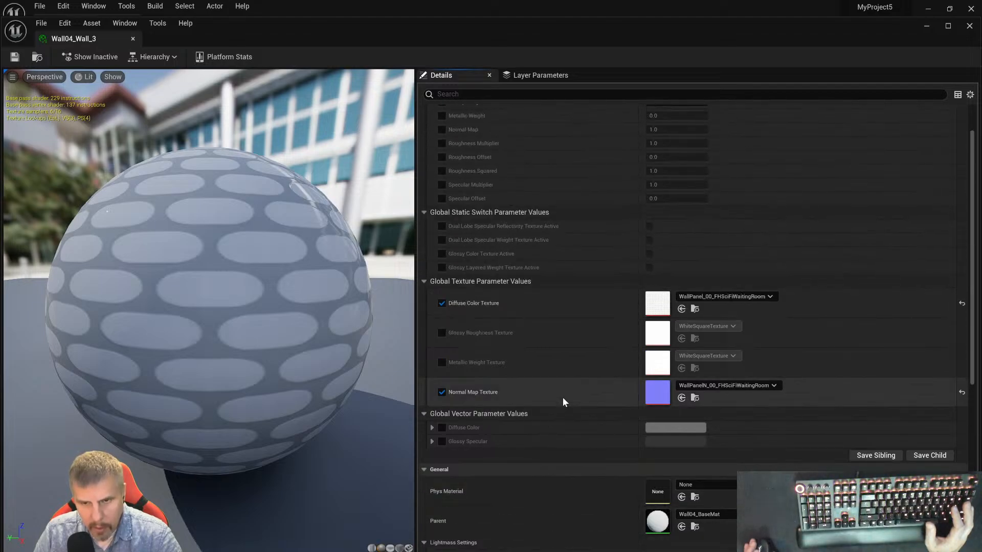
scroll(594, 378, "up", 2)
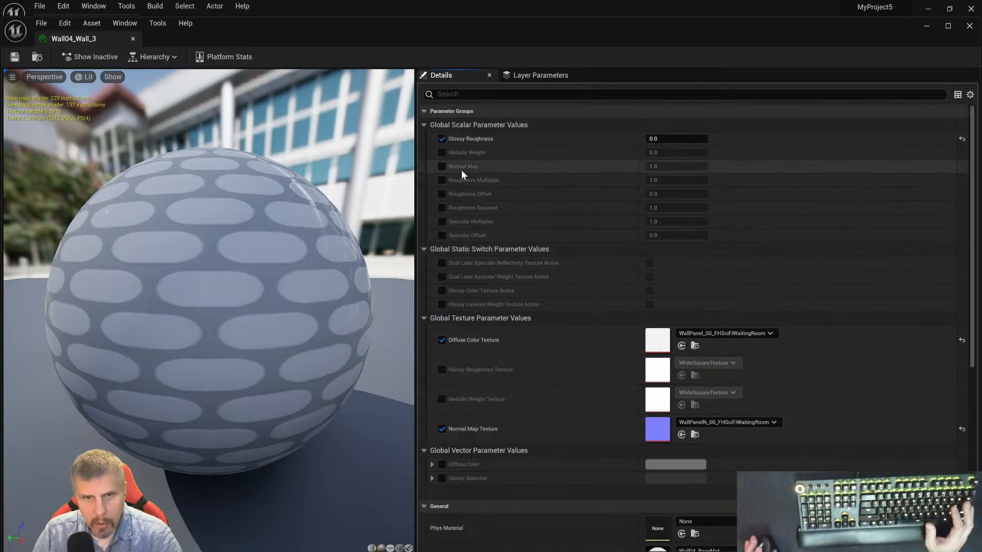
- Enable the Normal Map scalar parameter override in the Wall04_Wall_3 material instance, toggling it to compare the preview
left_click(441, 167)
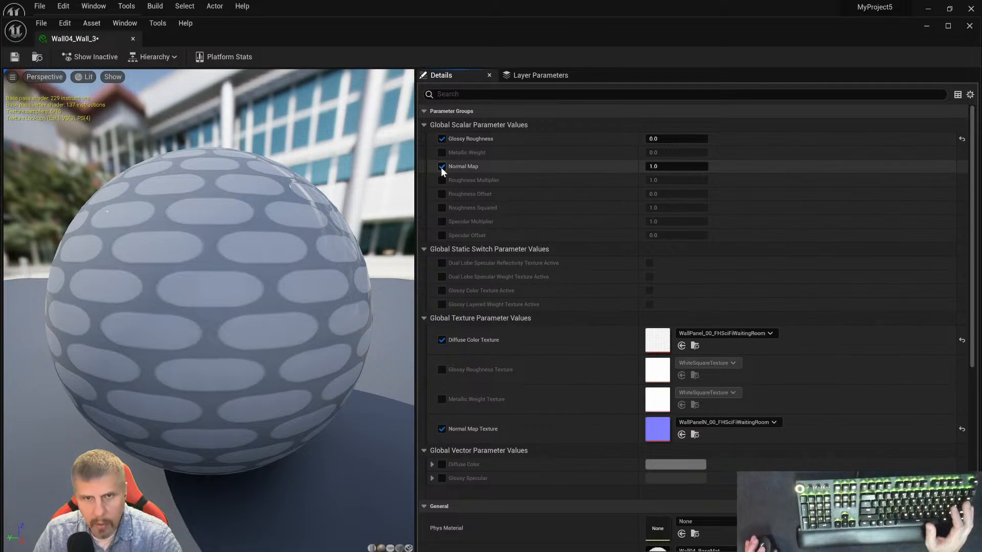
left_click(441, 168)
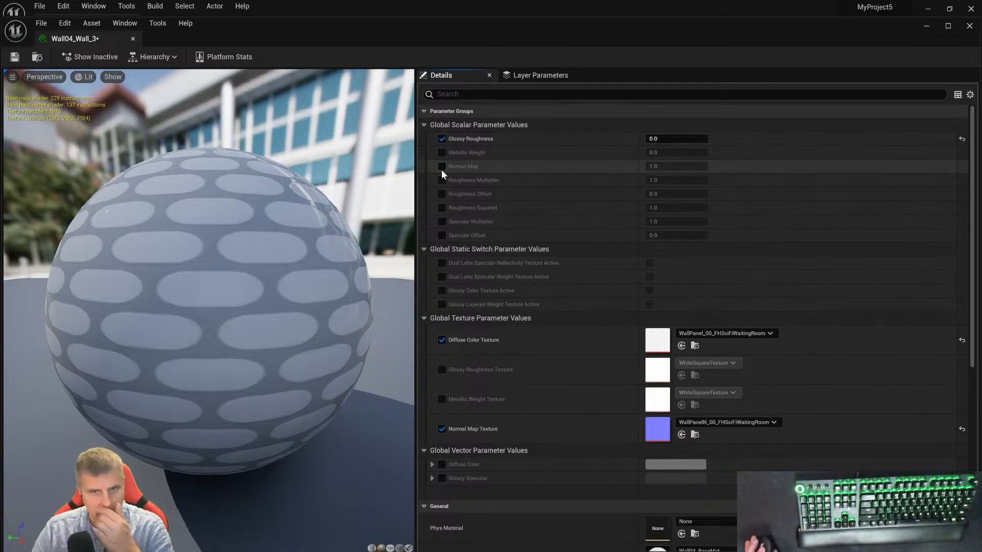
left_click(442, 167)
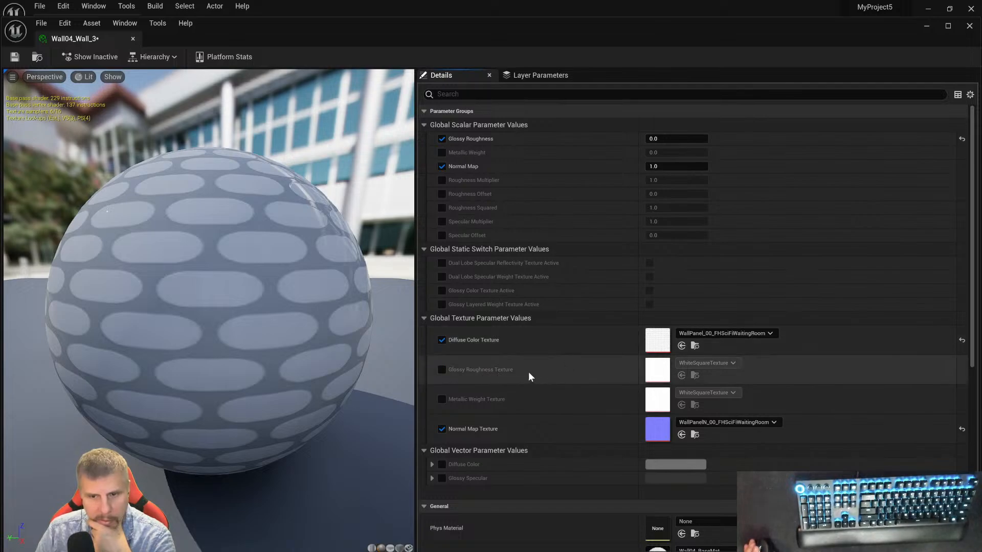
- Review the texture parameters, parent, lightmass settings and property overrides of Wall04_Wall_3 for a way to adjust the wall pattern
scroll(528, 372, "down", 2)
scroll(529, 371, "up", 2)
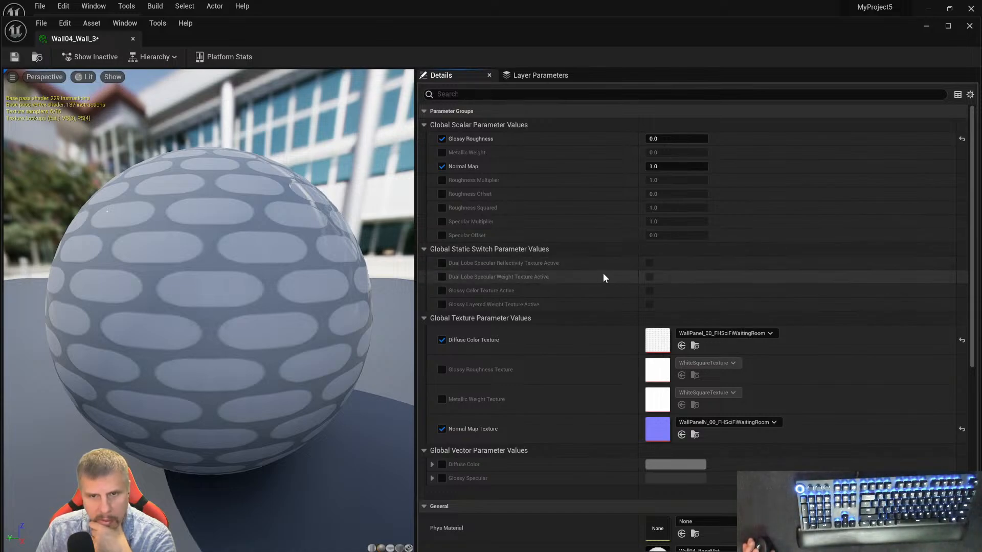
scroll(533, 281, "down", 3)
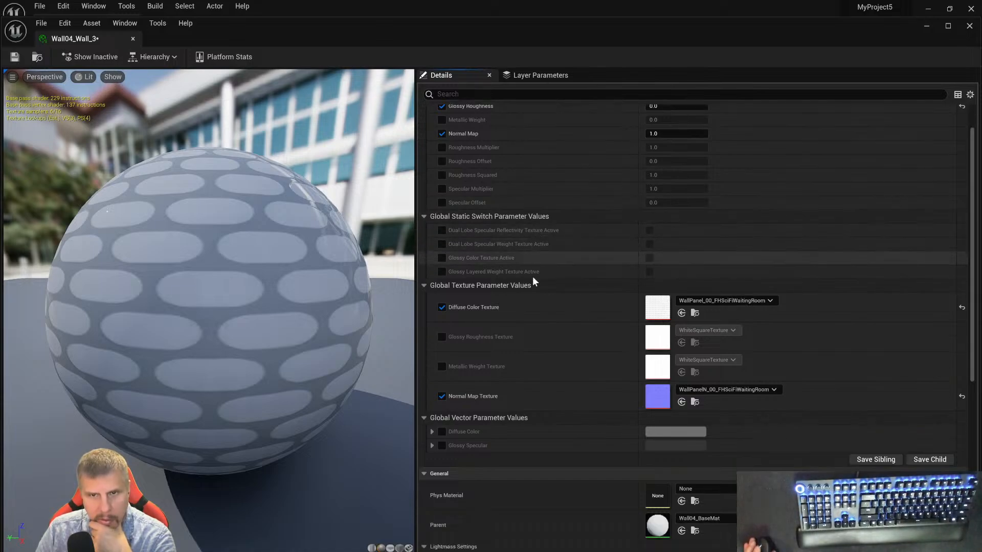
scroll(535, 296, "down", 6)
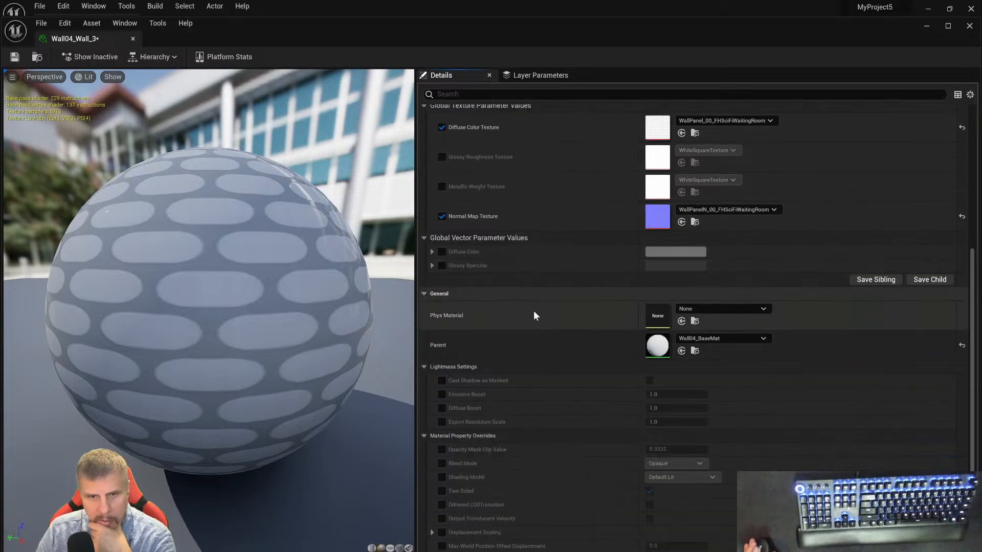
scroll(535, 315, "down", 2)
scroll(533, 311, "down", 2)
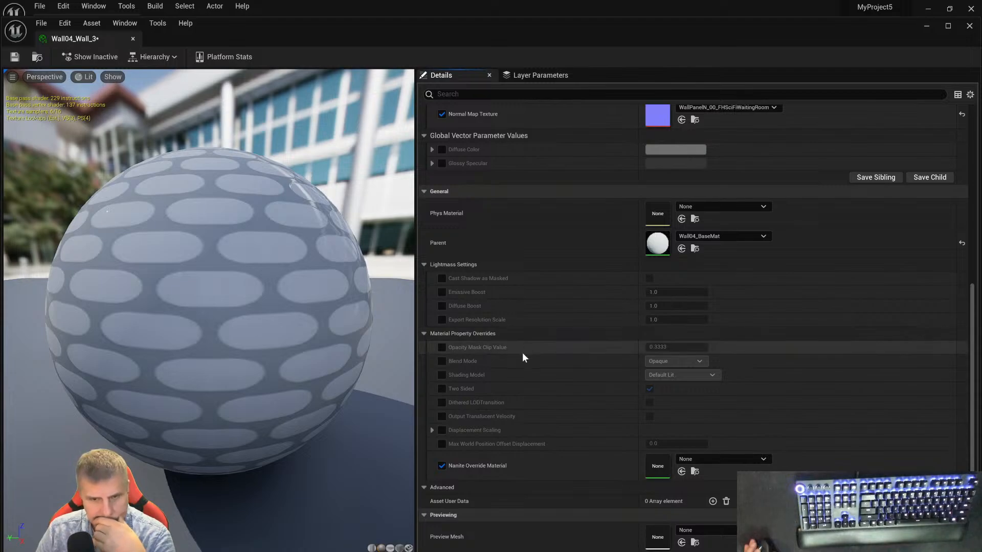
scroll(502, 436, "up", 6)
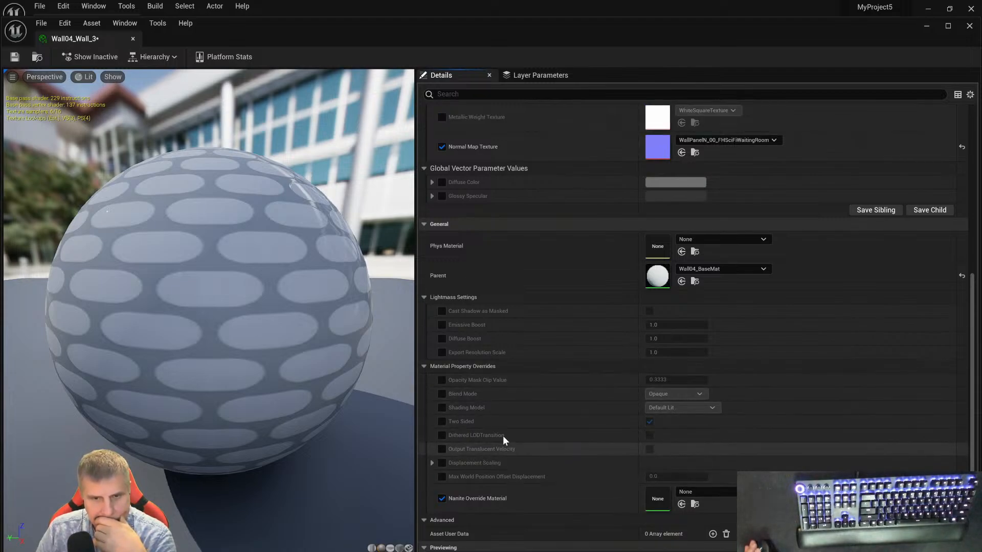
scroll(532, 359, "up", 5)
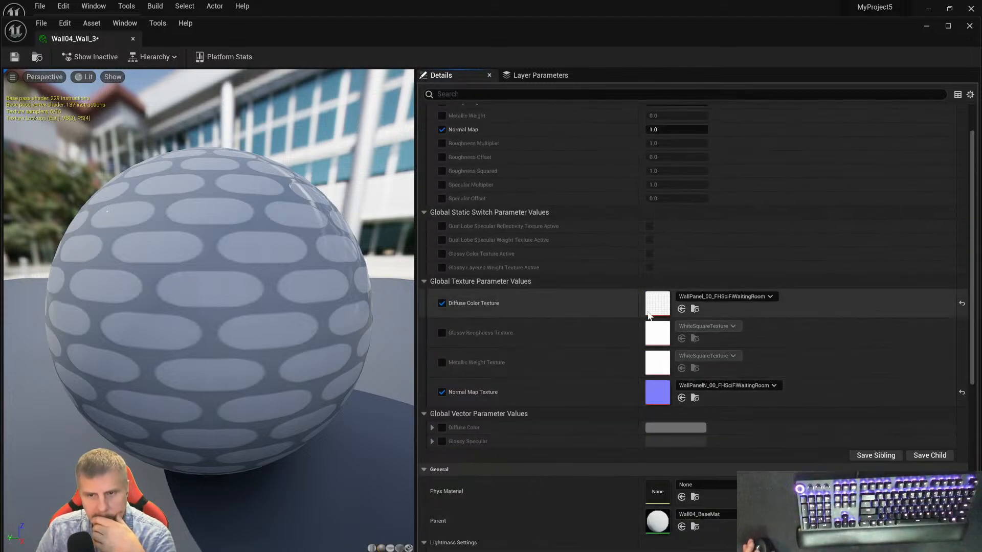
- Open the wall's diffuse color texture WallPanel_00_FHSciFiWaitingRoom and look through its compression, texture and adjustment settings
double_click(656, 307)
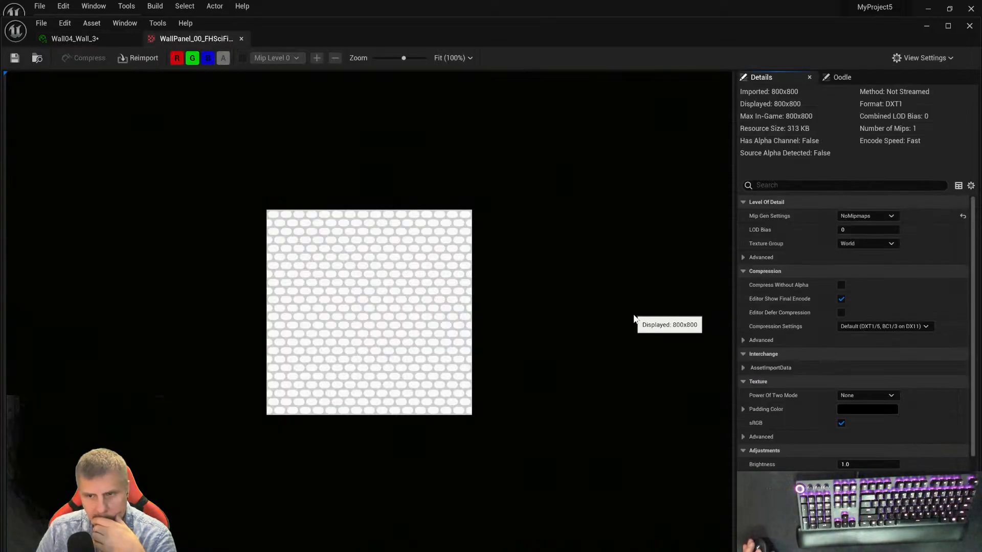
scroll(810, 463, "down", 5)
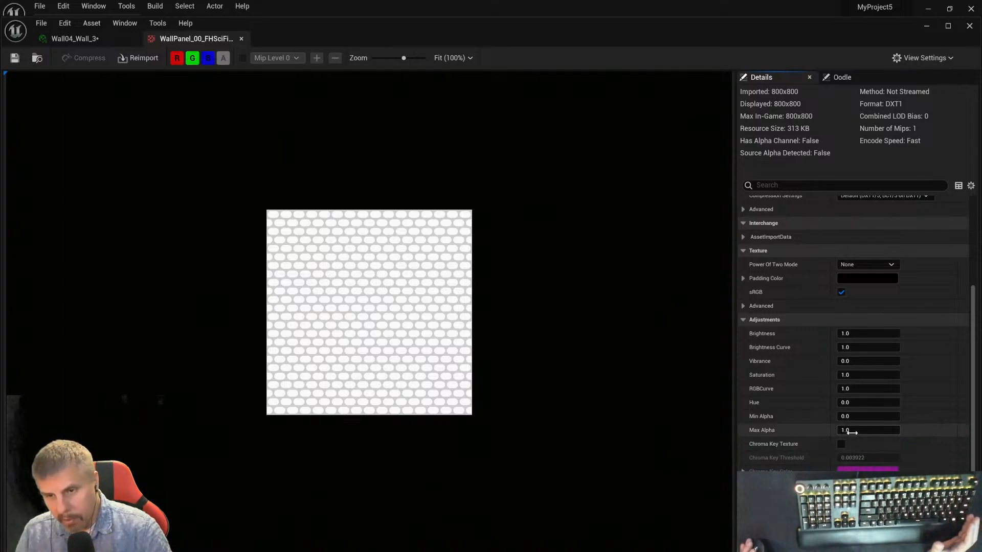
scroll(826, 424, "down", 1)
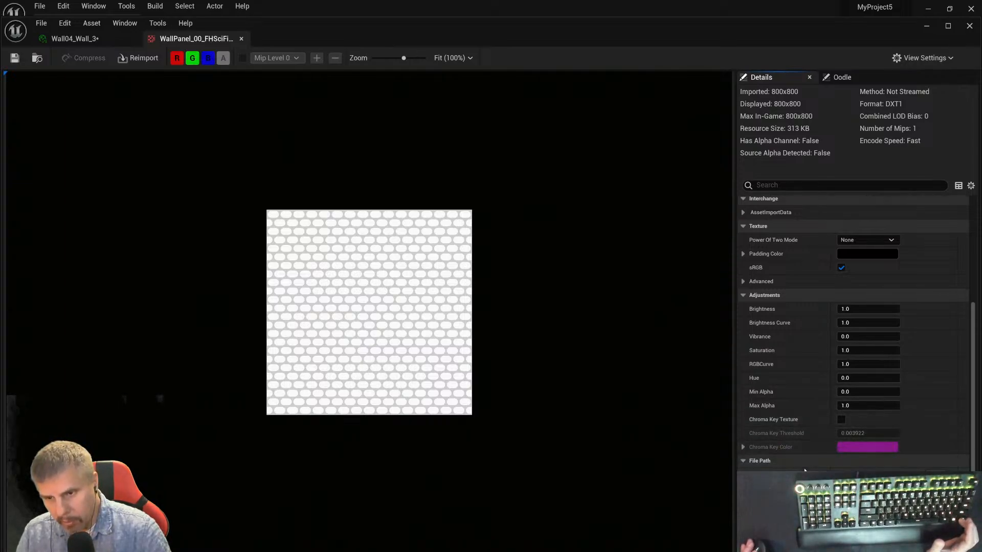
scroll(804, 469, "up", 1)
scroll(805, 469, "up", 6)
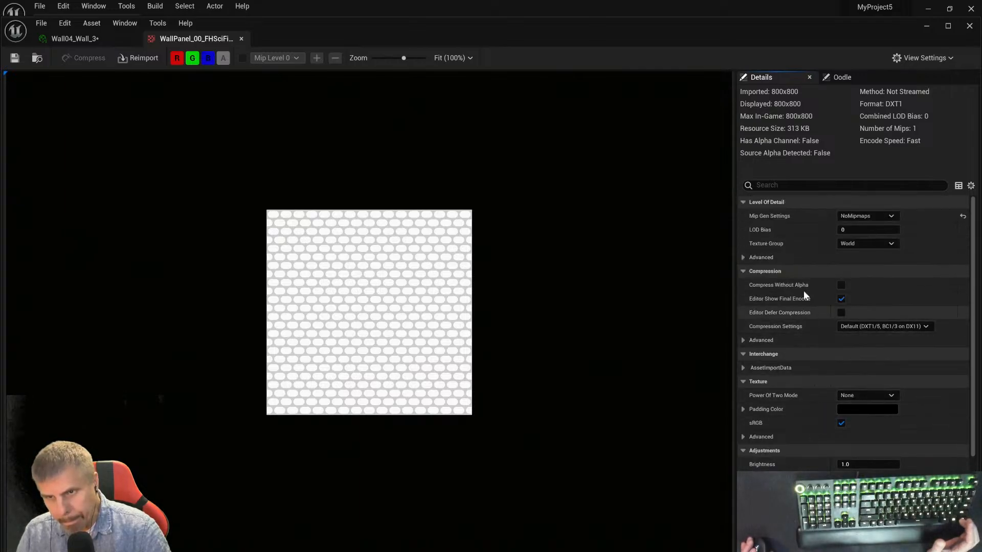
scroll(795, 276, "down", 4)
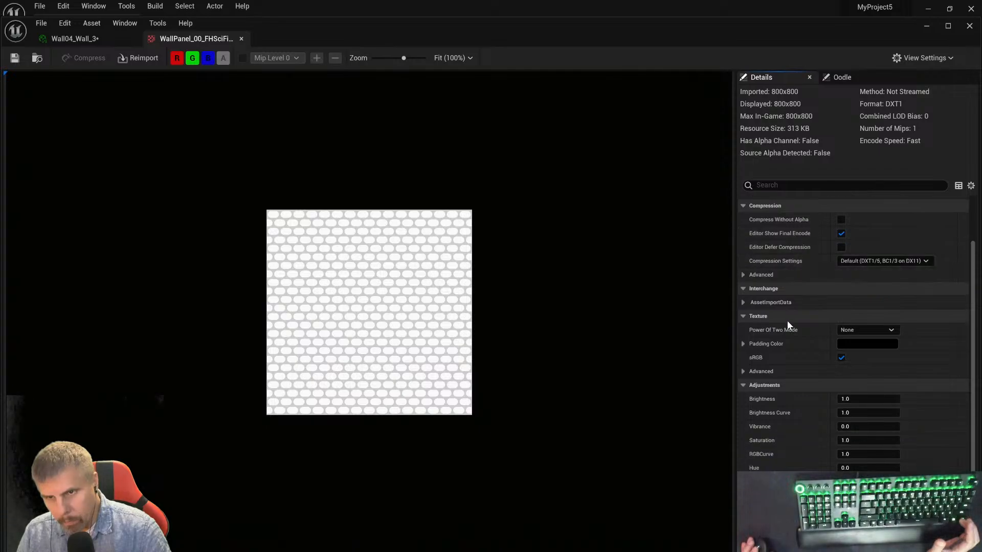
scroll(788, 332, "down", 2)
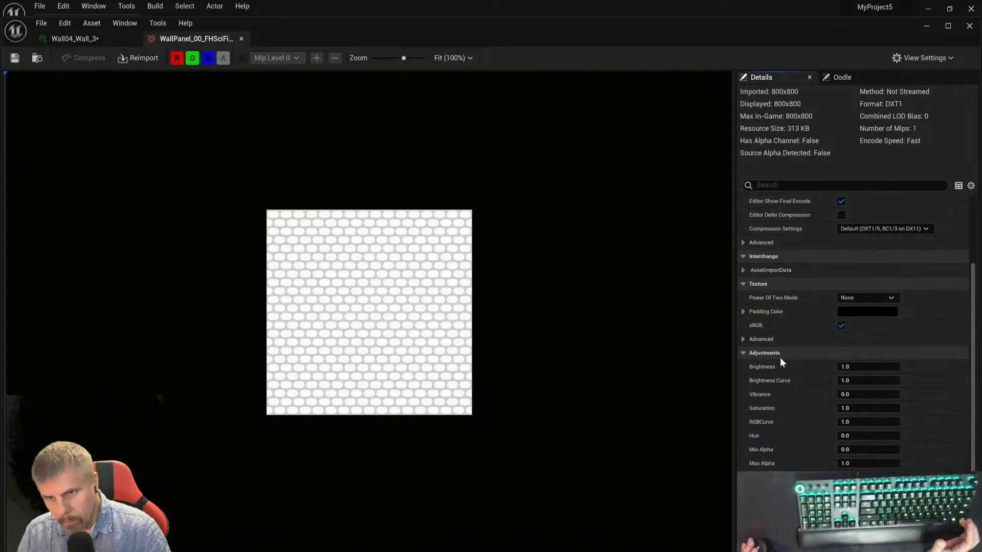
scroll(786, 361, "down", 3)
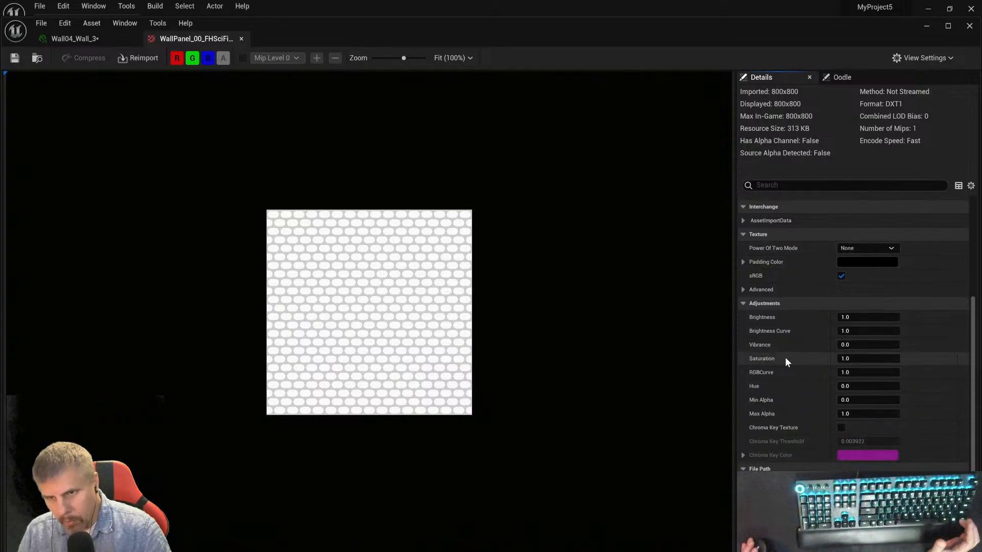
- Expand the advanced Texture settings of the wall panel texture and examine its tiling methods, filter, adjustments and source file
left_click(743, 290)
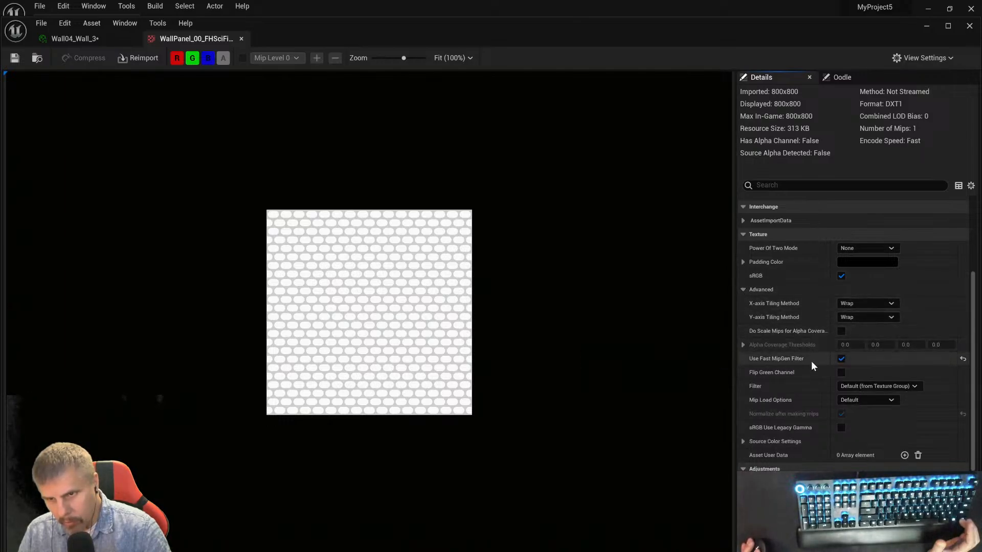
scroll(808, 417, "down", 4)
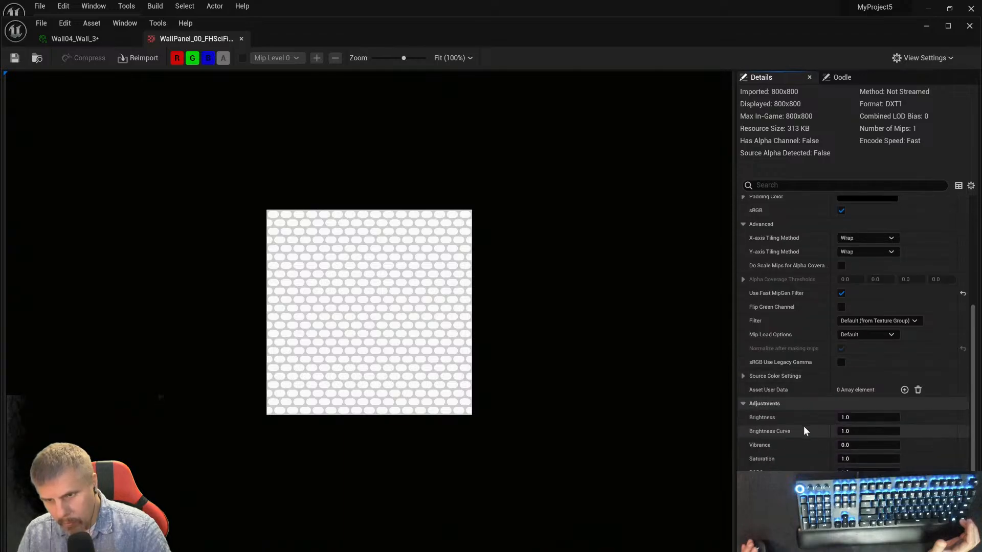
scroll(804, 431, "down", 3)
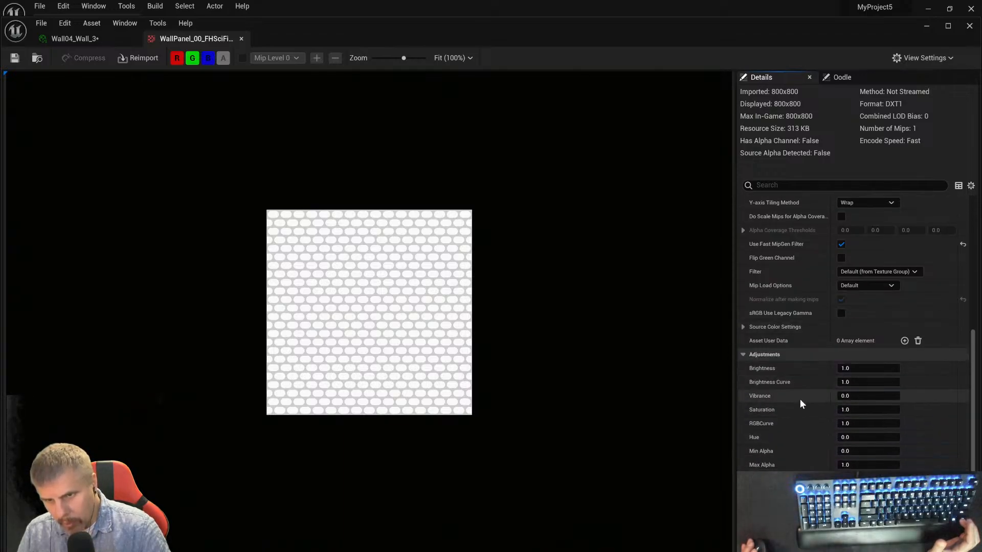
scroll(793, 439, "down", 2)
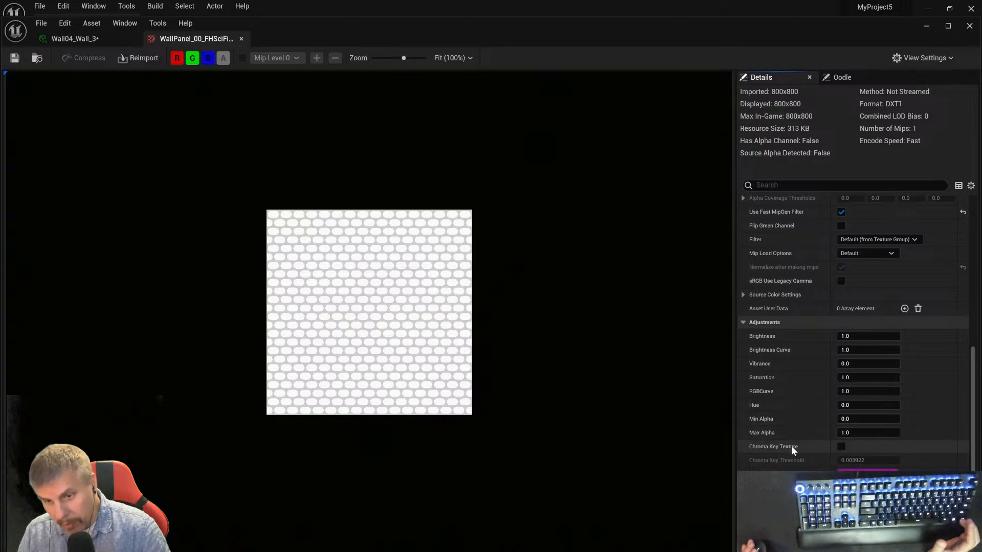
scroll(791, 457, "down", 2)
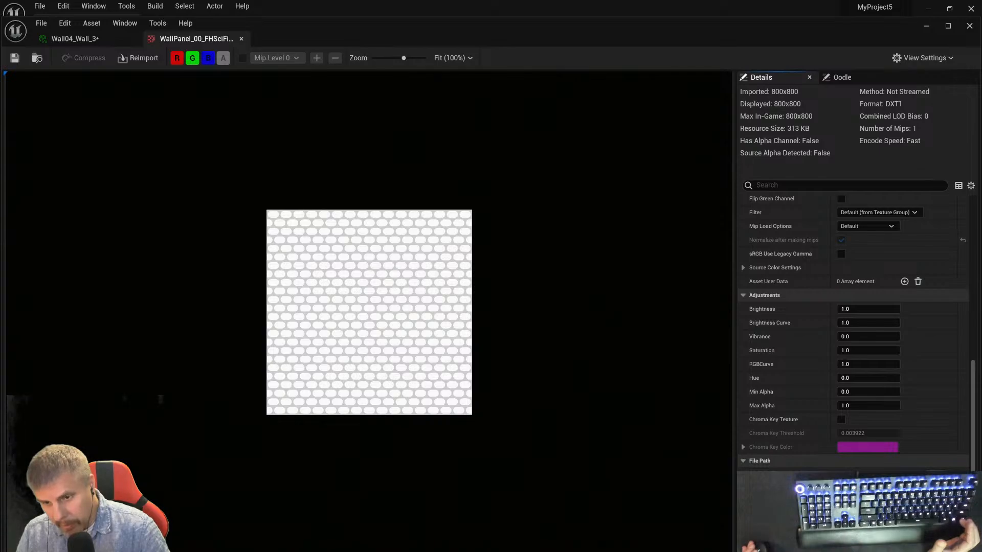
scroll(856, 333, "down", 2)
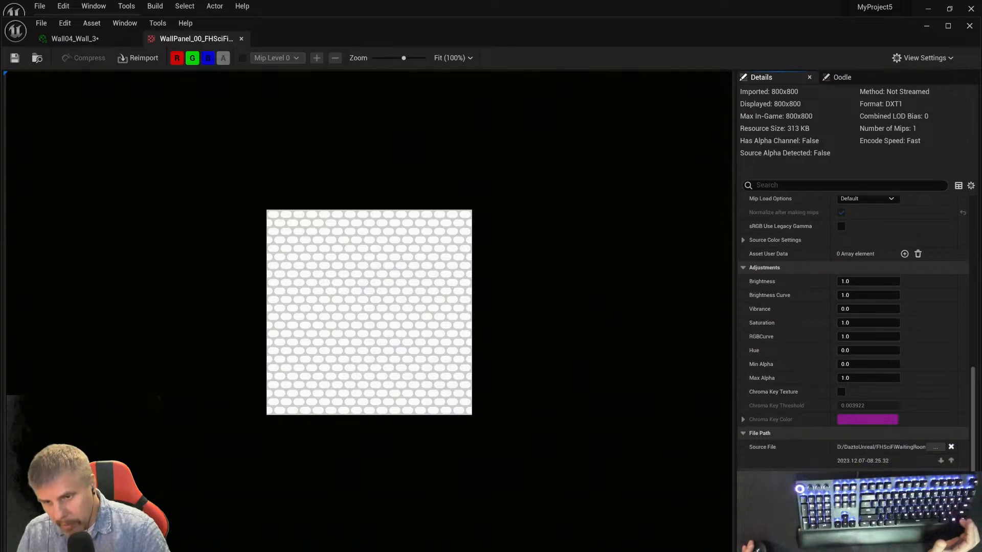
scroll(785, 292, "up", 18)
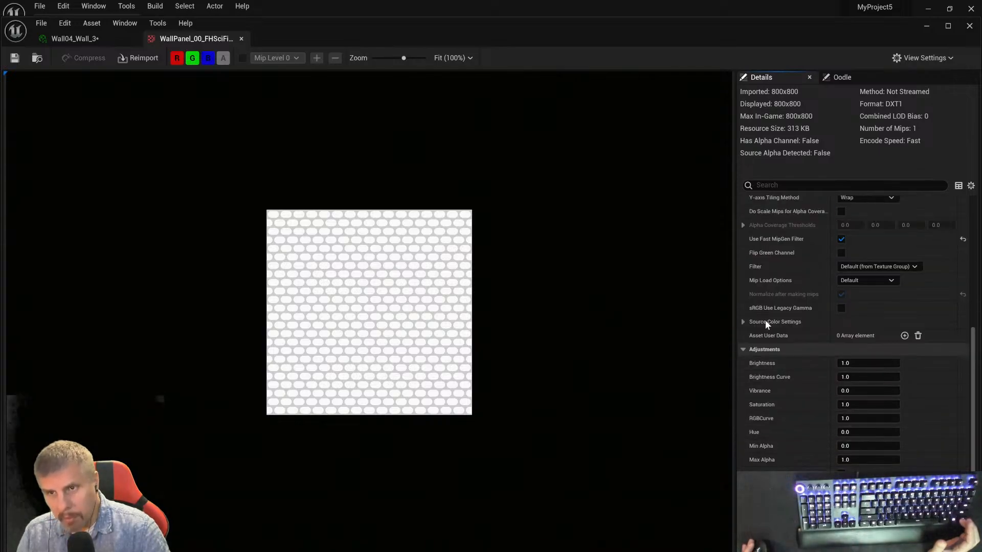
scroll(786, 292, "up", 8)
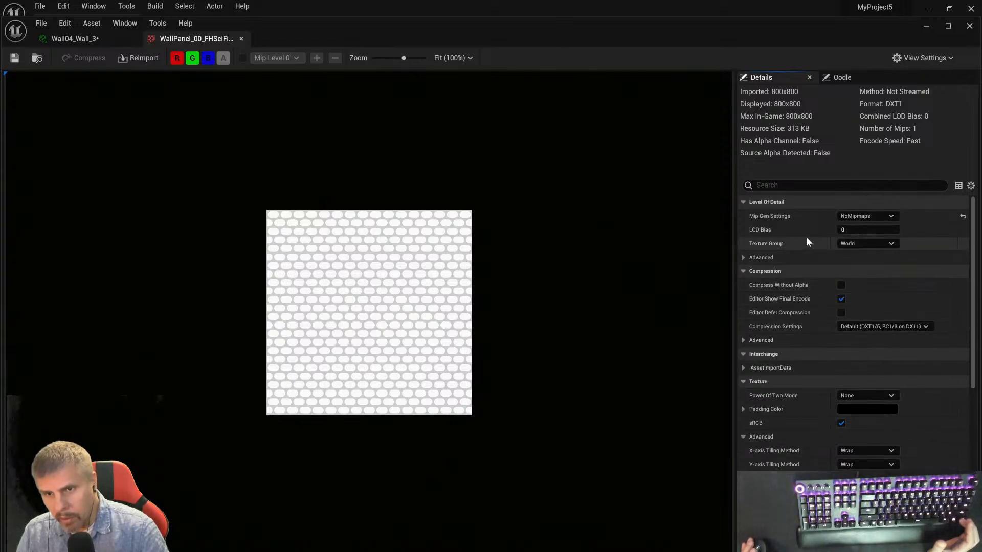
- Expand the advanced Level Of Detail settings of the wall panel texture and check its downscale, streaming and padding options
left_click(744, 258)
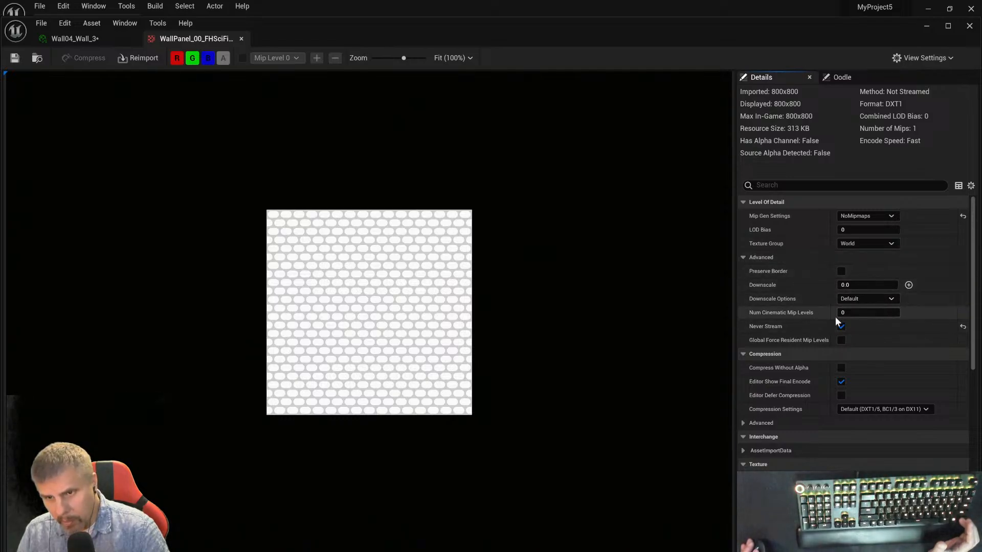
scroll(814, 339, "down", 2)
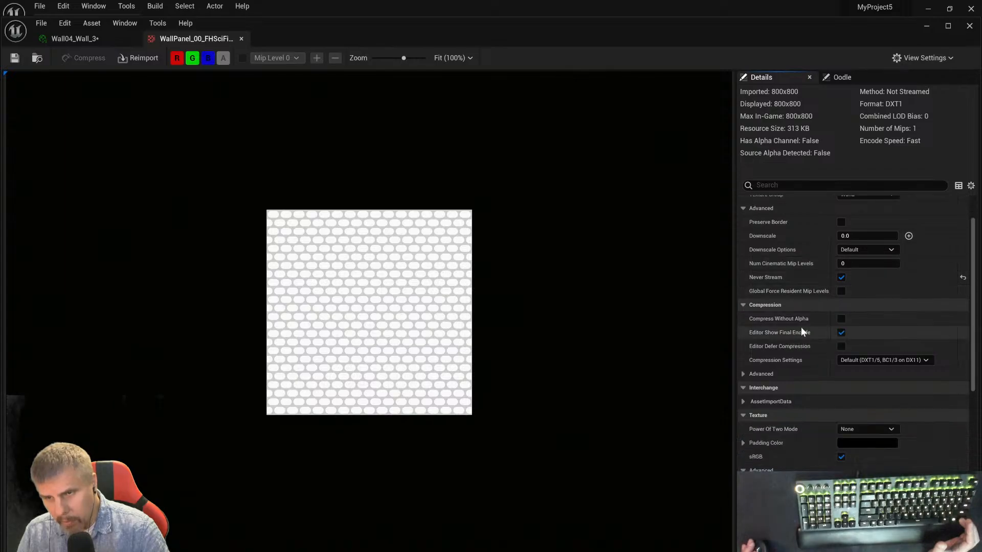
scroll(800, 330, "up", 2)
scroll(804, 327, "down", 2)
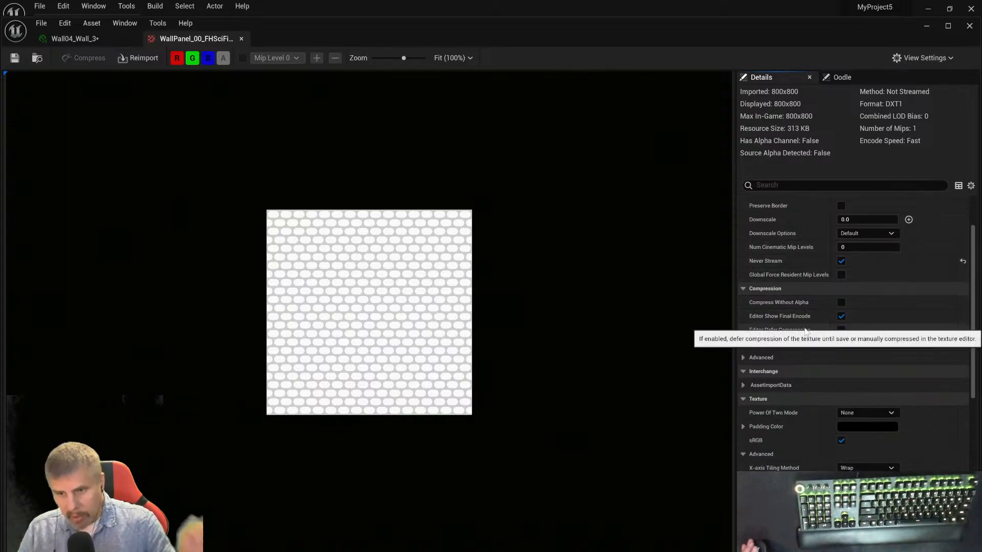
scroll(805, 329, "down", 3)
scroll(804, 330, "down", 3)
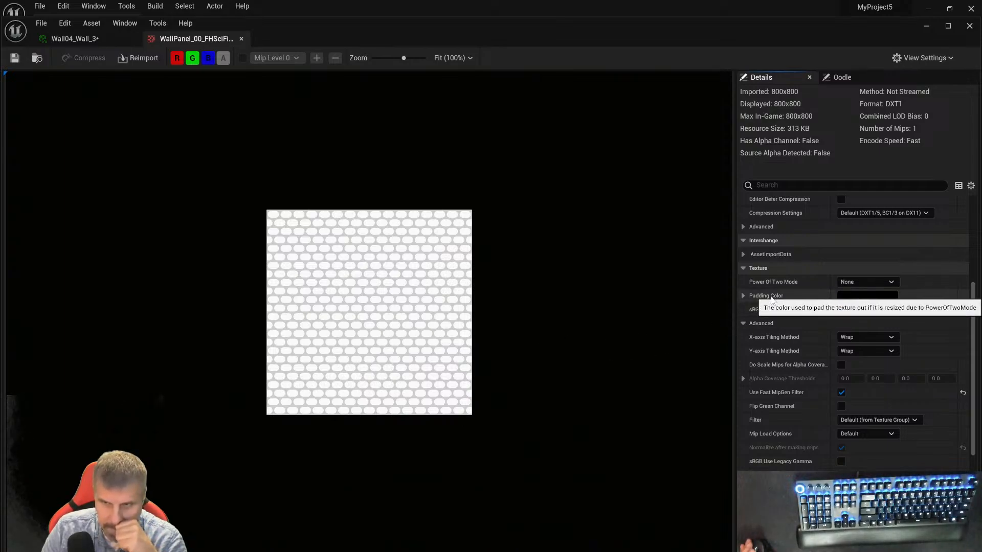
- Examine the wall panel texture's oval pattern at larger and smaller magnification and close the texture editor
scroll(342, 270, "up", 3)
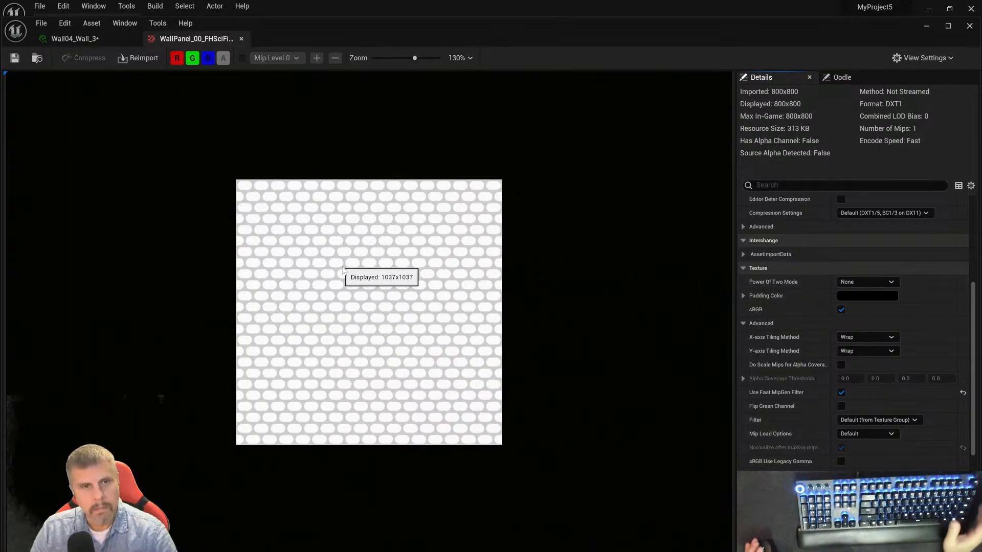
scroll(343, 270, "down", 3)
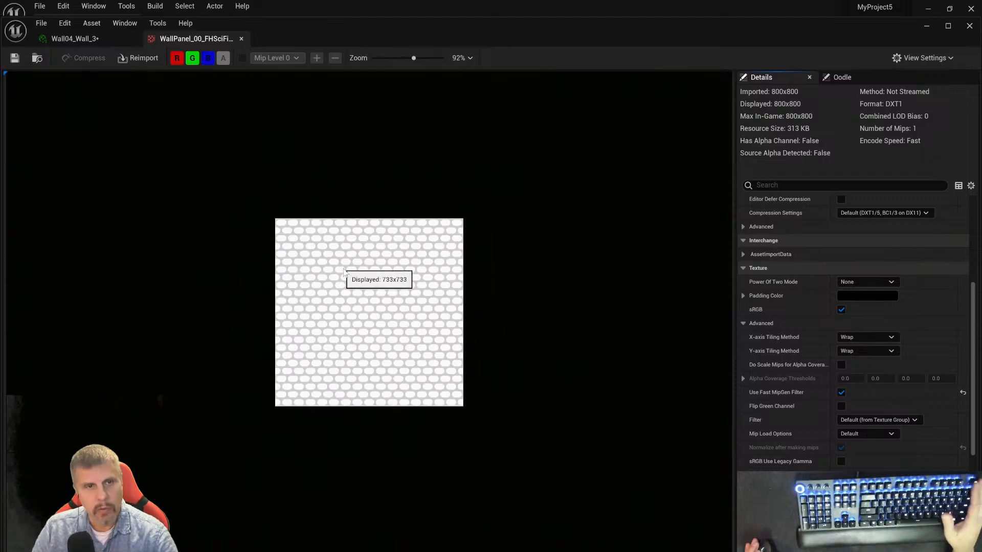
left_click(242, 40)
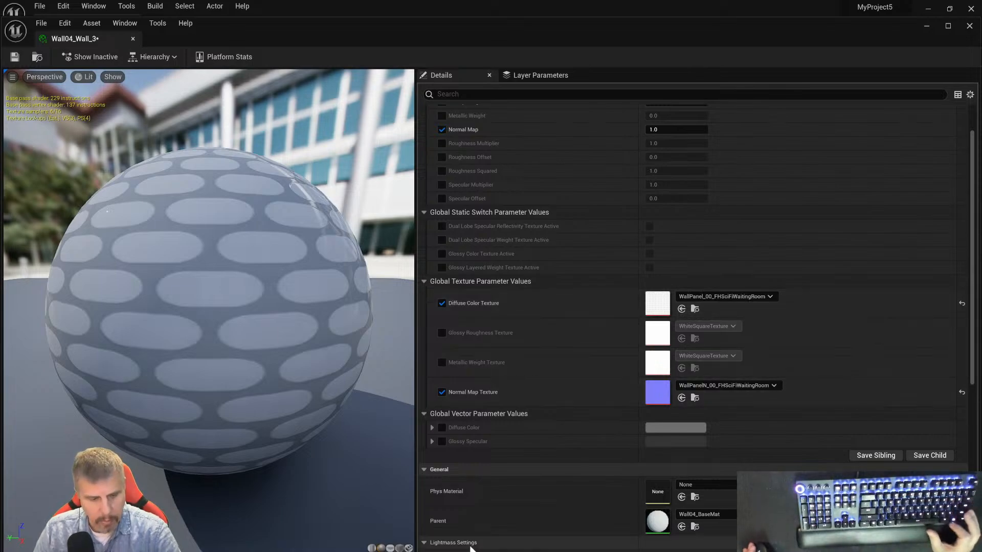
- Switch to DAZ Studio, select Wall04's Wall surface and browse for the image file used by it
mouse_move(471, 548)
key("super")
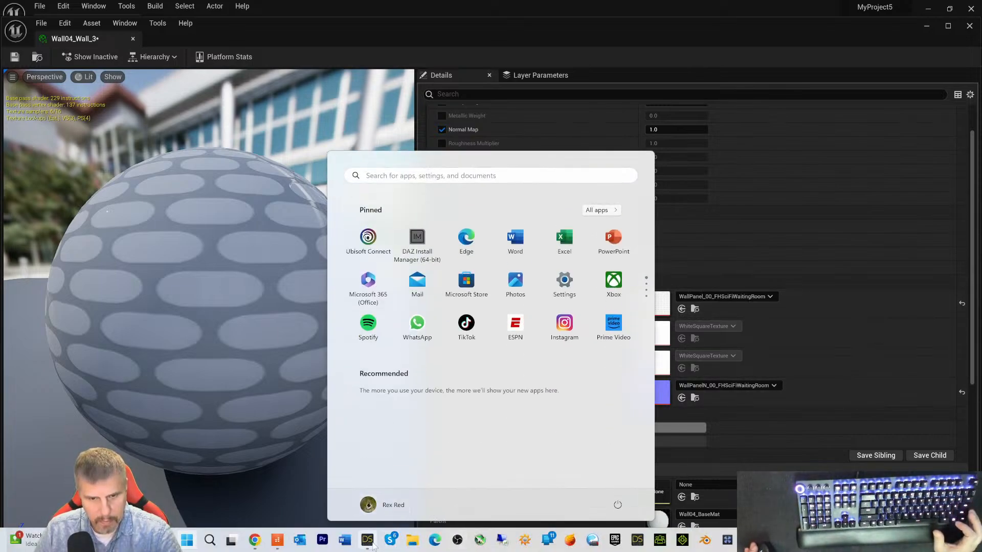
left_click(367, 541)
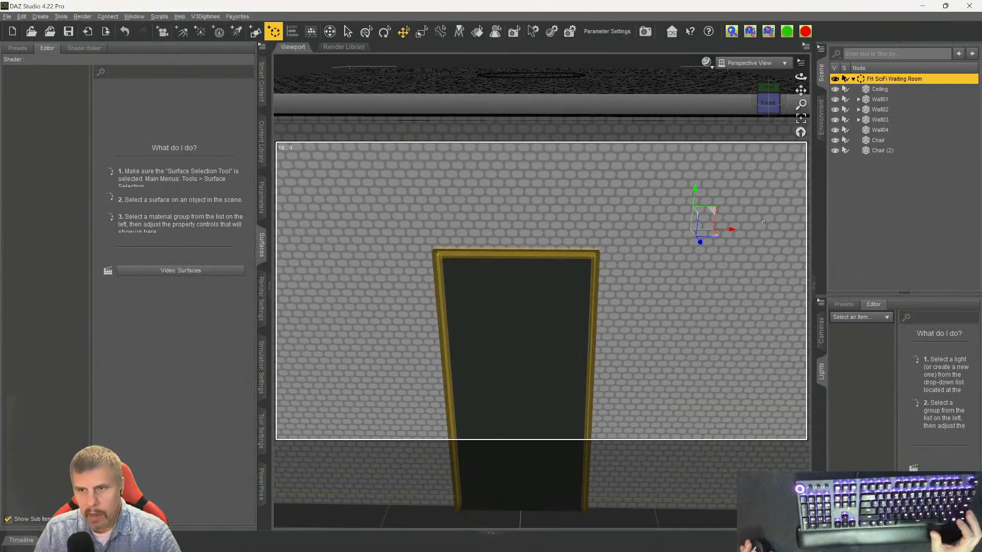
left_click(637, 202)
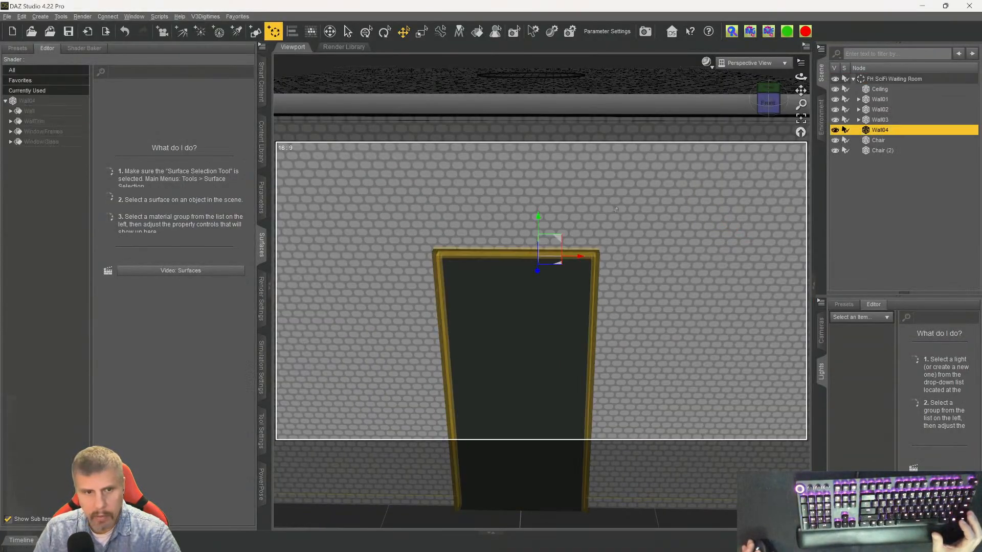
left_click(30, 115)
left_click(100, 195)
left_click(111, 207)
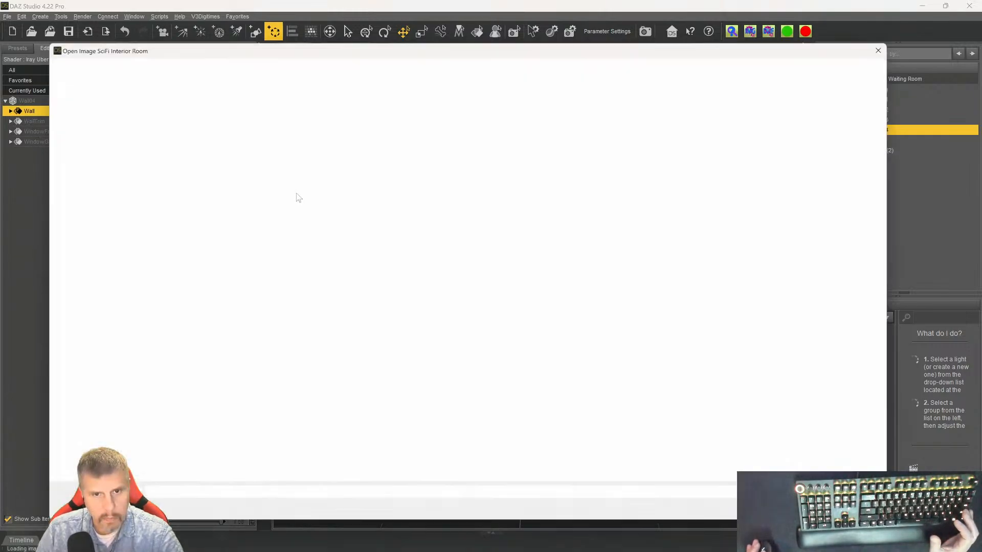
- Try to bring WallPanel.png from the DAZ image browser into the Diffuse Color Texture slot of Wall04_Wall_3 in Unreal
left_click_drag(696, 132, 795, 540)
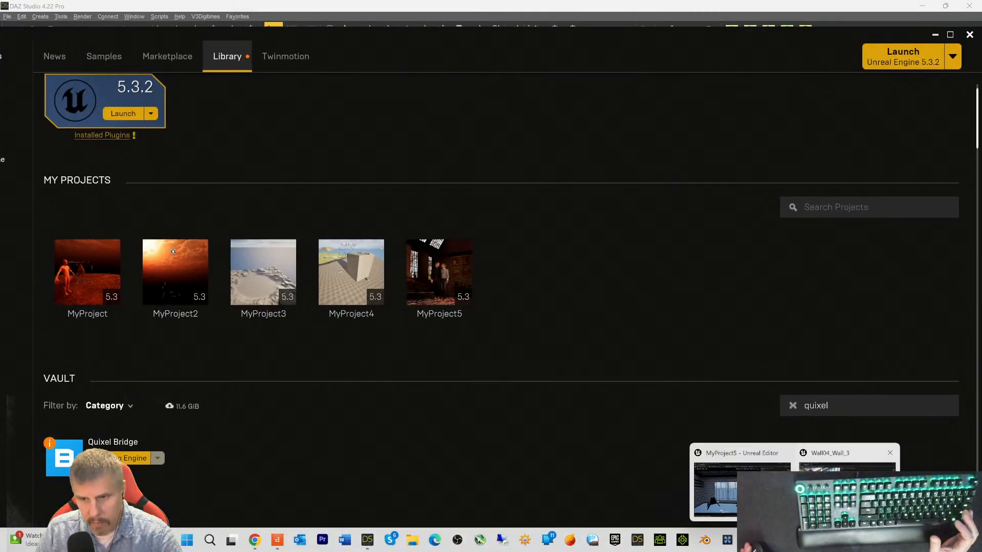
left_click_drag(844, 491, 816, 451)
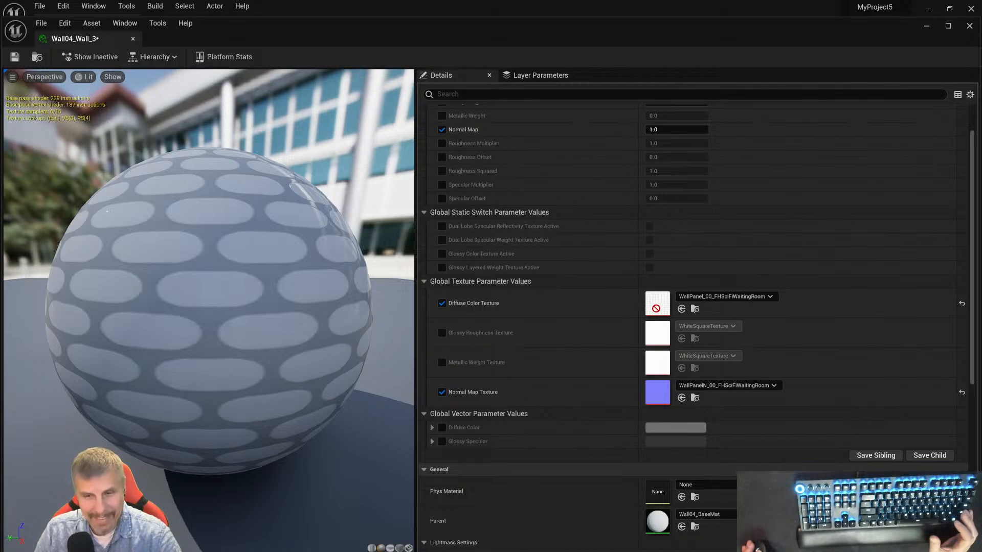
left_click_drag(653, 297, 653, 307)
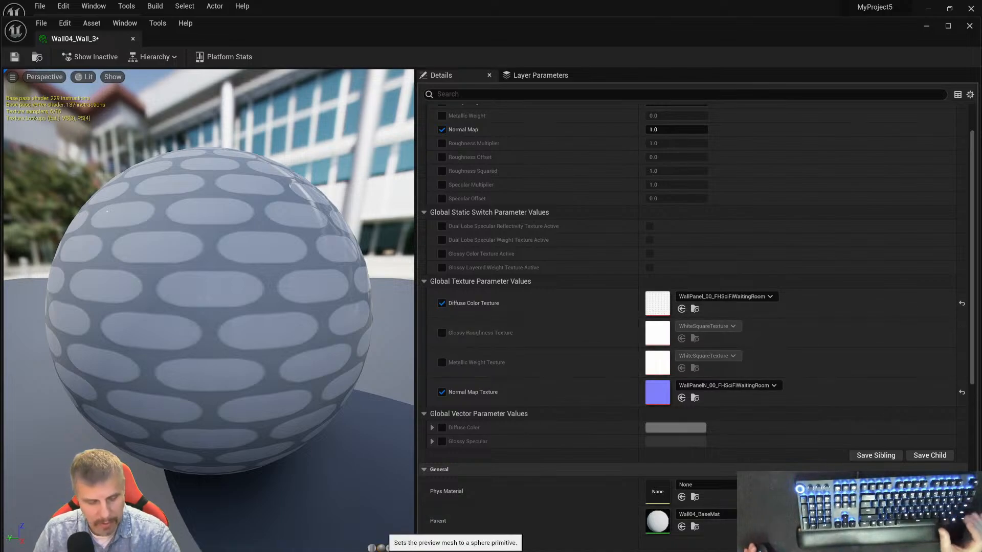
- Return to DAZ Studio's image browser and select the full path of the SciFi Interior Room texture folder
key("super")
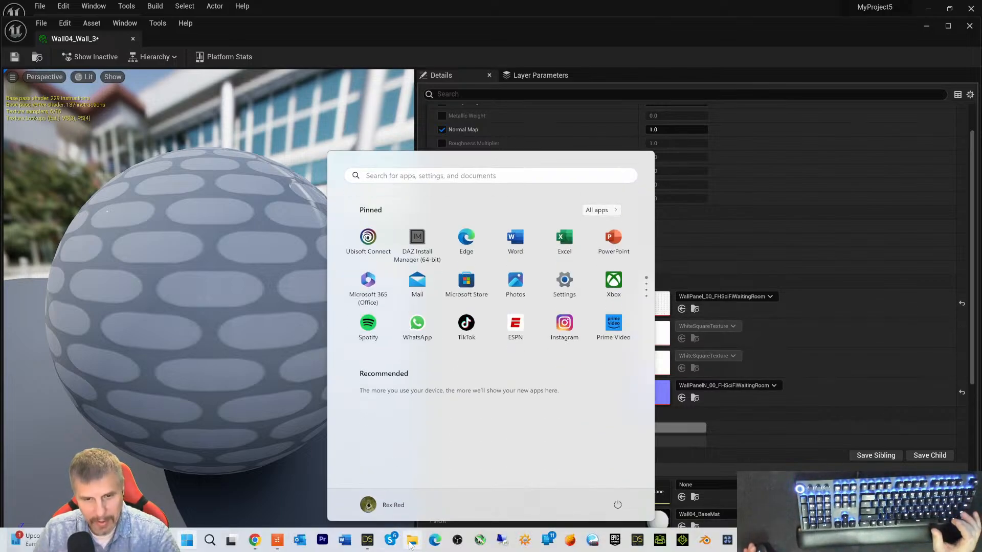
left_click(412, 540)
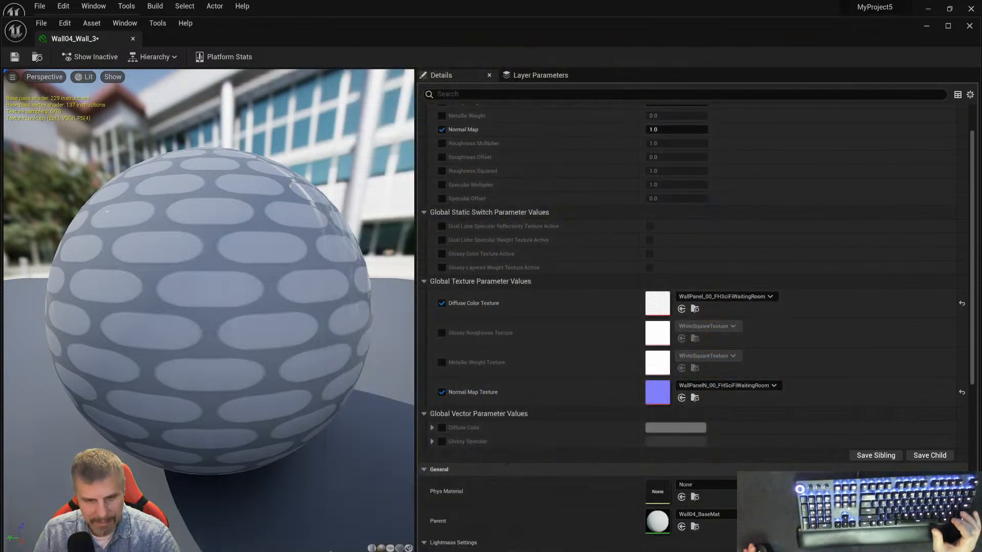
key("super")
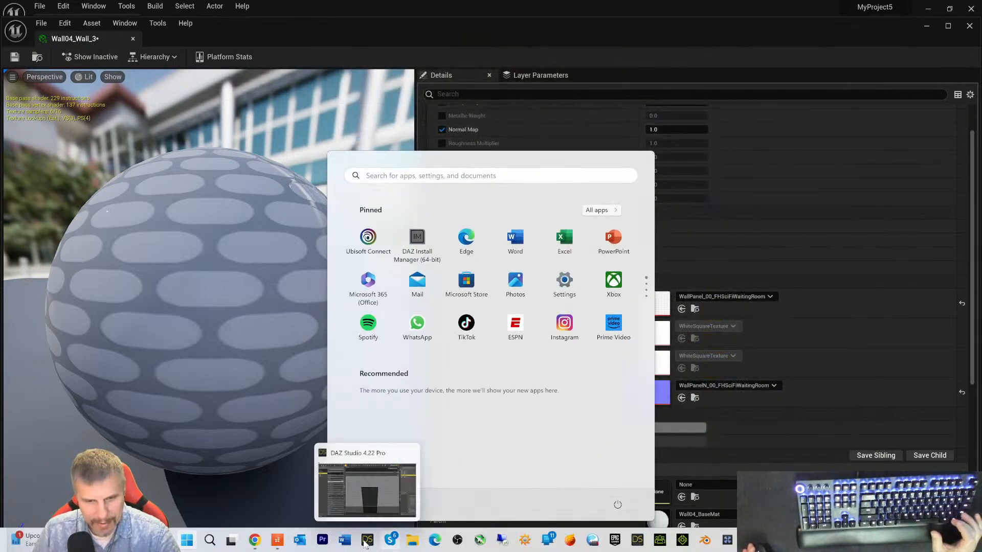
left_click(367, 540)
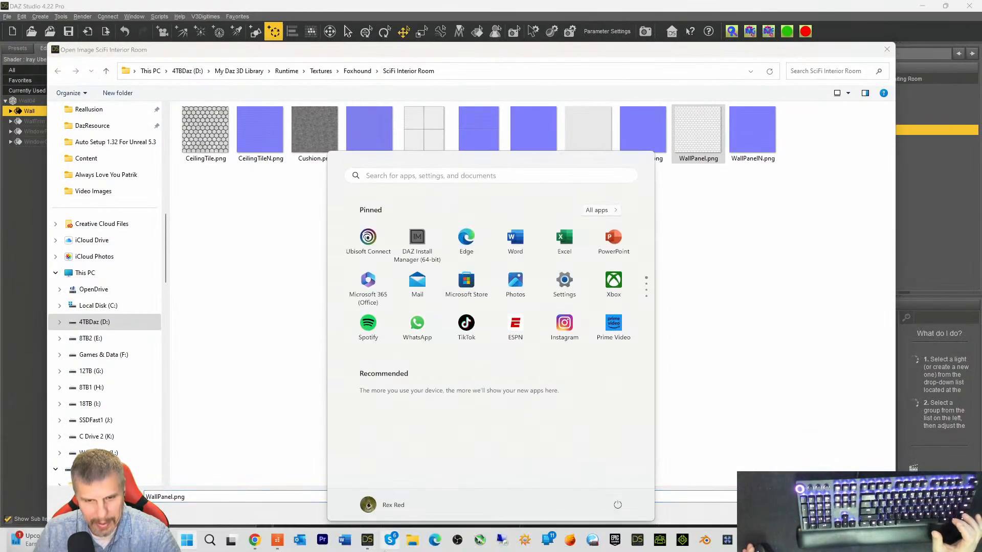
left_click(278, 412)
left_click(460, 73)
key("ctrl+a")
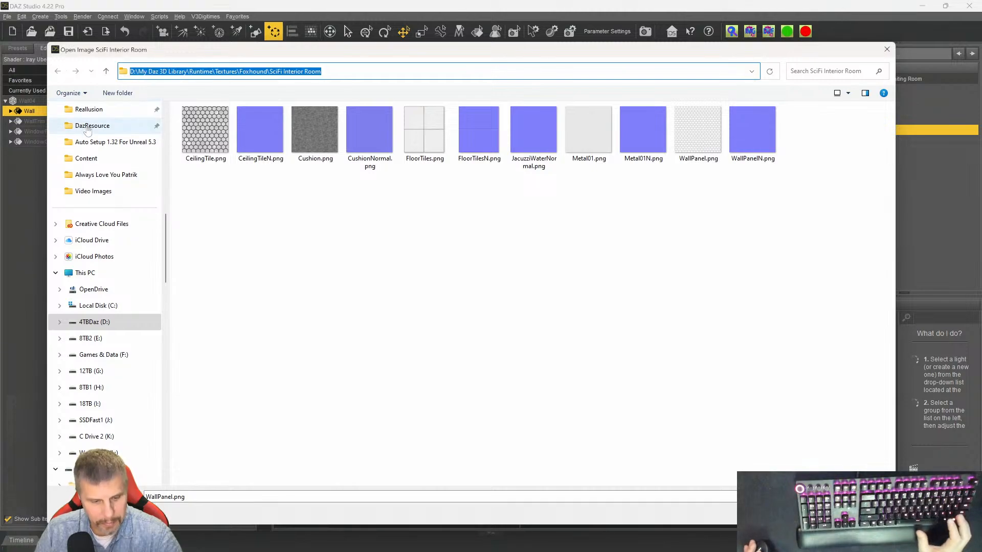
- Switch back to Wall04_Wall_3 in Unreal, open its diffuse color texture for another look and close it
mouse_move(683, 547)
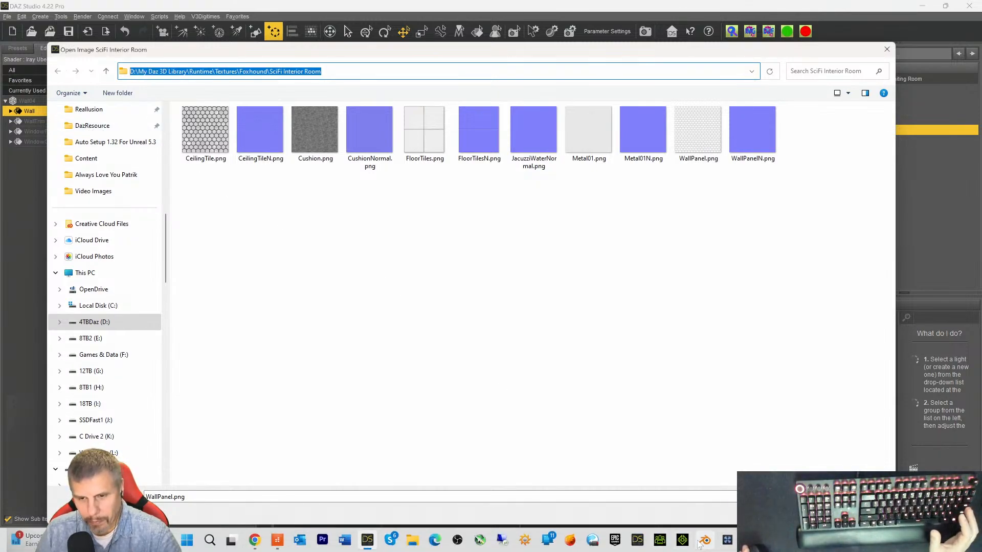
left_click(750, 540)
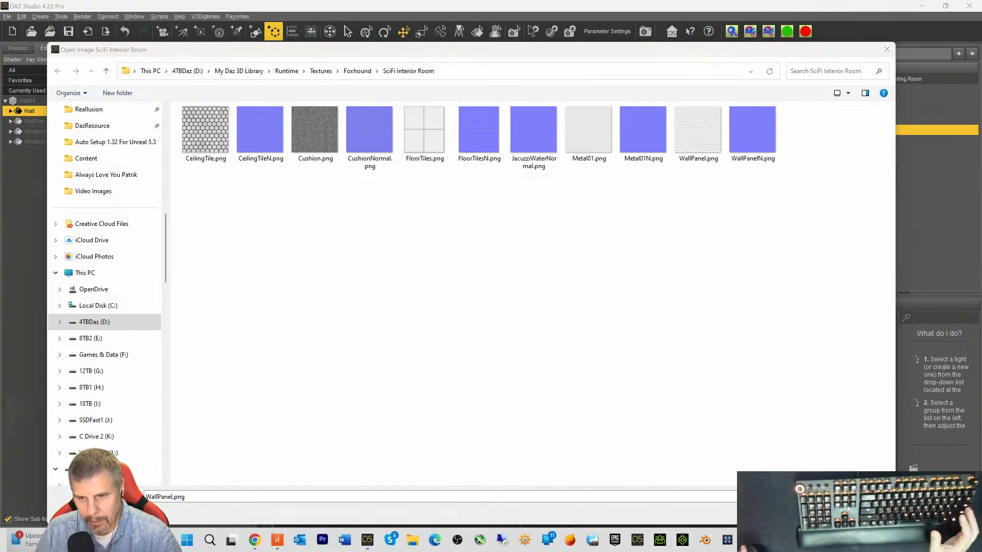
mouse_move(794, 540)
left_click(846, 490)
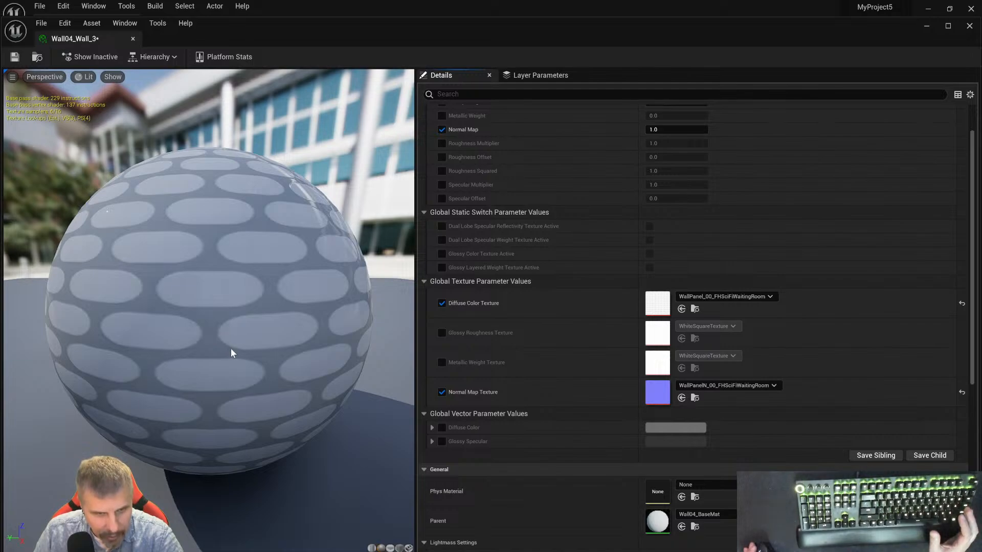
double_click(658, 306)
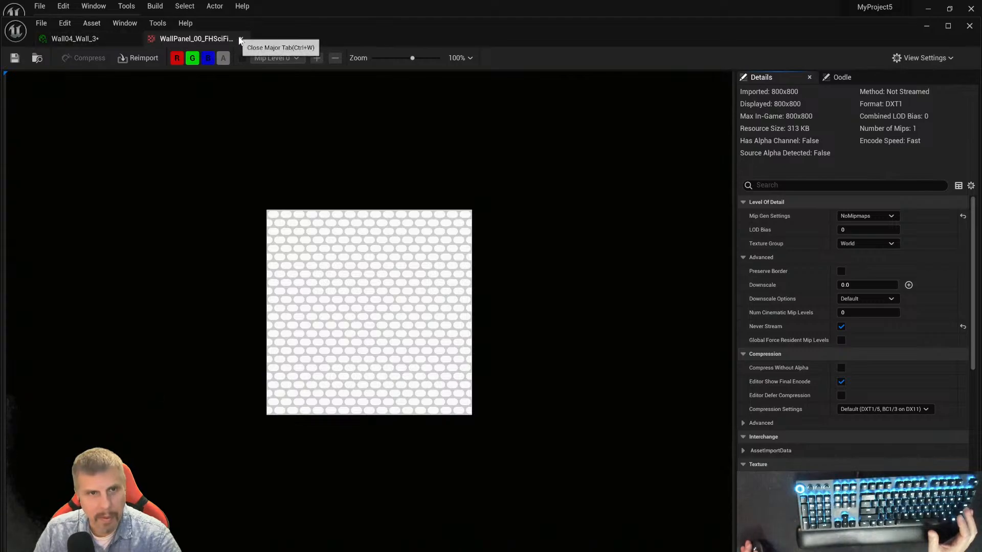
left_click(241, 39)
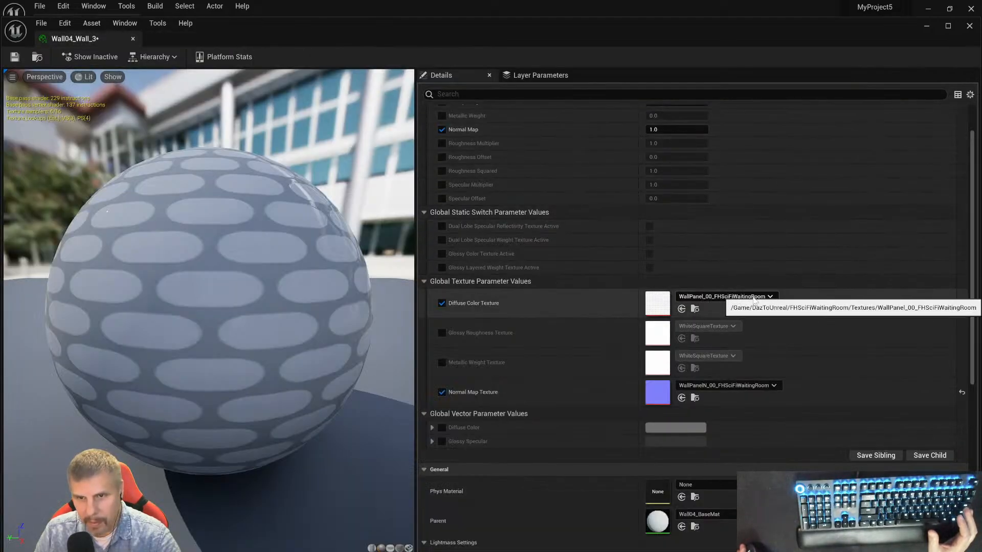
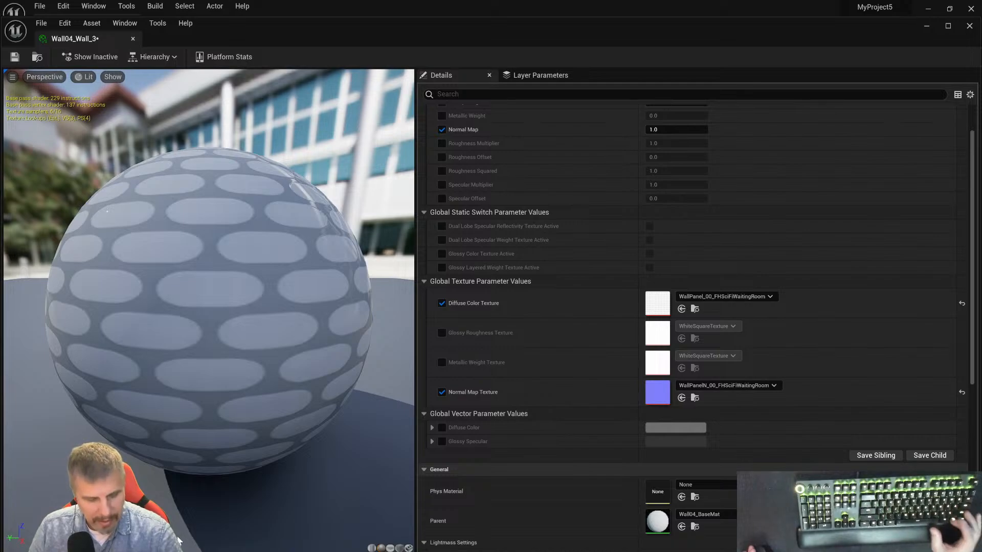
key("super")
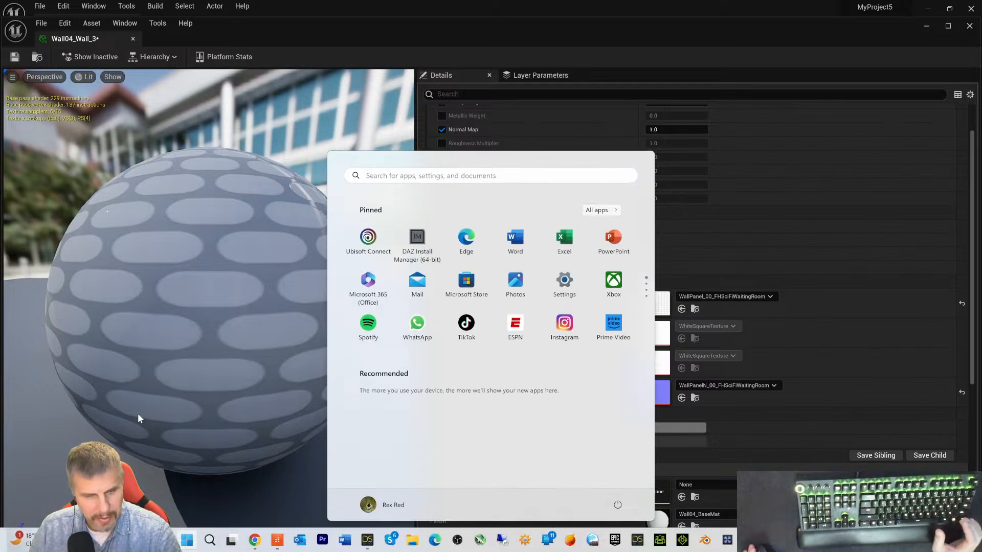
key("super")
key("super")
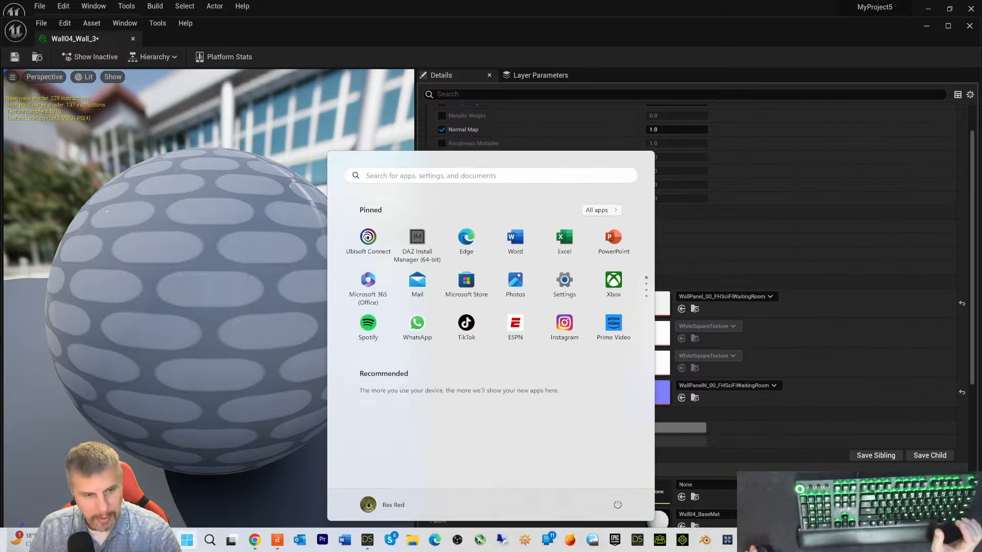
key("super")
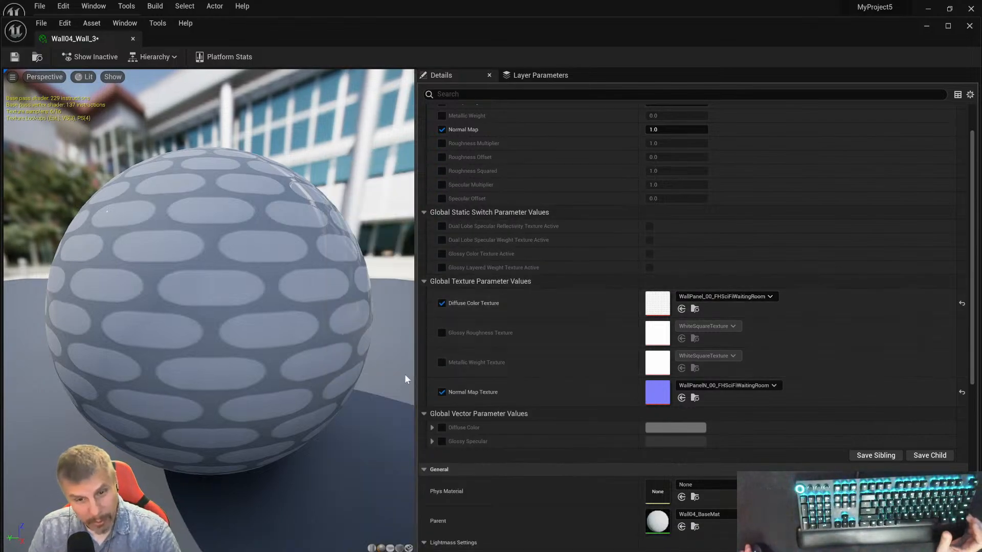
scroll(392, 377, "down", 3)
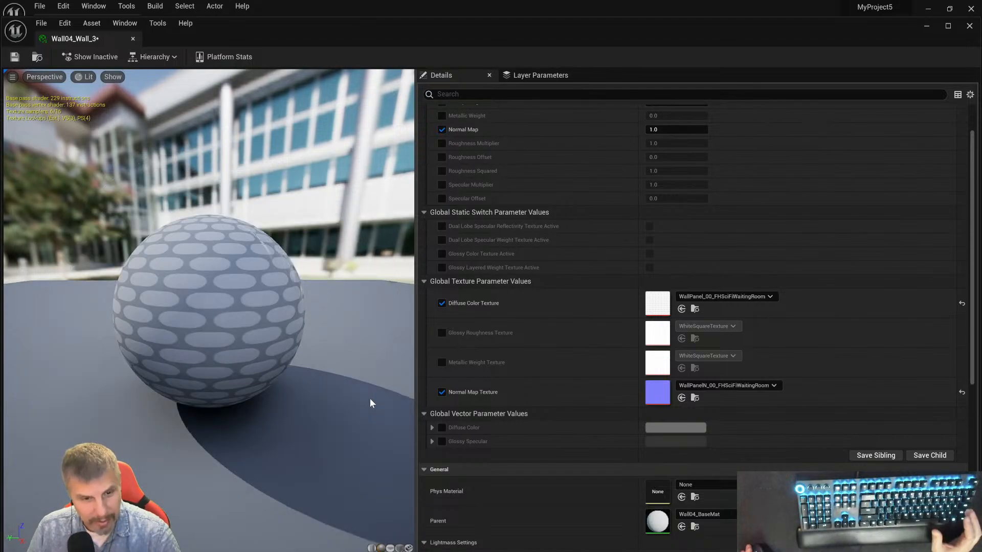
key("super")
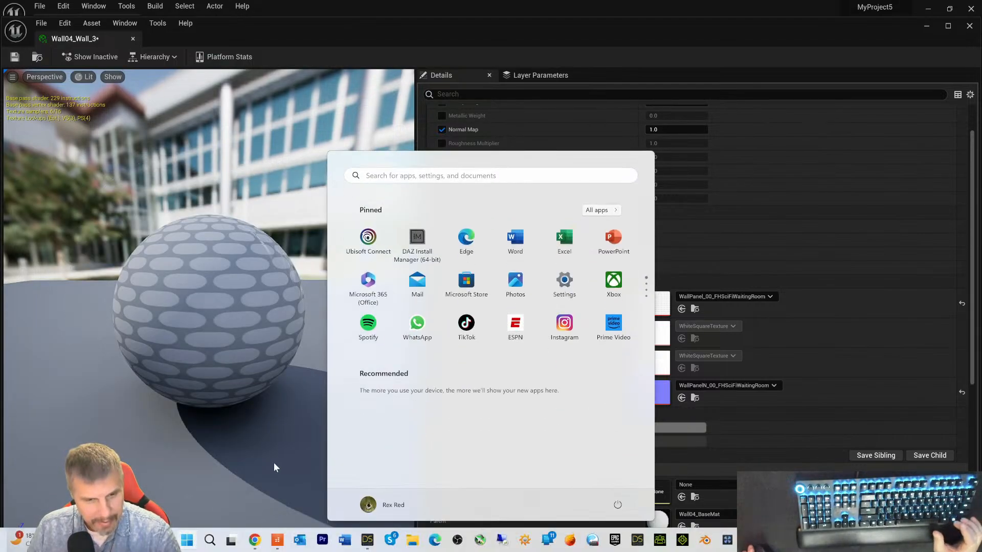
left_click(218, 491)
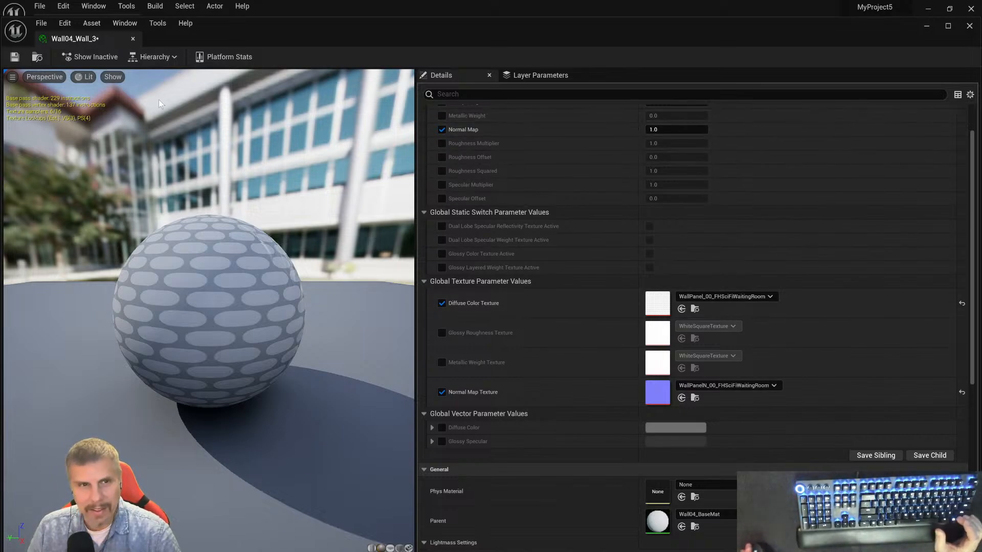
- Close the Wall04_Wall_3 material and create a folder named Sci-FiWaitingRoomSurfaces inside the Megascans Surfaces folder
left_click(133, 39)
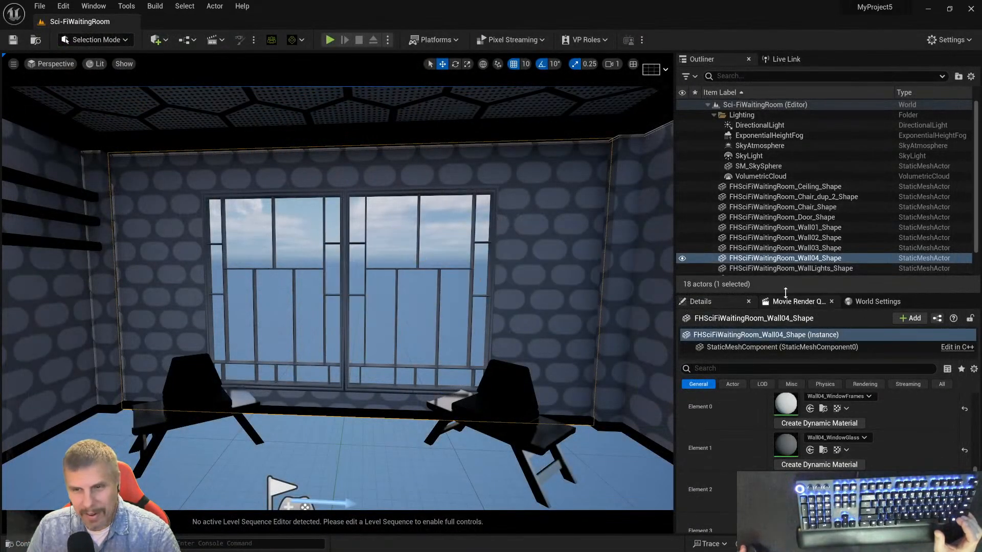
scroll(759, 452, "down", 2)
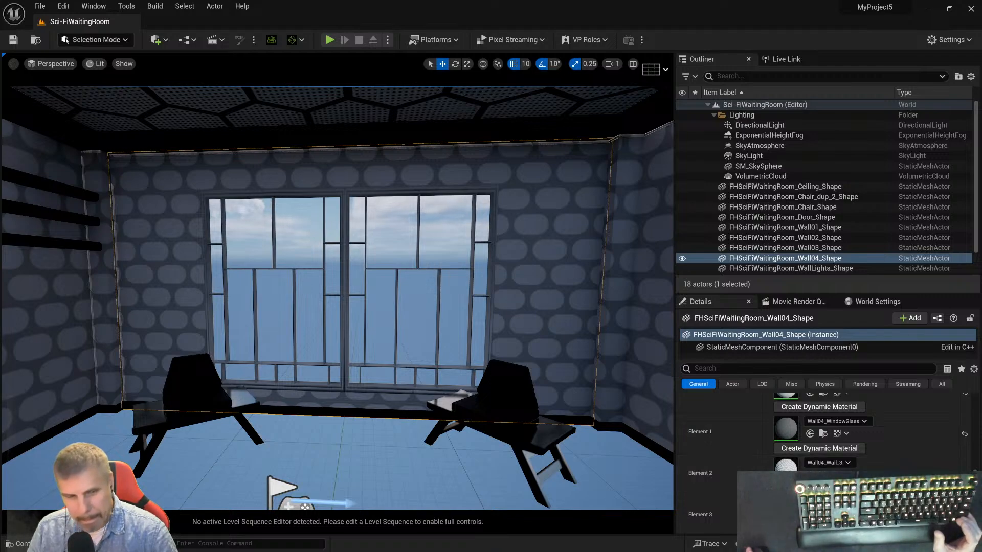
left_click(32, 544)
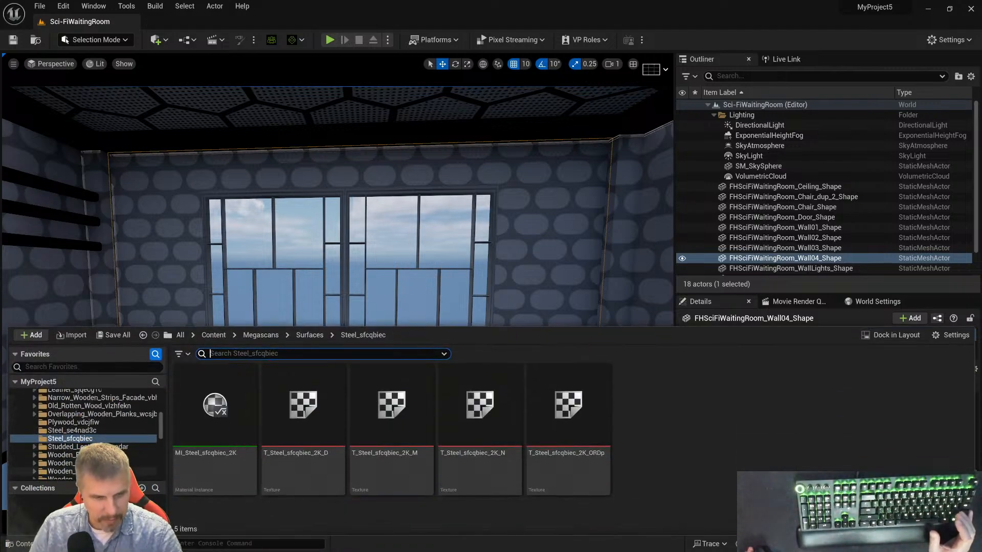
scroll(90, 437, "up", 2)
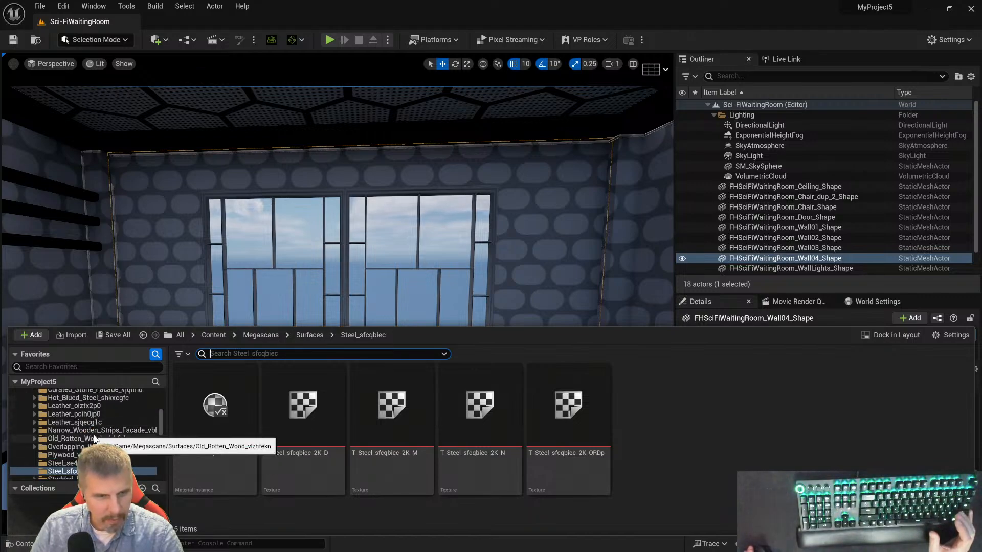
scroll(95, 438, "down", 3)
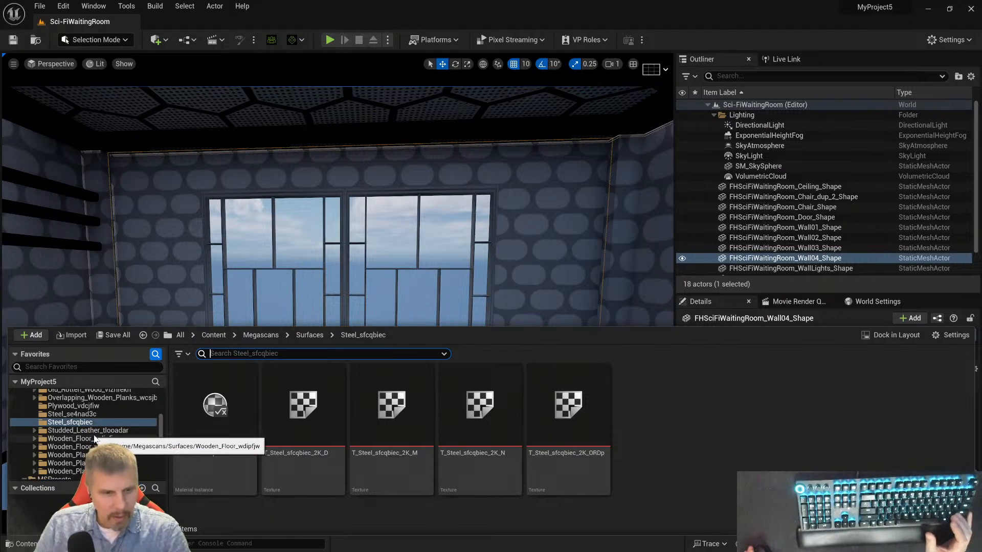
scroll(95, 439, "up", 3)
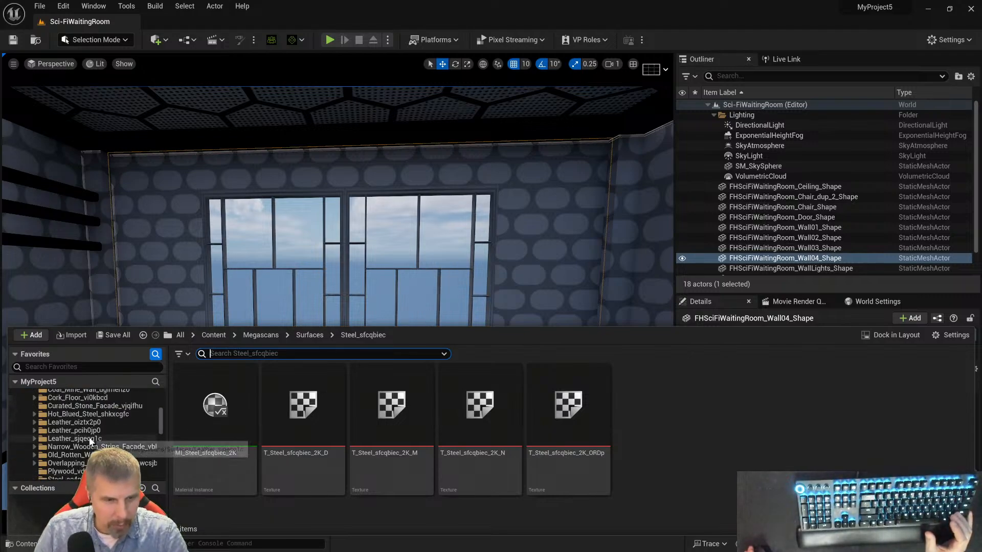
scroll(89, 438, "up", 4)
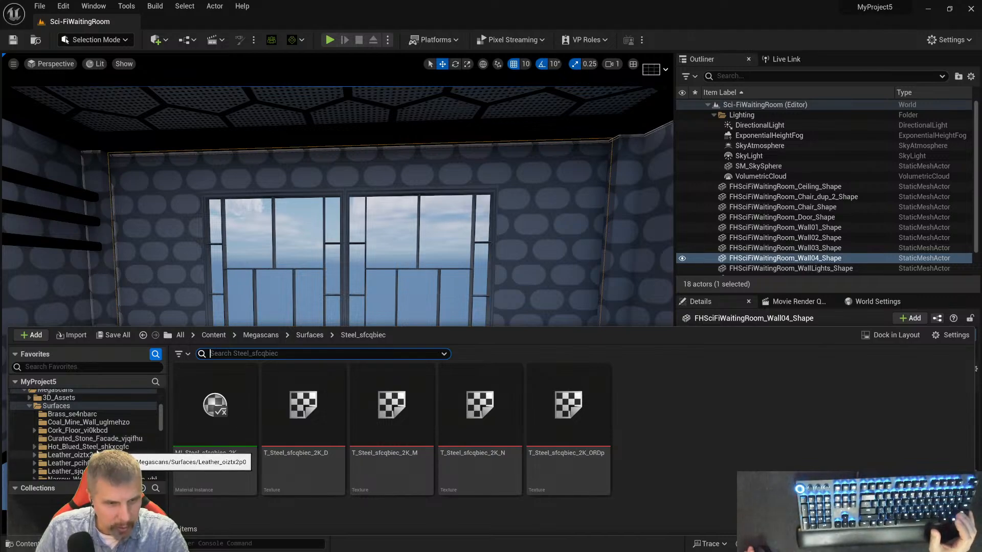
right_click(55, 406)
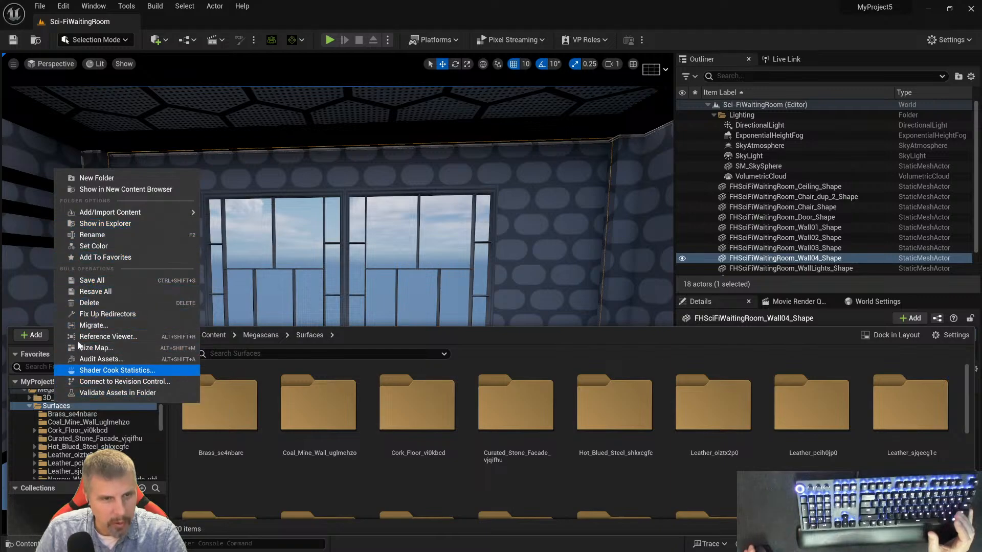
left_click(96, 178)
type("Sci-FiW")
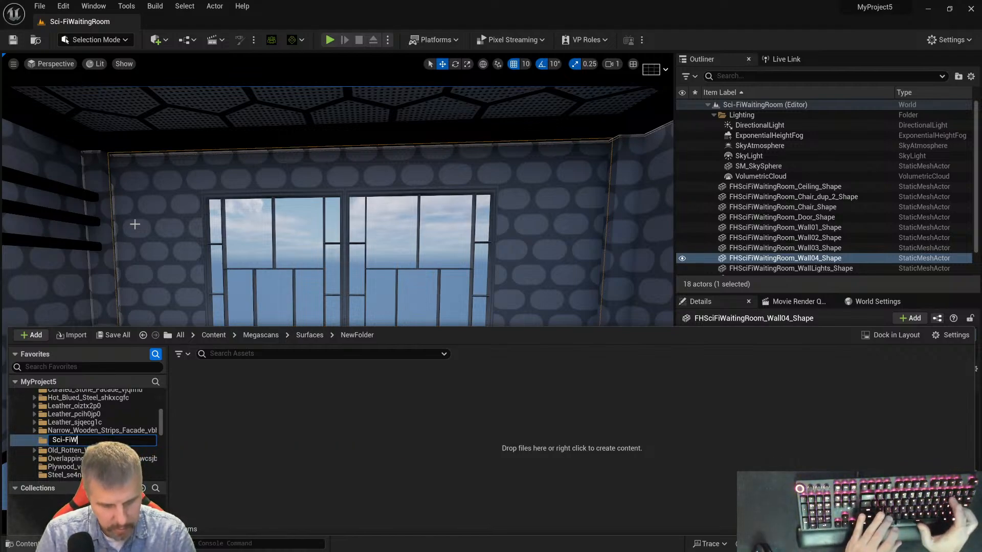
type("aitingRoomSurfaces")
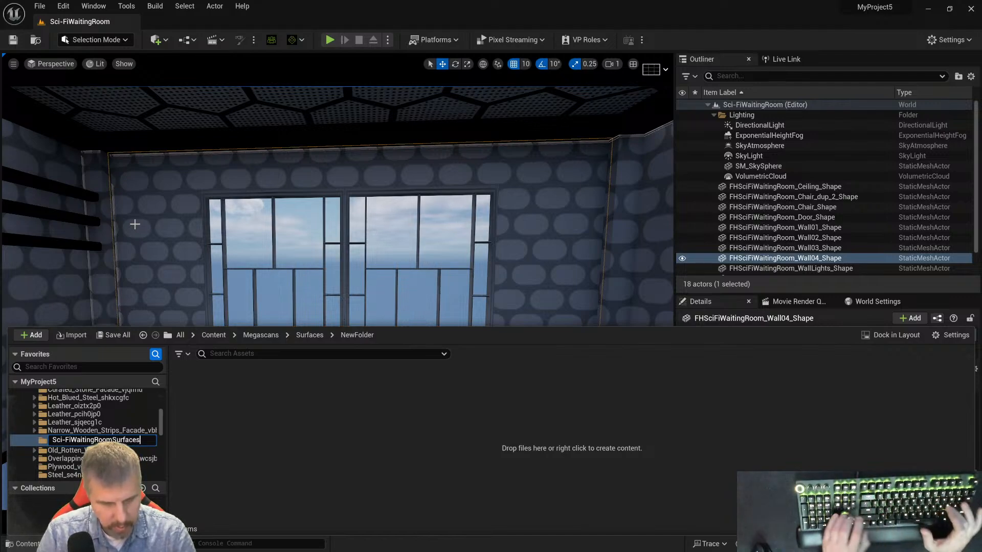
key("Return")
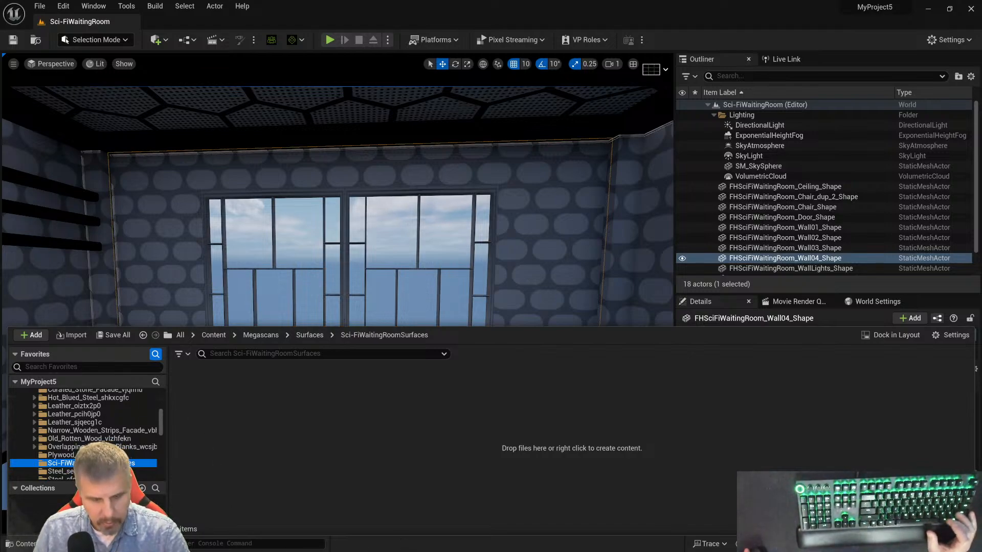
- Switch to DAZ Studio and copy the full path of the SciFi Interior Room texture folder from its image browser
key("super")
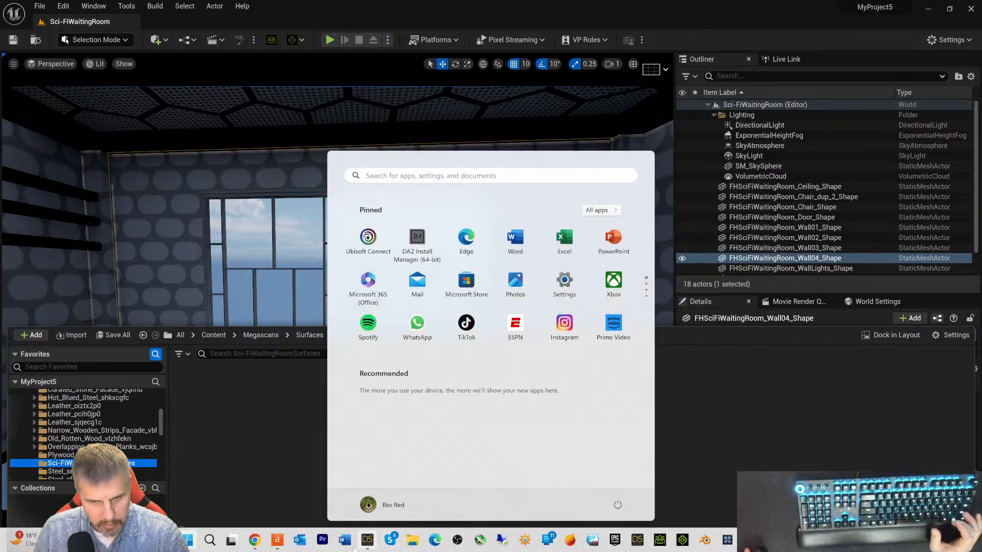
left_click(364, 543)
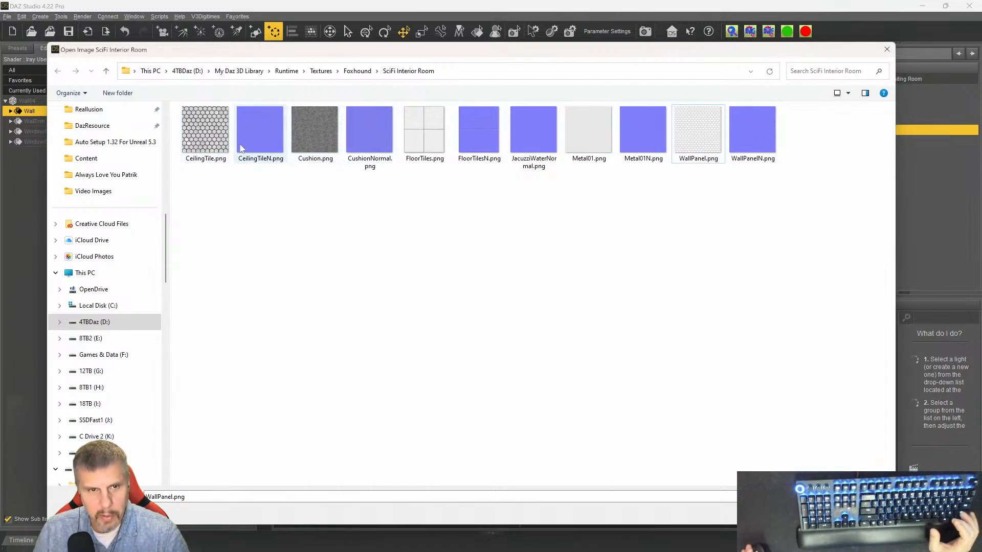
left_click(466, 73)
left_click(478, 73)
left_click_drag(490, 72, 17, 76)
key("ctrl+c")
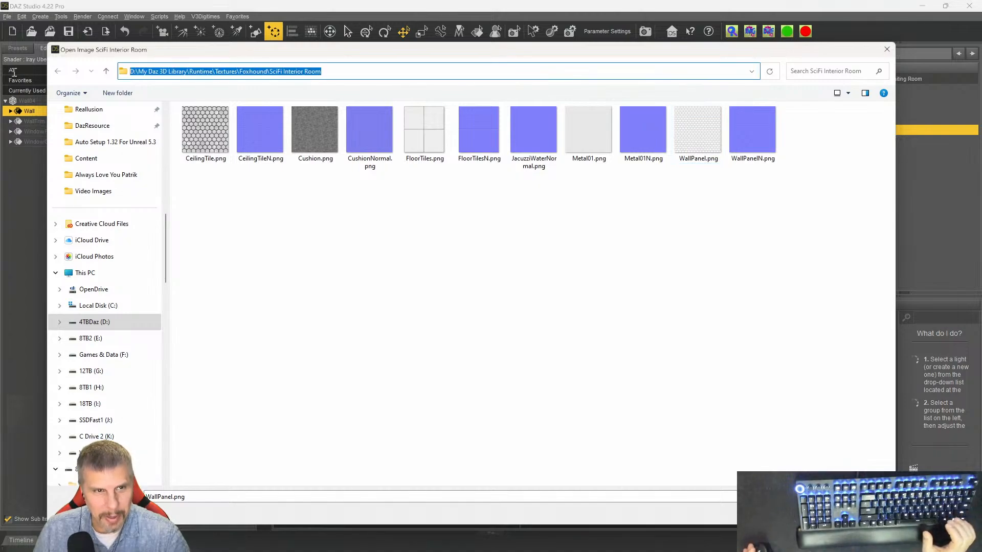
- Open a File Explorer window at the copied SciFi Interior Room texture folder path
mouse_move(461, 549)
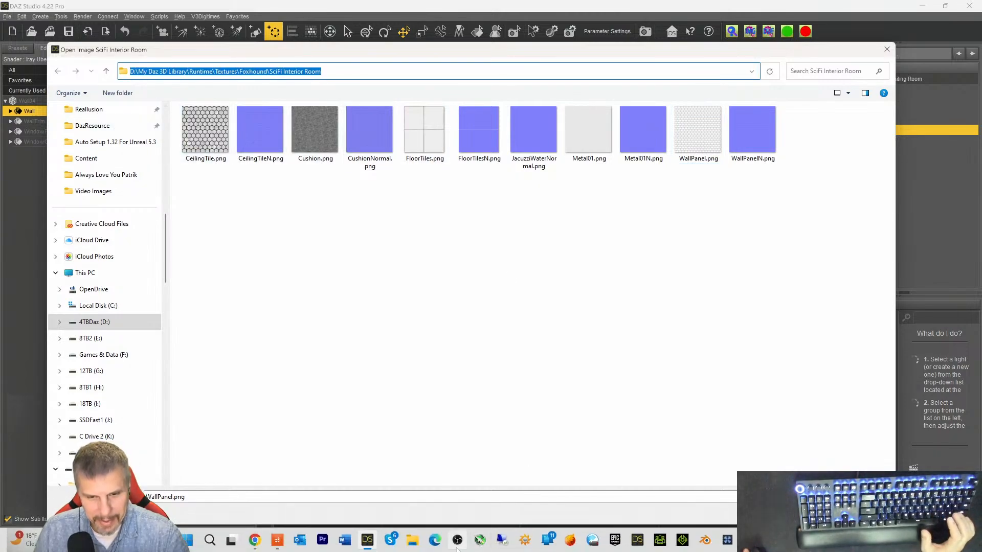
left_click(412, 540)
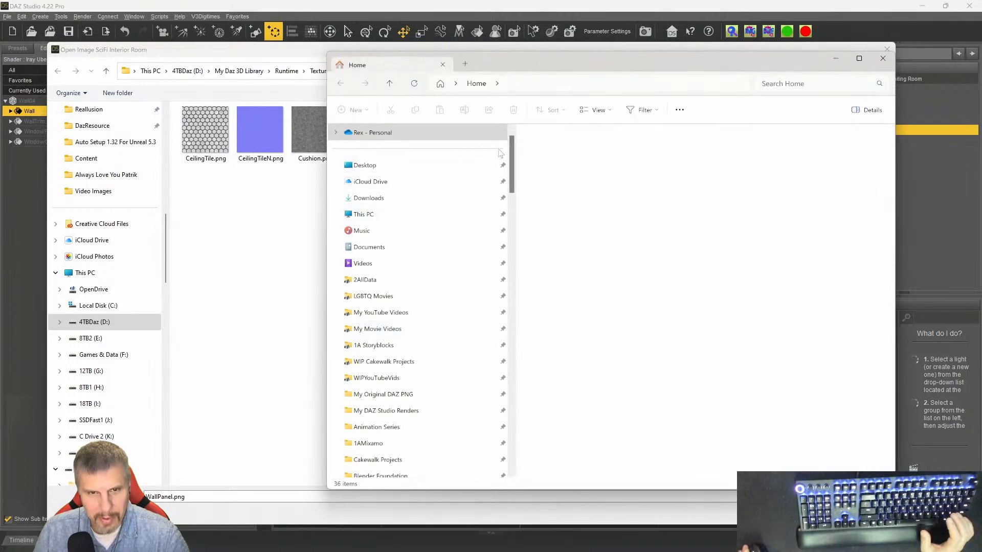
left_click(532, 84)
key("ctrl+v")
key("Return")
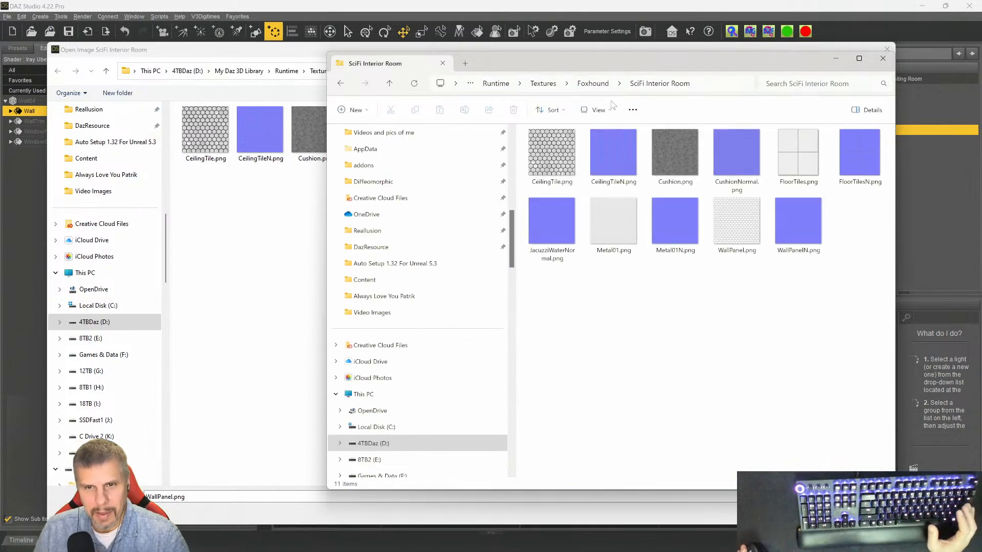
- Import all the PNG textures from the SciFi Interior Room folder into Sci-FiWaitingRoomSurfaces in Unreal, closing DAZ's image browser along the way
left_click_drag(850, 347, 568, 155)
key("ctrl+c")
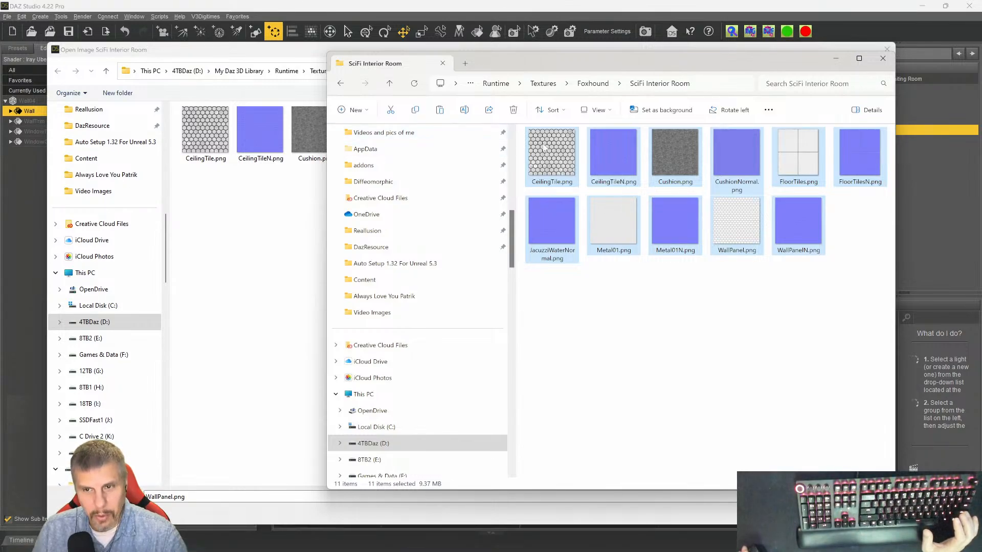
left_click(285, 52)
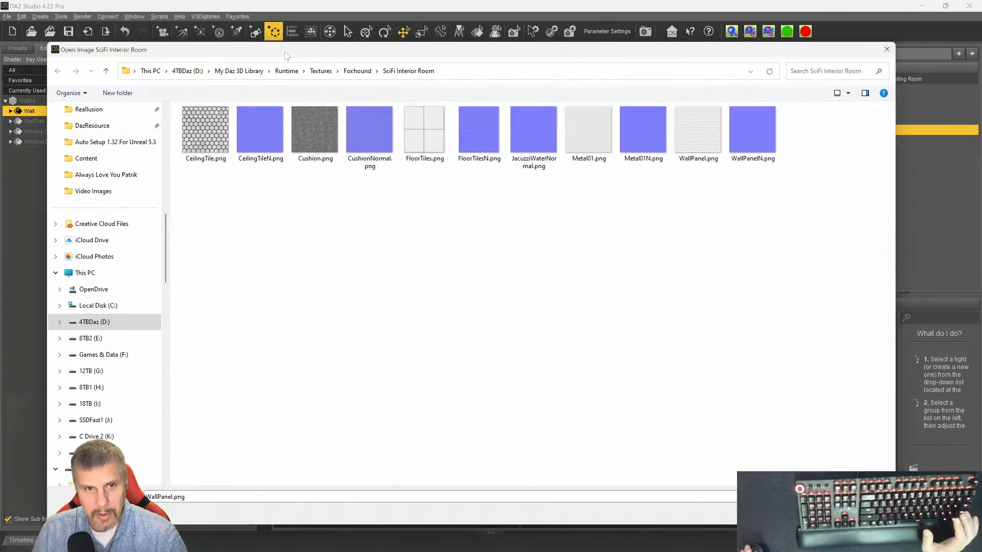
left_click(886, 49)
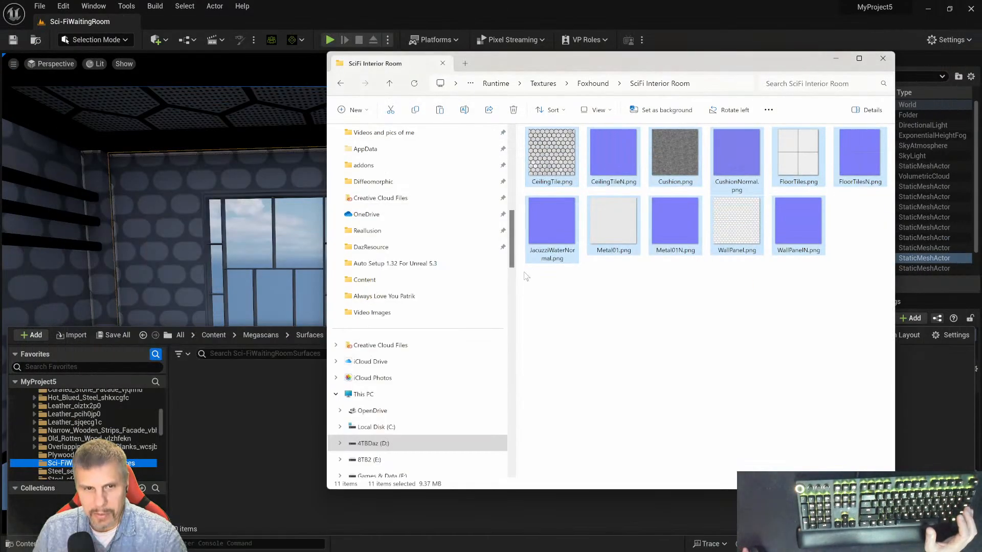
left_click_drag(552, 155, 248, 455)
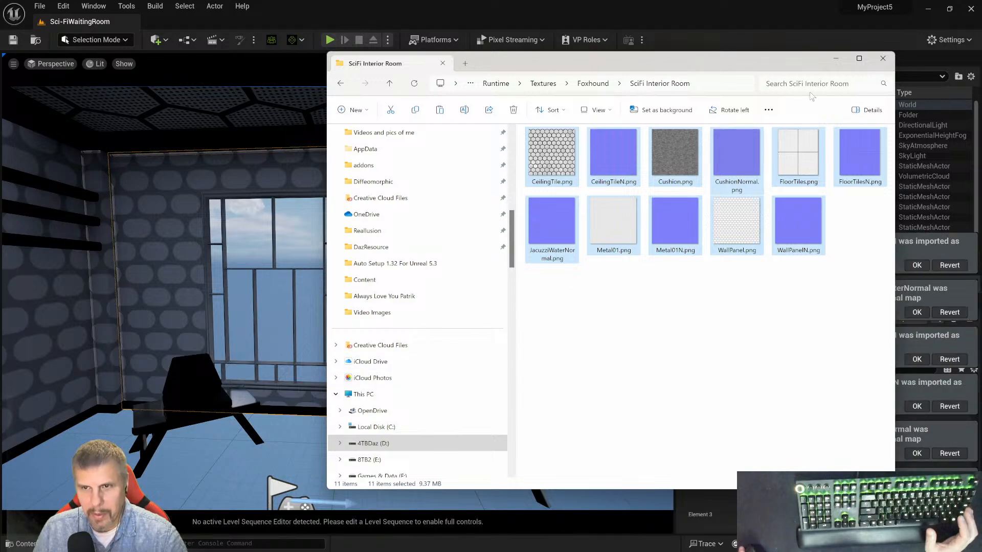
left_click(836, 59)
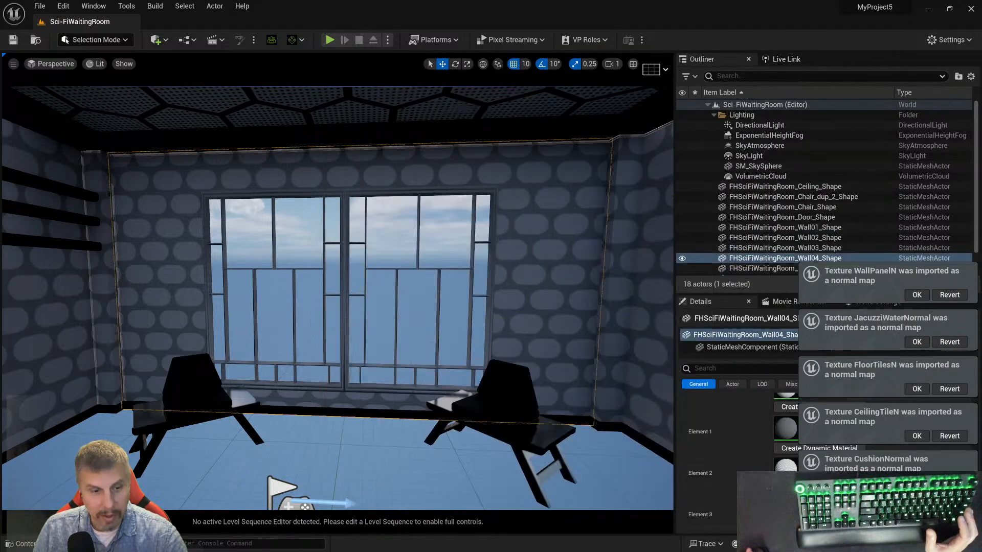
left_click(43, 544)
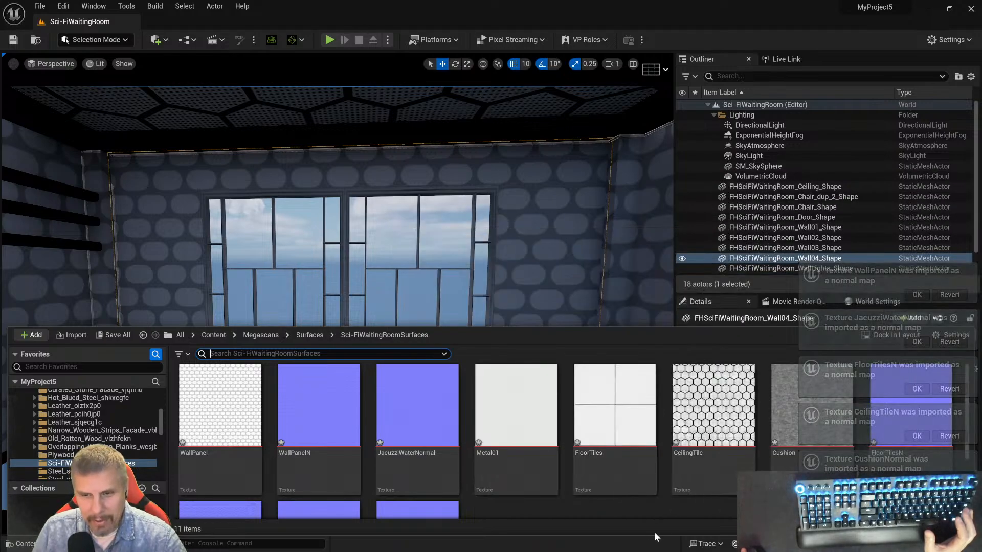
left_click(699, 477)
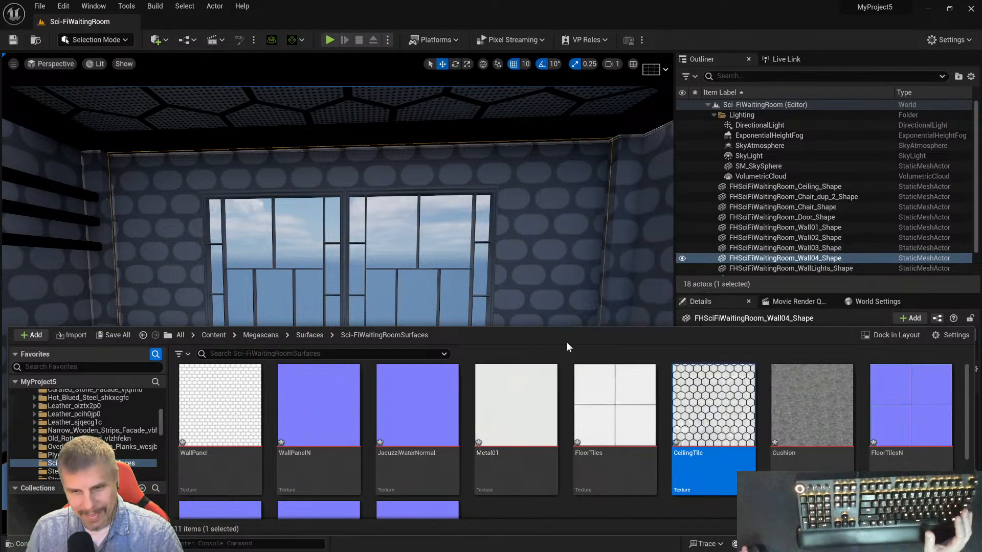
left_click(564, 300)
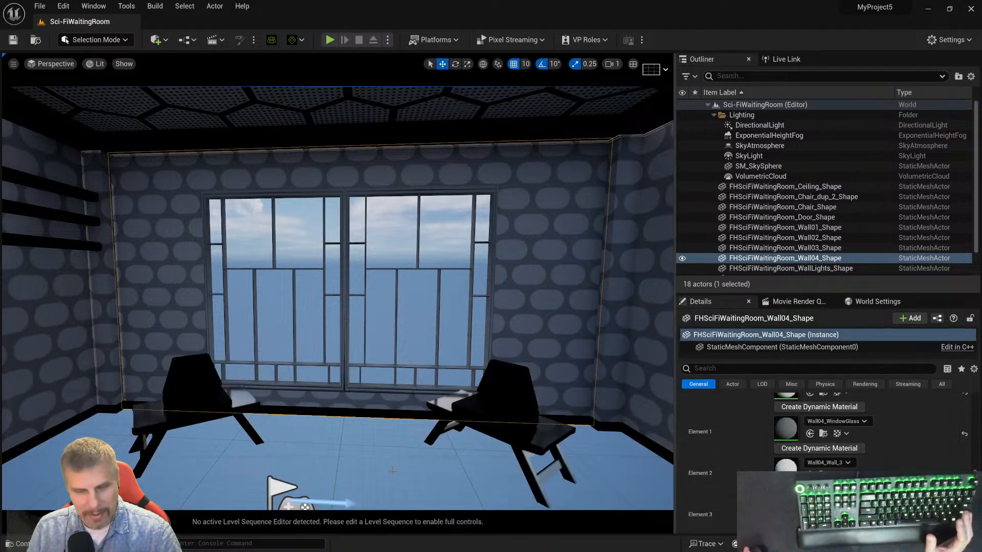
- Review Wall04's material slots, open the Wall04_WallTrim_3 material to check its textures, and close it
scroll(762, 458, "up", 3)
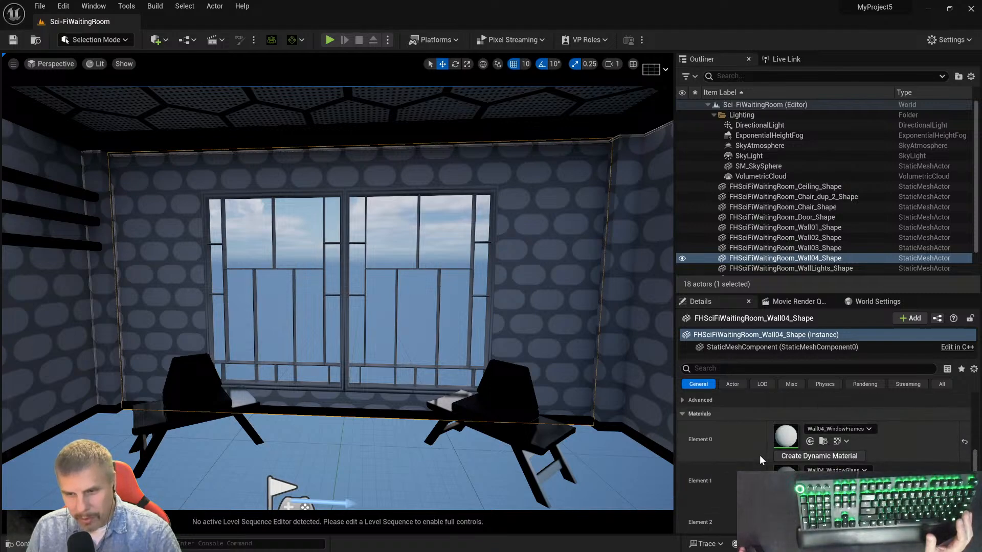
right_click_drag(446, 291, 445, 290)
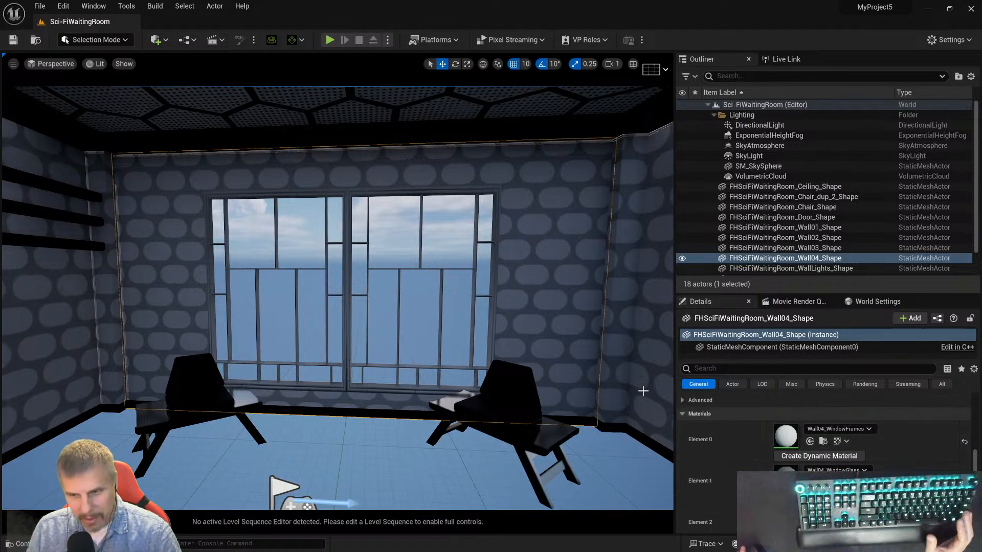
scroll(725, 439, "down", 1)
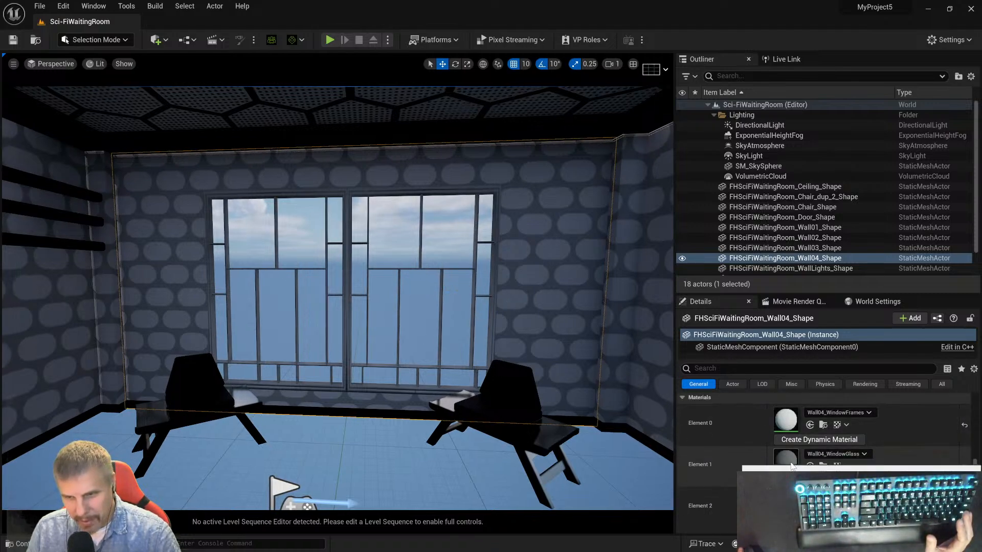
scroll(791, 465, "down", 1)
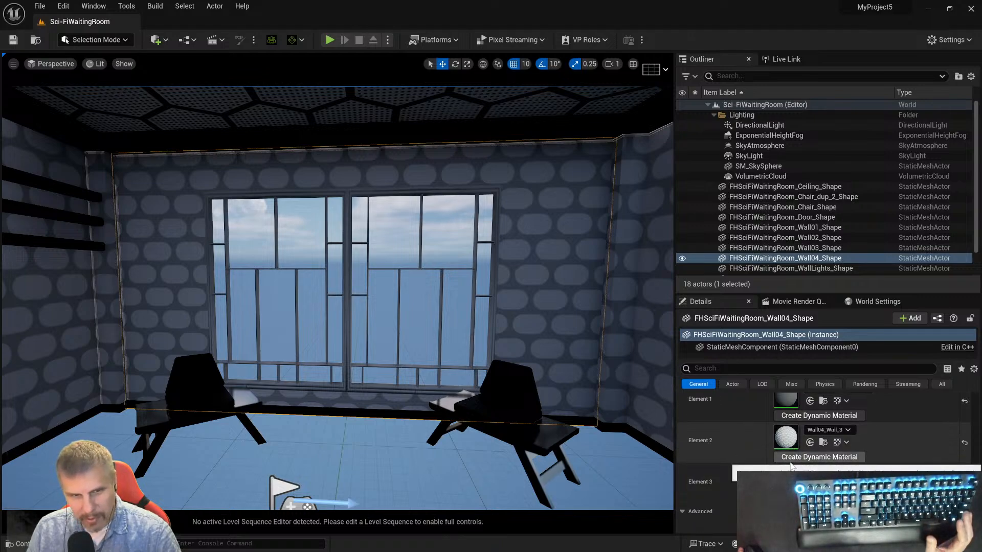
scroll(791, 466, "down", 1)
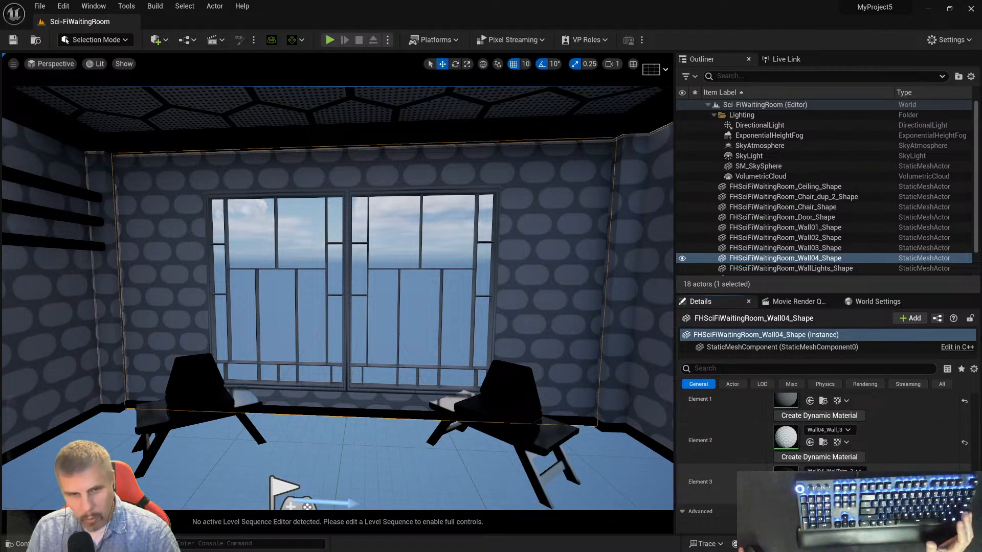
double_click(786, 479)
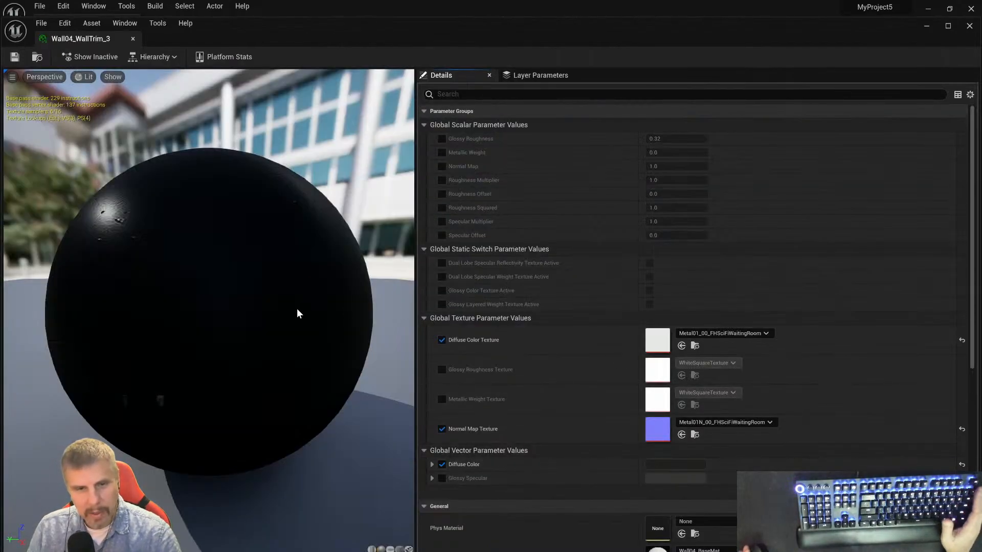
left_click(969, 25)
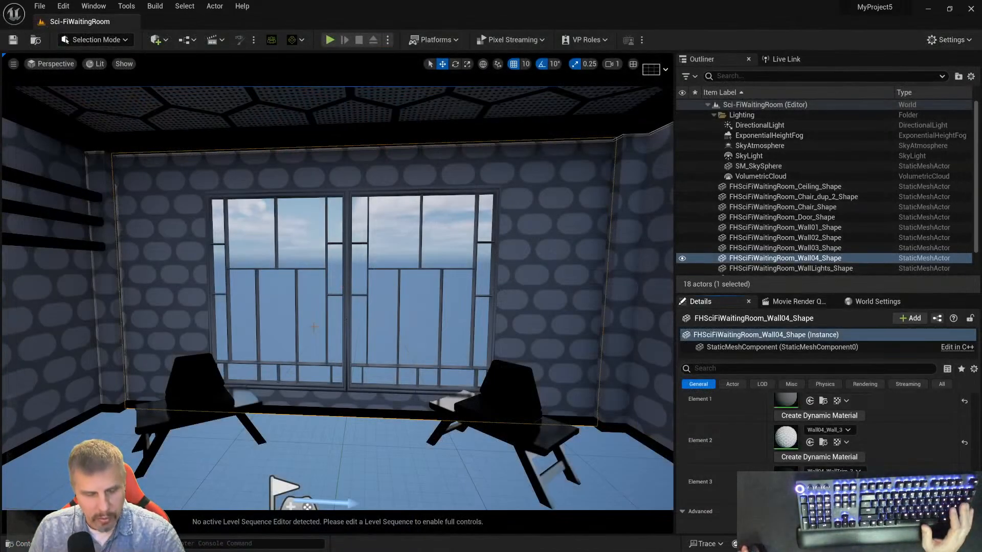
- Apply the Megascans material MI_Brass_se4nbarc_2K from the Brass_se4nbarc surface folder to Wall04's window frame, loading its texture thumbnails along the way
key("ctrl+space")
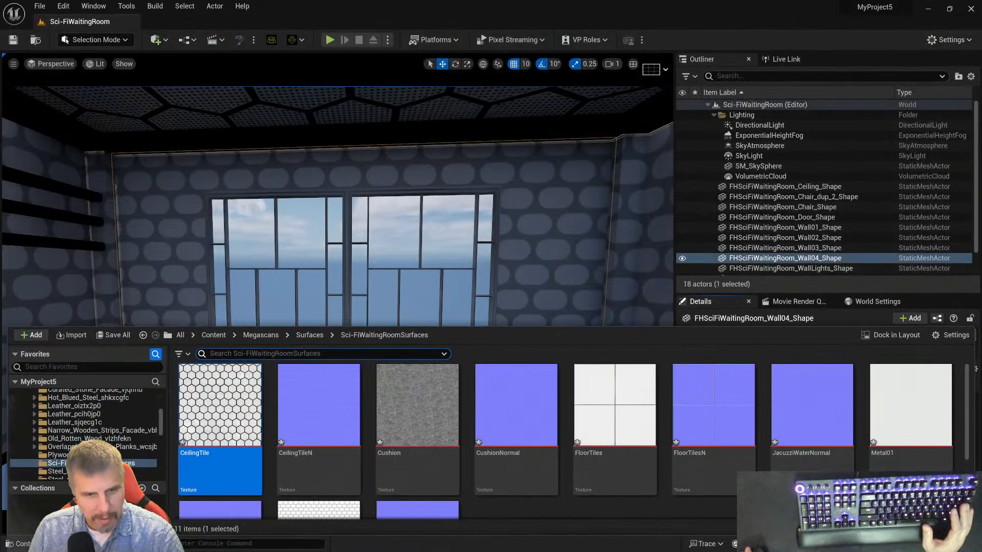
scroll(57, 441, "up", 3)
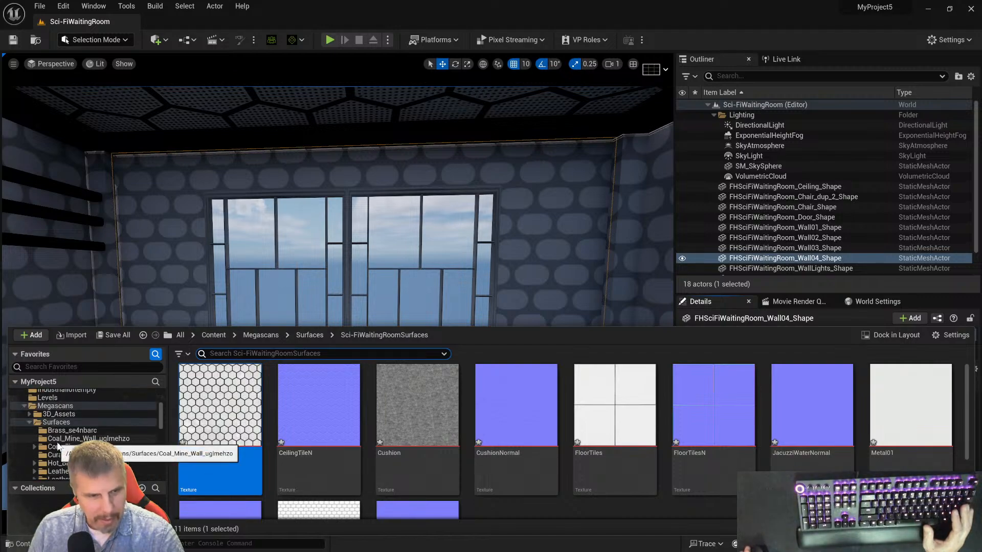
left_click(69, 431)
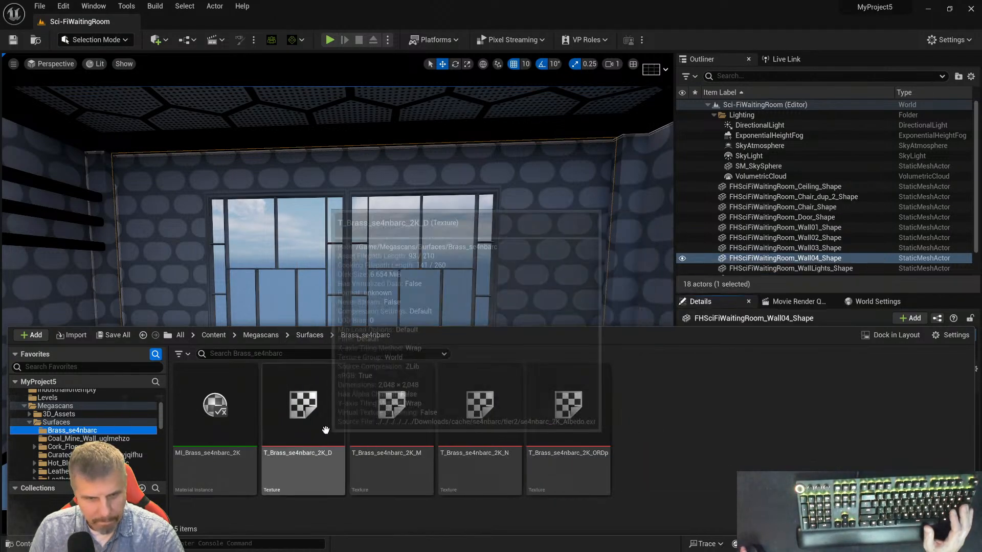
left_click_drag(325, 430, 318, 390)
left_click(214, 408)
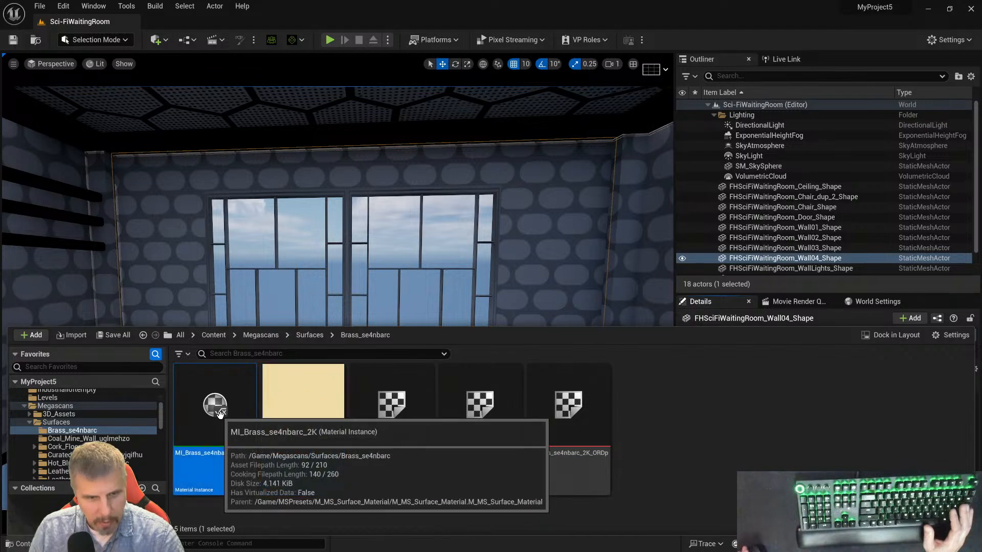
left_click(392, 417)
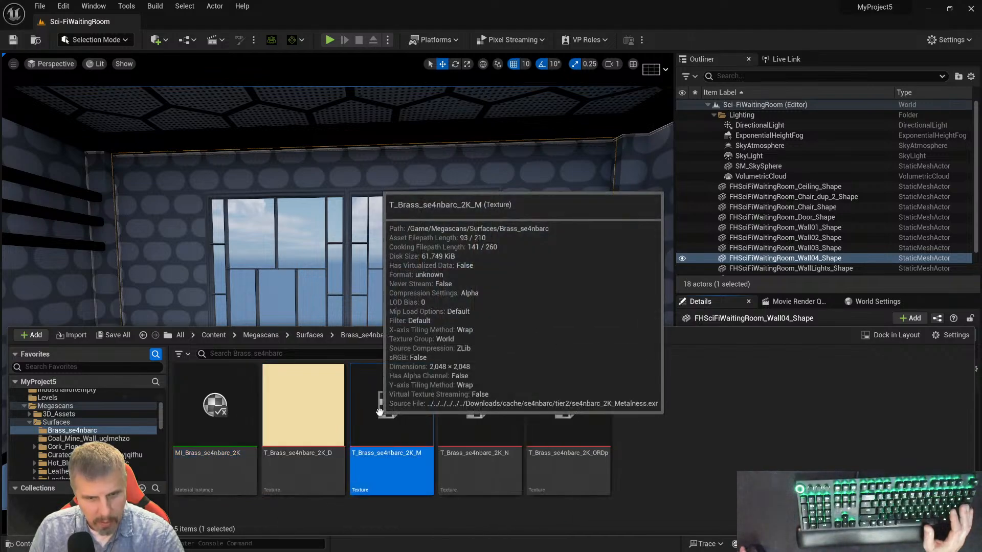
left_click_drag(394, 409, 375, 420)
mouse_move(478, 413)
left_mouse_down()
mouse_move(452, 336)
mouse_move(471, 413)
left_mouse_up()
left_click_drag(568, 409, 545, 389)
left_click_drag(215, 411, 347, 277)
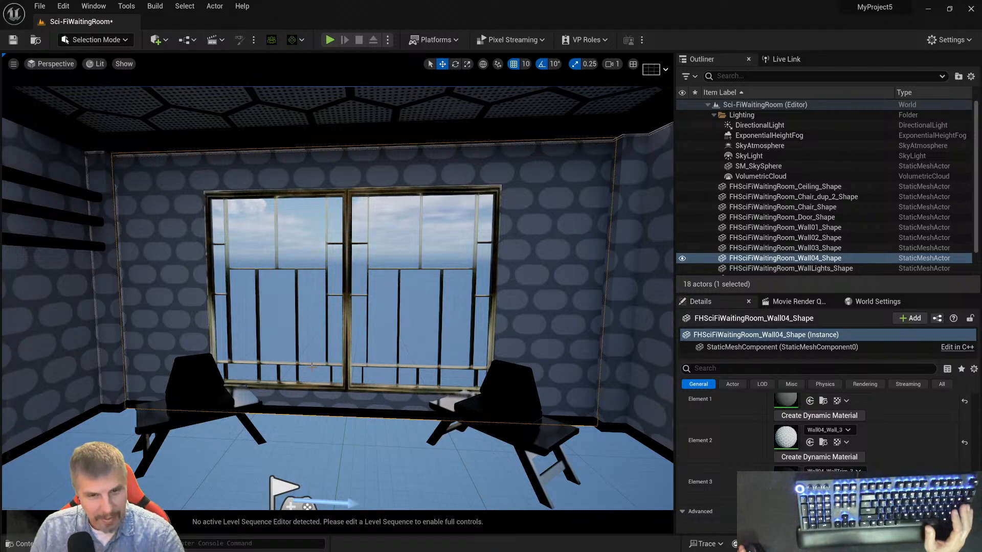
- Look through the Megascans surface folders for other materials that could suit the room
key("ctrl+space")
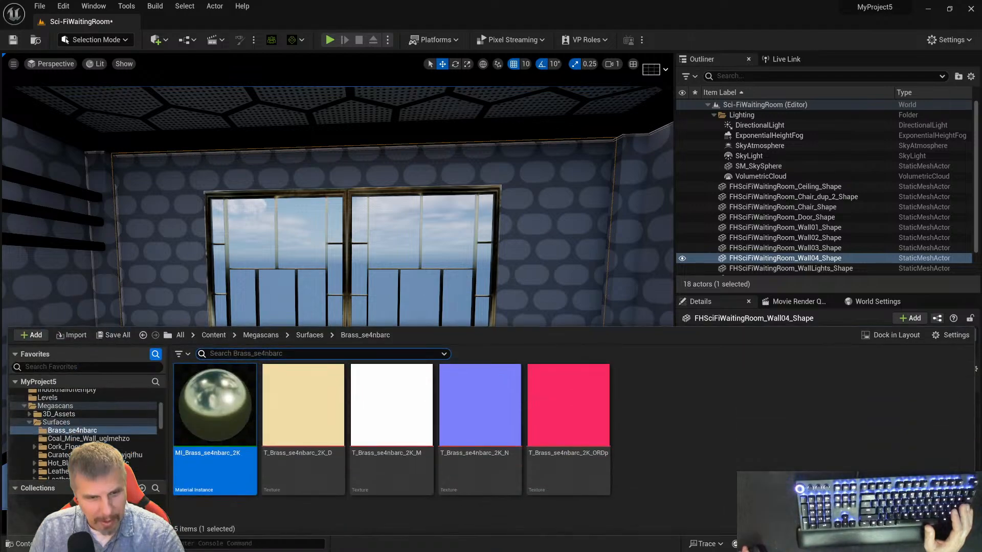
scroll(80, 445, "down", 2)
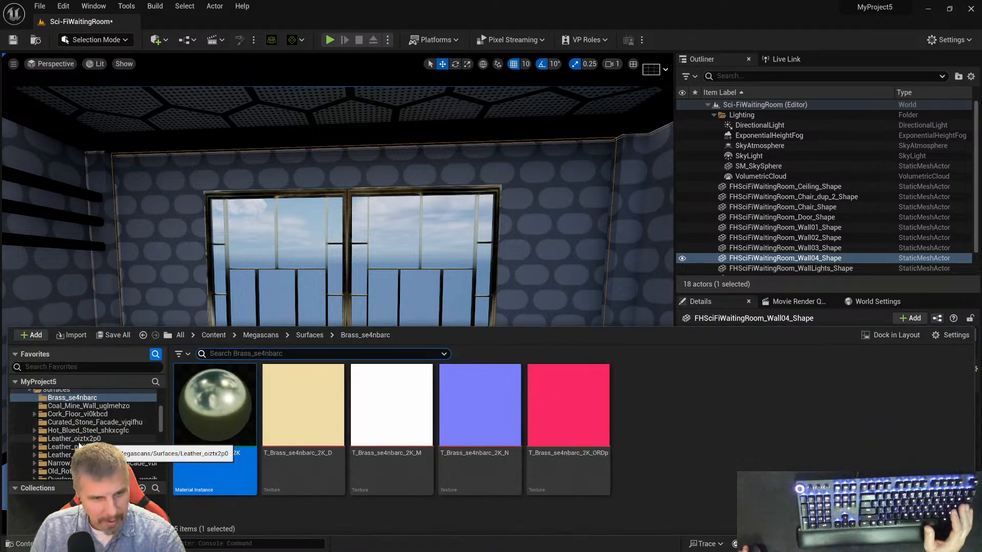
scroll(93, 444, "down", 1)
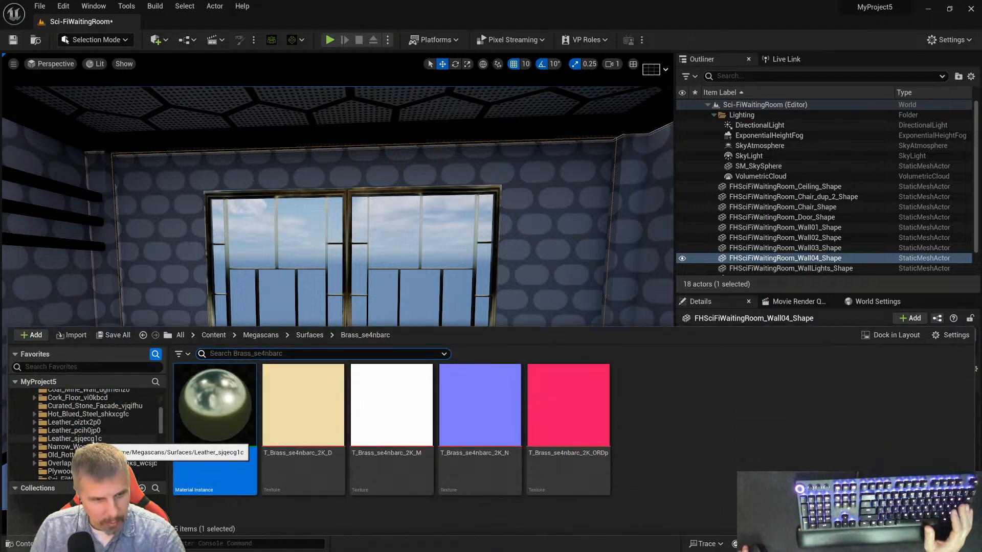
scroll(93, 444, "down", 2)
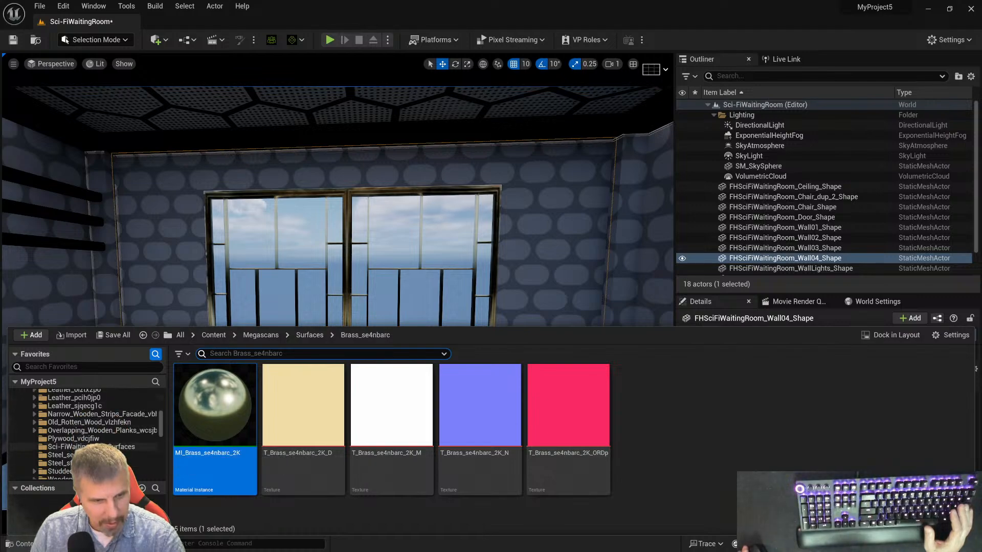
scroll(98, 441, "down", 2)
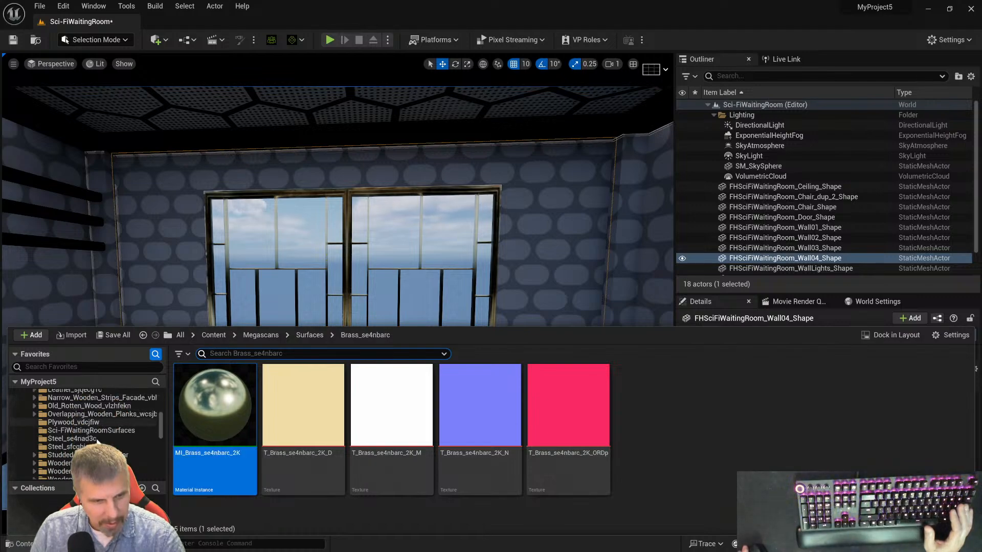
scroll(97, 445, "down", 2)
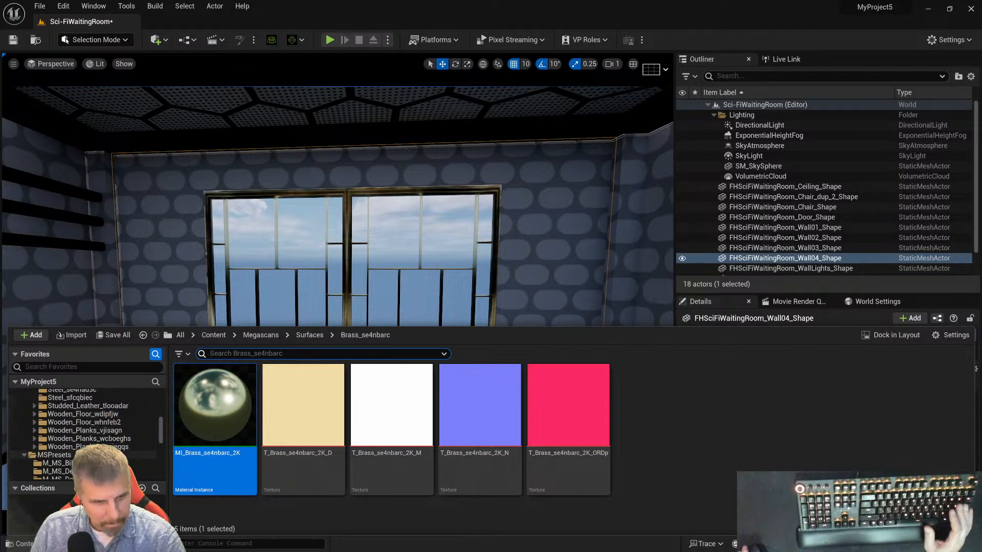
scroll(97, 445, "up", 3)
scroll(97, 445, "up", 2)
scroll(97, 445, "up", 3)
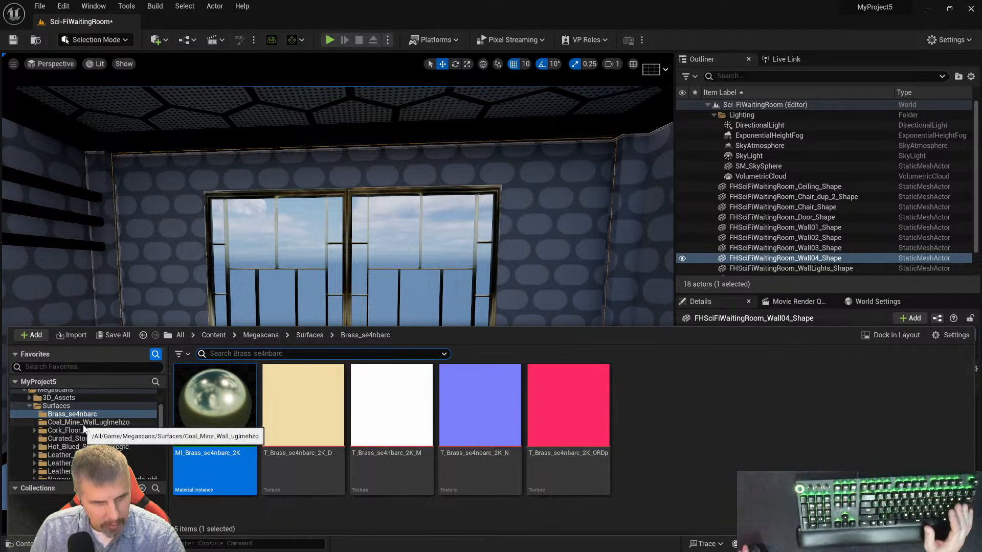
scroll(84, 428, "down", 5)
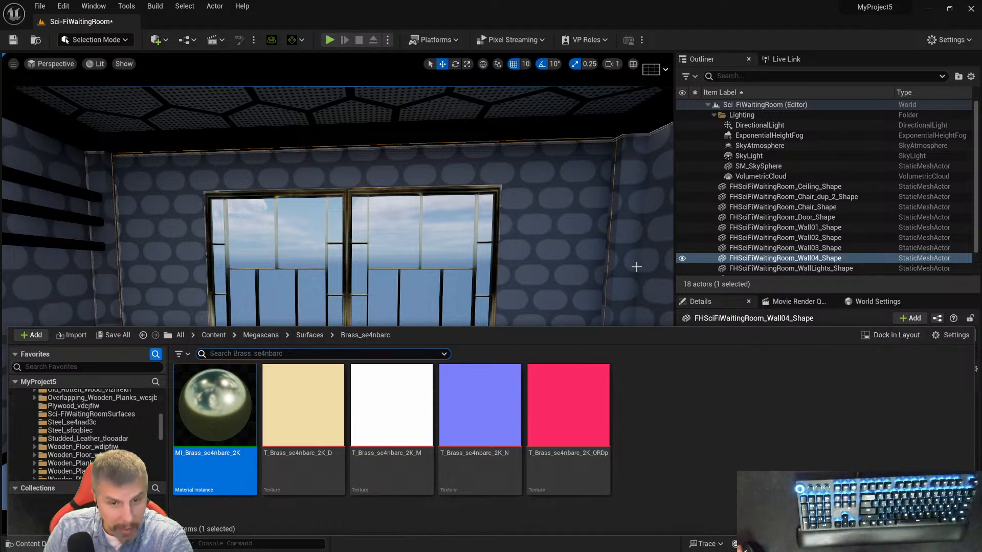
- Select the Wall03 mesh and review its assigned material slots
left_click(655, 268)
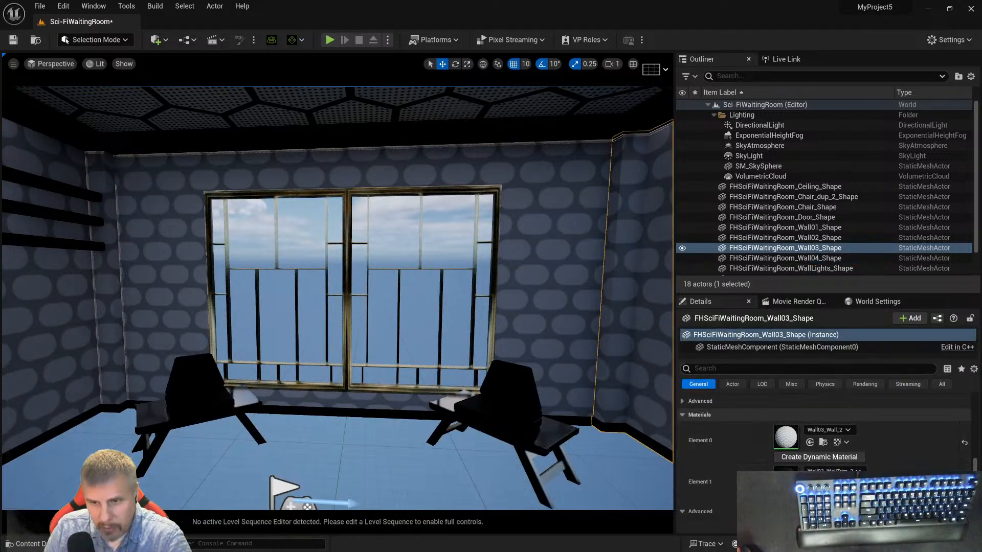
scroll(823, 445, "up", 3)
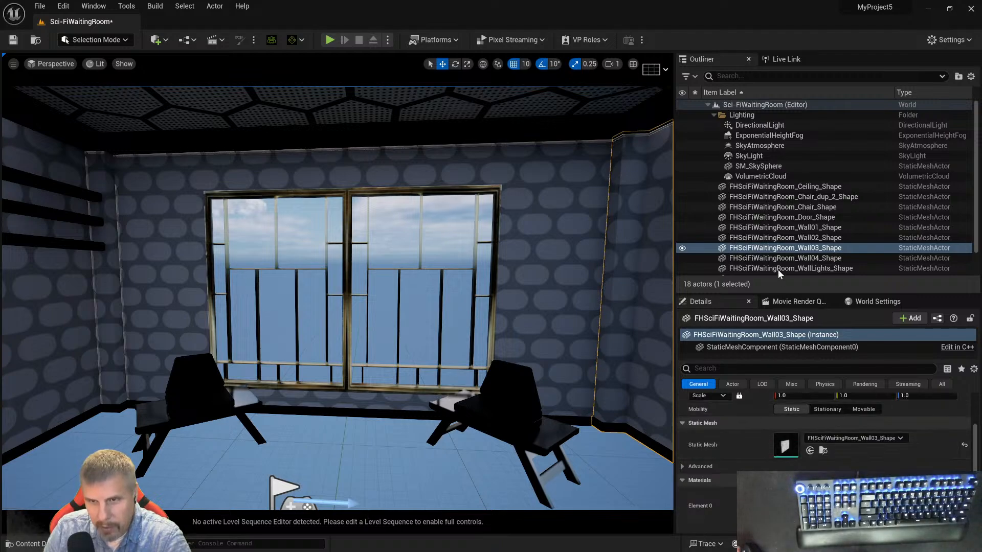
left_click(776, 250)
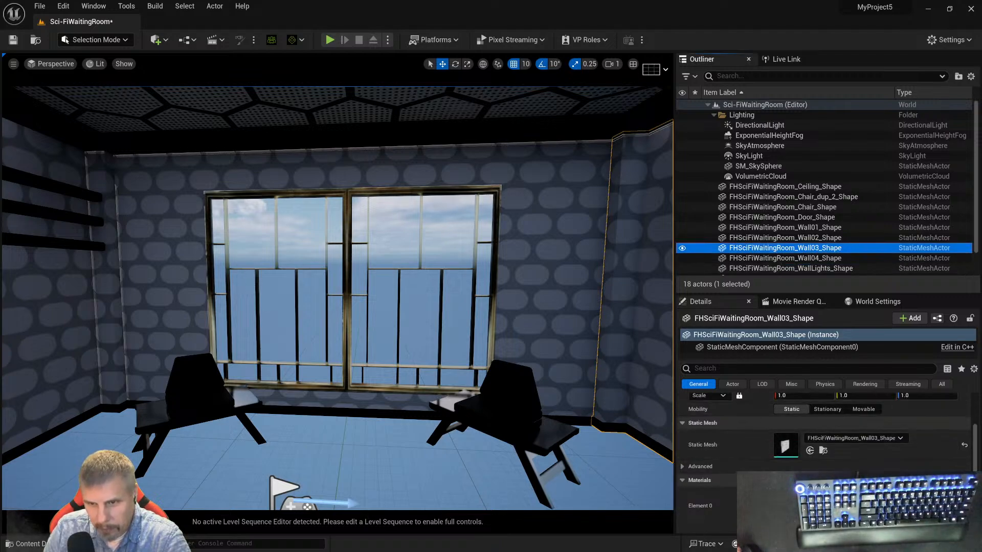
scroll(771, 455, "down", 2)
scroll(823, 445, "up", 2)
scroll(810, 443, "down", 2)
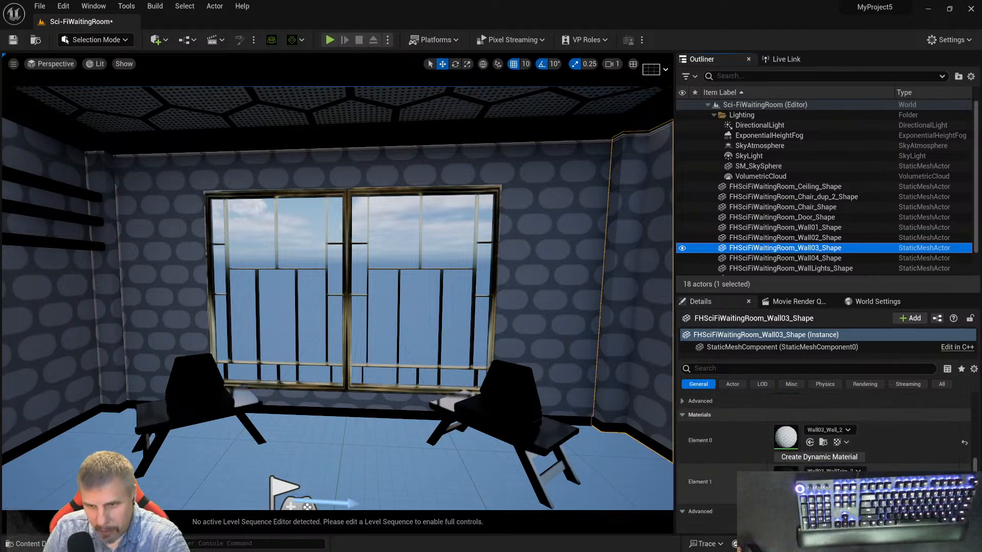
scroll(823, 439, "up", 1)
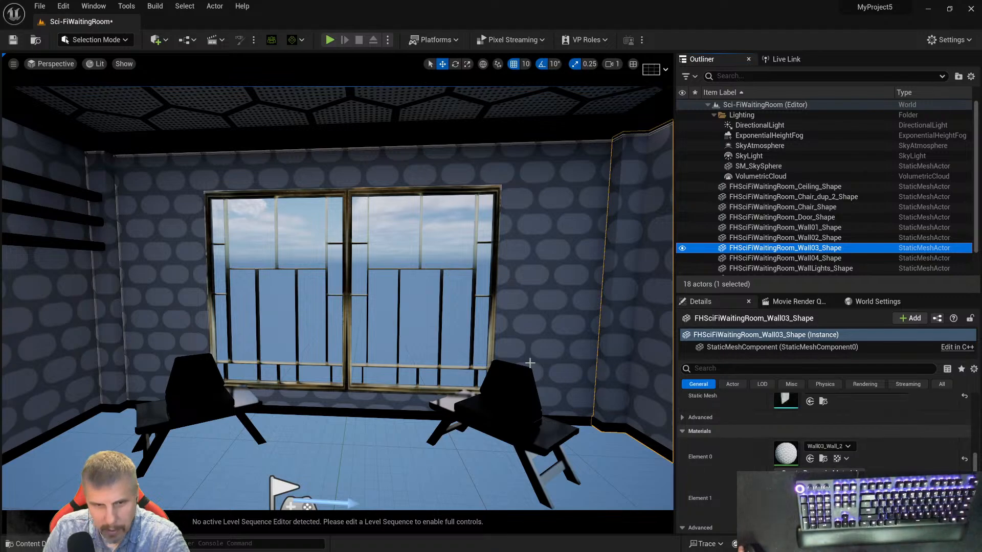
- Open the brass material instance used on Wall04's window frame and collapse its Tiling/Offset parameters
left_click(491, 338)
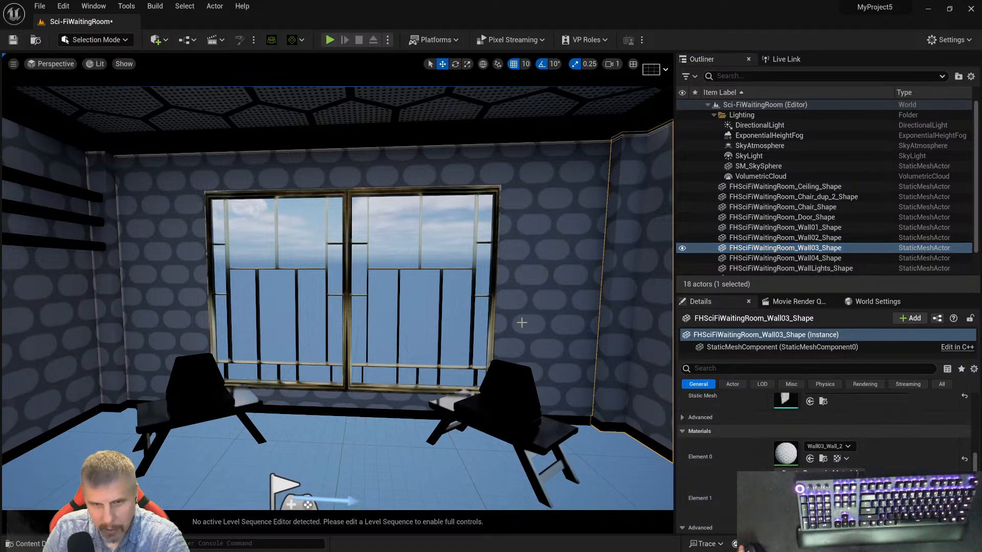
double_click(787, 453)
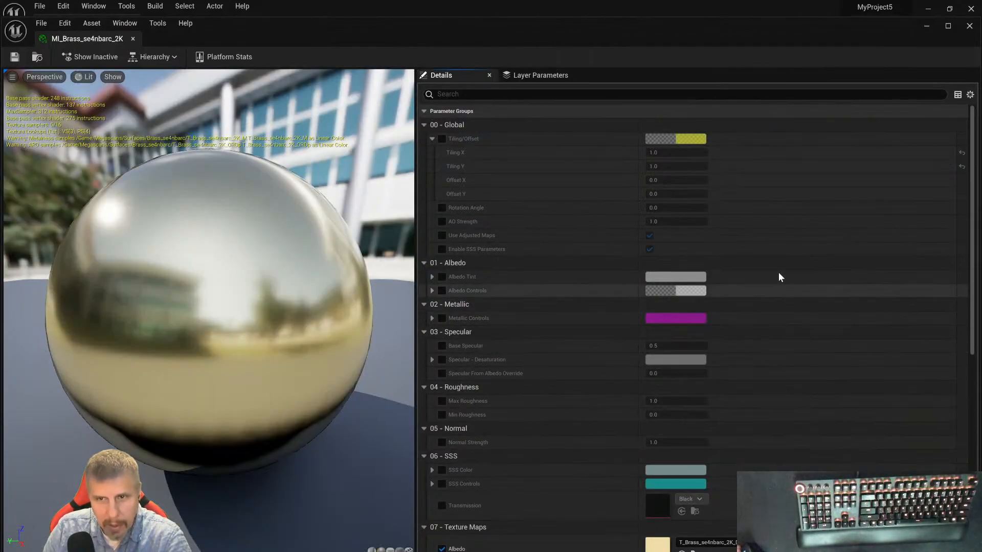
double_click(688, 143)
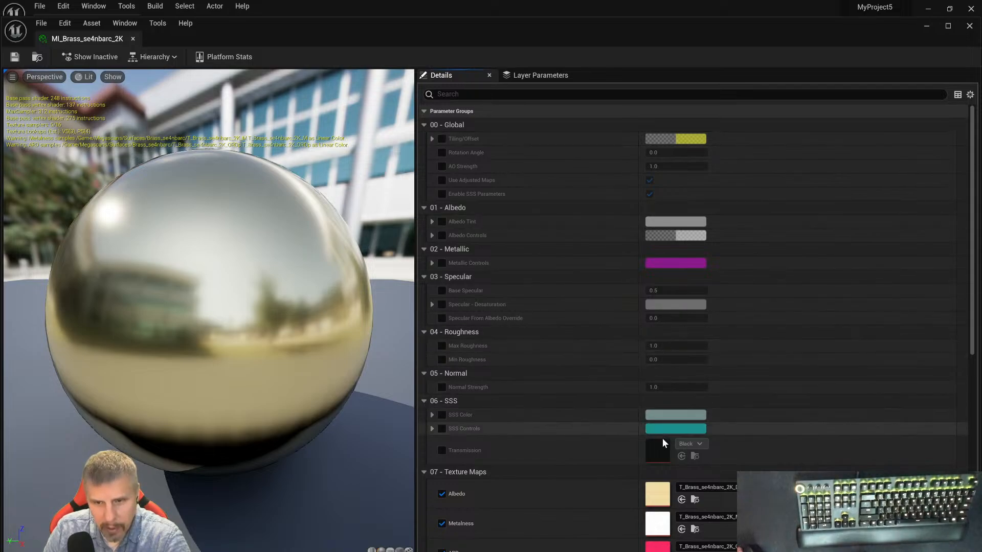
- Open the brass material's albedo texture, review its compression and texture settings, and close it
double_click(654, 500)
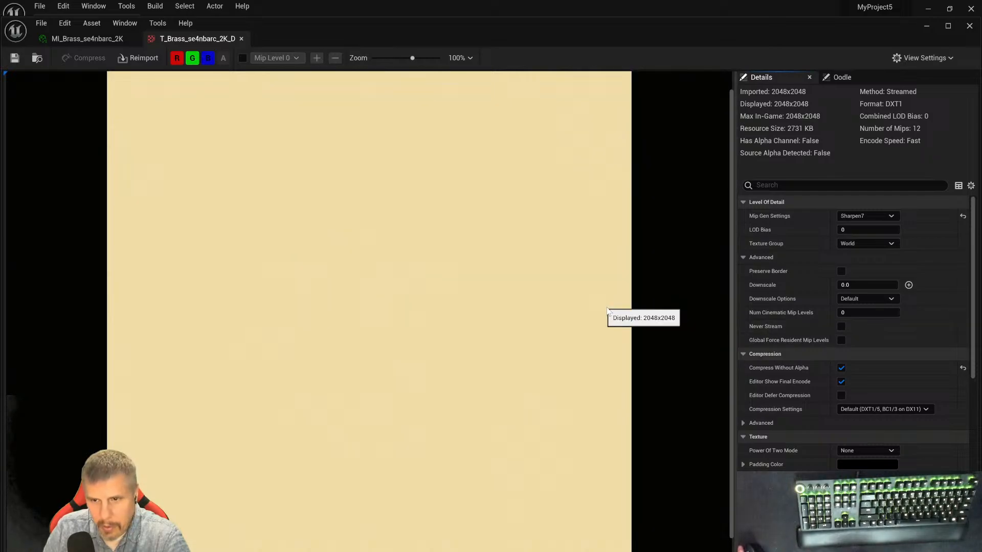
scroll(782, 291, "down", 5)
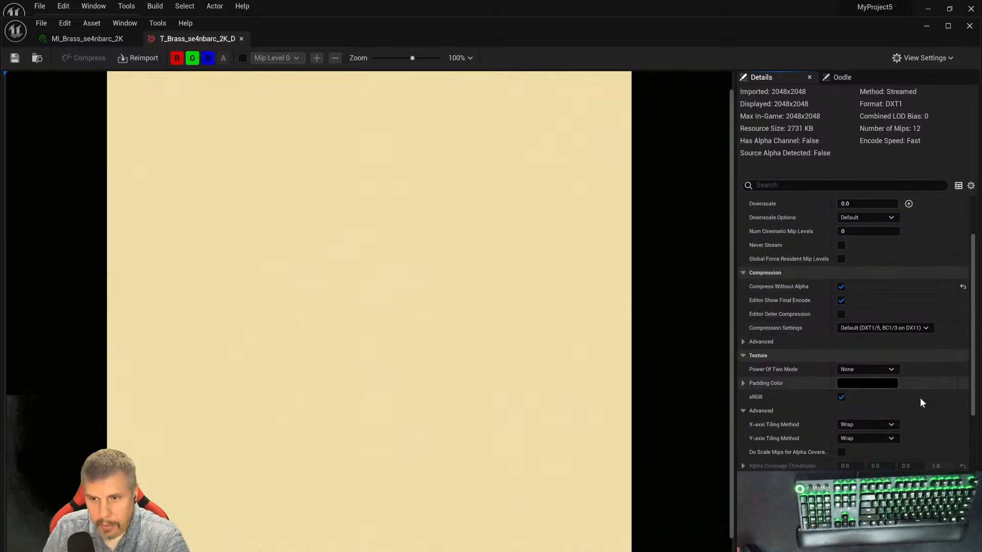
left_click_drag(972, 394, 971, 444)
scroll(956, 302, "up", 10)
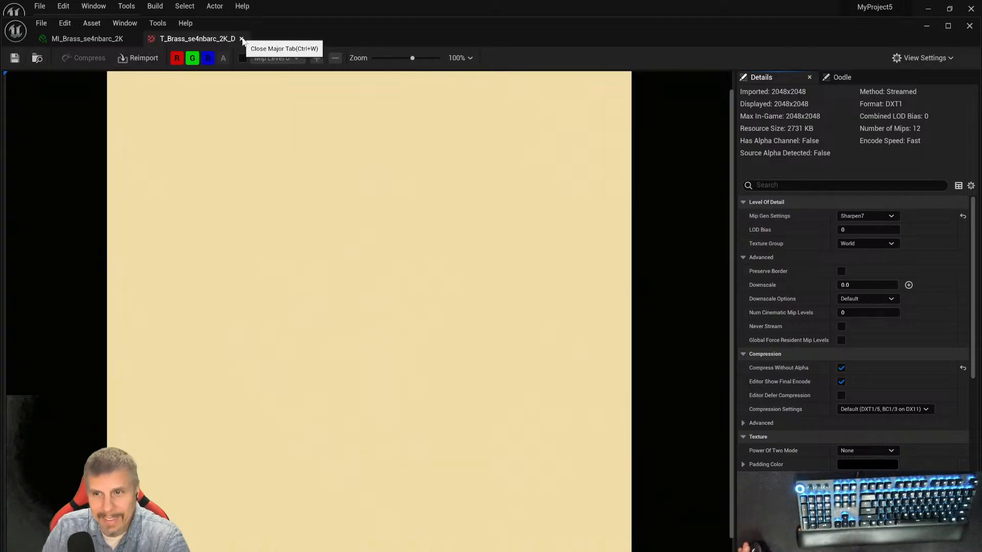
left_click(242, 40)
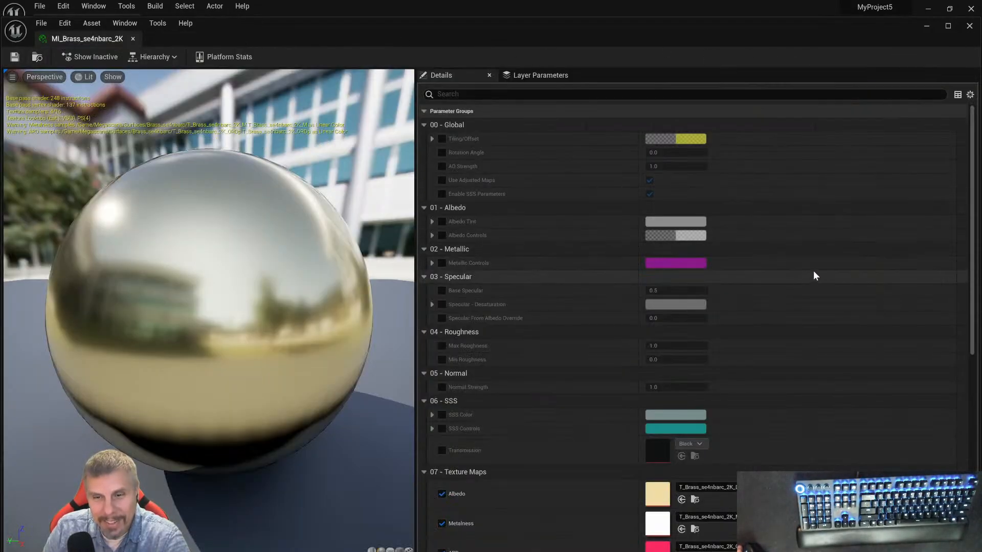
- Review the brass material instance's parameters, expand Tiling/Offset, and switch its override on and back off
scroll(820, 351, "down", 10)
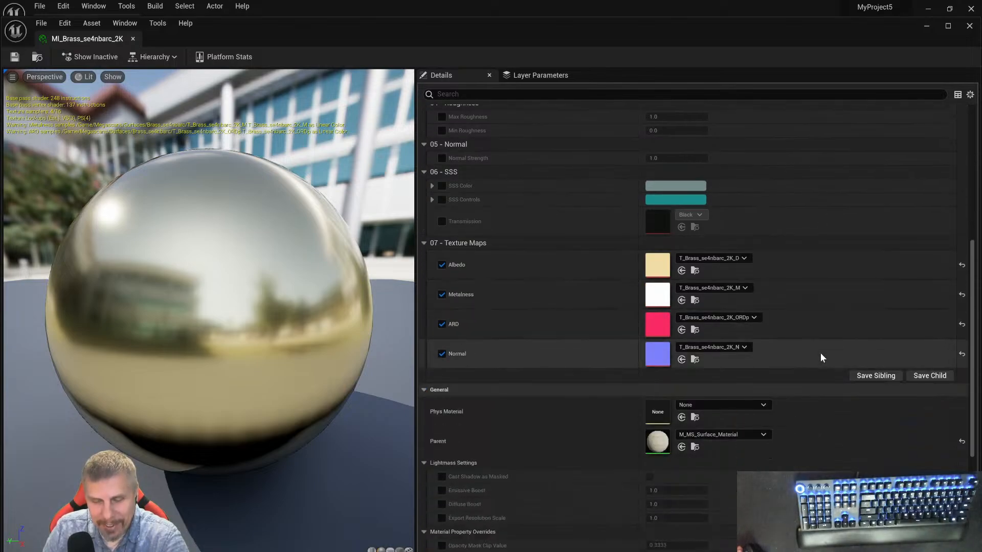
scroll(819, 356, "down", 3)
scroll(819, 356, "down", 2)
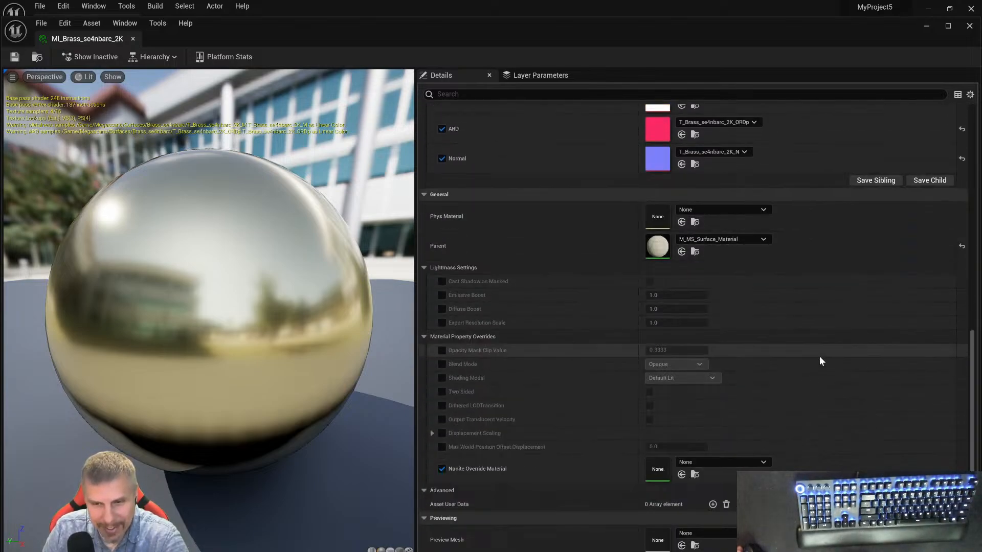
scroll(957, 280, "up", 8)
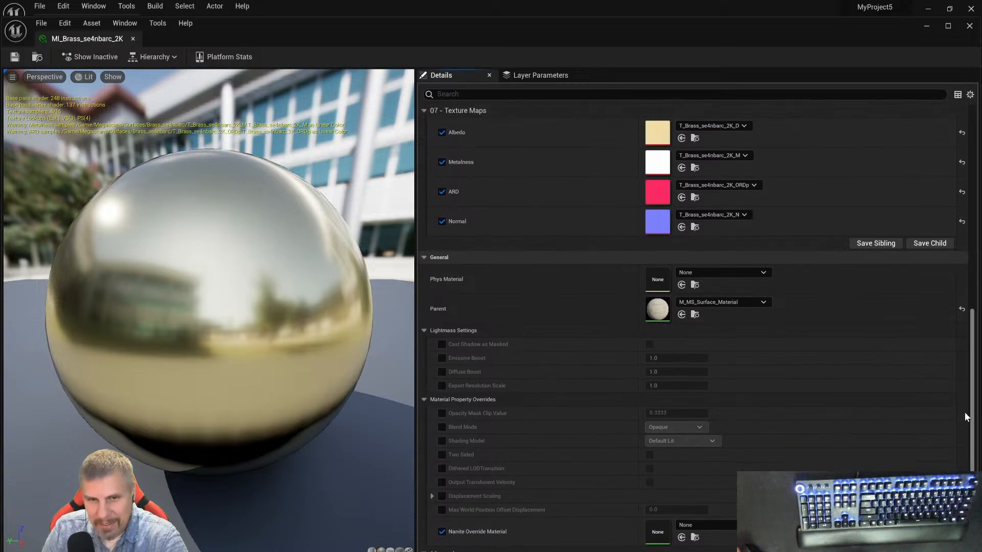
scroll(956, 245, "up", 4)
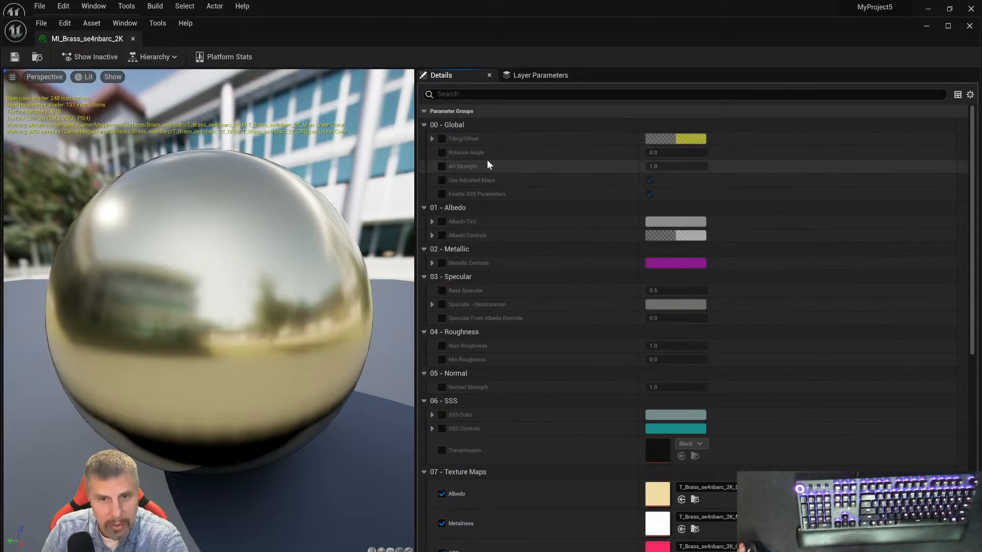
left_click(432, 139)
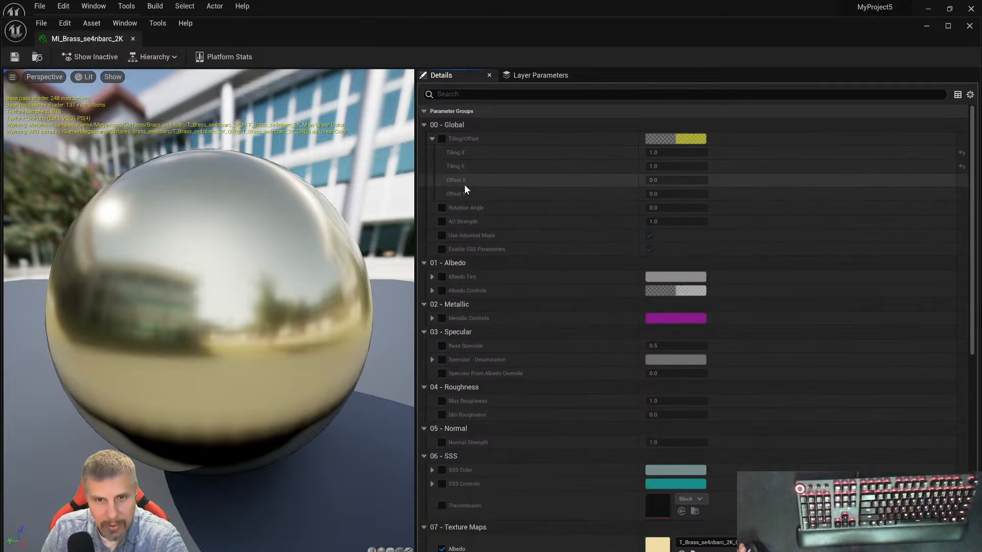
left_click(443, 138)
left_click(443, 138)
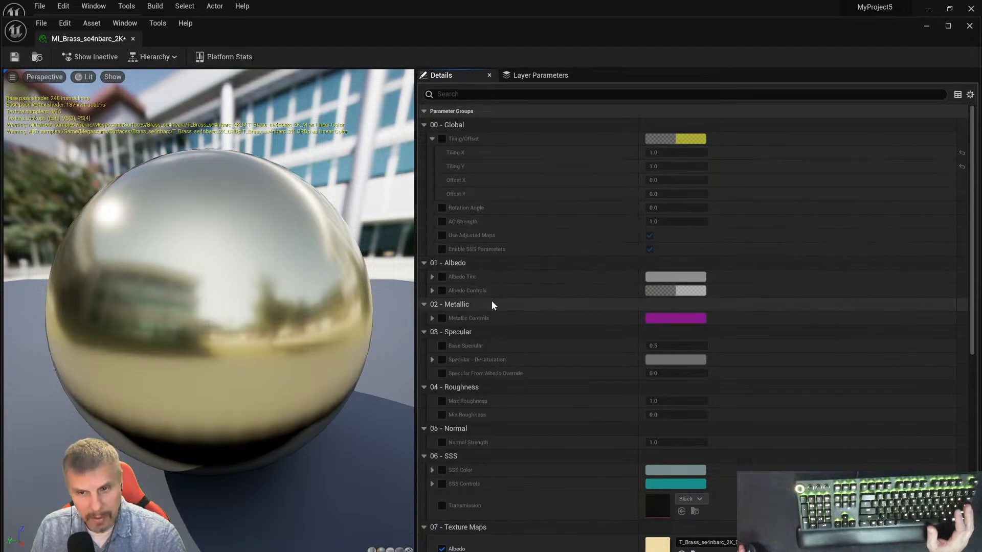
- Reopen the albedo texture T_Brass_se4nbarc_2K_D from the brass material's texture maps
scroll(530, 318, "down", 1)
scroll(530, 318, "down", 5)
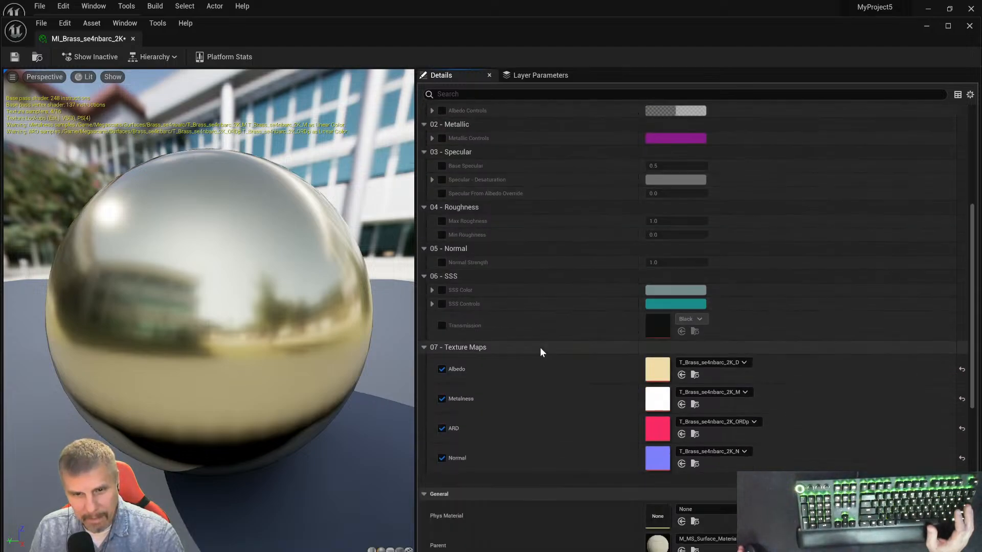
scroll(540, 348, "down", 3)
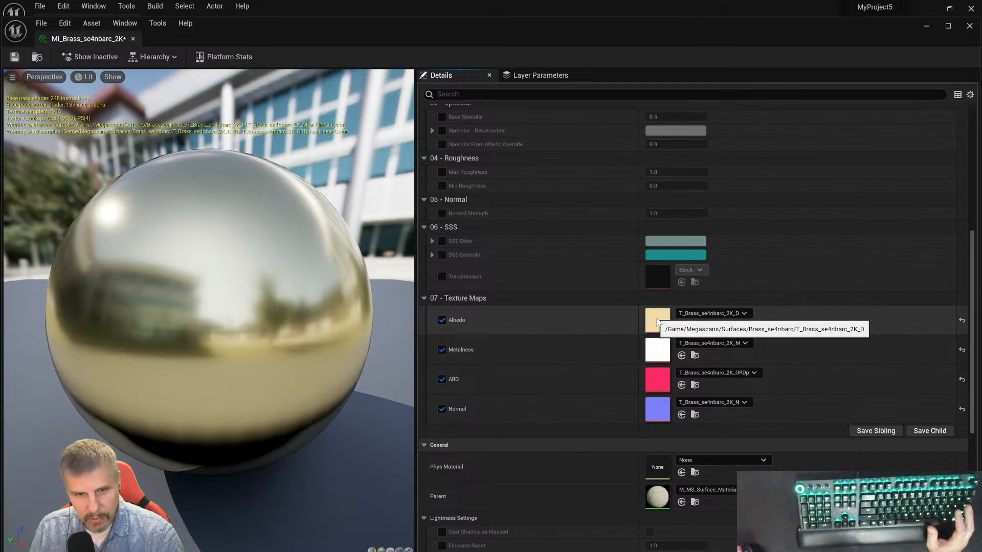
double_click(663, 330)
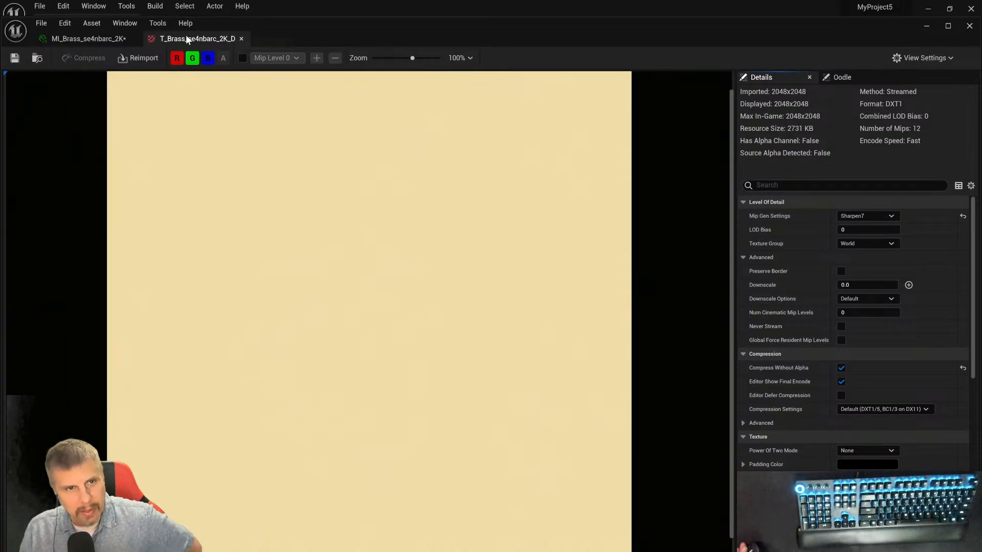
- Undock the albedo texture into its own enlarged window, turn off its red, green and blue channels, and close it
left_click_drag(189, 39, 808, 254)
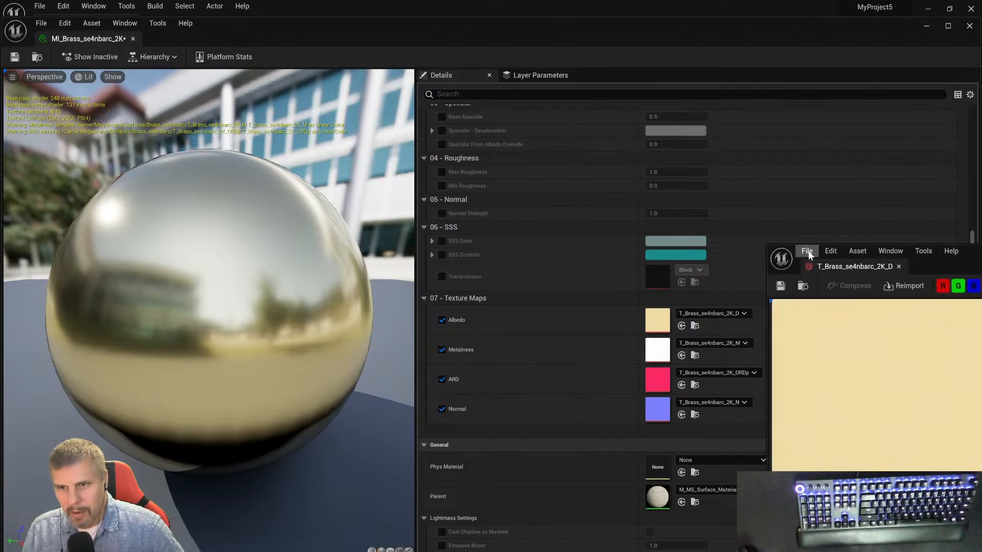
left_click_drag(966, 254, 720, 123)
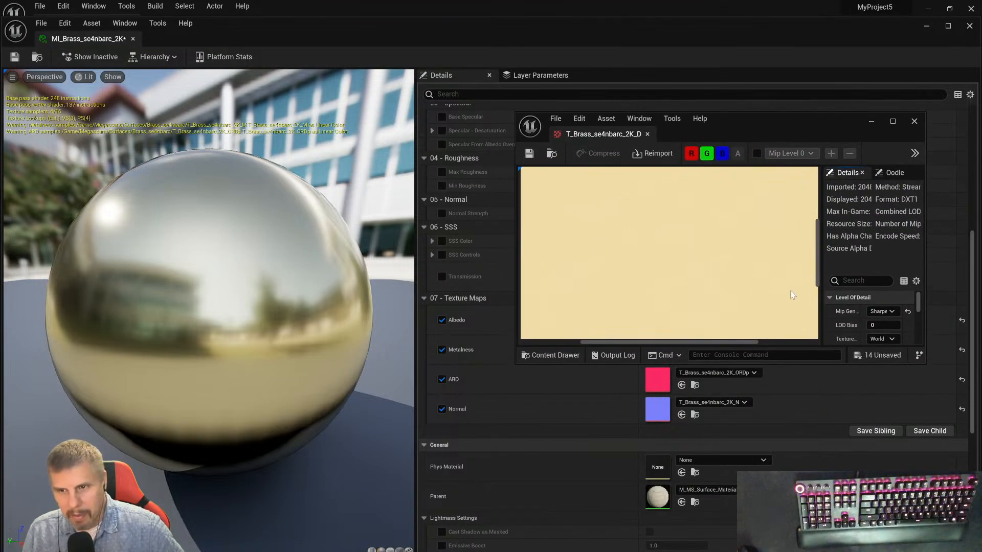
left_click_drag(787, 364, 786, 533)
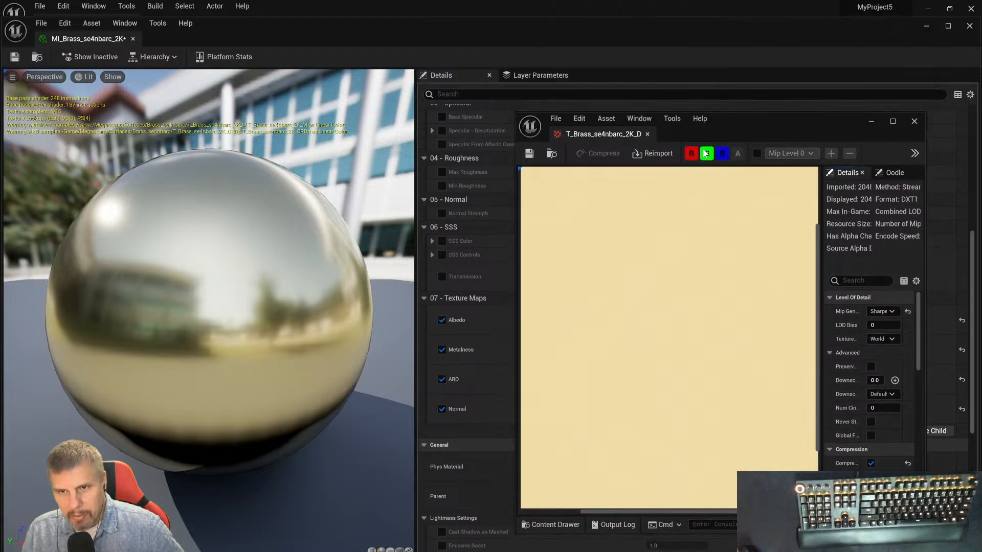
left_click(690, 154)
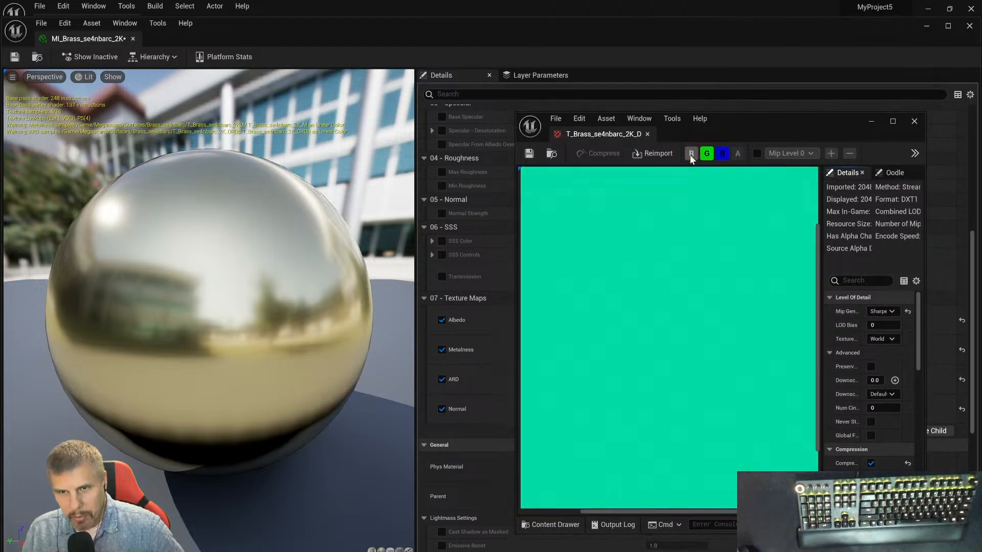
left_click(722, 156)
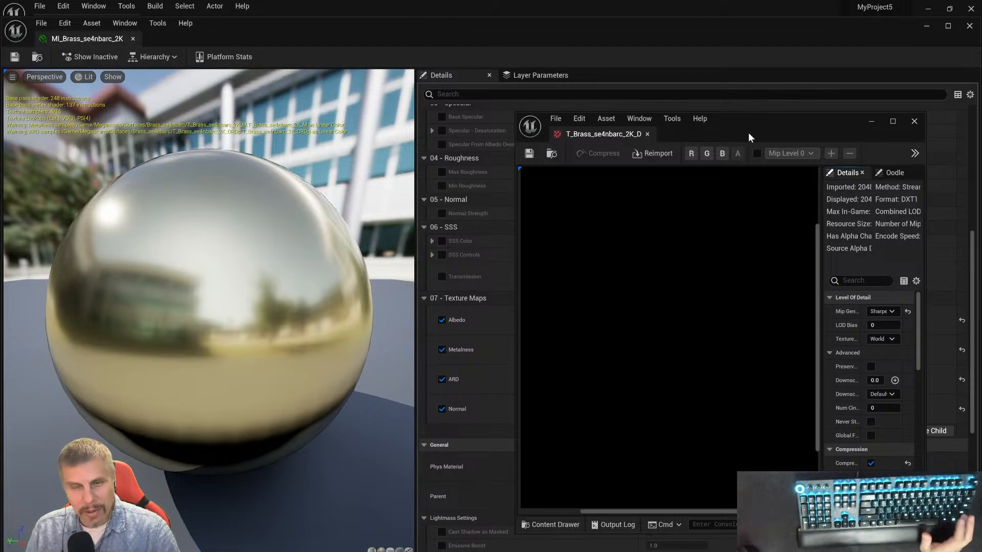
left_click(914, 123)
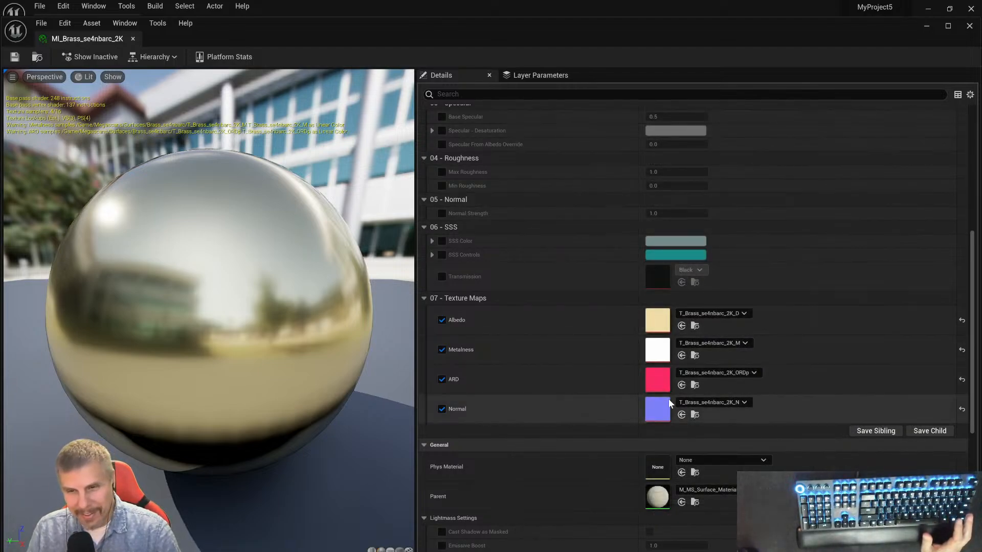
- Reopen the brass albedo texture, review its level of detail, compression, adjustment and file path settings, and expand Chroma Key Color
double_click(655, 329)
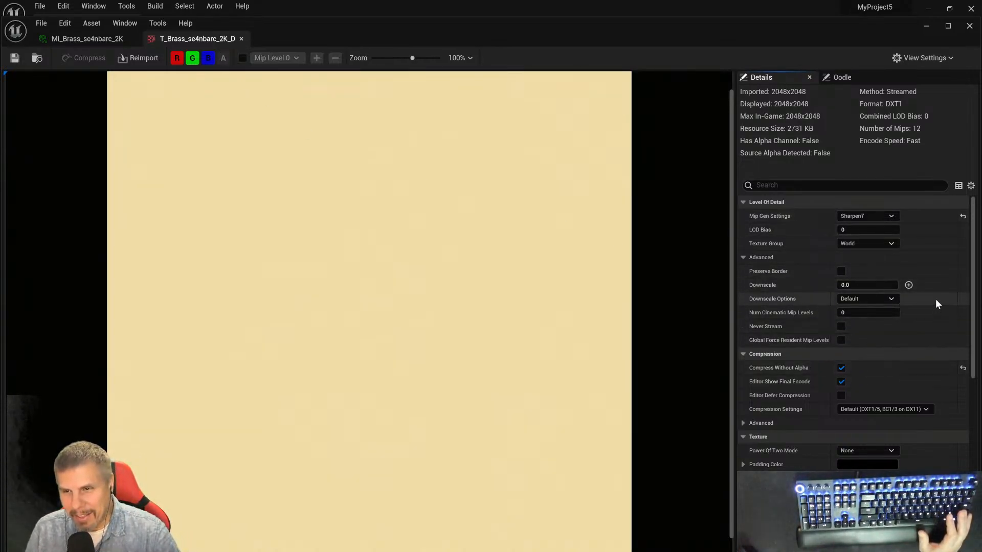
scroll(935, 302, "down", 3)
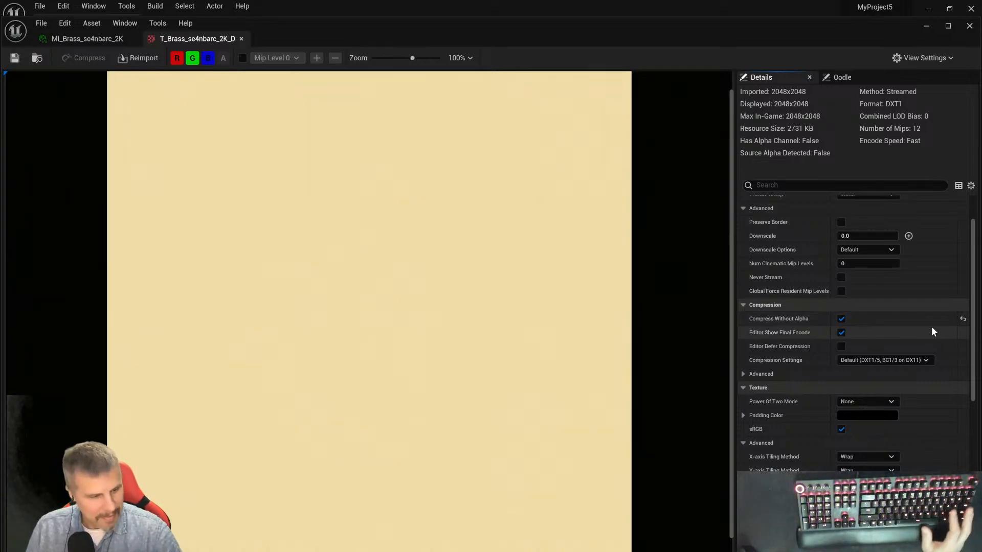
scroll(866, 353, "up", 1)
scroll(585, 238, "up", 1)
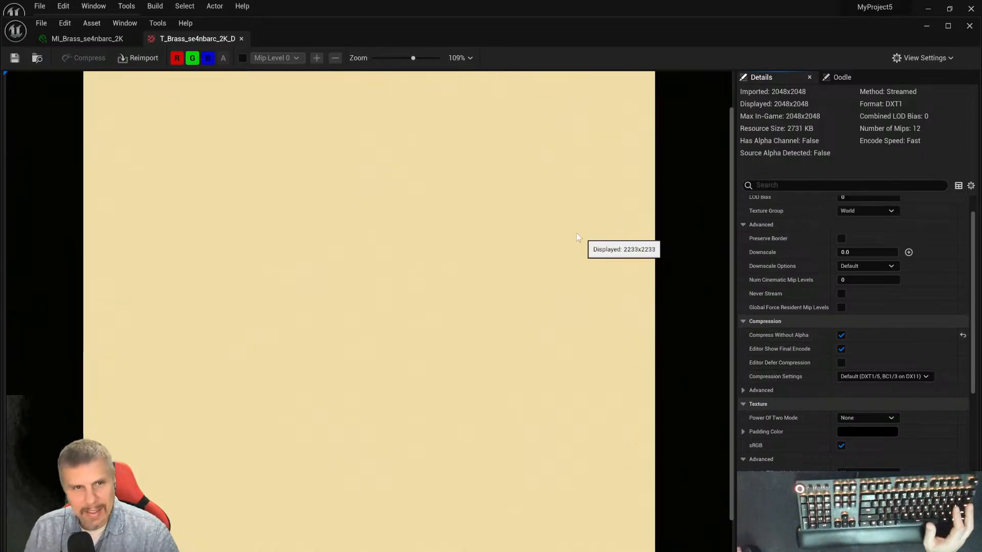
scroll(358, 132, "down", 2)
scroll(358, 132, "down", 1)
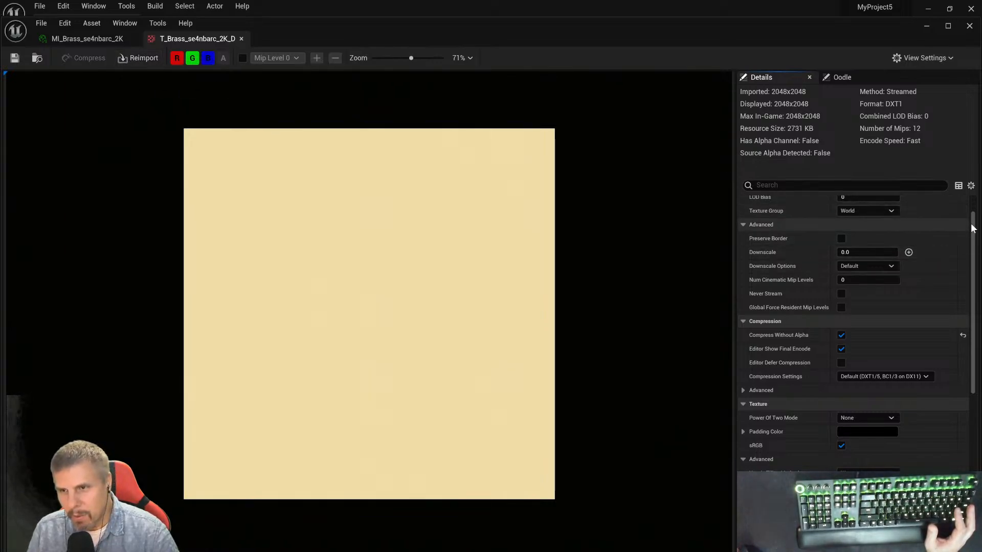
left_click_drag(972, 229, 973, 416)
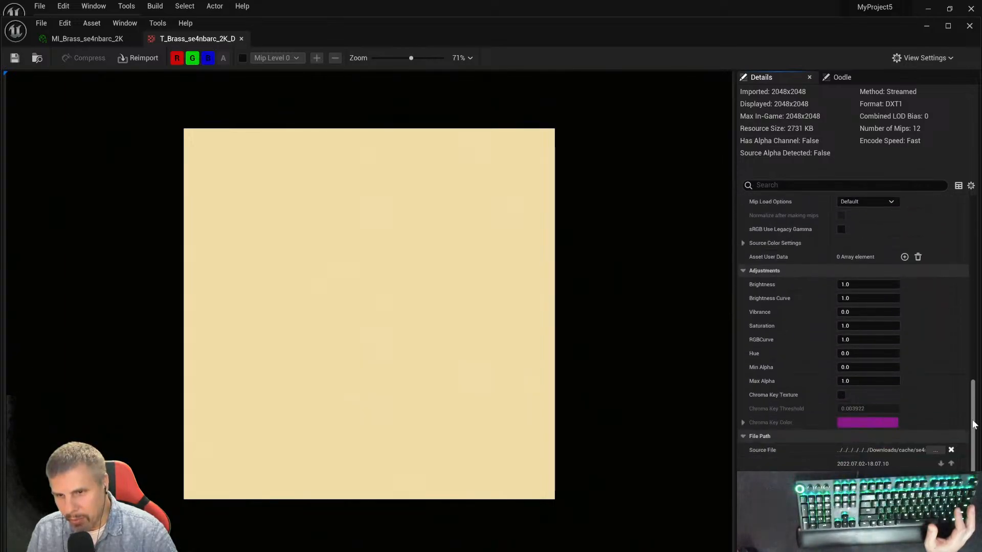
left_click(741, 423)
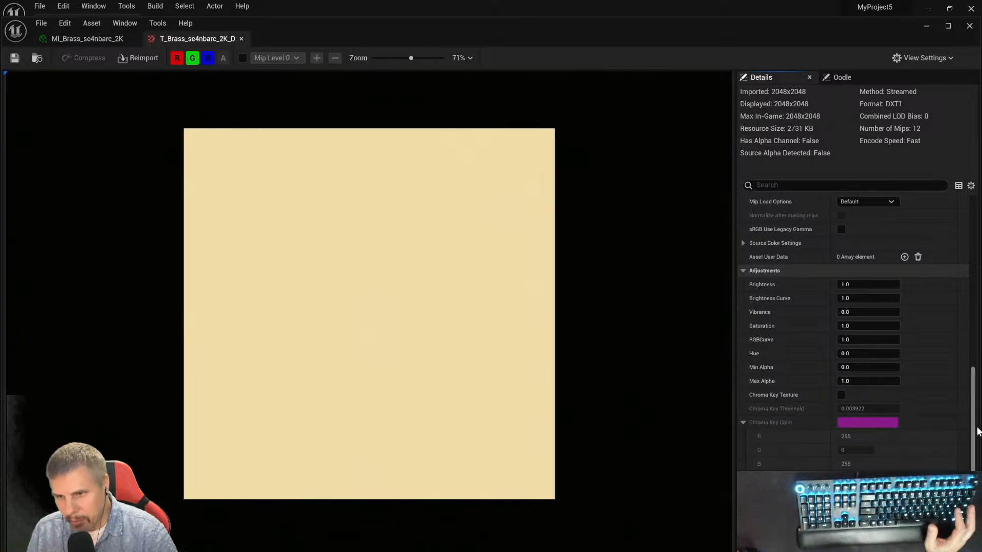
scroll(974, 433, "down", 3)
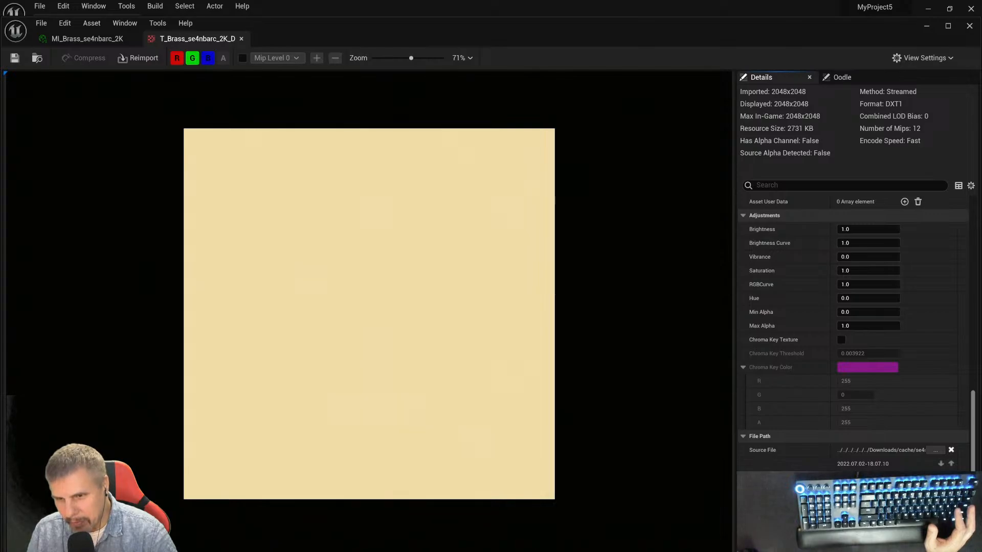
- Review the start of the albedo texture's details and its Oodle encoding settings, and close the texture
mouse_move(578, 15)
left_mouse_down()
mouse_move(574, 2)
mouse_move(572, 26)
mouse_move(578, 14)
left_mouse_up()
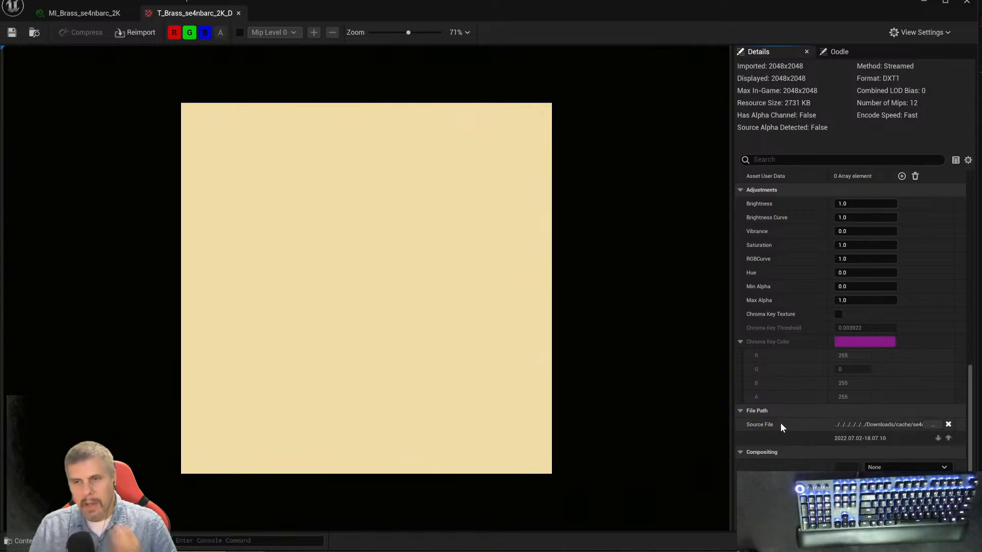
left_click_drag(968, 447, 970, 225)
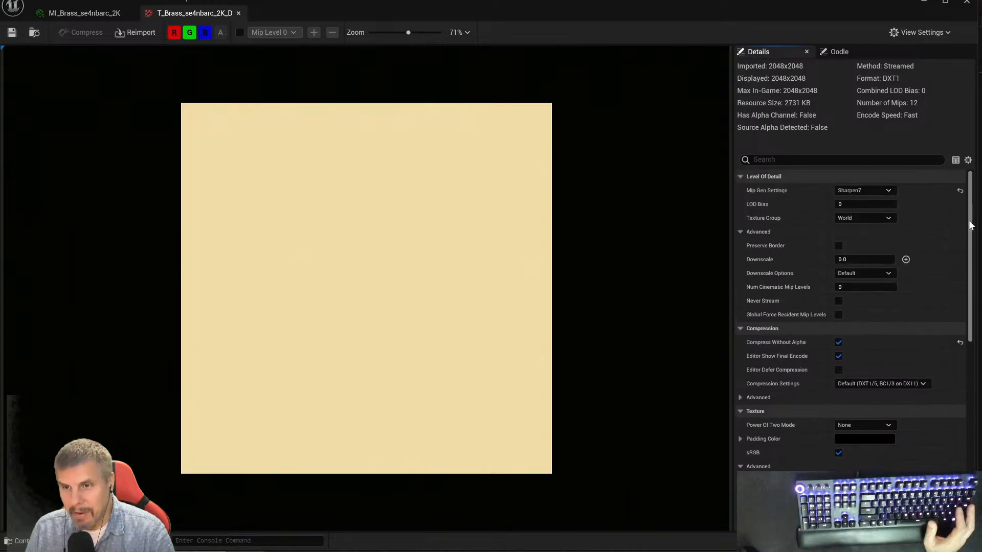
left_click(834, 53)
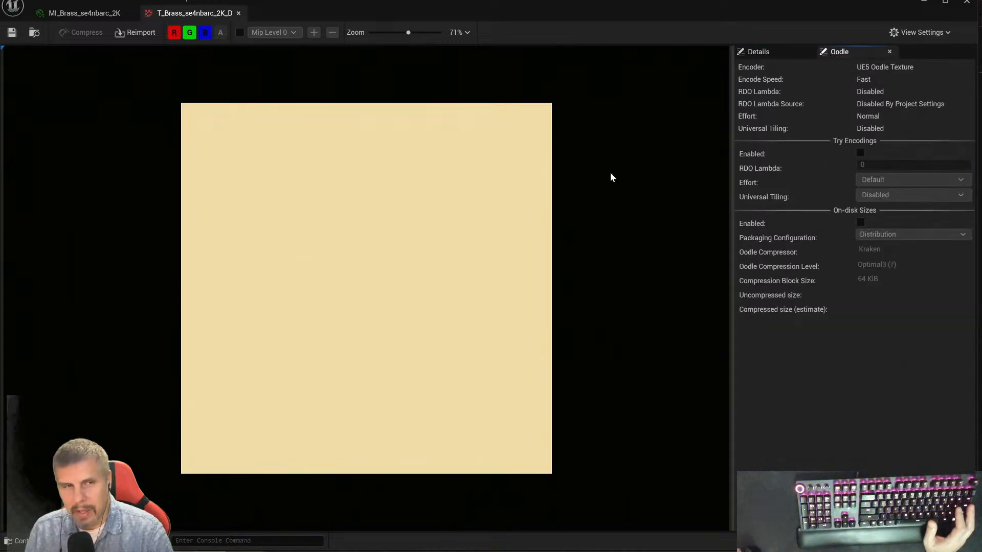
left_click(238, 13)
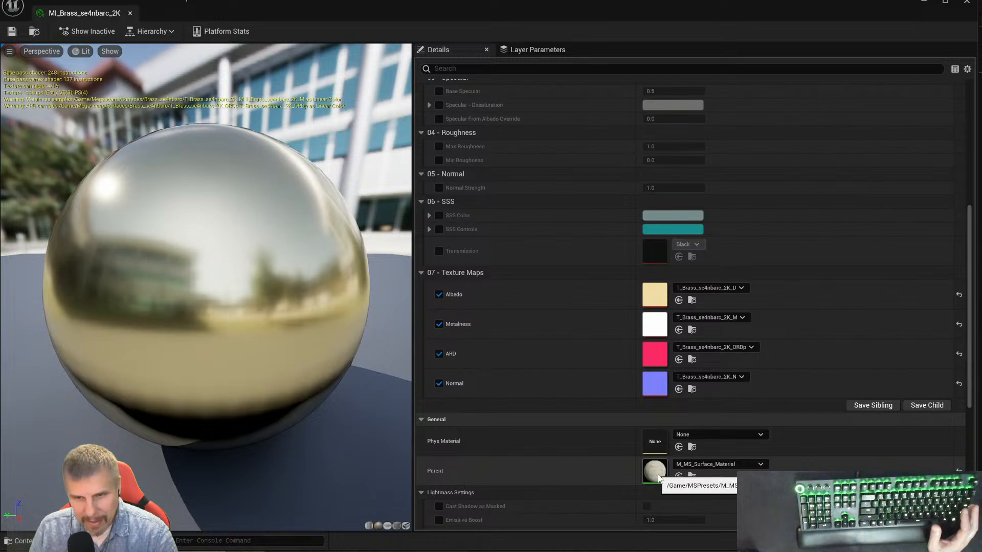
- Set the brass material instance's Tiling/Offset colour to bright green, hex sRGB 0AFFB6FF
scroll(594, 353, "up", 7)
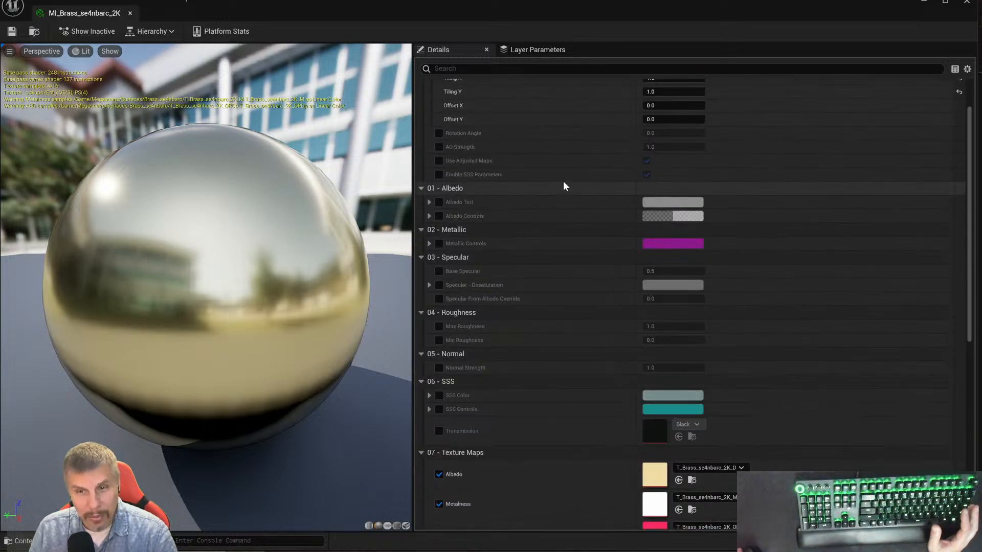
scroll(563, 181, "up", 2)
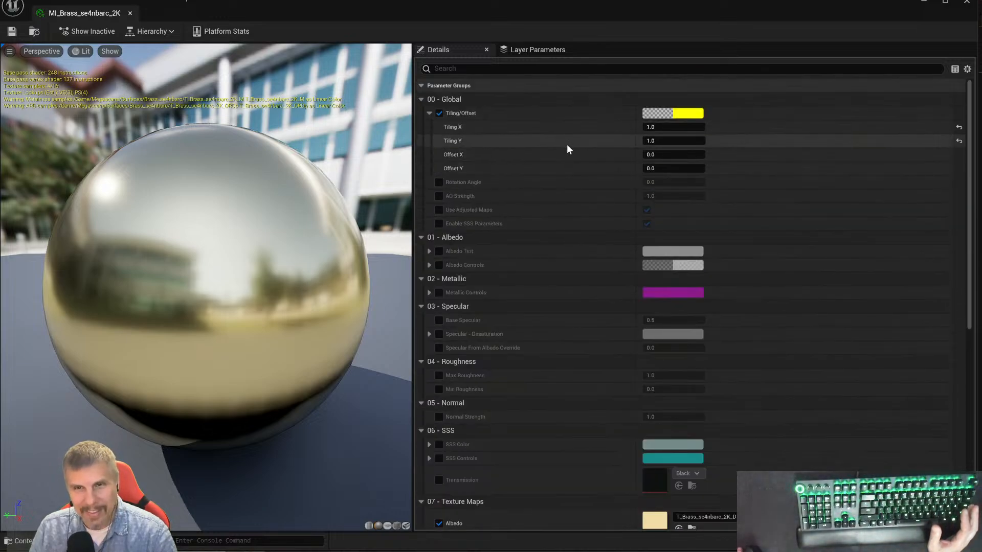
left_click(695, 117)
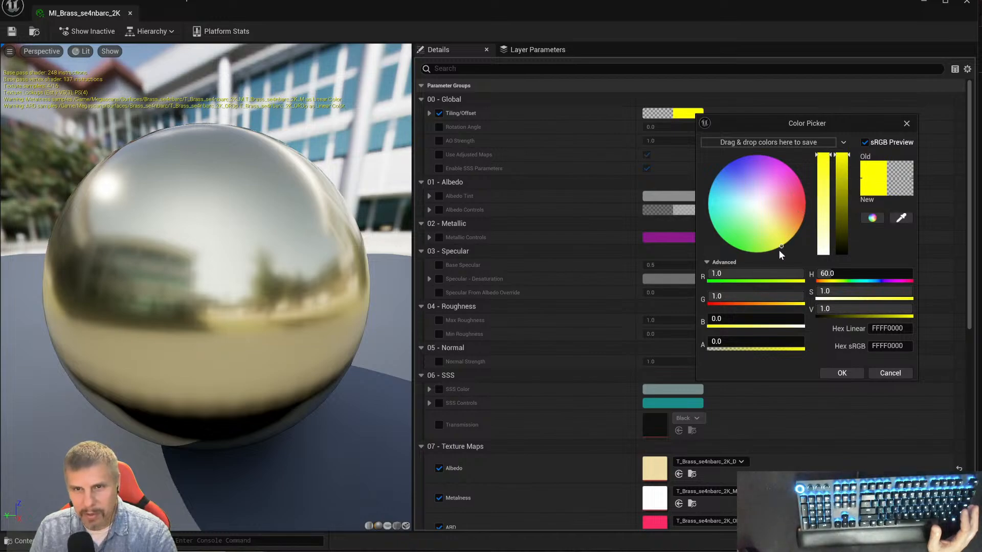
left_click_drag(782, 249, 715, 229)
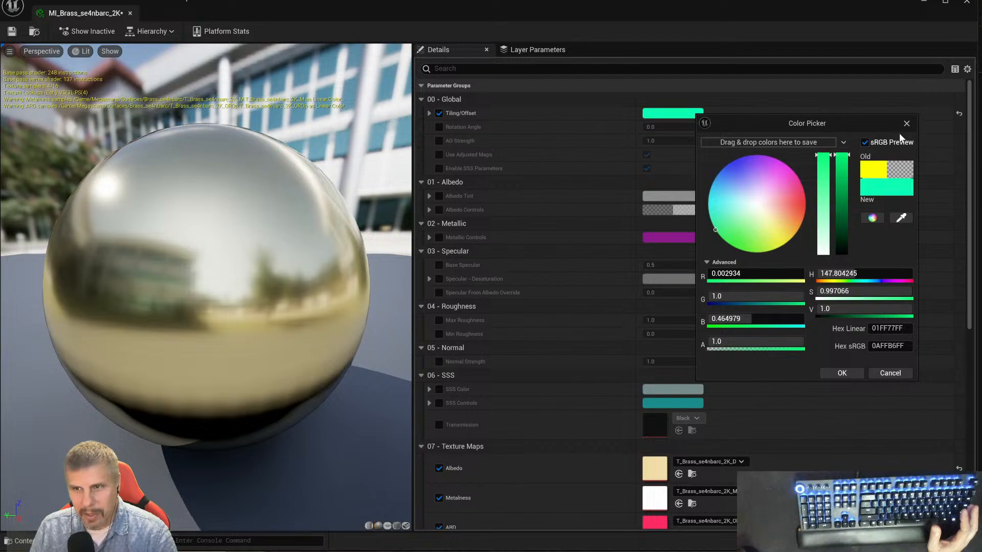
left_click(840, 373)
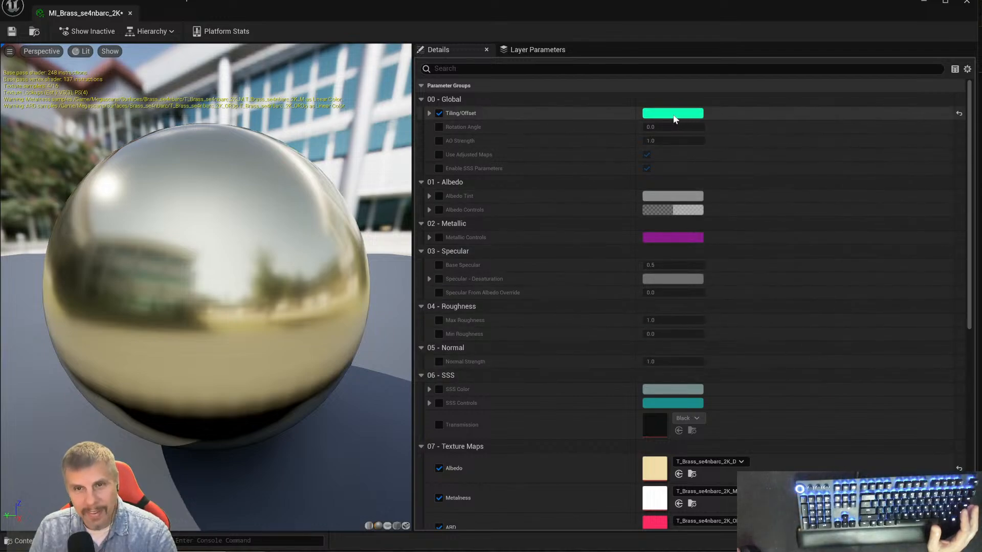
- Set the Tiling/Offset colour to pink, hex sRGB FF009DFF, and briefly expand the Metallic Controls values
left_click(659, 118)
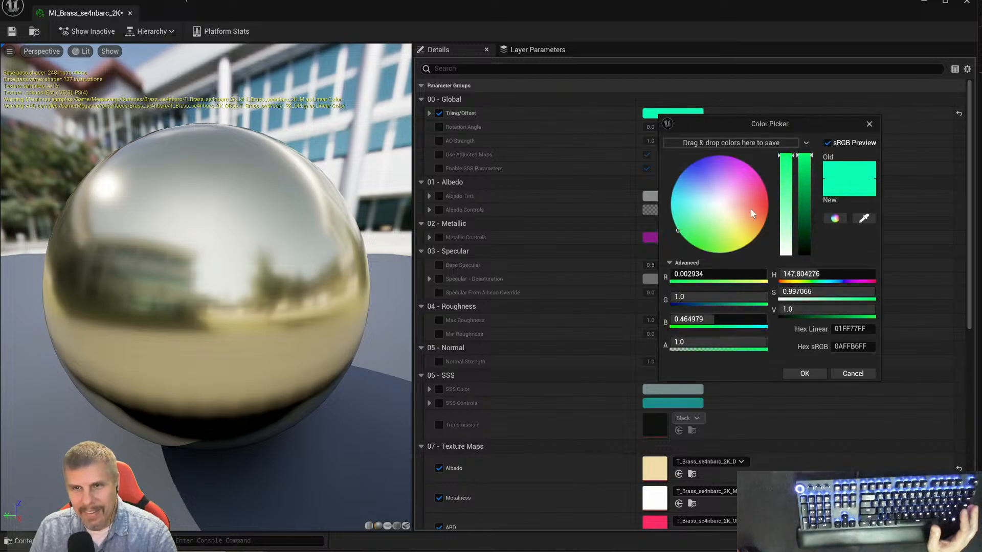
left_click_drag(753, 213, 767, 190)
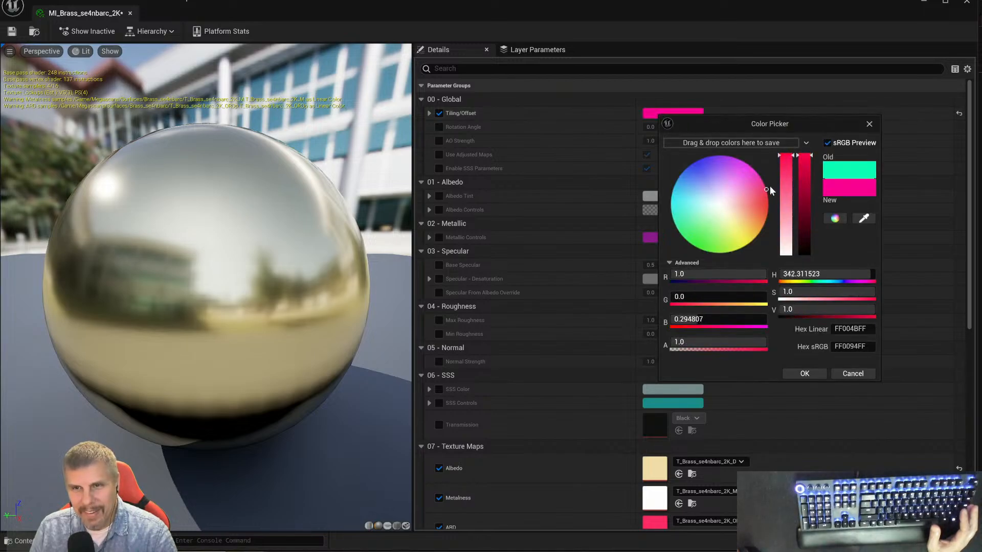
left_click(804, 374)
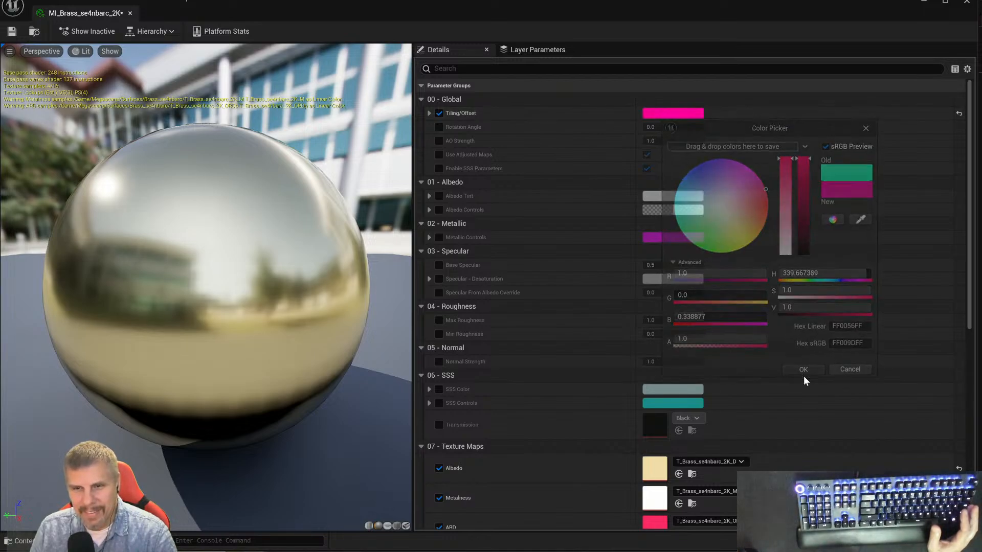
double_click(670, 235)
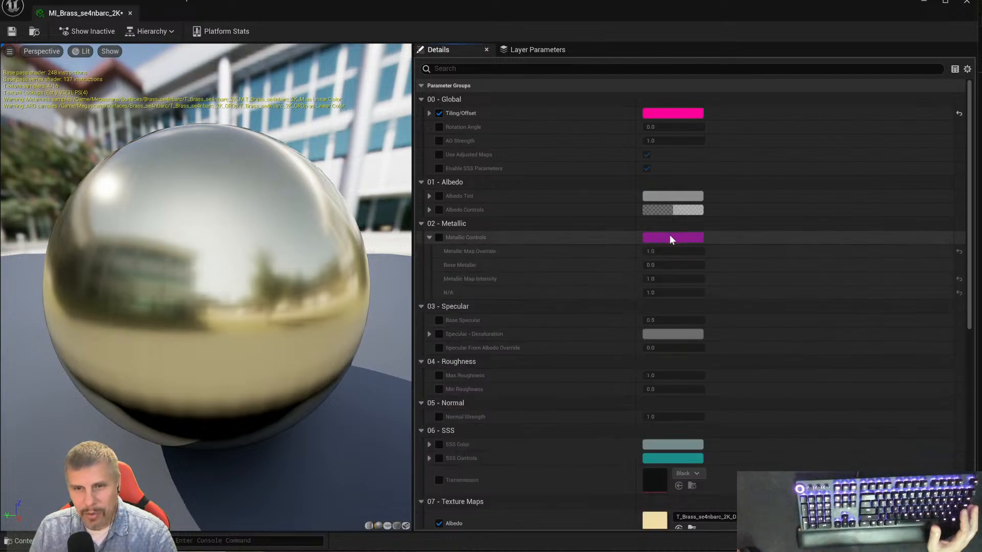
double_click(669, 237)
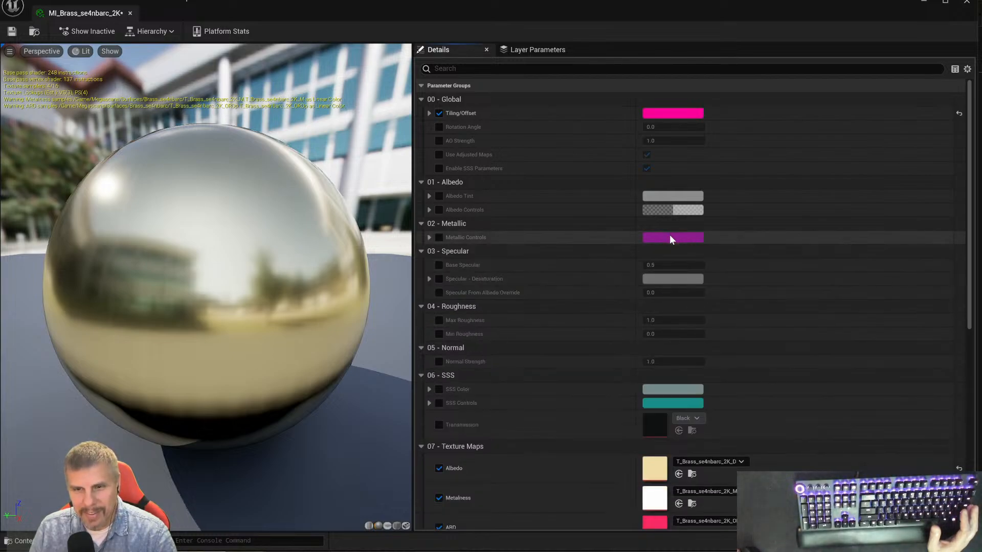
- Set the Tiling/Offset colour to blue-violet, hex sRGB 5B00FFFF, and close the colour picker
left_click(666, 114)
left_click(720, 168)
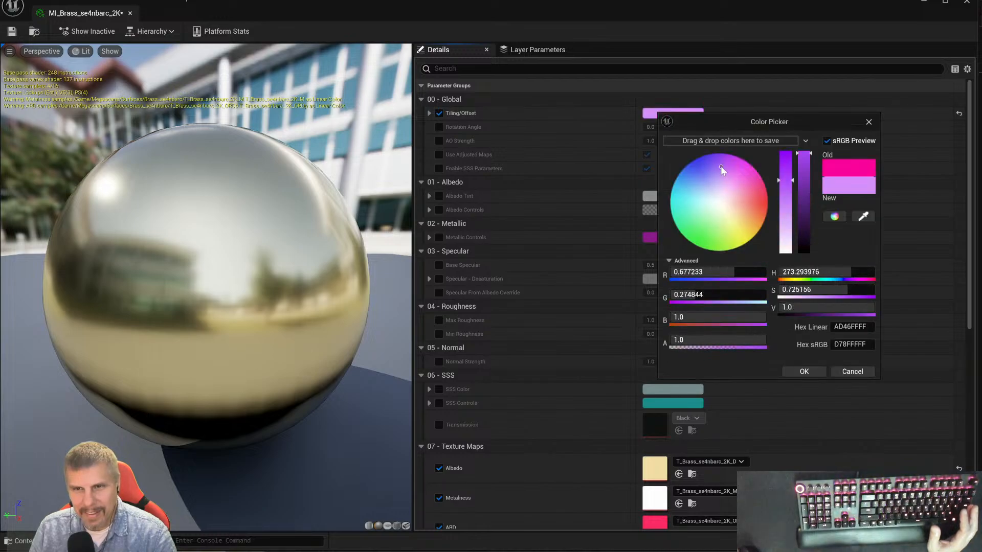
left_click_drag(721, 171, 696, 152)
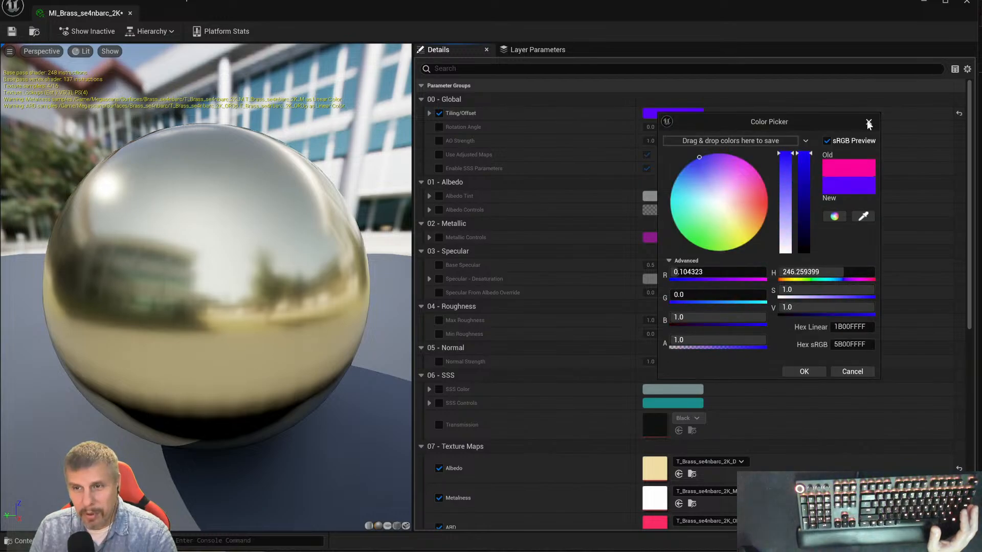
left_click(869, 122)
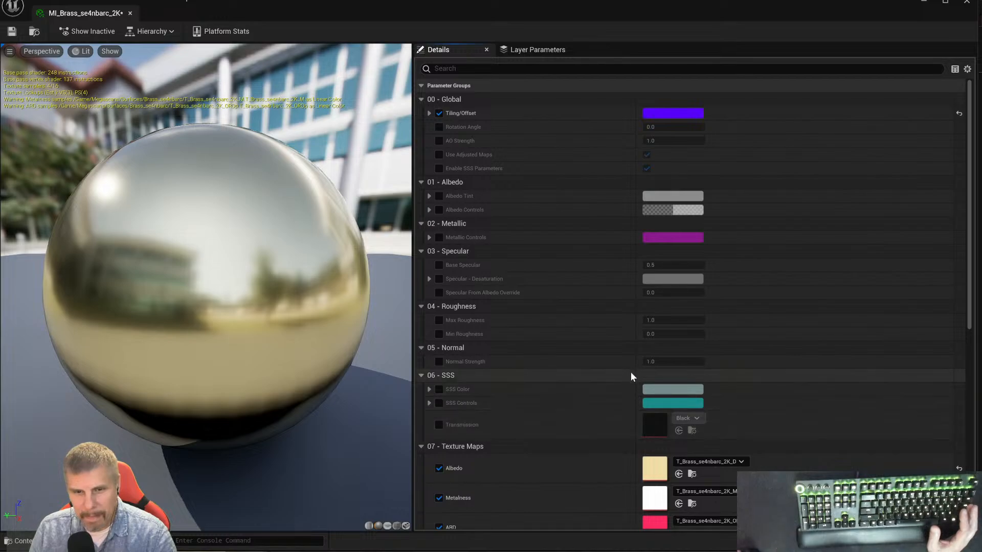
- Check the Tiling/Offset colour values in the colour picker and inspect the brass preview sphere from another angle
left_click(674, 113)
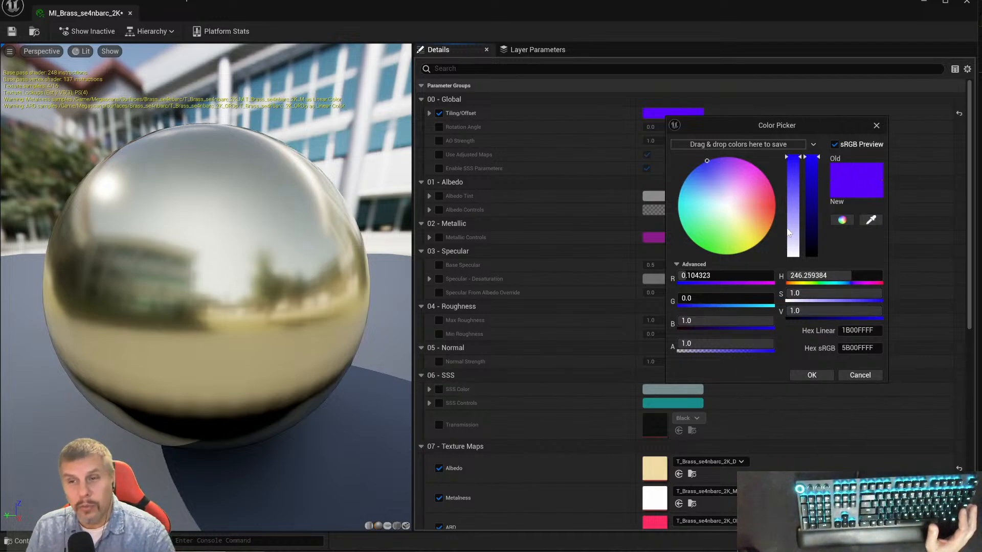
left_click(876, 127)
left_click_drag(207, 286, 181, 275)
left_click_drag(260, 346, 331, 344)
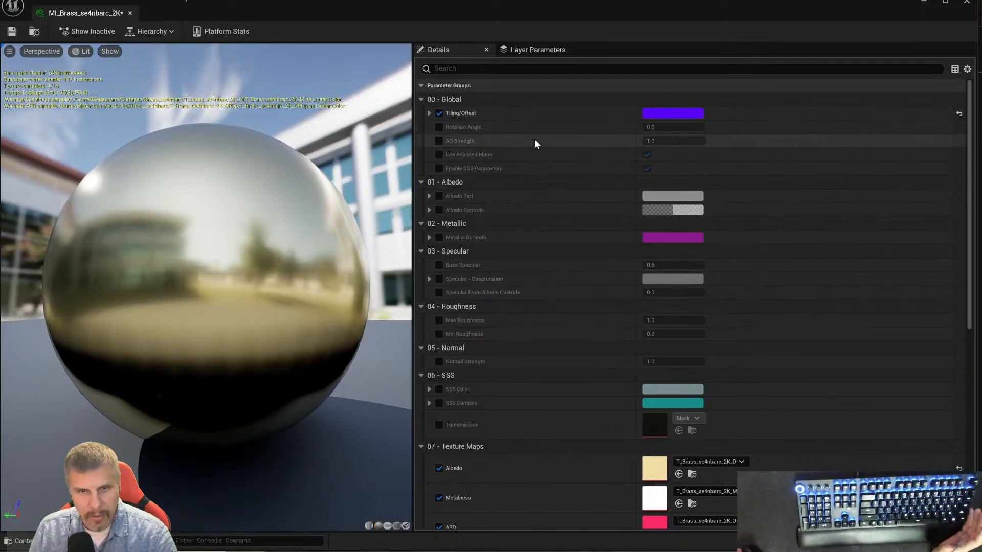
- Recheck the Tiling/Offset colour in the colour picker and undo the last two colour changes
left_click(682, 114)
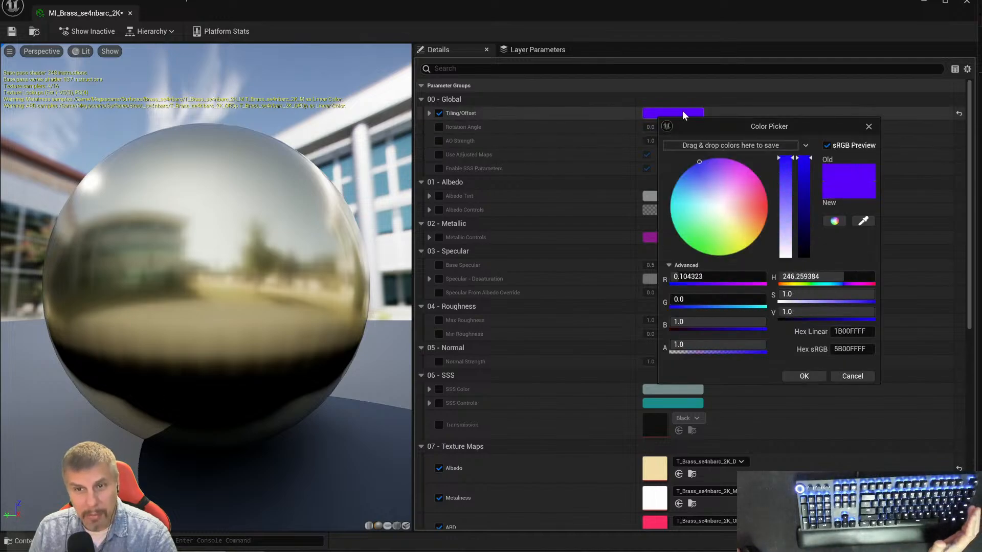
left_click(868, 127)
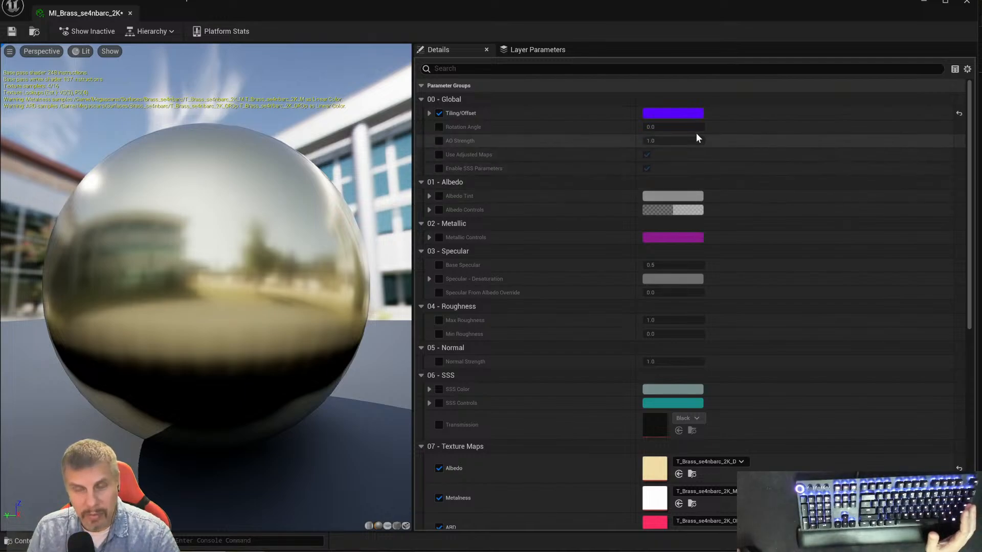
key("ctrl+z")
key("ctrl+z")
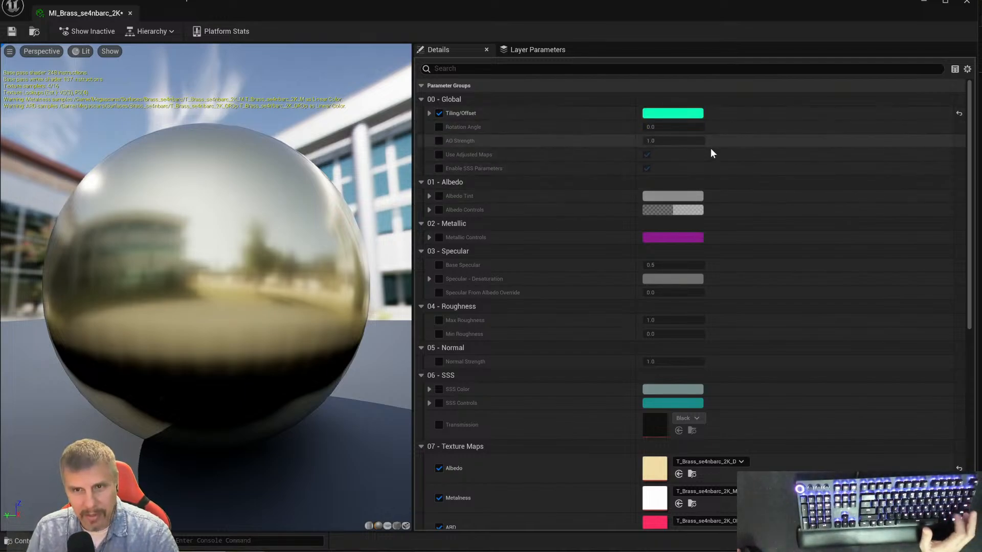
- Review the brass material instance's parameter groups from Global through Texture Maps
scroll(780, 177, "down", 3)
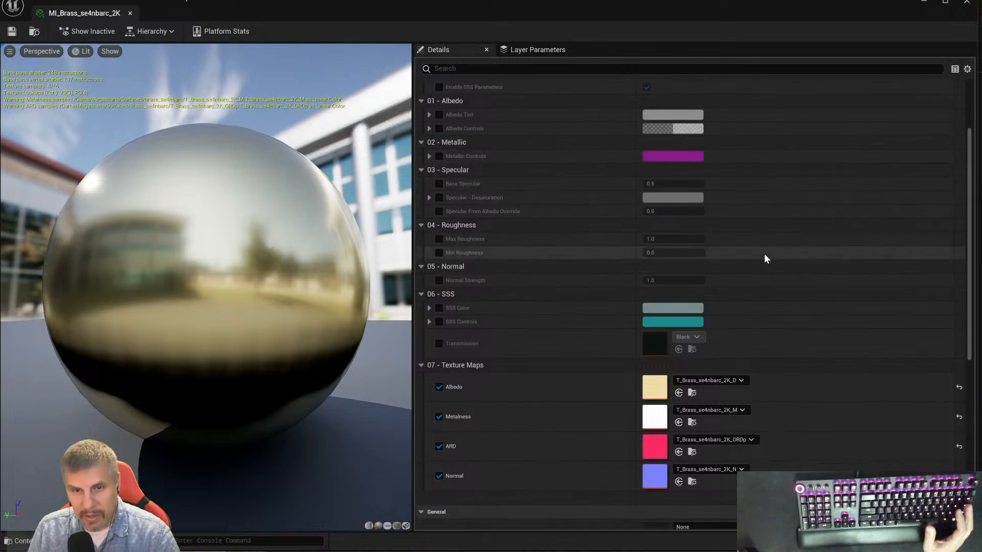
scroll(765, 259, "down", 2)
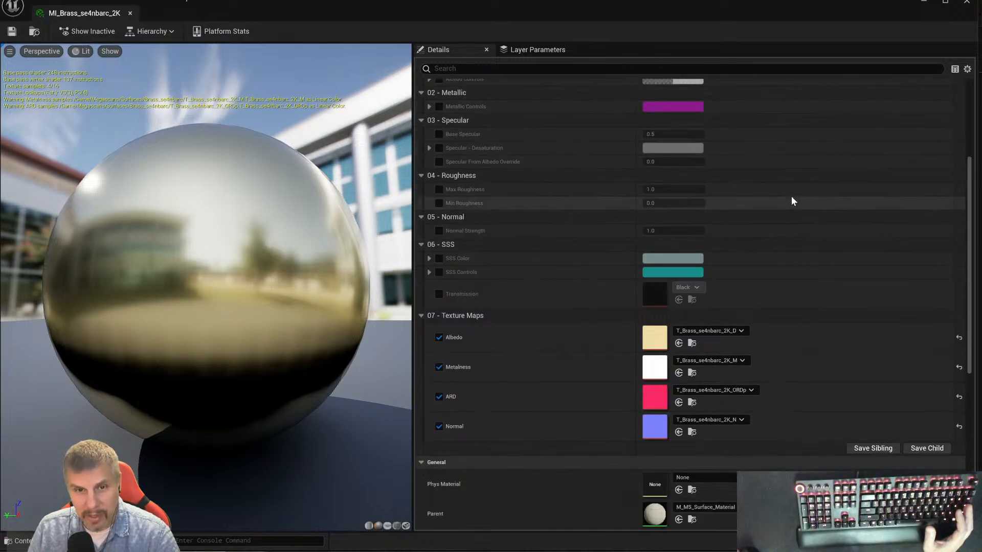
scroll(790, 195, "up", 3)
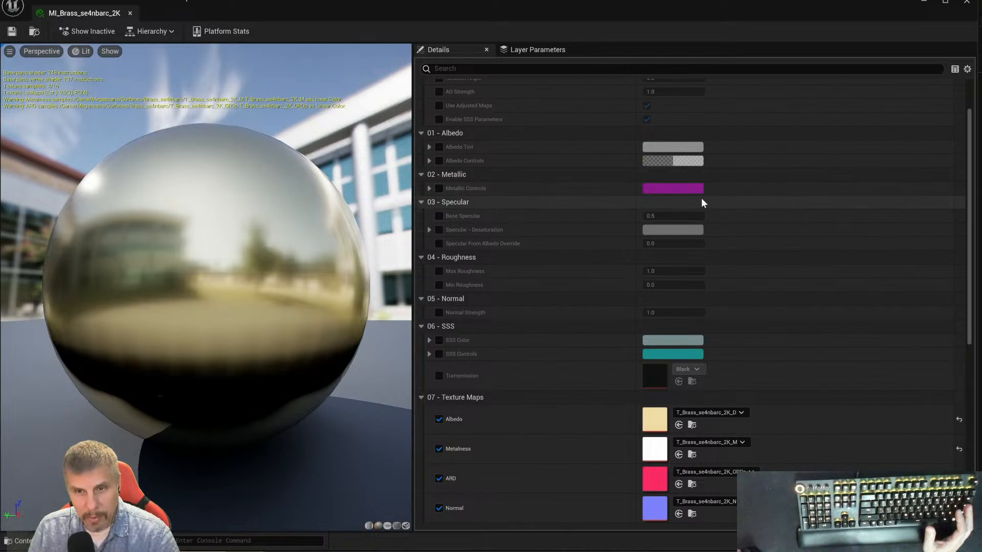
scroll(804, 261, "down", 2)
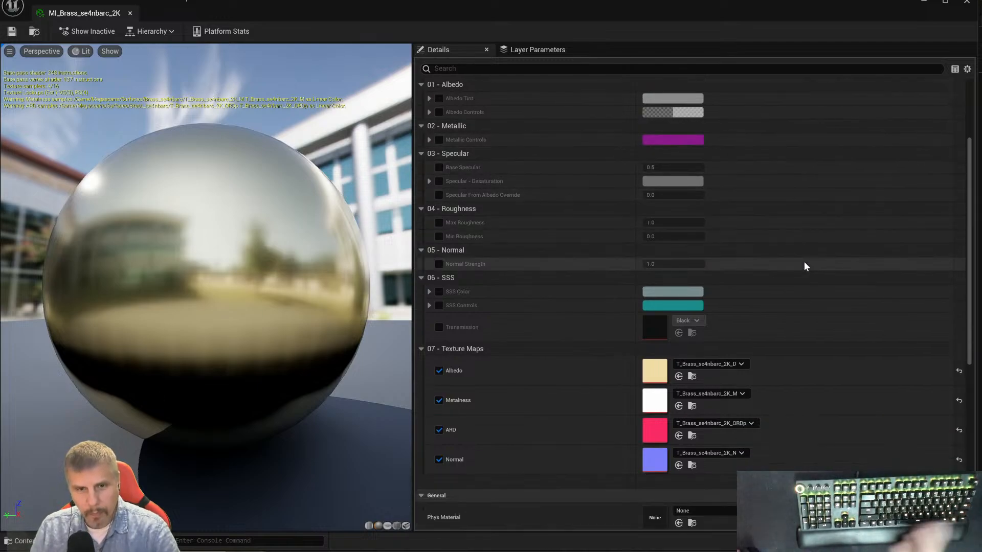
scroll(804, 262, "down", 1)
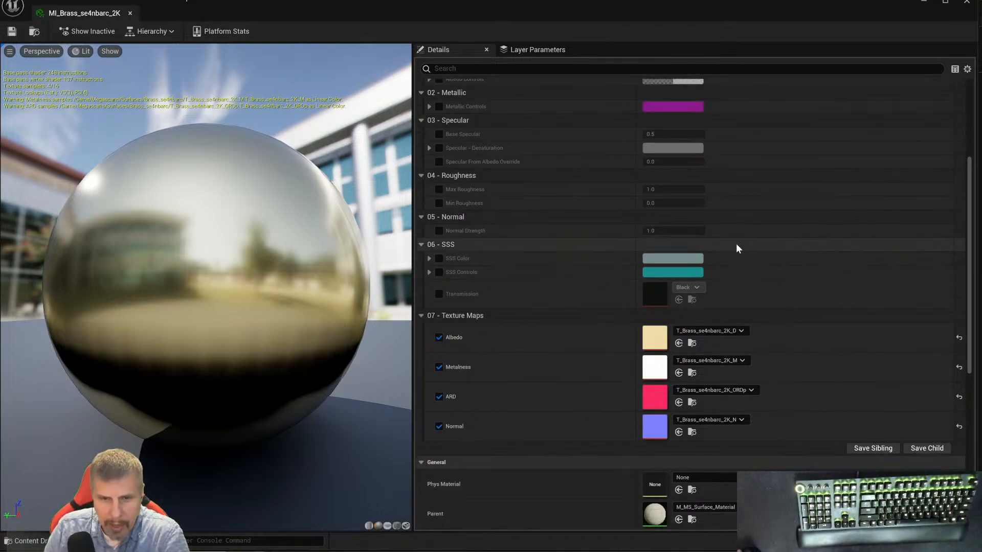
scroll(736, 245, "down", 1)
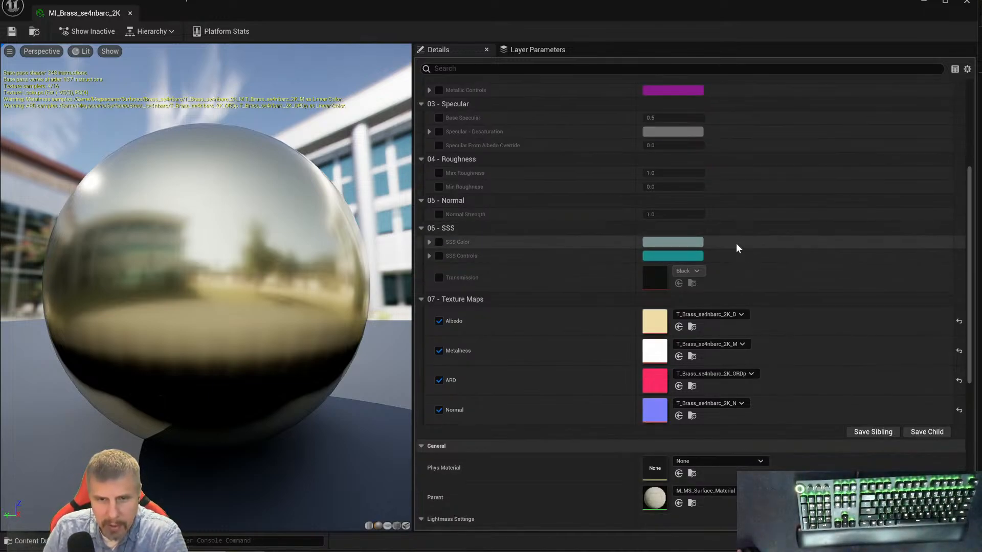
- Browse the parent materials available for the brass instance, and open and cancel creation of a new parent material
left_click_drag(972, 318, 968, 457)
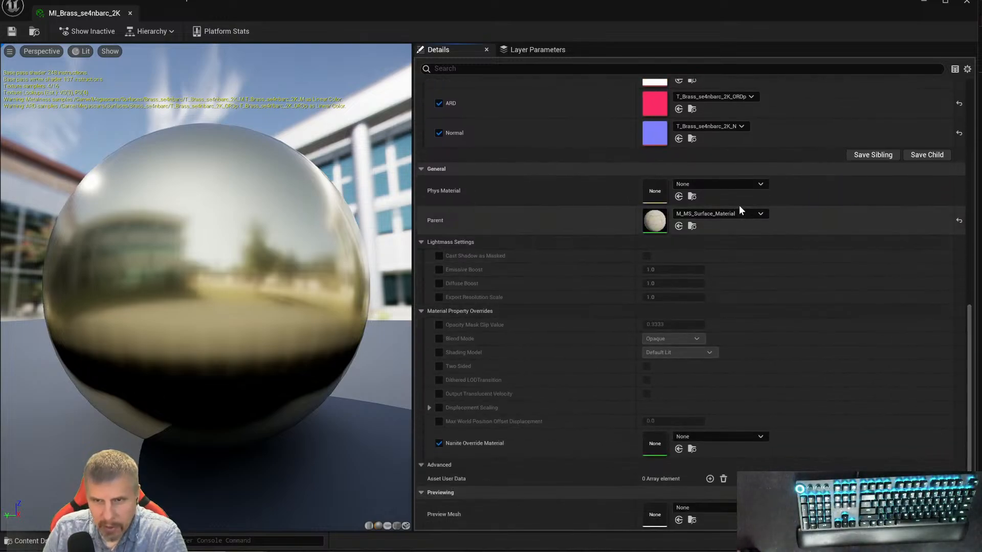
left_click(761, 214)
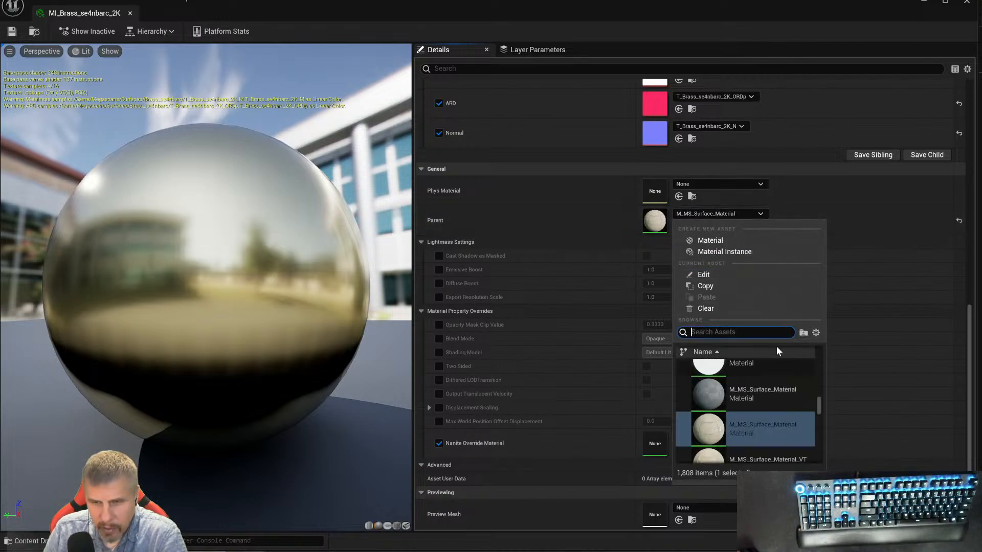
scroll(781, 419, "up", 1)
scroll(780, 416, "up", 1)
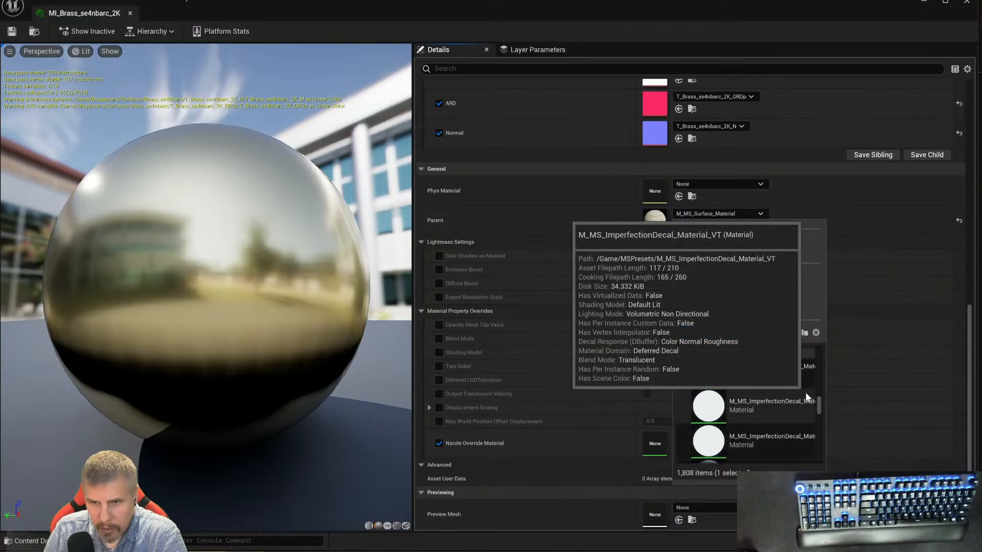
scroll(805, 392, "up", 2)
scroll(807, 392, "up", 1)
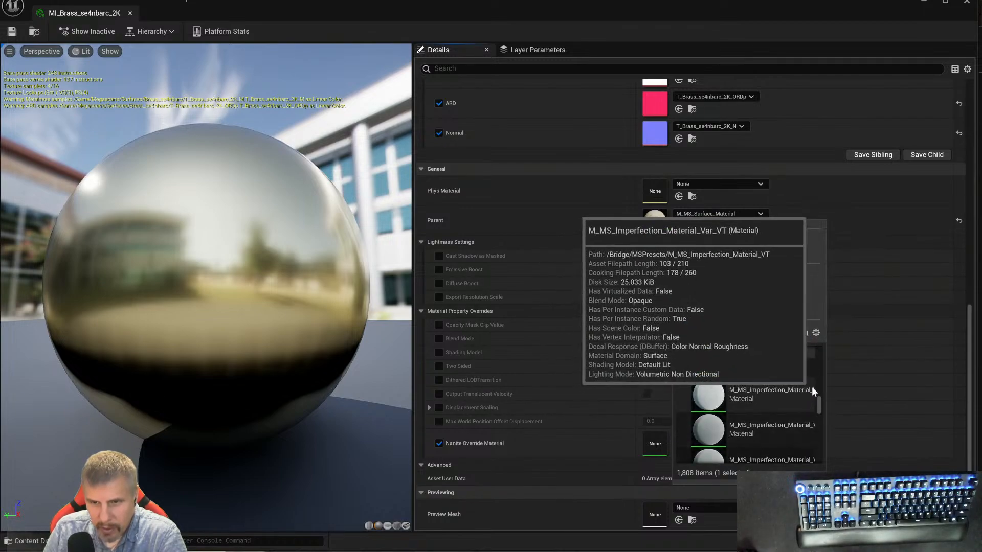
scroll(797, 376, "up", 1)
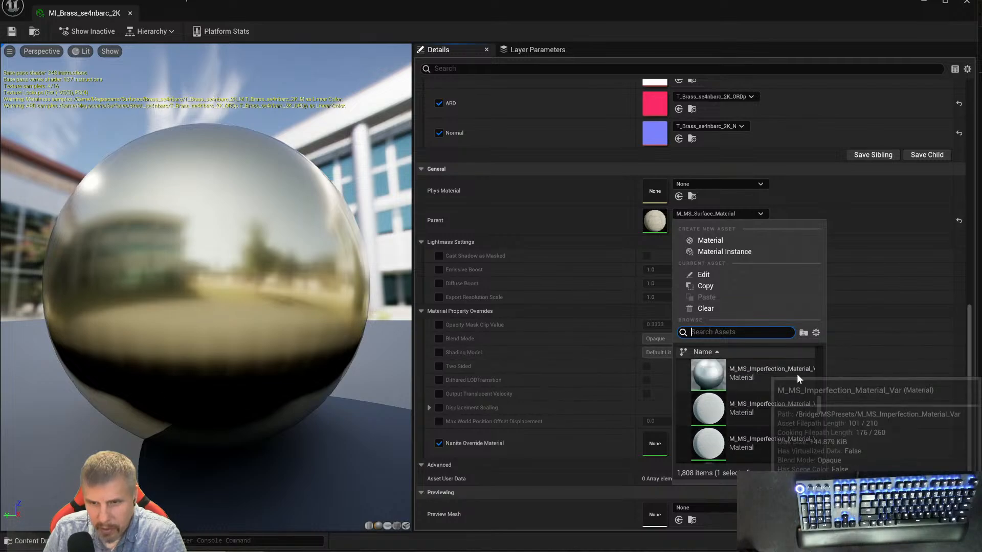
scroll(797, 377, "up", 5)
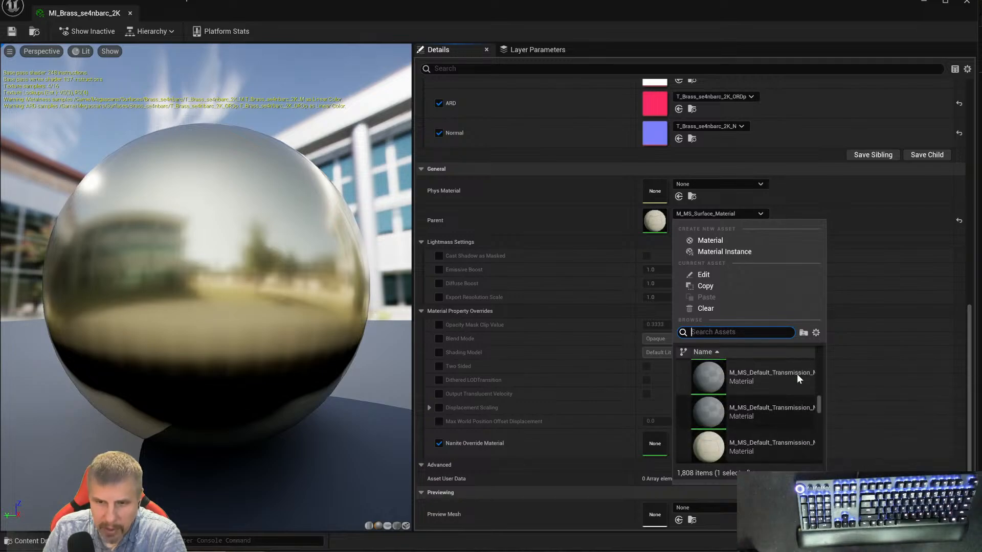
scroll(796, 374, "up", 3)
scroll(796, 372, "up", 2)
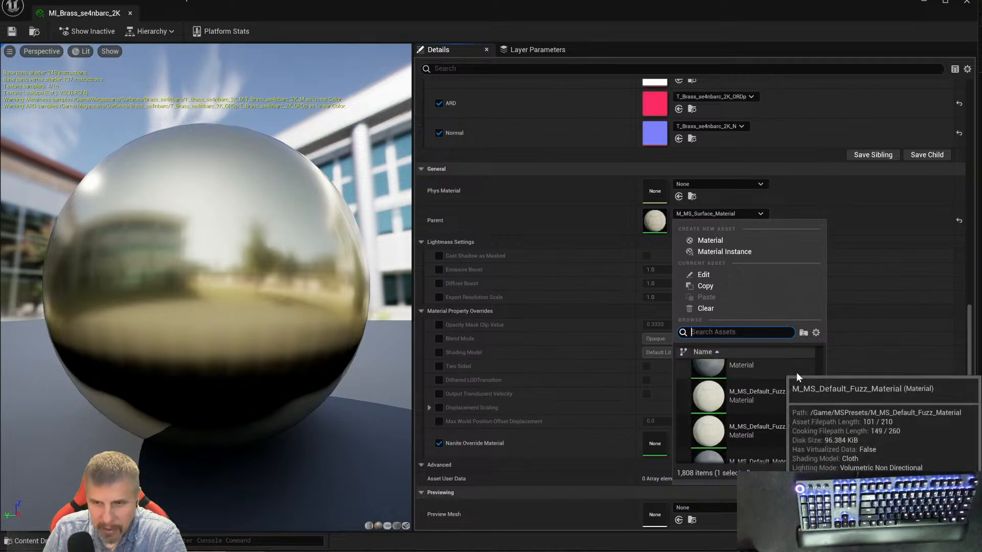
scroll(796, 370, "up", 2)
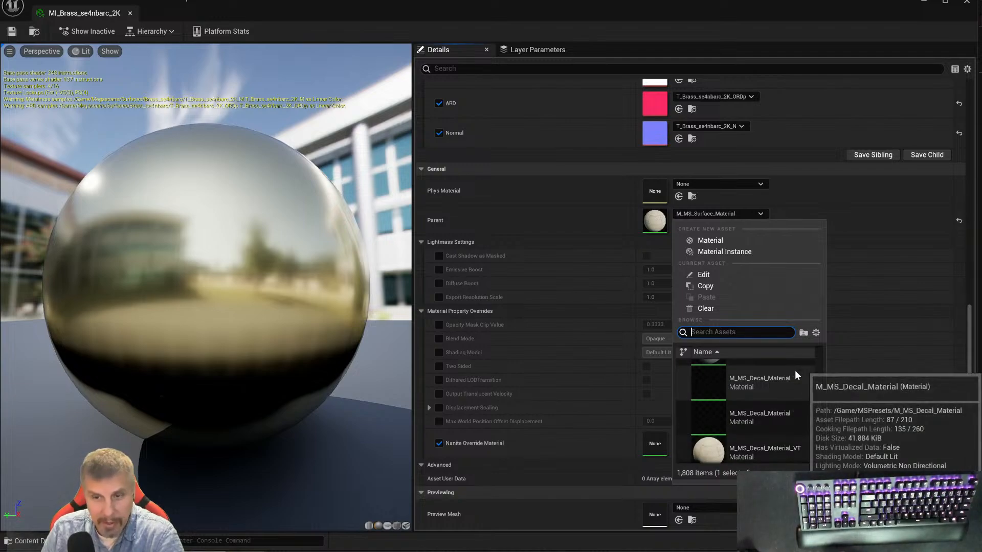
left_click(700, 241)
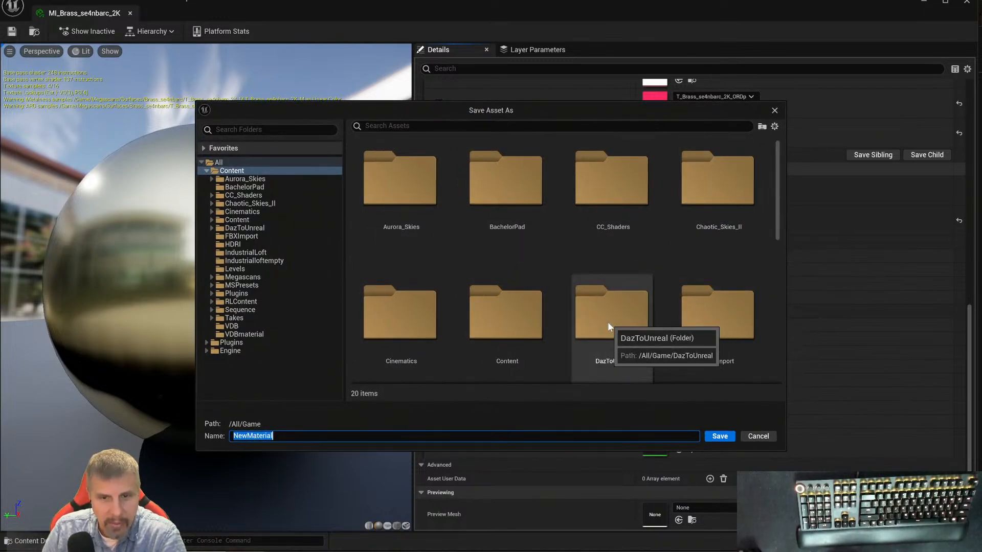
left_click(773, 112)
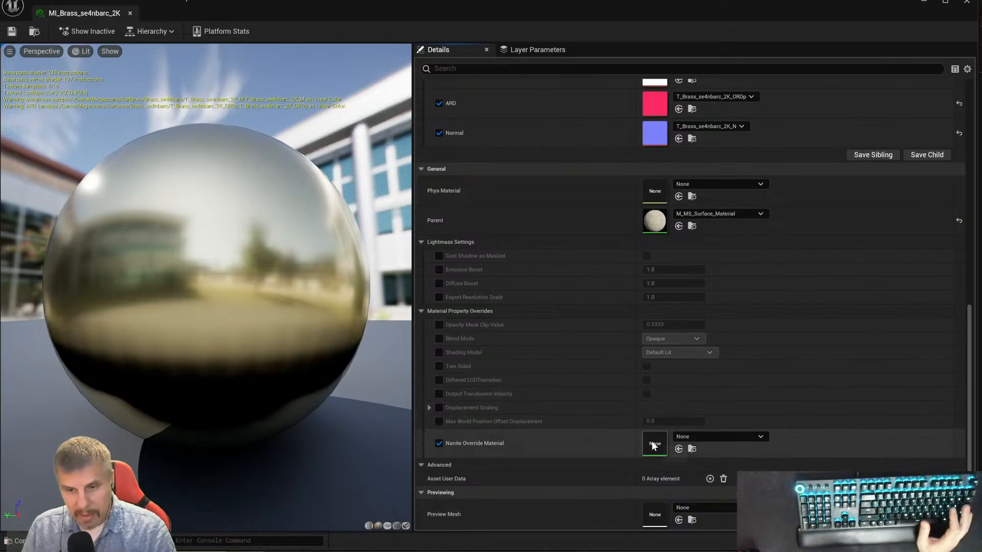
- Open the parent material M_MS_Surface_Material and browse the physical materials available for it
double_click(654, 221)
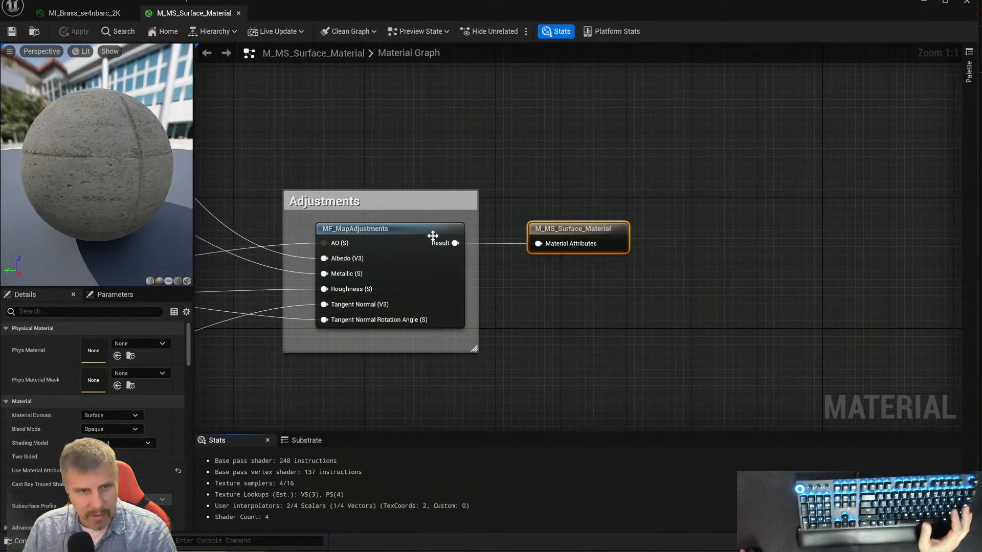
left_click(122, 345)
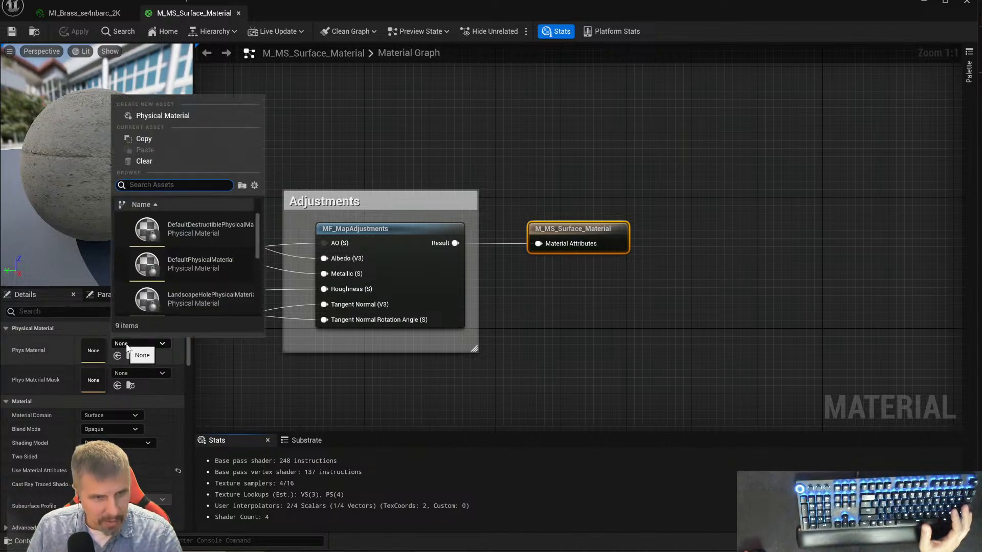
scroll(245, 271, "down", 3)
scroll(242, 286, "up", 3)
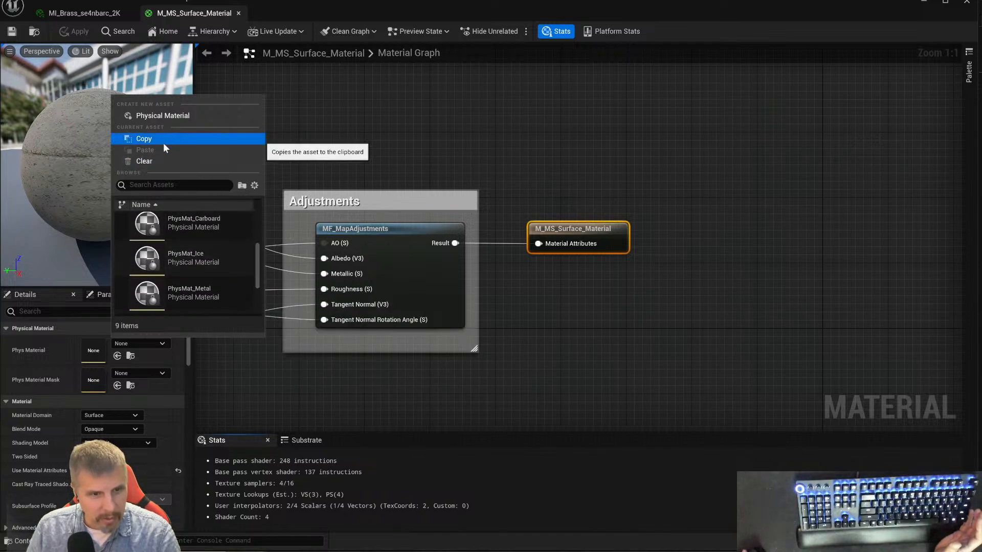
left_click(169, 116)
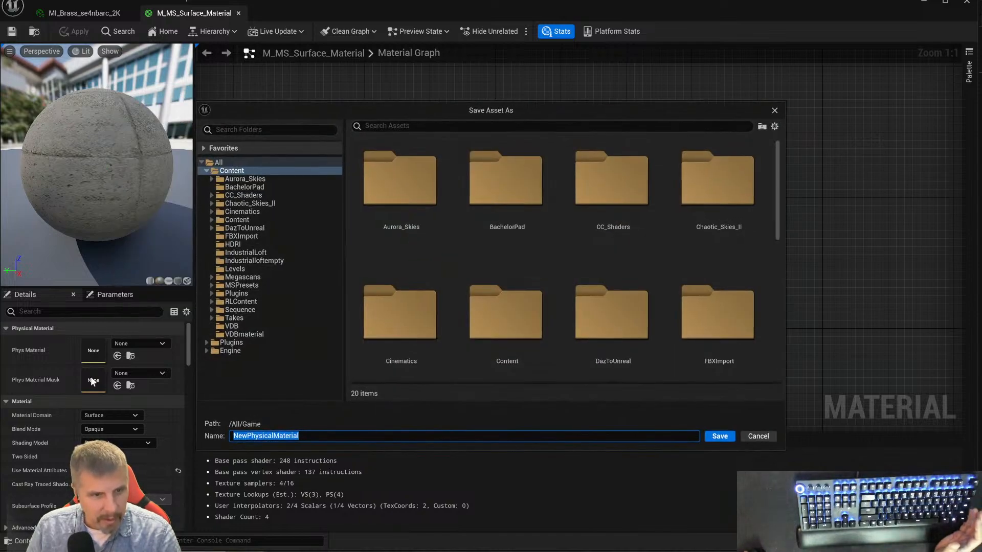
left_click(772, 110)
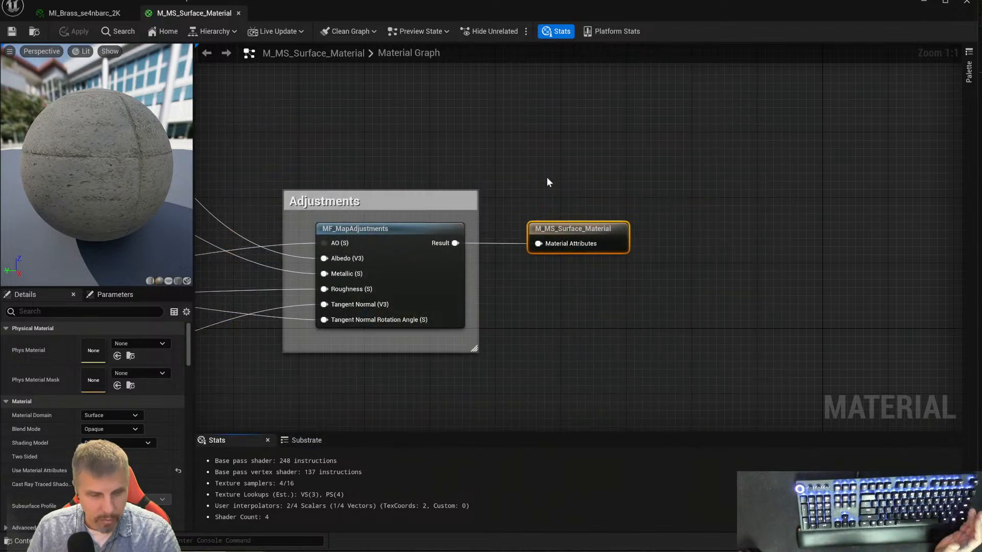
left_click(165, 345)
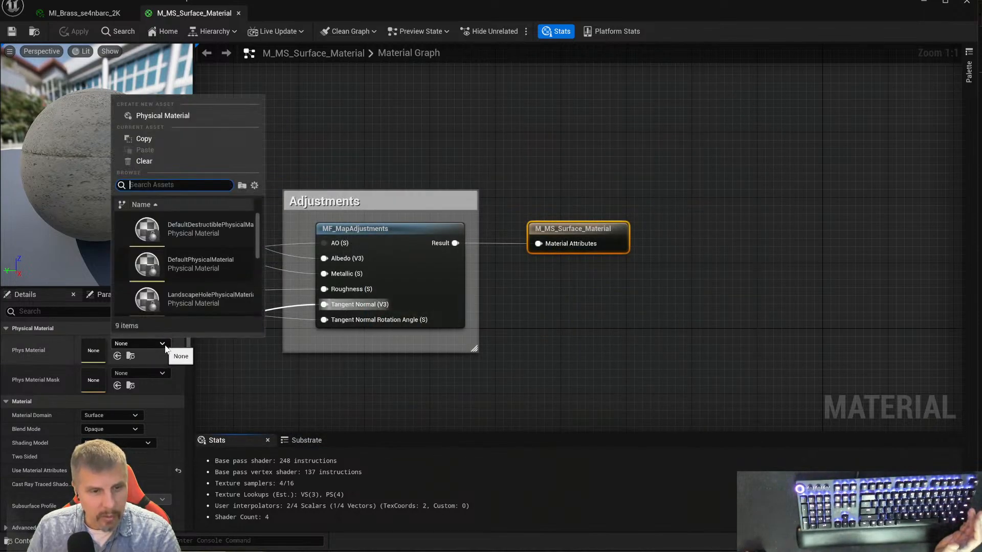
left_click(176, 116)
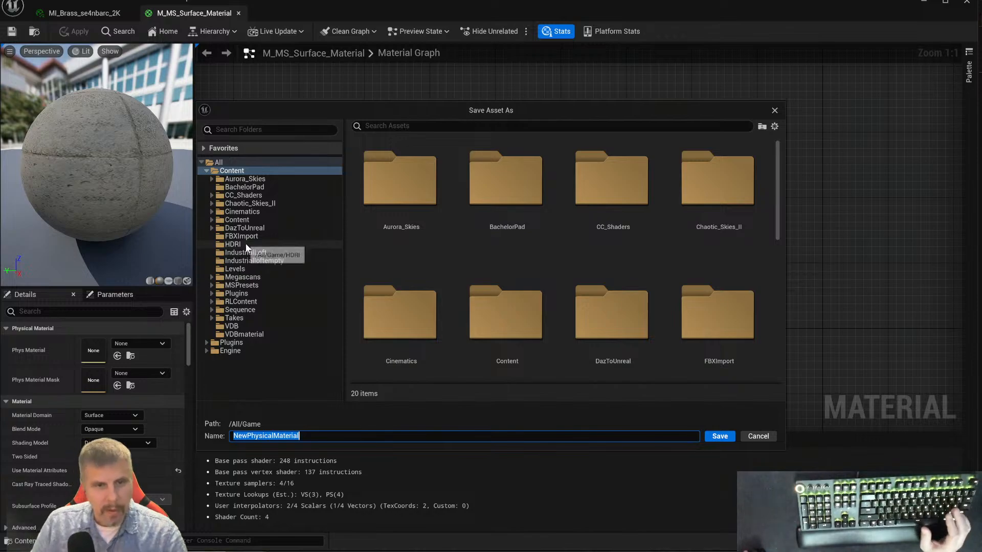
left_click(774, 111)
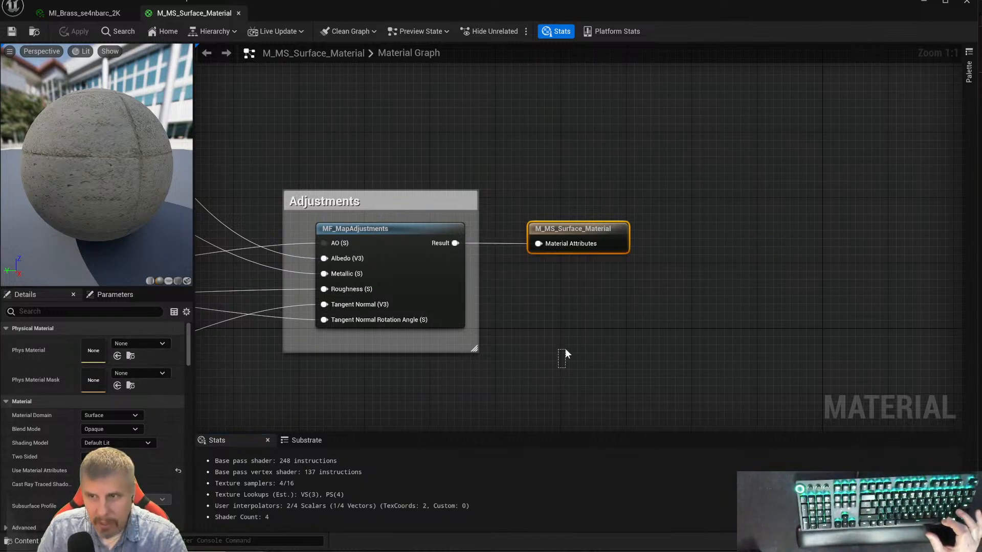
- Examine the M_MS_Surface_Material graph from tiling through textures to adjustments, and select the Albedo texture node
scroll(633, 323, "down", 8)
scroll(634, 327, "up", 4)
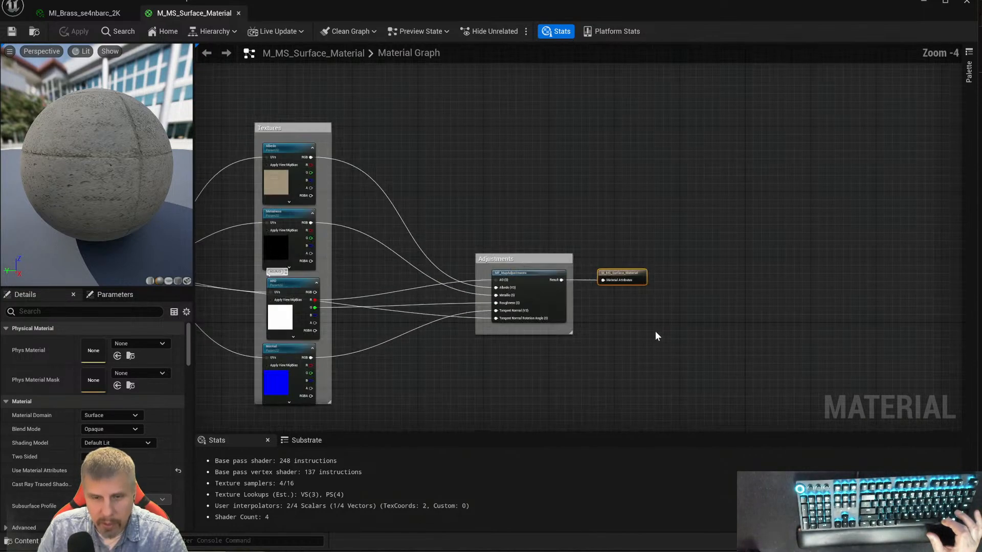
scroll(647, 336, "down", 1)
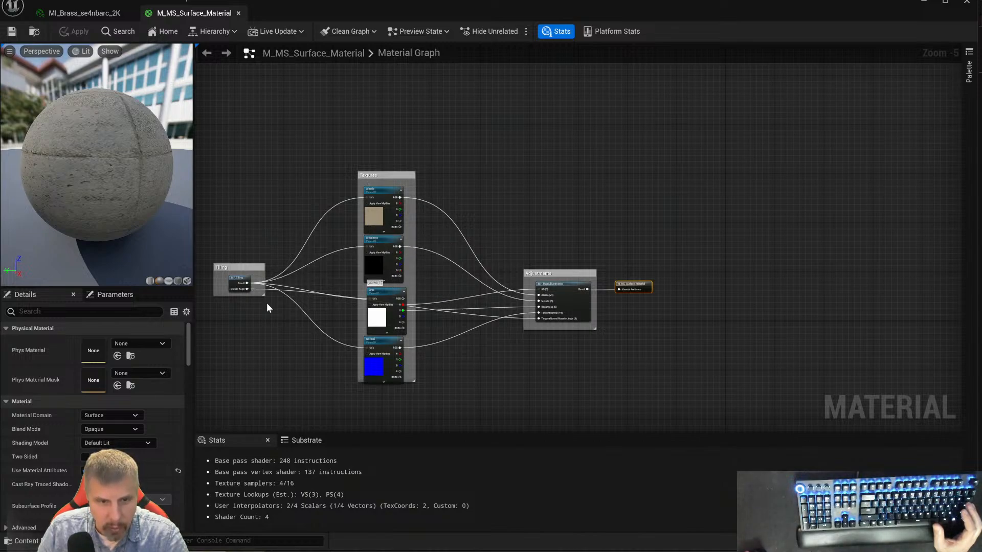
scroll(266, 302, "up", 2)
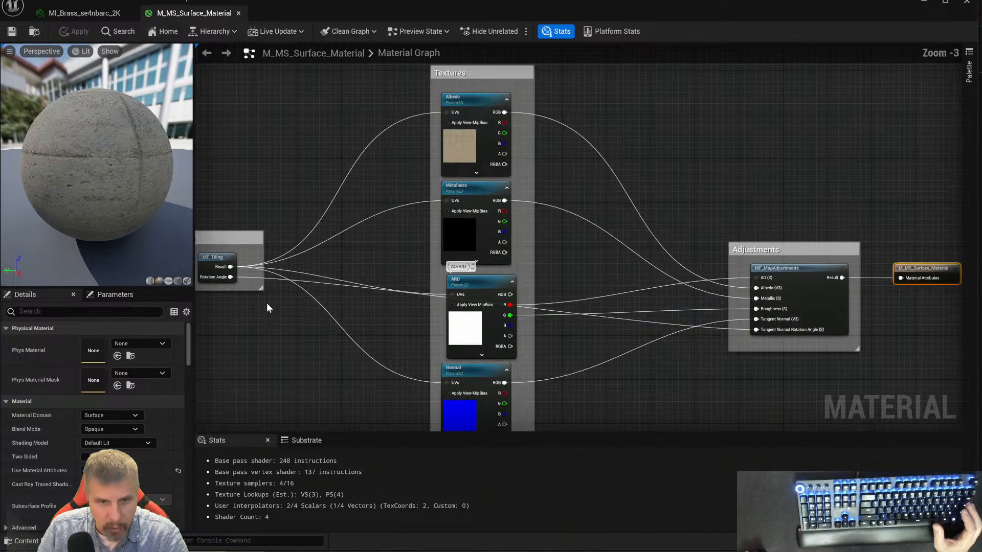
left_click(460, 139)
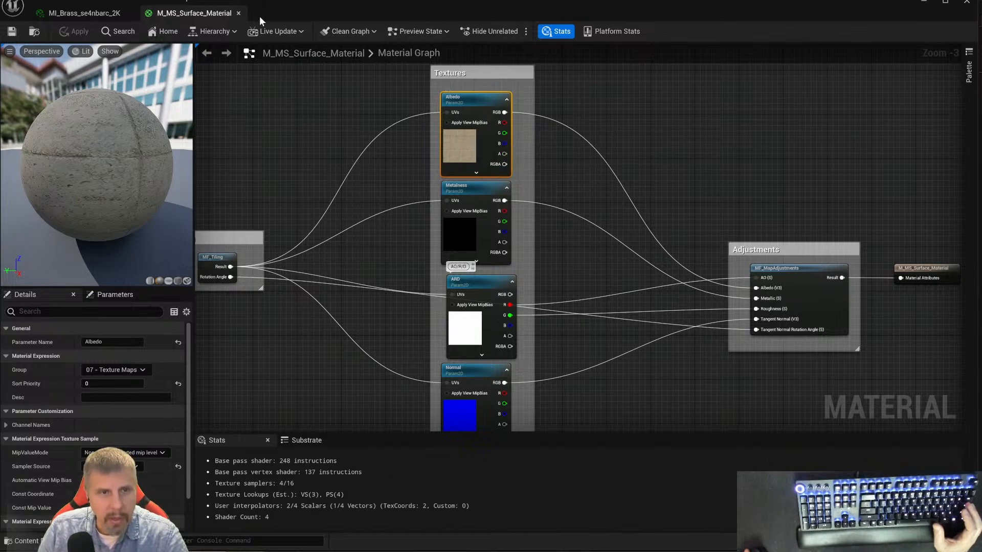
- Close both material editors and maximize the level editor window with the view on a chair inside the waiting room
left_click(238, 13)
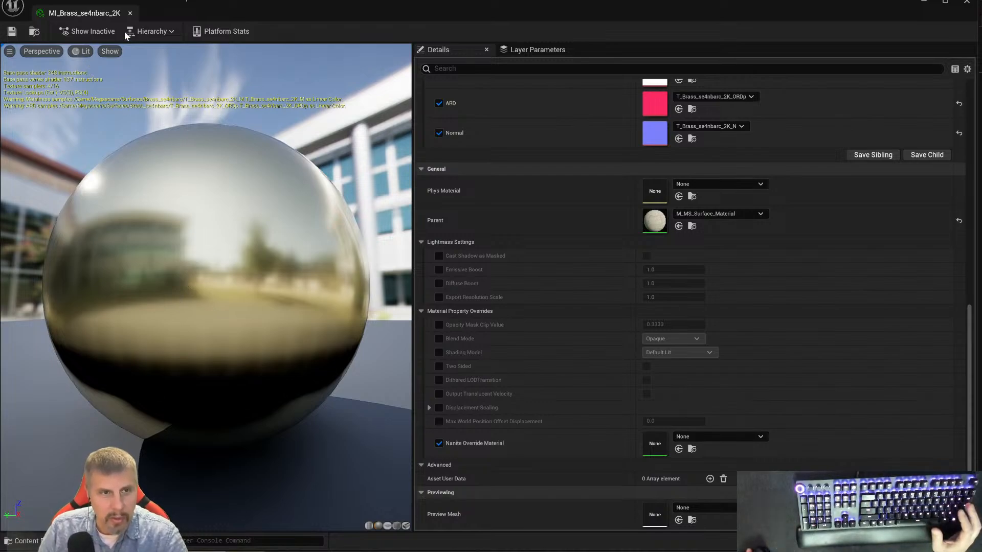
left_click(130, 13)
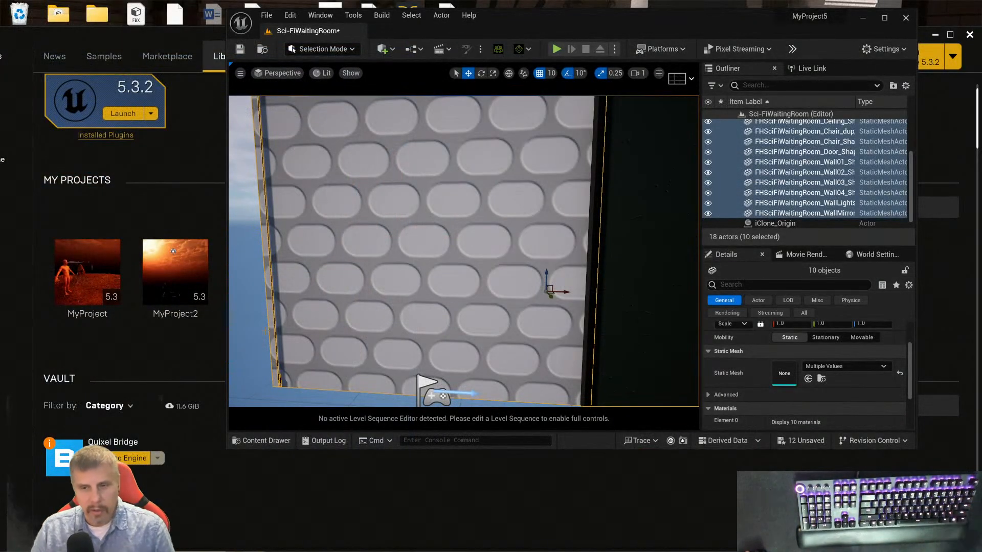
scroll(483, 276, "up", 1)
scroll(484, 276, "down", 1)
scroll(483, 274, "up", 2)
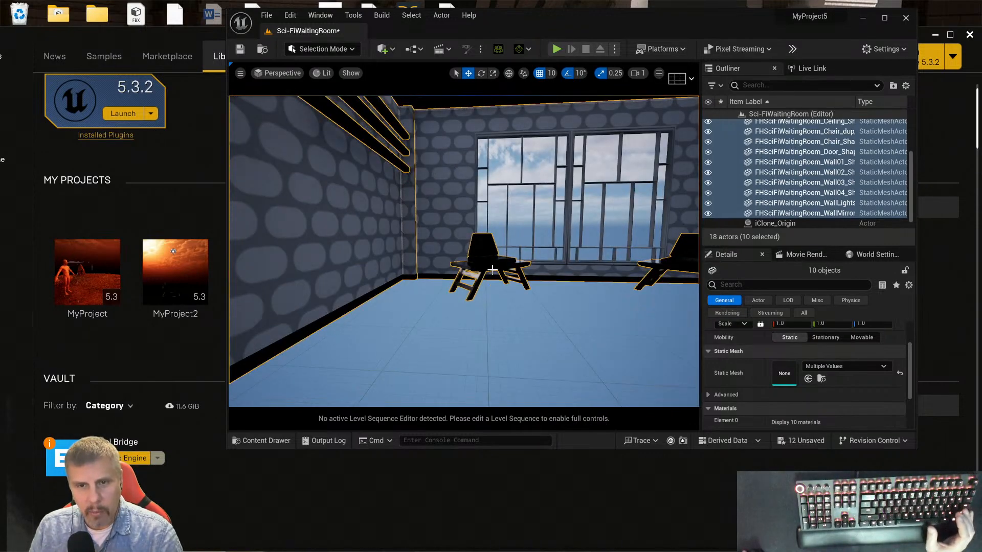
scroll(492, 270, "up", 2)
mouse_move(595, 303)
left_mouse_down("alt")
mouse_move(575, 302)
mouse_move(628, 301)
mouse_move(572, 302)
mouse_move(585, 302)
left_mouse_up("alt")
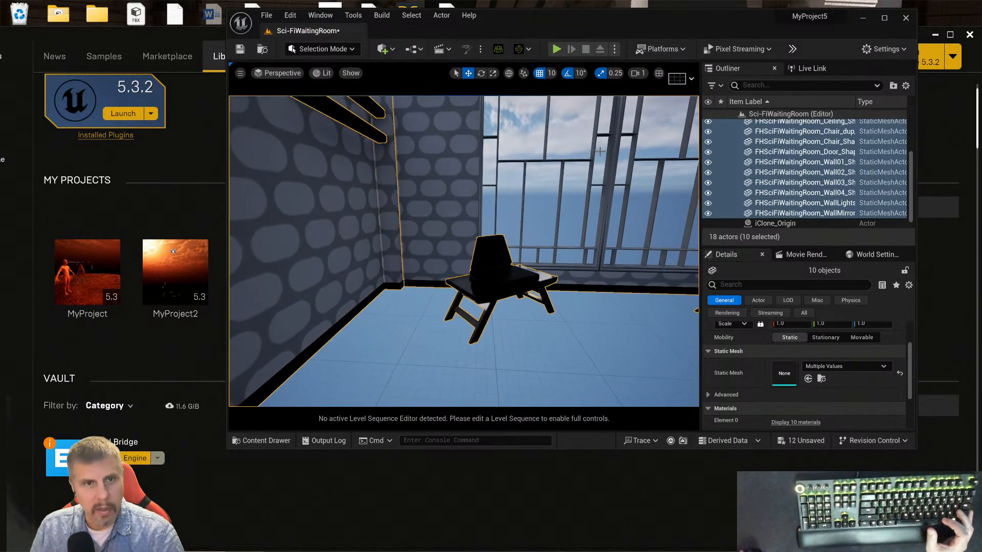
double_click(591, 24)
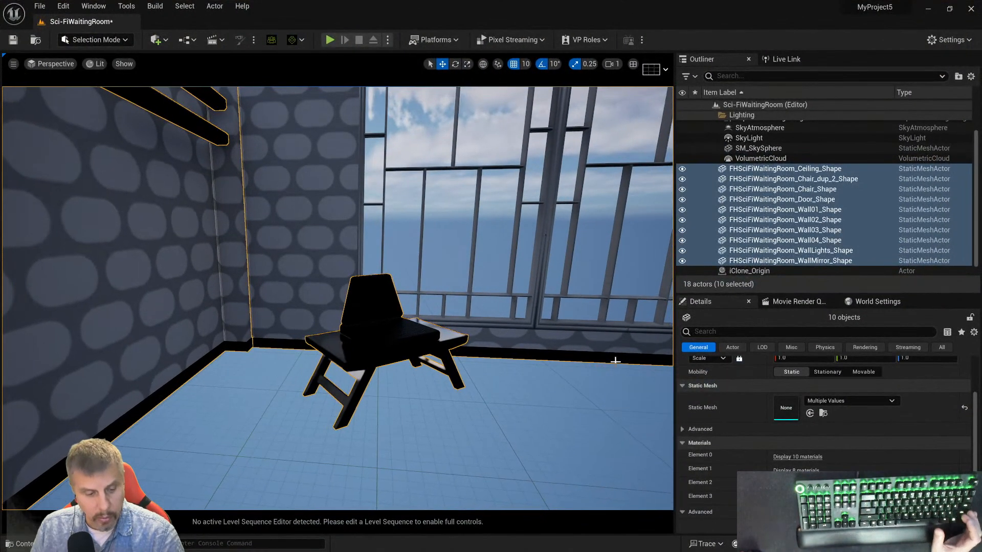
- Inspect the chair up close and frame all the selected waiting room meshes in the viewport
key("f")
scroll(602, 361, "down", 2)
scroll(603, 361, "up", 6)
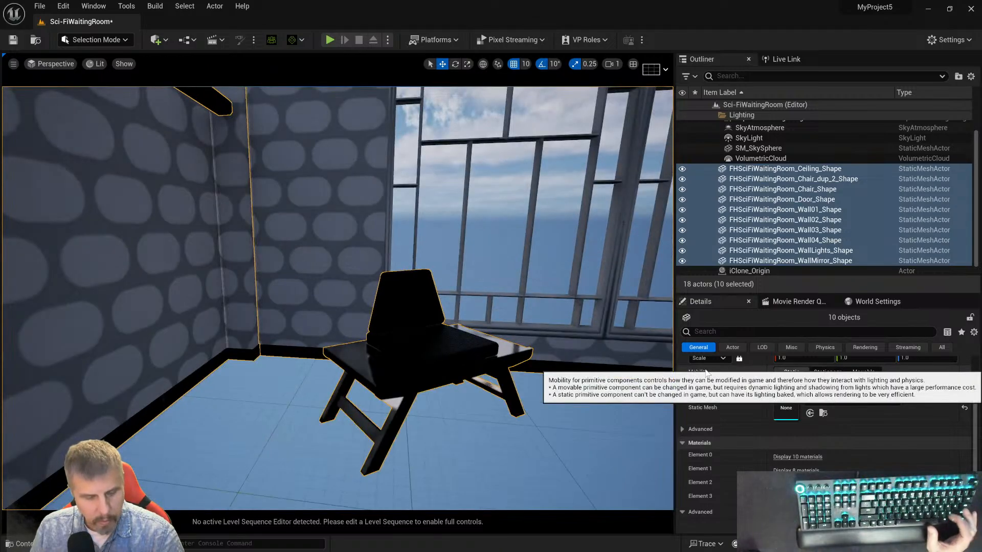
key("f")
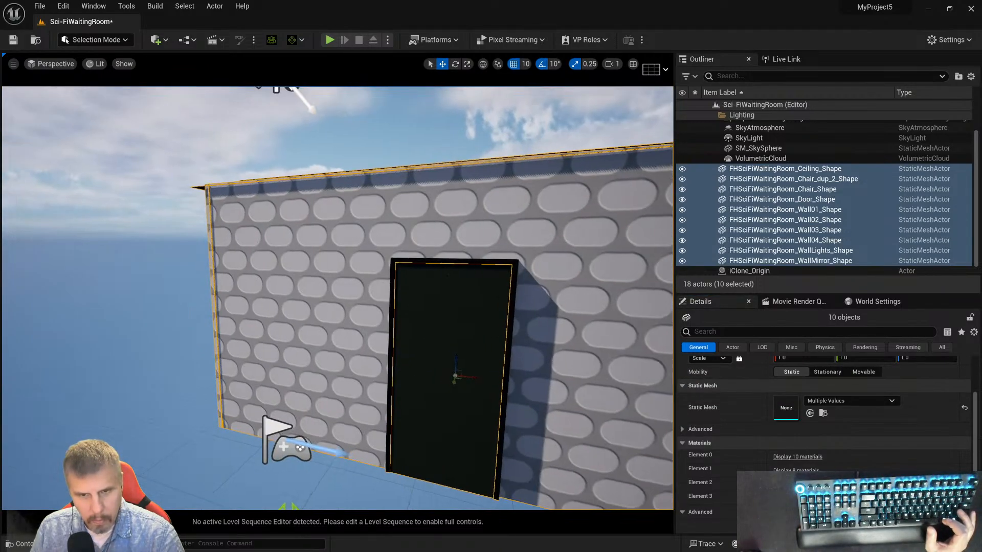
- Bring the window wall inside the room into view and open the Steel_se4nad3c folder of the Megascans surfaces
scroll(650, 357, "up", 6)
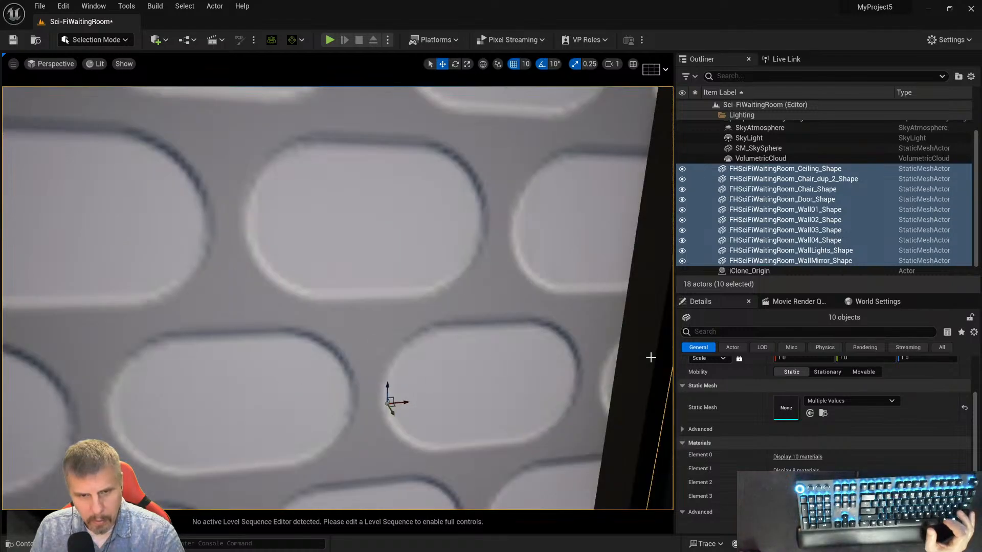
scroll(651, 357, "up", 4)
mouse_move(662, 356)
middle_mouse_down()
mouse_move(634, 355)
mouse_move(659, 355)
middle_mouse_up()
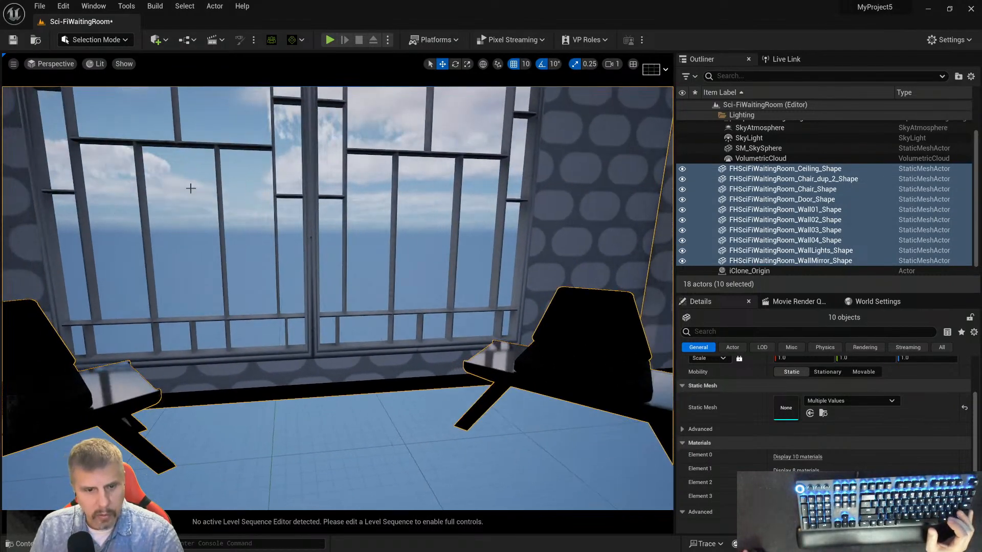
key("ctrl+space")
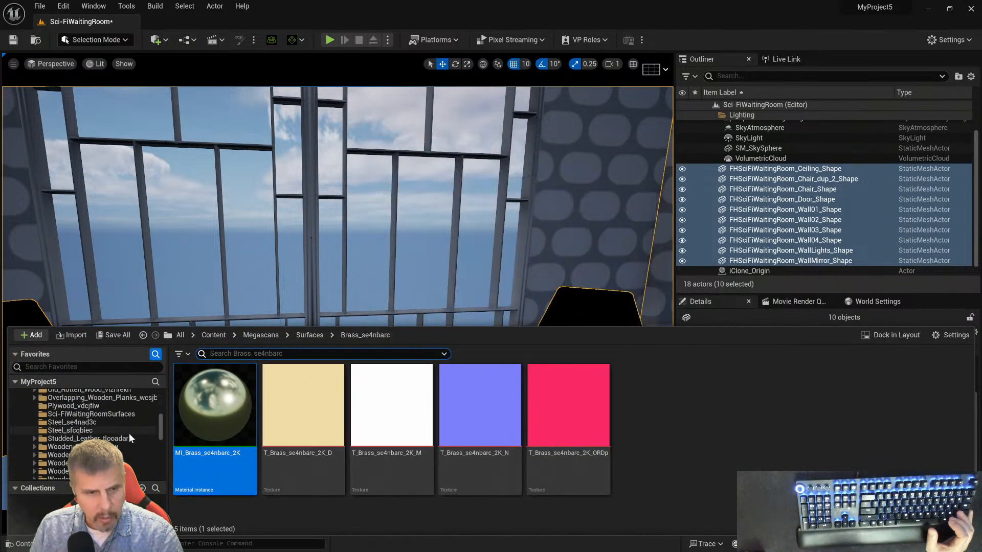
left_click(67, 424)
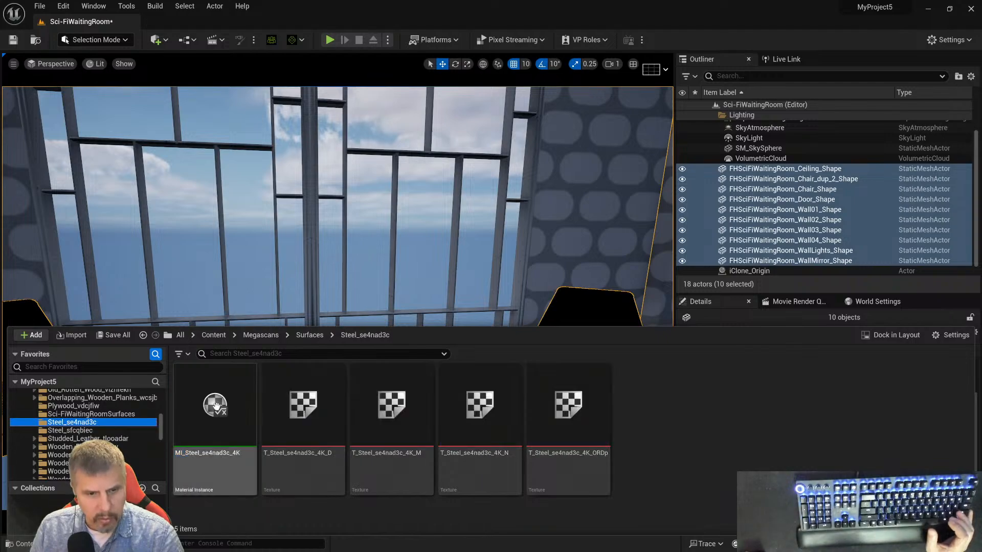
- Go through the D, M, N and ORDp textures of the Steel_se4nad3c surface one after another
left_click(309, 411)
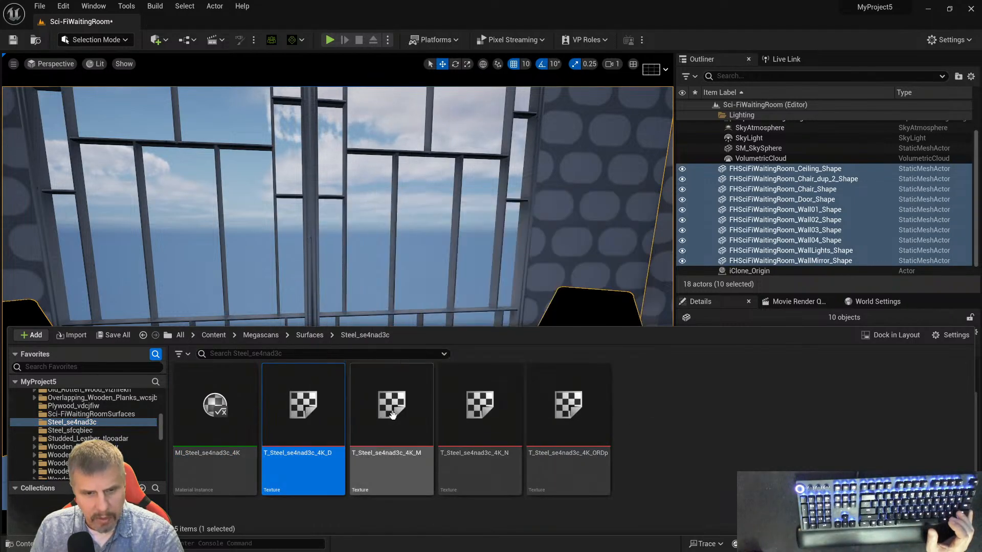
mouse_move(308, 411)
left_mouse_down()
mouse_move(327, 356)
mouse_move(318, 412)
left_mouse_up()
left_click(391, 410)
mouse_move(391, 411)
left_mouse_down()
mouse_move(396, 352)
mouse_move(400, 412)
left_mouse_up()
left_click(509, 400)
mouse_move(510, 400)
left_mouse_down()
mouse_move(514, 319)
mouse_move(519, 406)
left_mouse_up()
left_click(580, 384)
left_click_drag(579, 385, 562, 418)
- Apply the MI_Steel_se4nad3c_4K material instance to the window frame and save the level
left_click(202, 418)
left_click_drag(202, 418, 312, 284)
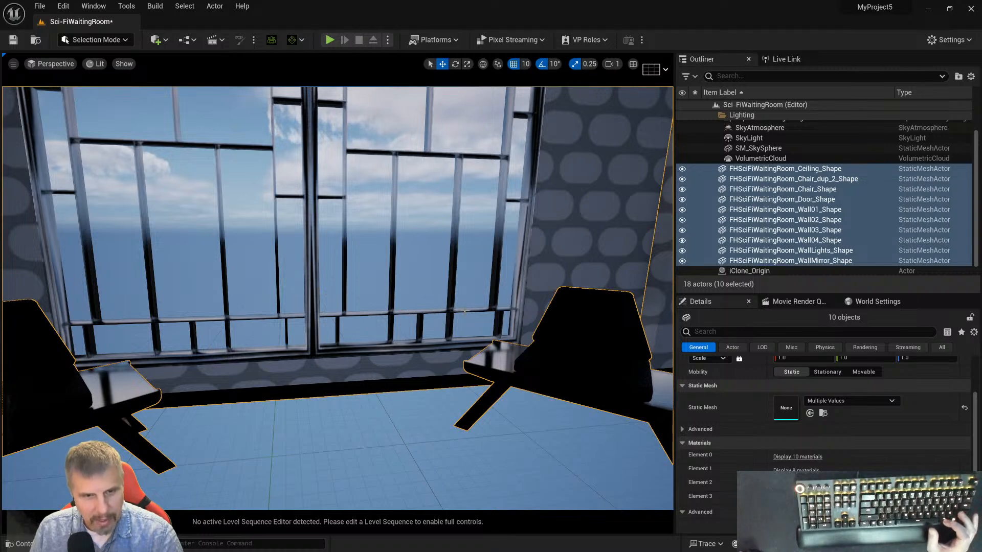
scroll(465, 311, "down", 5)
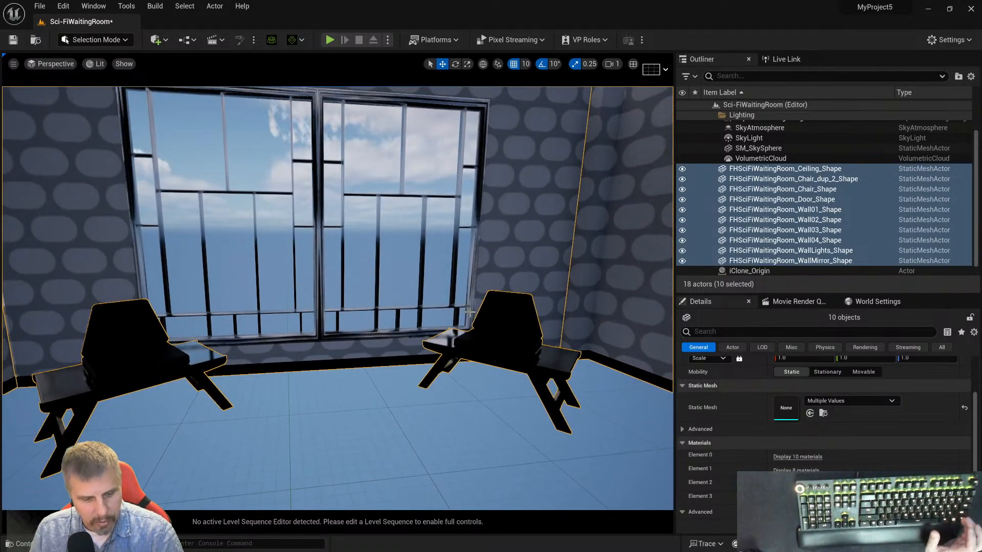
key("ctrl+s")
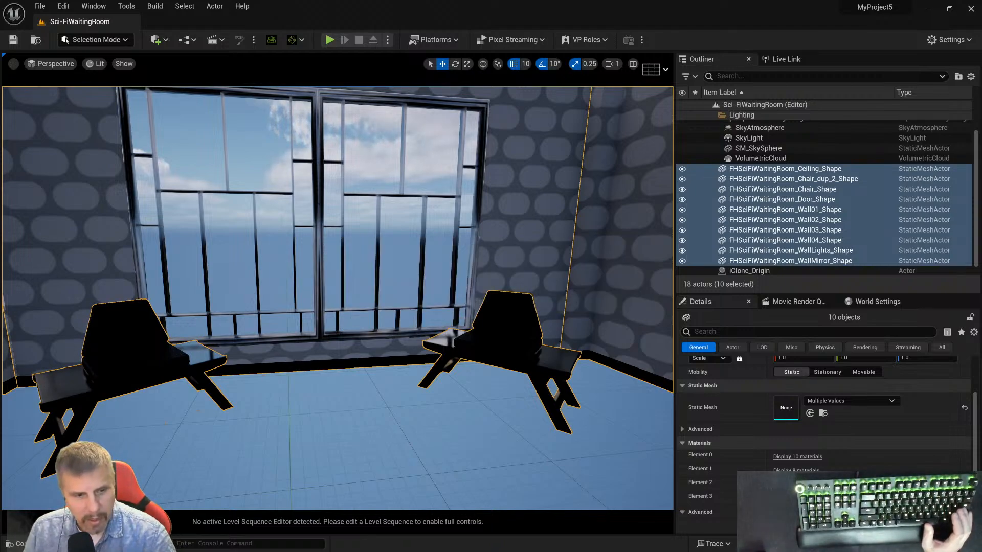
- Apply the MI_Steel_se4nad3c_4K material instance to the frames with side tables of both chairs in front of the window
left_click(21, 543)
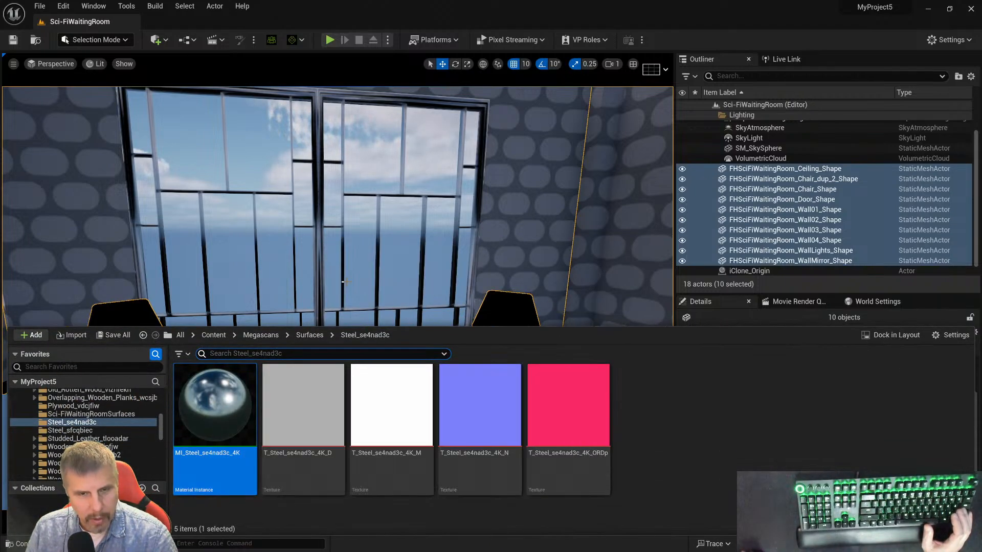
scroll(354, 275, "down", 2)
right_click_drag(355, 276, 352, 270)
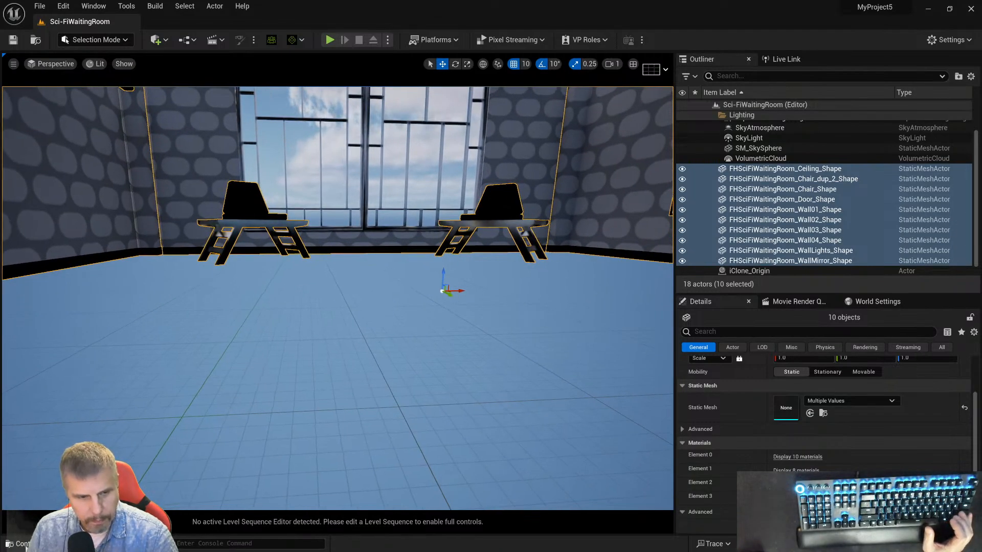
key("ctrl+space")
left_click_drag(178, 430, 239, 228)
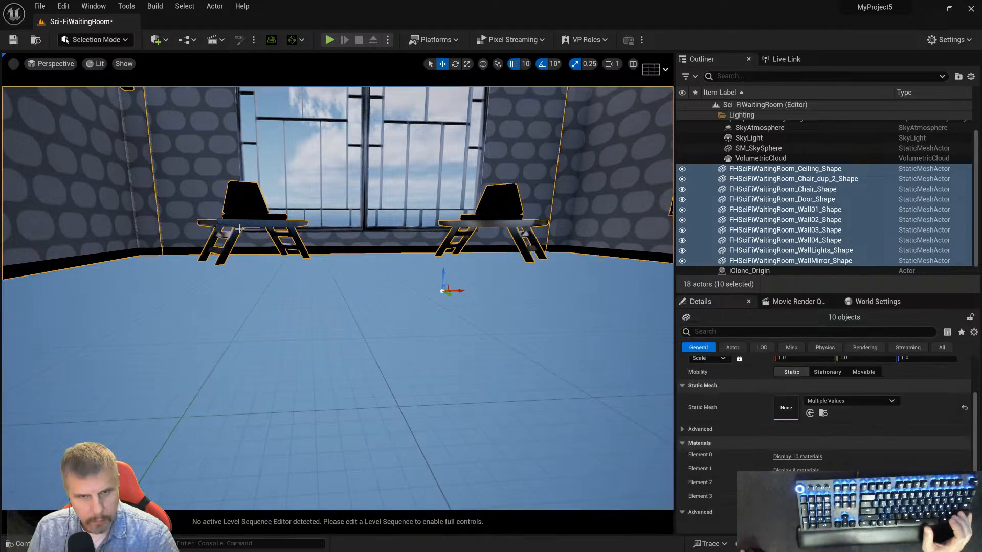
right_click_drag(360, 235, 366, 233, "alt")
left_click_drag(365, 233, 339, 306, "alt")
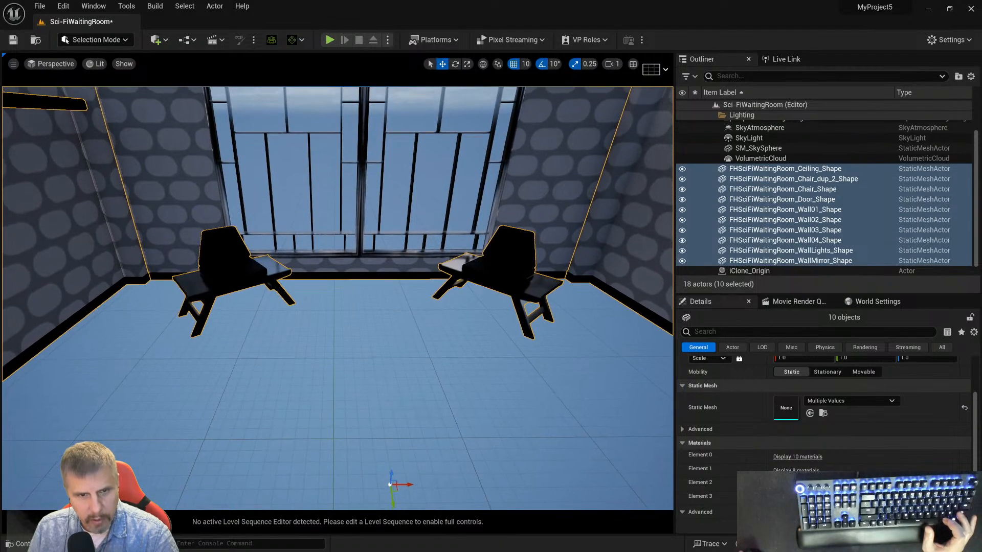
left_click(18, 543)
left_click_drag(214, 404, 539, 289)
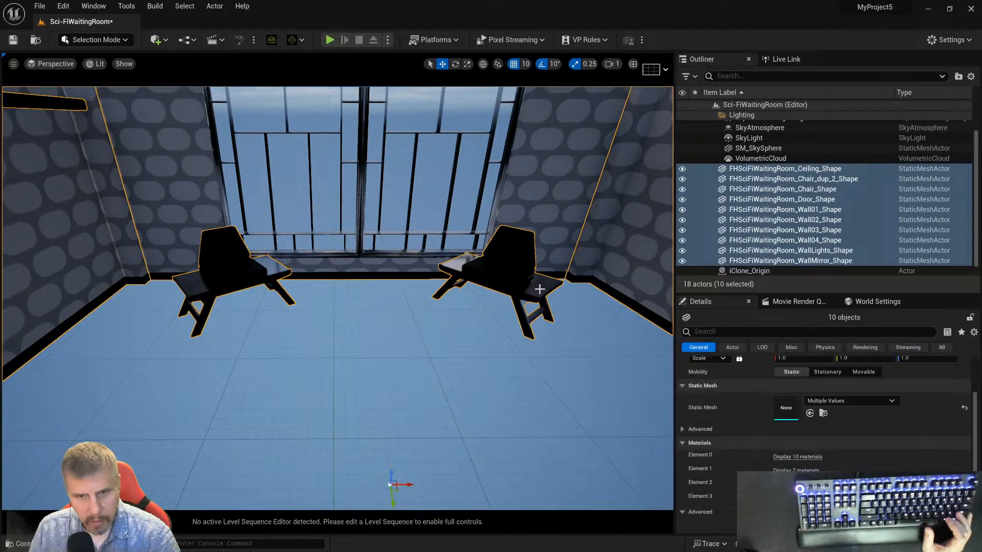
- Examine the room from several angles and select the wall mirror to check its reflections
scroll(526, 302, "down", 3)
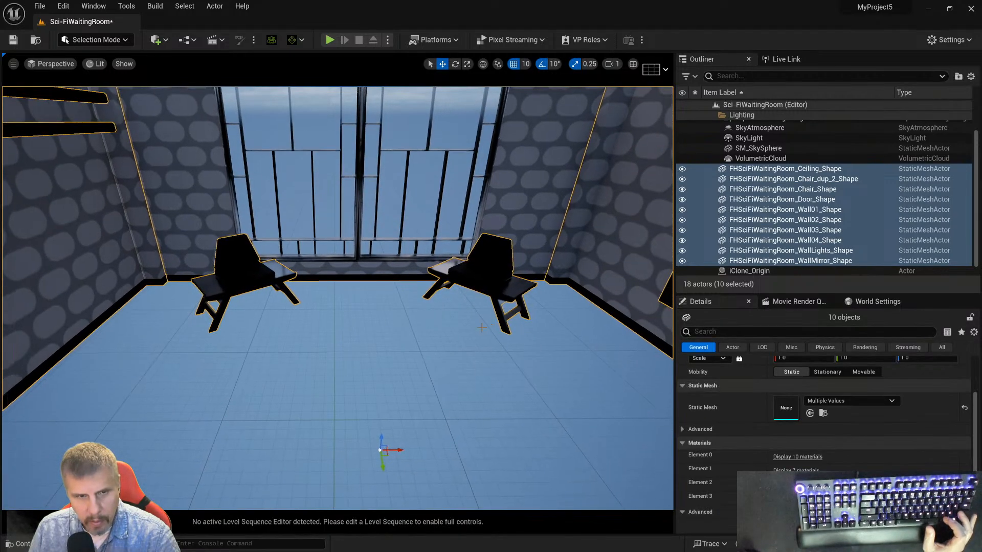
left_click_drag(450, 340, 407, 325, "alt")
right_click_drag(406, 325, 384, 342, "alt")
left_click_drag(384, 341, 354, 333, "alt")
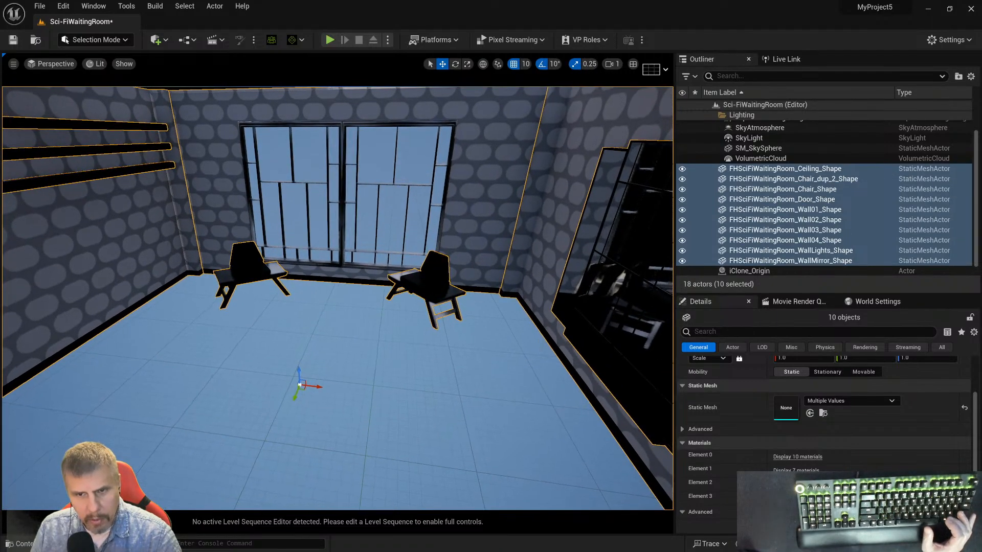
left_click(618, 315)
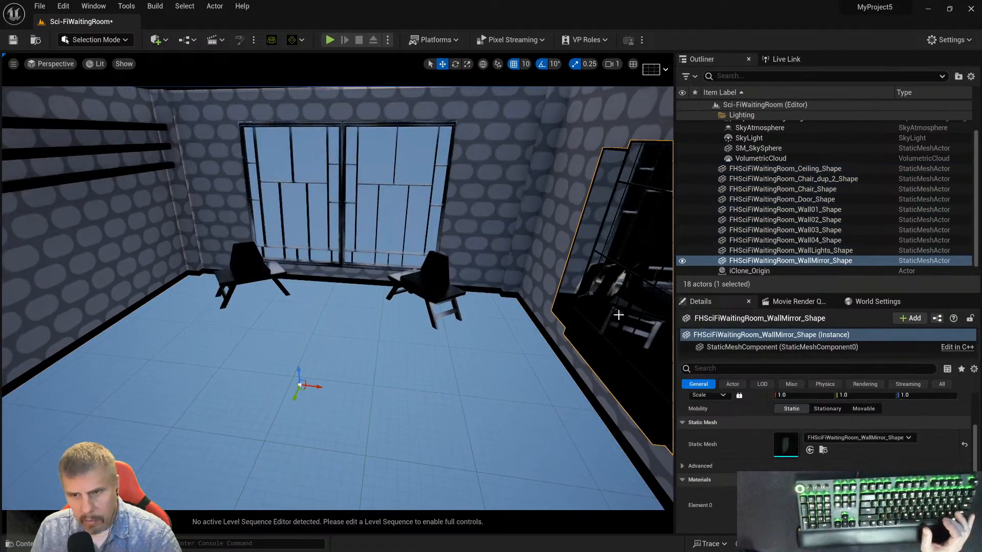
right_click_drag(618, 316, 628, 309, "alt")
mouse_move(557, 356)
right_mouse_down("alt")
mouse_move(566, 353)
mouse_move(553, 352)
right_mouse_up("alt")
left_click_drag(552, 351, 600, 299, "alt")
scroll(473, 363, "down", 1)
scroll(474, 362, "up", 5)
left_click_drag(474, 360, 451, 373, "alt")
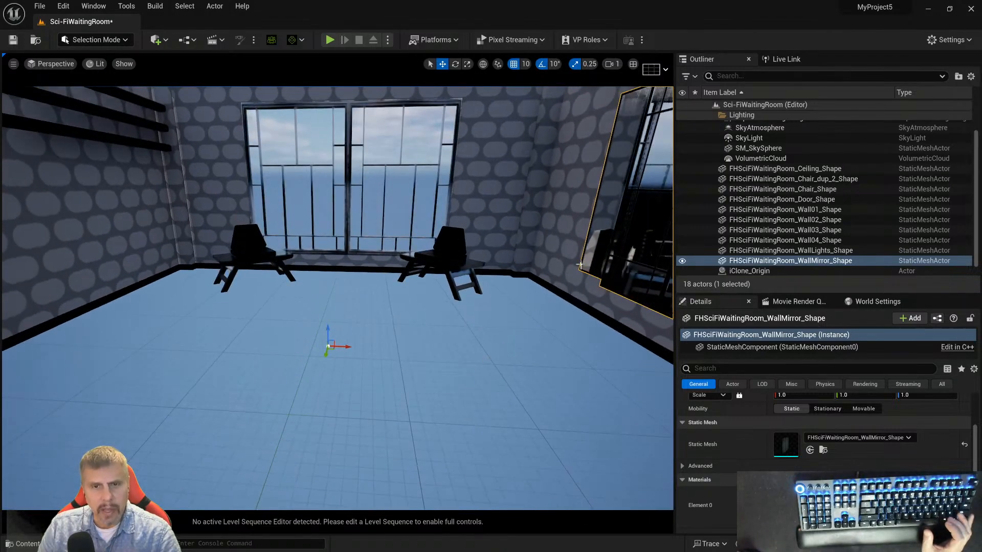
- Select the window wall mesh, save the level and open the wall's Wall04_Wall_3 material instance
left_click(499, 192)
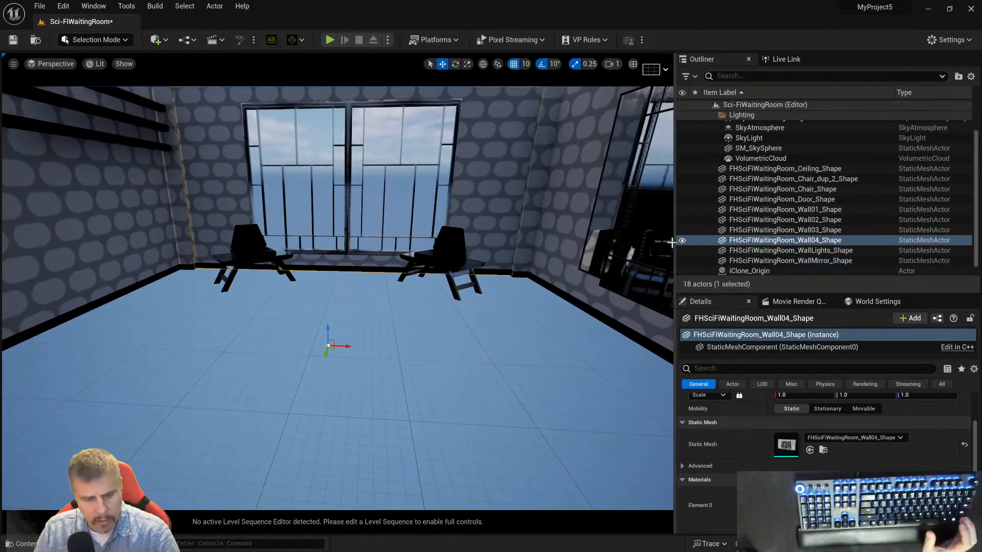
key("ctrl+s")
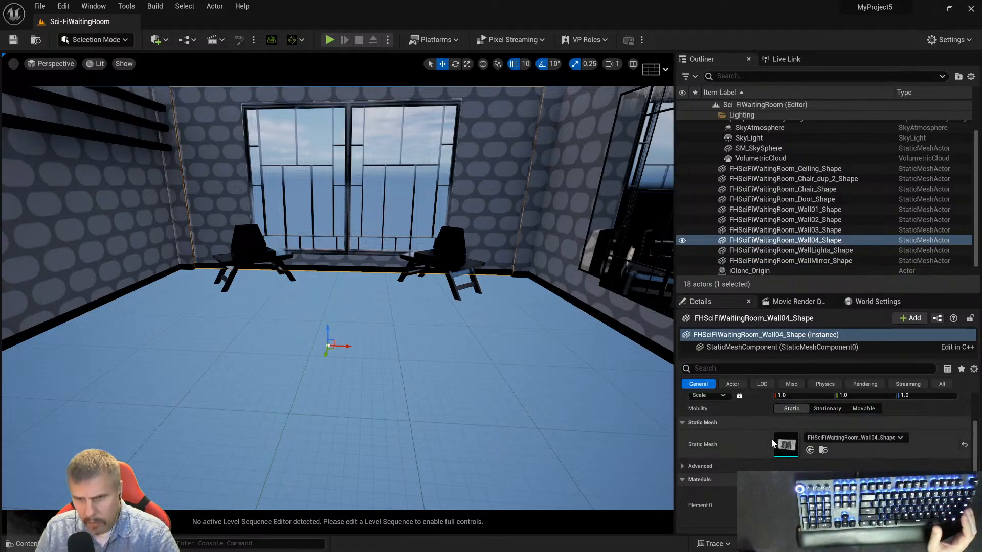
scroll(798, 438, "down", 5)
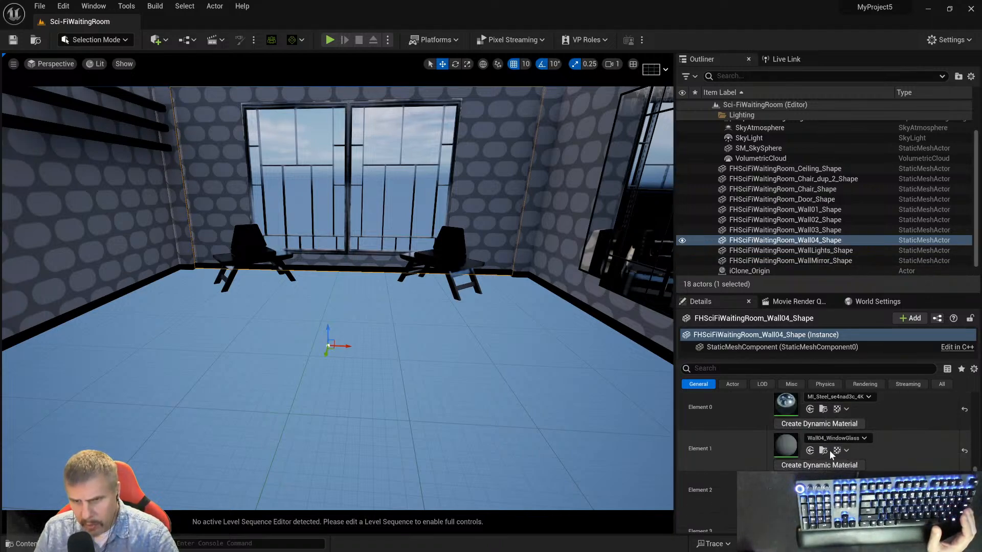
double_click(786, 454)
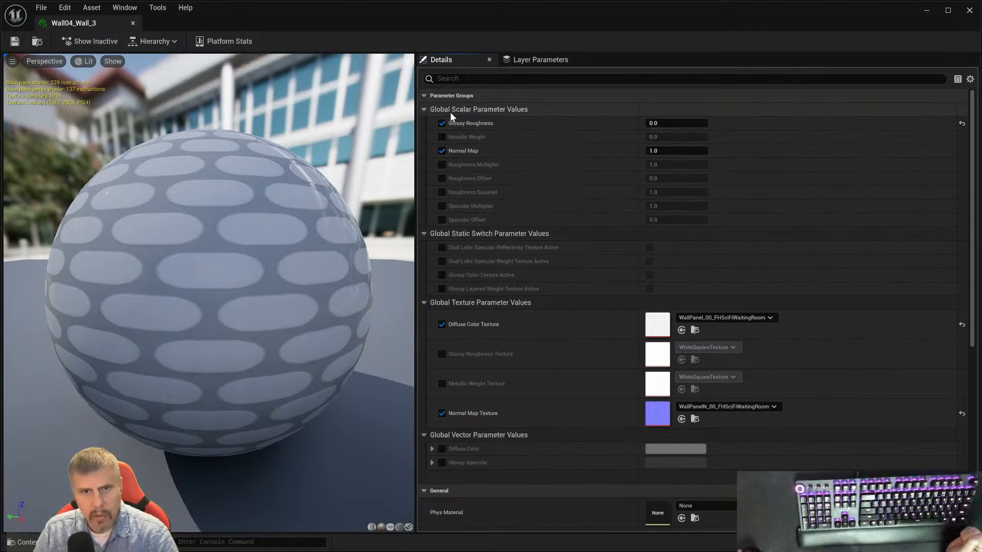
left_click(424, 95)
left_click(425, 95)
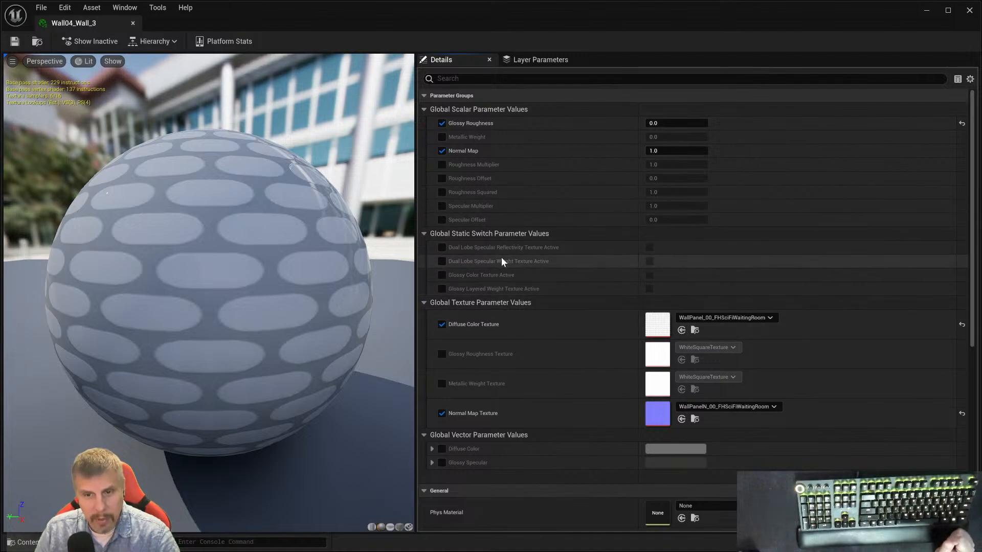
- Open the diffuse color texture of Wall04_Wall_3 and examine its compression, tiling method and adjustment settings
double_click(657, 325)
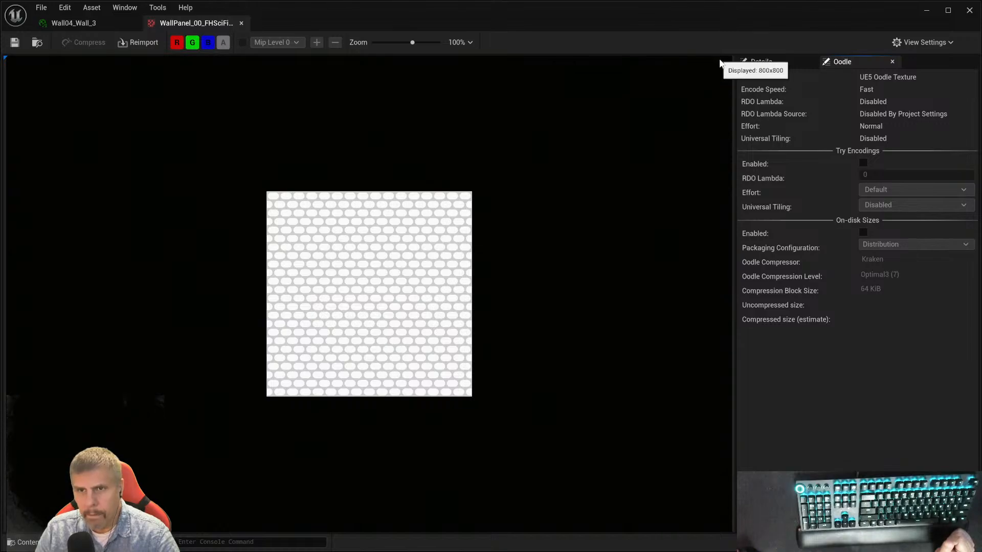
left_click(761, 62)
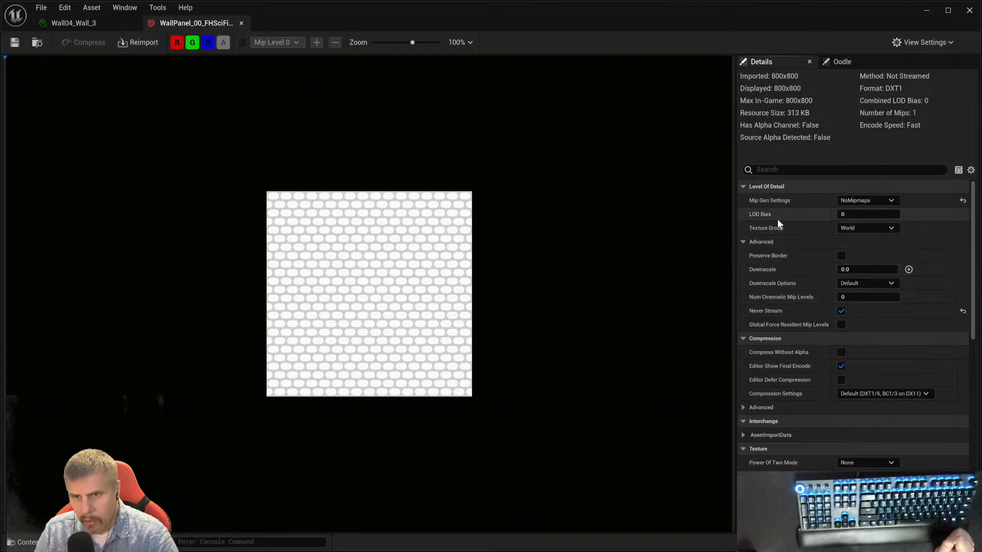
scroll(778, 279, "down", 2)
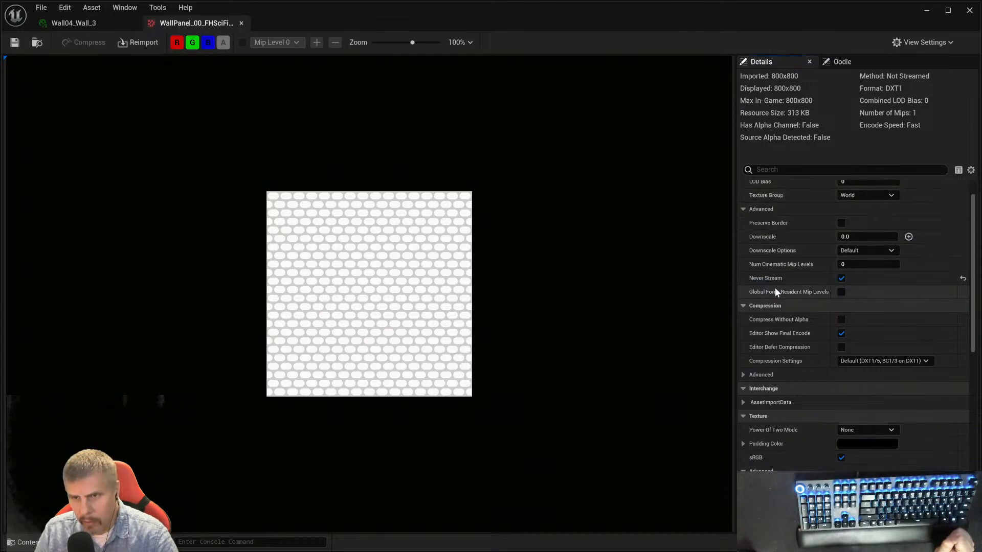
scroll(775, 286, "down", 4)
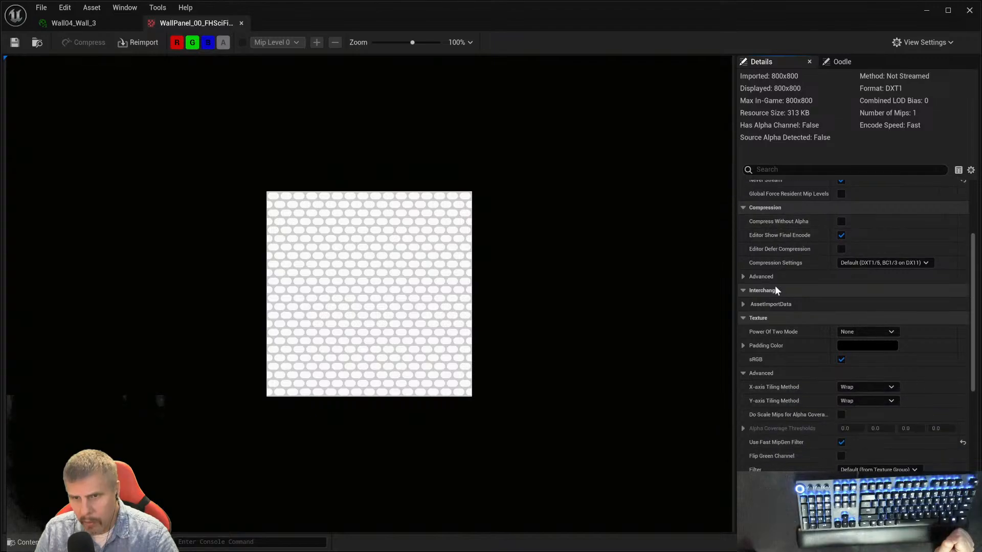
scroll(780, 281, "down", 2)
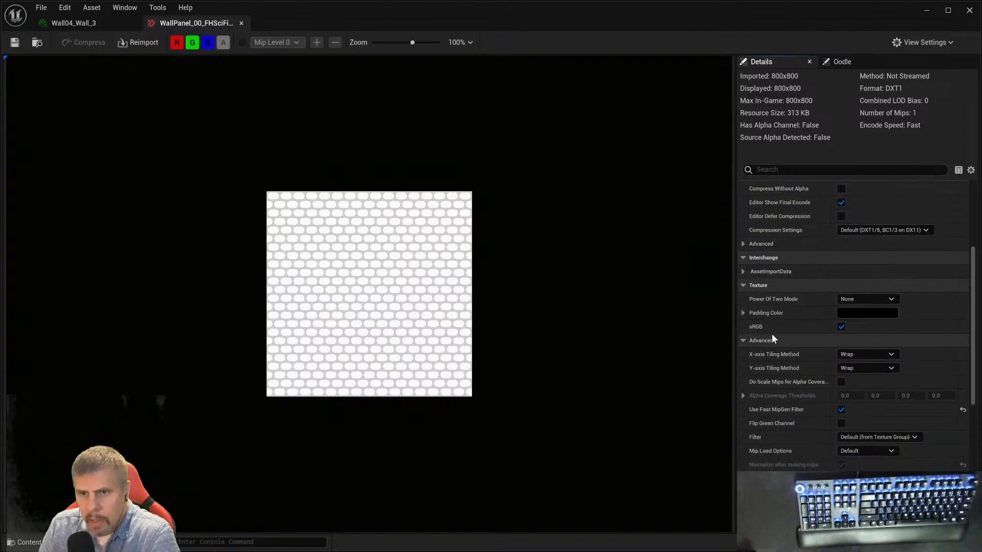
scroll(774, 324, "down", 2)
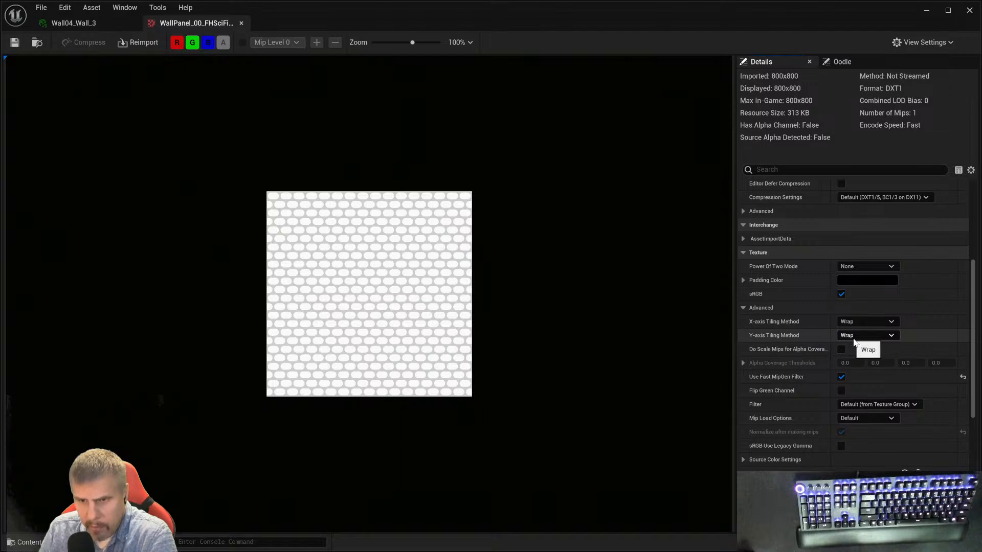
scroll(798, 358, "down", 2)
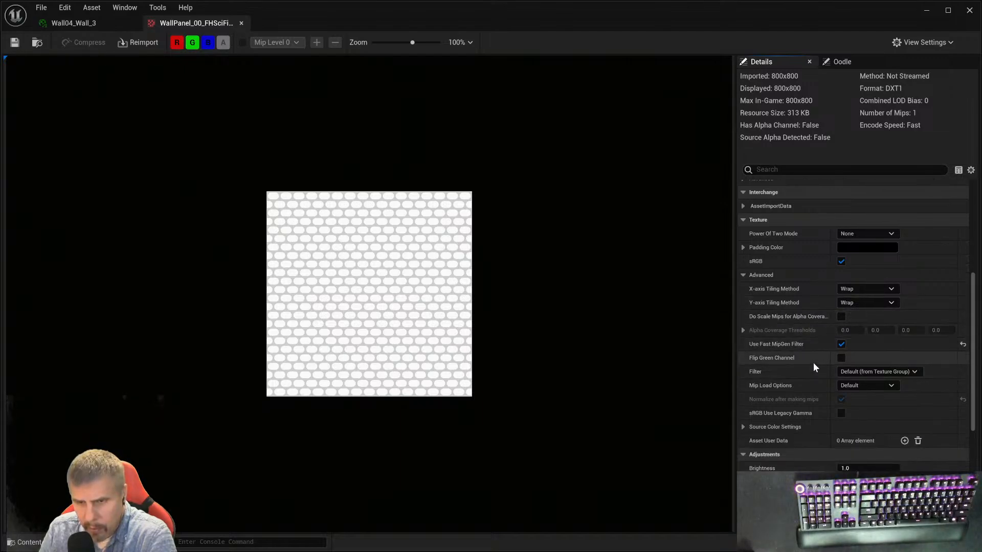
scroll(813, 363, "down", 1)
scroll(809, 365, "down", 1)
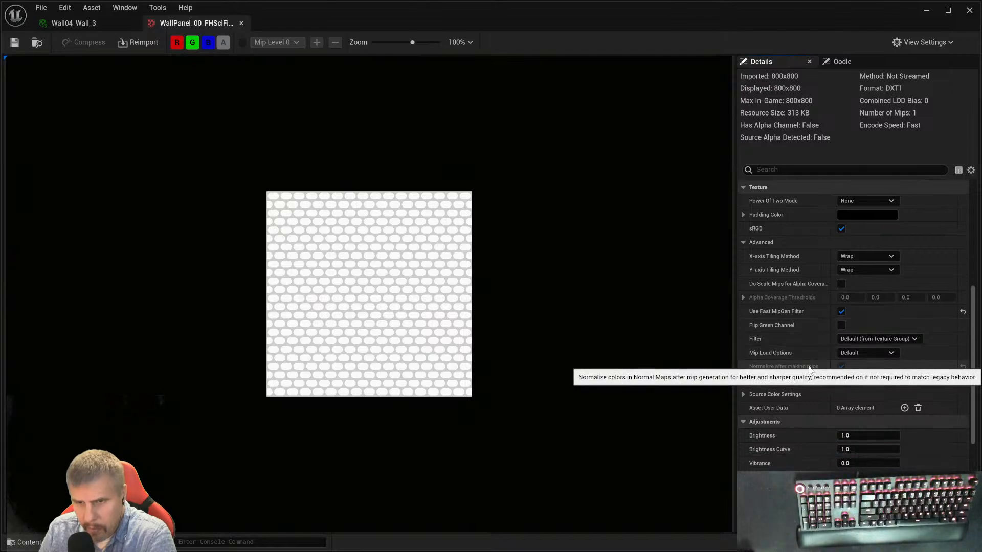
scroll(808, 366, "down", 1)
scroll(768, 391, "down", 4)
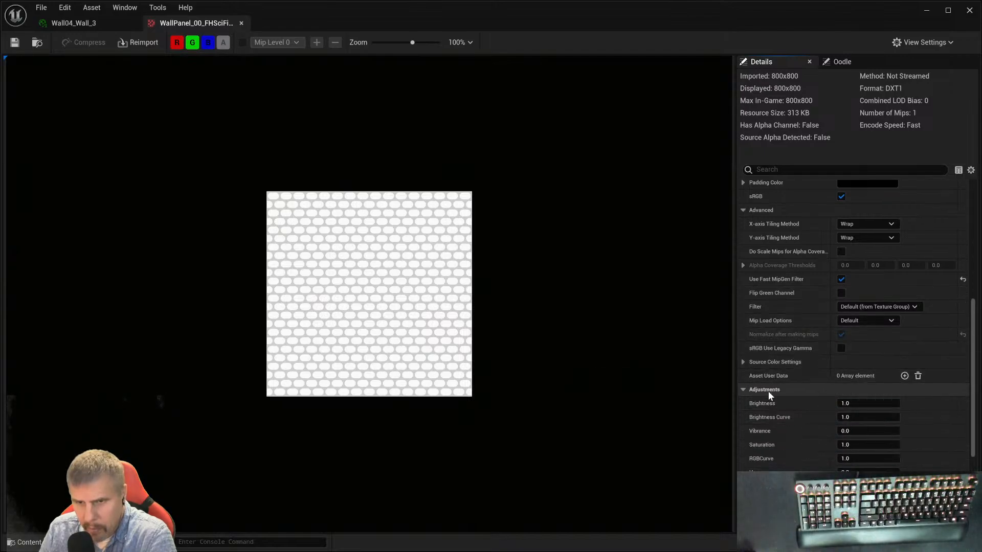
scroll(815, 387, "down", 9)
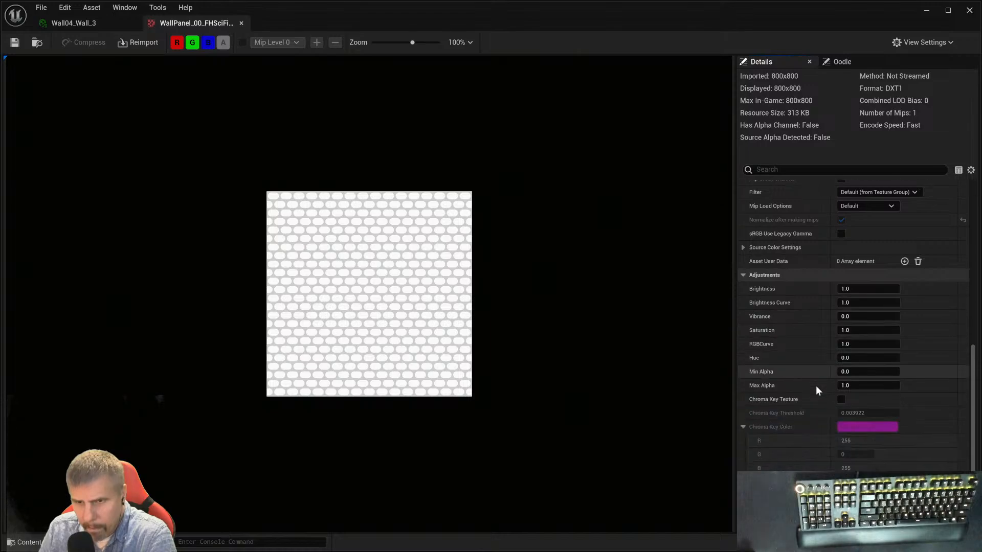
scroll(815, 386, "down", 1)
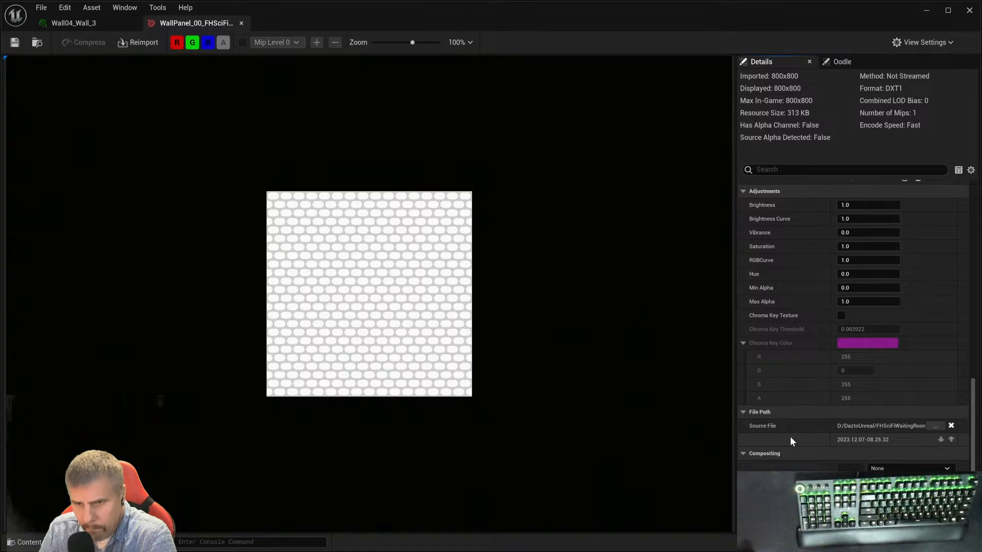
scroll(790, 439, "up", 11)
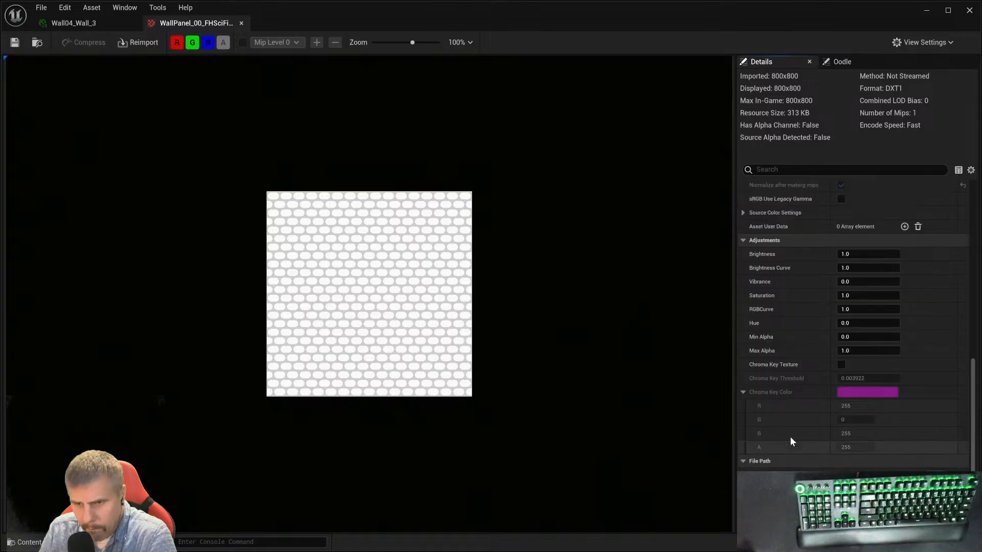
scroll(793, 388, "up", 7)
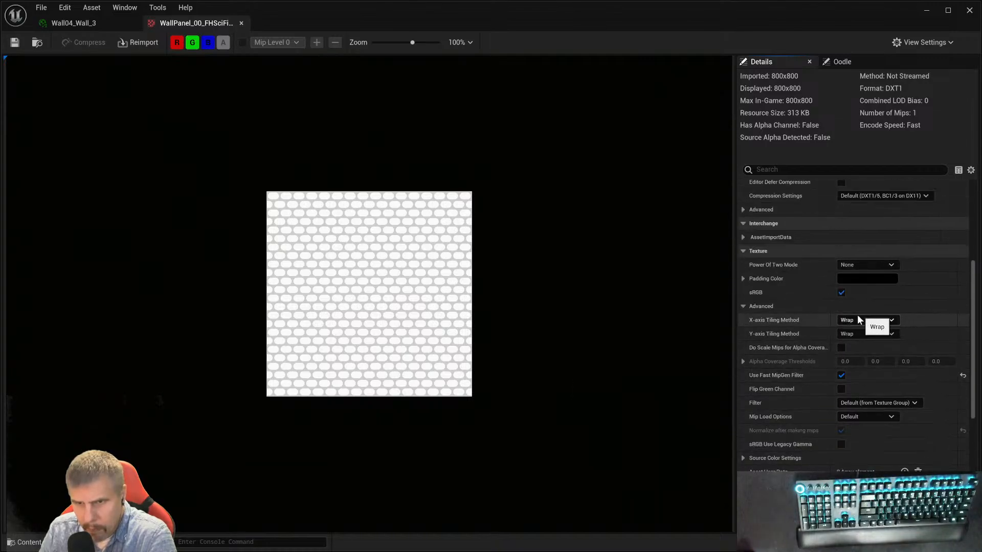
- Examine the wall panel texture's power-of-two mode, padding color, advanced compression, level-of-detail and Oodle settings, and close the texture
scroll(808, 310, "up", 2)
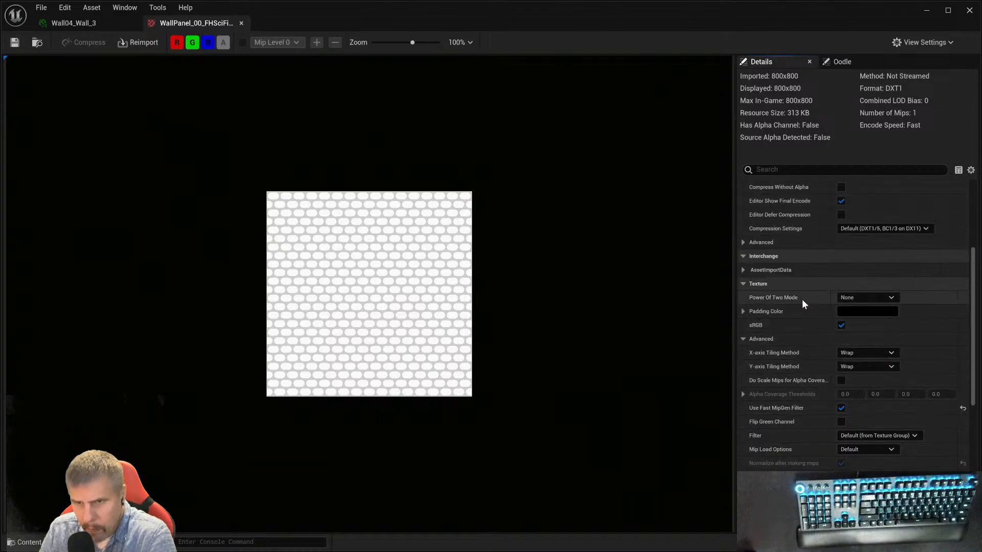
left_click(856, 298)
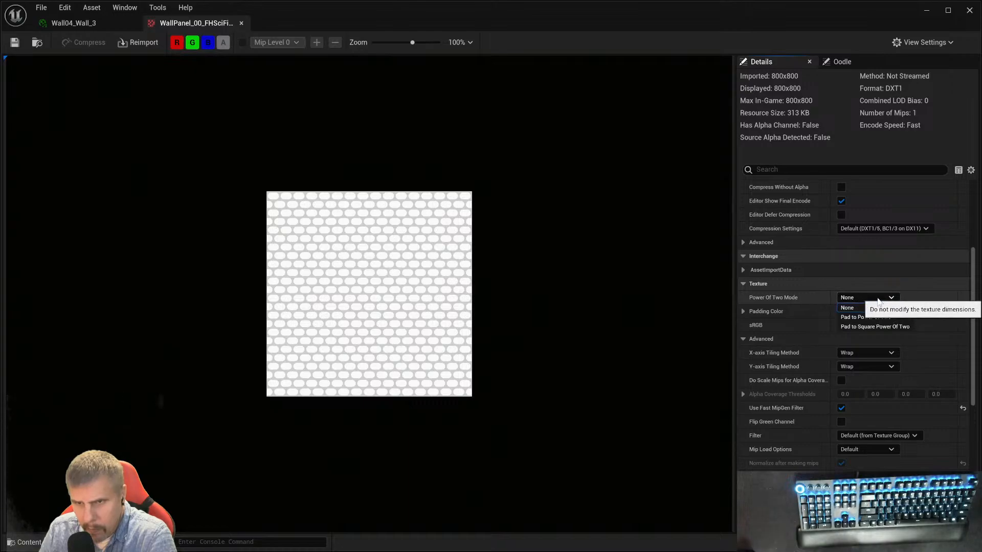
left_click(939, 298)
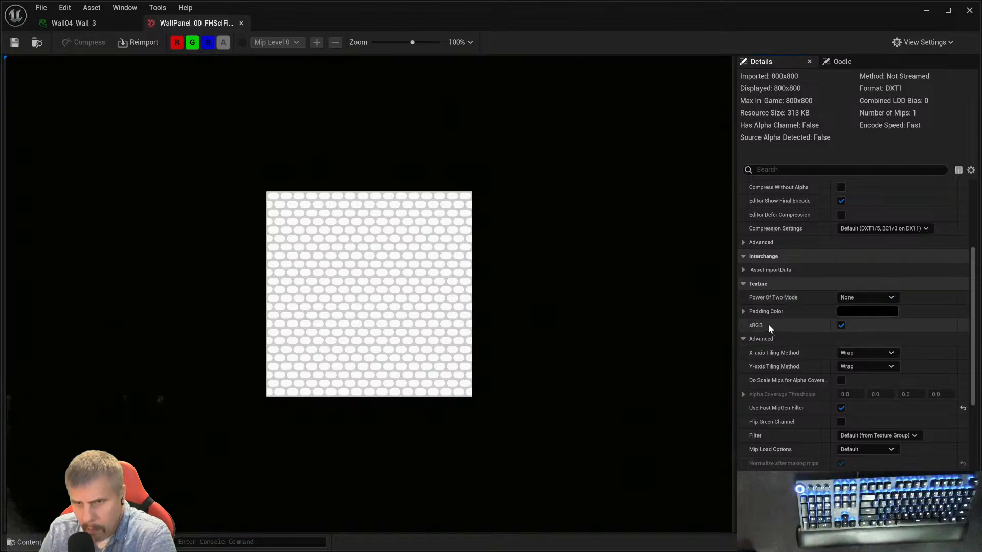
left_click(743, 311)
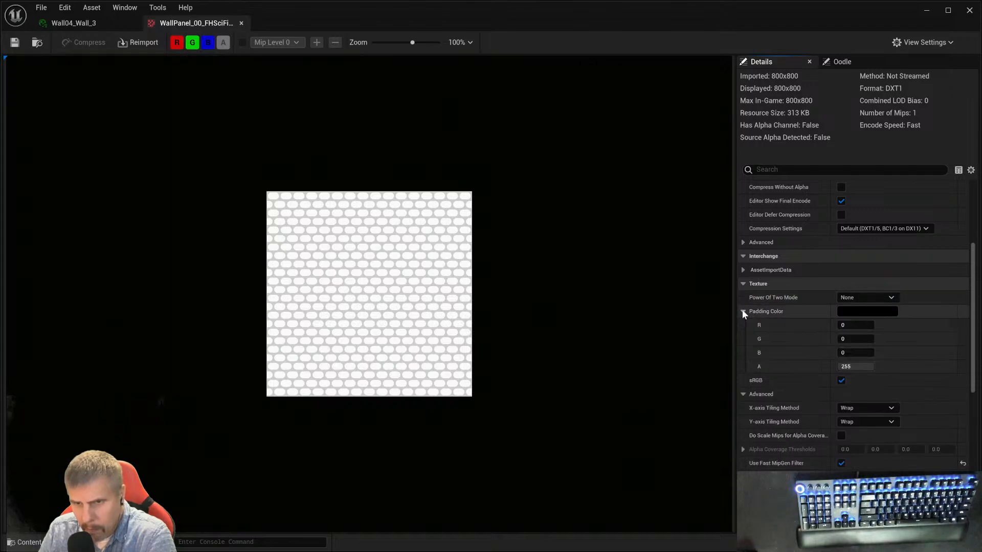
left_click(743, 312)
scroll(817, 279, "up", 5)
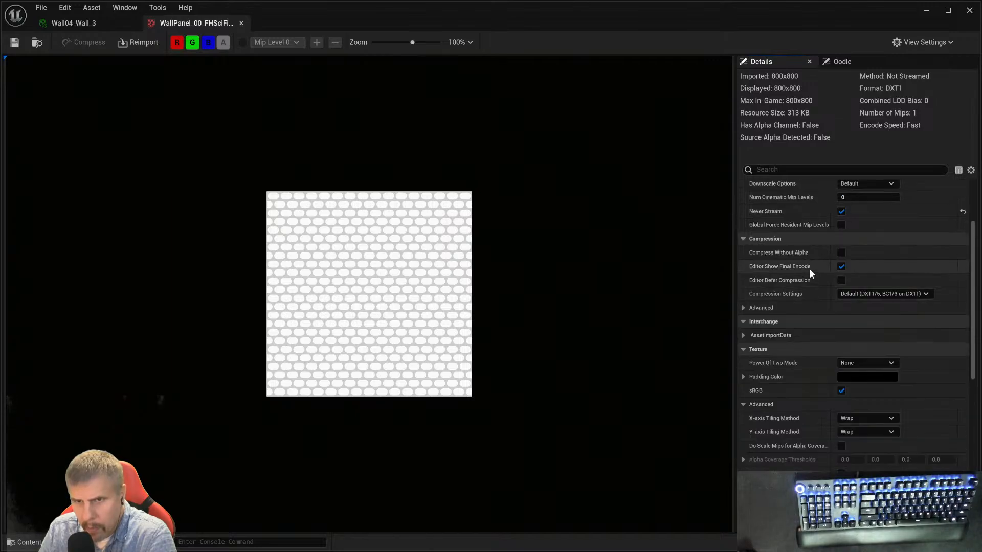
left_click(753, 340)
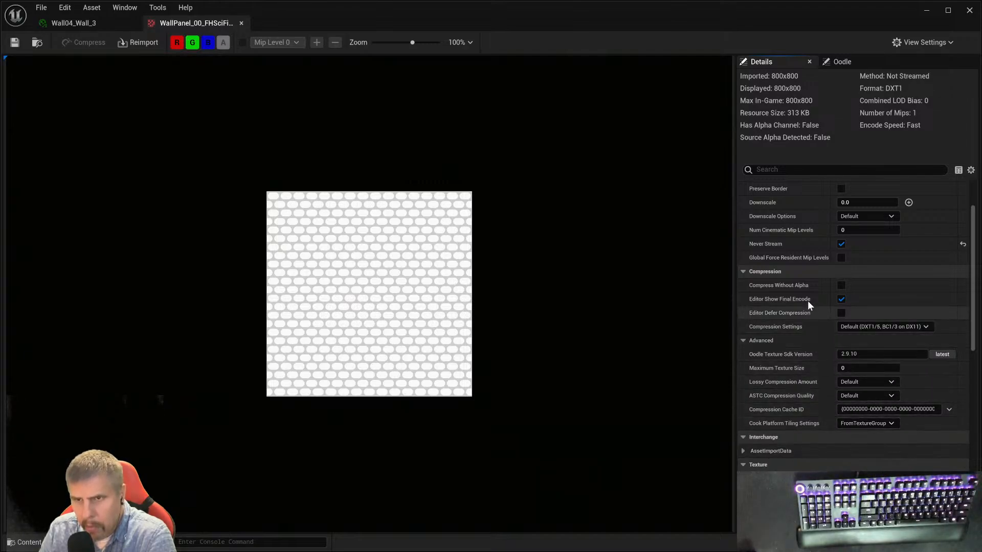
scroll(808, 303, "up", 3)
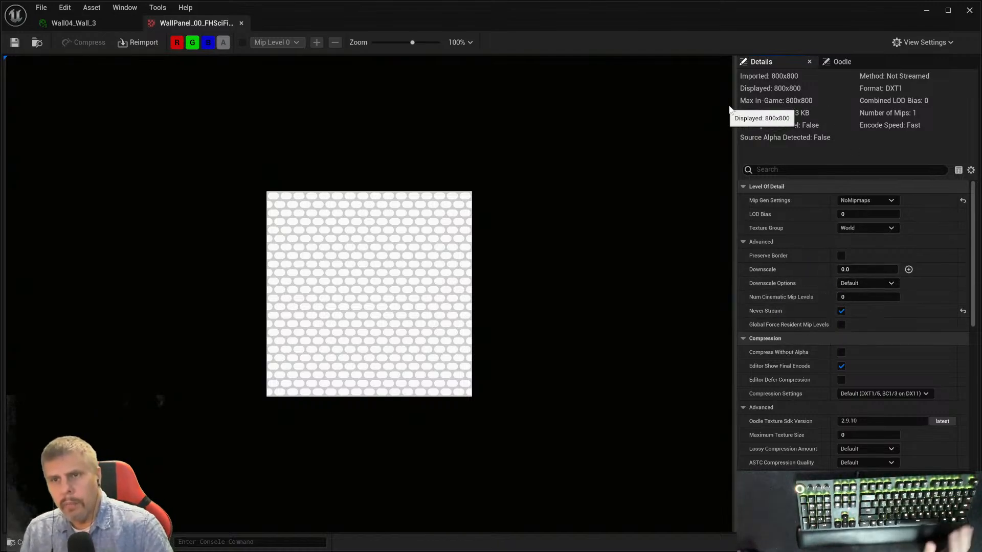
left_click(838, 62)
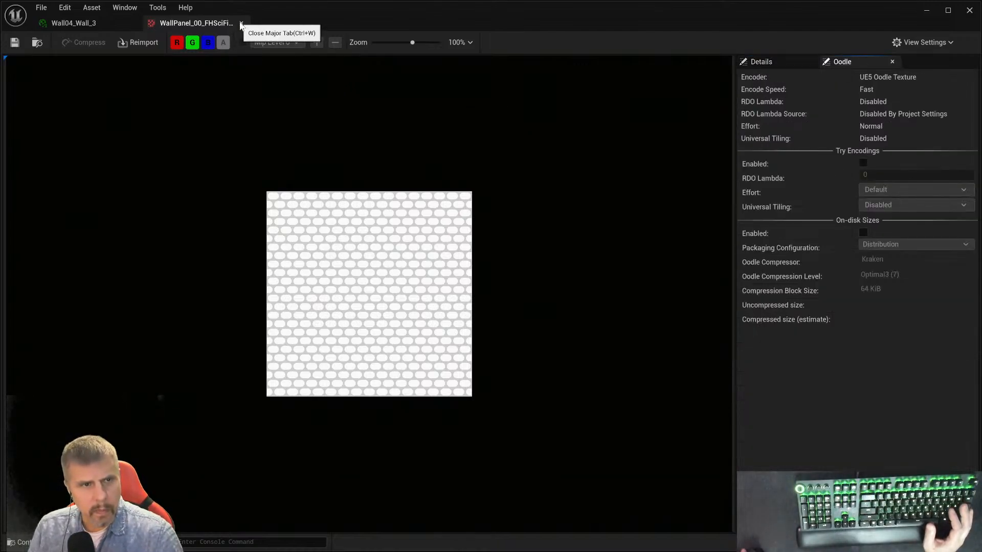
left_click(240, 23)
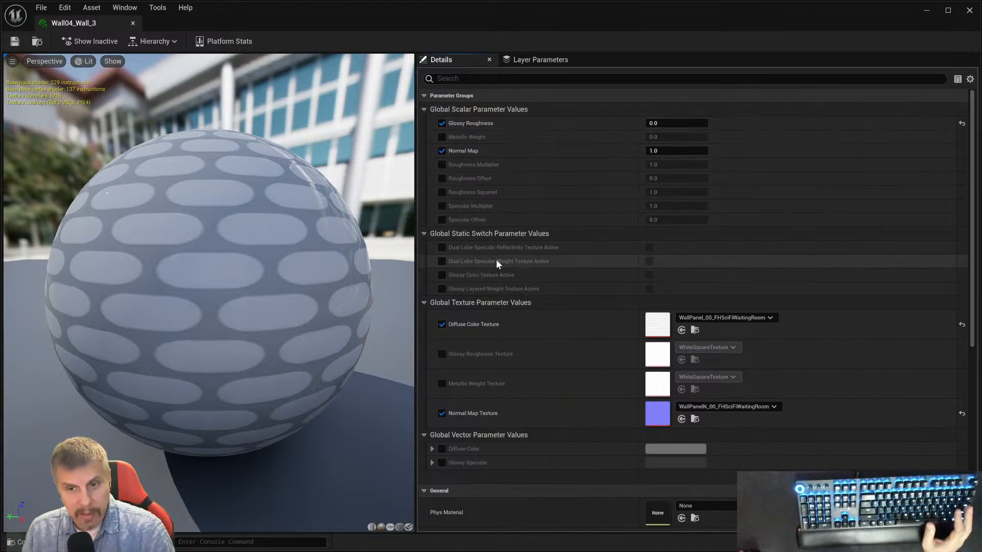
- Examine the scalar, texture, general and layer parameters of the Wall04_Wall_3 material instance for a way to adjust tiling
scroll(554, 356, "down", 3)
scroll(563, 403, "down", 7)
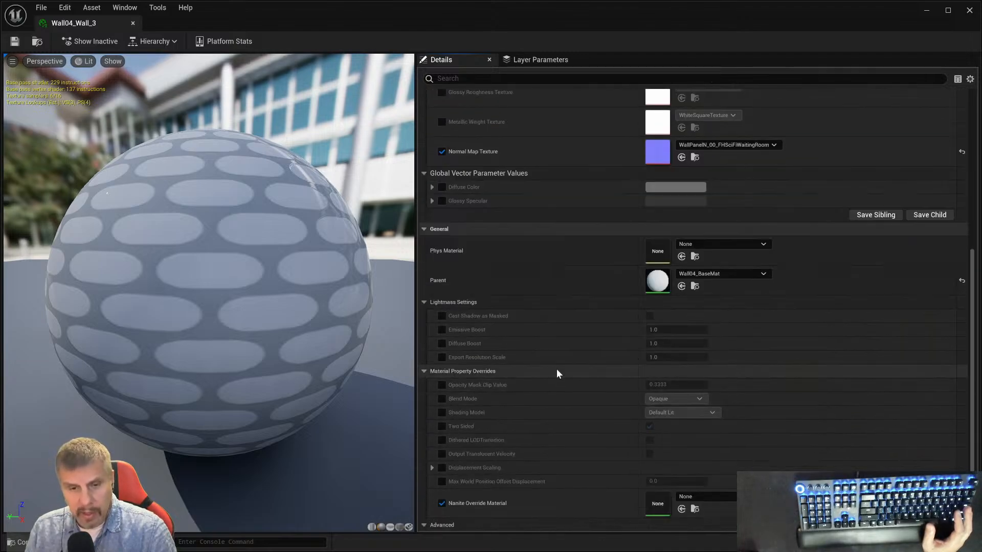
scroll(554, 363, "down", 2)
scroll(526, 290, "down", 1)
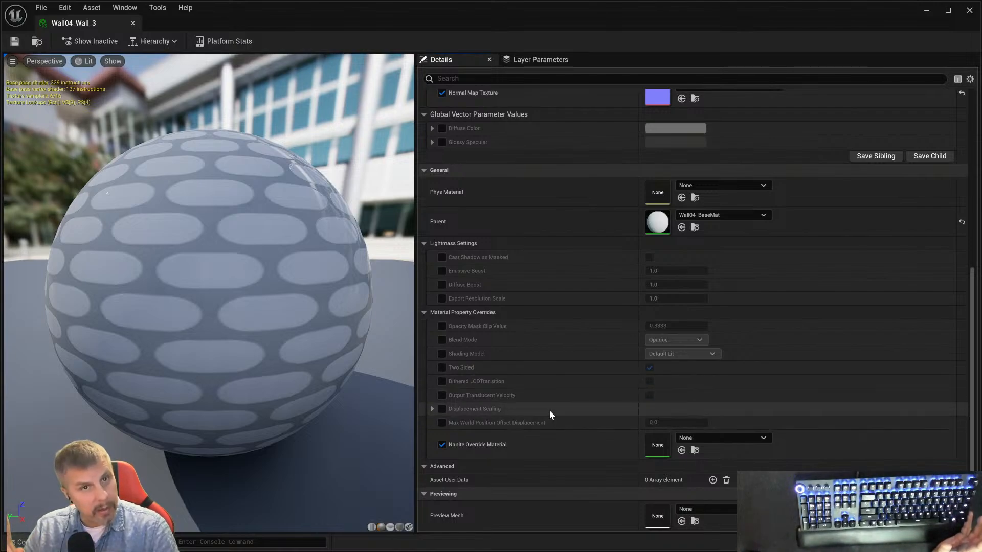
scroll(548, 256, "up", 2)
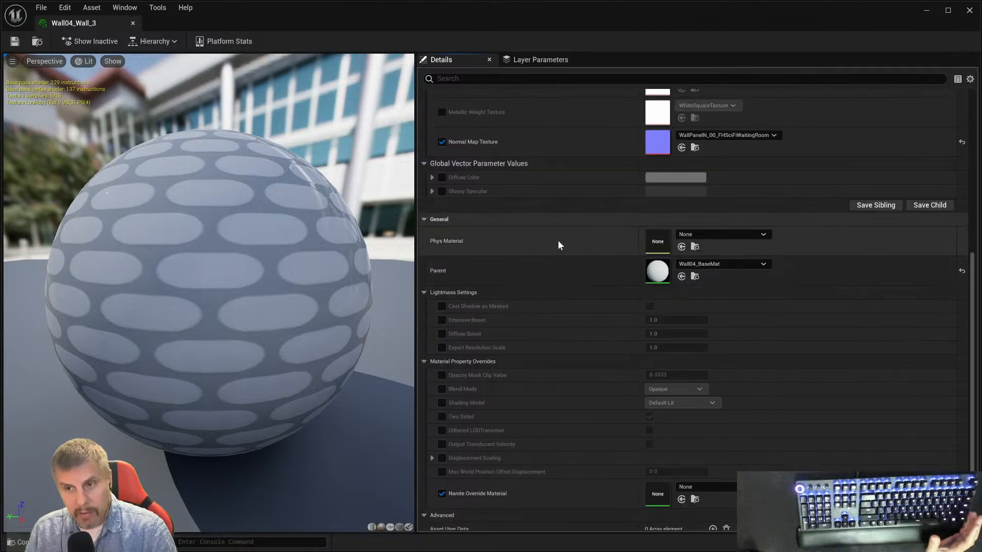
scroll(549, 252, "up", 7)
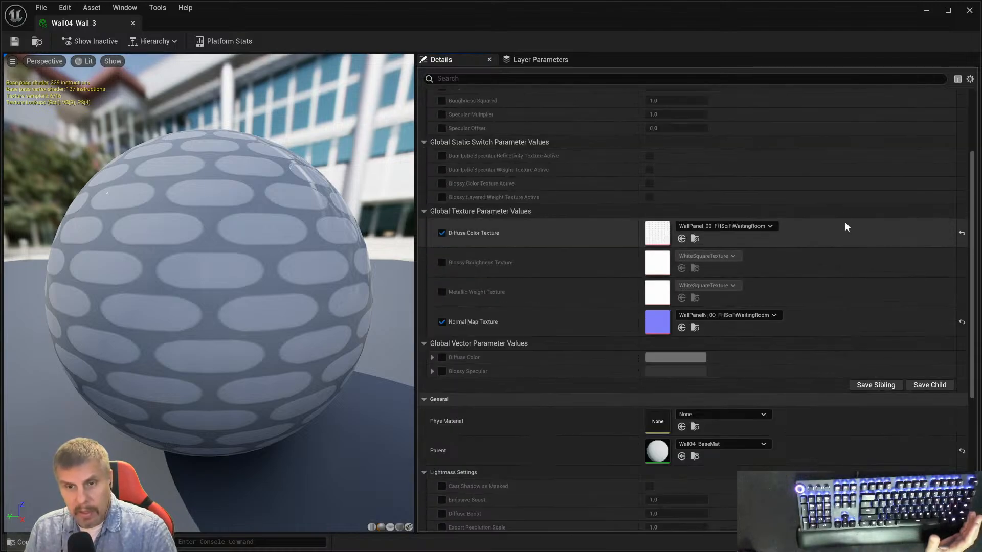
scroll(839, 220, "up", 3)
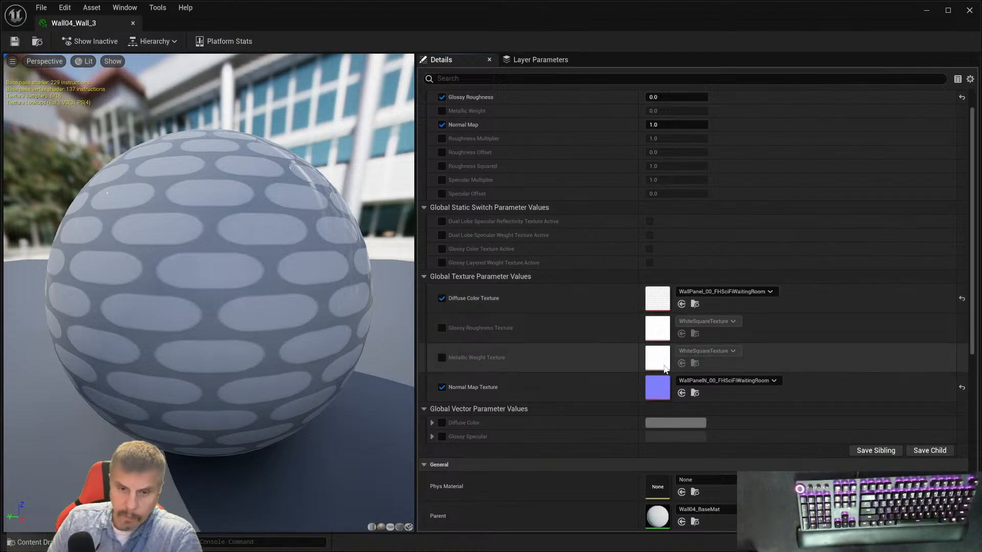
scroll(593, 353, "up", 1)
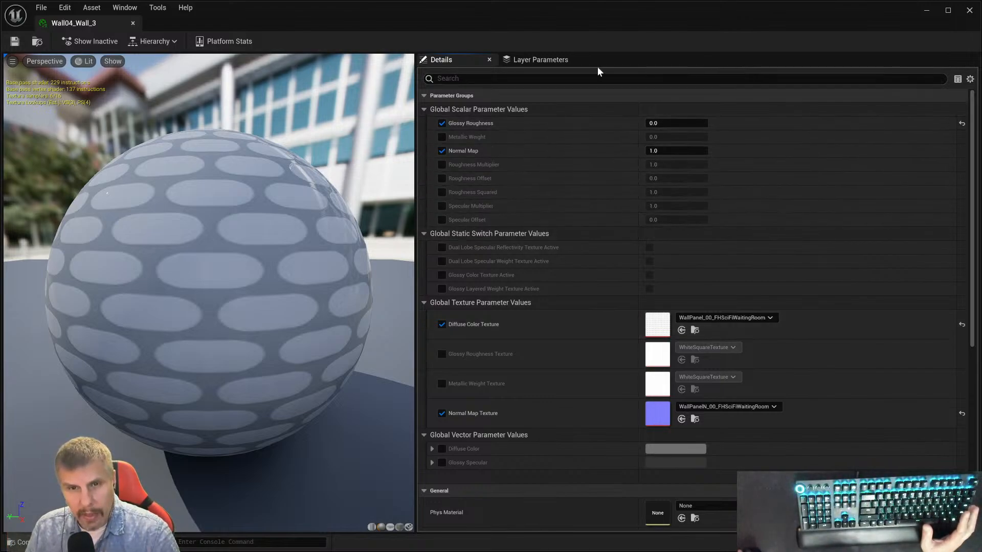
left_click(534, 60)
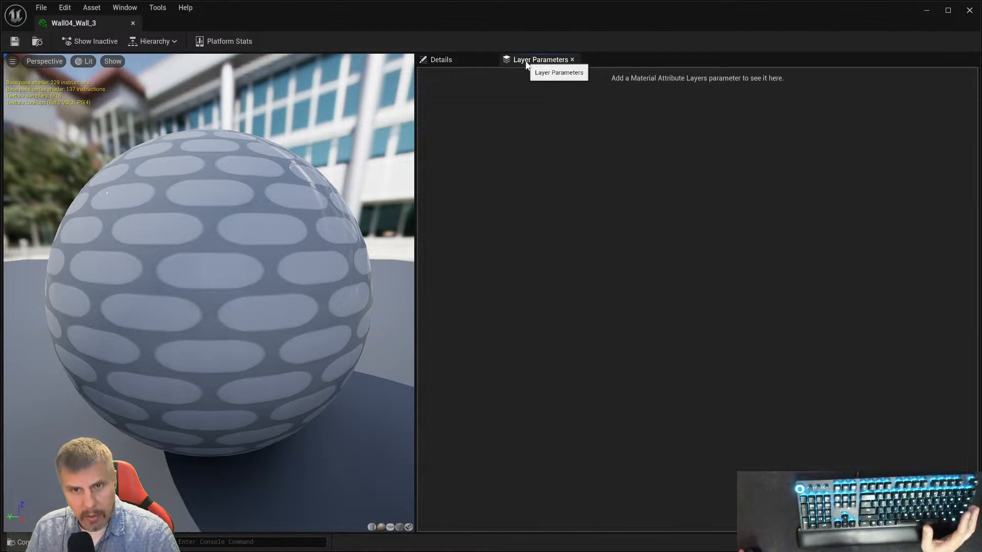
- Inspect the parent BaseMaterial graph of the Wall04_Wall_3 material instance and close it again
left_click(462, 59)
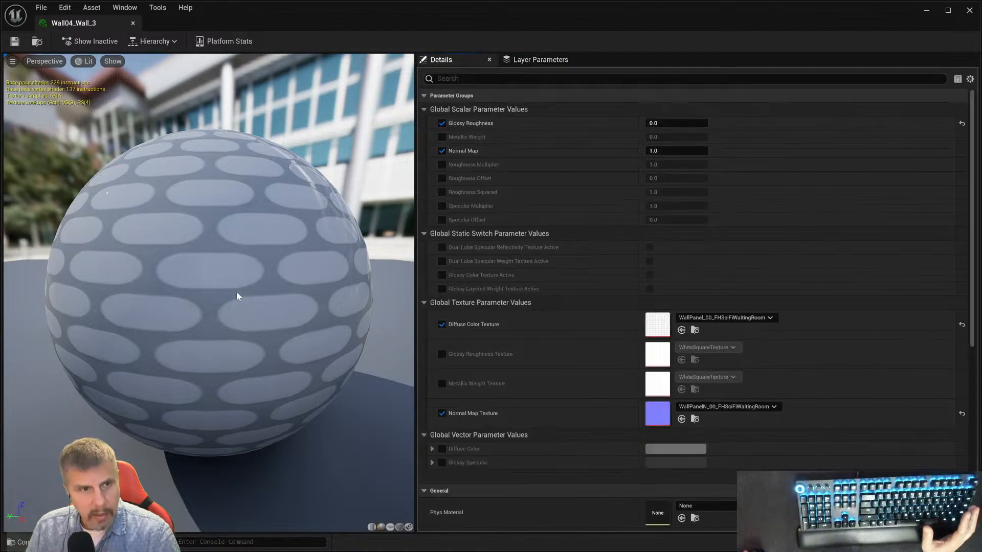
left_click(155, 43)
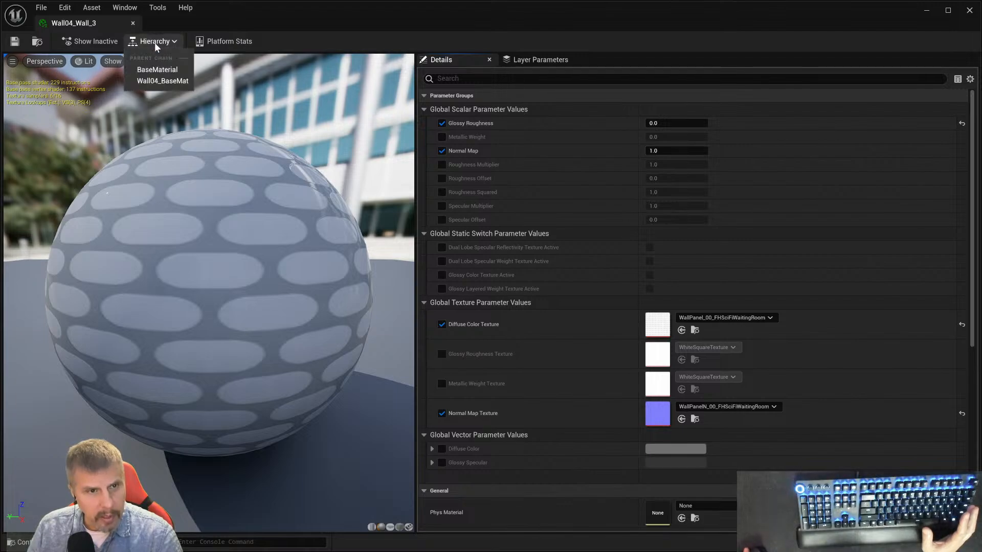
left_click(159, 69)
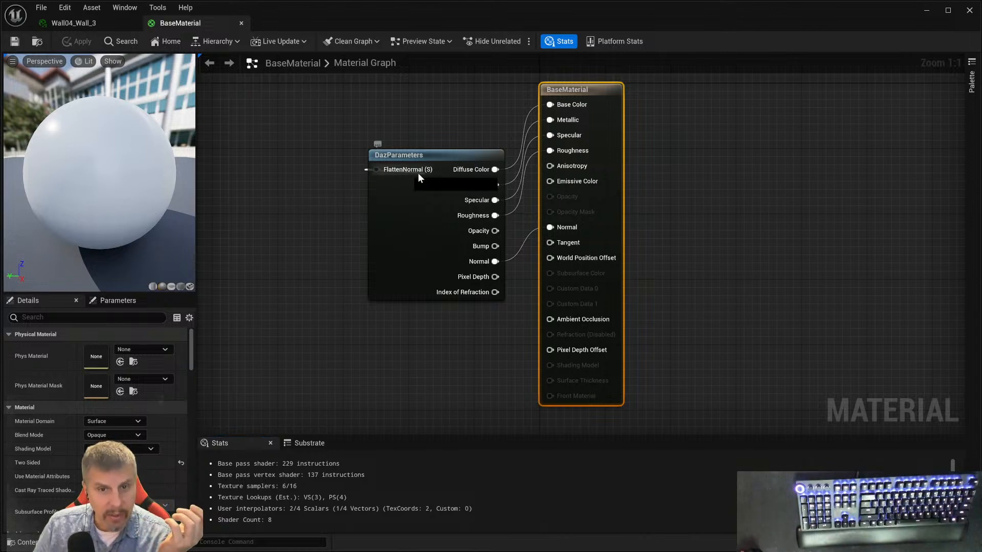
left_click(579, 81)
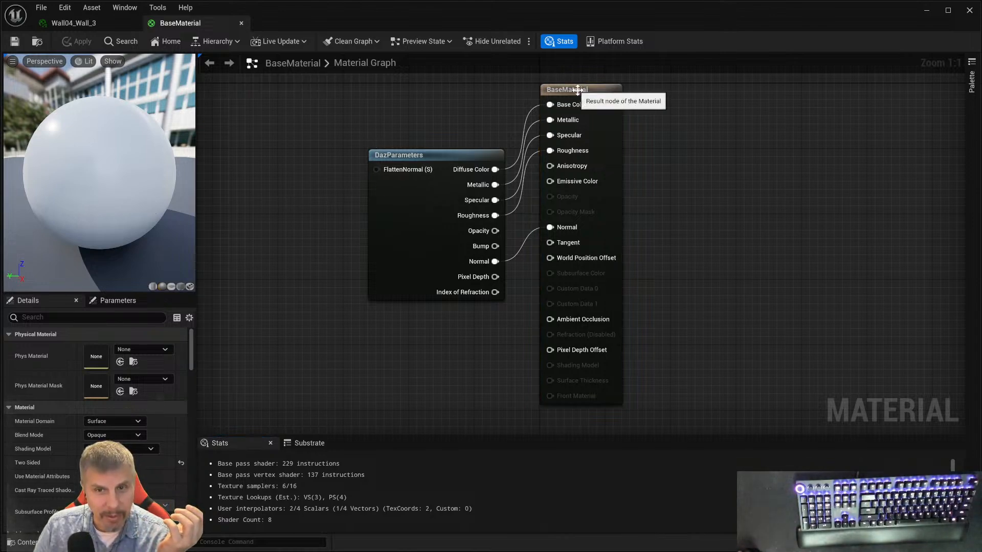
left_click(579, 88)
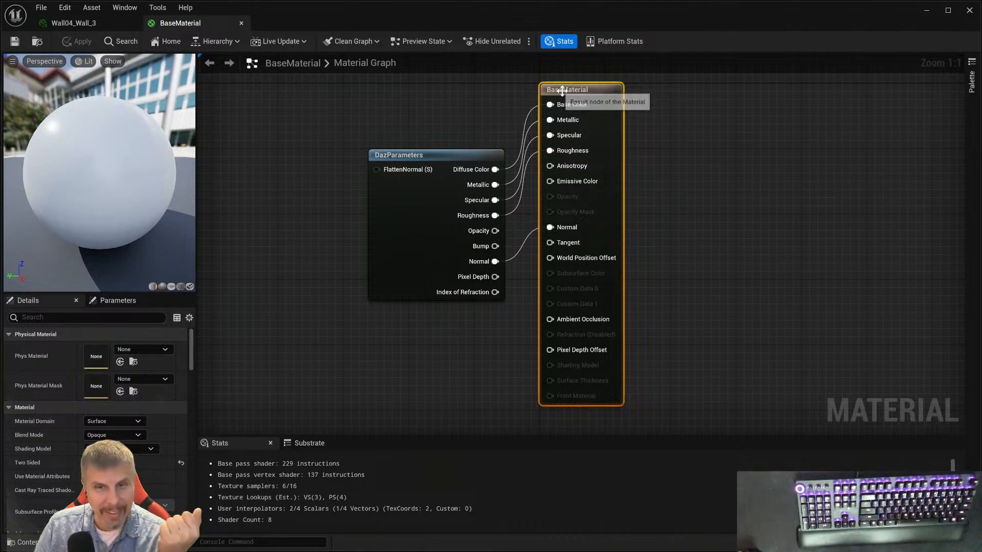
left_click(241, 24)
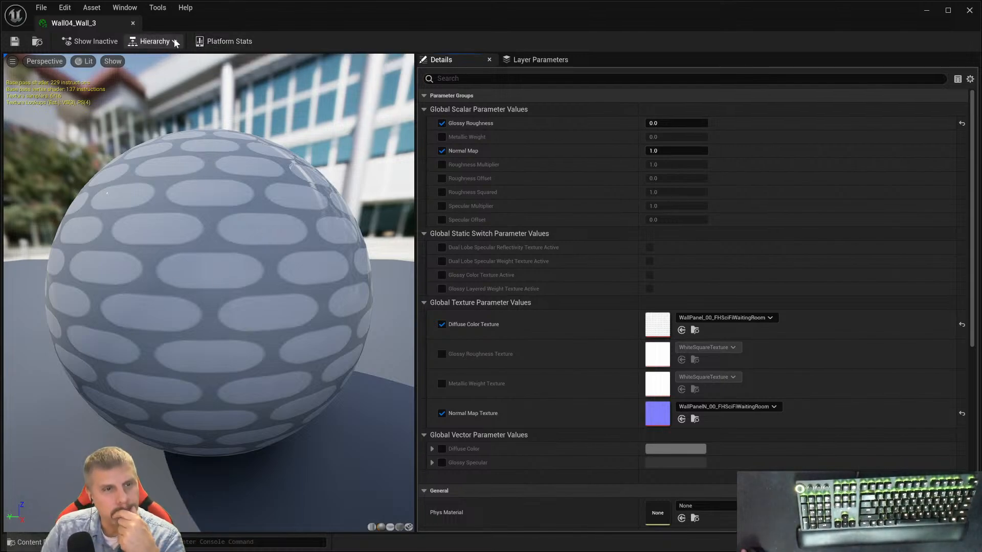
- Show the inactive parameters of the Wall04_Wall_3 material instance and inspect its Diffuse Color Texture image
left_click(85, 43)
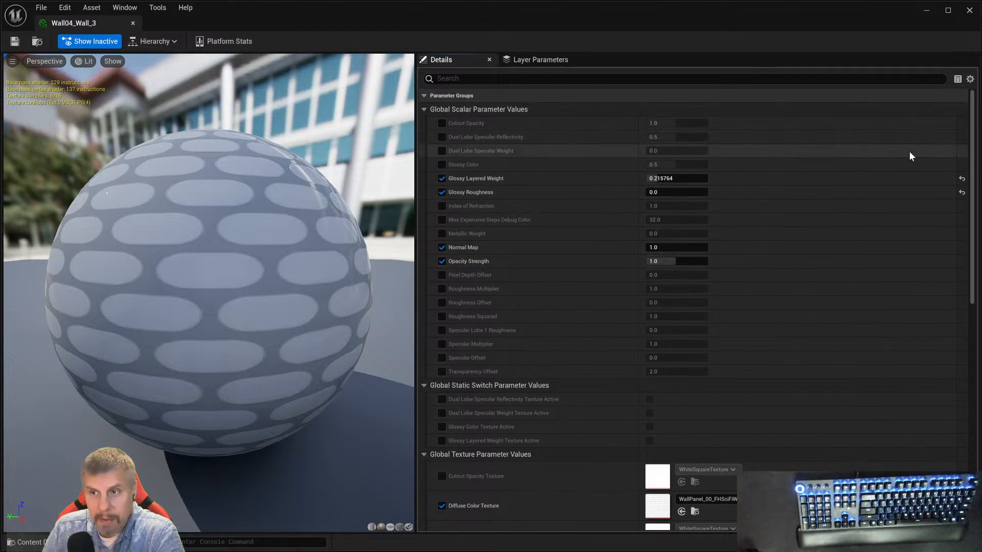
left_click_drag(972, 205, 932, 51)
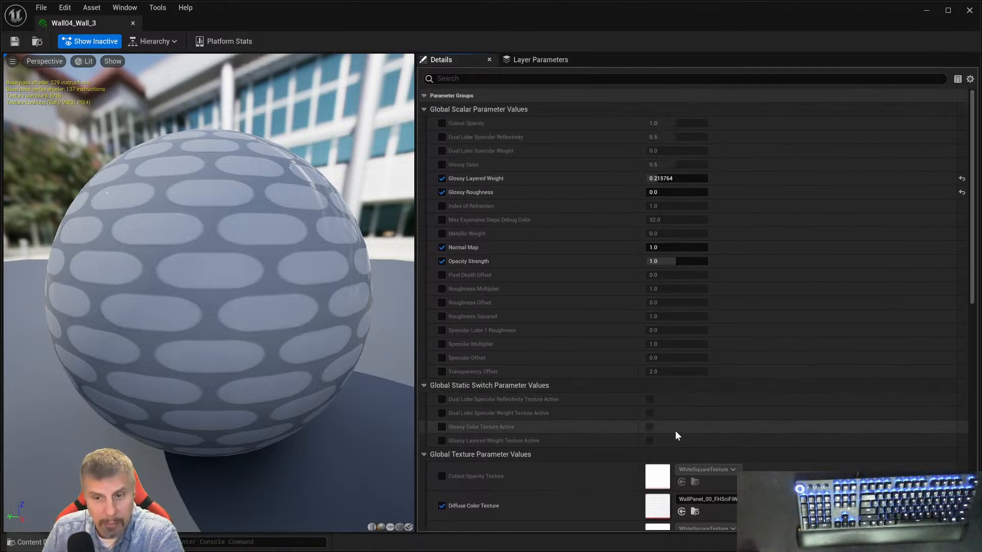
scroll(705, 402, "down", 1)
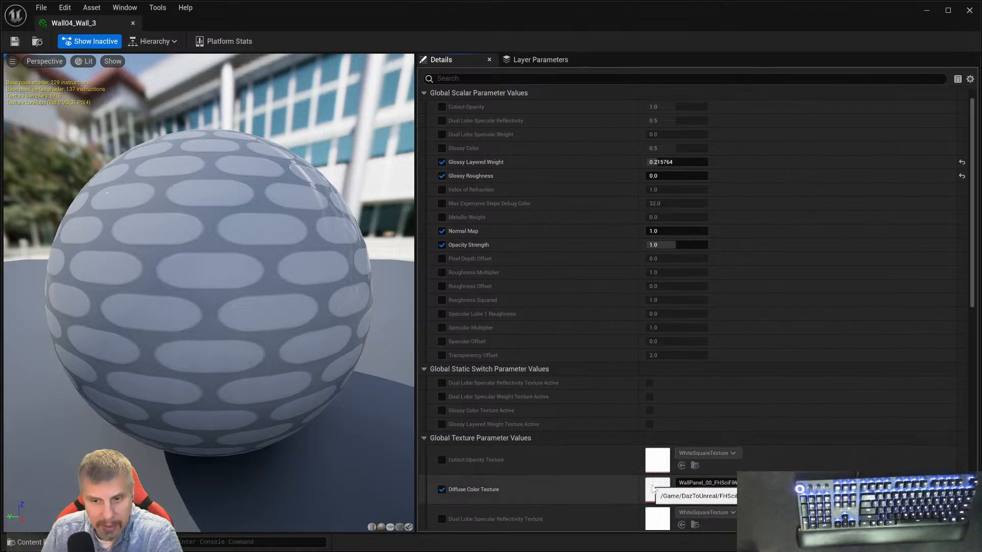
double_click(653, 488)
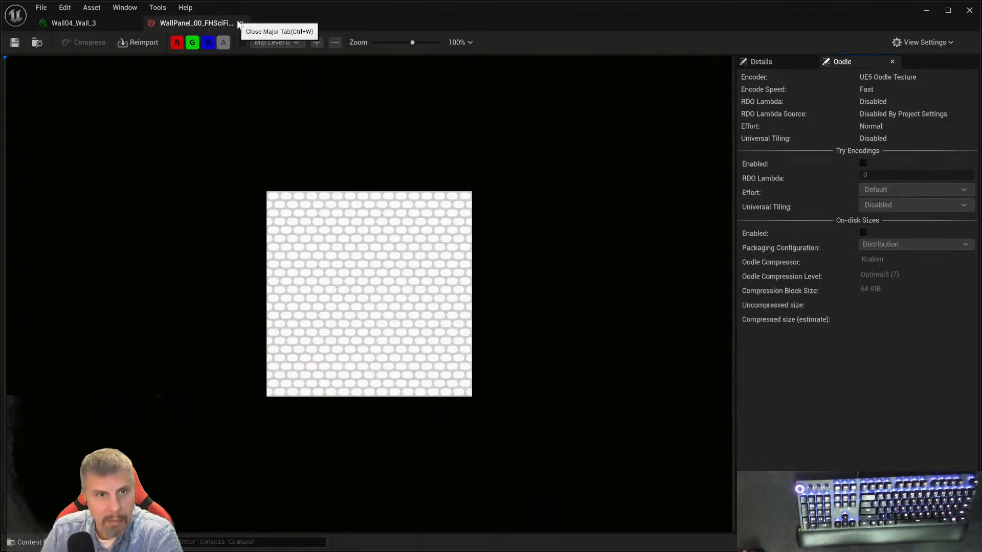
left_click(241, 23)
- Examine the material instance's texture, scalar and layer parameters for texture scaling options
scroll(749, 398, "down", 10)
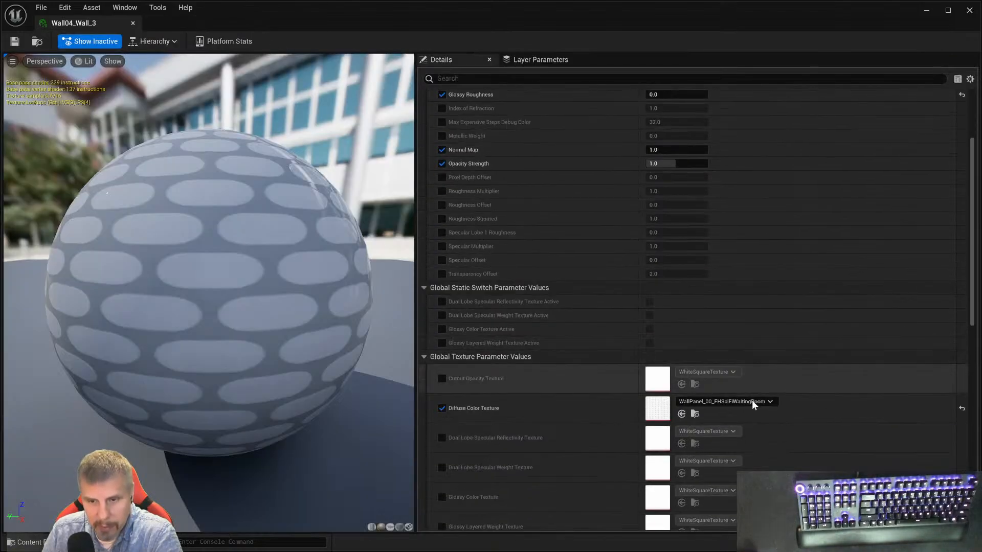
scroll(754, 404, "down", 5)
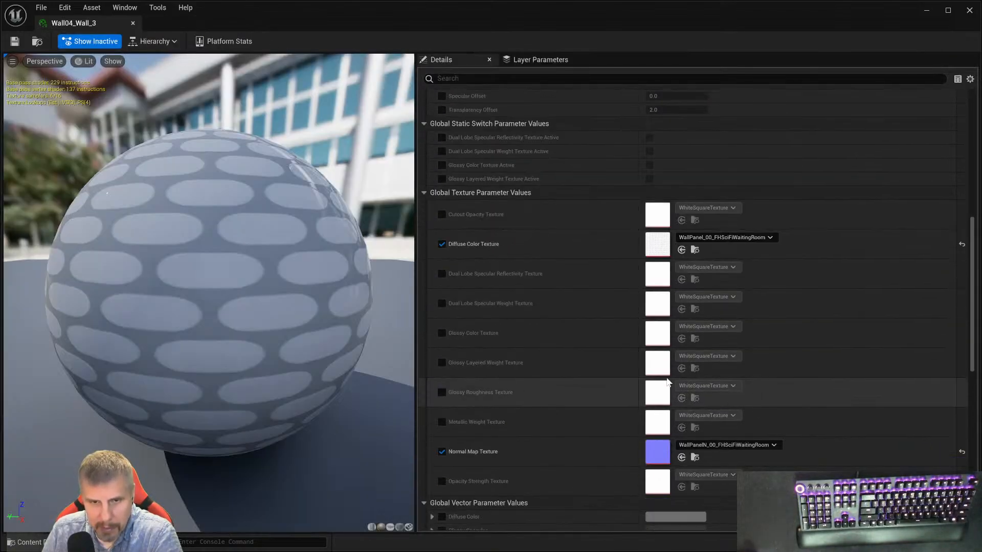
scroll(595, 327, "up", 10)
scroll(588, 317, "up", 6)
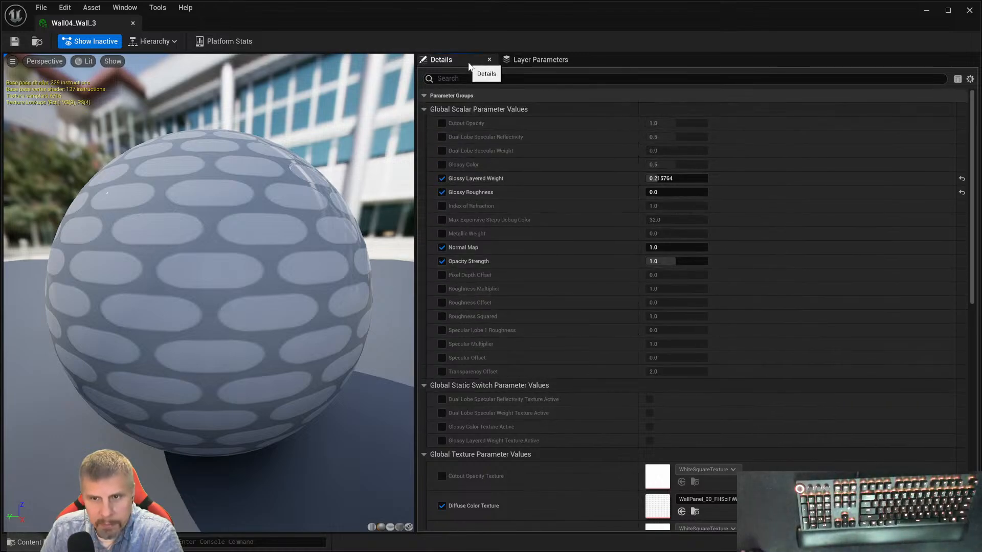
left_click(511, 59)
left_click(460, 62)
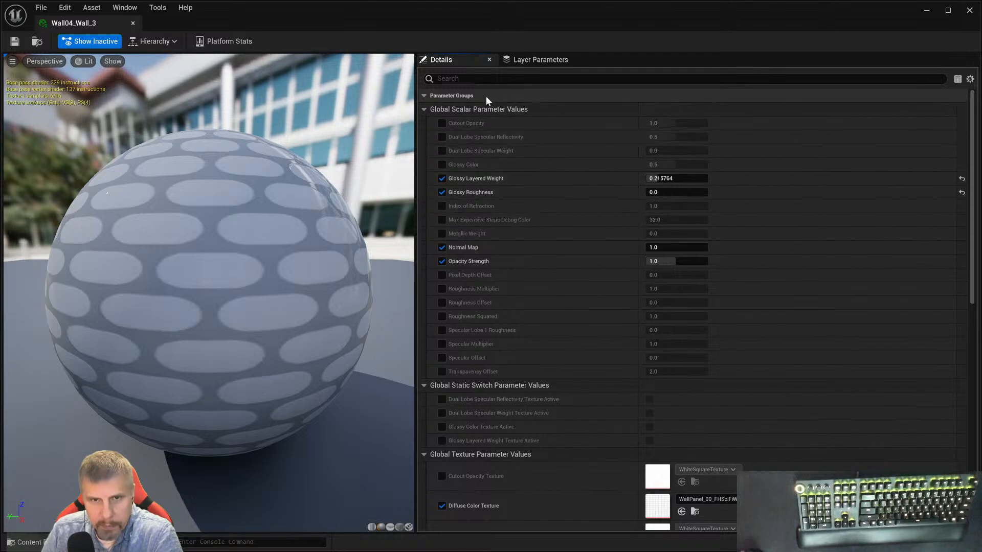
left_click(423, 95)
left_click(422, 95)
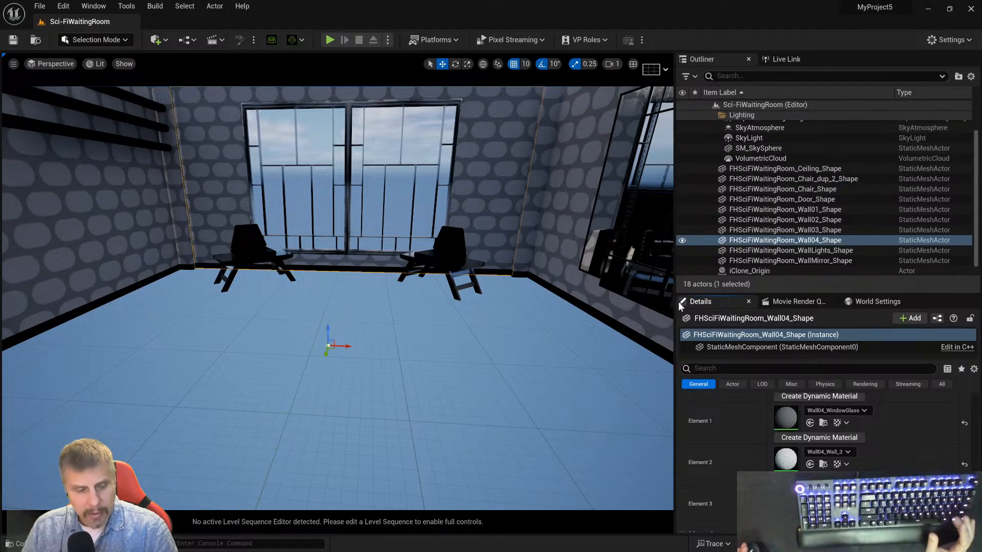
- Frame the selected Wall04 shape in the level and examine its wall pattern from outside the room
key("f")
right_click_drag(338, 298, 216, 298, "alt")
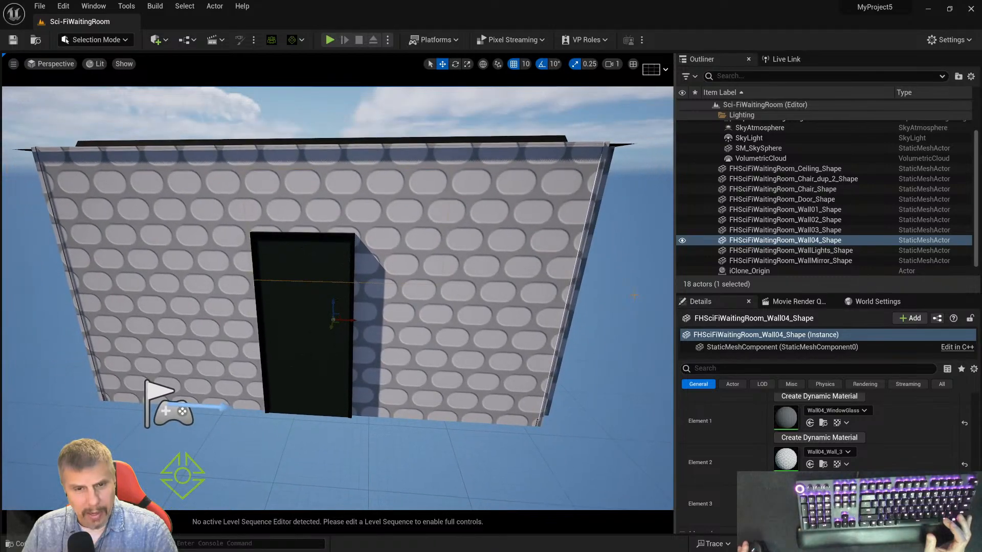
left_click_drag(337, 298, 357, 270, "alt")
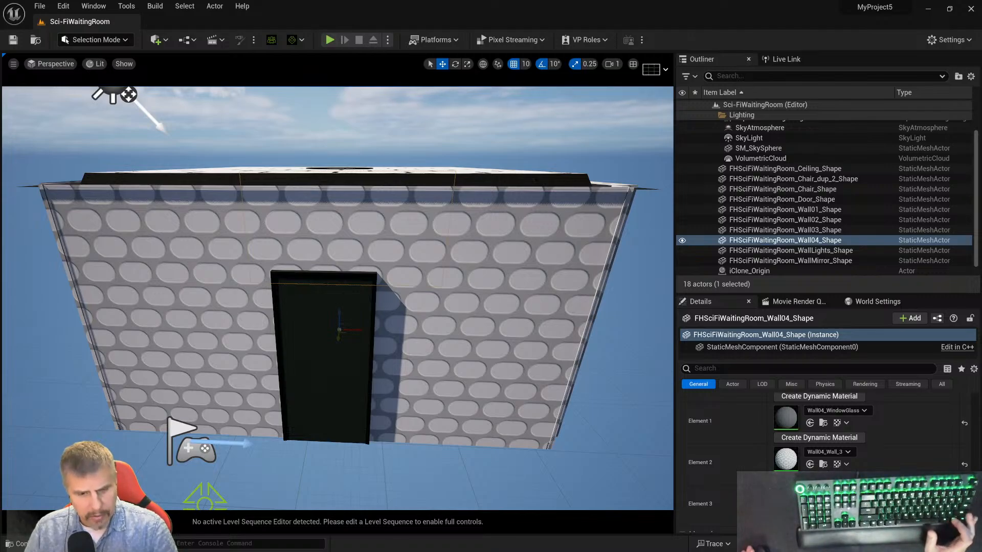
- Switch to DAZ Studio and delete the FH SciFi Waiting Room group from the scene
key("super")
left_click(368, 541)
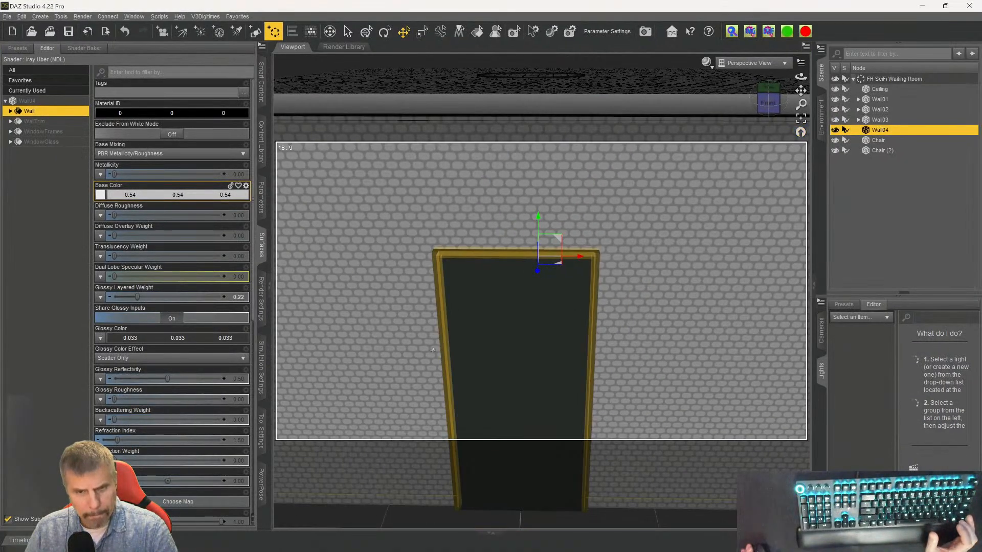
left_click(881, 81)
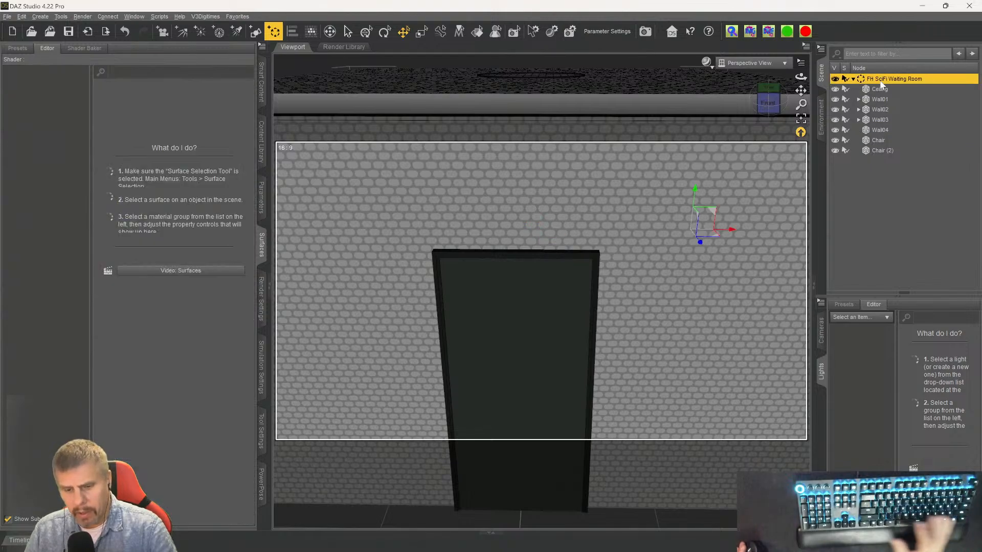
key("Delete")
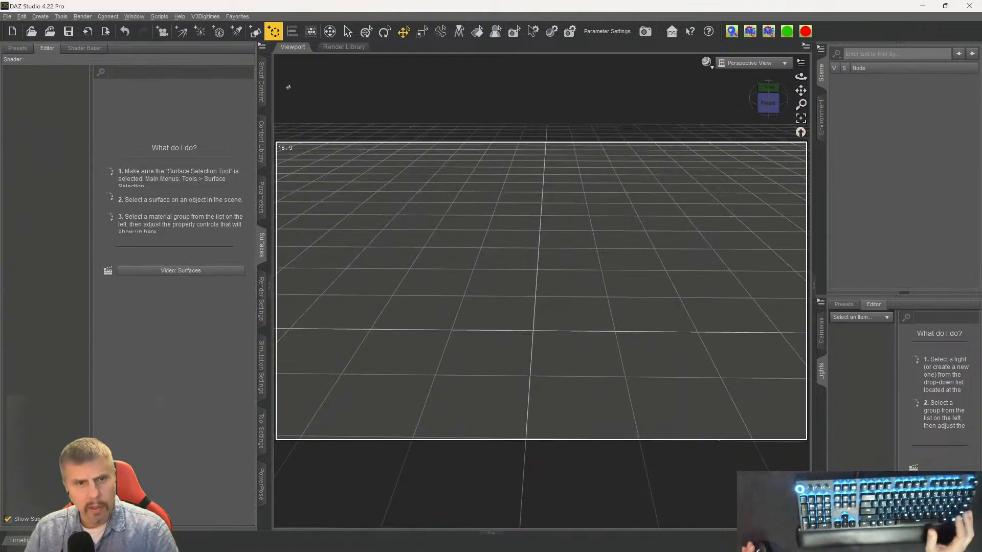
- Load the FH SciFi Jacuzzi Room environment set from the Smart Content products into the scene
left_click(261, 81)
double_click(94, 134)
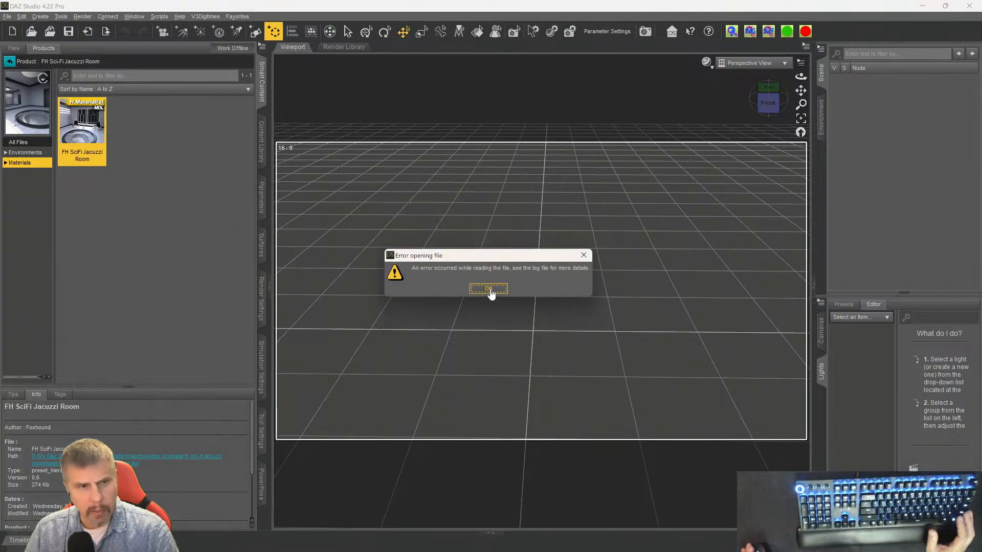
left_click(489, 288)
left_click(30, 154)
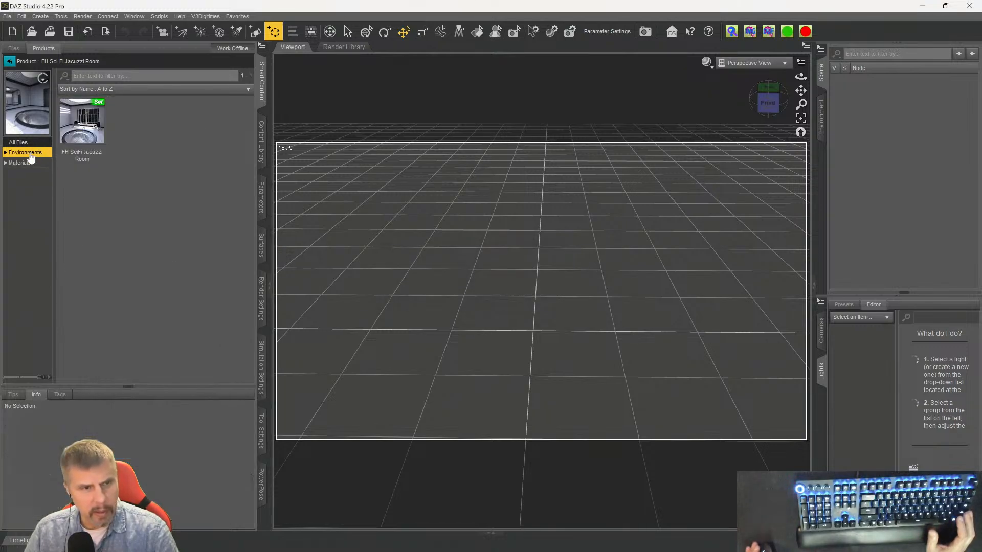
double_click(82, 123)
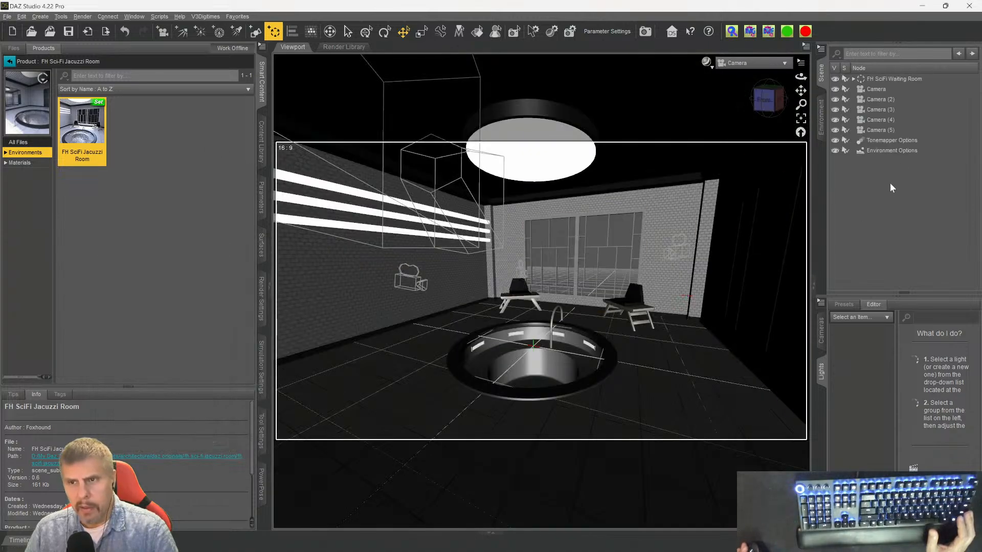
- Delete all five cameras, the Tonemapper Options and the Environment Options from the scene
left_click(874, 88)
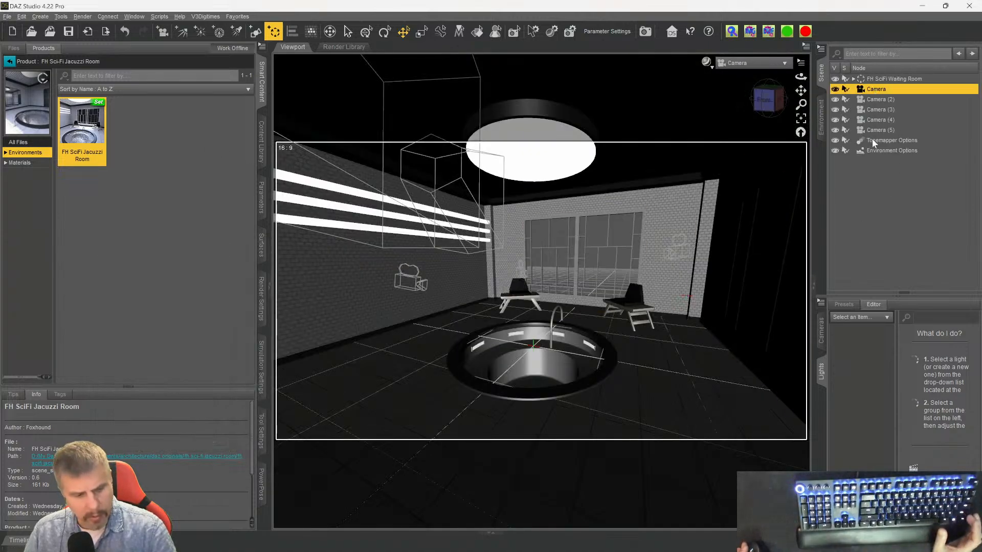
left_click(872, 130, "shift")
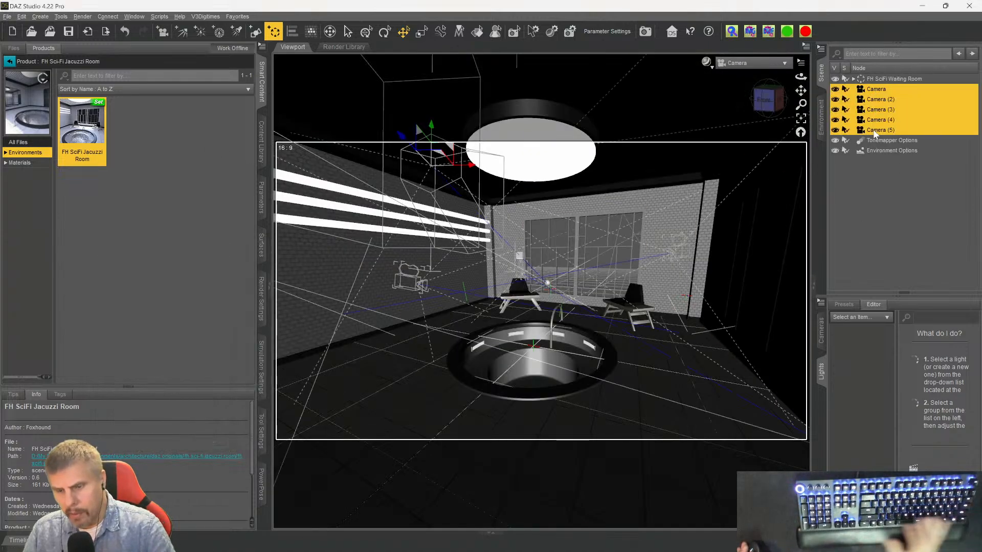
key("Delete")
left_click(876, 88)
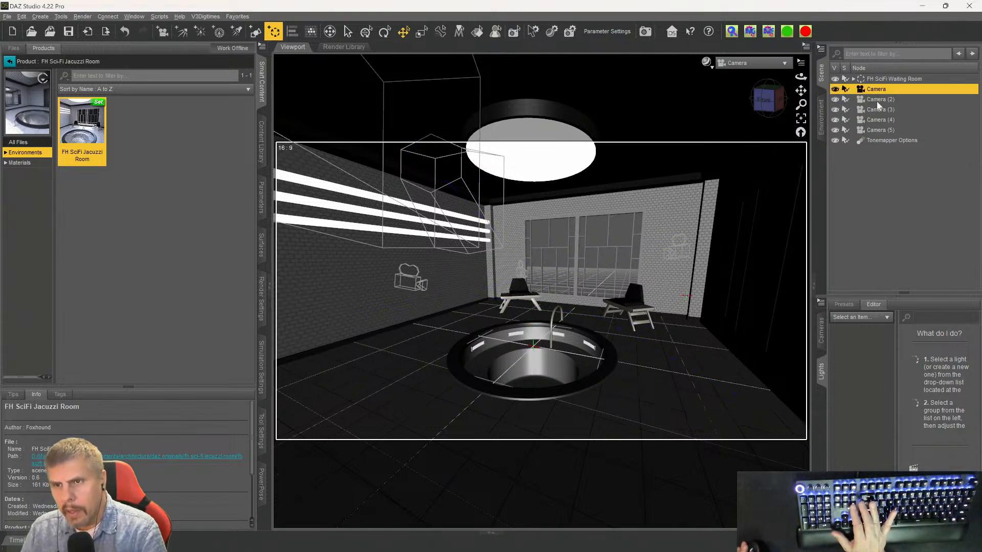
key("Delete")
left_click(872, 87)
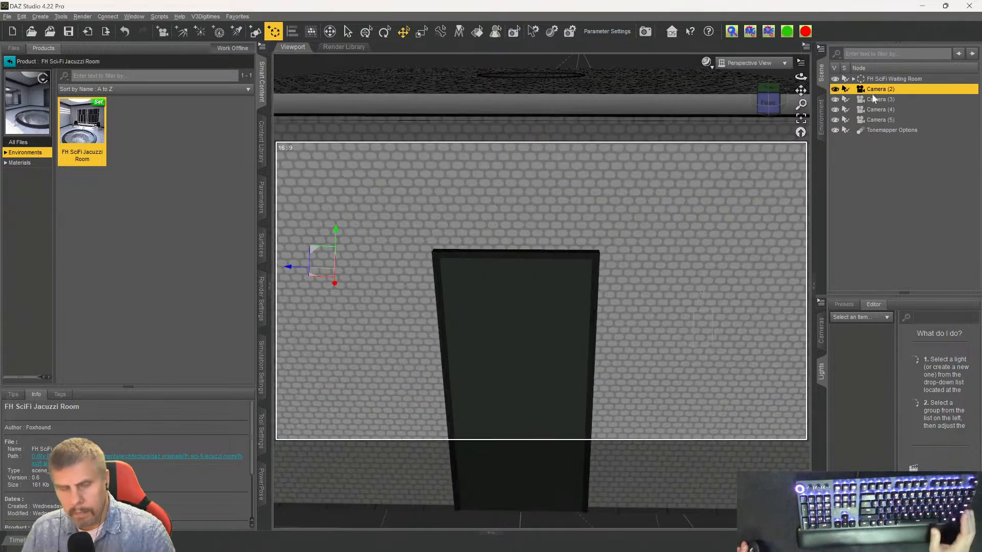
left_click(876, 130, "shift")
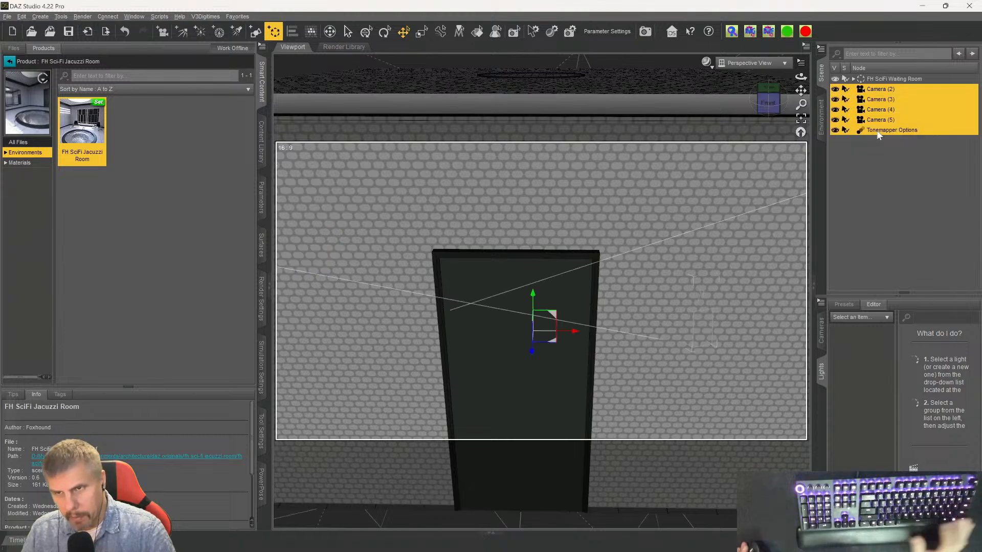
key("Delete")
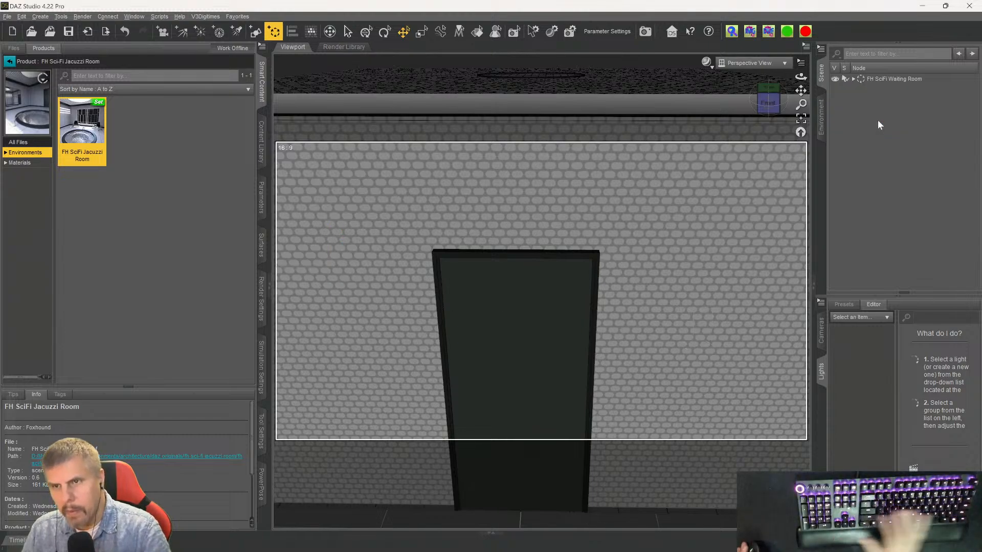
- Unparent the Floor from the FH SciFi Waiting Room group
left_click(853, 79)
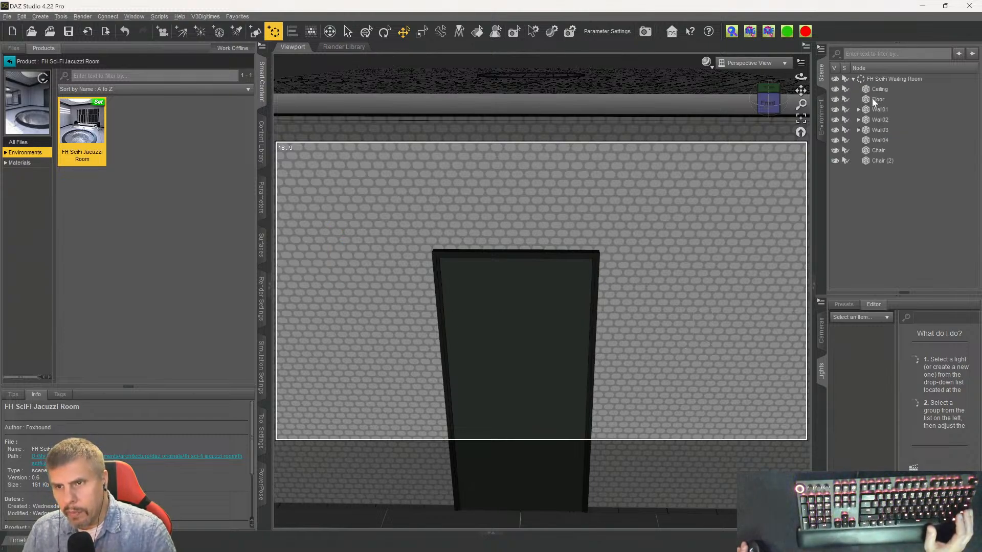
left_click(872, 98)
right_click(872, 98)
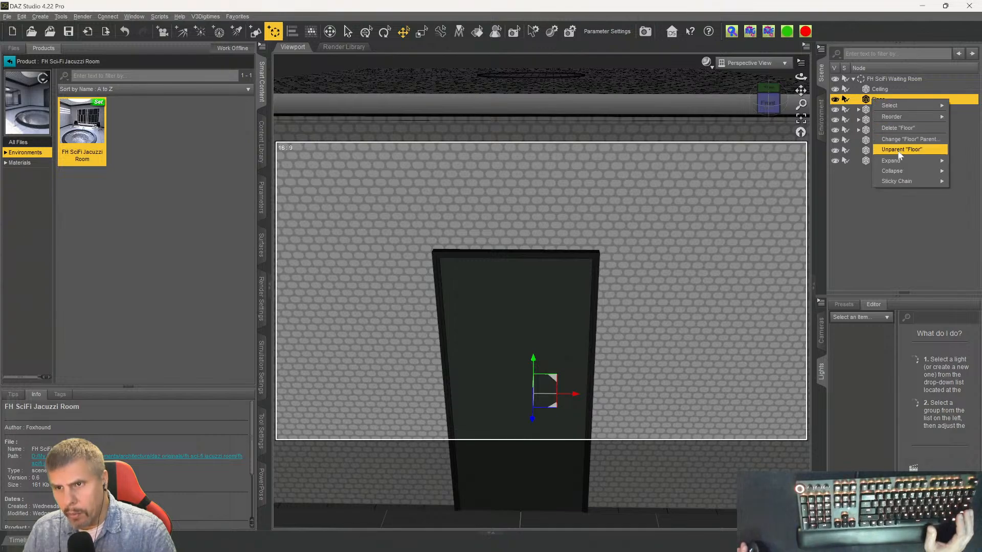
left_click(897, 150)
- Delete the FH SciFi Waiting Room group with its walls, ceiling and chairs, keeping only the jacuzzi Floor selected
left_click(881, 78)
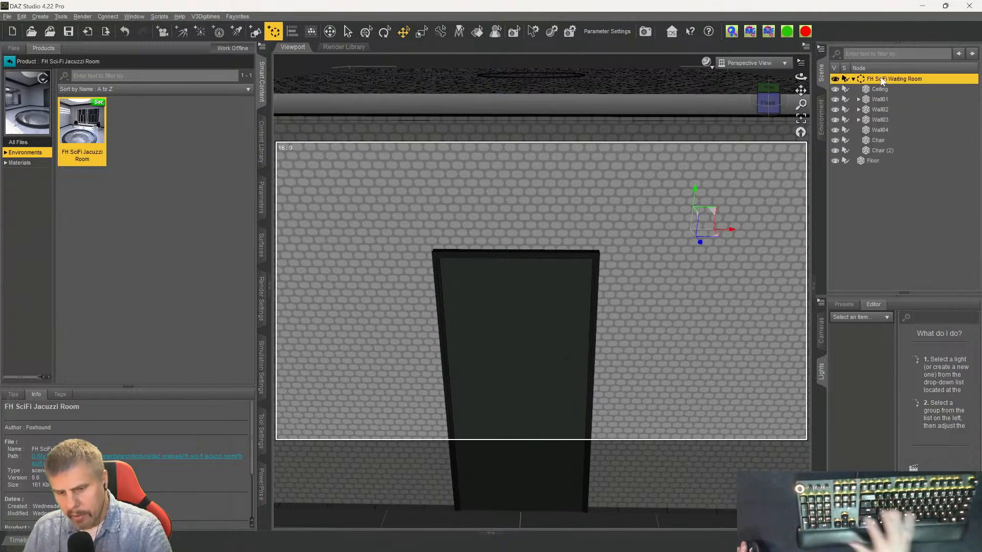
key("Delete")
left_click(858, 79)
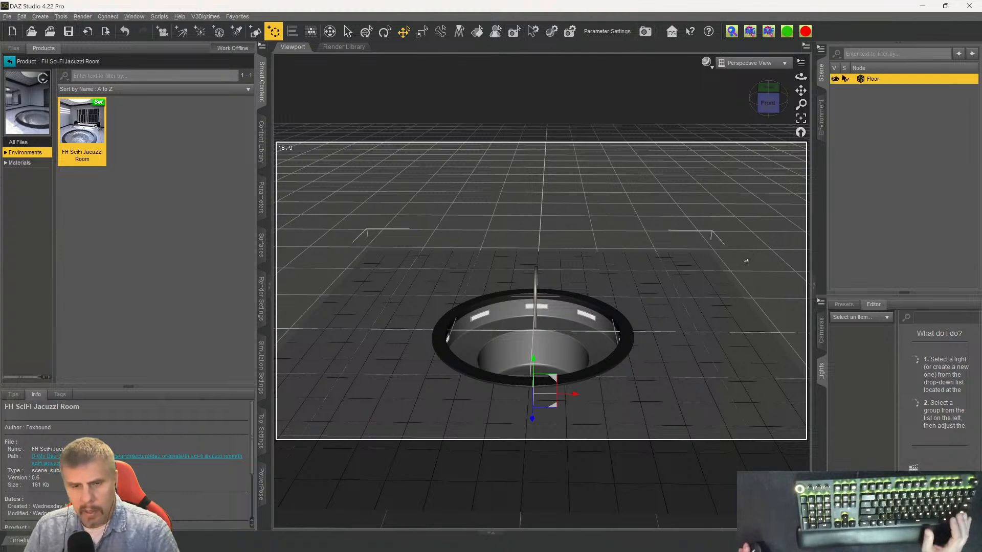
scroll(610, 260, "down", 1)
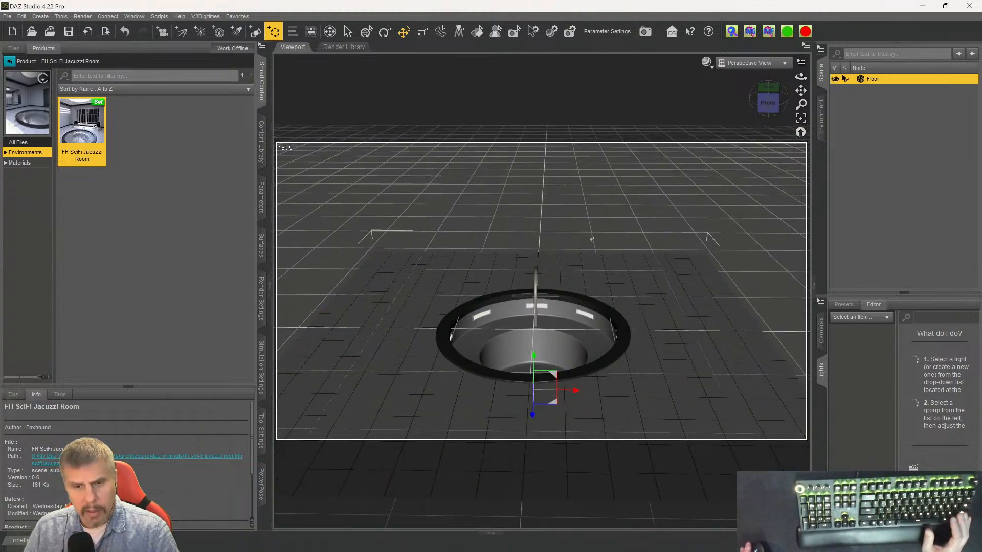
scroll(591, 239, "down", 4)
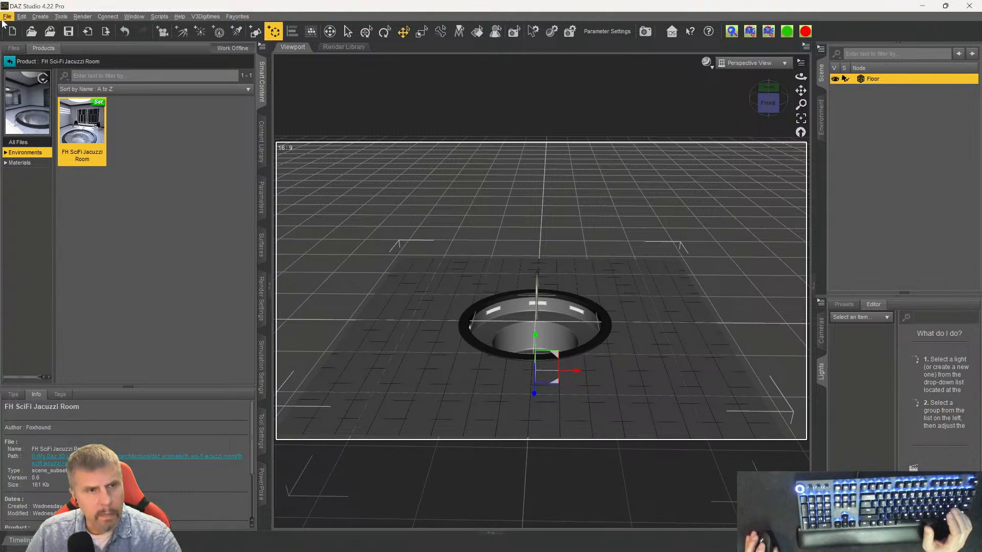
left_click(21, 17)
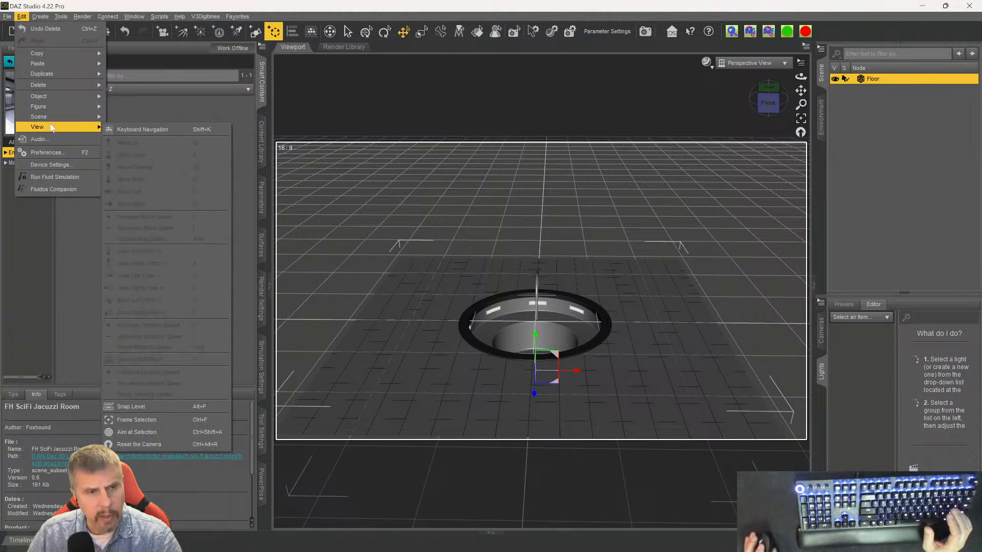
mouse_move(51, 119)
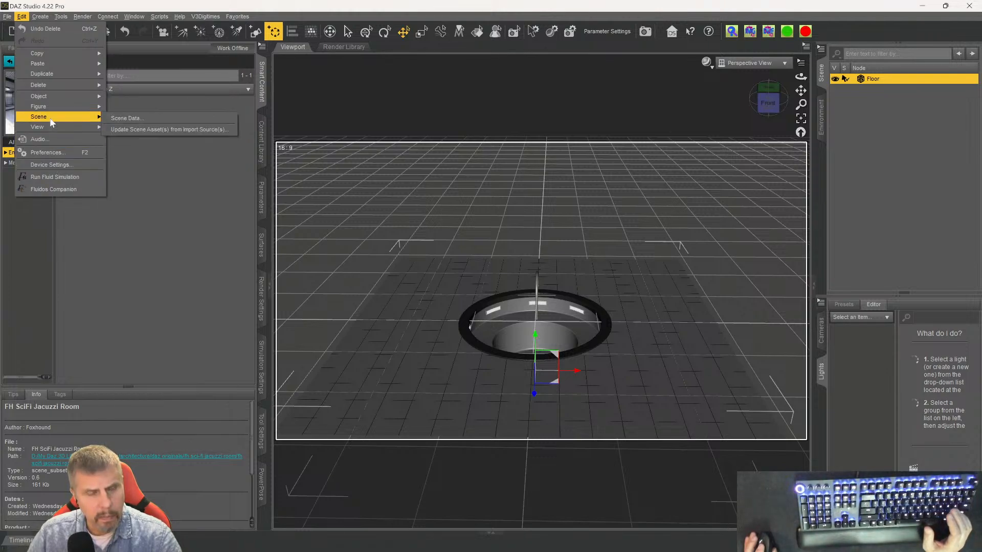
left_click(157, 185)
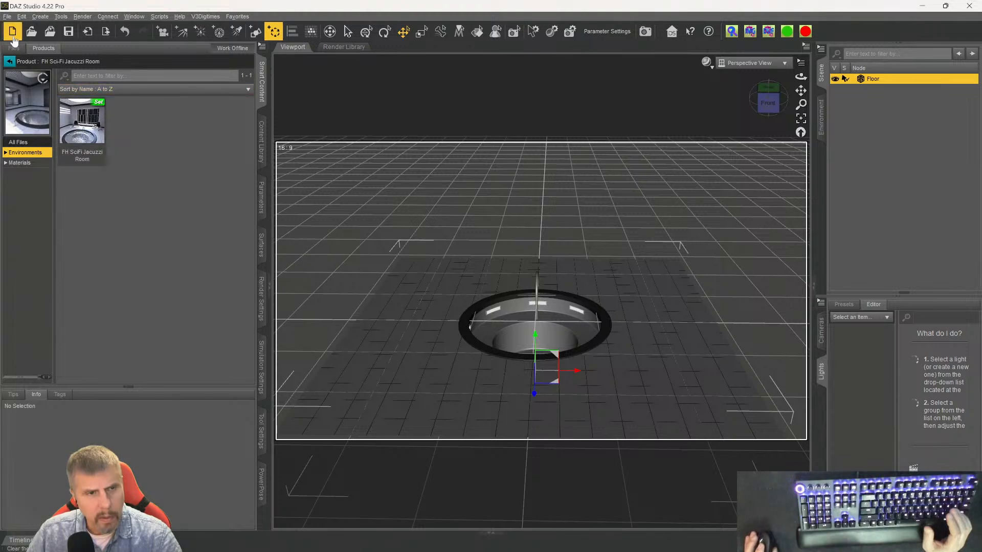
- Start exporting the jacuzzi floor as an FBX file named Sci-FiFloor in the FBX folder on the Desktop
left_click(7, 16)
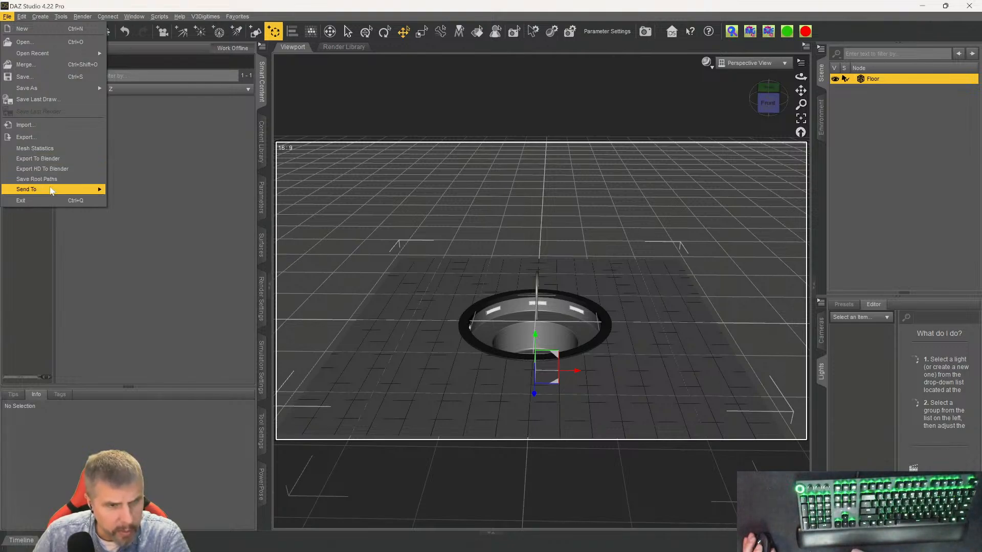
mouse_move(51, 190)
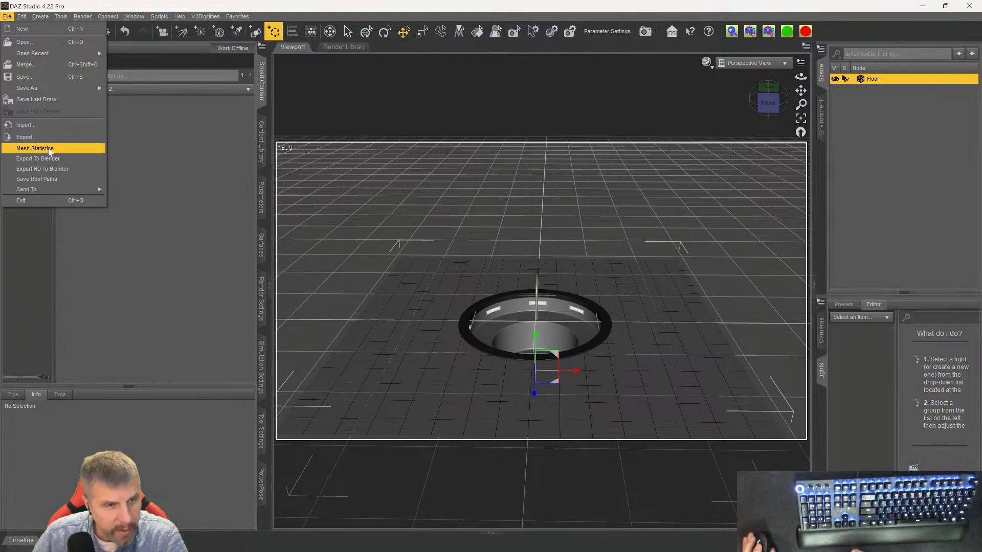
mouse_move(51, 88)
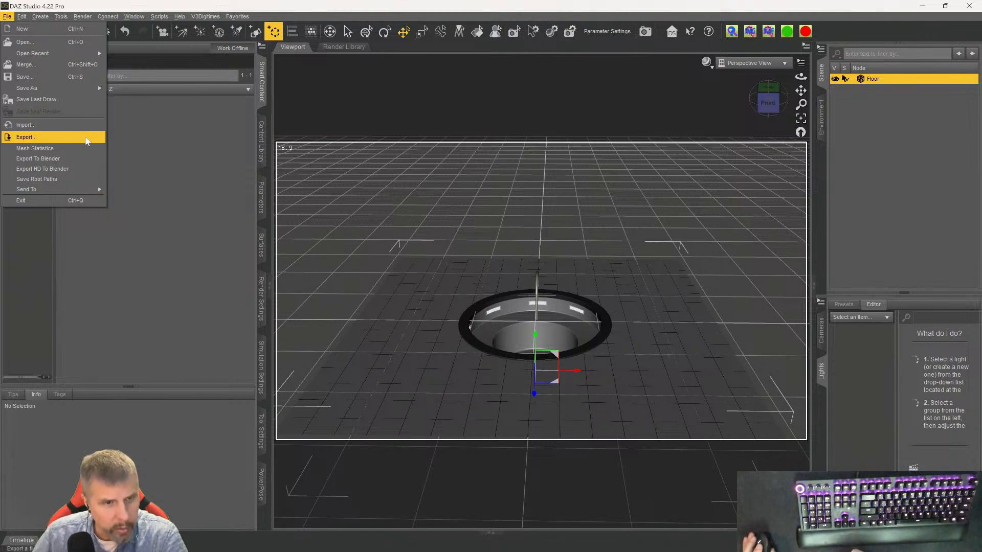
left_click(26, 137)
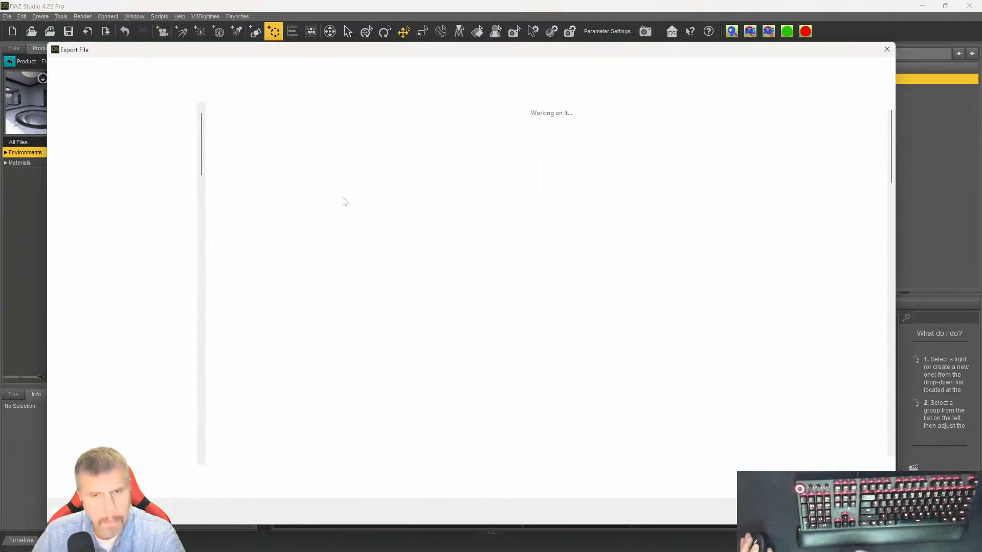
scroll(559, 202, "down", 5)
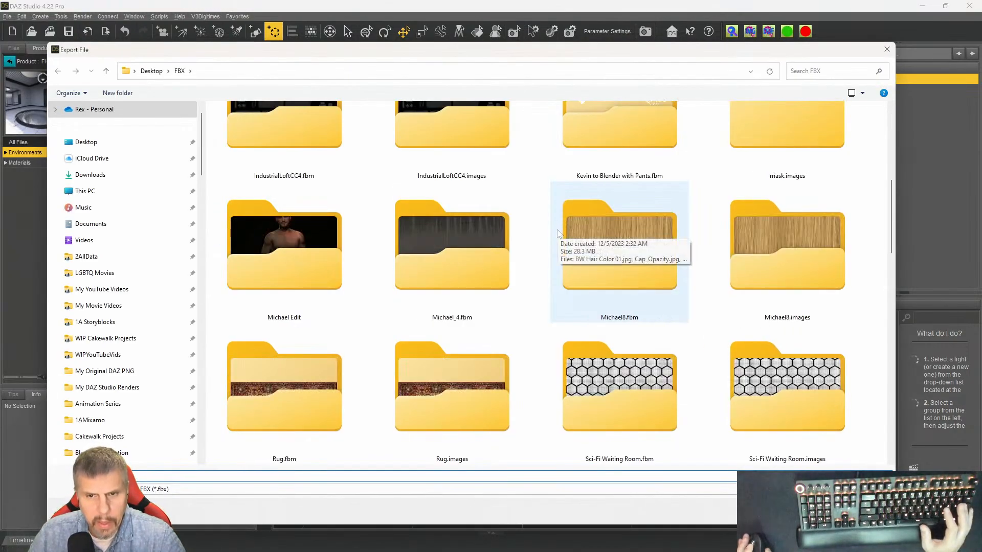
scroll(557, 229, "up", 5)
scroll(557, 231, "down", 7)
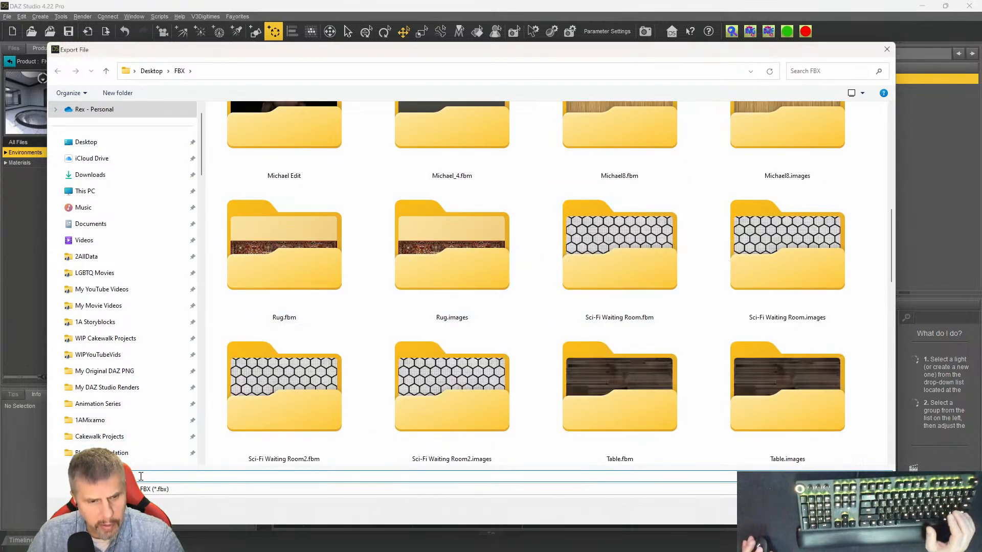
type("Sci-Fi Wait")
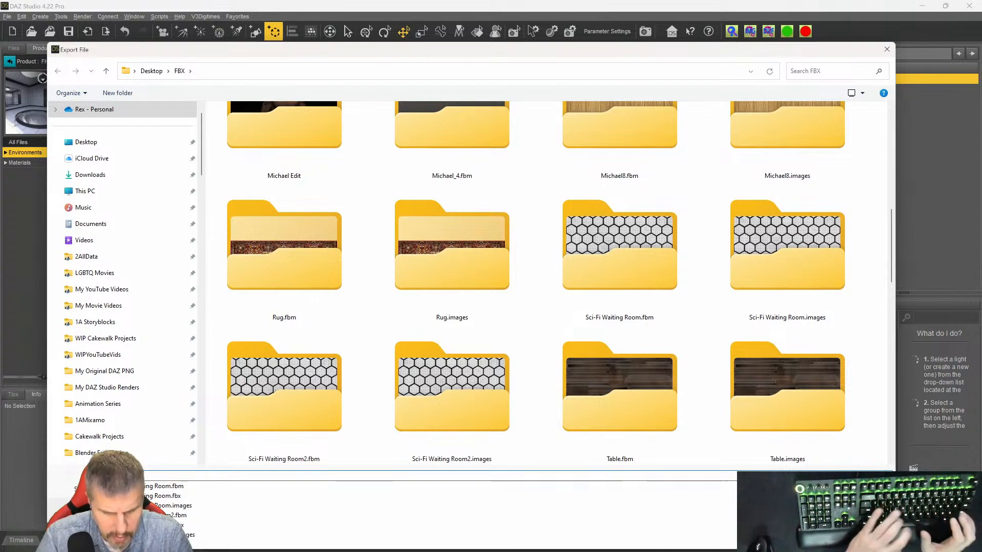
type("Bath")
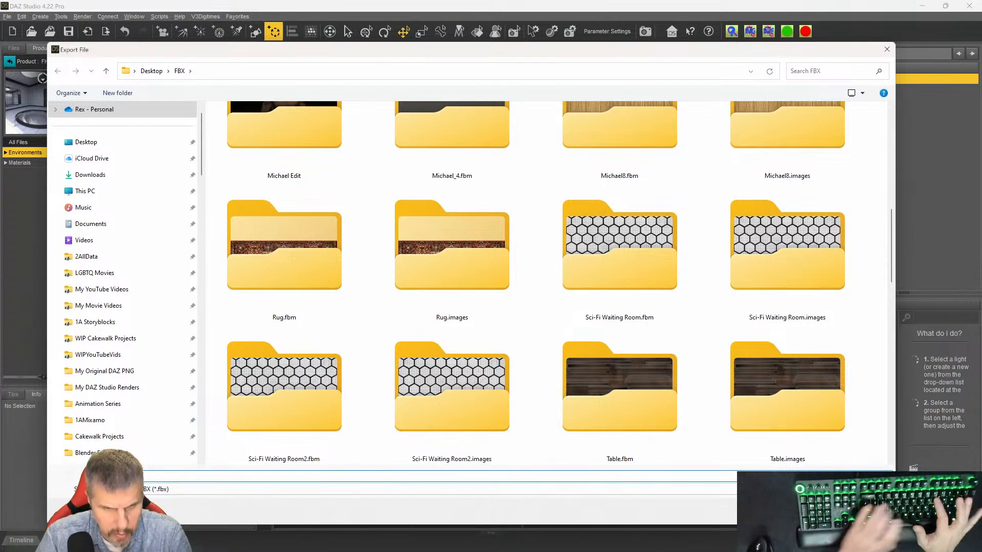
type("h")
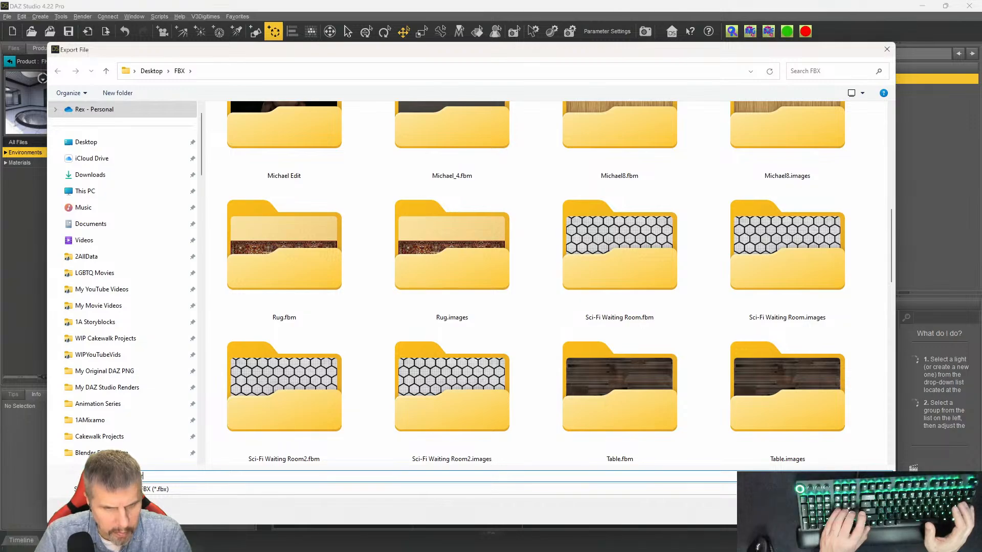
key("Return")
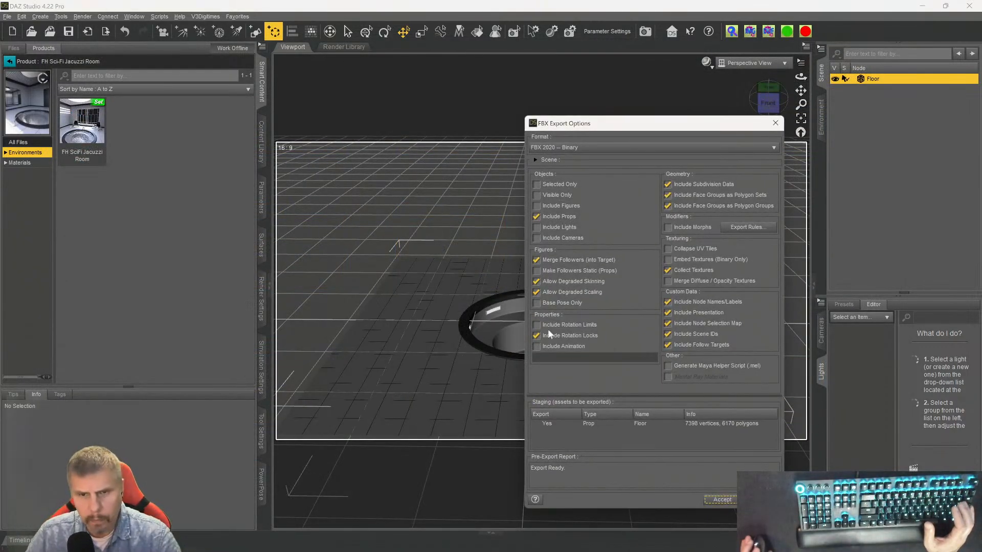
- Export the FBX with Include Lights enabled and Merge Followers, Allow Degraded Skinning and Allow Degraded Scaling disabled
left_click(668, 184)
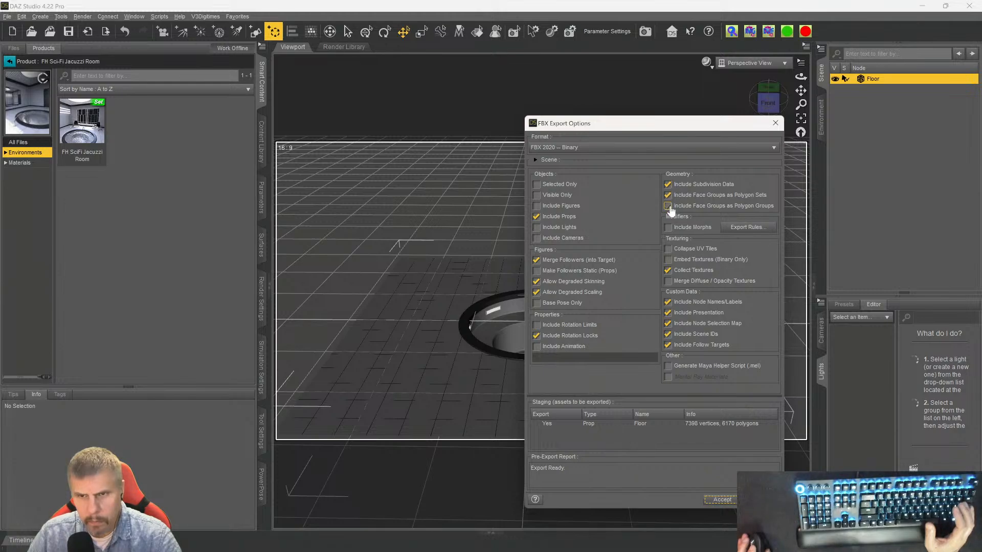
left_click(669, 206)
left_click(668, 271)
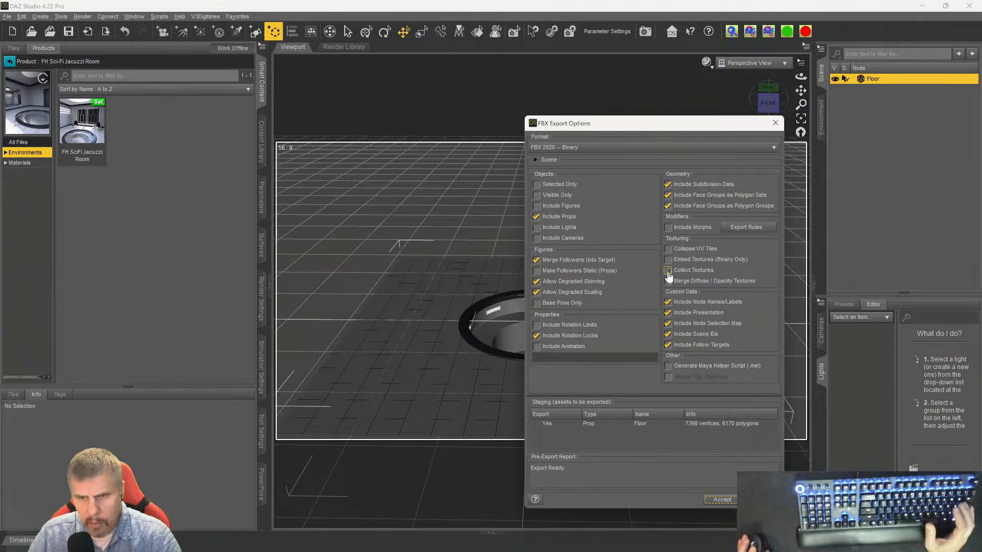
left_click(668, 302)
left_click(536, 292)
left_click(535, 293)
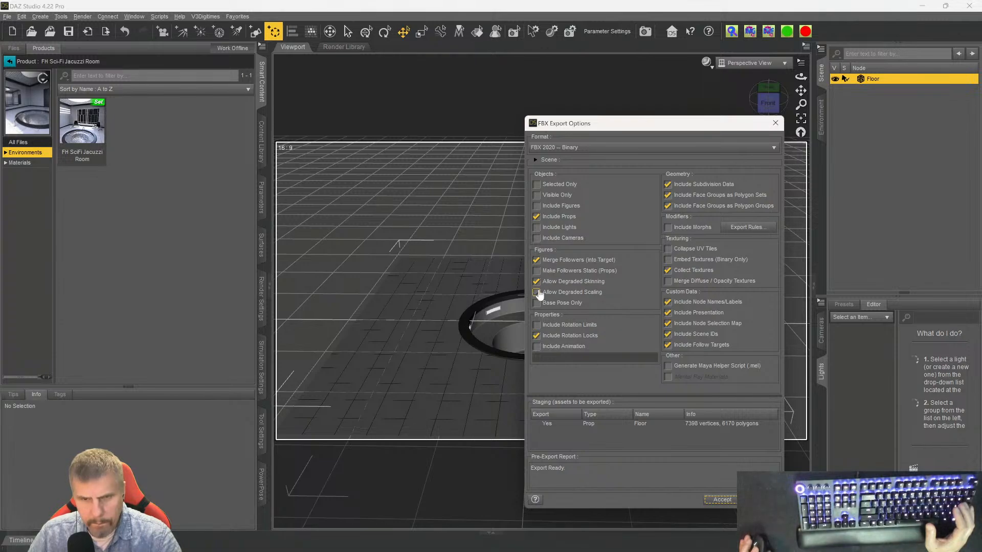
left_click(538, 284)
left_click(537, 293)
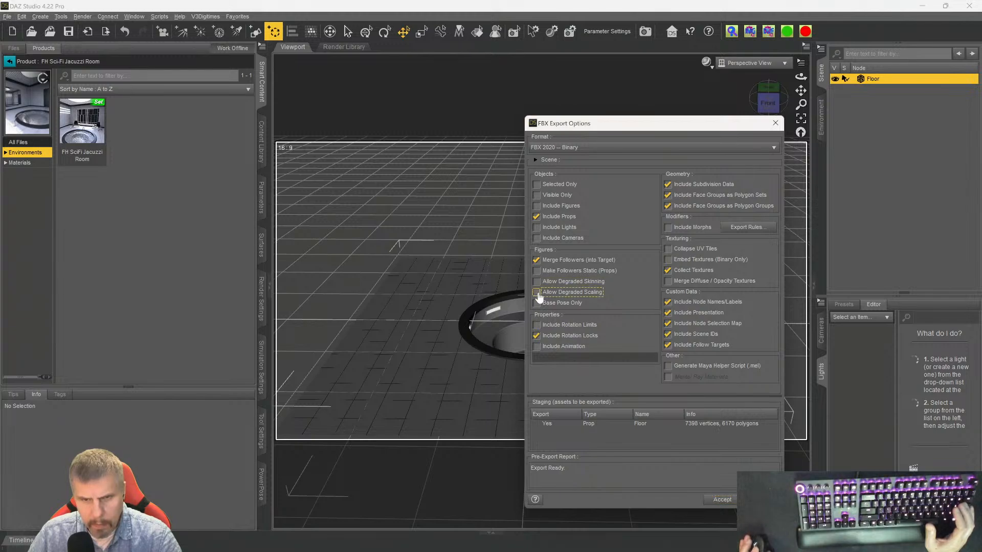
left_click(537, 260)
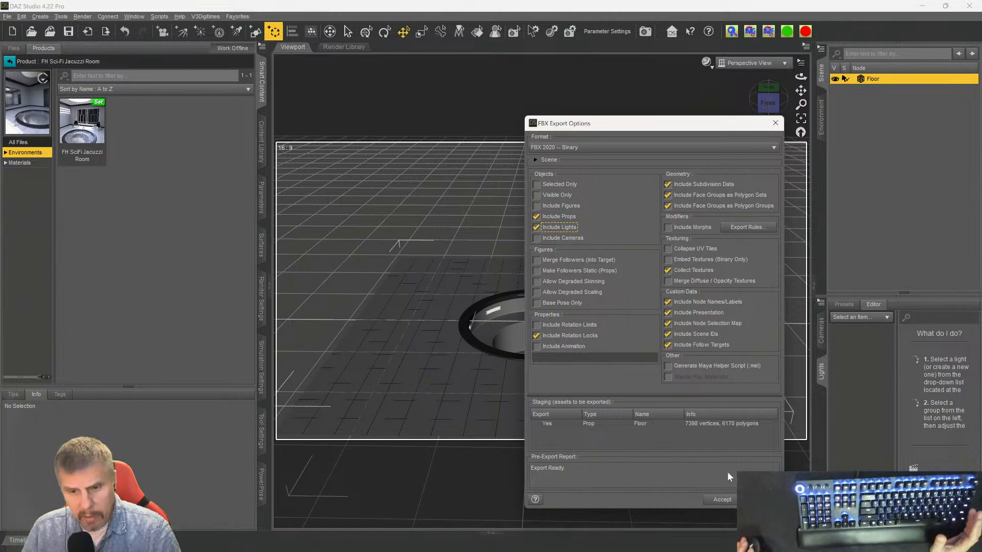
left_click(719, 499)
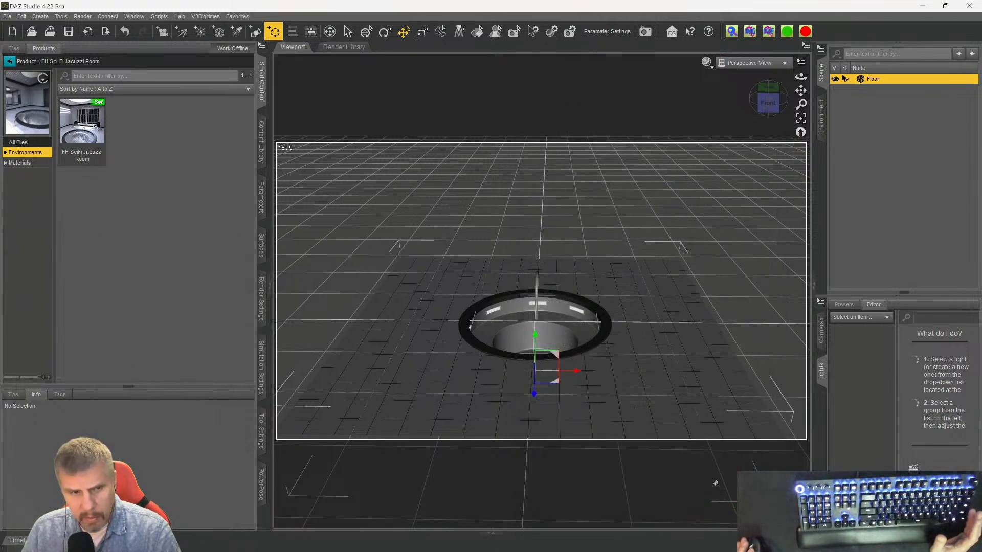
- Switch to Unreal Engine and choose Sci-FiFloor.fbx from the Desktop's FBX folder for import into the current level
left_click(924, 7)
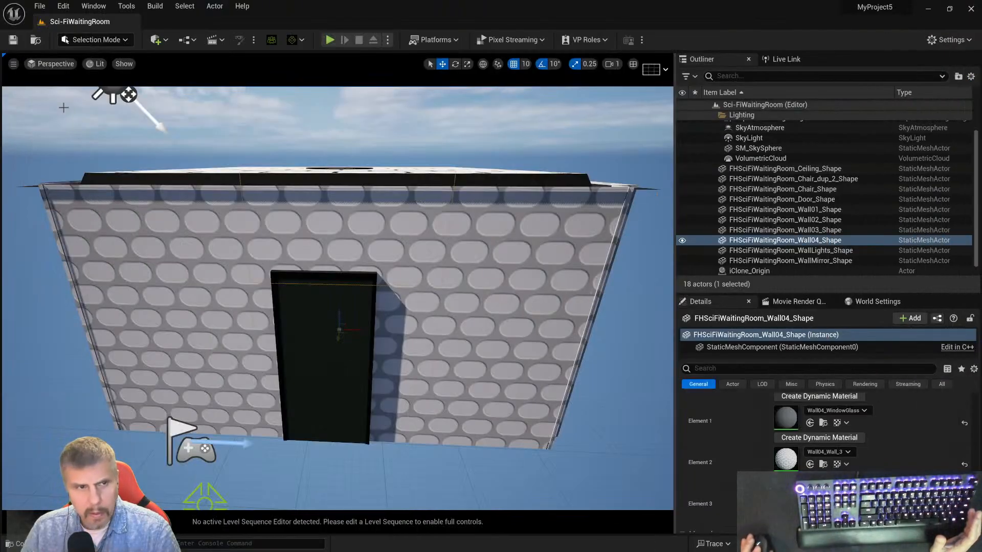
left_click(39, 6)
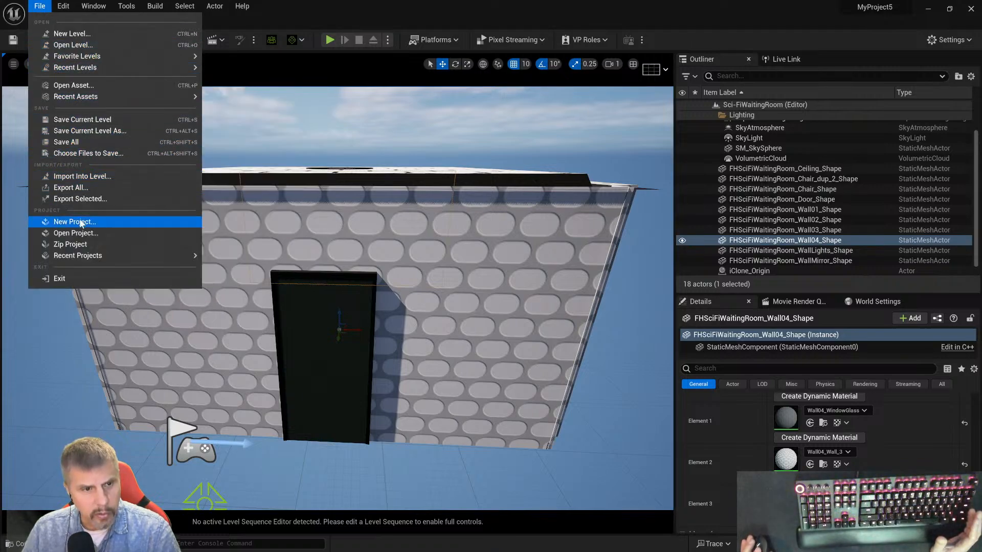
mouse_move(97, 56)
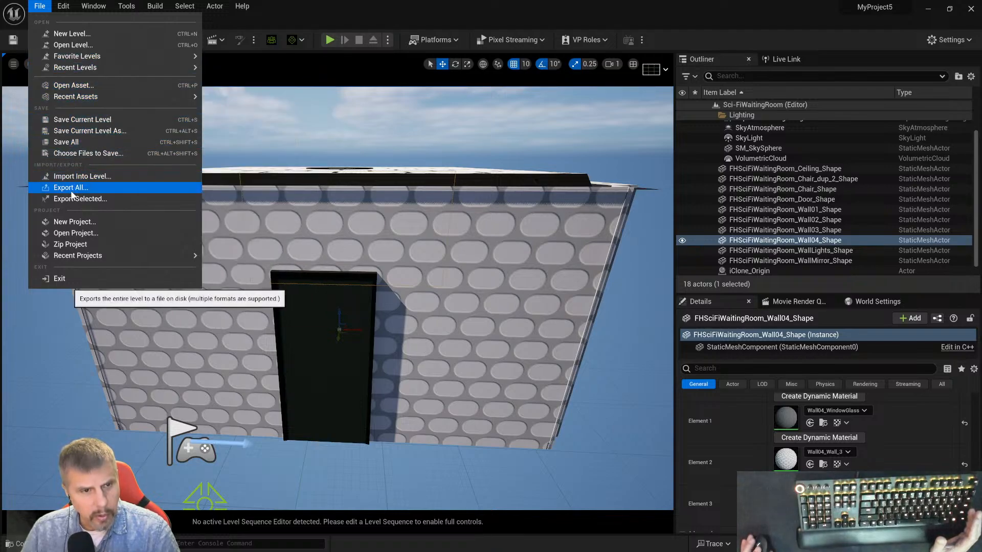
left_click(82, 176)
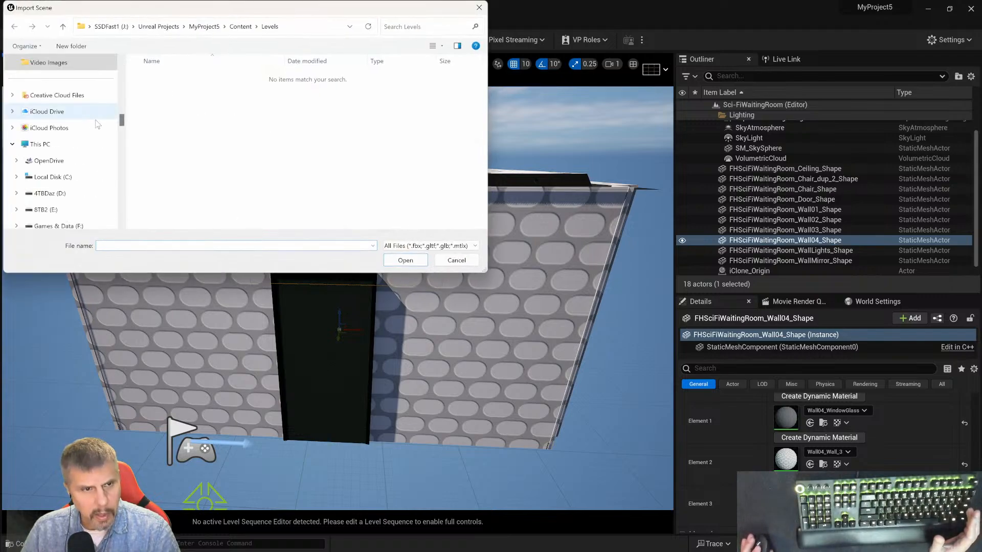
left_click_drag(123, 120, 123, 66)
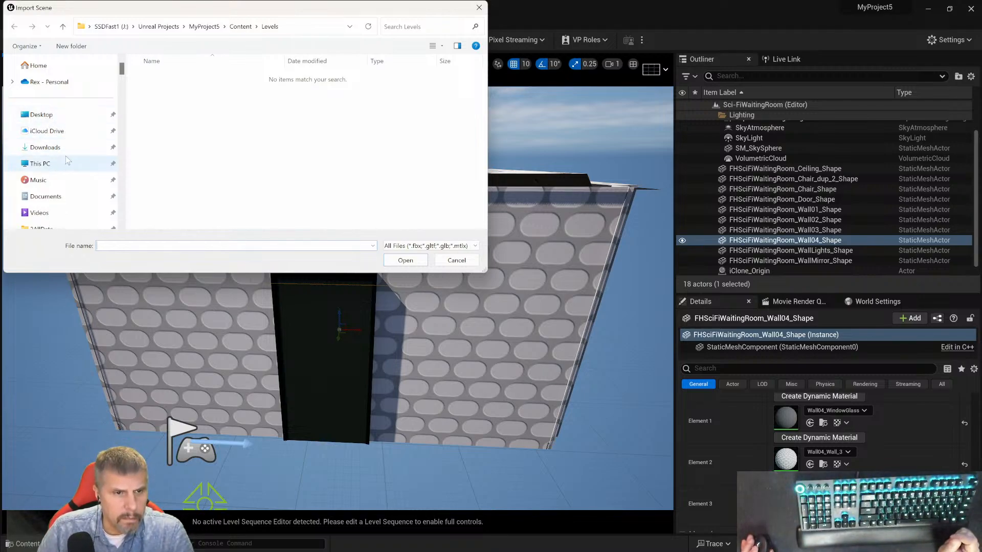
left_click(42, 115)
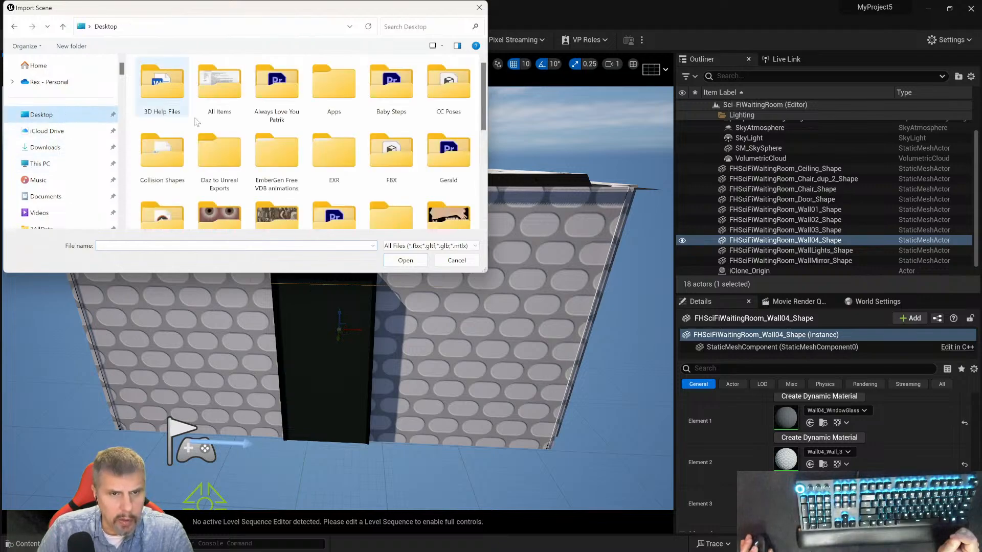
double_click(376, 146)
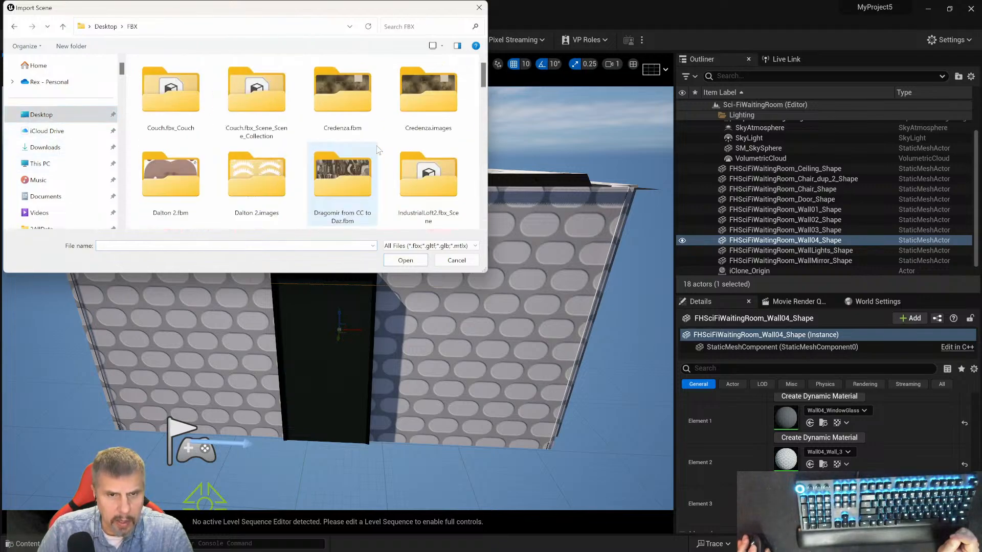
scroll(357, 151, "down", 5)
scroll(352, 154, "down", 5)
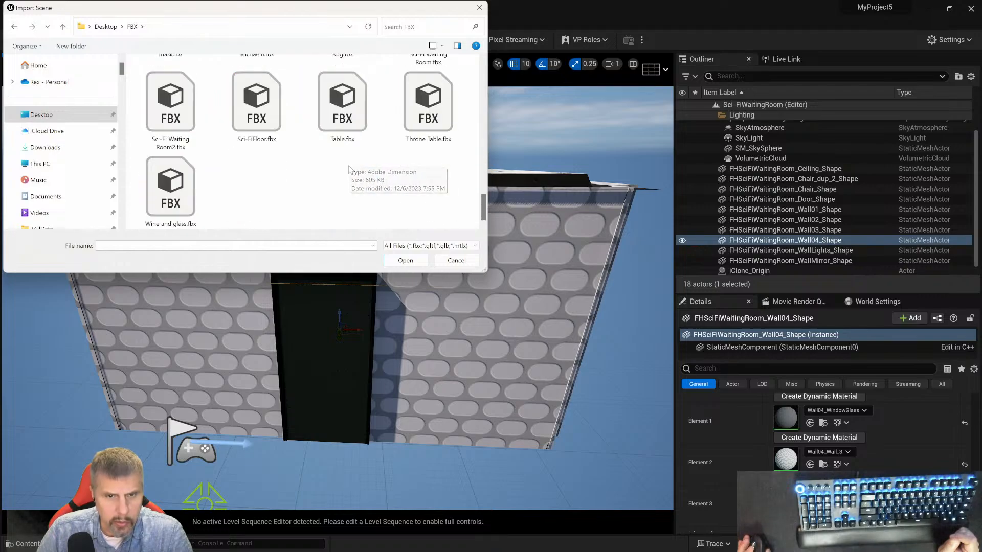
double_click(271, 128)
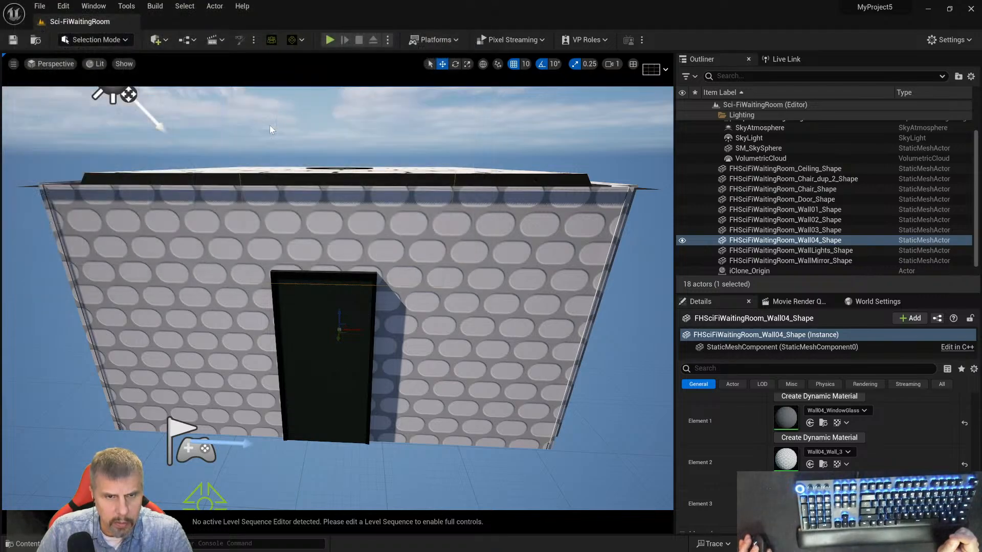
- Create a folder named Sci-FiFloor inside Content/DazToUnreal and confirm it as the location for importing the scene content
scroll(434, 335, "down", 1)
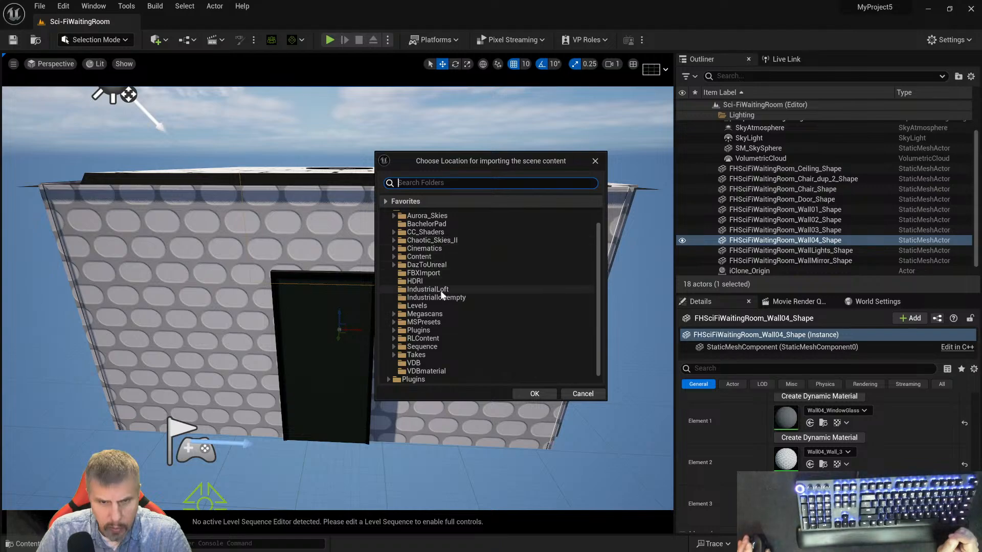
scroll(445, 307, "down", 1)
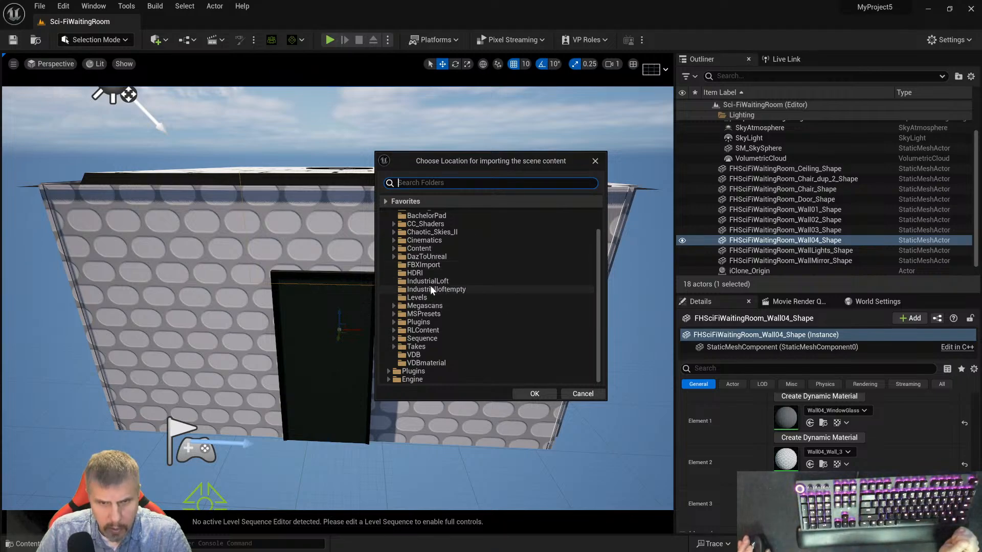
left_click(432, 264)
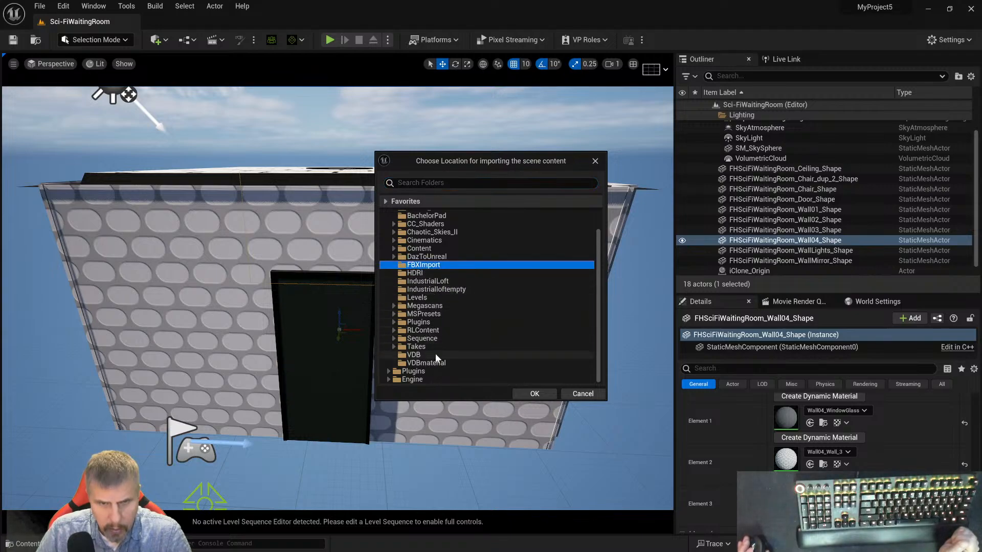
scroll(436, 354, "up", 2)
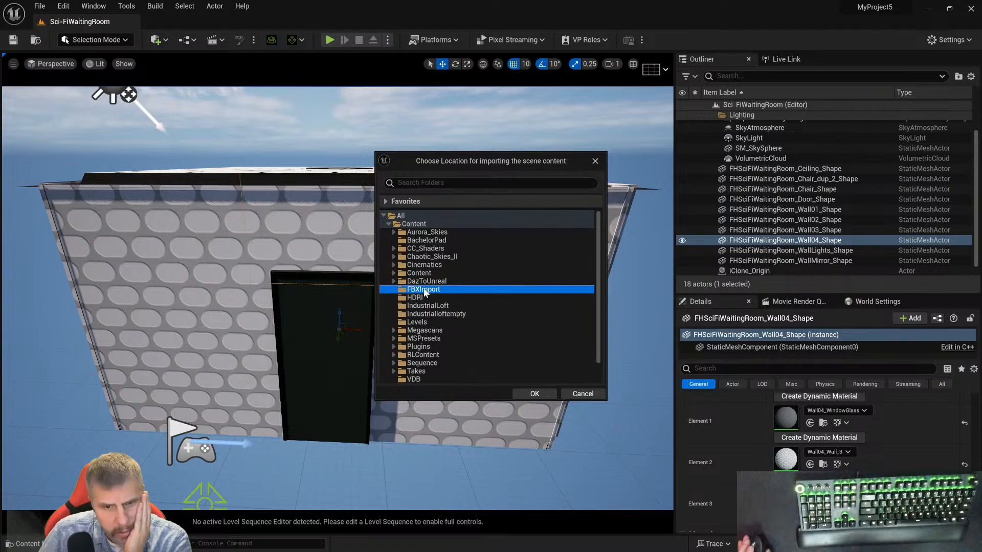
left_click(394, 282)
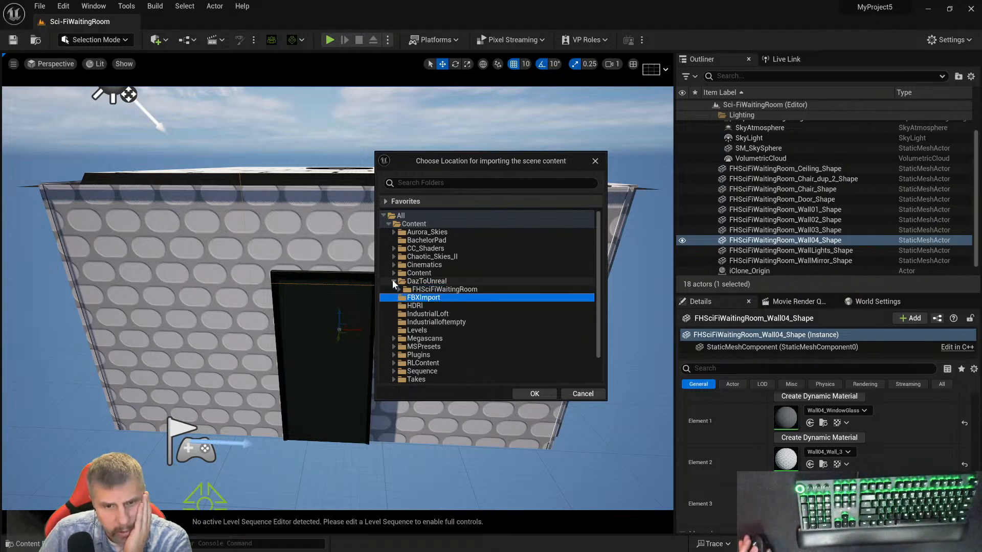
left_click(421, 281)
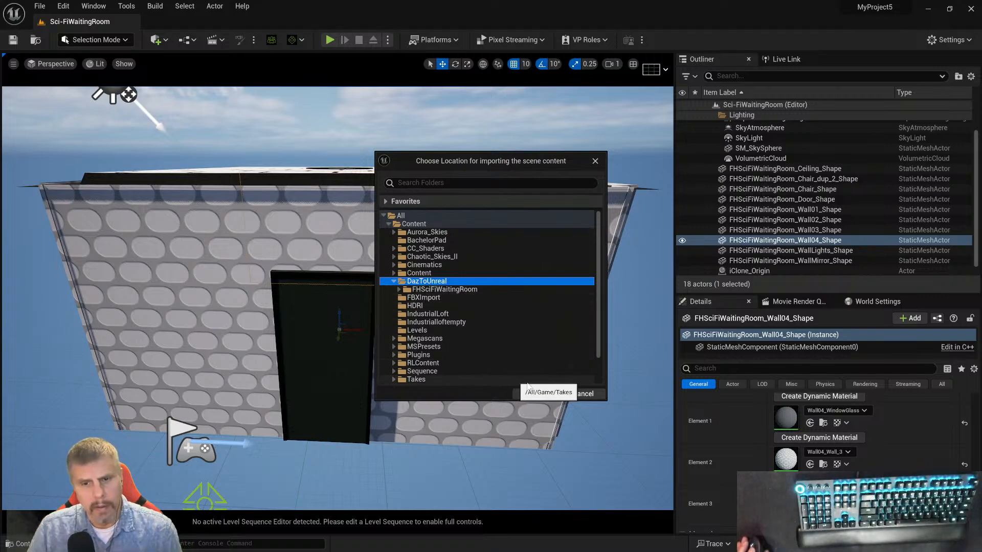
right_click(421, 282)
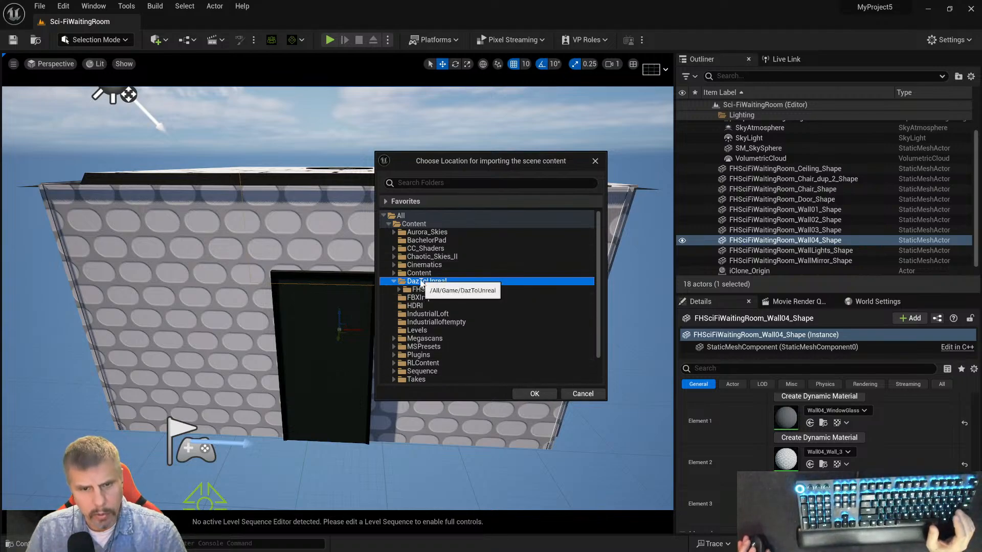
left_click(441, 290)
type("Sci-Fi")
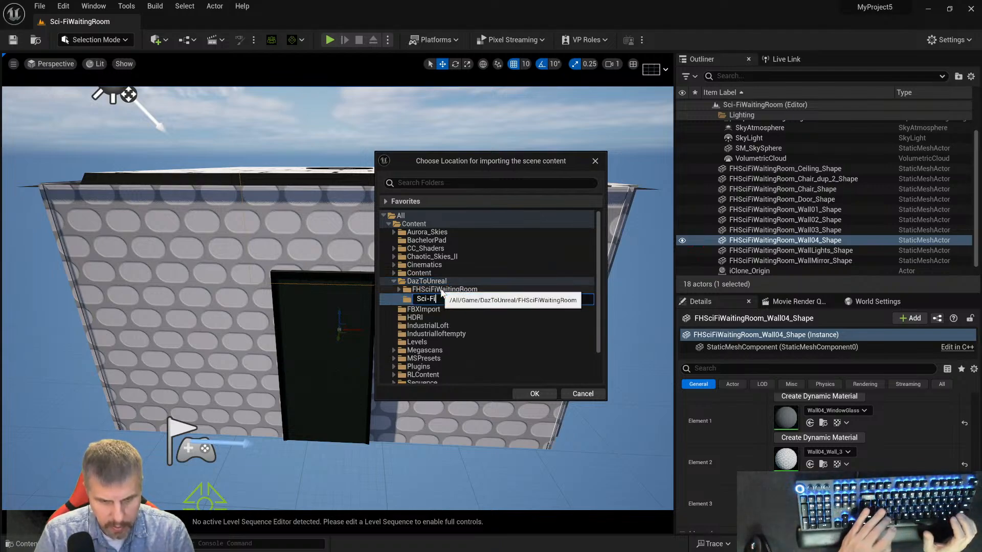
type("Floor")
key("Return")
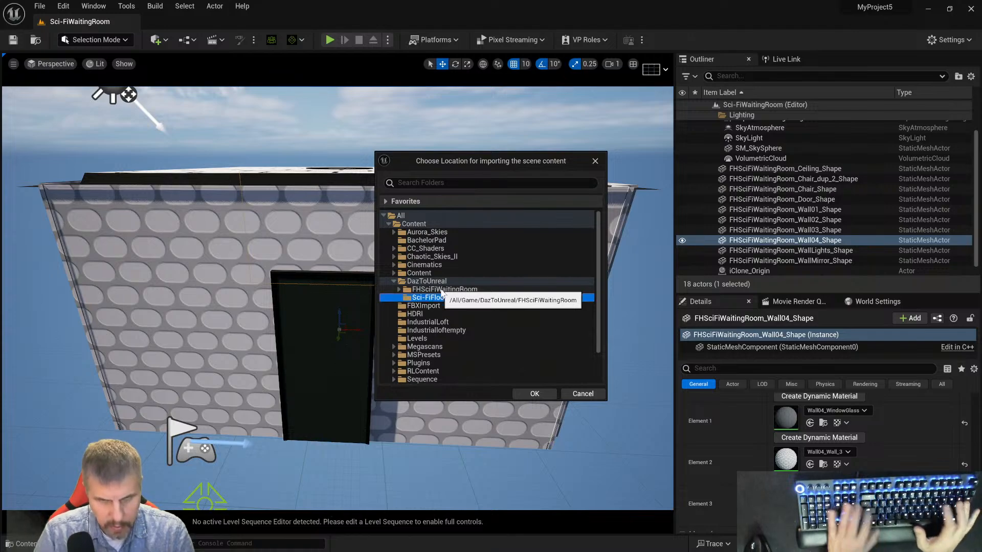
left_click(535, 393)
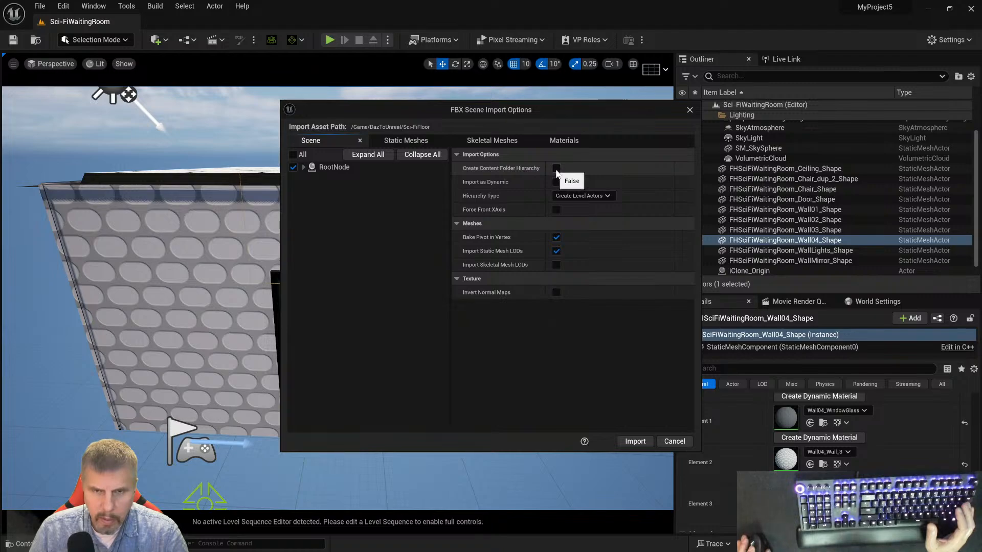
- Import the FBX scene with Create Content Folder Hierarchy and Import as Dynamic enabled, keeping Hierarchy Type at Create Level Actors
left_click(556, 169)
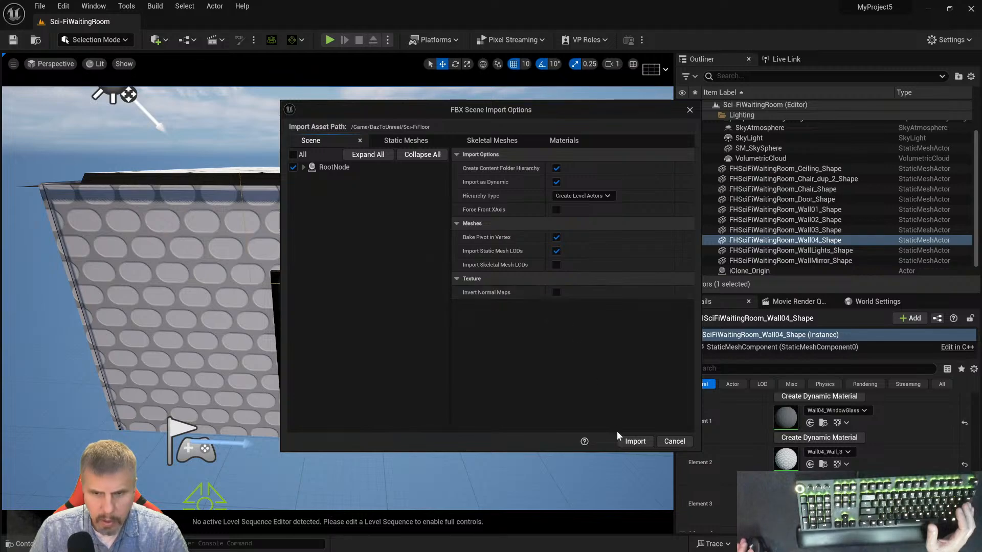
left_click(612, 197)
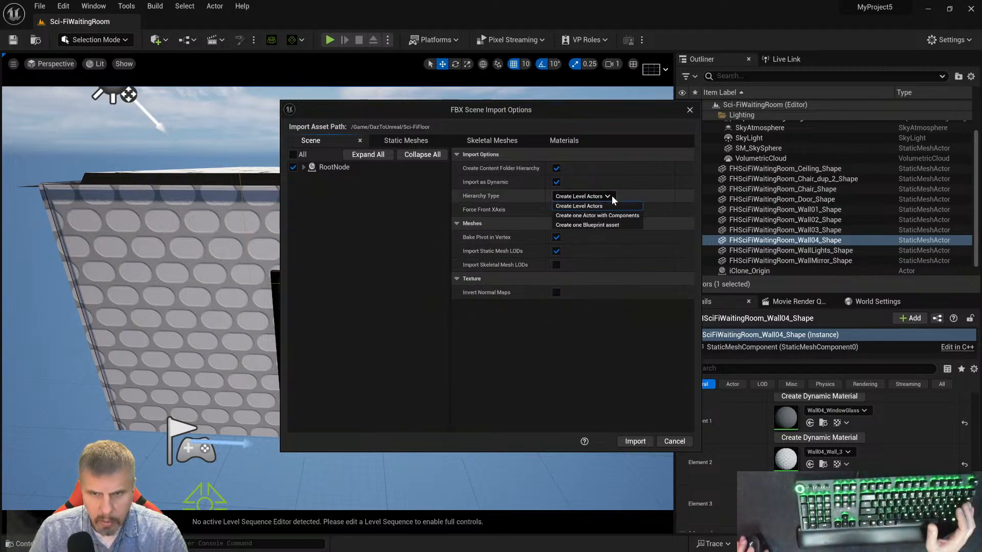
left_click(654, 188)
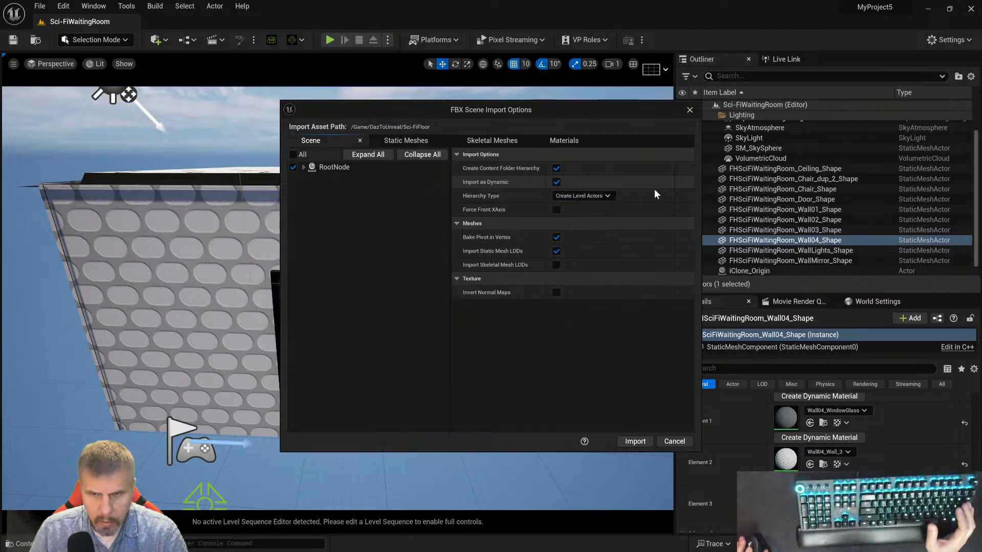
left_click(635, 441)
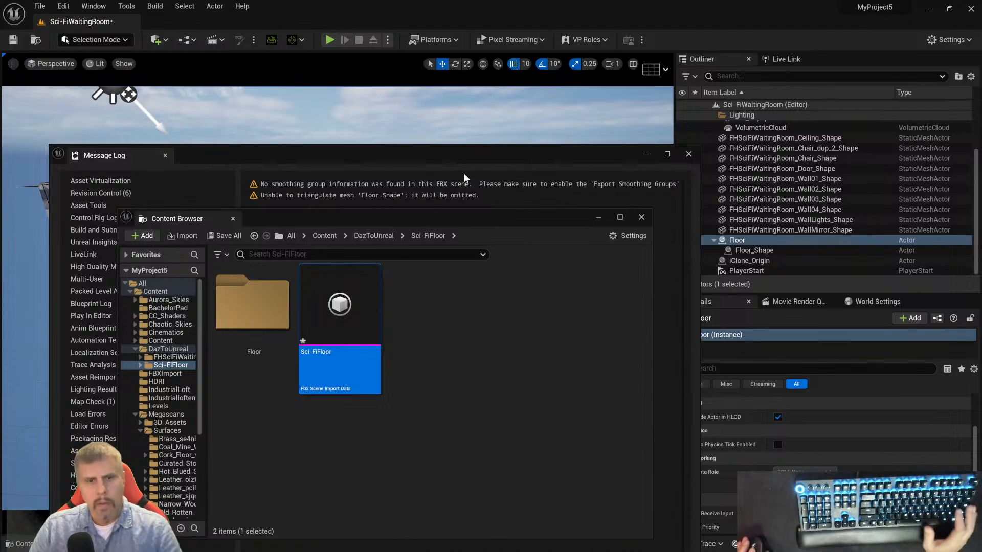
- Read the FBX import warnings in the Message Log and close the log
left_click_drag(413, 157, 938, 152)
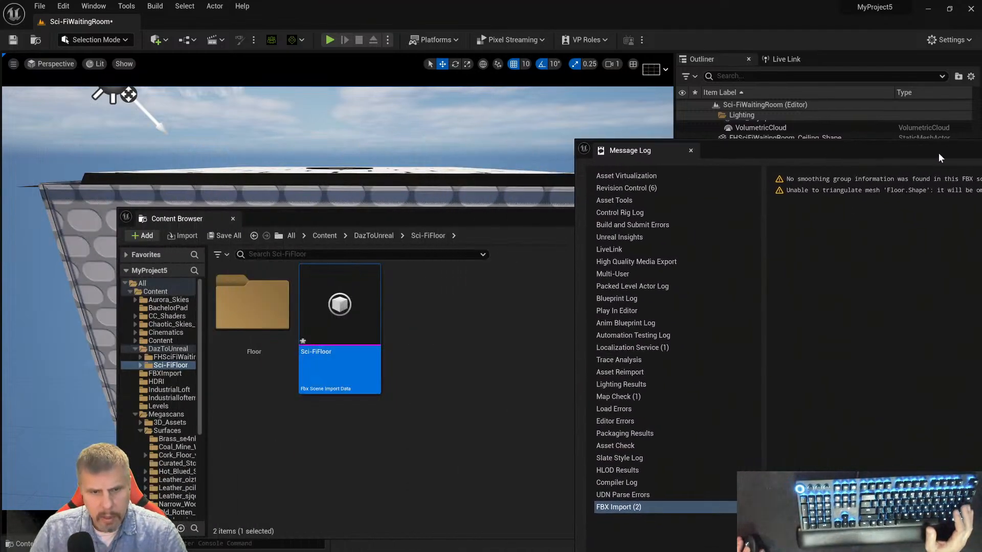
left_click(511, 214)
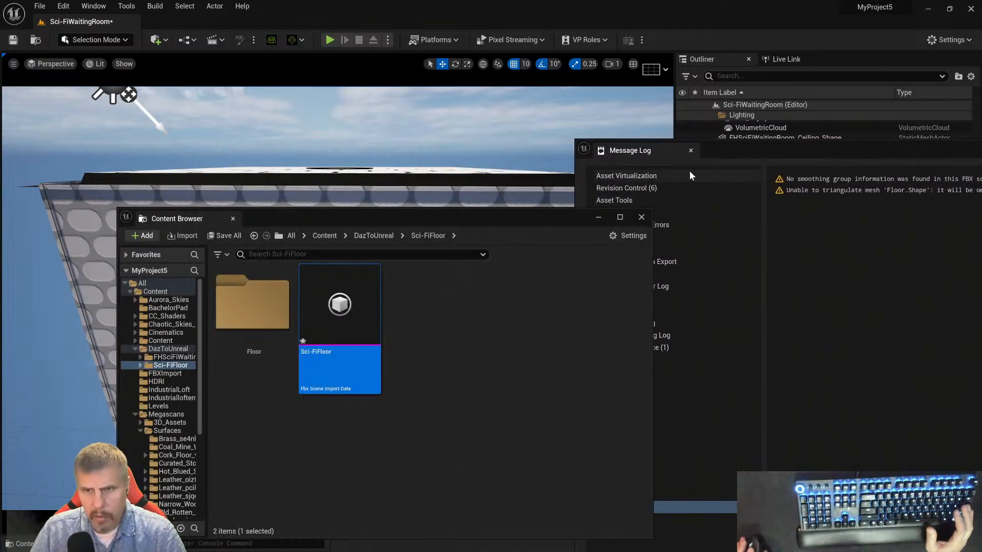
left_click_drag(735, 151, 339, 150)
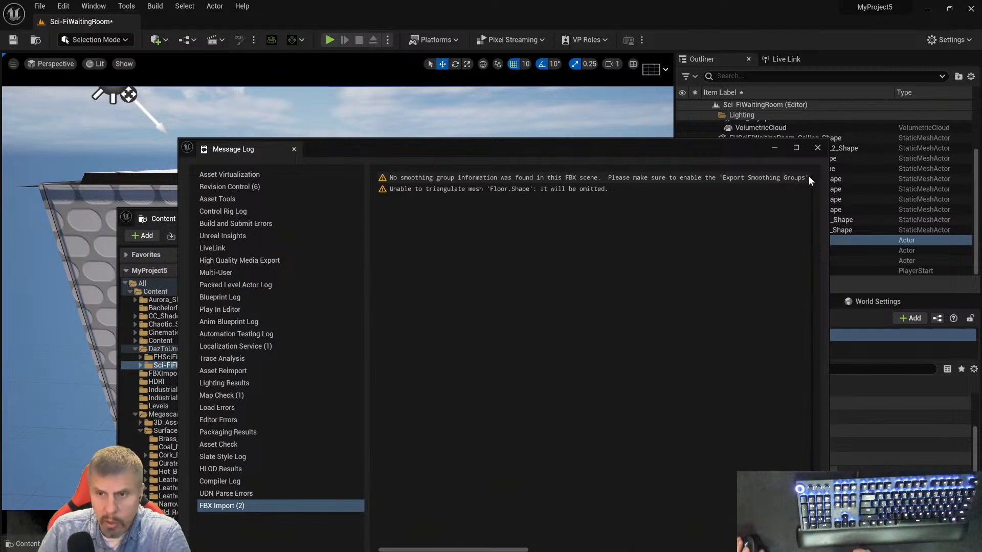
left_click(816, 149)
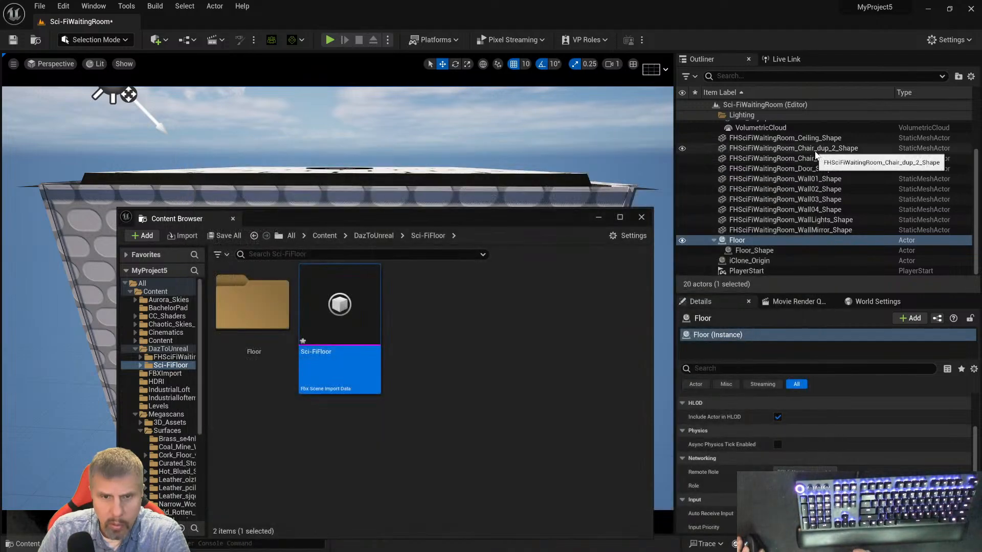
- Try to place the Sci-FiFloor asset and the Floor folder in the level, and check the asset's import settings
left_click_drag(353, 220, 716, 191)
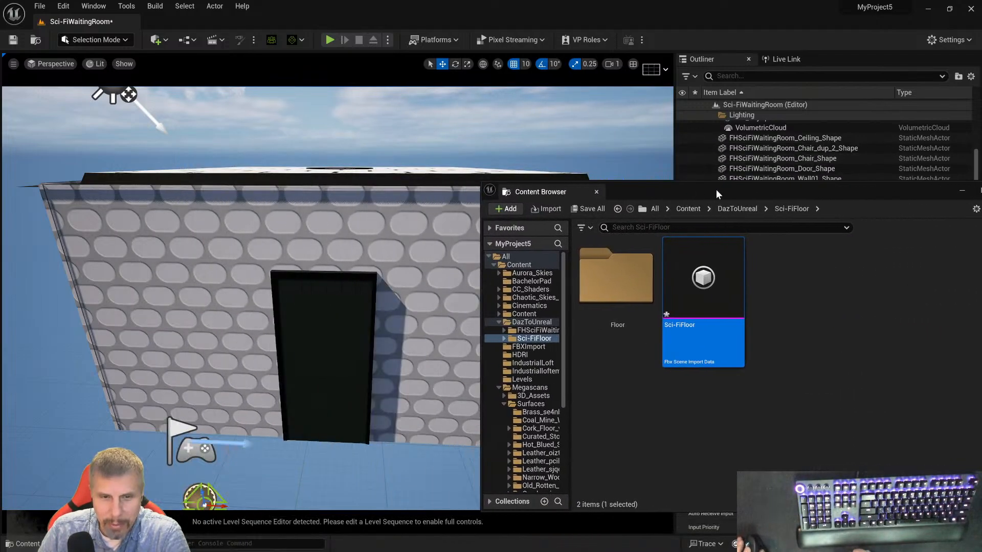
left_click_drag(707, 277, 307, 409)
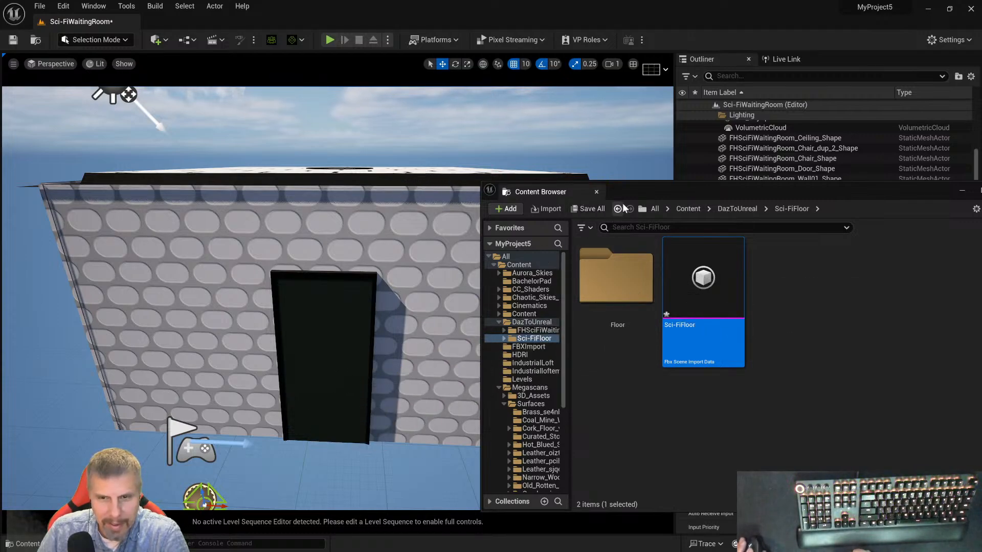
left_click_drag(639, 191, 782, 289)
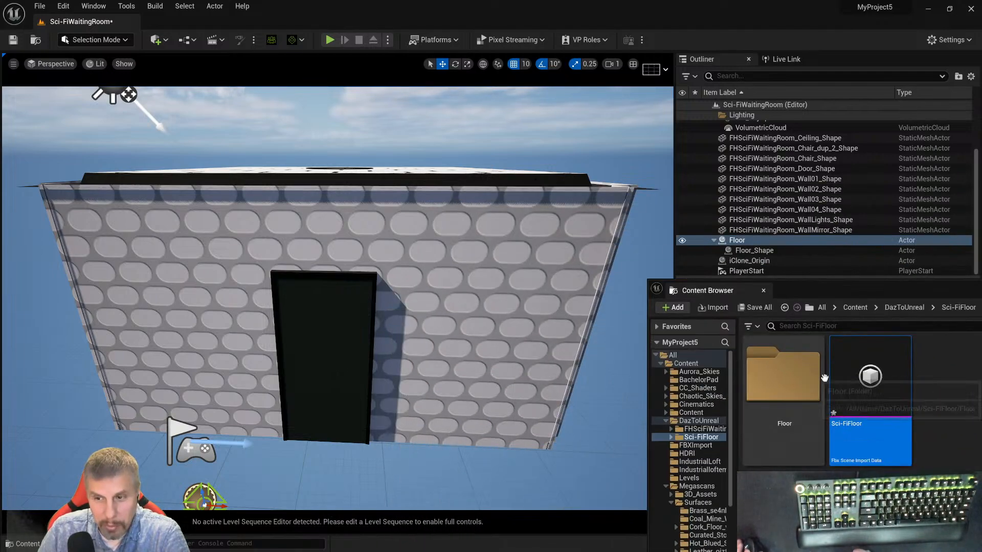
left_click_drag(803, 394, 535, 465)
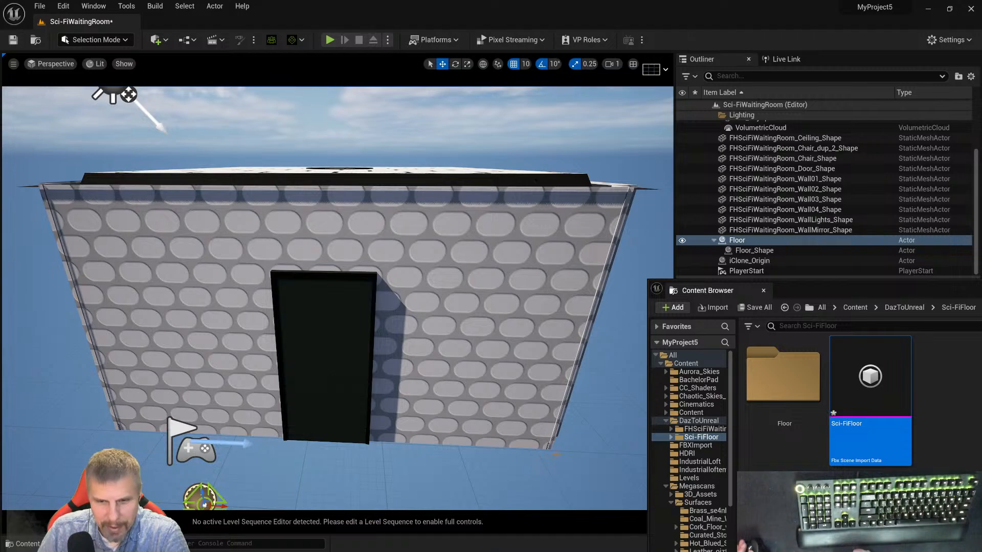
double_click(846, 394)
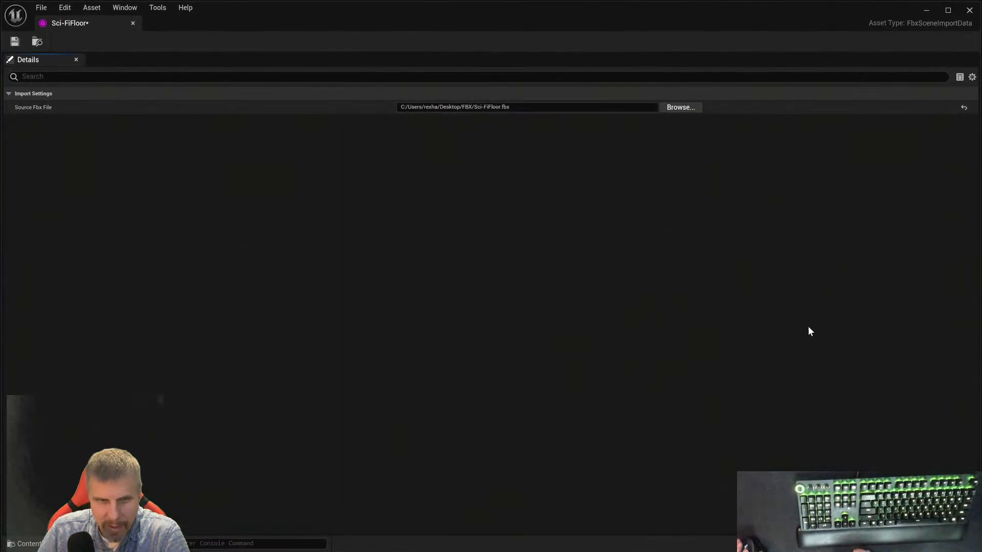
left_click(969, 10)
key("Delete")
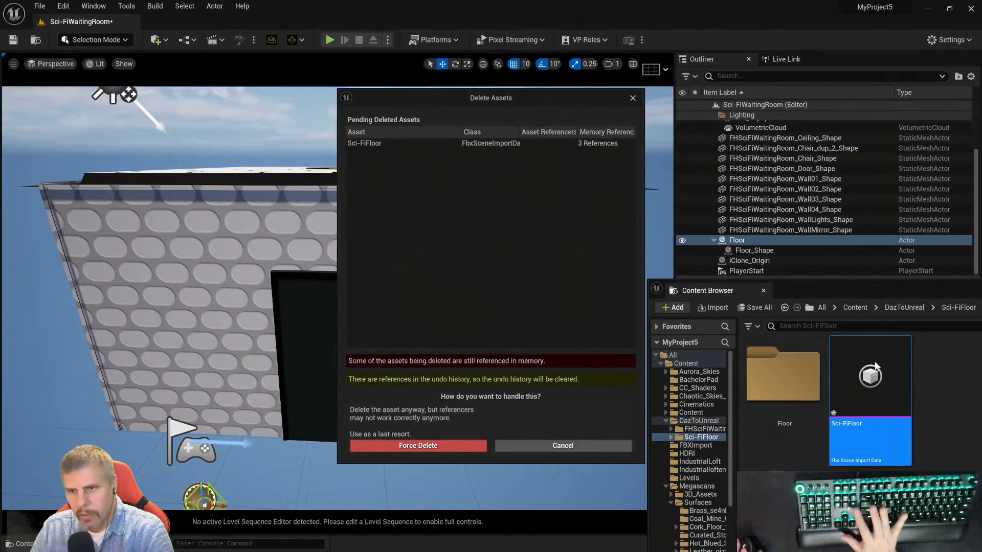
left_click(633, 98)
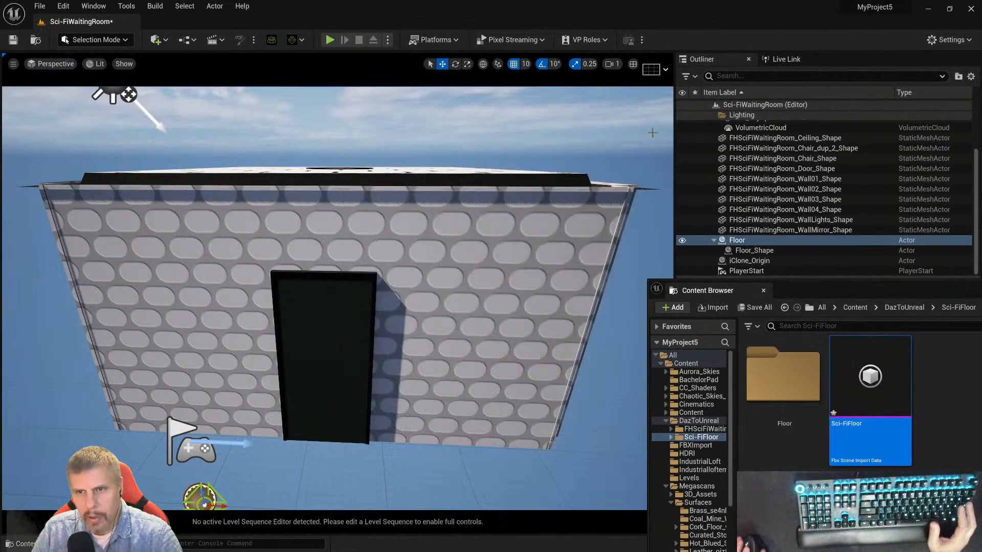
right_click(833, 361)
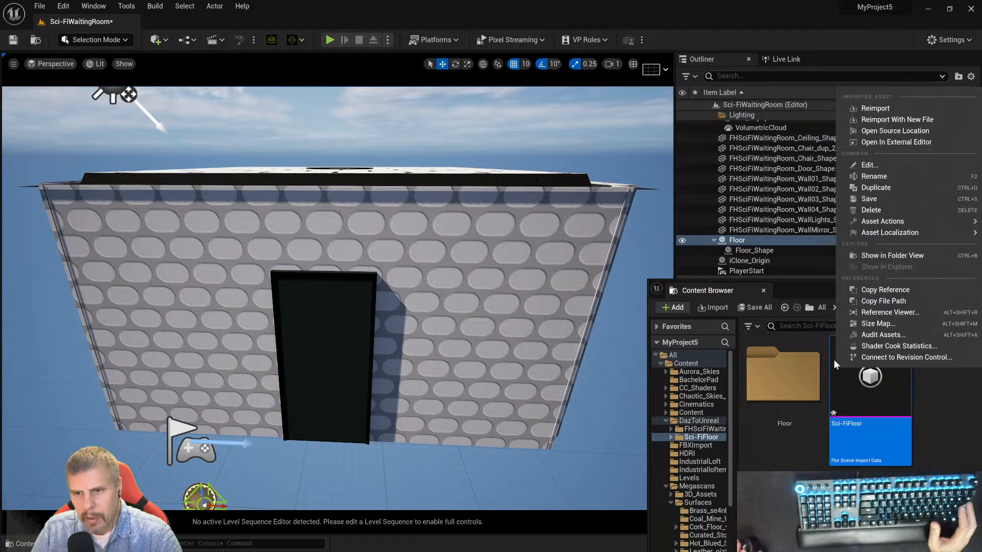
left_click(790, 294)
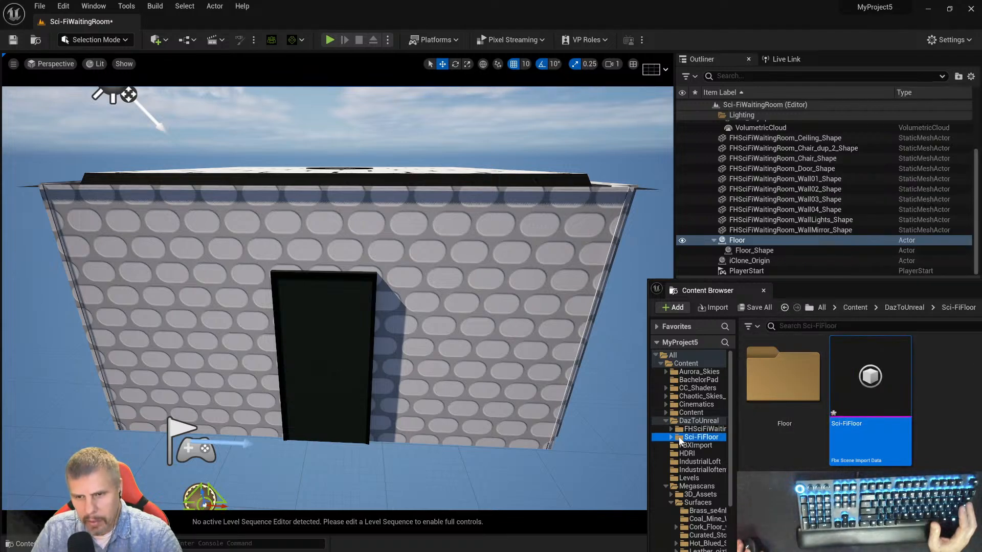
- Force delete the Sci-FiFloor scene import data asset from the DazToUnreal/Sci-FiFloor folder
right_click(868, 410)
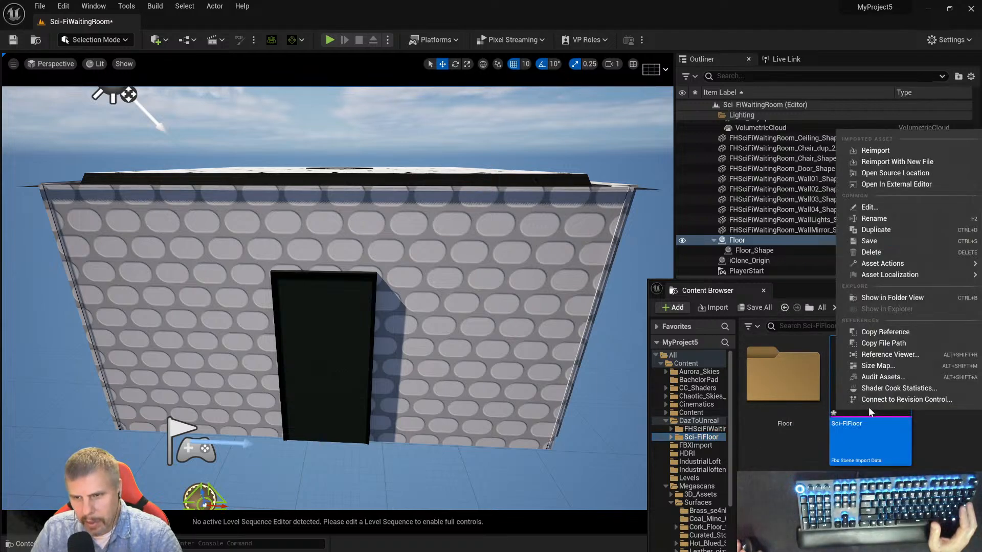
left_click(882, 251)
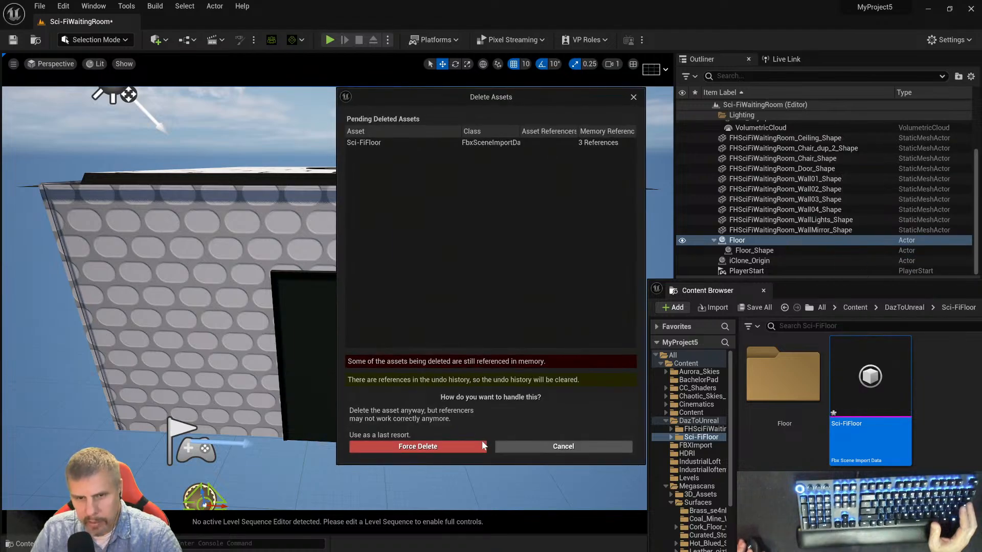
left_click(480, 445)
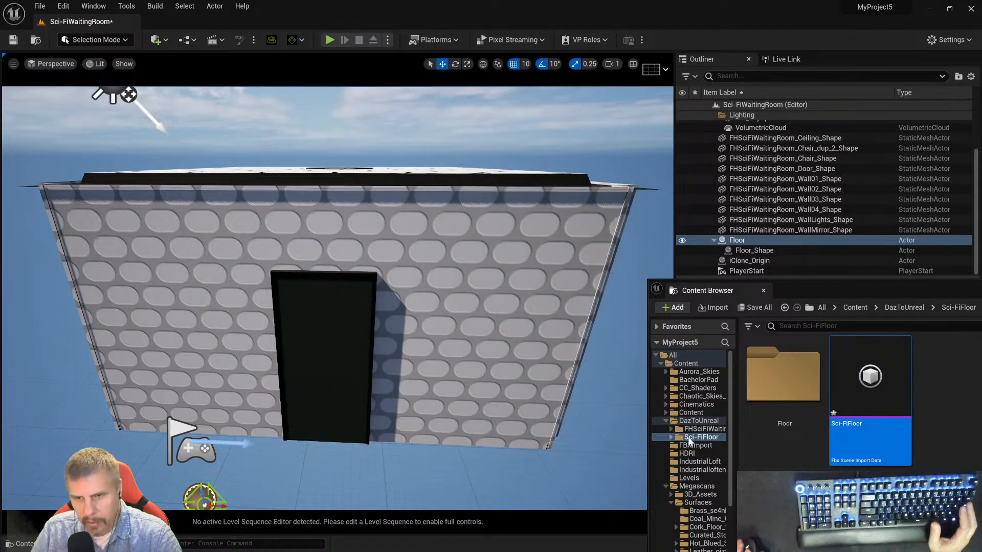
- Delete the Floor folder inside DazToUnreal/Sci-FiFloor together with its jacuzzi materials and textures
right_click(767, 396)
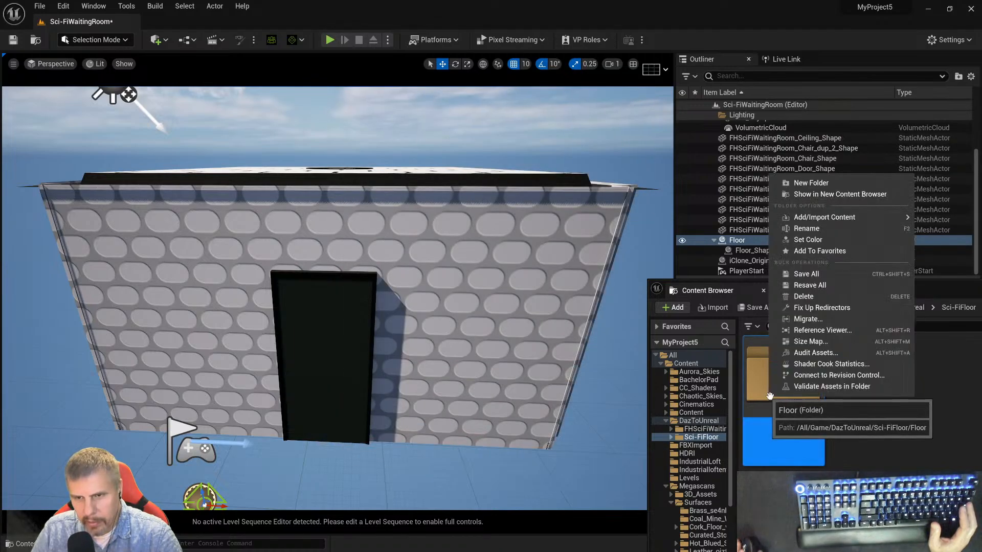
left_click(803, 296)
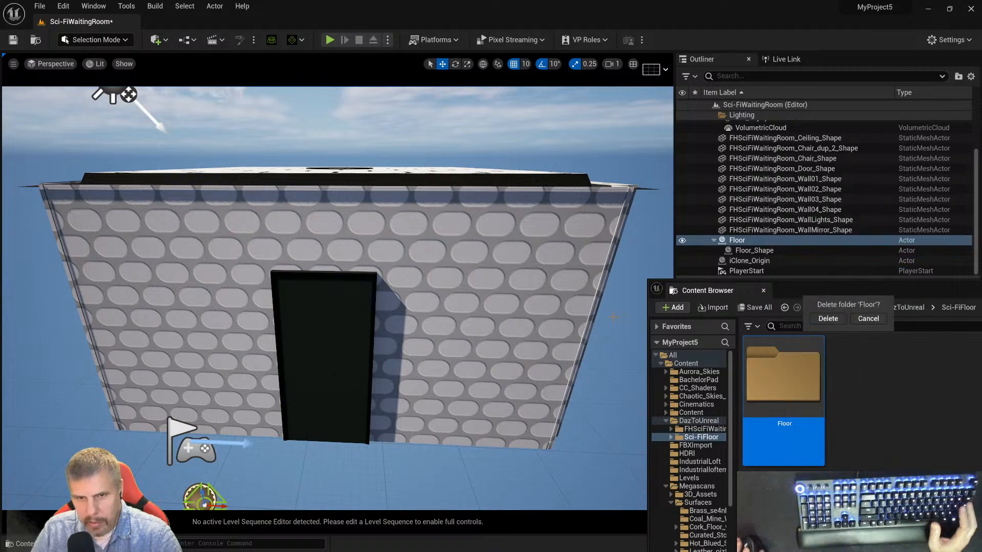
left_click(828, 318)
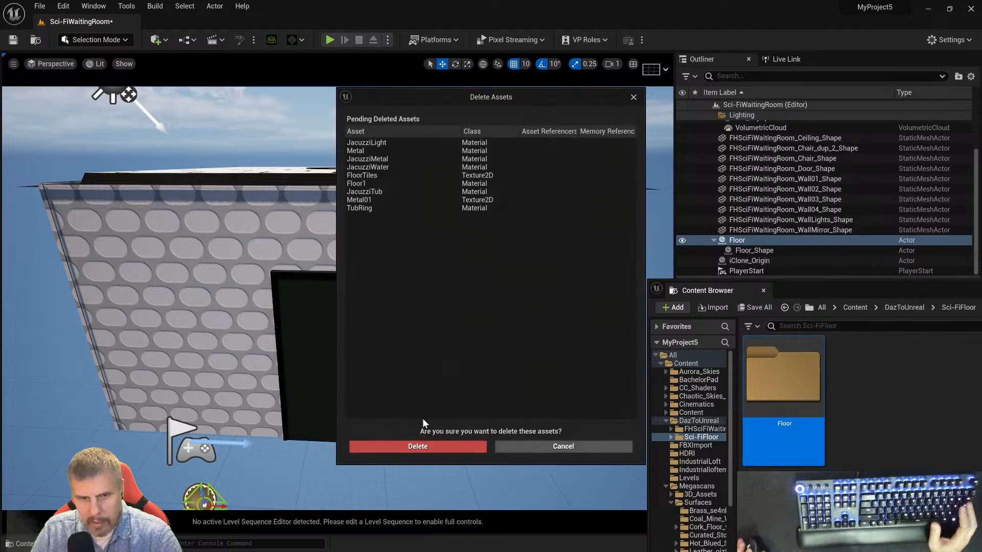
left_click(412, 447)
- Switch to Character Creator 4 and try to import Sci-FiFloor.fbx from the Desktop FBX folder as a prop
left_click_drag(777, 289, 484, 178)
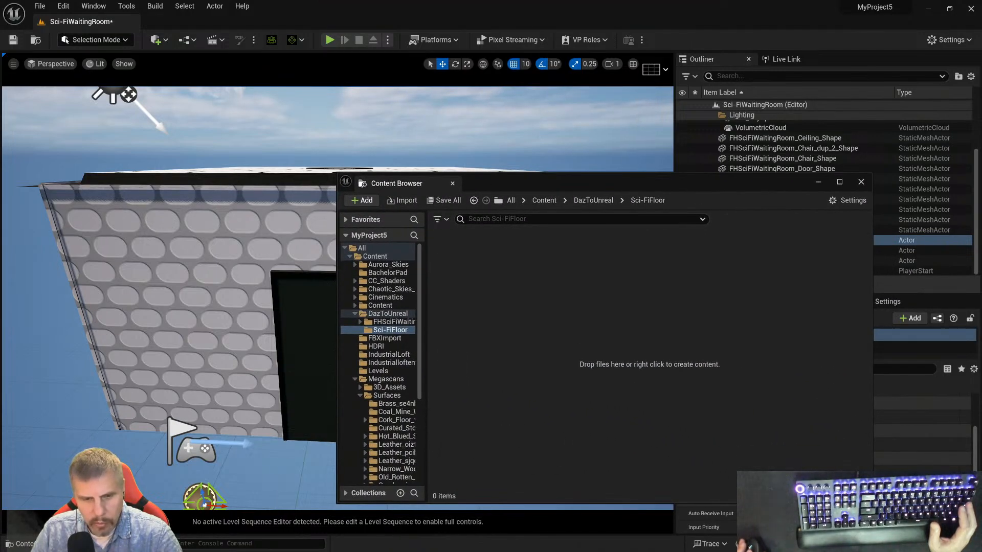
key("super")
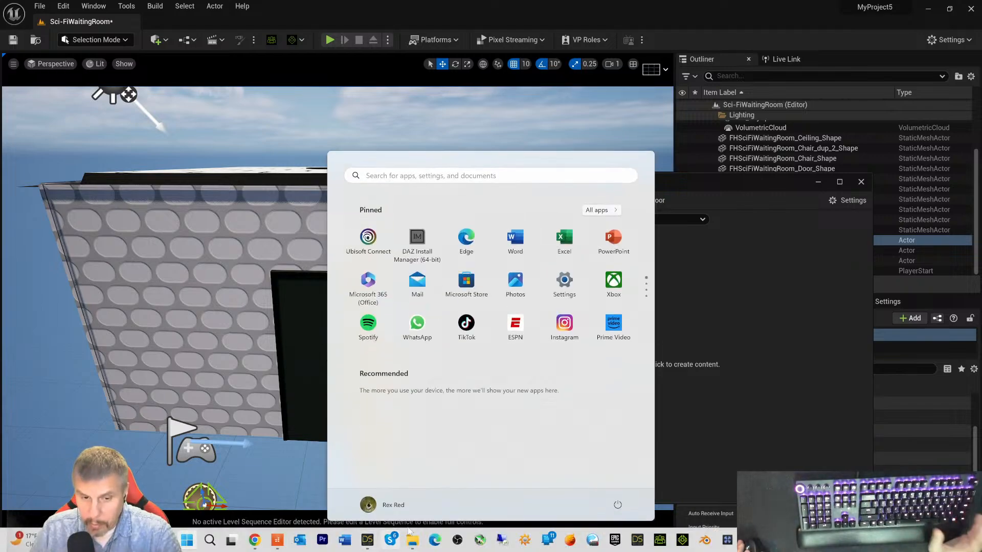
left_click(660, 540)
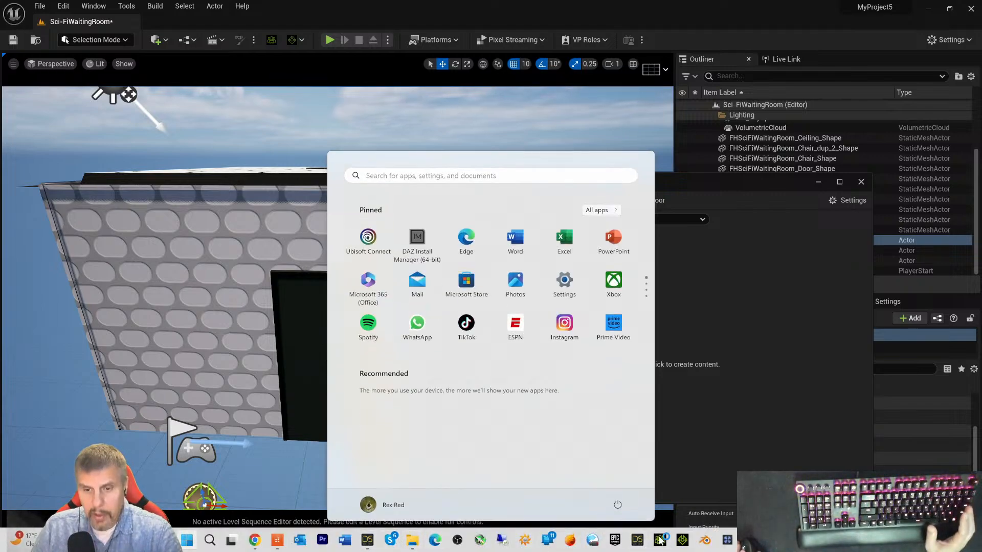
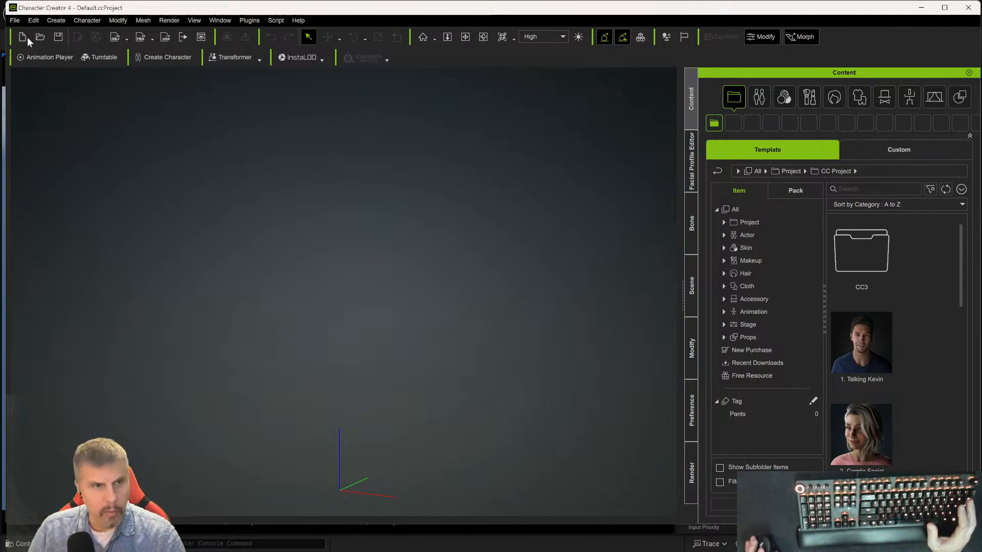
left_click(15, 20)
mouse_move(51, 100)
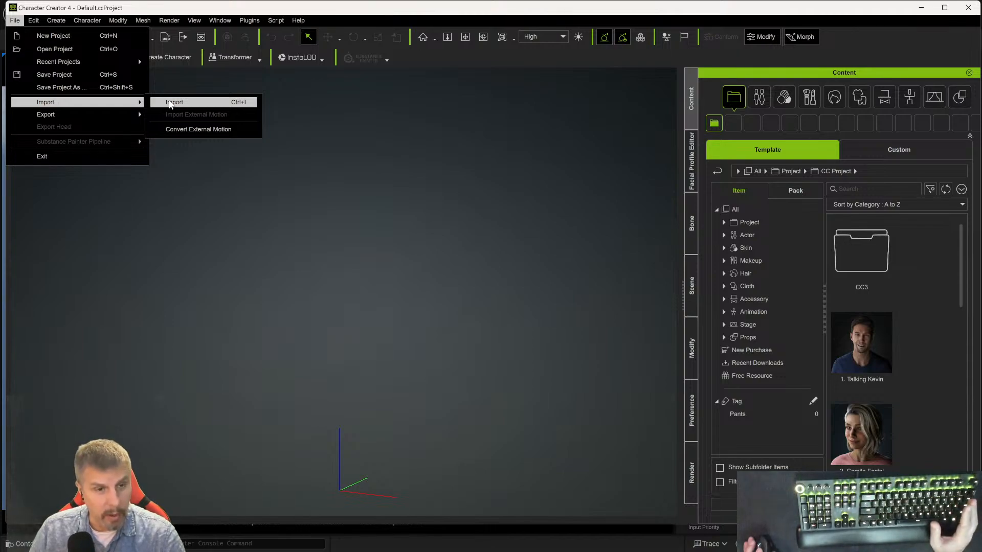
left_click(172, 102)
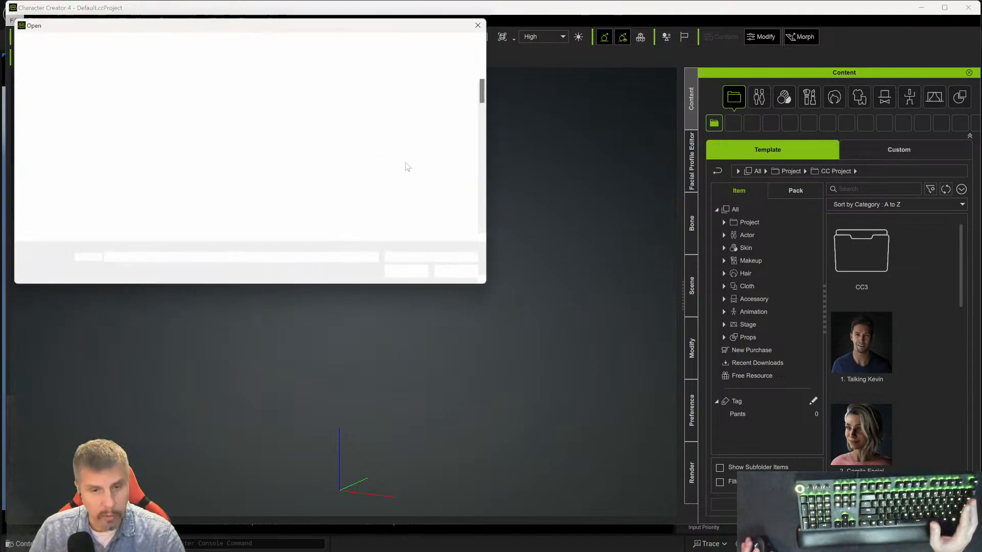
scroll(408, 153, "down", 10)
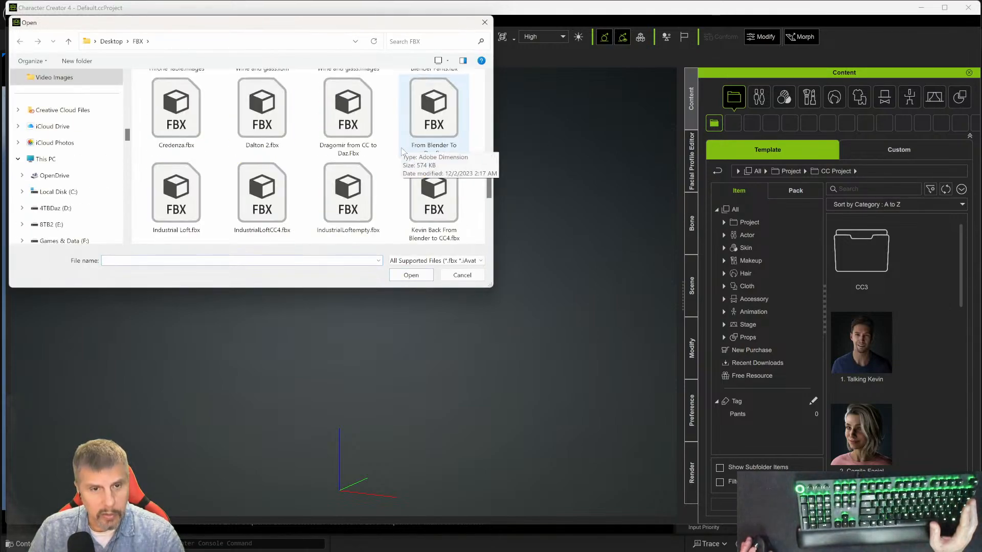
scroll(403, 151, "down", 8)
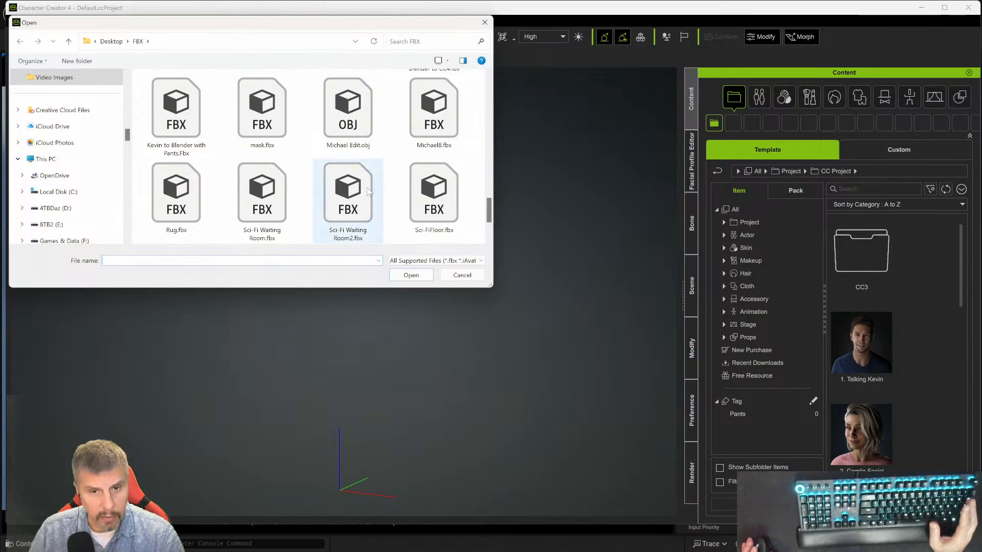
left_click(431, 197)
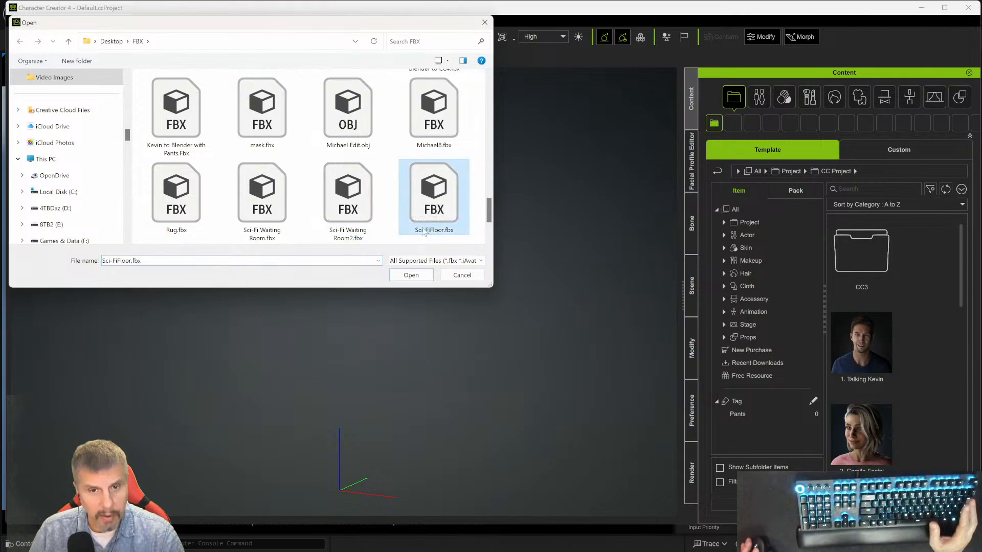
left_click(409, 276)
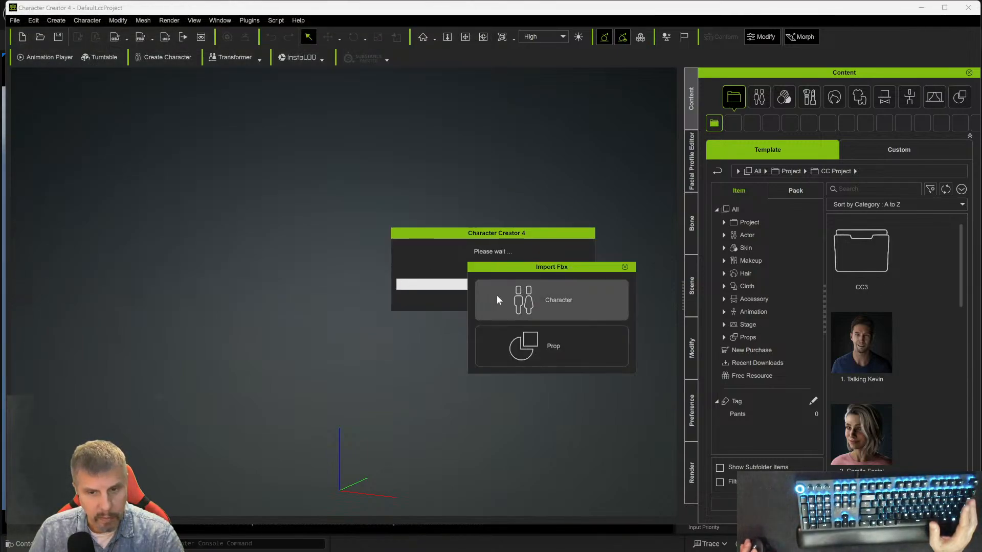
left_click(502, 335)
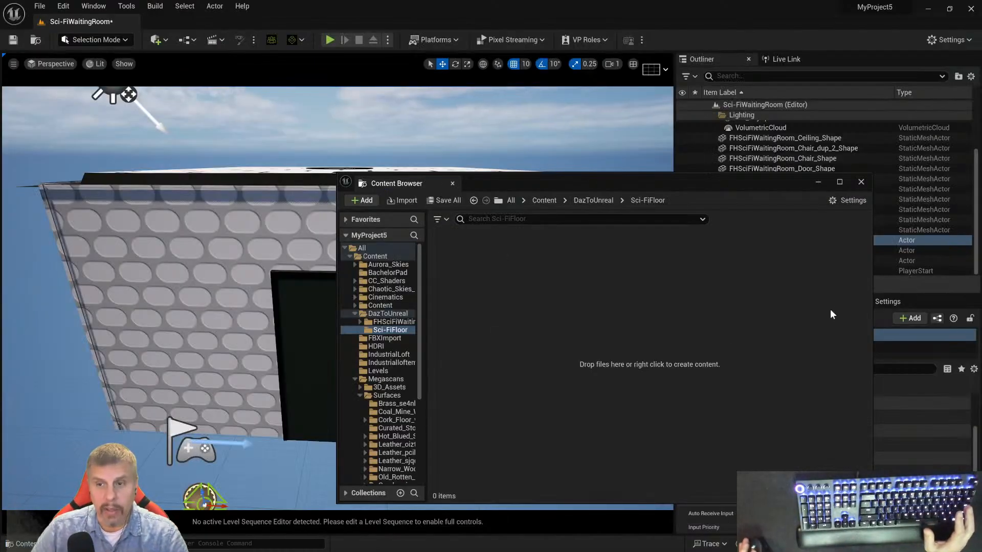
- Close the floating Content Browser window in Unreal Engine
left_click(862, 184)
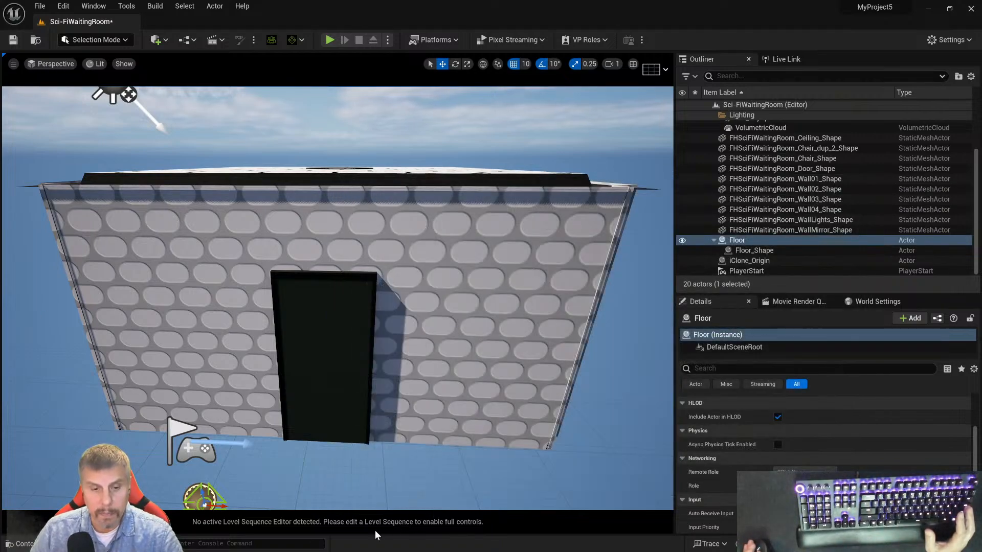
key("super")
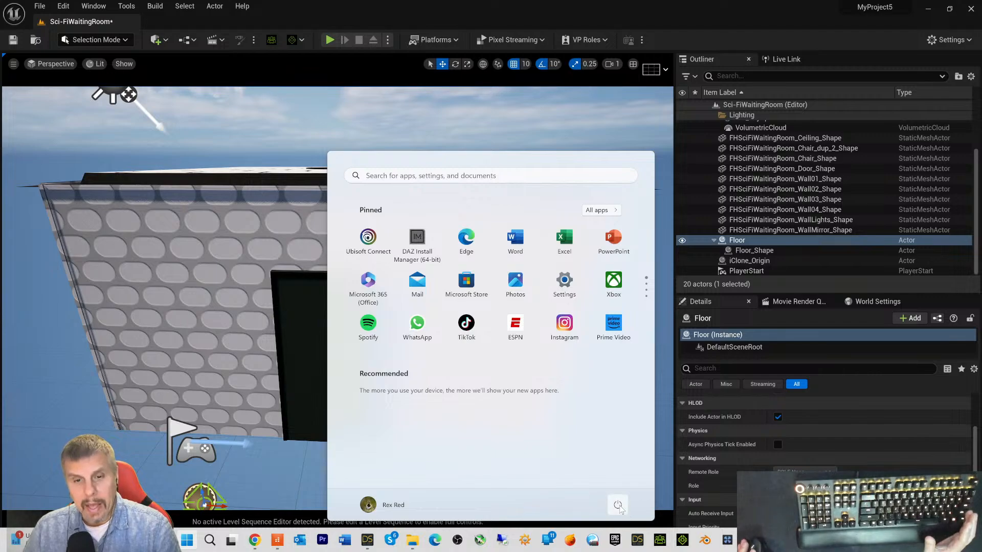
left_click(618, 505)
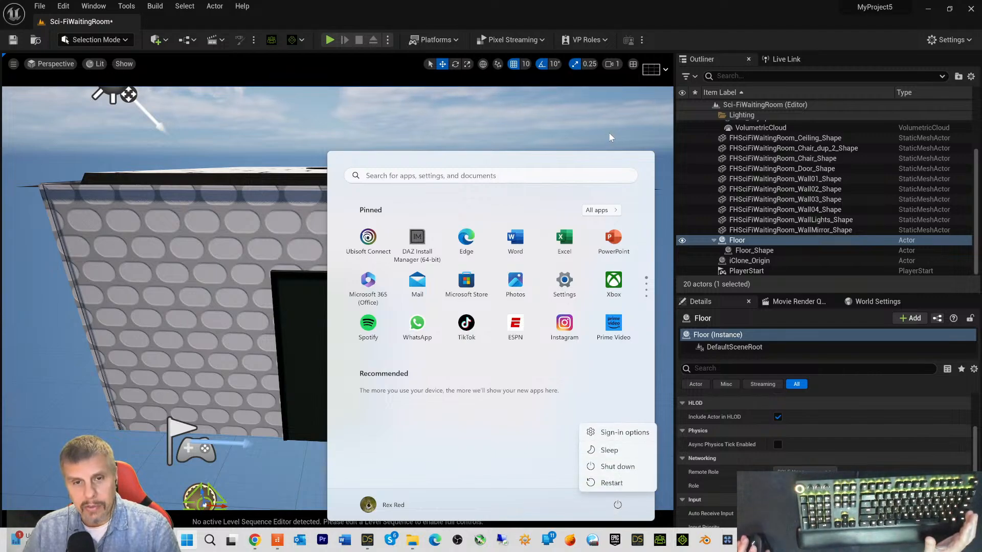
key("Escape")
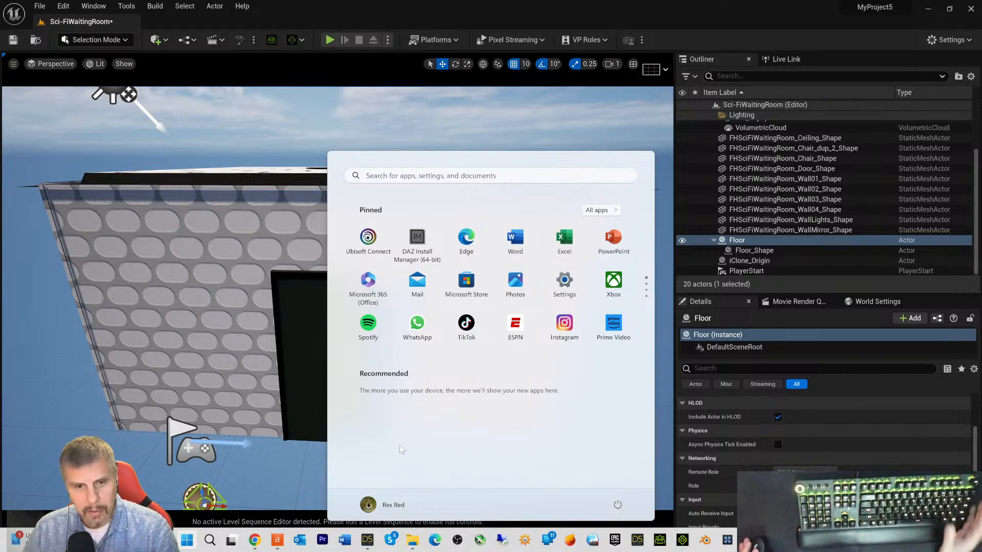
key("Escape")
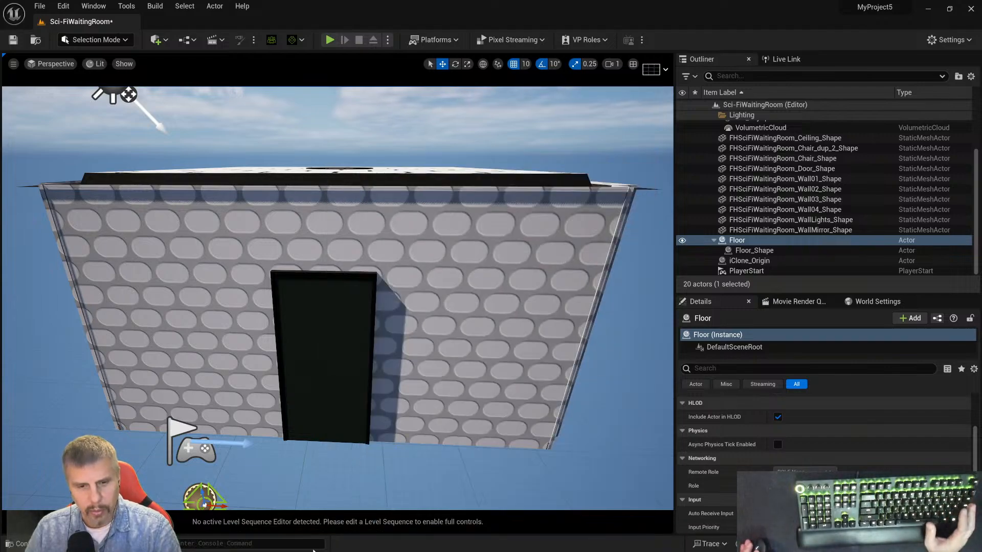
- Switch to DAZ Studio and save the floor scene as Sci-Fi Waiting floor.duf in the 1A Blender Projects folder, accepting the default save options
key("super")
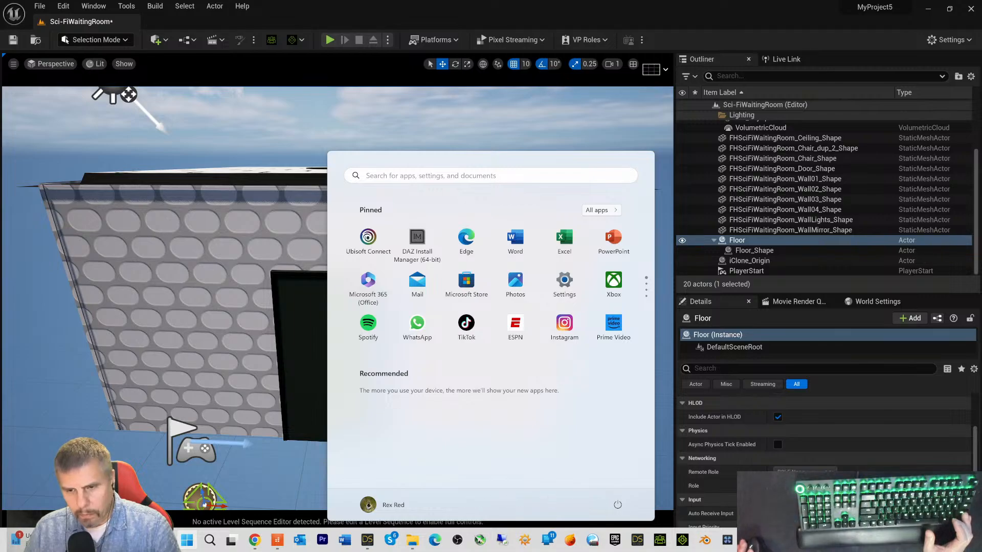
mouse_move(794, 540)
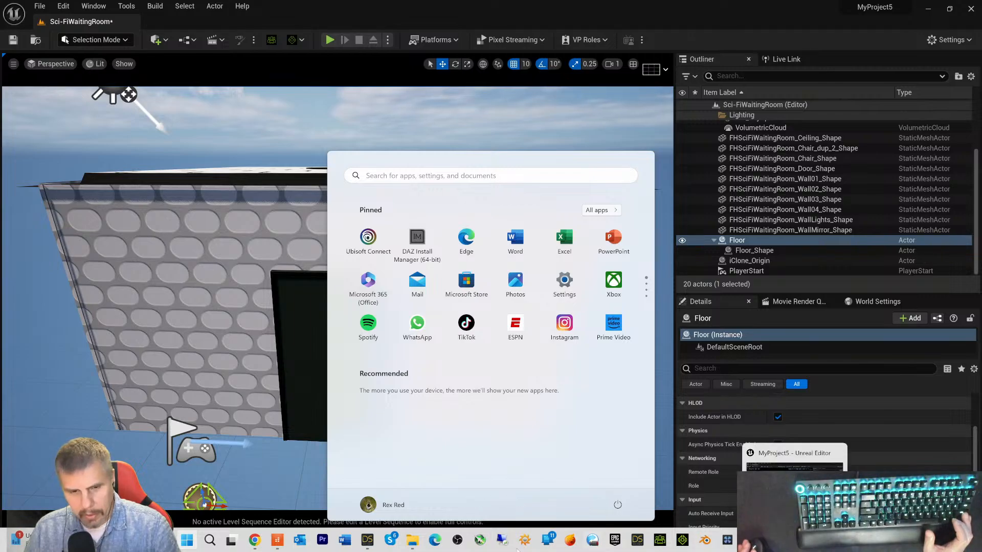
left_click(367, 539)
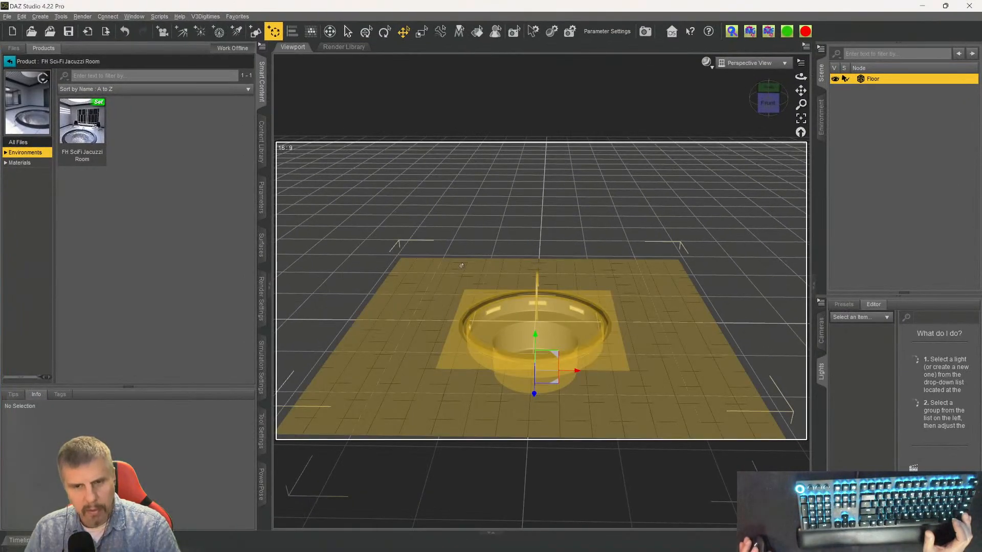
left_click(8, 17)
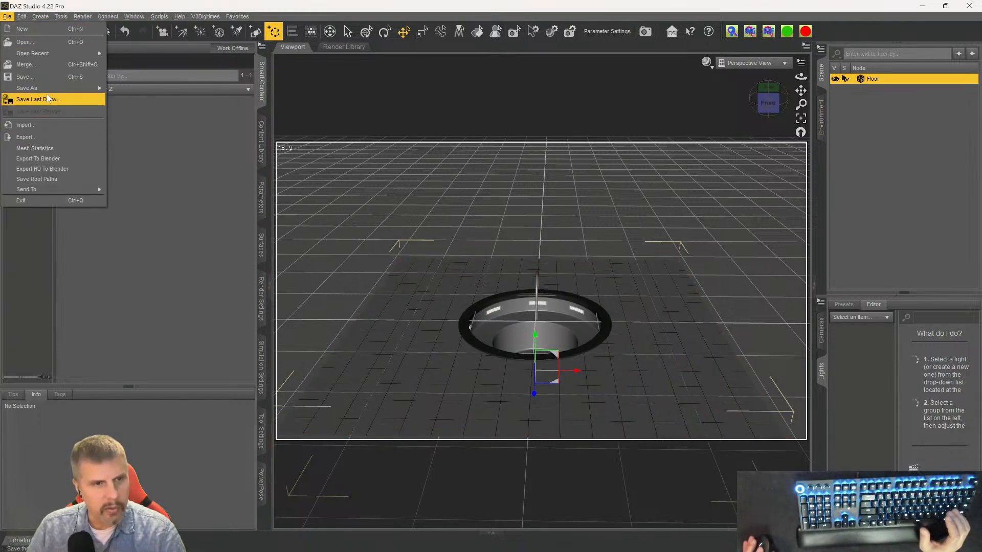
mouse_move(47, 90)
left_click(127, 91)
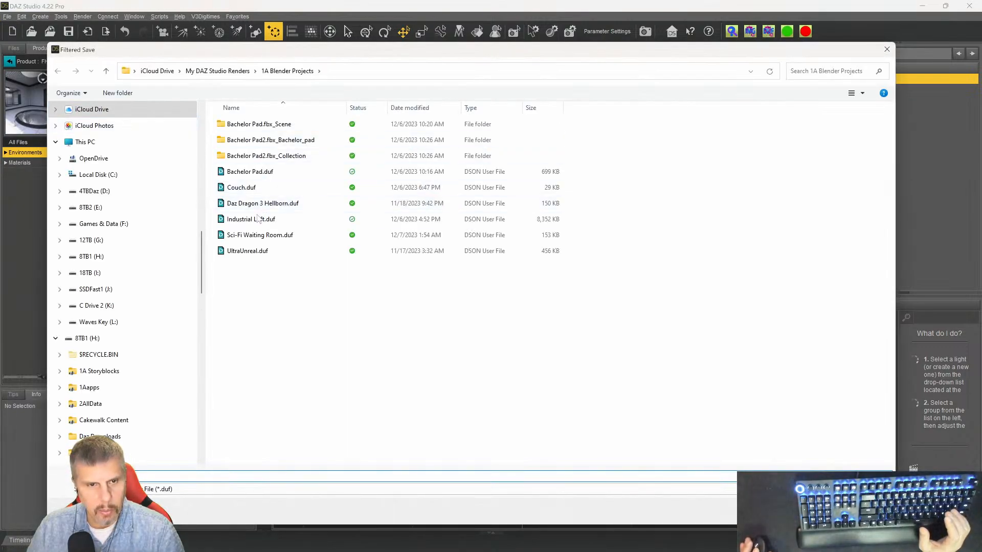
left_click(244, 236)
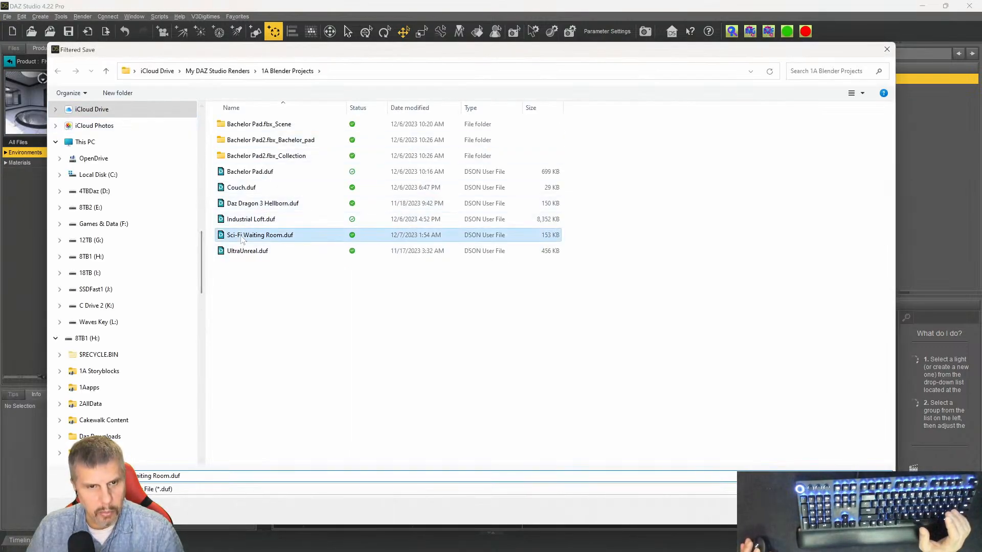
left_click(154, 475)
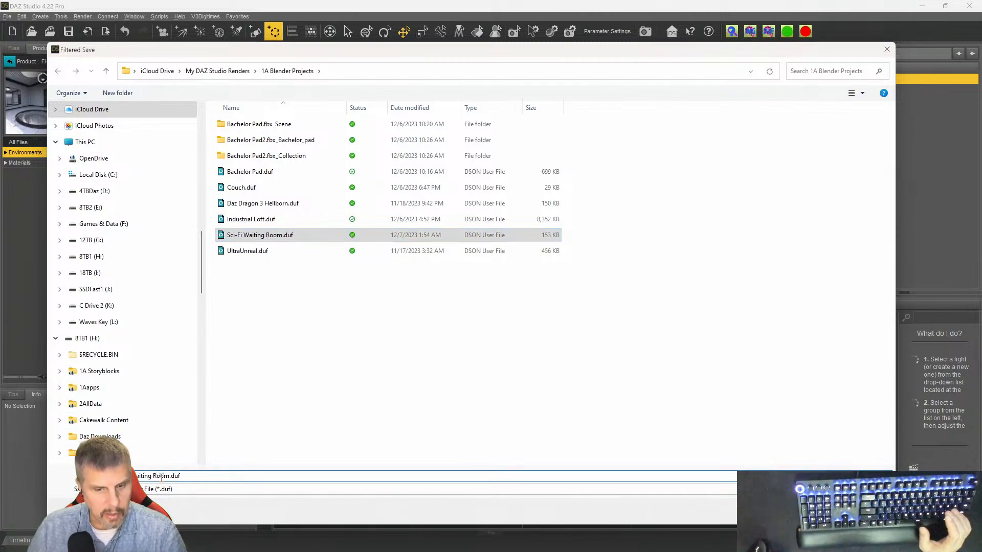
key("Delete")
key("Delete")
key("Delete")
key("Delete")
type("floor")
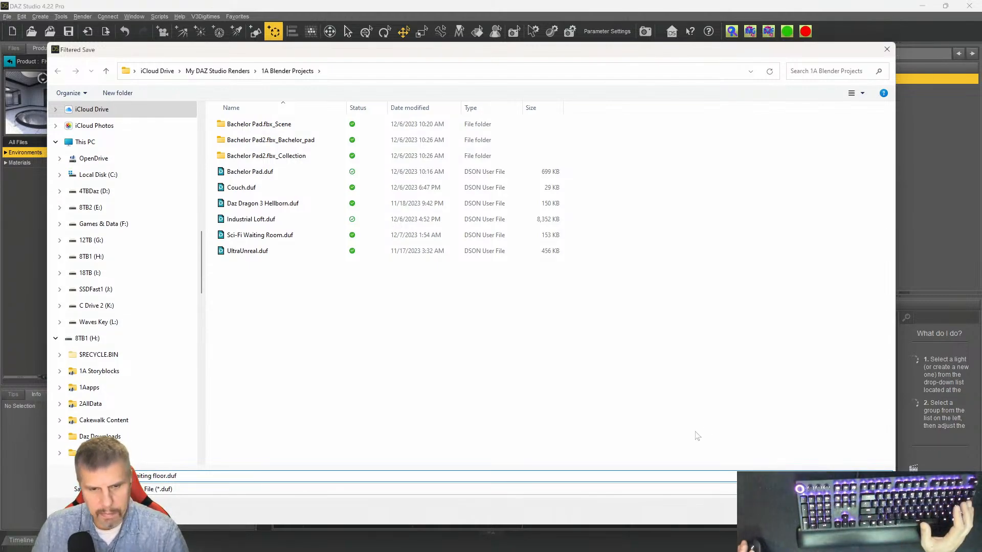
key("Return")
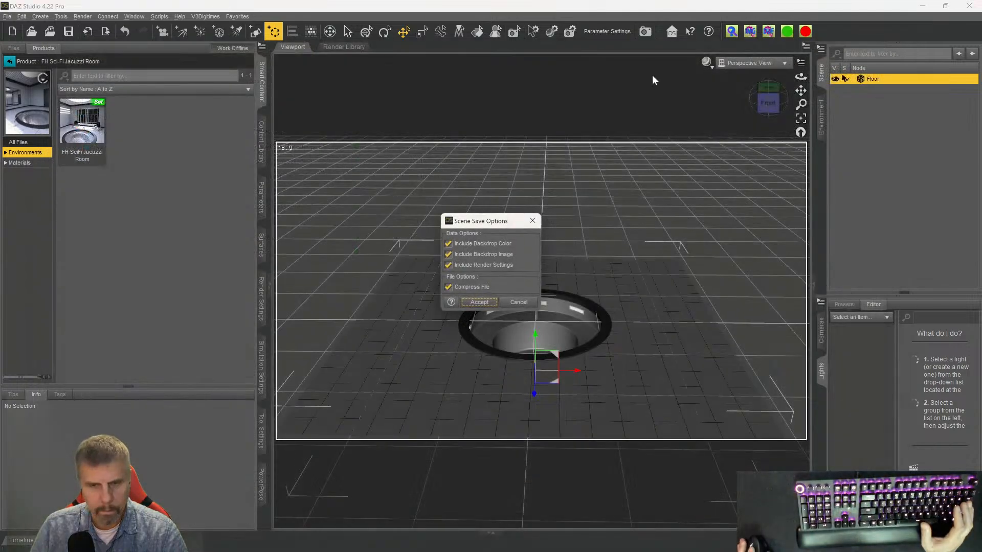
left_click(479, 303)
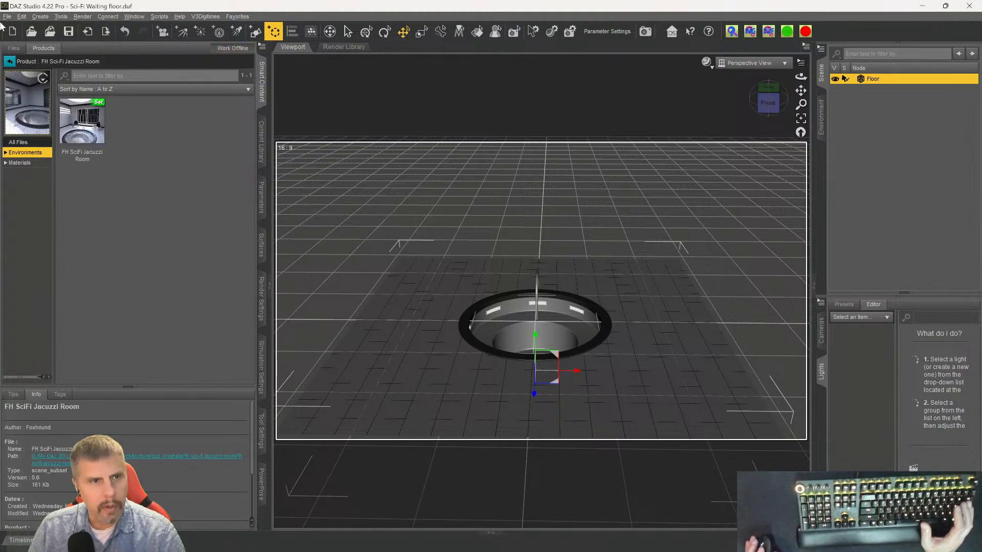
- Run the export_to_blender script to export the scene as Sci-Fi Waiting floor.dbz in the 1A Blender Projects folder
left_click(237, 16)
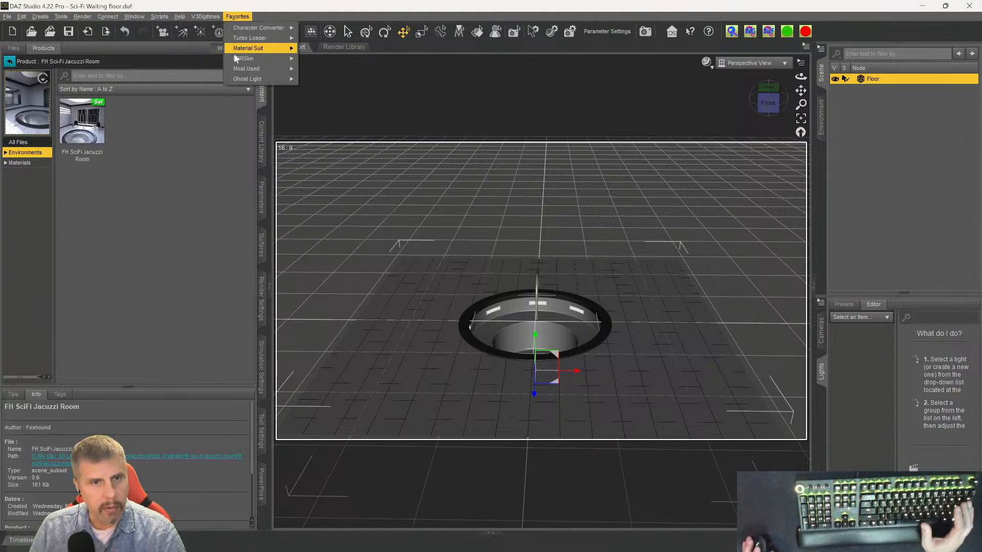
mouse_move(258, 59)
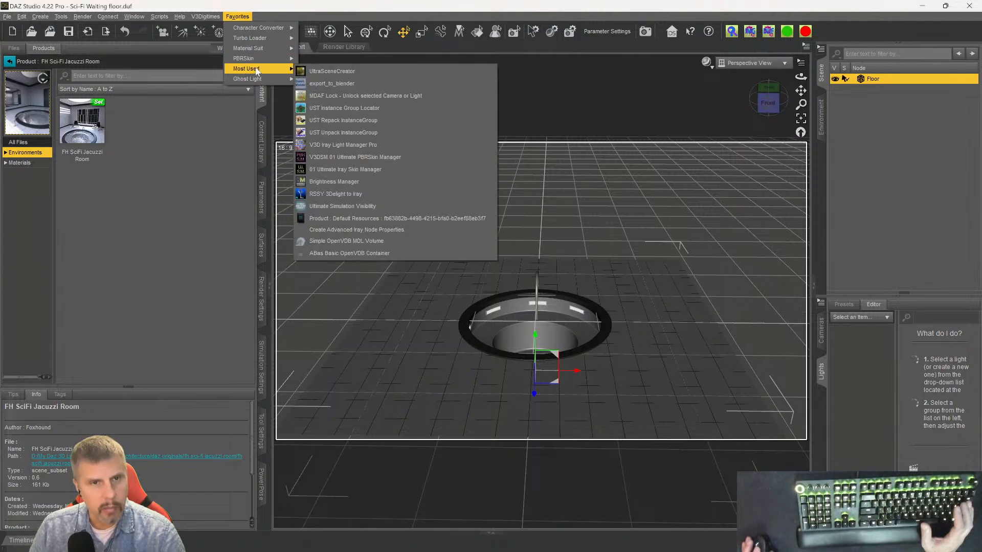
left_click(309, 83)
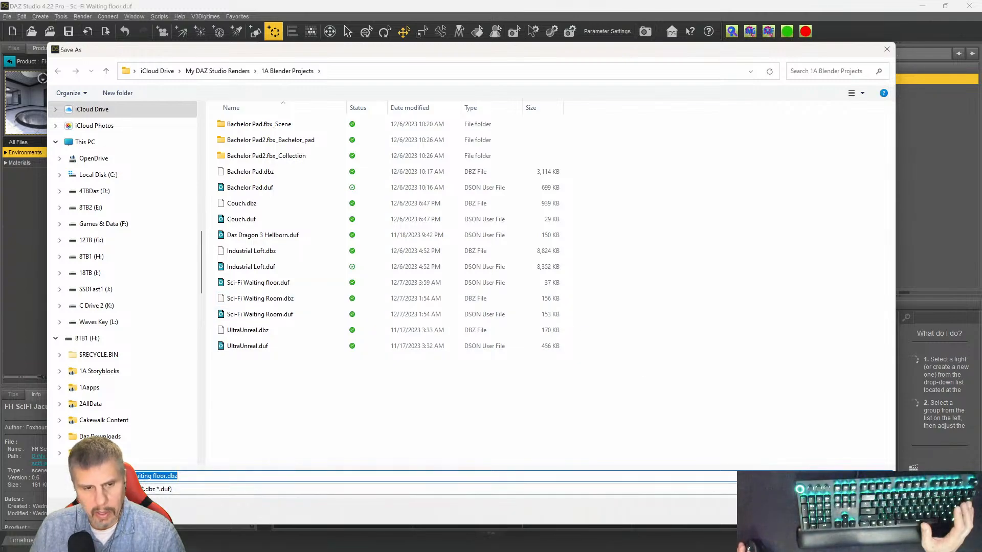
key("Return")
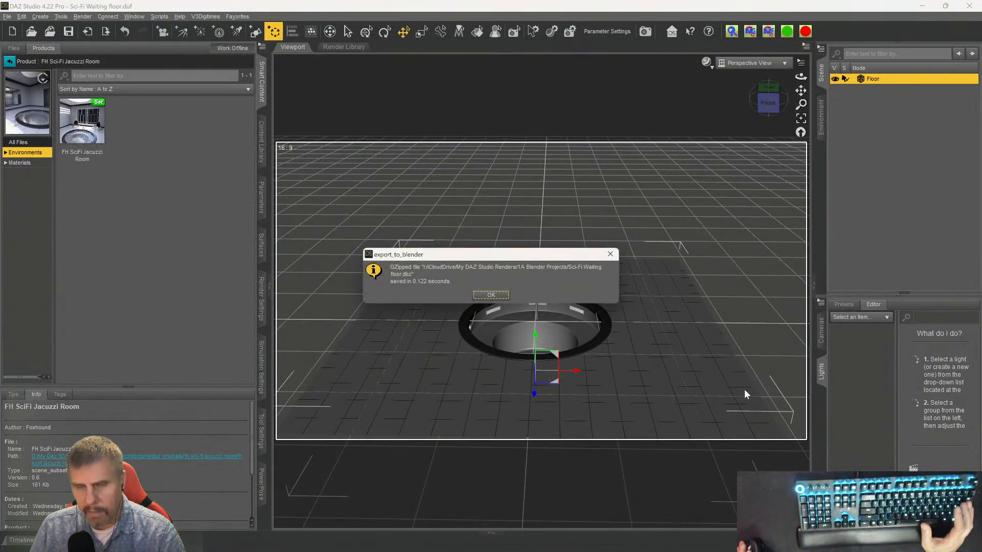
left_click(505, 301)
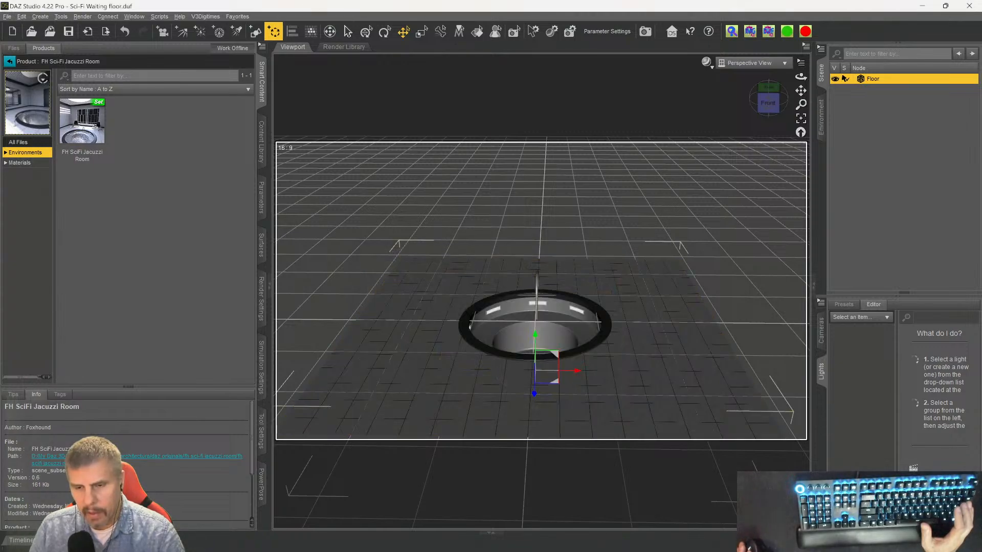
- Switch to Blender, delete the default cube and bring up the viewport sidebar containing the DAZ Importer
left_click(706, 541)
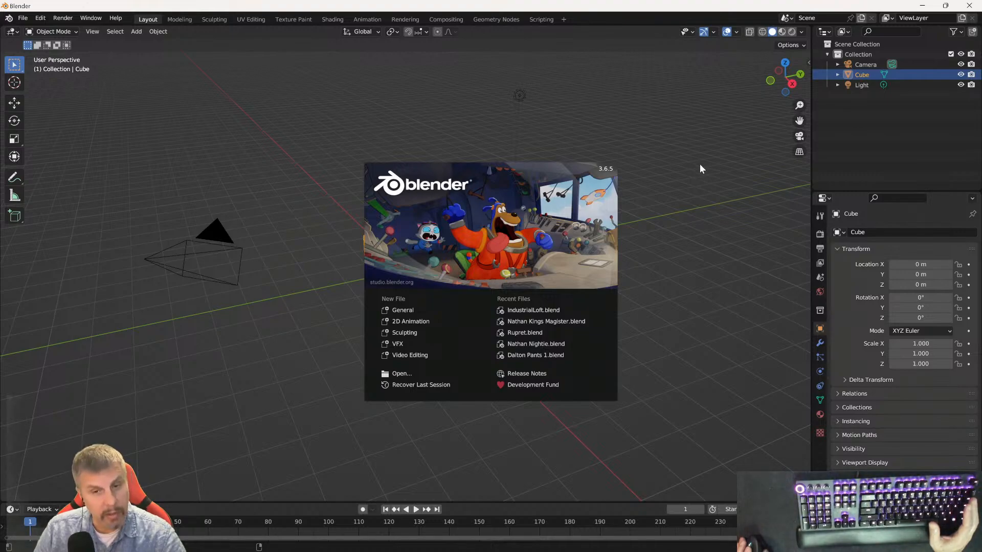
left_click(667, 202)
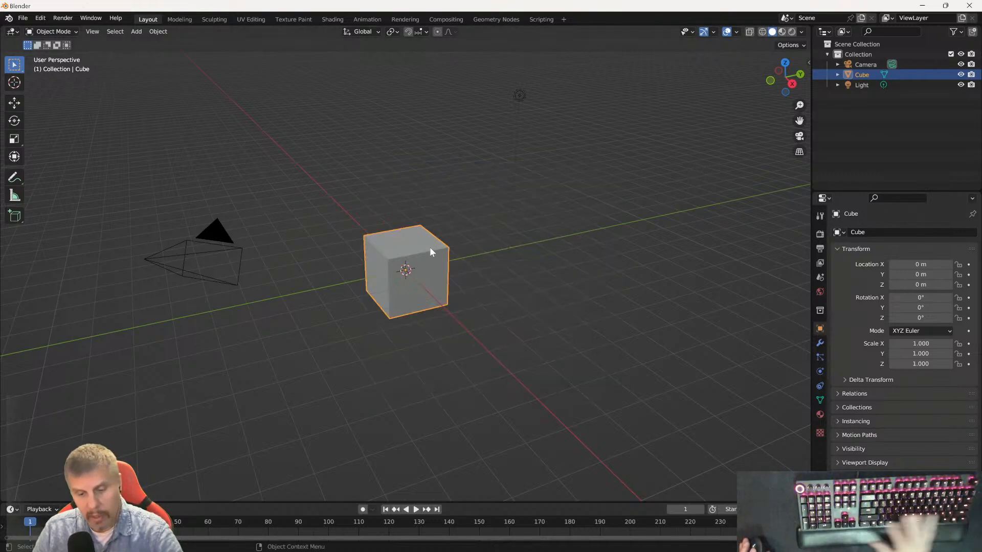
key("Delete")
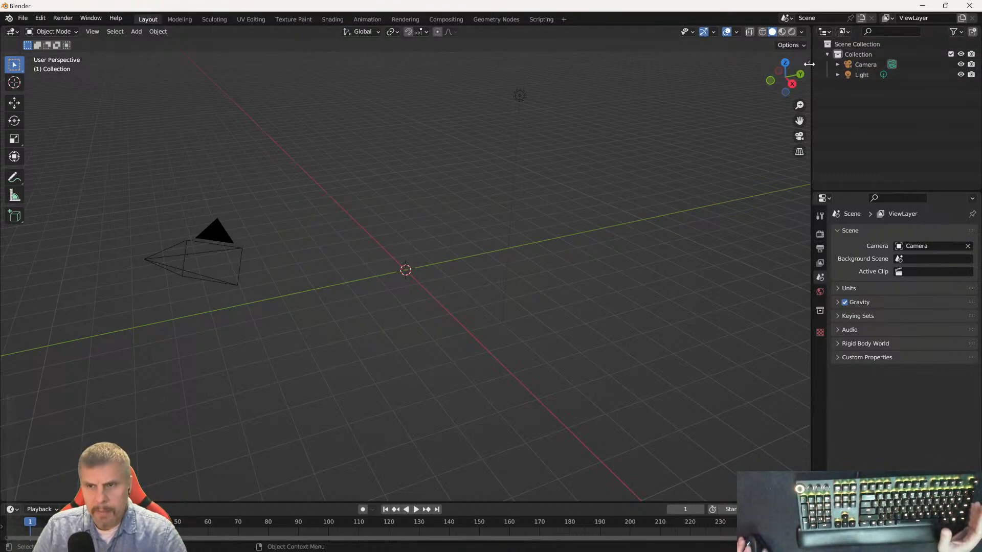
left_click(809, 64)
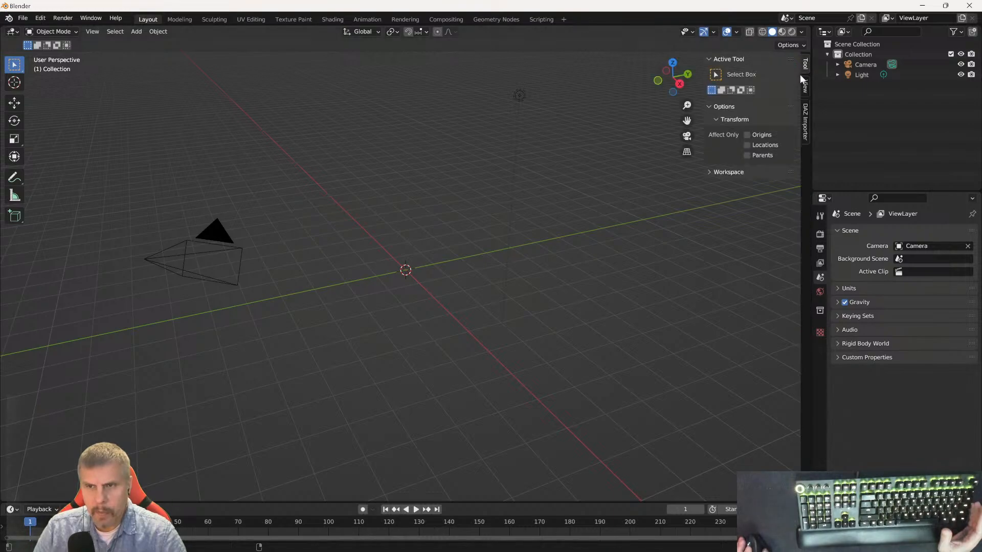
- Start an Easy Import from the DAZ Importer to bring up its file browser
left_click(807, 125)
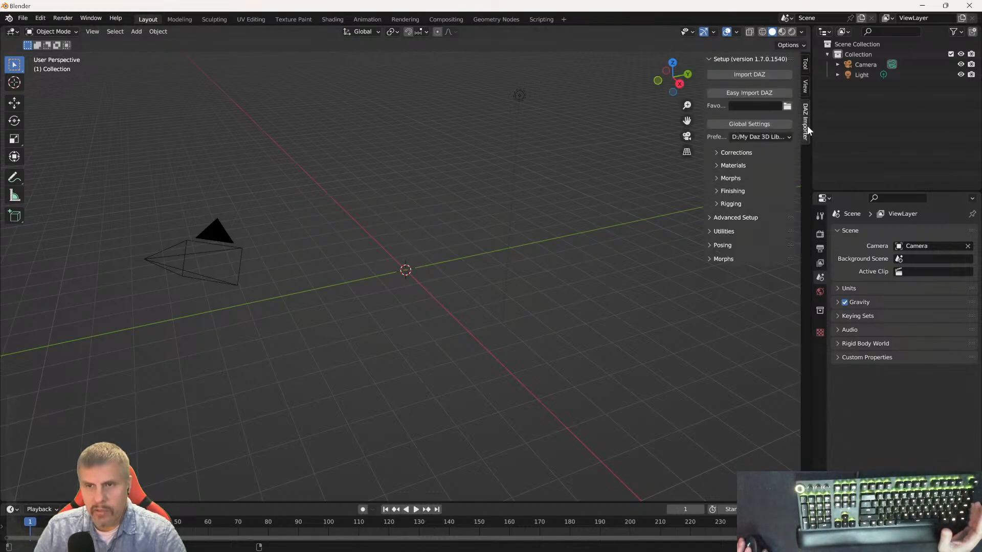
left_click(745, 91)
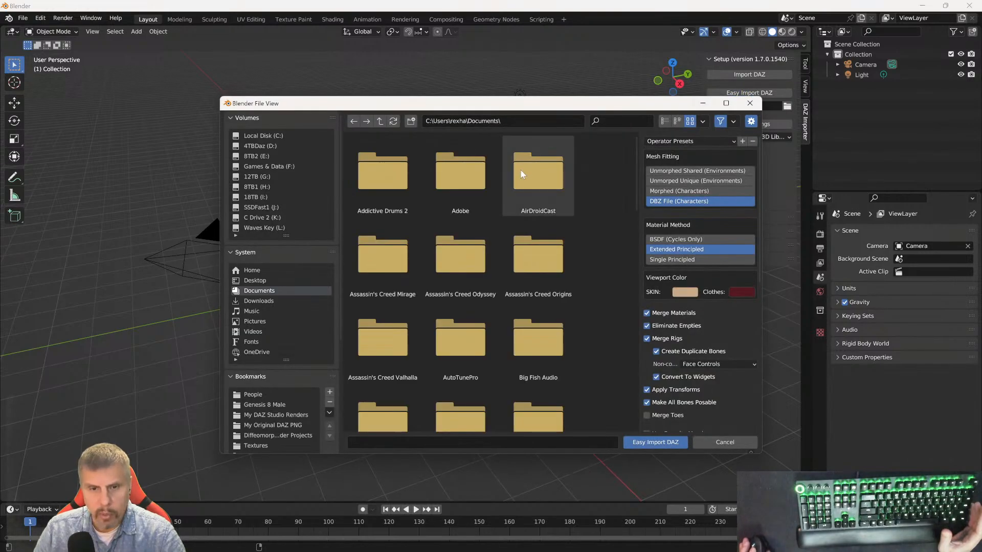
- Look for the saved floor scene in the Documents folder and the Desktop's FBX folder
scroll(508, 297, "down", 4)
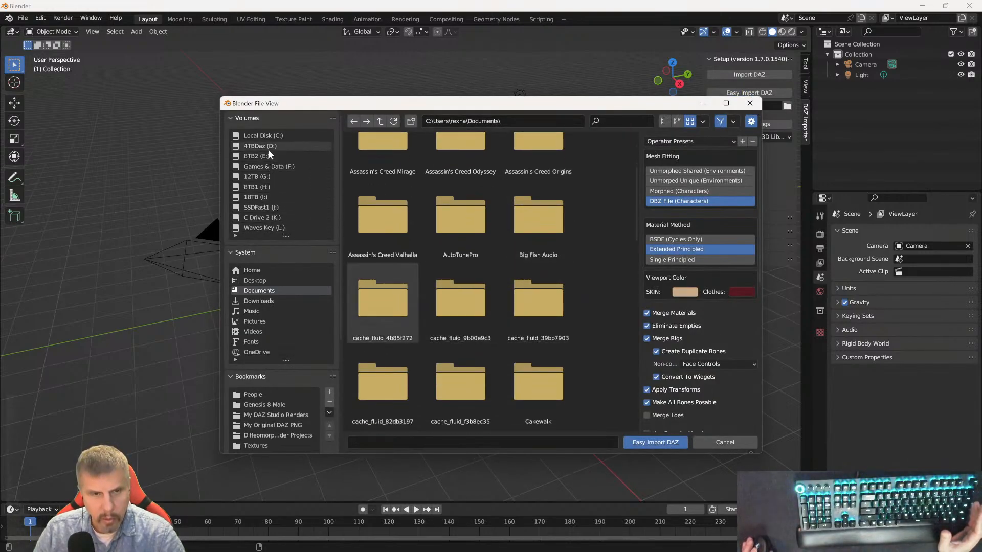
left_click(255, 280)
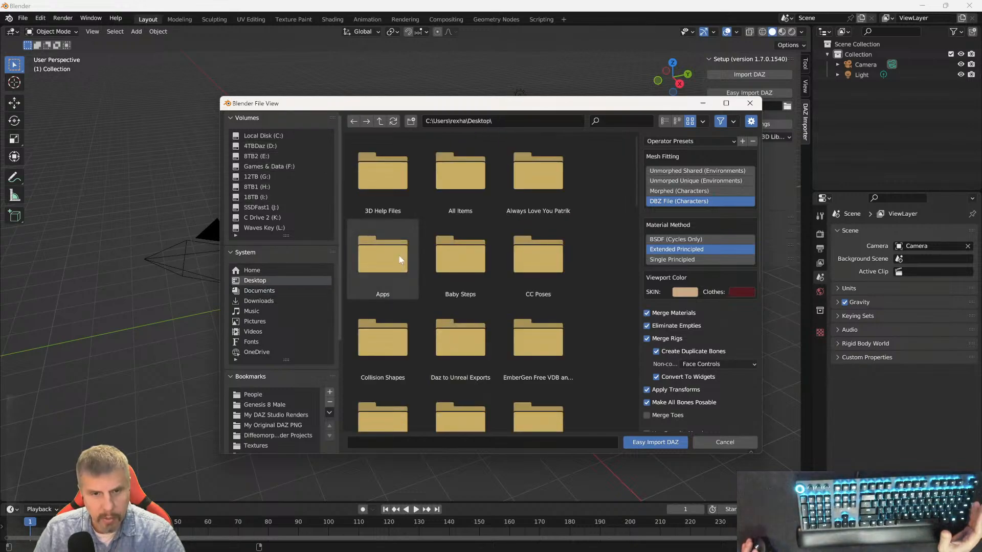
scroll(530, 252, "down", 2)
left_click(471, 375)
double_click(471, 371)
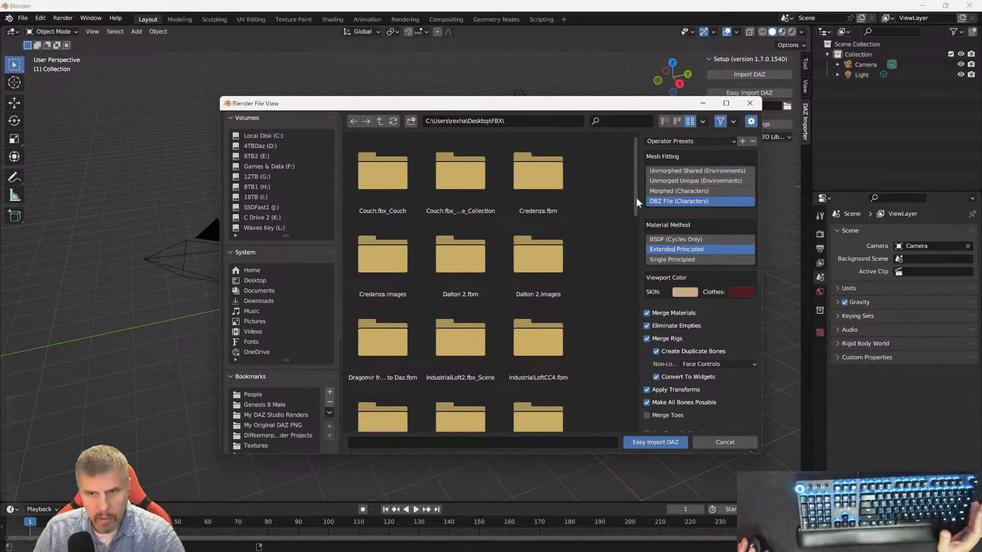
scroll(636, 230, "down", 2)
left_click_drag(646, 294, 630, 425)
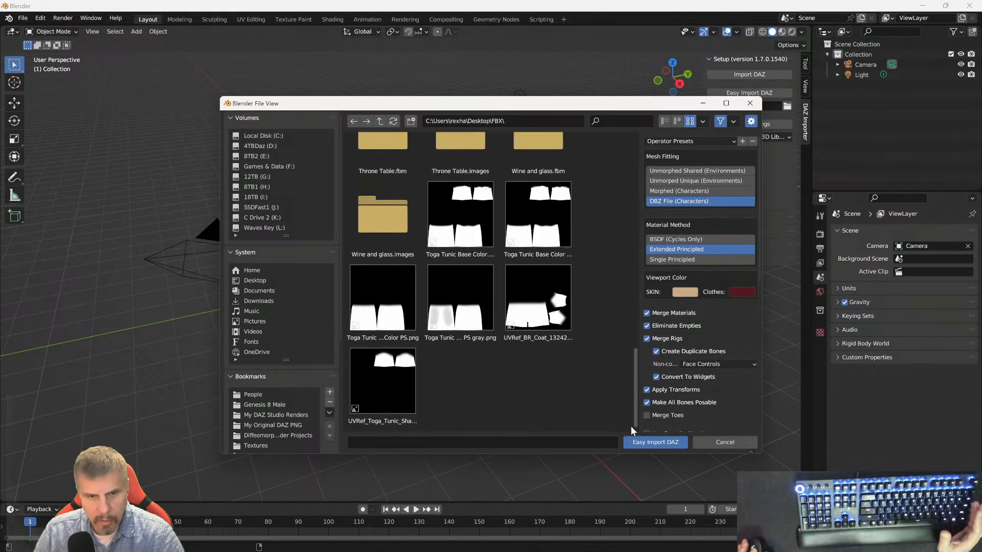
scroll(588, 392, "up", 1)
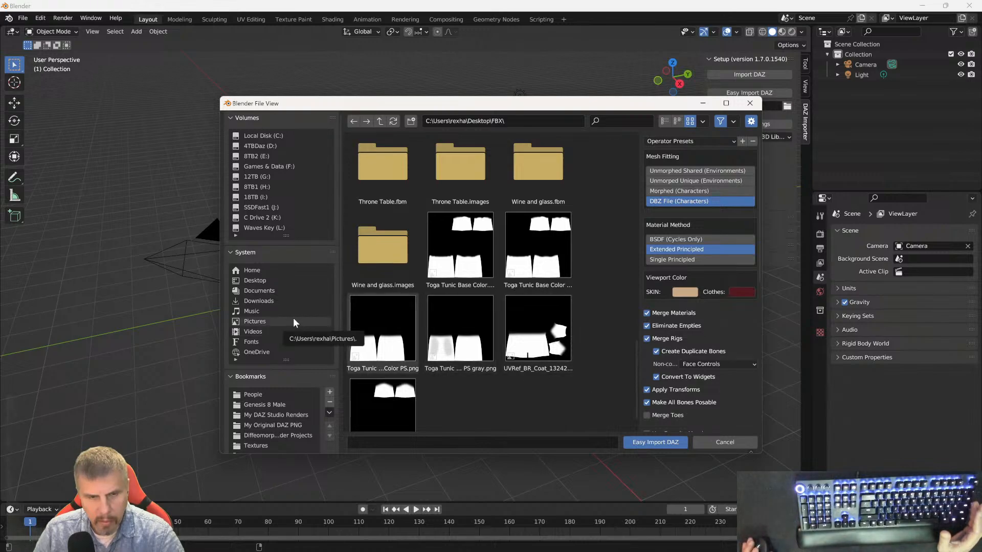
- Switch to DAZ Studio, check which folder the floor scene was saved in, and return to Blender's import file browser
mouse_move(361, 541)
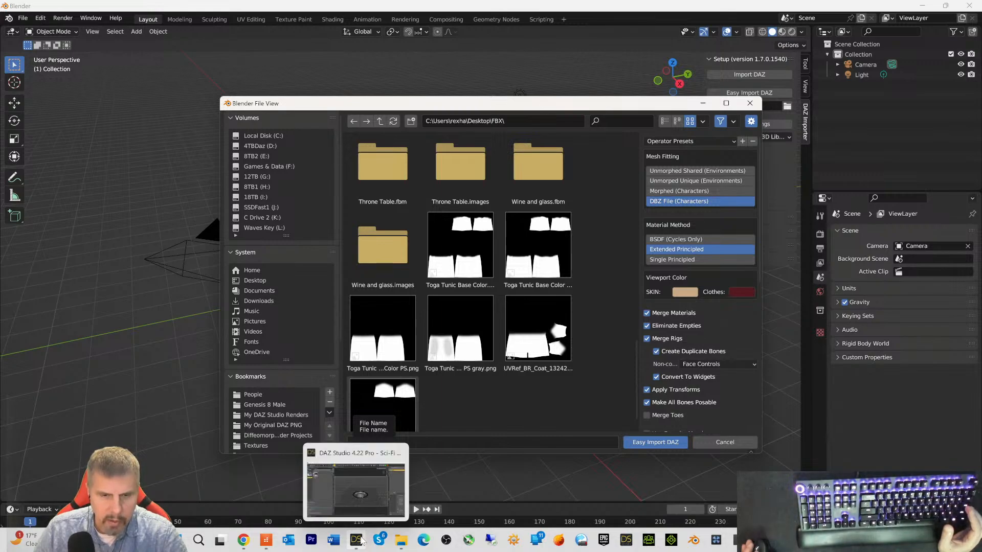
left_click(361, 541)
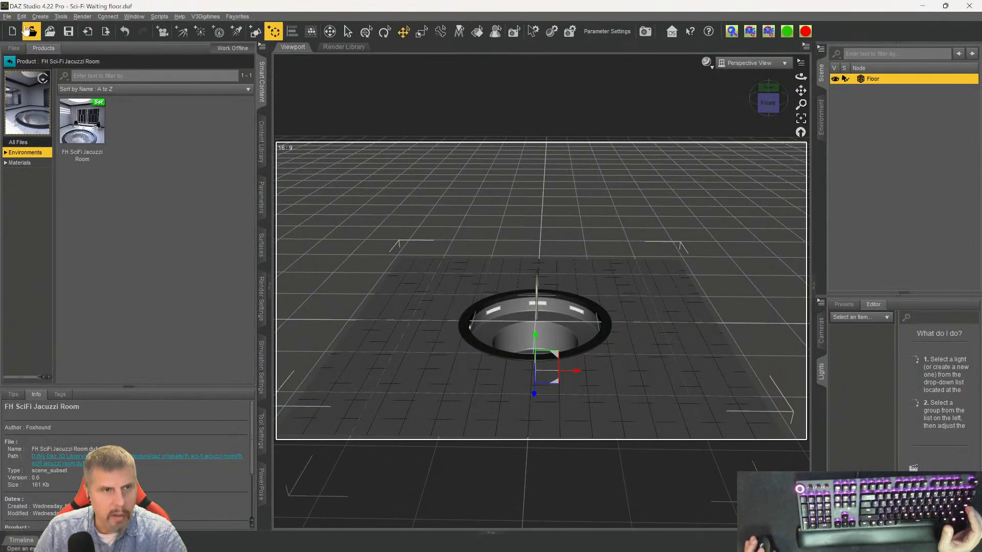
left_click(8, 17)
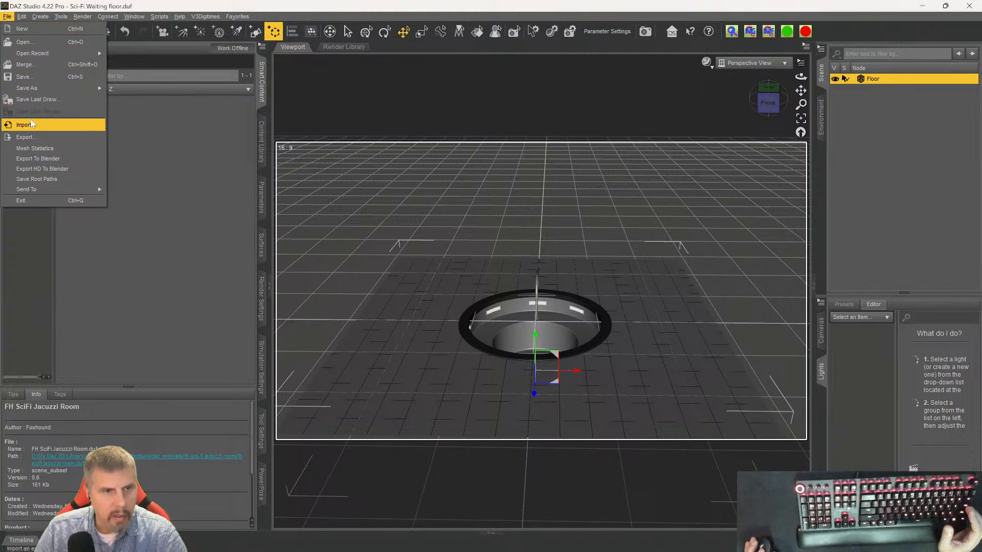
mouse_move(52, 88)
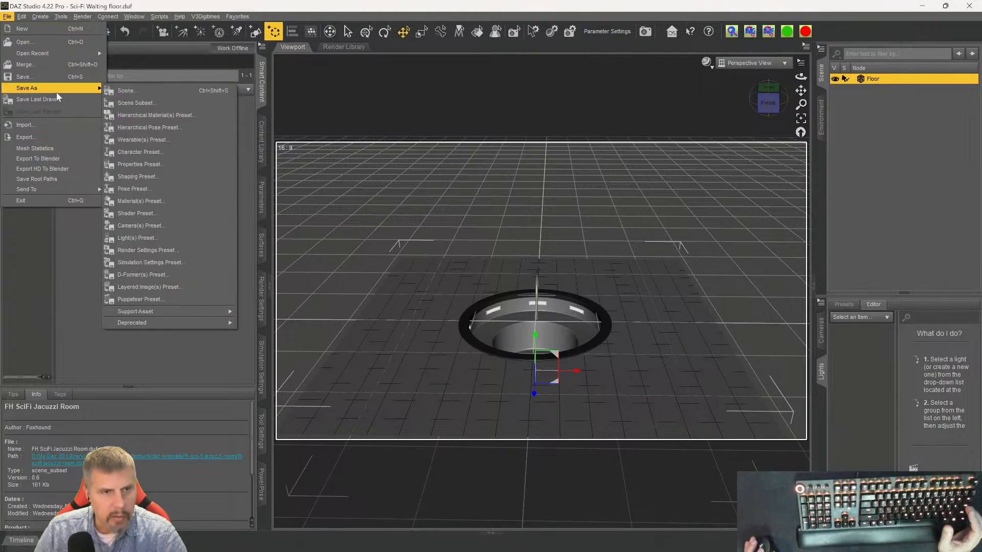
left_click(119, 94)
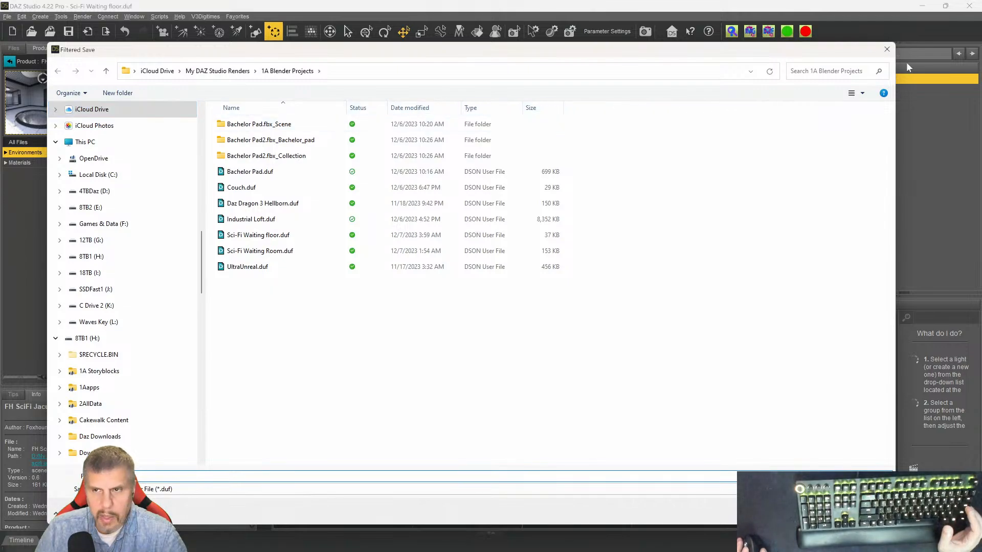
left_click(887, 49)
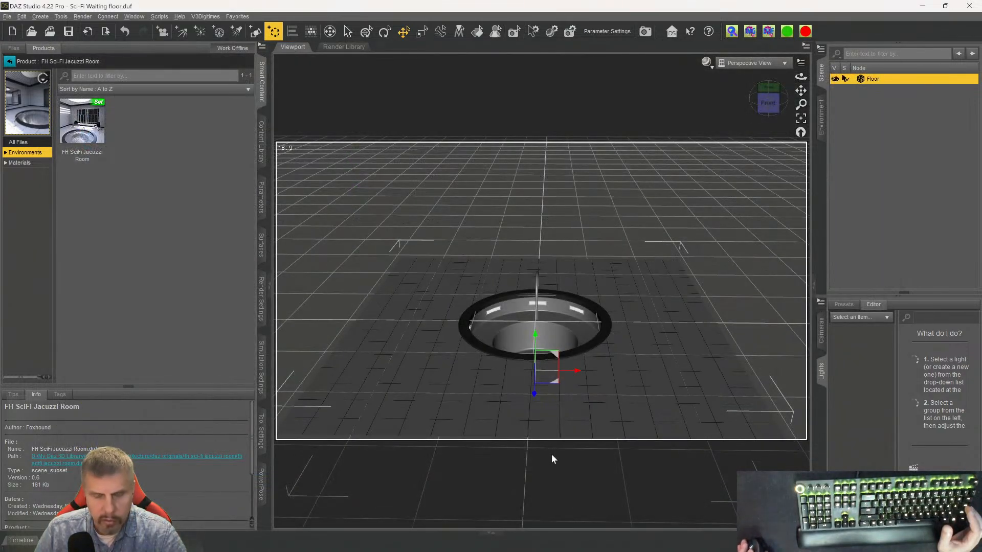
mouse_move(562, 550)
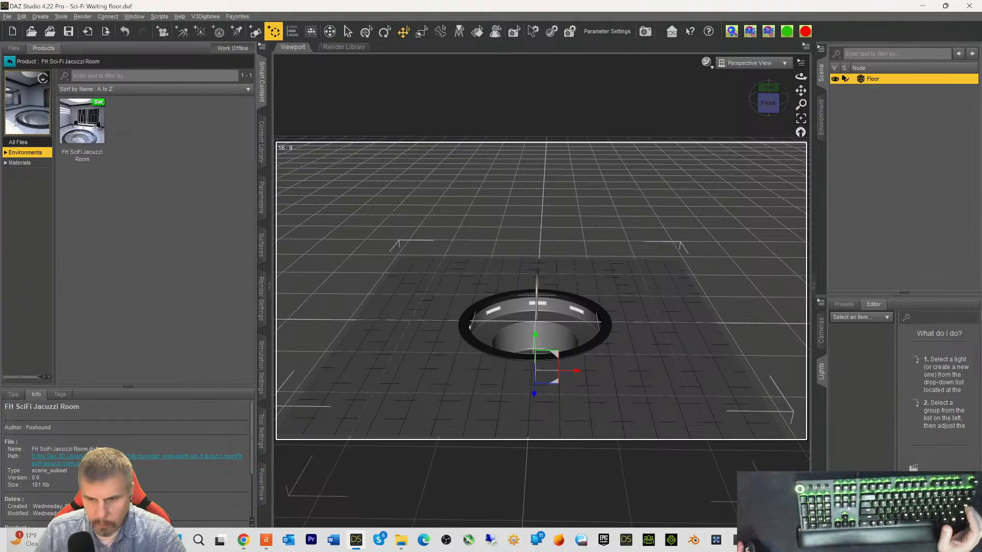
left_click(806, 540)
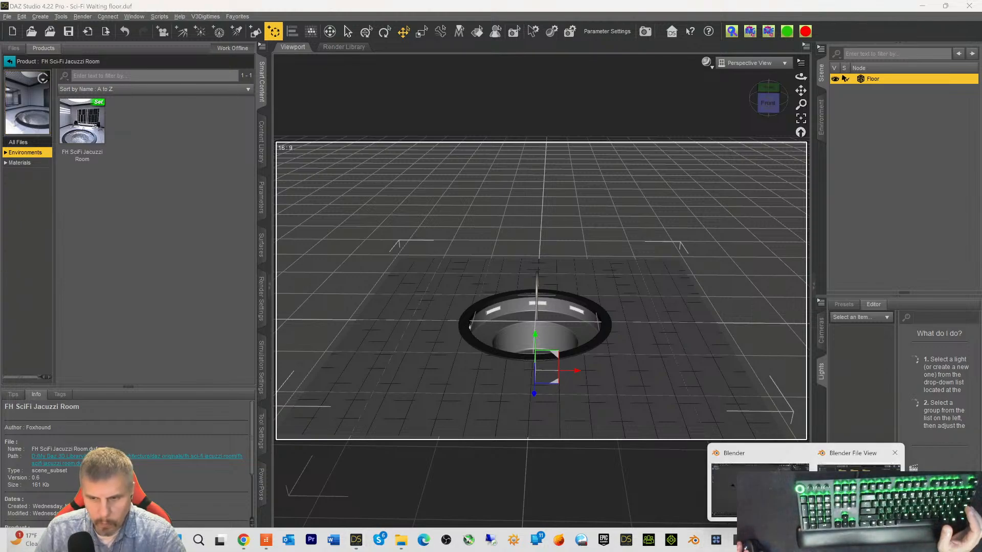
left_click(853, 453)
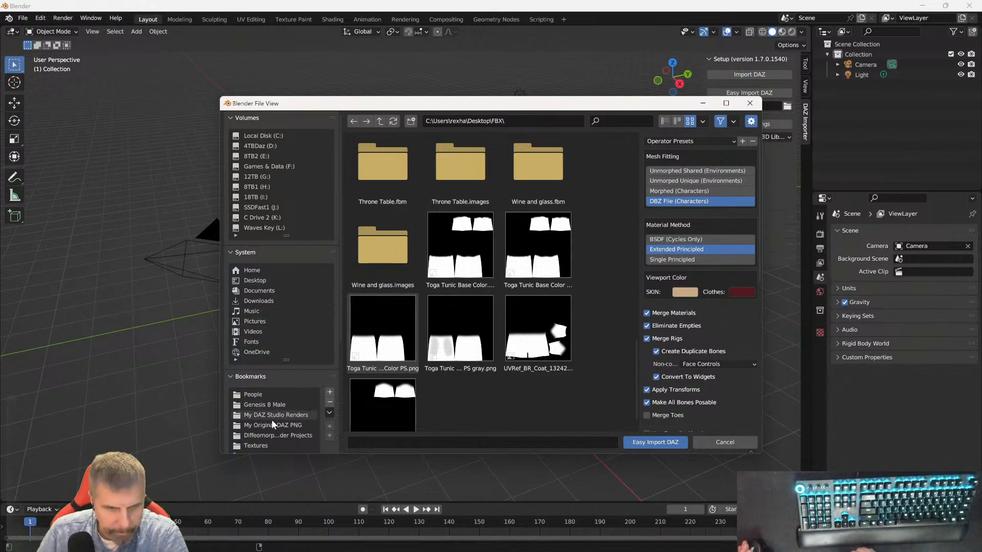
- Easy-import Sci-Fi Waiting floor.duf from the 1A Blender Projects folder inside My DAZ Studio Renders
scroll(265, 424, "down", 1)
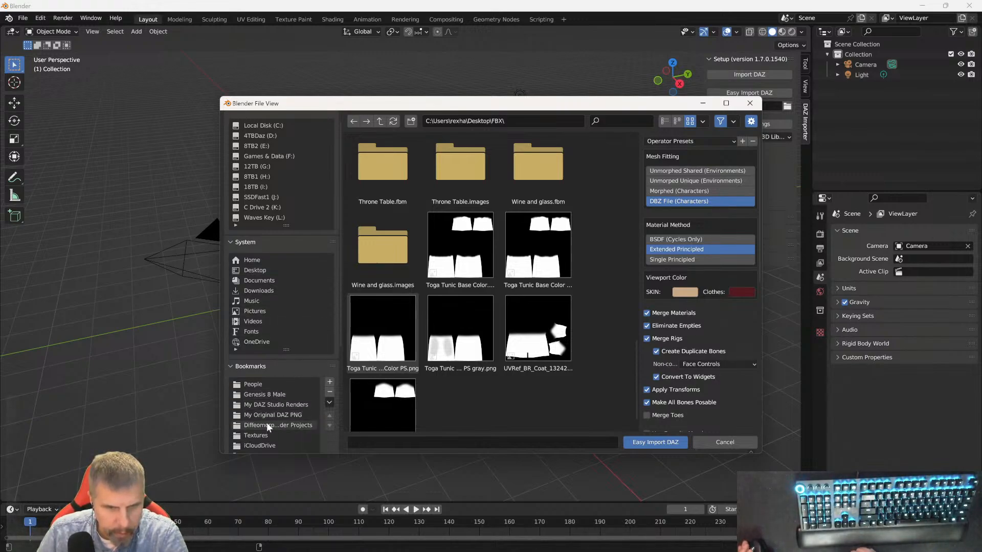
left_click(266, 422)
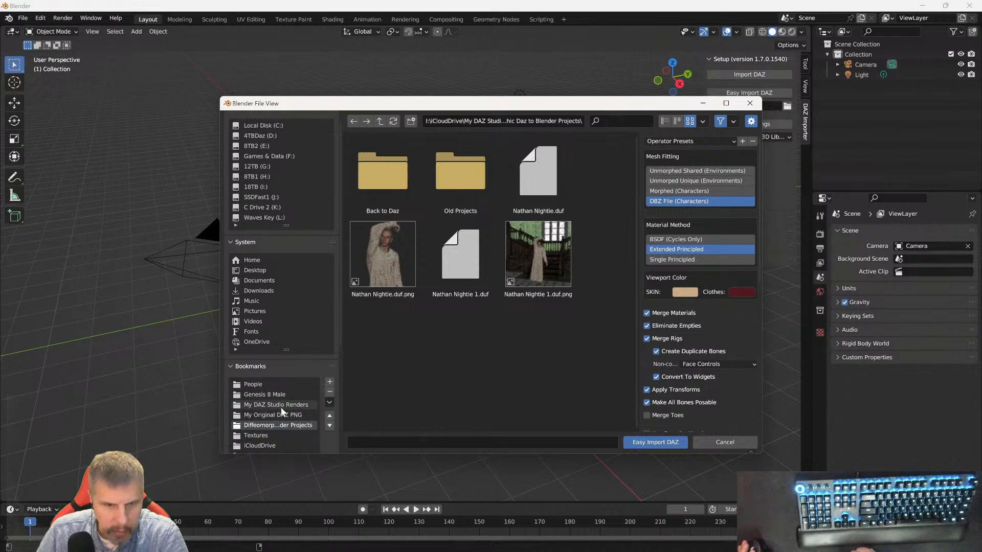
scroll(260, 386, "up", 1)
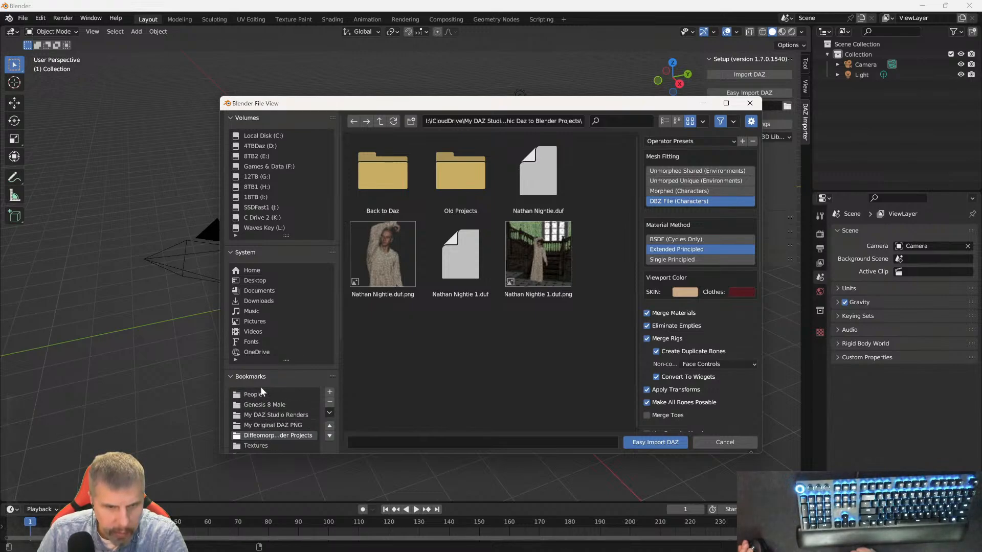
left_click(260, 414)
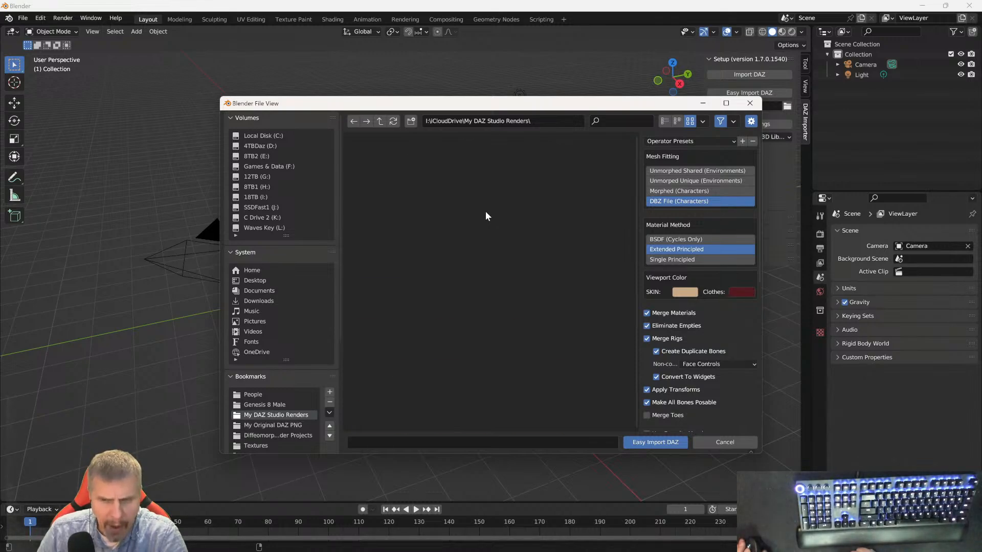
double_click(459, 192)
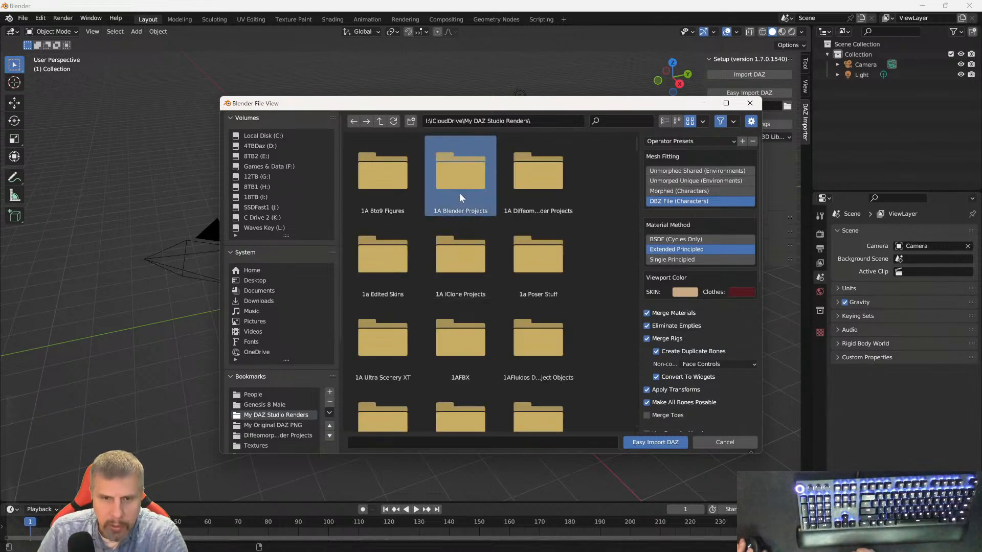
scroll(402, 332, "down", 2)
scroll(402, 332, "down", 5)
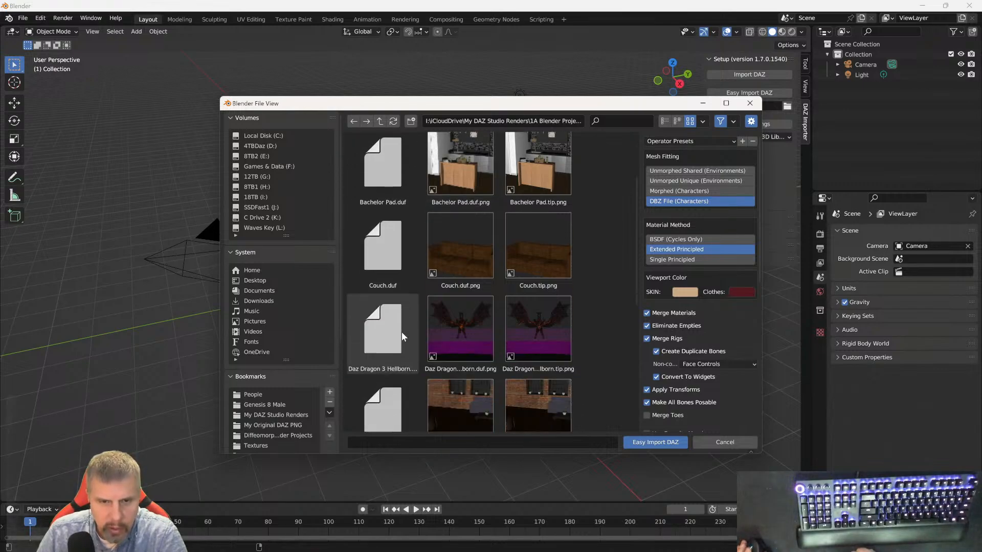
scroll(404, 356, "down", 1)
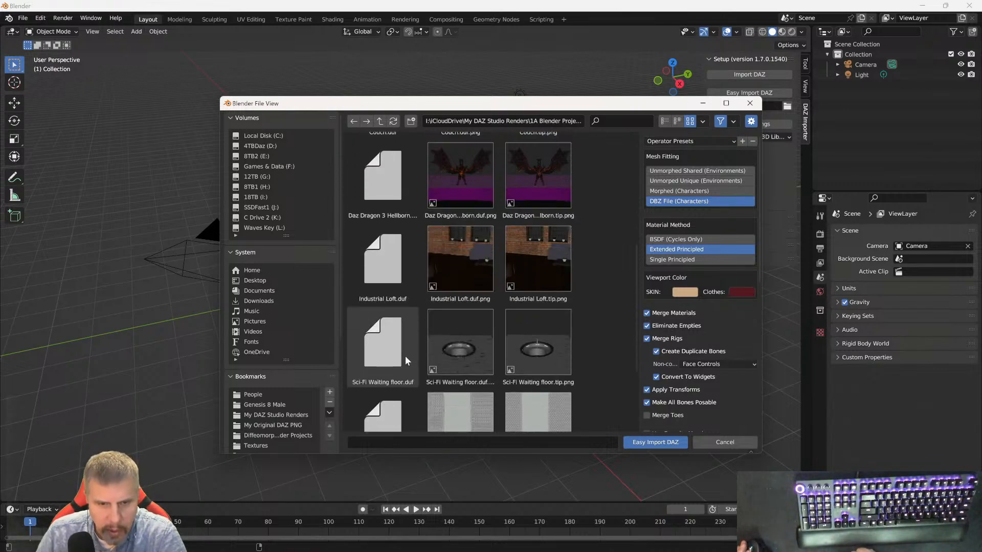
left_click(393, 356)
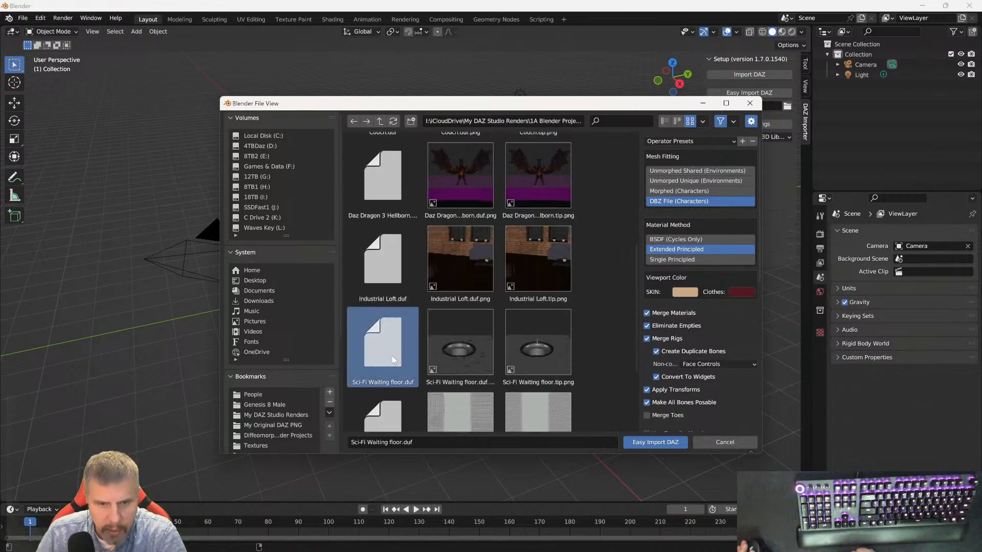
left_click(654, 442)
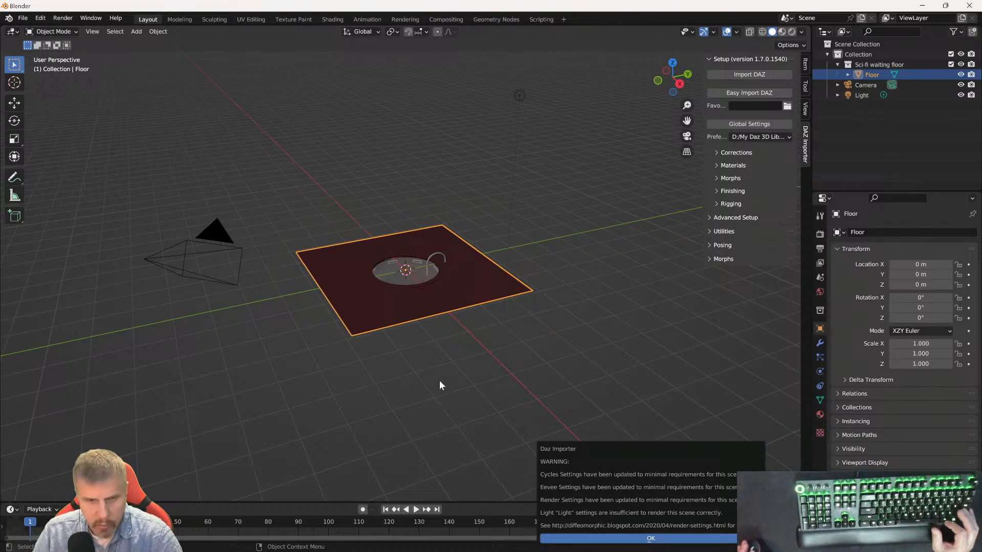
- Inspect the imported jacuzzi floor, delete the default camera and light, and select the Floor object
scroll(477, 369, "up", 8)
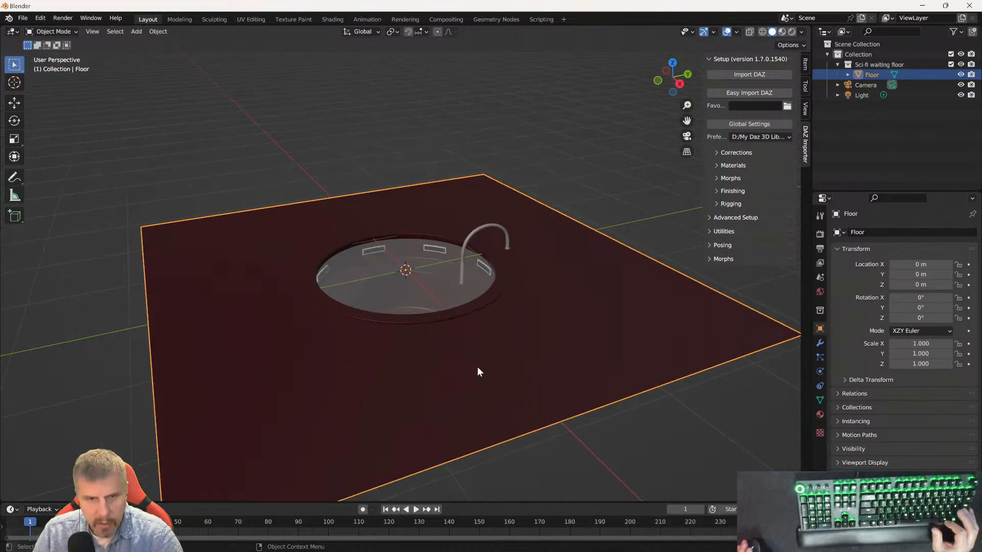
scroll(478, 368, "up", 3)
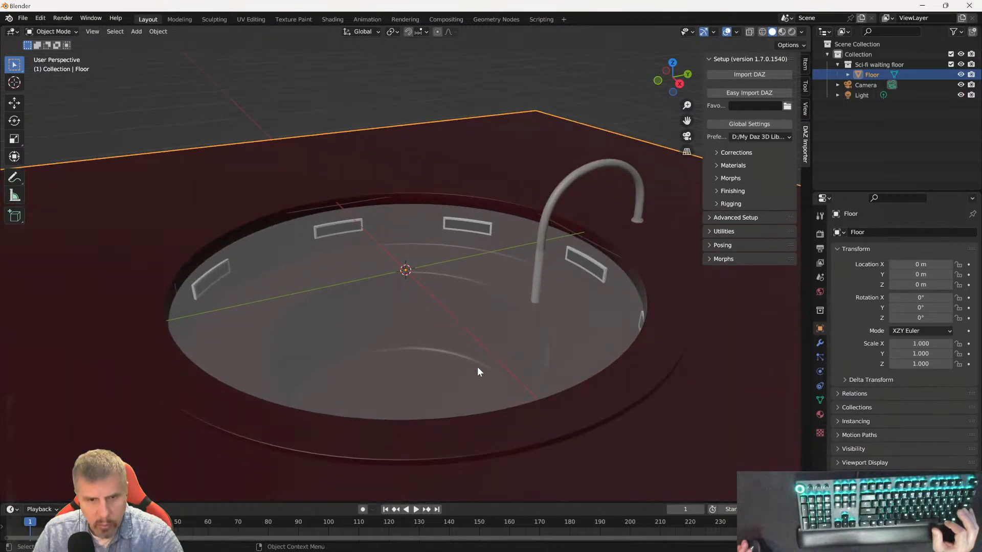
scroll(477, 368, "down", 8)
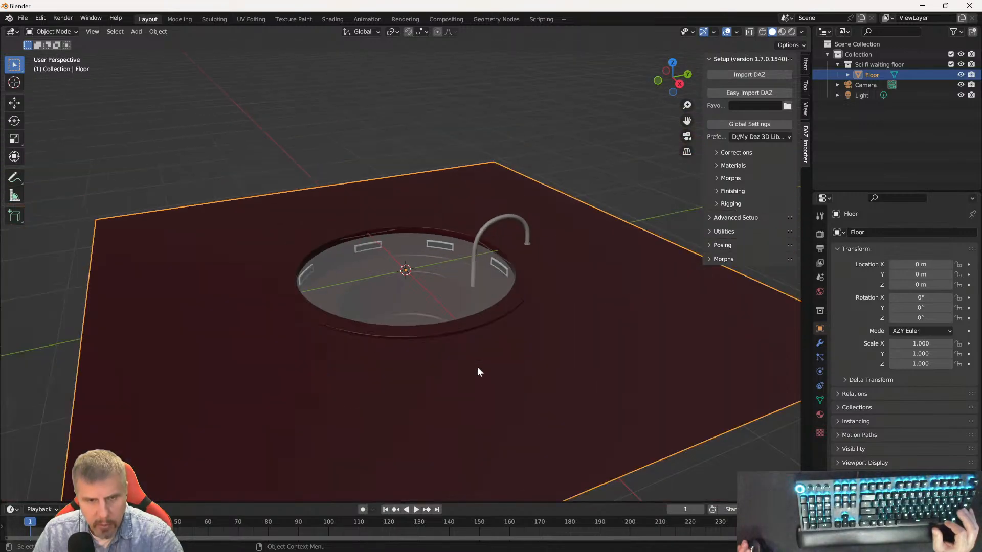
scroll(477, 366, "down", 2)
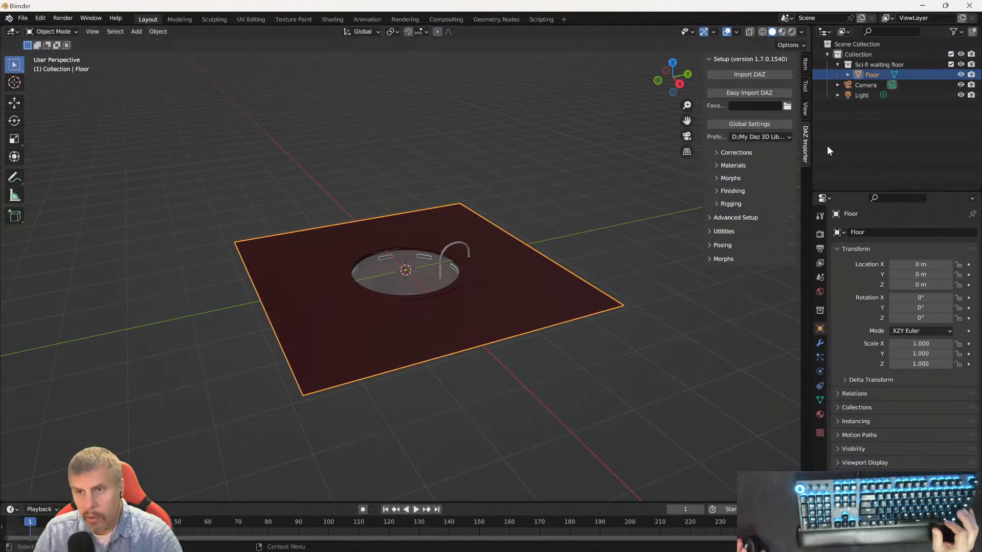
left_click(860, 85)
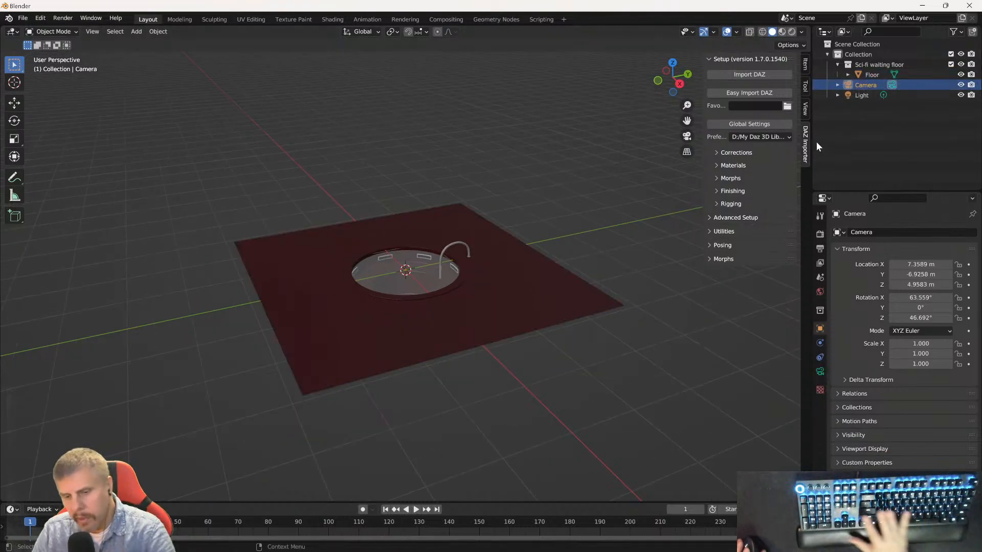
key("Delete")
left_click(858, 87)
key("Delete")
left_click(860, 66)
left_click(868, 77)
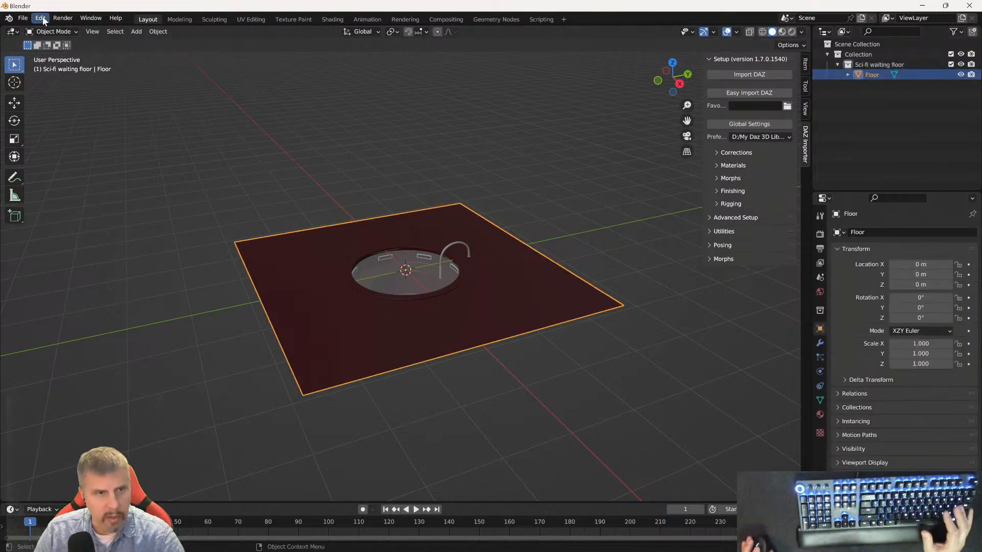
left_click(26, 19)
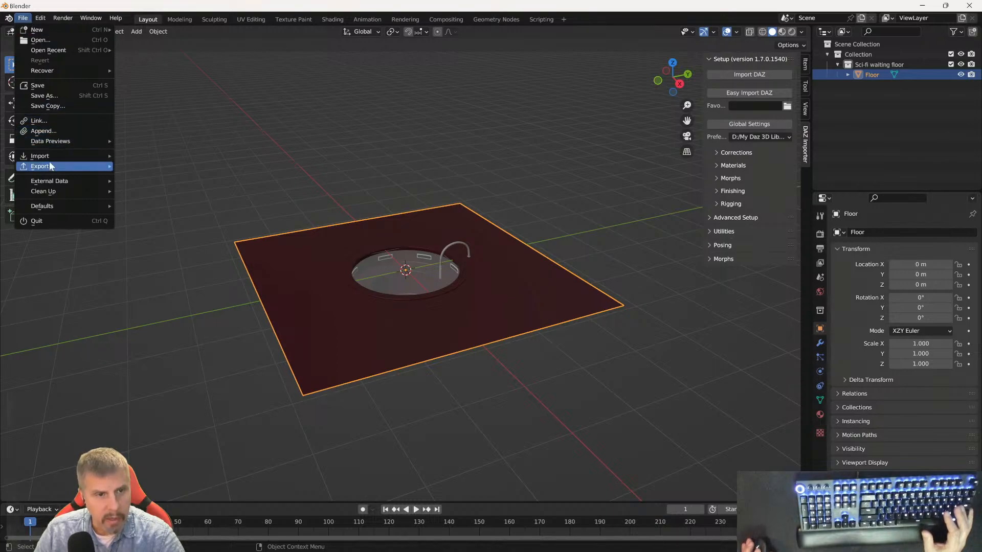
mouse_move(51, 166)
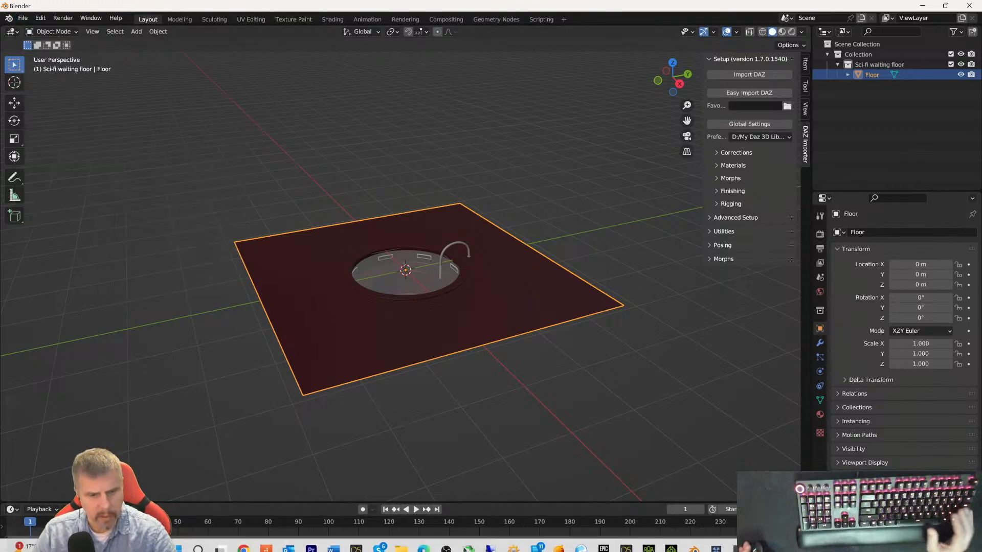
- Switch to Chrome, search Google for "blender to unreal plugin" in a new tab, and open Unreal Engine's "Download our new Blender addons" article
left_click(252, 543)
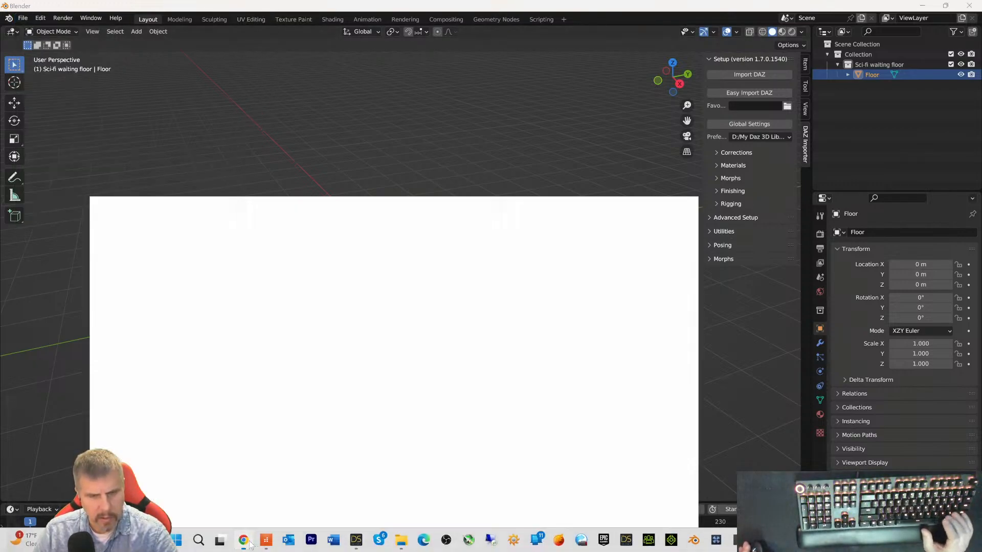
left_click(851, 10)
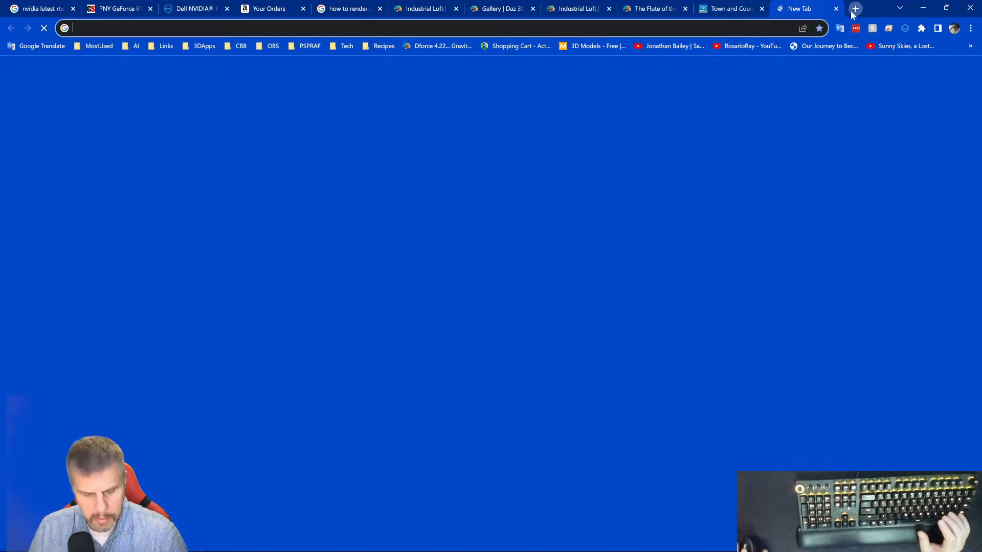
type("blender")
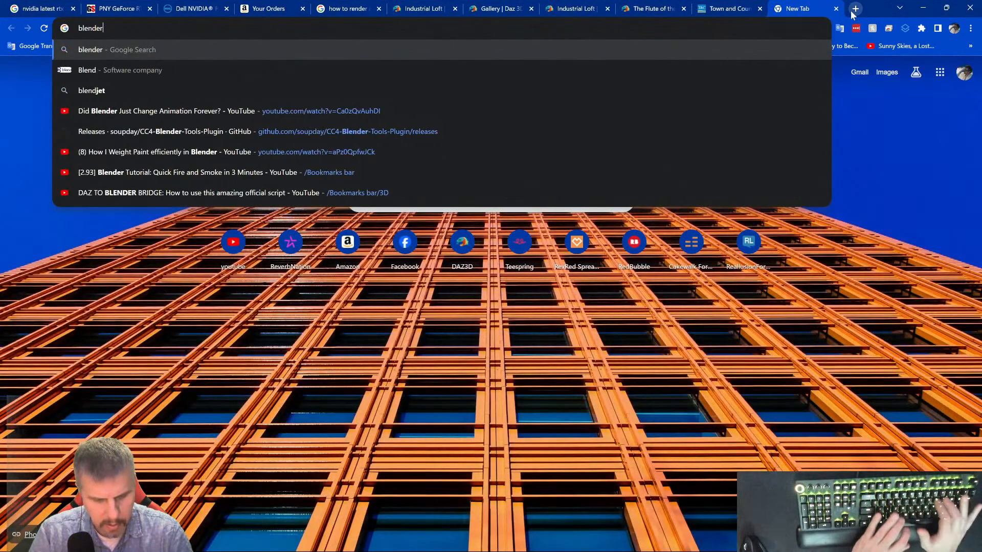
type(" to unreal")
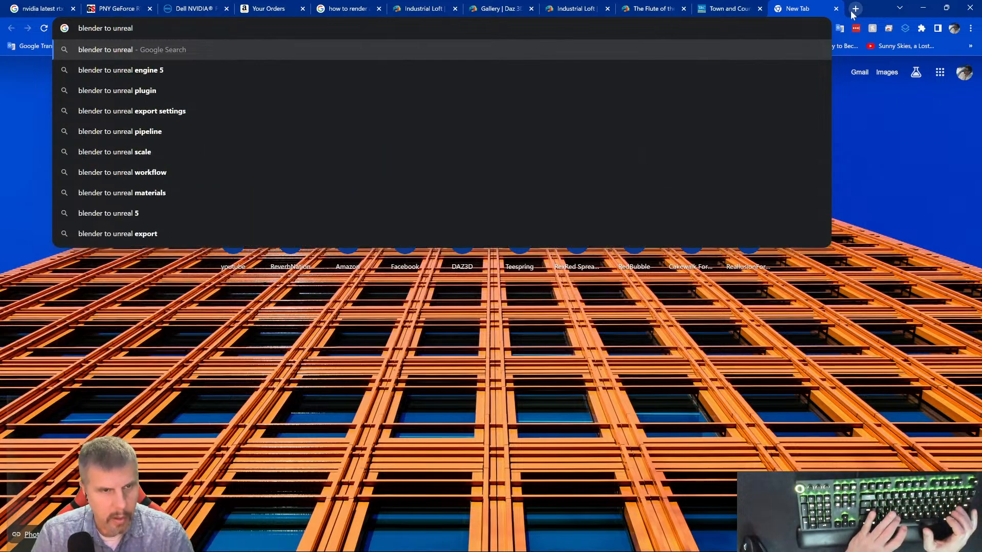
left_click(142, 91)
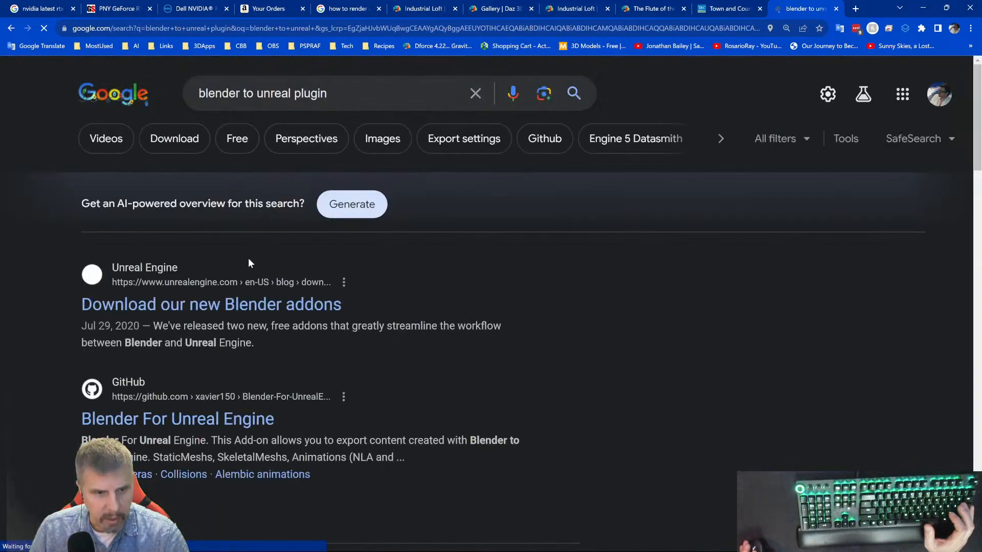
left_click(254, 303)
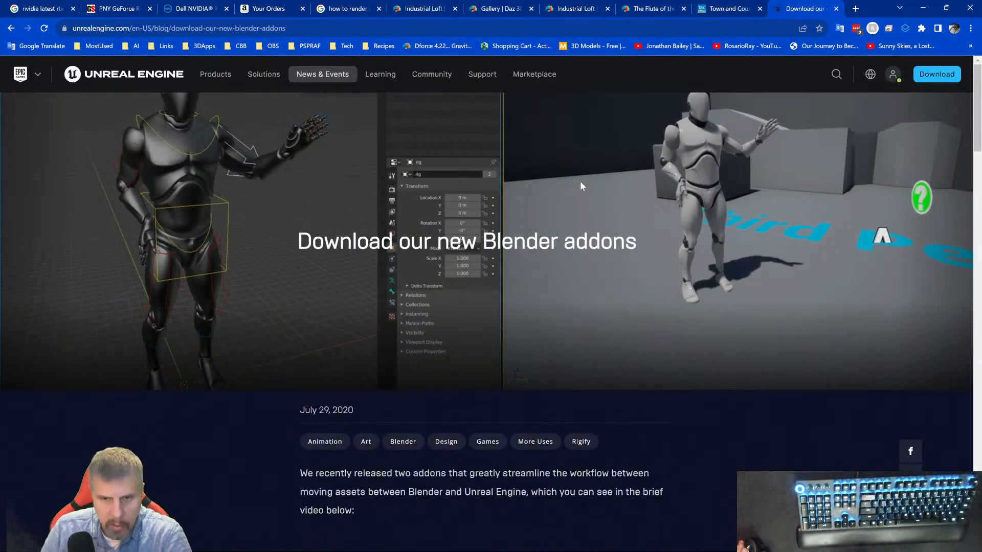
- Read through the Blender addons article, covering Send to Unreal, UE to Rigify and the download instructions
scroll(574, 215, "down", 4)
scroll(575, 214, "up", 4)
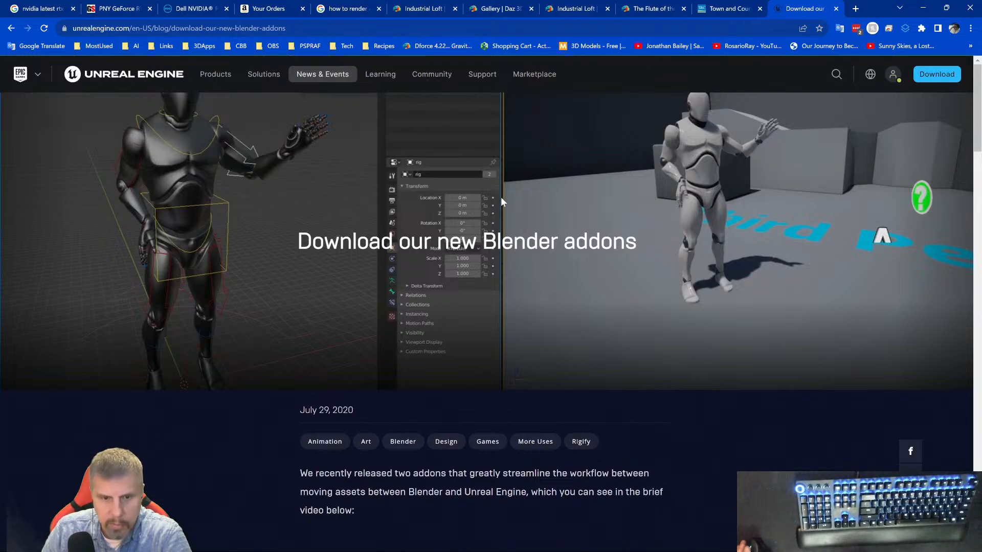
scroll(501, 199, "down", 6)
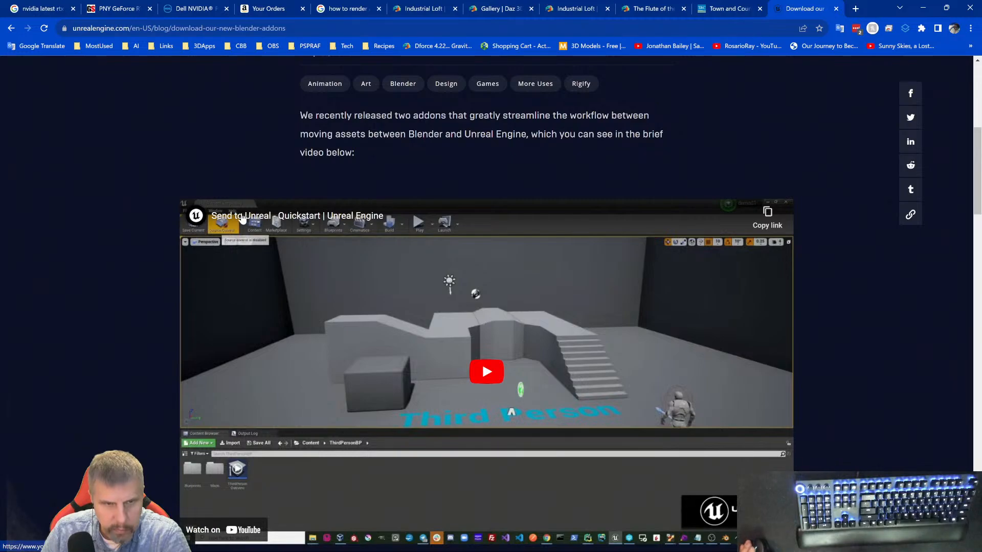
scroll(364, 220, "down", 3)
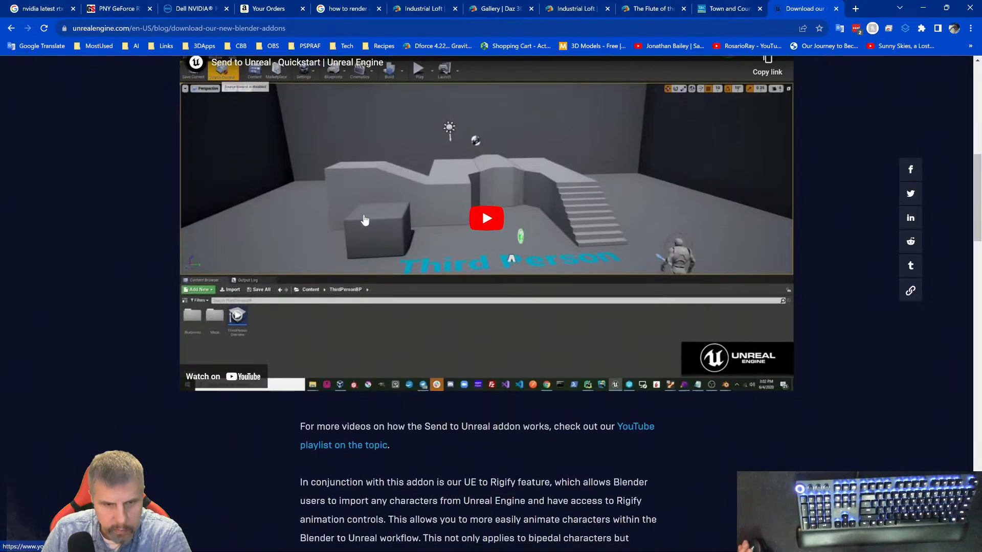
scroll(342, 275, "down", 3)
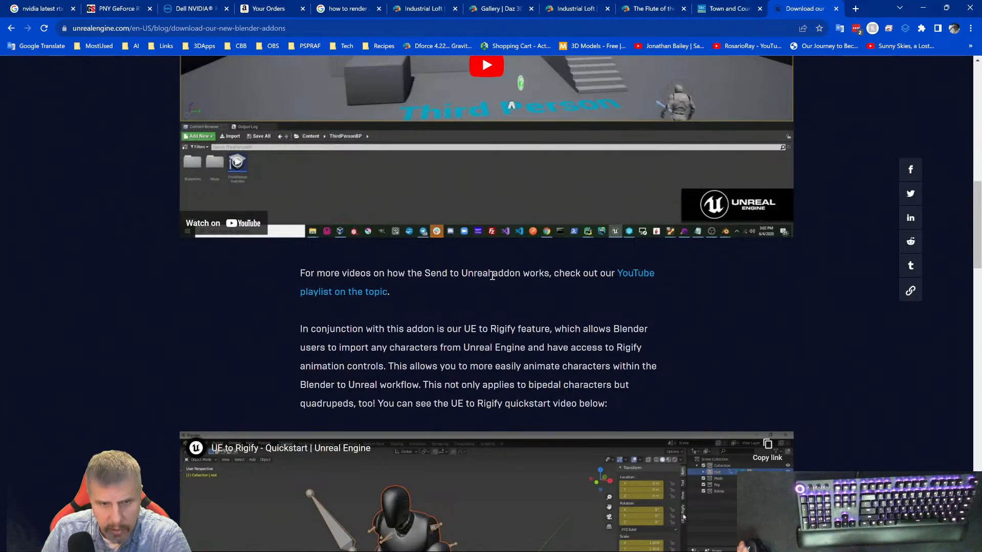
scroll(489, 279, "down", 4)
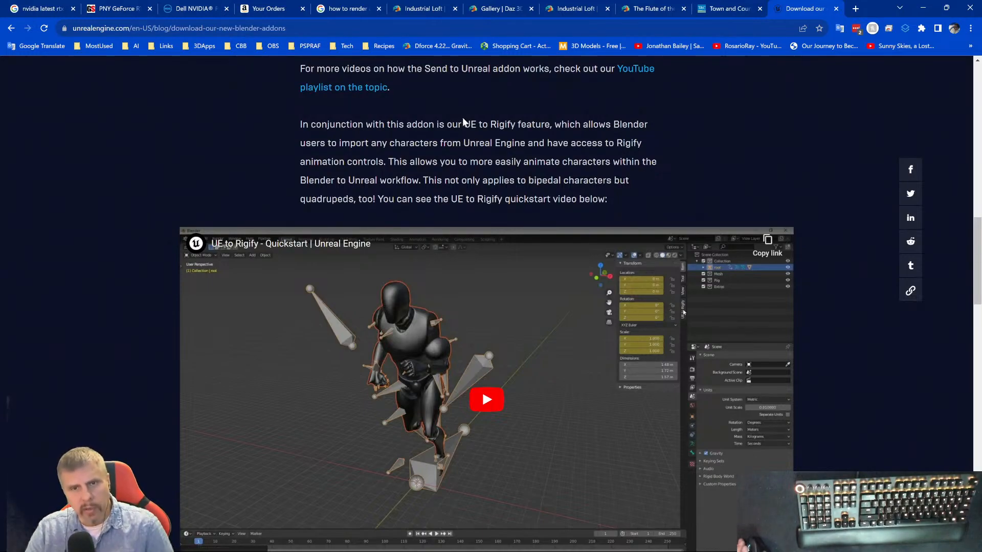
scroll(549, 129, "down", 8)
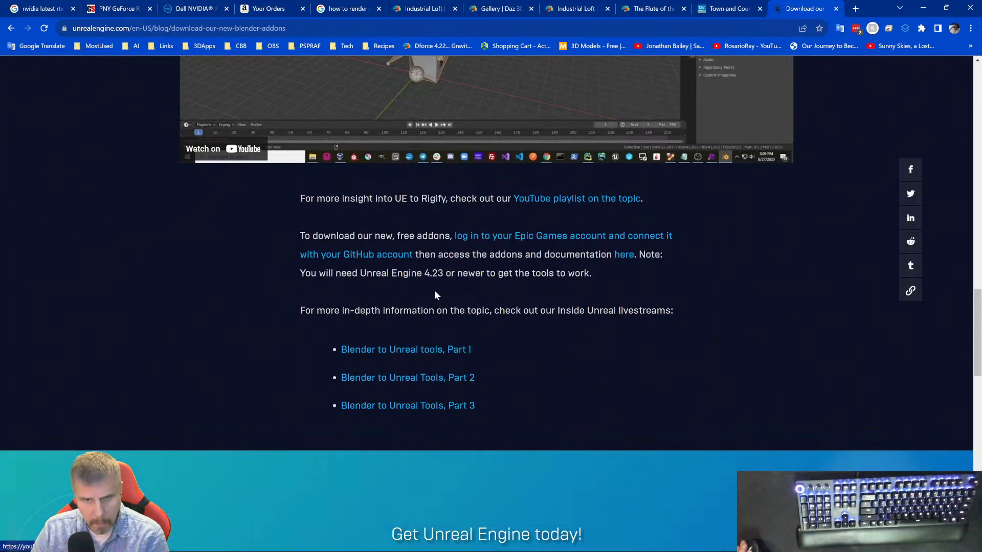
- Open the Blender to Unreal Tools livestream links for Parts 1, 2 and 3 in separate new tabs
right_click(414, 349)
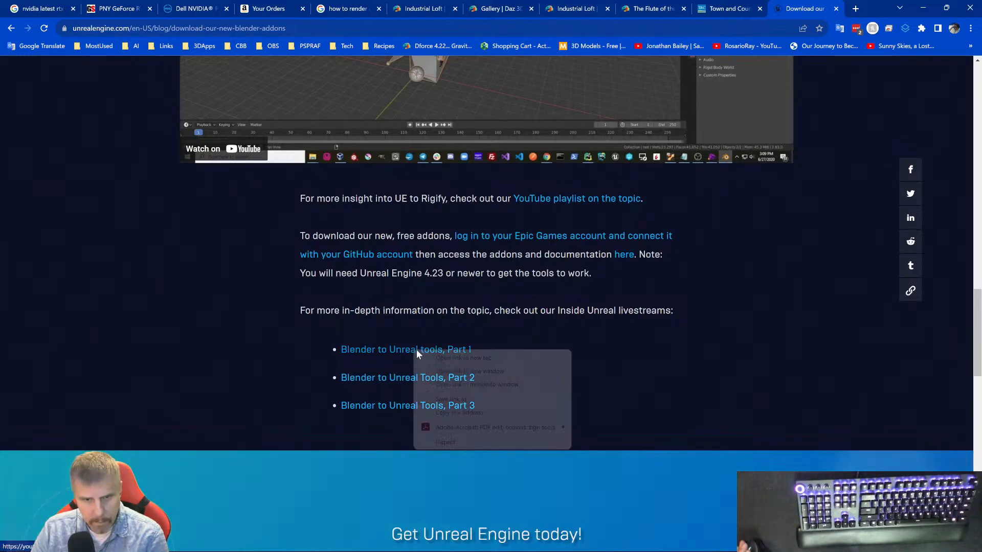
left_click(473, 357)
right_click(399, 381)
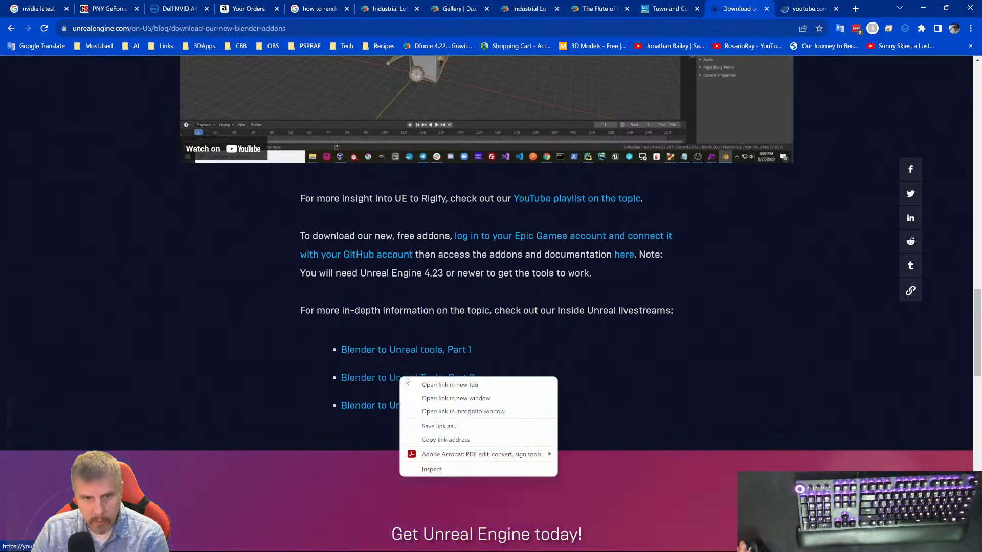
left_click(442, 384)
right_click(402, 407)
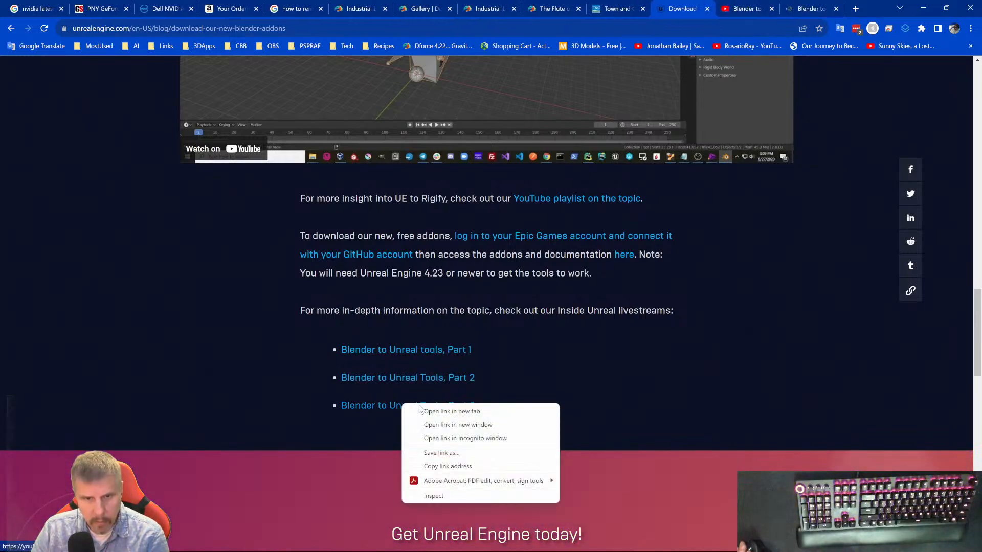
left_click(445, 411)
- Go to the Blender to Unreal tools, Part 1 livestream and pause its playback
scroll(534, 404, "down", 6)
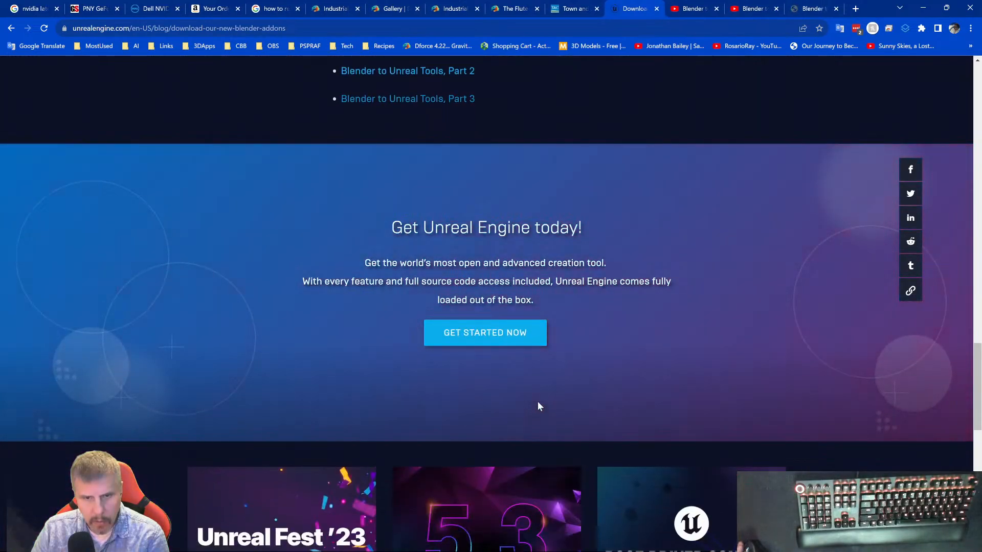
scroll(538, 404, "up", 4)
left_click(700, 11)
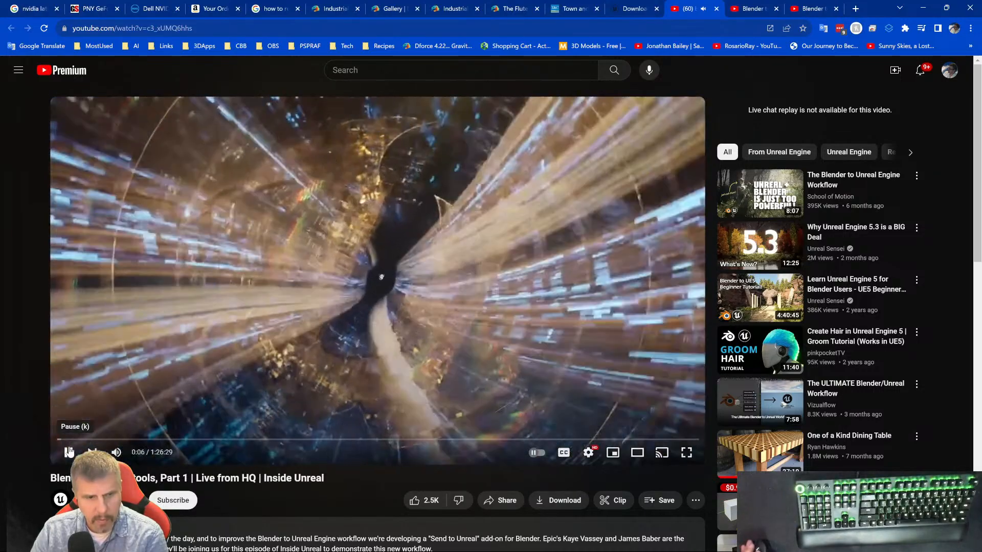
left_click(69, 452)
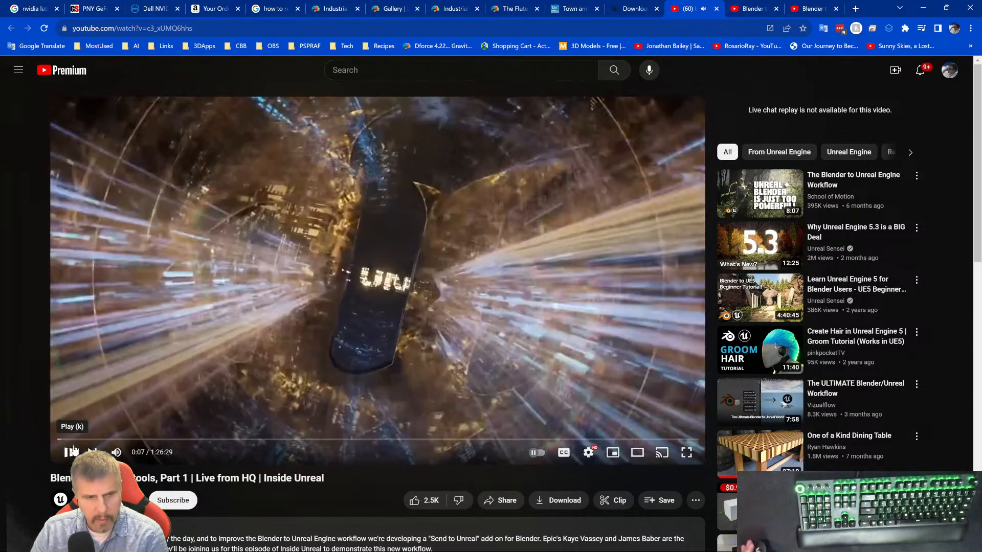
- Return to the addons article, open its link to the addons and documentation in a new tab, and go to that GitHub page
left_click(633, 9)
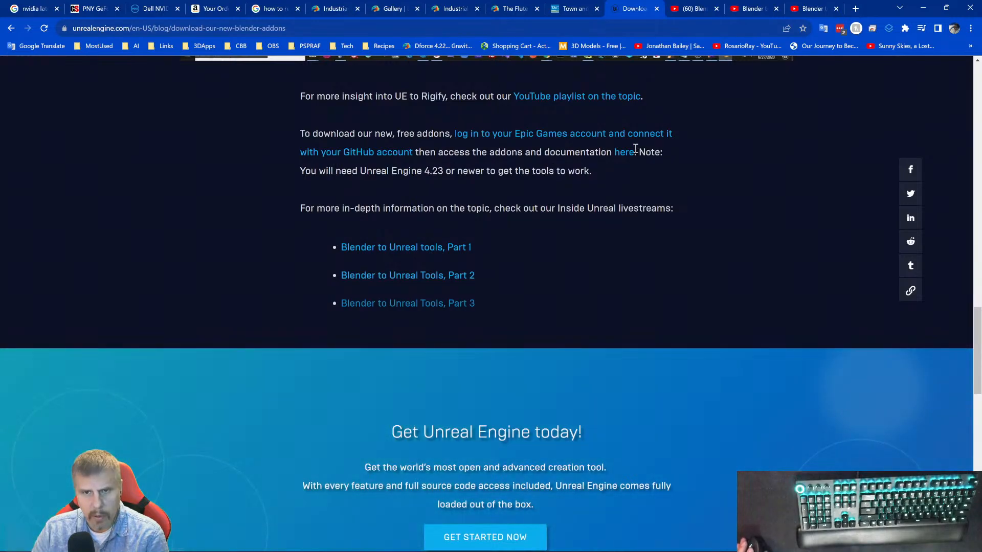
right_click(624, 154)
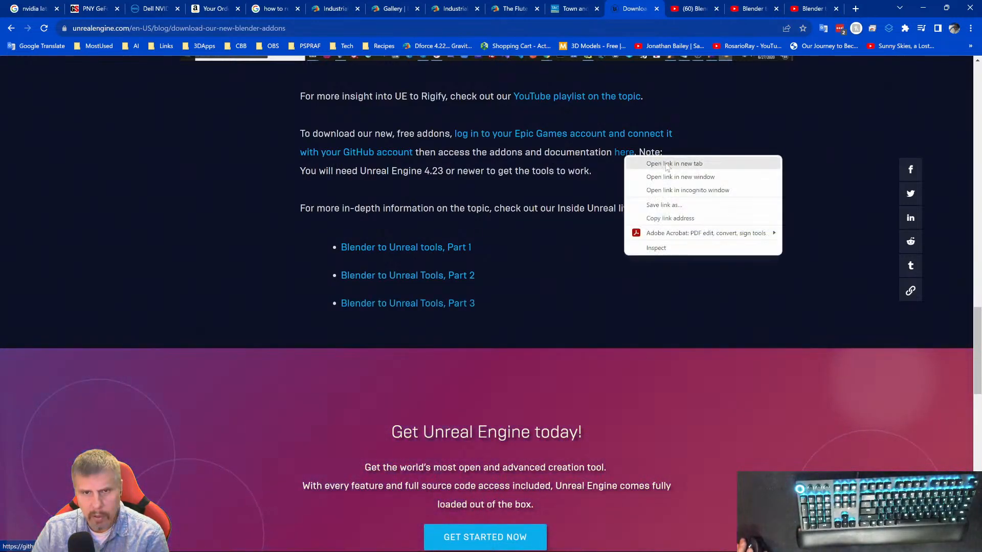
left_click(598, 159)
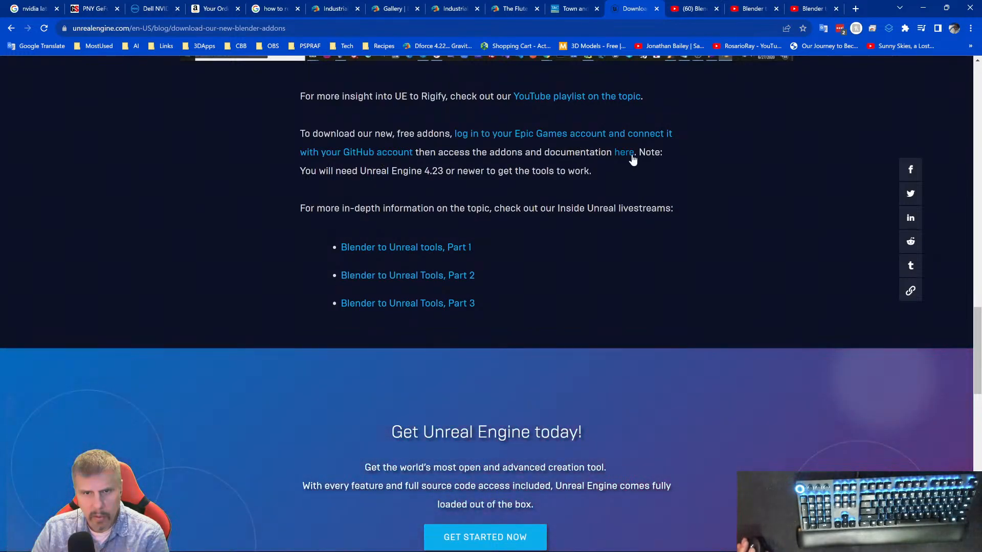
right_click(633, 157)
left_click(646, 159)
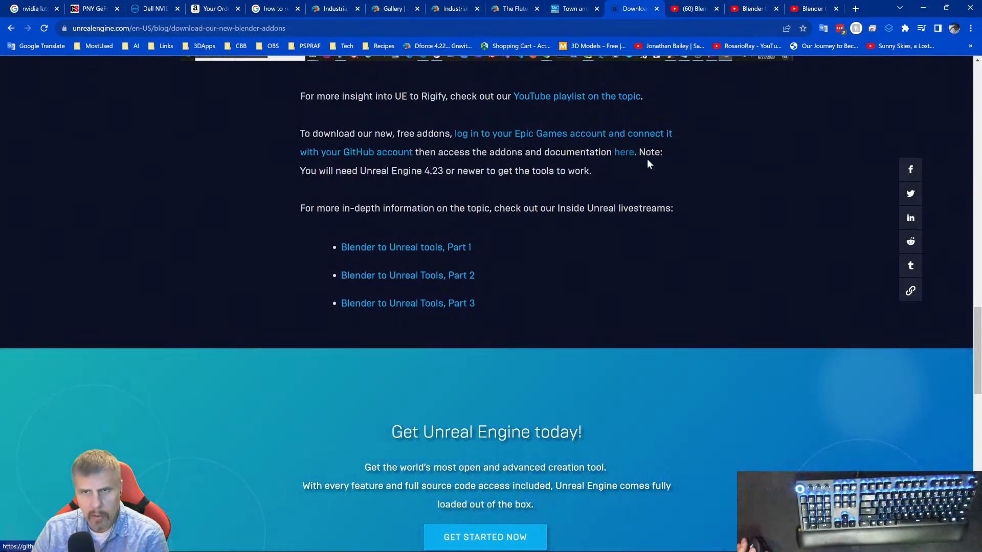
left_click(817, 9)
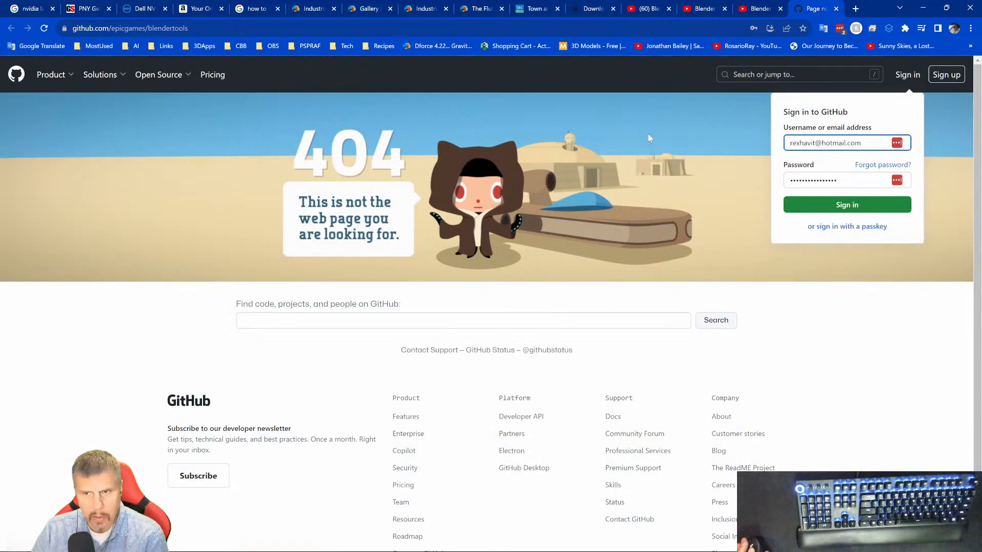
- Sign in to GitHub with the prefilled account credentials and look over the epicgames/blendertools page
left_click(813, 205)
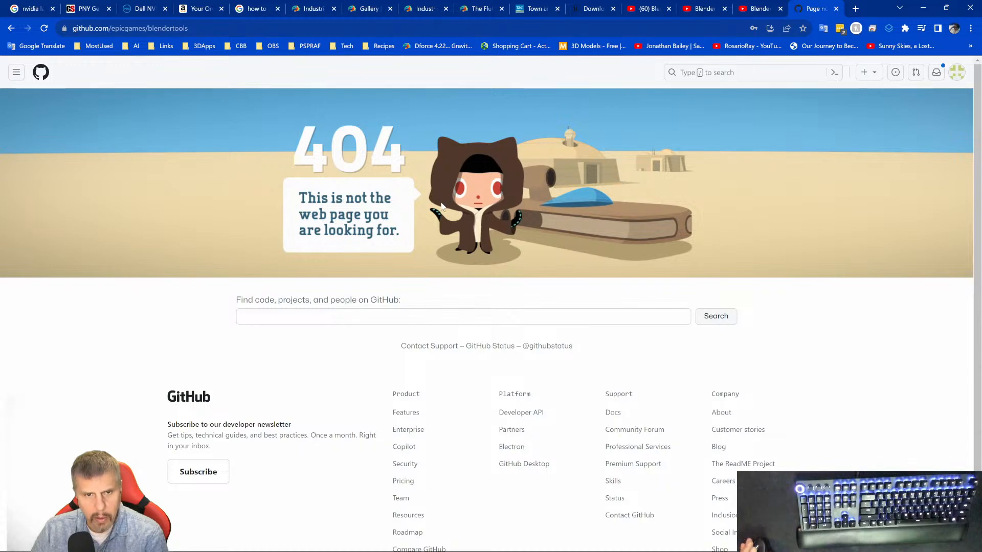
scroll(440, 205, "down", 2)
scroll(442, 208, "up", 2)
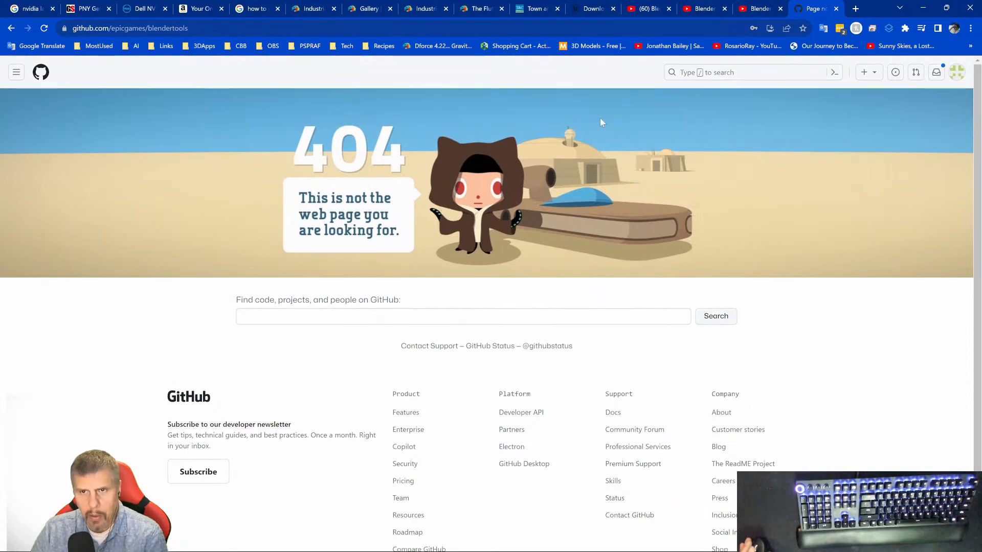
- Pause the Blender to Unreal Tools, Part 3 livestream and go back to the addons article
left_click(764, 10)
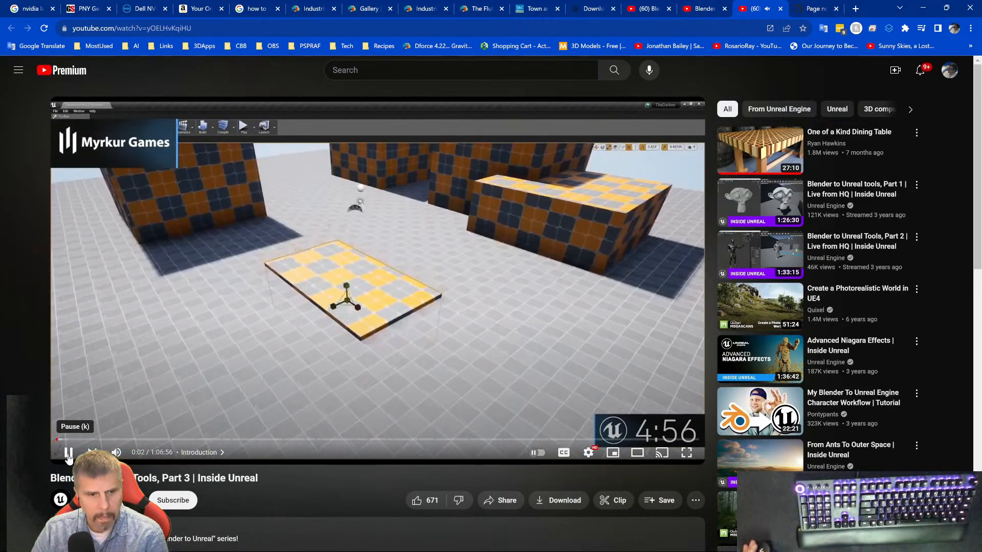
left_click(68, 452)
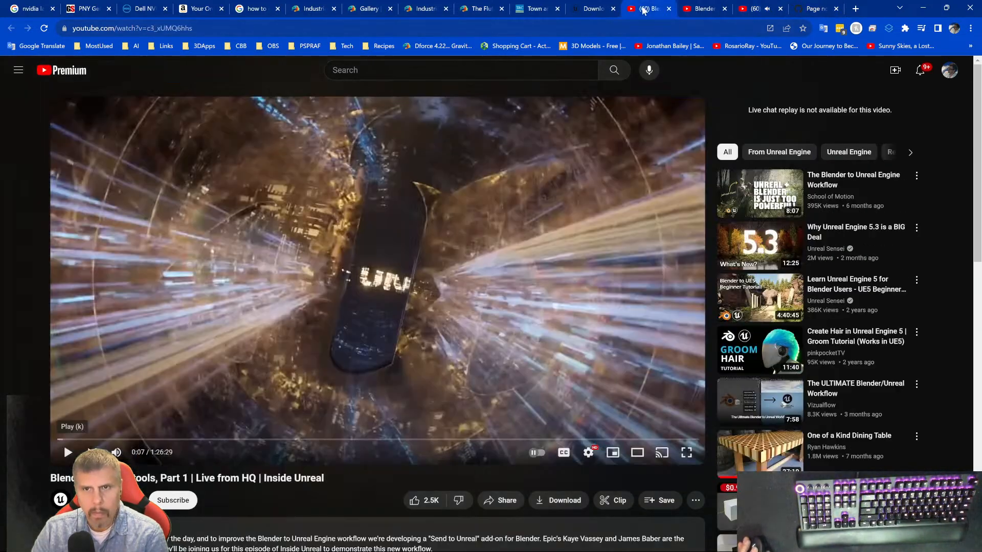
left_click(641, 9)
left_click(581, 10)
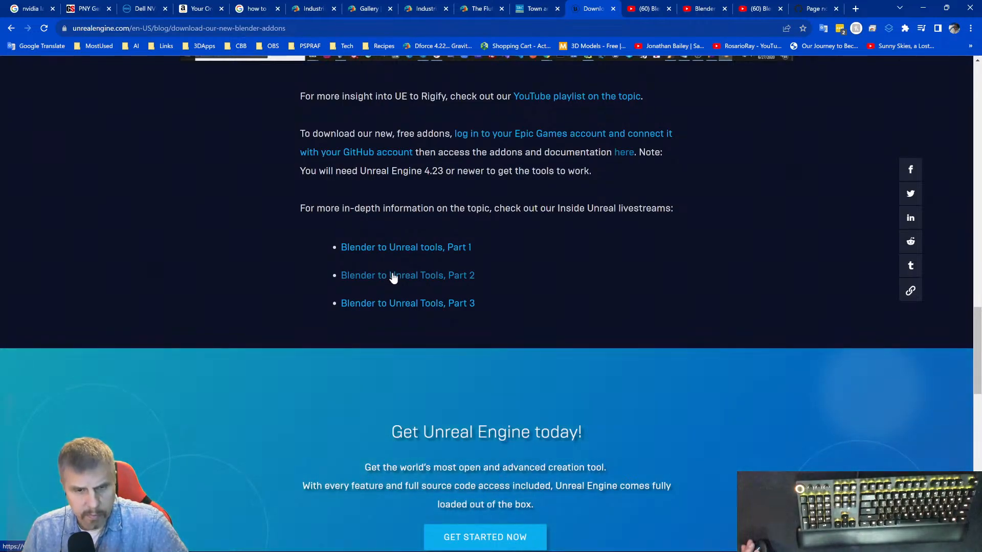
- Open the article's link about connecting the Epic Games account with GitHub in a new tab and go to it
scroll(424, 245, "up", 3)
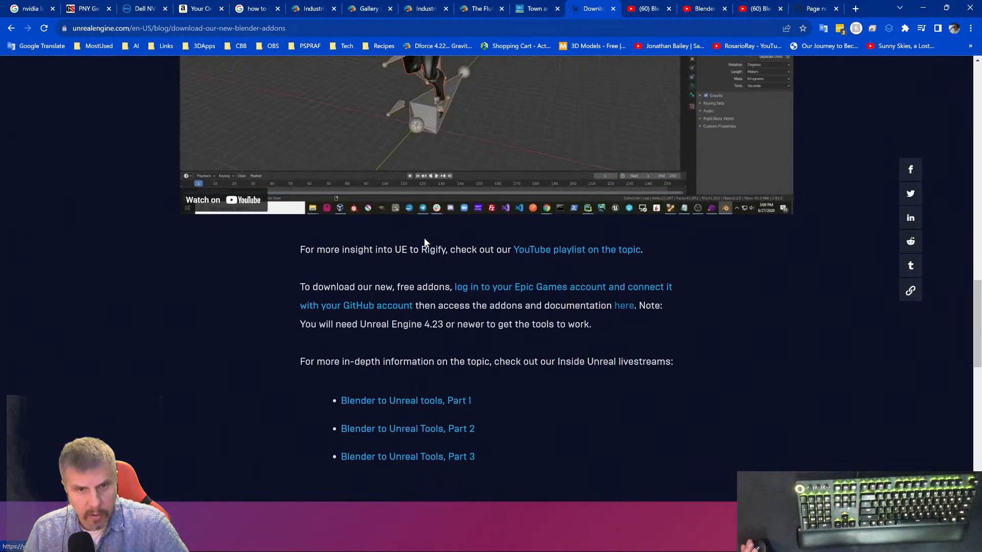
right_click(497, 292)
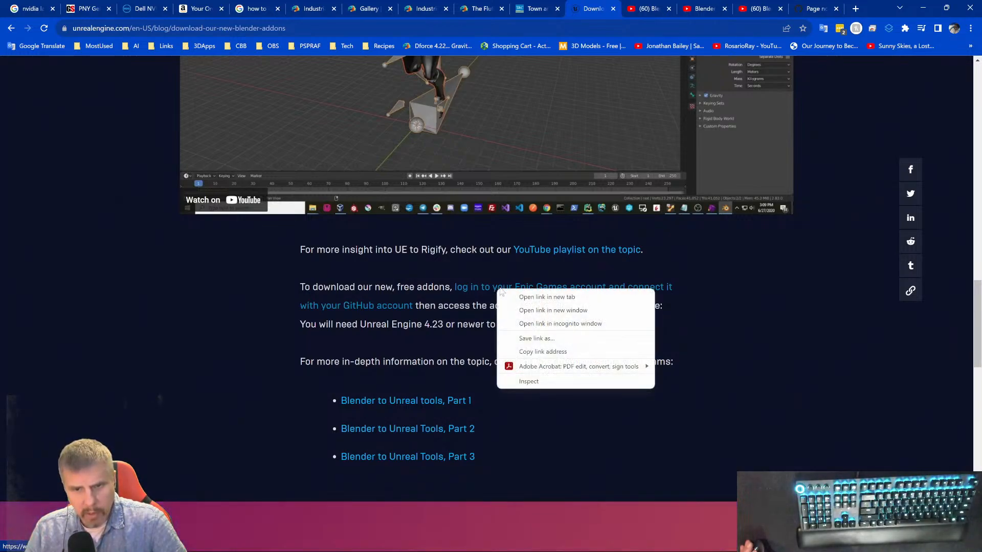
left_click(541, 298)
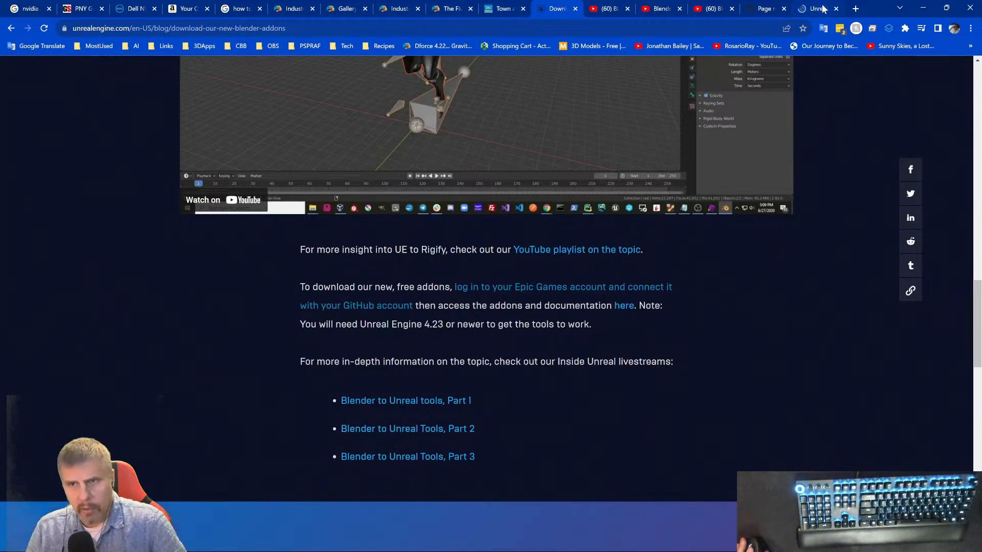
left_click(814, 14)
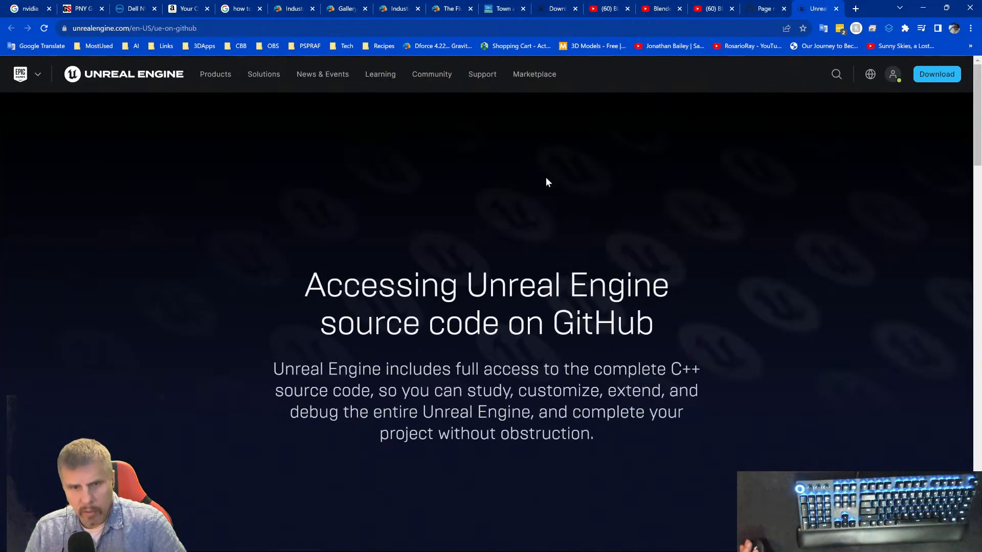
- Look through the Accessing Unreal Engine source code on GitHub page for the account connection steps
scroll(496, 234, "down", 2)
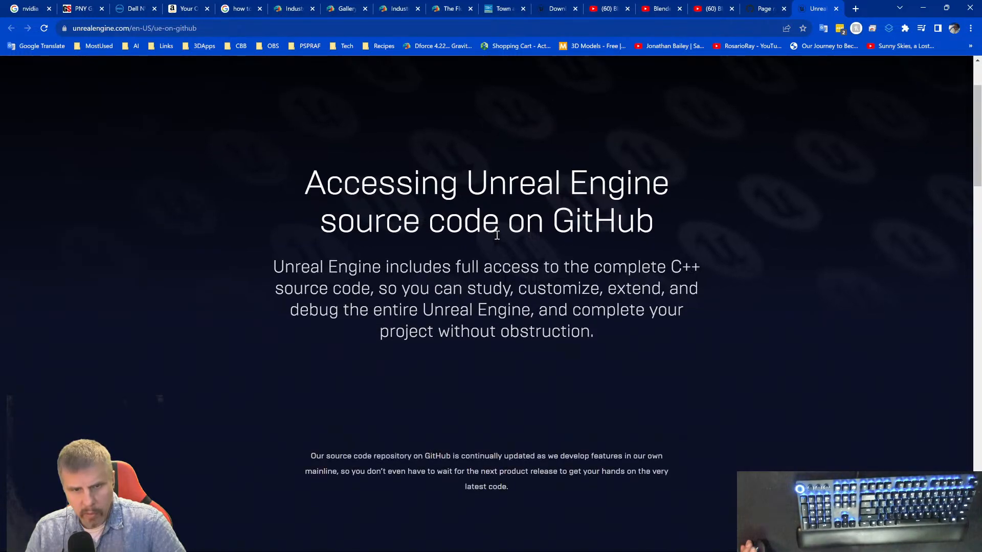
scroll(497, 235, "down", 3)
scroll(496, 235, "down", 2)
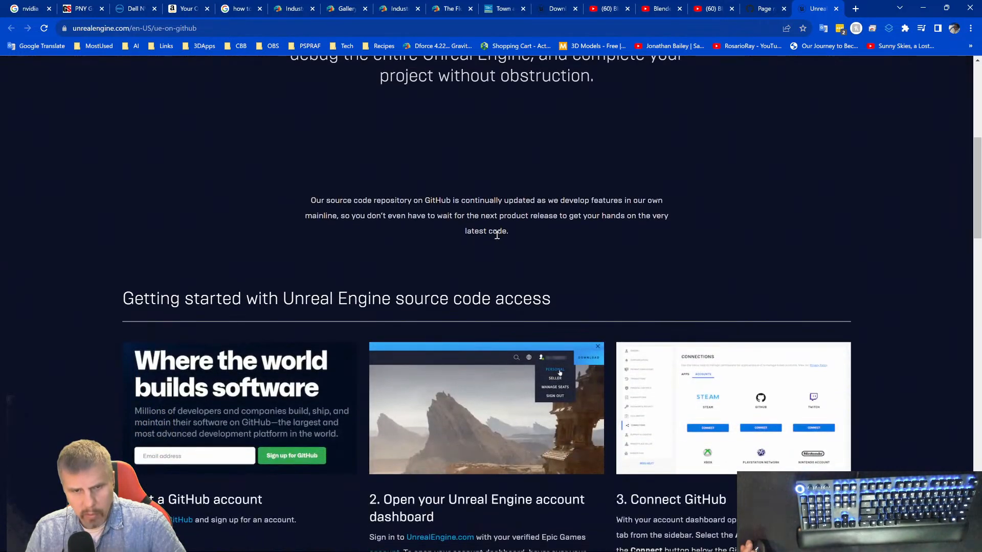
scroll(498, 233, "up", 4)
scroll(497, 233, "up", 3)
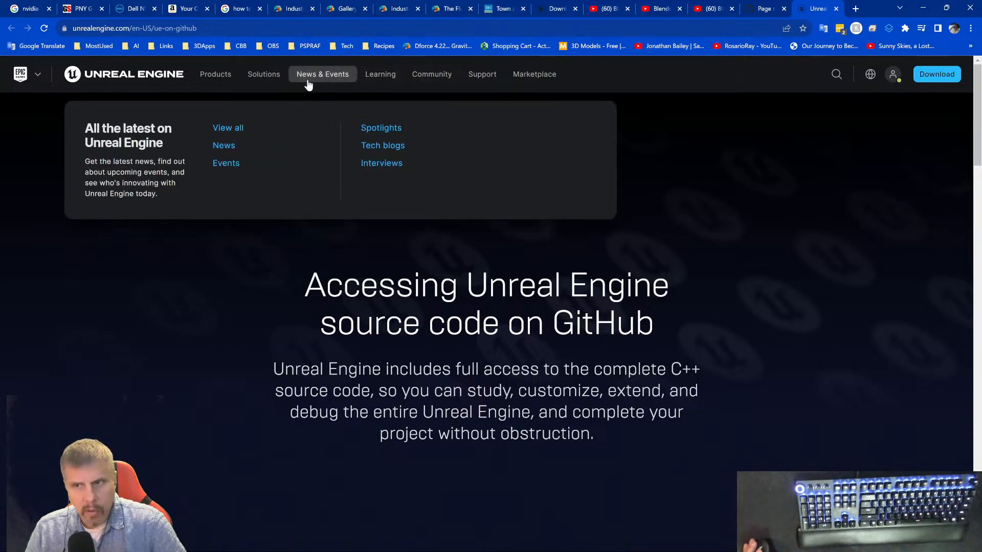
- Check the Unreal Engine site's header sections and read further down the instructions for accessing the source code on GitHub
mouse_move(417, 86)
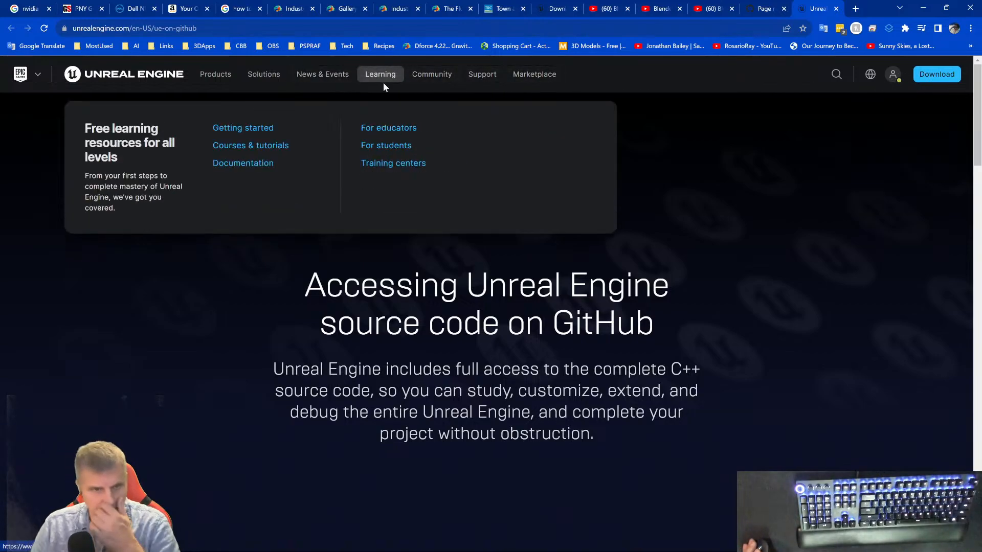
mouse_move(886, 78)
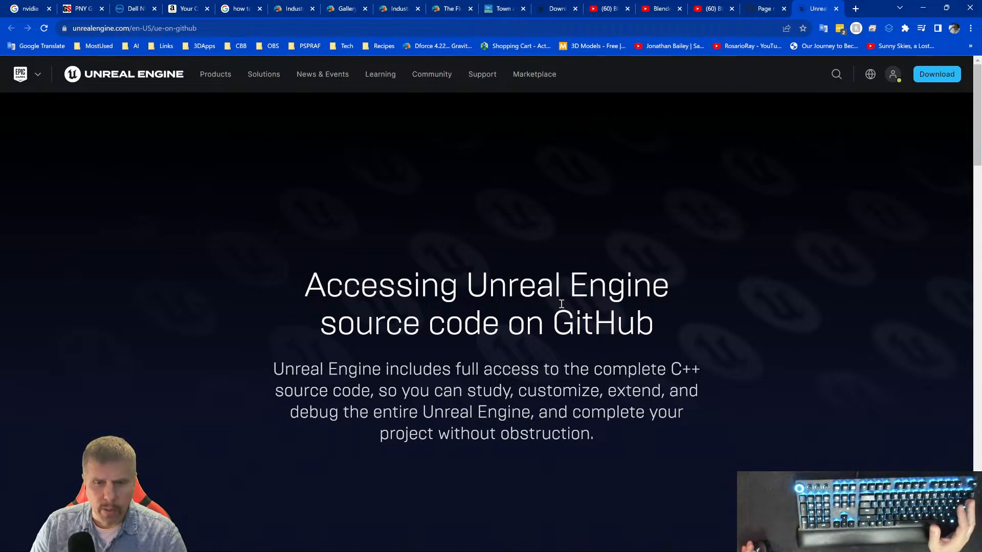
scroll(560, 304, "down", 5)
scroll(561, 305, "down", 5)
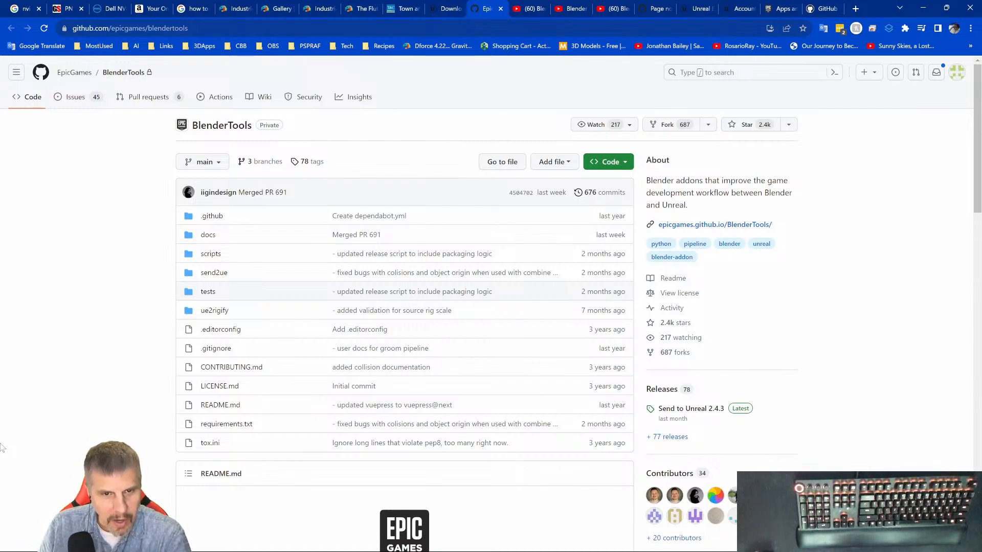
- Look into the .github folder of the BlenderTools repository, return to the repository page and open its file finder
left_click(210, 217)
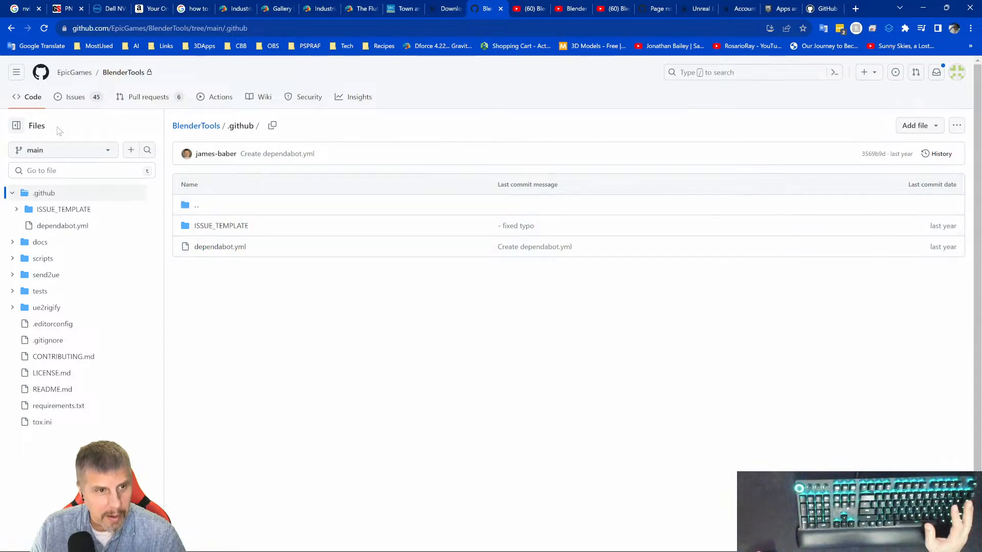
left_click(10, 29)
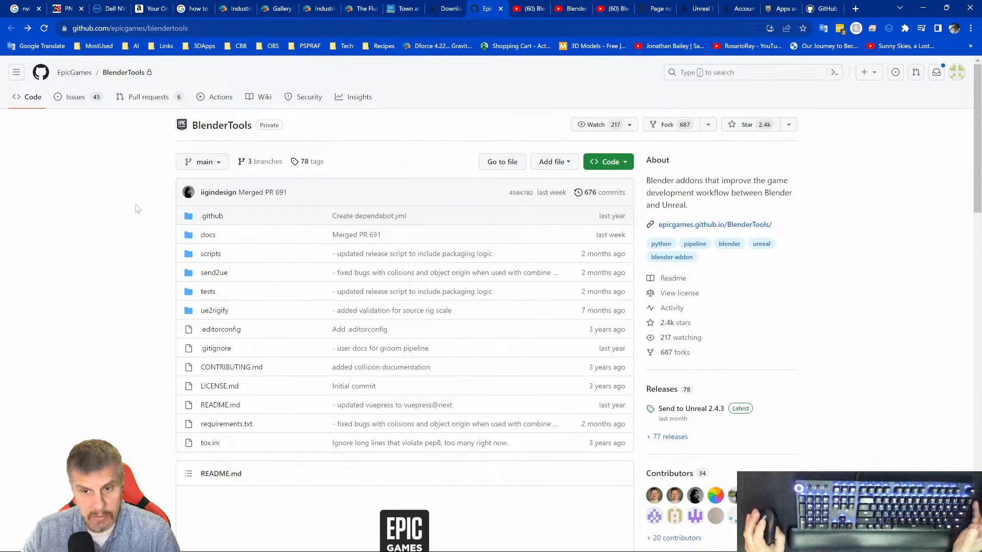
left_click(502, 162)
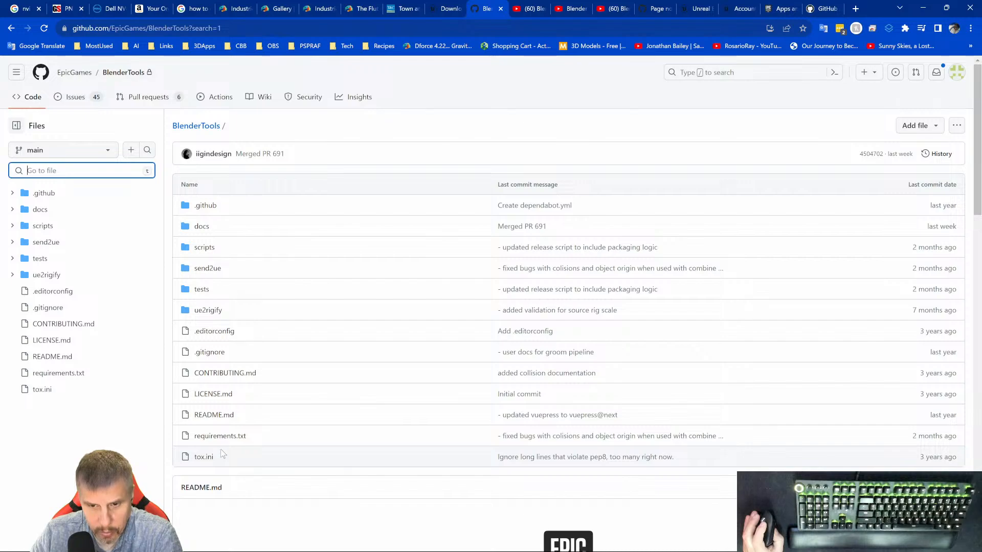
- Look through the repository's README and open the Download Addon link under Send to Unreal
scroll(245, 447, "down", 6)
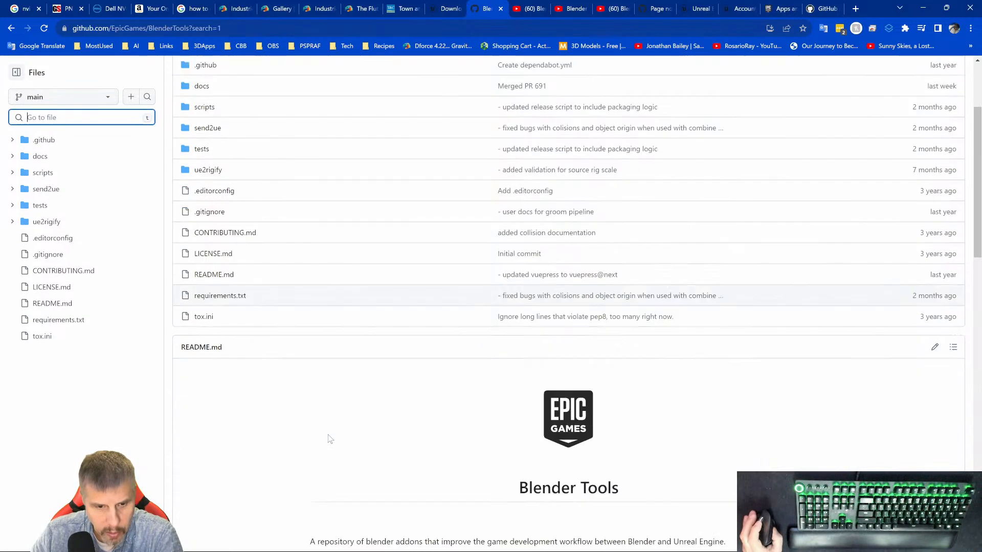
scroll(288, 366, "down", 2)
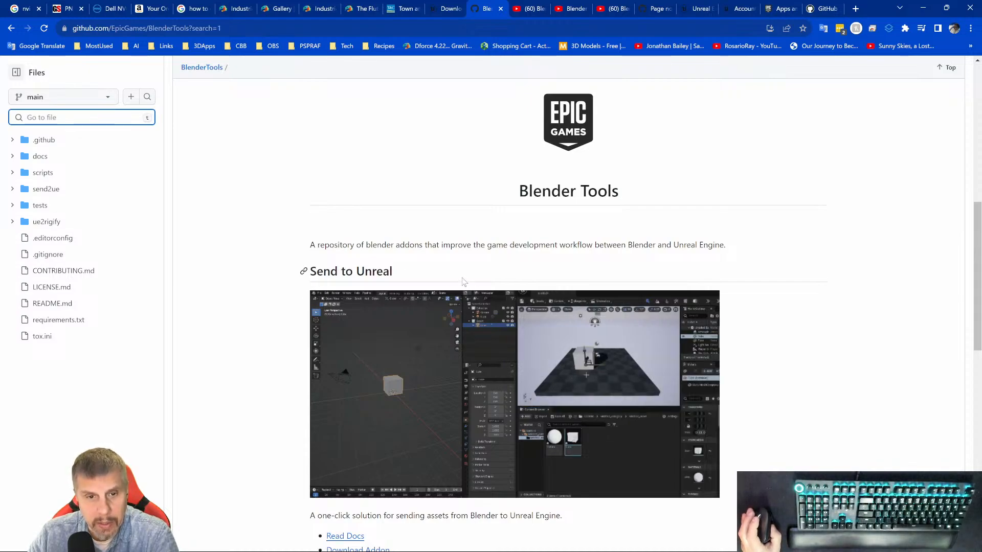
scroll(556, 246, "down", 1)
scroll(555, 245, "down", 4)
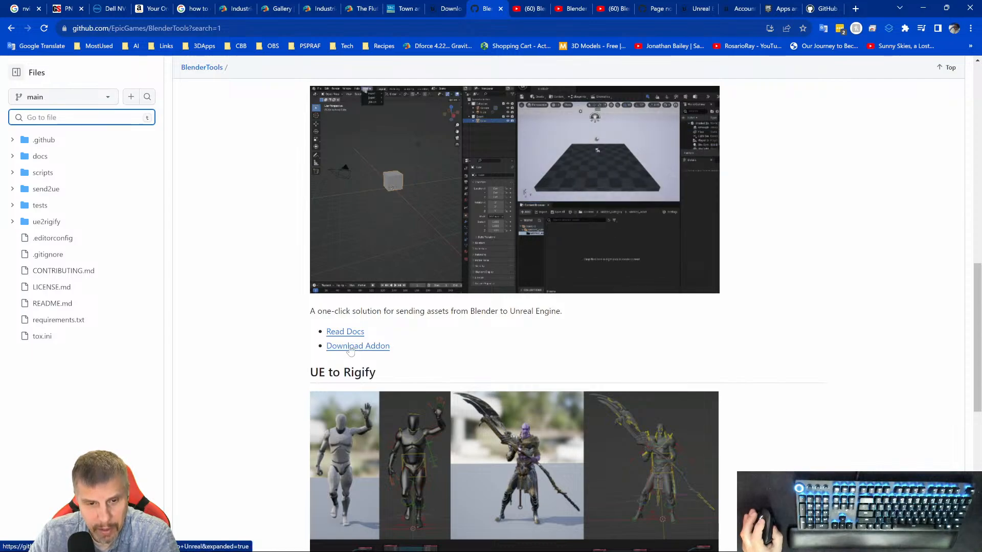
scroll(350, 350, "down", 3)
scroll(351, 350, "down", 3)
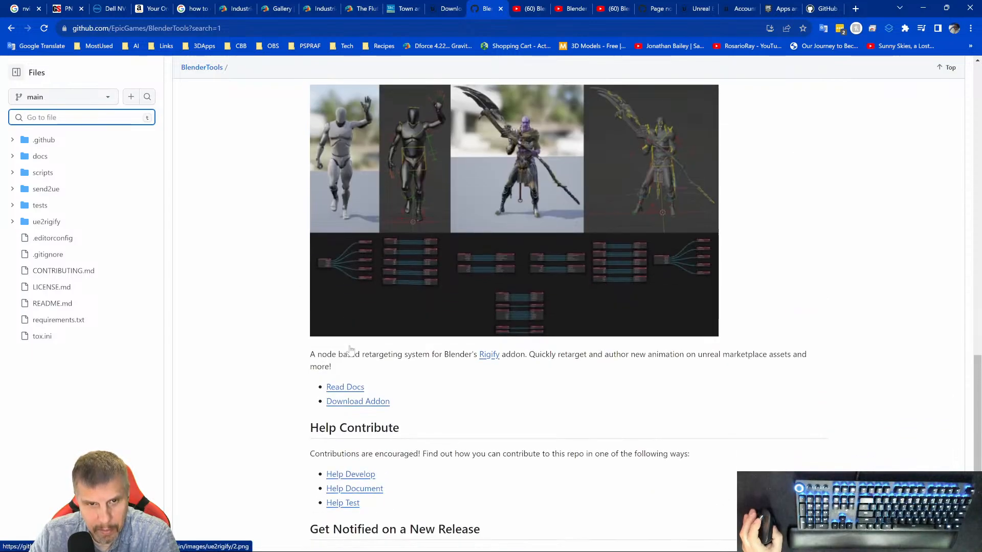
scroll(350, 350, "up", 4)
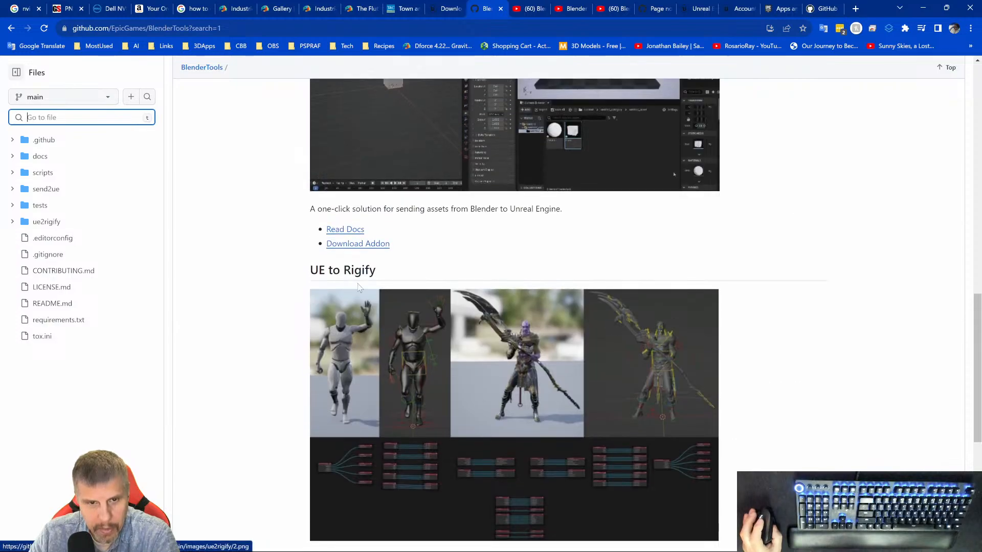
scroll(350, 351, "up", 2)
left_click(354, 347)
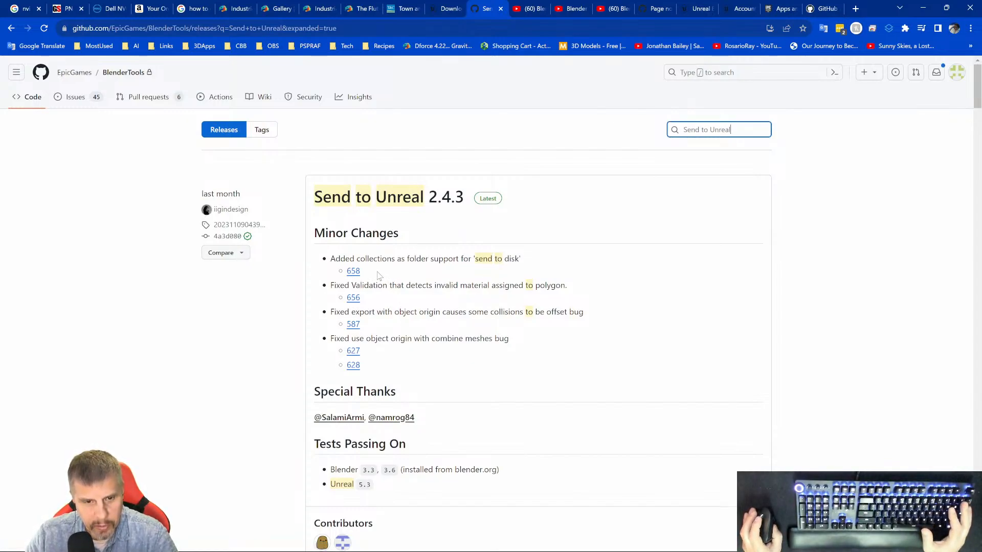
- Check the Send to Unreal 2.4.3 release notes, then open and read through pull request #658 on collections as folder support
scroll(378, 276, "down", 2)
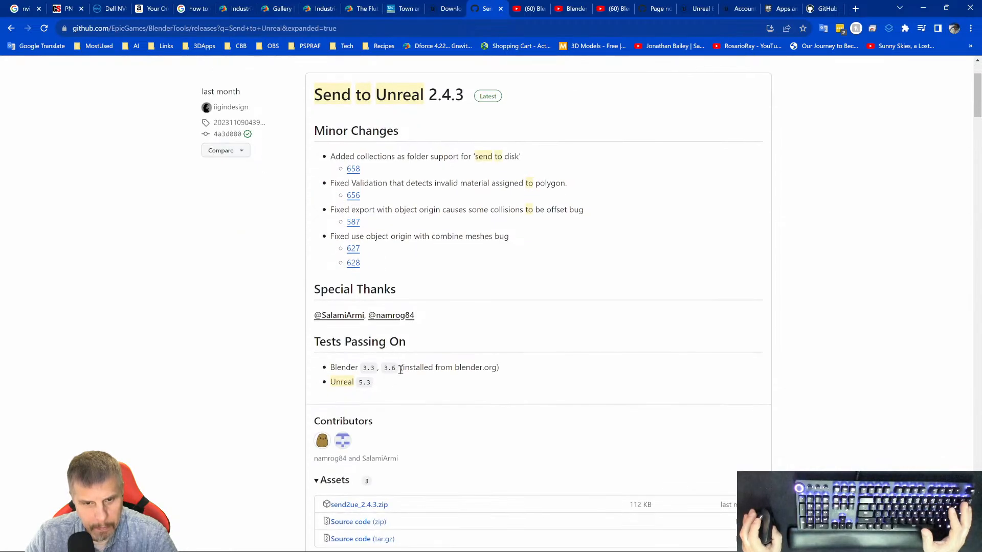
scroll(401, 377, "up", 2)
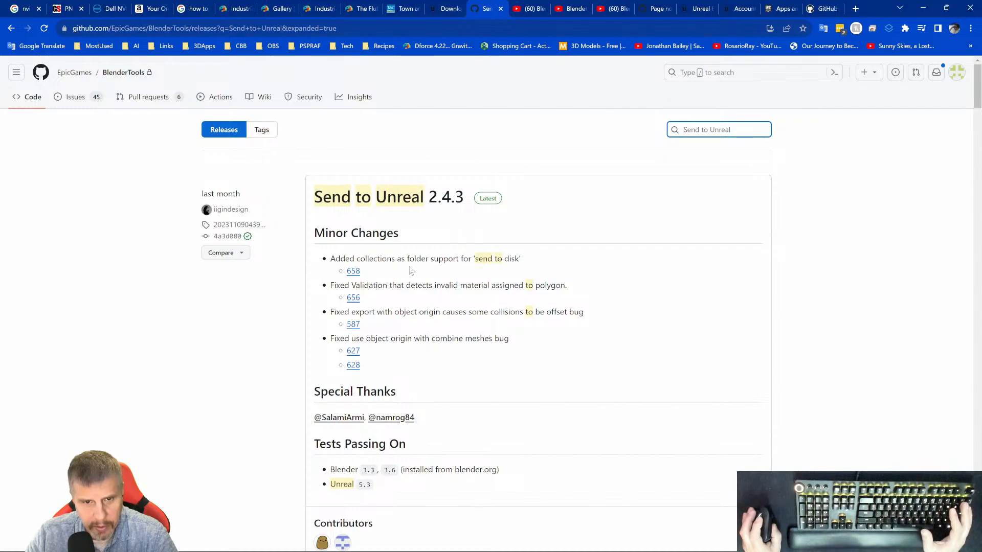
left_click(353, 274)
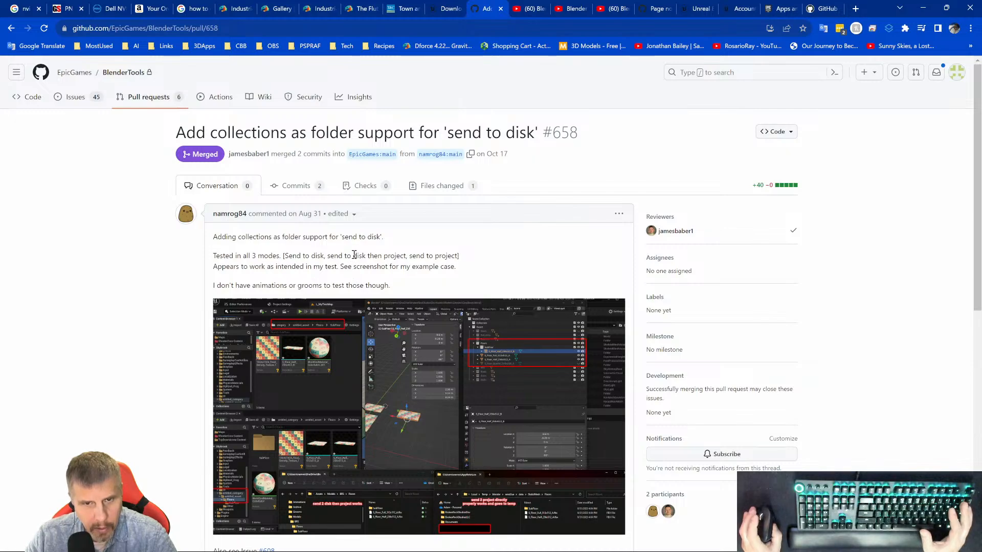
scroll(354, 256, "down", 3)
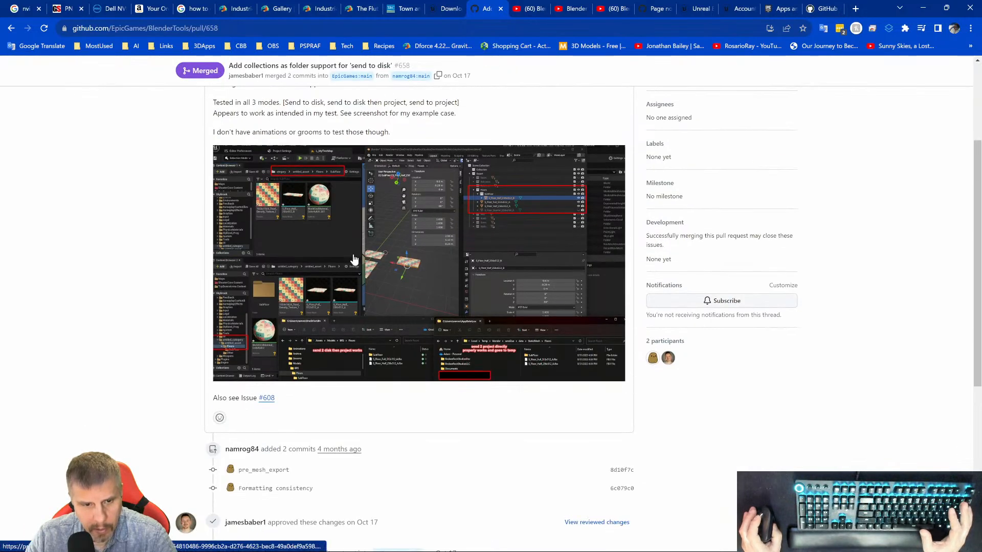
scroll(354, 259, "down", 3)
scroll(354, 259, "down", 3)
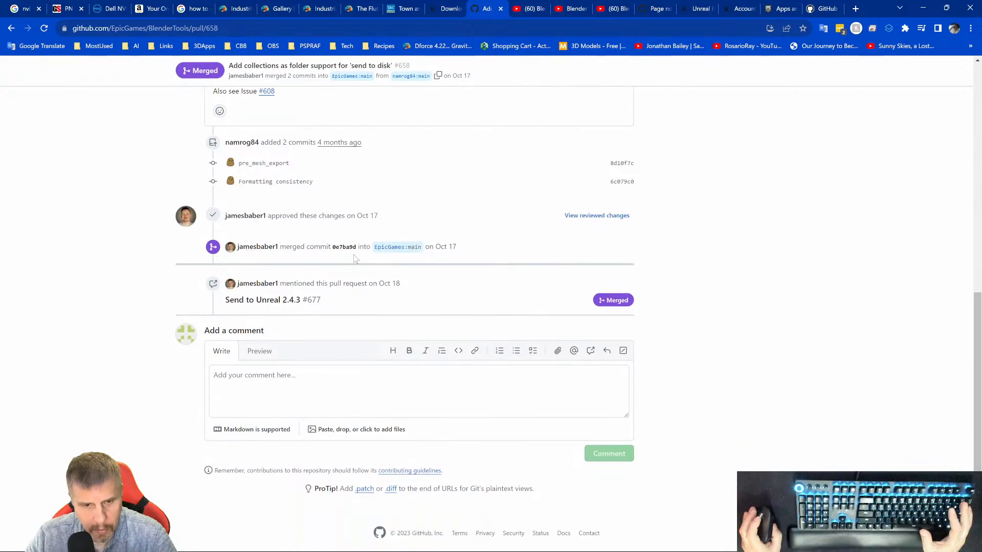
scroll(355, 259, "up", 2)
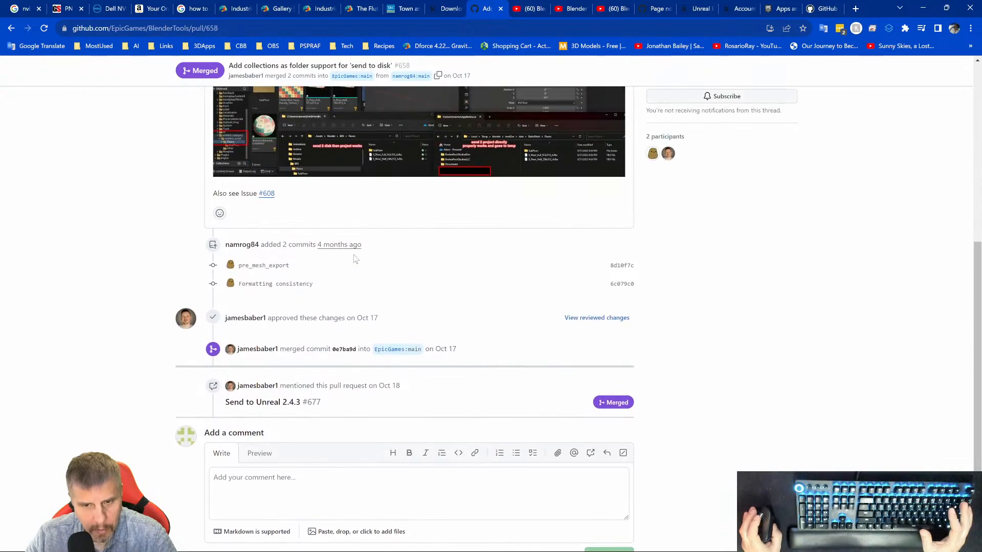
scroll(354, 259, "up", 7)
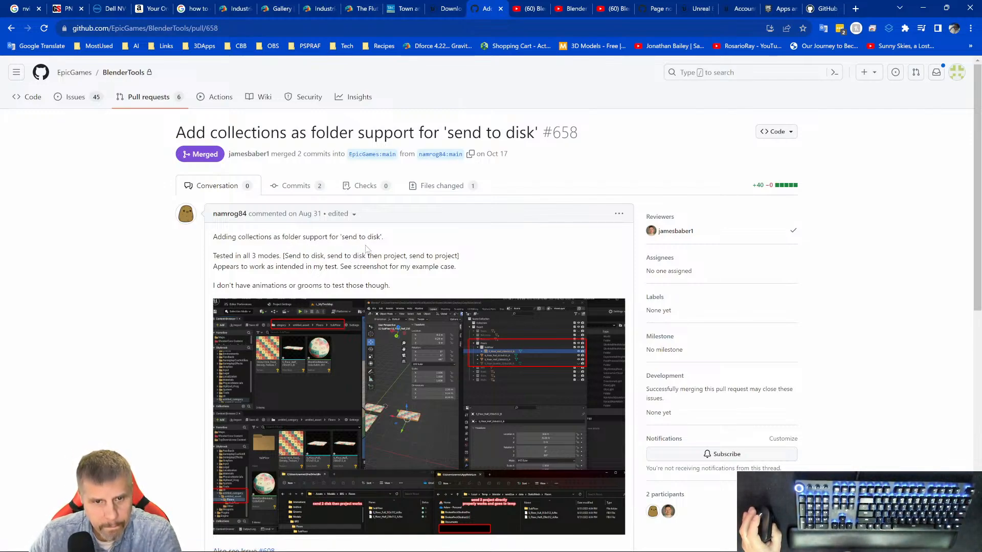
- View the pull request's screenshot at full size and open the mentioned Send to Unreal 2.4.3 pull request #677
left_click(360, 330)
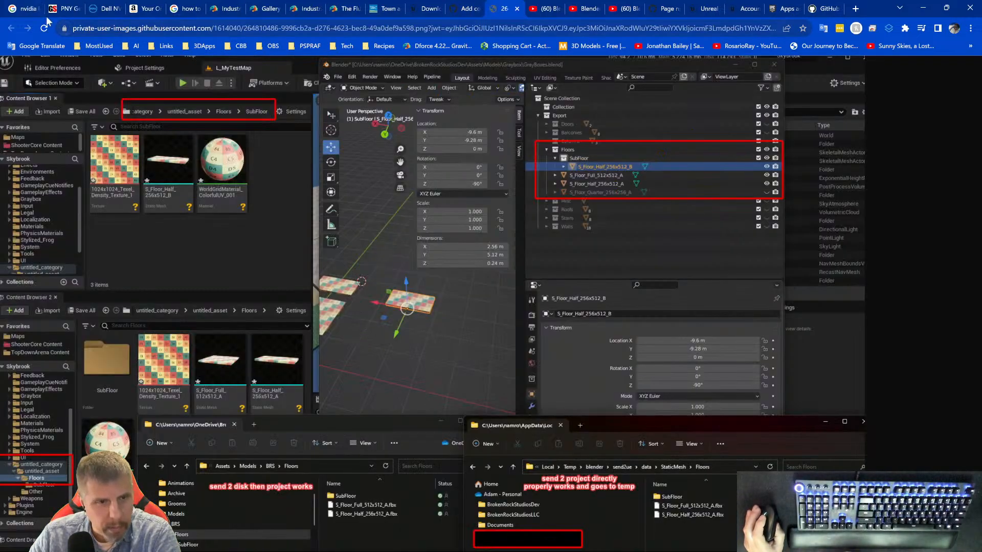
left_click(457, 10)
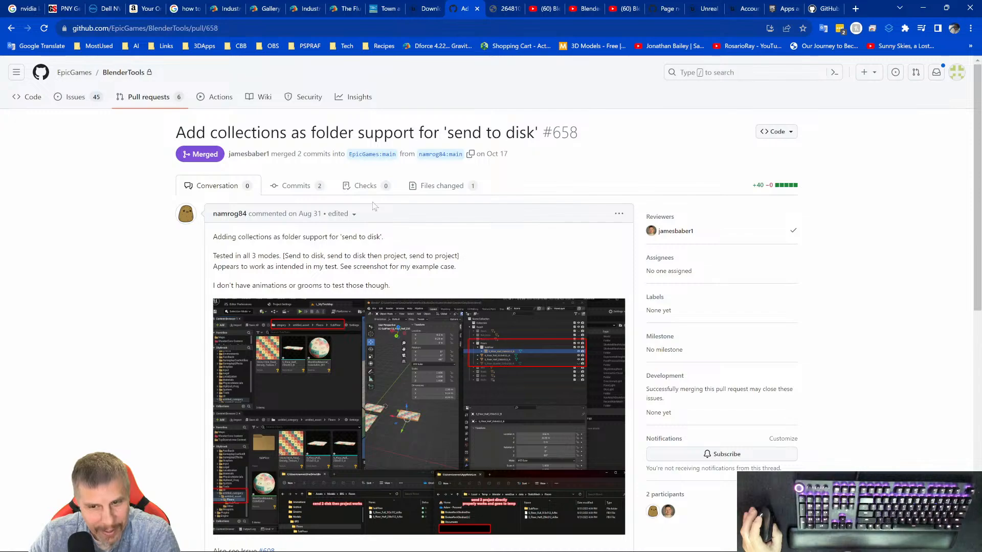
scroll(174, 259, "down", 4)
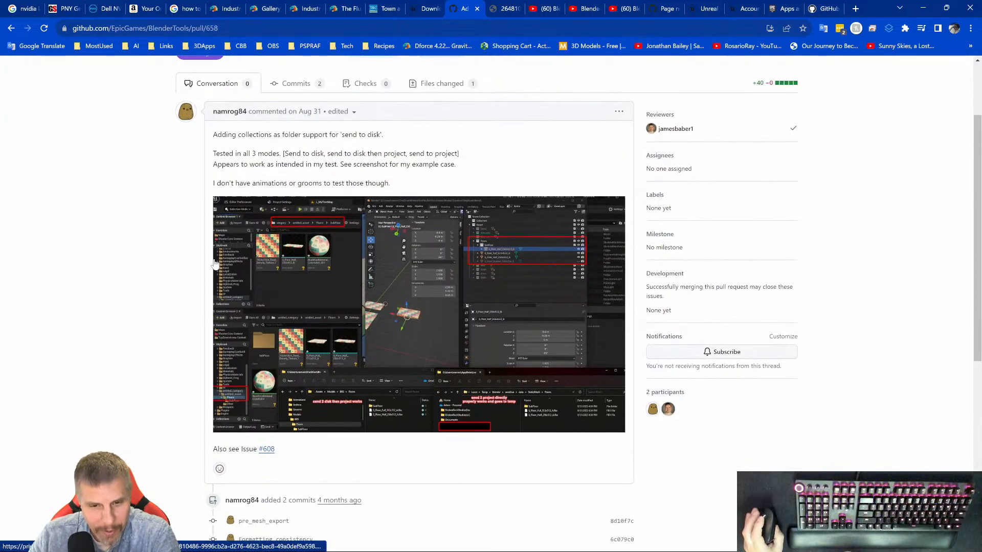
scroll(267, 292, "down", 1)
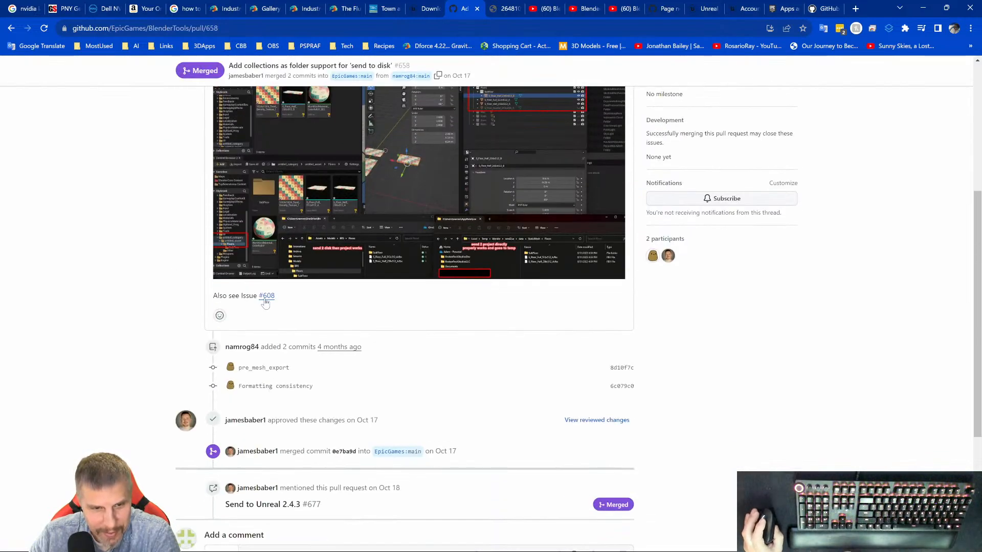
scroll(364, 304, "down", 4)
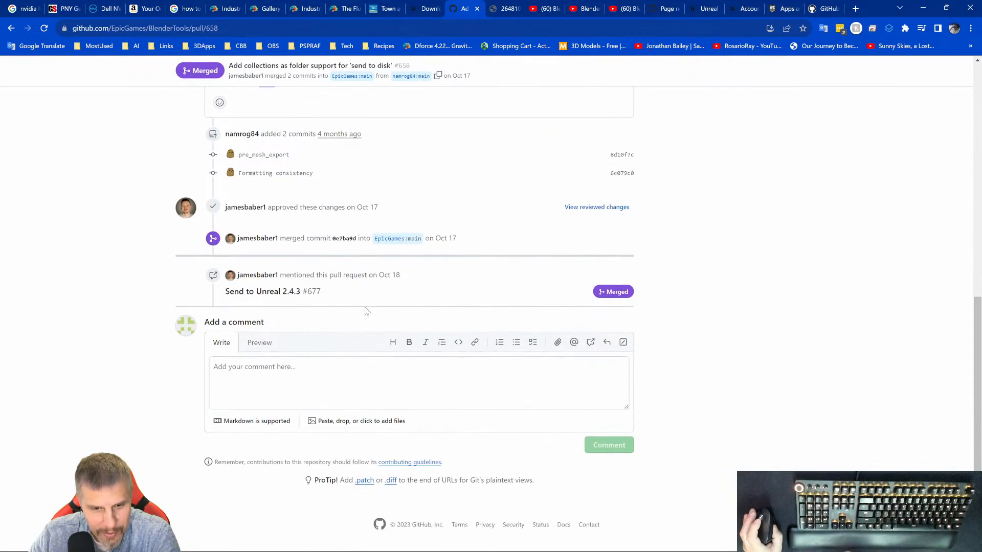
scroll(366, 311, "up", 2)
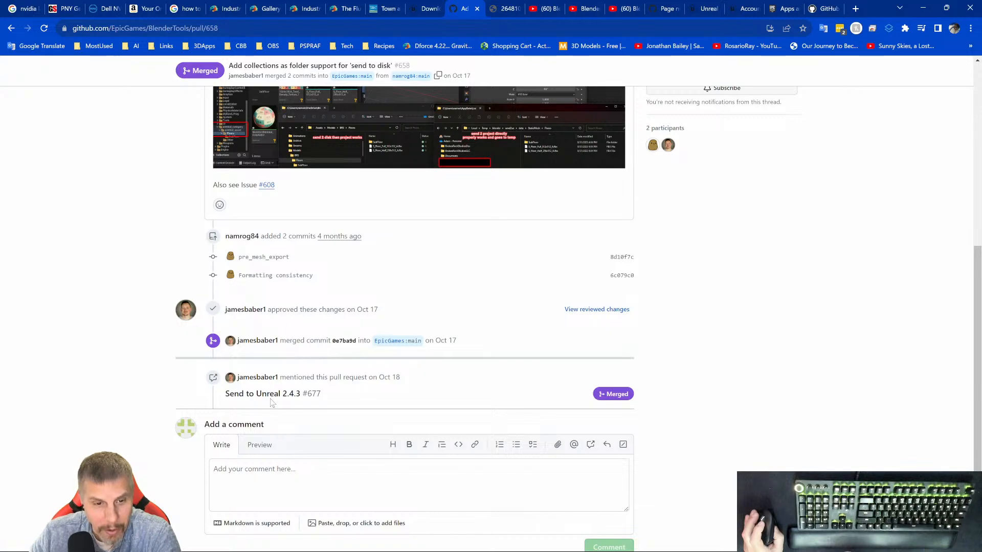
mouse_move(275, 398)
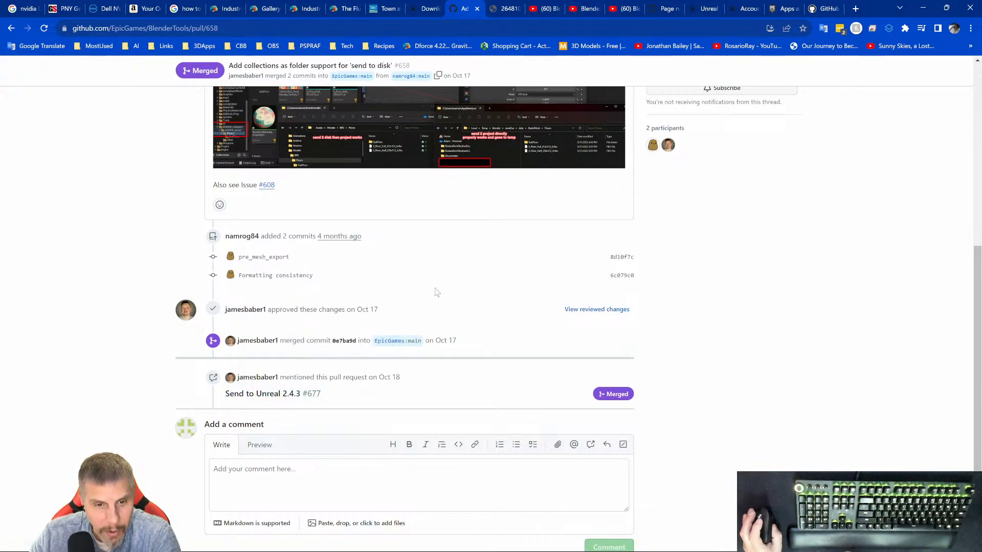
scroll(407, 292, "up", 2)
scroll(406, 317, "down", 2)
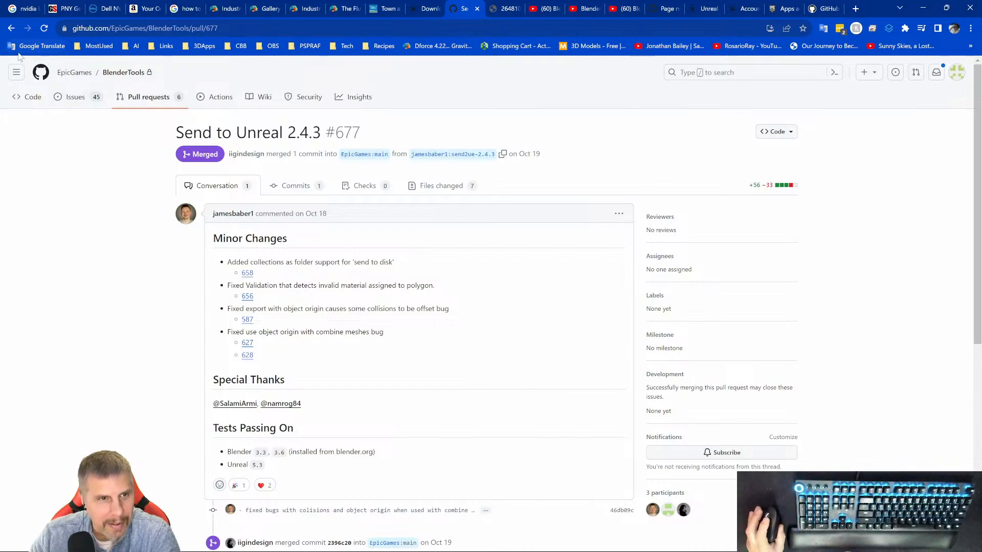
- Go back to pull request #658 and check its code checkout options
left_click(11, 29)
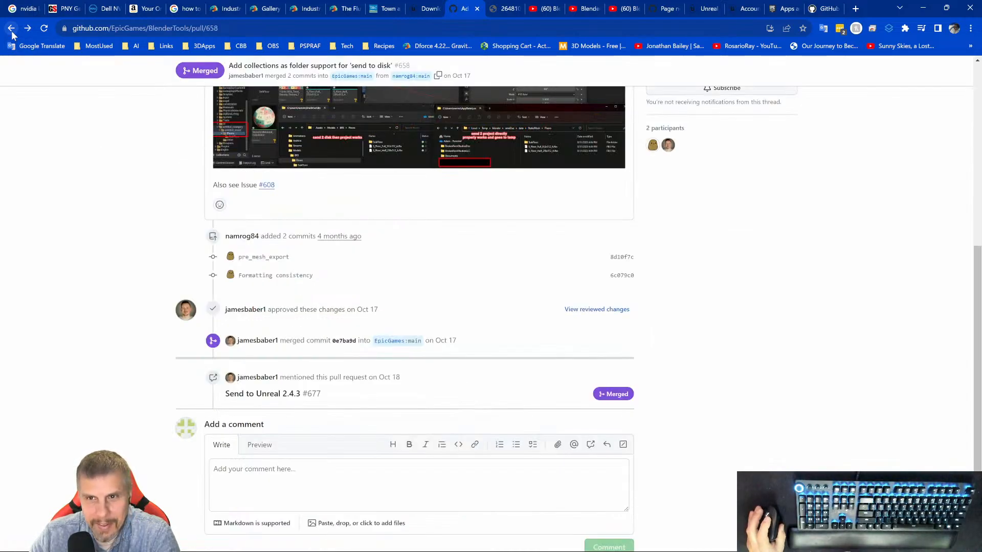
scroll(43, 146, "up", 7)
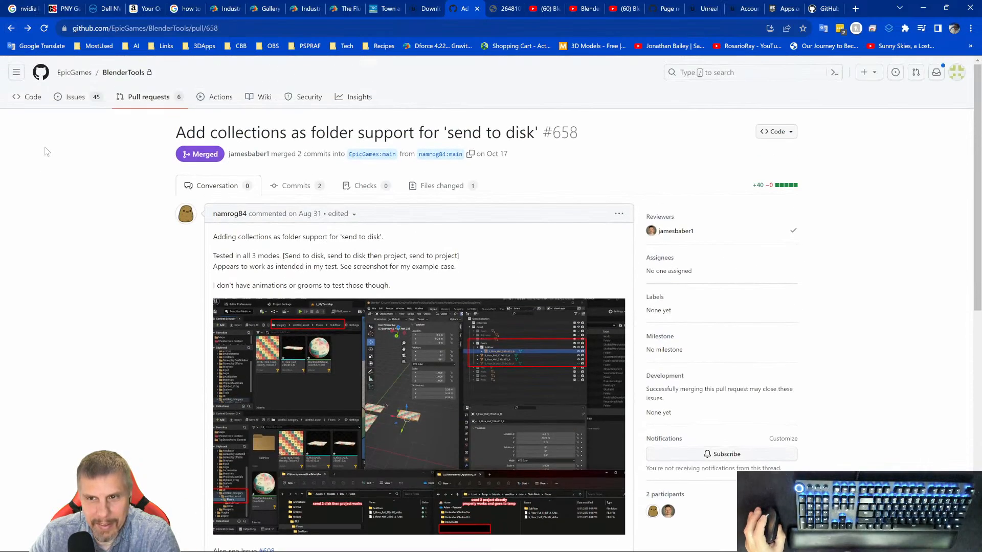
left_click(777, 132)
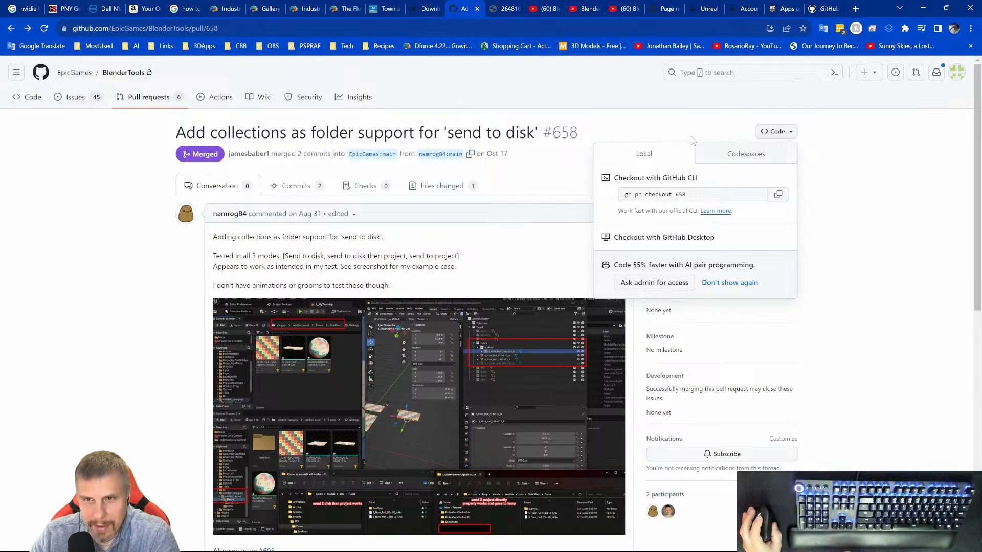
left_click(619, 117)
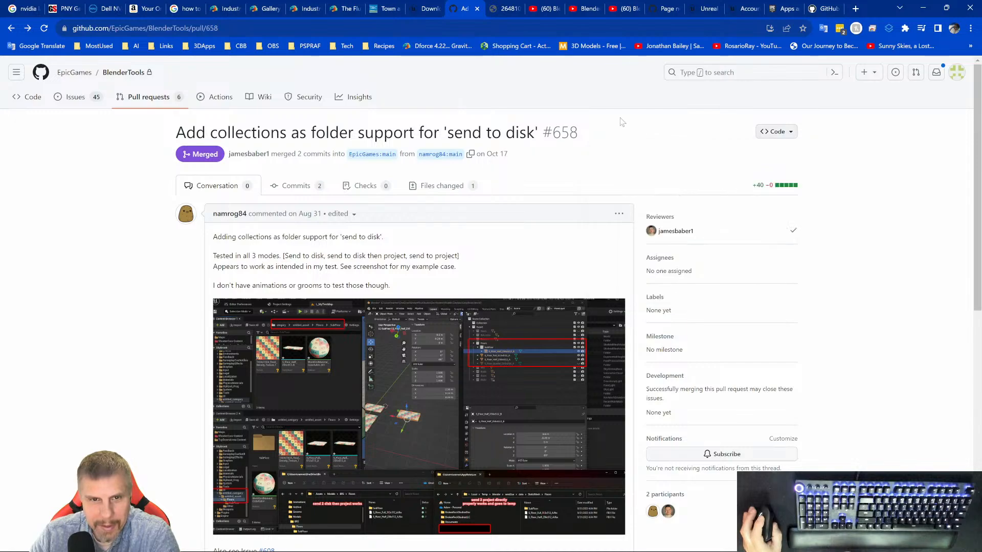
- Return to the BlenderTools README and open the Read Docs link for Send to Unreal
left_click(11, 30)
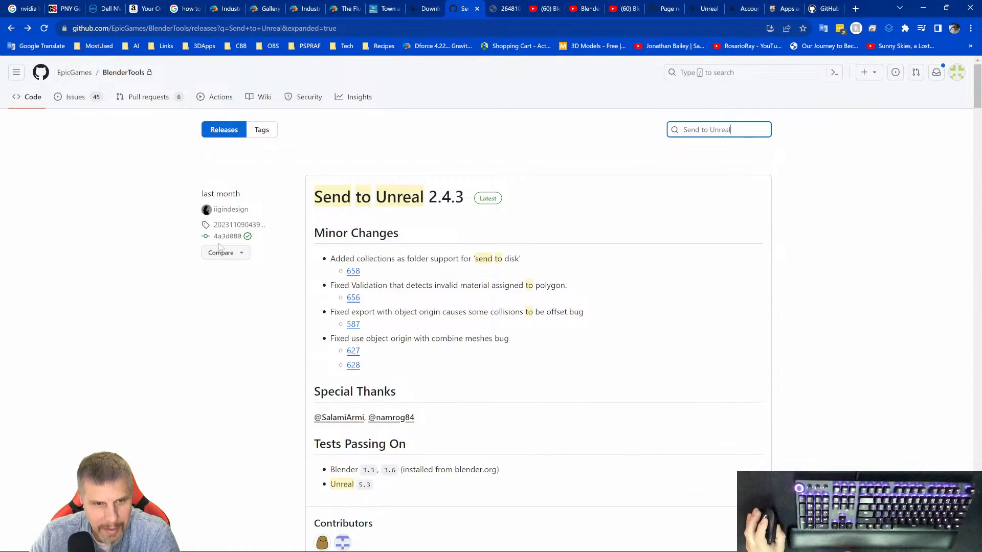
left_click(11, 28)
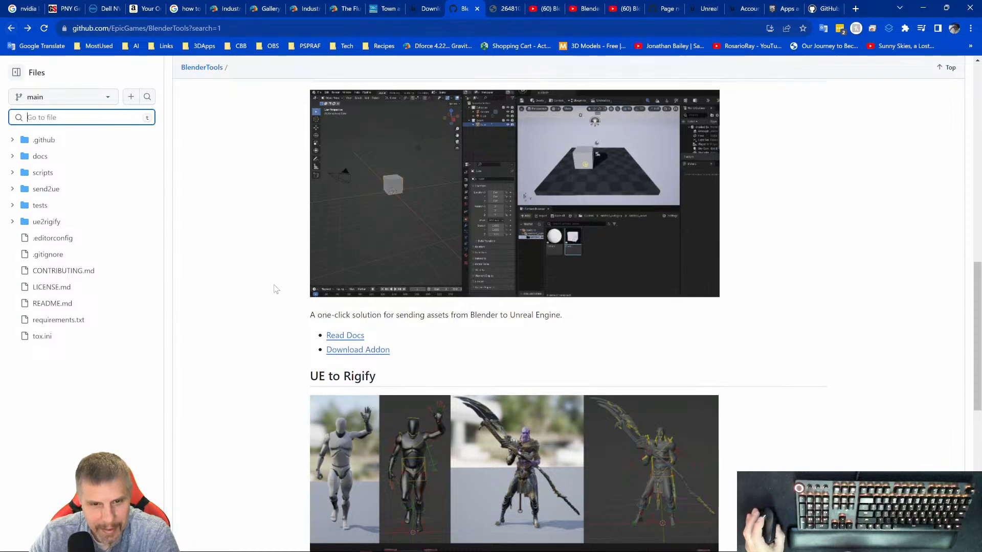
scroll(275, 289, "up", 2)
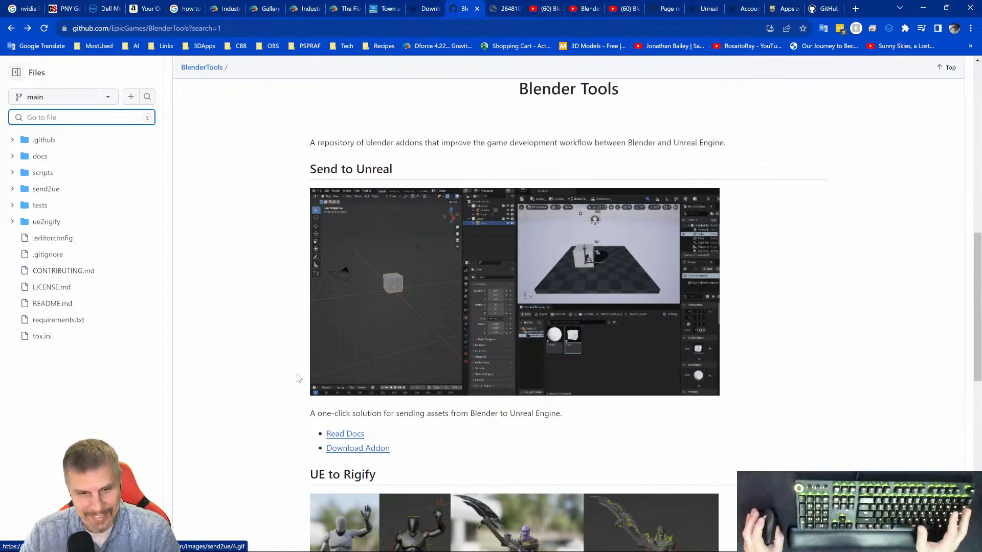
scroll(281, 397, "down", 2)
left_click(345, 332)
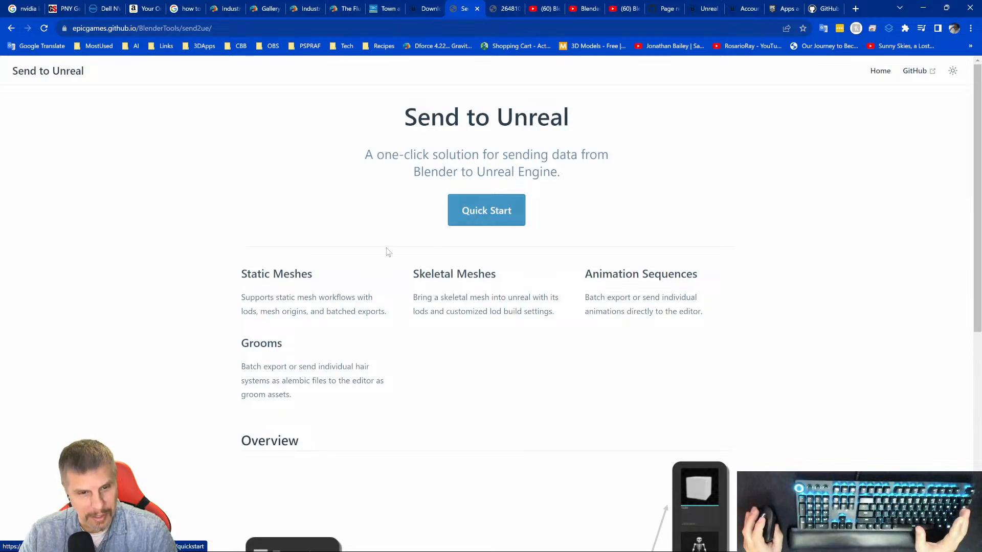
- Read the Send to Unreal documentation overview and return to the BlenderTools repository page
scroll(268, 311, "down", 5)
scroll(268, 311, "down", 2)
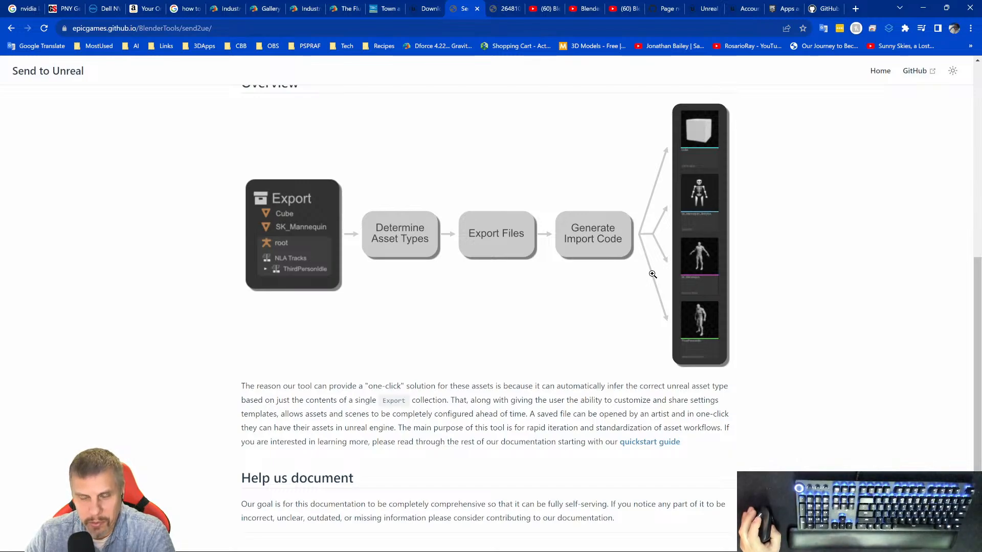
scroll(179, 282, "down", 1)
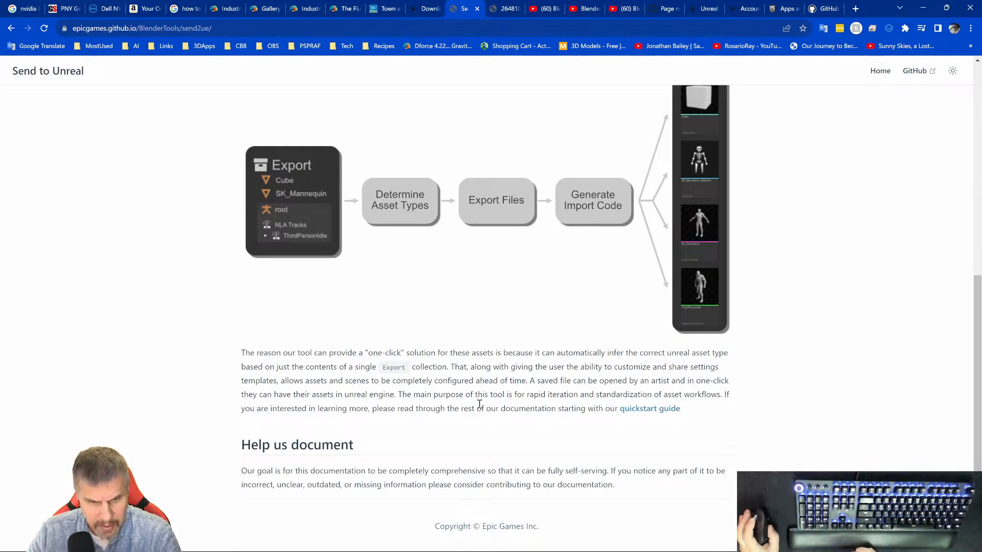
scroll(478, 407, "up", 8)
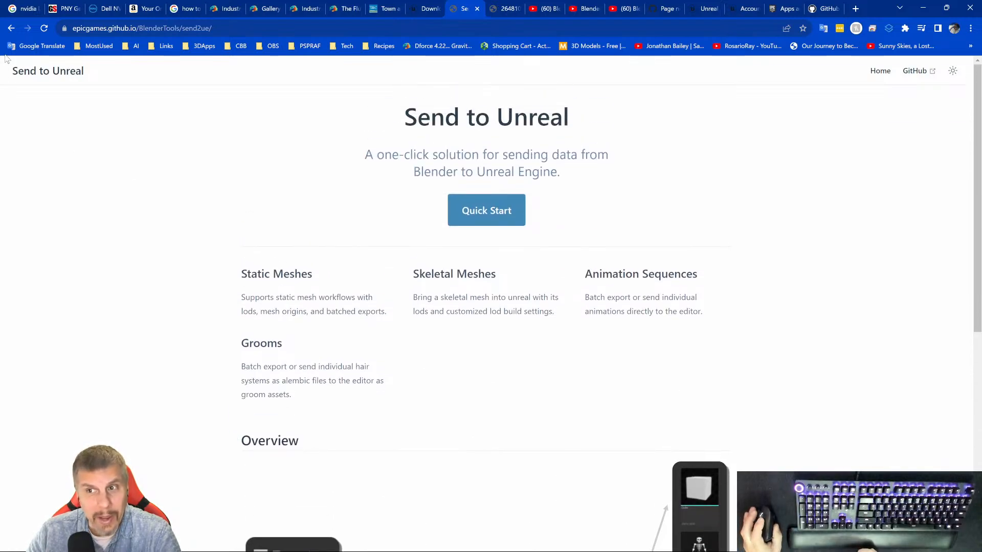
left_click(11, 28)
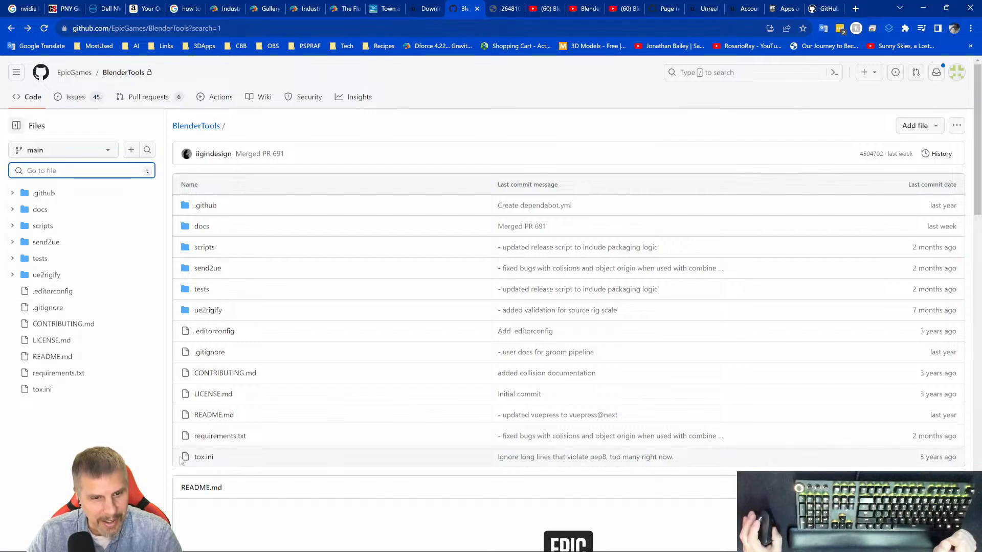
- Read through the BlenderTools README, including the instructions for getting notified on a new release
scroll(287, 462, "down", 4)
scroll(304, 463, "down", 9)
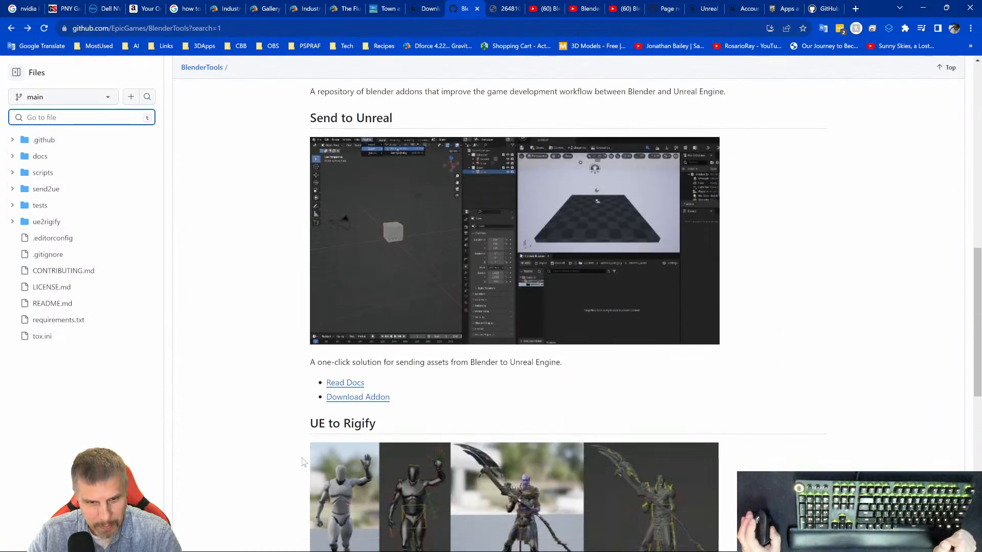
scroll(390, 305, "down", 8)
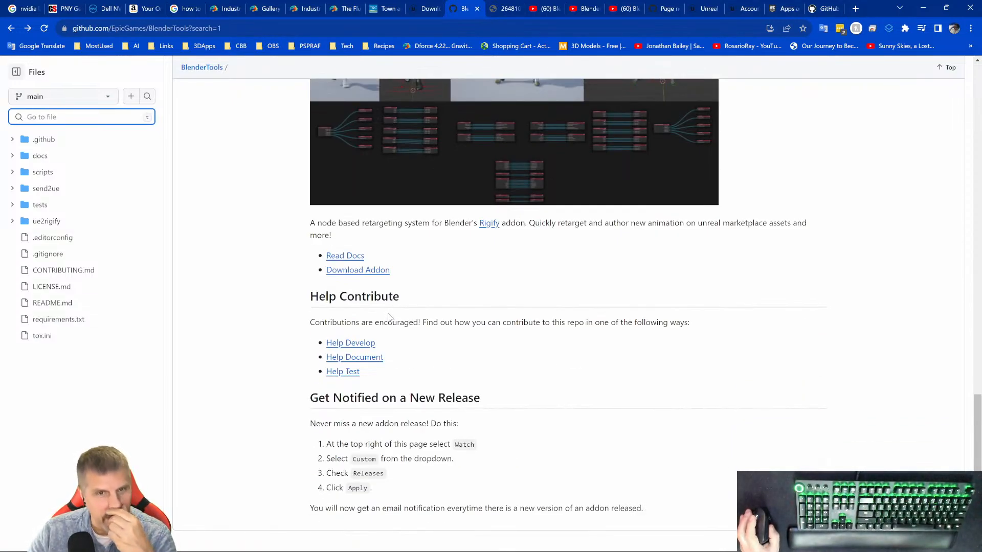
scroll(389, 316, "up", 4)
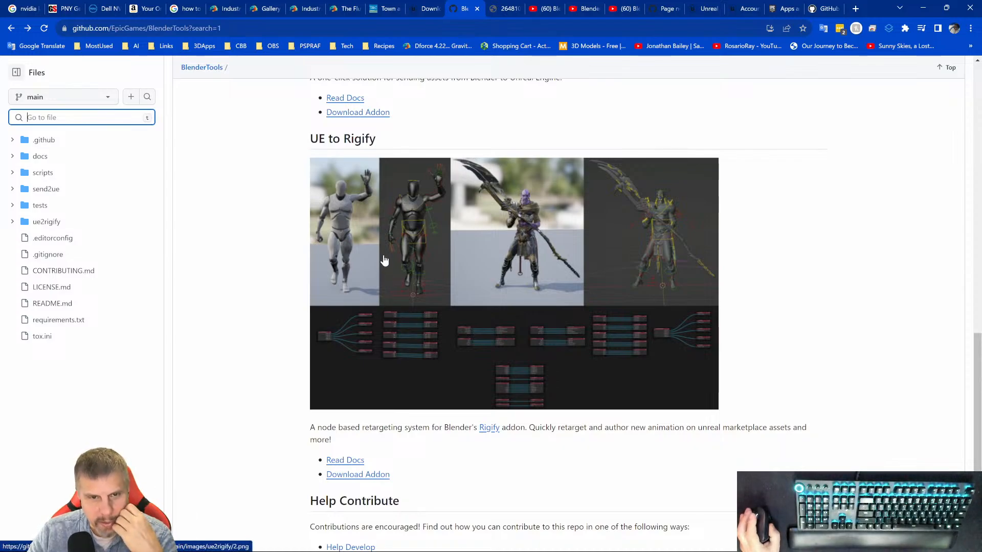
scroll(385, 259, "down", 4)
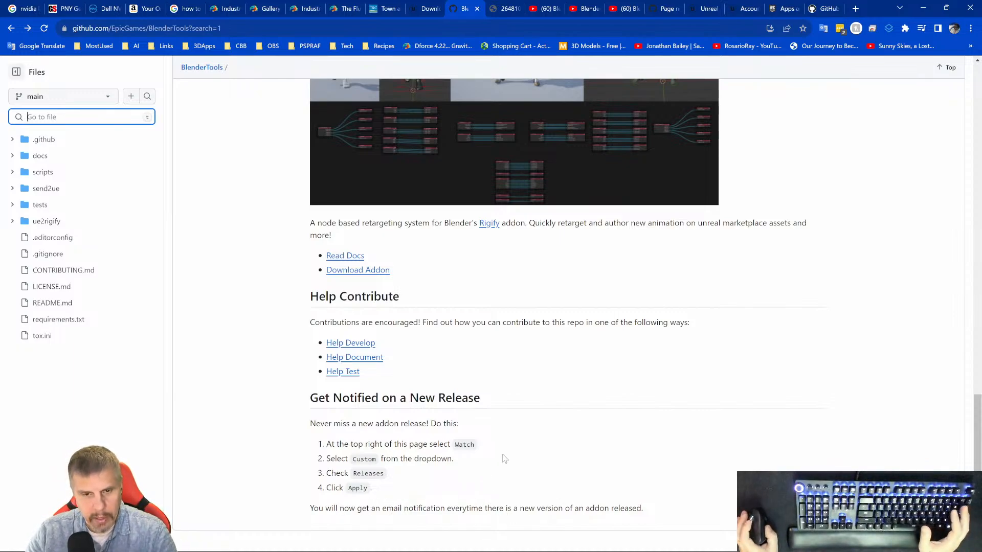
scroll(556, 505, "up", 8)
scroll(812, 279, "up", 10)
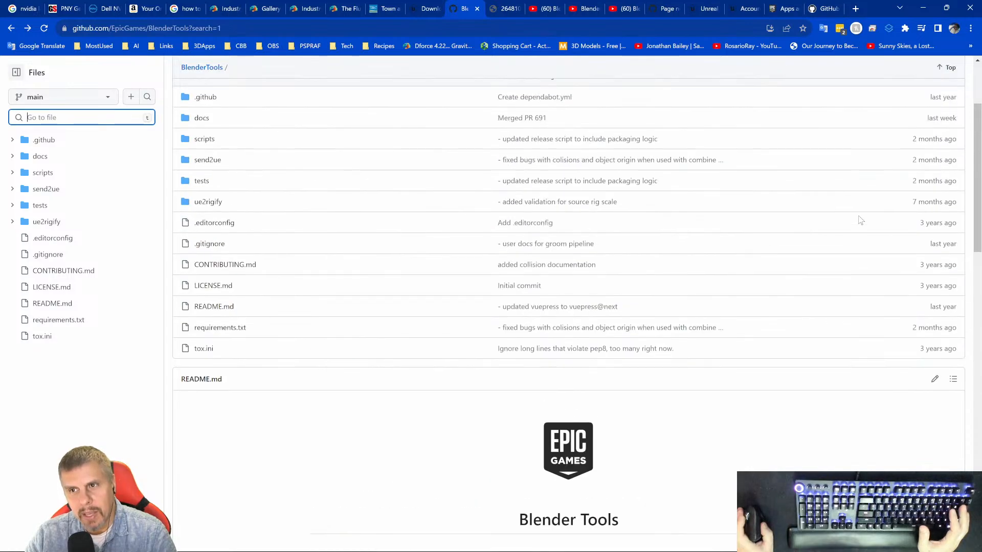
- Look through the repository's directory options and its create, add-file, navigation and account menus for a Watch option
left_click(956, 125)
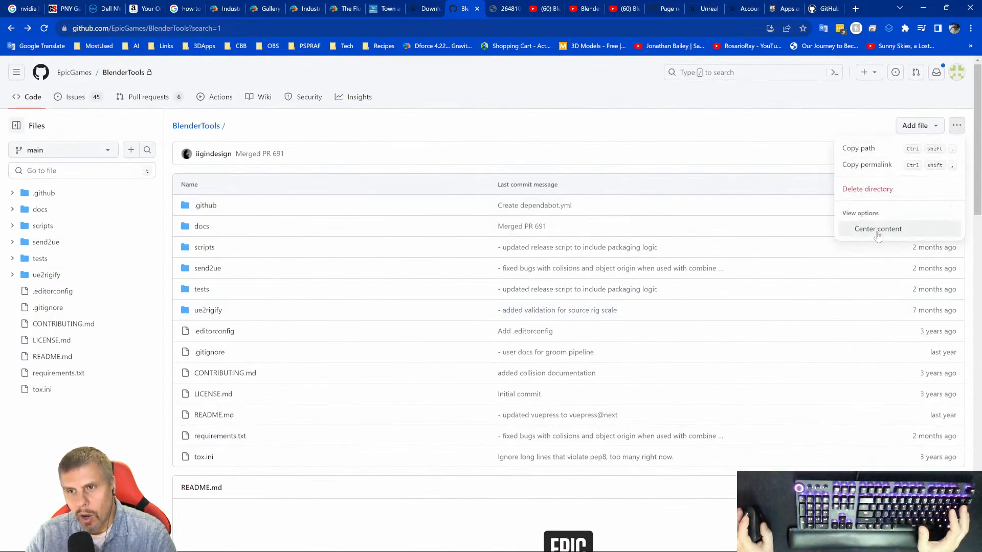
left_click(773, 145)
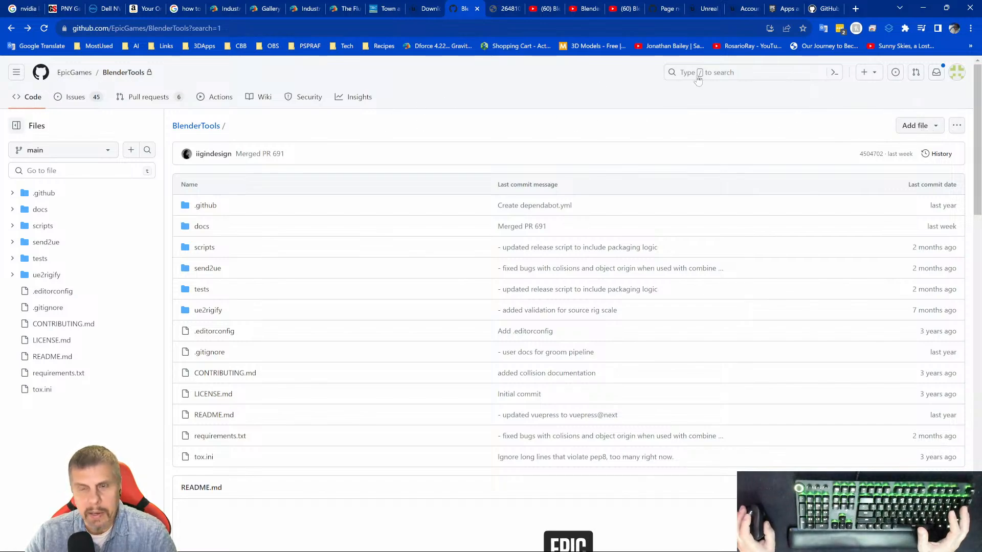
left_click(872, 76)
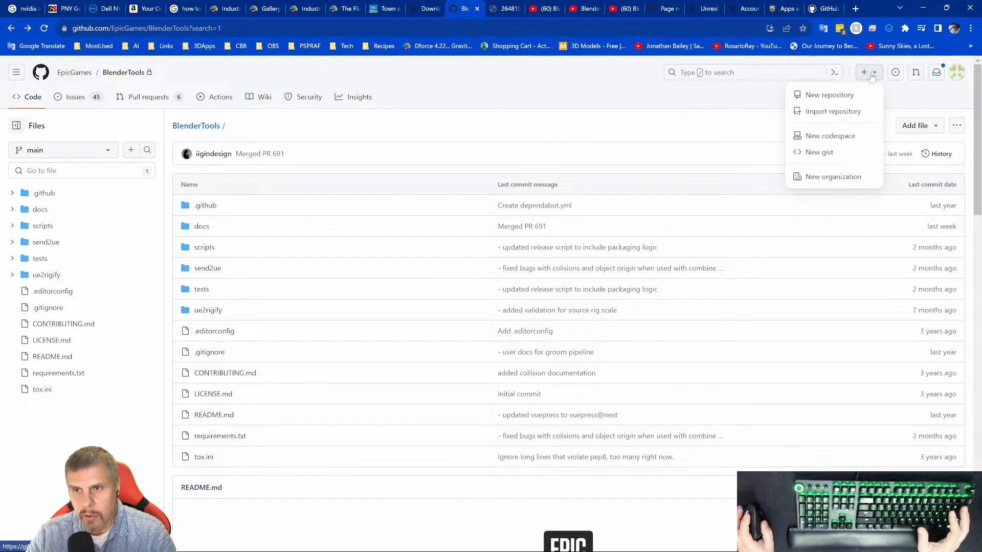
left_click(708, 98)
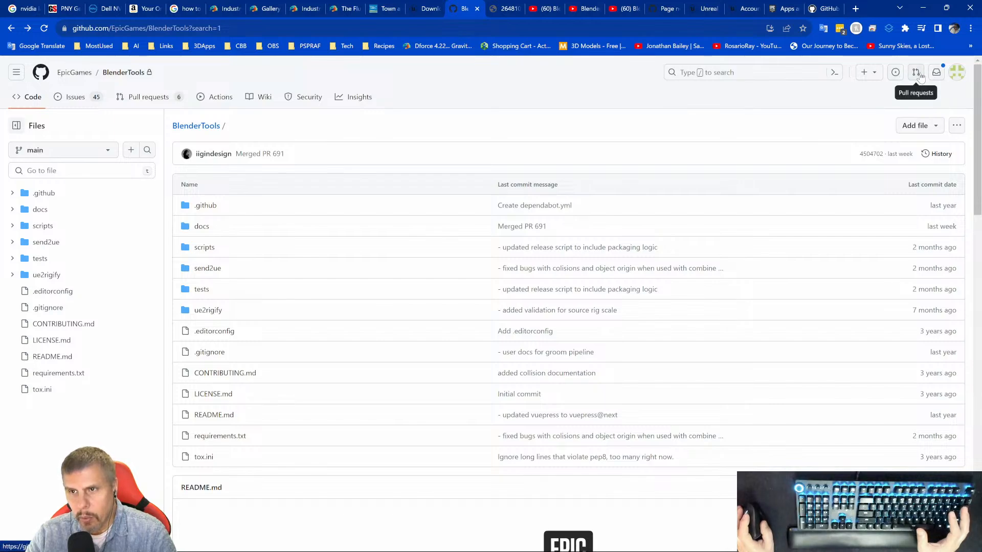
left_click(935, 129)
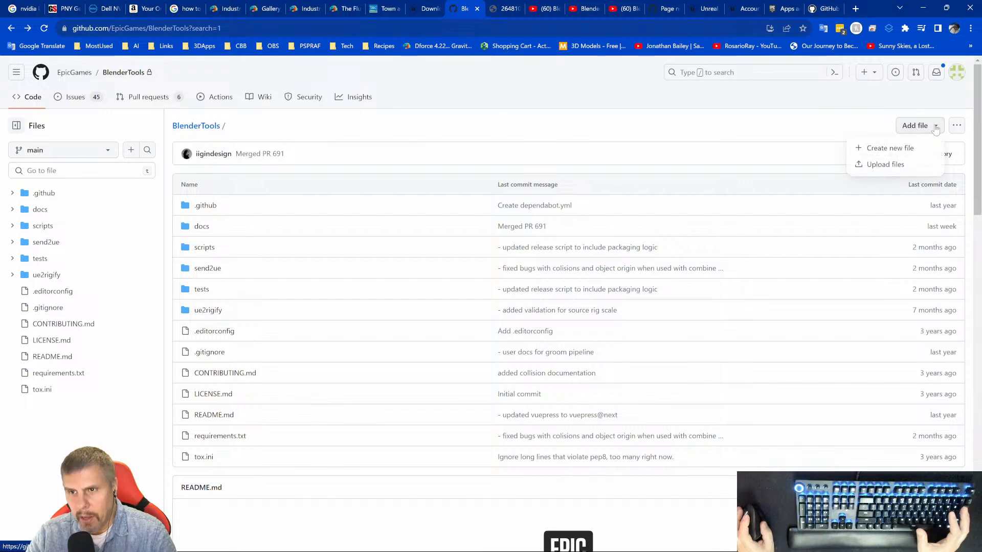
left_click(779, 114)
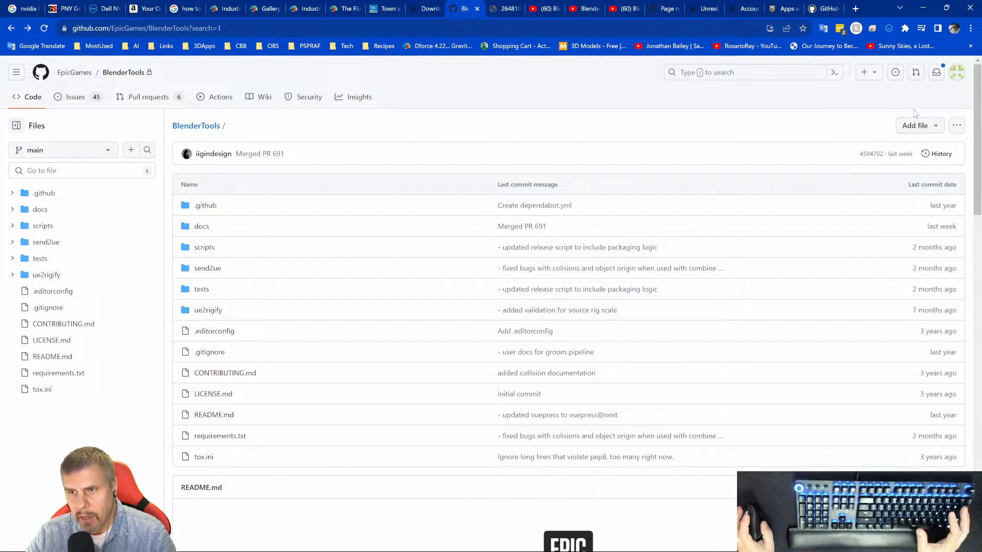
left_click(956, 128)
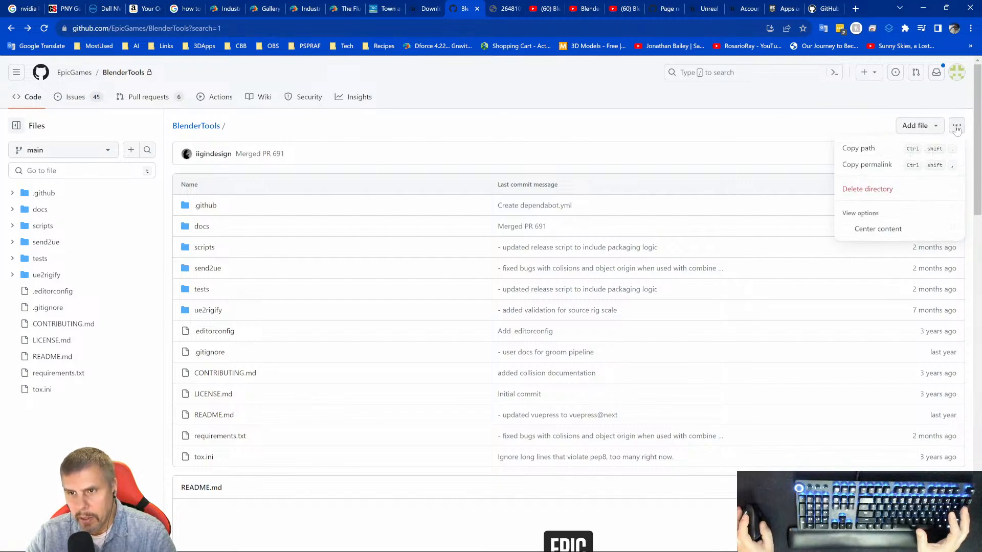
left_click(794, 134)
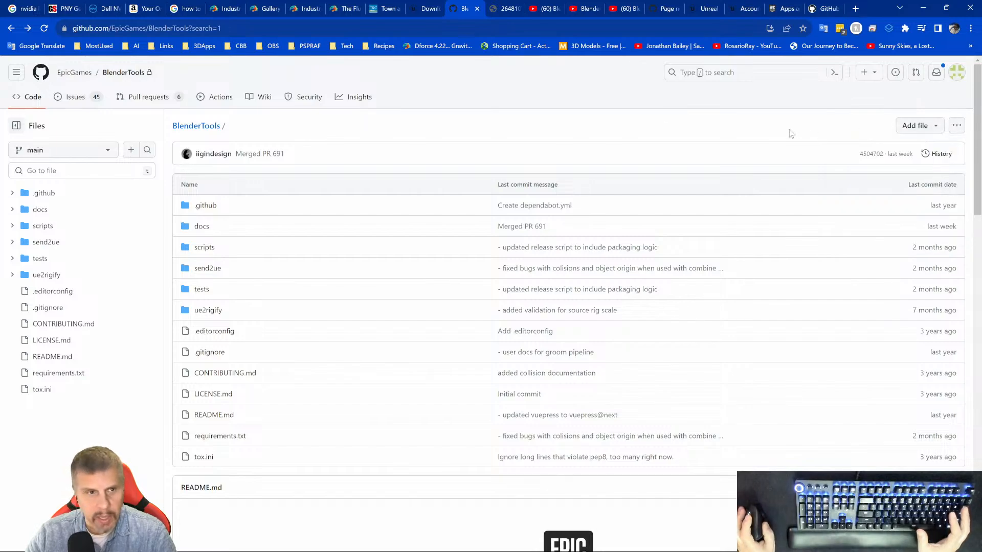
left_click(16, 72)
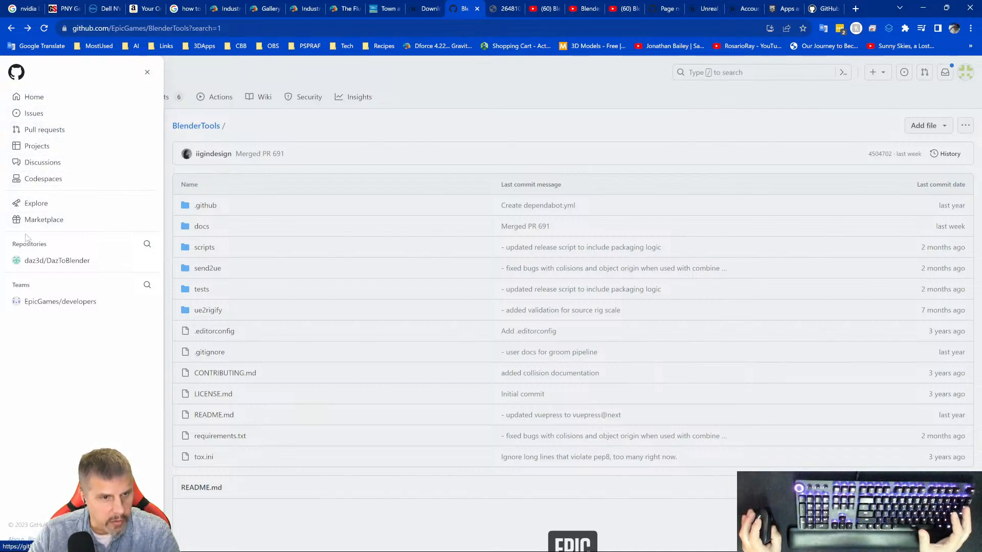
left_click(457, 119)
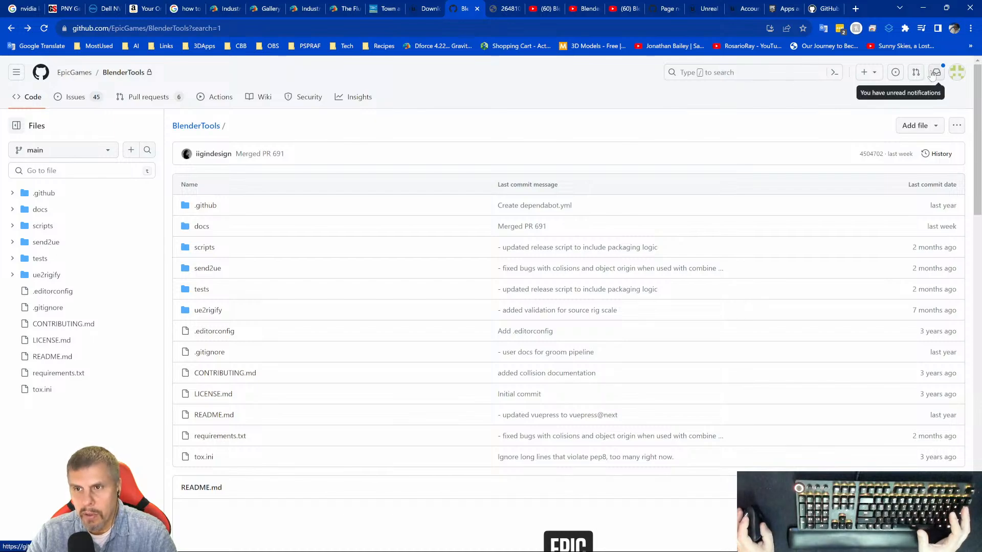
left_click(953, 73)
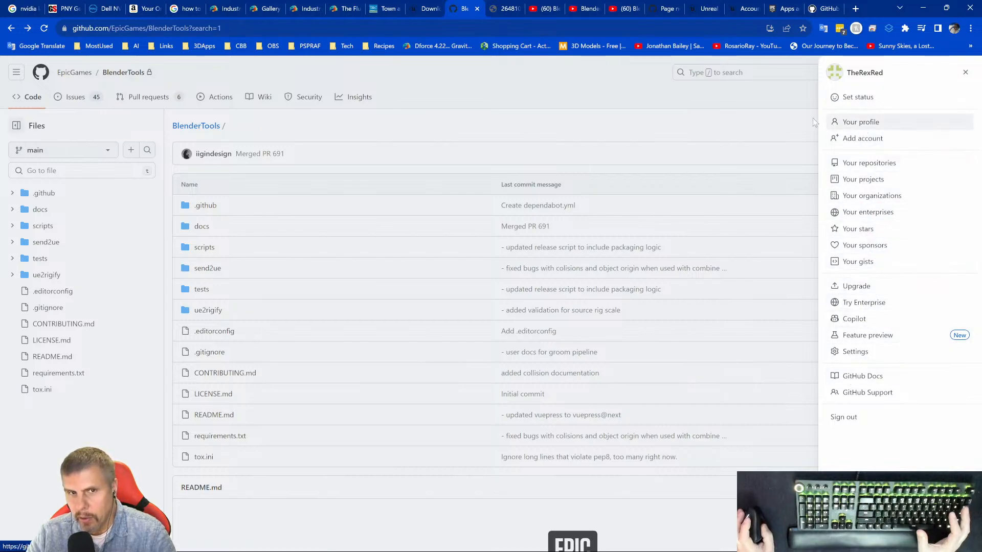
left_click(646, 93)
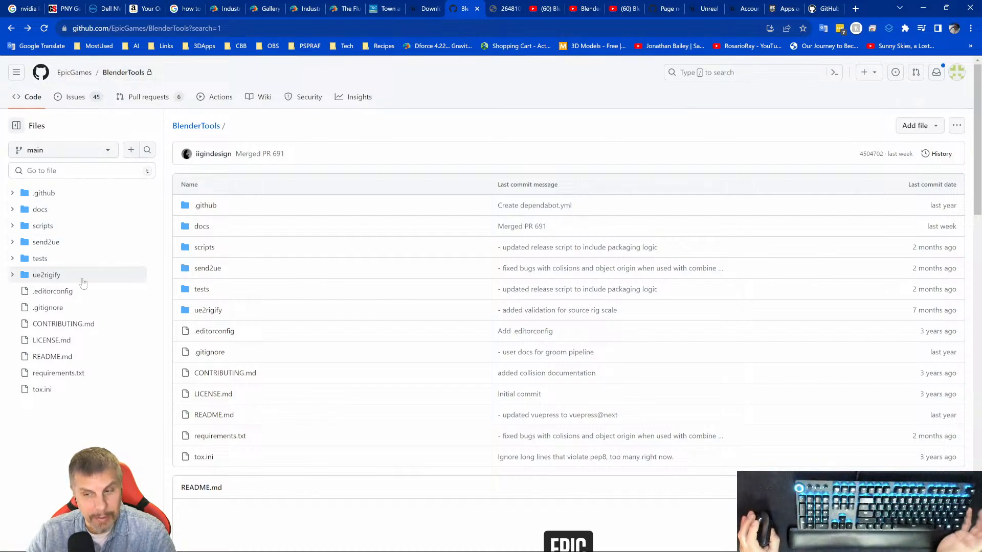
- Show the README's outline, try to open README.md for editing, and return to the repository page
scroll(696, 312, "down", 3)
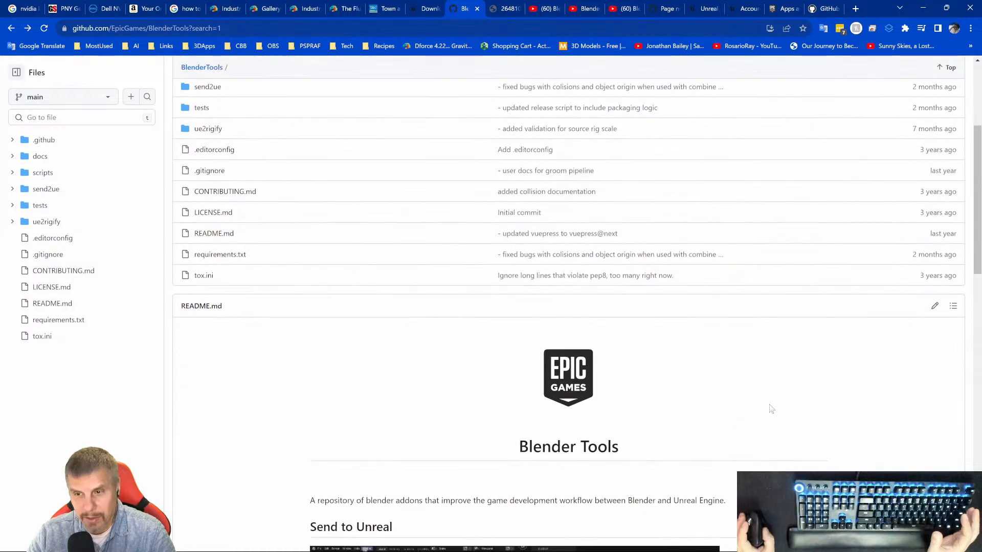
scroll(853, 330, "down", 3)
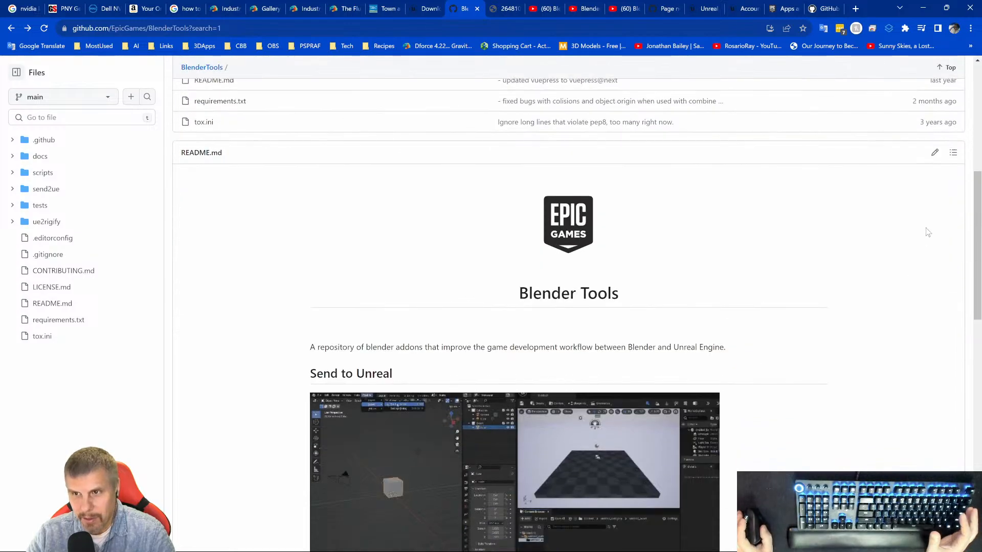
left_click(952, 153)
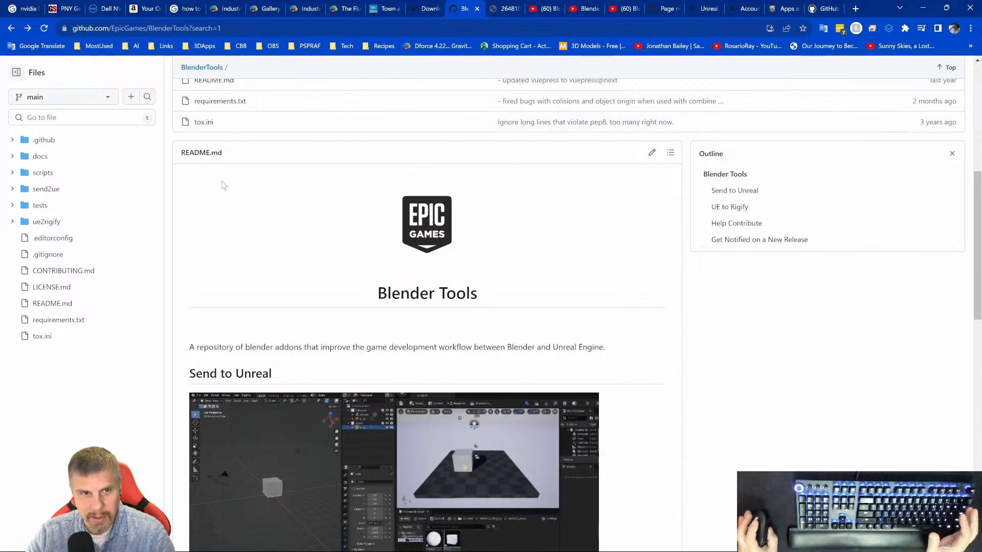
left_click(651, 152)
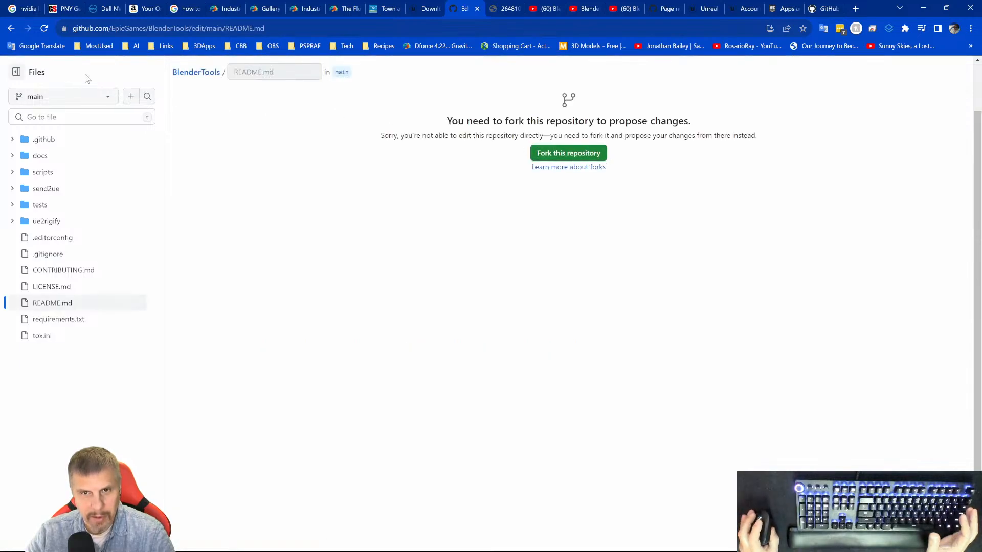
left_click(10, 30)
- Reread the Get Notified on a New Release section and highlight the word Watch in its first instruction
scroll(614, 245, "down", 4)
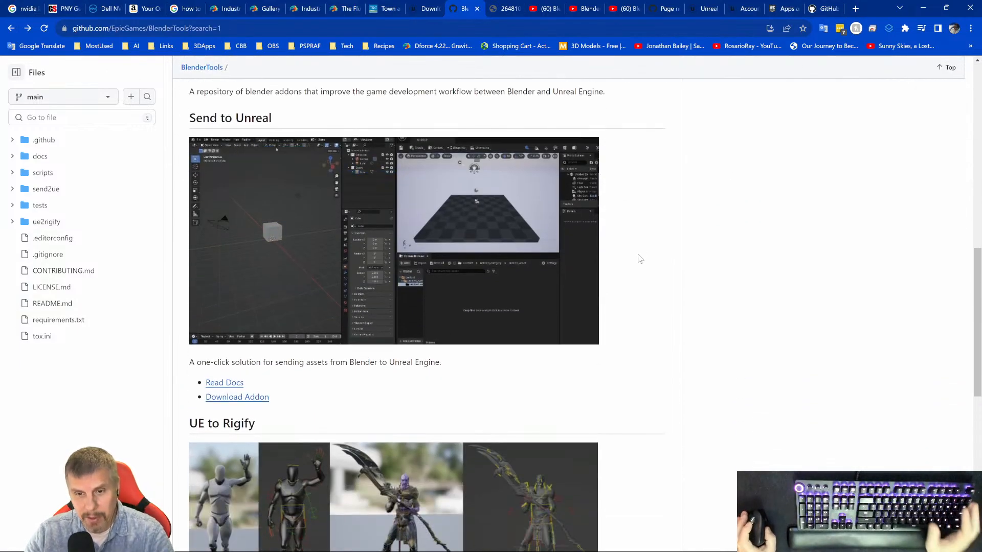
scroll(639, 262, "down", 9)
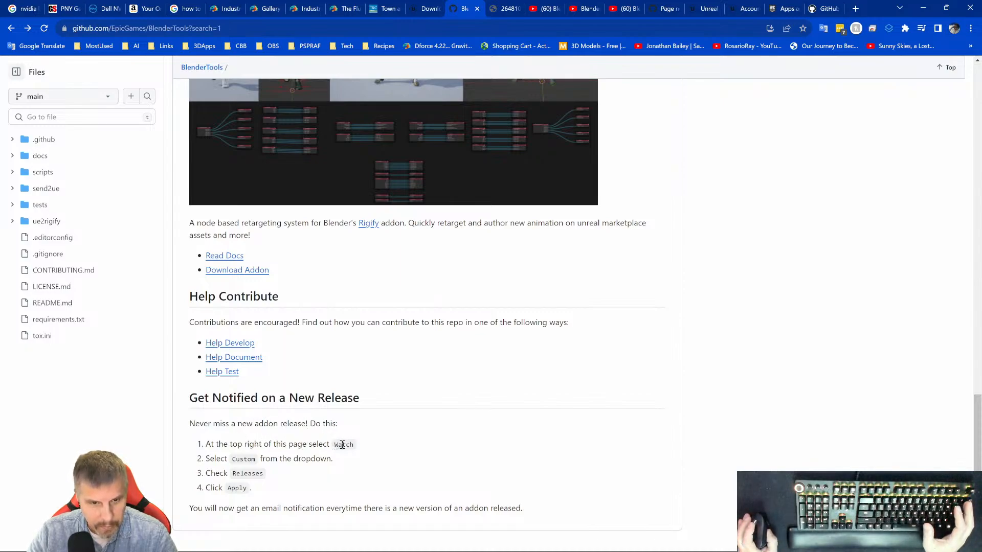
mouse_move(334, 445)
left_mouse_down()
mouse_move(358, 445)
mouse_move(323, 446)
mouse_move(336, 447)
left_mouse_up()
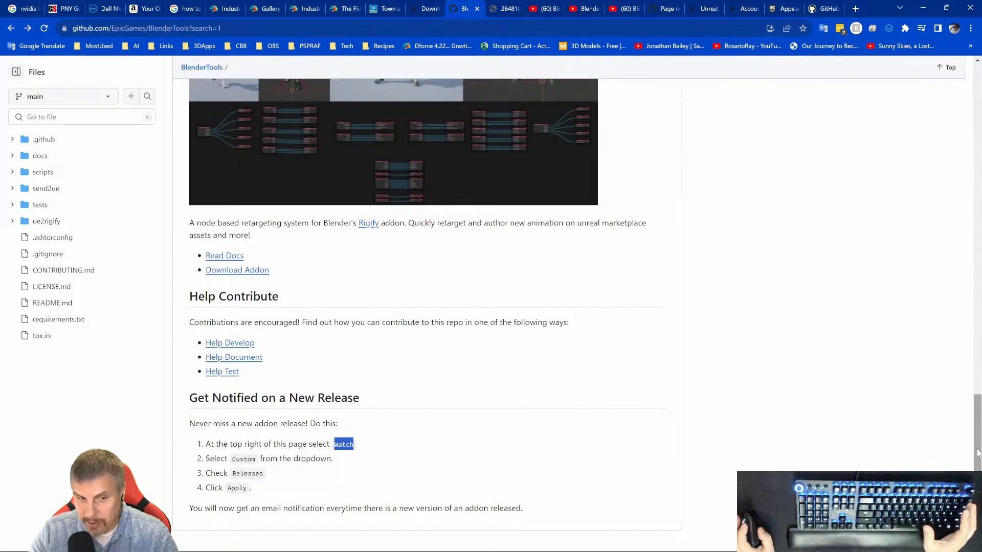
- Go back to the repository header and recheck the create and add-file menus for the Watch option
left_click_drag(976, 452, 963, 153)
scroll(963, 152, "down", 1)
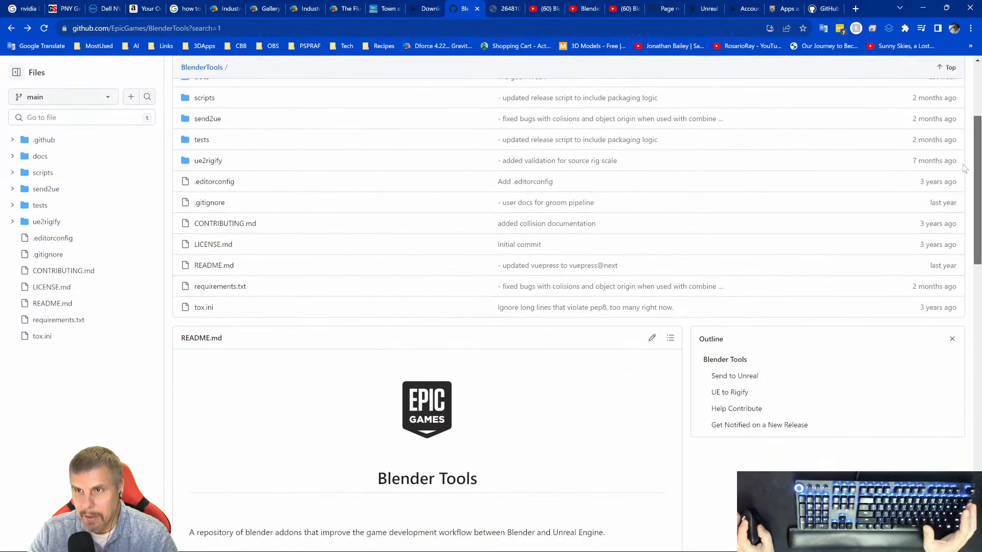
left_click(947, 67)
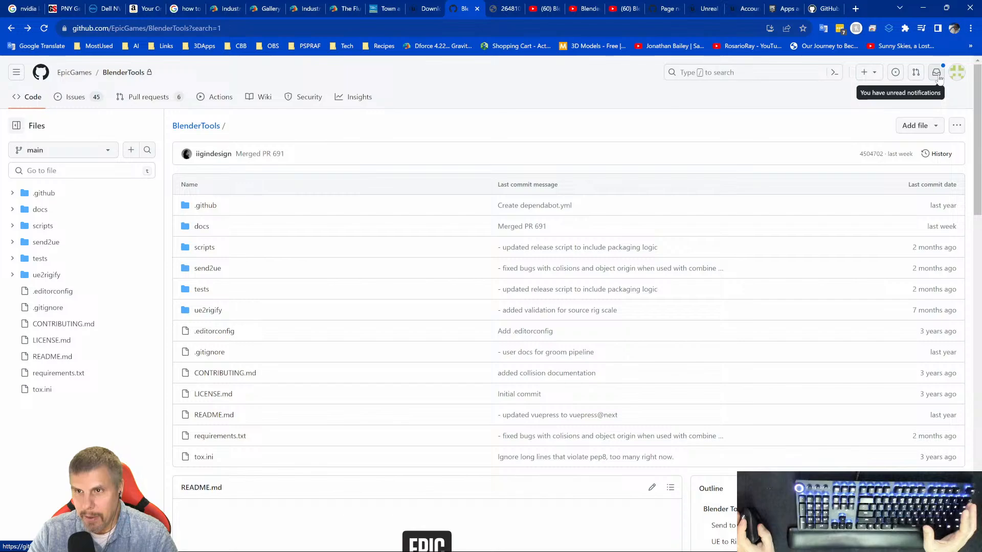
left_click(870, 72)
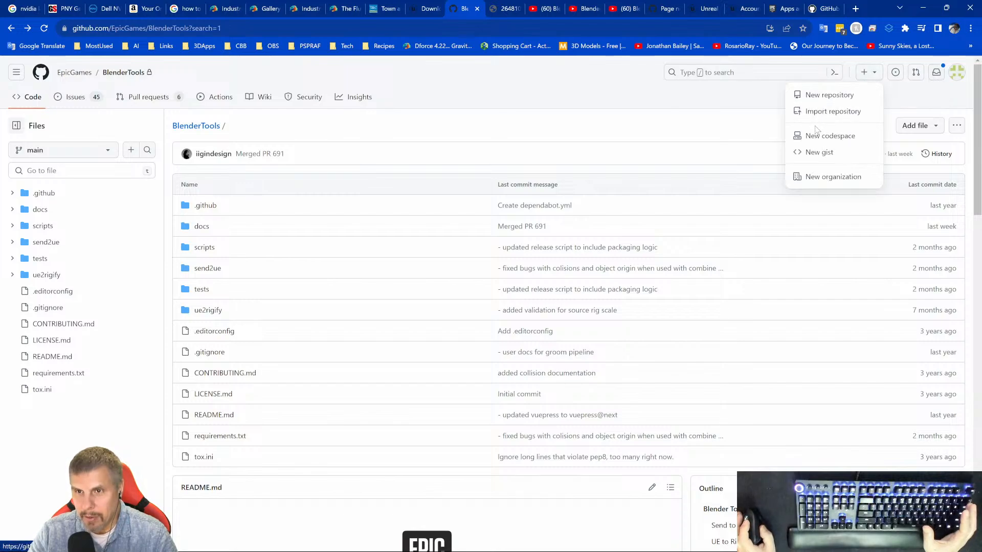
left_click(691, 94)
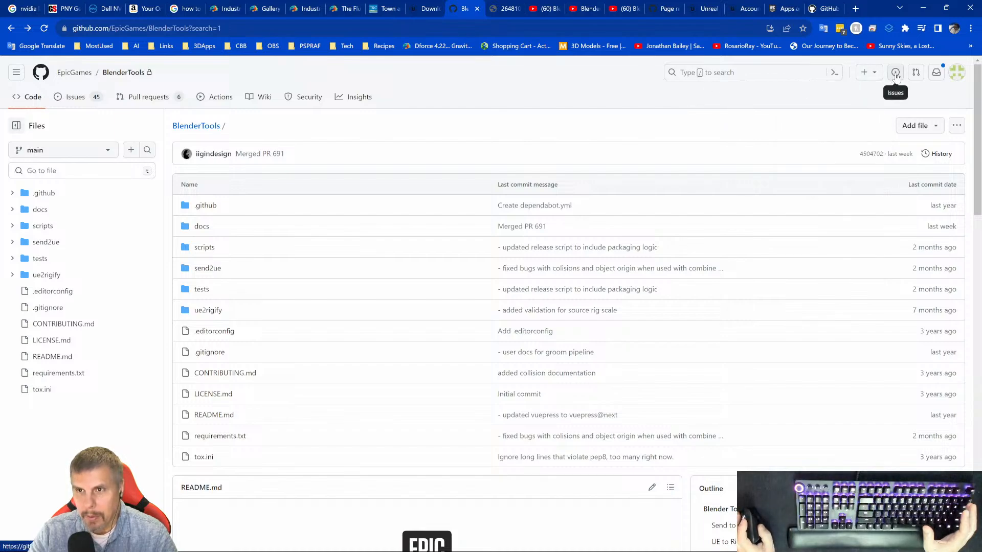
left_click(936, 126)
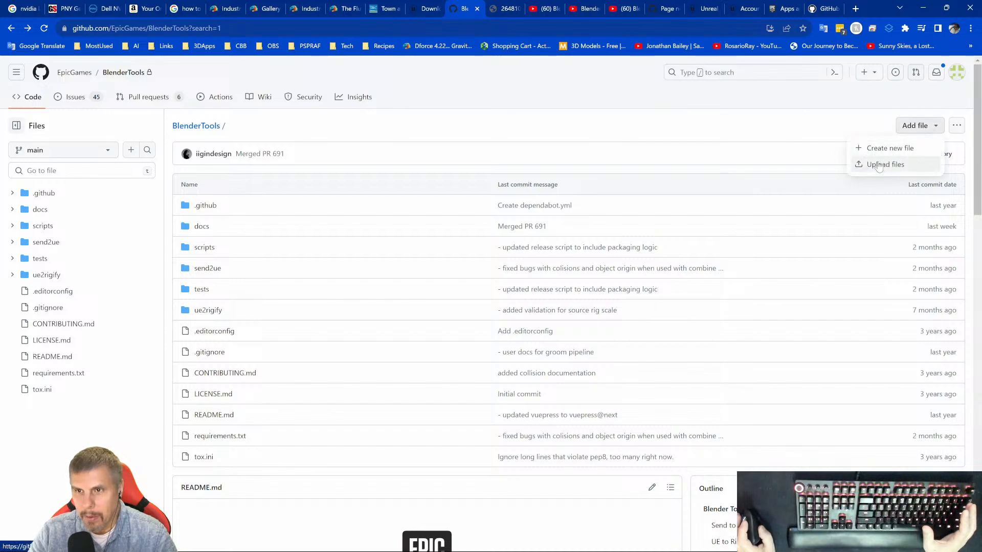
left_click(852, 132)
- Set the repository page's view option to Center content
left_click(955, 127)
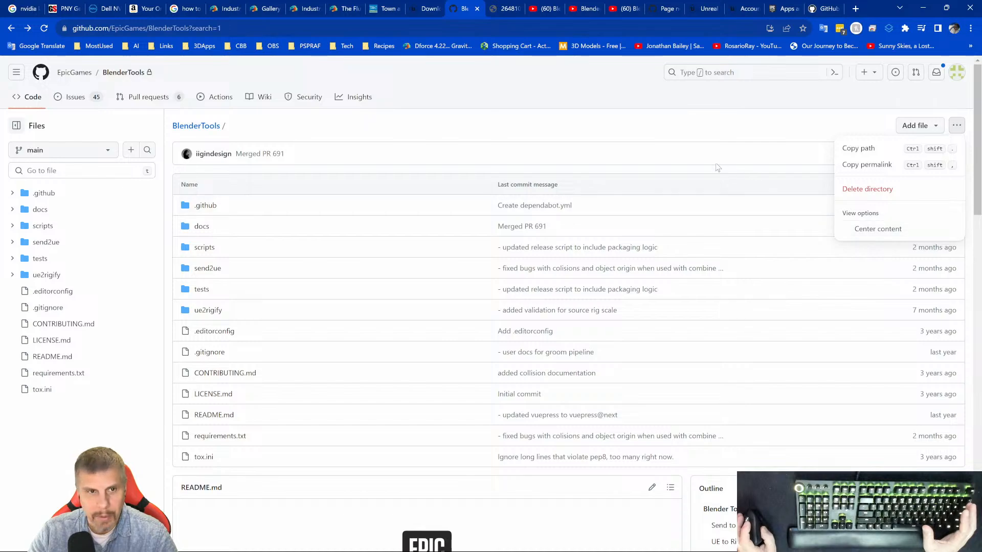
left_click(877, 229)
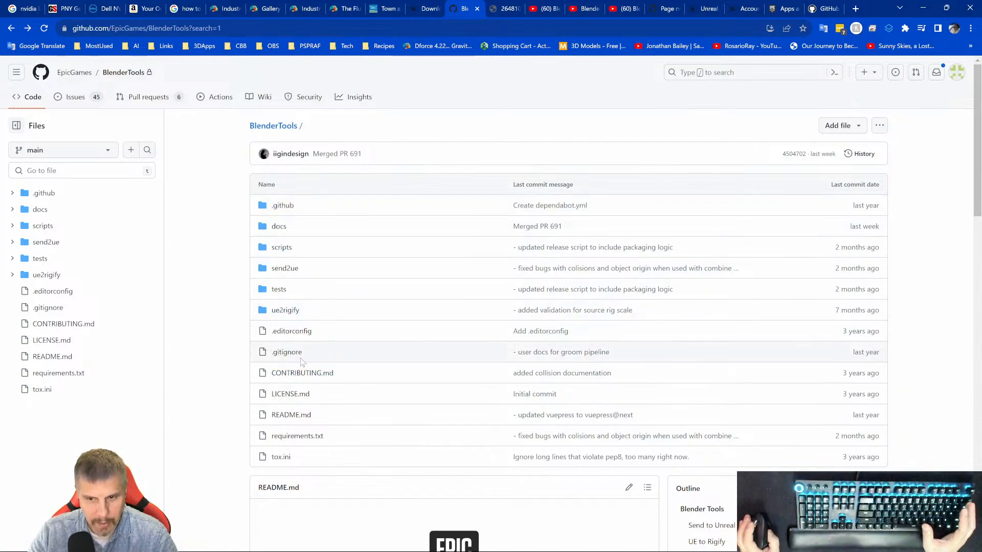
- Check the directory options, create-new, account and add-file menus of the BlenderTools repository for a Watch option
key("space")
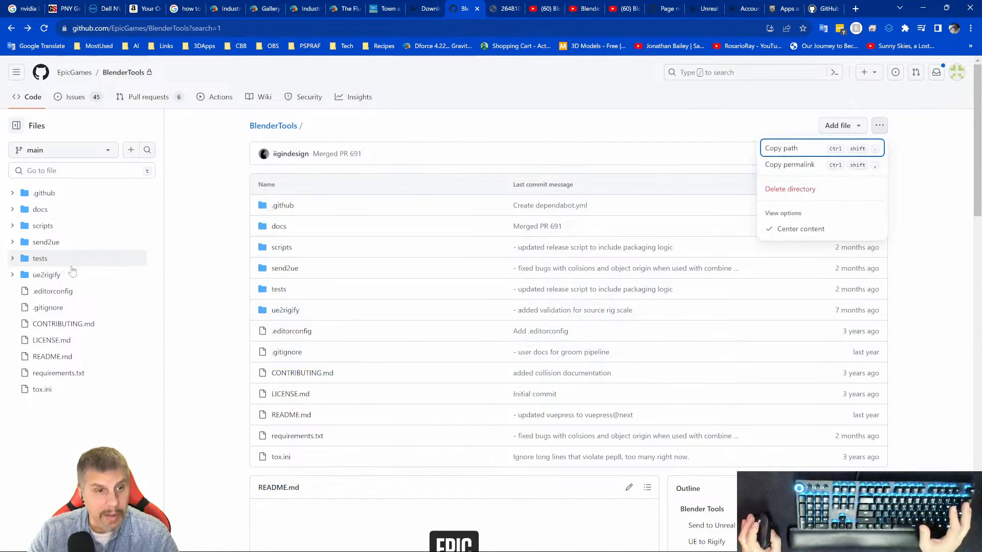
left_click(152, 205)
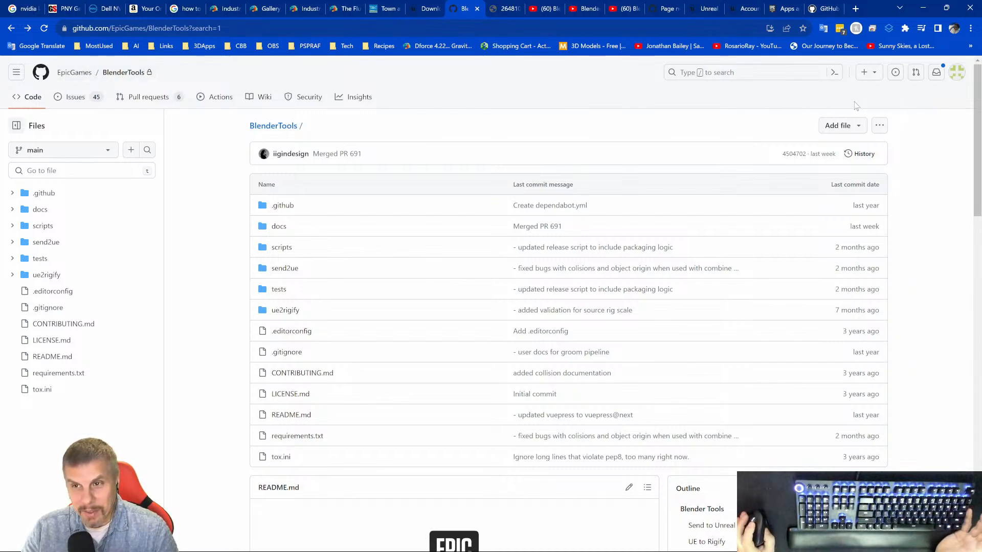
left_click(869, 72)
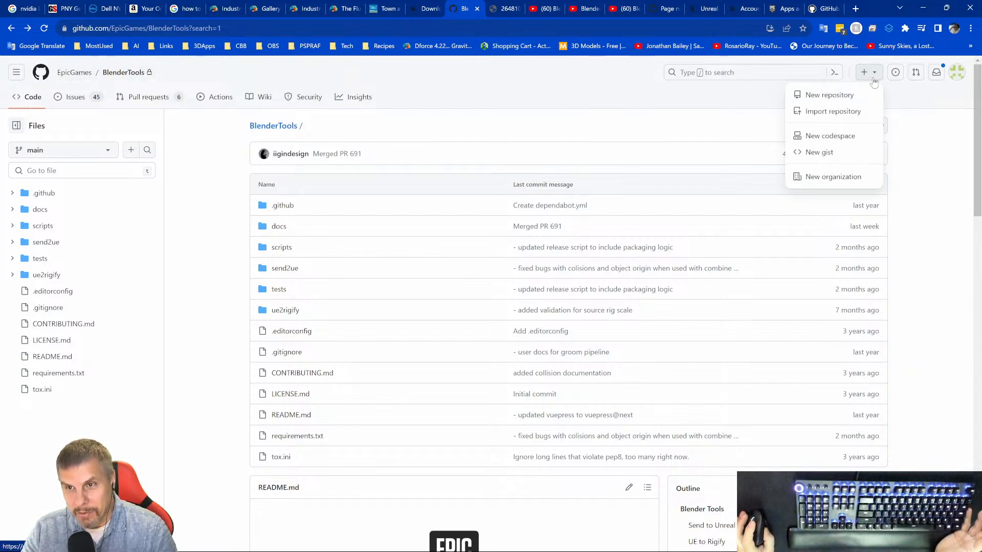
left_click(863, 74)
left_click(862, 74)
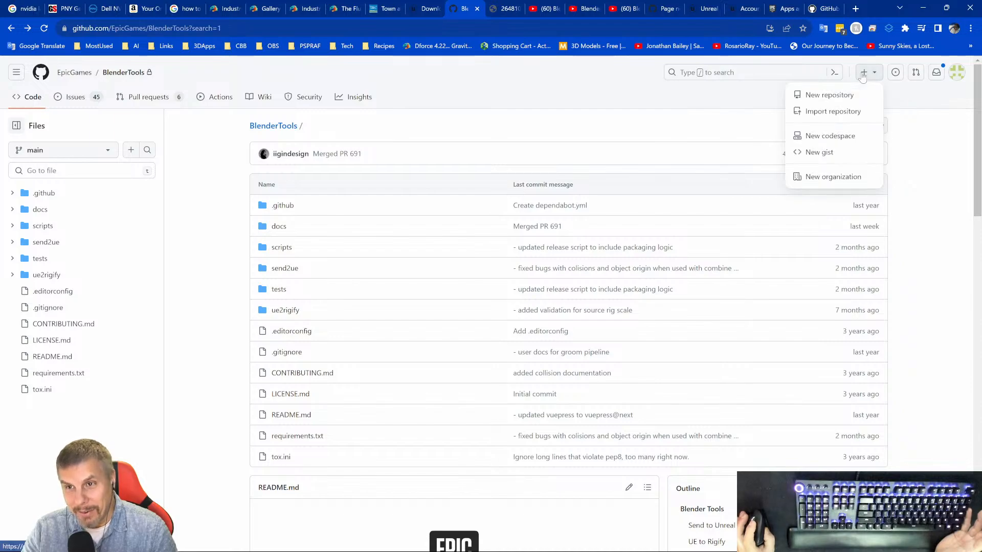
left_click(915, 107)
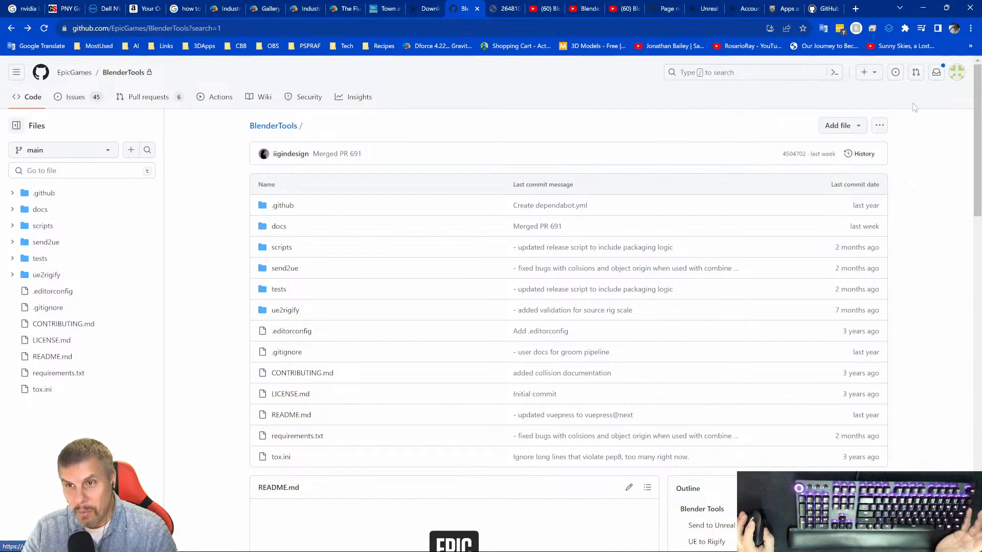
left_click(957, 72)
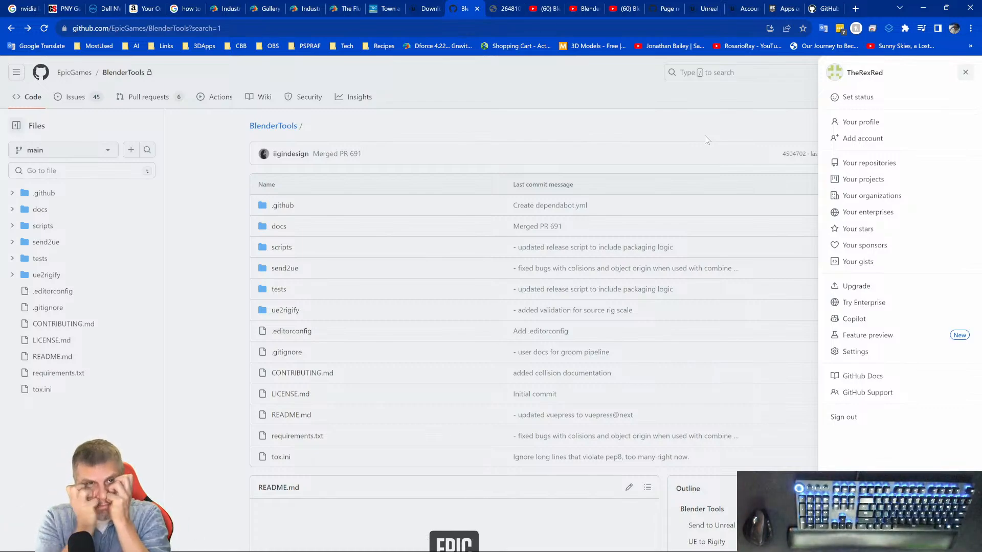
left_click(607, 90)
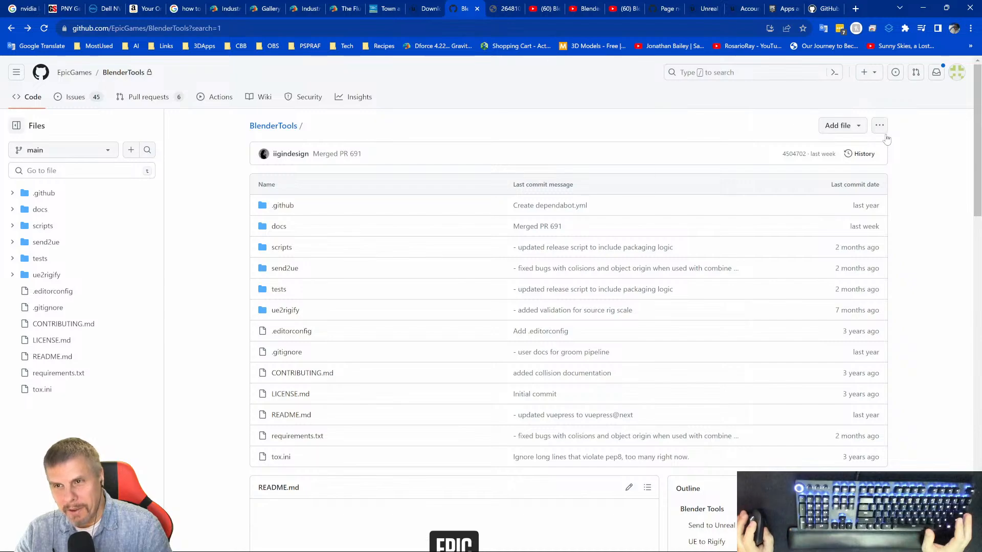
left_click(860, 128)
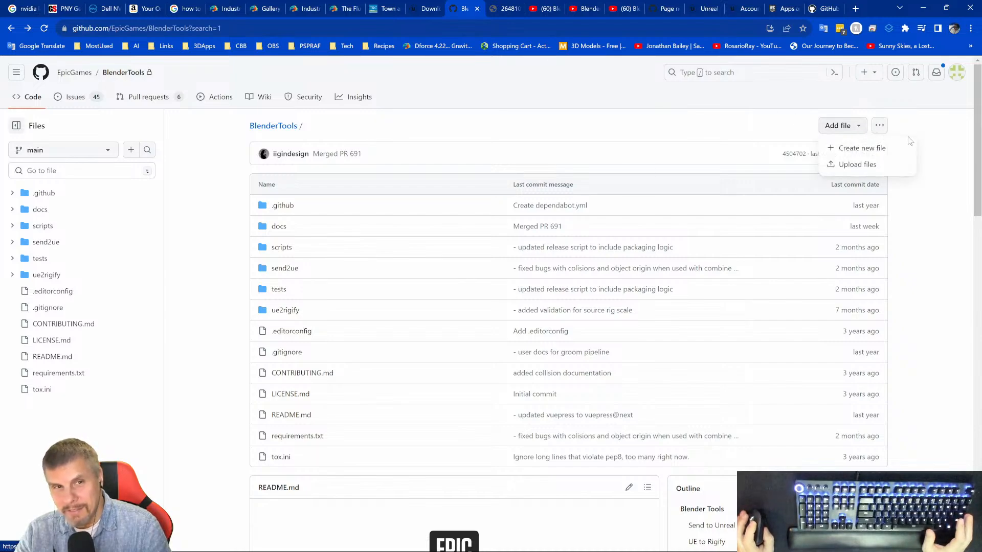
left_click(925, 143)
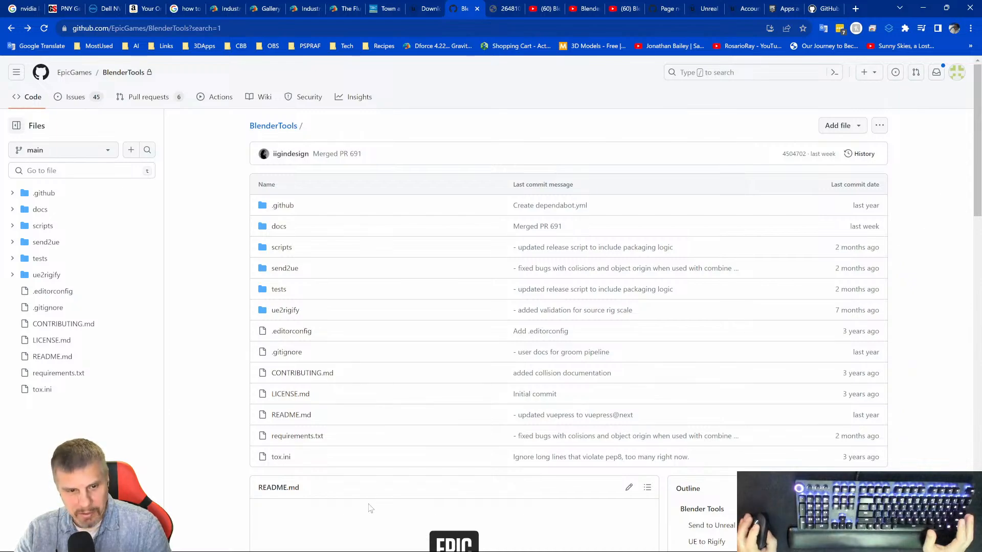
- Skim the README through the UE to Rigify section and hide its outline
mouse_move(371, 551)
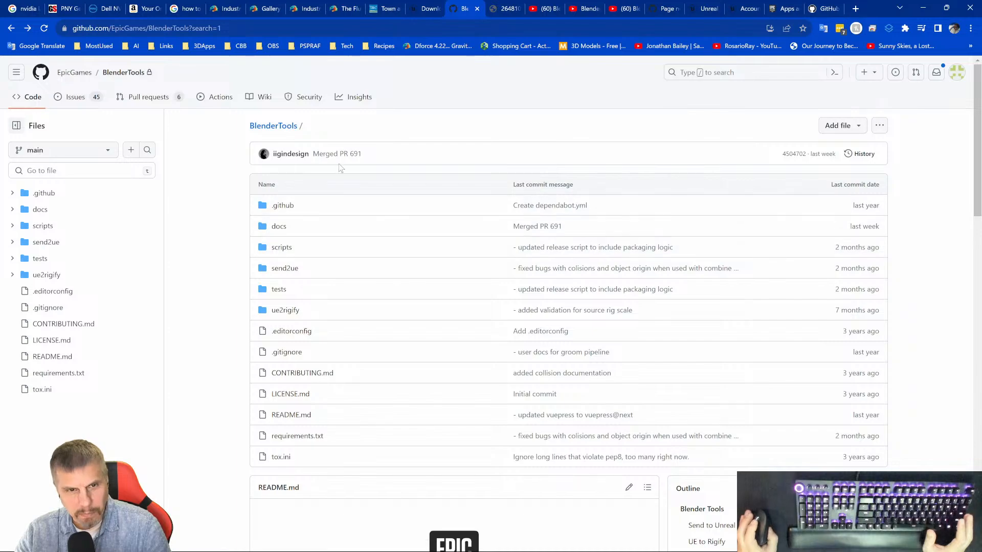
scroll(922, 215, "down", 4)
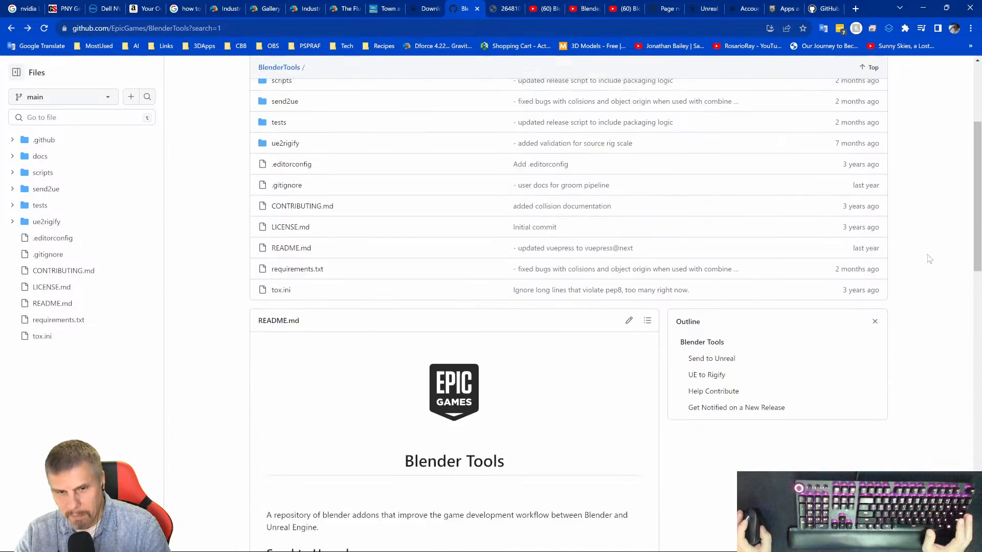
scroll(928, 317, "down", 15)
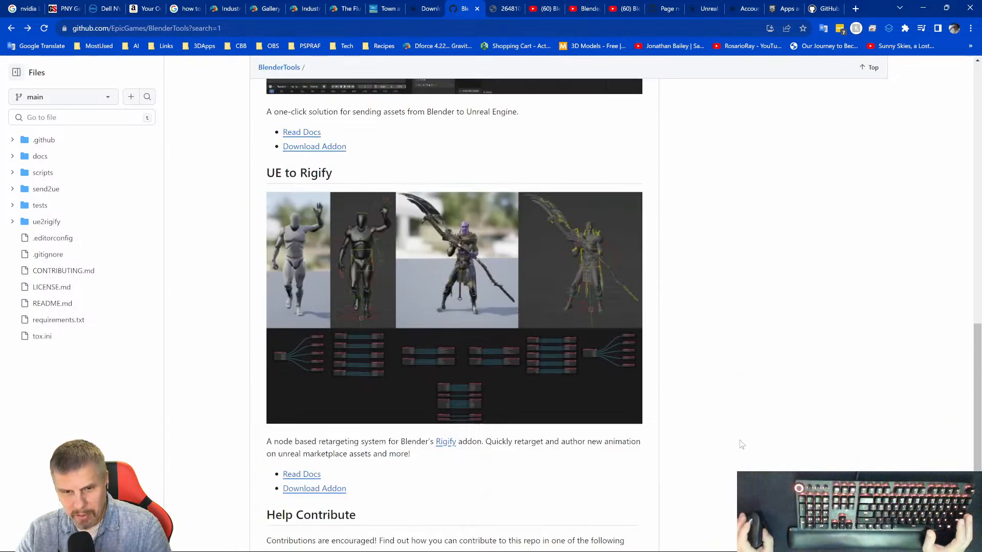
scroll(741, 437, "up", 17)
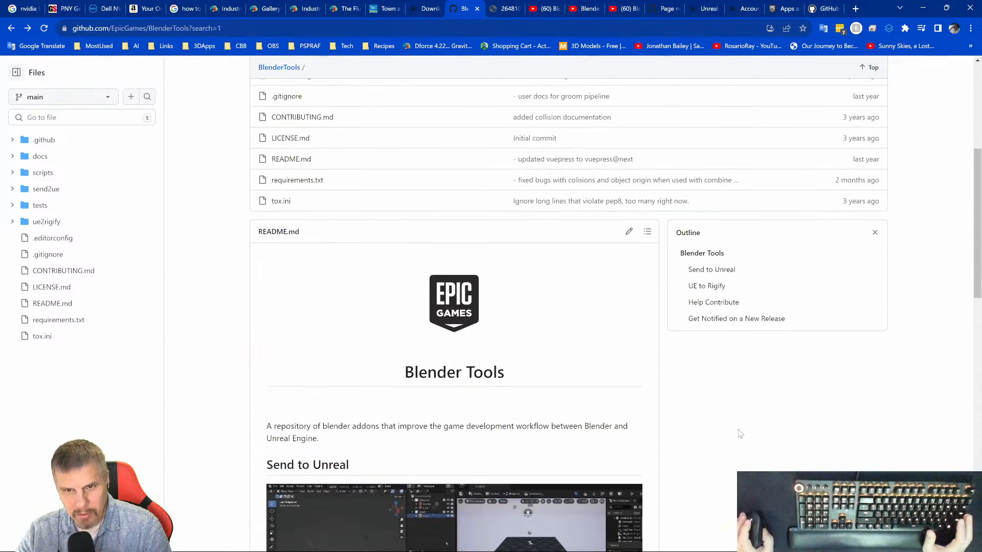
left_click(647, 341)
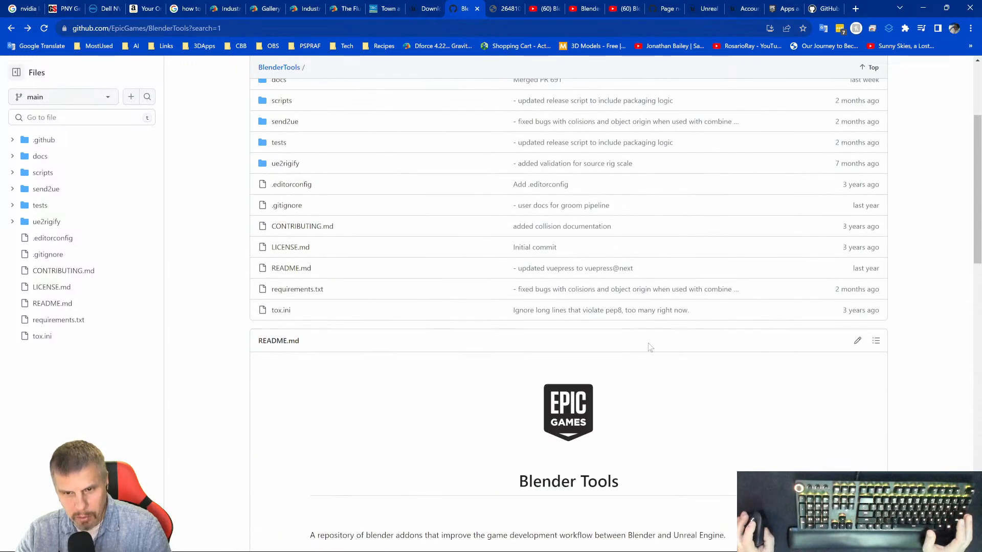
- Return to the repository's file list and recheck its directory options and add-file menus
scroll(909, 409, "down", 3)
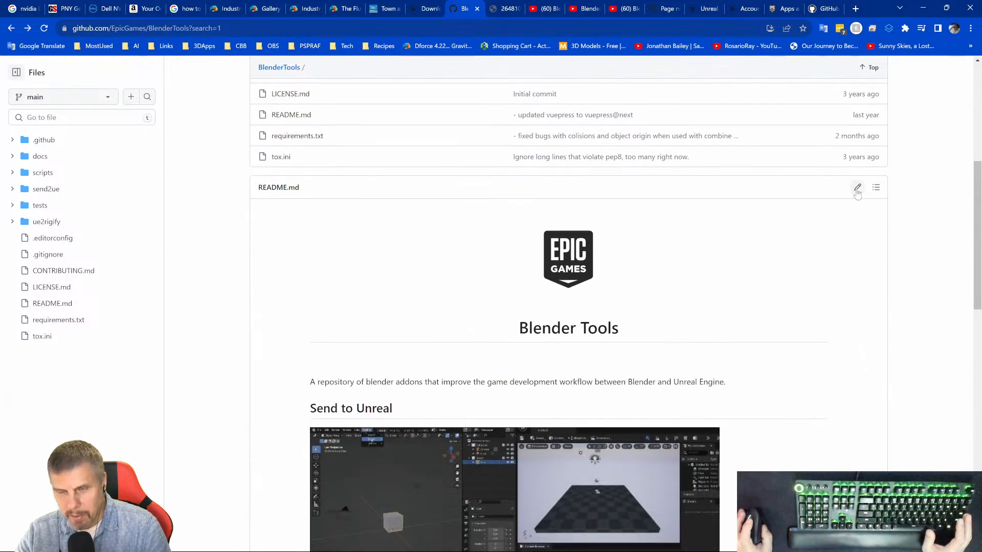
scroll(808, 236, "up", 5)
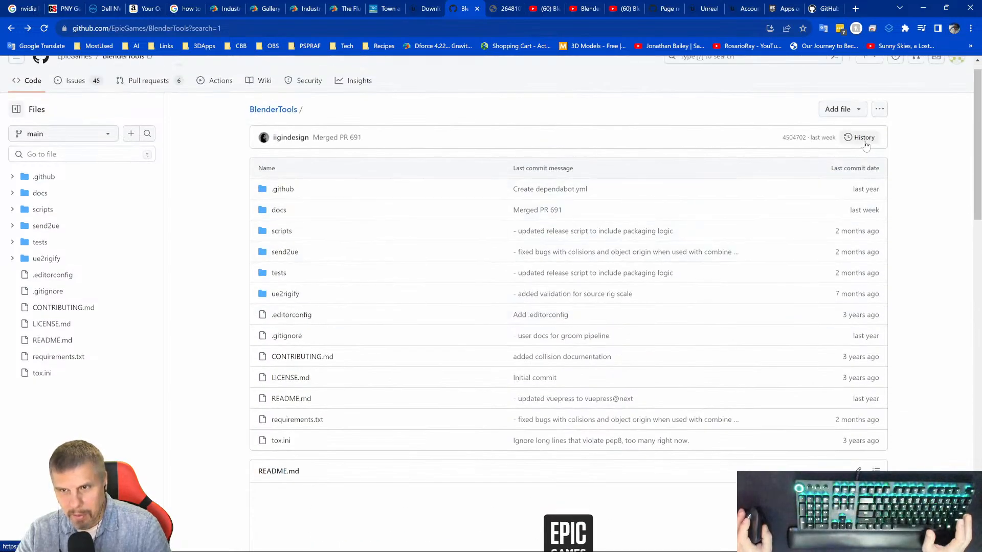
left_click(877, 115)
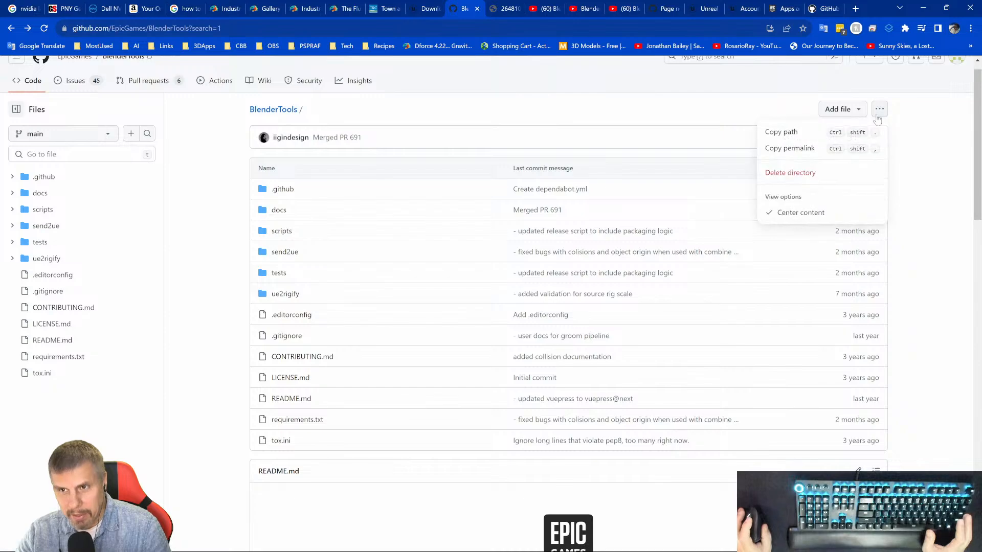
left_click(721, 106)
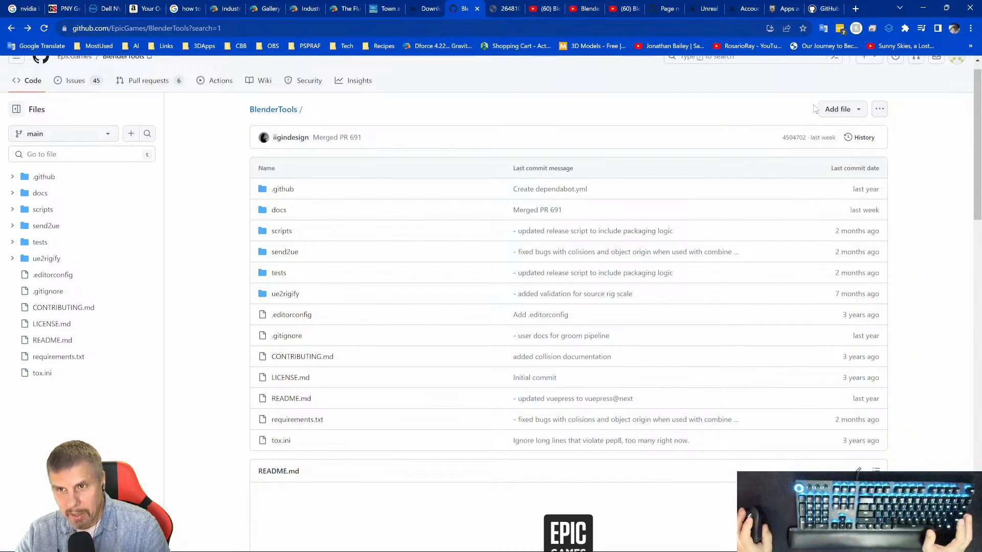
left_click(865, 114)
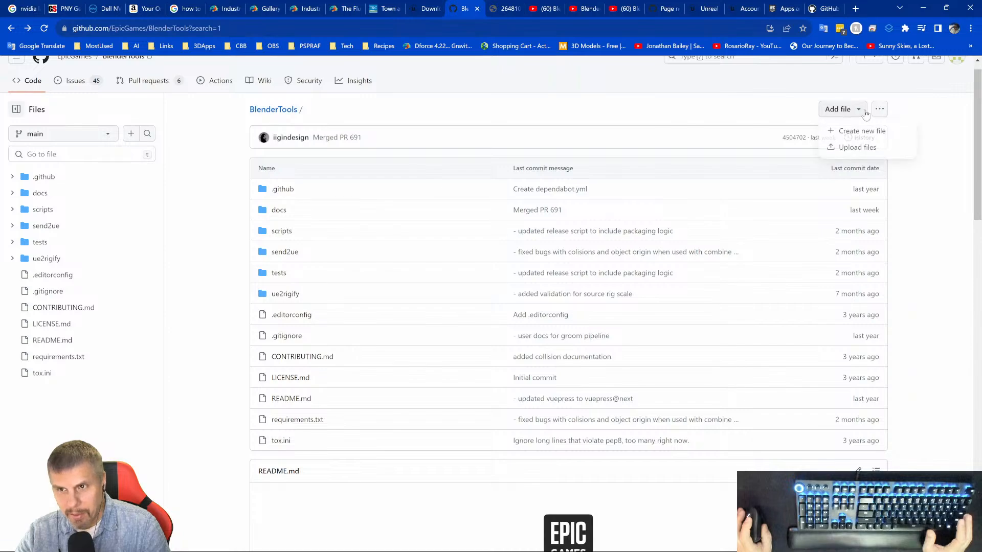
left_click(718, 113)
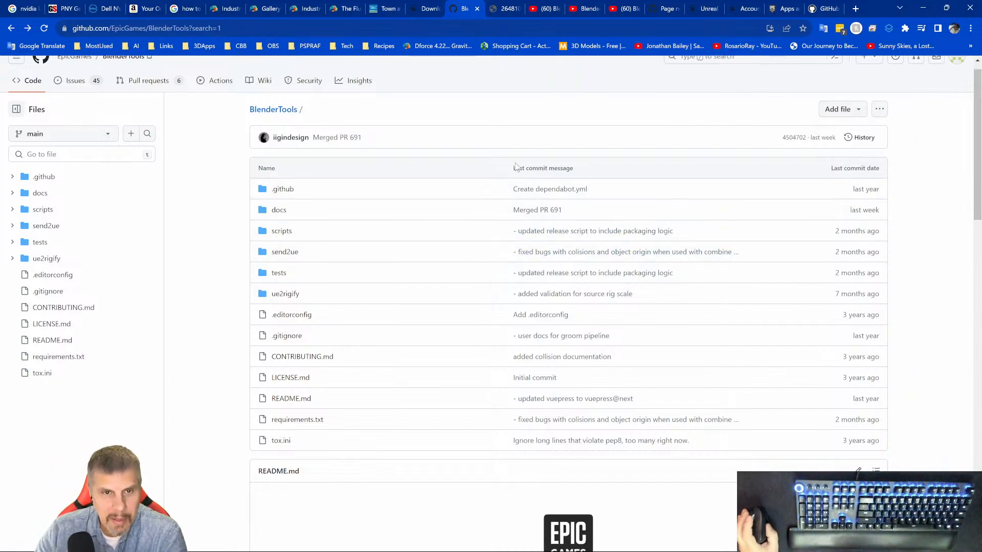
- Open the Download Addon link in the README's Send to Unreal section
scroll(514, 165, "up", 1)
scroll(643, 330, "down", 10)
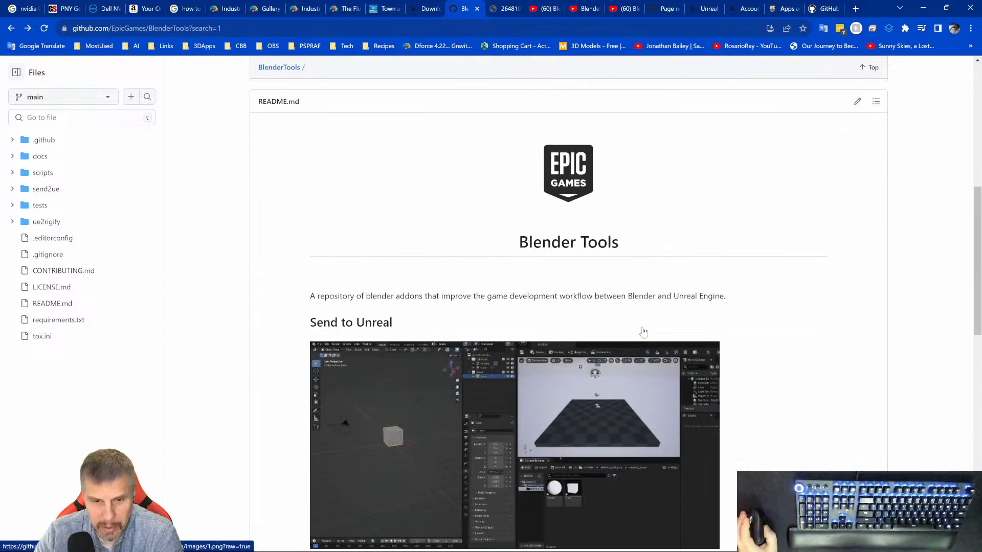
scroll(596, 261, "down", 4)
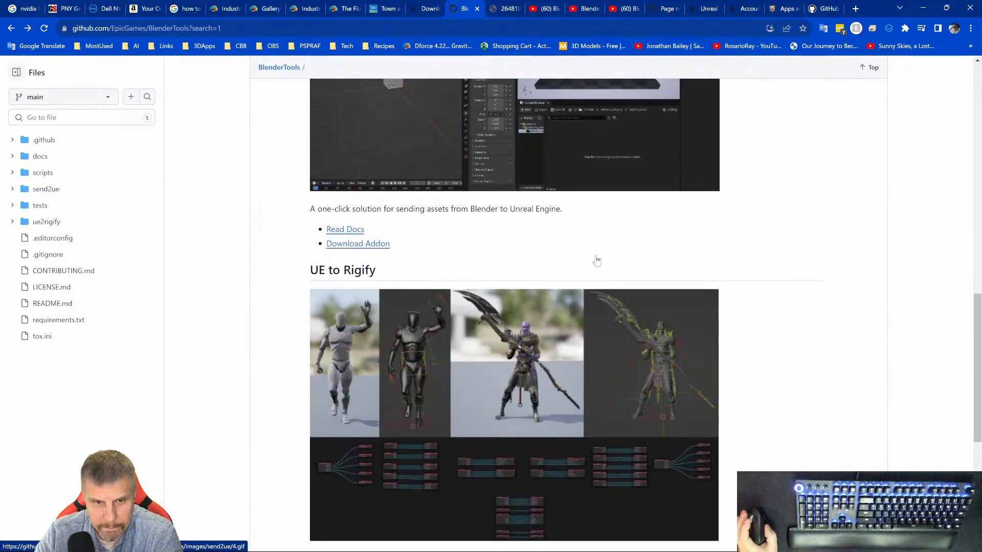
left_click(369, 251)
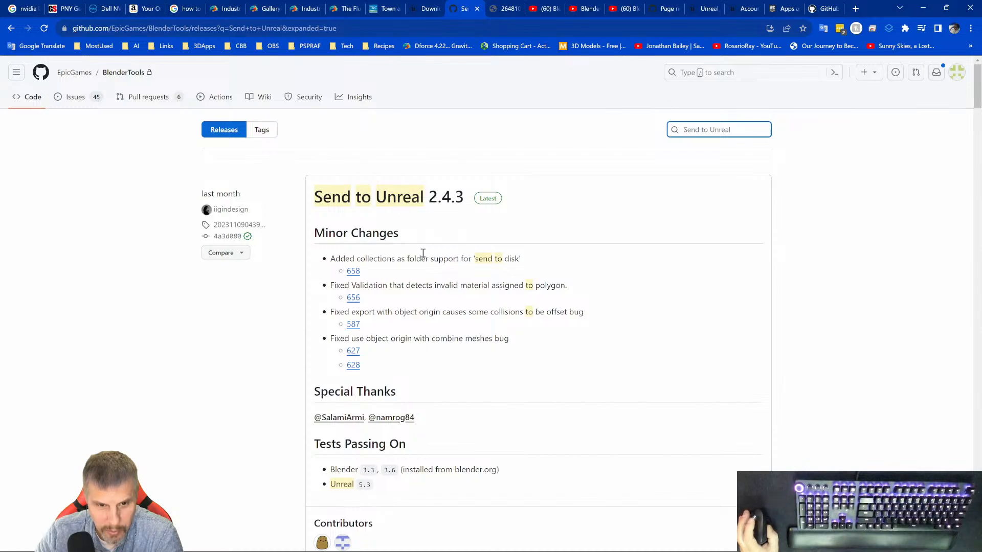
- Compare the Send to Unreal 2.4.3 and 2.4.2 release notes and open the 2.4.3 release page
scroll(420, 256, "down", 9)
scroll(475, 315, "down", 4)
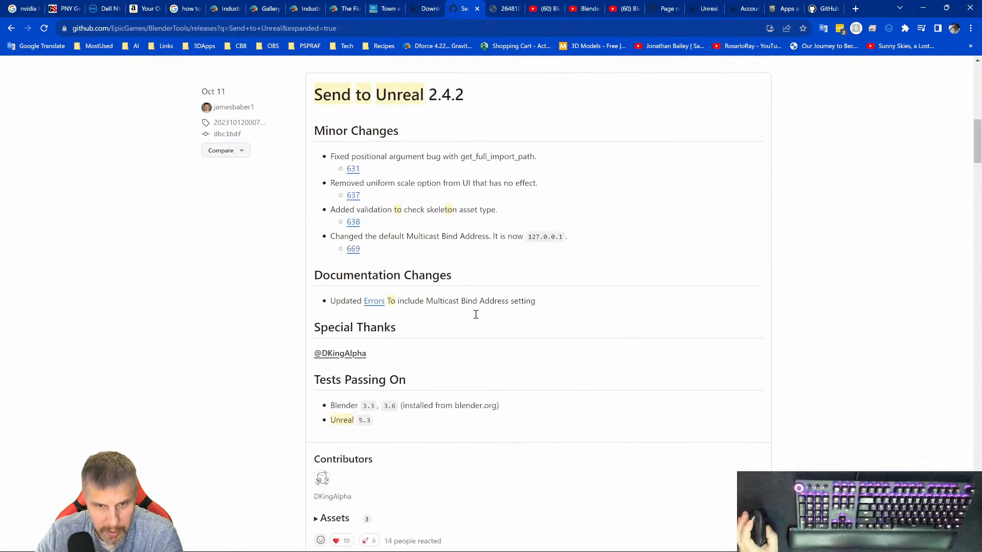
scroll(477, 312, "up", 5)
scroll(479, 311, "up", 8)
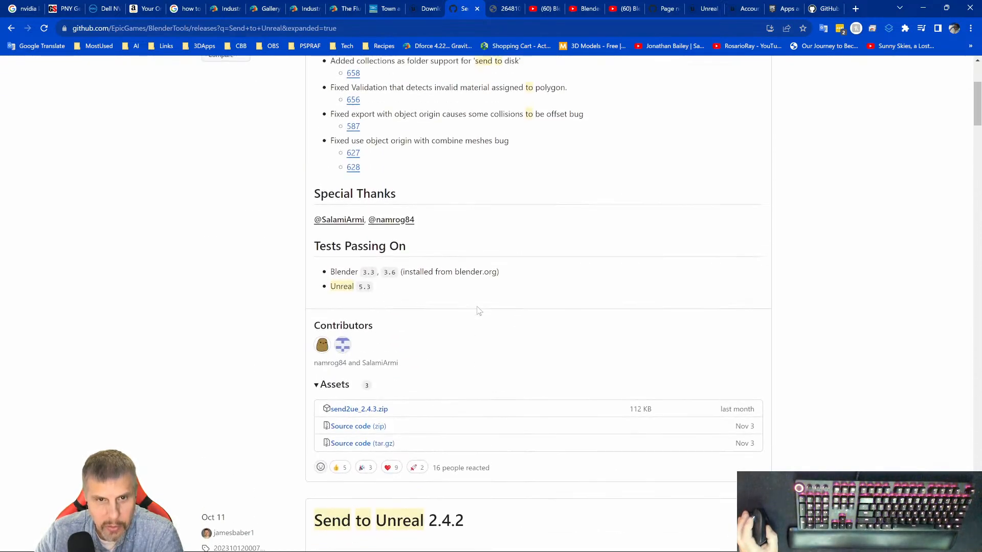
scroll(460, 250, "up", 1)
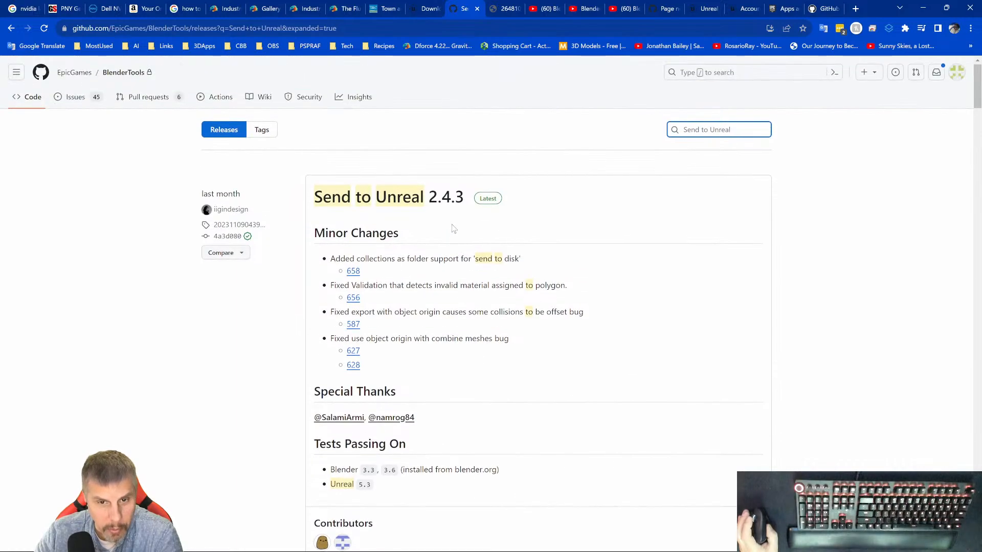
left_click(484, 203)
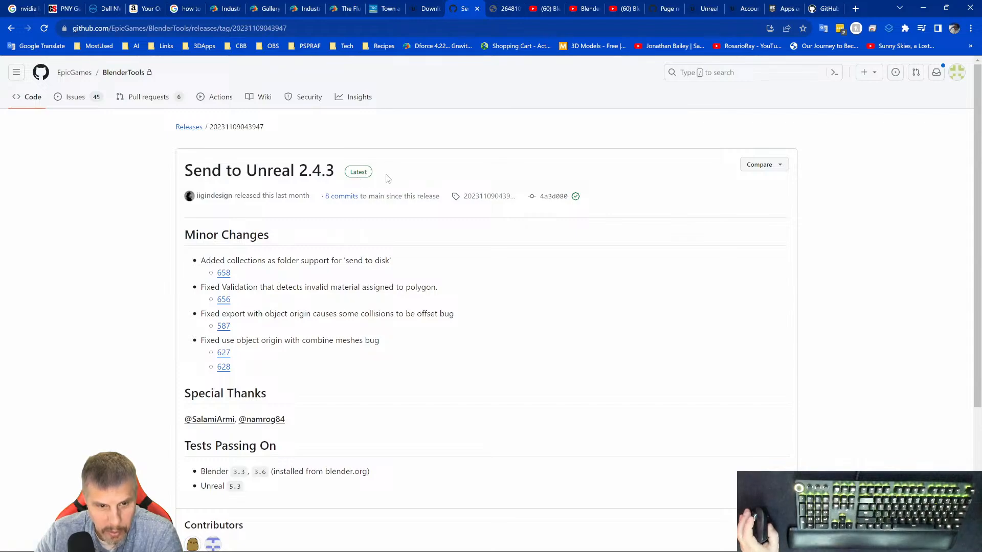
- Download the 2.4.3 release's Source code (zip) asset to the Desktop as BlenderTools-20231109043947.zip
scroll(386, 188, "down", 1)
scroll(387, 188, "down", 2)
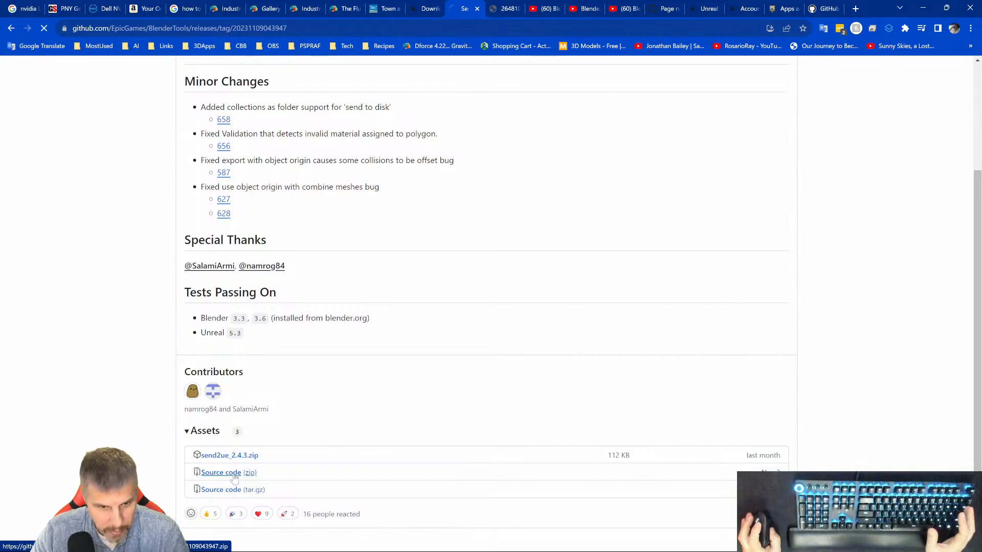
left_click(235, 475)
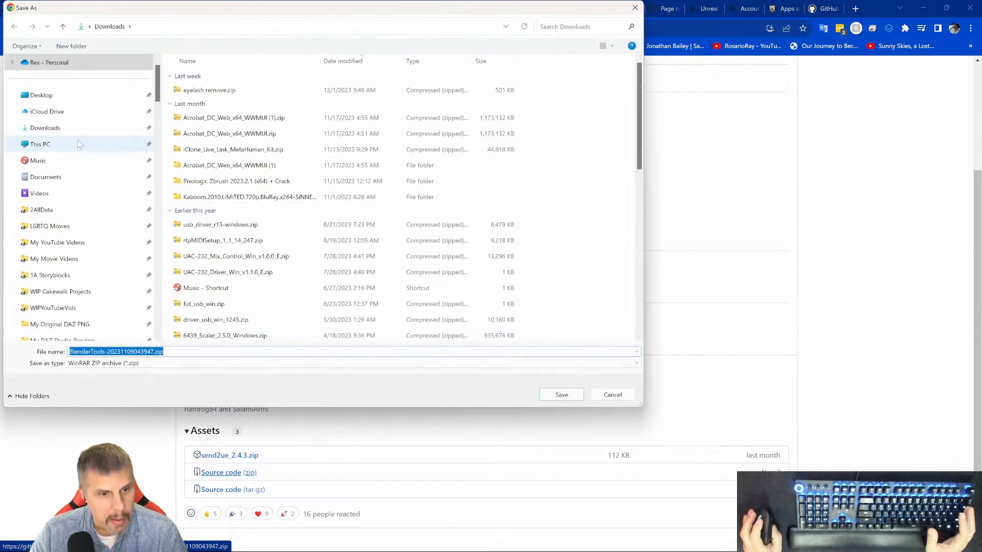
left_click(50, 102)
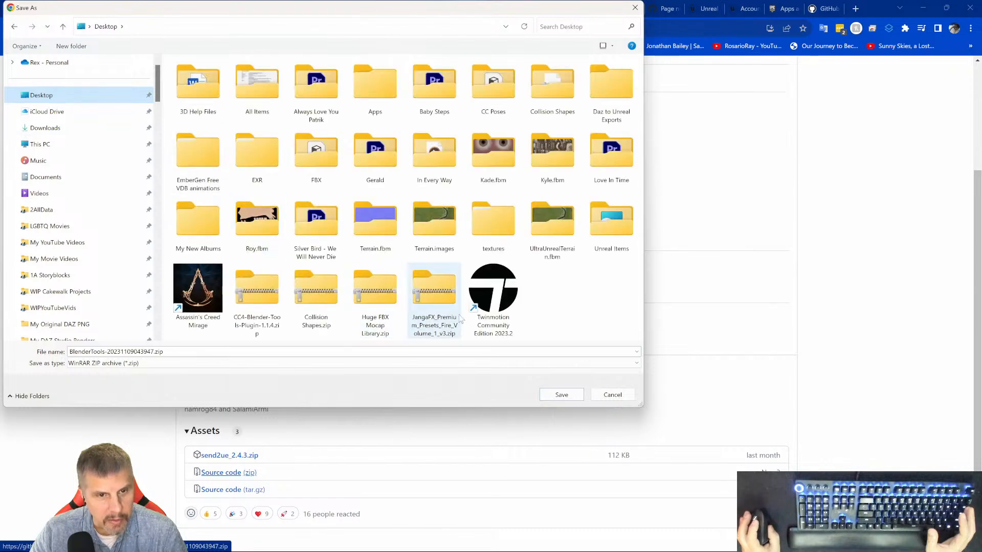
left_click(562, 398)
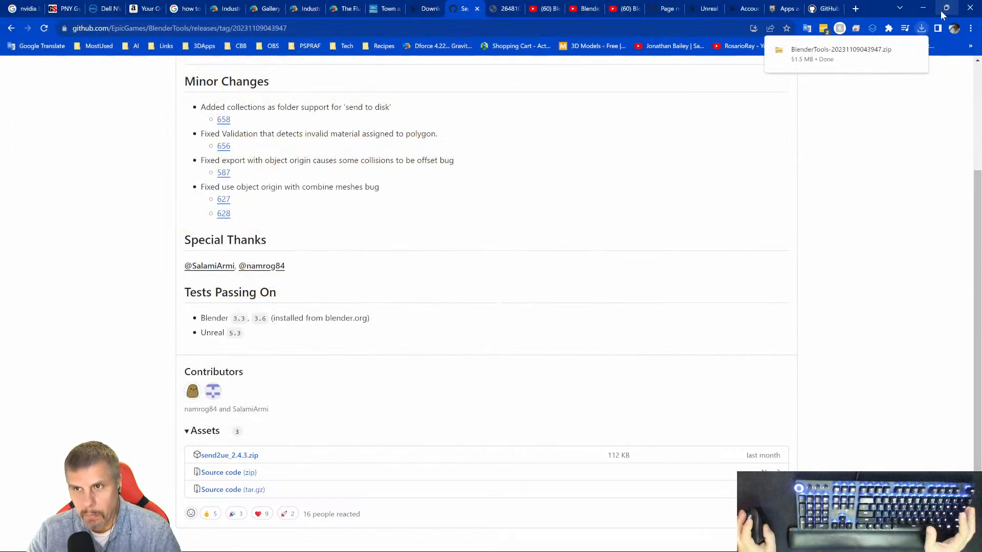
- Switch to Blender, minimize the browser windows covering it, and open the add-on preferences
left_click(924, 9)
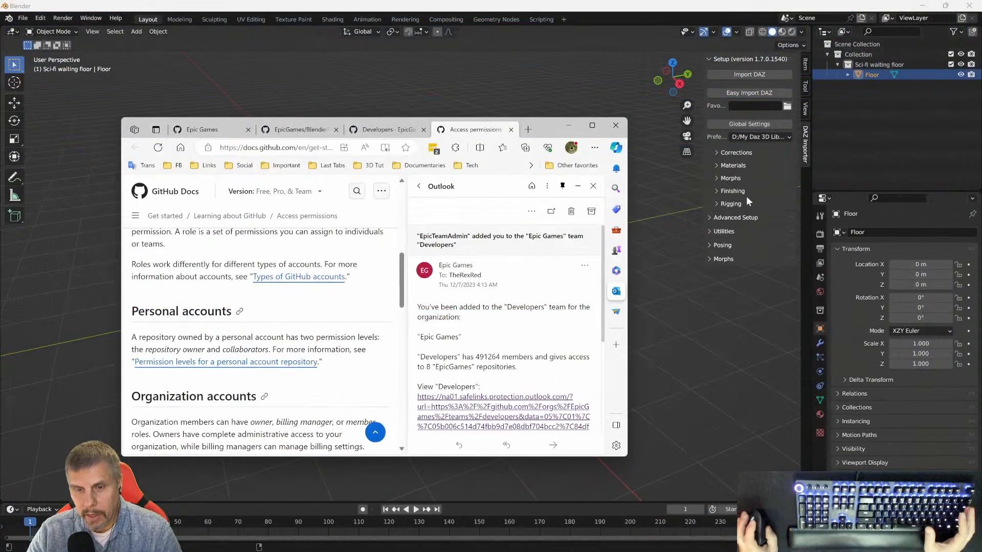
left_click(577, 127)
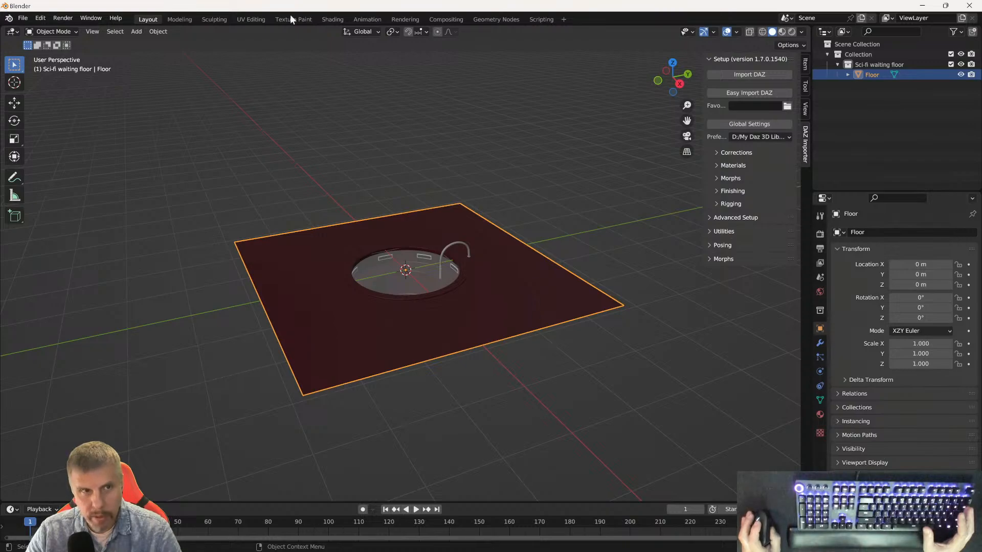
left_click(40, 18)
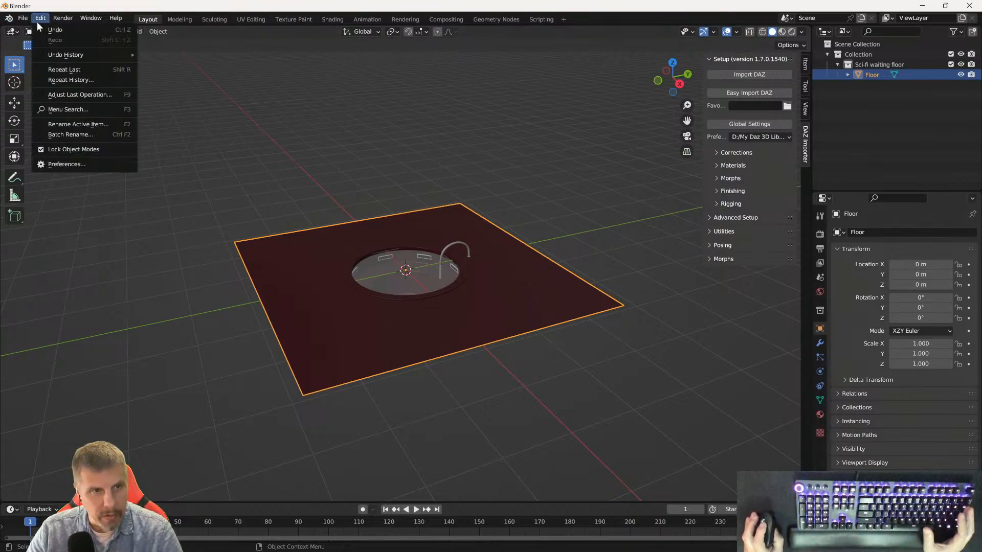
left_click(67, 163)
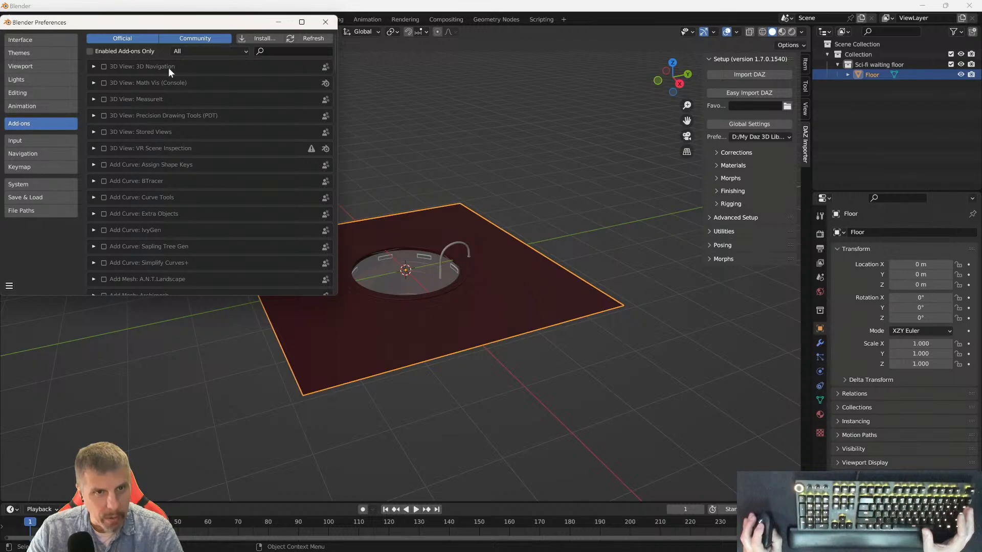
- Try to install CC4-Blender-Tools-Plugin-1.1.4.zip from the Desktop as an add-on
left_click(251, 40)
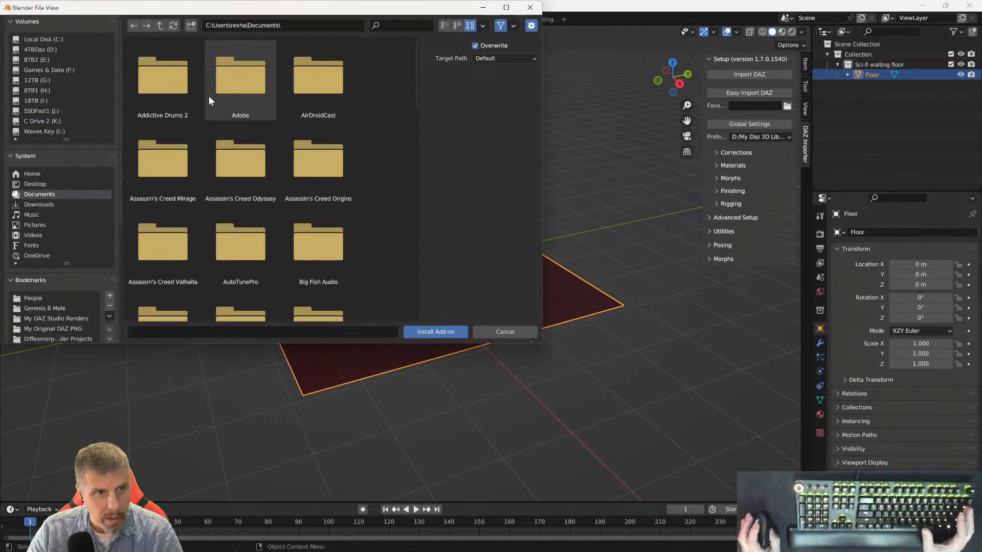
left_click(32, 185)
left_click_drag(417, 99, 417, 303)
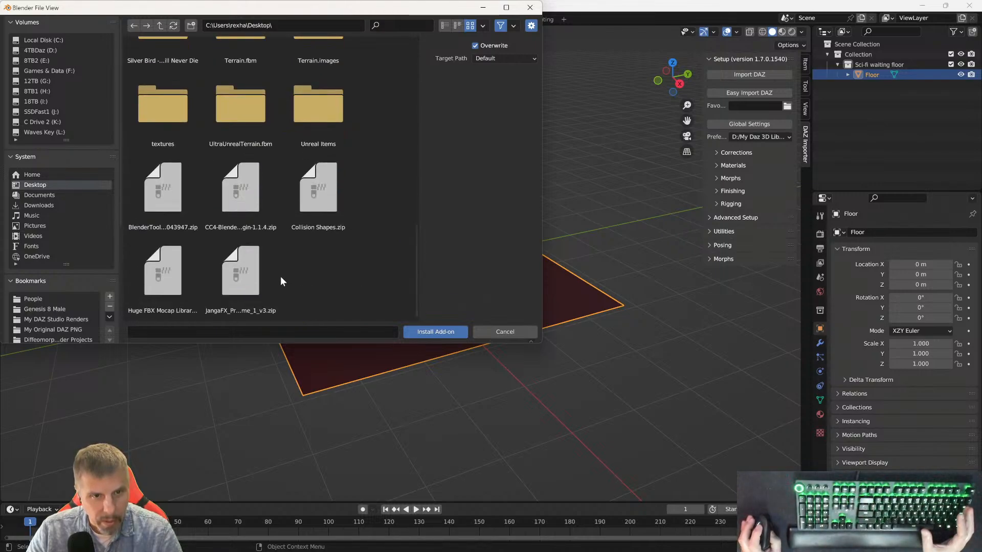
left_click(239, 213)
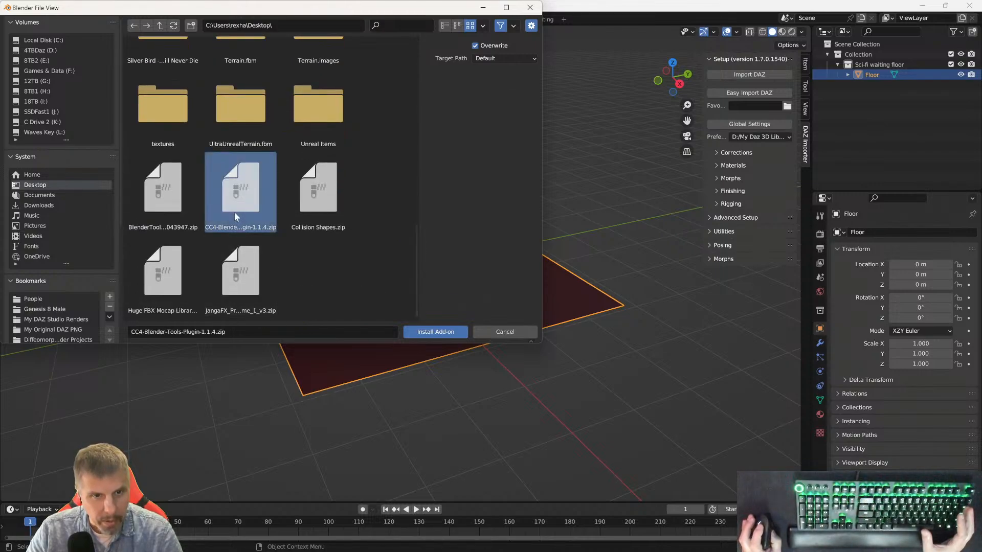
left_click(435, 331)
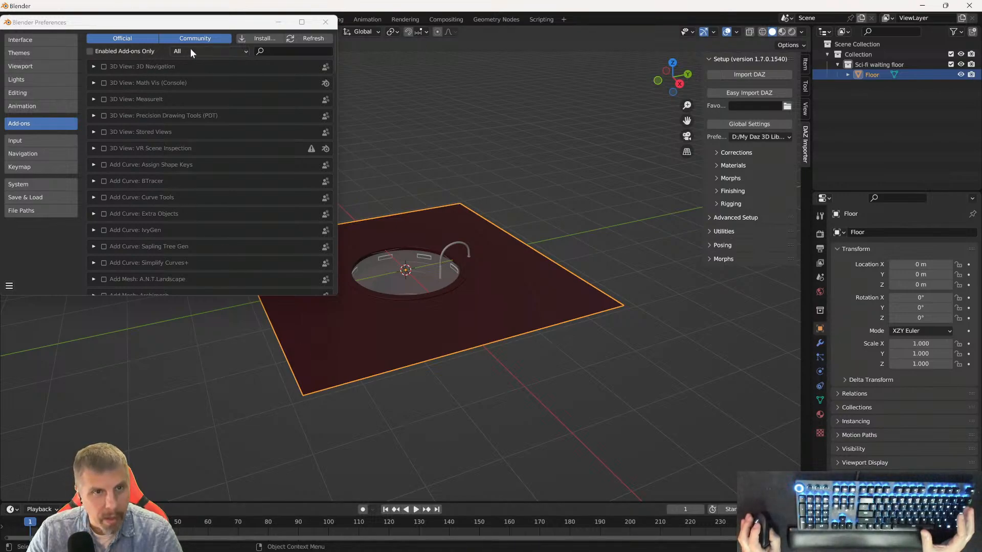
- Move the preferences window into clear view and search the add-ons for "unreal" and "blender"
left_click_drag(191, 20, 375, 92)
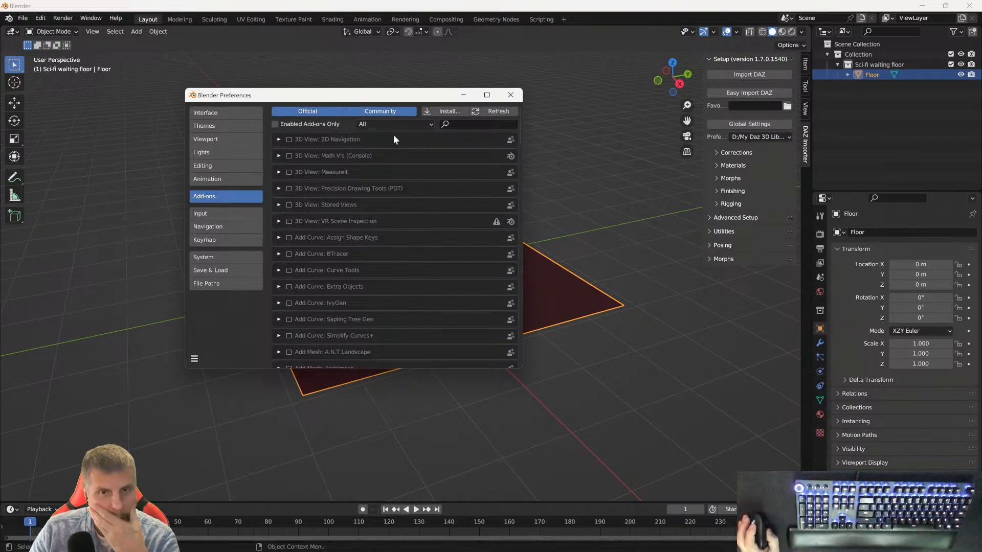
left_click(455, 124)
type("b")
key("BackSpace")
type("unreal")
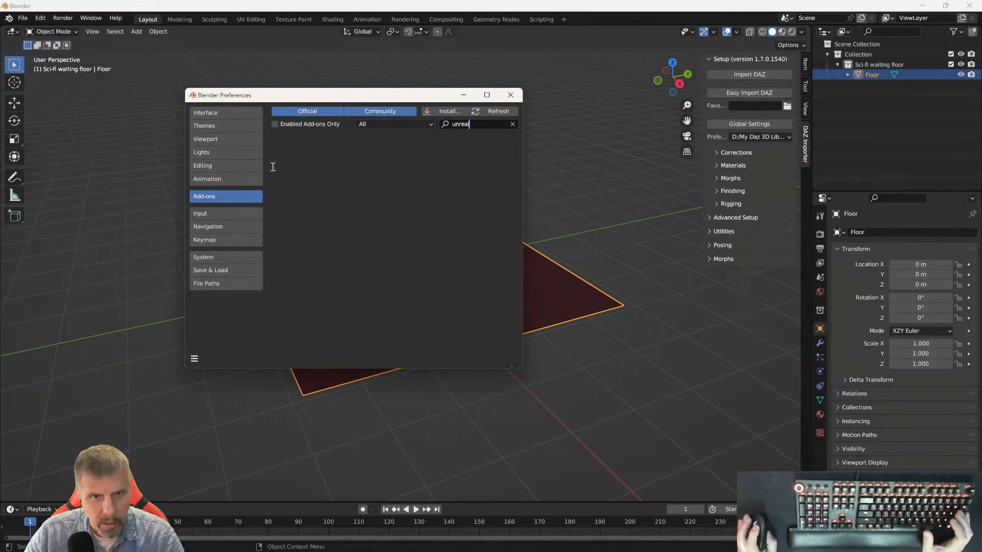
key("ctrl+a")
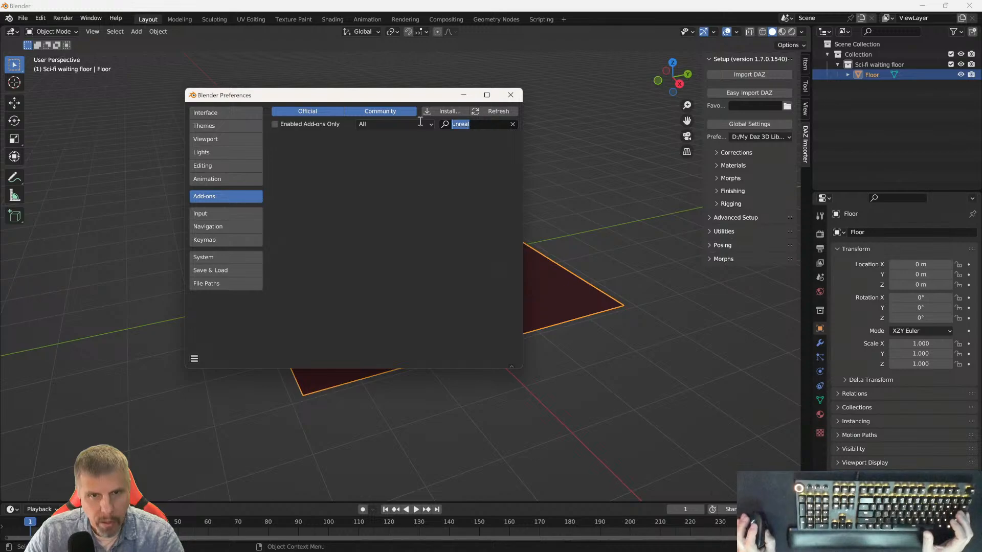
type("blender")
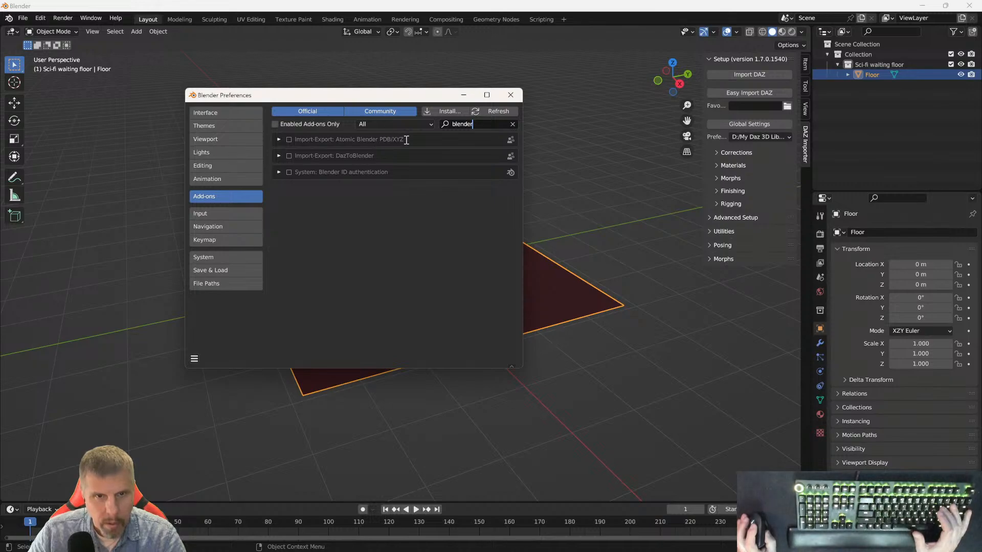
- Enable the Import-Export: DazToBlender add-on and close the preferences
left_click(289, 155)
left_click(290, 155)
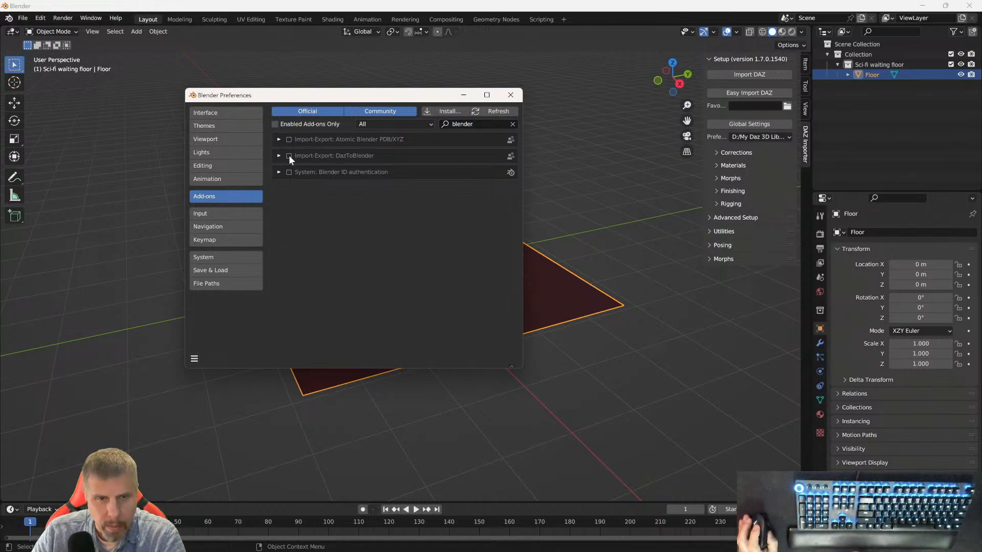
left_click(289, 155)
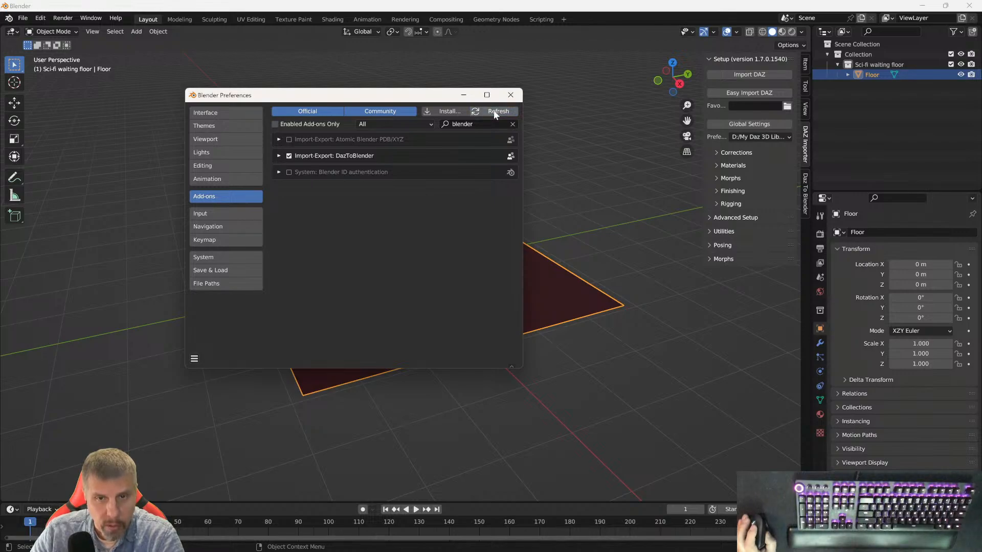
left_click(510, 95)
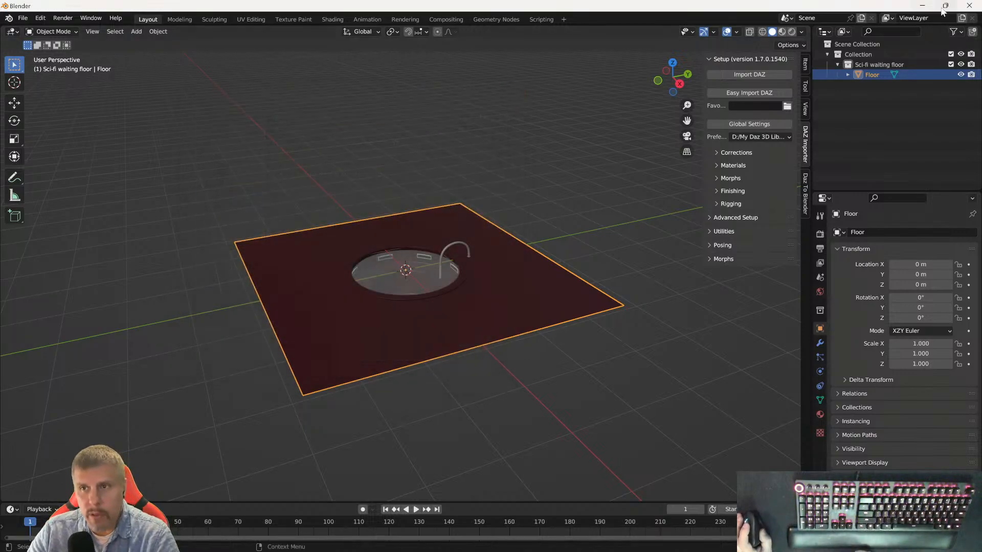
- Restart Blender without saving the scene and delete the default cube from the new file
left_click(969, 6)
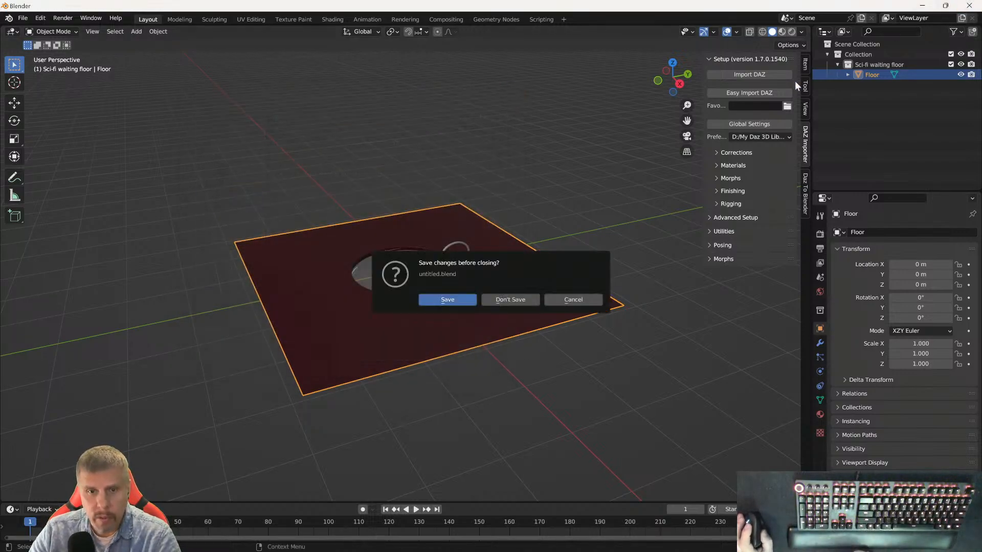
left_click(512, 300)
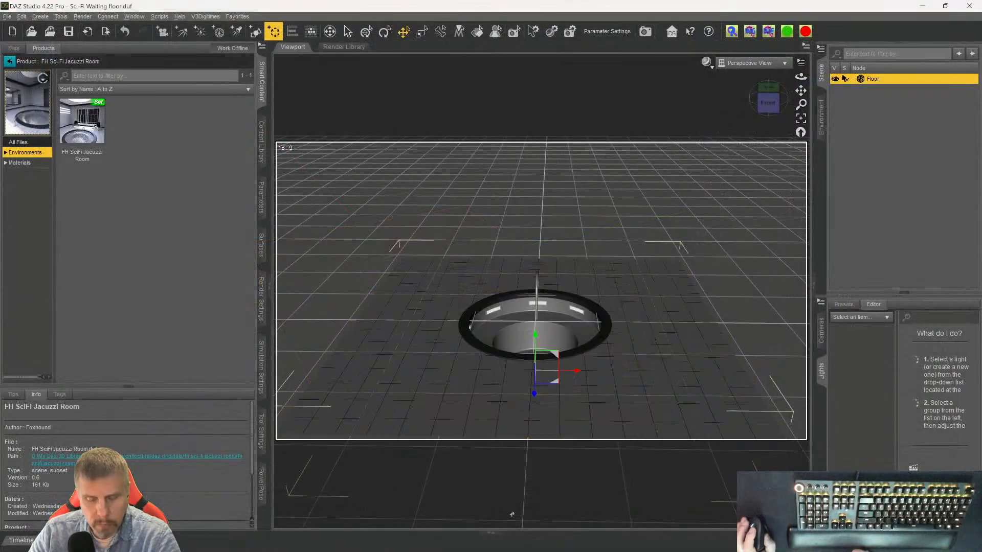
mouse_move(794, 540)
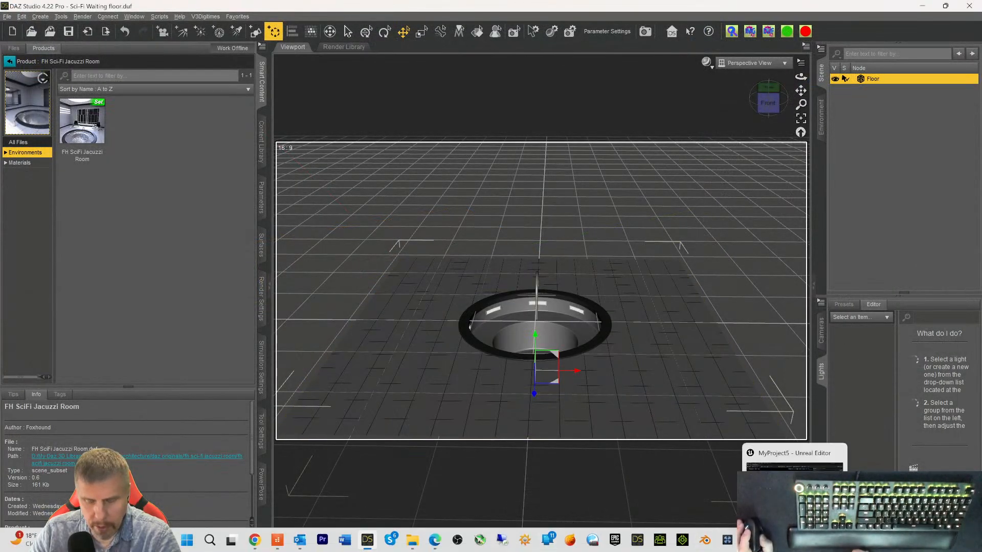
left_click(704, 543)
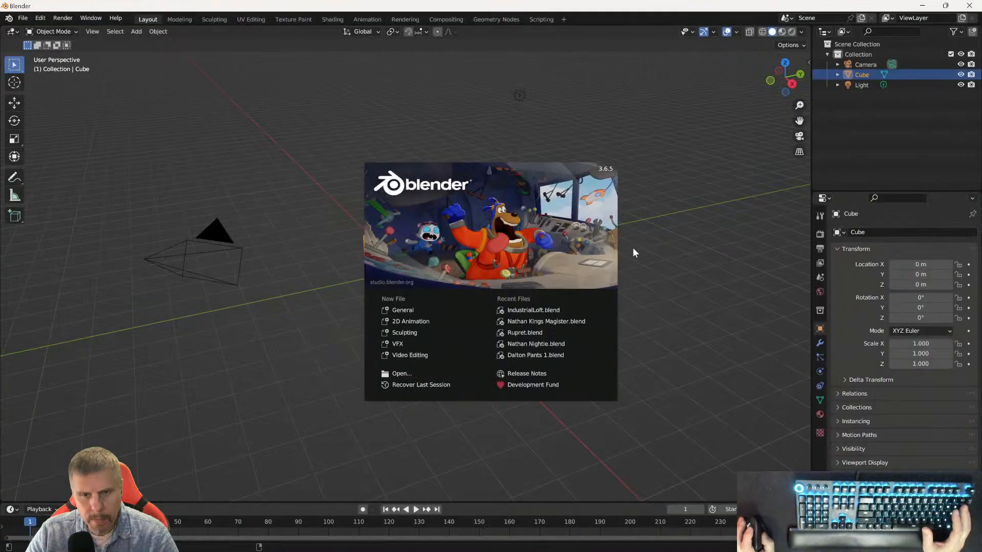
left_click(633, 247)
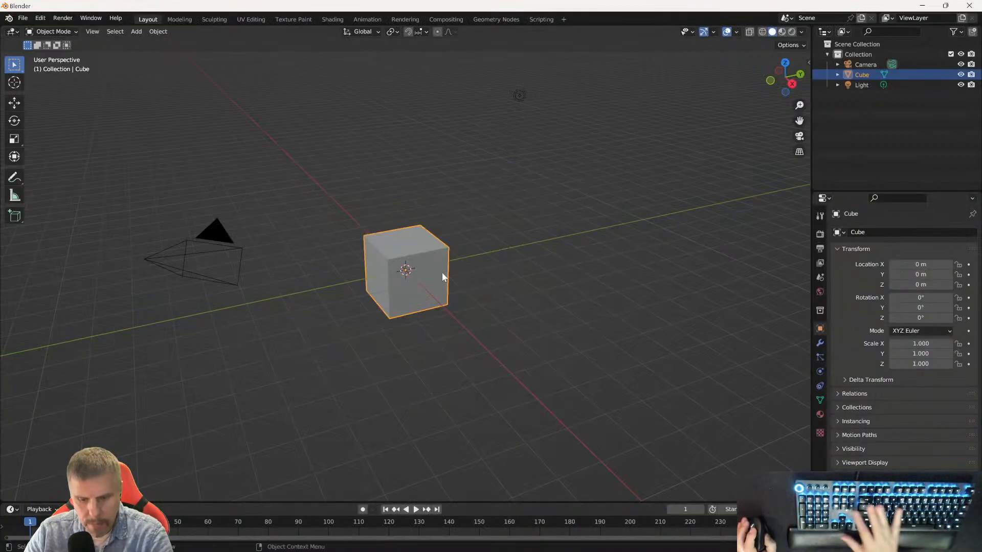
key("Delete")
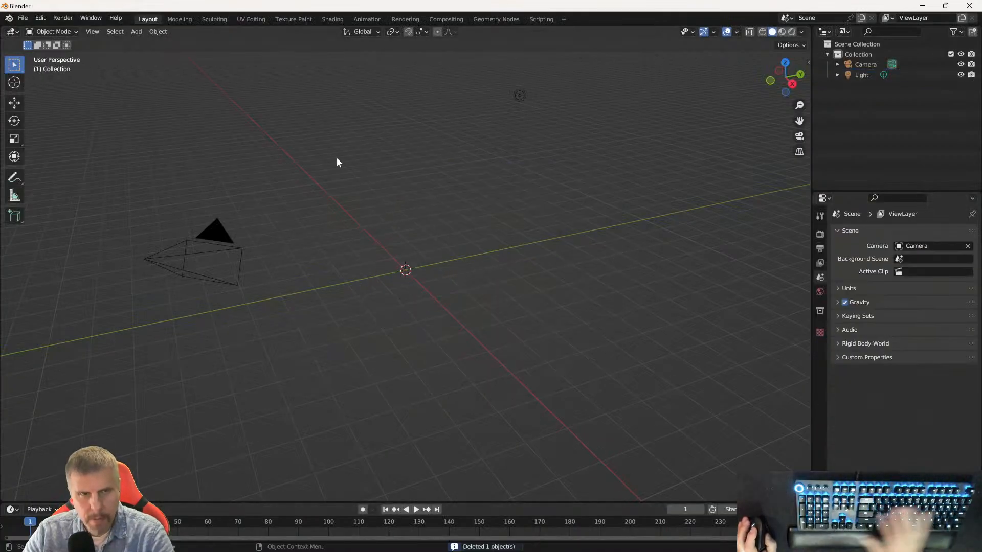
- Reopen the add-on preferences, search for "unreal", and clear the search text
left_click(40, 18)
left_click(62, 164)
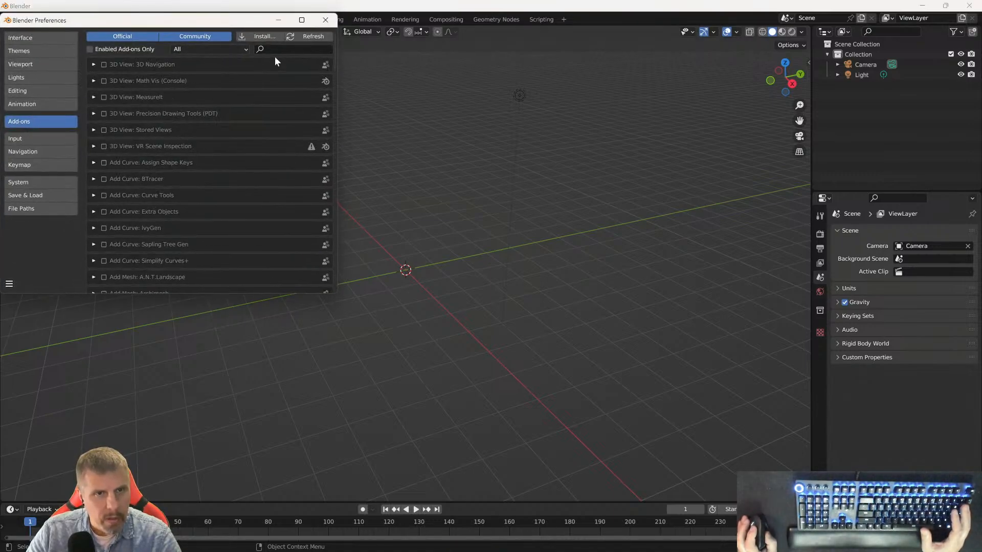
type("unc")
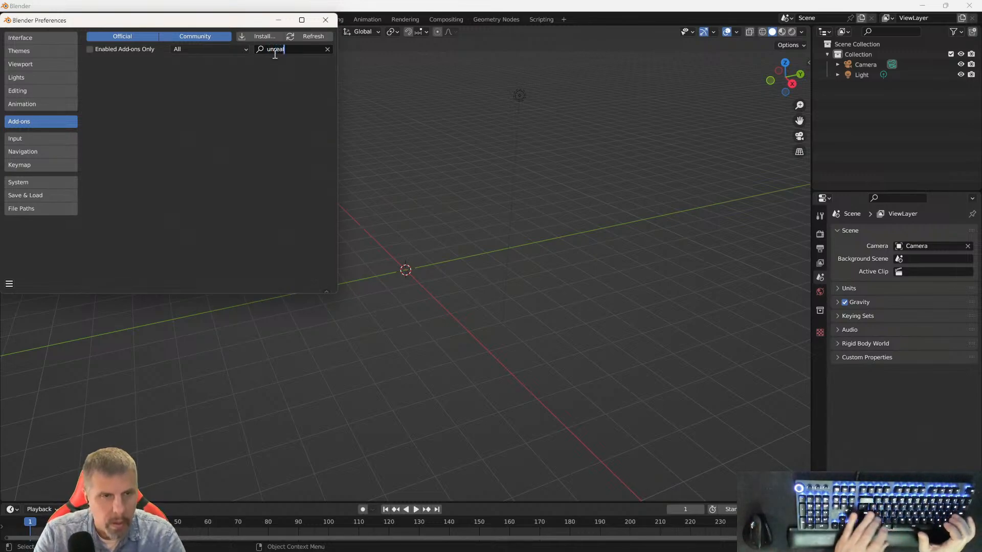
key("BackSpace")
key("BackSpace")
key("BackSpace")
key("BackSpace")
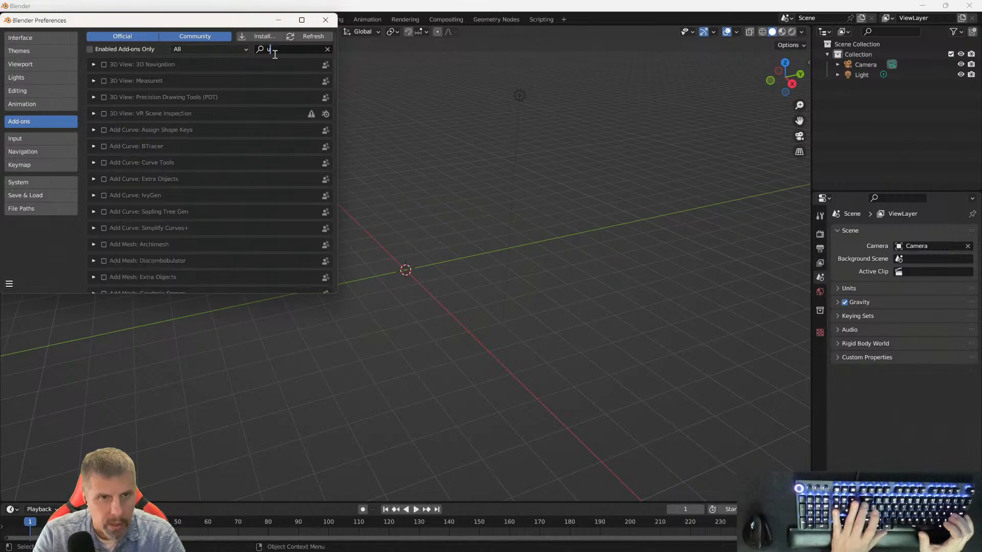
key("BackSpace")
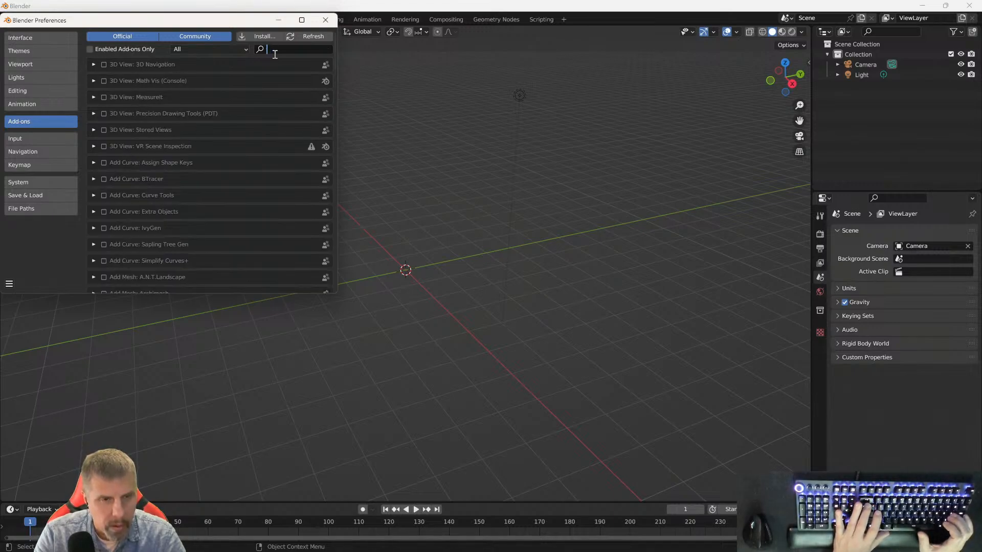
- Search the add-ons for "export" and look through the Import-Export entries for the Unreal addon
type("ex")
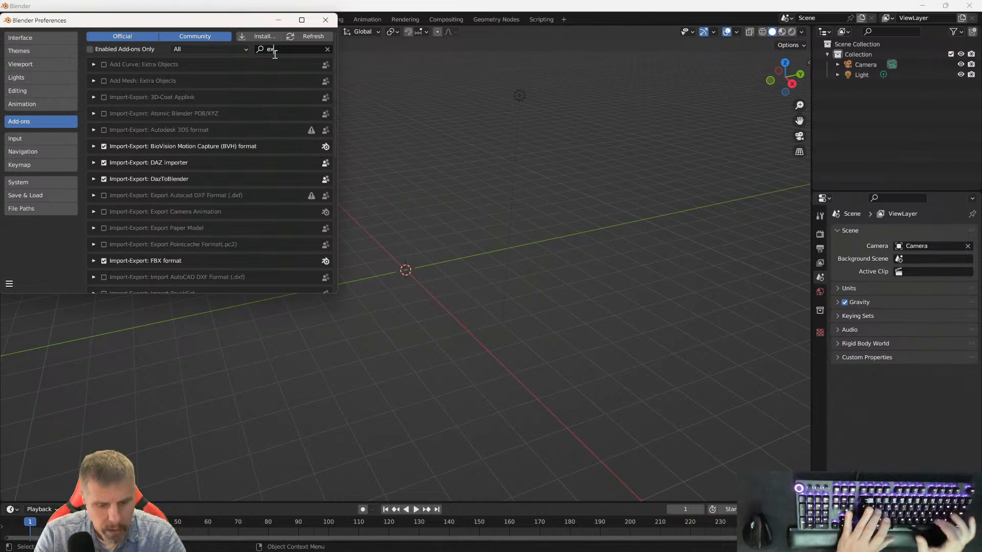
type("port")
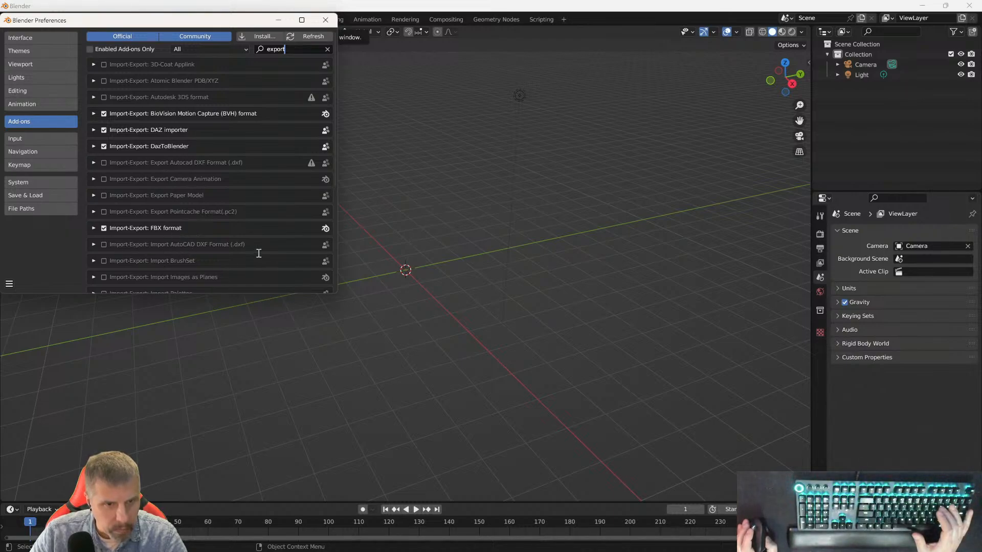
left_click(334, 178)
mouse_move(333, 177)
left_mouse_down()
mouse_move(332, 288)
mouse_move(324, 169)
left_mouse_up()
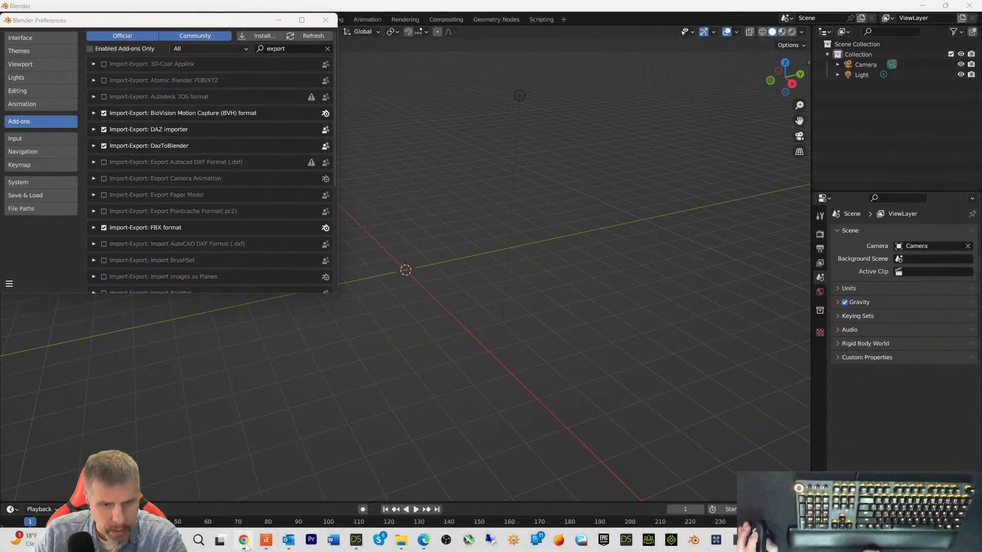
- Switch to Chrome and download the send2ue_2.4.3.zip asset from the Send to Unreal 2.4.3 release page
left_click(243, 540)
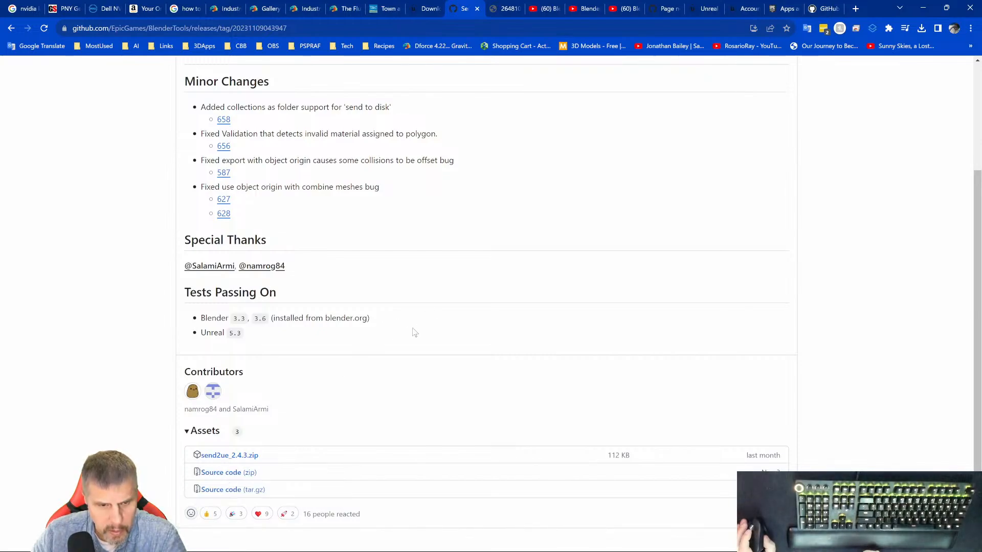
scroll(360, 392, "up", 1)
scroll(360, 395, "up", 3)
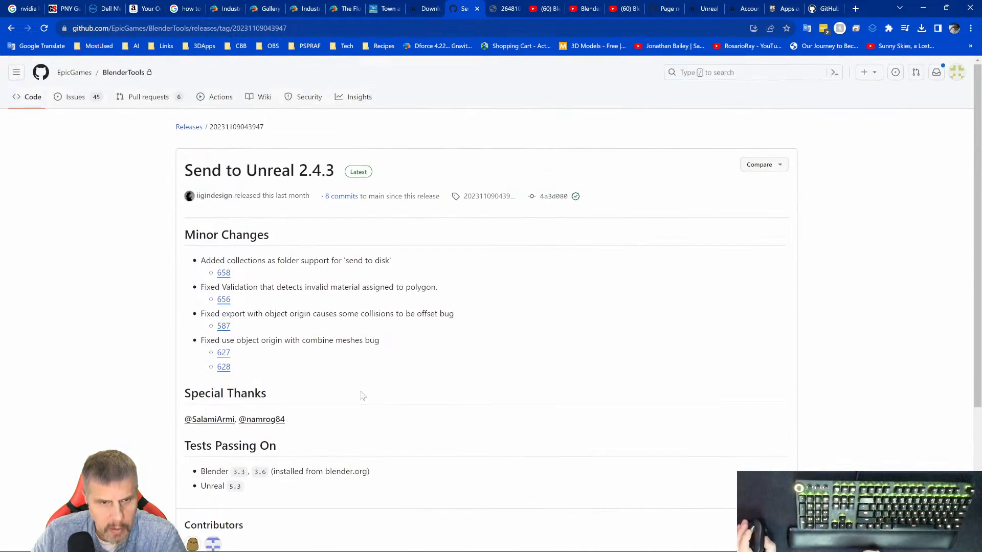
scroll(376, 370, "down", 1)
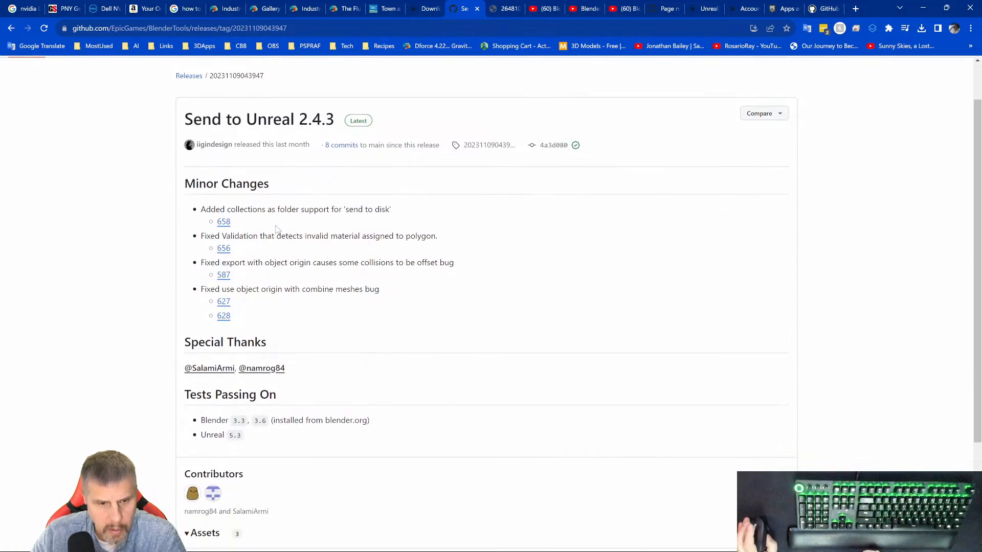
scroll(316, 289, "down", 3)
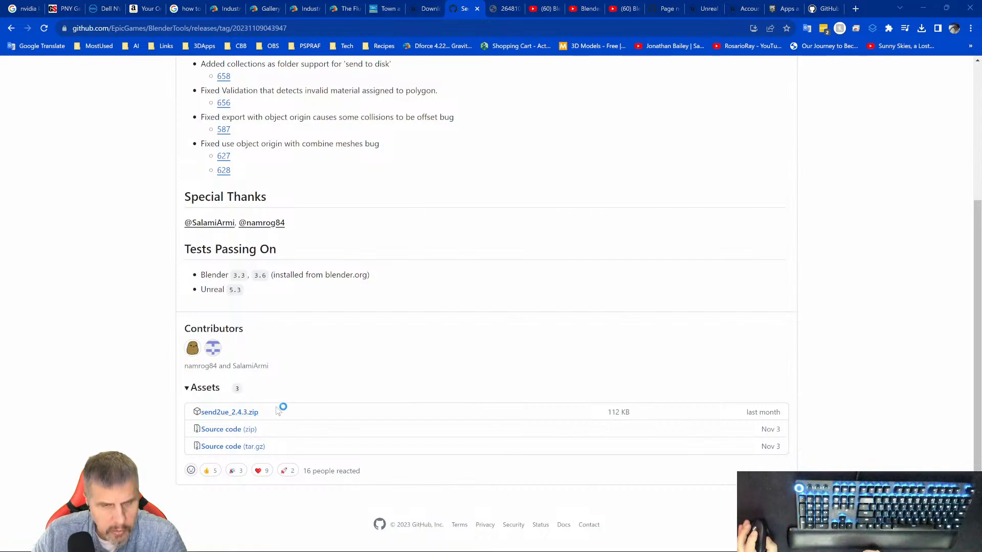
left_click(562, 395)
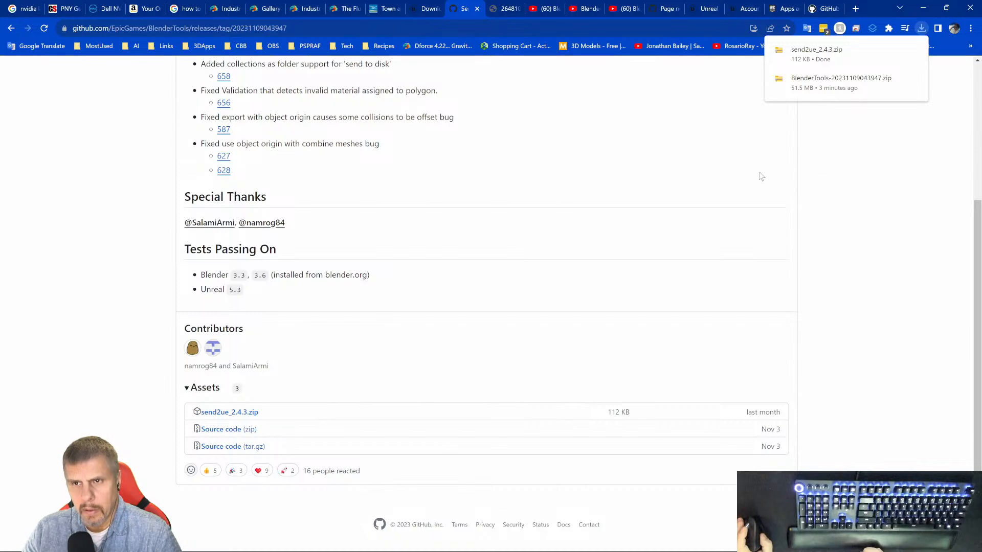
mouse_move(806, 59)
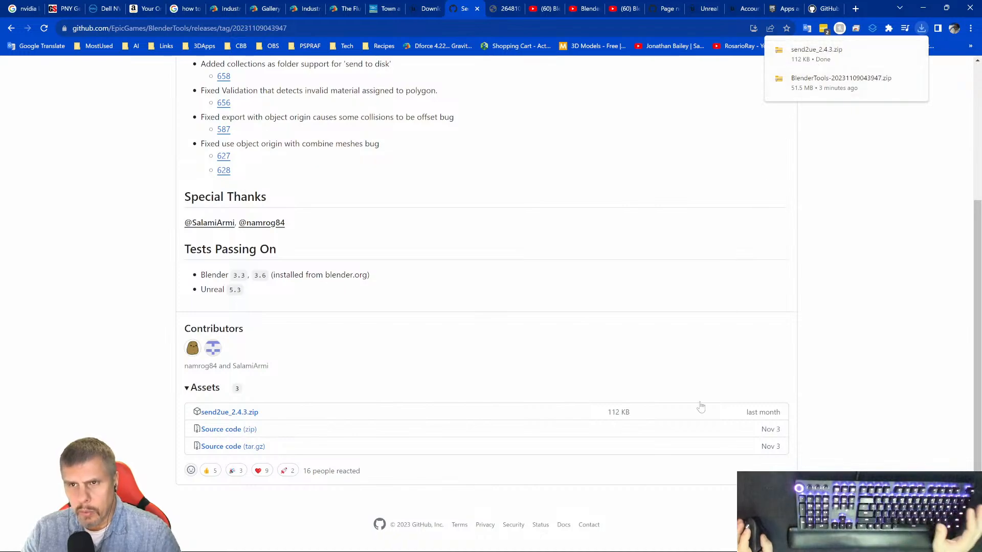
- Switch back to Blender and search the add-ons for "send2u", then shorten the search to "sen"
mouse_move(465, 547)
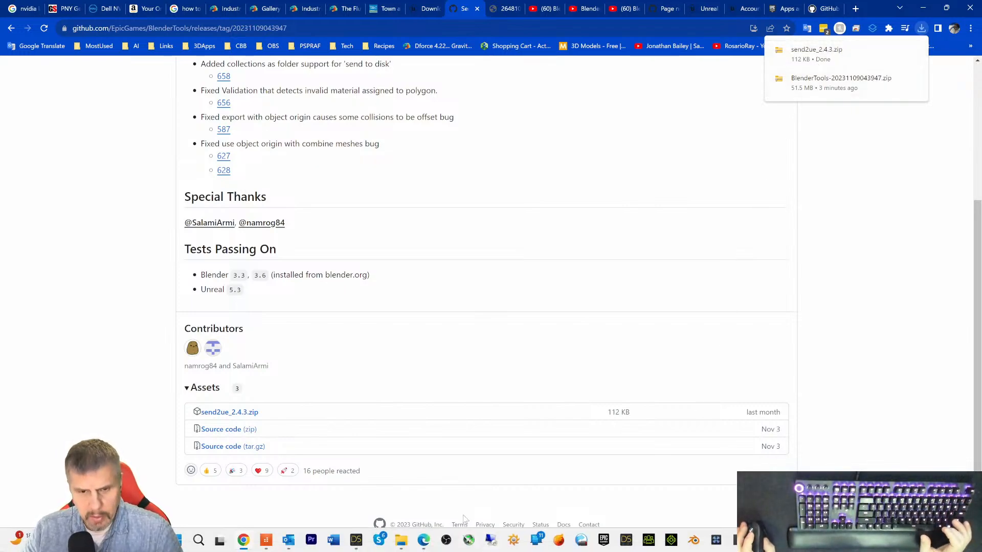
left_click(806, 540)
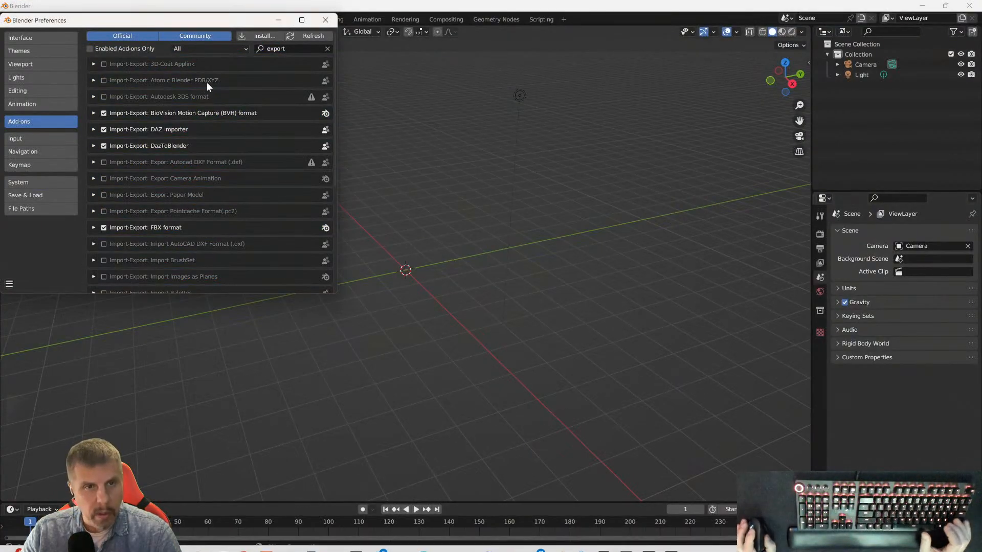
left_click(291, 48)
type("send2")
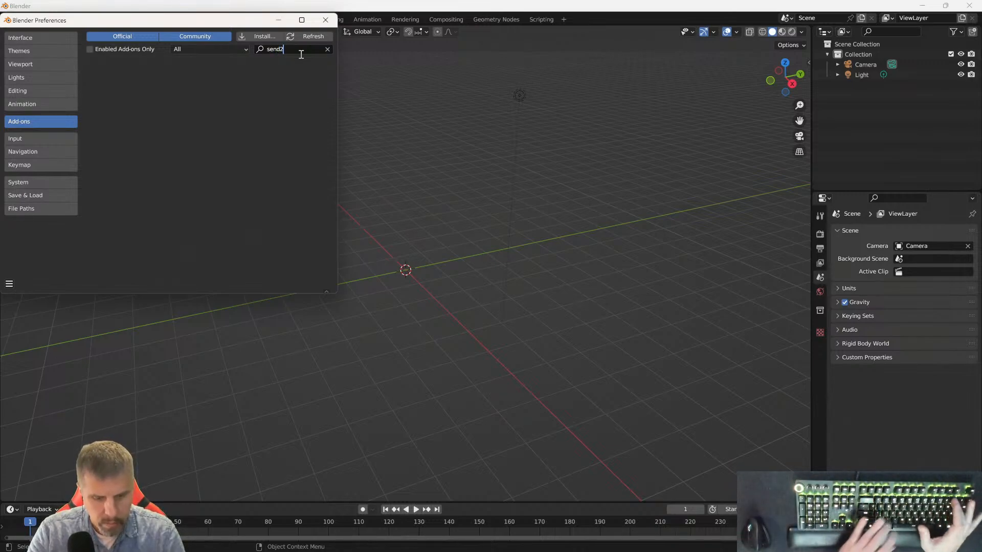
type("u")
key("BackSpace")
key("BackSpace")
key("BackSpace")
key("BackSpace")
key("BackSpace")
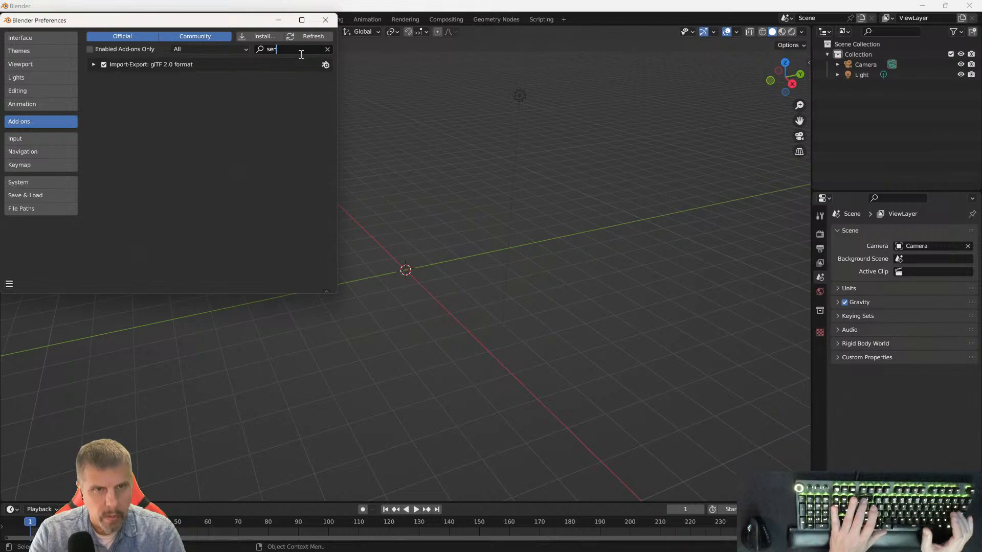
type("en")
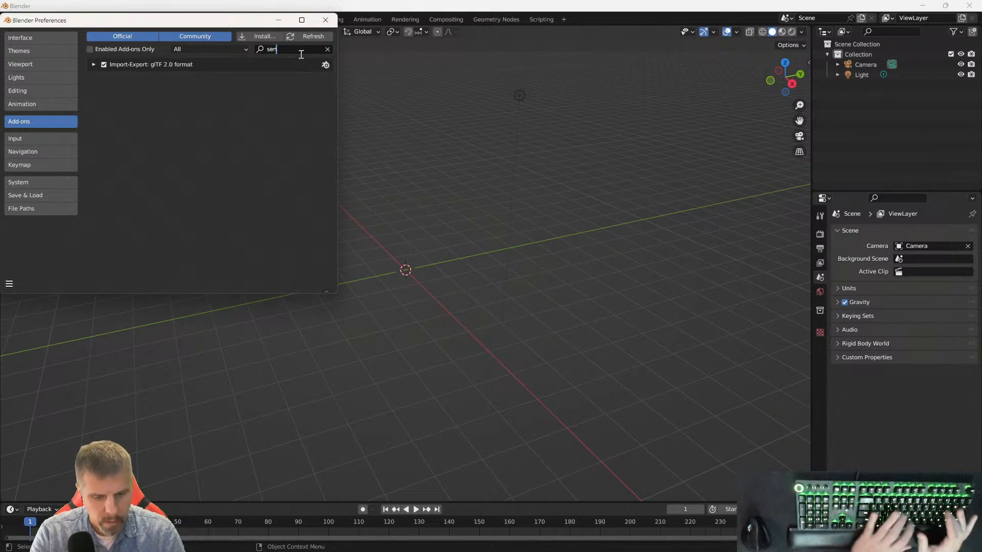
- Clear the add-on search text and close the Blender Preferences window
key("BackSpace")
key("BackSpace")
key("BackSpace")
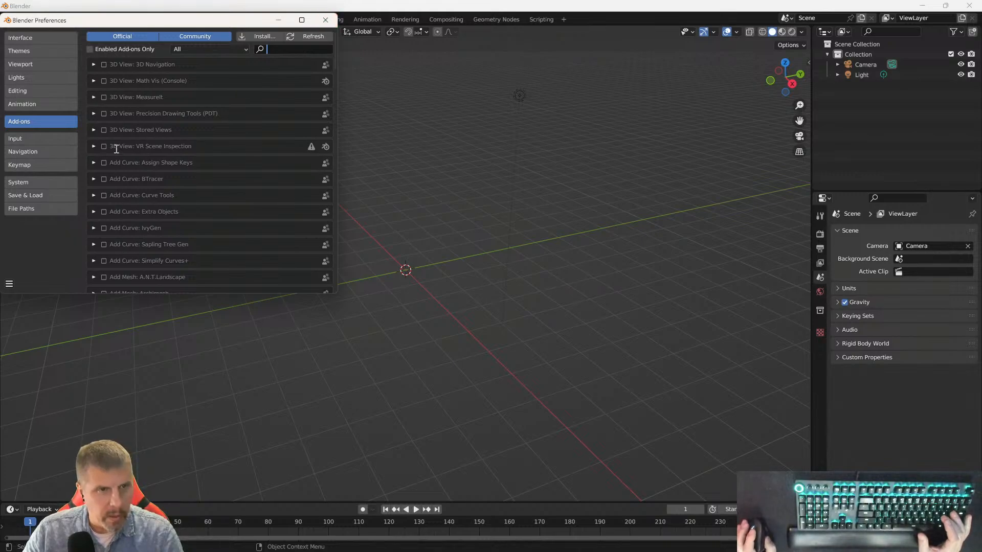
left_click(325, 19)
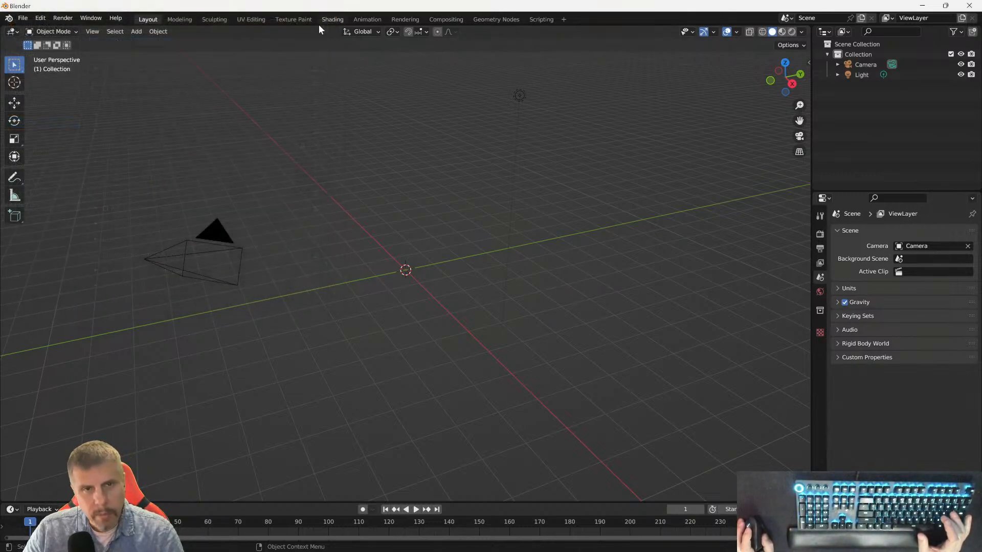
- Check the file export options for an Unreal entry and show the 3D viewport's sidebar to look through its add-on tabs
left_click(22, 18)
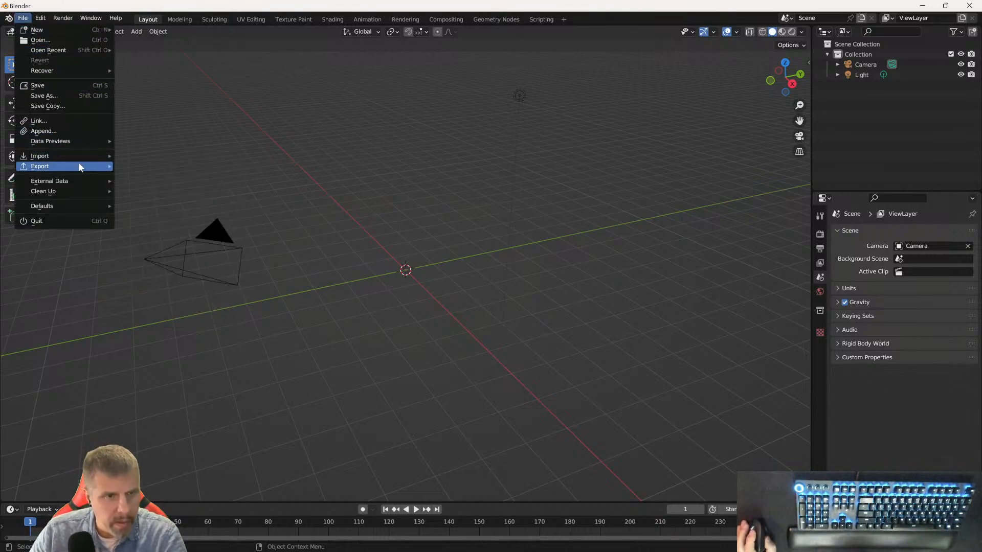
mouse_move(79, 165)
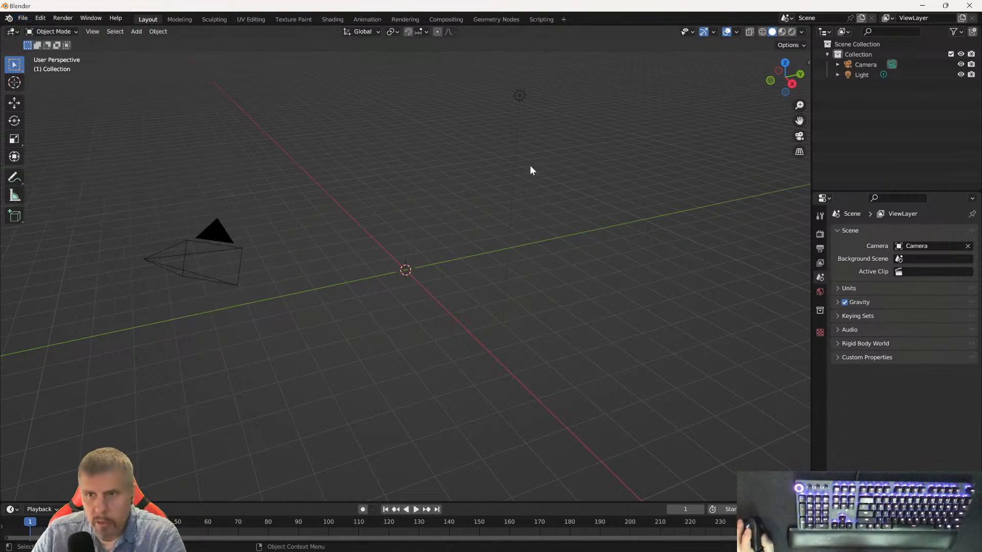
left_click(808, 63)
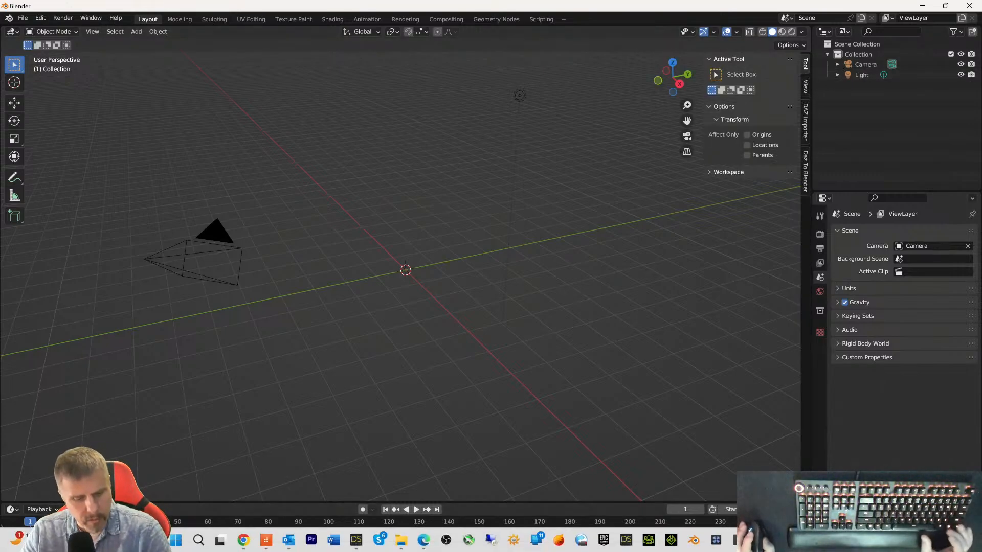
- Switch to Chrome, play the "Blender to Unreal tools, Part 1" video on YouTube, and bring up the Part 3 video
key("super")
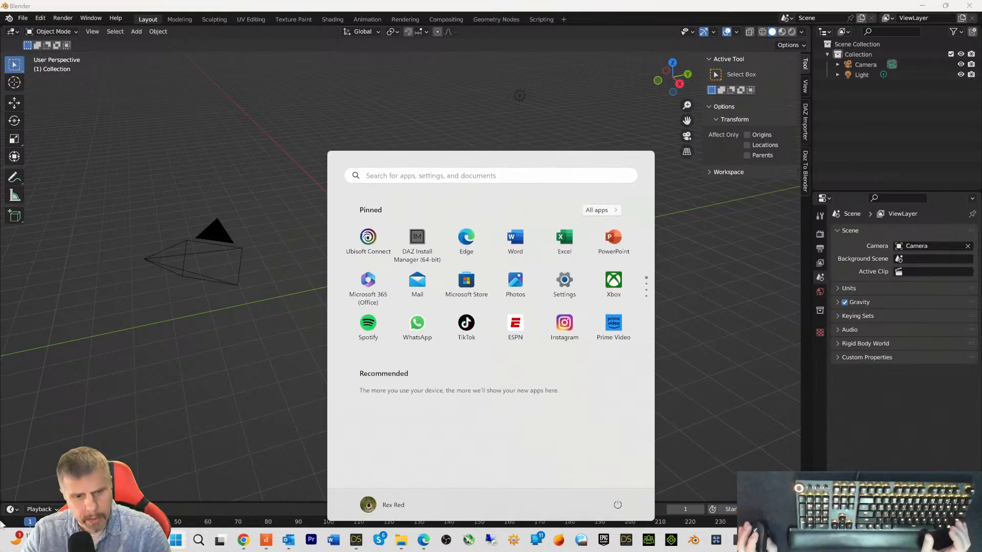
left_click(242, 540)
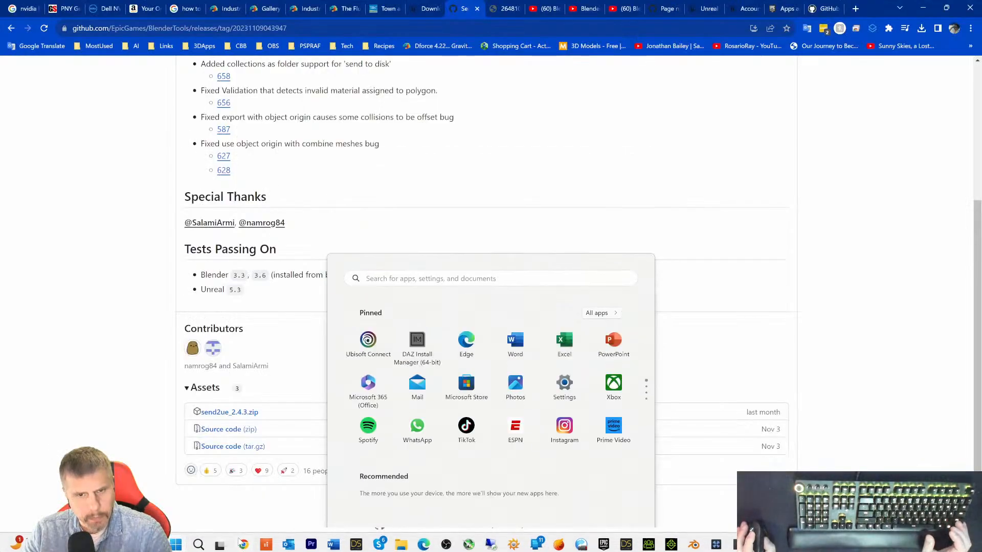
left_click(539, 8)
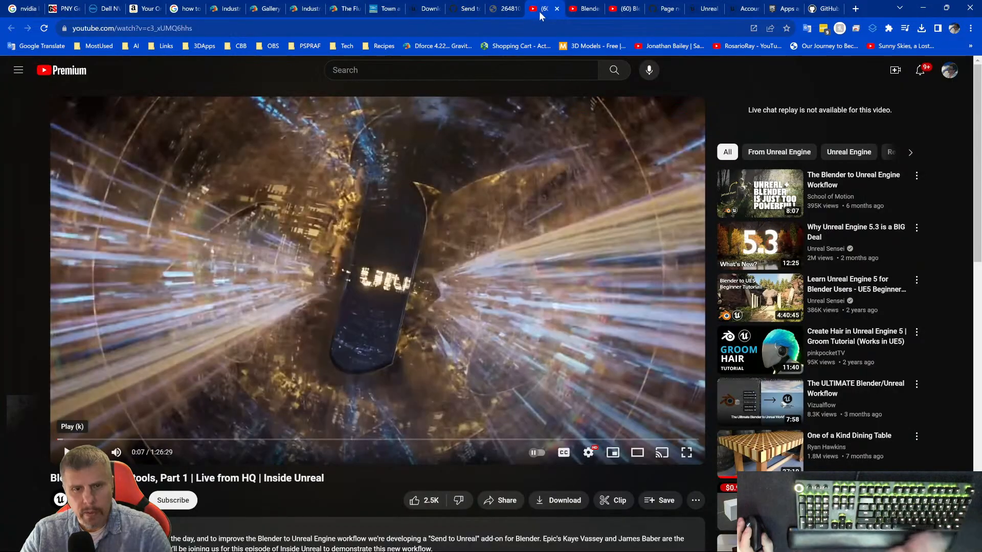
scroll(275, 444, "down", 2)
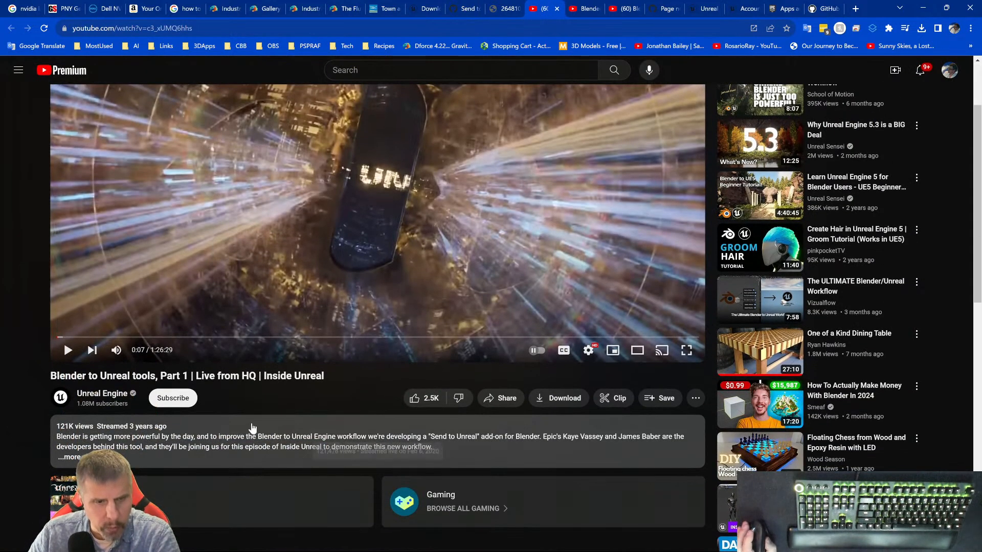
scroll(63, 349, "up", 1)
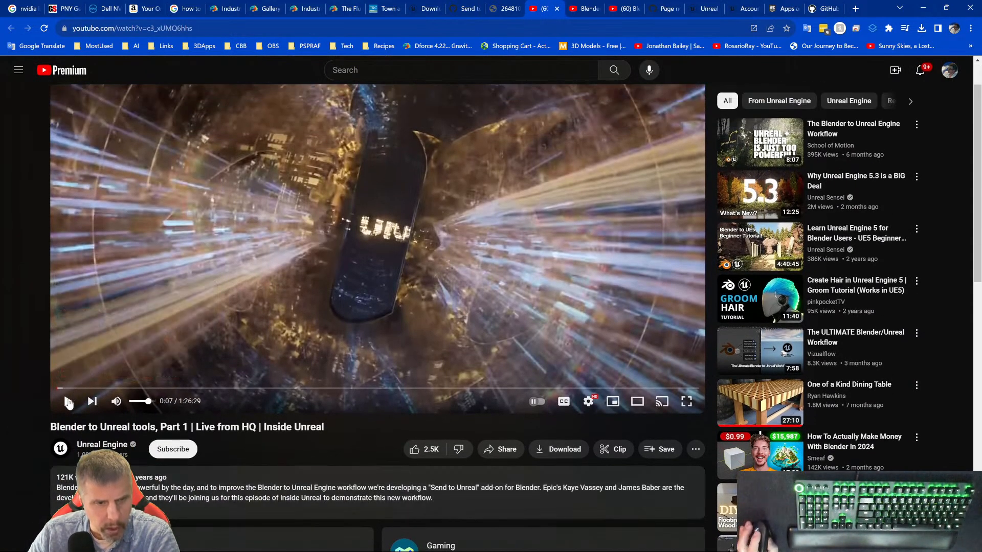
left_click(68, 402)
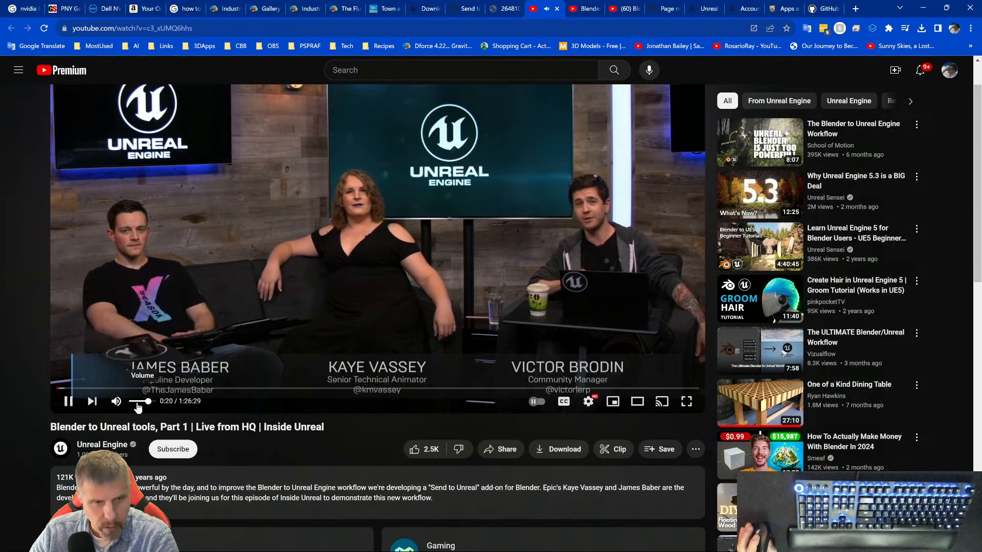
left_click(625, 9)
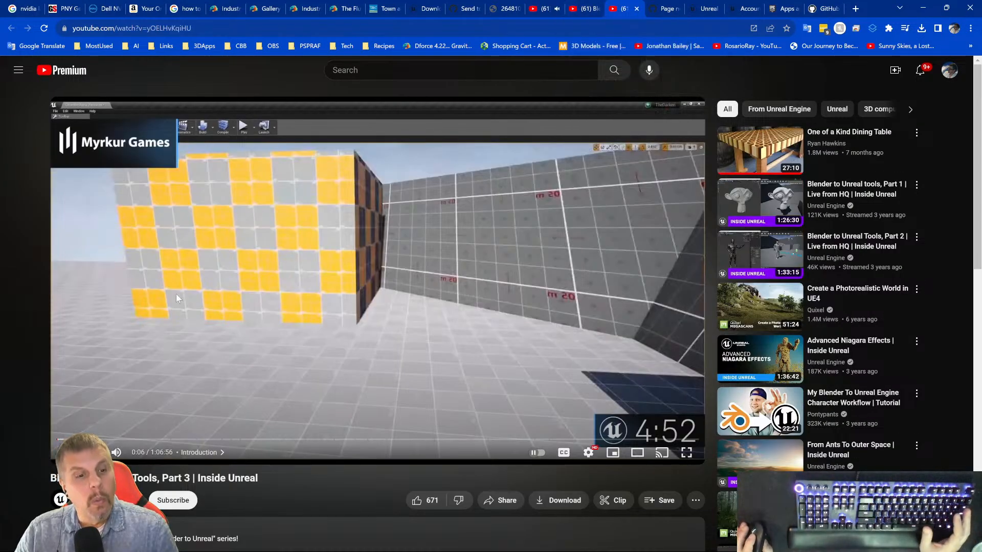